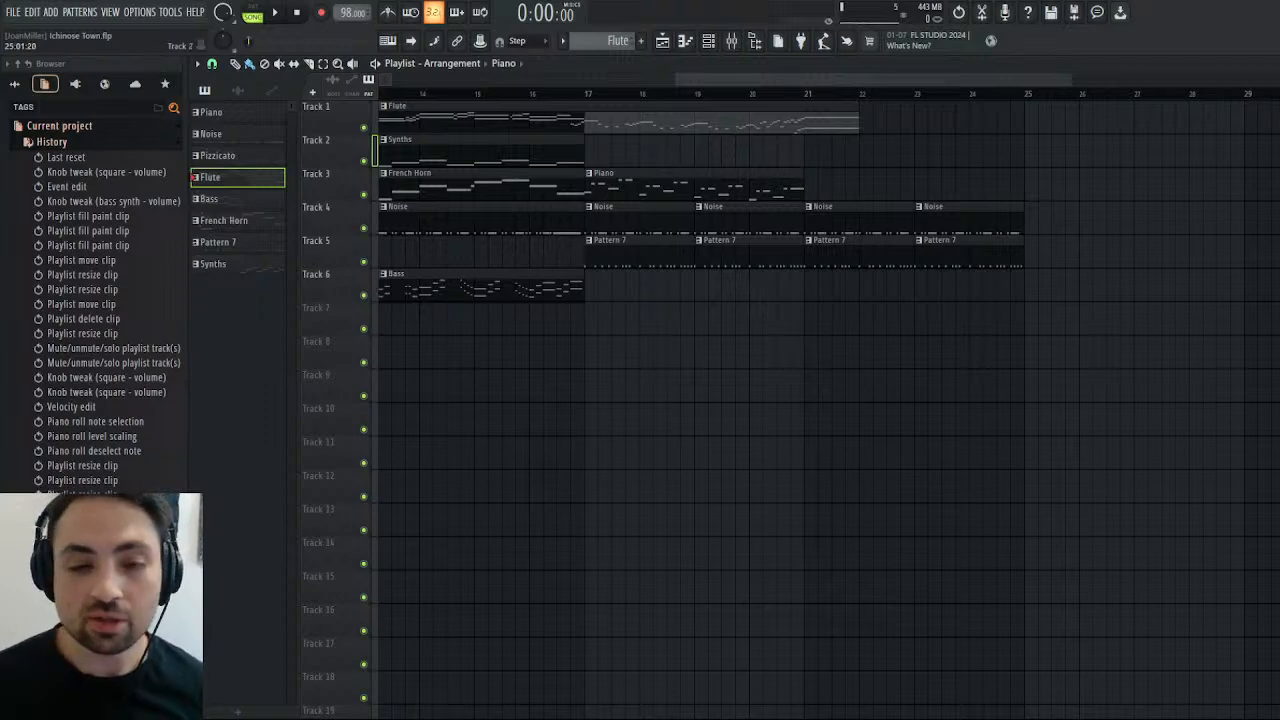
# Review the full playlist arrangement from bar 1 to its end and play the song through.
pyautogui.moveTo(800, 80); pyautogui.dragTo(463, 122)
pyautogui.moveTo(604, 82); pyautogui.dragTo(462, 122)
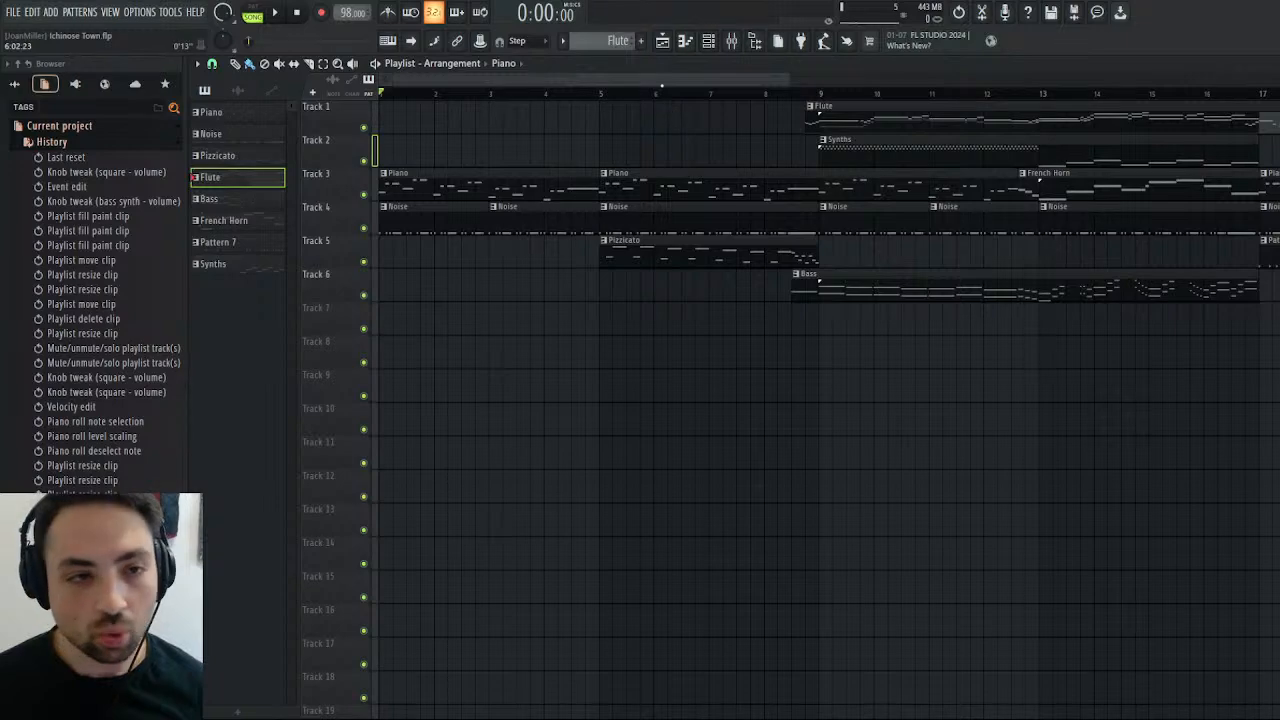
pyautogui.moveTo(662, 86); pyautogui.dragTo(504, 108)
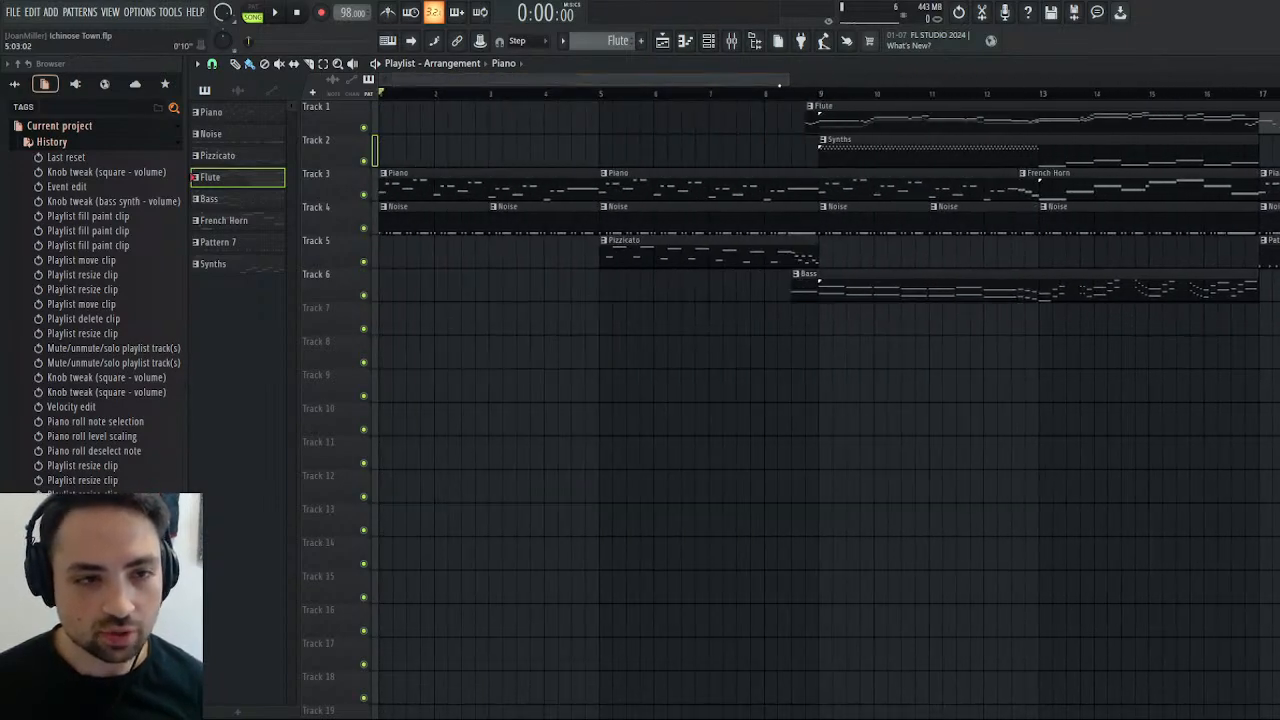
pyautogui.moveTo(779, 86); pyautogui.dragTo(780, 152)
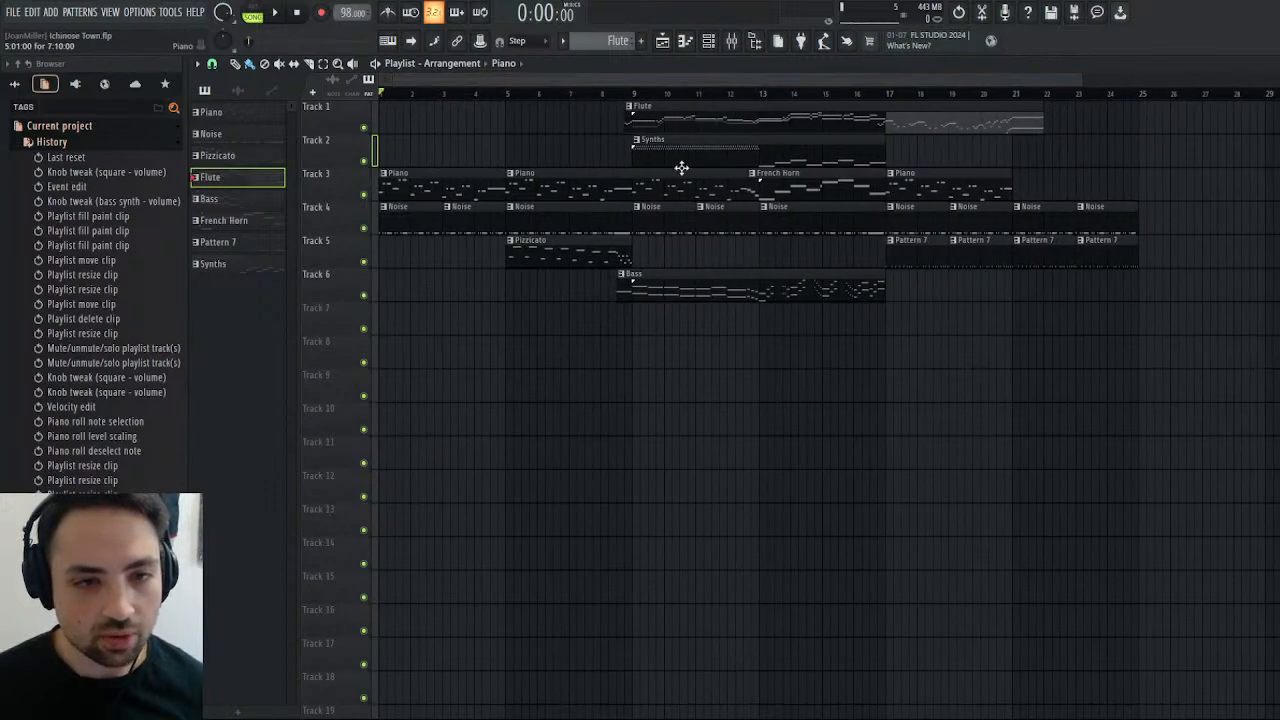
pyautogui.moveTo(868, 81); pyautogui.dragTo(1082, 198)
pyautogui.moveTo(968, 72); pyautogui.dragTo(935, 143)
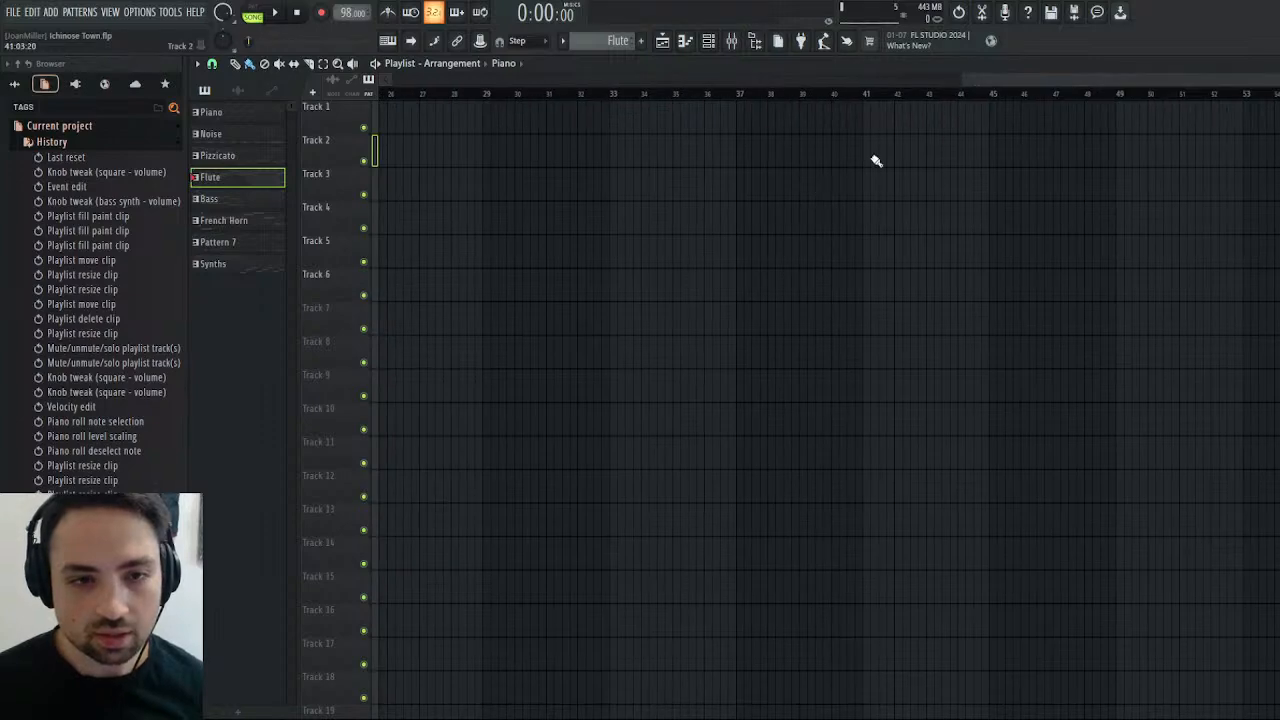
pyautogui.moveTo(1040, 79); pyautogui.dragTo(450, 146)
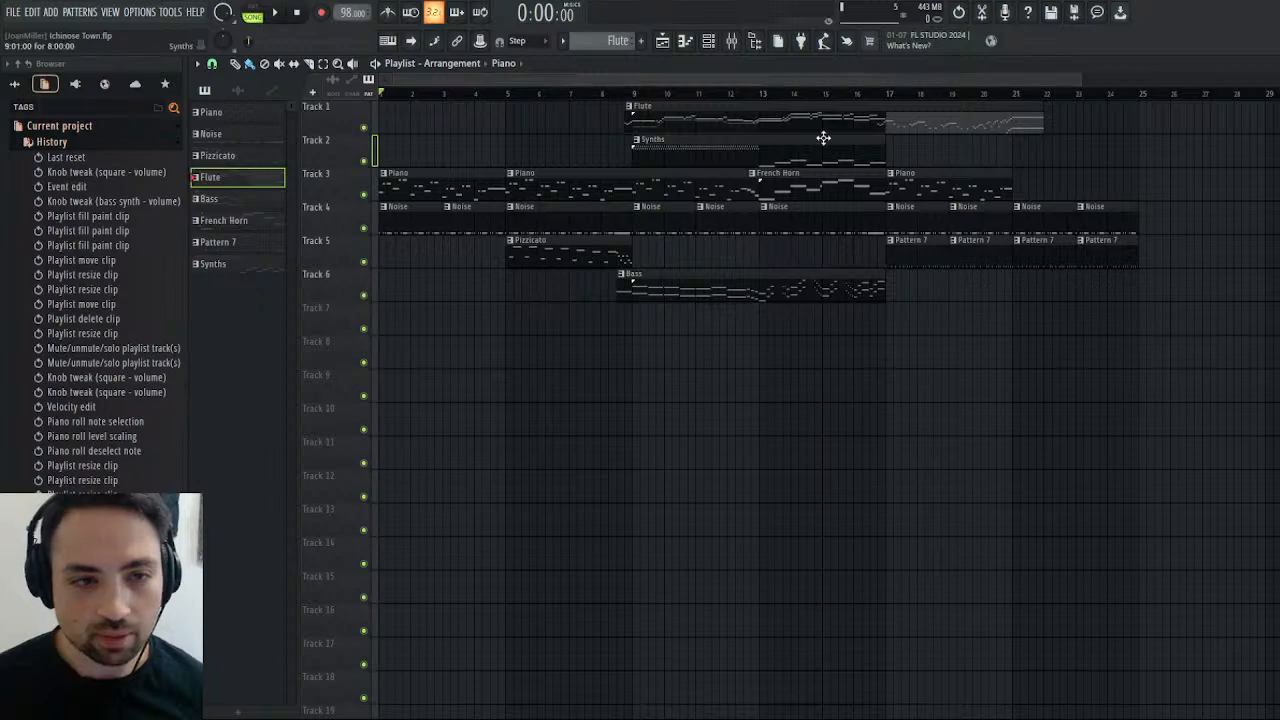
pyautogui.moveTo(1082, 81); pyautogui.dragTo(1174, 88)
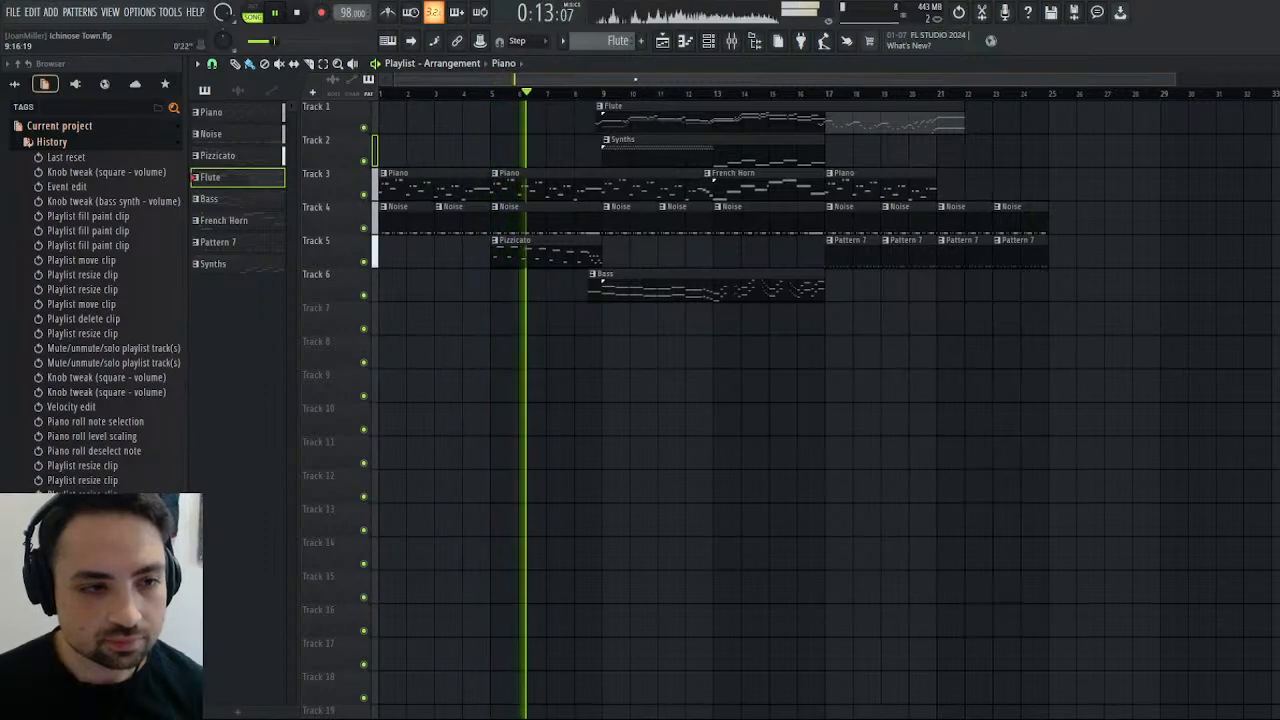
pyautogui.moveTo(635, 79); pyautogui.dragTo(747, 41)
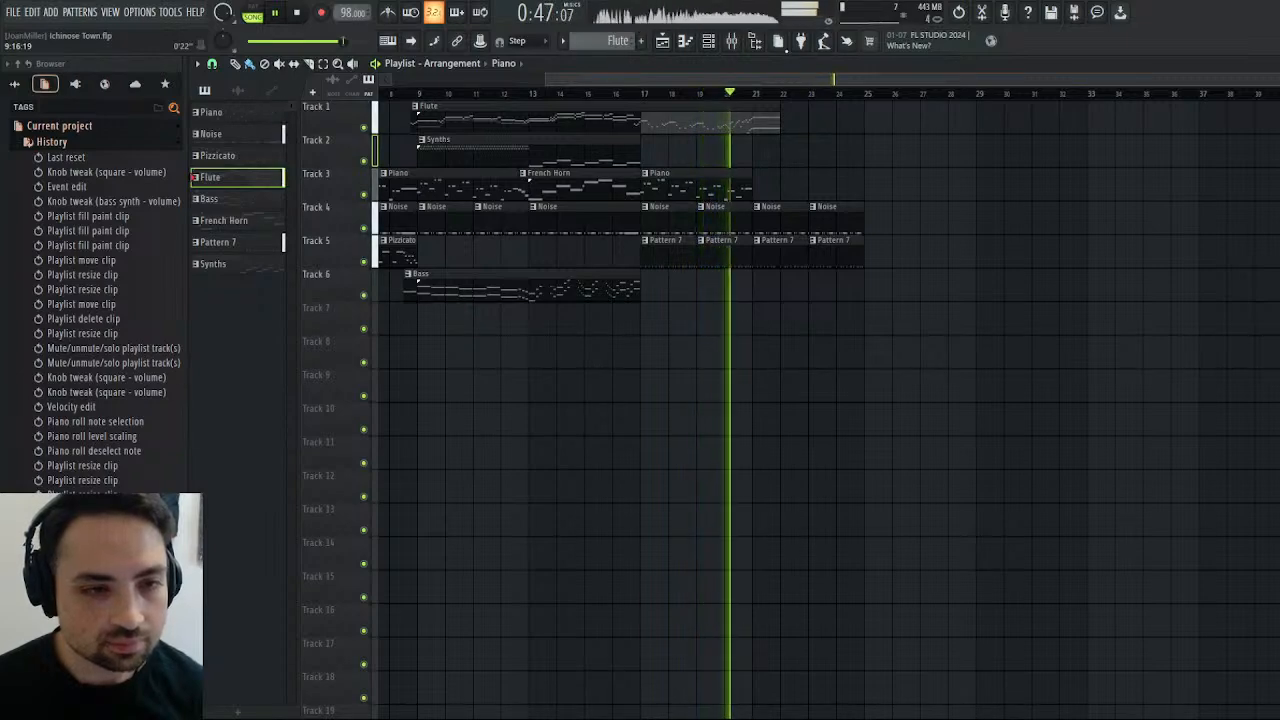
pyautogui.click(297, 14)
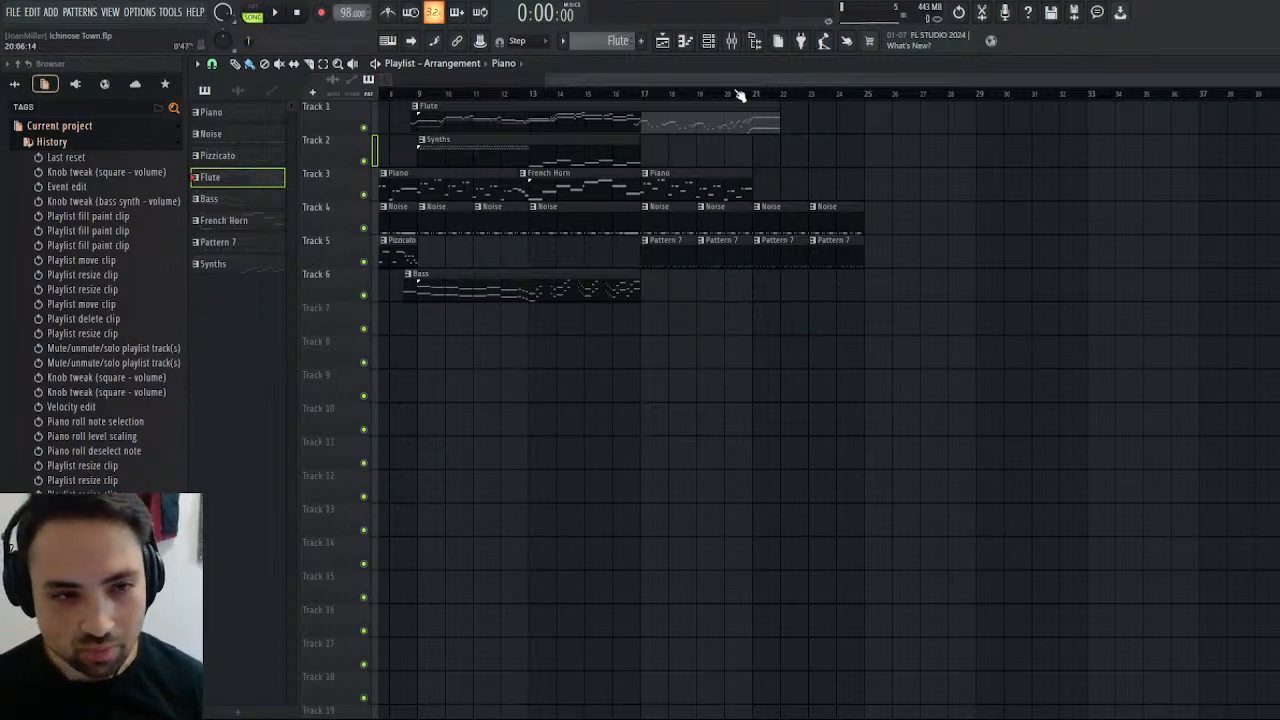
# Play the transition around bars 20 and 21, then place the playhead just before bar 21.
pyautogui.moveTo(754, 99)
pyautogui.mouseDown()
pyautogui.moveTo(870, 94)
pyautogui.moveTo(724, 120)
pyautogui.moveTo(758, 118)
pyautogui.mouseUp()
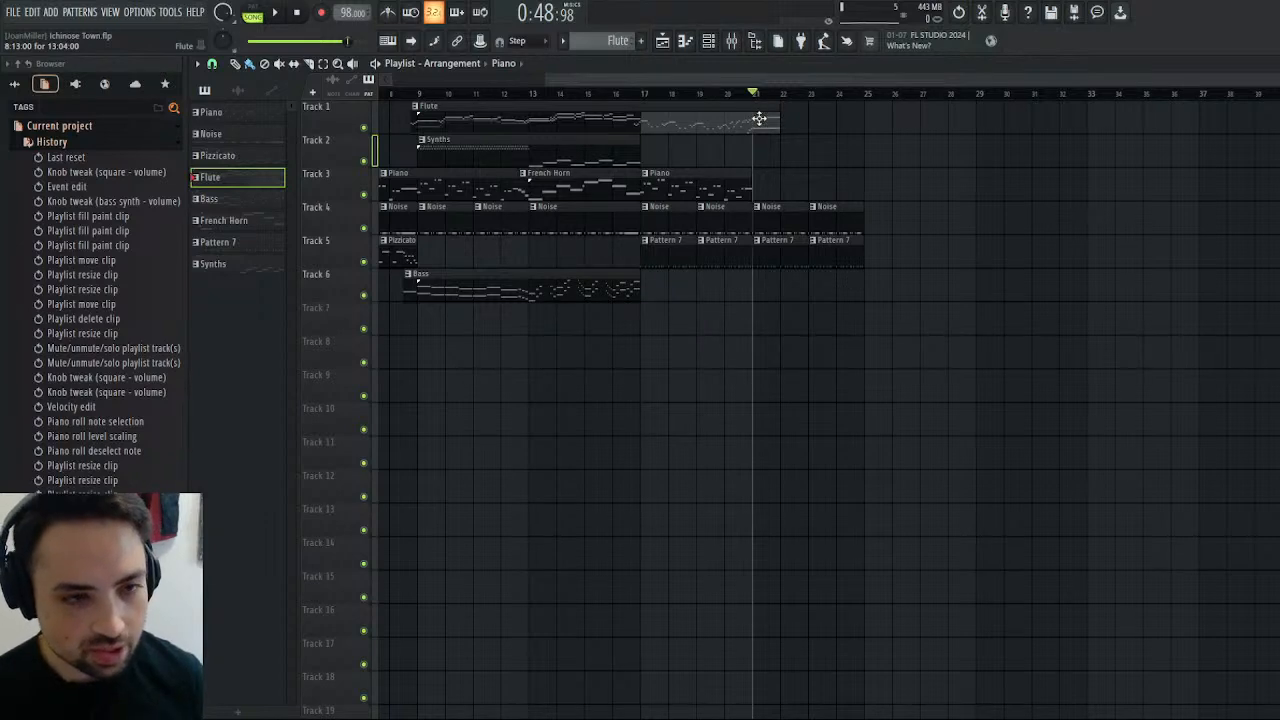
pyautogui.moveTo(727, 98); pyautogui.dragTo(689, 101)
pyautogui.press('space')
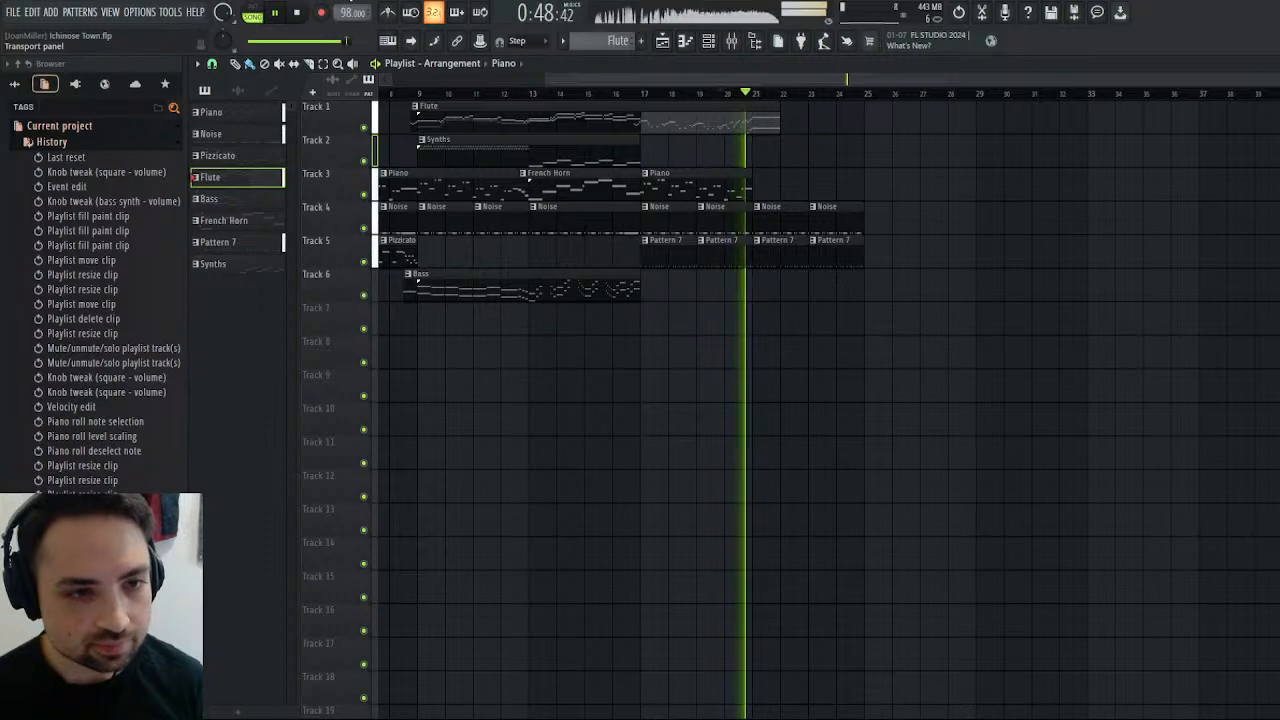
pyautogui.click(299, 17)
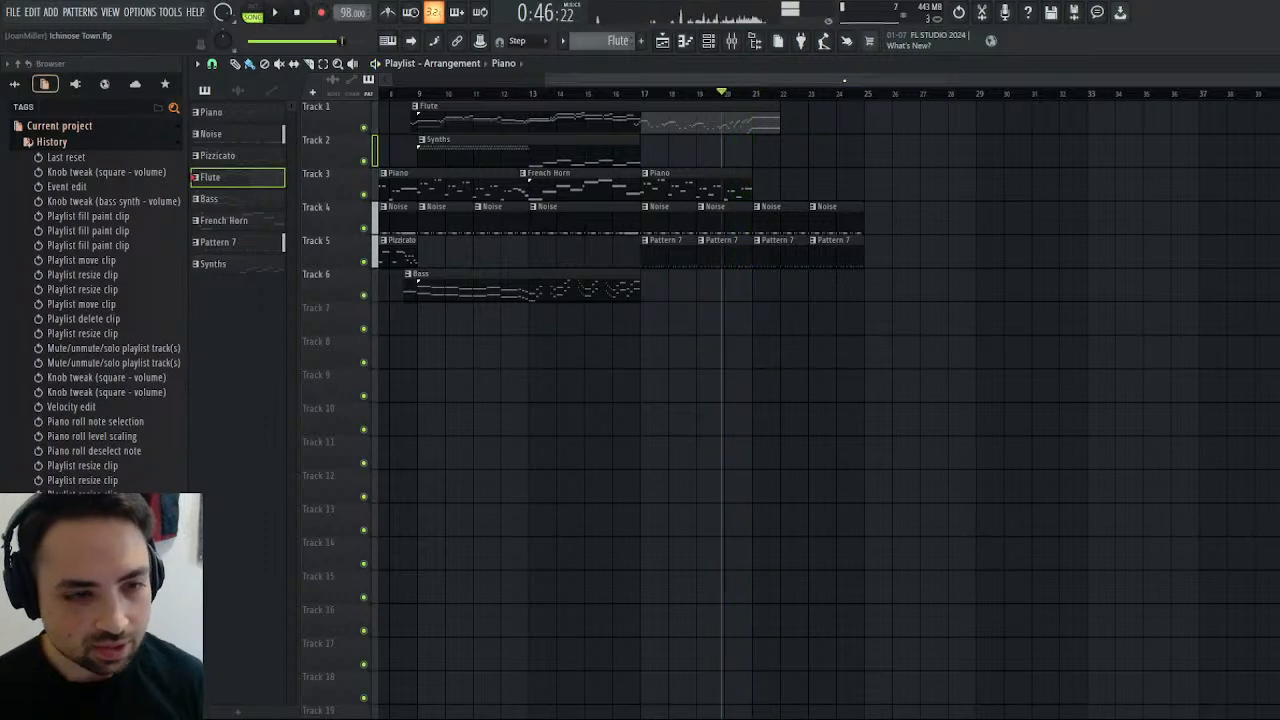
pyautogui.click(746, 97)
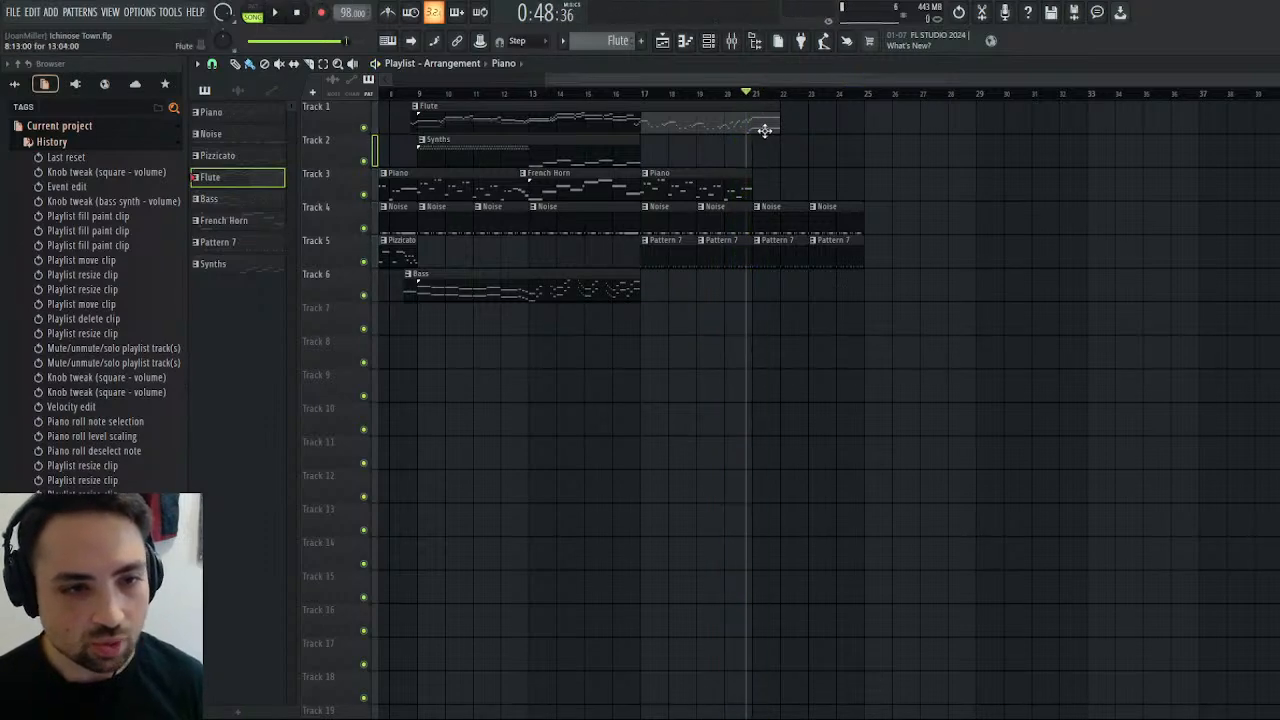
# Open the second Flute clip in the piano roll and examine the long closing notes at bar 14.
pyautogui.click(765, 129)
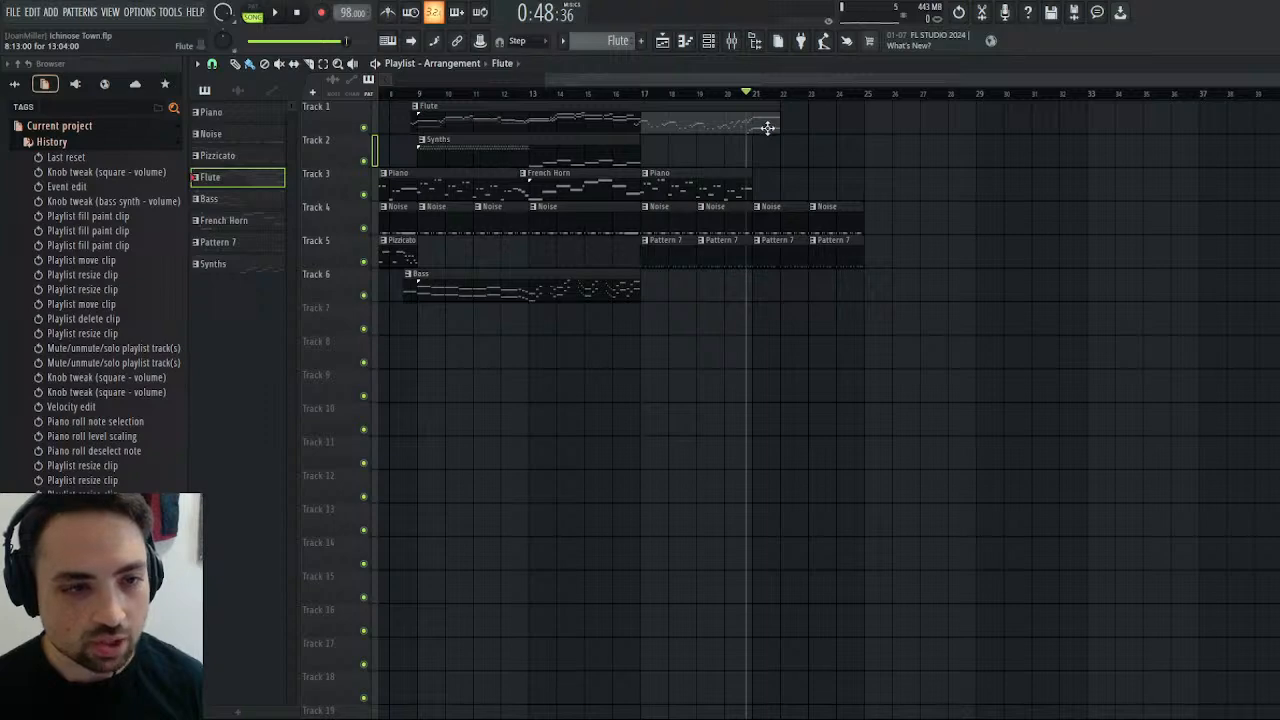
pyautogui.doubleClick(765, 128)
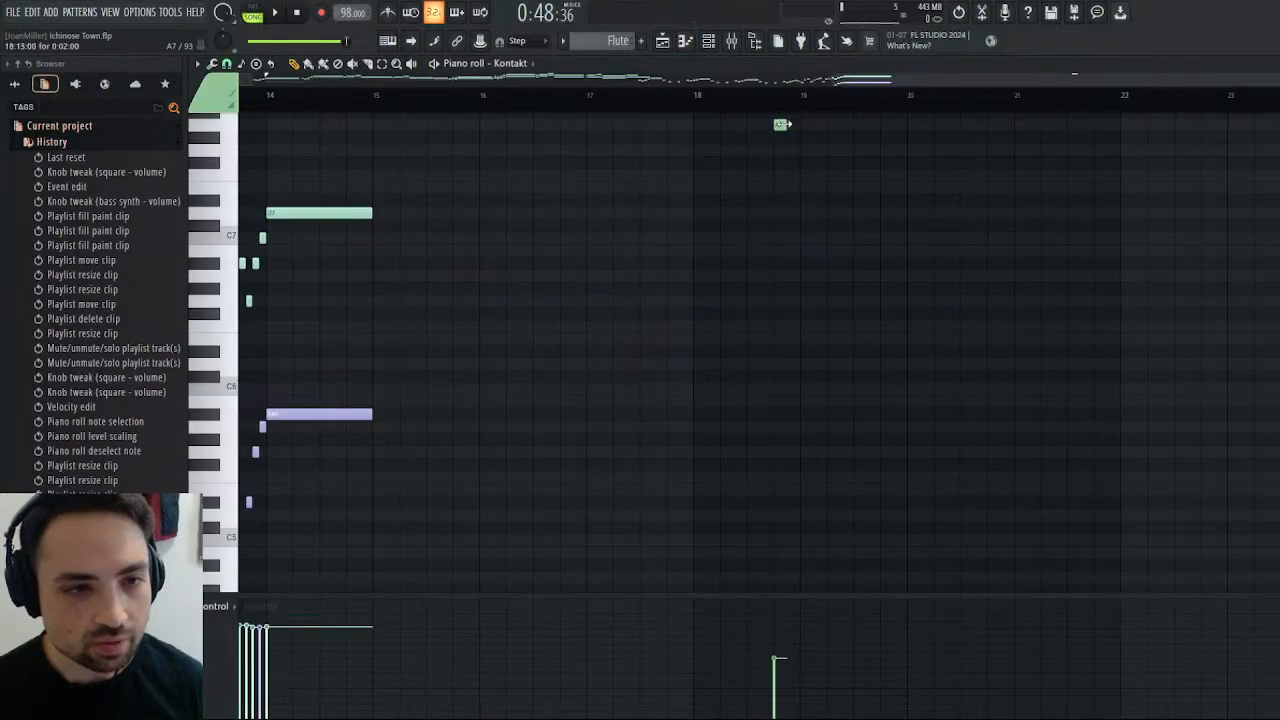
pyautogui.rightClick(783, 125)
pyautogui.hscroll(-5, 625, 143)
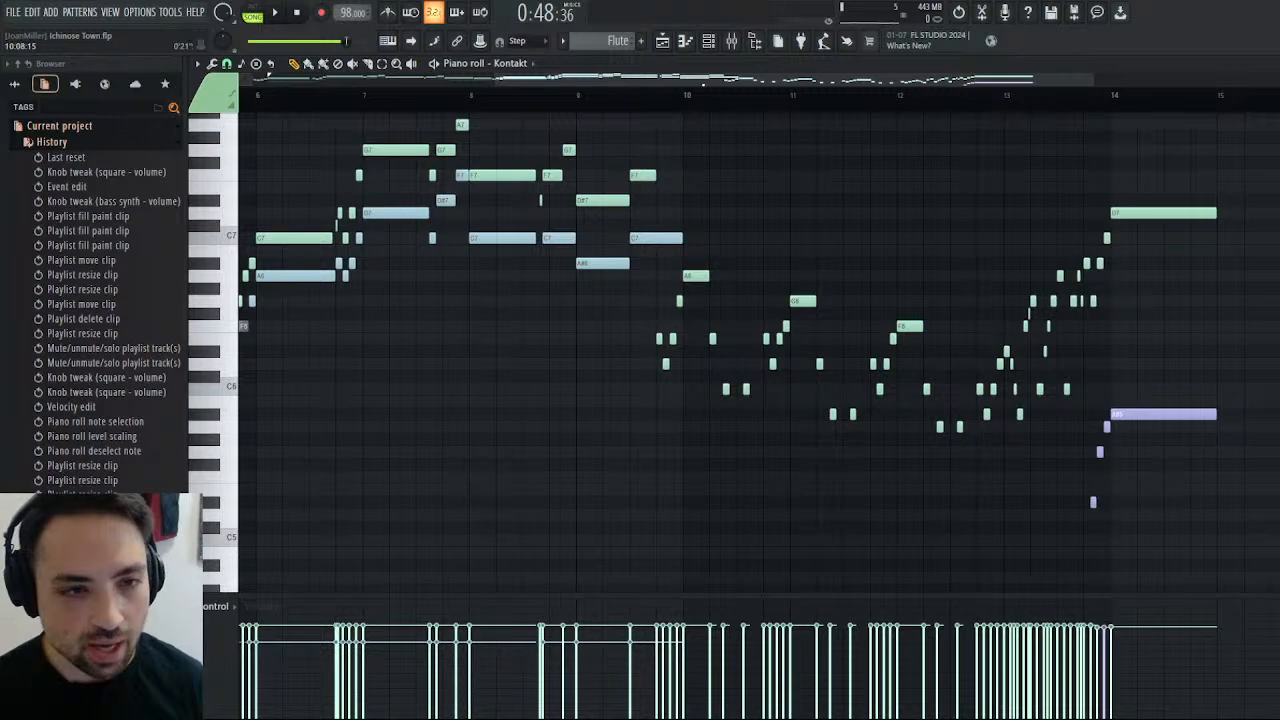
pyautogui.hscroll(4, 817, 307)
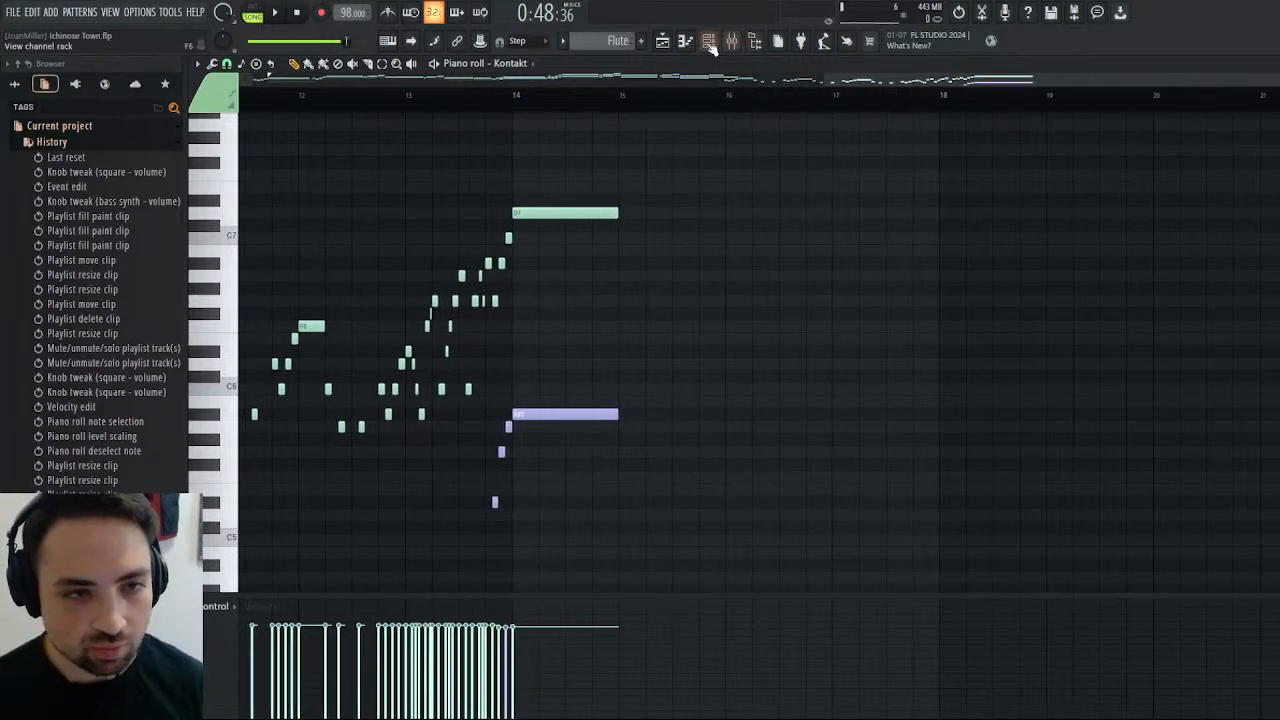
pyautogui.click(662, 41)
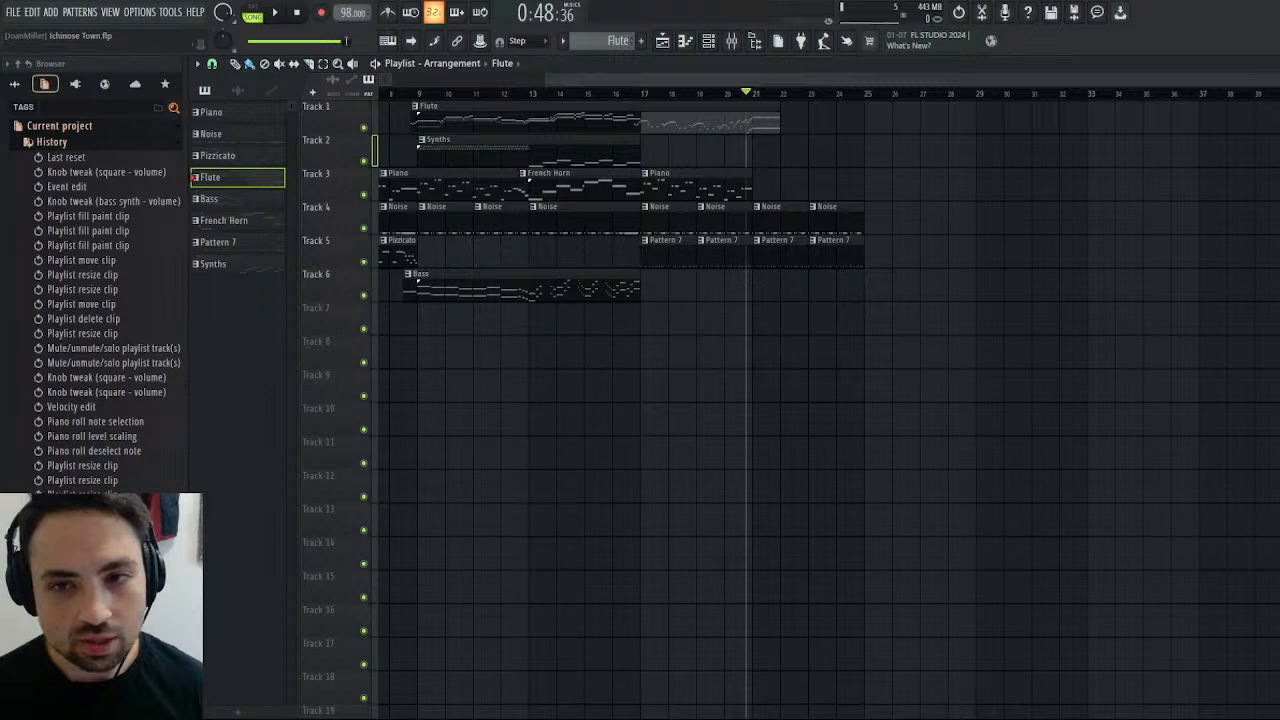
pyautogui.click(1270, 63)
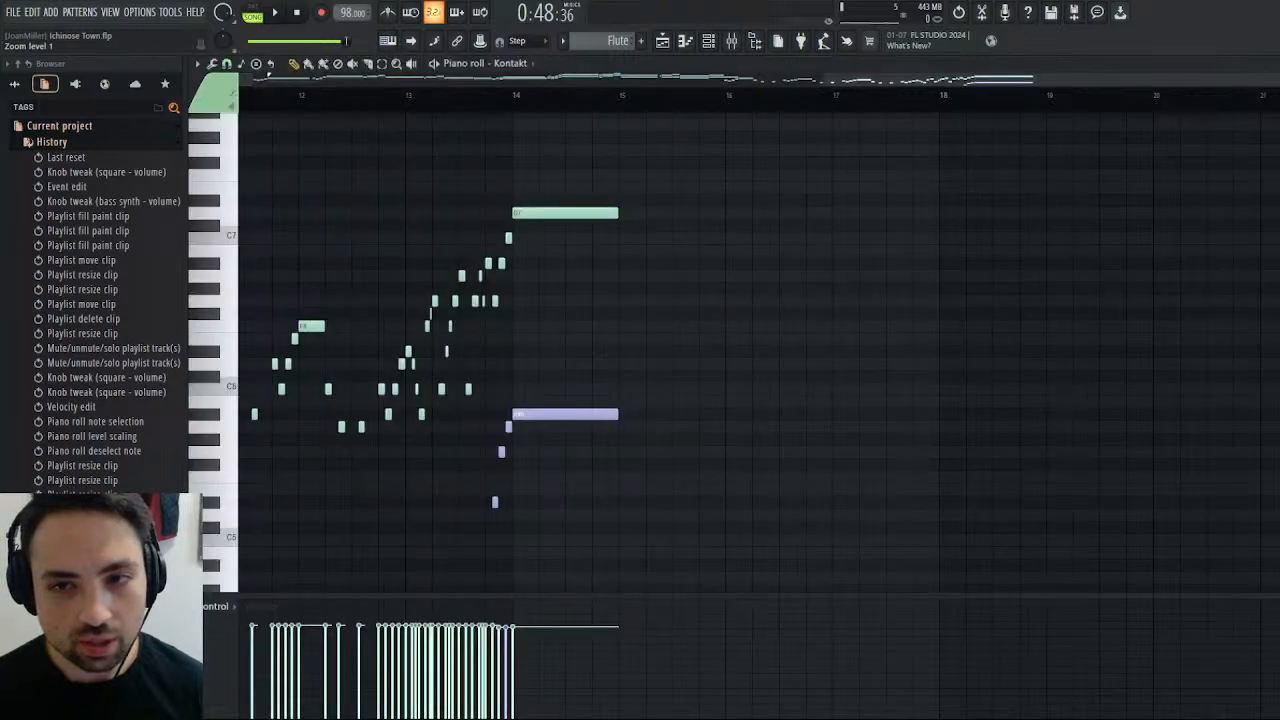
# Switch playback to pattern mode and play the Flute pattern's rising run into the long notes at bar 14.
pyautogui.click(584, 211)
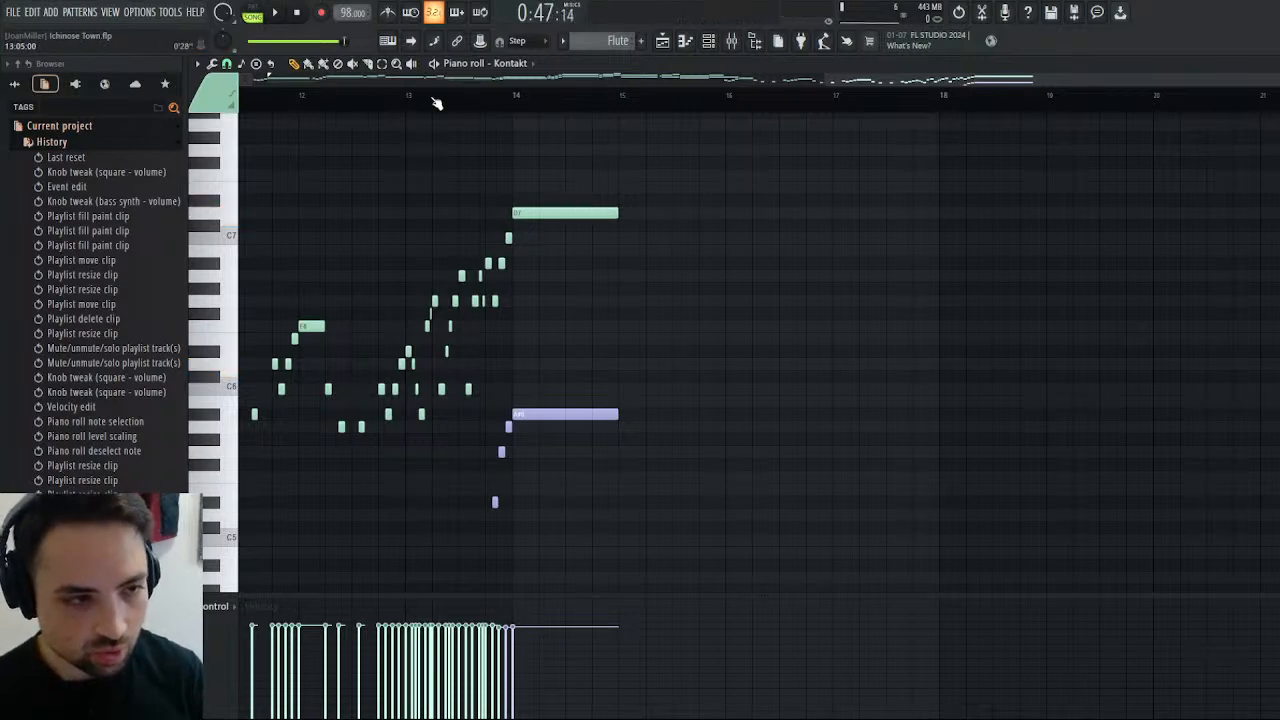
pyautogui.click(252, 13)
pyautogui.press('space')
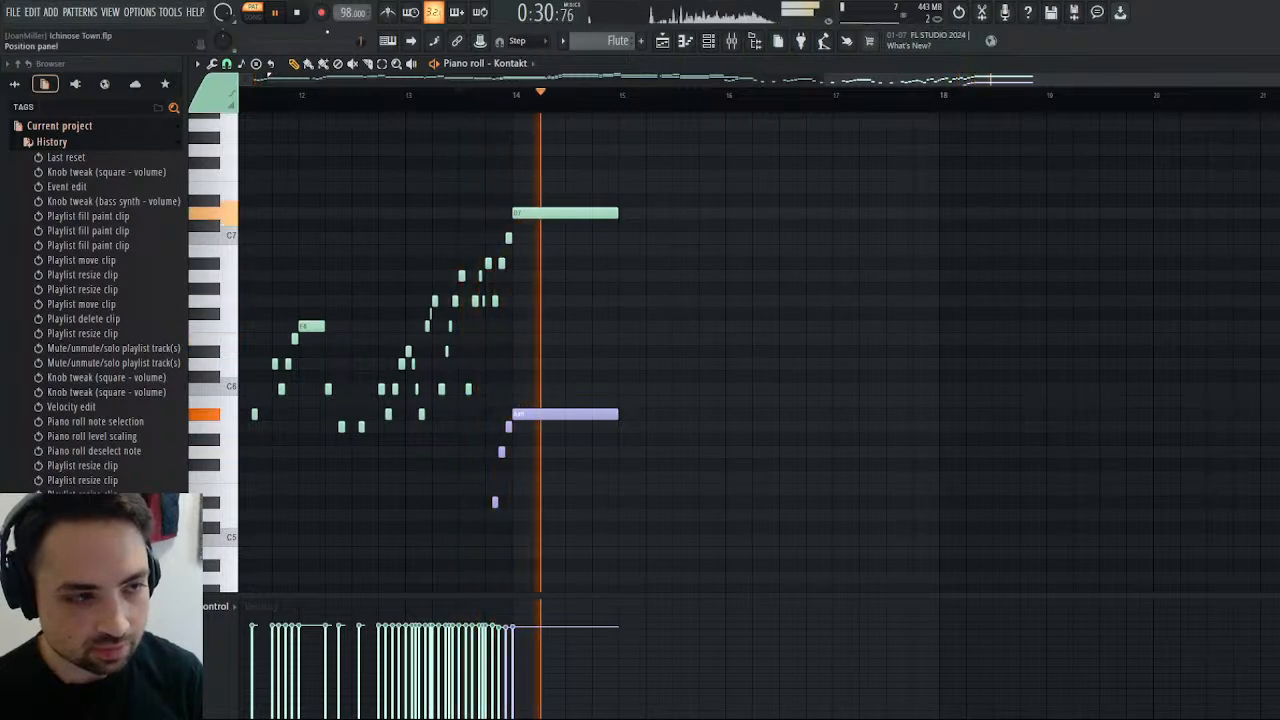
pyautogui.click(302, 14)
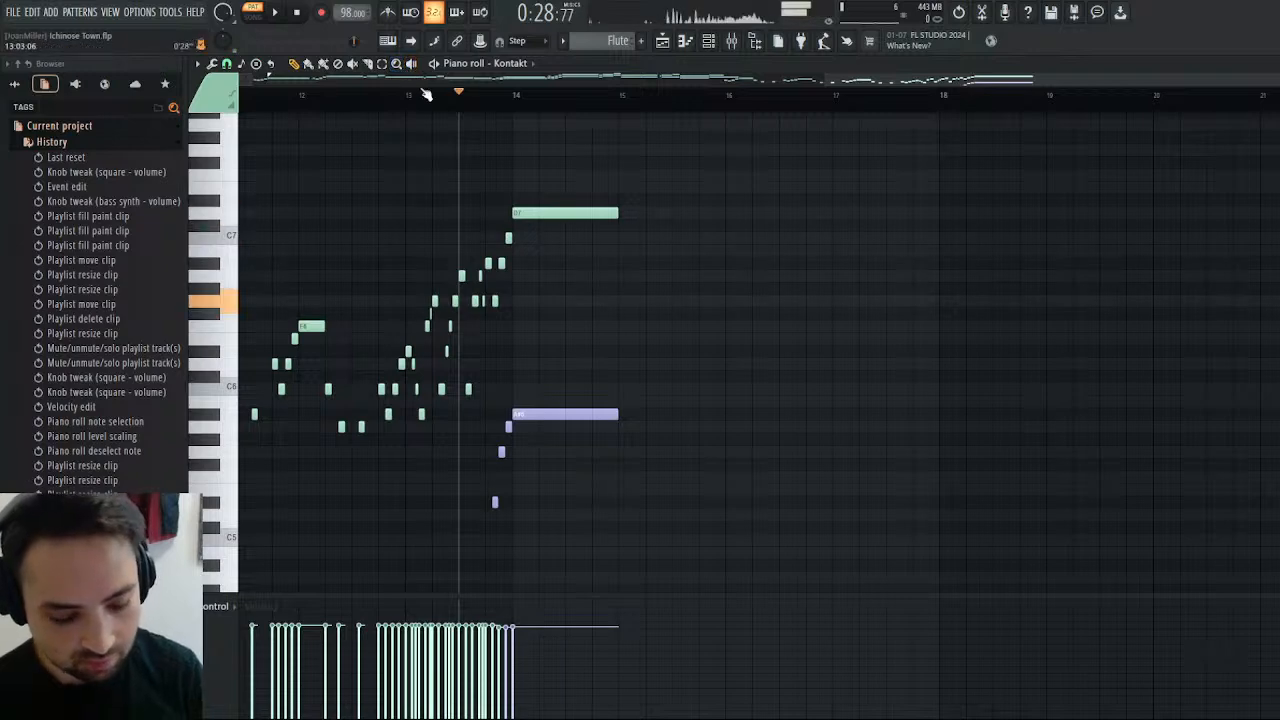
# Shorten the D7 note at bar 14 to two steps and follow it with one-step C7, A#6 and G6 notes.
pyautogui.moveTo(609, 211); pyautogui.dragTo(509, 213)
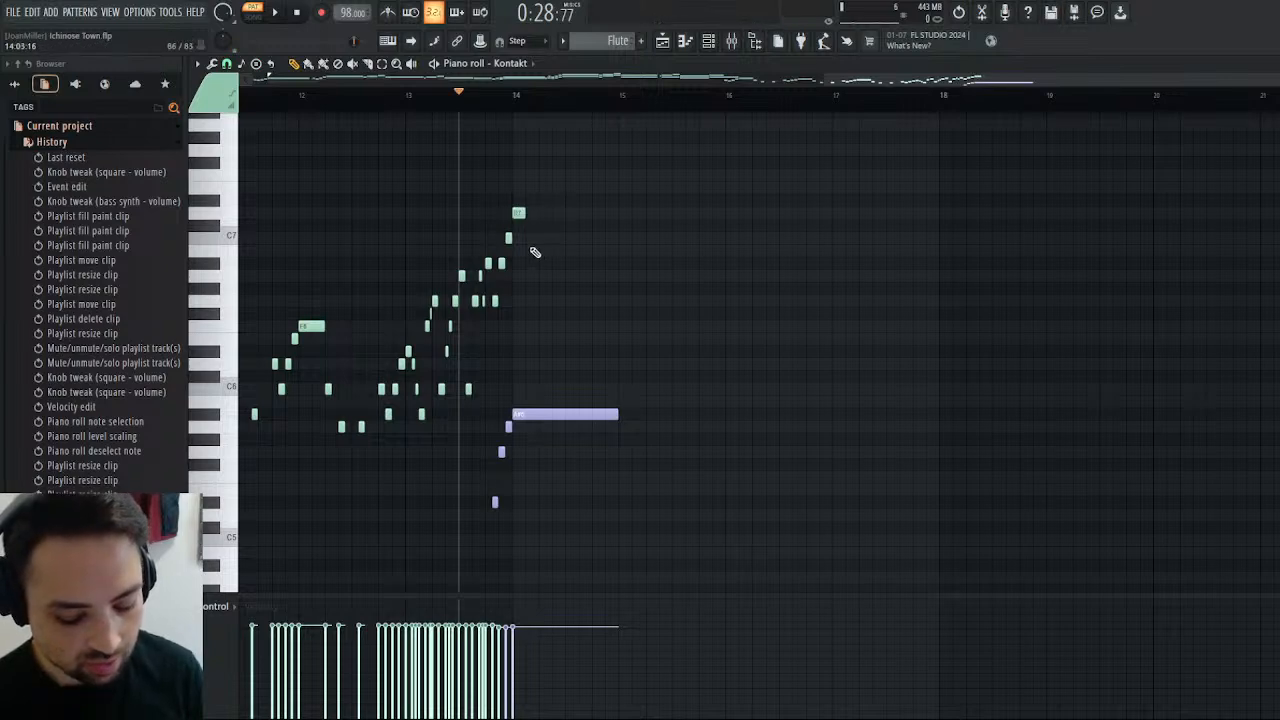
pyautogui.click(528, 239)
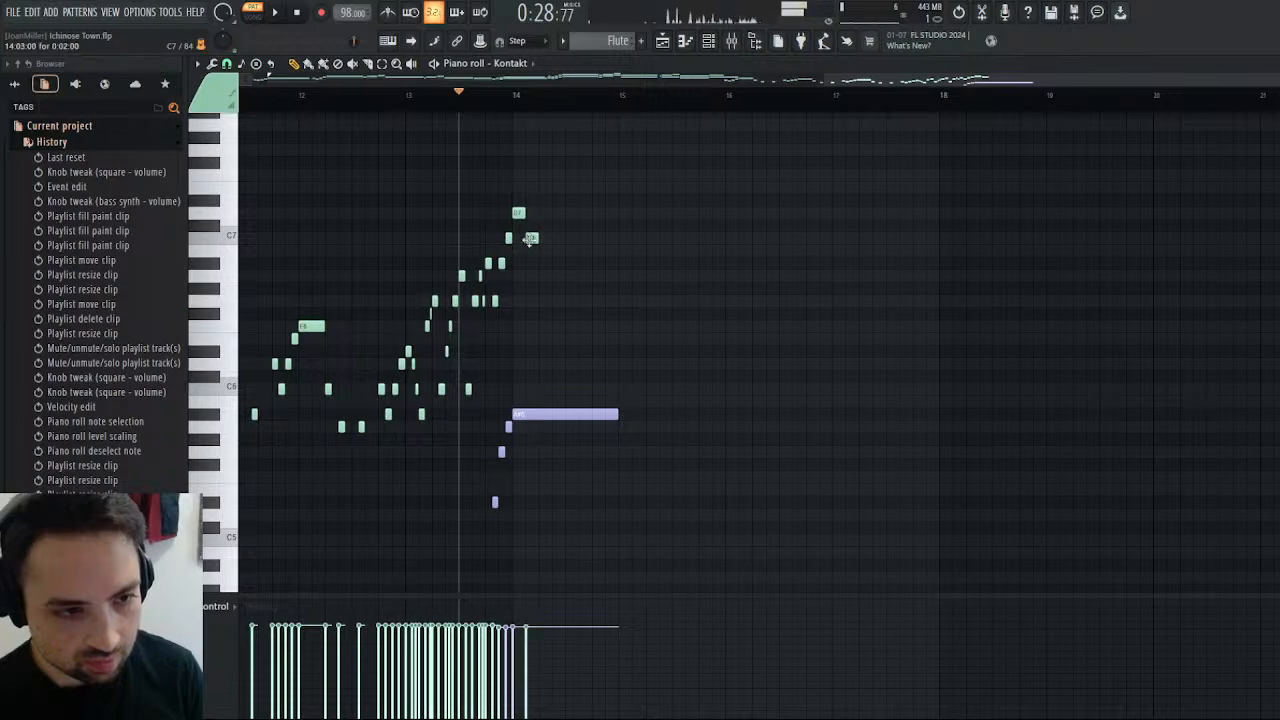
pyautogui.click(536, 237)
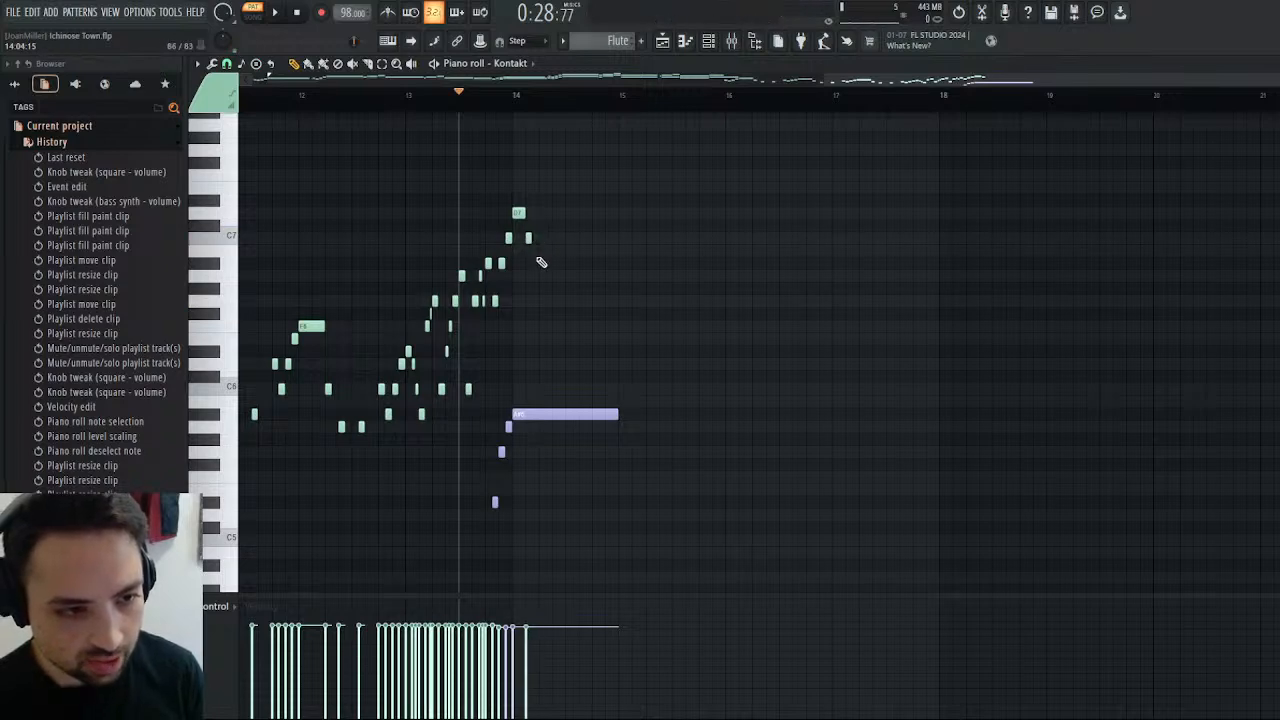
pyautogui.moveTo(541, 262); pyautogui.dragTo(530, 263)
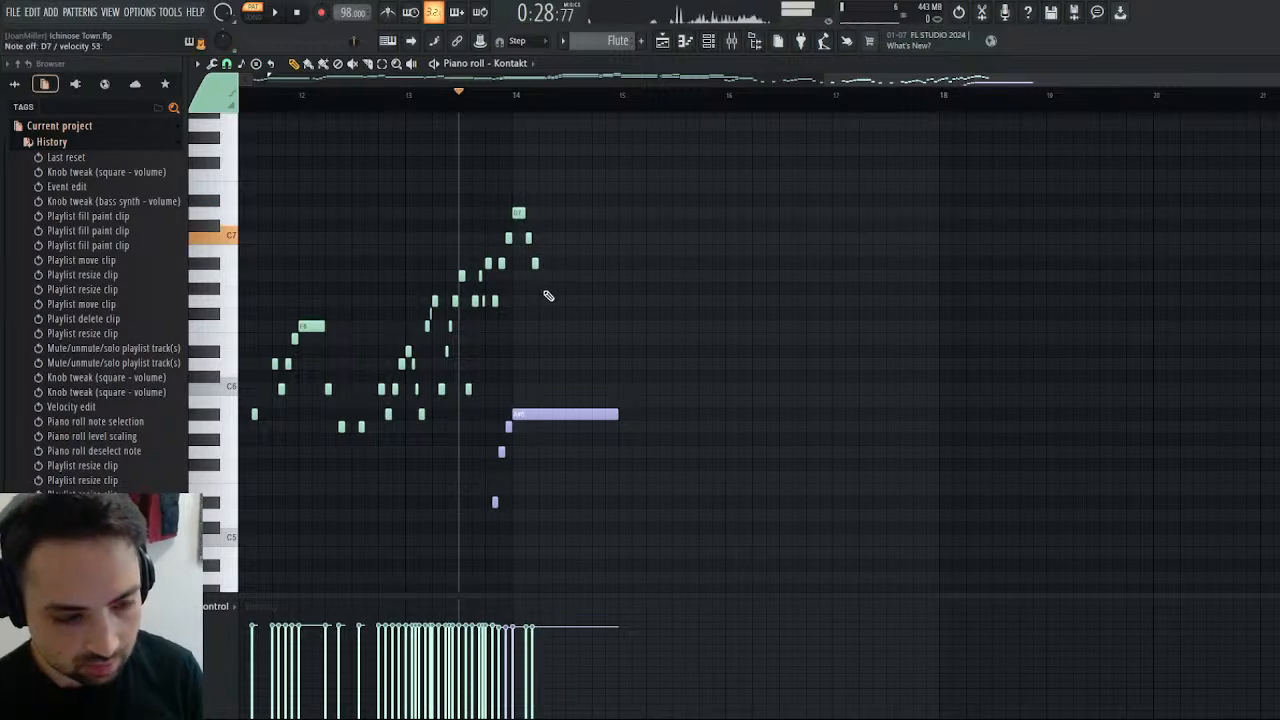
pyautogui.click(542, 301)
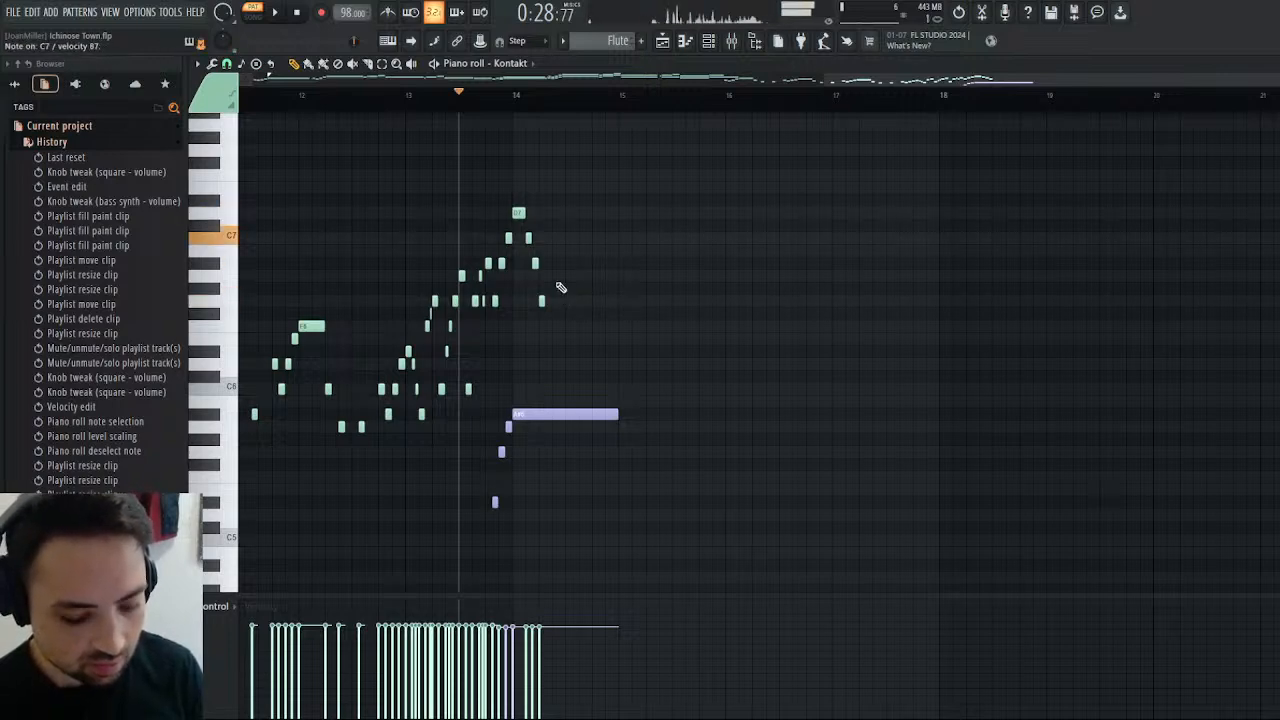
# Add a second descending group of C7, A#6, G6 and F6 notes in bar 14, with a two-step C7, and play the run.
pyautogui.click(556, 239)
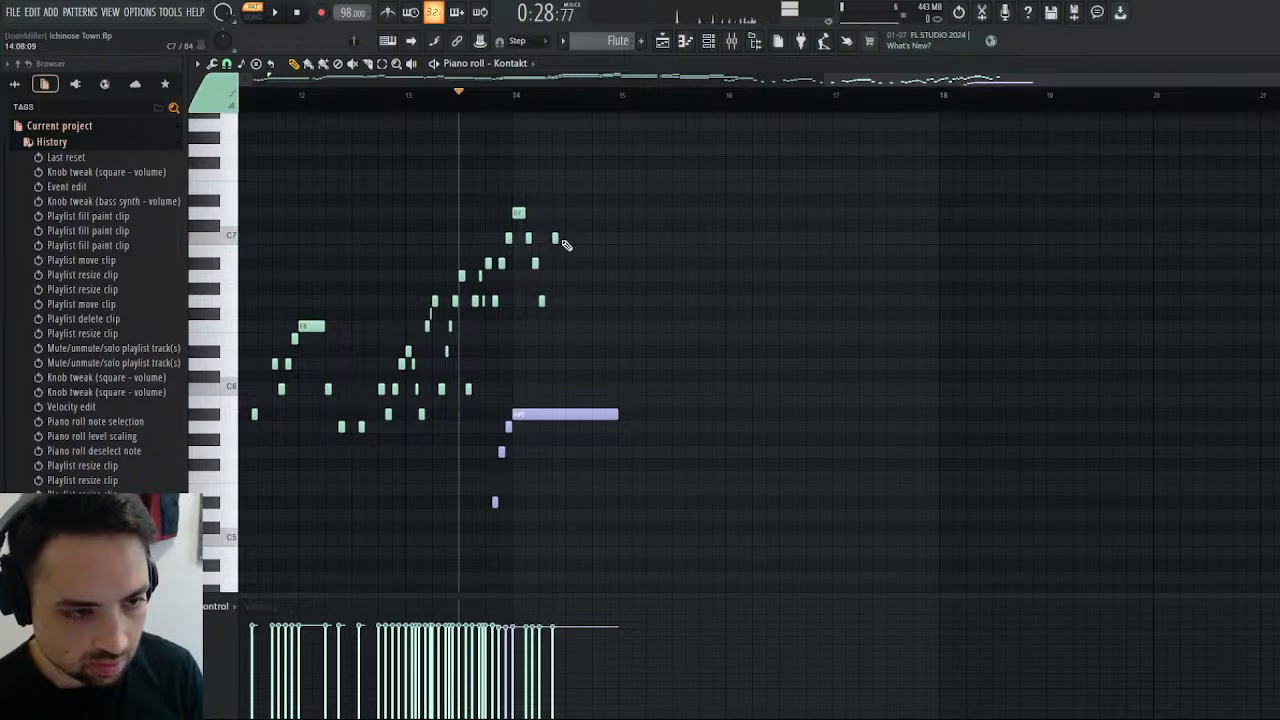
pyautogui.click(574, 265)
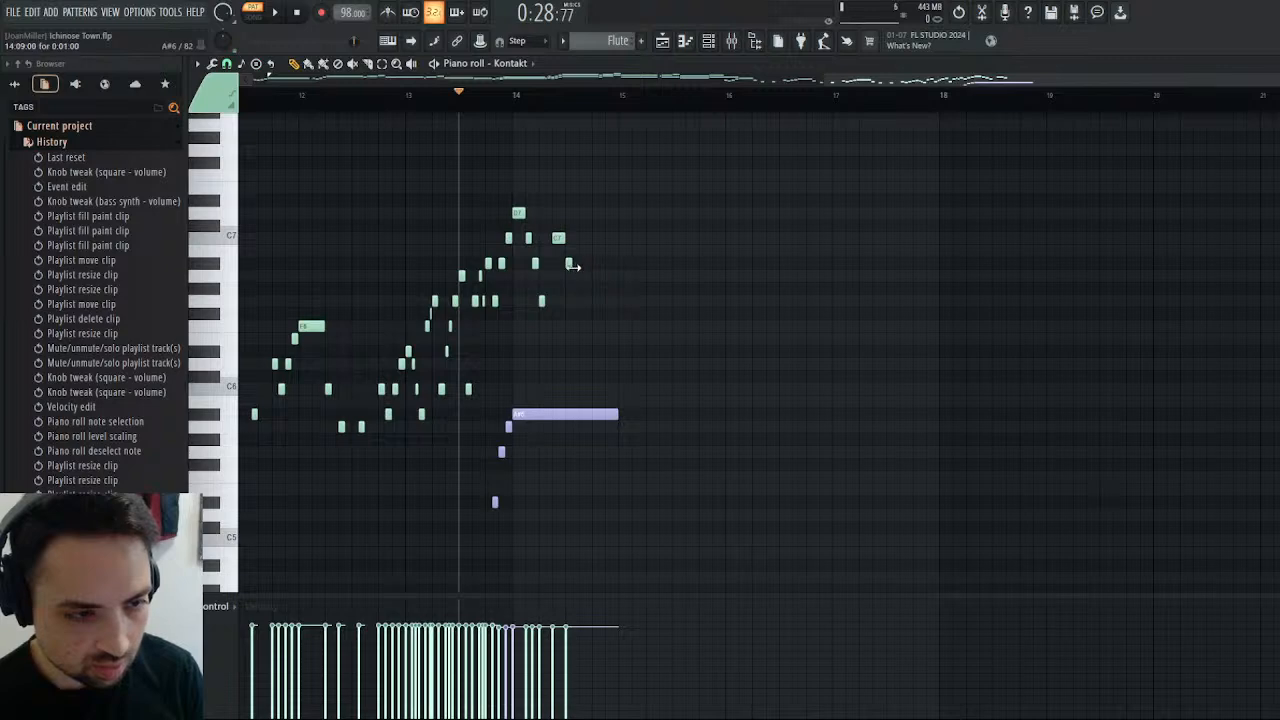
pyautogui.click(579, 289)
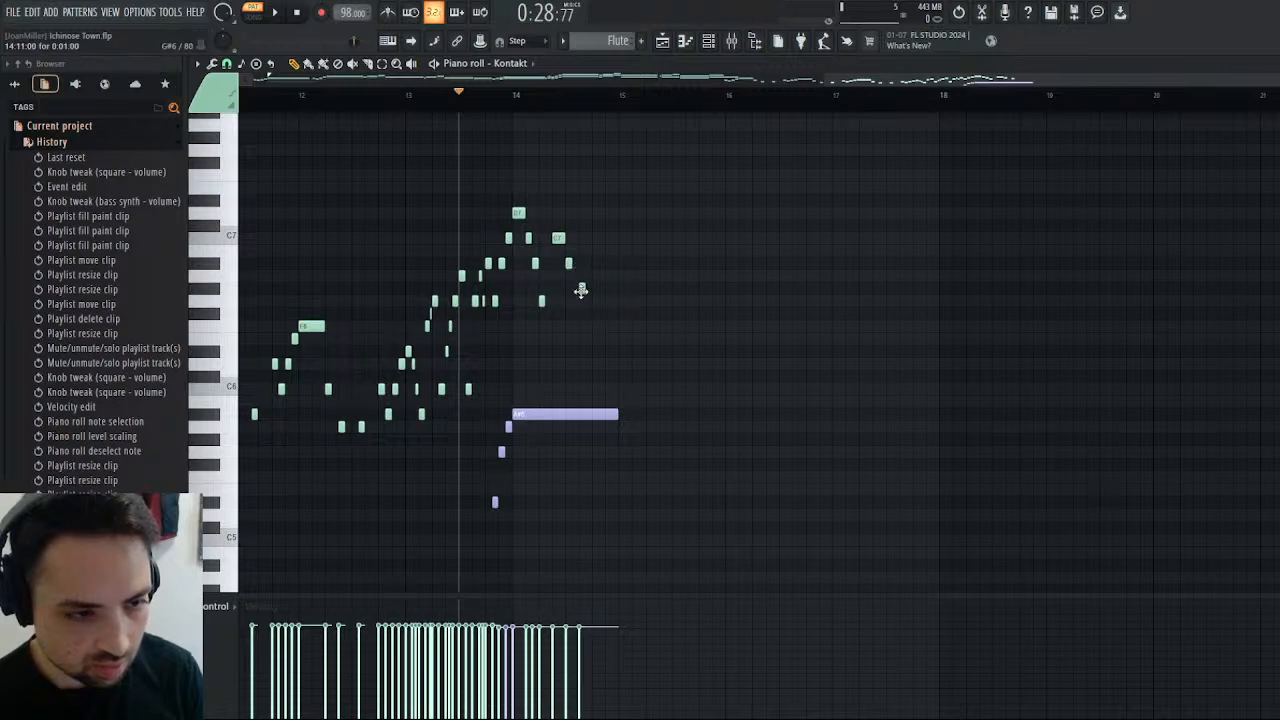
pyautogui.moveTo(581, 290); pyautogui.dragTo(581, 301)
pyautogui.click(595, 326)
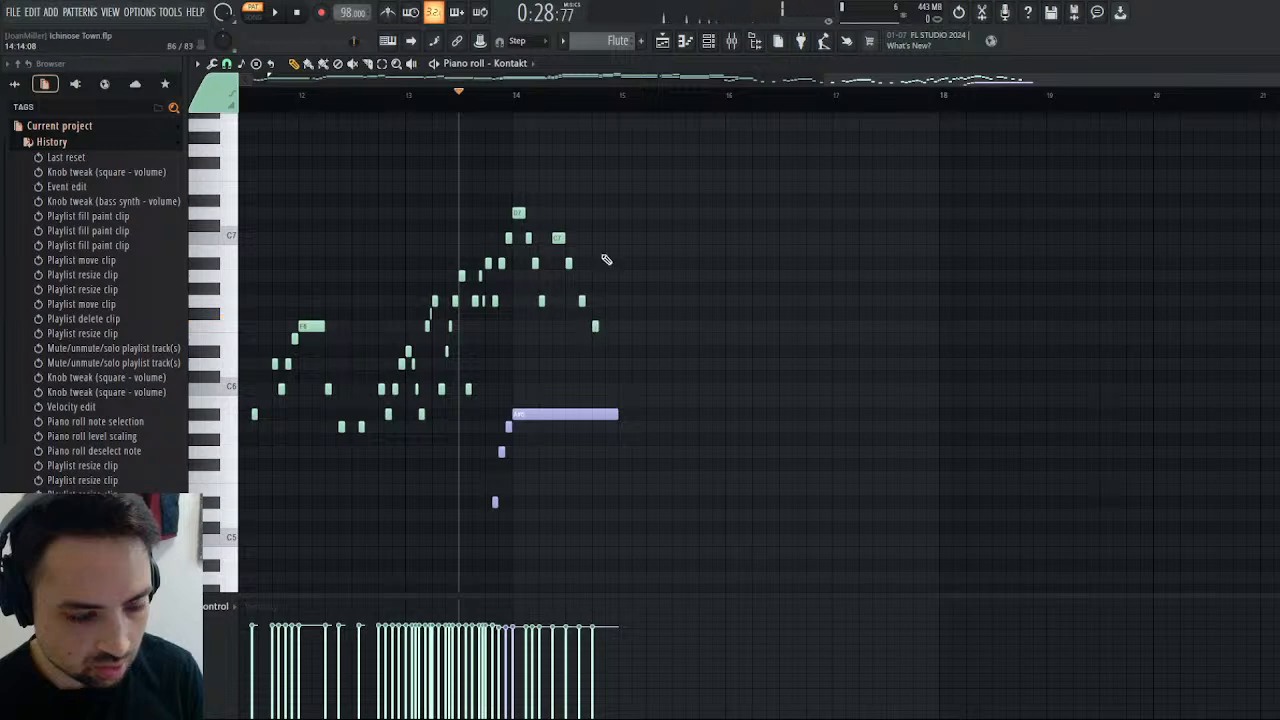
pyautogui.press('space')
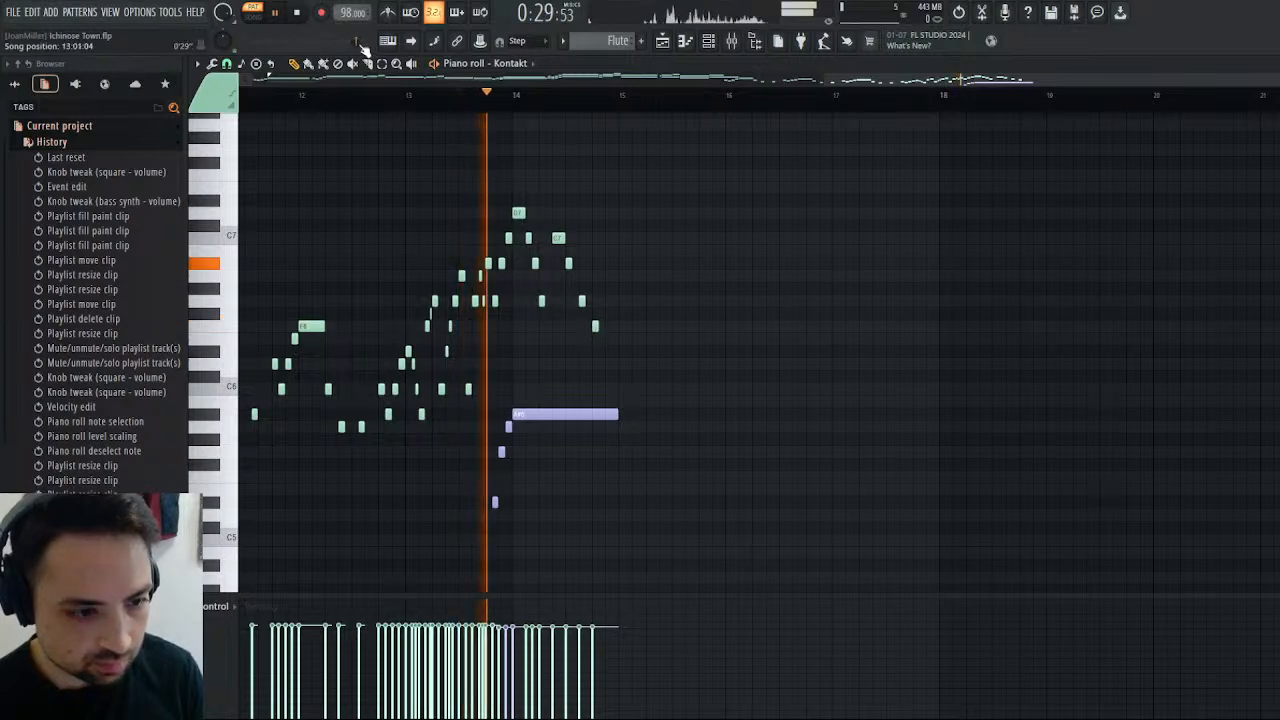
pyautogui.click(300, 14)
# Tighten the start of the descending run by shortening D7, C7 and A#6, and move the notes up to the second C7 earlier, then play it.
pyautogui.moveTo(524, 214)
pyautogui.mouseDown()
pyautogui.moveTo(508, 218)
pyautogui.moveTo(518, 242)
pyautogui.mouseUp()
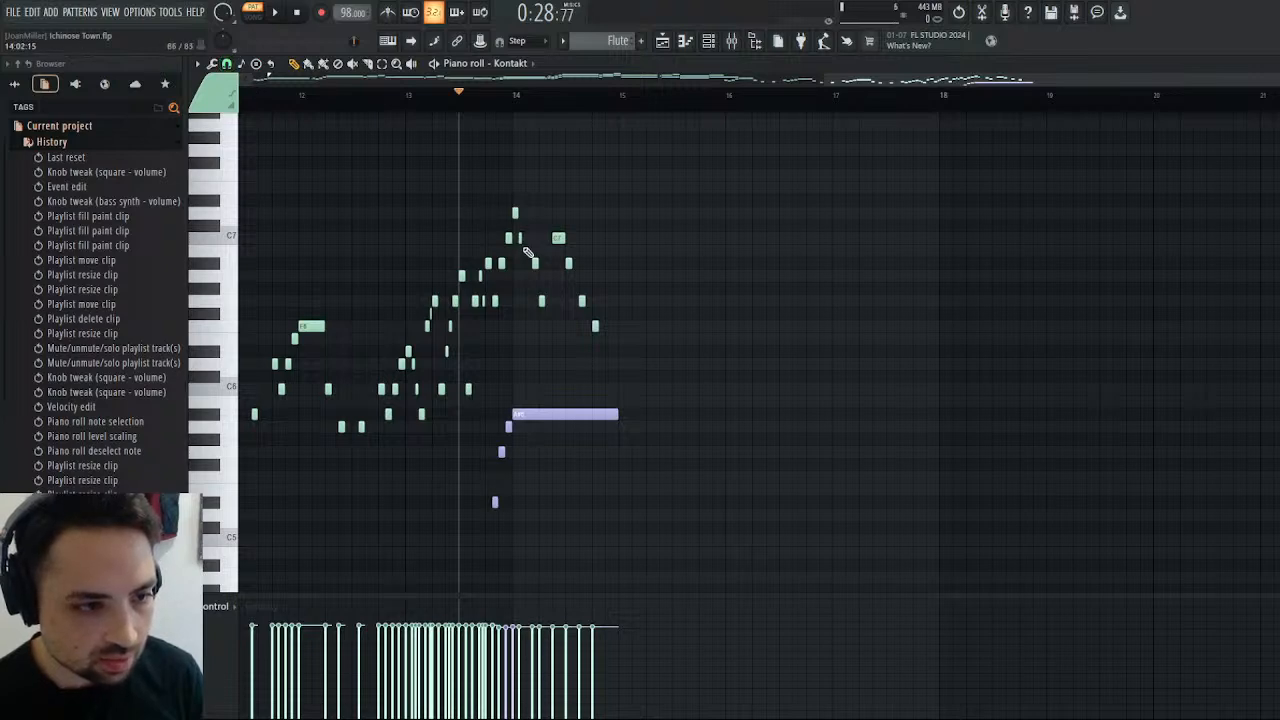
pyautogui.moveTo(535, 264); pyautogui.dragTo(527, 299)
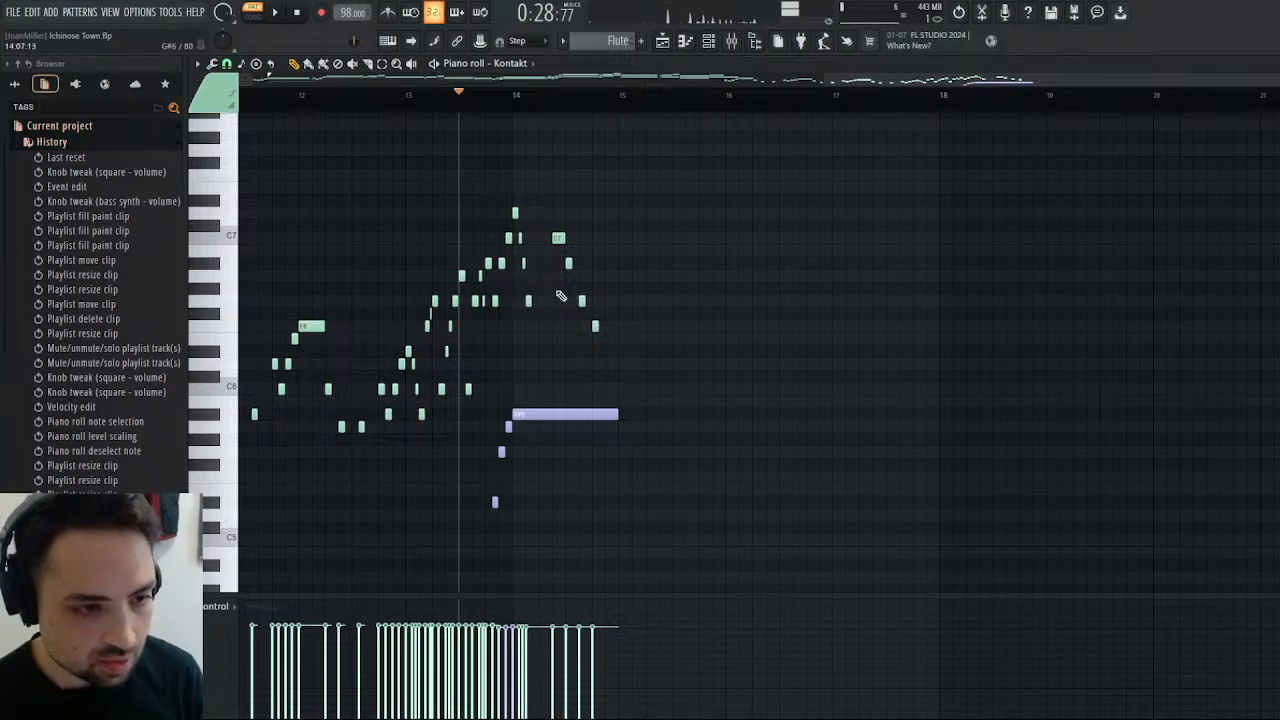
pyautogui.moveTo(559, 238); pyautogui.dragTo(544, 238)
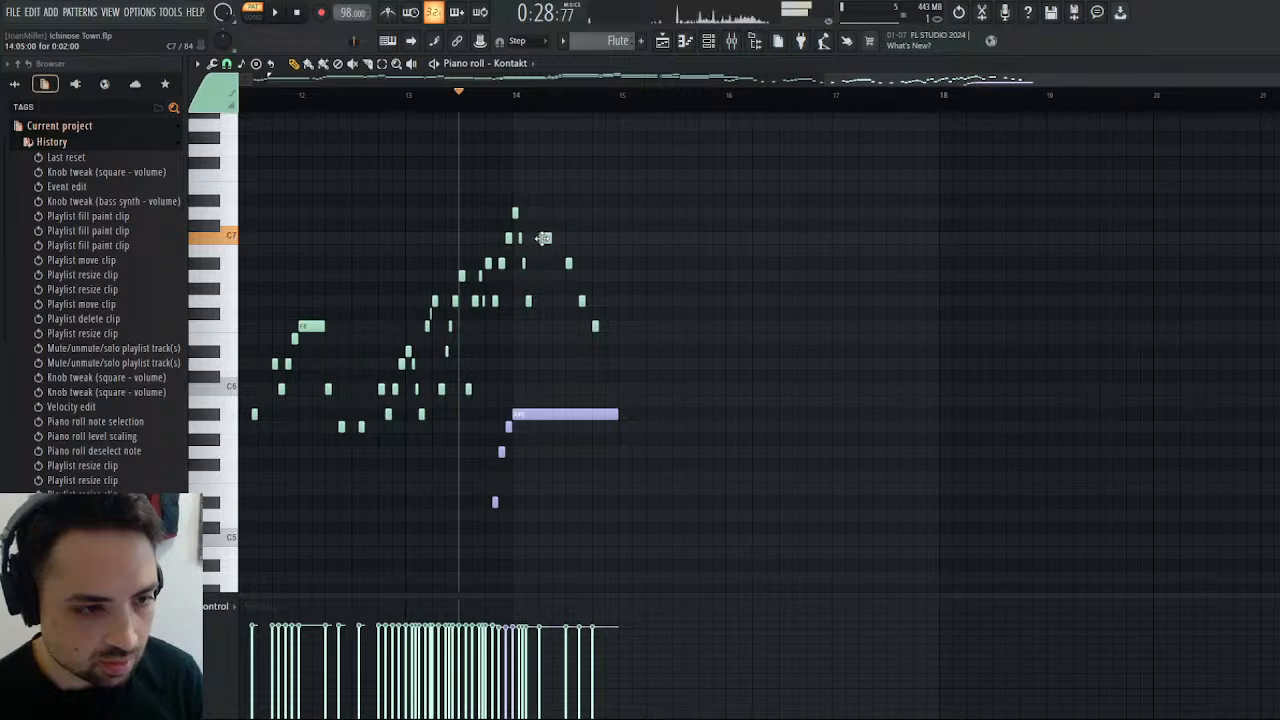
pyautogui.press('space')
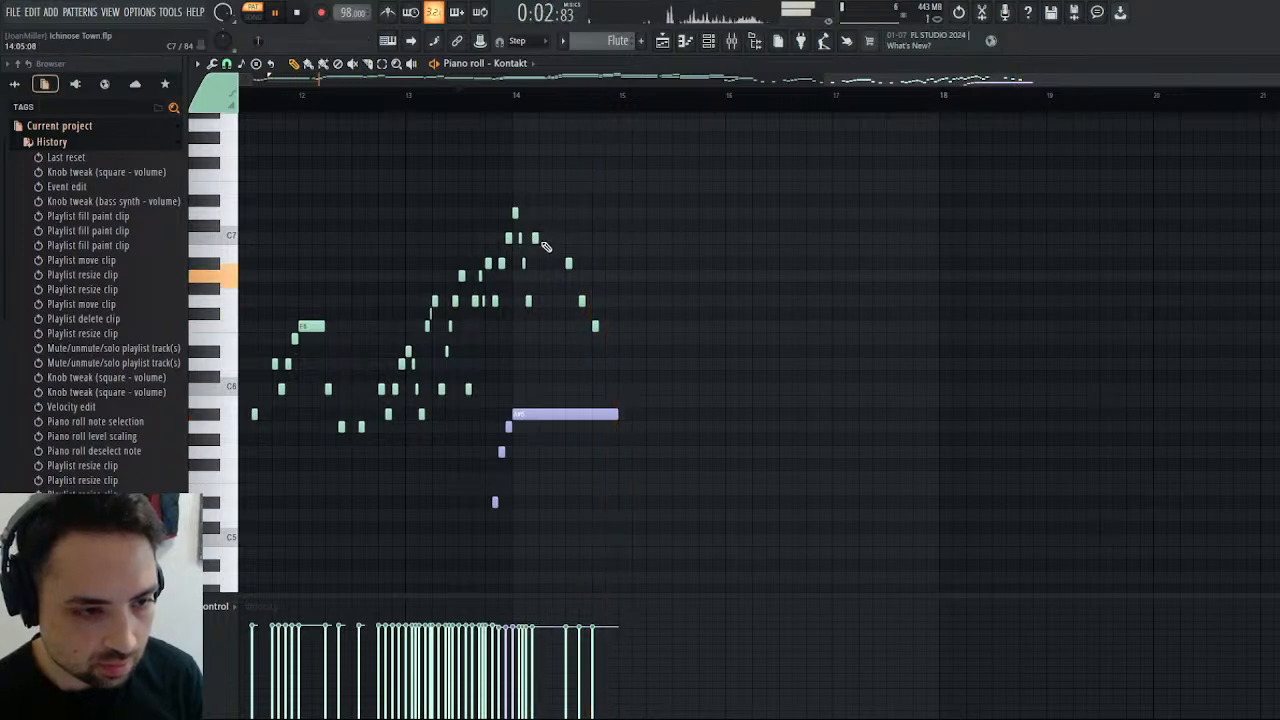
# Move the later A#6, G6 and F6 notes directly after bar 14's second C7, shorten them to half a step, and play the run.
pyautogui.click(512, 104)
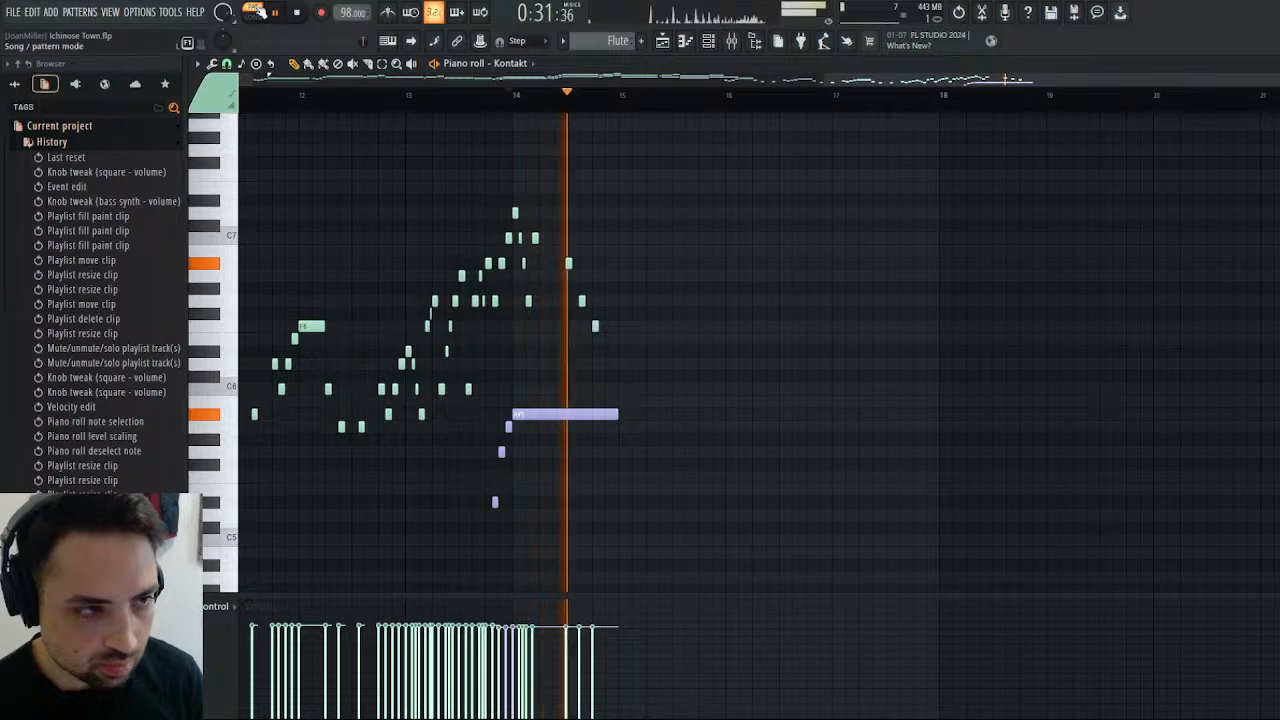
pyautogui.press('space')
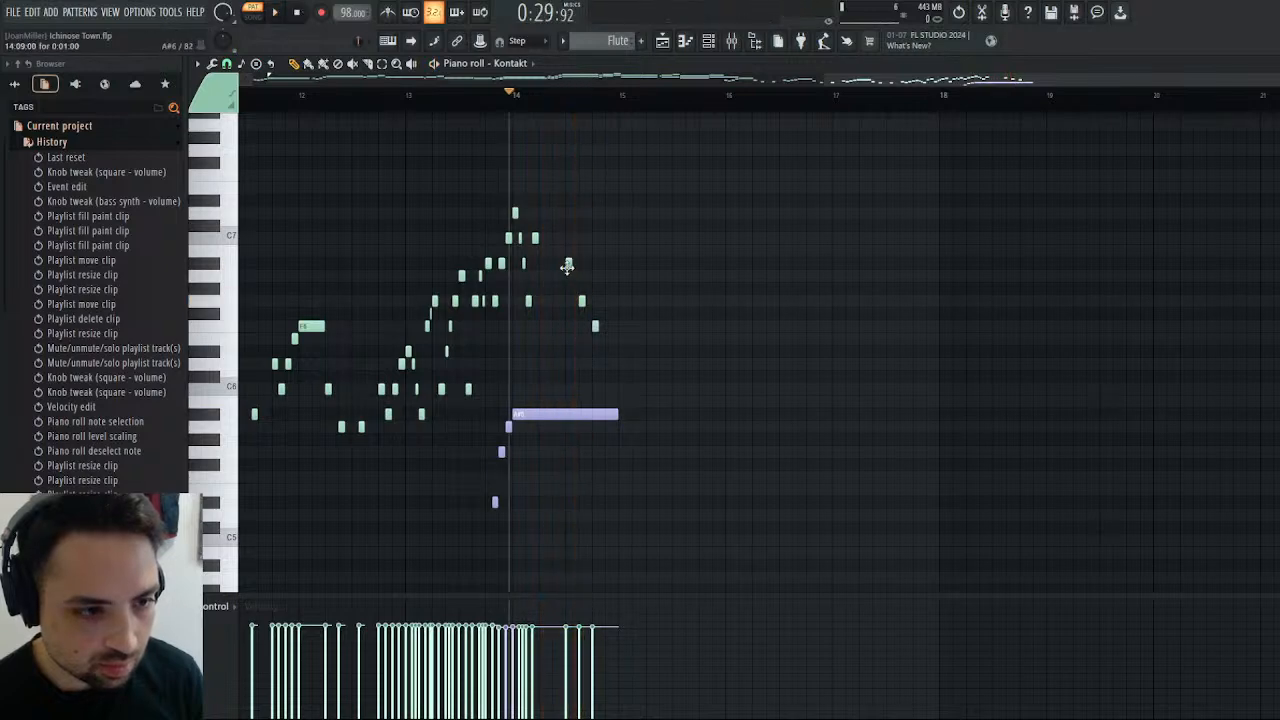
pyautogui.moveTo(567, 265); pyautogui.dragTo(540, 263)
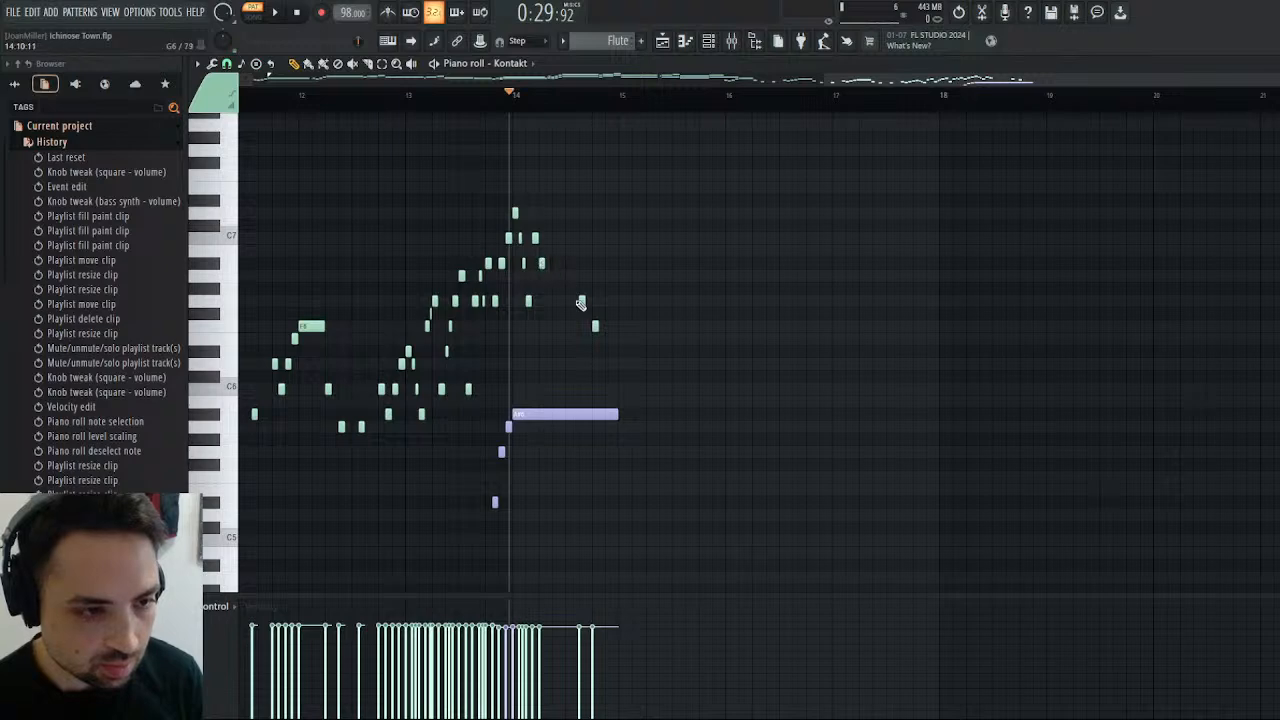
pyautogui.moveTo(580, 303); pyautogui.dragTo(555, 326)
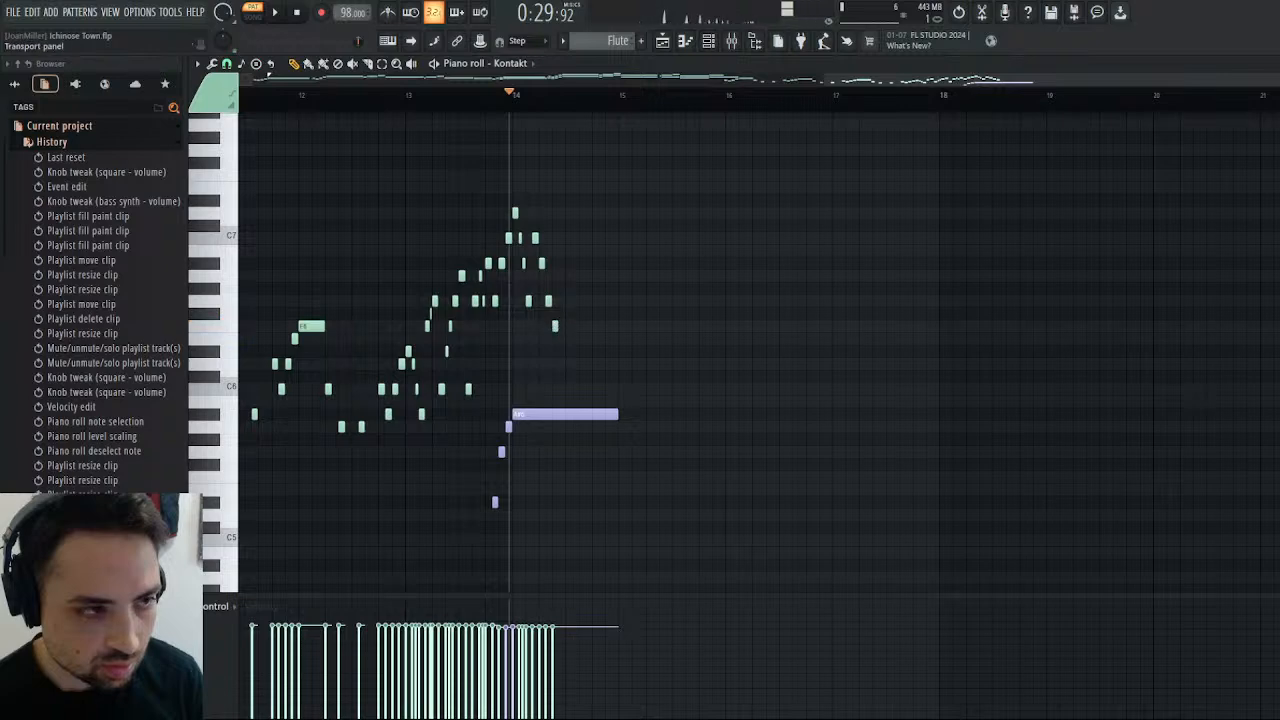
pyautogui.click(275, 12)
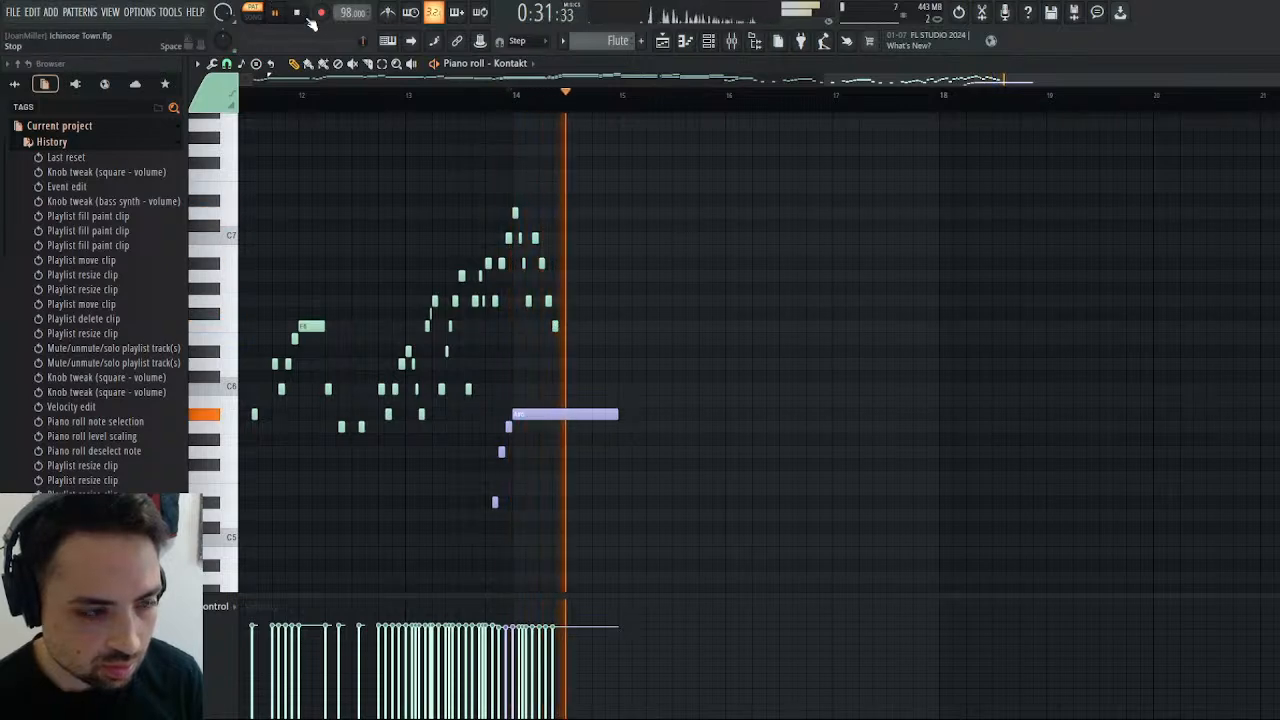
pyautogui.click(300, 14)
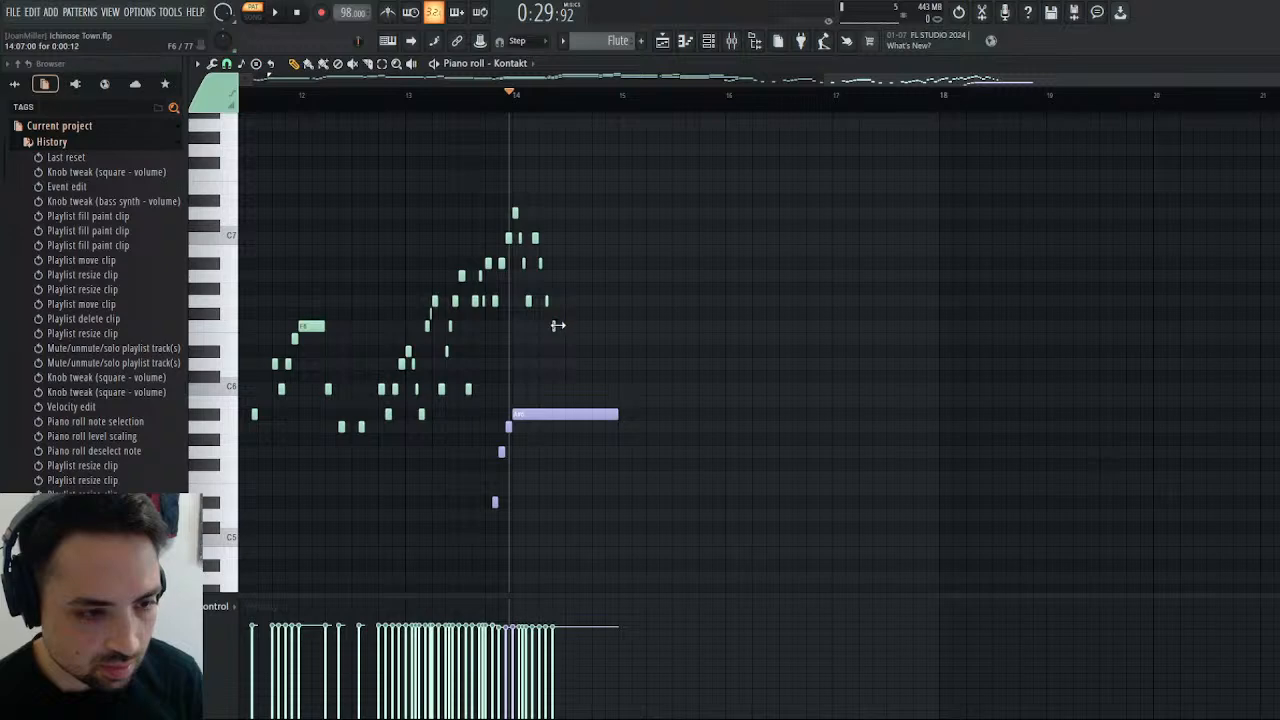
pyautogui.click(275, 12)
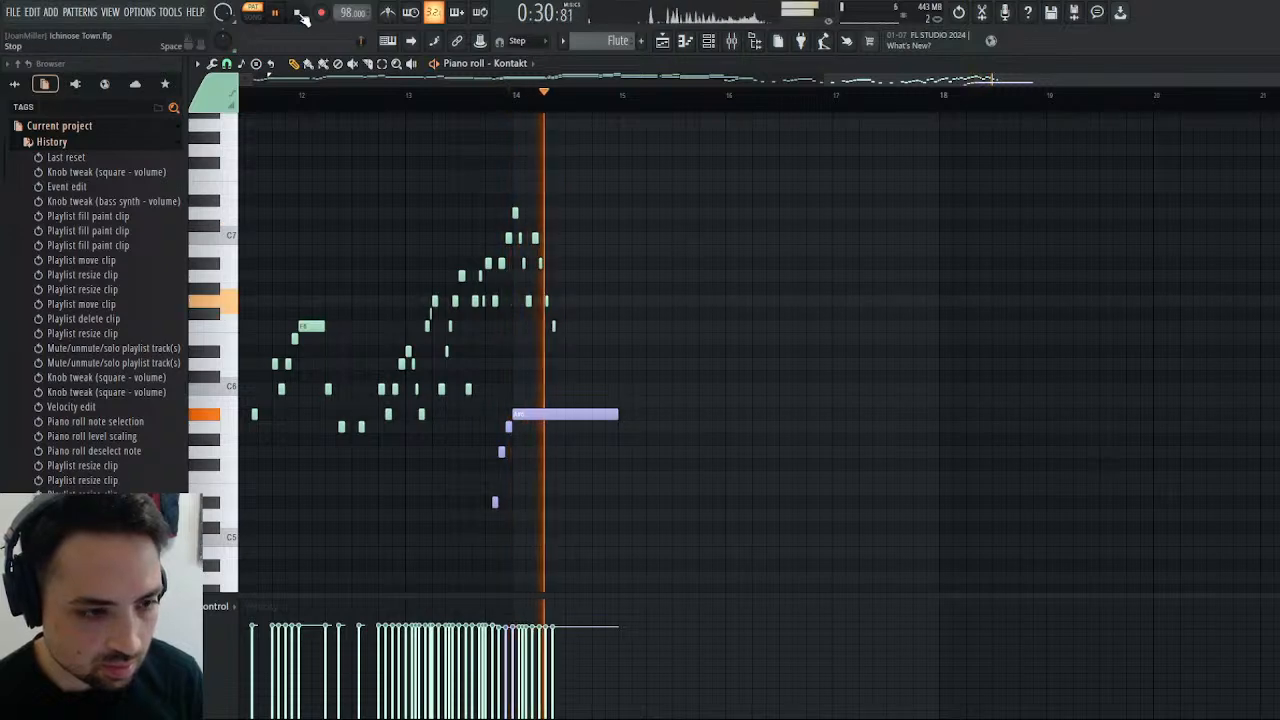
pyautogui.click(298, 12)
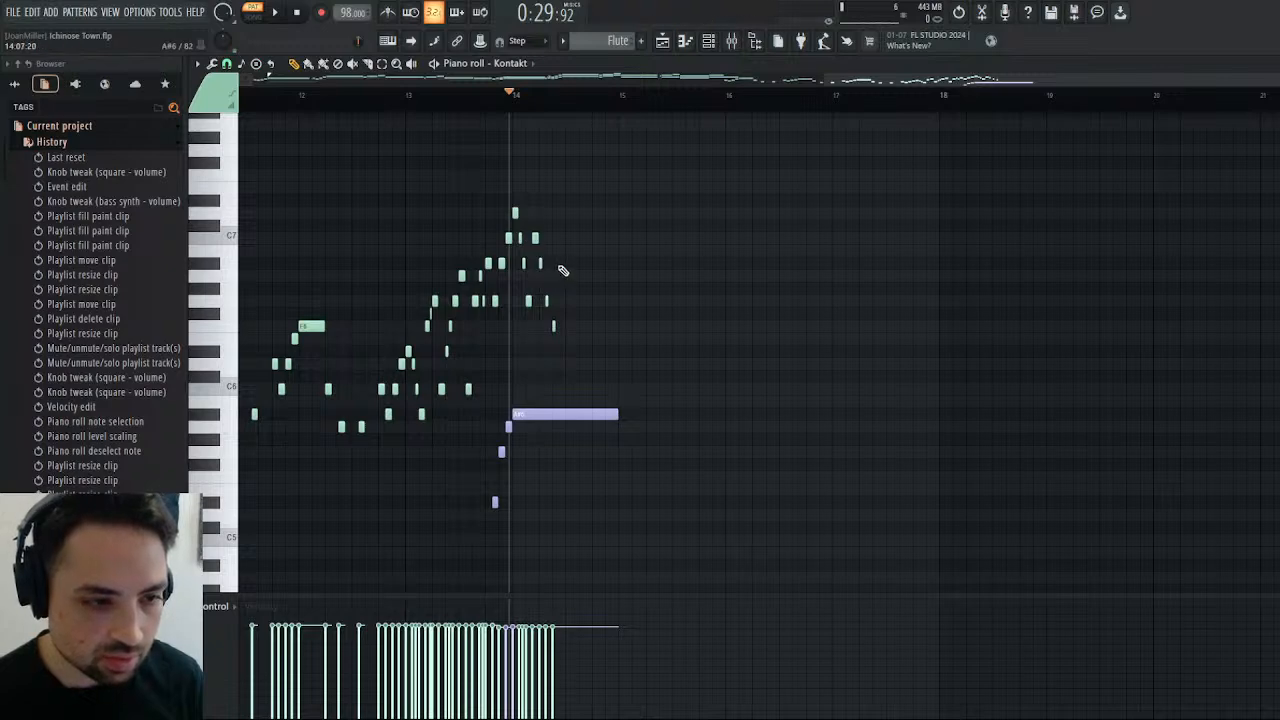
# Add a third descending group in bar 14 with a one-step A#6 and half-step G6 and F6 notes, then play it.
pyautogui.click(560, 264)
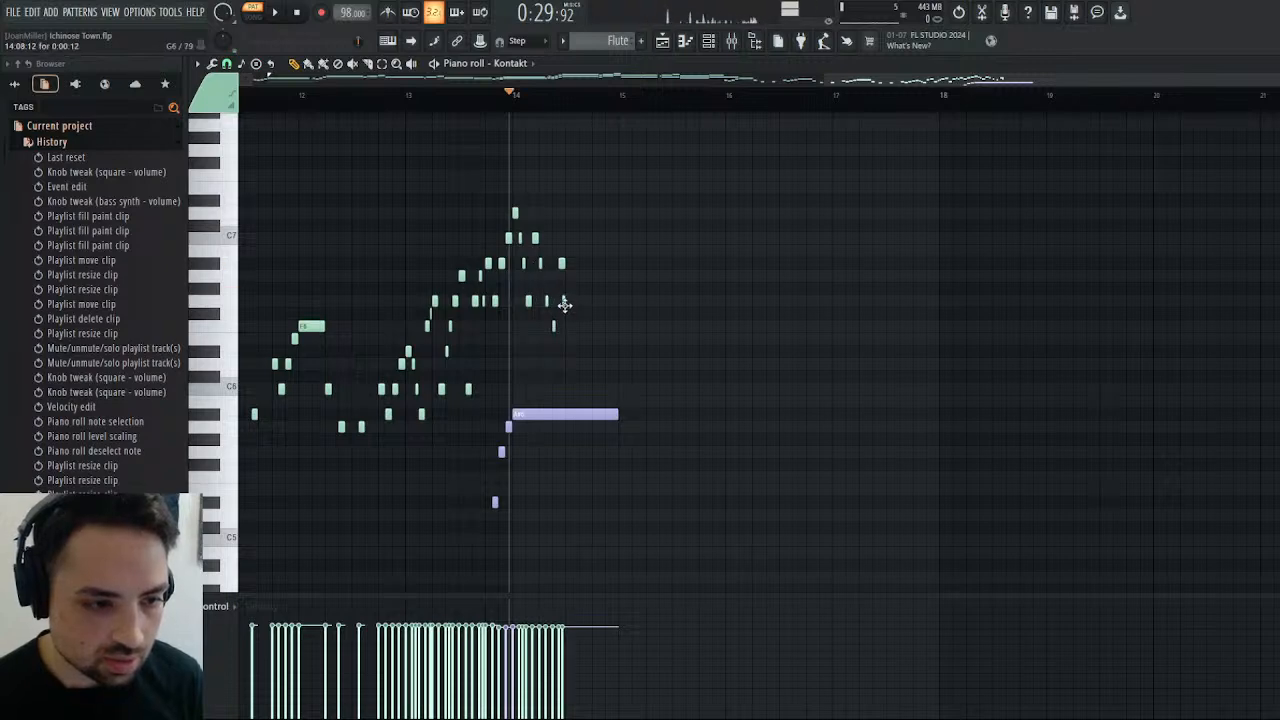
pyautogui.click(563, 301)
pyautogui.moveTo(565, 303); pyautogui.dragTo(569, 303)
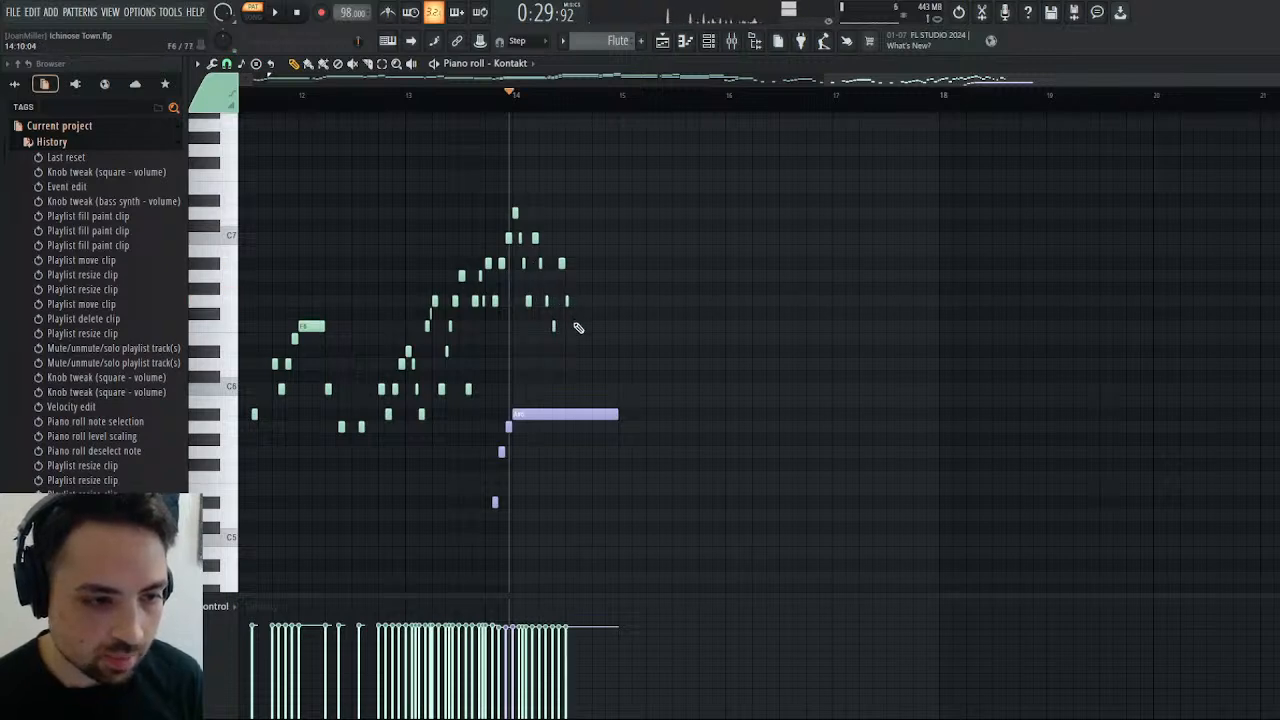
pyautogui.click(574, 326)
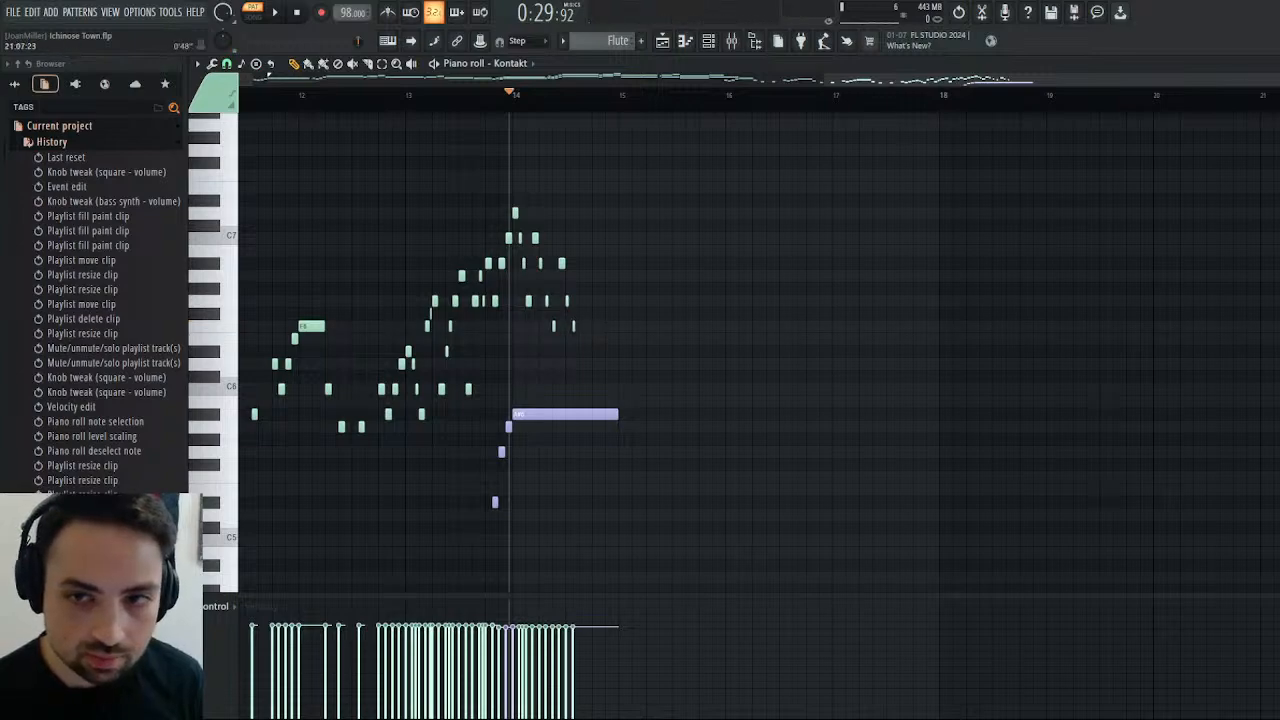
pyautogui.moveTo(1279, 80); pyautogui.dragTo(946, 137)
pyautogui.click(278, 12)
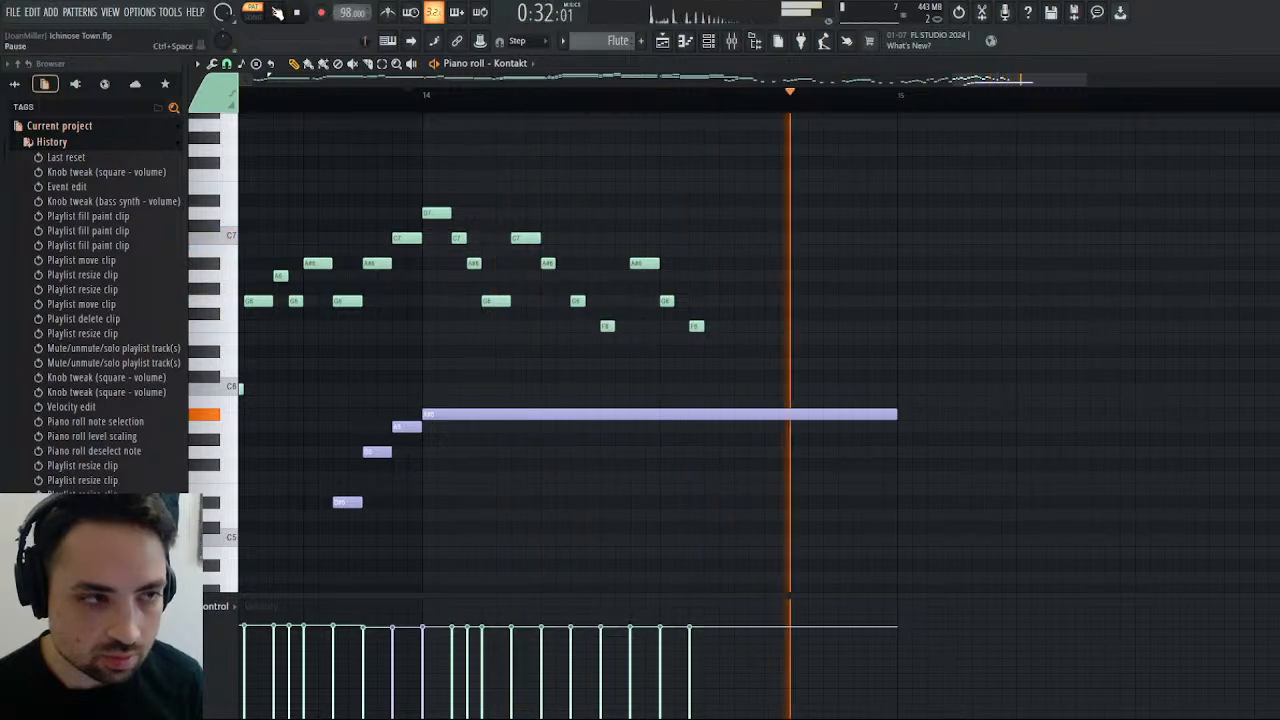
pyautogui.click(278, 12)
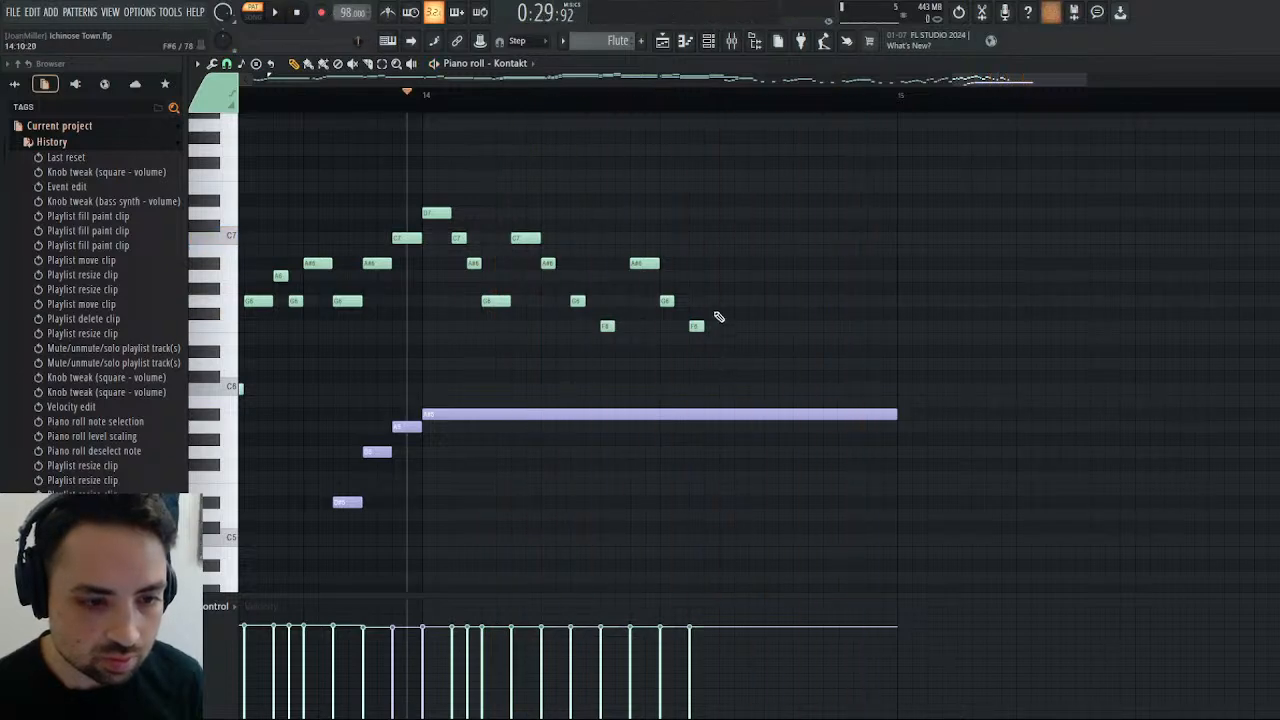
# Add rising F#6 and G6 notes after the last F6, lengthen all three to one step, and play the phrase.
pyautogui.click(726, 314)
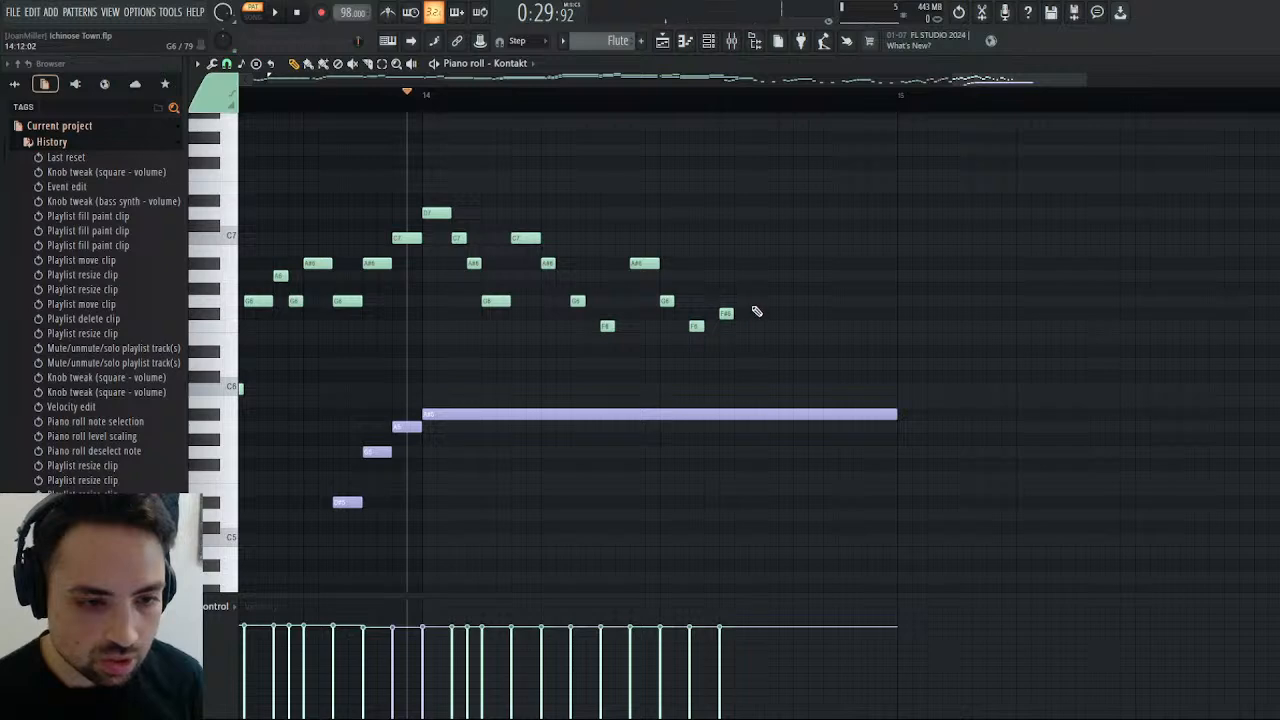
pyautogui.click(755, 301)
pyautogui.click(275, 12)
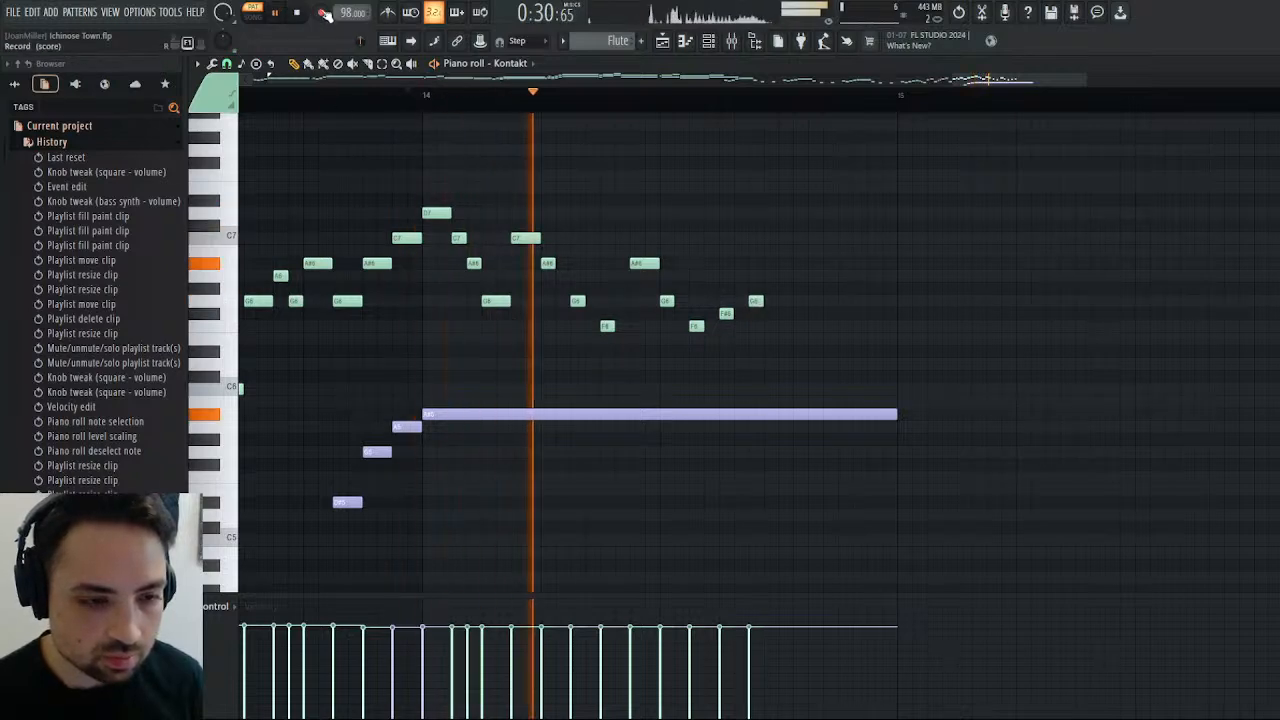
pyautogui.click(299, 12)
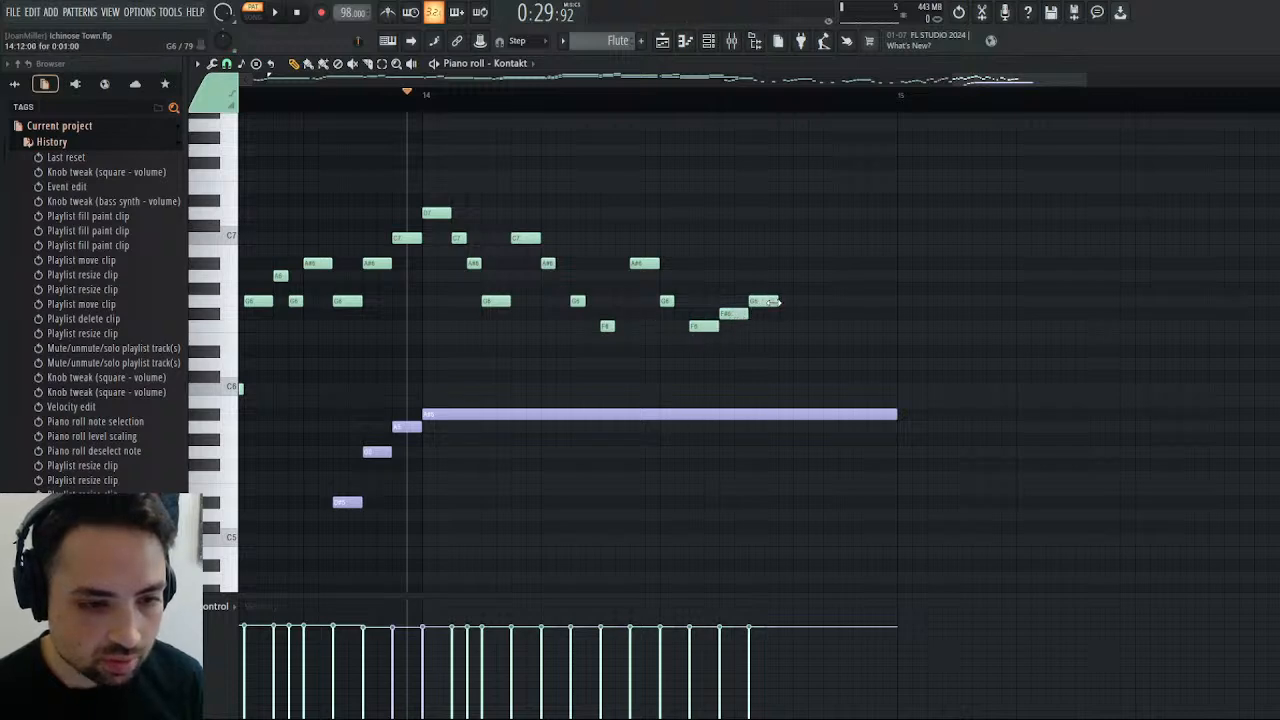
pyautogui.click(275, 12)
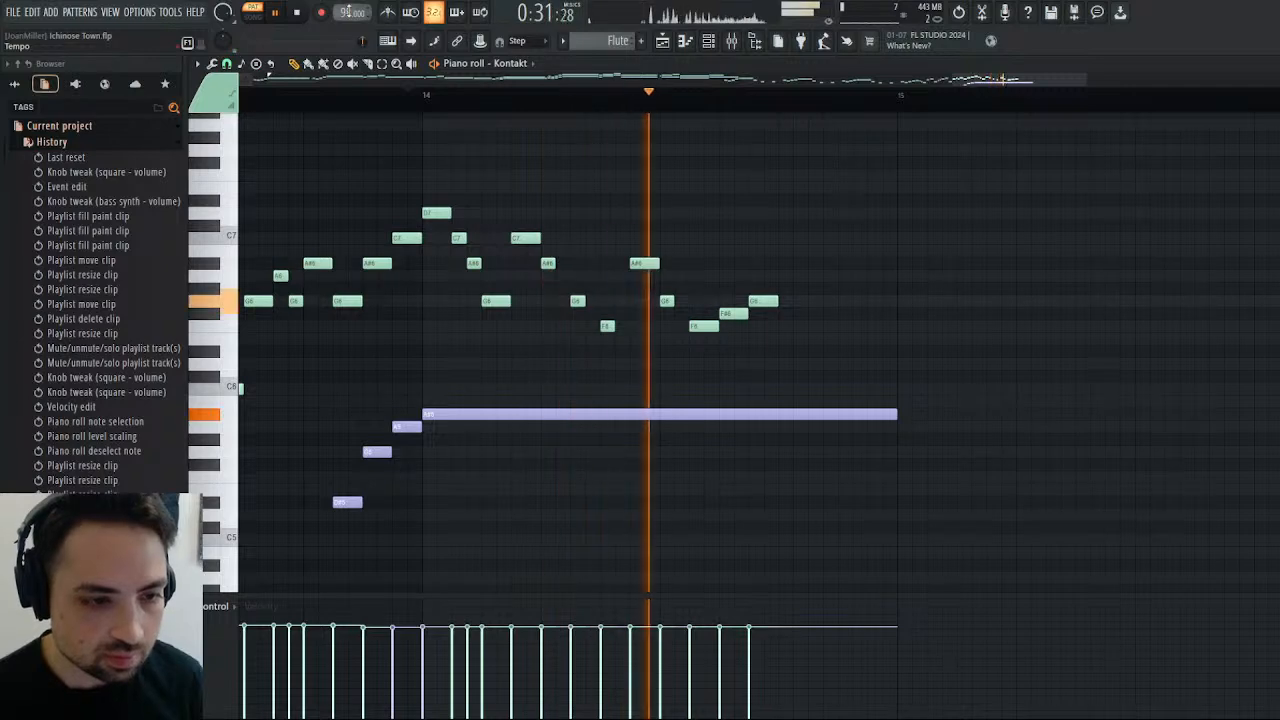
pyautogui.press('space')
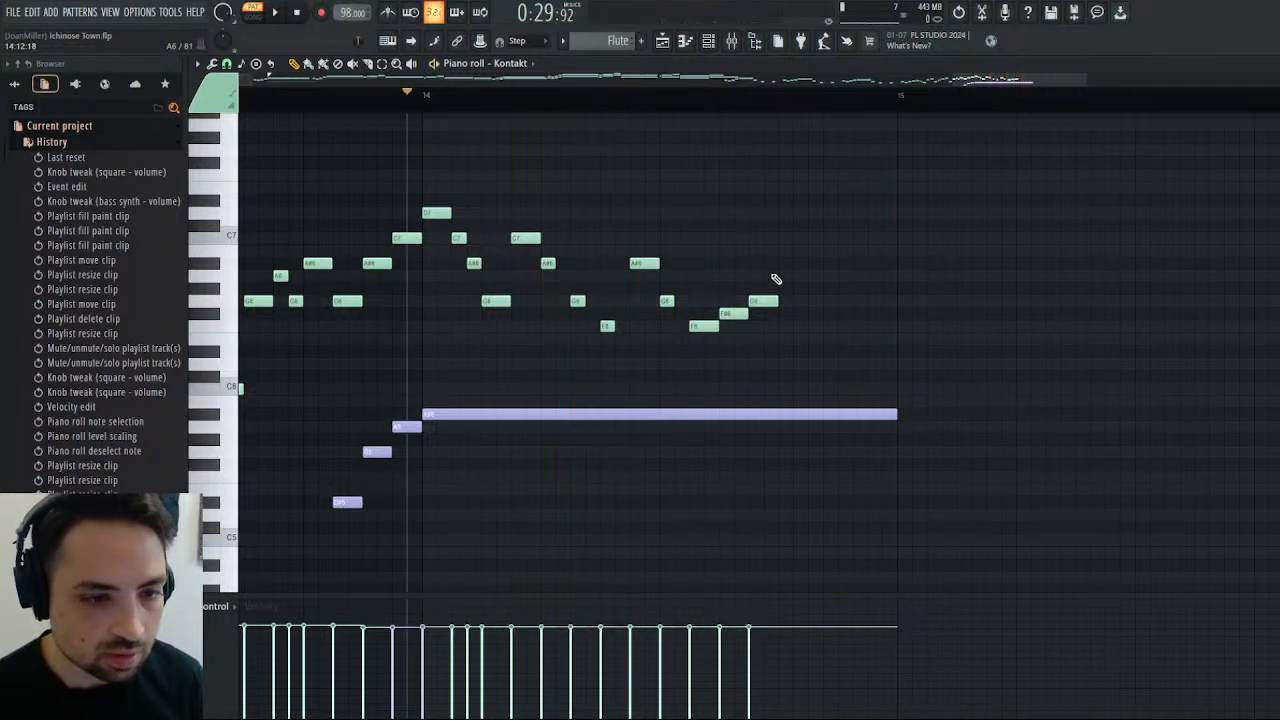
# Fill the end of bar 14 with half-step A#6, G6 and D7 notes and a one-step A#6, then play the bar.
pyautogui.click(781, 264)
pyautogui.click(811, 265)
pyautogui.rightClick(820, 265)
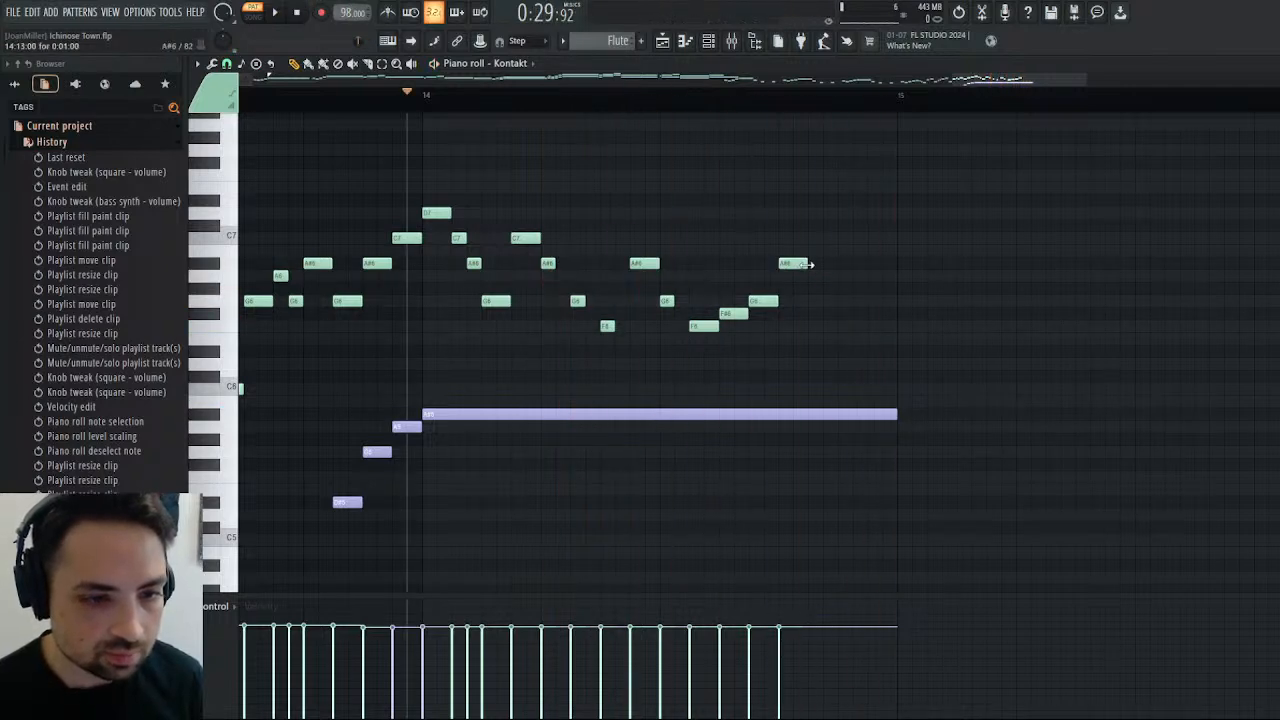
pyautogui.click(811, 301)
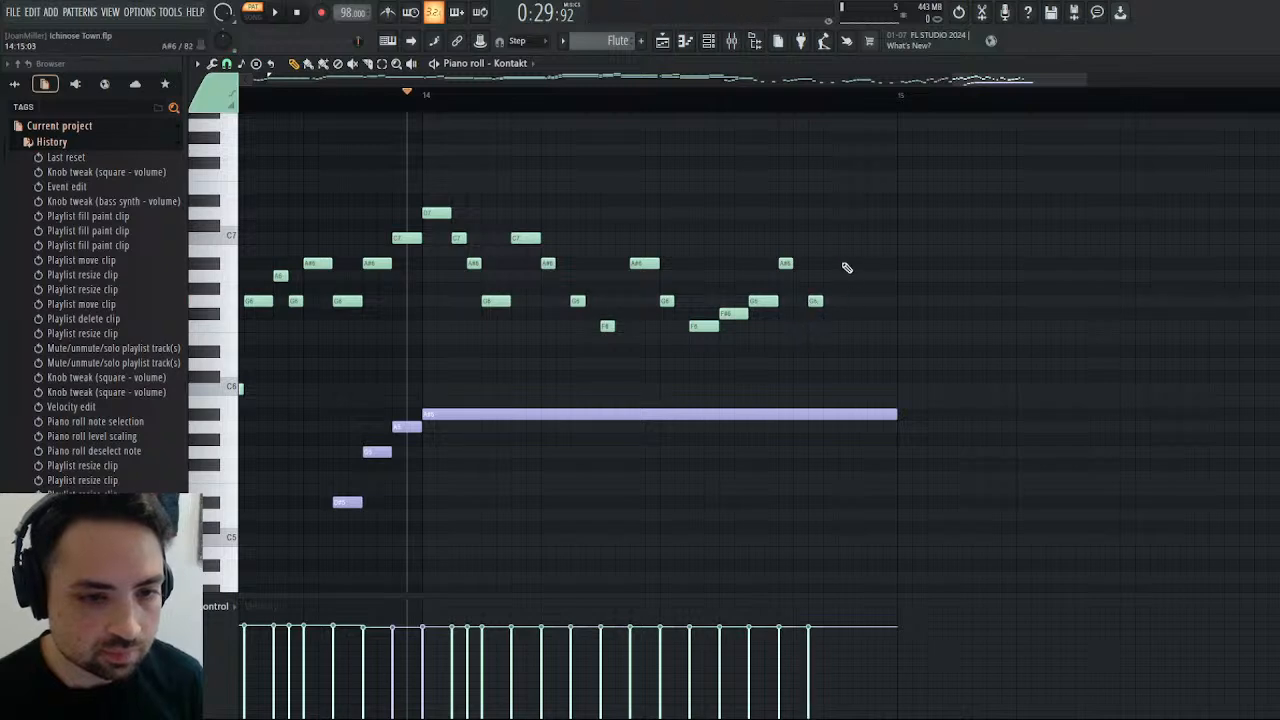
pyautogui.click(842, 230)
pyautogui.moveTo(843, 228); pyautogui.dragTo(841, 212)
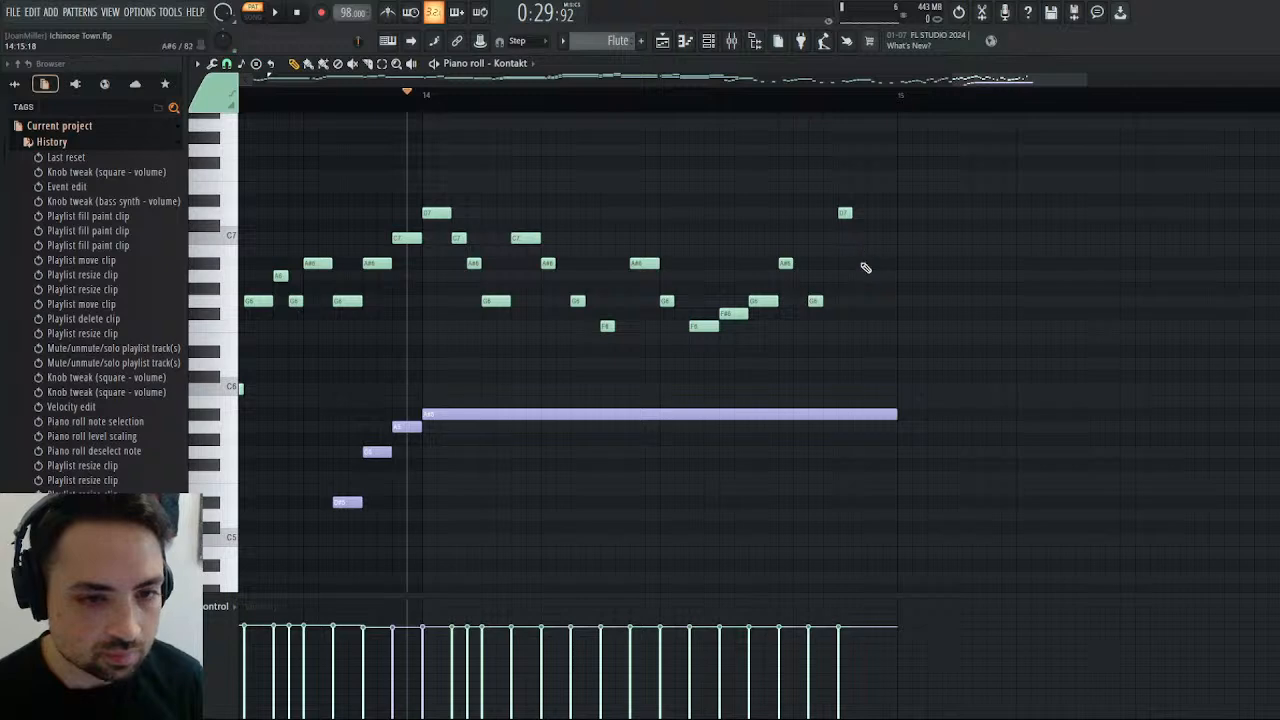
pyautogui.click(871, 264)
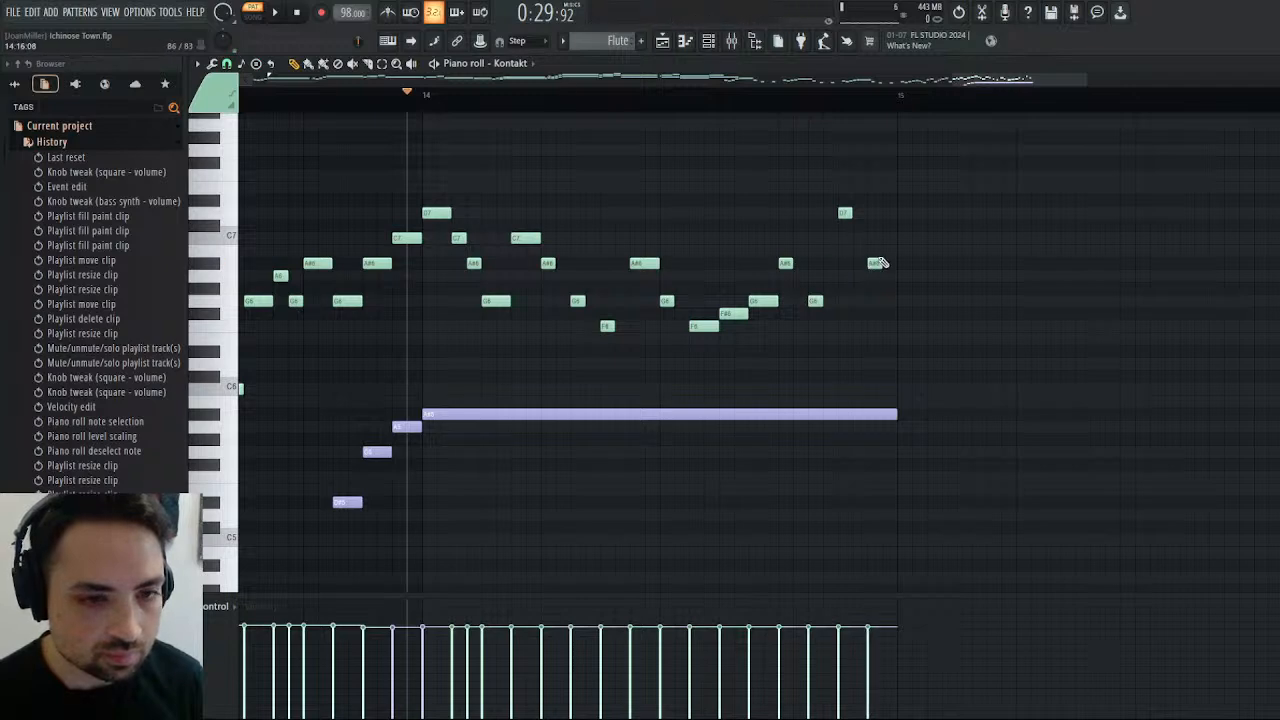
pyautogui.press('space')
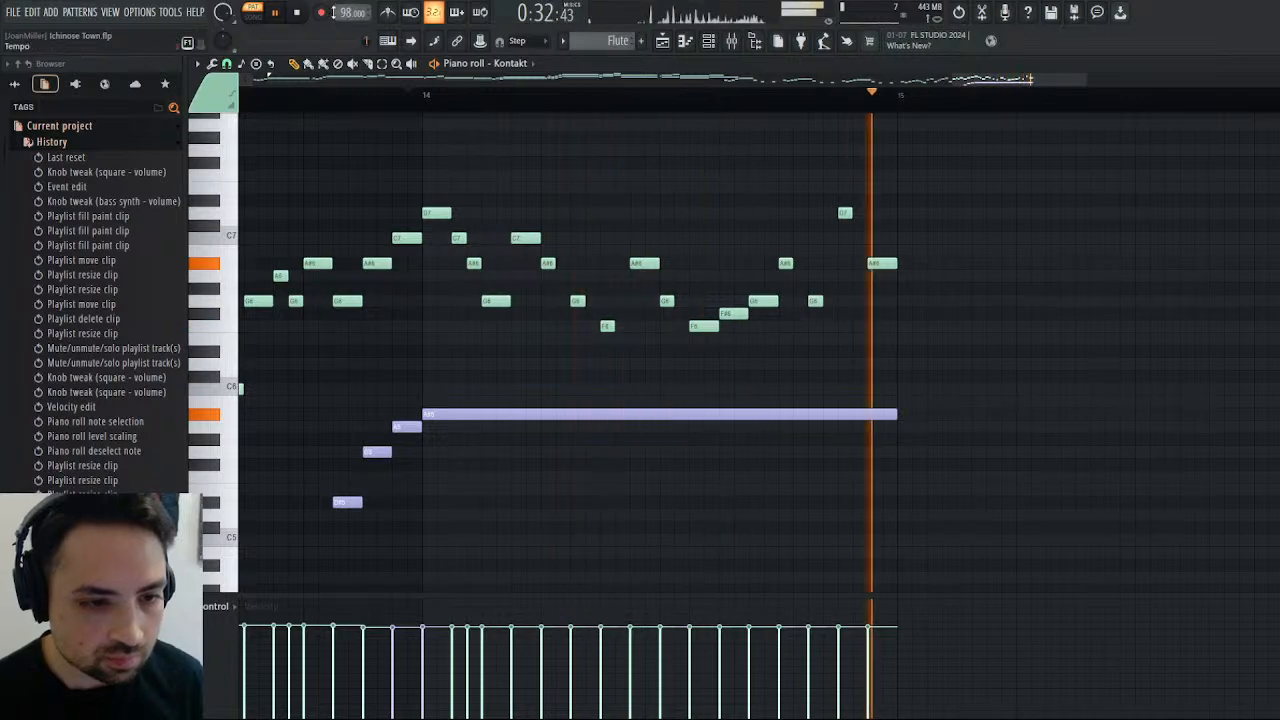
pyautogui.click(298, 13)
pyautogui.click(300, 17)
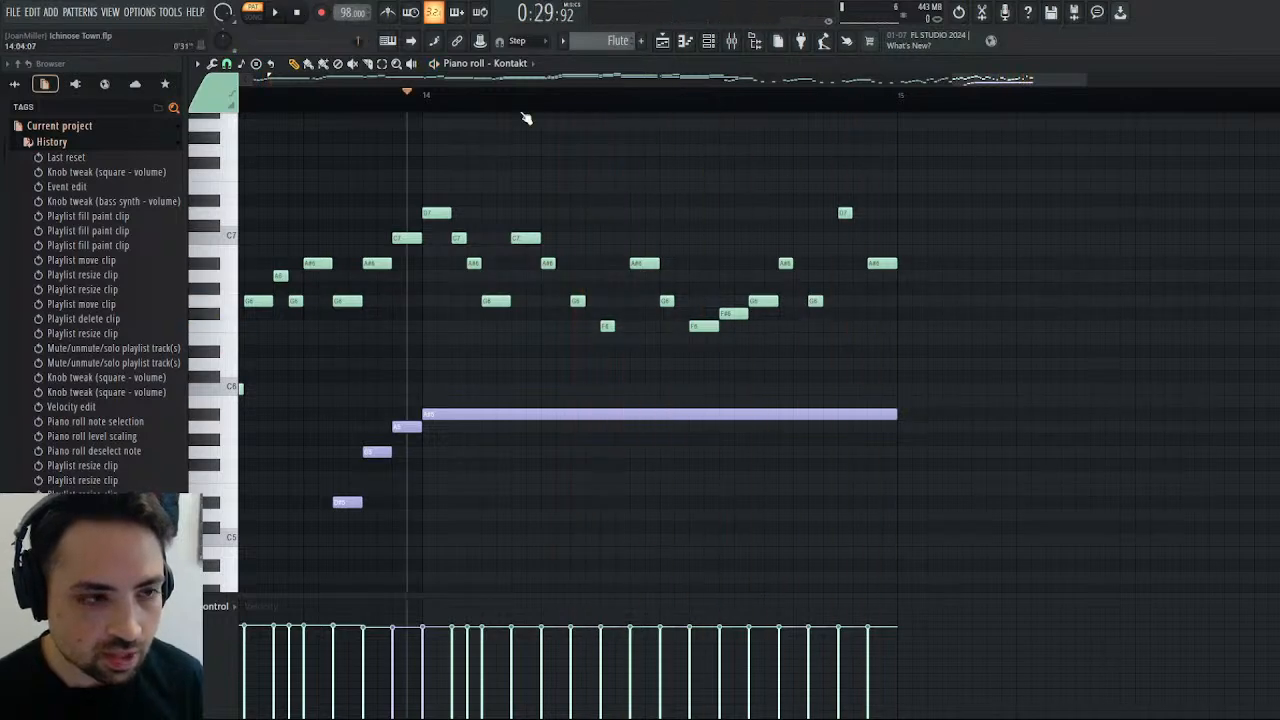
# Play the Flute phrase through the end of bar 14 with the following empty bars in view.
pyautogui.moveTo(1083, 77); pyautogui.dragTo(1229, 79)
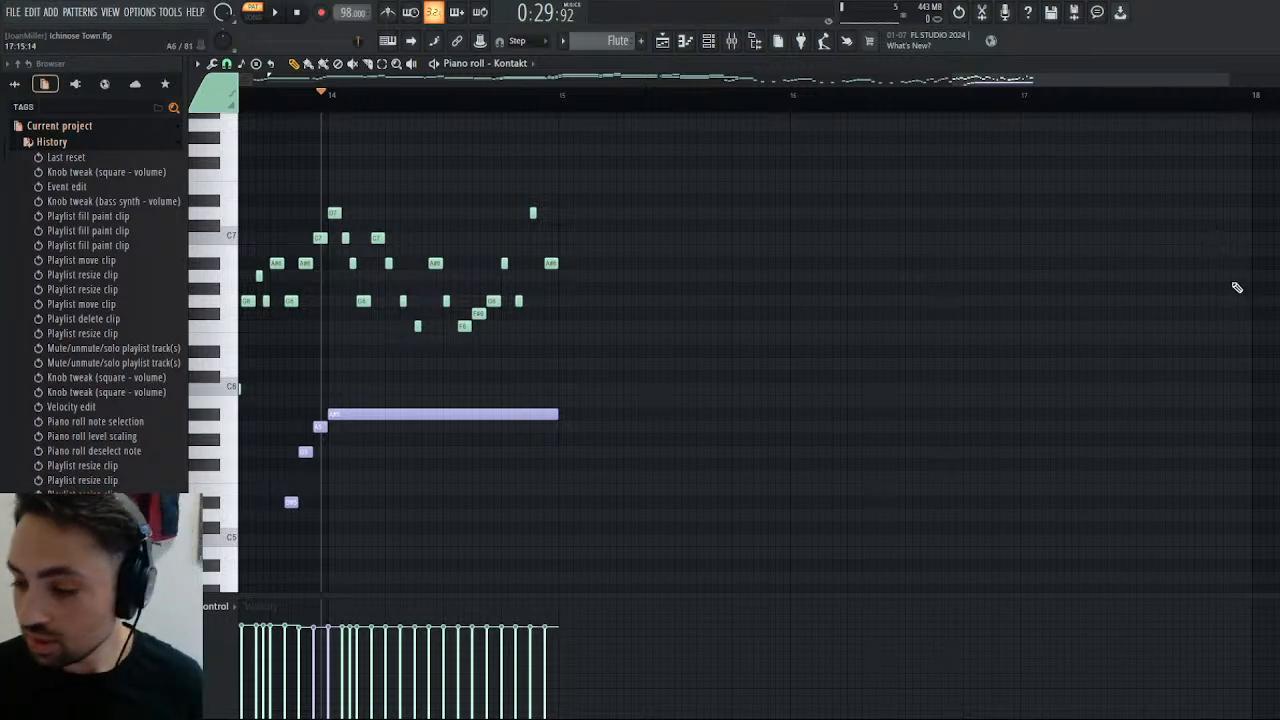
pyautogui.press('space')
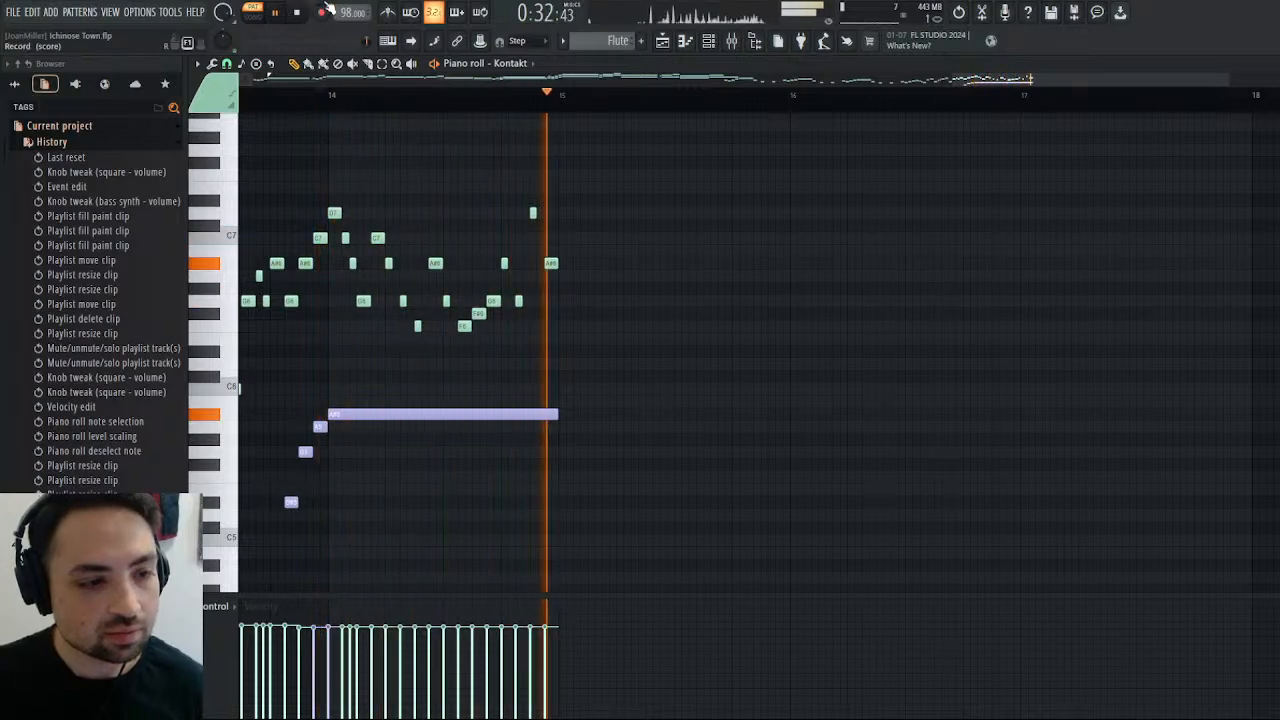
pyautogui.press('space')
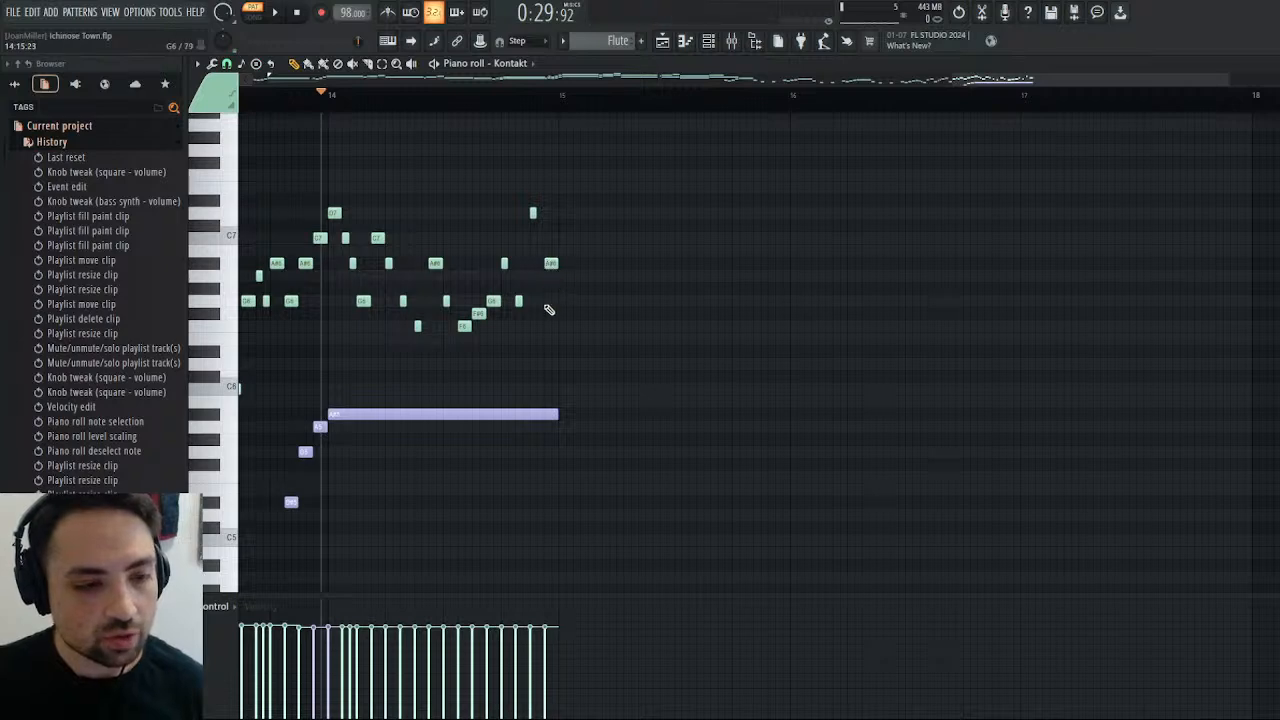
# Try a one-step G6 at the start of bar 15, play the phrase, and lower the note to F6.
pyautogui.click(564, 302)
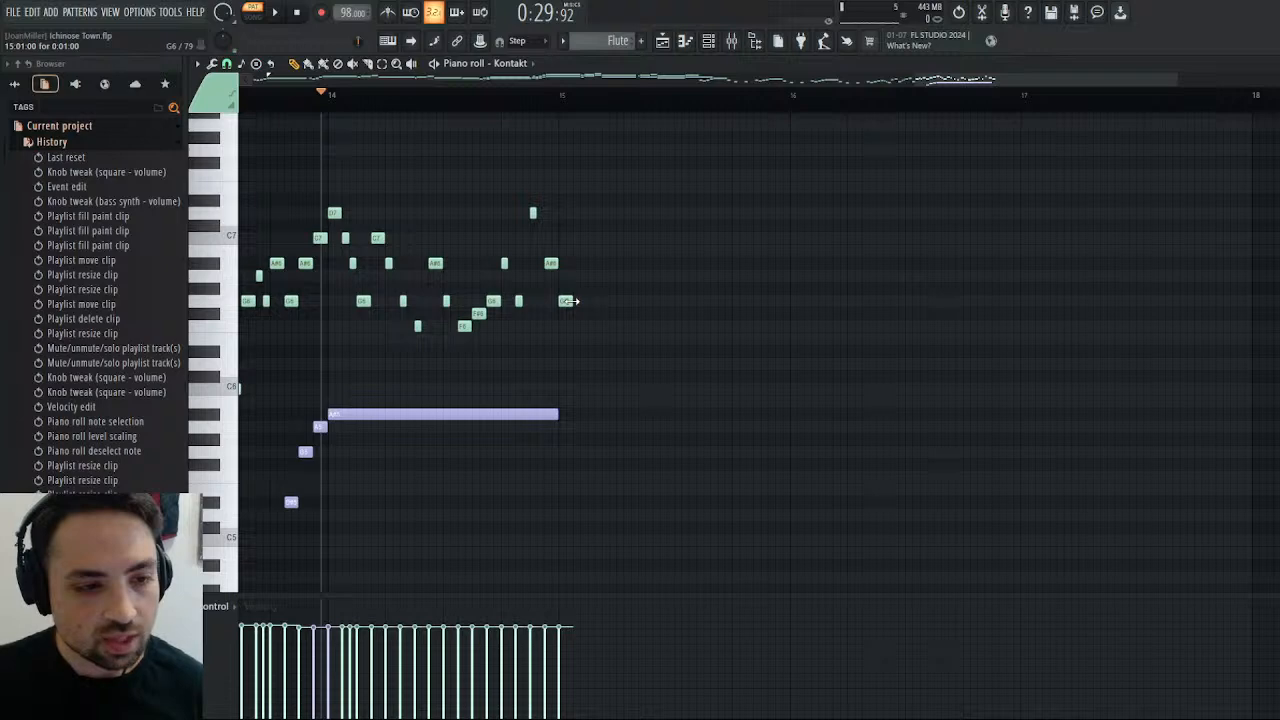
pyautogui.click(276, 14)
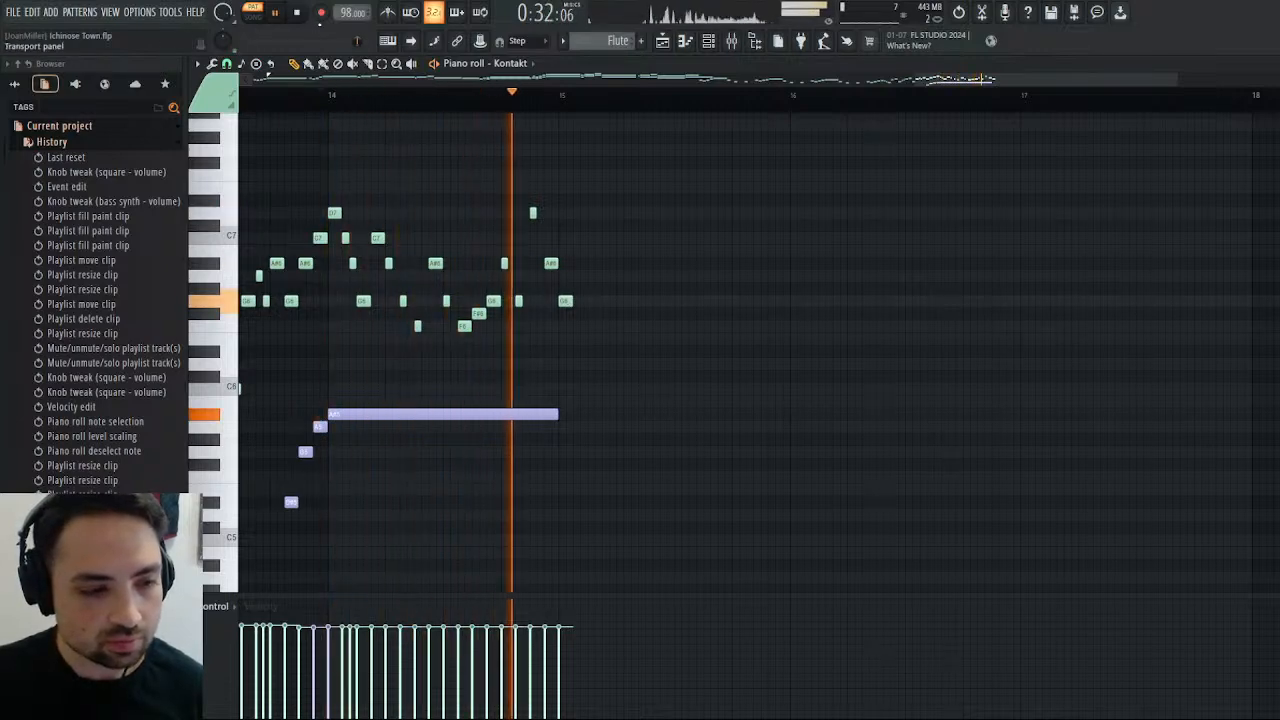
pyautogui.click(298, 13)
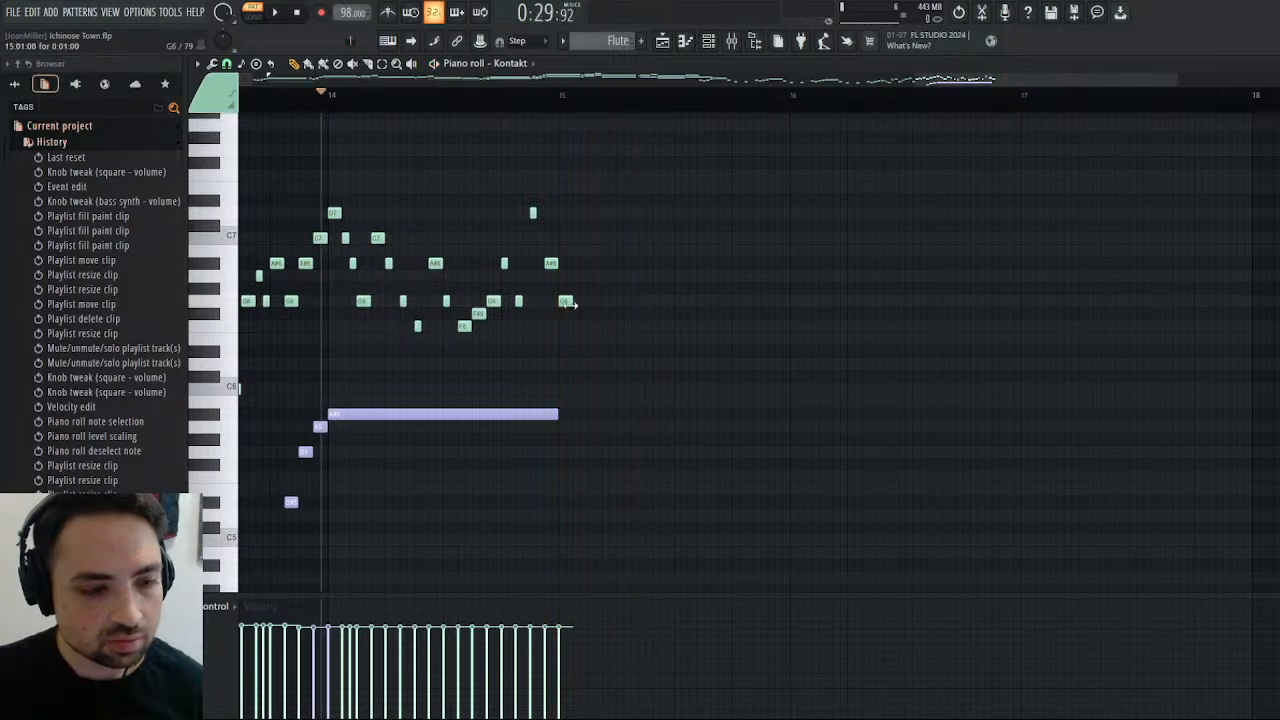
pyautogui.moveTo(565, 300); pyautogui.dragTo(565, 326)
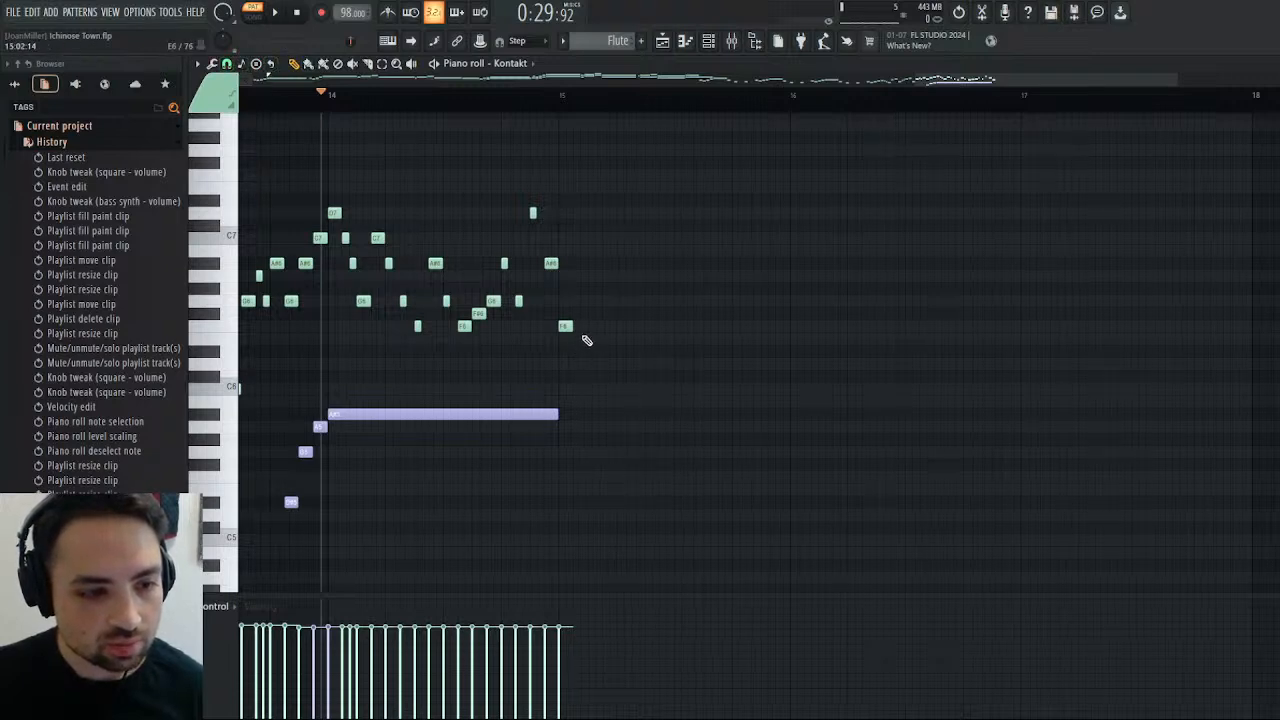
# Try a falling E6, D#6 and D6 line after bar 15's F6, and delete all four notes.
pyautogui.click(585, 339)
pyautogui.click(604, 351)
pyautogui.click(625, 364)
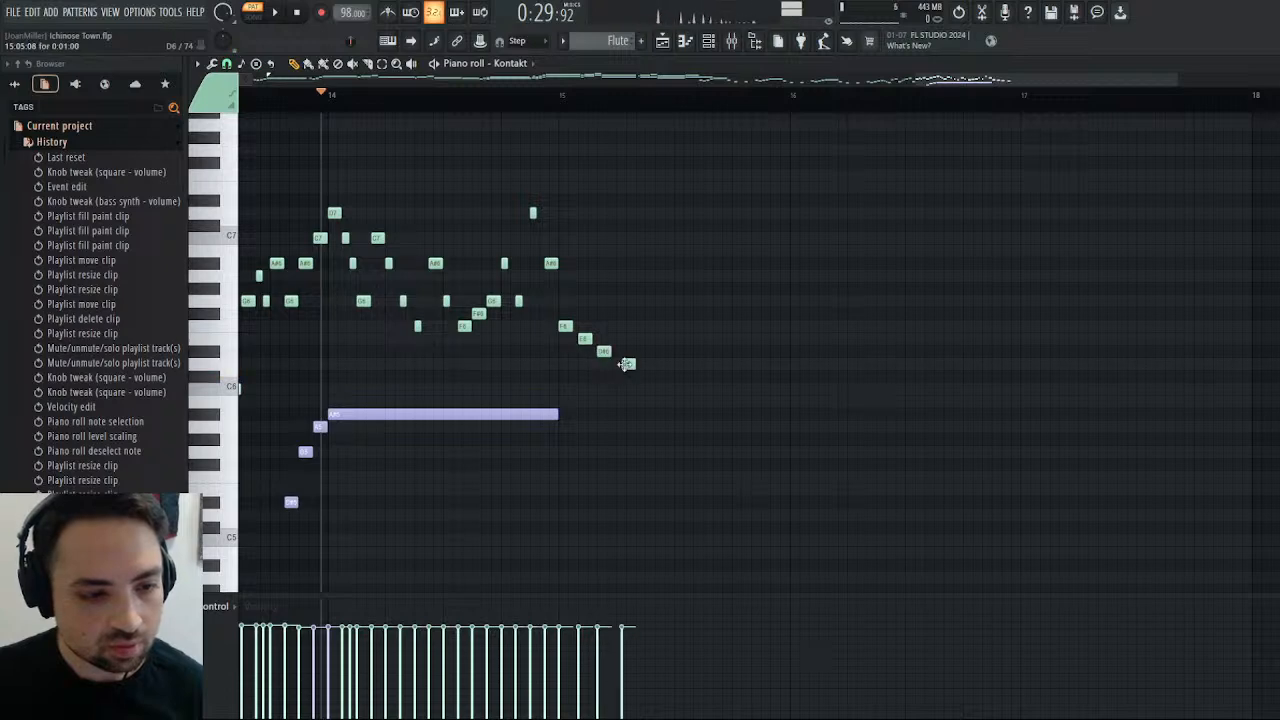
pyautogui.rightClick(626, 364)
pyautogui.rightClick(604, 351)
pyautogui.rightClick(585, 339)
pyautogui.rightClick(565, 326)
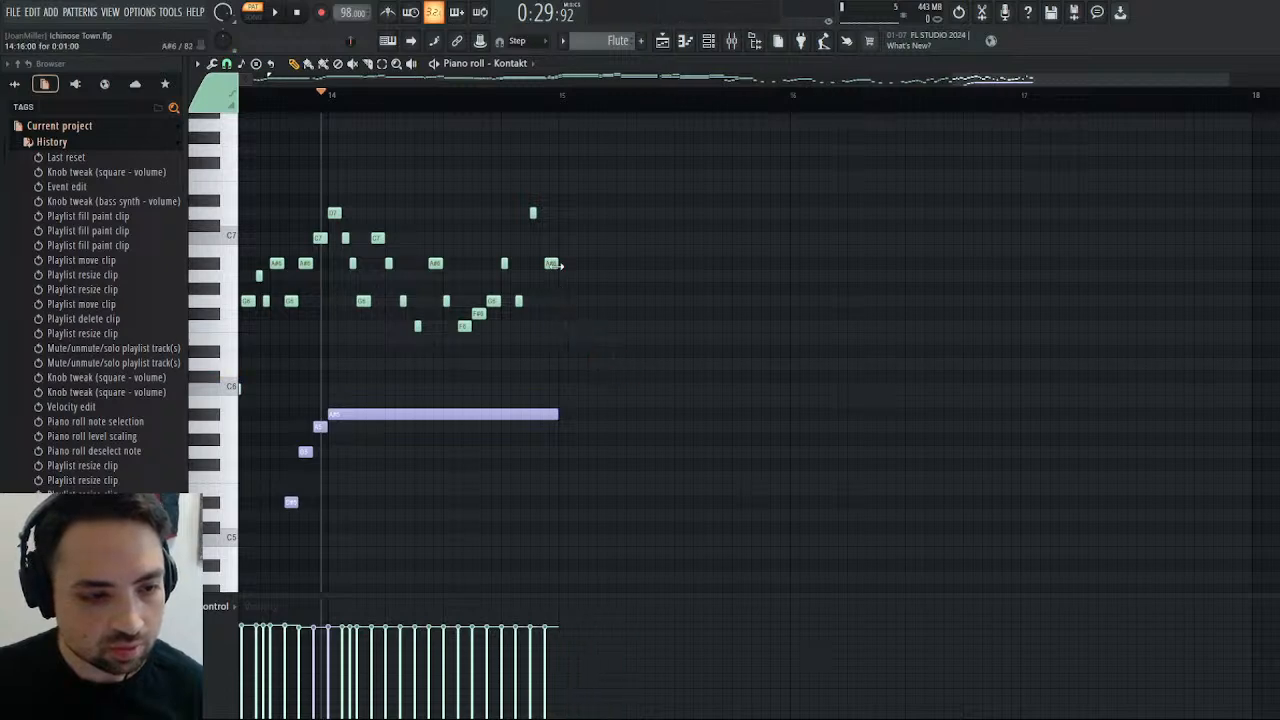
# Add a C7 note at the start of bar 15 and play the phrase into it.
pyautogui.click(565, 239)
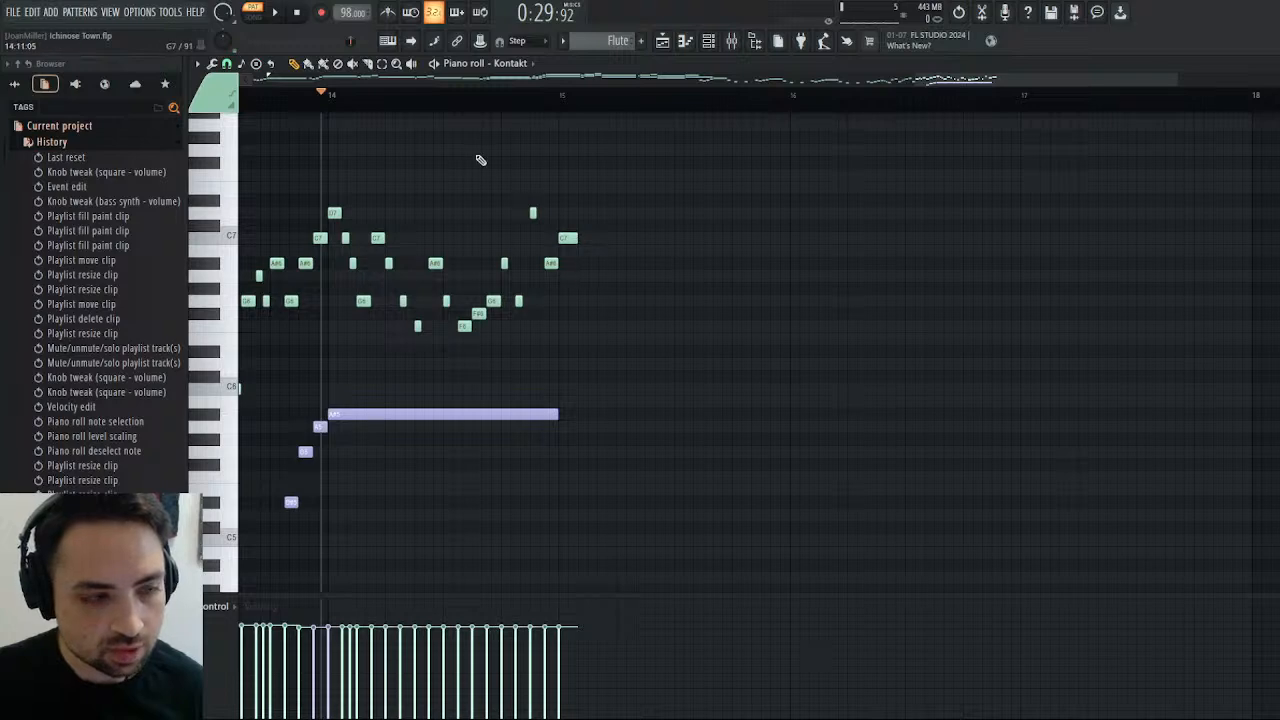
pyautogui.click(279, 11)
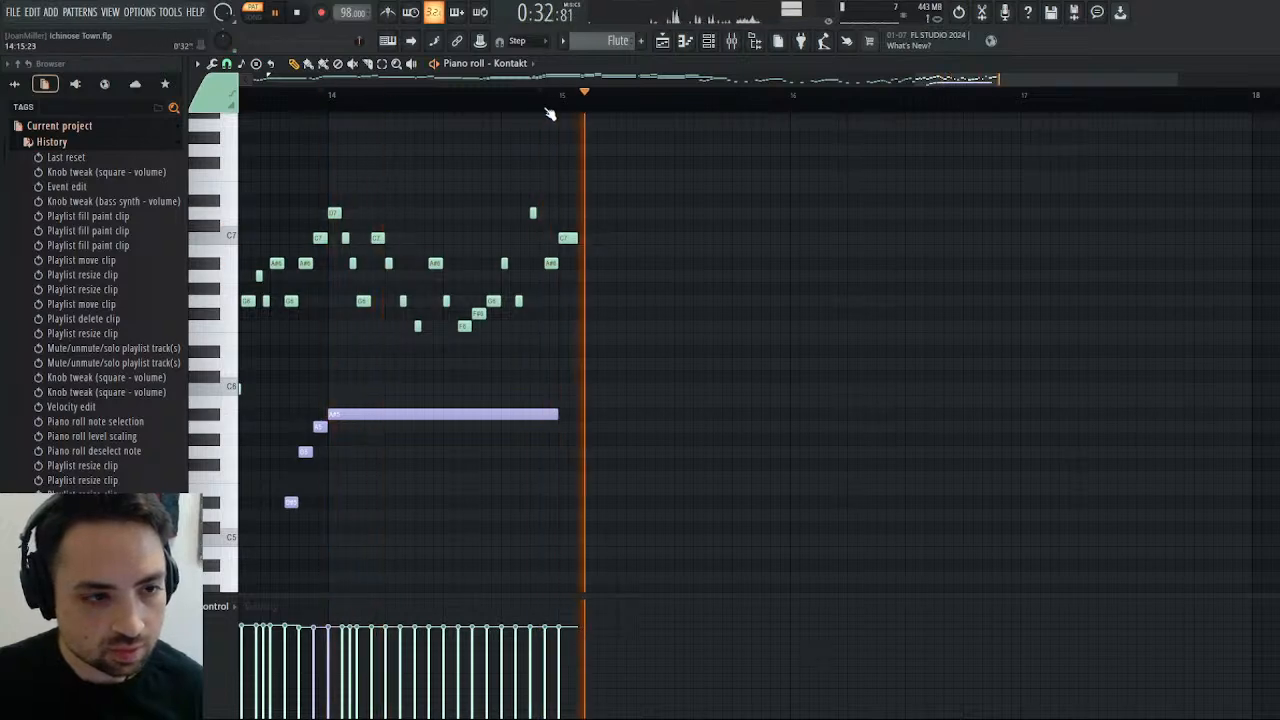
# Stop playback, add an A#6 note directly after bar 15's C7, and shorten it to 0:00:16.
pyautogui.press('space')
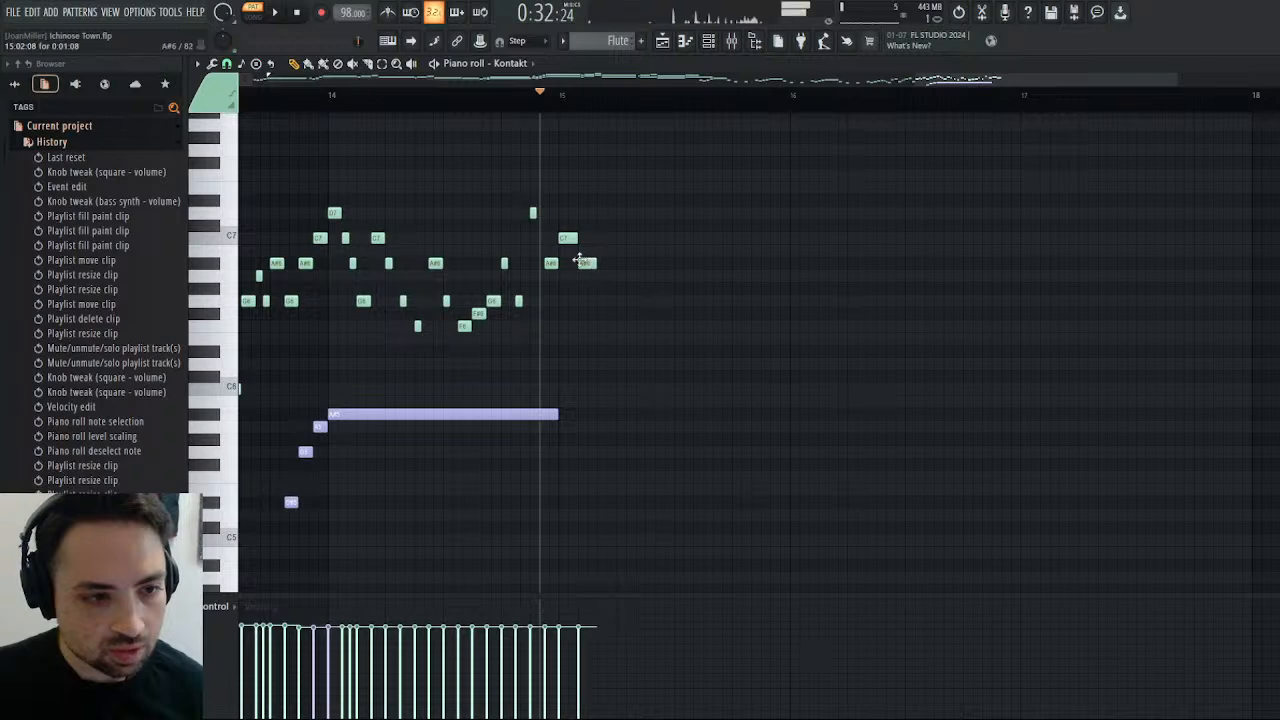
pyautogui.click(586, 263)
pyautogui.moveTo(587, 263)
pyautogui.mouseDown()
pyautogui.moveTo(590, 312)
pyautogui.moveTo(587, 263)
pyautogui.moveTo(598, 264)
pyautogui.mouseUp()
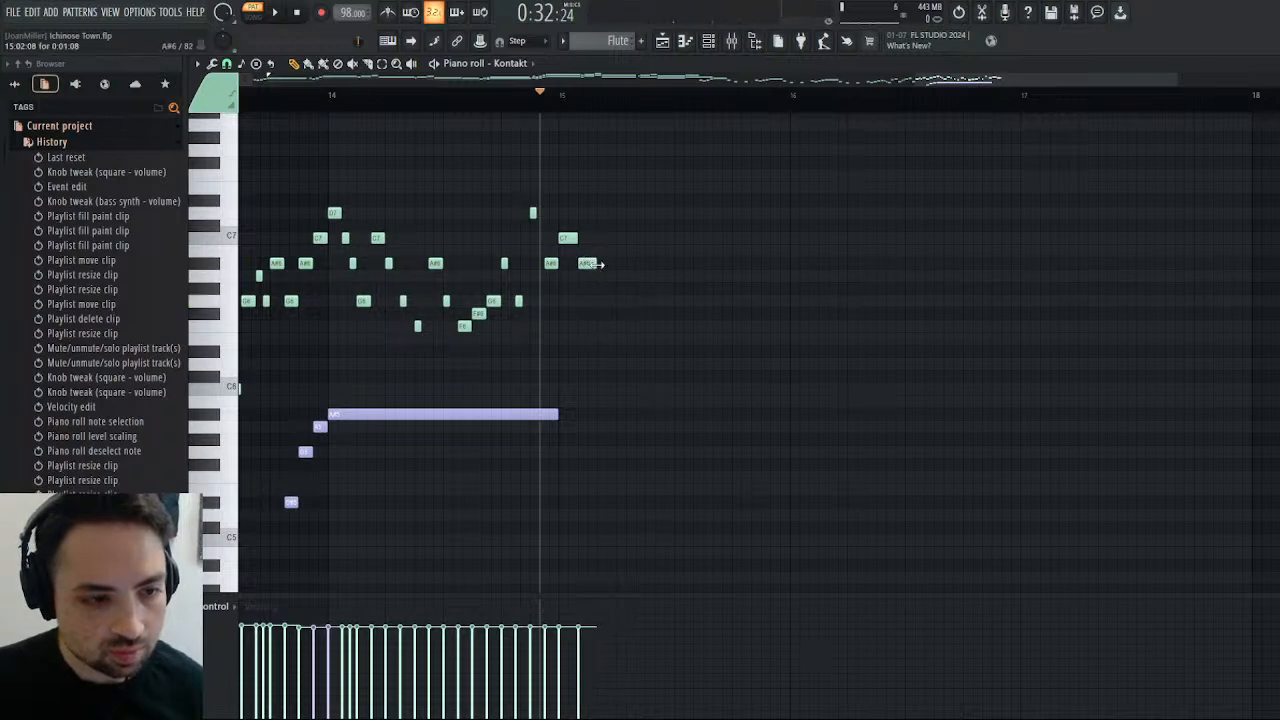
# Try a falling line of 0:00:16 notes on A6, G#6, G6 and F#6 after the A#6, play it, and delete these notes.
pyautogui.click(592, 275)
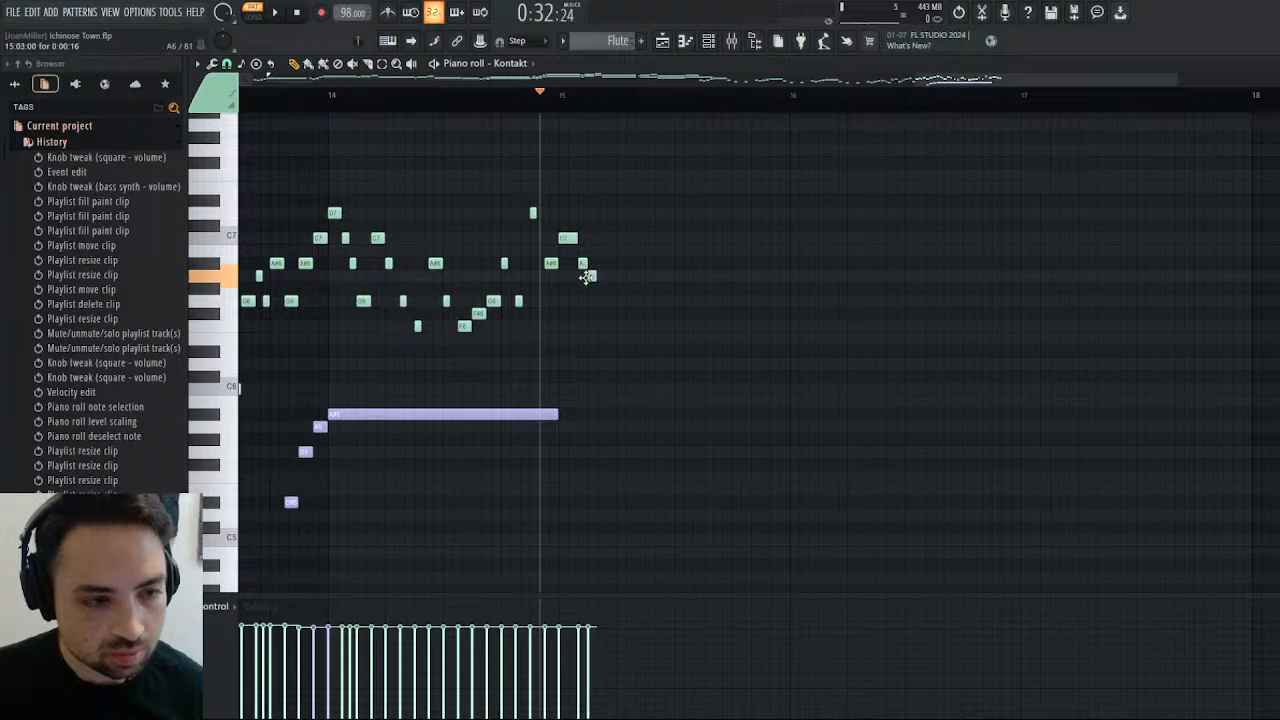
pyautogui.click(601, 288)
pyautogui.click(610, 301)
pyautogui.click(620, 313)
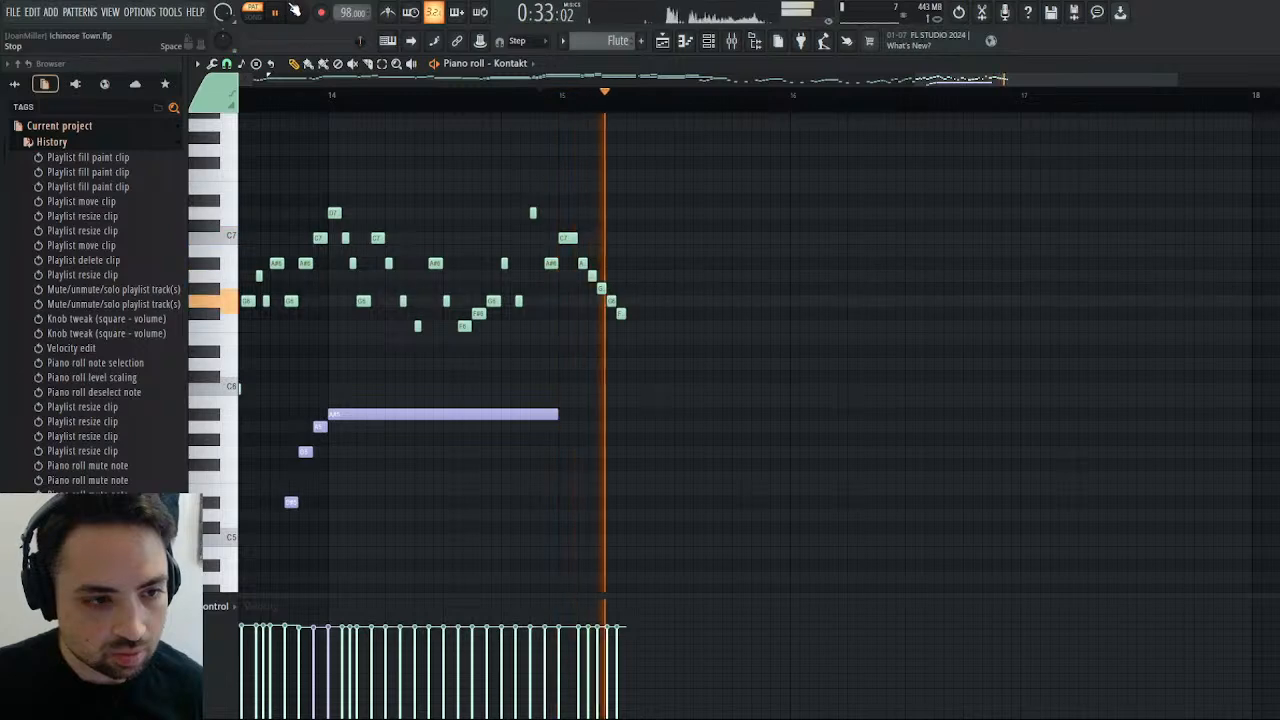
pyautogui.press('space')
pyautogui.rightClick(634, 319)
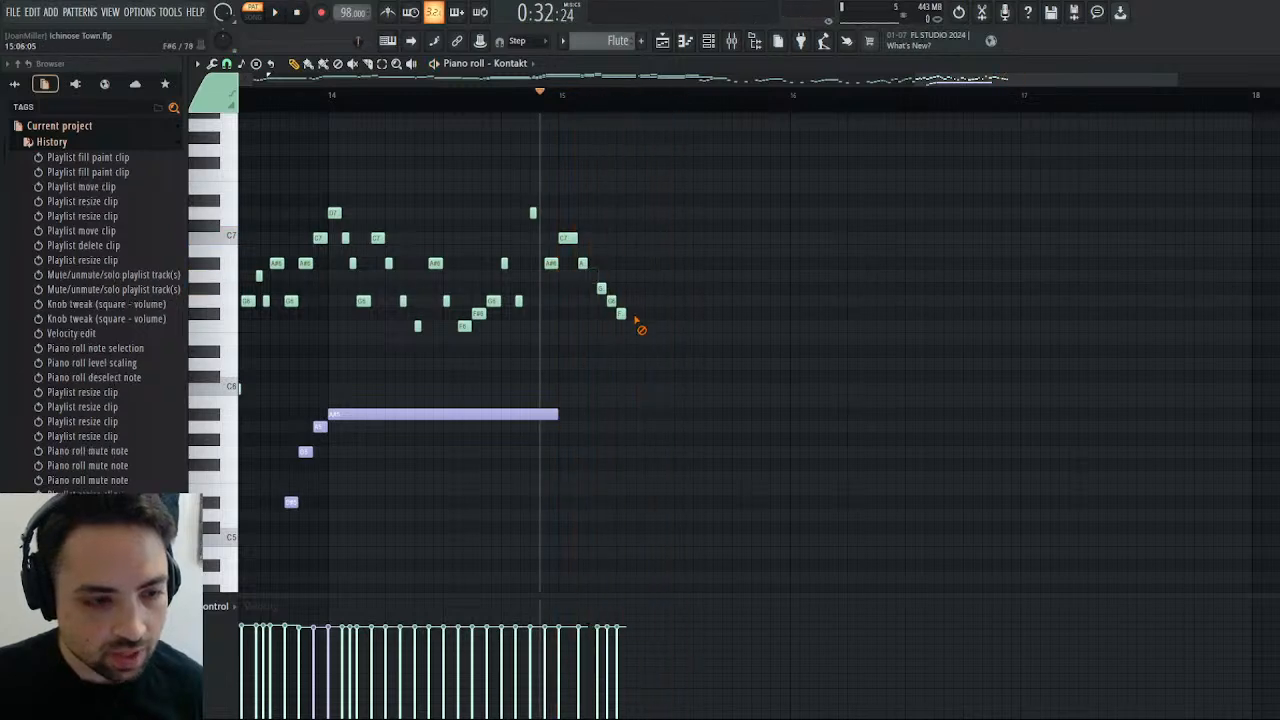
# Lengthen bar 15's A#6 to 0:01:08, follow it with equally long A6, G#6, G6 and F#6 notes, and play the descent.
pyautogui.moveTo(588, 262); pyautogui.dragTo(597, 264)
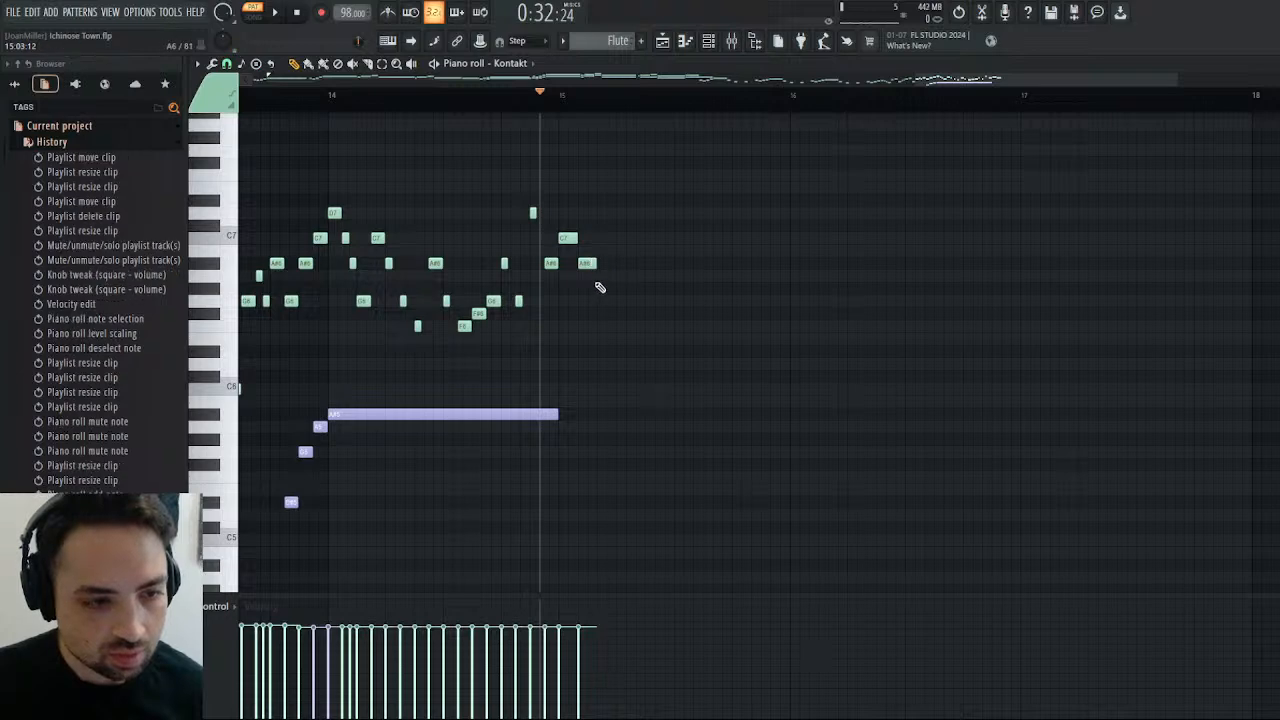
pyautogui.click(603, 276)
pyautogui.click(622, 289)
pyautogui.click(634, 301)
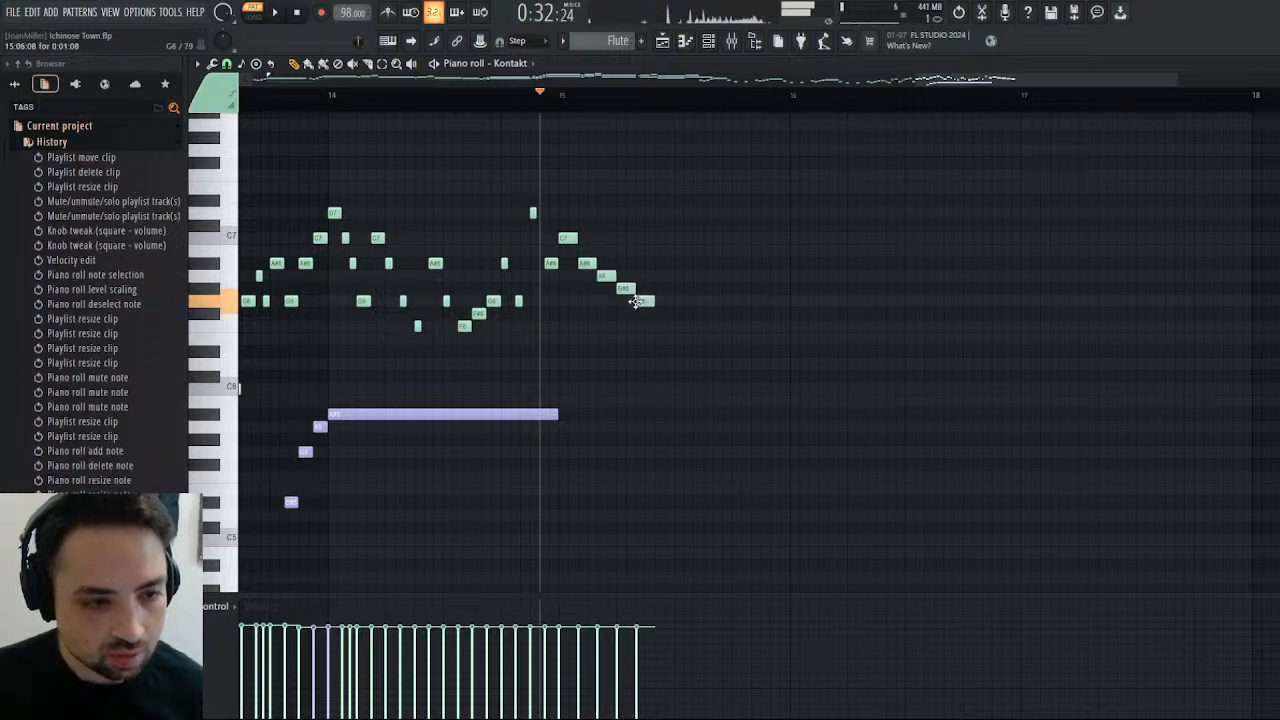
pyautogui.click(662, 313)
pyautogui.click(277, 13)
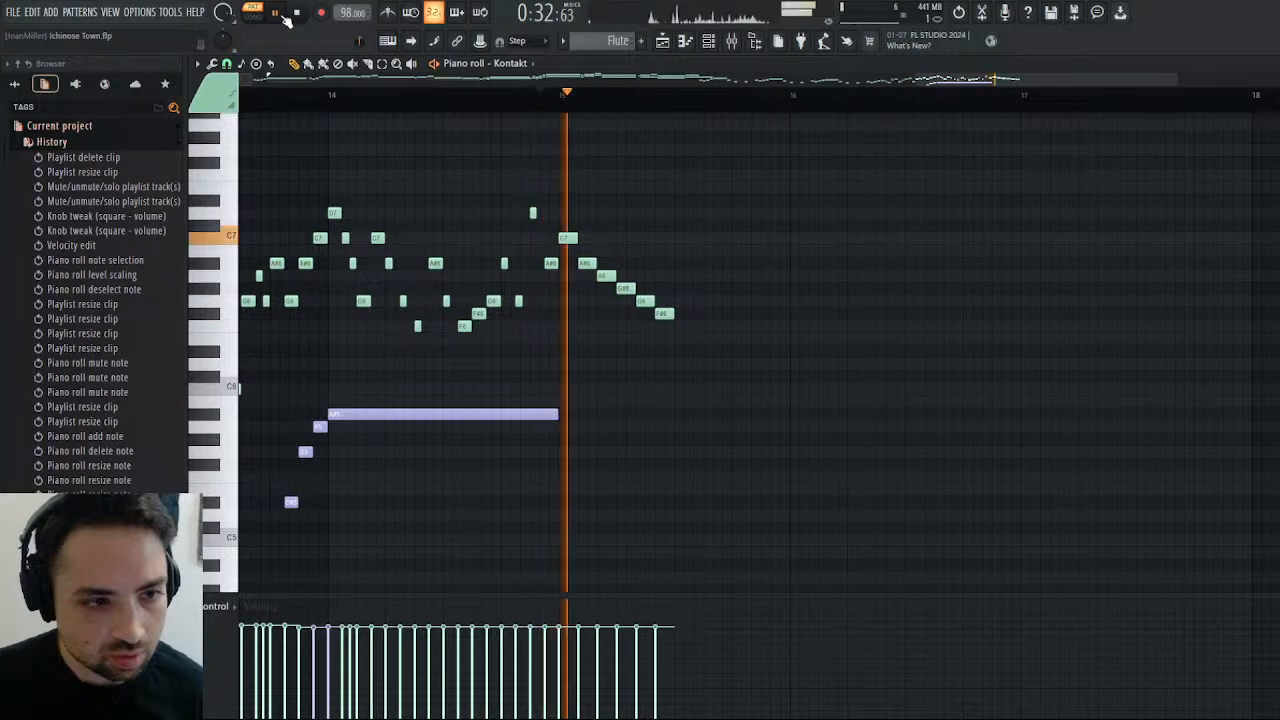
pyautogui.press('space')
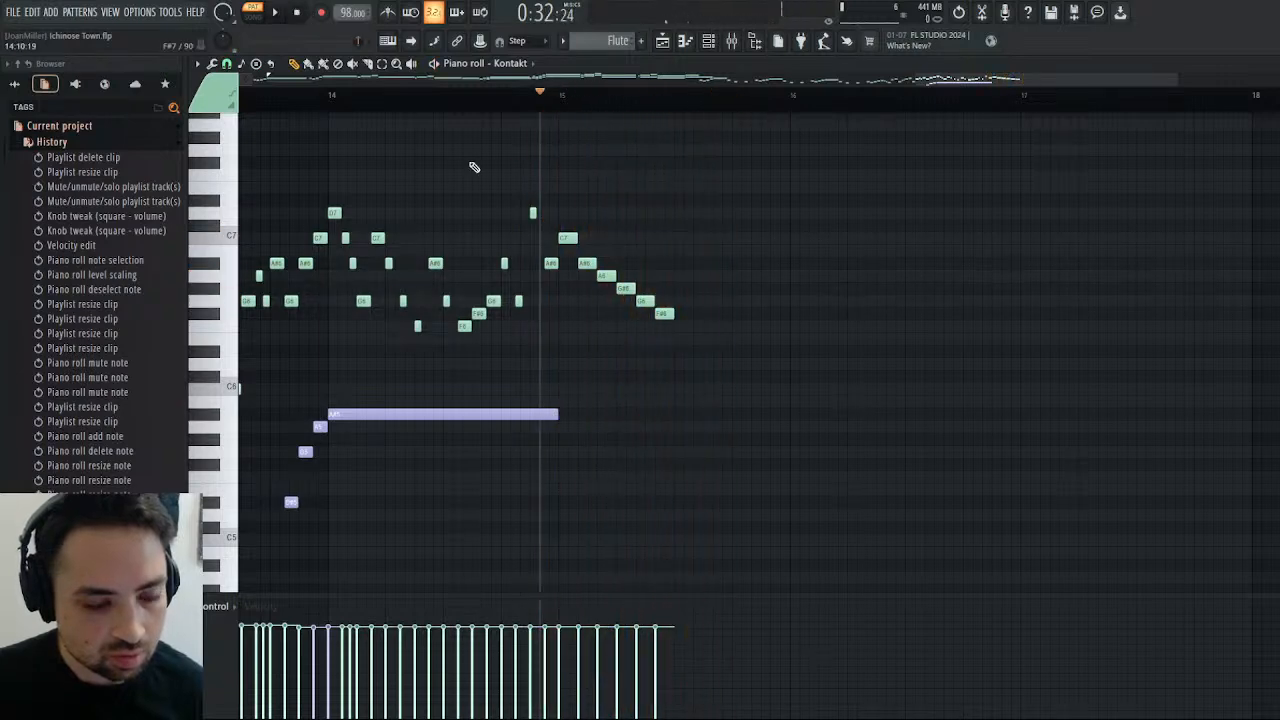
pyautogui.press('space')
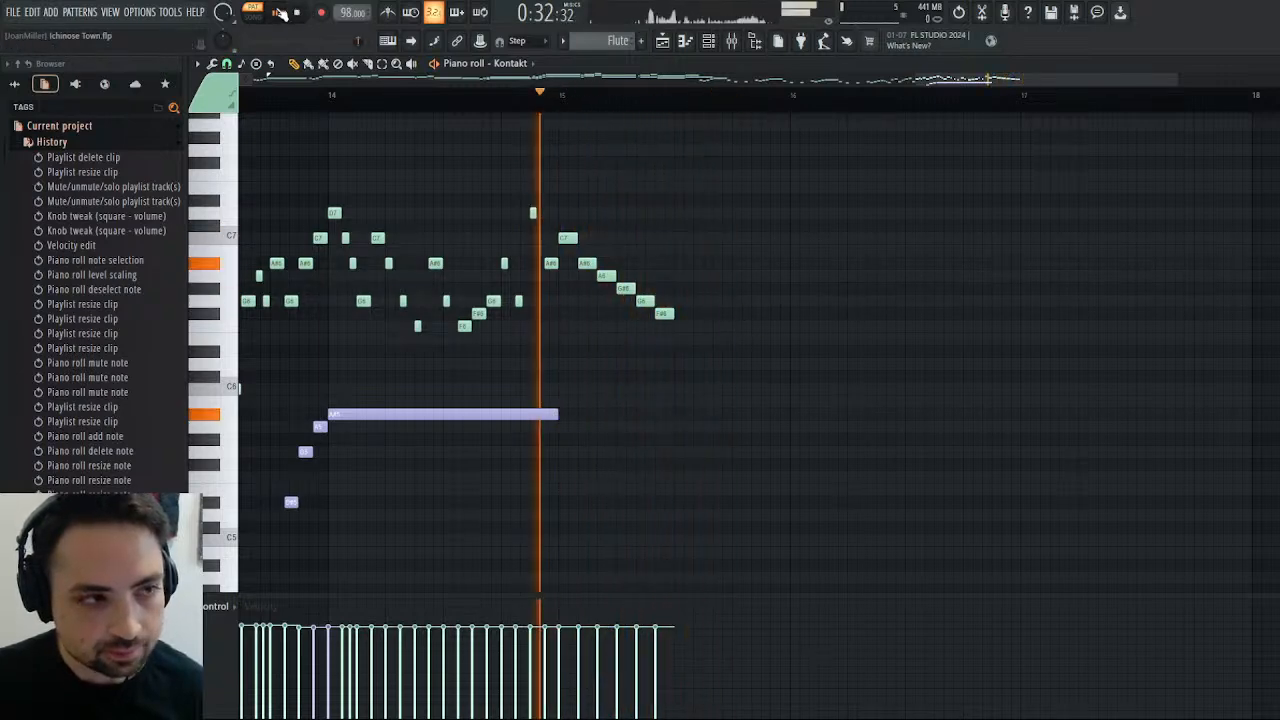
pyautogui.press('space')
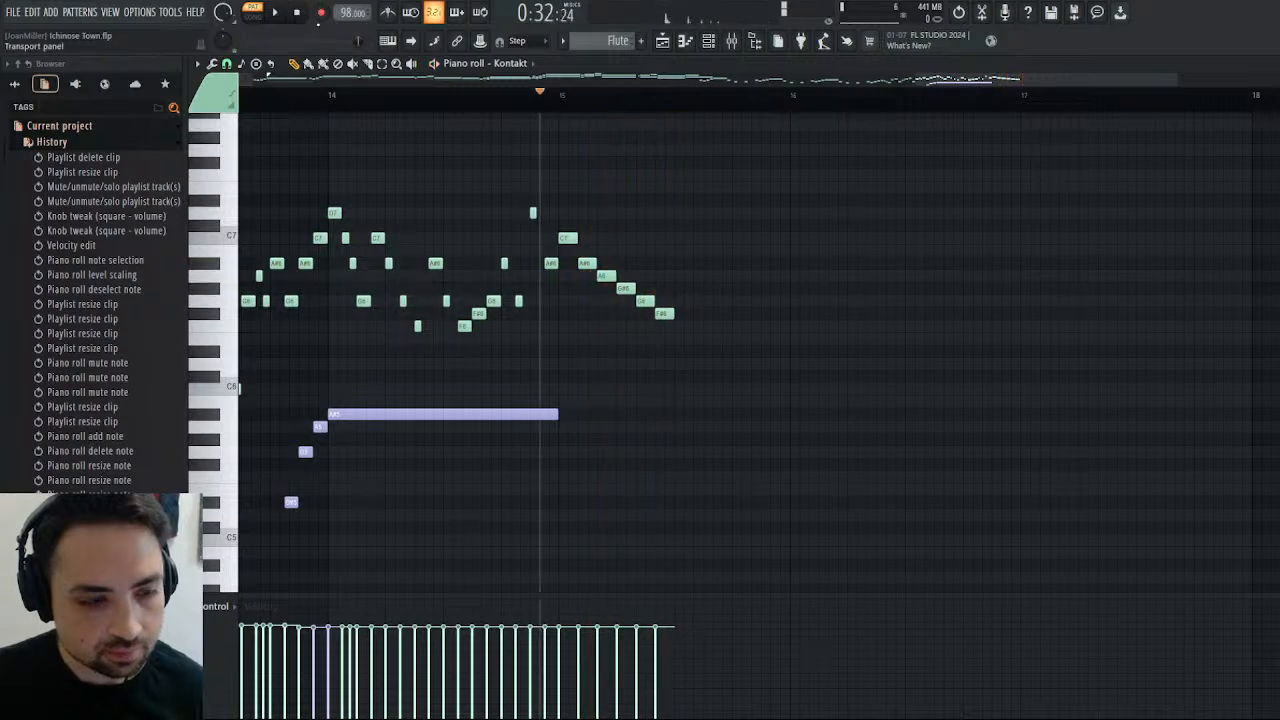
# Try a C6 note after the F#6 in bar 15, play the phrase, and shorten the note to 0:00:16.
pyautogui.click(677, 326)
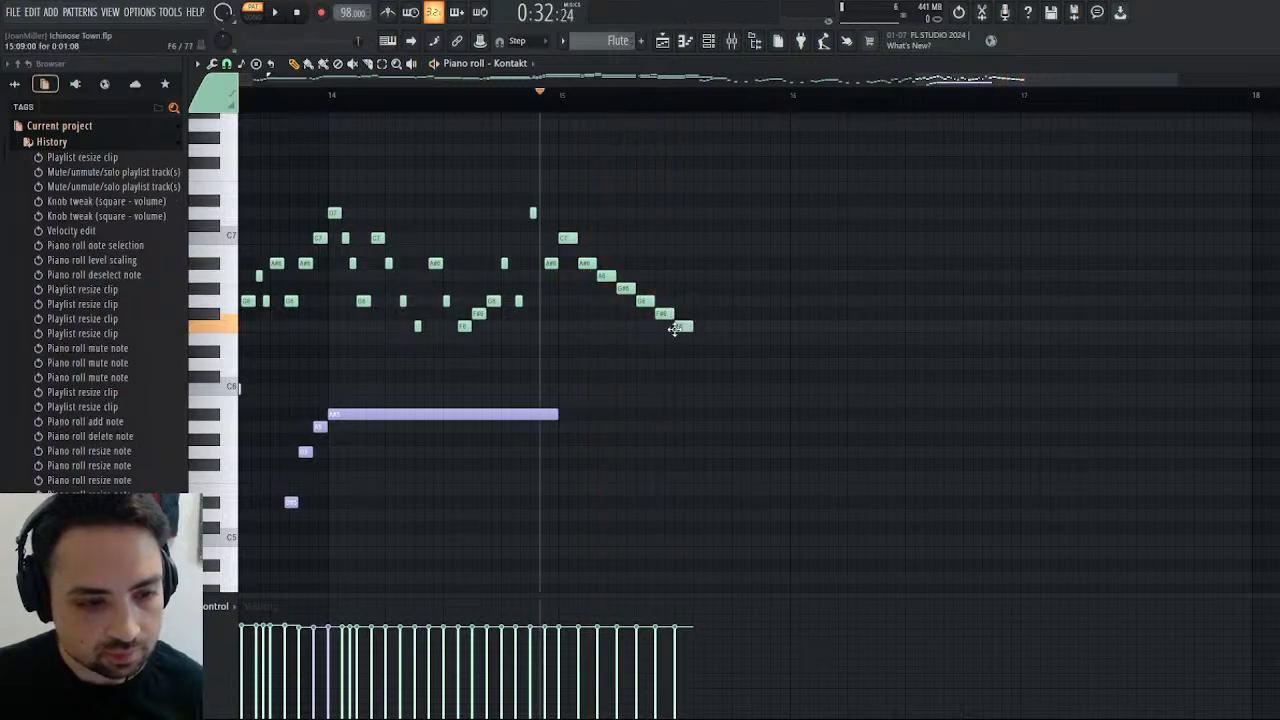
pyautogui.moveTo(679, 326); pyautogui.dragTo(684, 391)
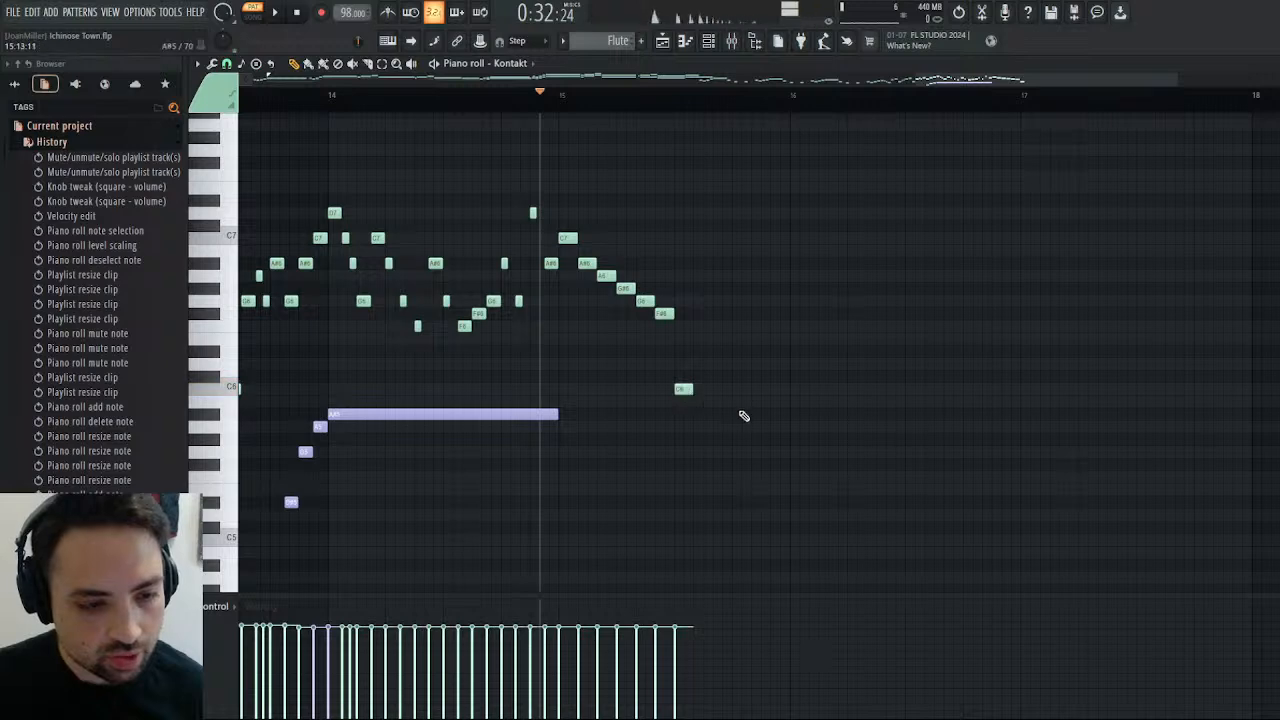
pyautogui.click(275, 12)
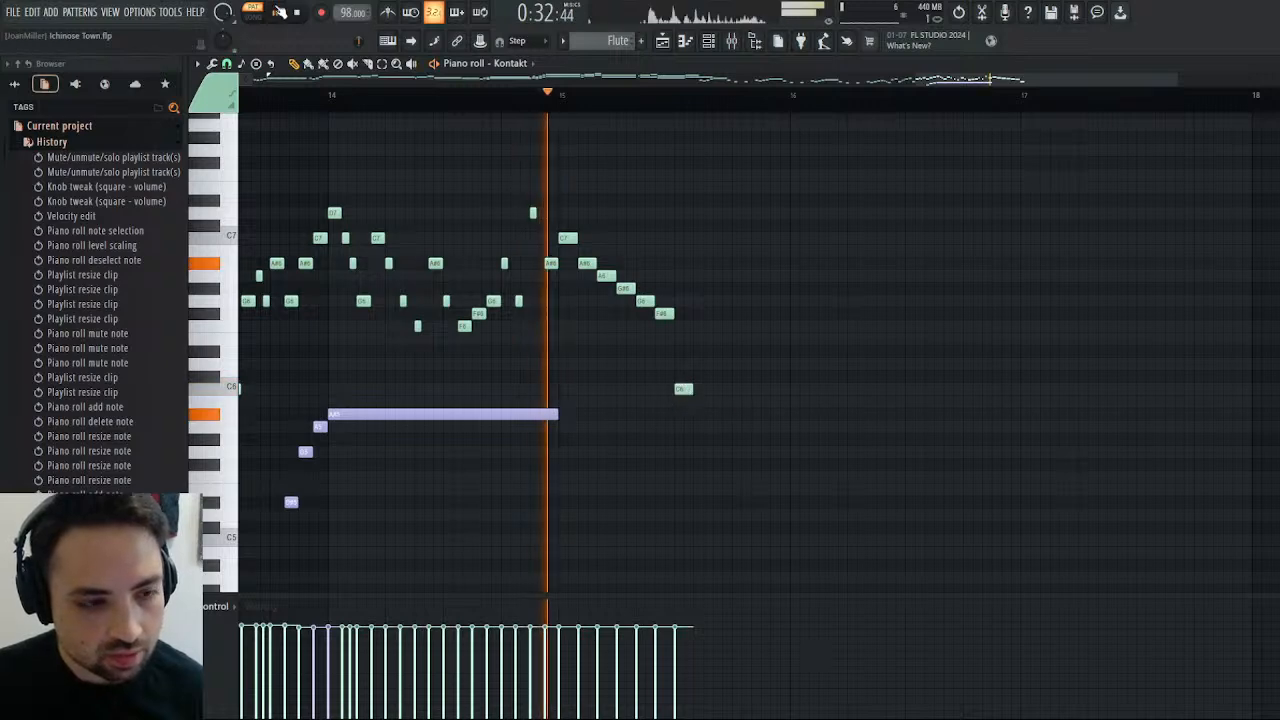
pyautogui.click(310, 12)
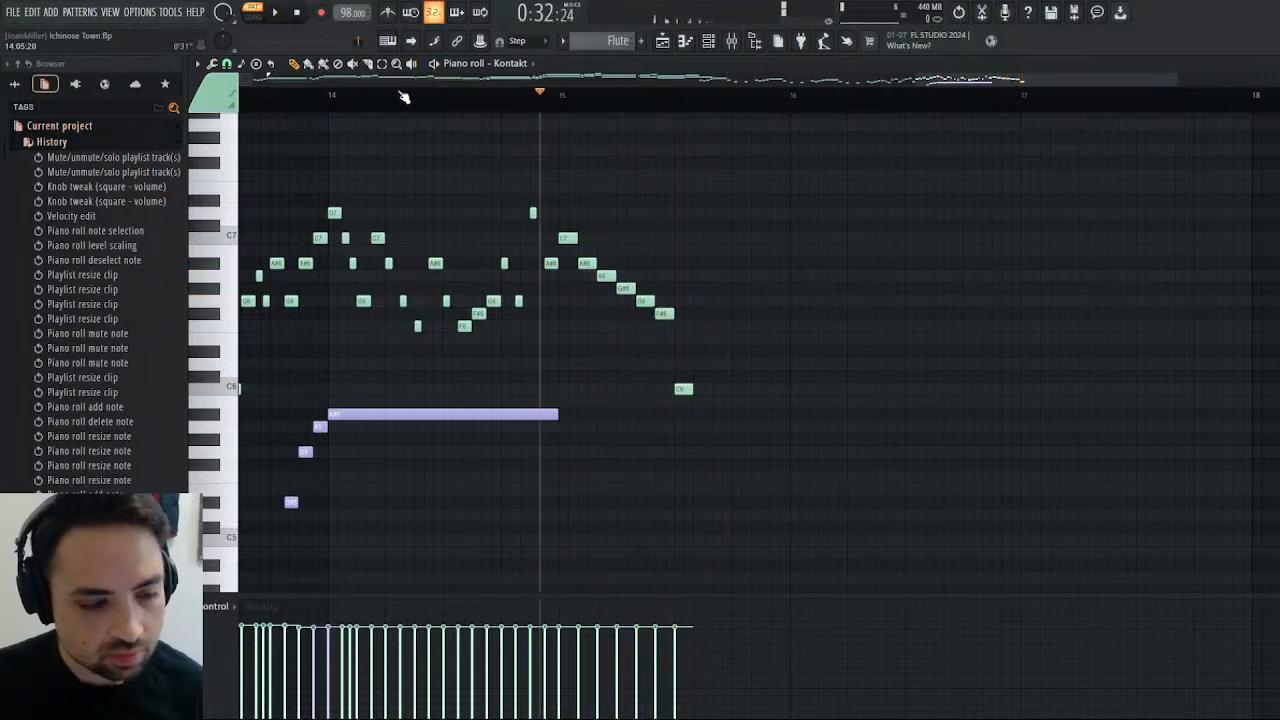
pyautogui.rightClick(682, 389)
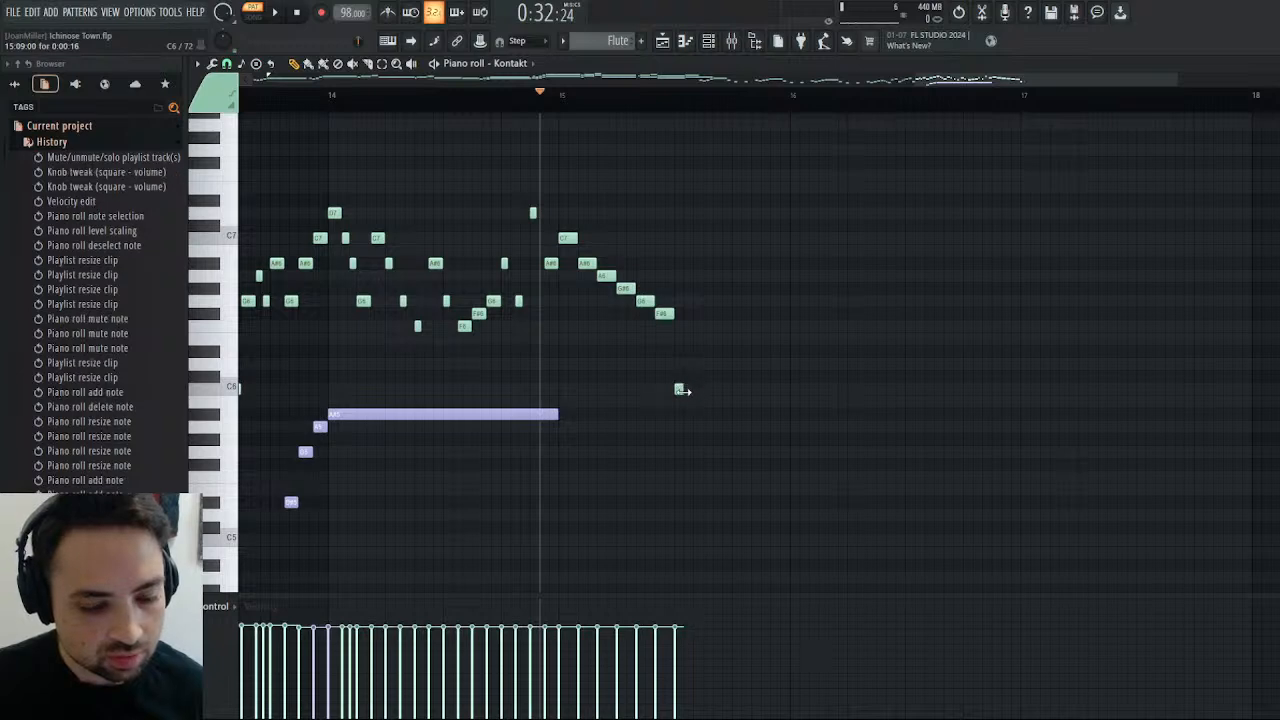
# Try a short D#6 after the C6, shift and shorten it against the C6, and delete both notes.
pyautogui.click(691, 352)
pyautogui.click(691, 352)
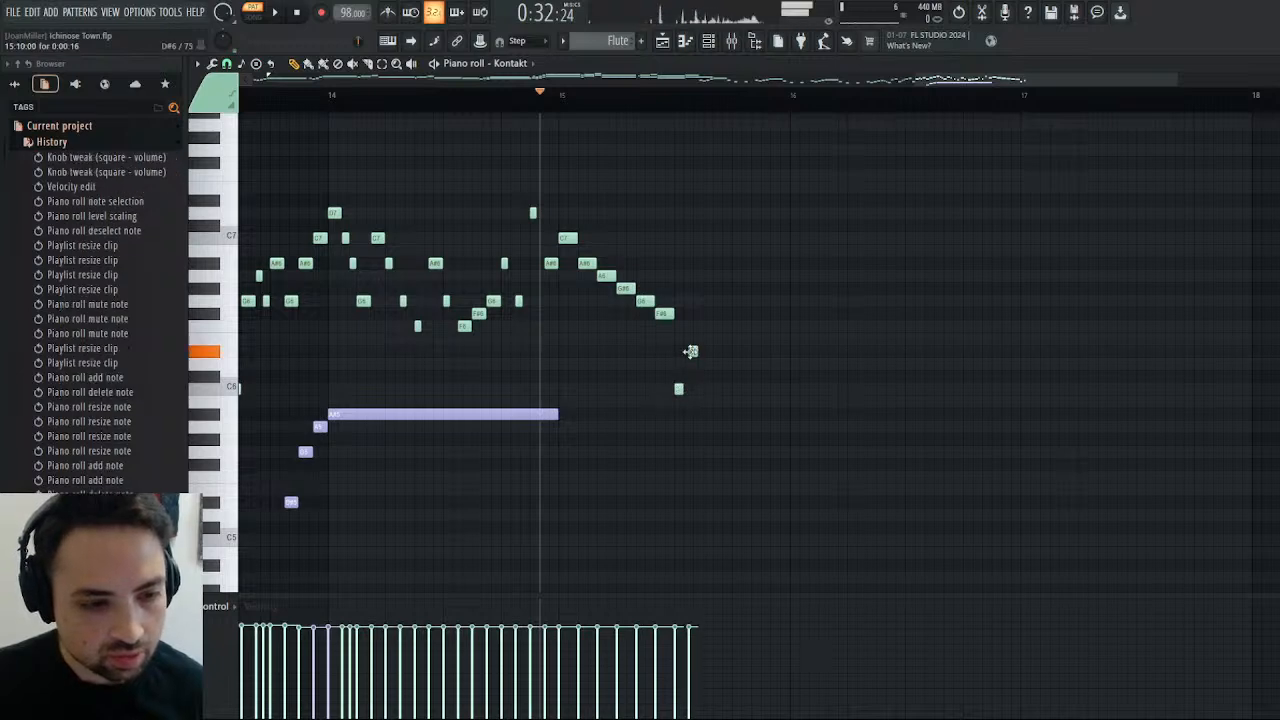
pyautogui.rightClick(689, 352)
pyautogui.click(689, 352)
pyautogui.moveTo(691, 352); pyautogui.dragTo(687, 352)
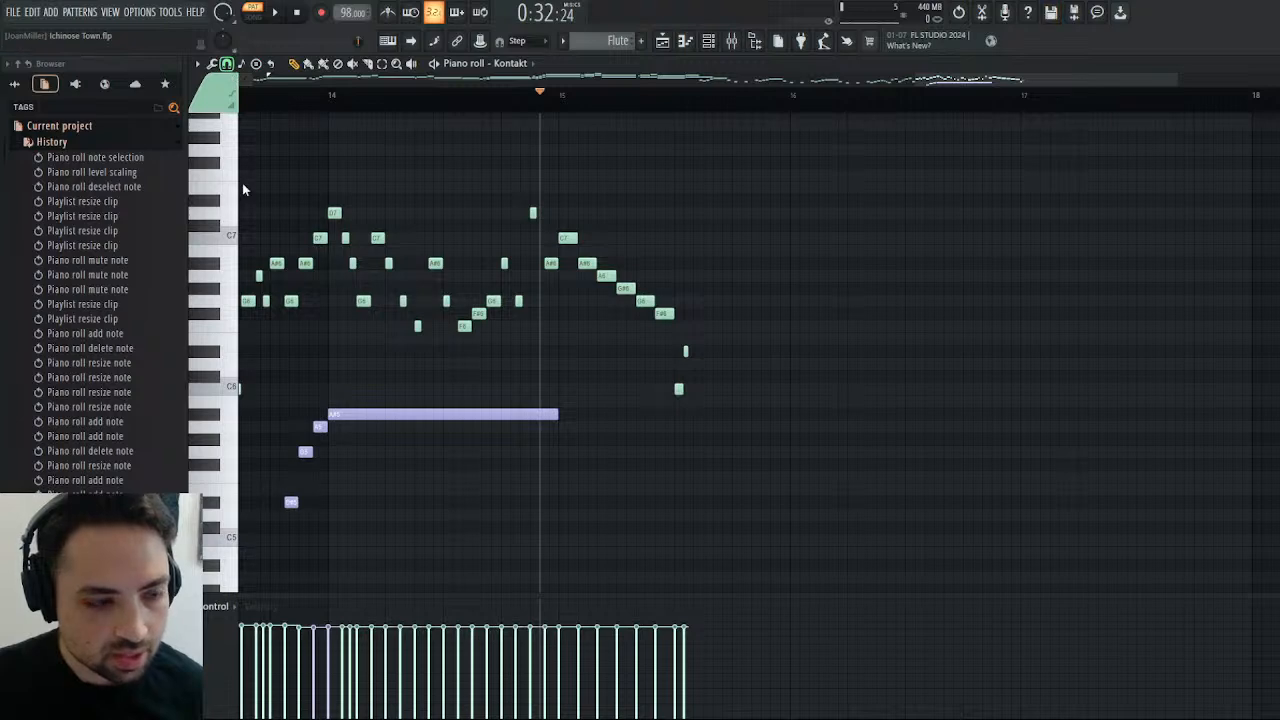
pyautogui.rightClick(686, 352)
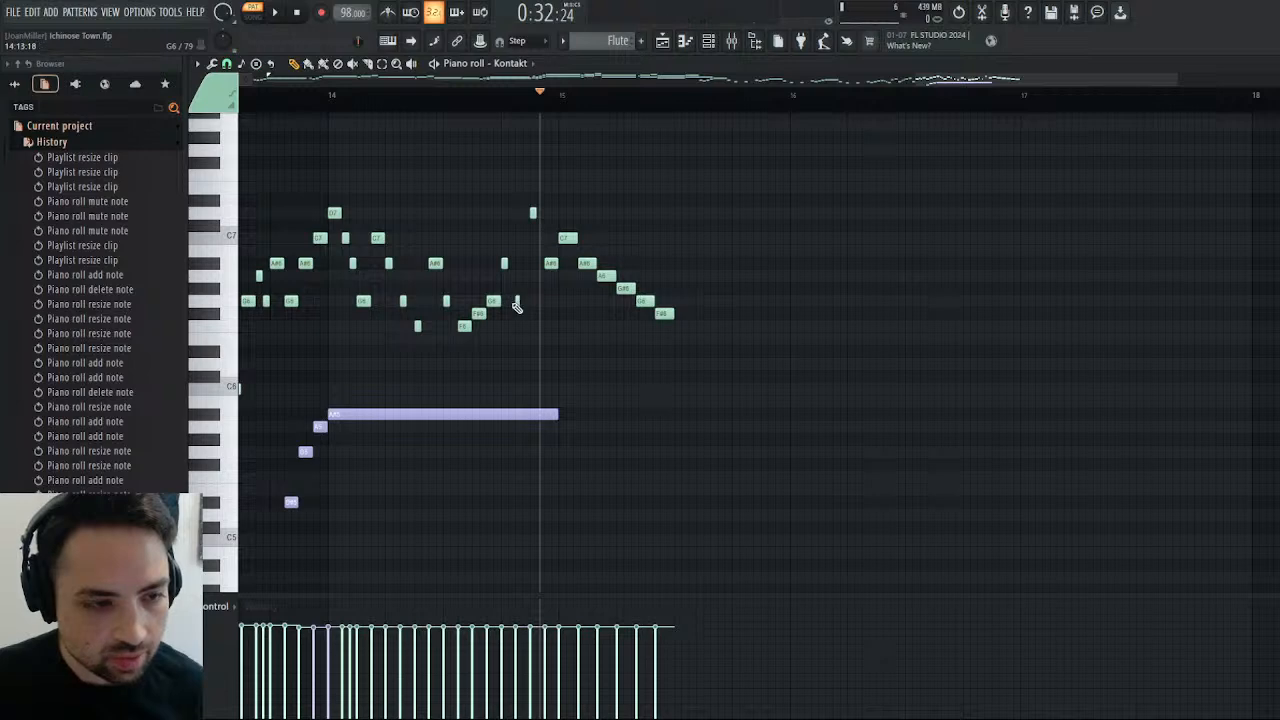
# Add a C6 after bar 15's F#6, follow it with a quick rising D#6, F6, F#6 and G6 run, and play it.
pyautogui.rightClick(517, 303)
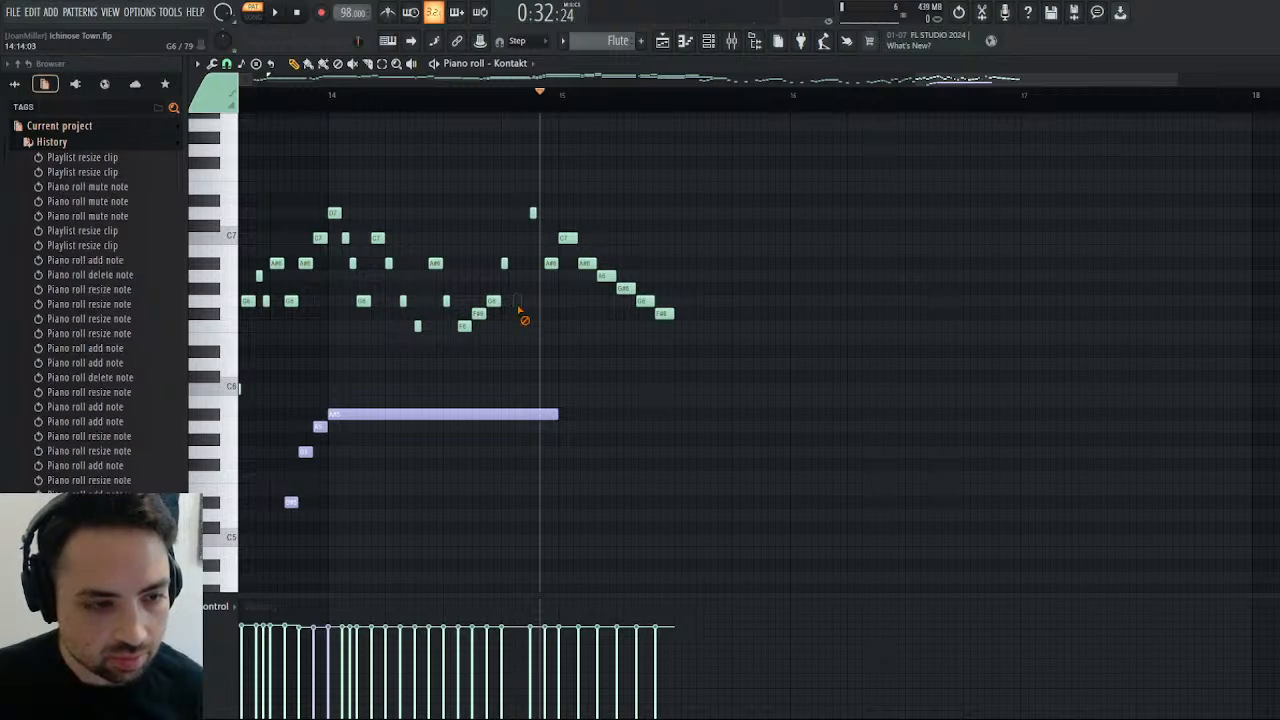
pyautogui.click(519, 302)
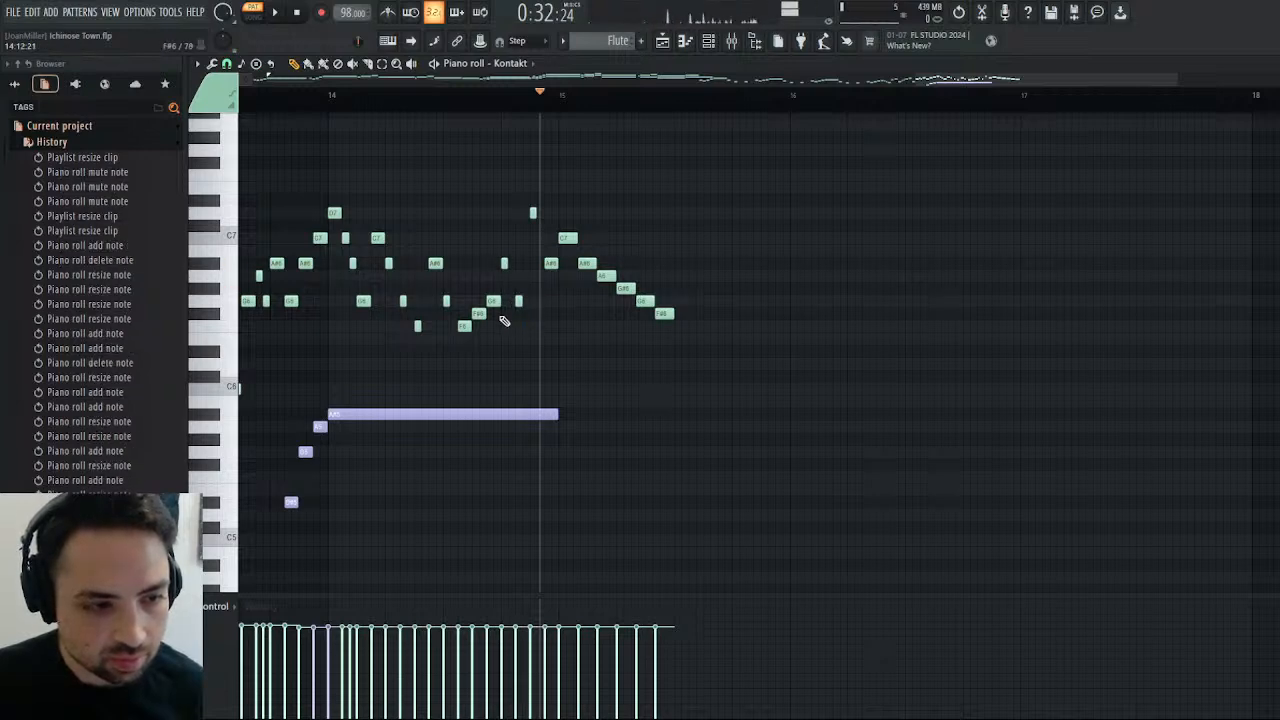
pyautogui.click(677, 389)
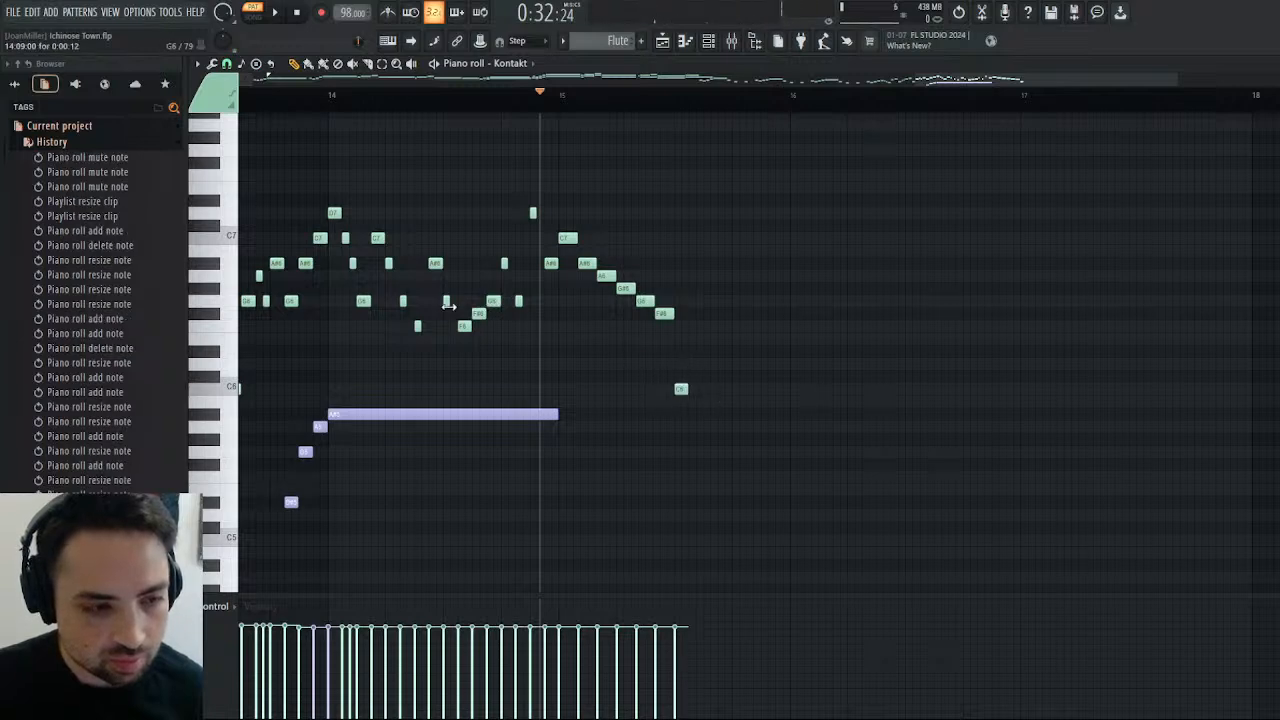
pyautogui.click(689, 350)
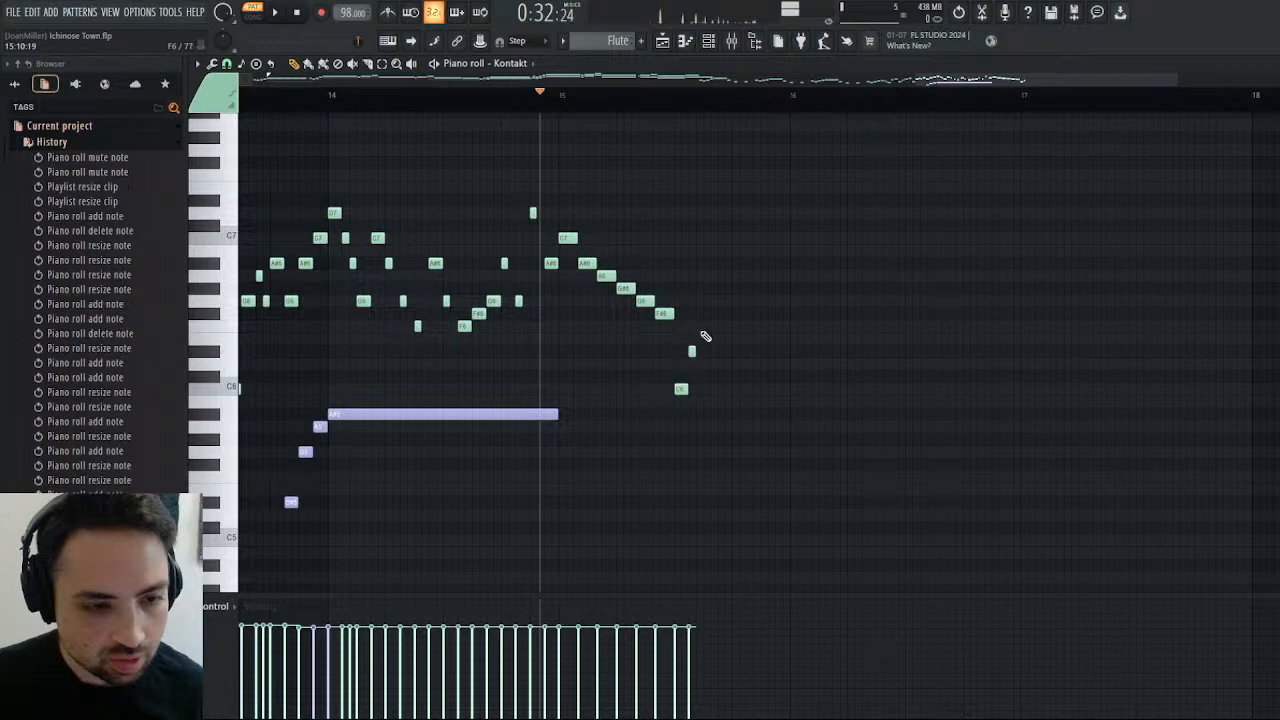
pyautogui.click(698, 325)
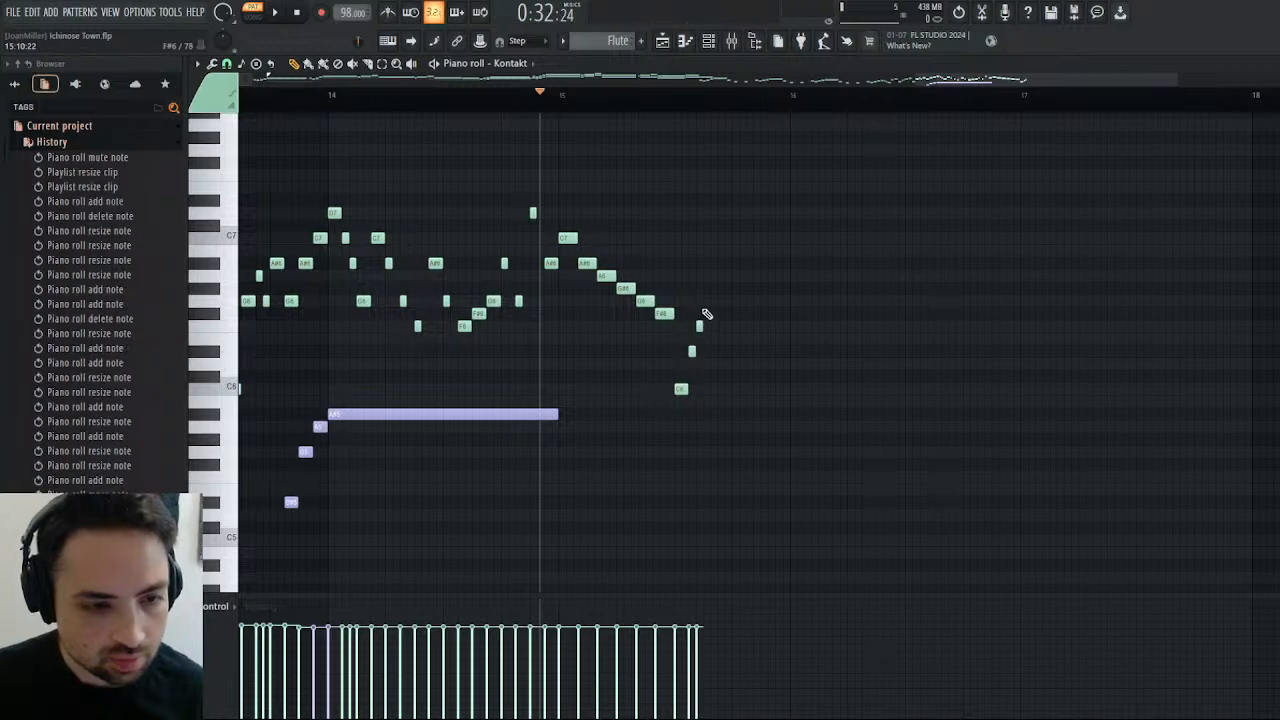
pyautogui.click(707, 315)
pyautogui.click(710, 298)
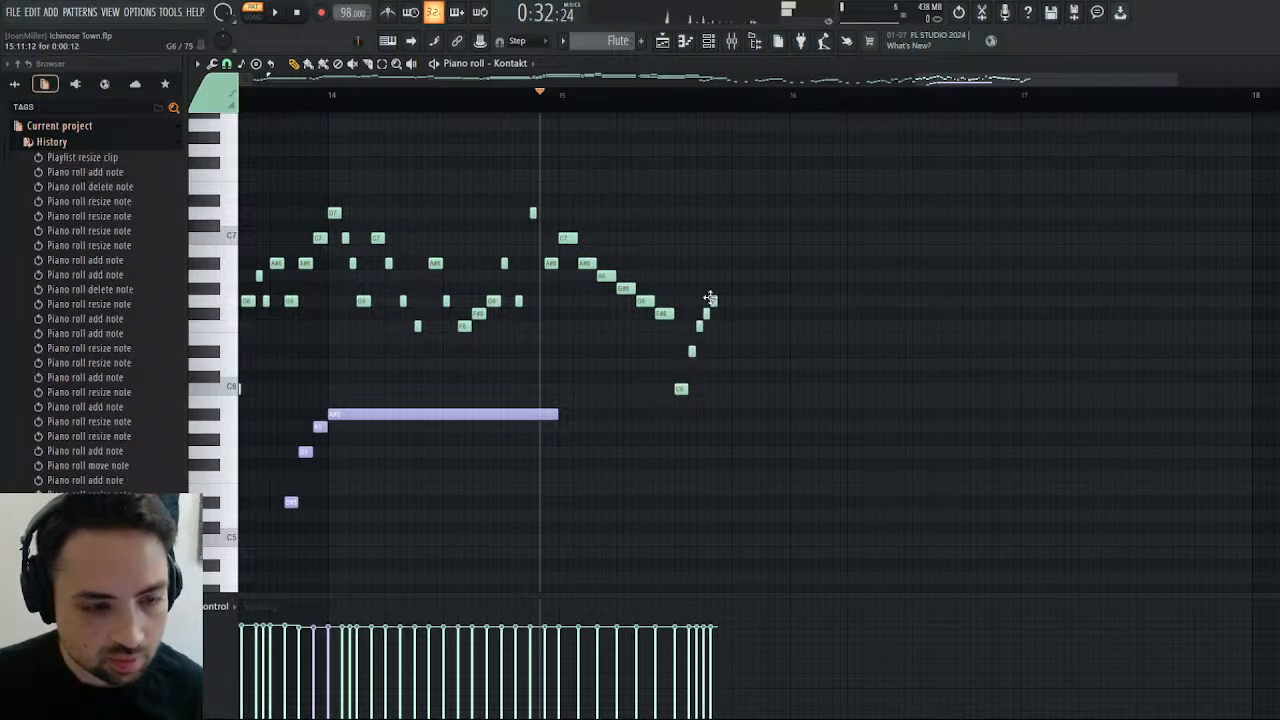
pyautogui.press('space')
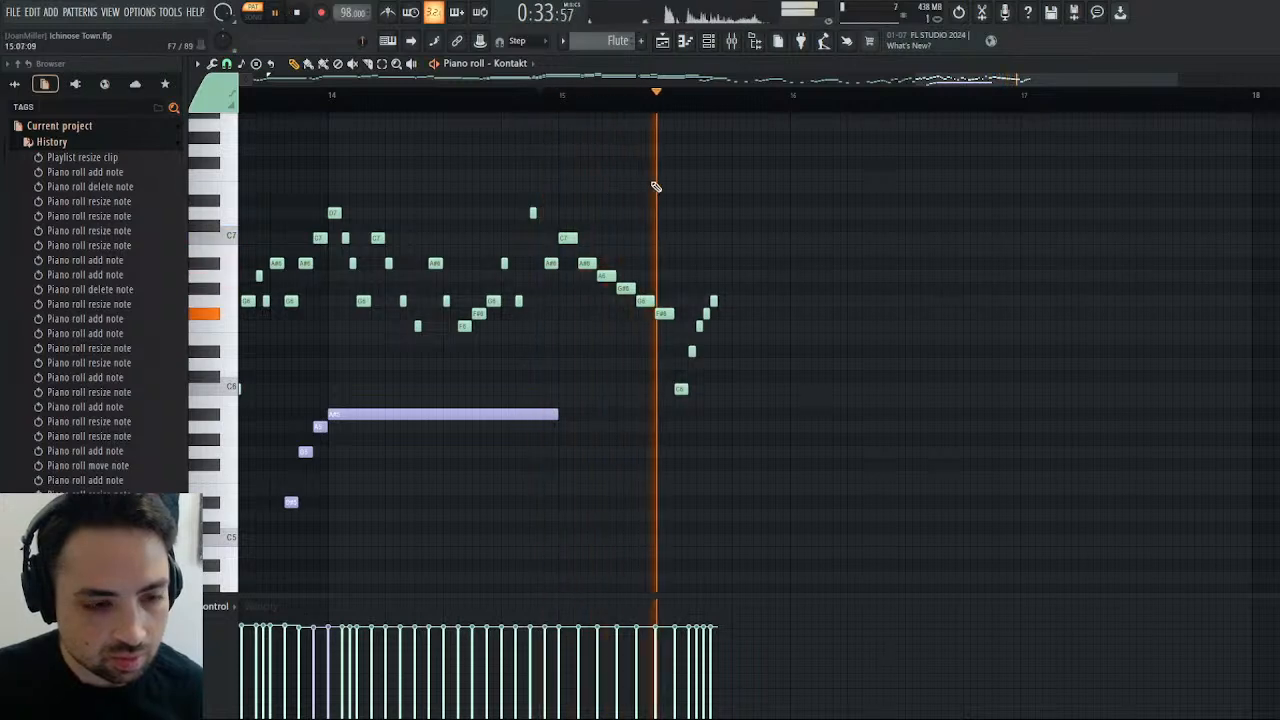
pyautogui.press('space')
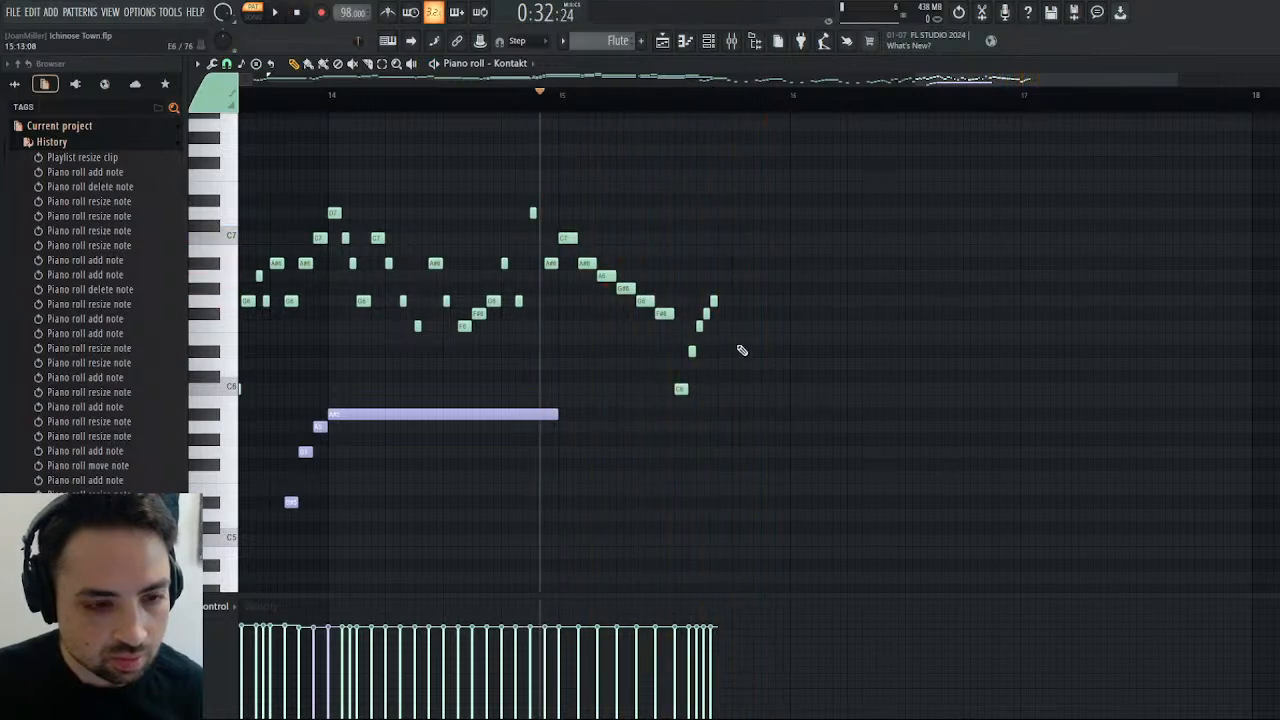
# Replace the rising run's final G6 with a longer F#6 and a one-step A#6, and play the phrase.
pyautogui.rightClick(714, 301)
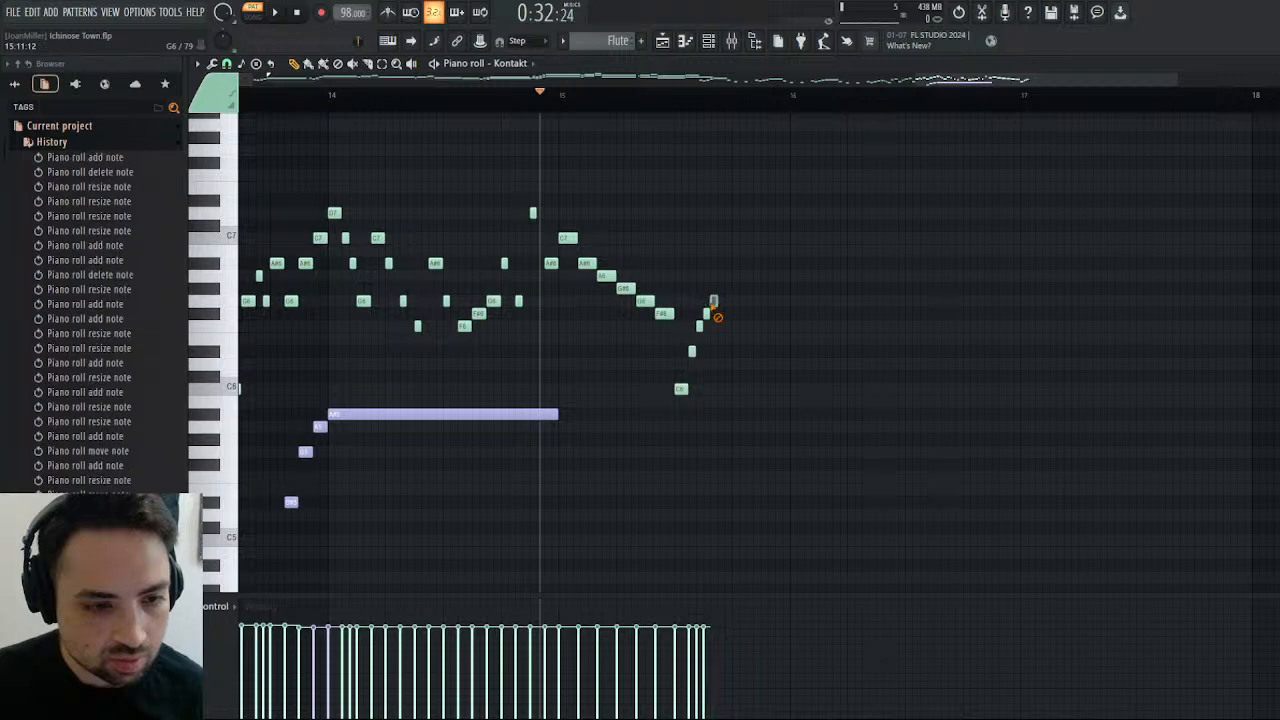
pyautogui.moveTo(709, 313); pyautogui.dragTo(722, 265)
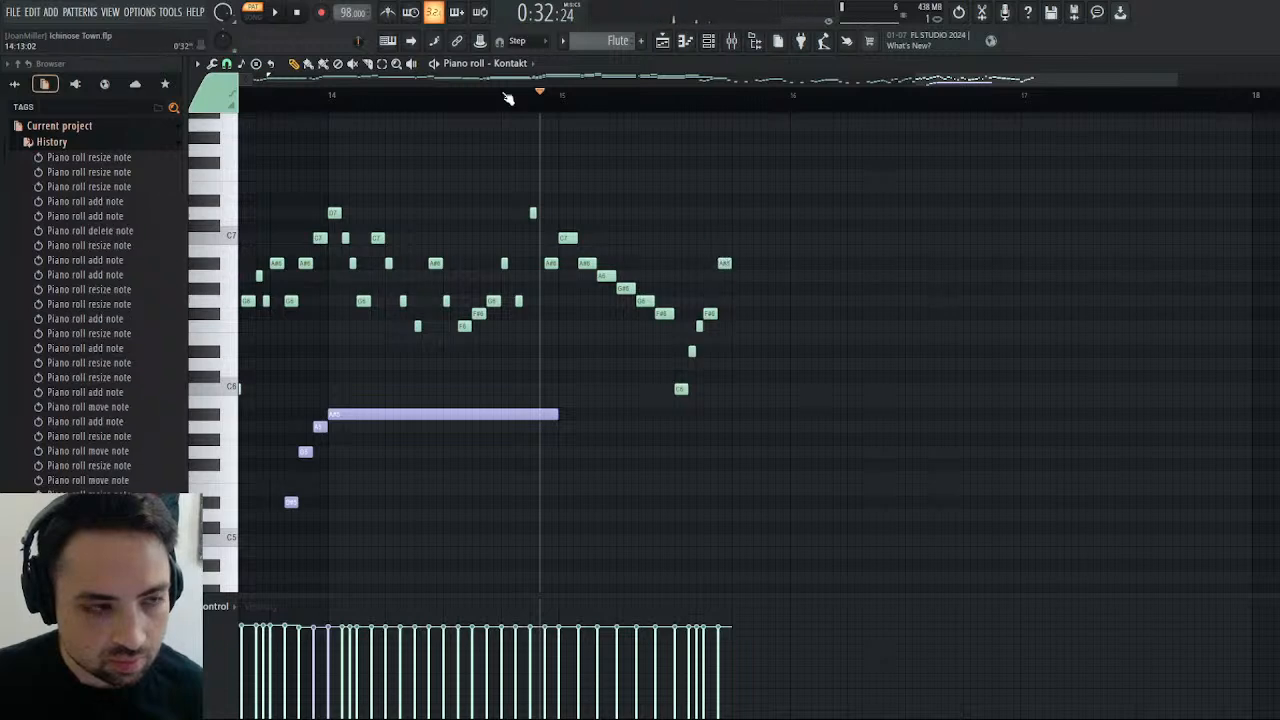
pyautogui.click(277, 13)
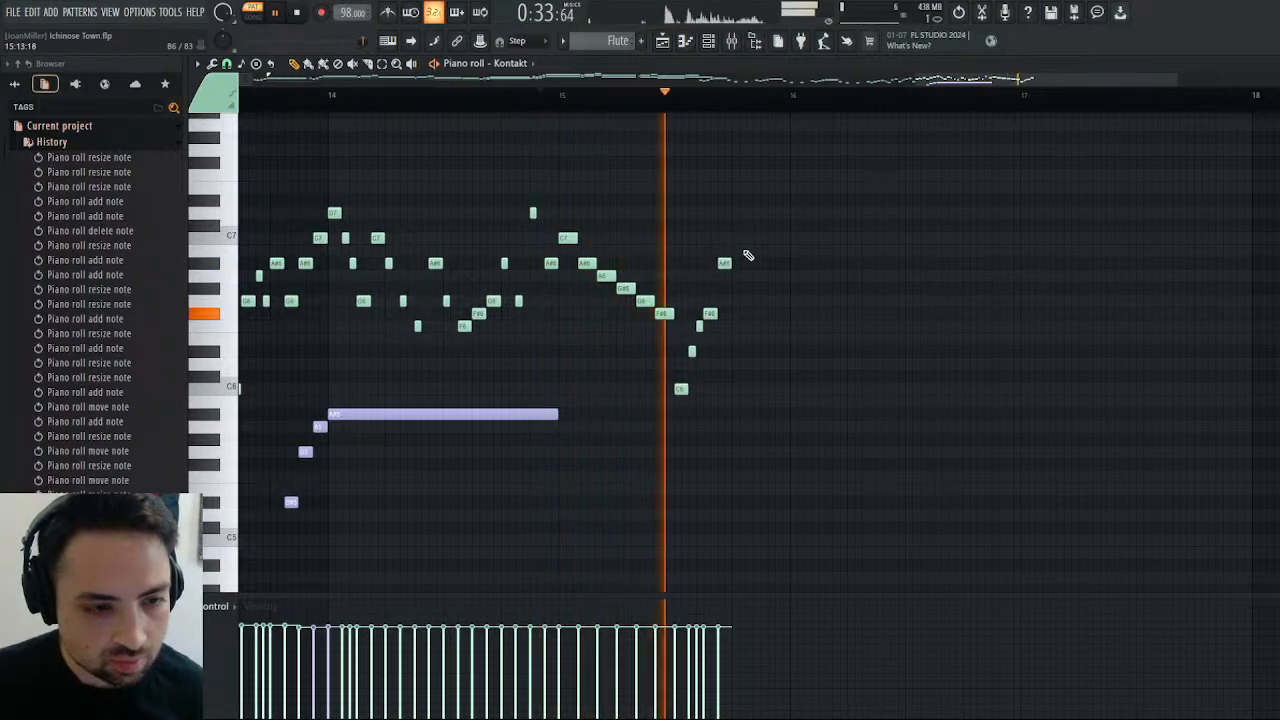
pyautogui.press('space')
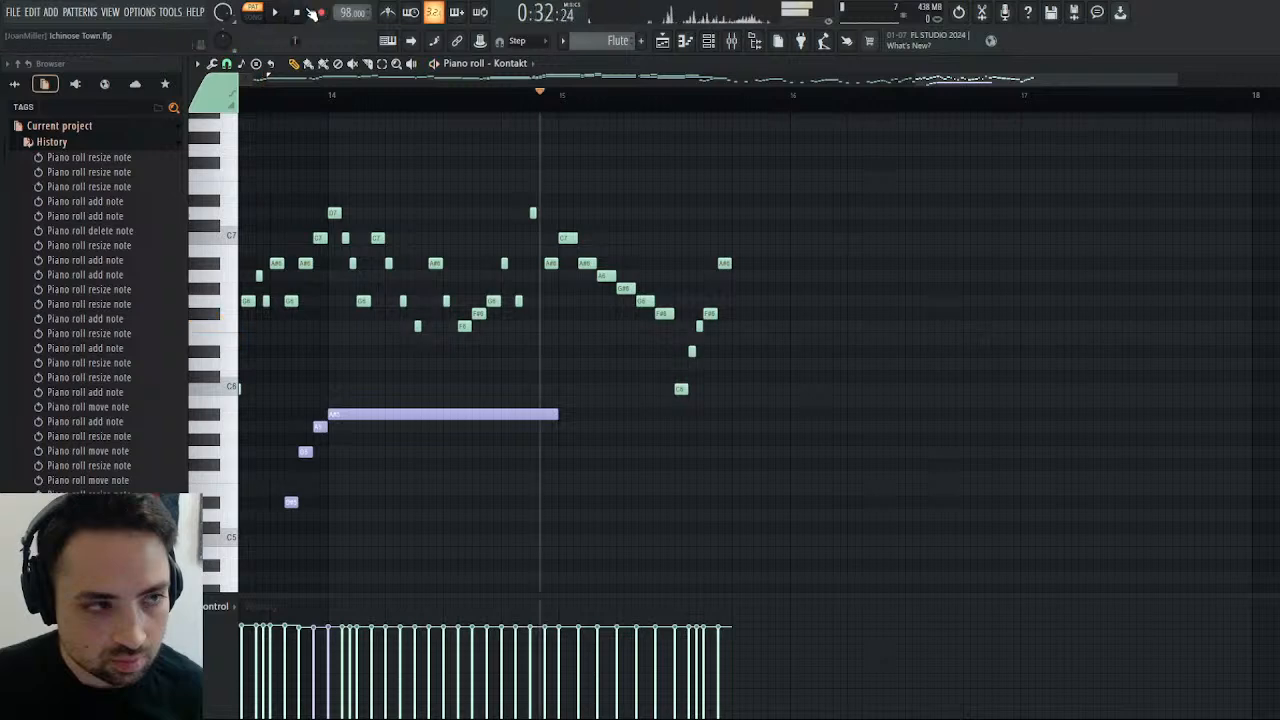
# Add one-step C7, G6 and D#7 notes after the A#6 near the end of bar 15, playing the phrase between additions.
pyautogui.click(745, 246)
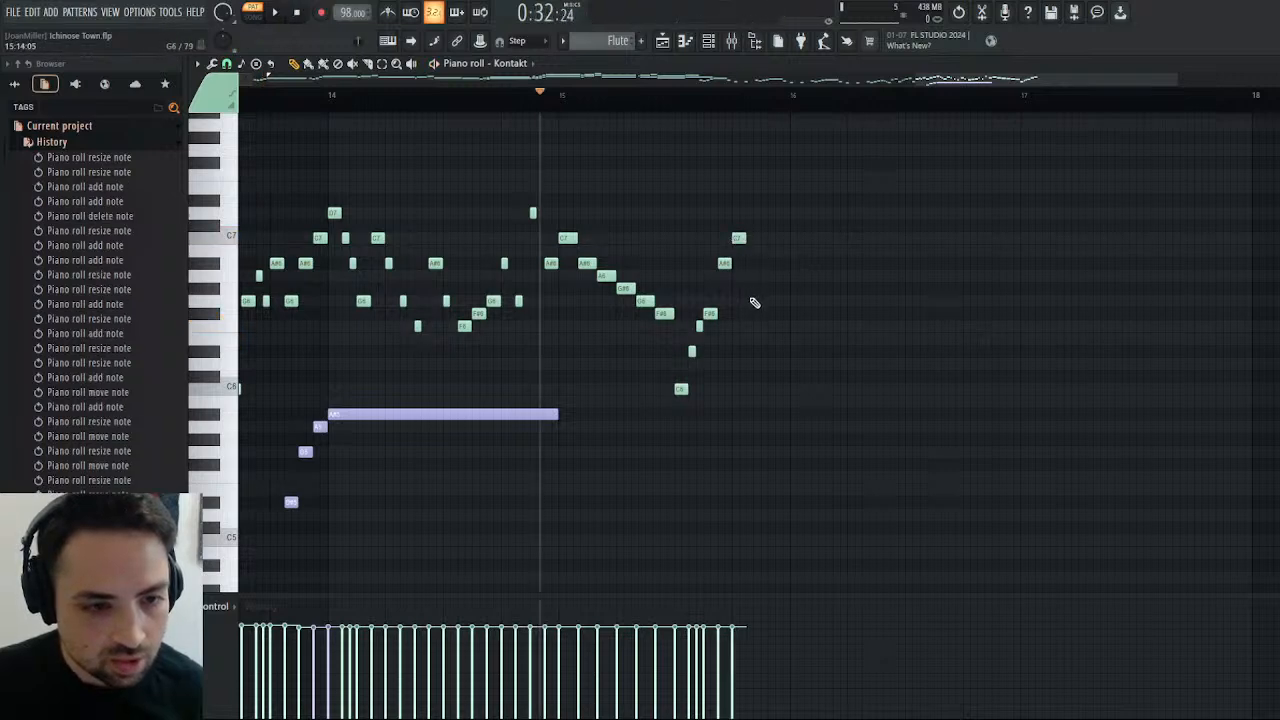
pyautogui.click(755, 303)
pyautogui.click(276, 12)
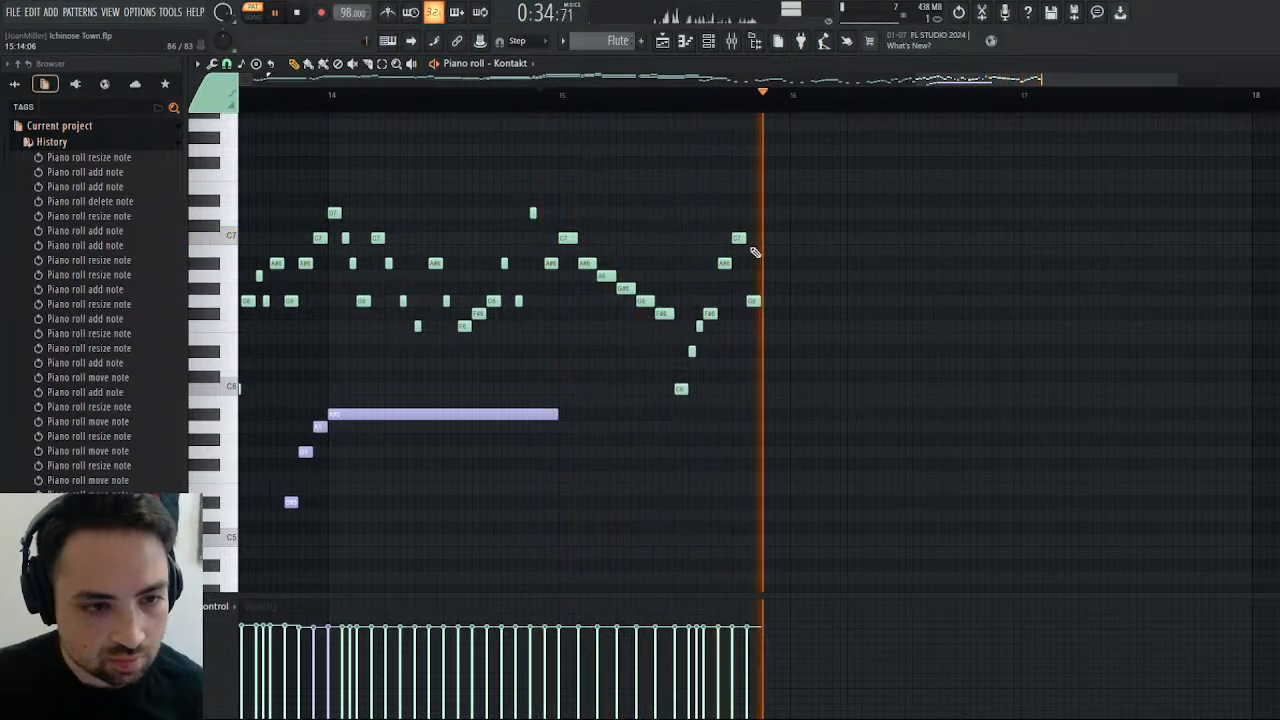
pyautogui.click(765, 200)
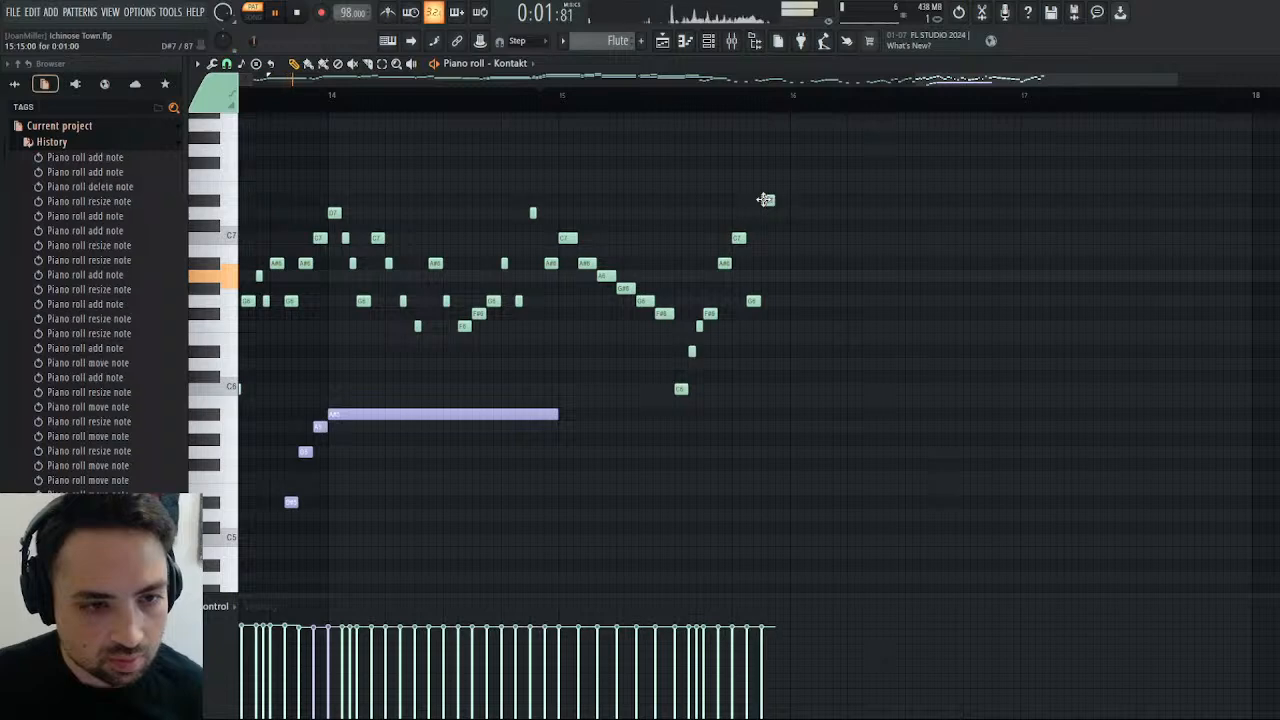
pyautogui.click(582, 97)
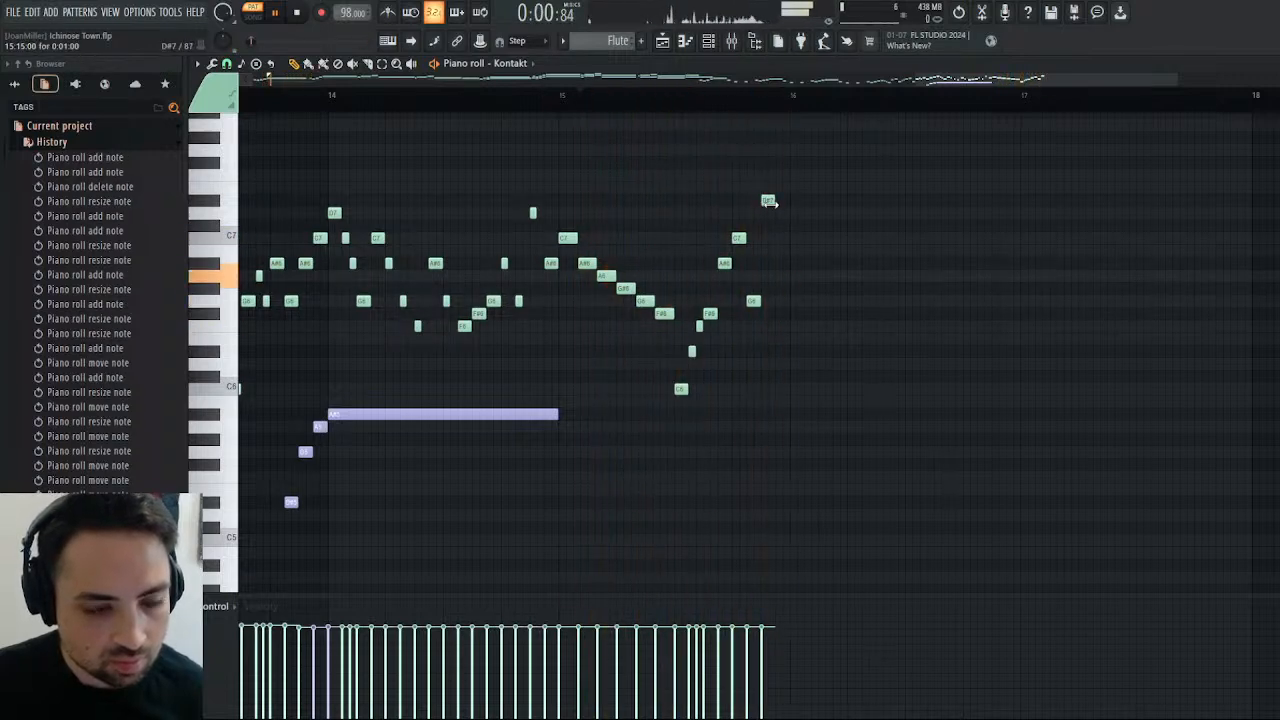
# Add a one-step G6 after the D#7 at the end of bar 15 and play the phrase from just before bar 15.
pyautogui.click(779, 304)
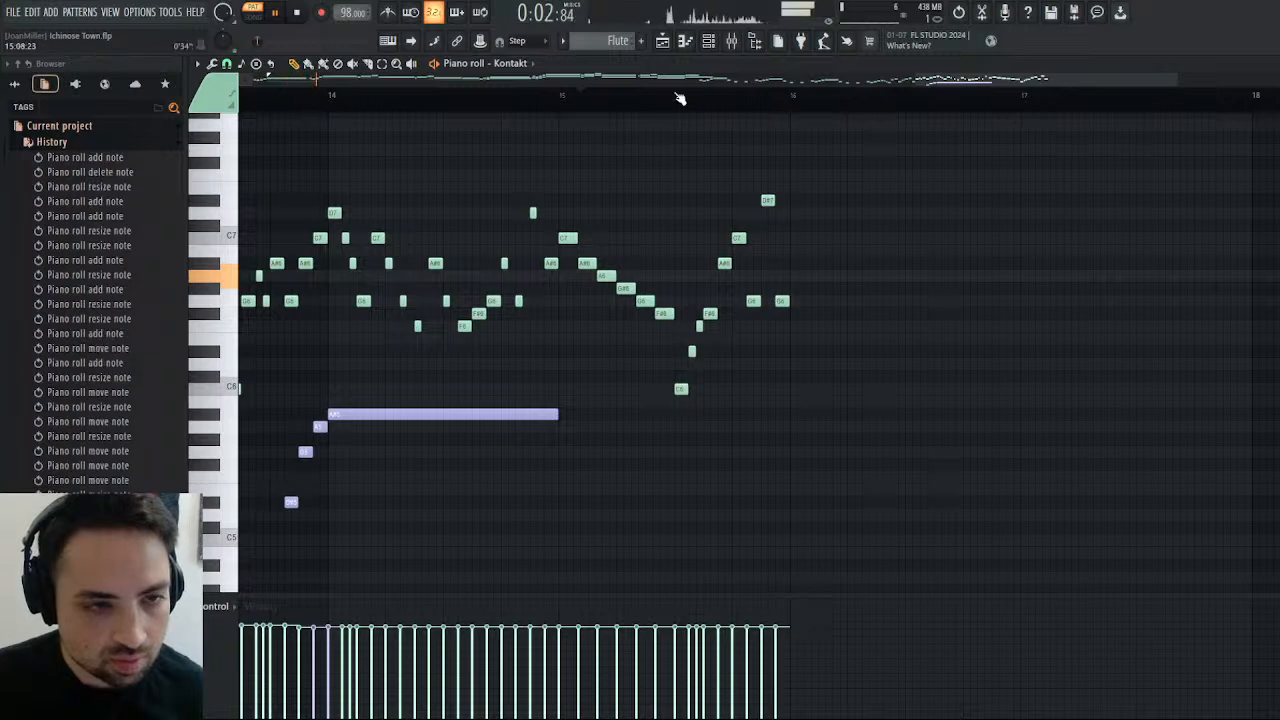
pyautogui.click(678, 97)
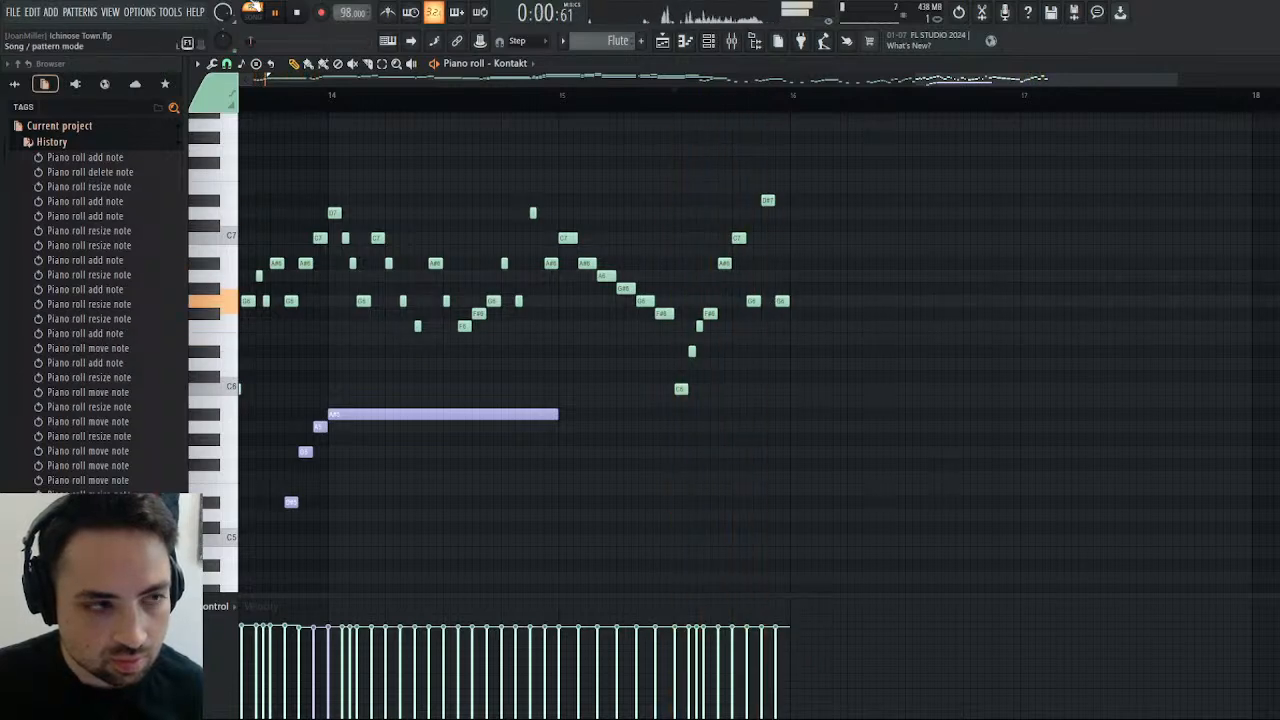
pyautogui.press('space')
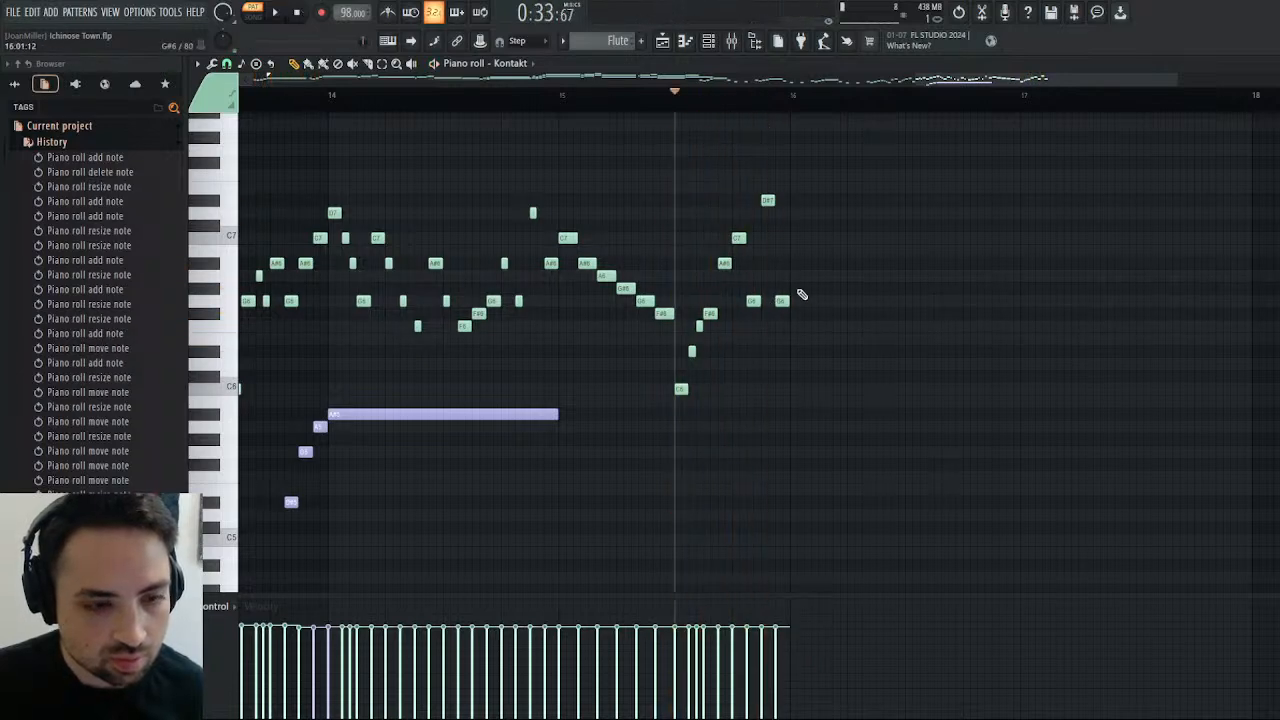
pyautogui.click(551, 96)
pyautogui.click(271, 13)
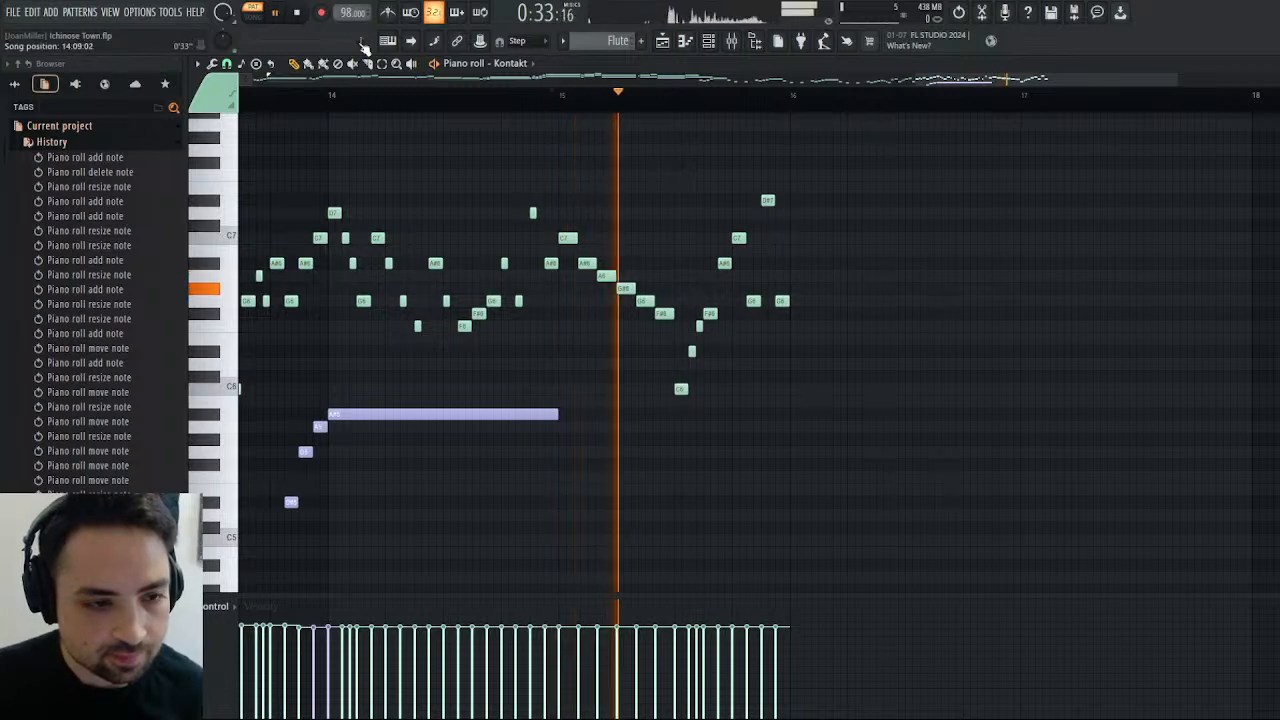
pyautogui.press('space')
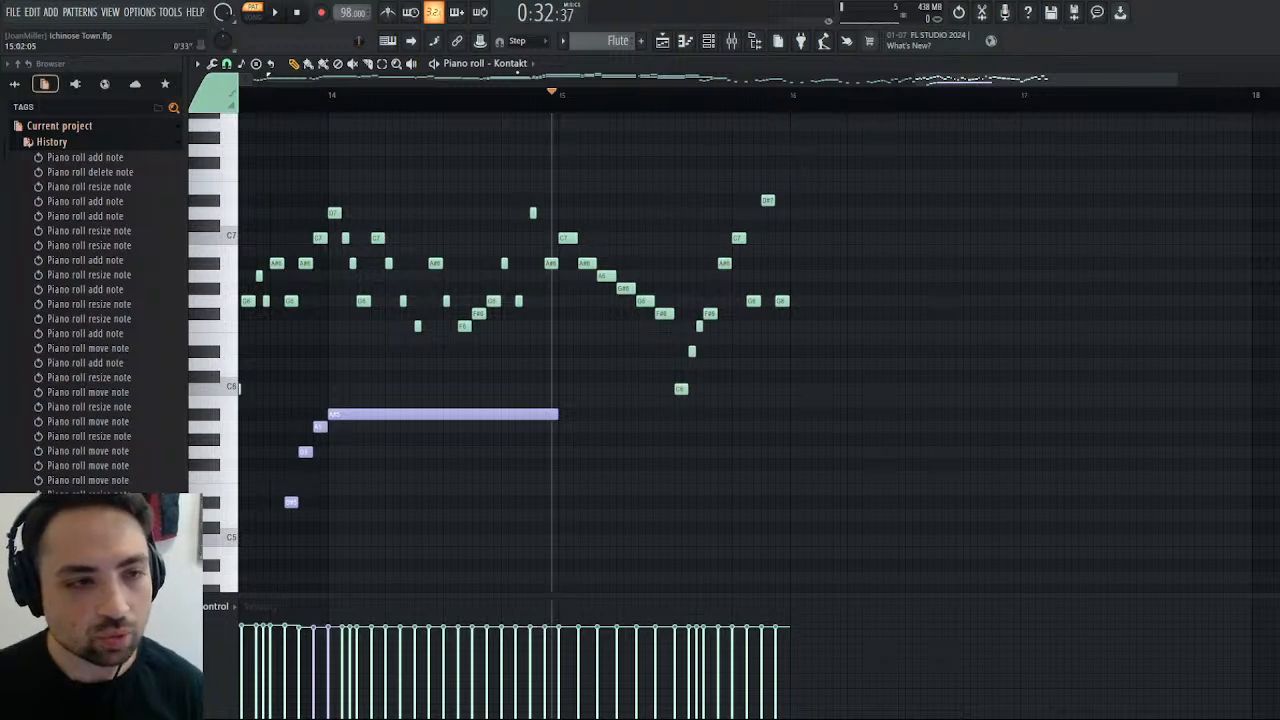
pyautogui.press('space')
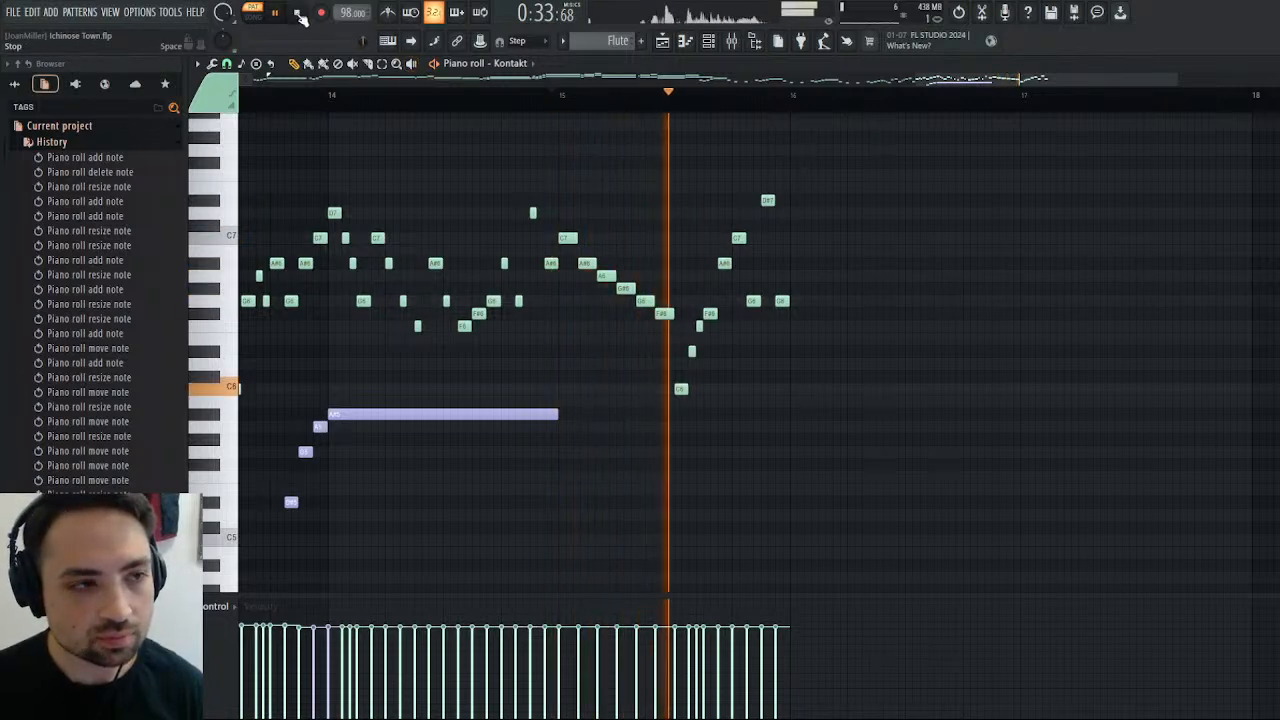
pyautogui.press('space')
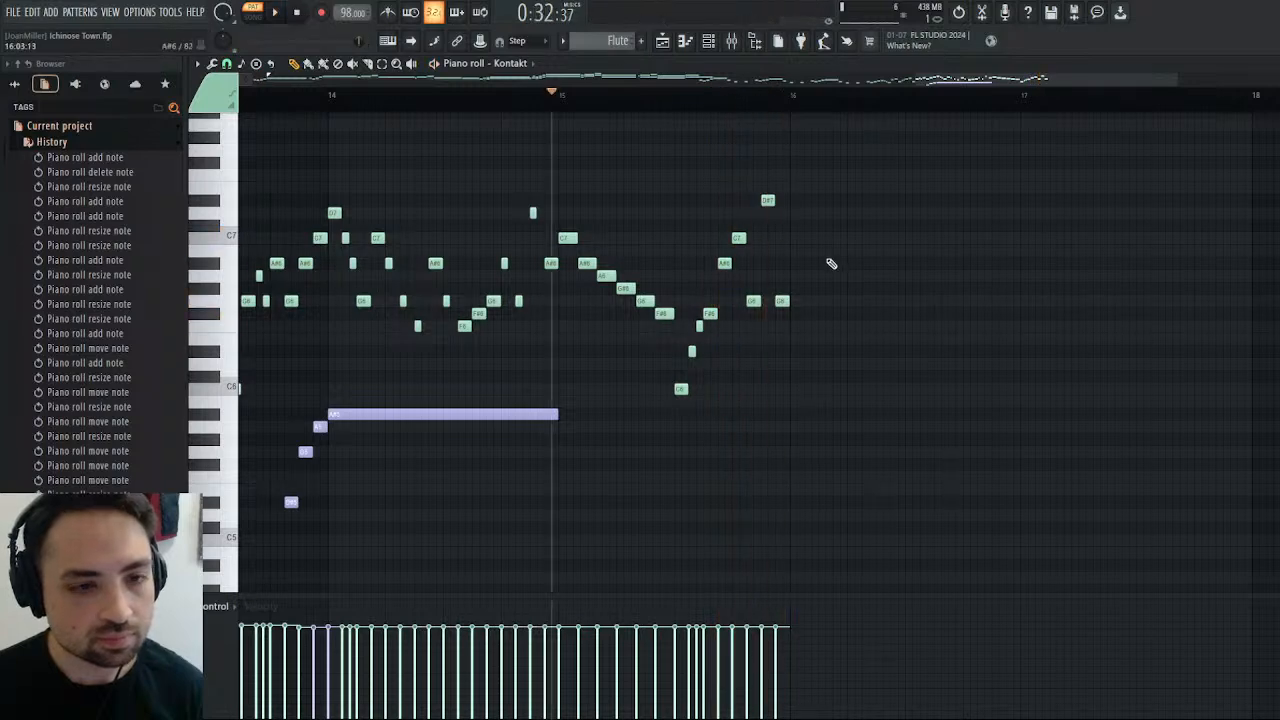
# Start bar 16 with a one-step G7 followed by short A#7 and C8 notes, trying and removing a short C#8.
pyautogui.click(795, 152)
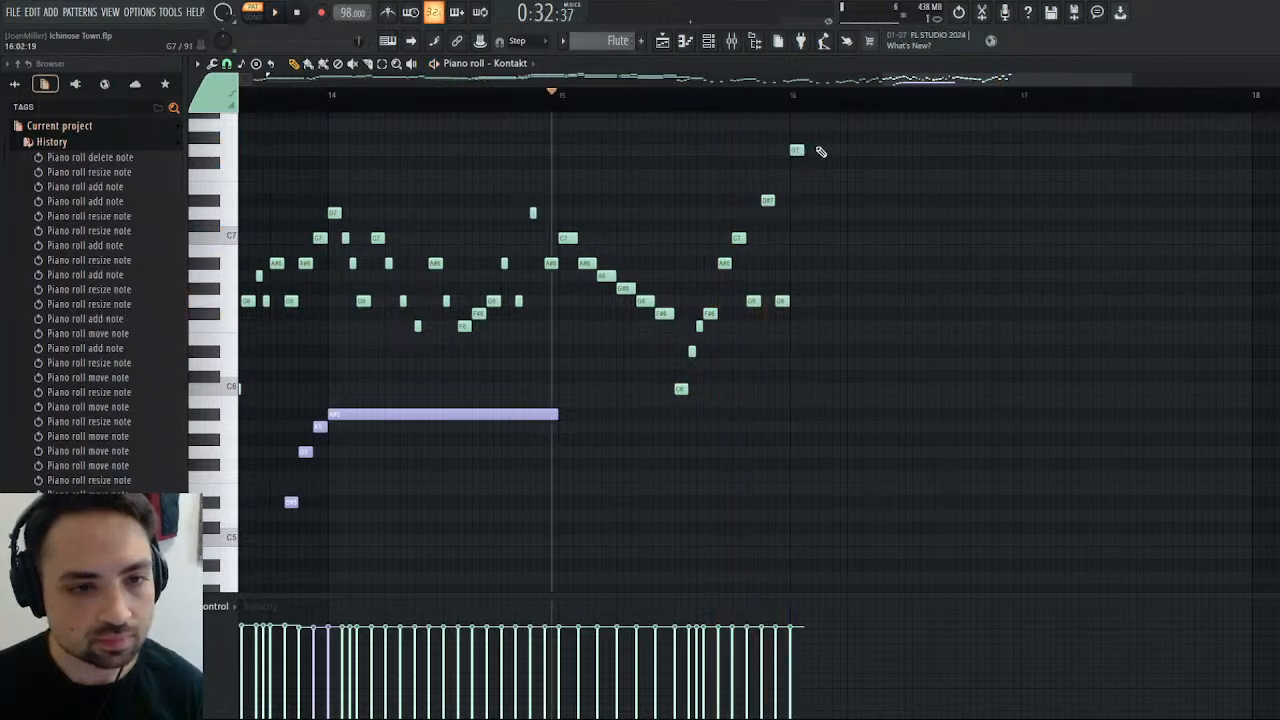
pyautogui.scroll(3, 826, 199)
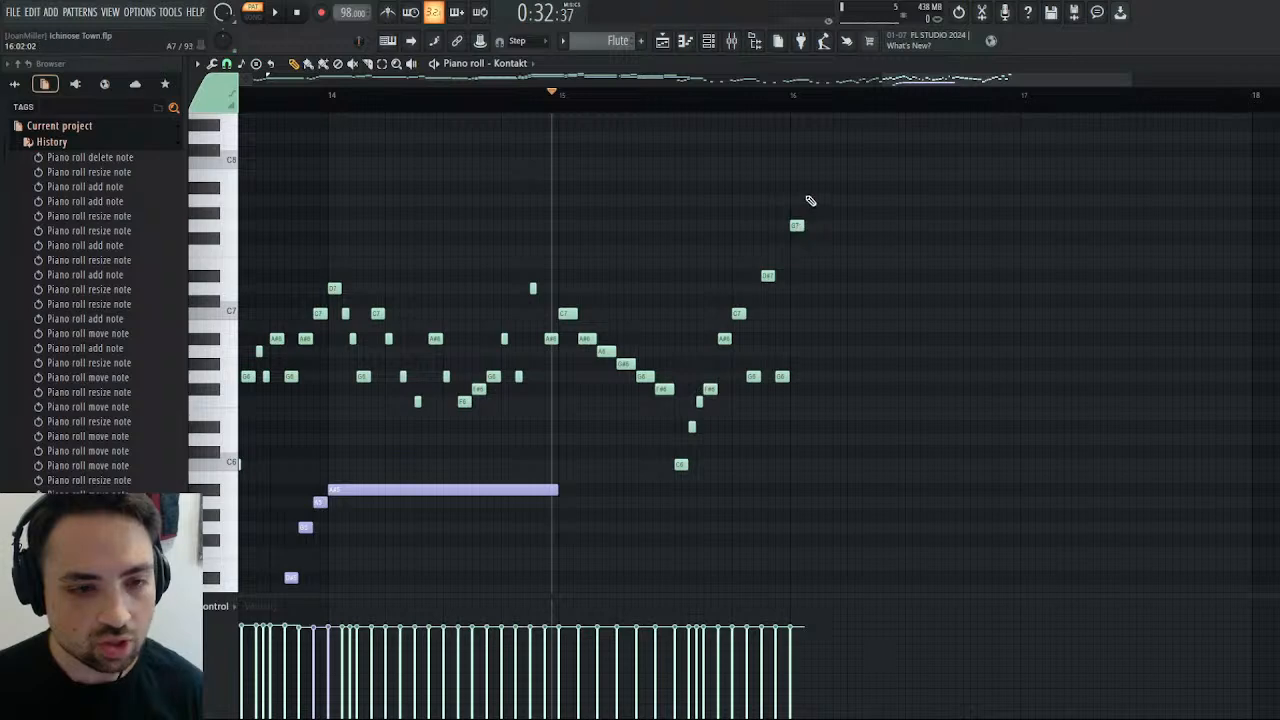
pyautogui.click(808, 187)
pyautogui.click(815, 162)
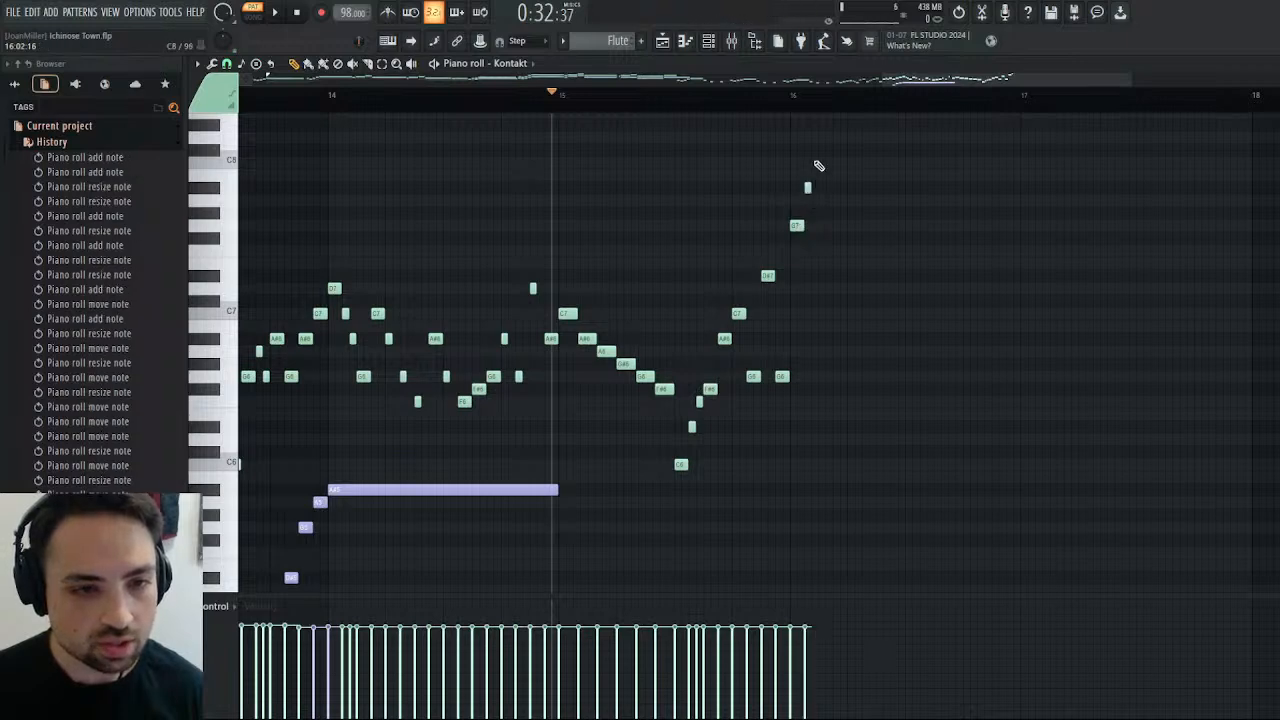
pyautogui.click(820, 152)
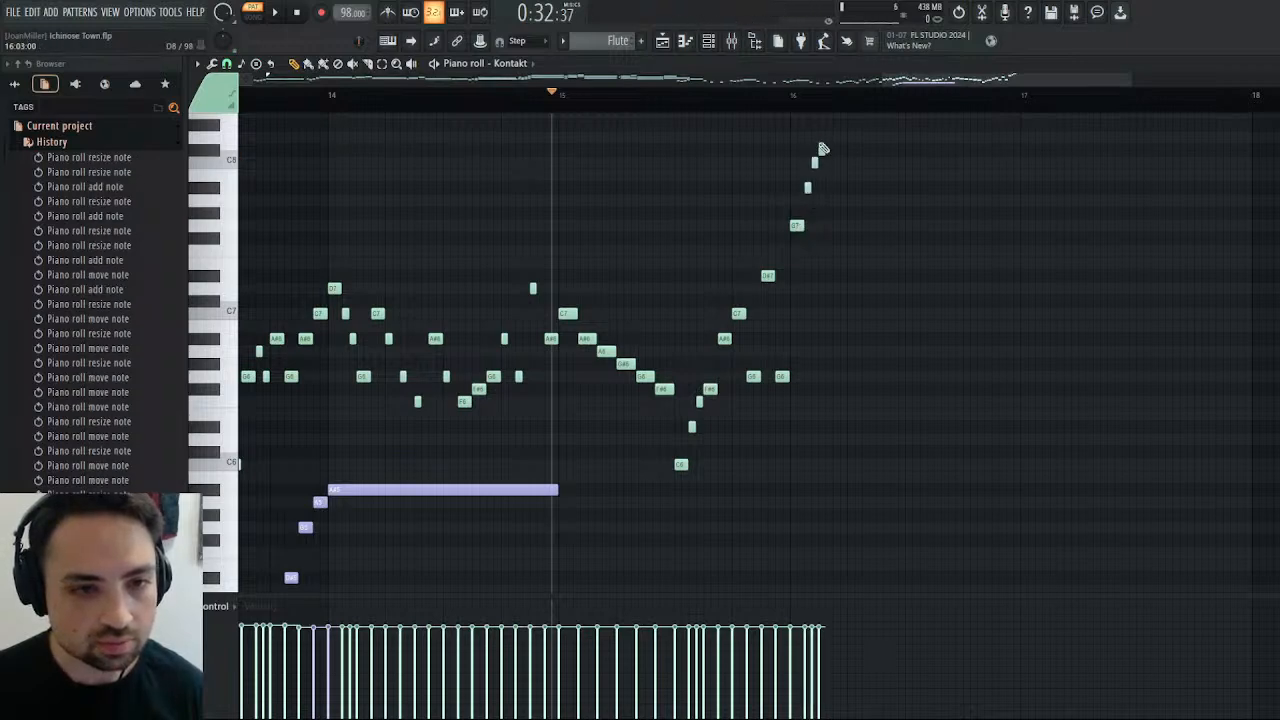
pyautogui.rightClick(821, 150)
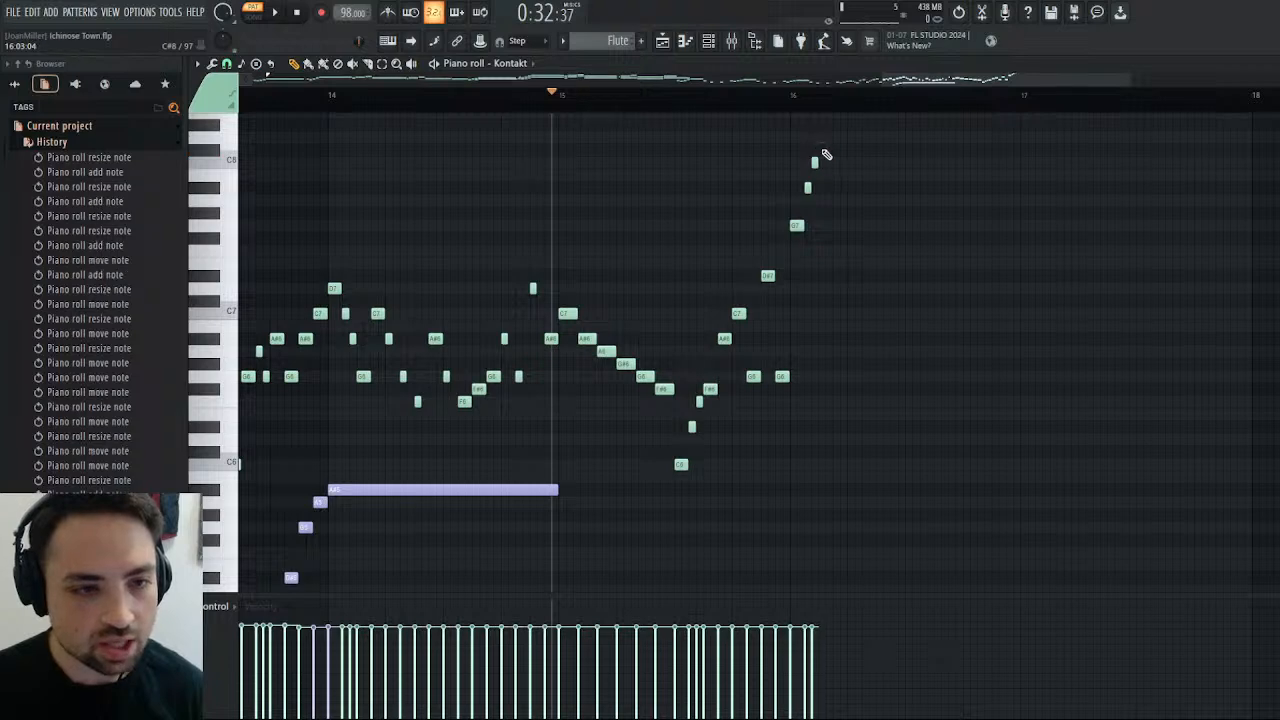
# Open the Kontakt instrument from the channel rack and show the first Flute's key zones in the Mapping Editor.
pyautogui.press('Escape')
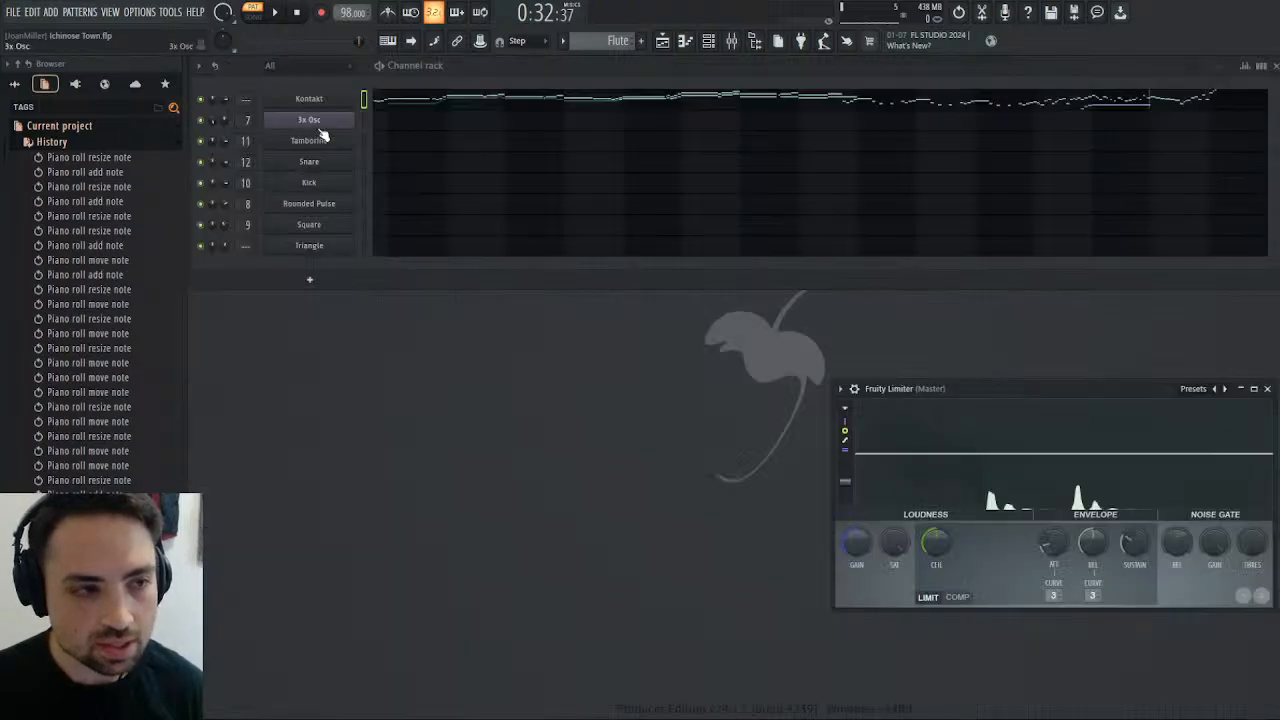
pyautogui.click(312, 99)
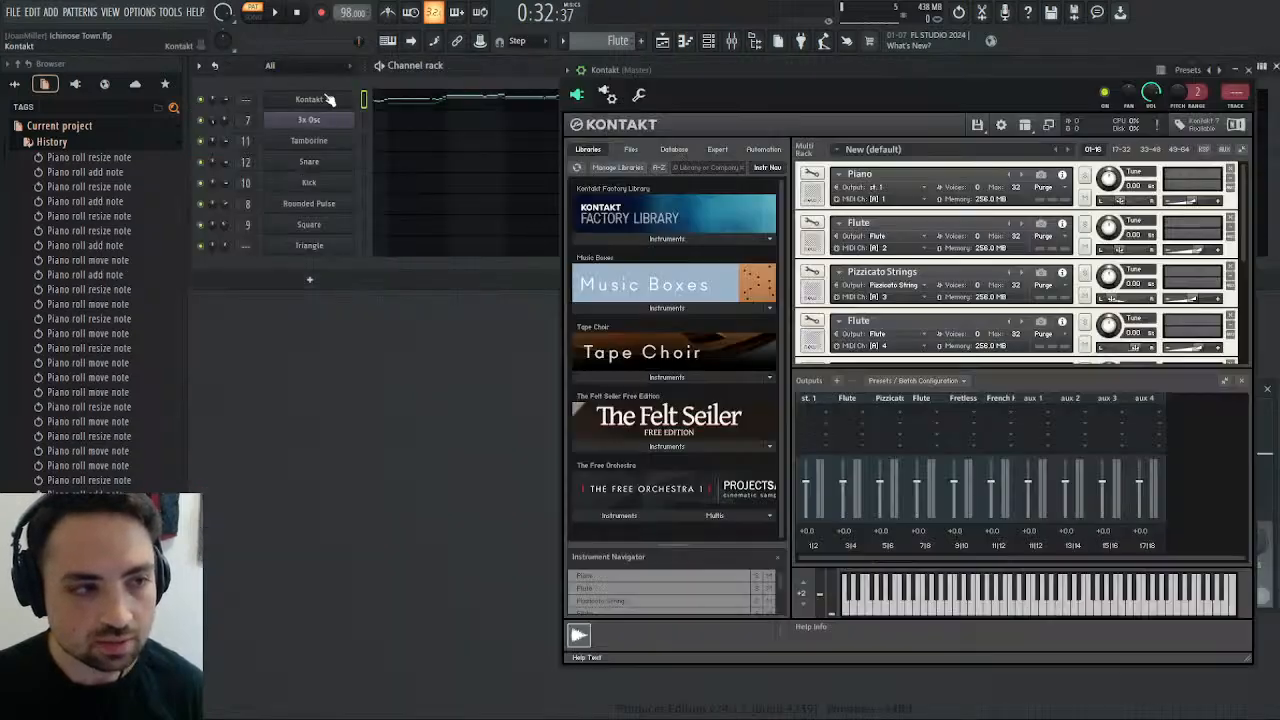
pyautogui.click(811, 222)
pyautogui.click(1003, 221)
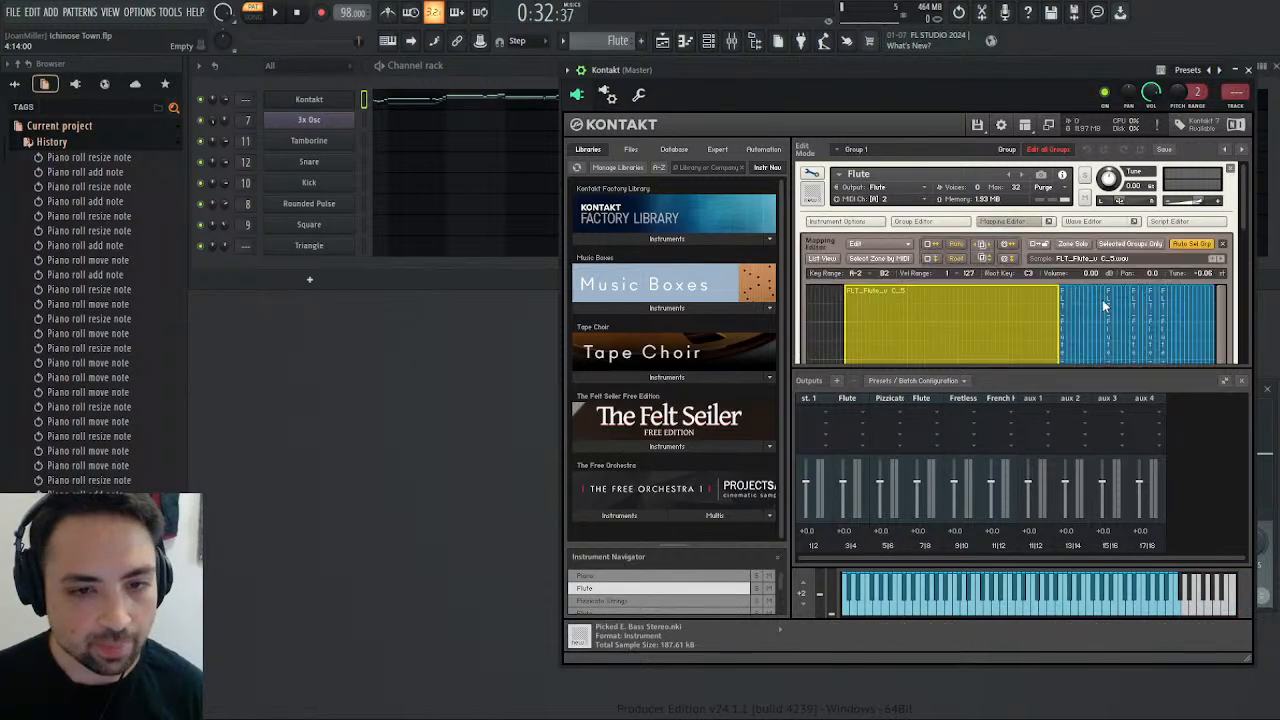
pyautogui.scroll(-5, 1083, 355)
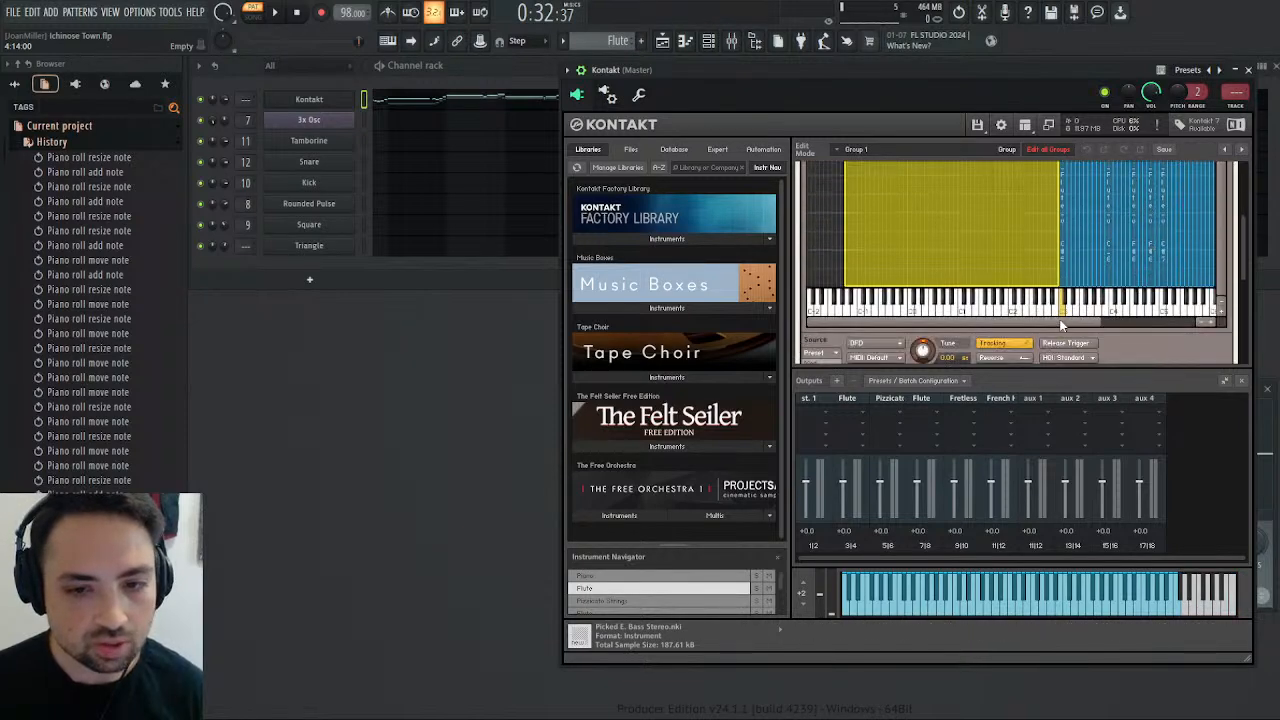
# Extend the Flute's highest key zone, which starts at C6, to the upper end of the mapping grid and close Kontakt.
pyautogui.click(1084, 215)
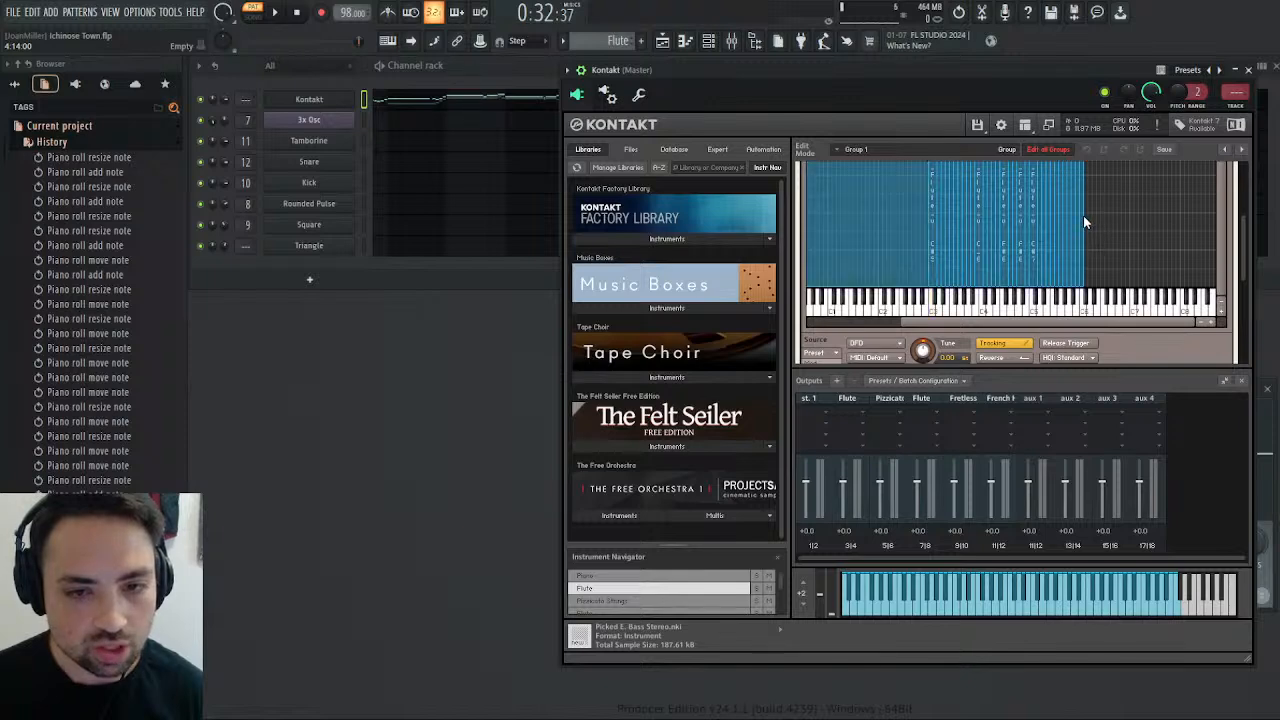
pyautogui.doubleClick(1084, 217)
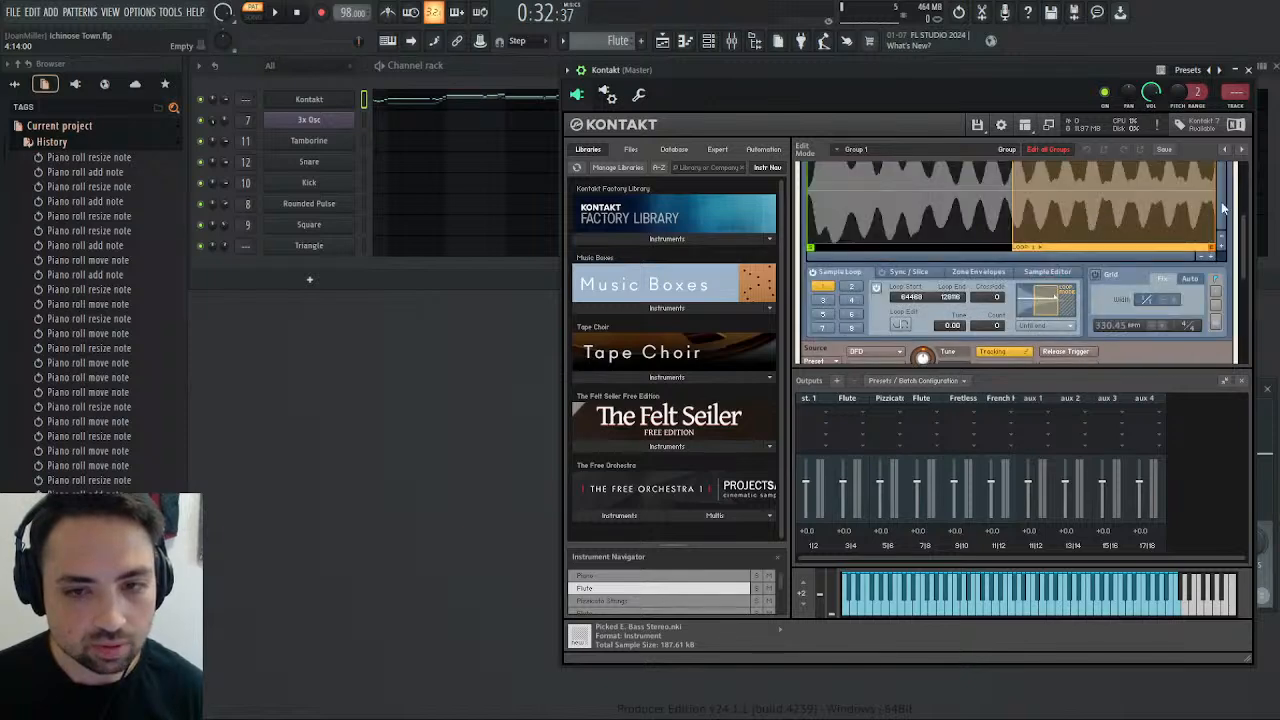
pyautogui.scroll(1, 1230, 222)
pyautogui.scroll(3, 1230, 222)
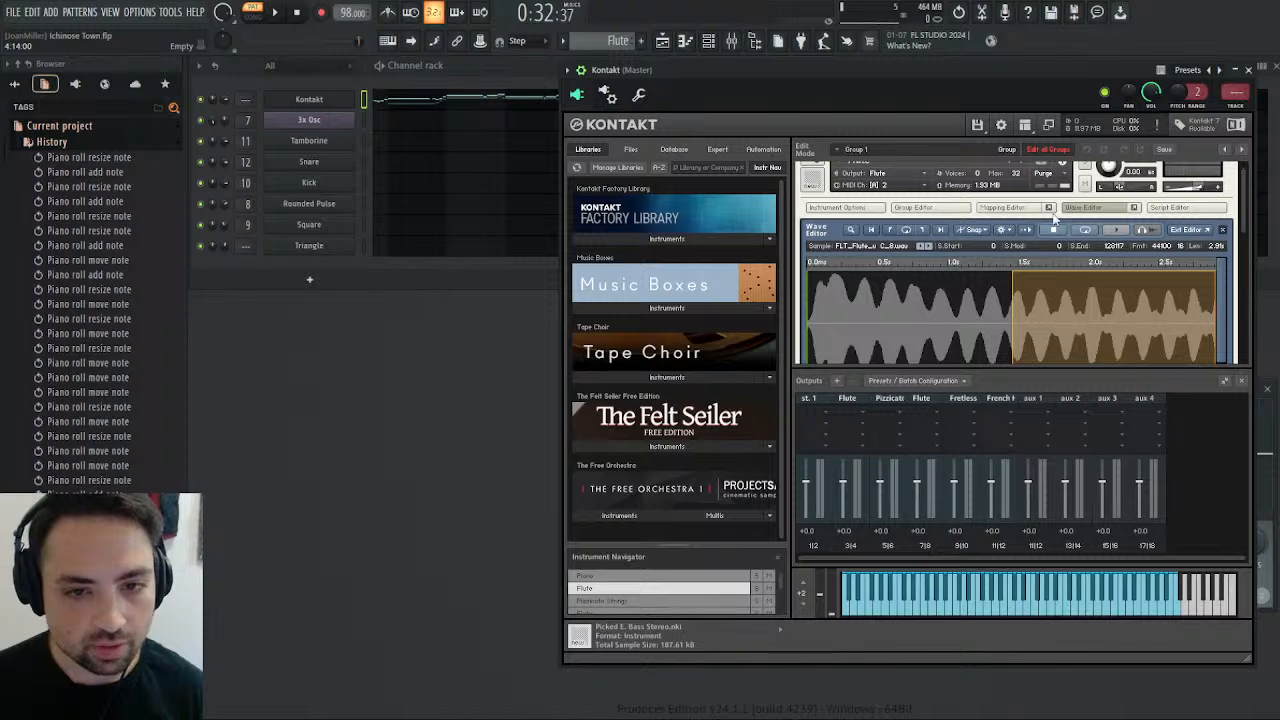
pyautogui.click(1053, 216)
pyautogui.click(1030, 210)
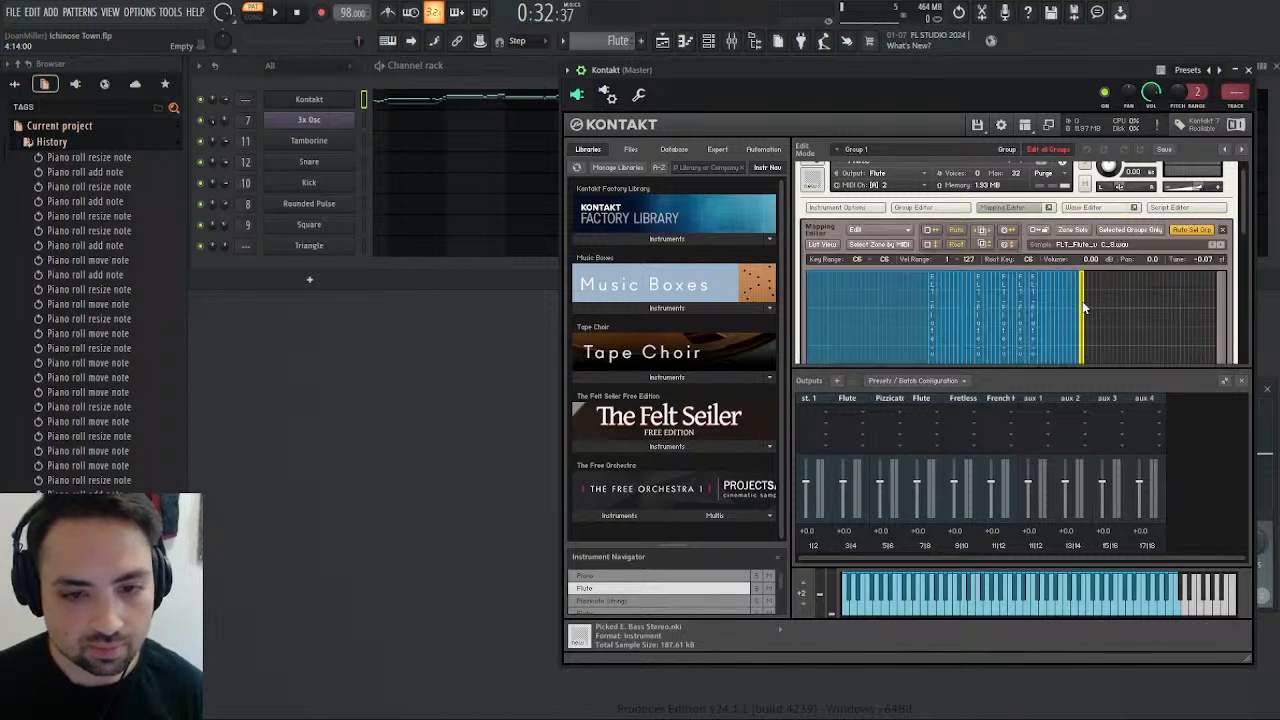
pyautogui.moveTo(1085, 300); pyautogui.dragTo(1218, 290)
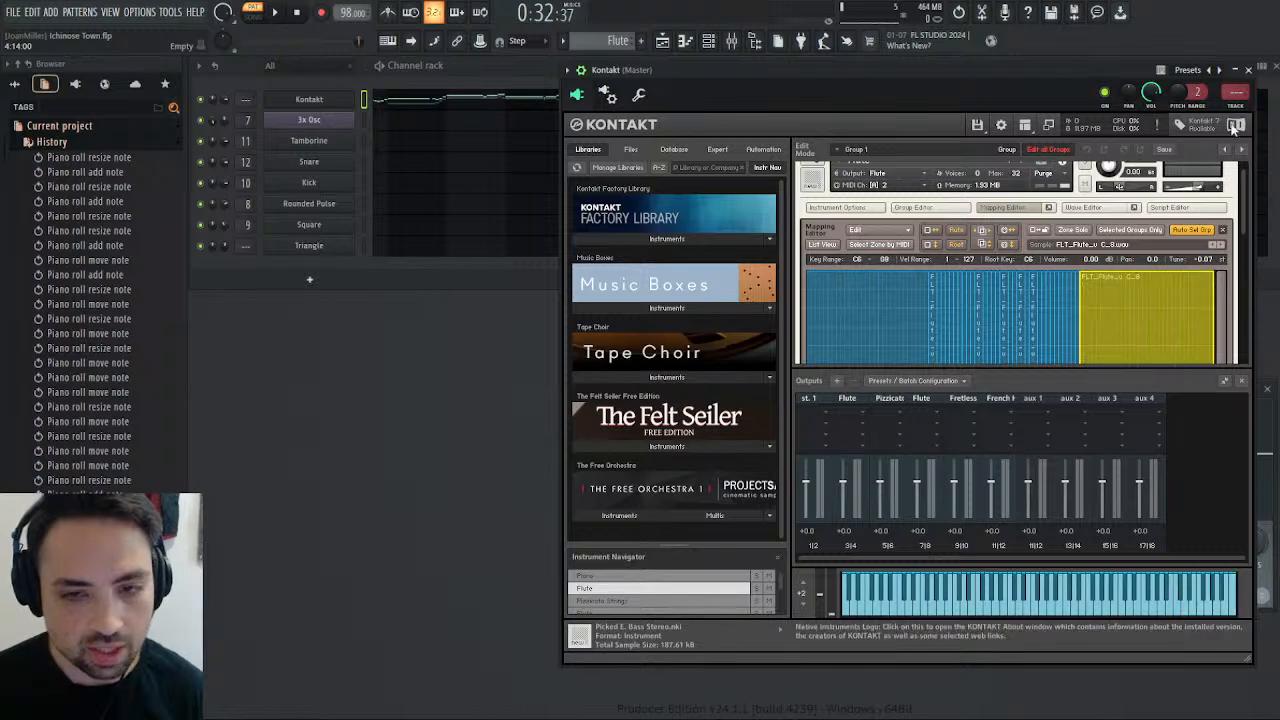
pyautogui.click(1250, 72)
# Reopen the Kontakt piano roll at bars 14 to 16 and play the Flute phrase from bar 15 into bar 16.
pyautogui.click(910, 102)
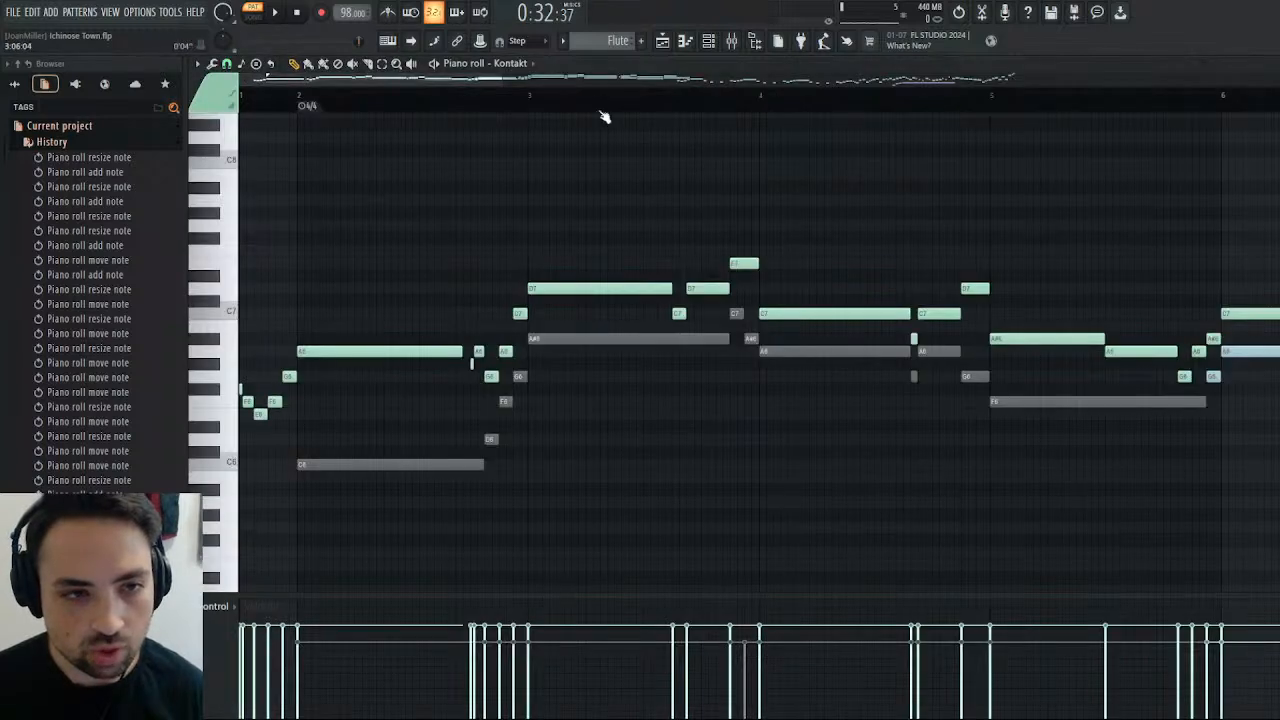
pyautogui.moveTo(420, 78); pyautogui.dragTo(1035, 78)
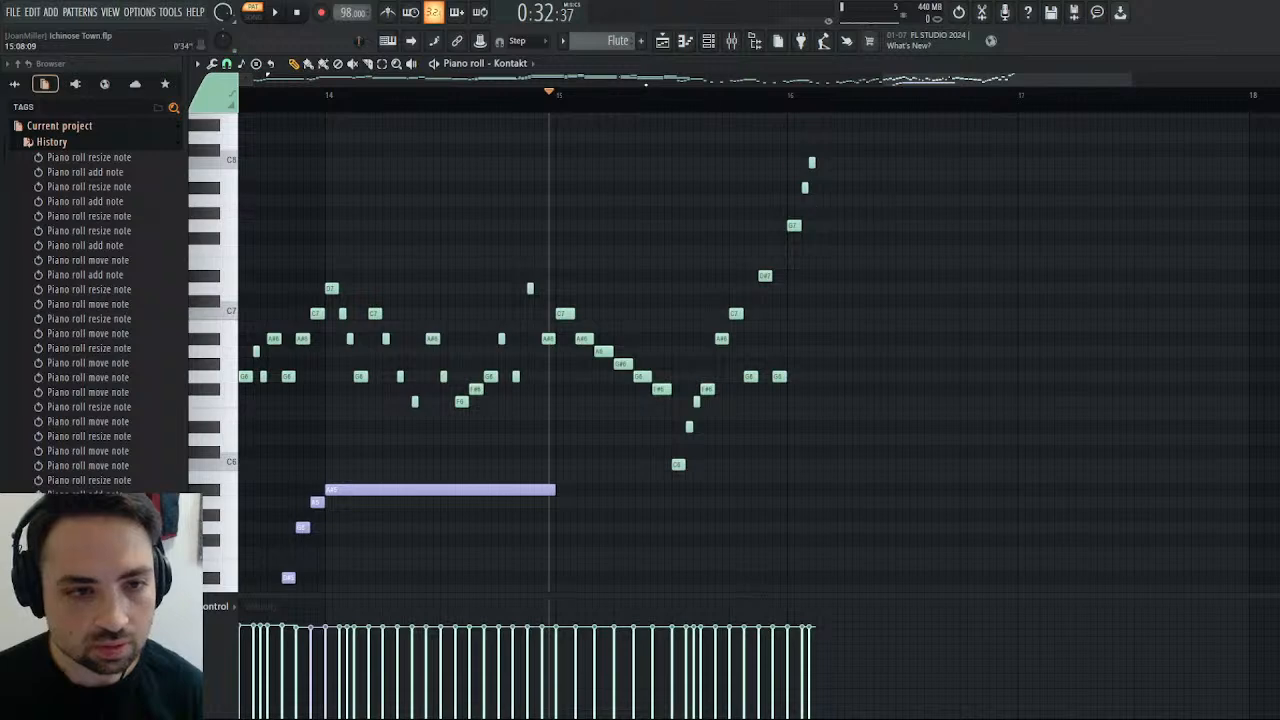
pyautogui.press('space')
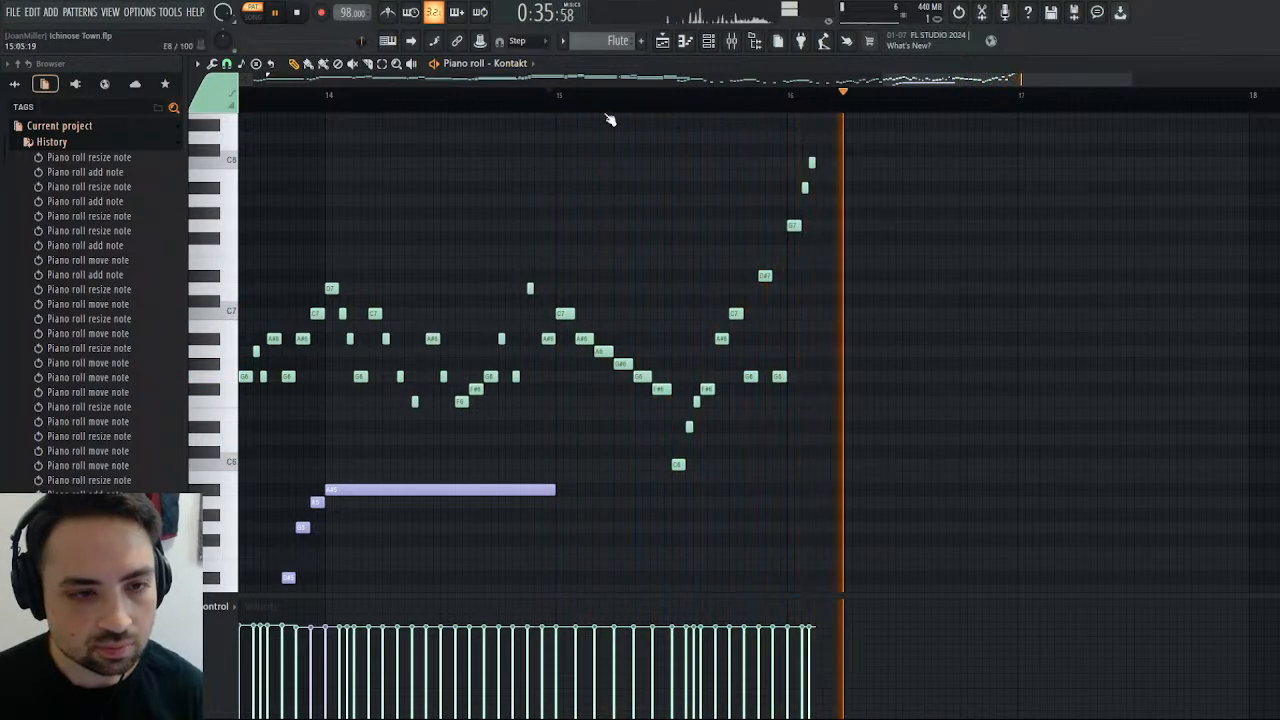
pyautogui.press('space')
# Add a one-step C#8 after bar 16's short C8, then descend with short, spaced C8, A#7 and G7 notes.
pyautogui.click(818, 150)
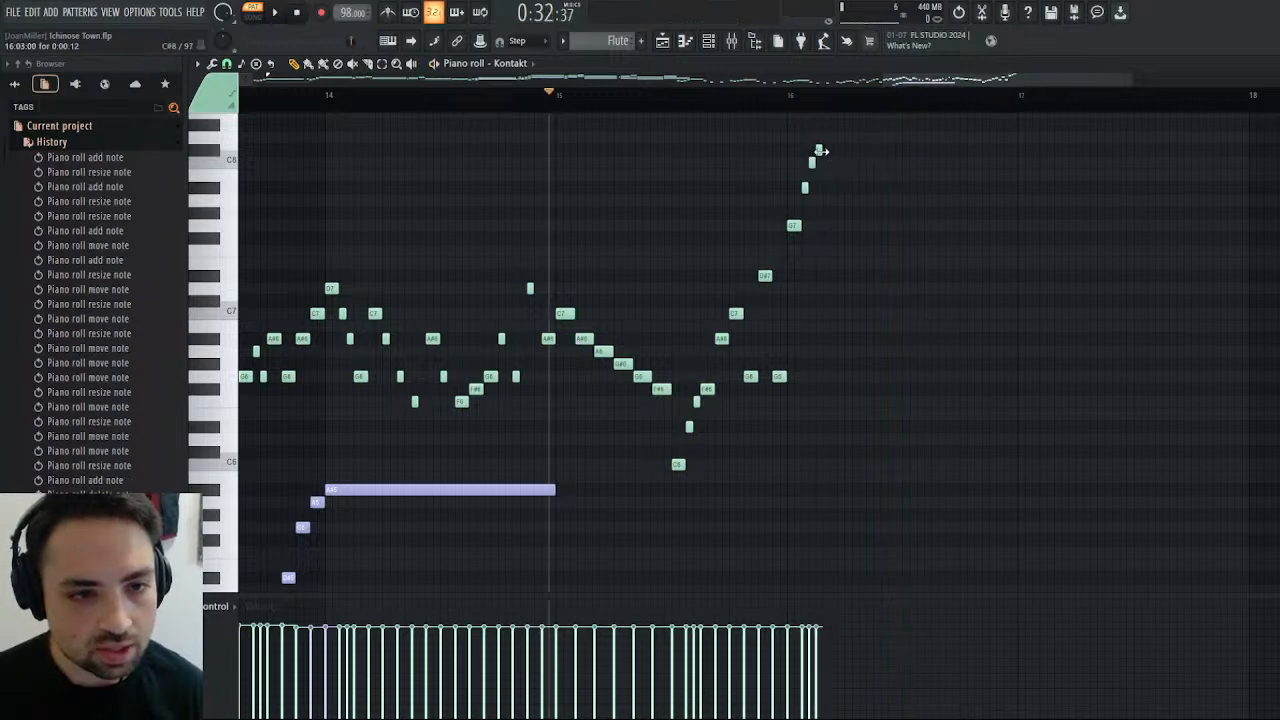
pyautogui.moveTo(819, 151); pyautogui.dragTo(824, 151)
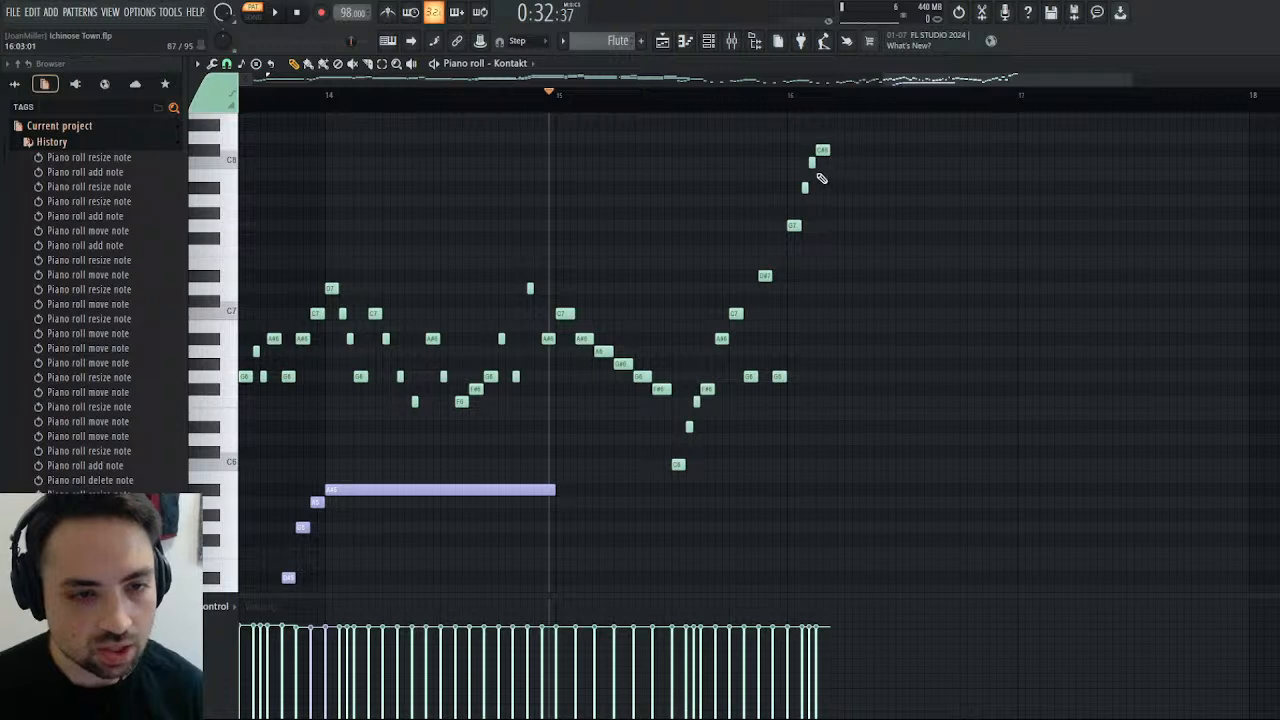
pyautogui.click(835, 163)
pyautogui.moveTo(844, 162); pyautogui.dragTo(830, 162)
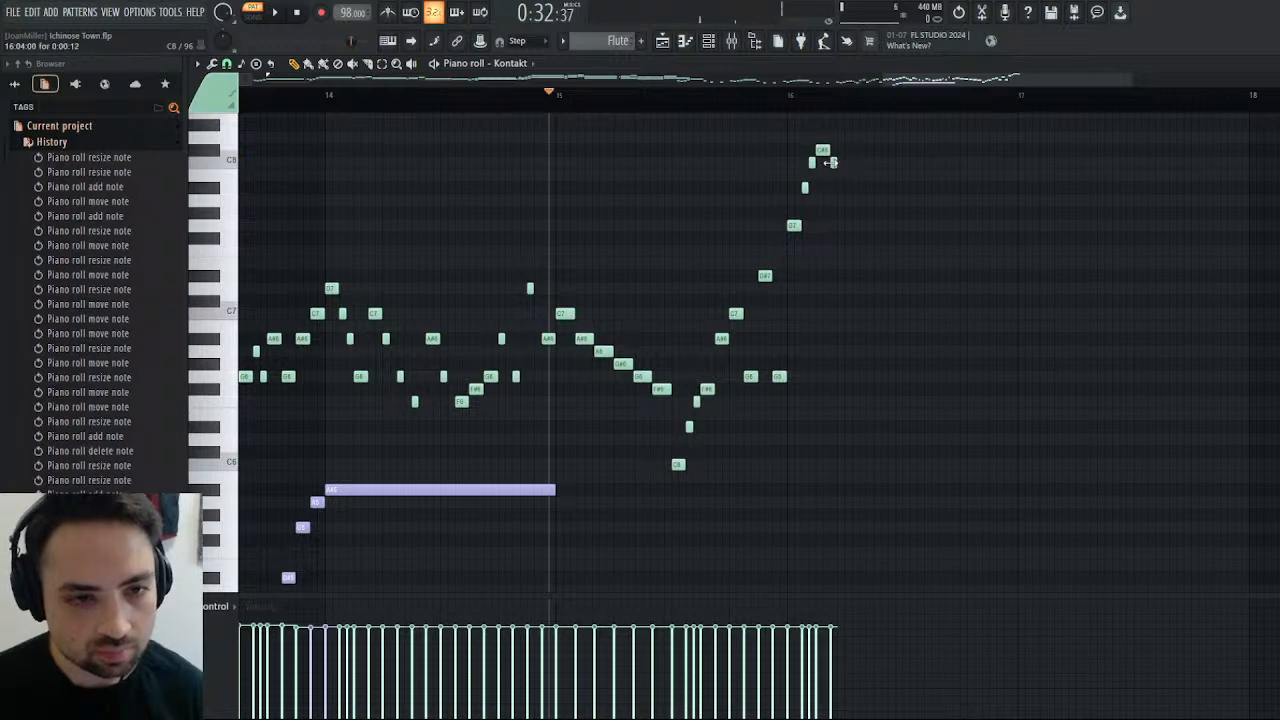
pyautogui.click(846, 188)
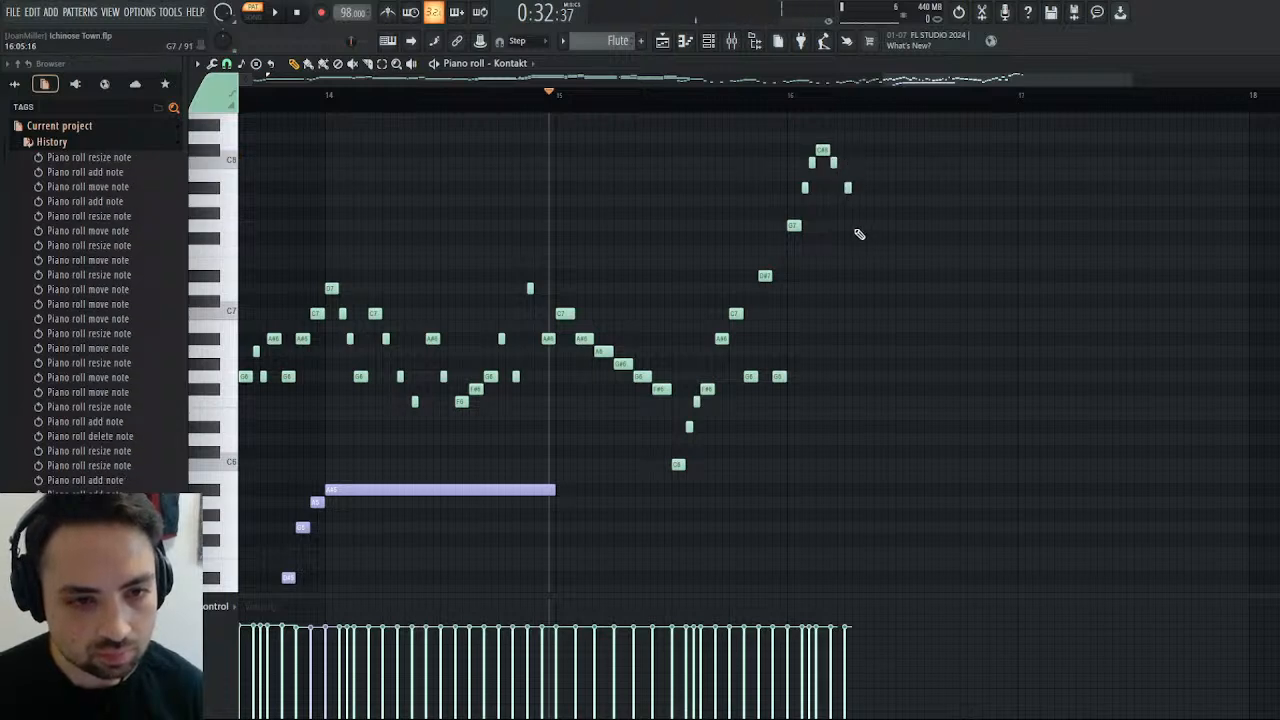
pyautogui.click(851, 226)
pyautogui.moveTo(851, 226); pyautogui.dragTo(864, 225)
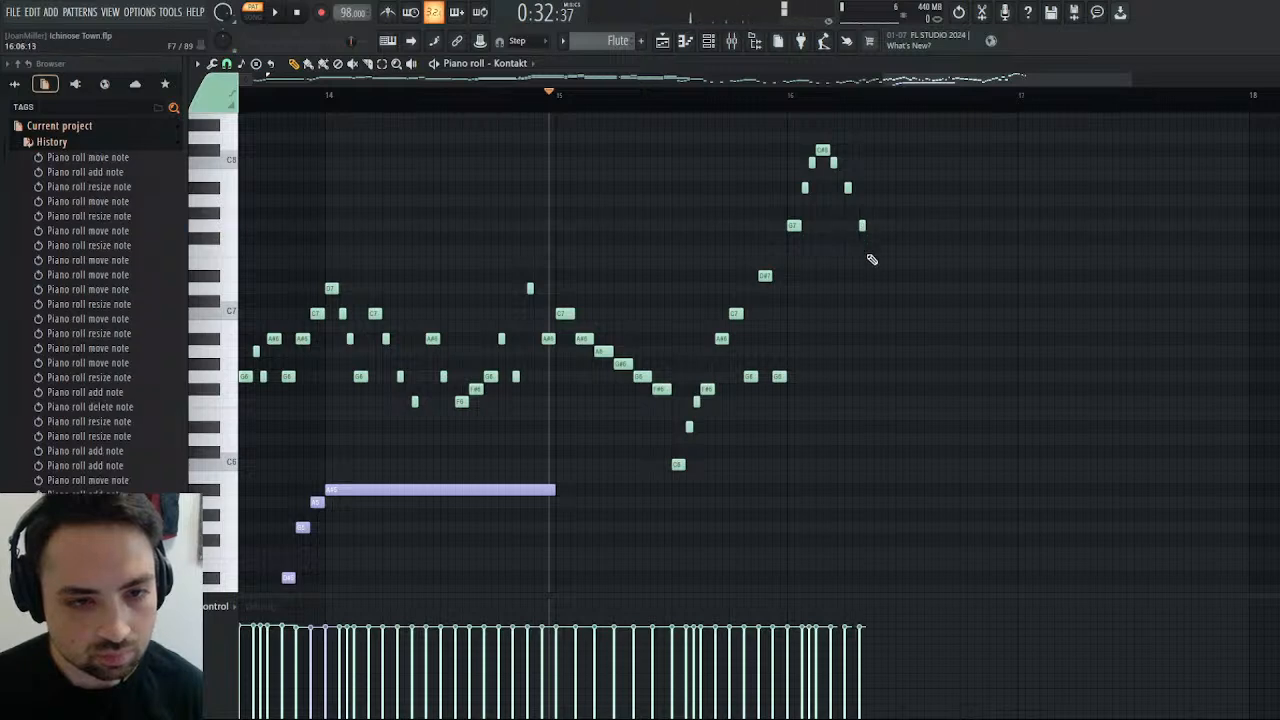
# Continue the descent in bar 16 with short D#7, D7 and C7 notes, shifting the D7 and C7 to wider spacing.
pyautogui.click(866, 275)
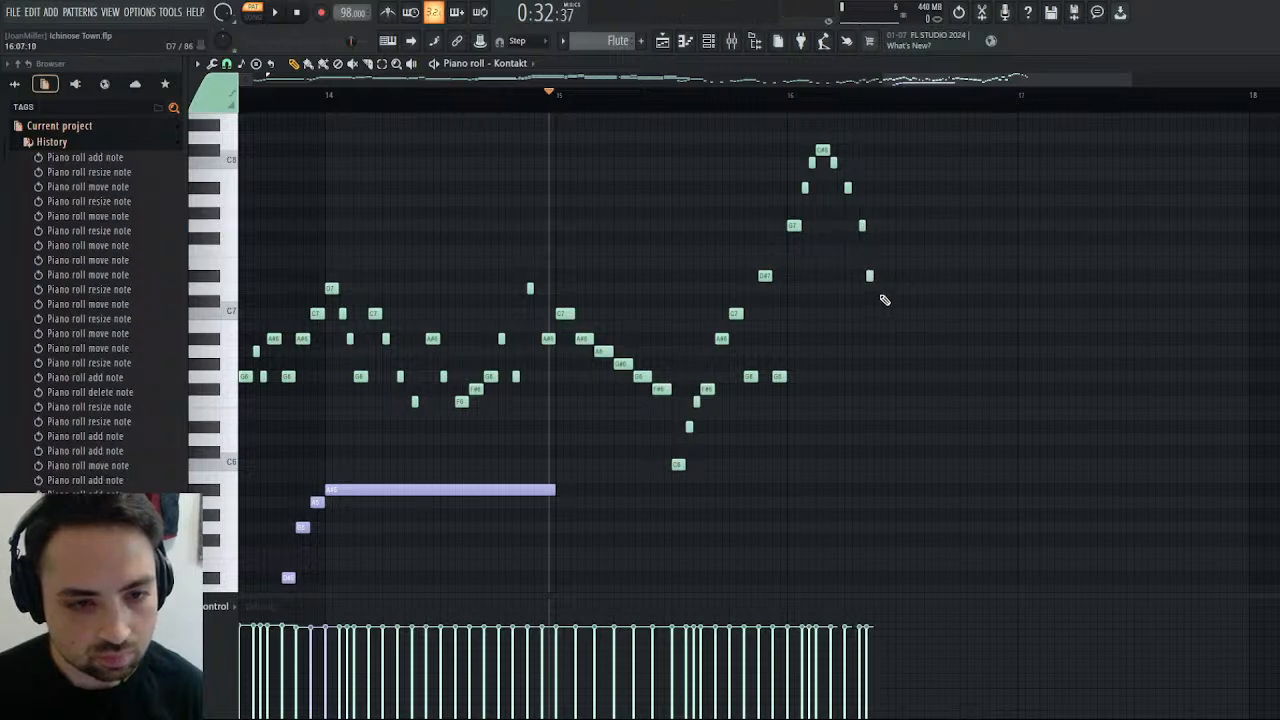
pyautogui.click(876, 289)
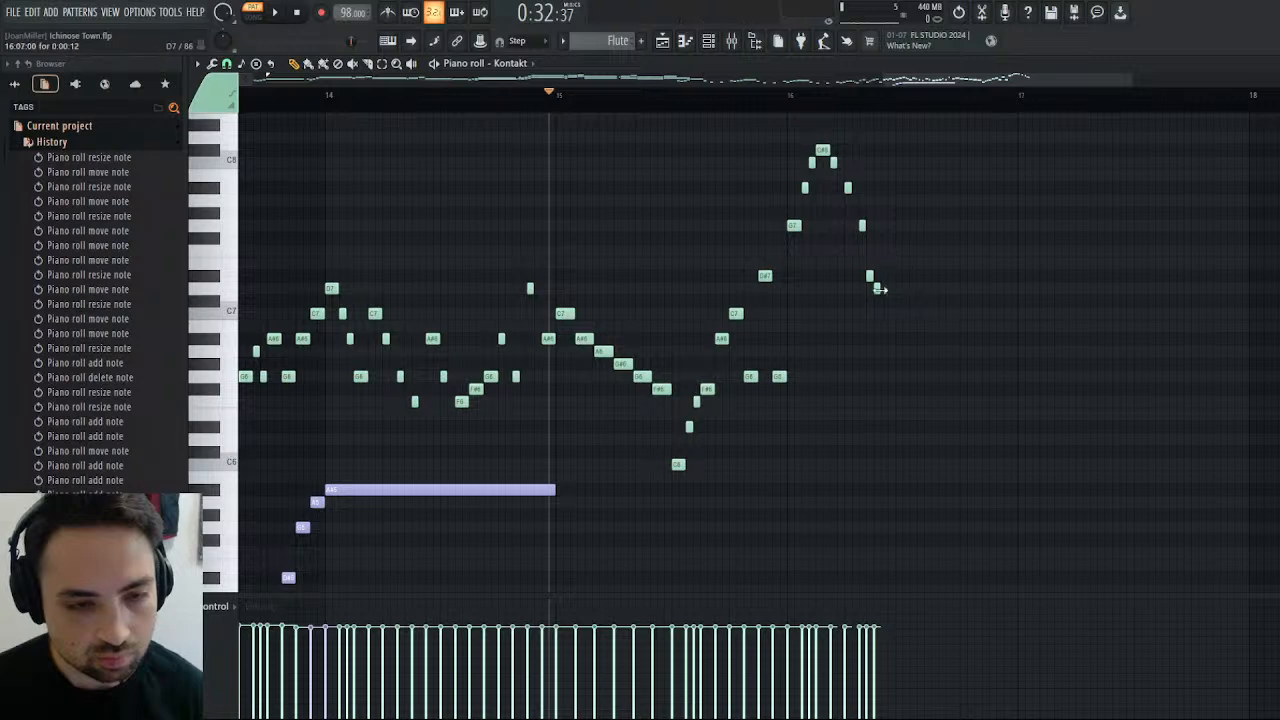
pyautogui.click(884, 314)
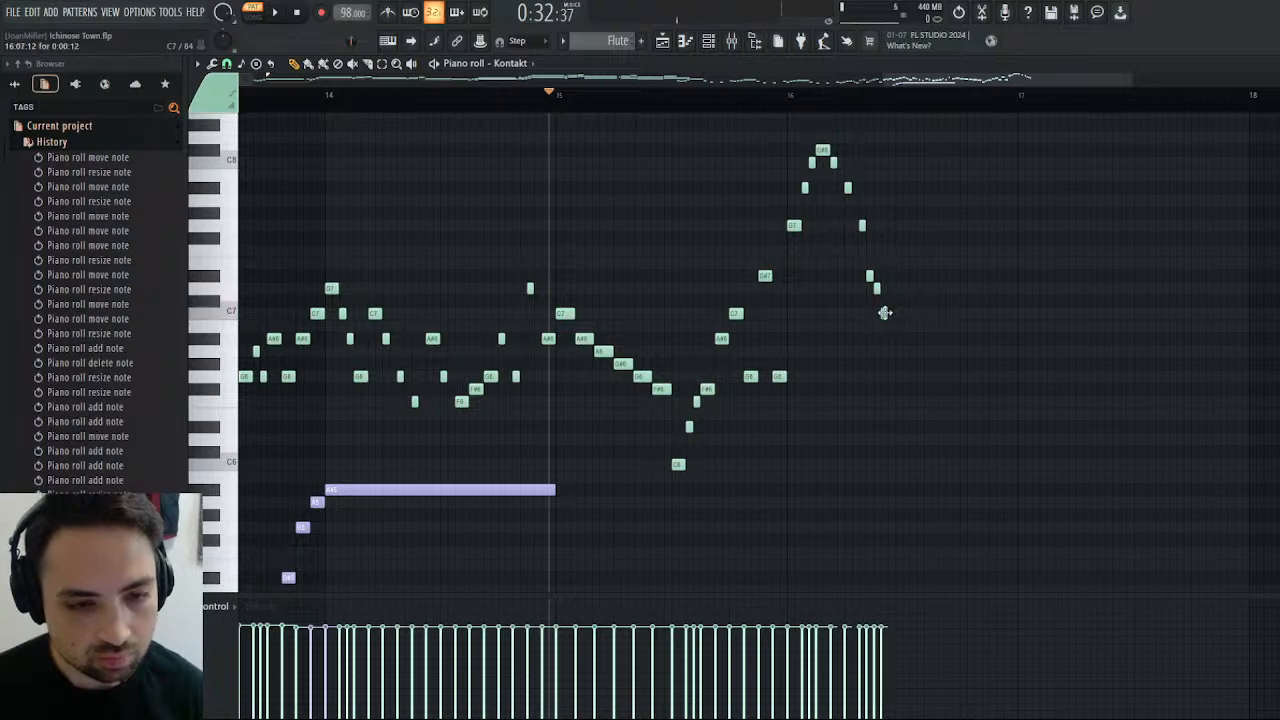
pyautogui.moveTo(876, 289); pyautogui.dragTo(898, 313)
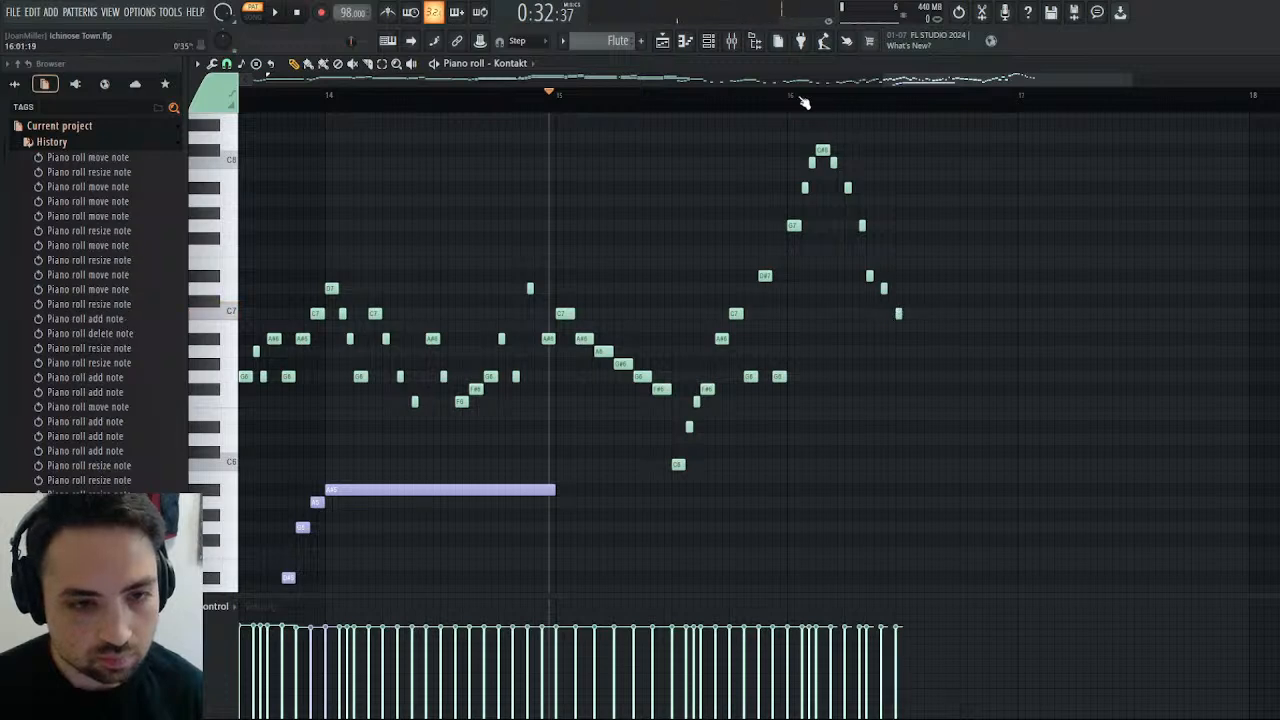
# Play the Flute melody from the start of bar 16 to check the rising and falling run.
pyautogui.click(795, 95)
pyautogui.click(275, 12)
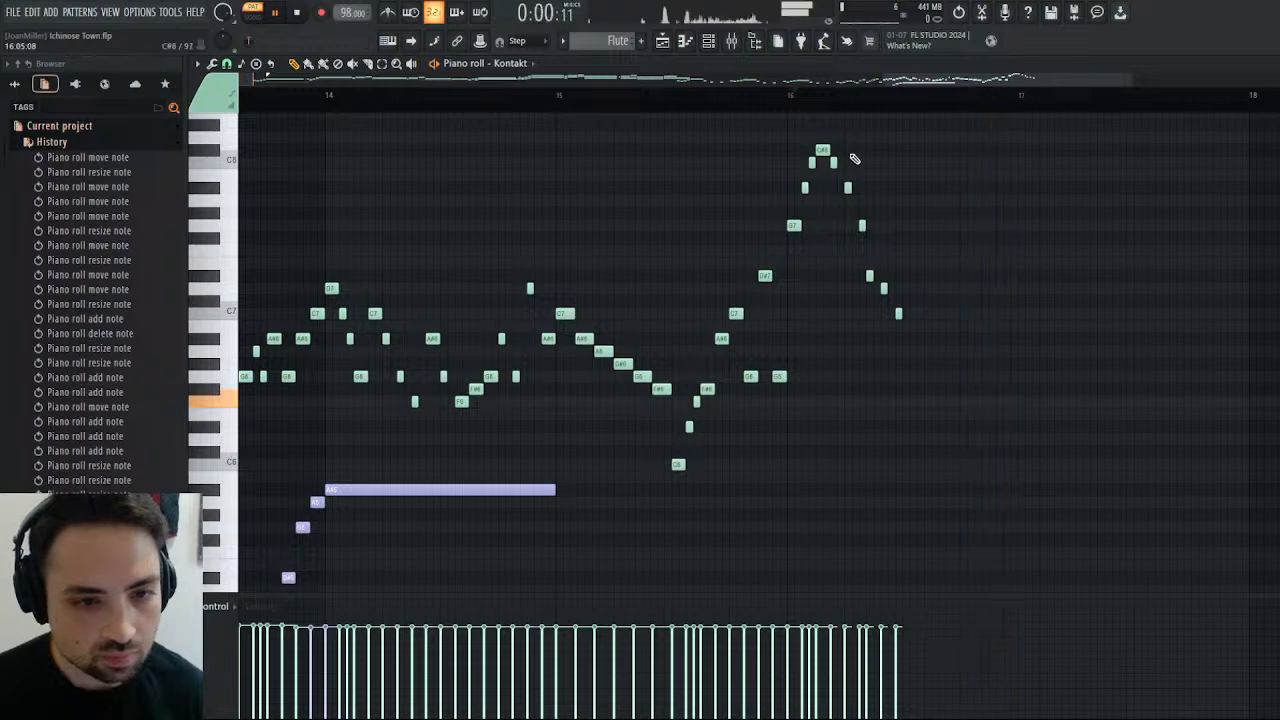
pyautogui.click(791, 97)
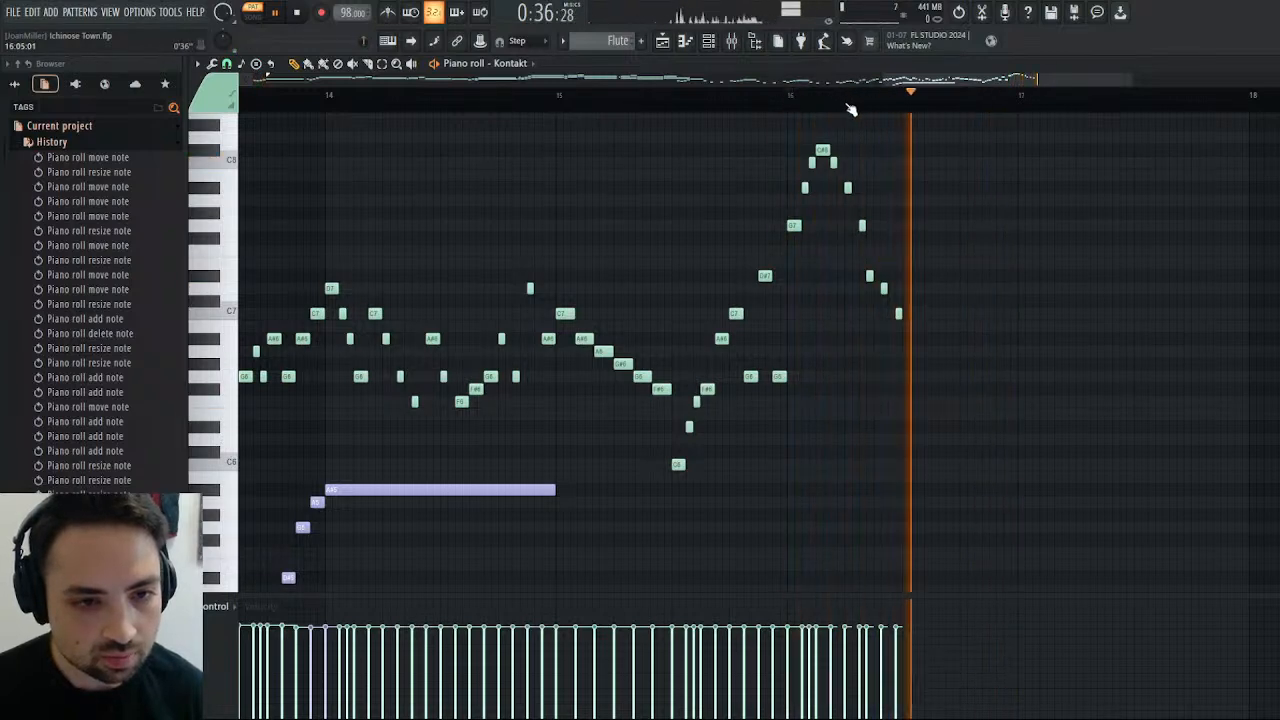
# Shift bar 16's short descending D#7, D7 and C7 notes half a step later and play the run from the start of the bar.
pyautogui.moveTo(870, 275); pyautogui.dragTo(877, 275)
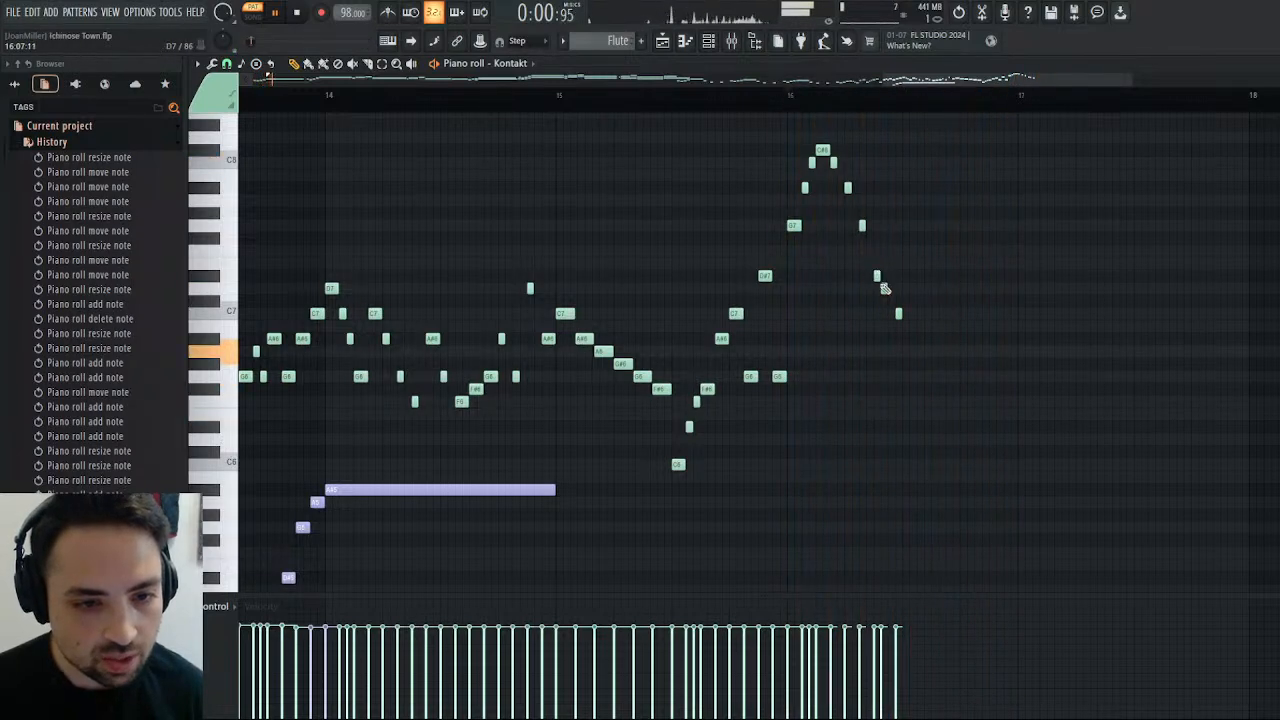
pyautogui.click(891, 288)
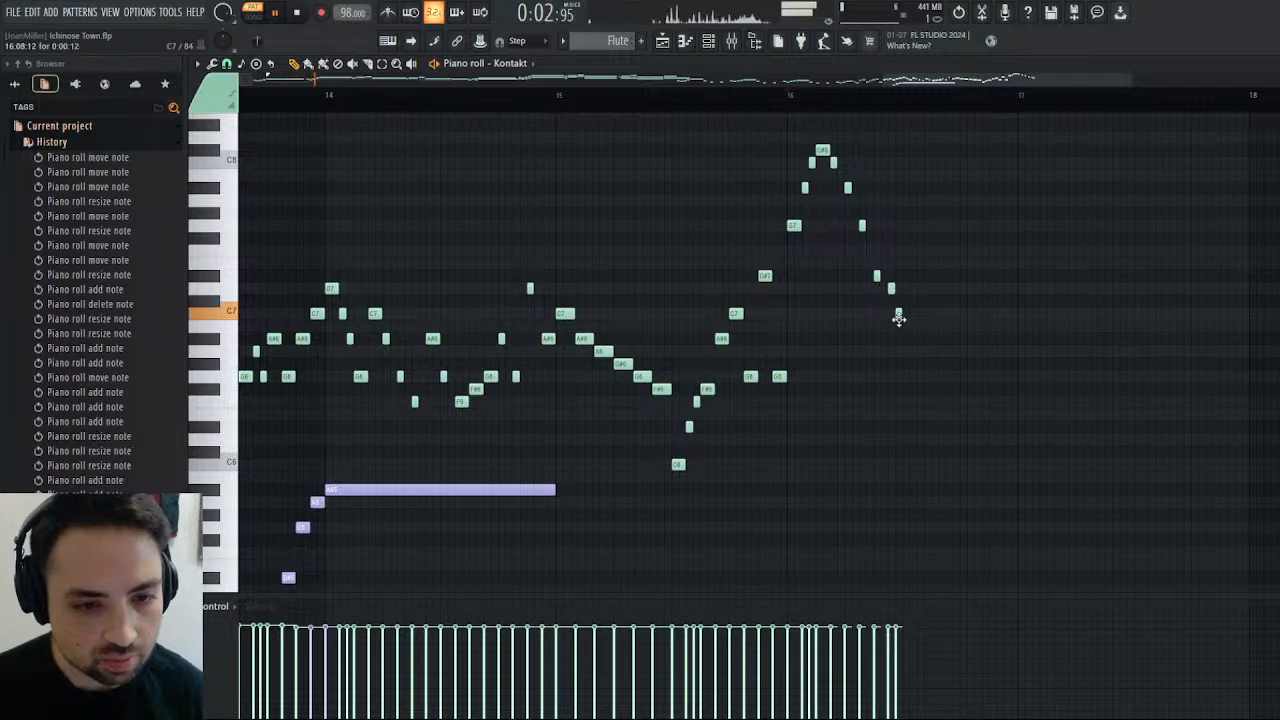
pyautogui.moveTo(899, 314); pyautogui.dragTo(905, 314)
pyautogui.click(799, 99)
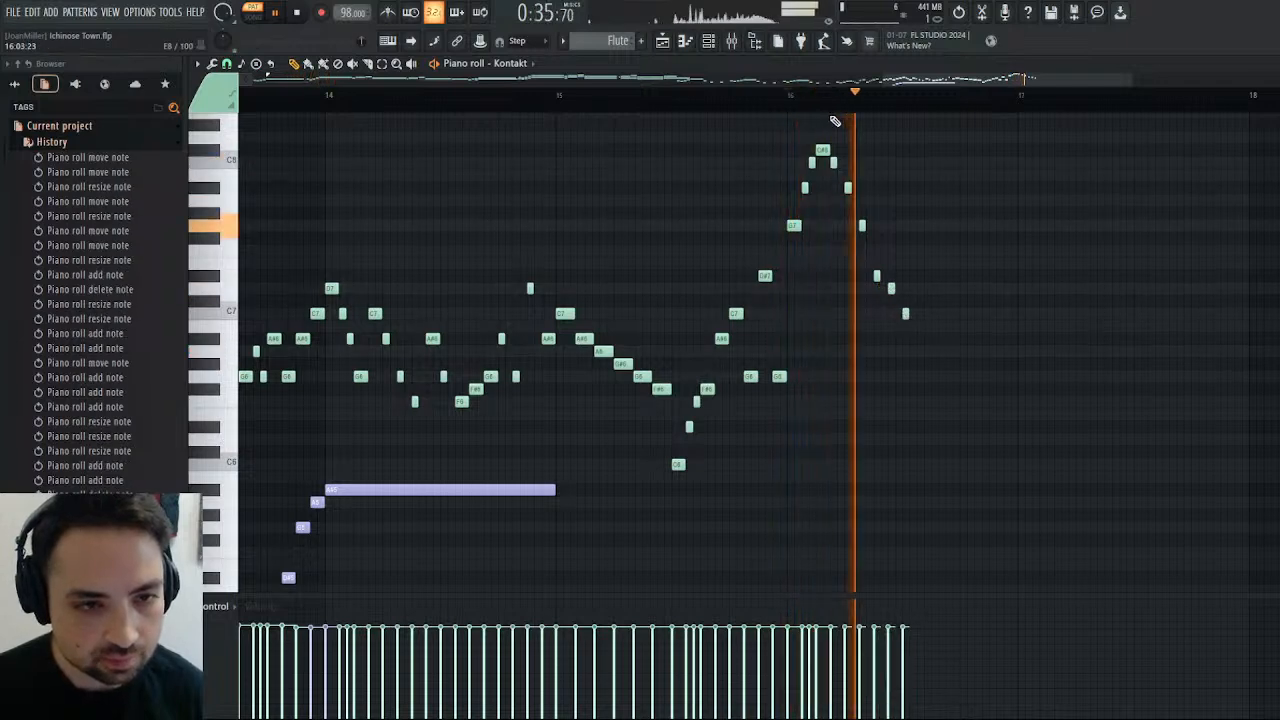
pyautogui.press('space')
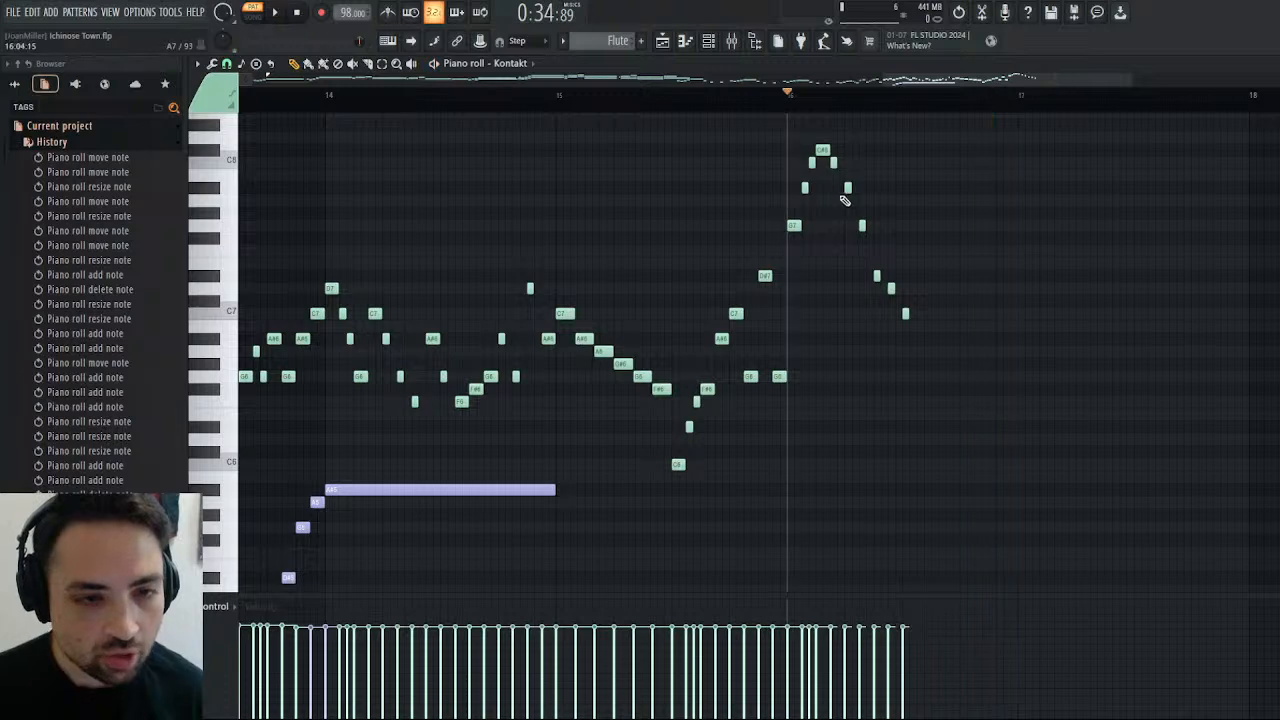
# Shift bar 16's descending G7, D#7, D7 and C7 notes another half step later and play the bar.
pyautogui.rightClick(849, 189)
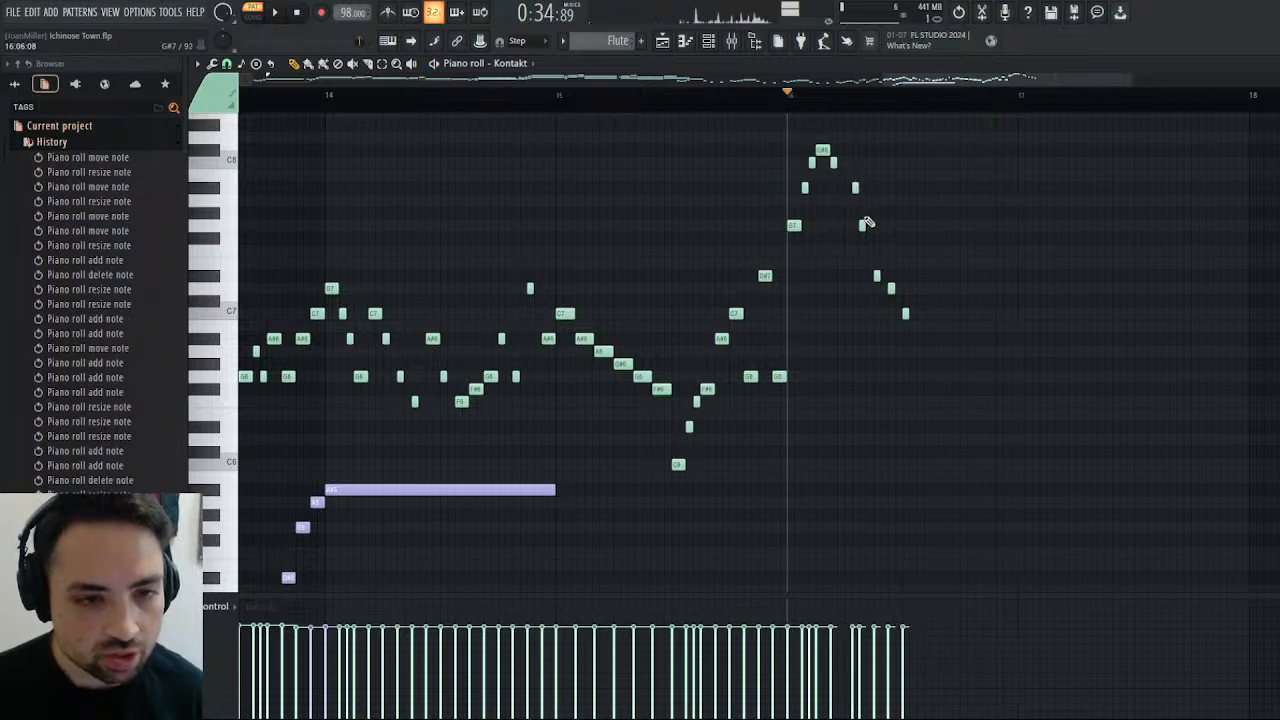
pyautogui.moveTo(855, 192); pyautogui.dragTo(871, 227)
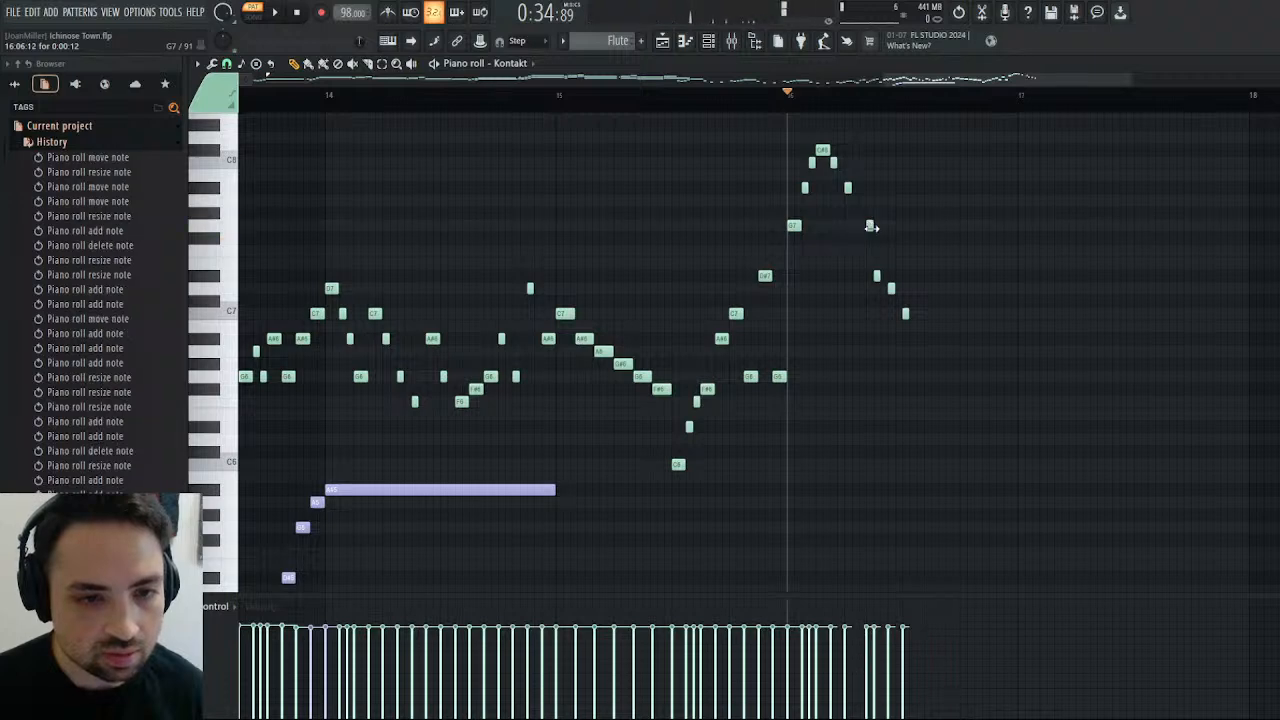
pyautogui.moveTo(876, 275); pyautogui.dragTo(912, 313)
pyautogui.click(285, 12)
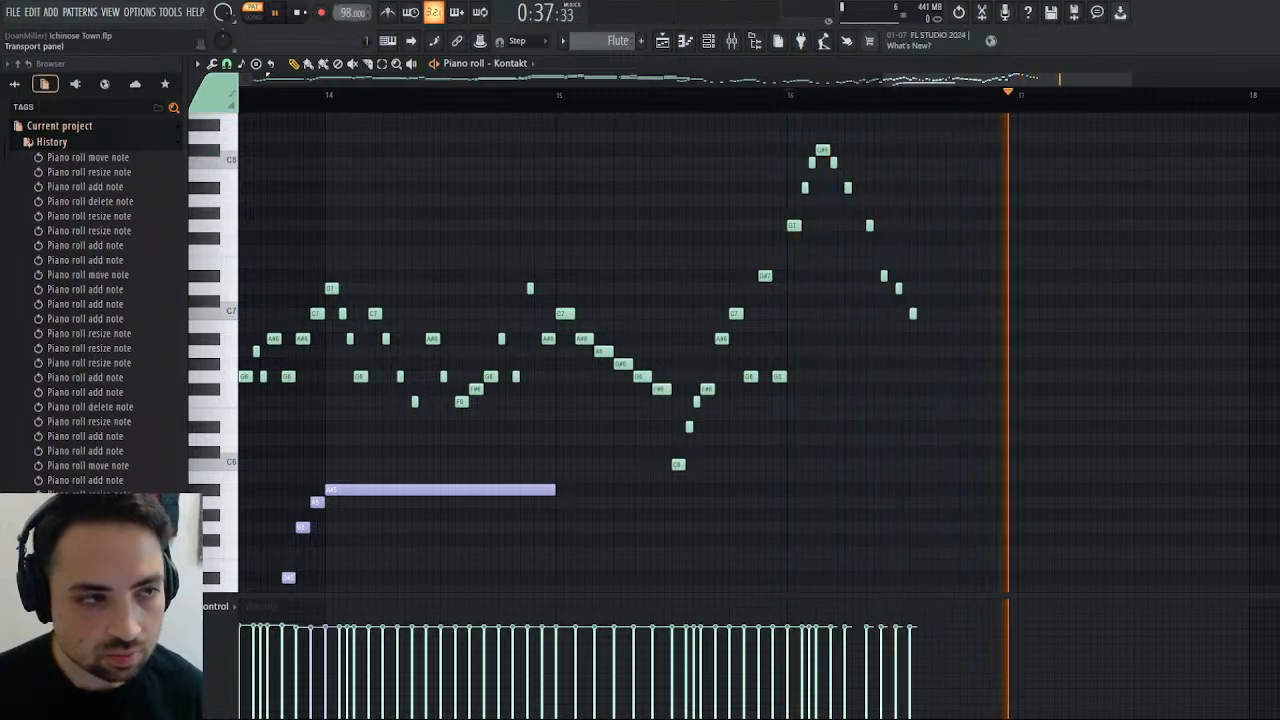
pyautogui.press('space')
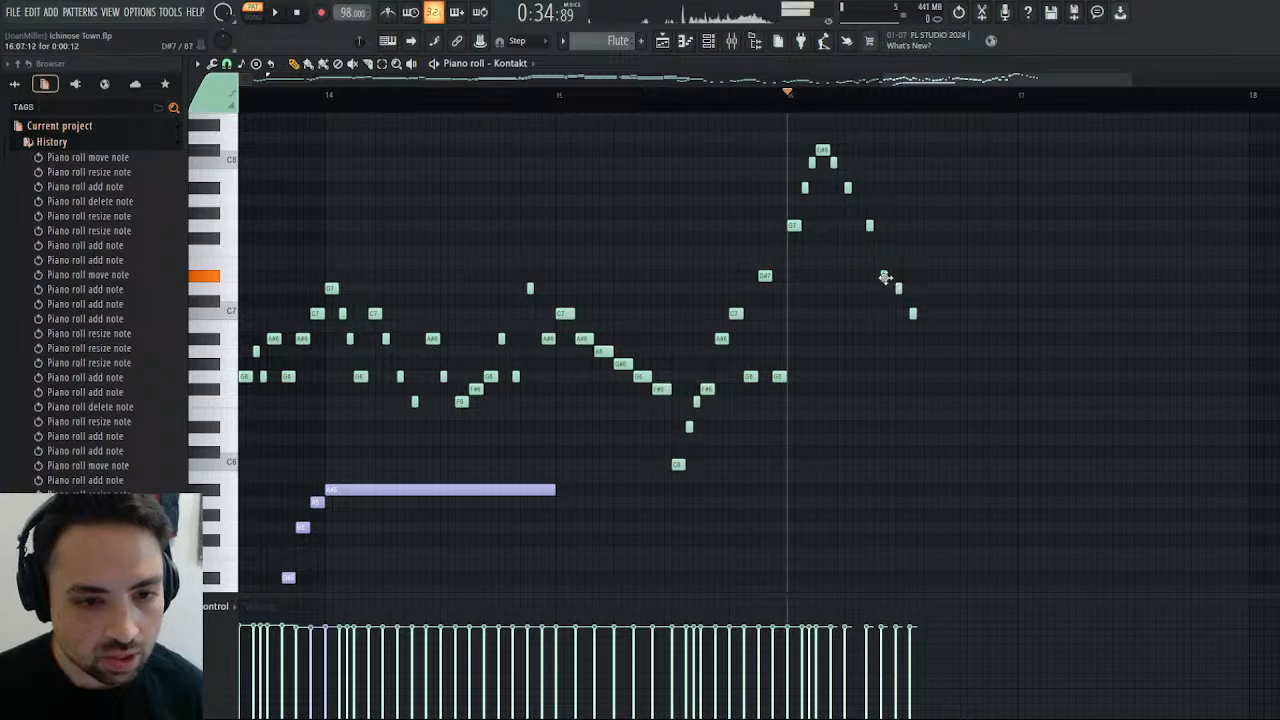
# Move the descending D#7 and D7 in bar 16 half a step later and audition the run.
pyautogui.moveTo(885, 277); pyautogui.dragTo(904, 295)
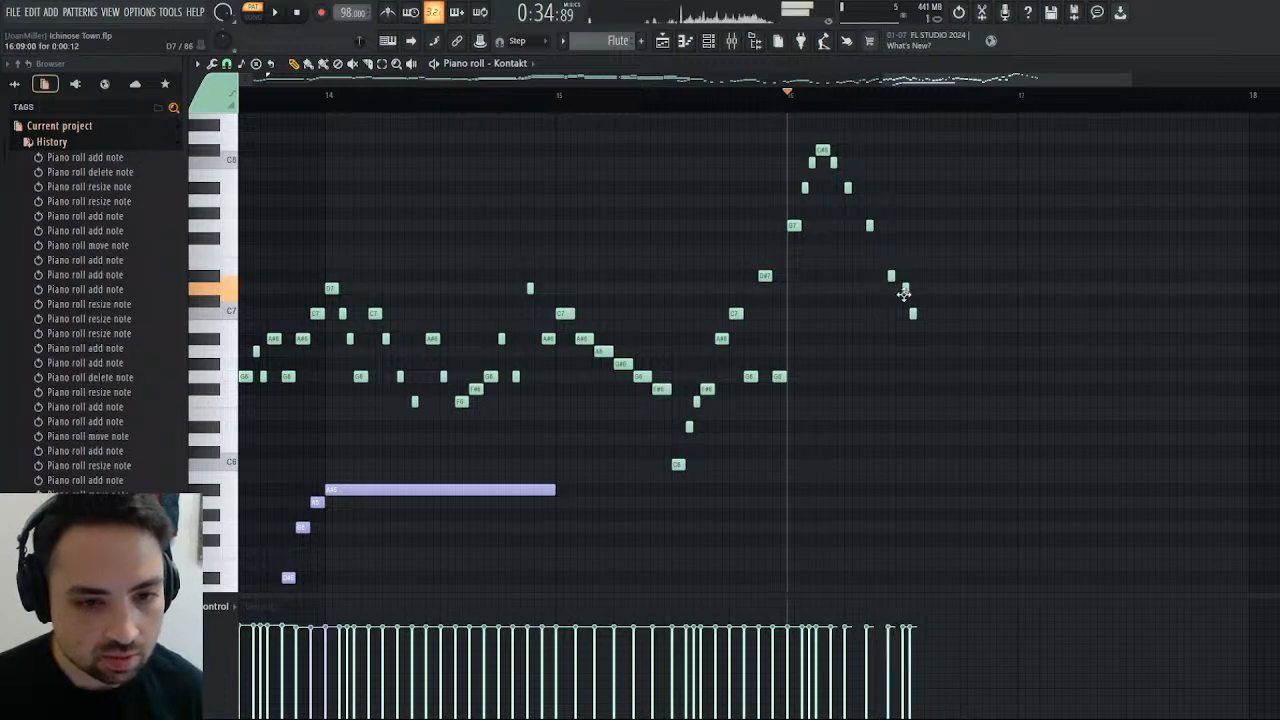
pyautogui.click(291, 14)
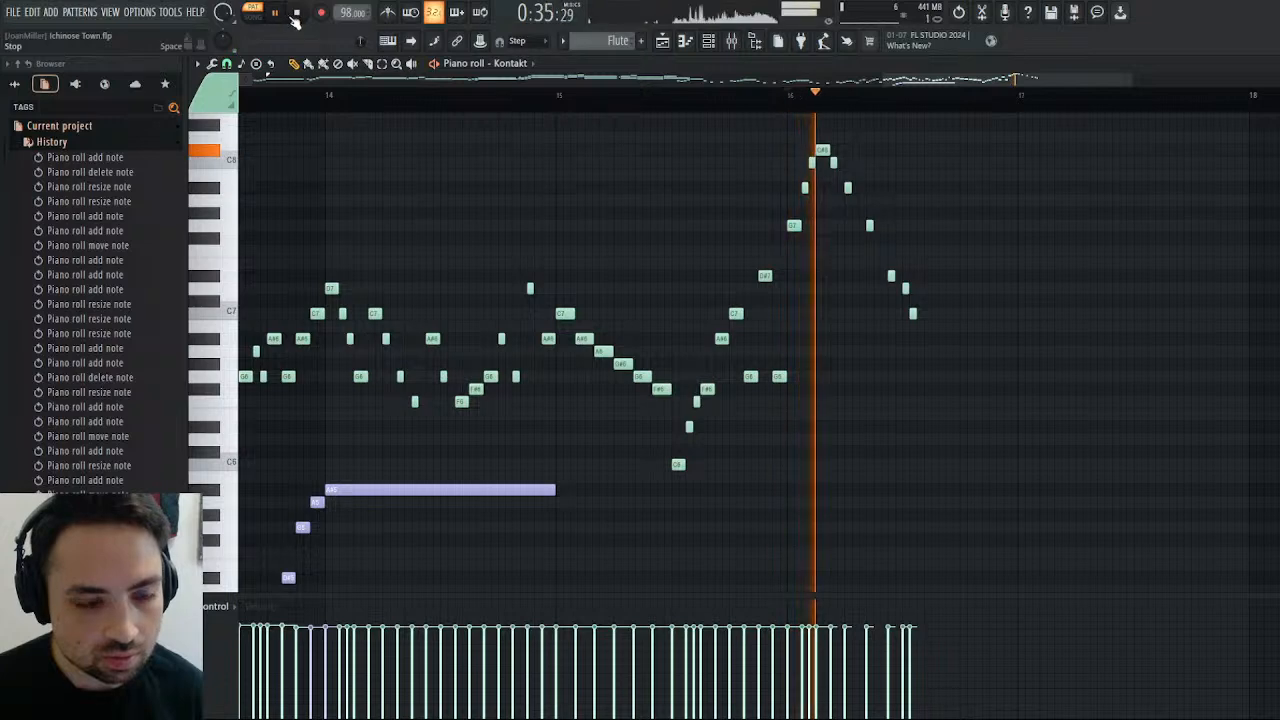
pyautogui.click(297, 13)
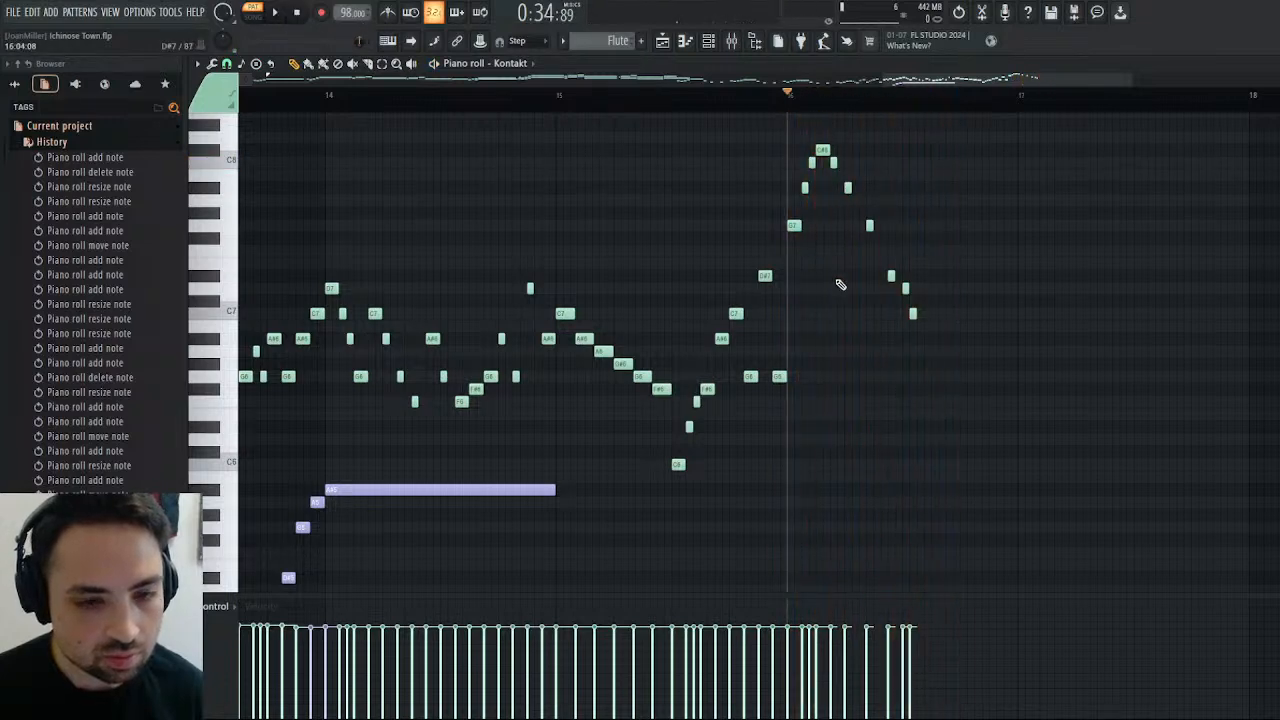
# Replay bar 16 and lengthen its descending A#7 and G7 notes to one step each.
pyautogui.click(285, 12)
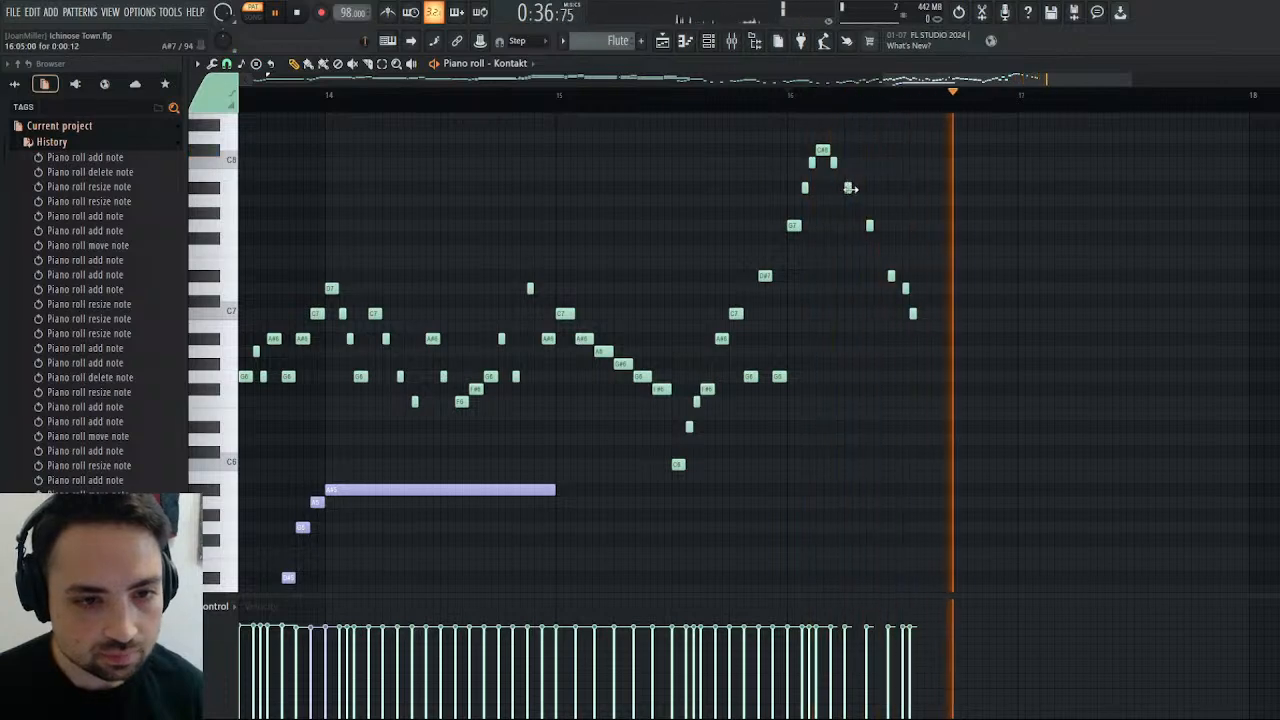
pyautogui.moveTo(850, 188); pyautogui.dragTo(878, 225)
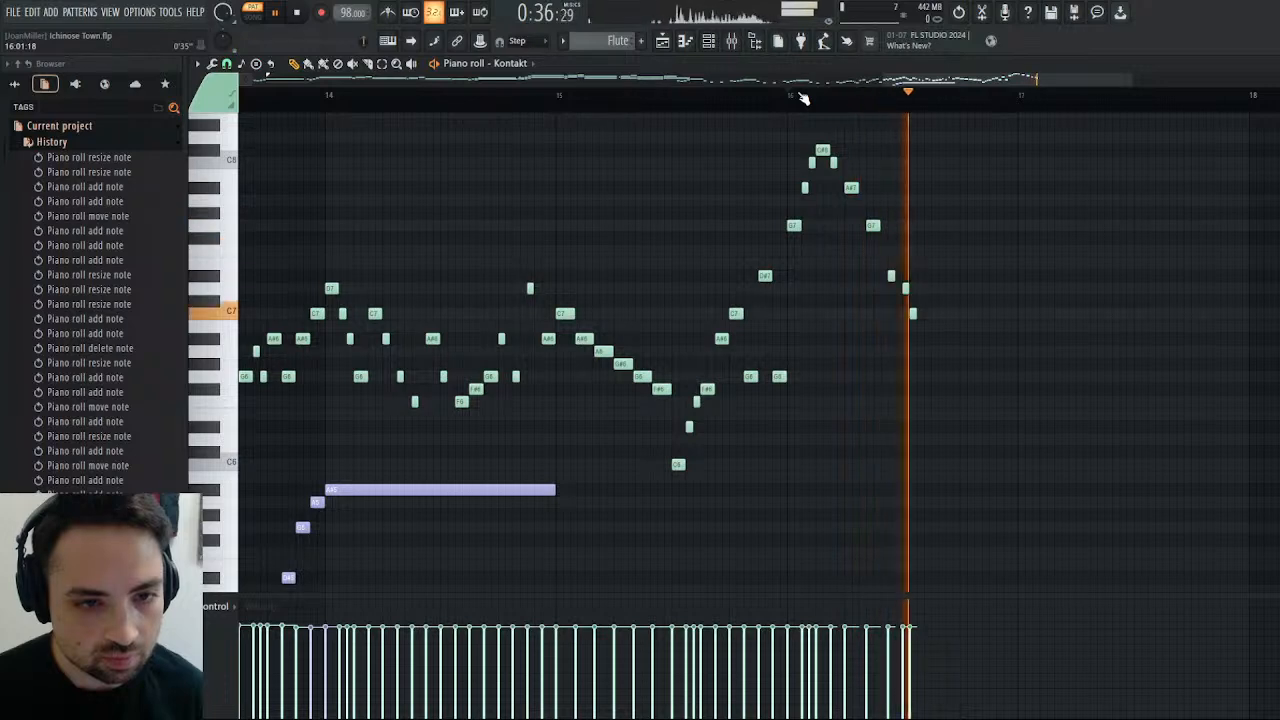
pyautogui.press('space')
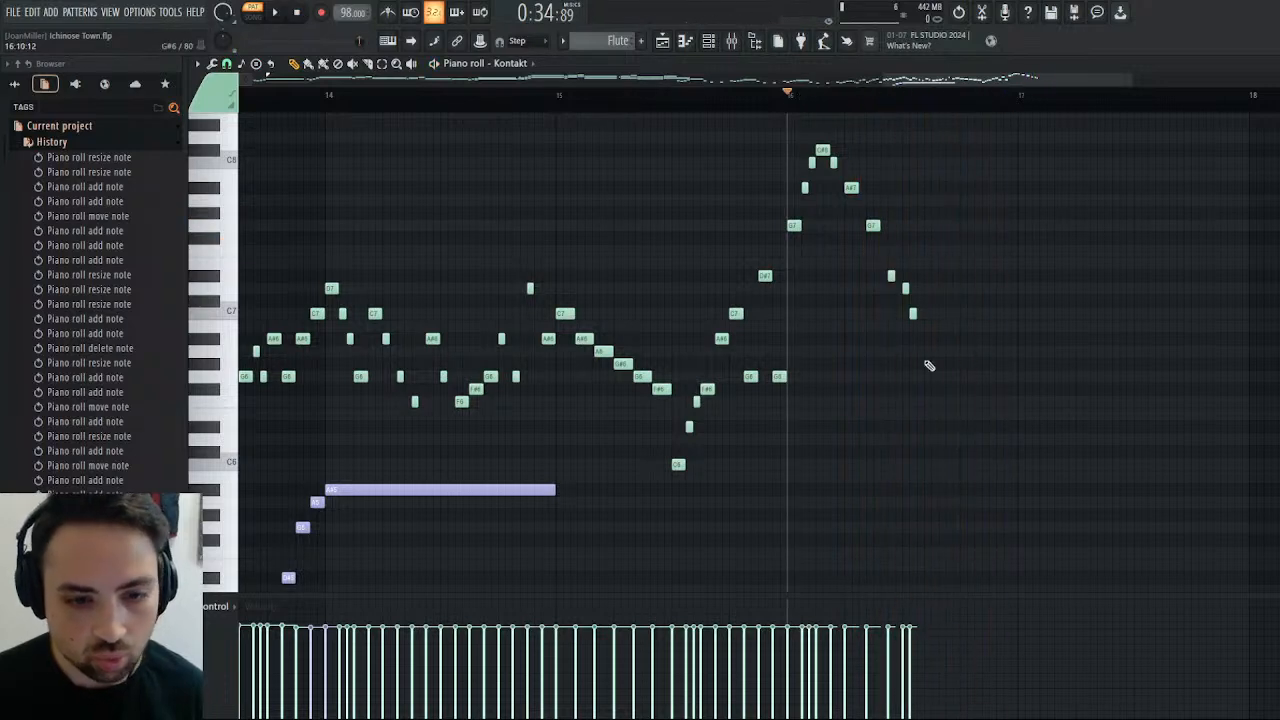
# Continue bar 16 after the C7 with consecutive half-step A#6, G6, A#6, C7 and D7 notes, and play the bar.
pyautogui.click(920, 340)
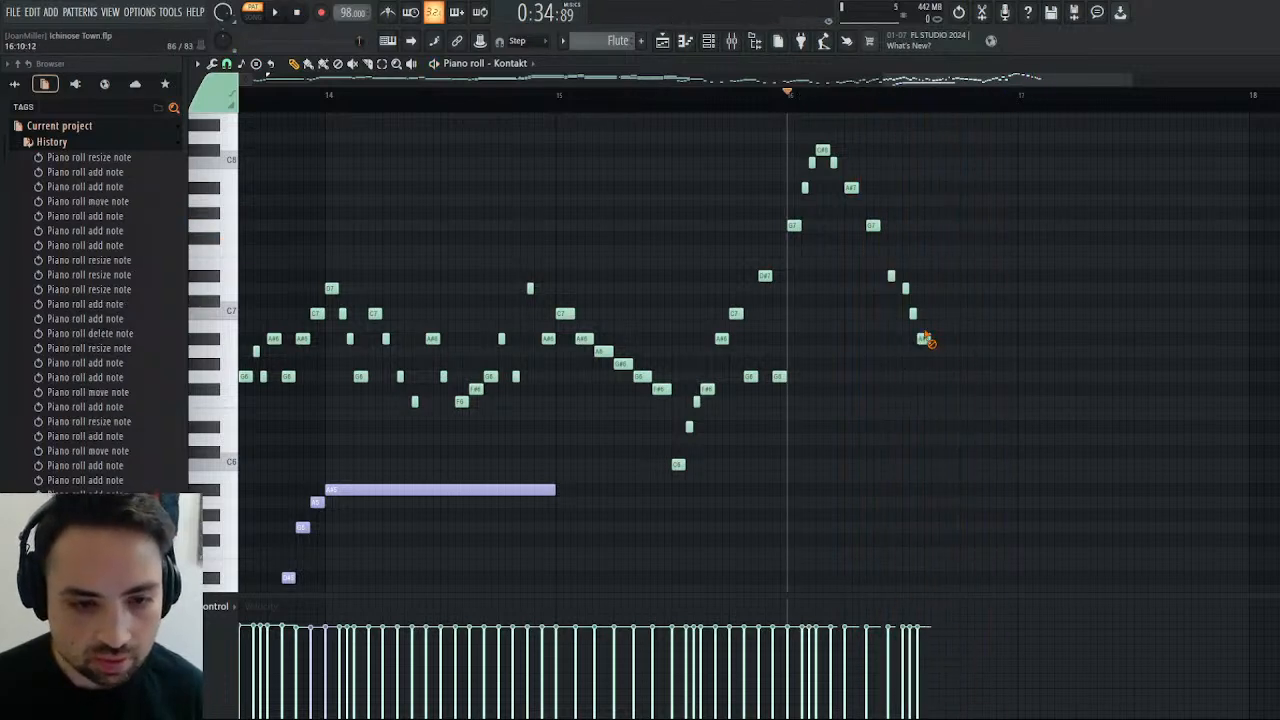
pyautogui.rightClick(926, 337)
pyautogui.click(912, 314)
pyautogui.click(919, 340)
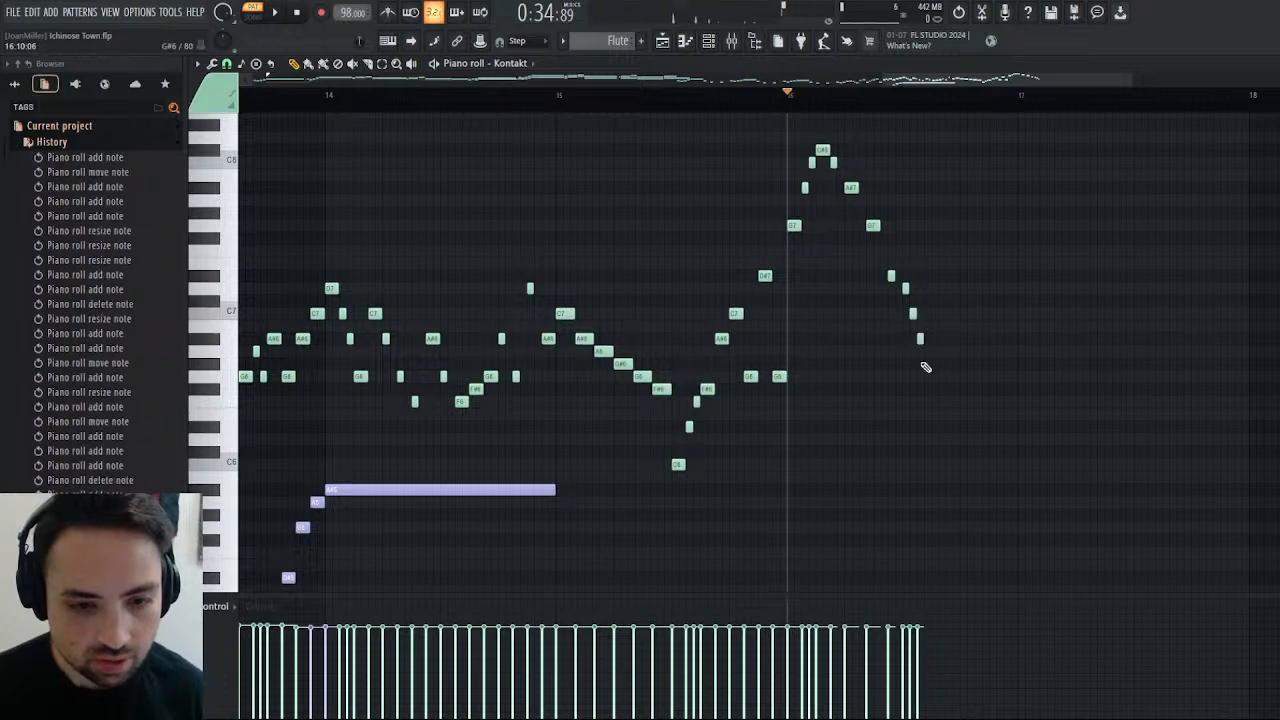
pyautogui.click(928, 377)
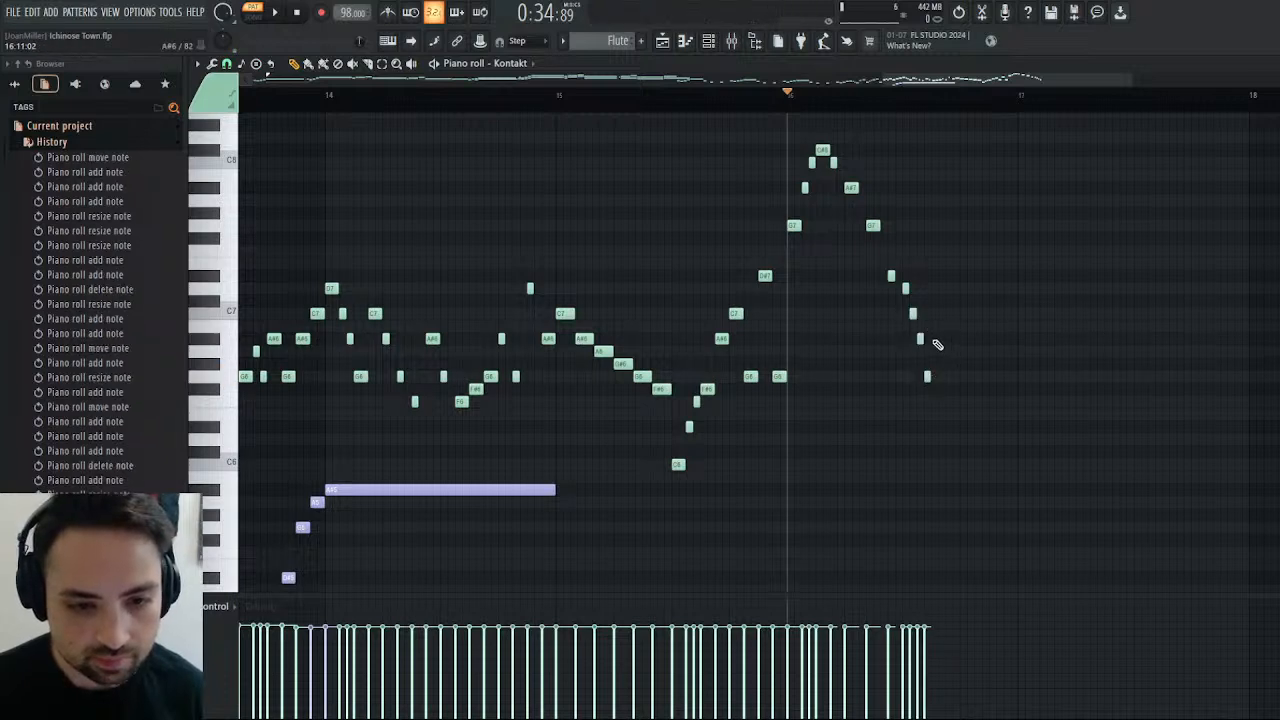
pyautogui.click(934, 339)
pyautogui.click(941, 313)
pyautogui.click(949, 289)
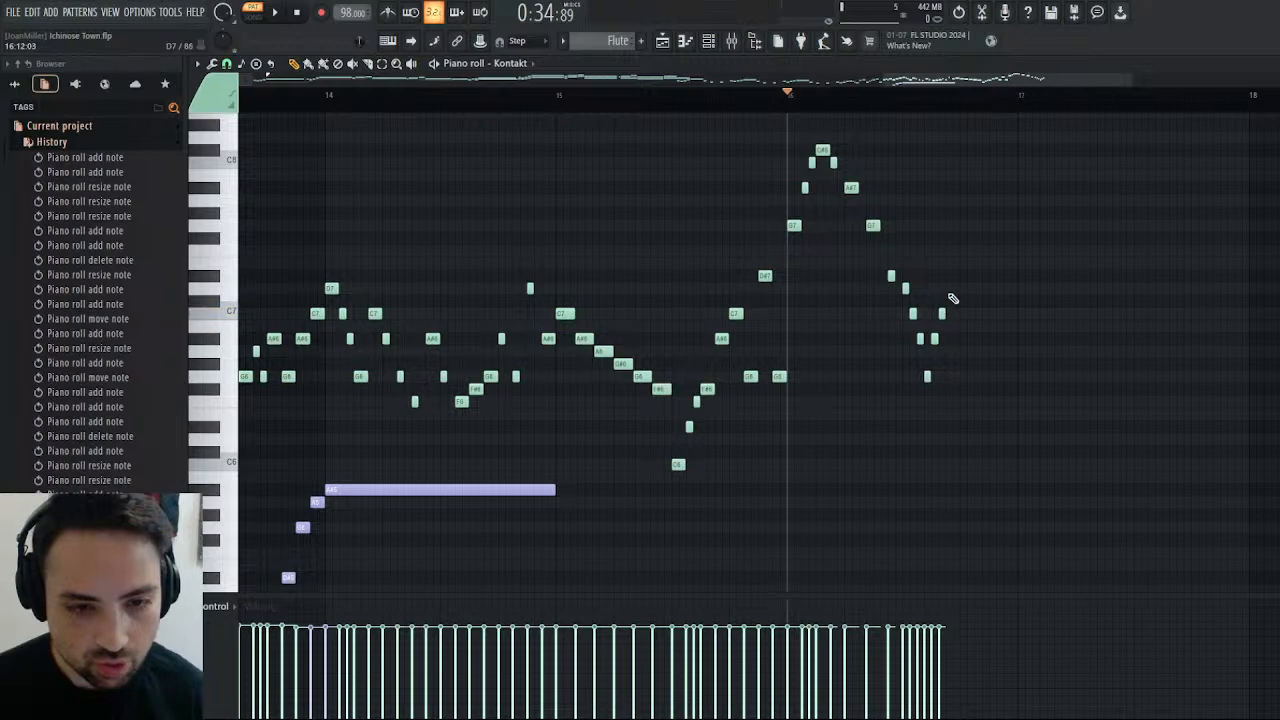
pyautogui.press('space')
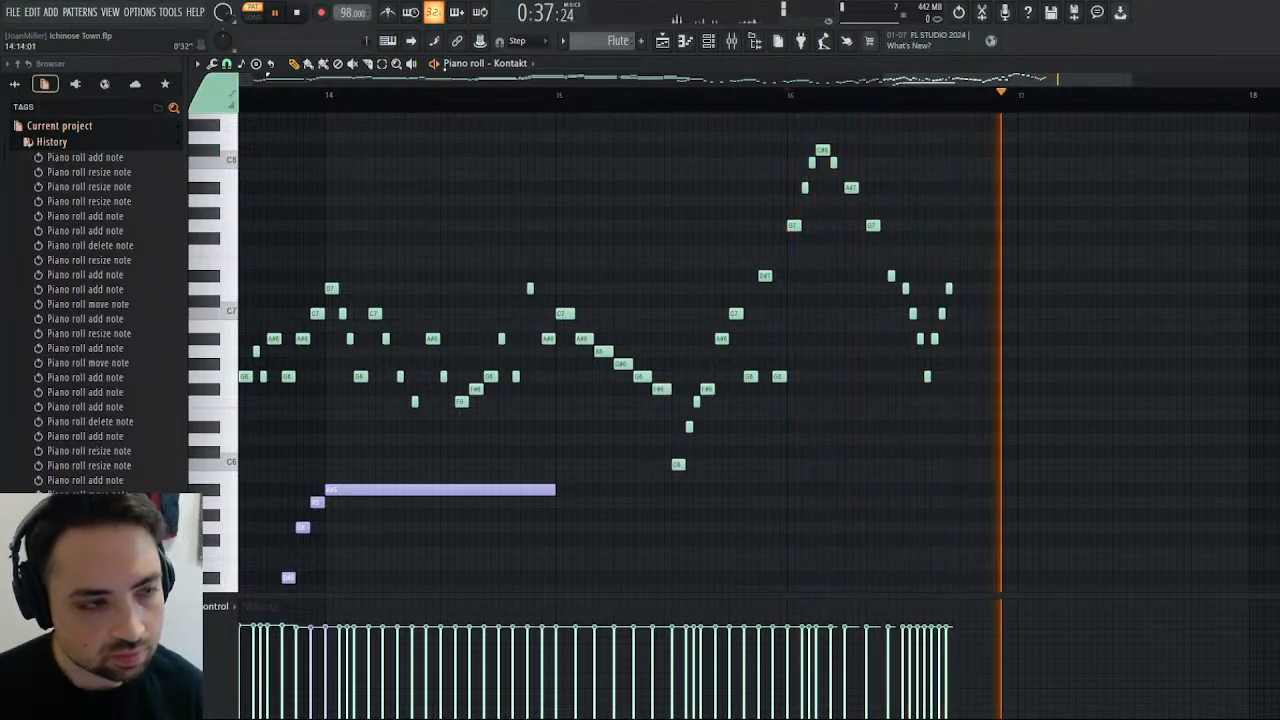
pyautogui.press('space')
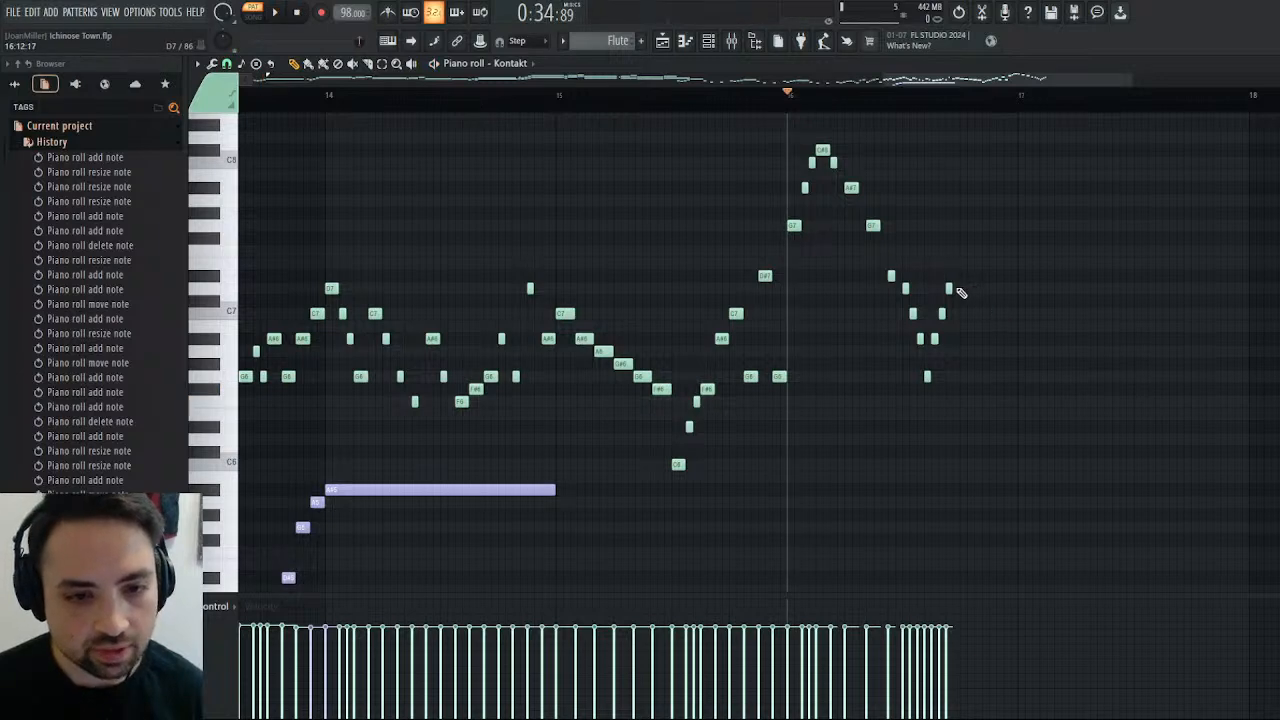
# Lengthen bar 16's last D7 to one step and follow it with half-step D#7, D7, C7 and A#6 notes.
pyautogui.click(964, 277)
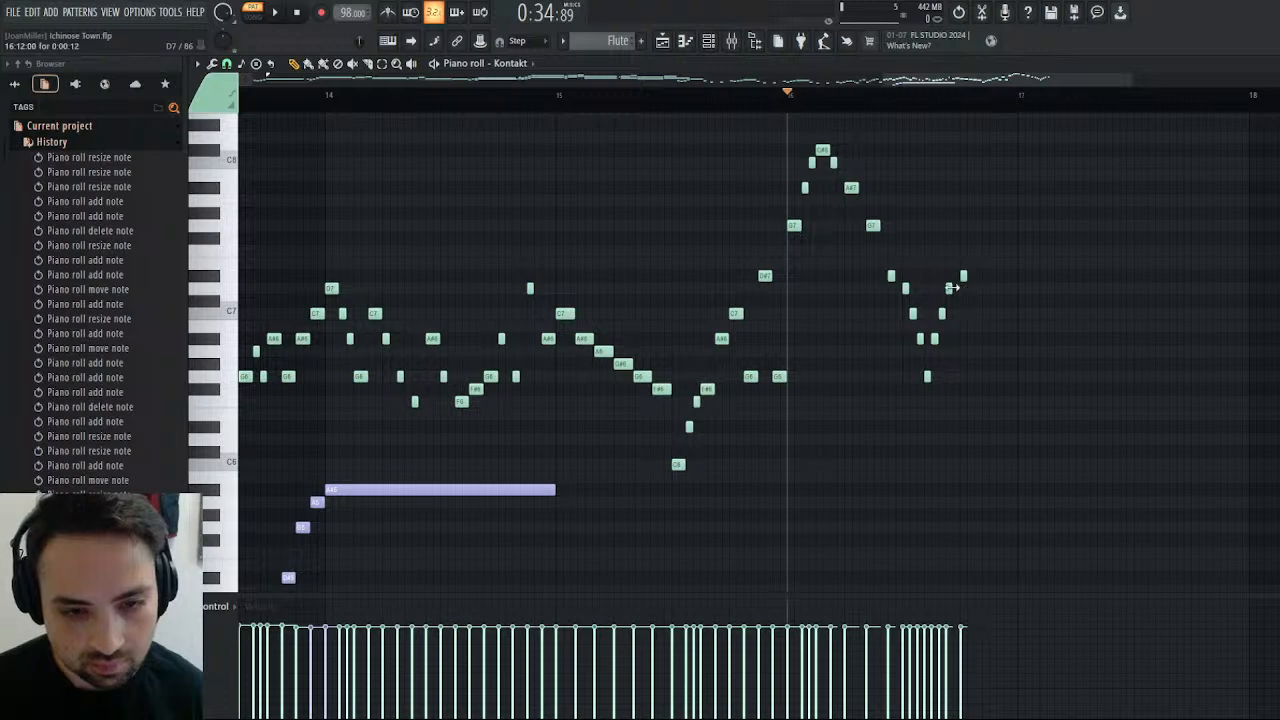
pyautogui.moveTo(951, 288); pyautogui.dragTo(966, 292)
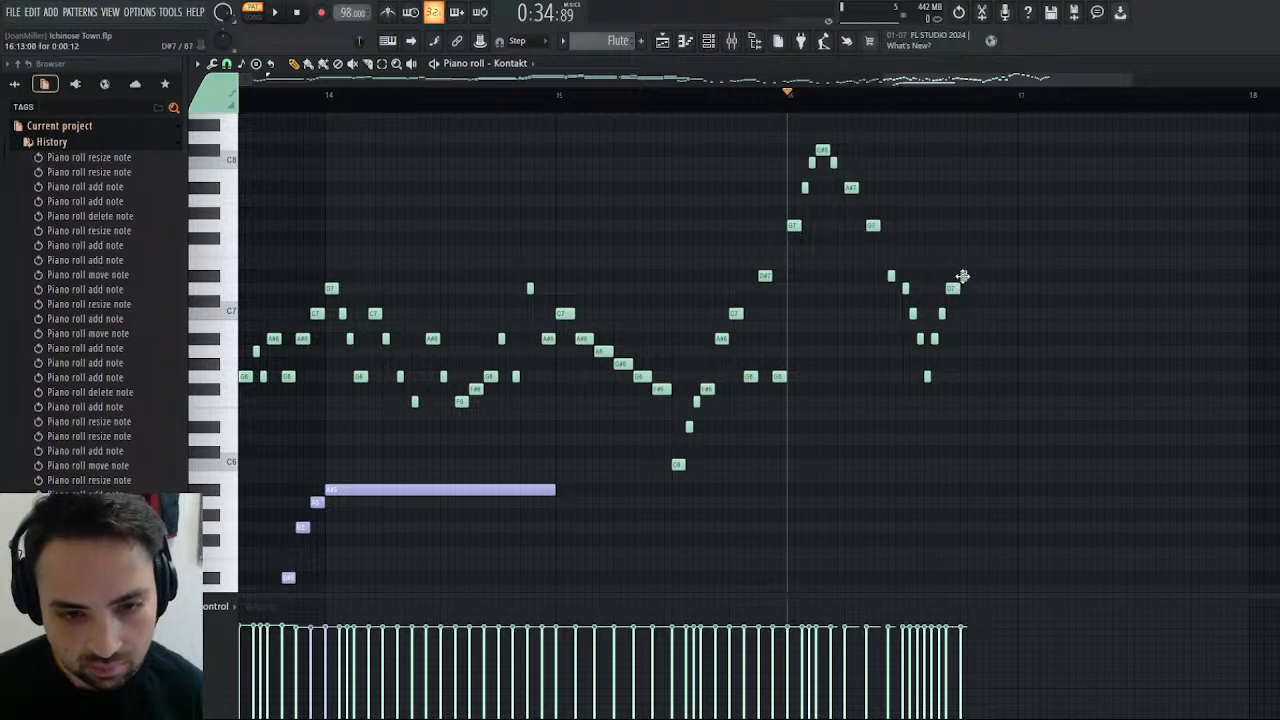
pyautogui.click(970, 289)
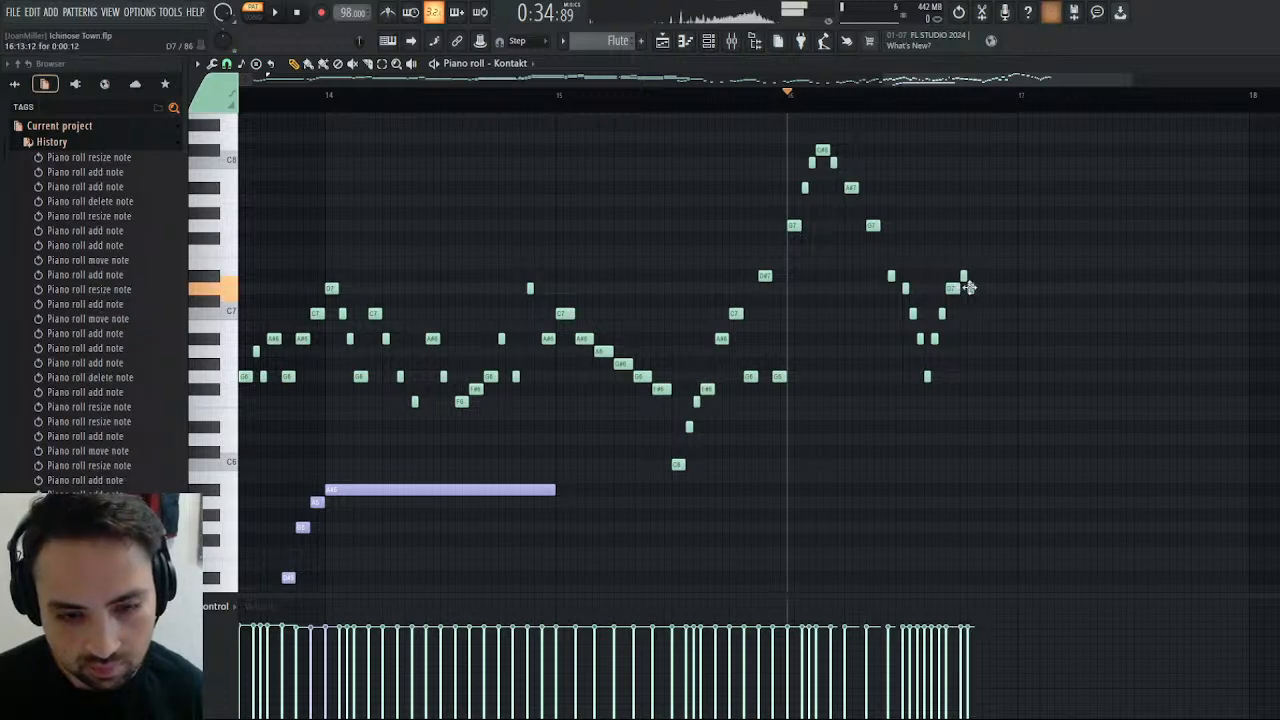
pyautogui.click(978, 313)
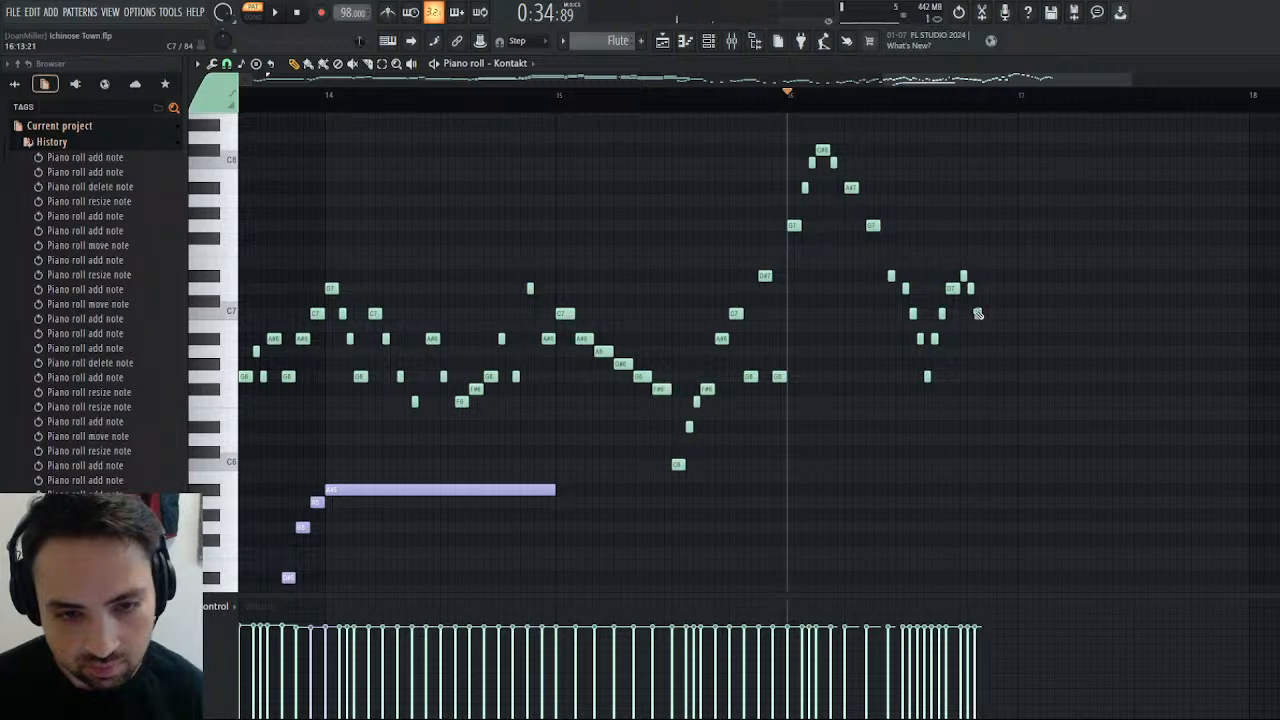
pyautogui.click(985, 338)
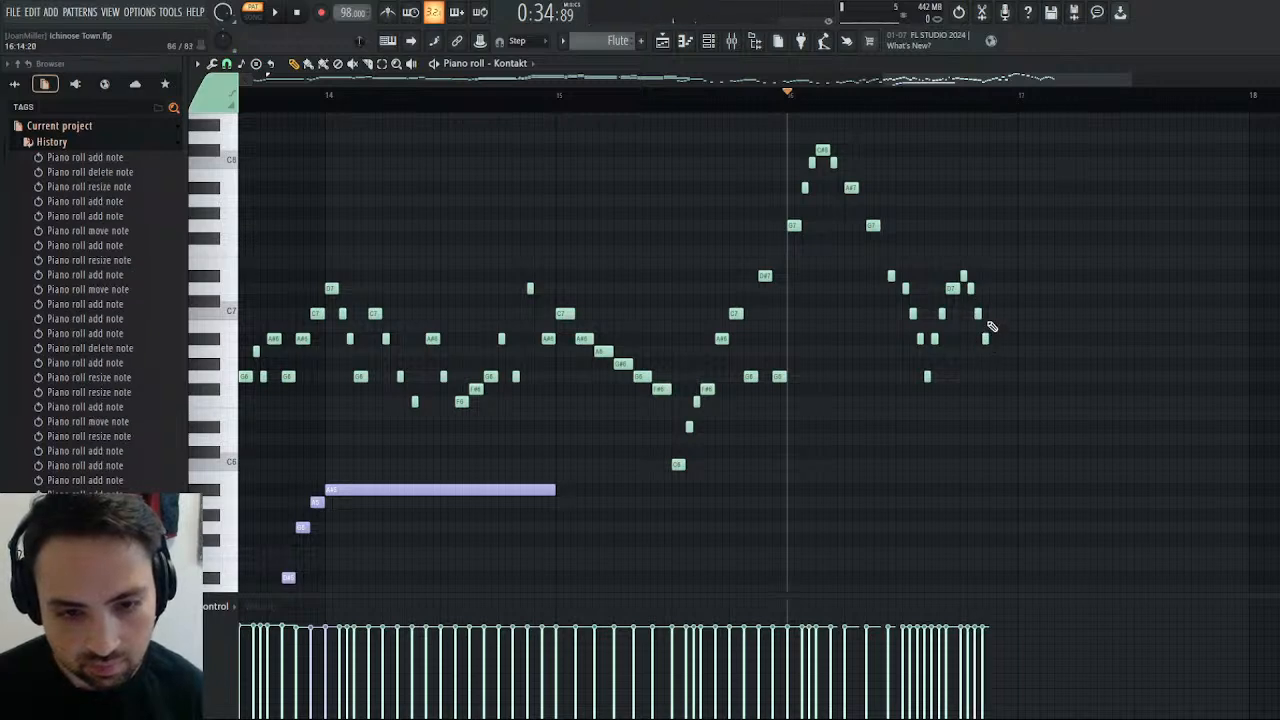
# Finish bar 16 with rising half-step C7, D7, D#7 and G7 notes and play the completed bar.
pyautogui.click(992, 313)
pyautogui.click(999, 288)
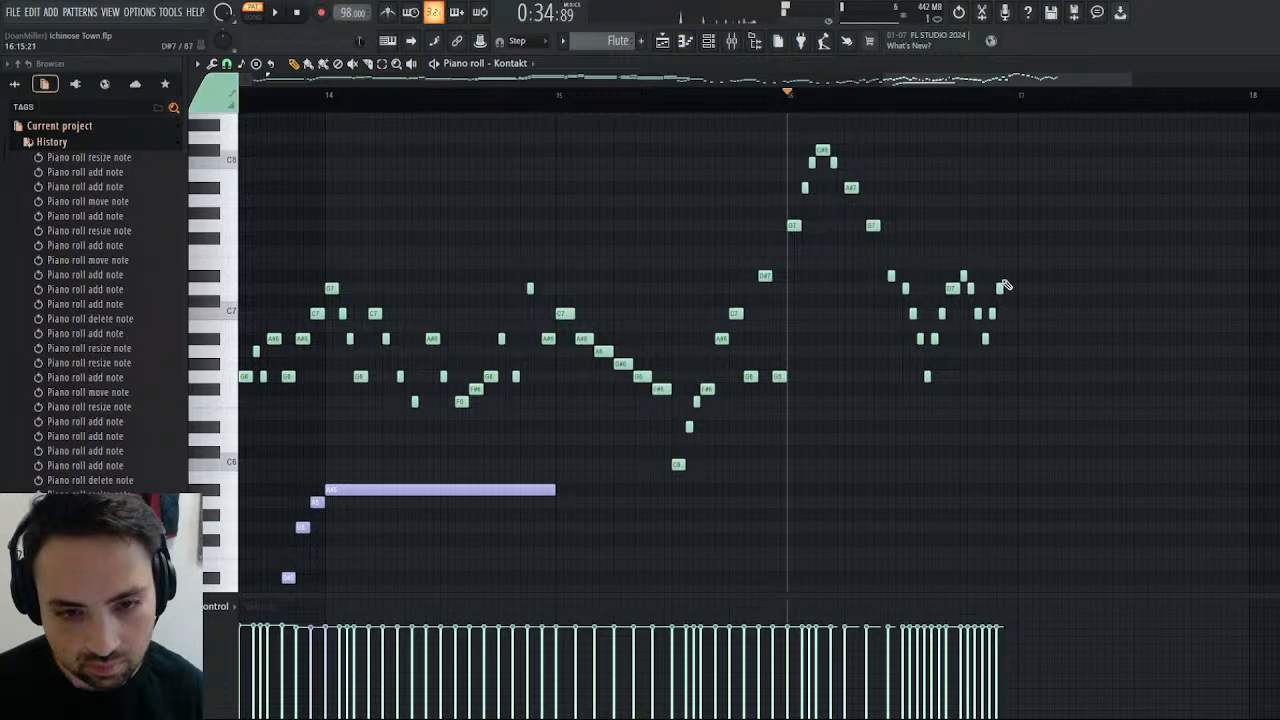
pyautogui.click(1006, 276)
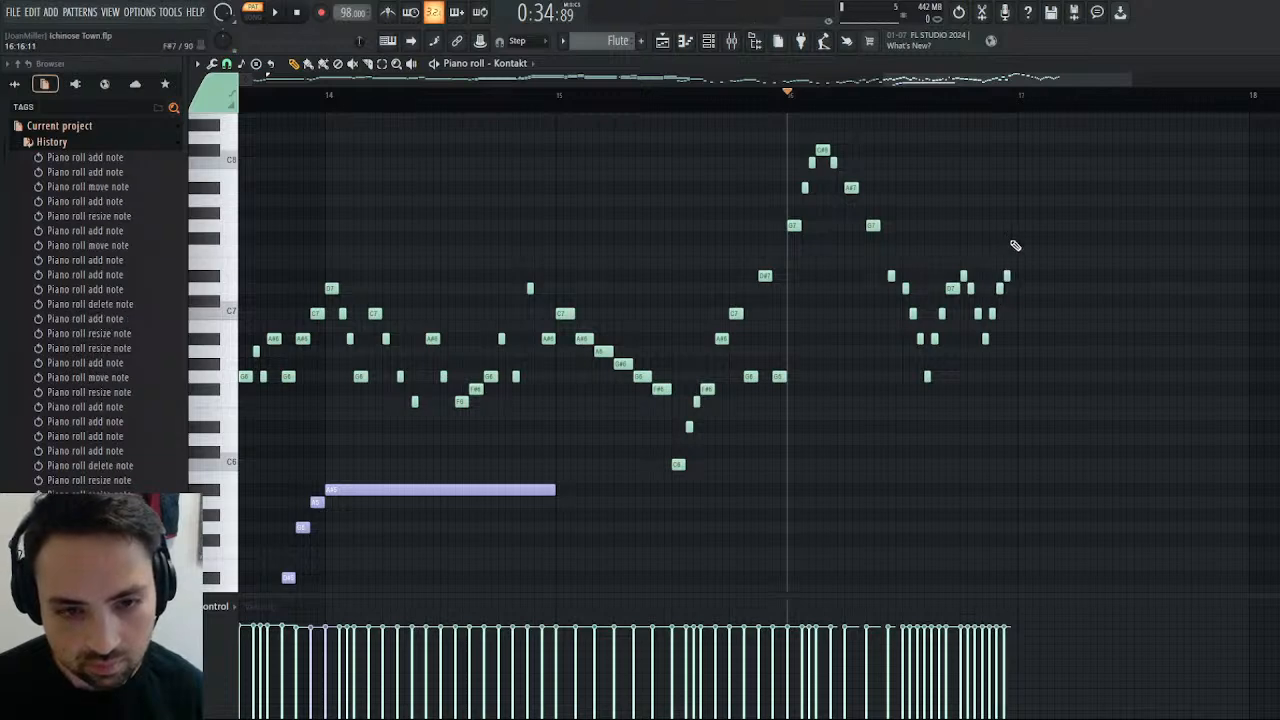
pyautogui.click(1014, 226)
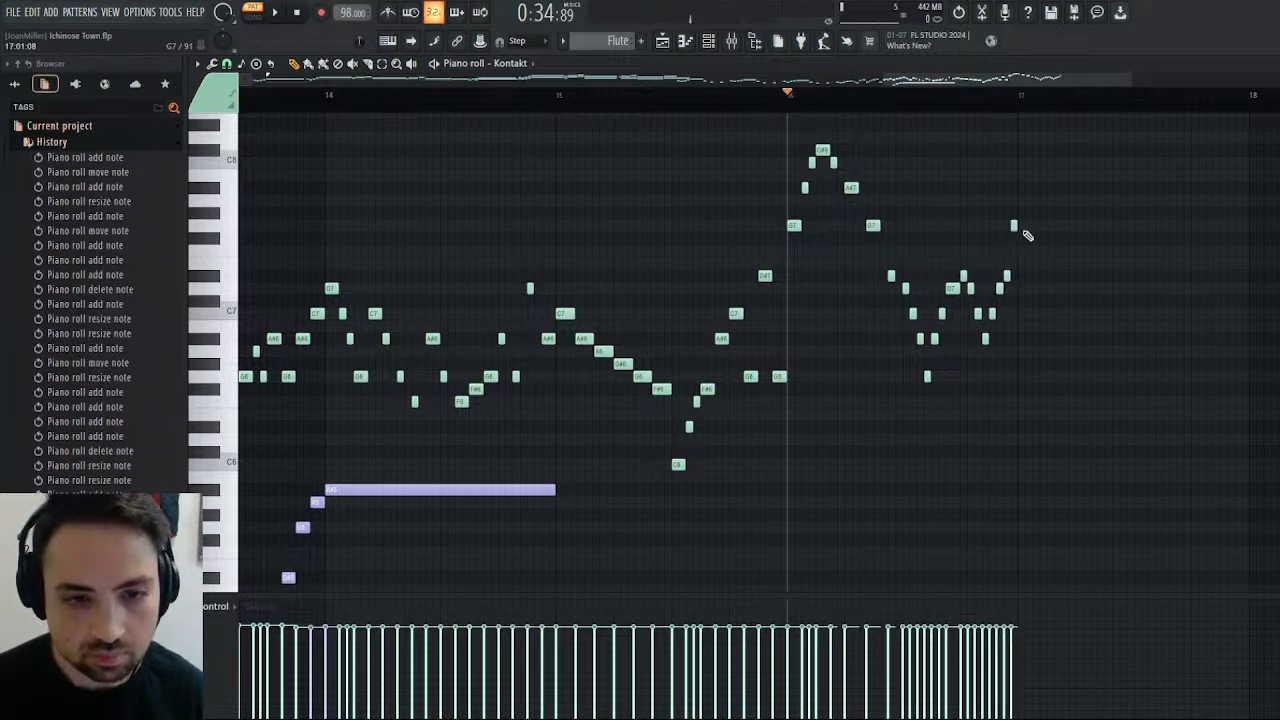
pyautogui.press('space')
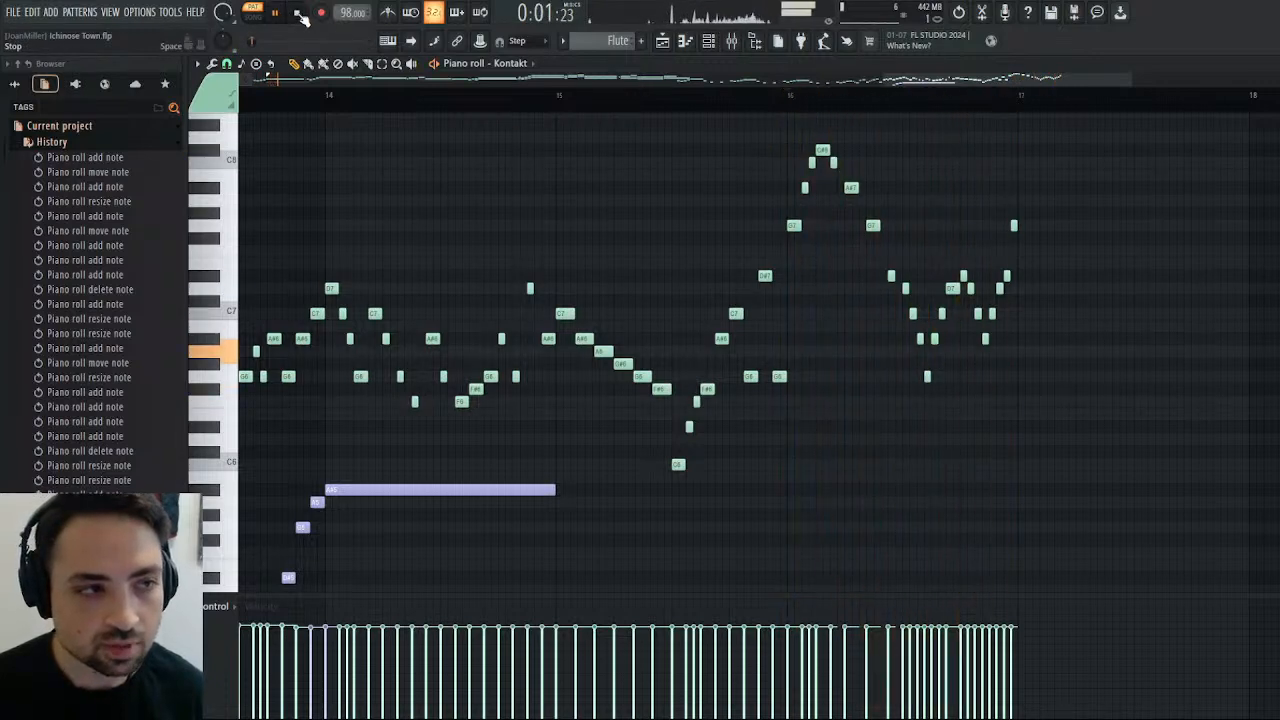
pyautogui.press('space')
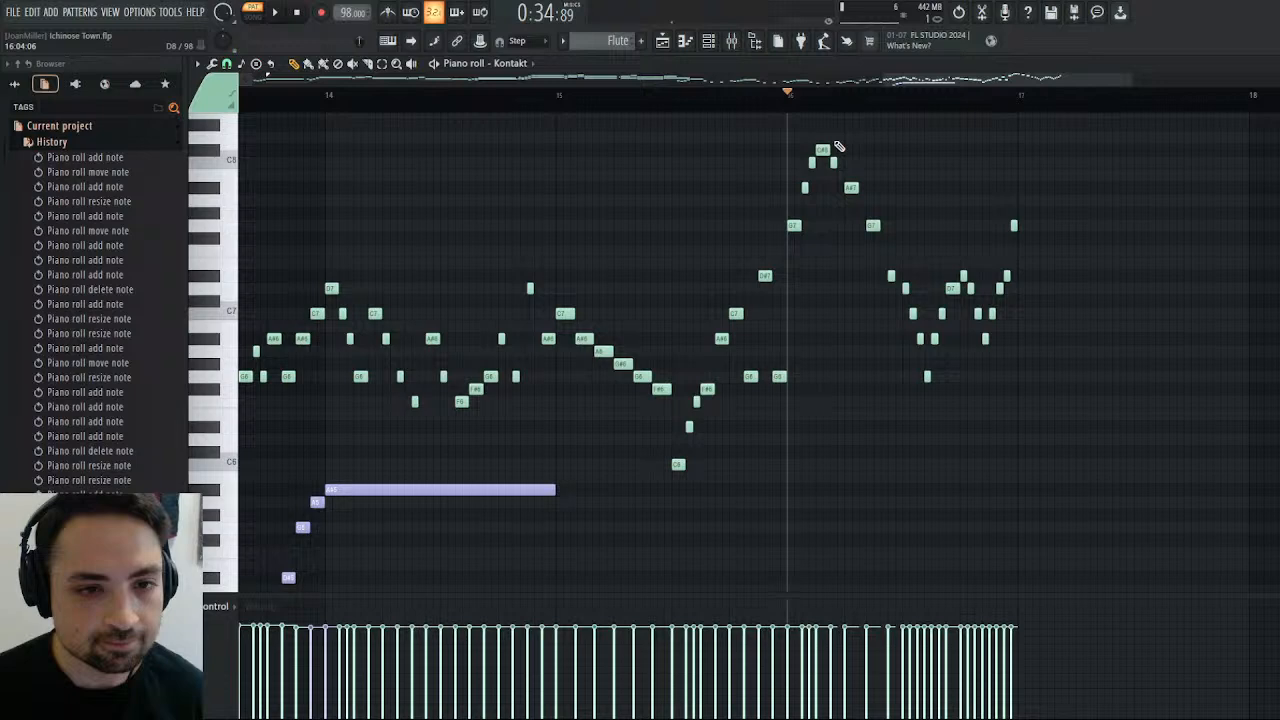
# Delete the C7 after bar 16's descending D7, lengthen that D7 to one step, and play from it.
pyautogui.click(806, 100)
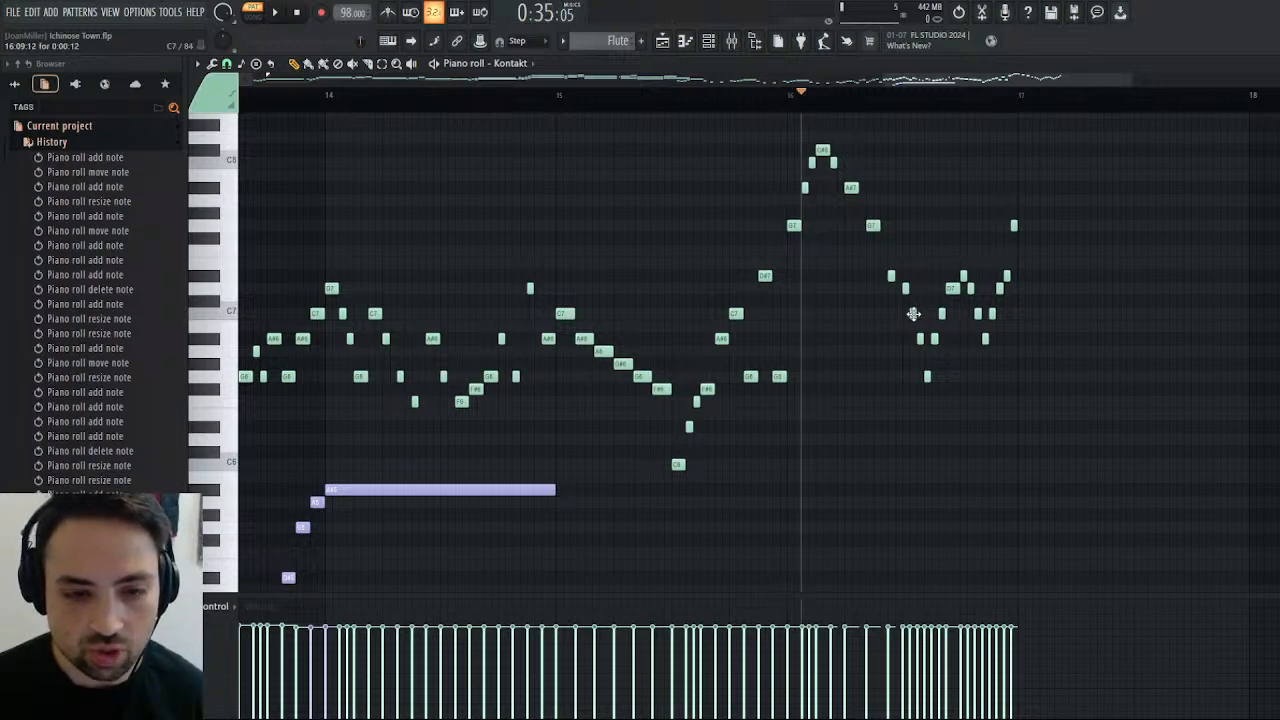
pyautogui.rightClick(912, 313)
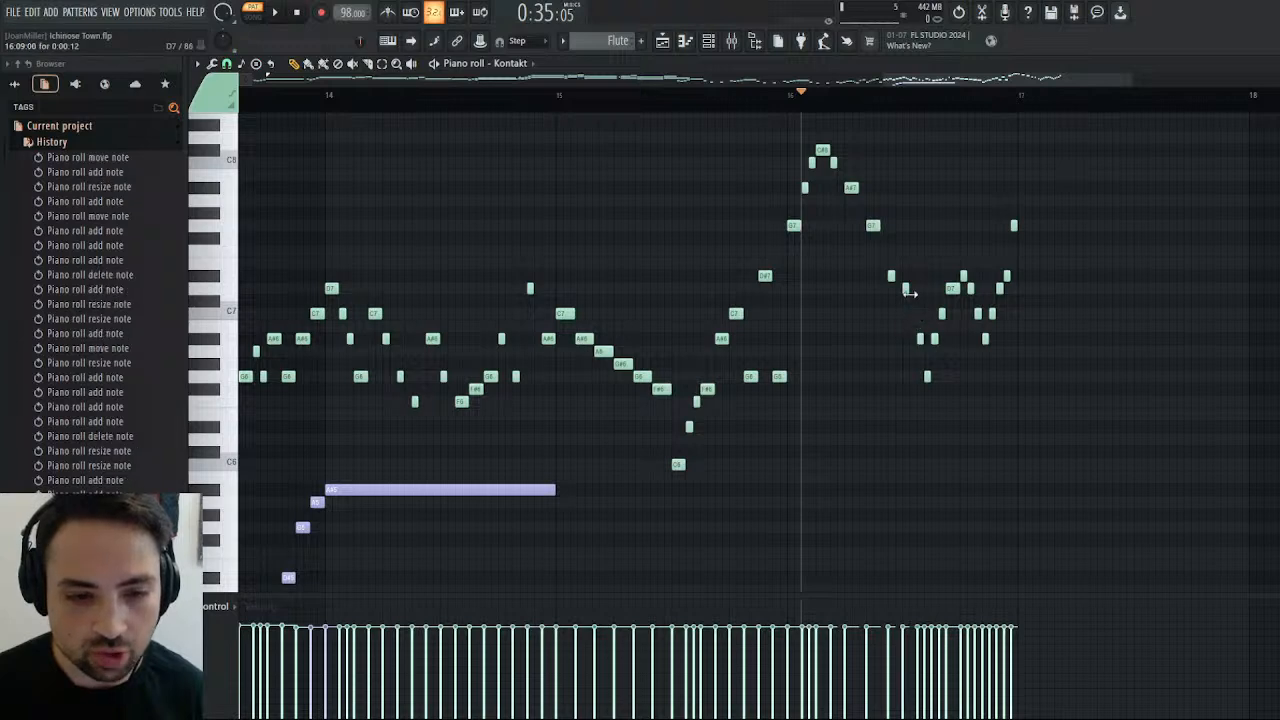
pyautogui.moveTo(910, 293); pyautogui.dragTo(913, 291)
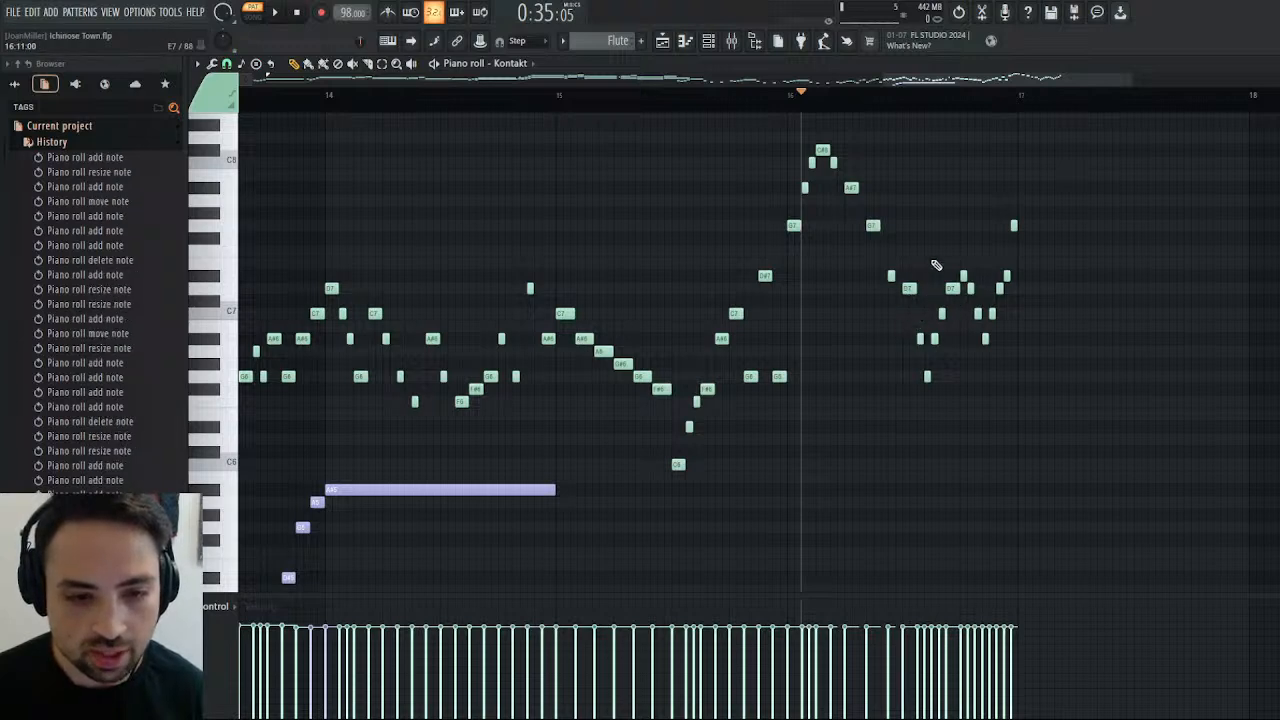
pyautogui.click(903, 96)
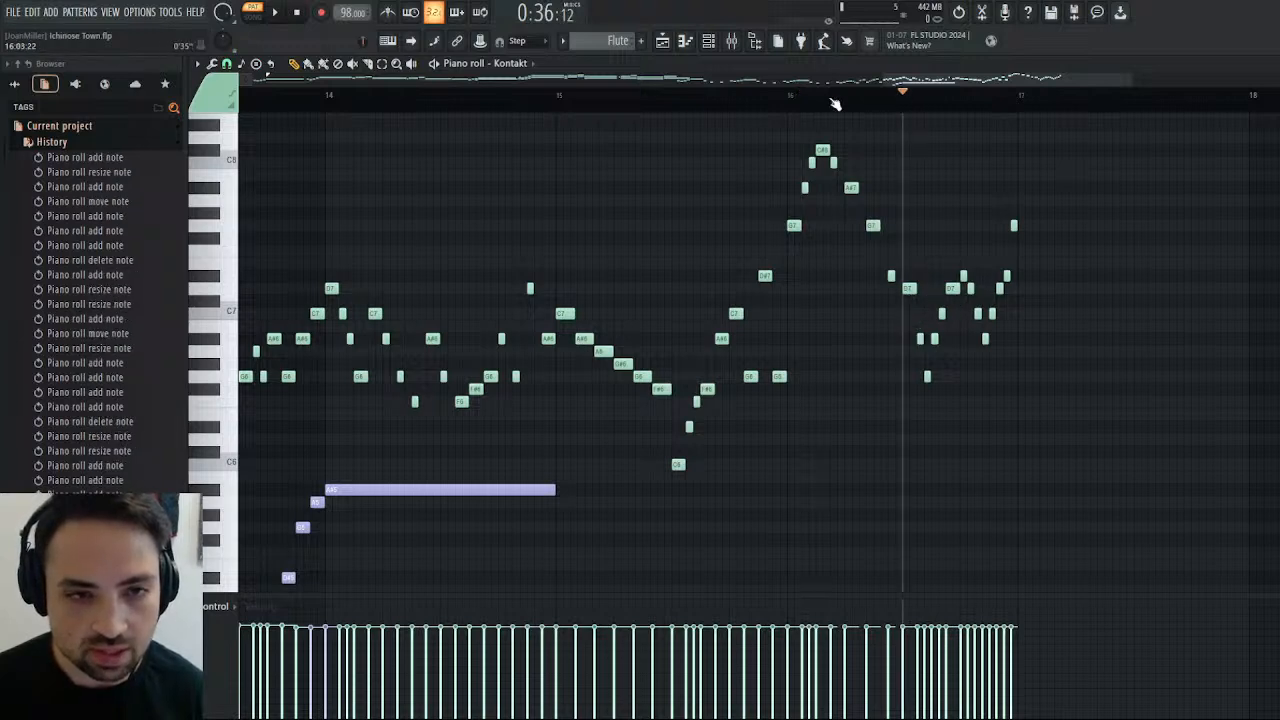
pyautogui.click(278, 13)
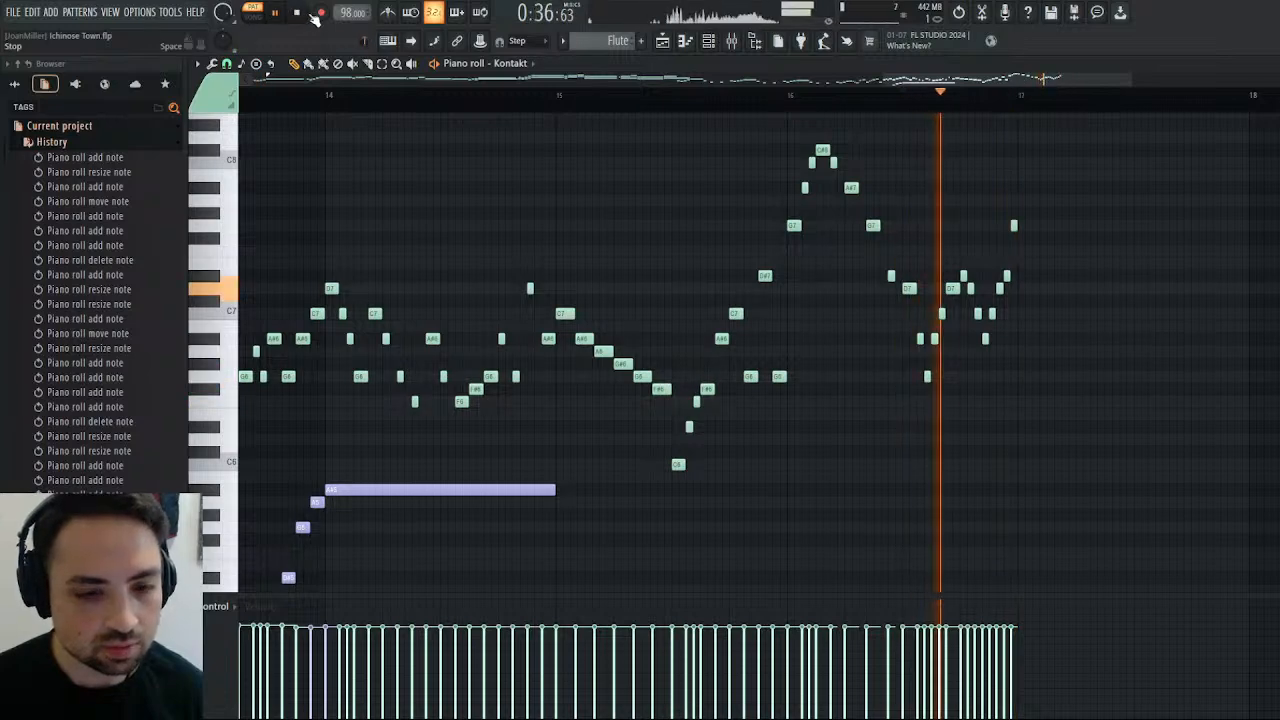
# Delete the D7 after bar 16's D#7, lengthen that D#7 to one step, and shorten the D7 before it to a half step.
pyautogui.press('space')
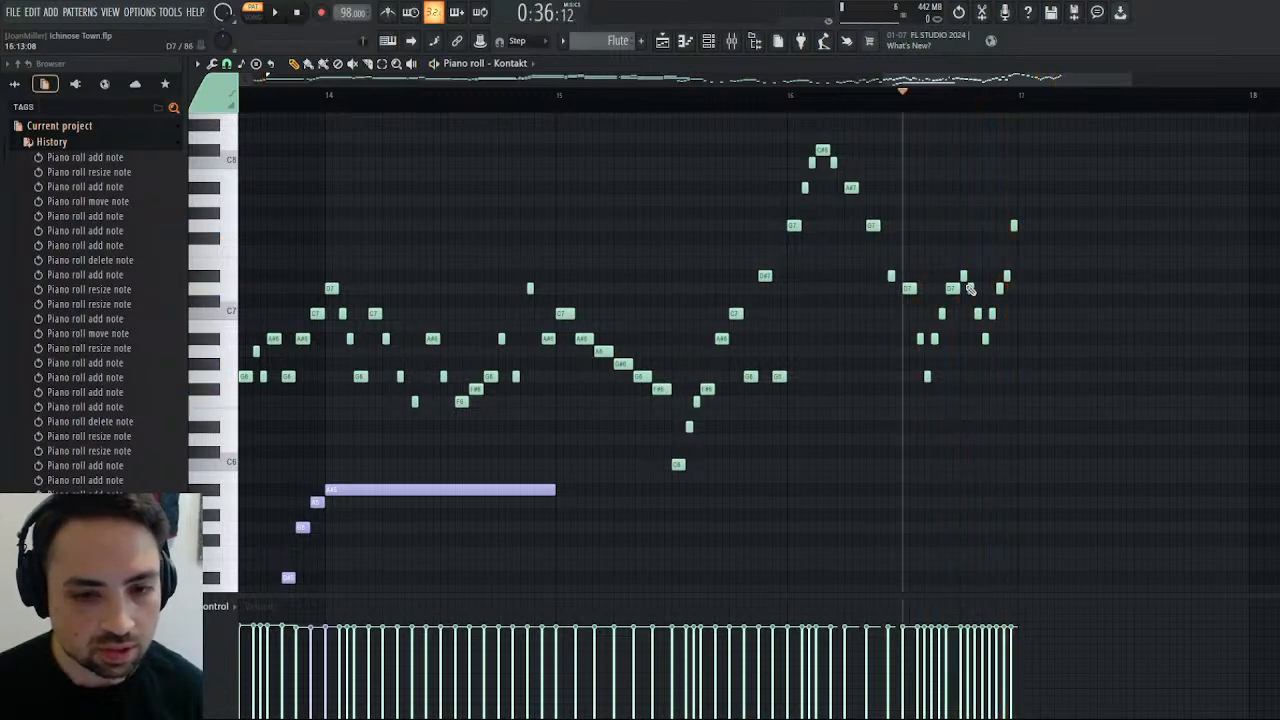
pyautogui.rightClick(969, 289)
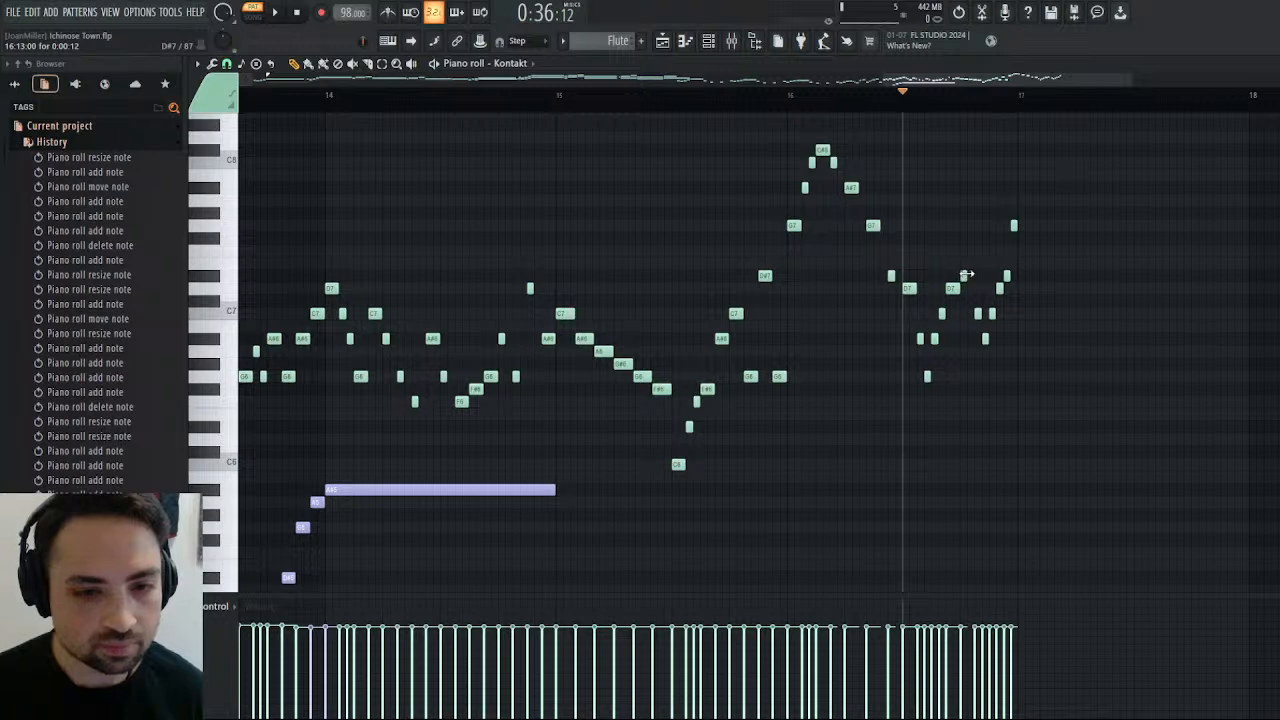
pyautogui.click(966, 275)
pyautogui.press('space')
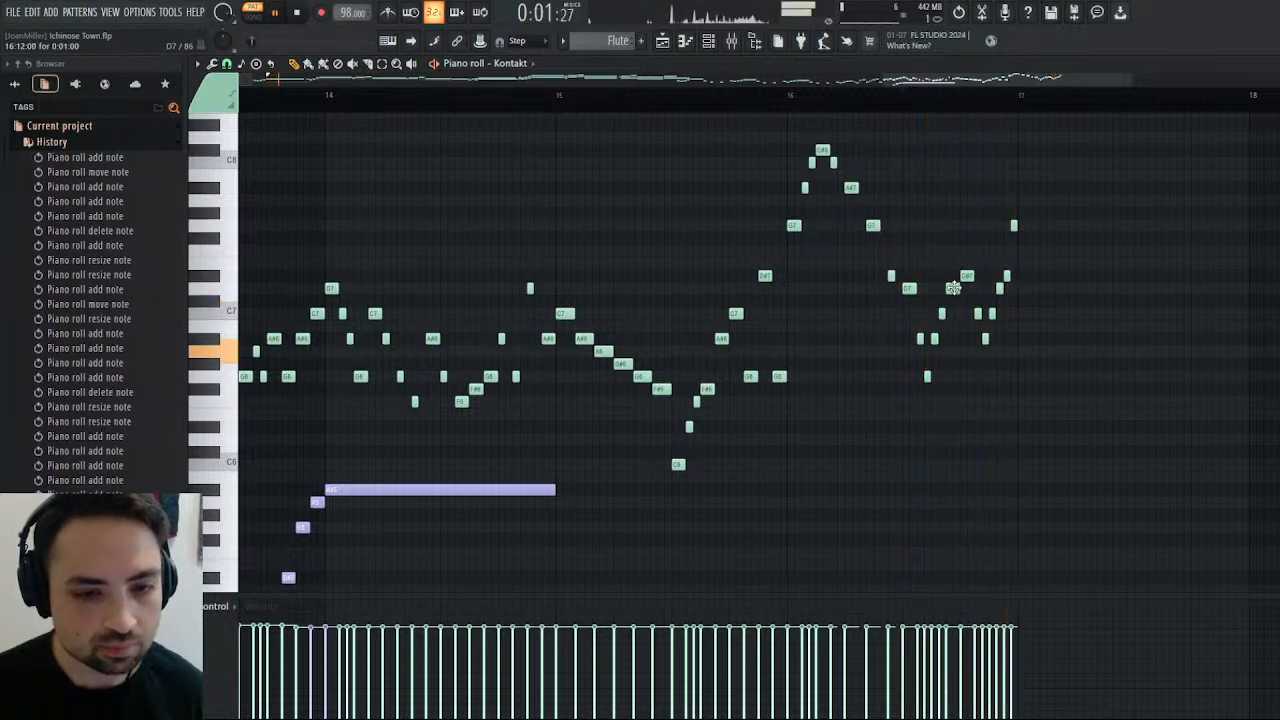
pyautogui.click(953, 288)
pyautogui.moveTo(955, 288); pyautogui.dragTo(950, 288)
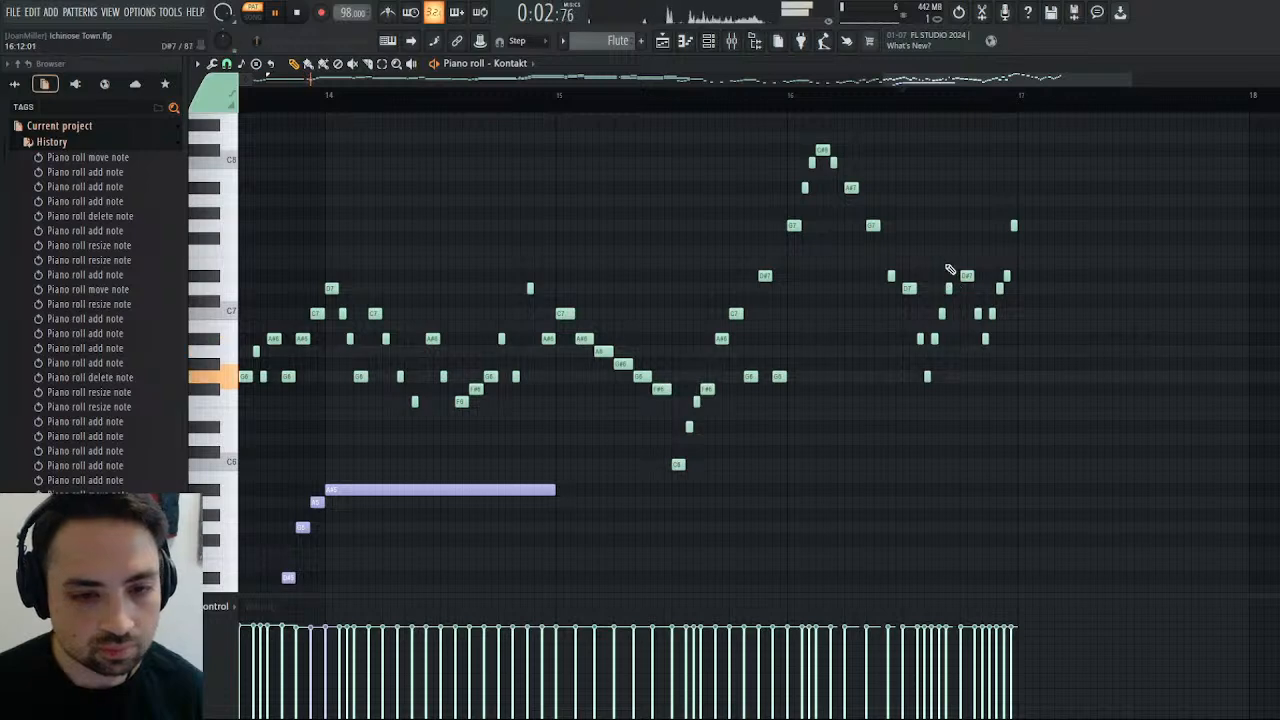
pyautogui.click(894, 102)
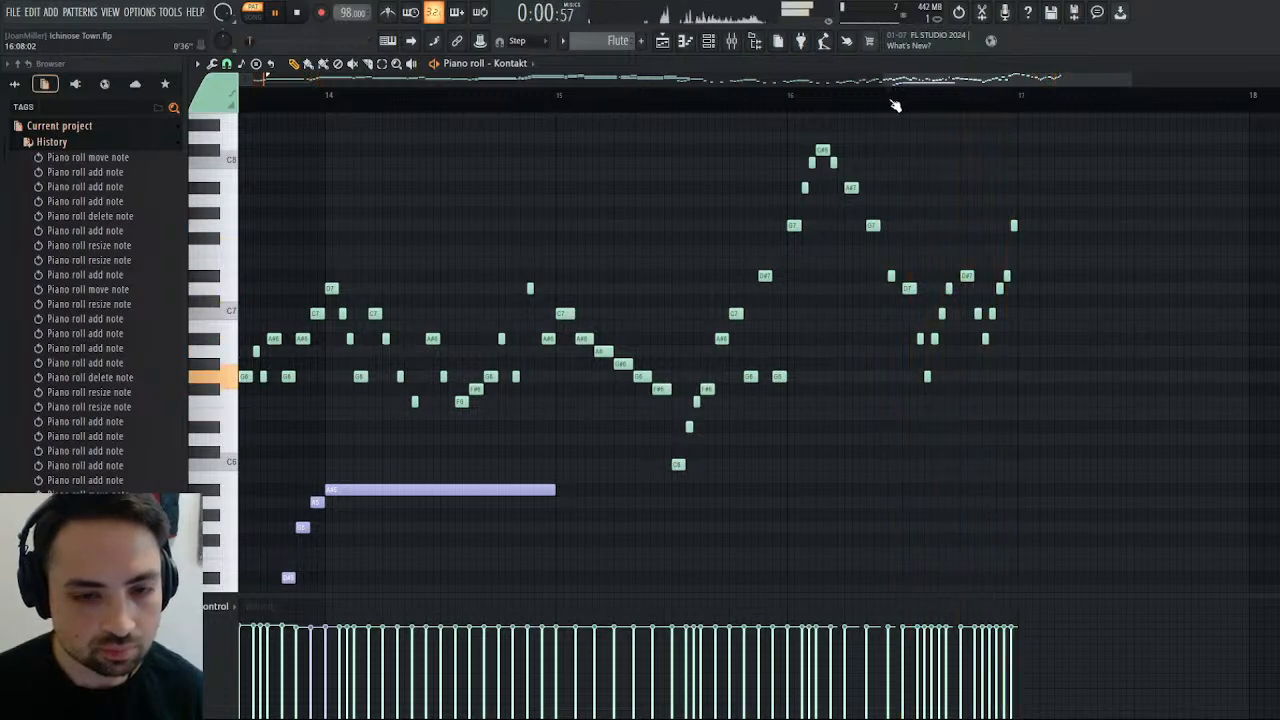
pyautogui.press('space')
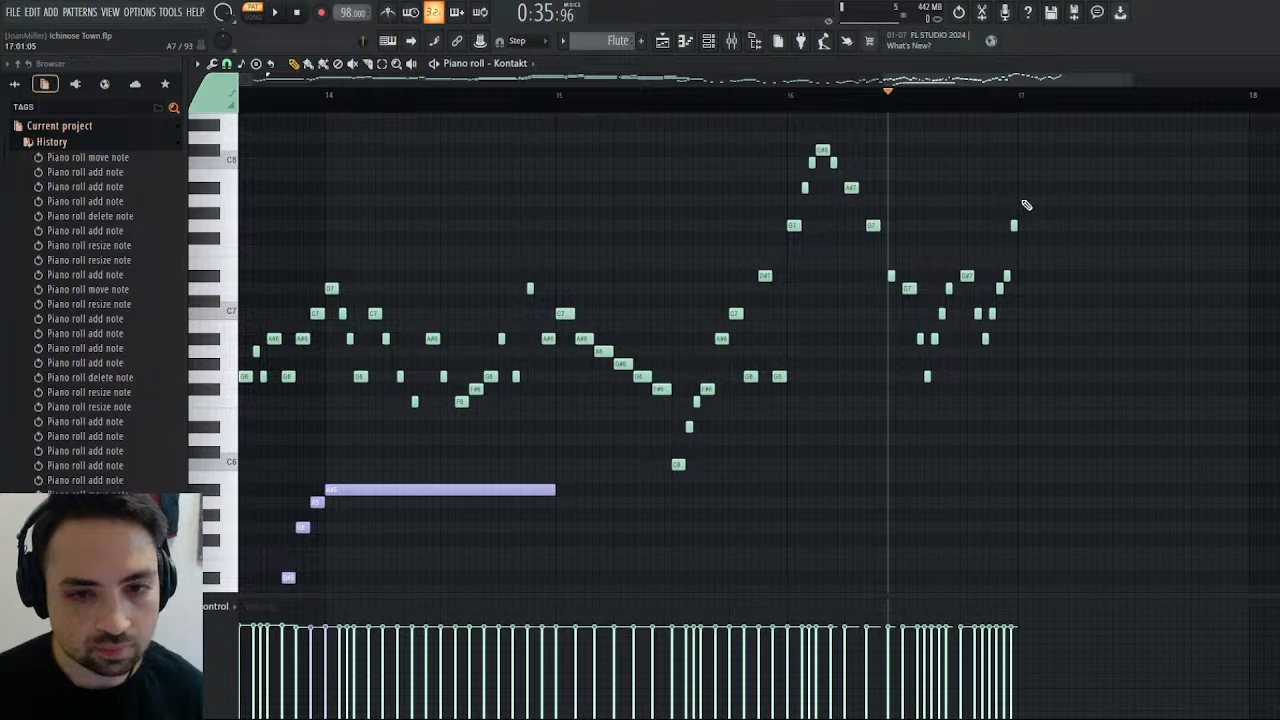
# Play the Flute melody from the start of bar 14, and replay the second half of bar 16.
pyautogui.click(330, 94)
pyautogui.click(275, 14)
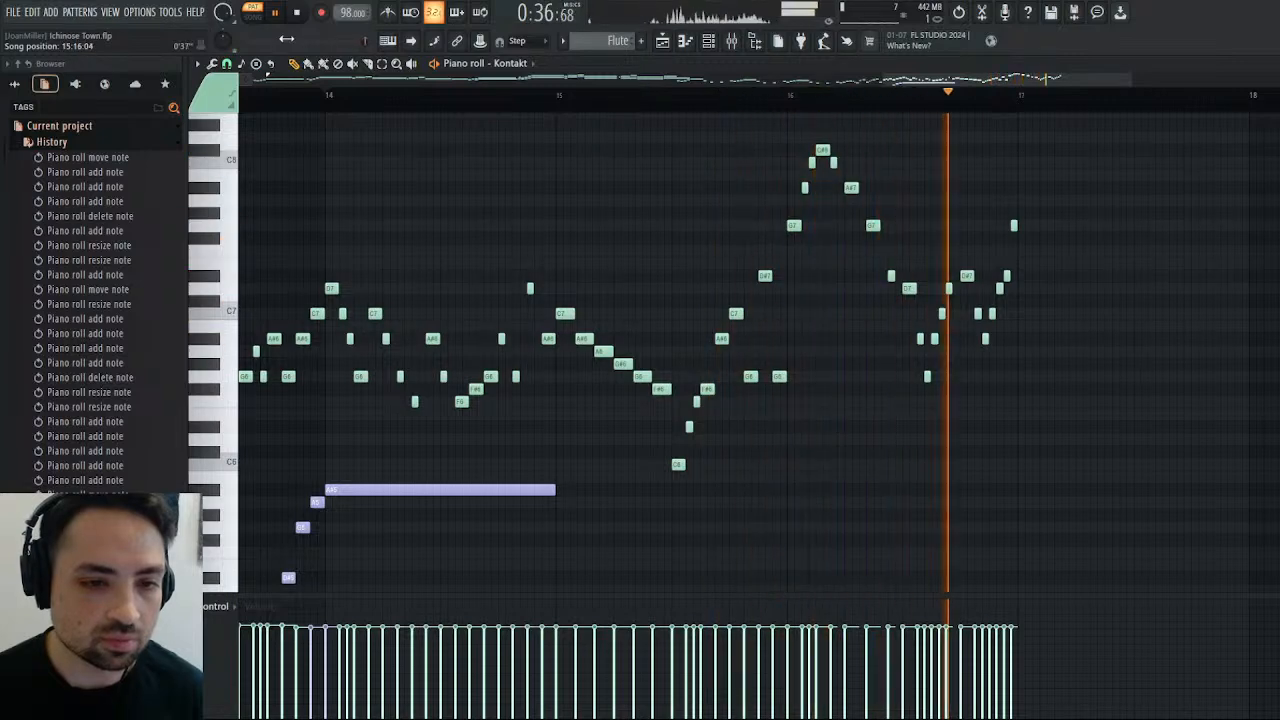
pyautogui.press('space')
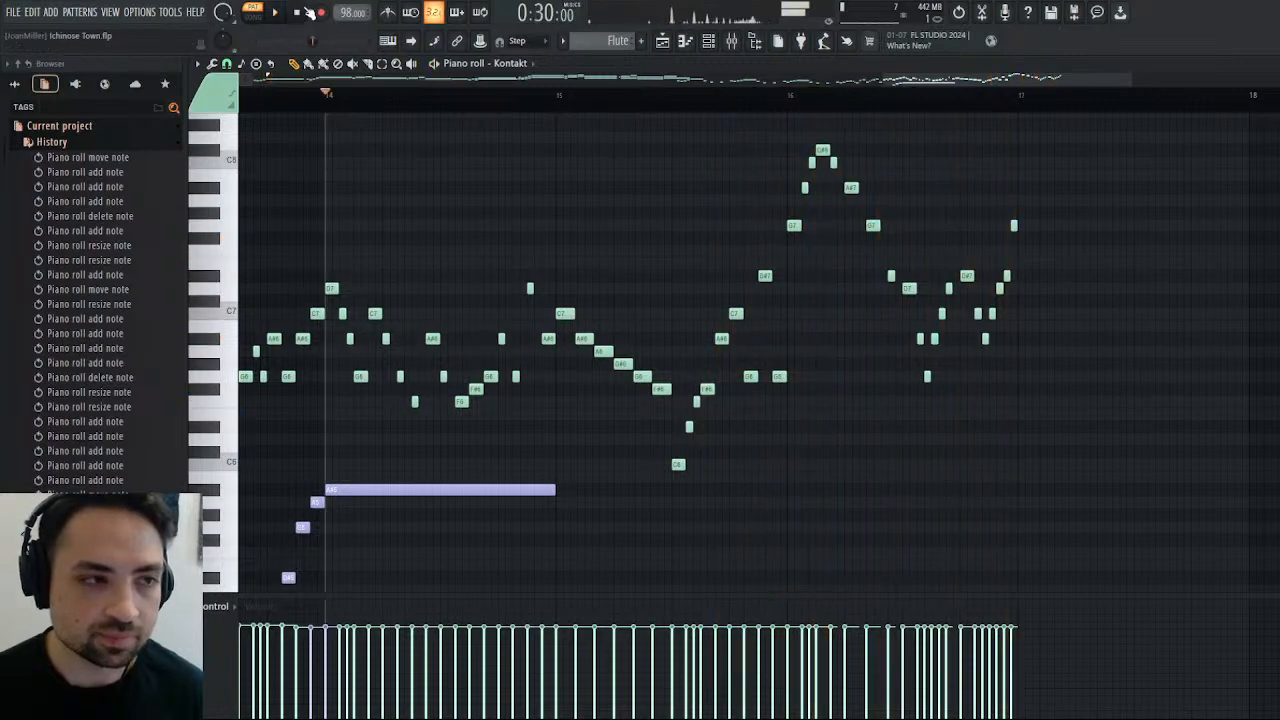
pyautogui.hscroll(3, 760, 350)
pyautogui.hscroll(-5, 760, 350)
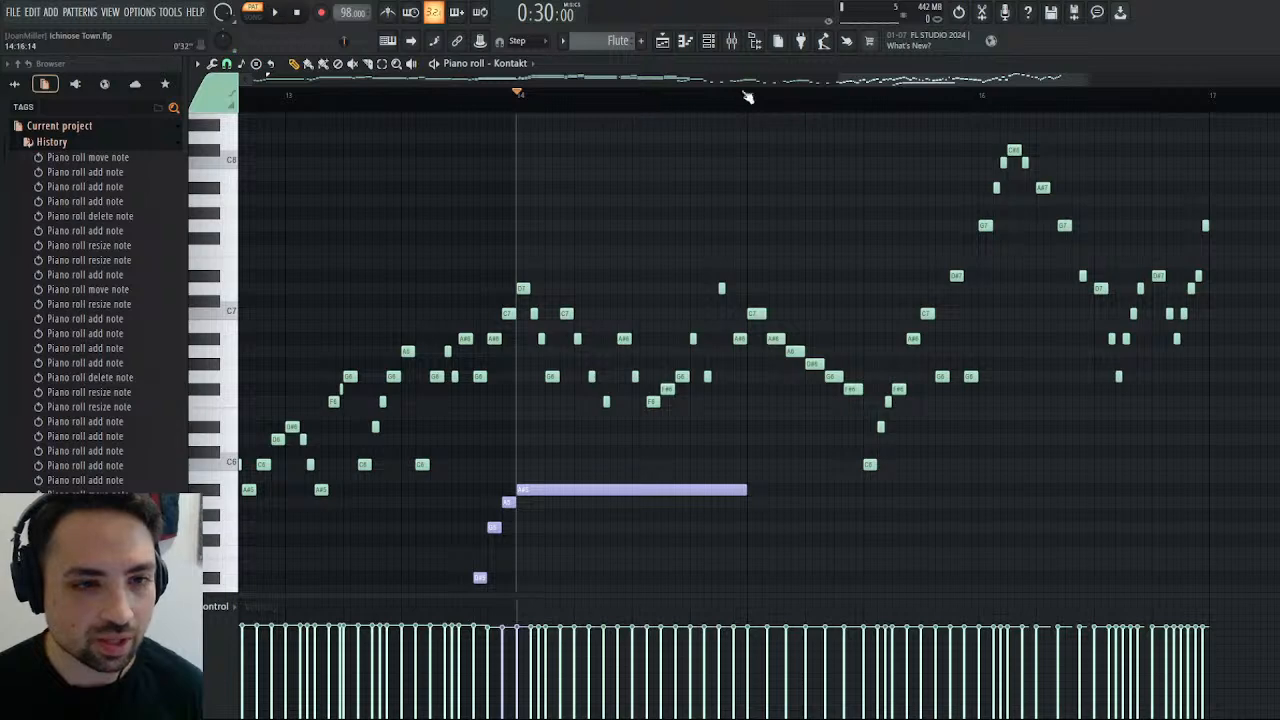
pyautogui.hscroll(3, 748, 97)
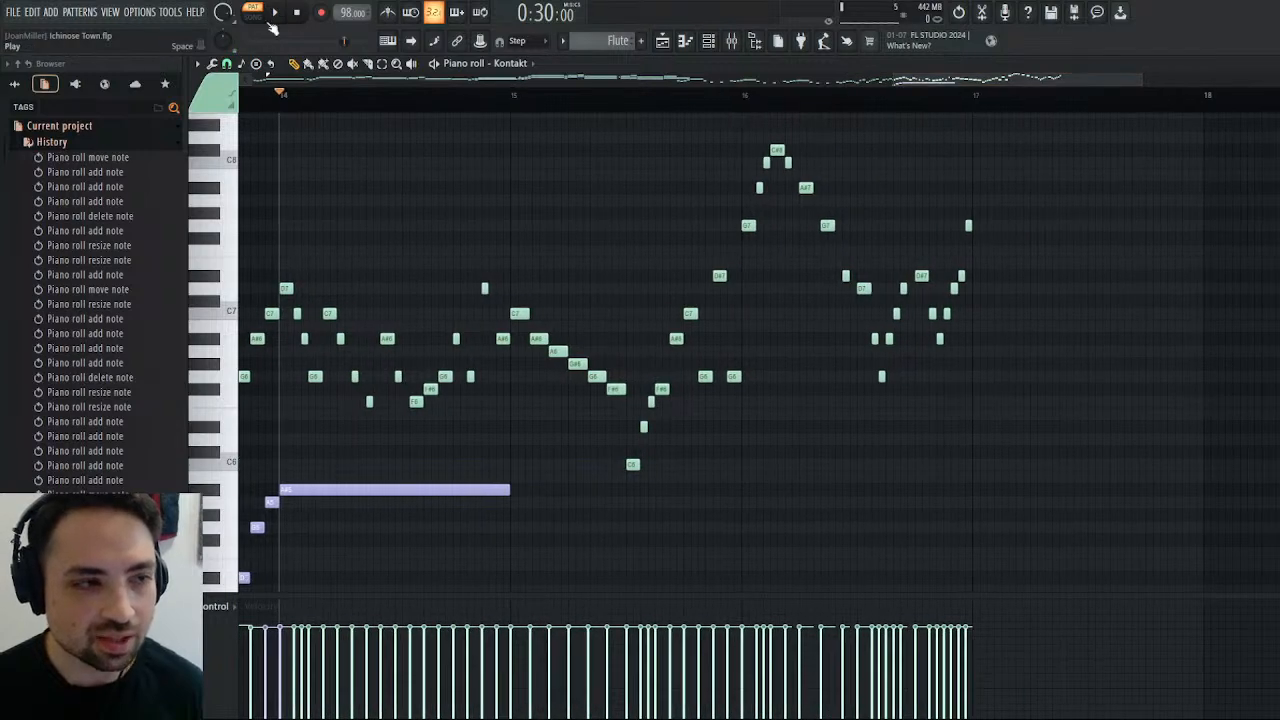
pyautogui.click(277, 12)
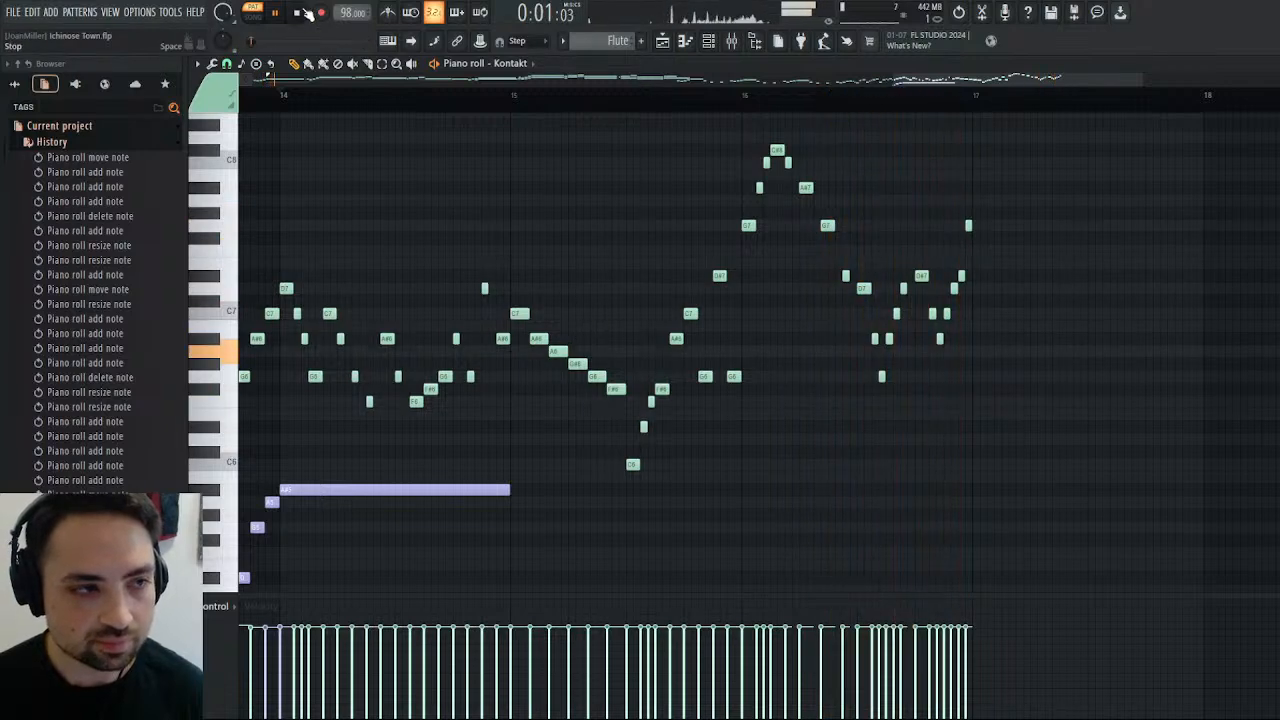
pyautogui.press('space')
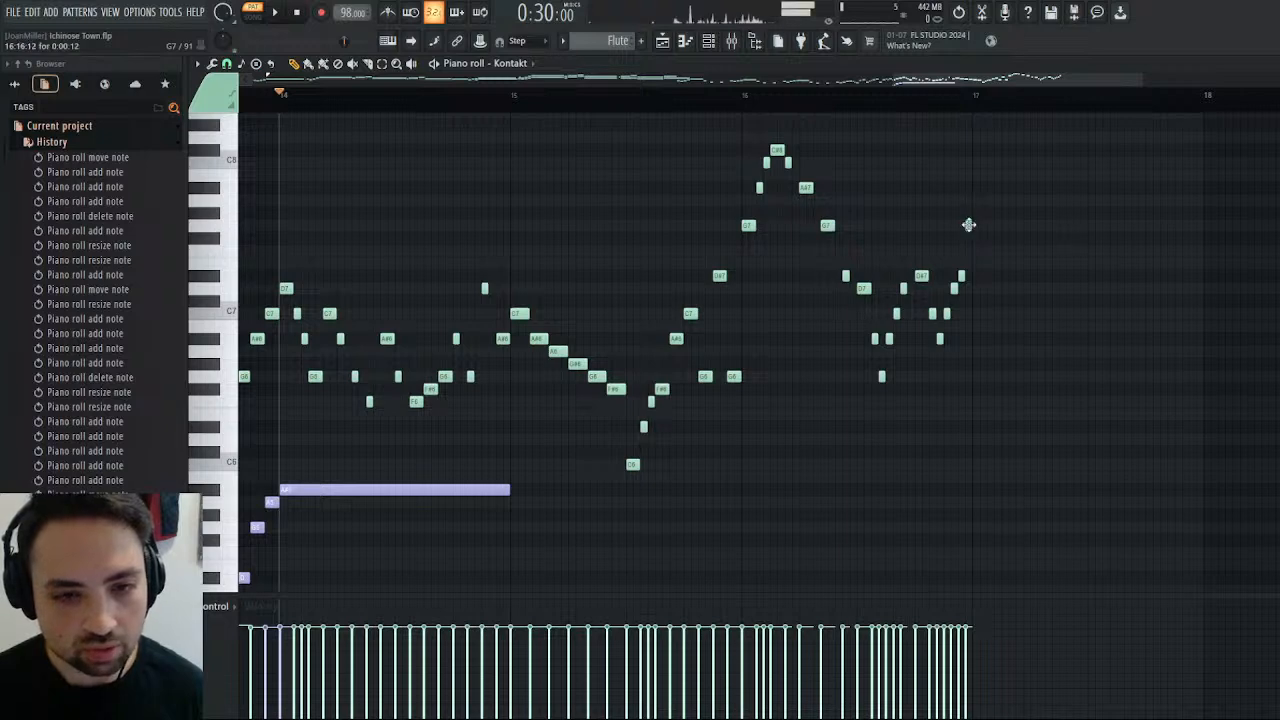
pyautogui.click(846, 105)
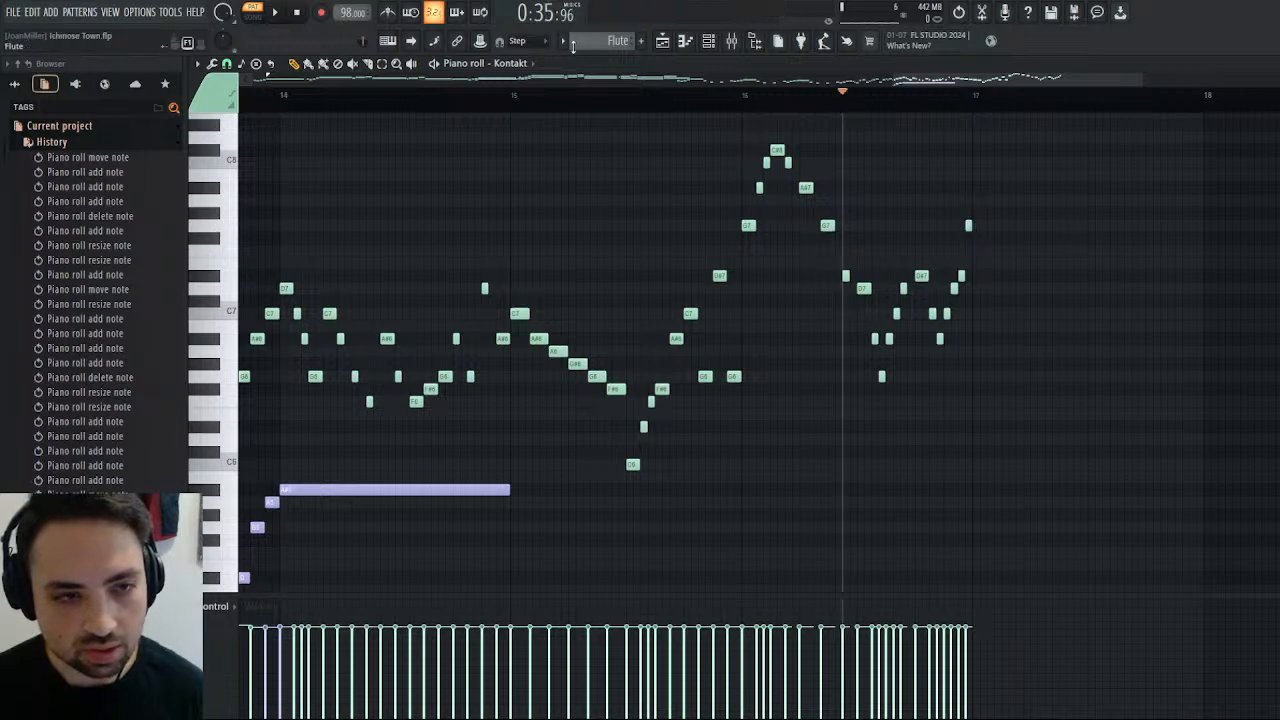
pyautogui.press('space')
pyautogui.click(299, 12)
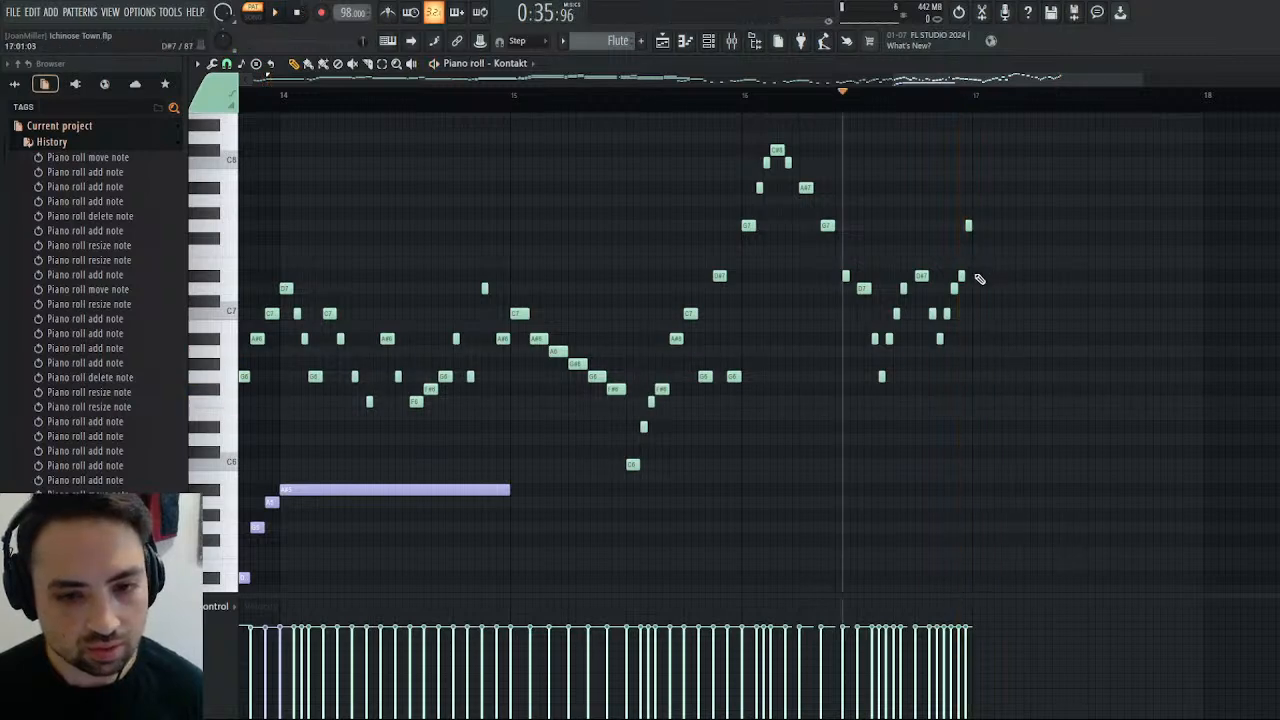
# Start bar 17 with a D#7 followed by a C7, each one and a half steps long.
pyautogui.click(976, 276)
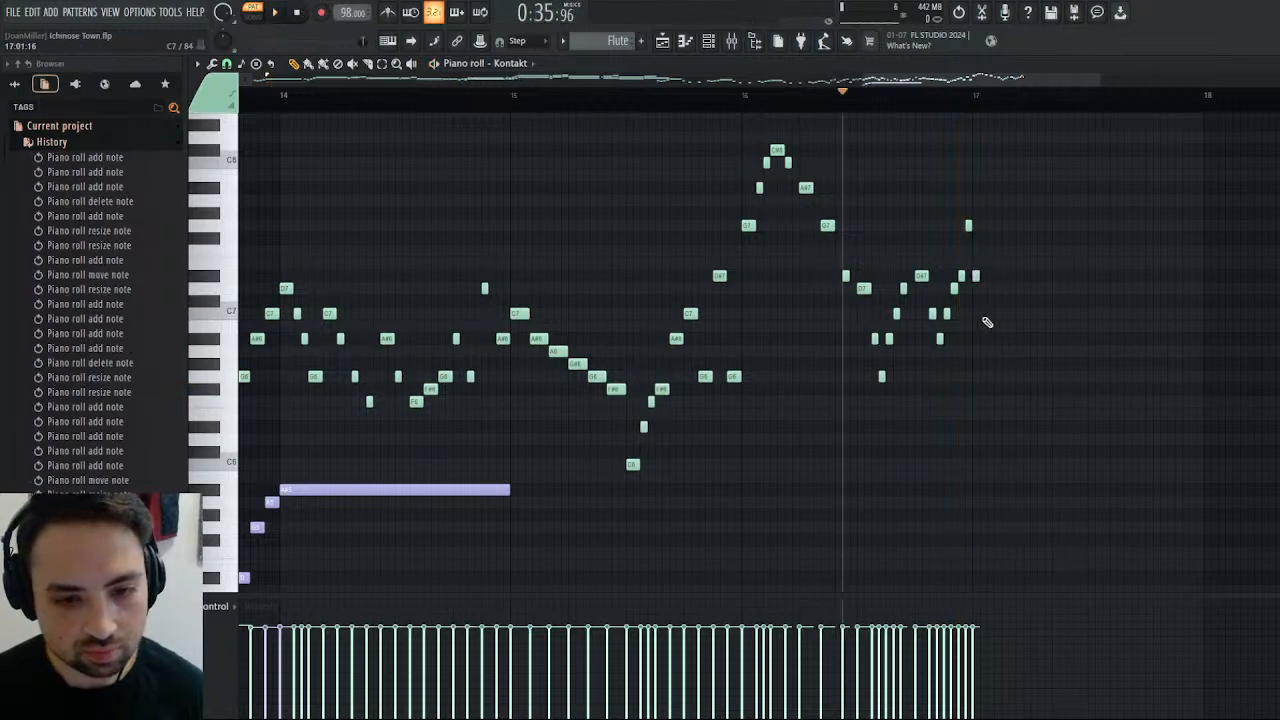
pyautogui.moveTo(980, 280); pyautogui.dragTo(987, 277)
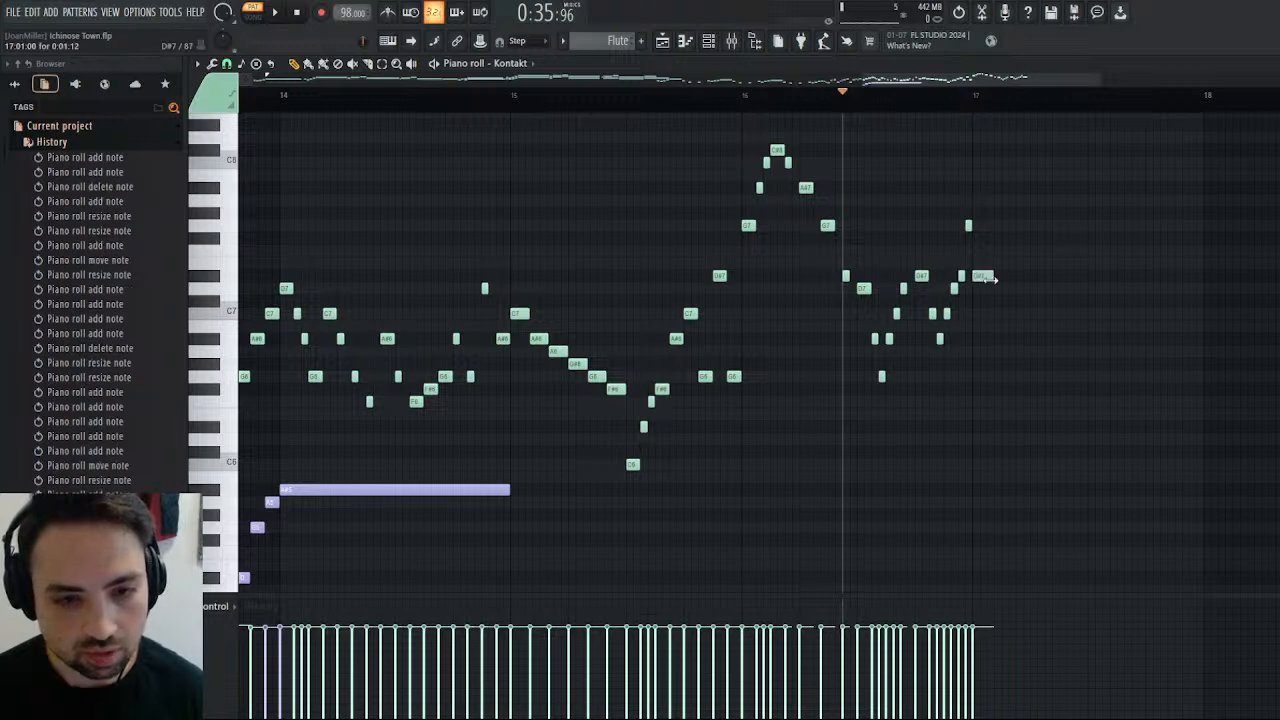
pyautogui.click(997, 315)
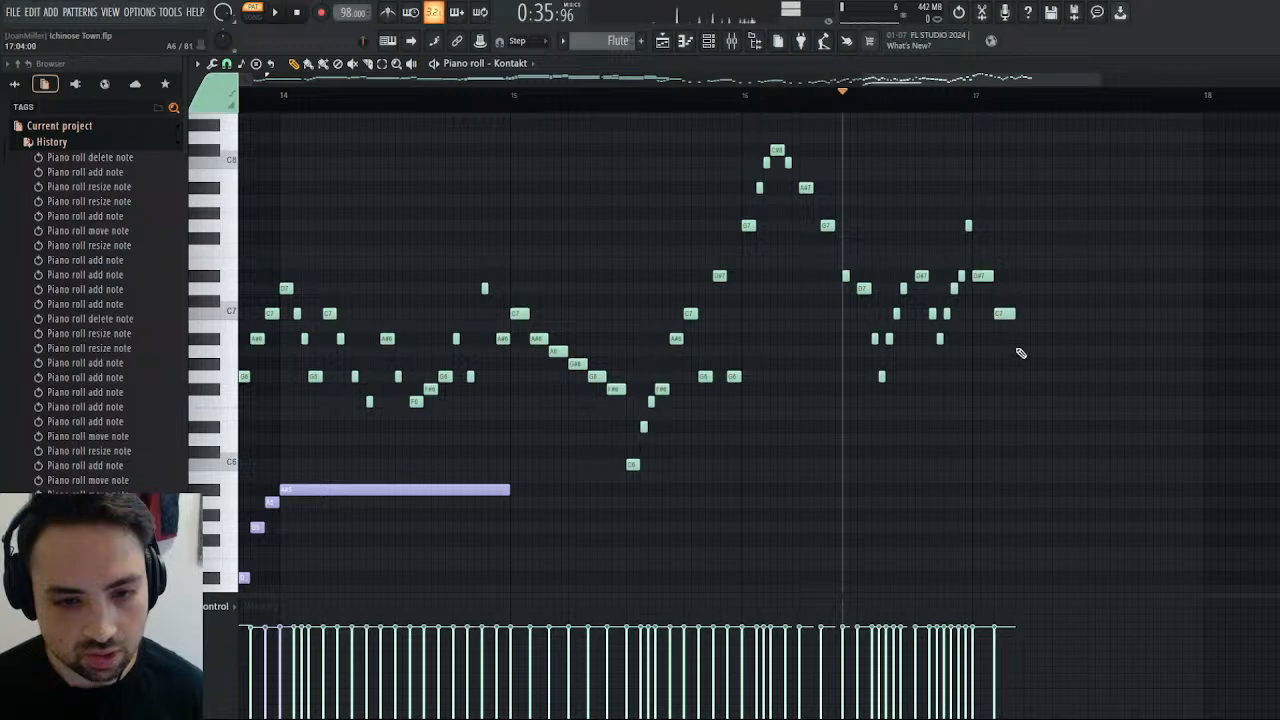
# Continue bar 17's descent with a one-step A#6 and two-step G6 and F6 notes, and play from bar 17.
pyautogui.click(1018, 340)
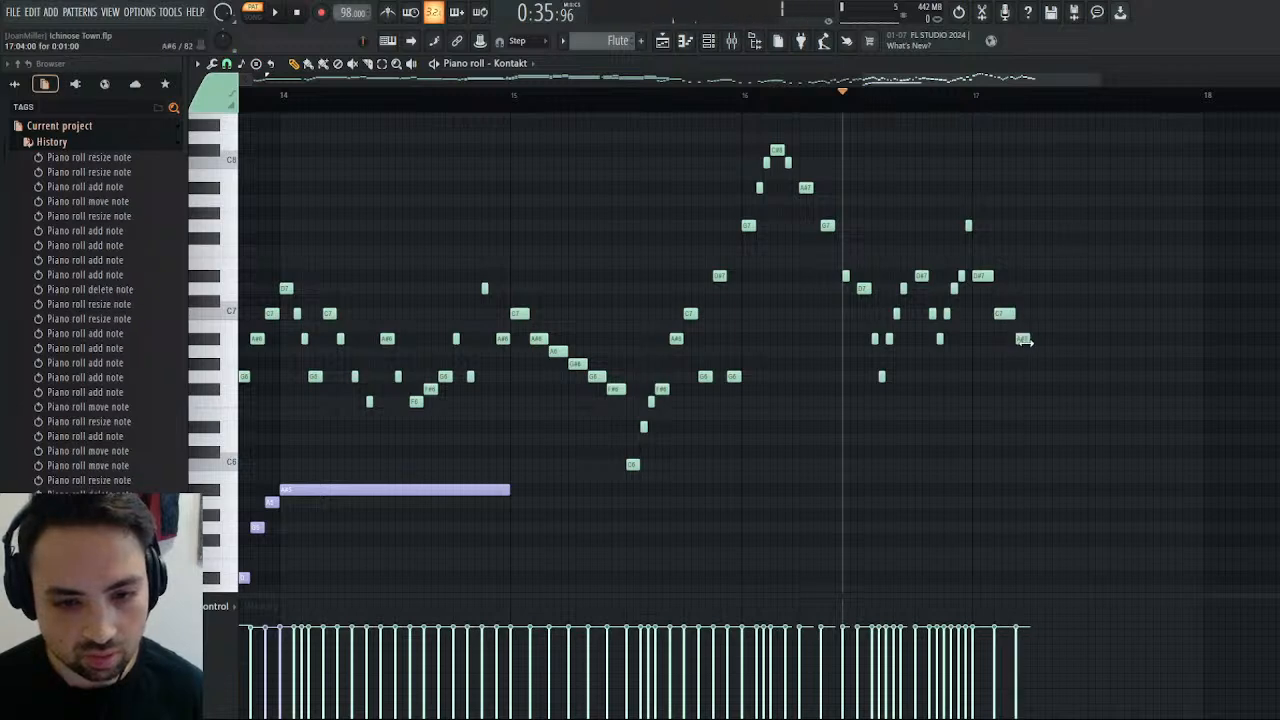
pyautogui.click(1034, 378)
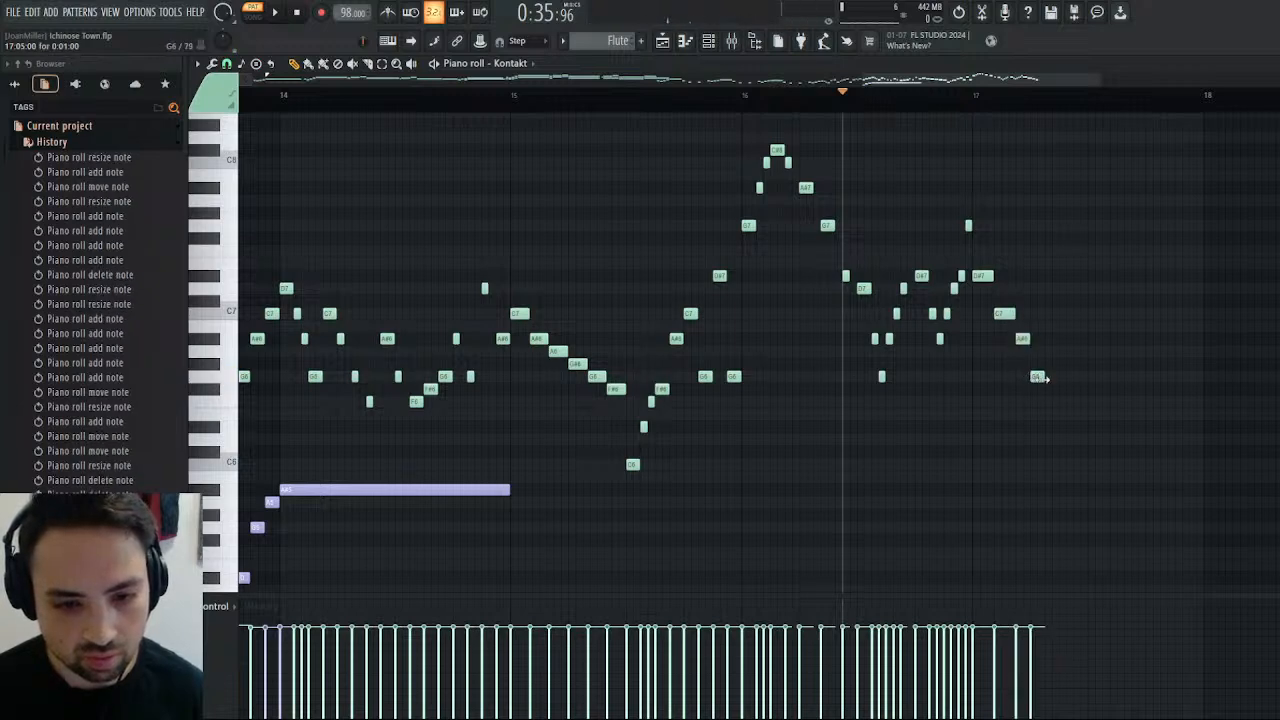
pyautogui.click(1063, 403)
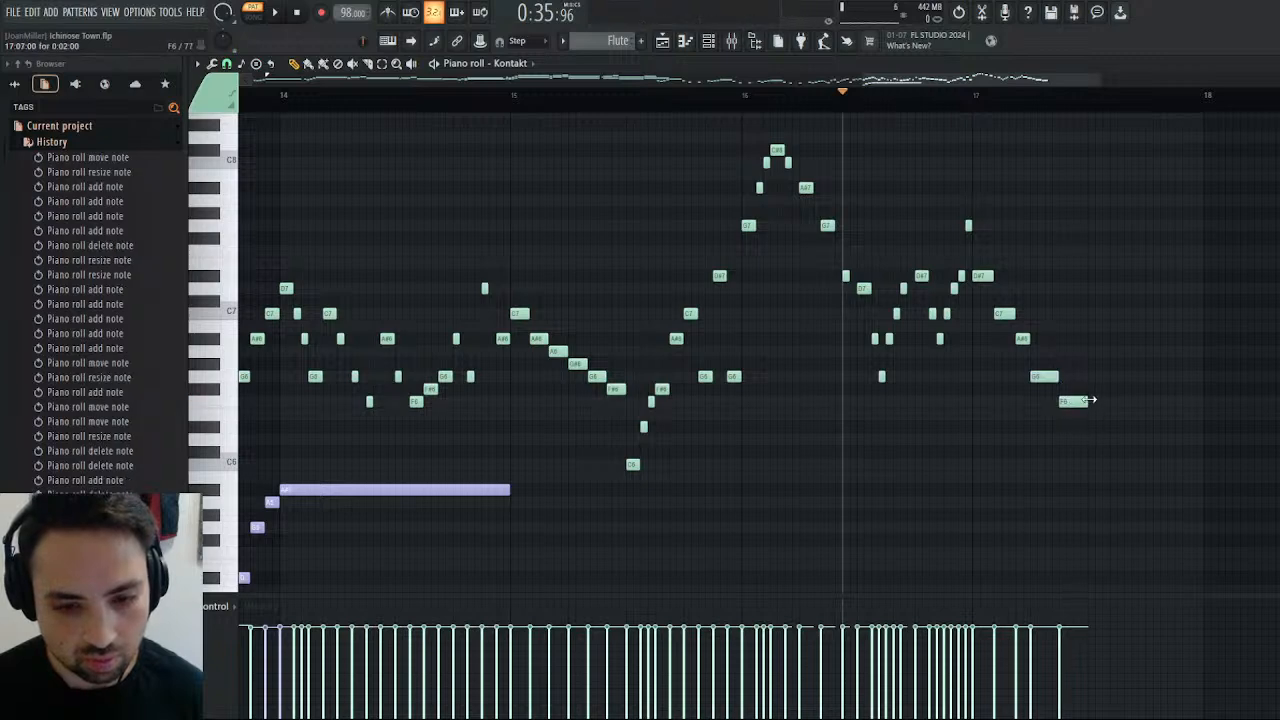
pyautogui.click(972, 93)
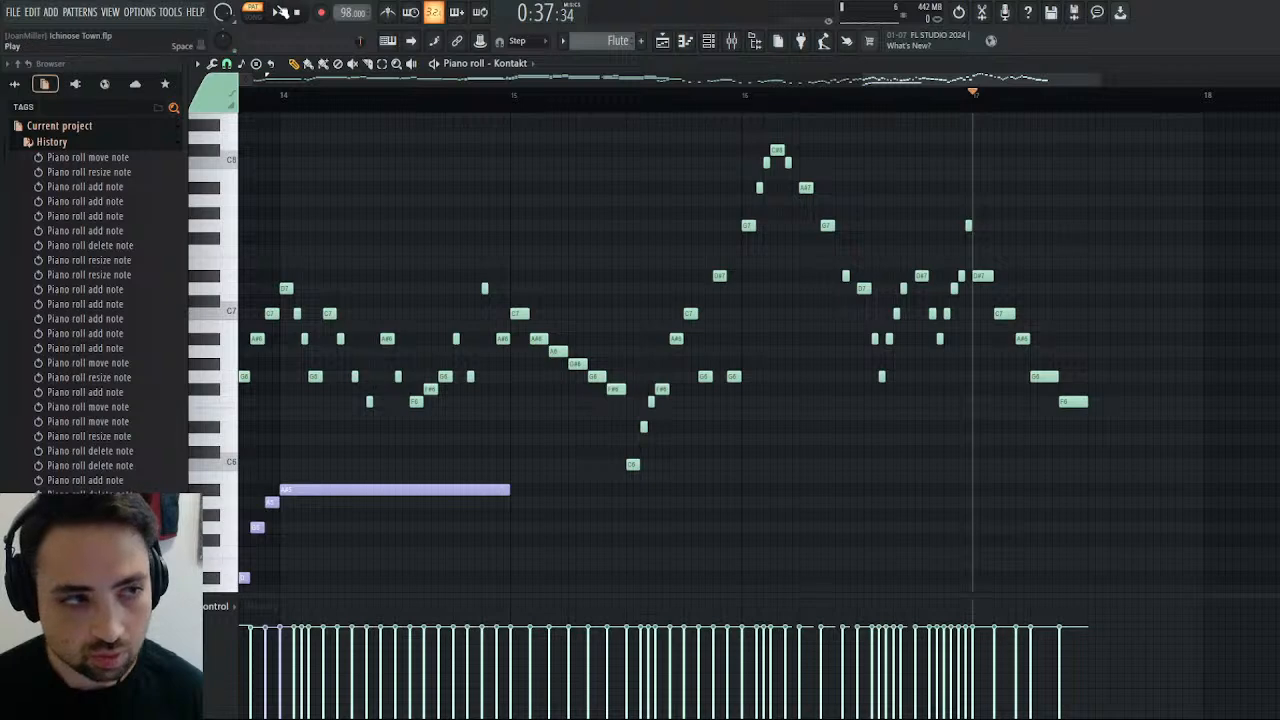
pyautogui.press('space')
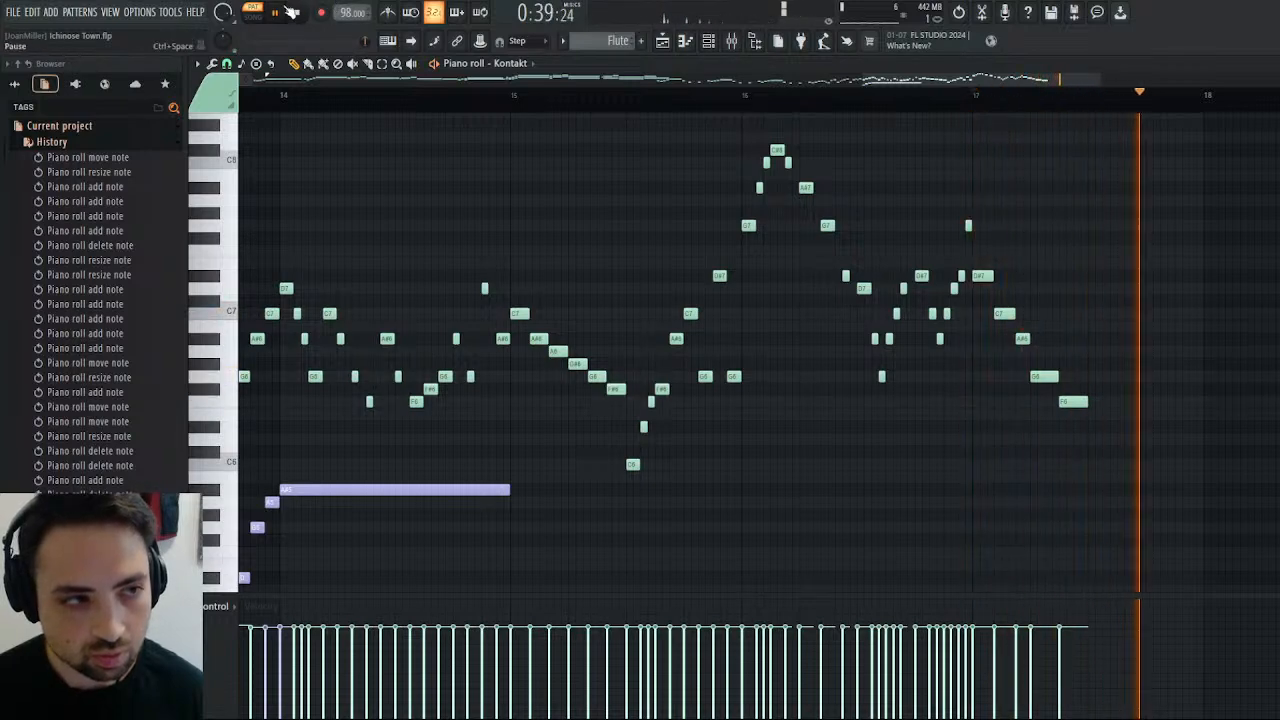
pyautogui.click(308, 11)
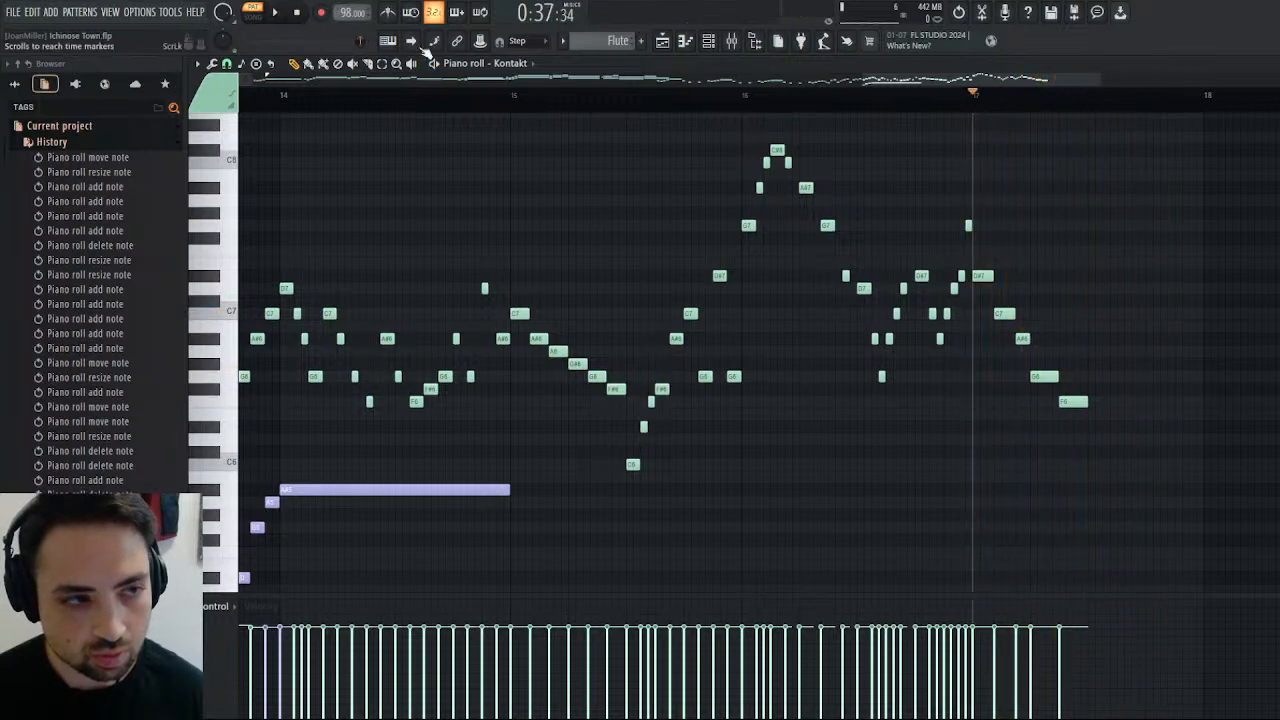
# Extend bar 17's descent with a one-step D#6 and half-step D6, C6, A#5 and G5 notes, and play this run.
pyautogui.click(1094, 427)
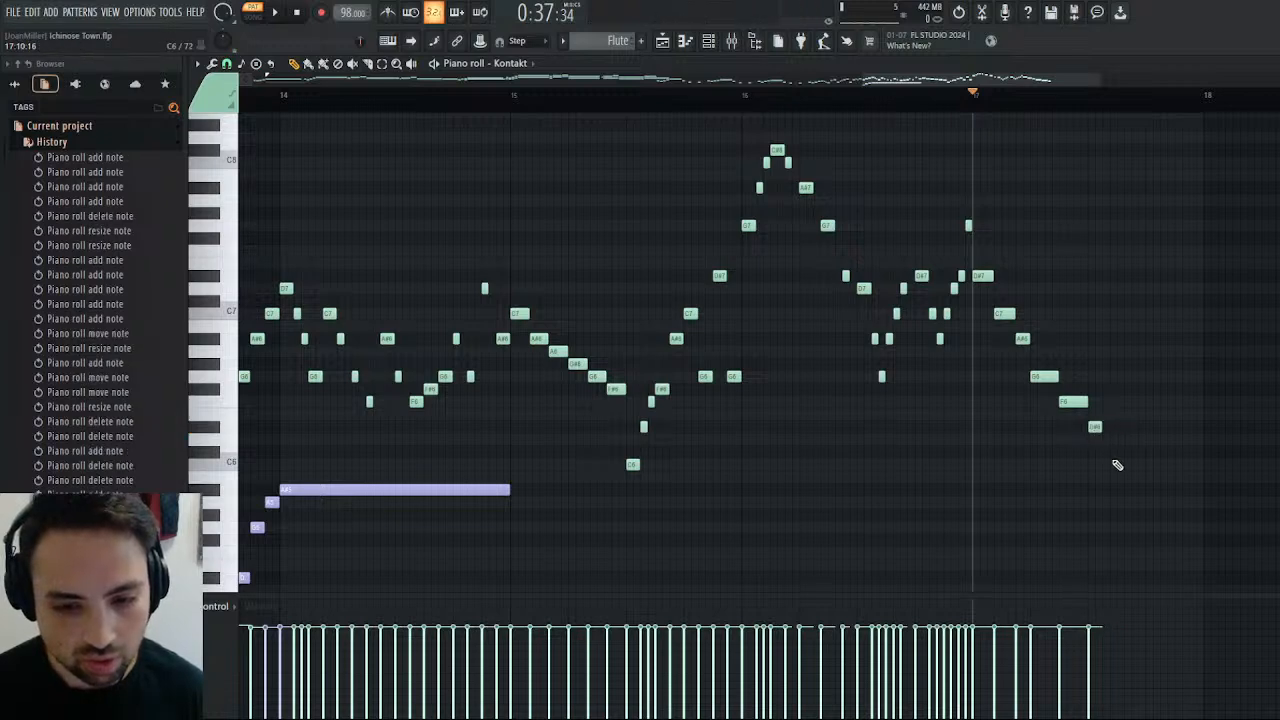
pyautogui.click(1107, 439)
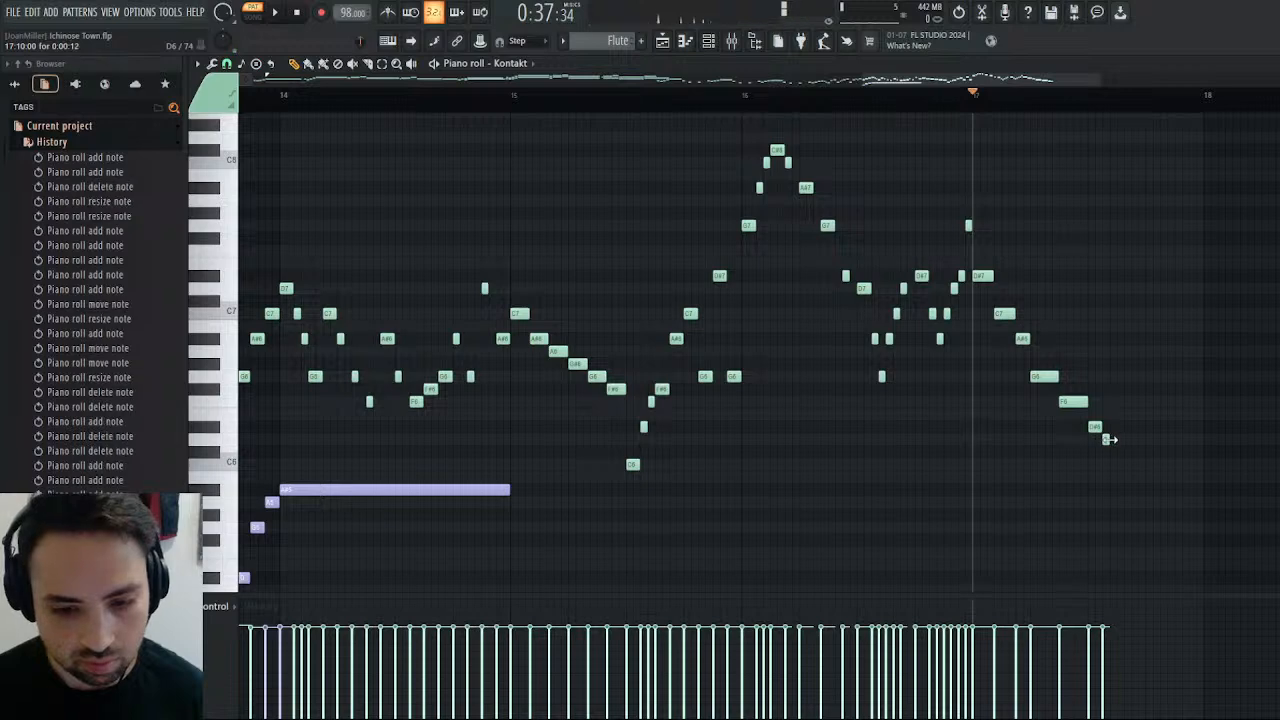
pyautogui.click(1113, 464)
pyautogui.click(1120, 490)
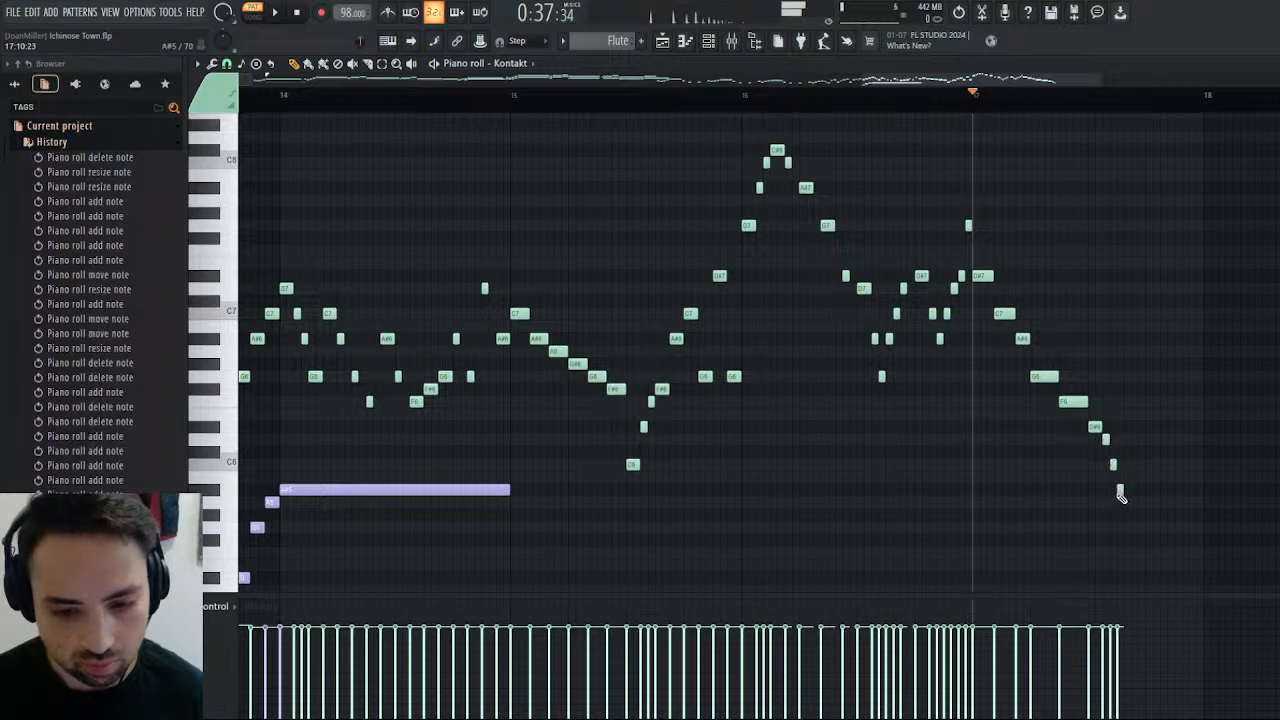
pyautogui.click(1126, 526)
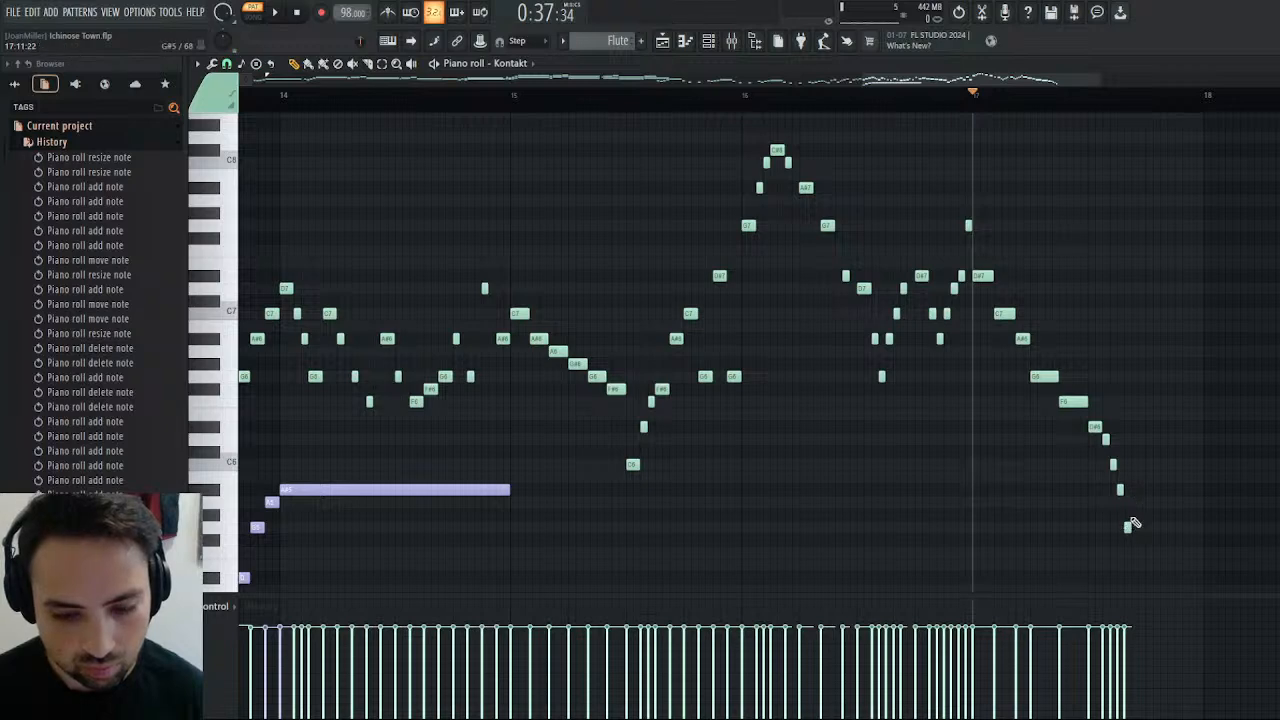
pyautogui.click(1088, 100)
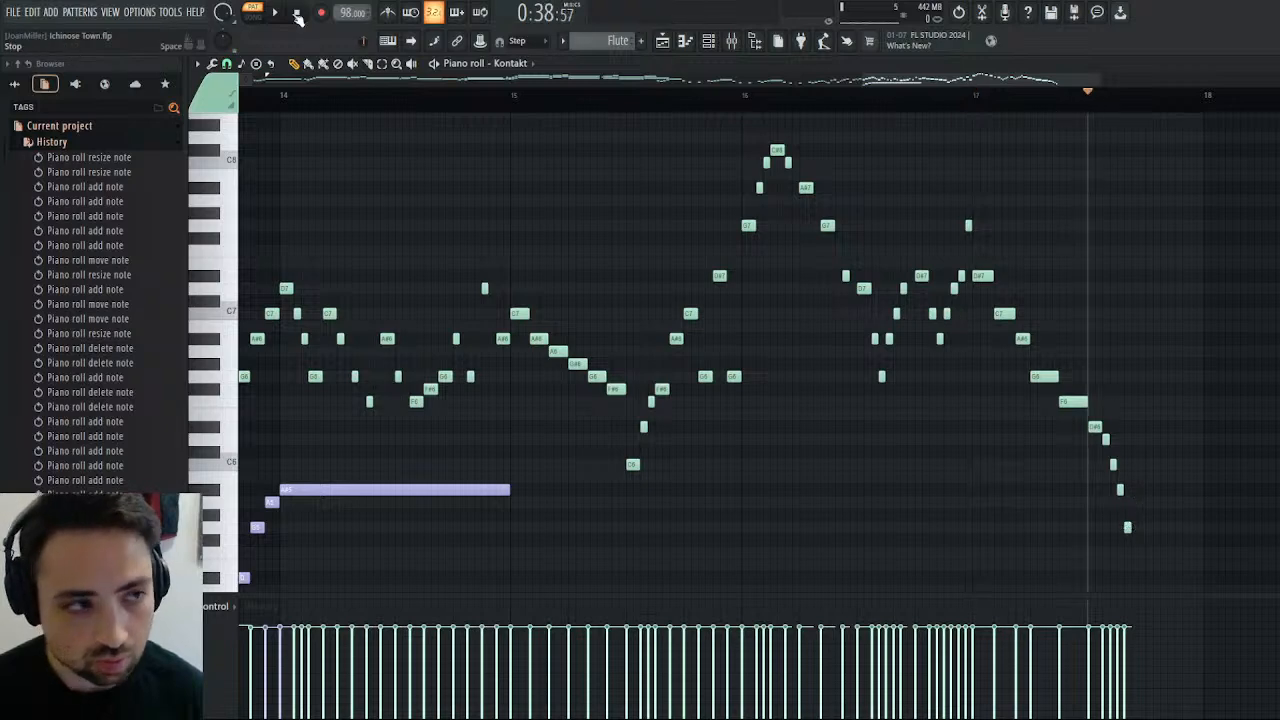
pyautogui.press('space')
pyautogui.press('space')
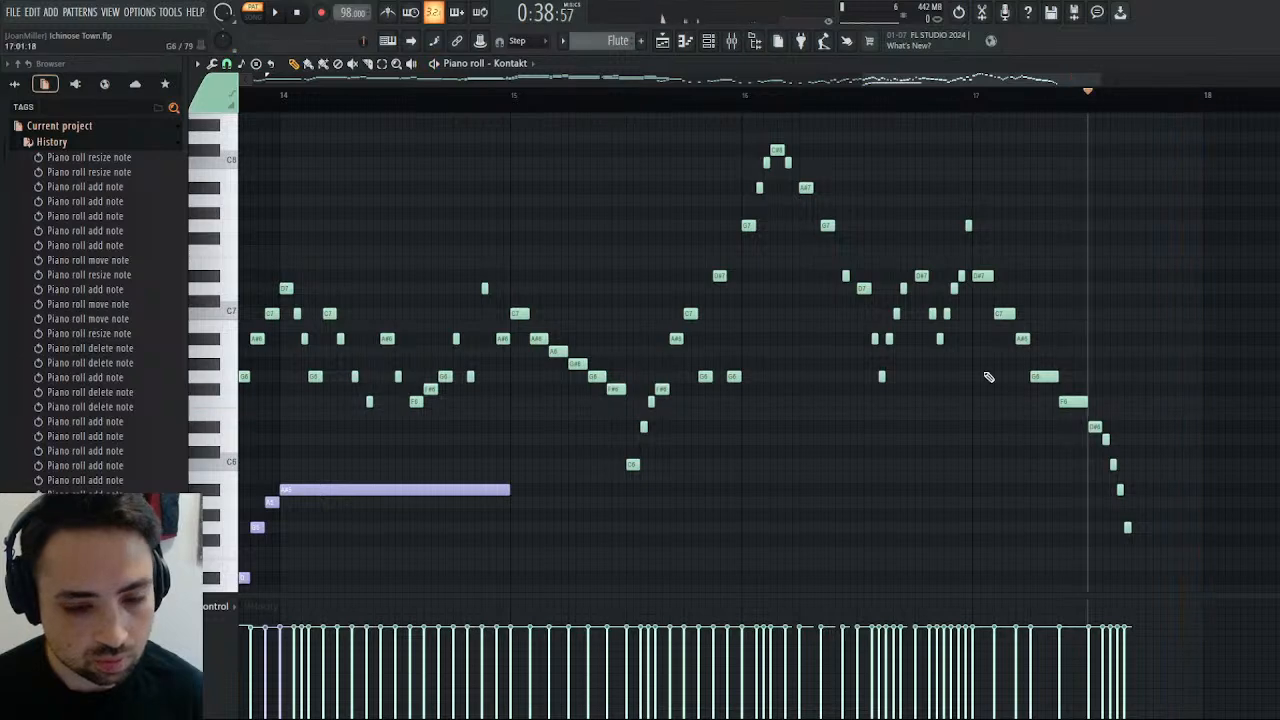
# Delete bar 17's final G5, lengthen the A#5 to one step, and continue with one-step G5, A#5, D#6, D6 and C6 notes.
pyautogui.rightClick(1127, 527)
pyautogui.moveTo(1123, 491); pyautogui.dragTo(1133, 492)
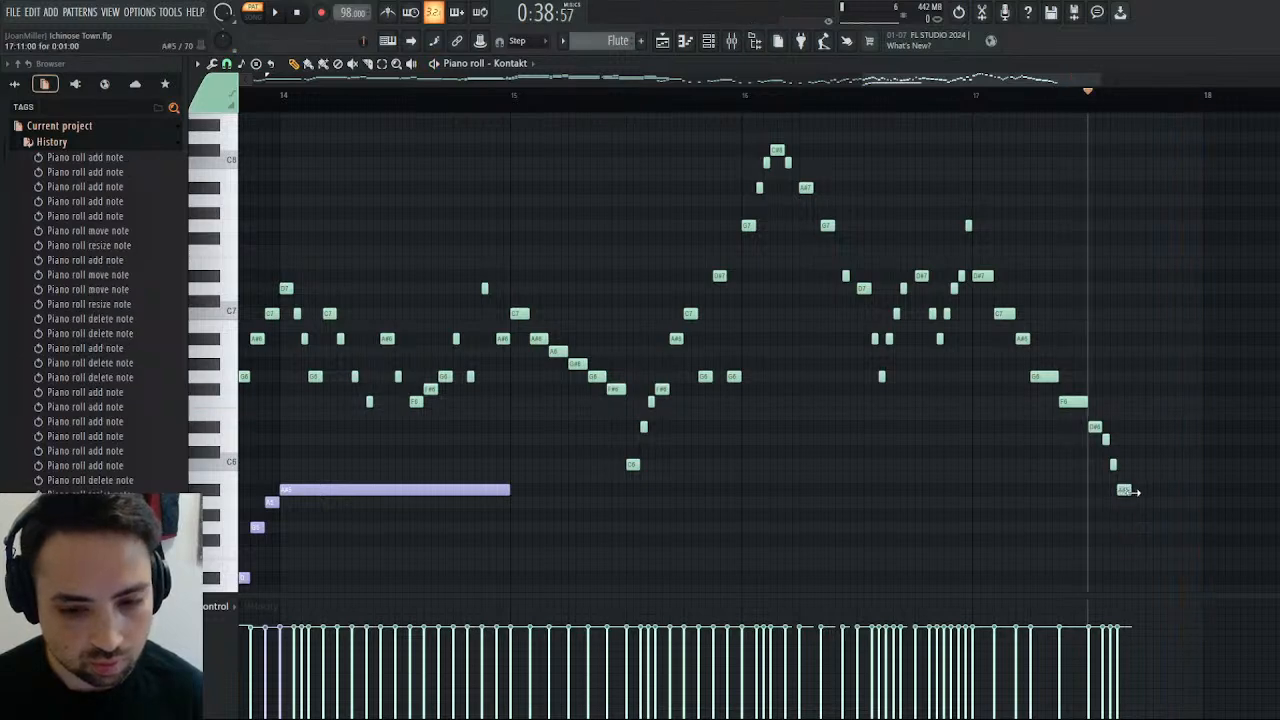
pyautogui.click(1138, 528)
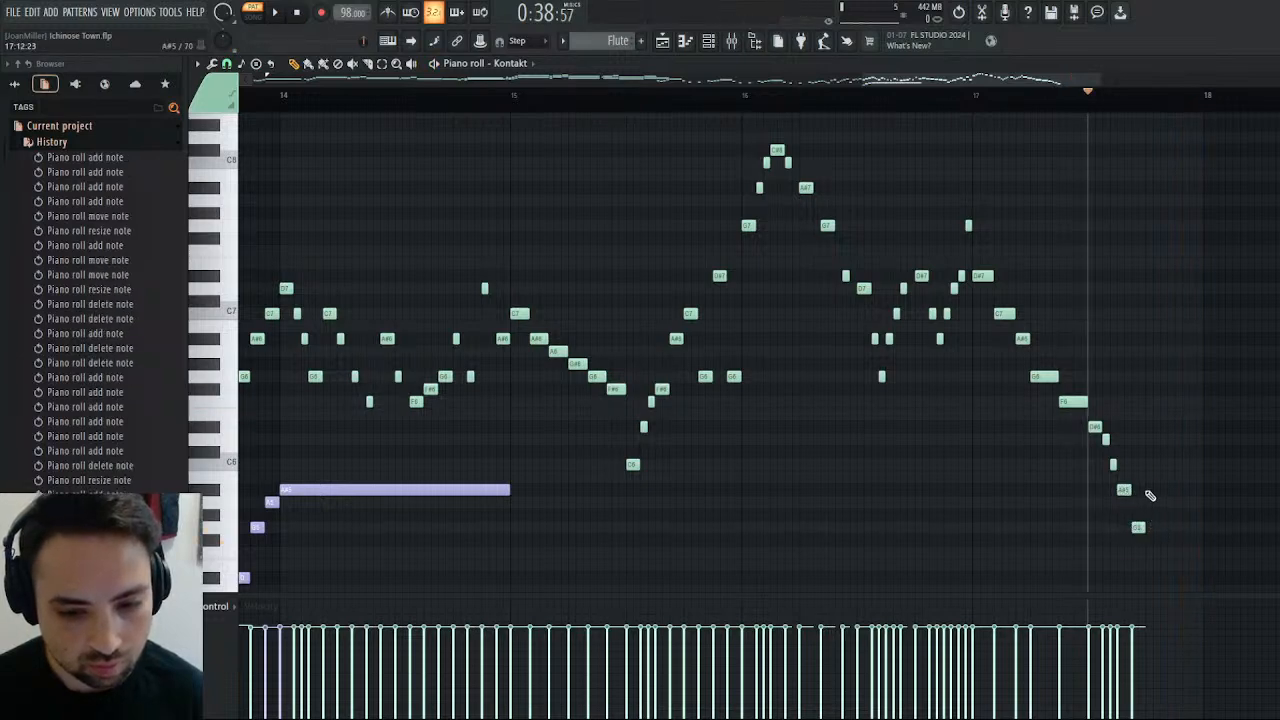
pyautogui.click(1152, 489)
pyautogui.moveTo(1166, 441); pyautogui.dragTo(1167, 427)
pyautogui.click(1181, 440)
pyautogui.click(1196, 465)
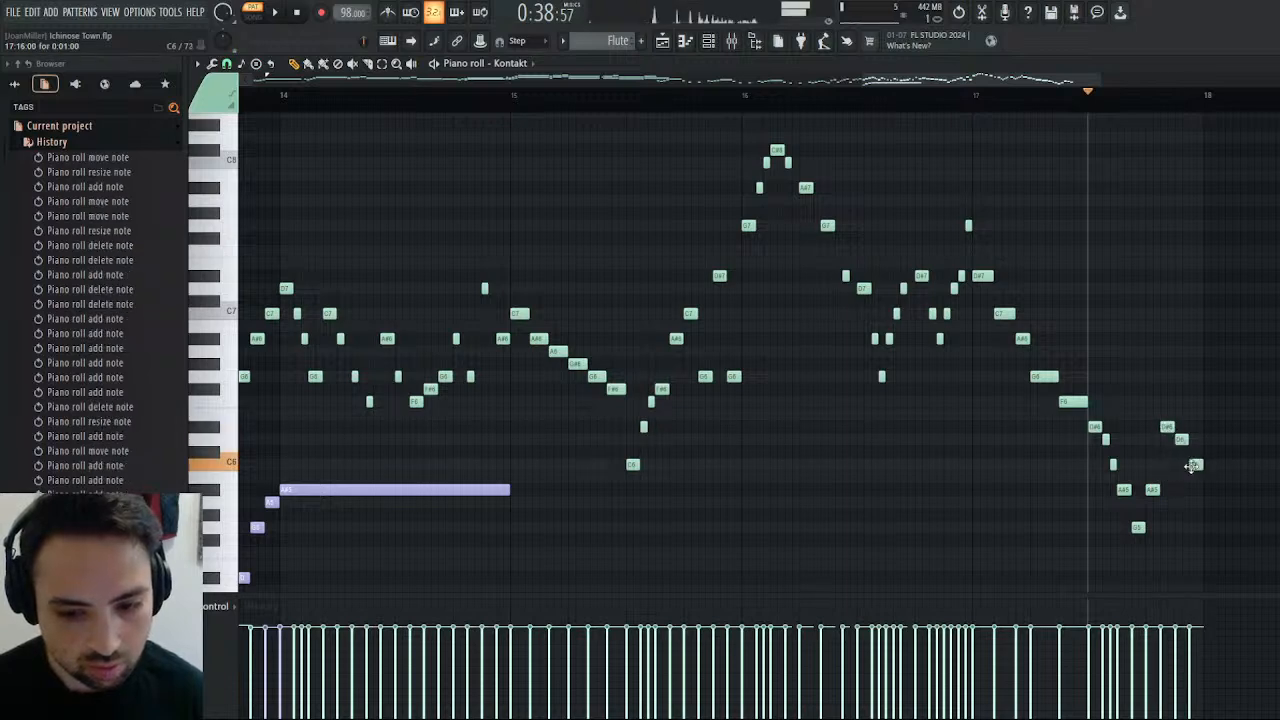
# Replace bar 17's closing C6 by shifting the D#6 and D6 later, and lengthen the A#5 before them to one and a half steps.
pyautogui.rightClick(1195, 464)
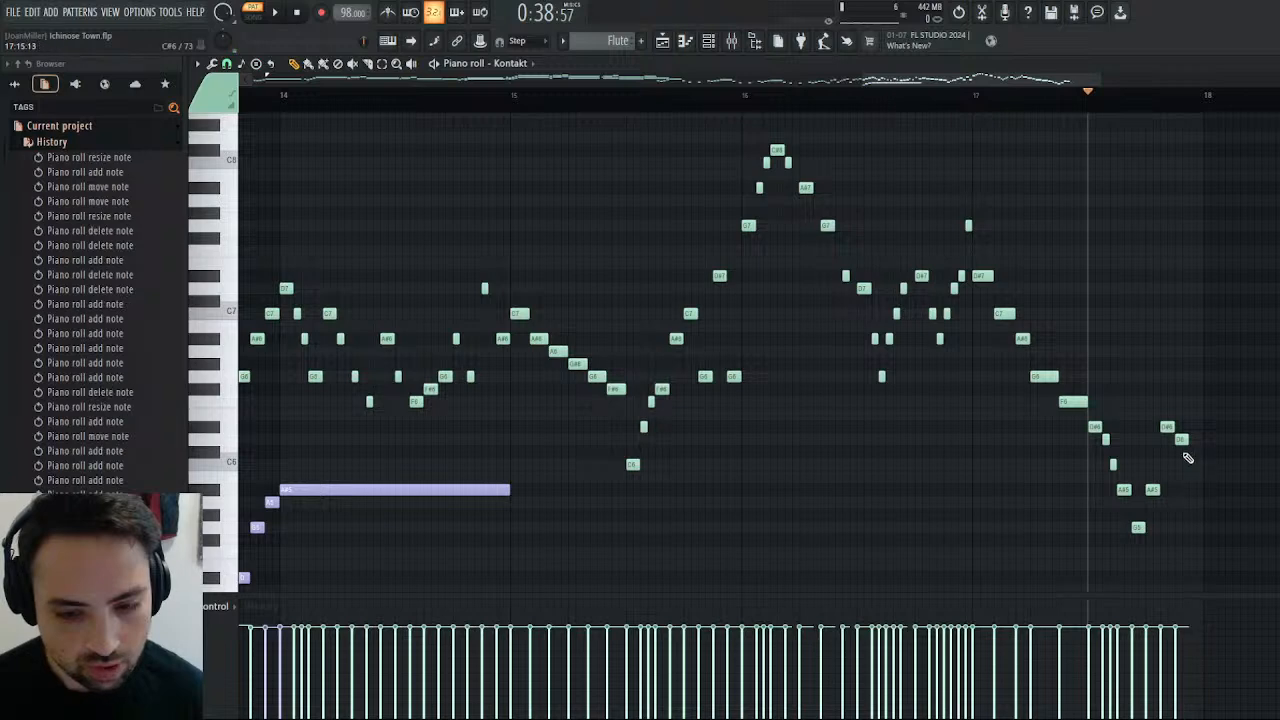
pyautogui.moveTo(1168, 427); pyautogui.dragTo(1195, 441)
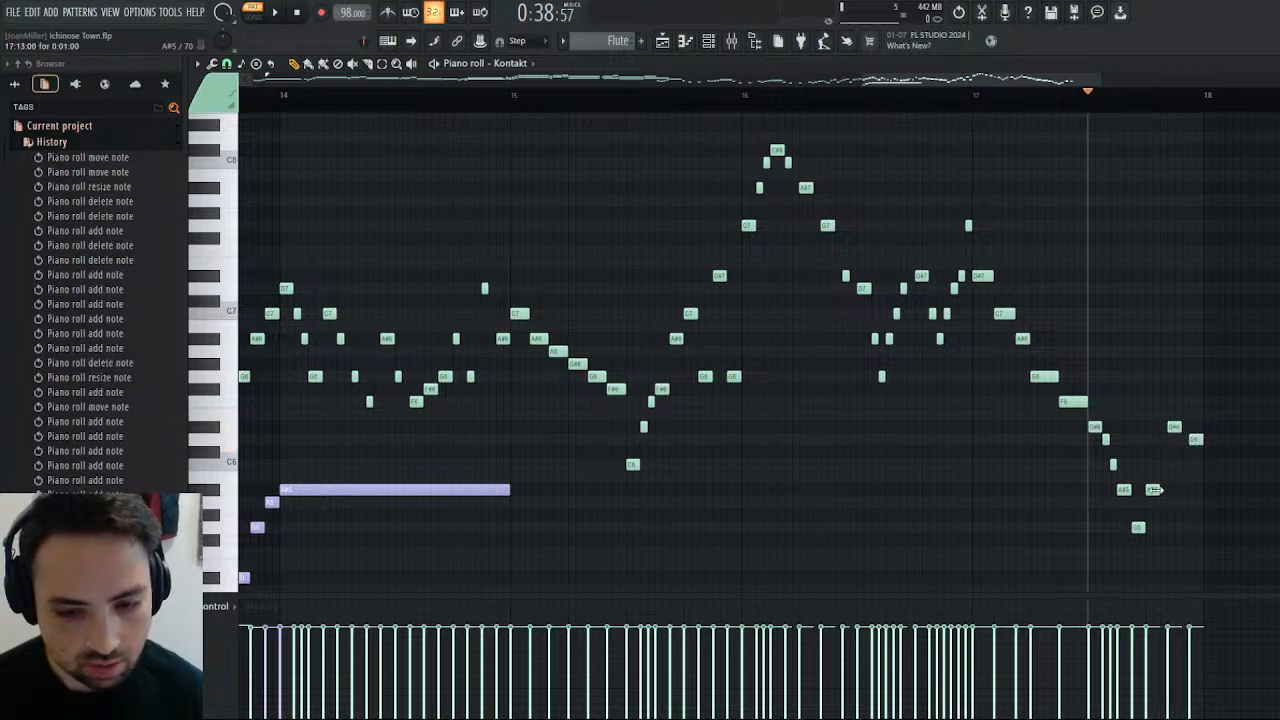
pyautogui.moveTo(1155, 489); pyautogui.dragTo(1171, 489)
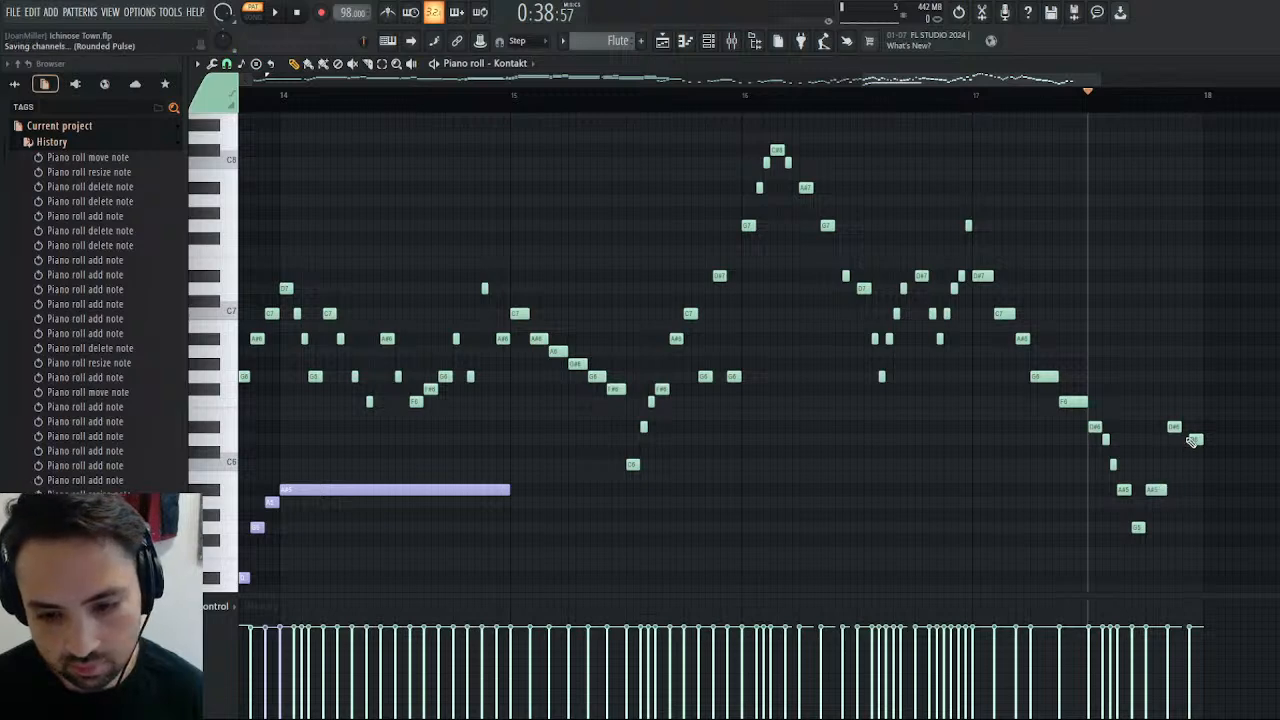
# Add a four-step C6 at the start of bar 18 and play the ending of bar 17 into it.
pyautogui.moveTo(1179, 426); pyautogui.dragTo(1252, 464)
pyautogui.click(1206, 464)
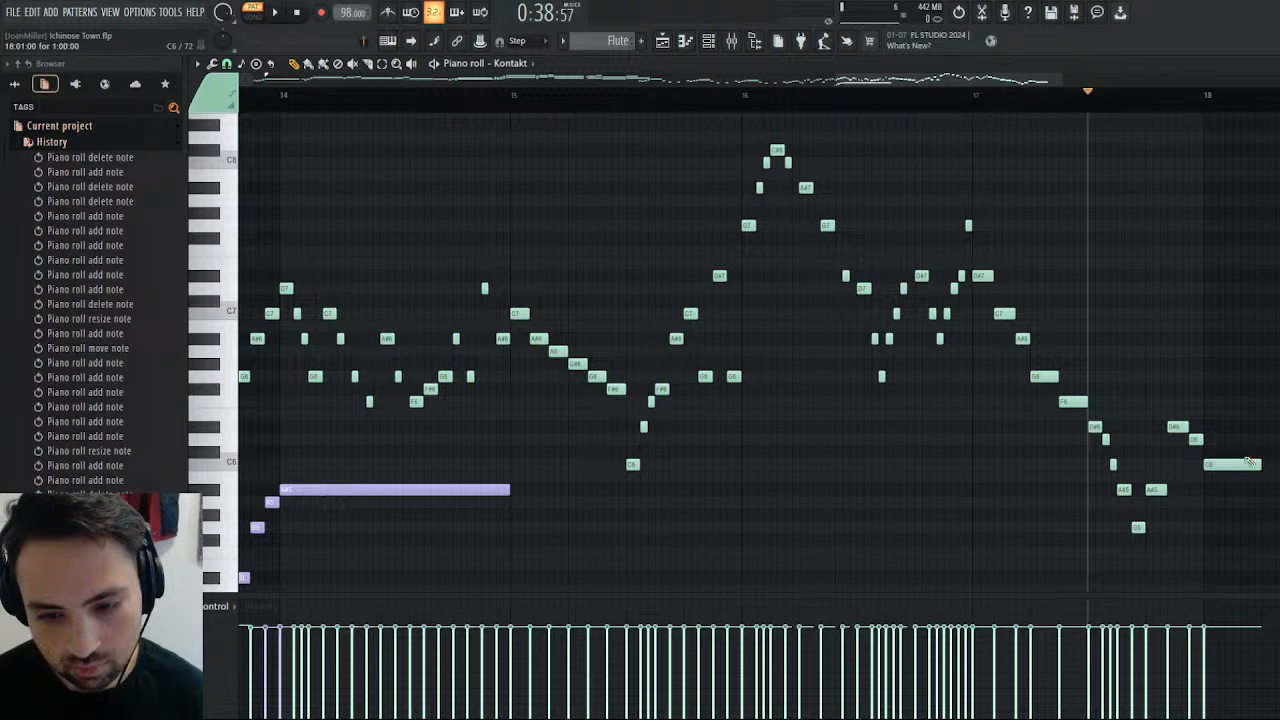
pyautogui.press('space')
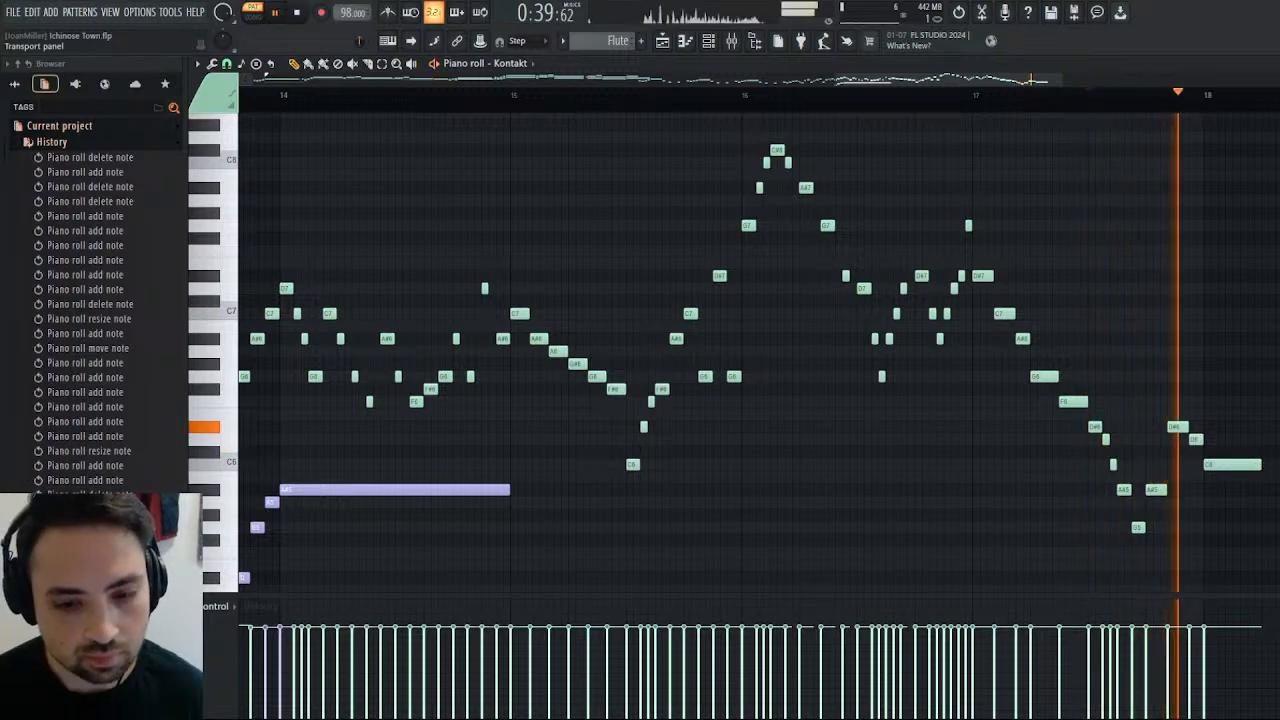
pyautogui.press('space')
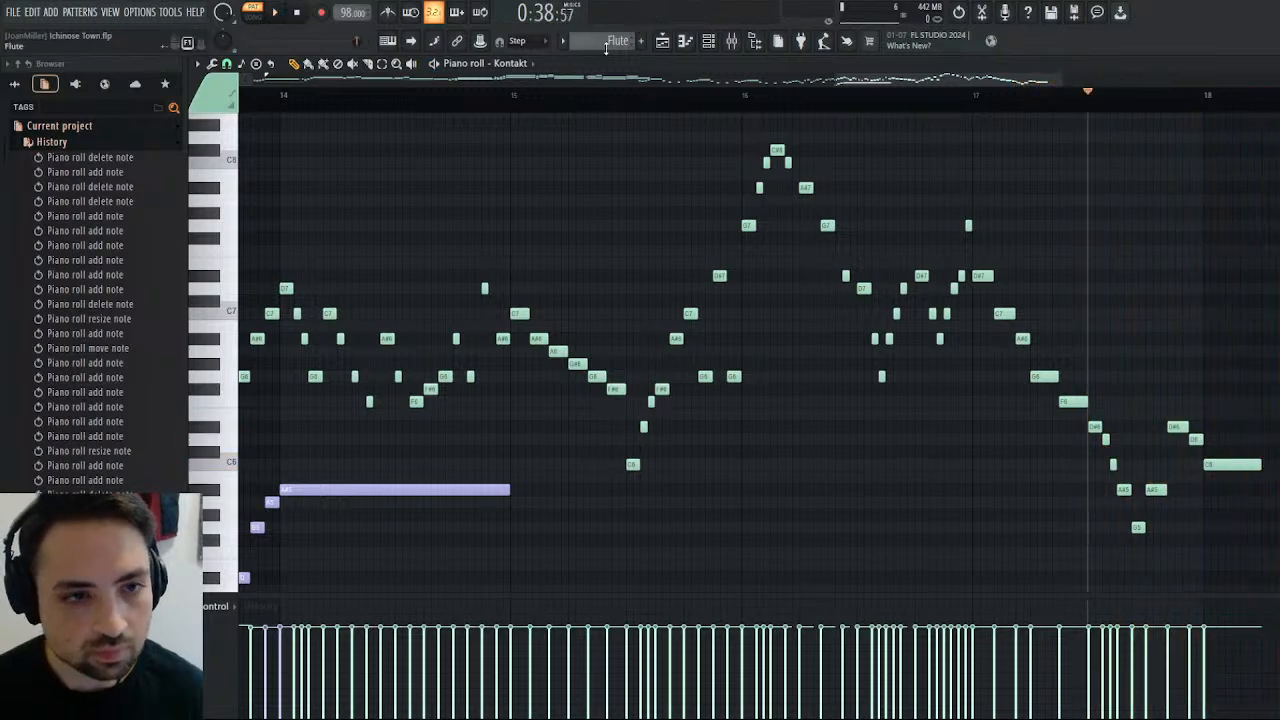
# Play the Flute melody from the start of bar 17 twice to review the descending run.
pyautogui.moveTo(912, 81); pyautogui.dragTo(990, 81)
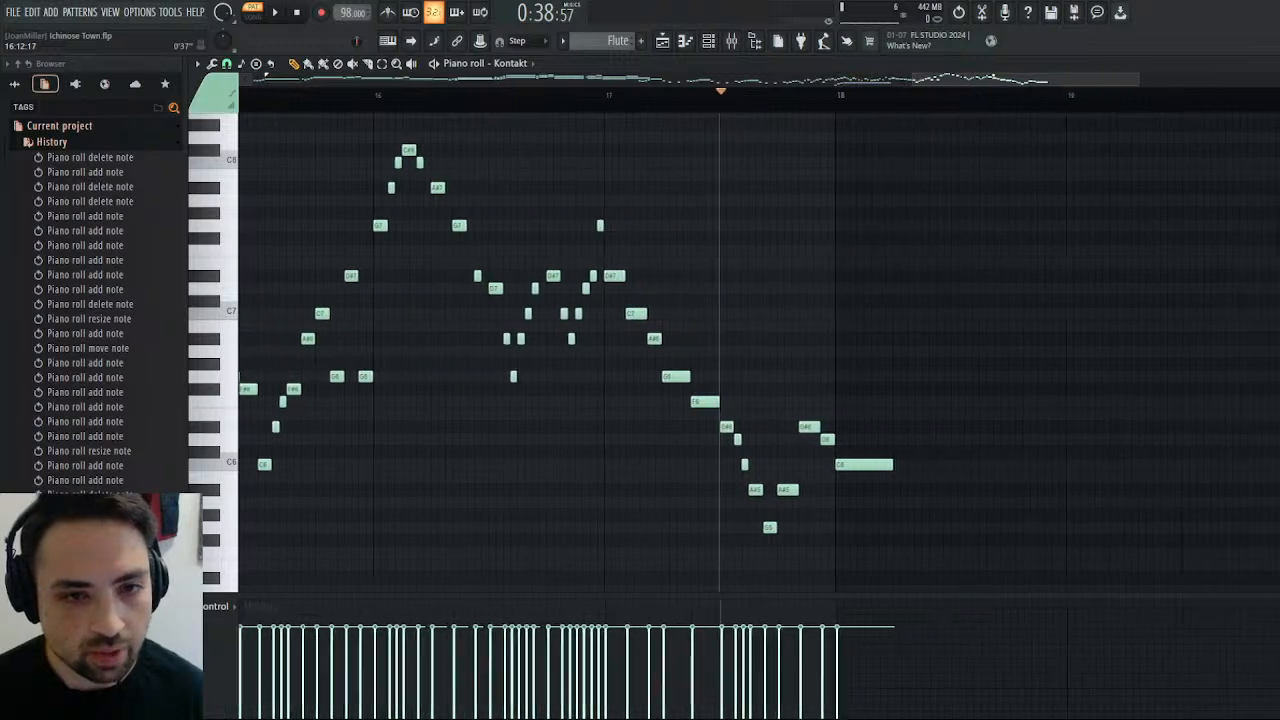
pyautogui.click(602, 97)
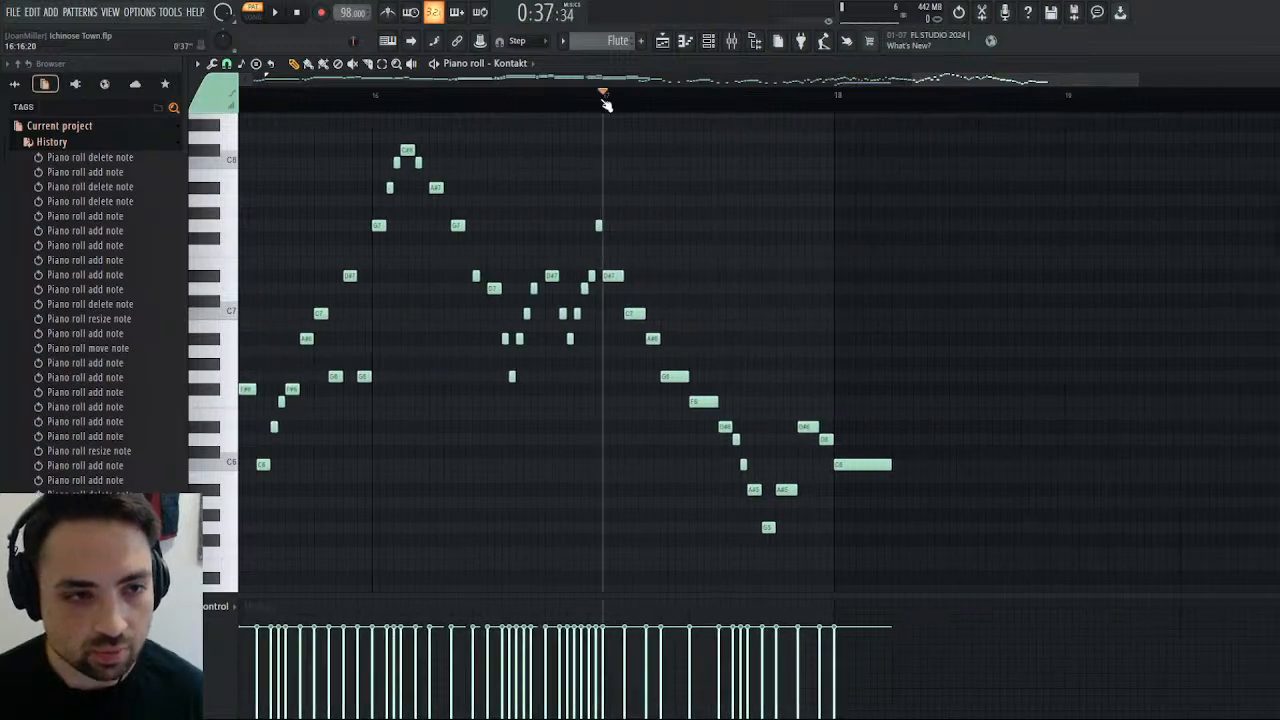
pyautogui.click(279, 14)
pyautogui.click(297, 12)
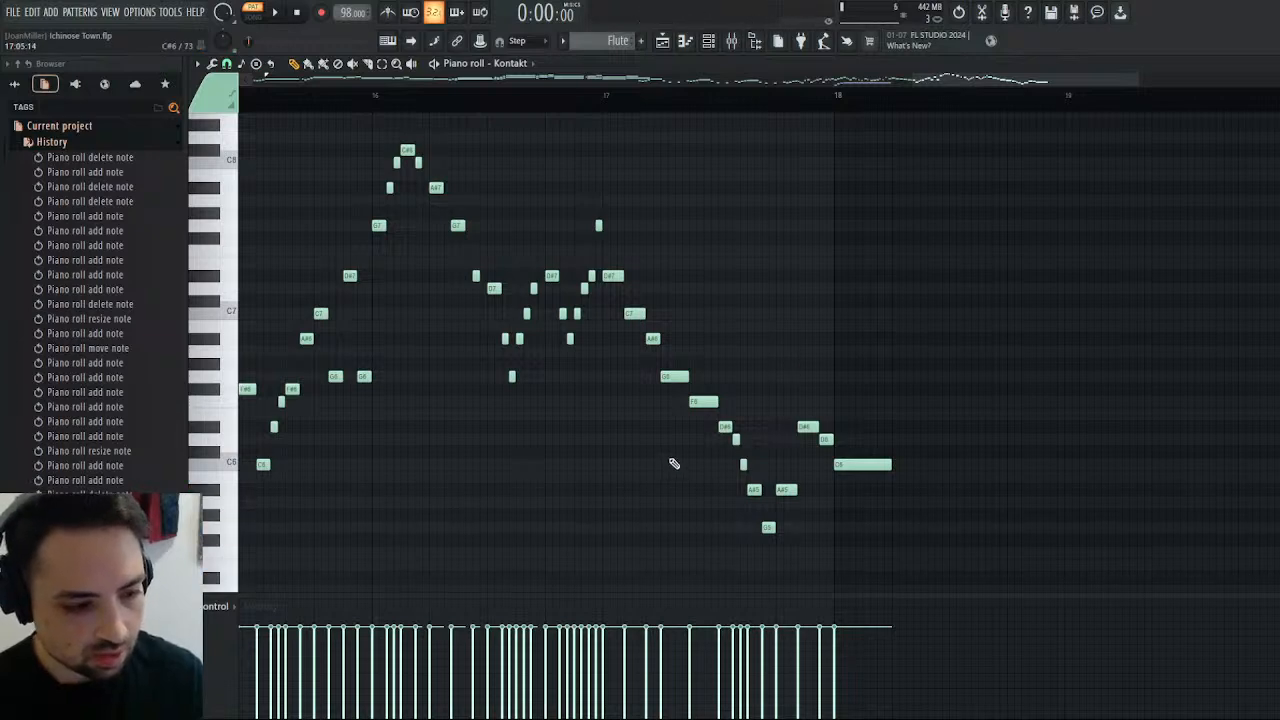
pyautogui.scroll(-1, 755, 441)
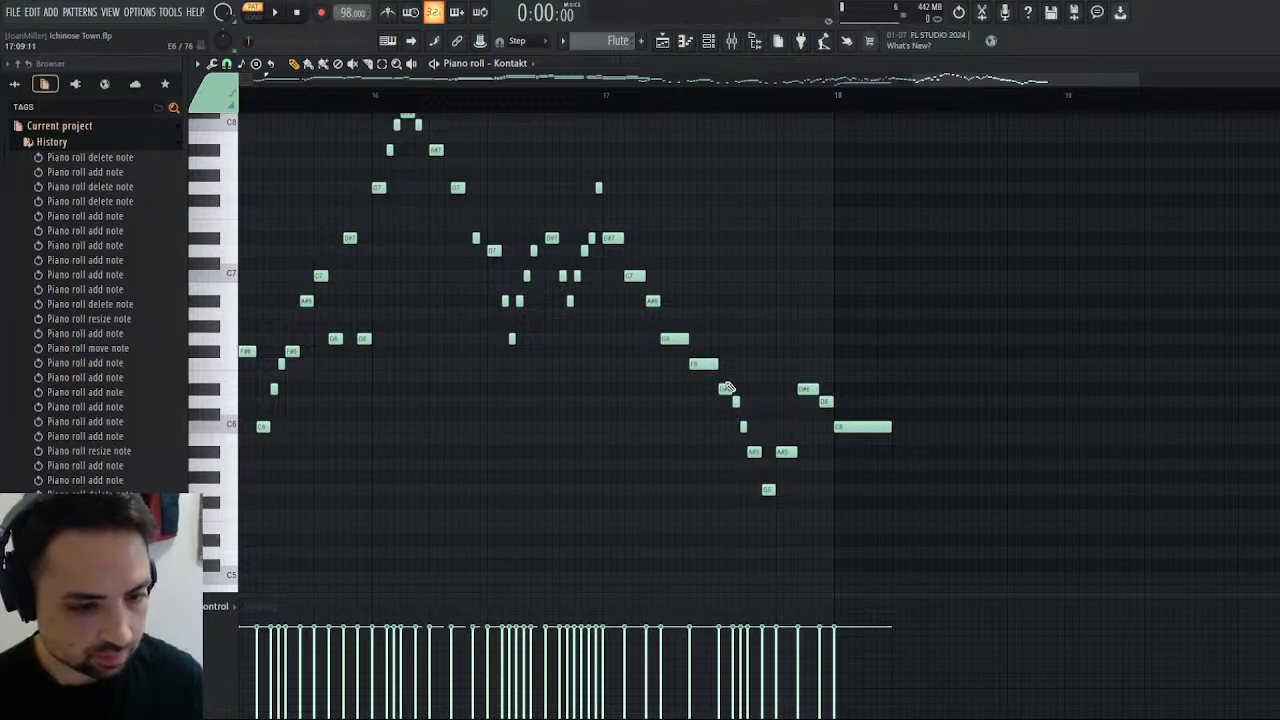
pyautogui.click(604, 95)
pyautogui.press('space')
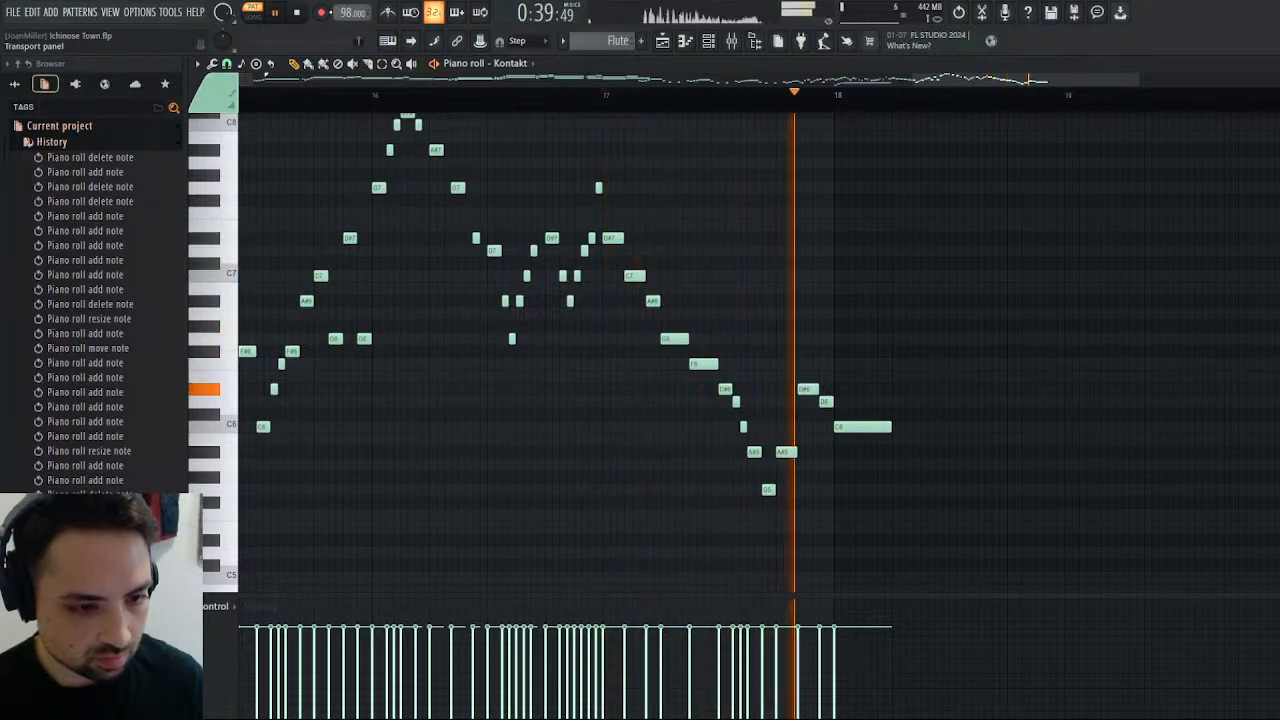
pyautogui.press('space')
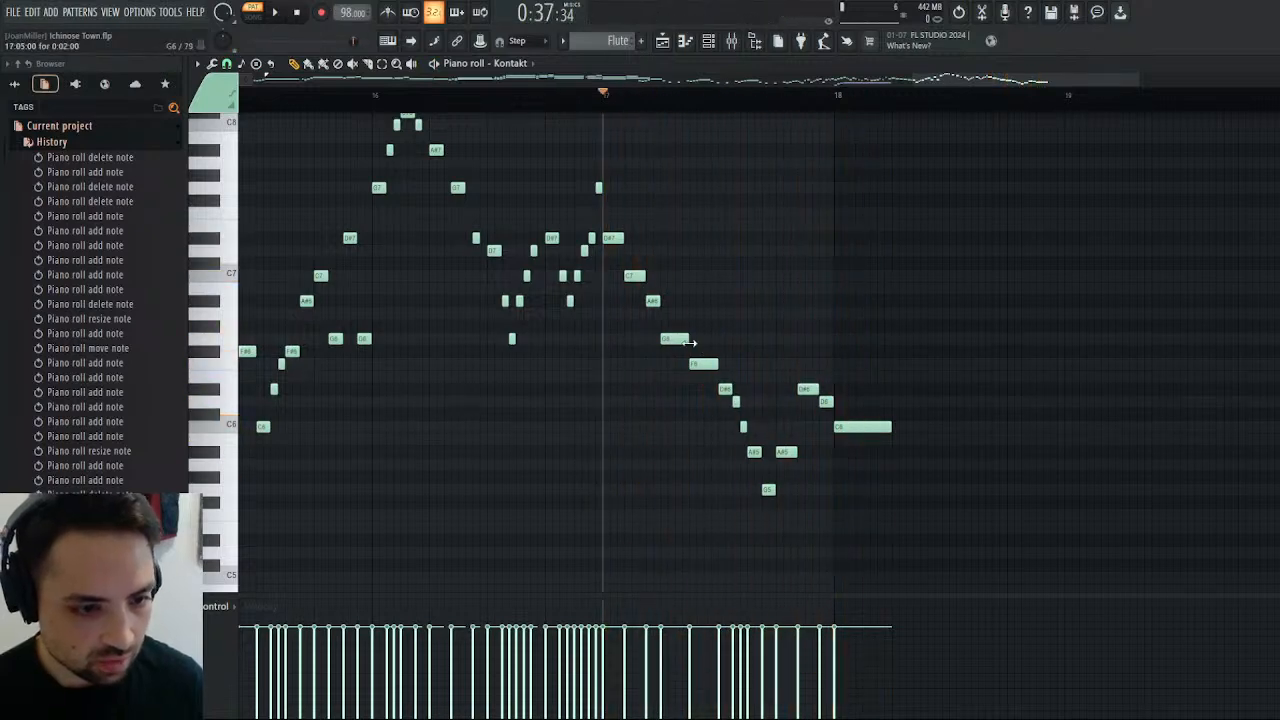
# Shorten bar 17's G6 to one and a half steps and rewrite the run after it as D#6, C6, A#5, A5, G5 and D#5.
pyautogui.moveTo(690, 343); pyautogui.dragTo(702, 393)
pyautogui.click(708, 427)
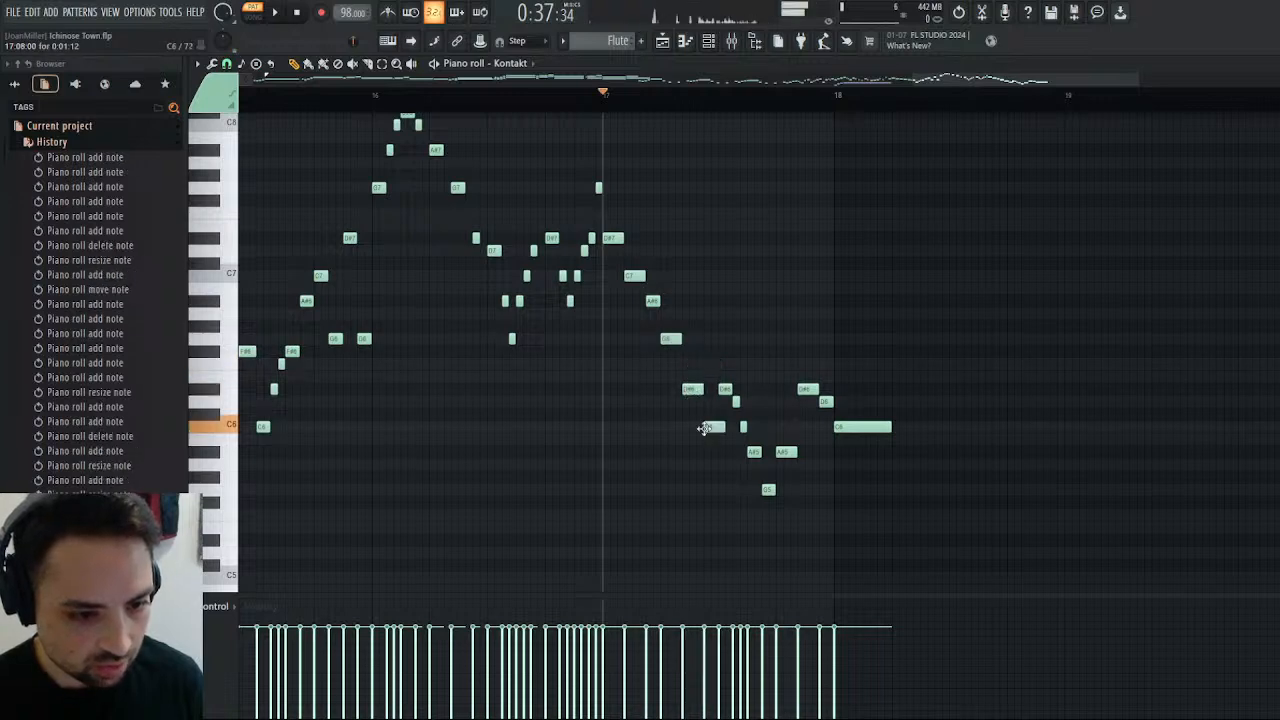
pyautogui.moveTo(724, 388); pyautogui.dragTo(722, 450)
pyautogui.moveTo(737, 403); pyautogui.dragTo(740, 476)
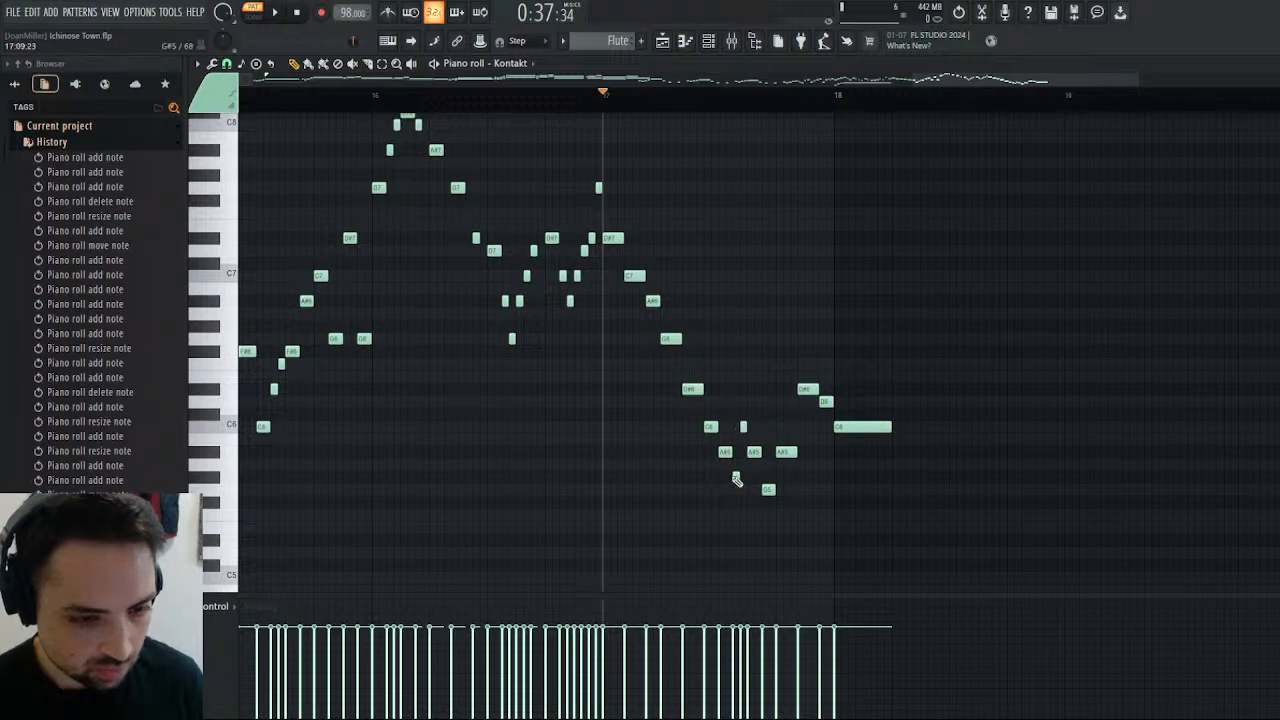
pyautogui.moveTo(736, 480); pyautogui.dragTo(768, 465)
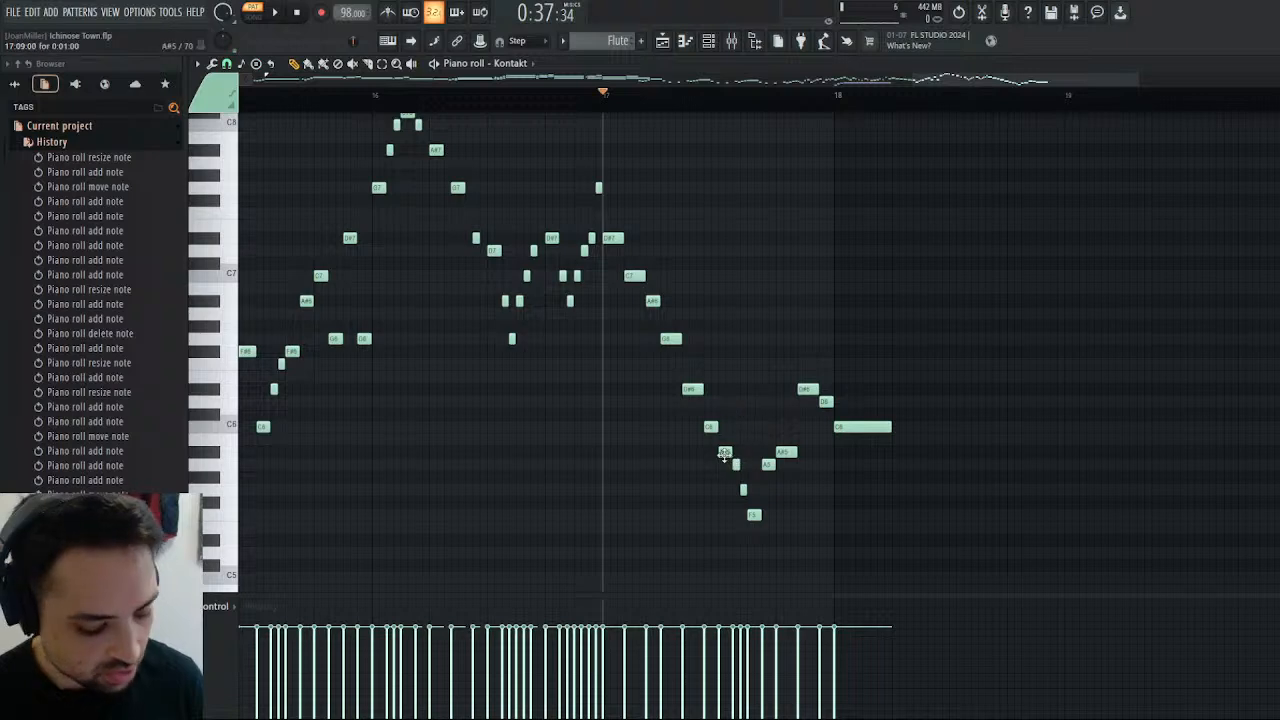
pyautogui.moveTo(755, 515); pyautogui.dragTo(755, 540)
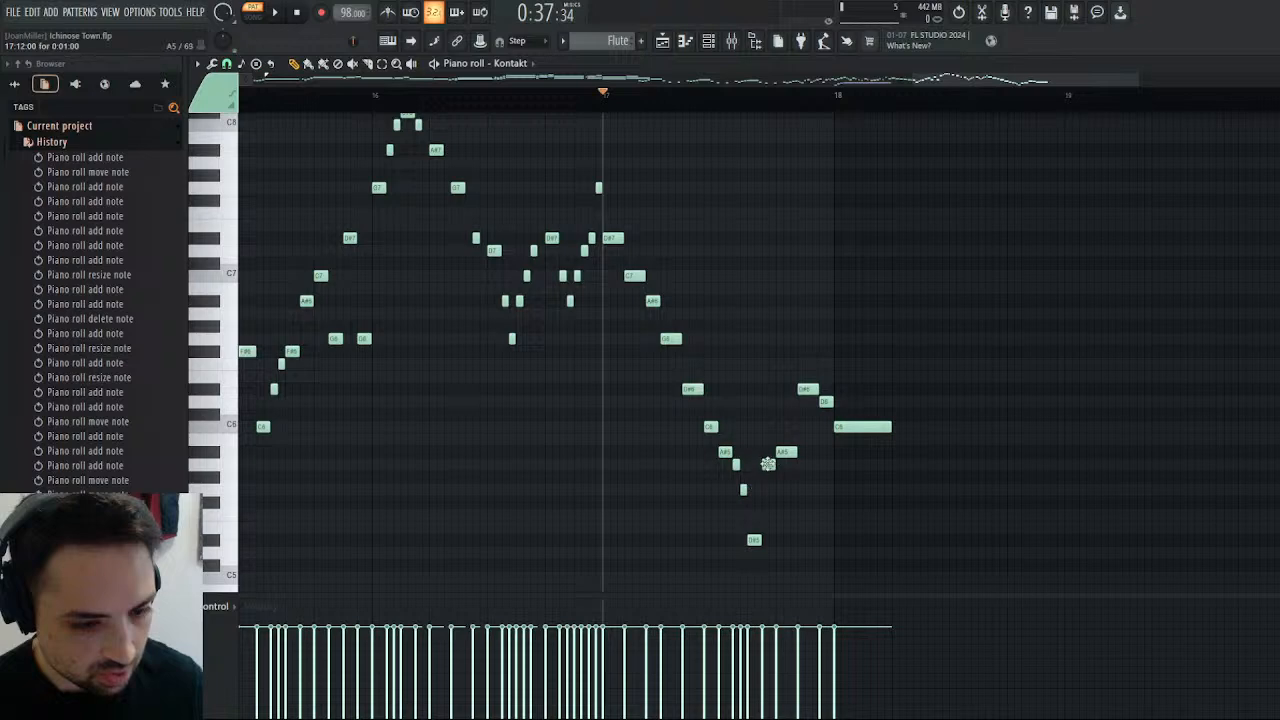
# Follow bar 17's low D#5 with one-step G5 and C6 notes, half-step A#5 and A5 notes, and a one-step F5.
pyautogui.moveTo(768, 466); pyautogui.dragTo(778, 428)
pyautogui.click(781, 450)
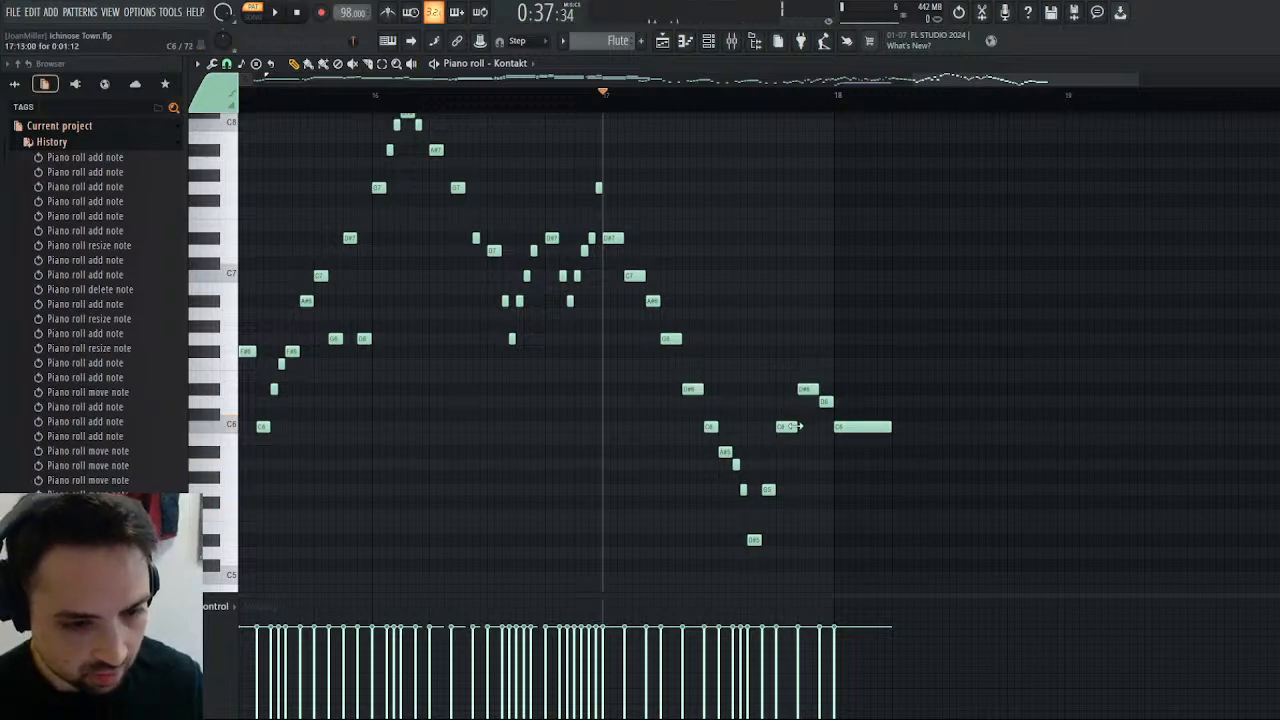
pyautogui.moveTo(797, 427); pyautogui.dragTo(785, 428)
pyautogui.click(793, 466)
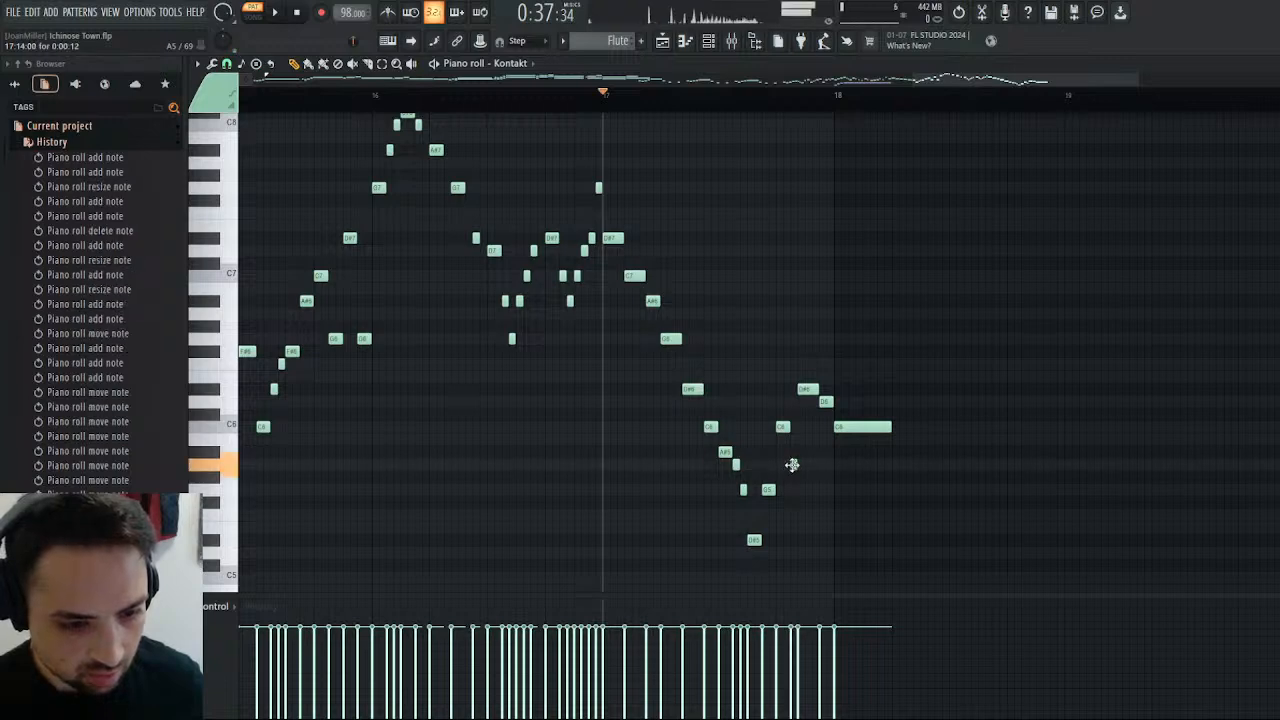
pyautogui.moveTo(791, 466); pyautogui.dragTo(792, 452)
pyautogui.click(797, 467)
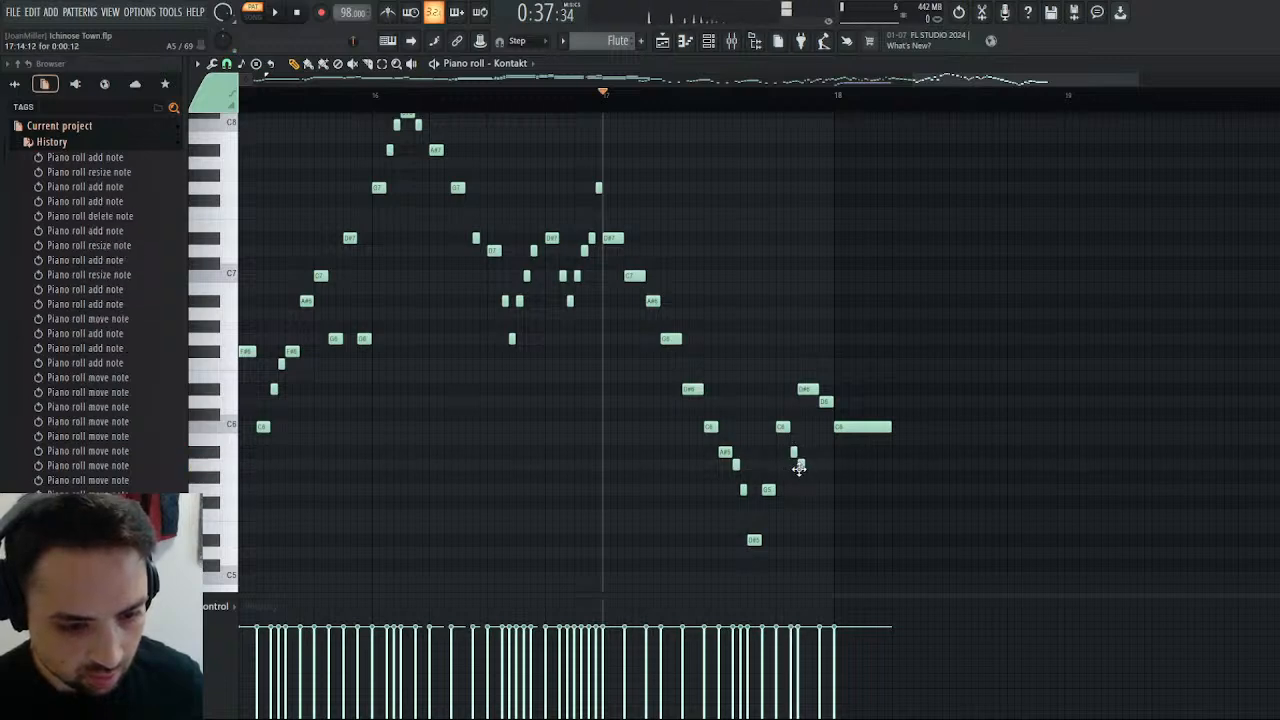
pyautogui.click(813, 514)
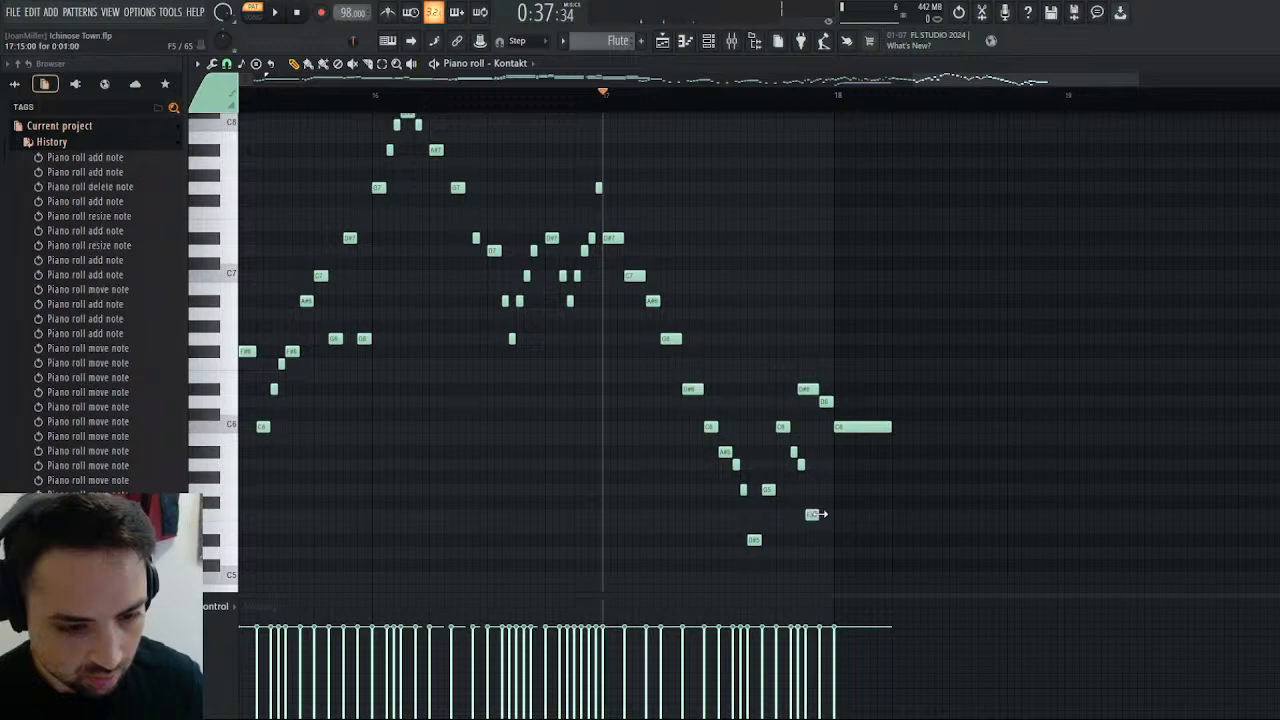
# Delete the old D#6 and D6 closing bar 17 and end the bar with a one-step A5.
pyautogui.rightClick(803, 386)
pyautogui.rightClick(823, 403)
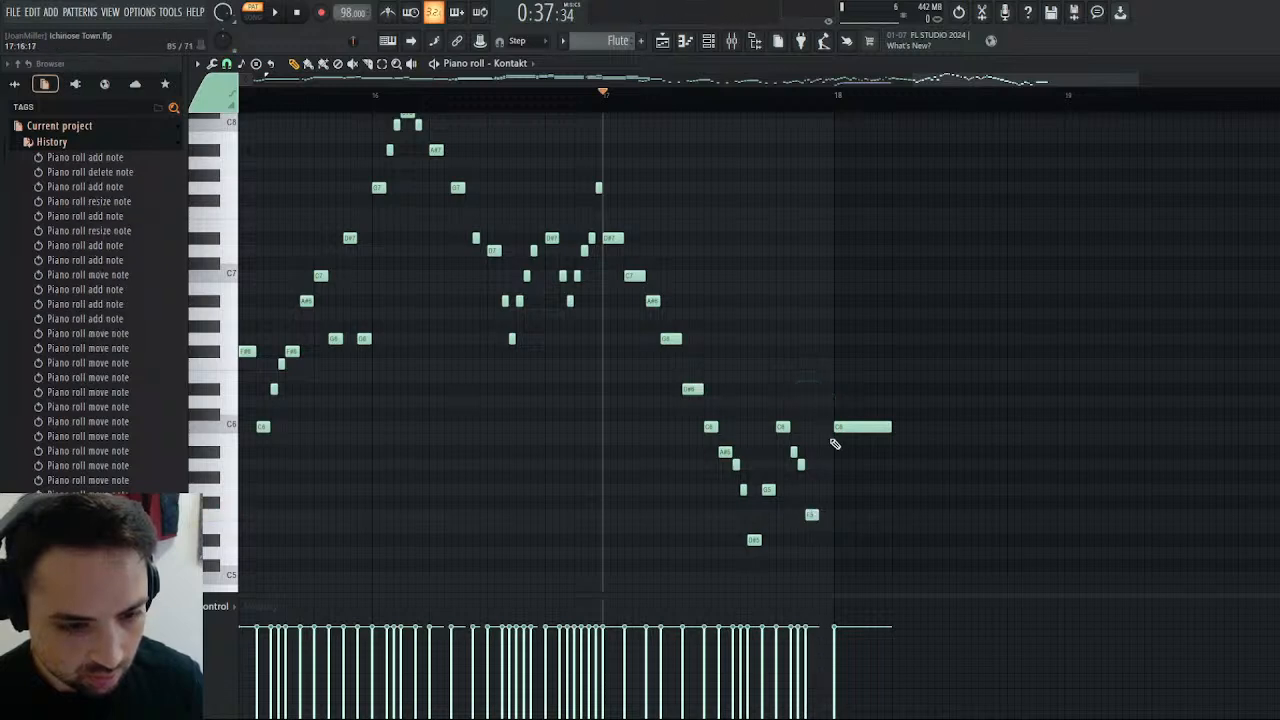
pyautogui.click(823, 464)
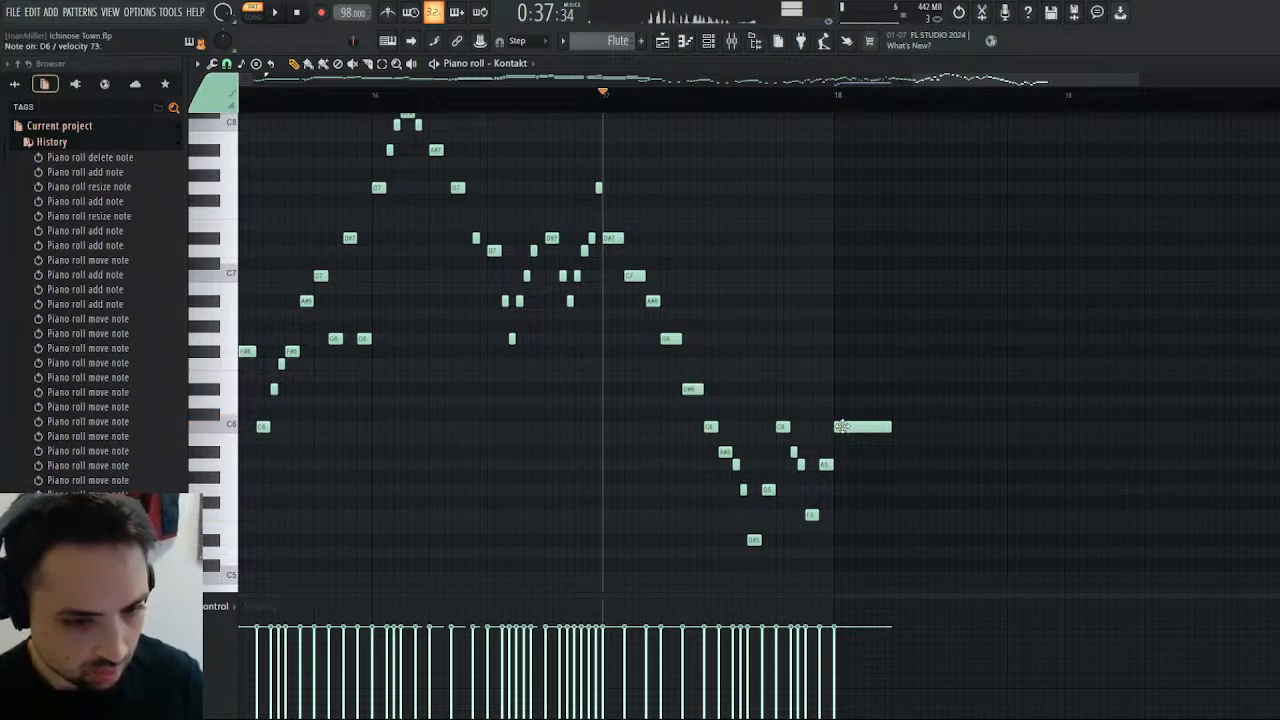
# Raise bar 18's C6 to F6 and bar 17's last two notes to D6 and E6, and play the passage.
pyautogui.moveTo(841, 427); pyautogui.dragTo(840, 362)
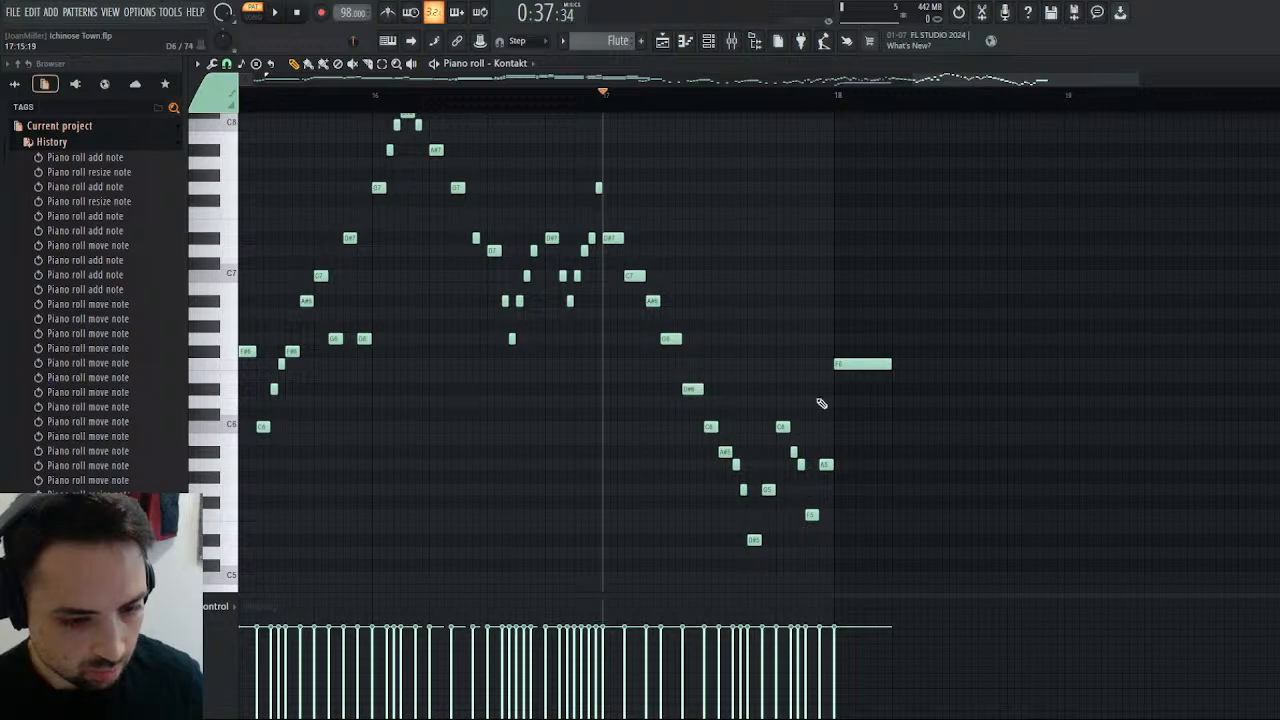
pyautogui.moveTo(828, 466); pyautogui.dragTo(825, 376)
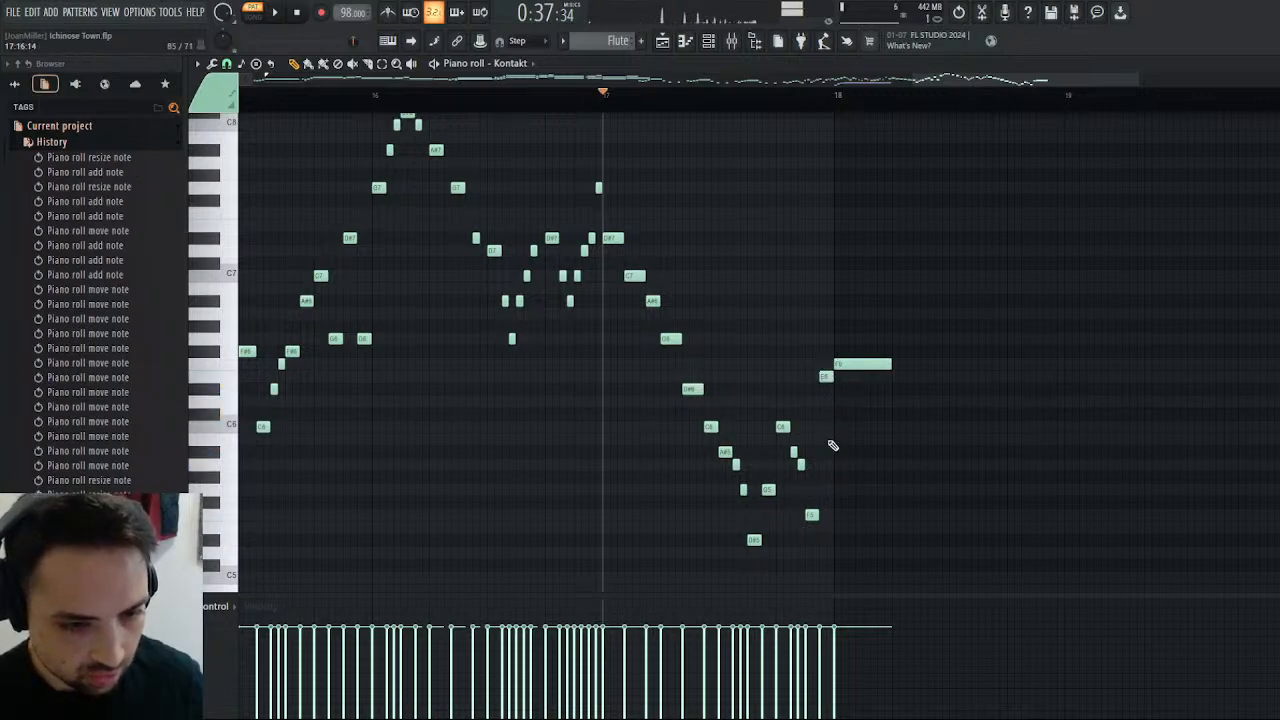
pyautogui.moveTo(814, 515); pyautogui.dragTo(809, 397)
pyautogui.press('space')
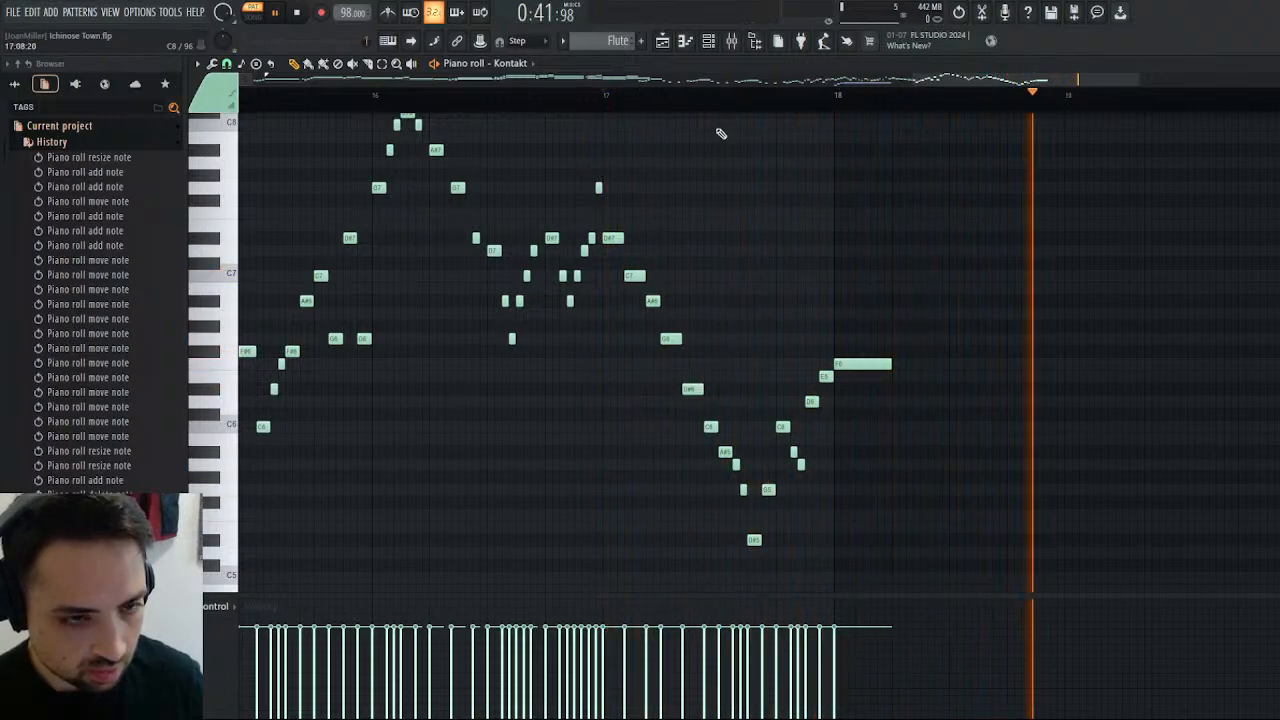
# Lengthen bar 18's F6 to fill the whole bar and play the transition from late bar 17.
pyautogui.click(768, 95)
pyautogui.moveTo(890, 363); pyautogui.dragTo(1064, 363)
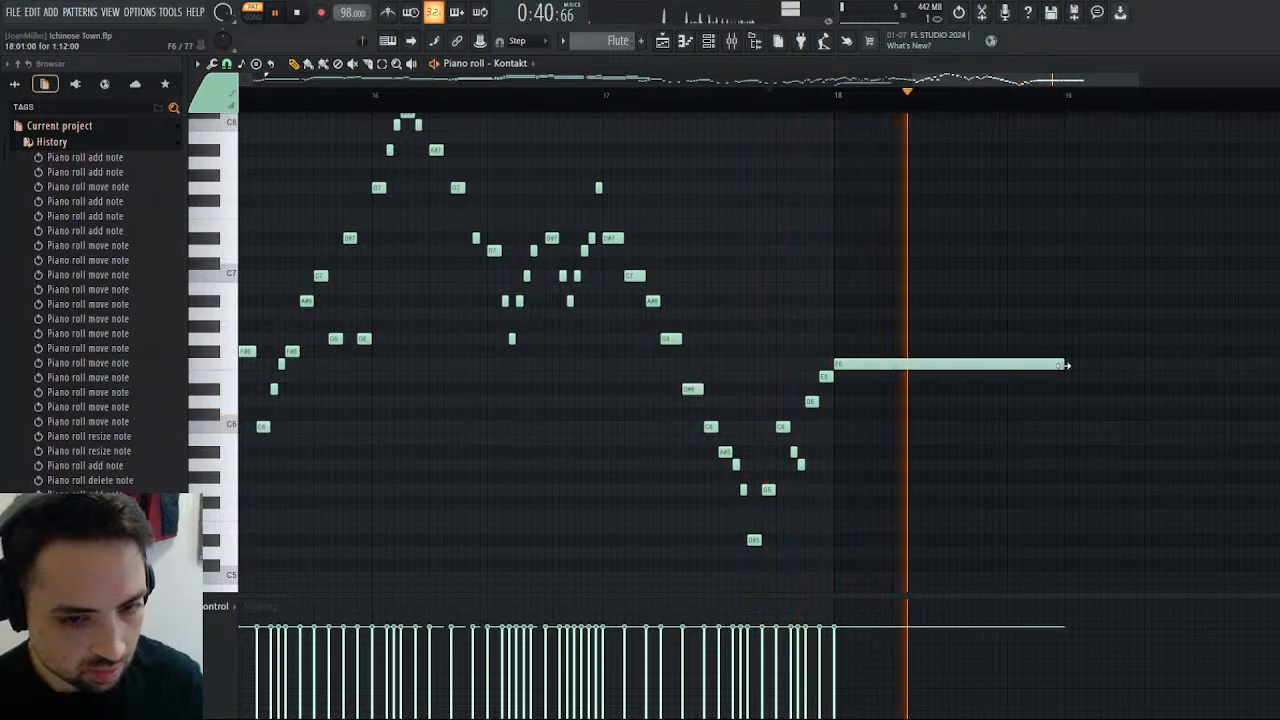
pyautogui.click(795, 96)
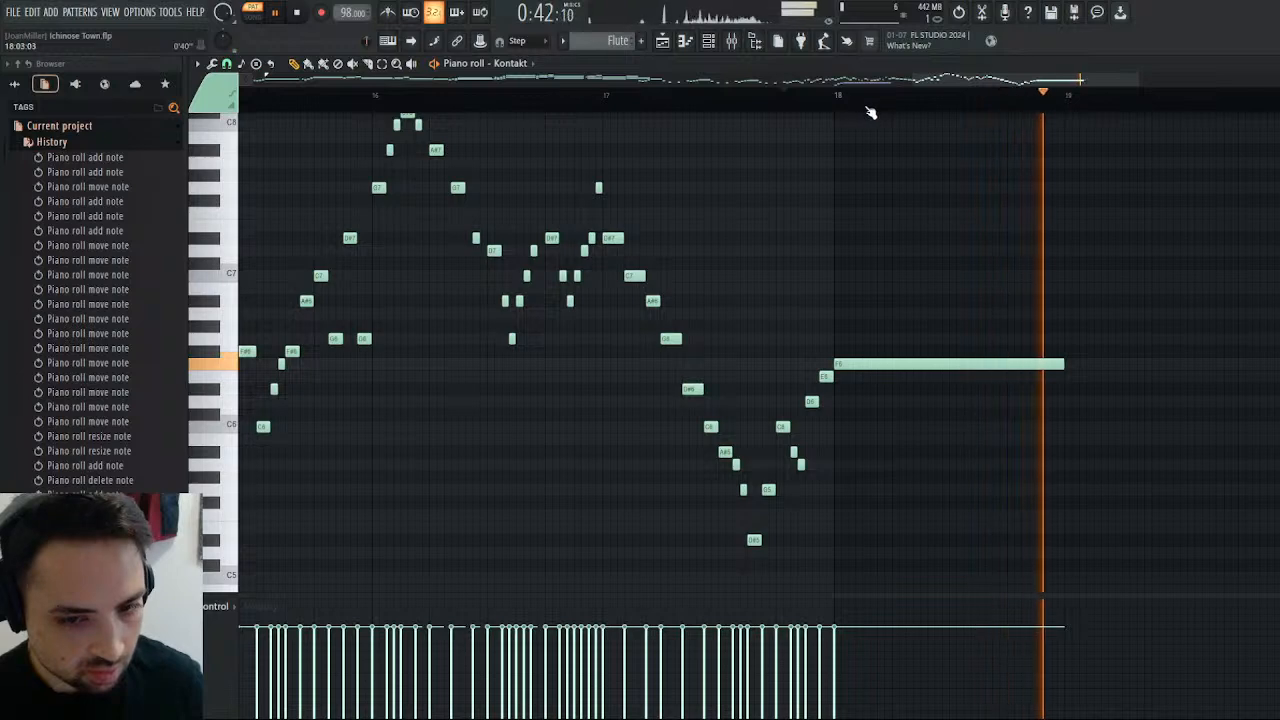
pyautogui.click(311, 13)
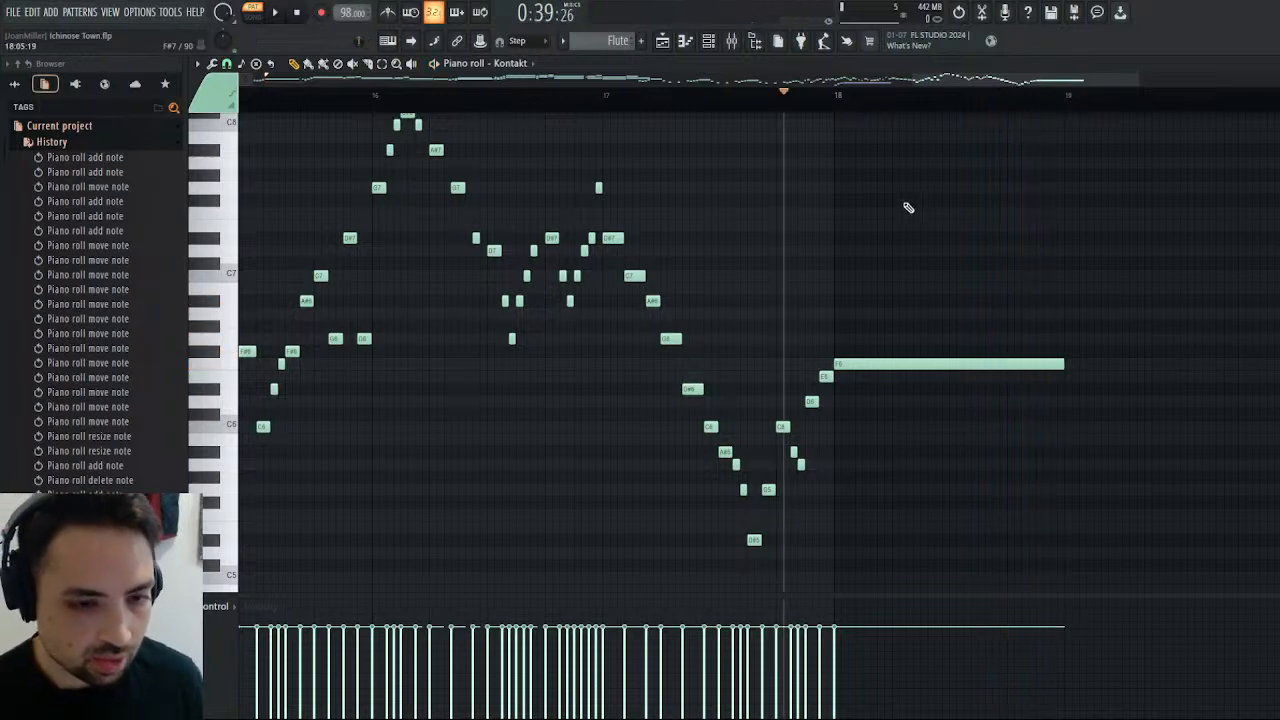
# Set the playback position to bar 18 and assign the Flute's volume in Kontakt to host automation slot #000.
pyautogui.click(835, 96)
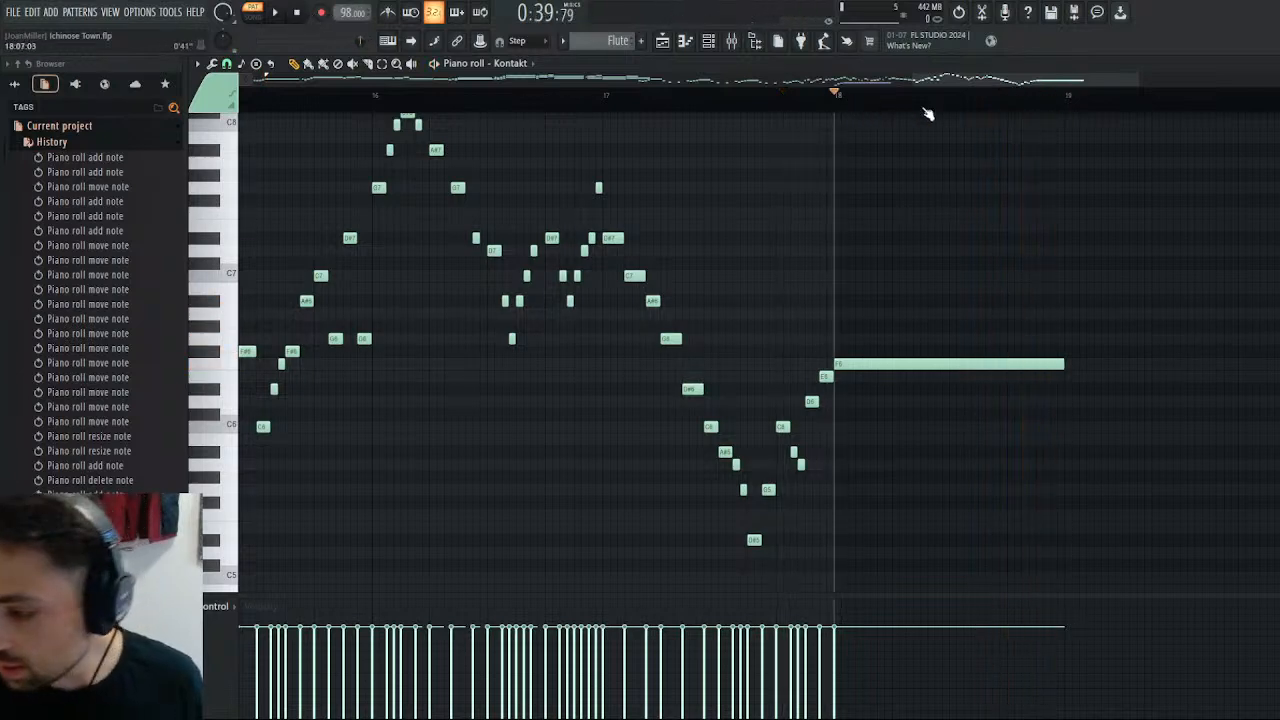
pyautogui.press('F7')
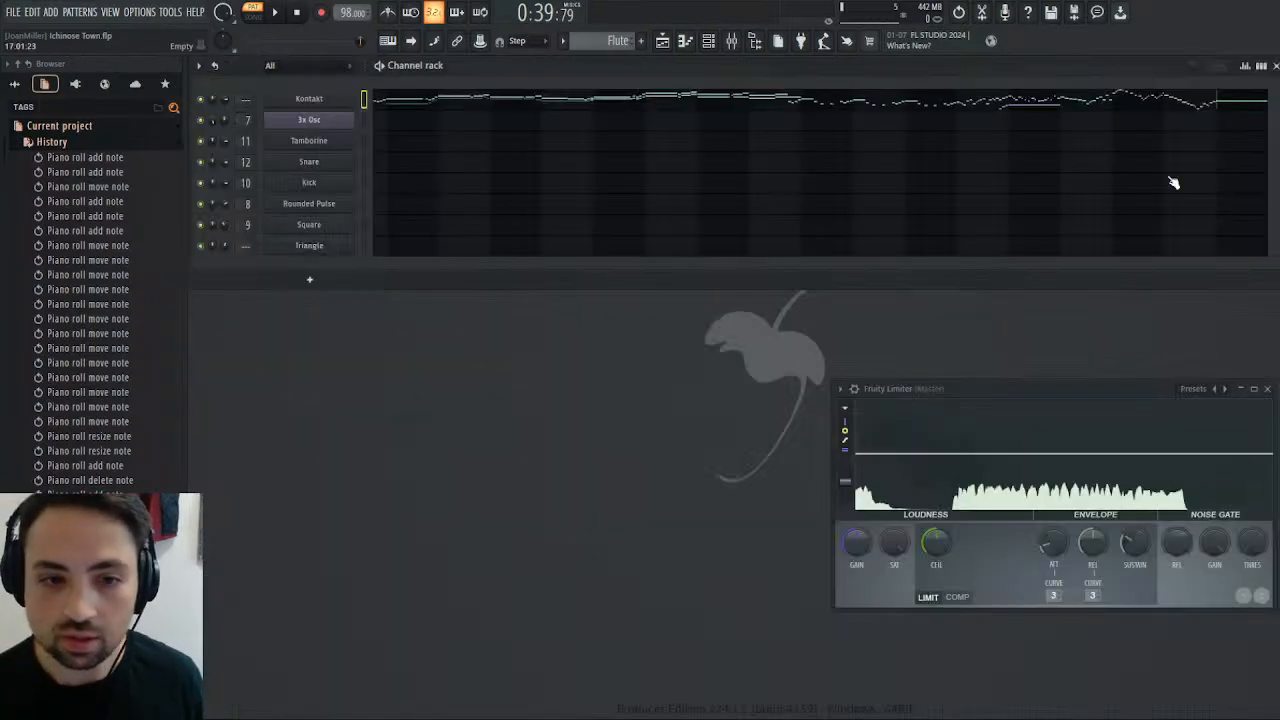
pyautogui.click(321, 102)
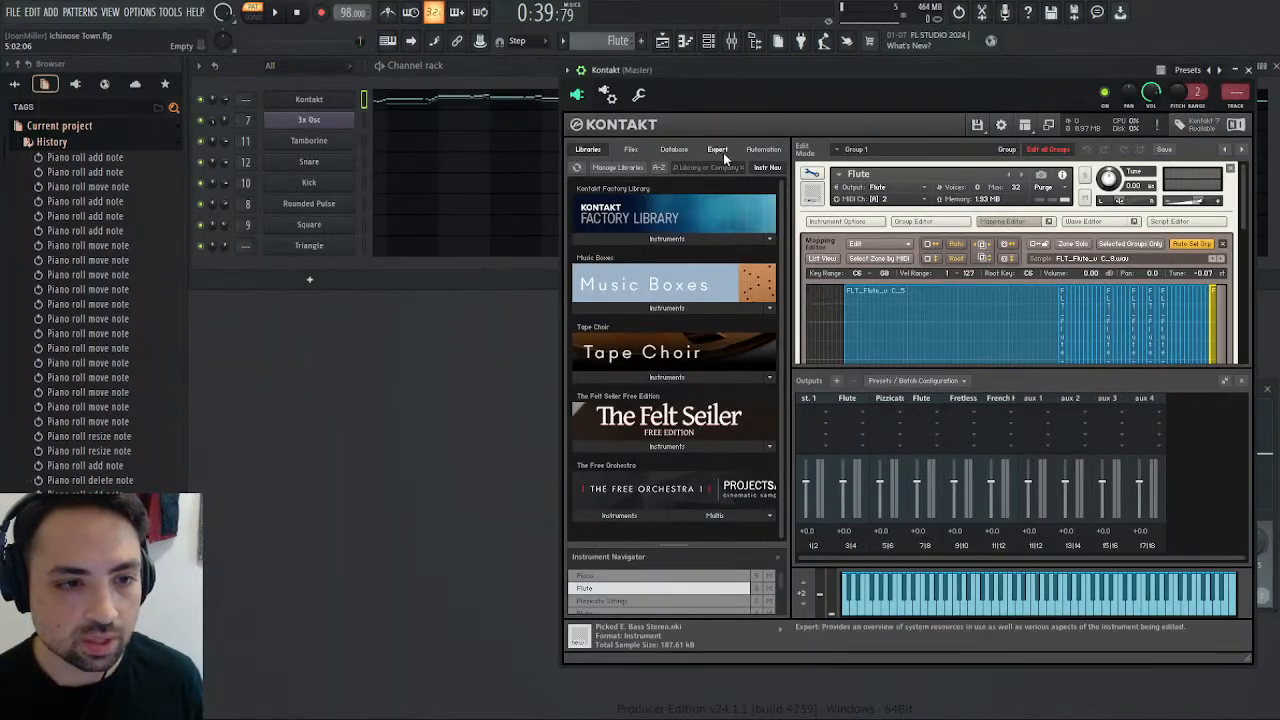
pyautogui.click(760, 150)
pyautogui.moveTo(645, 216); pyautogui.dragTo(952, 186)
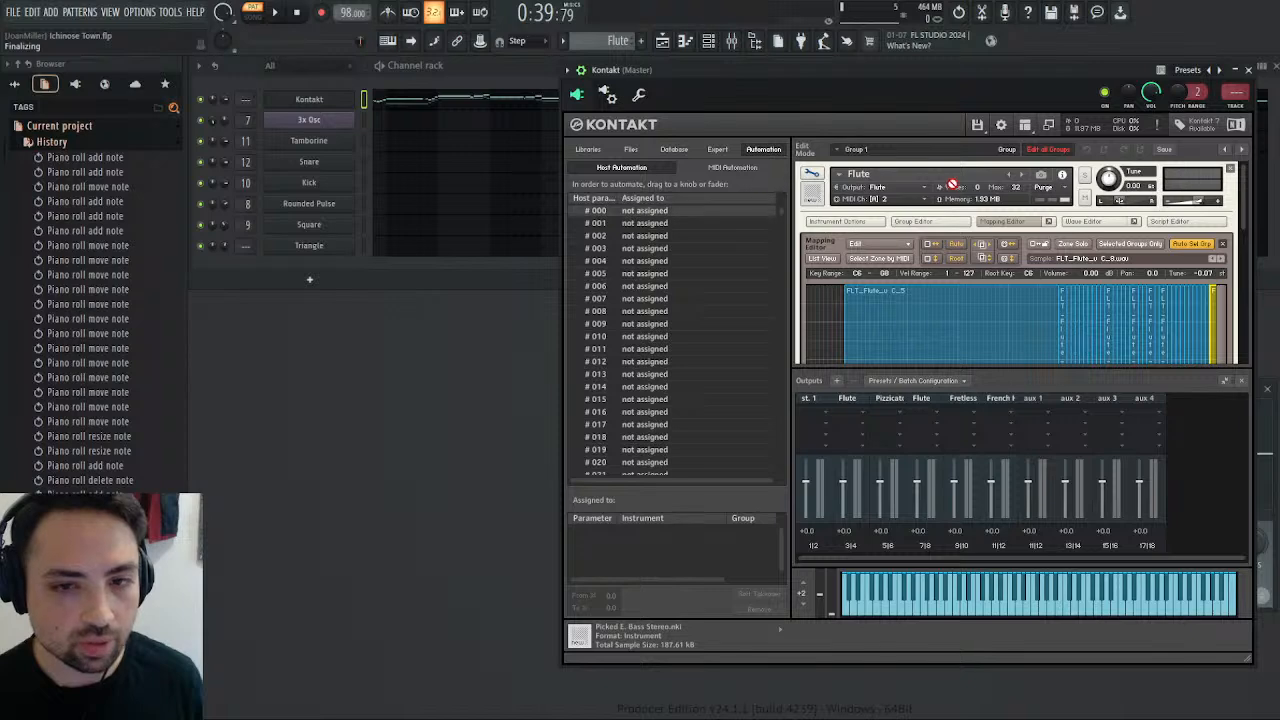
pyautogui.moveTo(1205, 207); pyautogui.dragTo(1205, 207)
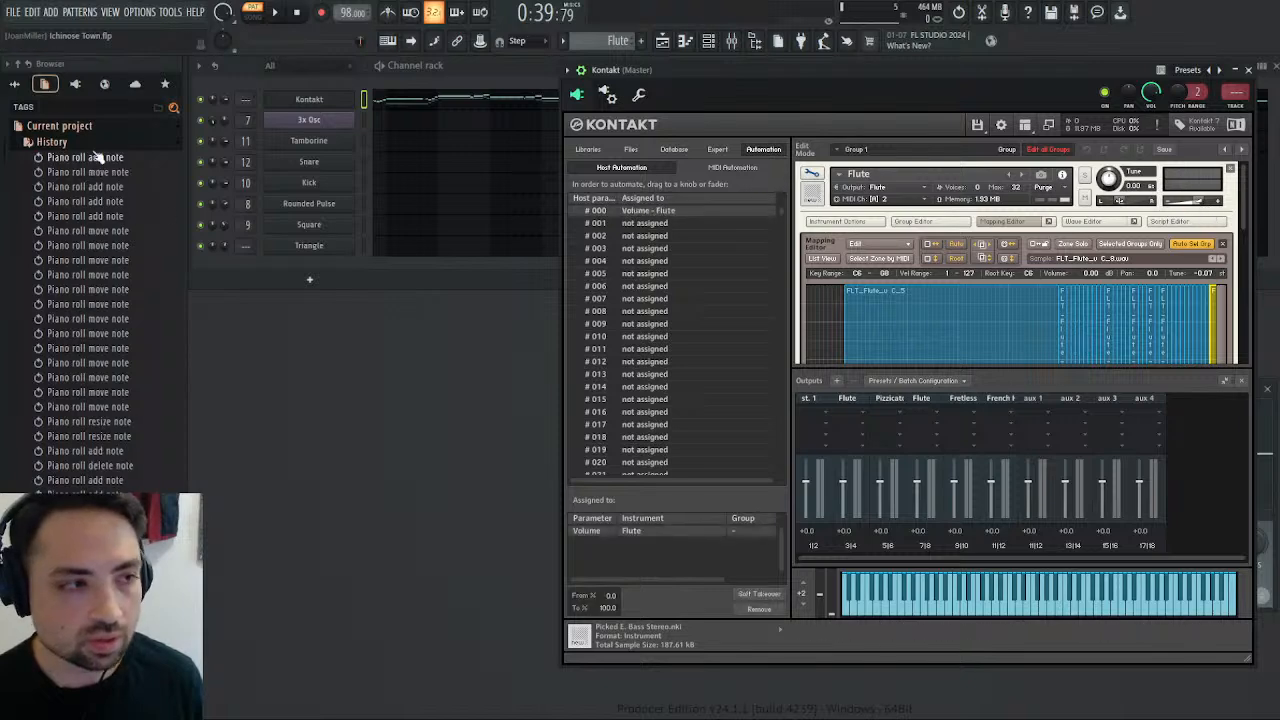
# Open the event editor for Kontakt's Volume parameter from the current project's generators and bring bar 18 into view.
pyautogui.click(15, 84)
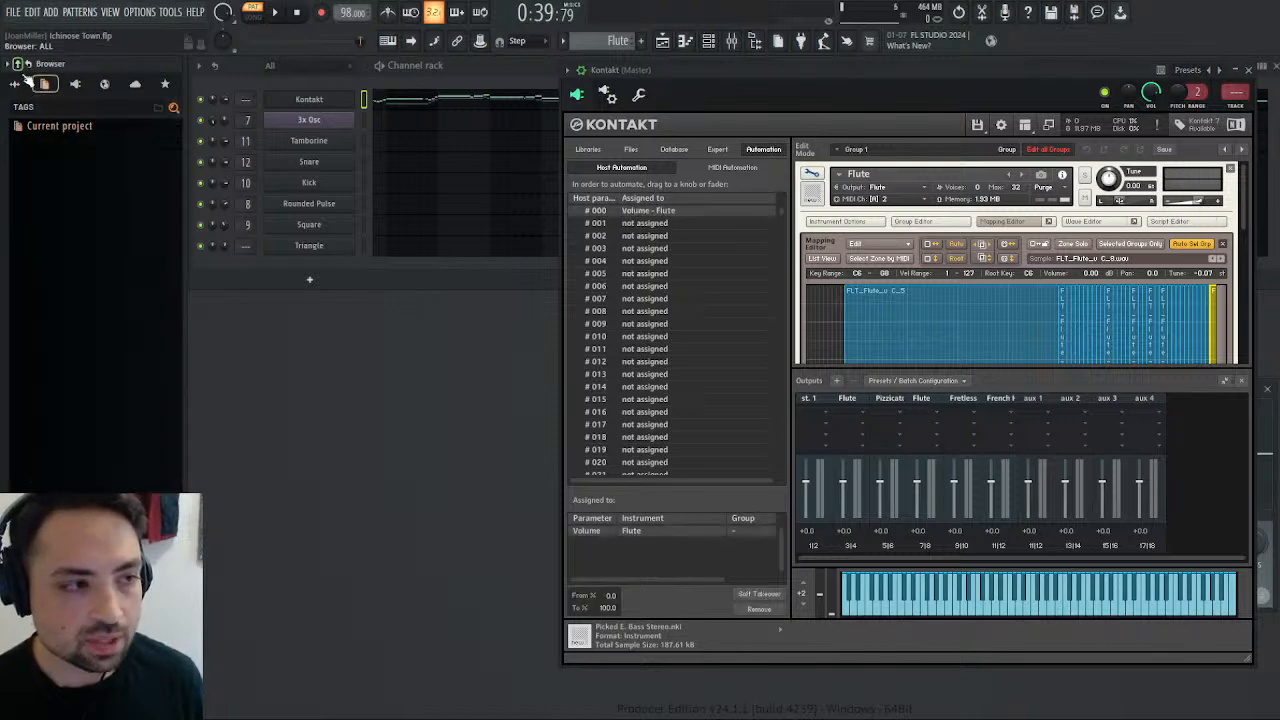
pyautogui.click(50, 127)
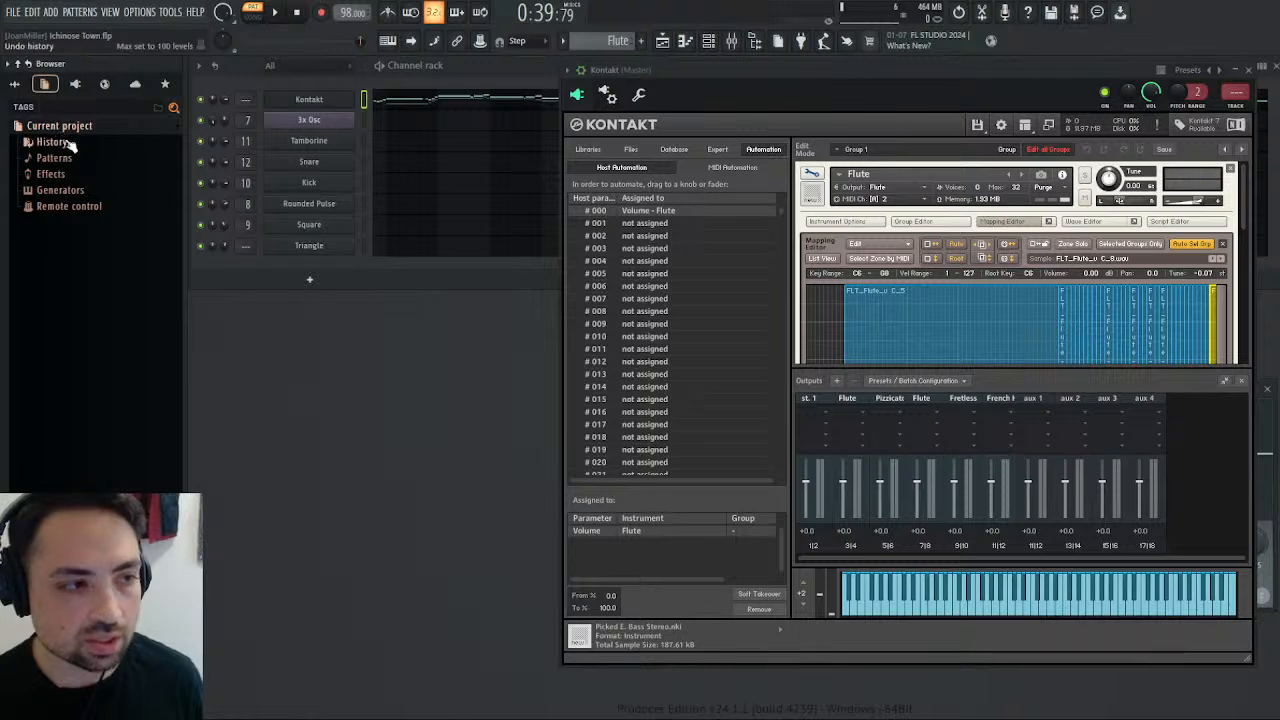
pyautogui.click(58, 190)
pyautogui.click(78, 206)
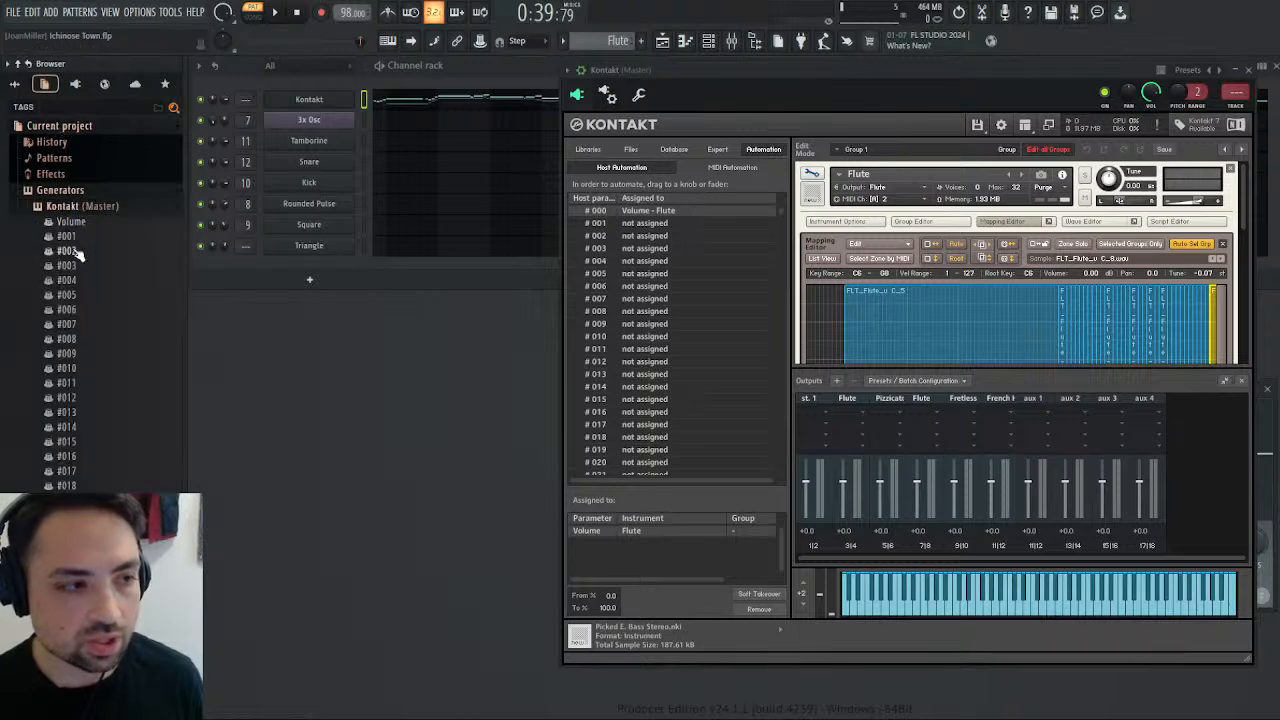
pyautogui.click(90, 226)
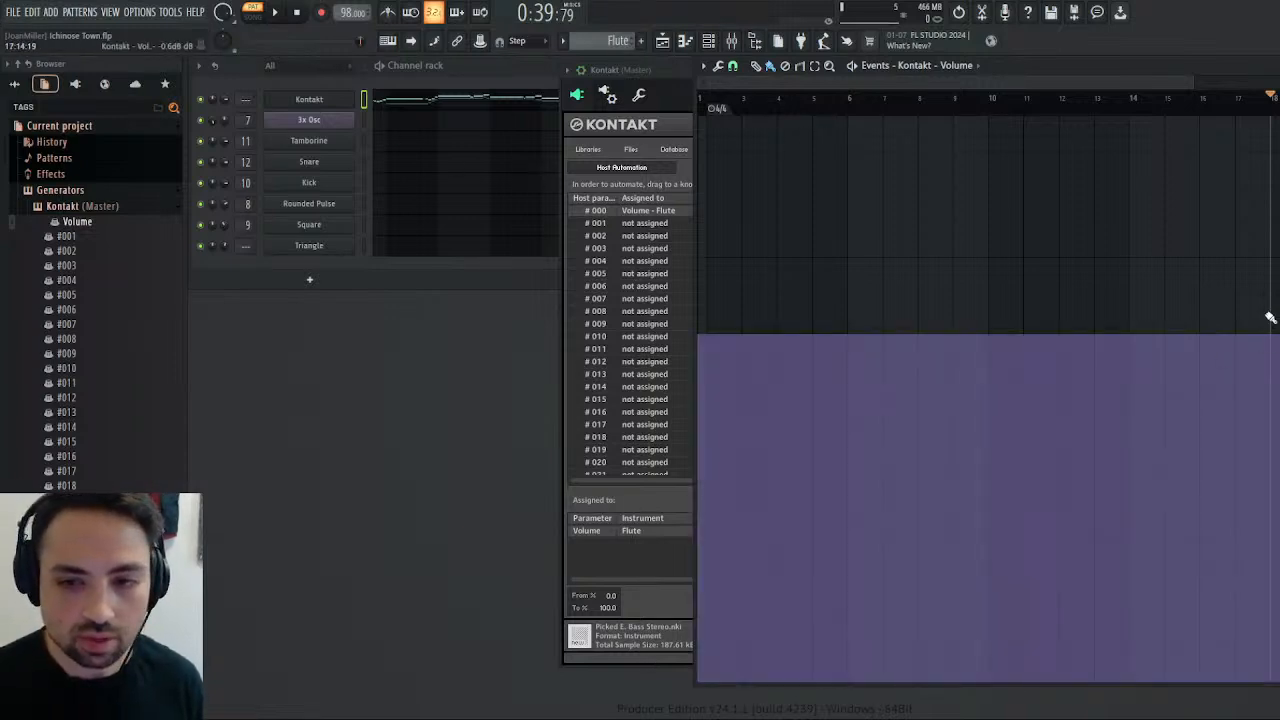
pyautogui.moveTo(1003, 83); pyautogui.dragTo(1206, 83)
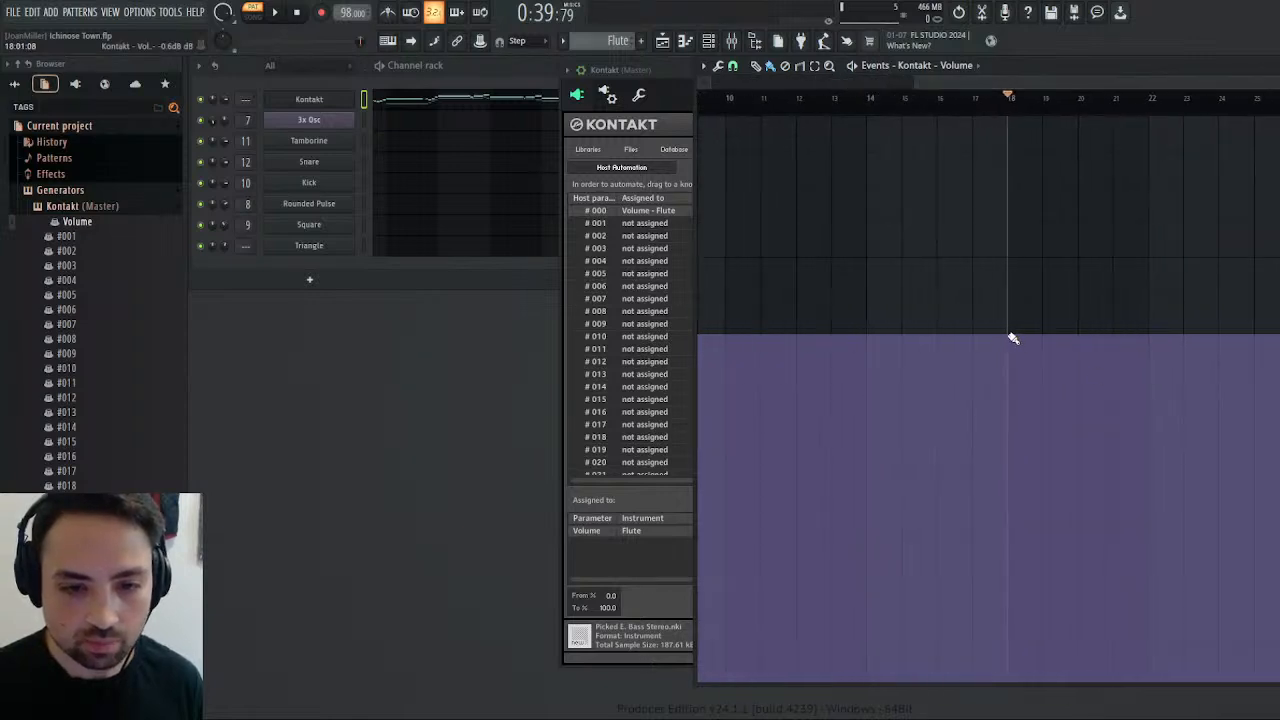
# Draw the Flute's volume automation as a straight fade from its current level to zero across bar 18, and play from bar 17.
pyautogui.moveTo(1012, 338); pyautogui.dragTo(1035, 572)
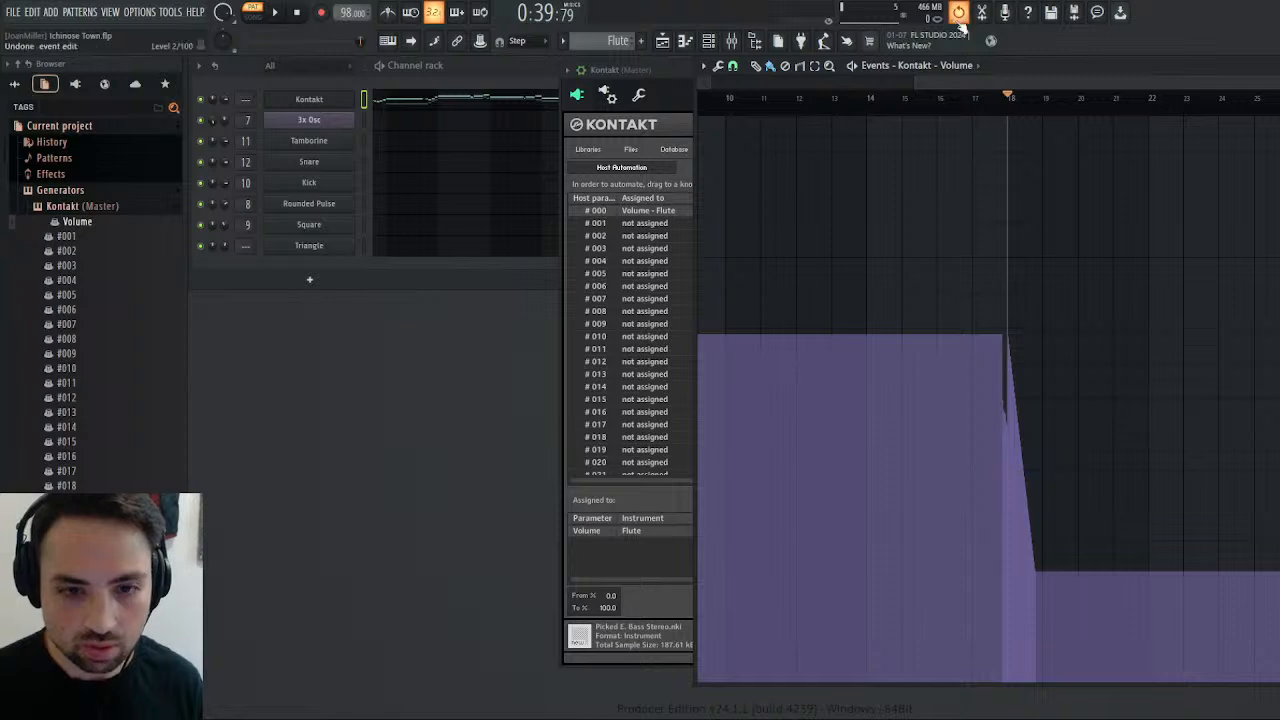
pyautogui.moveTo(1010, 340)
pyautogui.mouseDown()
pyautogui.moveTo(1040, 437)
pyautogui.moveTo(1060, 695)
pyautogui.moveTo(1043, 695)
pyautogui.mouseUp()
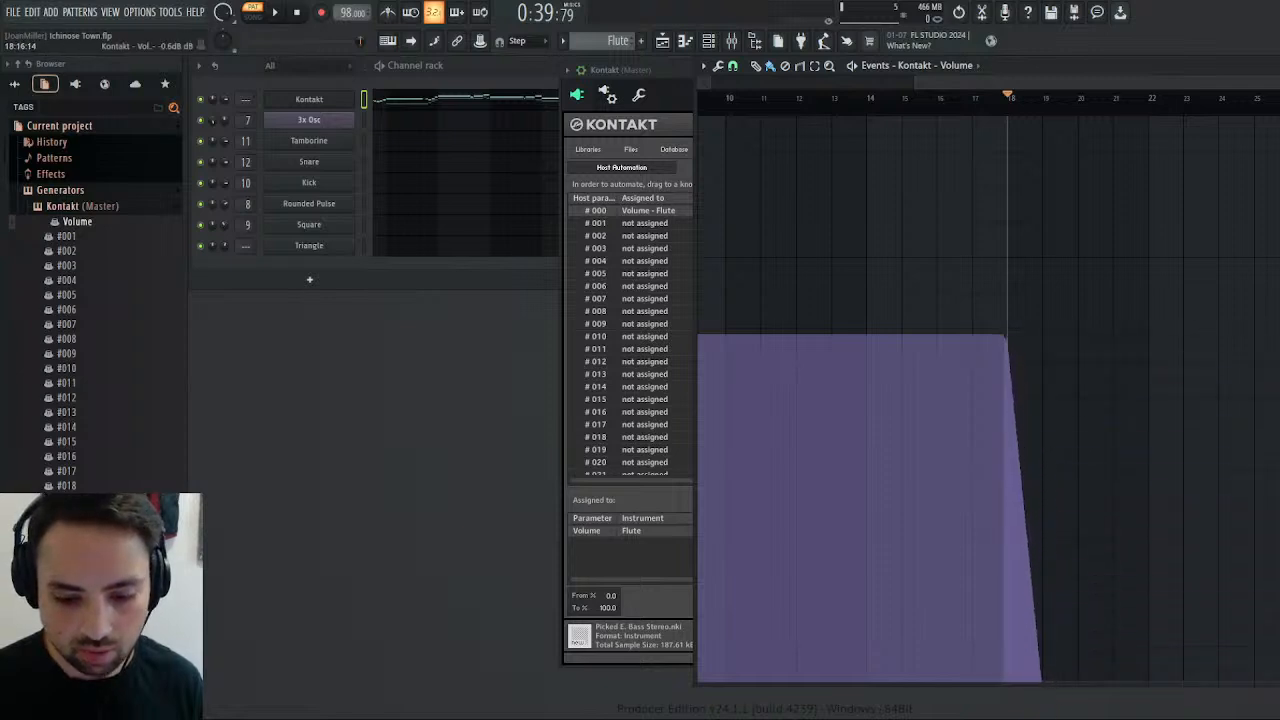
pyautogui.click(986, 101)
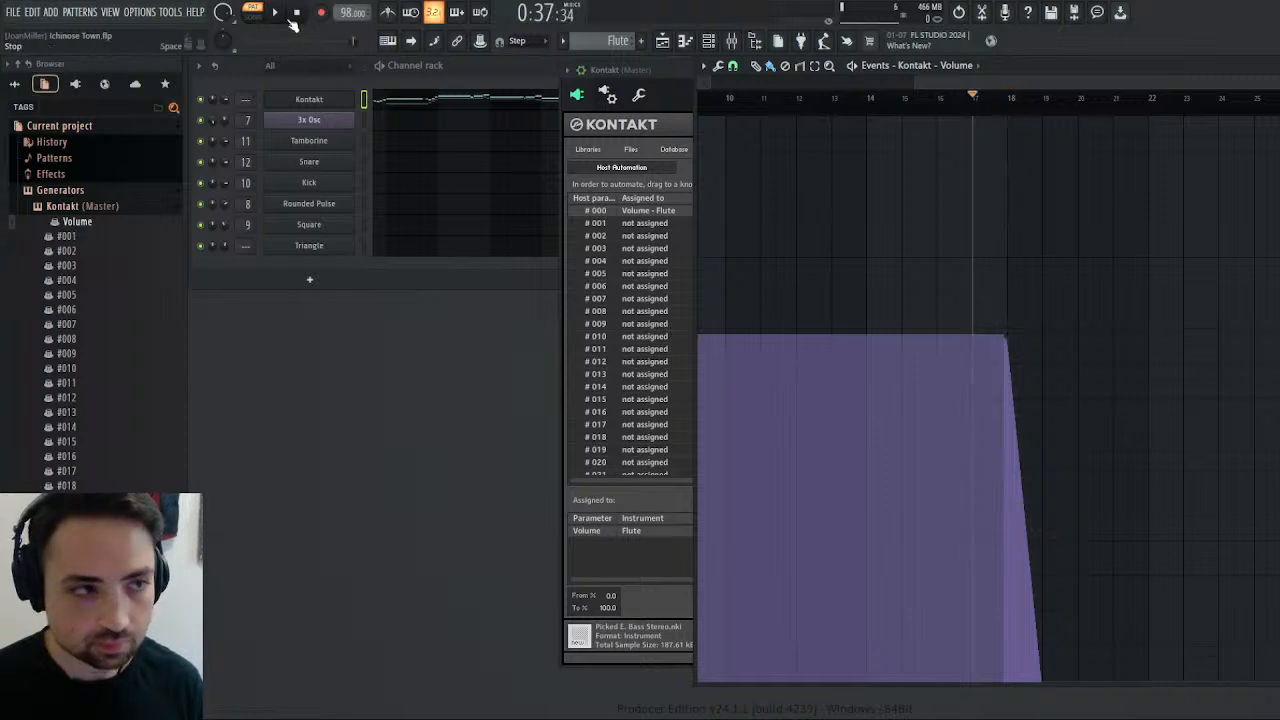
pyautogui.press('space')
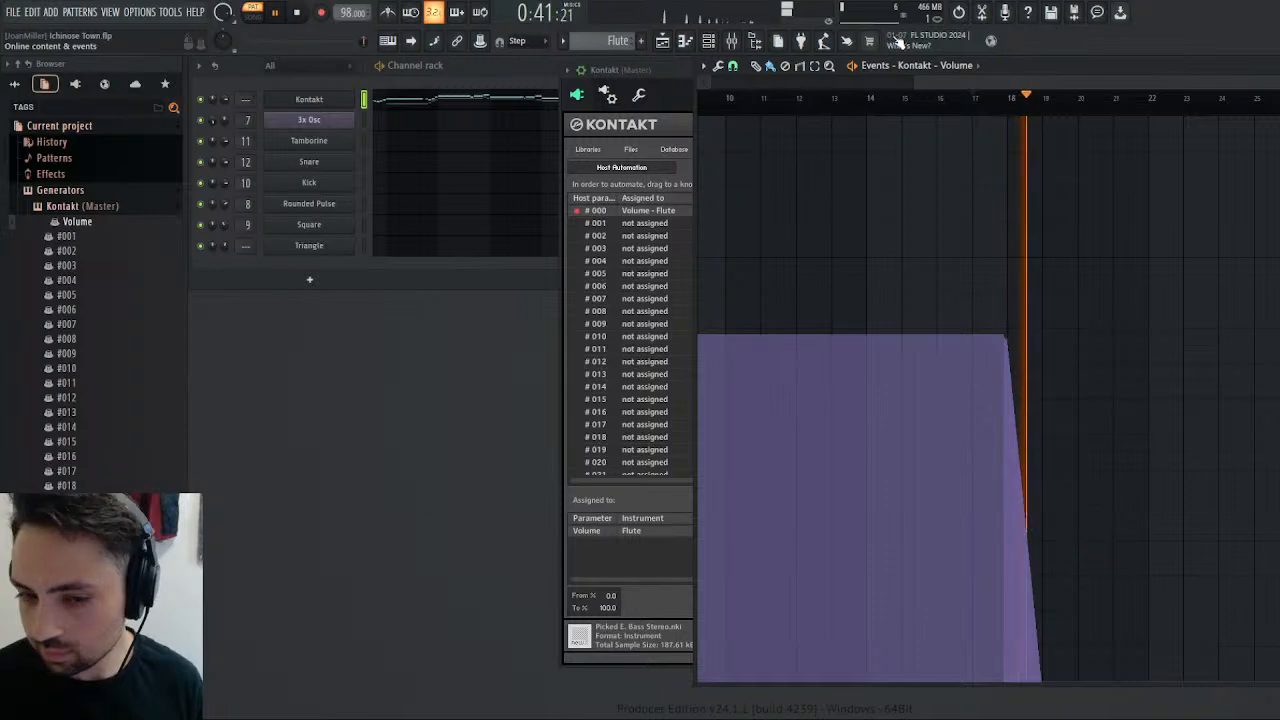
pyautogui.press('space')
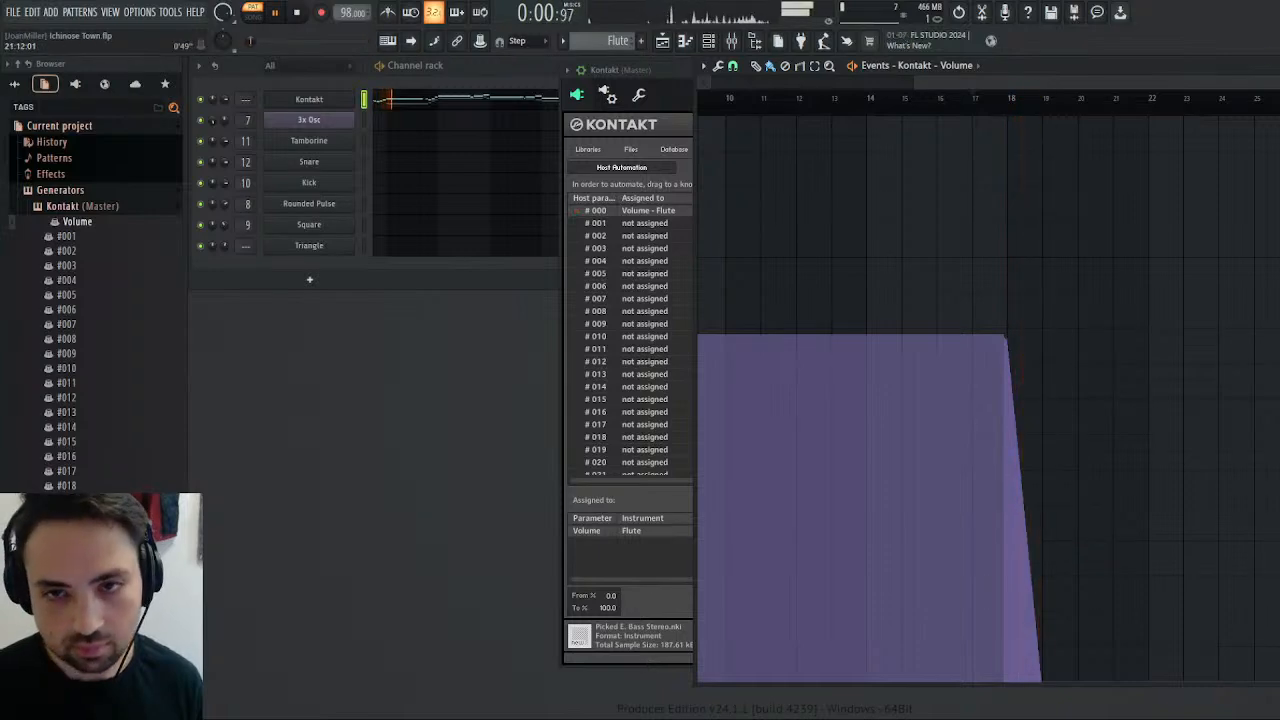
# Close the volume event editor and open the Flute pattern's Kontakt notes in the piano roll at bars 13 to 18.
pyautogui.click(1273, 66)
pyautogui.click(663, 41)
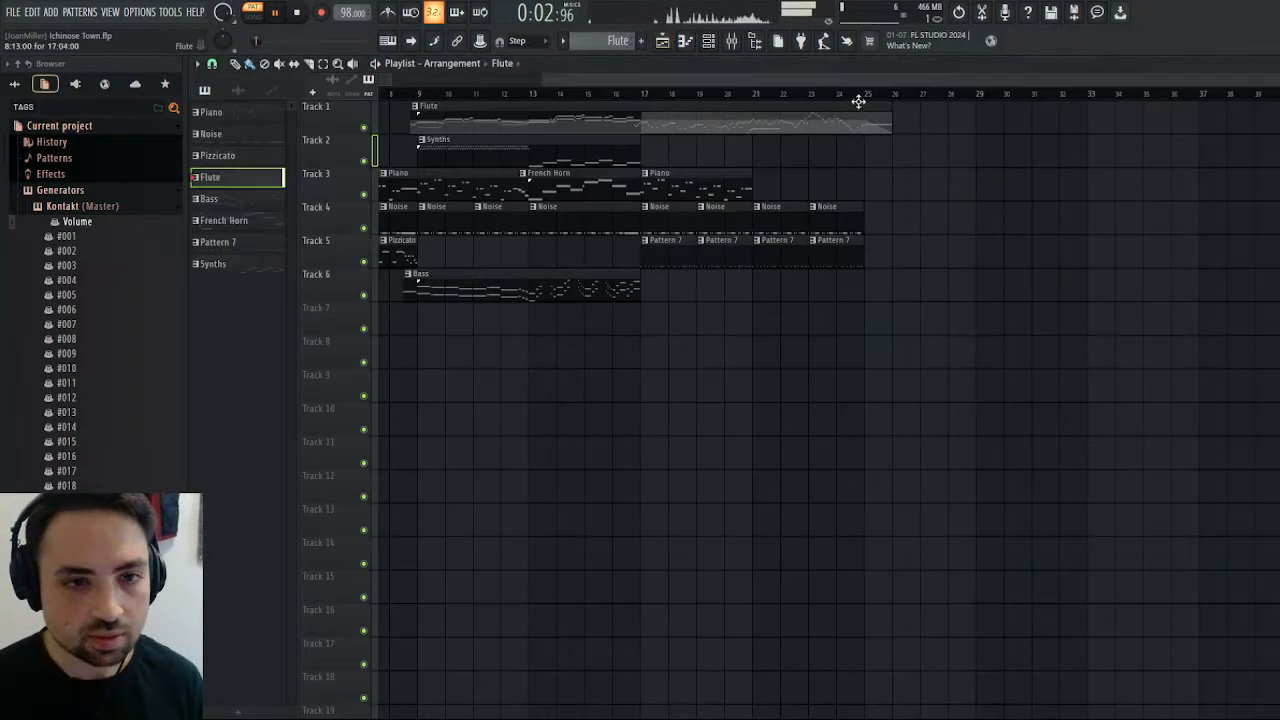
pyautogui.click(1273, 64)
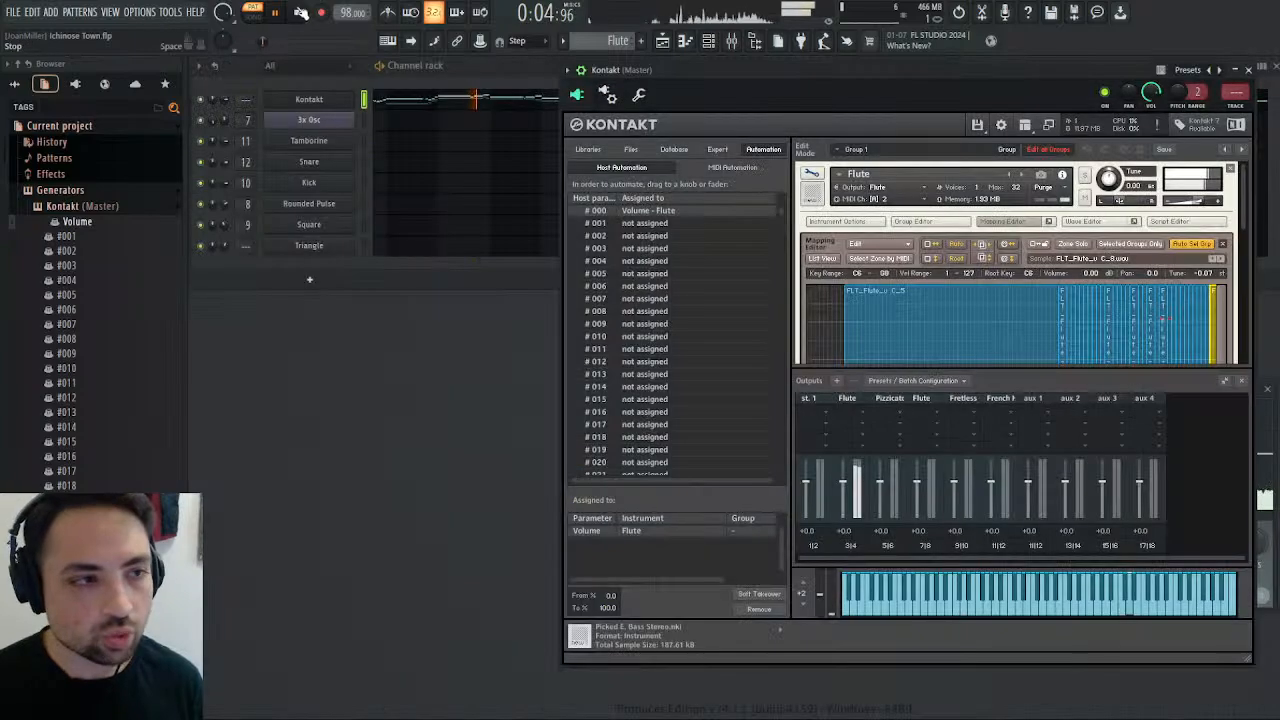
pyautogui.click(461, 113)
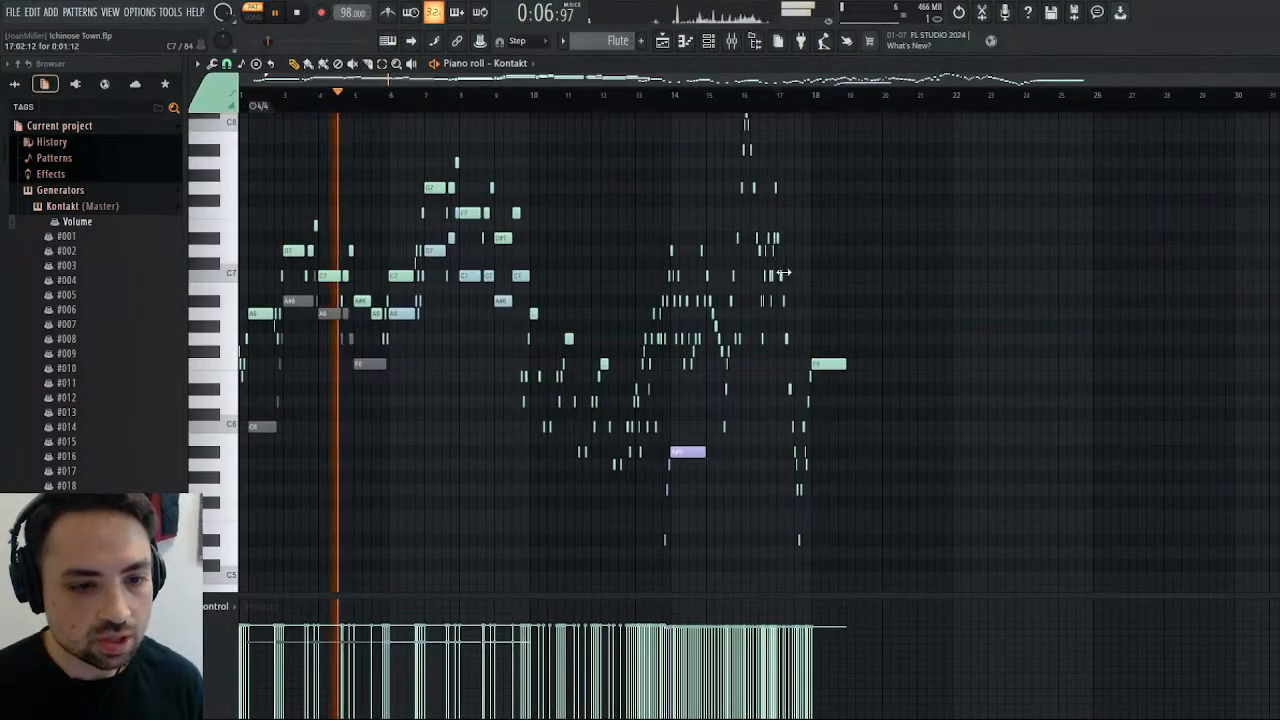
pyautogui.scroll(-1, 1266, 126)
pyautogui.moveTo(1270, 80); pyautogui.dragTo(523, 151)
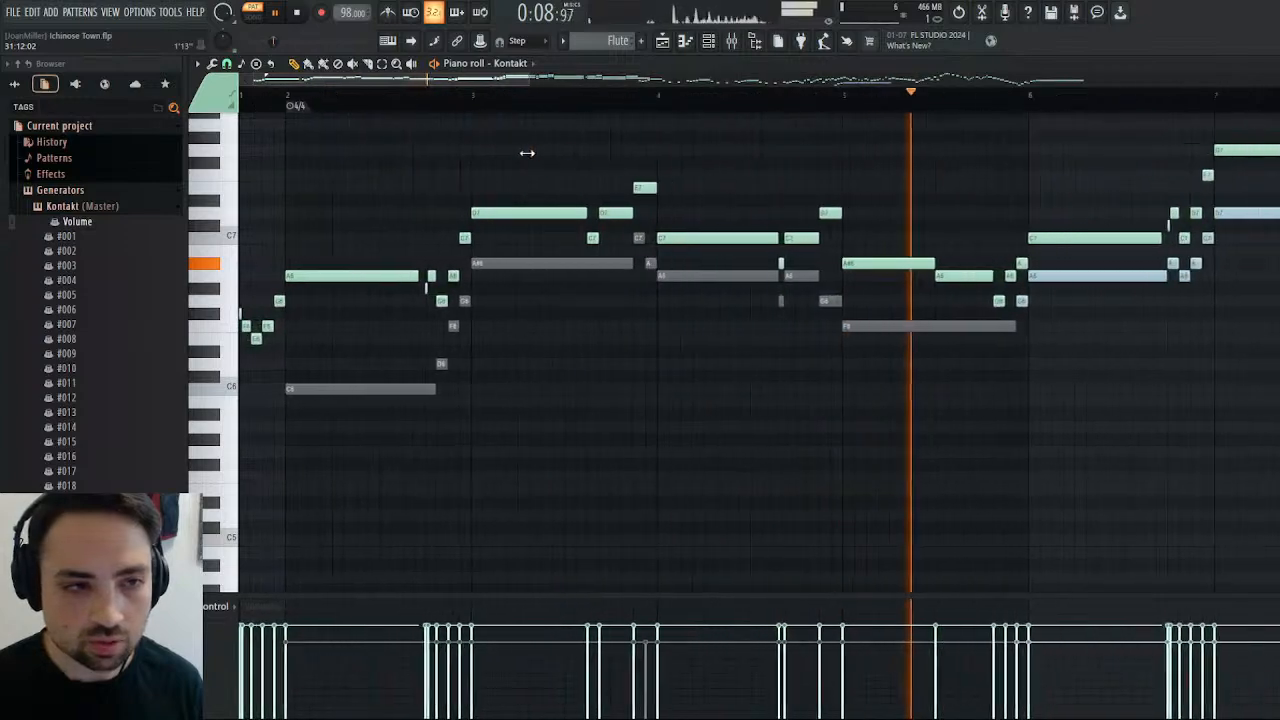
# Shorten bar 14's purple A#5 to half a bar, add a quarter-note A5 after it, and play from late bar 13.
pyautogui.click(448, 96)
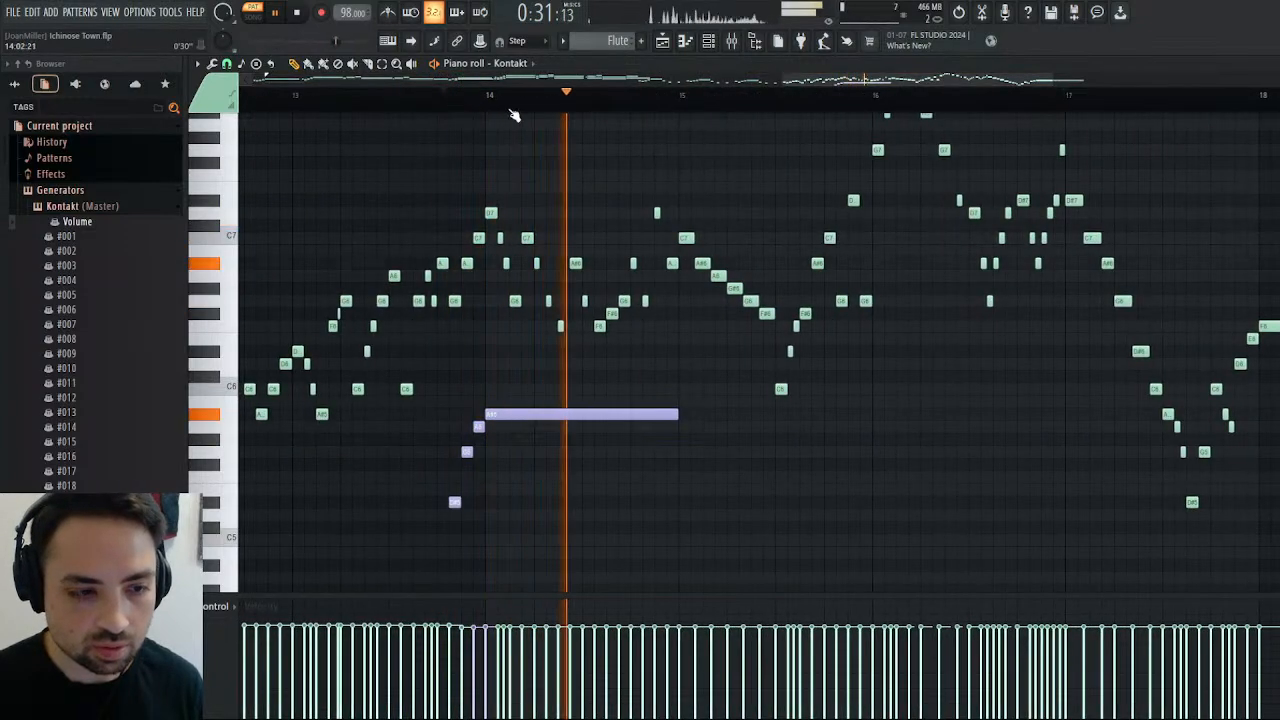
pyautogui.press('space')
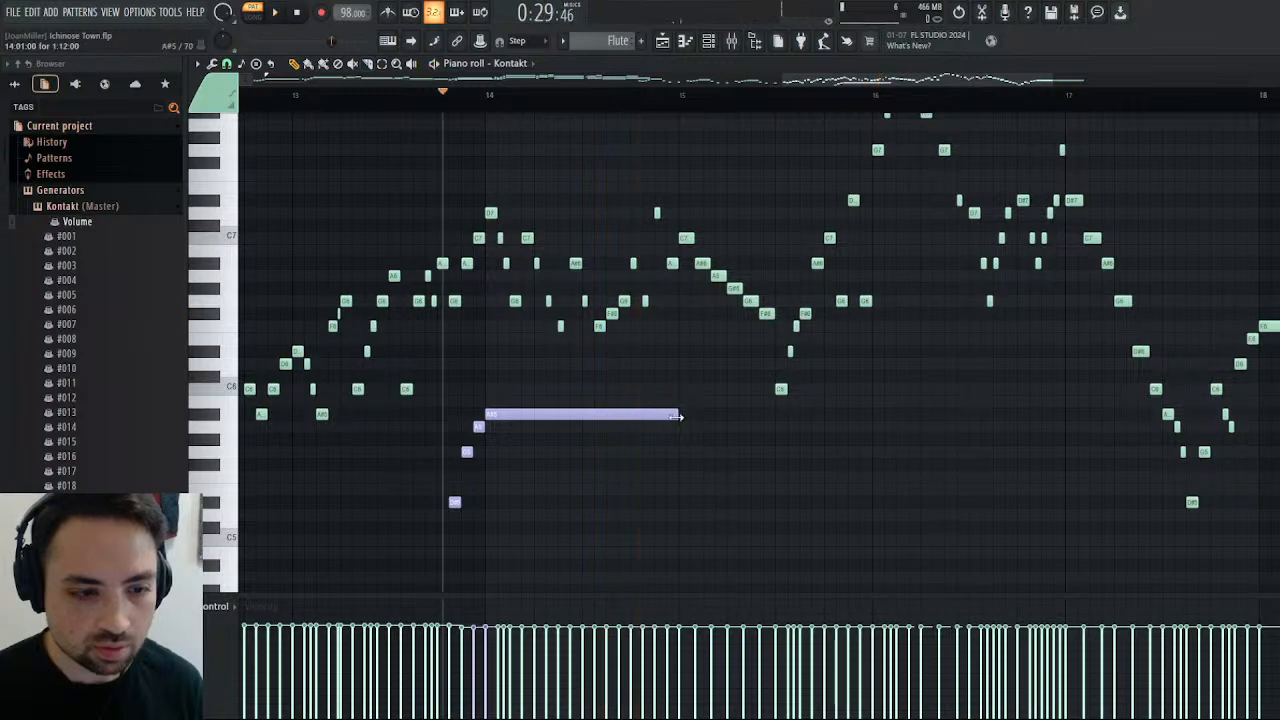
pyautogui.moveTo(679, 416); pyautogui.dragTo(603, 431)
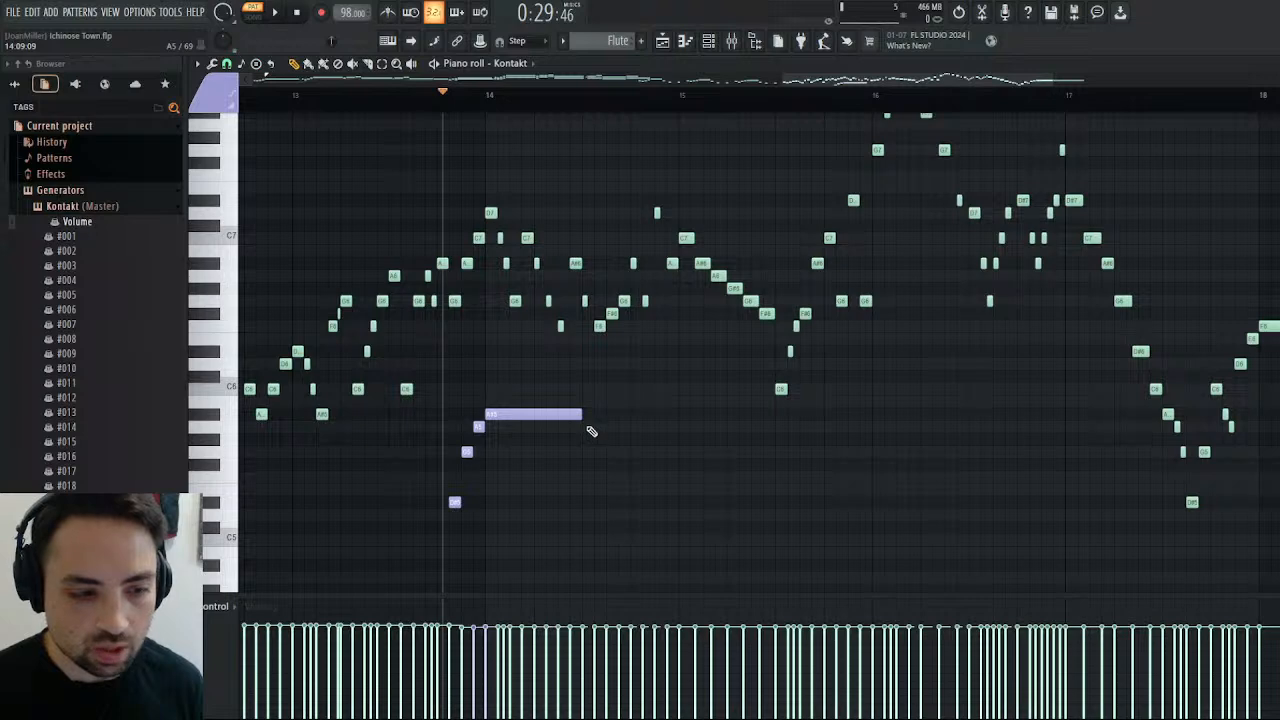
pyautogui.click(587, 428)
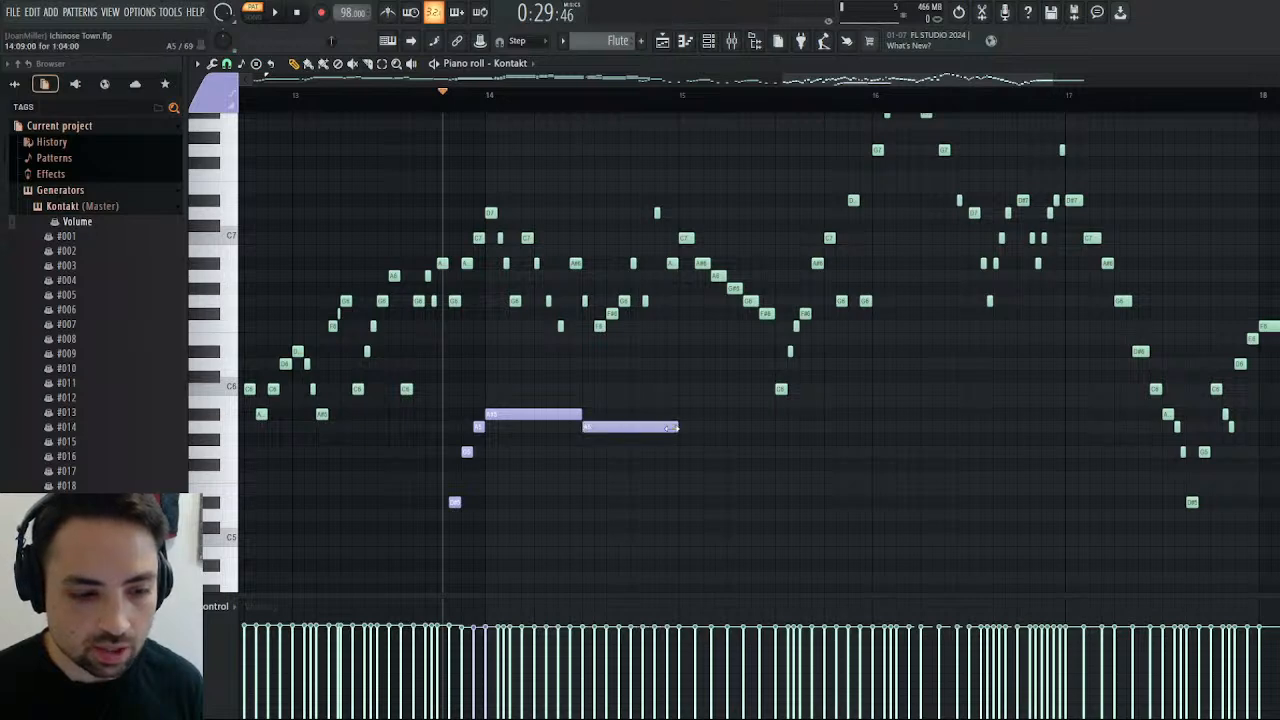
pyautogui.moveTo(672, 428); pyautogui.dragTo(617, 428)
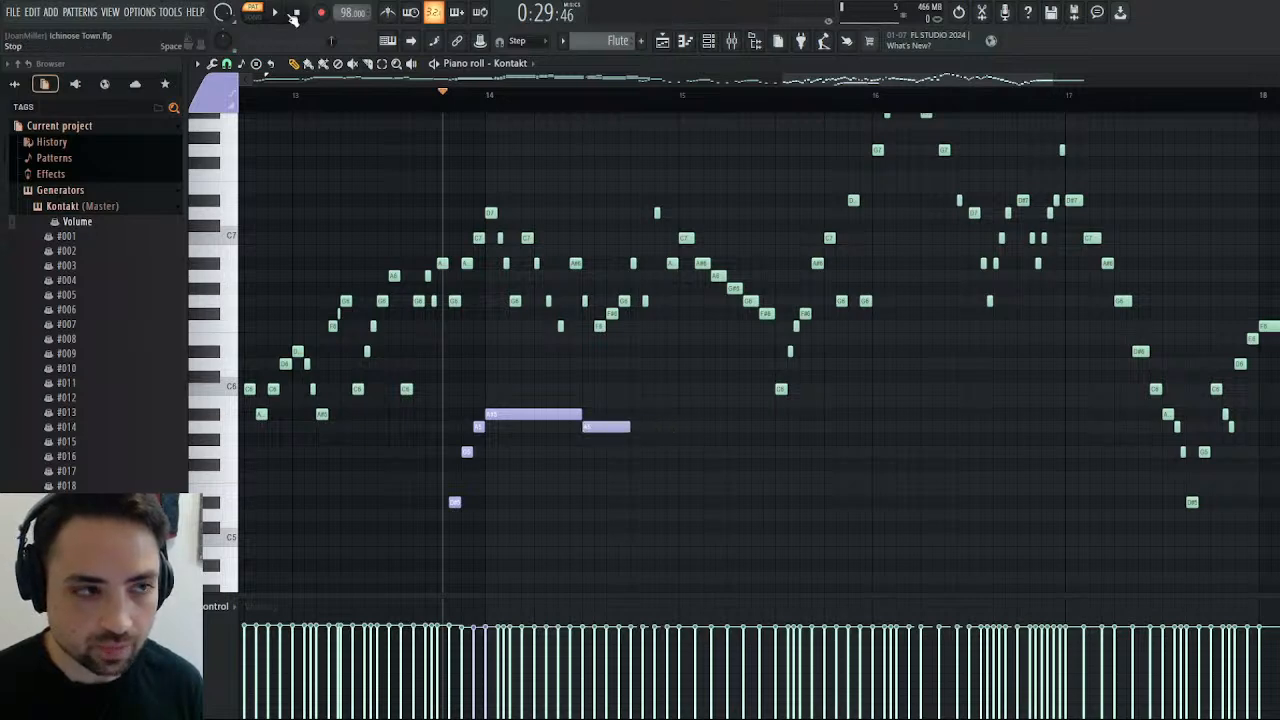
pyautogui.press('space')
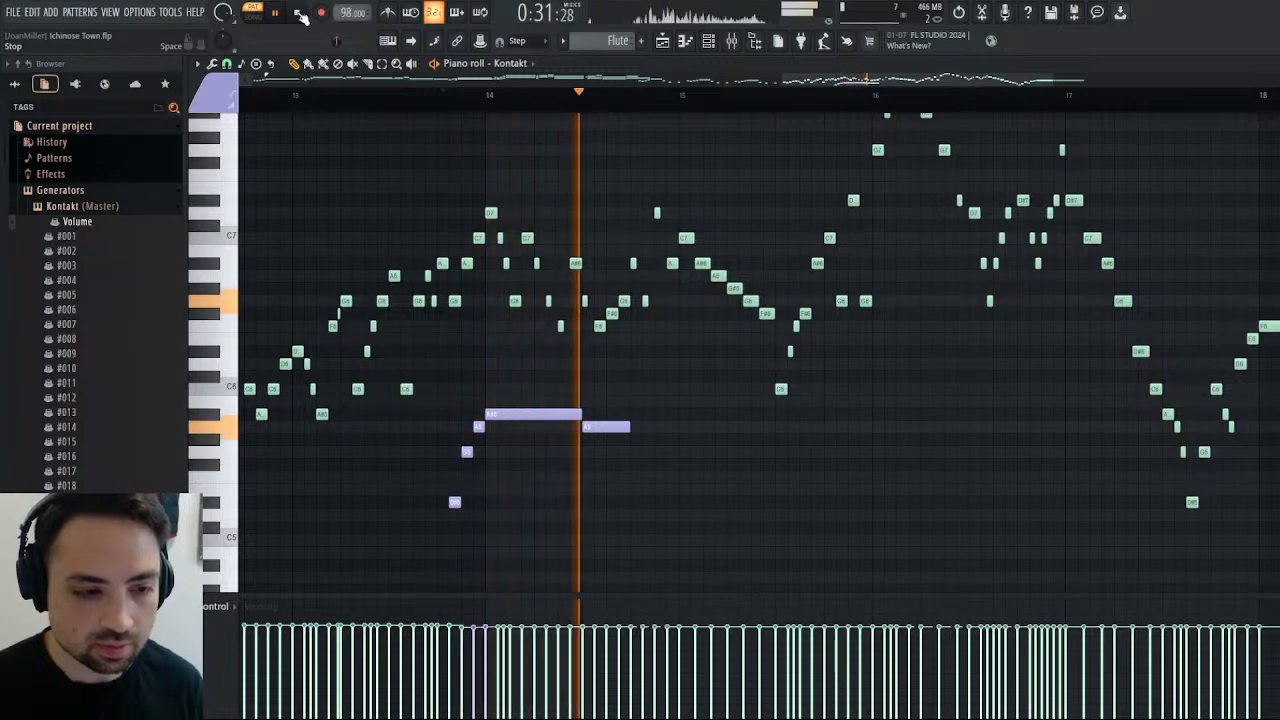
pyautogui.click(300, 13)
# Continue the purple line with a quarter-note G5 ending bar 14 and a quarter-note F5 starting bar 15, and play the passage.
pyautogui.click(631, 453)
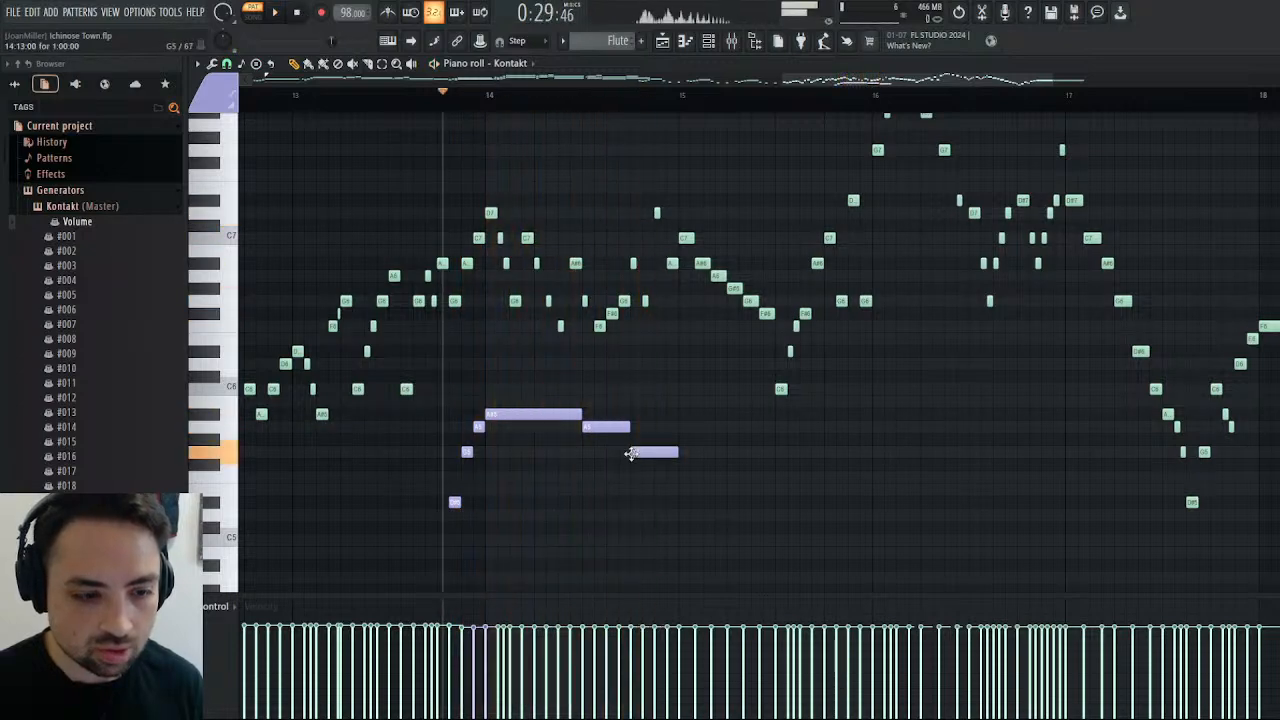
pyautogui.click(692, 478)
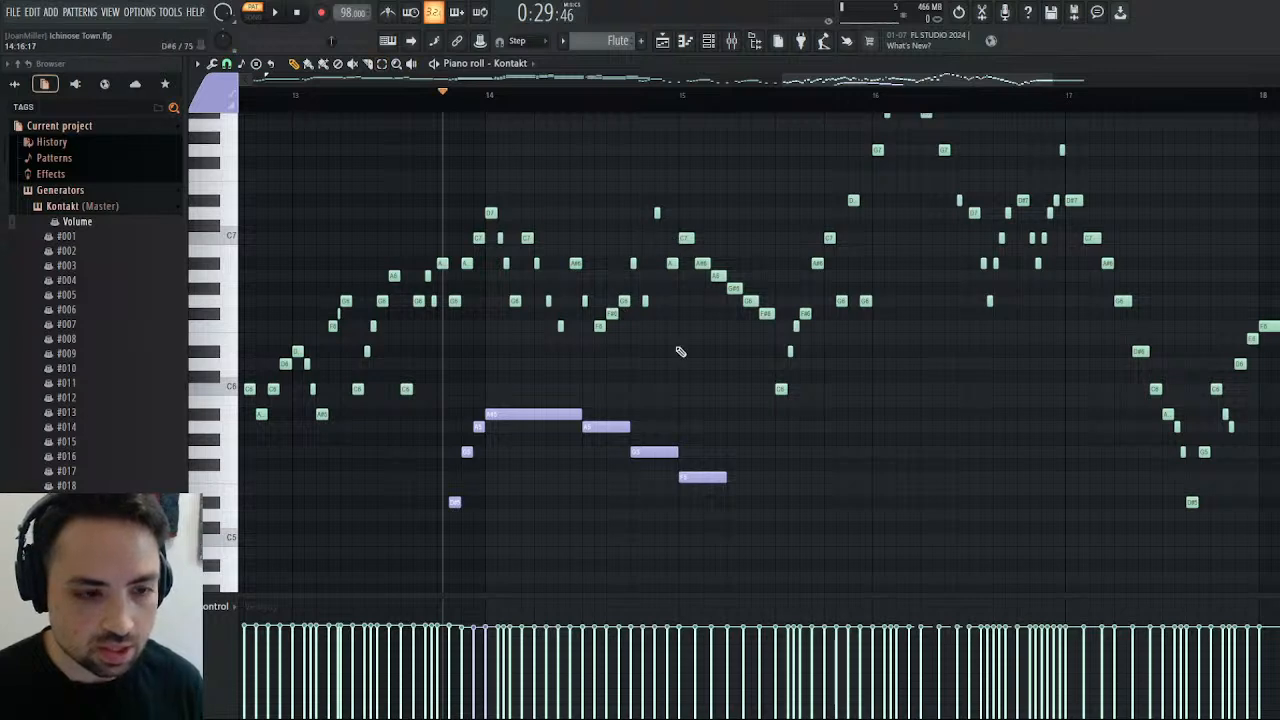
pyautogui.click(276, 15)
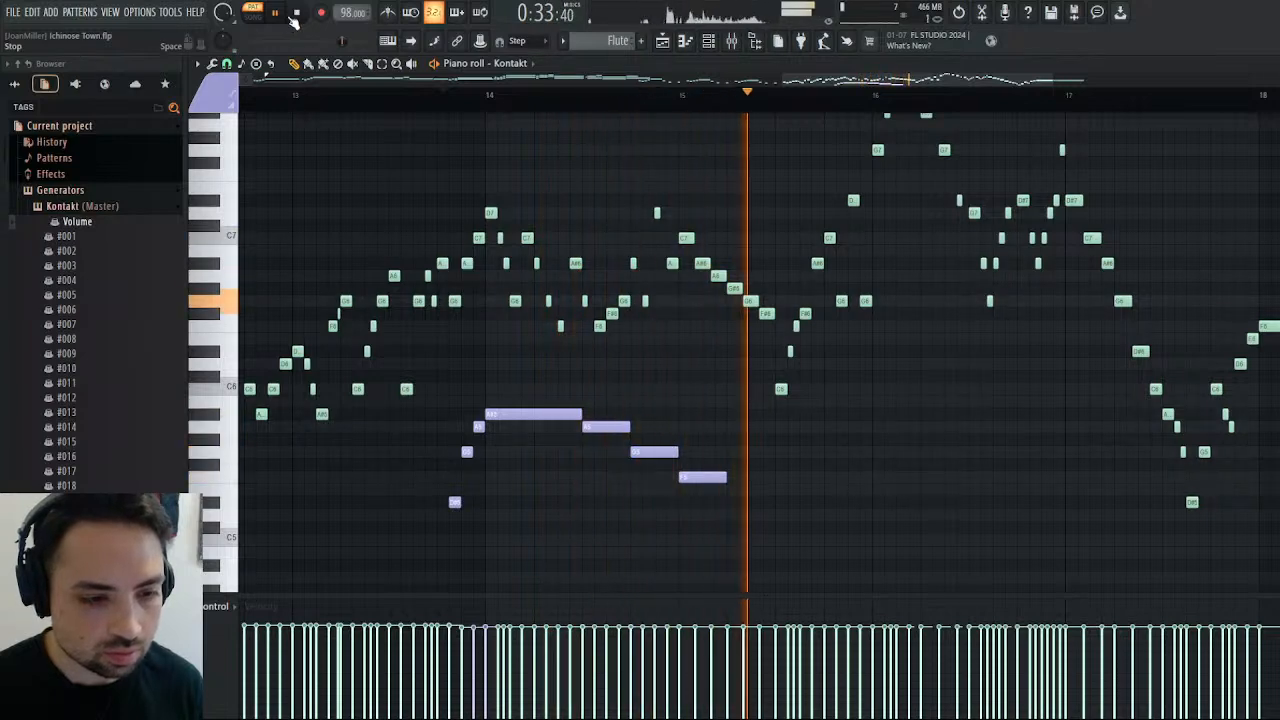
pyautogui.click(296, 13)
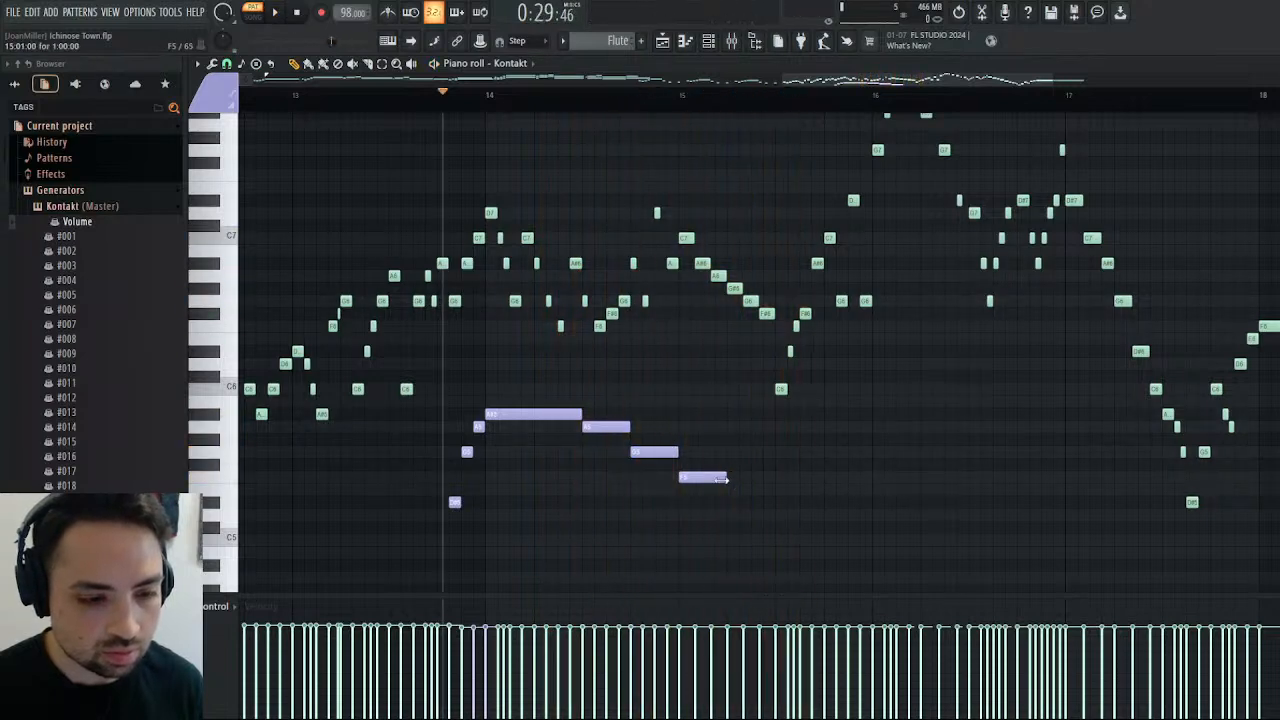
# Lengthen bar 15's purple F5 to half a bar, fill the other half with G5, and play through to bar 16.
pyautogui.moveTo(722, 479); pyautogui.dragTo(775, 479)
pyautogui.click(777, 452)
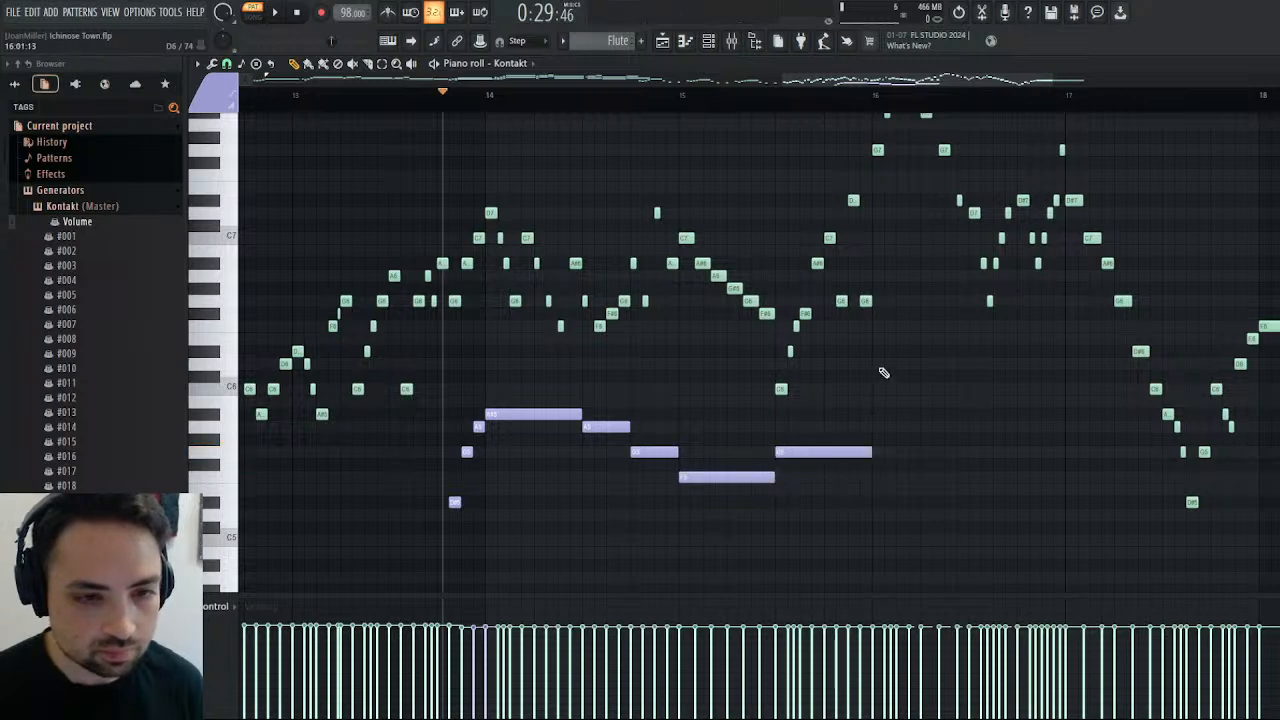
pyautogui.click(280, 11)
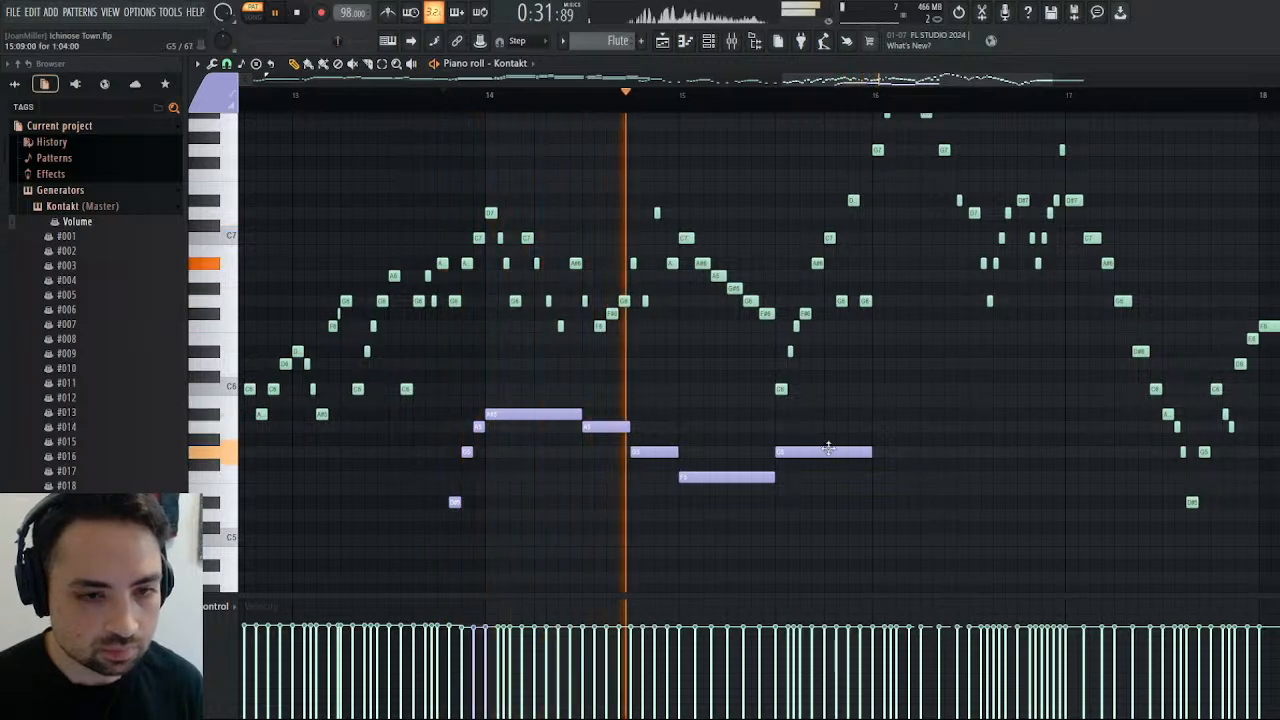
pyautogui.scroll(3, 948, 401)
pyautogui.scroll(-3, 946, 401)
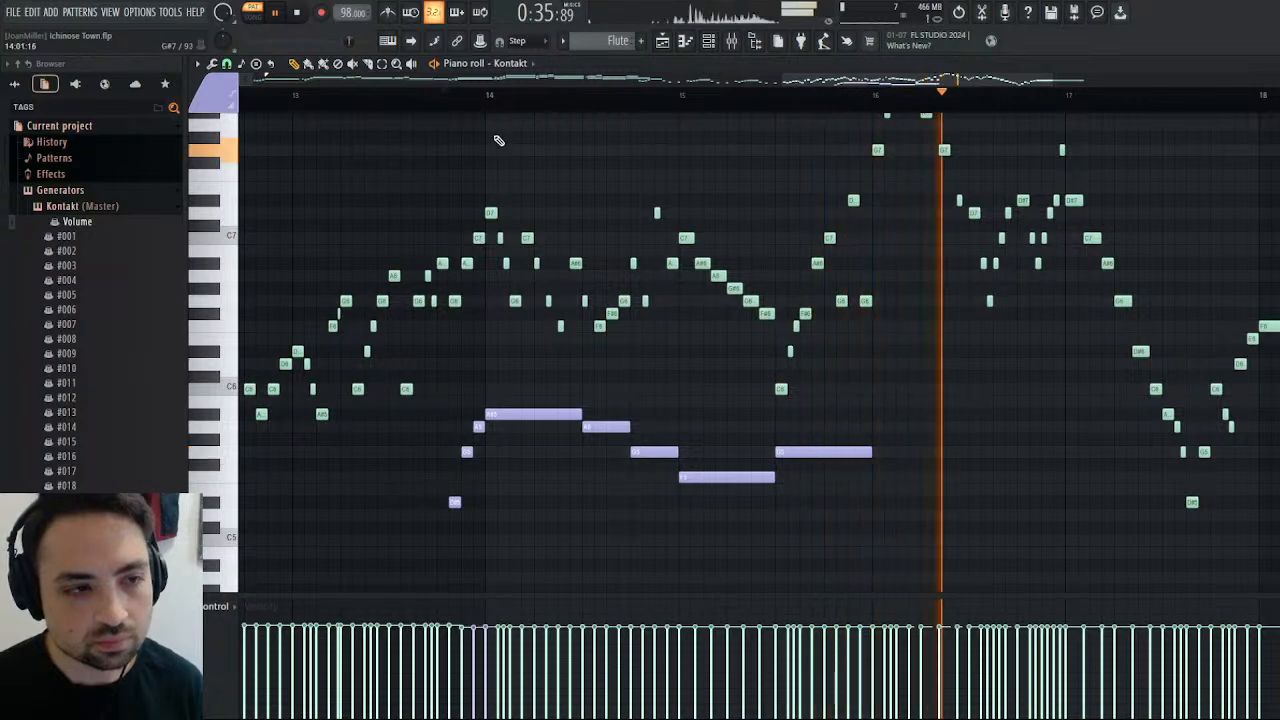
pyautogui.click(484, 94)
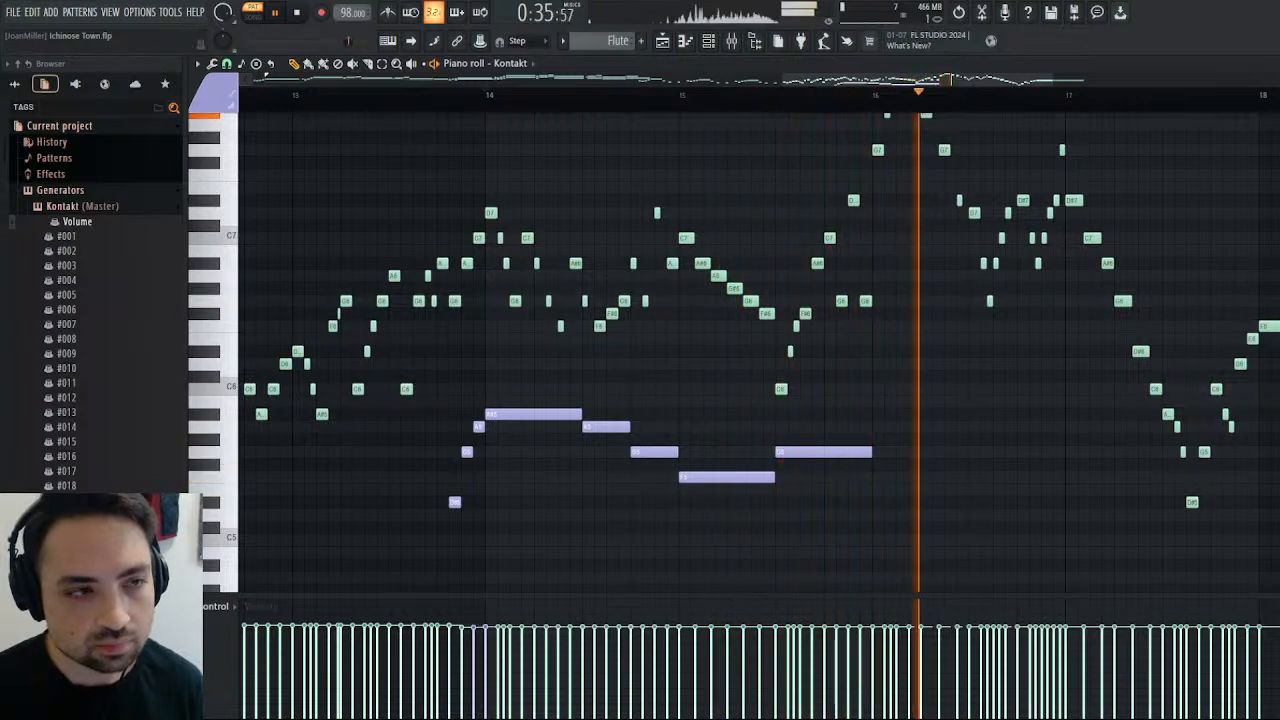
pyautogui.press('space')
# Fill bar 16 of the purple line with a half-bar G#5 followed by a half-bar F5, and play the bar.
pyautogui.scroll(2, 918, 424)
pyautogui.scroll(2, 918, 424)
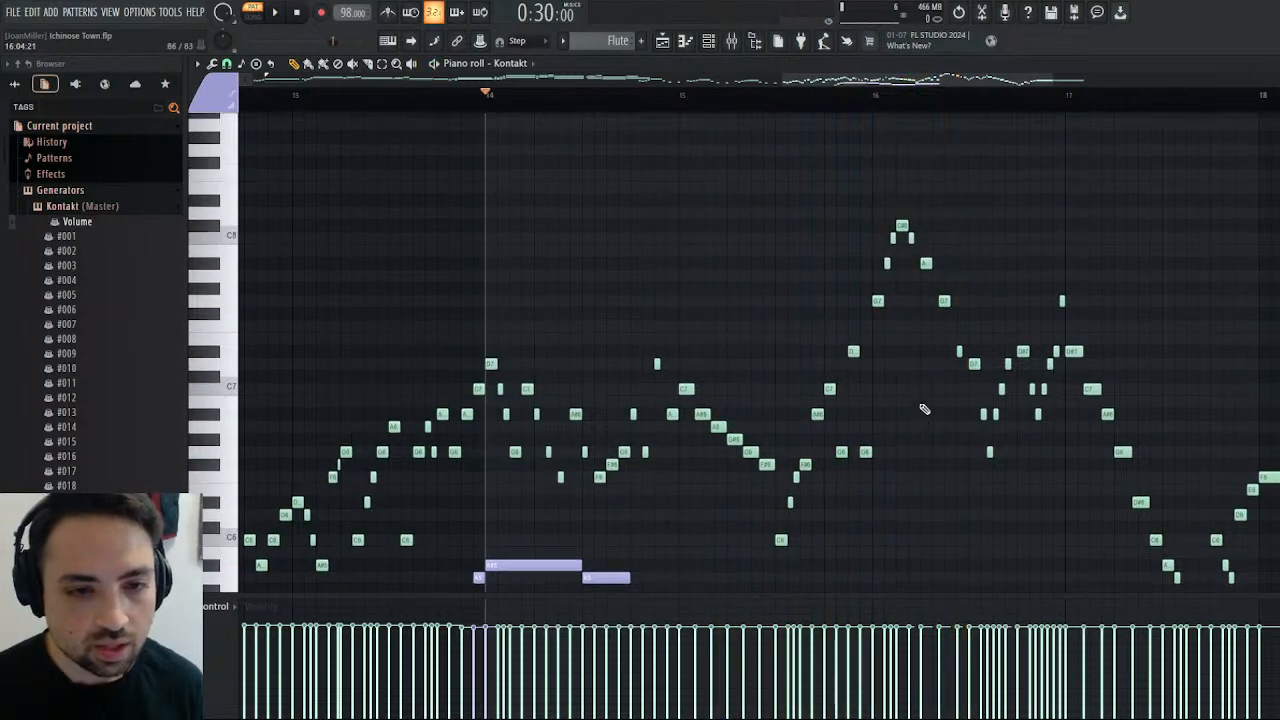
pyautogui.scroll(-3, 935, 364)
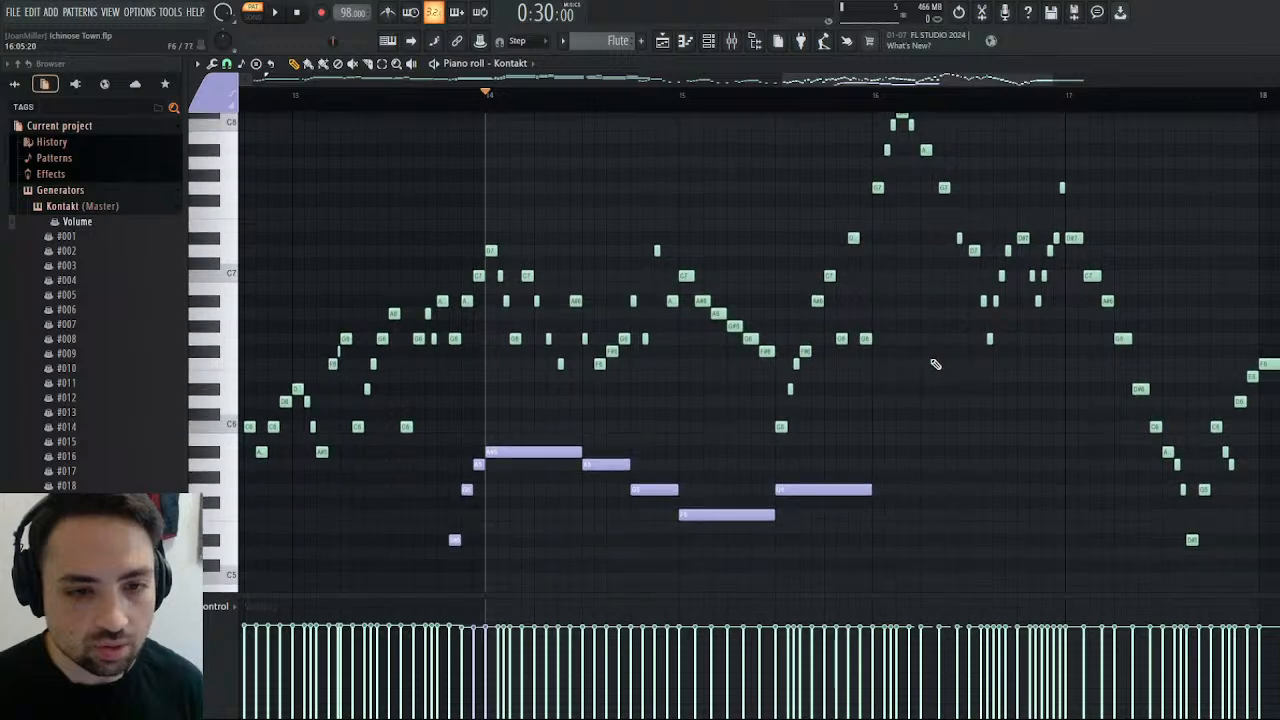
pyautogui.click(873, 476)
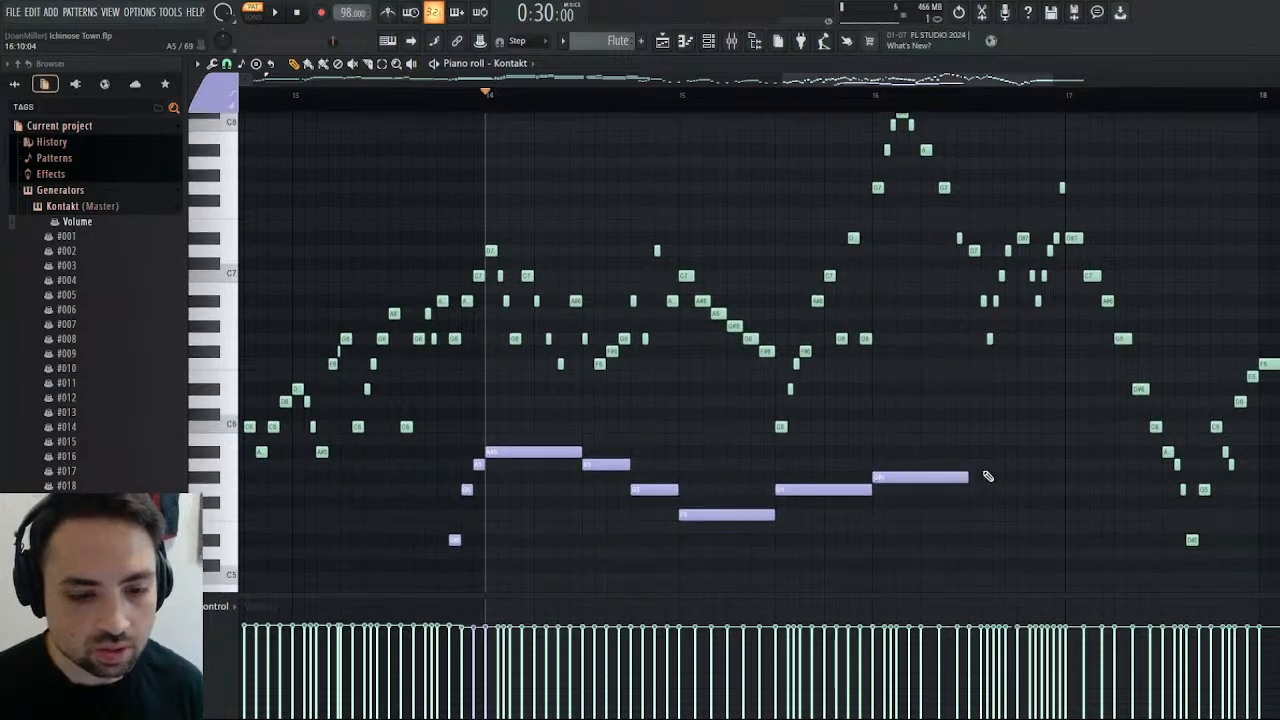
pyautogui.press('space')
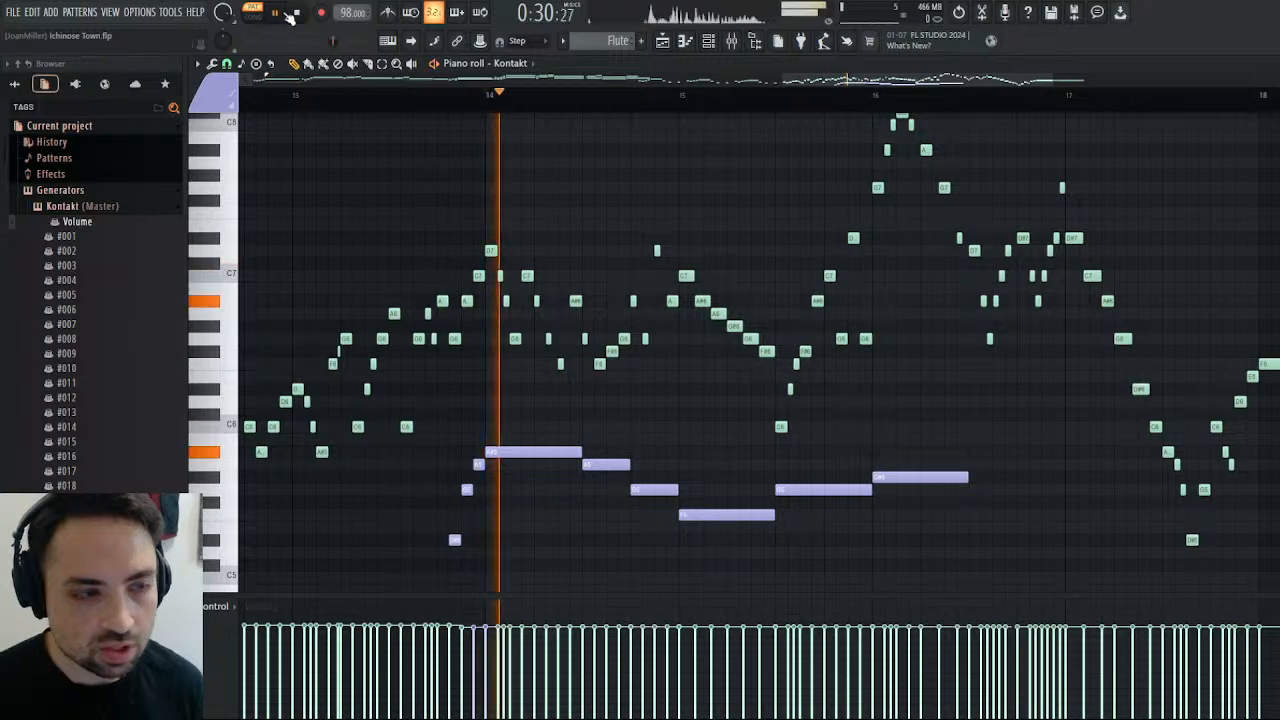
pyautogui.click(975, 515)
pyautogui.click(875, 97)
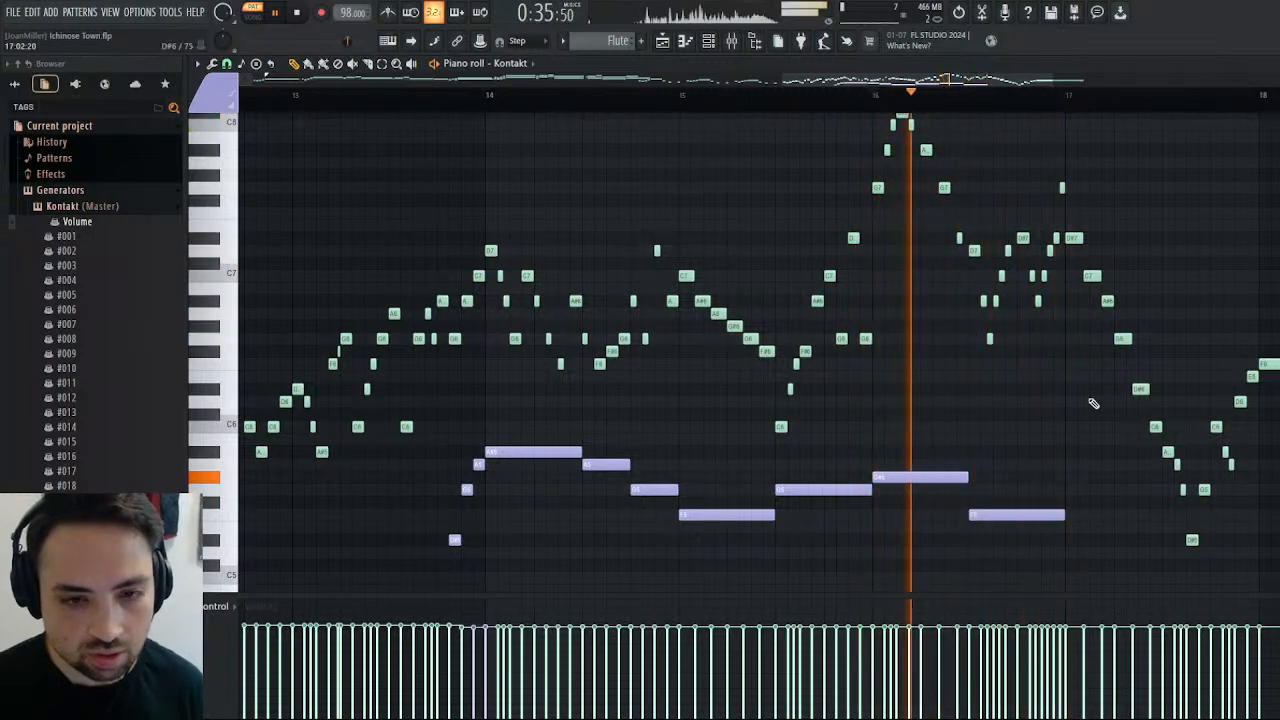
# Fill bar 17 of the purple line with a half-bar G5 and quarter-note D#5 and F5, playing the passage.
pyautogui.click(1071, 489)
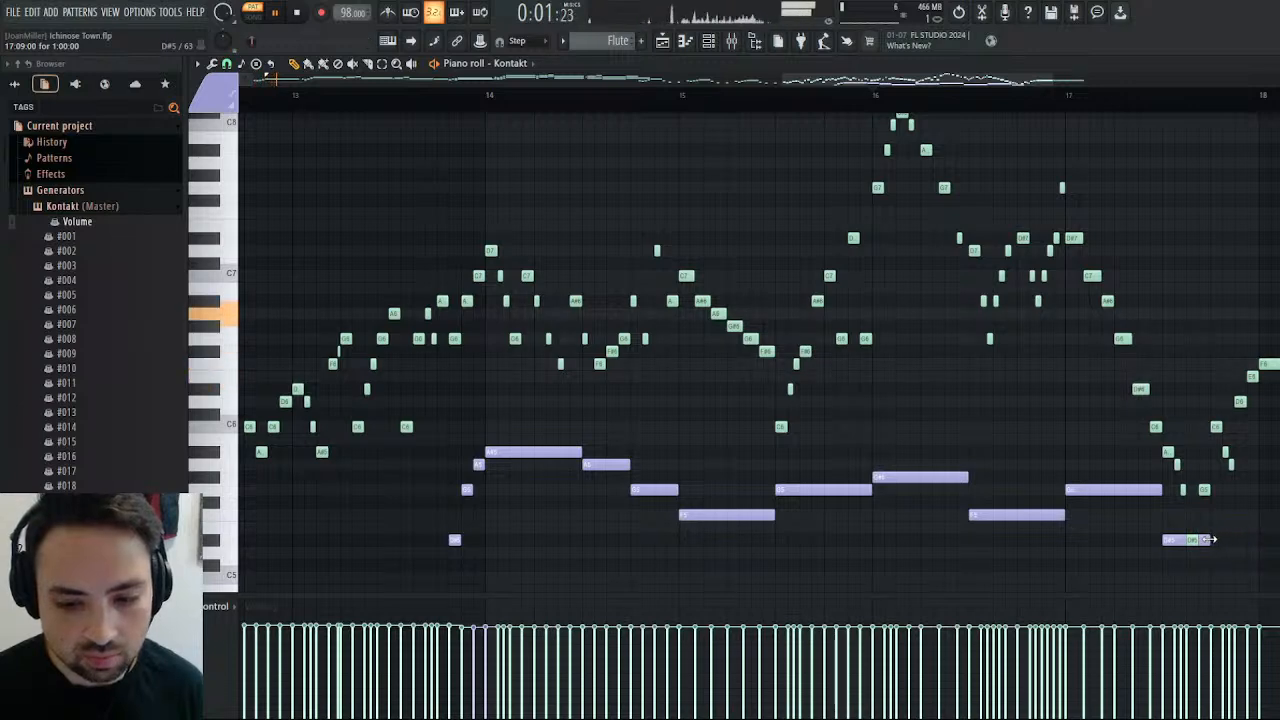
pyautogui.click(984, 97)
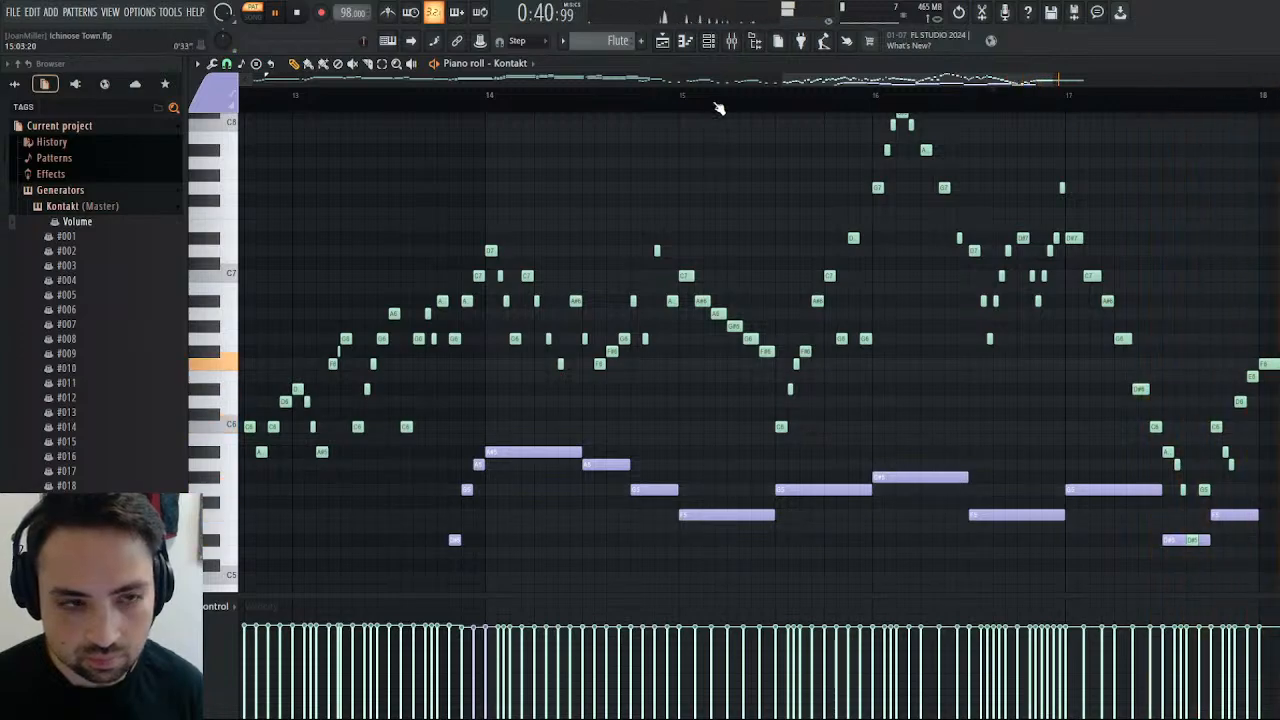
pyautogui.click(676, 98)
# End the purple line with an A#5 filling all of bar 18 beneath the held F6, and play up to it.
pyautogui.hscroll(5, 738, 454)
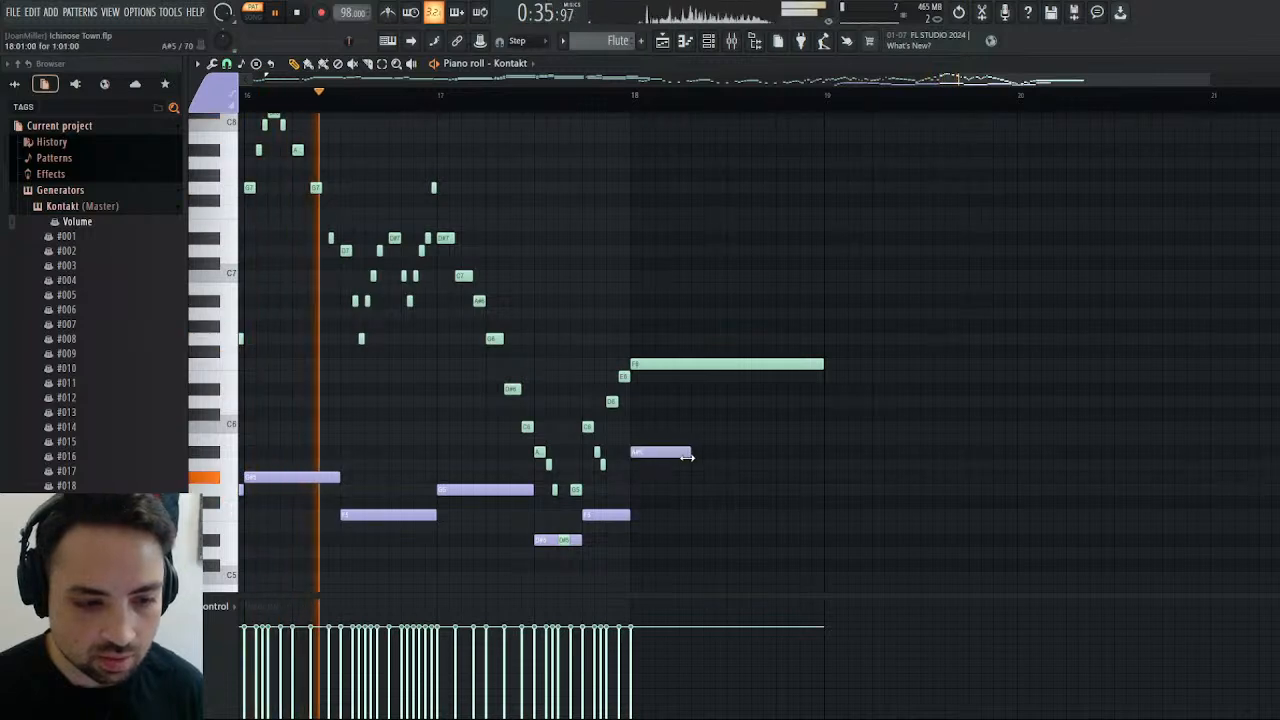
pyautogui.moveTo(685, 452); pyautogui.dragTo(823, 452)
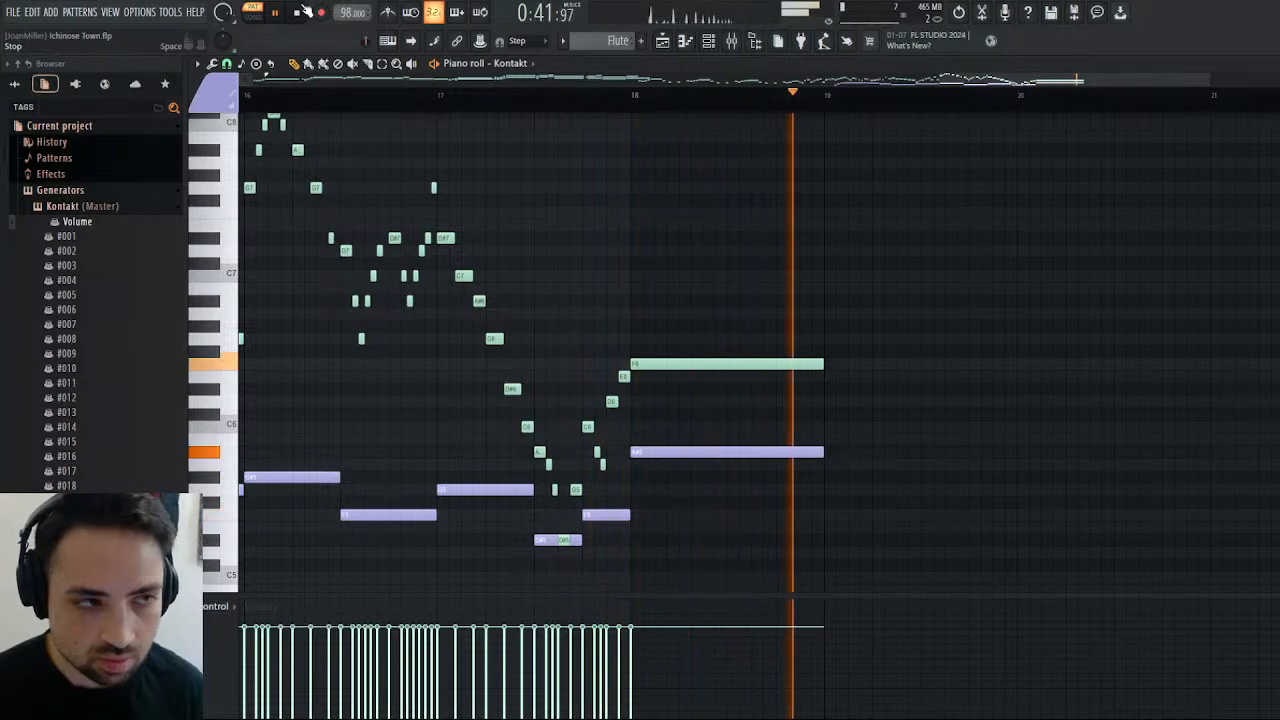
pyautogui.press('space')
# Assign the French Horns 2 volume to Kontakt's host automation slot #001 and set that volume to -0.6 dB.
pyautogui.press('Escape')
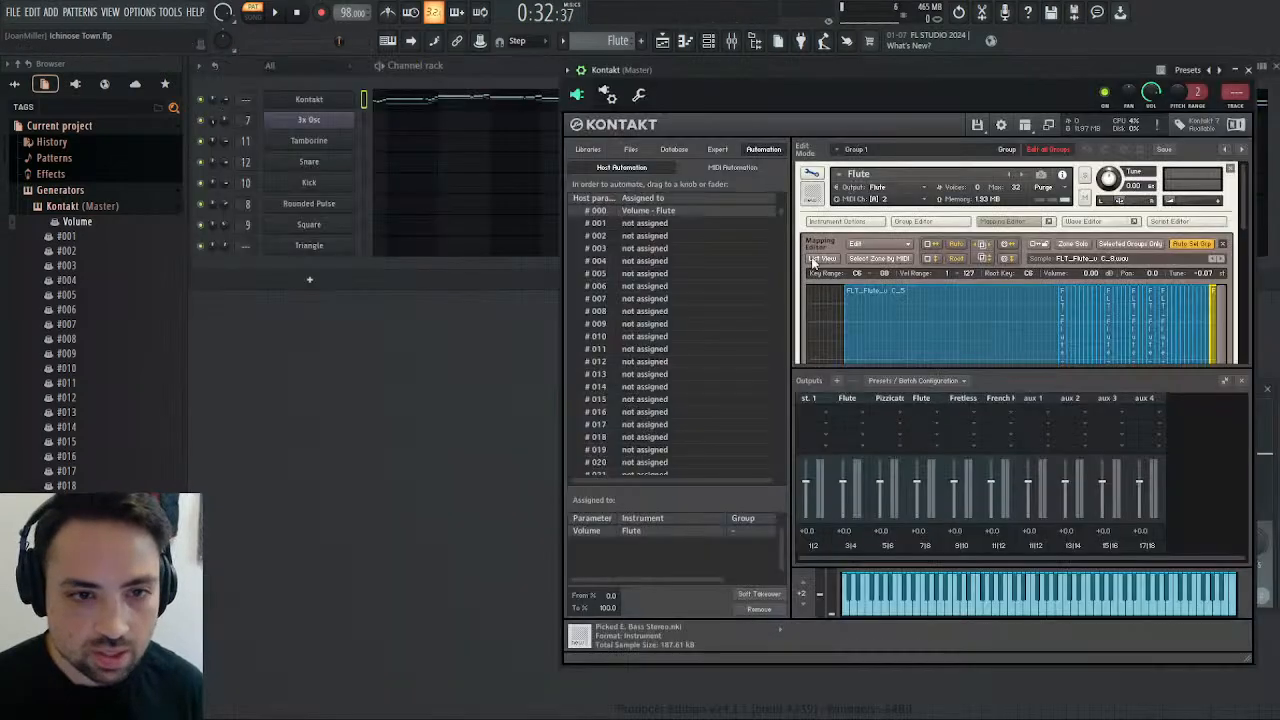
pyautogui.click(649, 223)
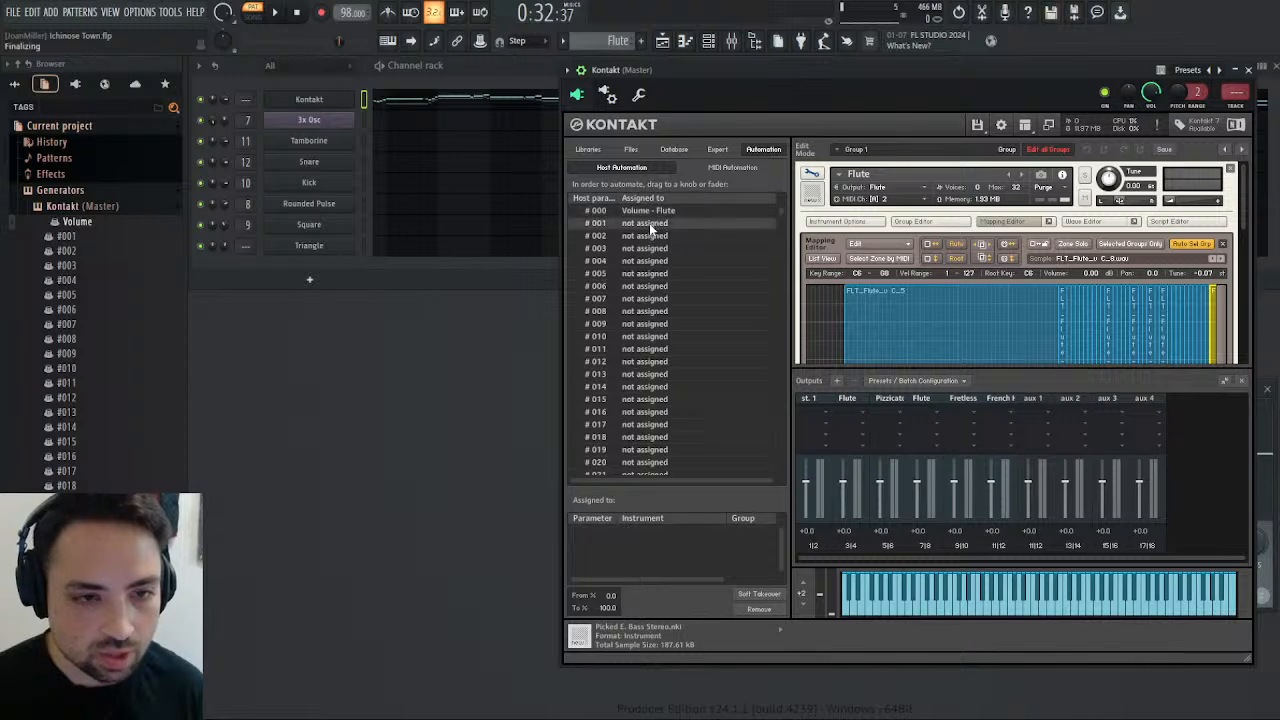
pyautogui.click(811, 177)
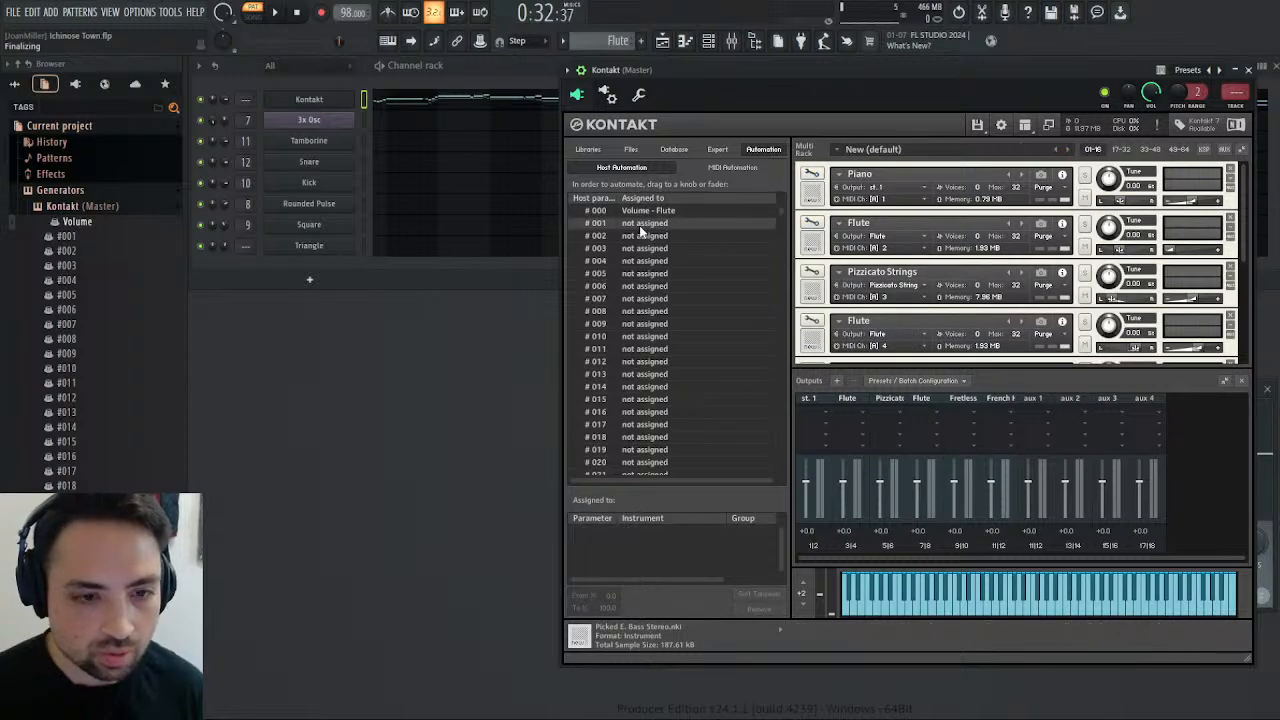
pyautogui.scroll(-5, 929, 270)
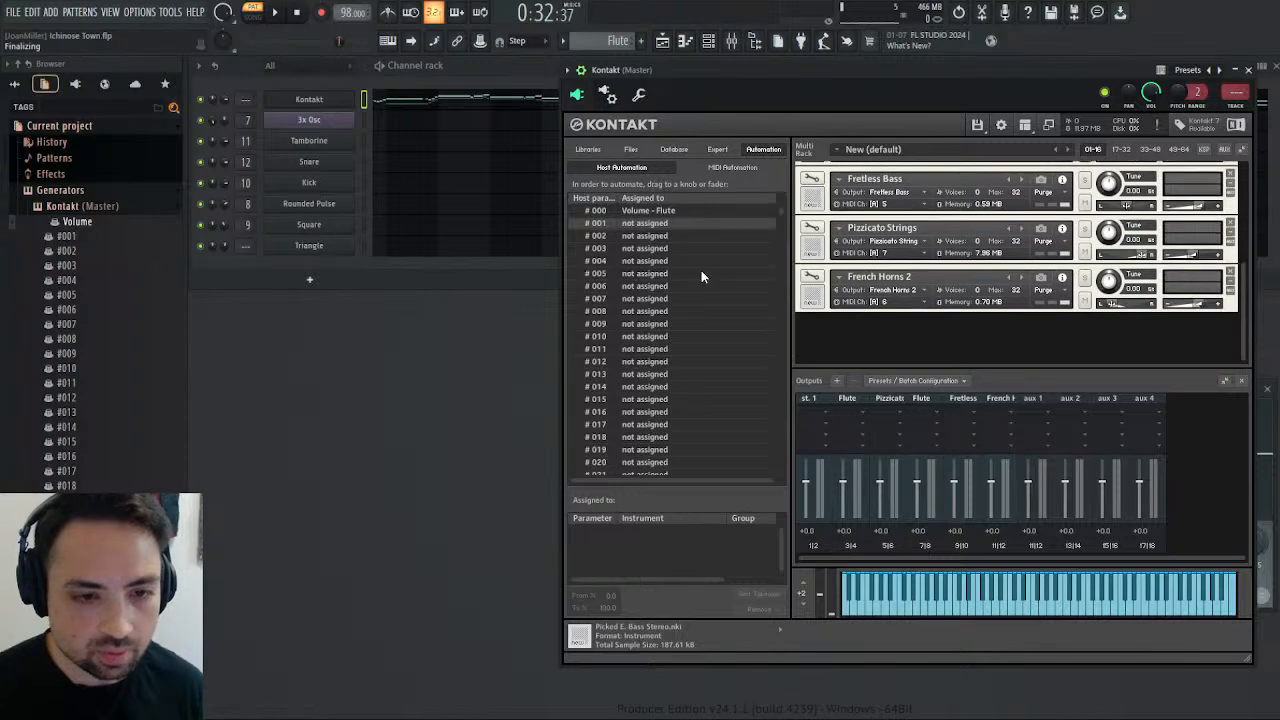
pyautogui.moveTo(1203, 305); pyautogui.dragTo(1200, 309)
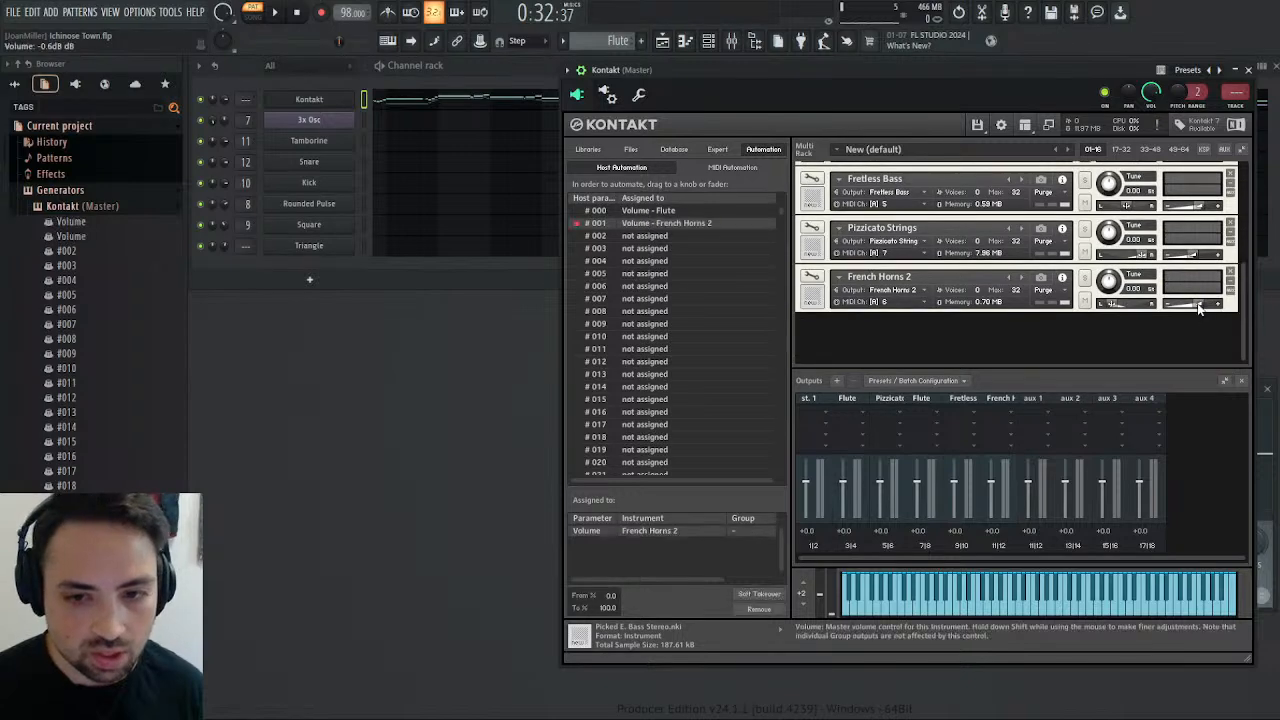
# Draw a straight fade-out to zero across bar 15 in the French Horns 2 volume events, and play it.
pyautogui.click(121, 245)
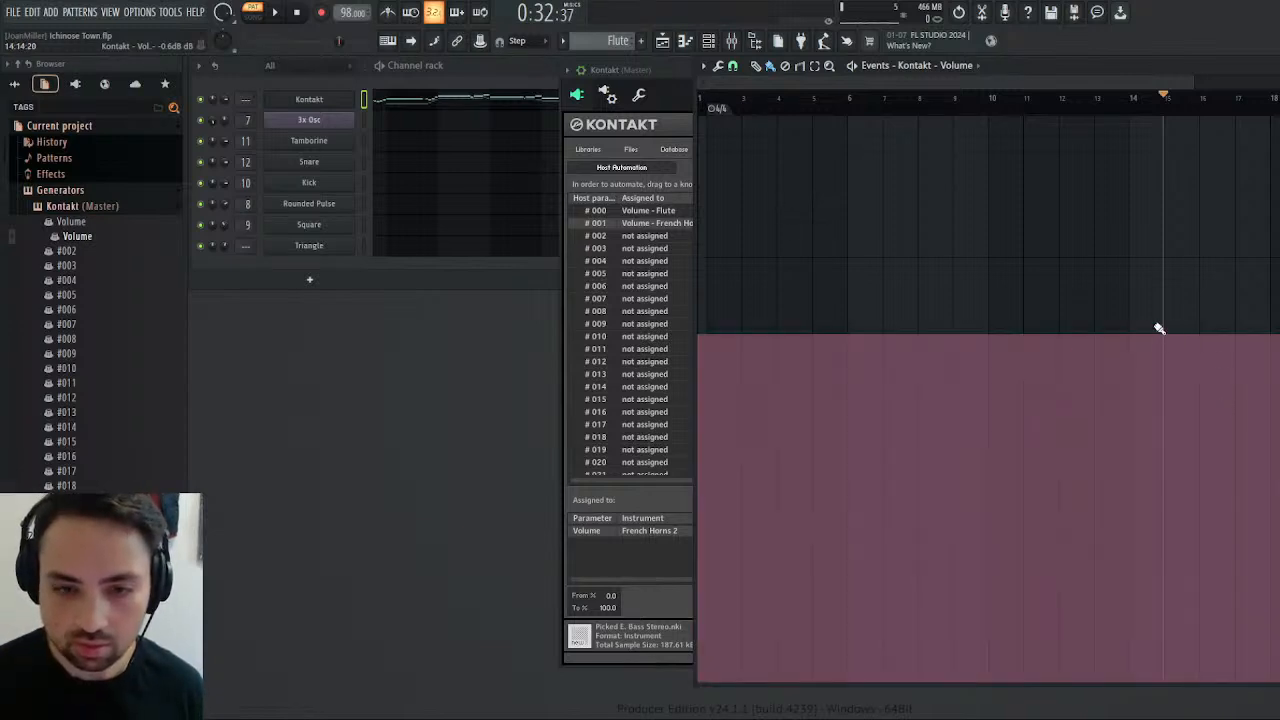
pyautogui.moveTo(712, 84); pyautogui.dragTo(1046, 112)
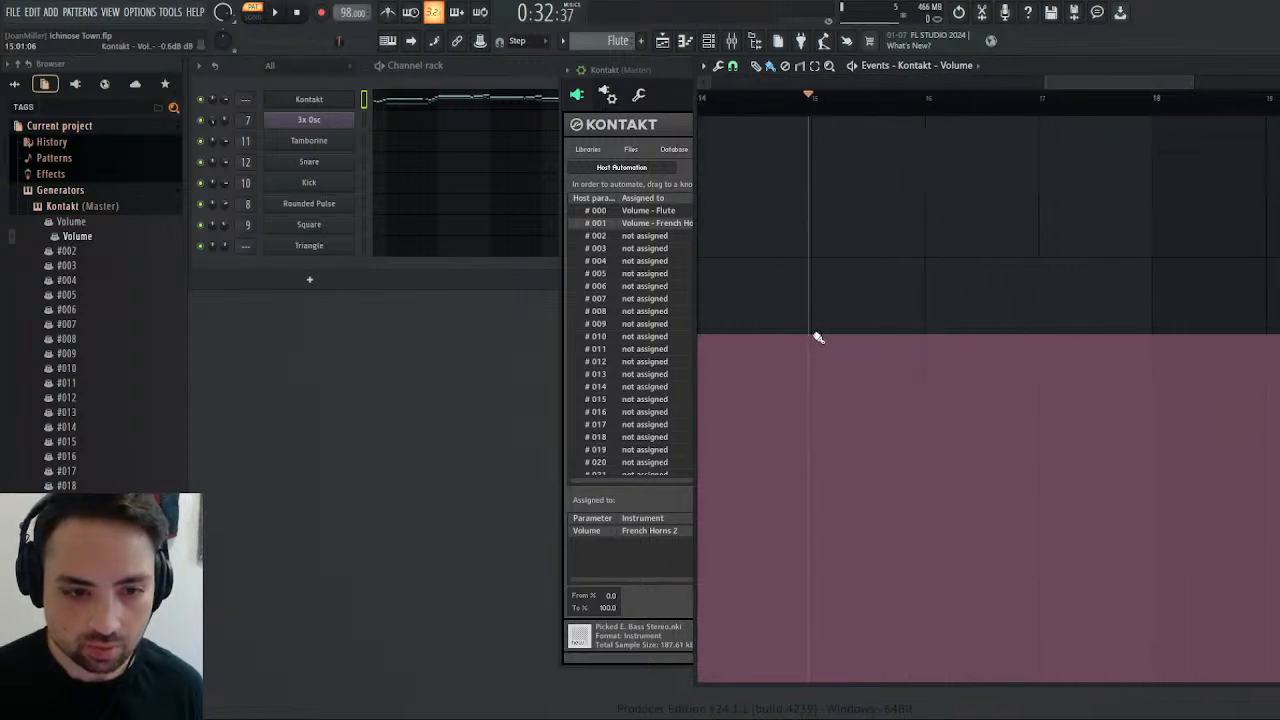
pyautogui.moveTo(818, 338)
pyautogui.mouseDown()
pyautogui.moveTo(889, 626)
pyautogui.moveTo(925, 709)
pyautogui.mouseUp()
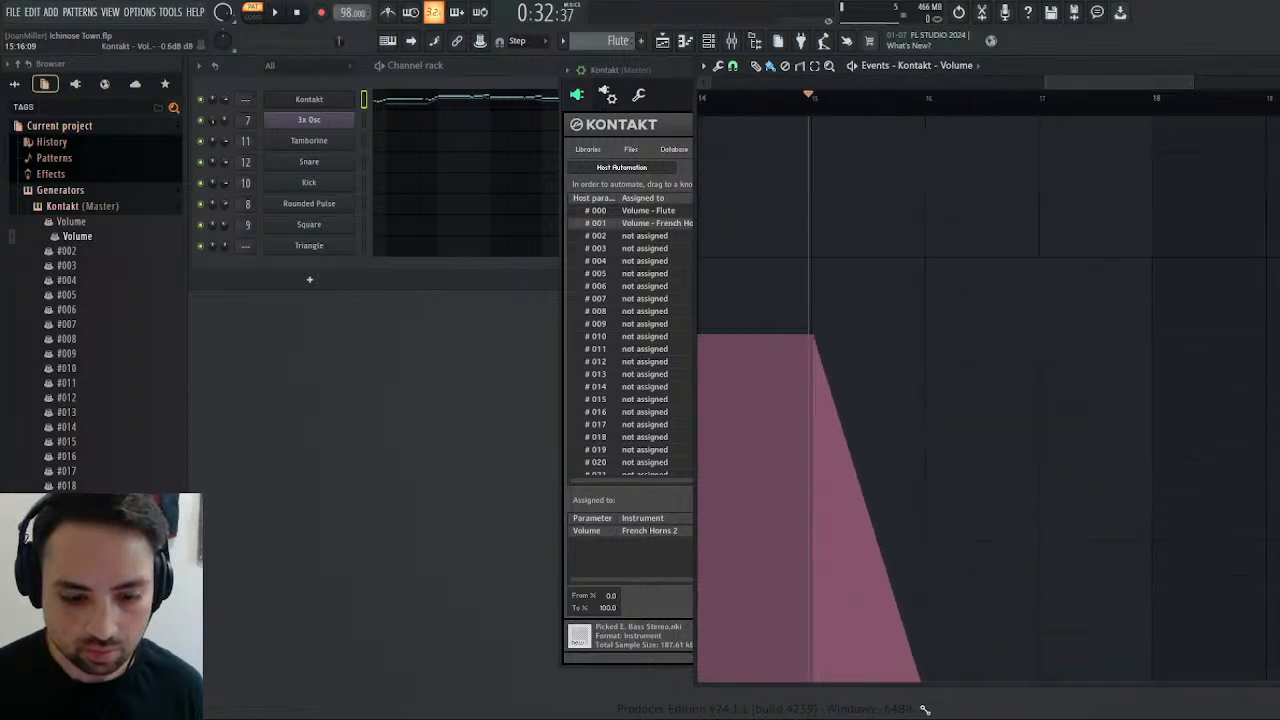
pyautogui.click(278, 14)
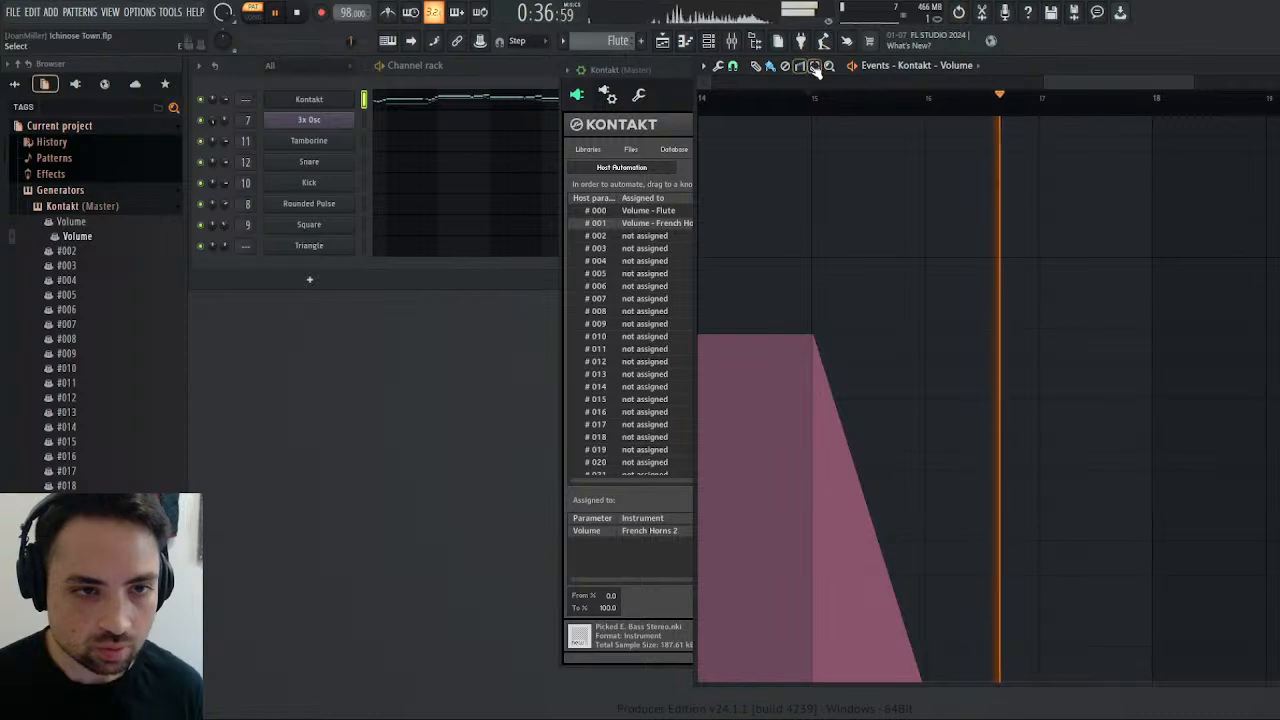
# Shift the French Horns 2 volume fade to bar 18 by inserting one bar of space before it three times, playing between shifts.
pyautogui.moveTo(812, 115); pyautogui.dragTo(700, 118)
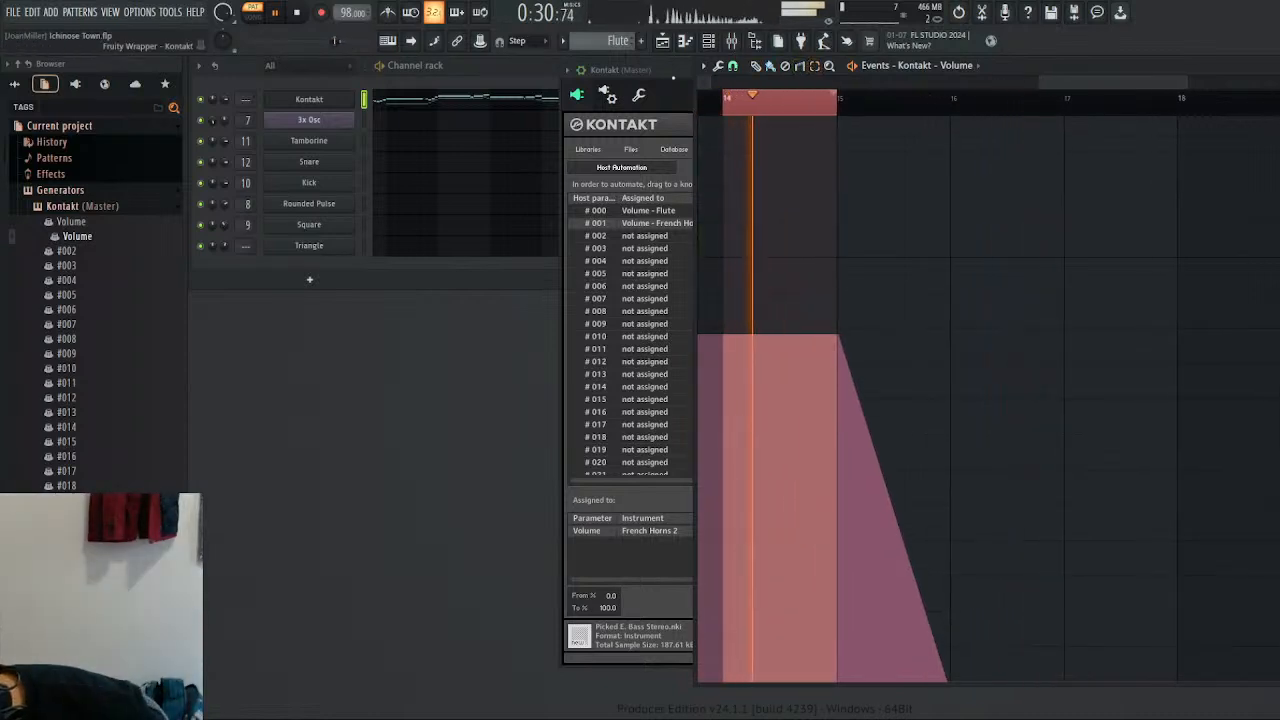
pyautogui.press('ctrl+Insert')
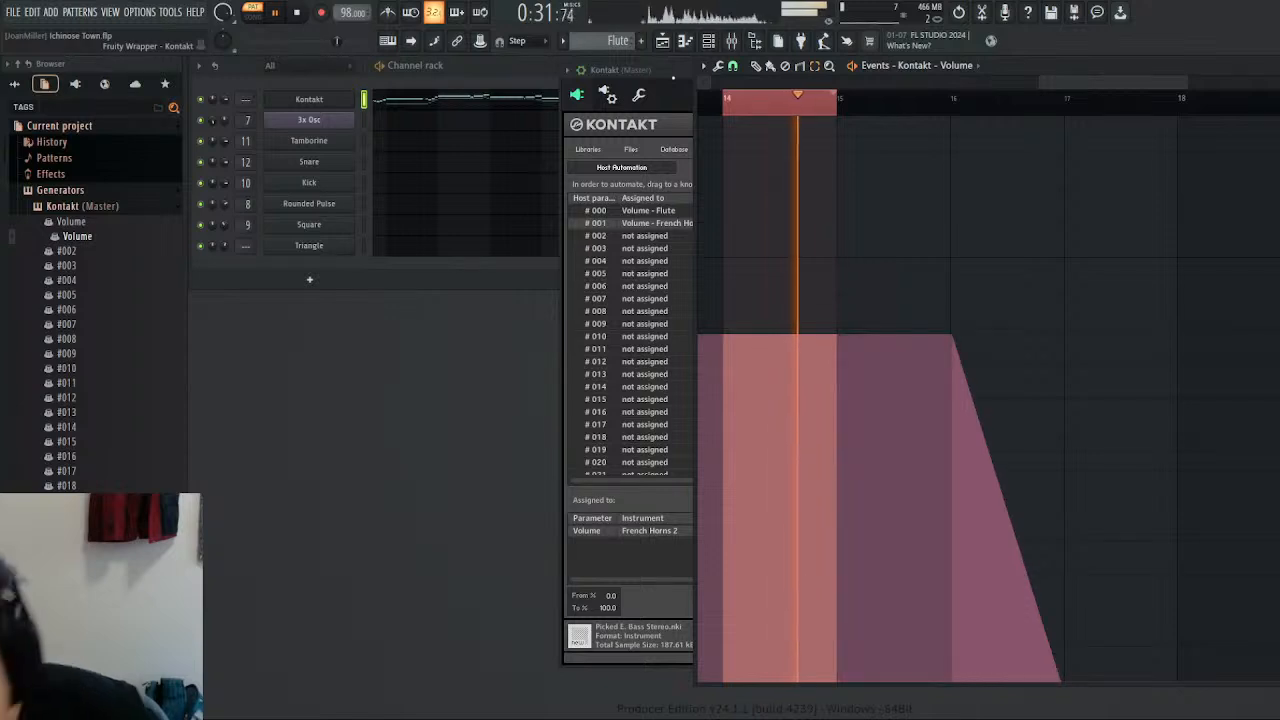
pyautogui.keyDown('ctrl'); pyautogui.click(829, 106); pyautogui.keyUp('ctrl')
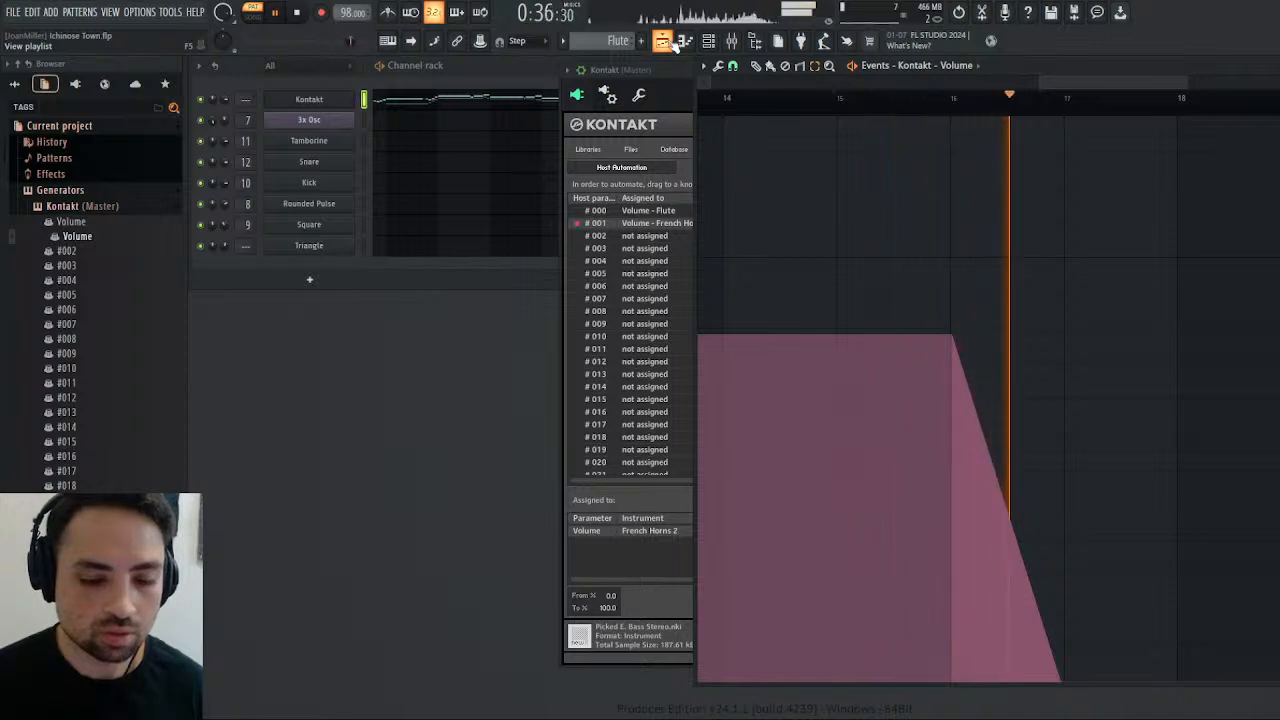
pyautogui.moveTo(951, 120); pyautogui.dragTo(846, 129)
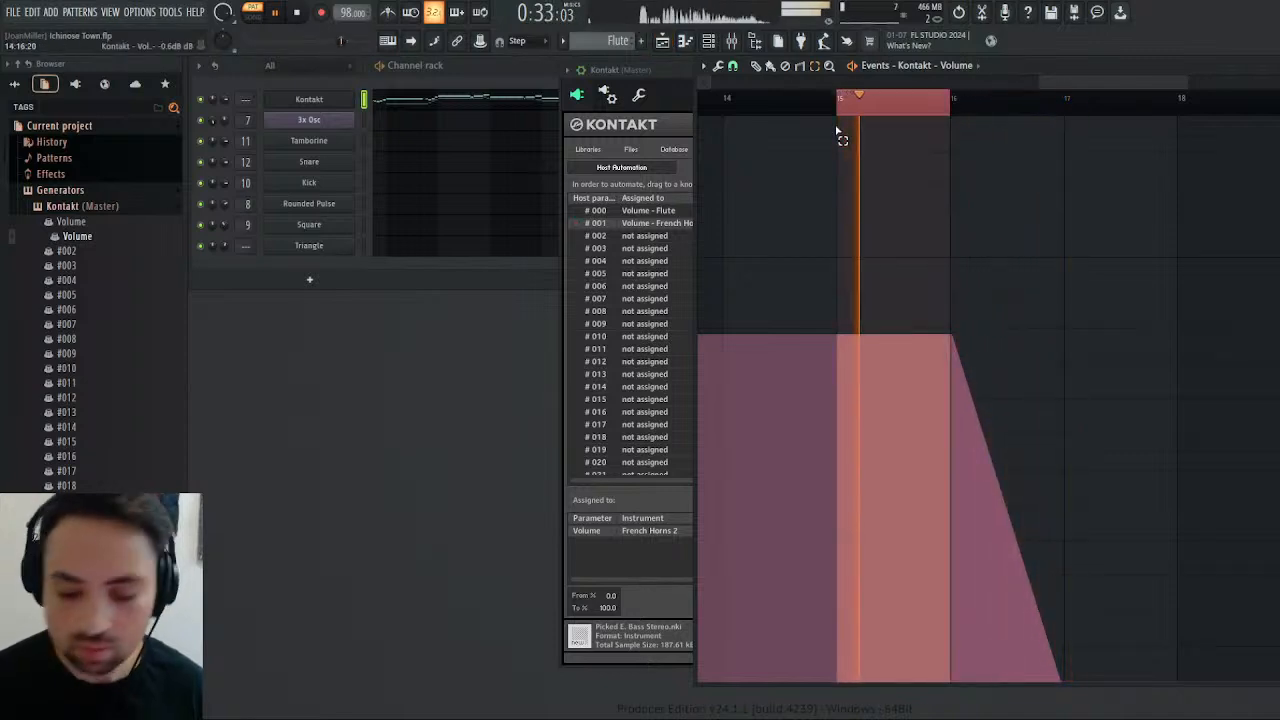
pyautogui.press('ctrl+Insert')
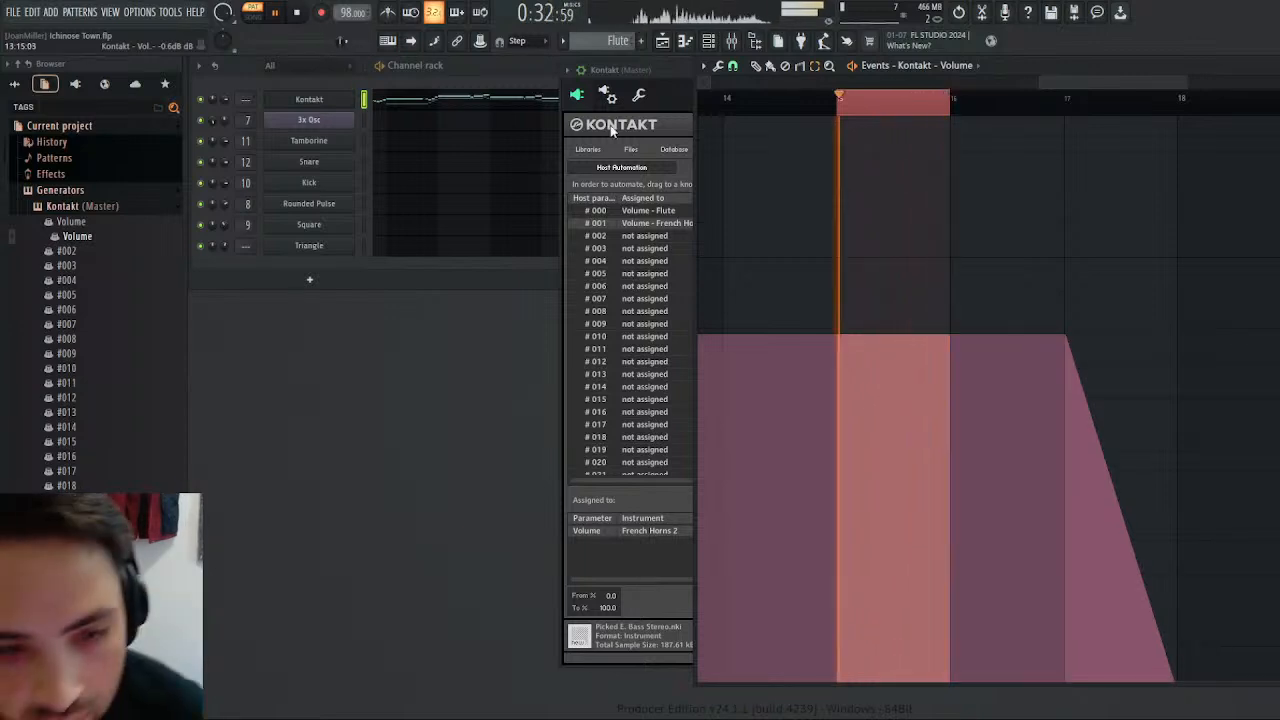
pyautogui.keyDown('ctrl'); pyautogui.click(930, 113); pyautogui.keyUp('ctrl')
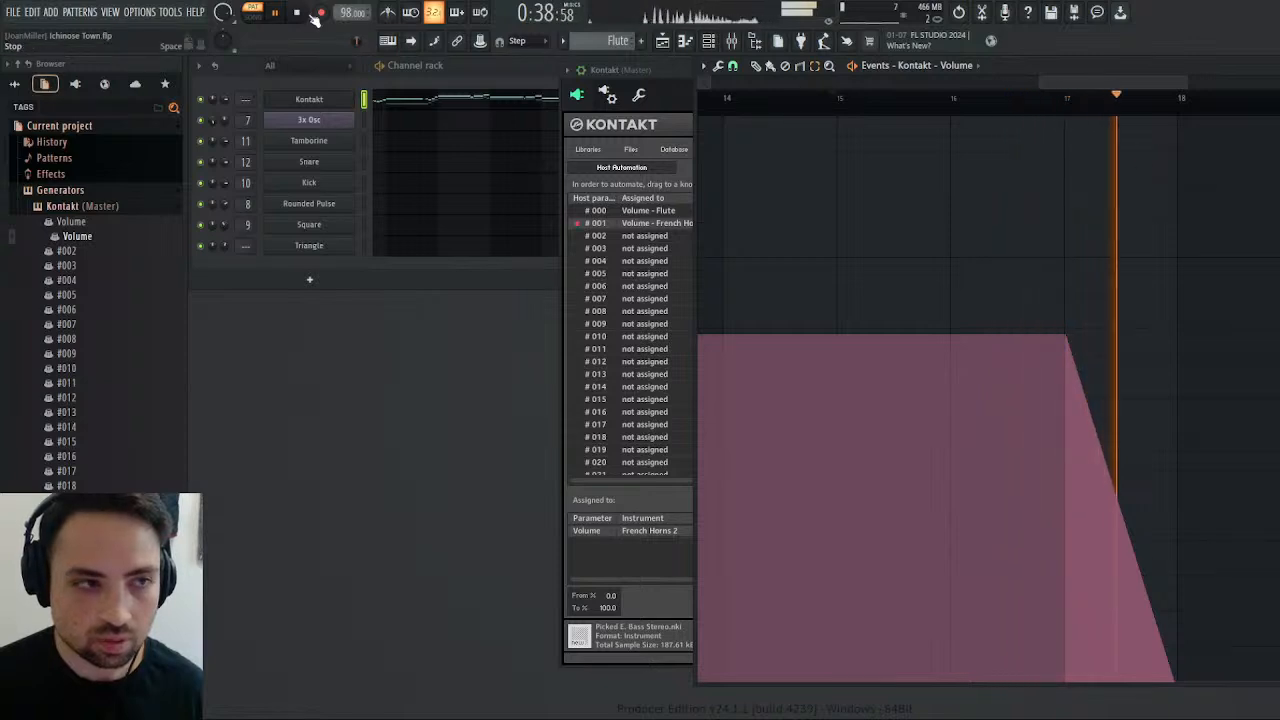
pyautogui.moveTo(1062, 107); pyautogui.dragTo(979, 127)
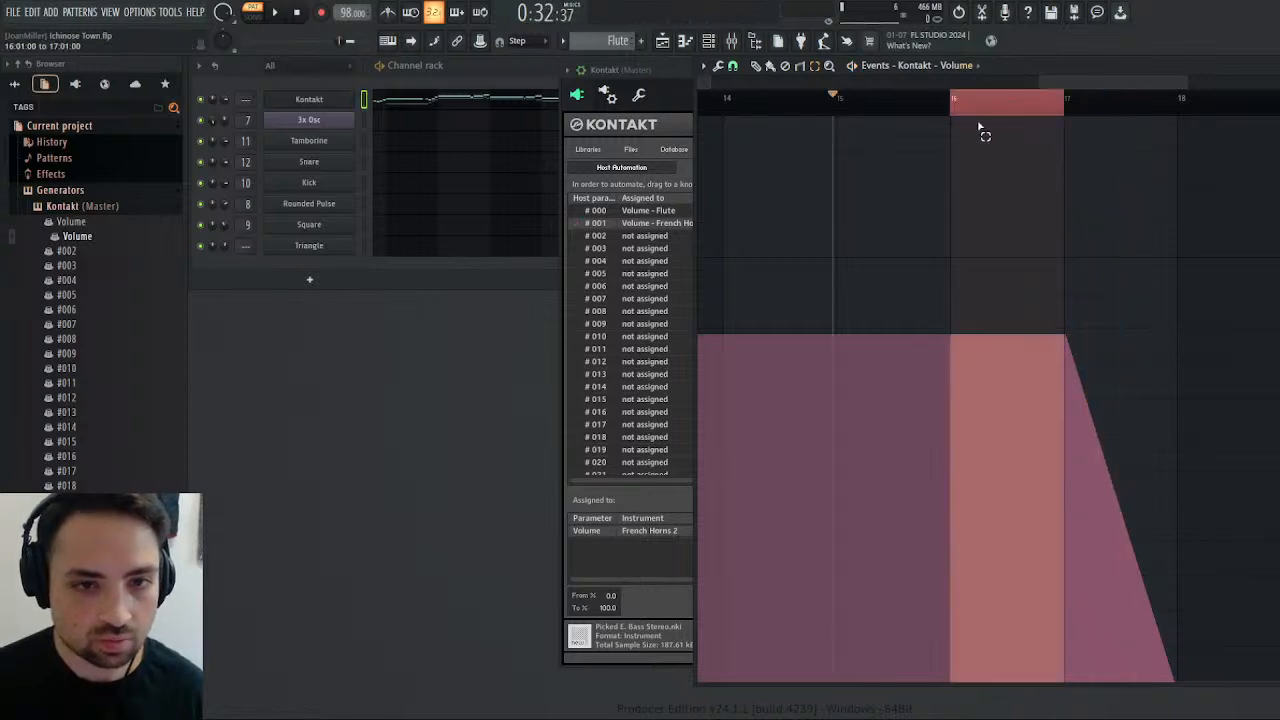
pyautogui.press('ctrl+Insert')
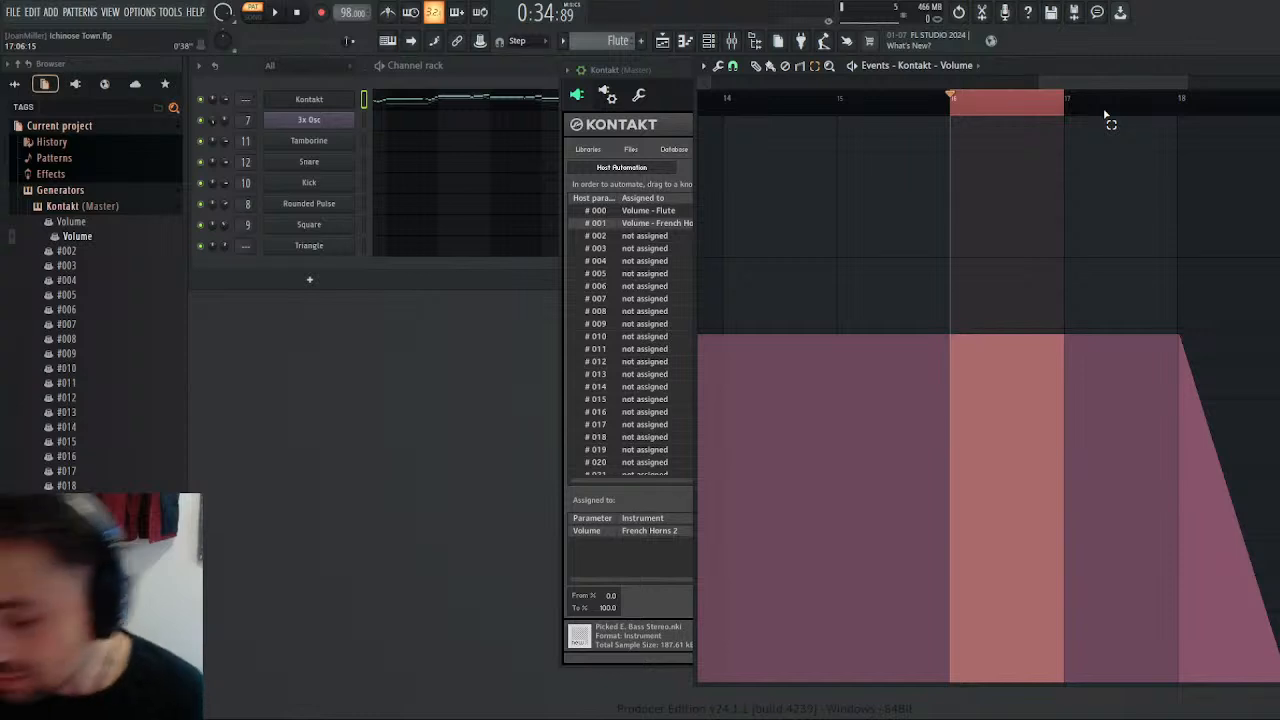
pyautogui.keyDown('ctrl'); pyautogui.click(1010, 99); pyautogui.keyUp('ctrl')
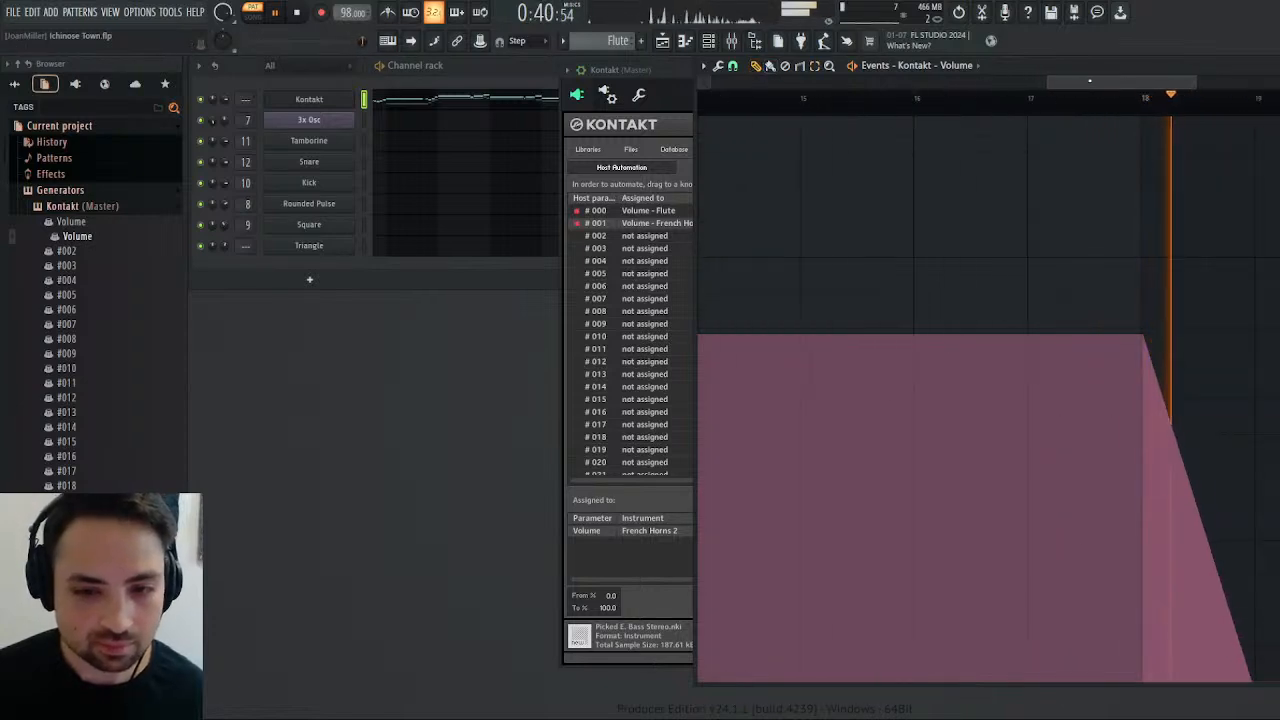
# Open the playlist and play the whole arrangement in song mode from bar 21.
pyautogui.click(662, 41)
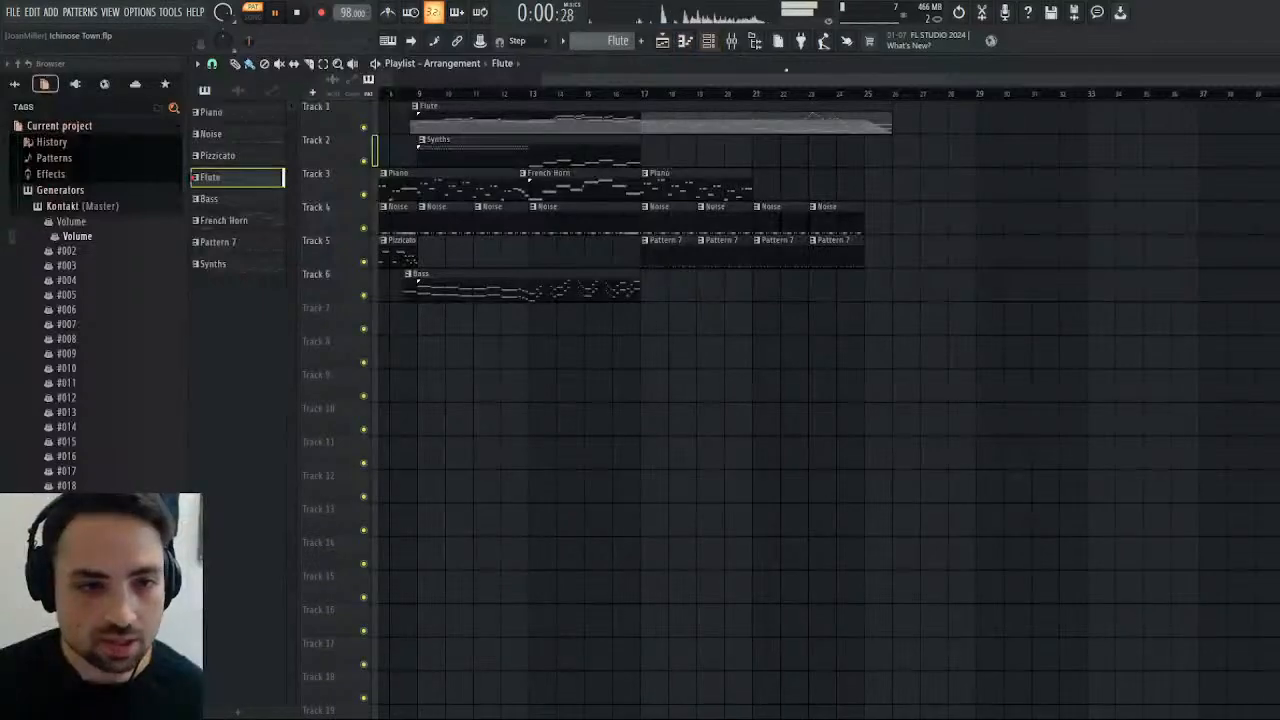
pyautogui.click(760, 95)
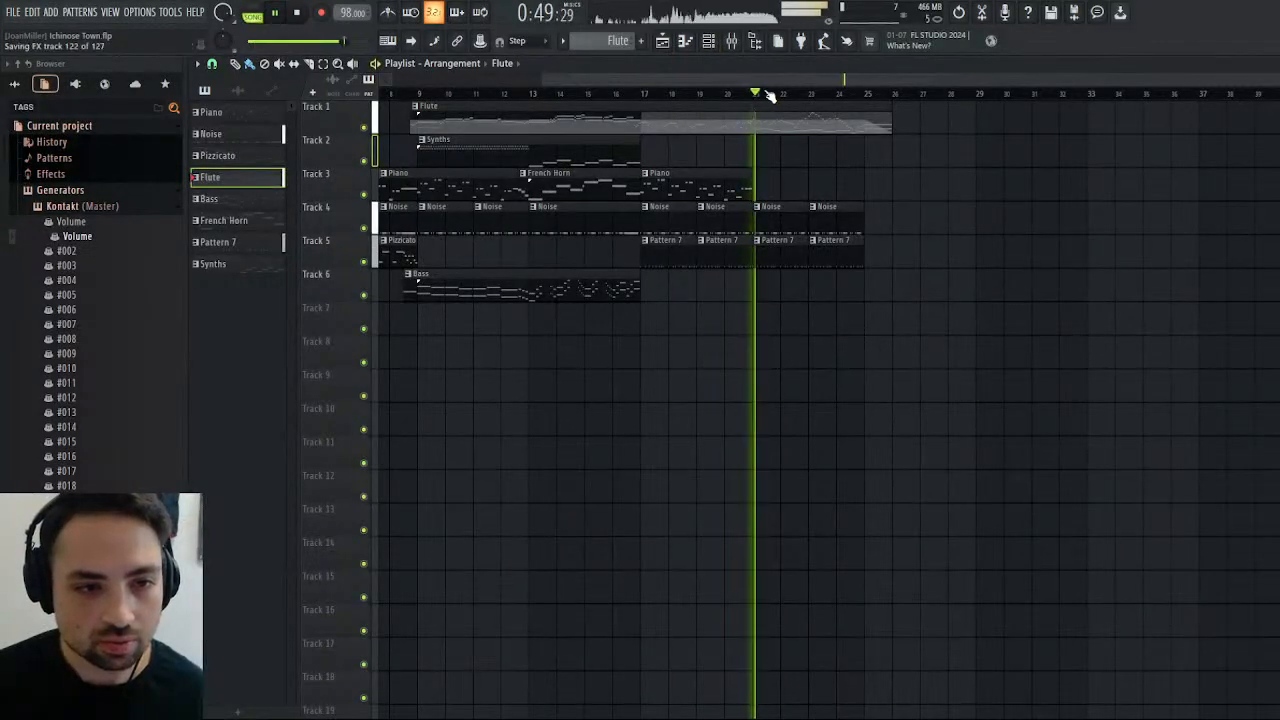
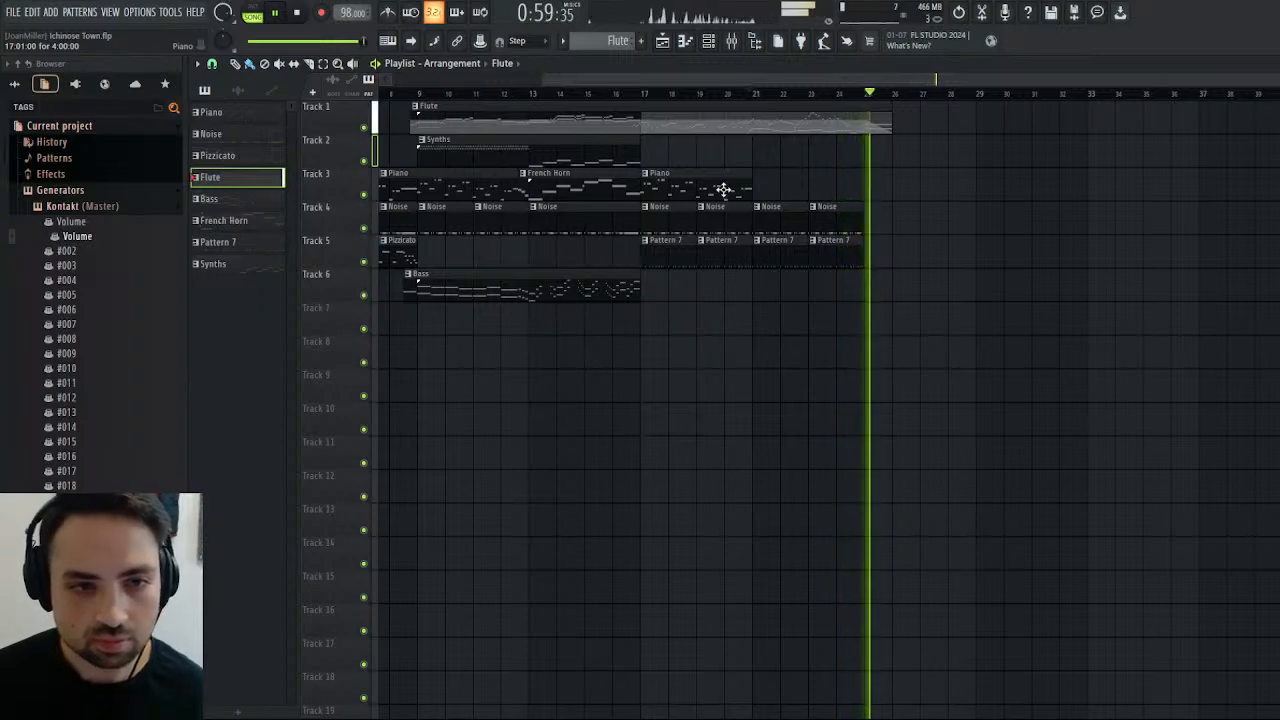
# Replay the arrangement from bar 21 twice in song mode, and stop playback.
pyautogui.click(752, 94)
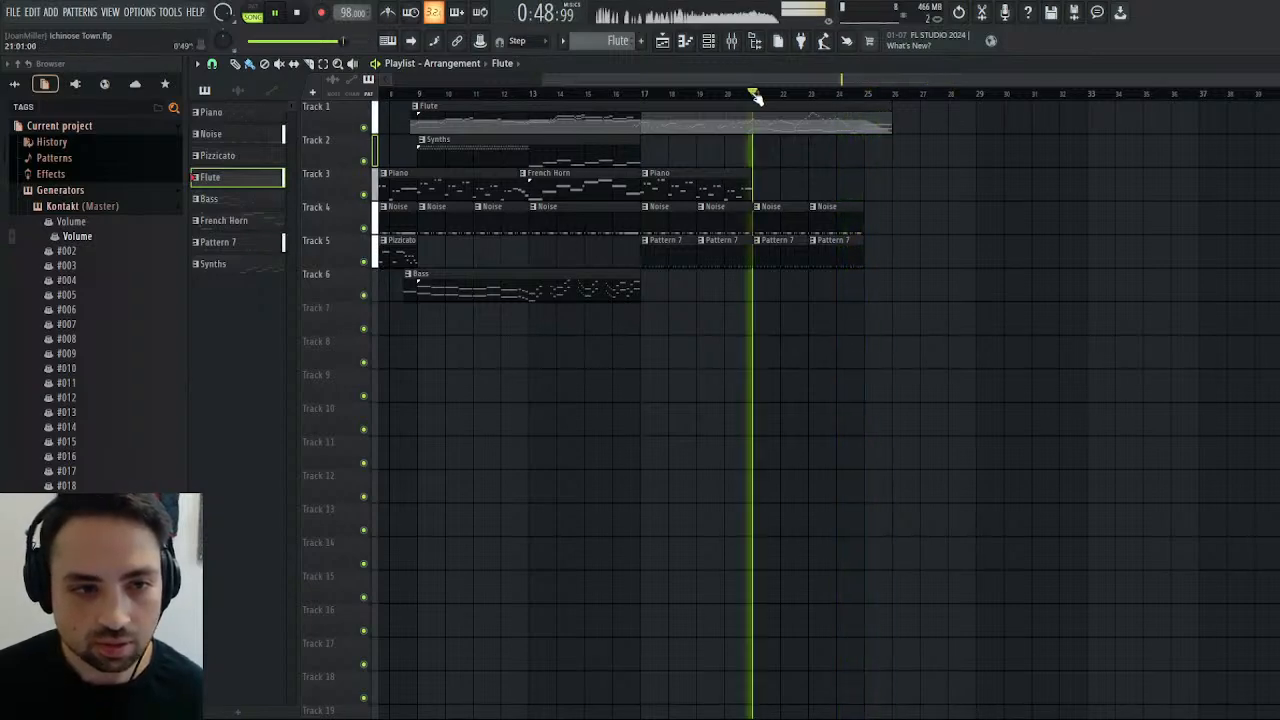
pyautogui.moveTo(757, 80); pyautogui.dragTo(485, 88)
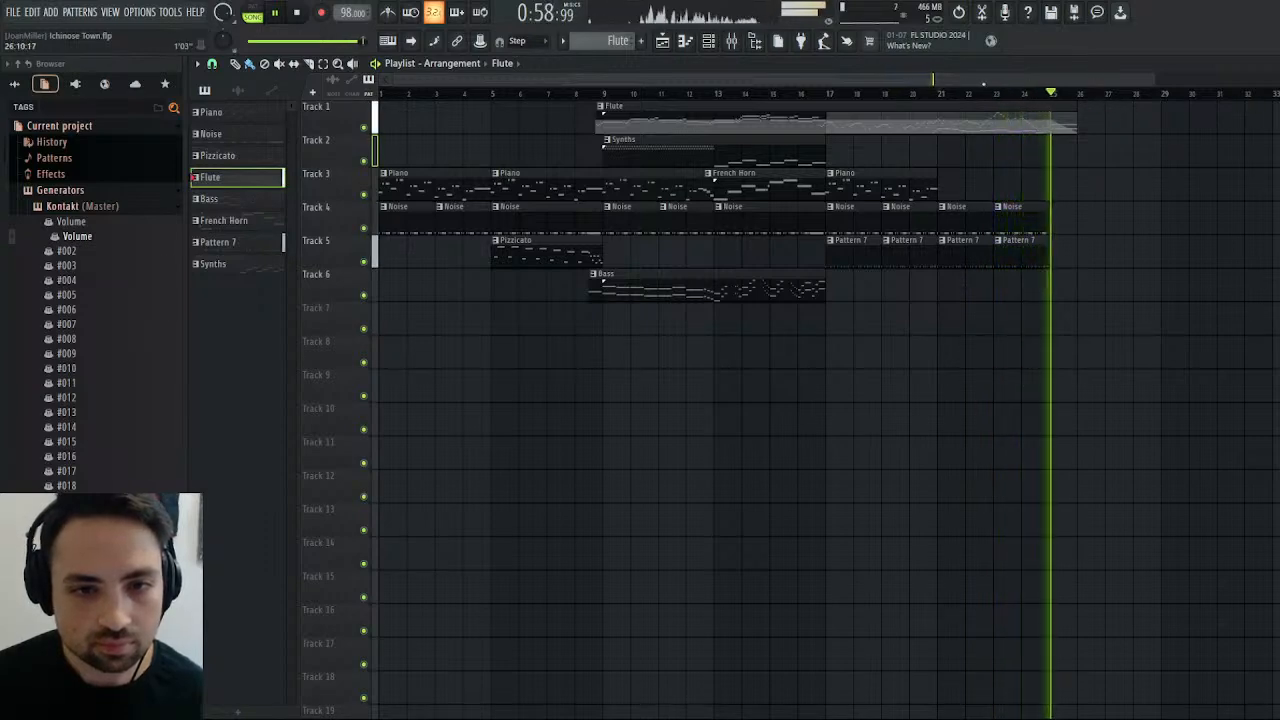
pyautogui.click(934, 94)
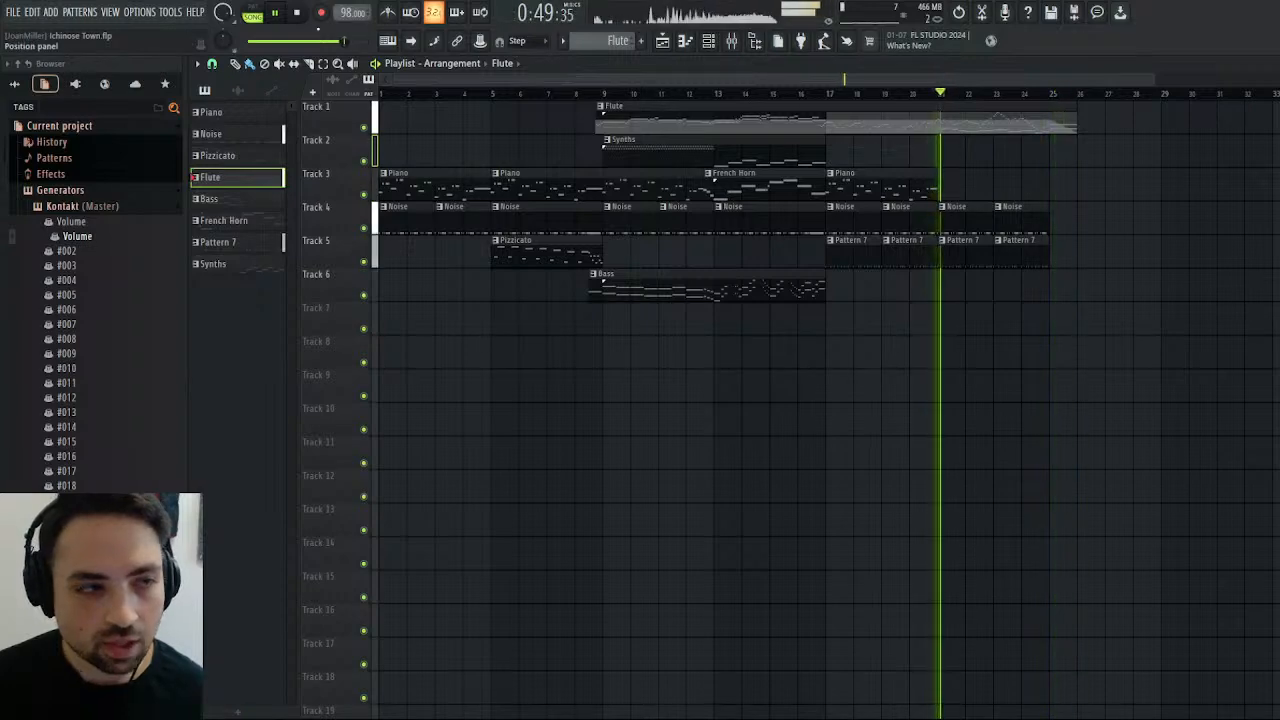
pyautogui.click(298, 12)
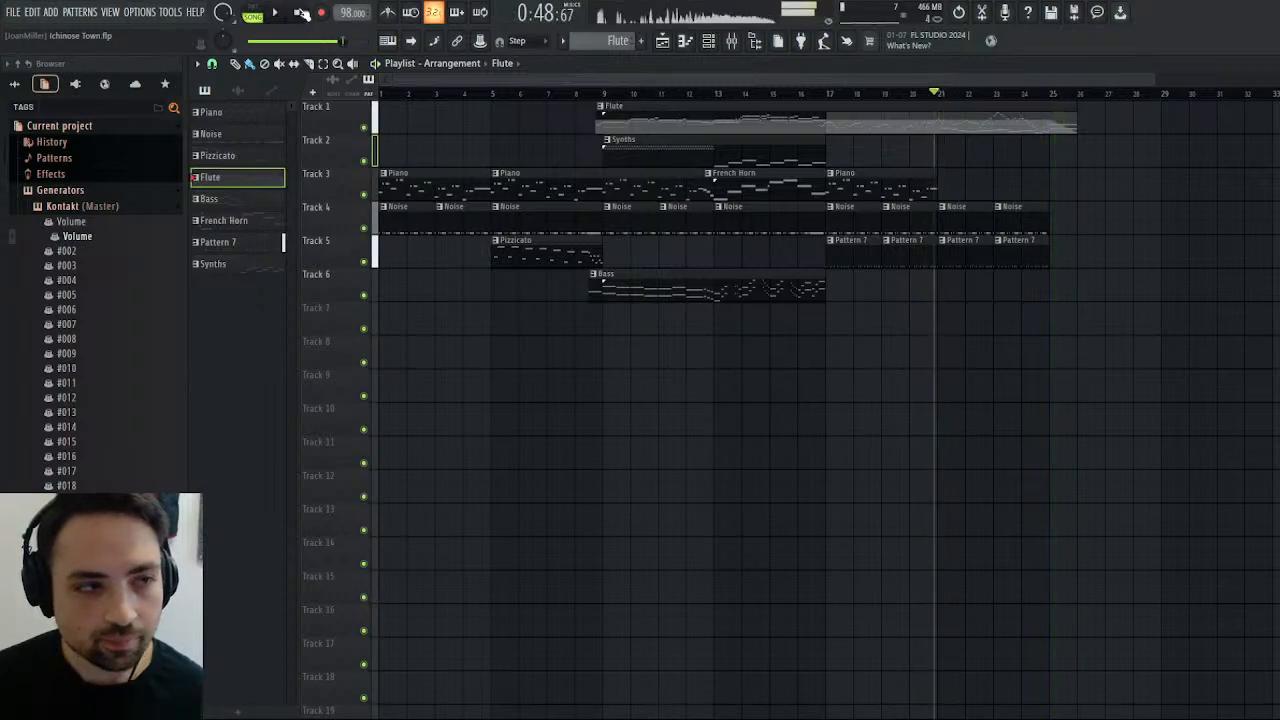
# Redraw the French Horns 2 volume fade-out so it starts halfway through bar 18 and reaches zero at bar 19.
pyautogui.doubleClick(1055, 124)
pyautogui.press('Escape')
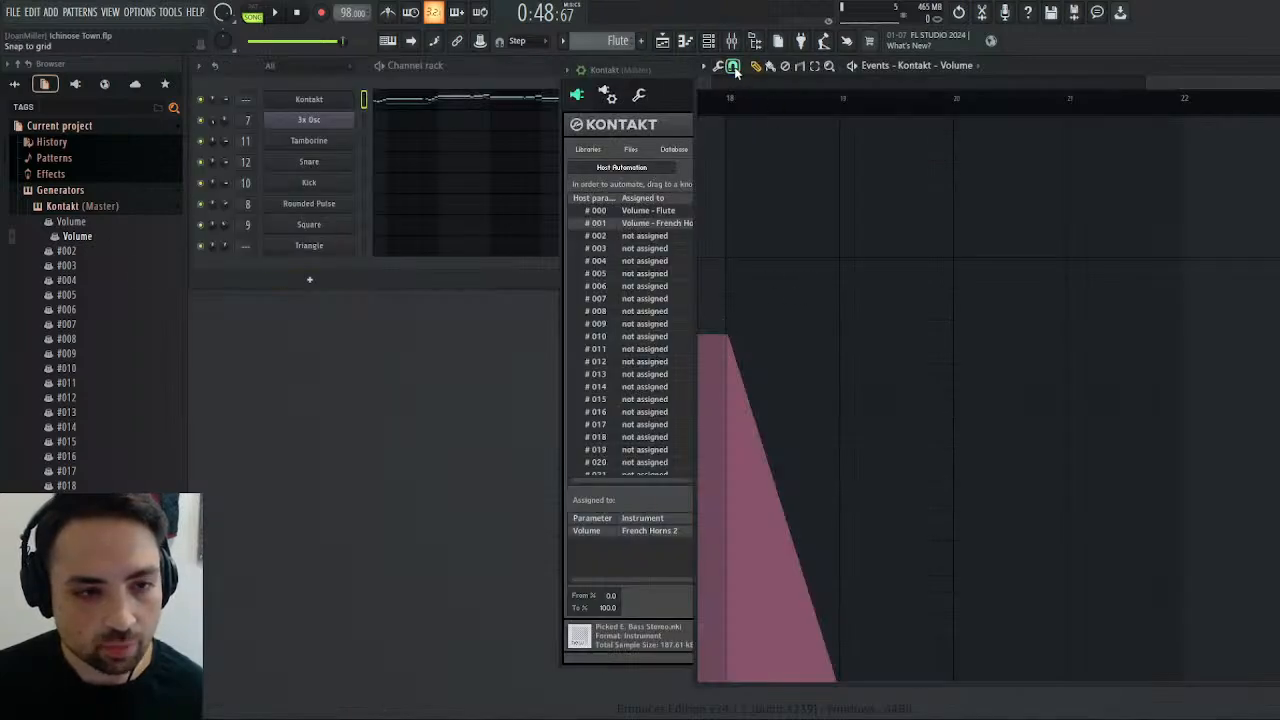
pyautogui.moveTo(730, 340)
pyautogui.mouseDown()
pyautogui.moveTo(746, 340)
pyautogui.moveTo(863, 545)
pyautogui.moveTo(866, 714)
pyautogui.moveTo(830, 718)
pyautogui.mouseUp()
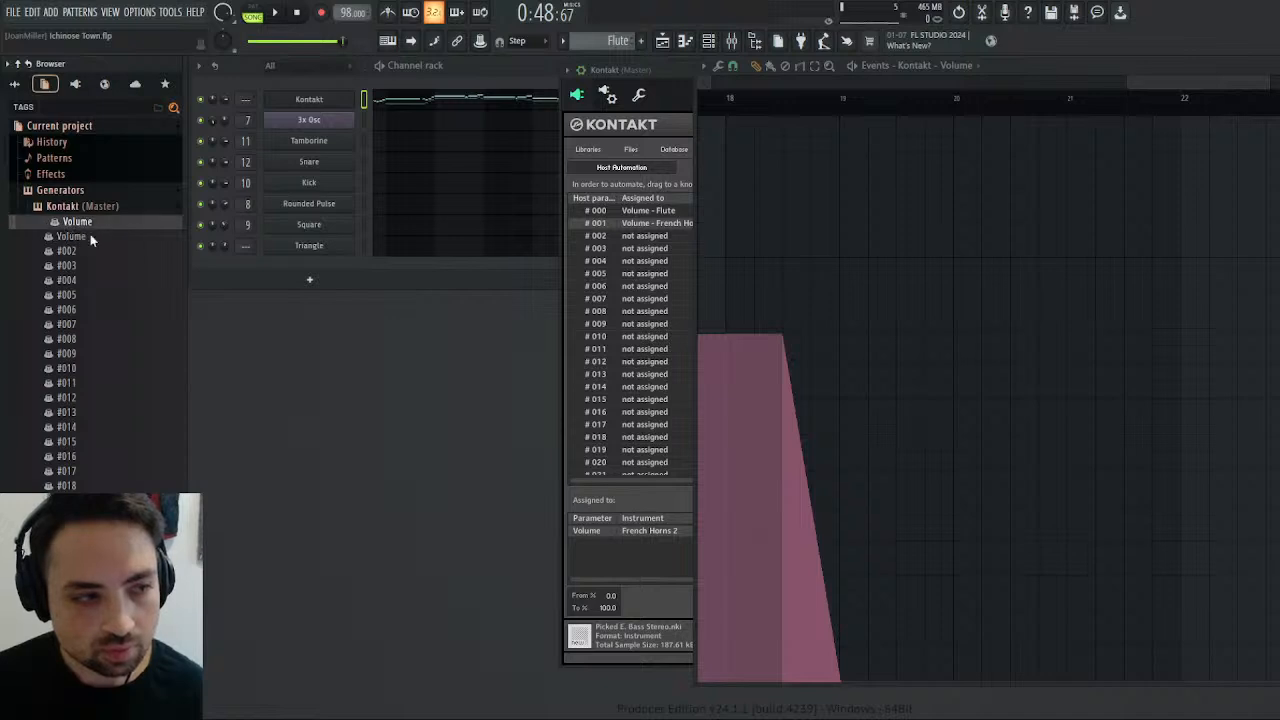
# Open the Flute volume events and hold the level at -0.6 dB up to the middle of bar 18.
pyautogui.click(91, 236)
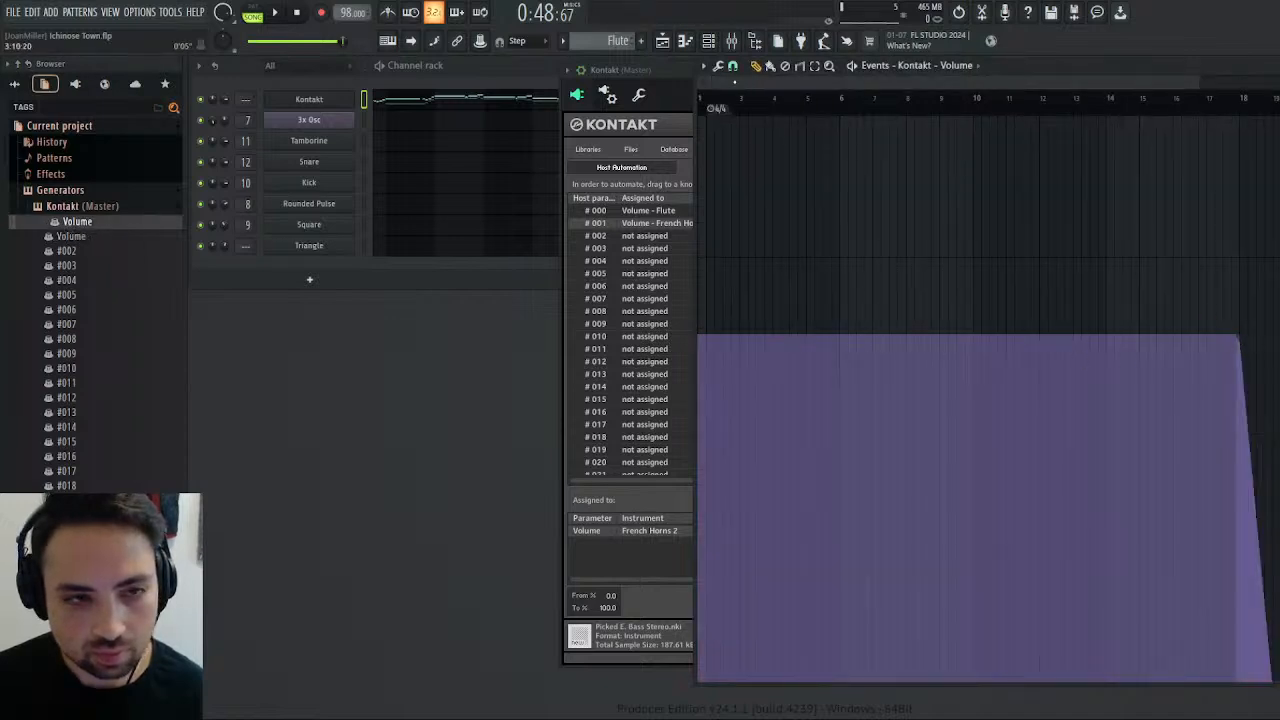
pyautogui.moveTo(712, 88); pyautogui.dragTo(1103, 86)
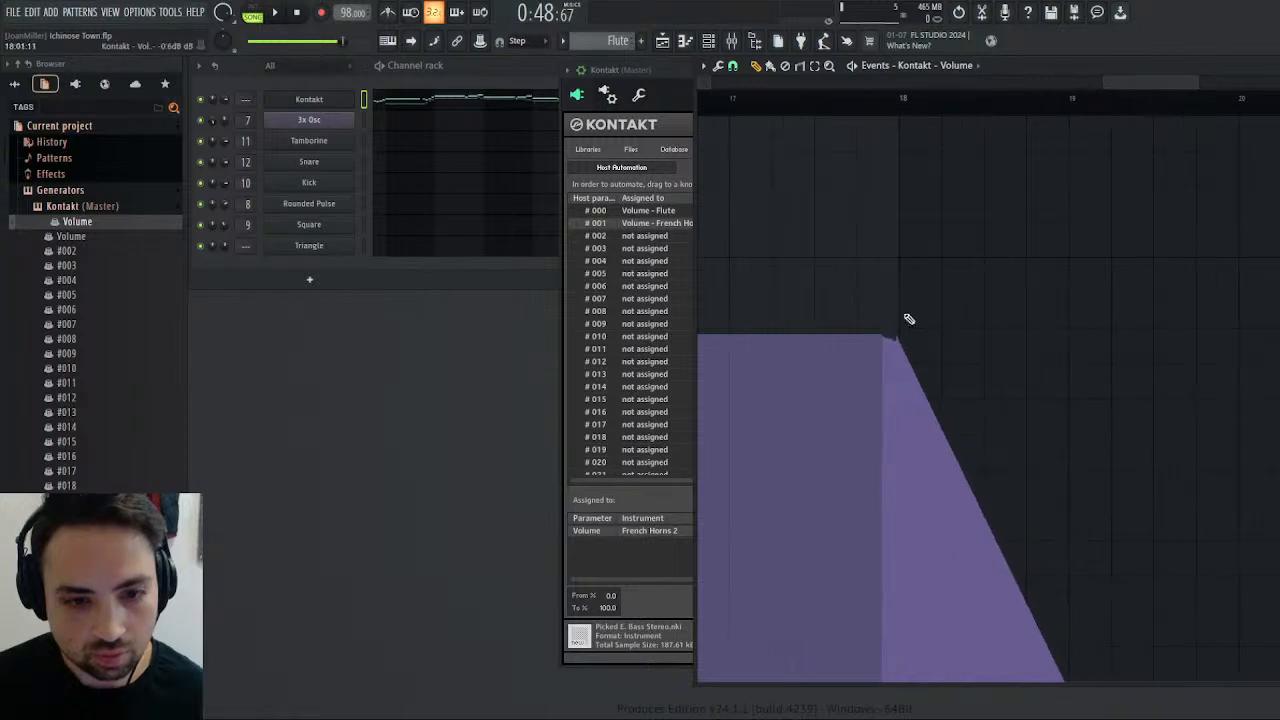
pyautogui.click(885, 340)
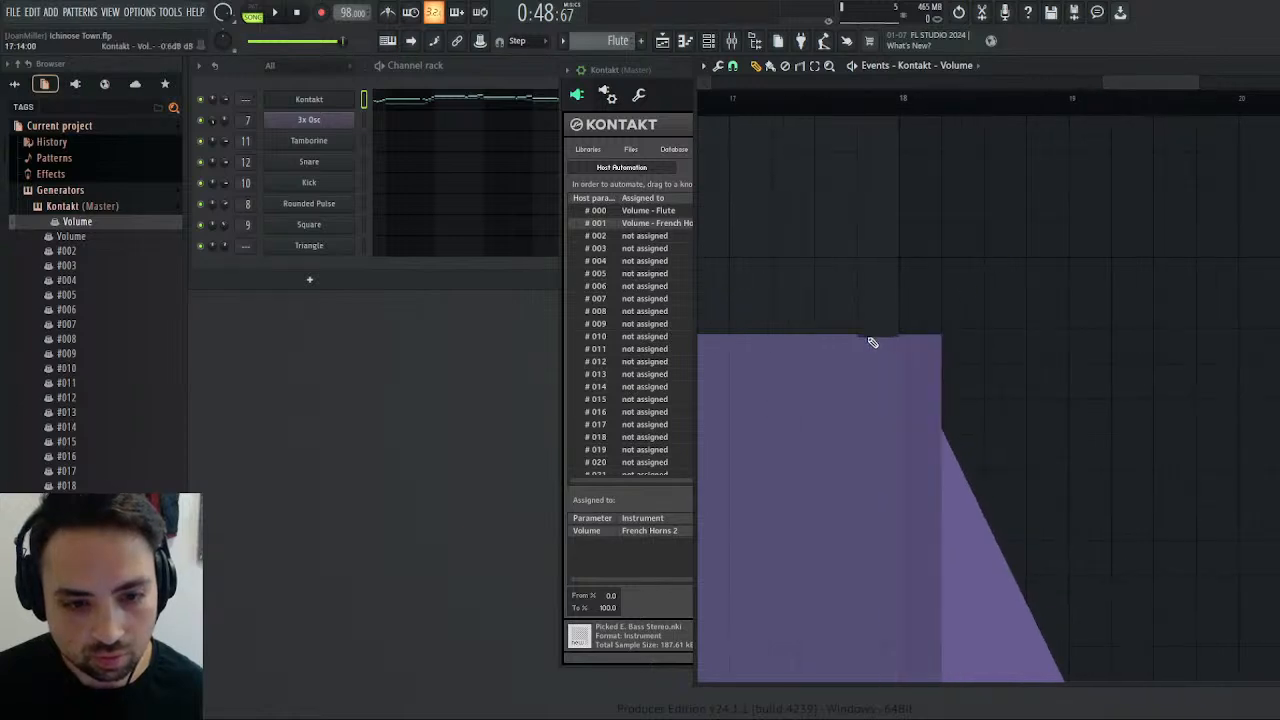
pyautogui.click(941, 342)
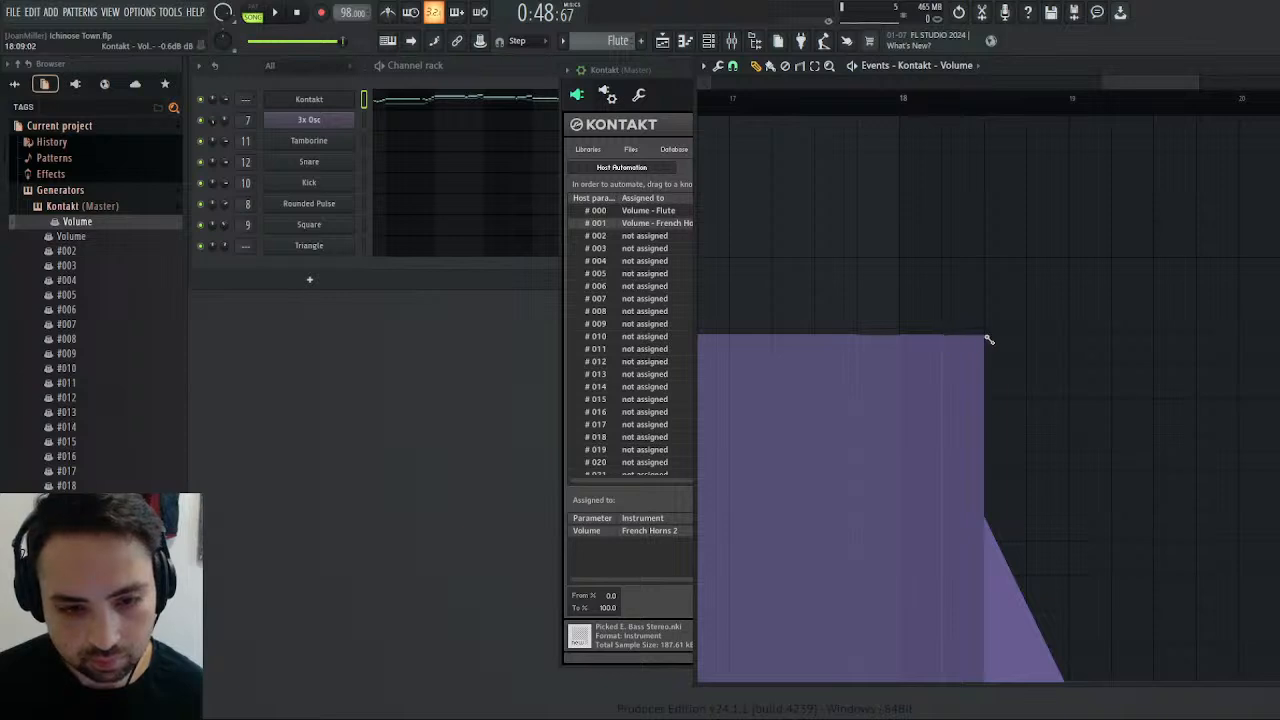
# Draw a straight Flute volume fade-out to zero from the middle of bar 18 to bar 19.
pyautogui.moveTo(988, 340); pyautogui.dragTo(1065, 583)
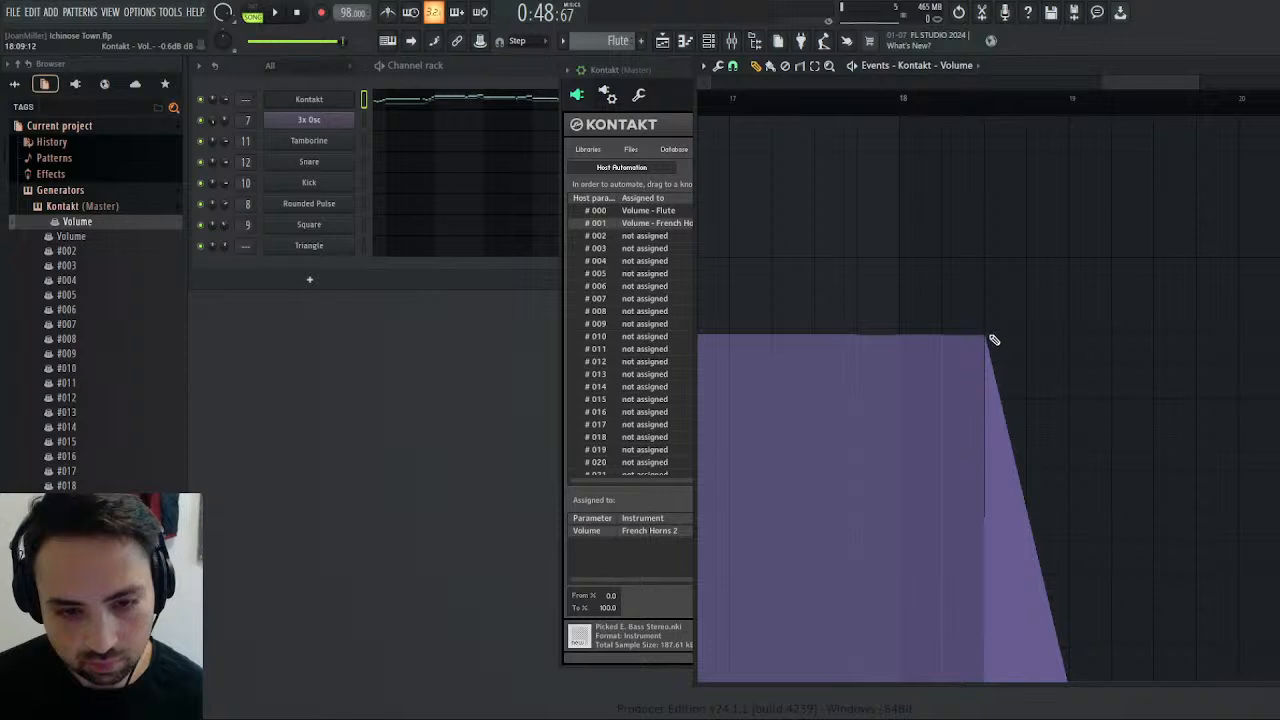
pyautogui.click(990, 342)
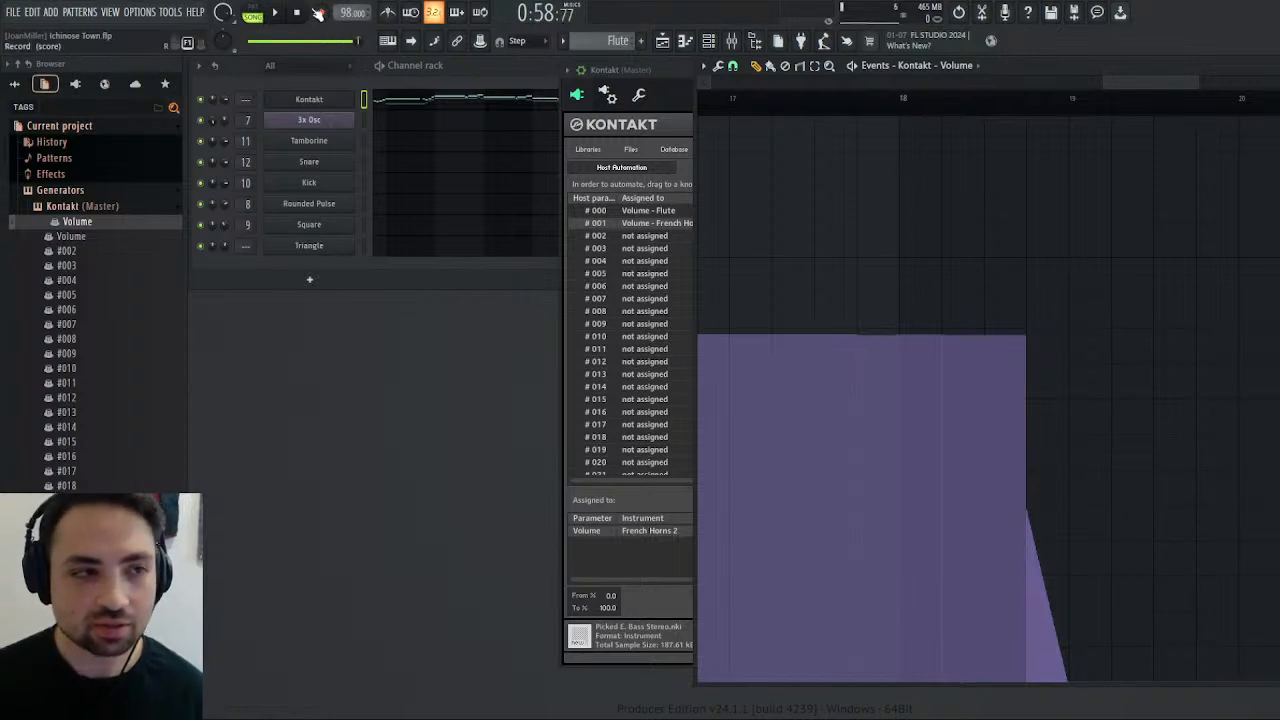
pyautogui.press('space')
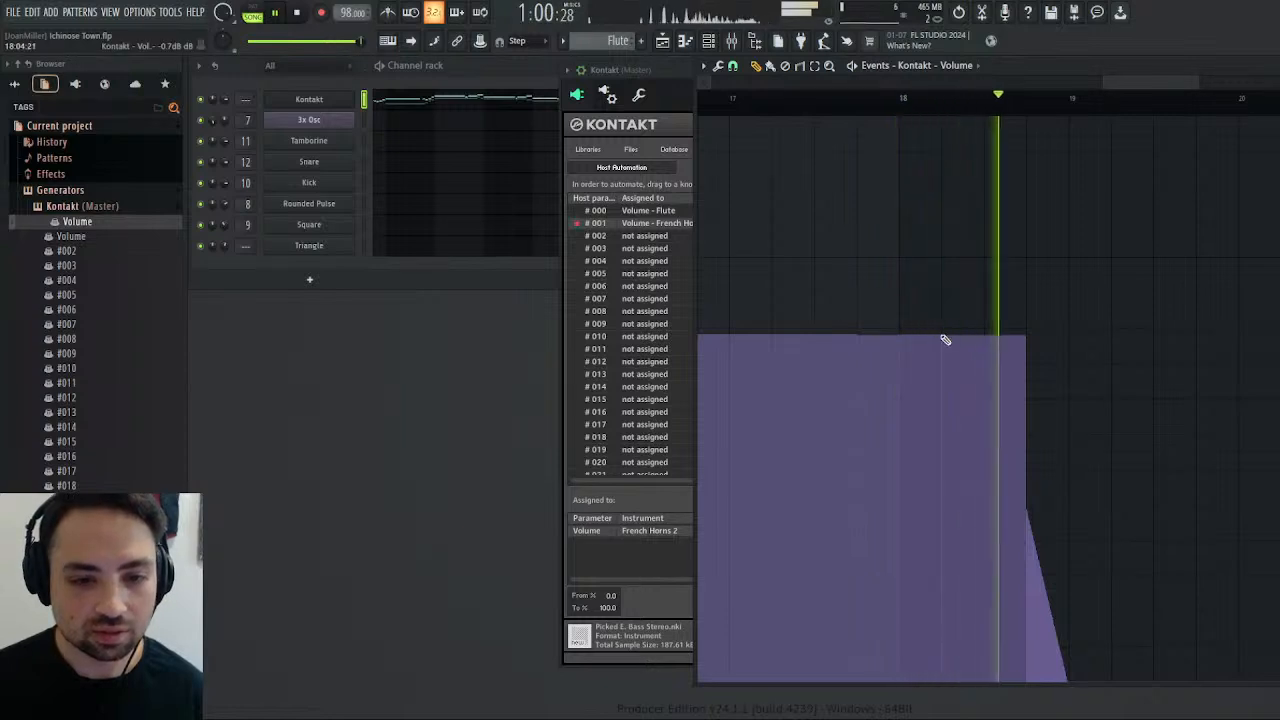
pyautogui.click(988, 337)
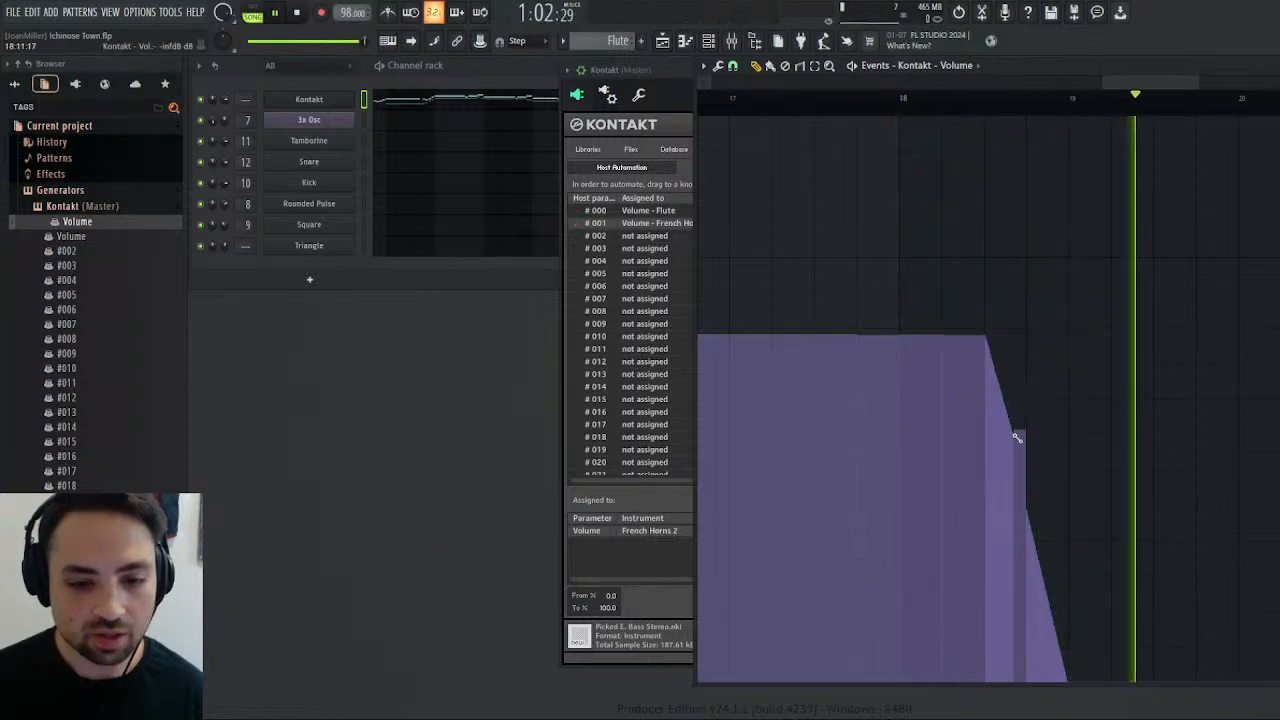
pyautogui.moveTo(1017, 438); pyautogui.dragTo(1076, 708)
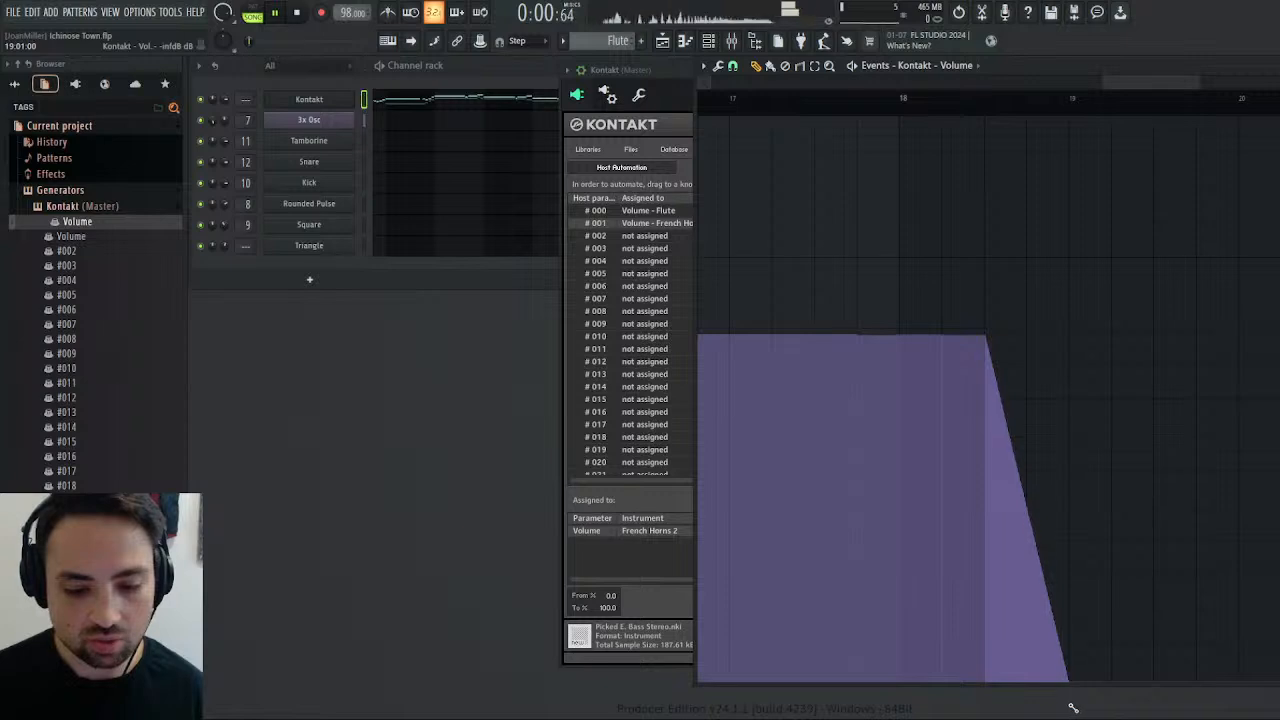
# Play the Flute volume events from bar 18, replay the arrangement from bar 21 in the playlist, and stop.
pyautogui.click(906, 99)
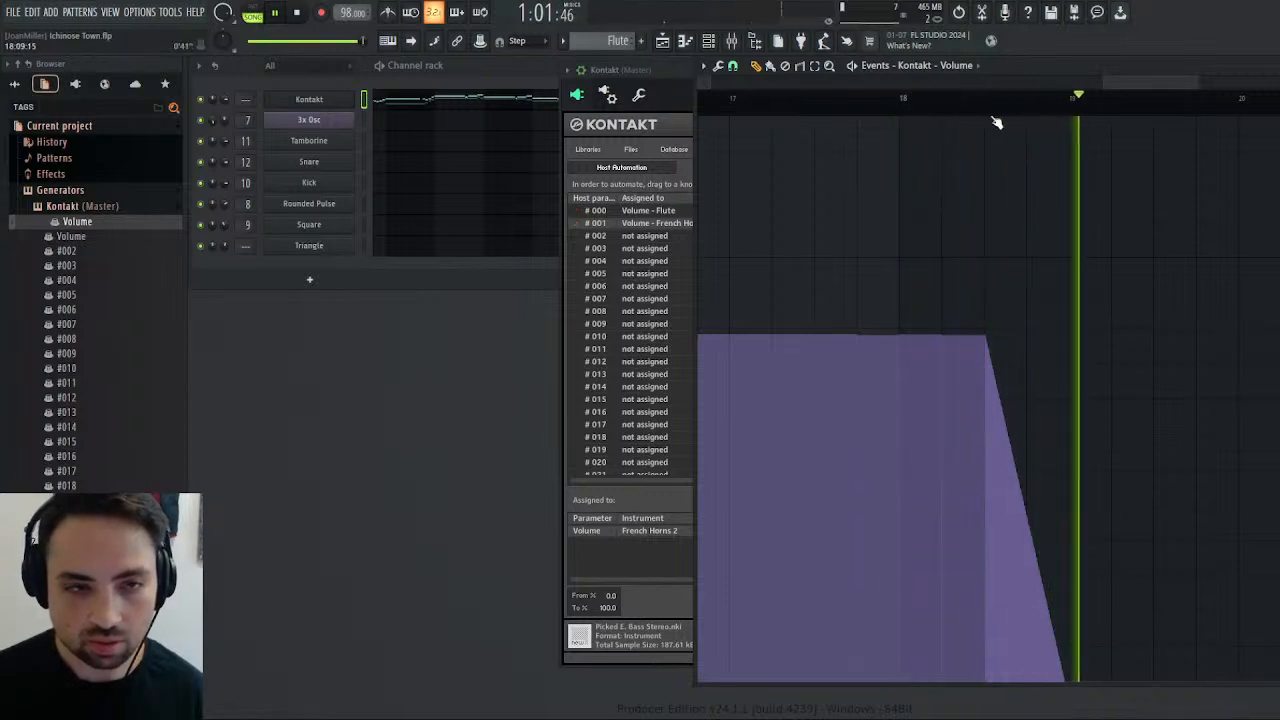
pyautogui.click(663, 41)
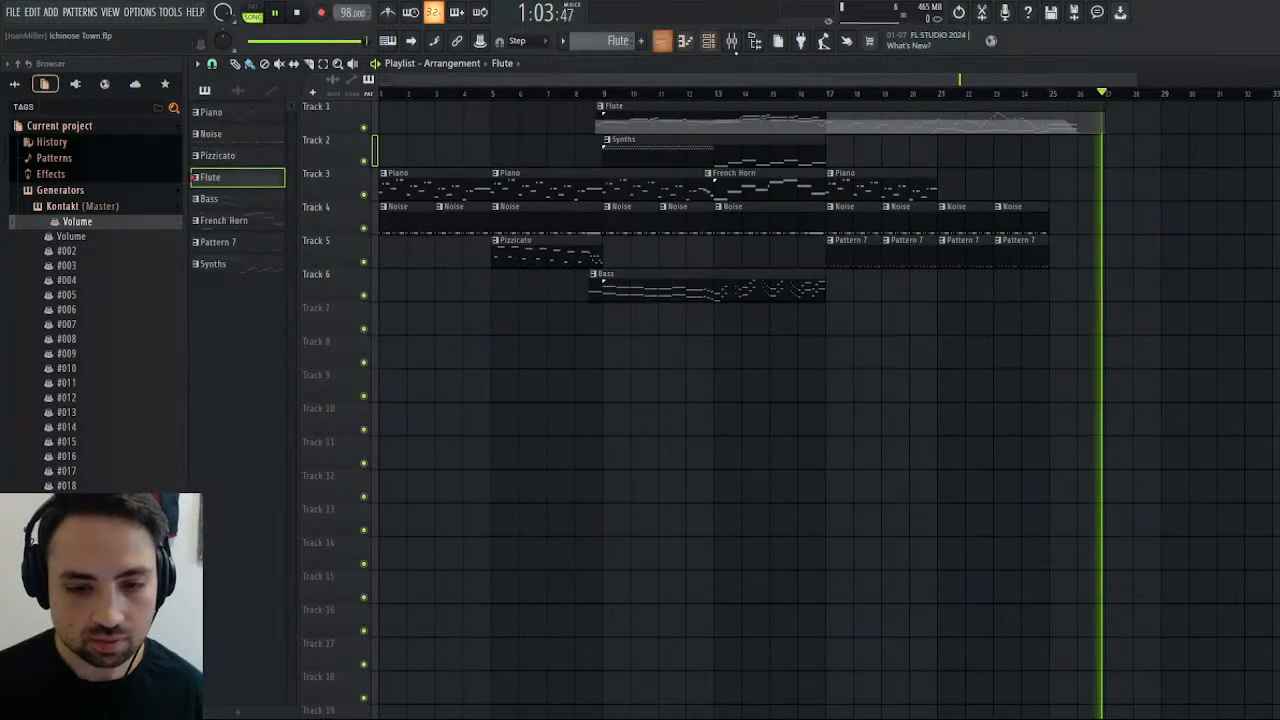
pyautogui.click(1041, 94)
pyautogui.click(944, 92)
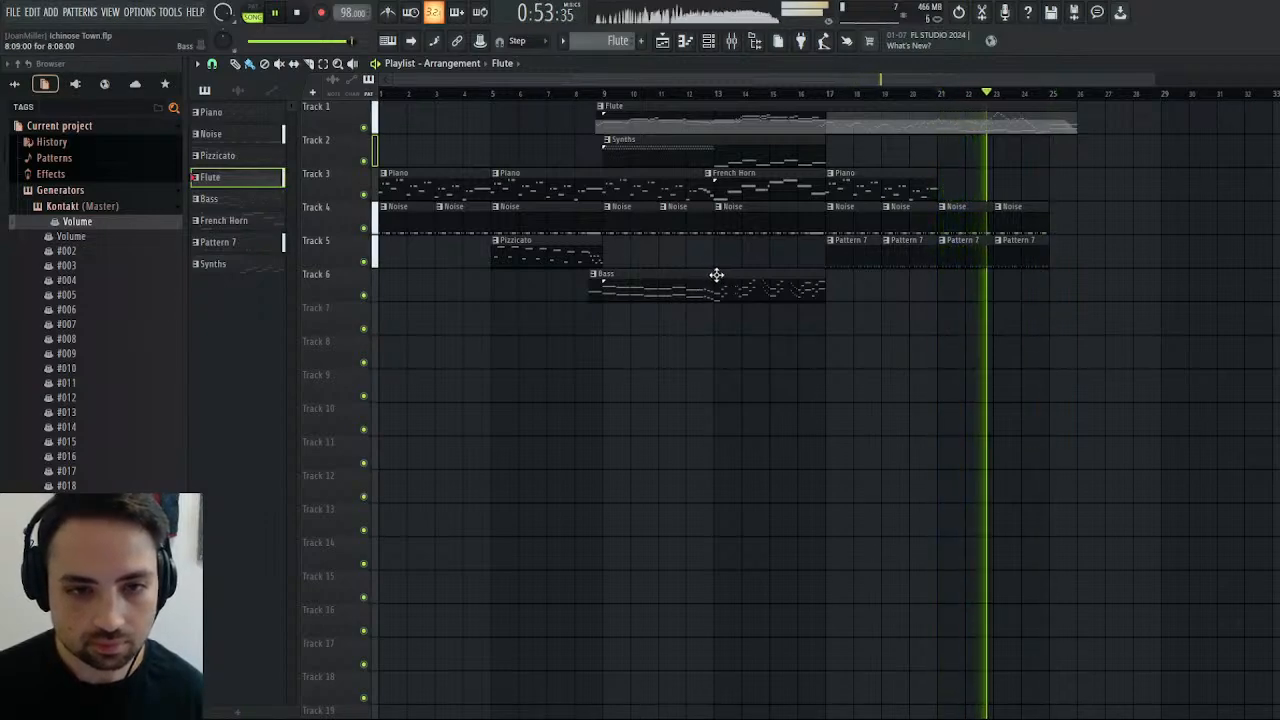
pyautogui.click(300, 12)
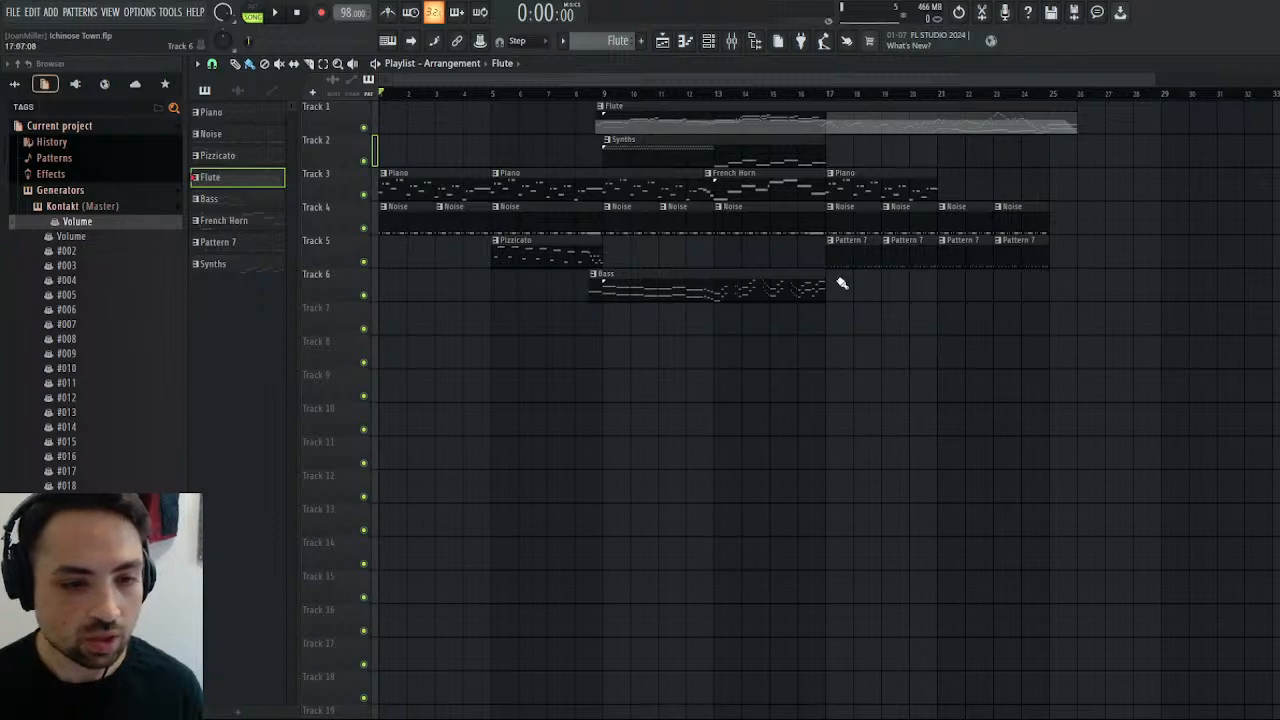
# Close the Kontakt window and place a four-bar Bass clip on Track 6 of the playlist, starting at bar 21.
pyautogui.click(1270, 64)
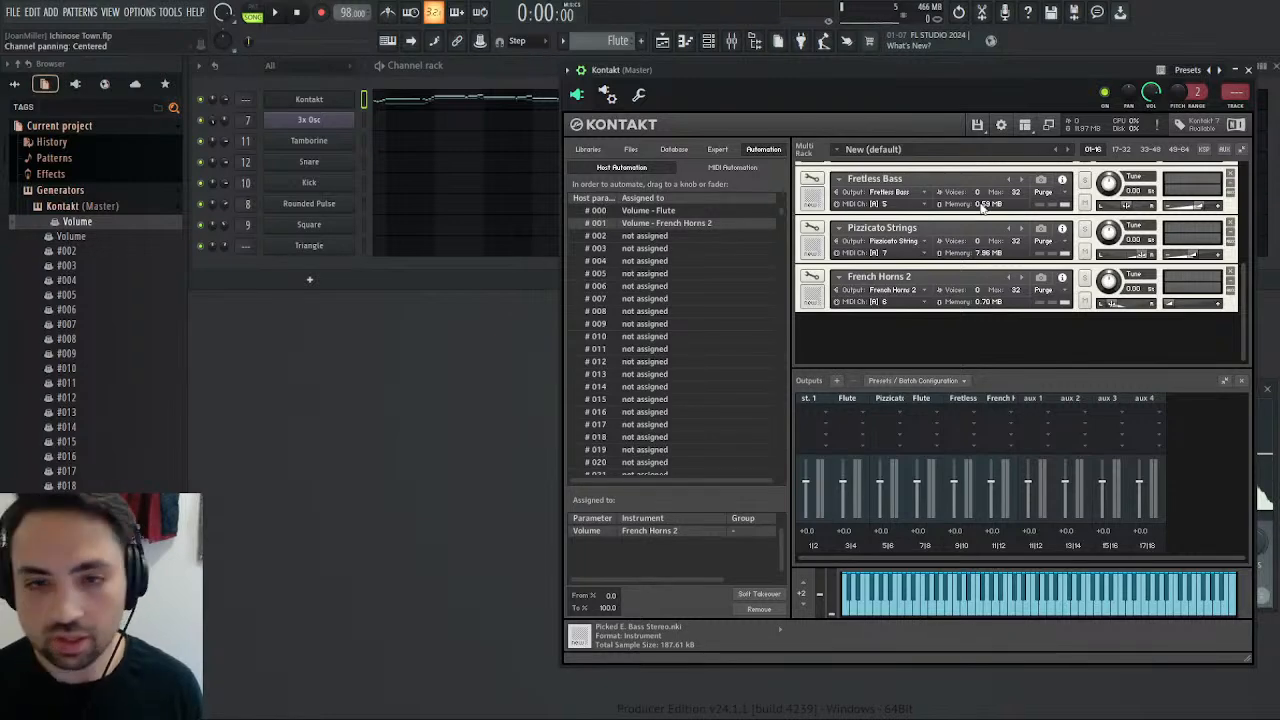
pyautogui.click(1248, 69)
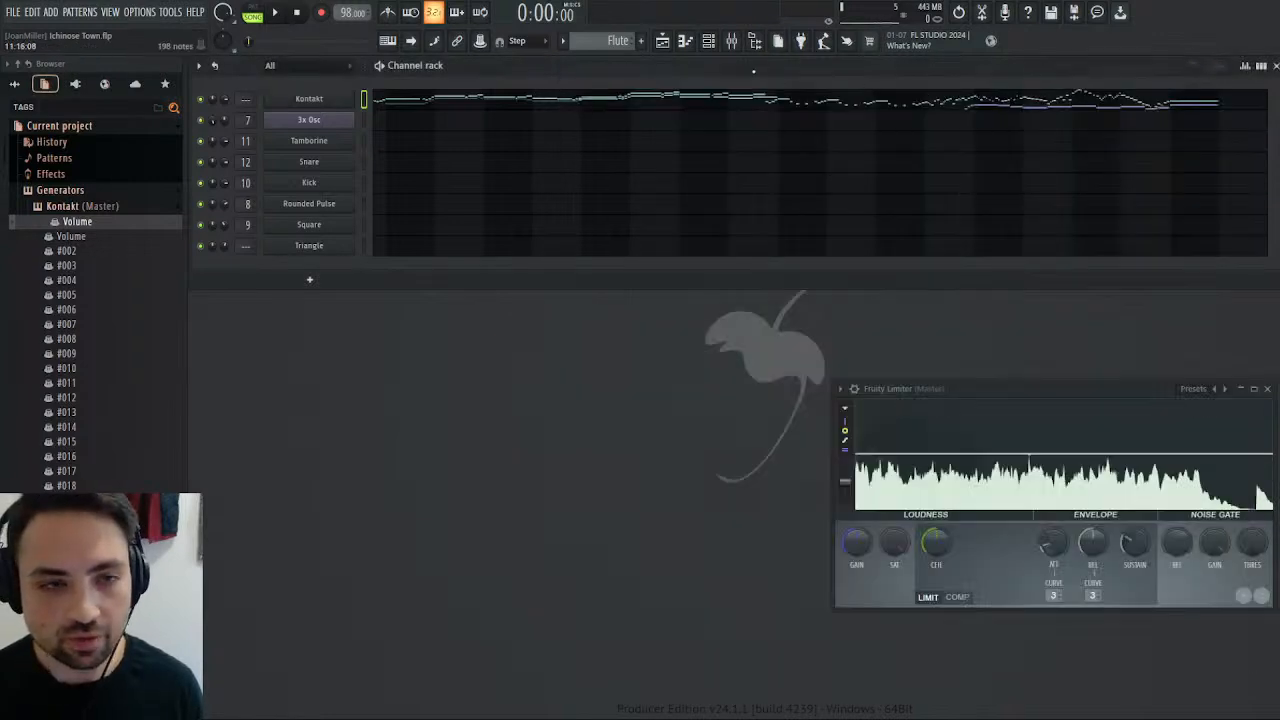
pyautogui.click(663, 40)
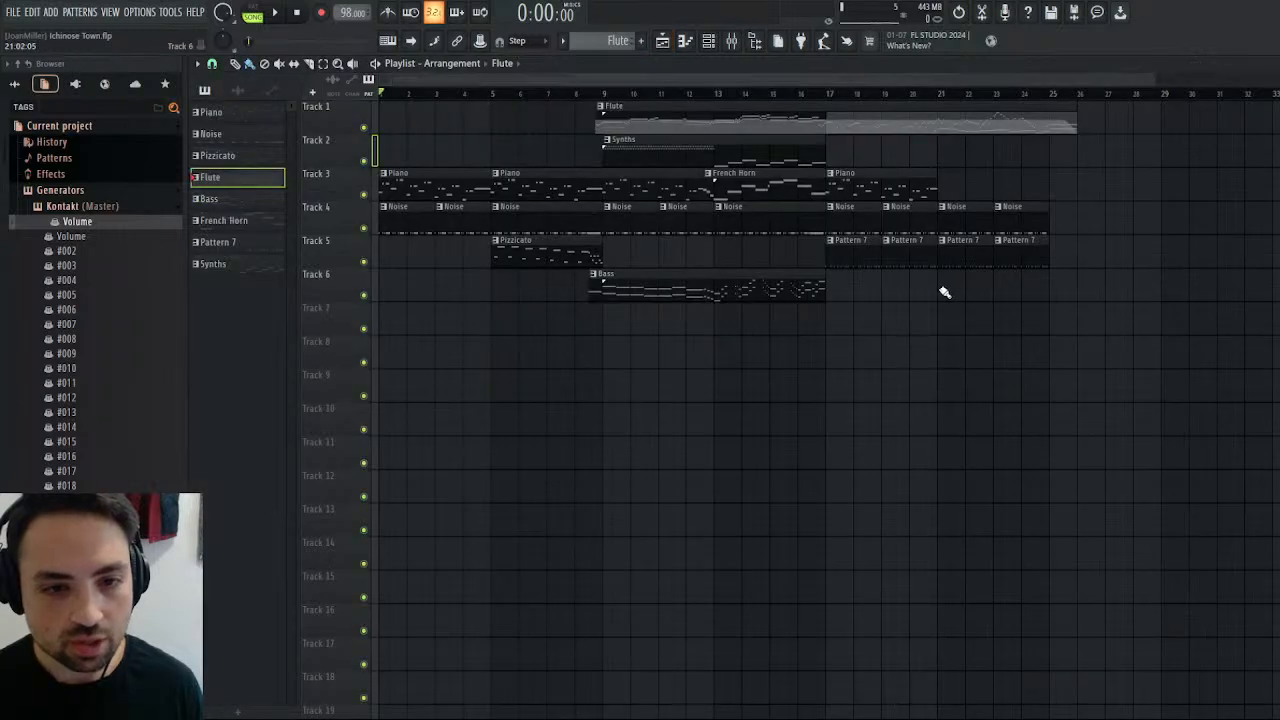
pyautogui.moveTo(818, 288); pyautogui.dragTo(936, 292)
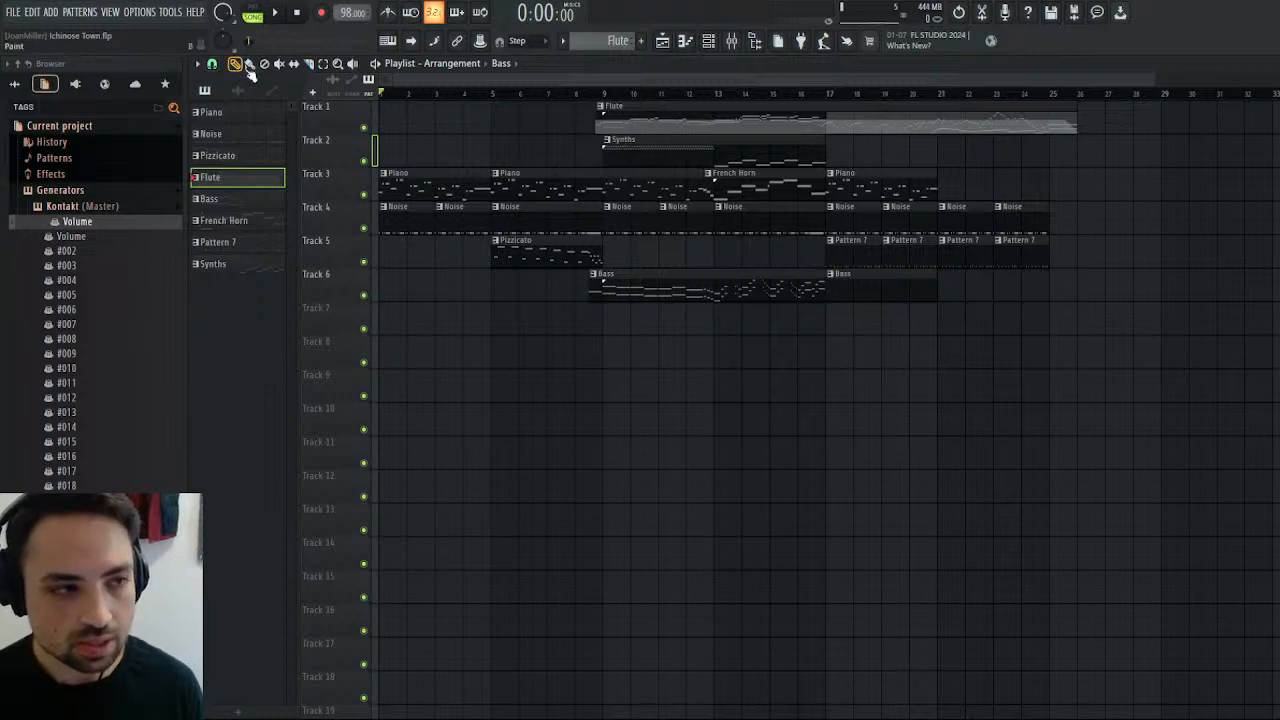
pyautogui.moveTo(857, 271); pyautogui.dragTo(992, 283)
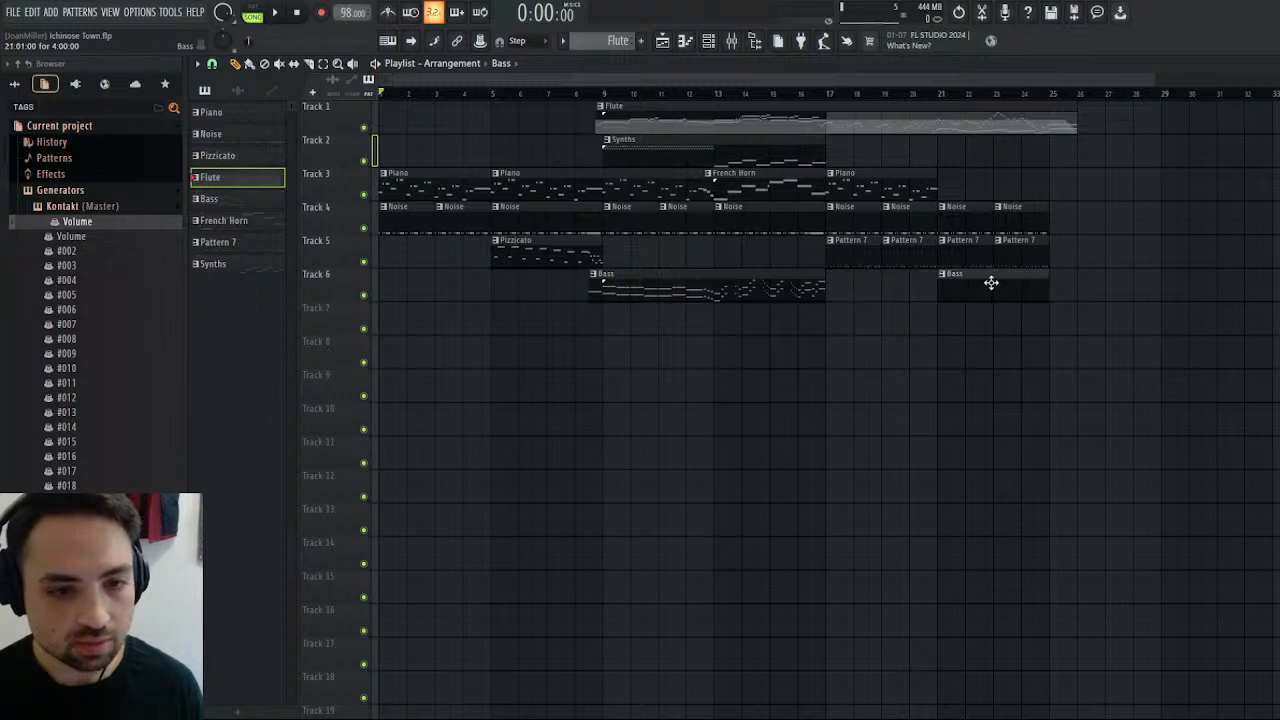
# View the new Bass clip in the piano roll and close it.
pyautogui.doubleClick(991, 283)
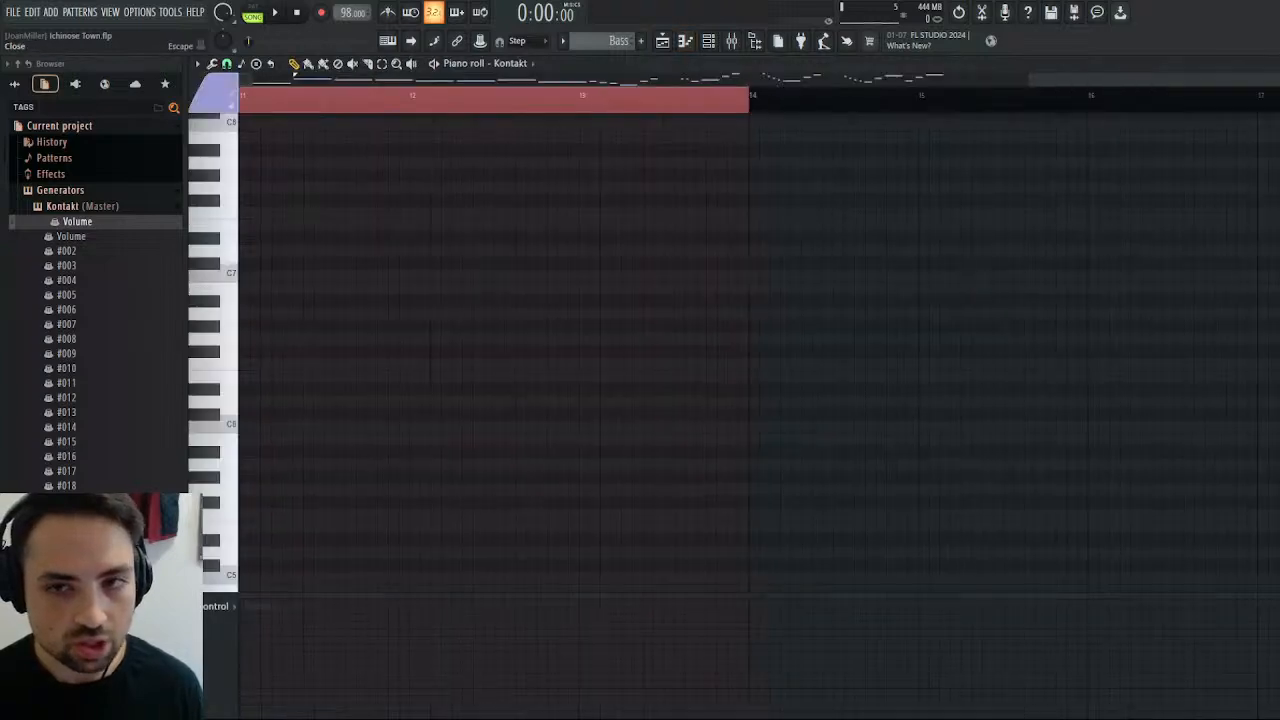
pyautogui.click(1276, 65)
pyautogui.click(1276, 65)
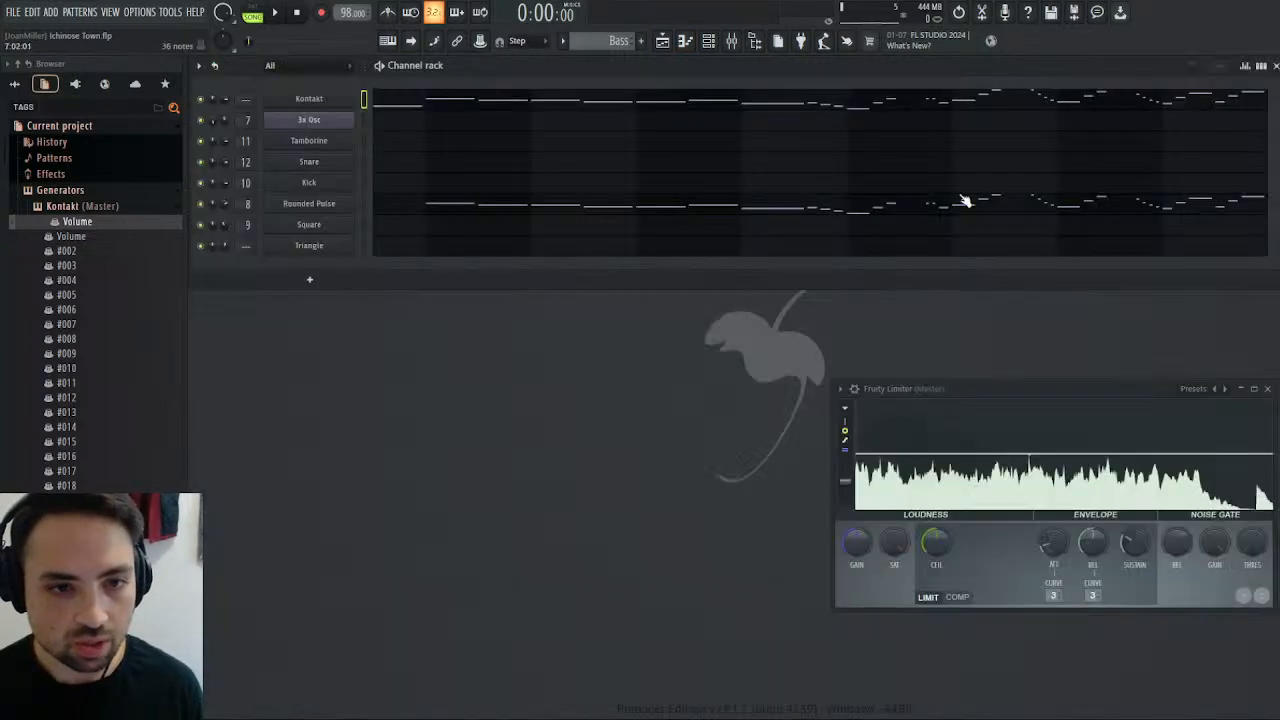
# Open the Piano clip at bar 17 of the playlist and select the piano notes in bars 5–8 of its pattern.
pyautogui.click(670, 44)
pyautogui.doubleClick(894, 191)
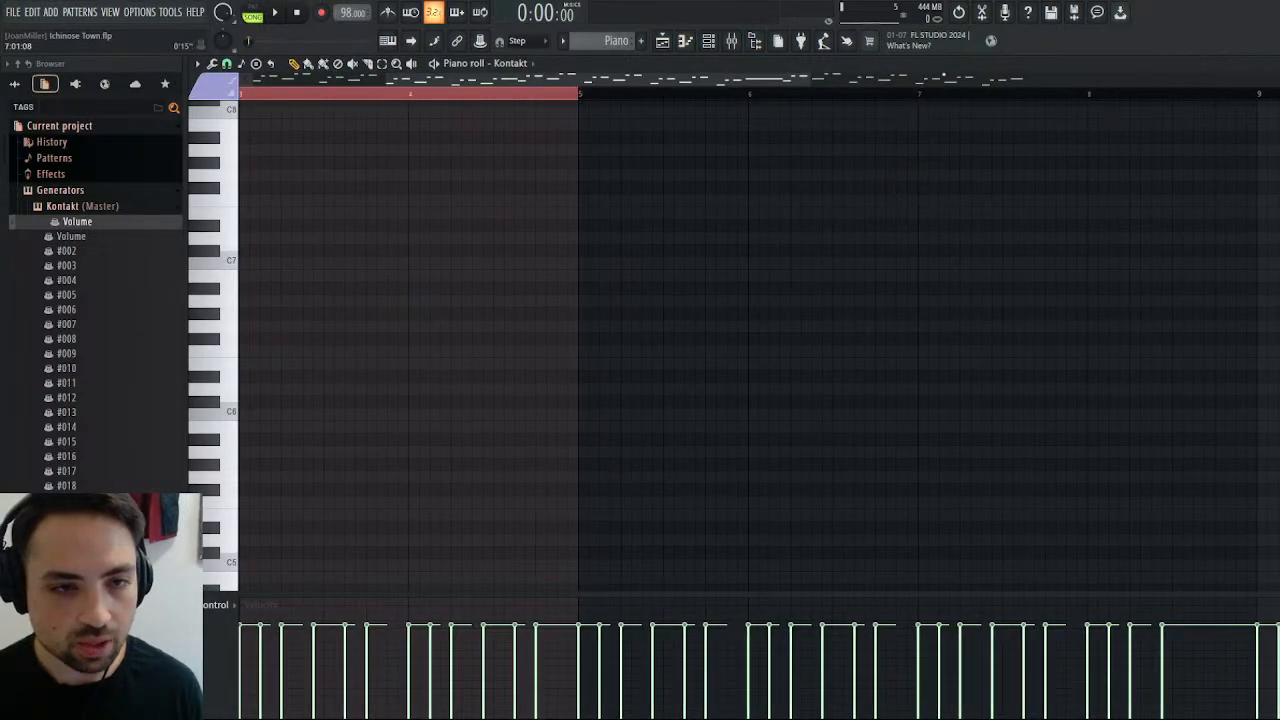
pyautogui.hscroll(-5, 894, 191)
pyautogui.scroll(4, 894, 313)
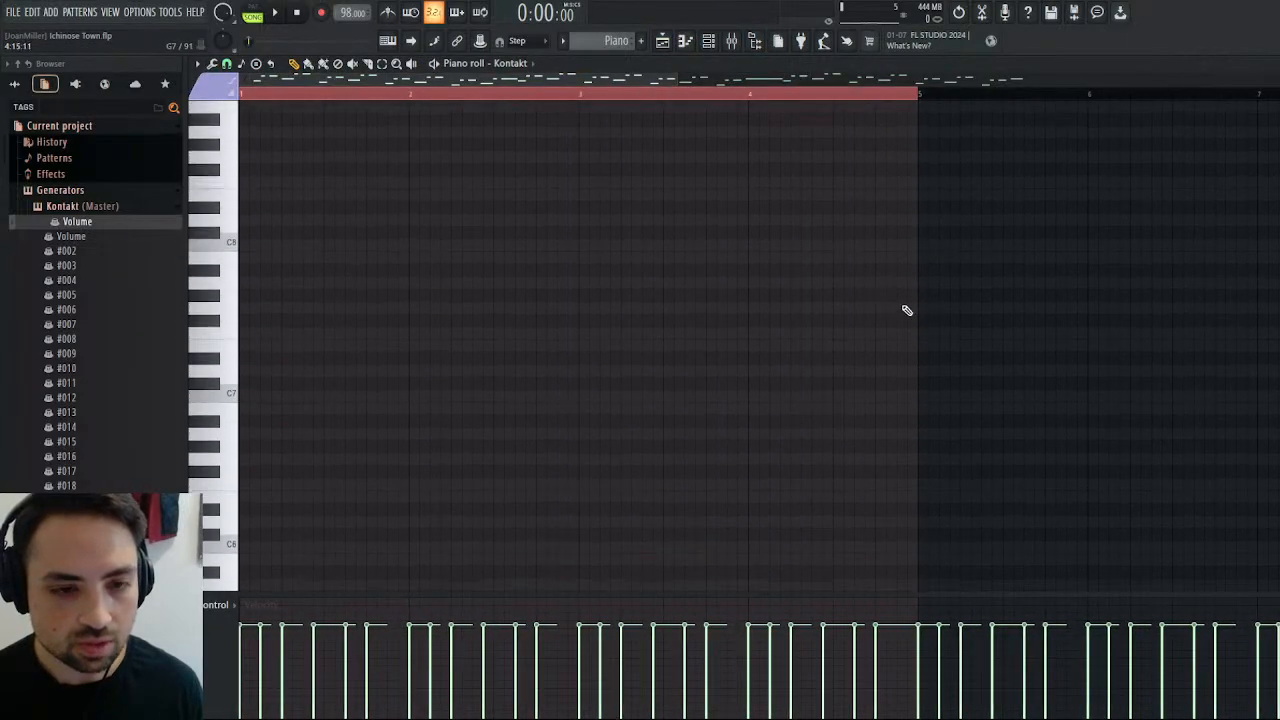
pyautogui.scroll(-10, 907, 310)
pyautogui.hscroll(5, 451, 237)
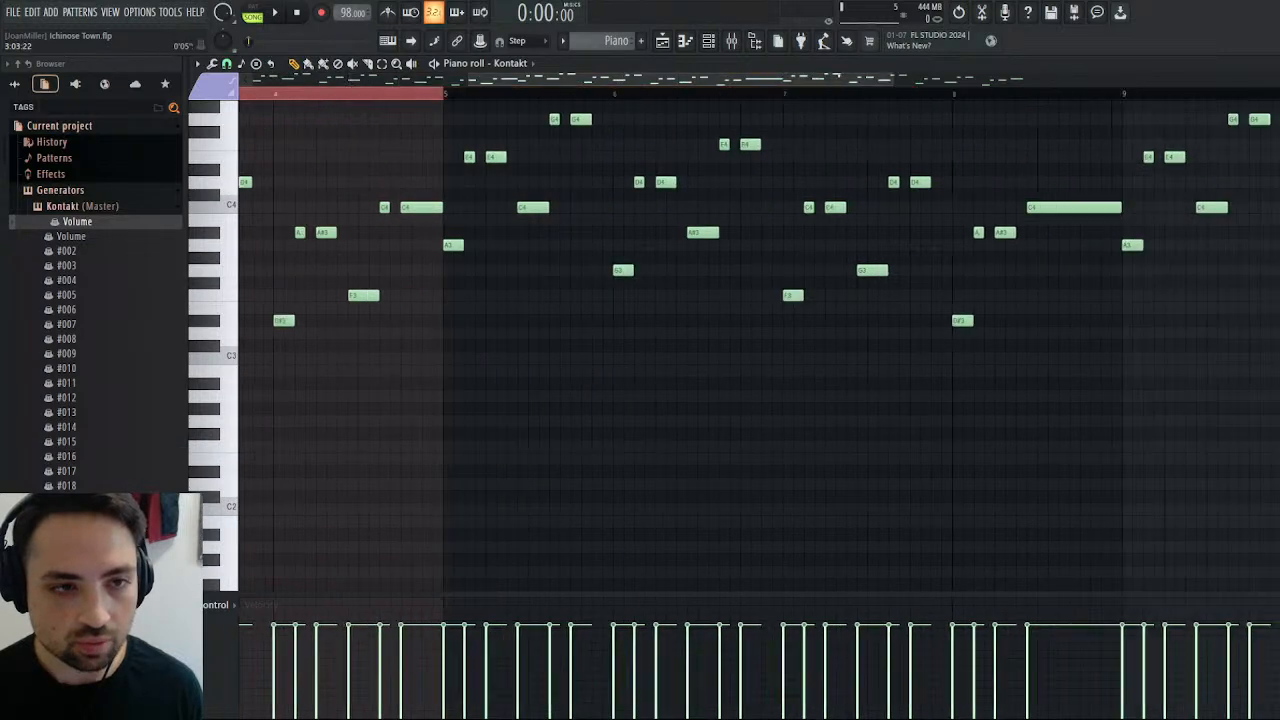
pyautogui.scroll(4, 451, 237)
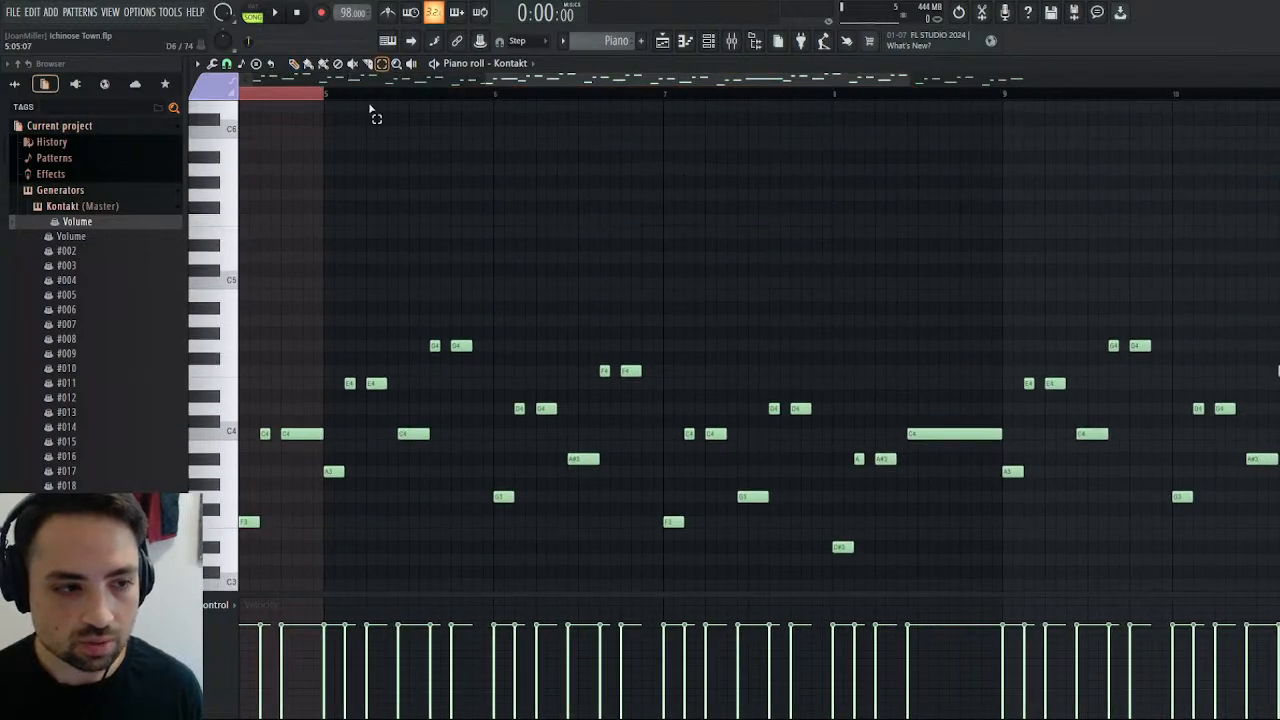
pyautogui.moveTo(336, 292); pyautogui.dragTo(960, 583)
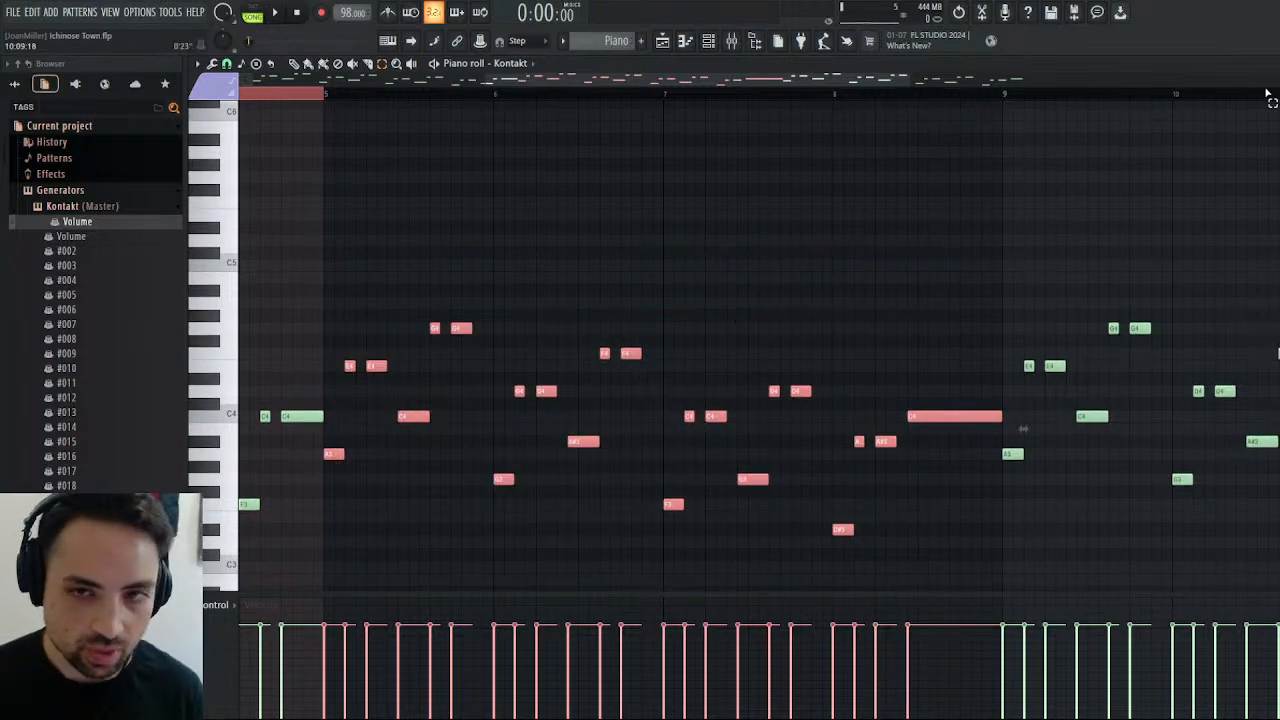
pyautogui.press('Escape')
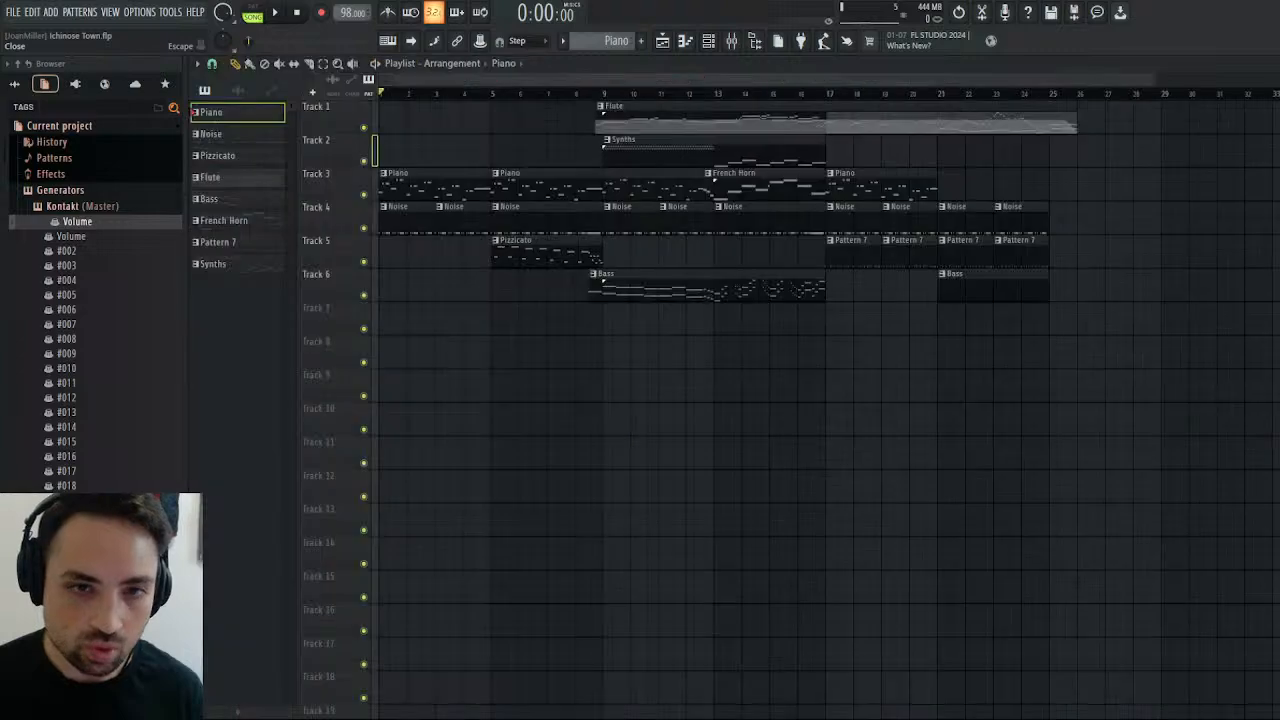
# Open the Flute clip on Track 1, view its notes in the piano roll, and return to the channel rack.
pyautogui.doubleClick(1000, 127)
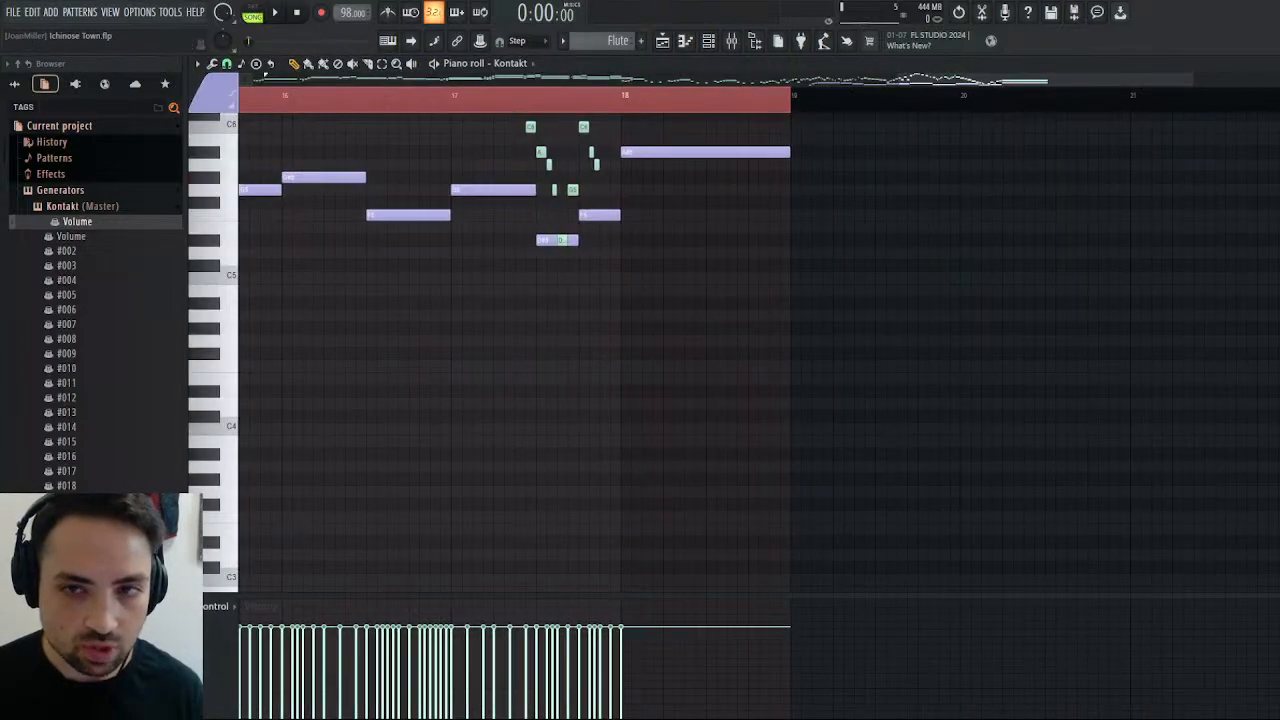
pyautogui.press('Escape')
pyautogui.press('Escape')
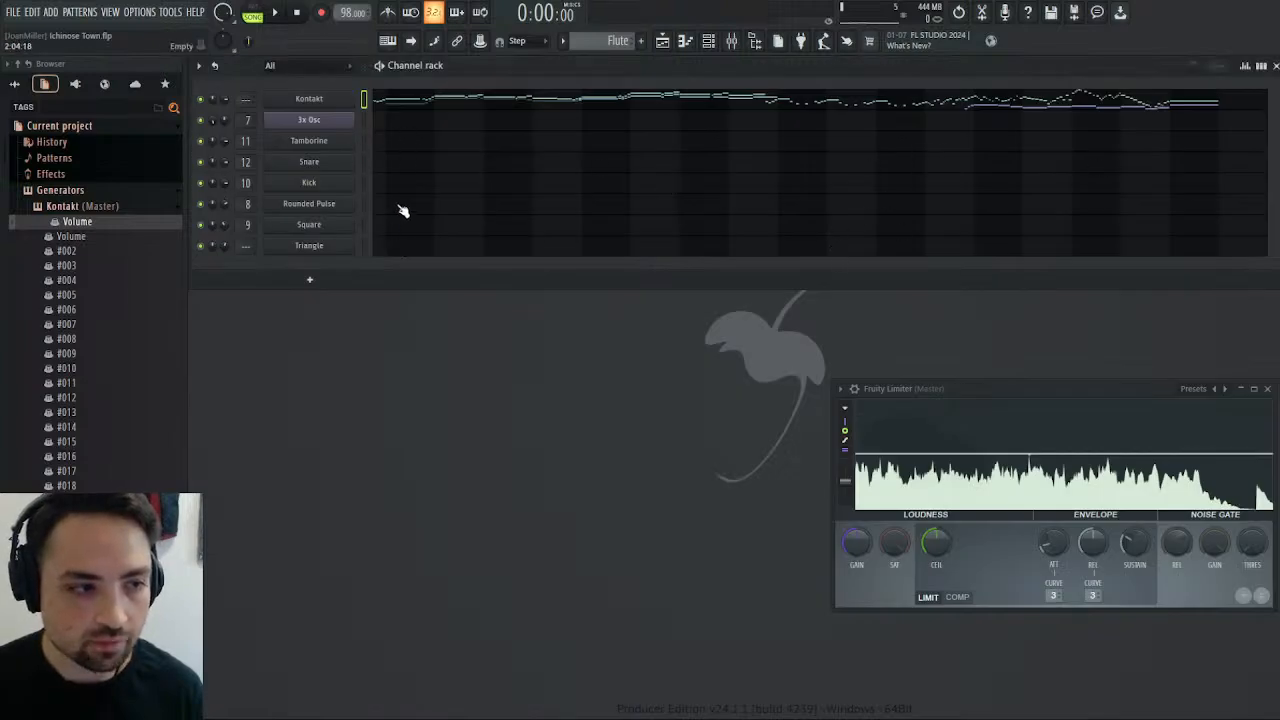
pyautogui.click(396, 104)
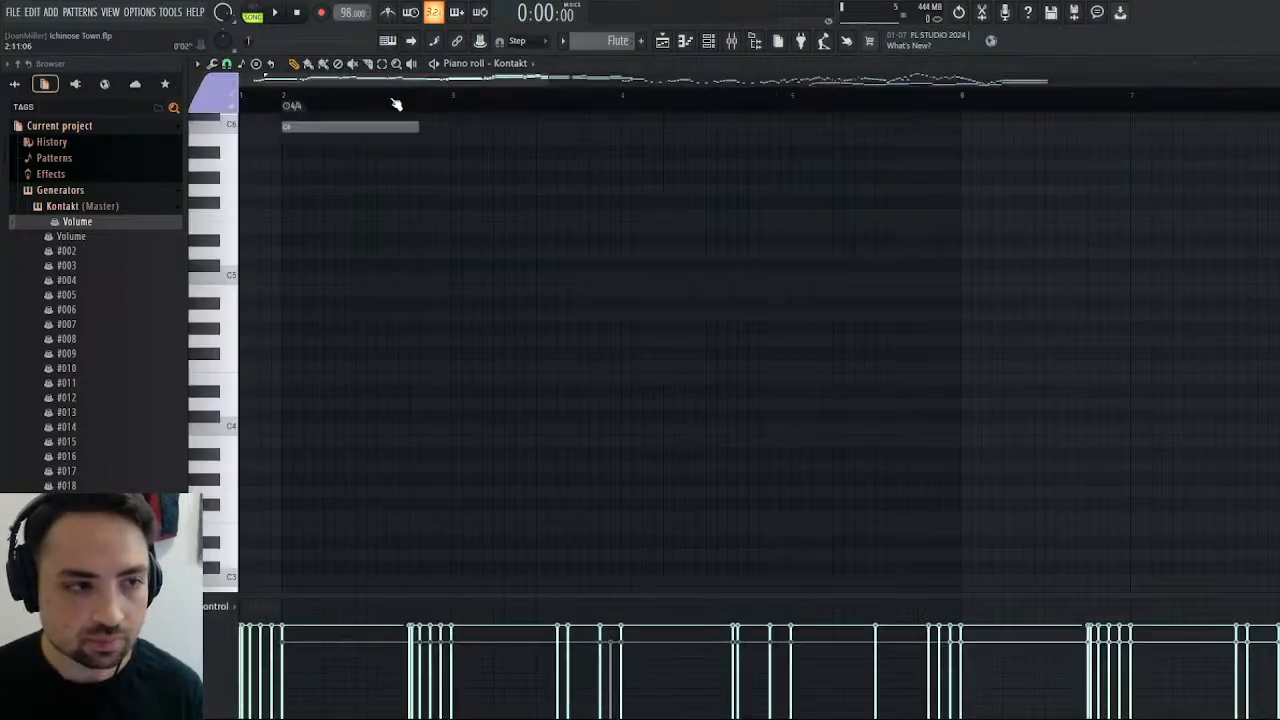
pyautogui.press('Escape')
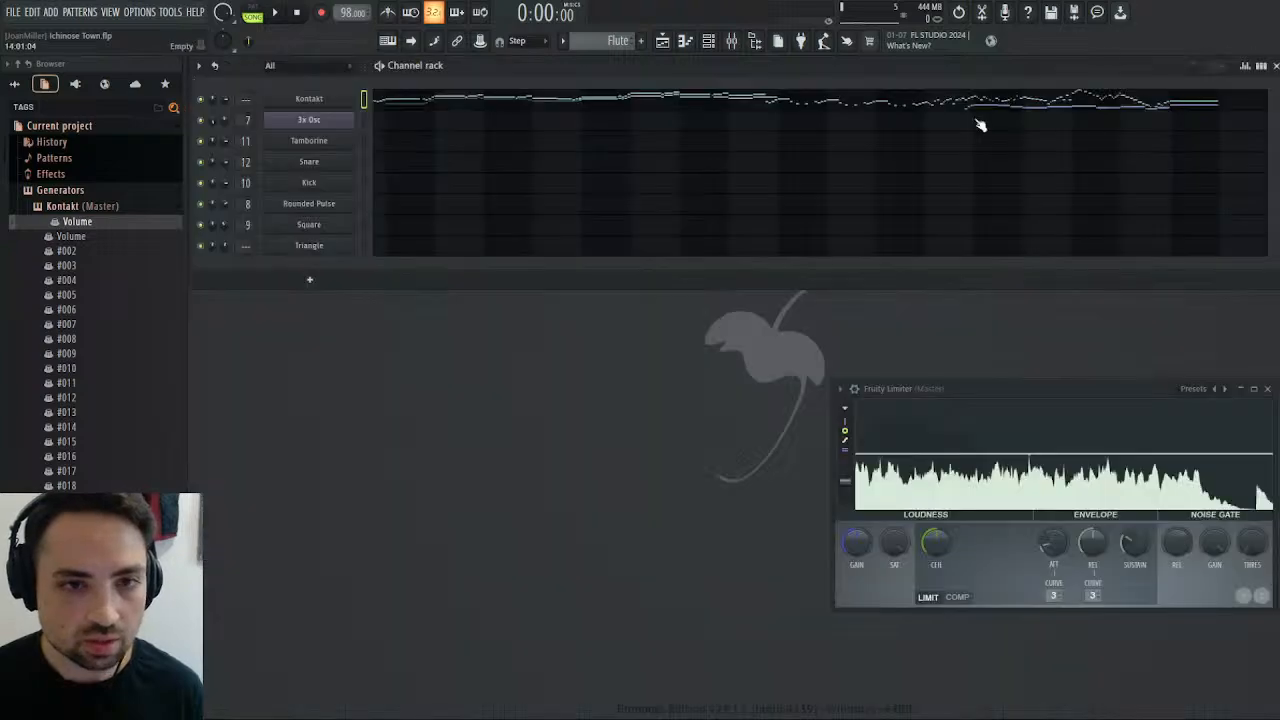
# Check the instruments and their MIDI channels in the Kontakt rack and close the plugin window.
pyautogui.click(309, 99)
pyautogui.scroll(-3, 897, 268)
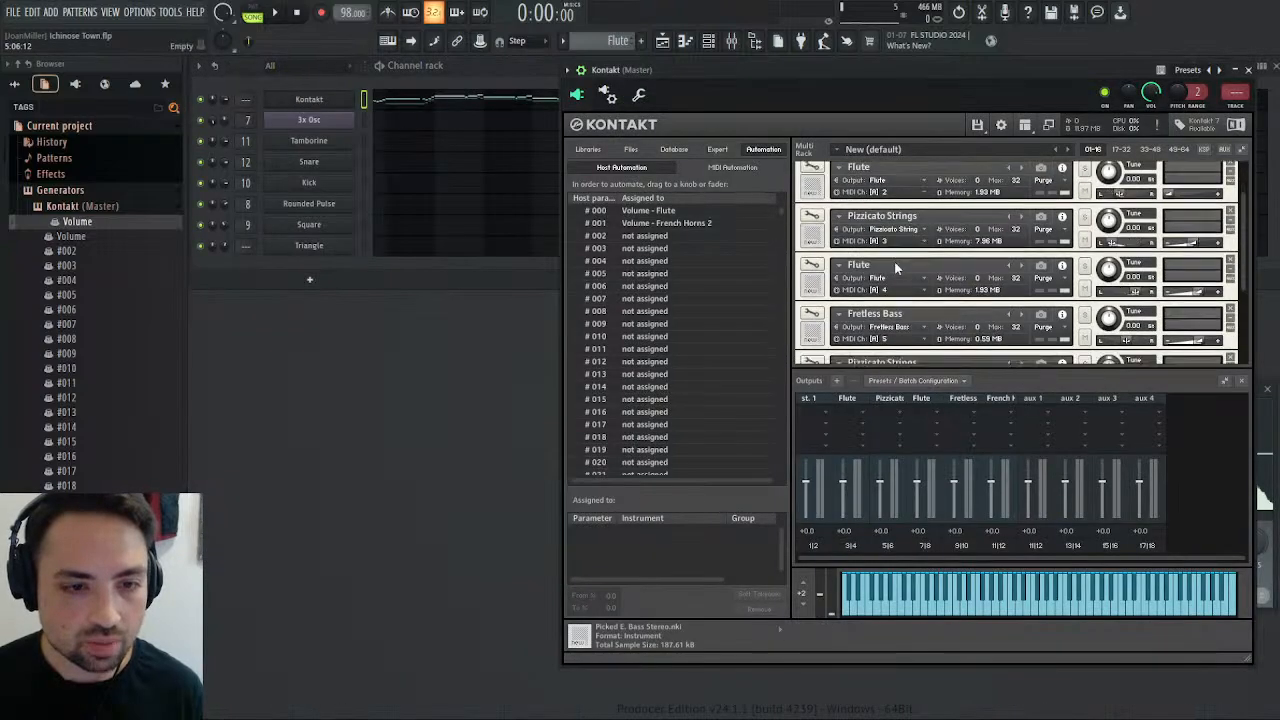
pyautogui.click(1248, 72)
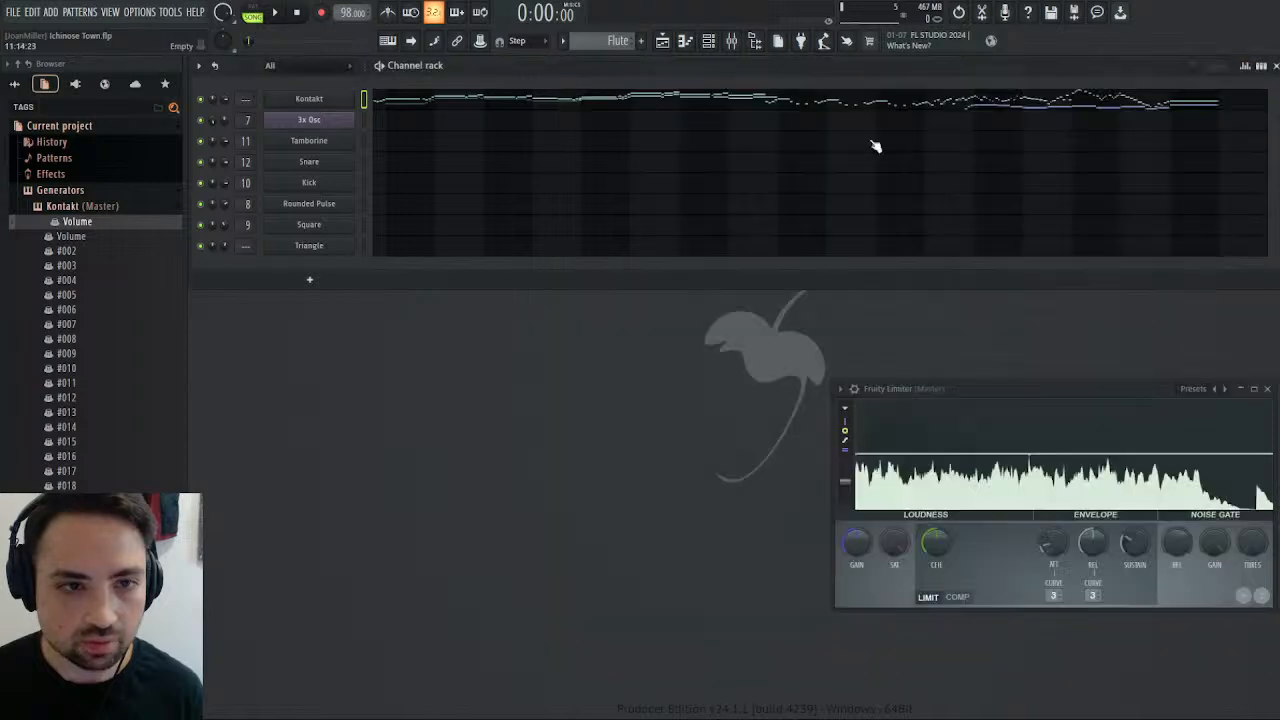
# Paste the copied piano notes into bars 14–17 of the Flute pattern and assign them the light blue note colour.
pyautogui.click(814, 104)
pyautogui.hscroll(10, 713, 215)
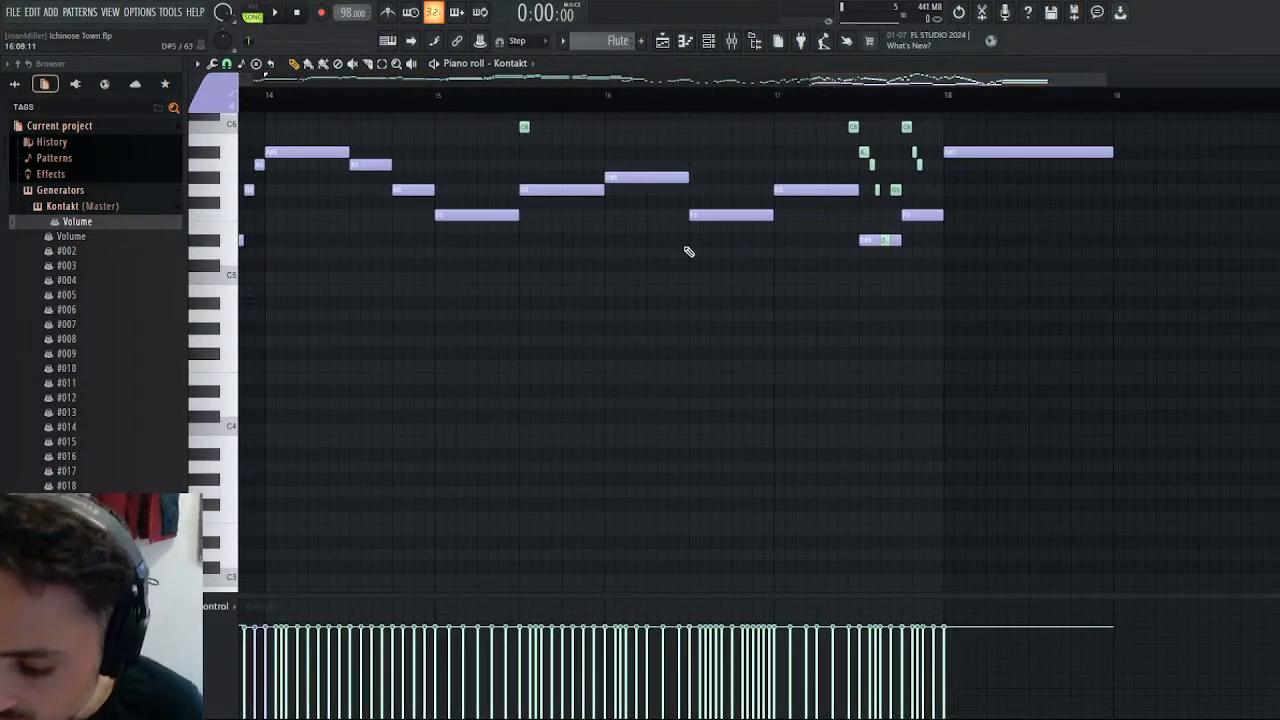
pyautogui.hotkey('ctrl', 'v')
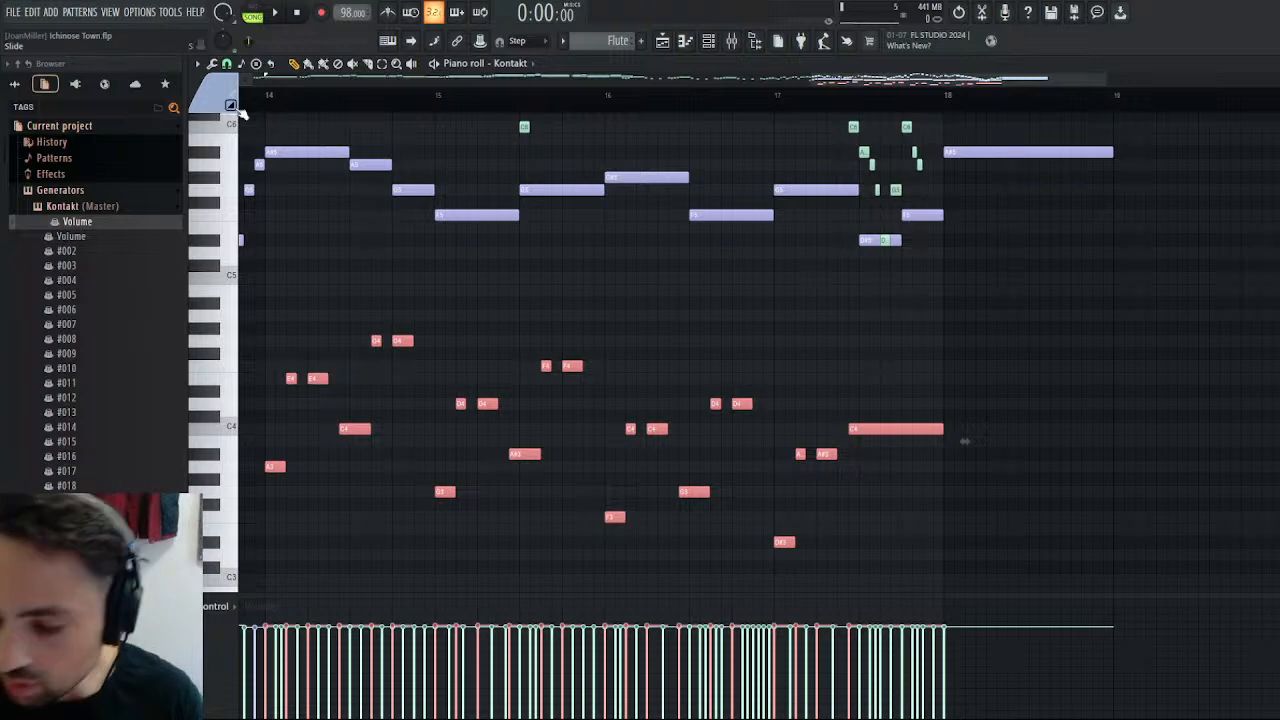
pyautogui.click(240, 112)
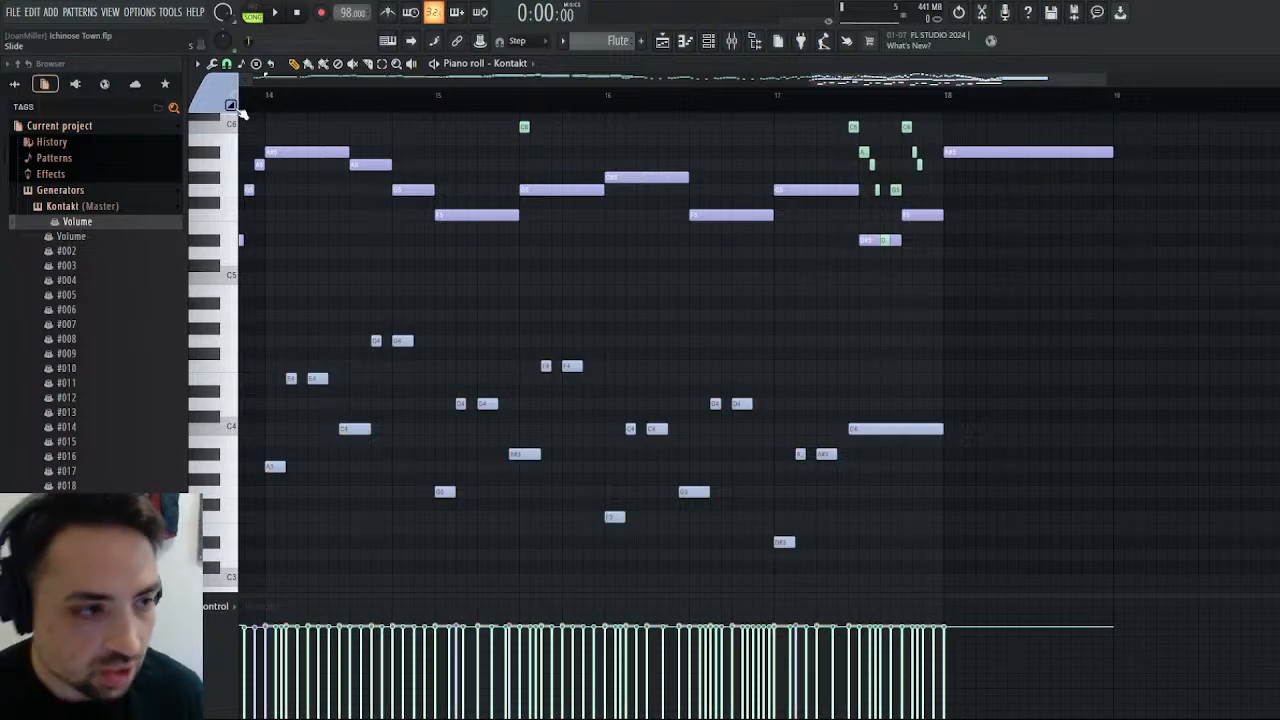
# Compare the pasted notes with the flute melody in bar 14 and raise the first pasted note to A#3.
pyautogui.scroll(3, 304, 275)
pyautogui.scroll(3, 304, 275)
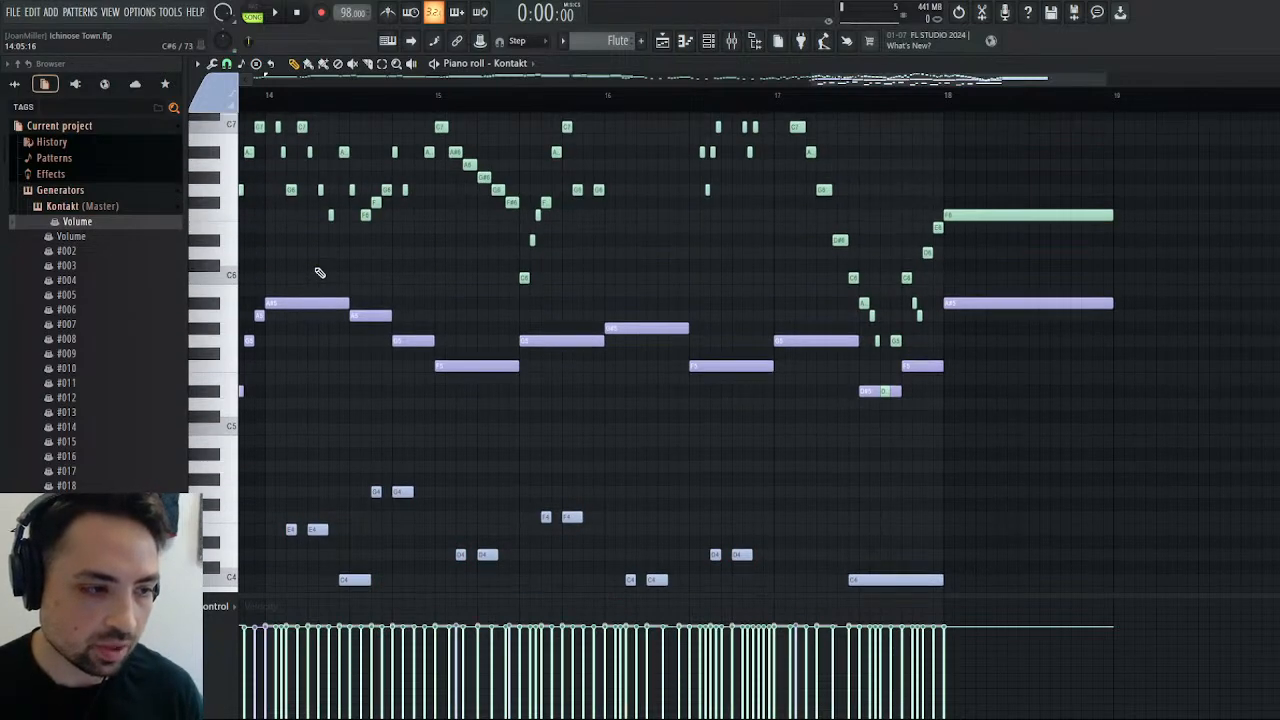
pyautogui.scroll(3, 319, 272)
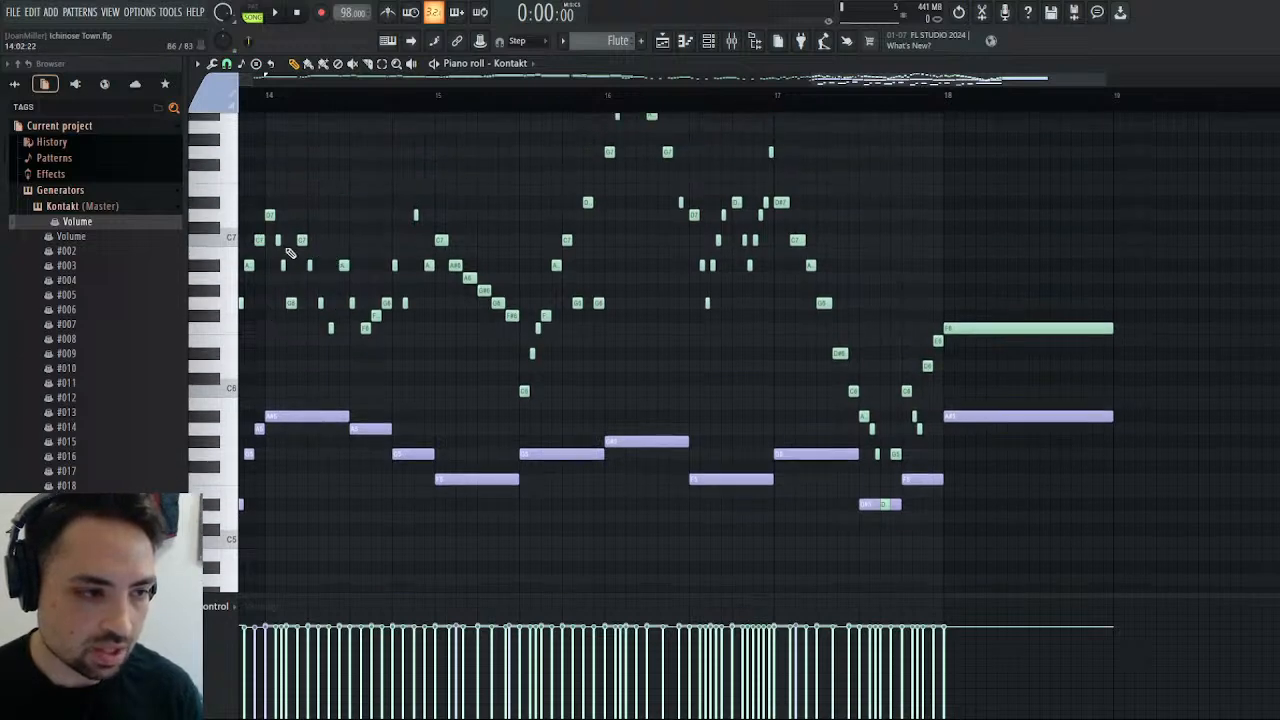
pyautogui.scroll(-3, 303, 305)
pyautogui.scroll(-2, 300, 312)
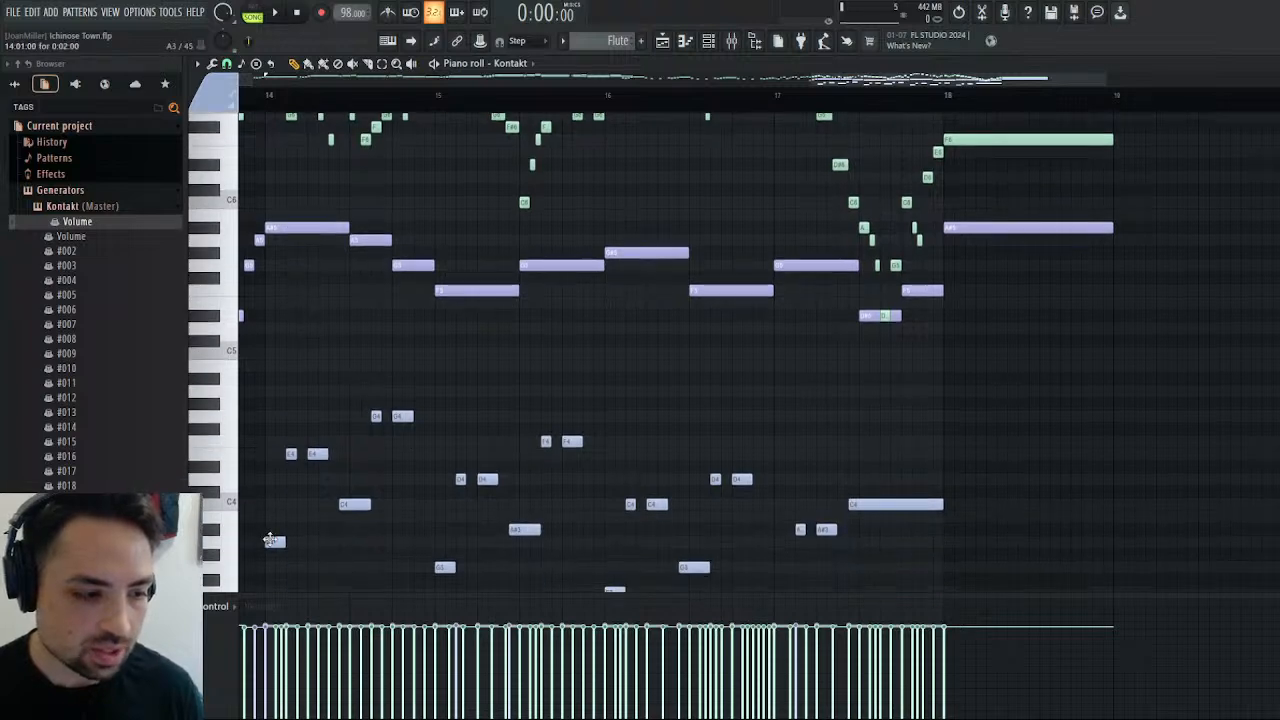
pyautogui.moveTo(270, 540); pyautogui.dragTo(271, 528)
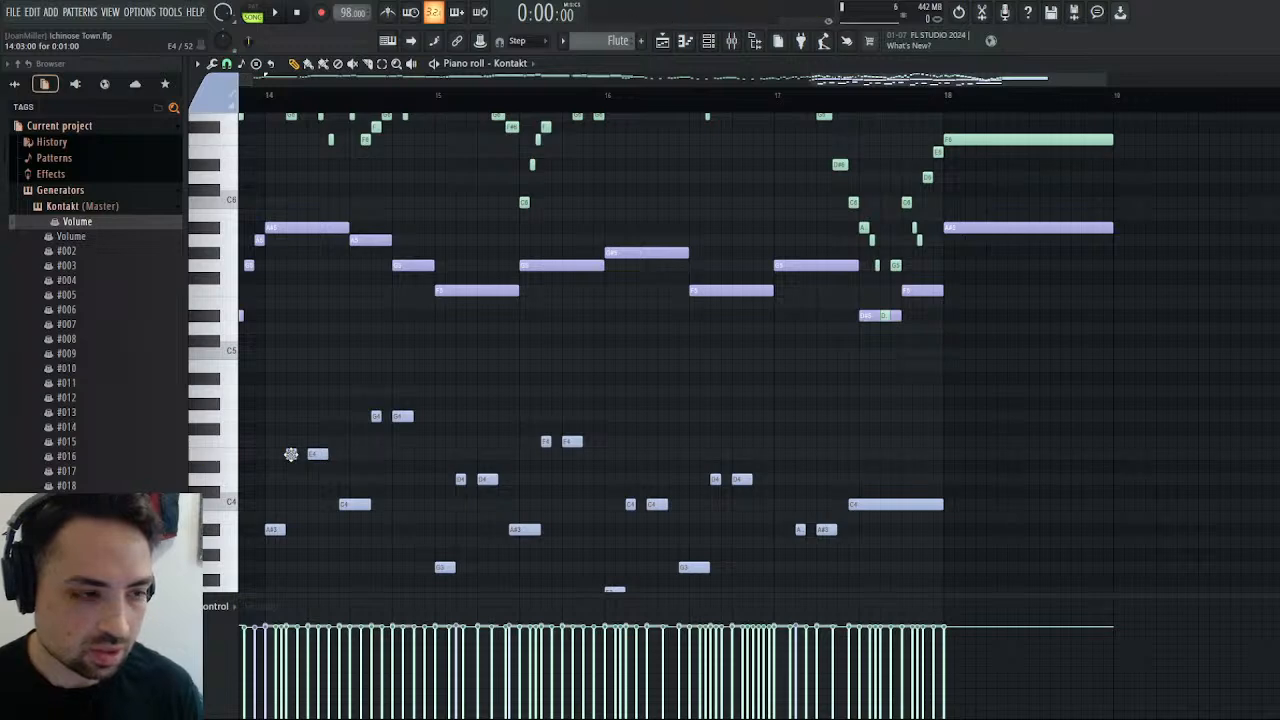
# Try raising the two E4 notes in the first half of bar 14 to F#4.
pyautogui.scroll(3, 293, 457)
pyautogui.scroll(-2, 296, 460)
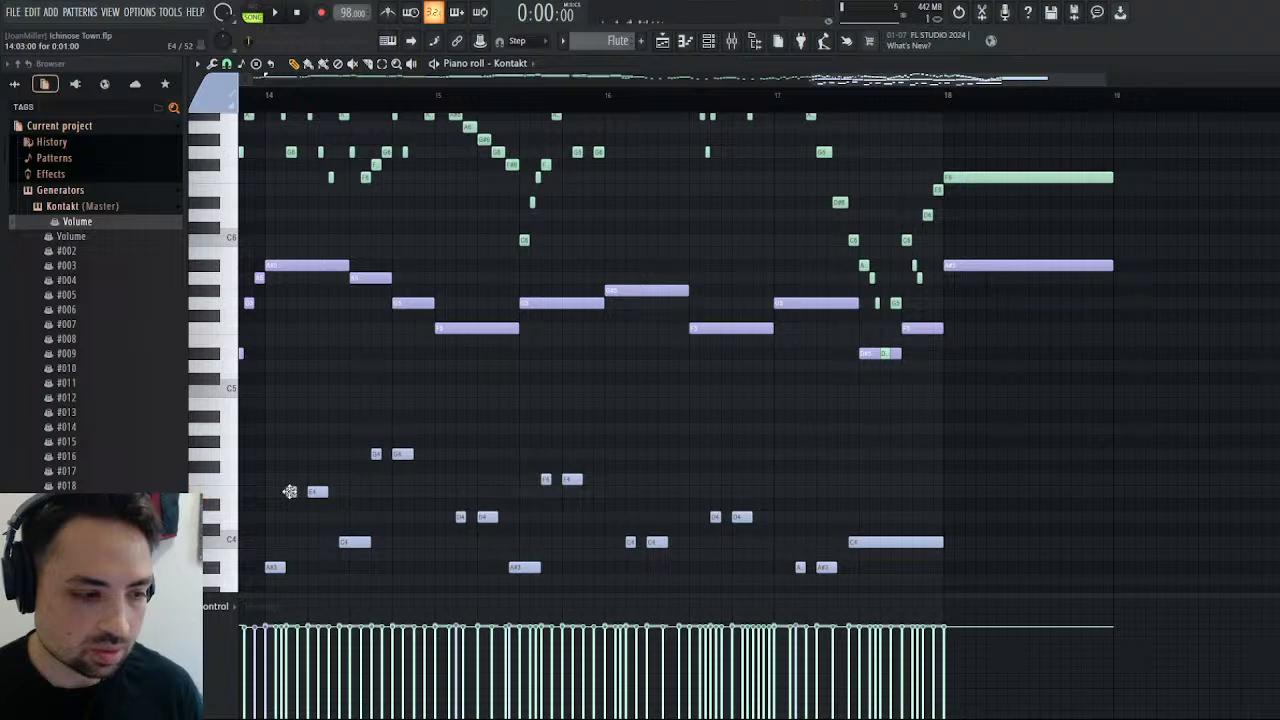
pyautogui.moveTo(289, 491); pyautogui.dragTo(289, 464)
pyautogui.scroll(3, 292, 455)
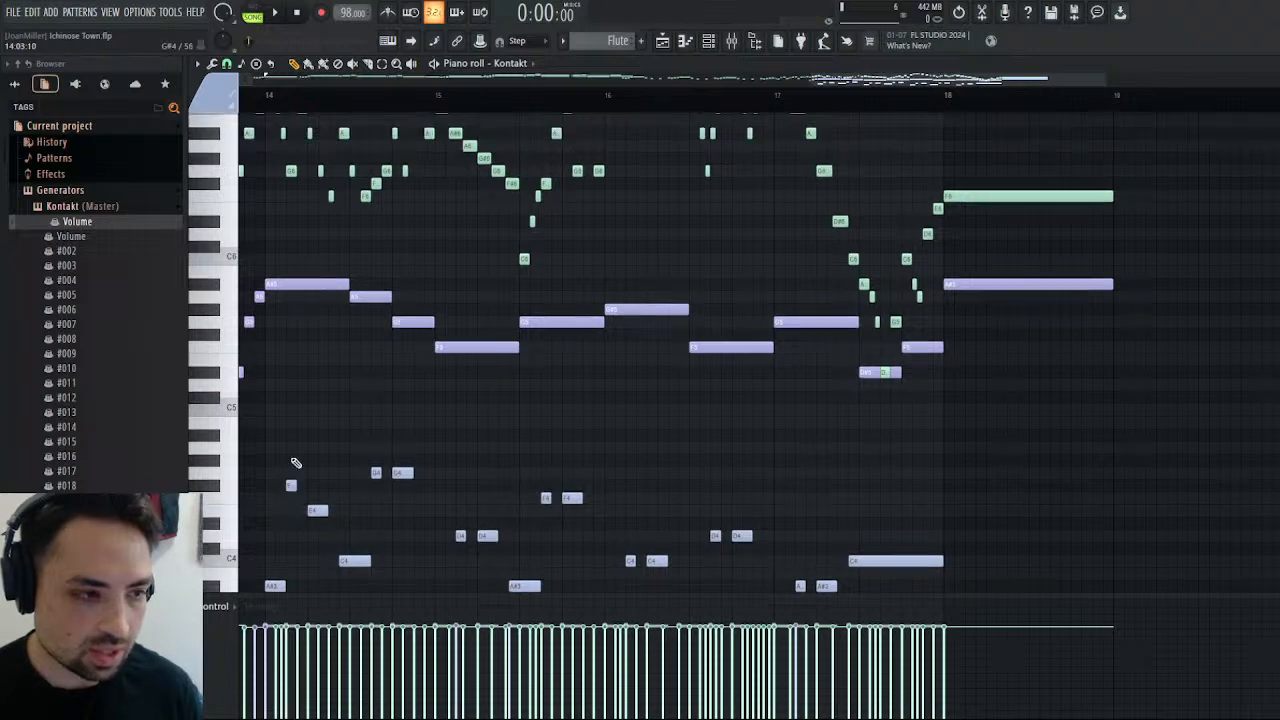
pyautogui.scroll(-4, 300, 400)
pyautogui.scroll(-1, 304, 389)
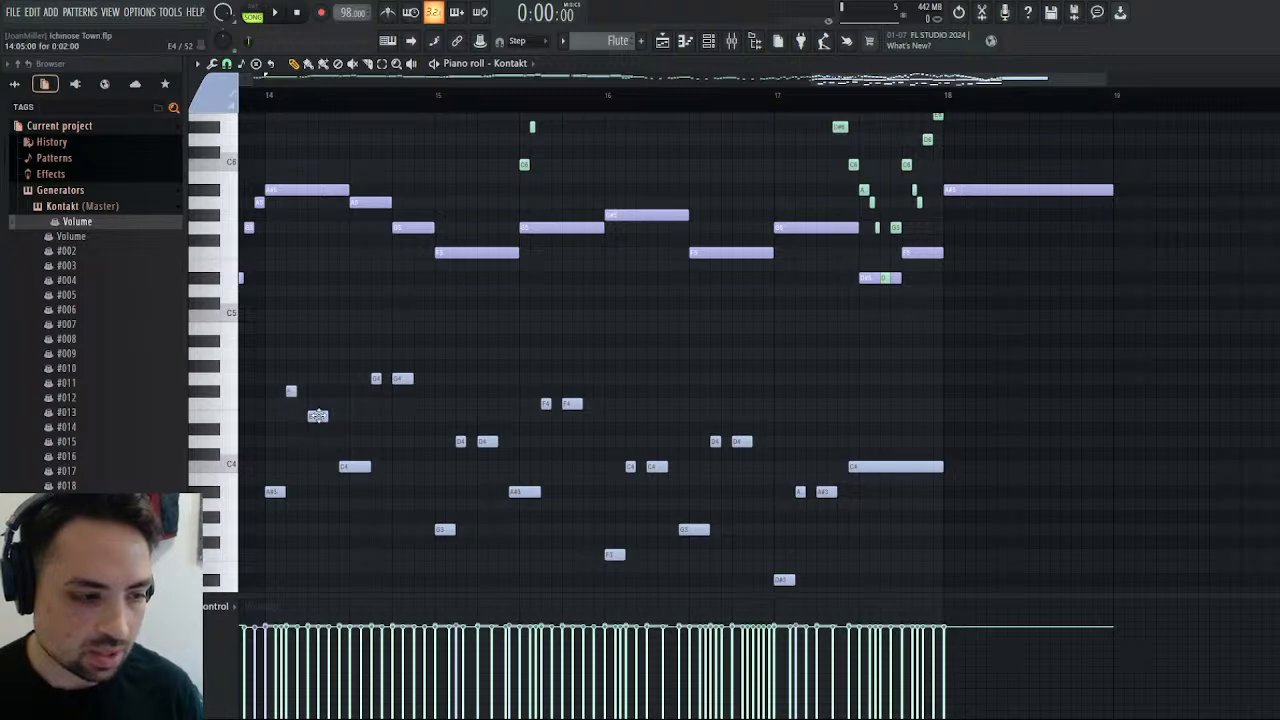
pyautogui.moveTo(317, 415); pyautogui.dragTo(317, 390)
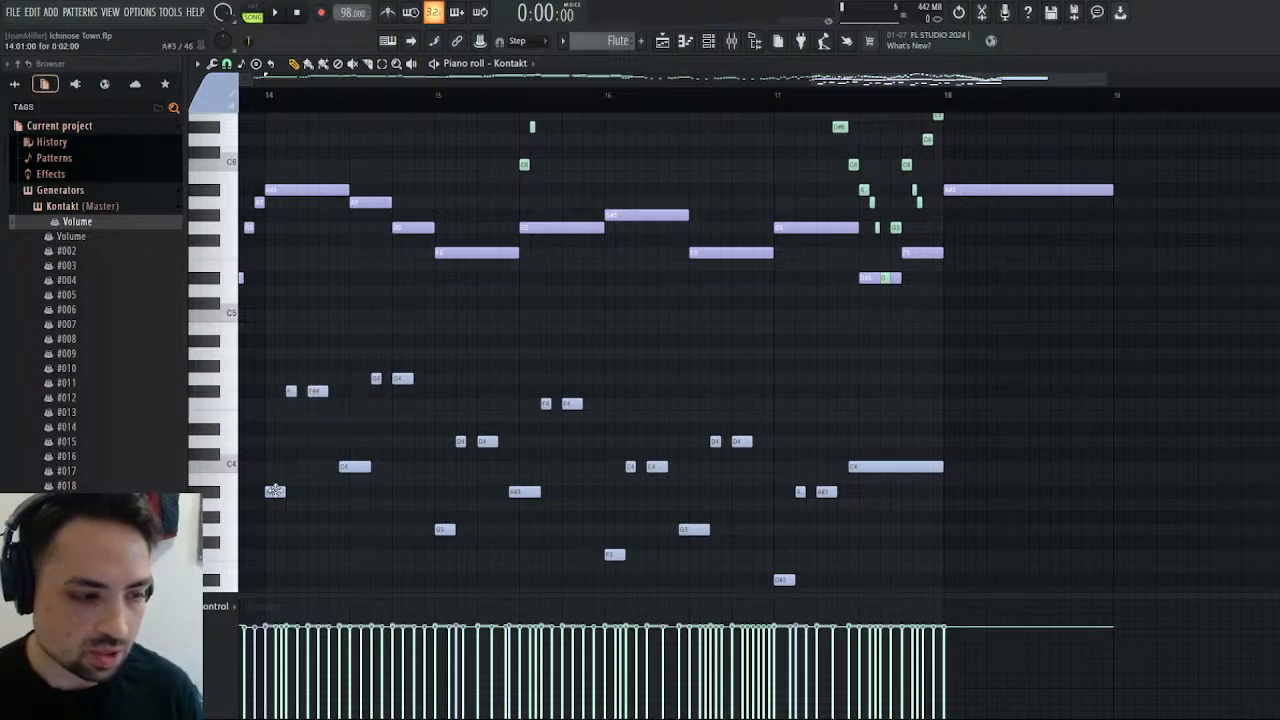
# Set the two short notes in the first half of bar 14 to F4 and play the pattern from bar 14.
pyautogui.click(290, 403)
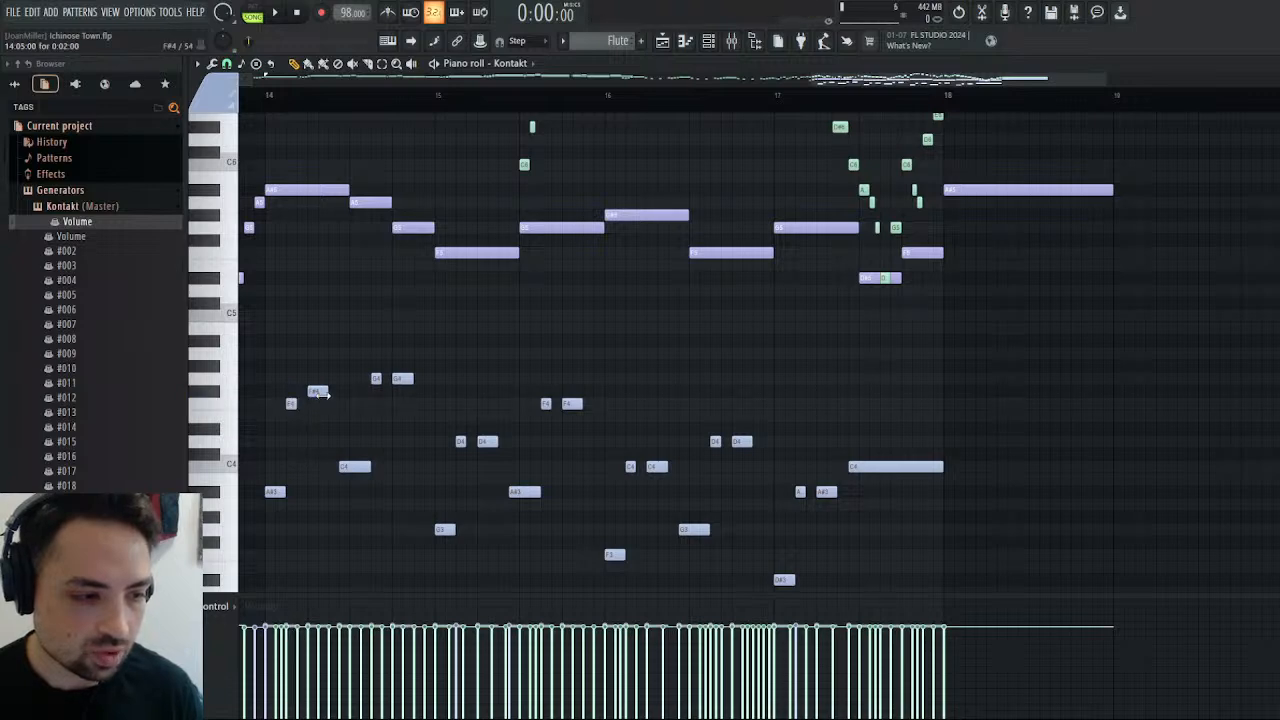
pyautogui.moveTo(317, 391); pyautogui.dragTo(317, 403)
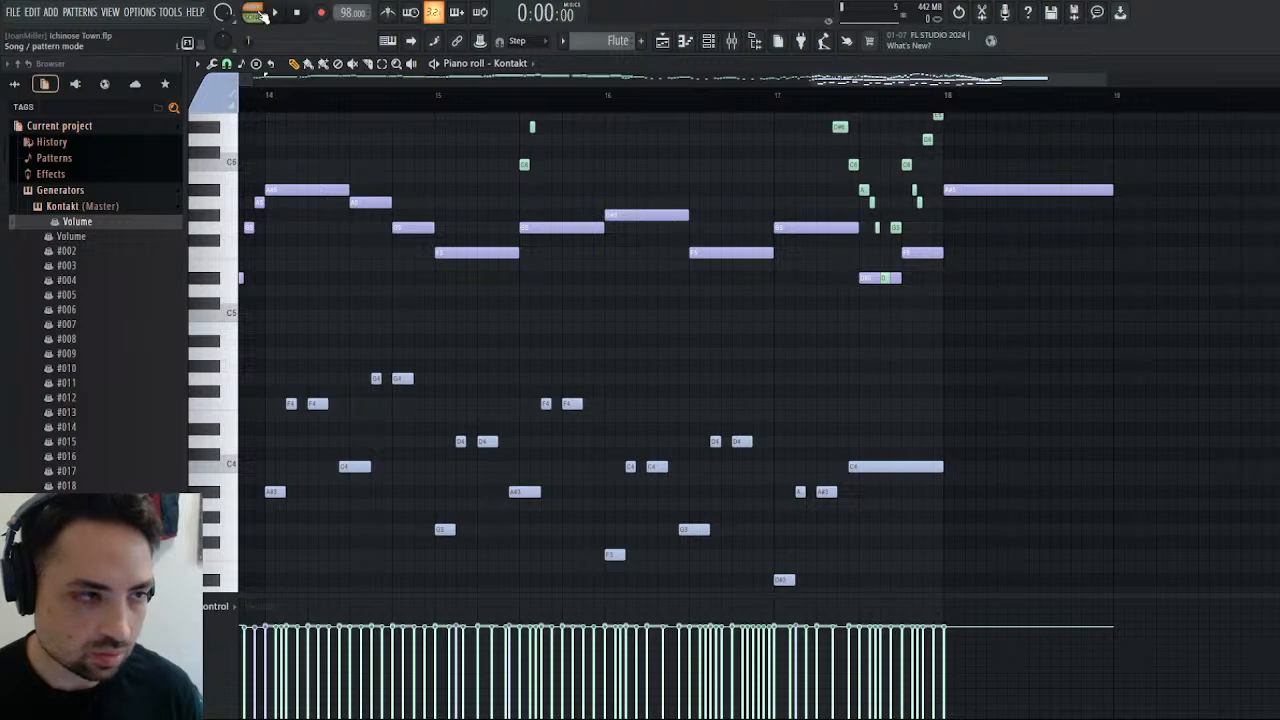
pyautogui.click(256, 13)
pyautogui.click(265, 97)
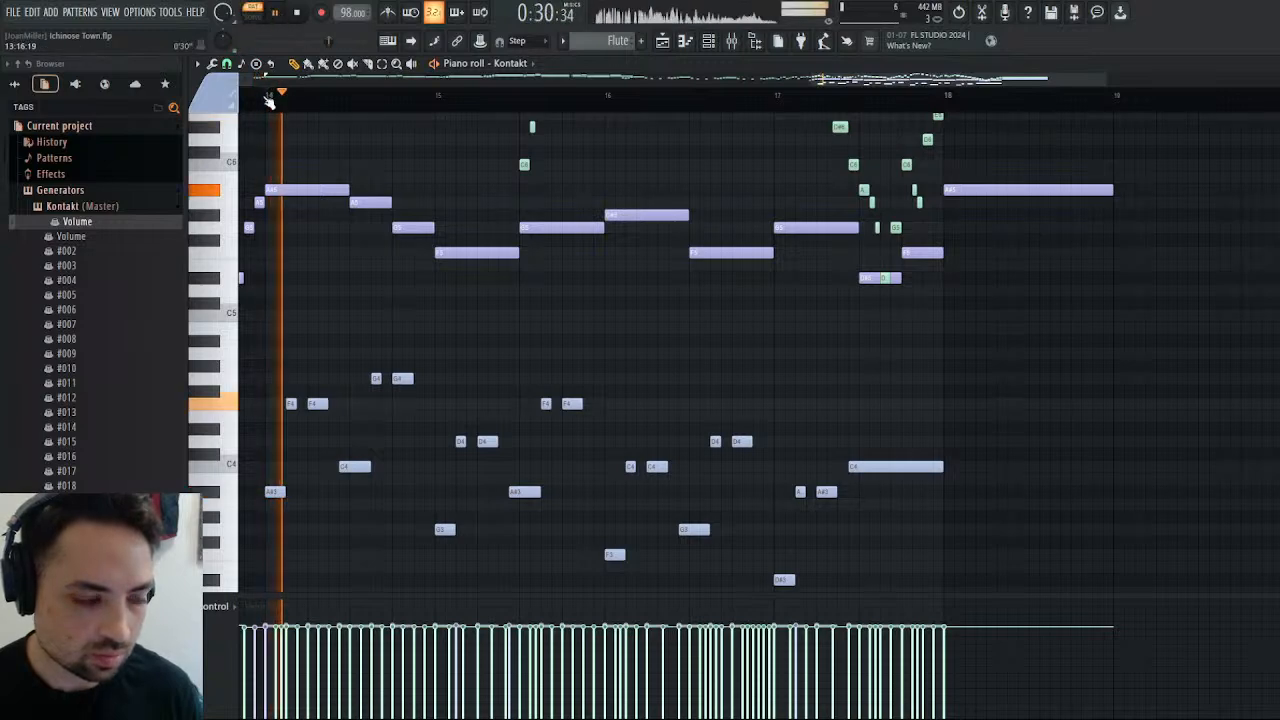
pyautogui.press('space')
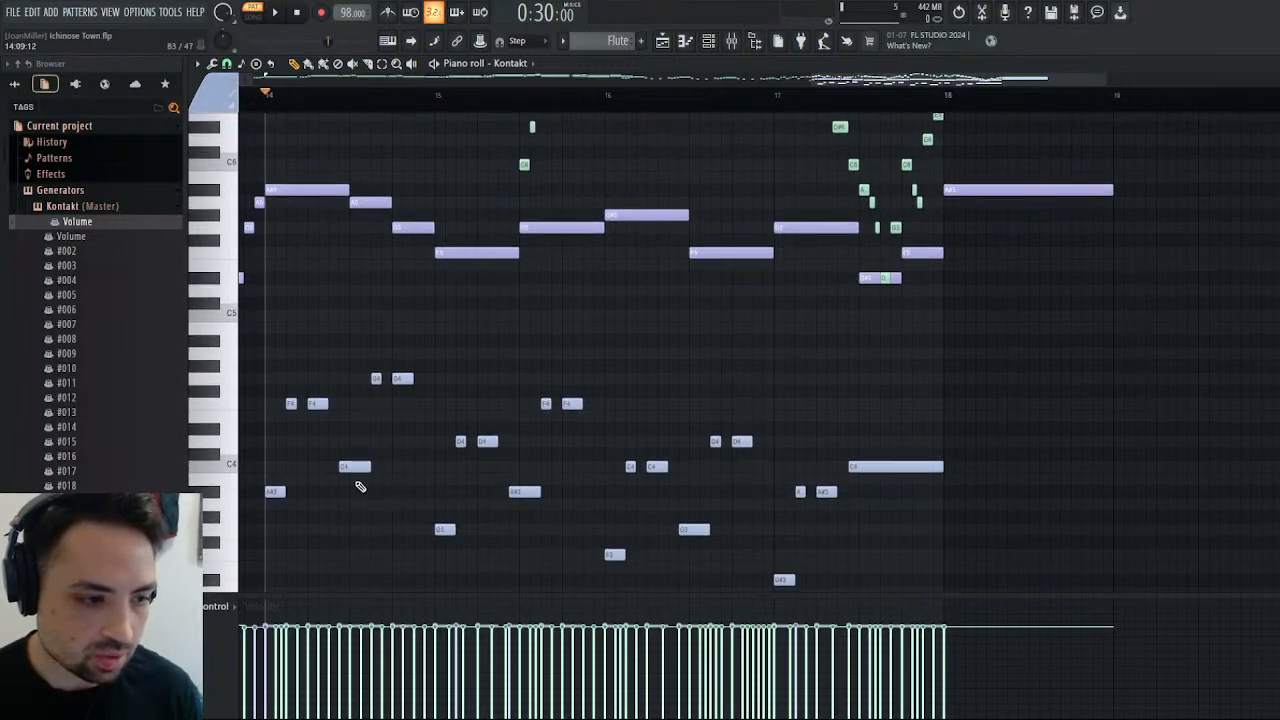
# Lower the C4 note in bar 14 to A3 and its two G4 notes to E4, and replay the pattern from bar 14.
pyautogui.moveTo(347, 468); pyautogui.dragTo(350, 506)
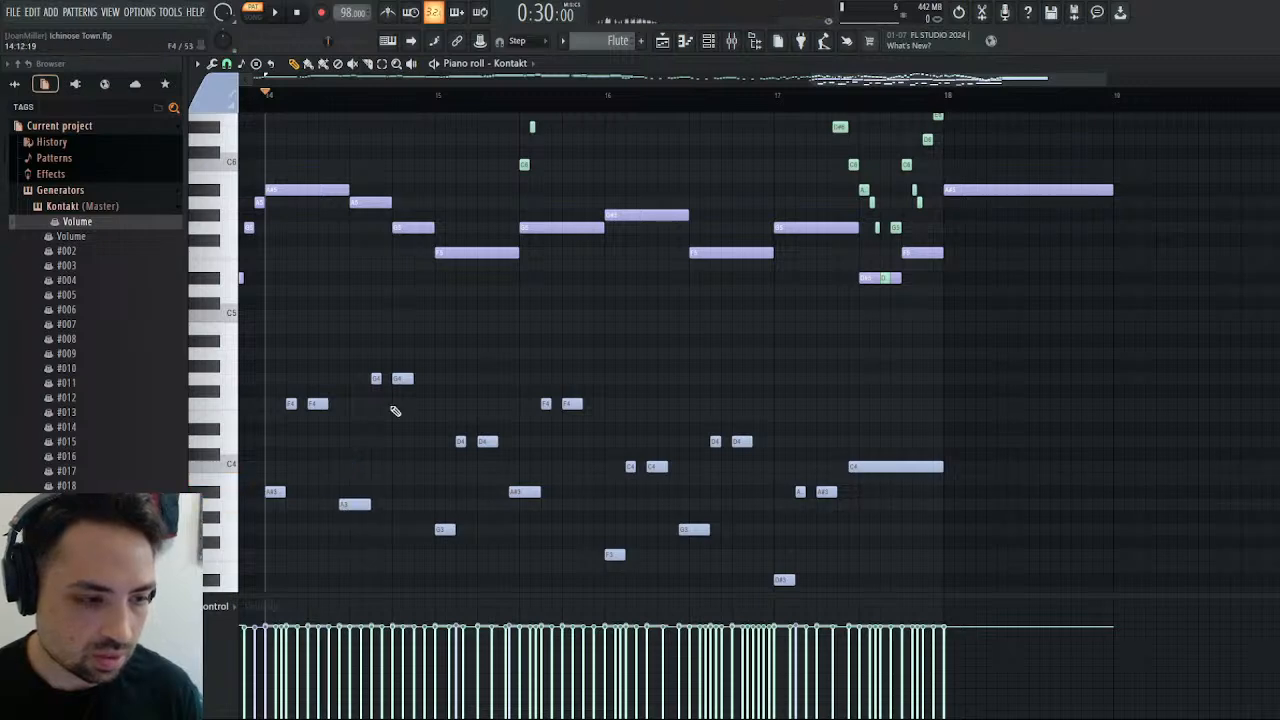
pyautogui.moveTo(374, 379); pyautogui.dragTo(405, 419)
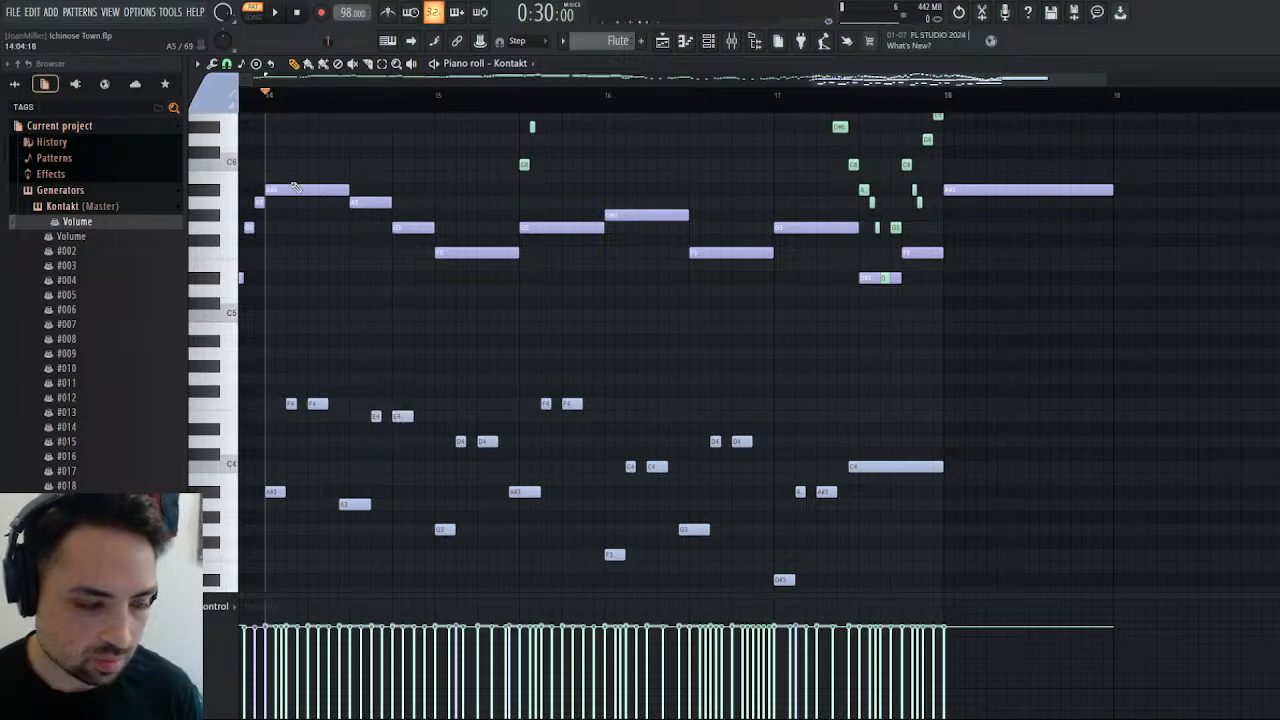
pyautogui.click(272, 13)
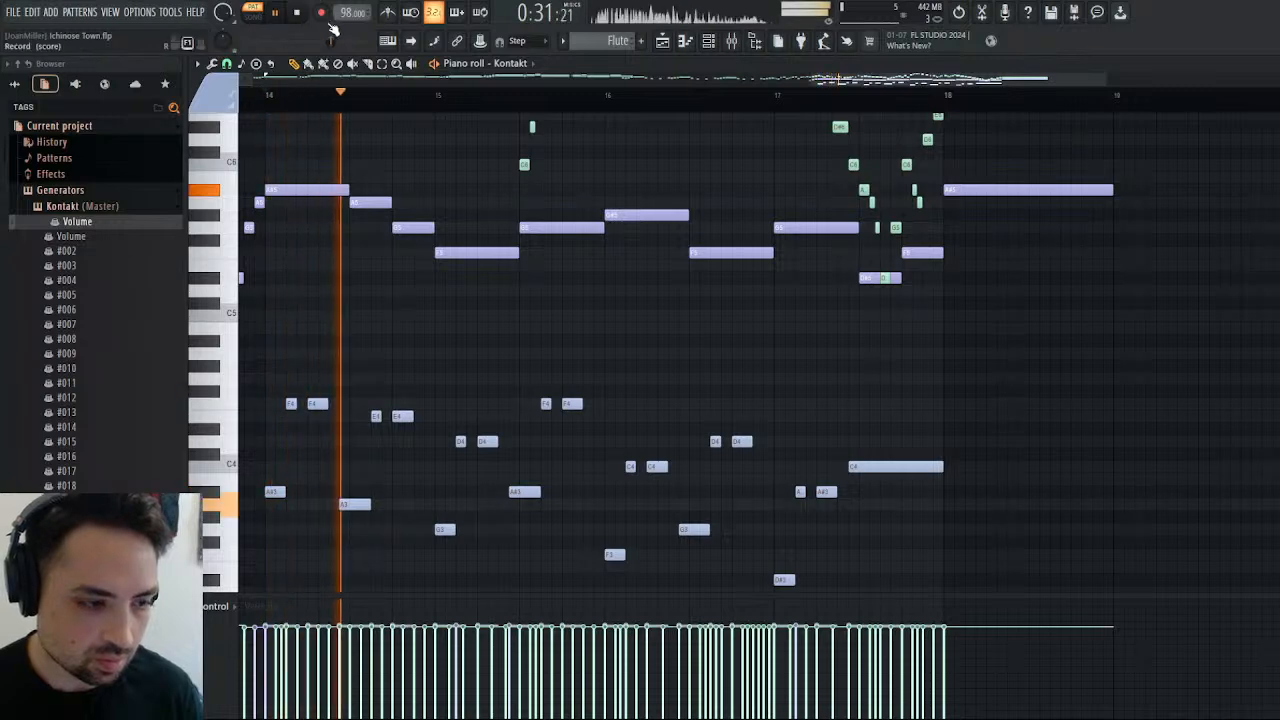
pyautogui.press('space')
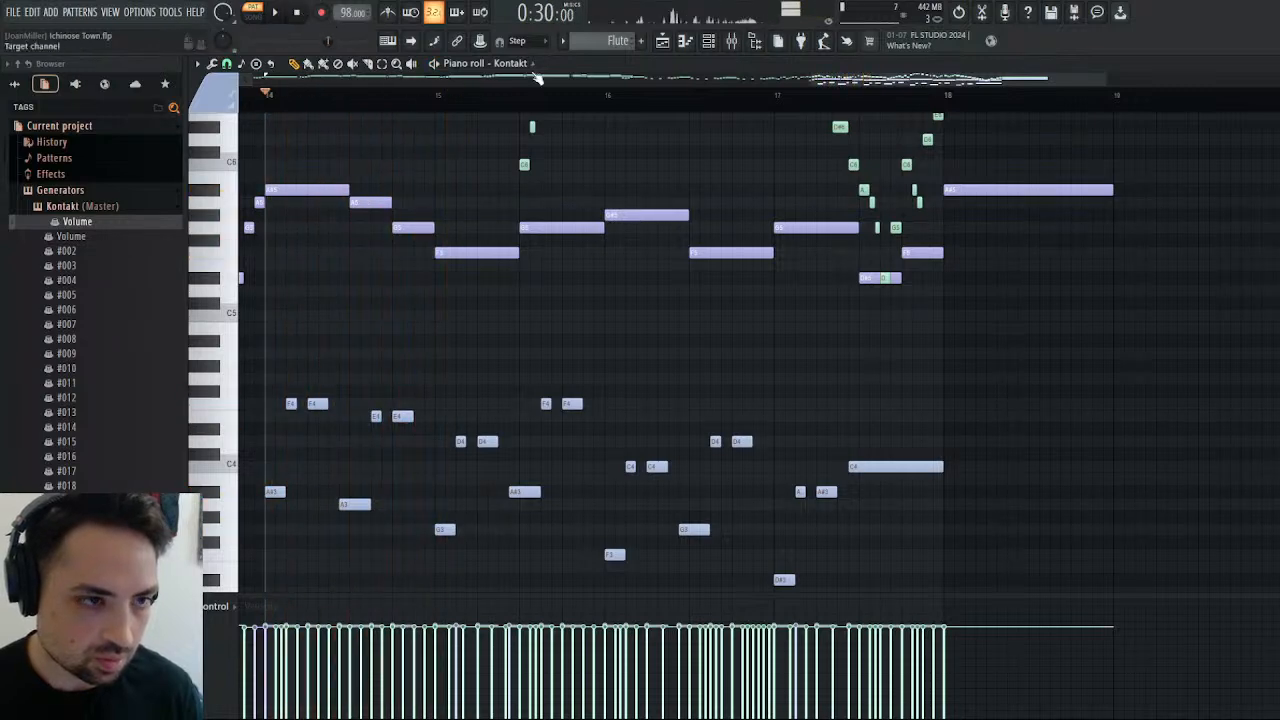
pyautogui.hscroll(-3, 787, 538)
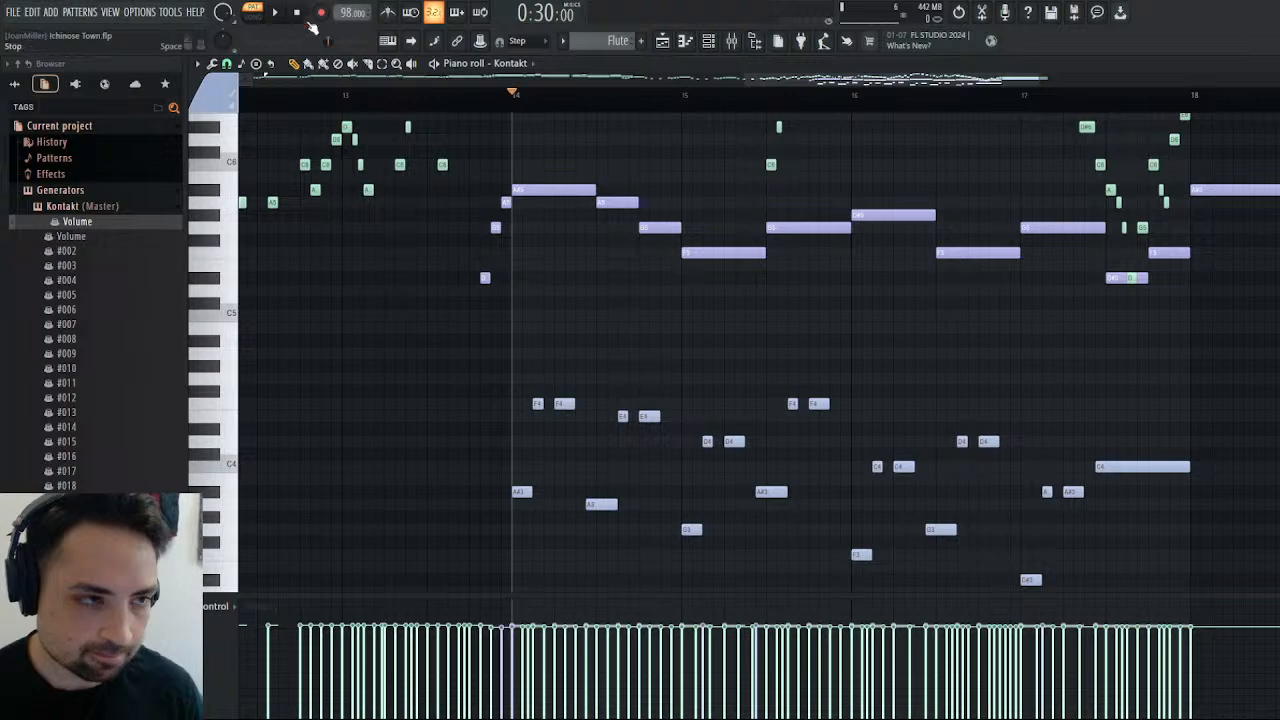
pyautogui.press('space')
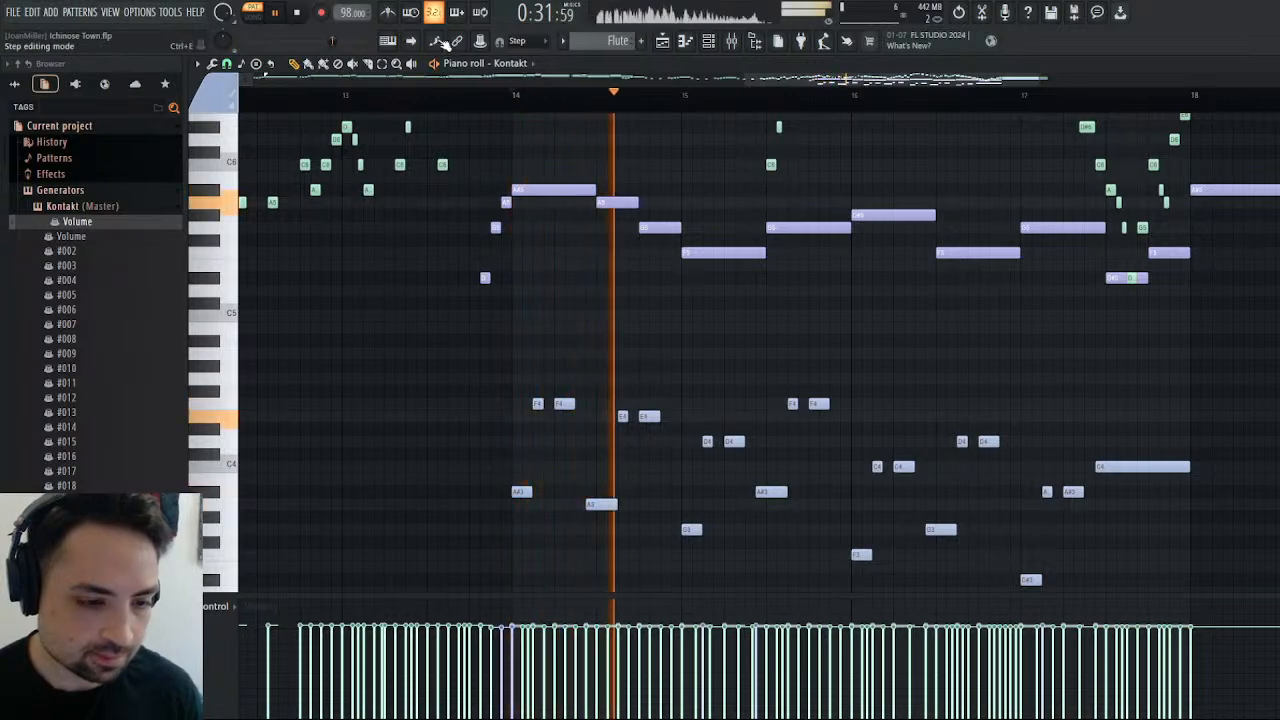
pyautogui.click(297, 12)
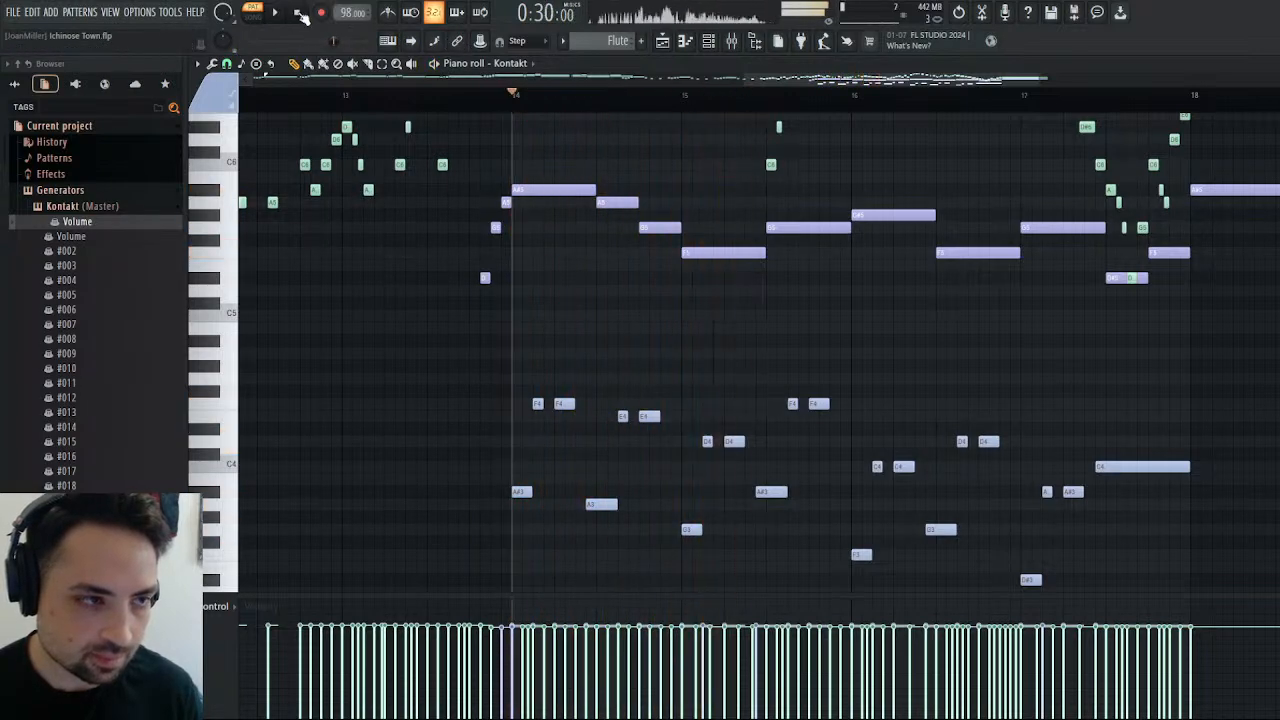
# Lower the first light blue note of bar 15 to F3 and the next two to C4, and play from bar 14.
pyautogui.scroll(3, 741, 505)
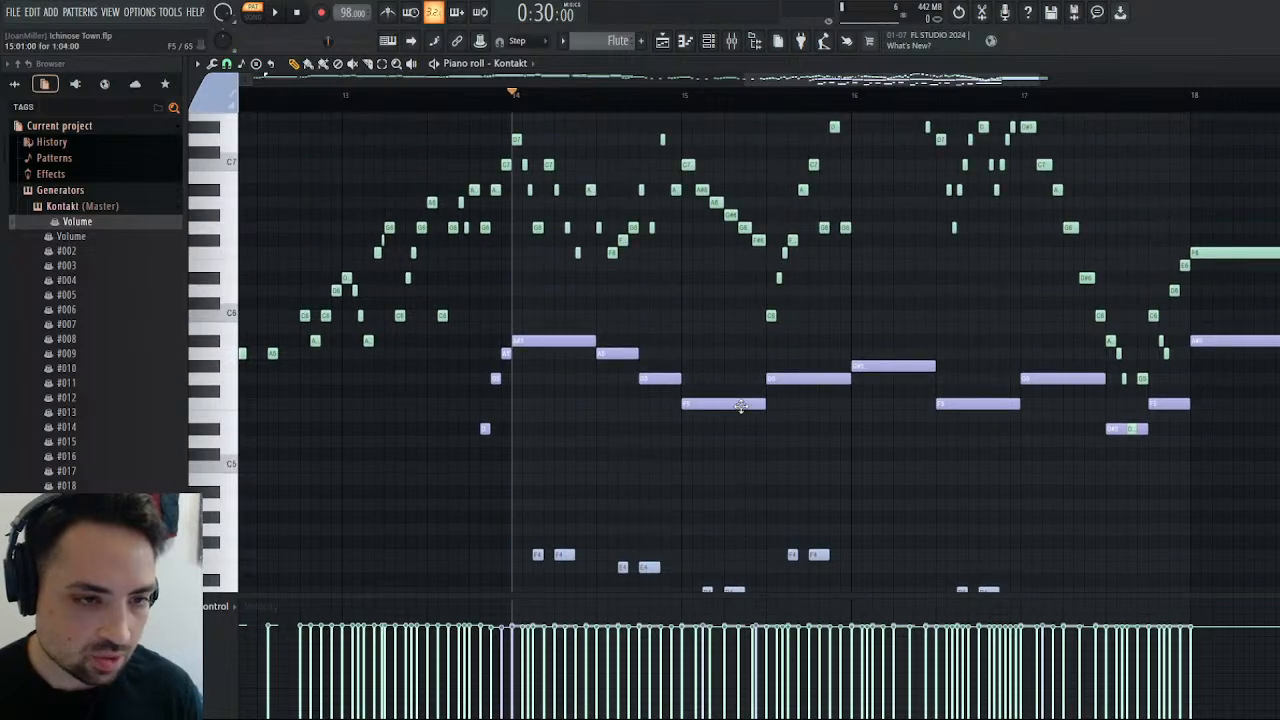
pyautogui.scroll(-3, 741, 405)
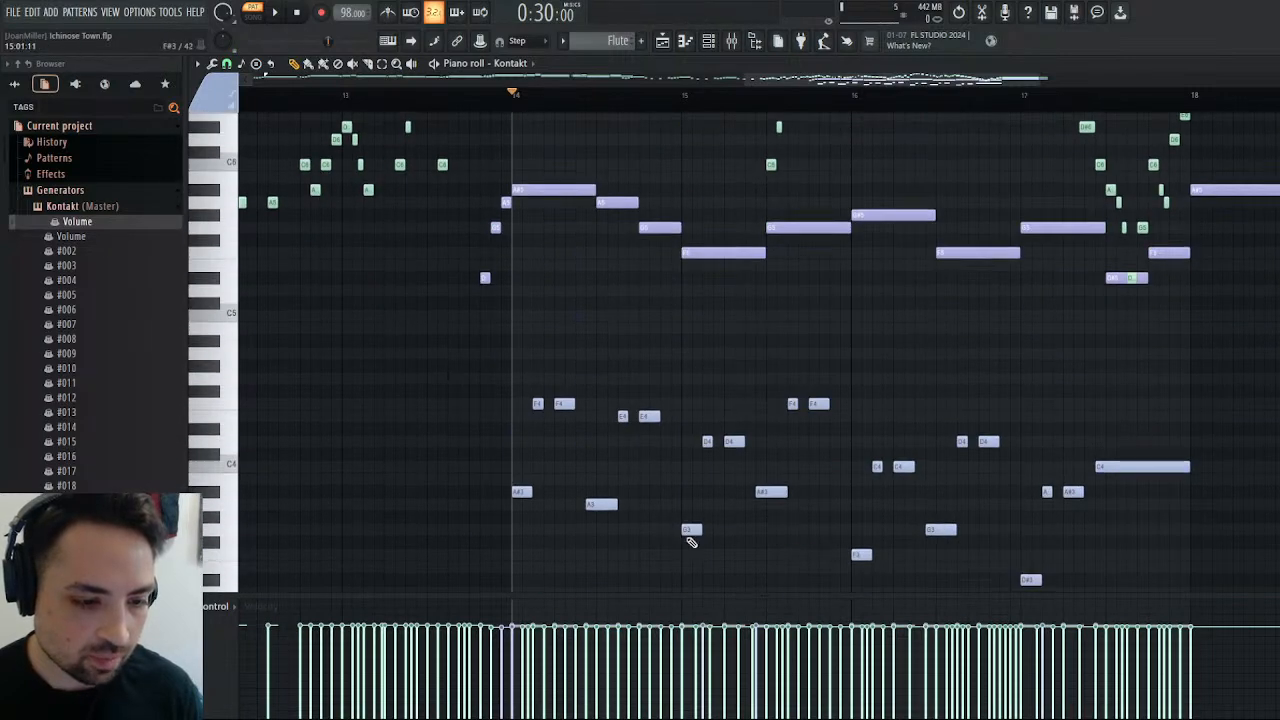
pyautogui.moveTo(690, 541); pyautogui.dragTo(695, 566)
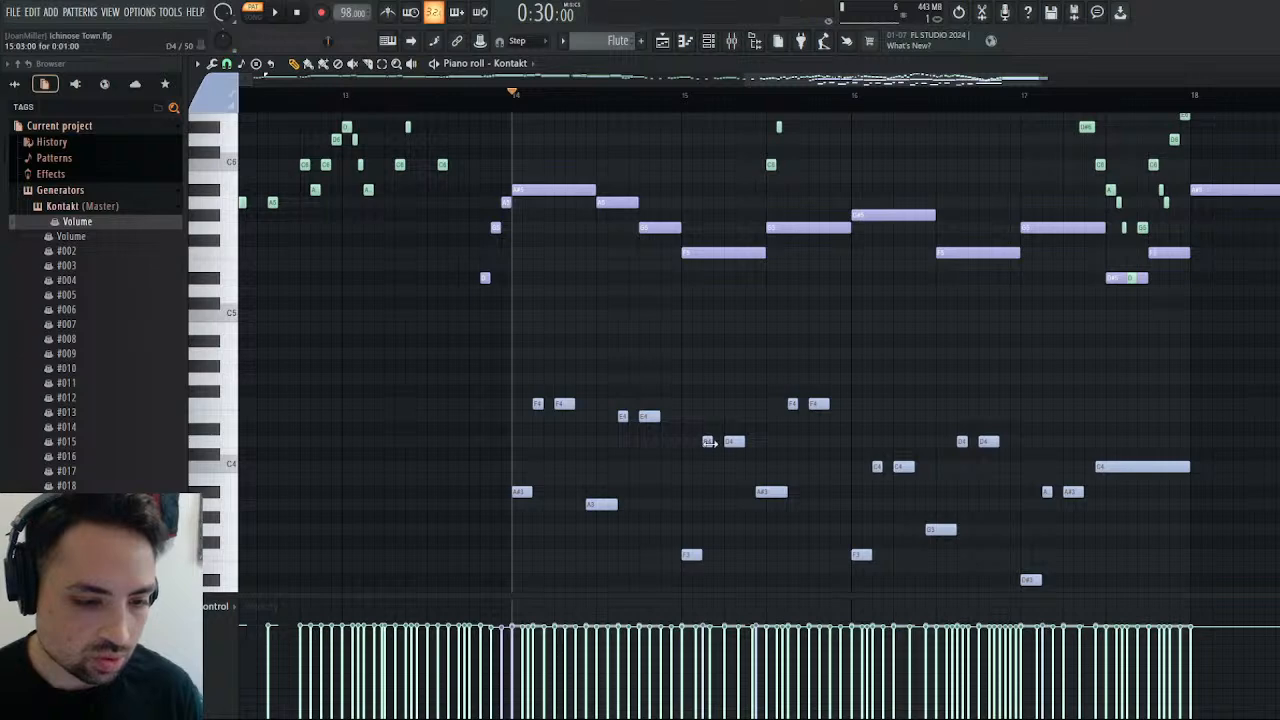
pyautogui.moveTo(709, 442); pyautogui.dragTo(736, 463)
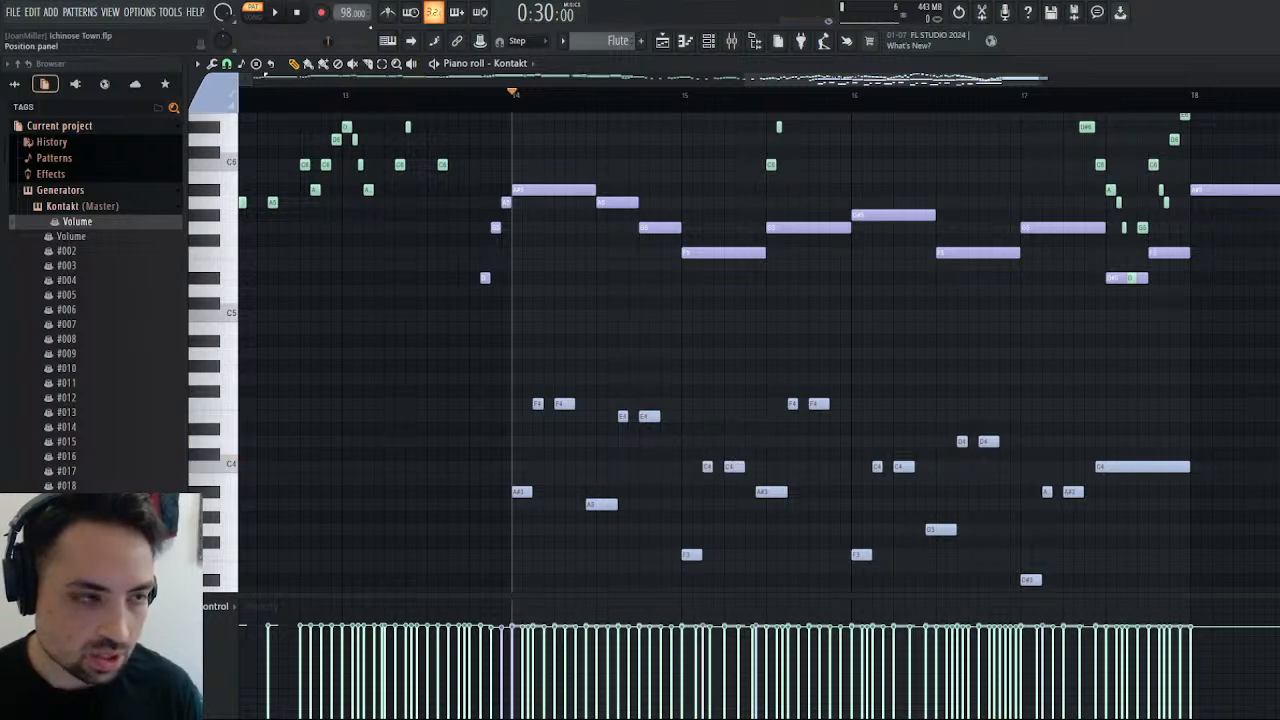
pyautogui.click(268, 24)
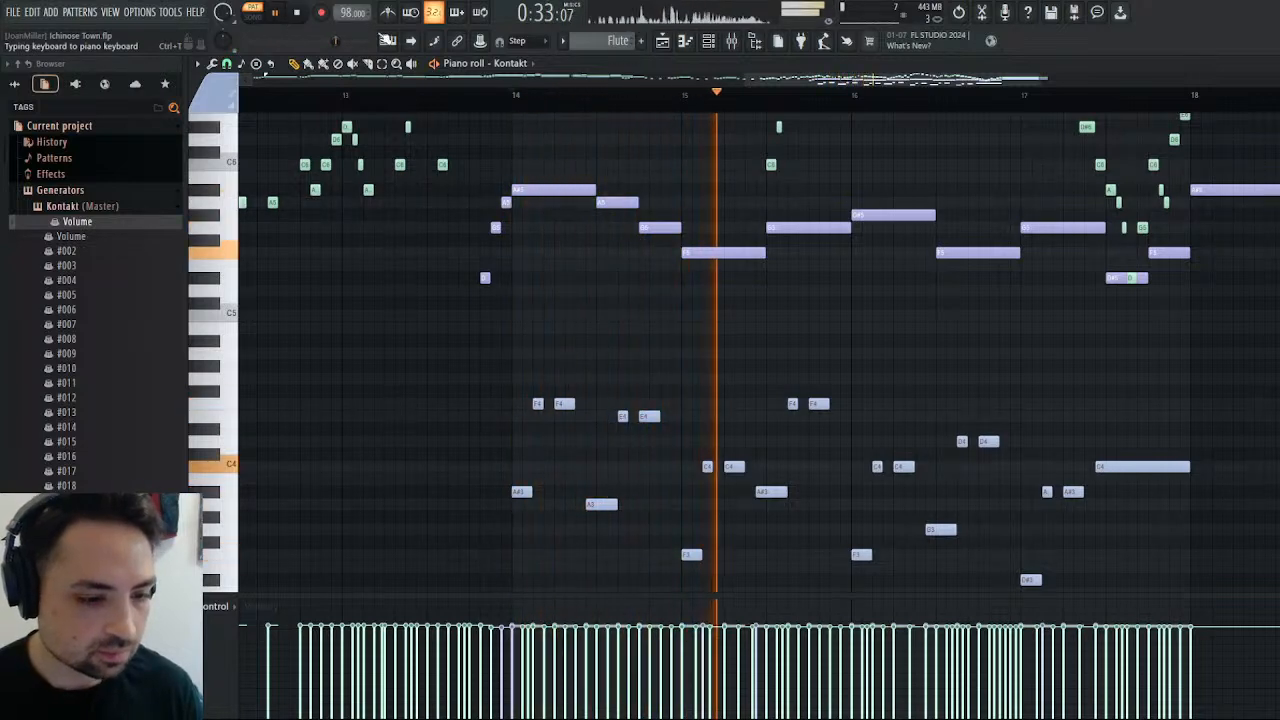
pyautogui.press('space')
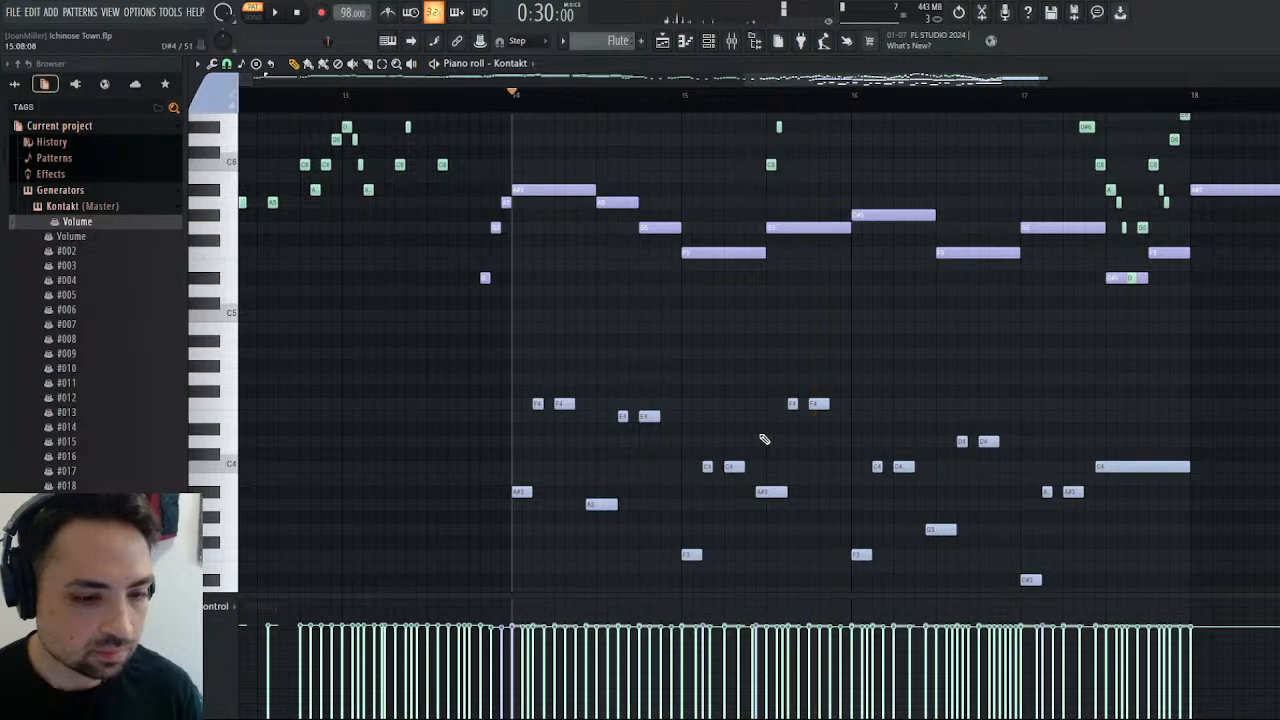
# Lower the A#3 note in bar 15 to G3 and its two F4 notes to D4, and play from bar 14.
pyautogui.moveTo(776, 493); pyautogui.dragTo(774, 530)
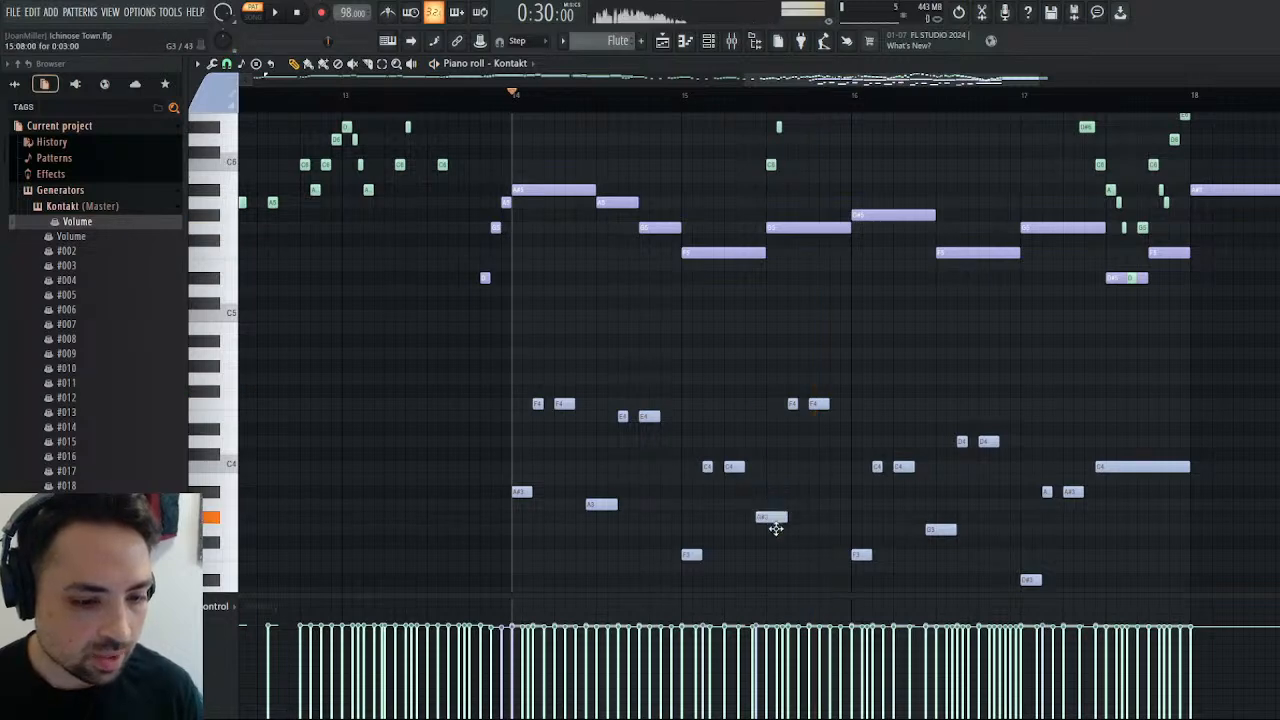
pyautogui.click(793, 441)
pyautogui.moveTo(818, 404); pyautogui.dragTo(815, 442)
pyautogui.click(280, 12)
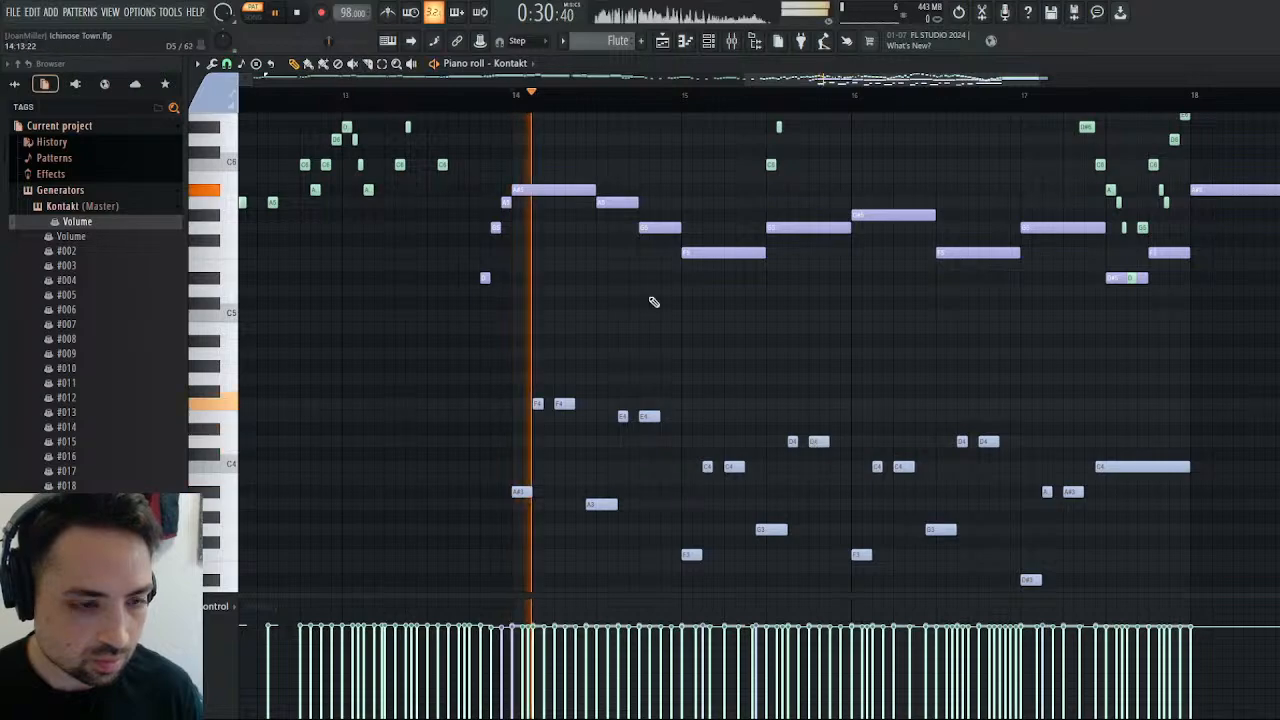
pyautogui.scroll(3, 690, 320)
pyautogui.scroll(-5, 723, 346)
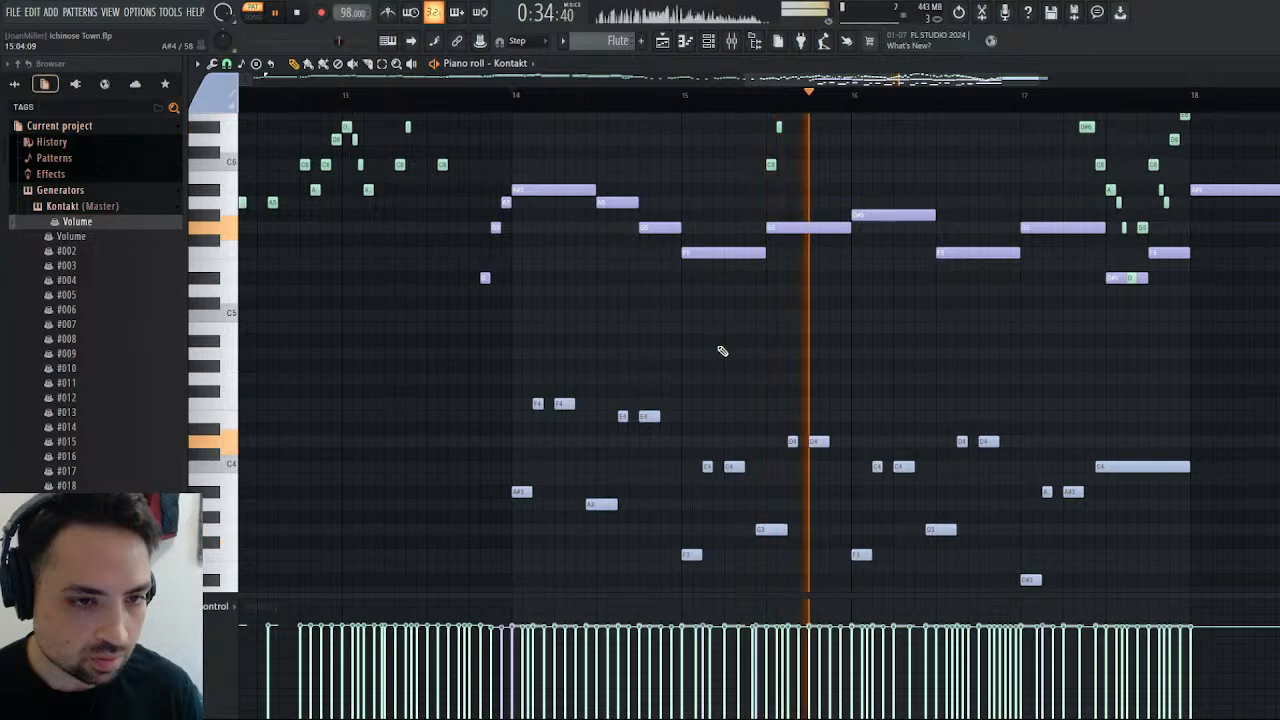
pyautogui.scroll(2, 721, 349)
pyautogui.scroll(-3, 723, 350)
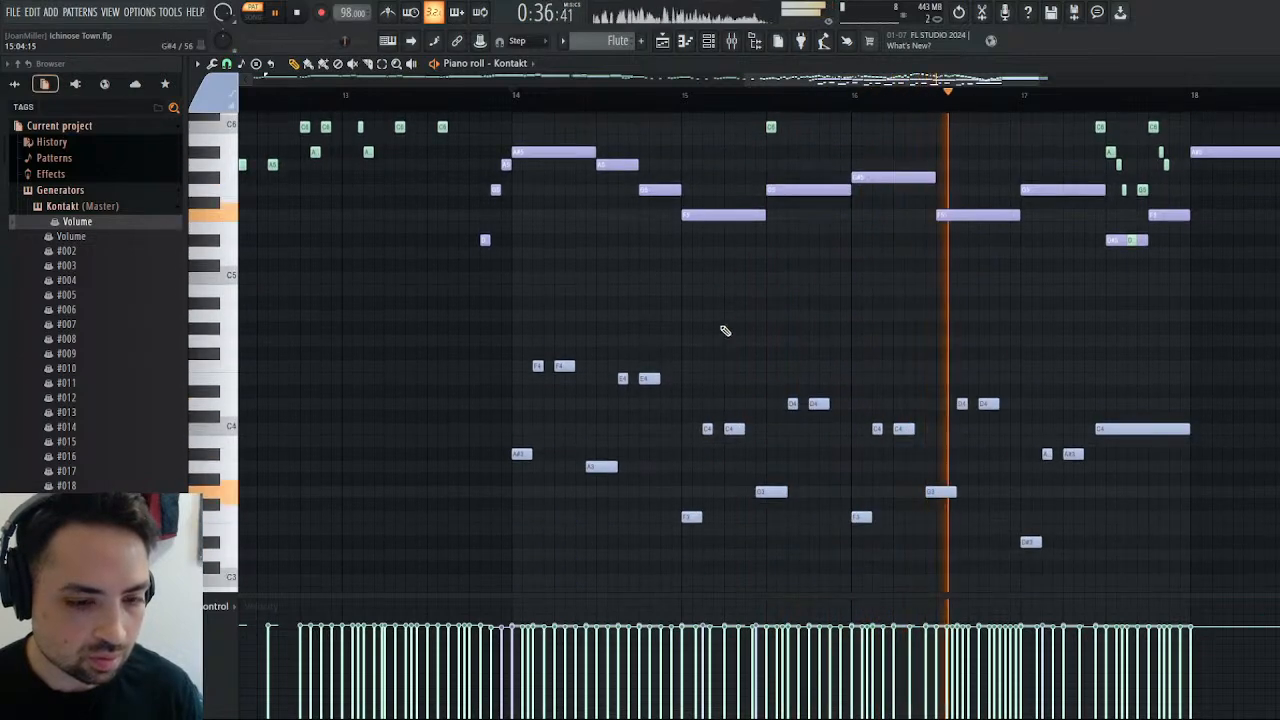
pyautogui.press('space')
# Replay the Flute pattern from bar 14 to check how the accompaniment fits the melody.
pyautogui.scroll(4, 893, 383)
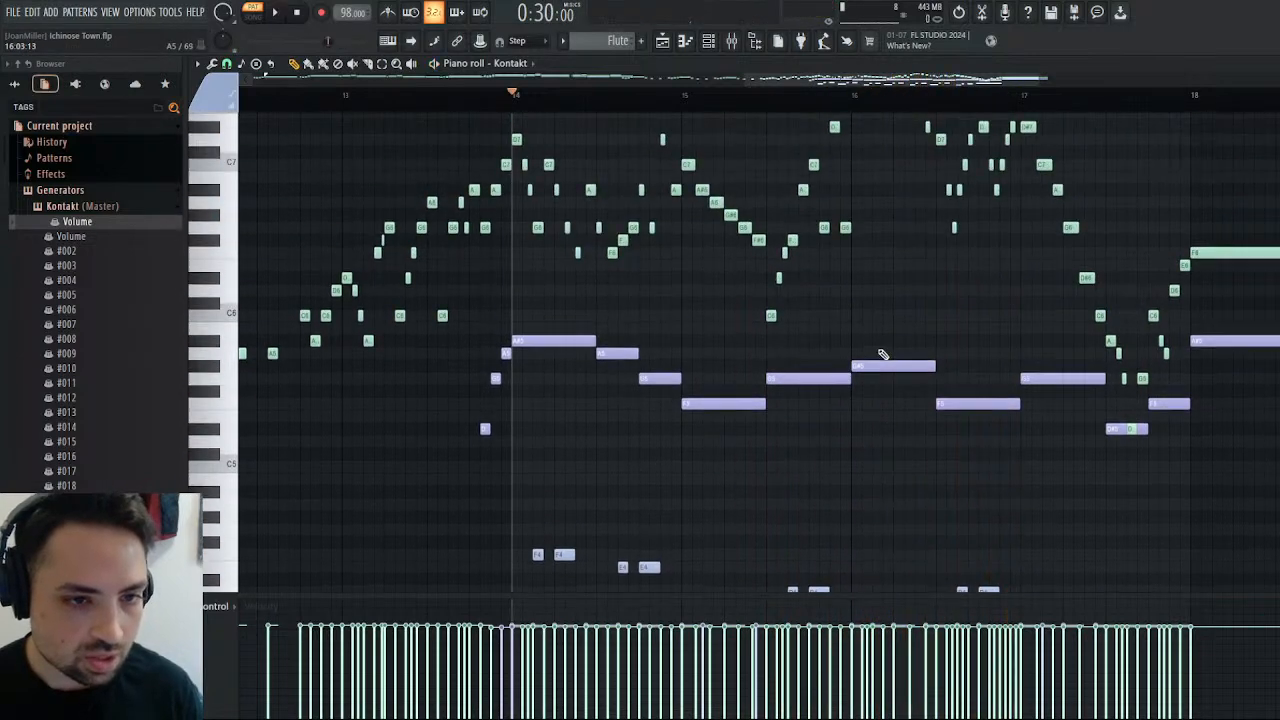
pyautogui.scroll(-5, 880, 354)
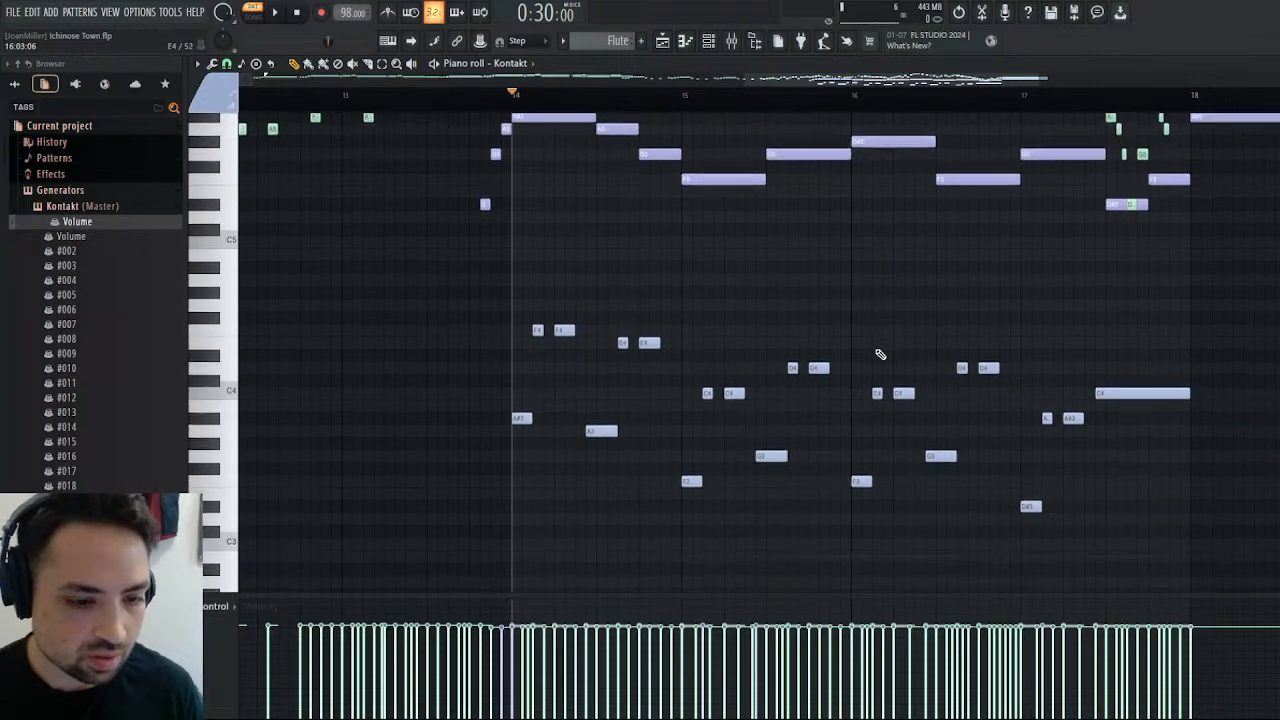
pyautogui.click(279, 19)
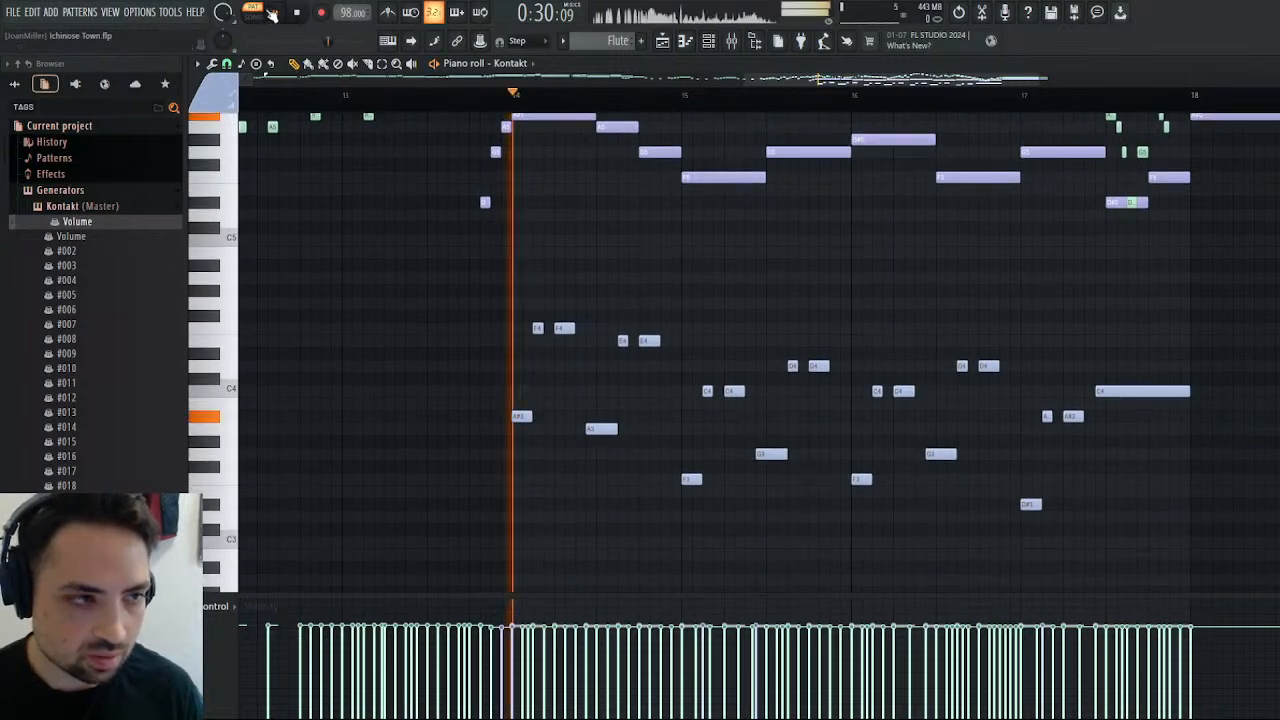
pyautogui.scroll(3, 577, 322)
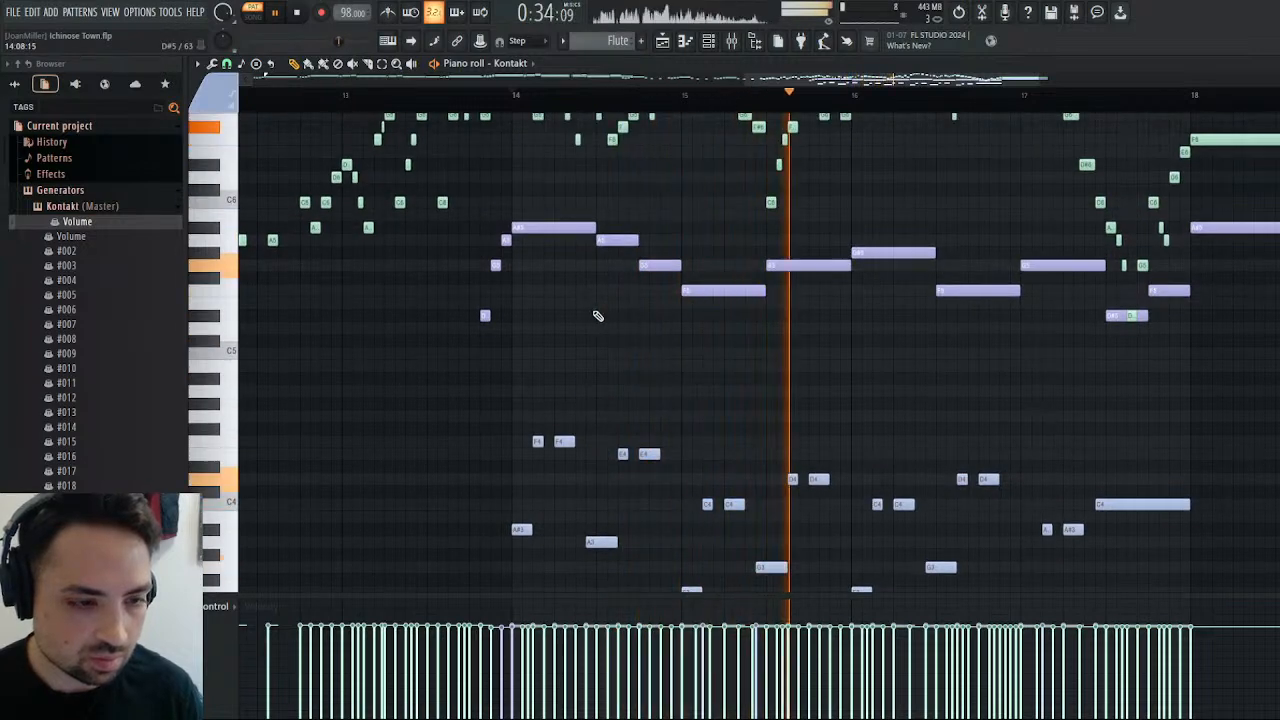
pyautogui.scroll(-3, 600, 314)
pyautogui.scroll(3, 608, 320)
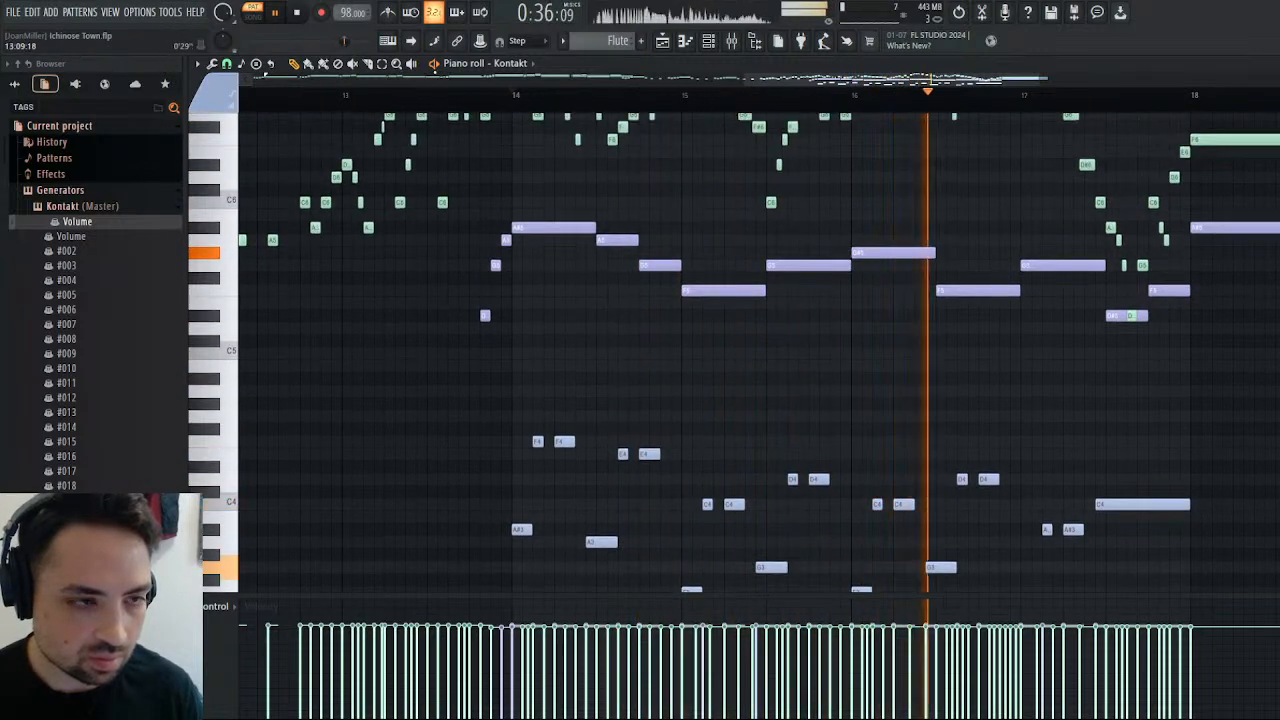
pyautogui.click(299, 14)
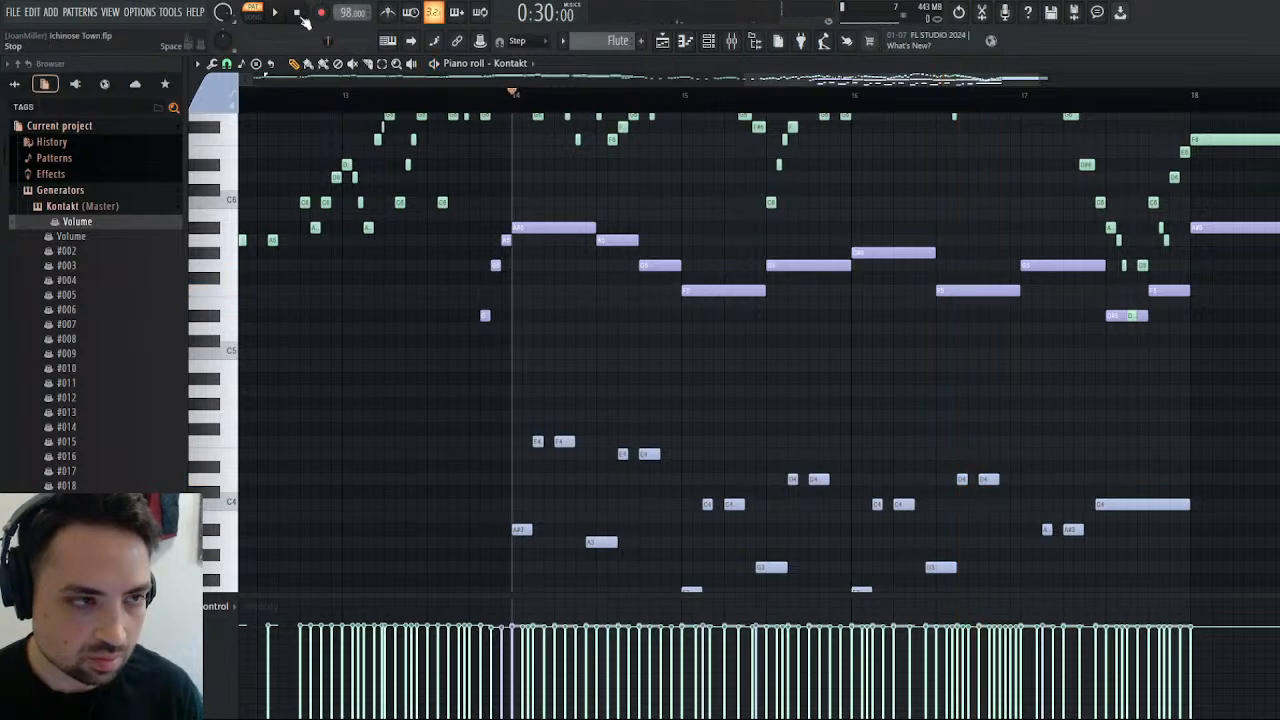
pyautogui.press('space')
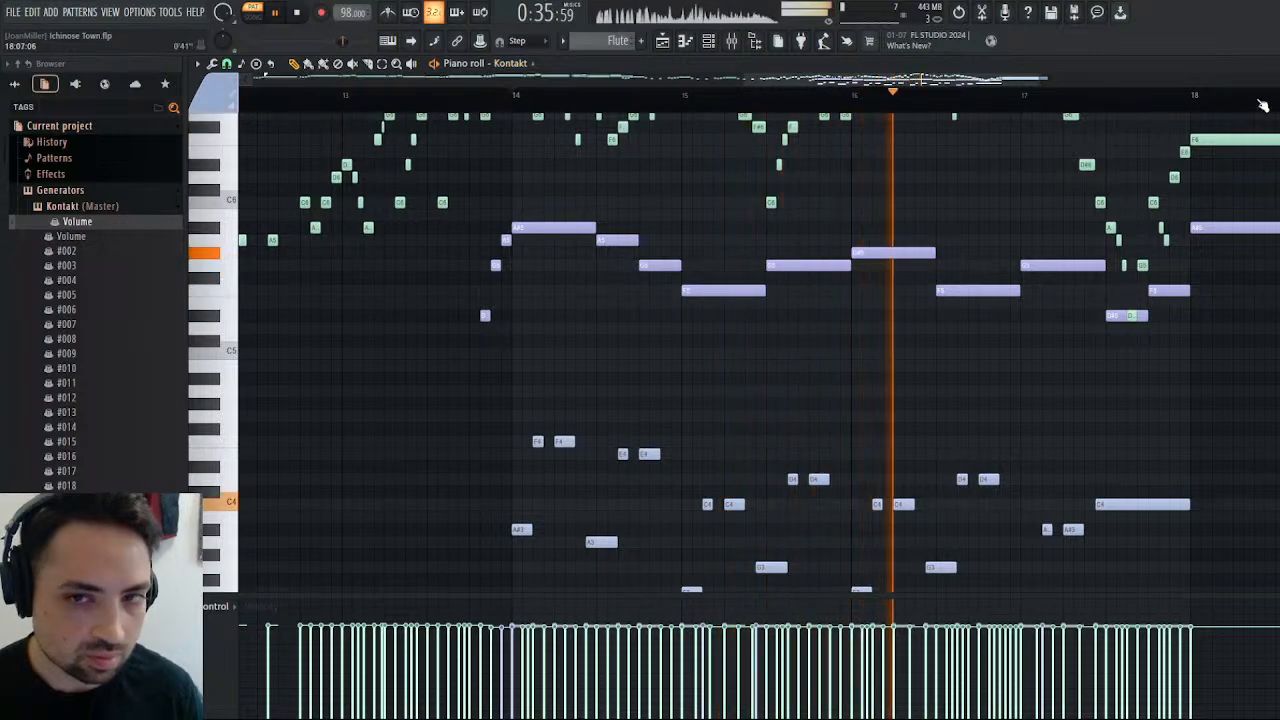
# Stop playback, leave the piano roll, and check the bass pitch with the Tuner on the Bass mixer track.
pyautogui.click(1272, 63)
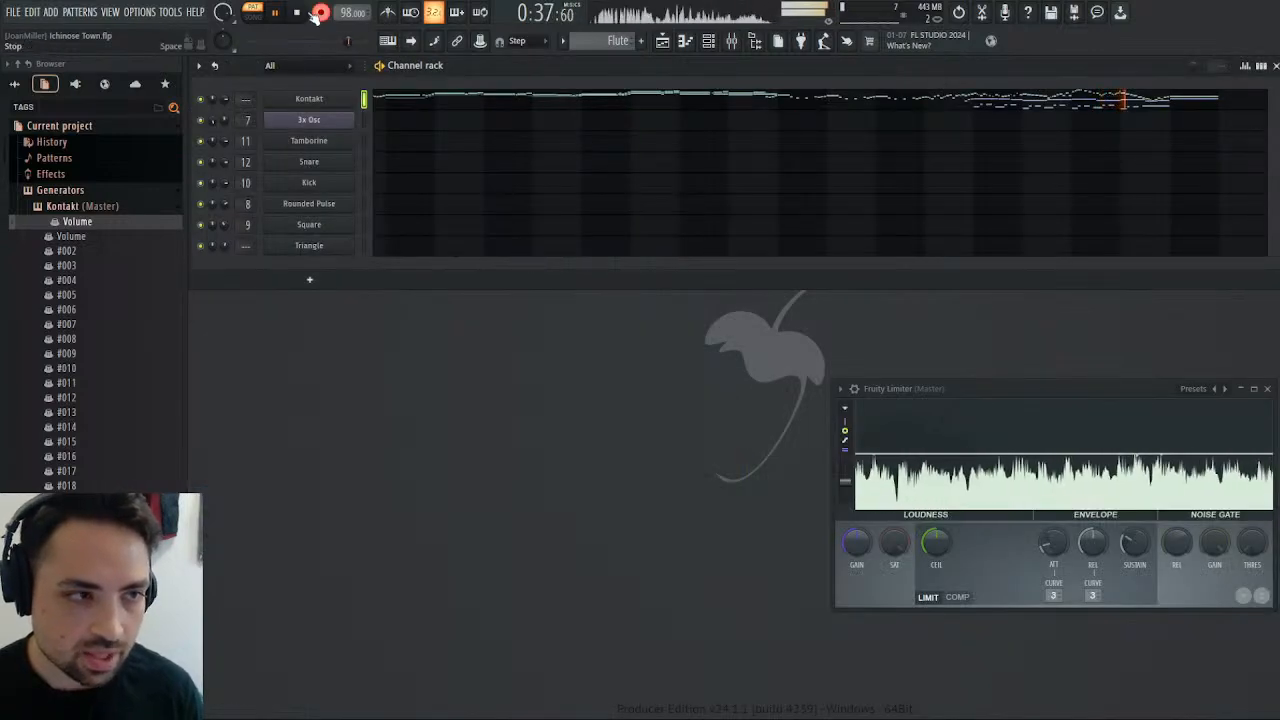
pyautogui.press('space')
pyautogui.click(731, 40)
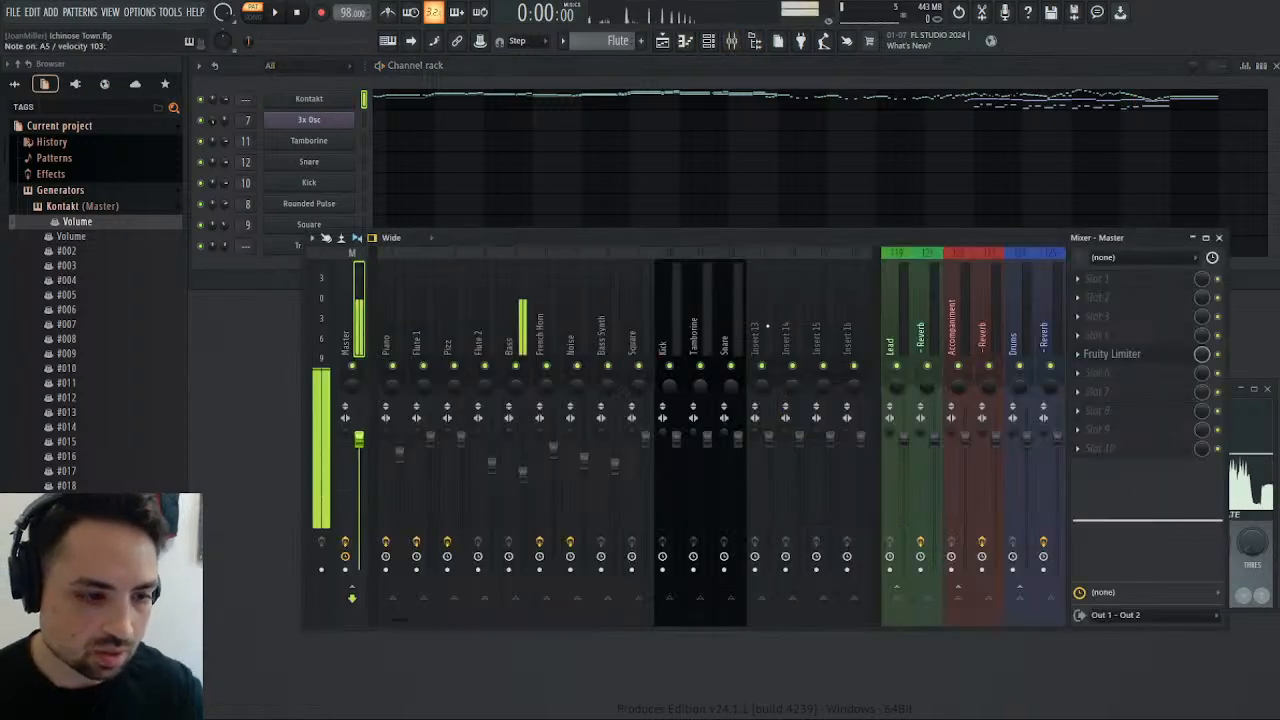
pyautogui.click(516, 330)
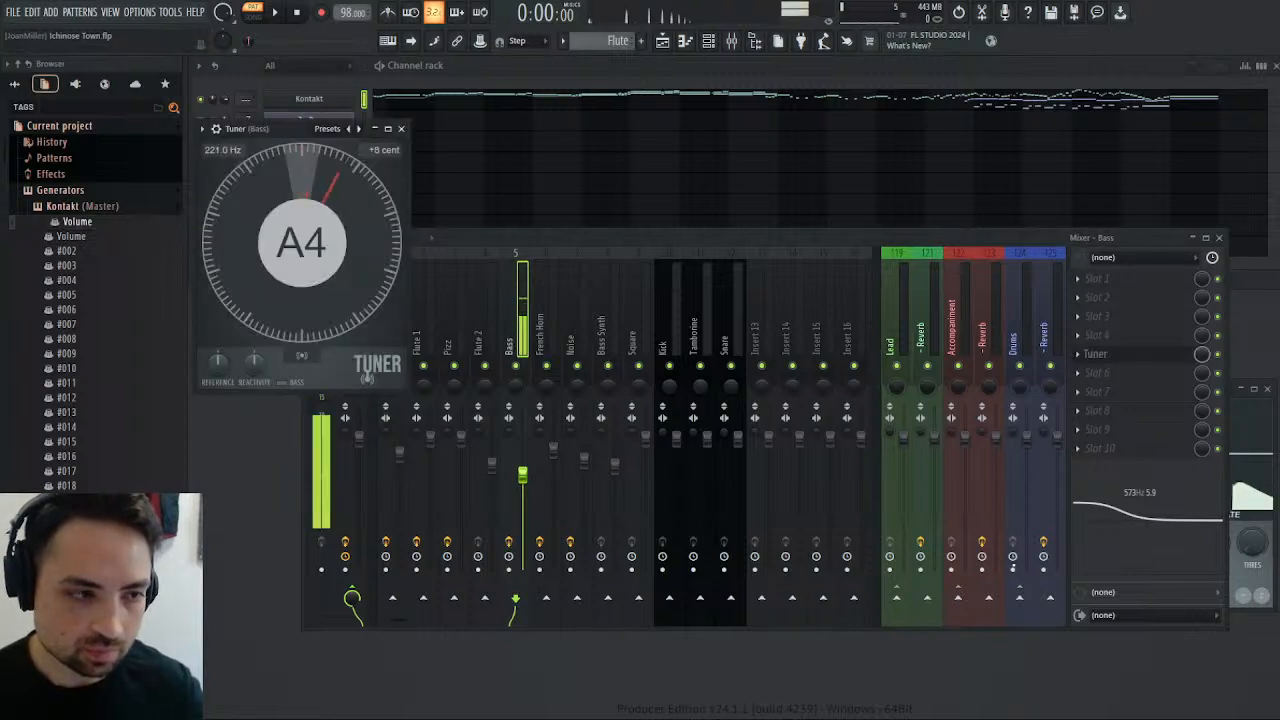
pyautogui.click(1219, 237)
# Set the Fretless Bass tuning in Kontakt to -0.08 and play the pattern.
pyautogui.click(316, 100)
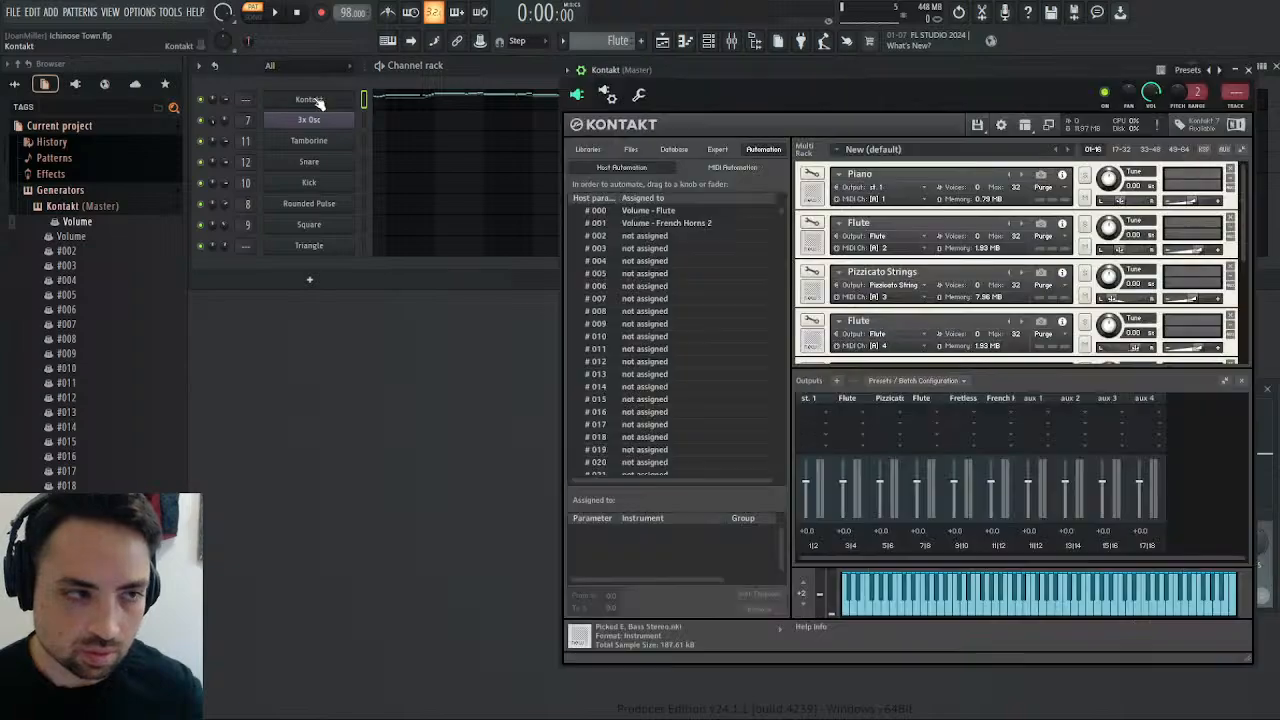
pyautogui.scroll(-3, 1022, 296)
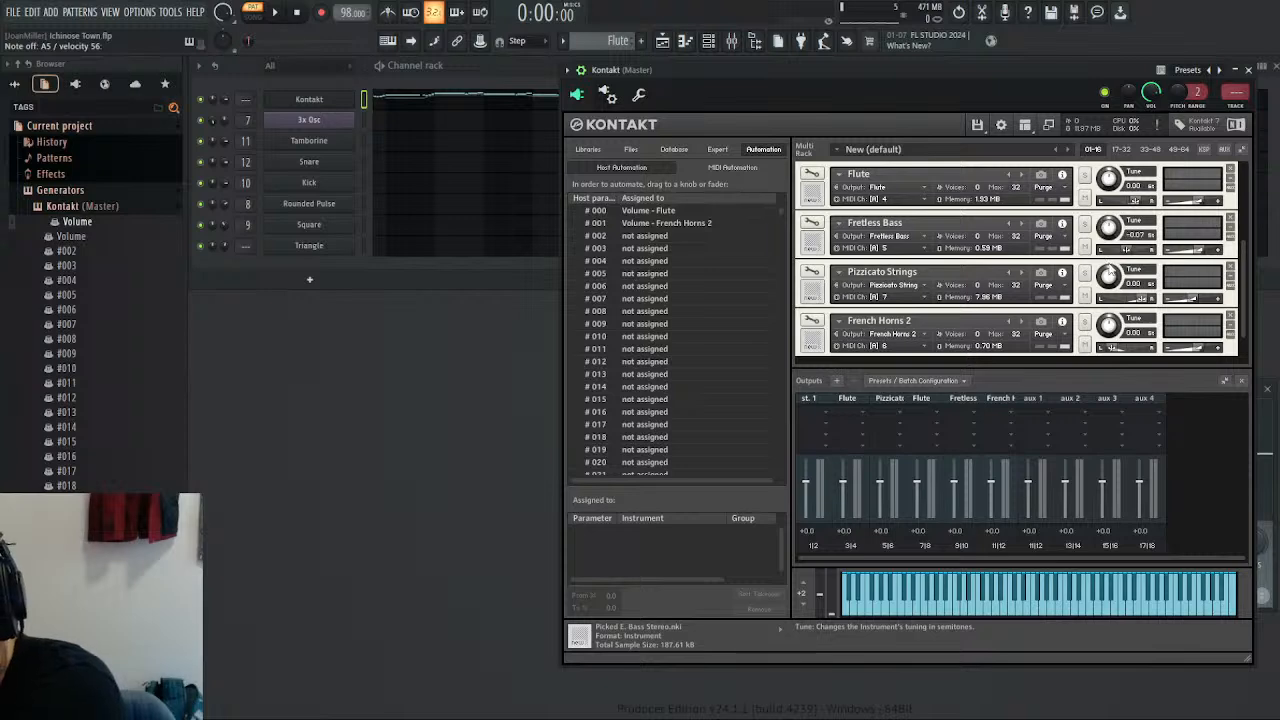
pyautogui.press('space')
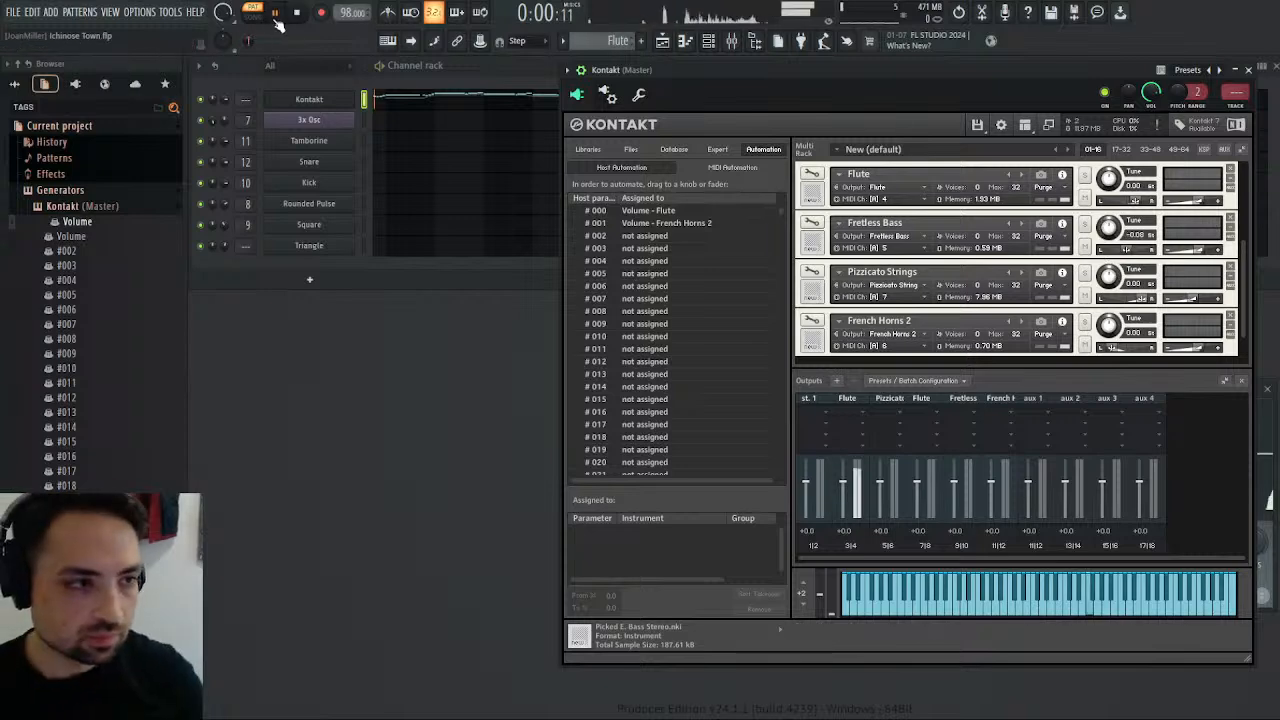
# Reopen the Kontakt notes in the piano roll and listen to the accompaniment from bar 14 onwards.
pyautogui.click(508, 99)
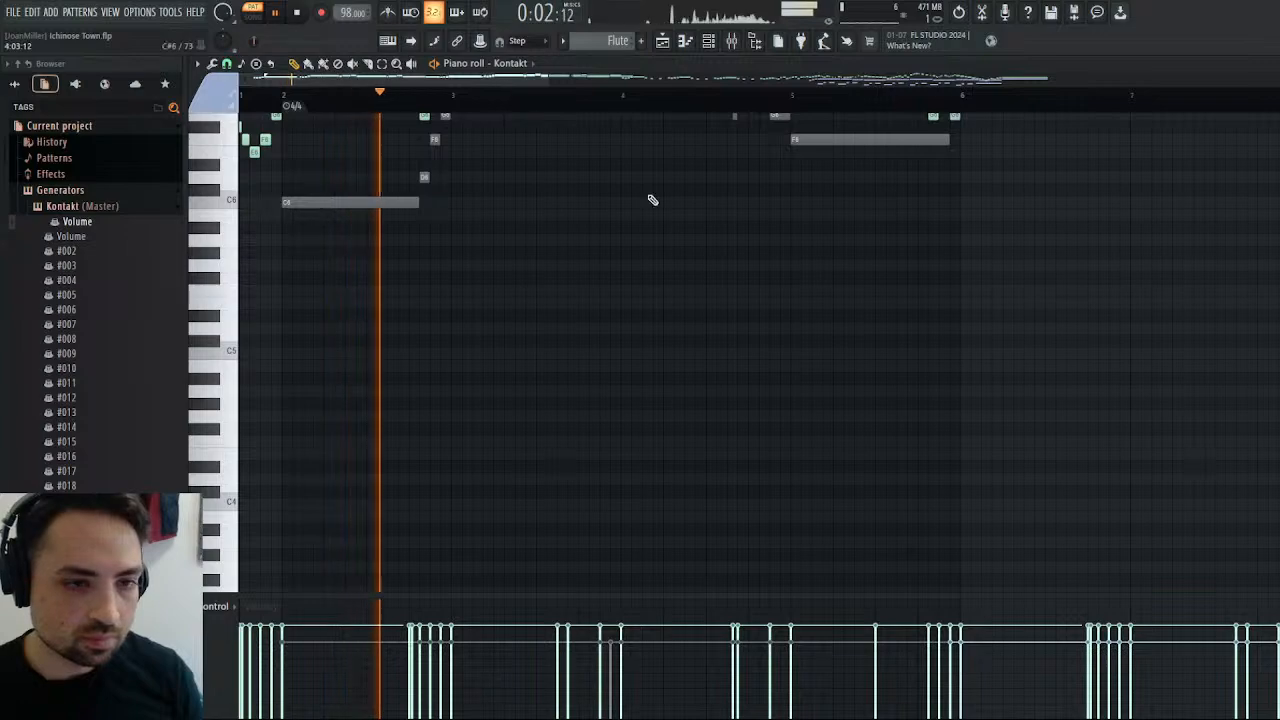
pyautogui.scroll(5, 740, 210)
pyautogui.moveTo(523, 79); pyautogui.dragTo(910, 88)
pyautogui.scroll(-4, 886, 185)
pyautogui.click(862, 102)
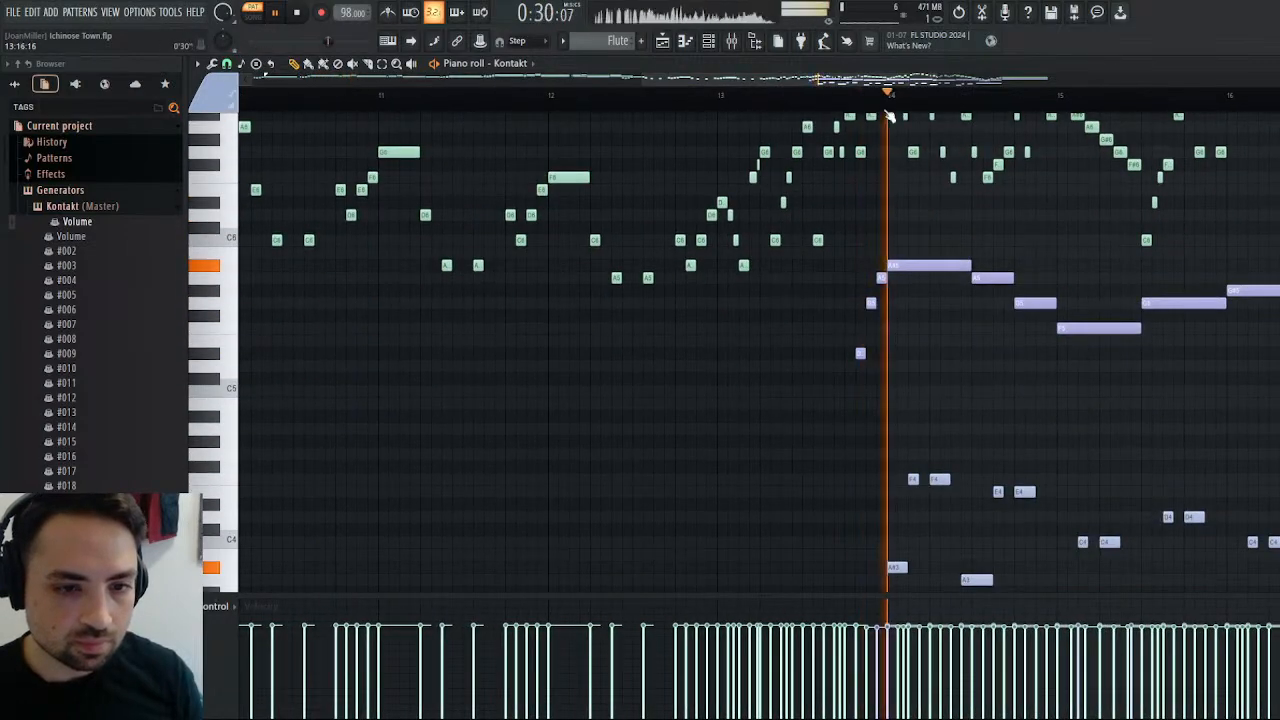
pyautogui.moveTo(753, 80); pyautogui.dragTo(893, 92)
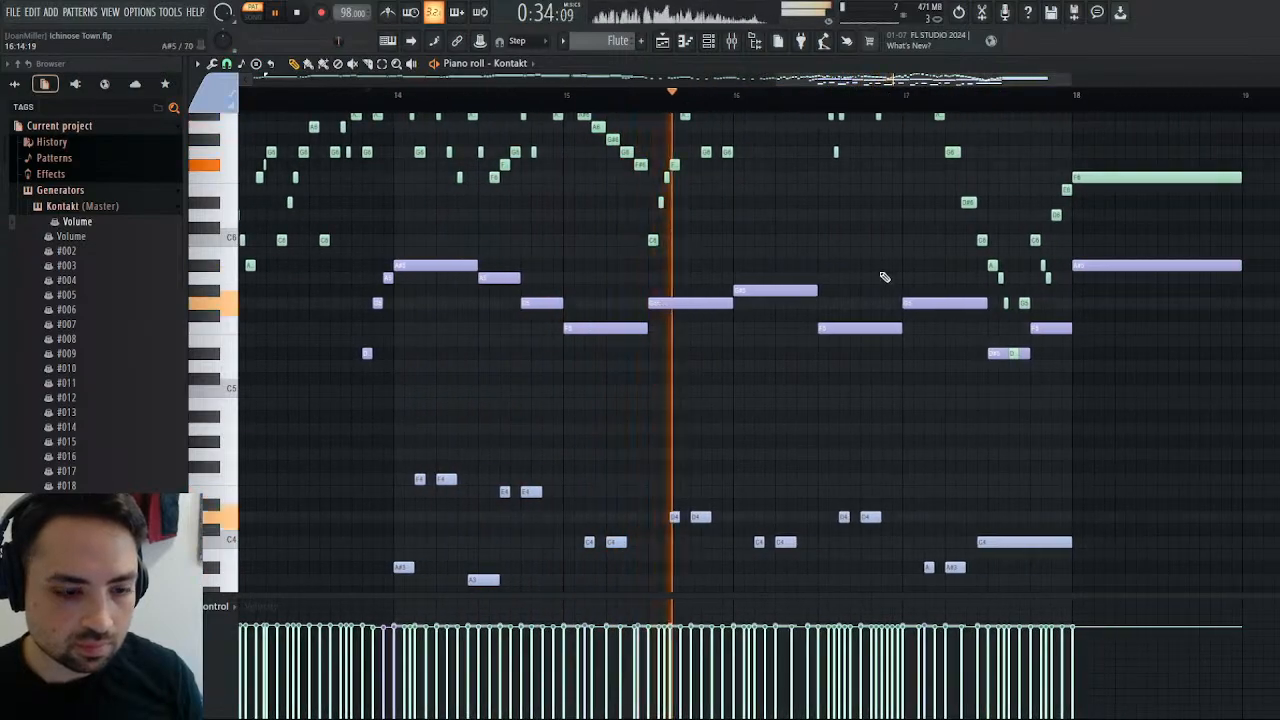
pyautogui.scroll(-4, 884, 277)
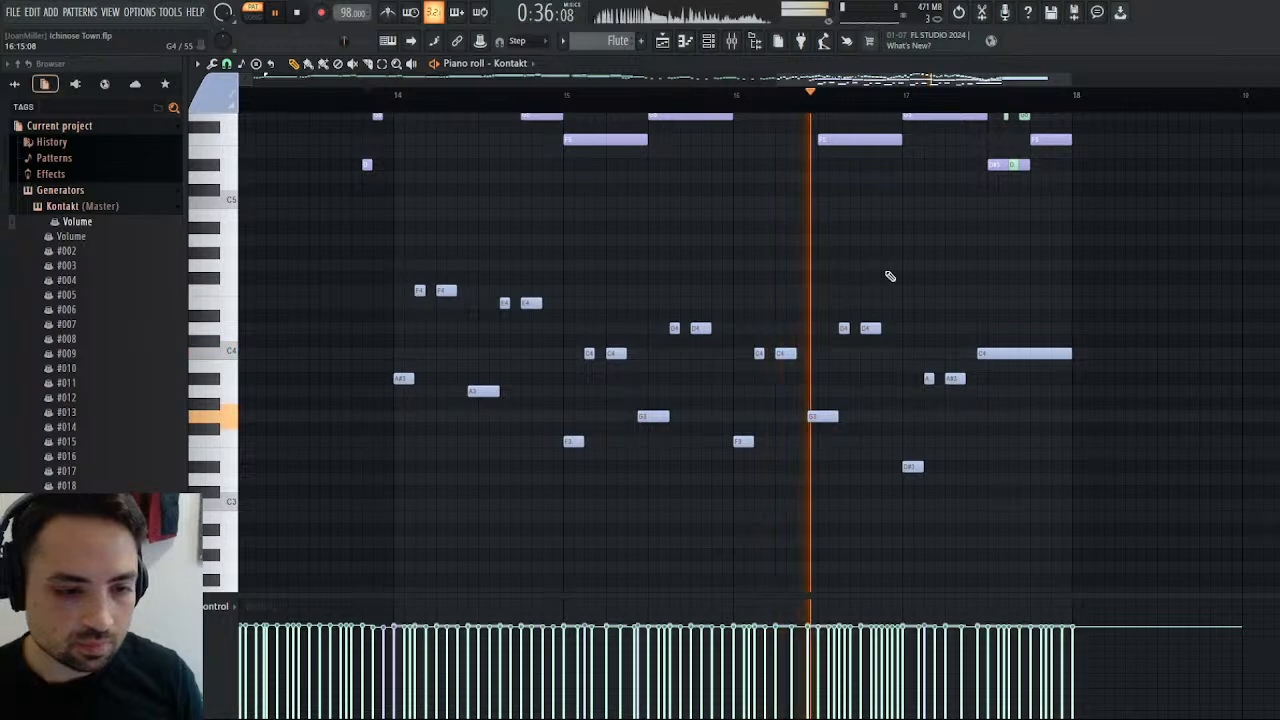
pyautogui.scroll(2, 886, 277)
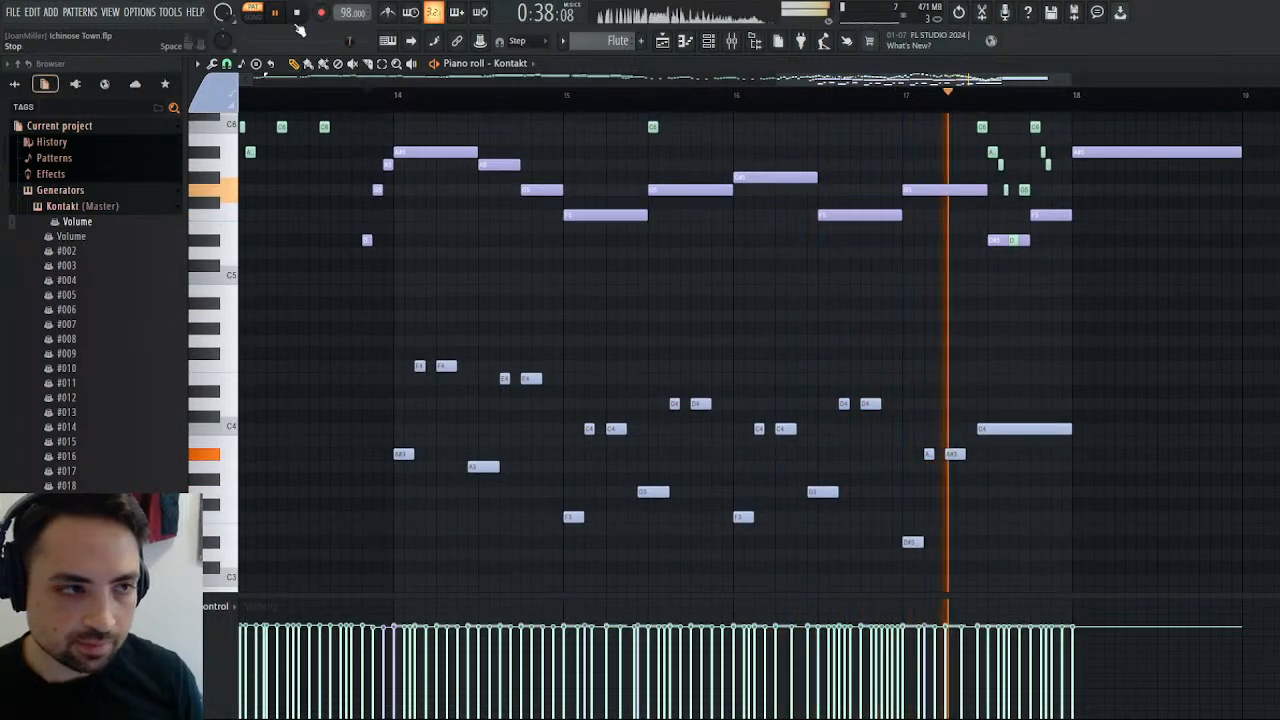
# Raise the first light blue note of bar 16 to G#3 and the next two to D#4, and replay from just before bar 14.
pyautogui.press('space')
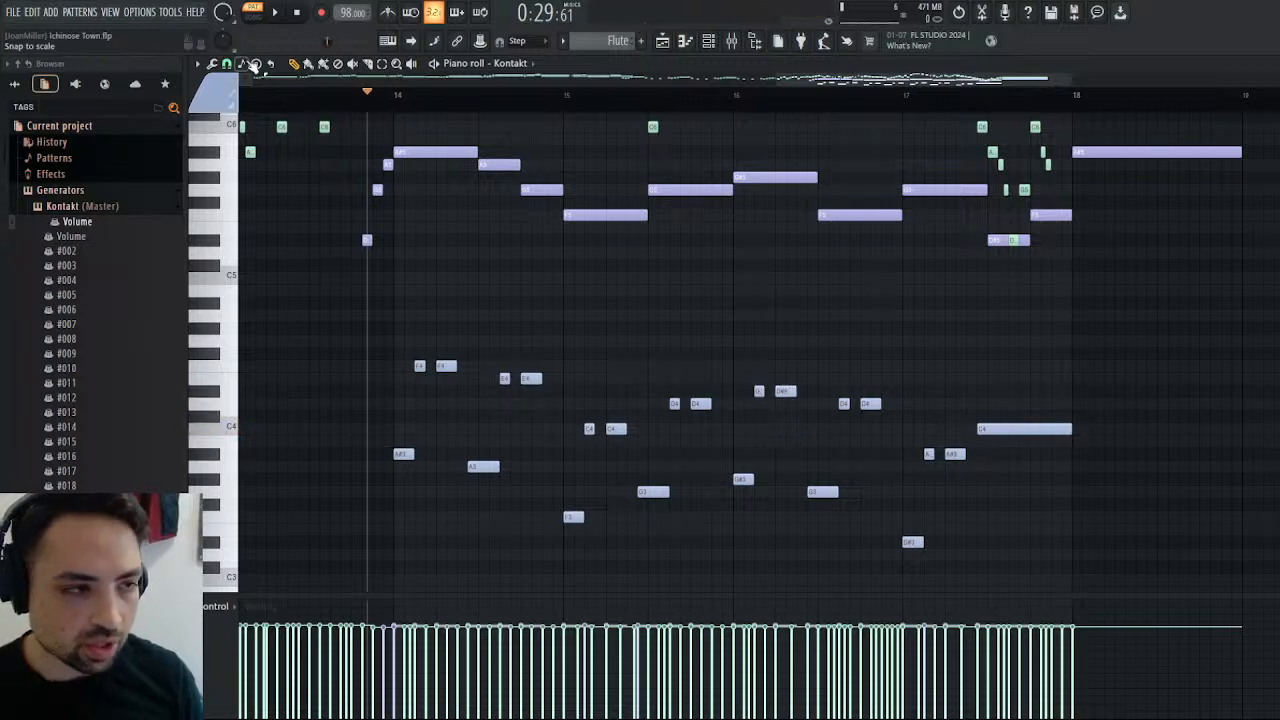
pyautogui.press('space')
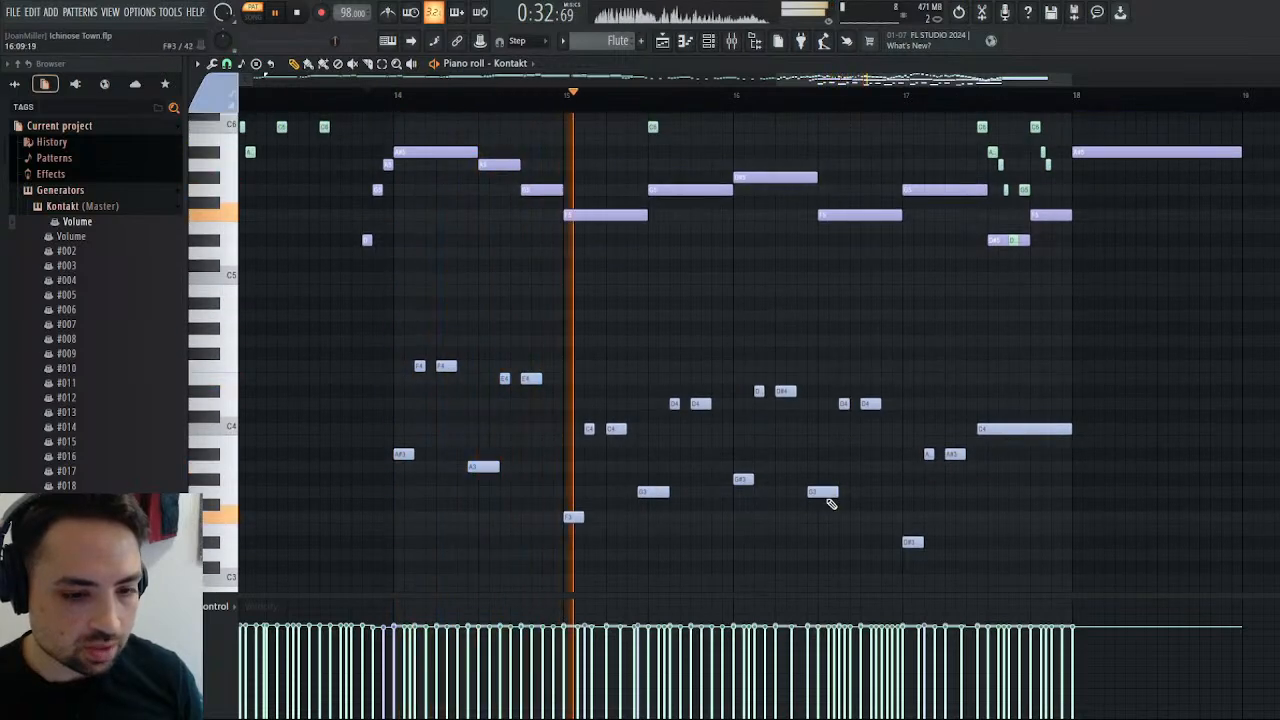
# Try lowering the G3 note in the second half of bar 16 to F3 and its two D4 notes to C4.
pyautogui.moveTo(819, 499); pyautogui.dragTo(821, 523)
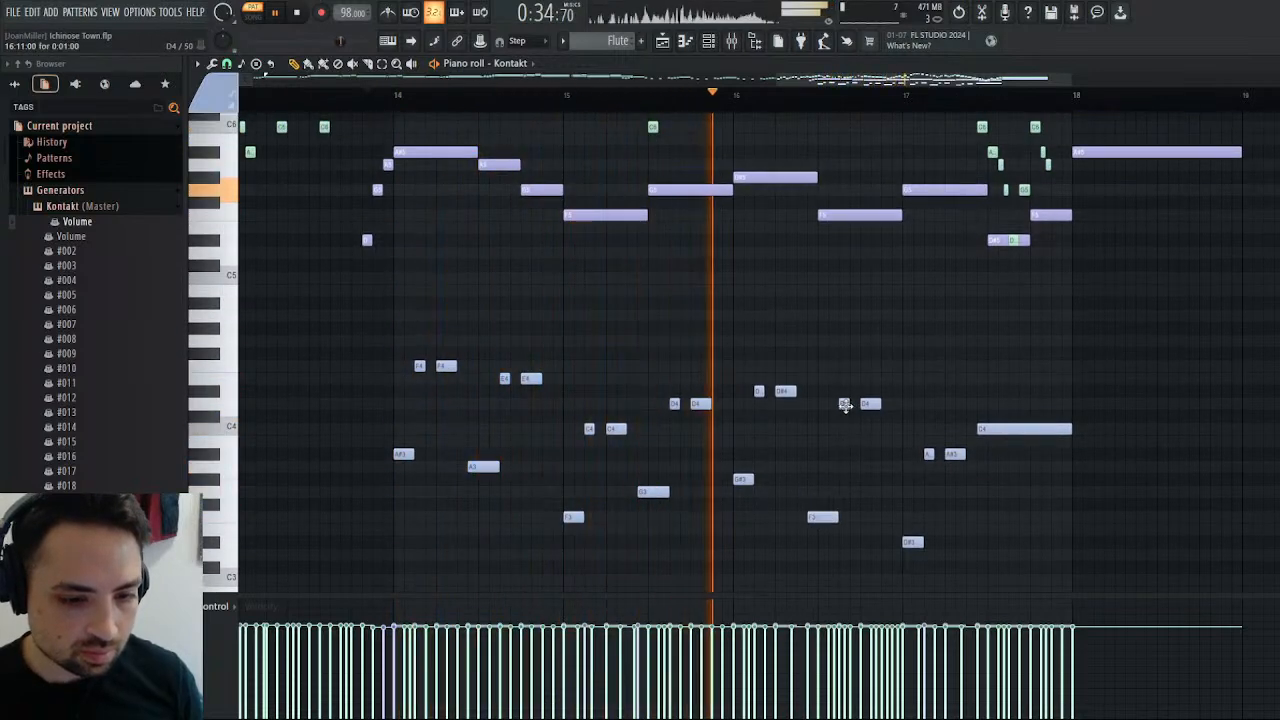
pyautogui.moveTo(845, 405); pyautogui.dragTo(871, 430)
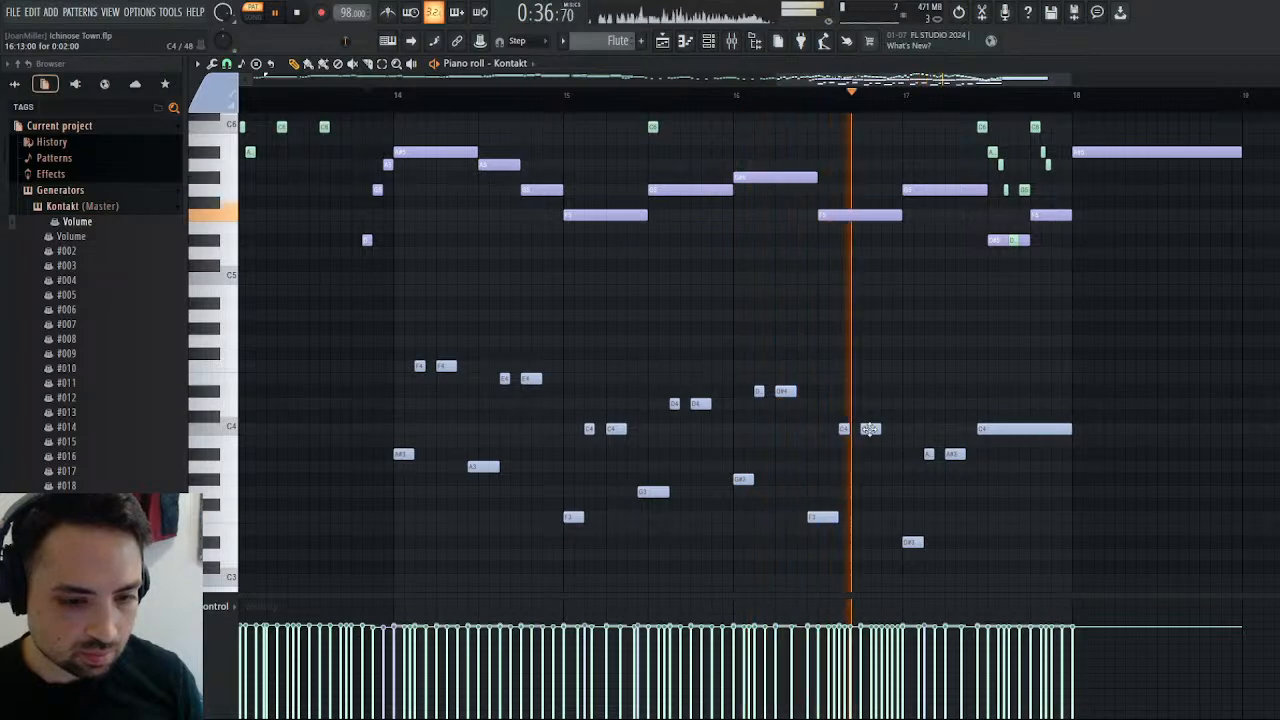
pyautogui.scroll(6, 837, 485)
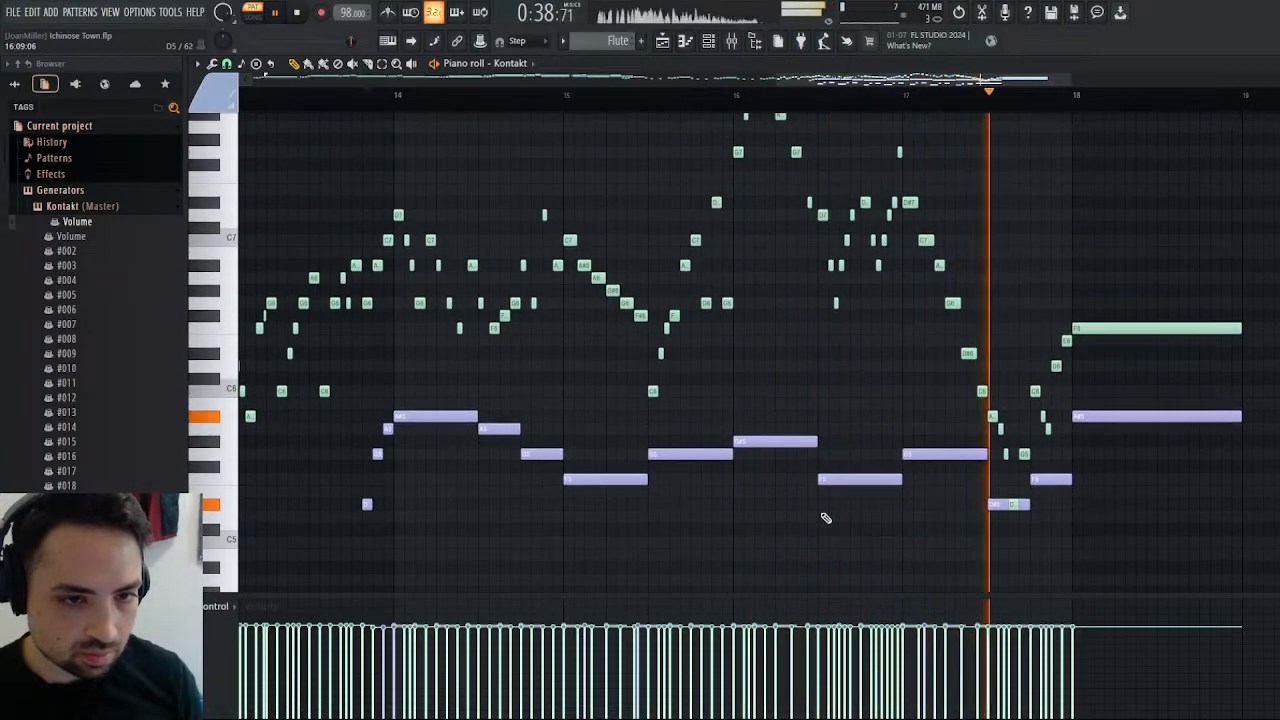
pyautogui.scroll(-4, 825, 517)
pyautogui.scroll(-2, 825, 517)
# Set the light blue notes in the second half of bar 16 to A#3, F4 and F4, and play from there.
pyautogui.moveTo(823, 517); pyautogui.dragTo(818, 452)
pyautogui.rightClick(843, 428)
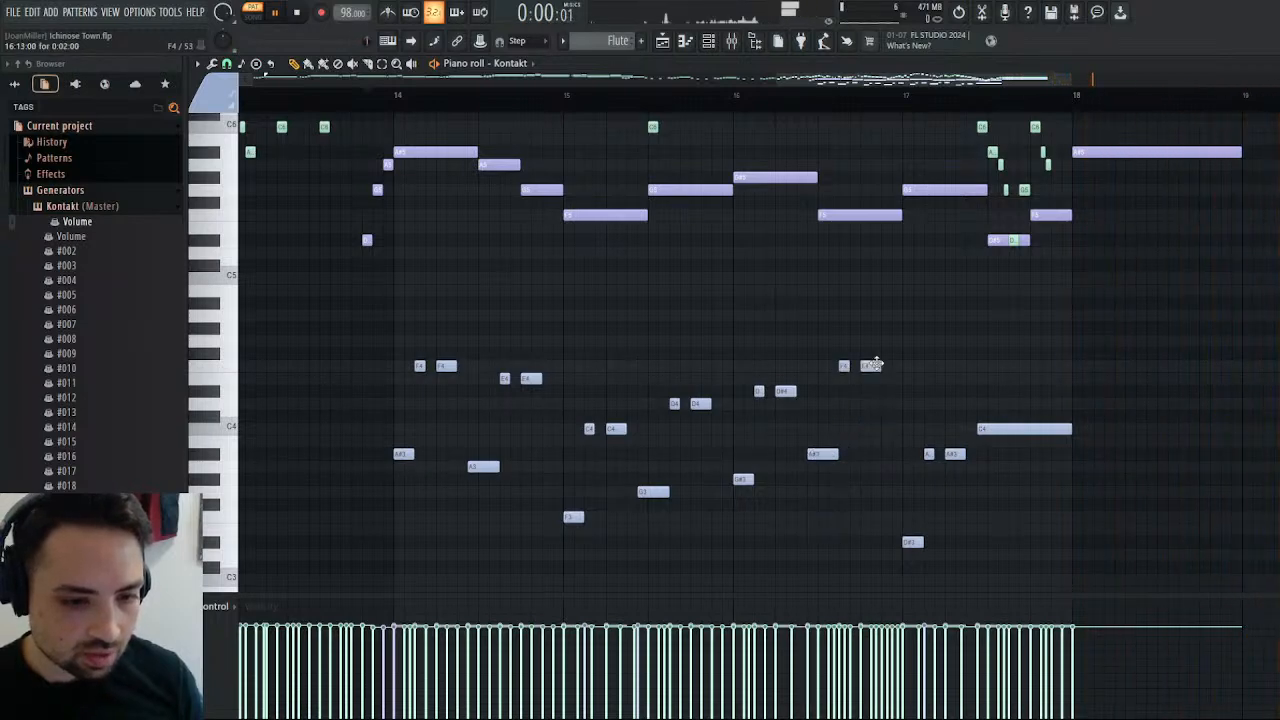
pyautogui.click(814, 95)
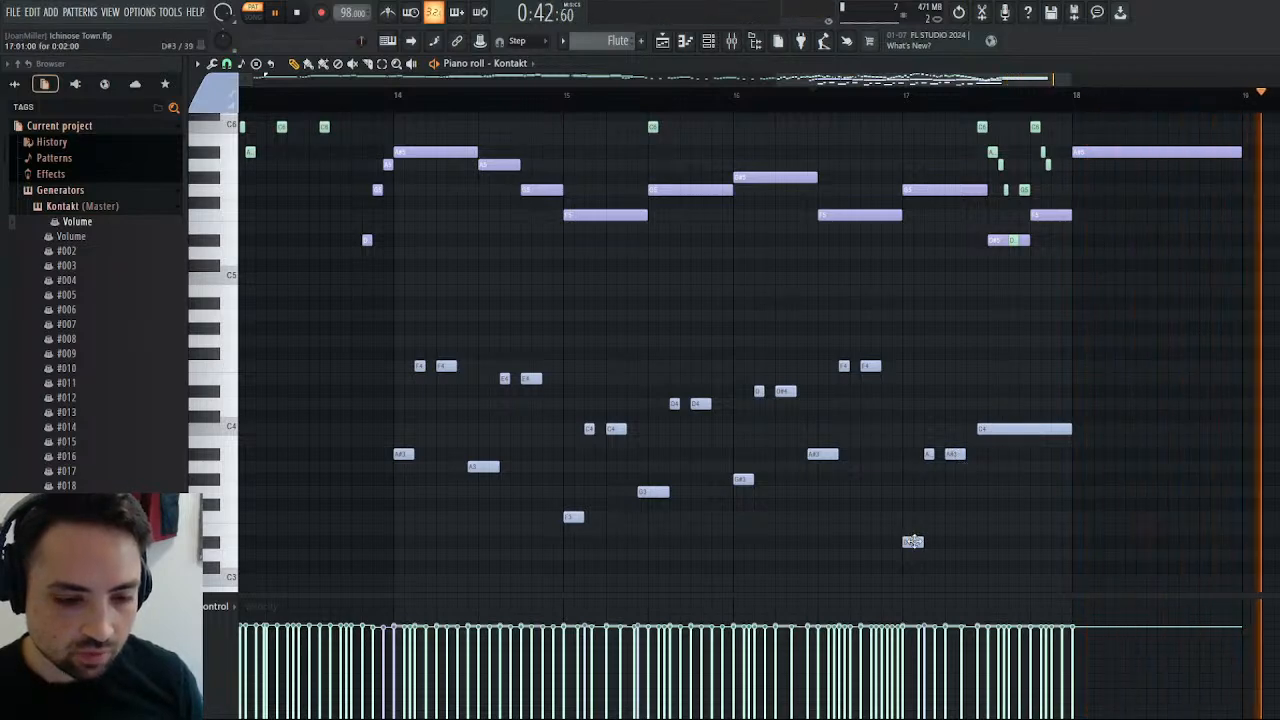
# Raise the first light blue note of bar 17 to G3 and the next two to D4, and play from bar 17.
pyautogui.moveTo(905, 540); pyautogui.dragTo(914, 502)
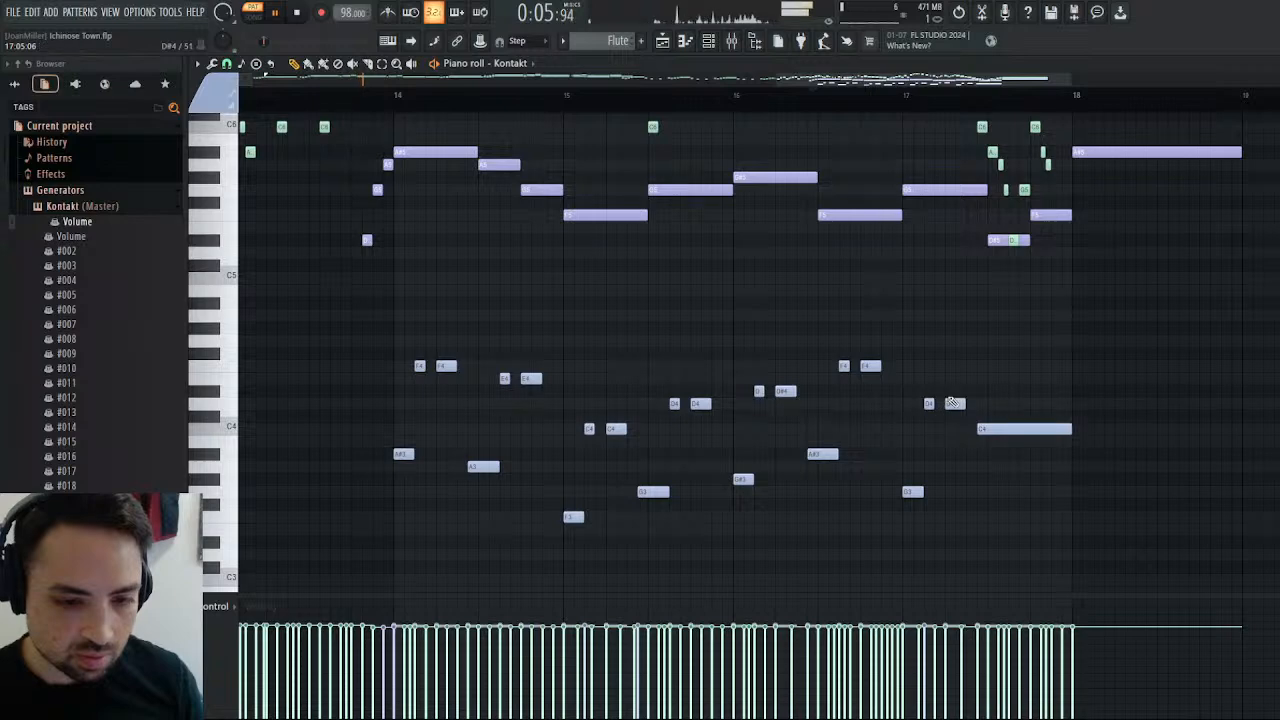
pyautogui.click(906, 98)
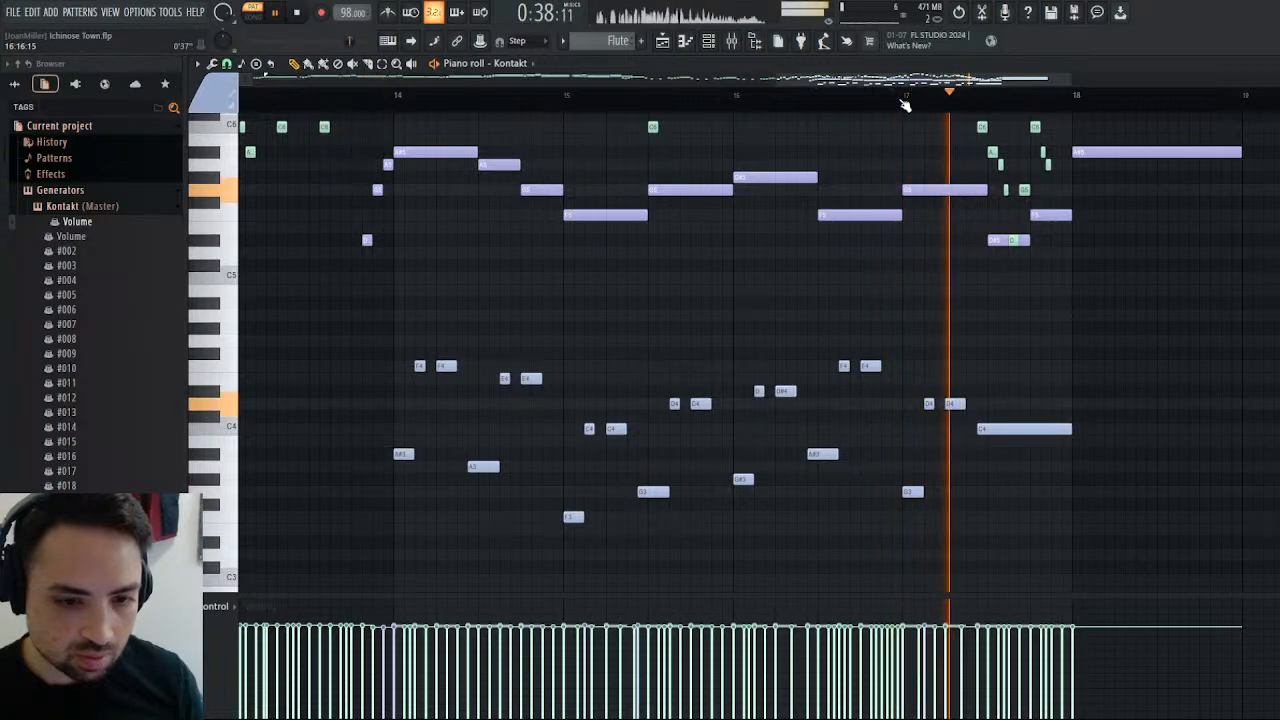
# Replace the long C4 note in bar 17 with a short D#3 note followed by short A#3 and C4 notes.
pyautogui.moveTo(1016, 425); pyautogui.dragTo(1016, 508)
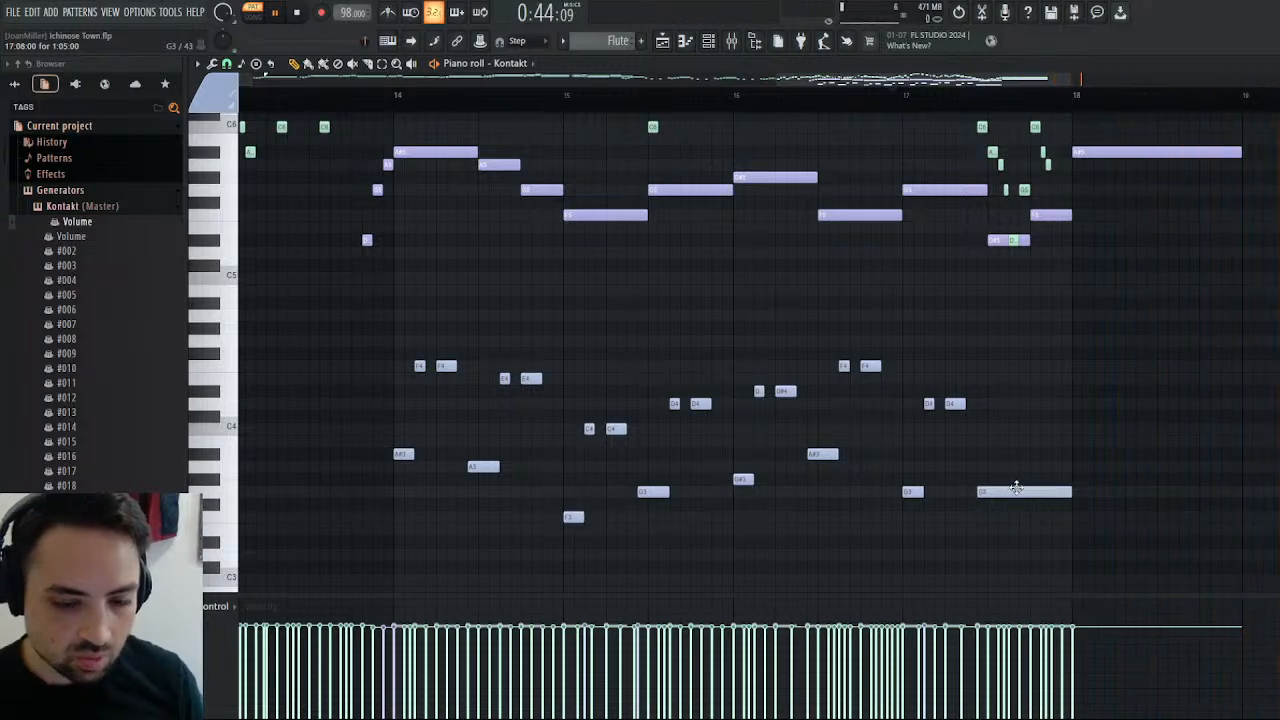
pyautogui.moveTo(1013, 542); pyautogui.dragTo(1016, 542)
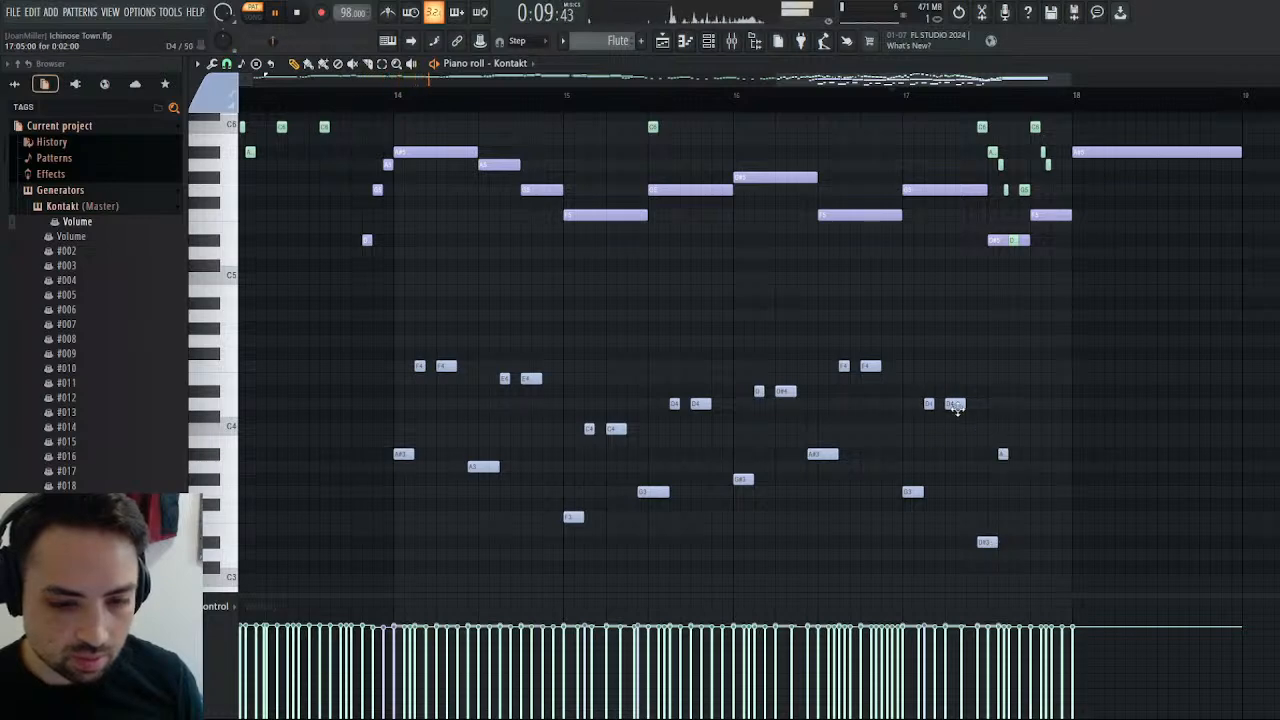
pyautogui.click(904, 104)
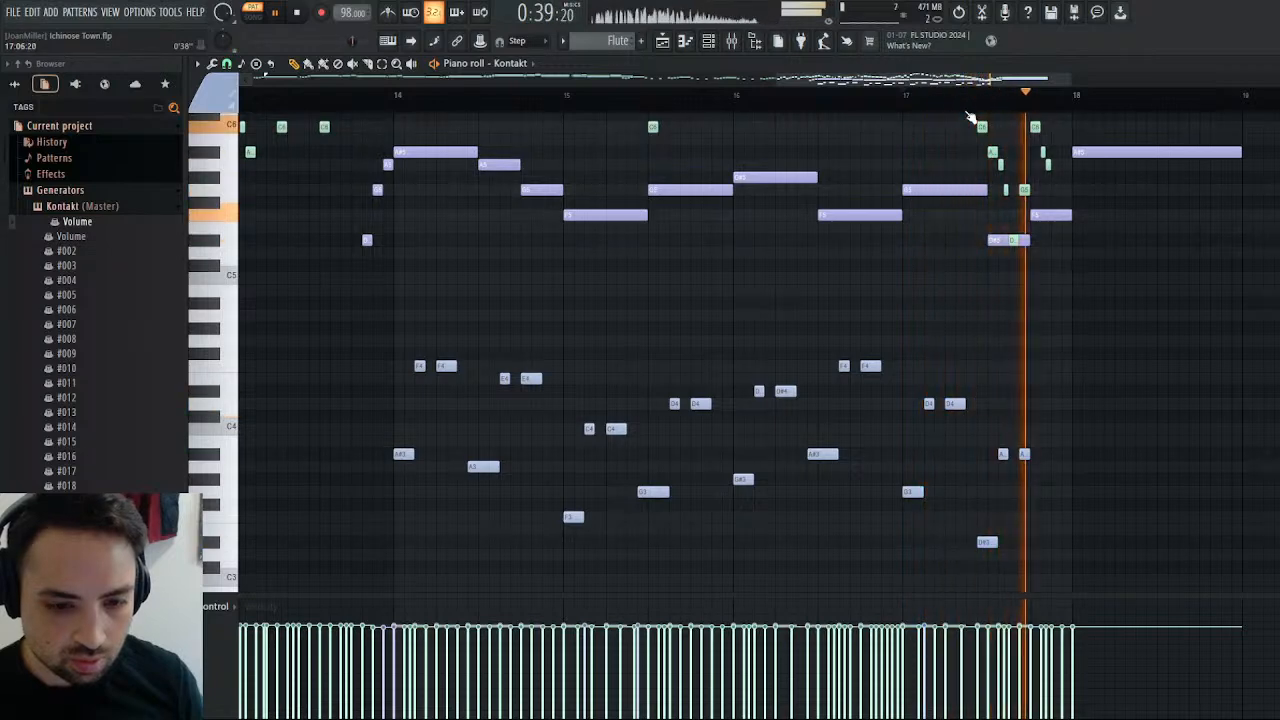
pyautogui.moveTo(1007, 455); pyautogui.dragTo(1028, 457)
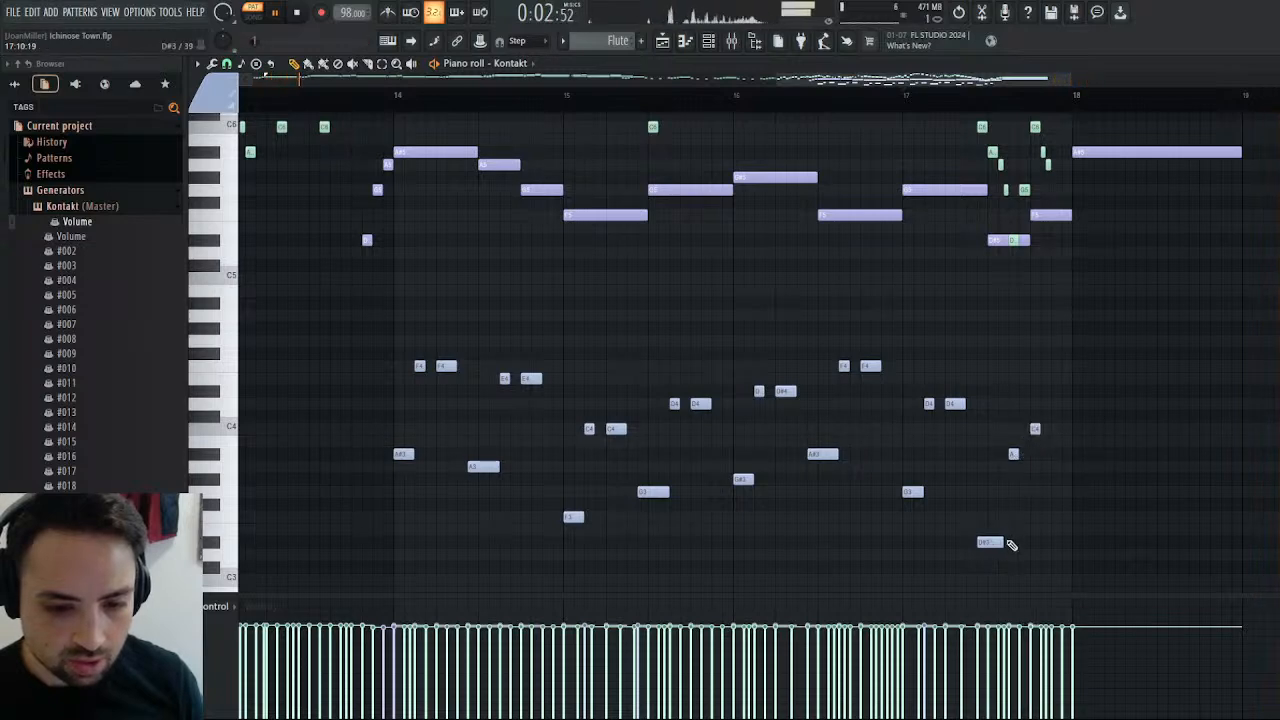
# Lower the short C4 note near the end of bar 17 to A#3, add a short C4 after it, and play the ending.
pyautogui.click(907, 101)
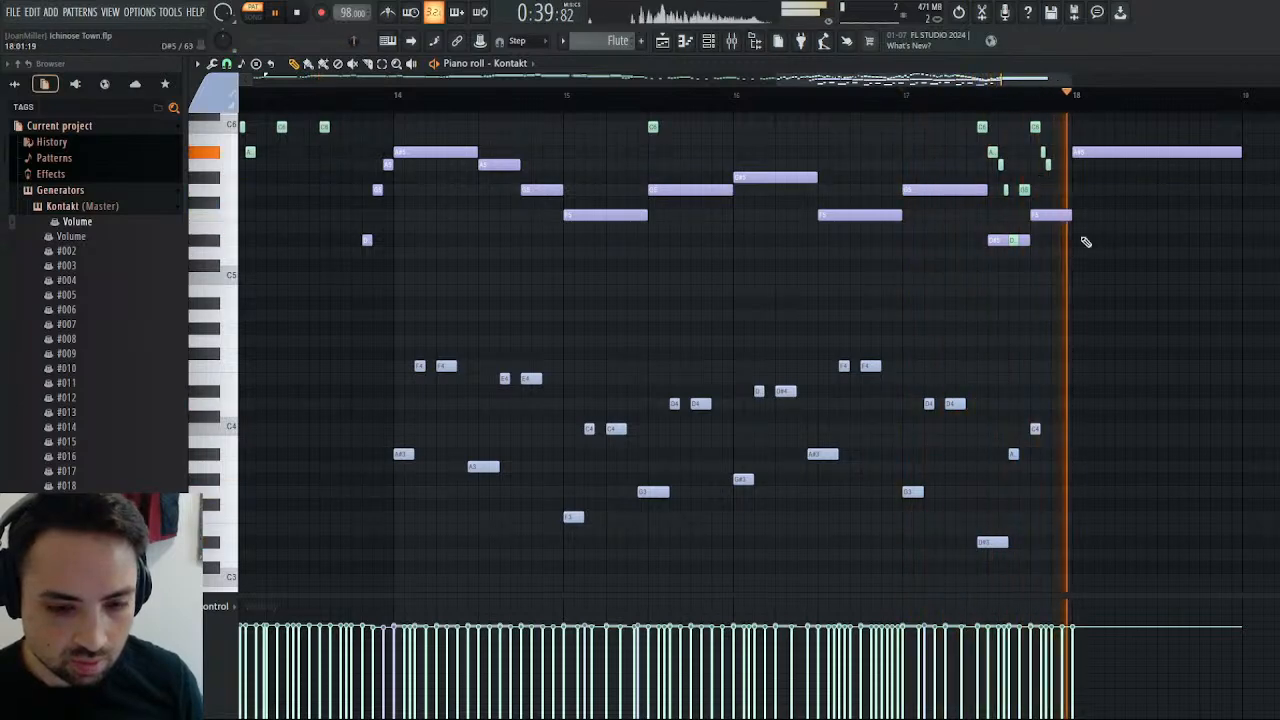
pyautogui.moveTo(1034, 432); pyautogui.dragTo(1035, 453)
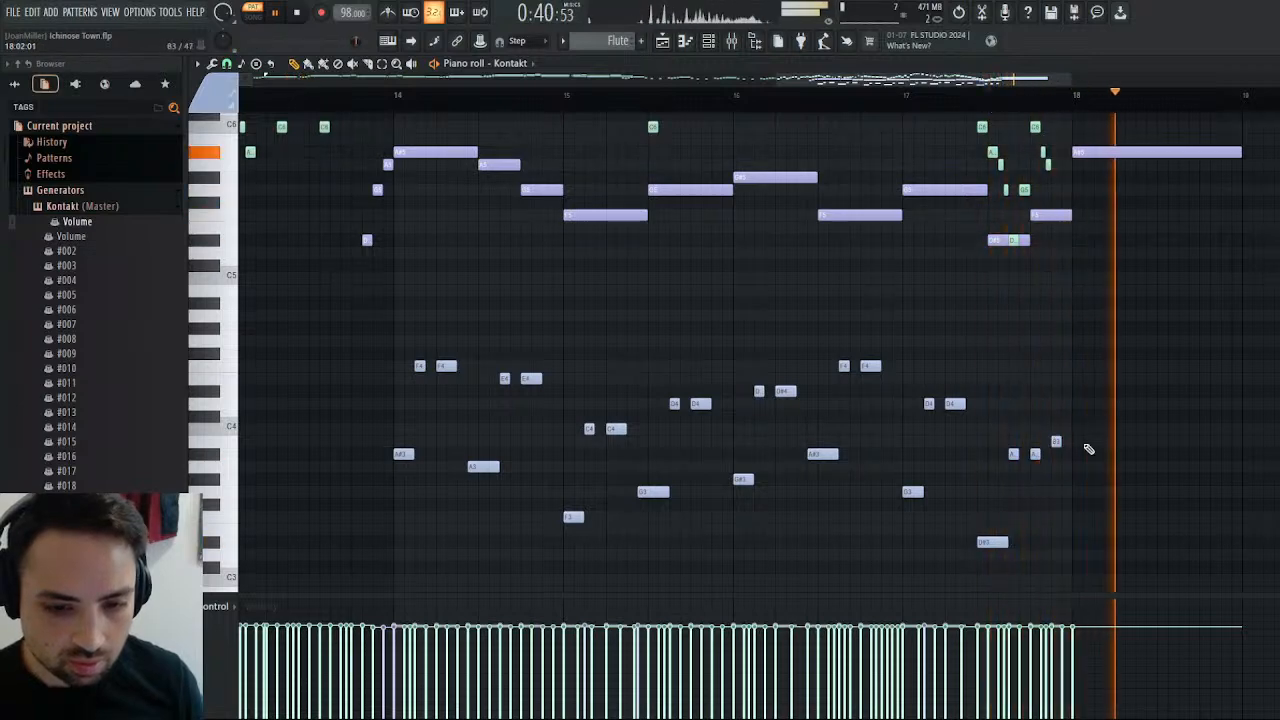
pyautogui.moveTo(1056, 442); pyautogui.dragTo(1056, 429)
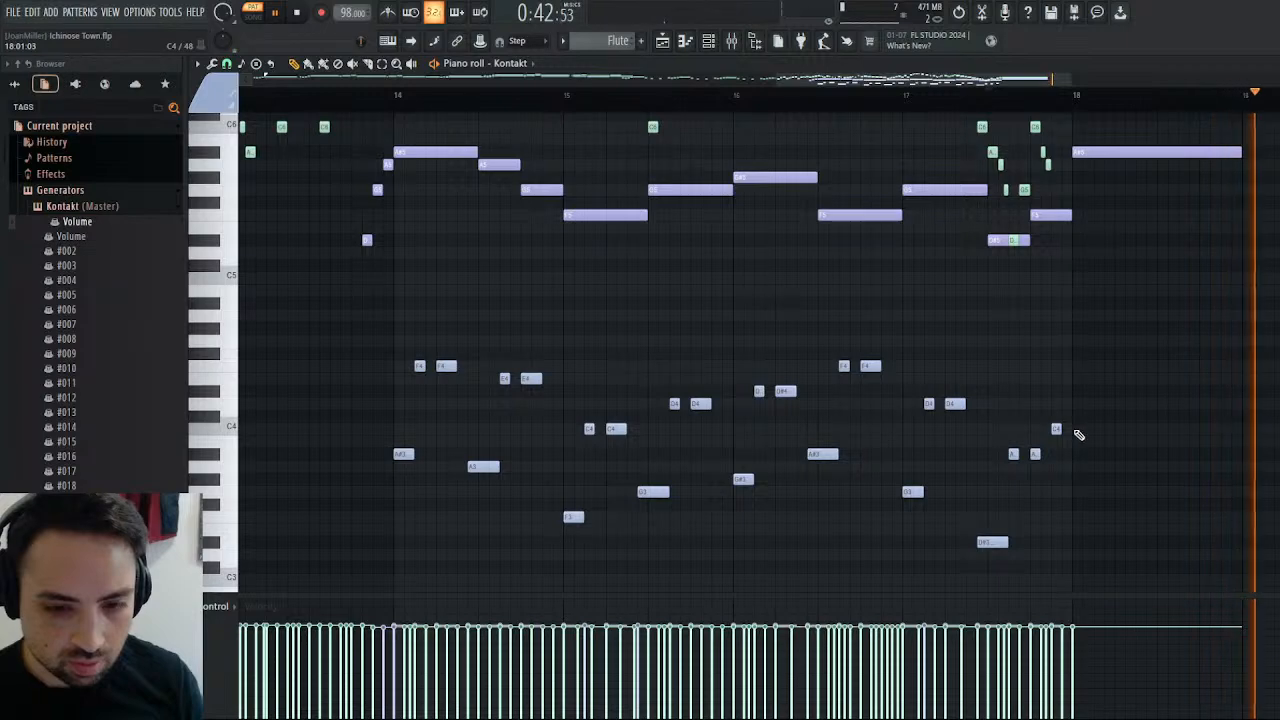
pyautogui.click(987, 103)
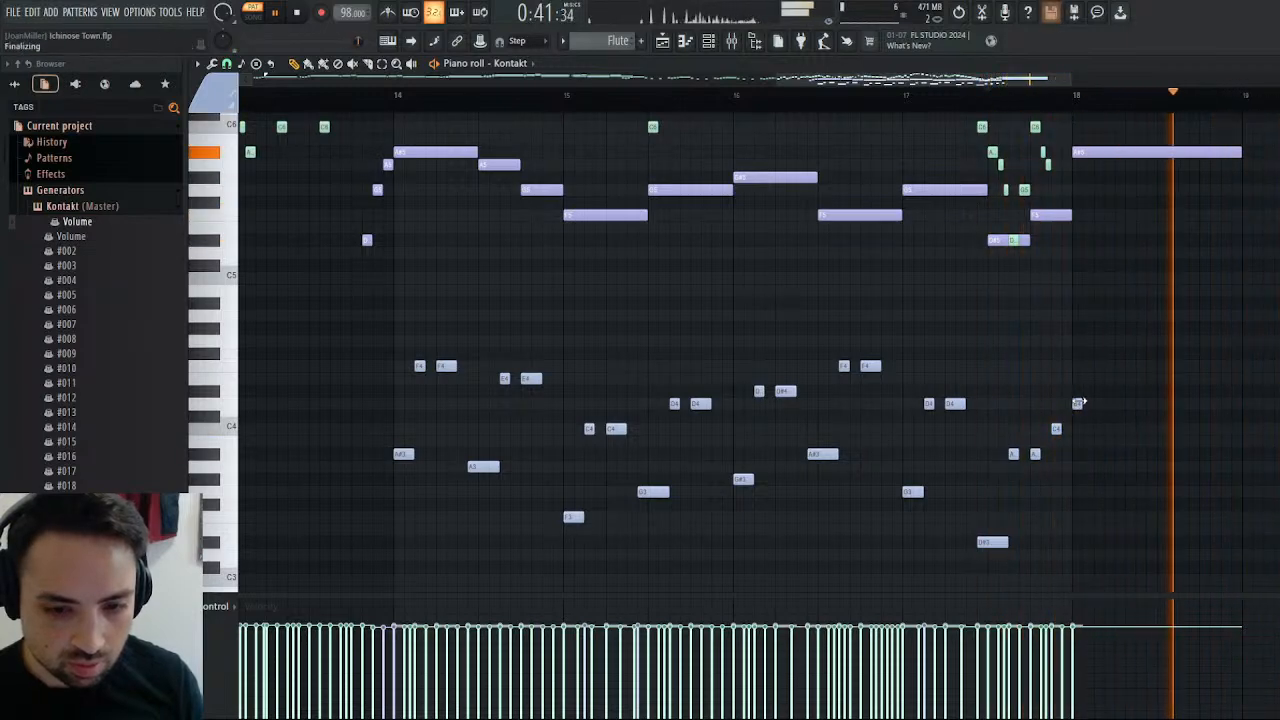
# Add an A#3 note spanning the whole of bar 18 and play the closing bars.
pyautogui.click(1077, 454)
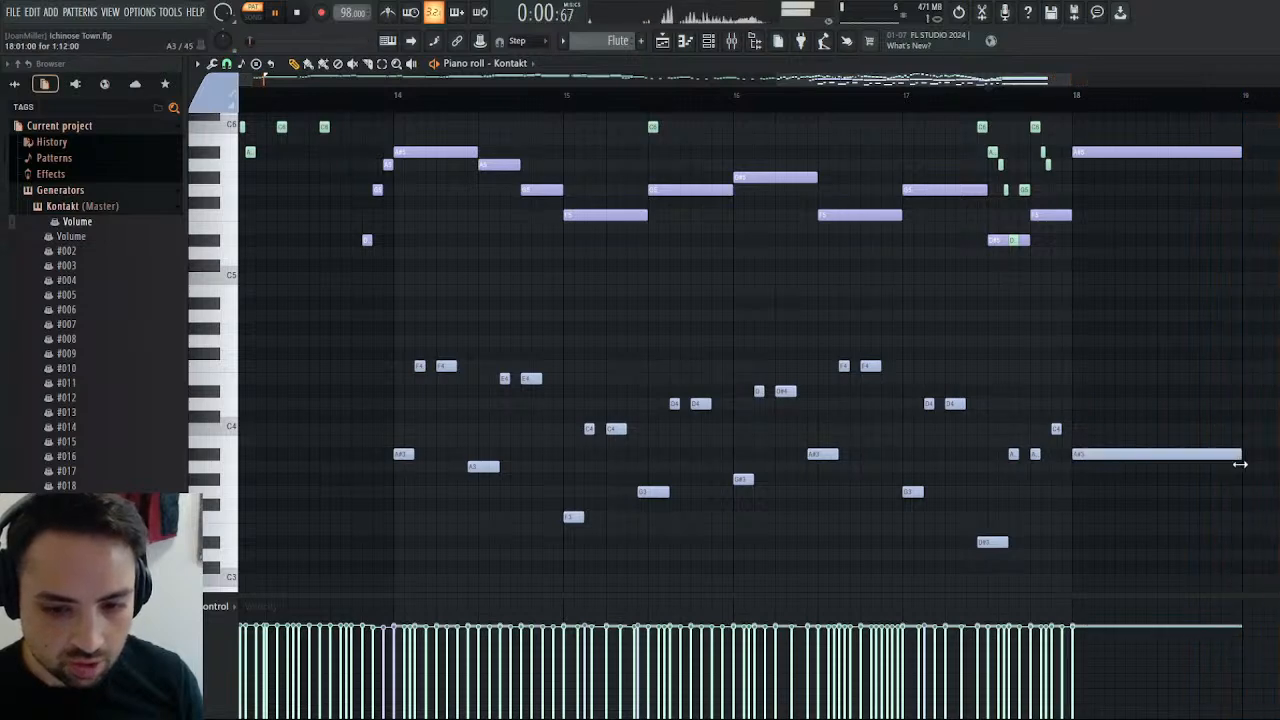
pyautogui.click(1066, 104)
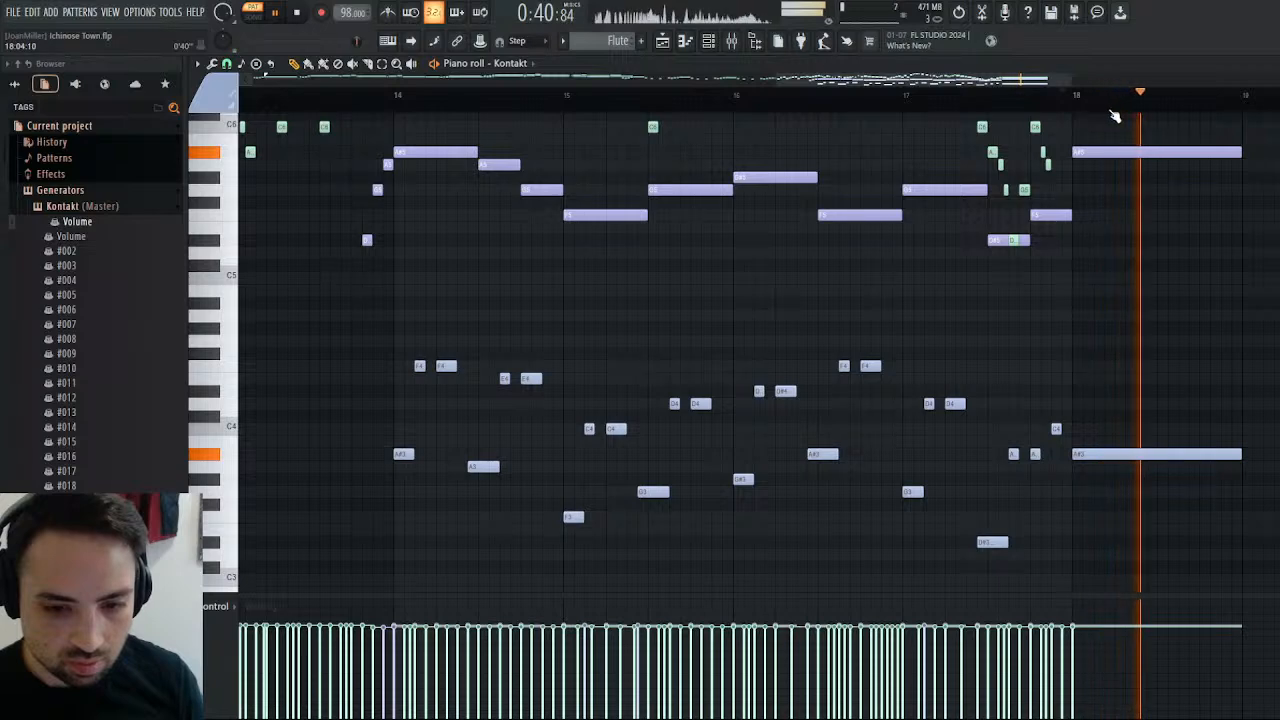
pyautogui.click(978, 100)
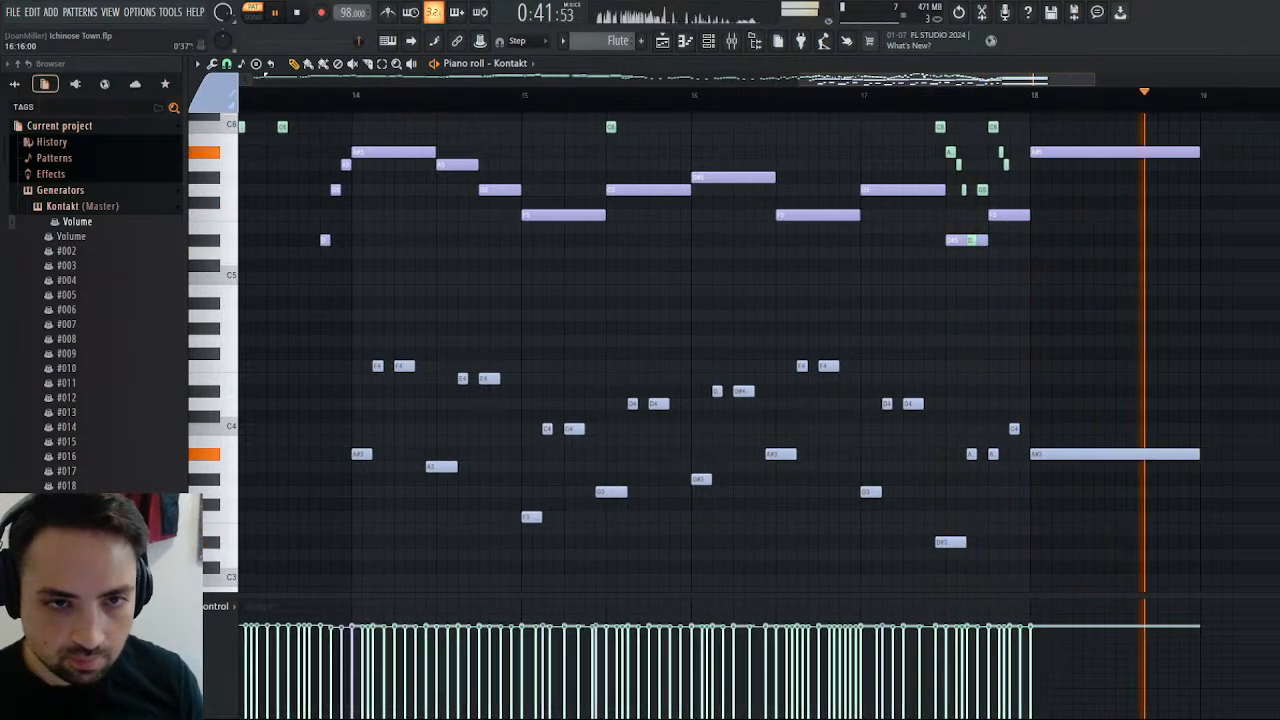
pyautogui.moveTo(1007, 76); pyautogui.dragTo(949, 98)
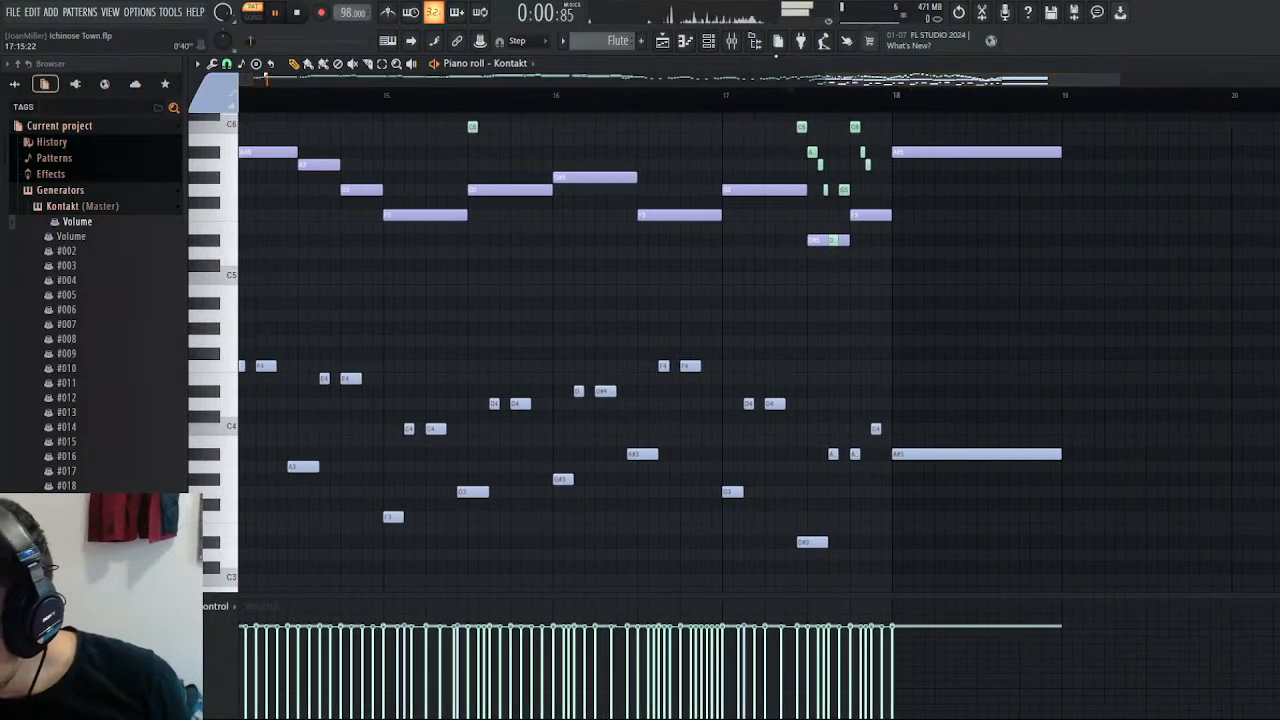
pyautogui.click(297, 14)
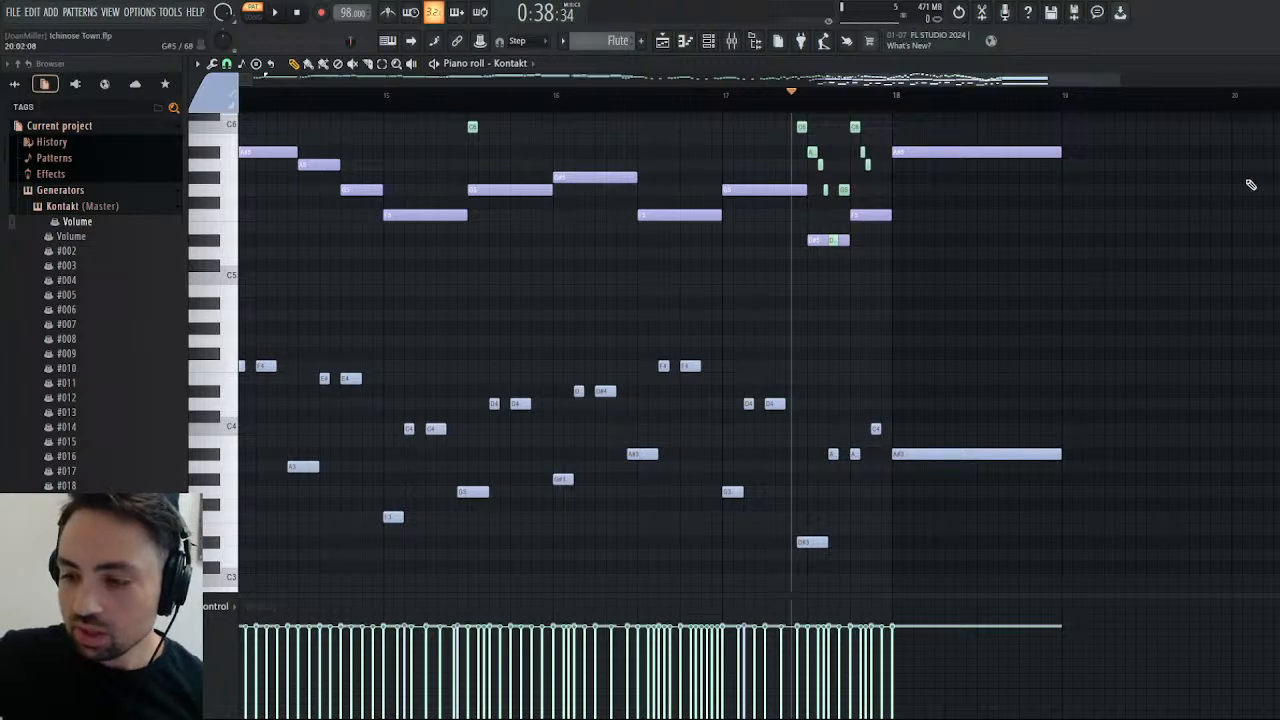
# Review the upper green melody notes through bar 18 and listen to the ending from the second half of bar 17.
pyautogui.moveTo(969, 80)
pyautogui.mouseDown()
pyautogui.moveTo(545, 80)
pyautogui.moveTo(1040, 86)
pyautogui.moveTo(942, 90)
pyautogui.moveTo(956, 92)
pyautogui.mouseUp()
pyautogui.scroll(6, 923, 229)
pyautogui.scroll(-3, 967, 193)
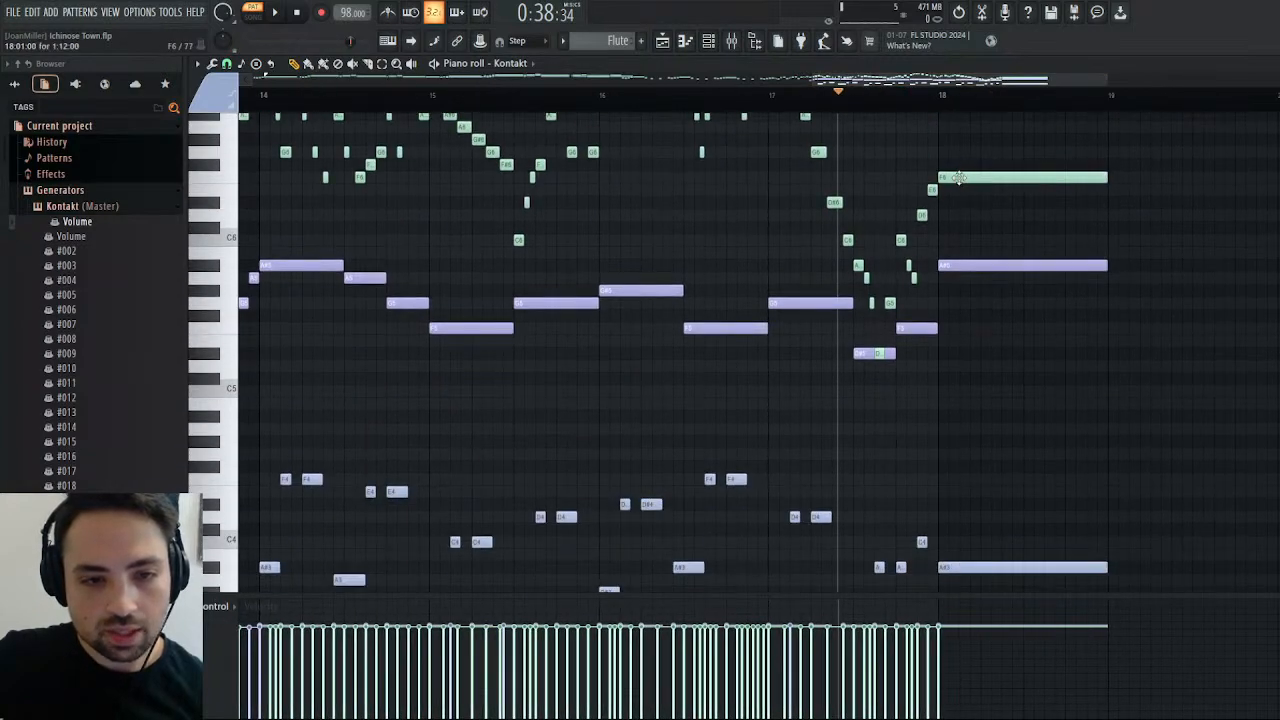
pyautogui.moveTo(956, 80); pyautogui.dragTo(1002, 76)
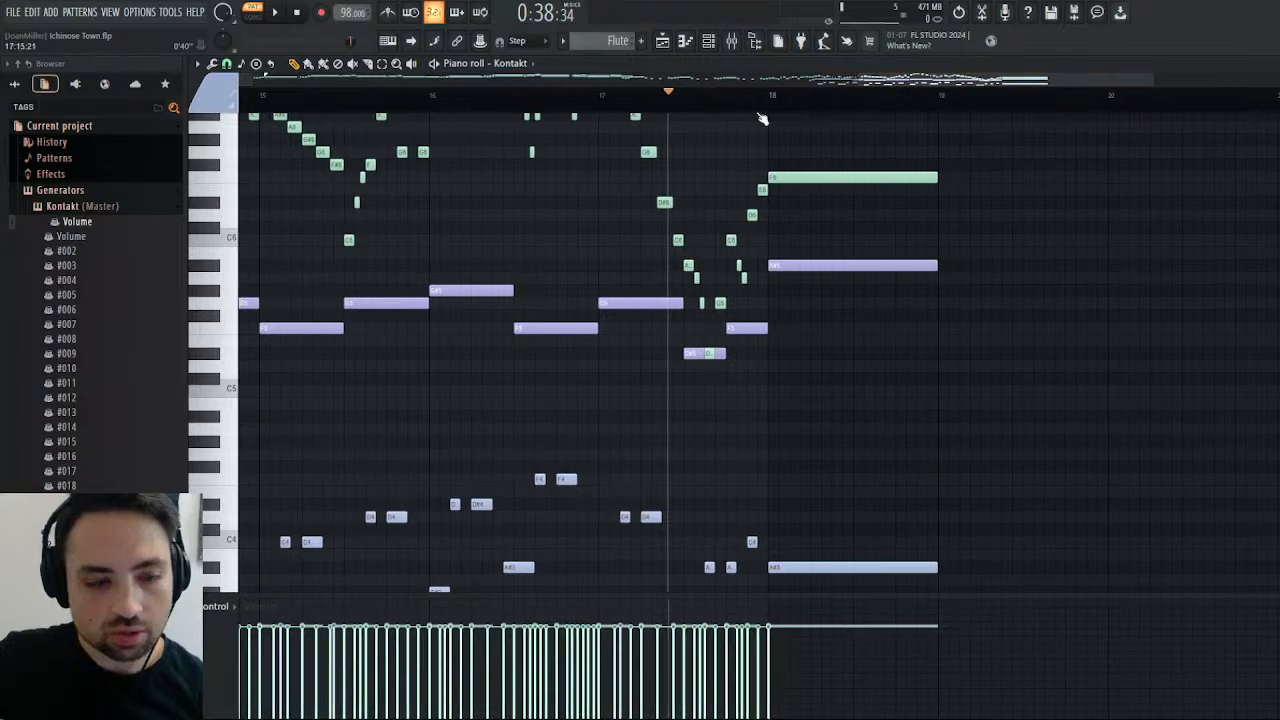
pyautogui.click(290, 15)
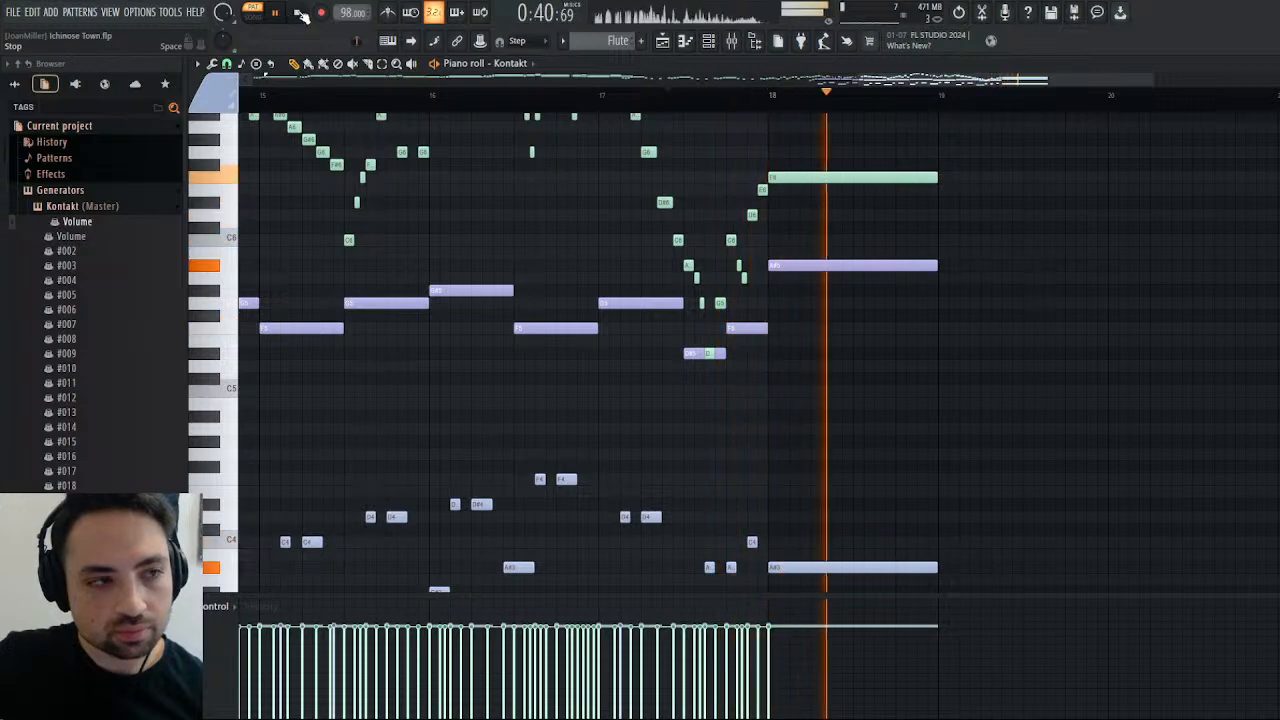
pyautogui.click(300, 14)
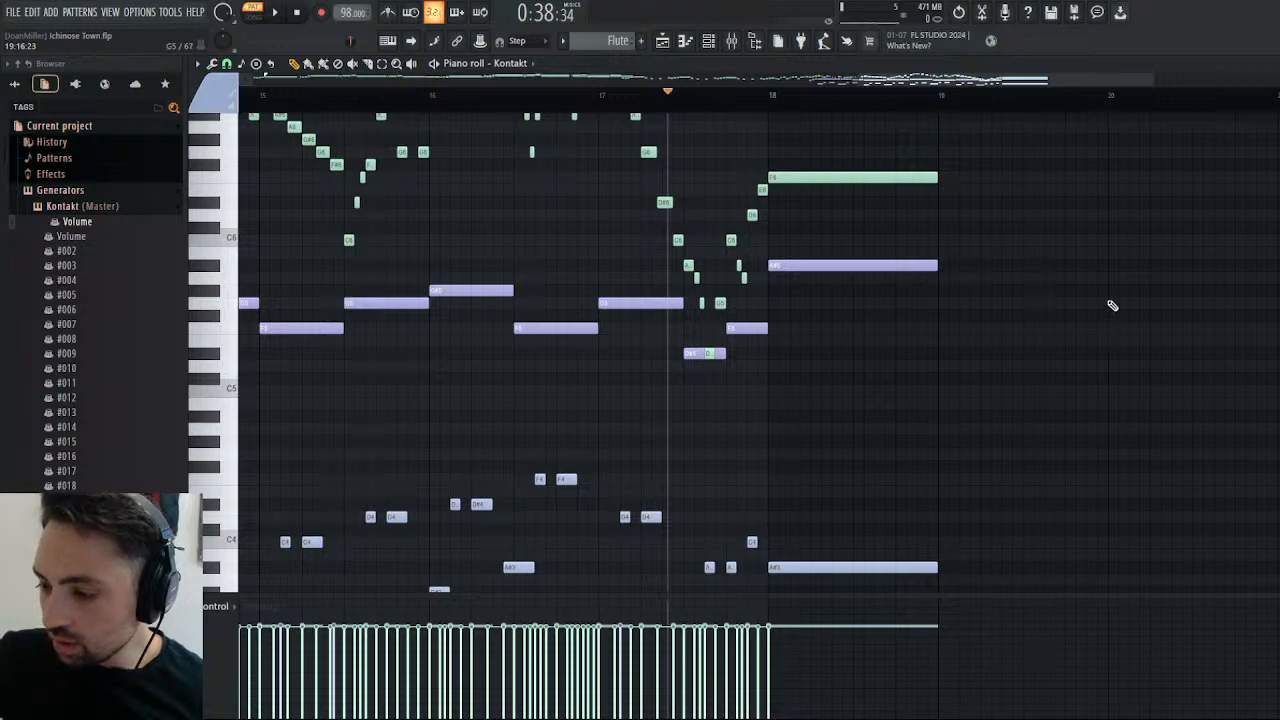
# Cut all the light blue accompaniment notes in bars 14–18 out of the Flute pattern.
pyautogui.moveTo(934, 79); pyautogui.dragTo(855, 80)
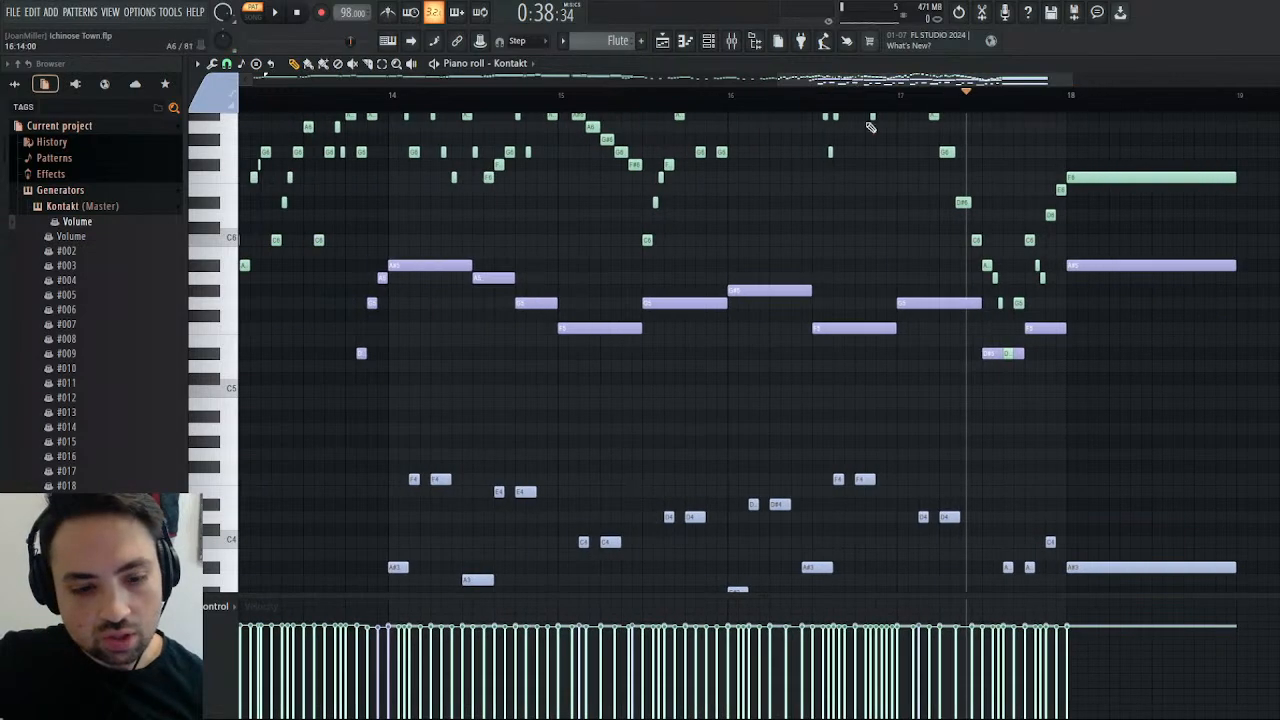
pyautogui.scroll(-6, 848, 167)
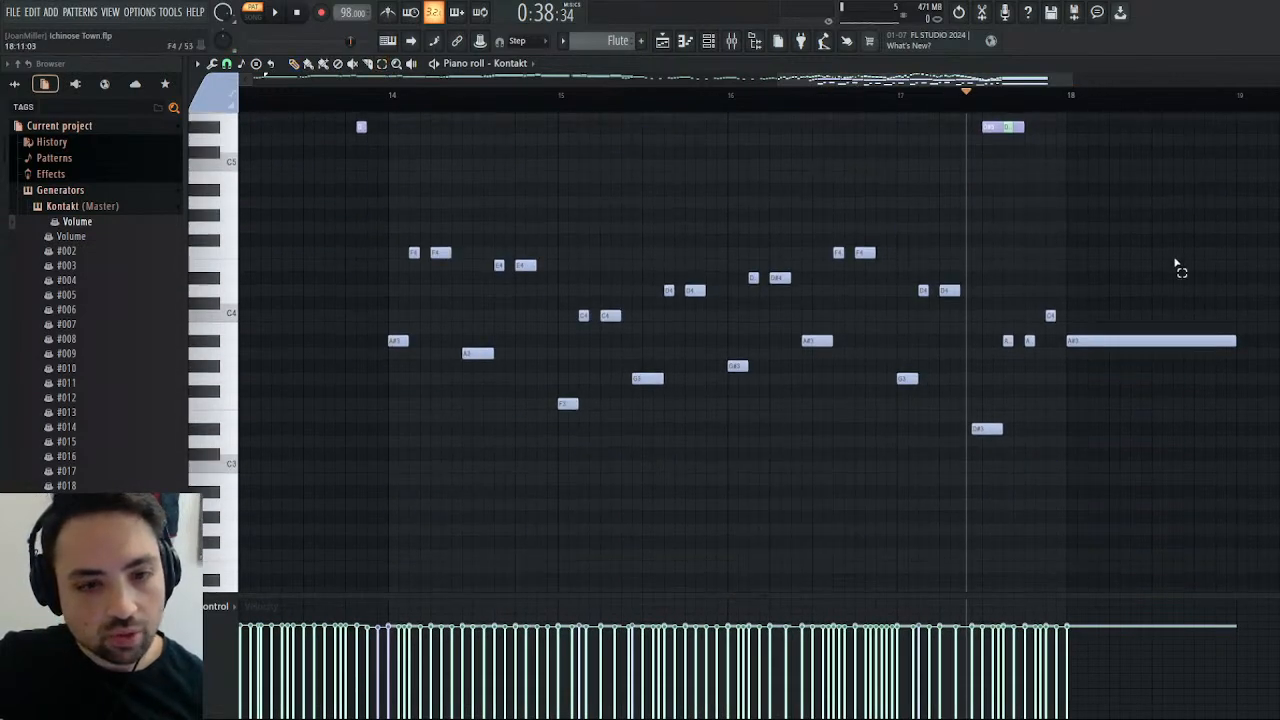
pyautogui.moveTo(1150, 222); pyautogui.dragTo(350, 540)
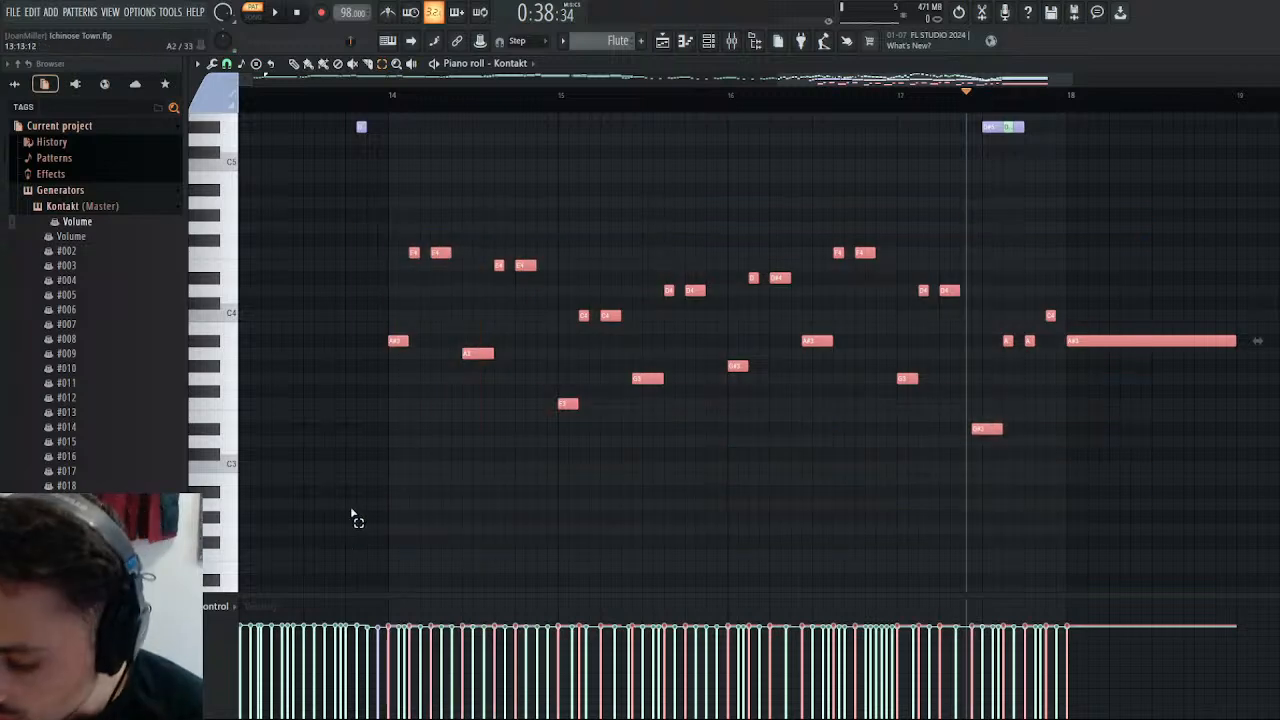
pyautogui.press('Delete')
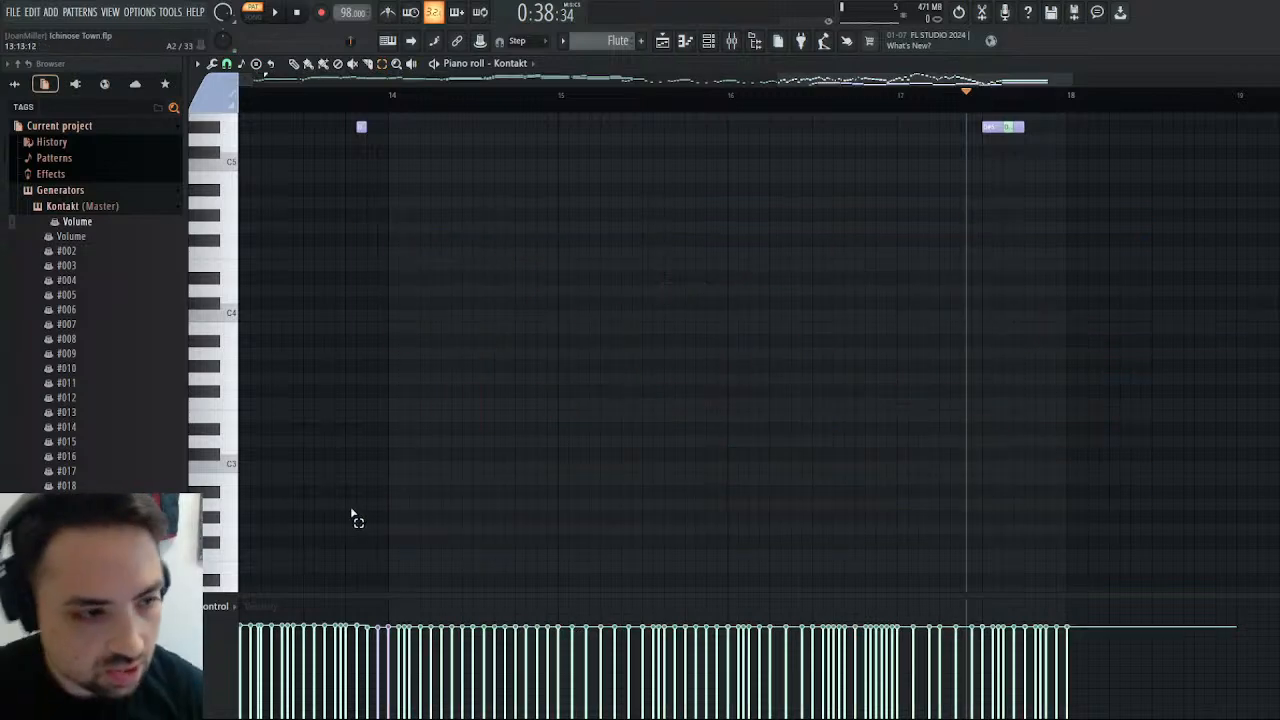
# Paste the accompaniment notes into the Bass pattern used by the bar 21 clip on Track 6, starting them exactly at bar 10.
pyautogui.click(663, 41)
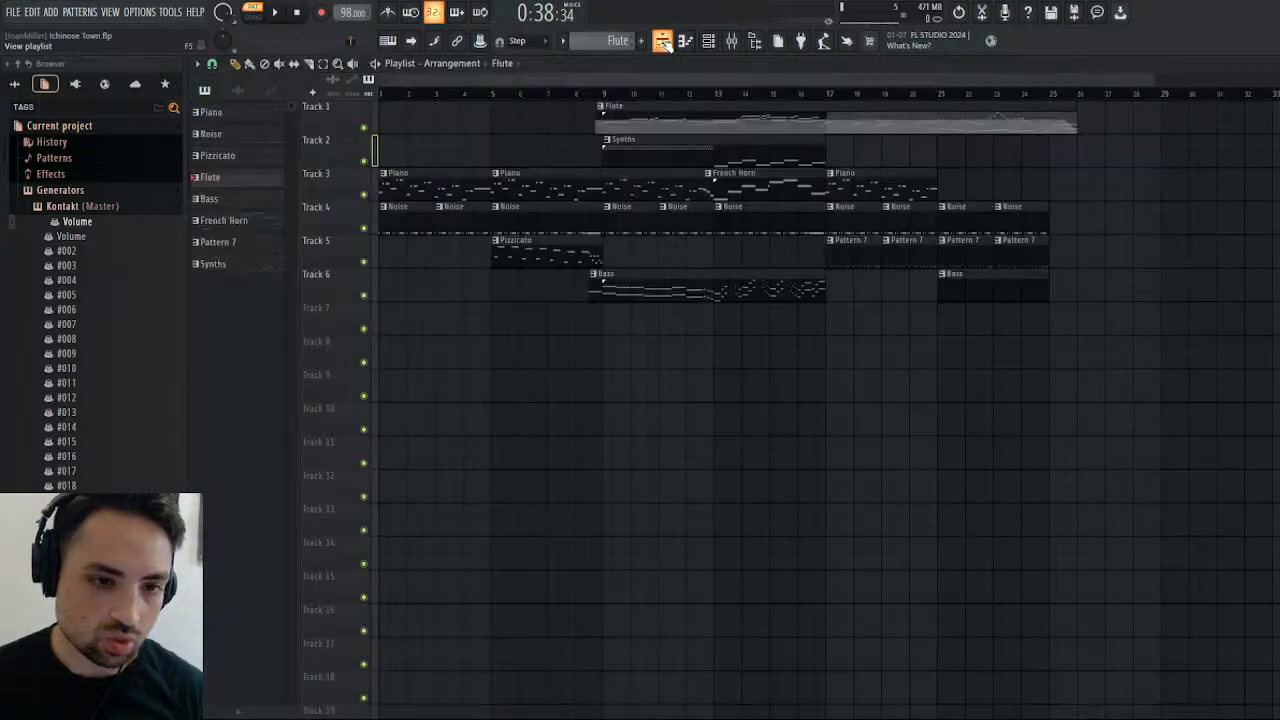
pyautogui.doubleClick(1026, 298)
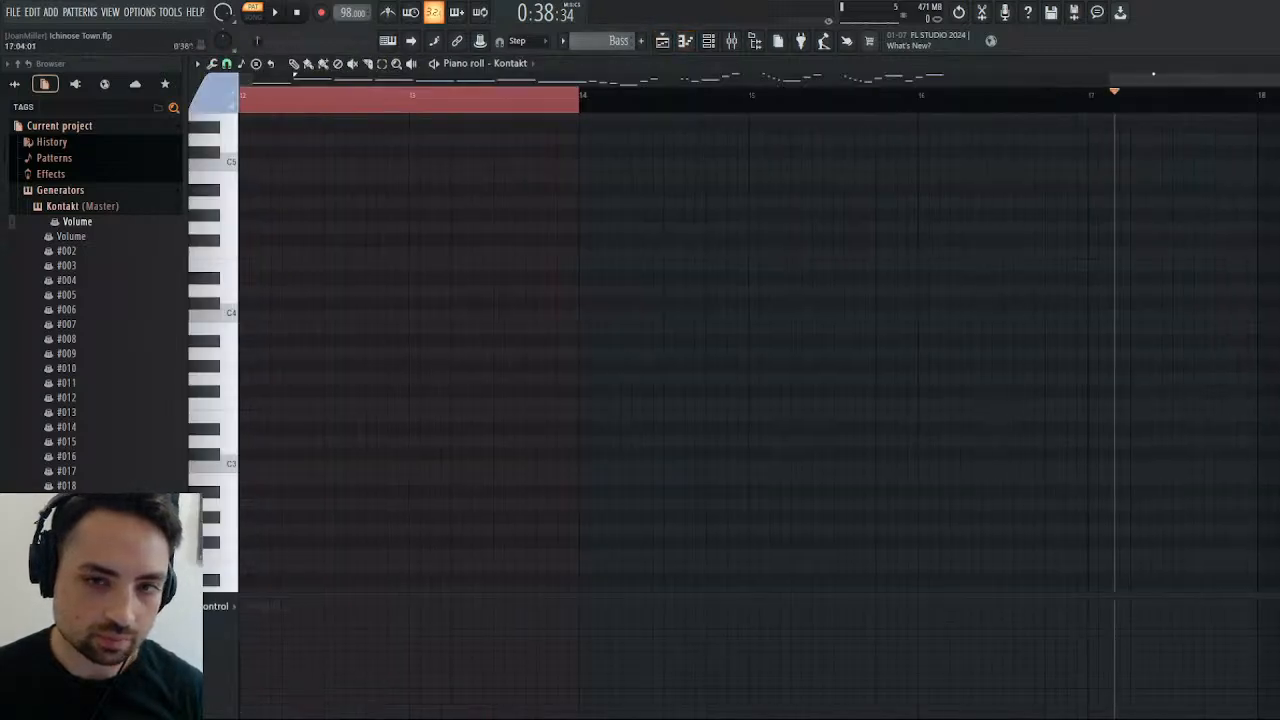
pyautogui.moveTo(1153, 74); pyautogui.dragTo(992, 111)
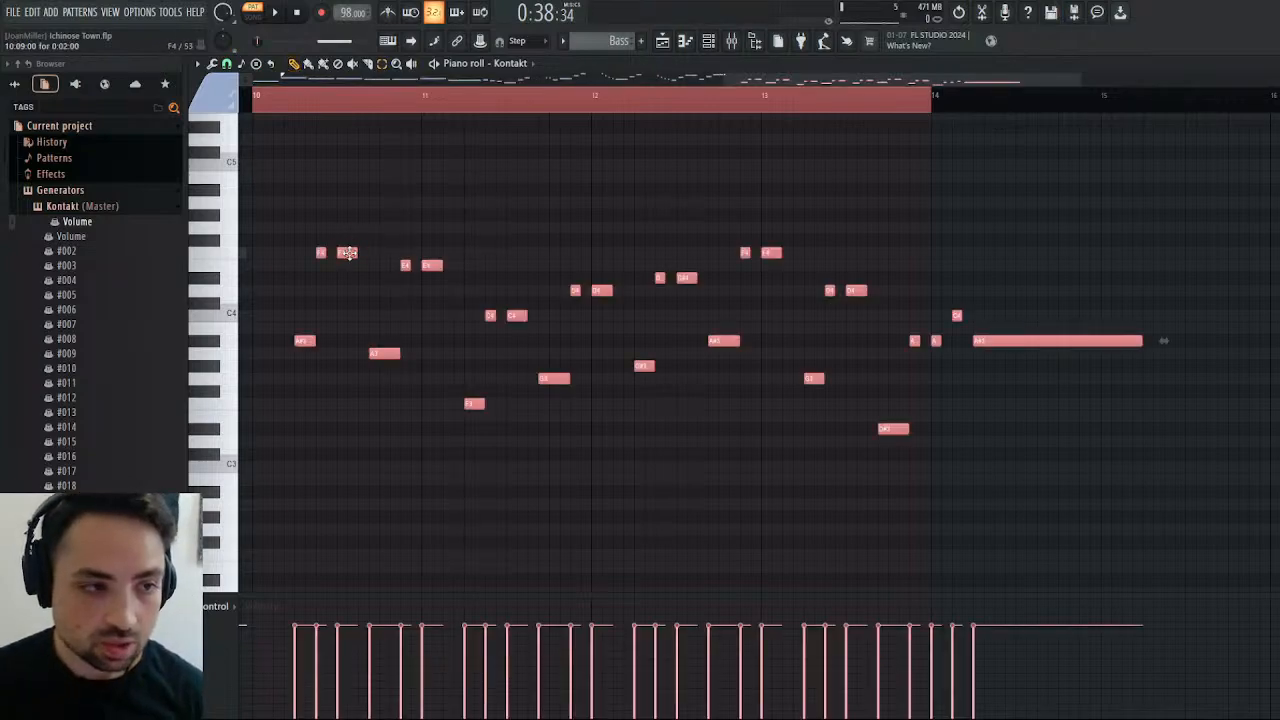
pyautogui.moveTo(348, 253); pyautogui.dragTo(303, 261)
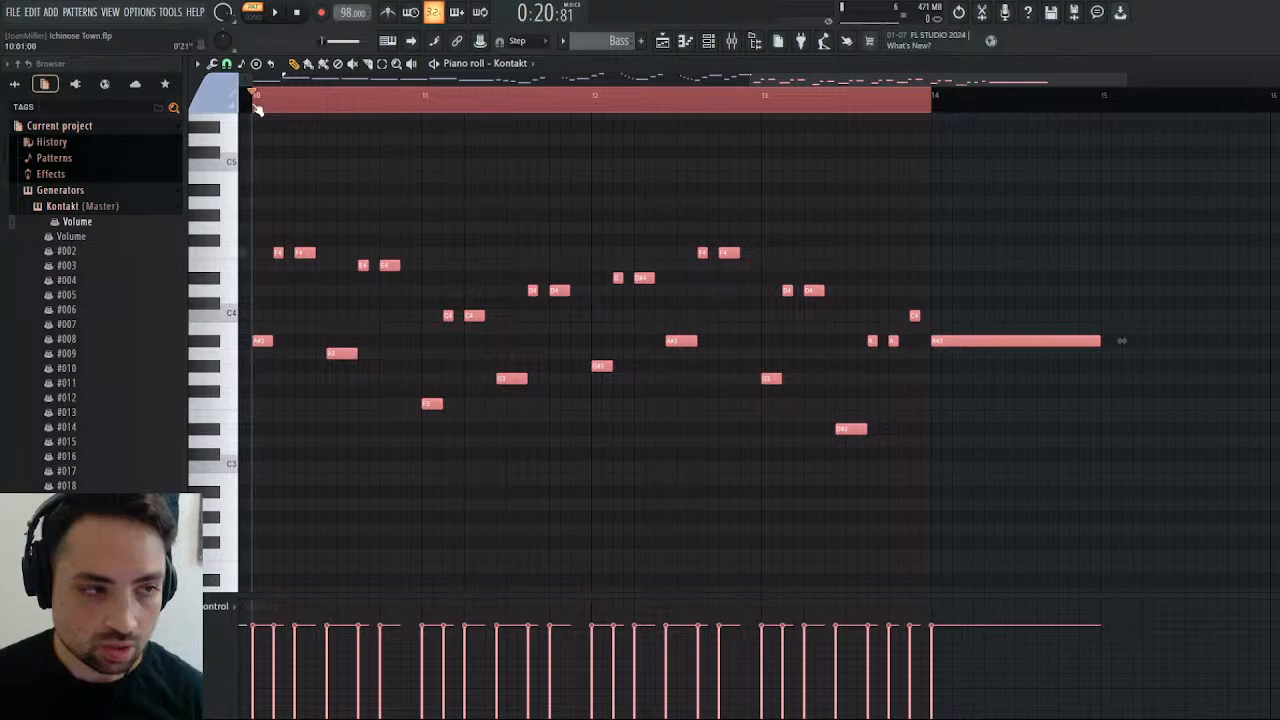
# Play the pasted Bass notes from bar 10, clear the selection, and look over the part.
pyautogui.click(271, 8)
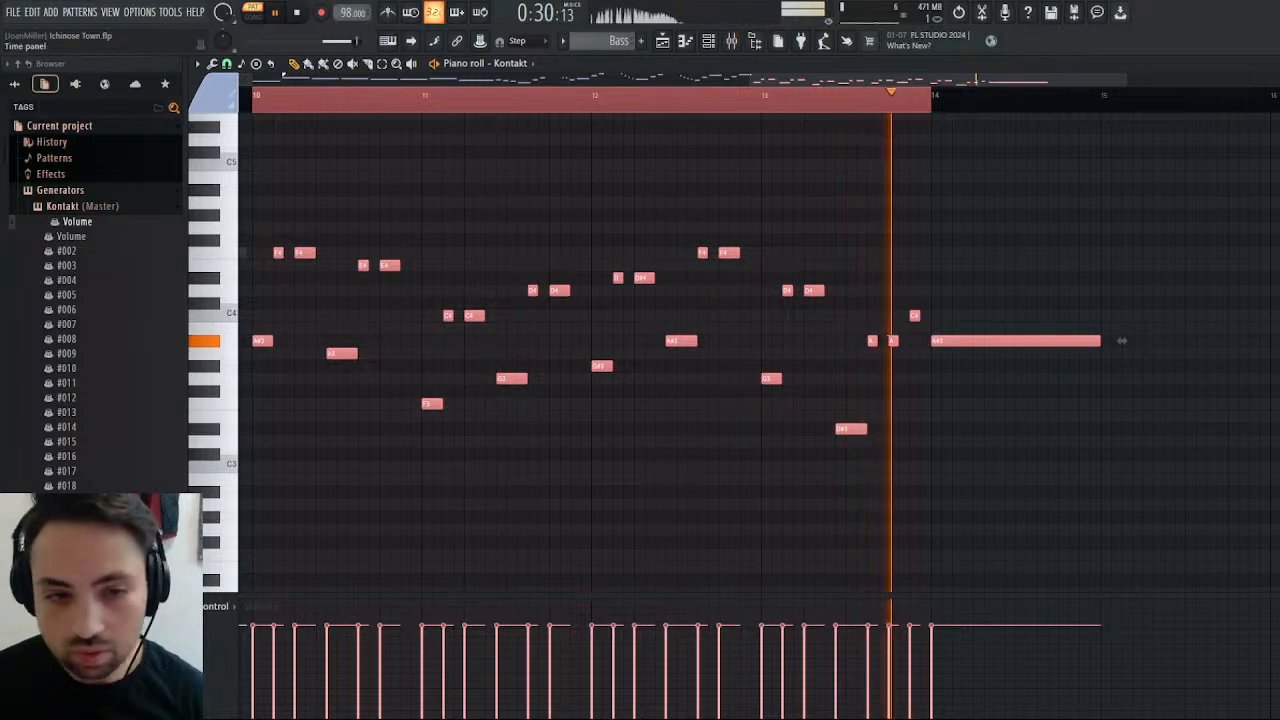
pyautogui.click(298, 13)
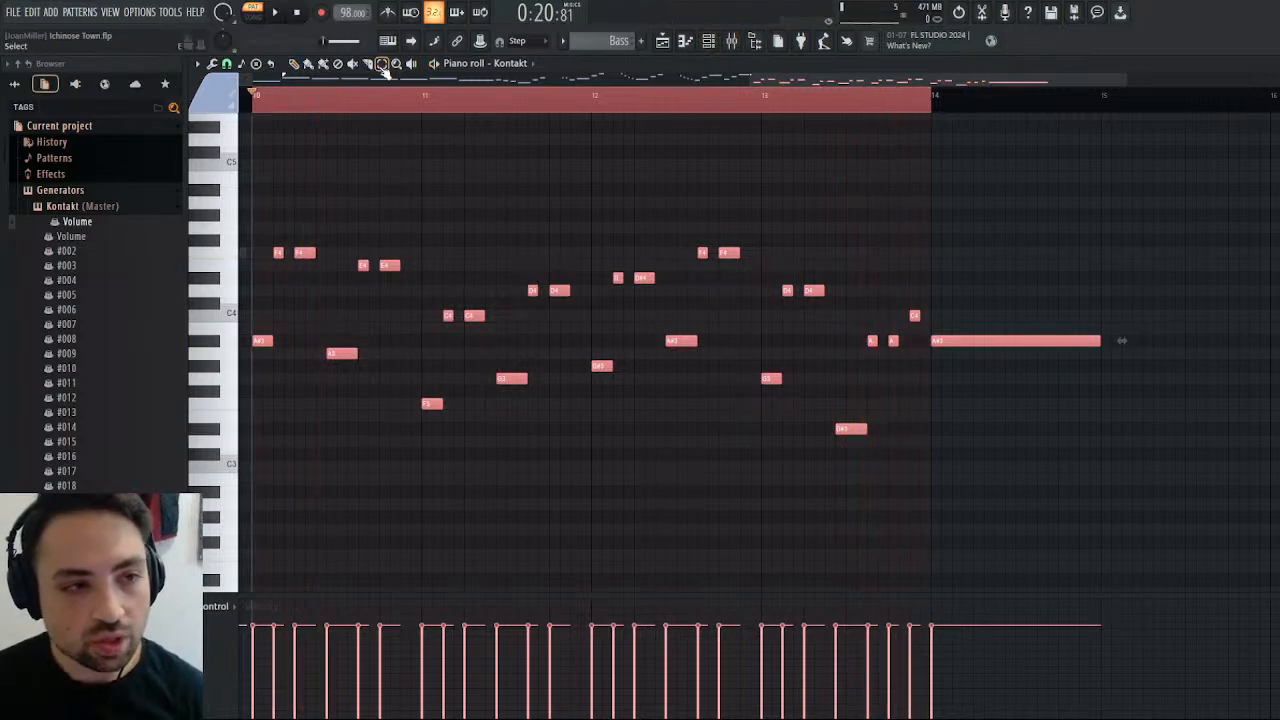
pyautogui.click(565, 105)
pyautogui.hscroll(-5, 331, 205)
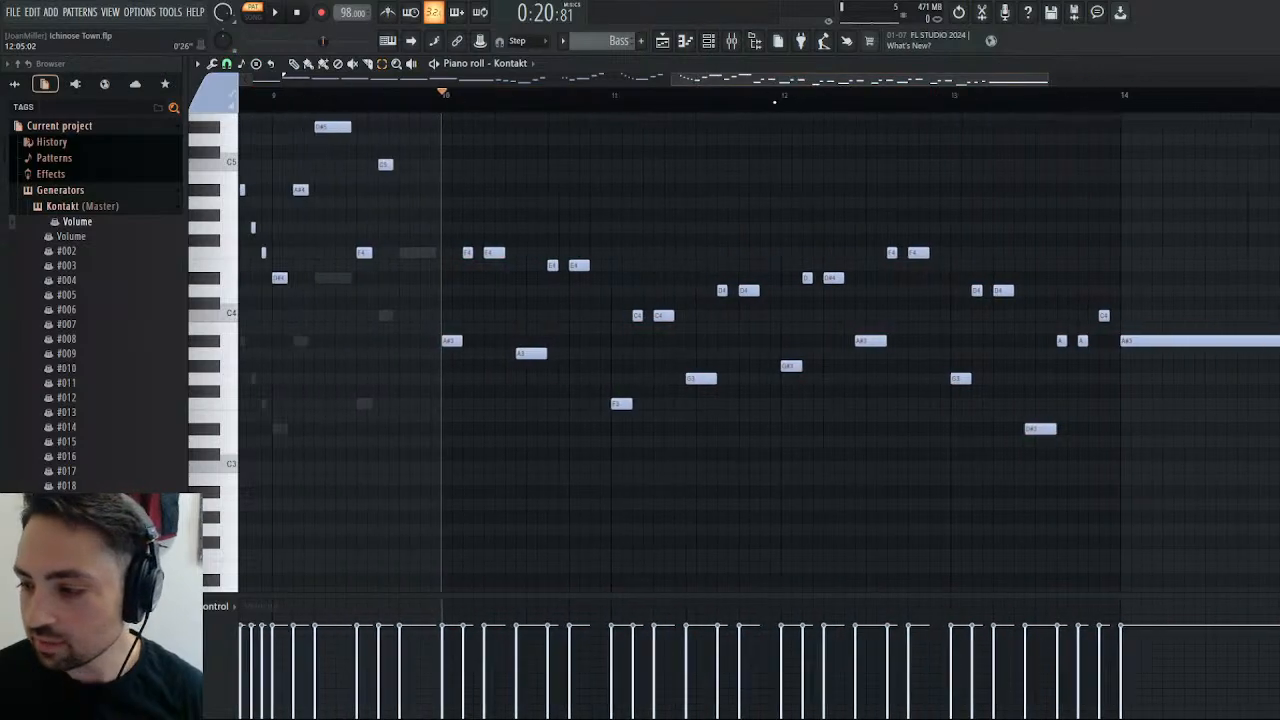
pyautogui.hscroll(2, 331, 205)
pyautogui.hscroll(-2, 331, 205)
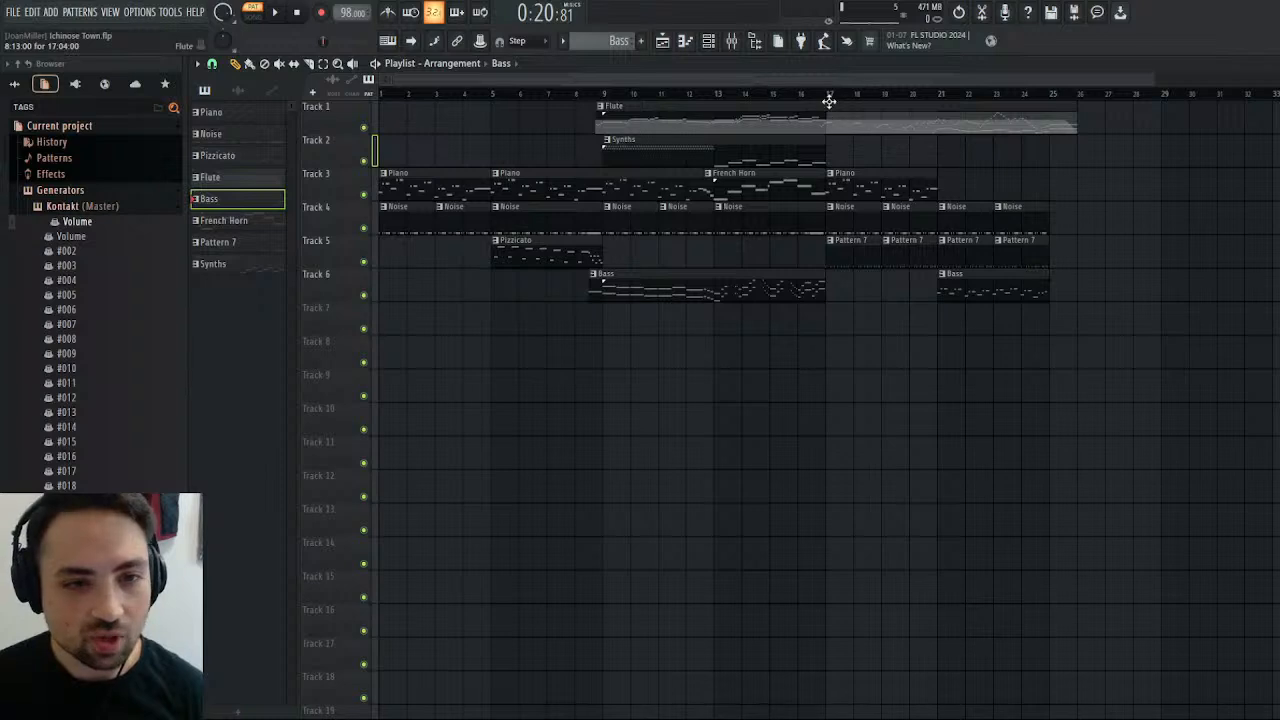
# Extend the last Bass clip on Track 6 to bar 26 while playing the arrangement from bar 21.
pyautogui.click(938, 96)
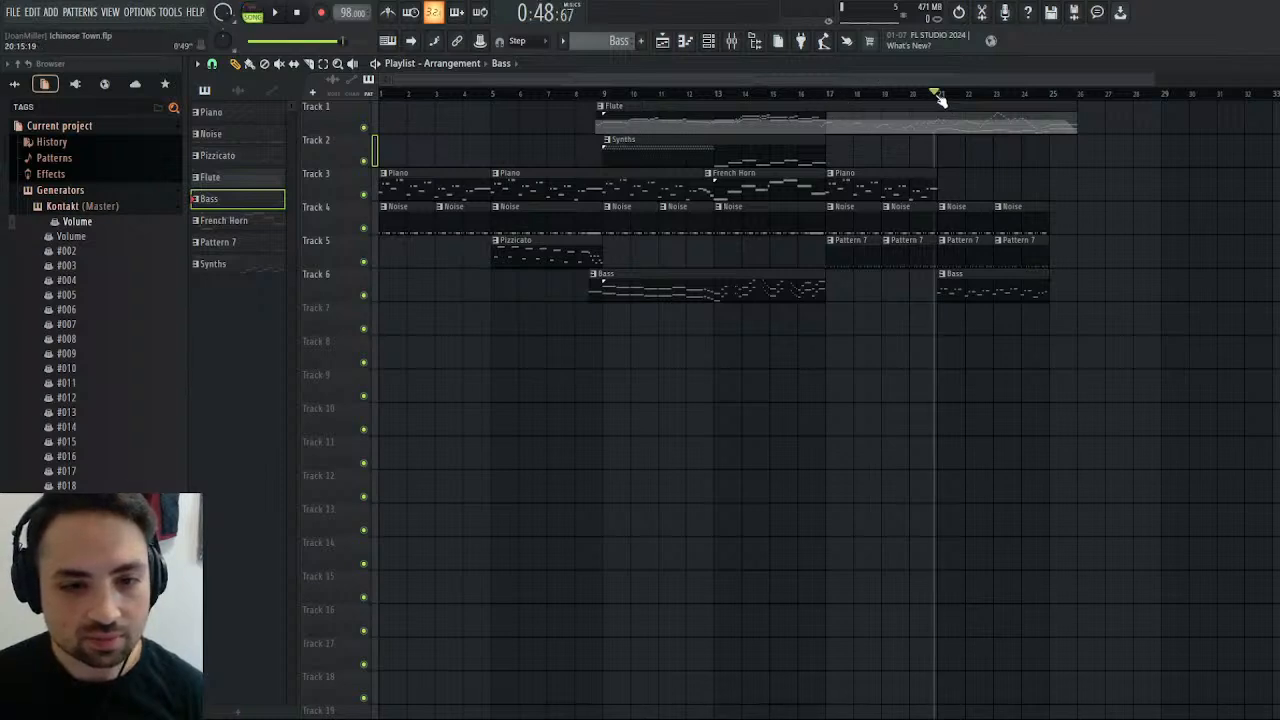
pyautogui.click(278, 12)
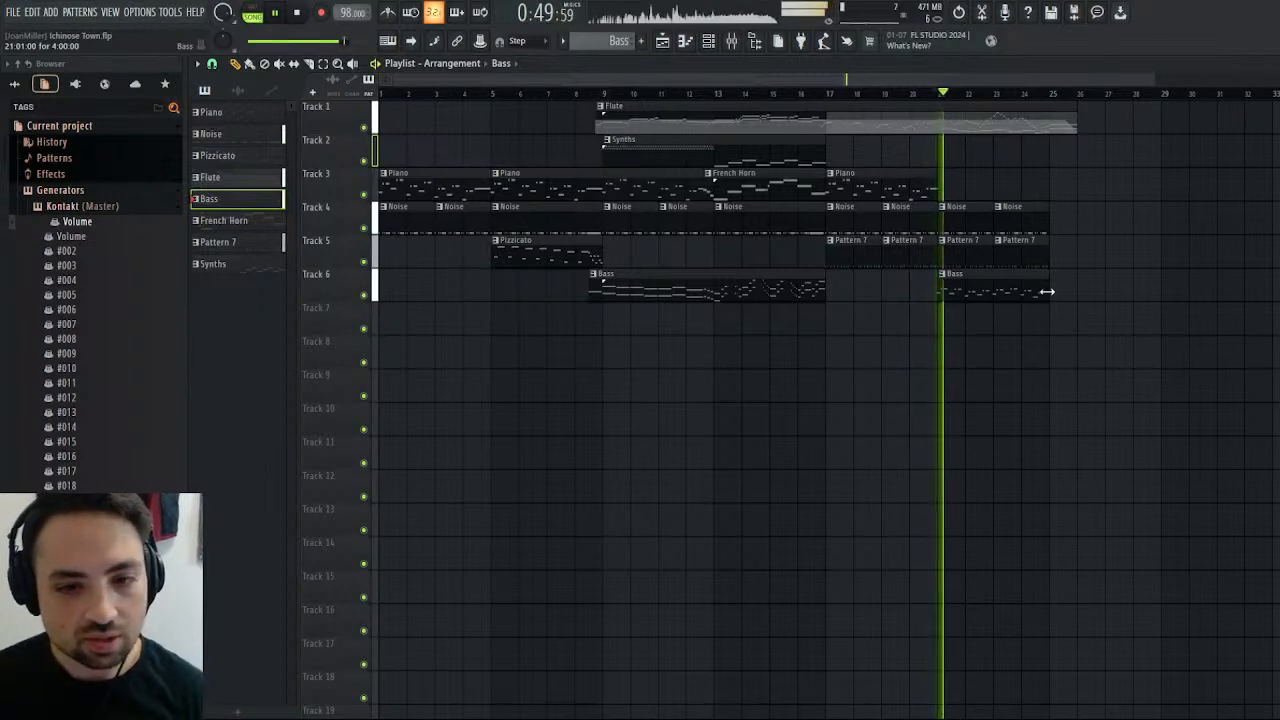
pyautogui.moveTo(1046, 290); pyautogui.dragTo(1075, 292)
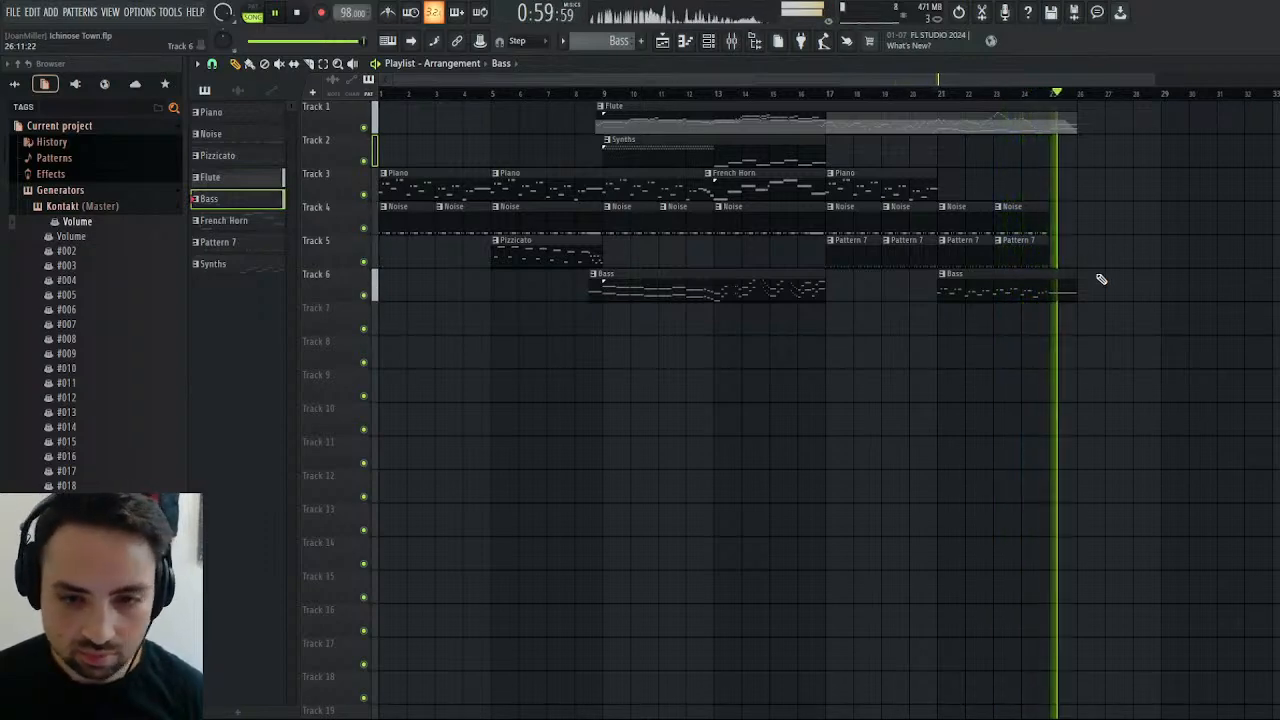
pyautogui.click(1020, 95)
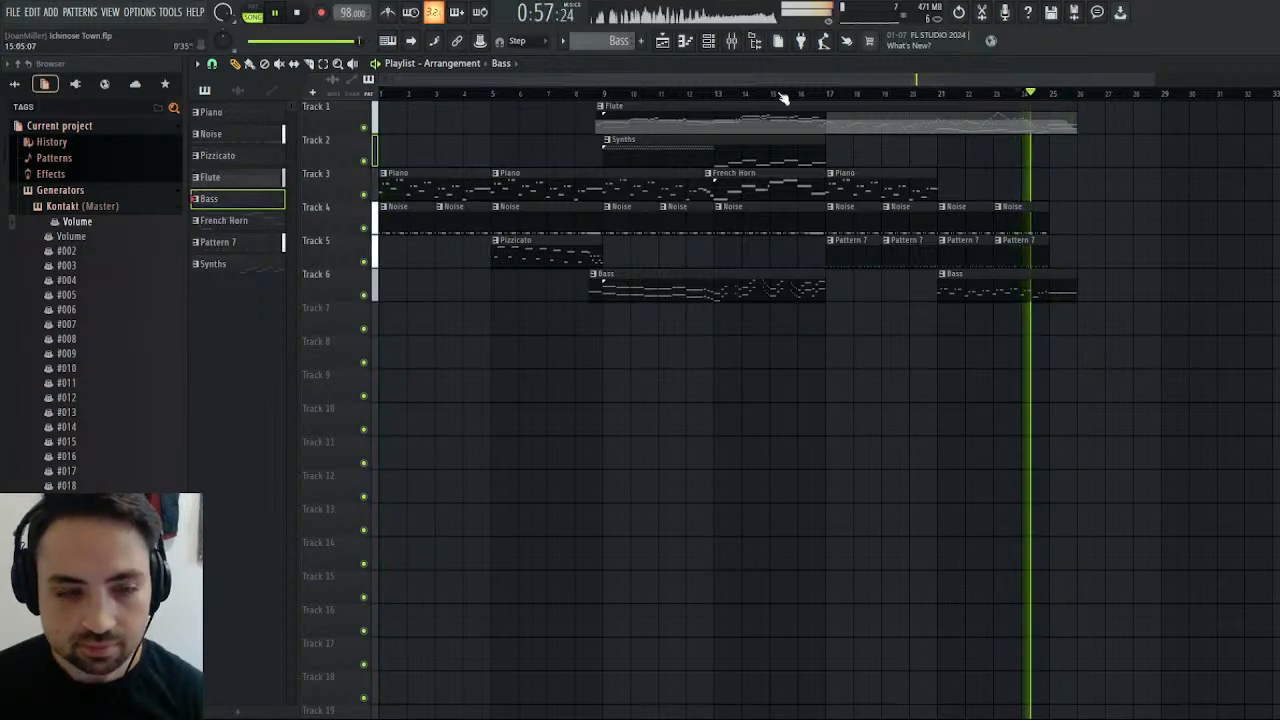
pyautogui.click(299, 12)
pyautogui.click(299, 12)
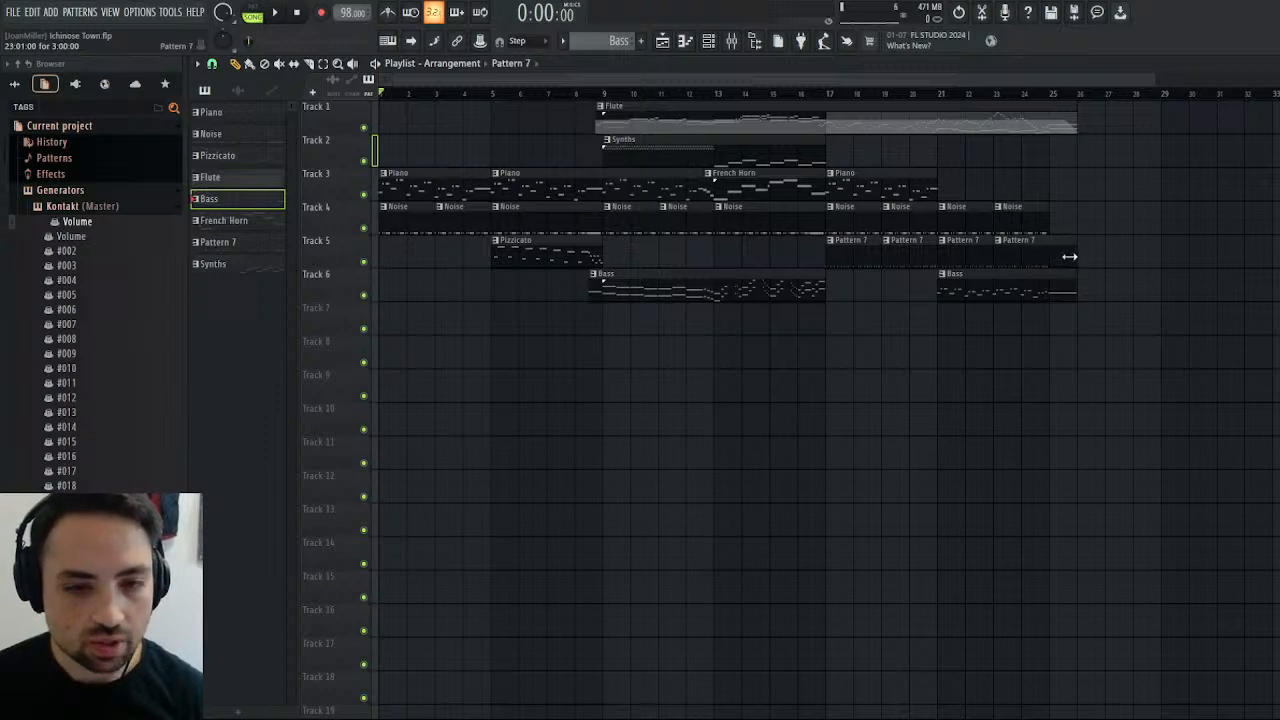
# Extend the last Pattern 7 clip on Track 5 to bar 26 and rename the pattern Drums.
pyautogui.click(1058, 257)
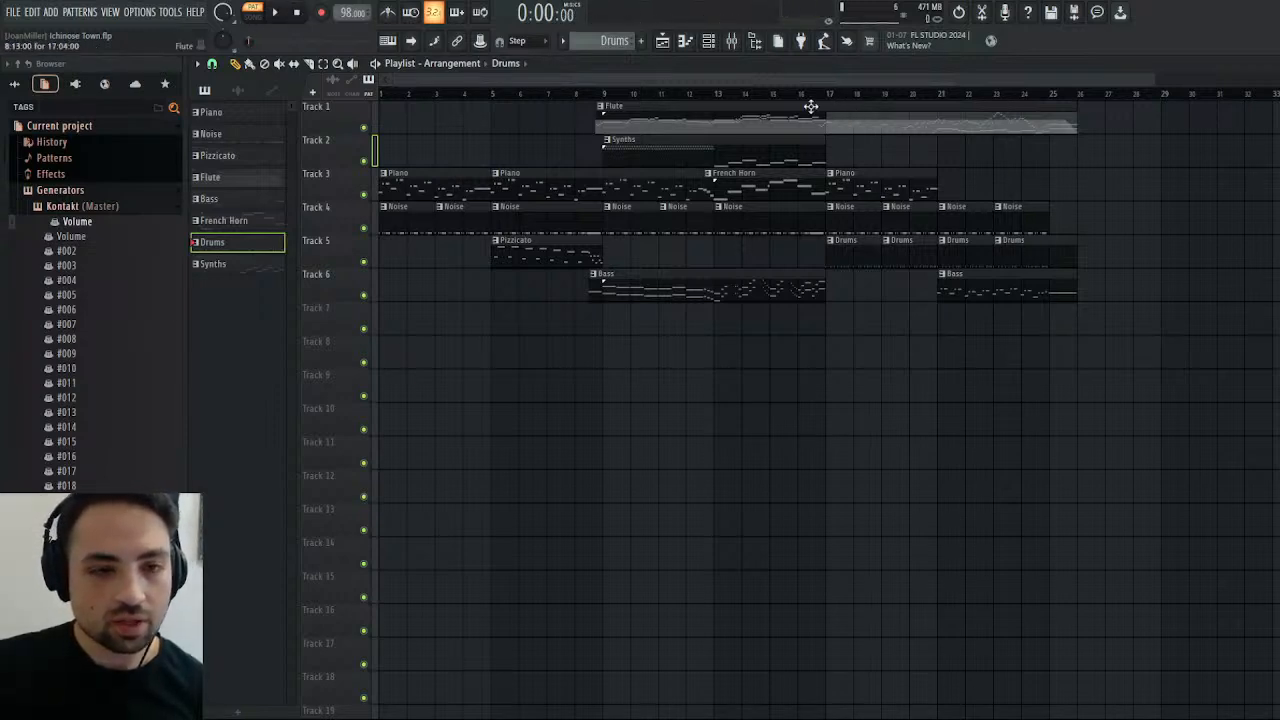
# Look over the arrangement's closing section, placing the playhead near bars 17, 21 and 25 in turn.
pyautogui.moveTo(836, 84); pyautogui.dragTo(926, 84)
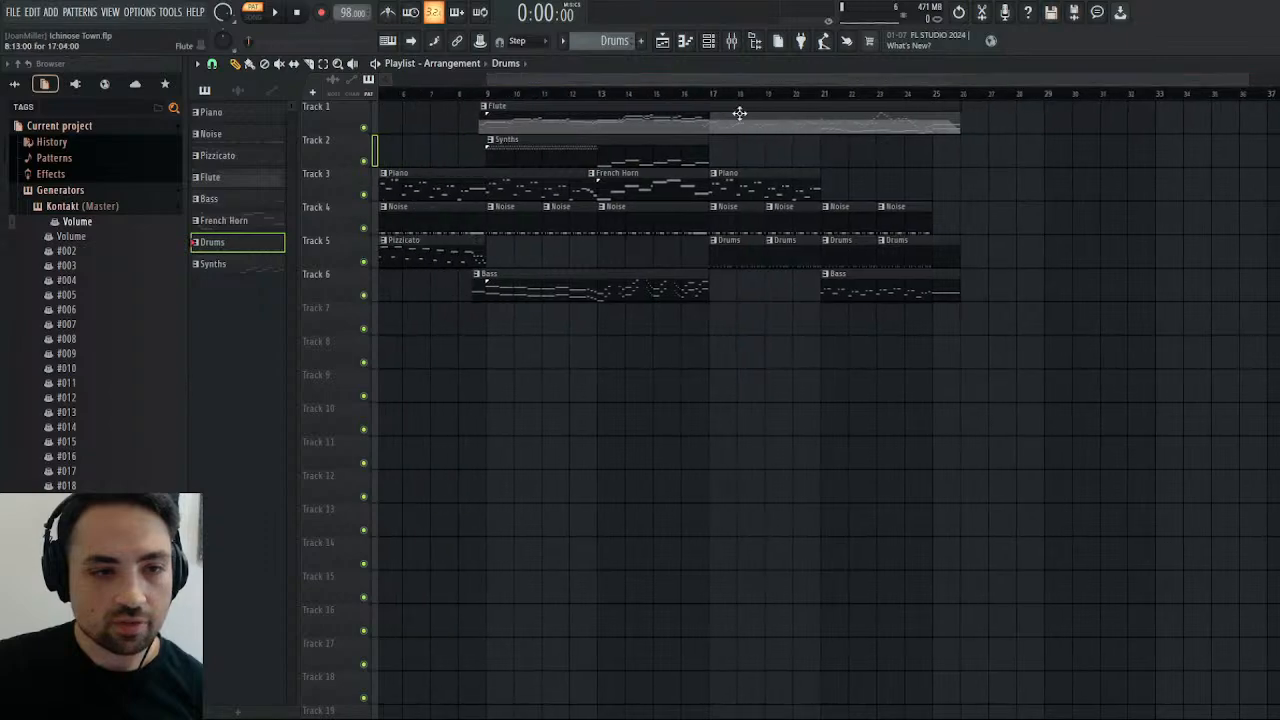
pyautogui.click(712, 97)
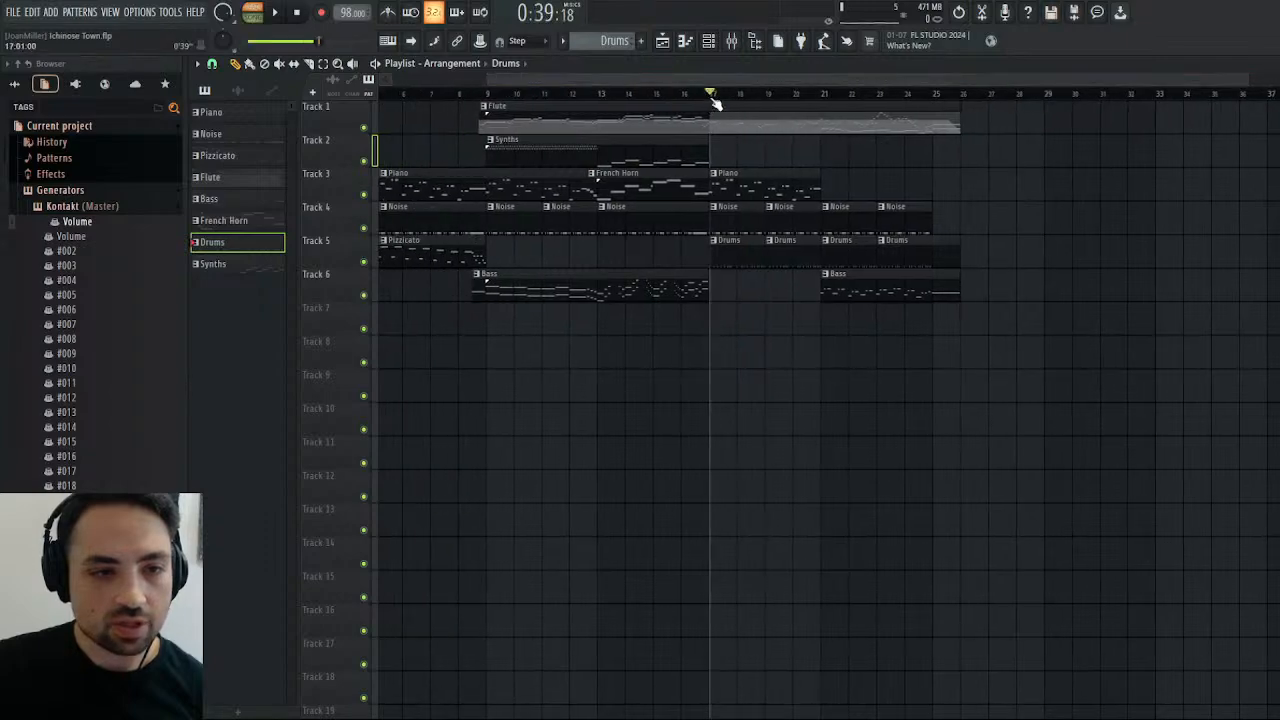
pyautogui.click(822, 96)
pyautogui.moveTo(711, 80); pyautogui.dragTo(628, 80)
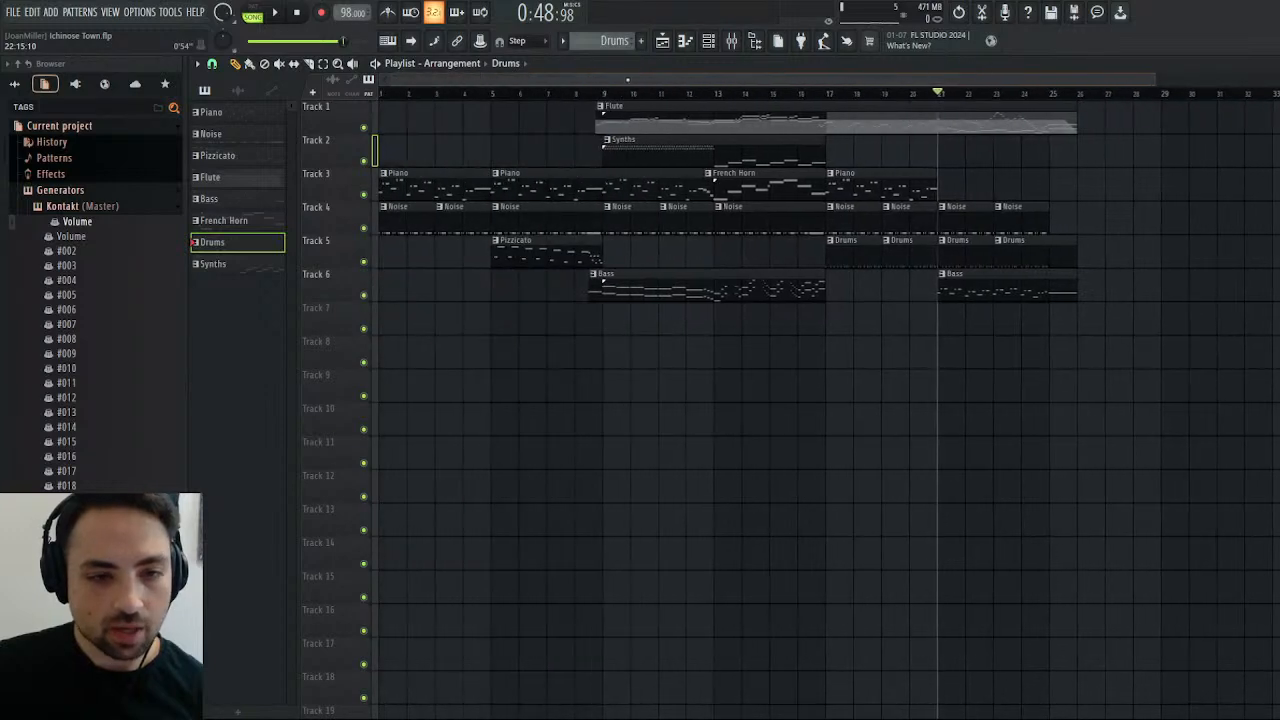
pyautogui.click(1049, 96)
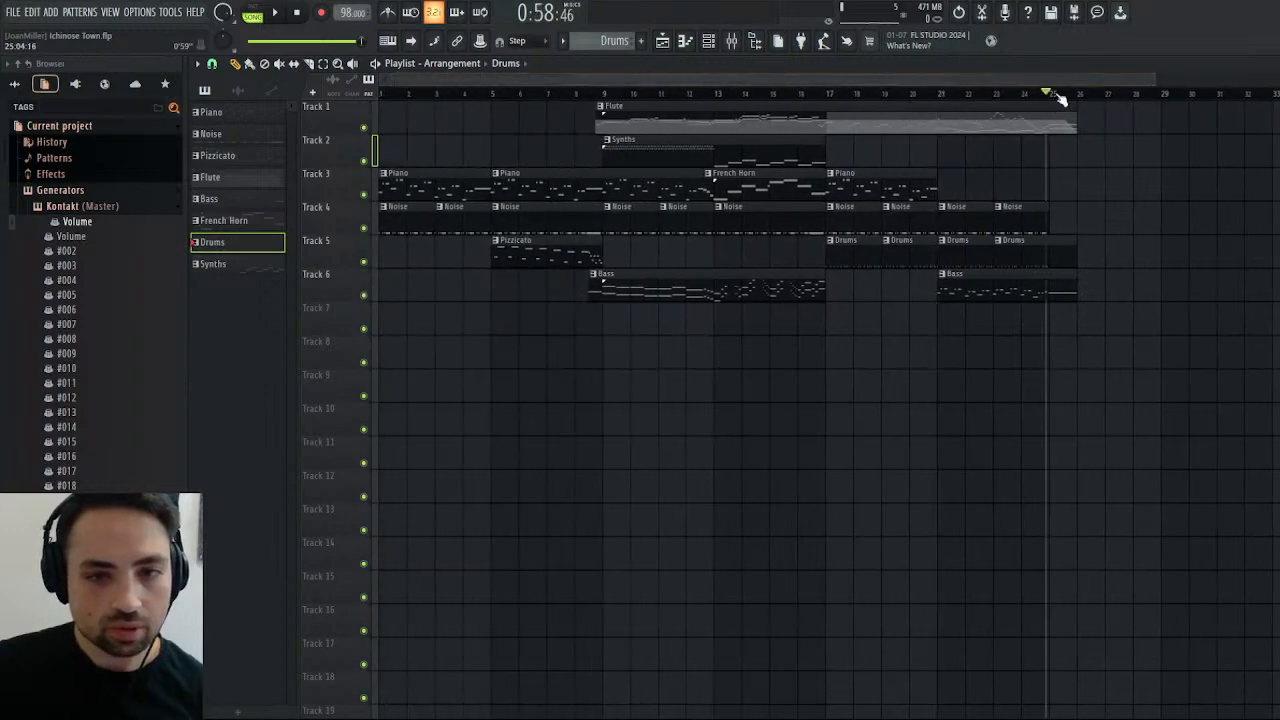
# Play the arrangement's closing section from bar 21 up to bar 25.
pyautogui.click(1050, 96)
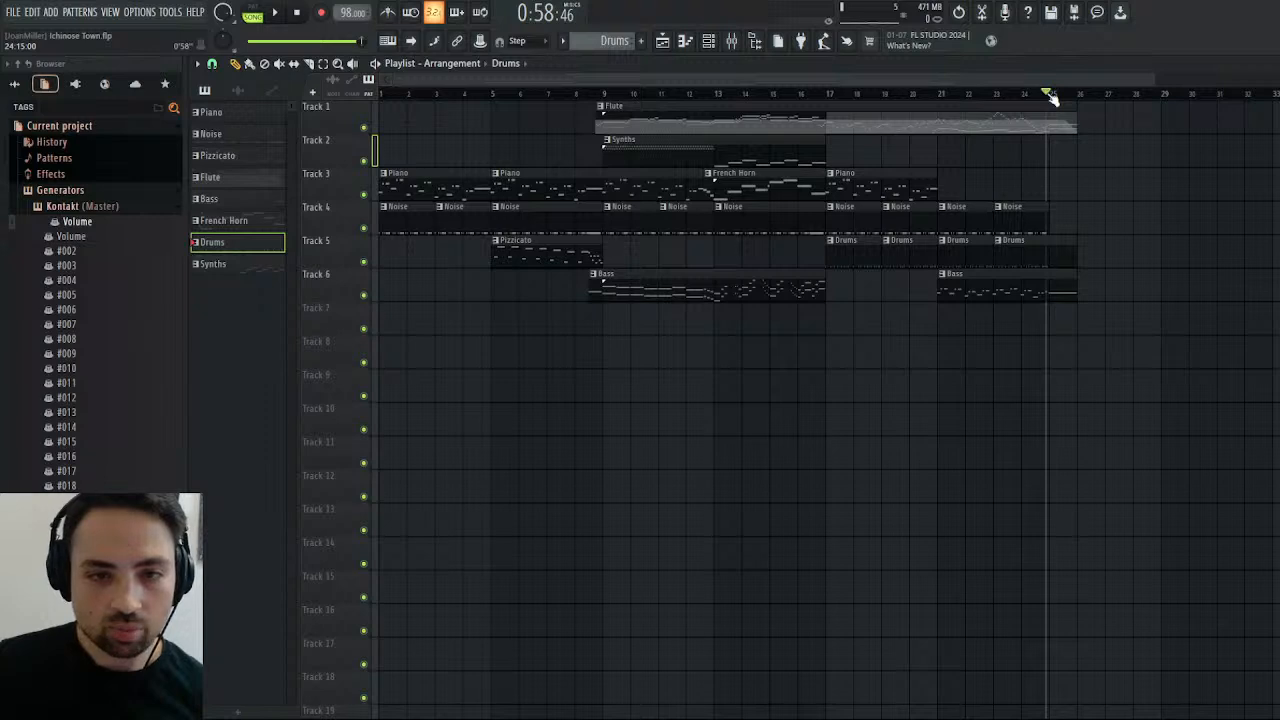
pyautogui.click(1050, 95)
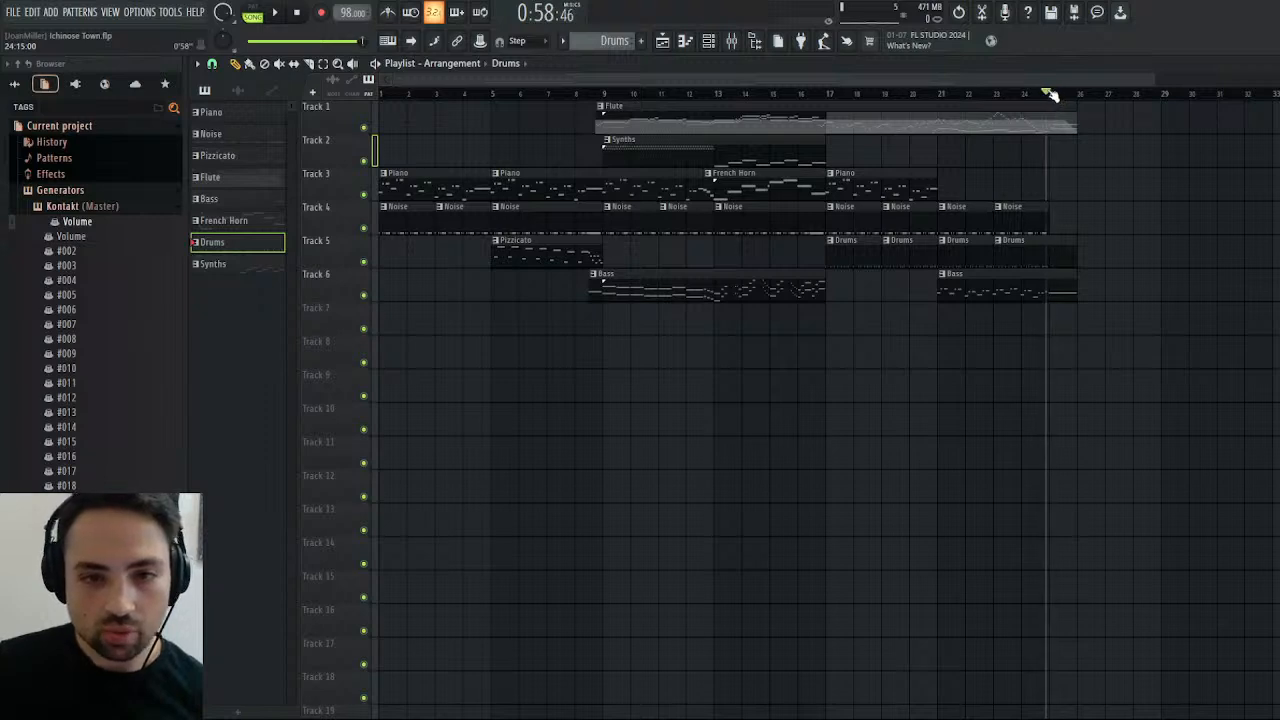
pyautogui.click(939, 96)
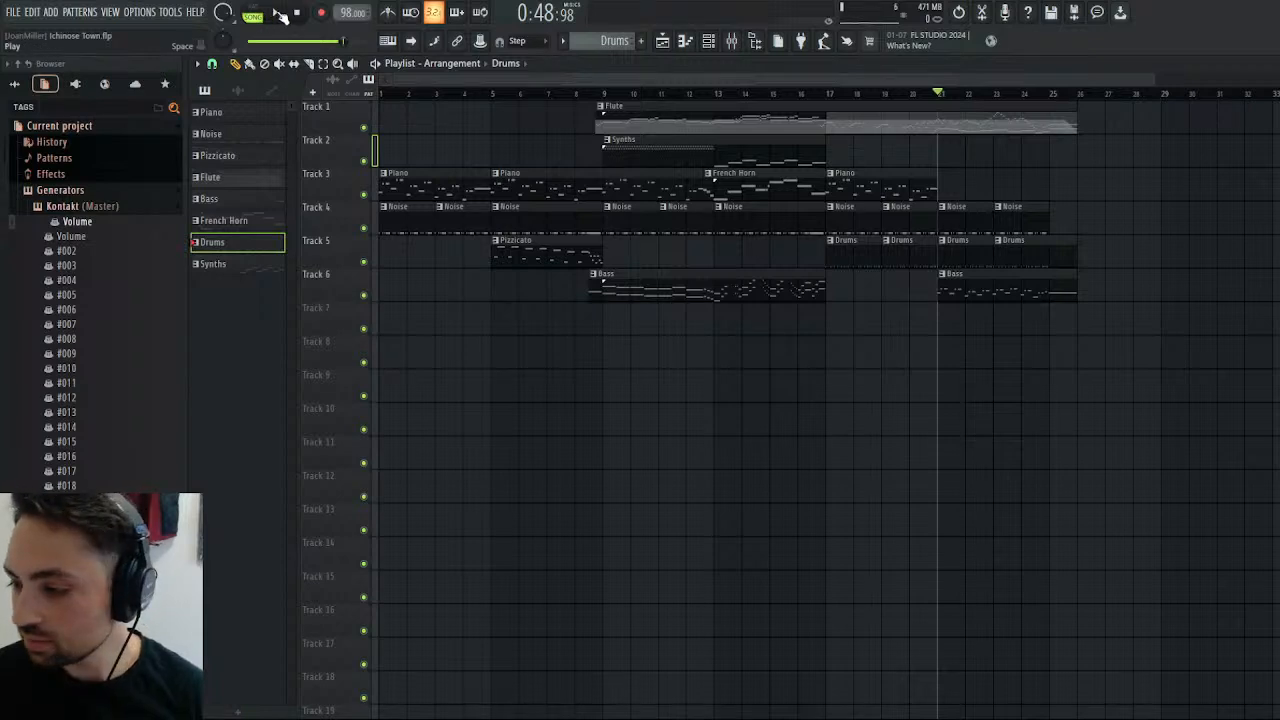
pyautogui.click(280, 13)
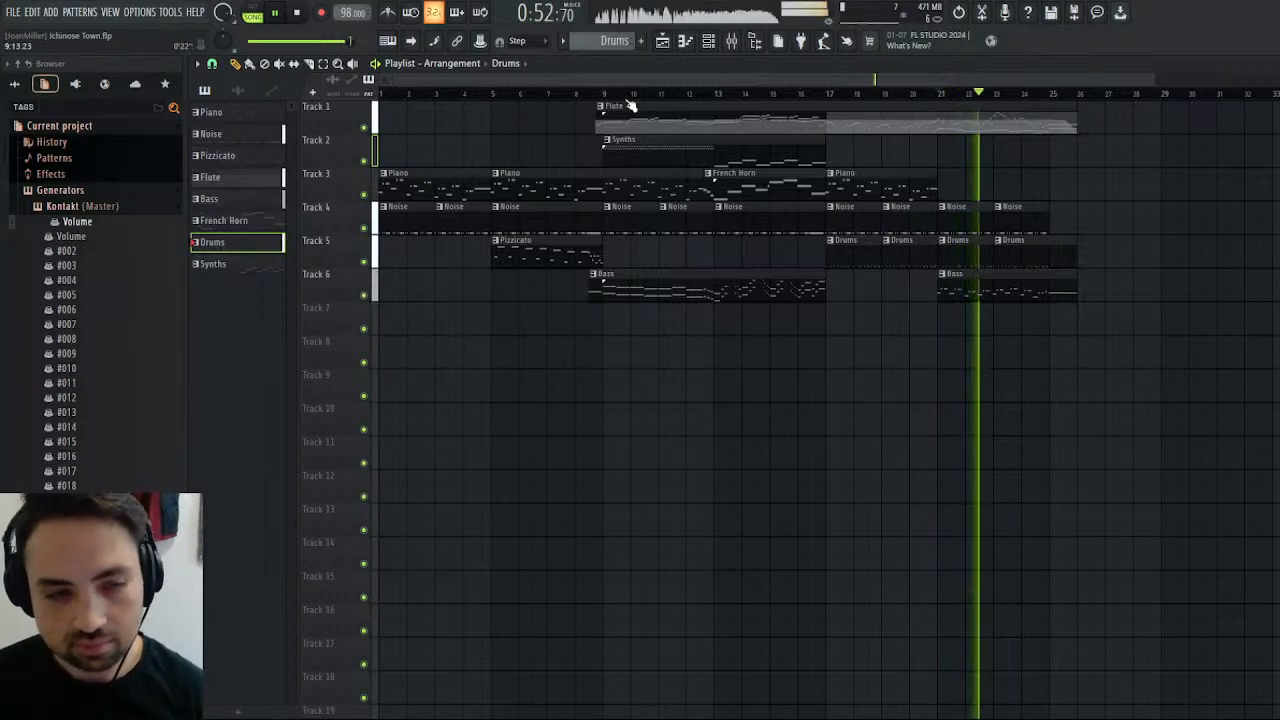
pyautogui.click(301, 14)
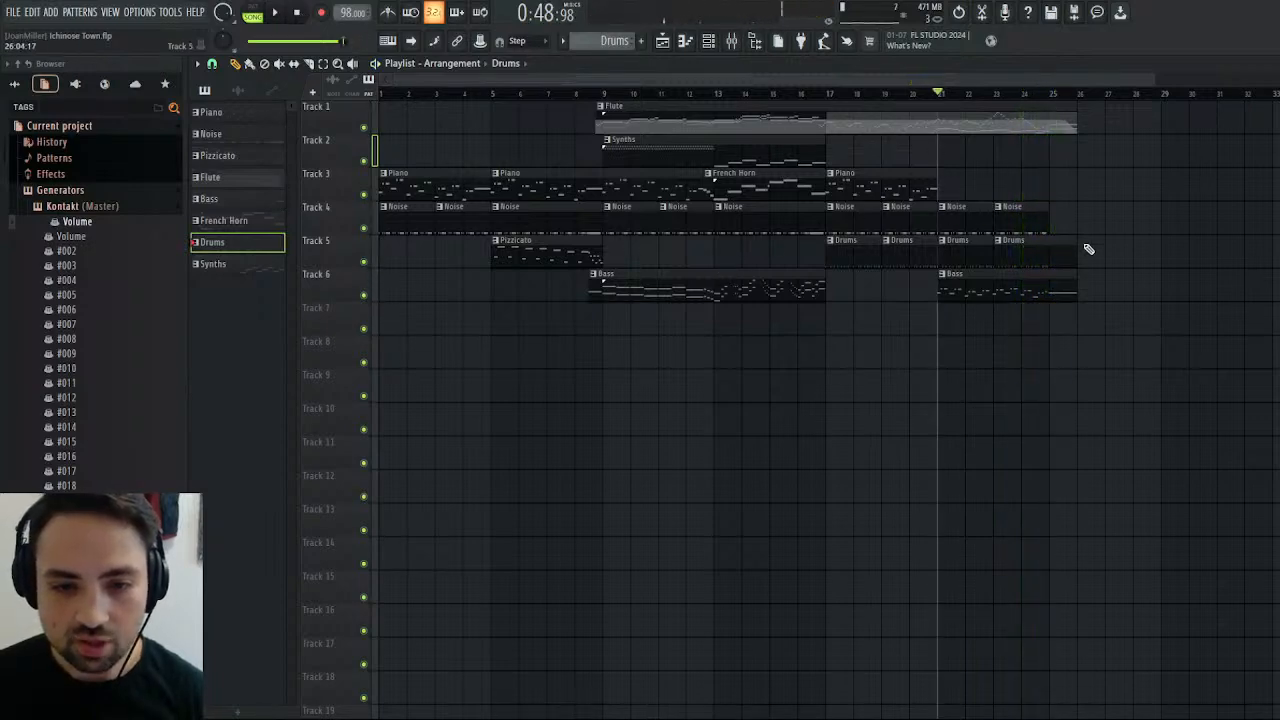
# Add the CYM_Cymb Hit 1 sample as a channel above Snare and place a one-bar C5 note at bar 3 of Drums.
pyautogui.press('F7')
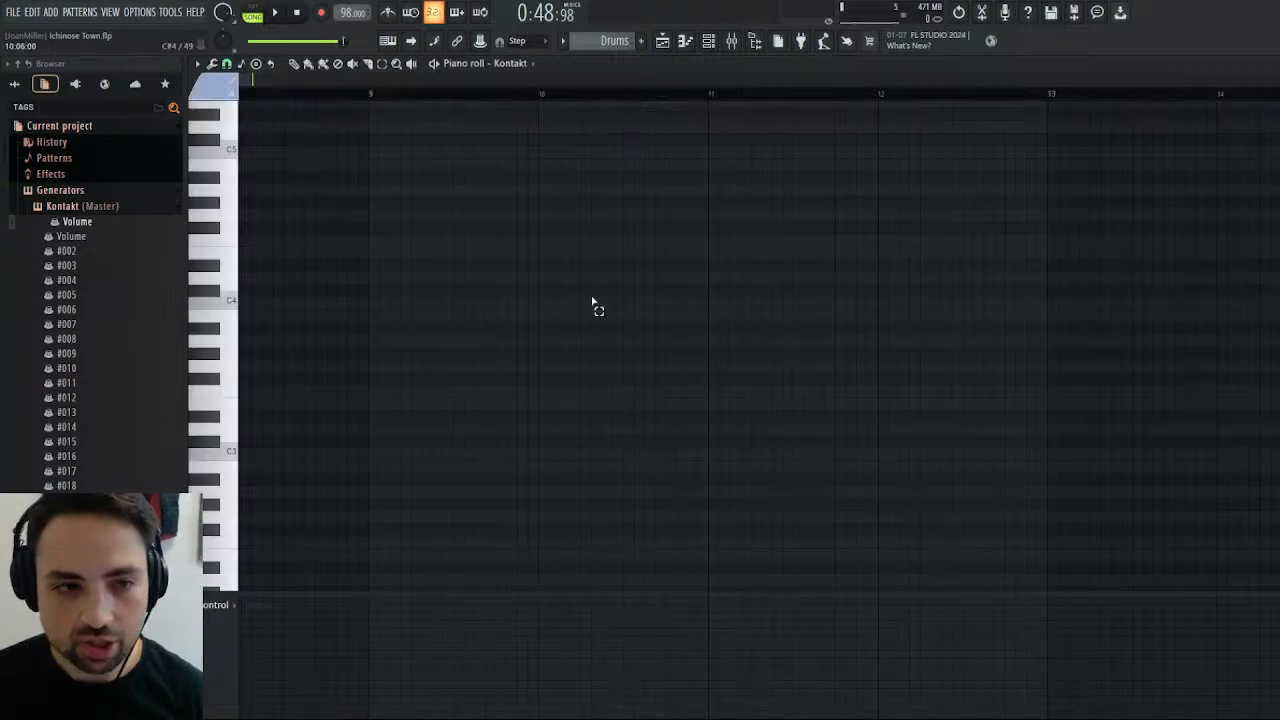
pyautogui.press('Escape')
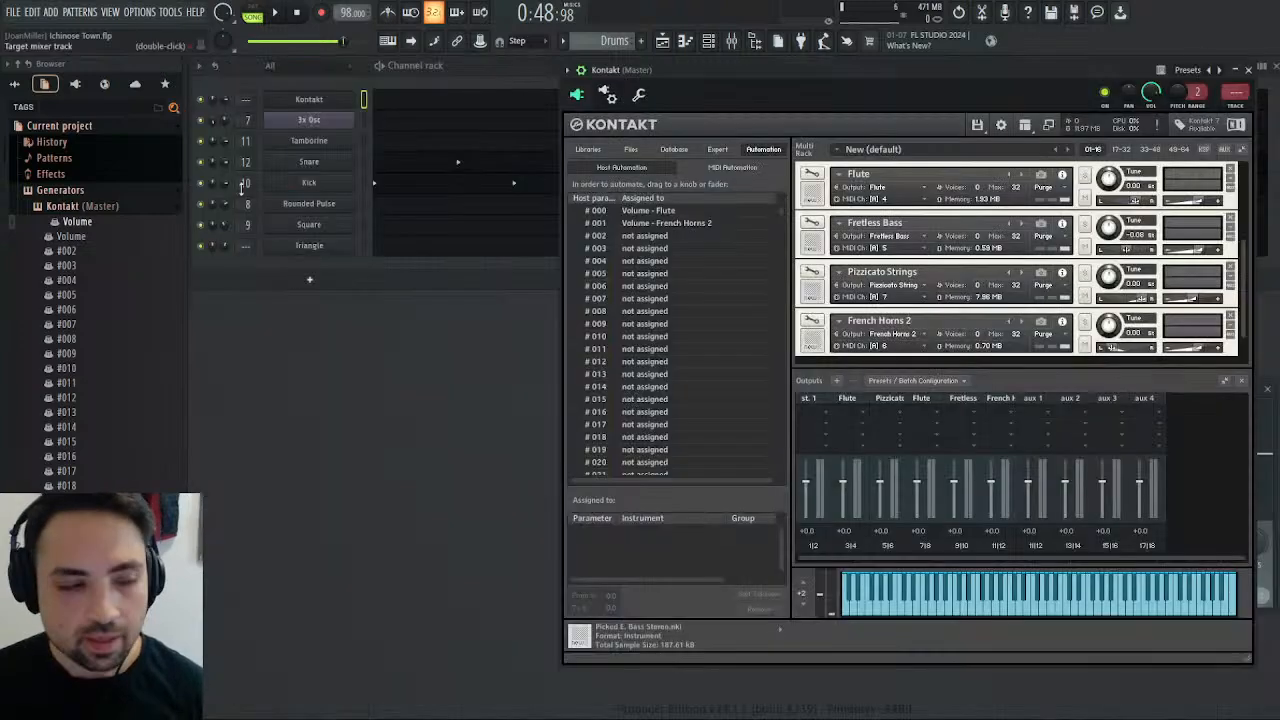
pyautogui.click(22, 84)
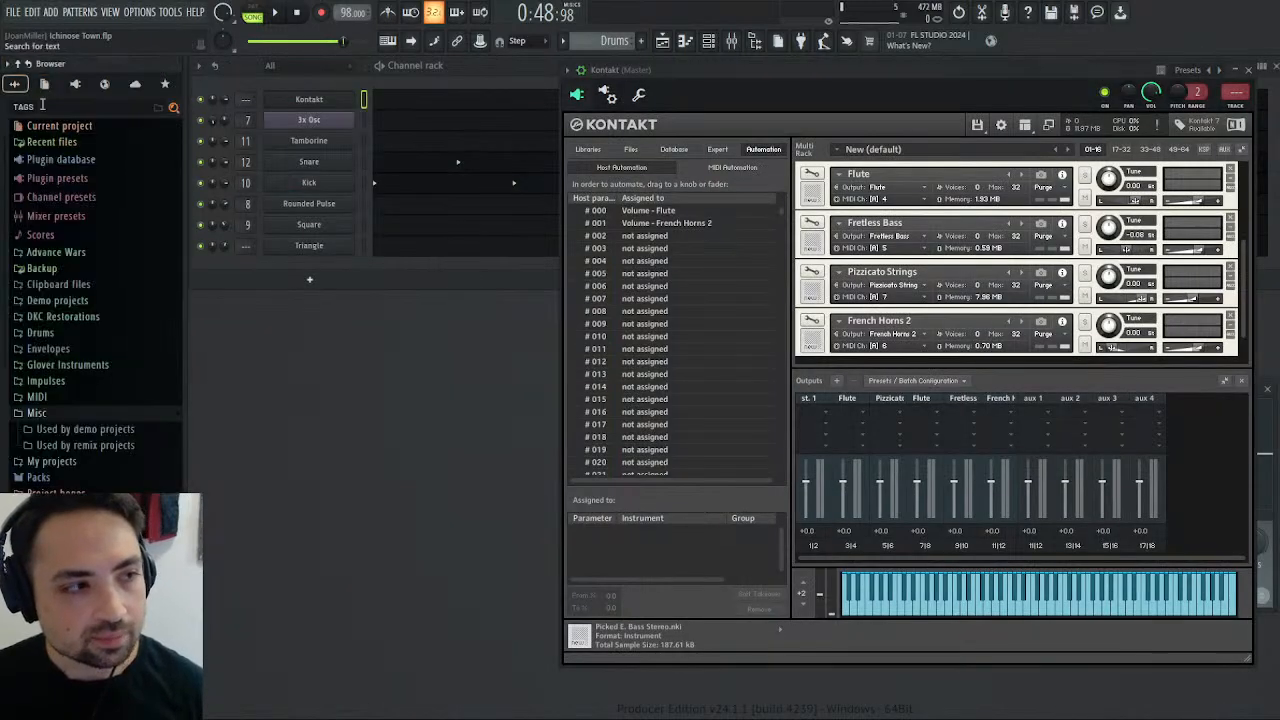
pyautogui.click(52, 416)
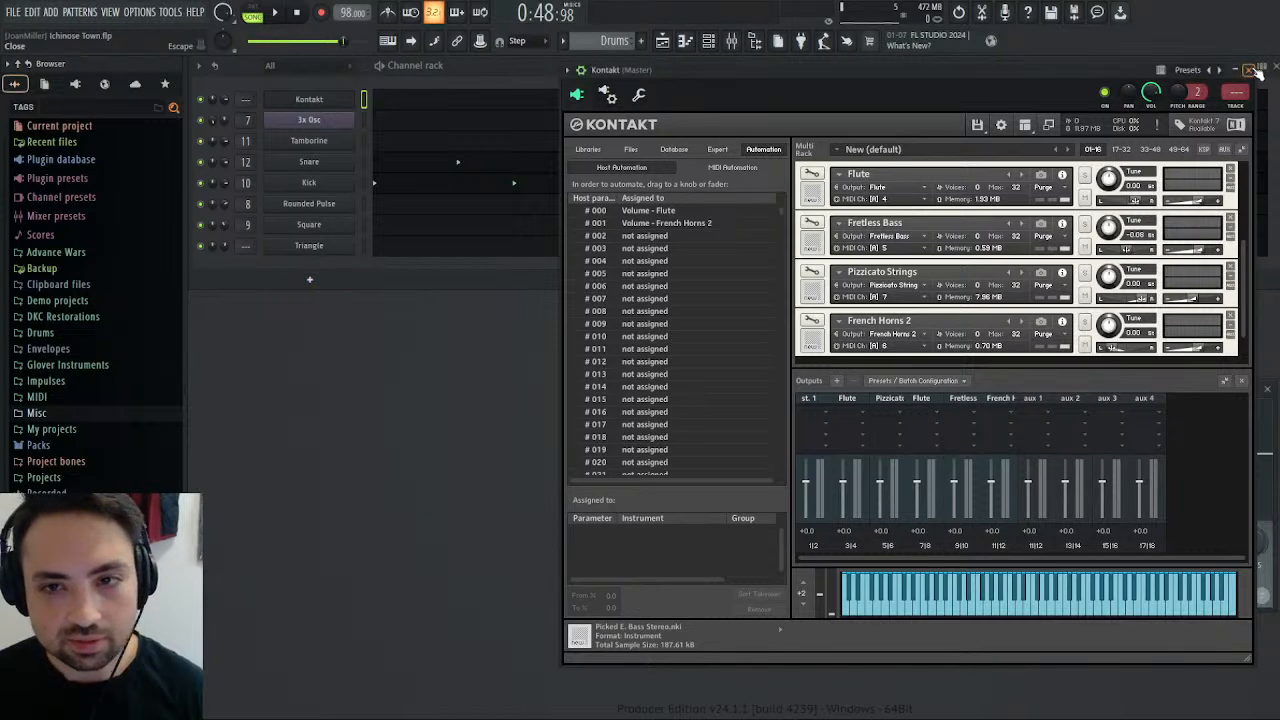
pyautogui.click(1257, 72)
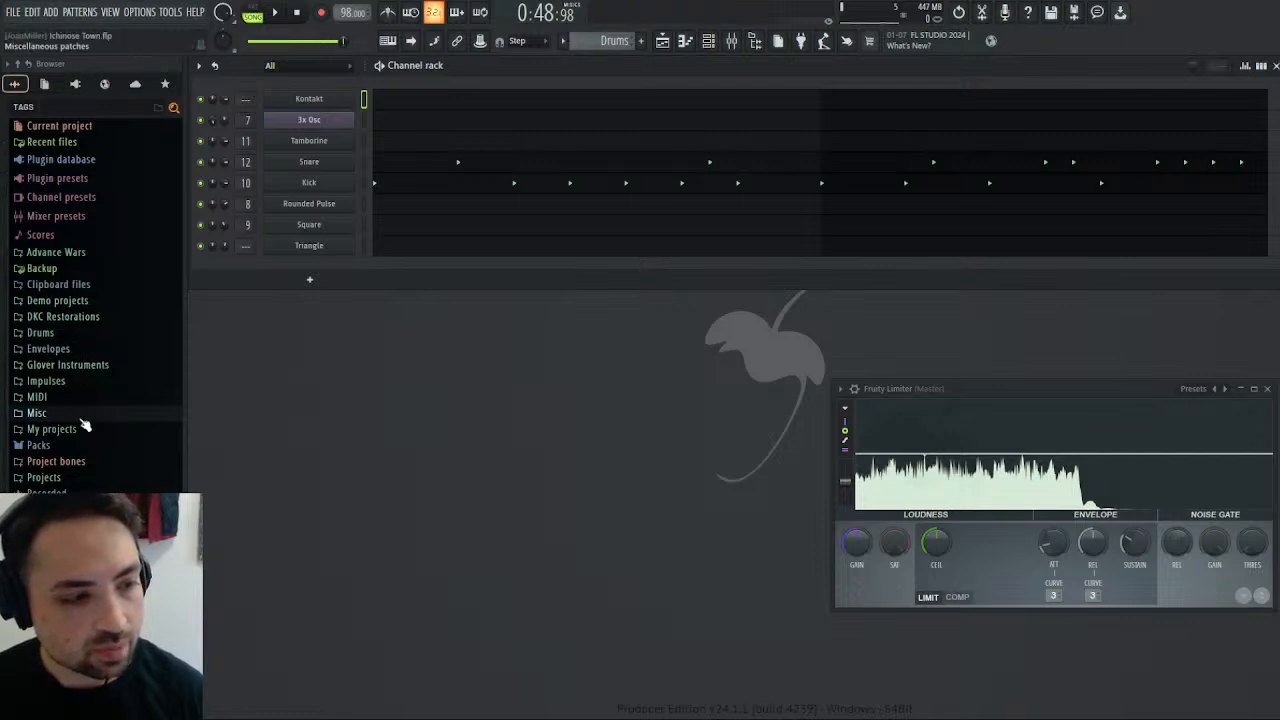
pyautogui.scroll(-1, 90, 420)
pyautogui.scroll(1, 40, 400)
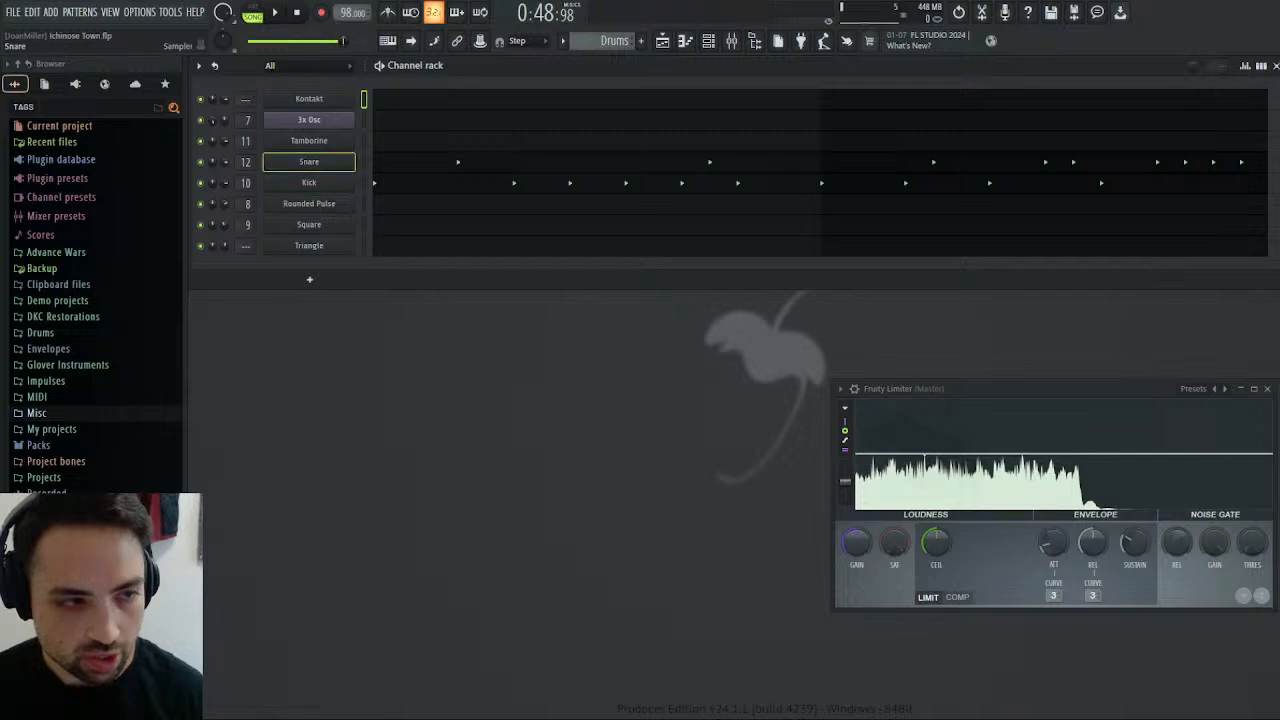
pyautogui.moveTo(345, 155); pyautogui.dragTo(352, 155)
pyautogui.doubleClick(418, 163)
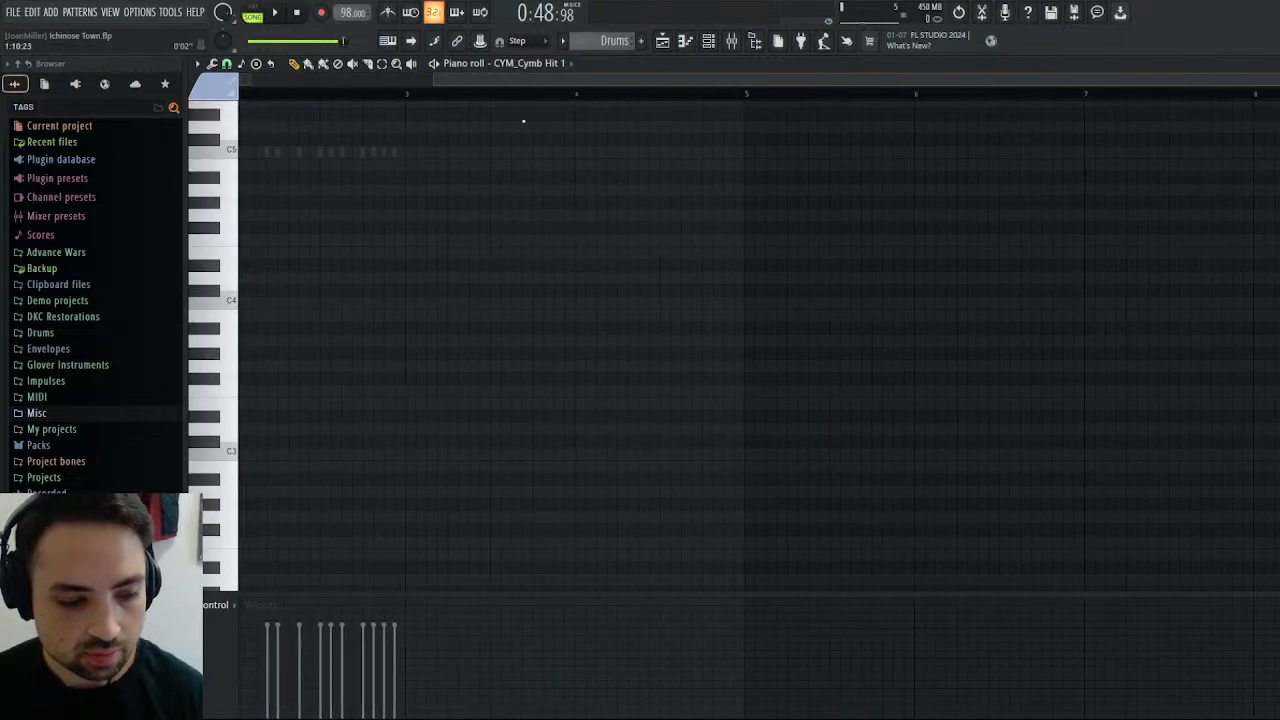
pyautogui.click(404, 302)
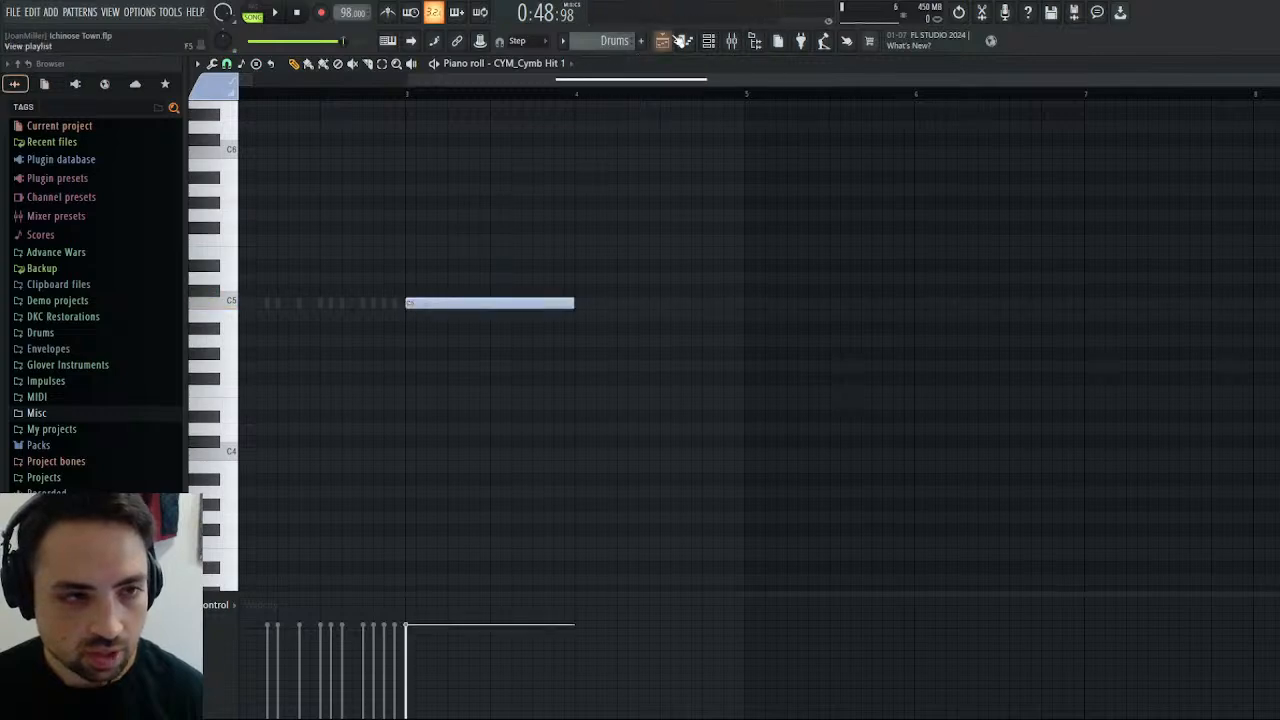
# Add a short C5 Kick note at bar 3 of the Drums pattern, in line with the start of the cymbal hit.
pyautogui.click(518, 210)
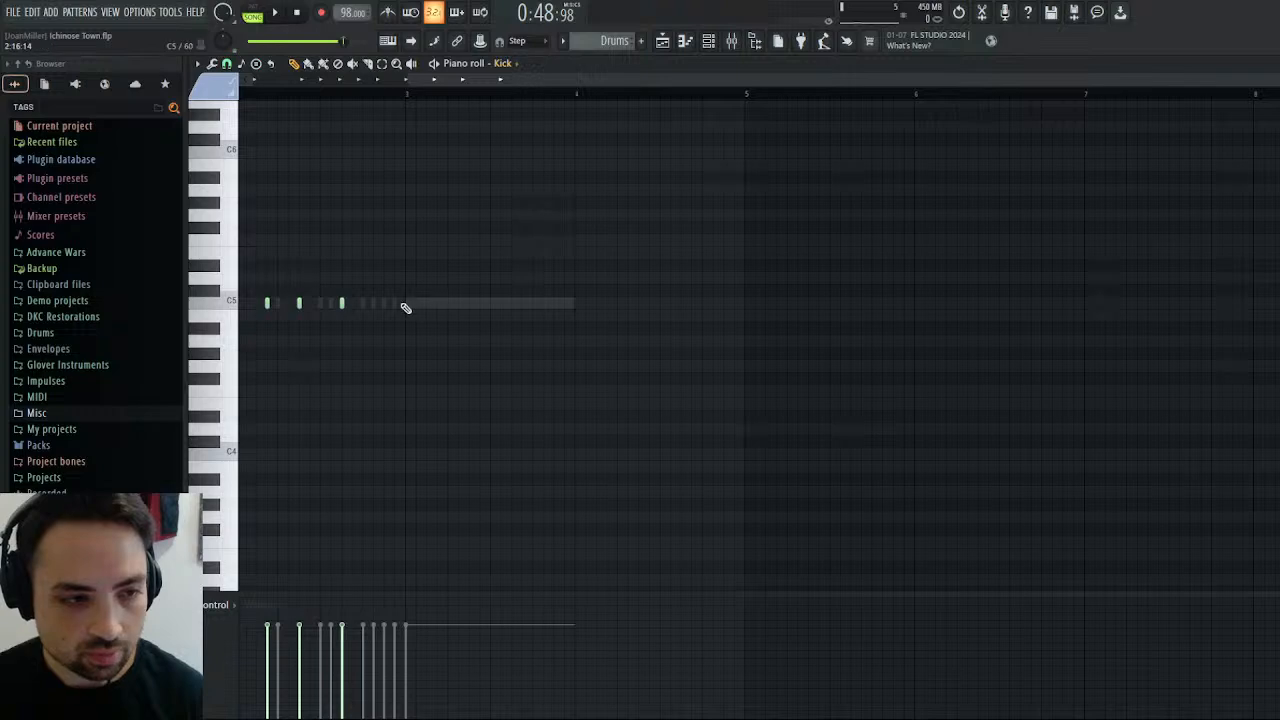
pyautogui.click(405, 304)
pyautogui.rightClick(435, 302)
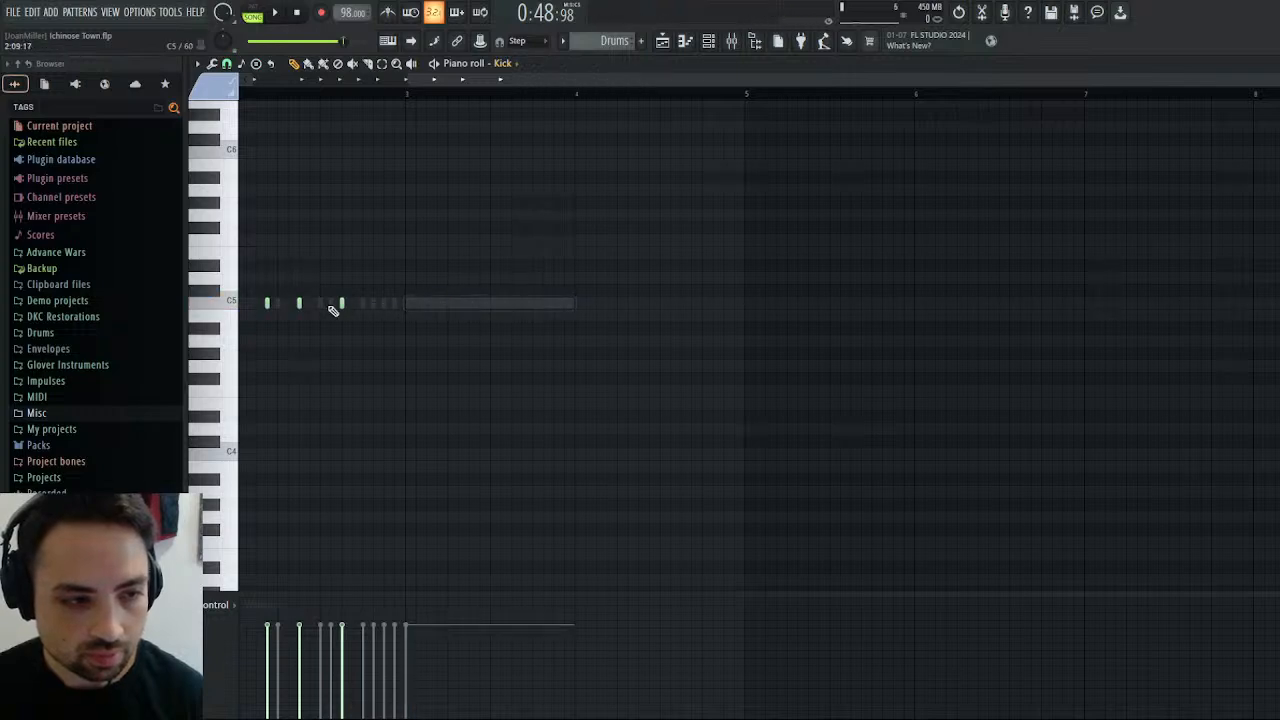
pyautogui.click(341, 303)
pyautogui.click(407, 306)
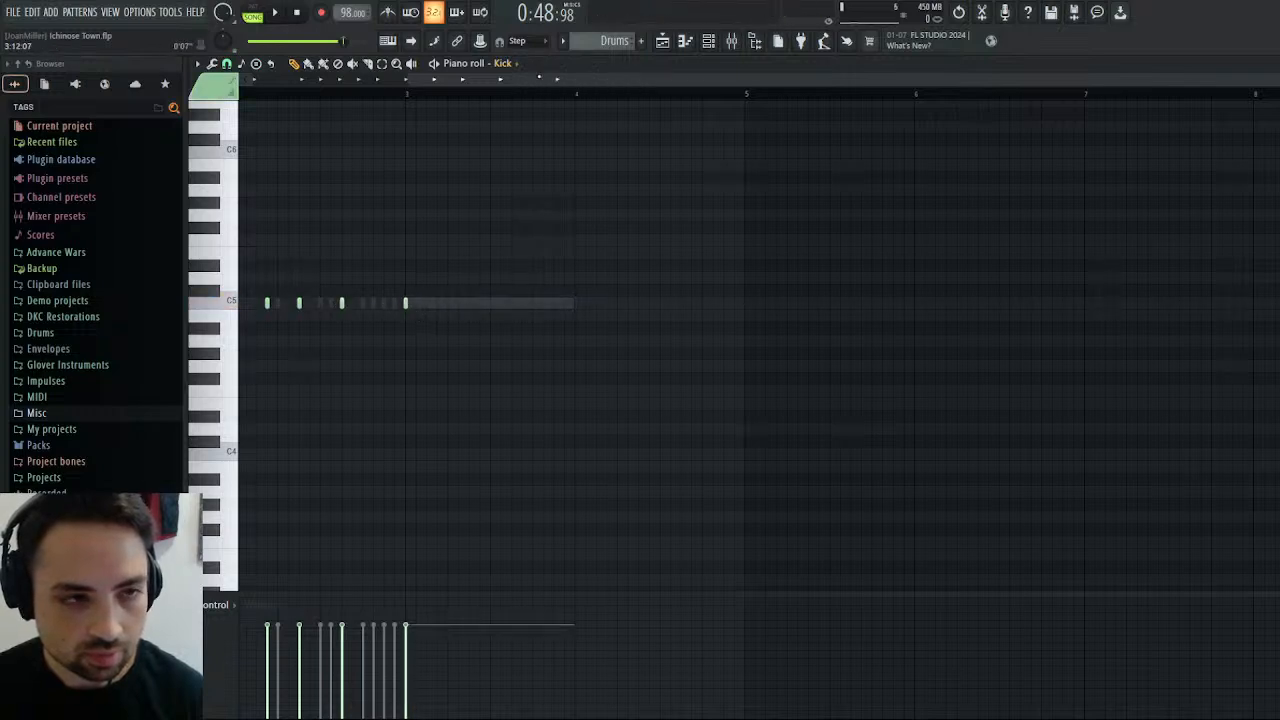
# Play the arrangement's ending from bar 25 and again from bar 24 to hear the cymbal and kick, and stop playback.
pyautogui.click(662, 42)
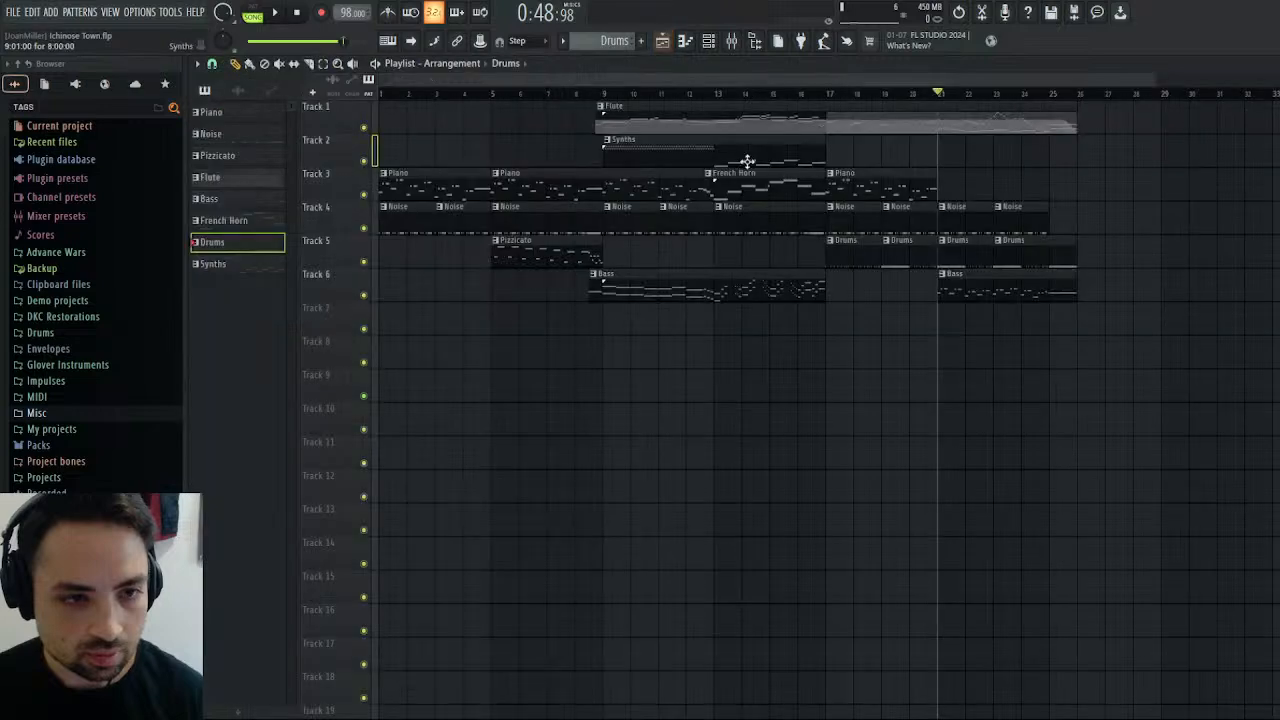
pyautogui.click(1052, 94)
pyautogui.press('space')
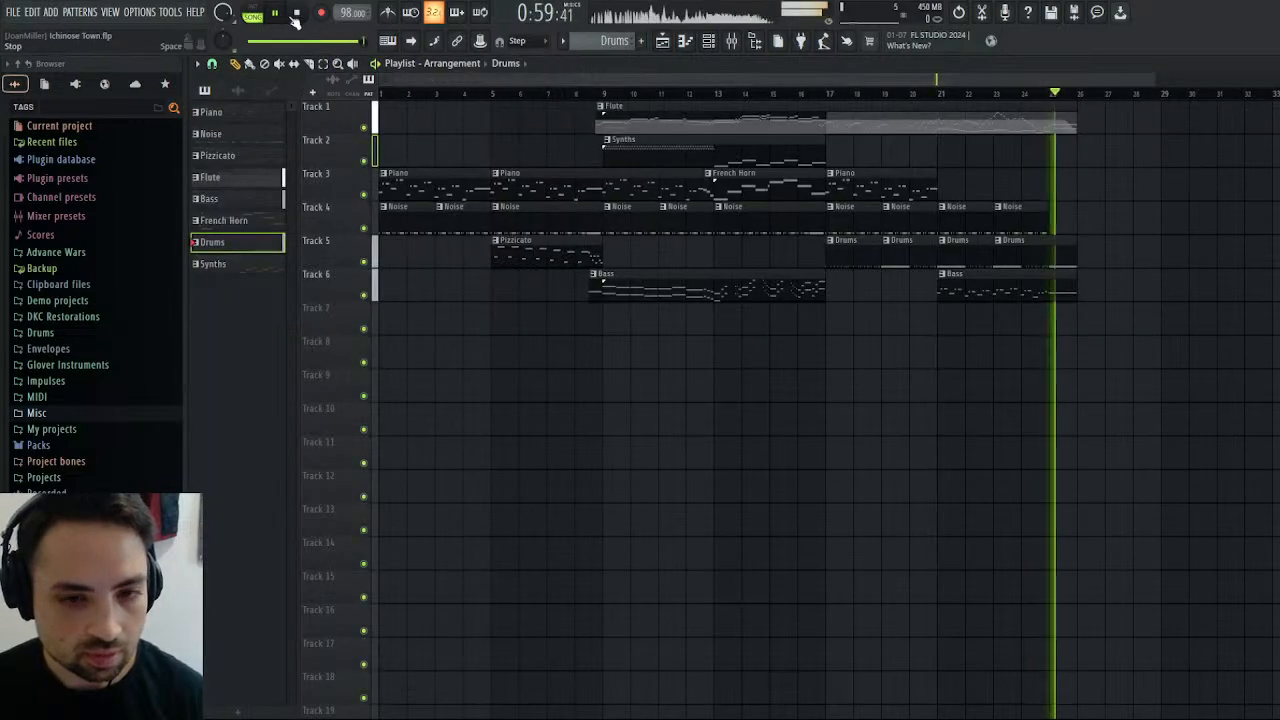
pyautogui.click(1030, 94)
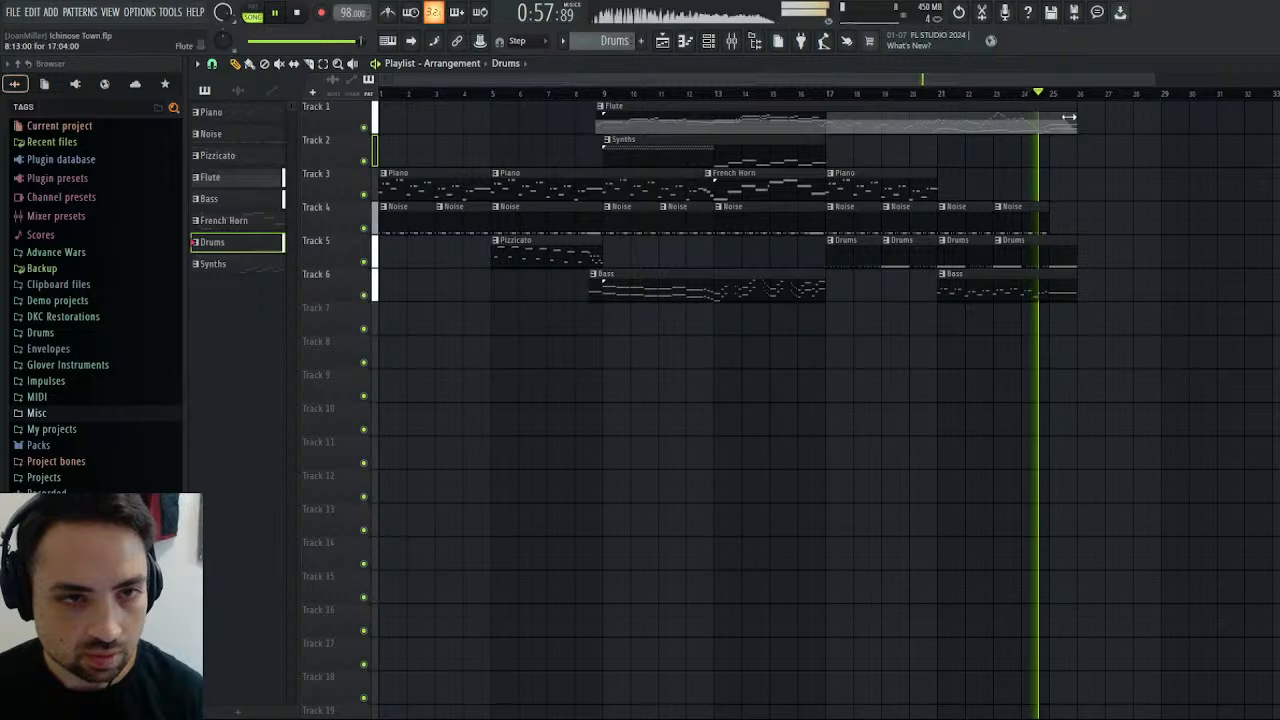
pyautogui.click(1275, 64)
pyautogui.click(1275, 64)
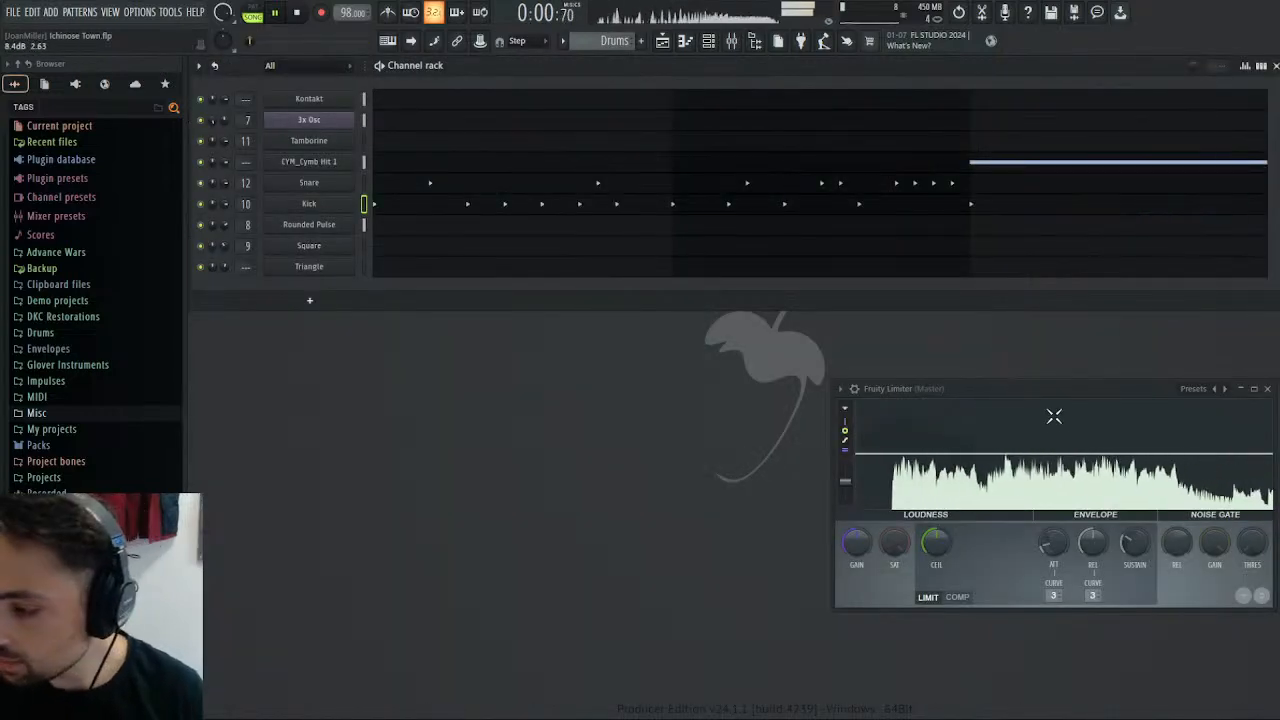
pyautogui.click(298, 12)
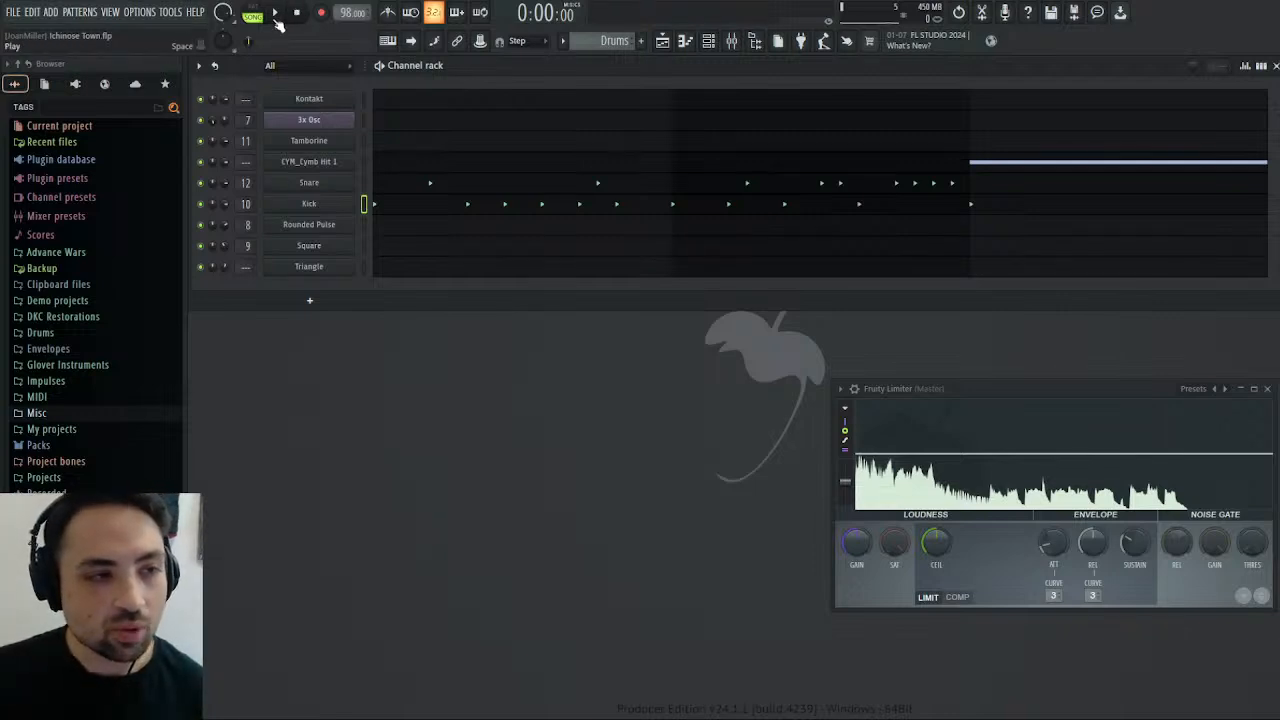
# Play the whole arrangement from the start, replay it from about bar 20, and stop playback.
pyautogui.click(668, 43)
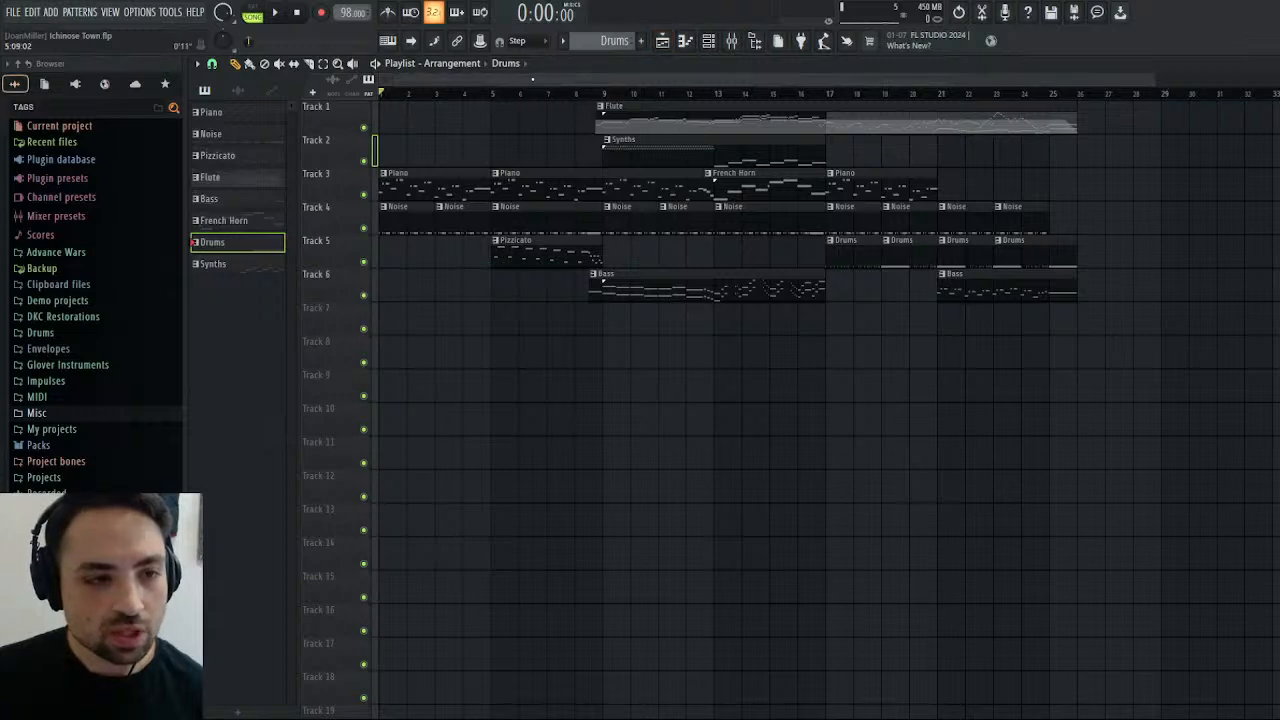
pyautogui.click(594, 96)
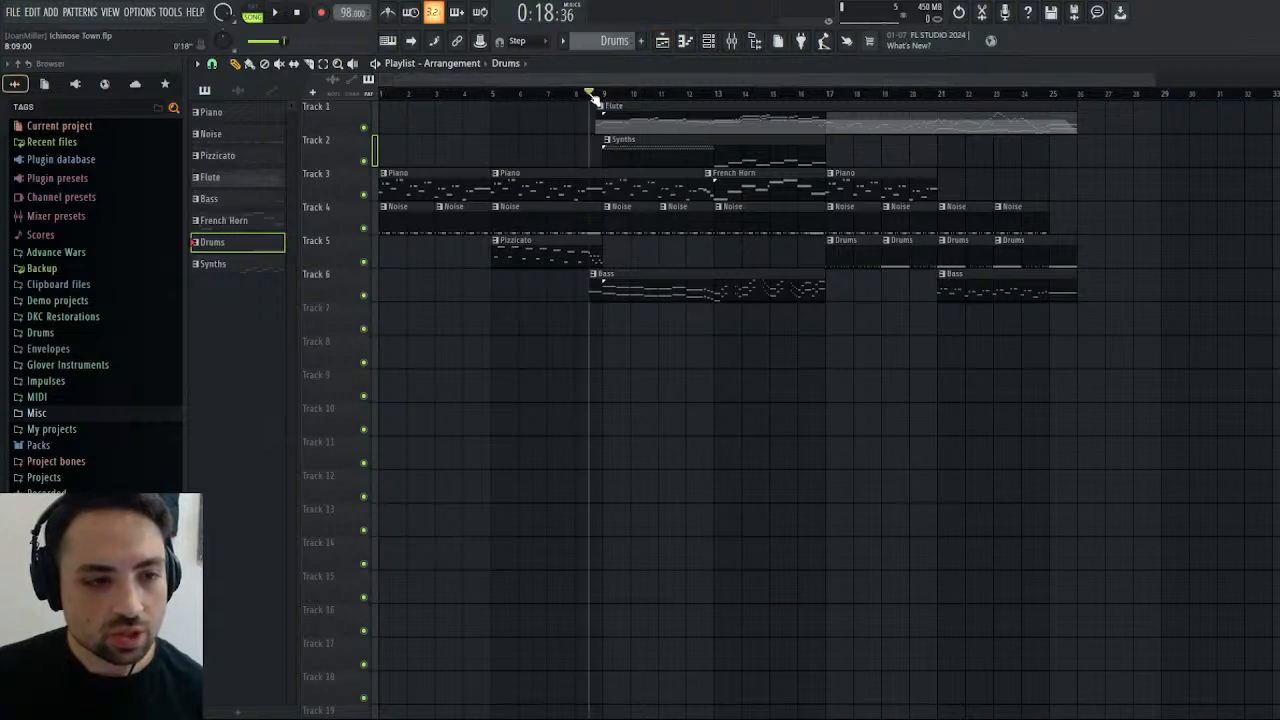
pyautogui.moveTo(612, 99); pyautogui.dragTo(808, 100)
pyautogui.press('space')
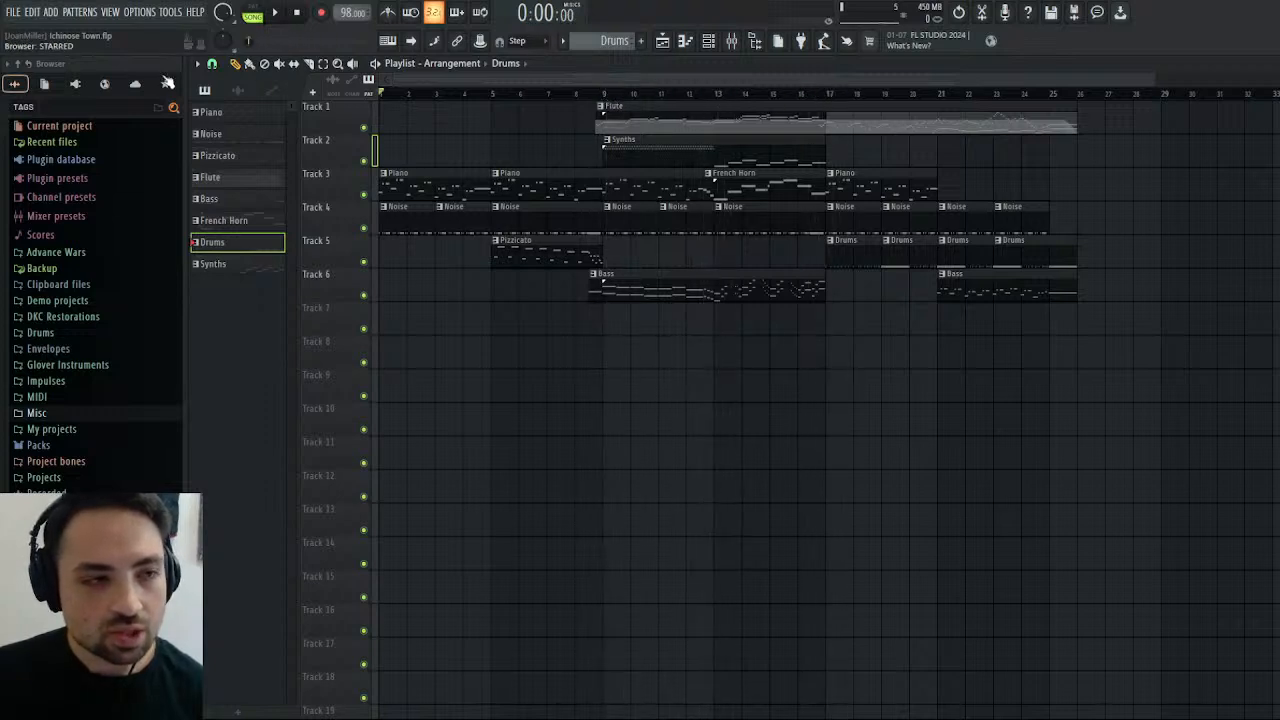
pyautogui.click(288, 14)
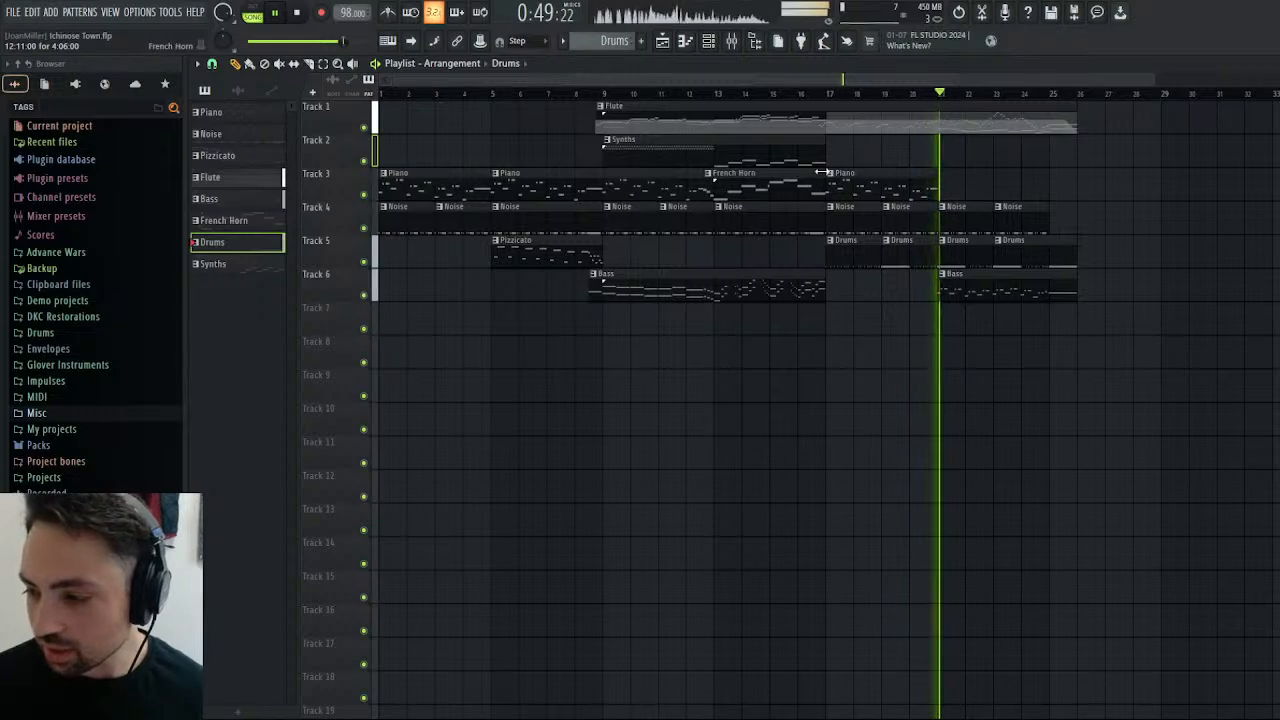
pyautogui.click(913, 95)
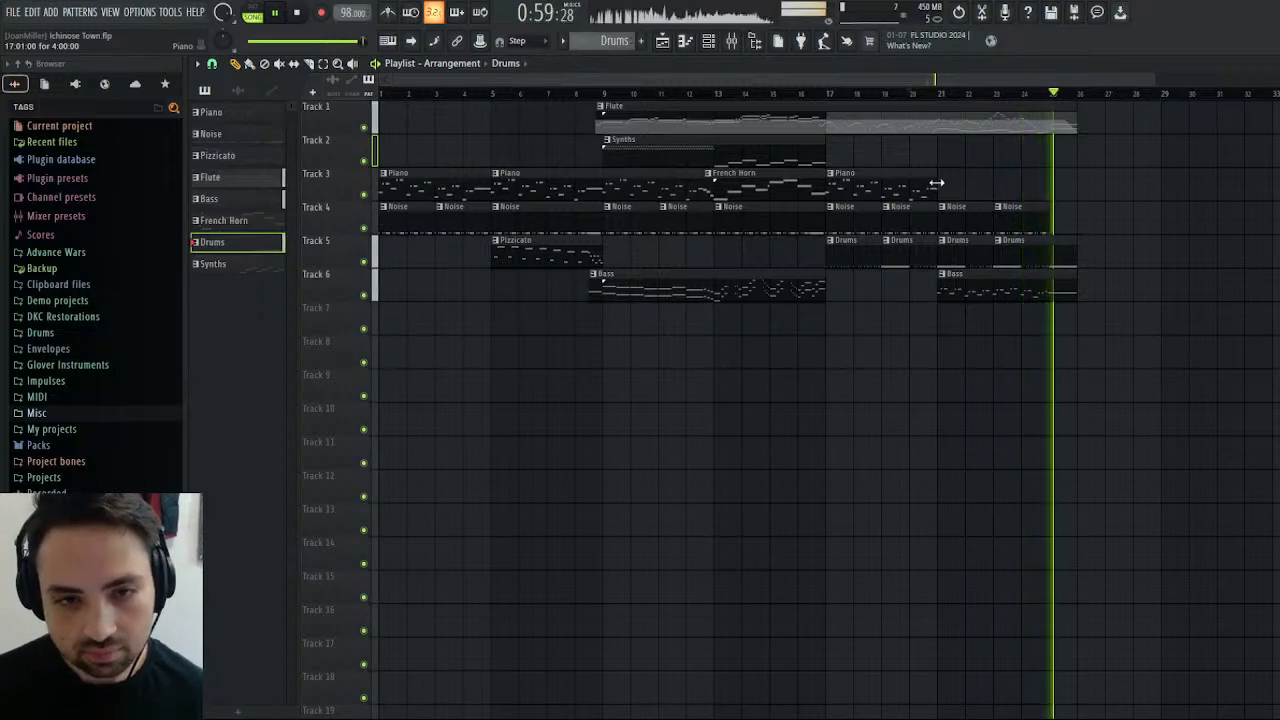
pyautogui.click(305, 20)
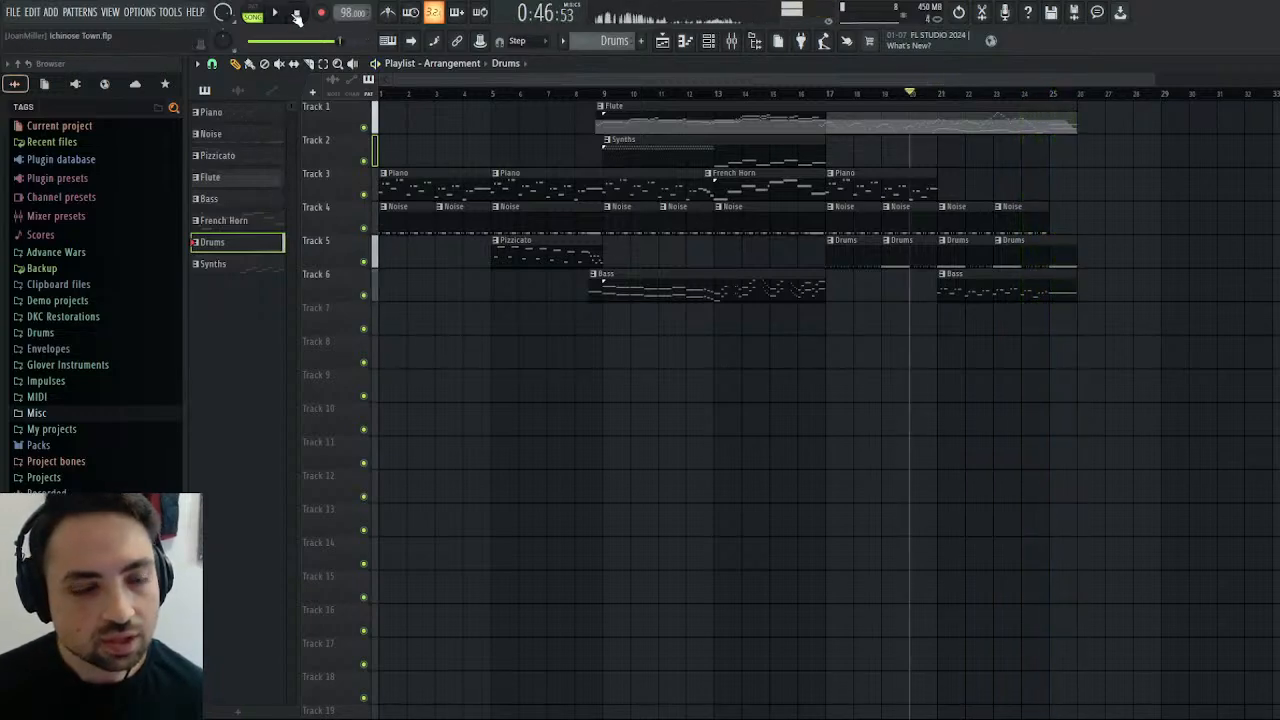
# Play the arrangement from bar 17 into bar 19 and stop playback.
pyautogui.moveTo(818, 101)
pyautogui.mouseDown()
pyautogui.moveTo(880, 97)
pyautogui.moveTo(837, 94)
pyautogui.moveTo(832, 108)
pyautogui.mouseUp()
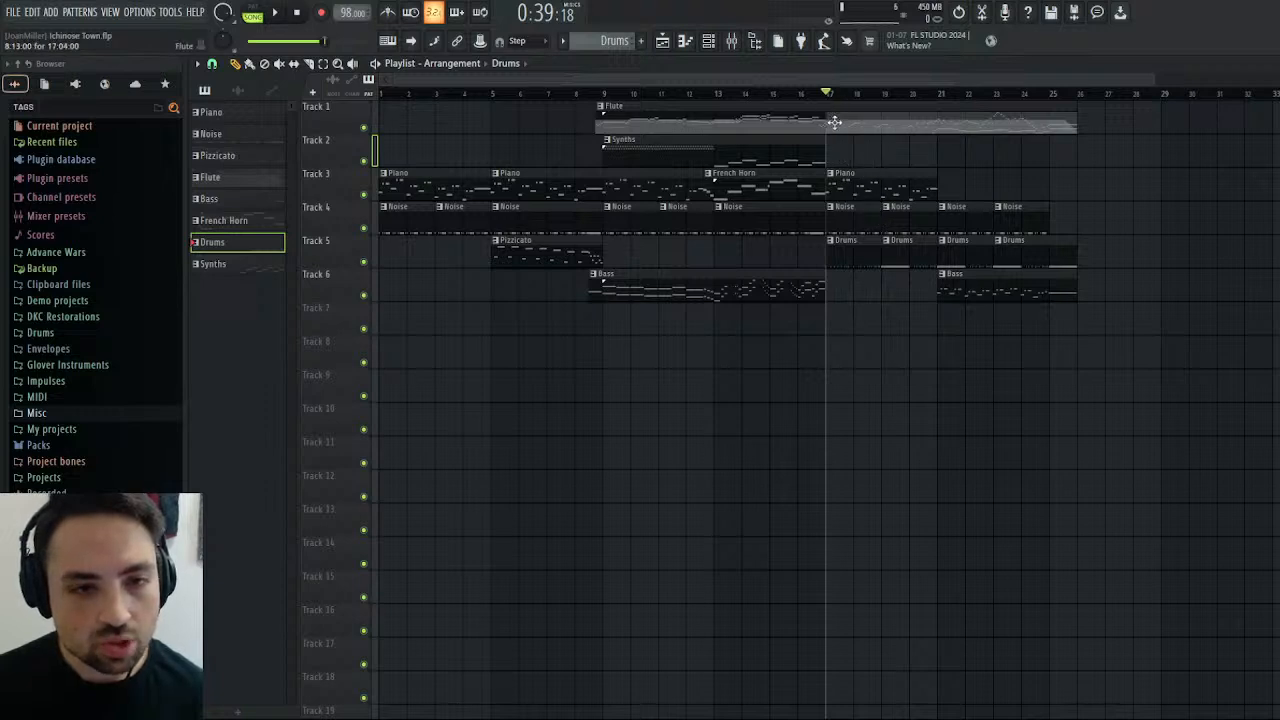
pyautogui.click(276, 12)
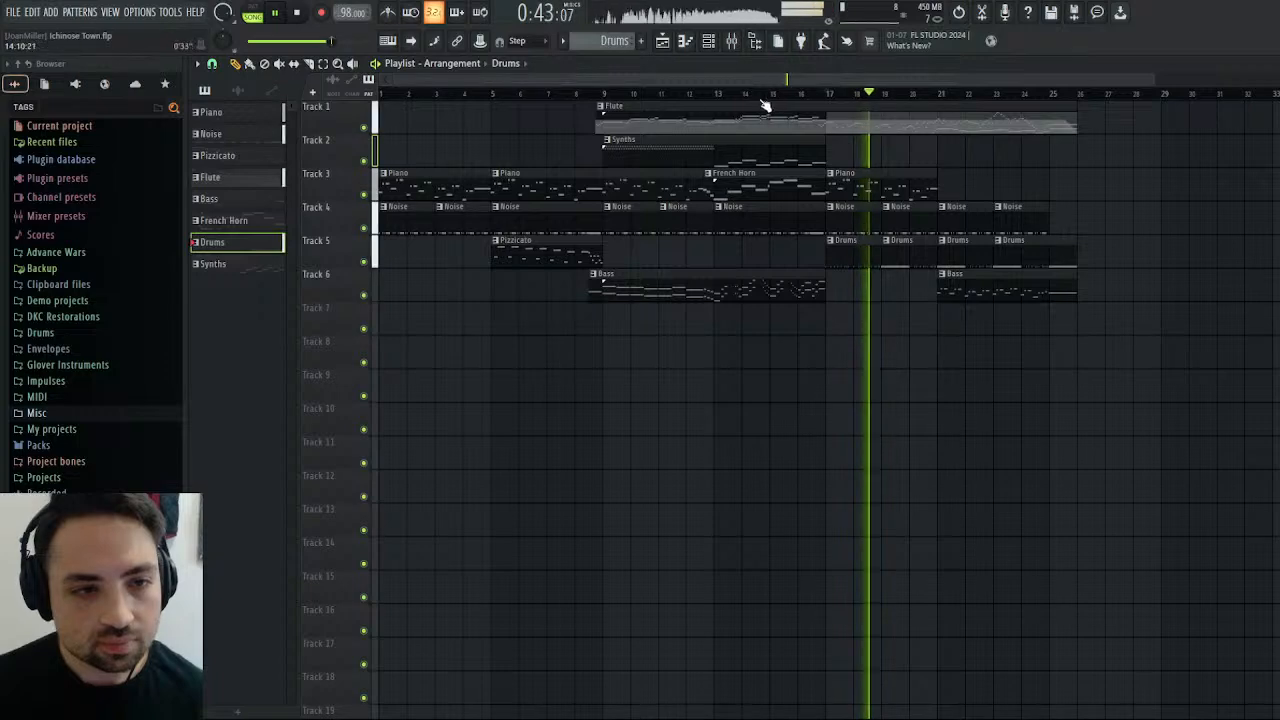
pyautogui.click(300, 13)
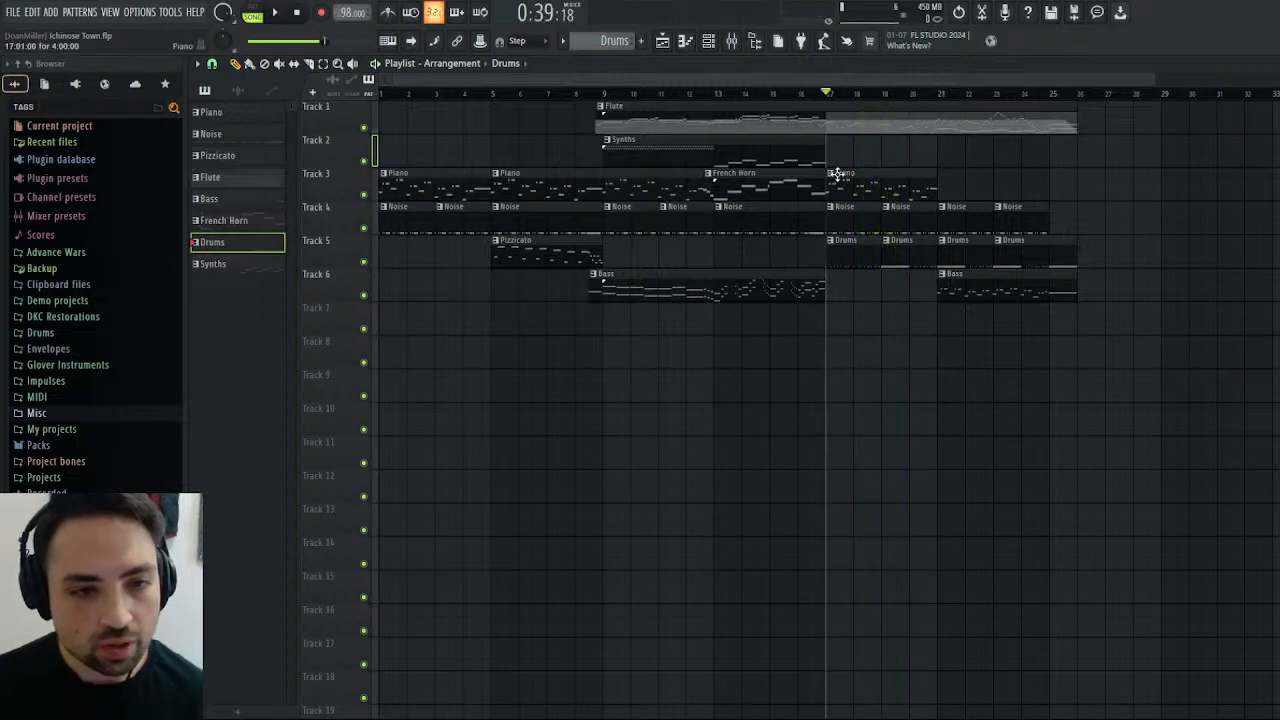
# Extend the Synths clip on Track 2 to bar 25 and open its Square notes around bar 10 for editing.
pyautogui.moveTo(824, 145); pyautogui.dragTo(1068, 144)
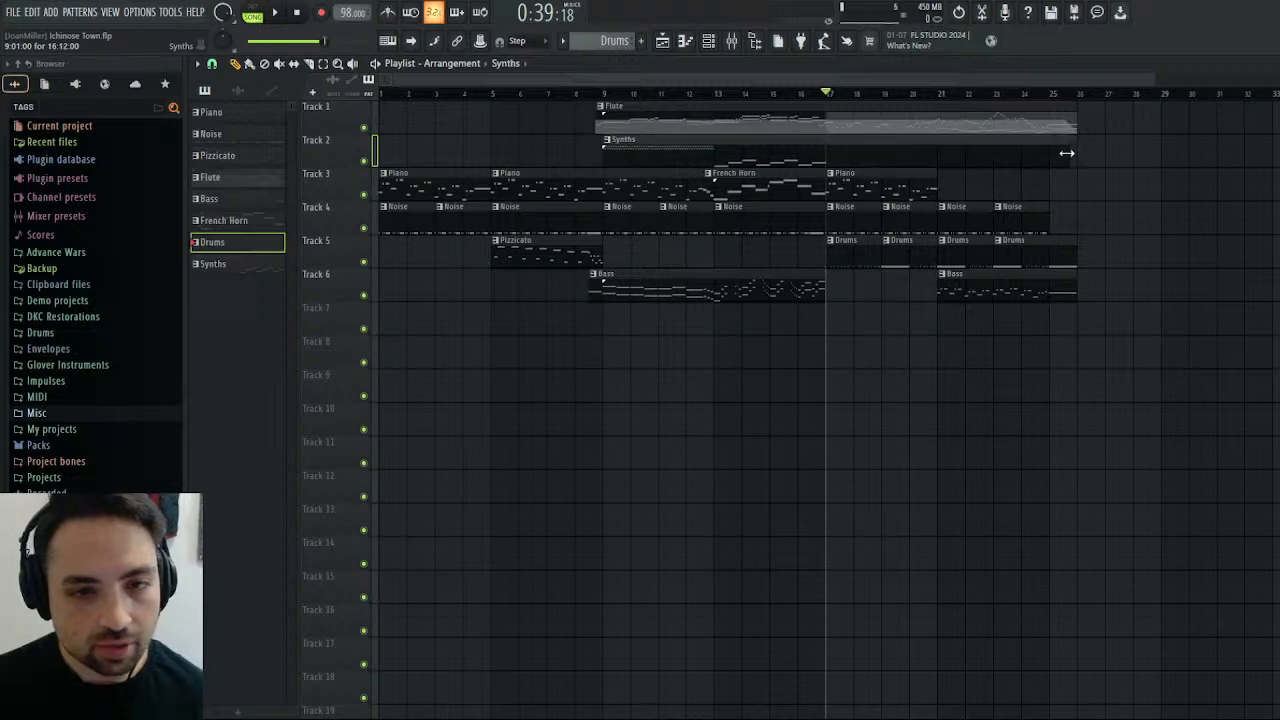
pyautogui.doubleClick(886, 146)
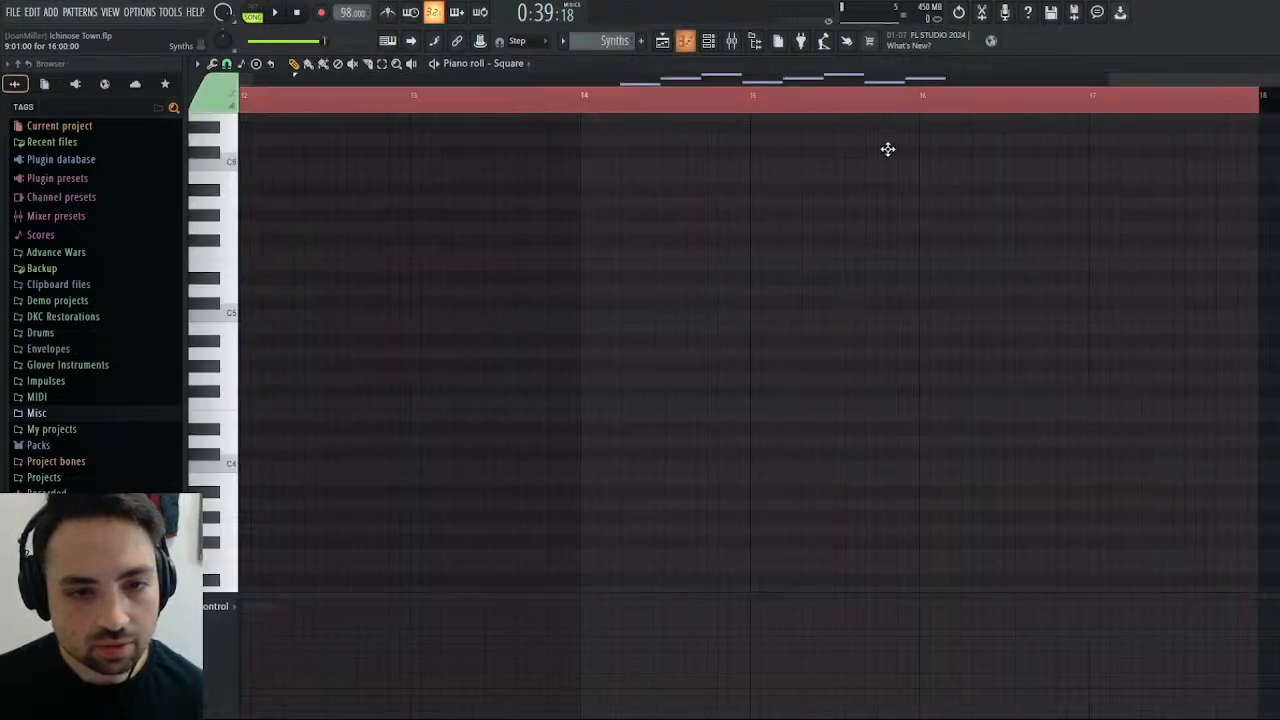
pyautogui.press('Escape')
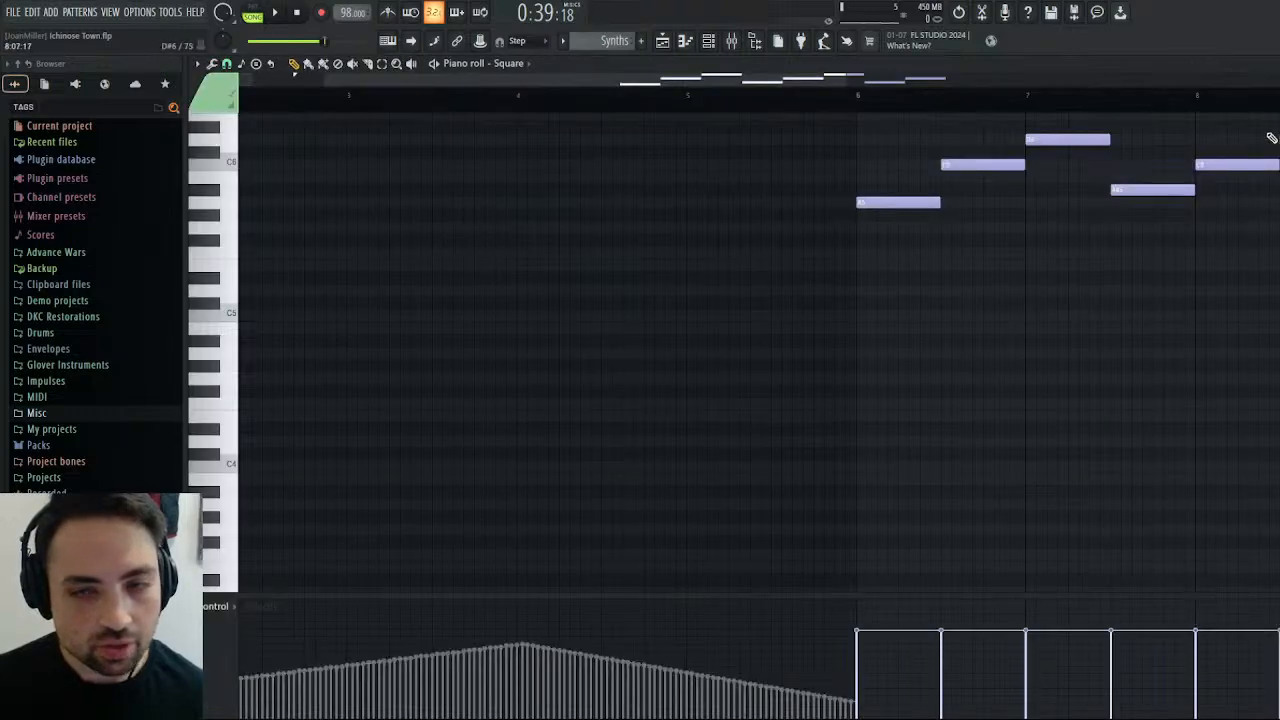
pyautogui.press('Escape')
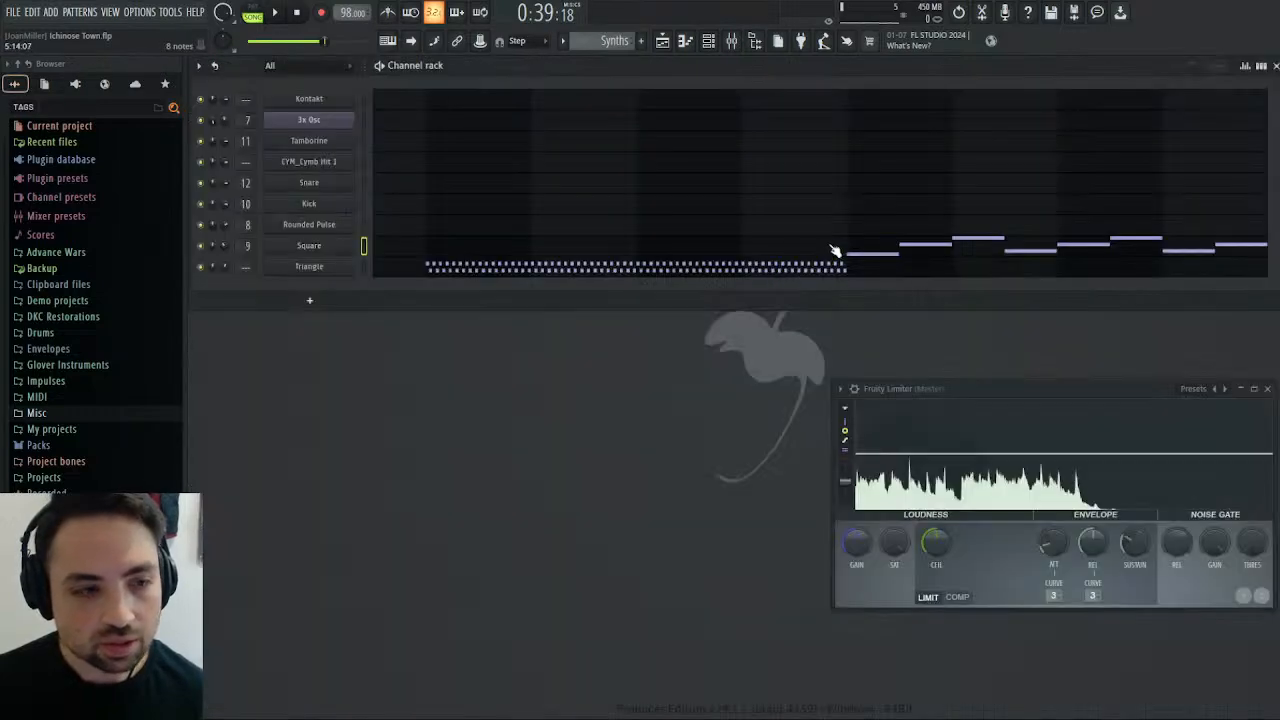
pyautogui.click(886, 253)
pyautogui.moveTo(417, 80); pyautogui.dragTo(954, 80)
pyautogui.scroll(4, 590, 305)
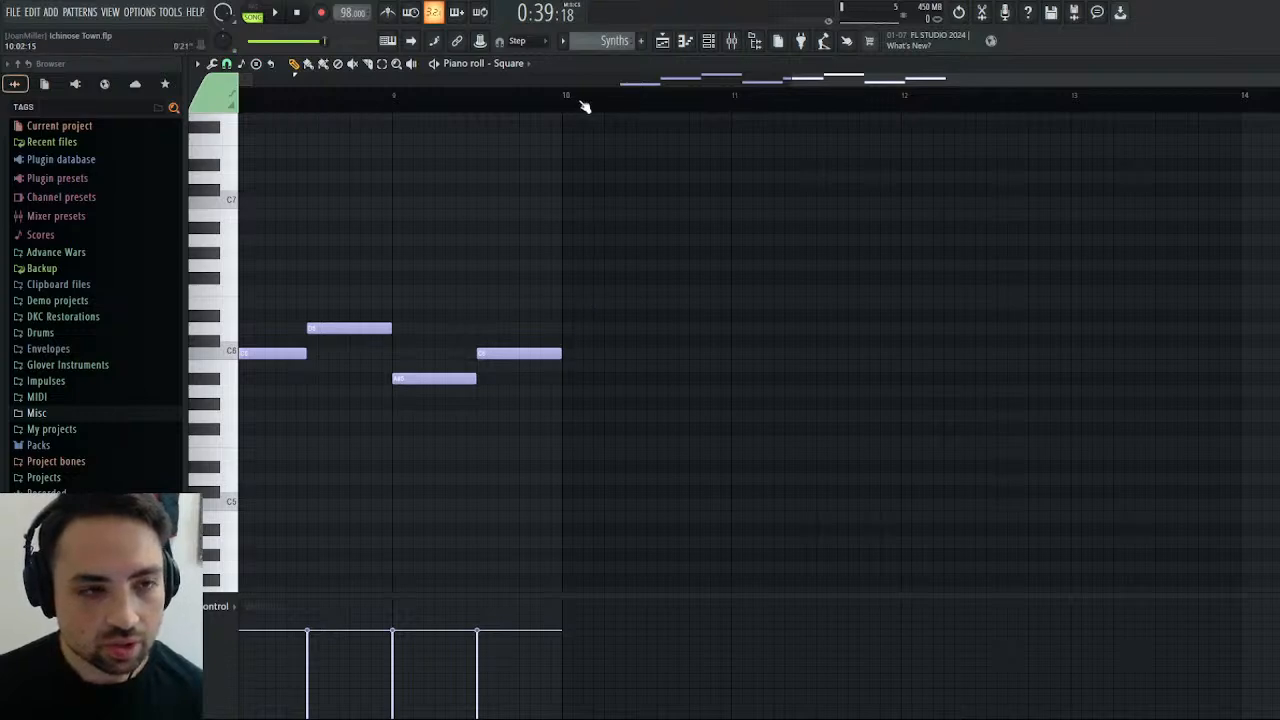
# Play the arrangement briefly from bar 17, stop, and audition the last C6 note of the Square part.
pyautogui.click(662, 40)
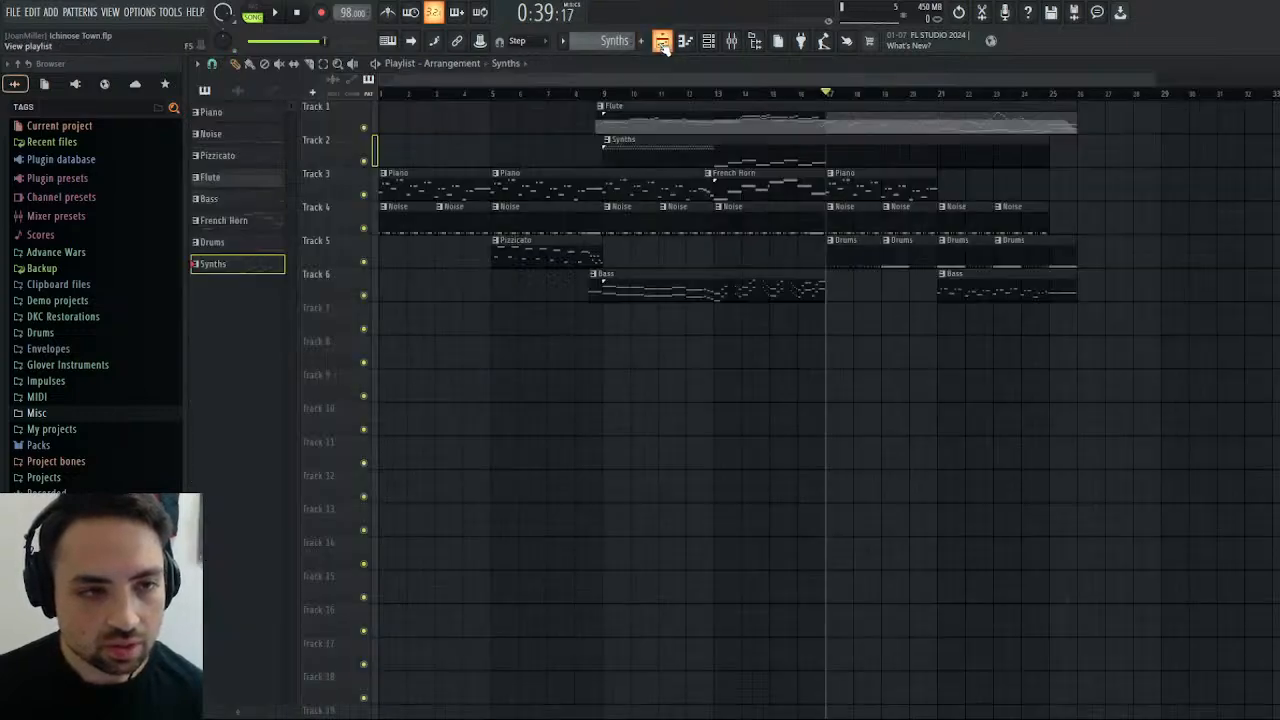
pyautogui.click(275, 12)
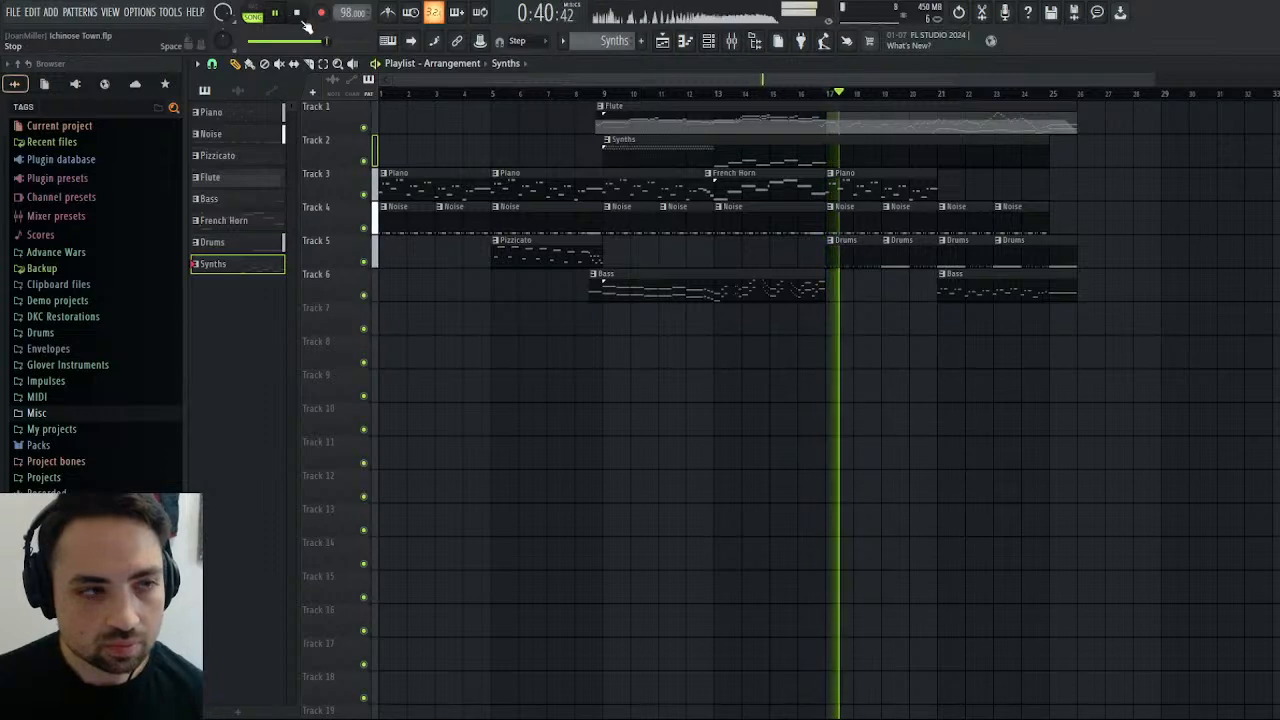
pyautogui.press('space')
pyautogui.click(1270, 63)
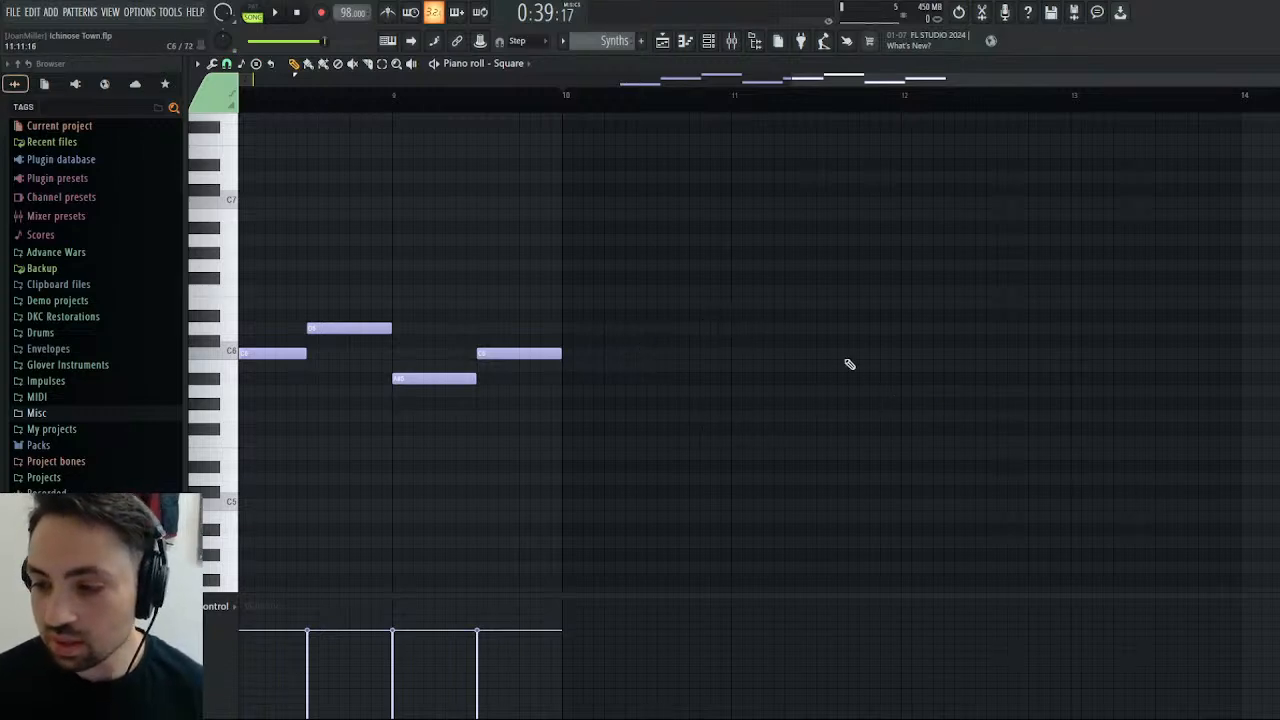
pyautogui.click(549, 352)
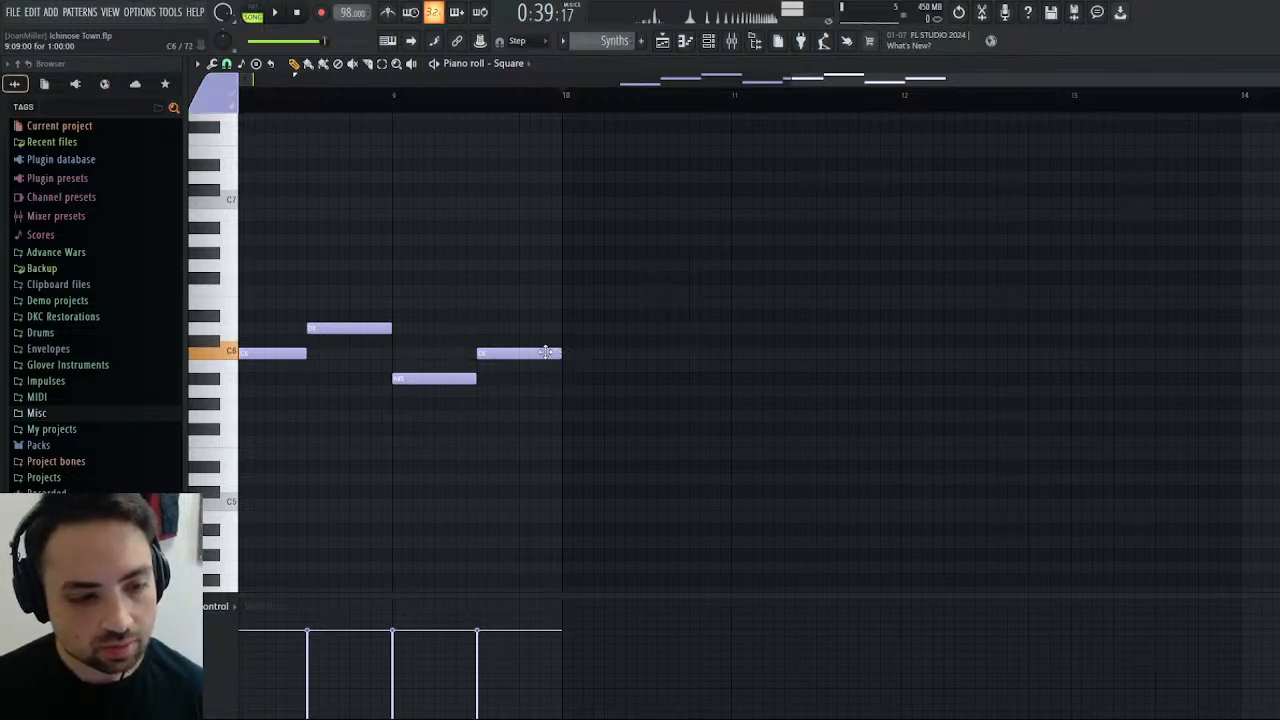
pyautogui.click(664, 44)
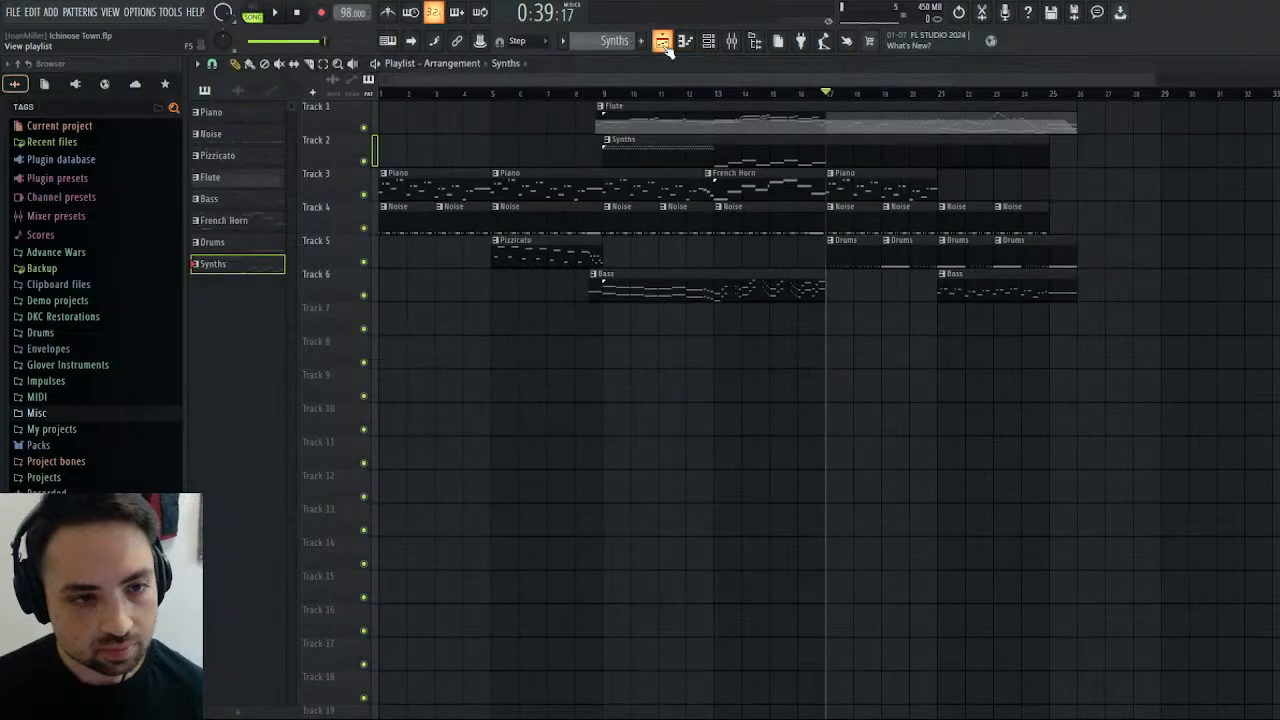
pyautogui.click(664, 44)
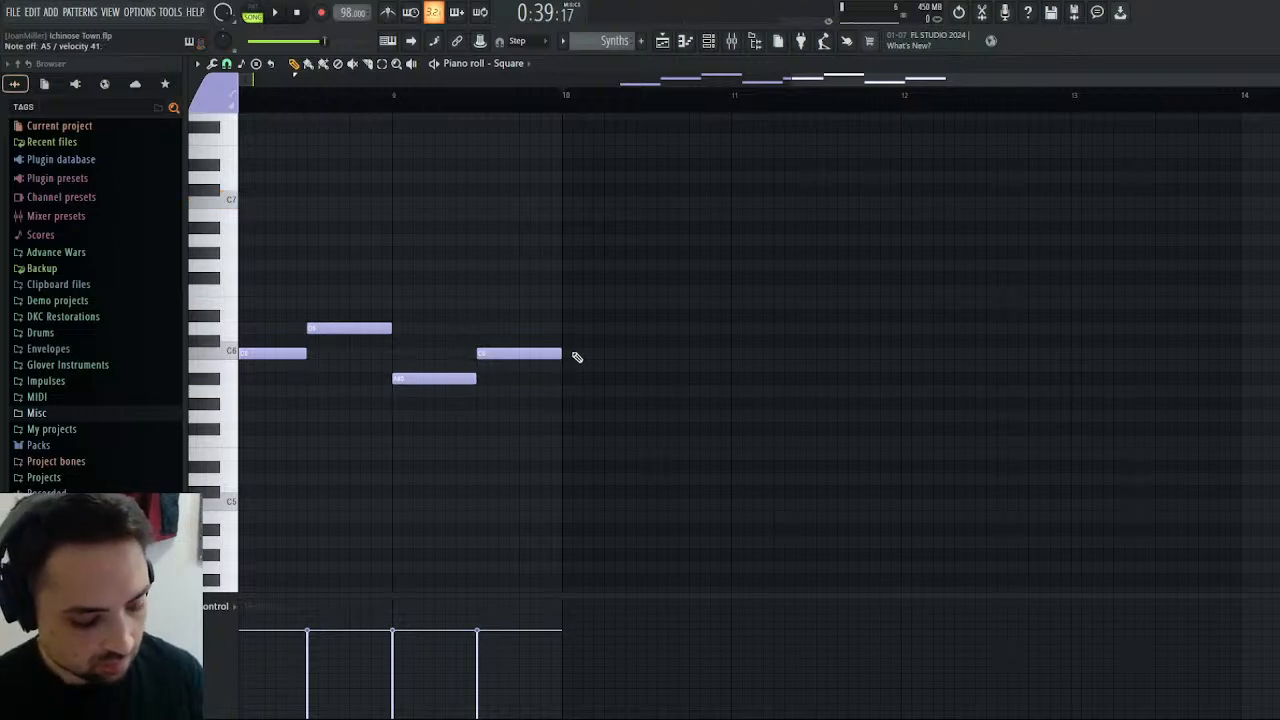
# Add a four-step A5 note at the start of bar 10 of the Square part, followed by one-step C6, A5 and C6 notes.
pyautogui.click(564, 390)
pyautogui.moveTo(590, 391); pyautogui.dragTo(585, 388)
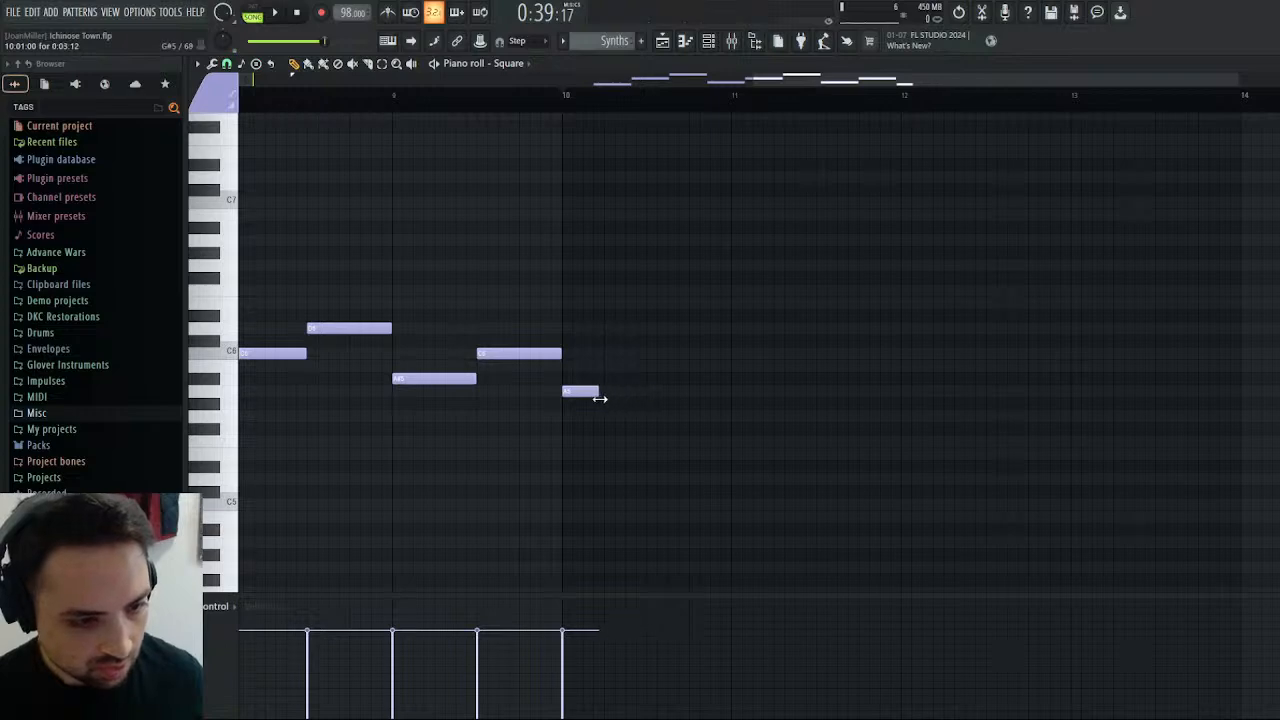
pyautogui.click(612, 353)
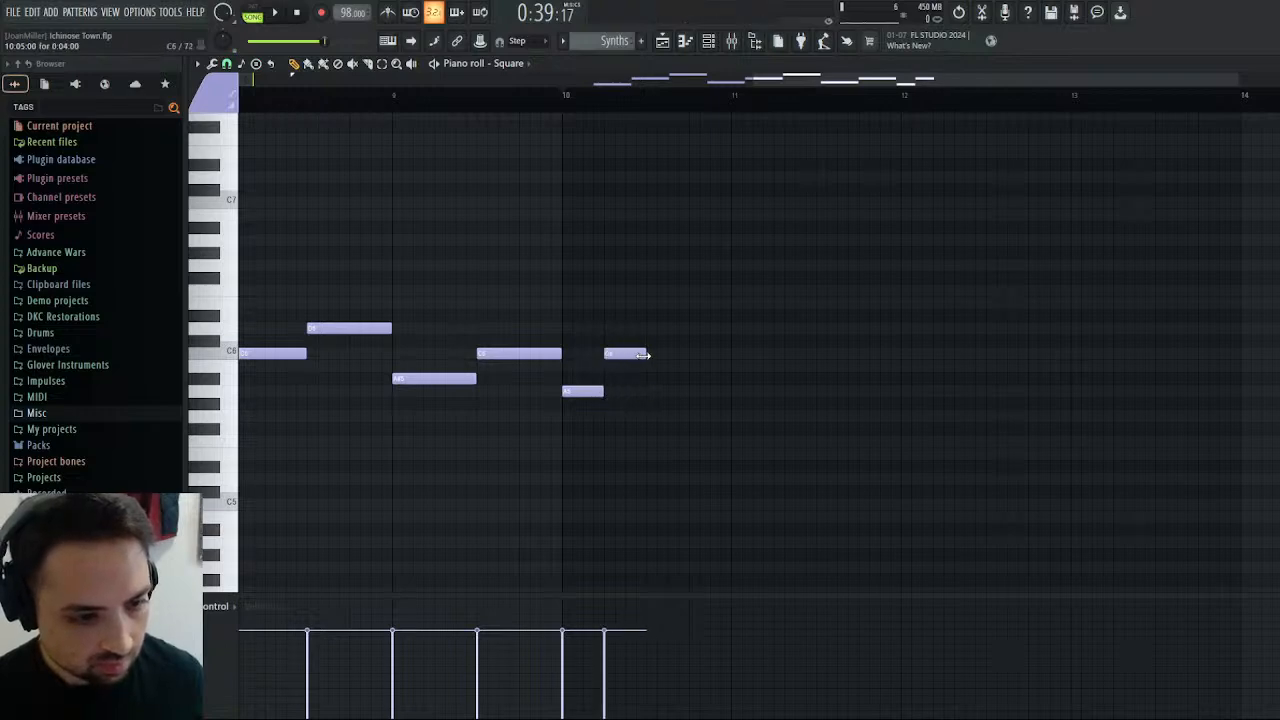
pyautogui.click(630, 353)
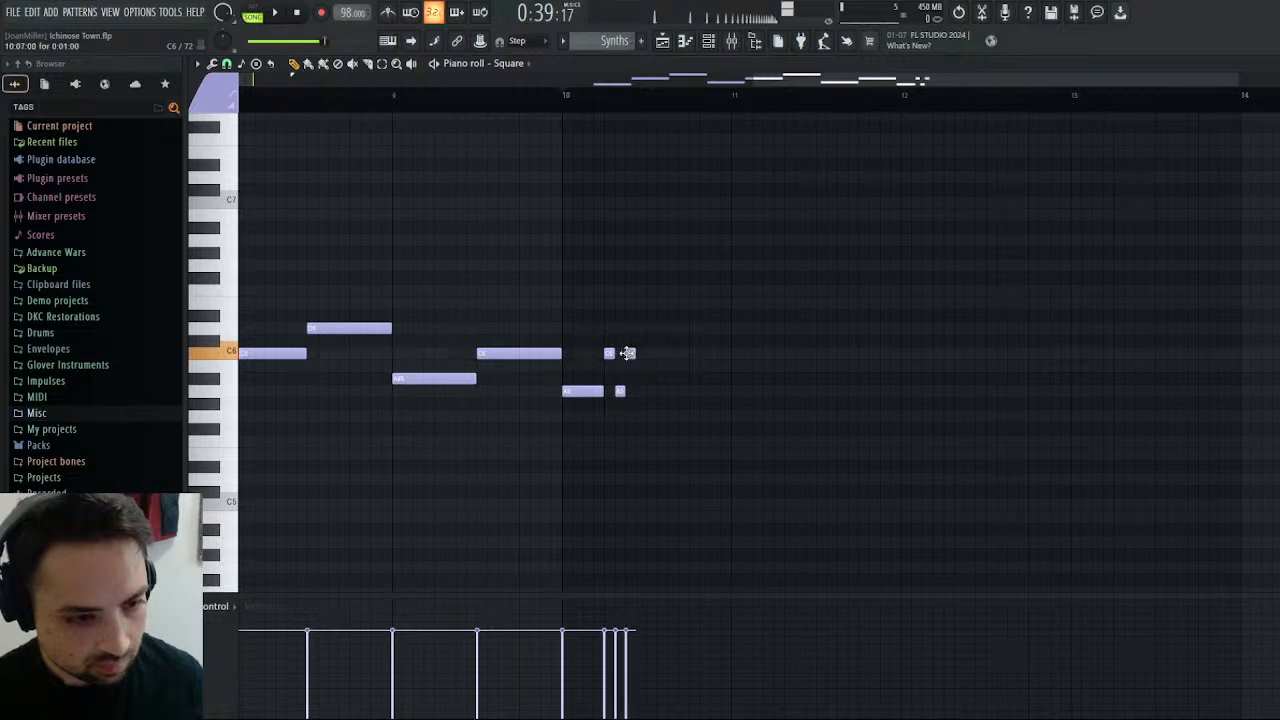
# Complete the bar 10 run with one-step D6, E6, C6, E6, G6, A6, E6, A6 and C7 notes, and play it back.
pyautogui.click(640, 328)
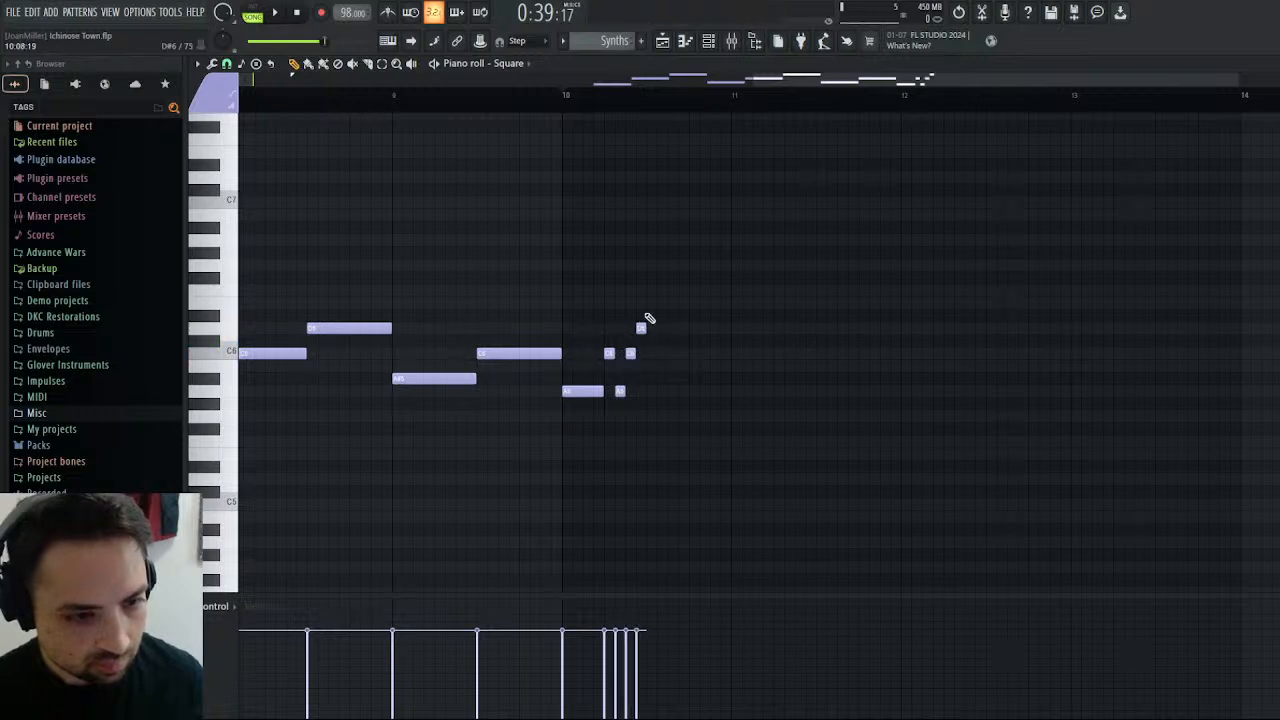
pyautogui.click(651, 303)
pyautogui.click(660, 353)
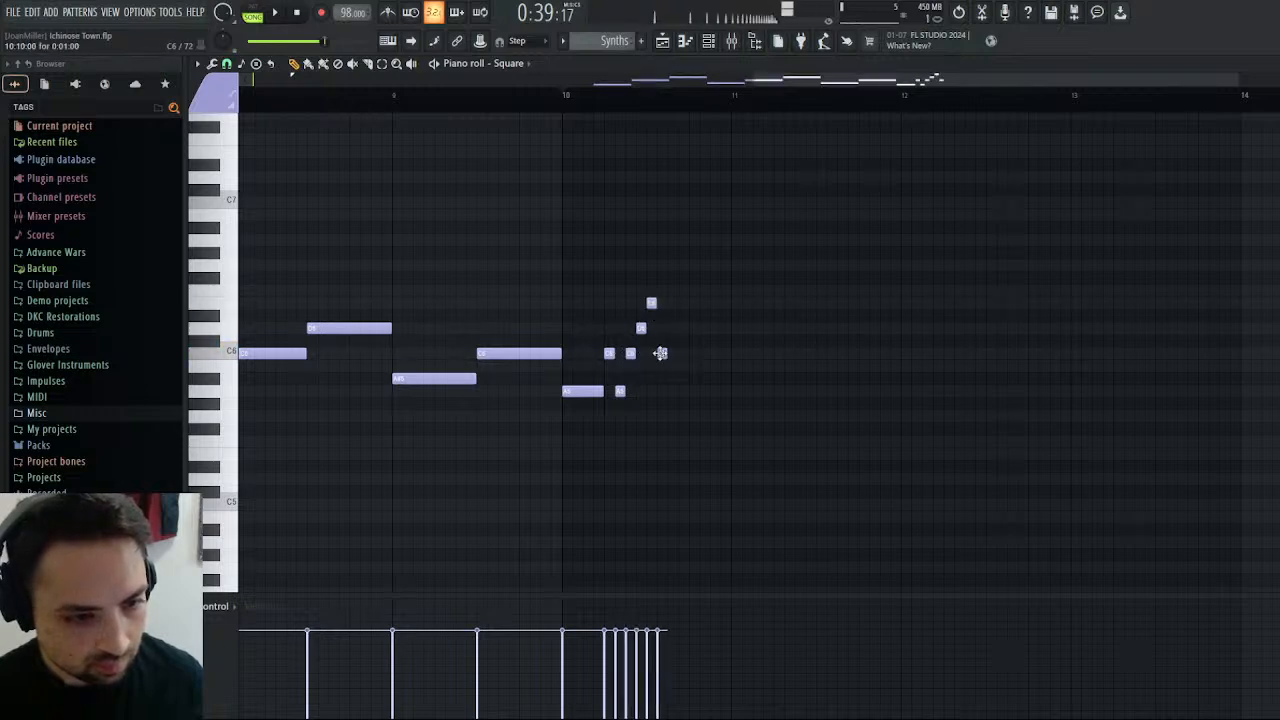
pyautogui.click(671, 304)
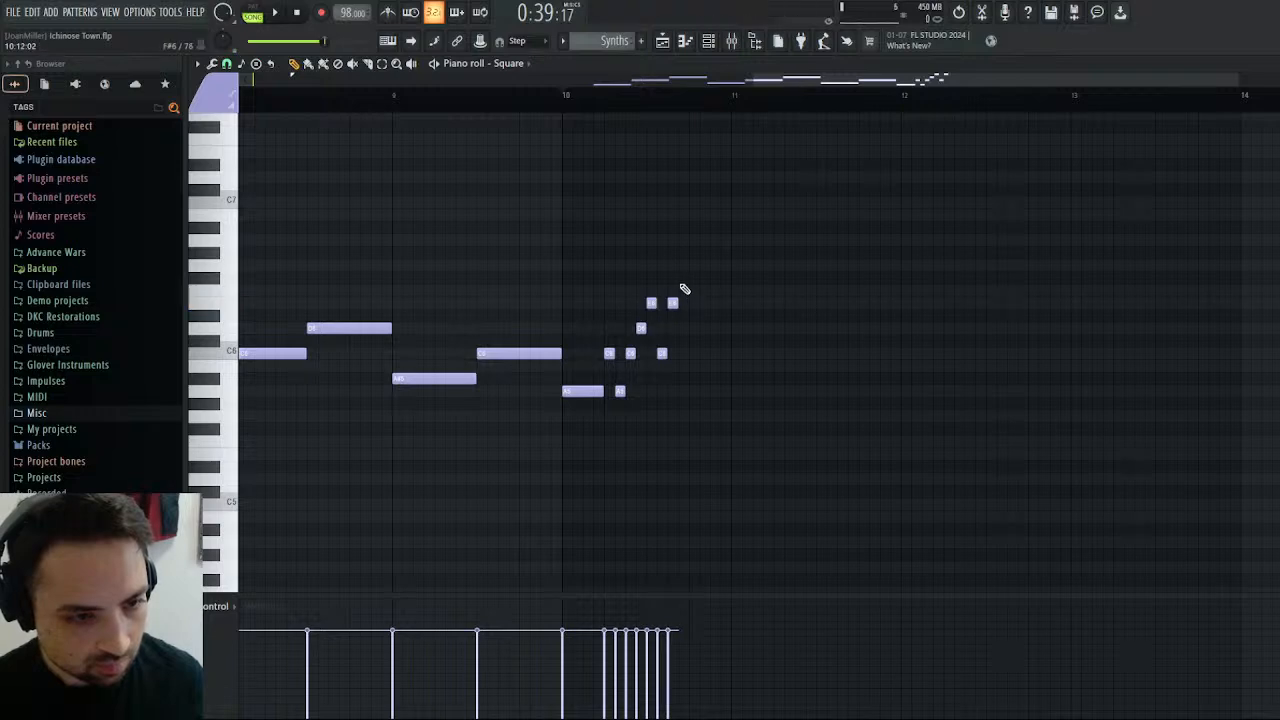
pyautogui.click(683, 265)
pyautogui.click(694, 240)
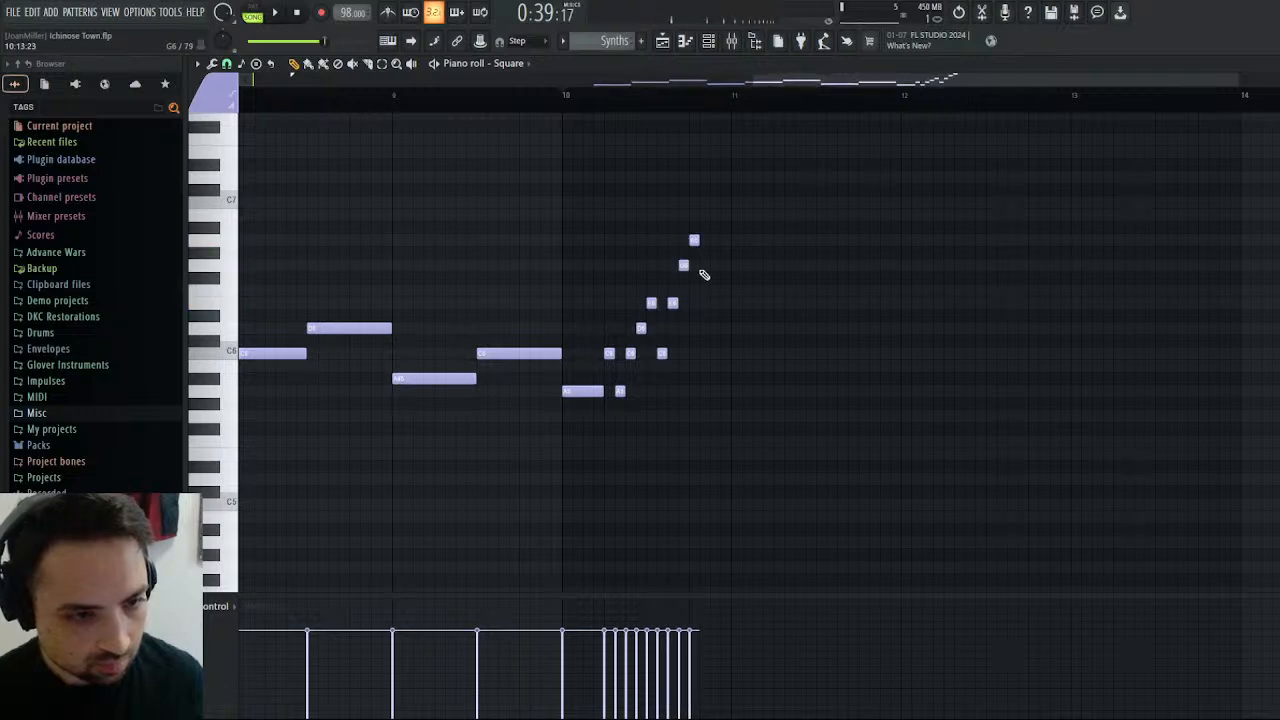
pyautogui.click(704, 302)
pyautogui.click(715, 240)
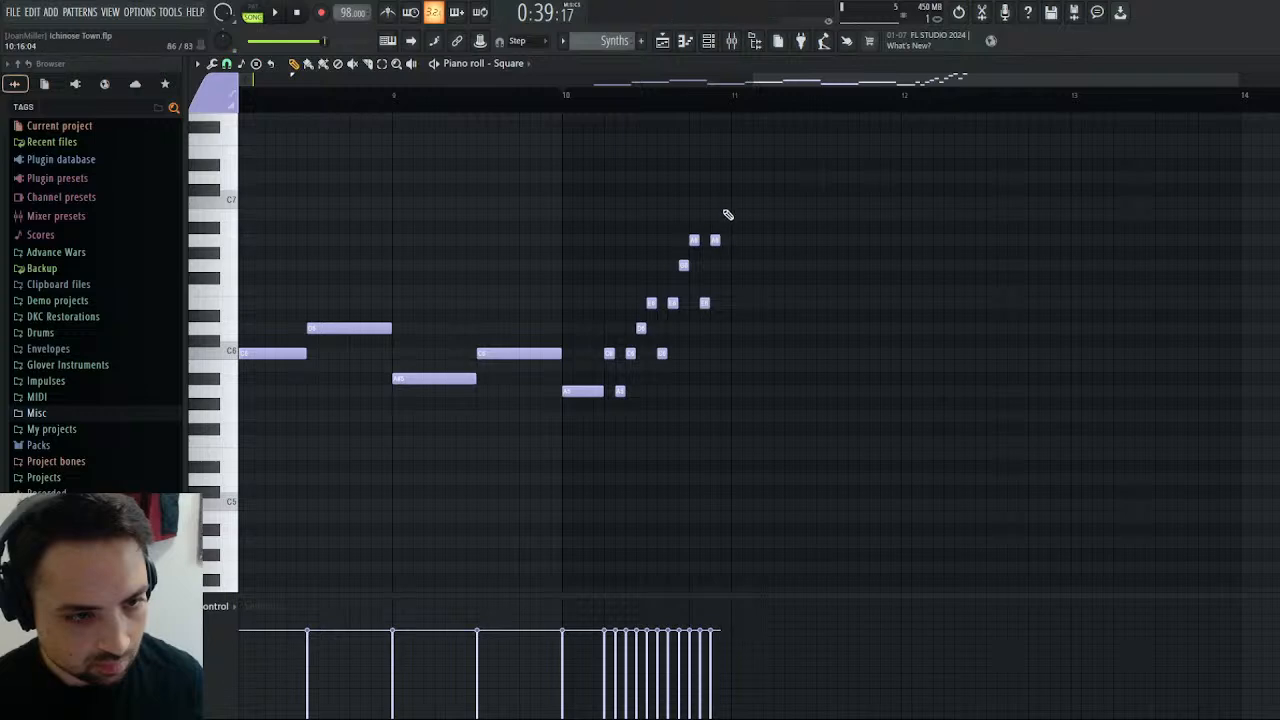
pyautogui.click(725, 202)
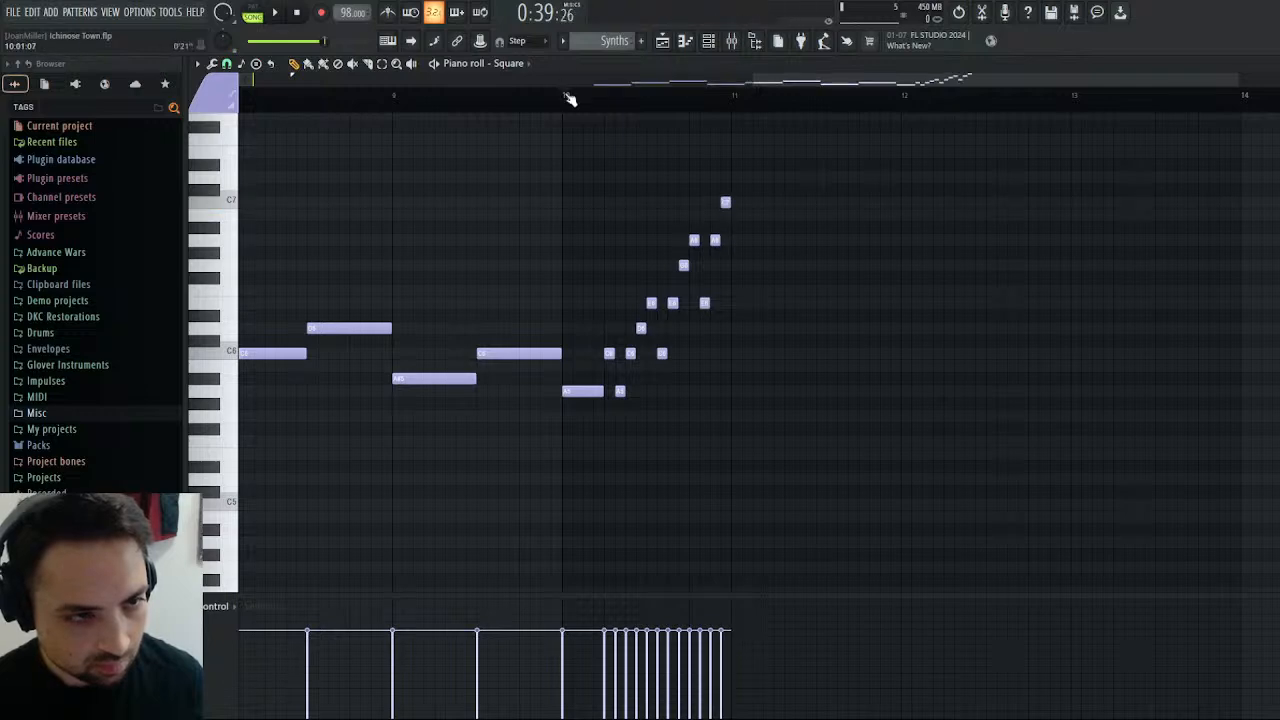
pyautogui.press('space')
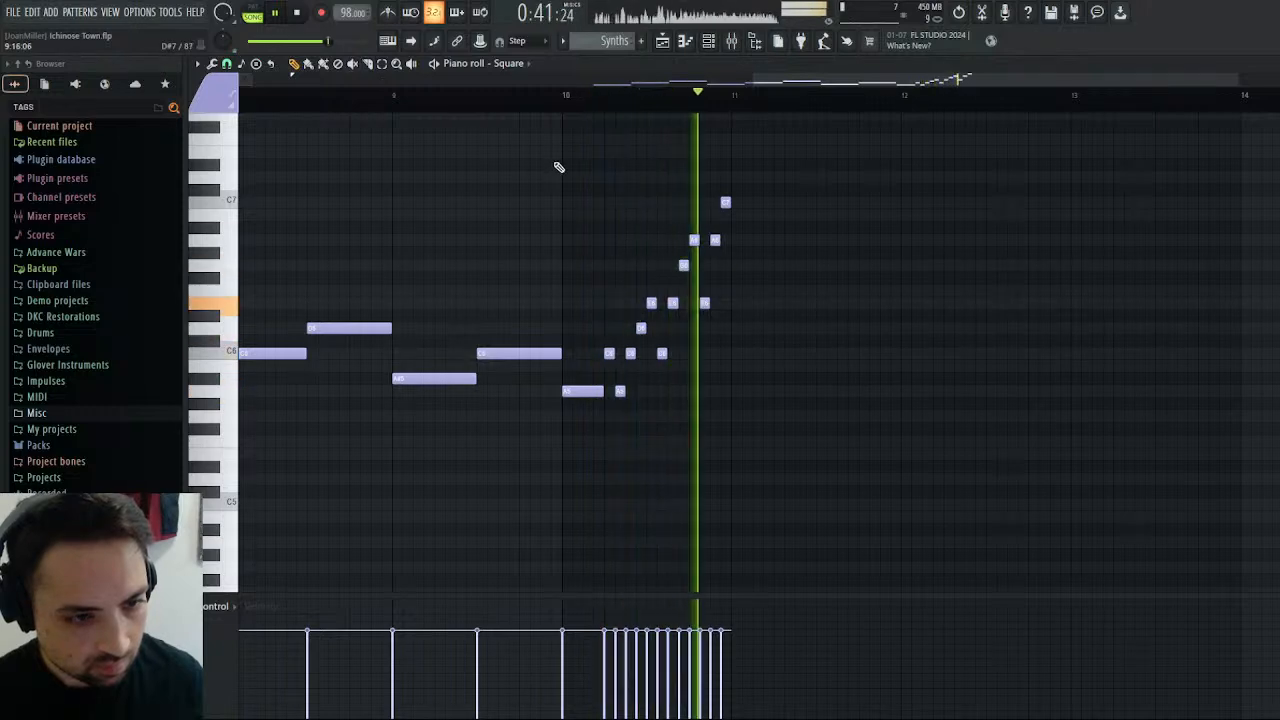
pyautogui.press('space')
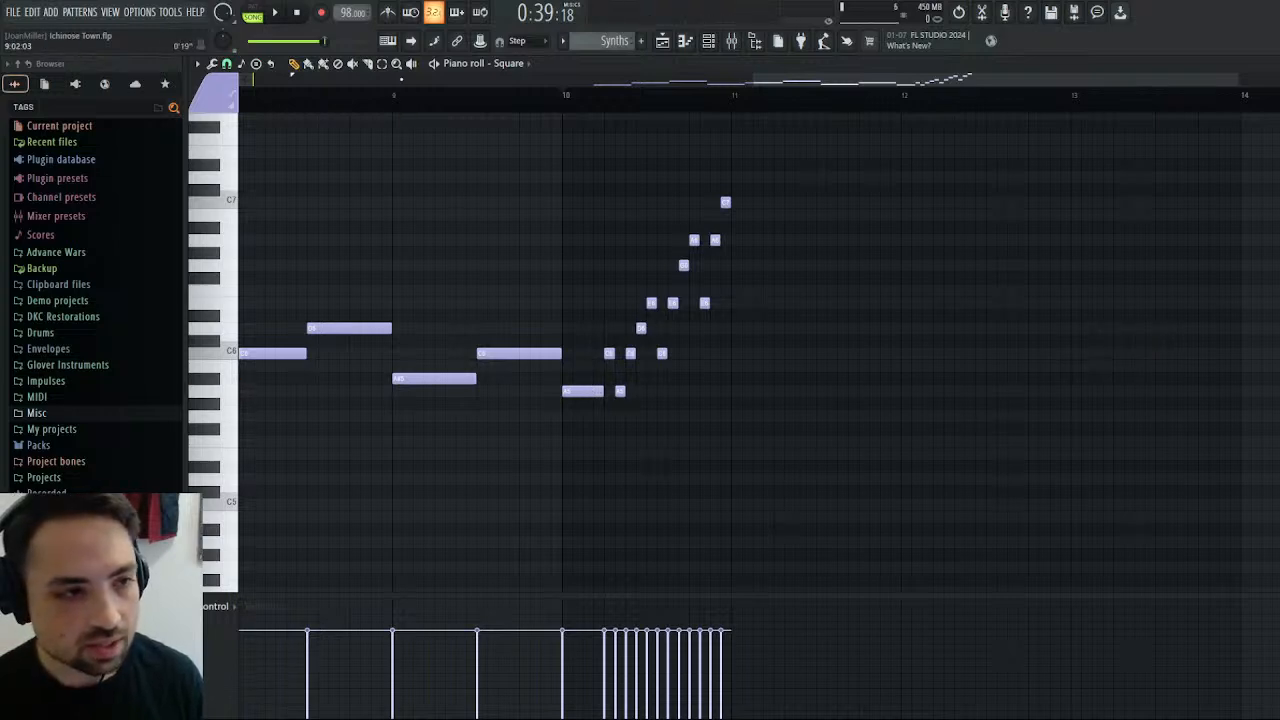
# Duplicate the whole bar 10 phrase into bar 11 and transpose the copy down two semitones to start on G5.
pyautogui.moveTo(834, 186); pyautogui.dragTo(580, 428)
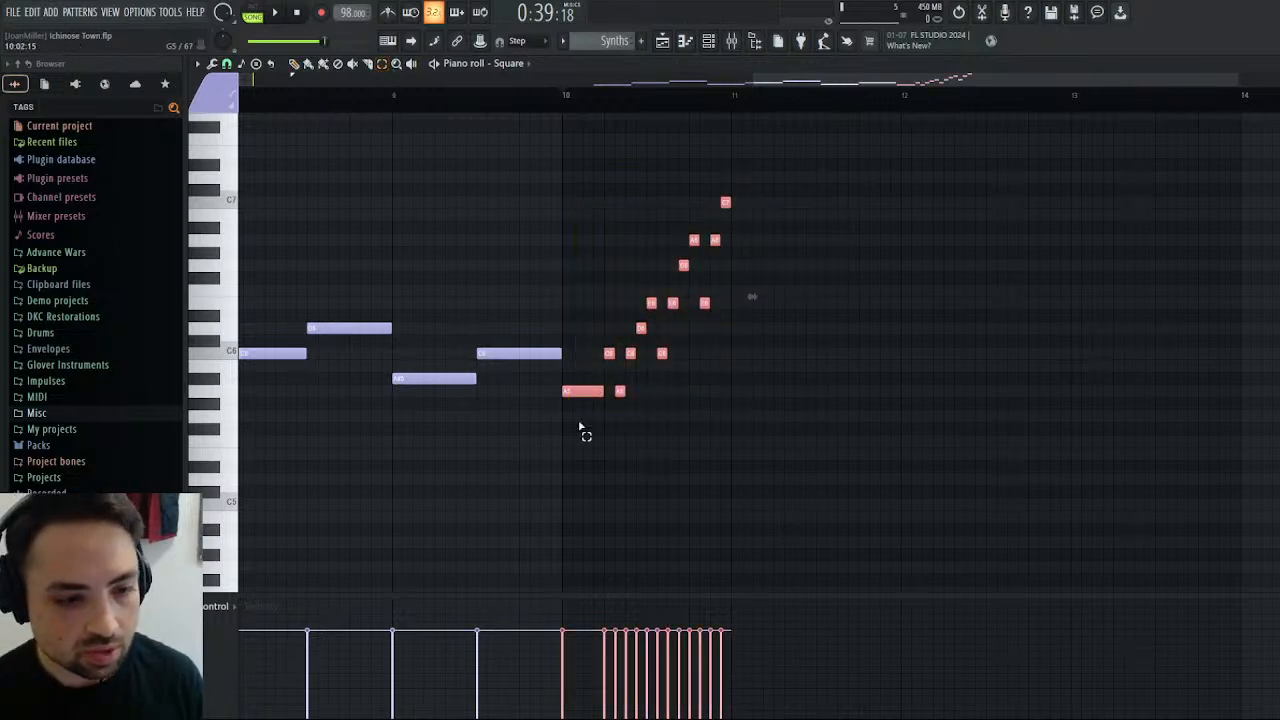
pyautogui.hotkey('ctrl', 'b')
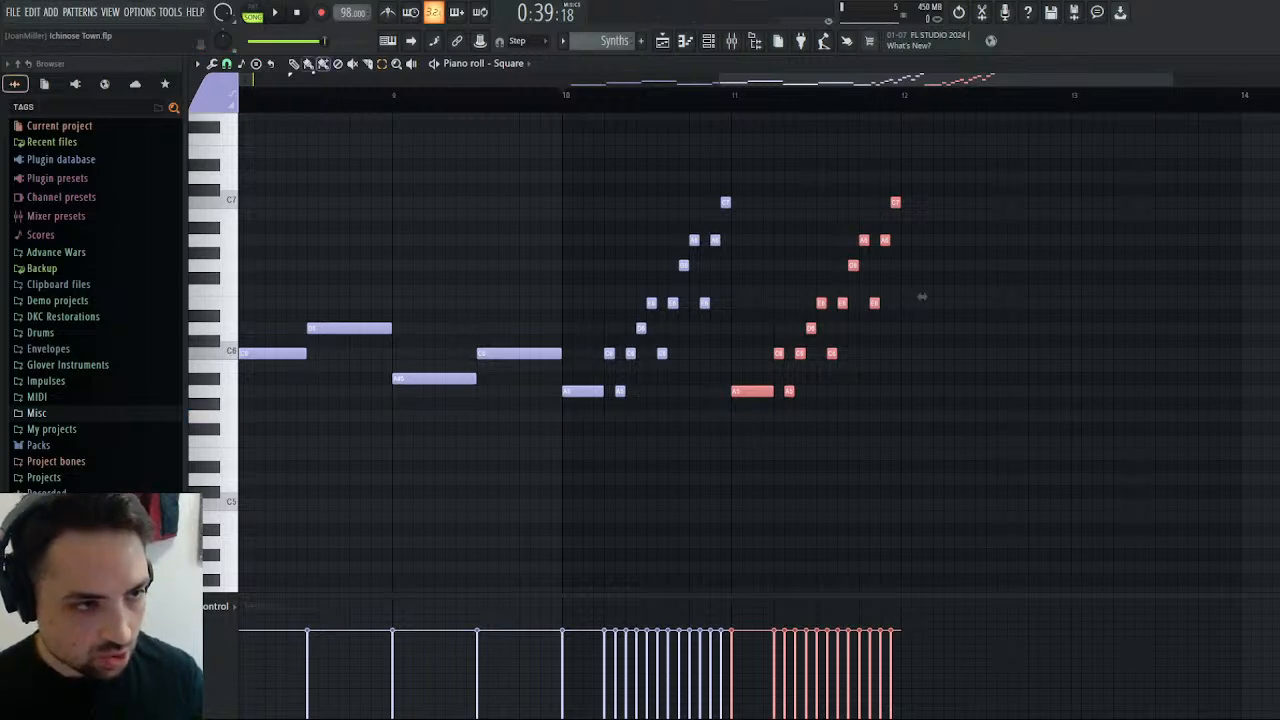
pyautogui.moveTo(759, 396); pyautogui.dragTo(756, 426)
# Play the two-bar Square phrase from bar 10 twice and save the project.
pyautogui.click(278, 18)
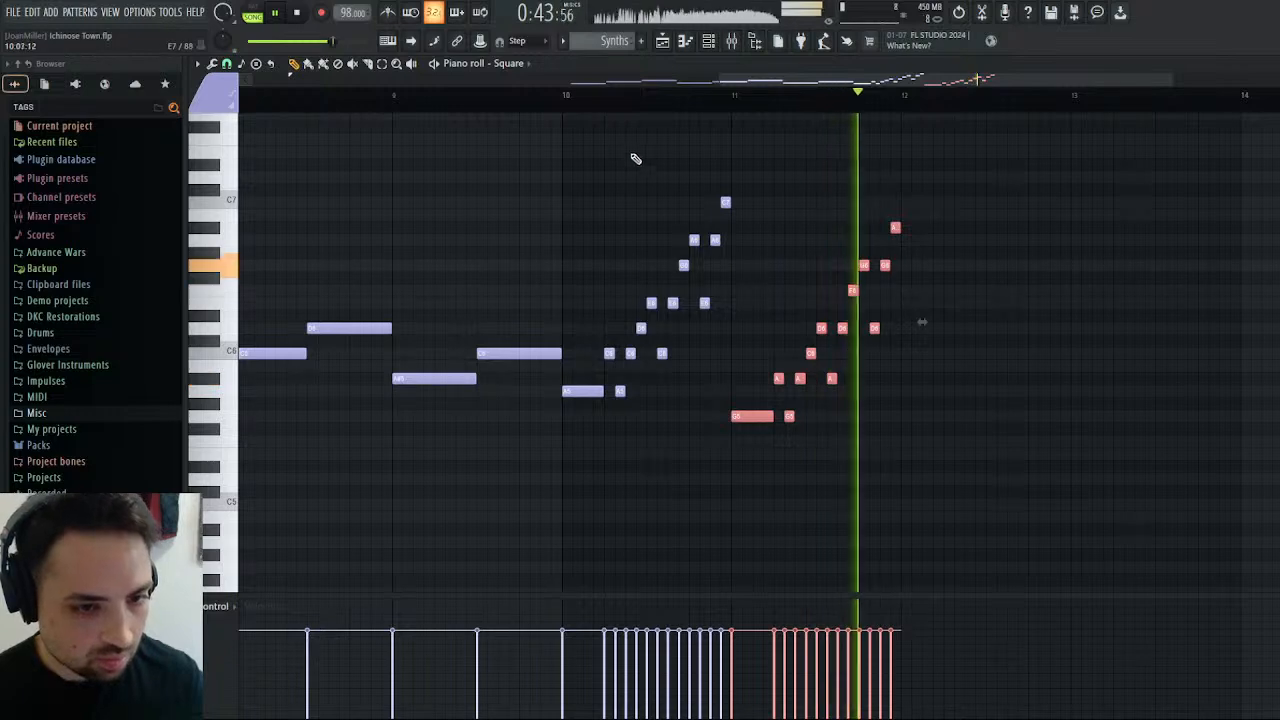
pyautogui.press('space')
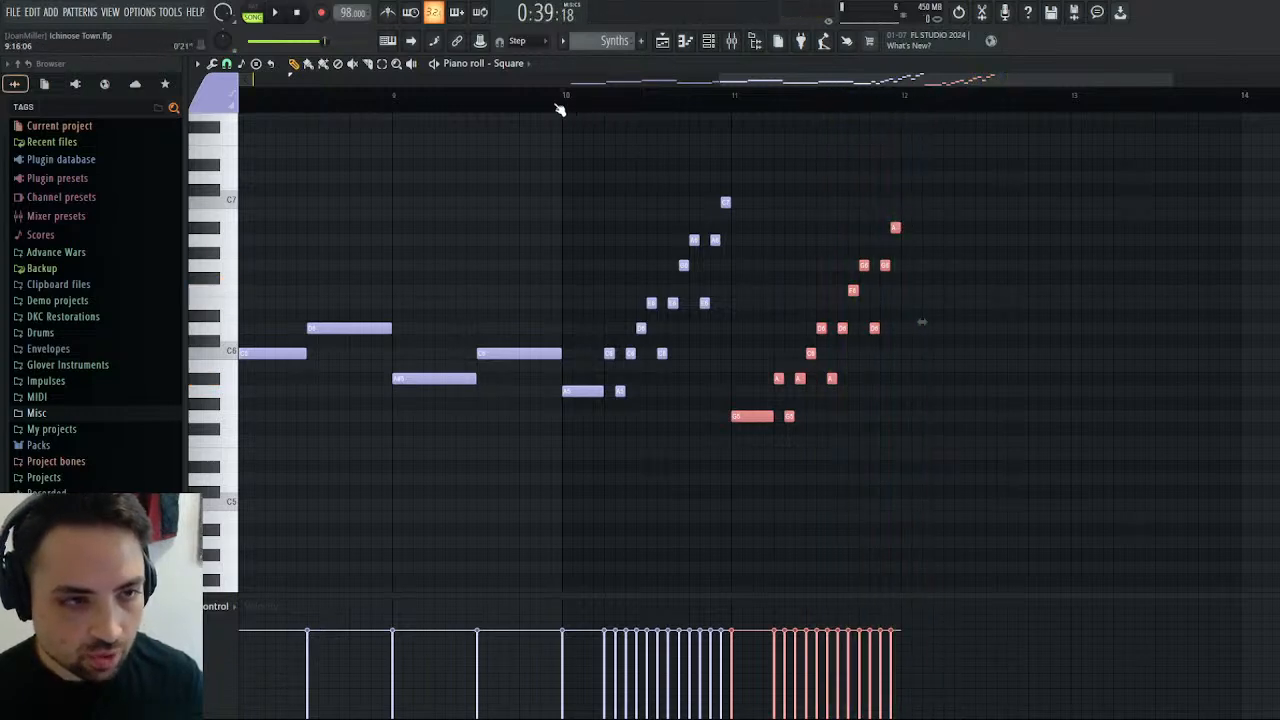
pyautogui.click(280, 16)
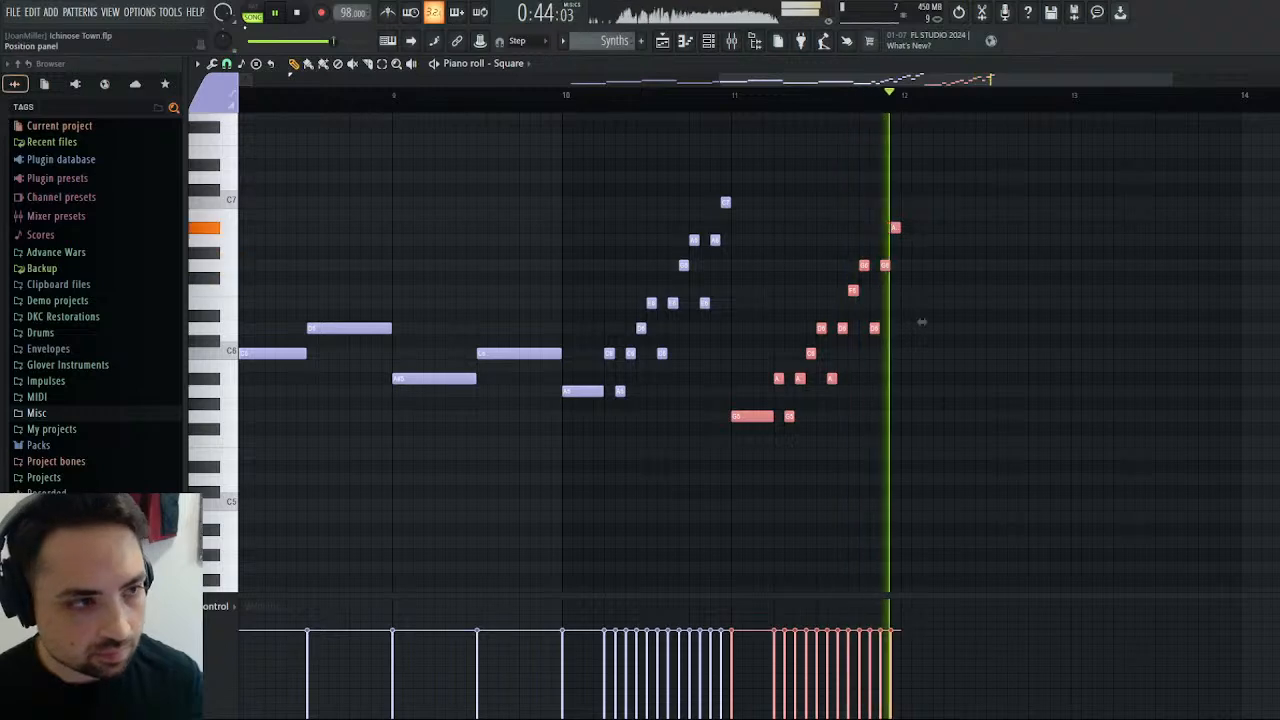
pyautogui.press('space')
pyautogui.hotkey('ctrl', 'd')
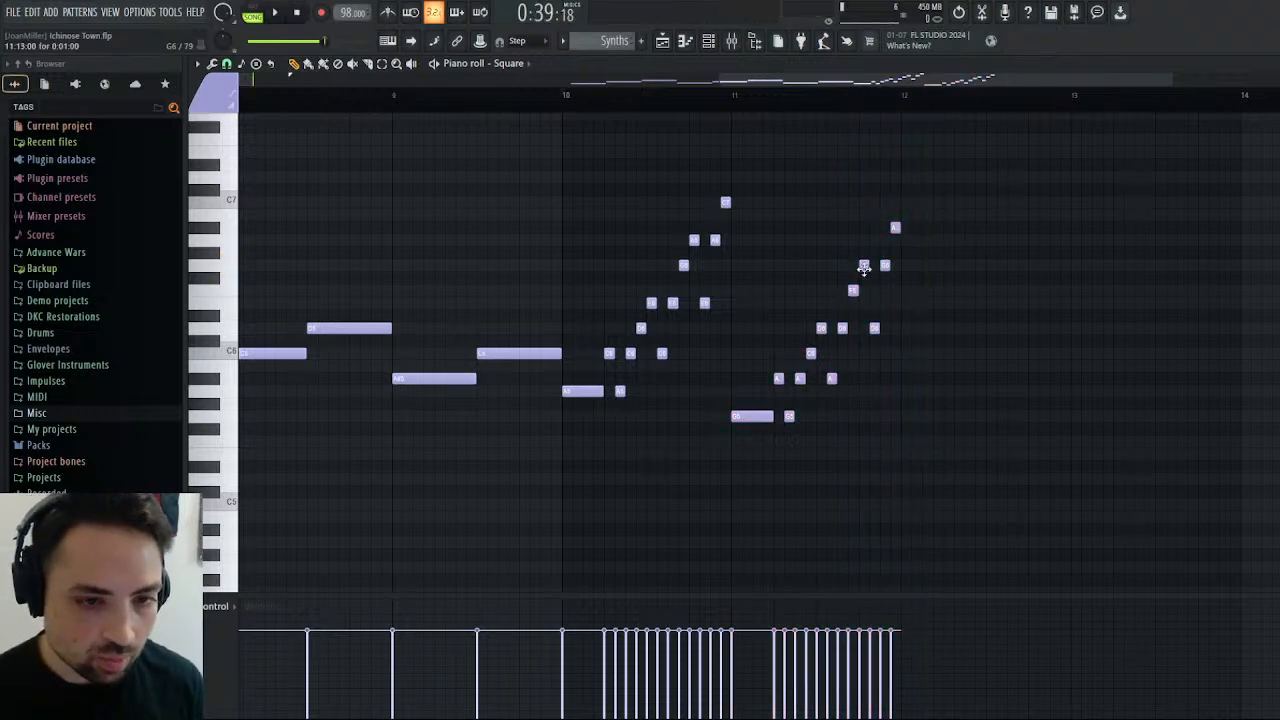
pyautogui.hotkey('ctrl', 's')
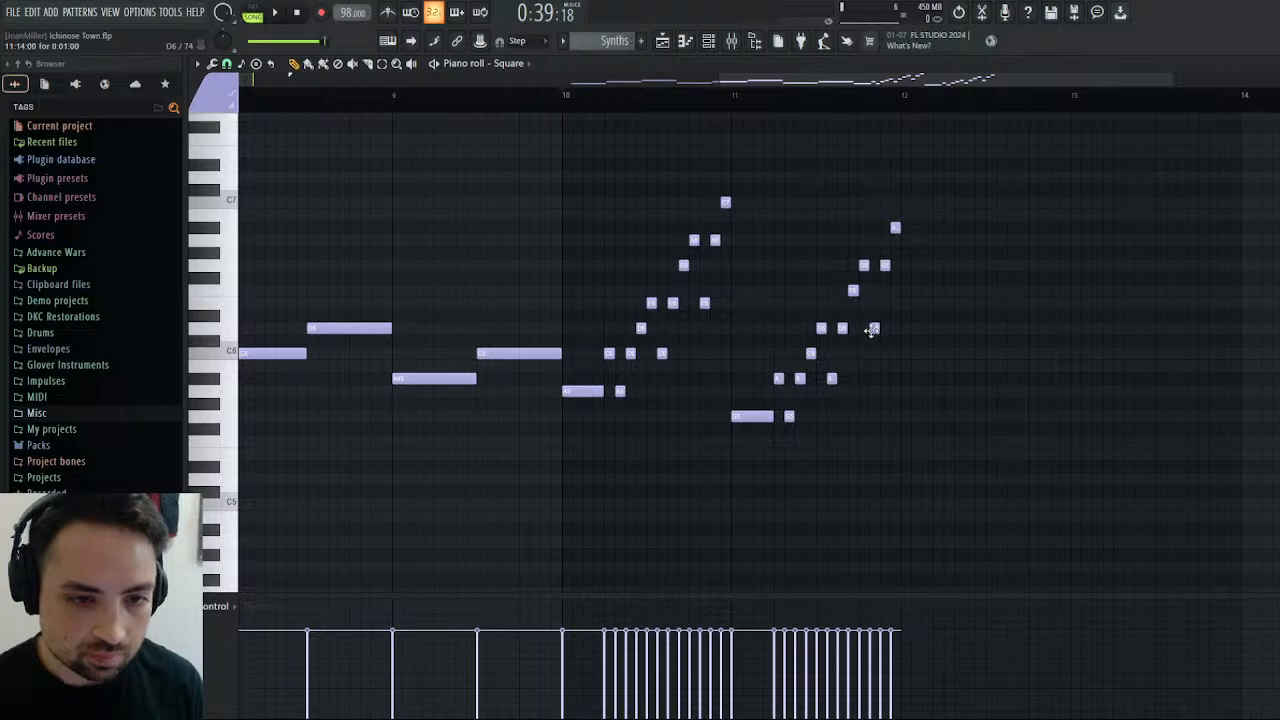
# Rework the end of bar 11 into half-step D7 and C7 notes followed by one-step A#6 and D6 notes.
pyautogui.moveTo(871, 330); pyautogui.dragTo(872, 176)
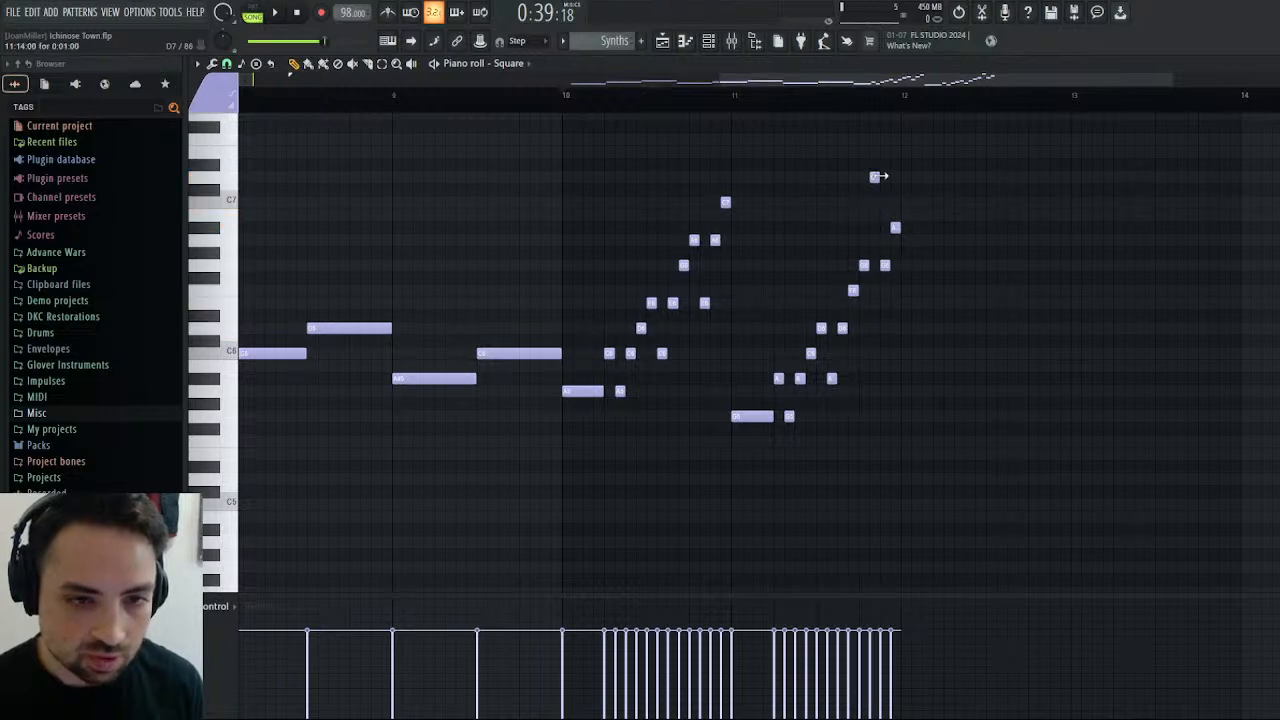
pyautogui.click(875, 202)
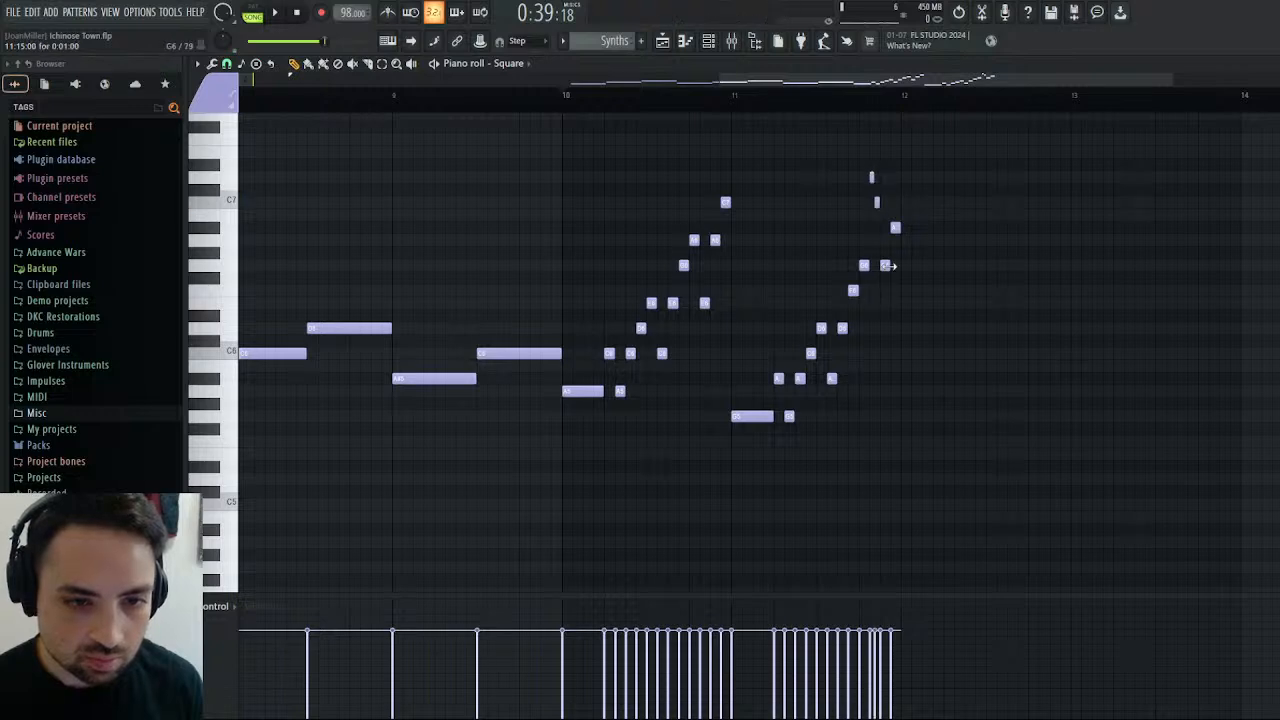
pyautogui.moveTo(888, 266); pyautogui.dragTo(897, 328)
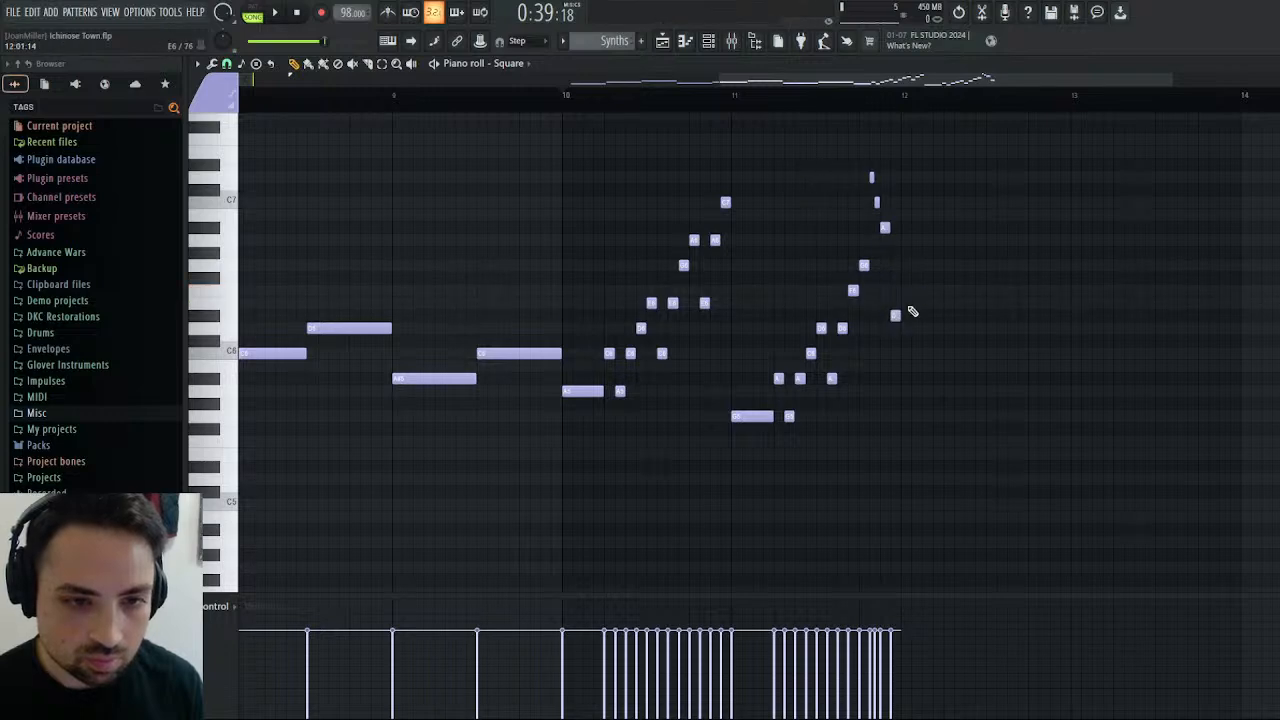
pyautogui.moveTo(895, 318); pyautogui.dragTo(895, 331)
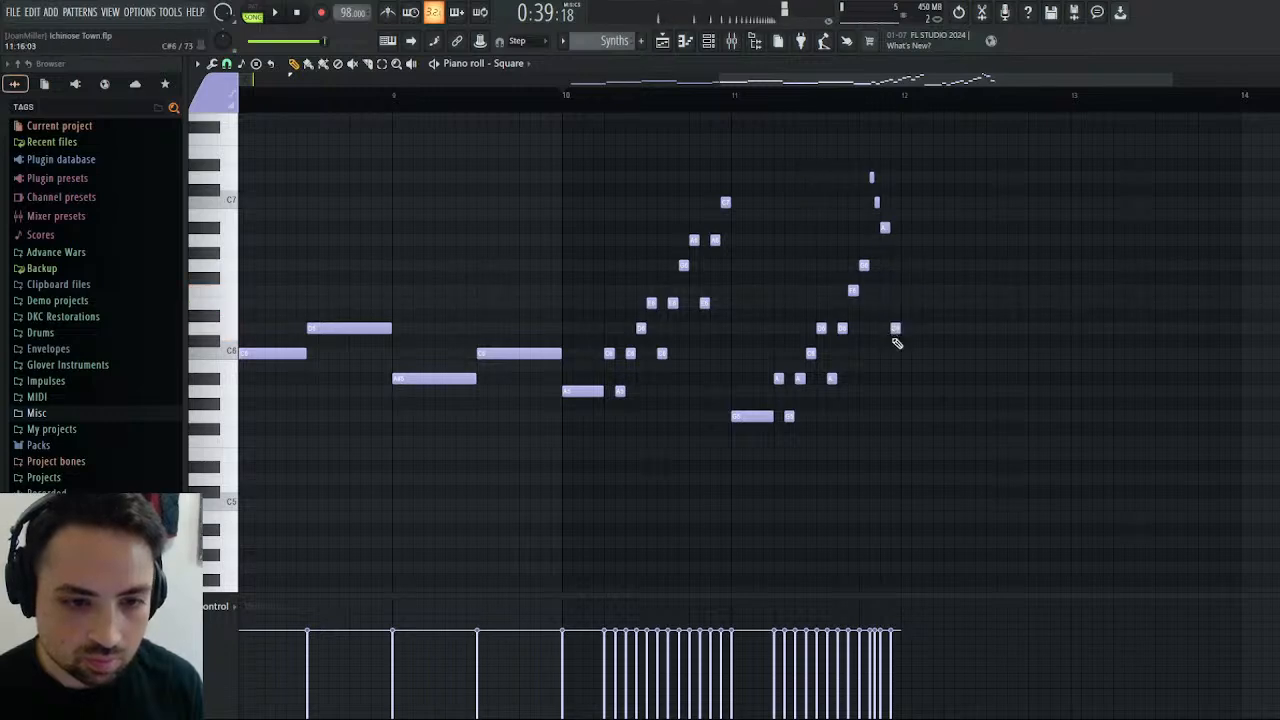
# Play back the Square run across bars 10 and 11 several times, replaying the end of bar 11.
pyautogui.click(273, 14)
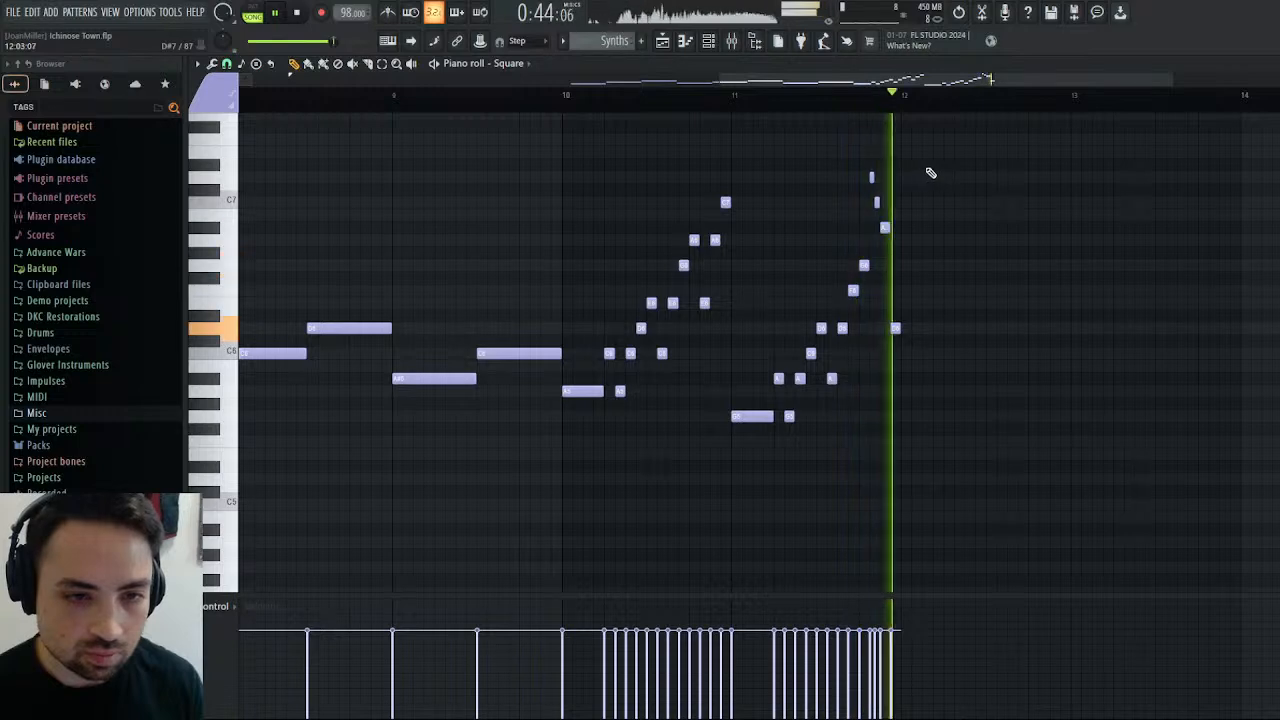
pyautogui.click(860, 96)
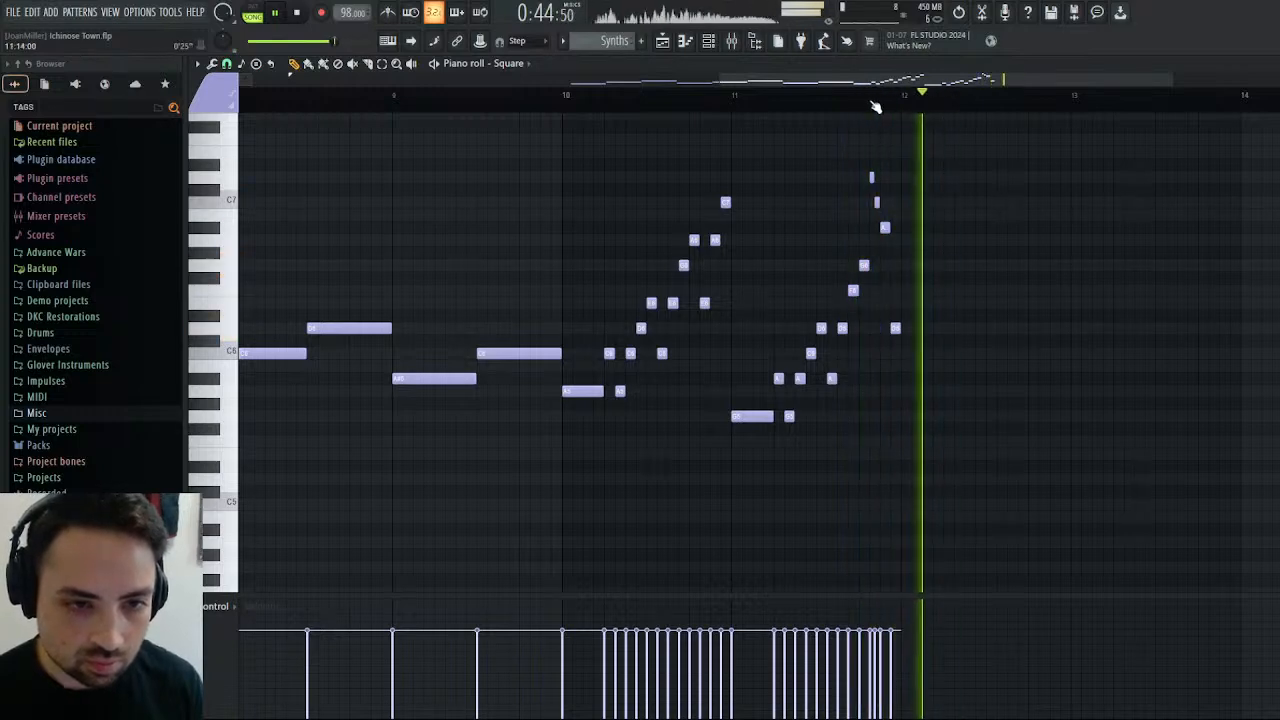
pyautogui.click(836, 96)
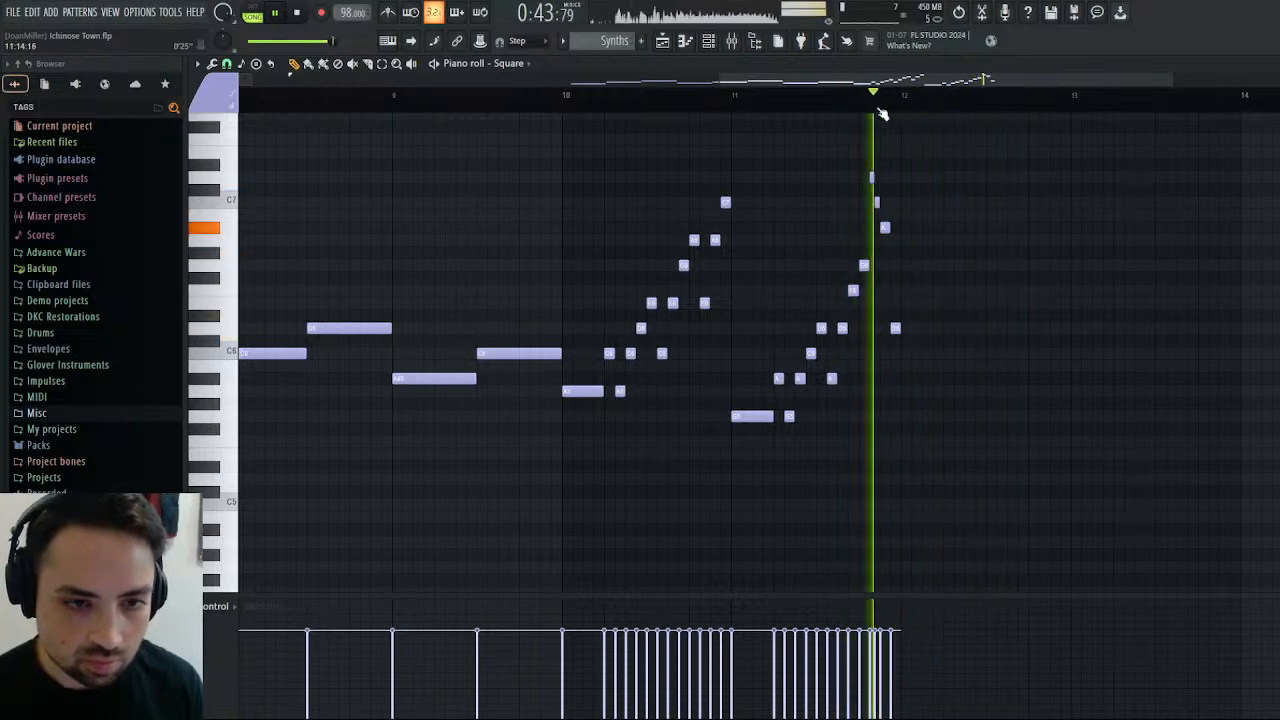
pyautogui.click(297, 13)
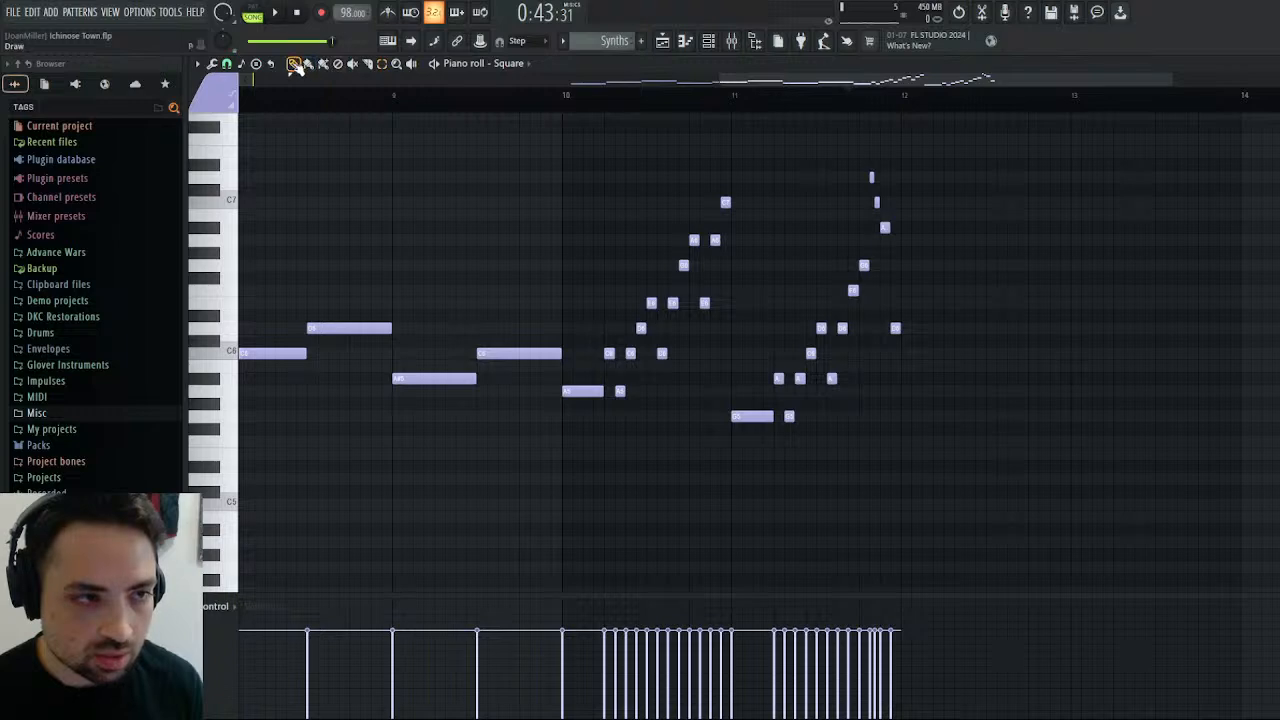
pyautogui.click(272, 13)
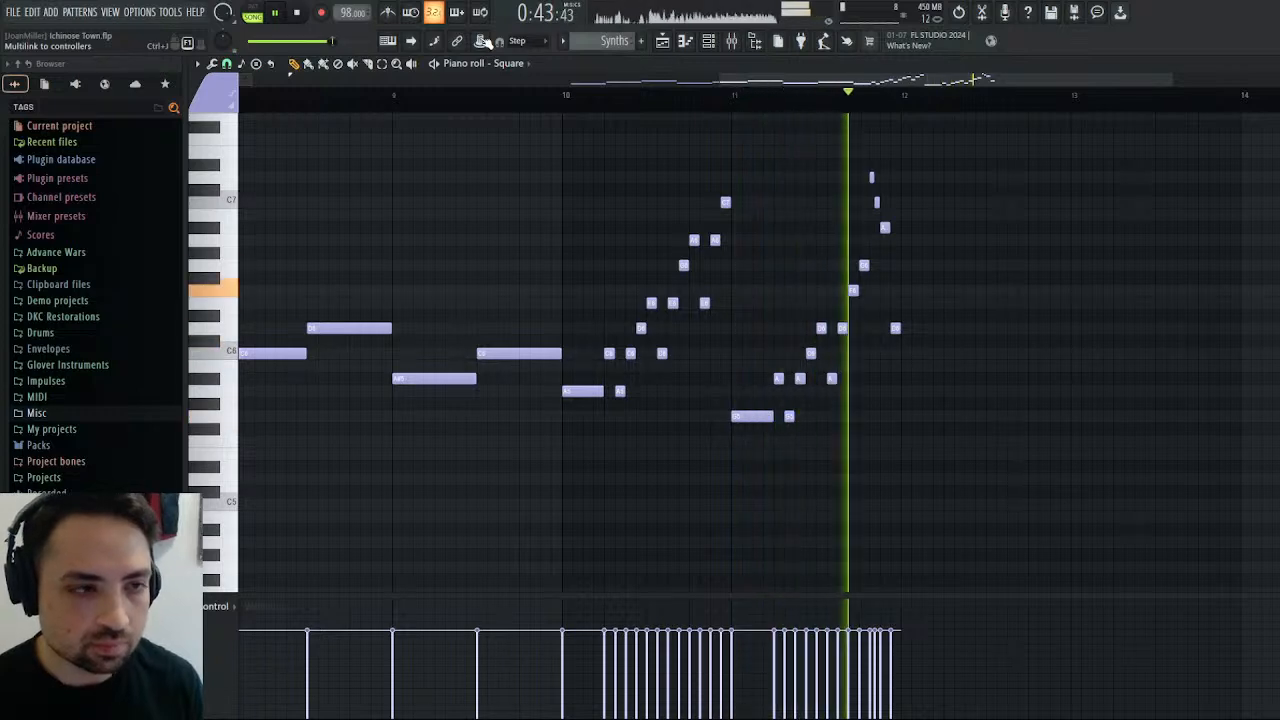
pyautogui.press('space')
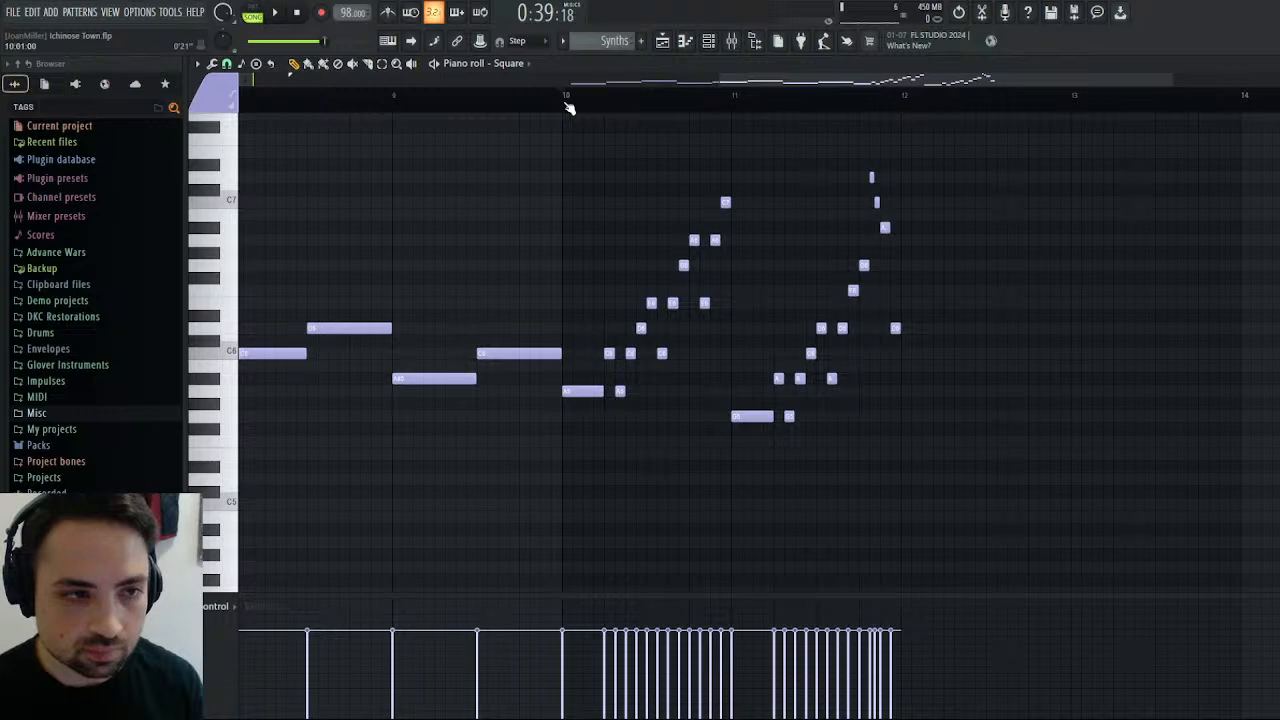
pyautogui.press('space')
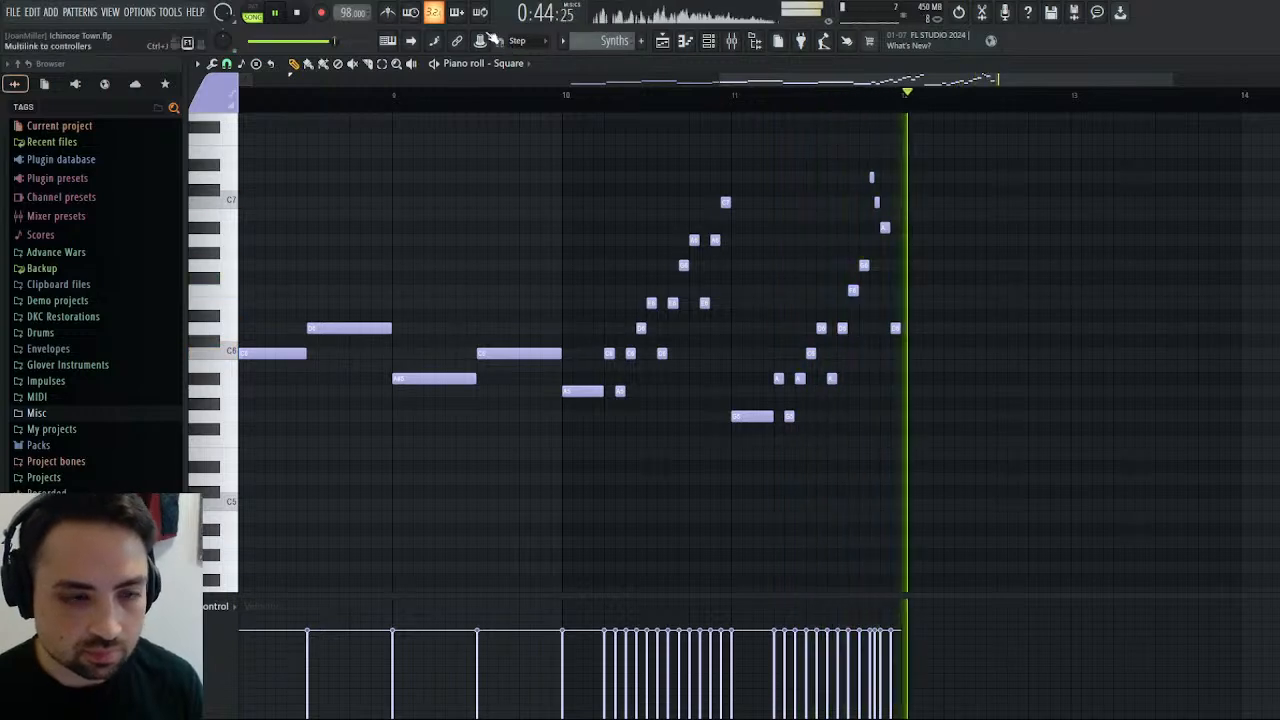
pyautogui.click(311, 28)
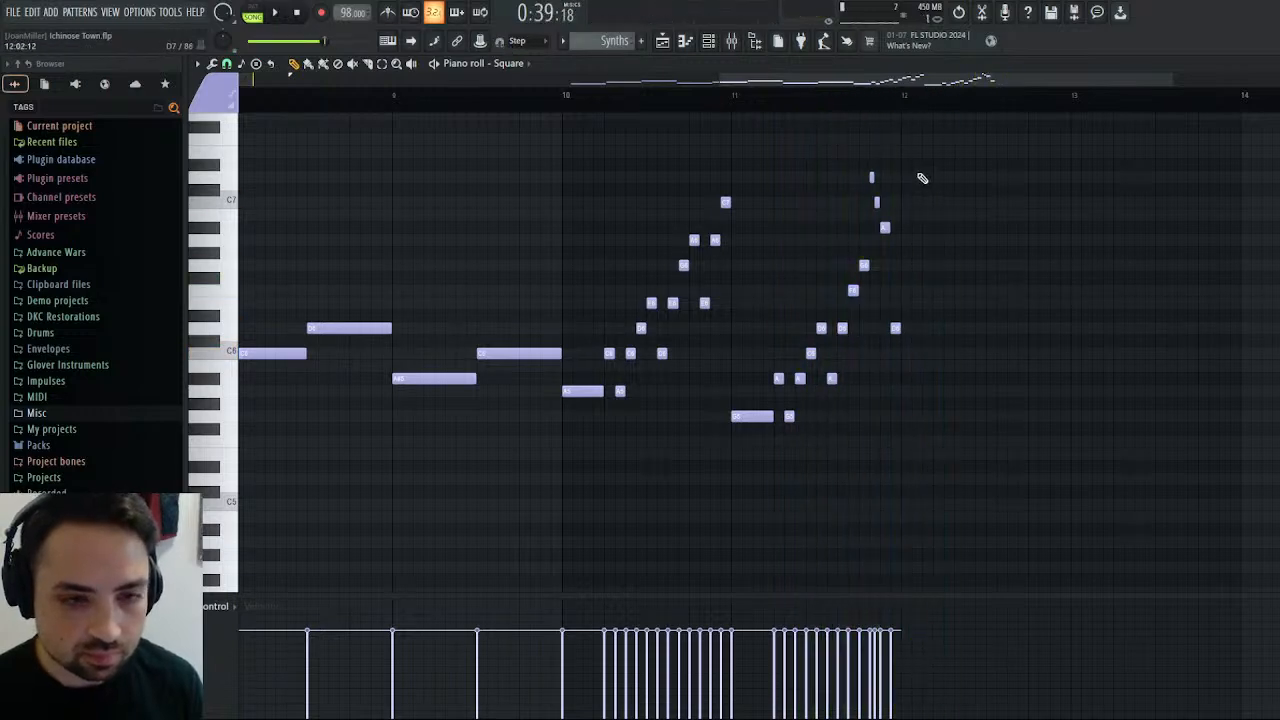
# Start the bar 12 phrase with a four-step C6, a two-step D6, half-step F6 and A6, and a one-step C7.
pyautogui.moveTo(992, 155); pyautogui.dragTo(766, 454)
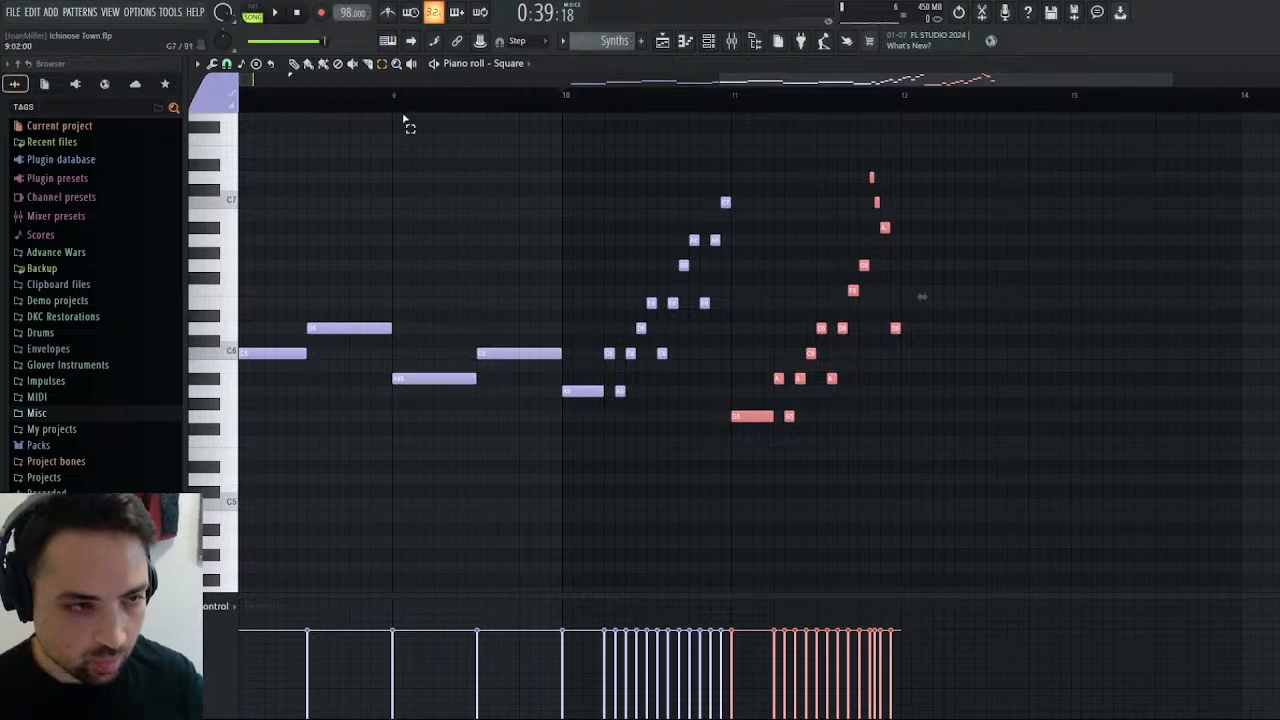
pyautogui.click(905, 356)
pyautogui.click(905, 353)
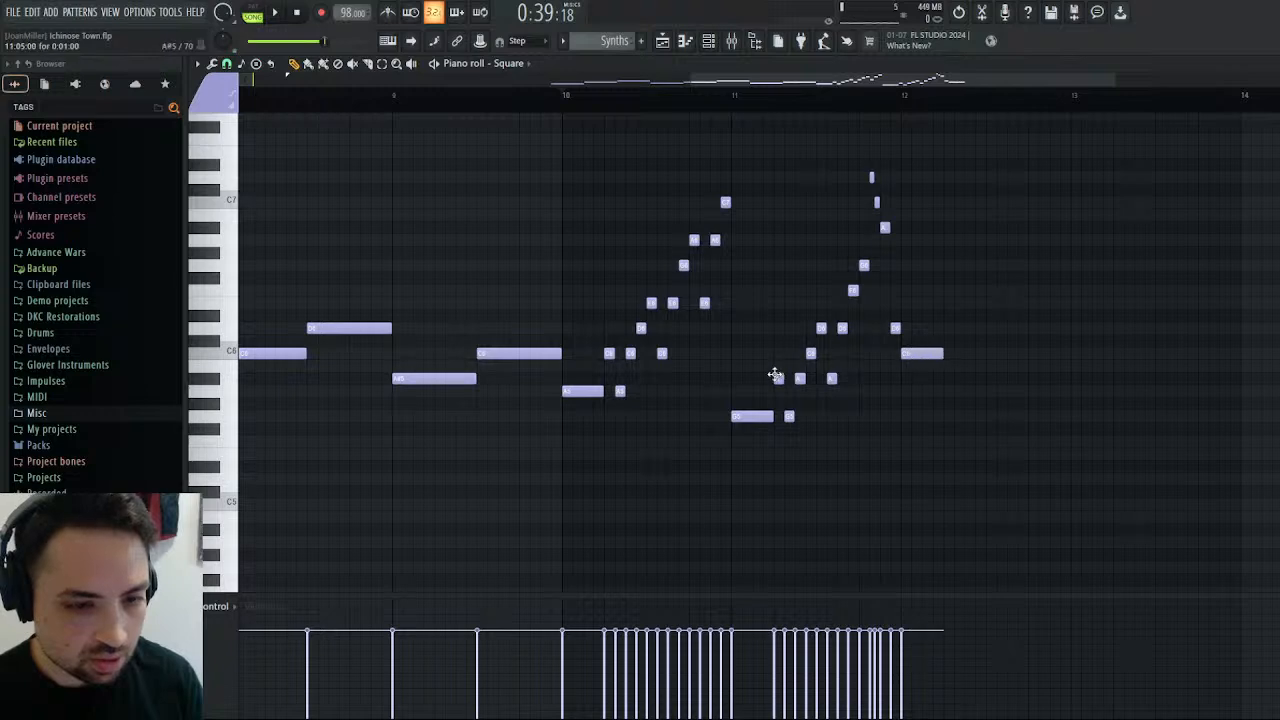
pyautogui.click(948, 330)
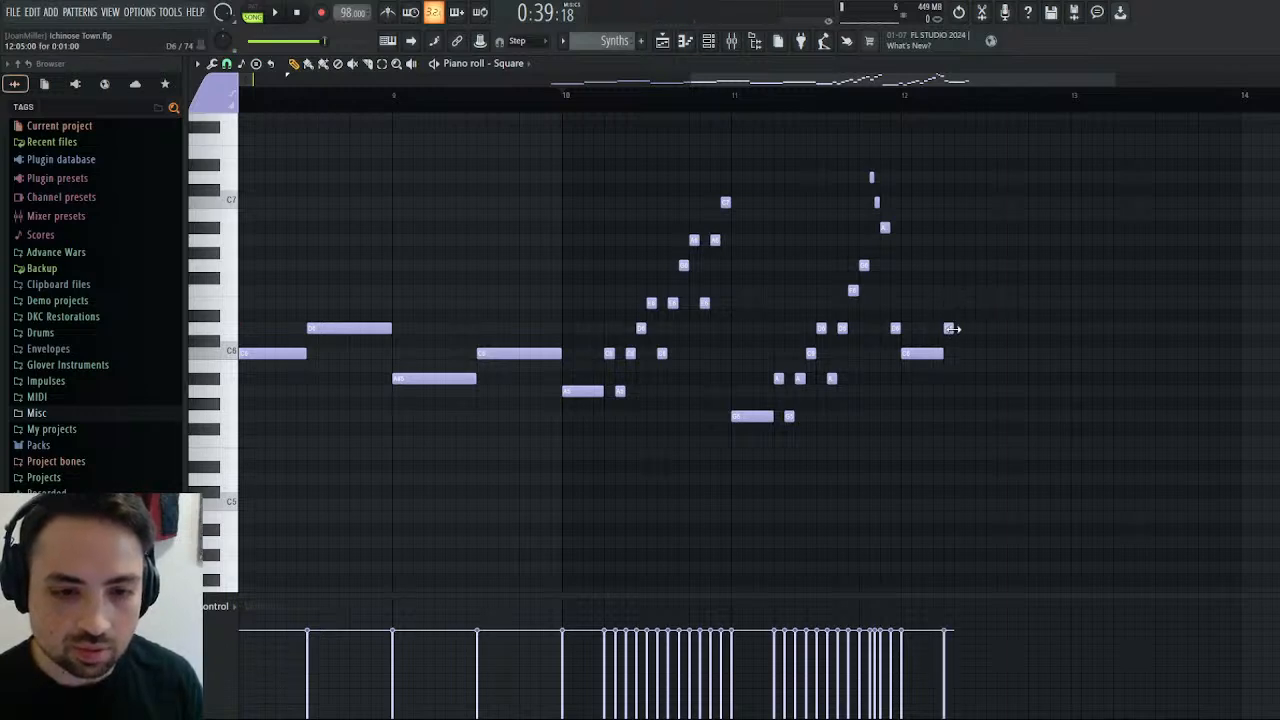
pyautogui.click(969, 290)
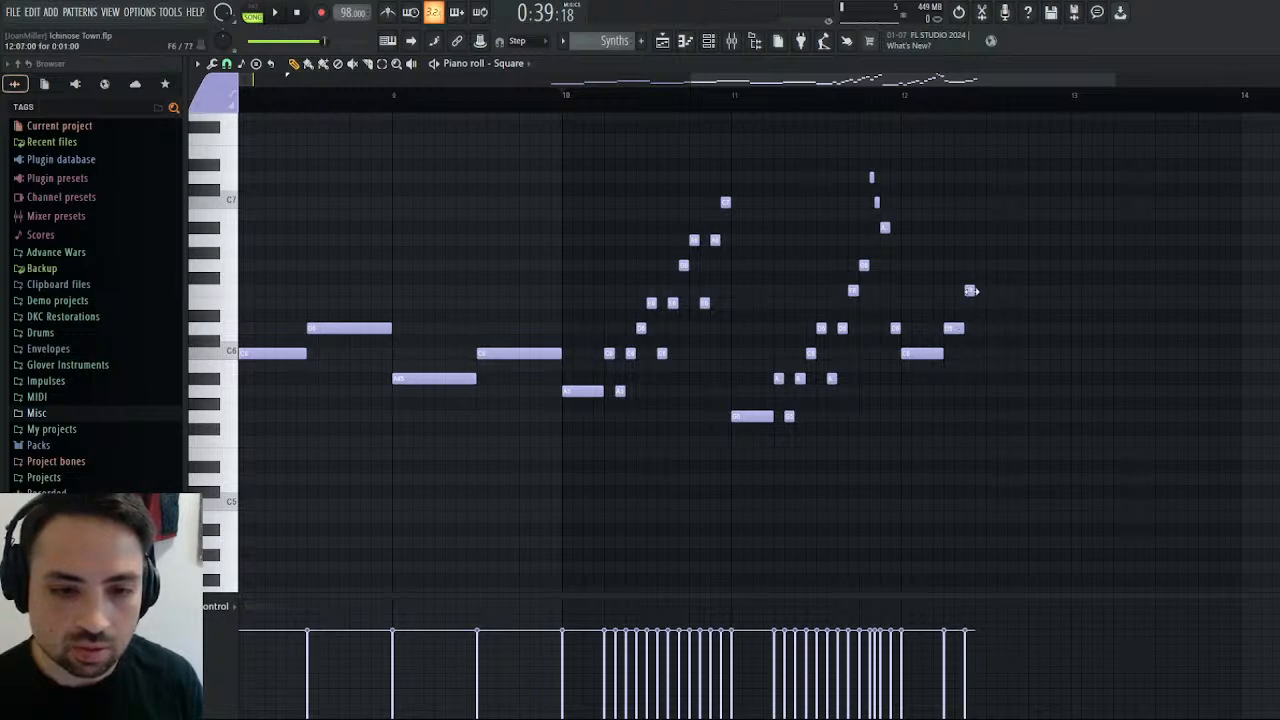
pyautogui.click(972, 240)
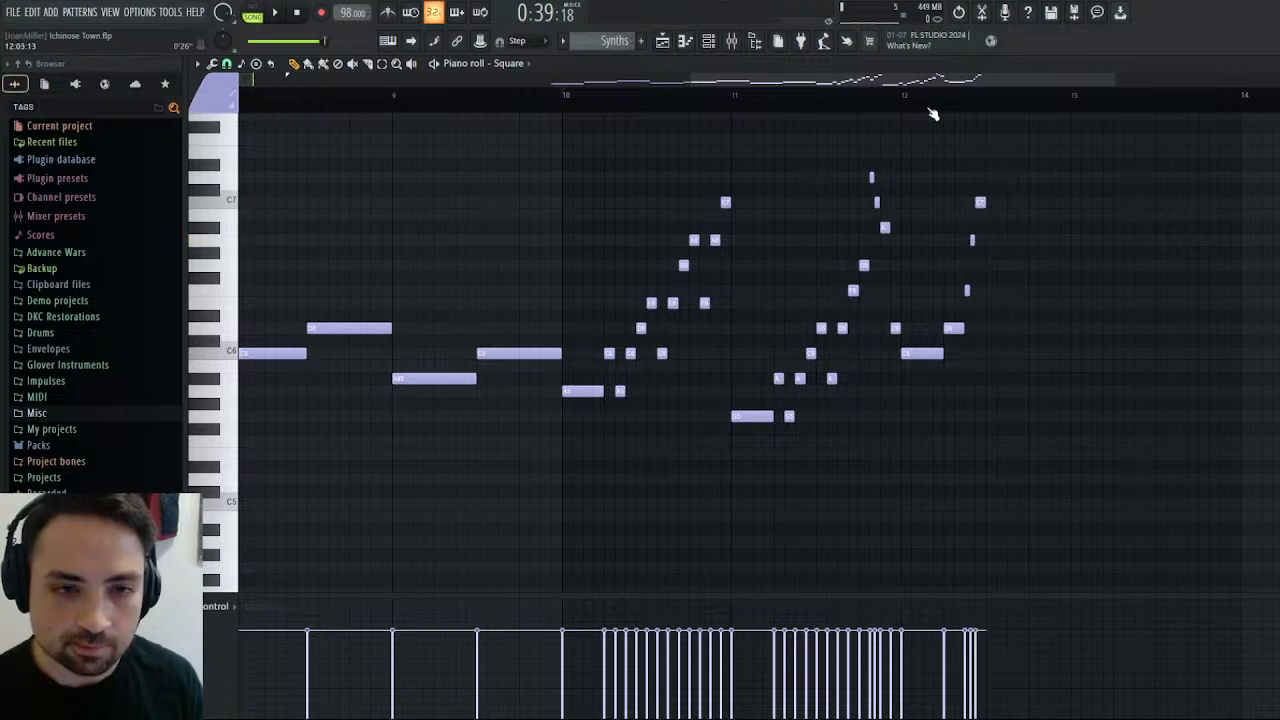
# Complete bar 12 with one-step F7, E7, C7, A6, F6, A#6, G6 and D6 notes.
pyautogui.click(990, 141)
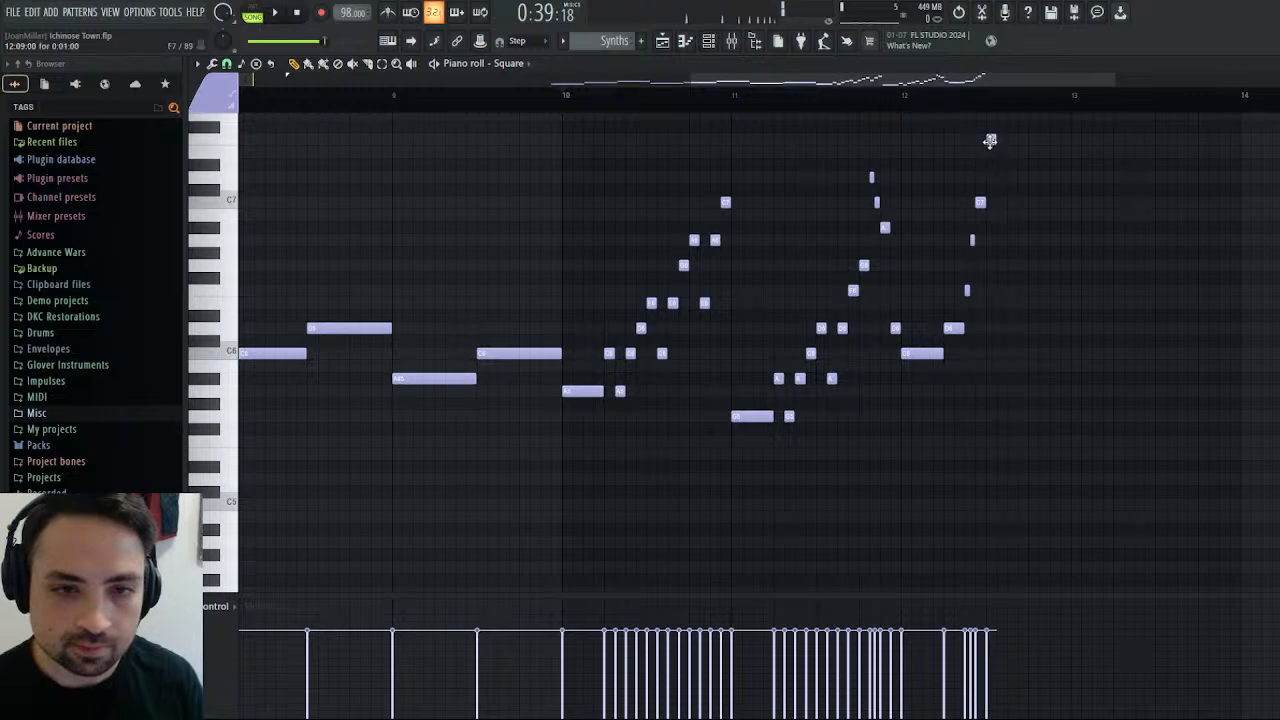
pyautogui.click(1001, 152)
pyautogui.click(1012, 203)
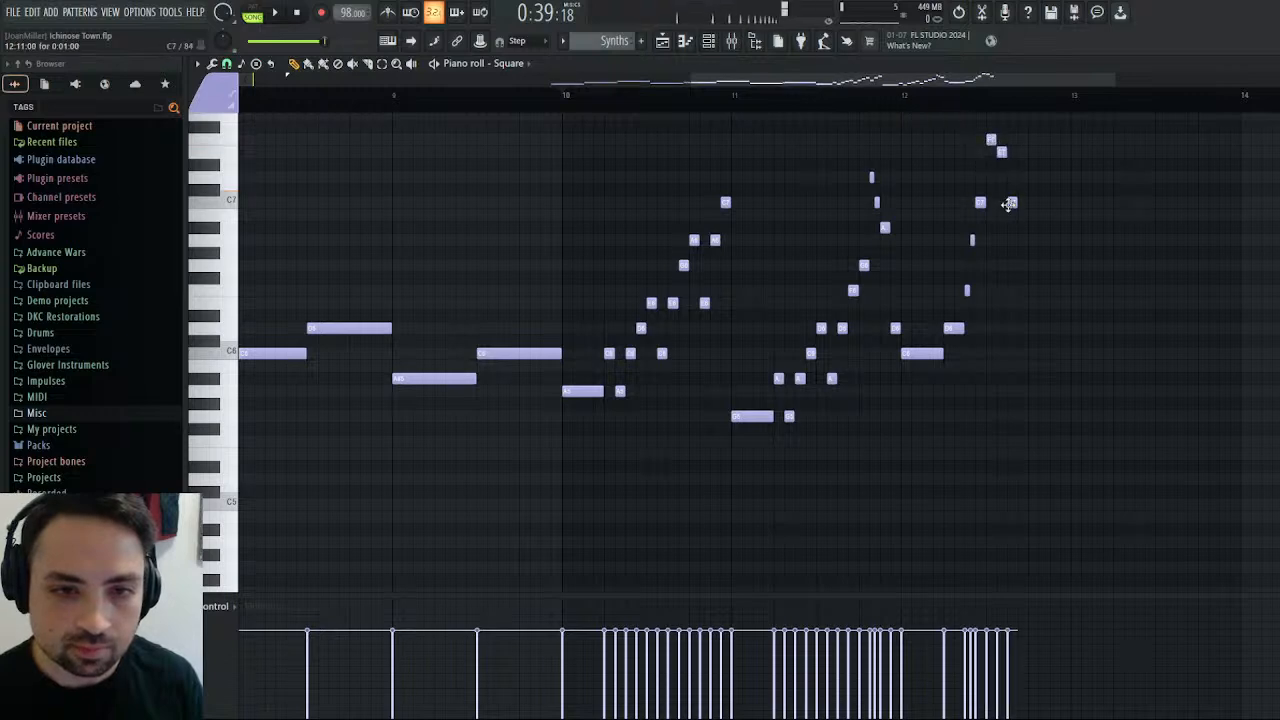
pyautogui.click(1022, 241)
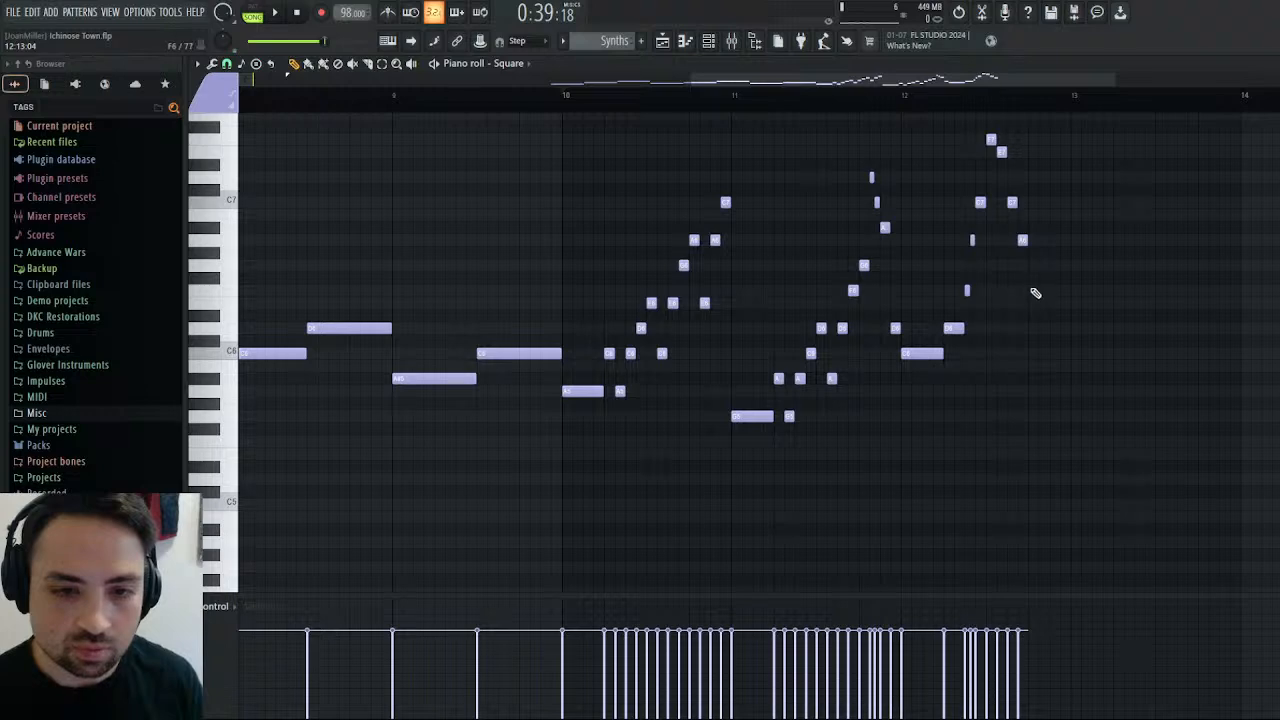
pyautogui.click(1034, 291)
pyautogui.click(1043, 202)
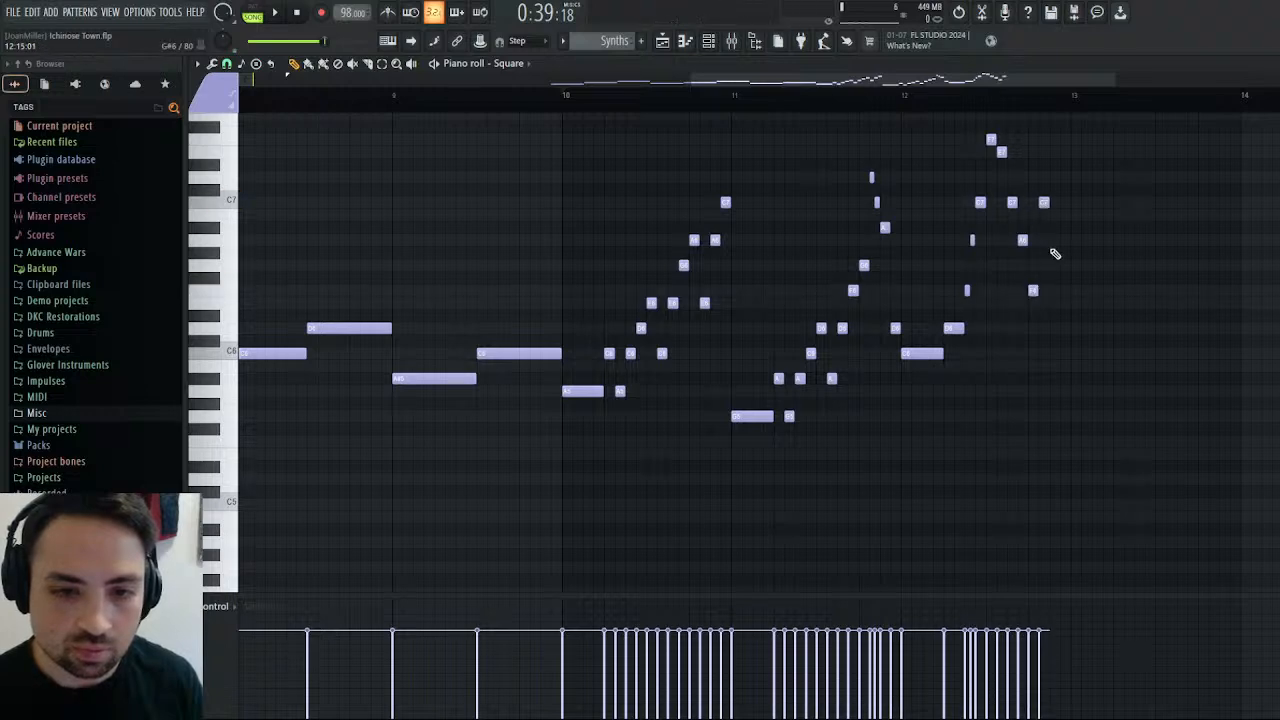
pyautogui.moveTo(1044, 202); pyautogui.dragTo(1044, 227)
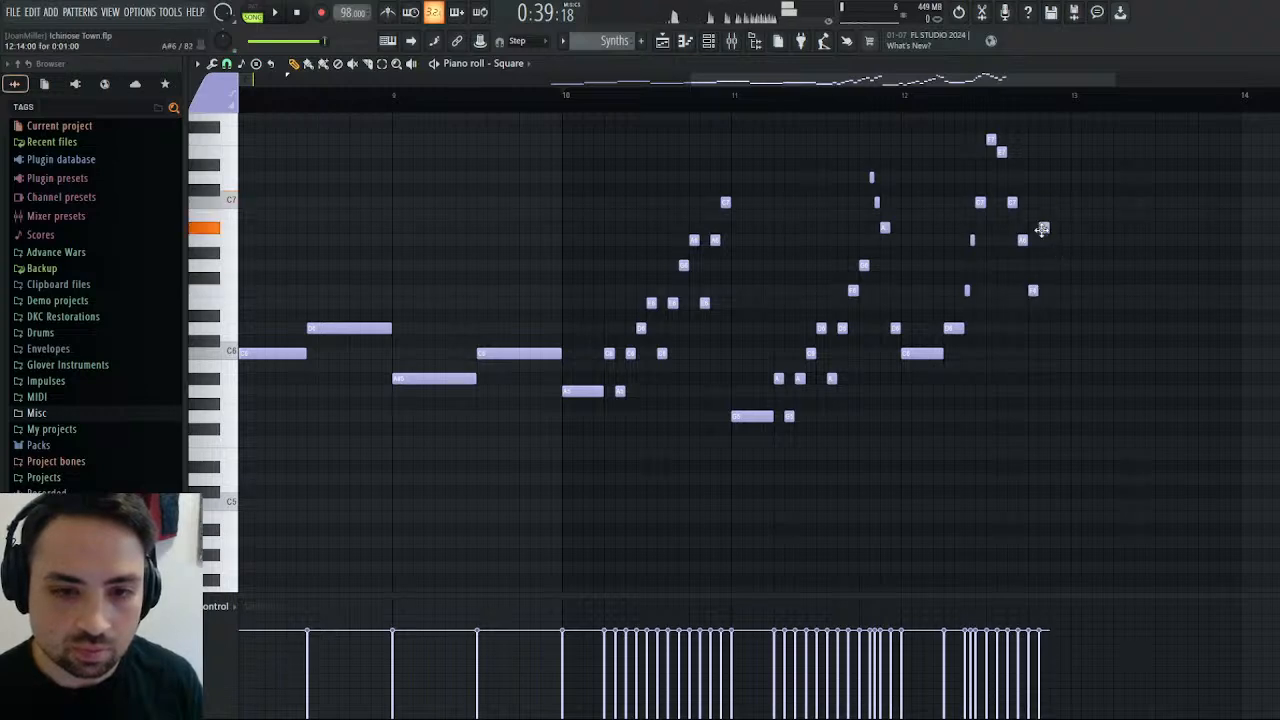
pyautogui.click(1055, 265)
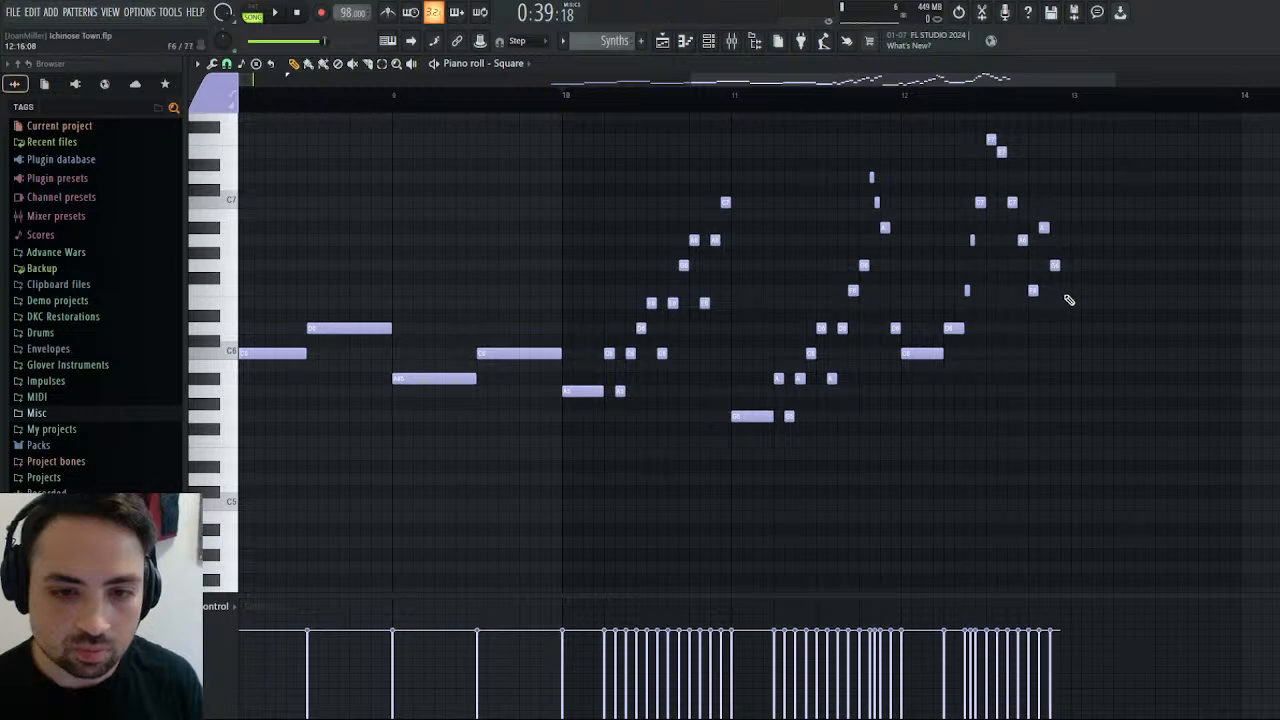
pyautogui.click(1054, 266)
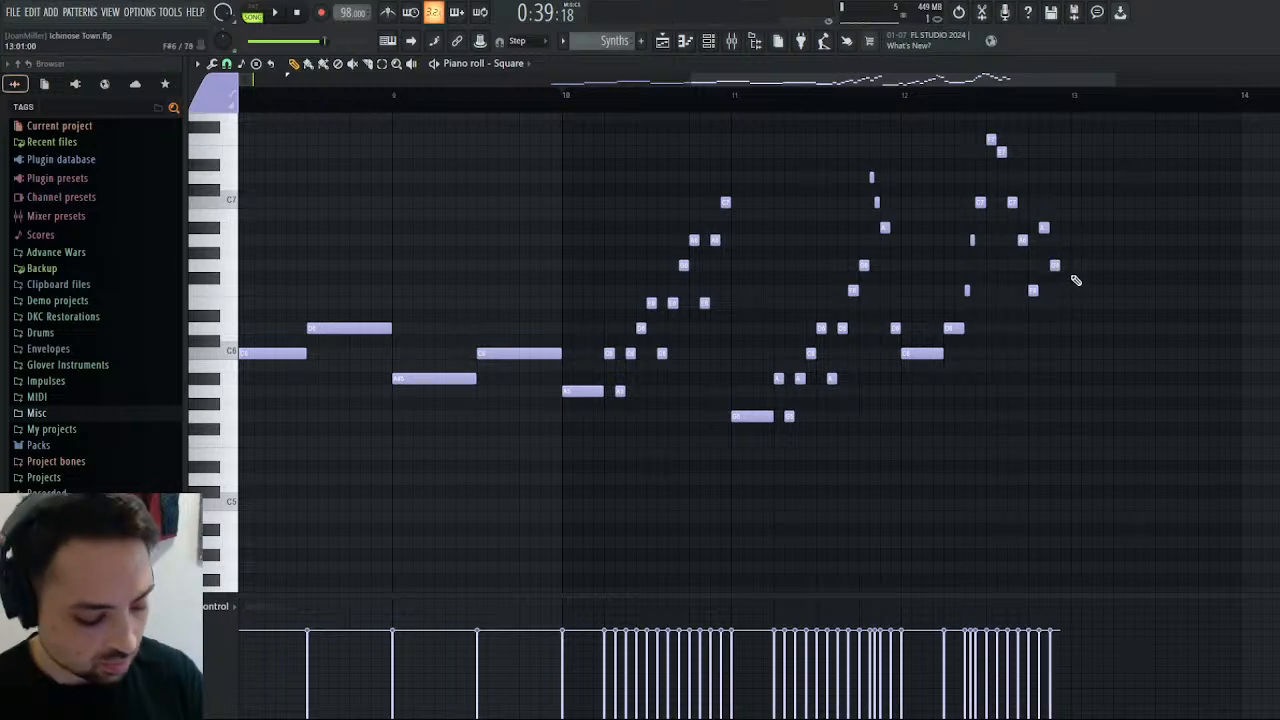
pyautogui.click(1066, 328)
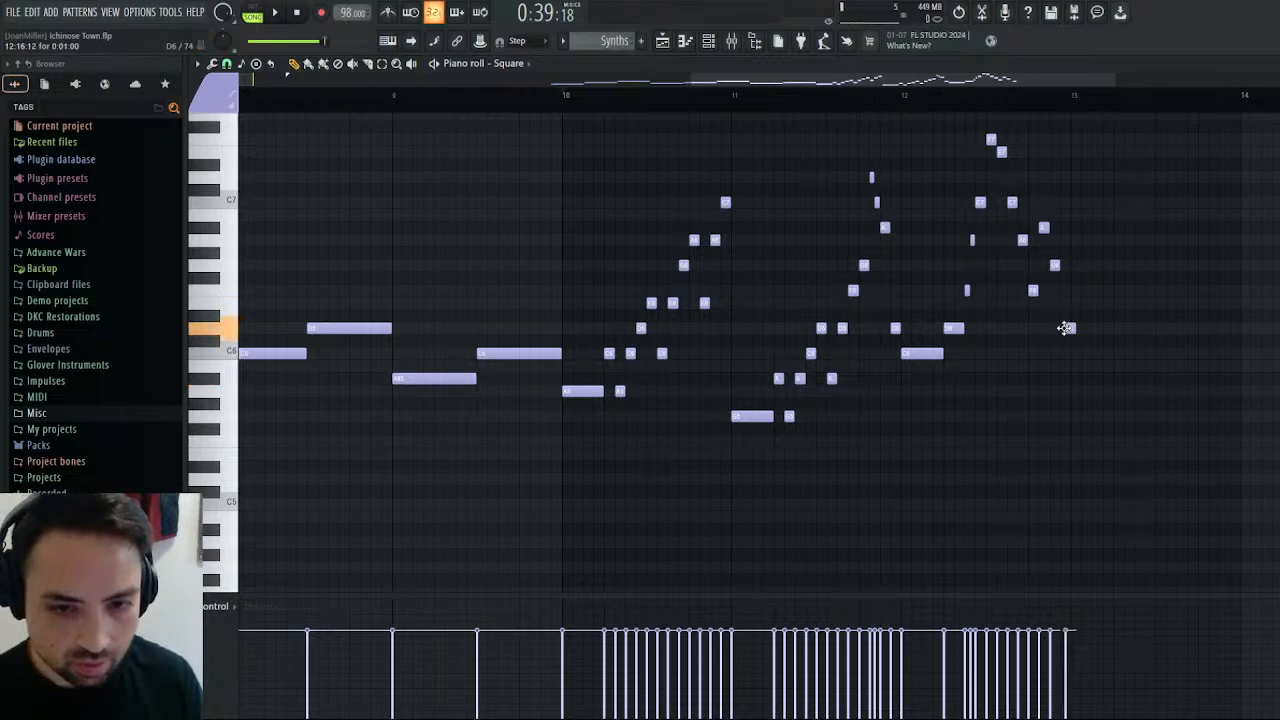
# Play back the new Square phrase from the start of bar 12.
pyautogui.click(904, 98)
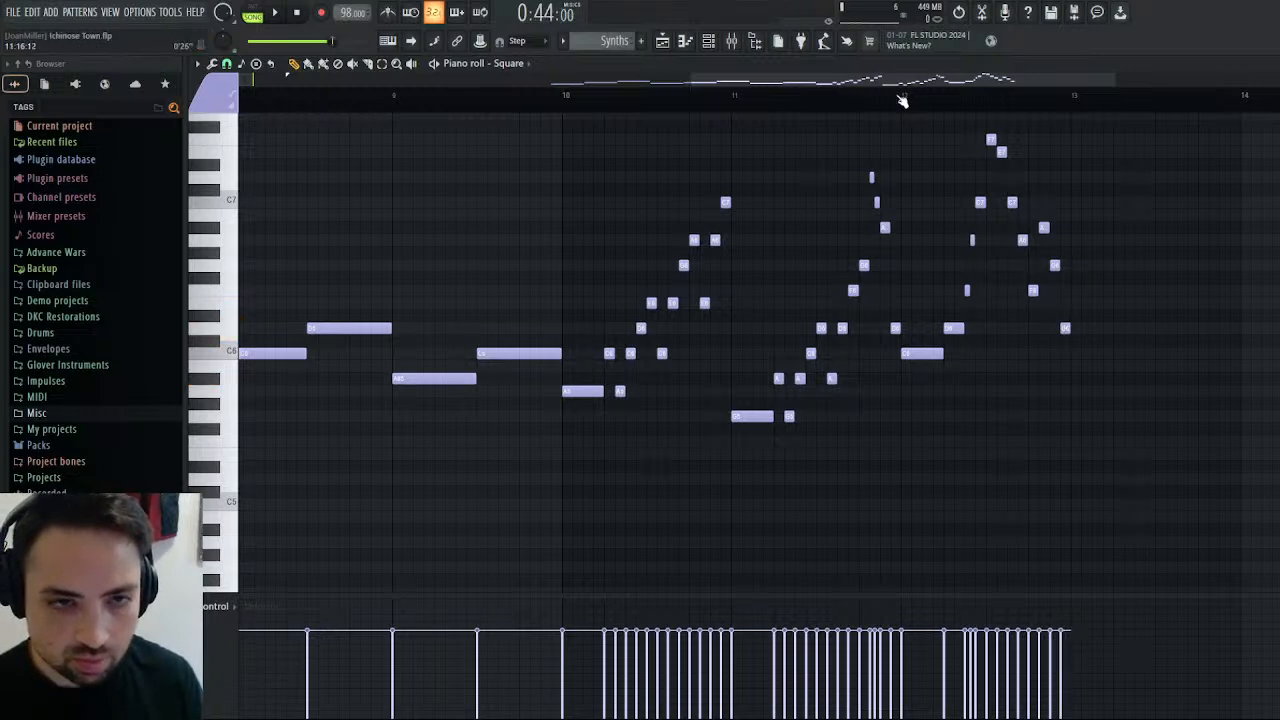
pyautogui.press('space')
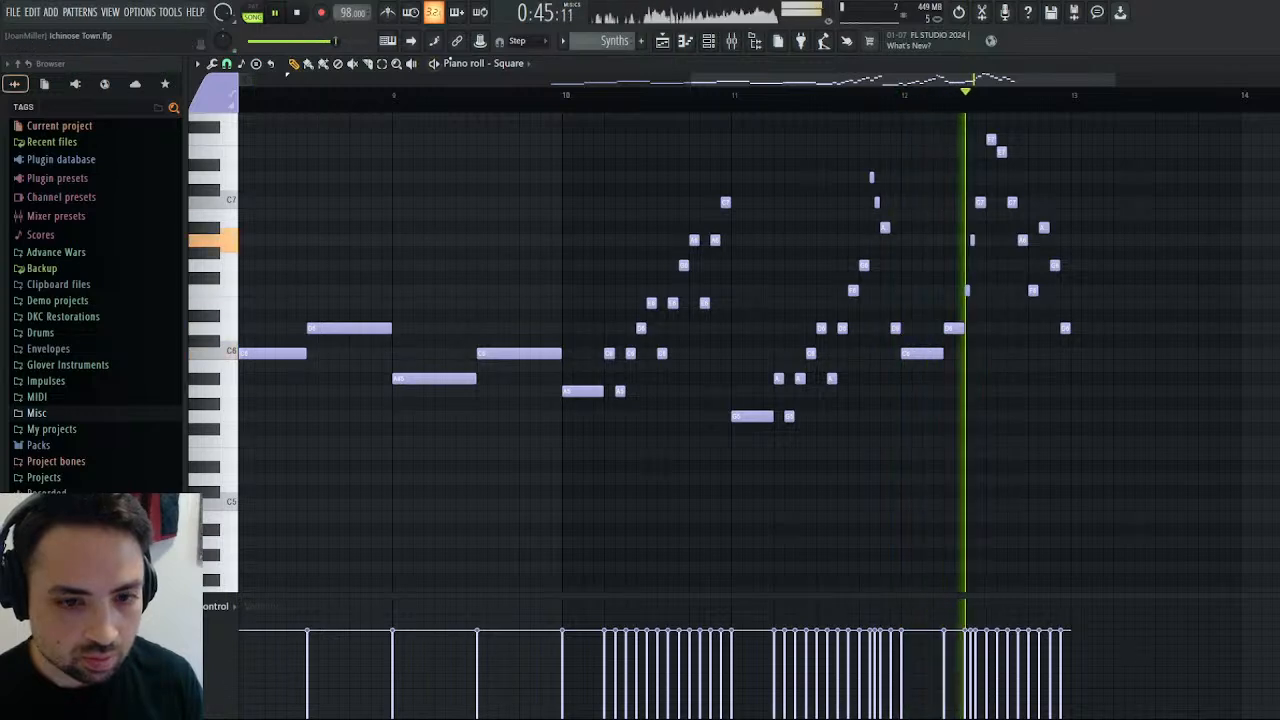
pyautogui.click(902, 98)
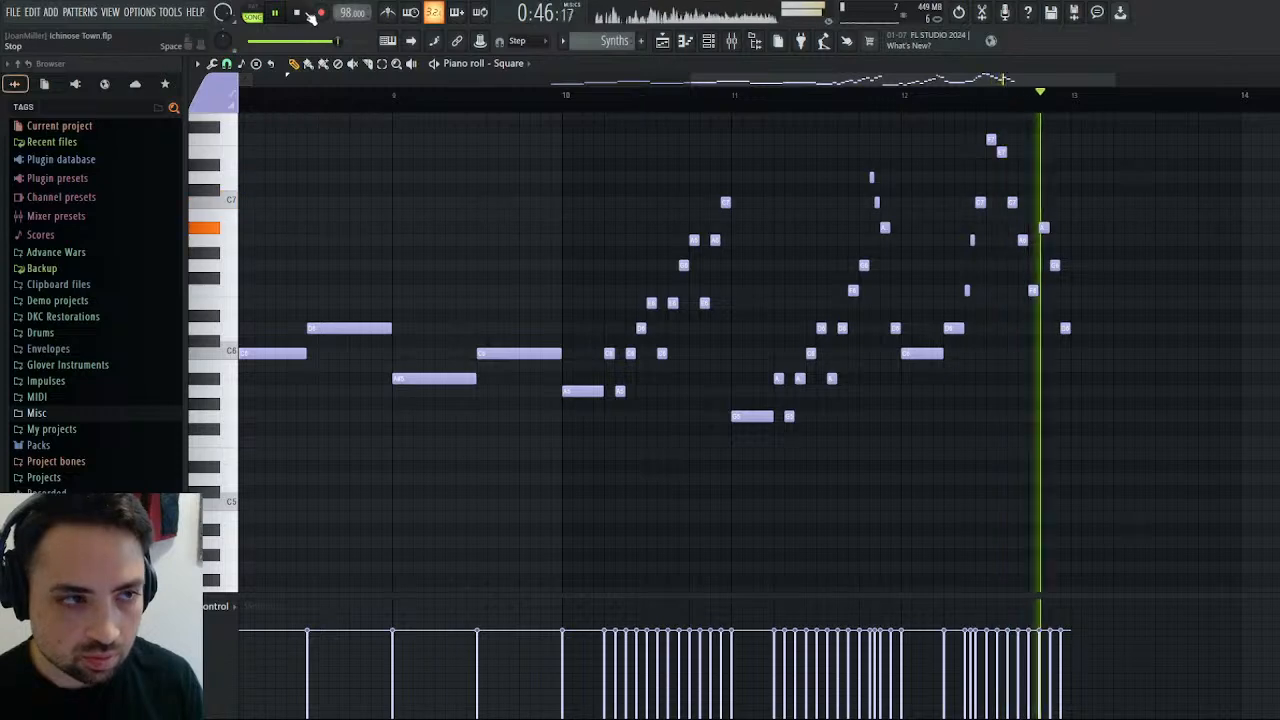
pyautogui.press('space')
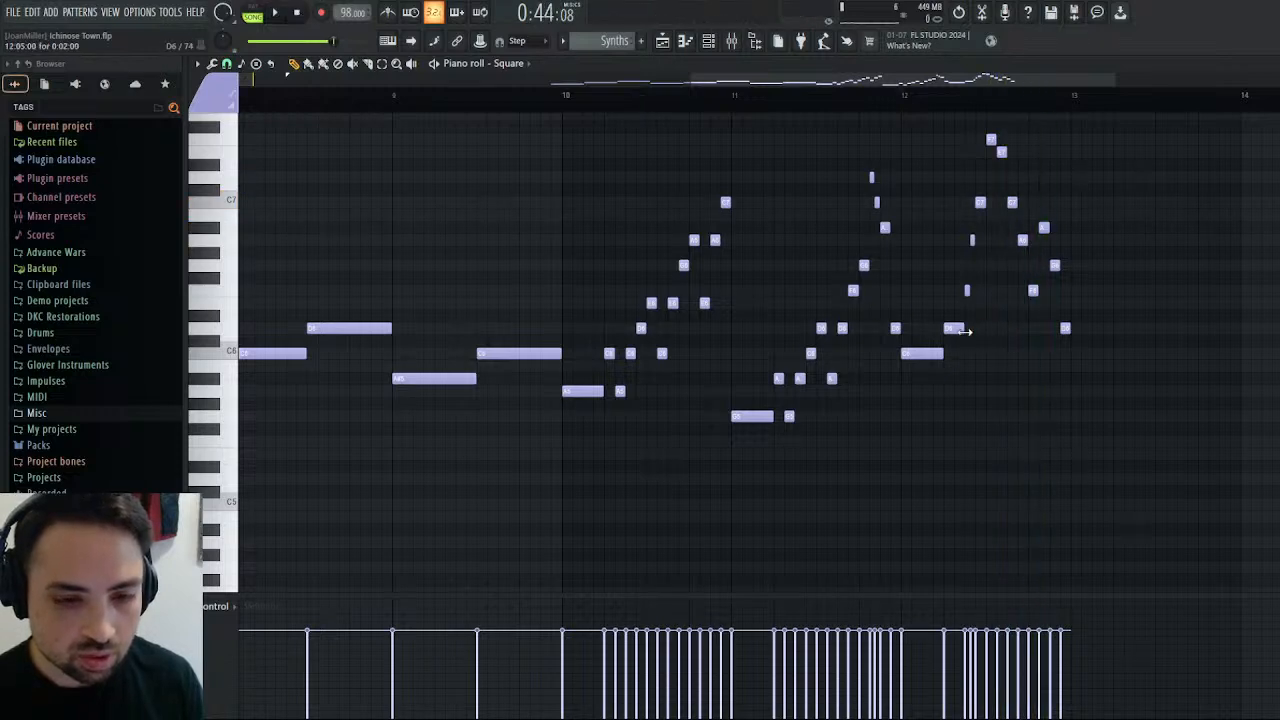
# Shorten bar 12's D6 to one step, shift F6, A6 and C7 one step earlier, and add a one-step D7 before F7.
pyautogui.click(963, 290)
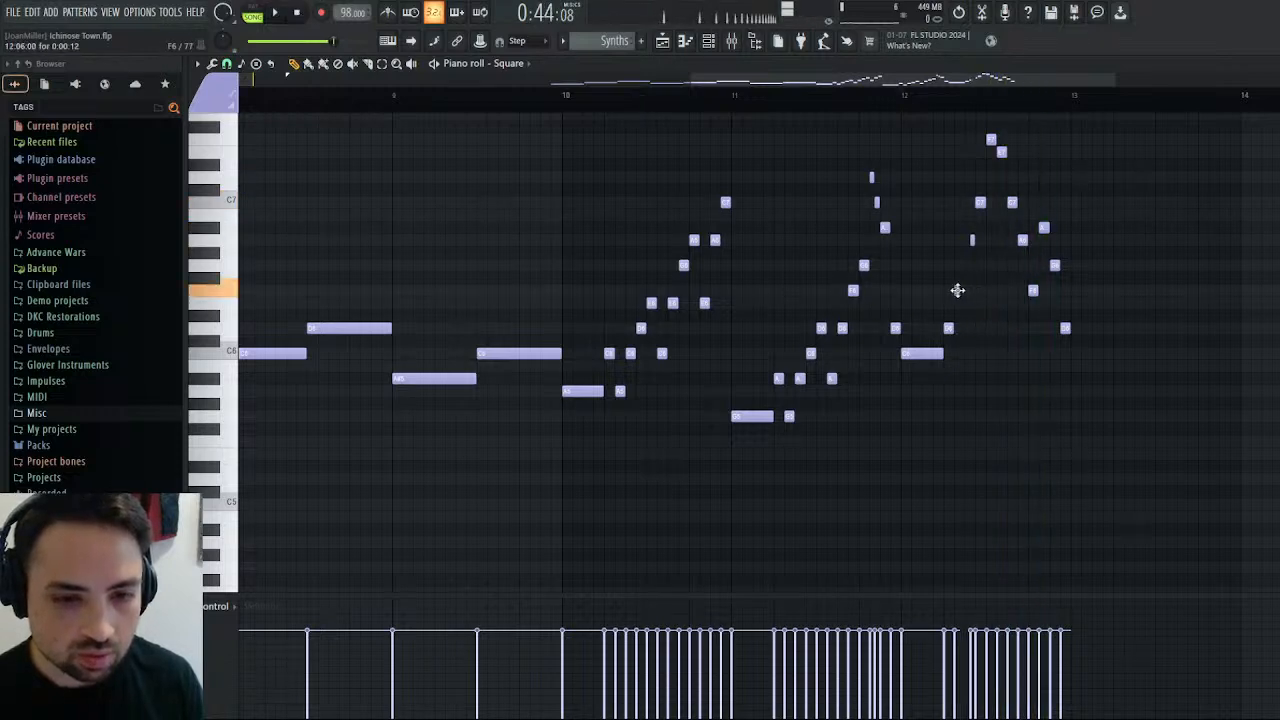
pyautogui.moveTo(974, 242); pyautogui.dragTo(968, 202)
pyautogui.click(979, 180)
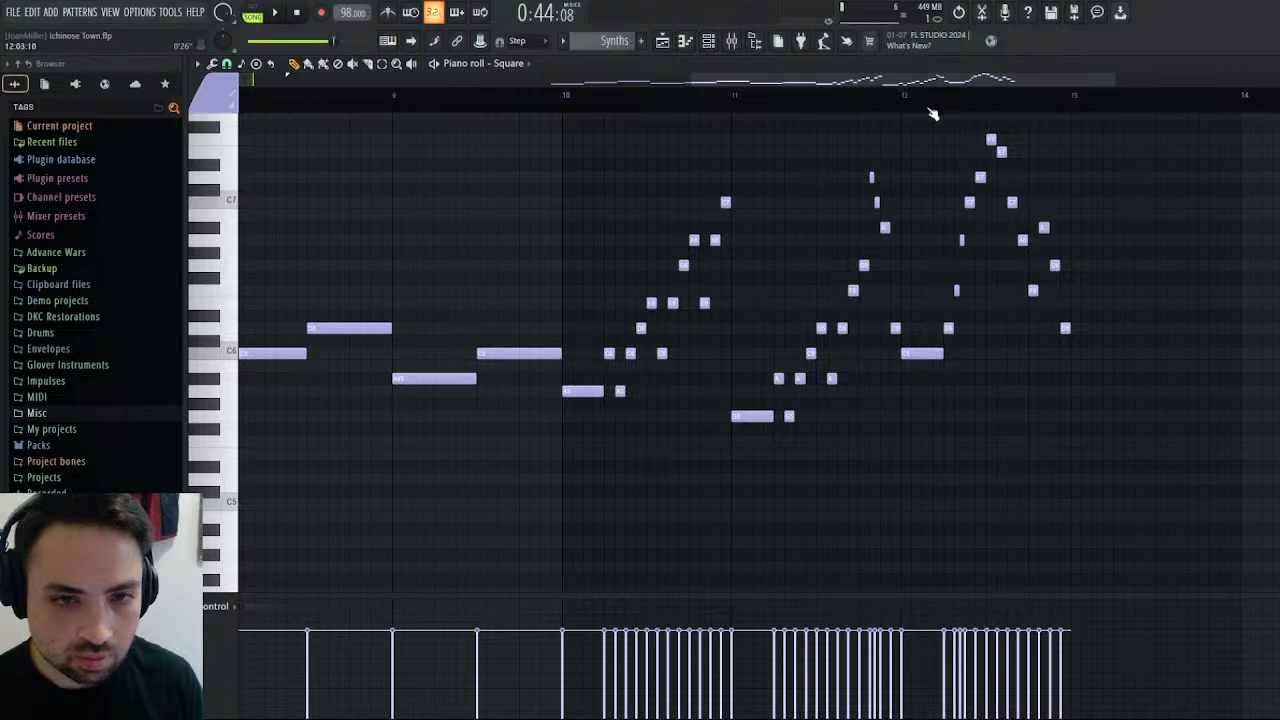
# Play back the revised bar 12 run again from the end of bar 11.
pyautogui.click(287, 19)
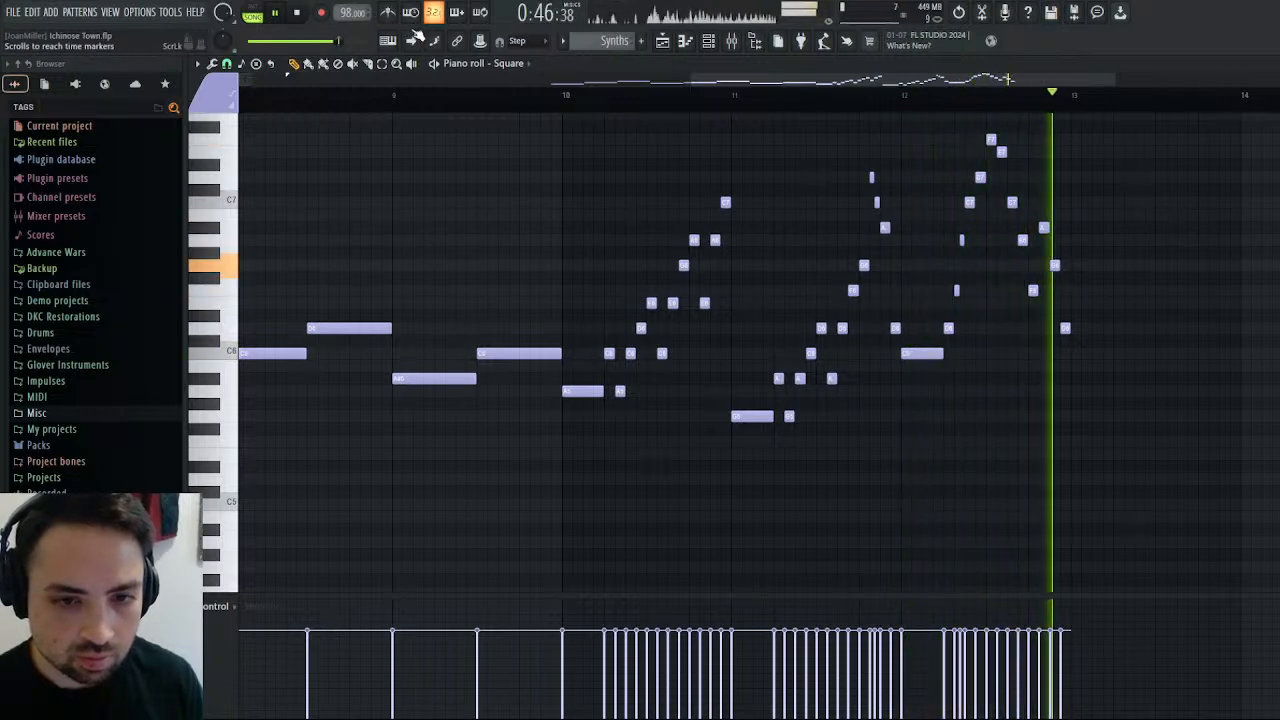
pyautogui.click(986, 102)
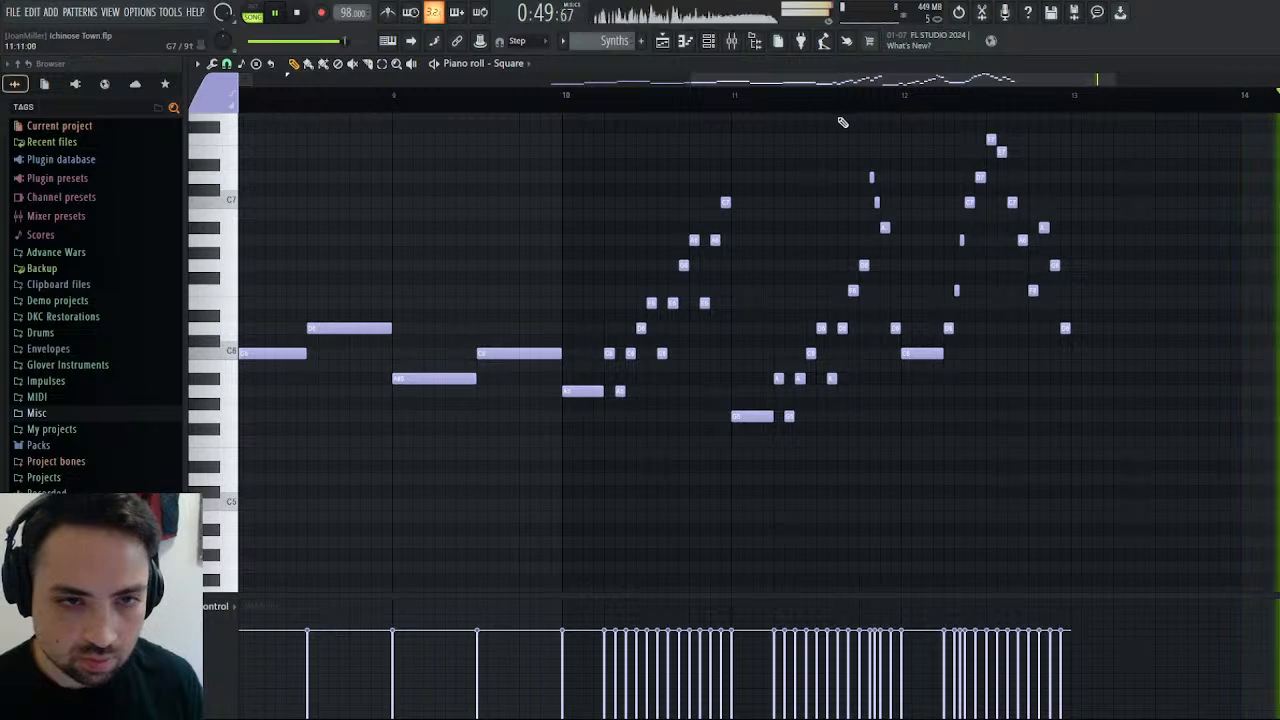
pyautogui.click(890, 96)
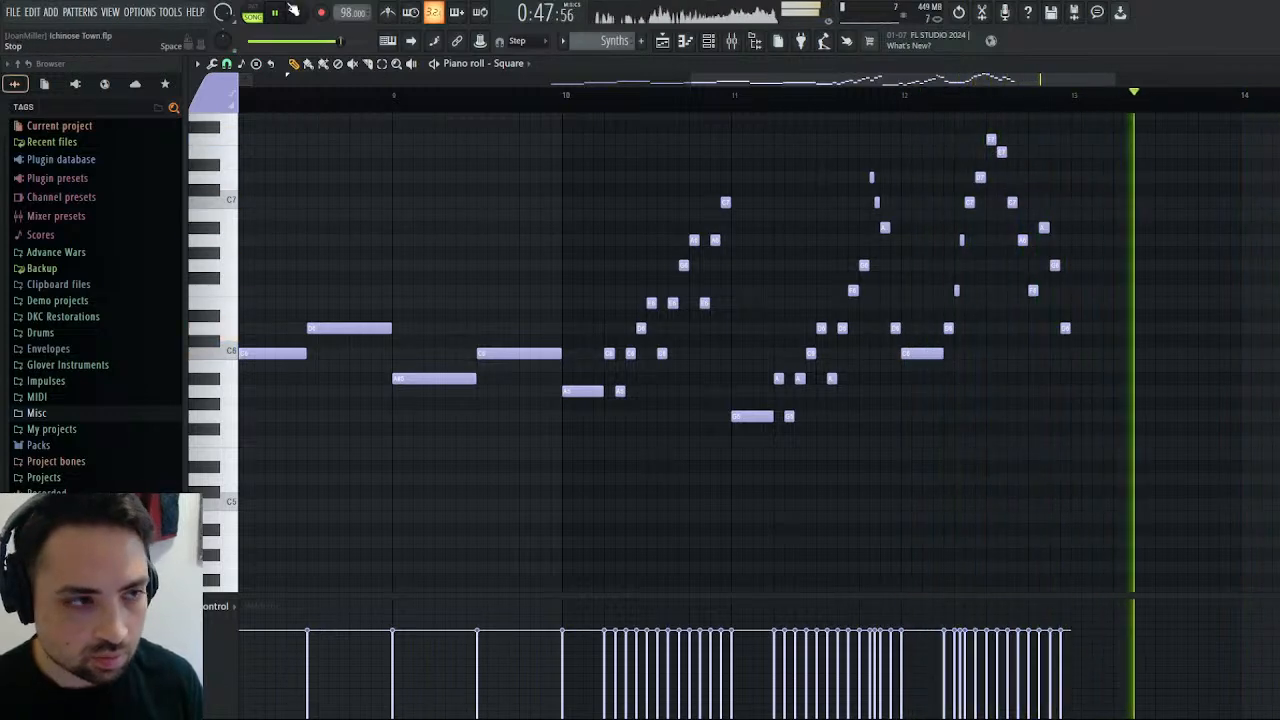
pyautogui.press('space')
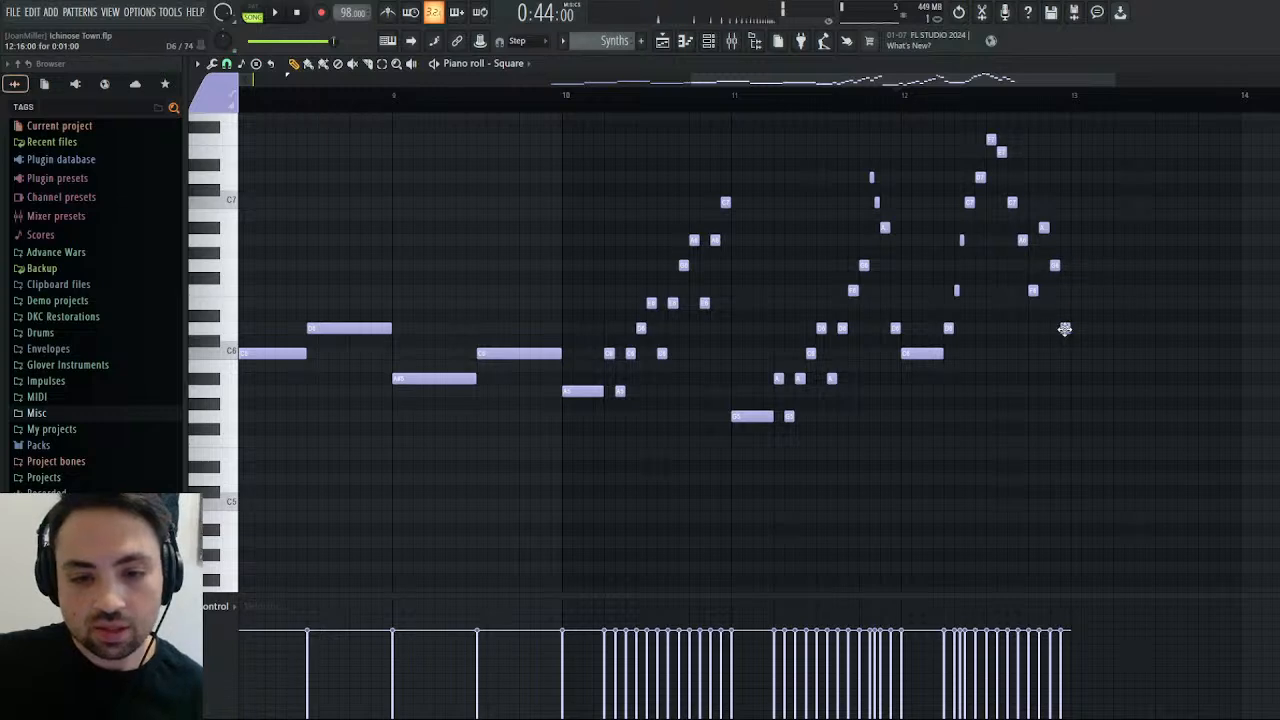
# Open the Flute clip from the playlist and examine its melody across bars 13 to 18.
pyautogui.click(664, 42)
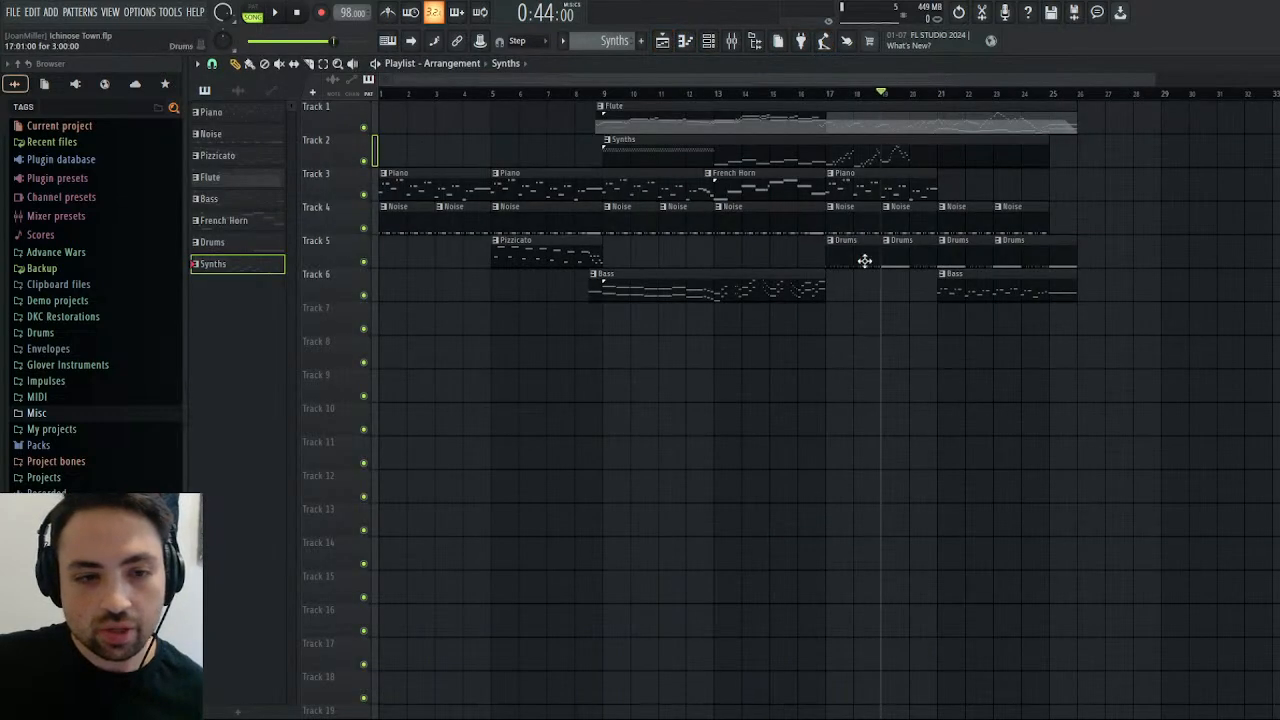
pyautogui.doubleClick(914, 118)
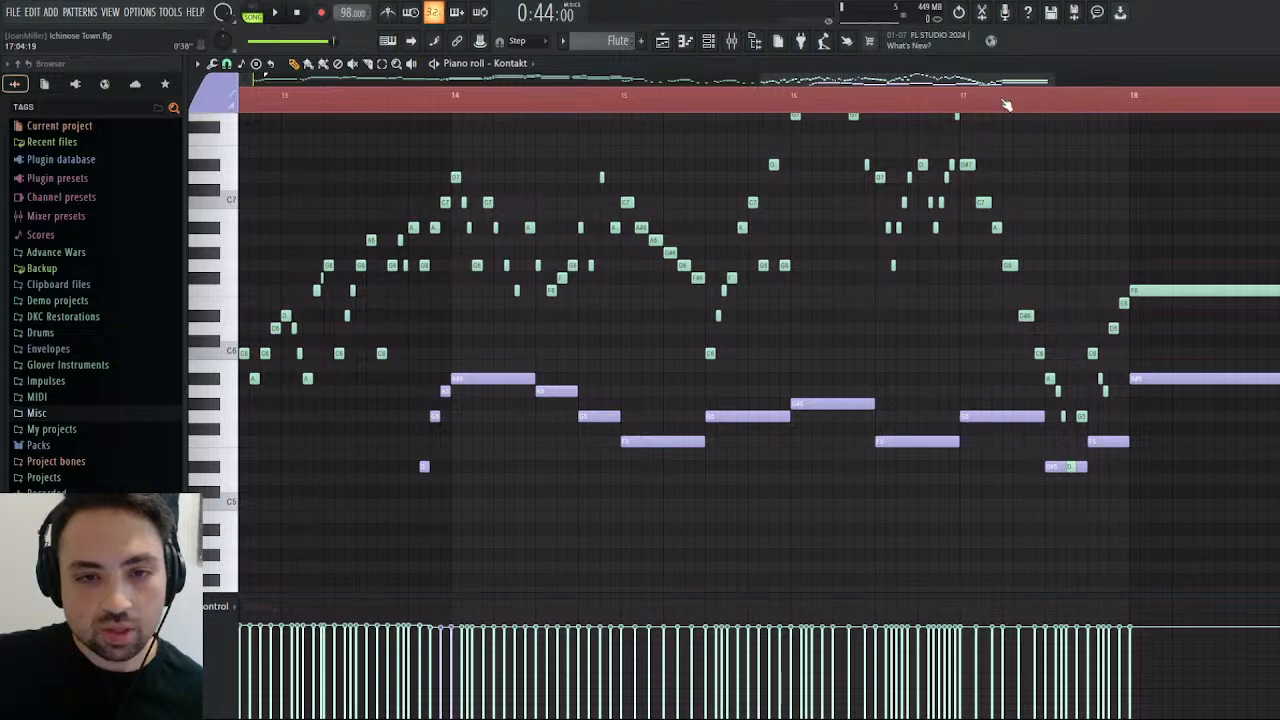
pyautogui.moveTo(1010, 82)
pyautogui.mouseDown()
pyautogui.moveTo(786, 82)
pyautogui.moveTo(1015, 82)
pyautogui.mouseUp()
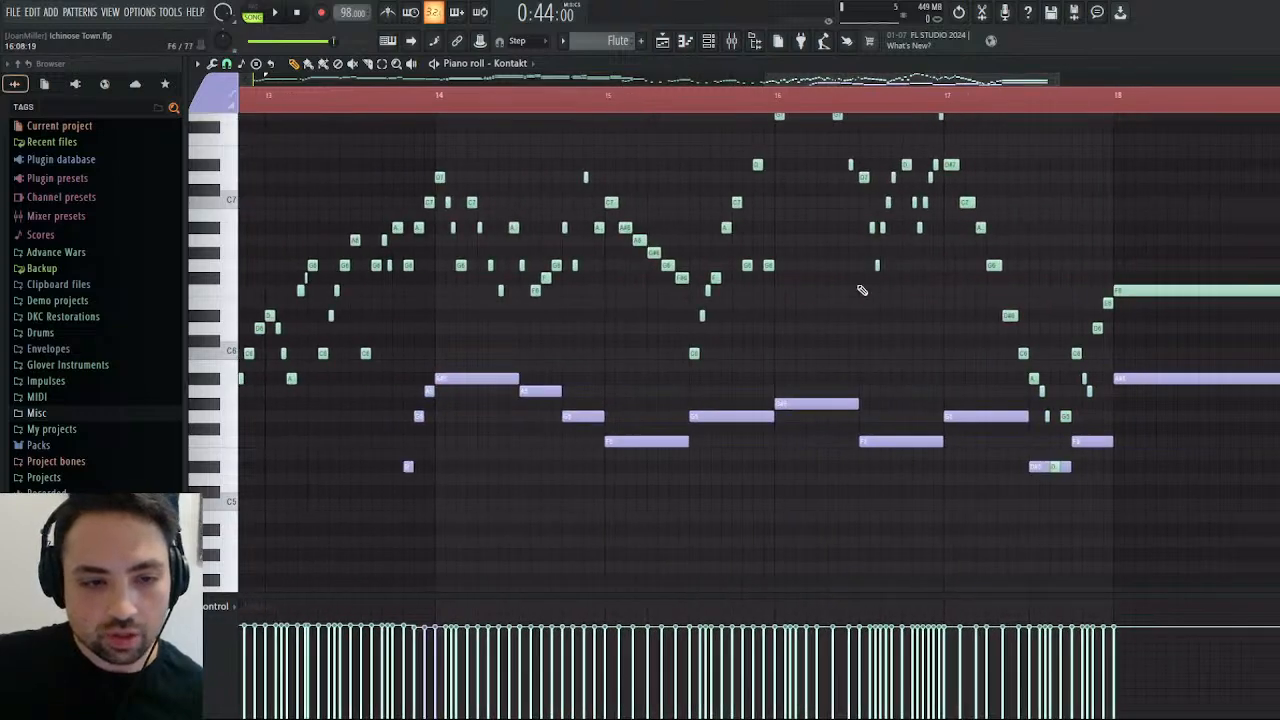
pyautogui.scroll(4, 850, 290)
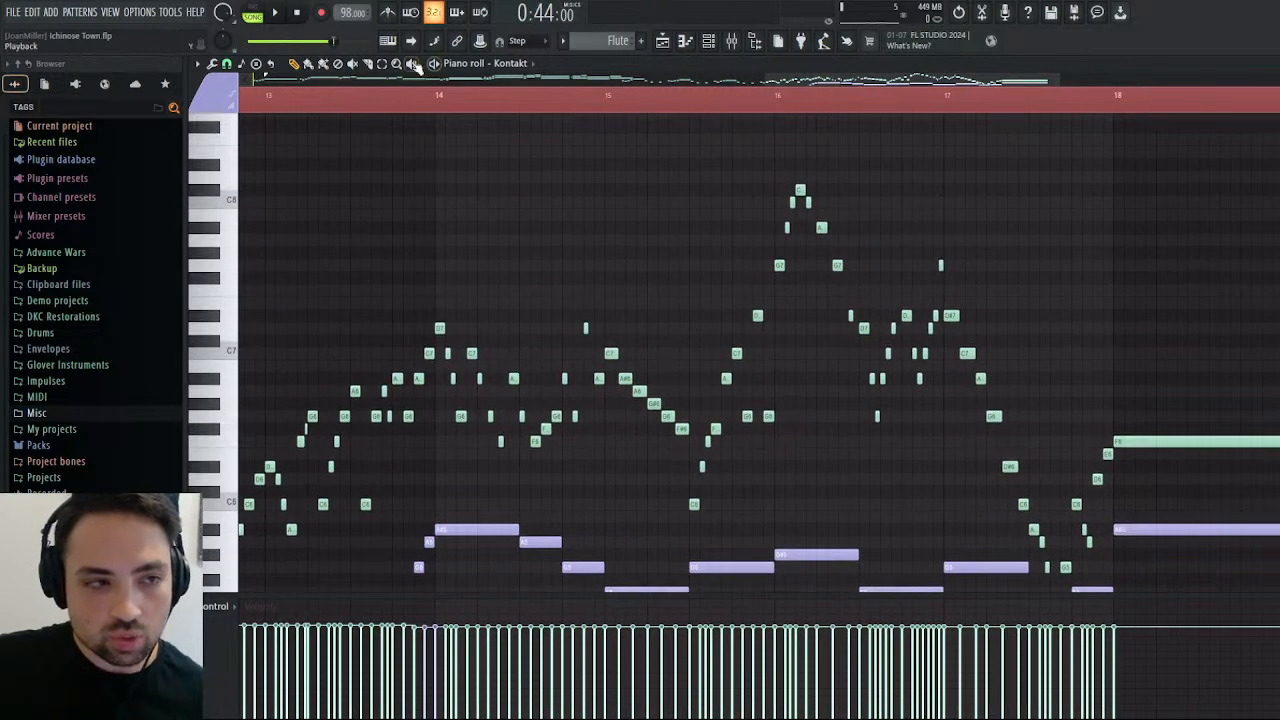
# Copy the Flute's bar 13 run from D#6 up to C7 into the Square part of the Synths pattern, starting at bar 13.
pyautogui.moveTo(786, 297); pyautogui.dragTo(688, 542)
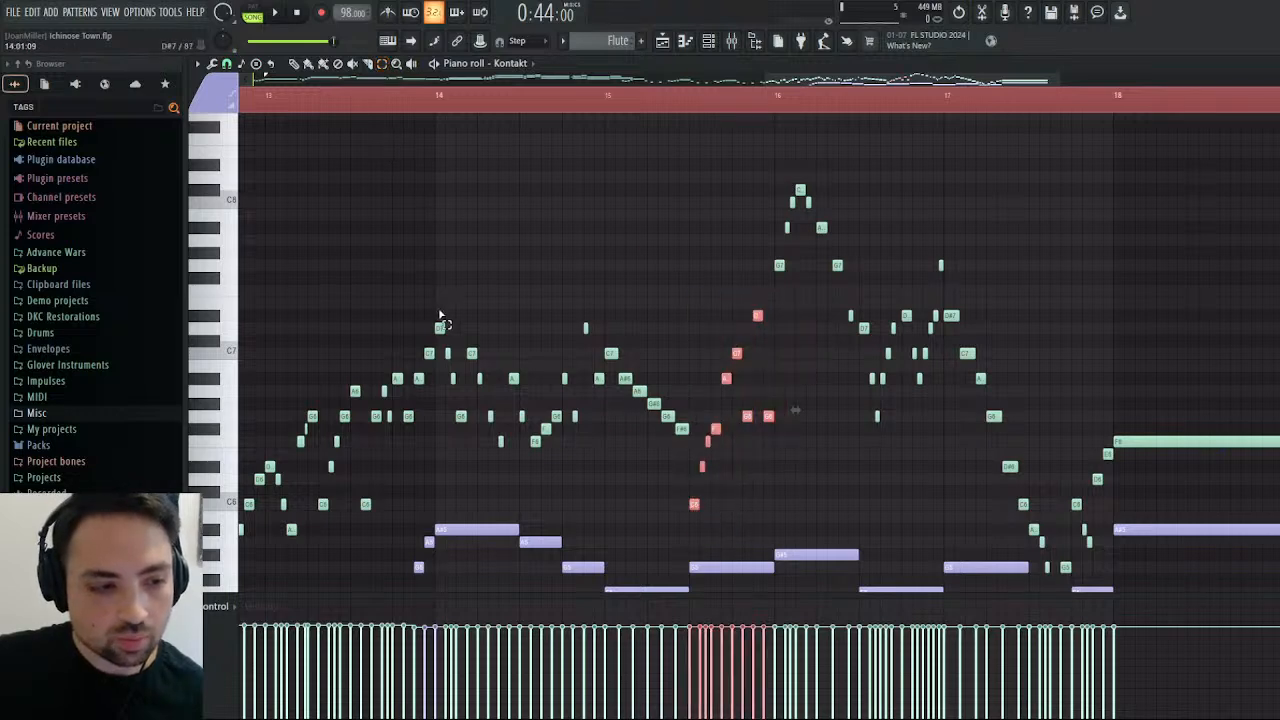
pyautogui.moveTo(433, 325); pyautogui.dragTo(491, 538)
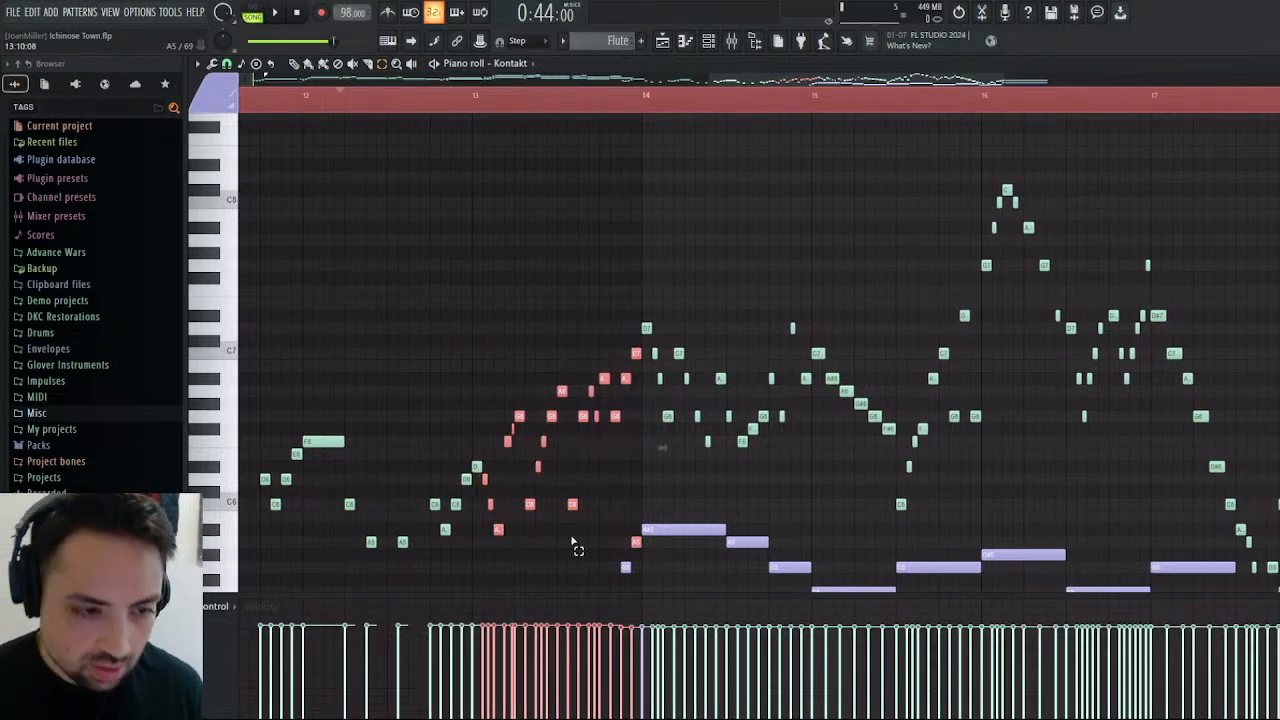
pyautogui.moveTo(634, 350); pyautogui.dragTo(478, 534)
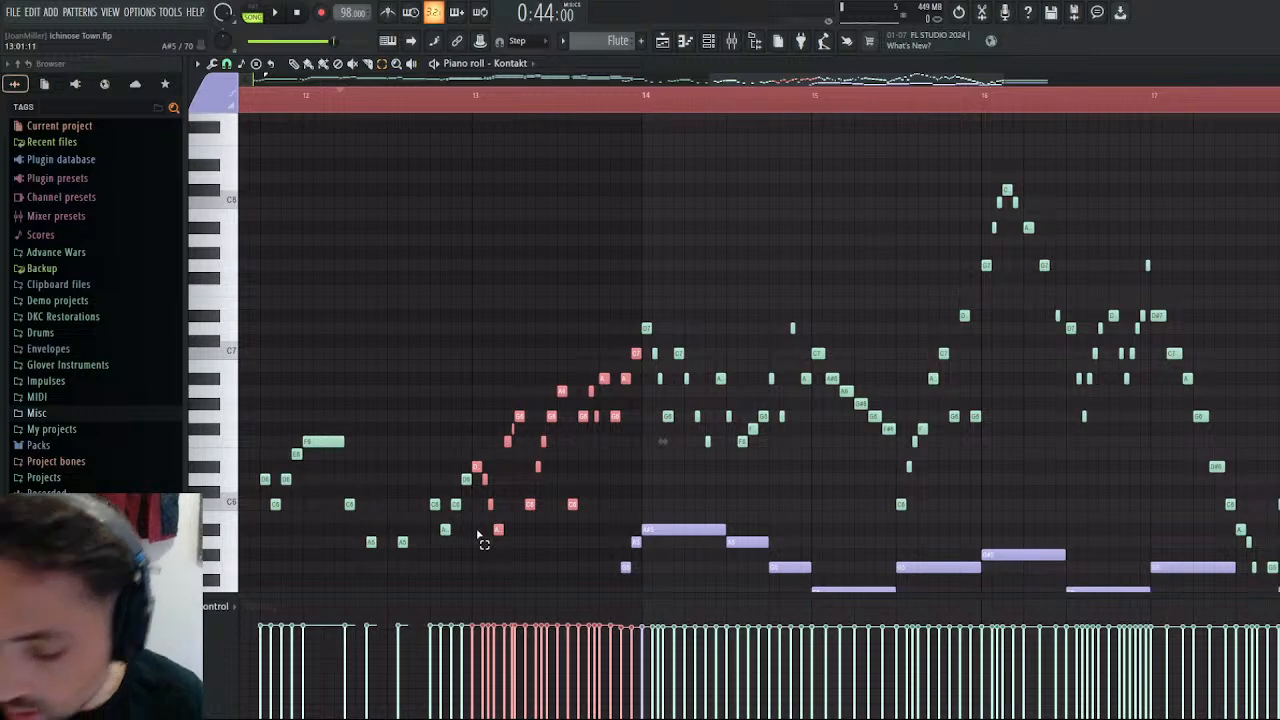
pyautogui.click(662, 40)
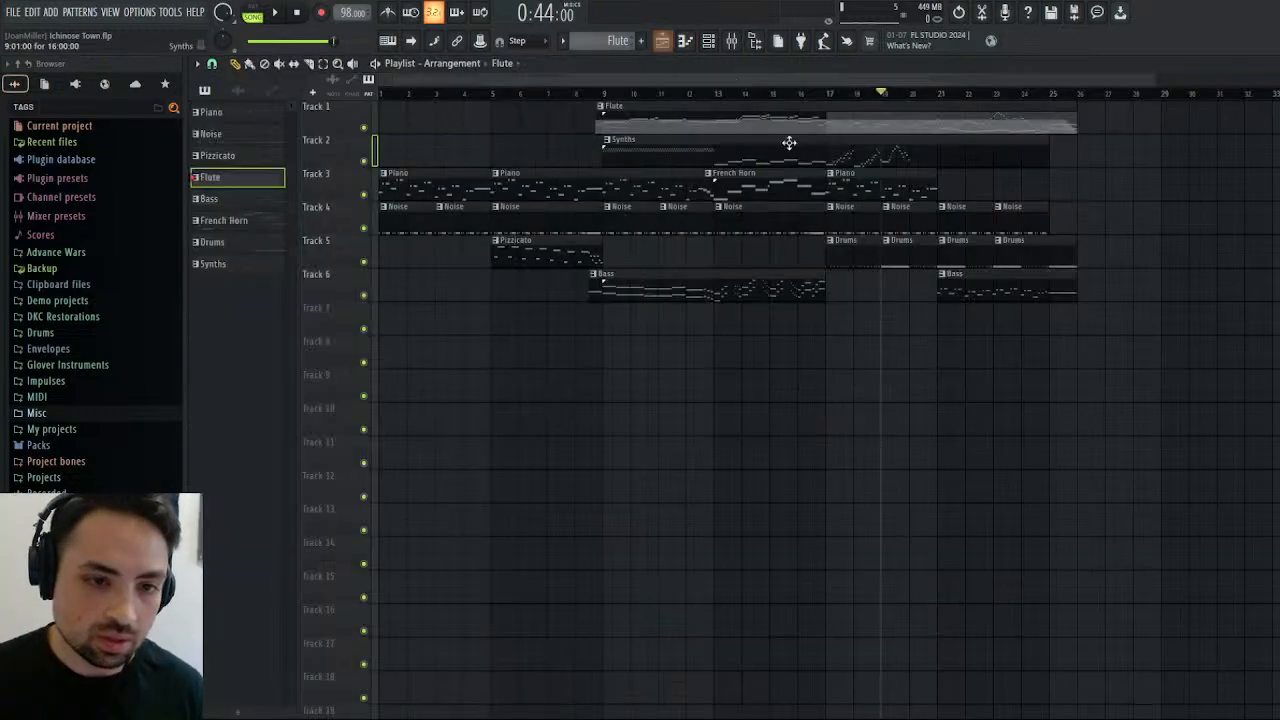
pyautogui.doubleClick(921, 143)
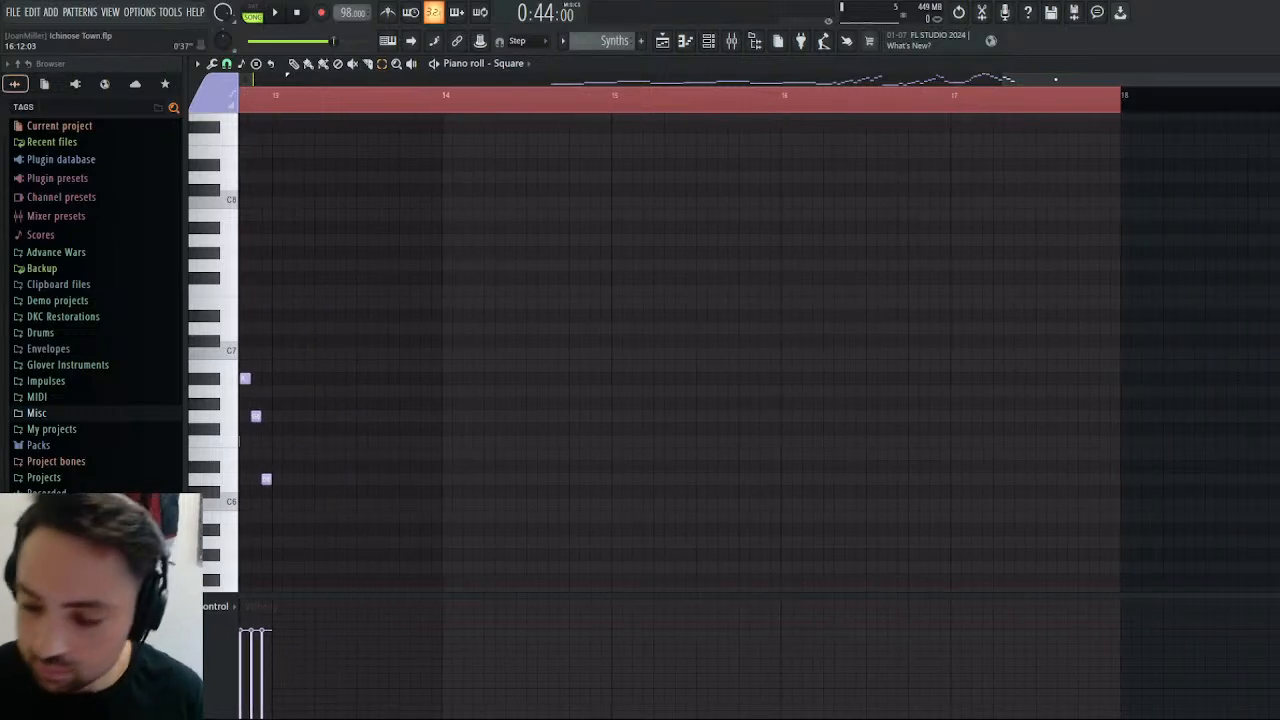
pyautogui.hotkey('ctrl', 'v')
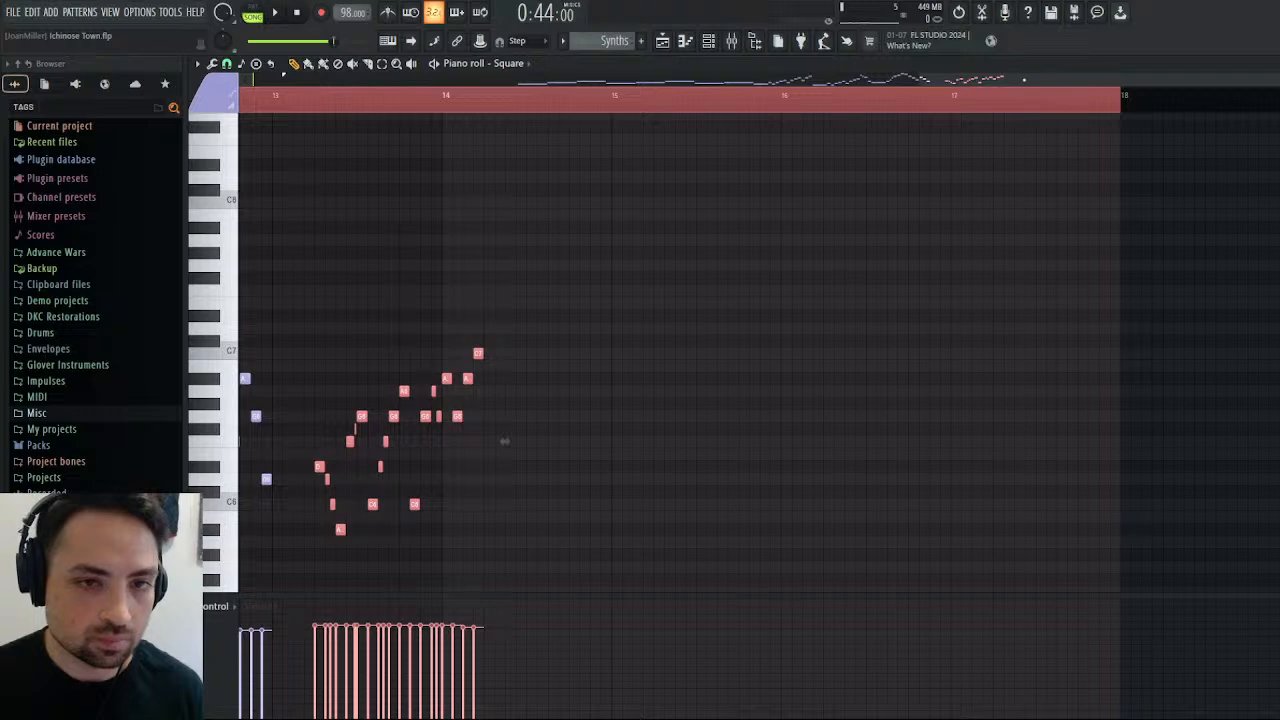
pyautogui.moveTo(1024, 80); pyautogui.dragTo(908, 80)
pyautogui.moveTo(650, 468); pyautogui.dragTo(608, 467)
# Delete the first three copied notes, D#6, D6 and C6, and extend A#5 as a three-step note from the start of bar 13.
pyautogui.rightClick(609, 468)
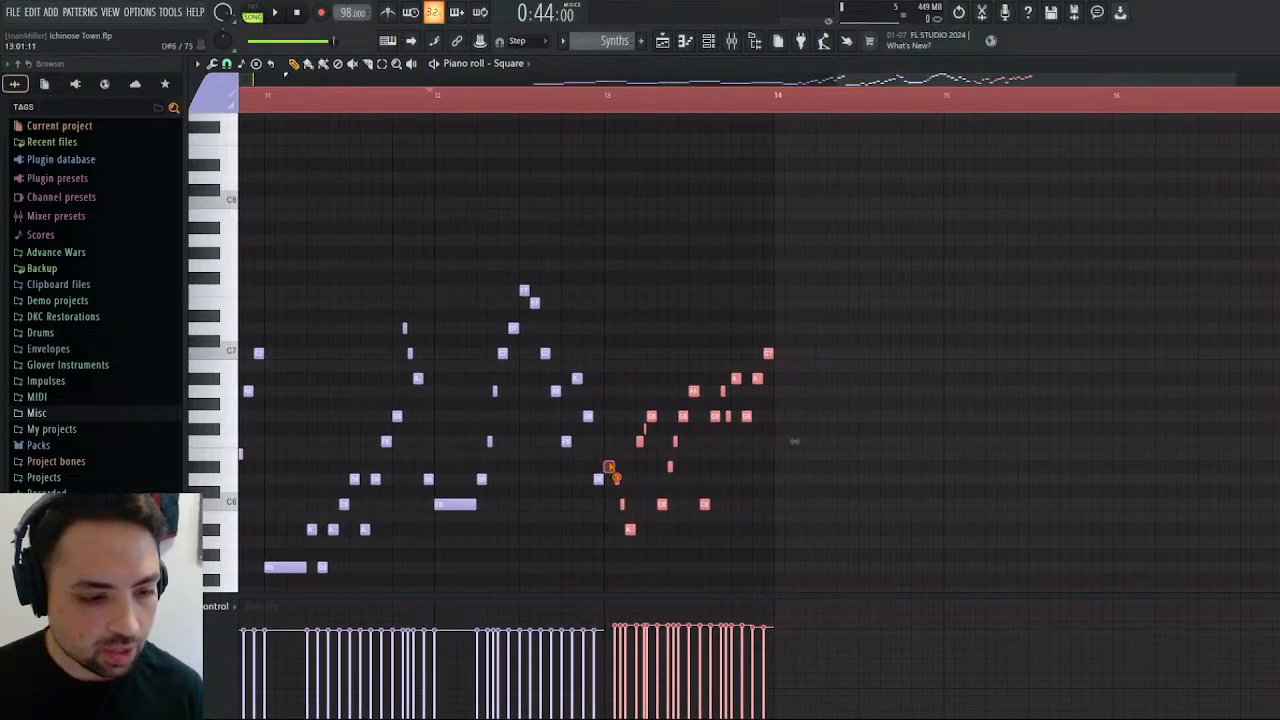
pyautogui.rightClick(617, 480)
pyautogui.rightClick(622, 505)
pyautogui.hotkey('ctrl', 'd')
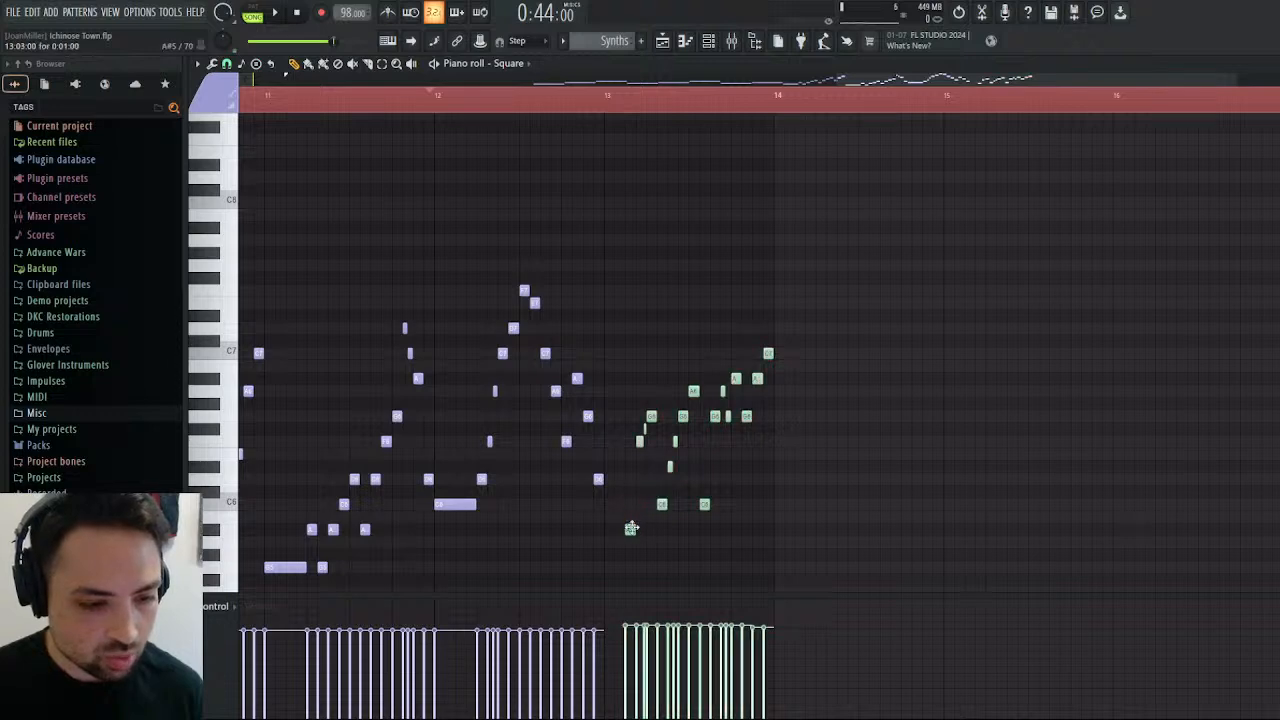
pyautogui.moveTo(631, 528); pyautogui.dragTo(612, 530)
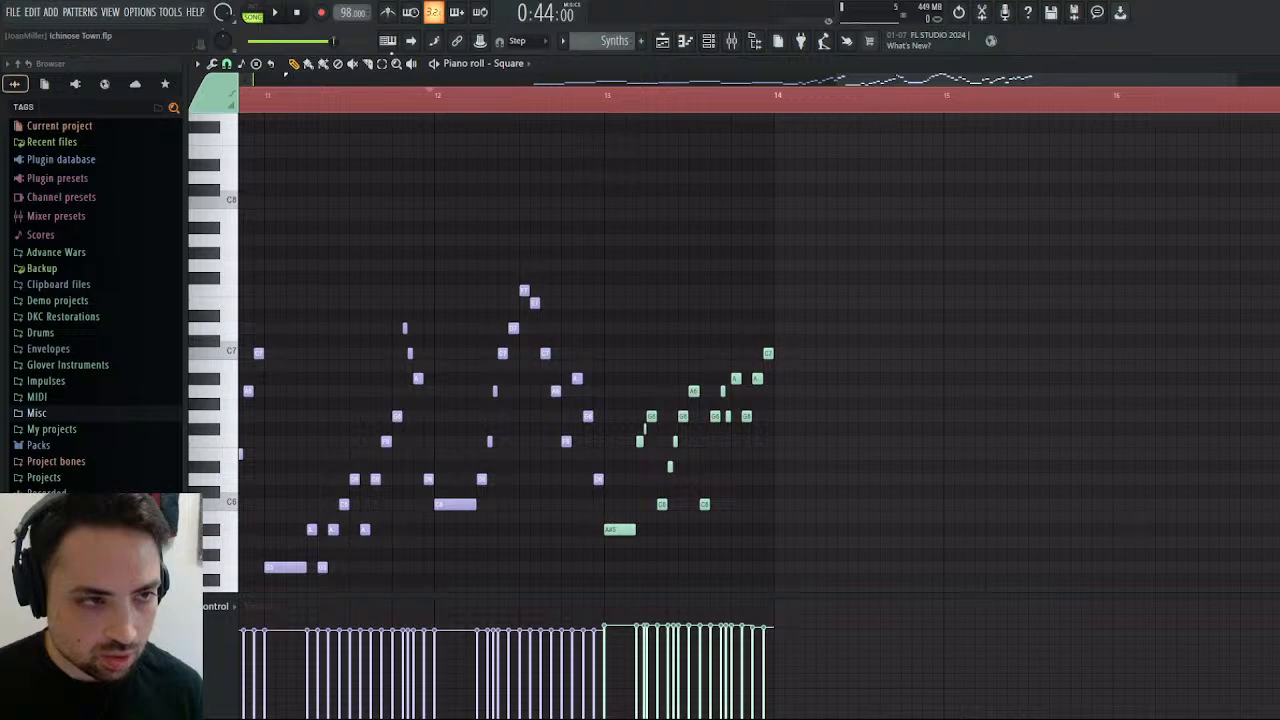
# Lower the seven notes after bar 13's opening A#5 to D6, D#6, F6, A#5, C6, D6 and D#6, and play the result.
pyautogui.moveTo(640, 441); pyautogui.dragTo(639, 481)
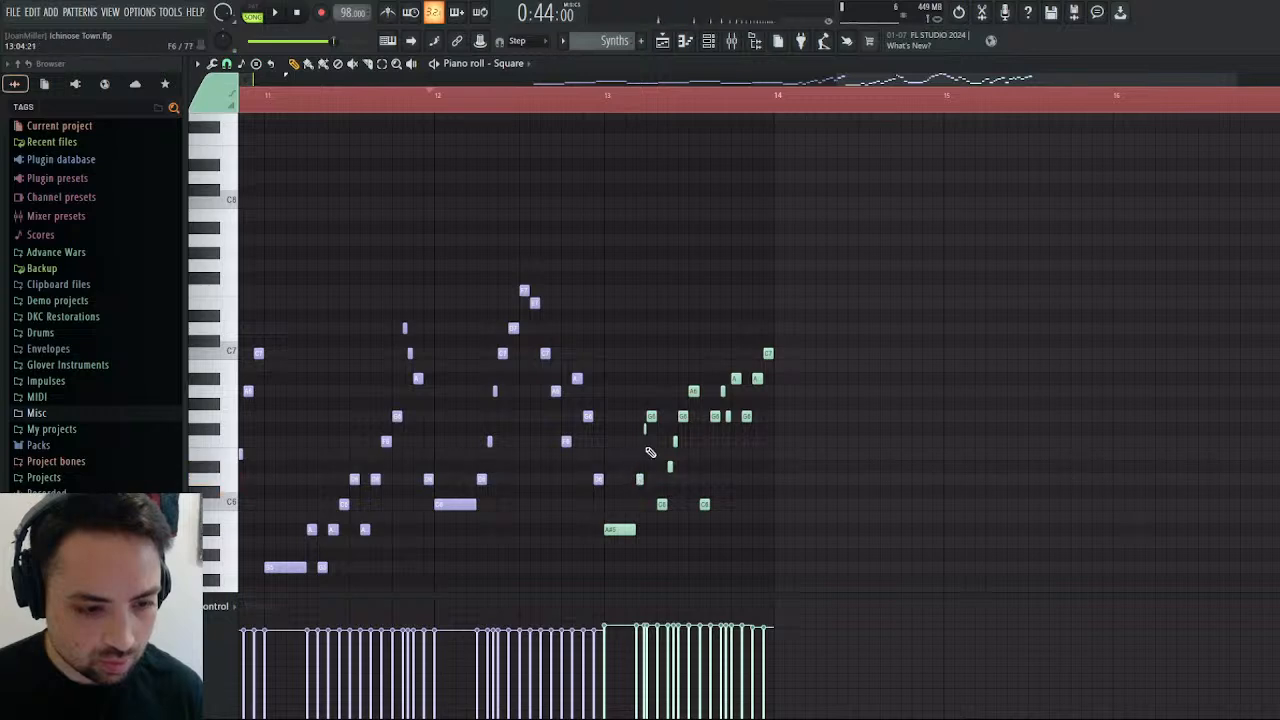
pyautogui.moveTo(644, 431); pyautogui.dragTo(644, 471)
pyautogui.moveTo(651, 416); pyautogui.dragTo(651, 441)
pyautogui.moveTo(662, 521); pyautogui.dragTo(660, 535)
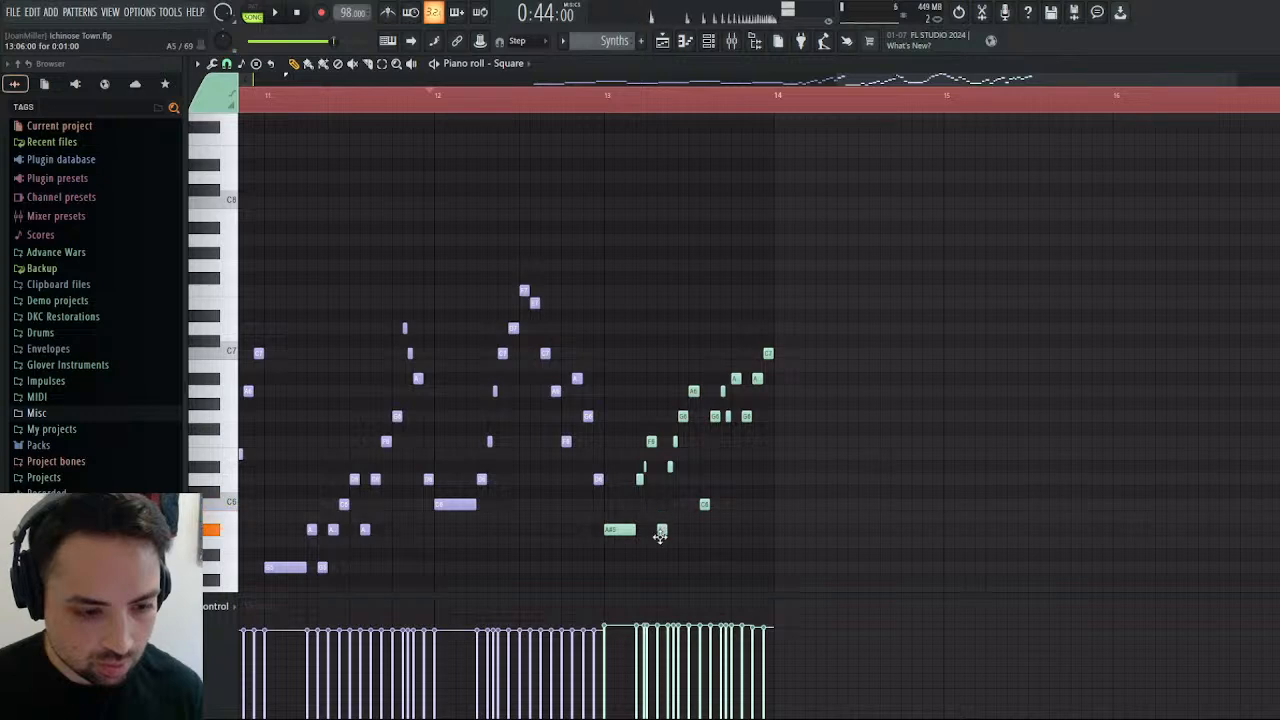
pyautogui.moveTo(672, 468); pyautogui.dragTo(671, 510)
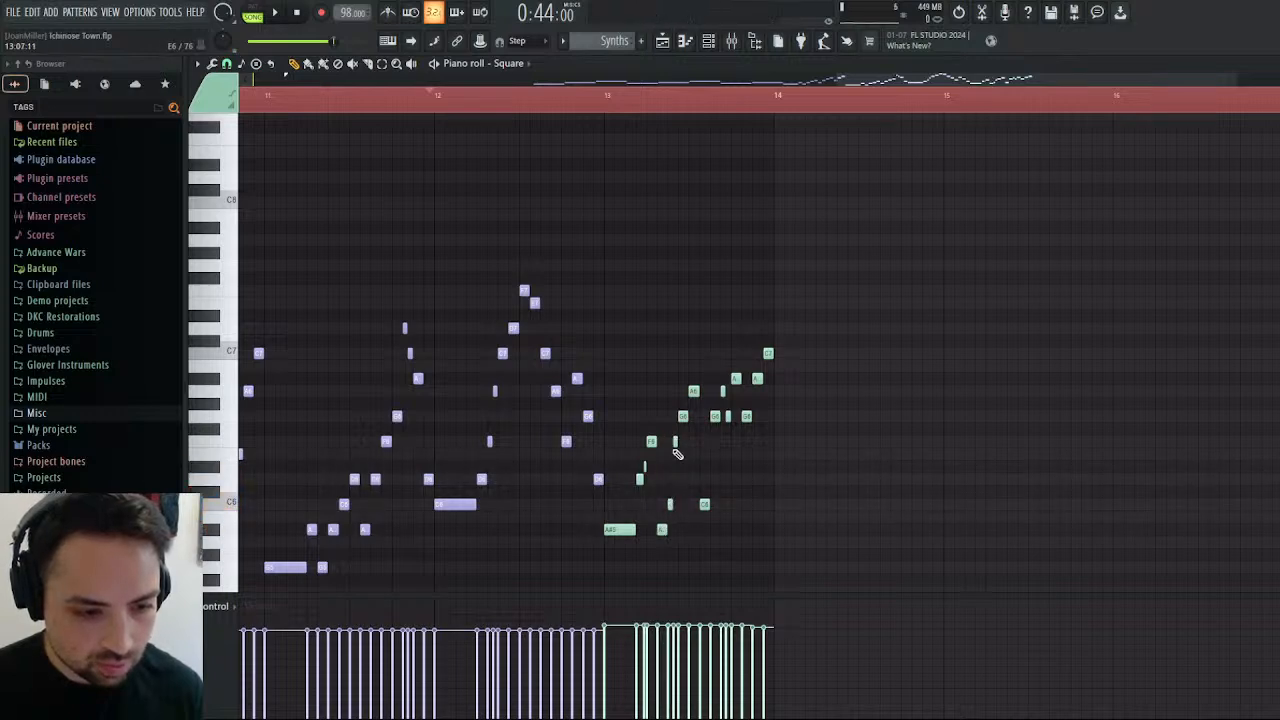
pyautogui.moveTo(676, 441); pyautogui.dragTo(675, 481)
pyautogui.moveTo(683, 420); pyautogui.dragTo(681, 478)
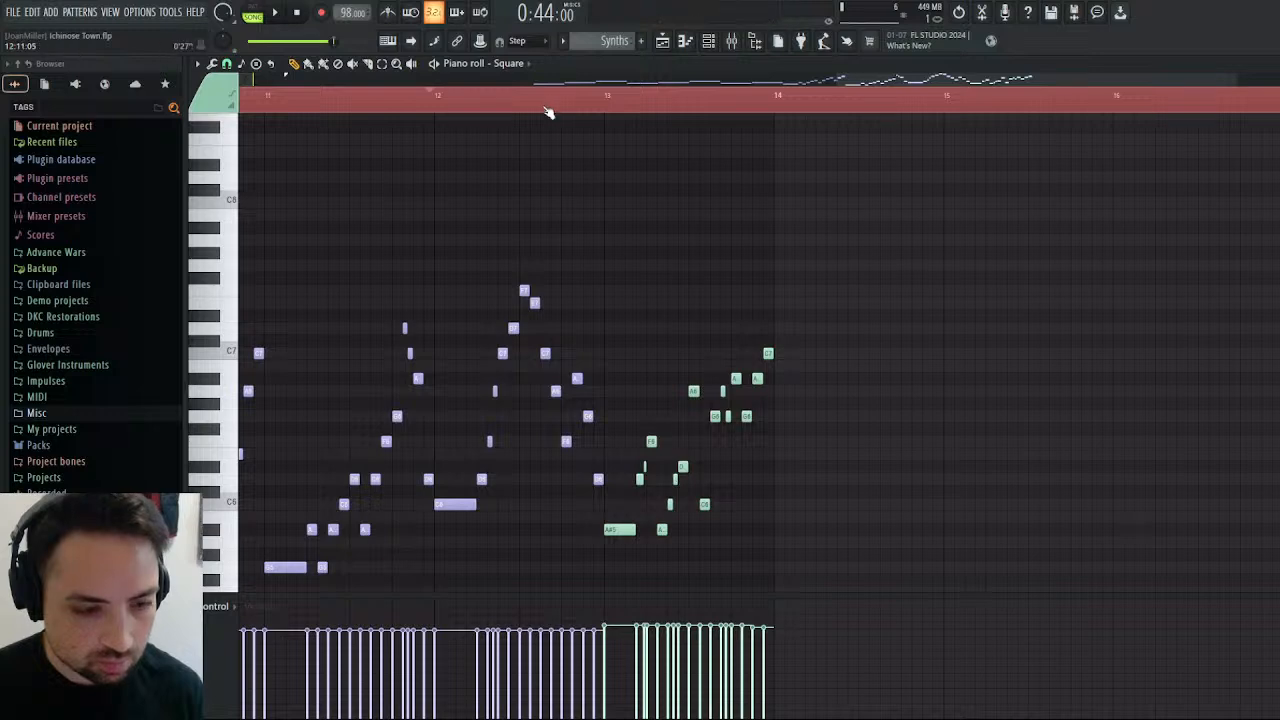
pyautogui.click(270, 15)
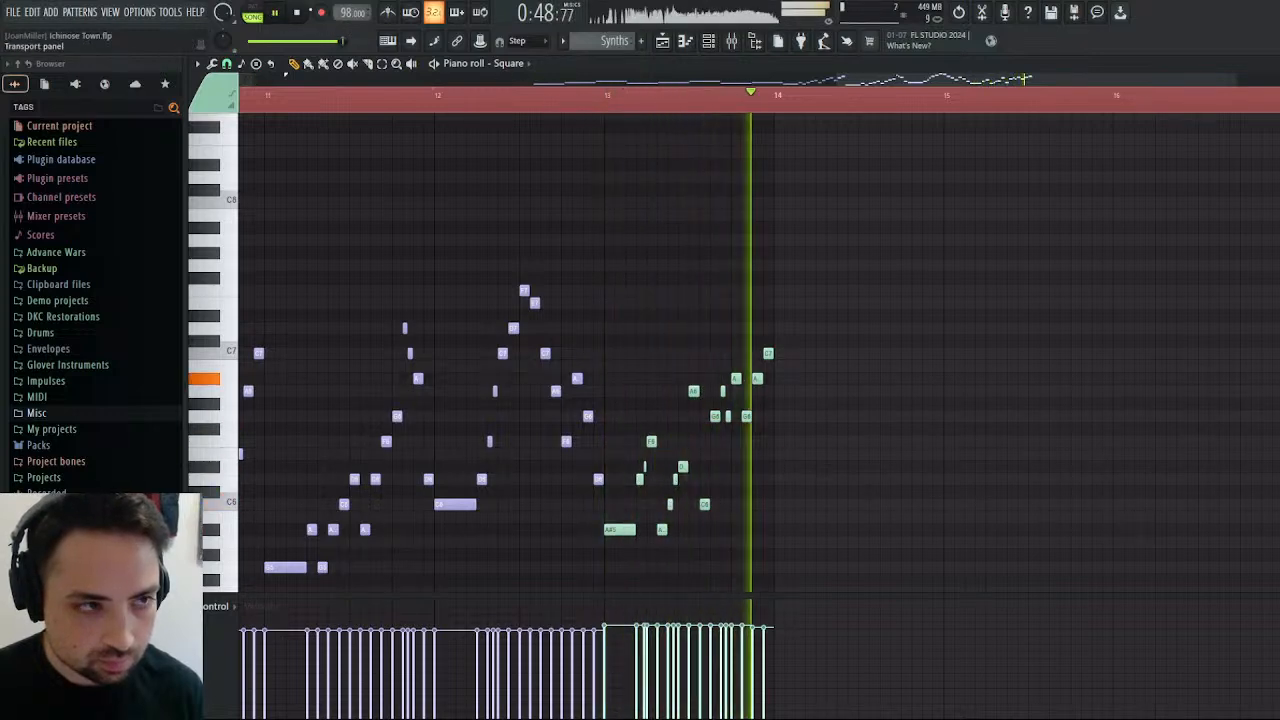
pyautogui.press('space')
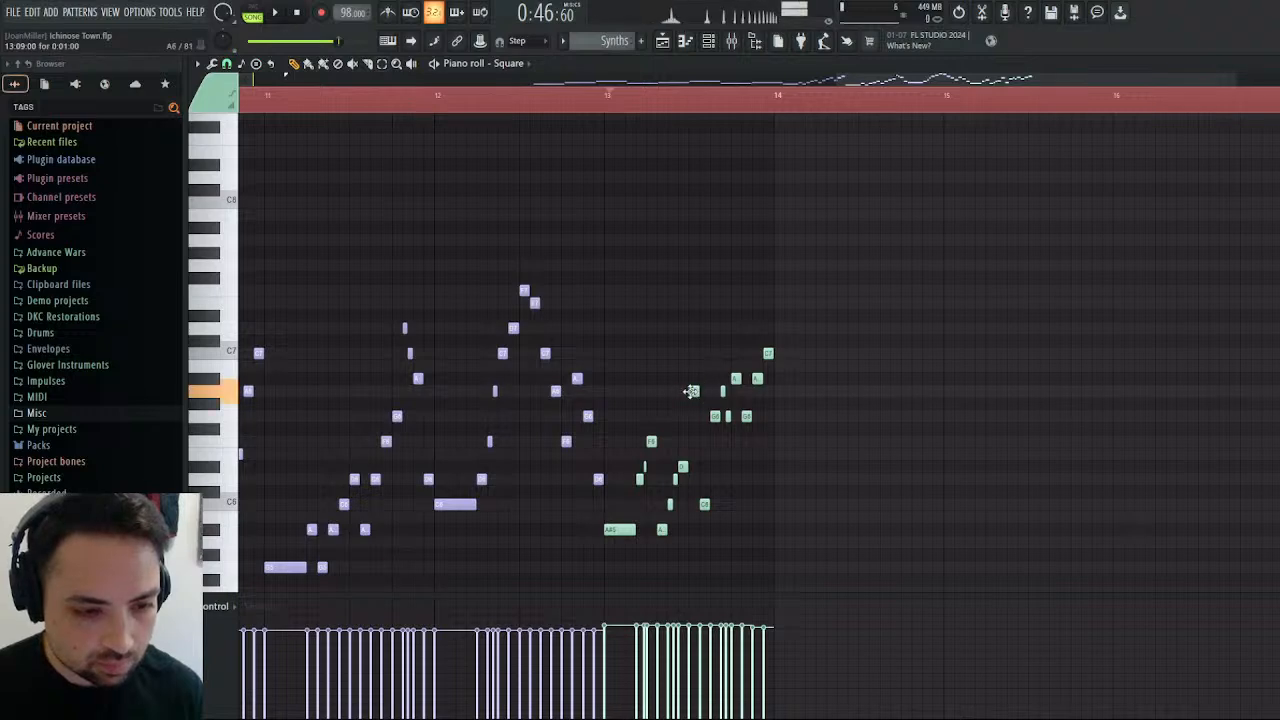
# Lower bar 13's remaining Square notes to F6, A5, D#6, F6, D6, G6, D#6, G6 and A6.
pyautogui.moveTo(691, 391); pyautogui.dragTo(692, 445)
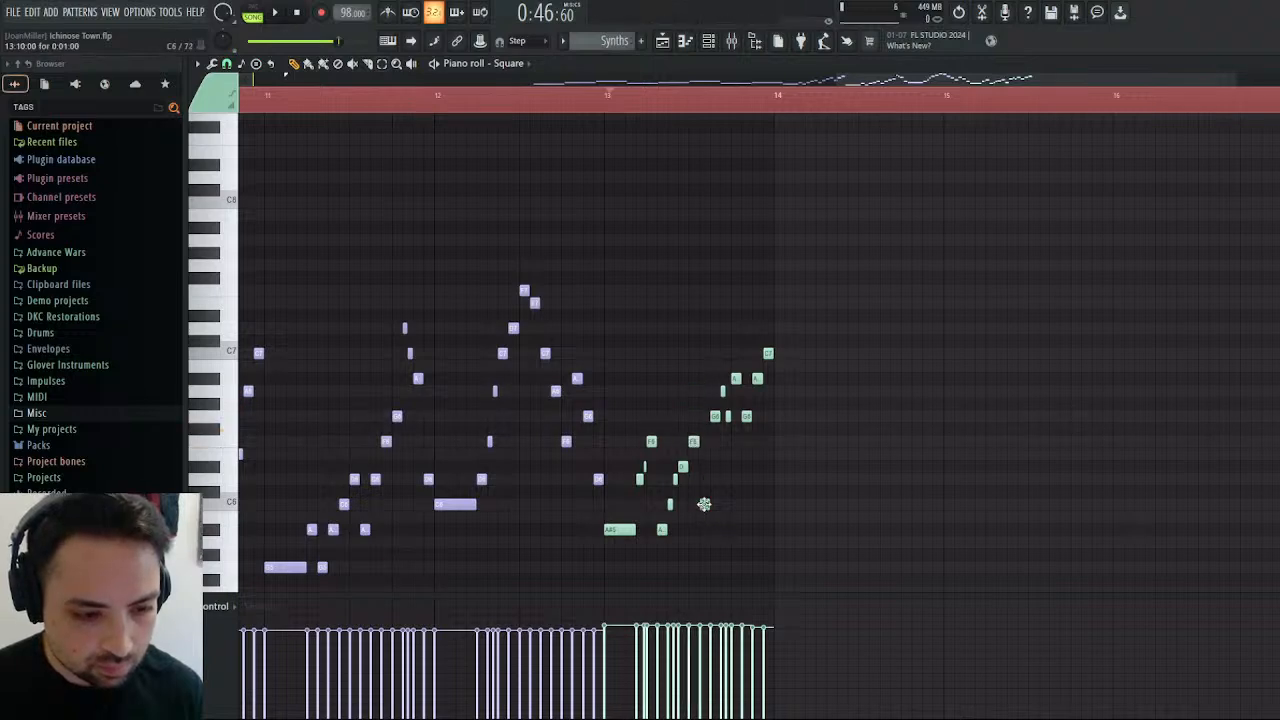
pyautogui.moveTo(704, 504); pyautogui.dragTo(705, 543)
pyautogui.moveTo(714, 416); pyautogui.dragTo(714, 470)
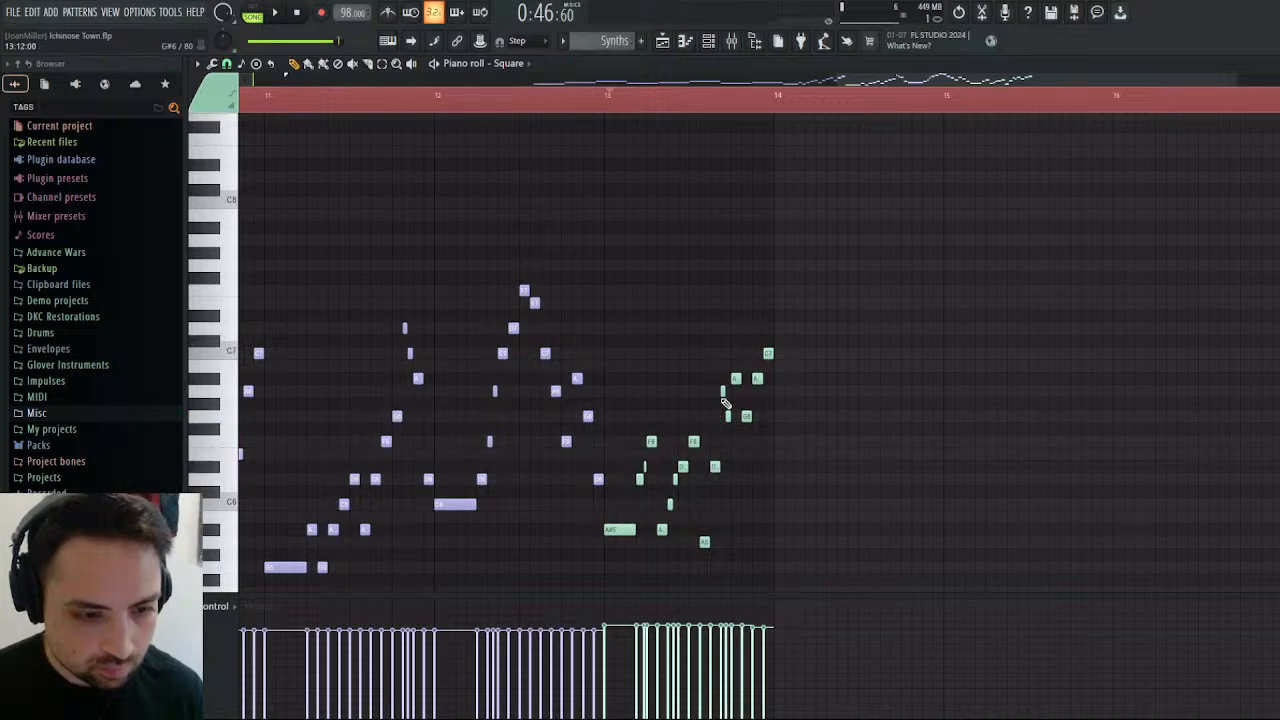
pyautogui.moveTo(720, 393); pyautogui.dragTo(728, 481)
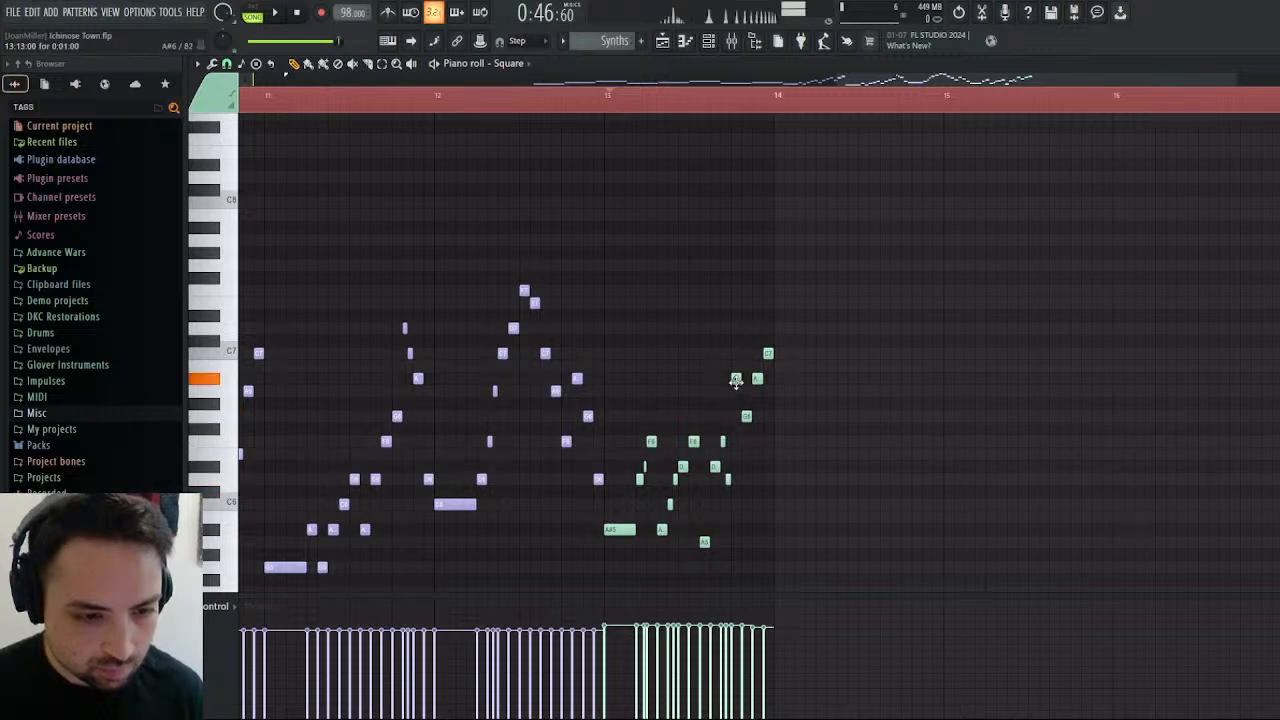
pyautogui.moveTo(736, 381); pyautogui.dragTo(743, 466)
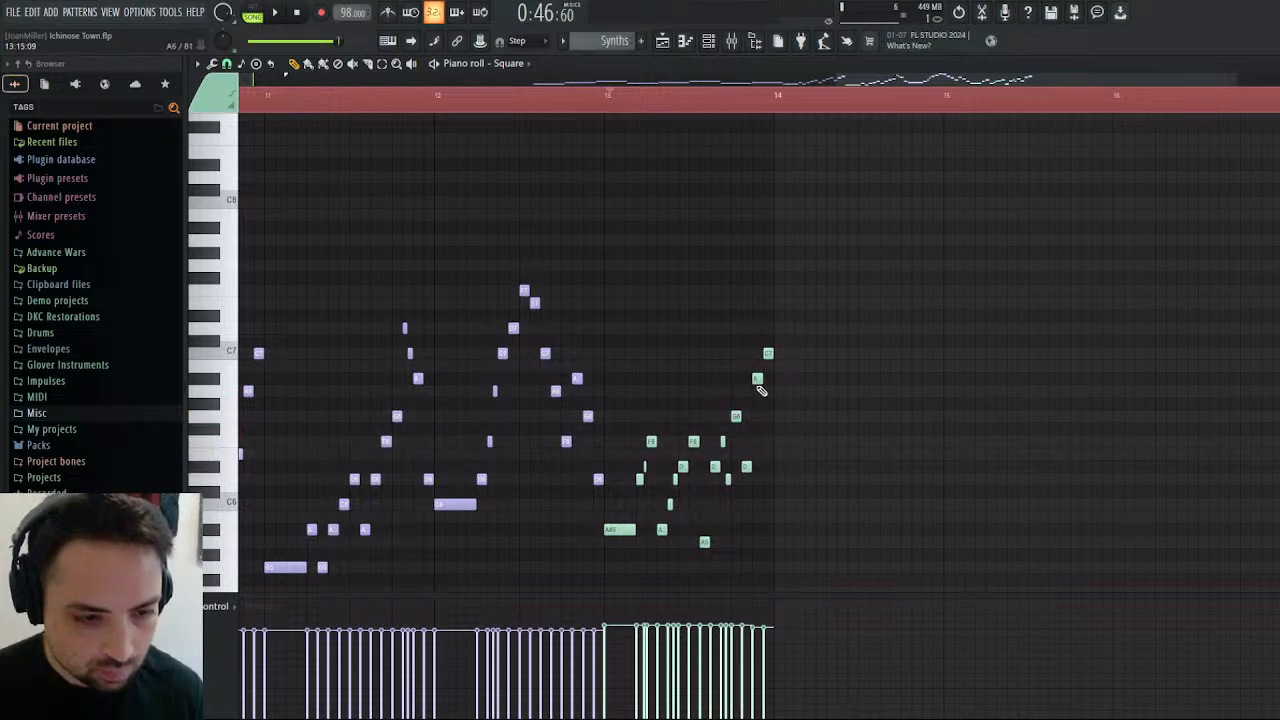
pyautogui.moveTo(755, 387); pyautogui.dragTo(756, 423)
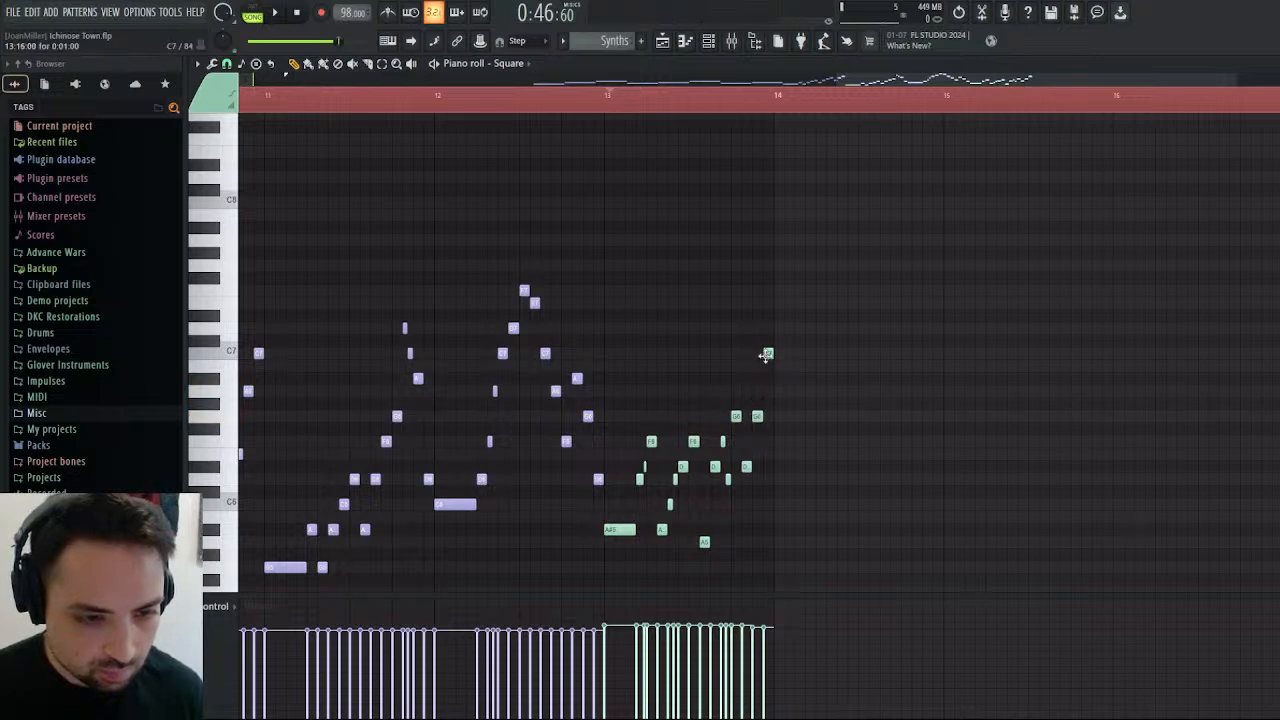
pyautogui.moveTo(766, 355); pyautogui.dragTo(766, 397)
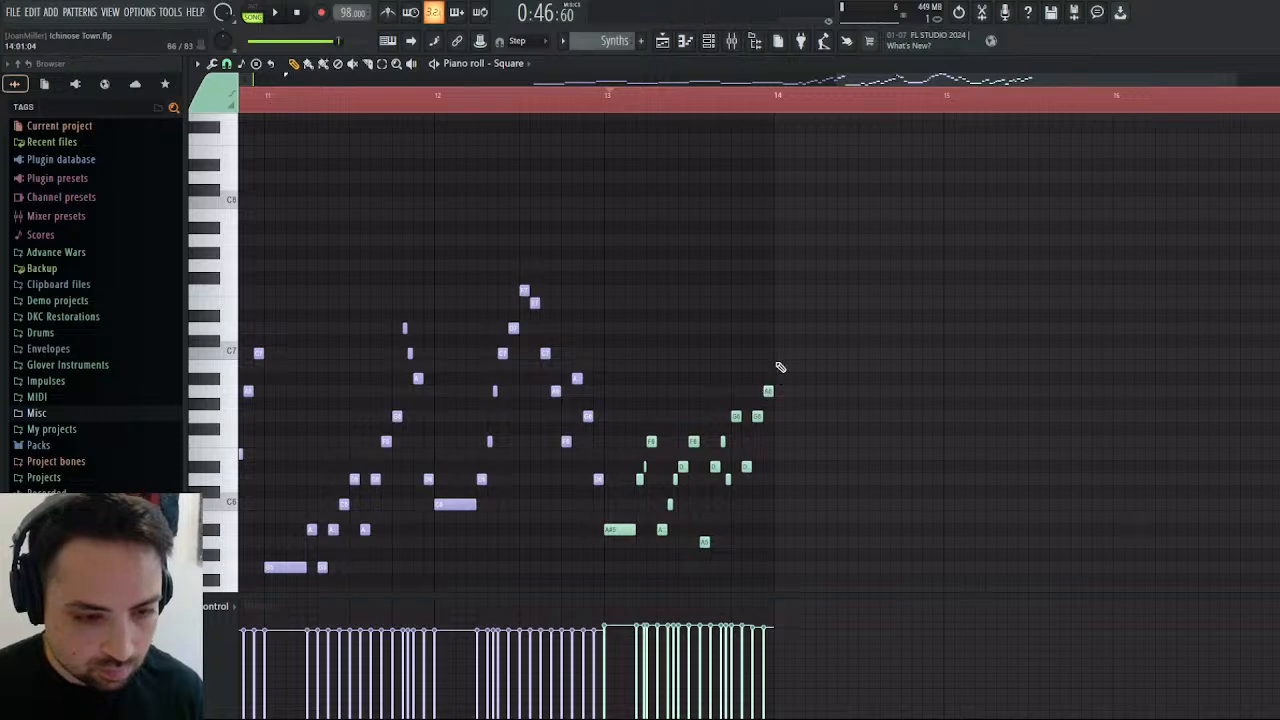
# Play back the revised Square bar and listen to the arrangement's closing section from bar 21 in the playlist.
pyautogui.press('space')
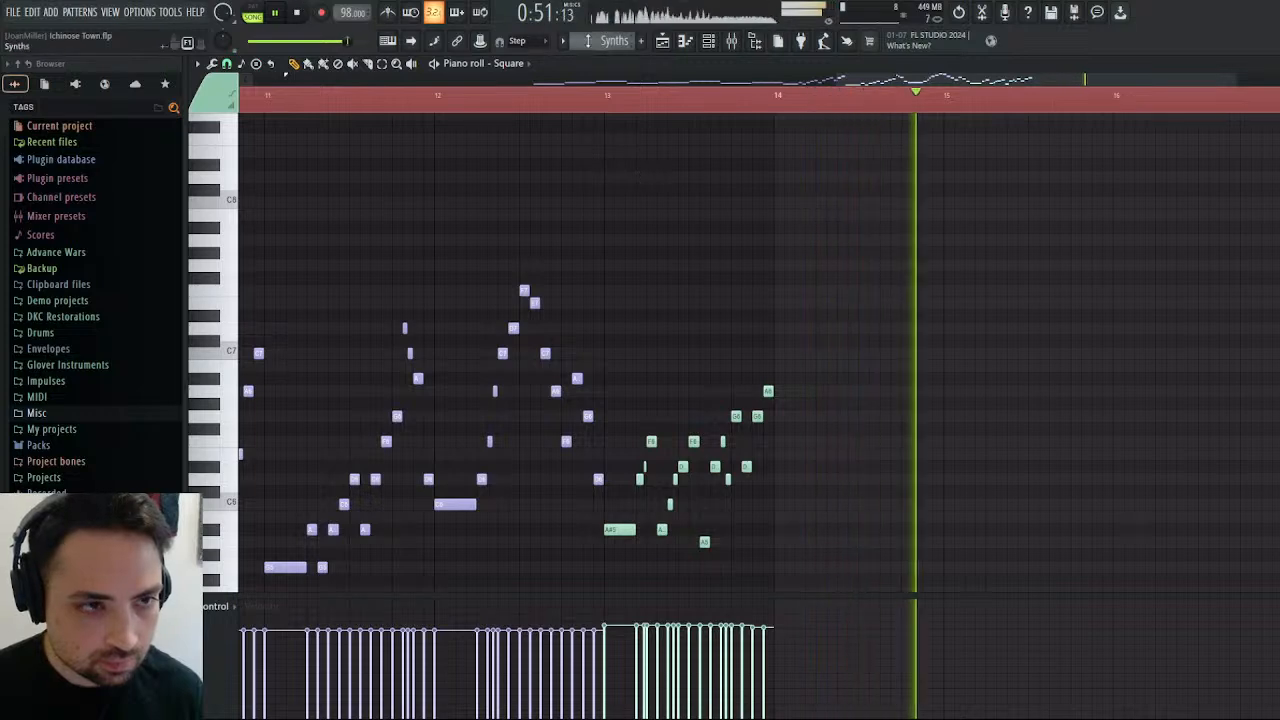
pyautogui.click(662, 40)
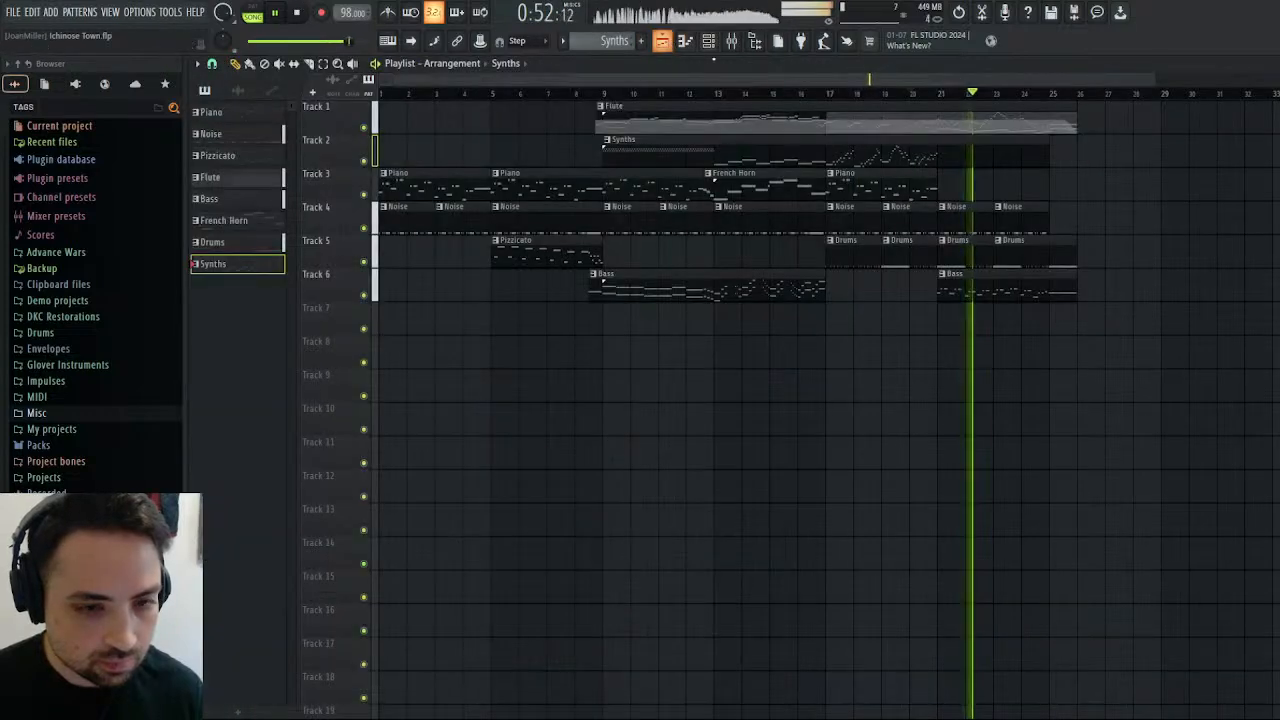
pyautogui.click(930, 95)
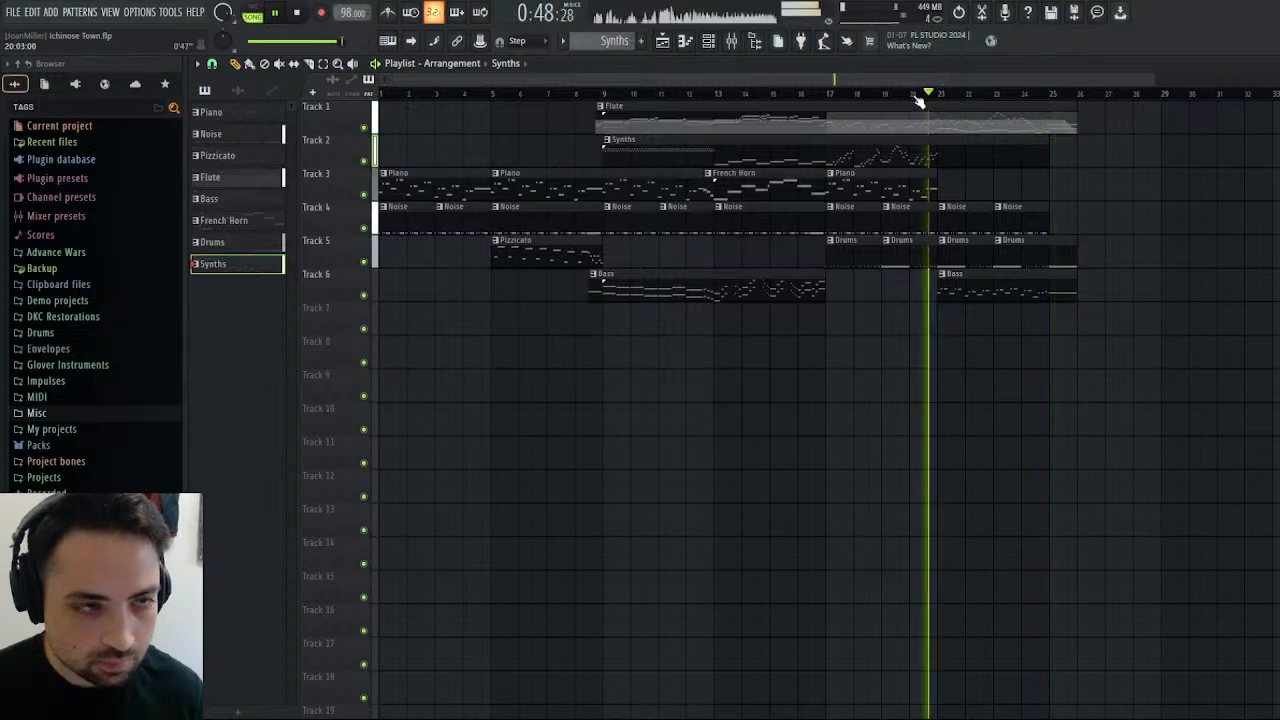
pyautogui.click(301, 12)
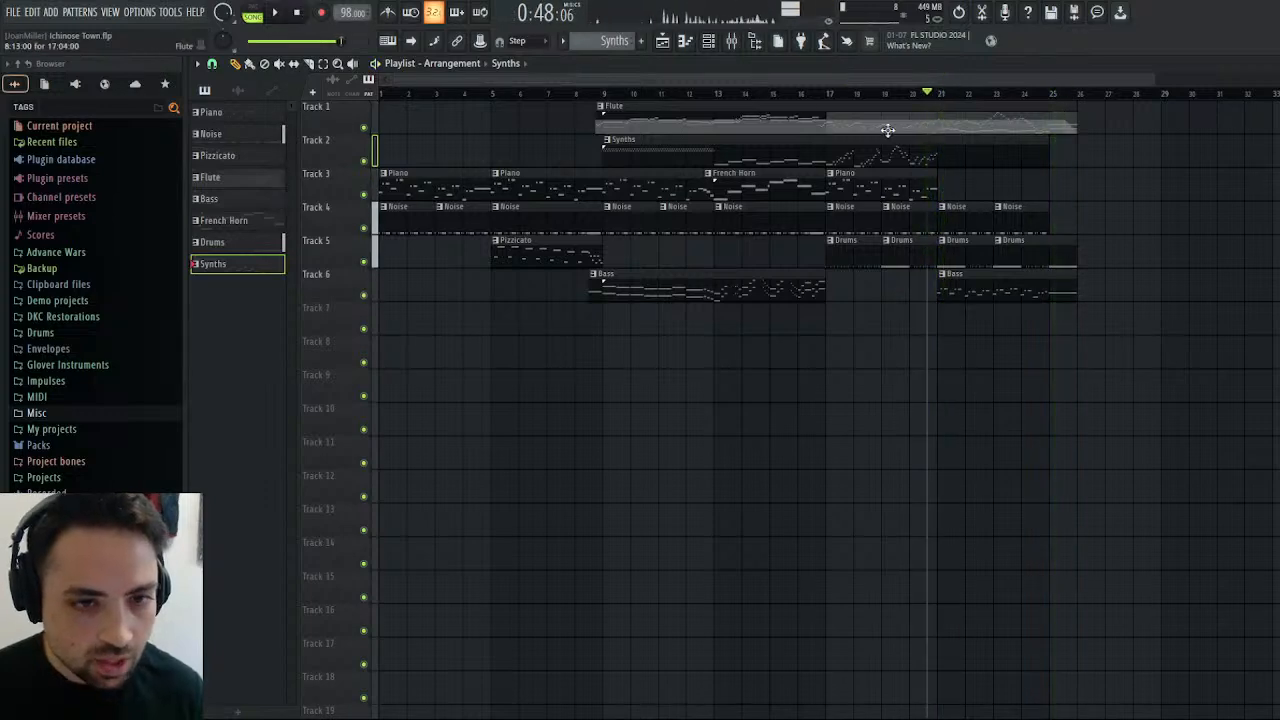
pyautogui.click(940, 95)
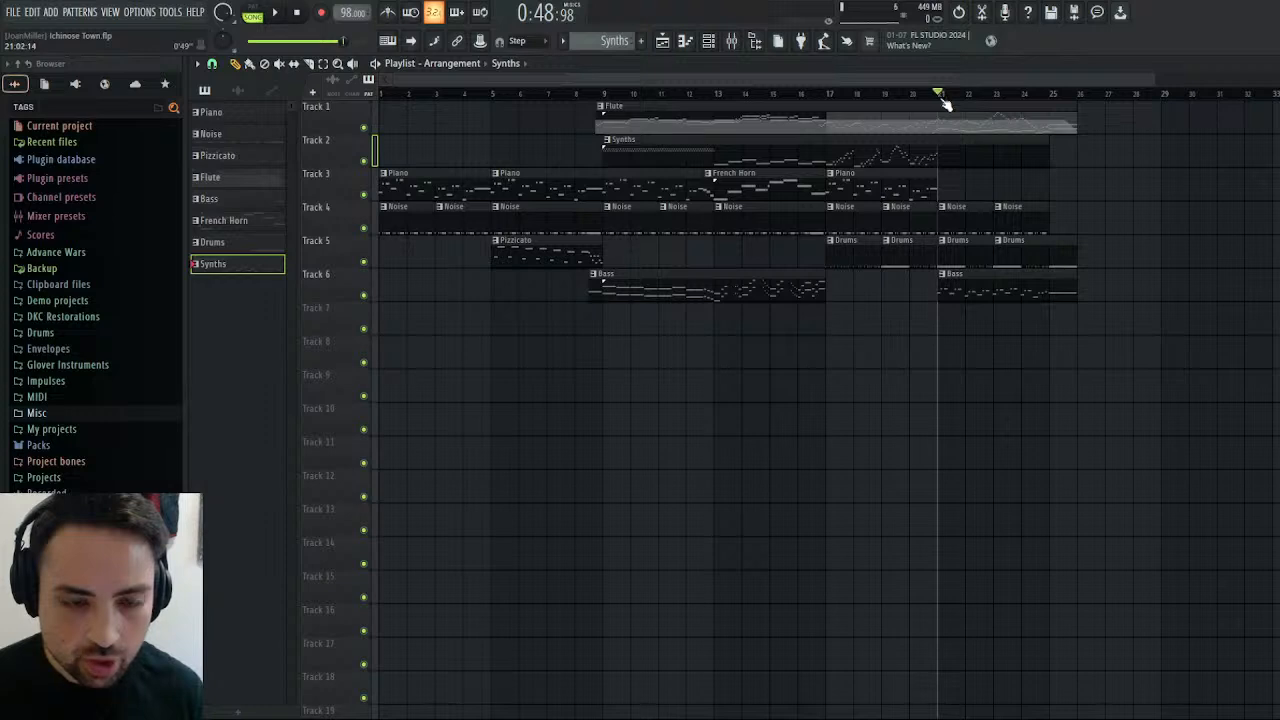
pyautogui.click(278, 14)
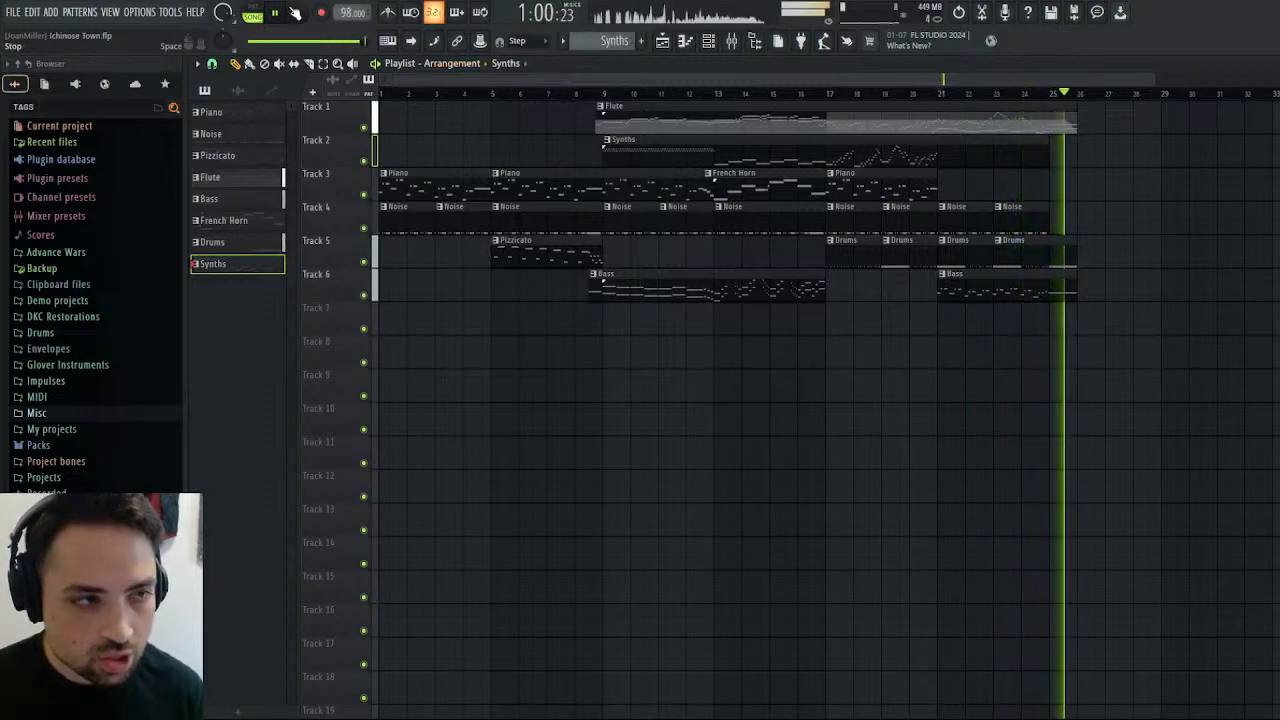
pyautogui.click(300, 14)
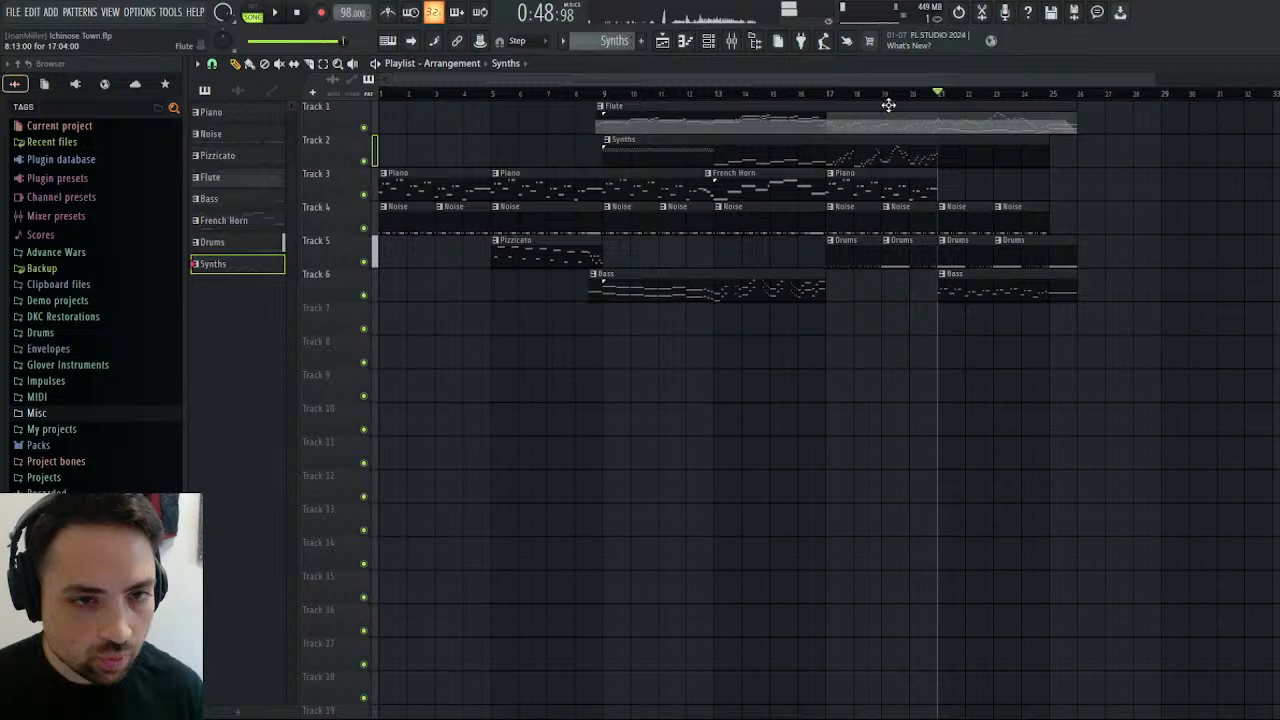
# Lower the French Horn's mixer volume slightly while playing the arrangement from bar 13.
pyautogui.click(716, 94)
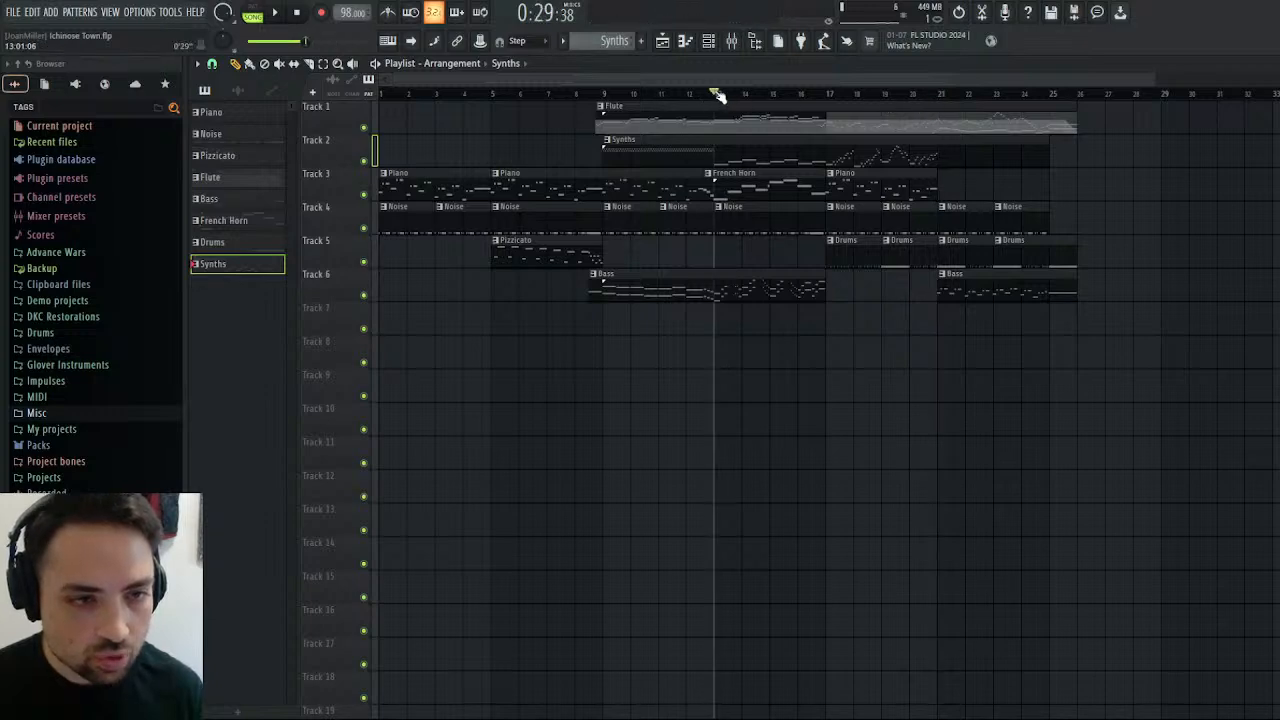
pyautogui.click(275, 12)
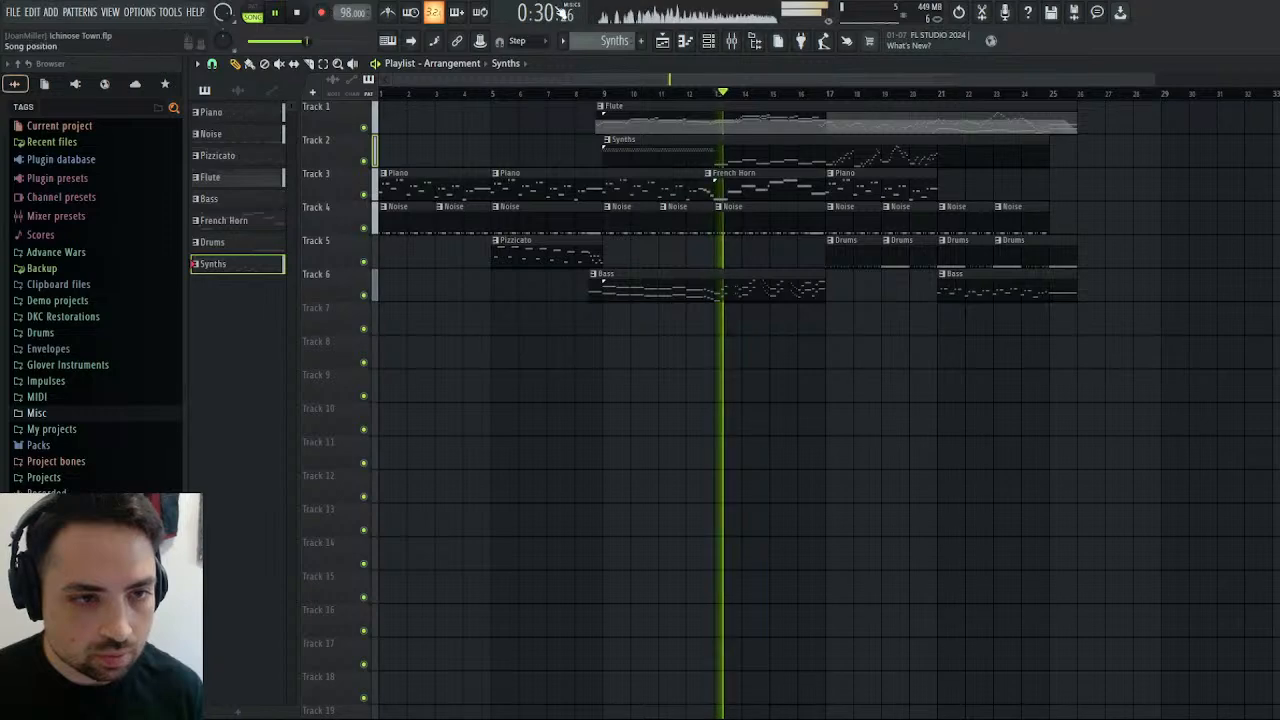
pyautogui.press('F9')
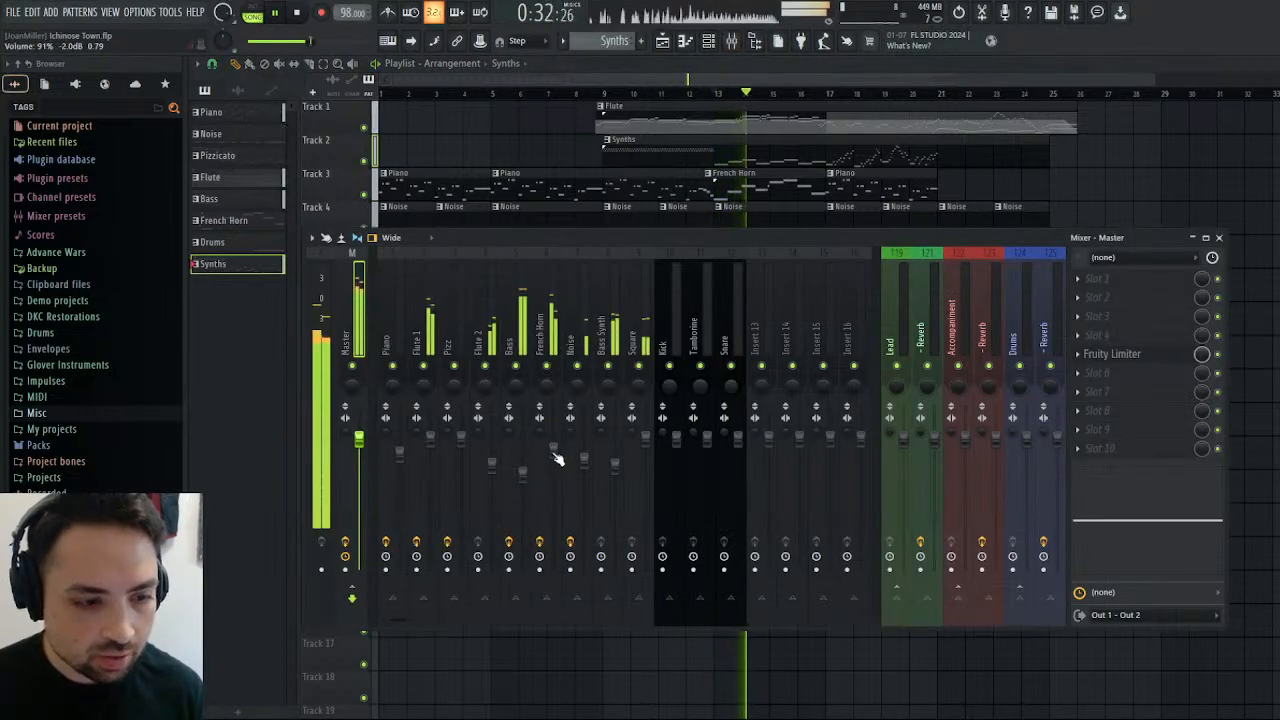
pyautogui.moveTo(553, 452); pyautogui.dragTo(553, 469)
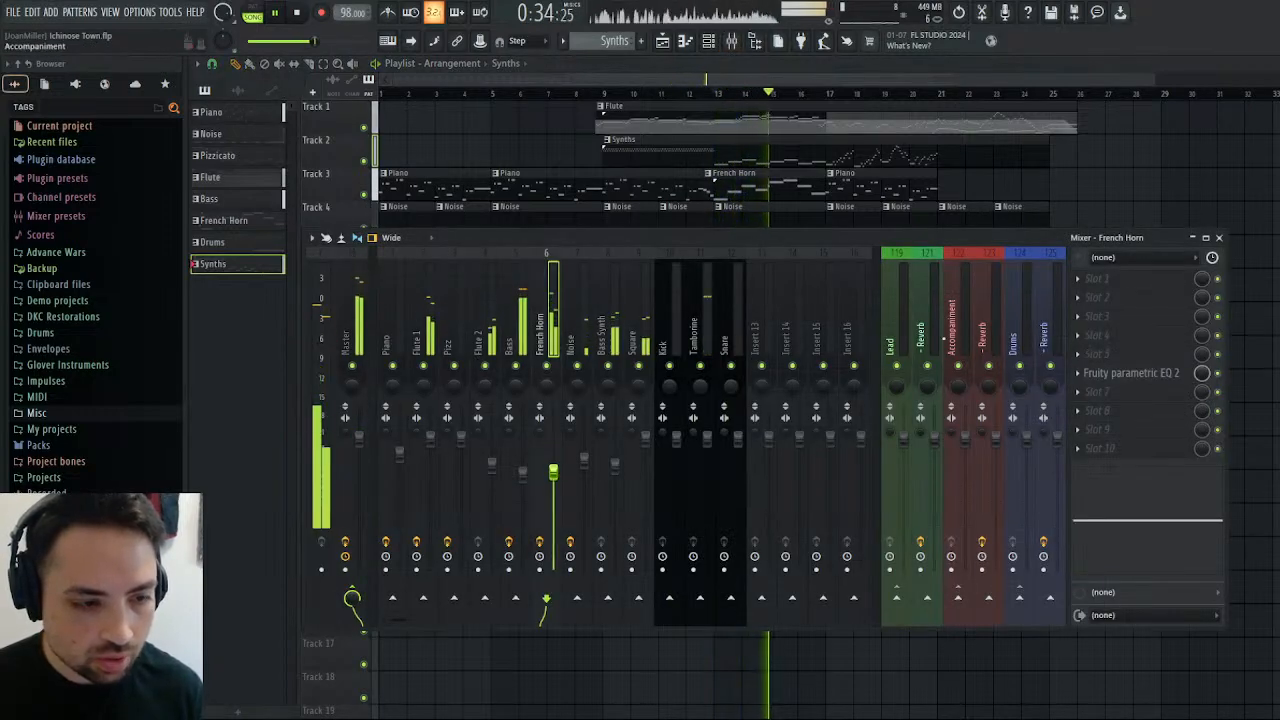
pyautogui.click(1219, 238)
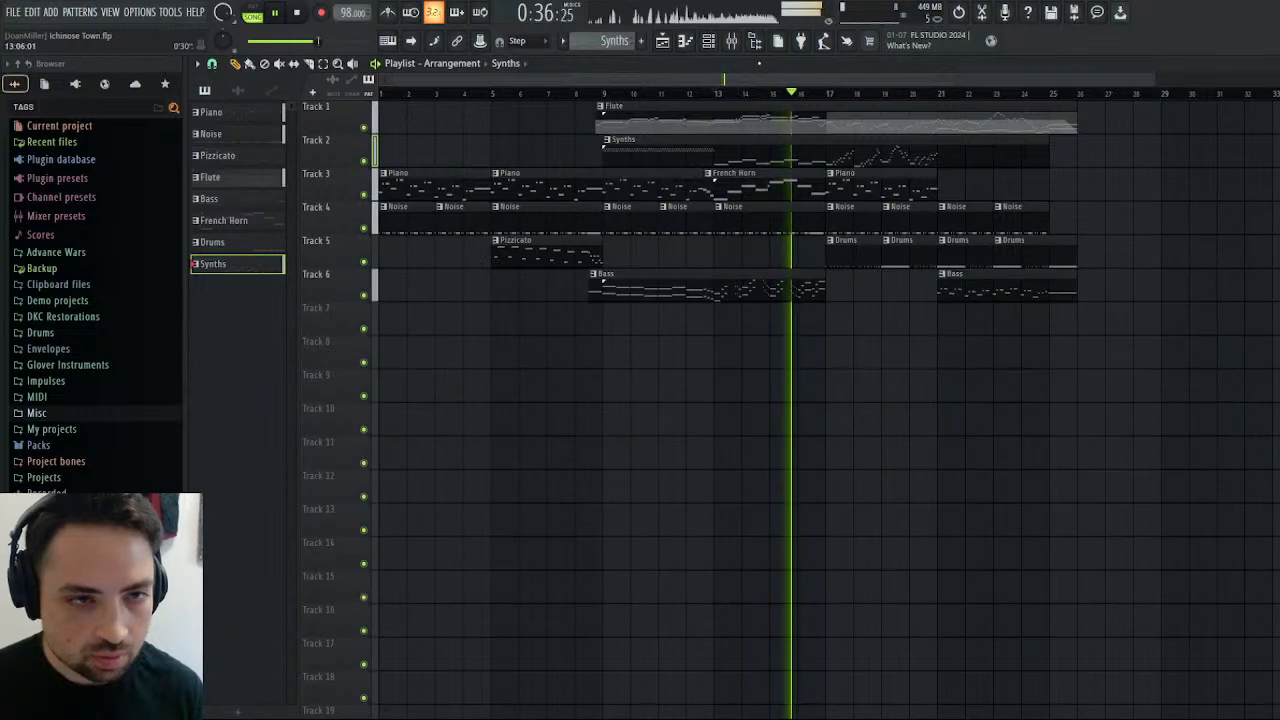
pyautogui.press('F9')
pyautogui.moveTo(553, 472); pyautogui.dragTo(553, 464)
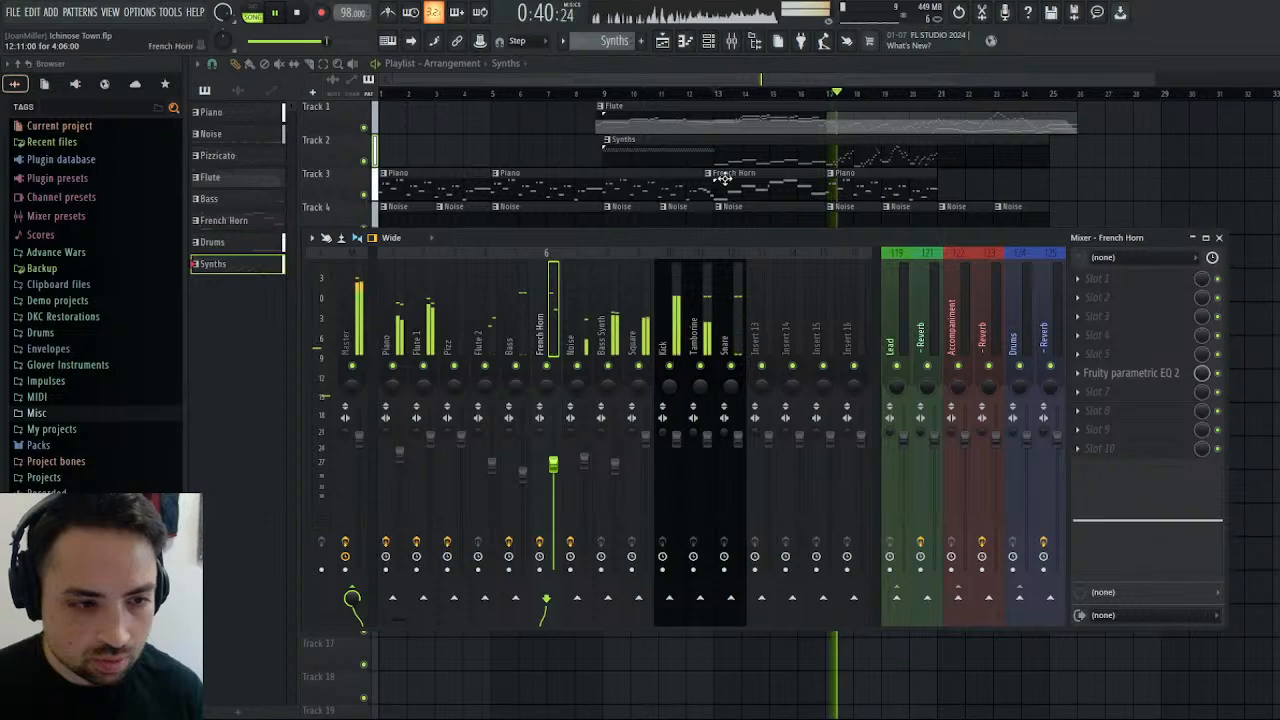
# Replay the arrangement from bar 13 and from the start of bar 17 to check the balance.
pyautogui.click(718, 93)
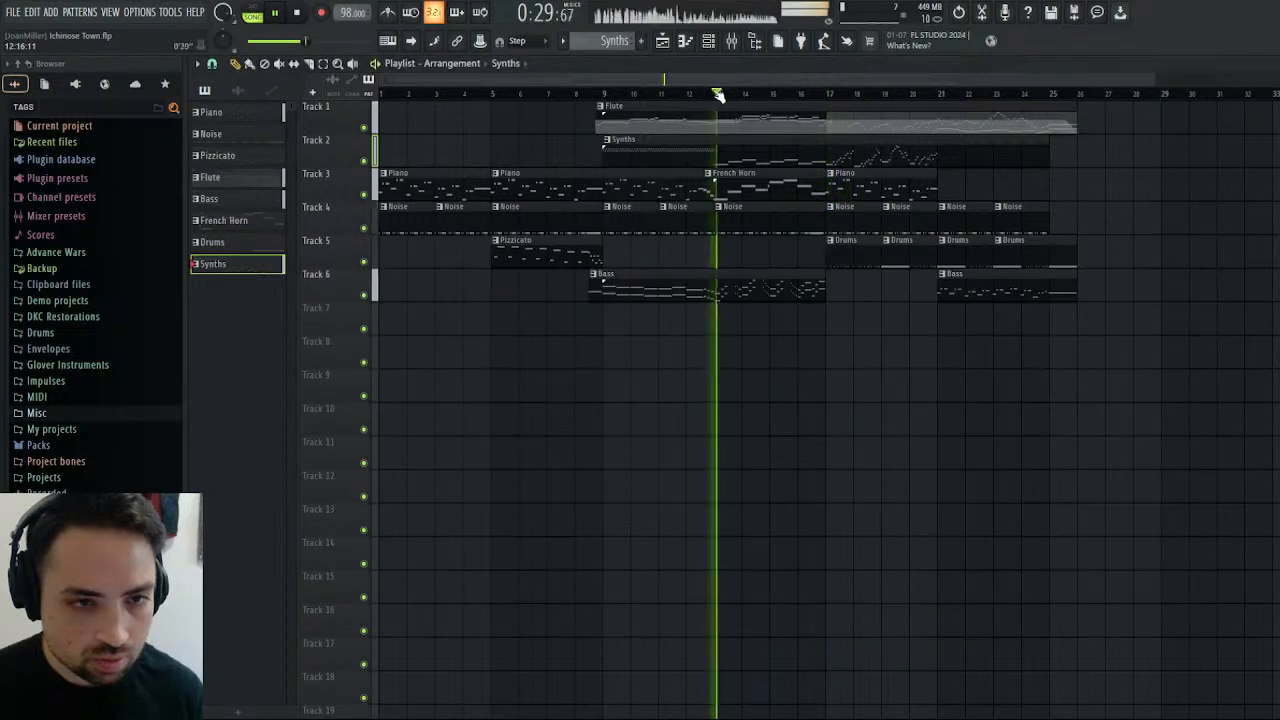
pyautogui.click(818, 93)
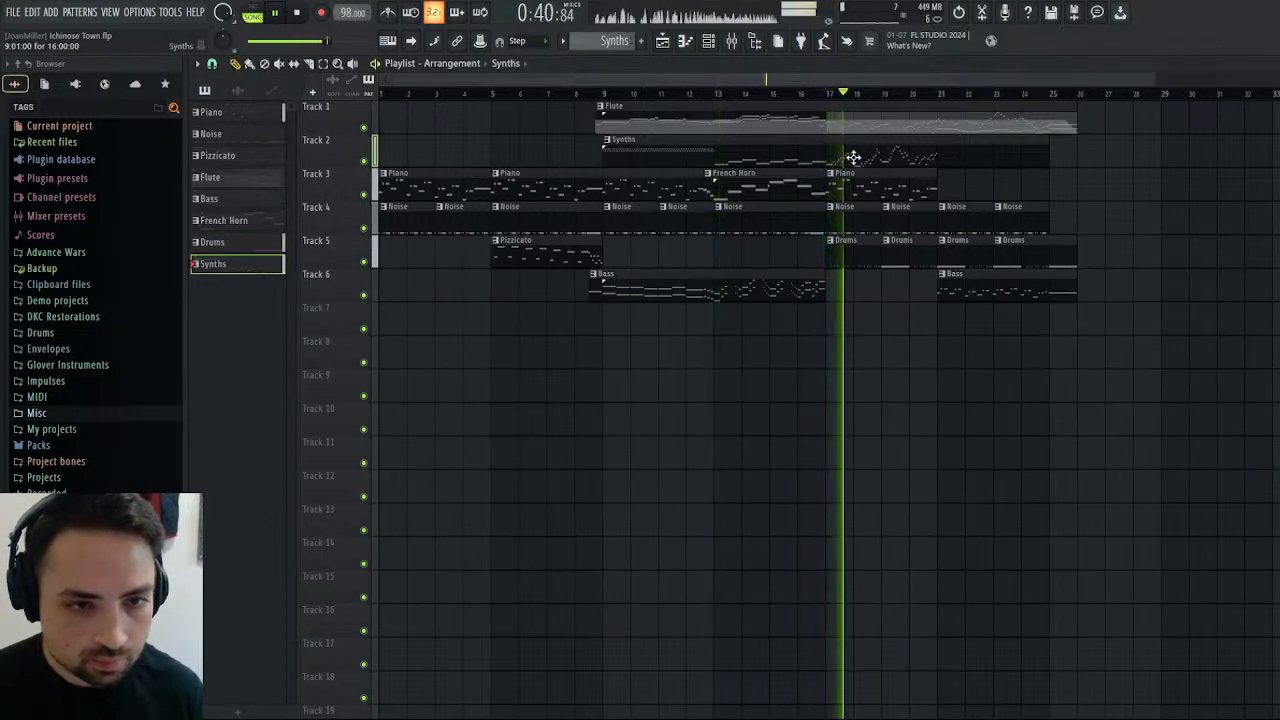
pyautogui.click(824, 93)
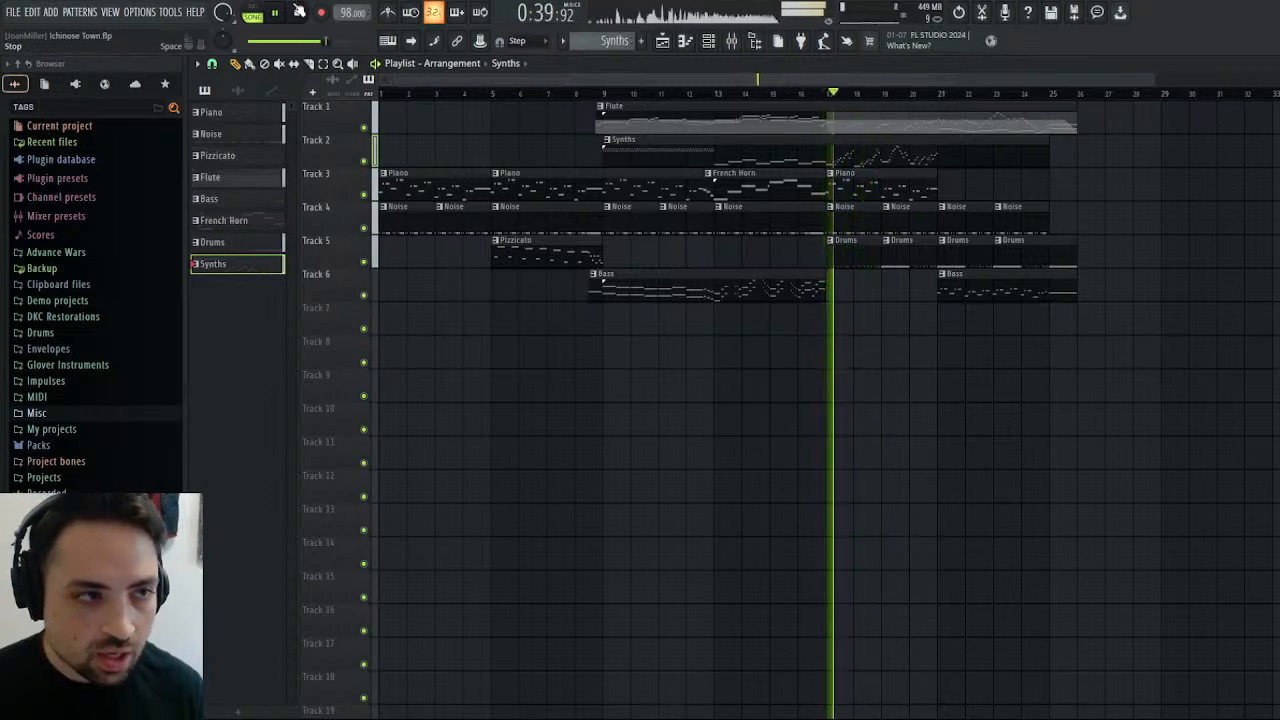
pyautogui.press('space')
# Open the Square track's effect slots in the mixer.
pyautogui.click(733, 42)
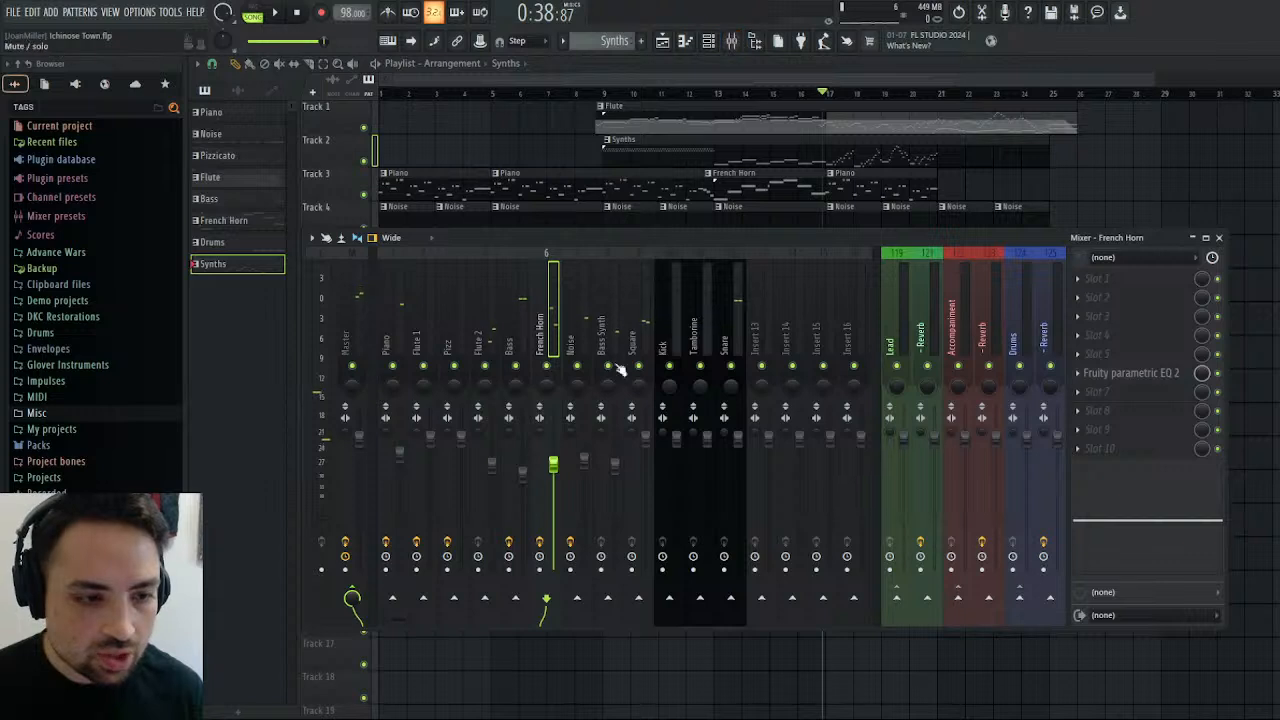
pyautogui.click(634, 336)
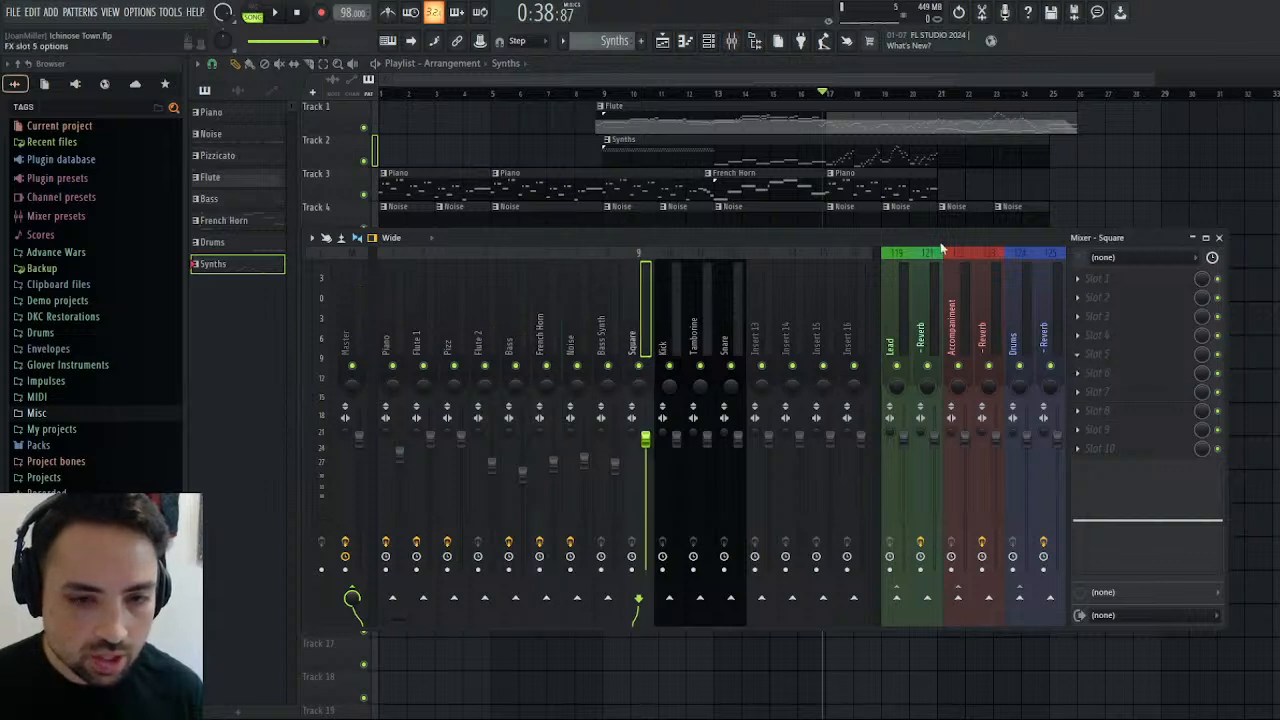
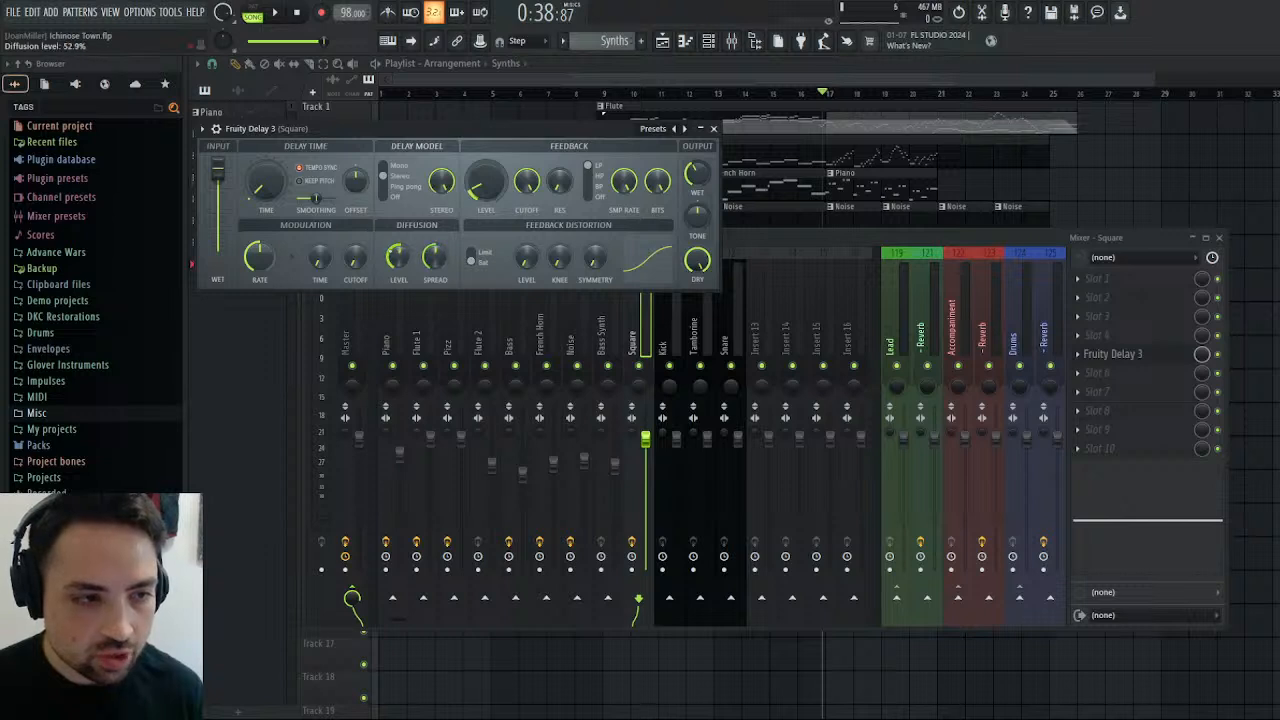
# Play the arrangement from bar 17 and open the mute/solo event editor for the Square track's Fruity Delay 3.
pyautogui.click(276, 13)
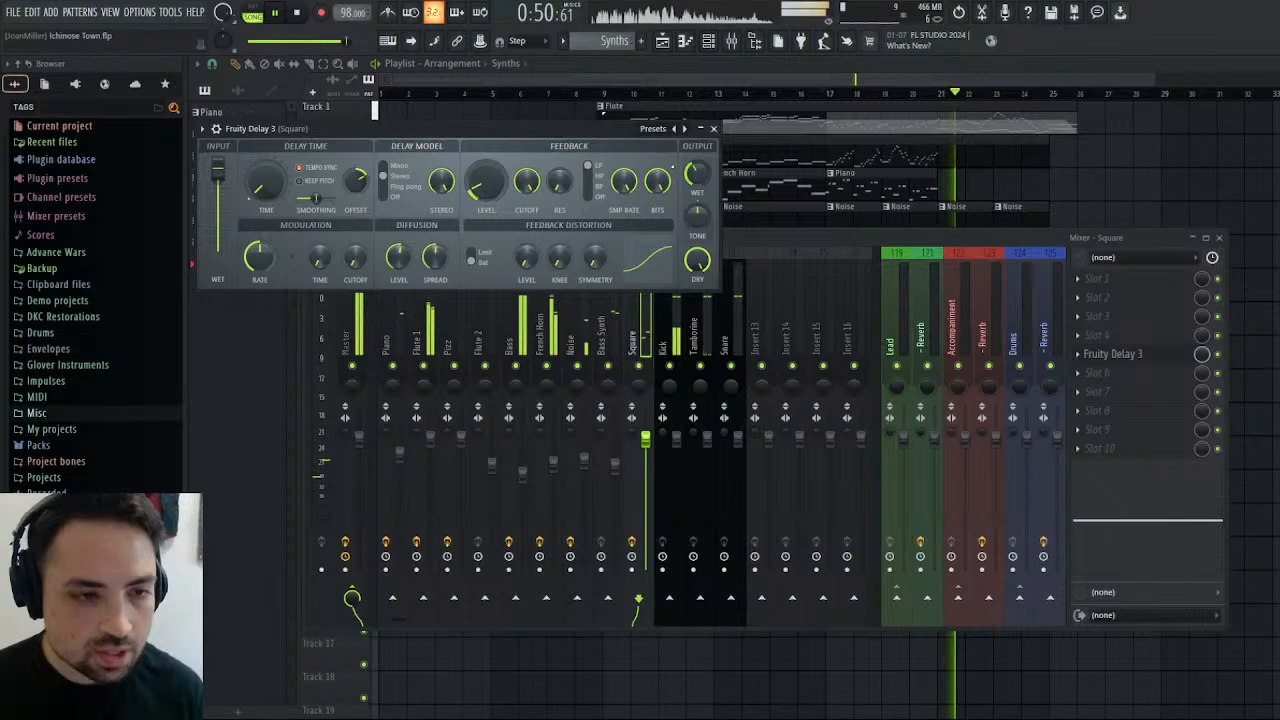
pyautogui.click(1218, 355)
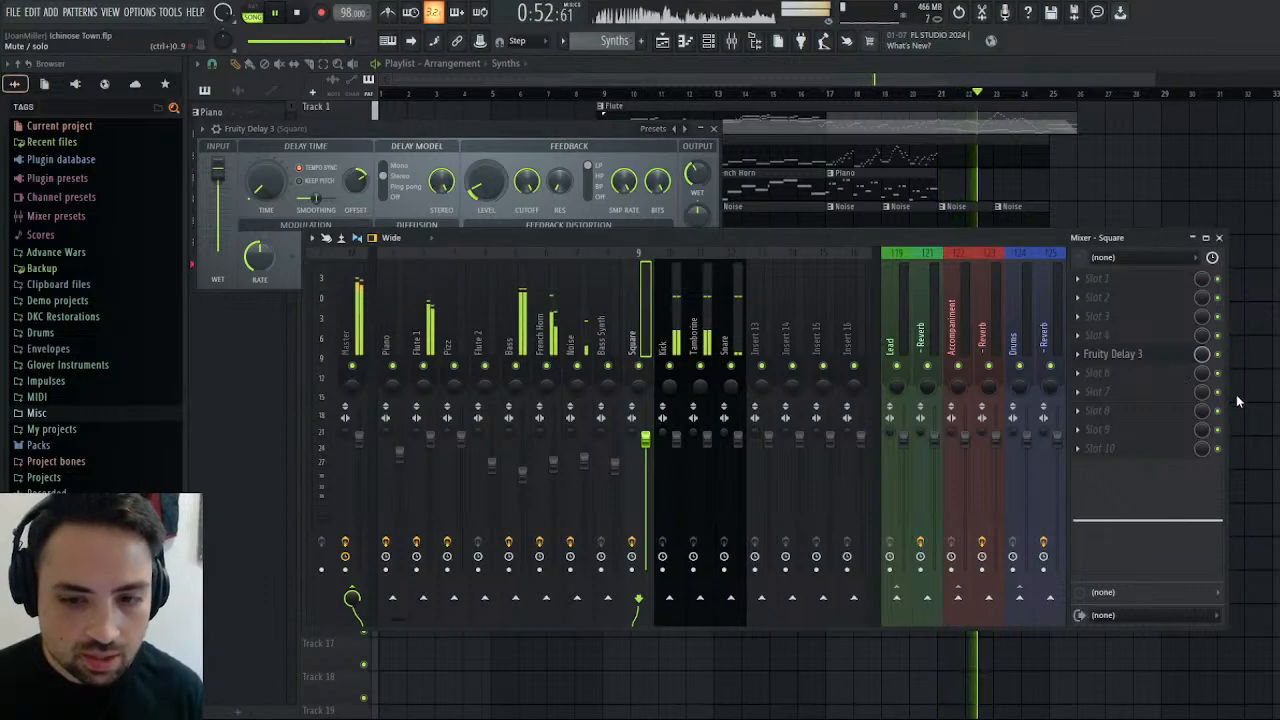
pyautogui.click(1237, 401)
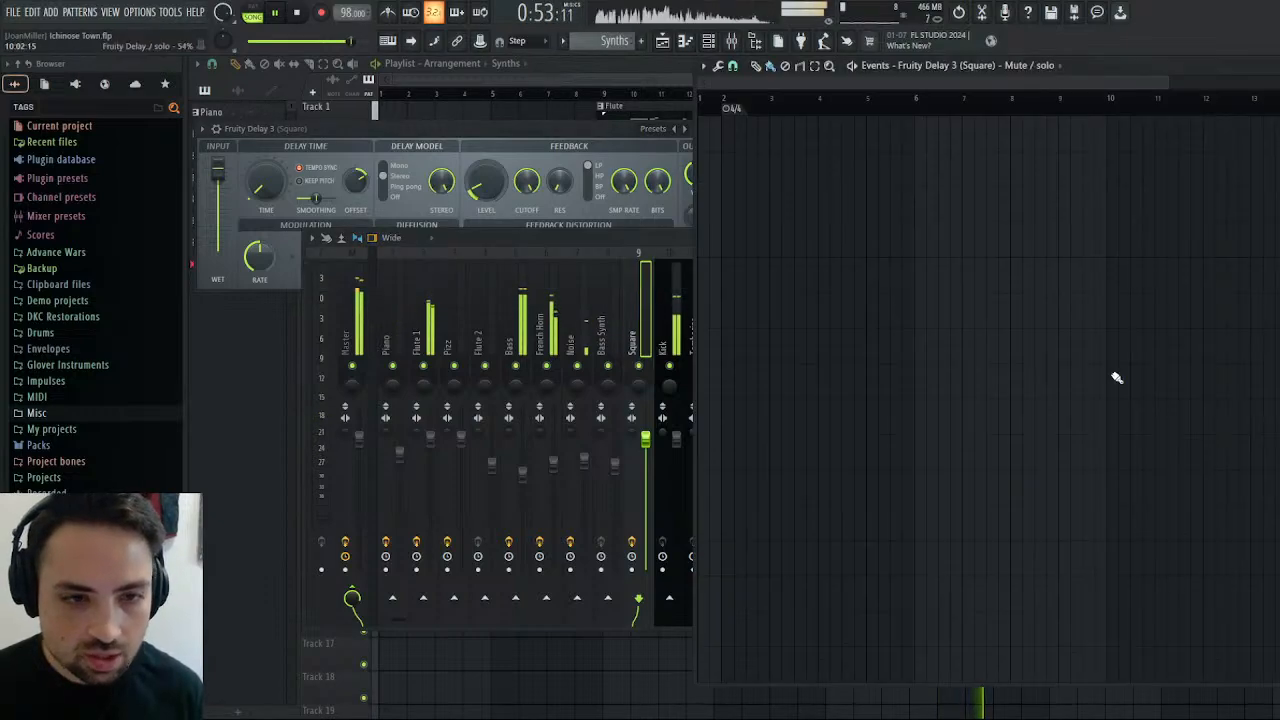
# Play the Synths pattern to find the switching point and draw a full-level Fruity Delay 3 mute/solo event from bar 10 onward.
pyautogui.click(253, 10)
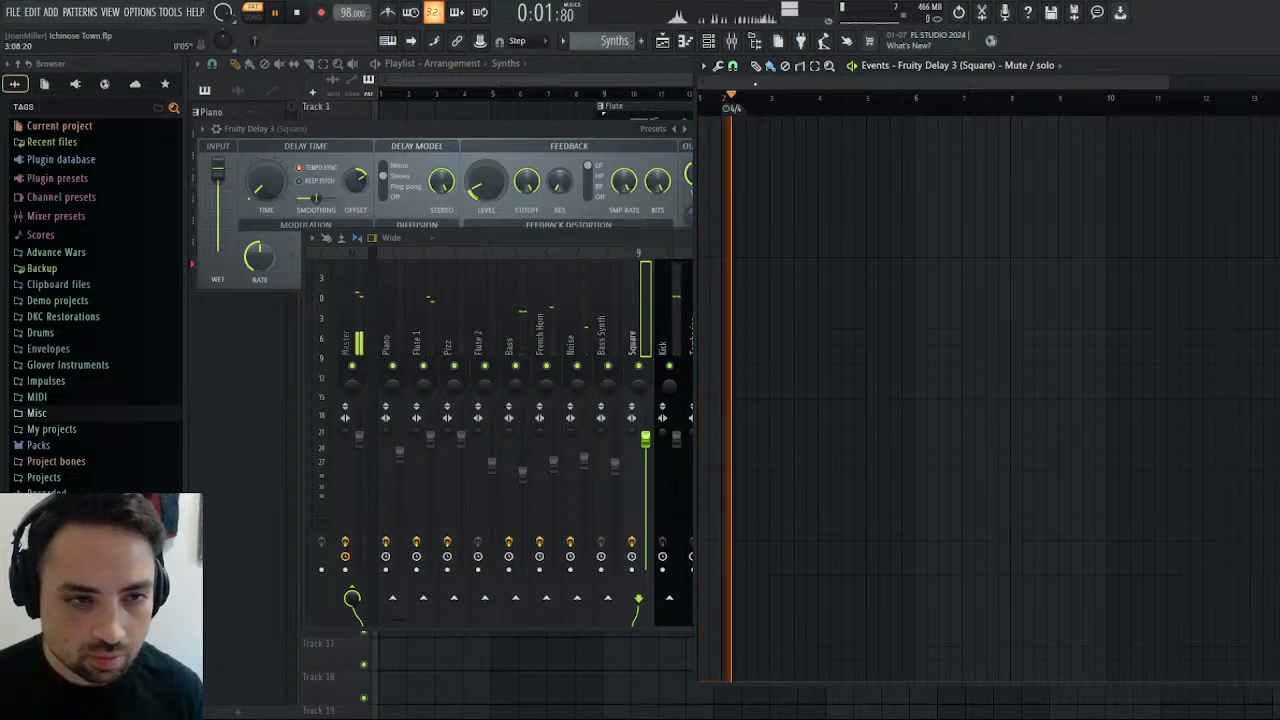
pyautogui.click(868, 102)
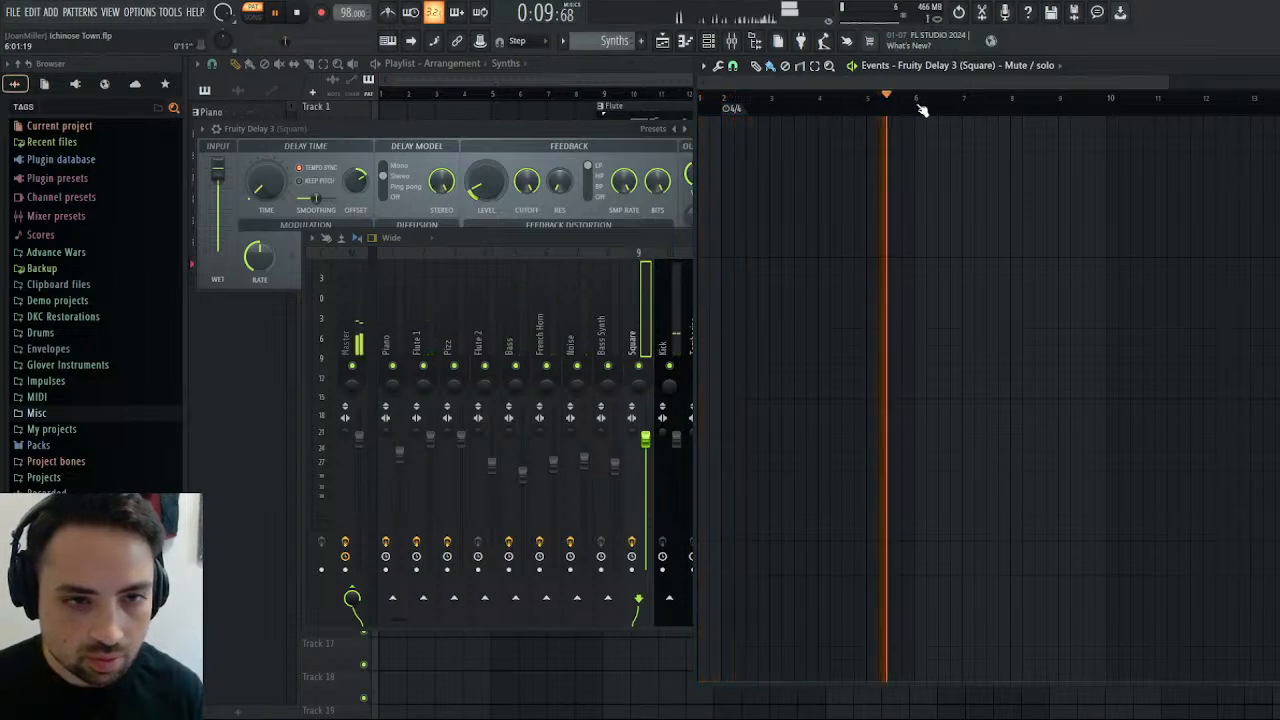
pyautogui.click(917, 104)
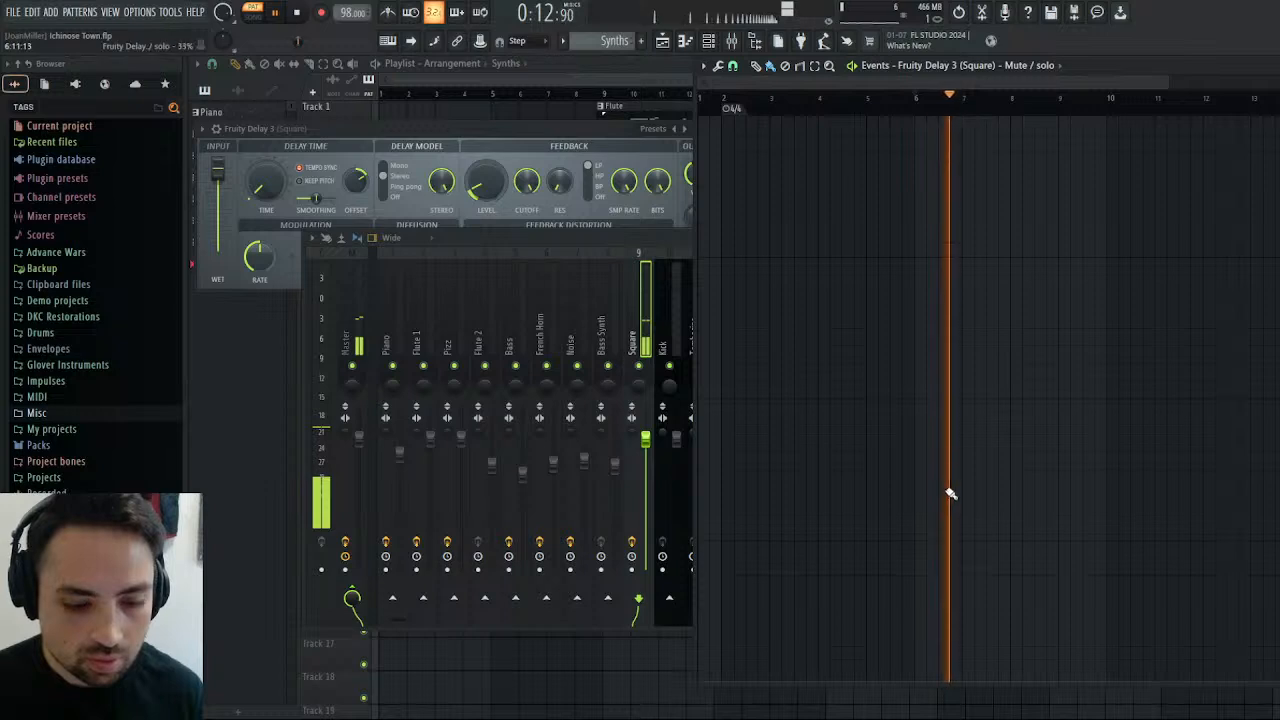
pyautogui.click(1108, 104)
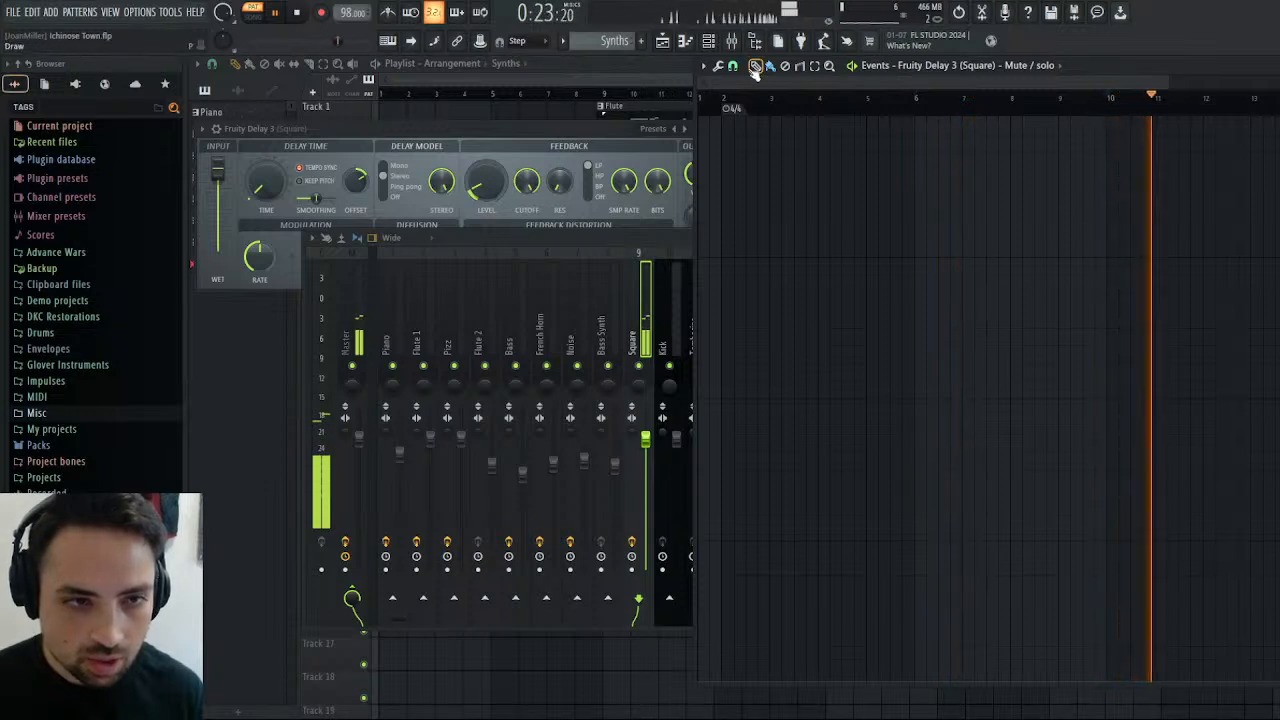
pyautogui.click(1110, 126)
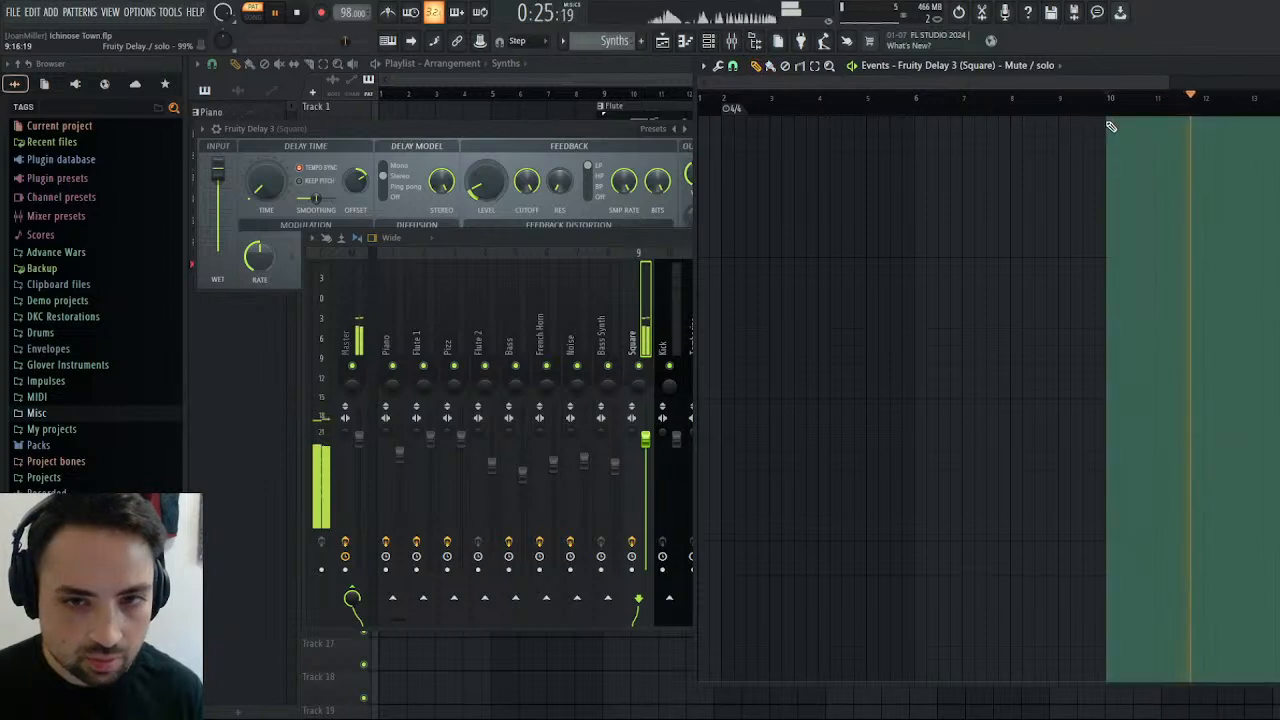
pyautogui.click(1108, 105)
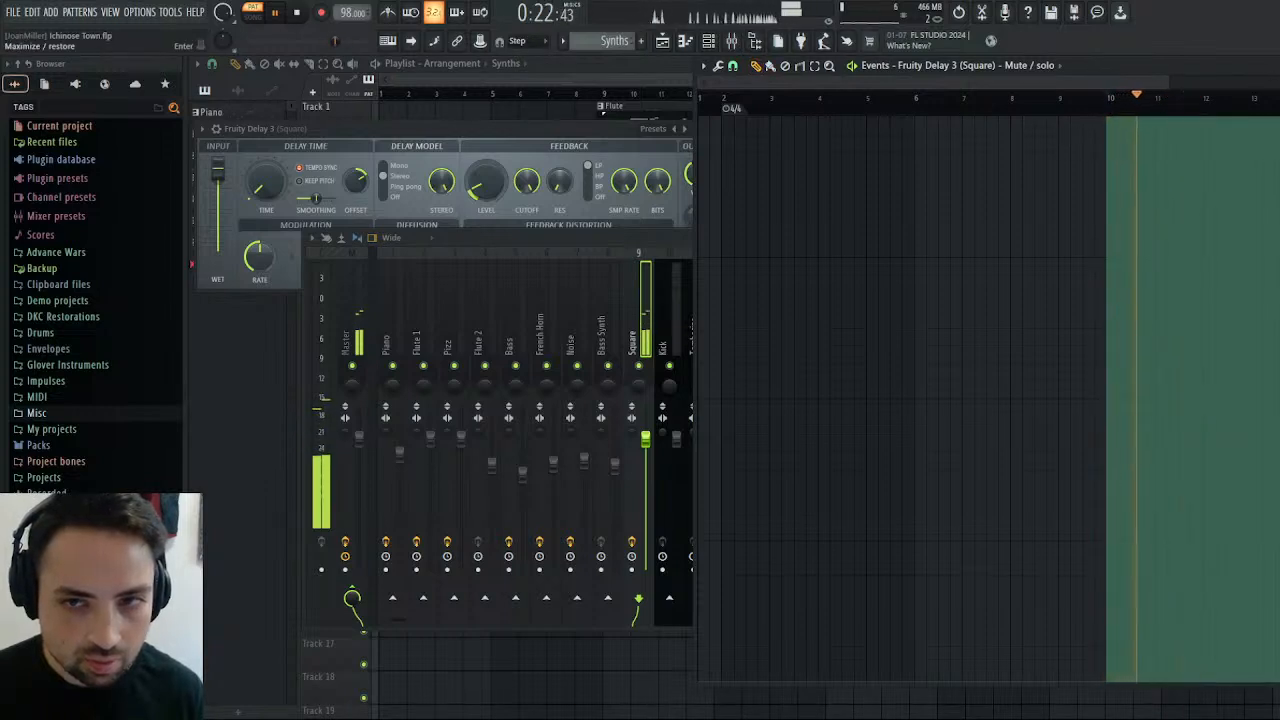
pyautogui.click(1277, 66)
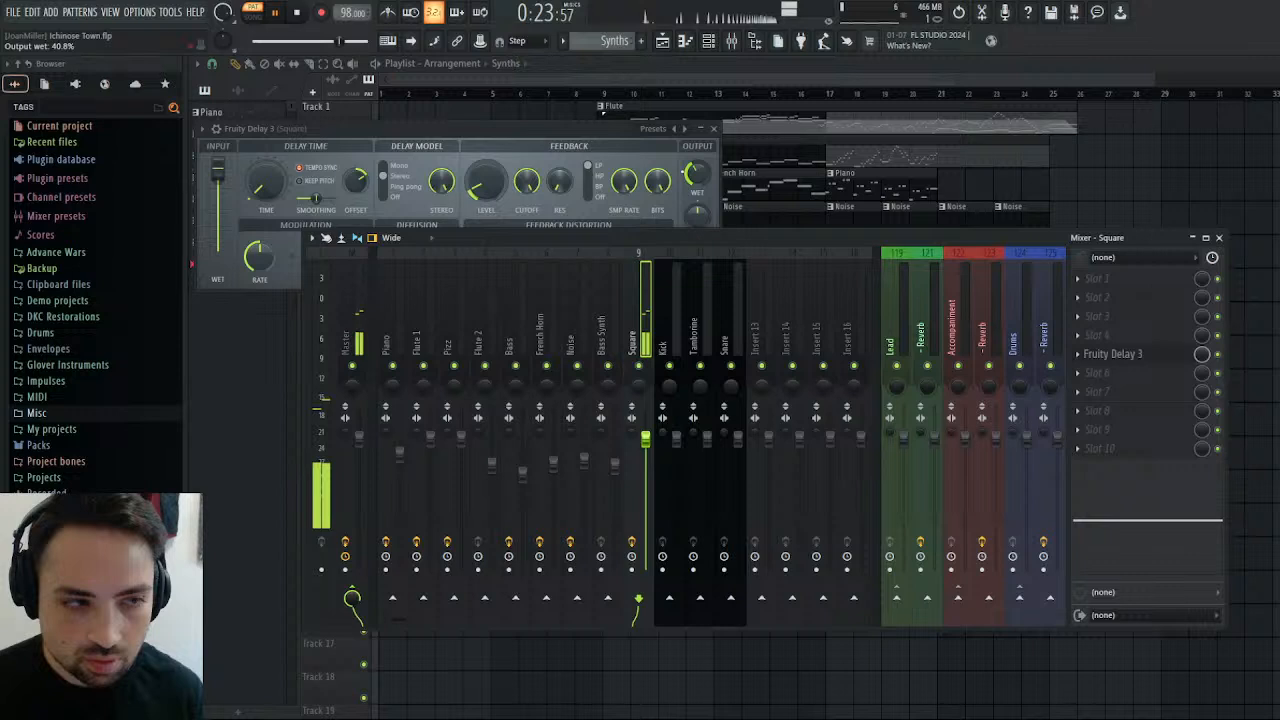
# Close the Fruity Delay 3 window and play the arrangement briefly from around bar 9 in song mode.
pyautogui.click(714, 129)
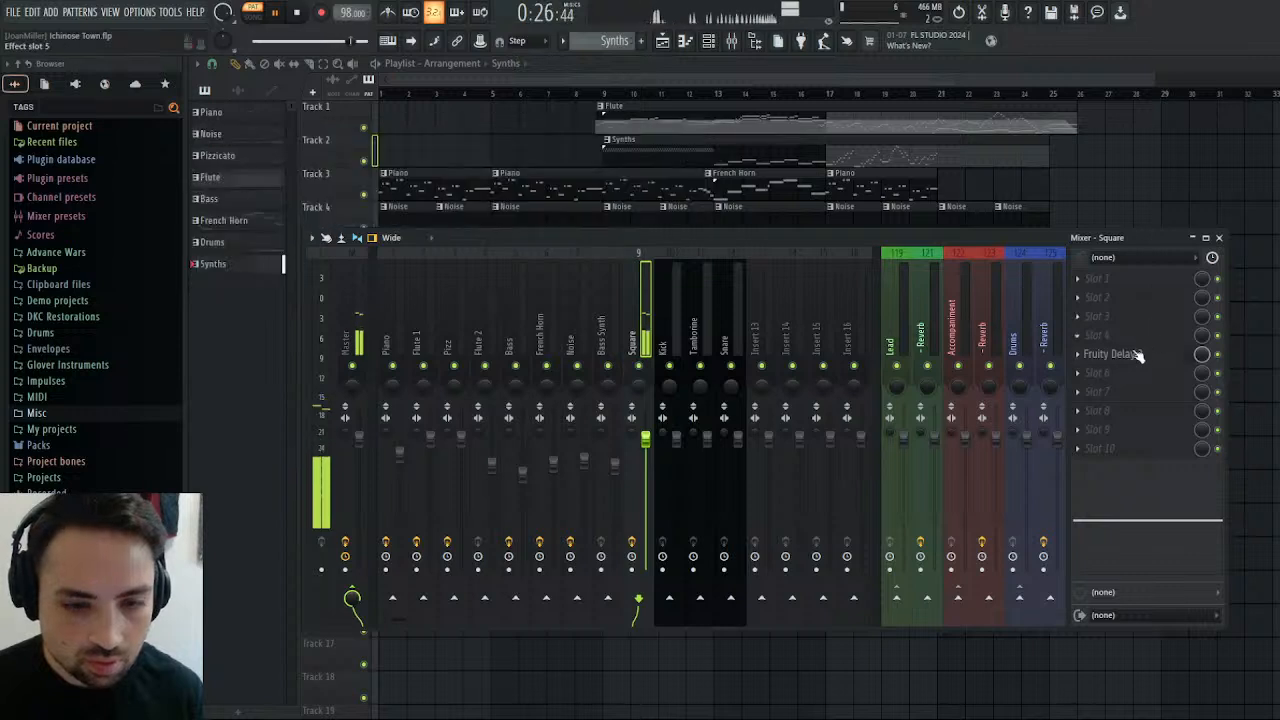
pyautogui.click(1137, 354)
pyautogui.click(714, 129)
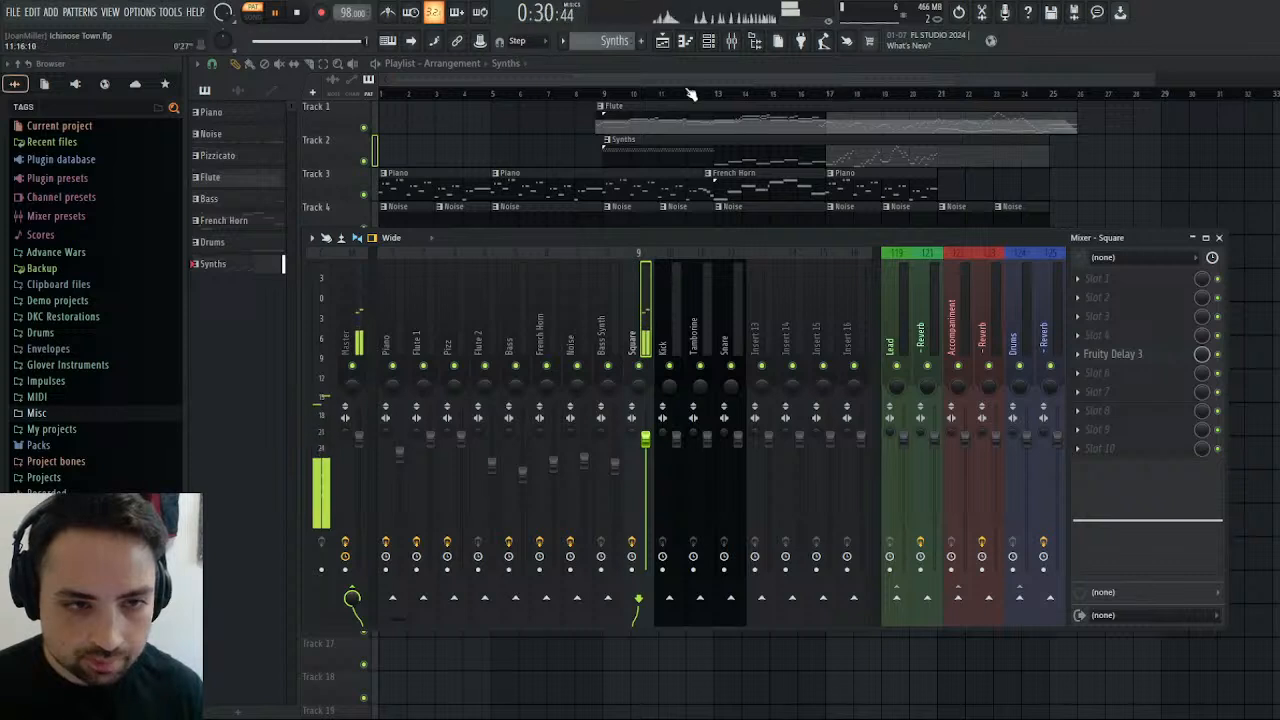
pyautogui.click(601, 93)
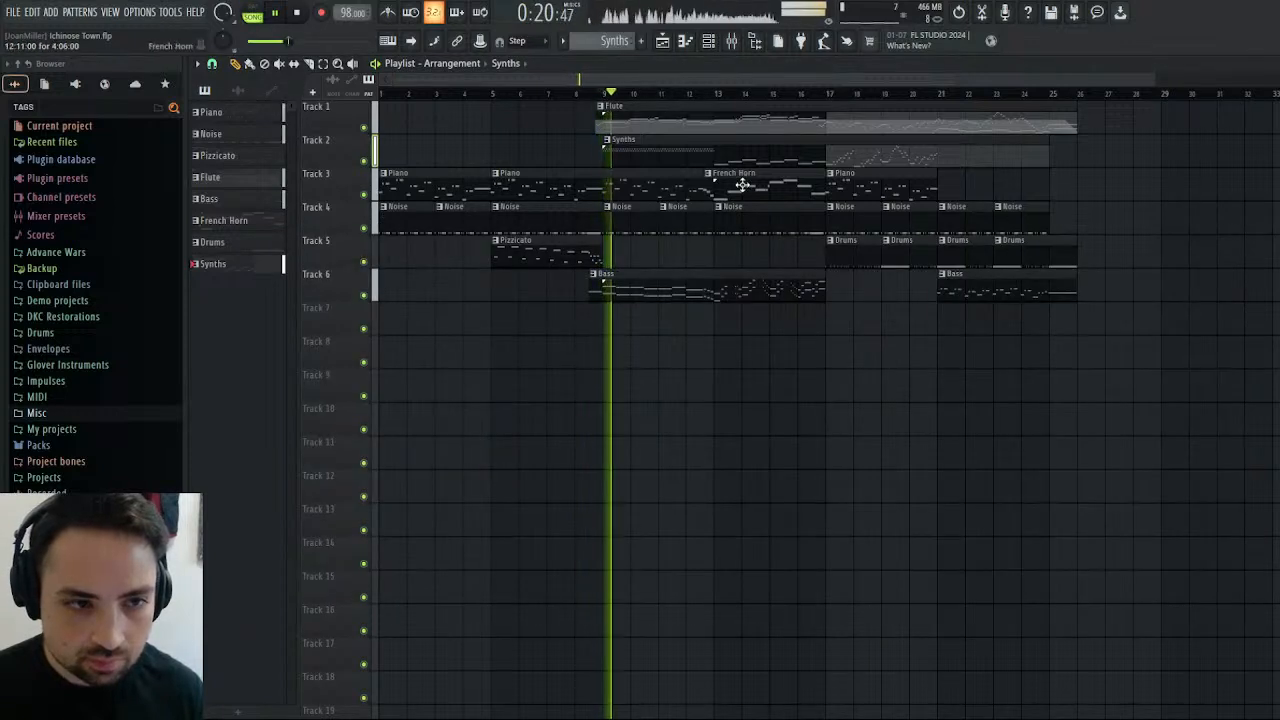
pyautogui.click(298, 12)
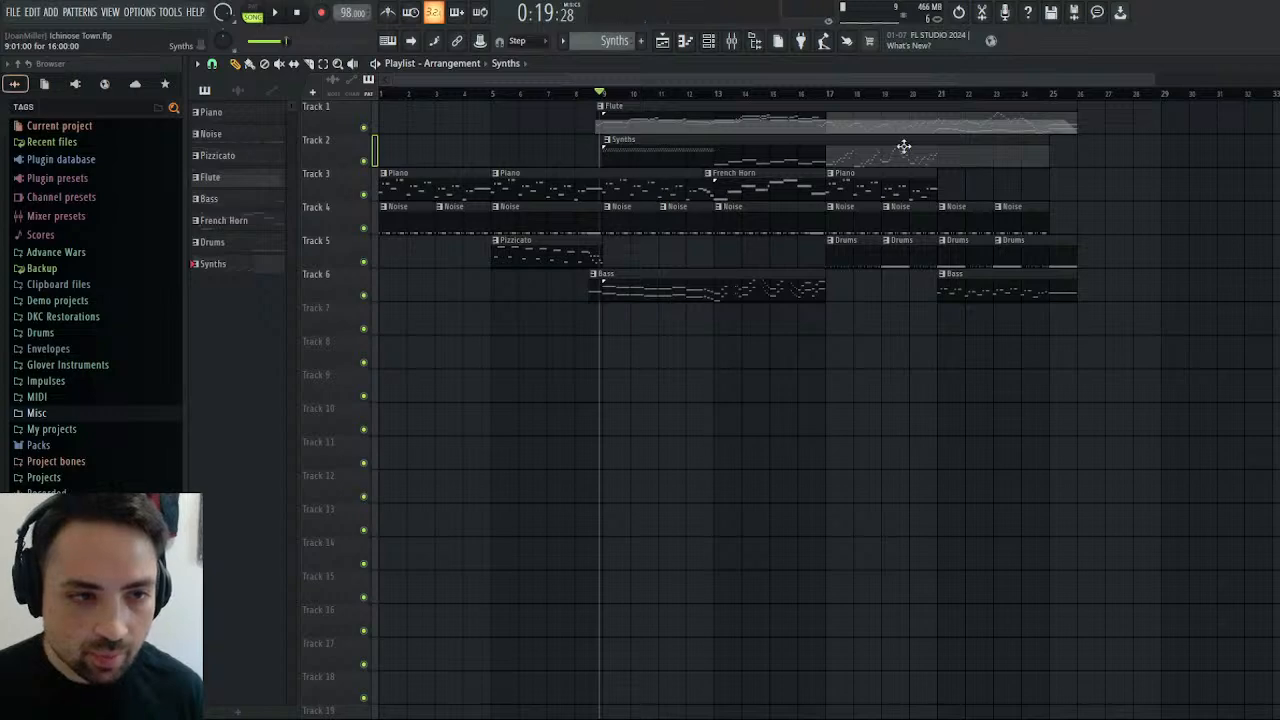
# Close the mixer and the Square piano roll, and play the arrangement in the playlist from bars 9 and 13.
pyautogui.press('Escape')
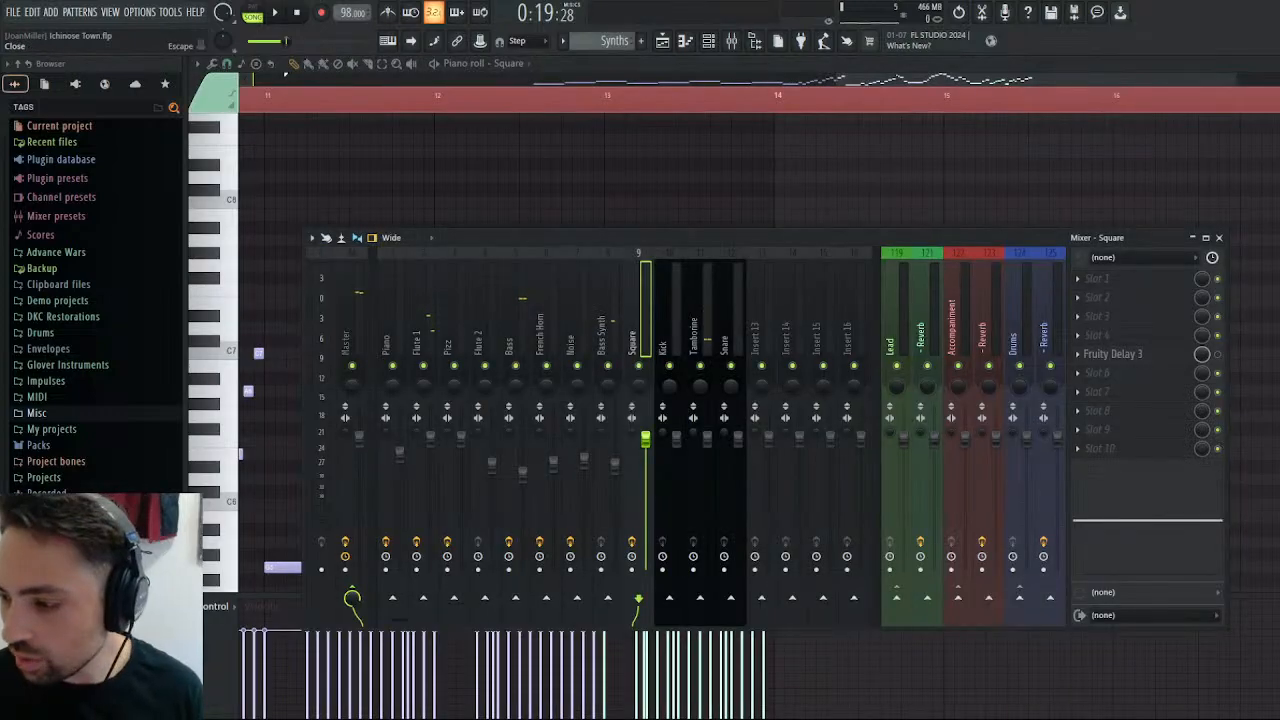
pyautogui.click(1220, 238)
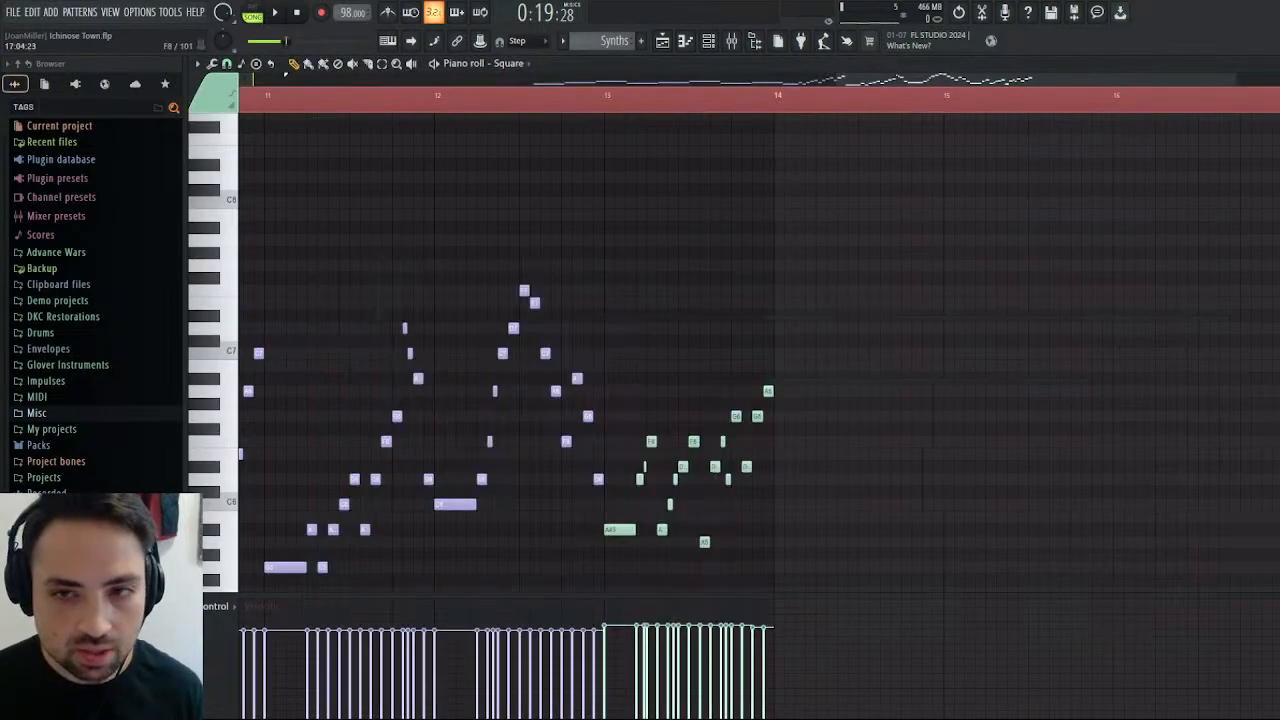
pyautogui.press('Escape')
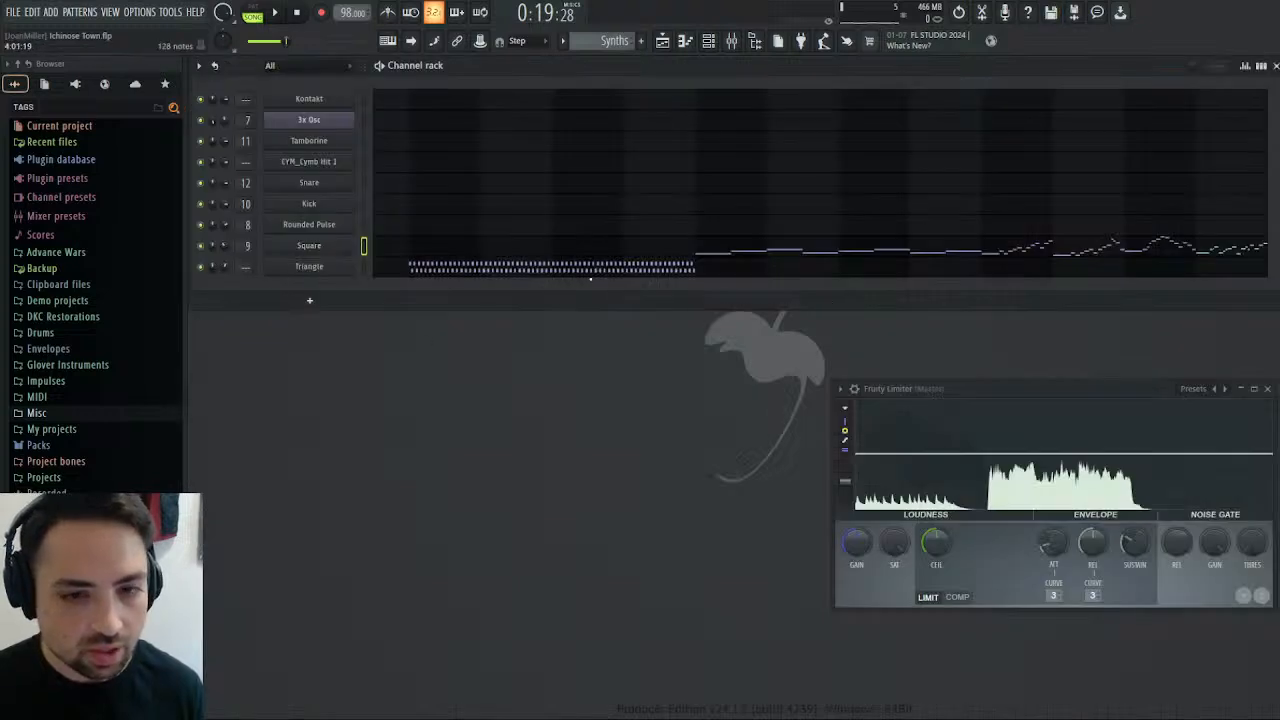
pyautogui.click(661, 40)
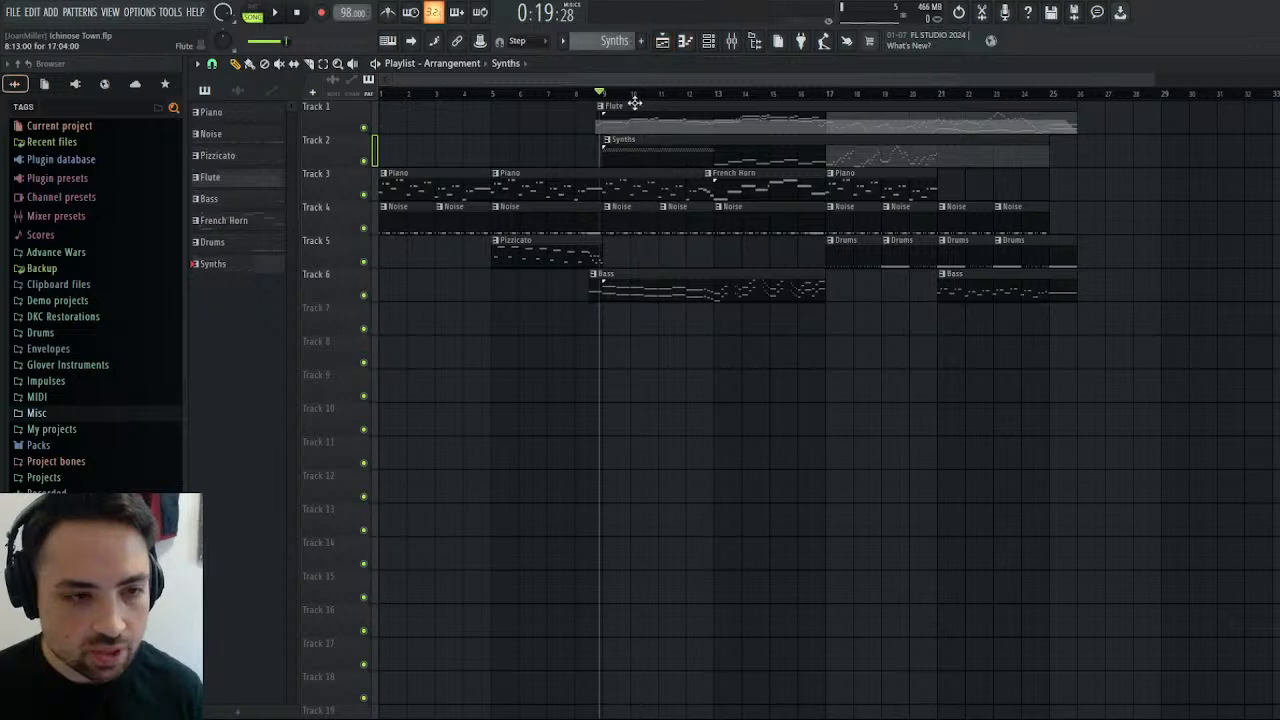
pyautogui.click(279, 13)
pyautogui.press('space')
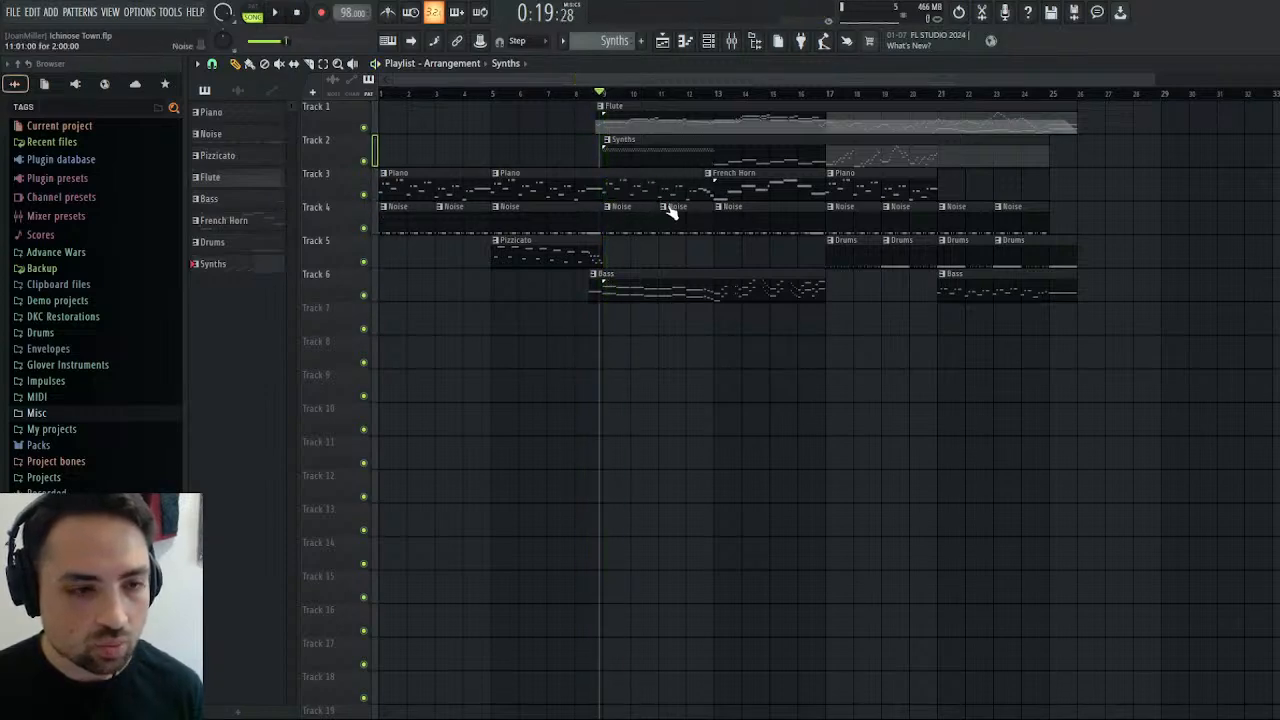
pyautogui.click(606, 100)
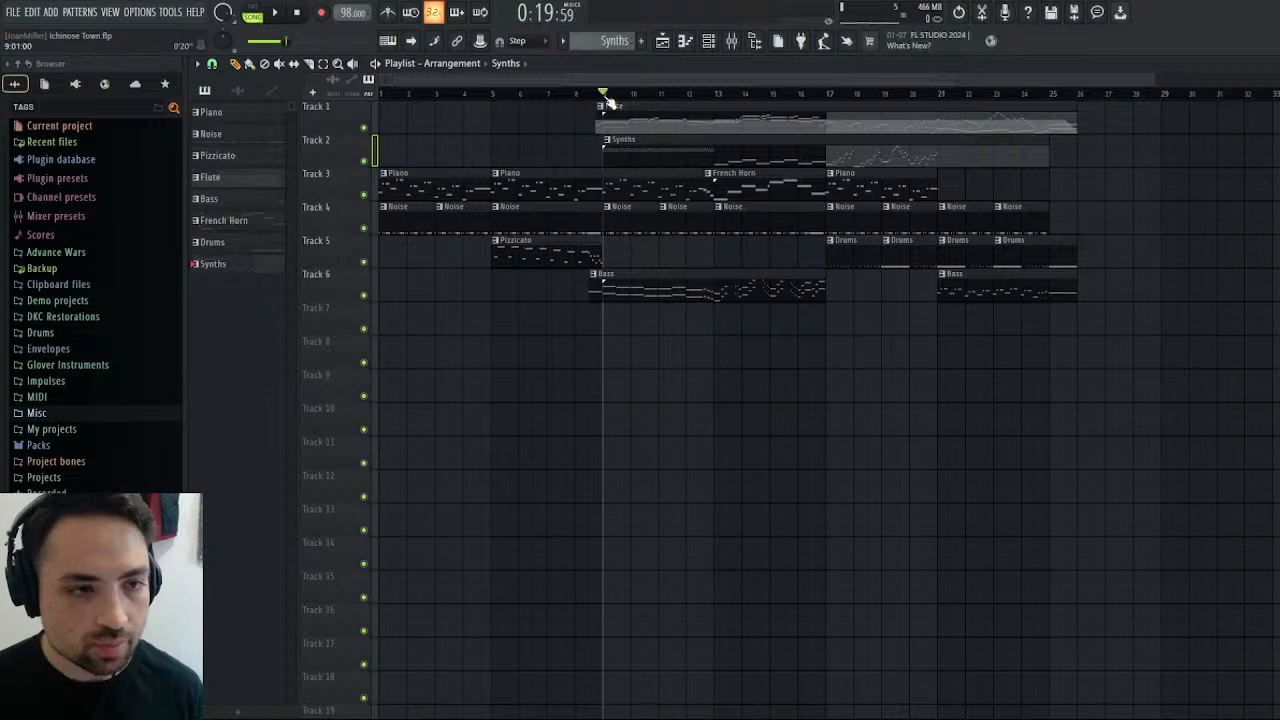
pyautogui.click(280, 13)
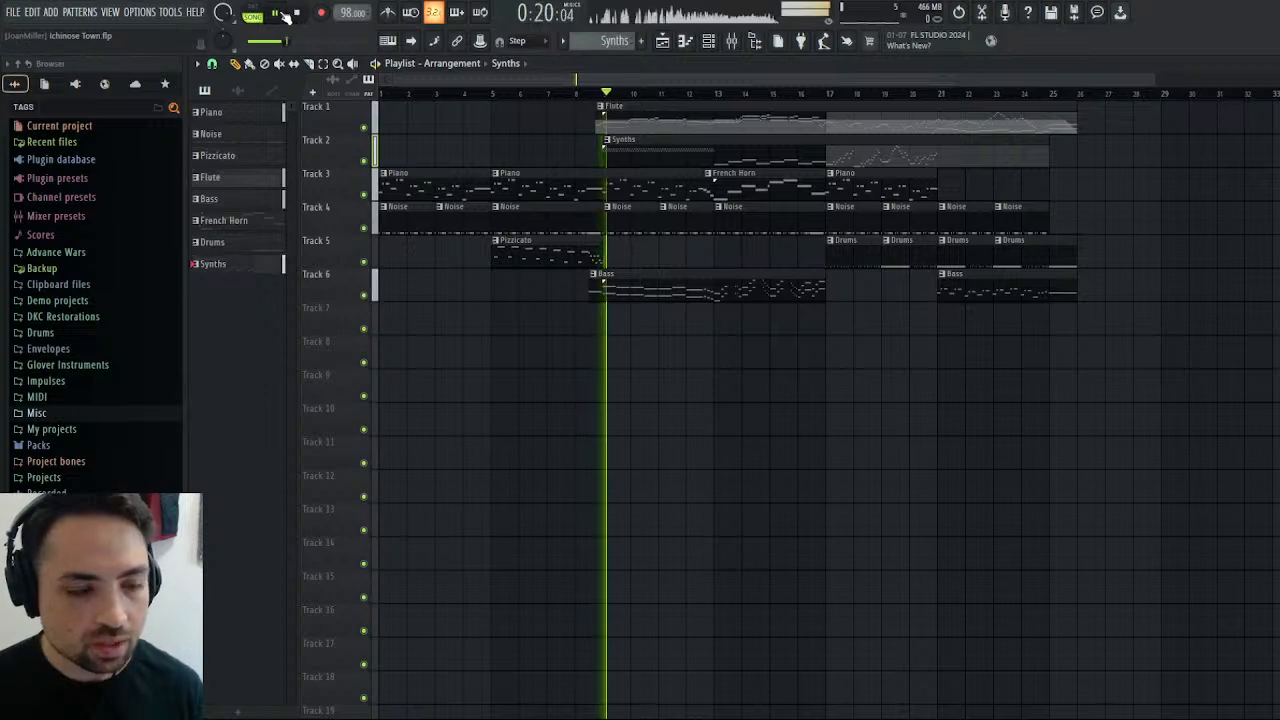
pyautogui.click(716, 94)
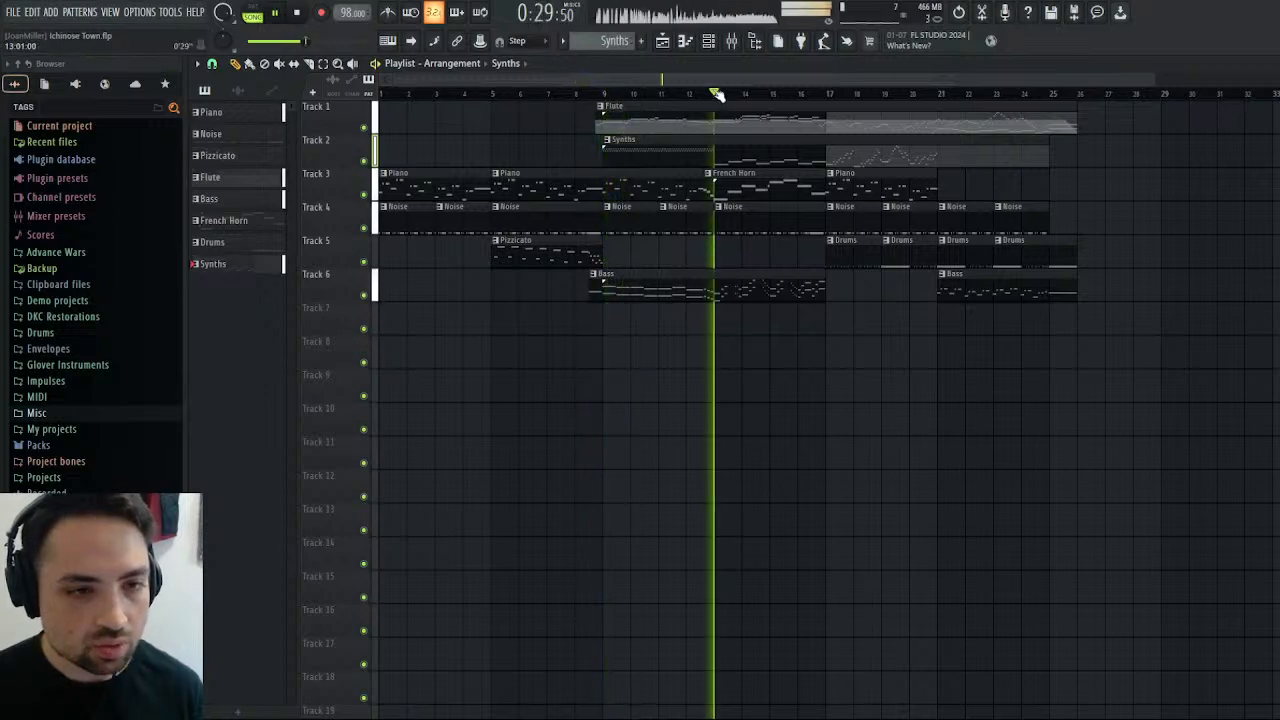
pyautogui.press('space')
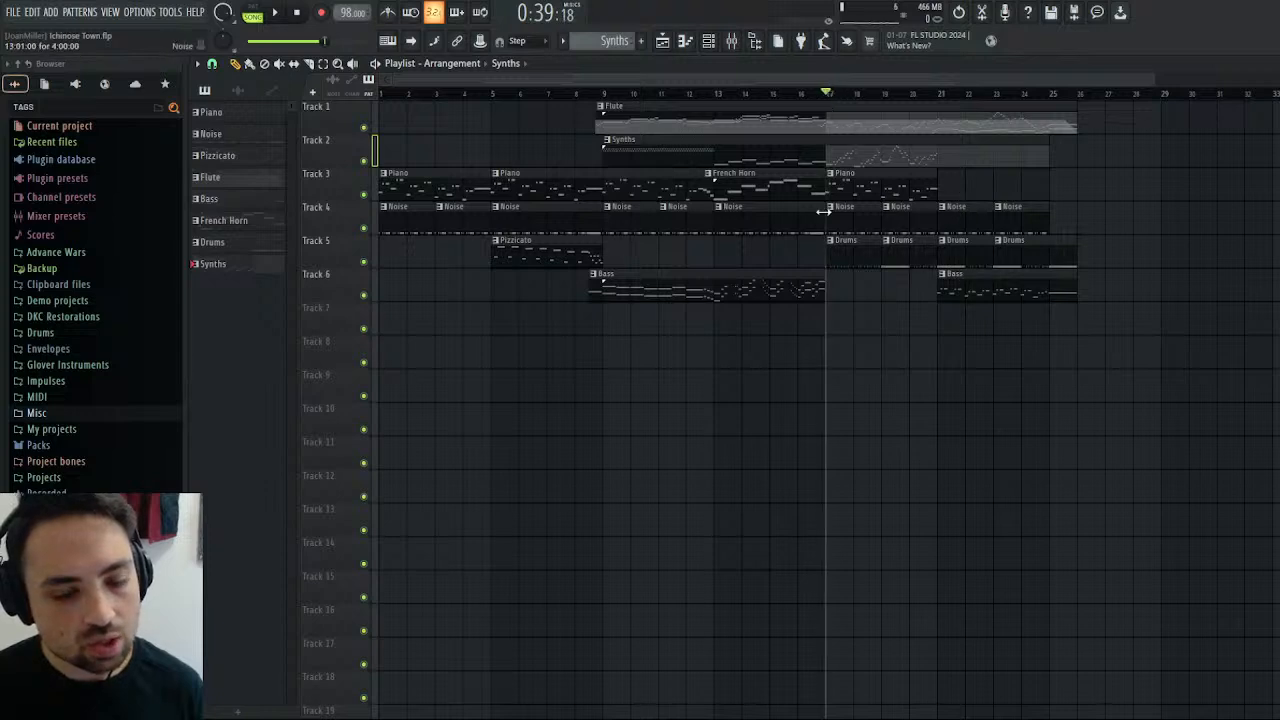
# Play the section from bar 17 while examining the Square melody's notes in the piano roll.
pyautogui.click(279, 14)
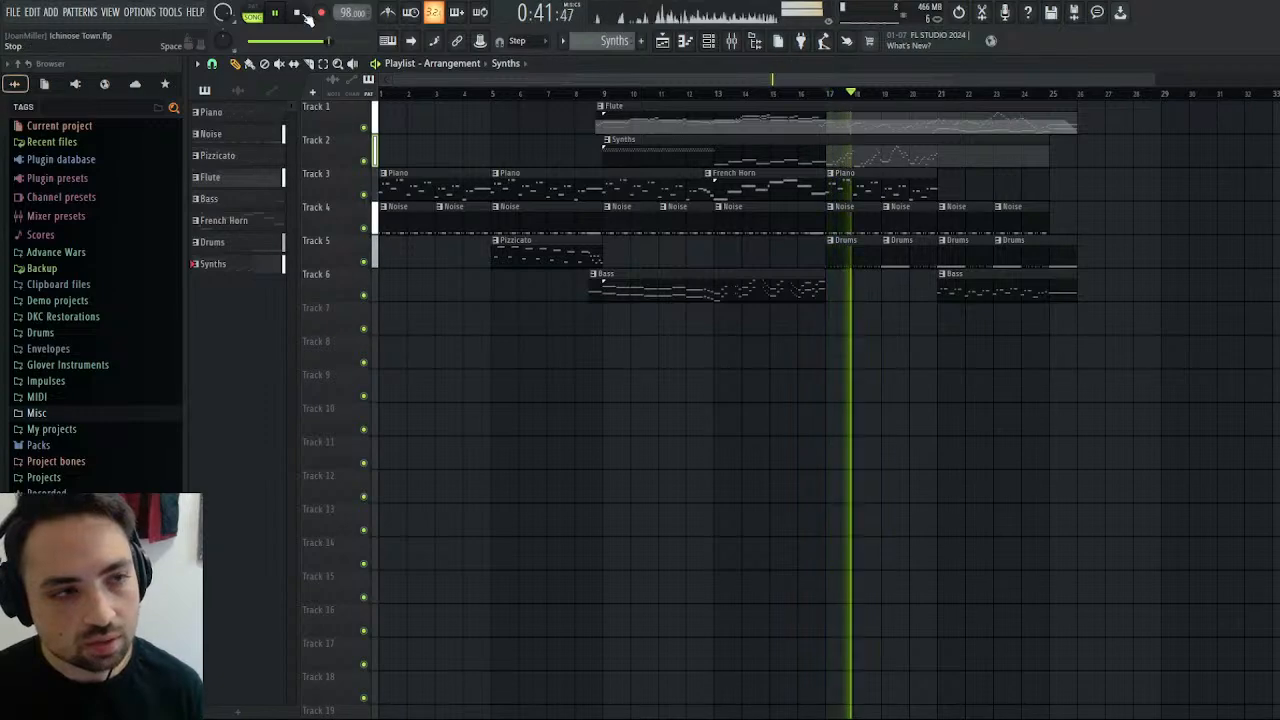
pyautogui.press('space')
pyautogui.doubleClick(857, 162)
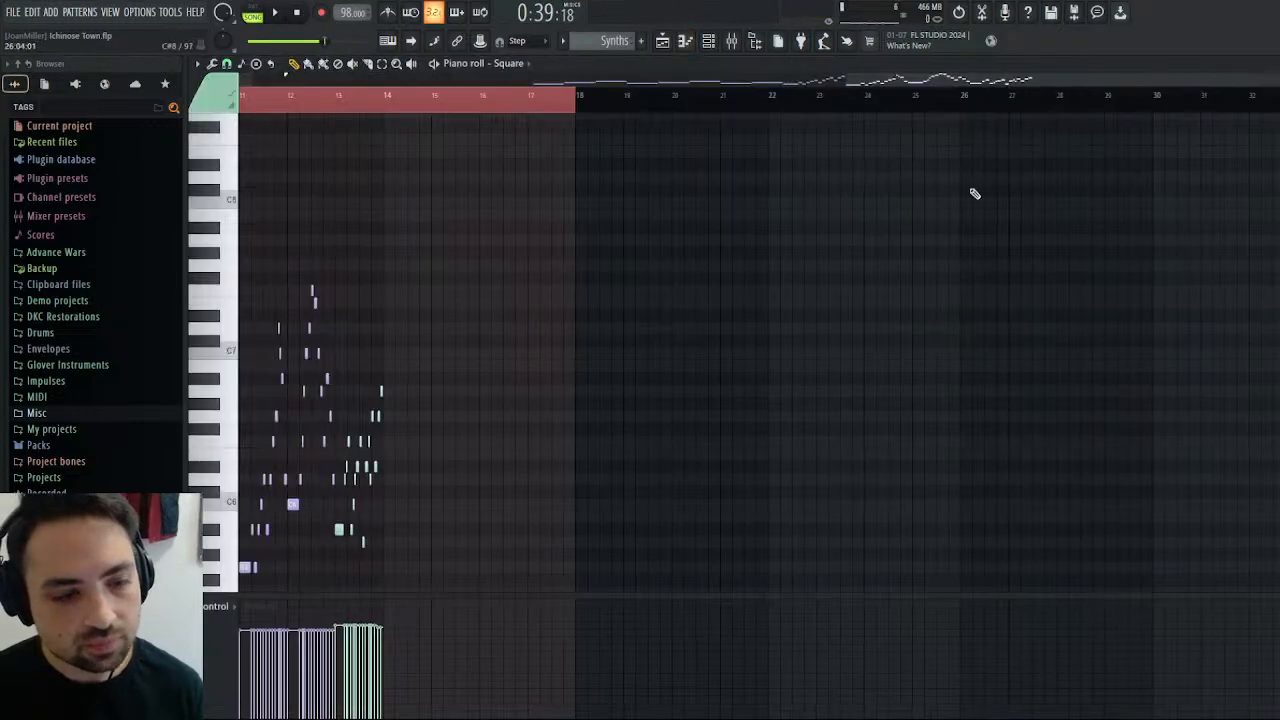
pyautogui.moveTo(1137, 95); pyautogui.dragTo(1275, 95)
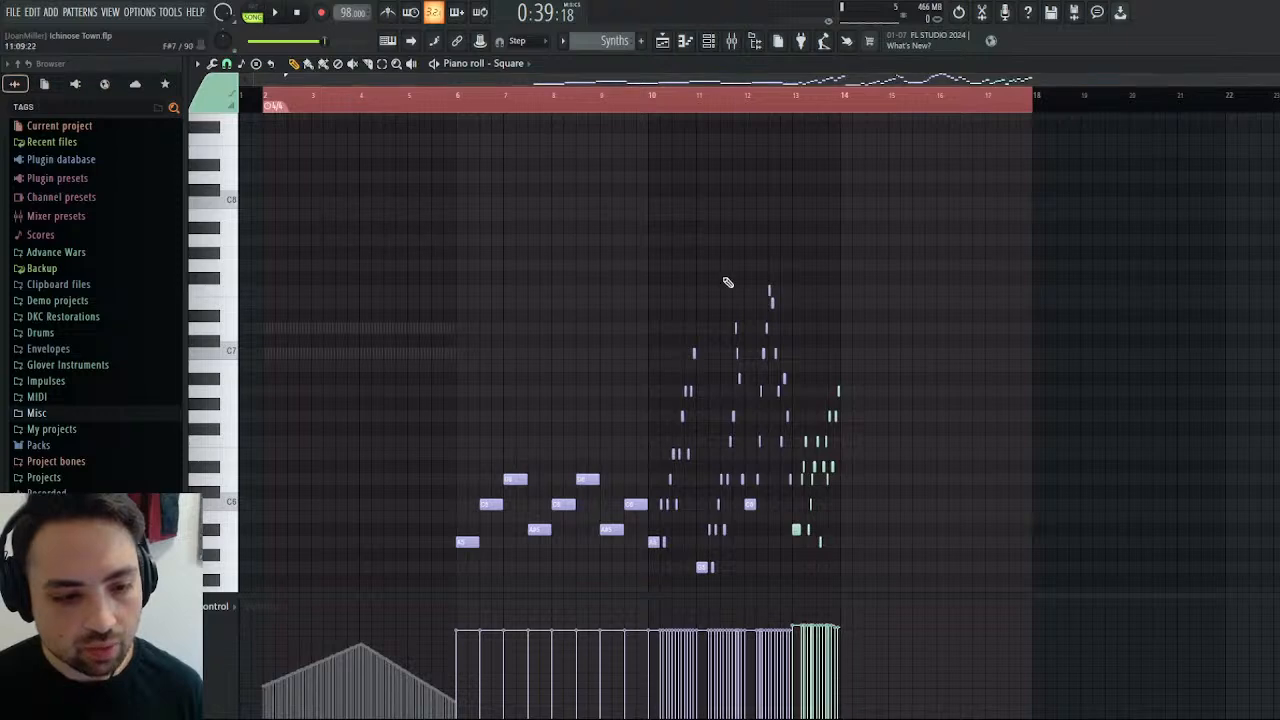
pyautogui.scroll(-4, 690, 260)
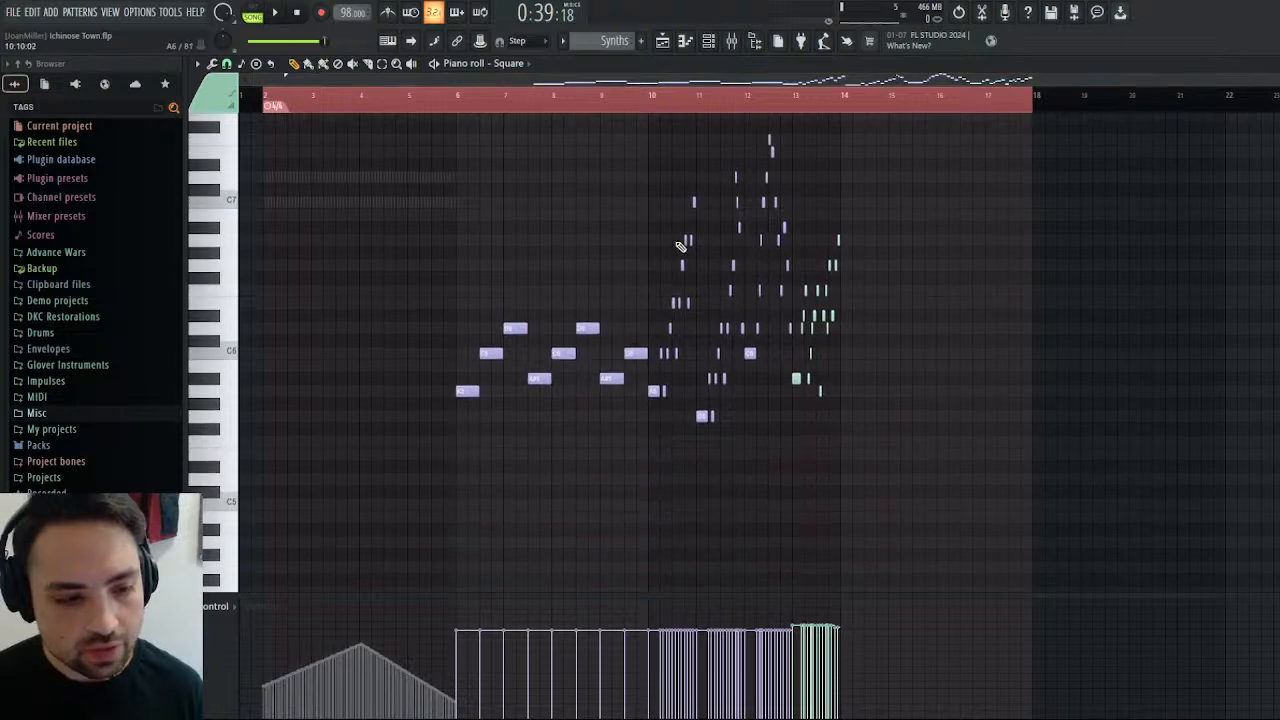
pyautogui.click(277, 14)
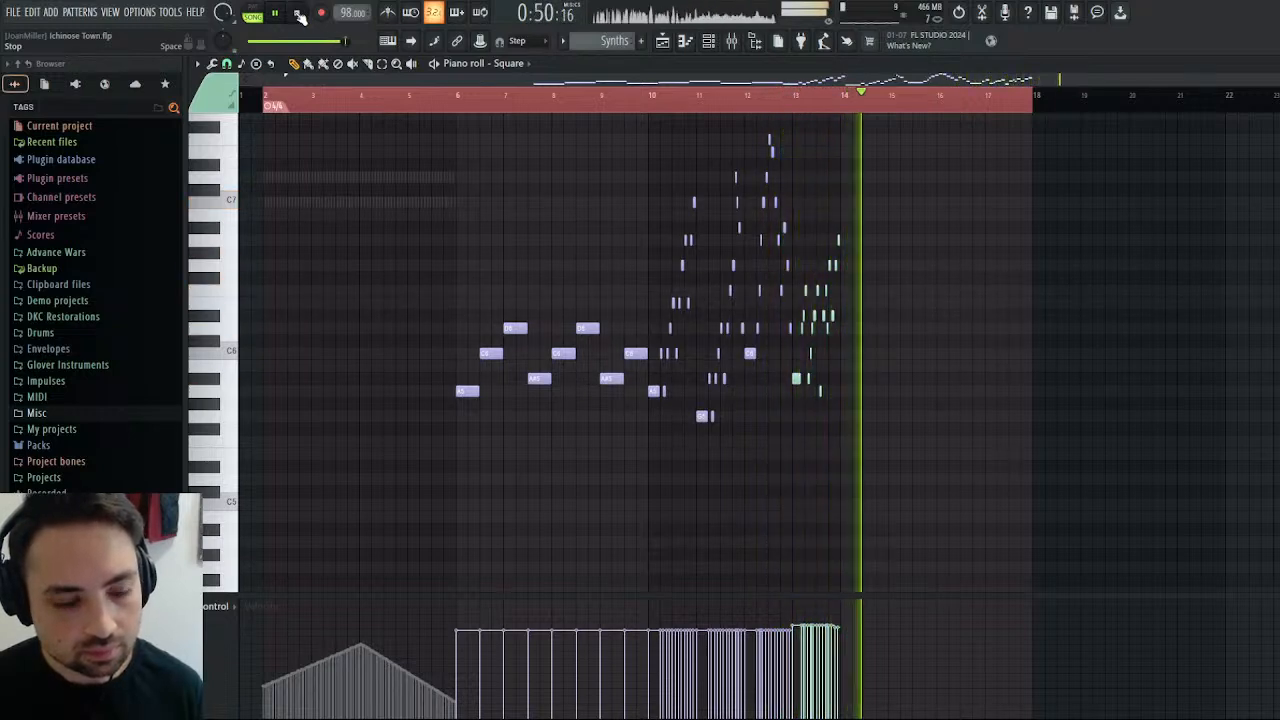
pyautogui.click(300, 17)
# Replay the section from bar 17 in the playlist.
pyautogui.click(662, 42)
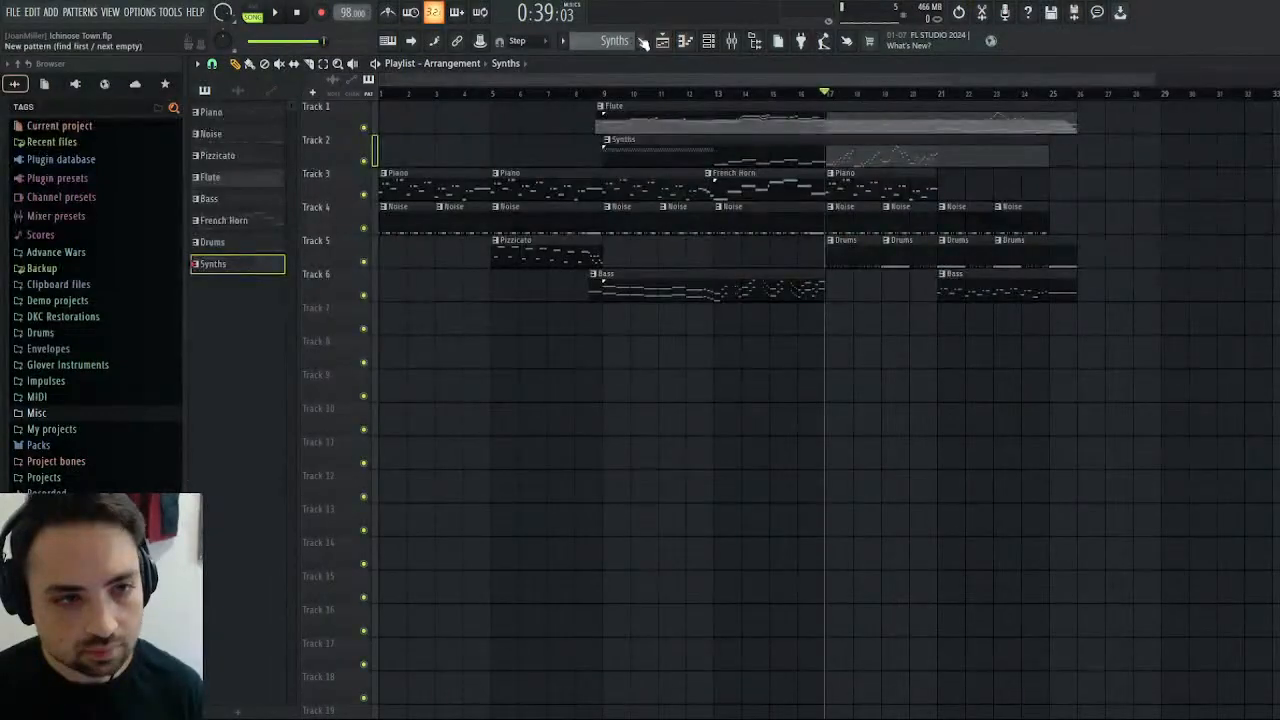
pyautogui.click(279, 11)
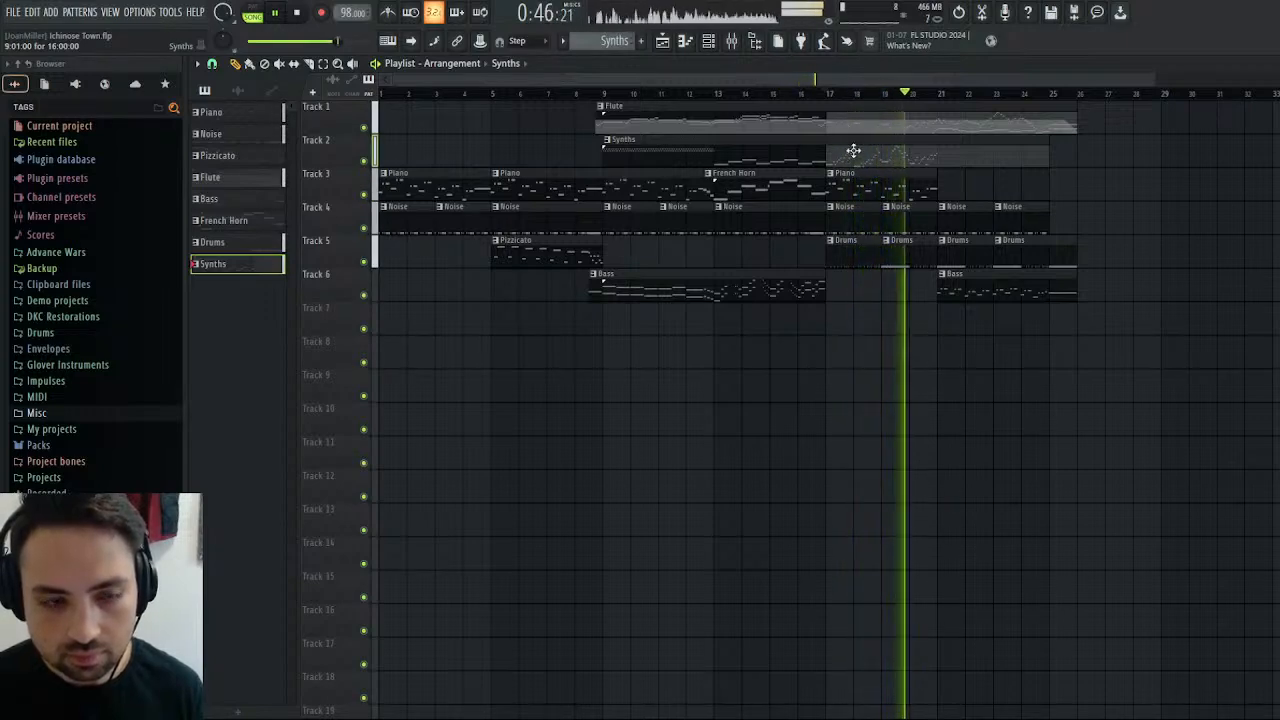
pyautogui.click(302, 16)
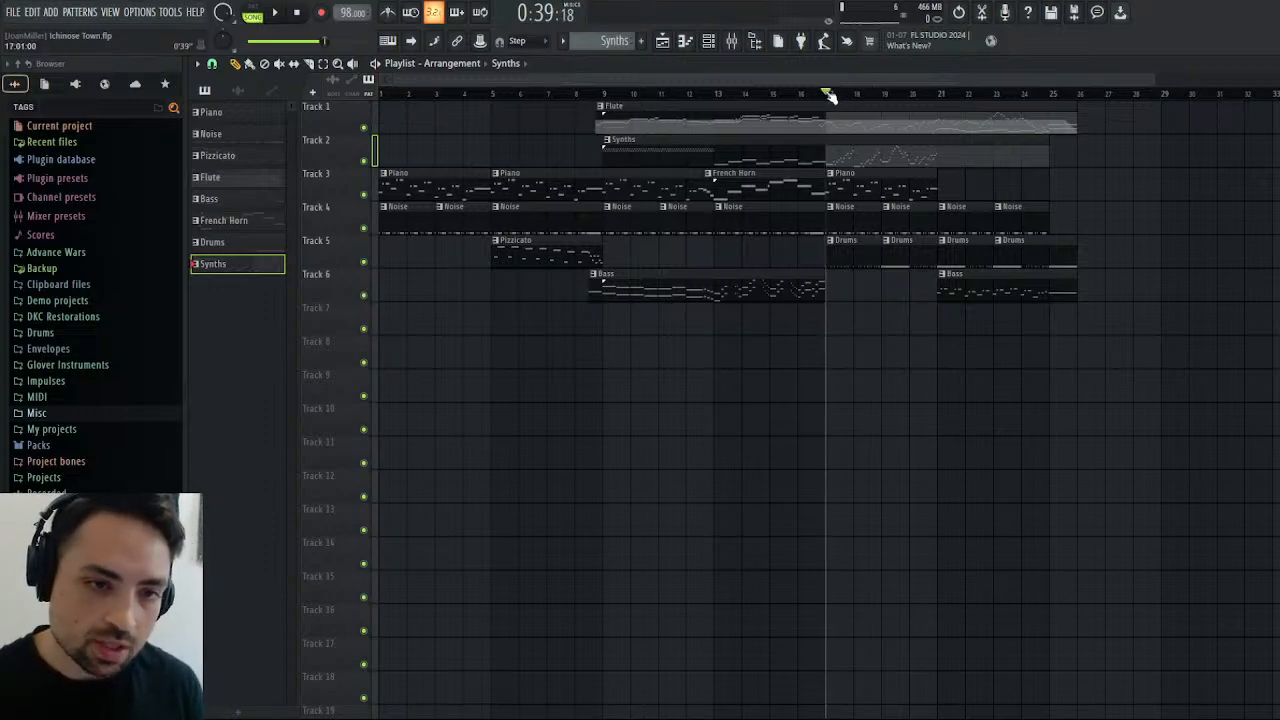
# Return to the channel rack and add a new Pulse channel directly below the Square channel.
pyautogui.click(1274, 64)
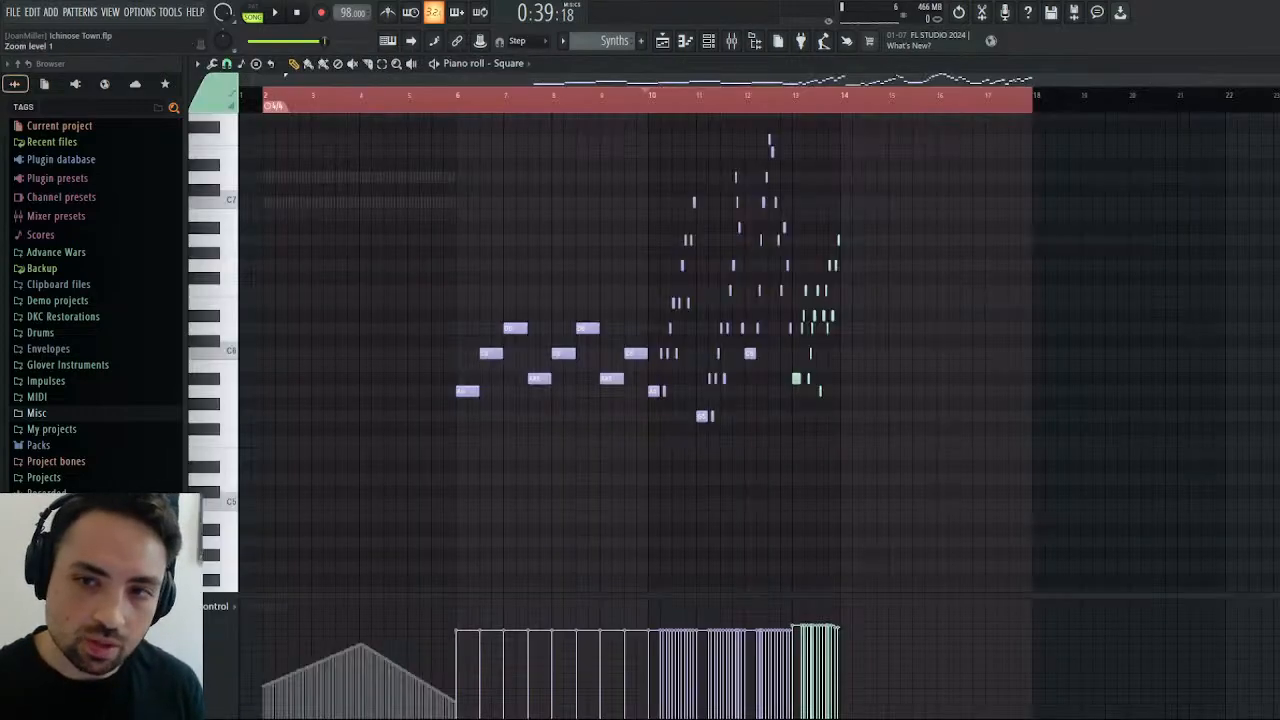
pyautogui.click(1274, 64)
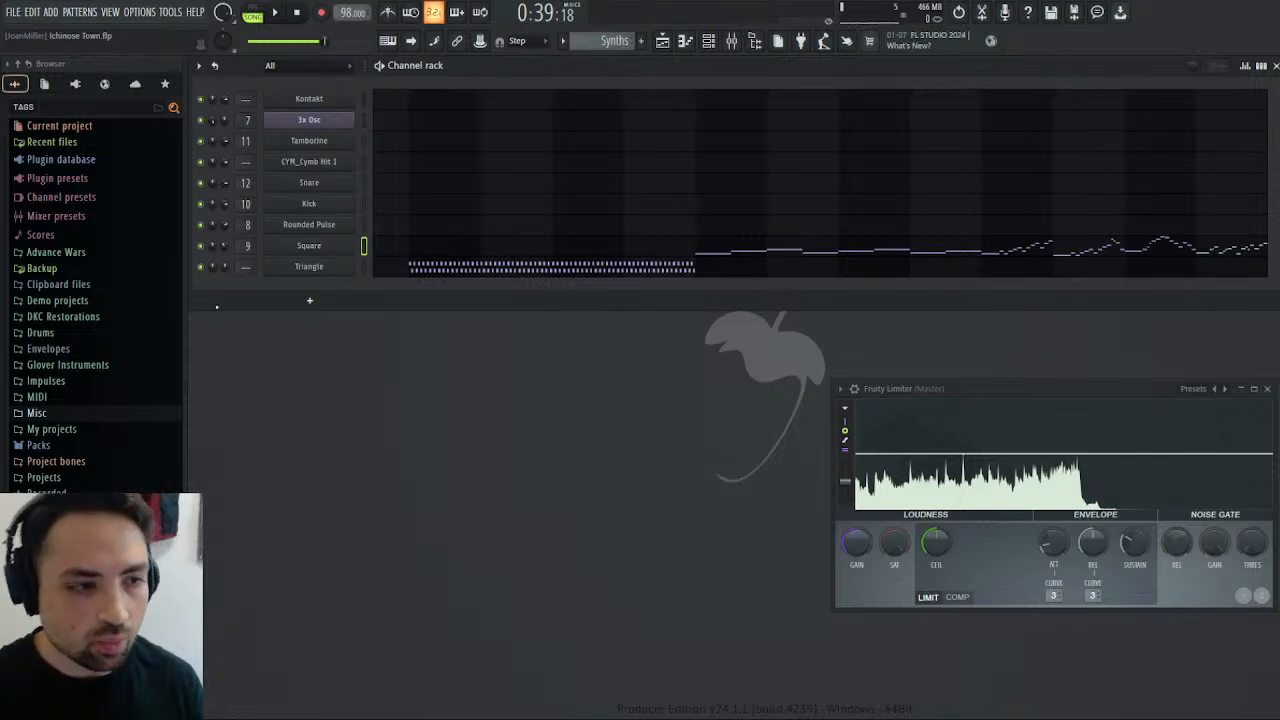
pyautogui.scroll(-1, 67, 393)
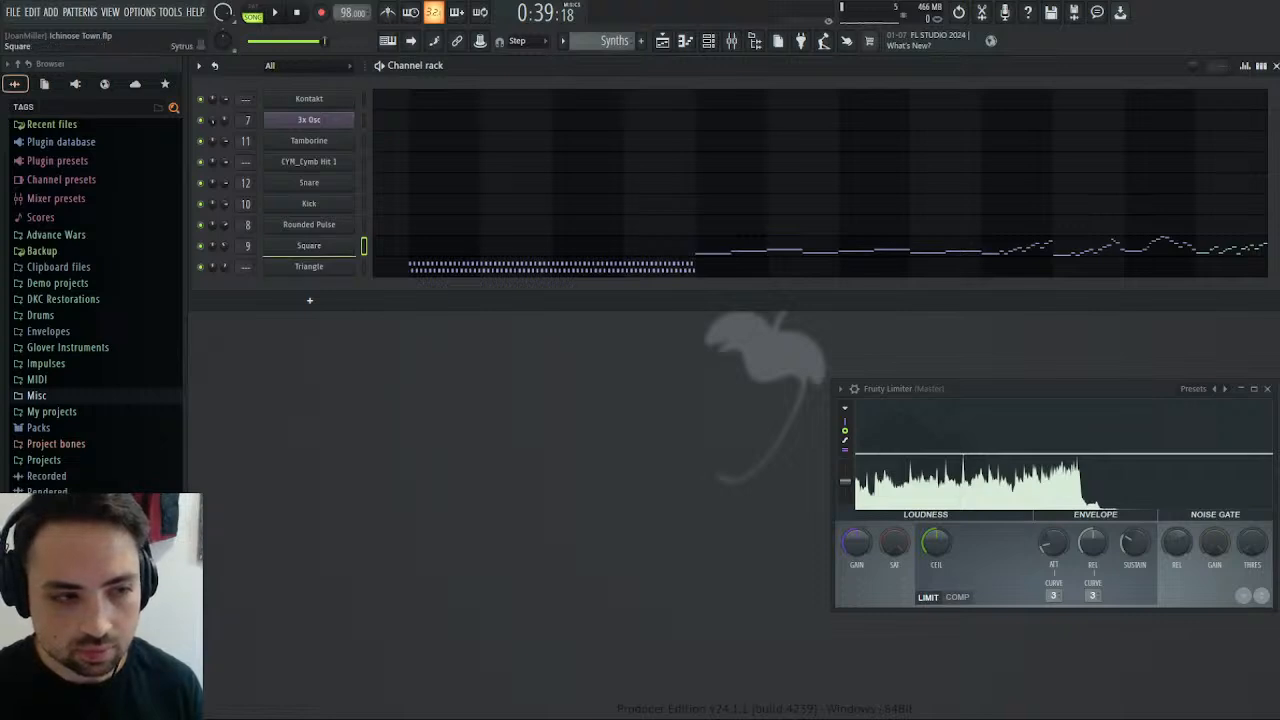
pyautogui.click(309, 245)
pyautogui.click(840, 185)
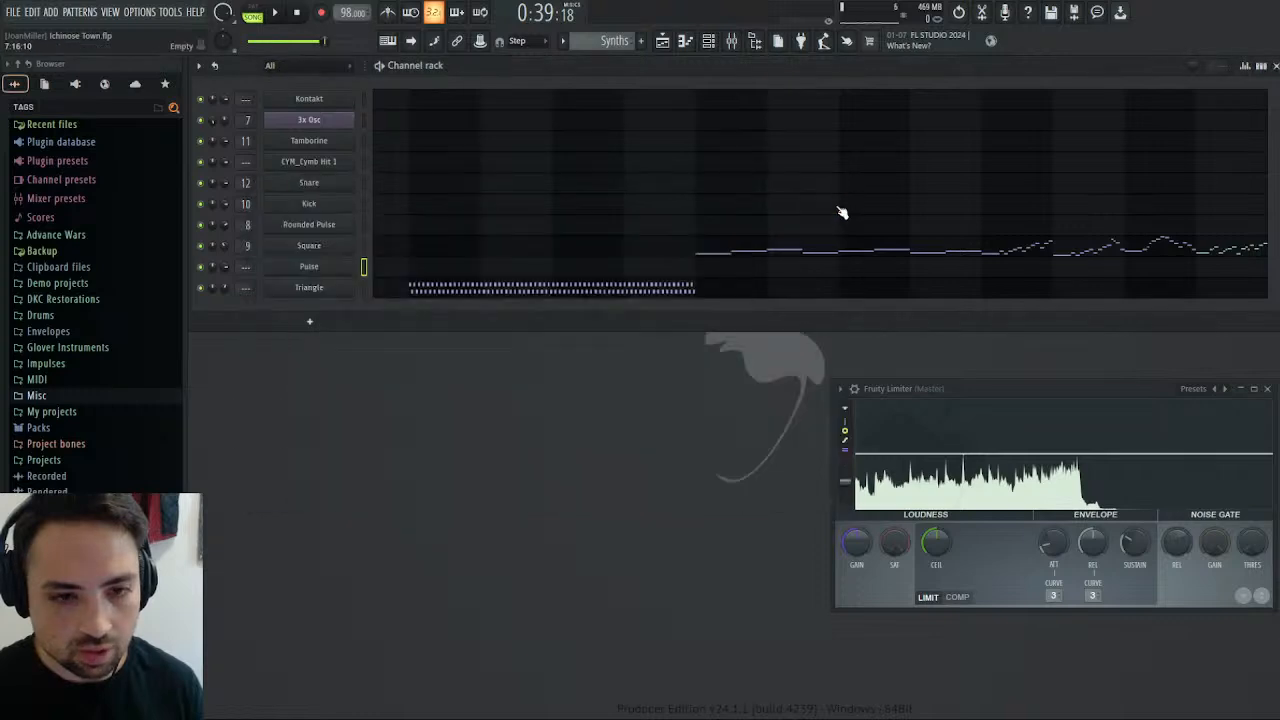
# In the Square piano roll, pan the melody notes from bar 10 to the end about 77% left.
pyautogui.click(939, 256)
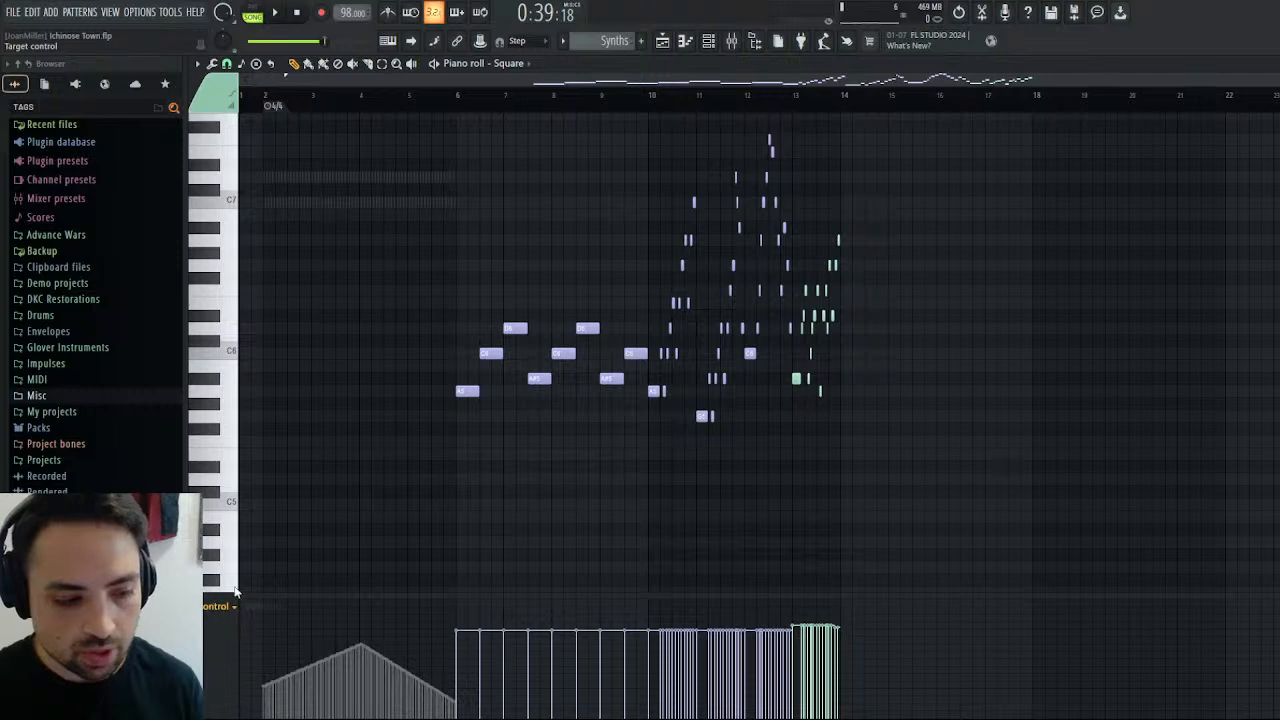
pyautogui.scroll(1, 235, 593)
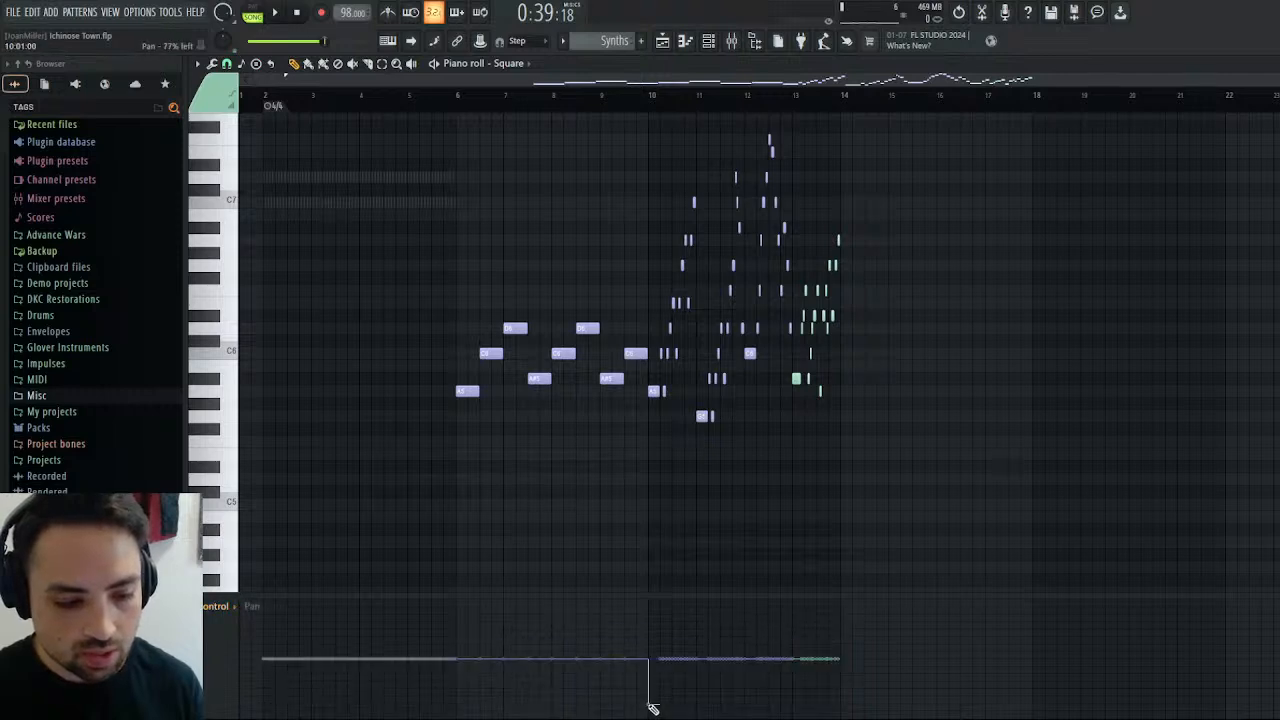
pyautogui.moveTo(650, 706); pyautogui.dragTo(786, 697)
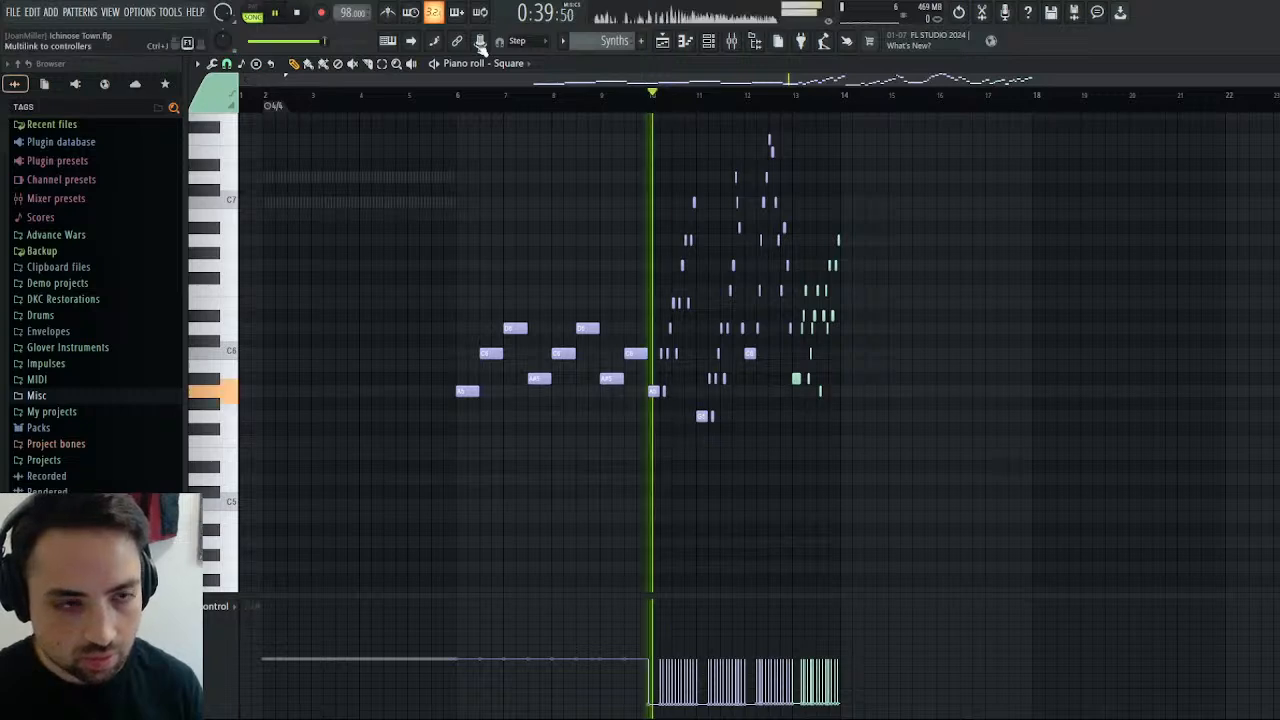
# Open the Bass clip at bar 21 on Track 6 in the piano roll and examine its notes from bar 10 to bar 14.
pyautogui.press('F5')
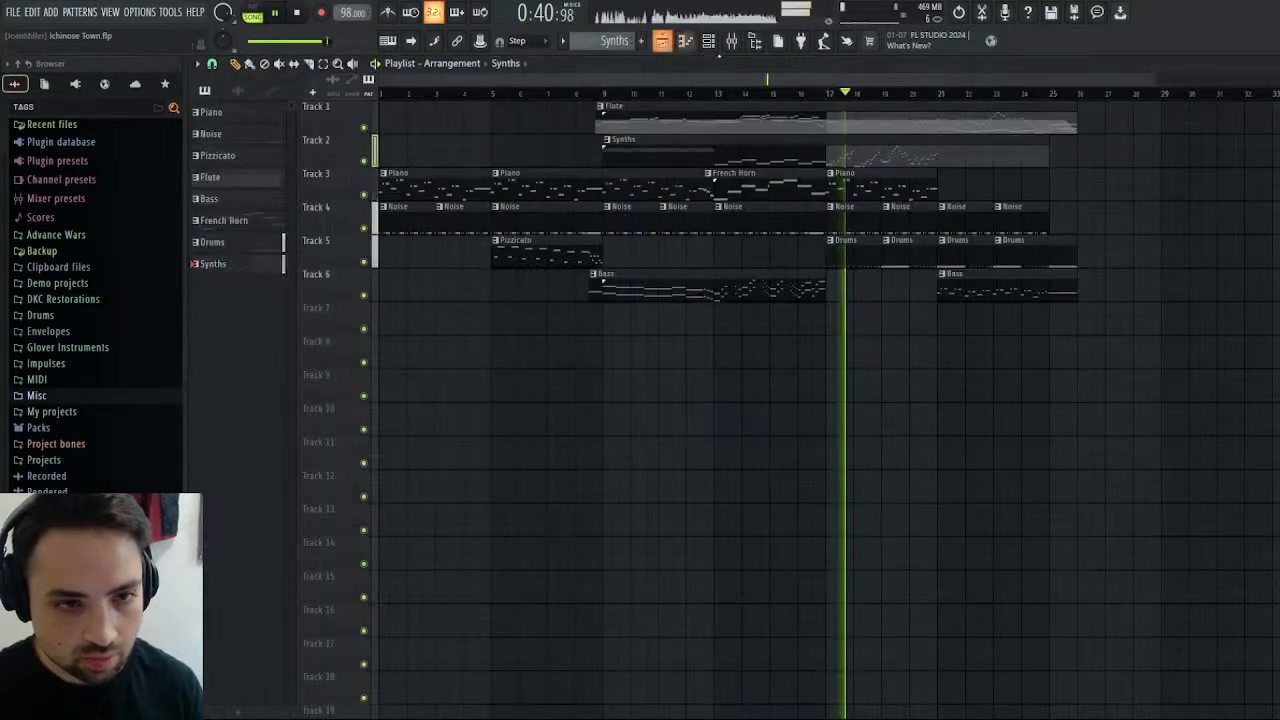
pyautogui.click(1005, 283)
pyautogui.doubleClick(1005, 283)
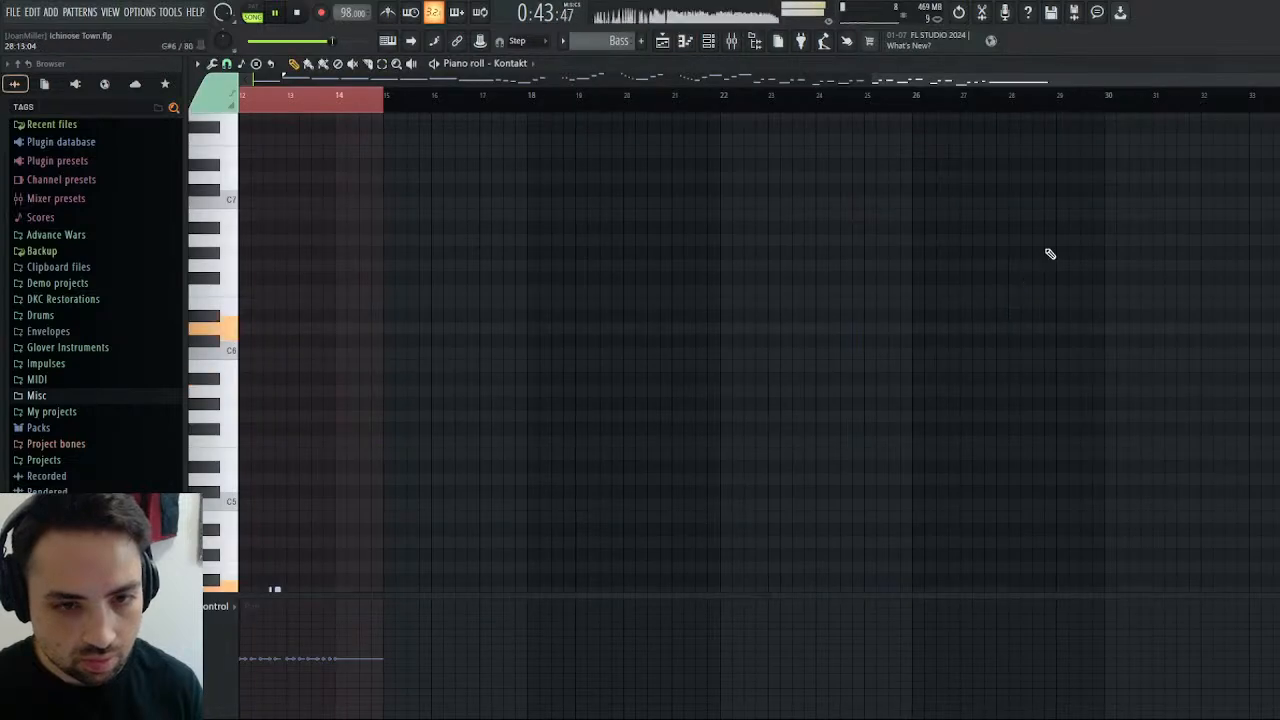
pyautogui.hscroll(-5, 960, 350)
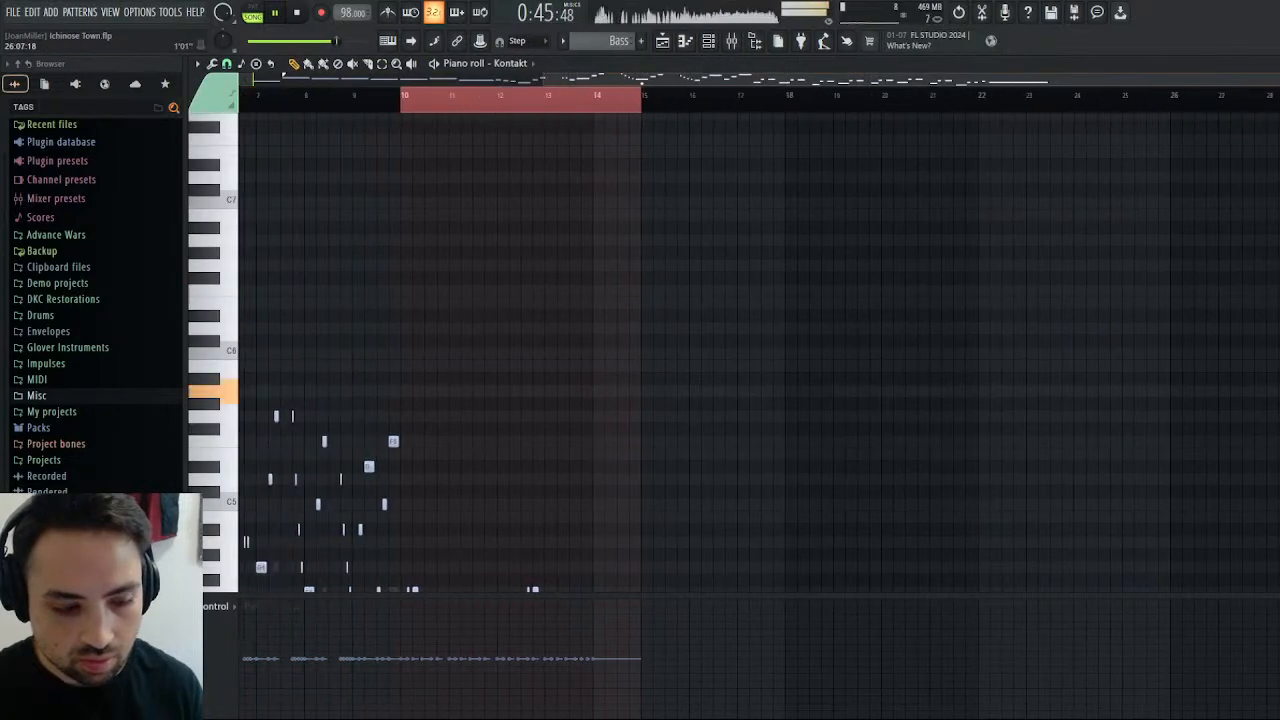
pyautogui.scroll(-5, 680, 391)
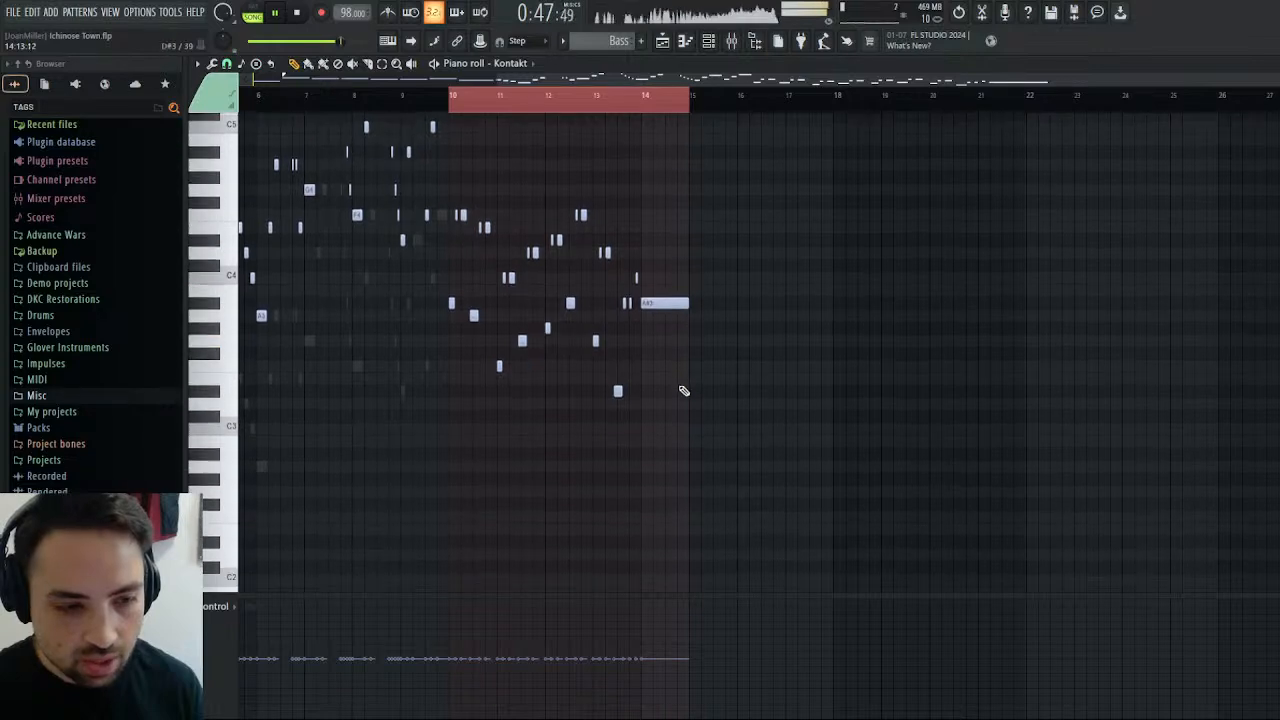
# Return to the playlist and replay the arrangement from just before bar 17, checking the channel rack in between.
pyautogui.click(662, 42)
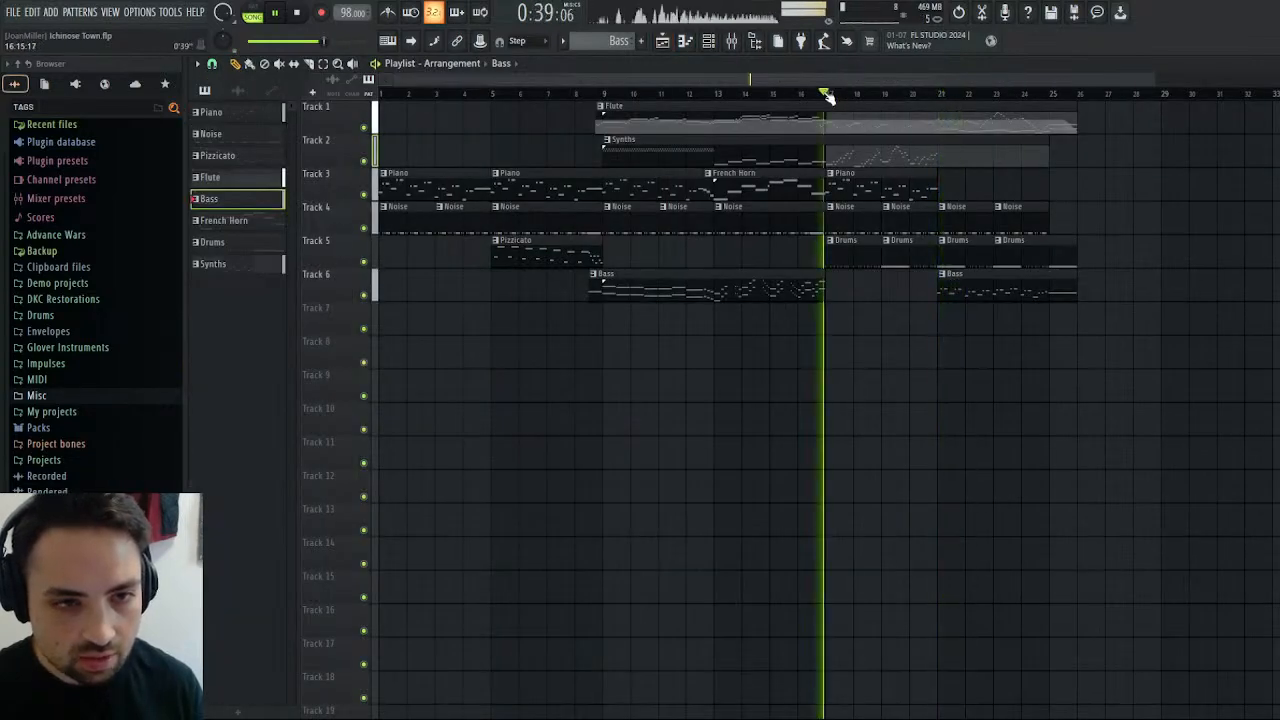
pyautogui.click(822, 93)
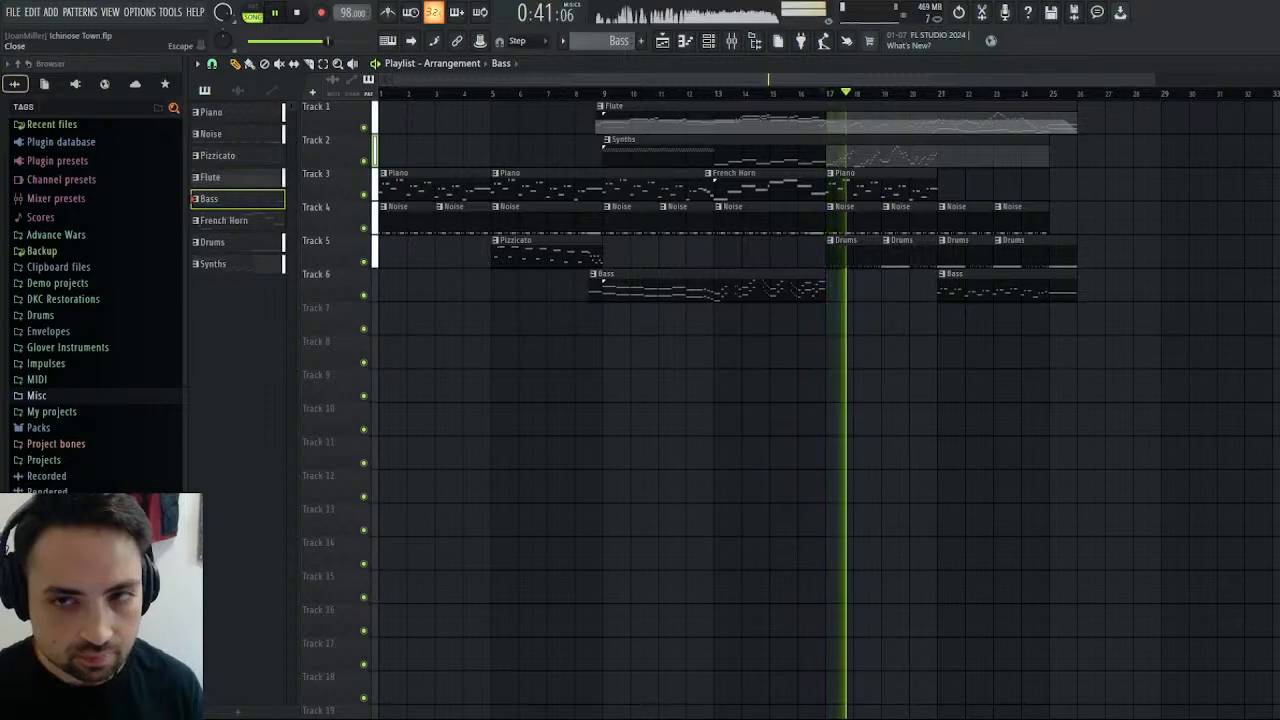
pyautogui.click(1276, 64)
pyautogui.click(1276, 64)
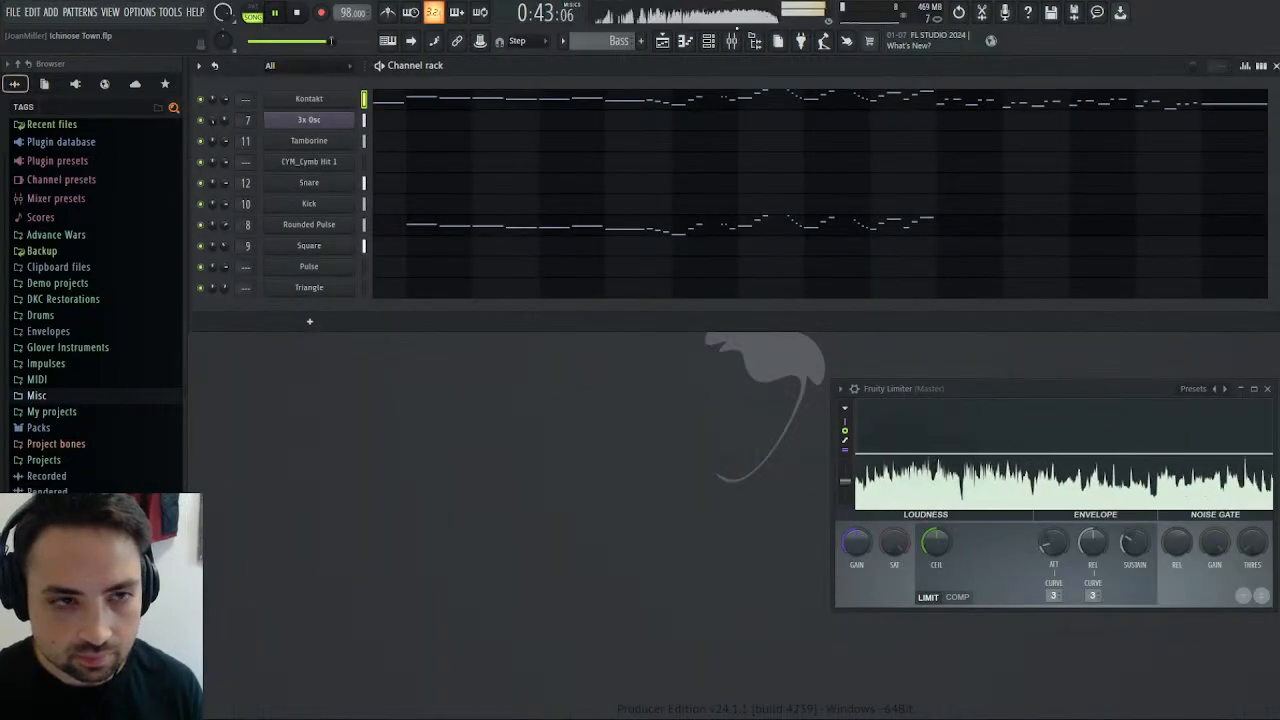
pyautogui.click(664, 42)
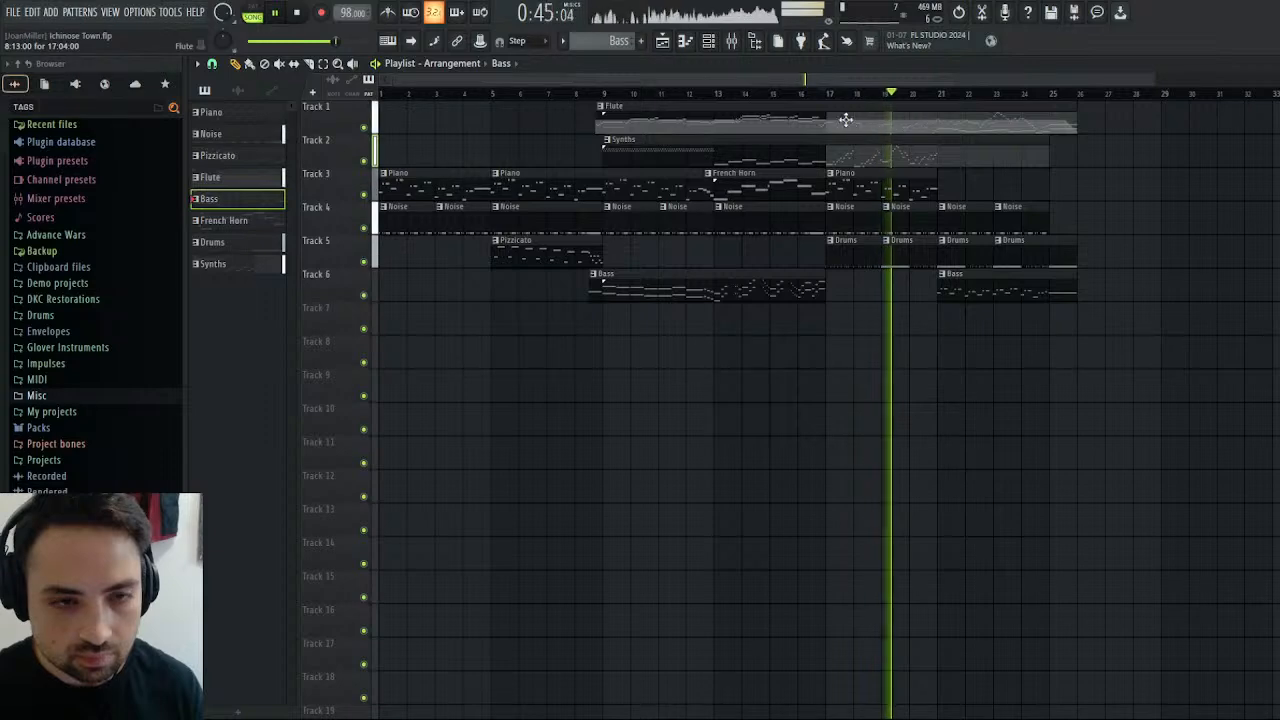
pyautogui.click(820, 94)
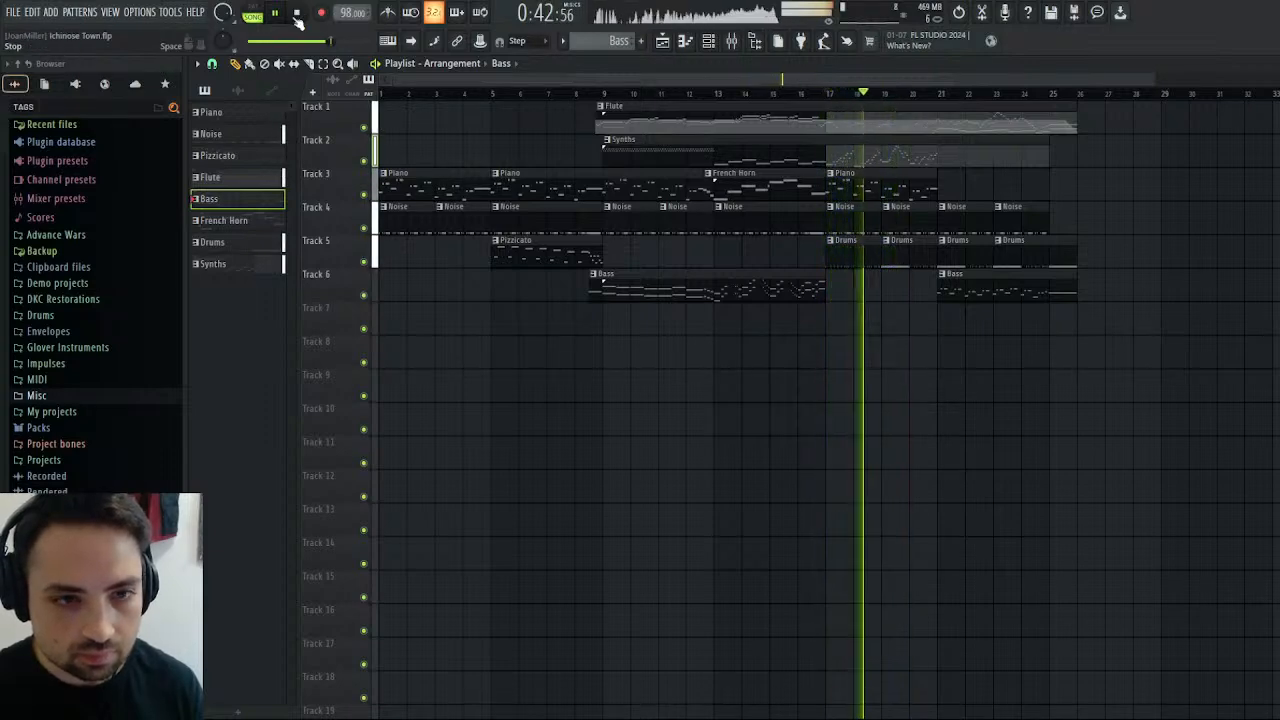
# Examine the notes of the Piano clip at bar 17, then restart playback from the channel rack.
pyautogui.doubleClick(855, 187)
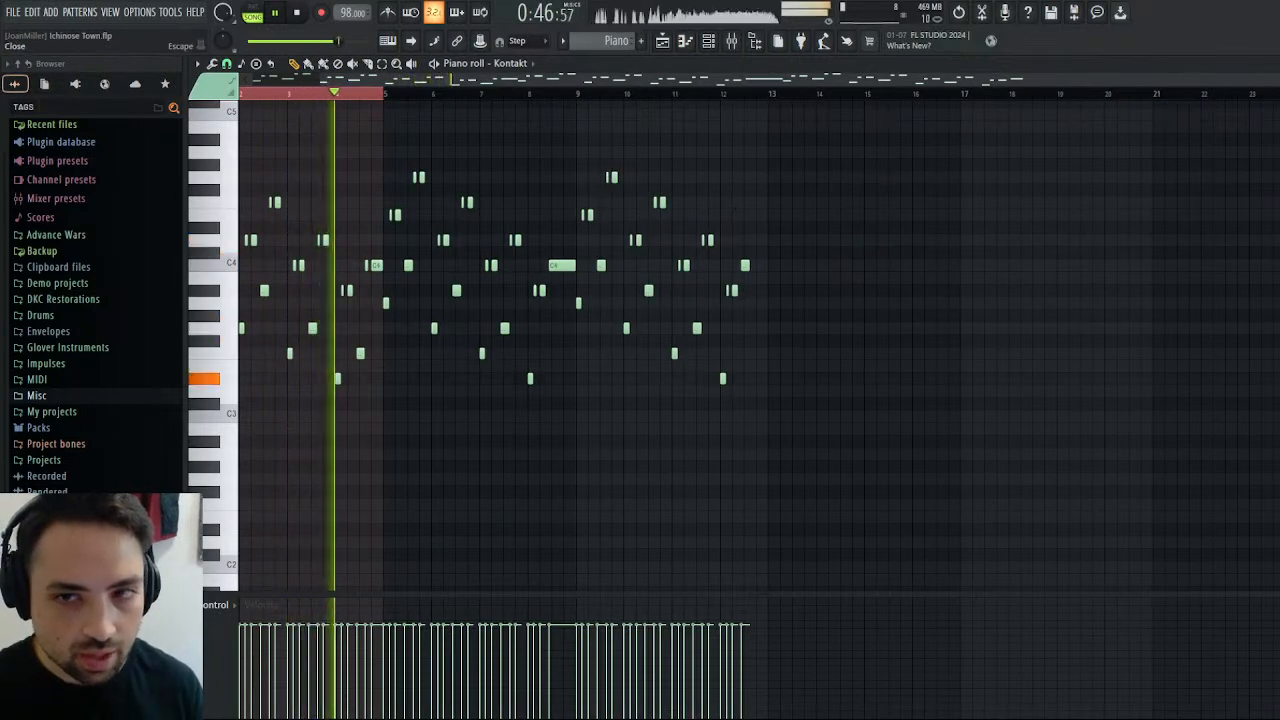
pyautogui.click(1275, 64)
pyautogui.click(1275, 64)
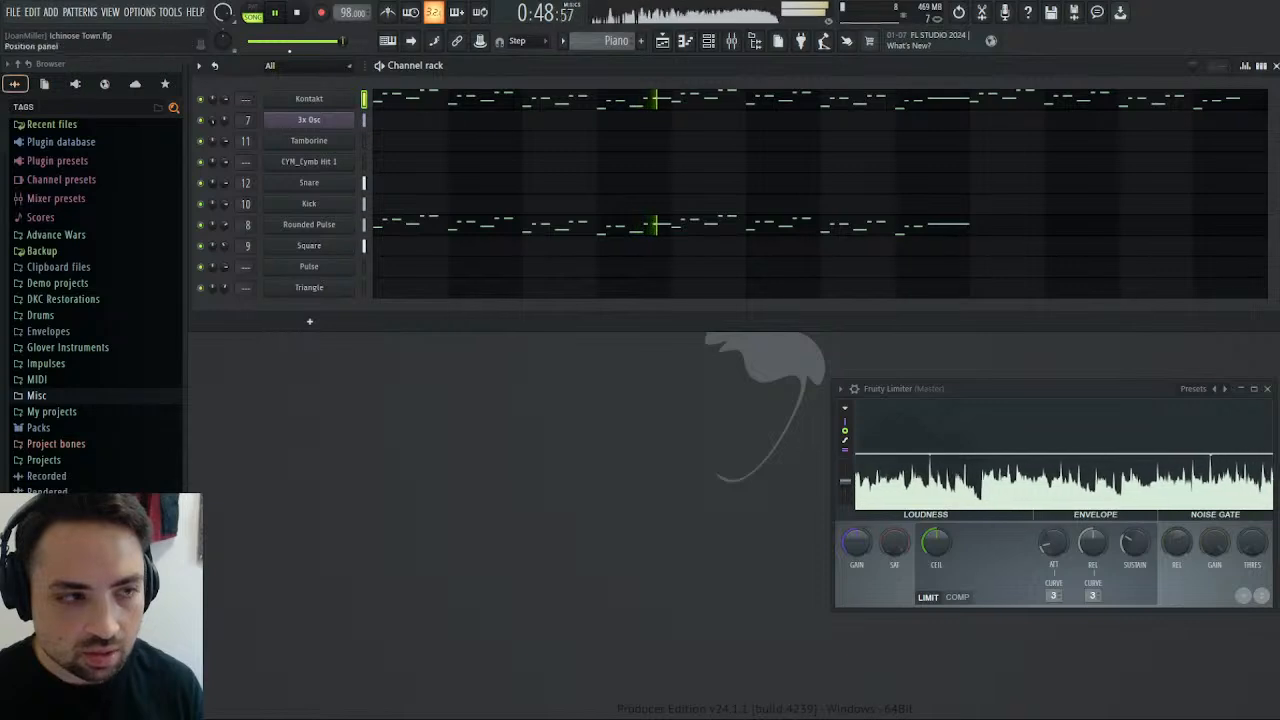
pyautogui.click(282, 15)
pyautogui.click(282, 15)
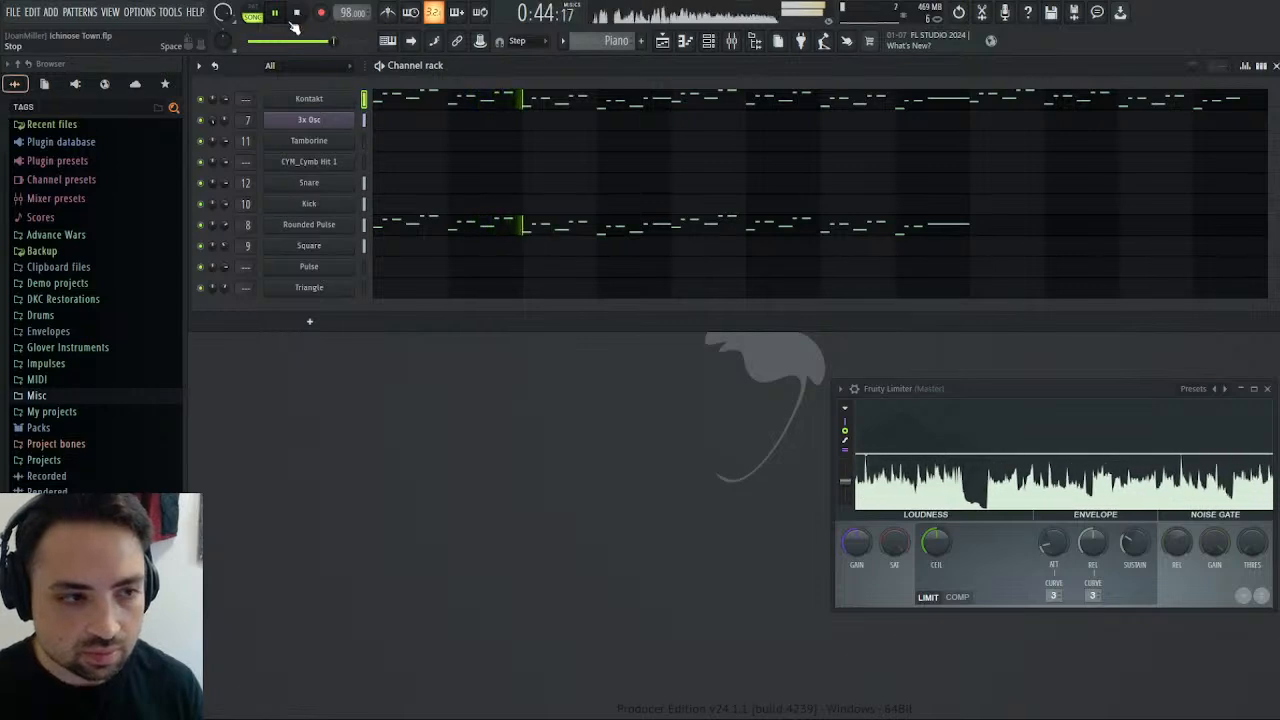
# In the stopped playlist, try lengthening the Piano clip at bar 17 to 12 bars and shifting its start slightly earlier.
pyautogui.press('F5')
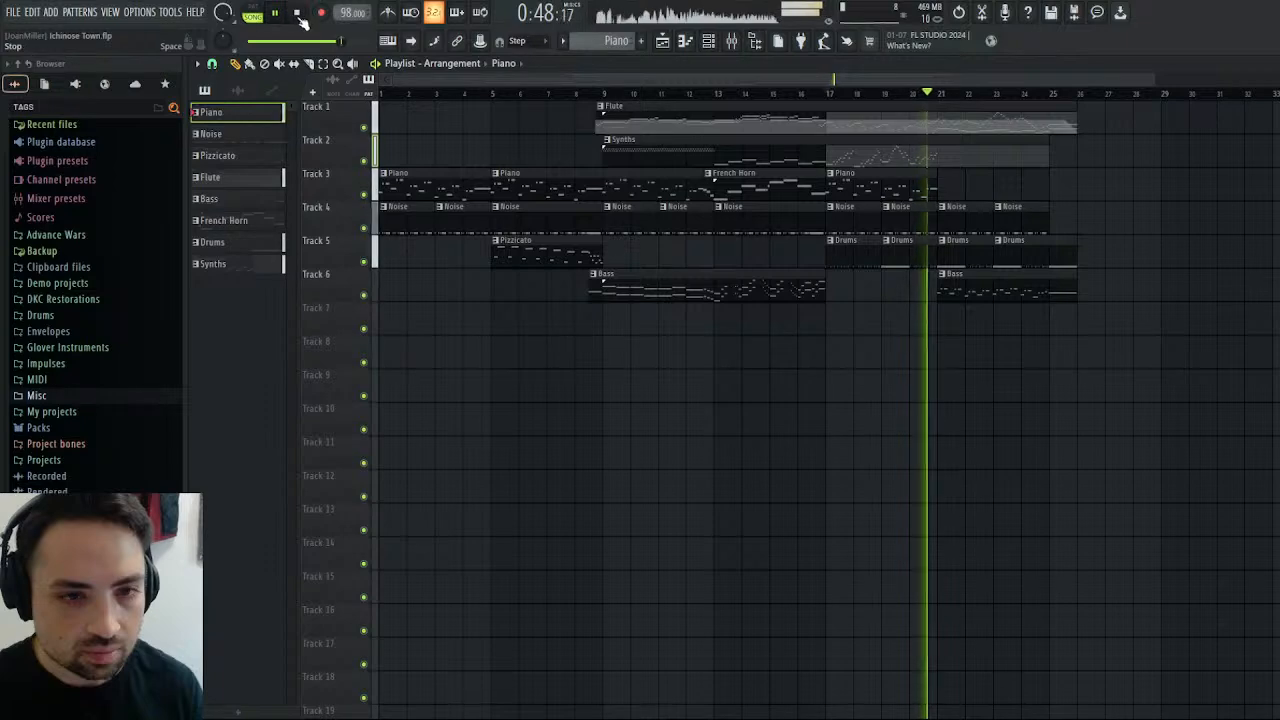
pyautogui.press('space')
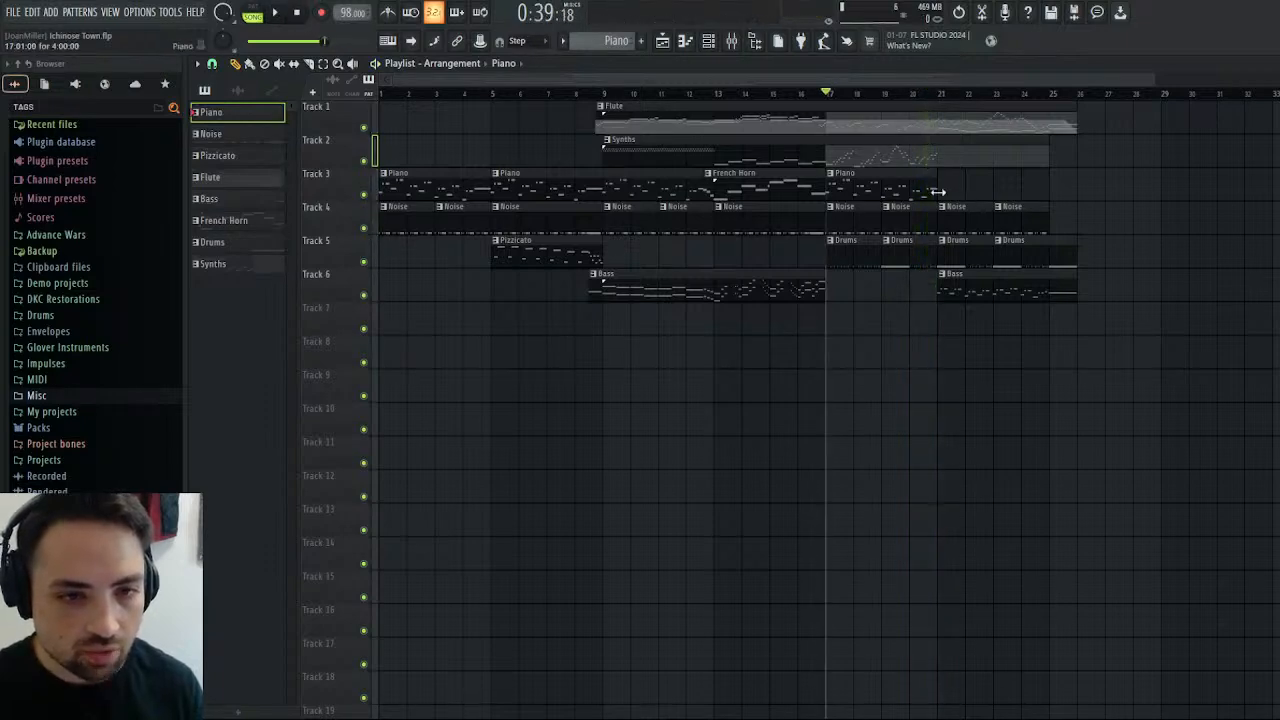
pyautogui.moveTo(938, 191); pyautogui.dragTo(1128, 211)
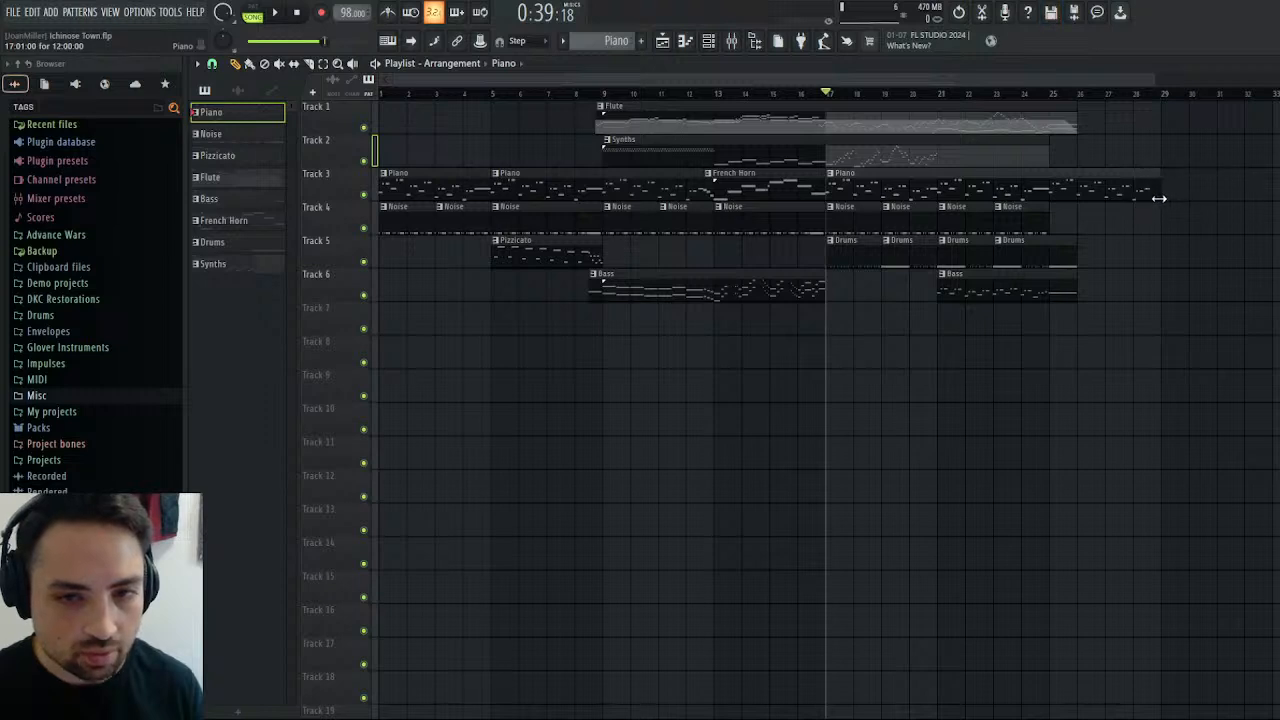
pyautogui.moveTo(830, 188); pyautogui.dragTo(883, 190)
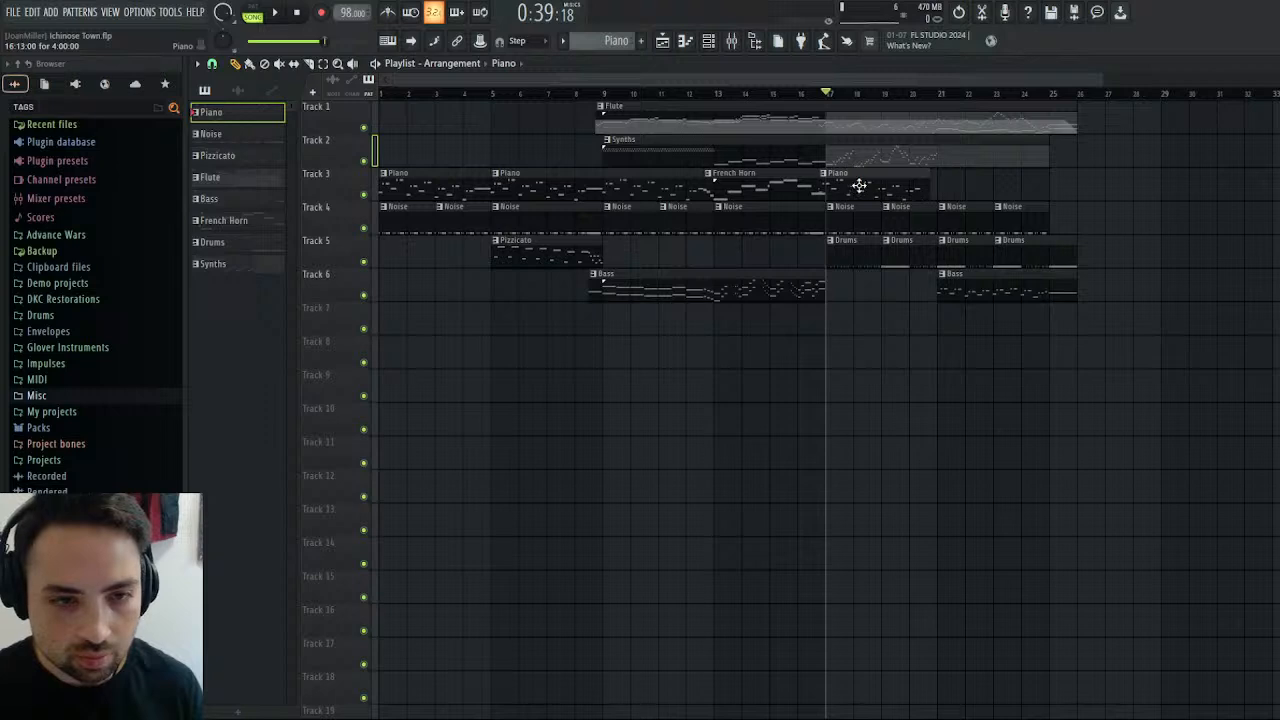
# Play the closing section from bar 17 several times in the playlist.
pyautogui.press('space')
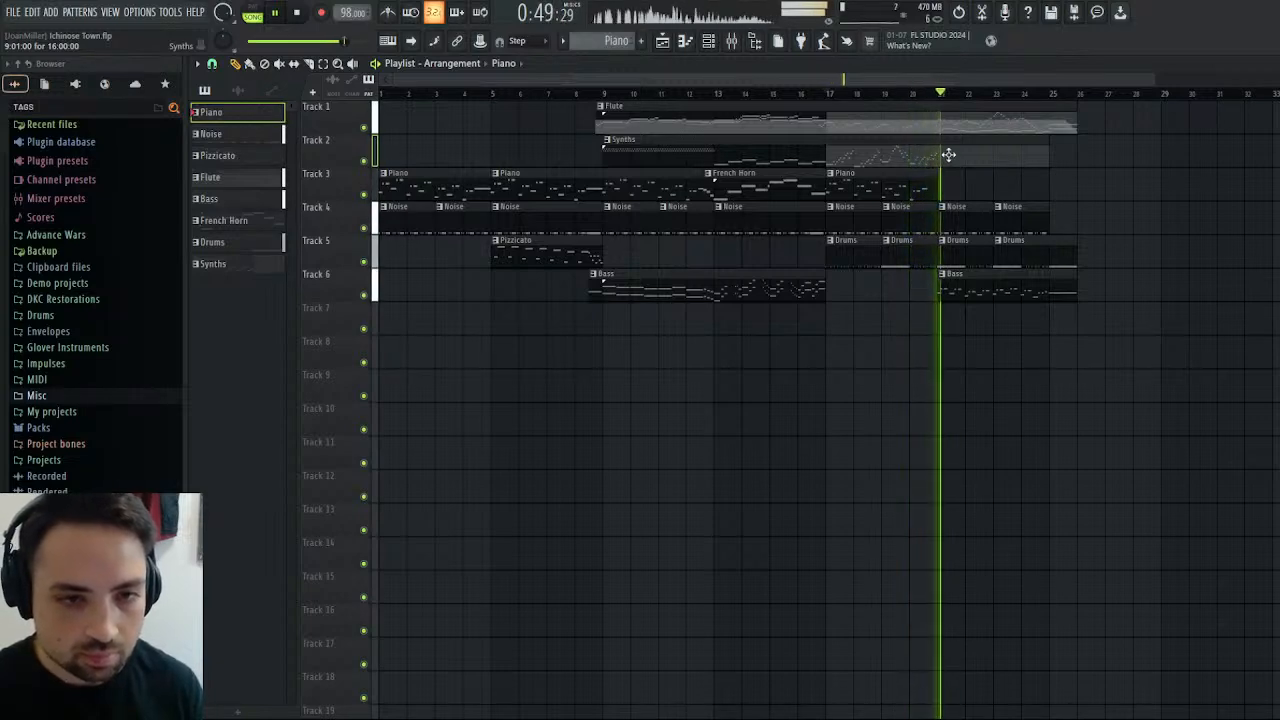
pyautogui.click(830, 93)
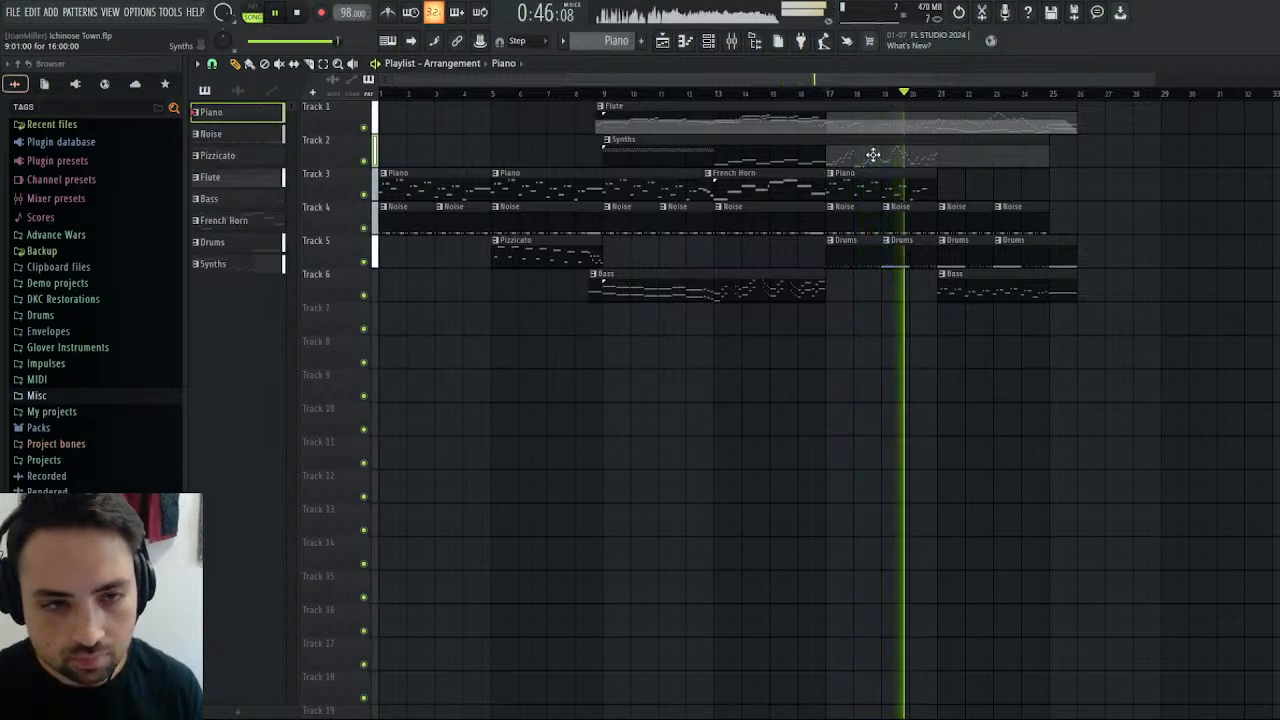
pyautogui.click(299, 13)
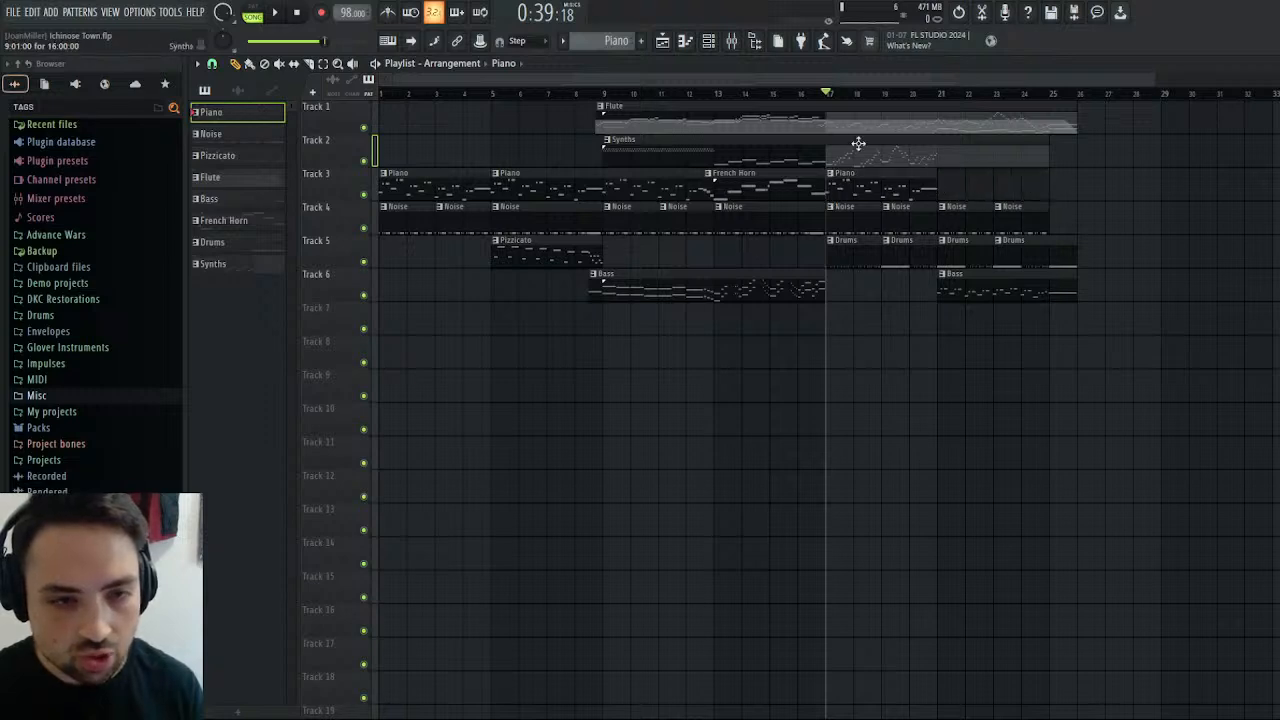
pyautogui.press('space')
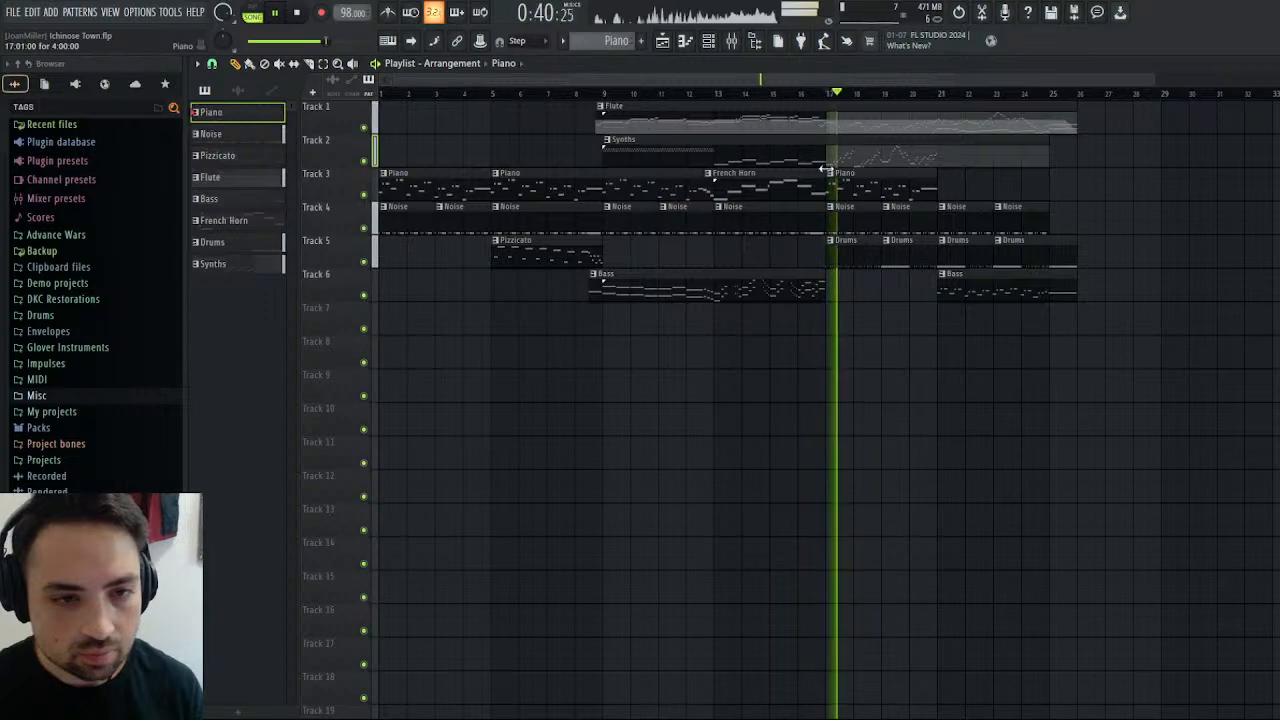
# Open the Synths clip's Square piano roll and return the panning of the notes from bar 10 onward to about centre.
pyautogui.doubleClick(920, 151)
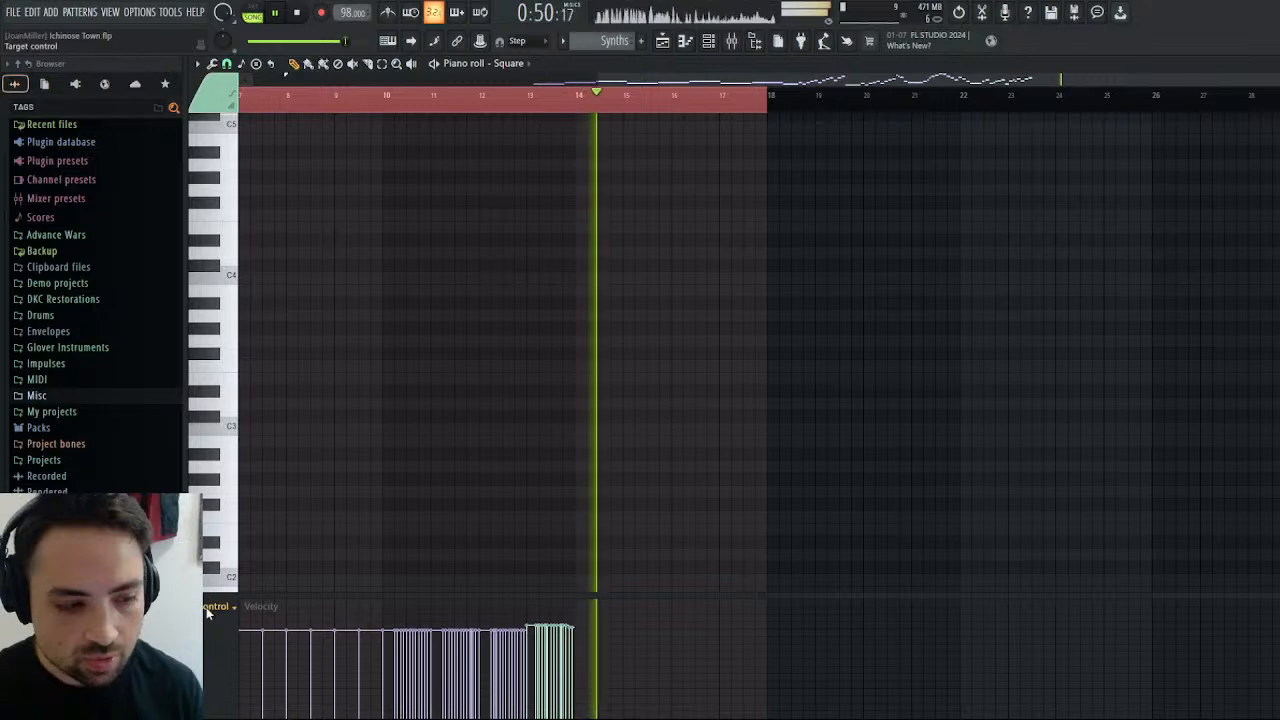
pyautogui.scroll(1, 233, 600)
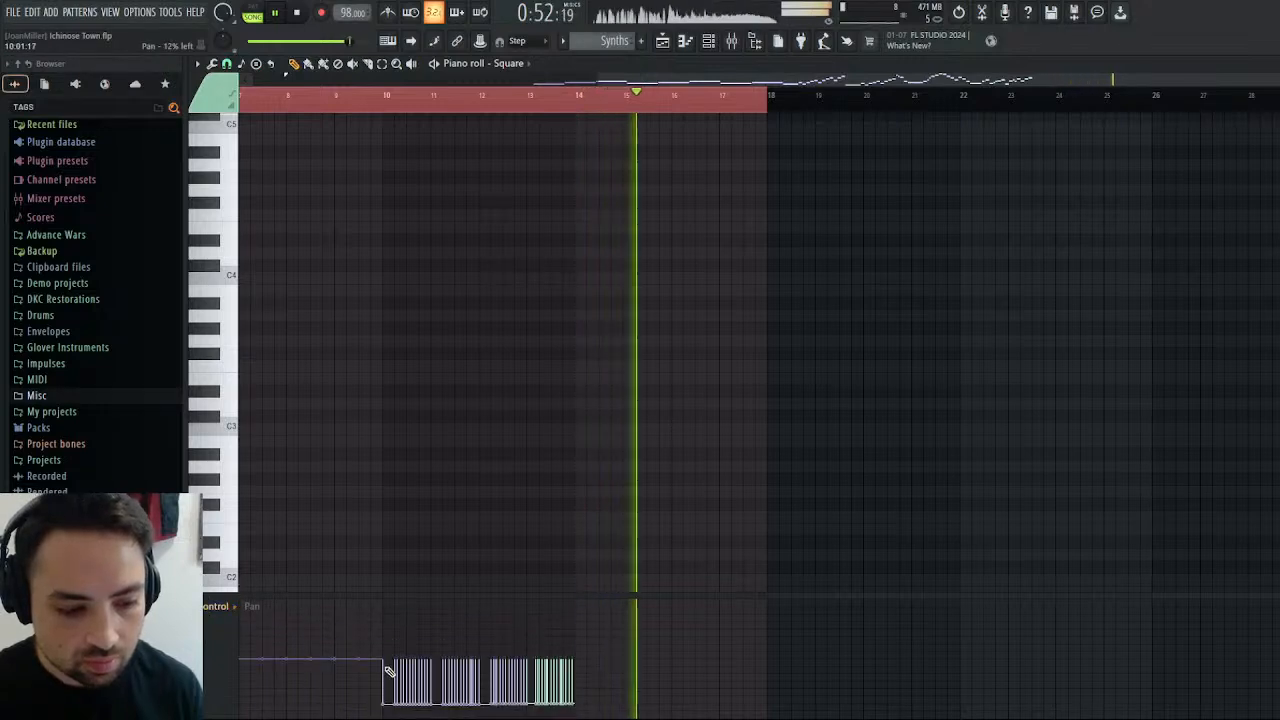
pyautogui.moveTo(388, 665); pyautogui.dragTo(596, 660)
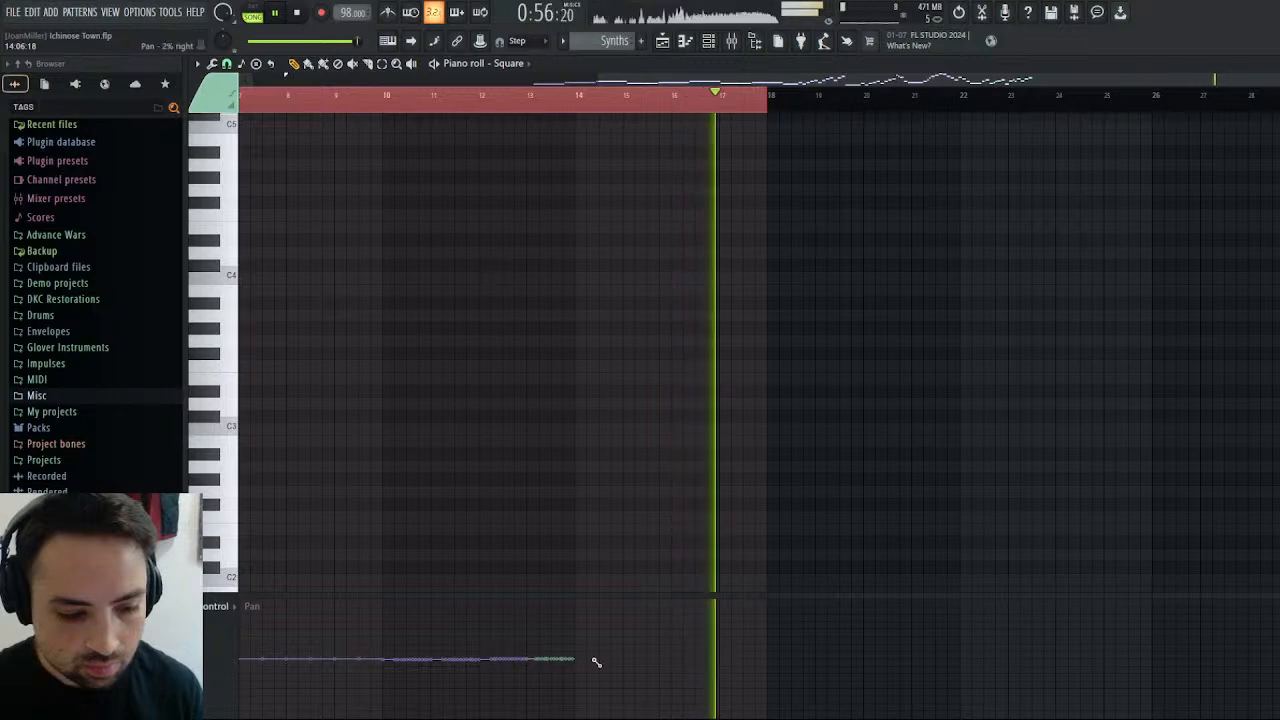
# Return to the playlist and play the arrangement from around bar 21, then from the Flute clip's start before bar 9.
pyautogui.press('F5')
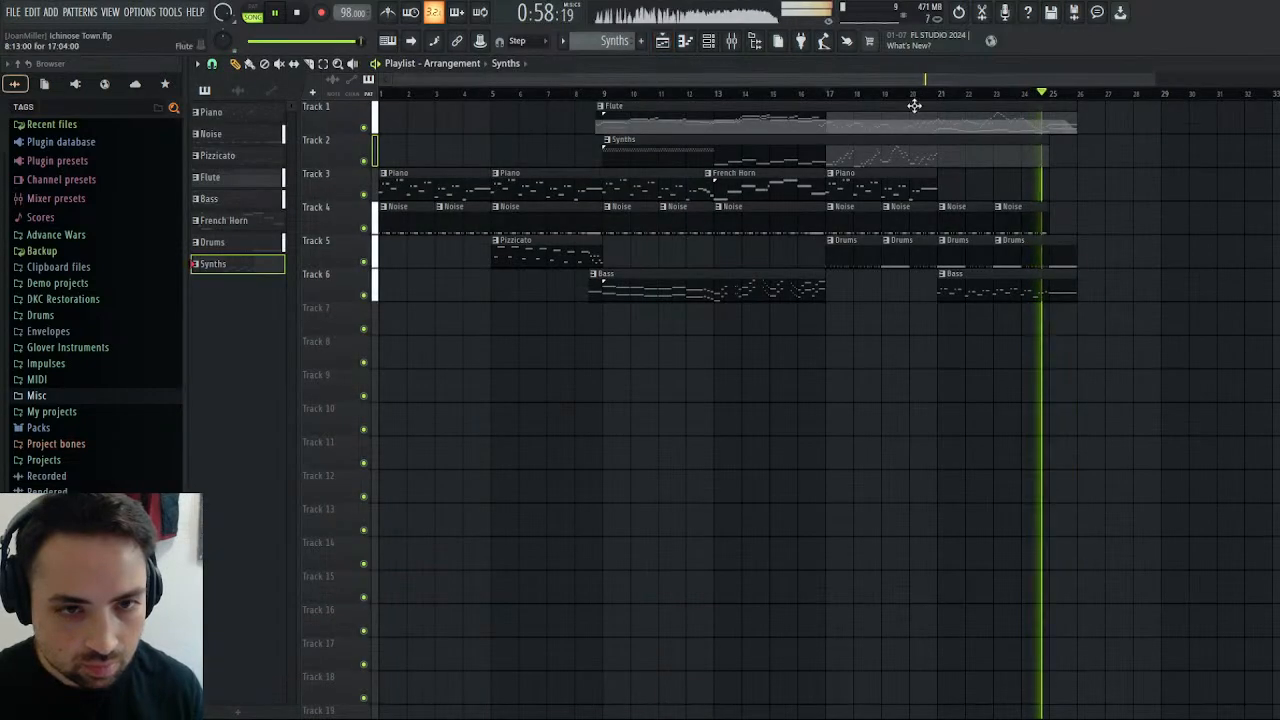
pyautogui.click(929, 96)
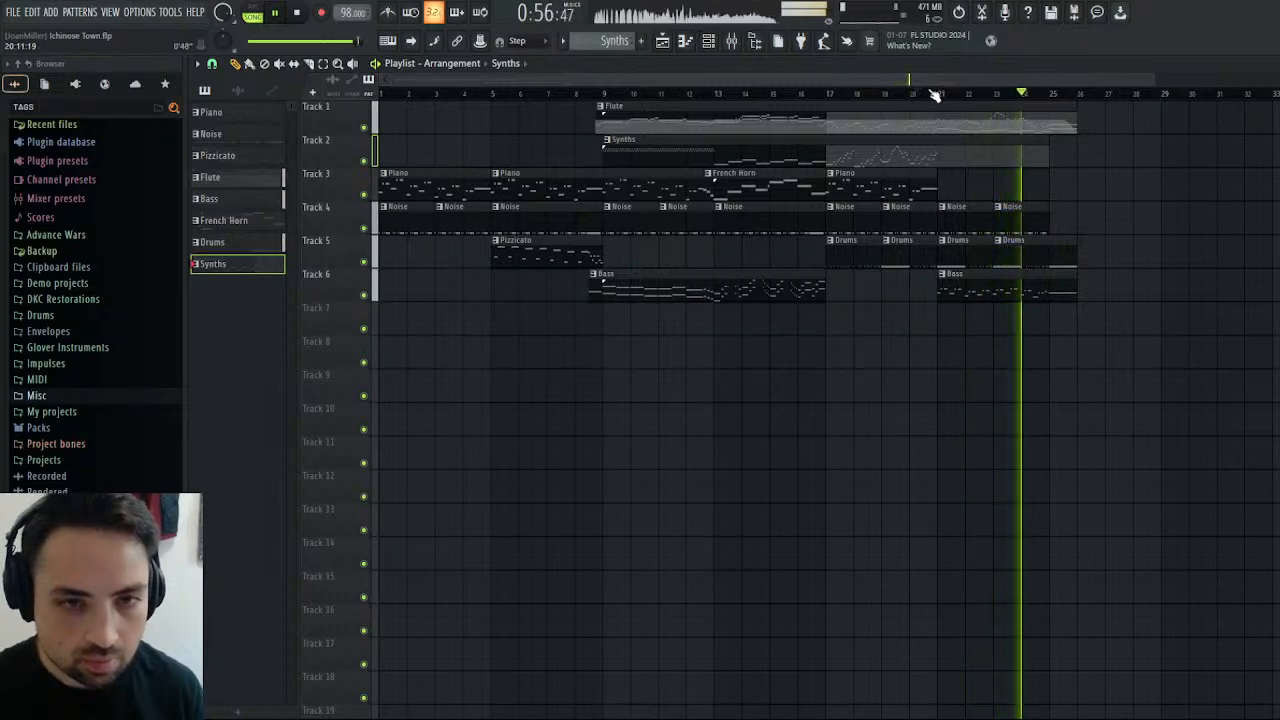
pyautogui.click(298, 12)
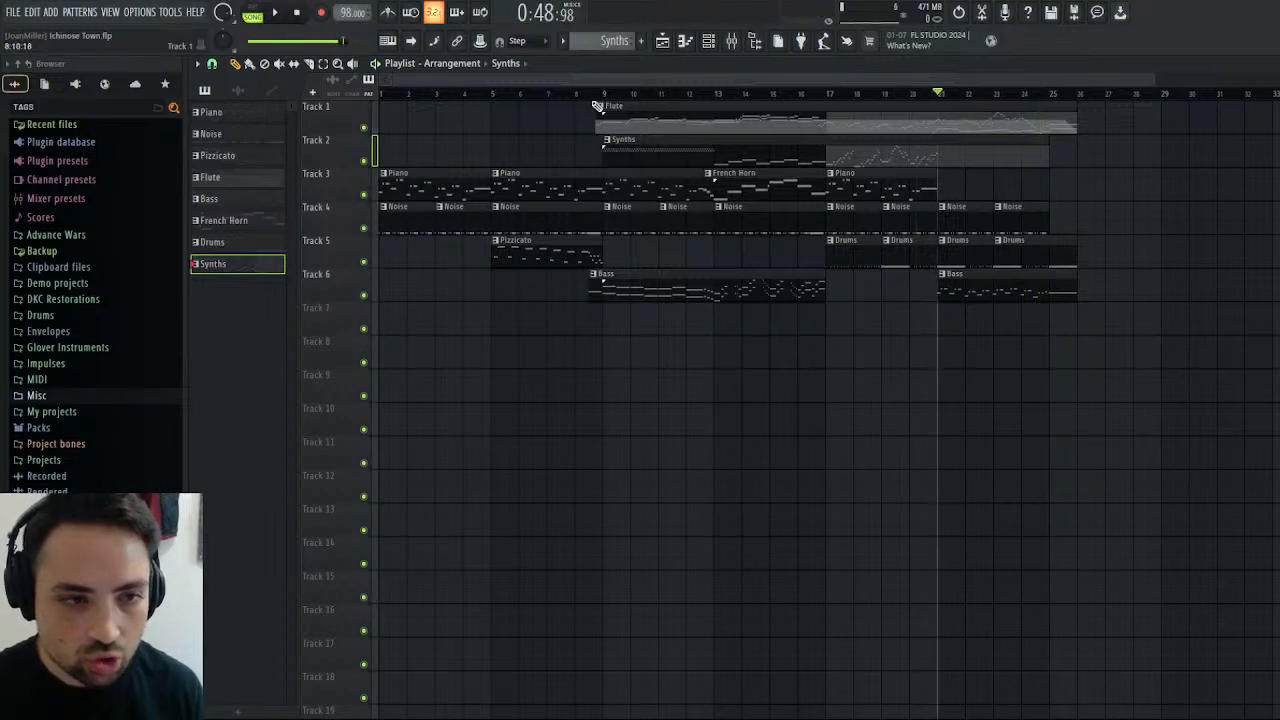
pyautogui.press('space')
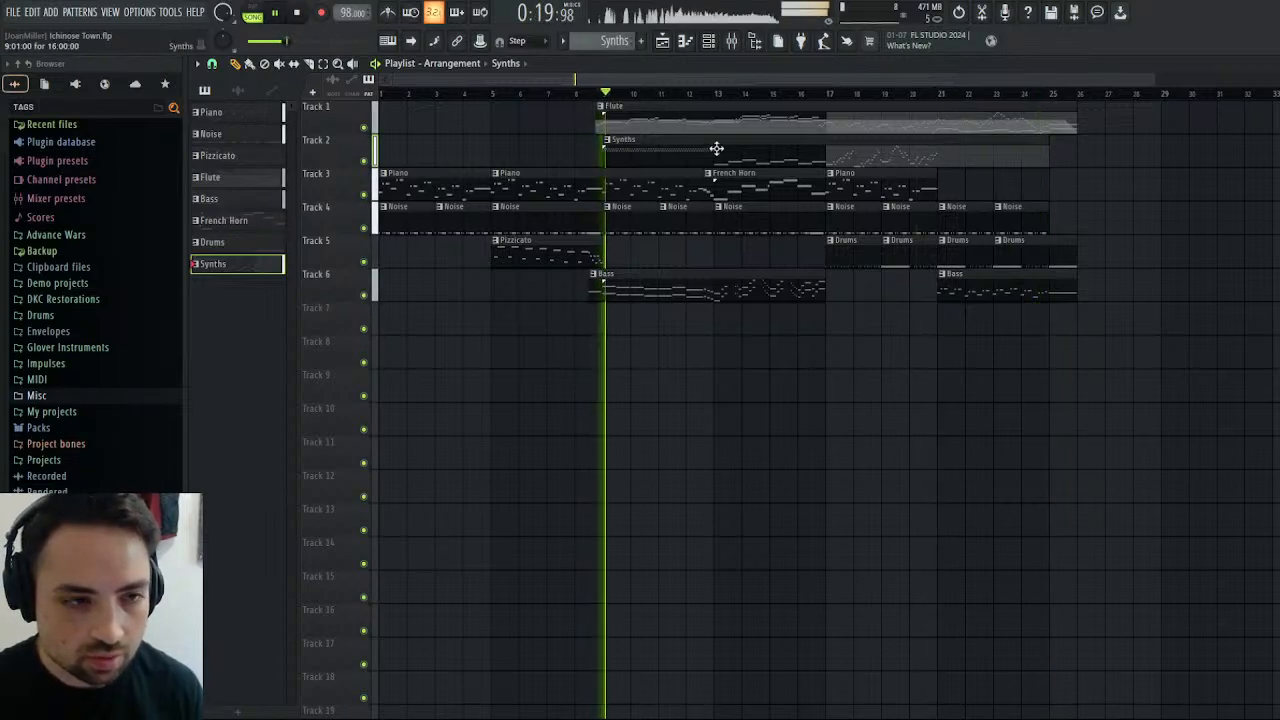
# In the Synths pattern's Triangle piano roll, stop playback and copy the whole D7/C7 trill spanning bars 2 to 5.
pyautogui.doubleClick(676, 152)
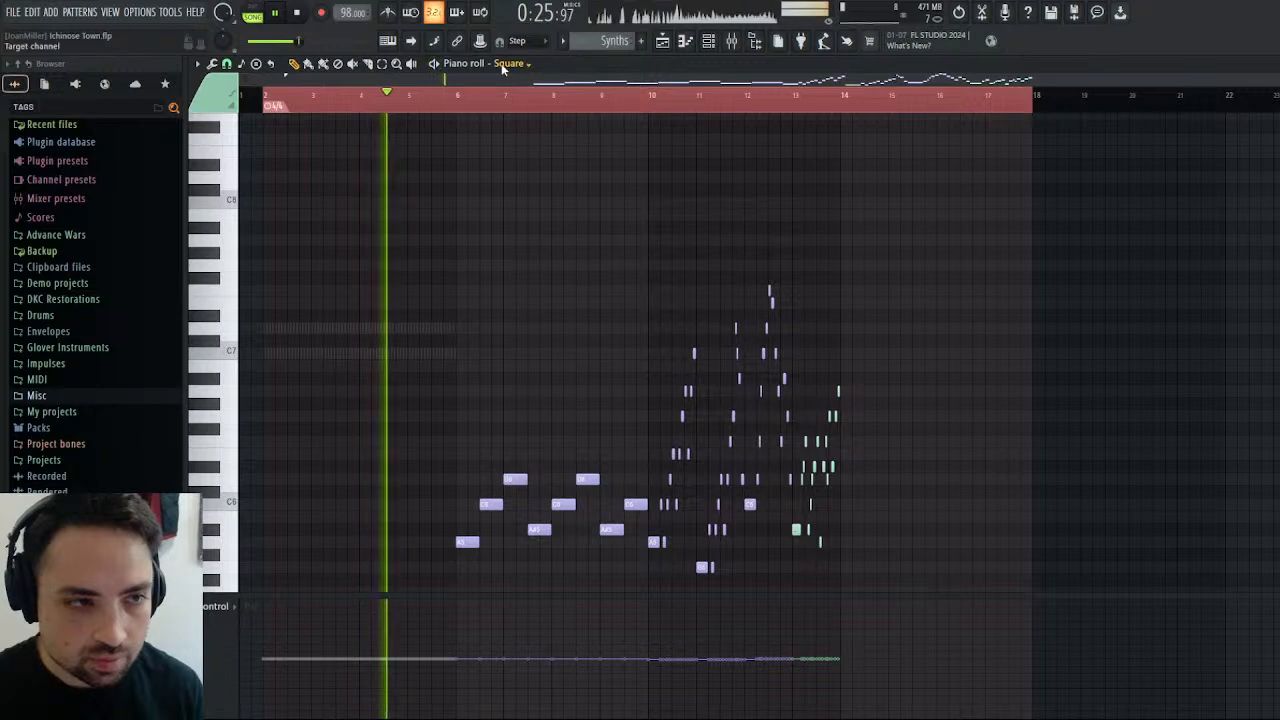
pyautogui.press('Down')
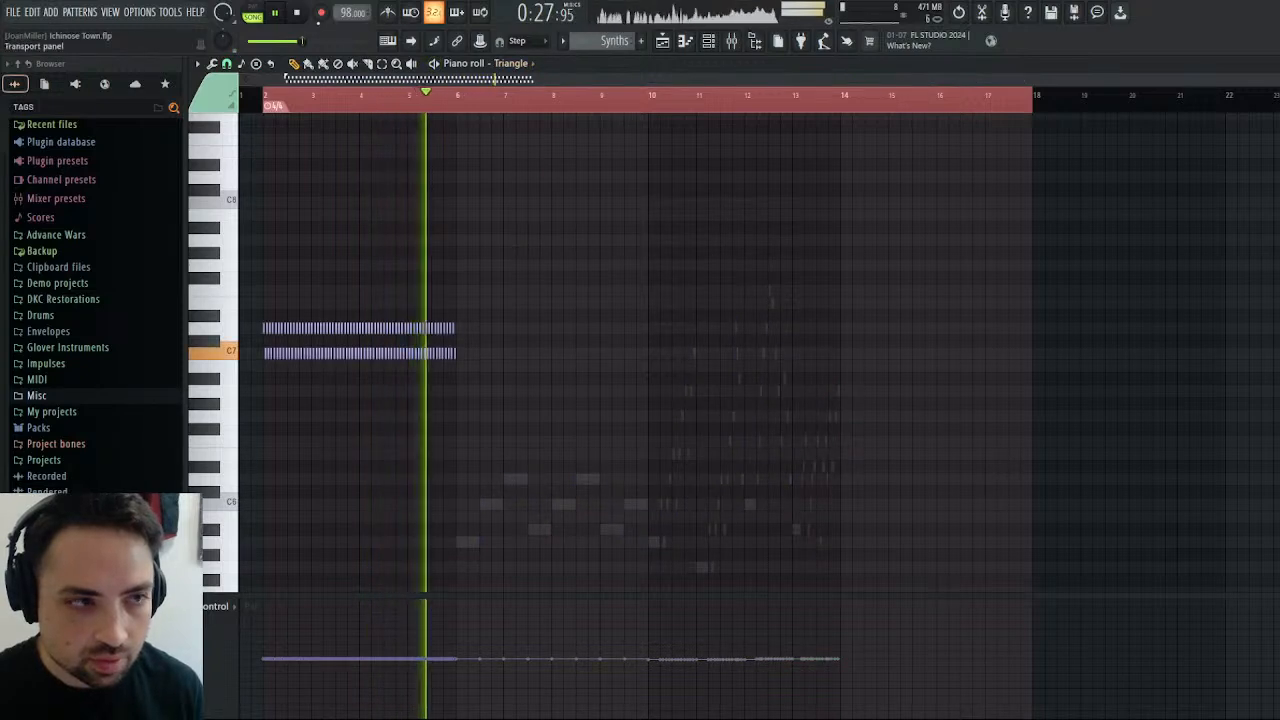
pyautogui.click(300, 13)
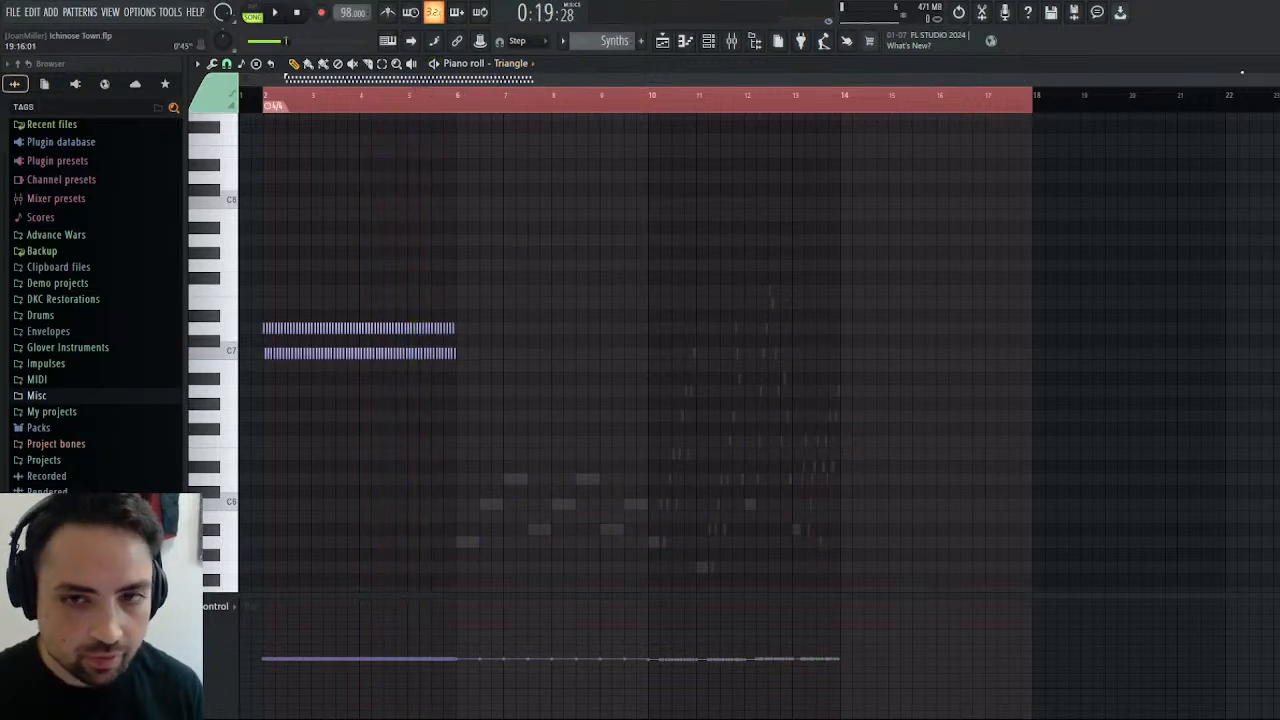
pyautogui.moveTo(1270, 79); pyautogui.dragTo(677, 124)
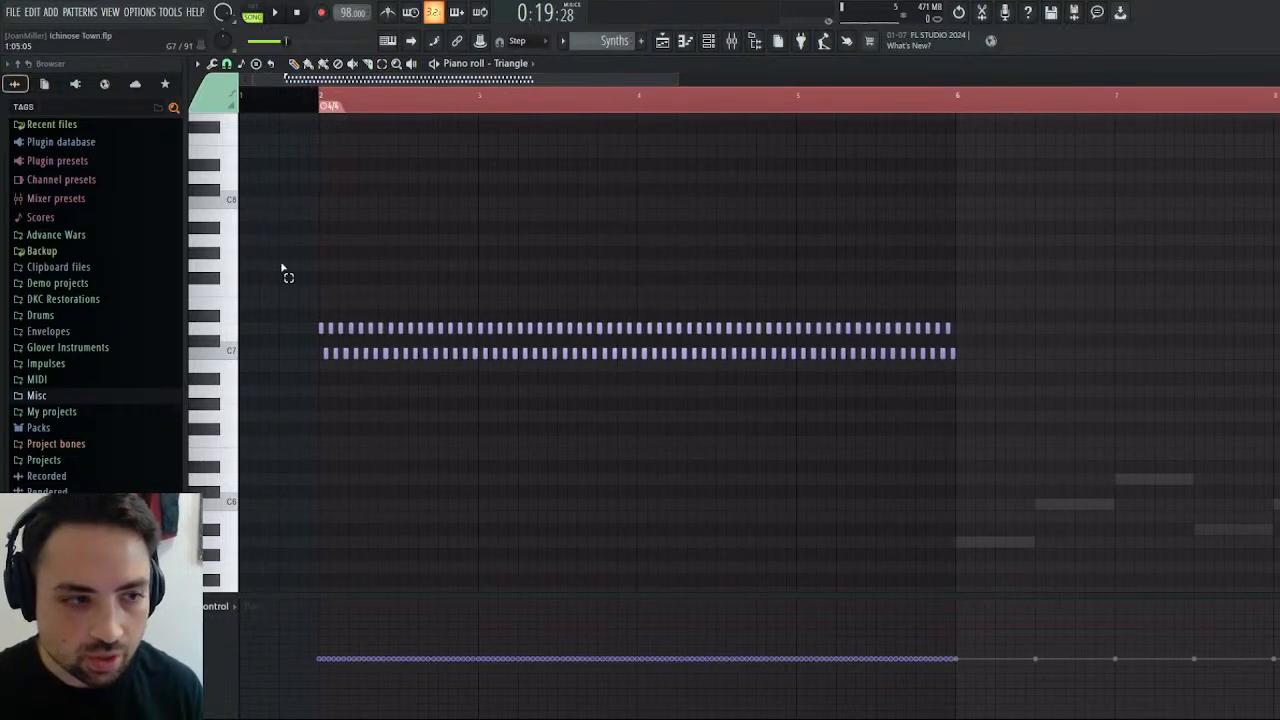
pyautogui.moveTo(281, 286); pyautogui.dragTo(478, 405)
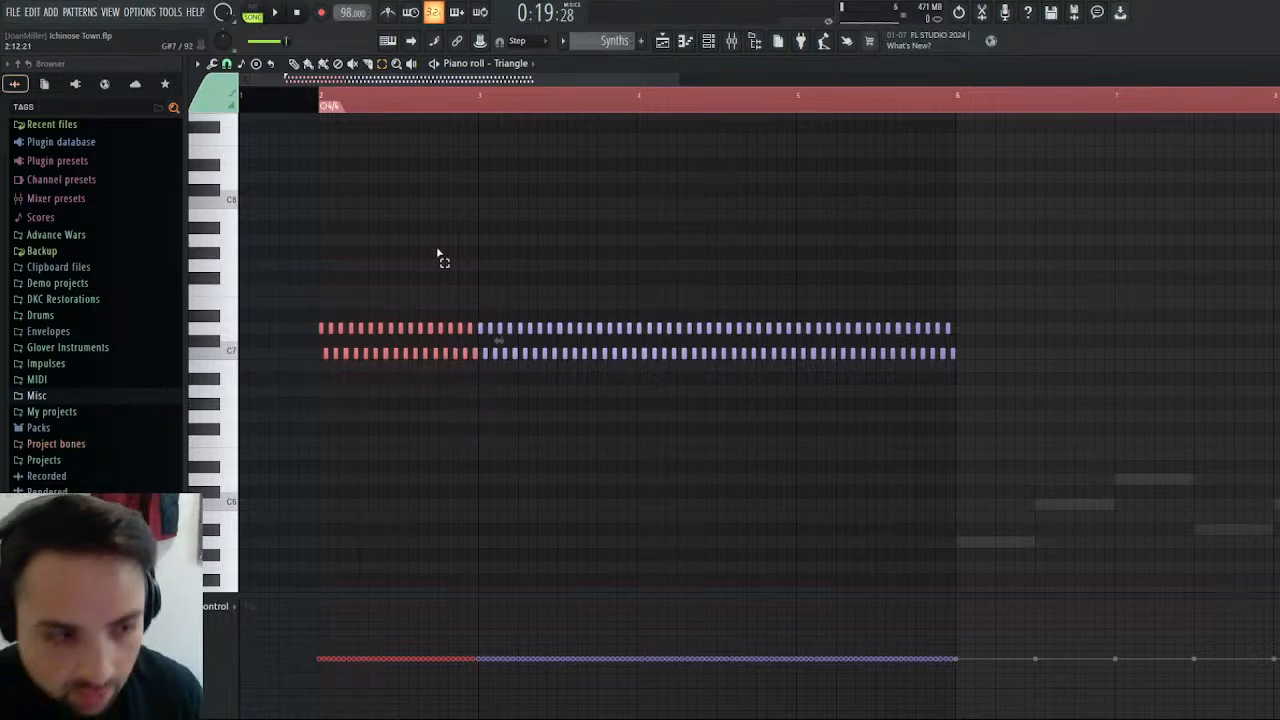
pyautogui.moveTo(300, 288); pyautogui.dragTo(1037, 471)
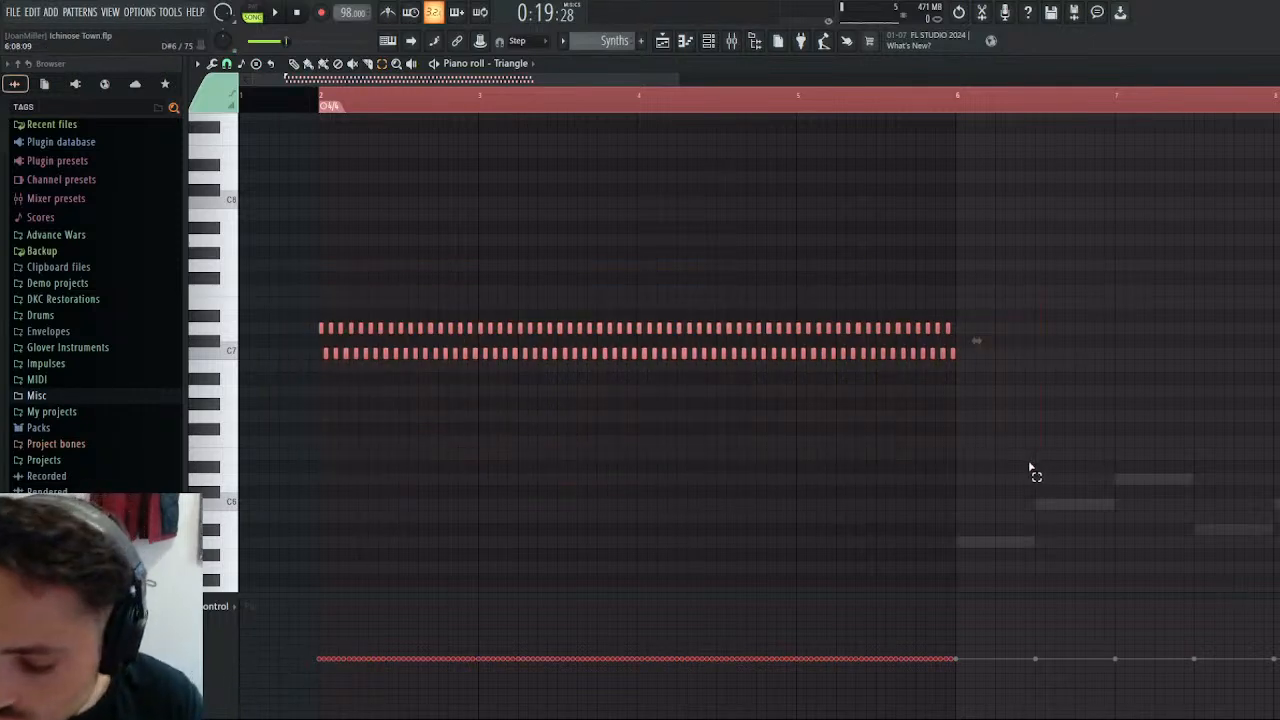
# Reopen the Synths clip from the playlist and paste the trill into its Square piano roll, starting at bar 14.
pyautogui.click(662, 40)
pyautogui.doubleClick(979, 154)
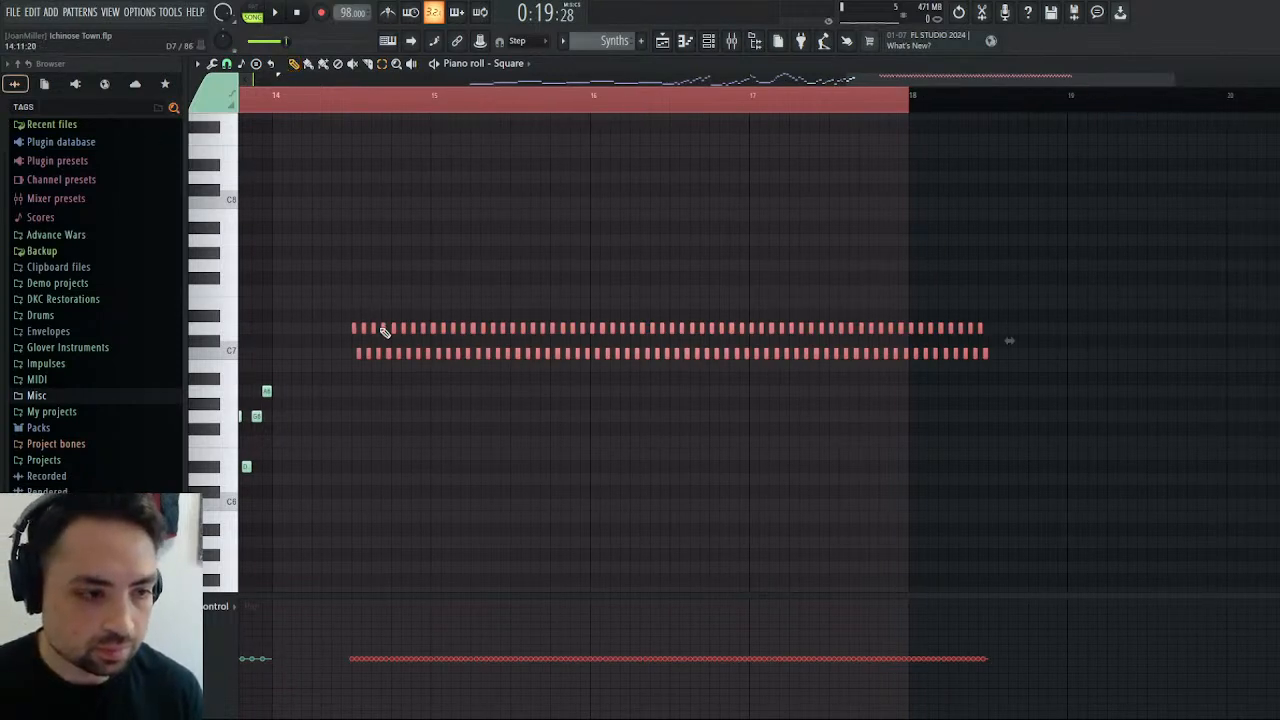
pyautogui.moveTo(382, 328); pyautogui.dragTo(302, 334)
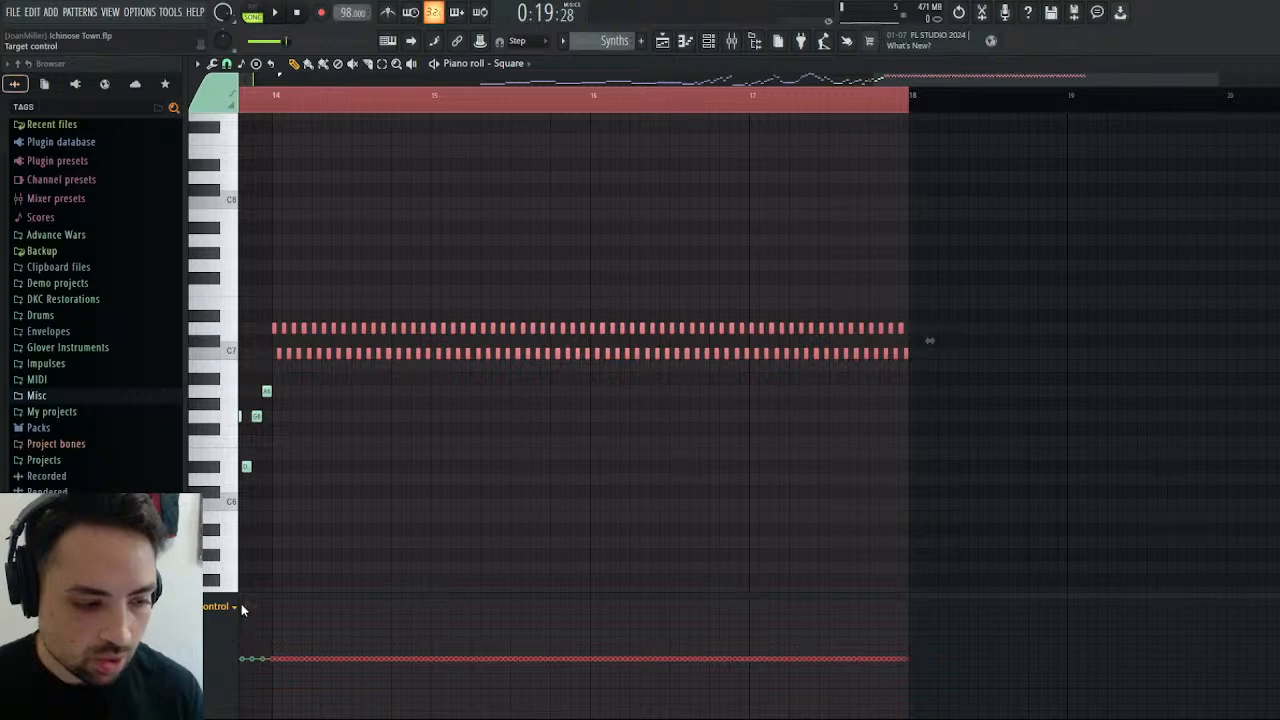
# Even out the pasted trill's velocities at about 52% and play the arrangement to hear it.
pyautogui.scroll(-1, 241, 605)
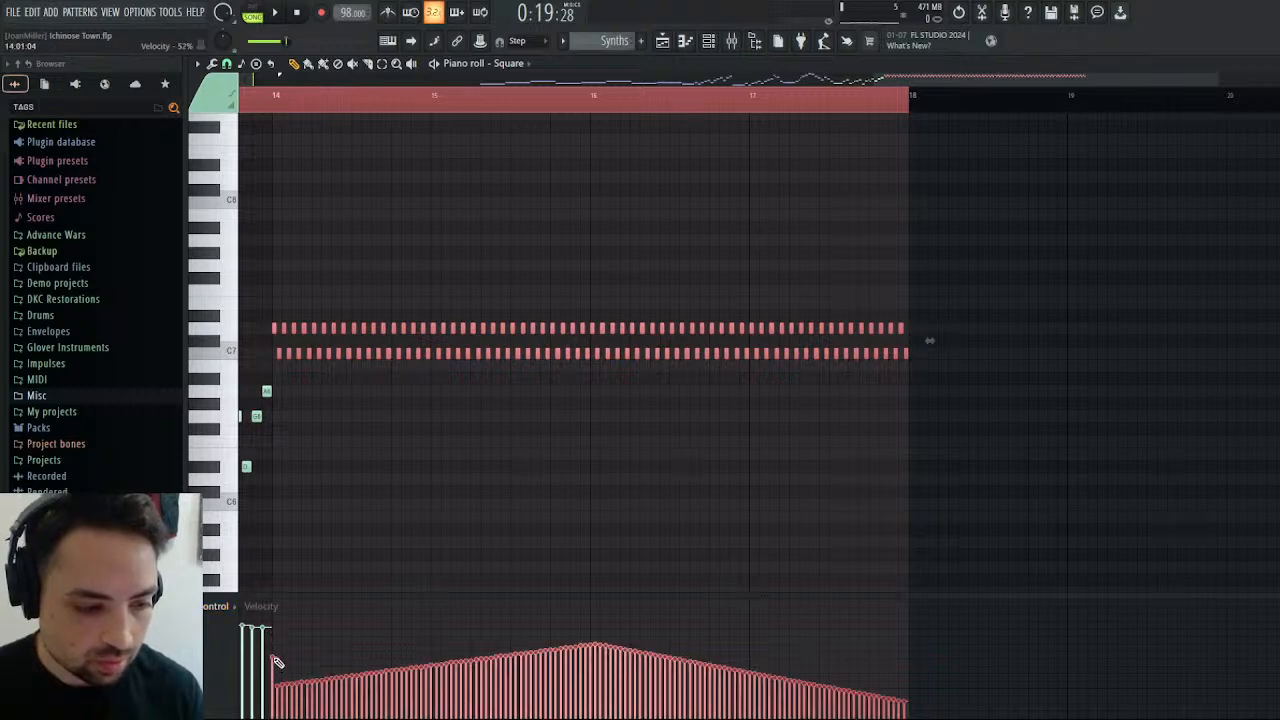
pyautogui.moveTo(277, 662)
pyautogui.mouseDown()
pyautogui.moveTo(737, 663)
pyautogui.moveTo(943, 686)
pyautogui.mouseUp()
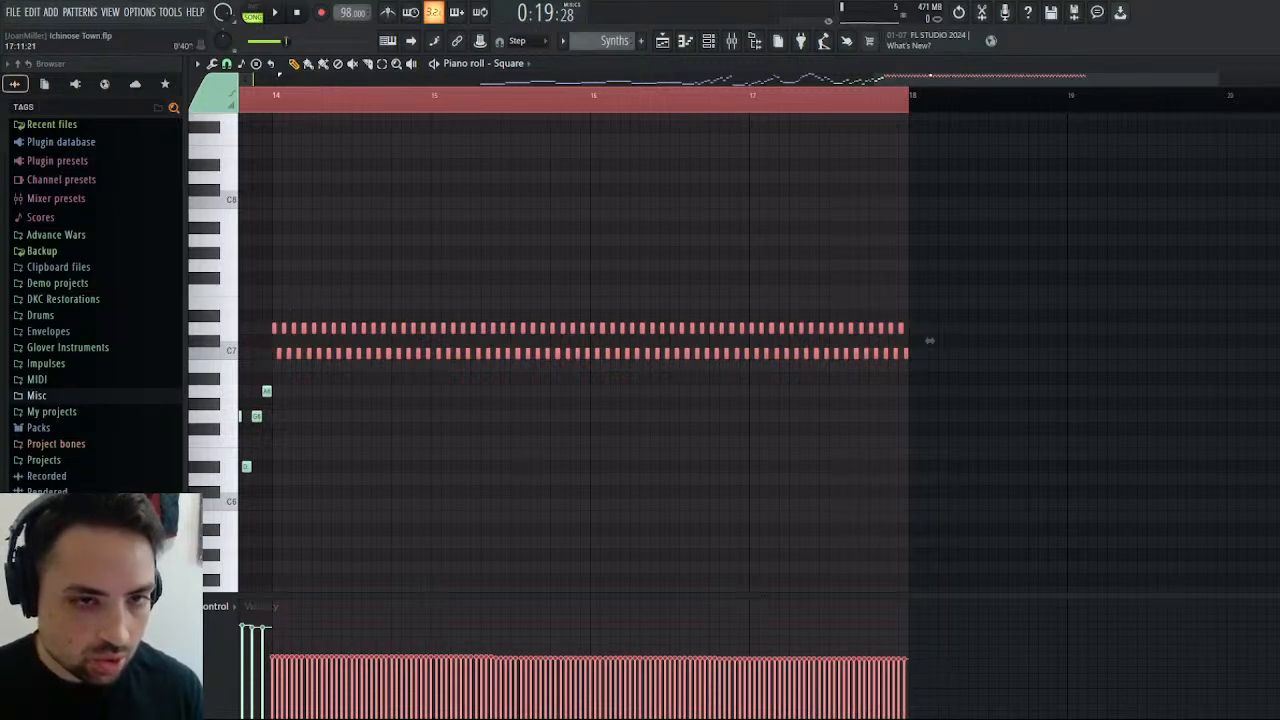
pyautogui.moveTo(930, 77); pyautogui.dragTo(888, 77)
pyautogui.scroll(-4, 728, 341)
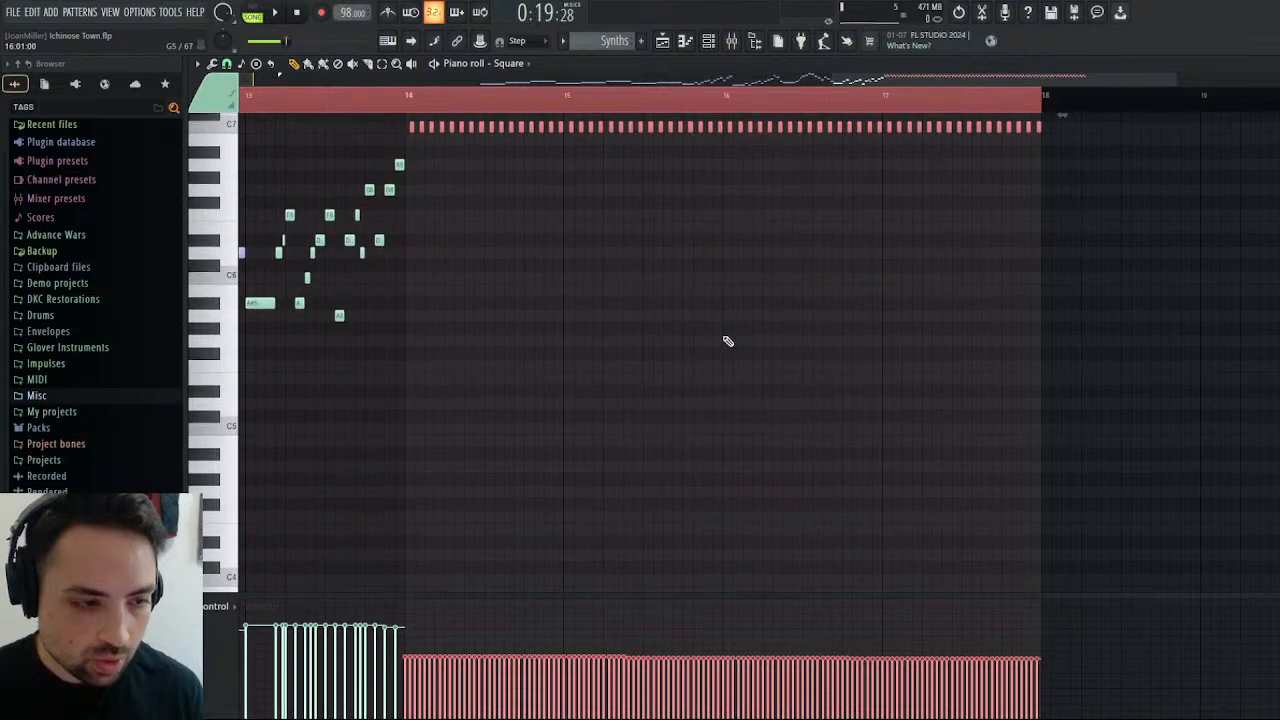
pyautogui.scroll(5, 728, 341)
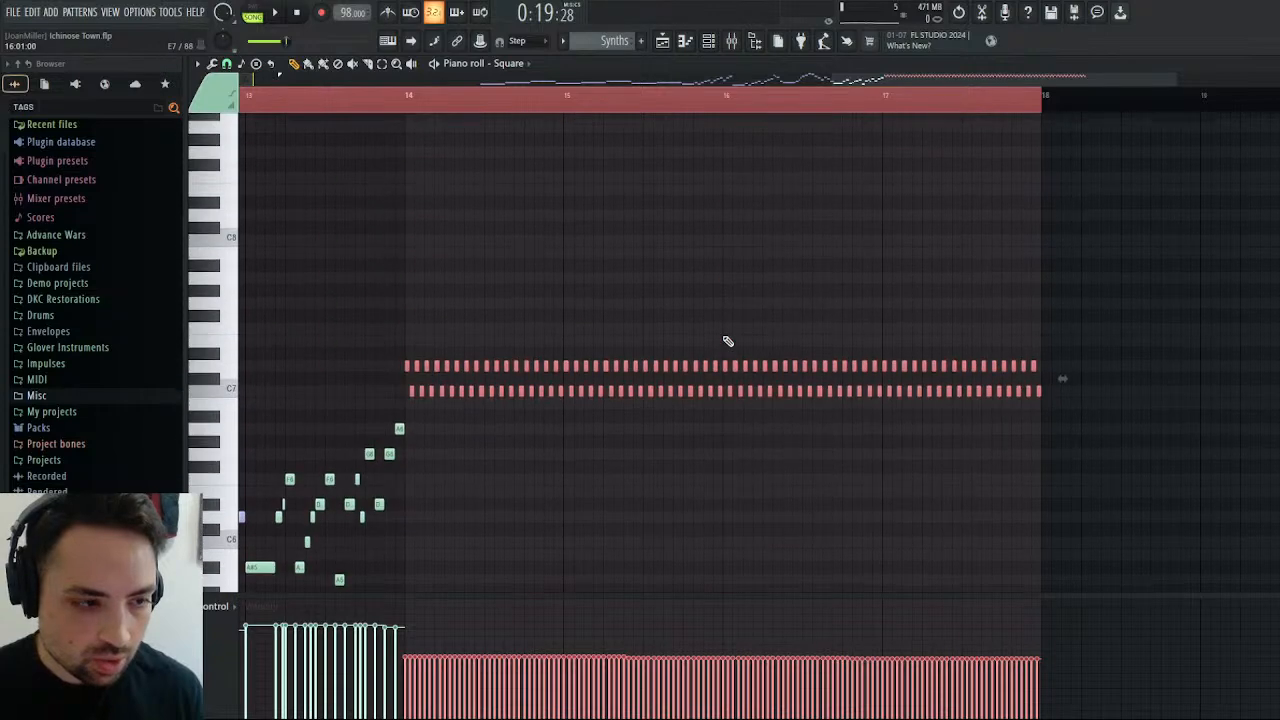
pyautogui.click(282, 12)
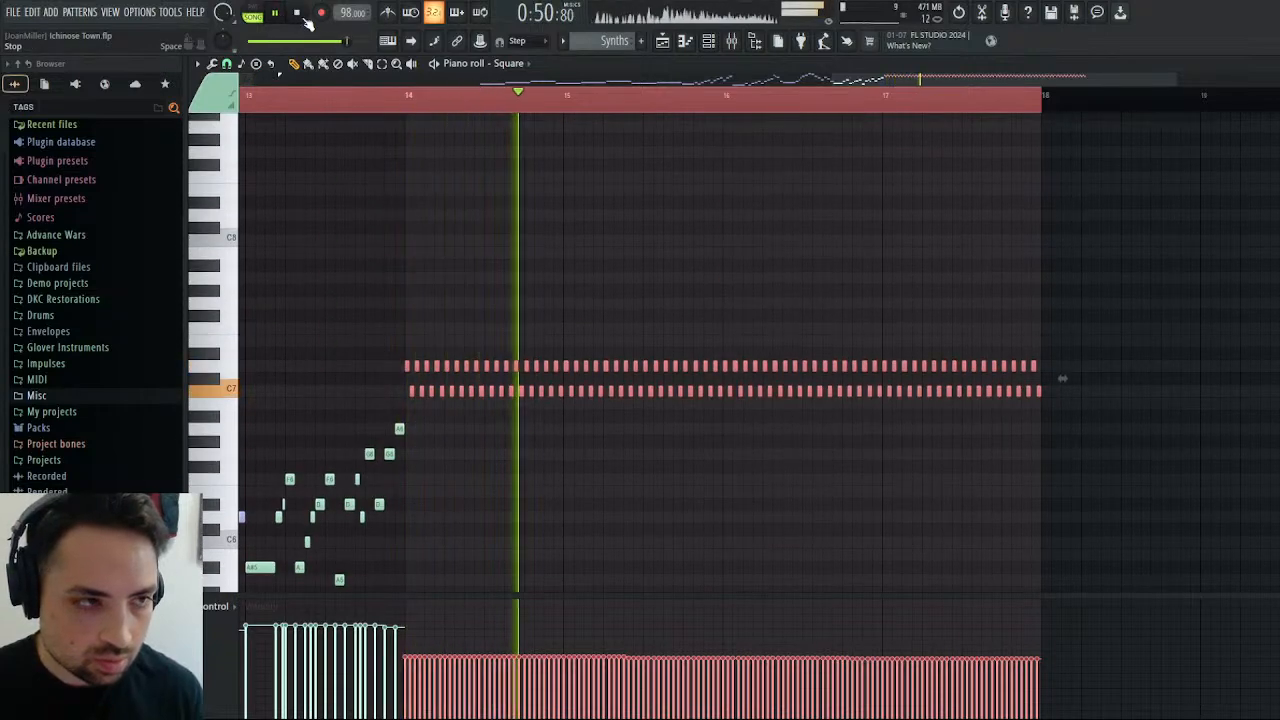
pyautogui.click(299, 14)
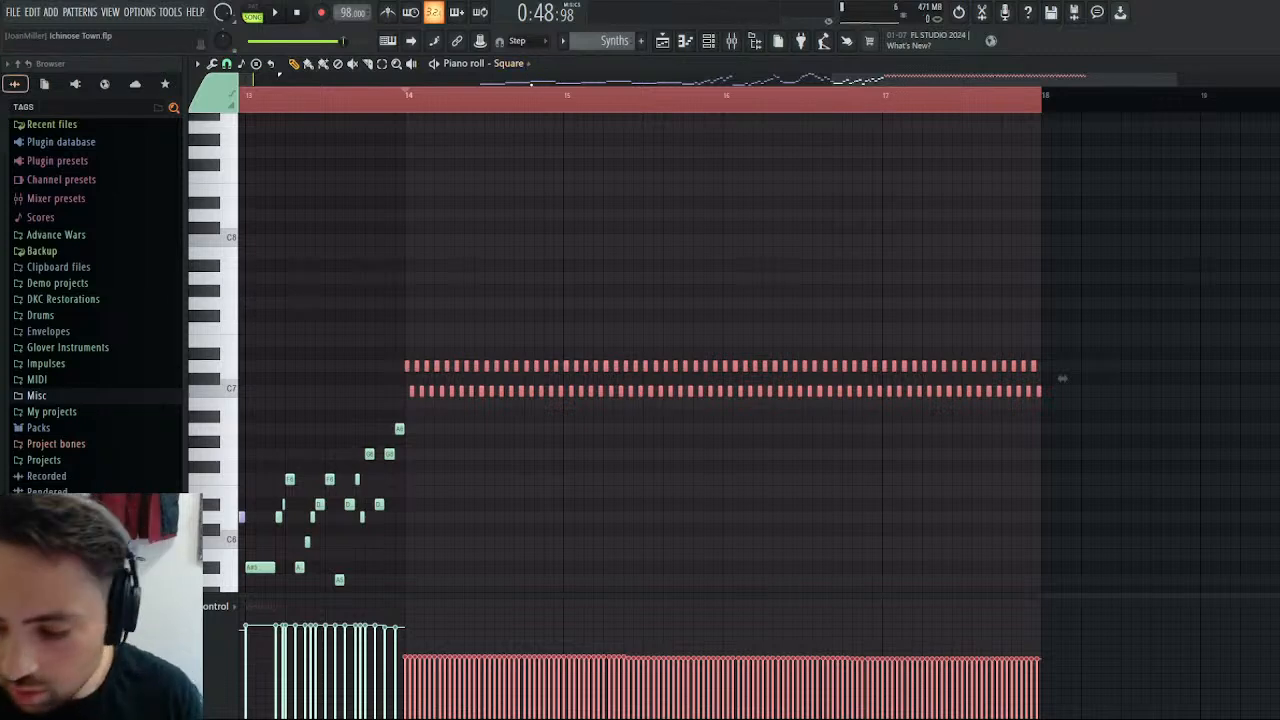
# Try moving the trill from the Square part to the Triangle part at bar 14 and play it.
pyautogui.press('Delete')
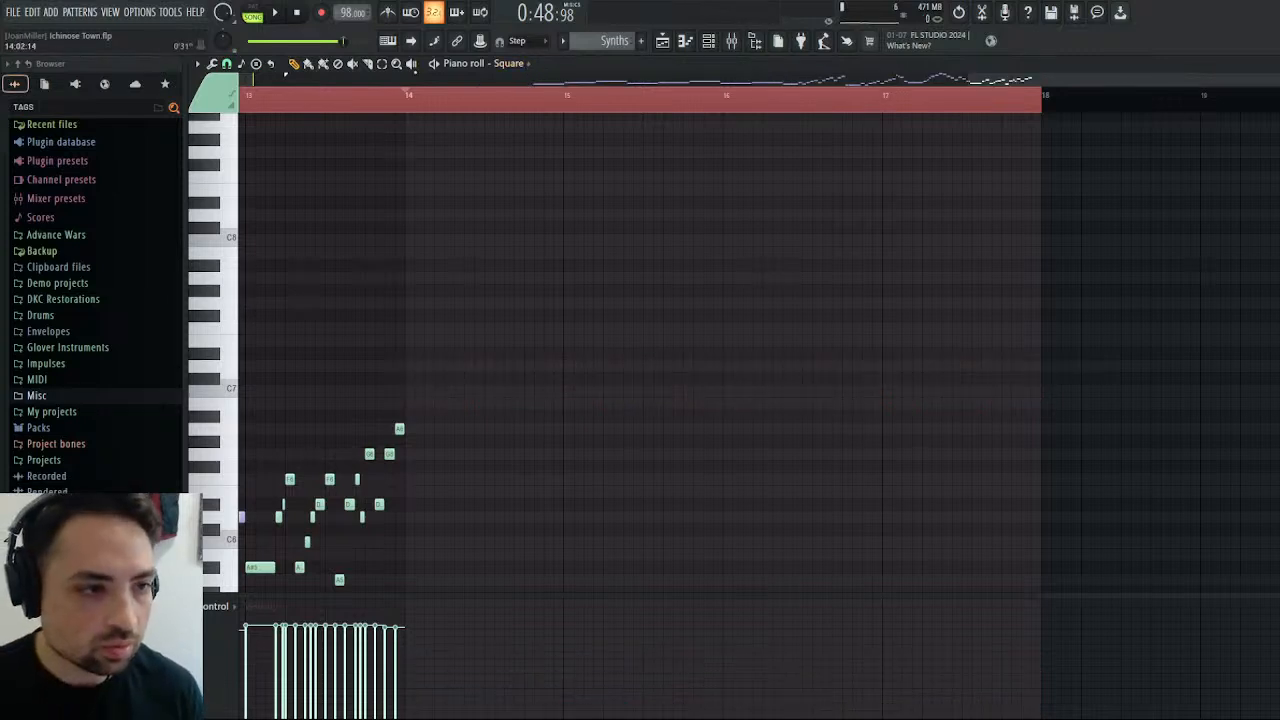
pyautogui.press('Down')
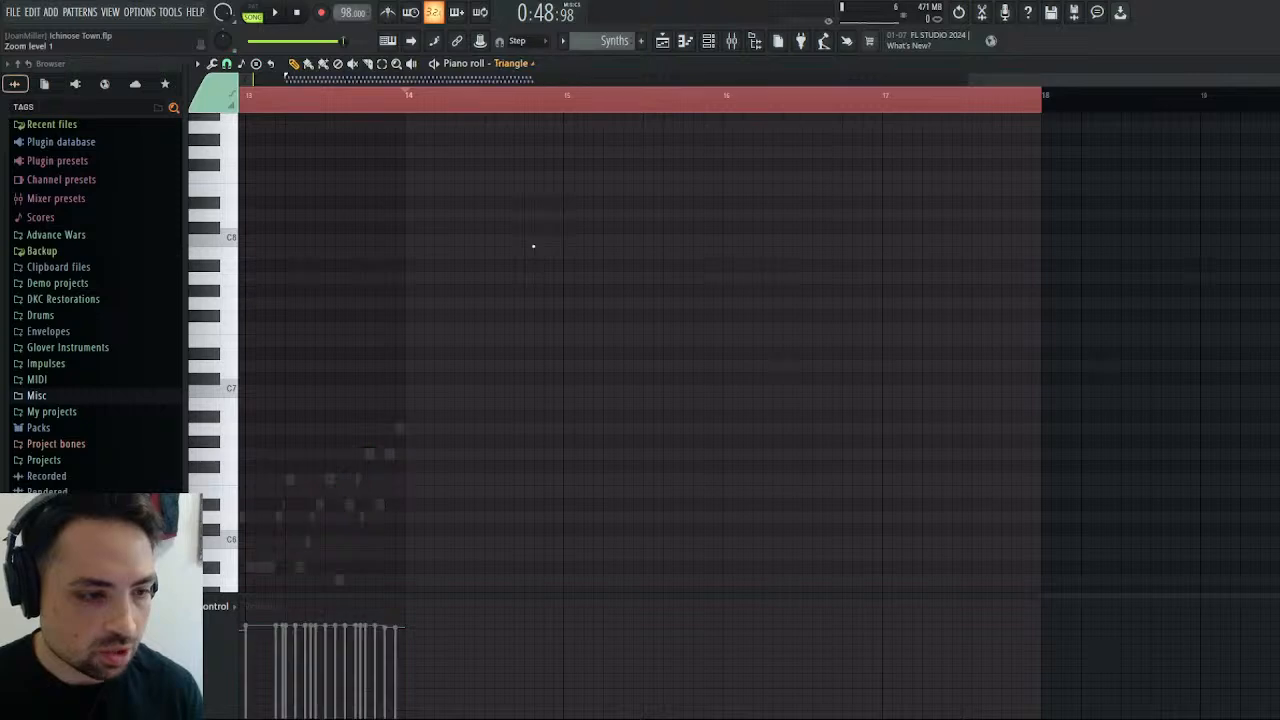
pyautogui.hotkey('ctrl', 'v')
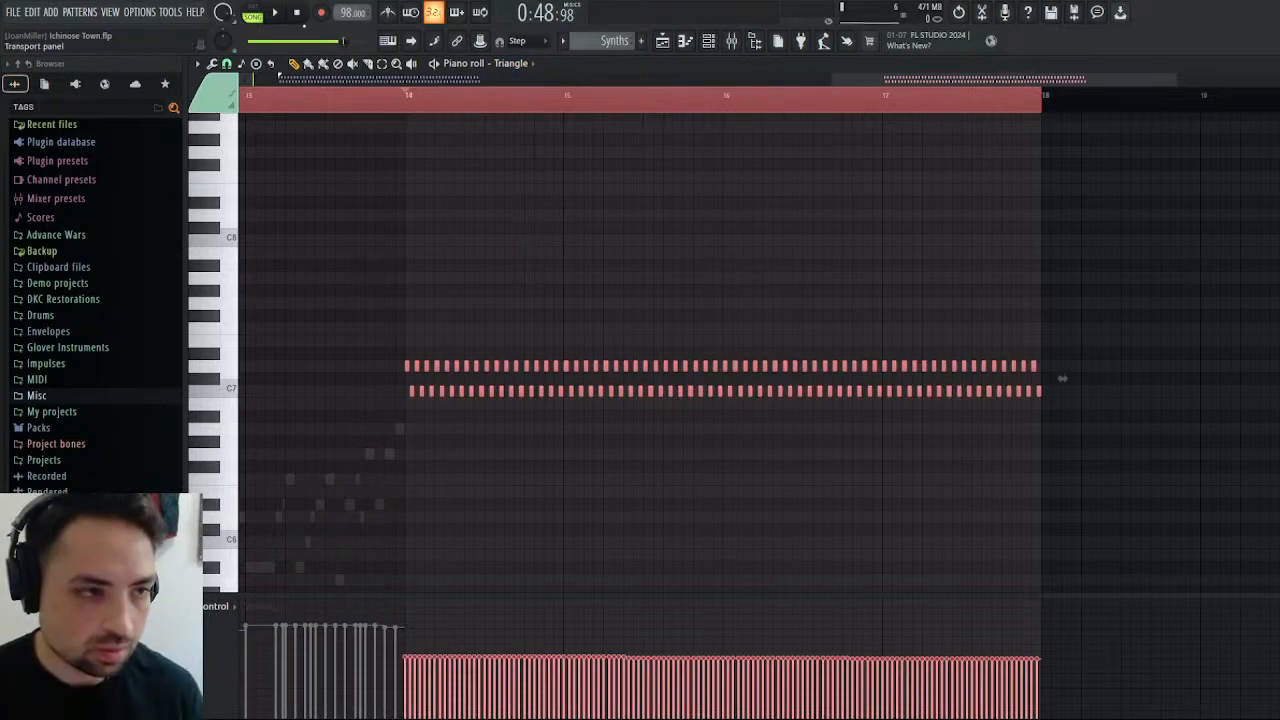
pyautogui.click(274, 12)
pyautogui.click(296, 12)
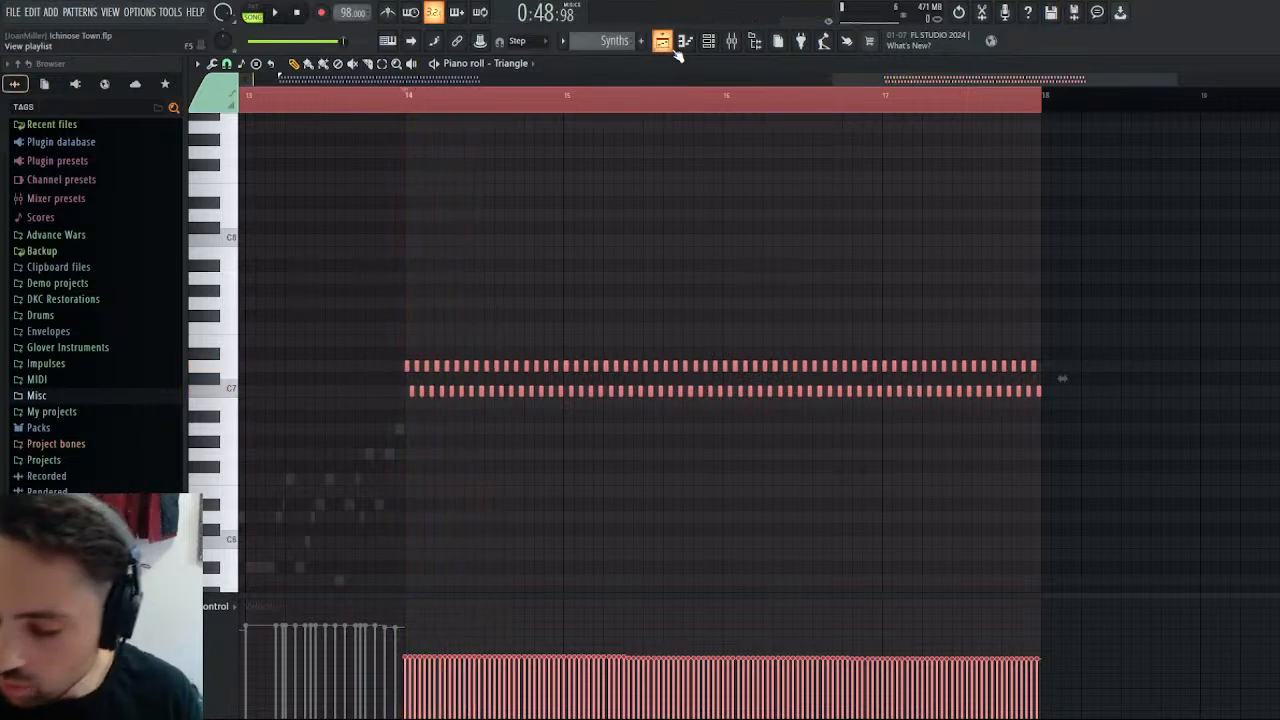
# Cut the trill from the Synths pattern and open the Flute clip's piano roll at its closing bars.
pyautogui.press('Delete')
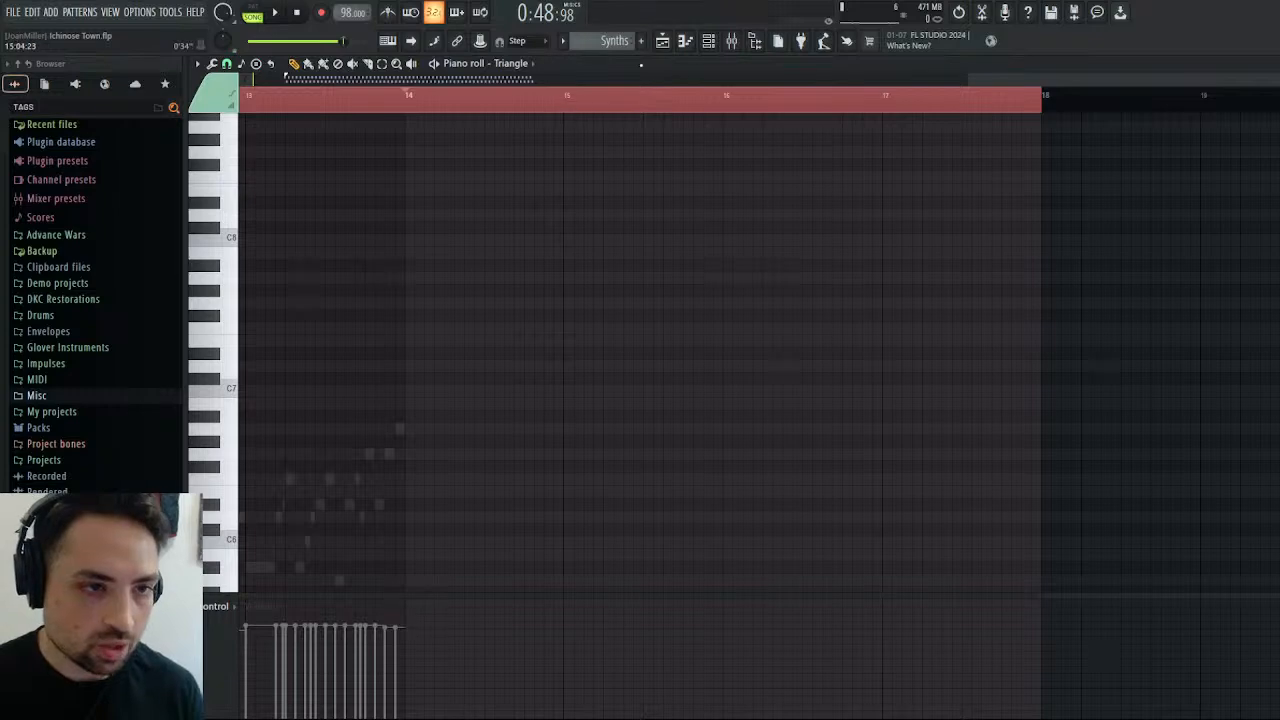
pyautogui.click(662, 40)
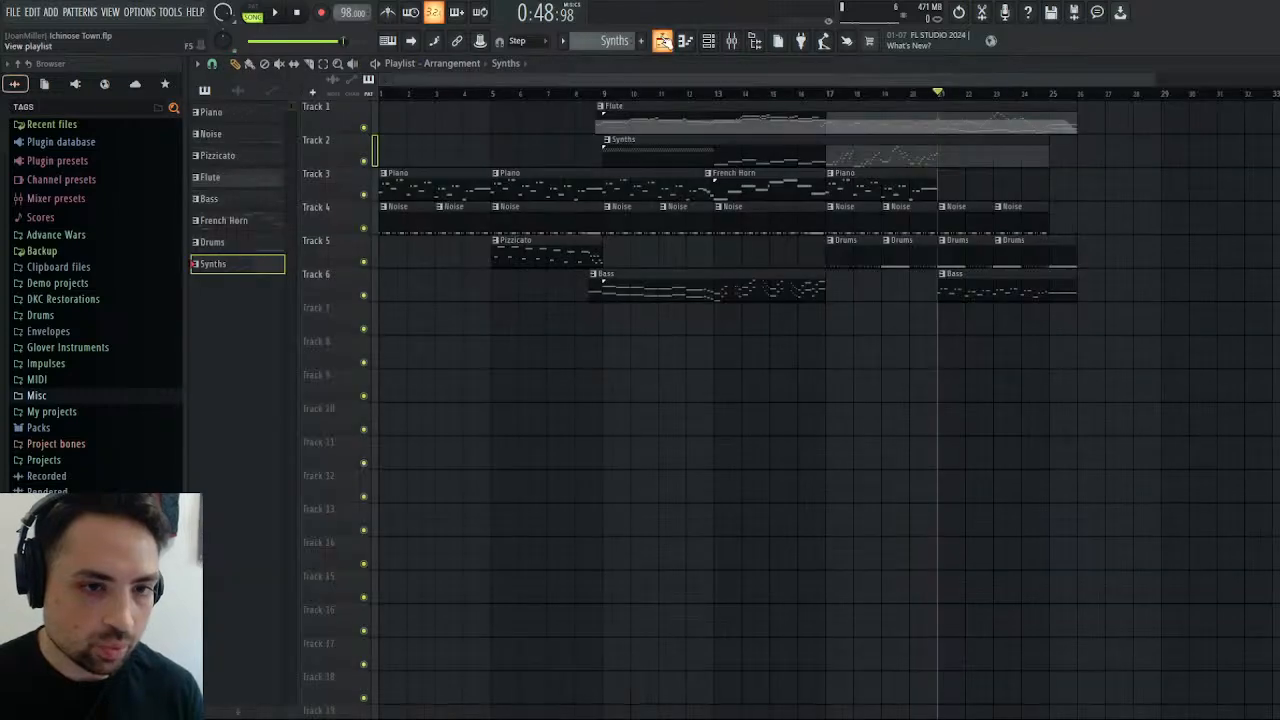
pyautogui.doubleClick(972, 117)
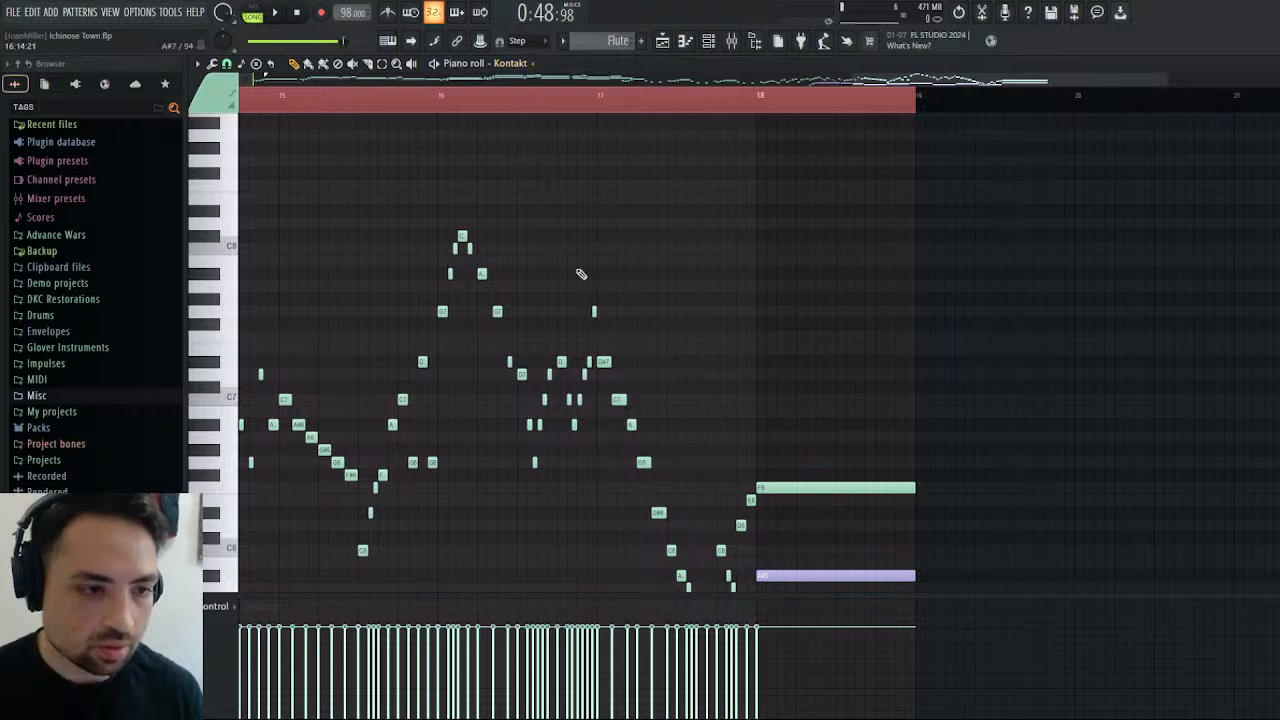
pyautogui.scroll(-4, 575, 280)
pyautogui.scroll(2, 601, 244)
pyautogui.moveTo(800, 105); pyautogui.dragTo(922, 105)
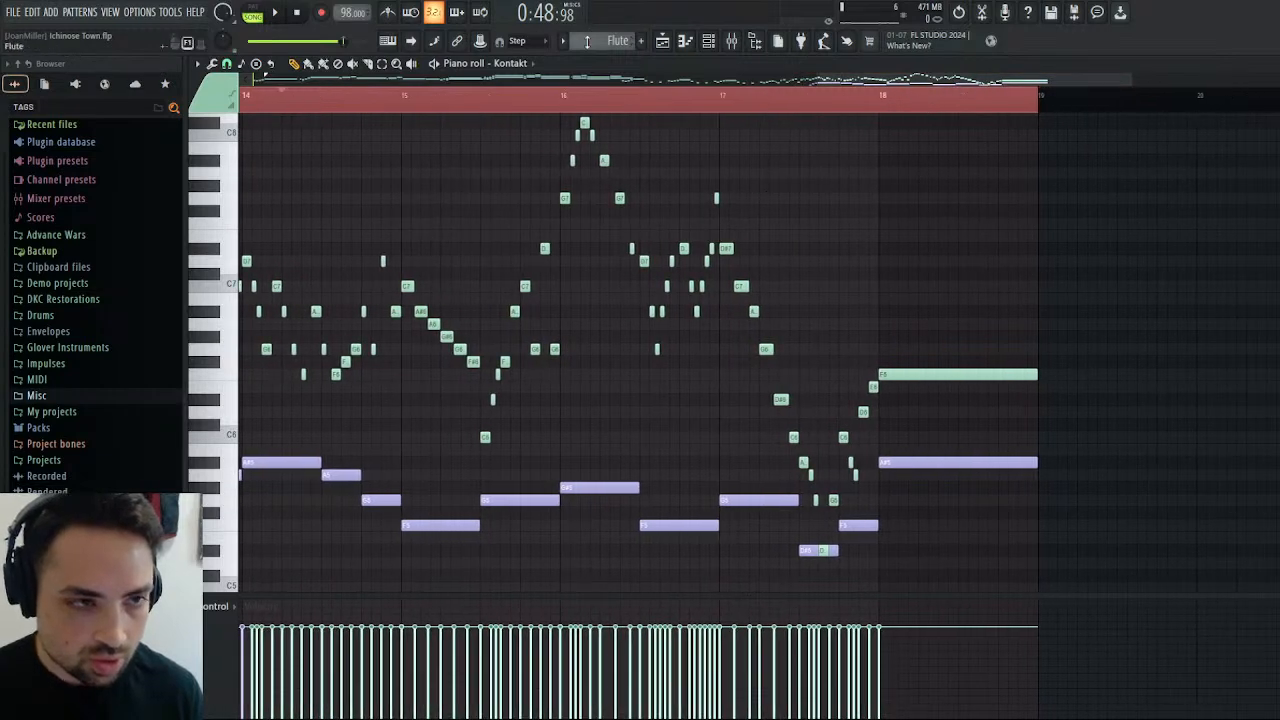
# Paste the trill into the Flute pattern's Triangle part, align its start to bar 14, and play the pattern from there.
pyautogui.press('Down')
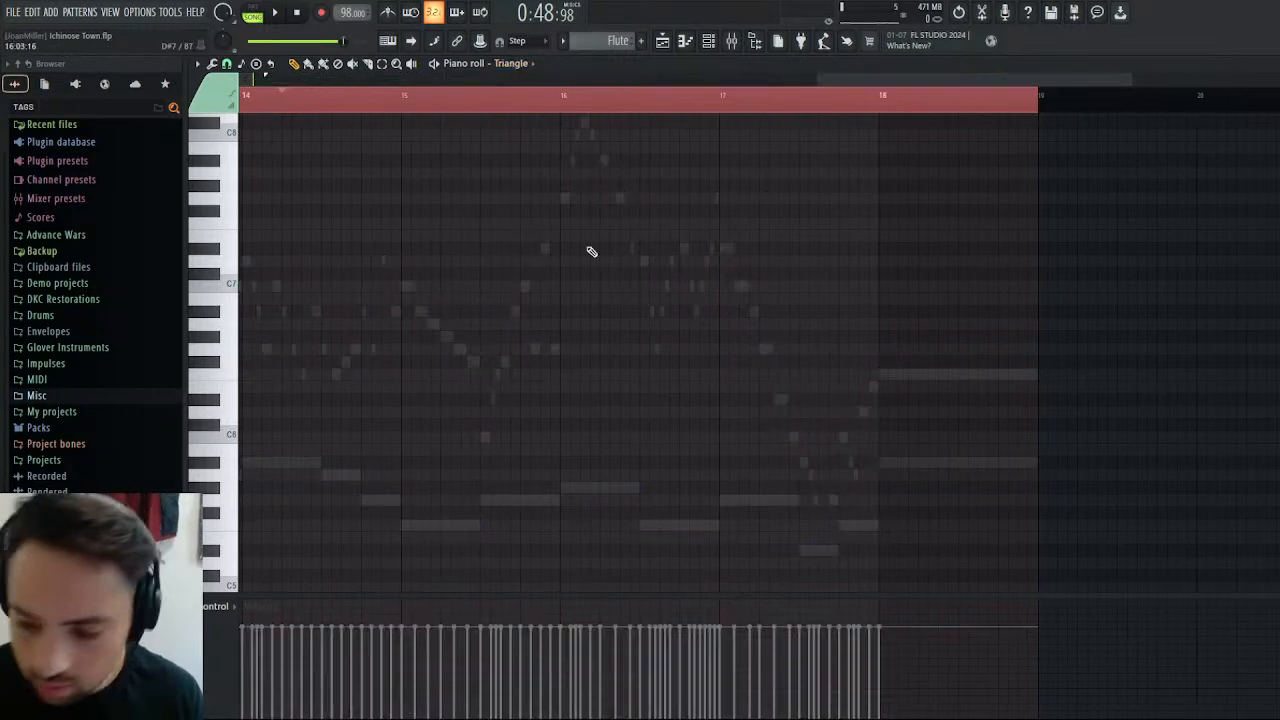
pyautogui.hotkey('ctrl', 'v')
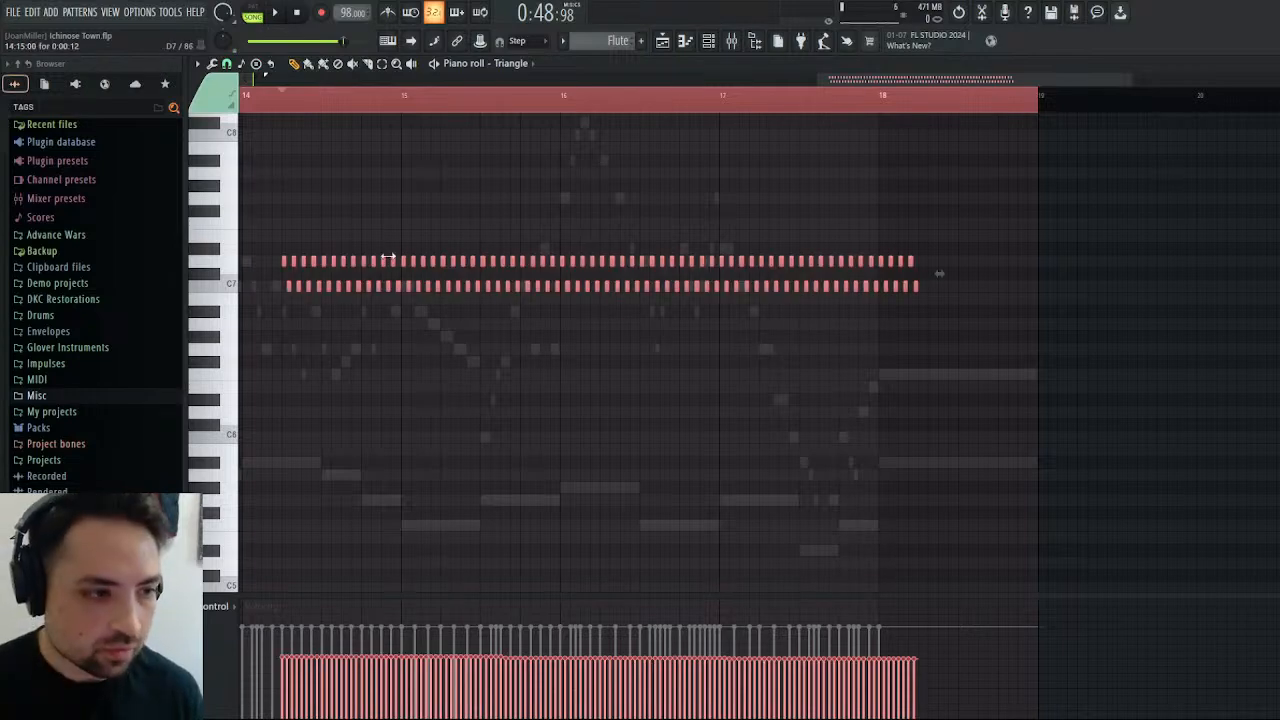
pyautogui.hscroll(-5, 939, 273)
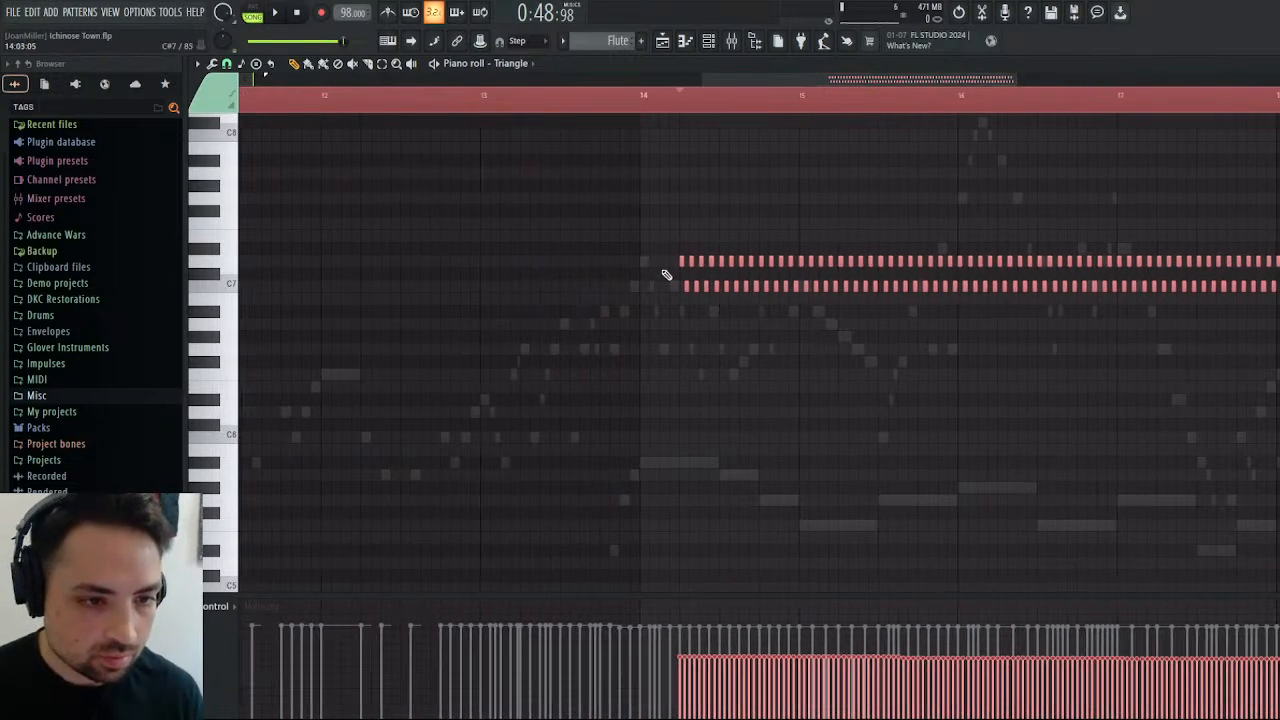
pyautogui.moveTo(681, 267); pyautogui.dragTo(643, 266)
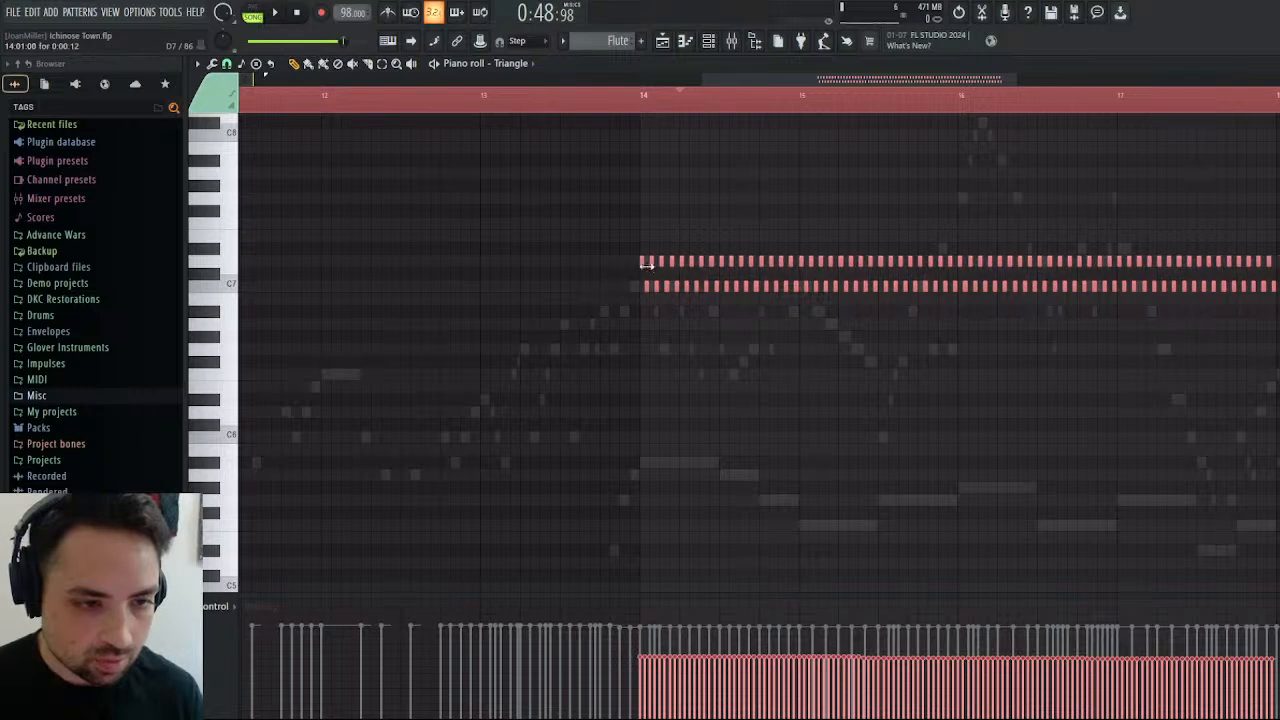
pyautogui.scroll(2, 694, 398)
pyautogui.scroll(-4, 709, 420)
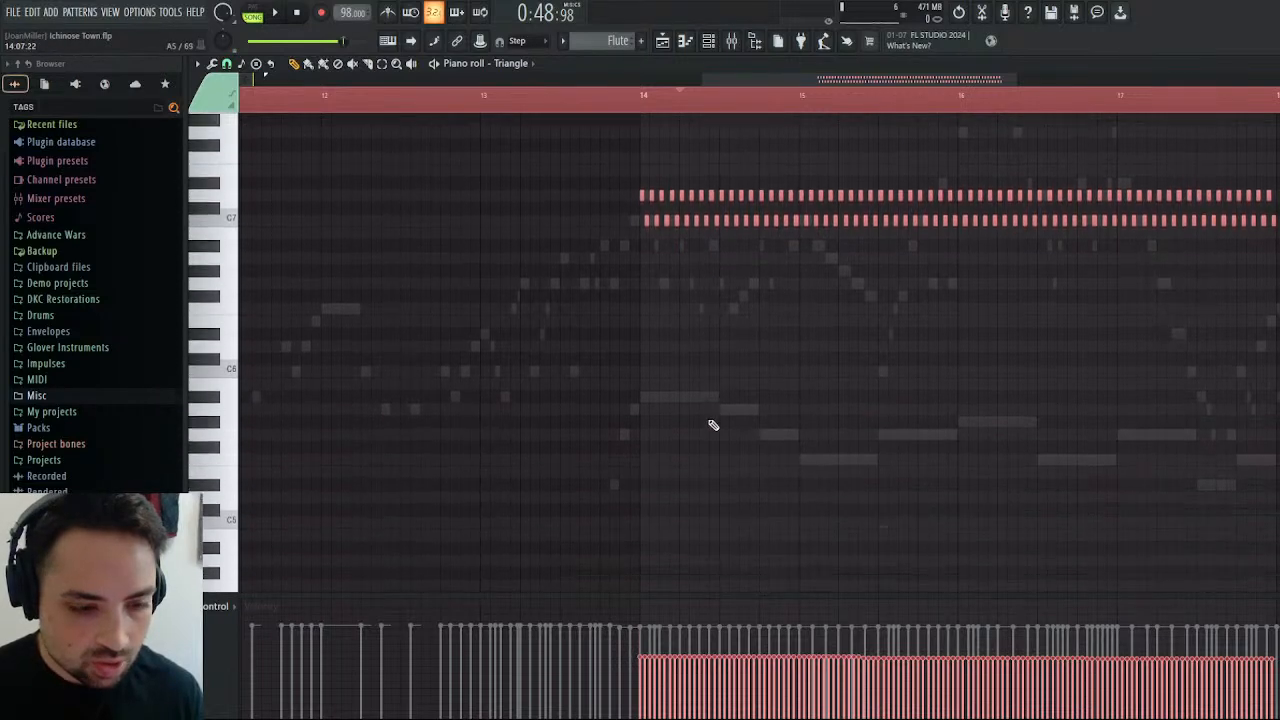
pyautogui.scroll(2, 703, 381)
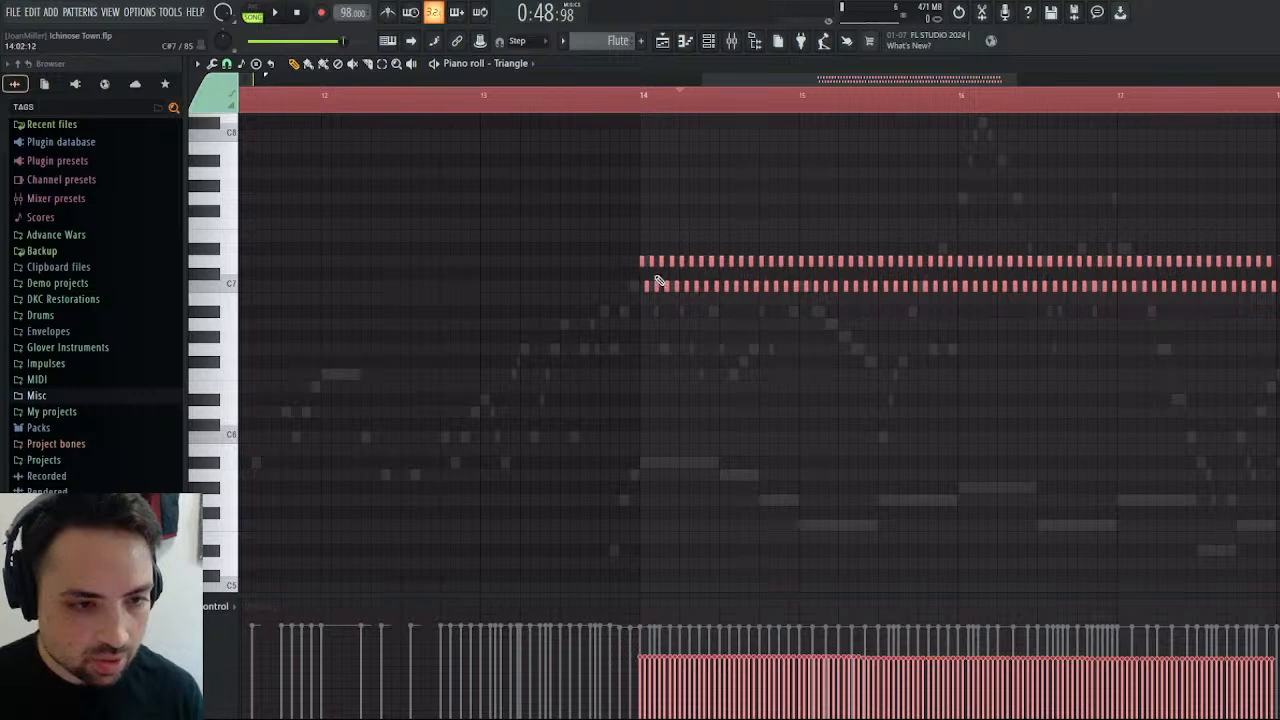
pyautogui.moveTo(643, 262)
pyautogui.mouseDown()
pyautogui.moveTo(640, 297)
pyautogui.moveTo(640, 261)
pyautogui.mouseUp()
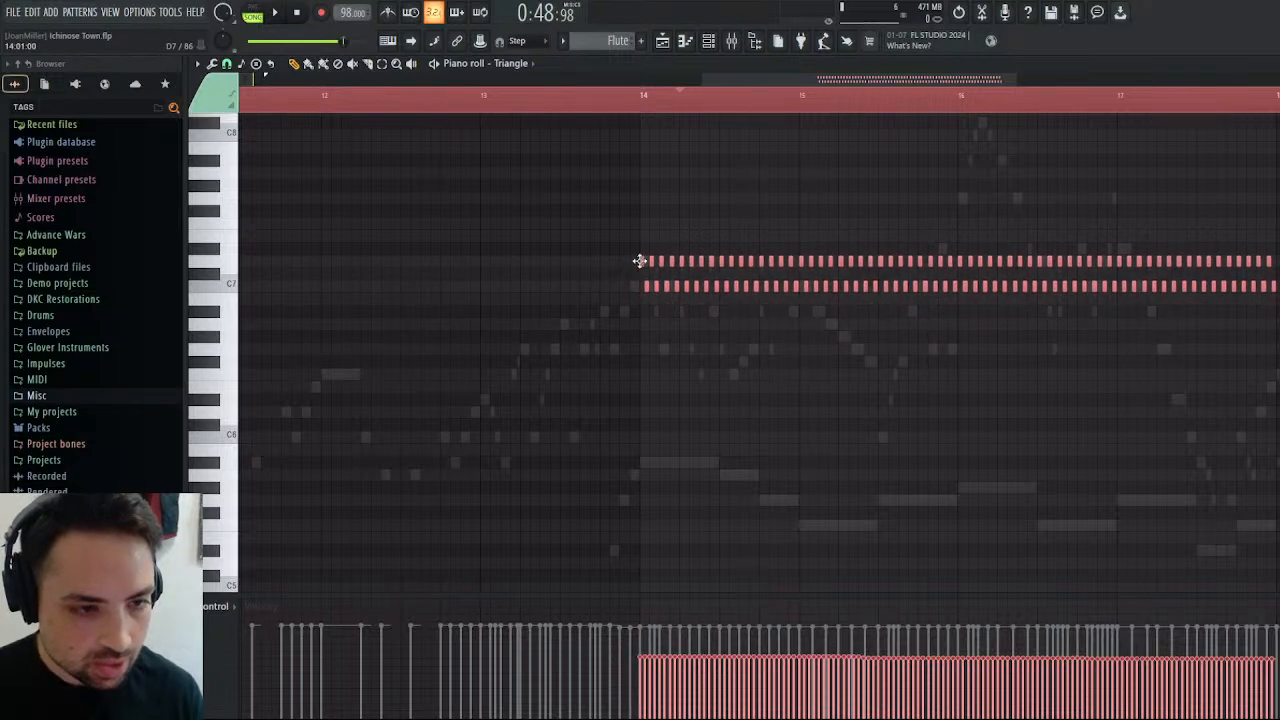
pyautogui.click(641, 110)
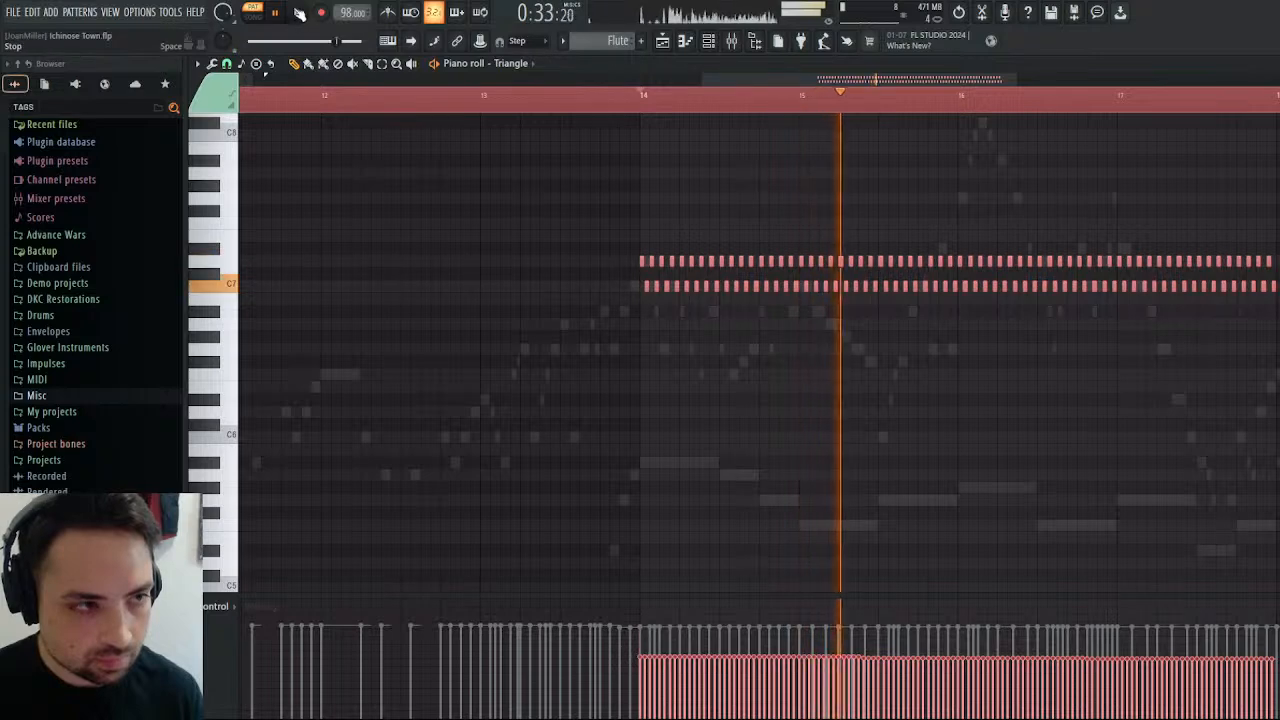
pyautogui.press('space')
# Lower the trill's bar 15 notes by five semitones to A6 and G6, and play the pattern from bar 14.
pyautogui.moveTo(801, 231); pyautogui.dragTo(958, 330)
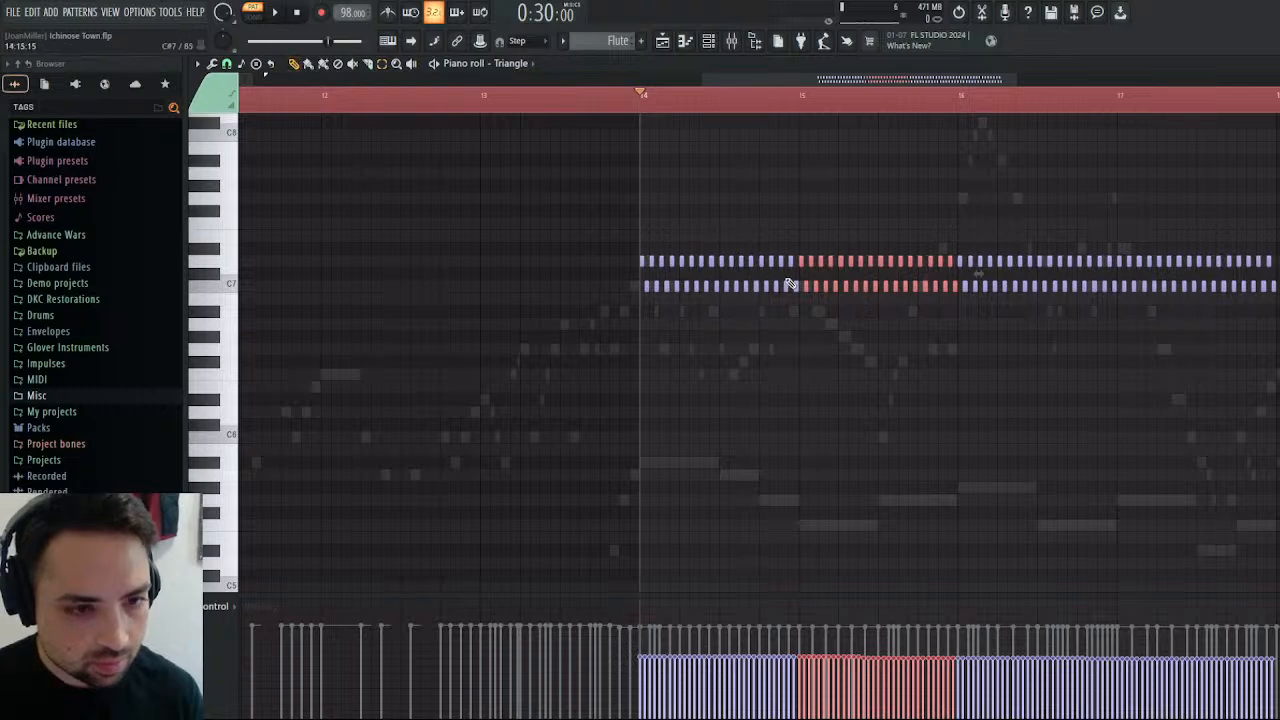
pyautogui.moveTo(800, 262); pyautogui.dragTo(803, 325)
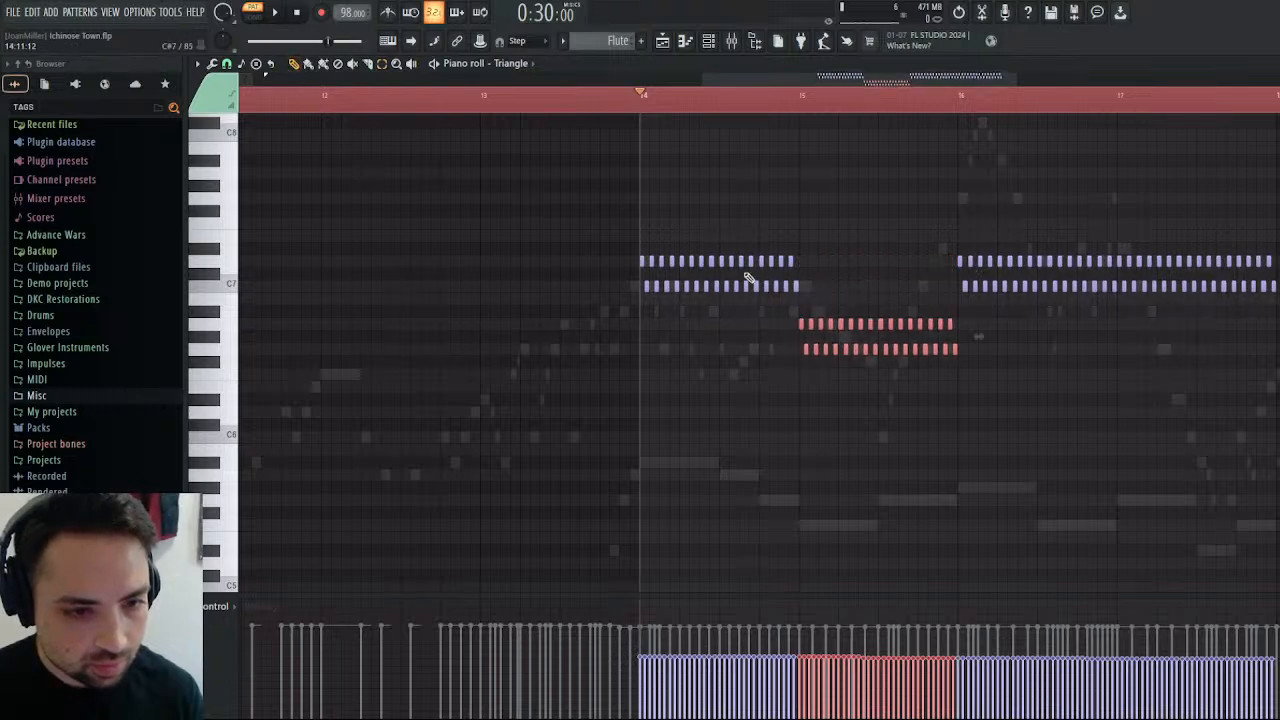
pyautogui.click(275, 12)
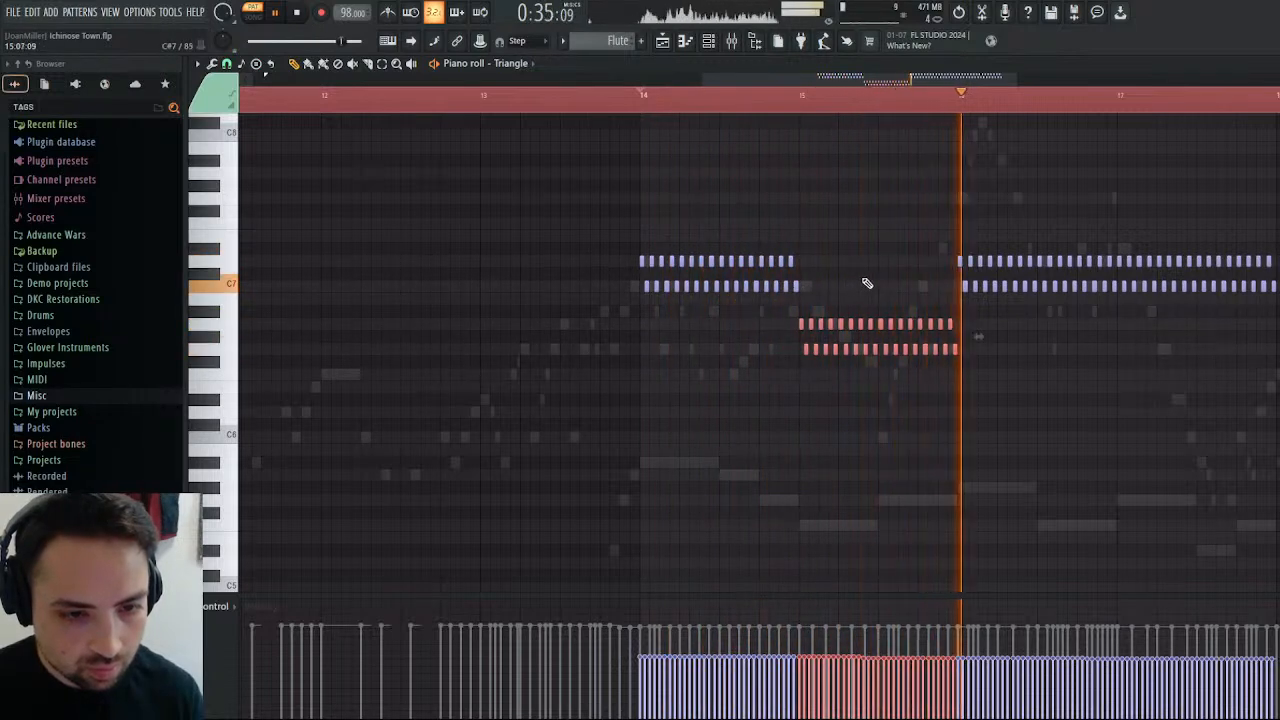
pyautogui.click(645, 100)
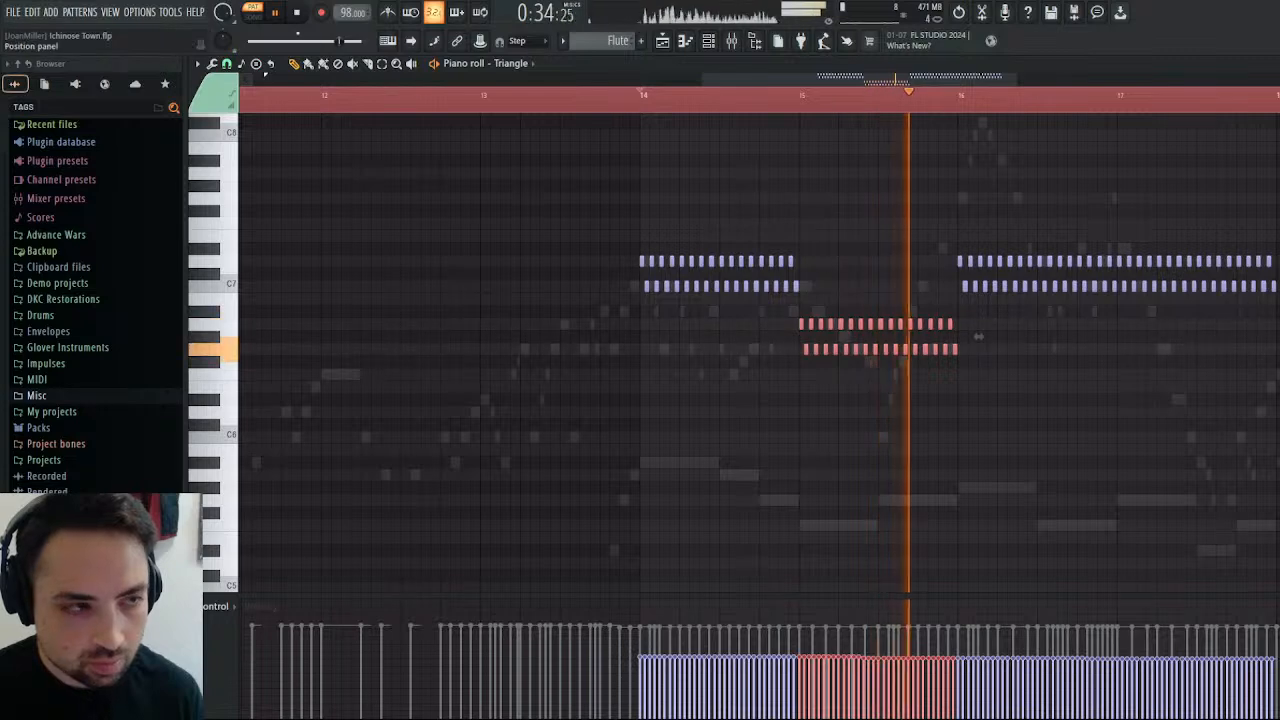
pyautogui.click(300, 15)
# Try B6 and A#6 as passing notes at the end of the bar 14 trill, and play the pattern.
pyautogui.click(790, 261)
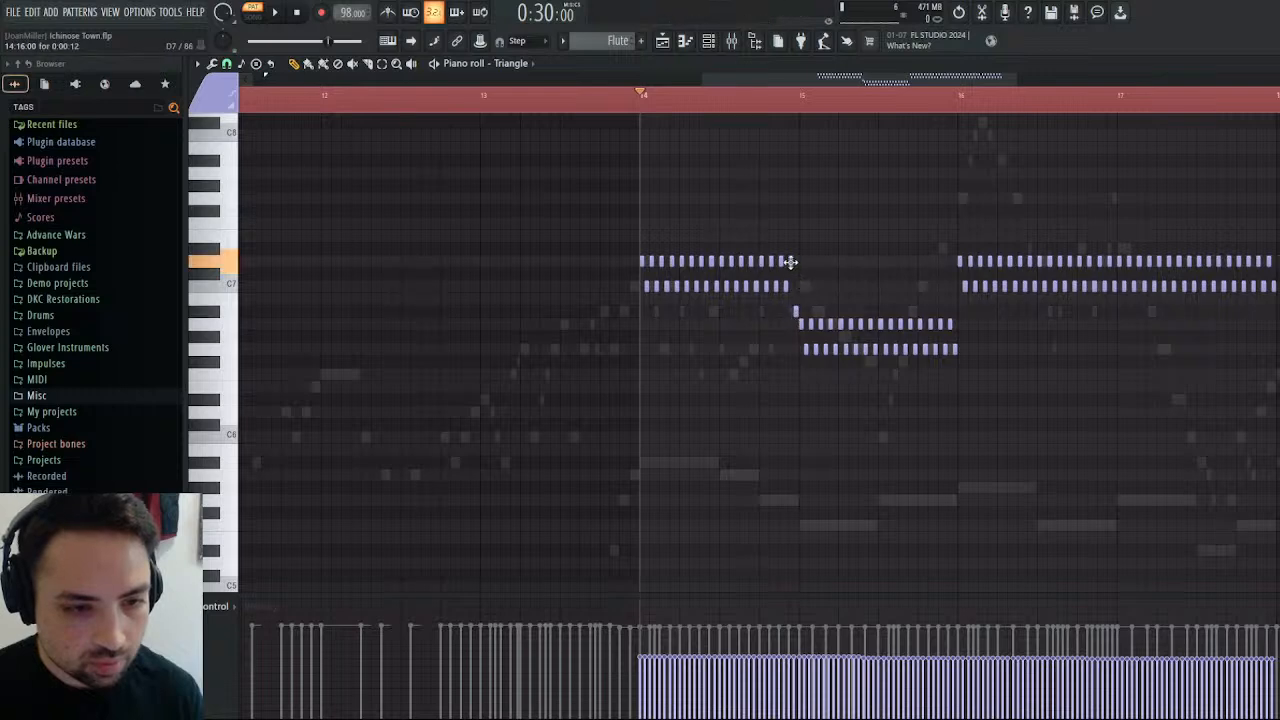
pyautogui.click(276, 14)
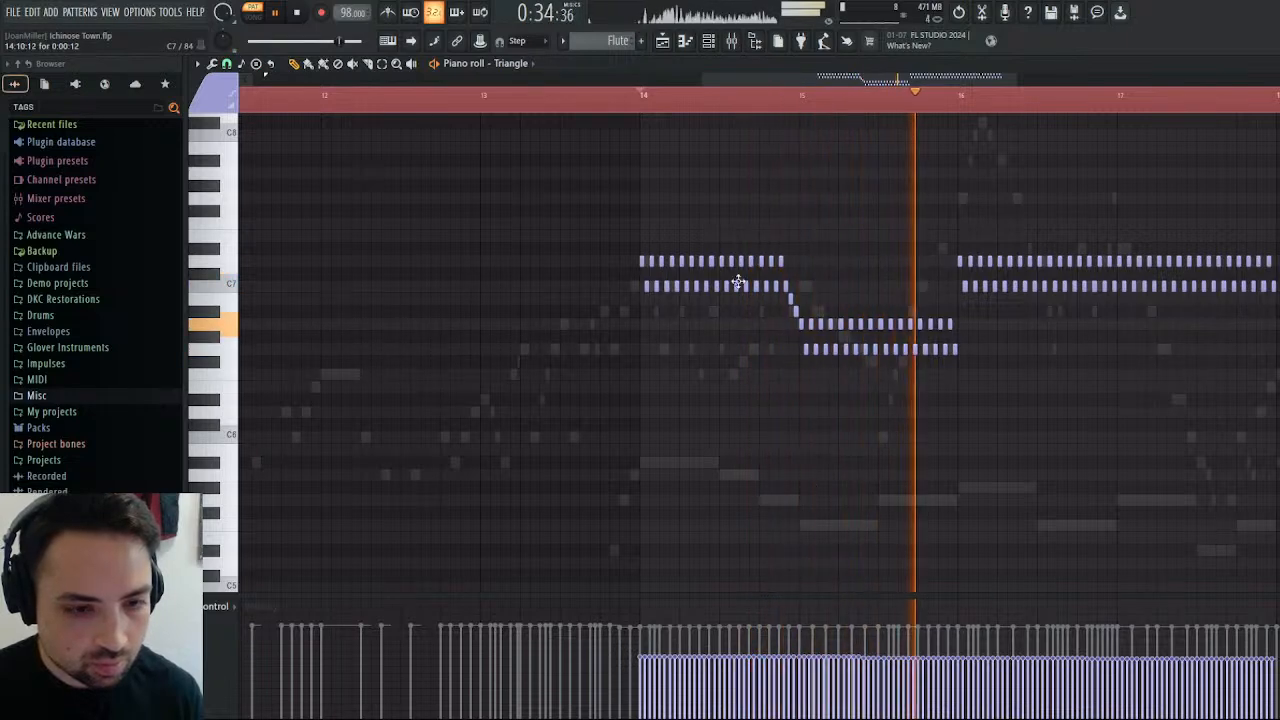
pyautogui.press('space')
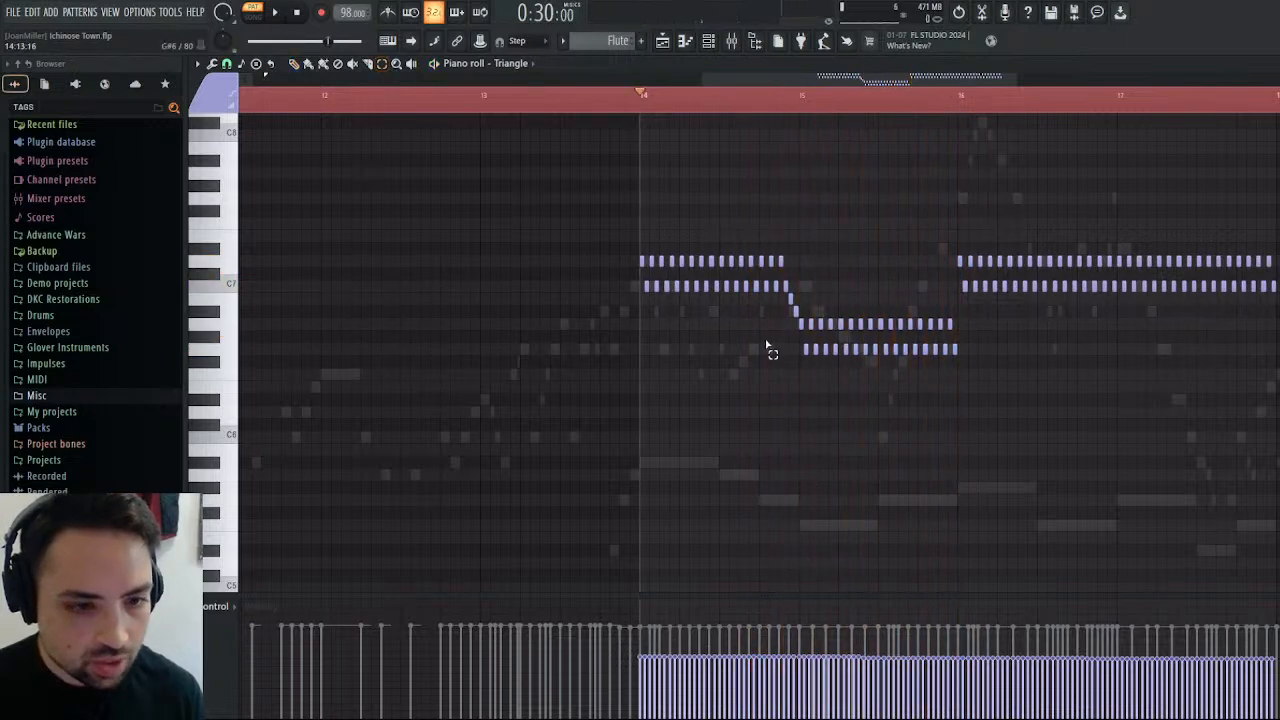
# Try lowering the bar 15 trill's lower notes to F#6, then raising them to G#6, playing the pattern with each pitch.
pyautogui.moveTo(808, 350); pyautogui.dragTo(976, 376)
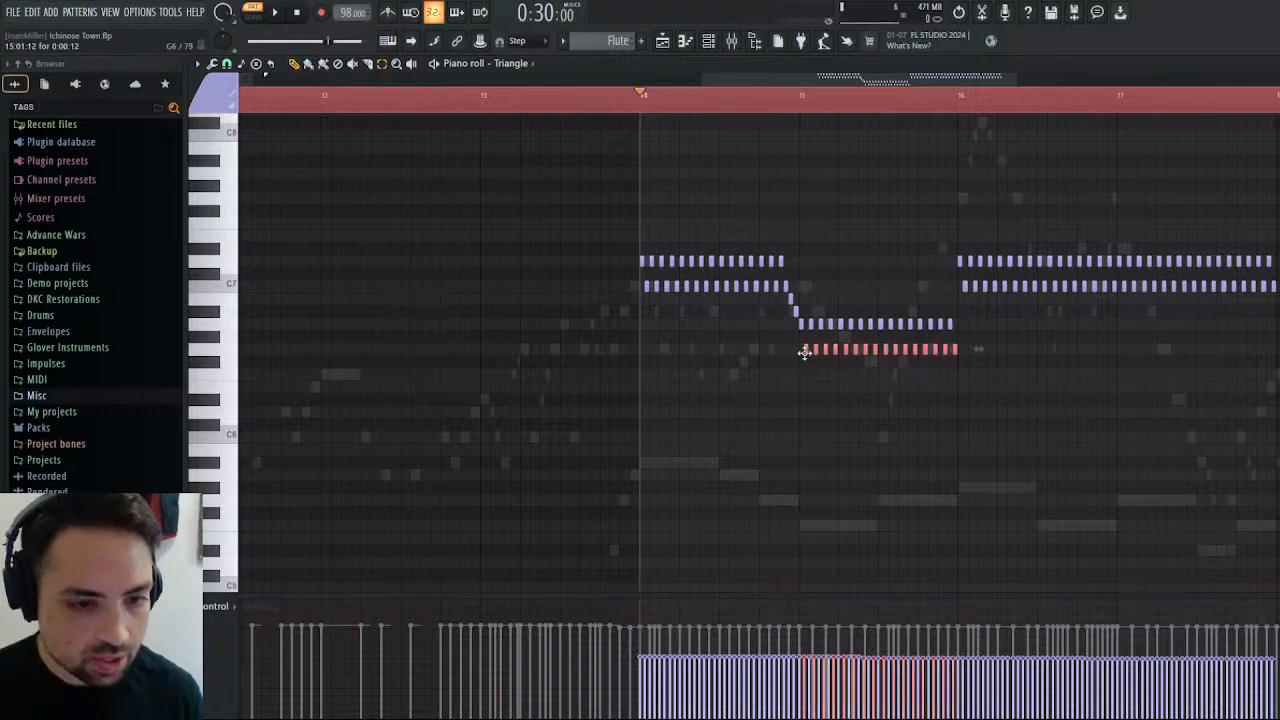
pyautogui.moveTo(804, 352); pyautogui.dragTo(805, 378)
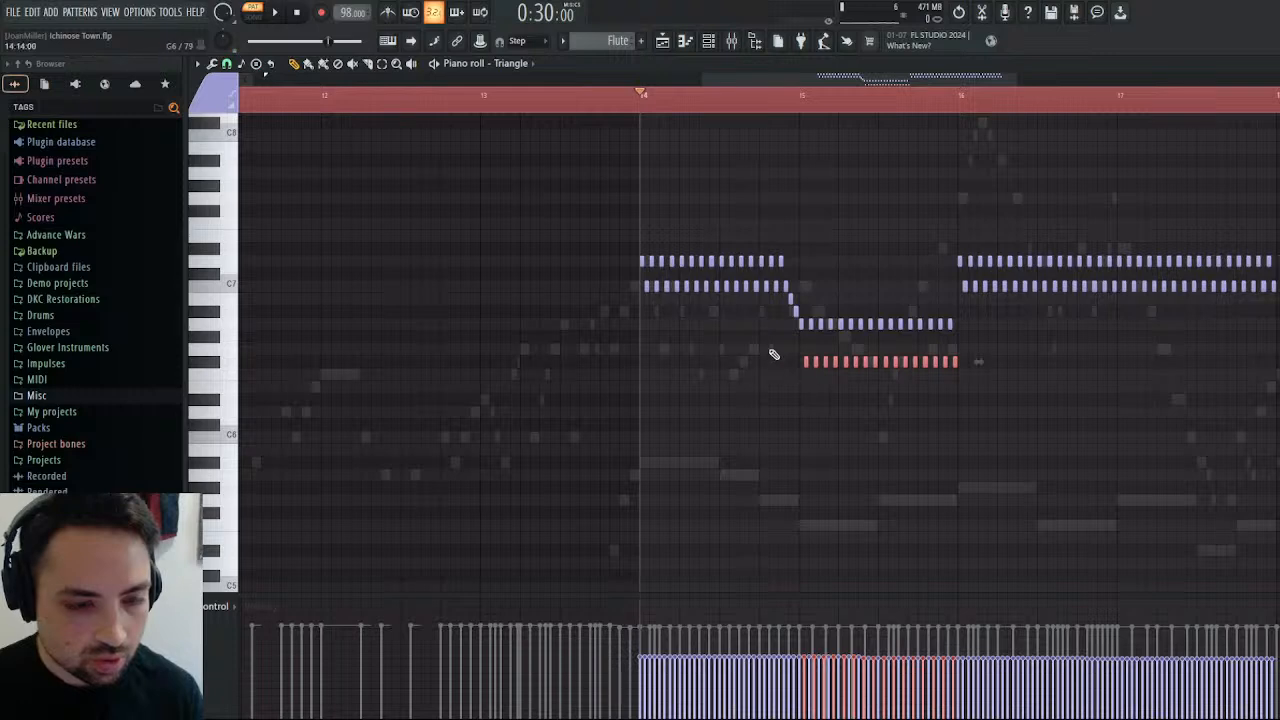
pyautogui.click(275, 13)
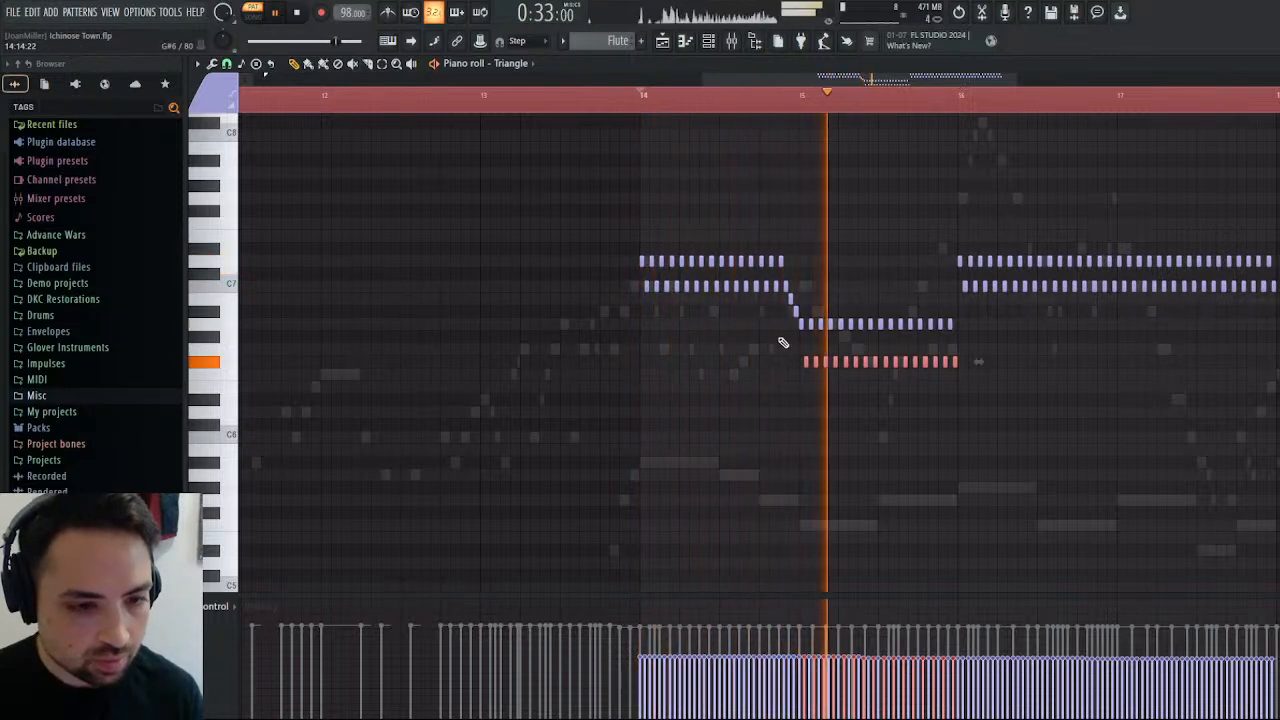
pyautogui.moveTo(808, 360); pyautogui.dragTo(808, 334)
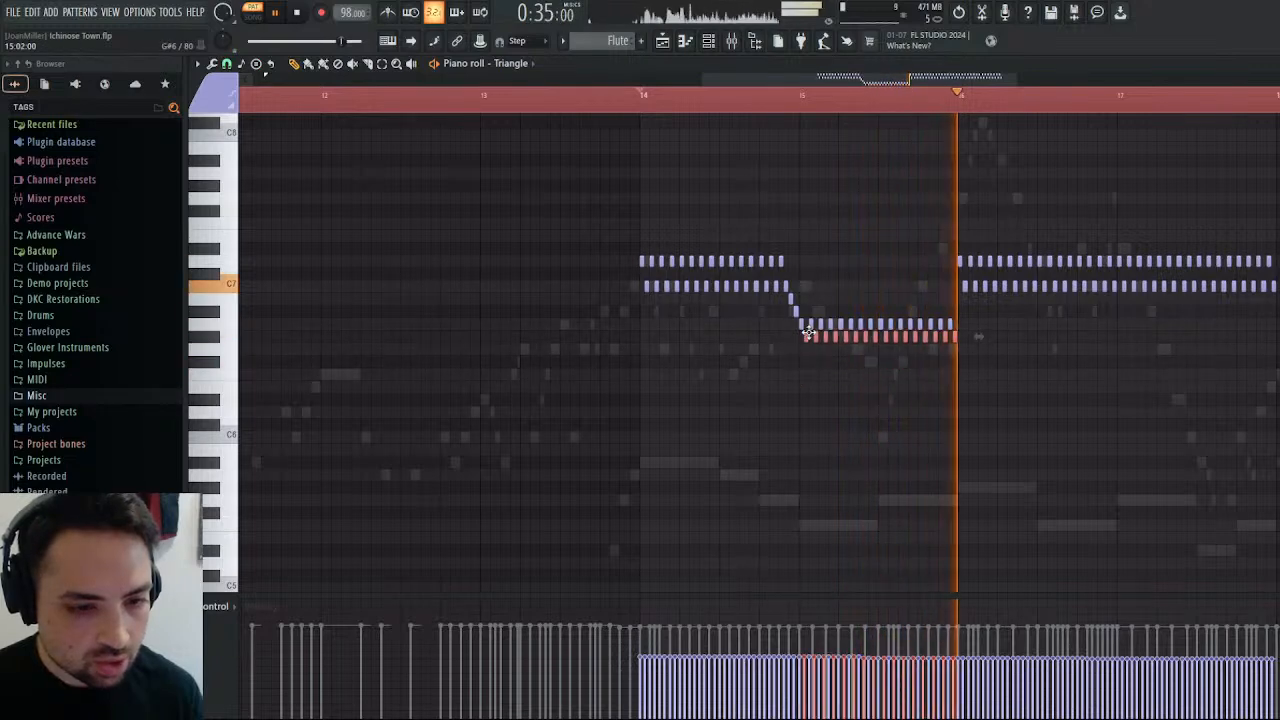
pyautogui.click(799, 97)
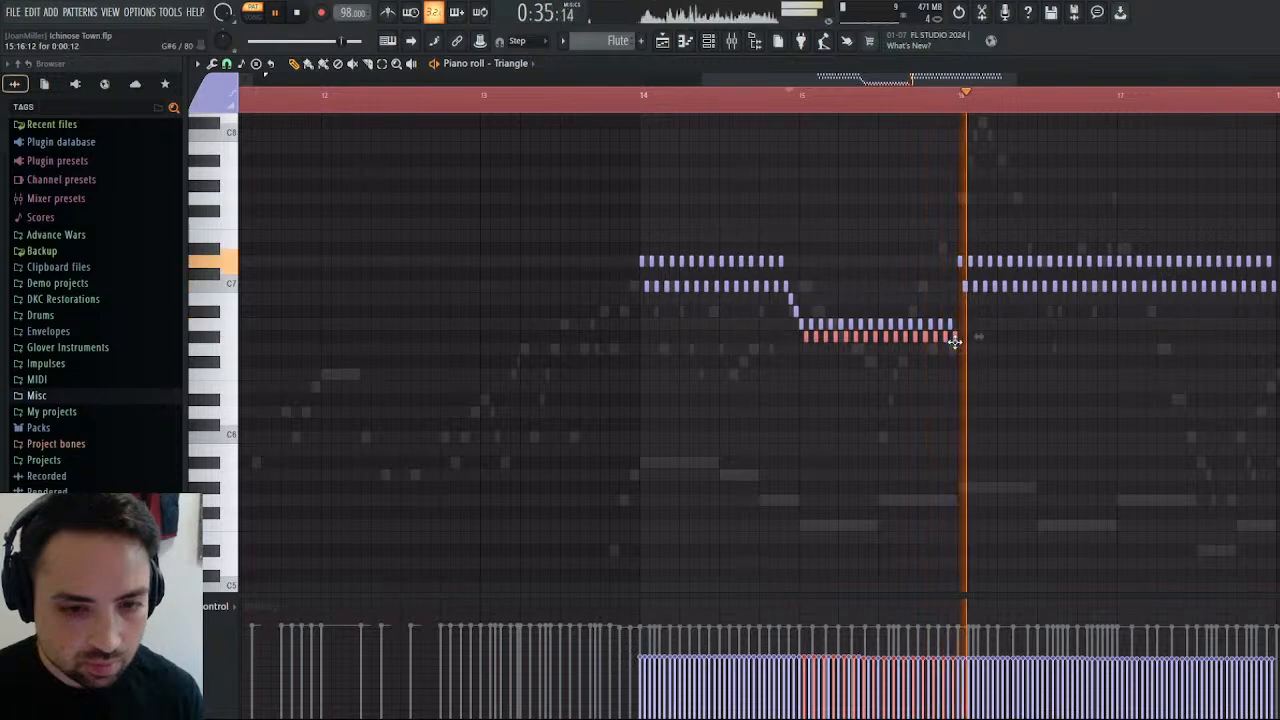
# Try F6 for the lower notes of the bar 15 trill, playing the pattern from bars 15 and 14.
pyautogui.moveTo(951, 340); pyautogui.dragTo(958, 377)
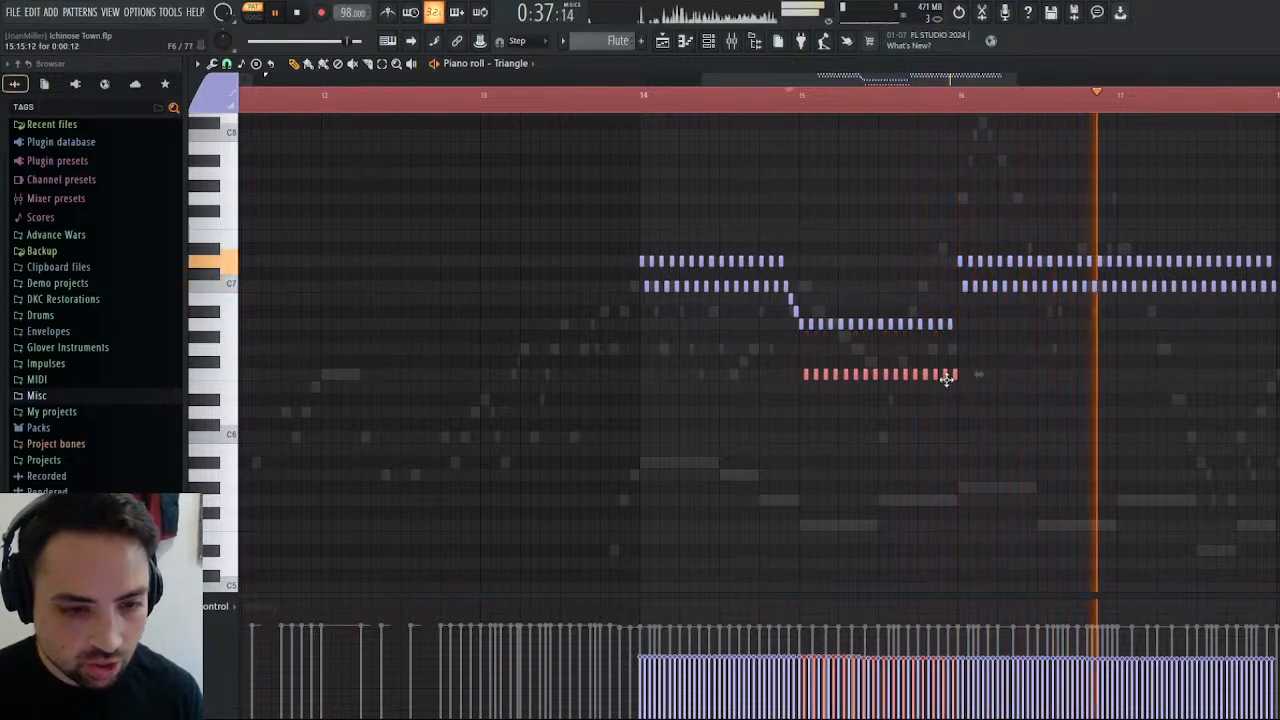
pyautogui.click(790, 97)
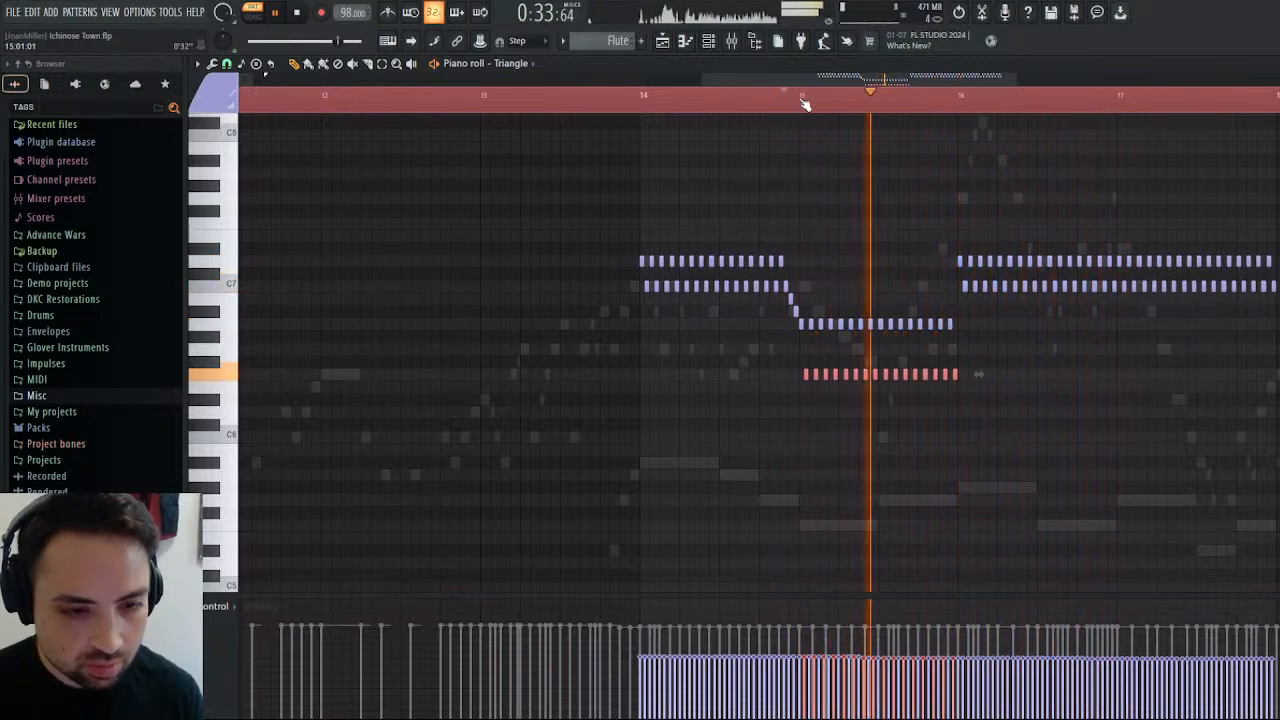
pyautogui.click(640, 97)
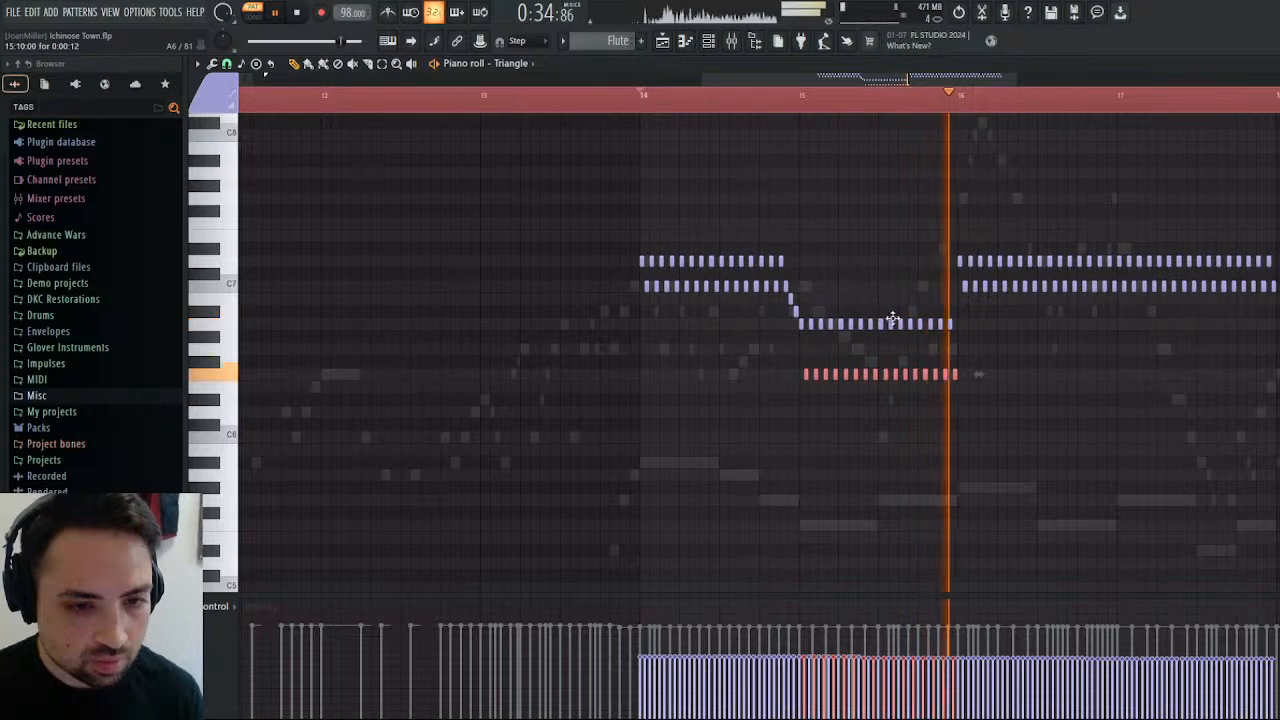
pyautogui.click(628, 97)
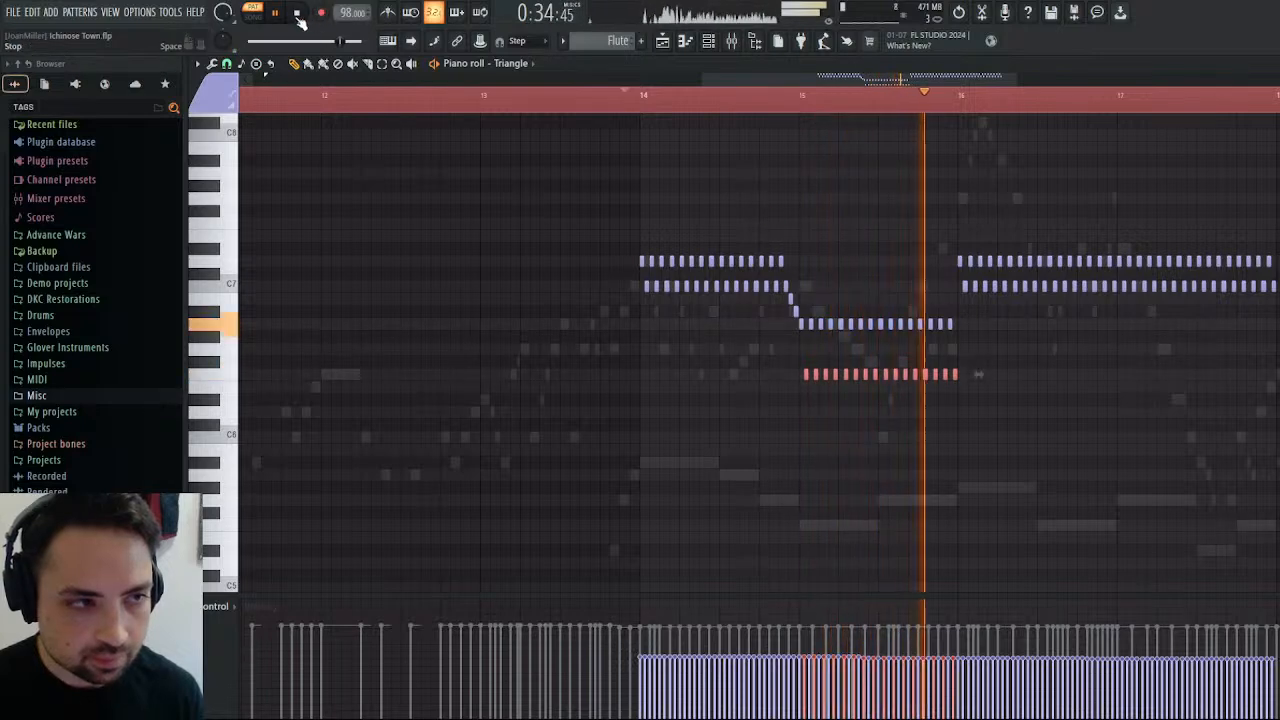
pyautogui.press('space')
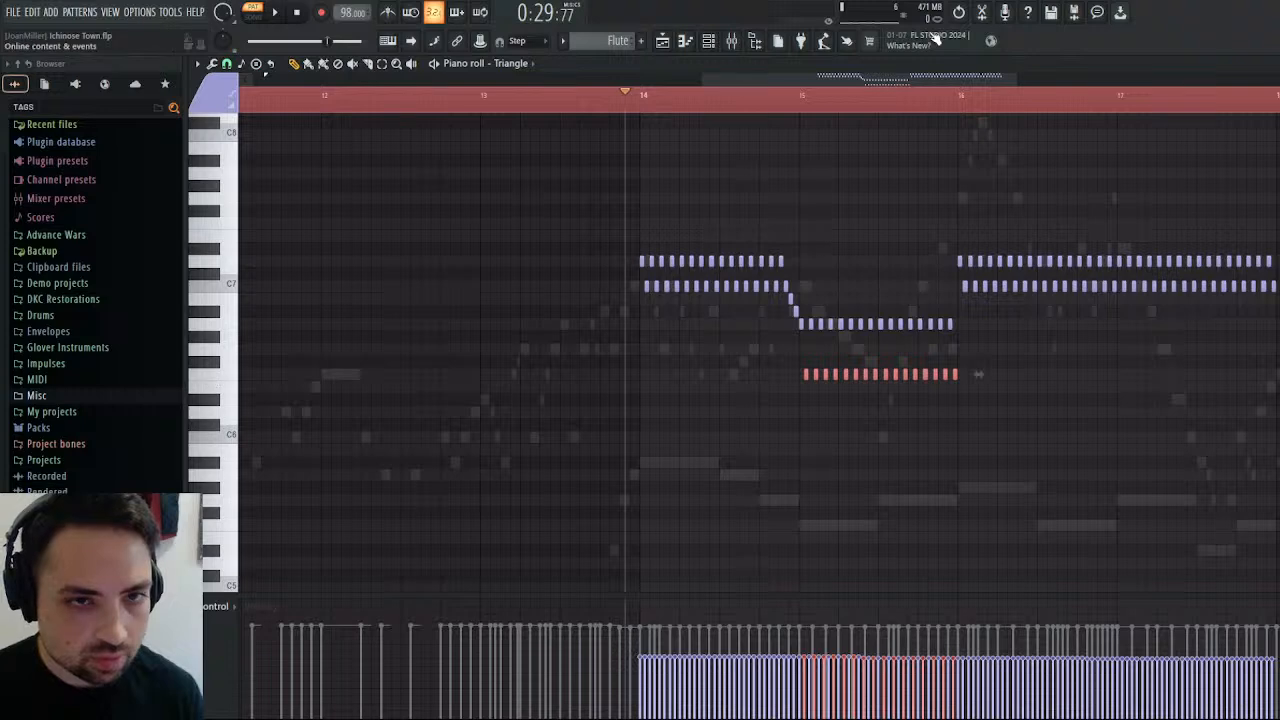
# Undo all pitch edits to the trill through the edit history, back to the D7 and C7 notes, and play the pattern.
pyautogui.click(44, 84)
pyautogui.scroll(-5, 86, 423)
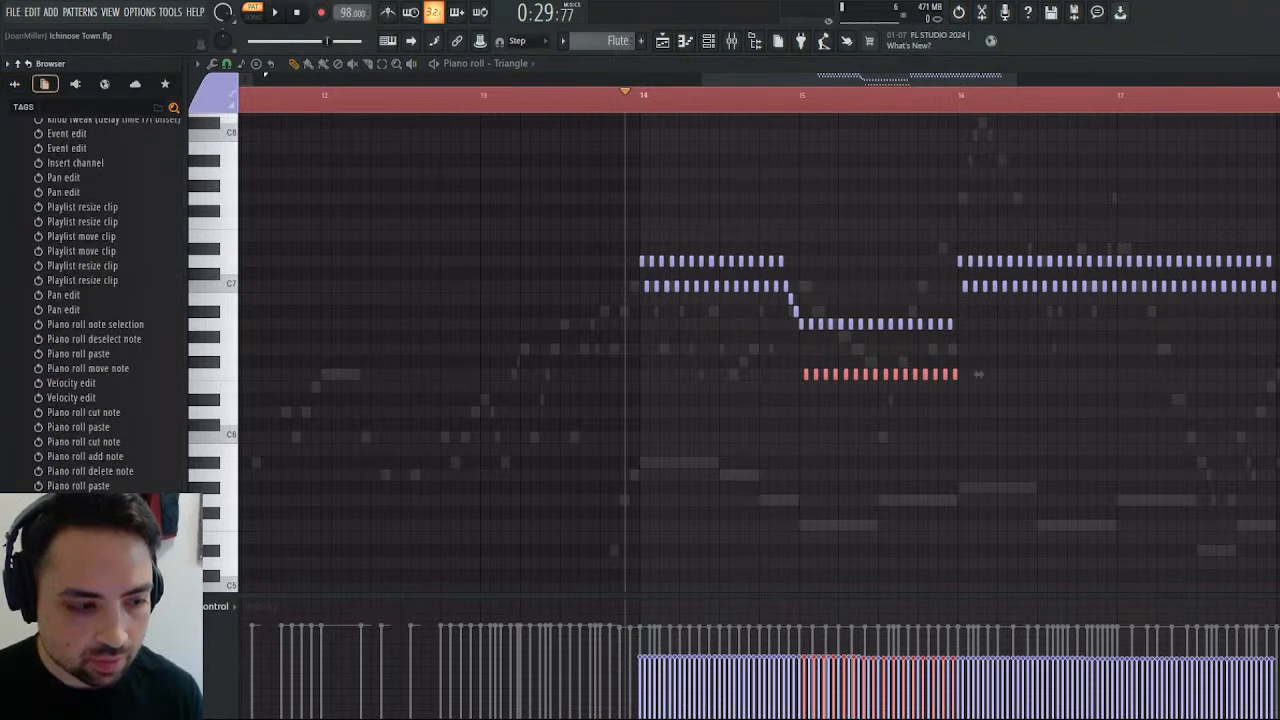
pyautogui.hotkey('ctrl', 'z')
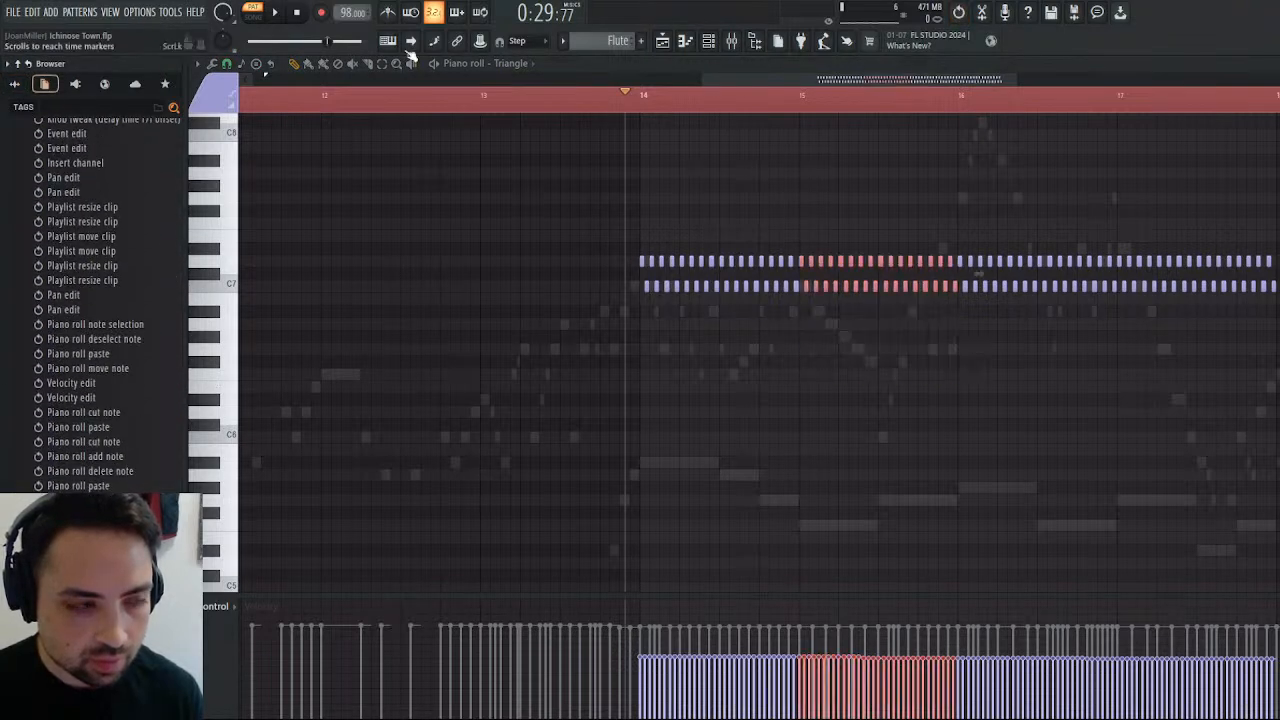
pyautogui.click(277, 12)
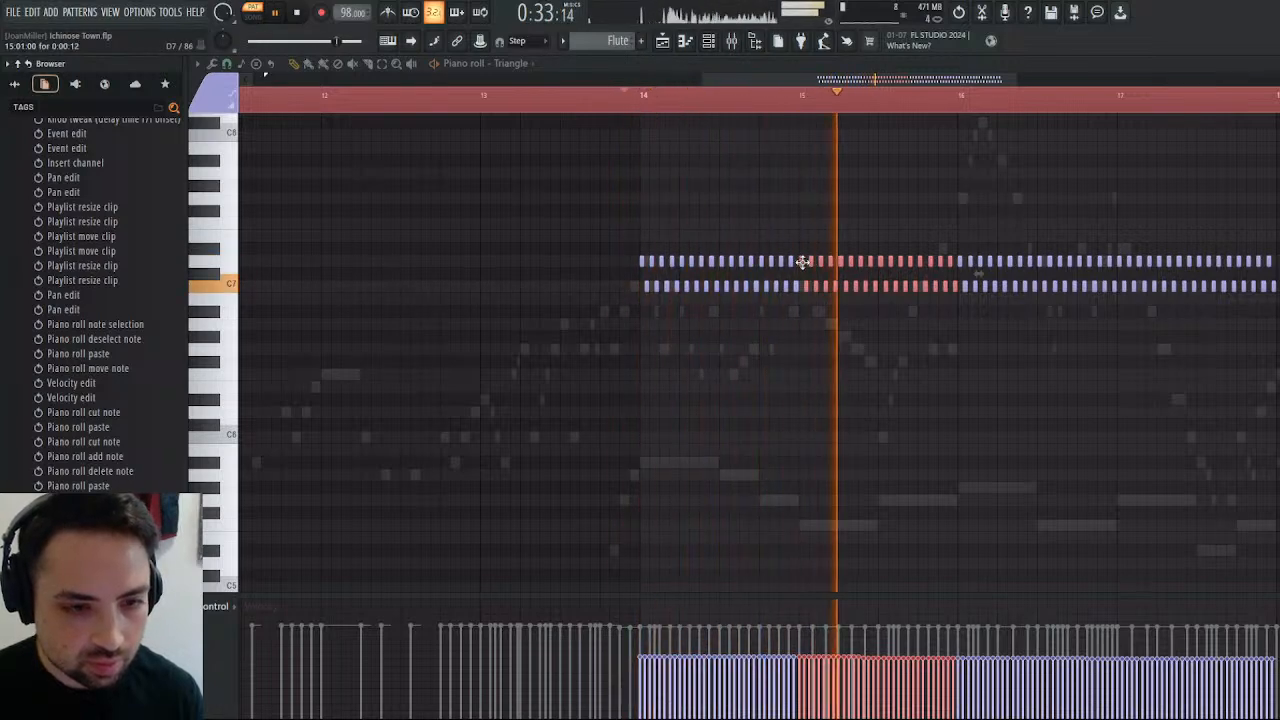
# Lower the bar 15 trill notes to C7 and A#6, set bar 14's last note to C#7, and play the transition.
pyautogui.moveTo(795, 267); pyautogui.dragTo(803, 317)
pyautogui.click(794, 97)
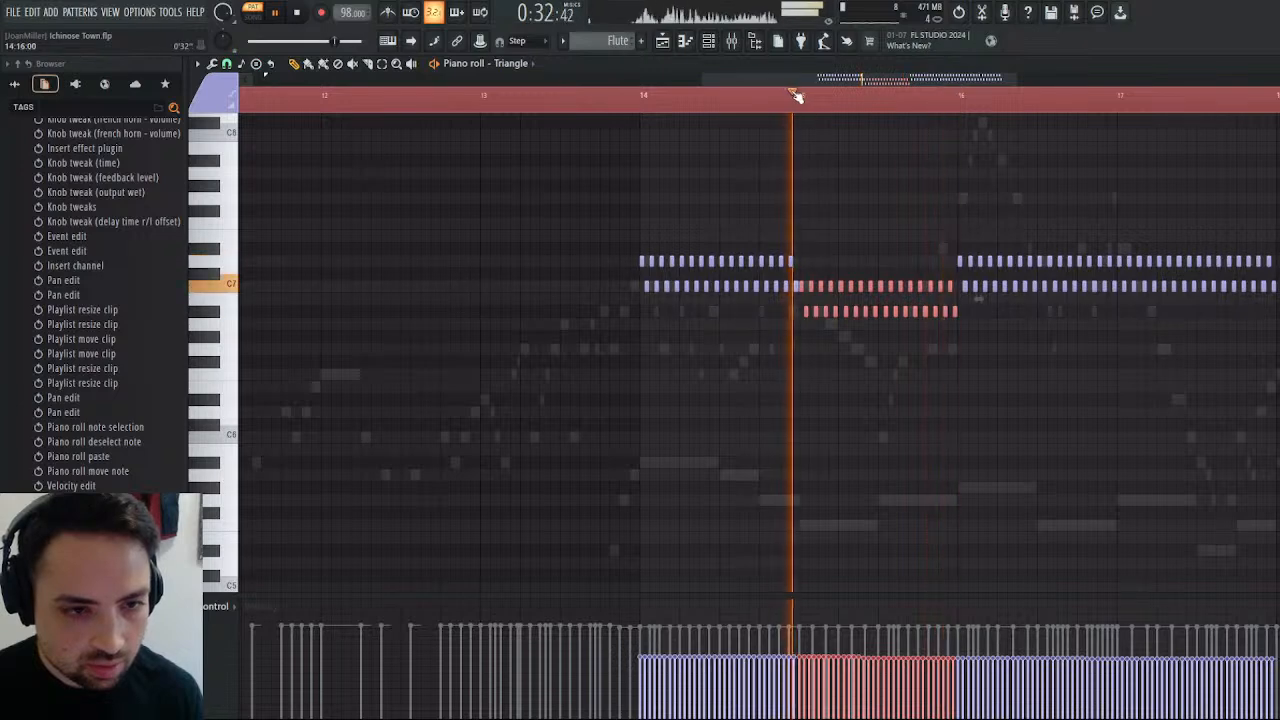
pyautogui.moveTo(796, 287); pyautogui.dragTo(796, 273)
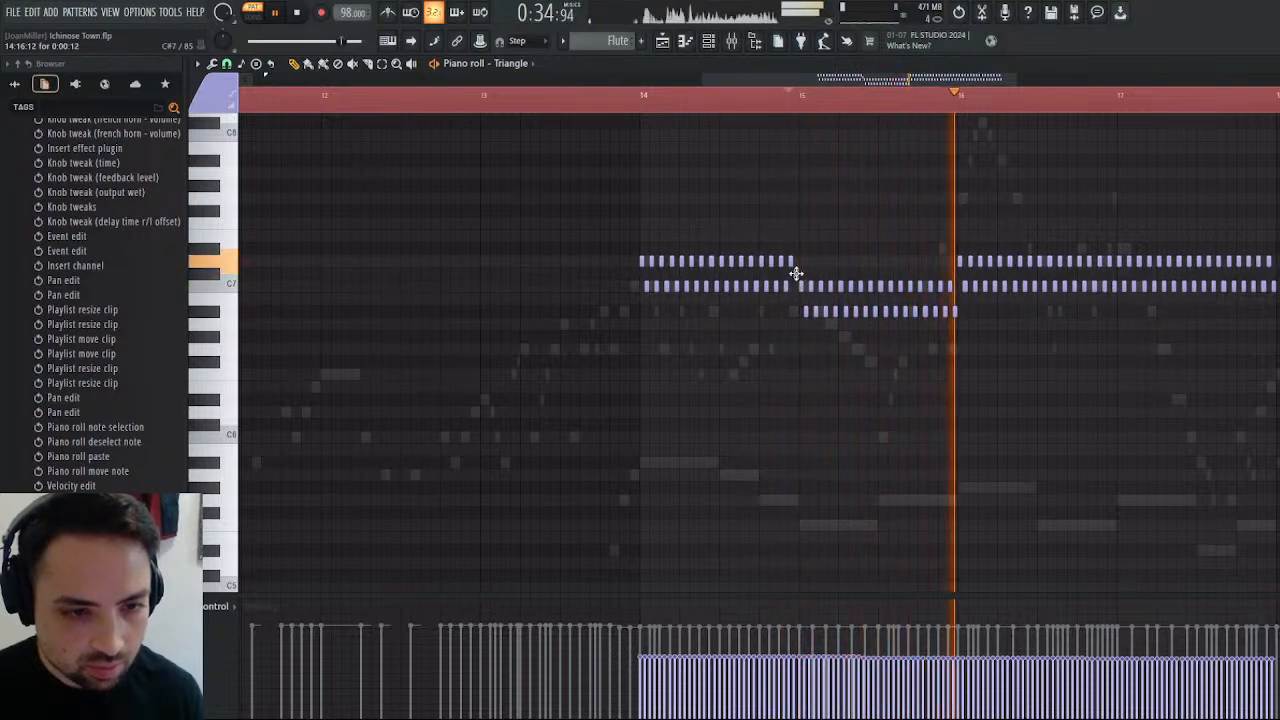
pyautogui.click(784, 110)
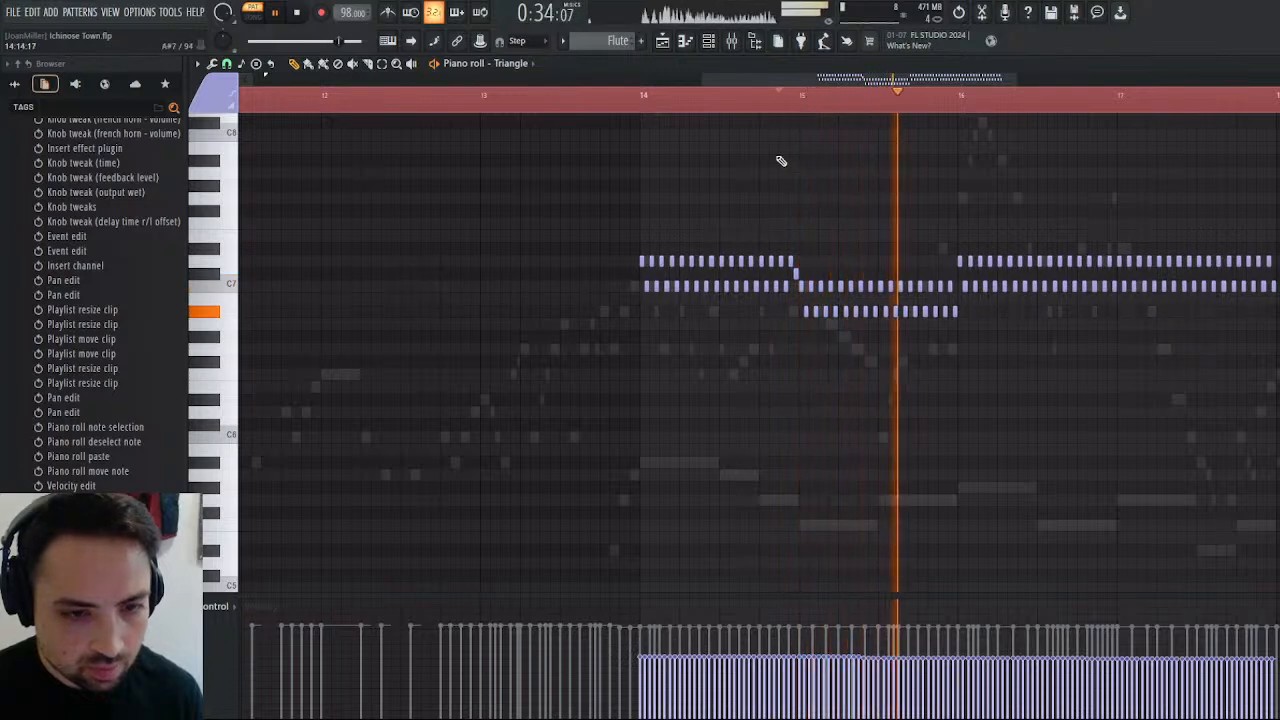
pyautogui.click(298, 13)
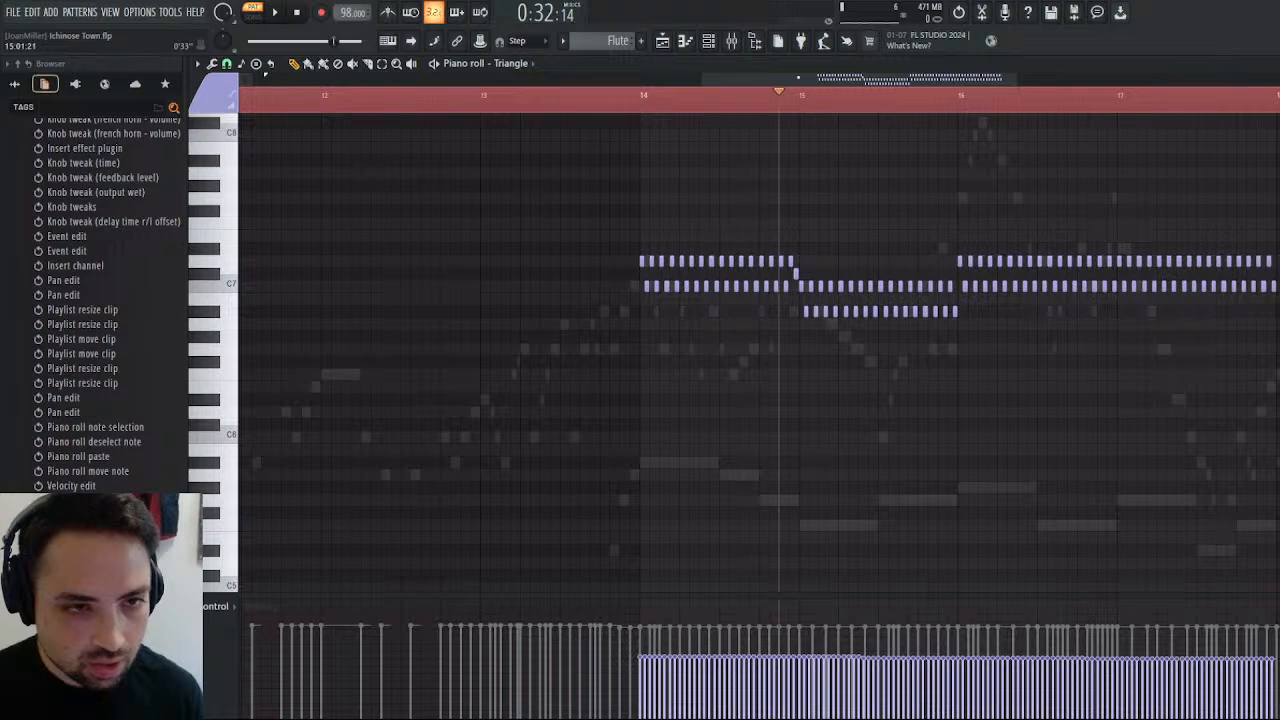
# Lower the trill in bars 16 and 17 to C7 and A#6, restore bar 15's last note to A#6, and play the pattern.
pyautogui.hscroll(5, 555, 353)
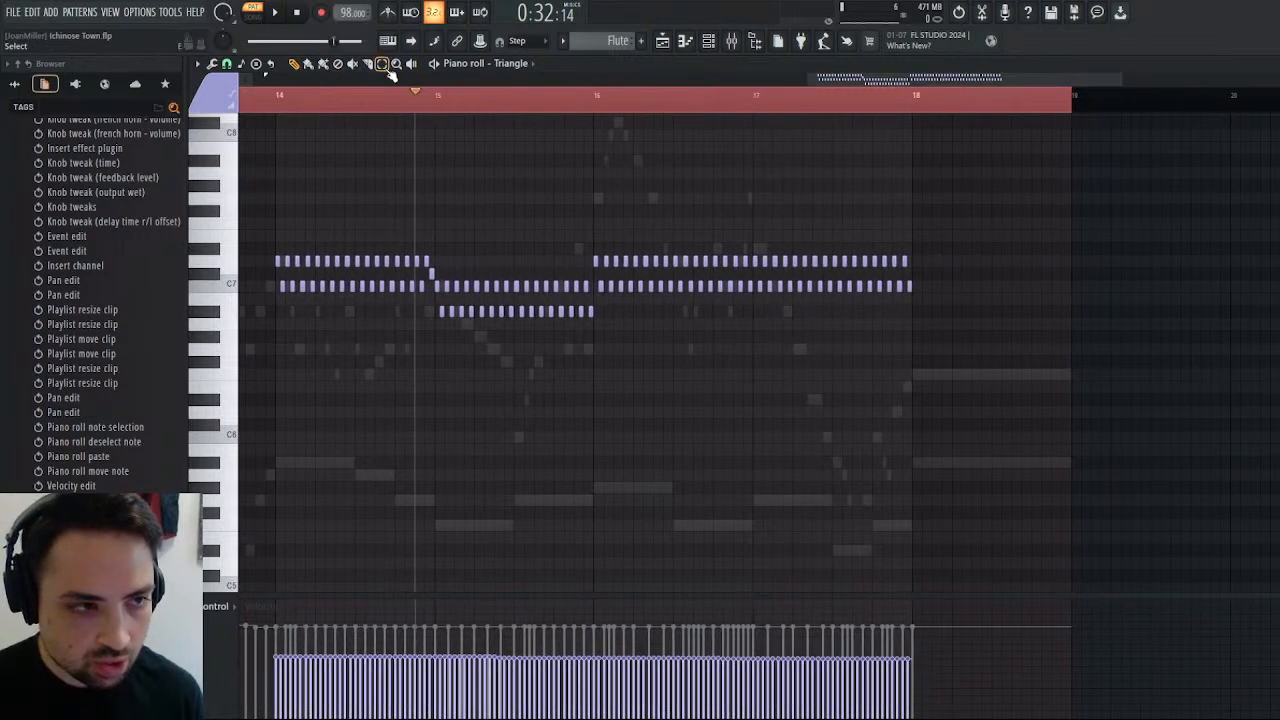
pyautogui.moveTo(593, 253); pyautogui.dragTo(958, 314)
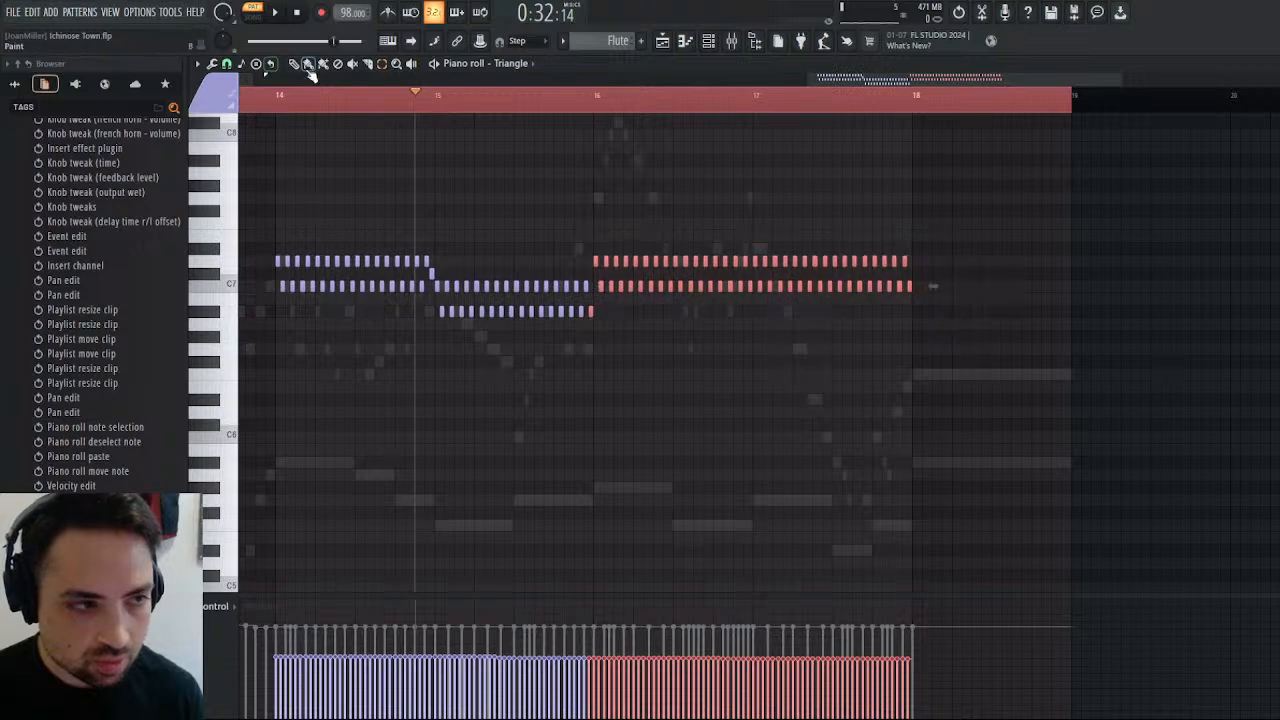
pyautogui.moveTo(595, 260); pyautogui.dragTo(595, 287)
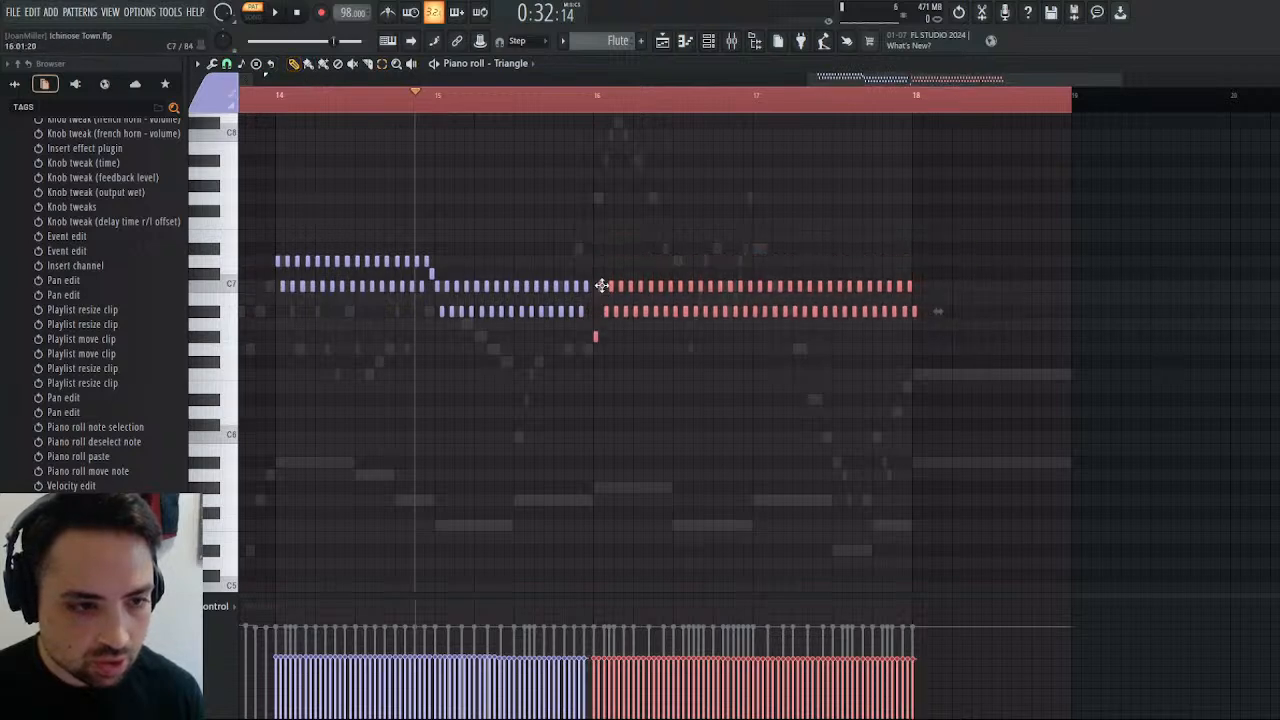
pyautogui.click(593, 323)
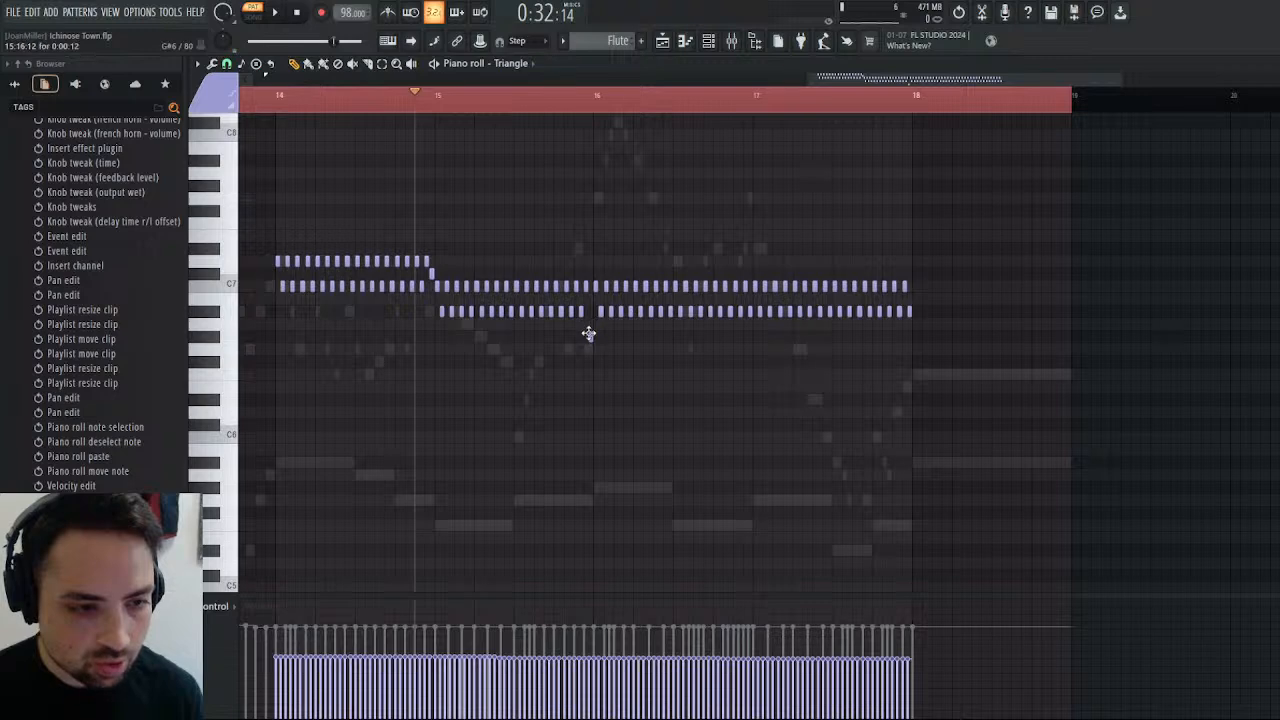
pyautogui.click(591, 311)
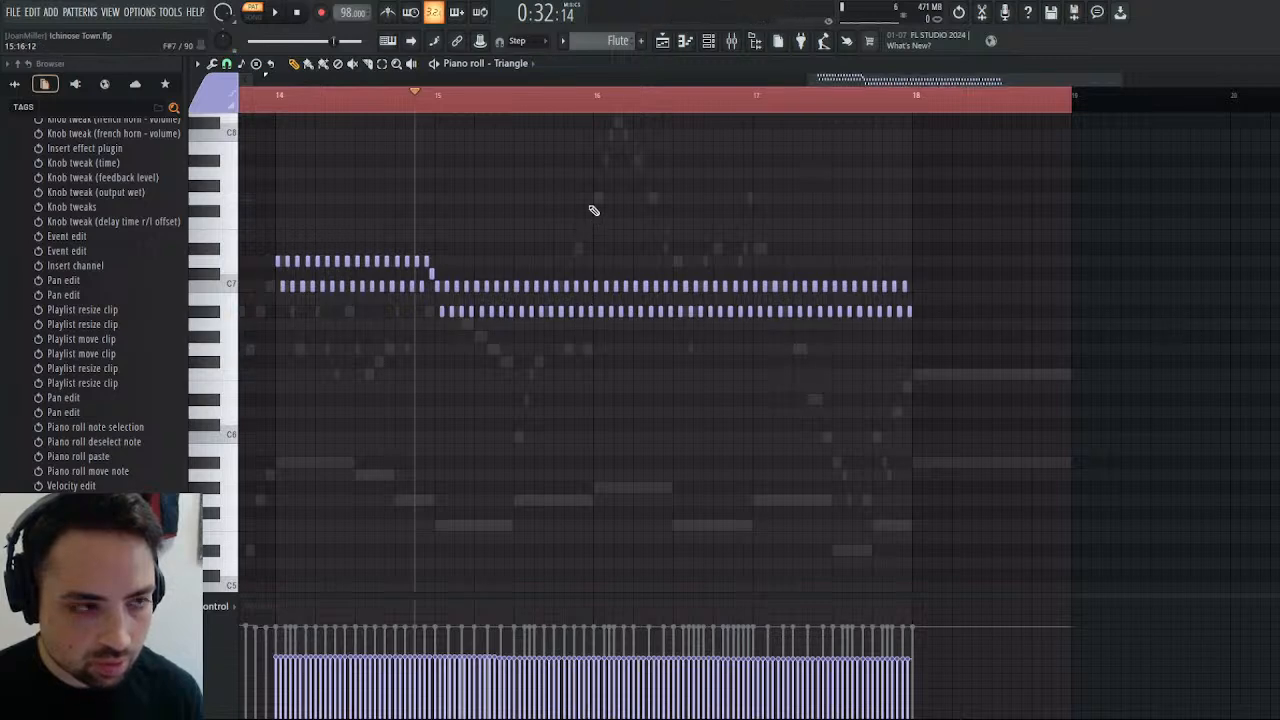
pyautogui.click(276, 12)
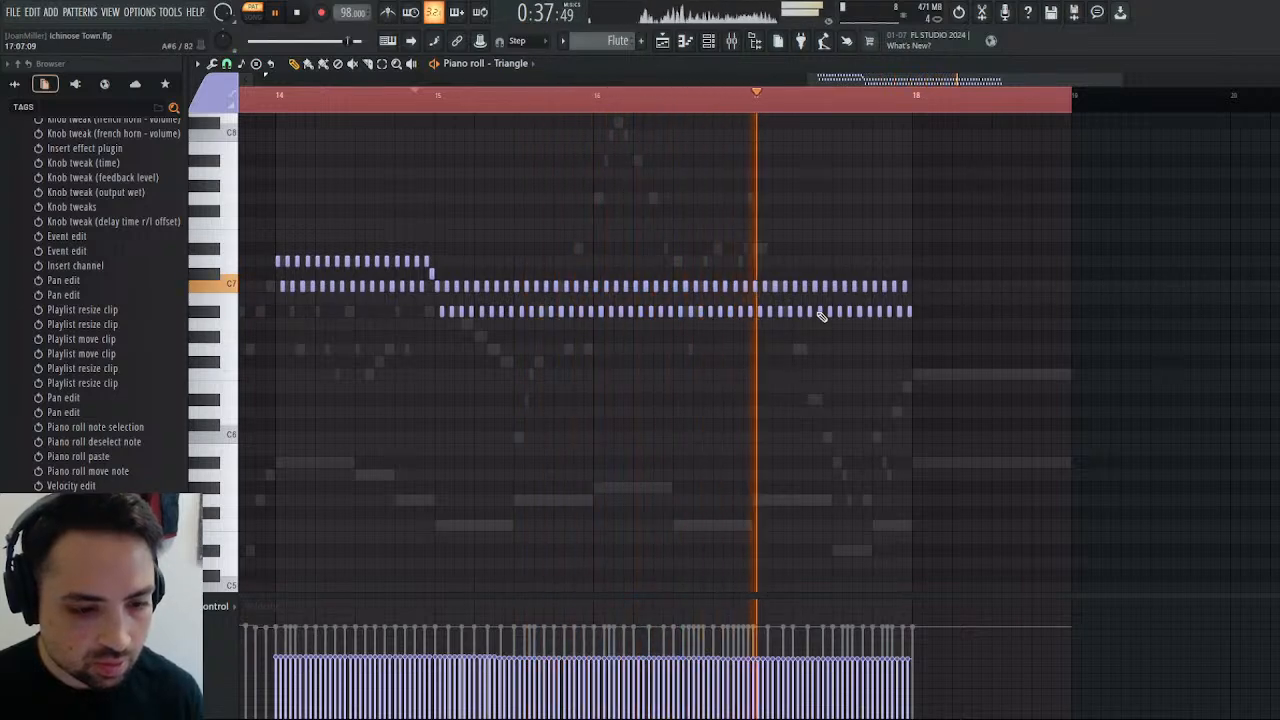
pyautogui.press('space')
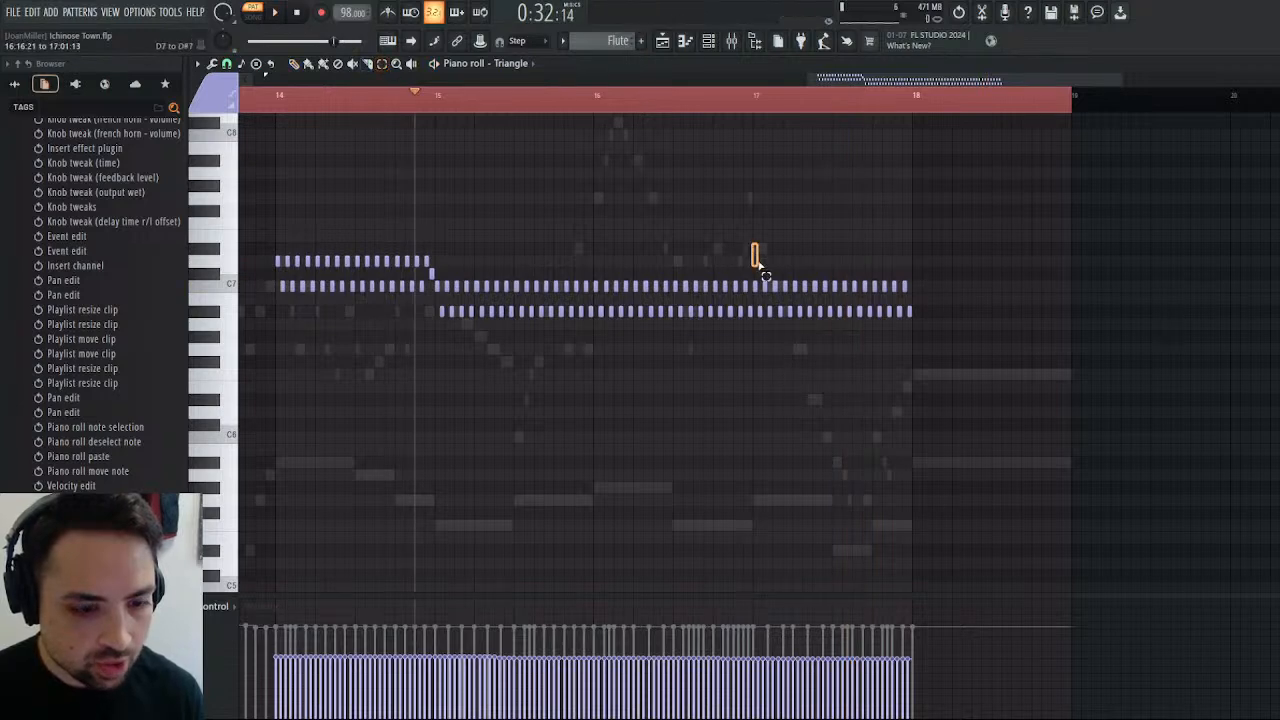
# Lower the bar 17 trill notes to A#6 and G#6, set bar 16's last note to B6, and play the pattern.
pyautogui.moveTo(758, 263); pyautogui.dragTo(957, 360)
pyautogui.scroll(-3, 957, 366)
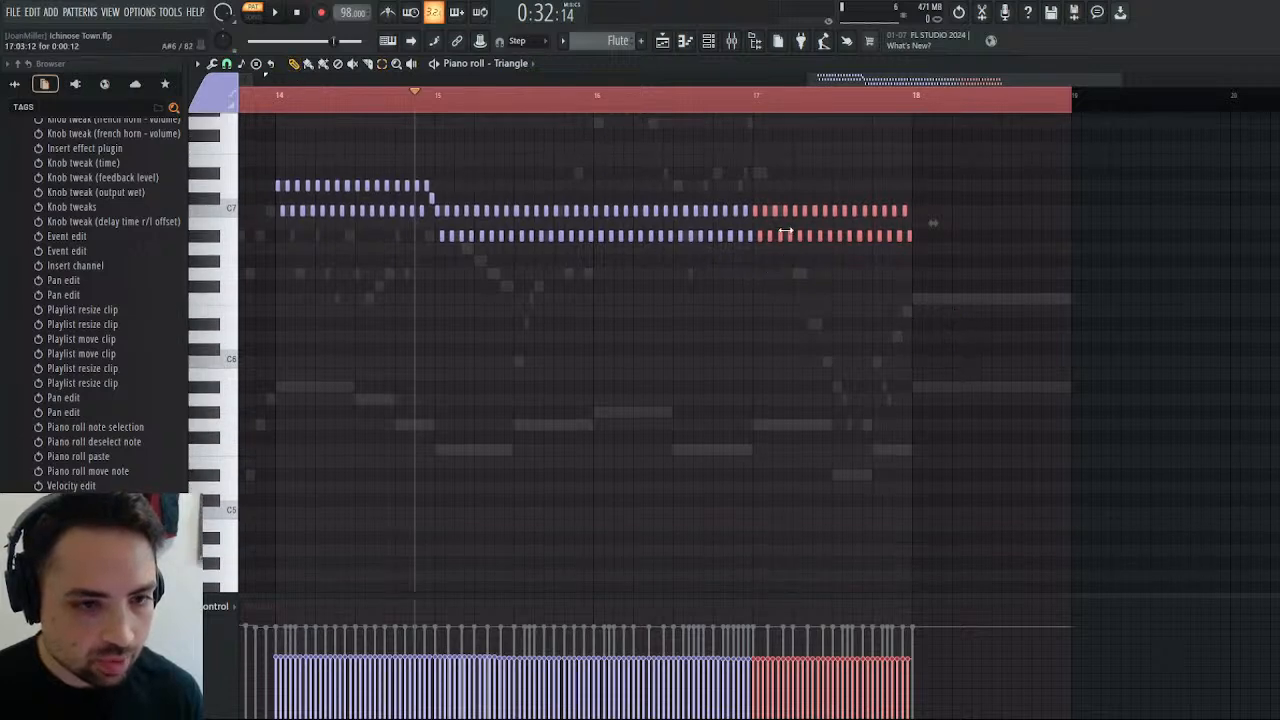
pyautogui.moveTo(756, 211); pyautogui.dragTo(756, 237)
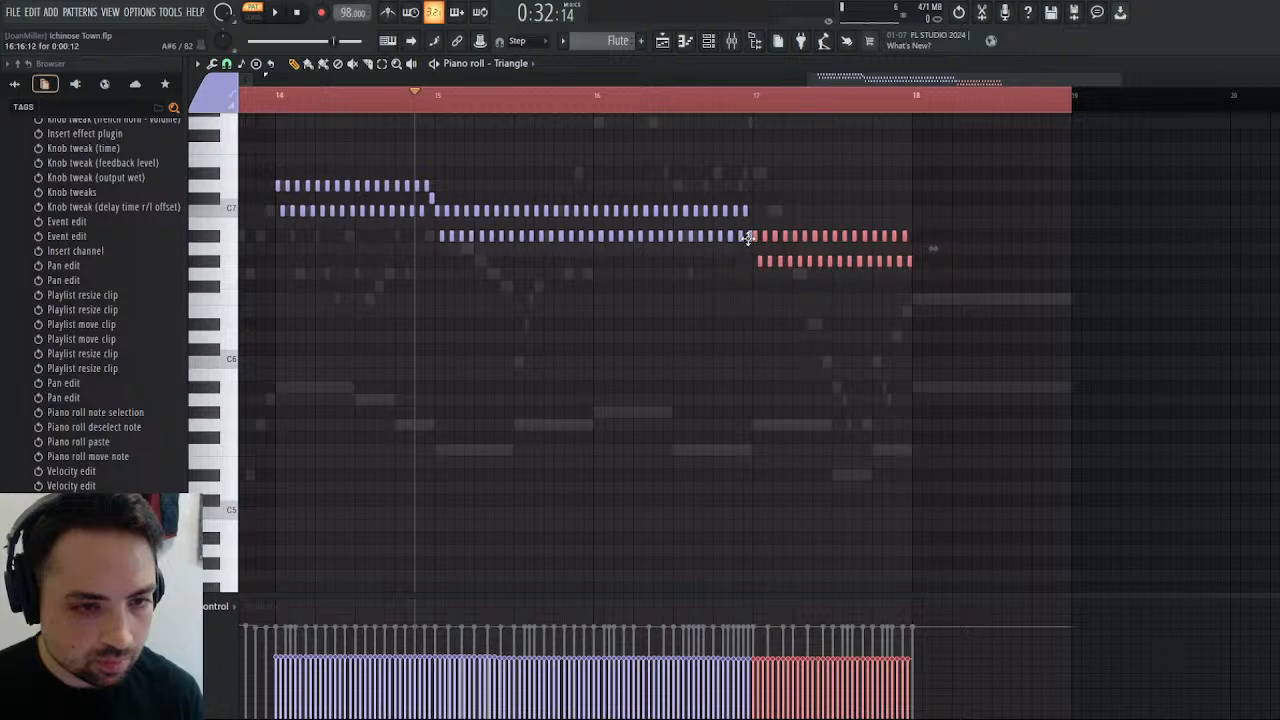
pyautogui.click(751, 222)
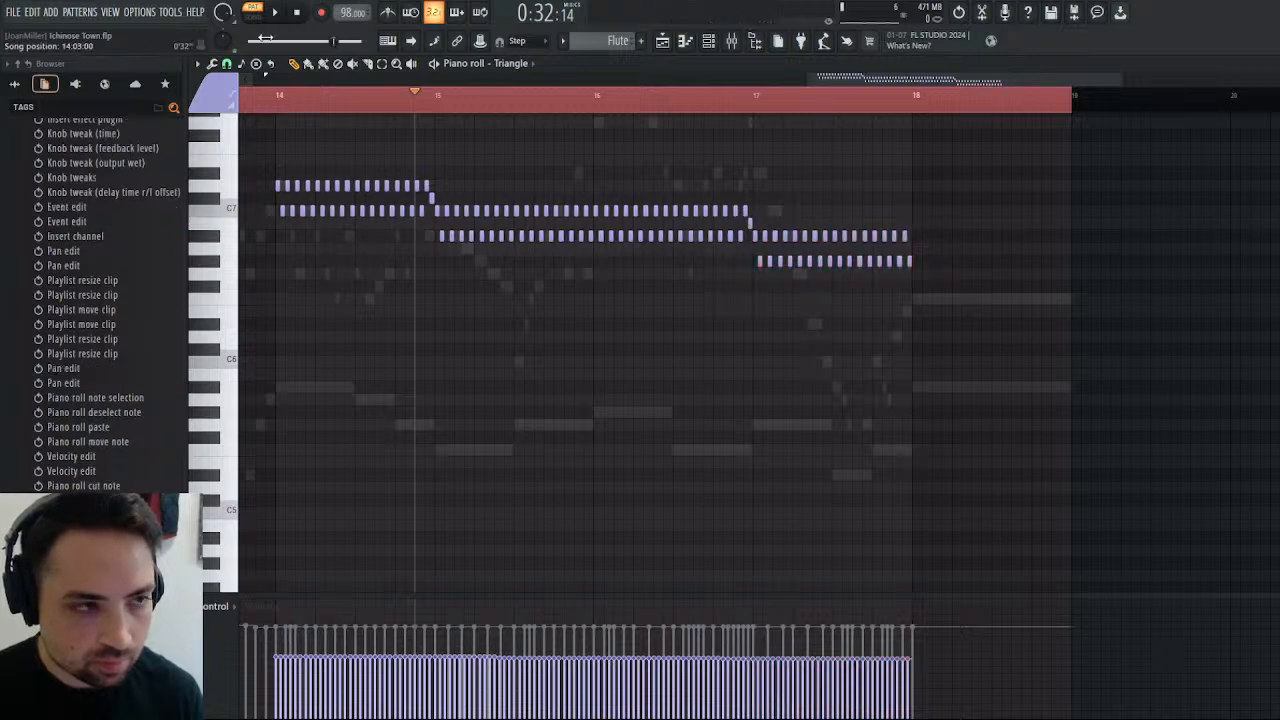
pyautogui.press('space')
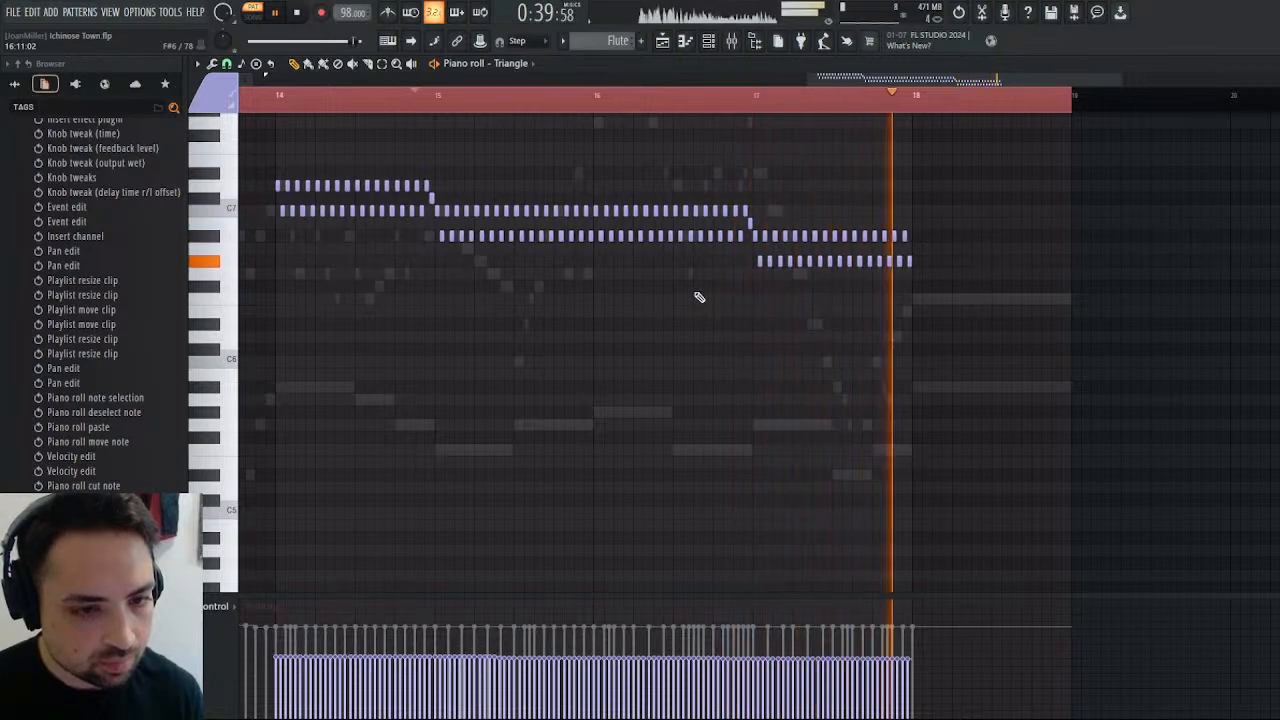
# Play the full arrangement from just before bar 21, and return to the Triangle part's piano roll.
pyautogui.click(663, 41)
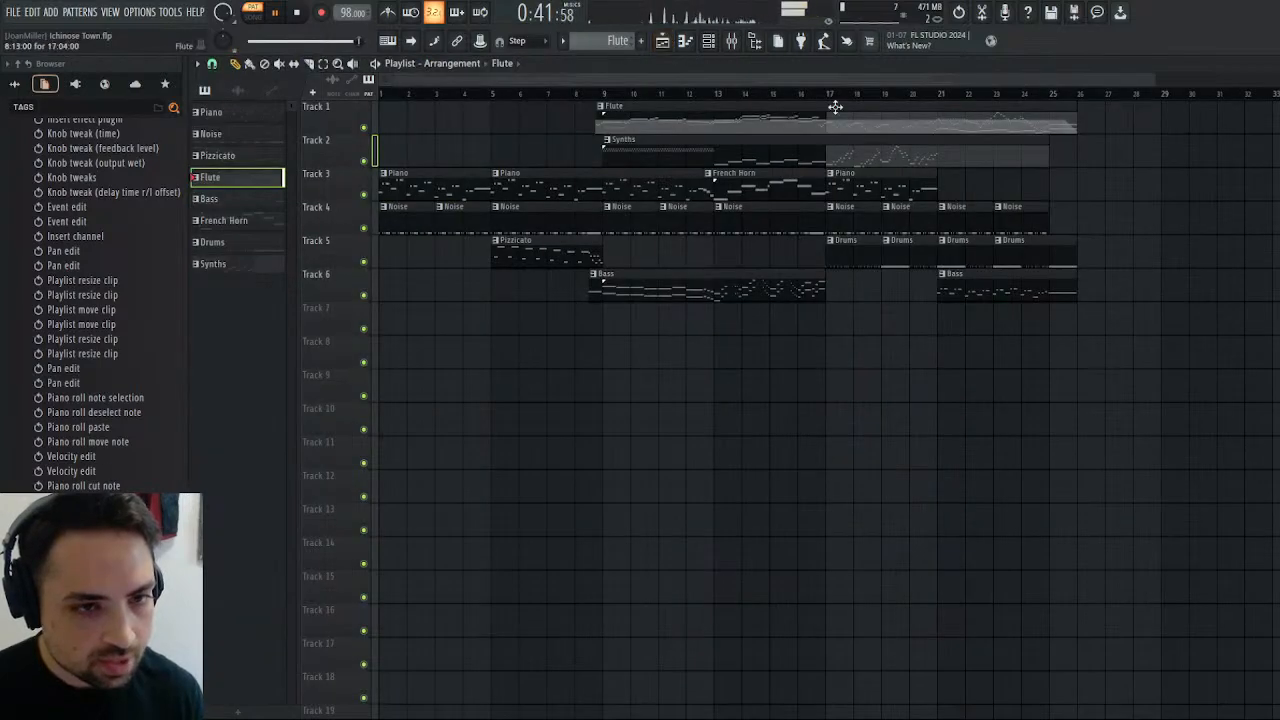
pyautogui.click(930, 95)
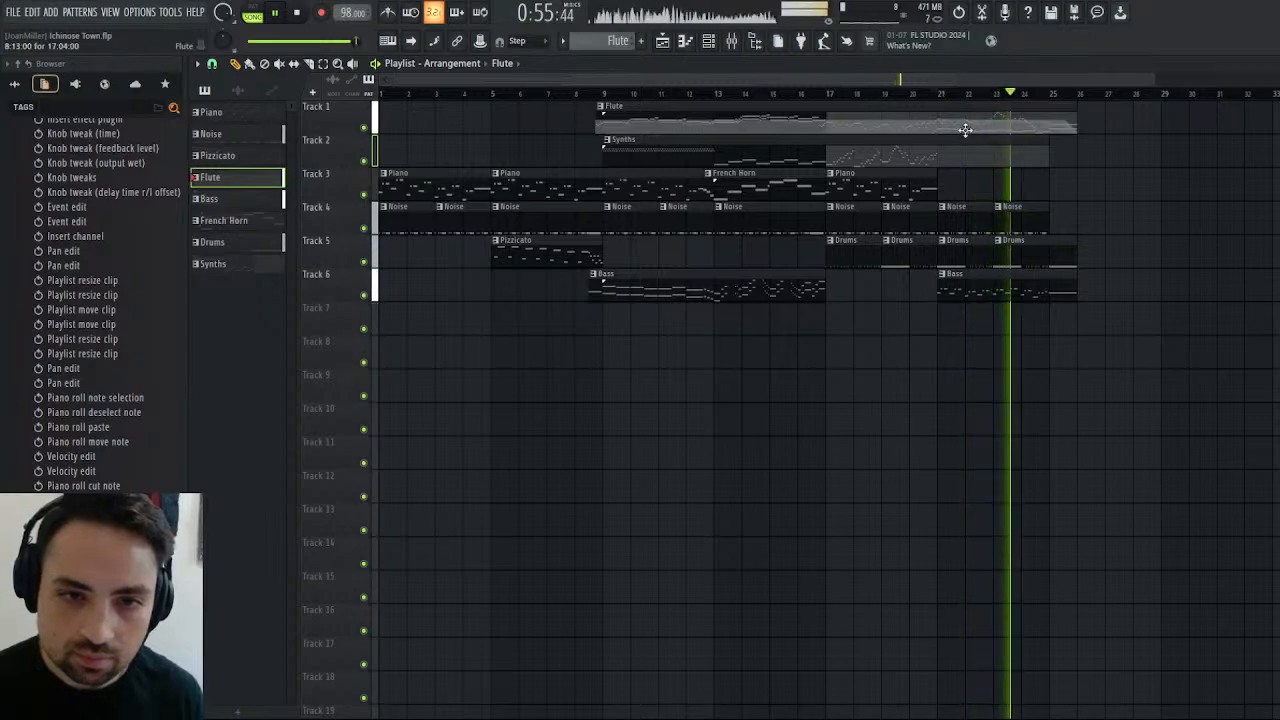
pyautogui.press('space')
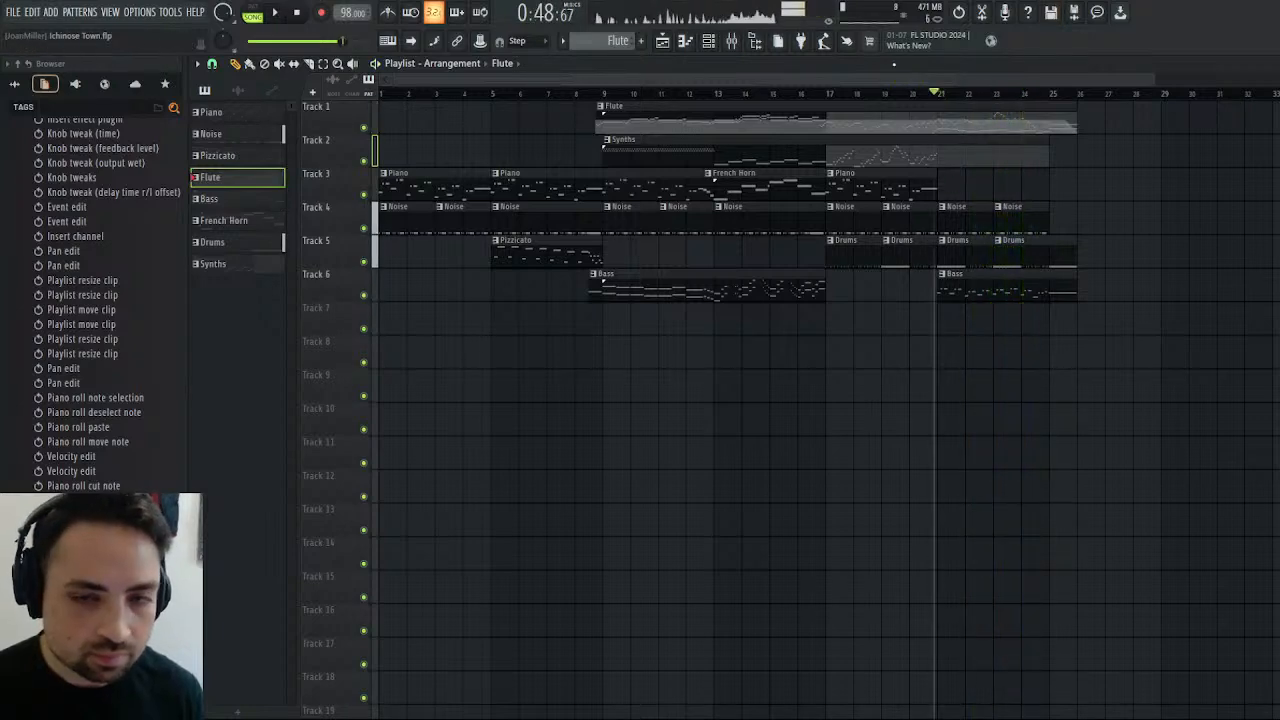
pyautogui.press('F7')
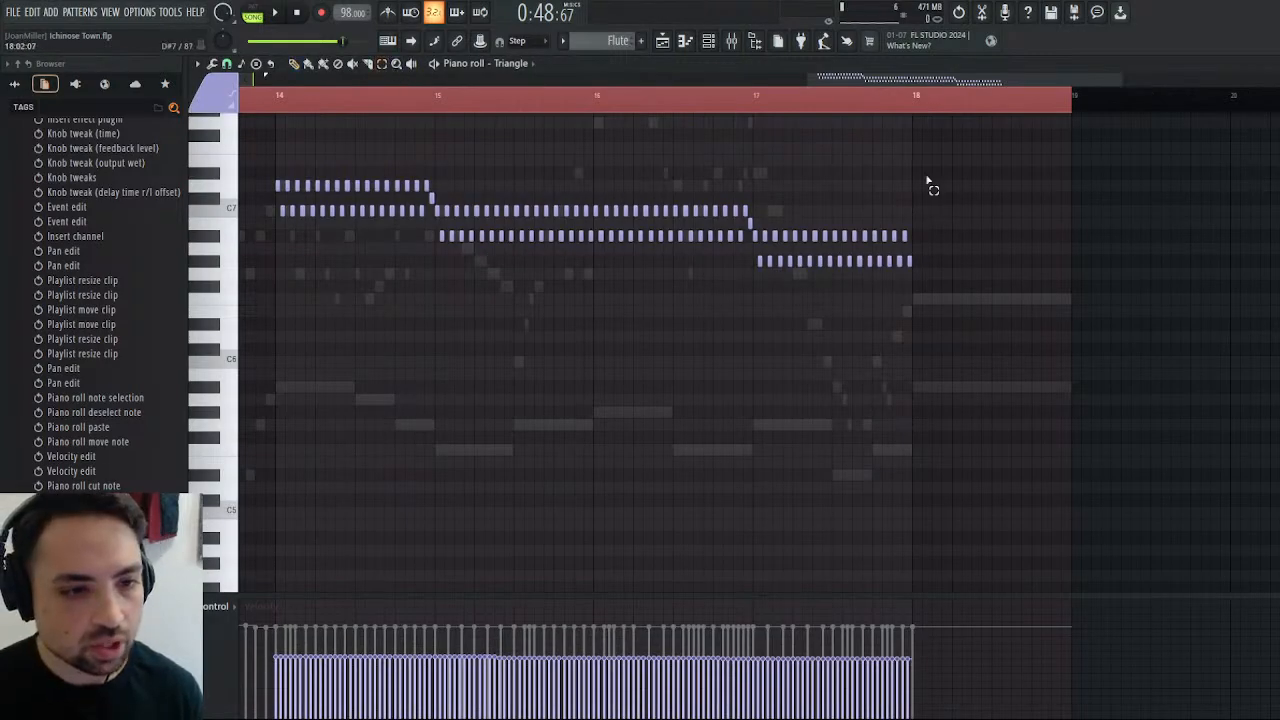
# Cut all the Triangle trill notes in bars 14 to 17 of the Flute pattern.
pyautogui.moveTo(940, 168); pyautogui.dragTo(272, 350)
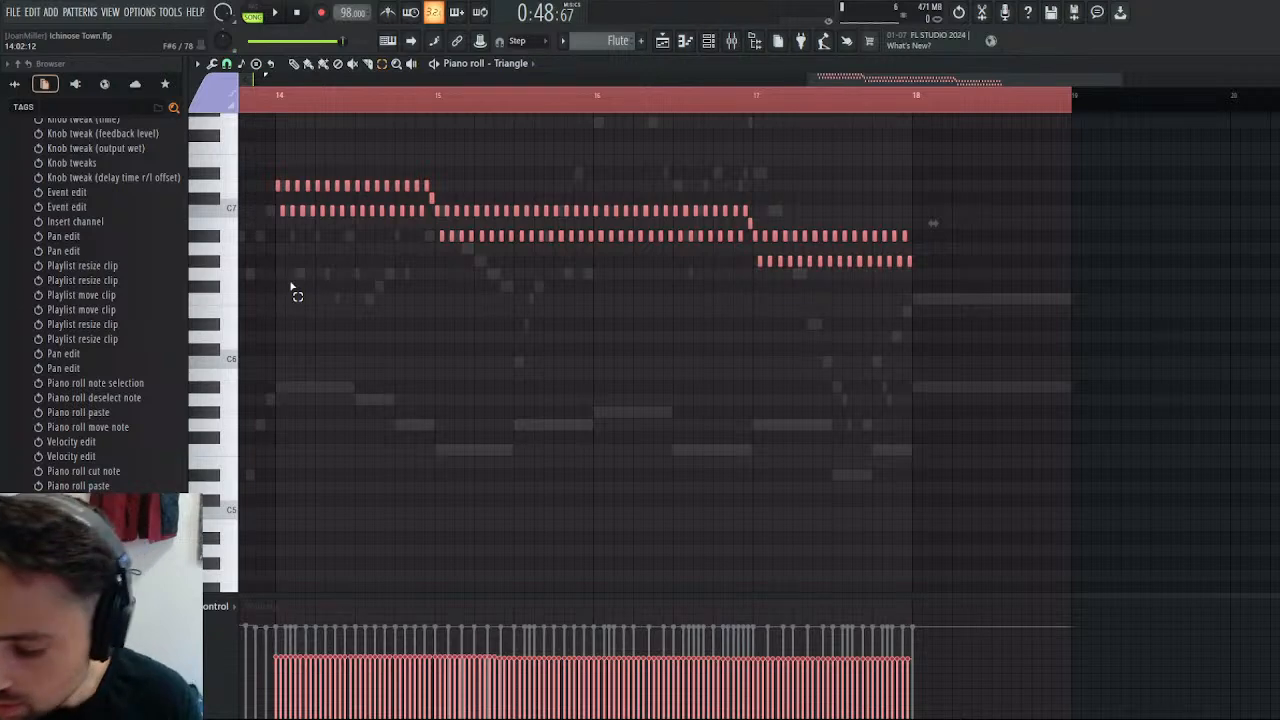
pyautogui.hotkey('ctrl', 'x')
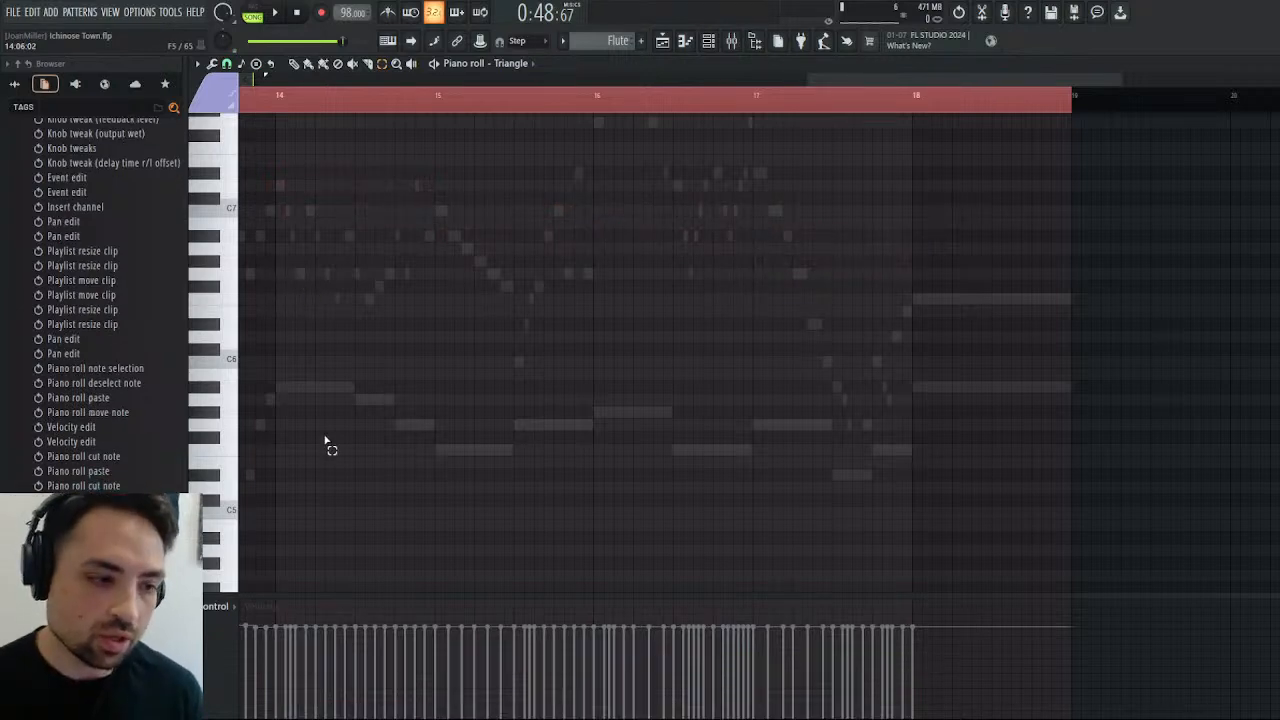
pyautogui.click(660, 43)
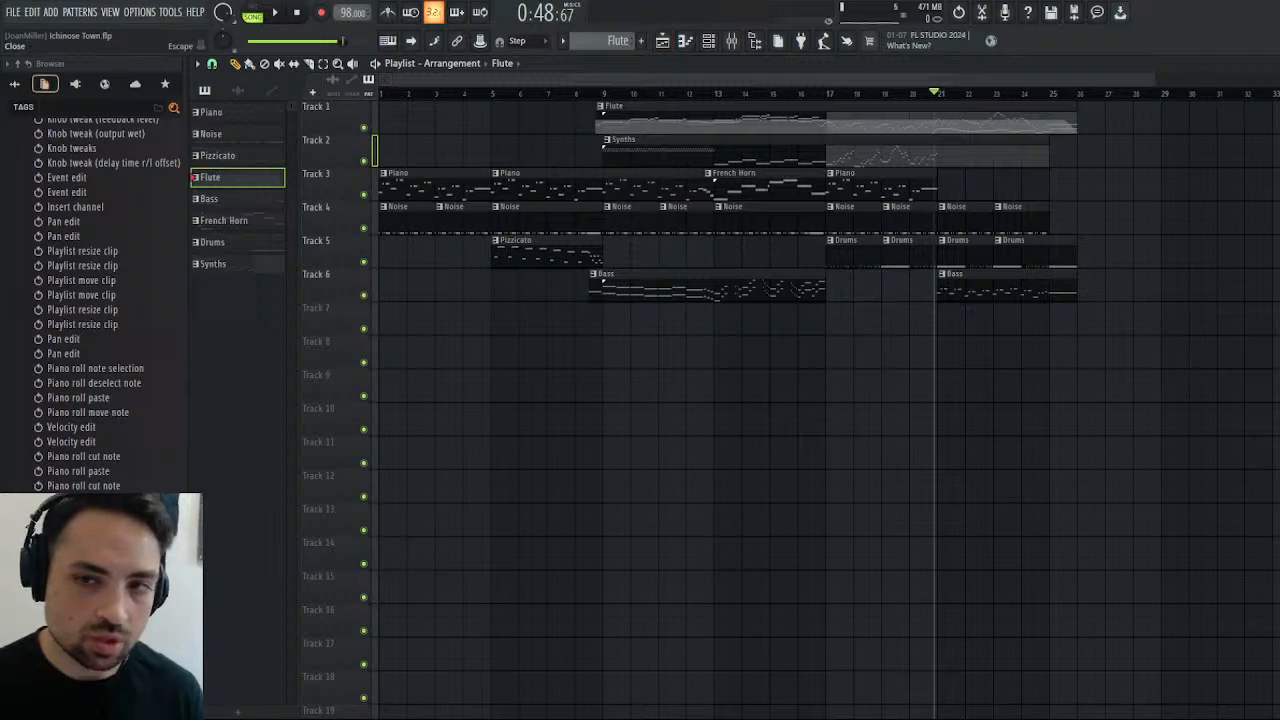
pyautogui.click(1270, 64)
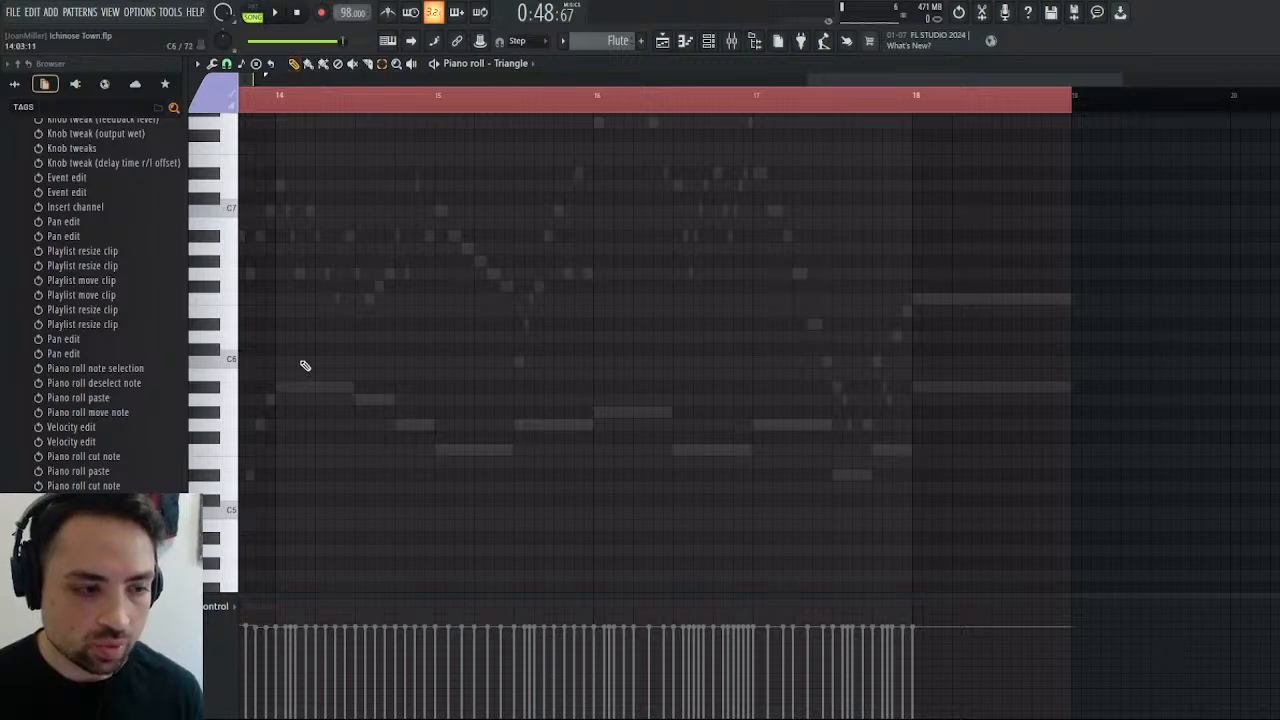
# Open the Bass pattern's clip at bar 21 and show its Triangle part in the piano roll around bars 10 to 14.
pyautogui.click(660, 43)
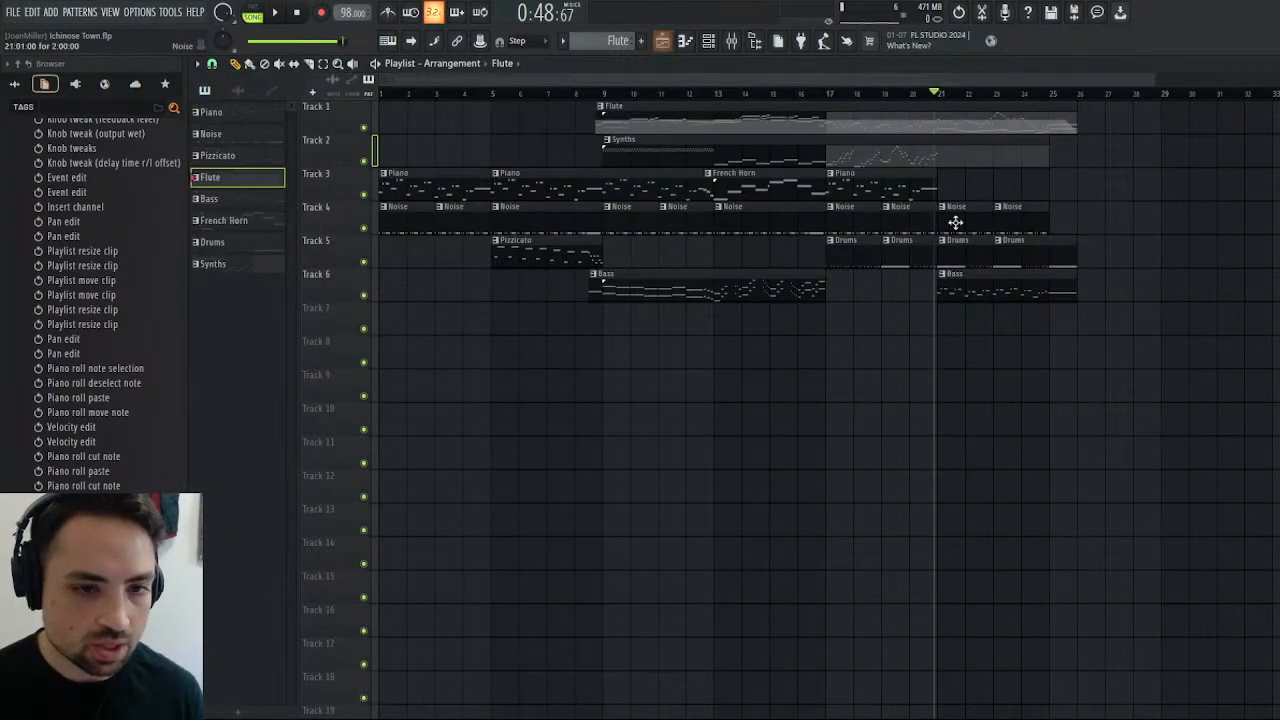
pyautogui.doubleClick(994, 291)
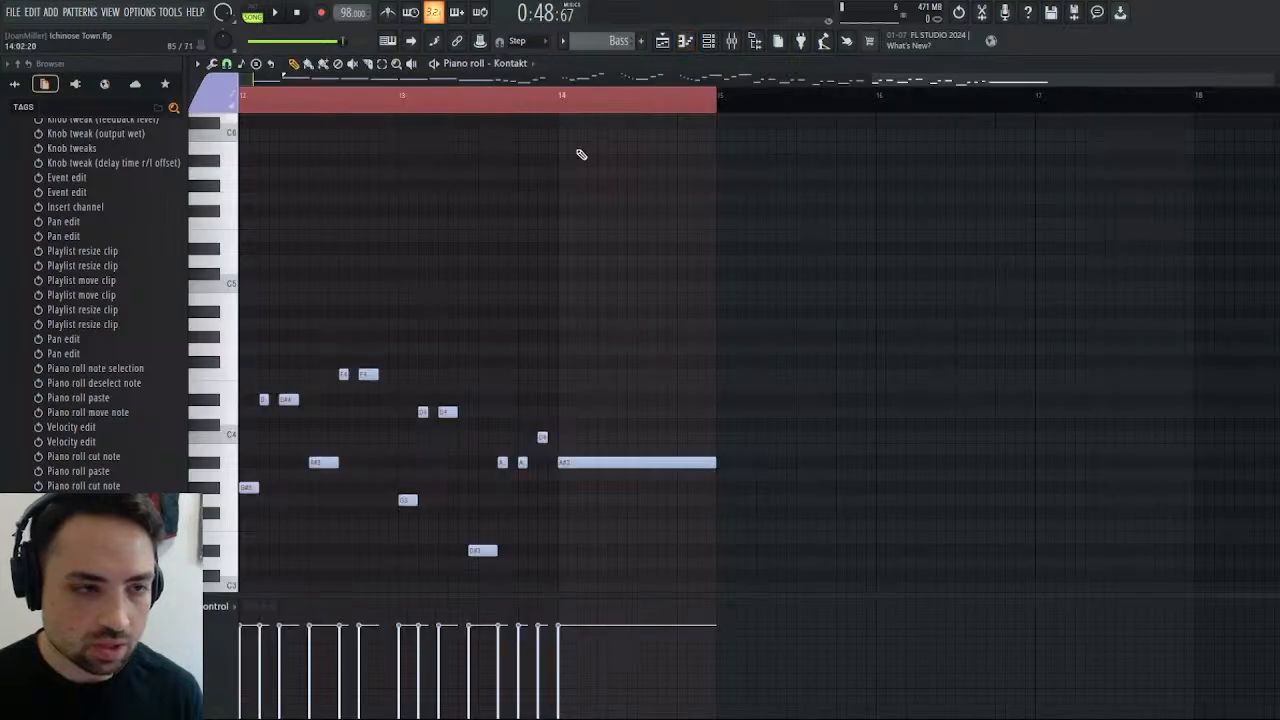
pyautogui.click(539, 250)
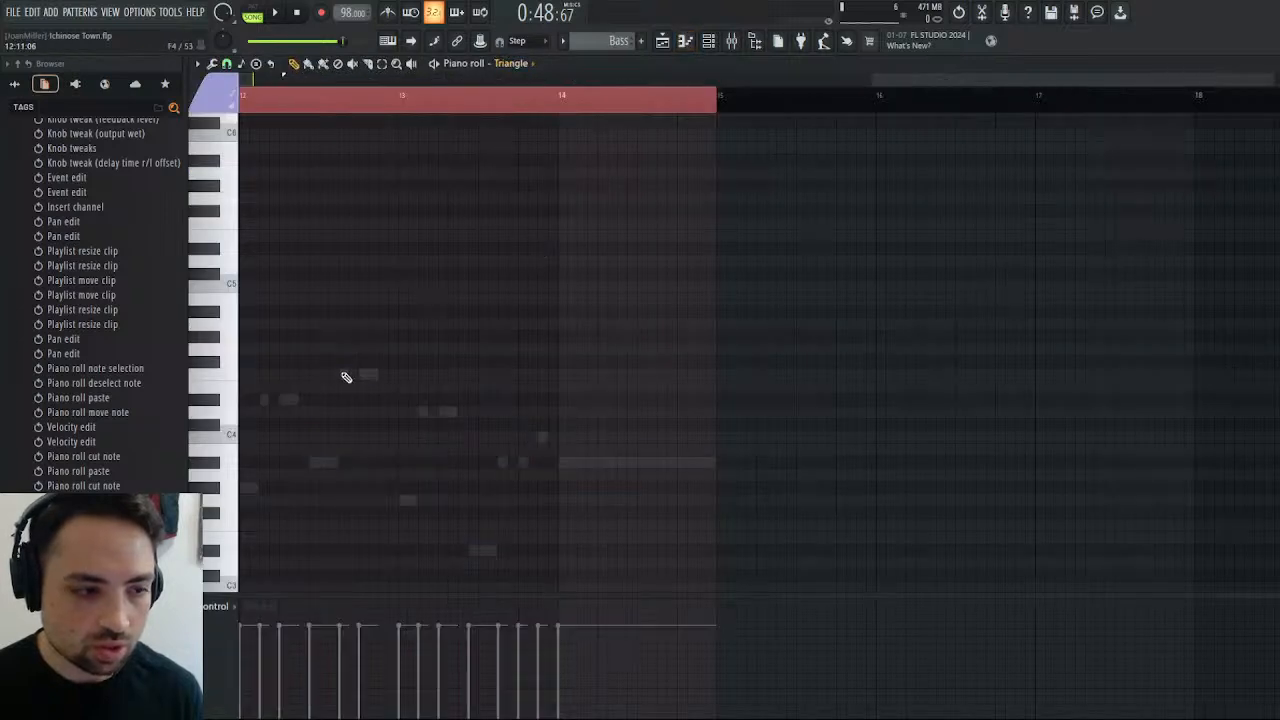
pyautogui.moveTo(916, 84); pyautogui.dragTo(740, 84)
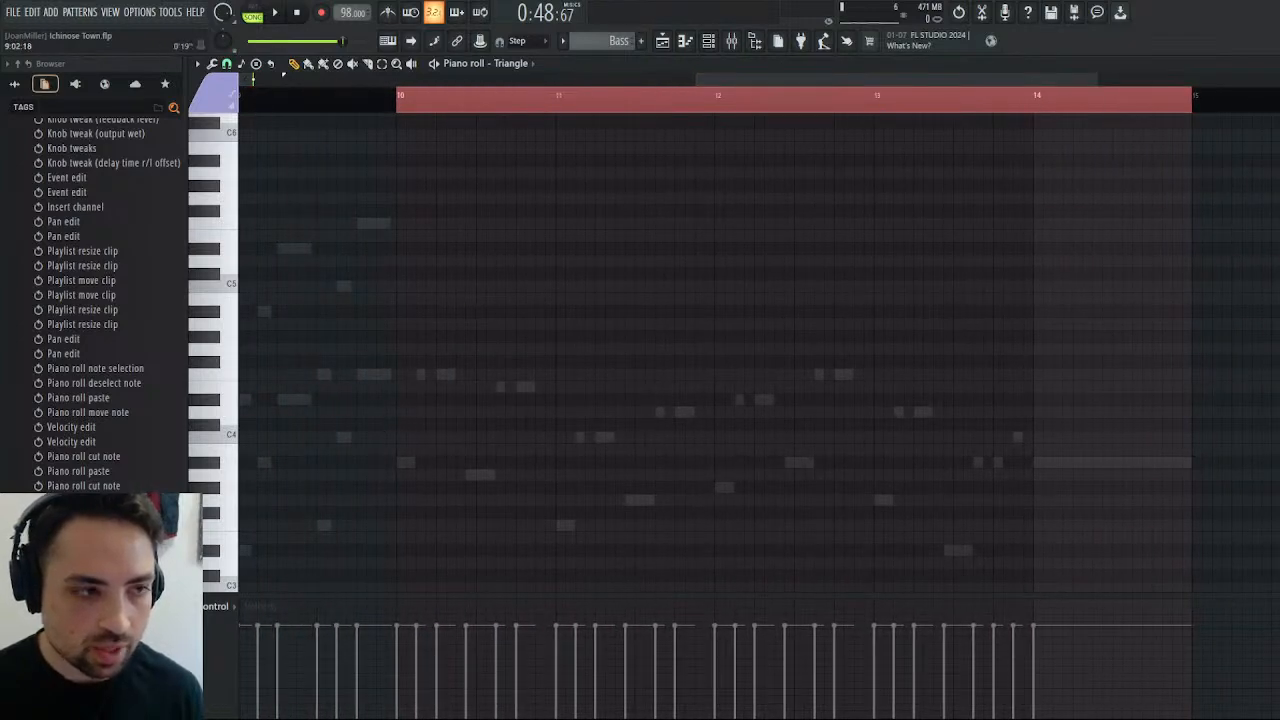
# Add a D5 Triangle note at the start of bar 10, shorten it to half a bar, and play it with the arrangement.
pyautogui.click(399, 263)
pyautogui.moveTo(400, 263); pyautogui.dragTo(562, 259)
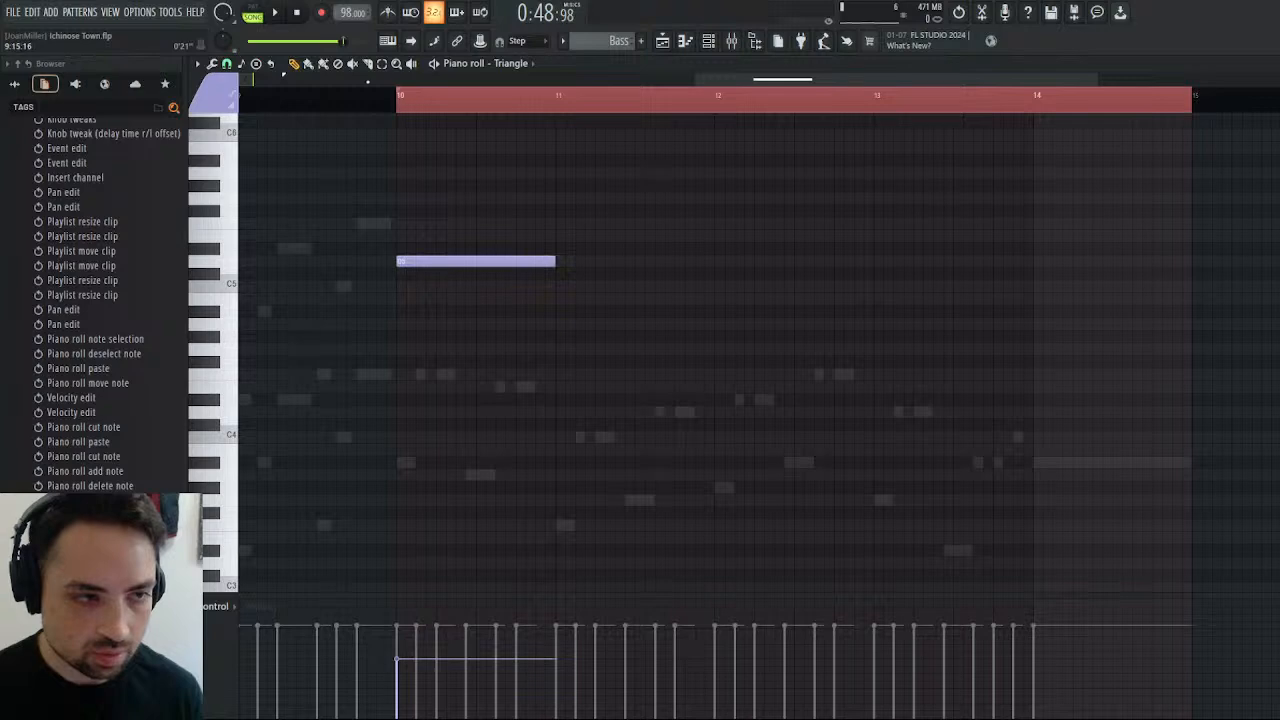
pyautogui.press('space')
pyautogui.scroll(5, 474, 289)
pyautogui.scroll(-4, 494, 306)
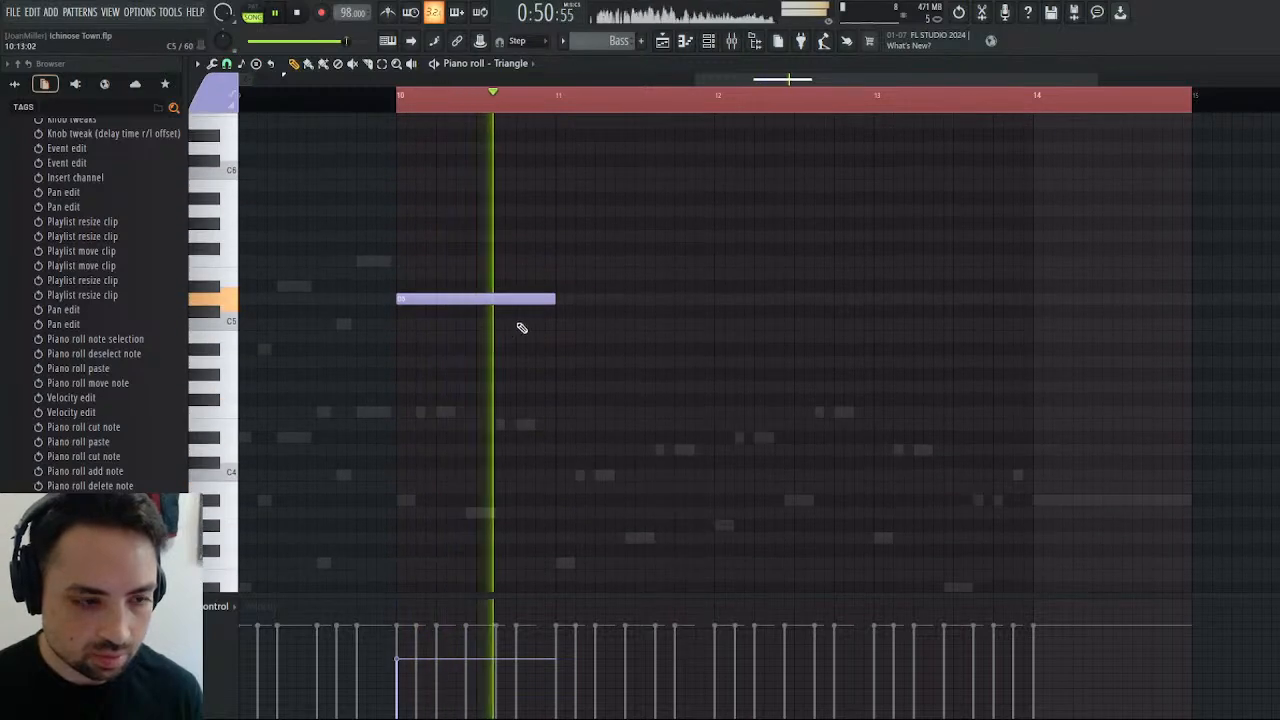
pyautogui.moveTo(552, 298); pyautogui.dragTo(474, 301)
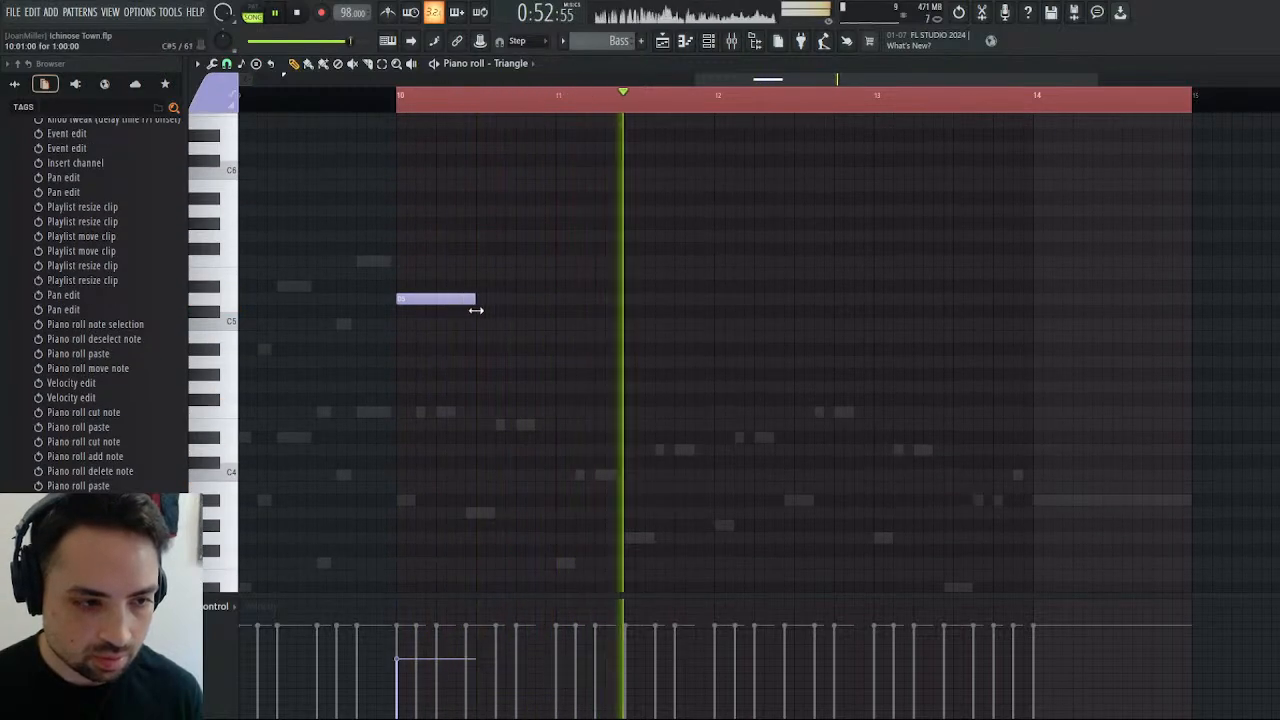
pyautogui.click(397, 95)
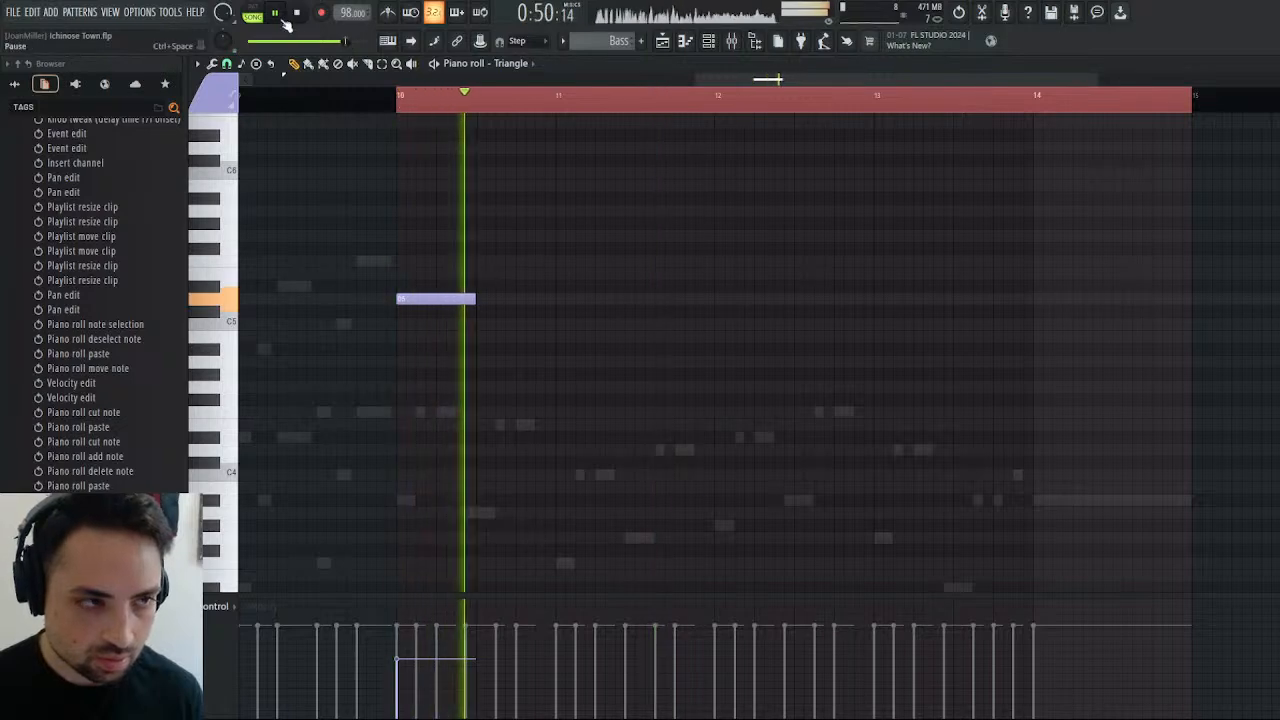
pyautogui.press('space')
pyautogui.scroll(-1, 566, 356)
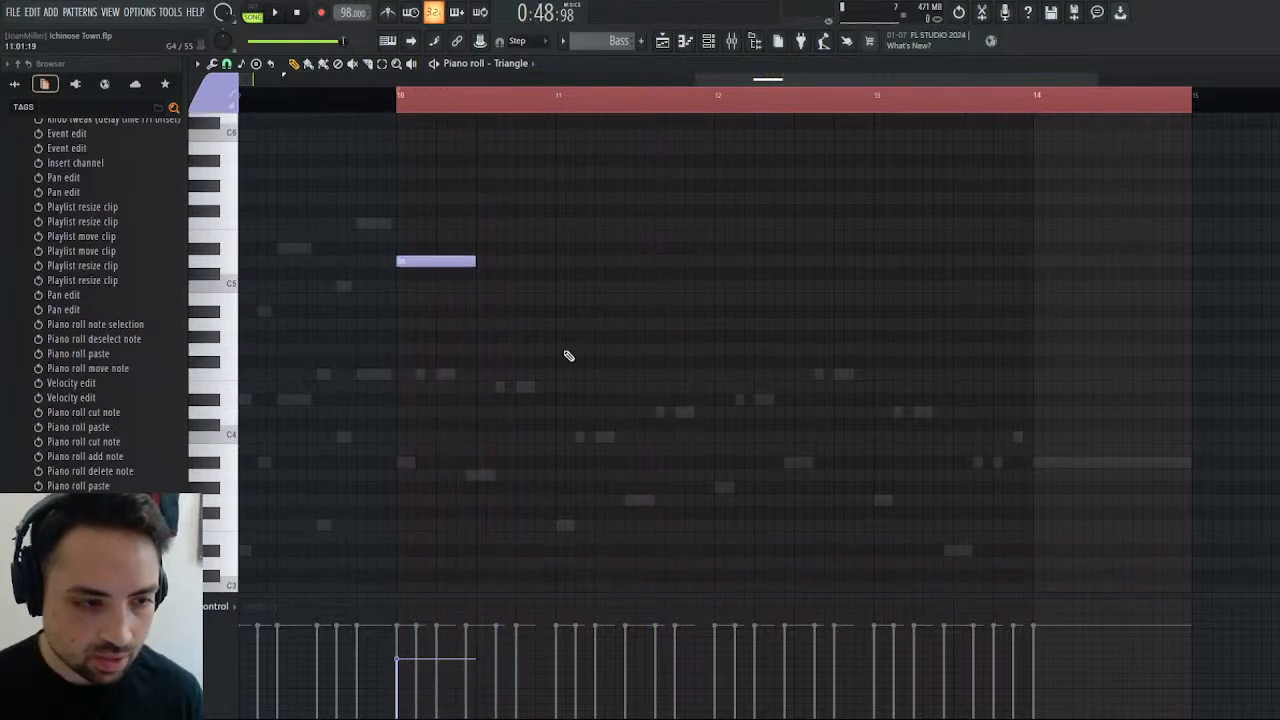
# Add one-beat F5 and G5 Triangle notes filling the second half of bar 10.
pyautogui.scroll(2, 568, 356)
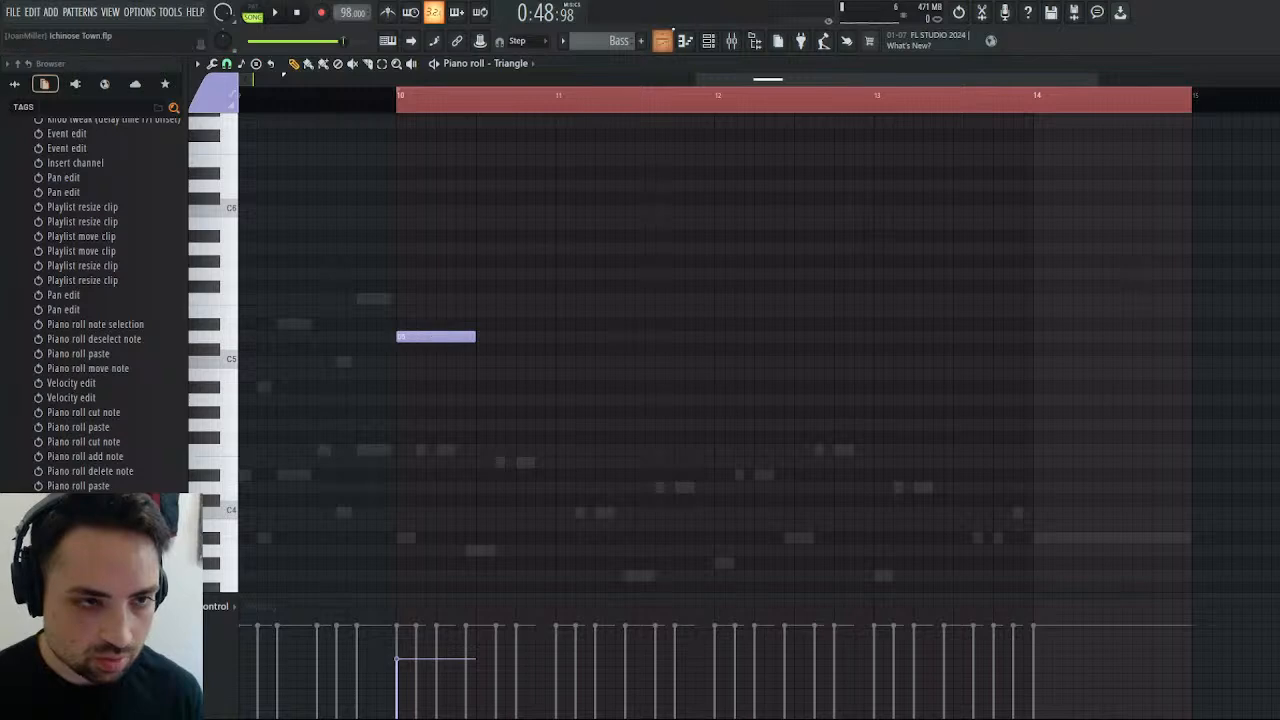
pyautogui.click(662, 40)
pyautogui.click(662, 40)
pyautogui.scroll(-2, 608, 428)
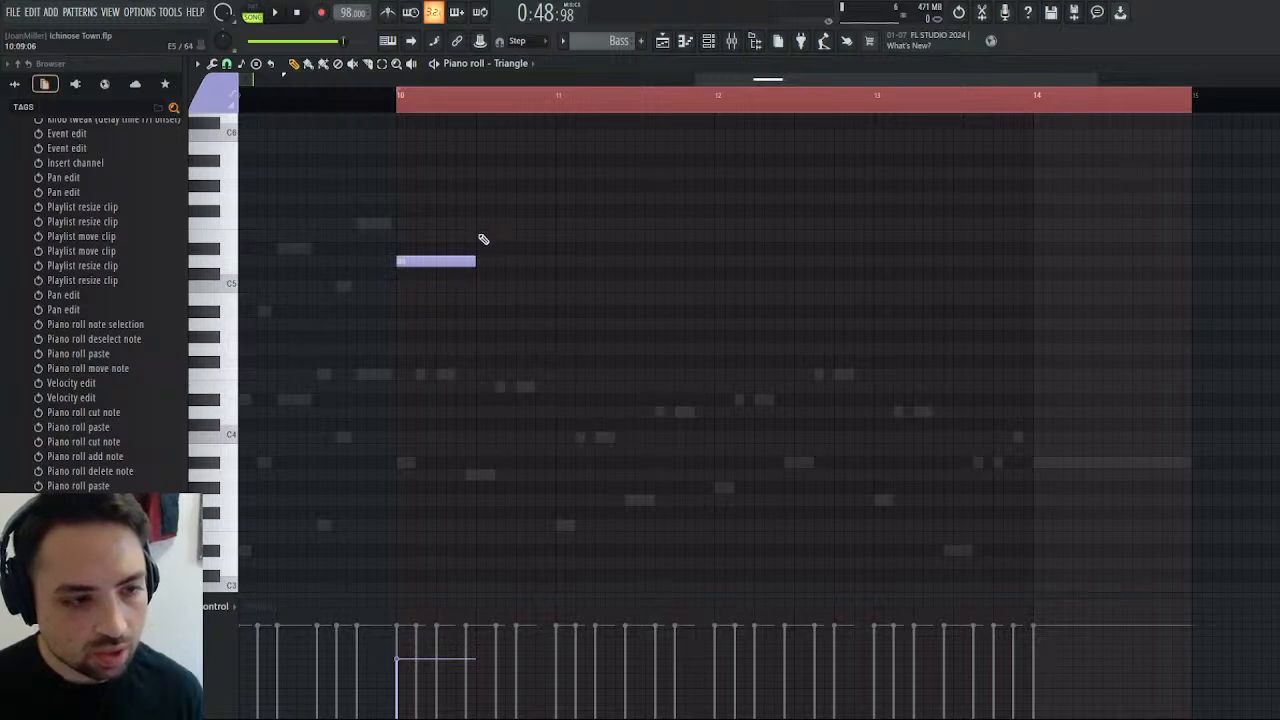
pyautogui.click(483, 240)
pyautogui.moveTo(553, 237); pyautogui.dragTo(499, 222)
pyautogui.click(514, 236)
pyautogui.rightClick(516, 237)
pyautogui.click(502, 238)
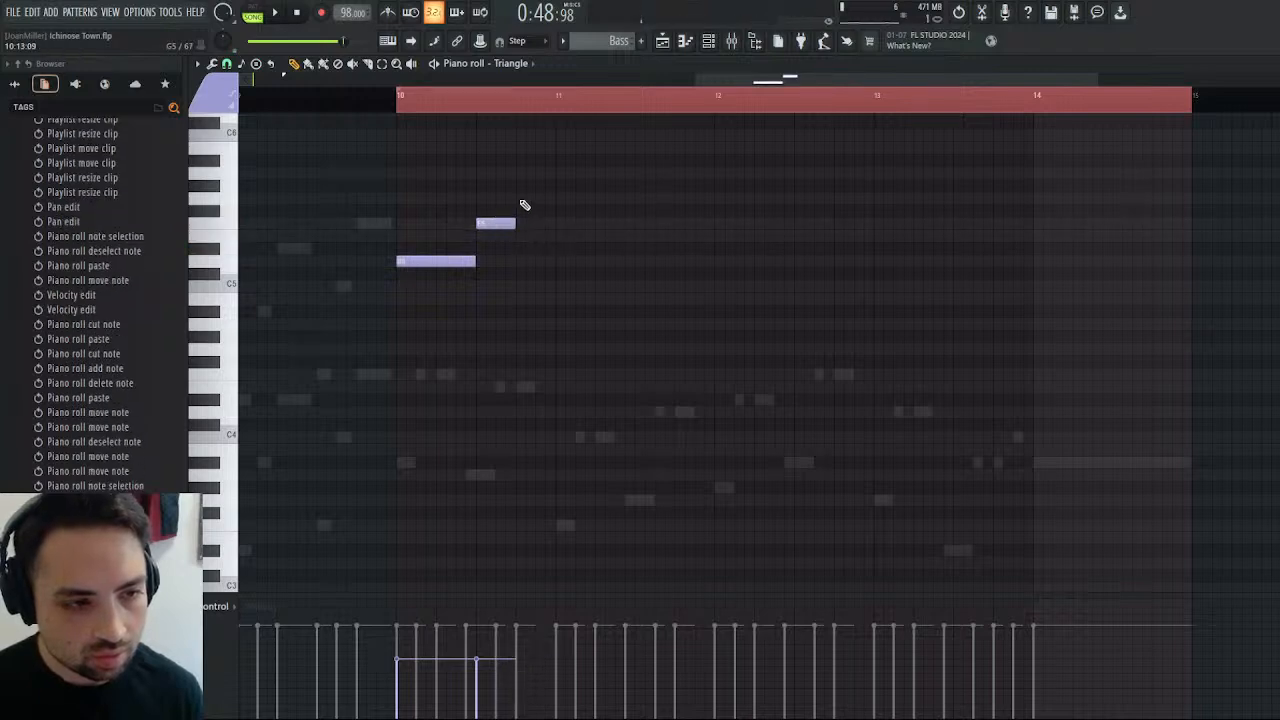
pyautogui.click(518, 197)
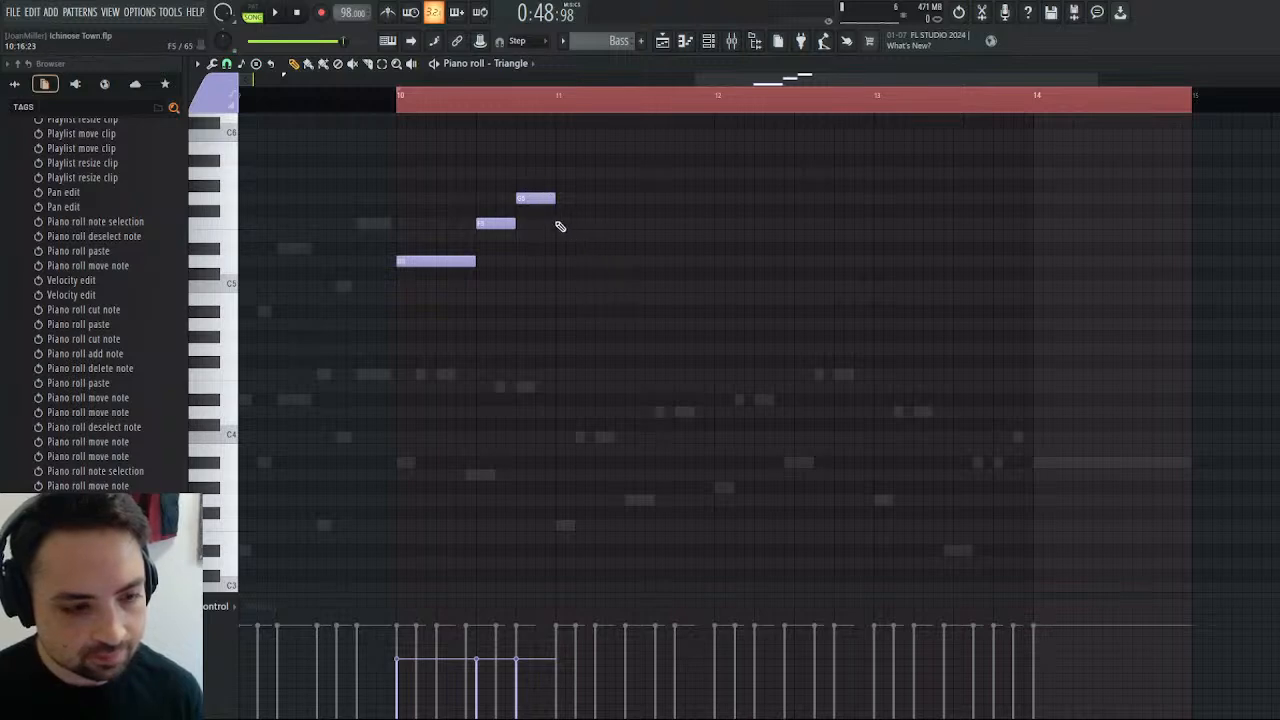
# Add half-bar A5 and A#5 Triangle notes across bar 11, and play the melody from bar 10.
pyautogui.click(560, 223)
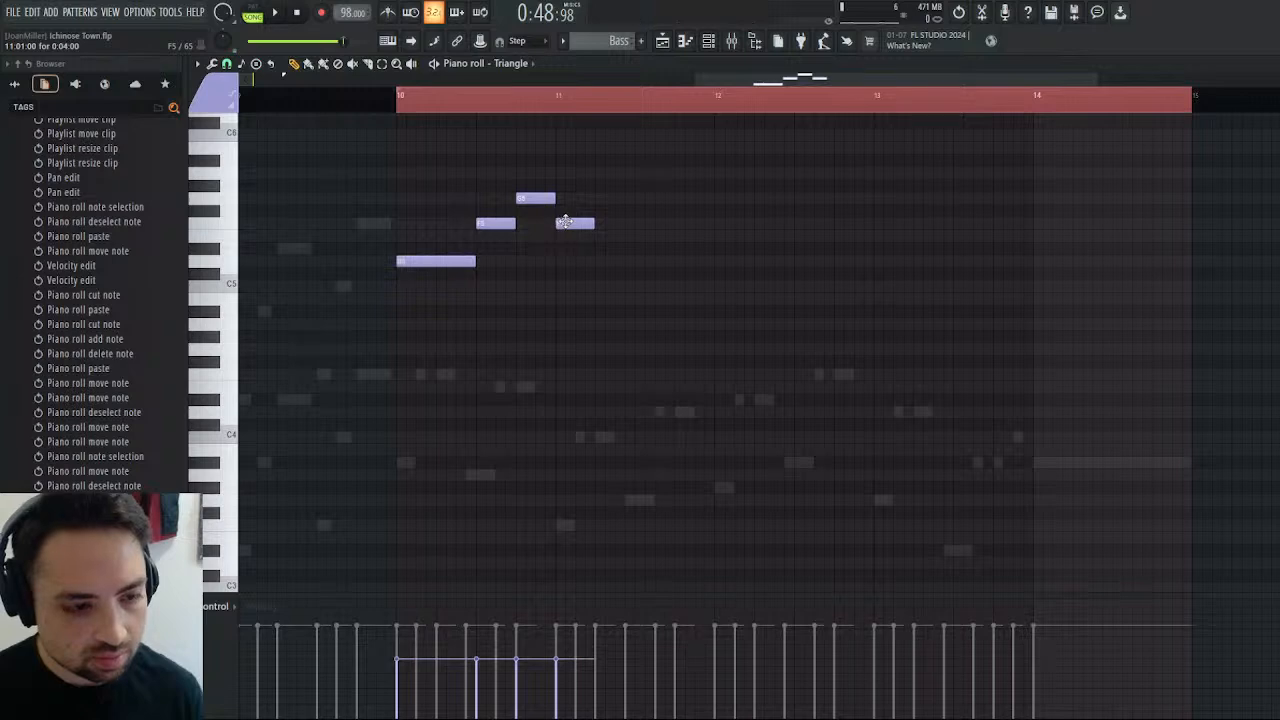
pyautogui.rightClick(565, 222)
pyautogui.moveTo(560, 174); pyautogui.dragTo(631, 173)
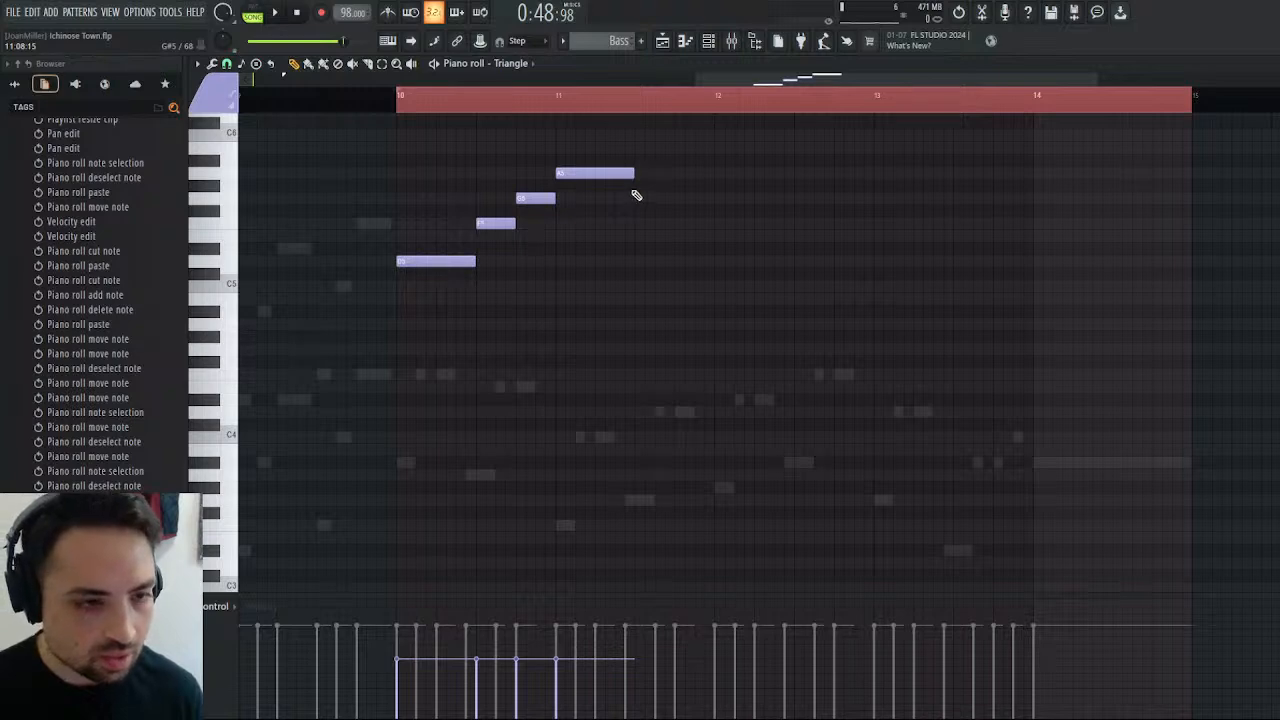
pyautogui.click(641, 161)
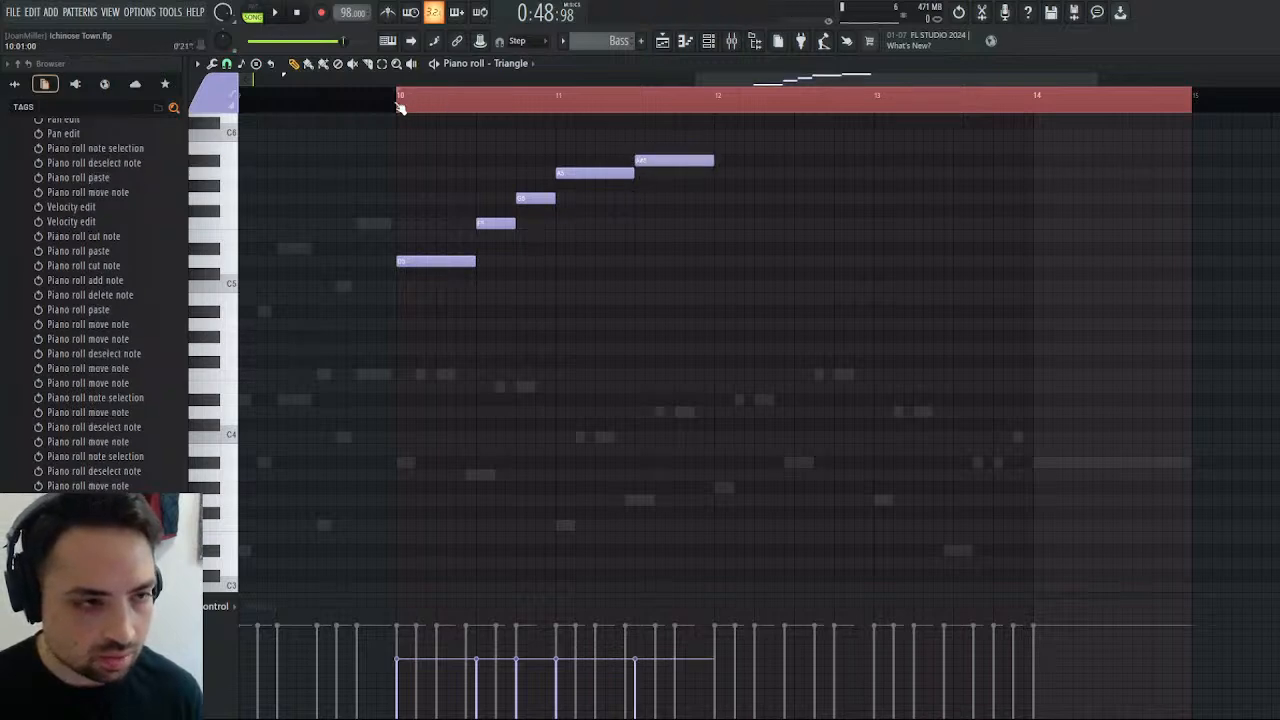
pyautogui.press('space')
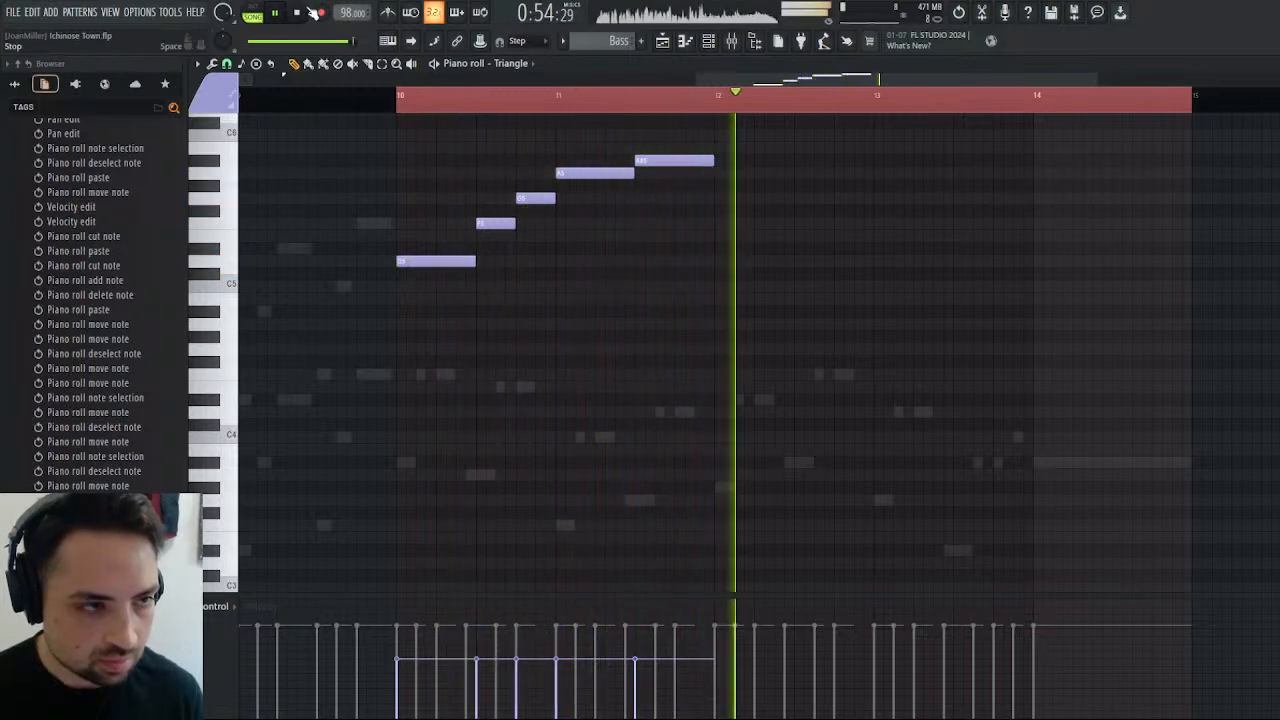
pyautogui.press('space')
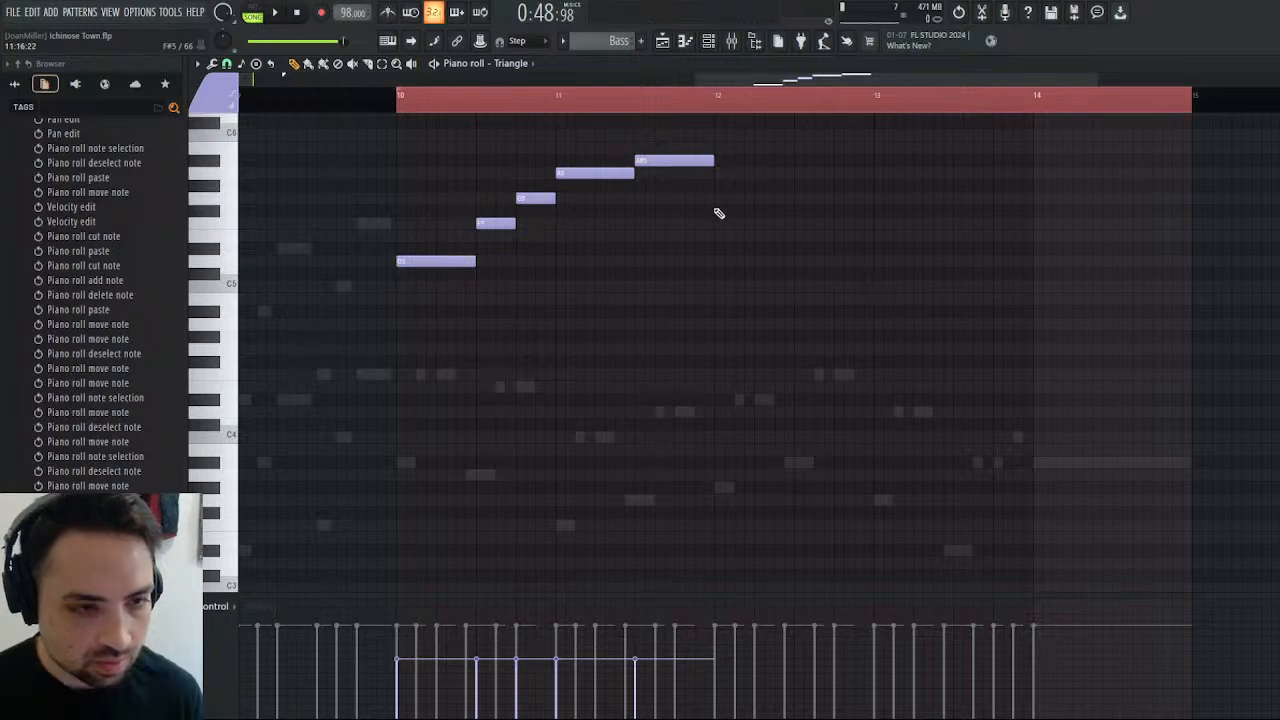
# Add a half-bar C6 and one-beat A#5 and G5 notes in bar 12, plus a half-bar A5 starting bar 13.
pyautogui.click(716, 137)
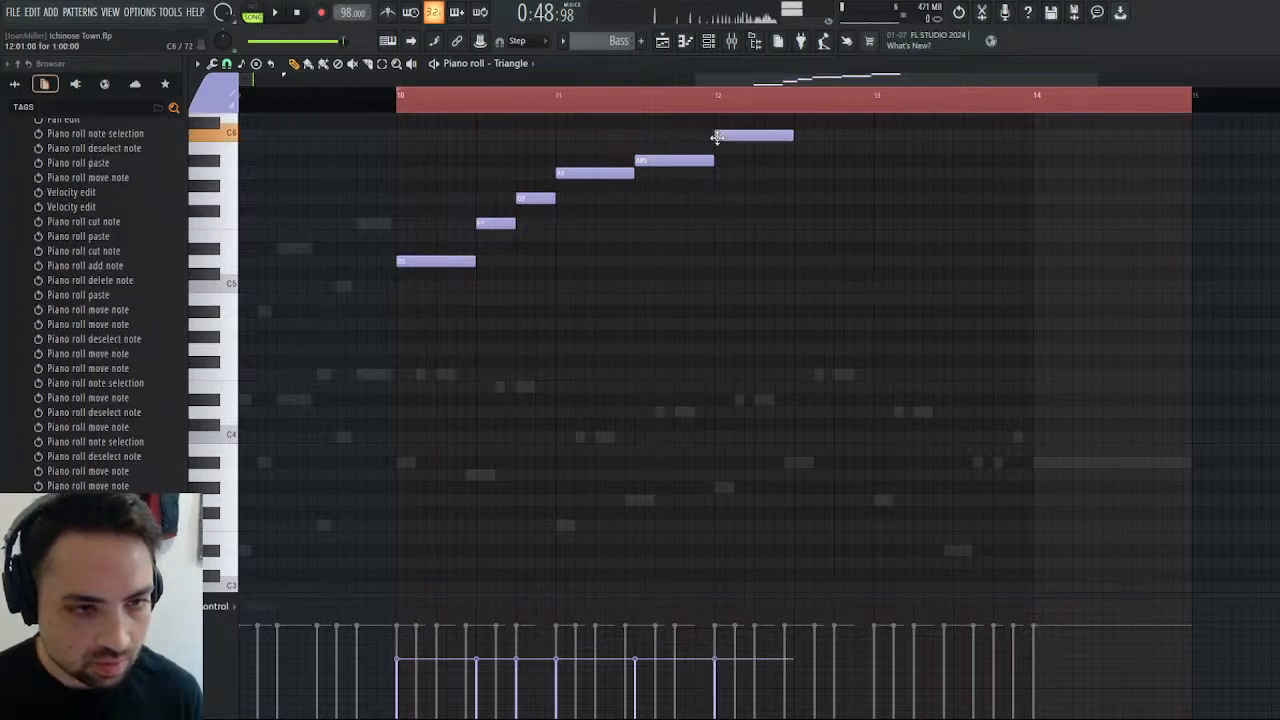
pyautogui.click(800, 164)
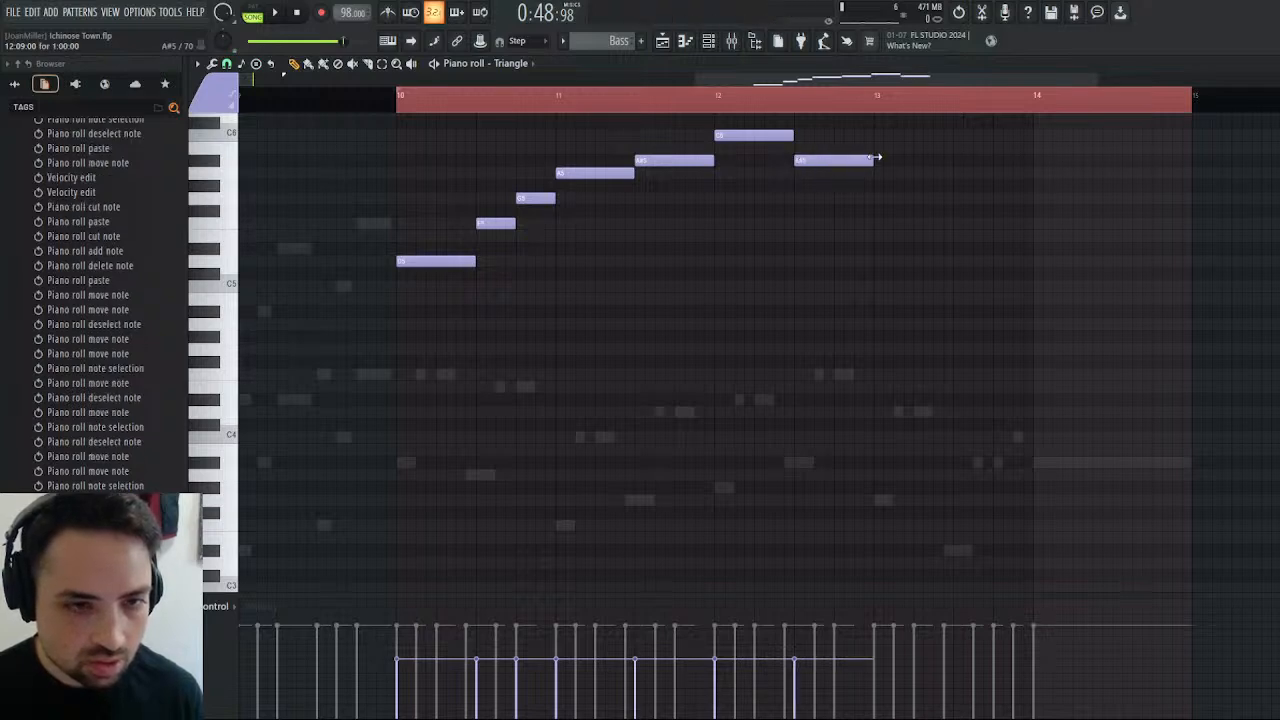
pyautogui.moveTo(875, 158); pyautogui.dragTo(855, 162)
pyautogui.click(836, 197)
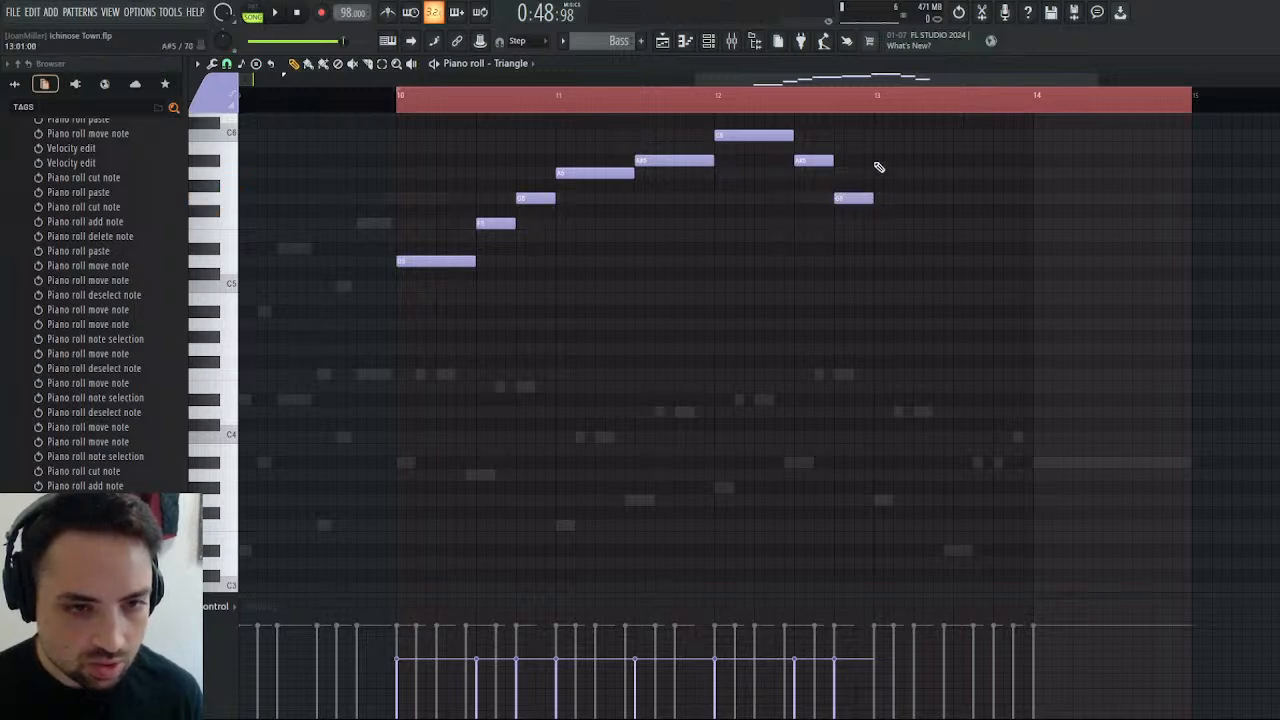
pyautogui.click(876, 175)
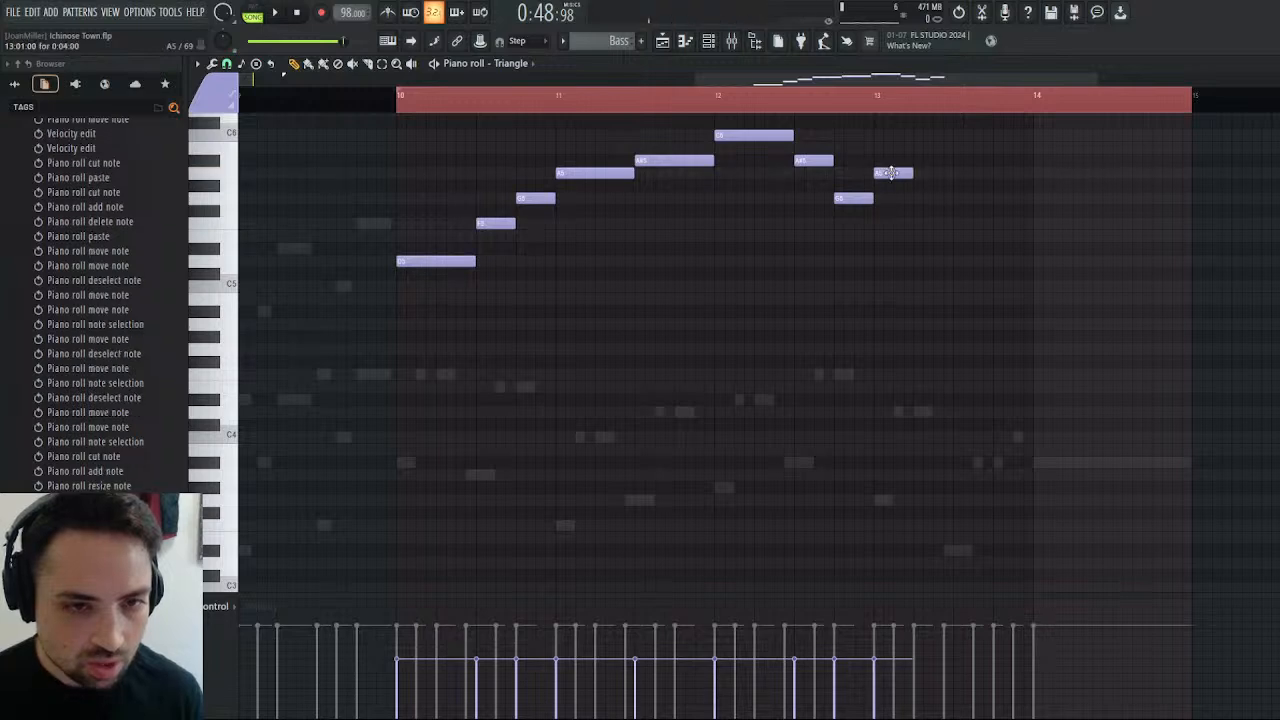
pyautogui.moveTo(910, 173); pyautogui.dragTo(945, 173)
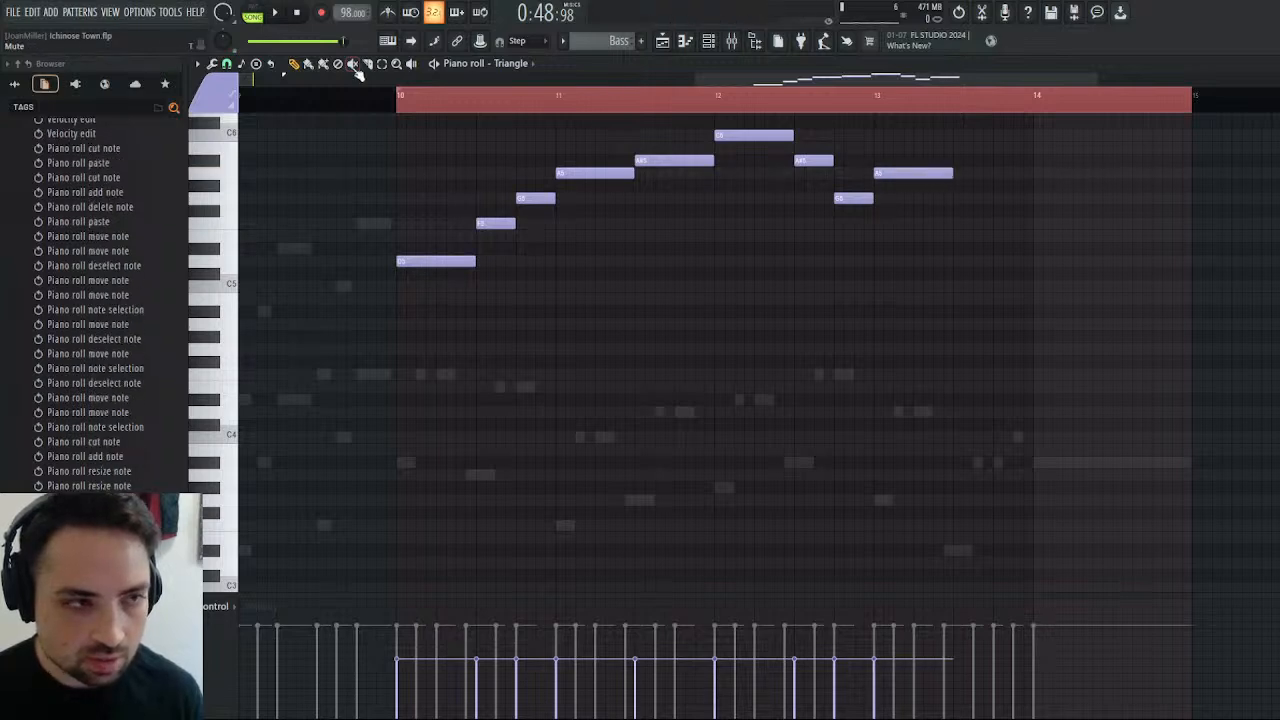
# Play the Triangle counter-melody repeatedly from bar 10 to judge how it fits the arrangement.
pyautogui.press('space')
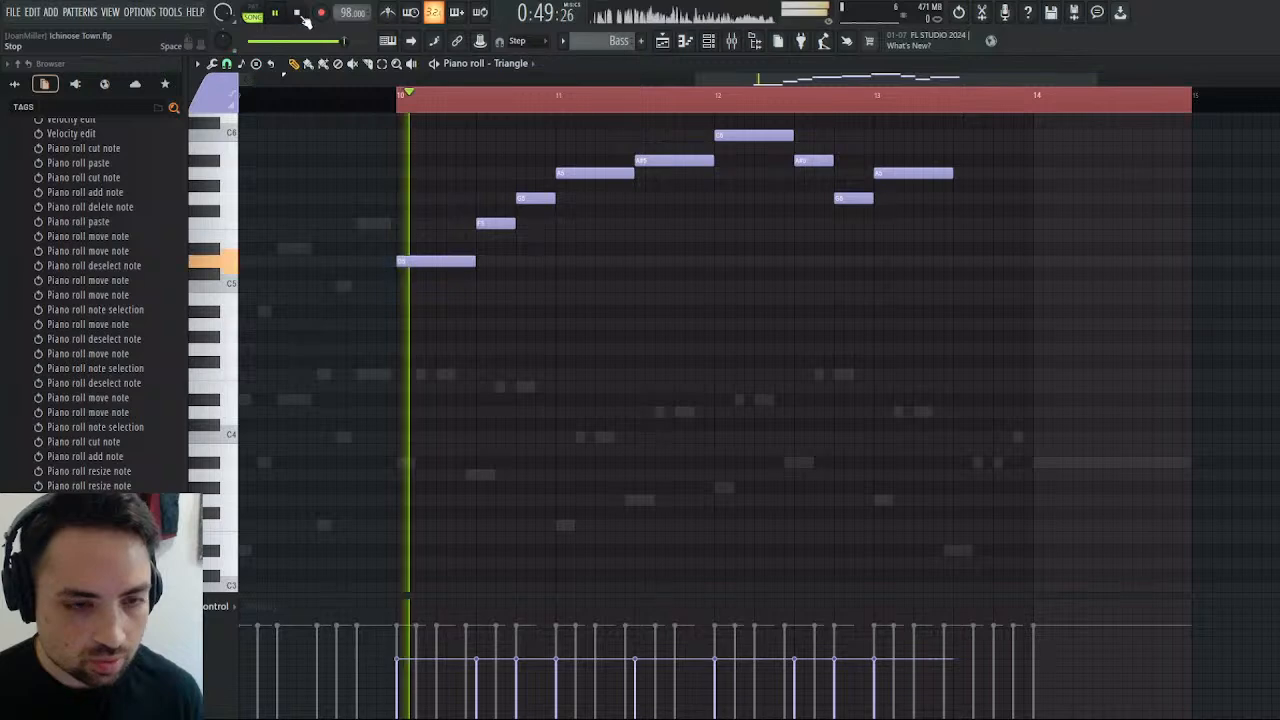
pyautogui.scroll(2, 975, 260)
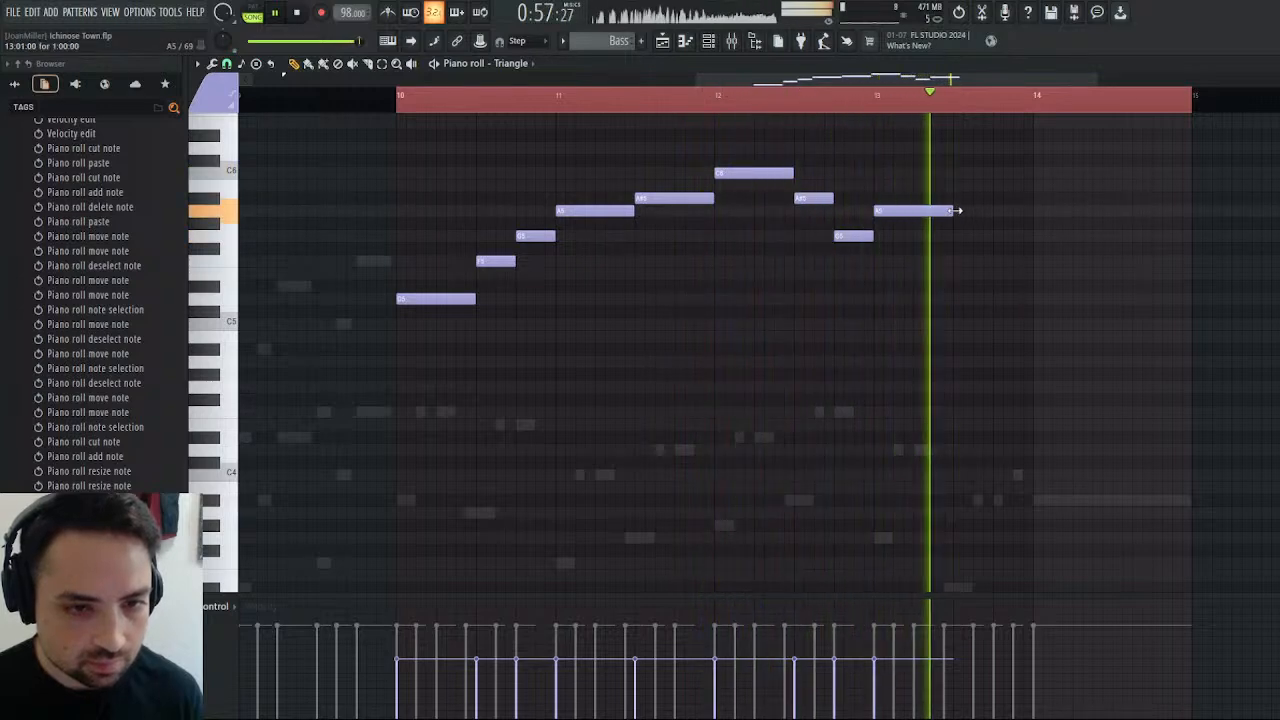
pyautogui.scroll(-1, 992, 233)
pyautogui.scroll(-5, 992, 233)
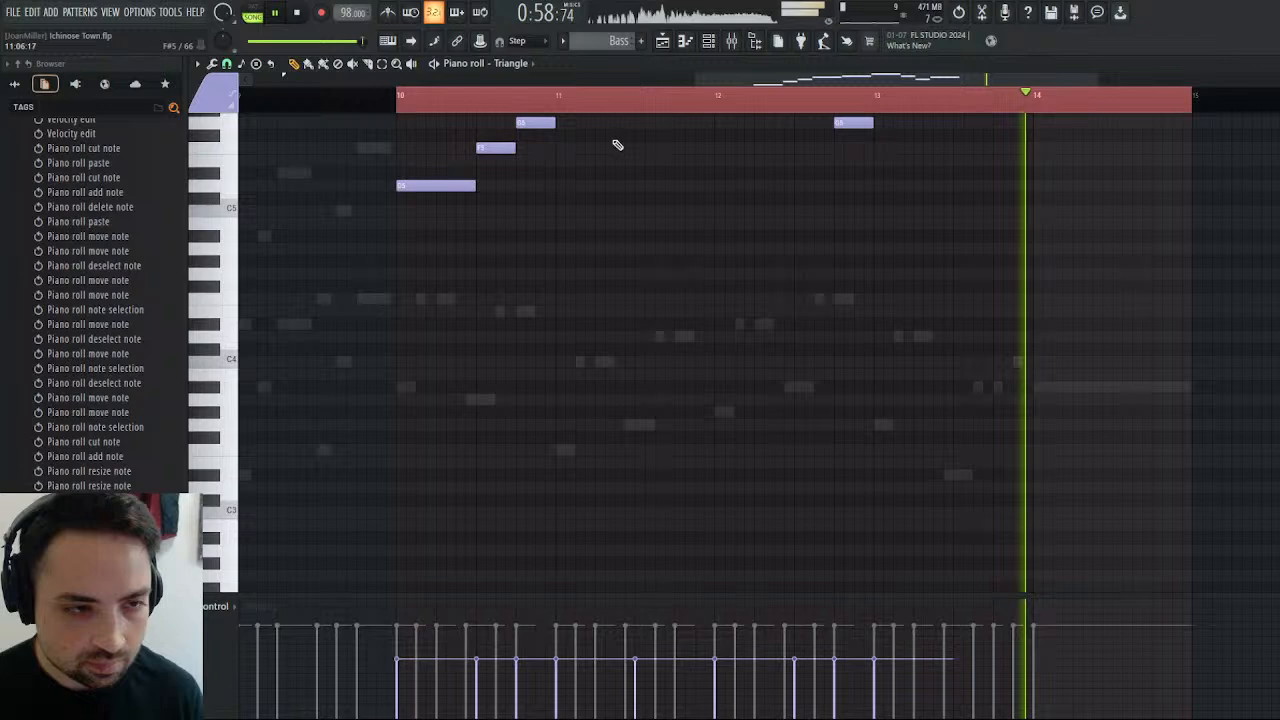
pyautogui.click(400, 100)
pyautogui.scroll(8, 726, 197)
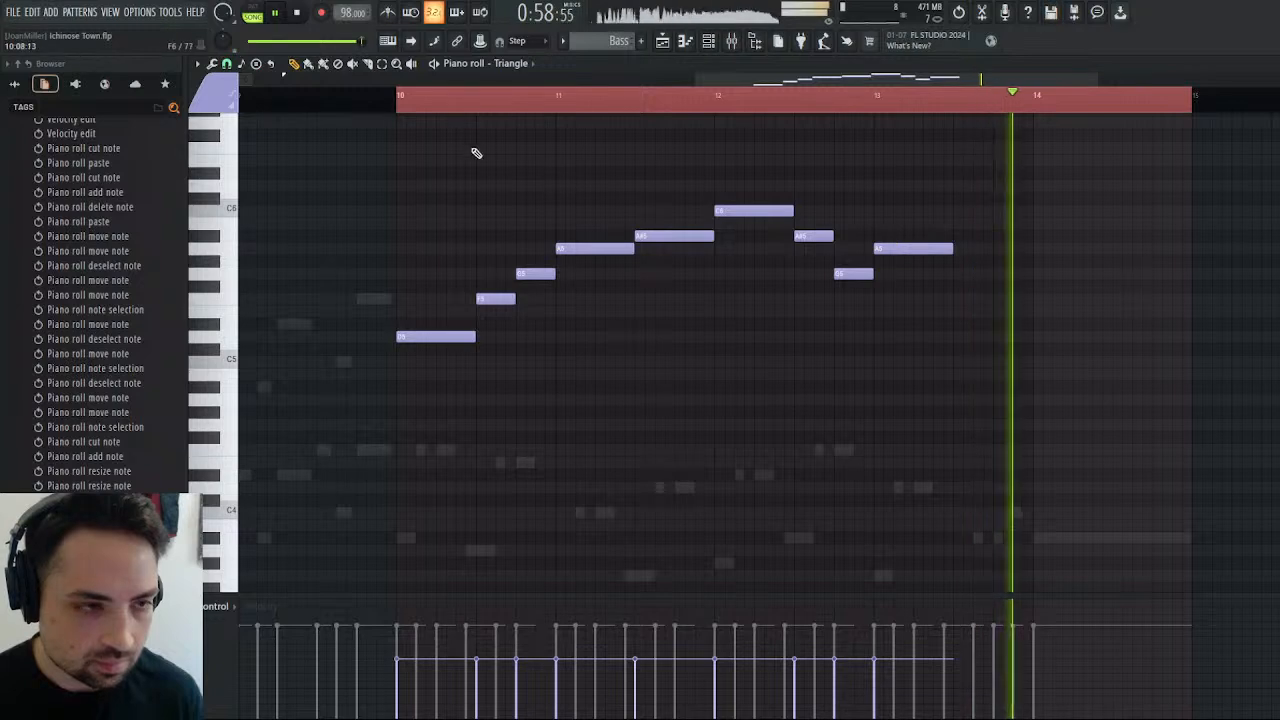
pyautogui.click(400, 100)
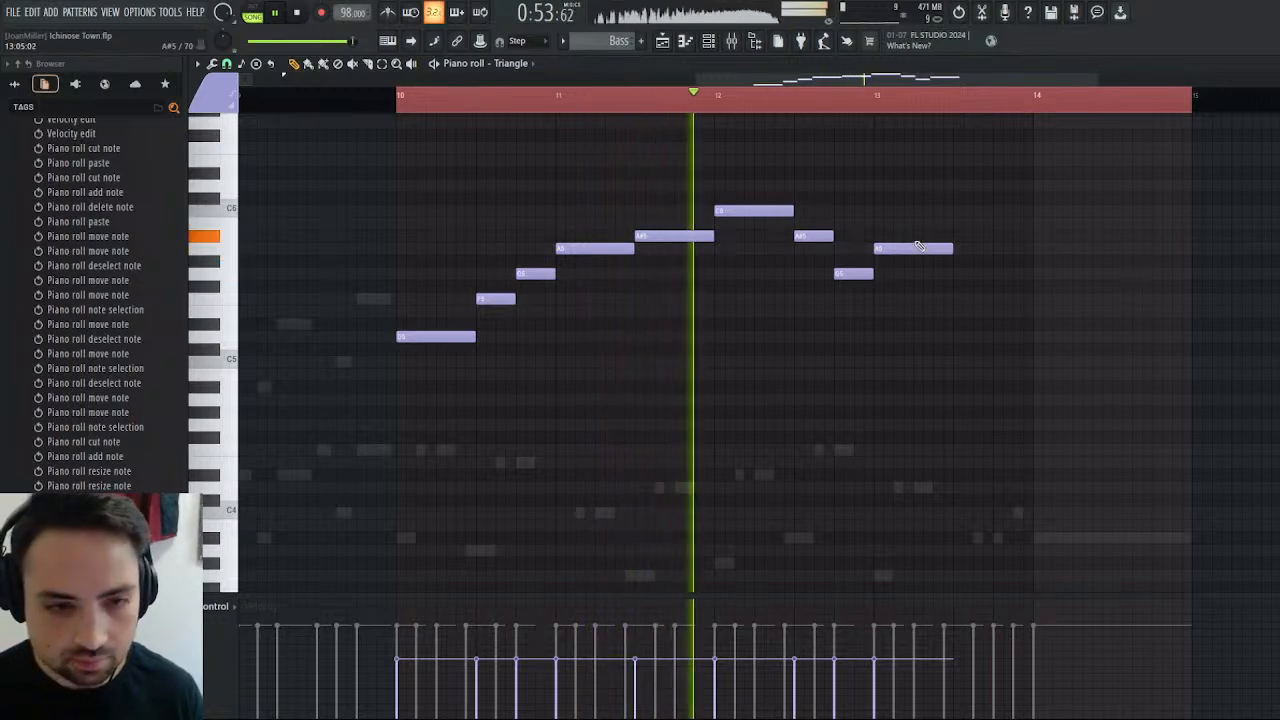
pyautogui.click(299, 13)
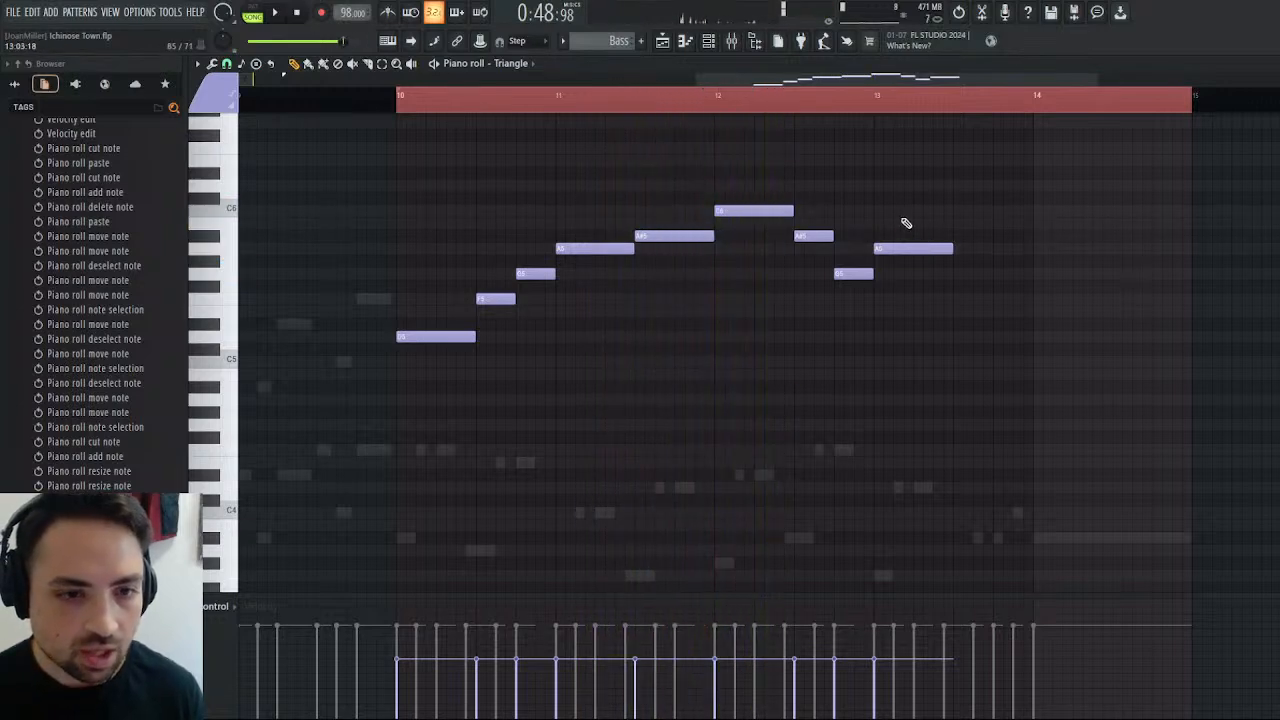
# Delete all the Triangle notes from bars 10 to 13 of the Bass pattern and return to the playlist.
pyautogui.rightClick(913, 248)
pyautogui.rightClick(853, 273)
pyautogui.rightClick(813, 236)
pyautogui.rightClick(754, 210)
pyautogui.rightClick(673, 235)
pyautogui.rightClick(600, 248)
pyautogui.rightClick(536, 273)
pyautogui.rightClick(496, 298)
pyautogui.rightClick(436, 336)
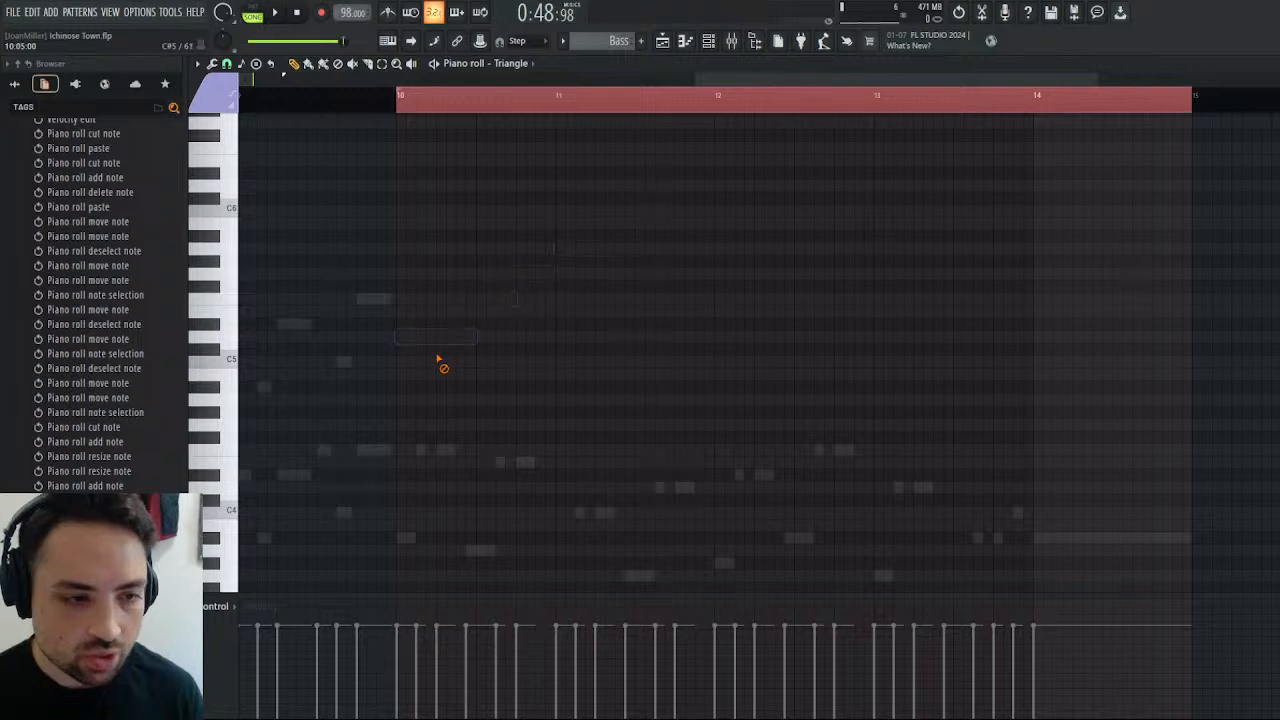
pyautogui.click(662, 41)
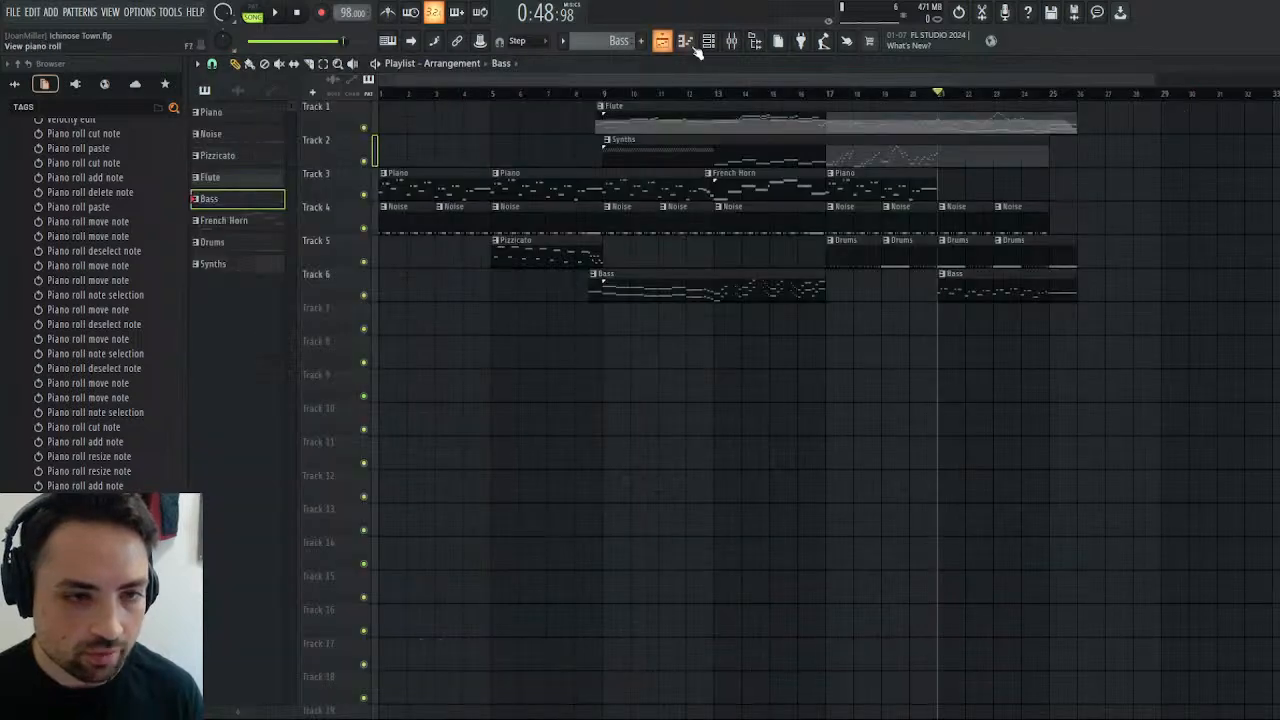
# Trim the Synths clip on Track 2 to end at bar 21 and open the Flute pattern's notes.
pyautogui.moveTo(1042, 157); pyautogui.dragTo(930, 162)
pyautogui.doubleClick(961, 116)
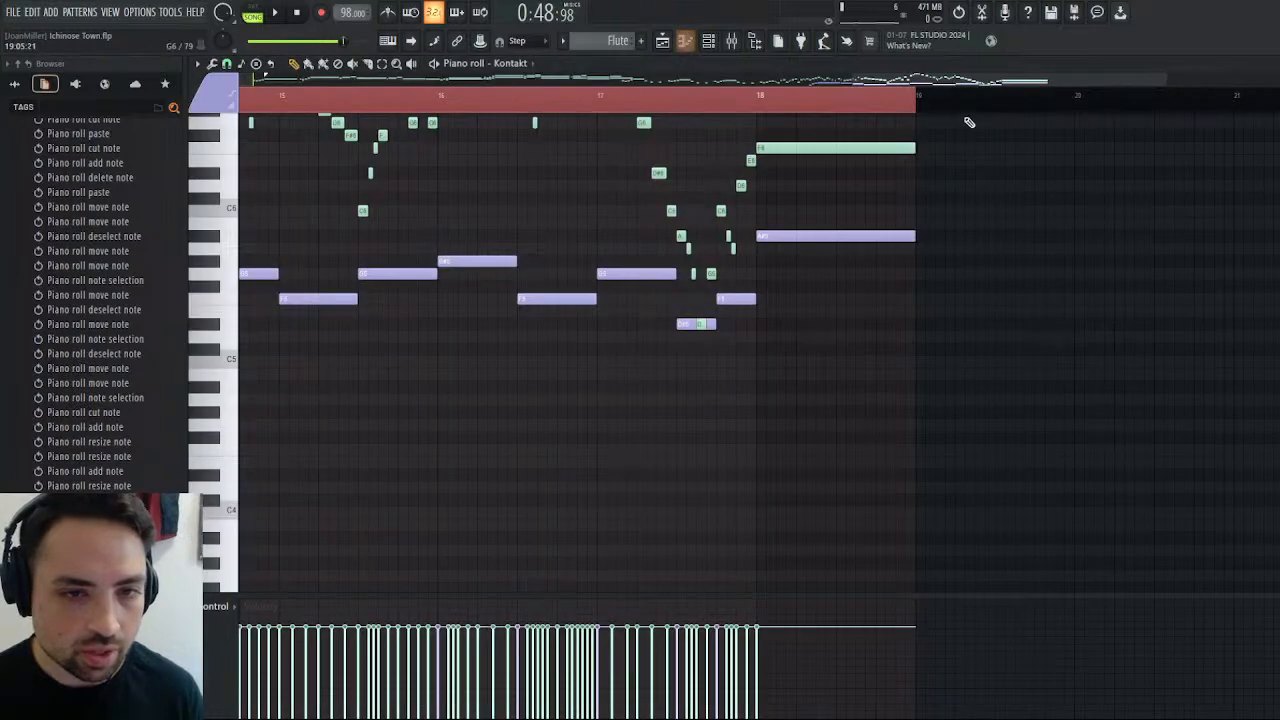
# Copy the Flute pattern's fast upper line from bars 14 to 18 into the Triangle channel, leaving out the lower melody.
pyautogui.moveTo(1083, 76); pyautogui.dragTo(987, 78)
pyautogui.scroll(4, 944, 217)
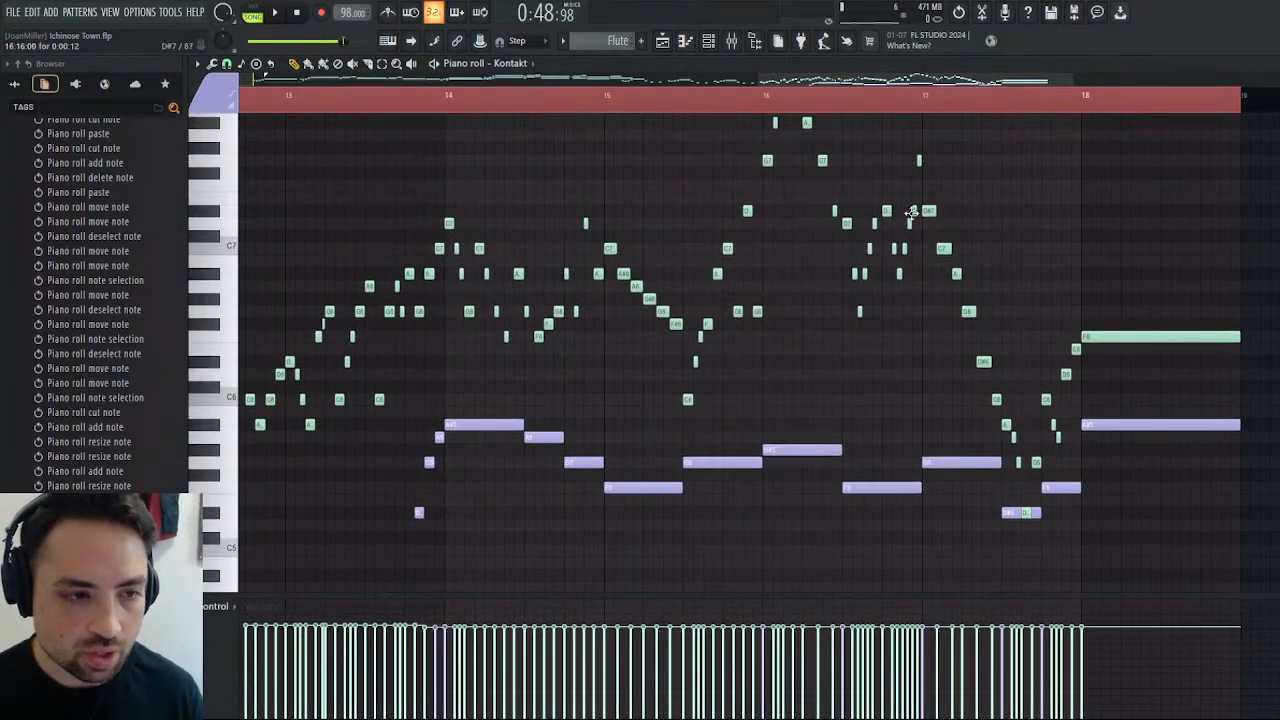
pyautogui.scroll(2, 751, 249)
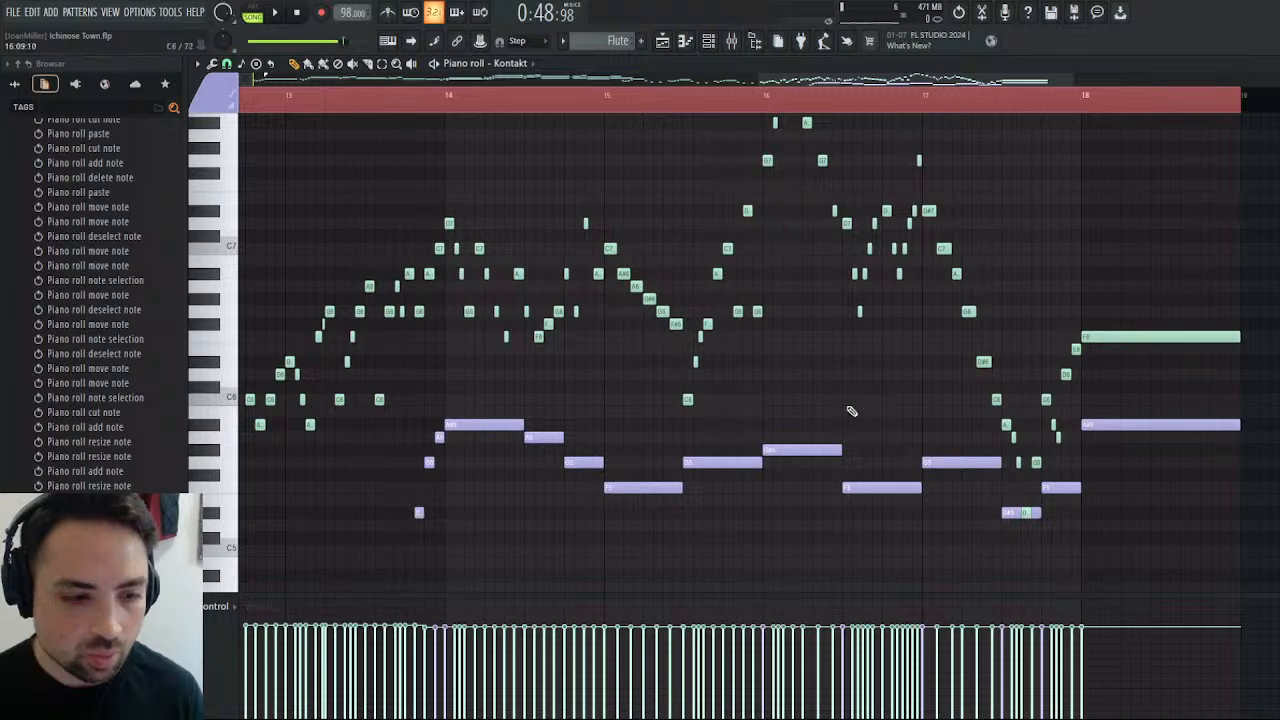
pyautogui.scroll(3, 945, 417)
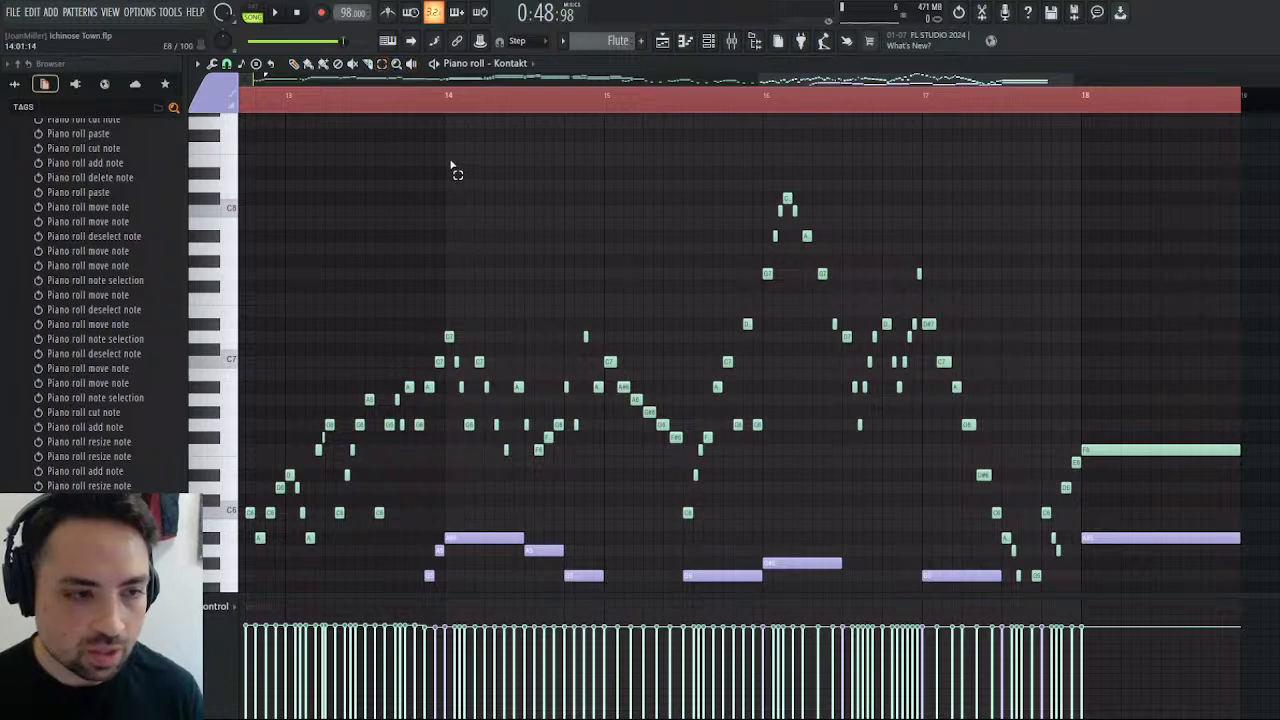
pyautogui.moveTo(451, 160); pyautogui.dragTo(1120, 522)
pyautogui.scroll(-5, 1120, 520)
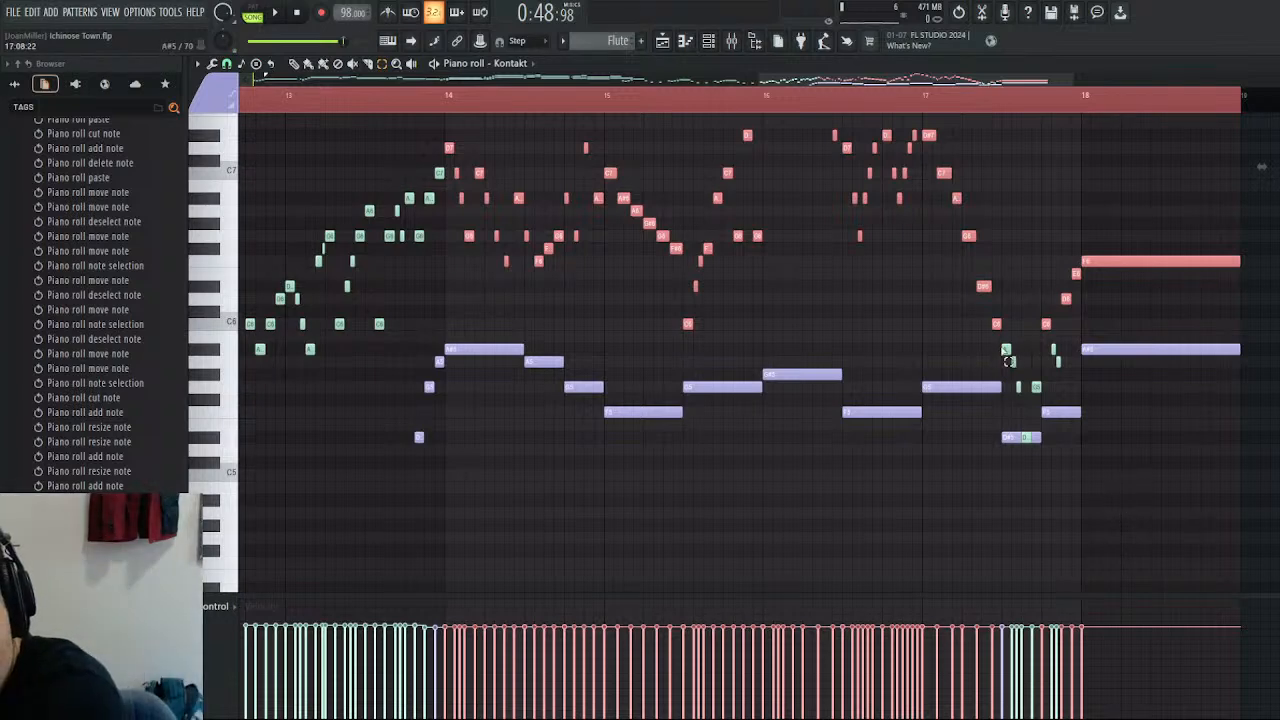
pyautogui.moveTo(1008, 361); pyautogui.dragTo(1062, 395)
pyautogui.click(998, 395)
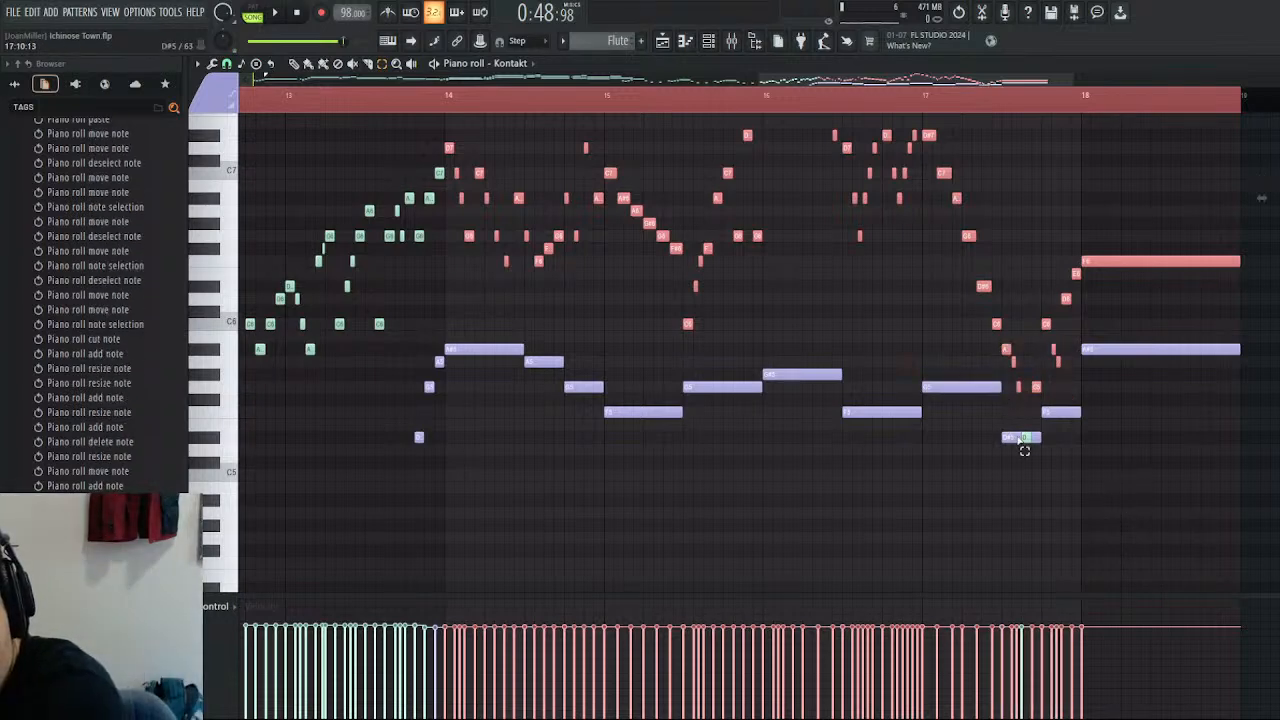
pyautogui.keyDown('ctrl'); pyautogui.keyDown('shift'); pyautogui.click(1024, 441); pyautogui.keyUp('shift'); pyautogui.keyUp('ctrl')
pyautogui.keyDown('ctrl'); pyautogui.keyDown('shift'); pyautogui.click(1013, 439); pyautogui.keyUp('shift'); pyautogui.keyUp('ctrl')
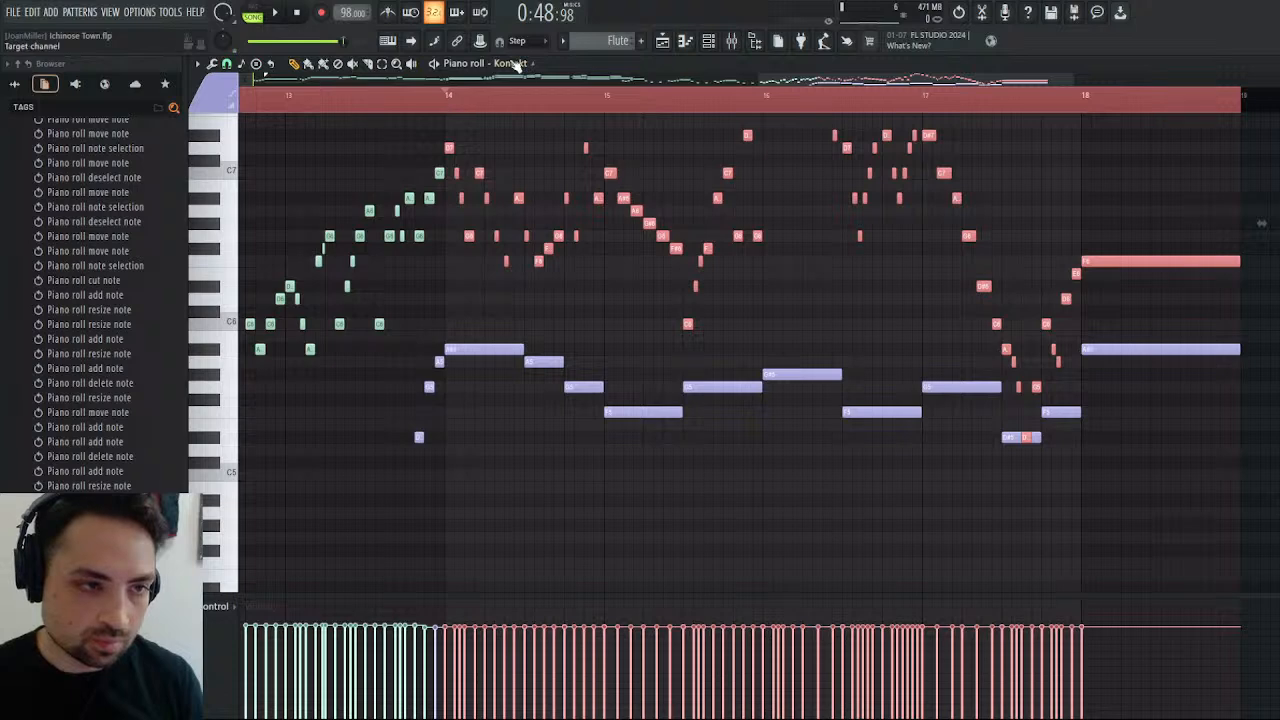
pyautogui.doubleClick(558, 237)
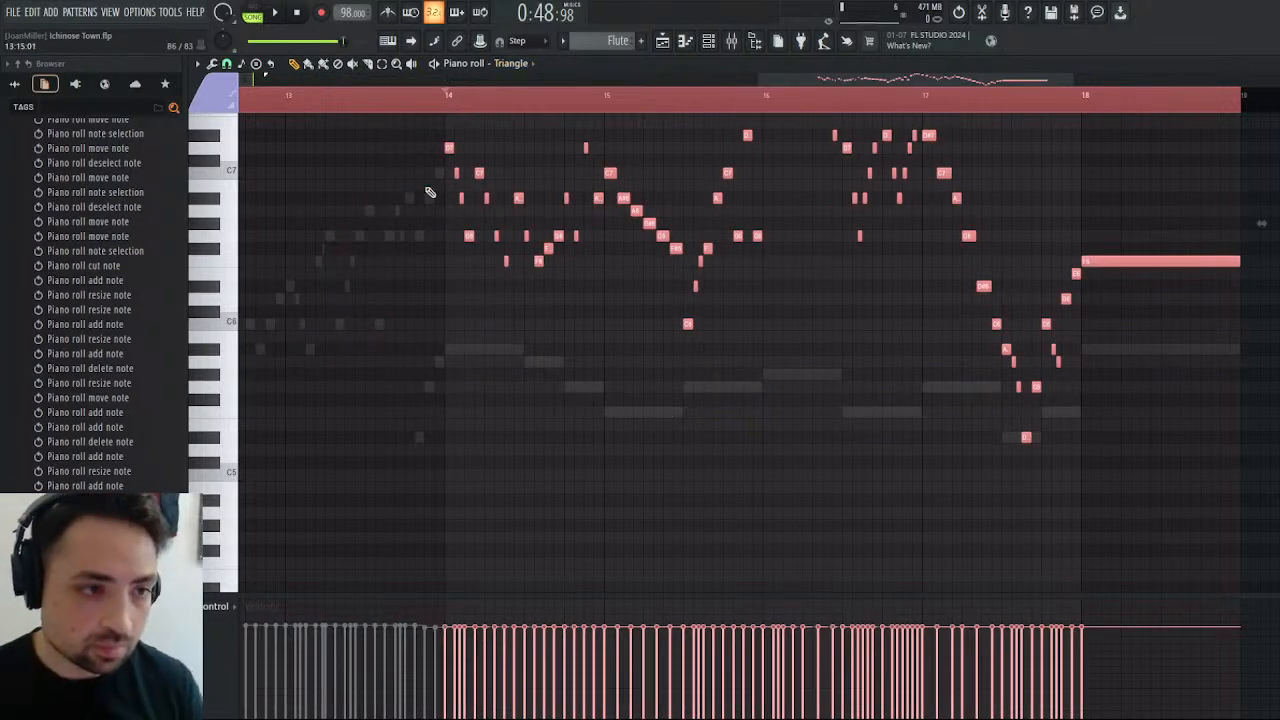
# Set the velocity of the copied Triangle notes evenly to about 49% while playing the closing section.
pyautogui.press('space')
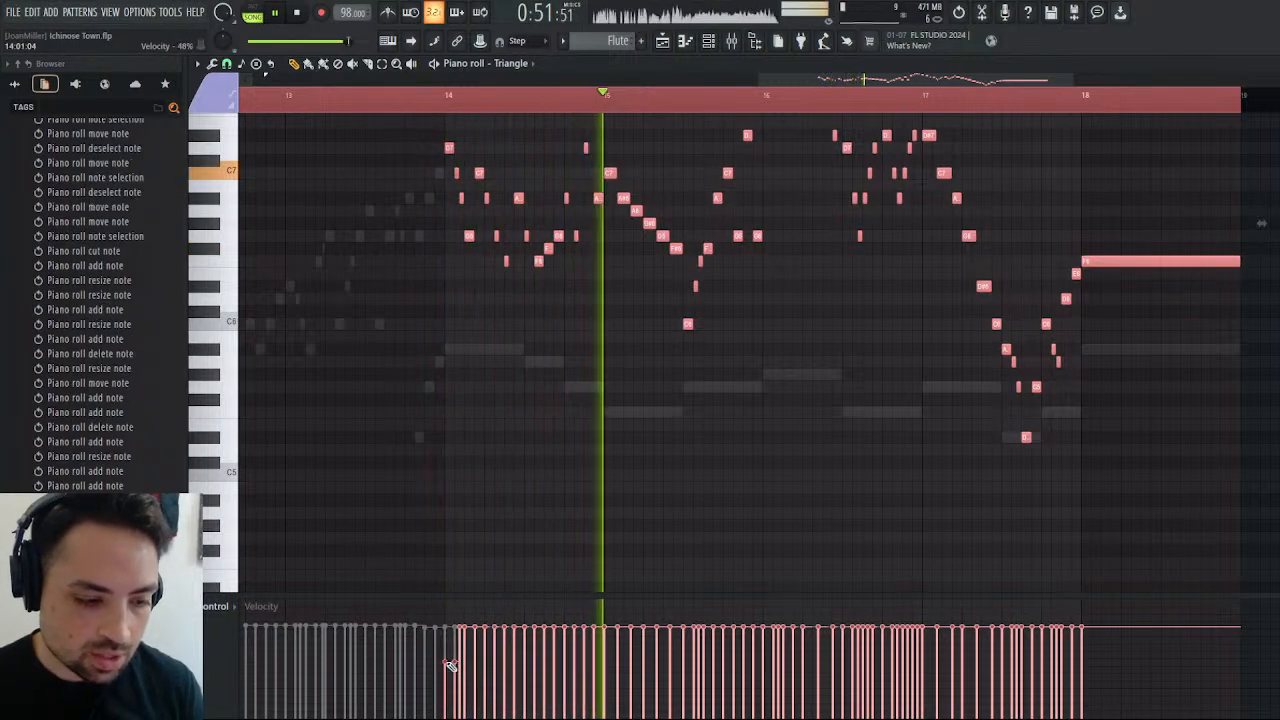
pyautogui.moveTo(444, 664)
pyautogui.mouseDown()
pyautogui.moveTo(1120, 648)
pyautogui.moveTo(1157, 663)
pyautogui.mouseUp()
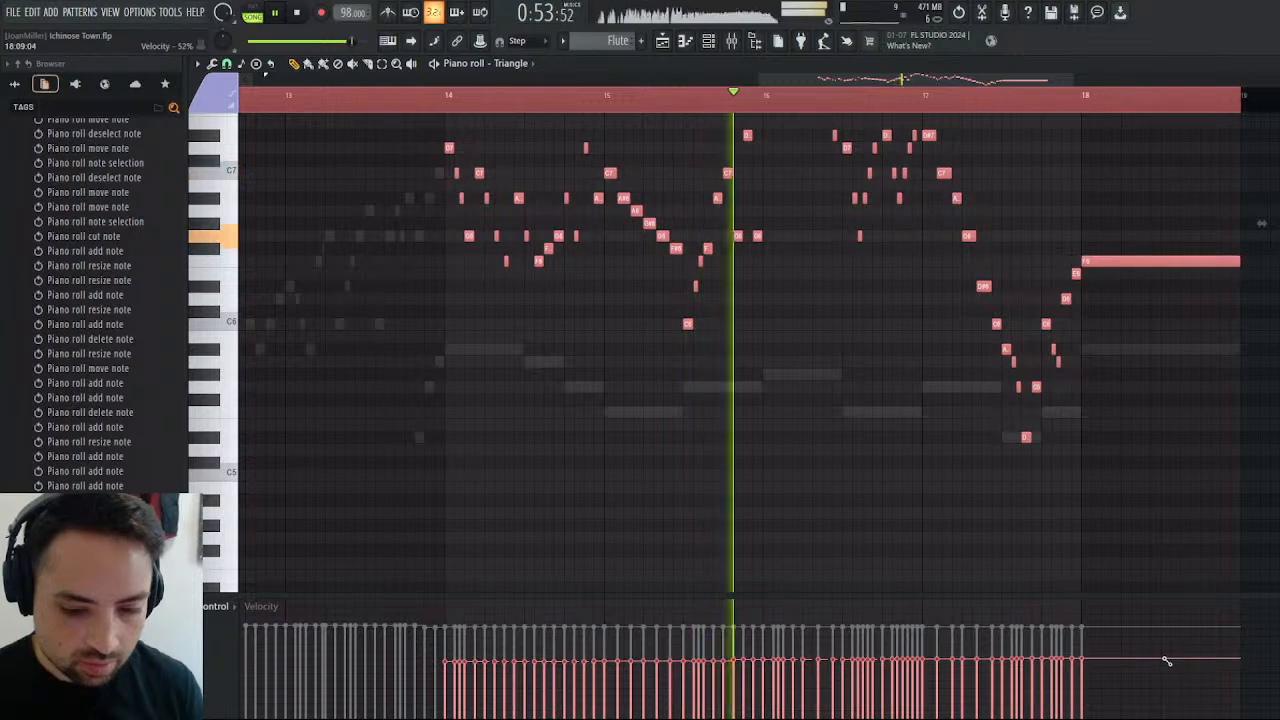
pyautogui.moveTo(1005, 660)
pyautogui.mouseDown()
pyautogui.moveTo(1094, 666)
pyautogui.moveTo(417, 672)
pyautogui.mouseUp()
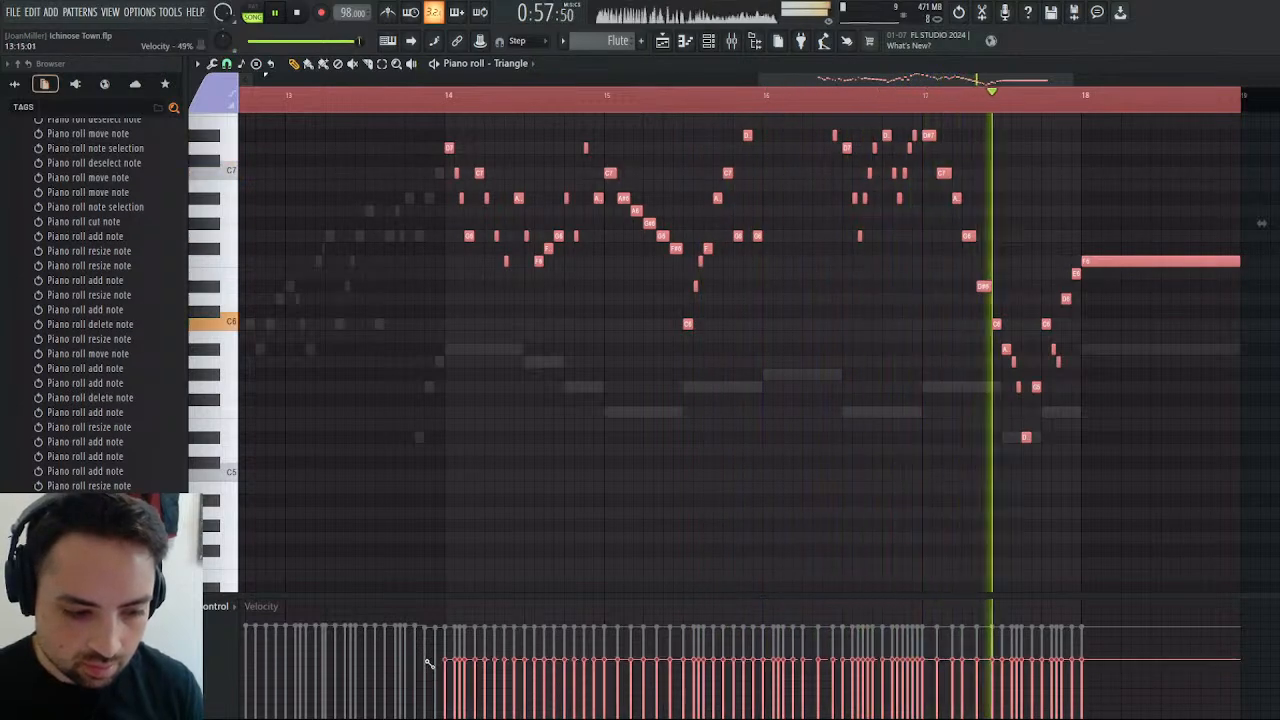
pyautogui.click(416, 108)
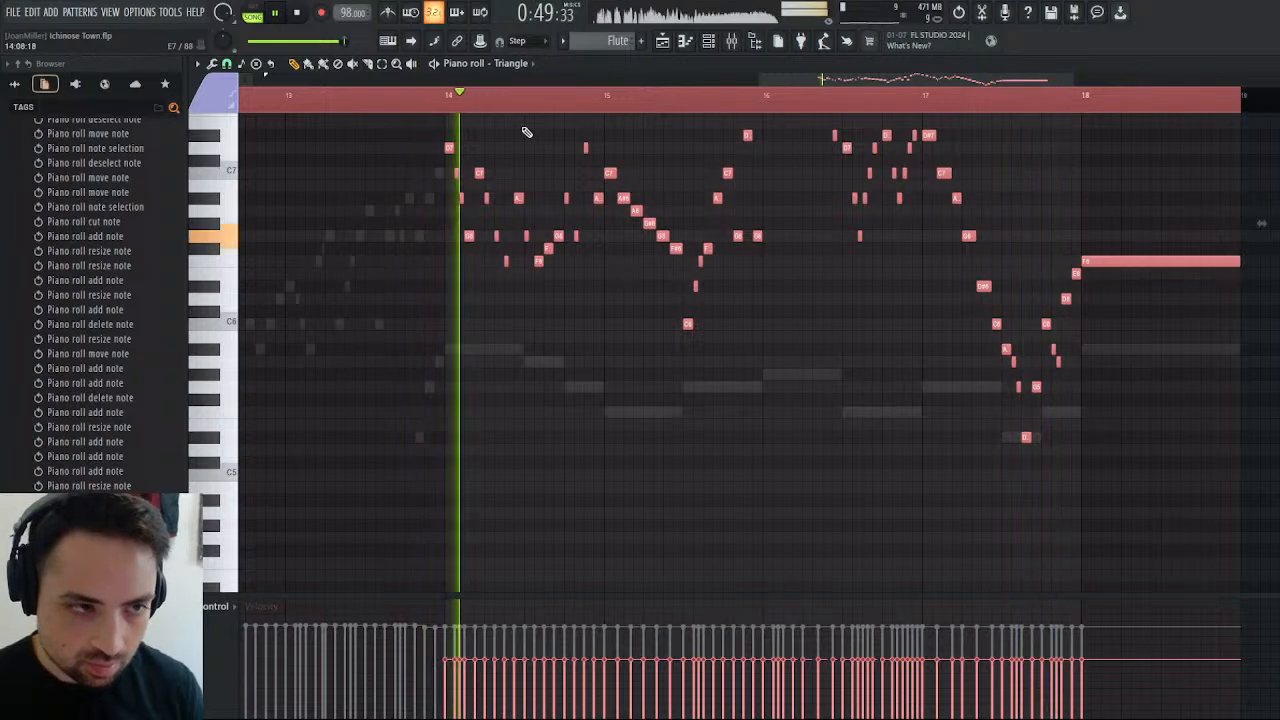
pyautogui.press('space')
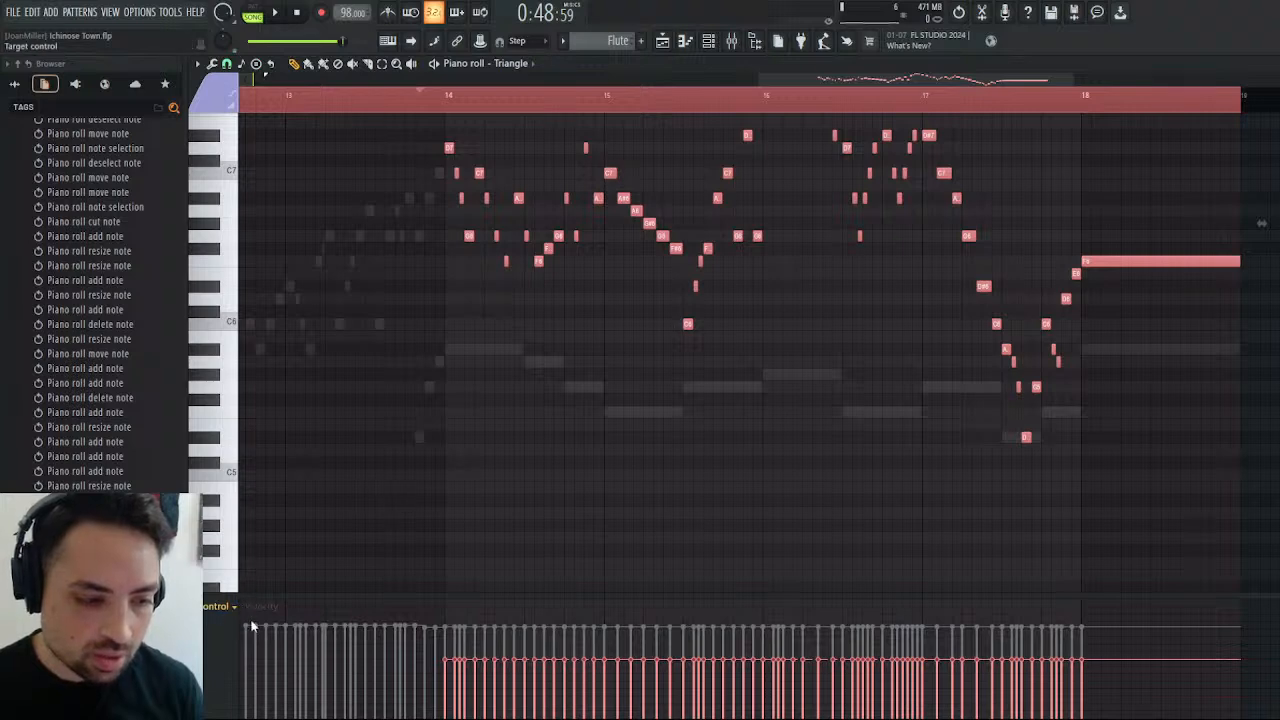
# Raise the fine pitch of all copied Triangle notes by 10 cents and play them with the arrangement.
pyautogui.click(312, 632)
pyautogui.click(449, 653)
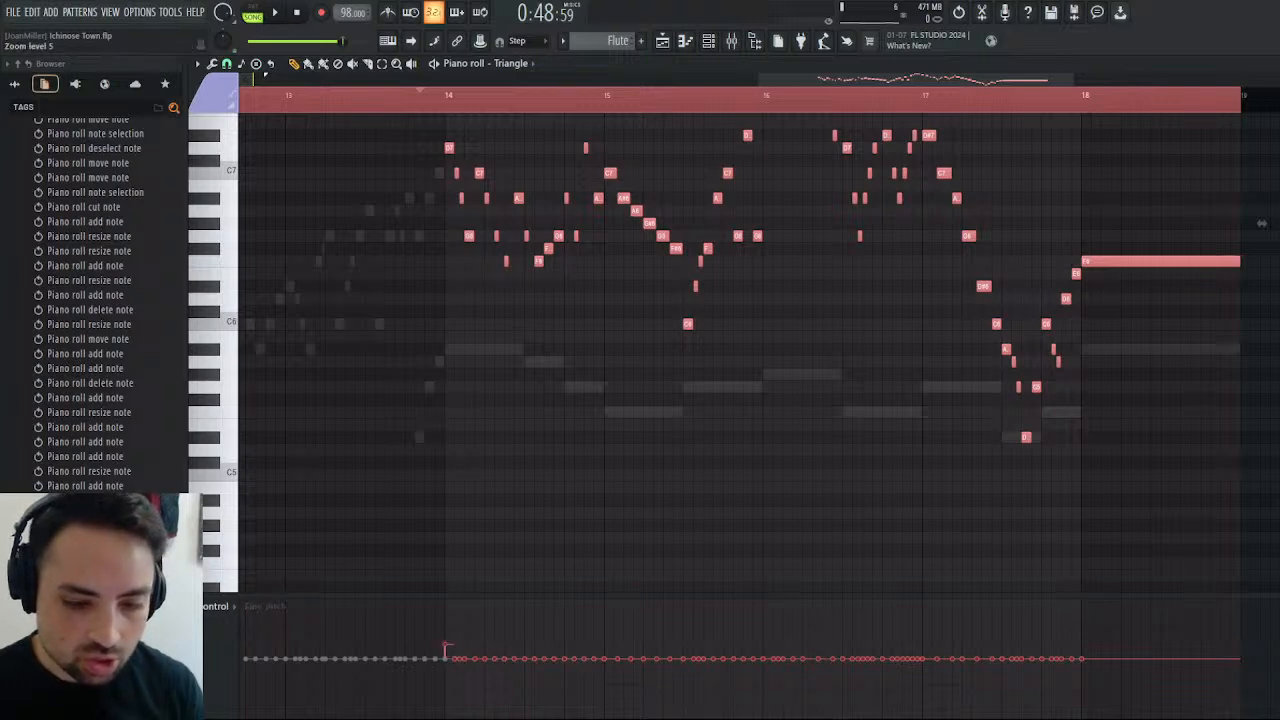
pyautogui.click(448, 660)
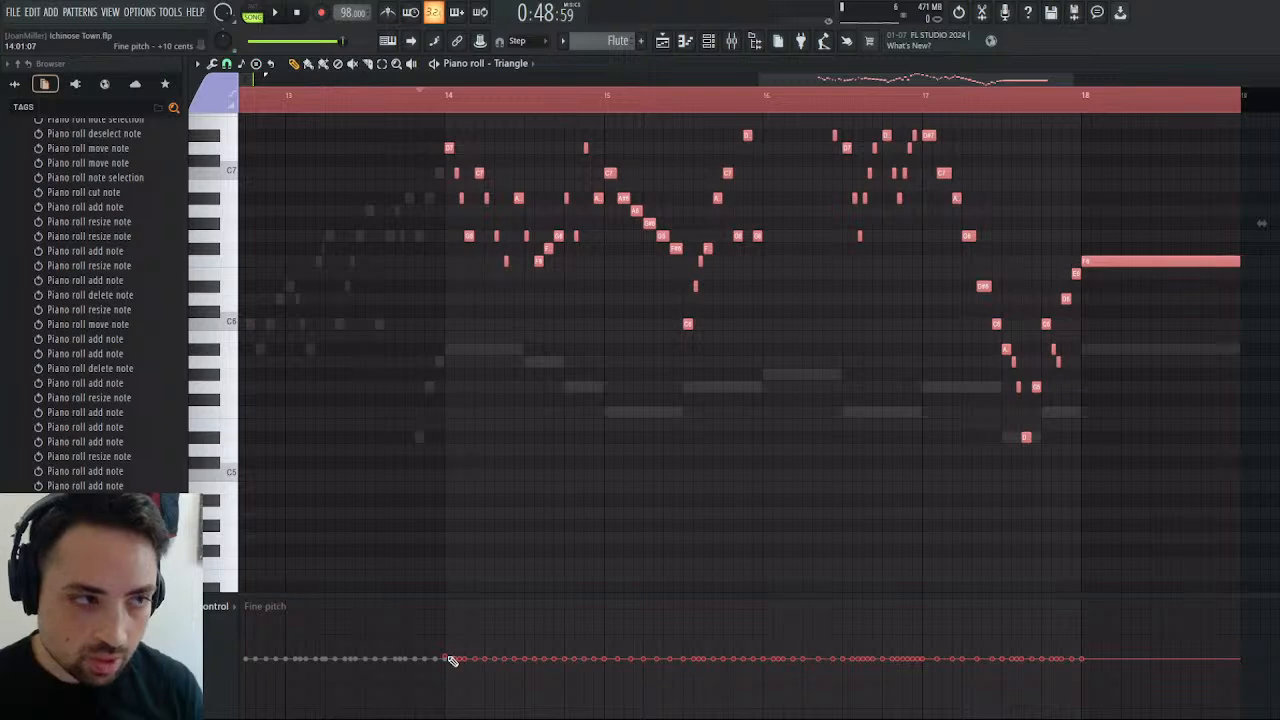
pyautogui.moveTo(450, 660); pyautogui.dragTo(450, 656)
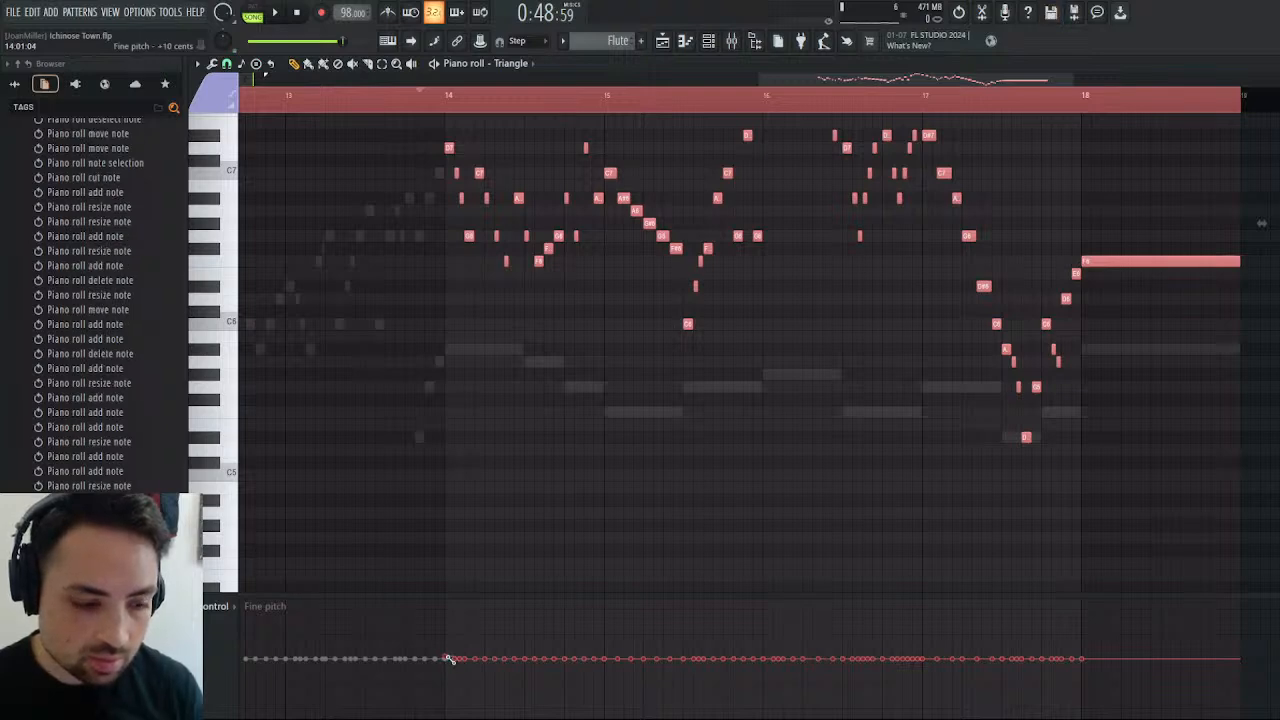
pyautogui.moveTo(449, 660)
pyautogui.mouseDown()
pyautogui.moveTo(789, 680)
pyautogui.moveTo(1173, 658)
pyautogui.mouseUp()
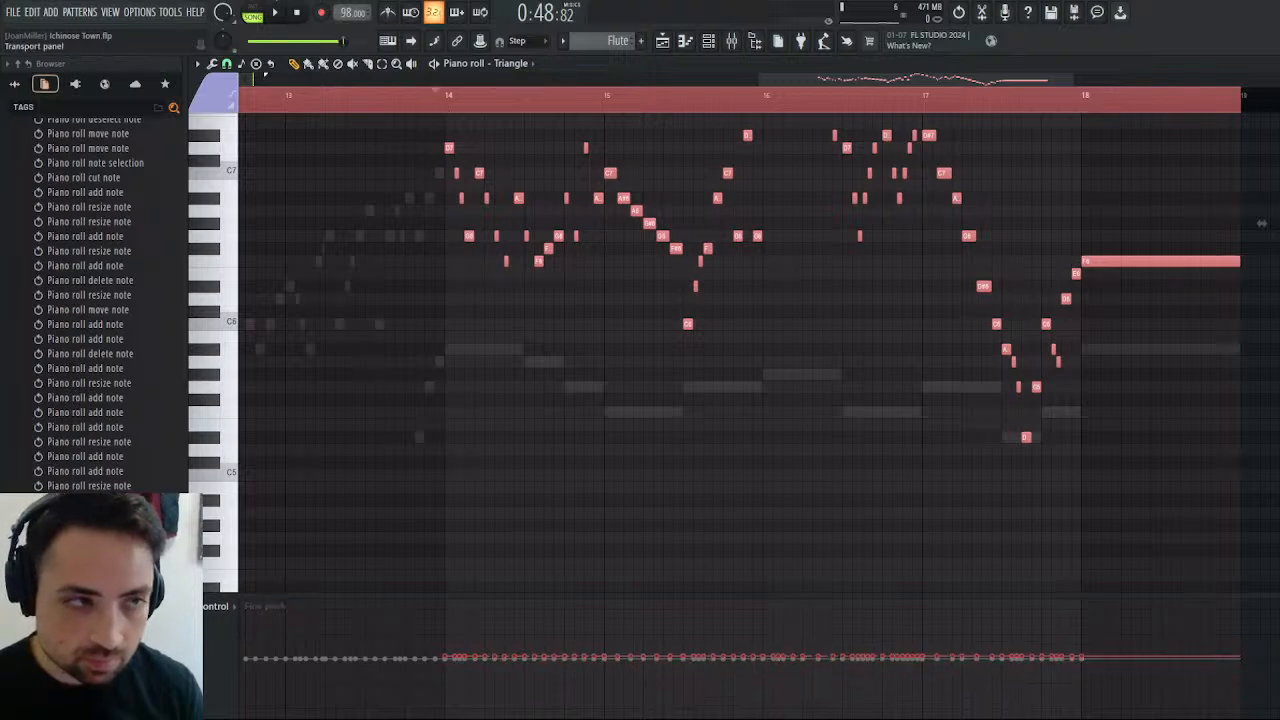
pyautogui.press('space')
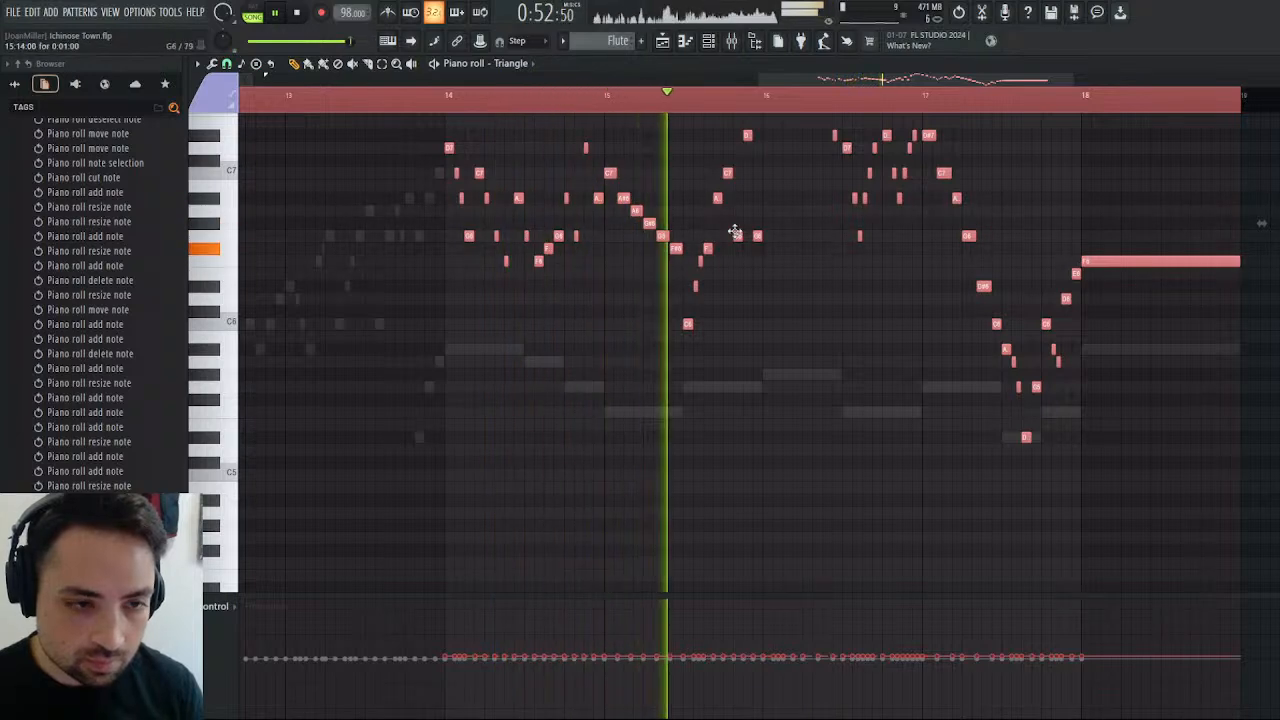
pyautogui.scroll(5, 866, 264)
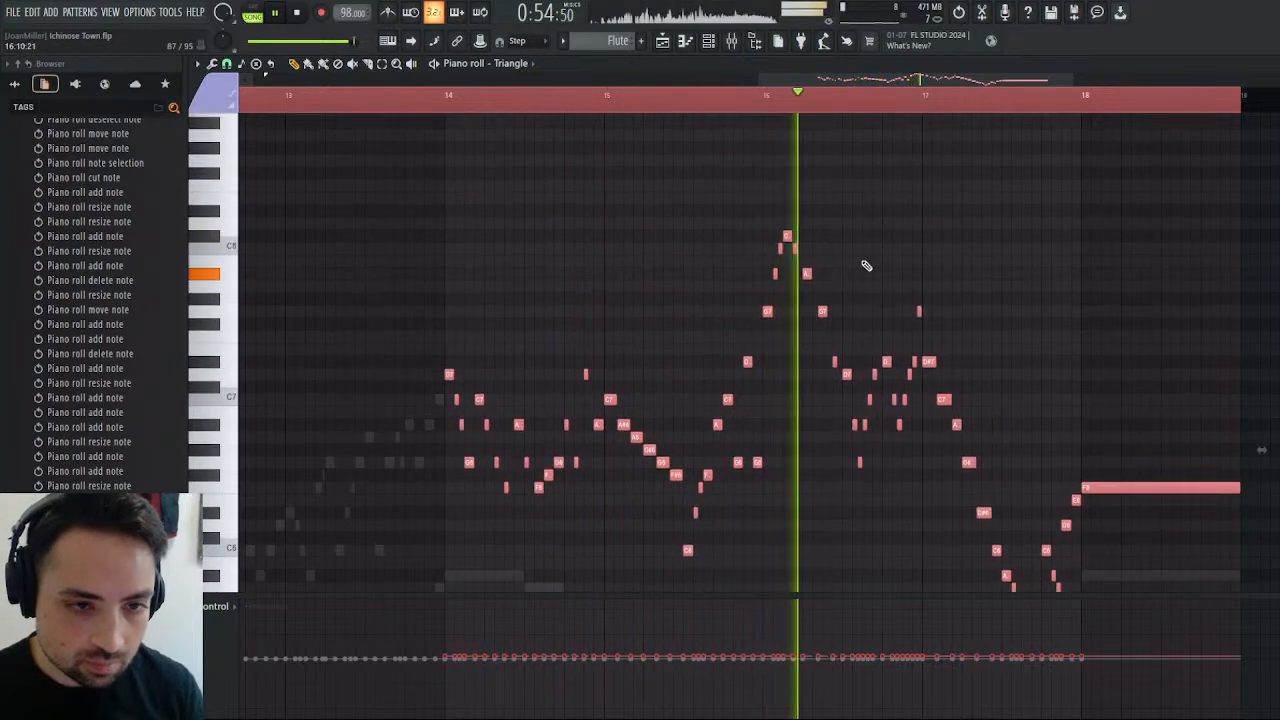
pyautogui.scroll(-2, 1044, 330)
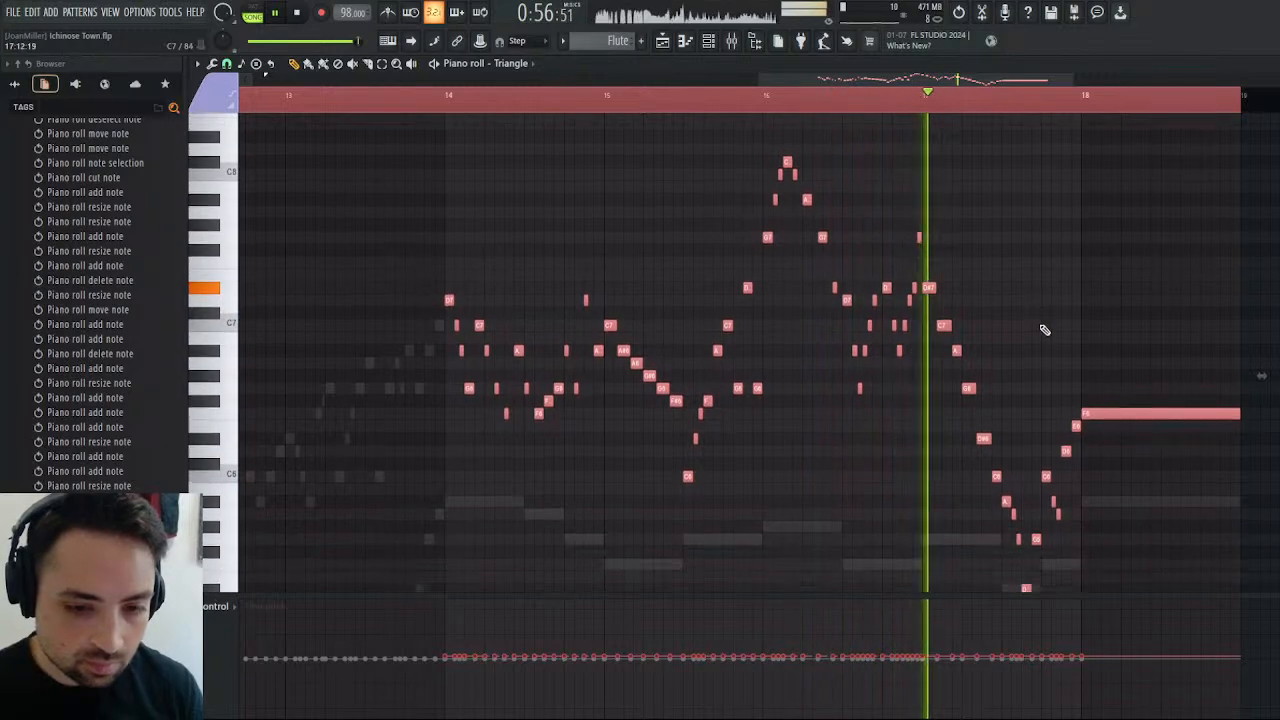
# Deselect the Triangle notes and add a half-bar F6 slide note from the middle of bar 18 to the held note's end.
pyautogui.click(662, 40)
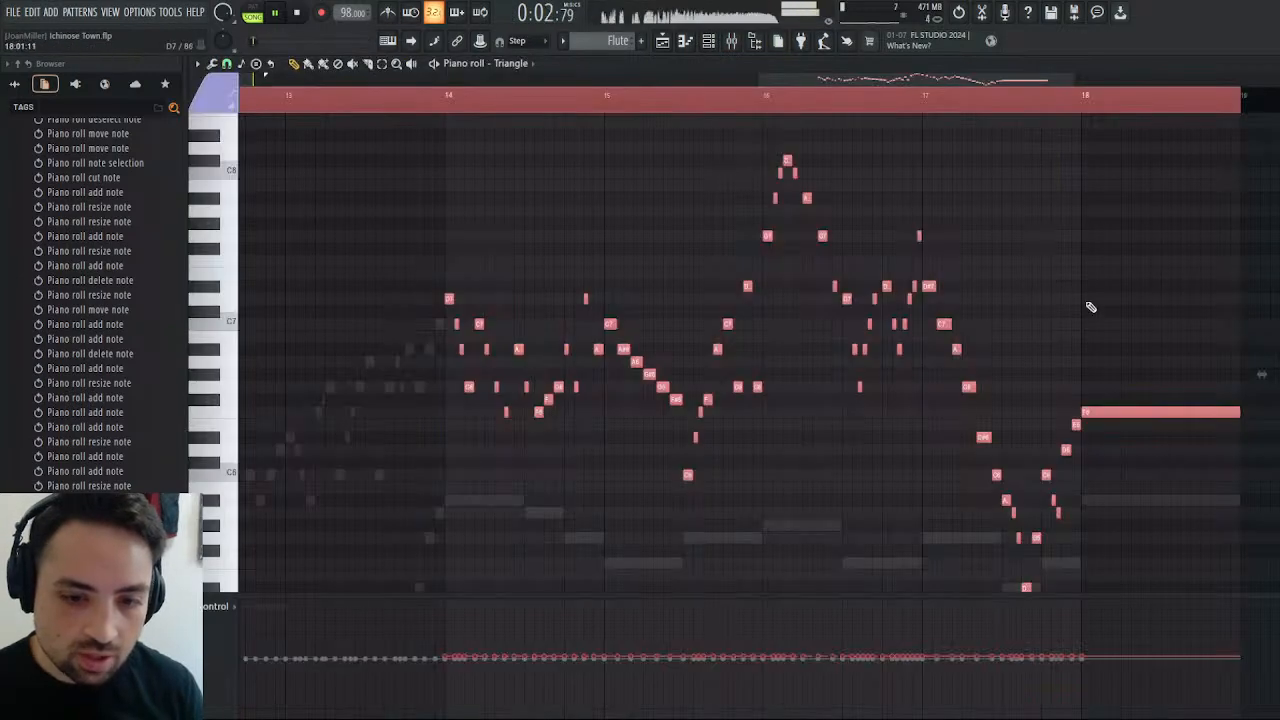
pyautogui.hotkey('ctrl', 'd')
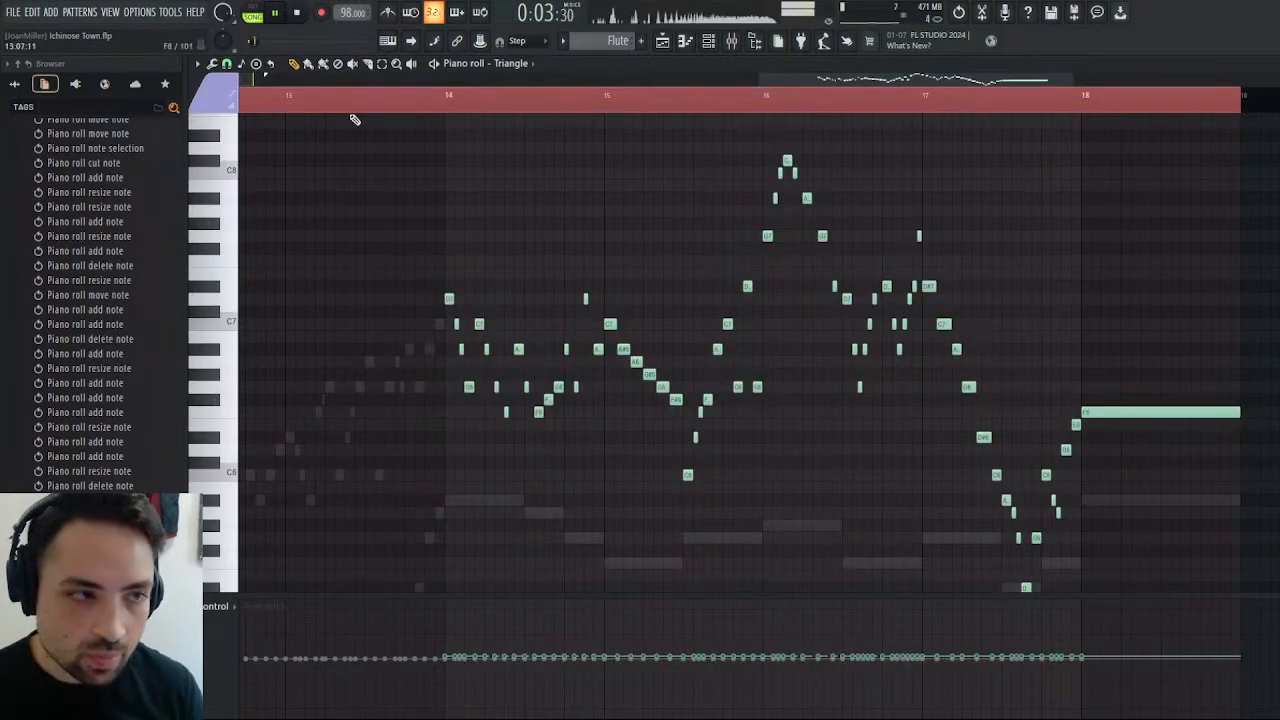
pyautogui.click(1125, 415)
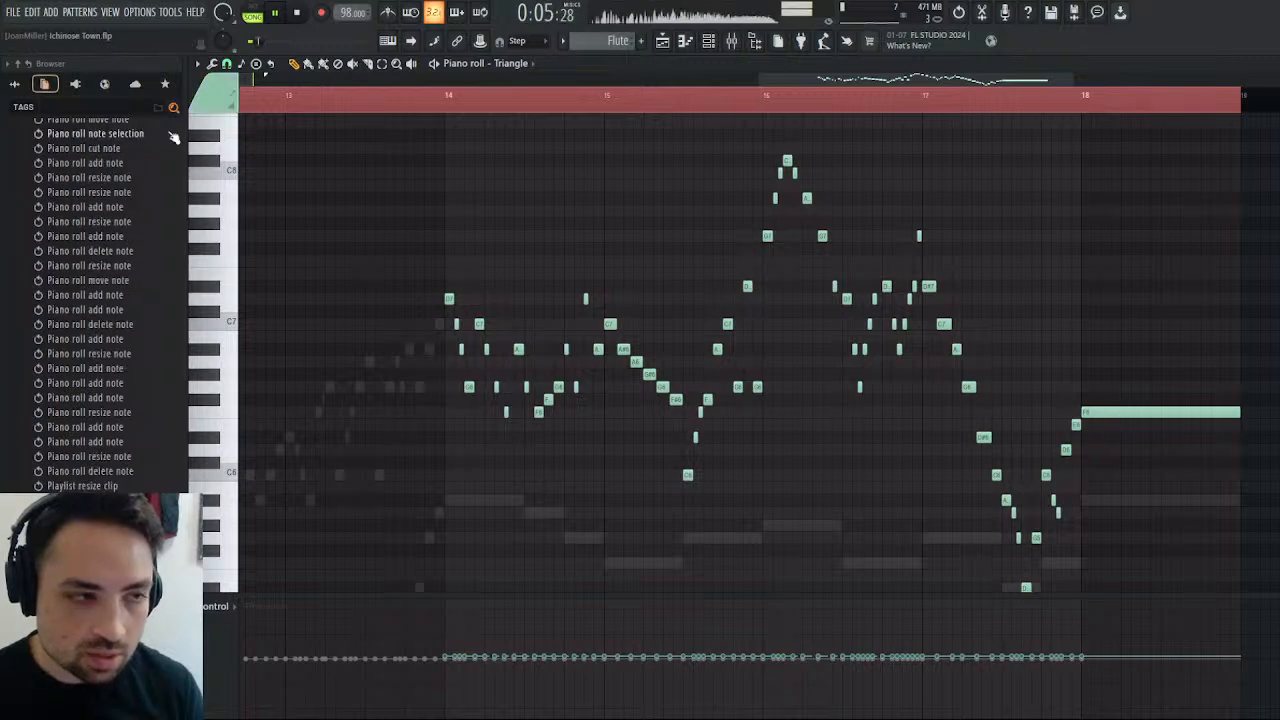
pyautogui.click(1138, 411)
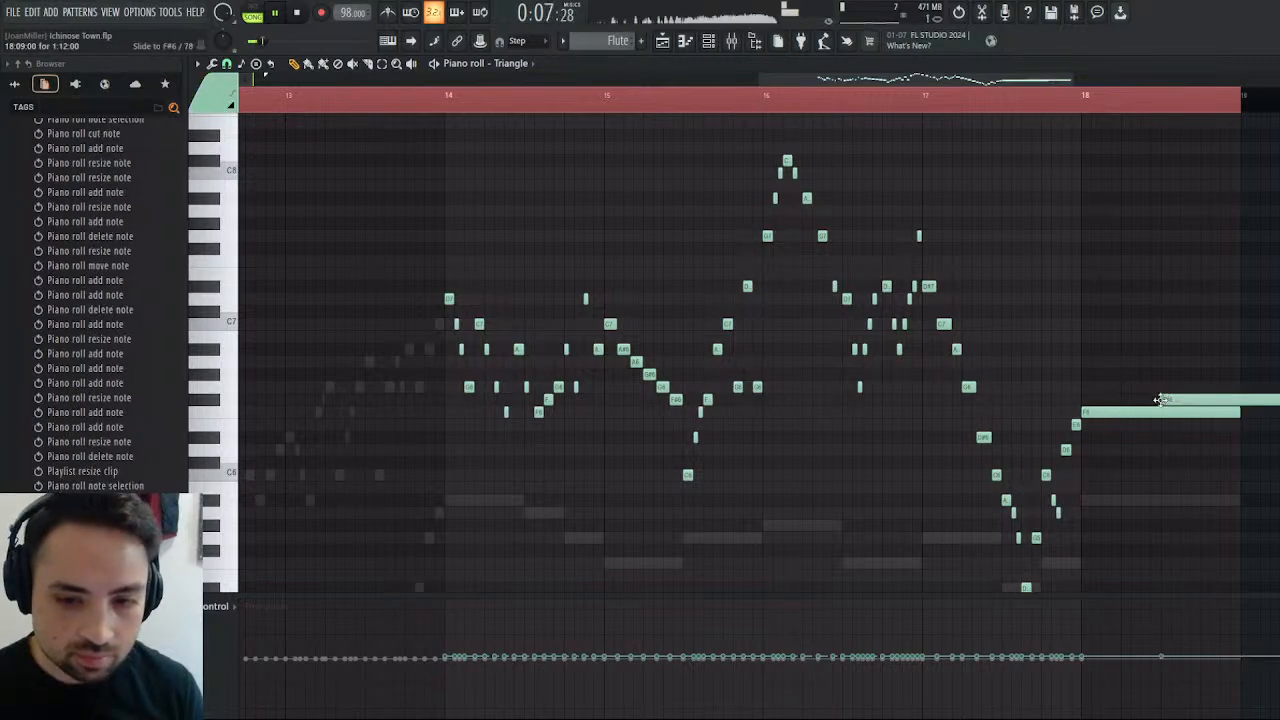
pyautogui.moveTo(1090, 415); pyautogui.dragTo(1164, 416)
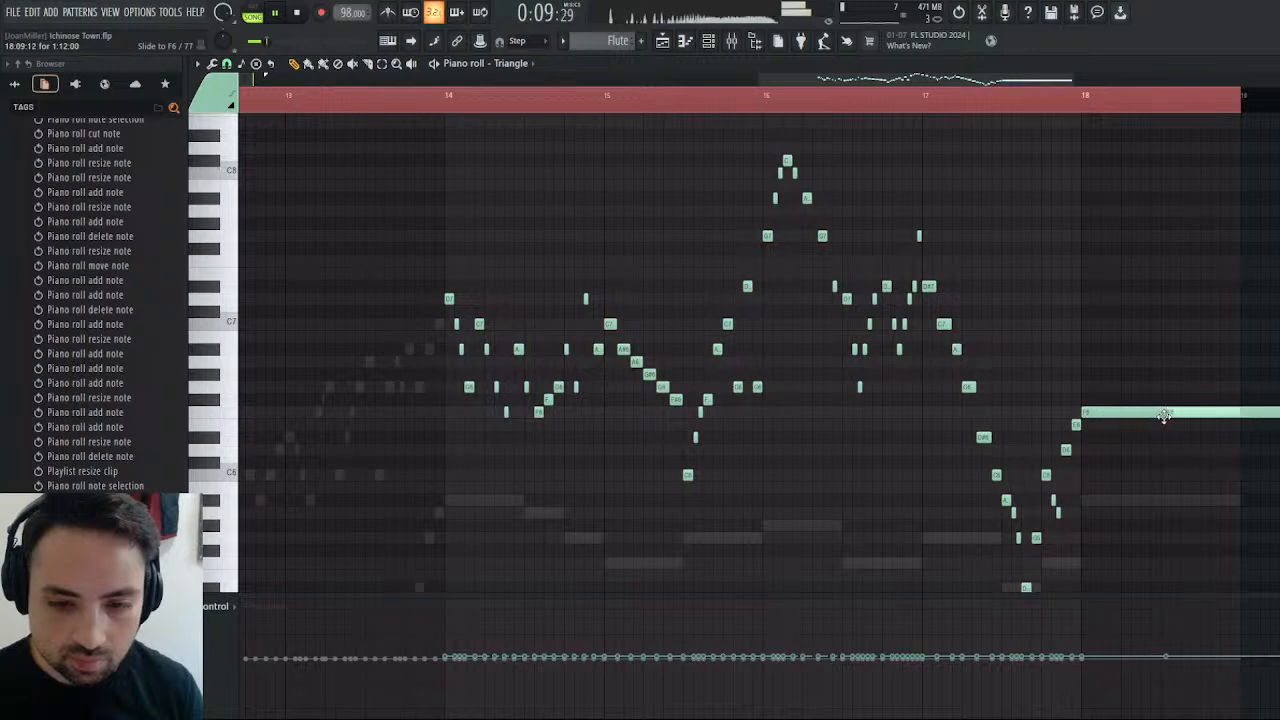
pyautogui.moveTo(1278, 415); pyautogui.dragTo(1236, 422)
# Lower the F6 slide note's velocity almost to zero to fade out the final held Triangle note.
pyautogui.moveTo(1162, 656); pyautogui.dragTo(1185, 712)
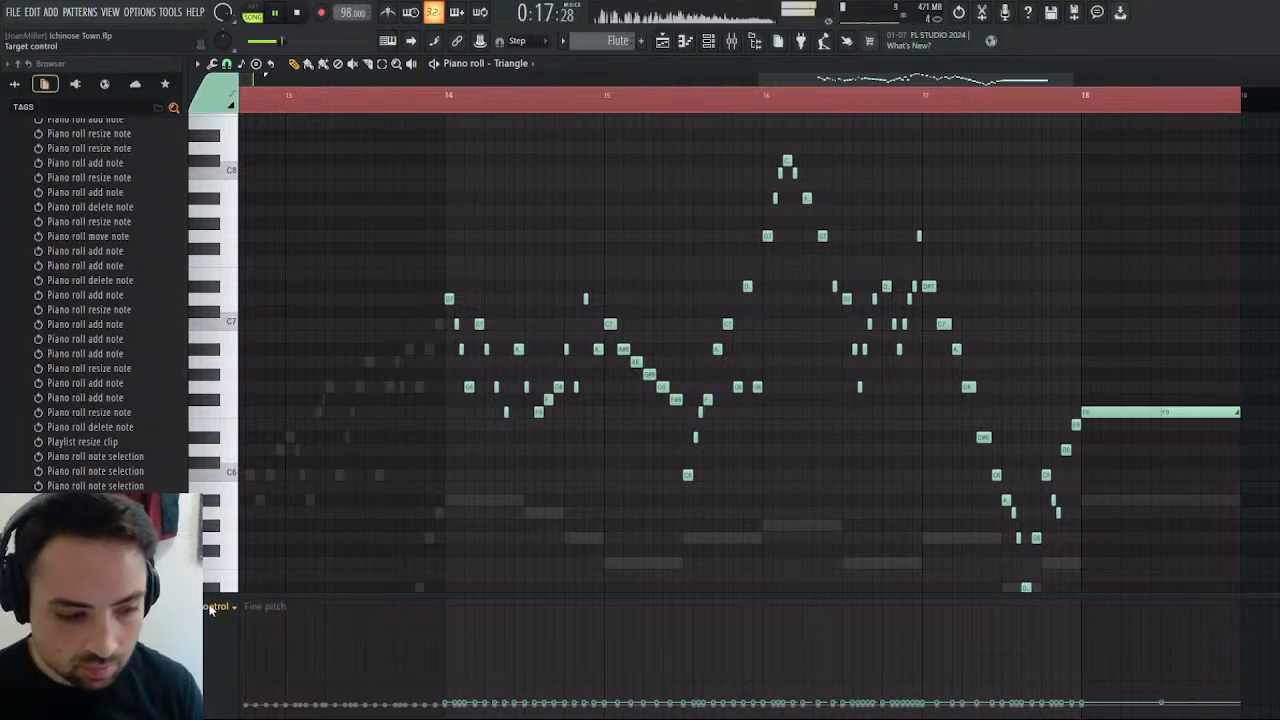
pyautogui.click(238, 577)
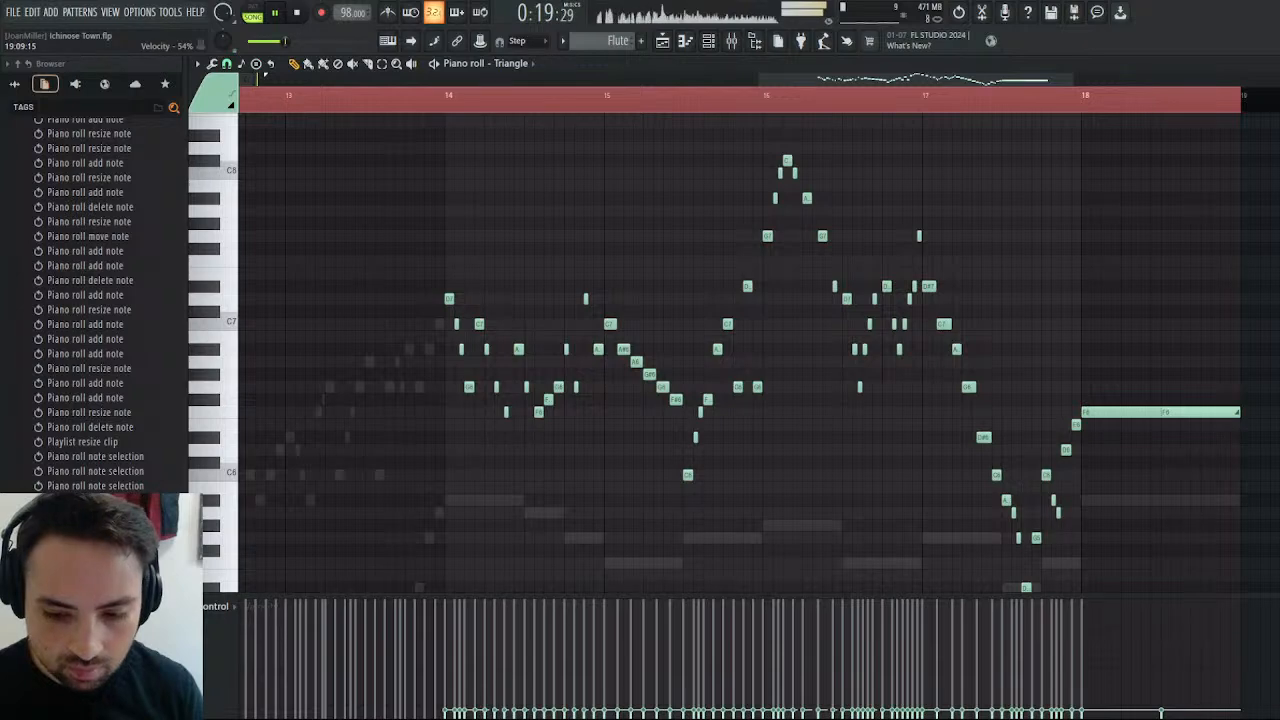
pyautogui.scroll(-3, 1276, 656)
pyautogui.click(1168, 716)
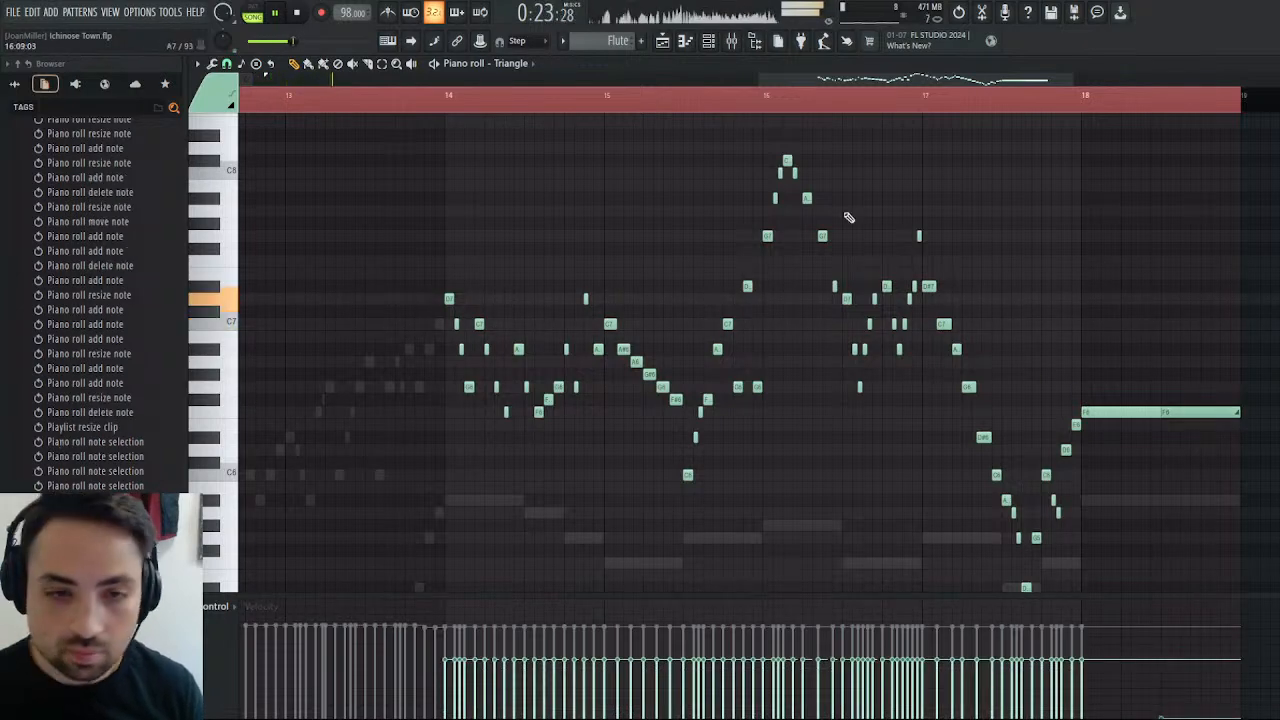
# Raise the French Horn mixer track's volume slightly while the song plays, and return to the playlist.
pyautogui.click(661, 43)
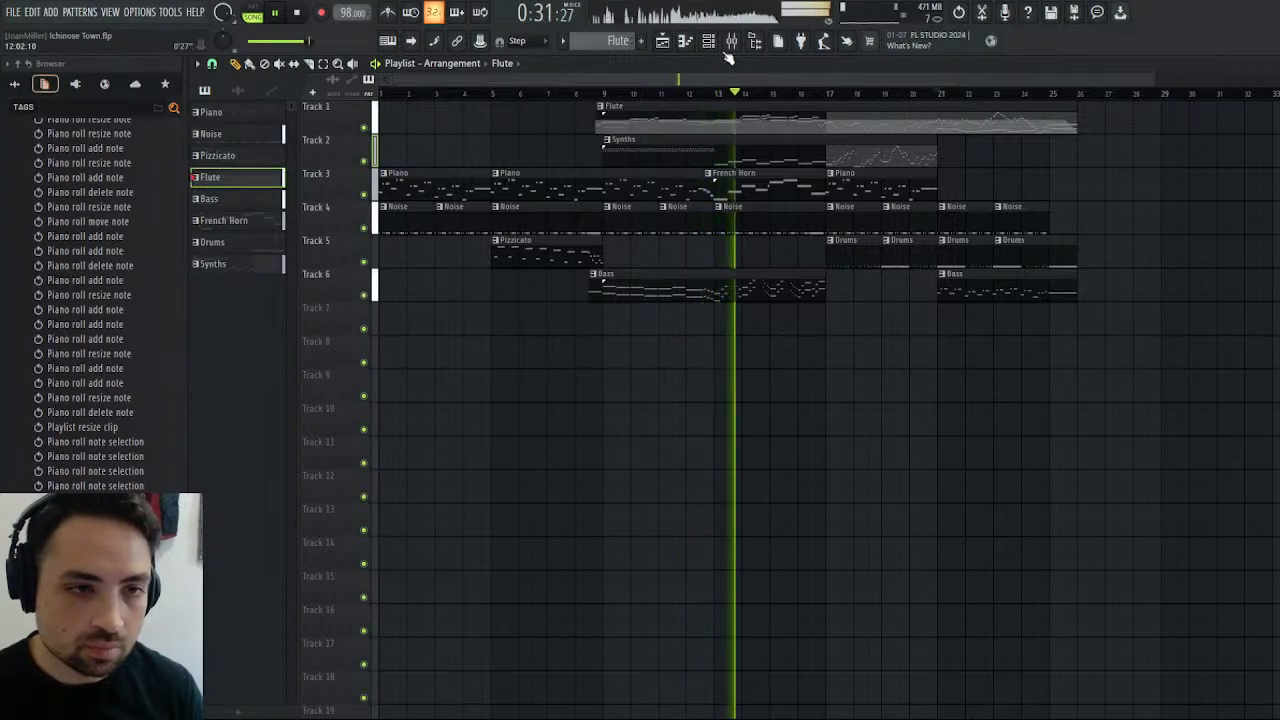
pyautogui.press('F9')
pyautogui.moveTo(554, 473); pyautogui.dragTo(555, 469)
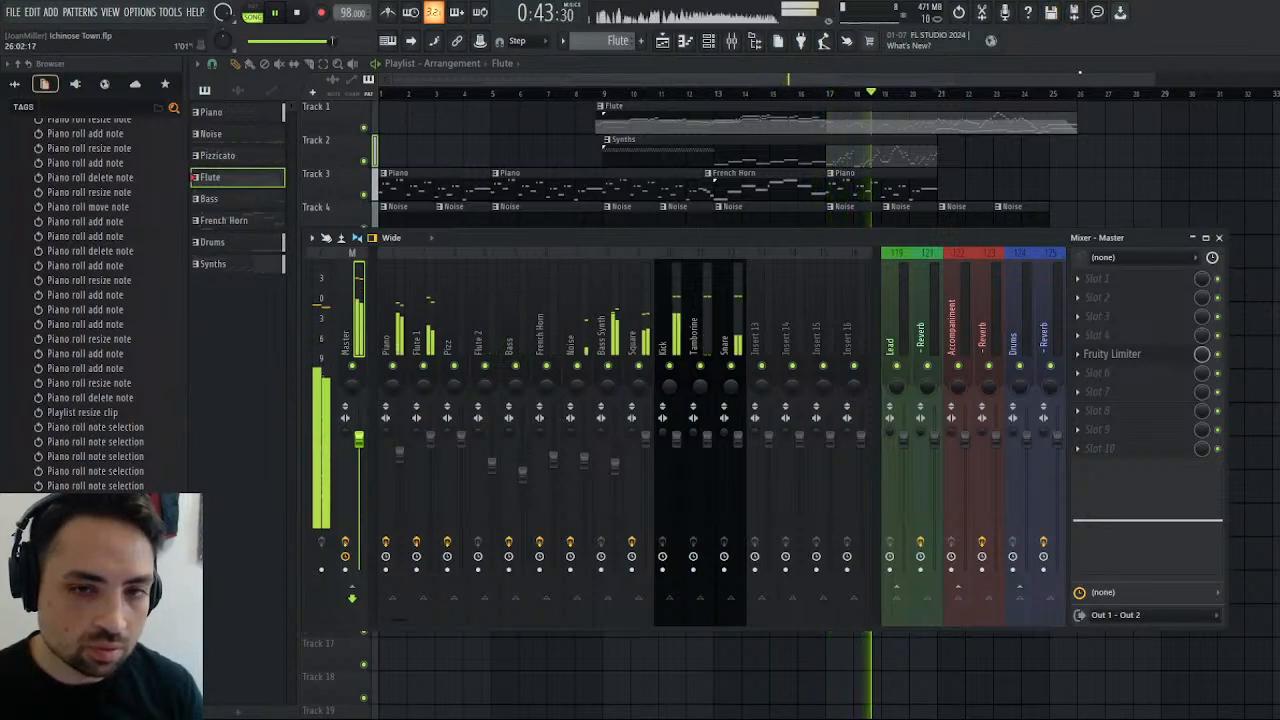
pyautogui.press('F9')
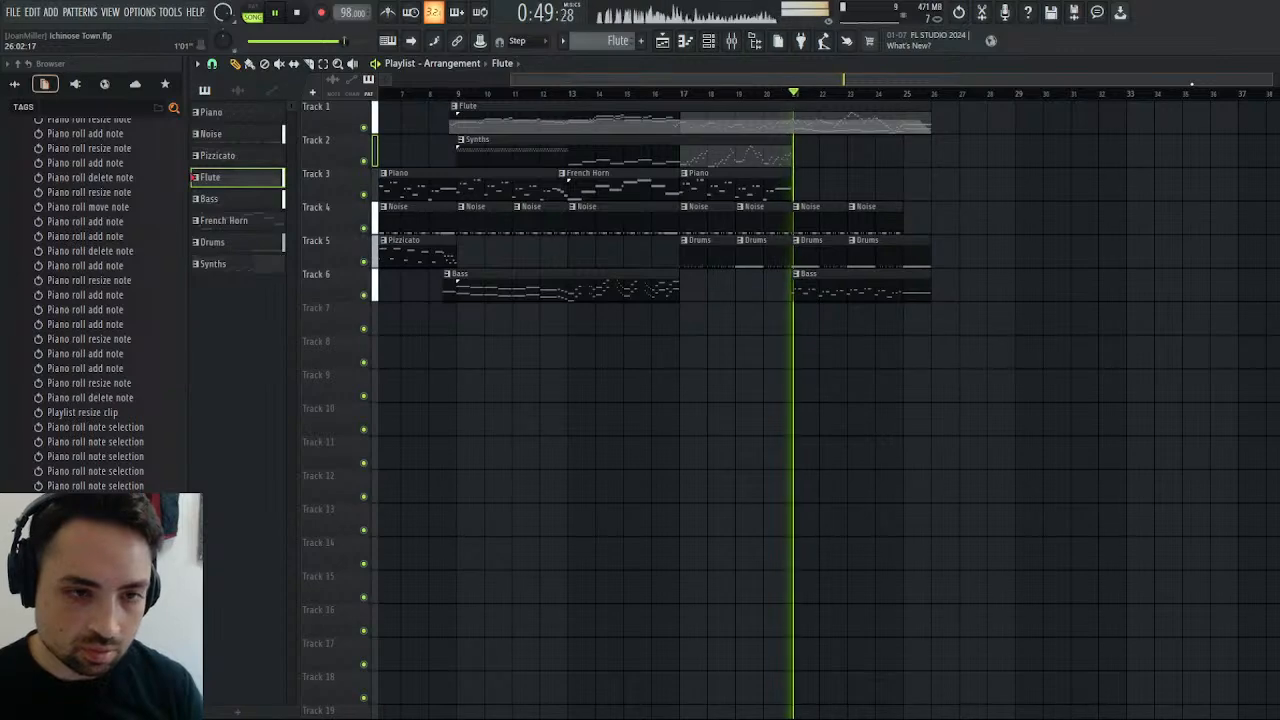
# Listen to the closing section from bar 21 to its end with the new Triangle layer, and stop playback.
pyautogui.click(799, 155)
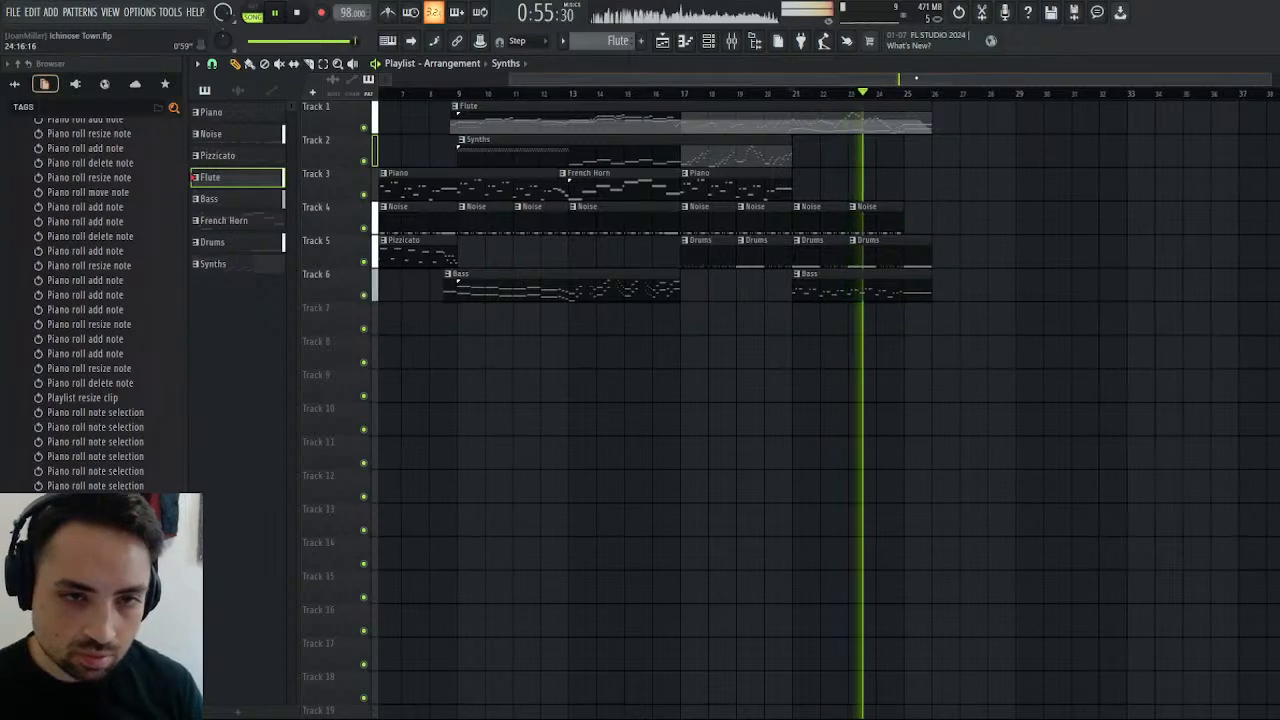
pyautogui.moveTo(908, 82); pyautogui.dragTo(822, 76)
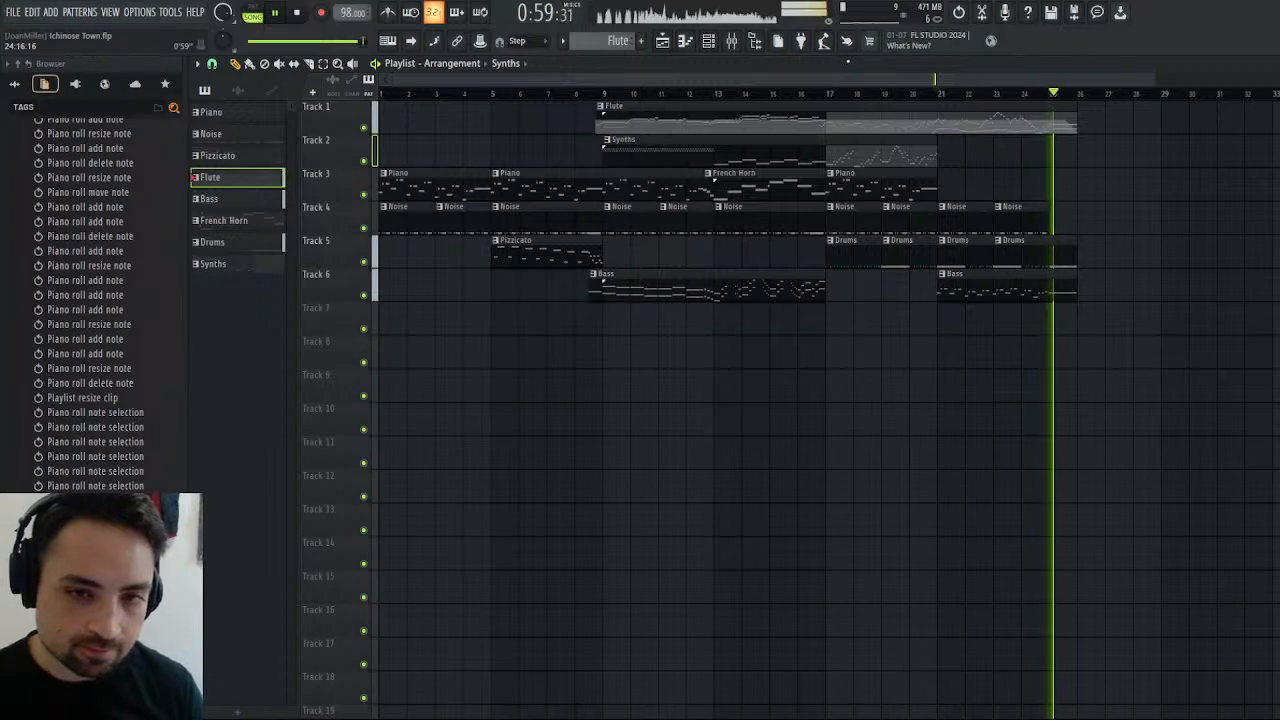
pyautogui.click(300, 14)
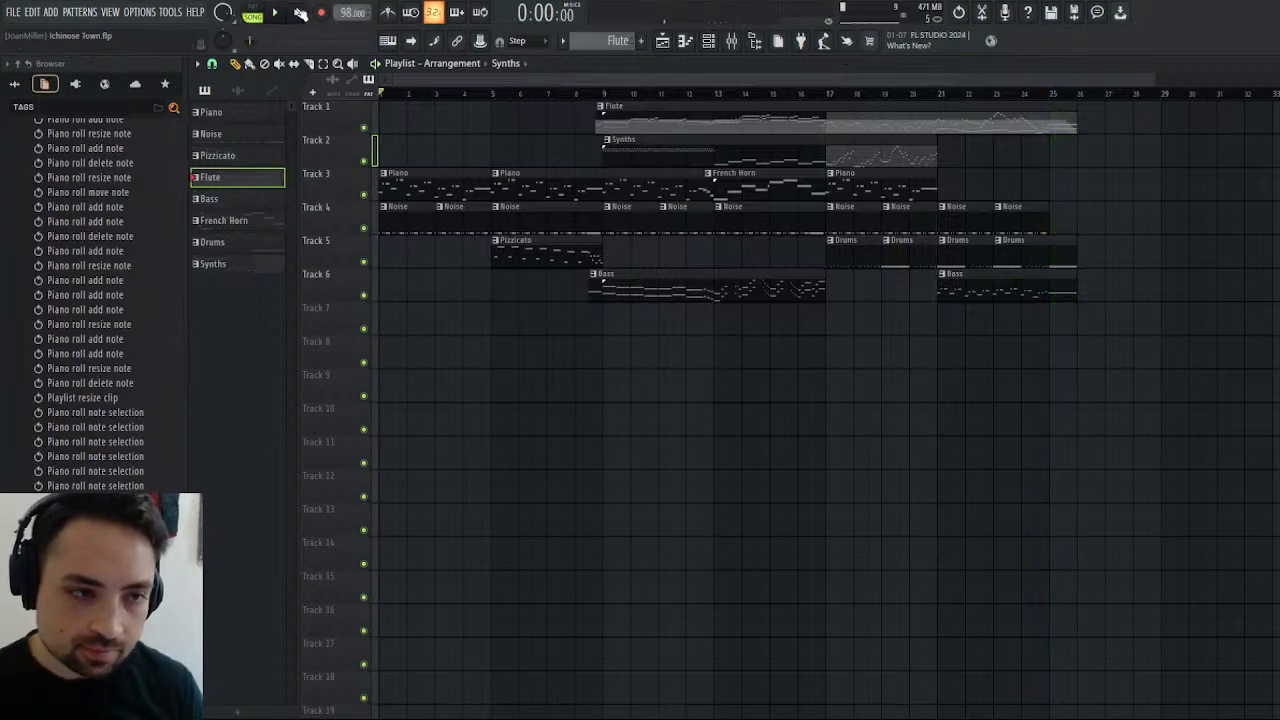
pyautogui.moveTo(832, 79); pyautogui.dragTo(1079, 93)
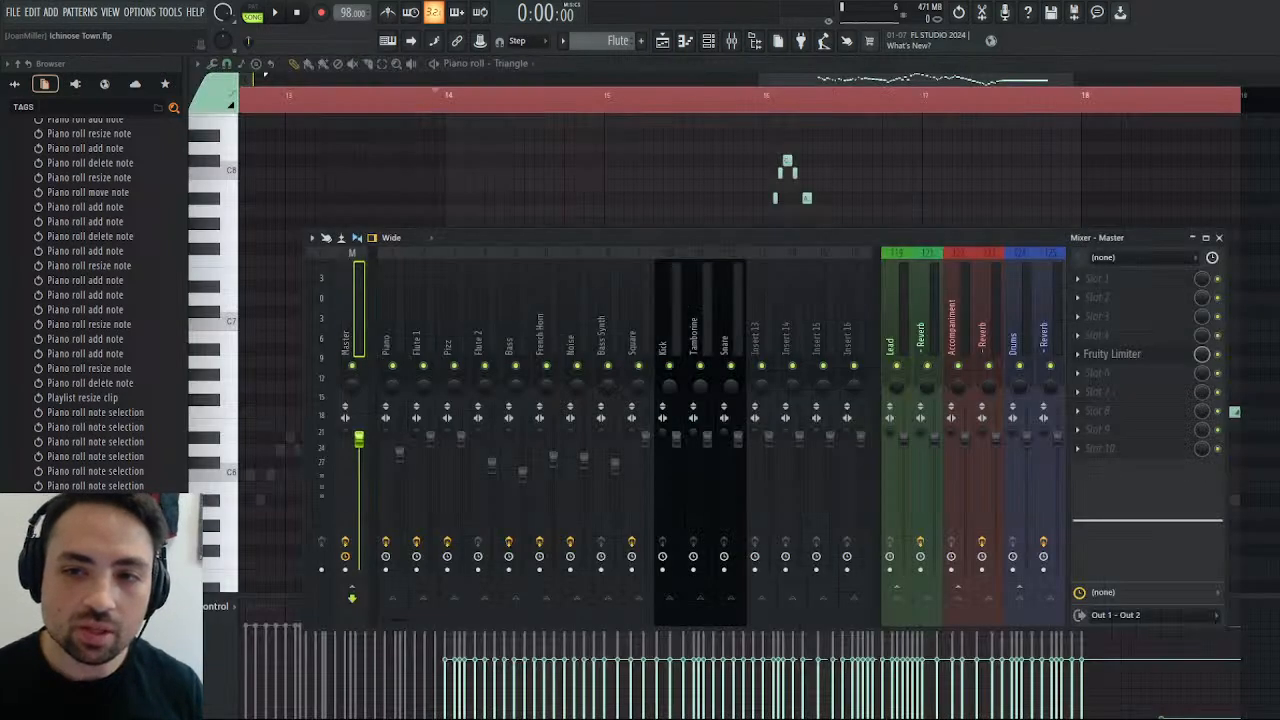
# Close the Triangle piano roll and the mixer, and move the Fruity Limiter window clear of the channel rack.
pyautogui.click(1271, 64)
pyautogui.click(1221, 237)
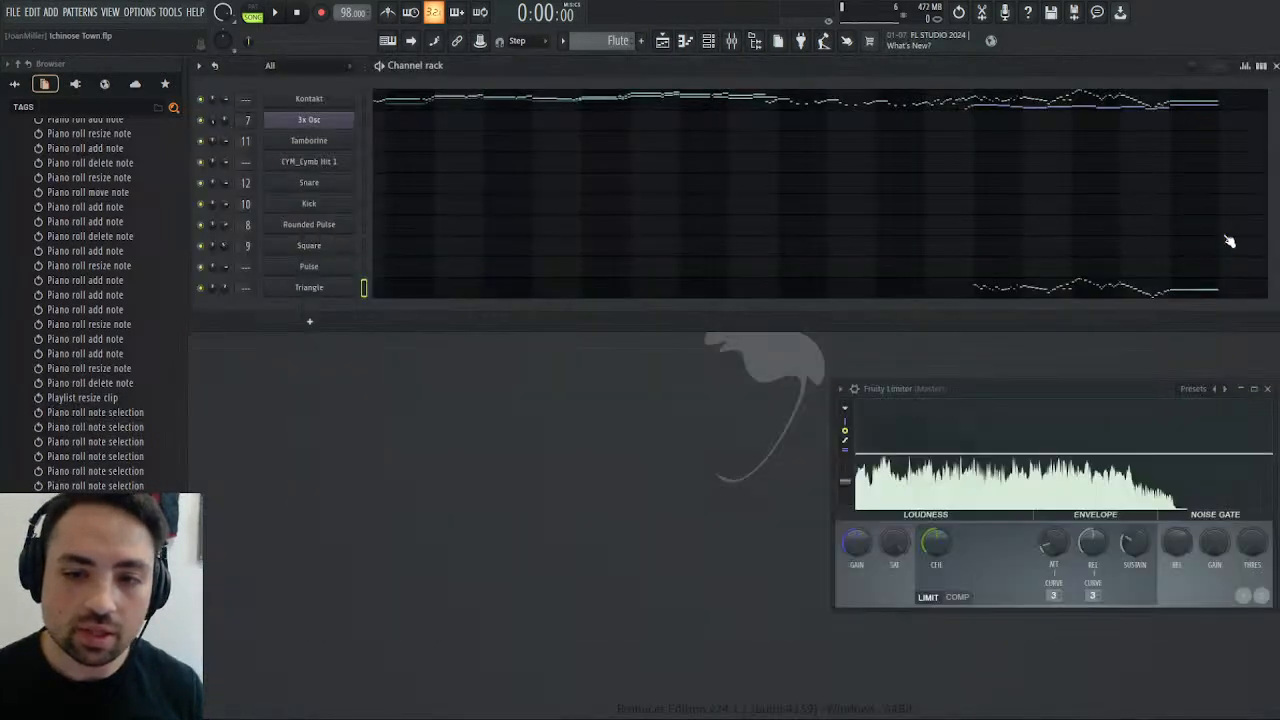
pyautogui.moveTo(998, 386); pyautogui.dragTo(1008, 342)
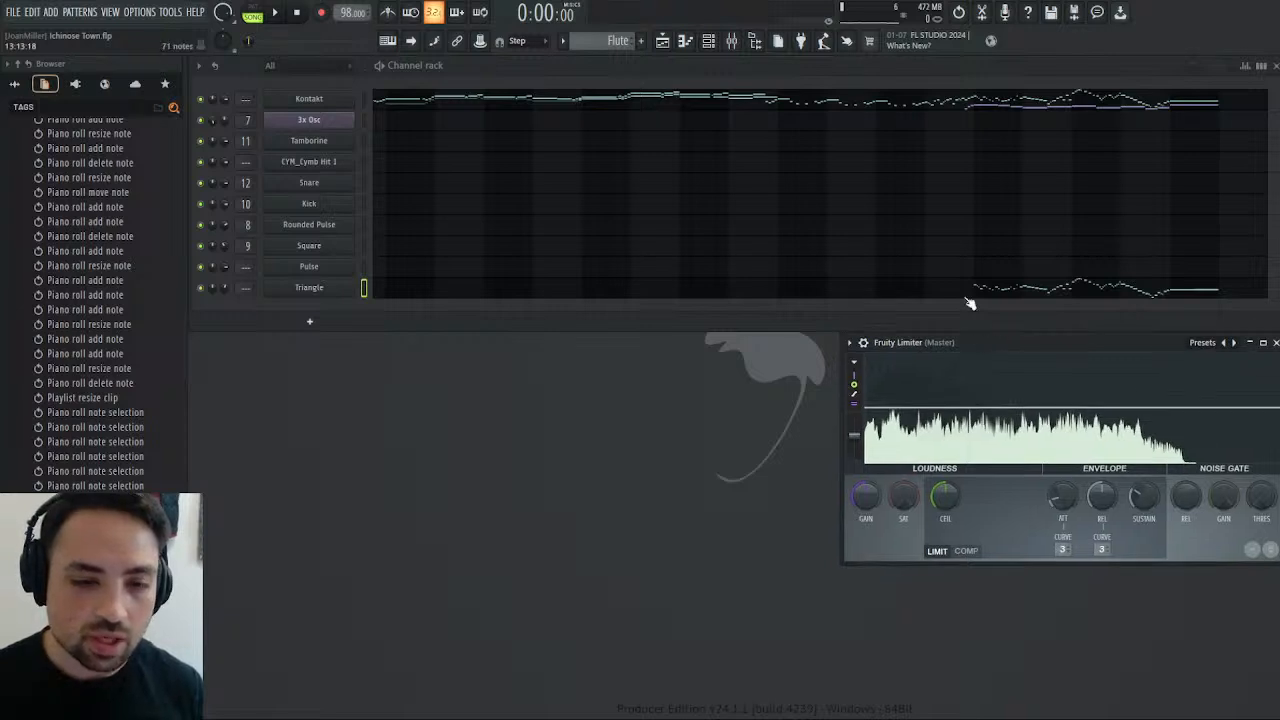
pyautogui.moveTo(933, 343); pyautogui.dragTo(931, 405)
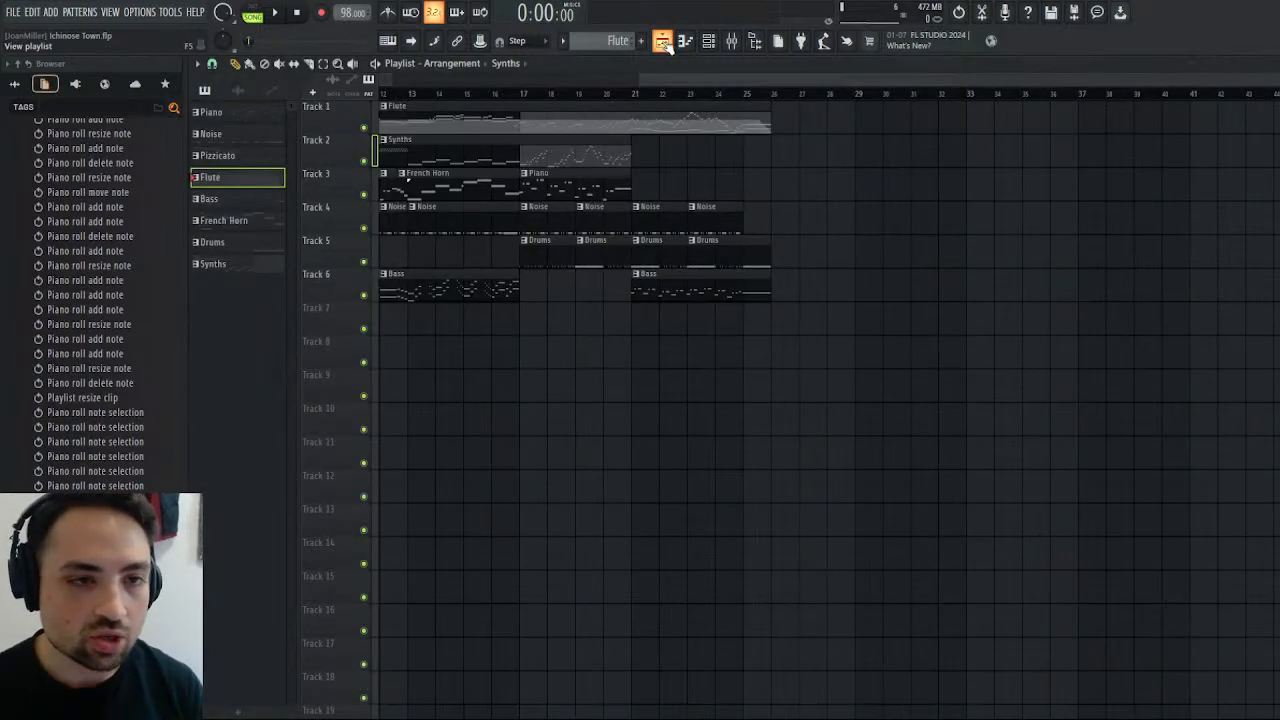
# Place the song position at the start of bar 21 in the playlist, and return to the channel rack.
pyautogui.click(663, 40)
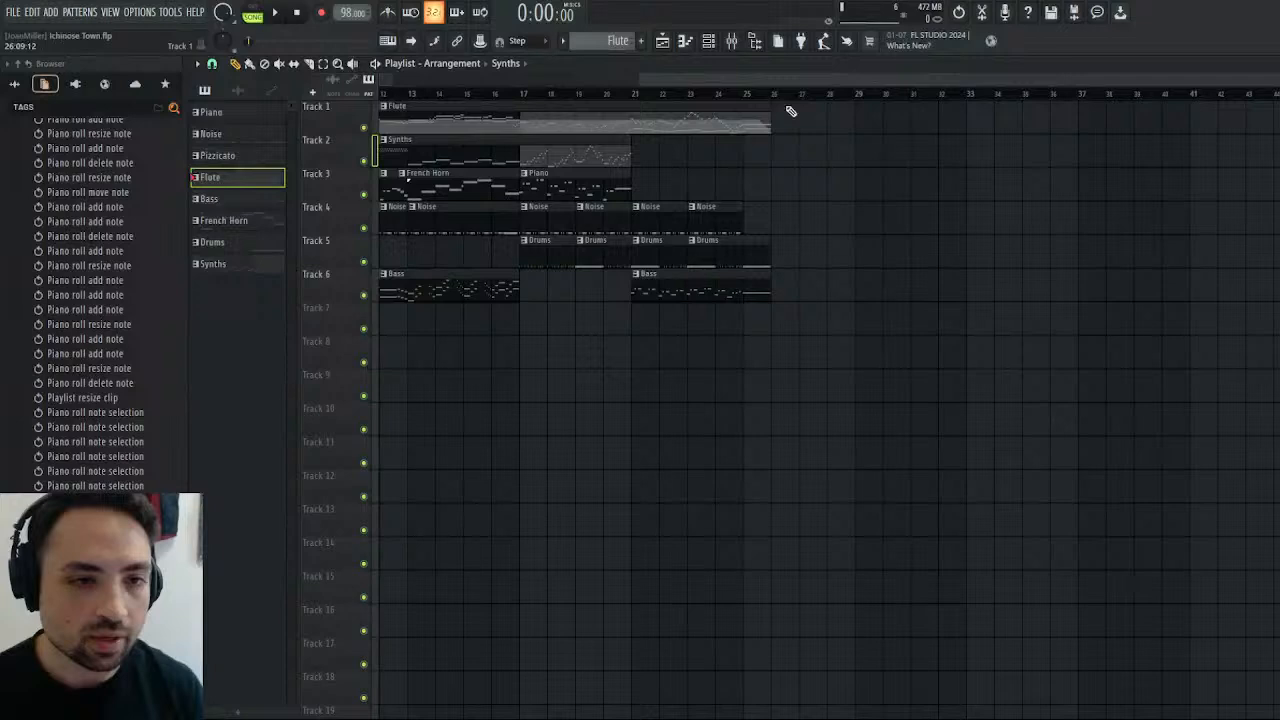
pyautogui.click(737, 96)
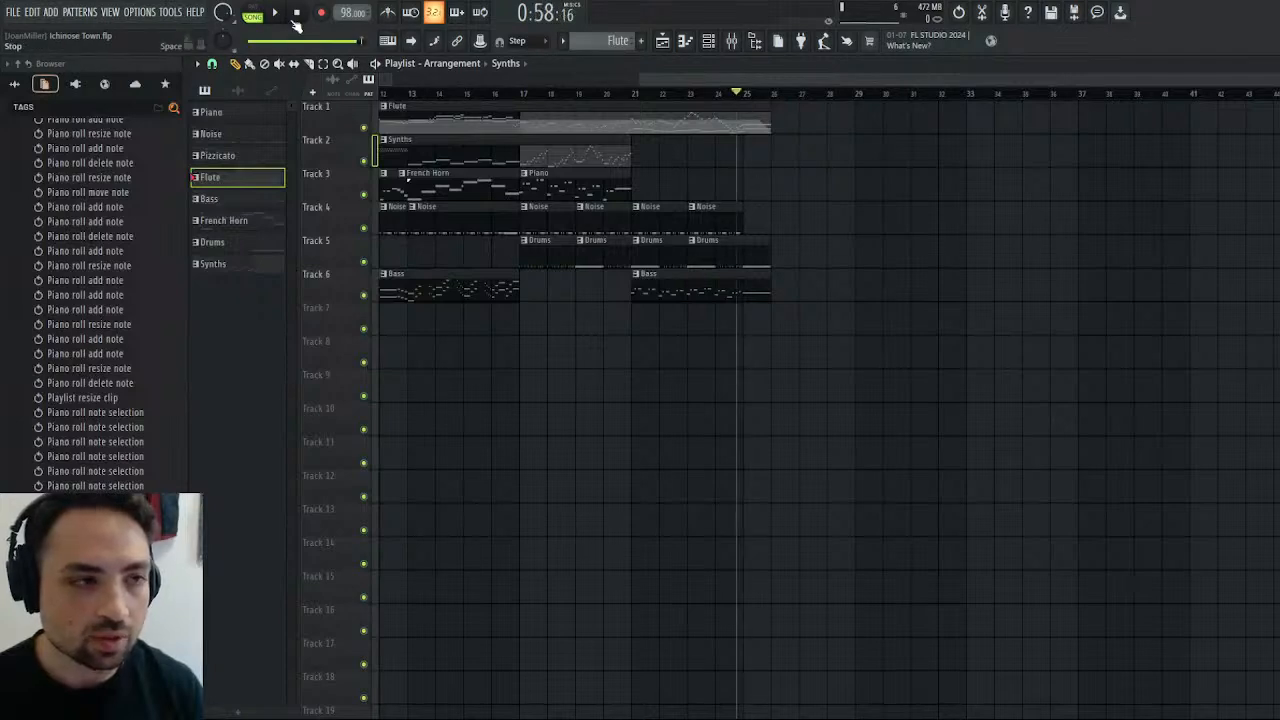
pyautogui.hotkey('ctrl', 's')
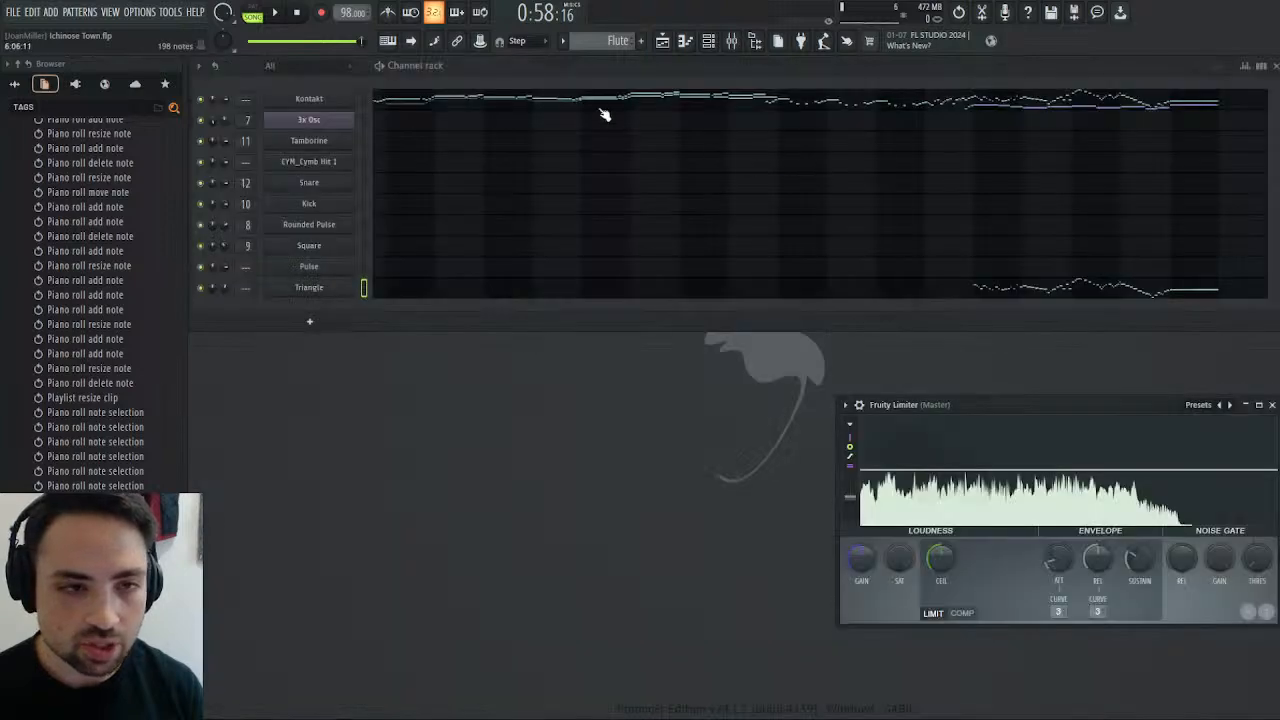
pyautogui.click(662, 41)
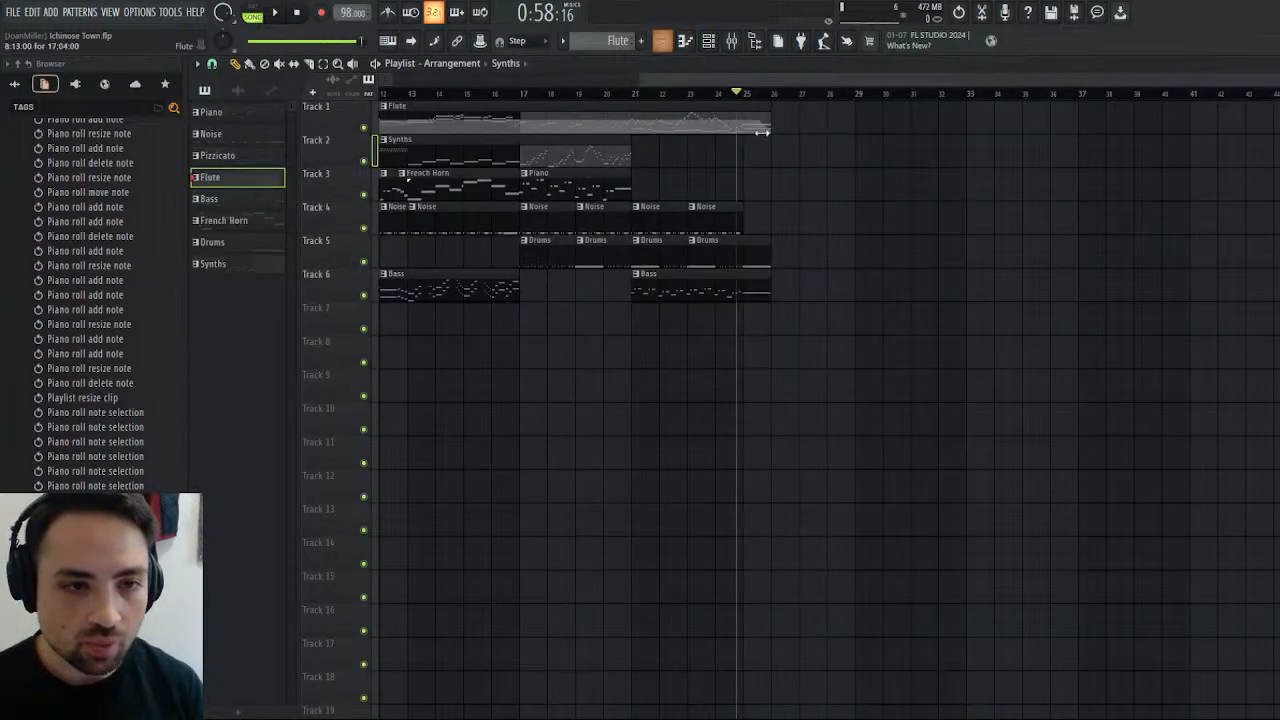
pyautogui.click(634, 95)
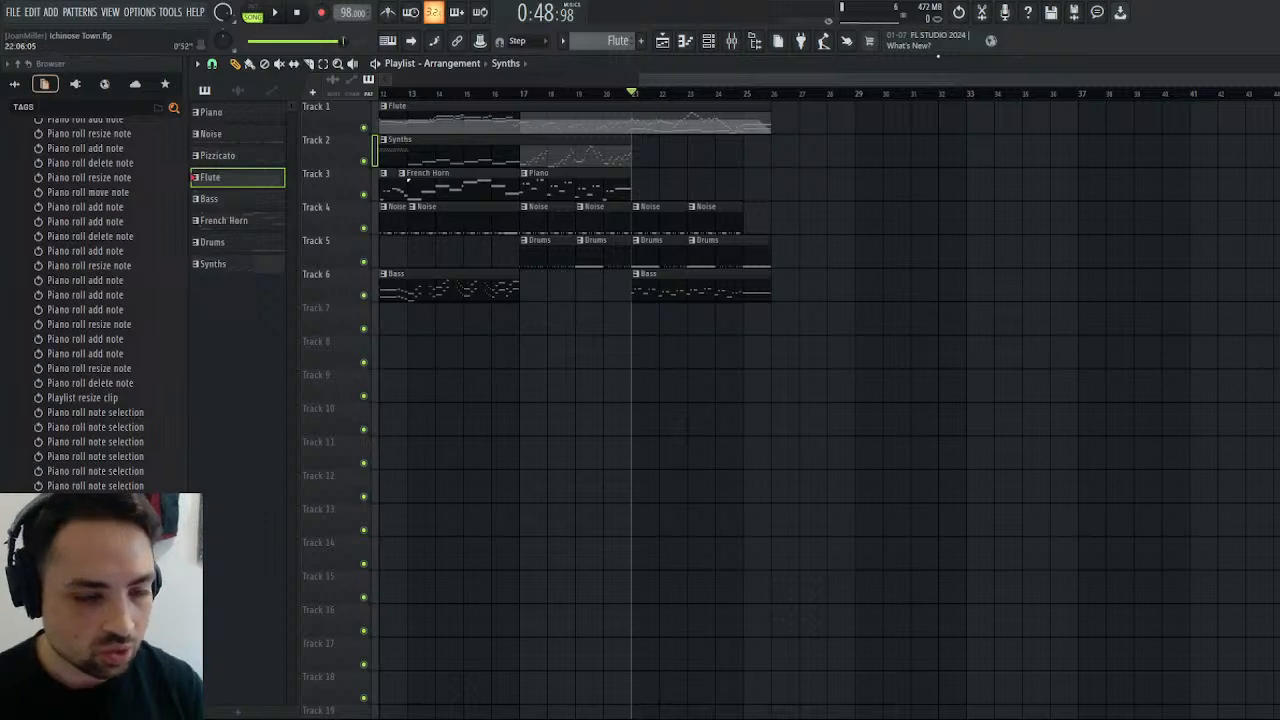
pyautogui.press('Escape')
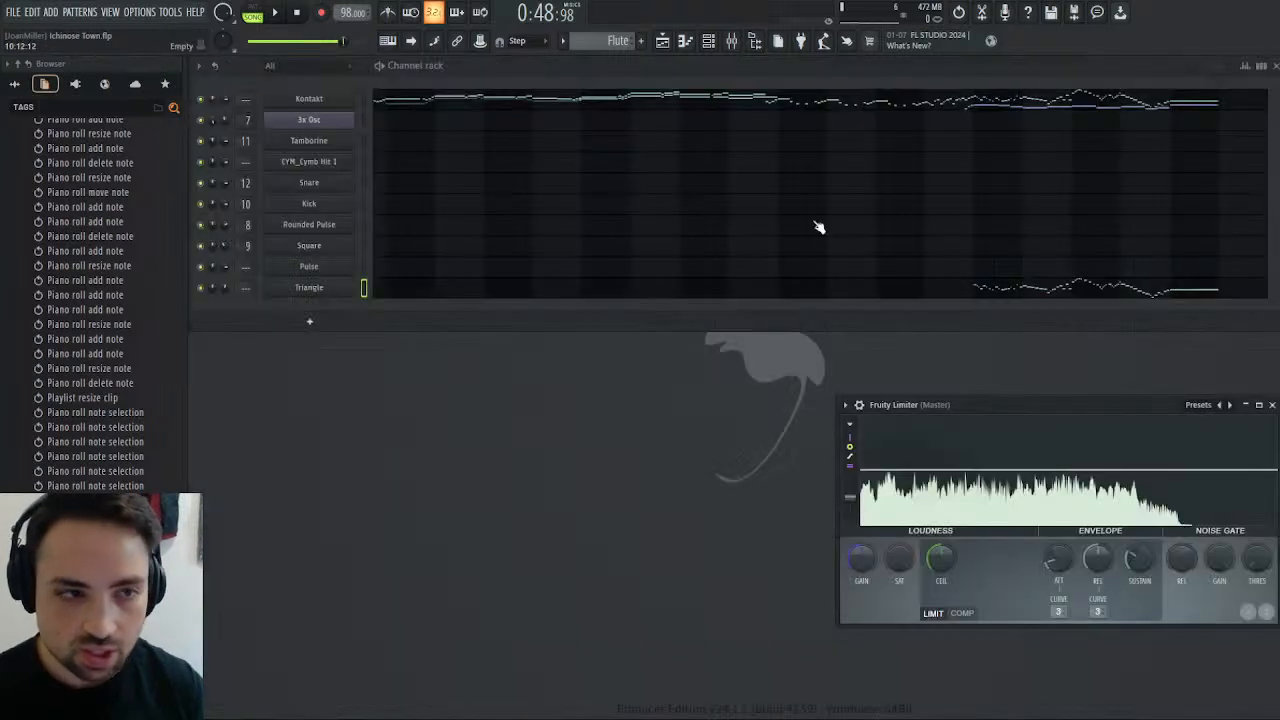
# Add a Snare Roll sample channel directly below the Snare channel, and create a new pattern named Snares.
pyautogui.click(364, 182)
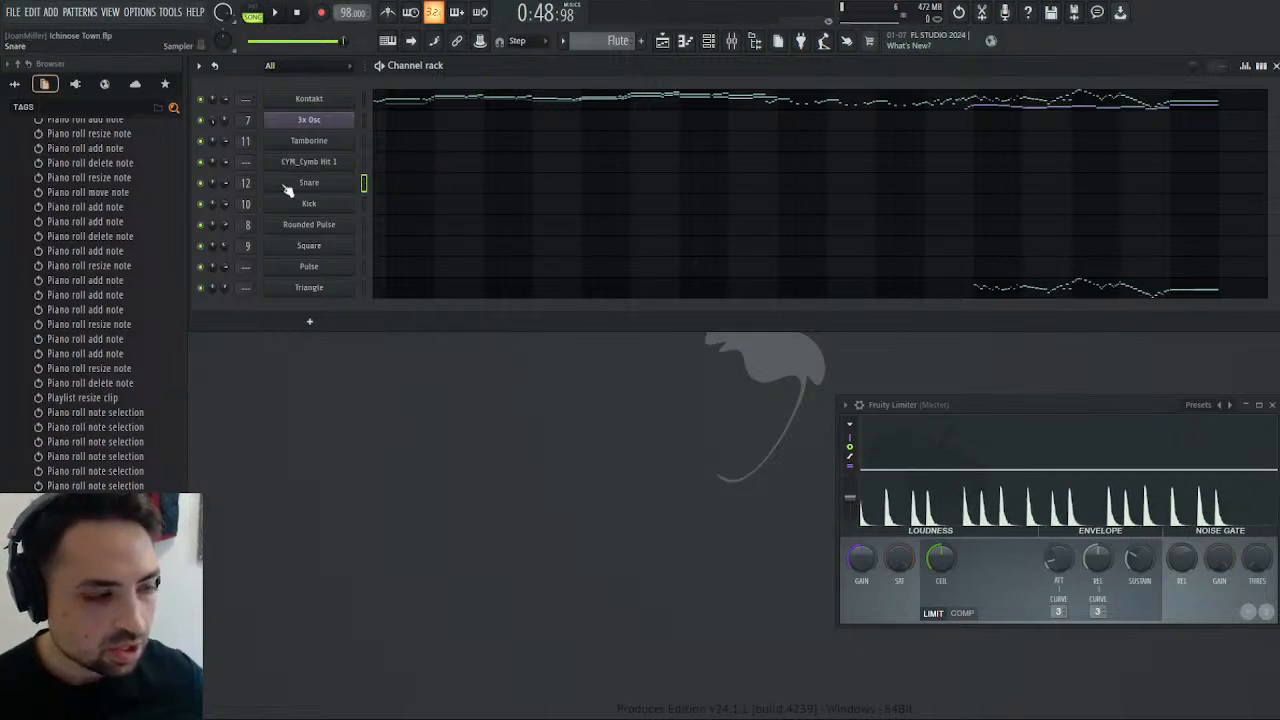
pyautogui.click(14, 84)
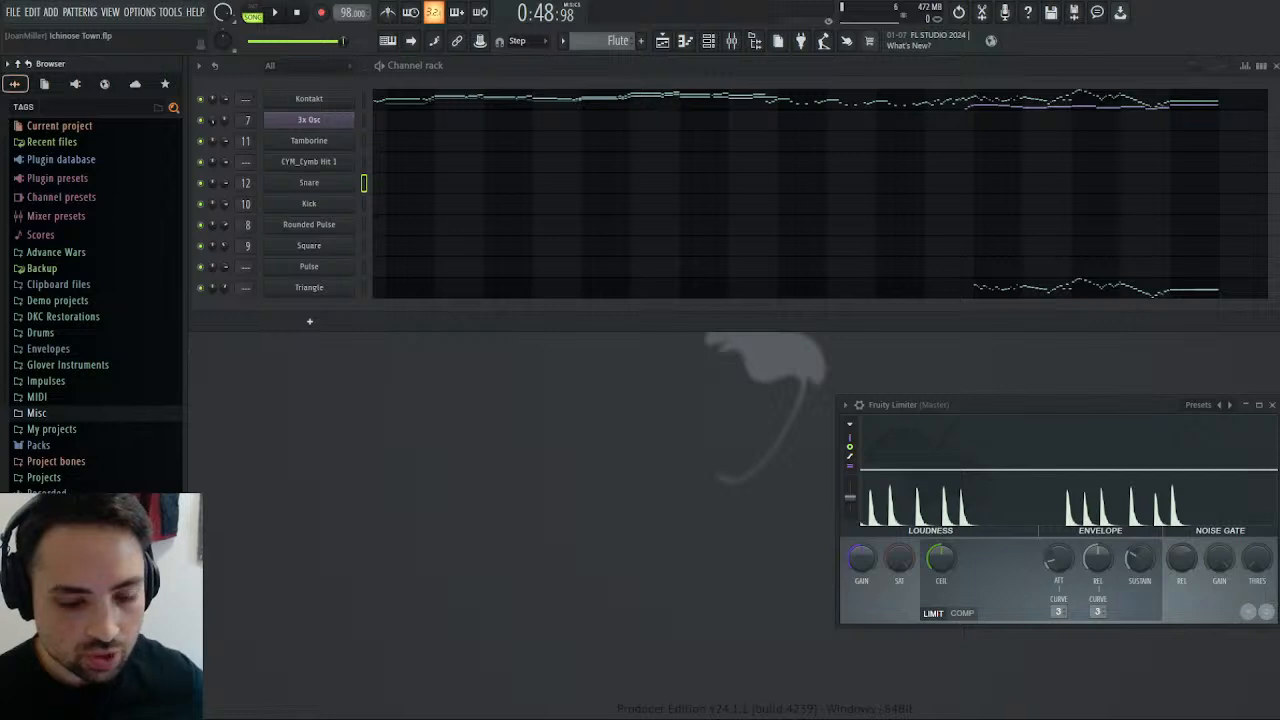
pyautogui.moveTo(325, 197); pyautogui.dragTo(335, 197)
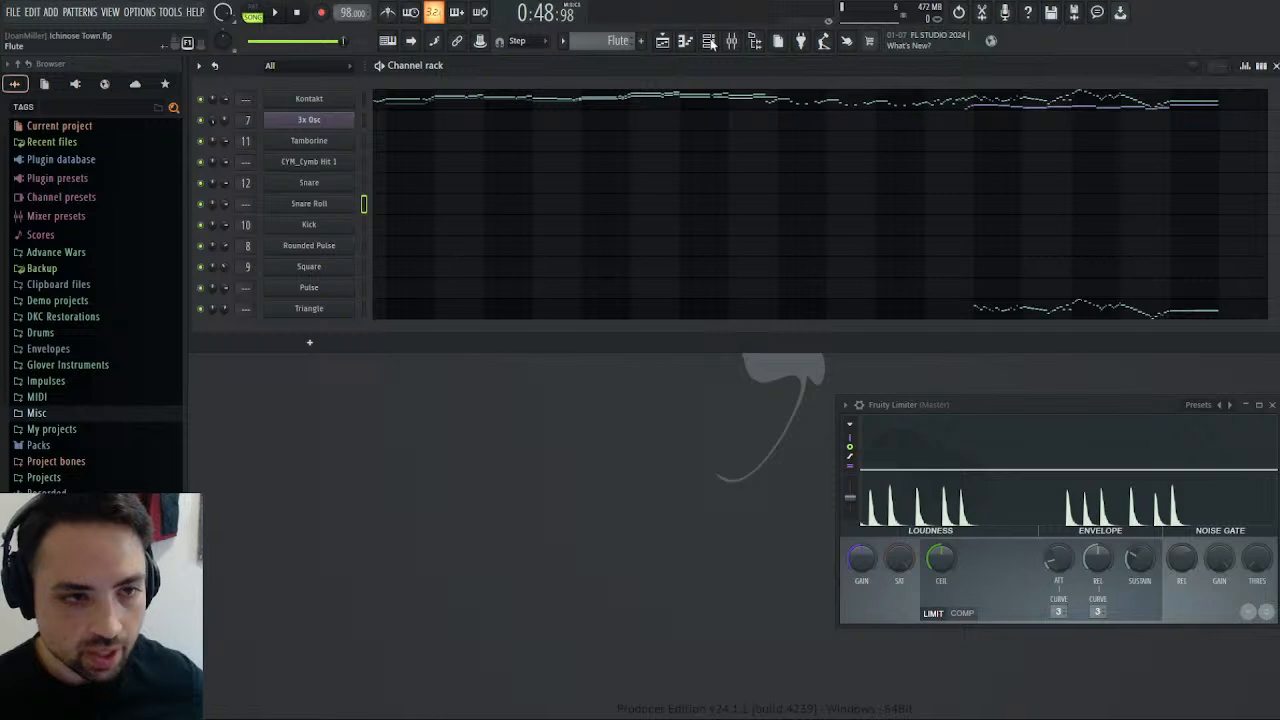
pyautogui.press('F4')
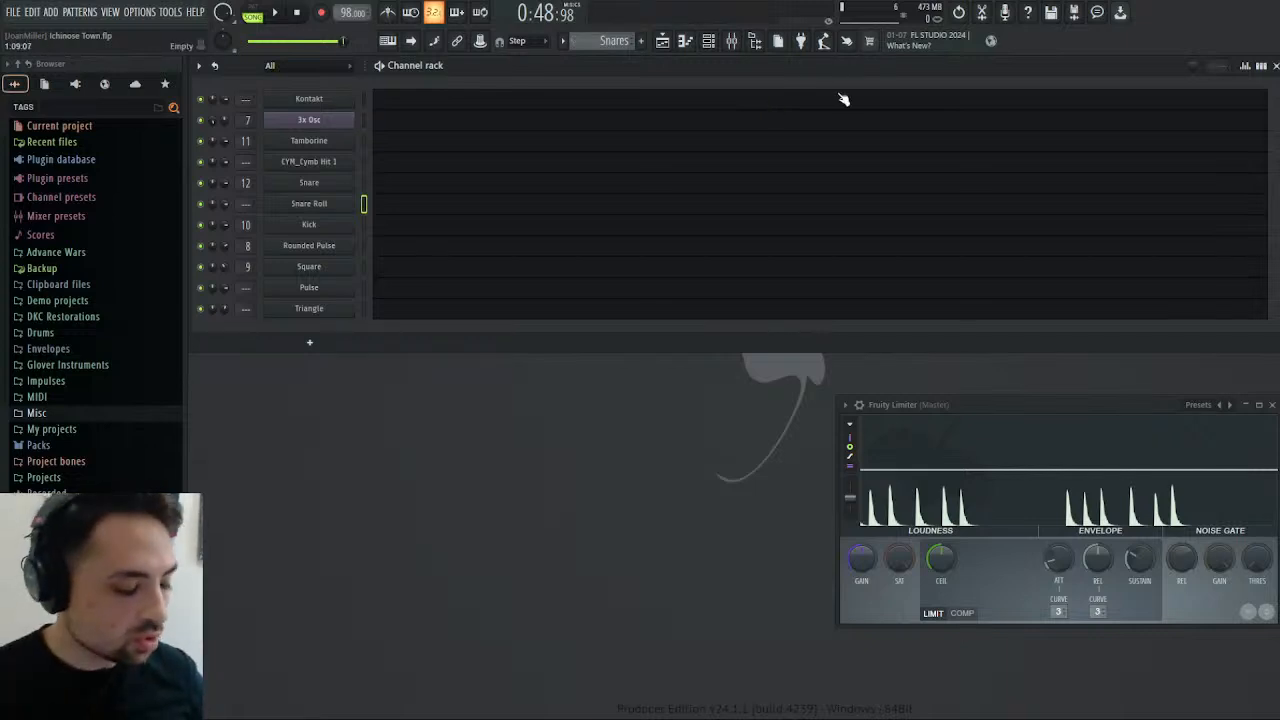
# Enable the volume envelope on the Snare Roll channel with a 10% release time, and close its settings.
pyautogui.click(365, 188)
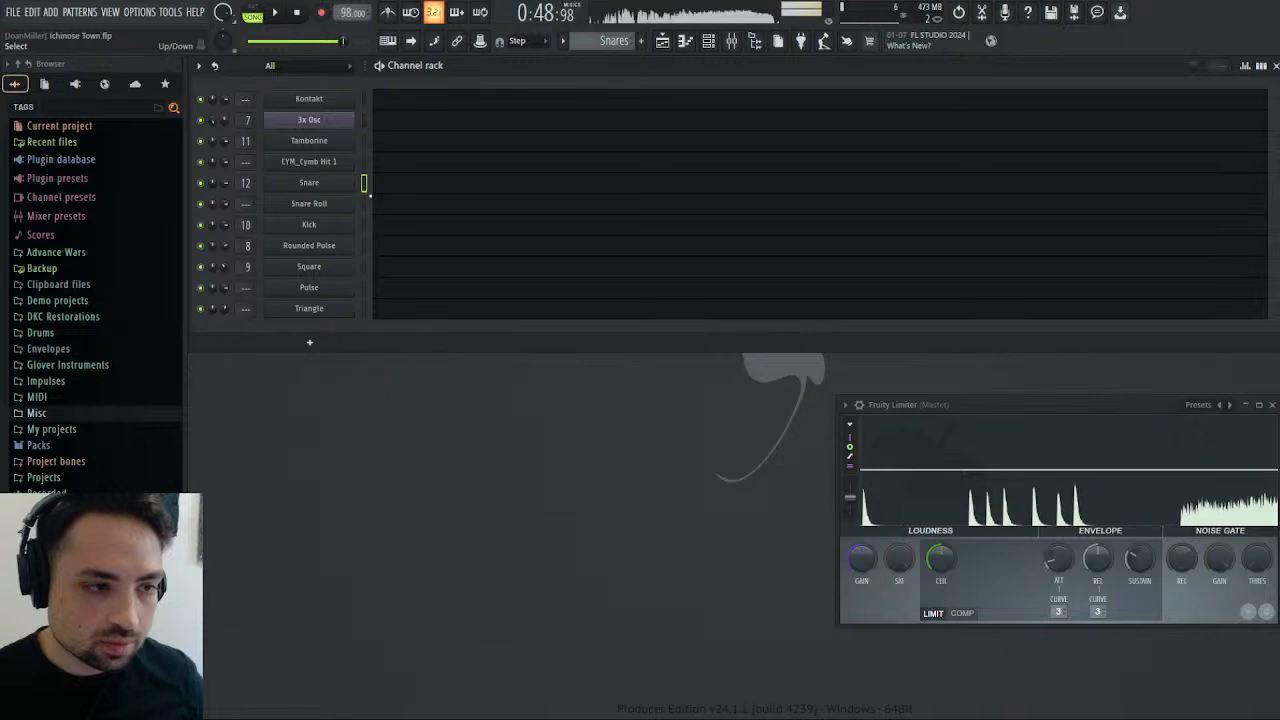
pyautogui.click(318, 203)
pyautogui.click(316, 226)
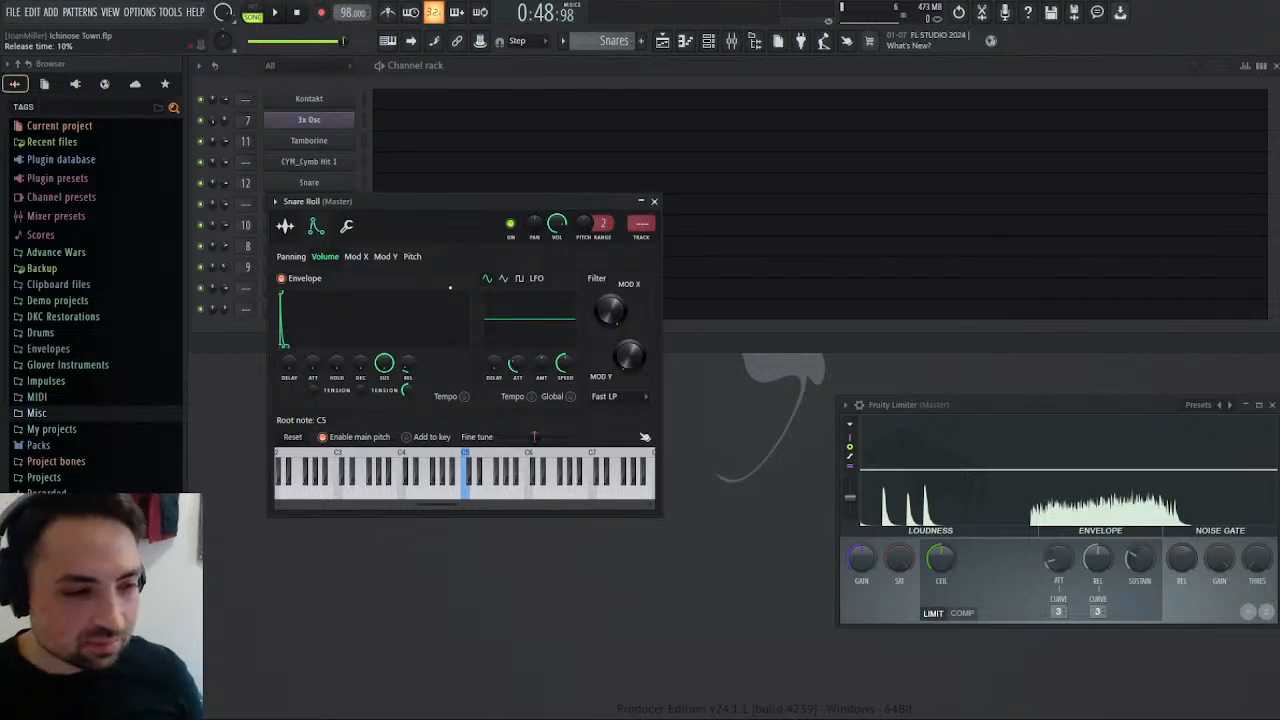
pyautogui.click(655, 202)
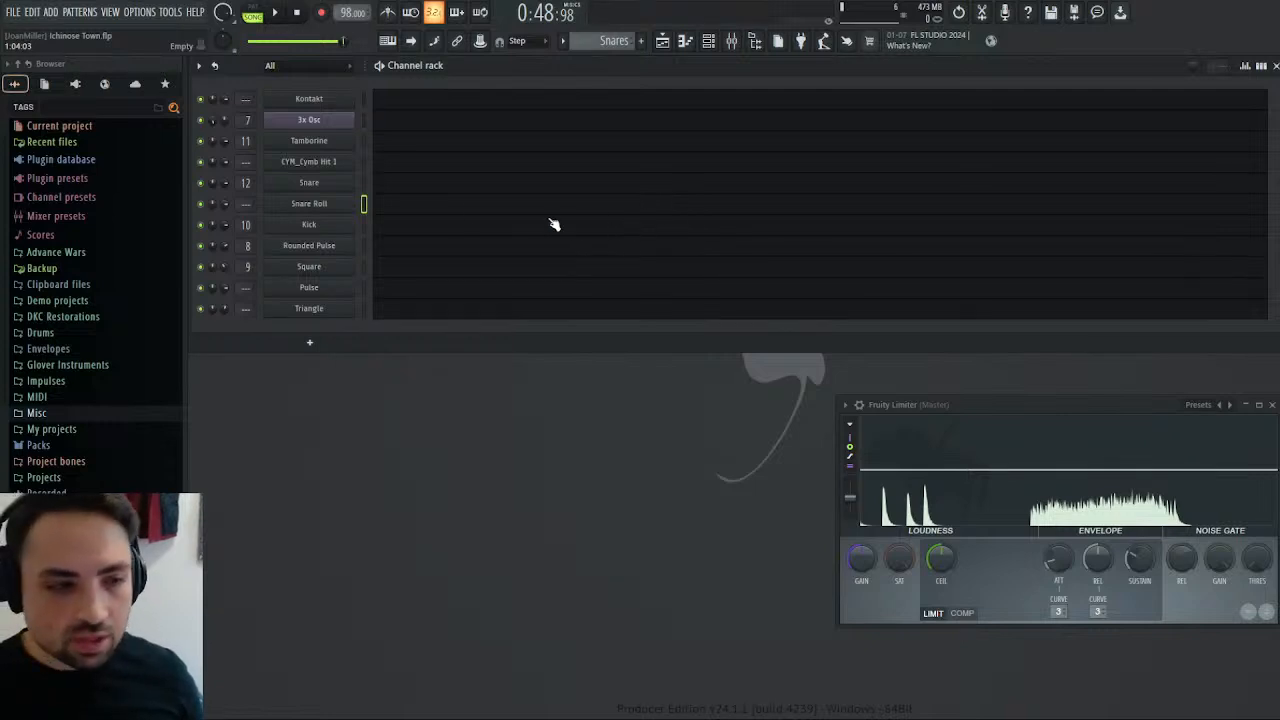
# Add short C5 Snare notes on steps 1, 3 and 9 of bar 1, previewing the pattern along the way.
pyautogui.click(398, 192)
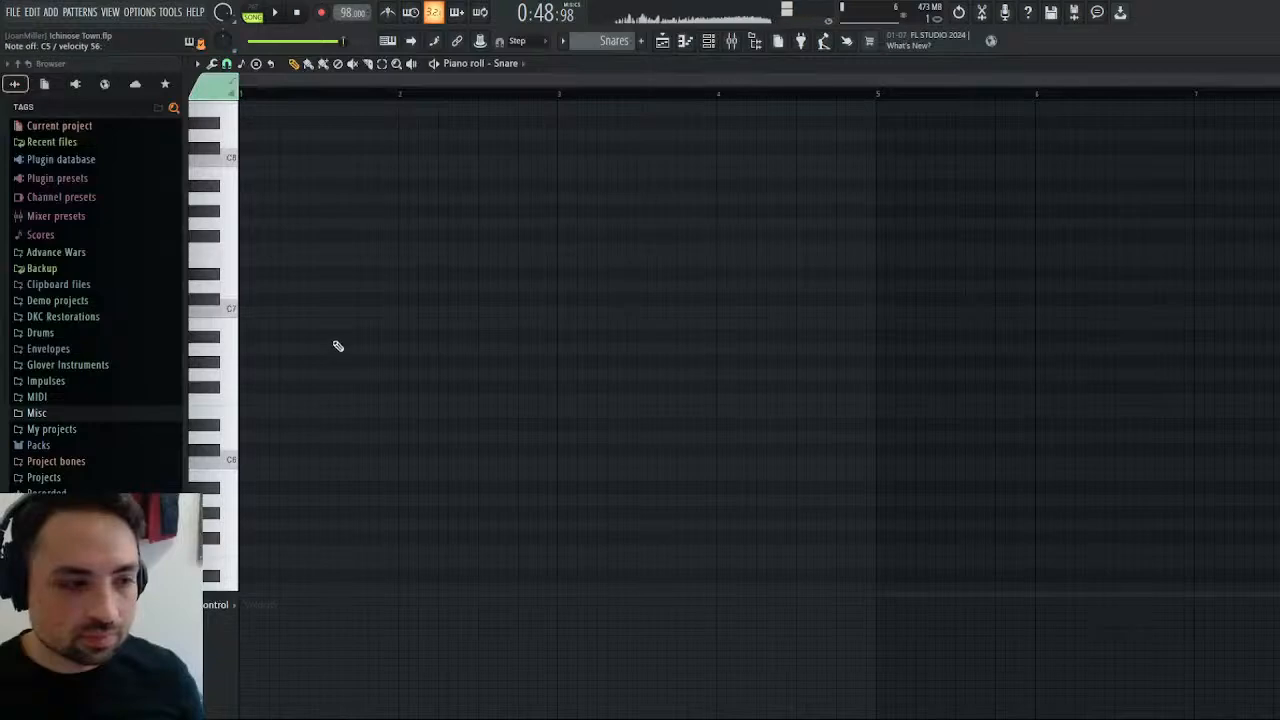
pyautogui.scroll(-8, 338, 346)
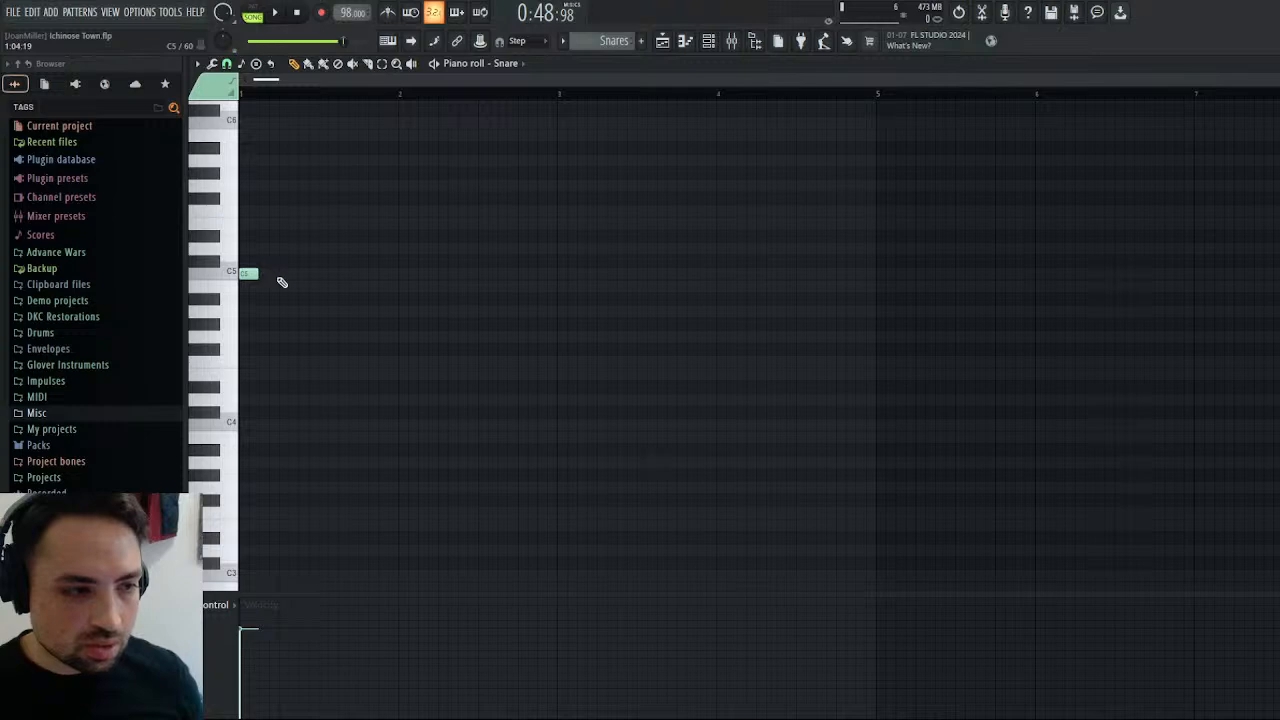
pyautogui.click(275, 12)
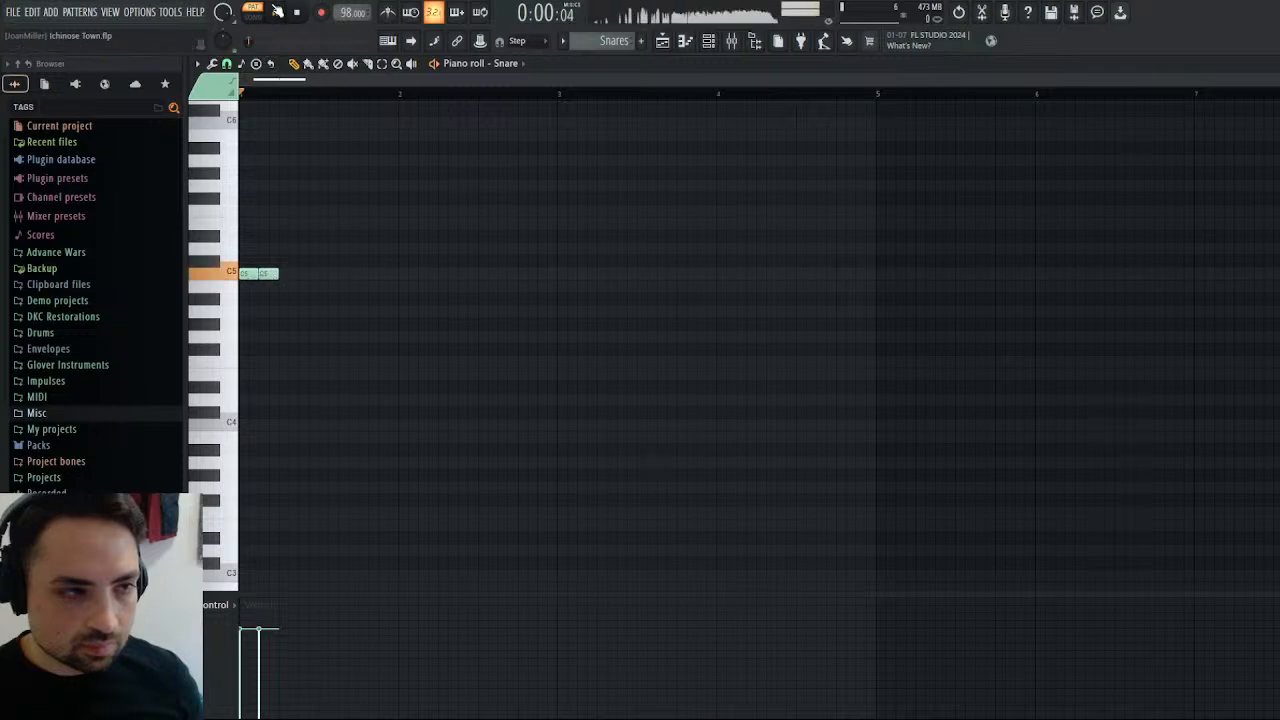
pyautogui.press('space')
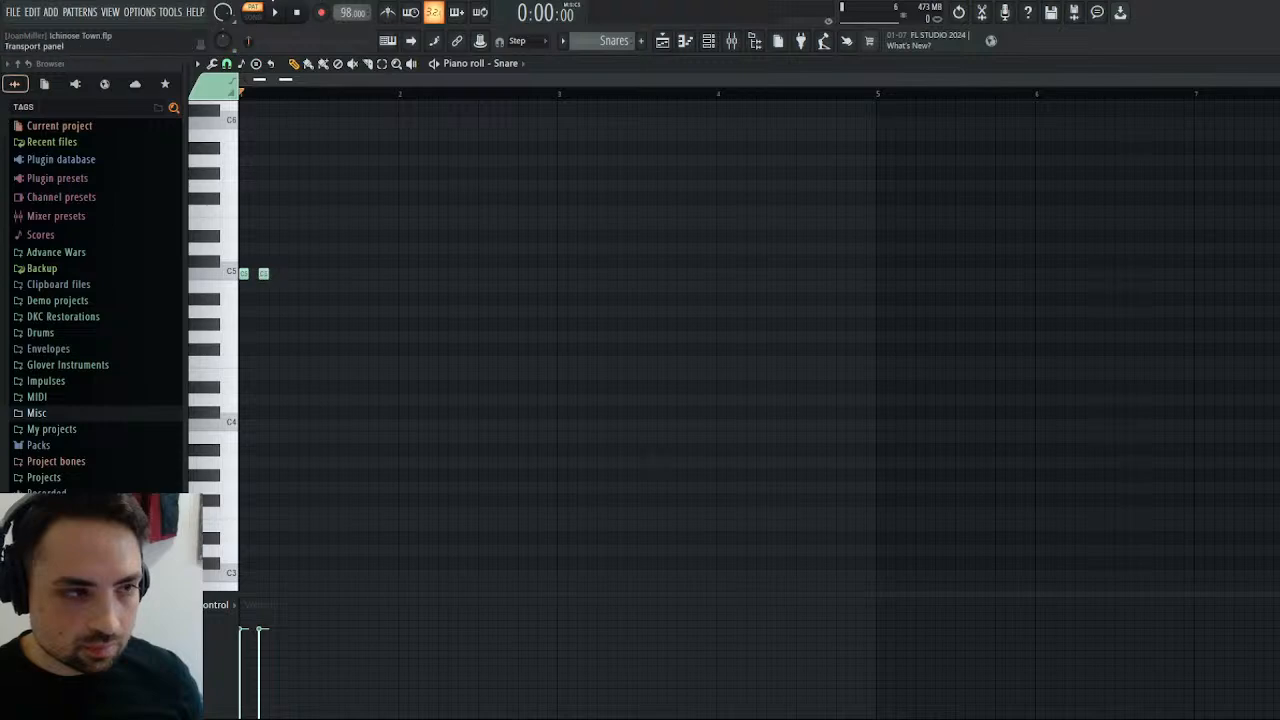
pyautogui.press('space')
pyautogui.press('space')
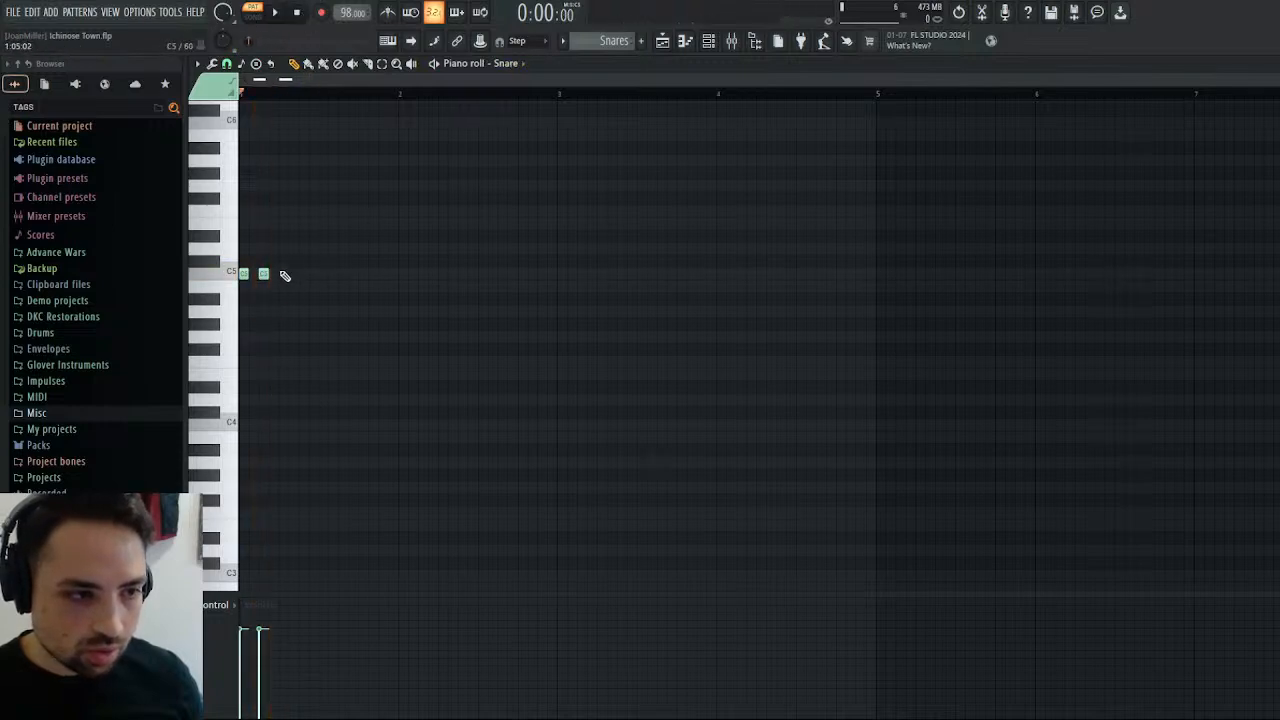
# Move the third Snare note to step 8 and add C5 notes on steps 11 and 13 while the pattern loops.
pyautogui.click(290, 14)
pyautogui.moveTo(323, 273); pyautogui.dragTo(309, 275)
pyautogui.click(341, 274)
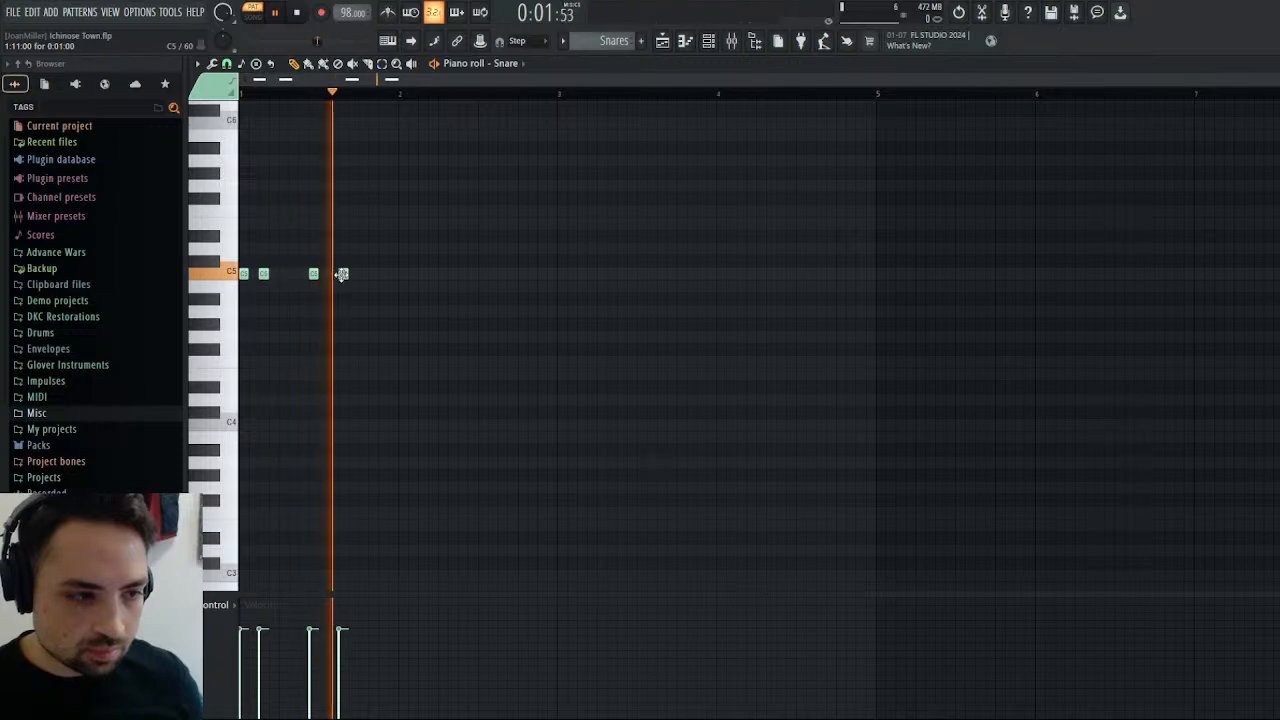
pyautogui.click(388, 274)
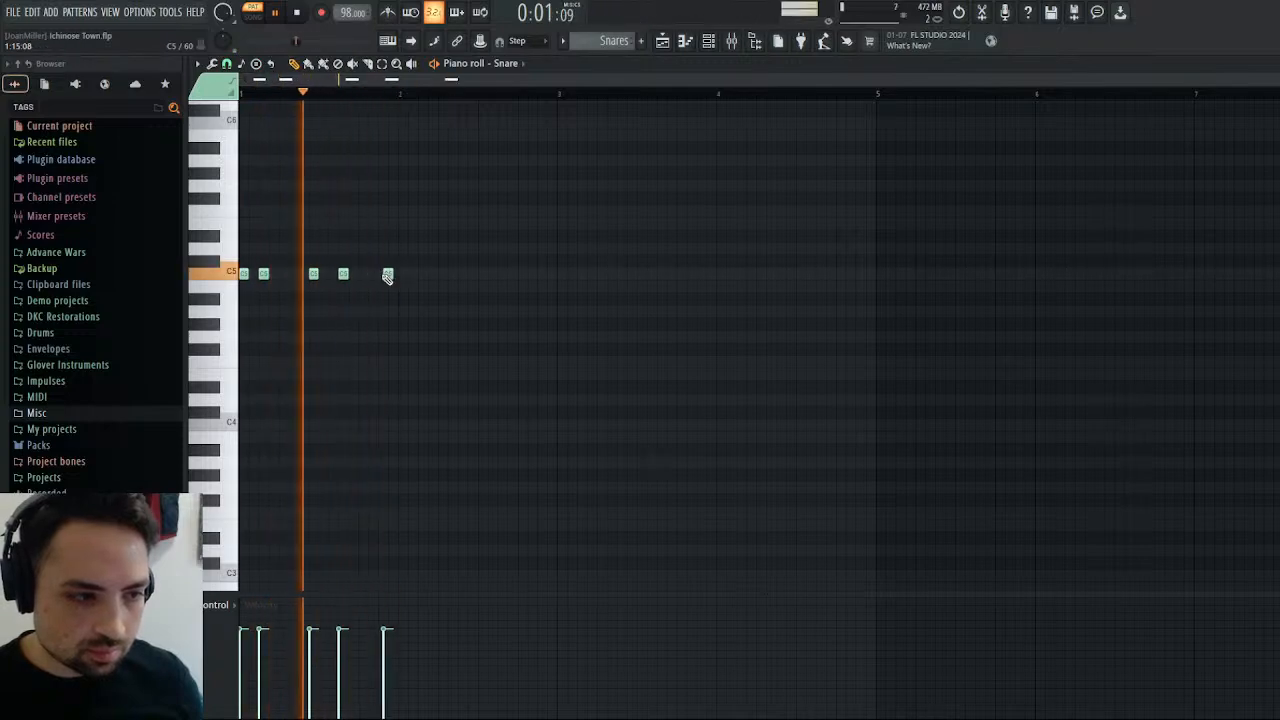
pyautogui.moveTo(388, 275); pyautogui.dragTo(381, 275)
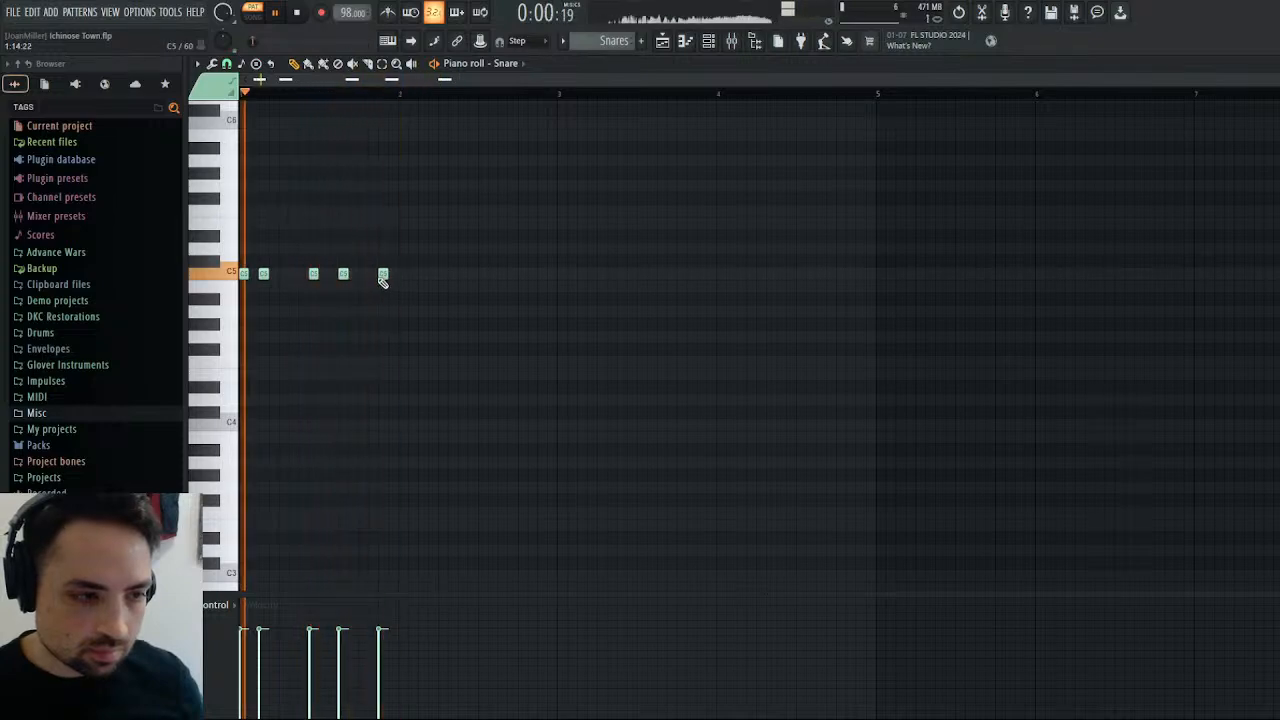
pyautogui.moveTo(383, 276)
pyautogui.mouseDown()
pyautogui.moveTo(351, 276)
pyautogui.moveTo(365, 276)
pyautogui.mouseUp()
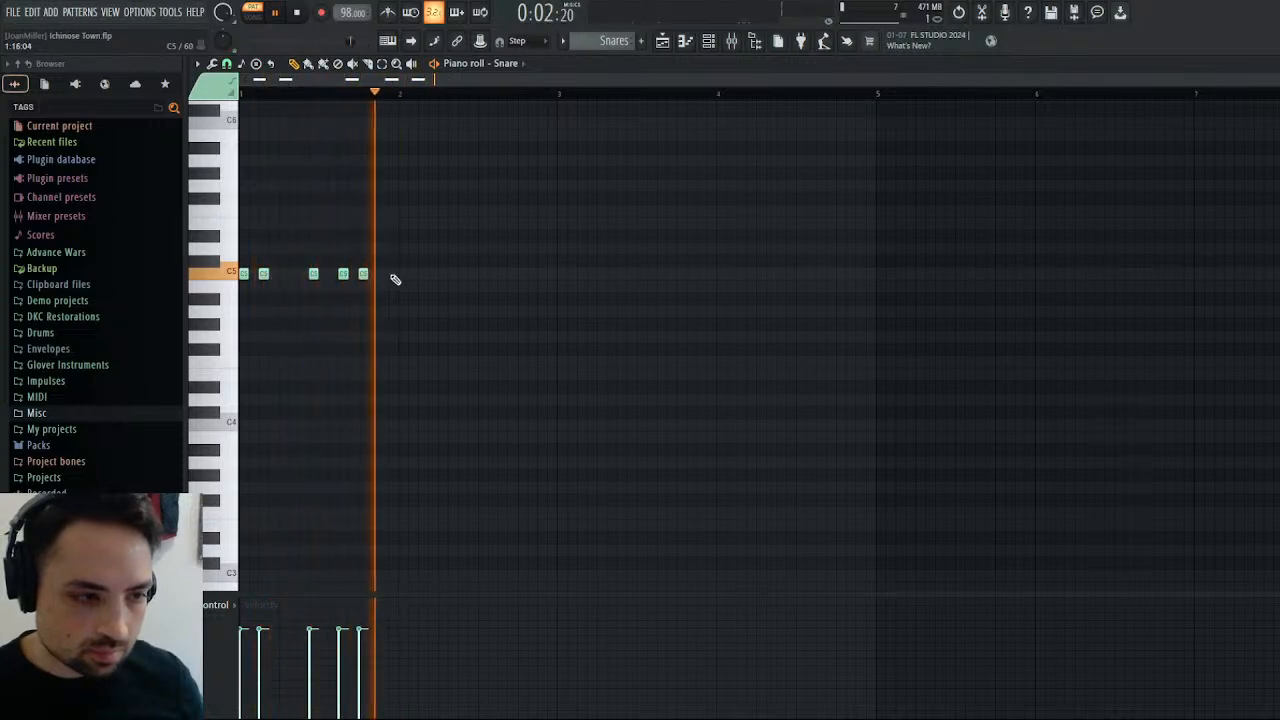
# Add two C5 Snare Roll notes in bar 1: three steps long from step 5 and two steps long from step 15.
pyautogui.click(506, 65)
pyautogui.click(525, 178)
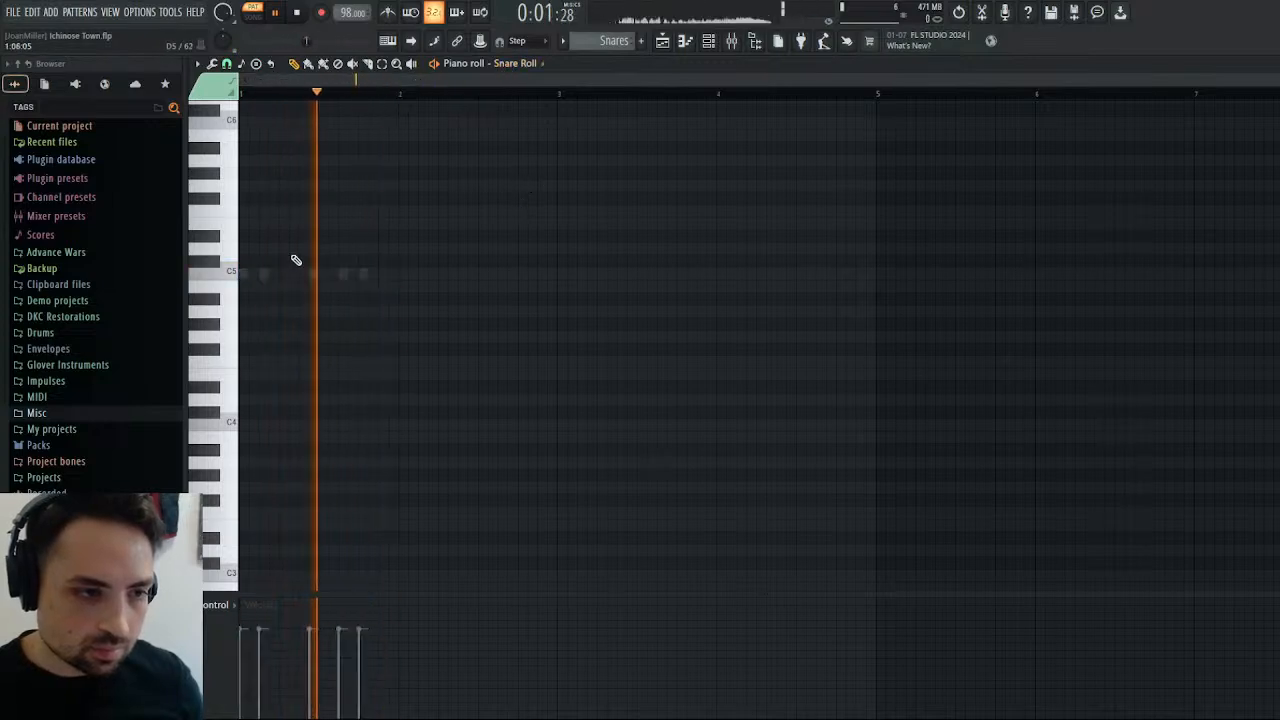
pyautogui.click(285, 273)
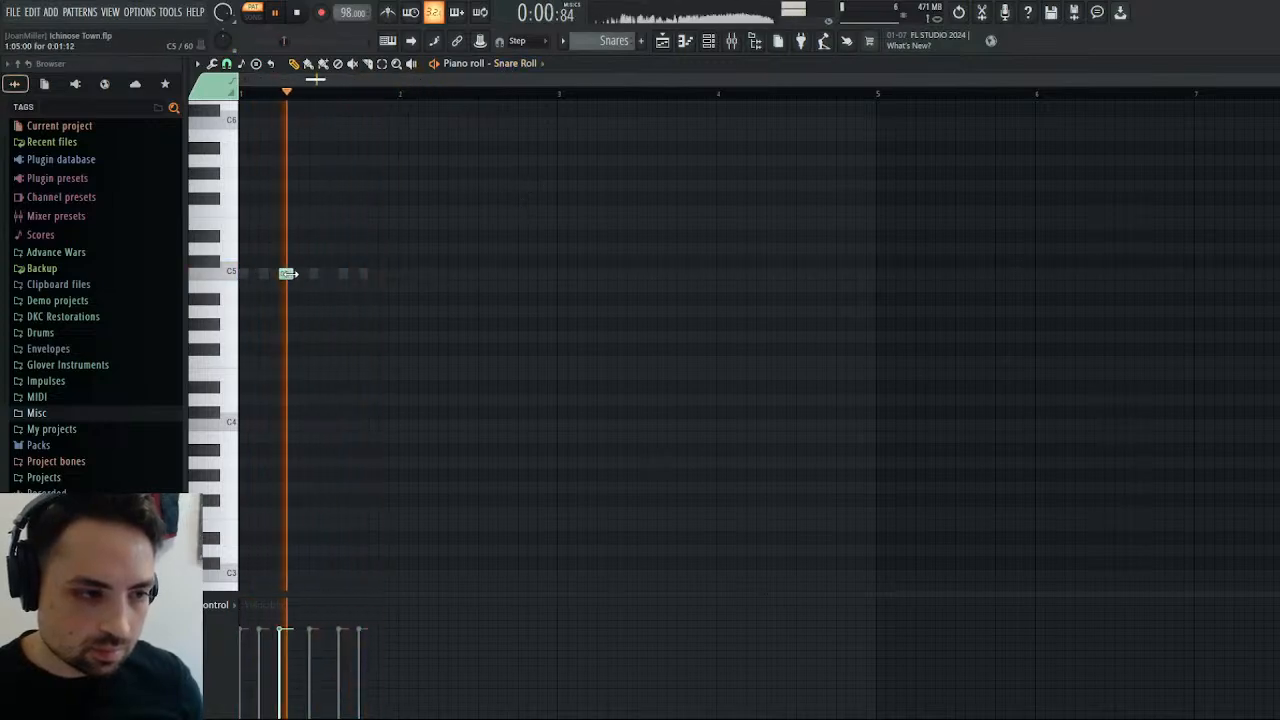
pyautogui.moveTo(288, 273); pyautogui.dragTo(307, 274)
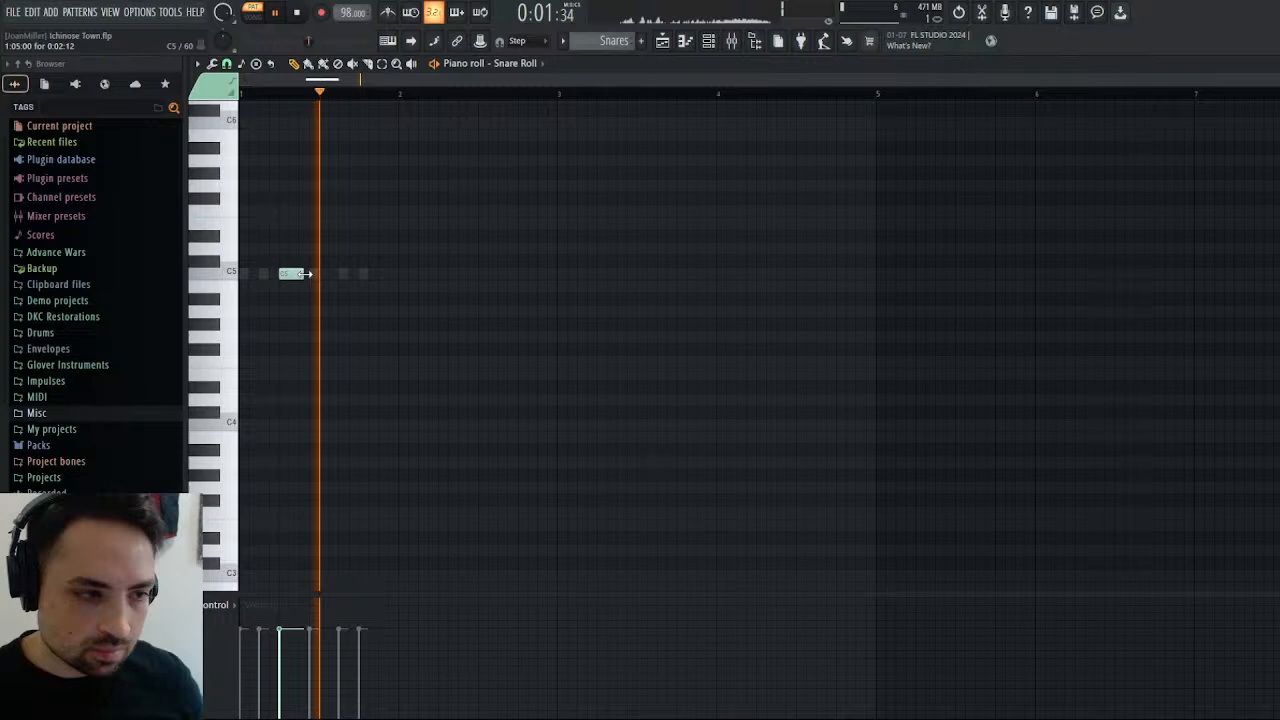
pyautogui.click(386, 274)
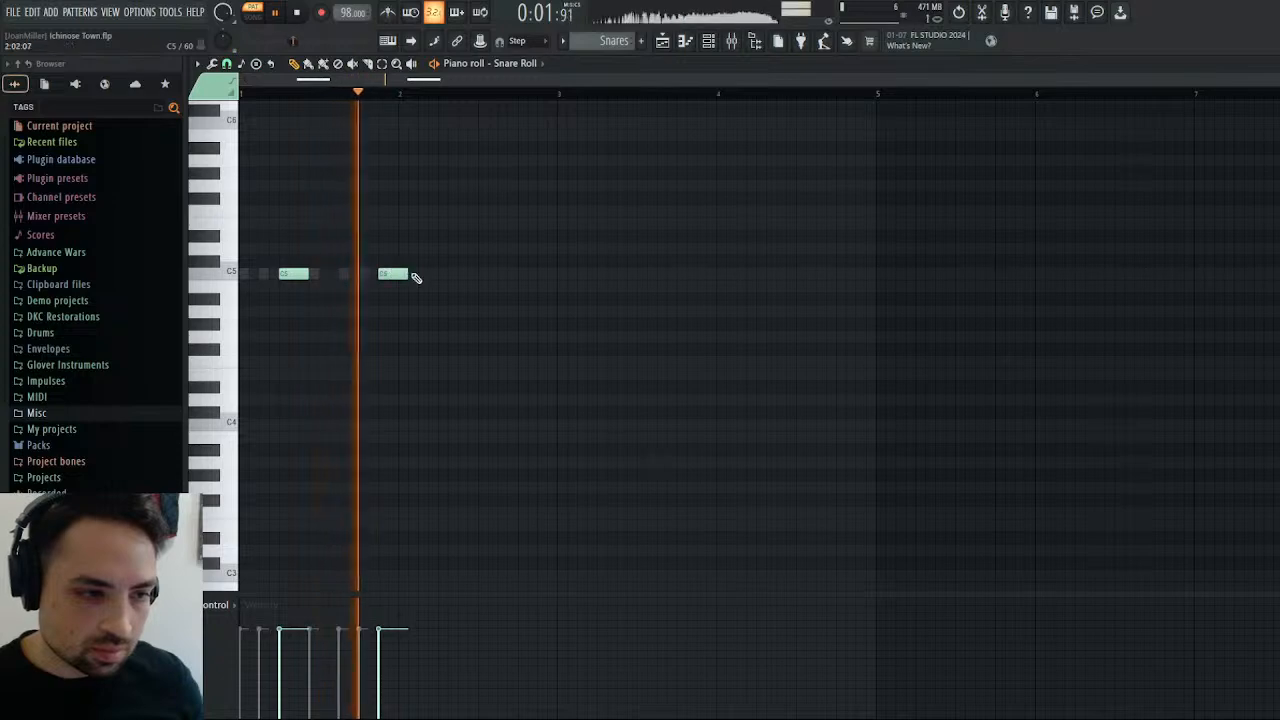
pyautogui.moveTo(413, 275); pyautogui.dragTo(398, 275)
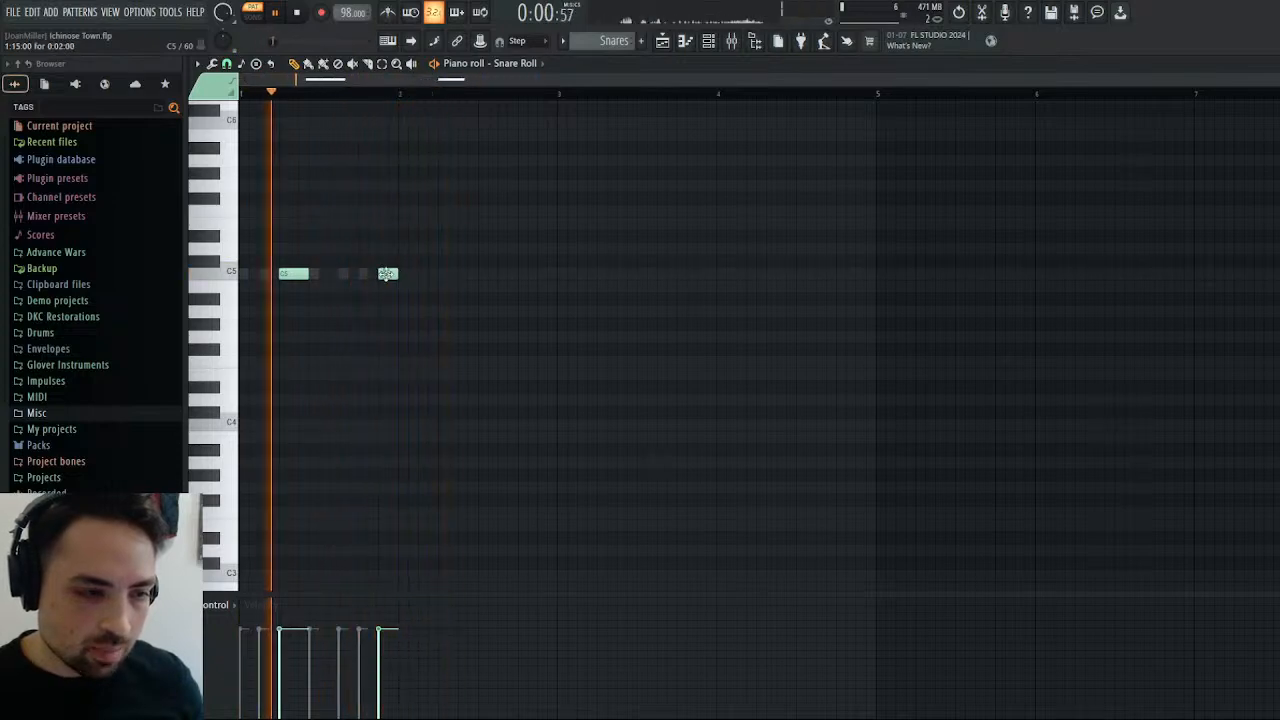
# Duplicate the bar 1 Snare Roll notes into bar 2, and delete the copied roll at the end of that bar.
pyautogui.moveTo(518, 83); pyautogui.dragTo(760, 82)
pyautogui.hotkey('ctrl', 'b')
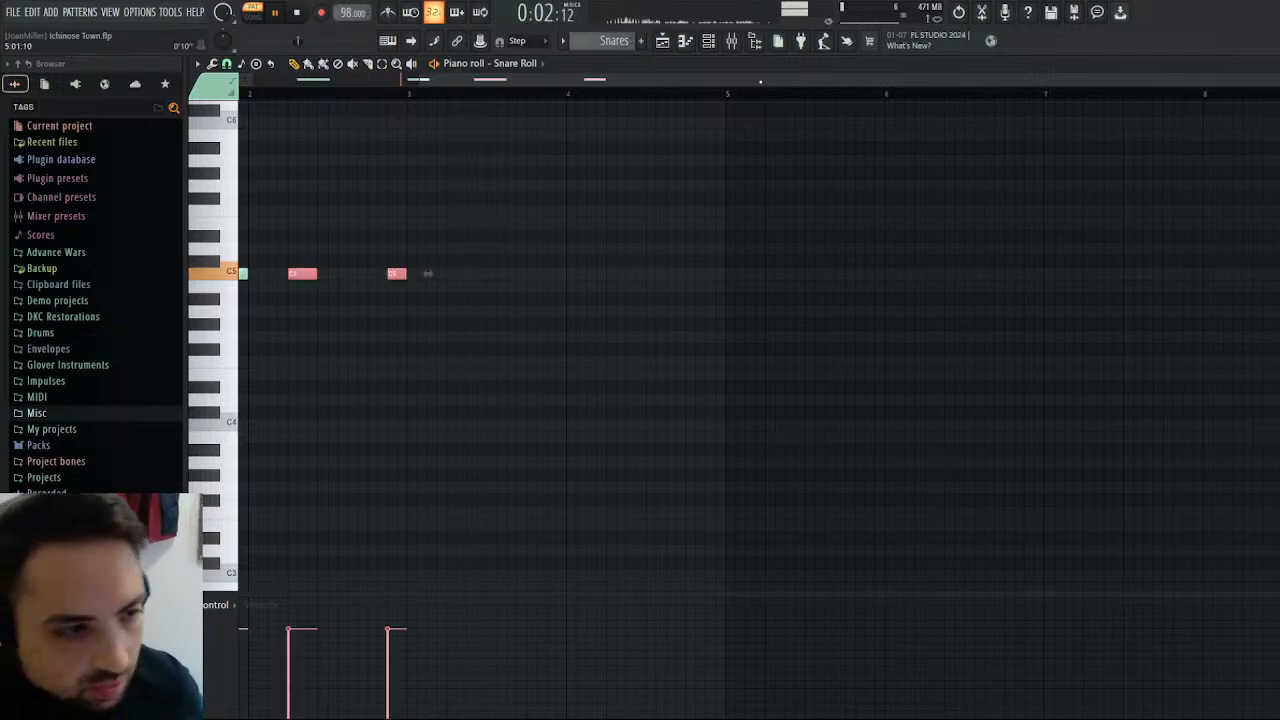
pyautogui.rightClick(397, 274)
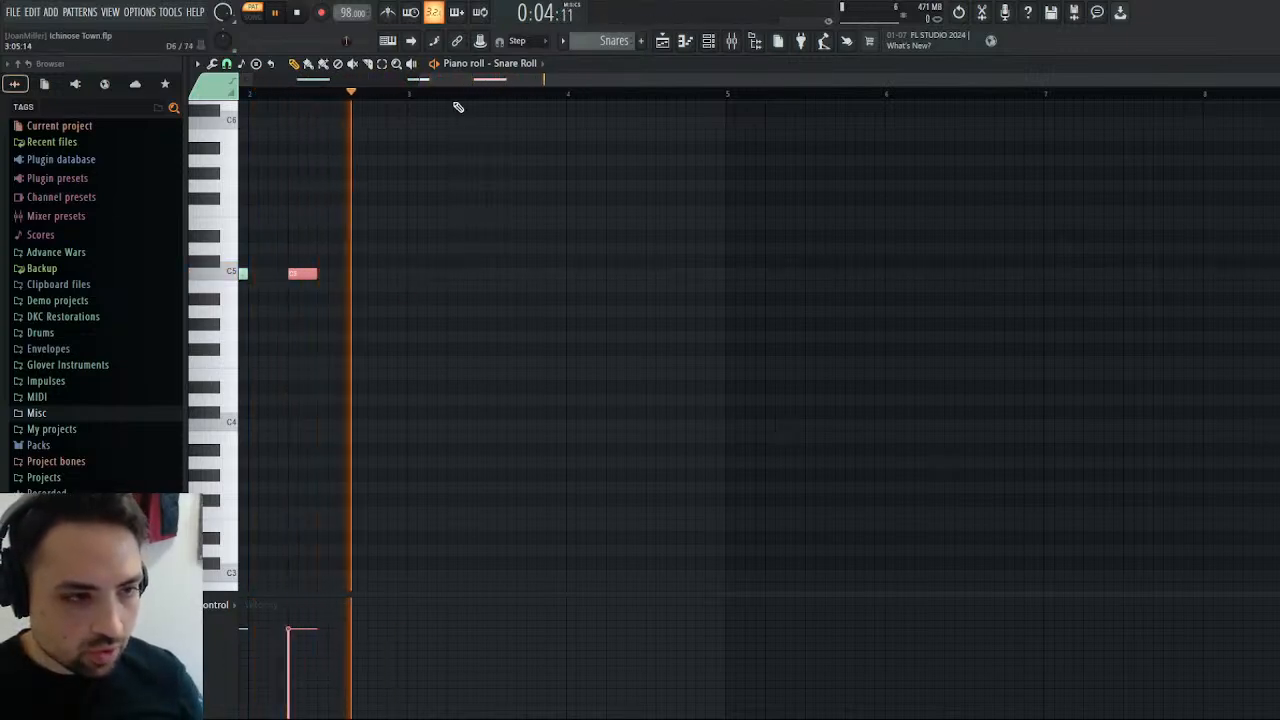
# Repeat the bar 1 Snare notes in bar 2, and reopen the Snare Roll notes for editing.
pyautogui.click(545, 188)
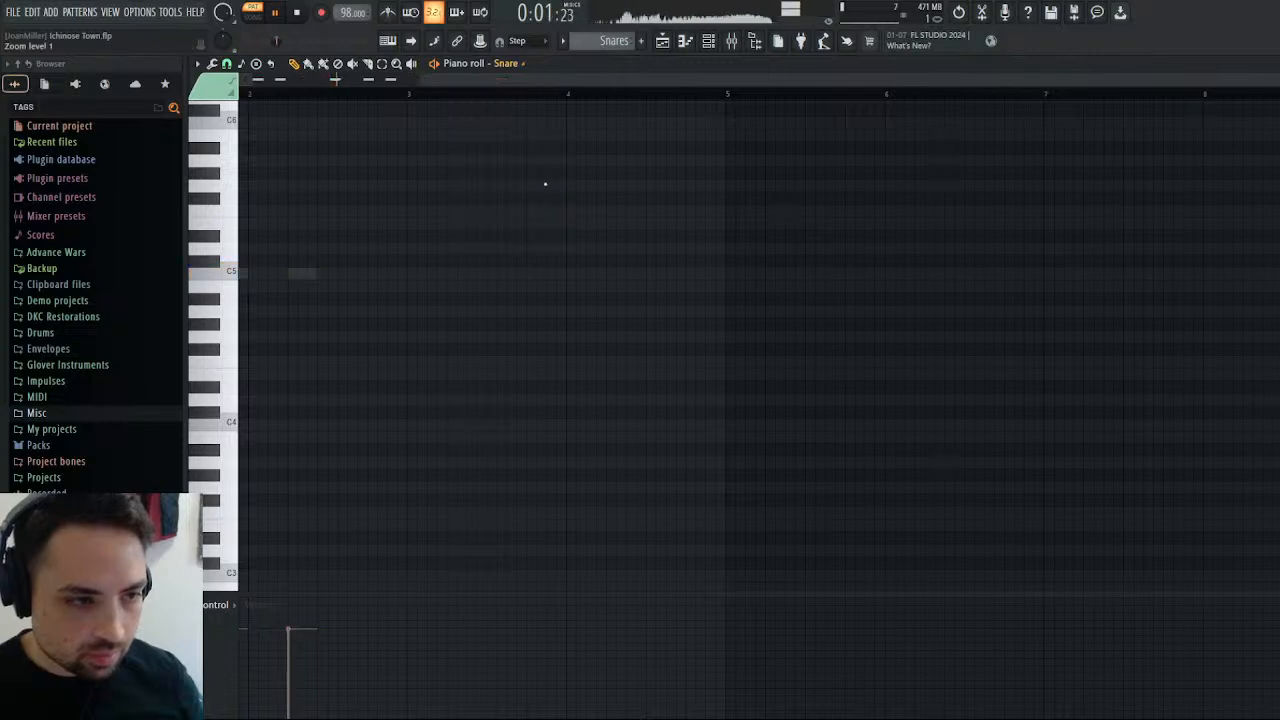
pyautogui.hotkey('ctrl', 'v')
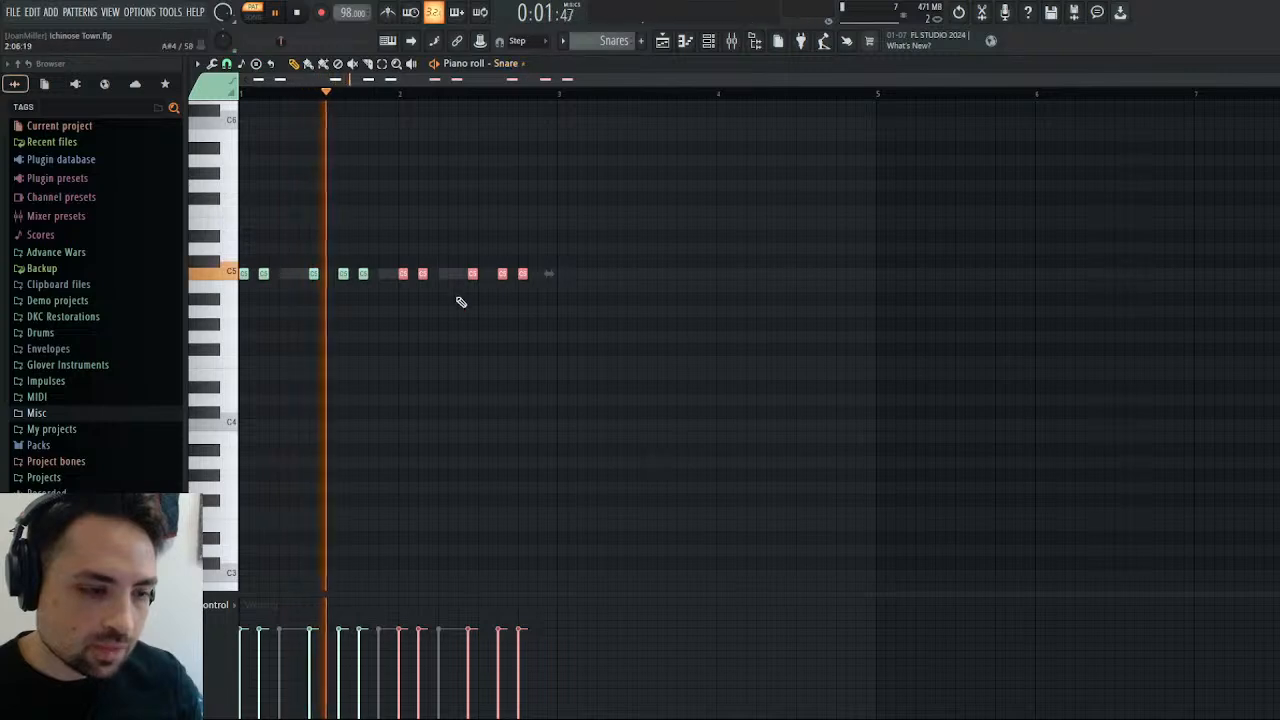
pyautogui.doubleClick(450, 274)
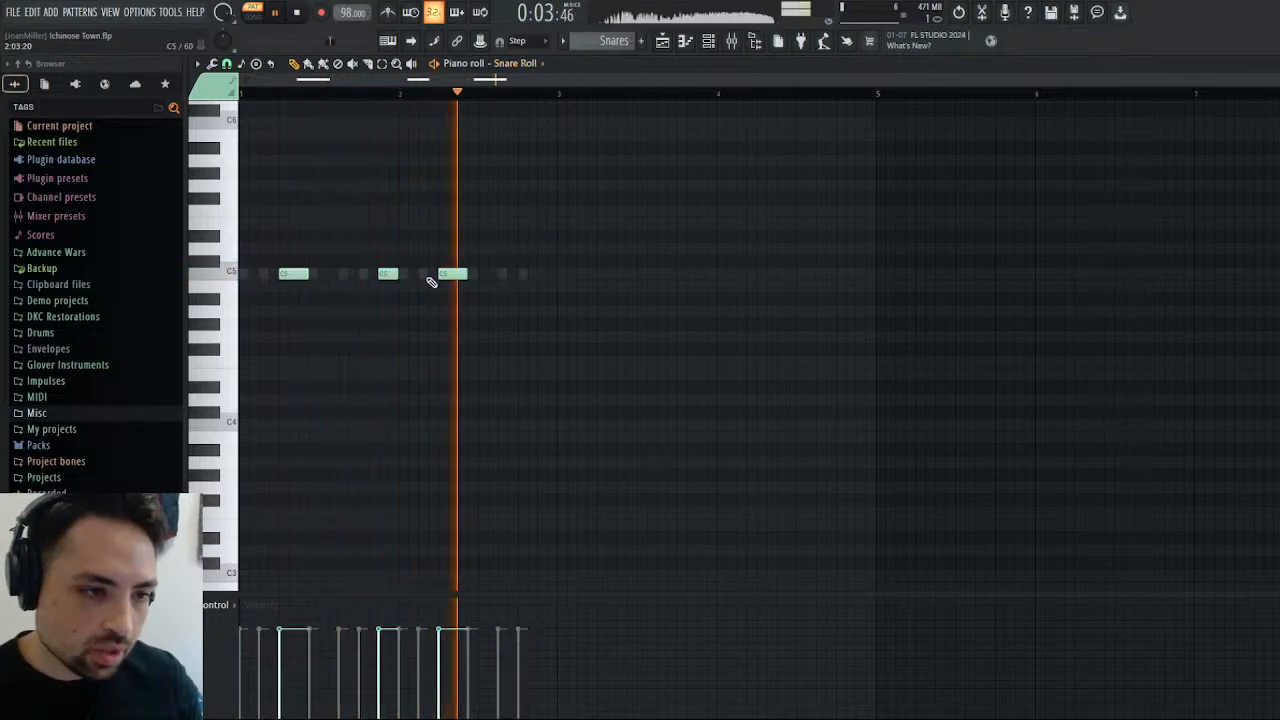
# In bar 2, move the Snare Roll note to step 3 and the second Snare note to step 5 while the pattern plays.
pyautogui.moveTo(450, 274); pyautogui.dragTo(430, 274)
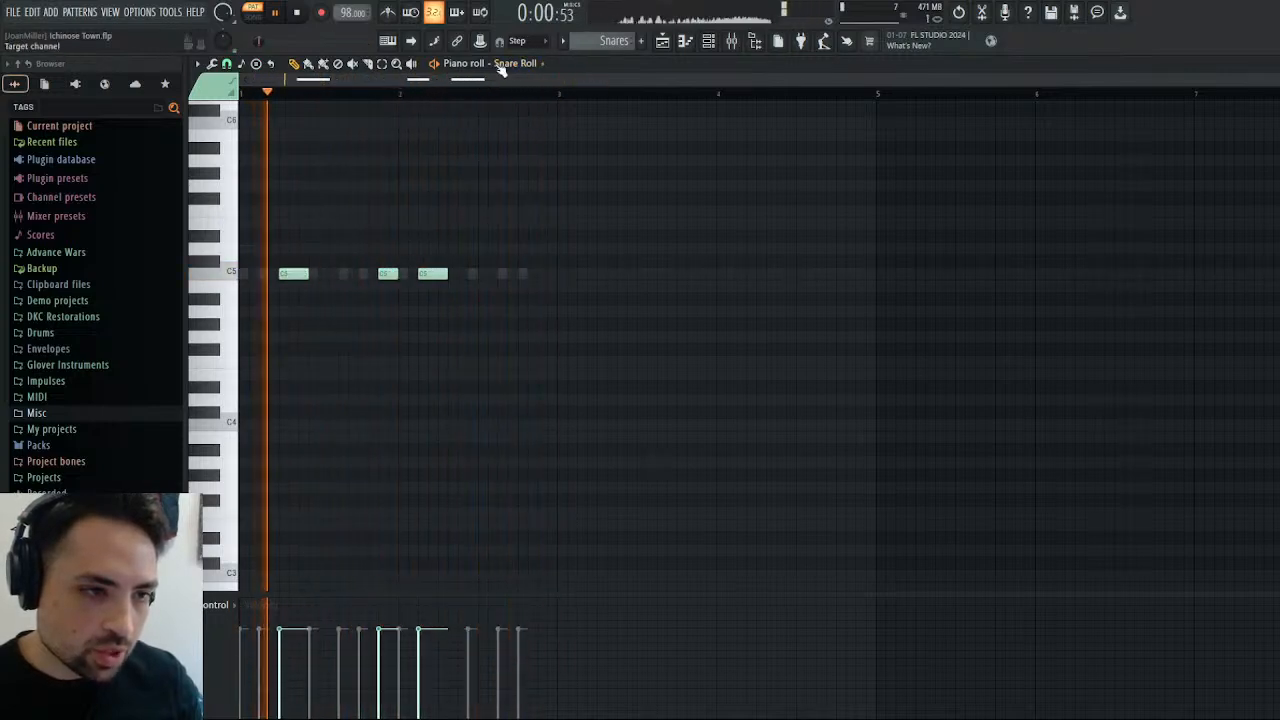
pyautogui.doubleClick(470, 274)
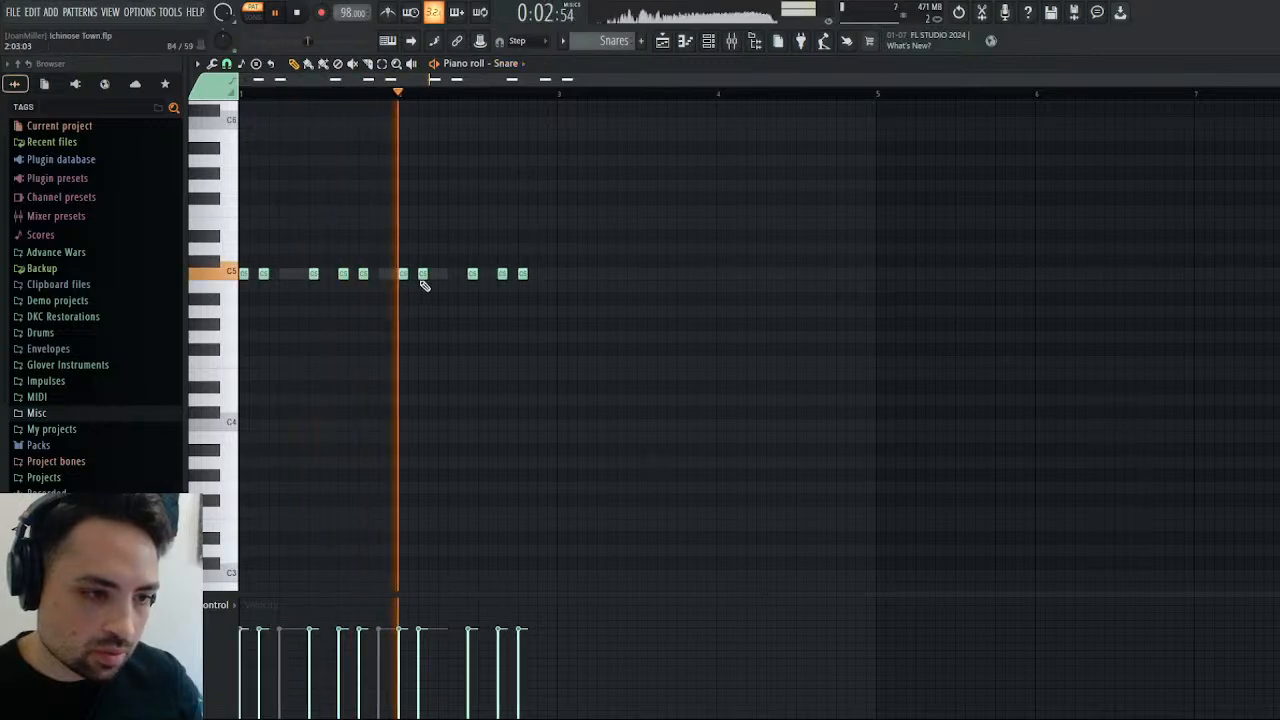
pyautogui.moveTo(441, 274); pyautogui.dragTo(452, 274)
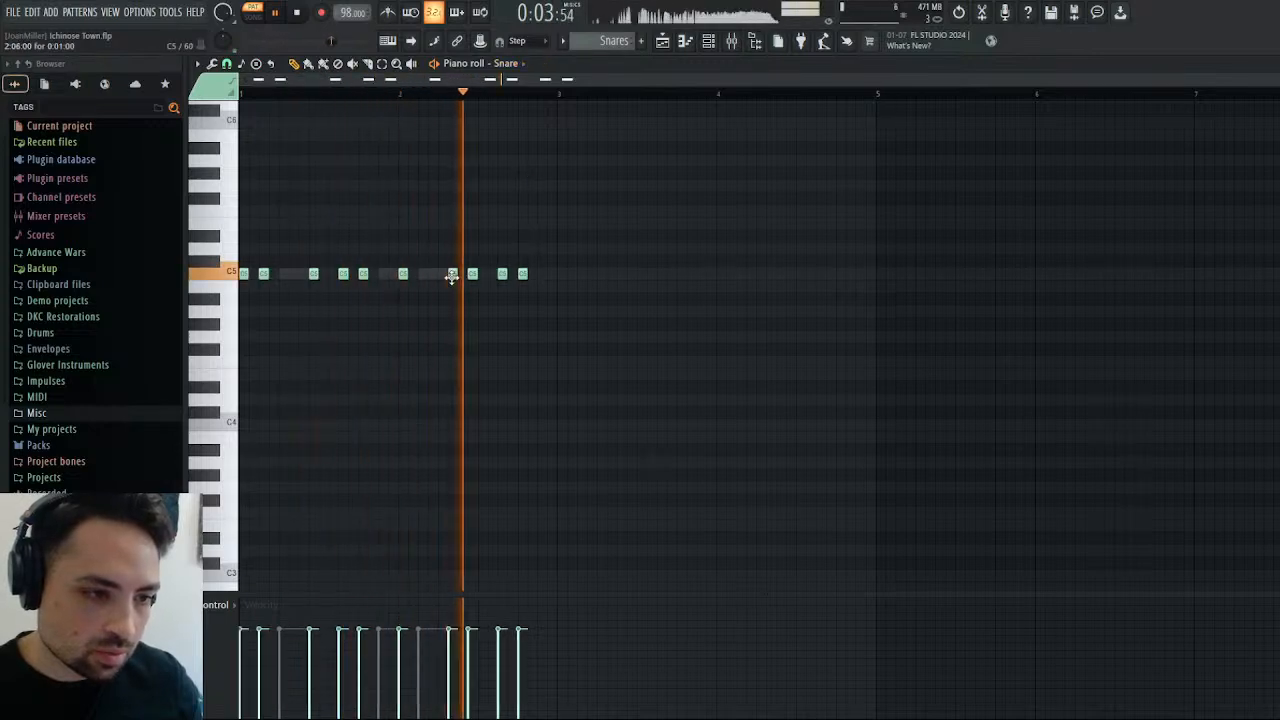
pyautogui.click(296, 12)
pyautogui.press('space')
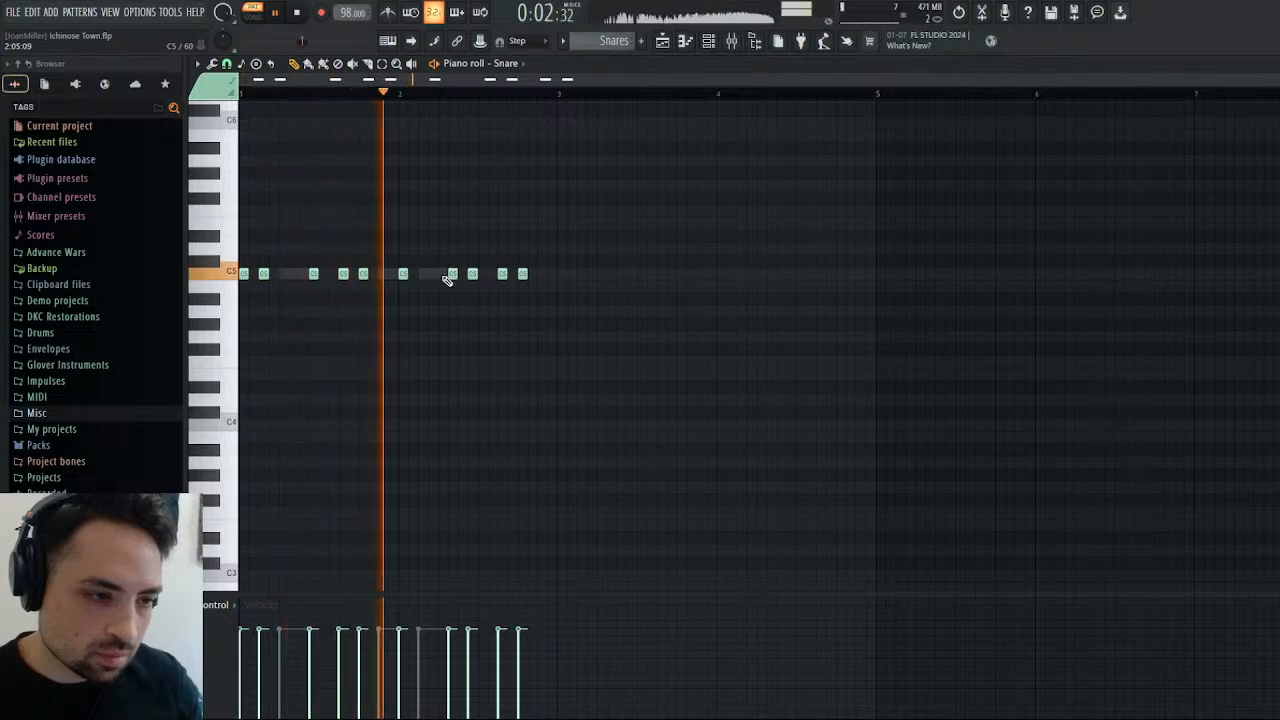
pyautogui.moveTo(447, 282); pyautogui.dragTo(438, 282)
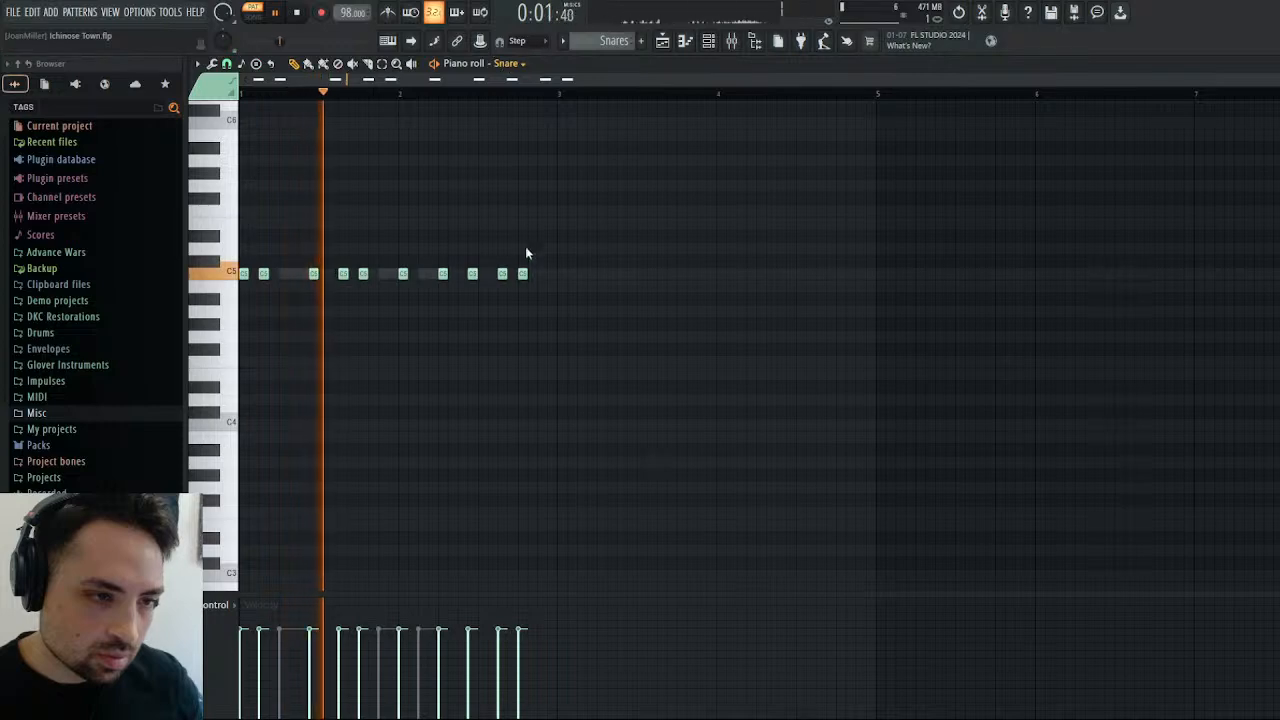
# Shorten bar 2's Snare Roll note to two steps, and move bar 1's last roll to step 15 of bar 2.
pyautogui.rightClick(430, 274)
pyautogui.rightClick(430, 274)
pyautogui.moveTo(445, 272); pyautogui.dragTo(435, 271)
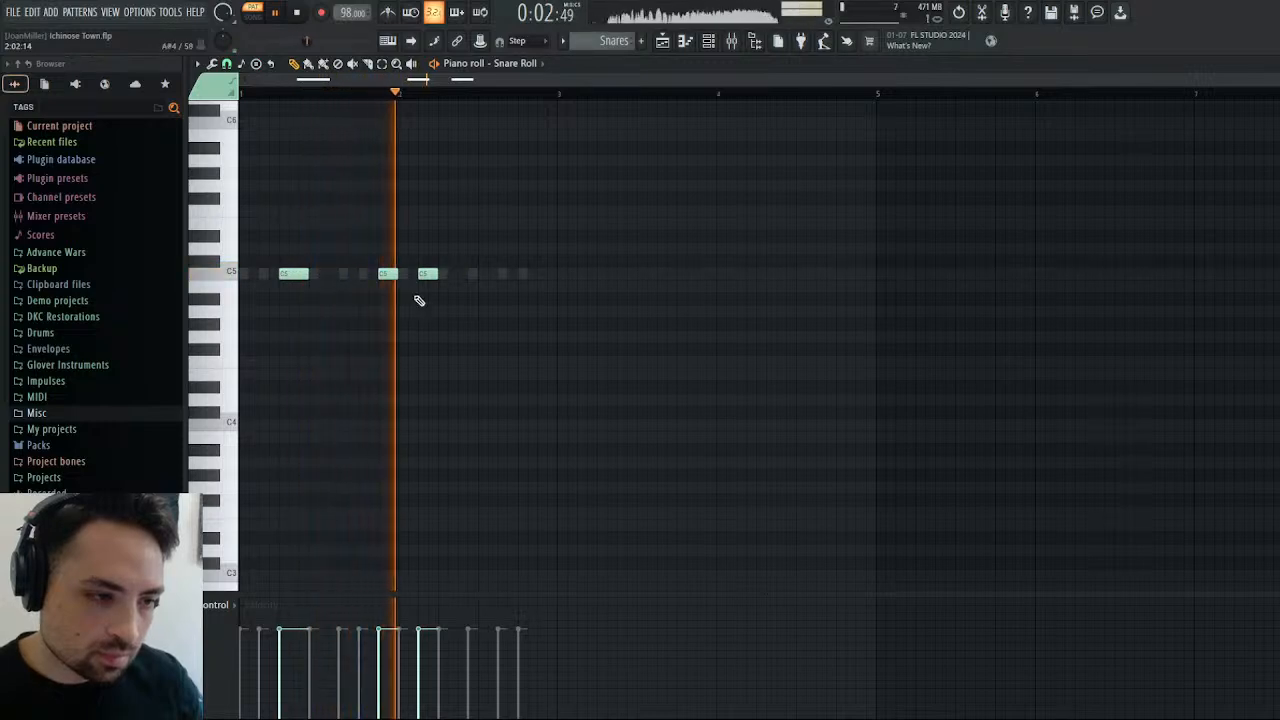
pyautogui.moveTo(388, 273); pyautogui.dragTo(549, 272)
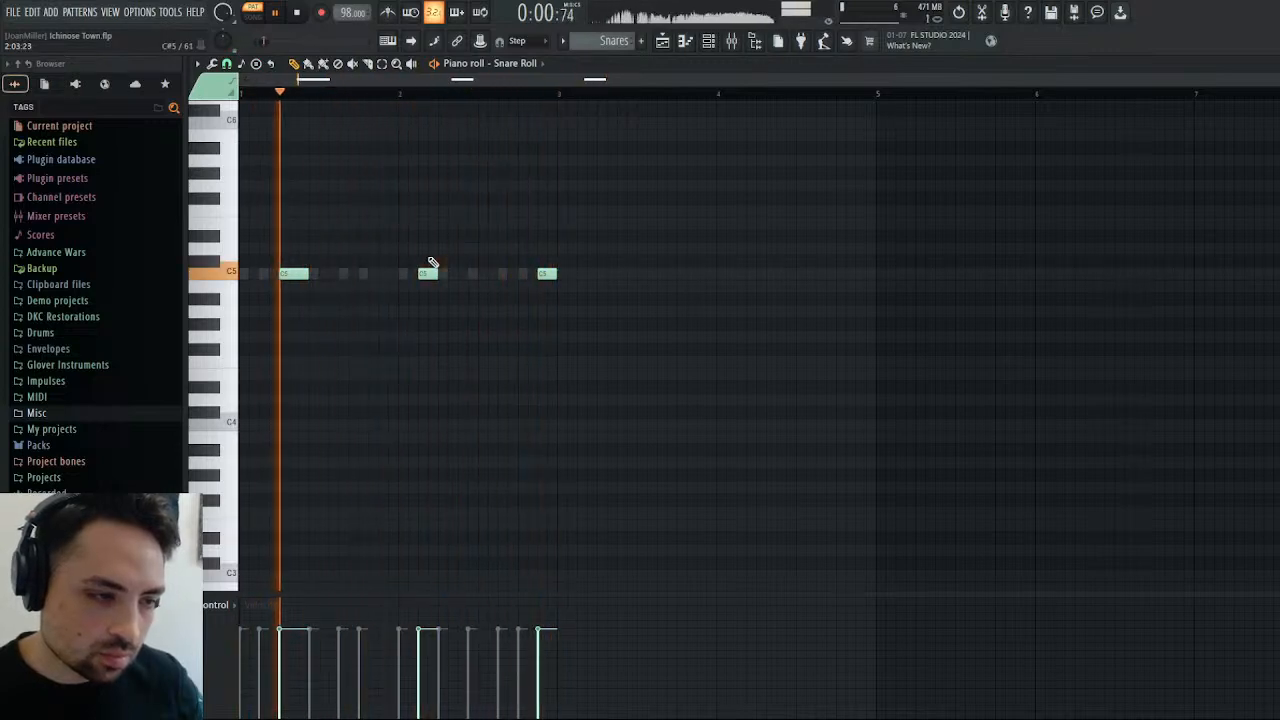
pyautogui.click(299, 16)
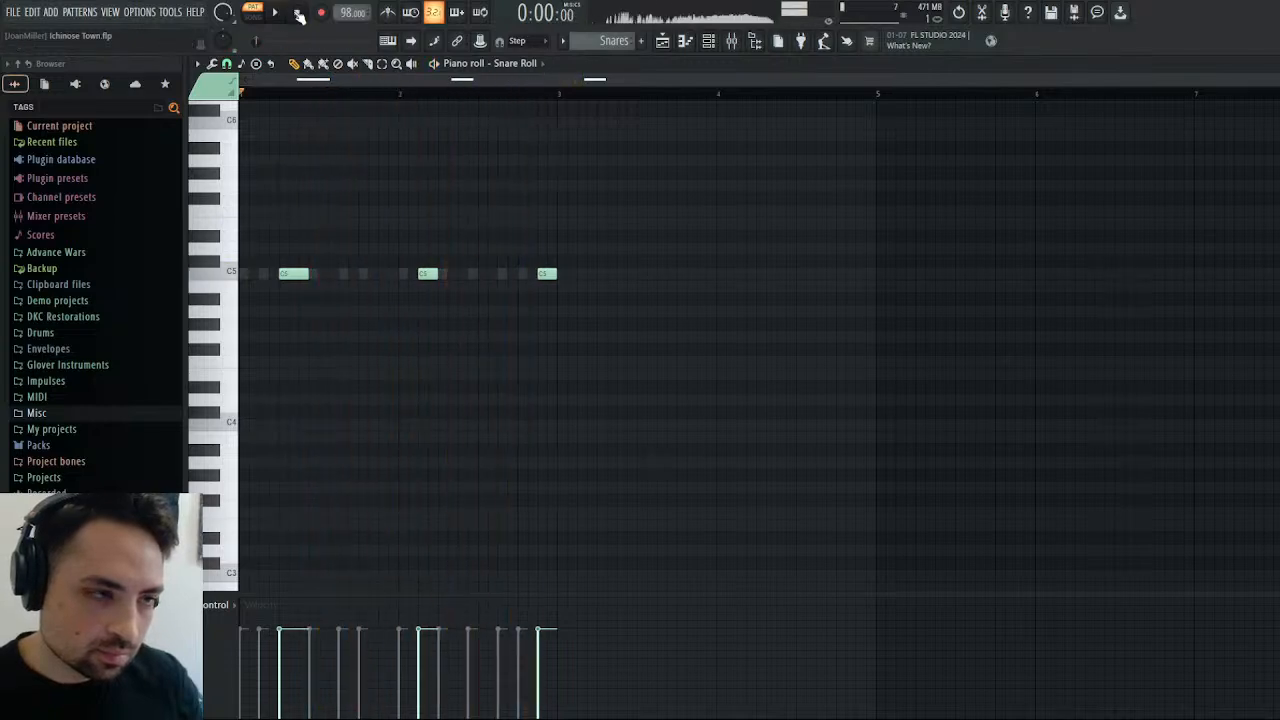
# Place a Snares clip at bar 25 on Track 4 of the arrangement and play it with the song.
pyautogui.click(662, 42)
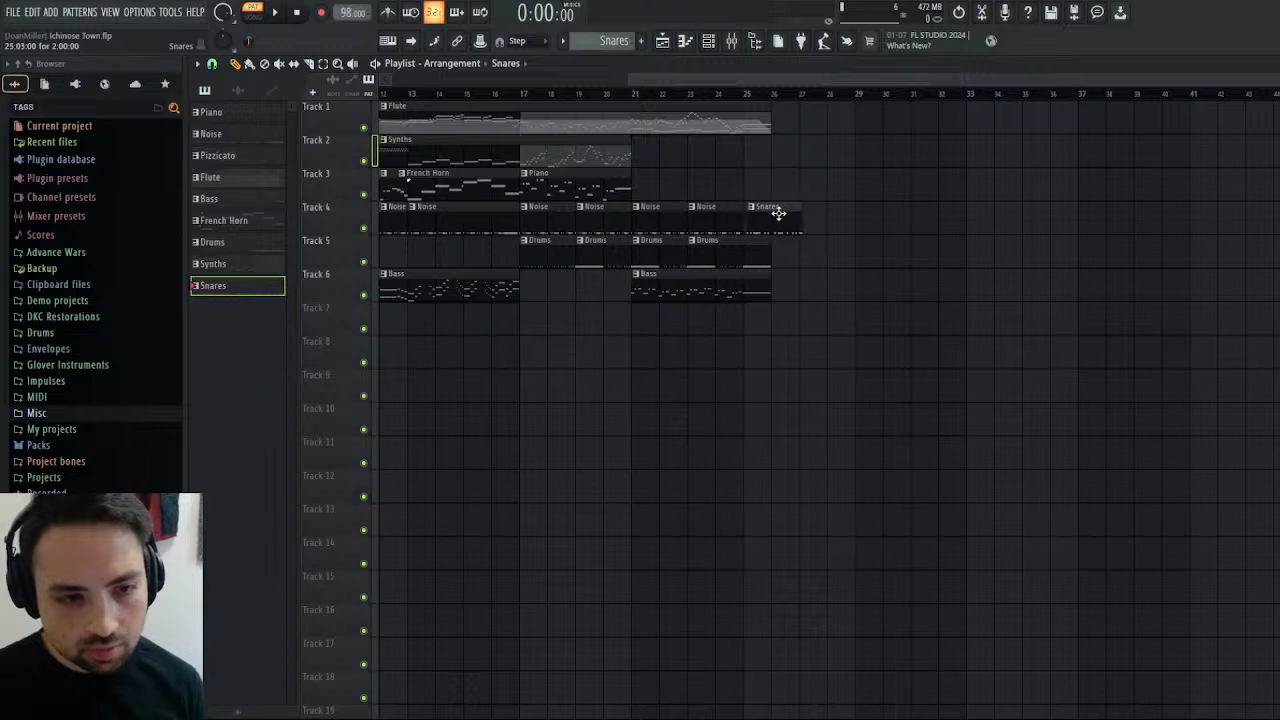
pyautogui.press('space')
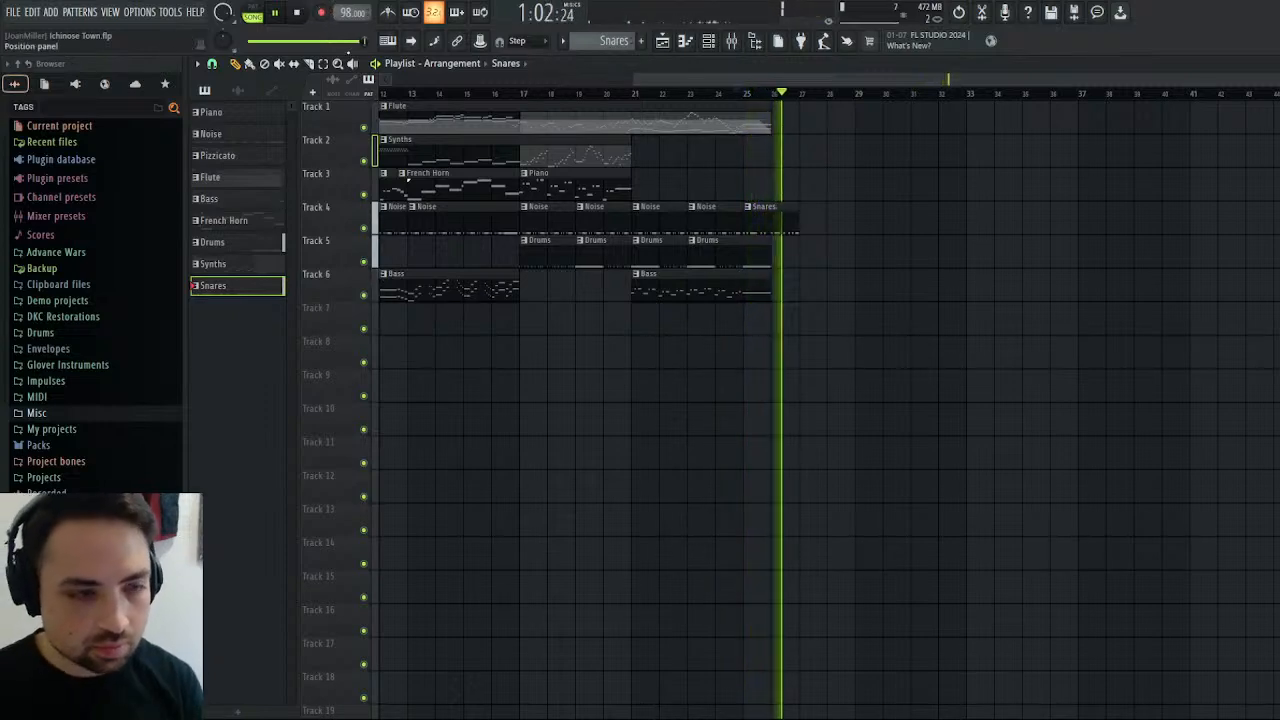
pyautogui.click(300, 17)
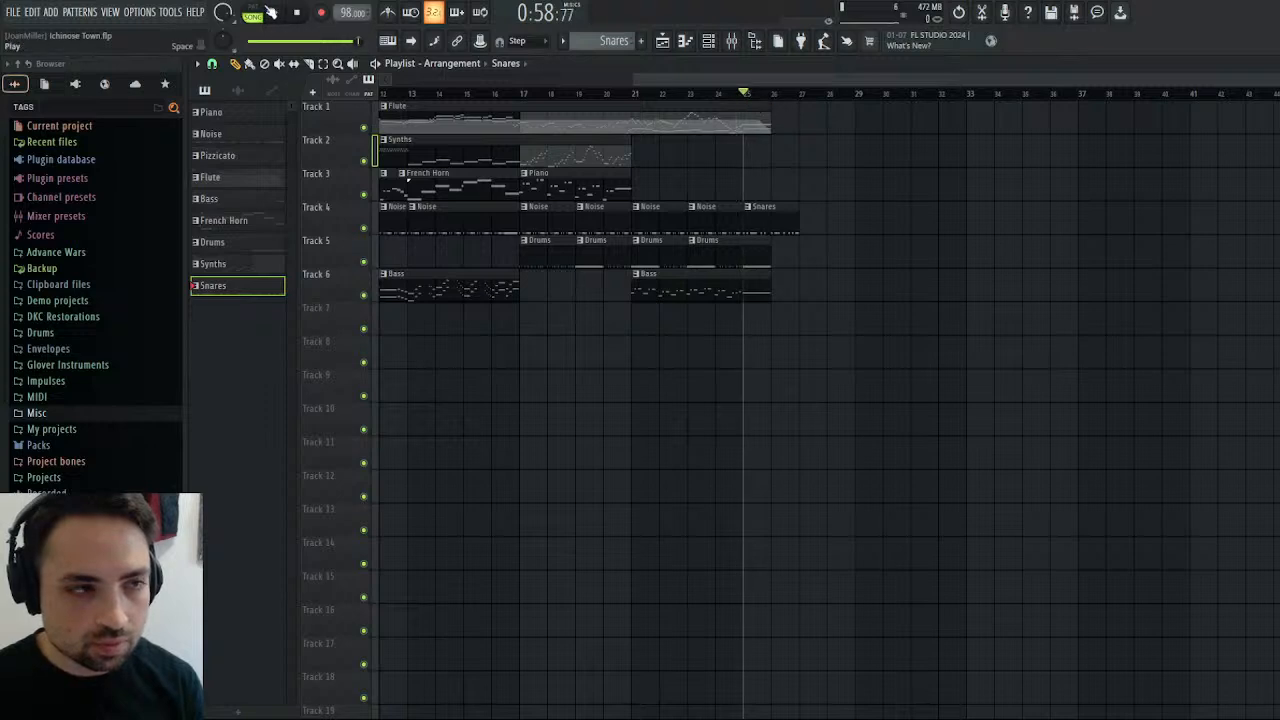
pyautogui.click(271, 12)
# Add a second Snares clip at bar 27 on Track 4 and shorten it to 1:10:00.
pyautogui.click(800, 217)
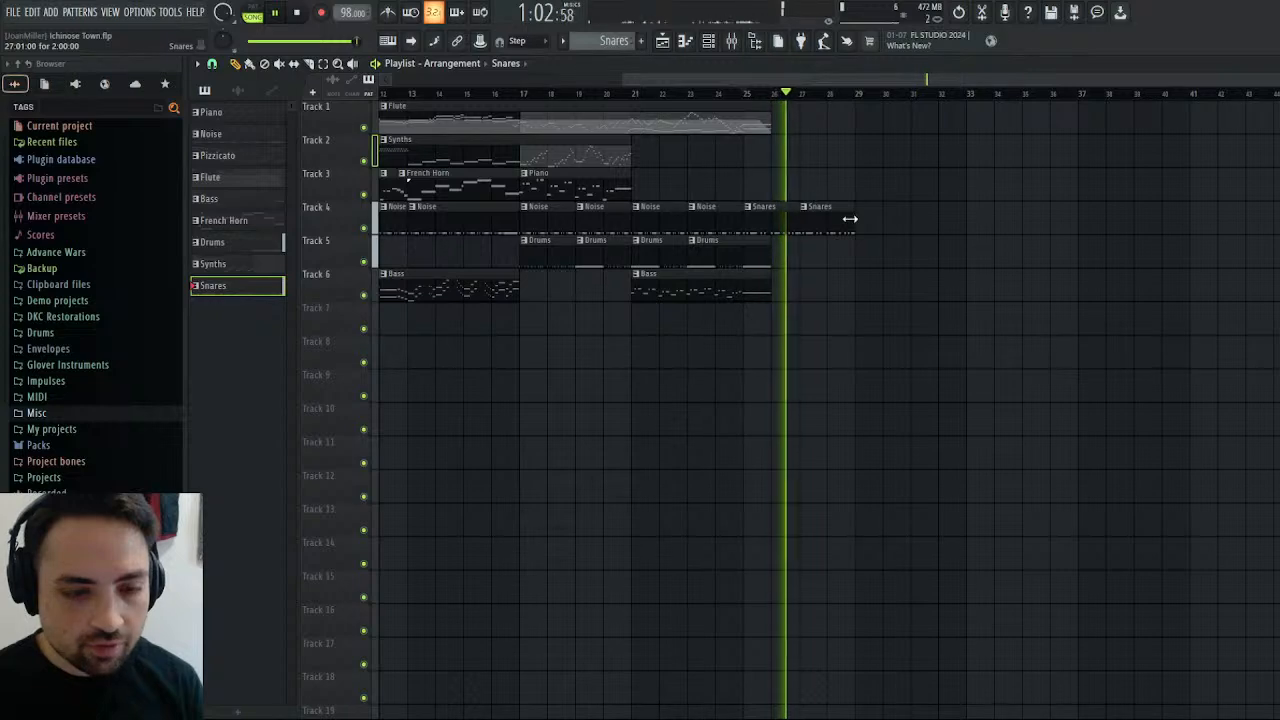
pyautogui.moveTo(851, 217); pyautogui.dragTo(823, 211)
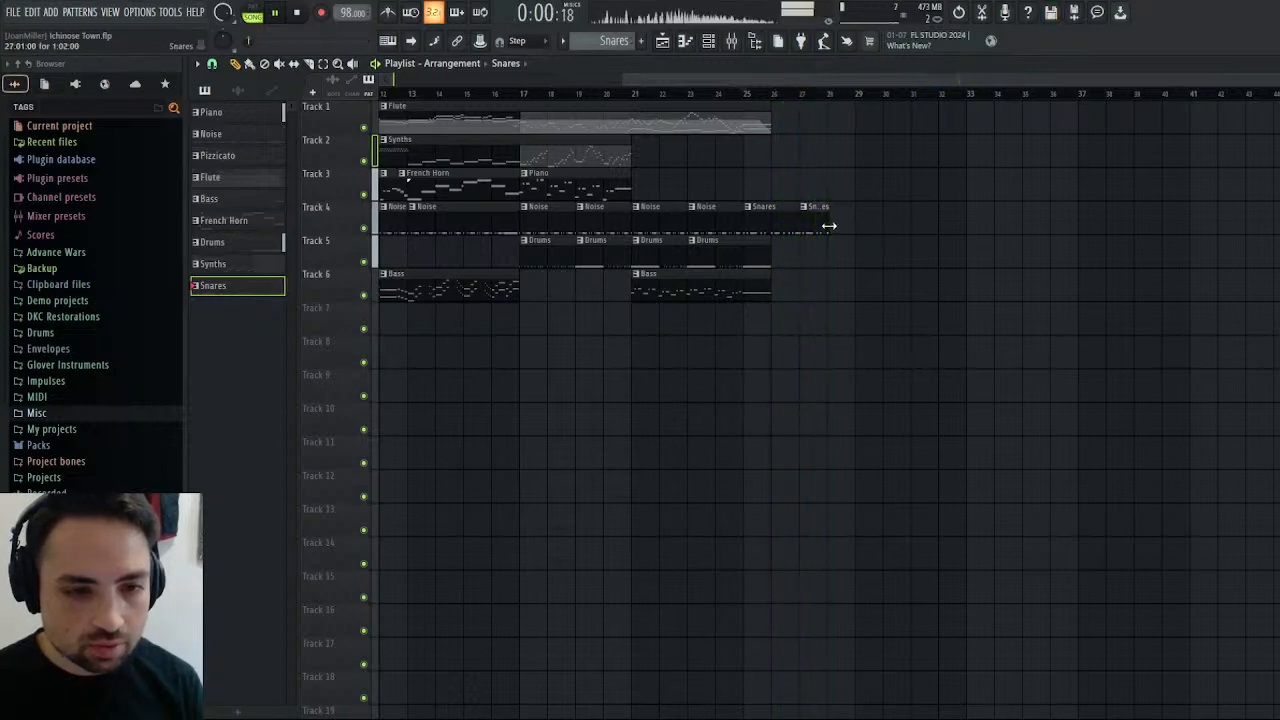
pyautogui.moveTo(828, 226); pyautogui.dragTo(852, 224)
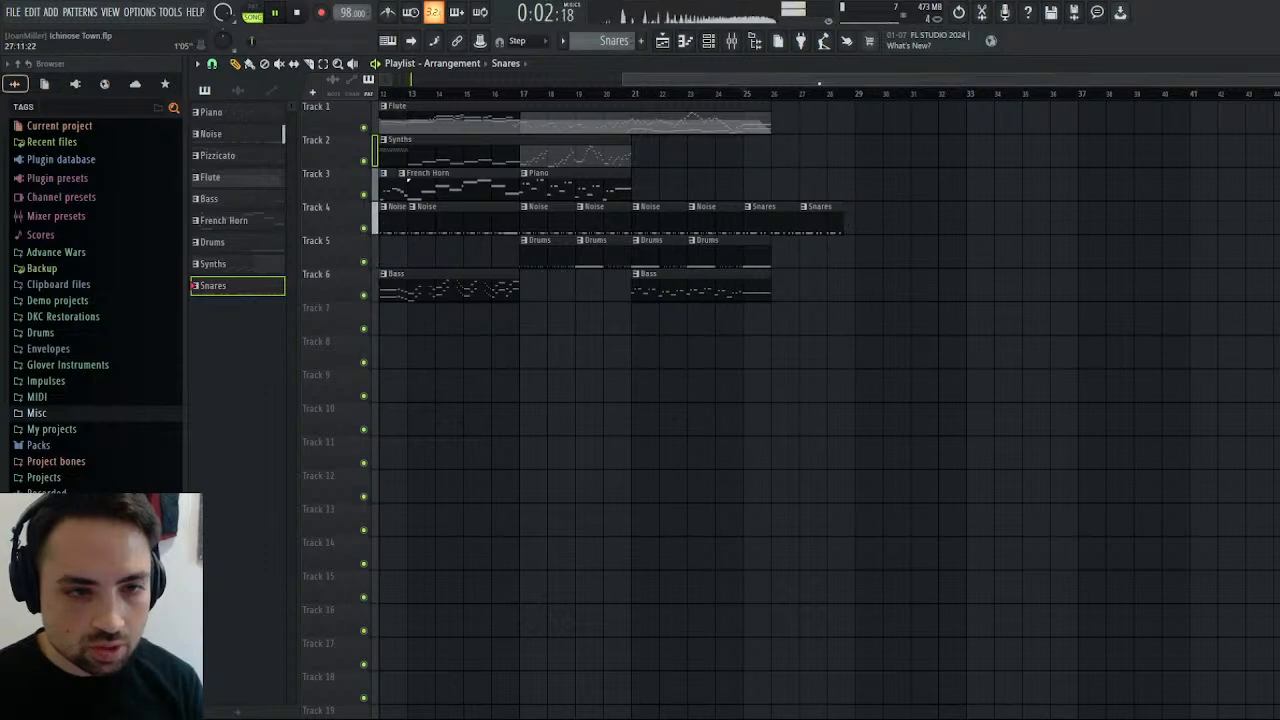
# Play the closing bars from several points between bars 25 and 28 to check how the Snares clips sound.
pyautogui.click(827, 94)
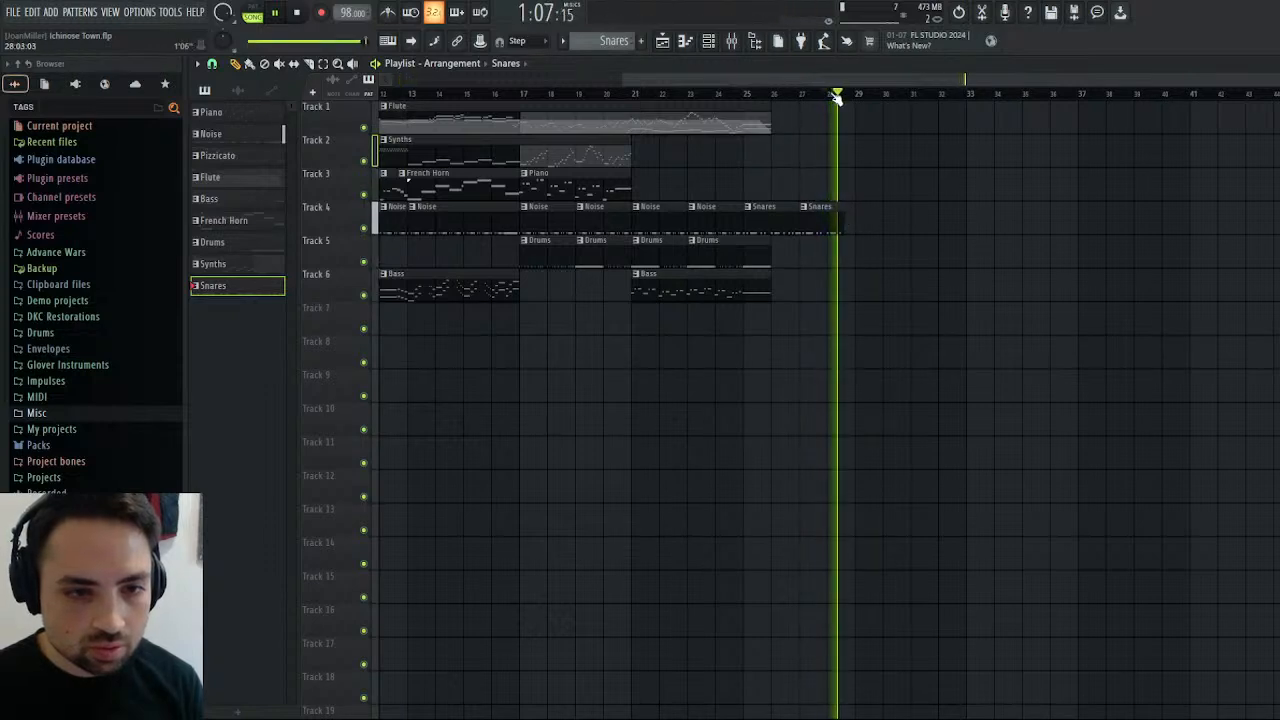
pyautogui.click(777, 95)
pyautogui.press('space')
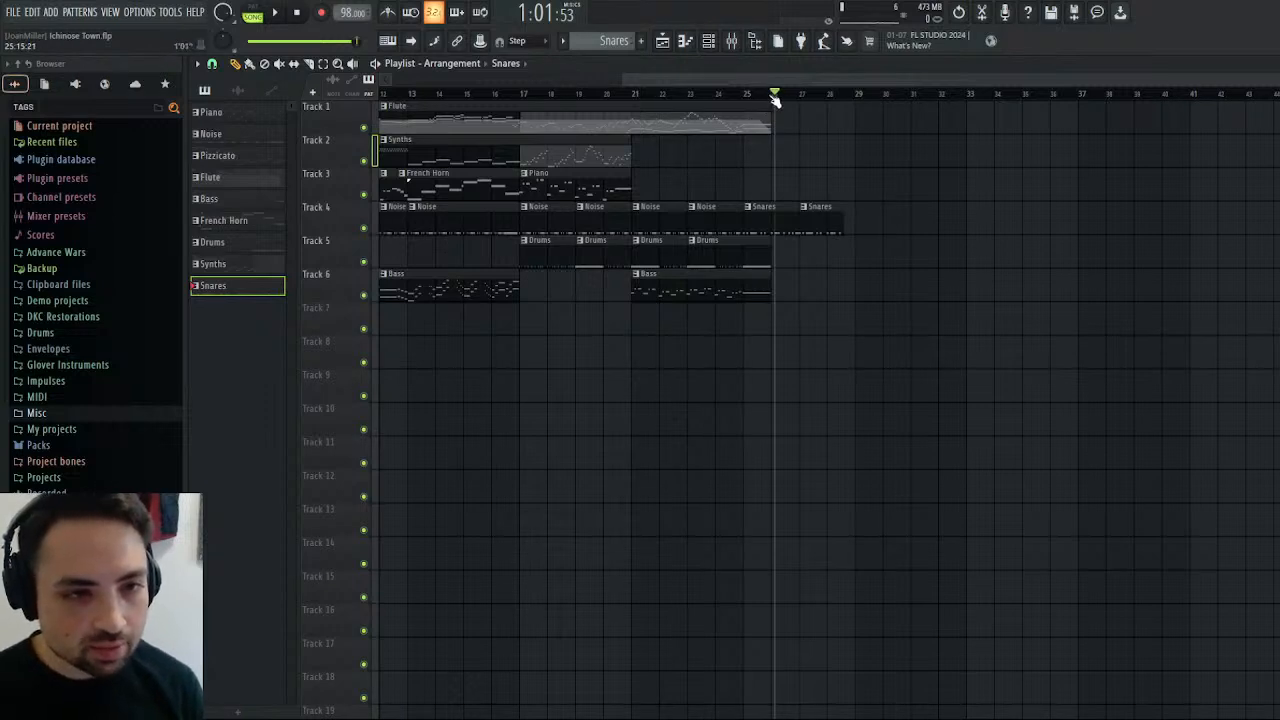
pyautogui.moveTo(775, 97); pyautogui.dragTo(773, 97)
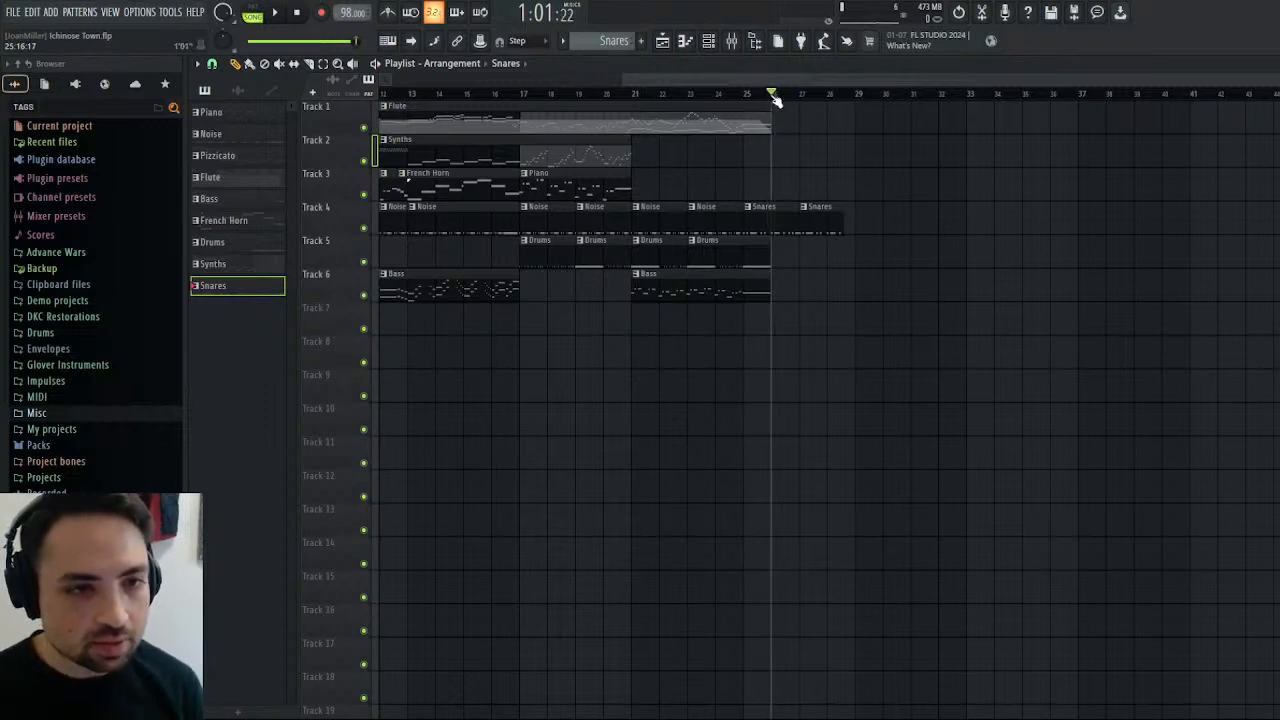
pyautogui.click(275, 13)
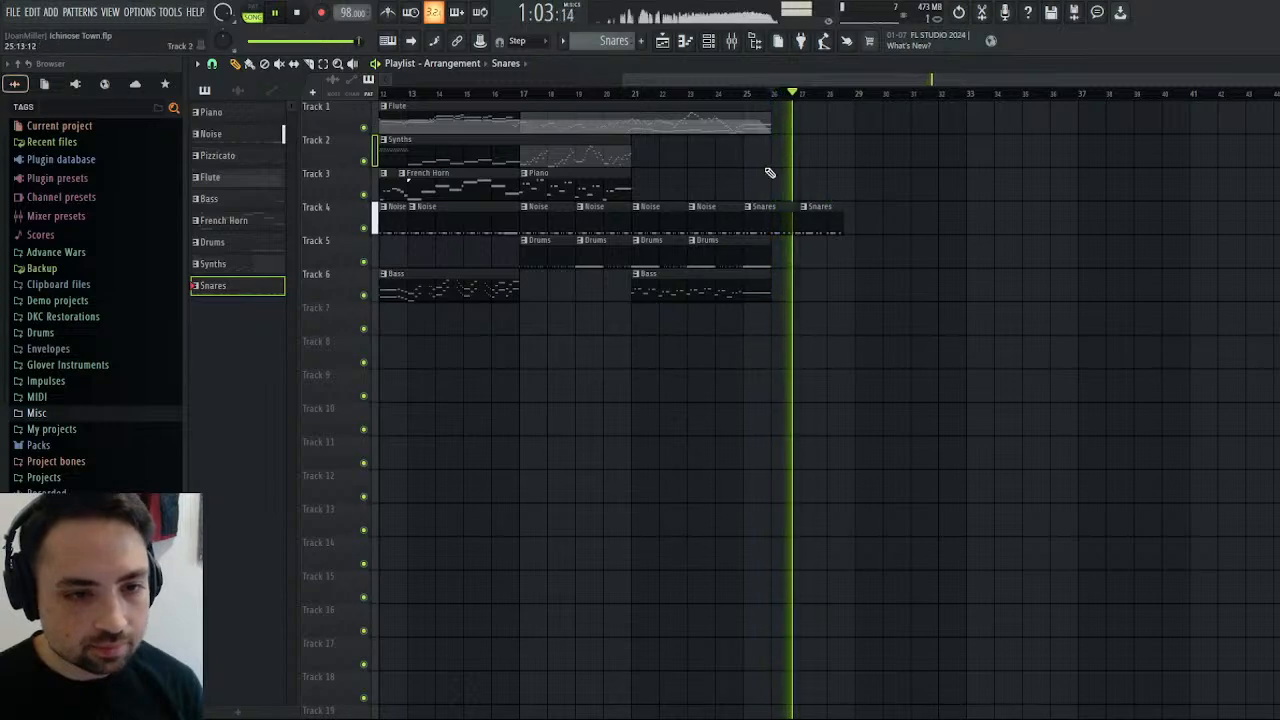
pyautogui.click(748, 94)
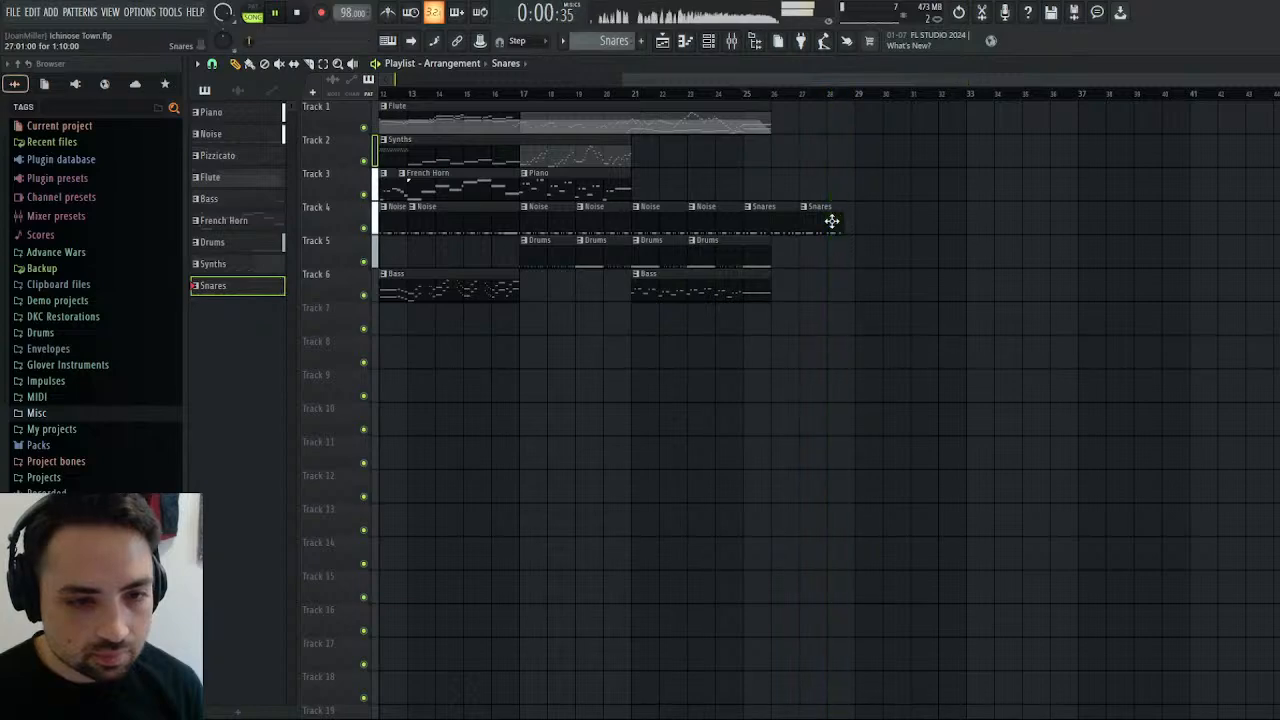
pyautogui.click(832, 95)
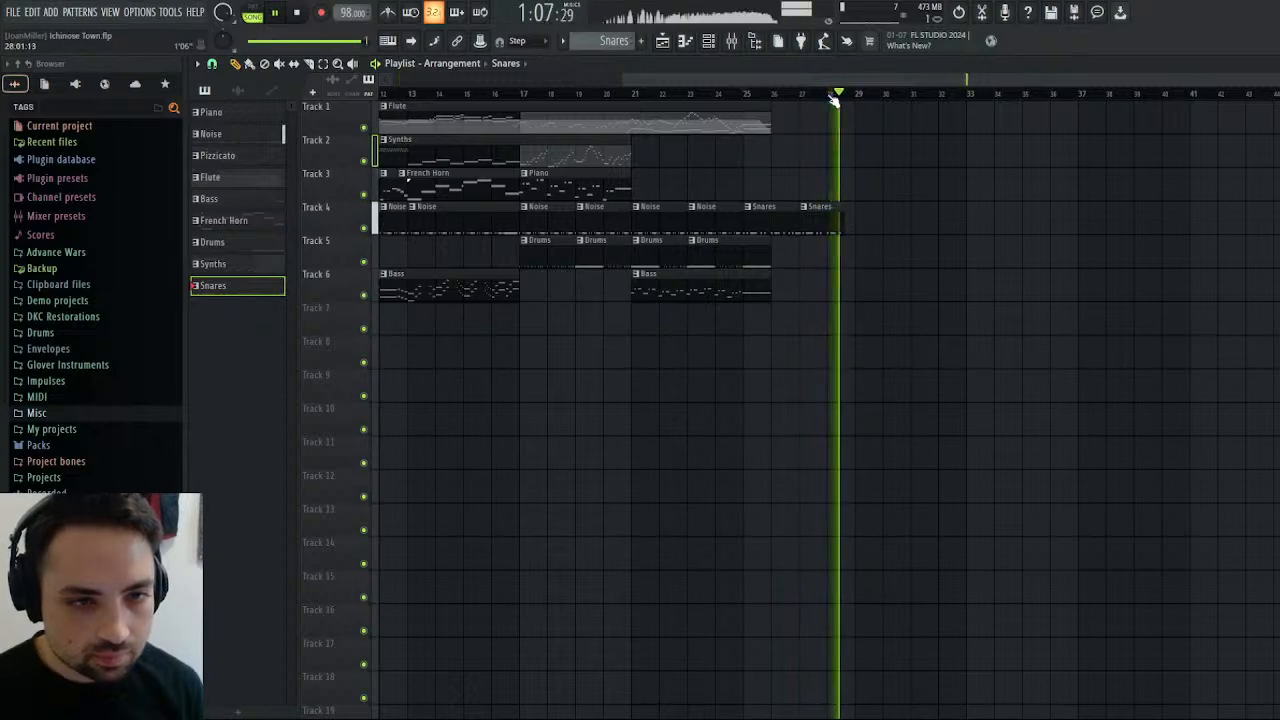
pyautogui.click(832, 95)
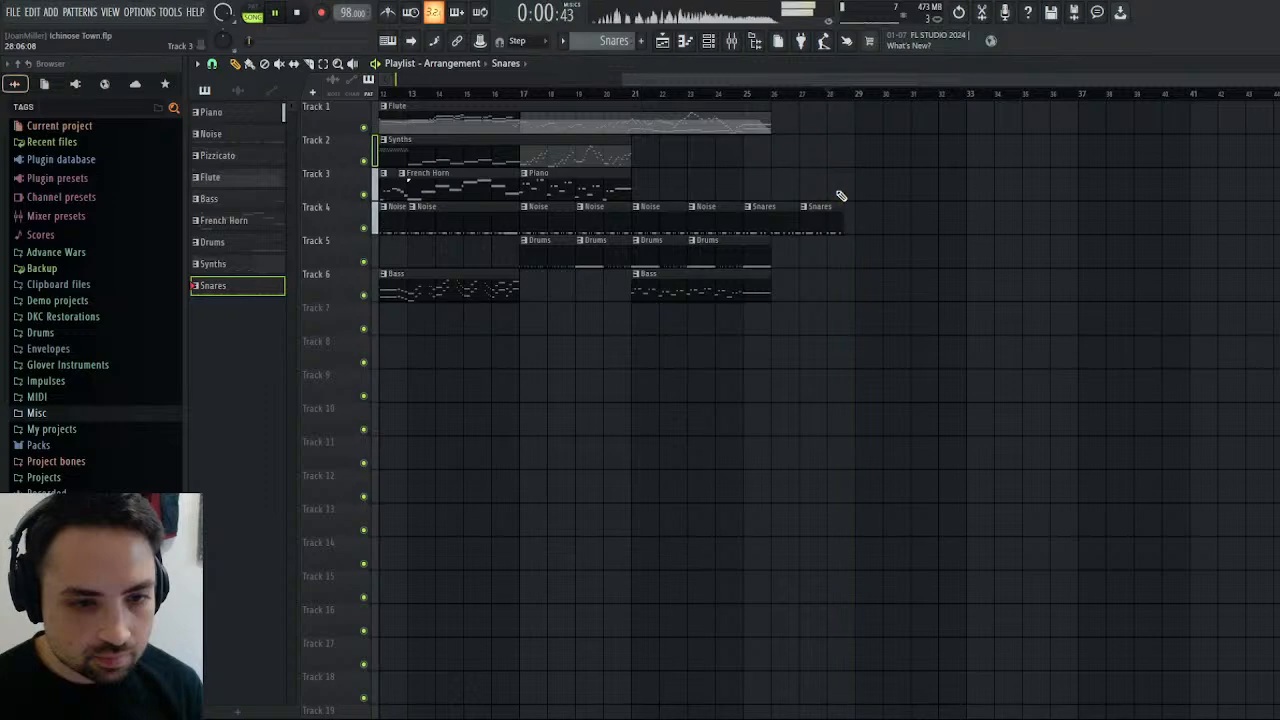
pyautogui.press('space')
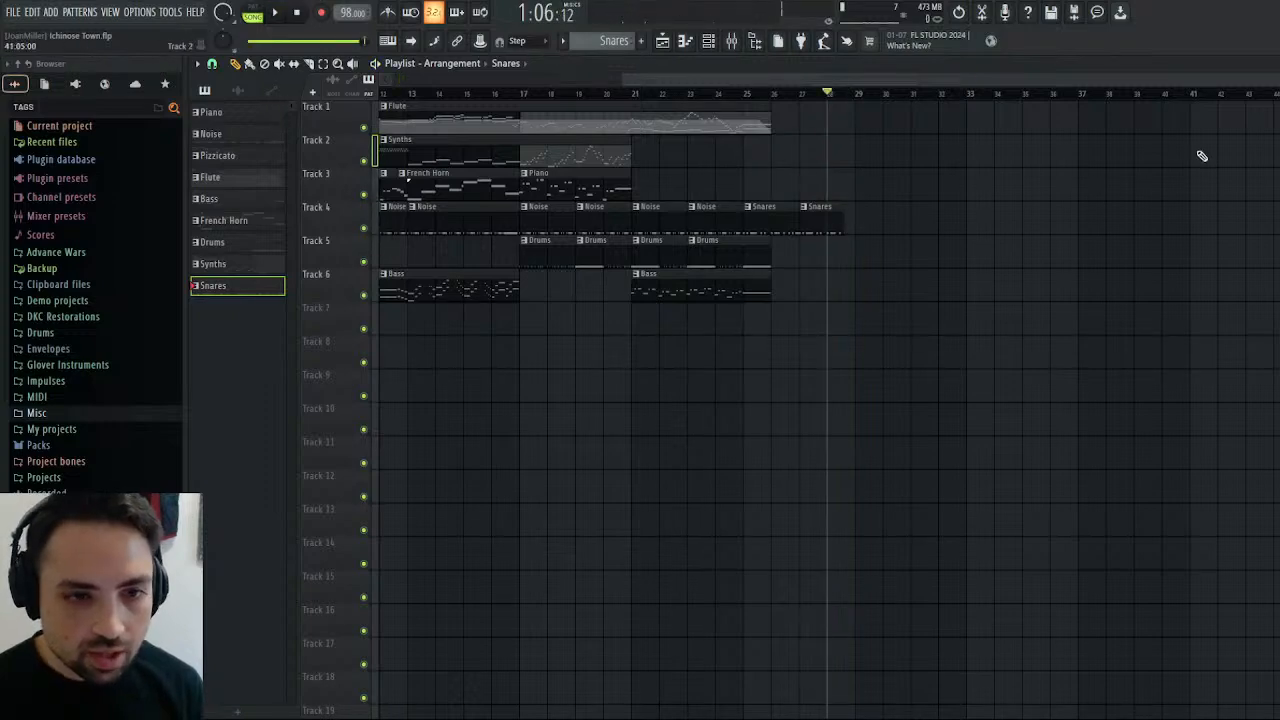
# Copy the Snare notes into the 3x Osc channel of the Snares pattern and play the result.
pyautogui.click(1275, 64)
pyautogui.click(1275, 64)
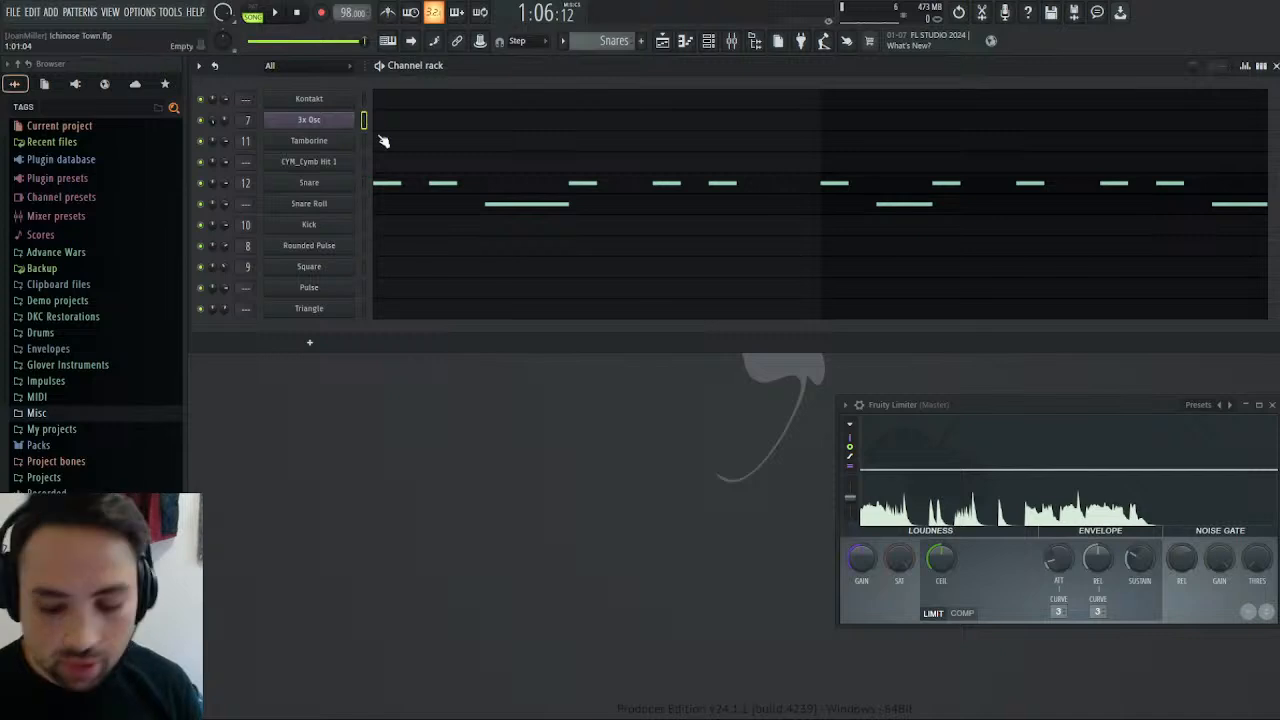
pyautogui.hotkey('ctrl', 'v')
pyautogui.press('space')
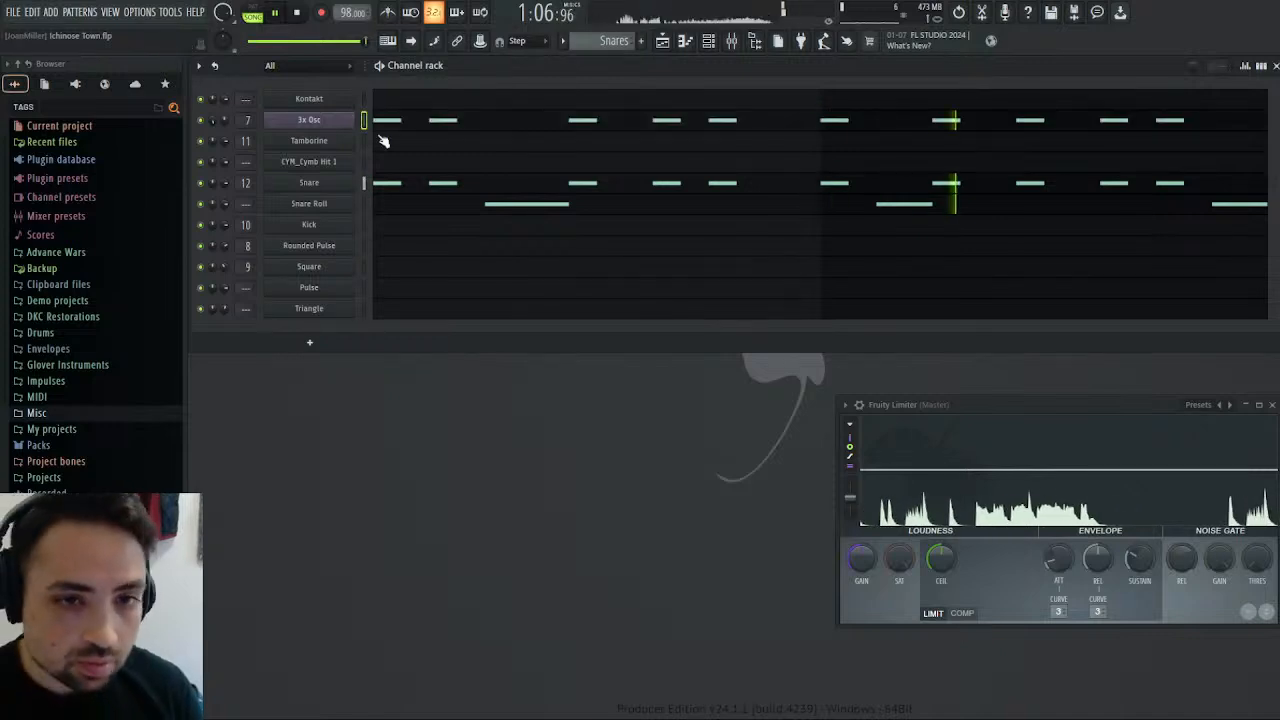
# Shorten all of the copied 3x Osc notes to about half a step each.
pyautogui.doubleClick(434, 120)
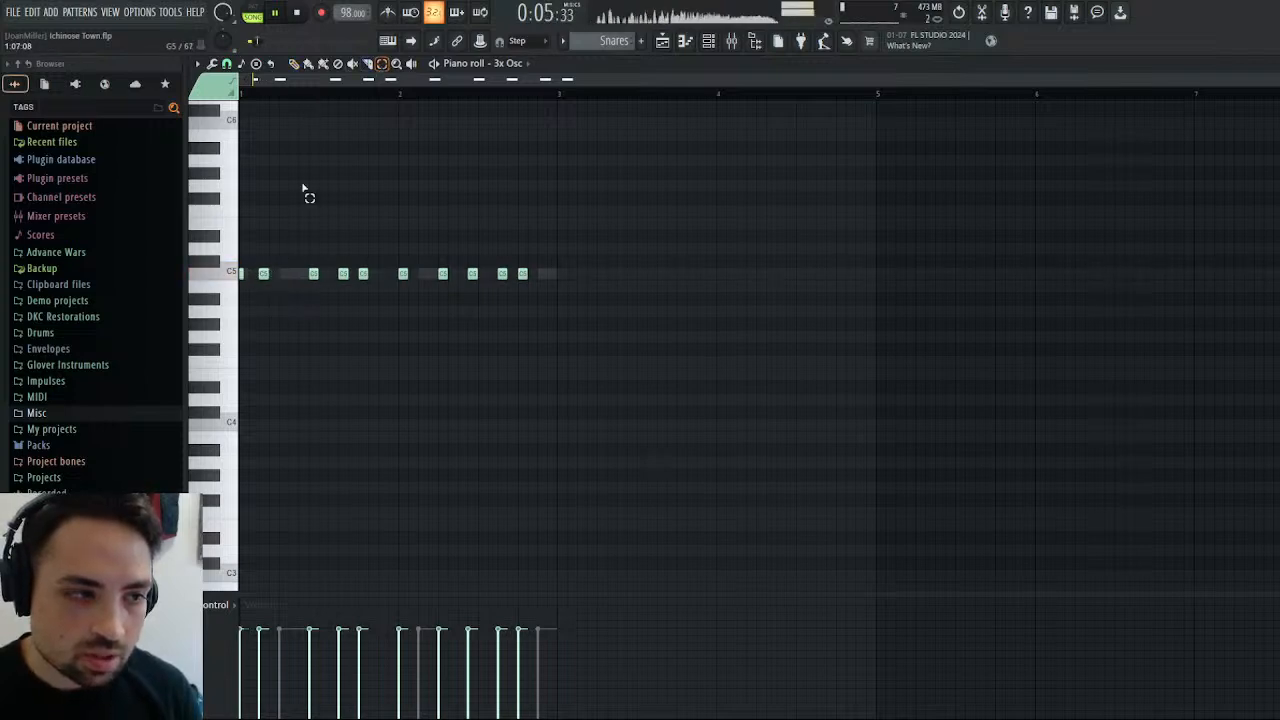
pyautogui.moveTo(270, 217); pyautogui.dragTo(554, 289)
pyautogui.moveTo(575, 244); pyautogui.dragTo(268, 349)
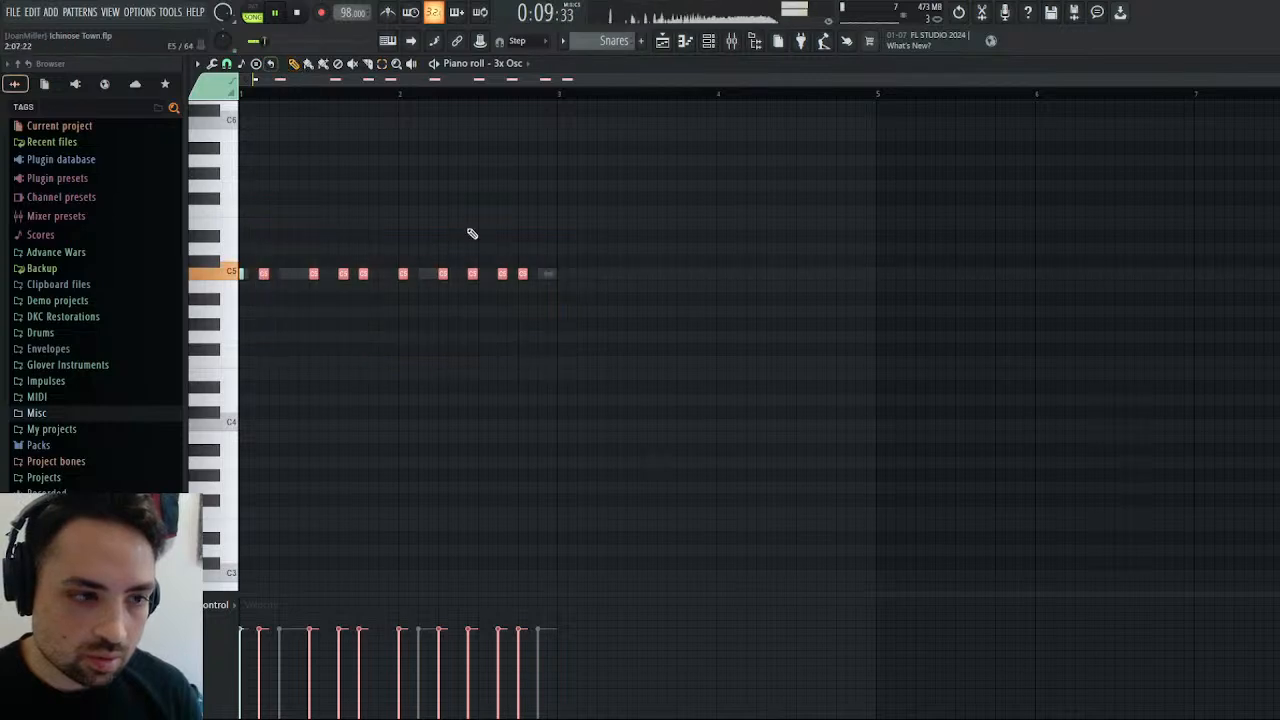
pyautogui.moveTo(527, 278); pyautogui.dragTo(523, 278)
pyautogui.keyDown('ctrl'); pyautogui.click(543, 236); pyautogui.keyUp('ctrl')
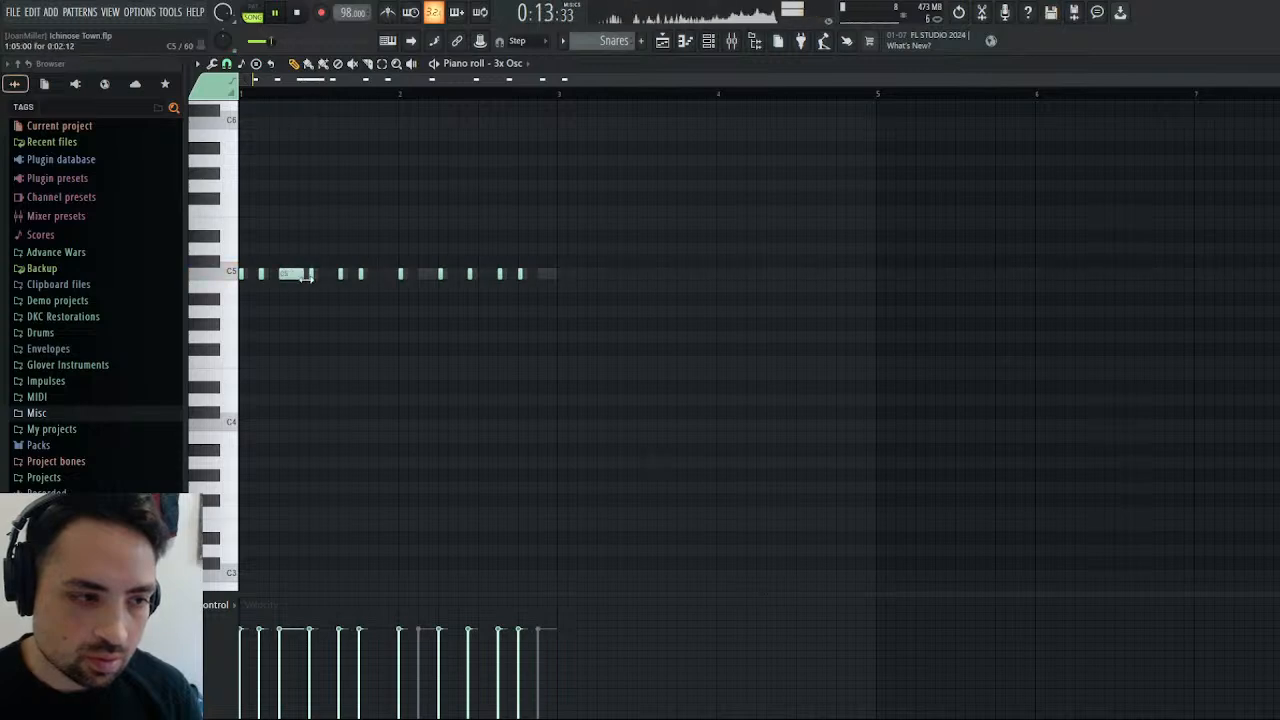
# Add C5 3x Osc notes under the rolls: 2:12 at bar 1 step 5, about 1.5 steps at bar 2 step 3, 2:00 at step 15.
pyautogui.click(541, 276)
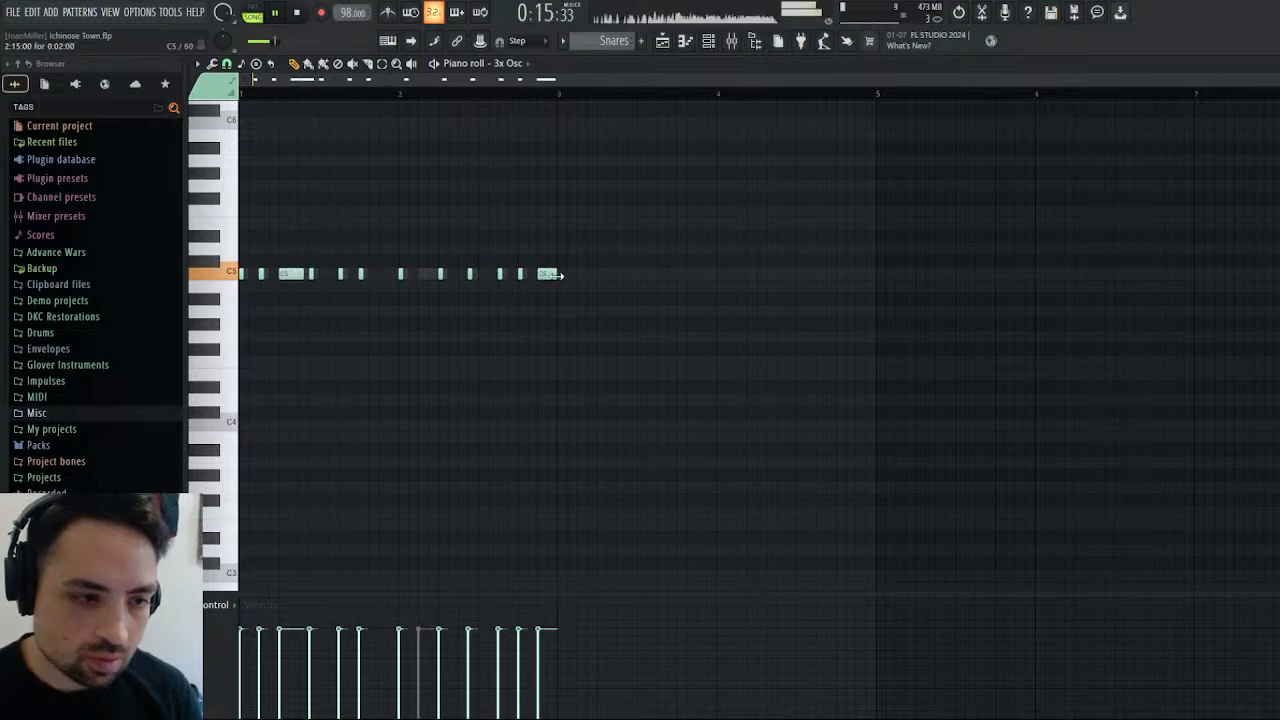
pyautogui.click(420, 276)
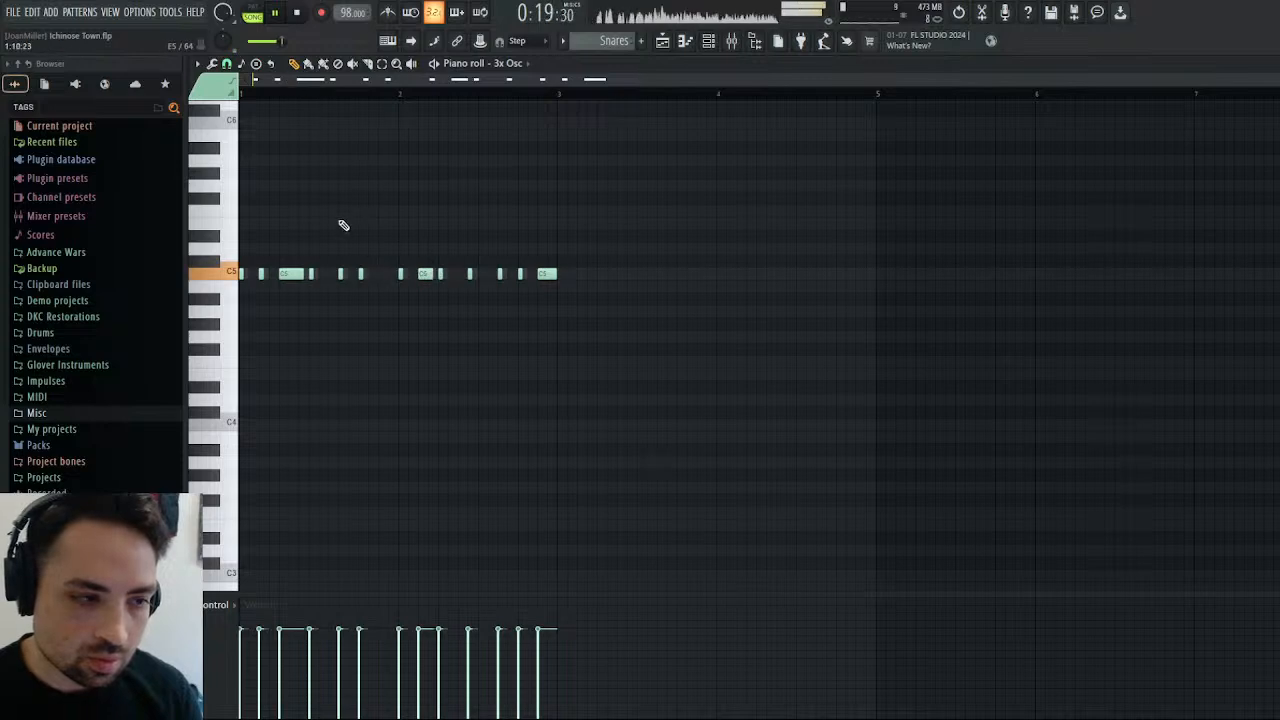
# Play the Snares pattern on its own and the arrangement's closing section from about bar 25 to check the layered noise.
pyautogui.press('l')
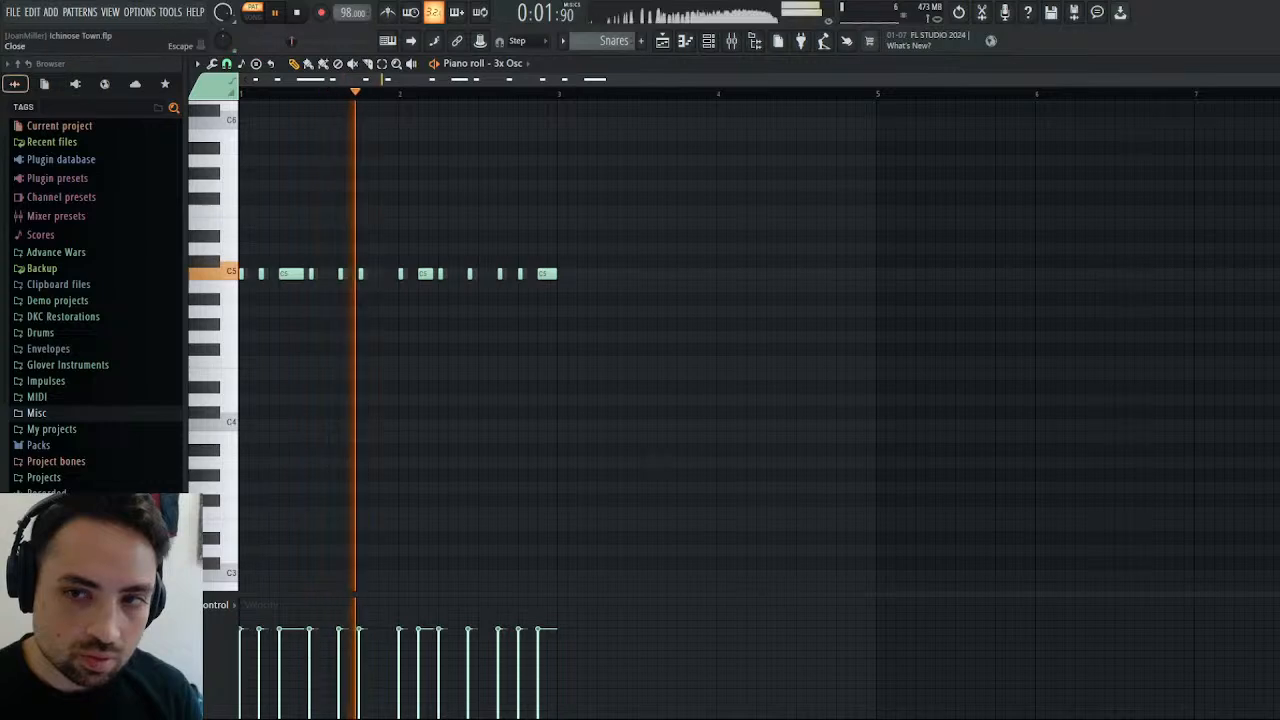
pyautogui.click(1274, 64)
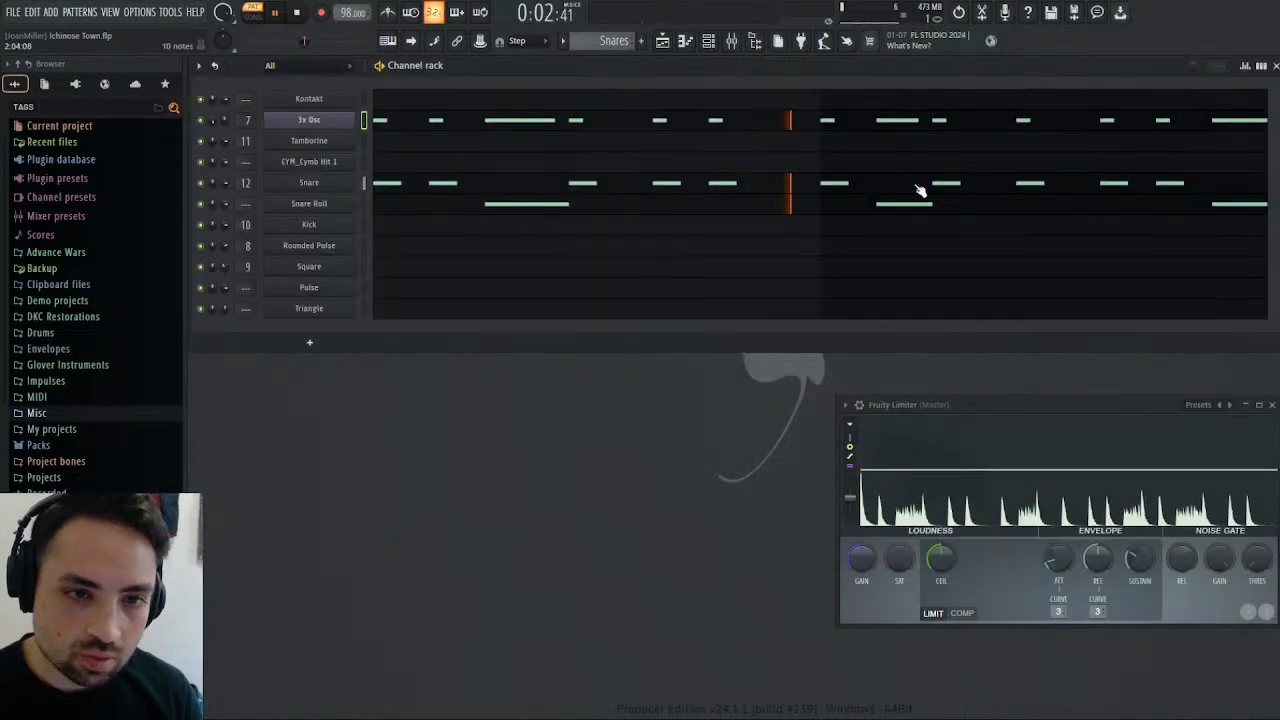
pyautogui.click(662, 41)
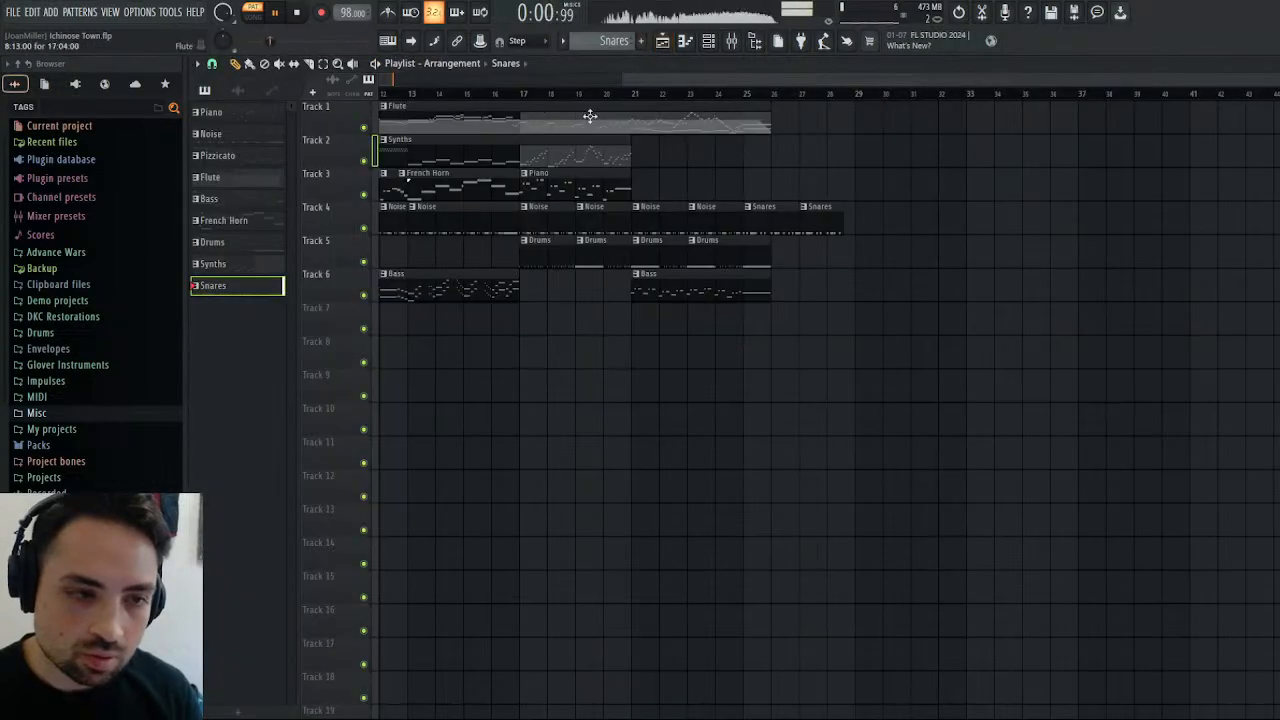
pyautogui.click(743, 95)
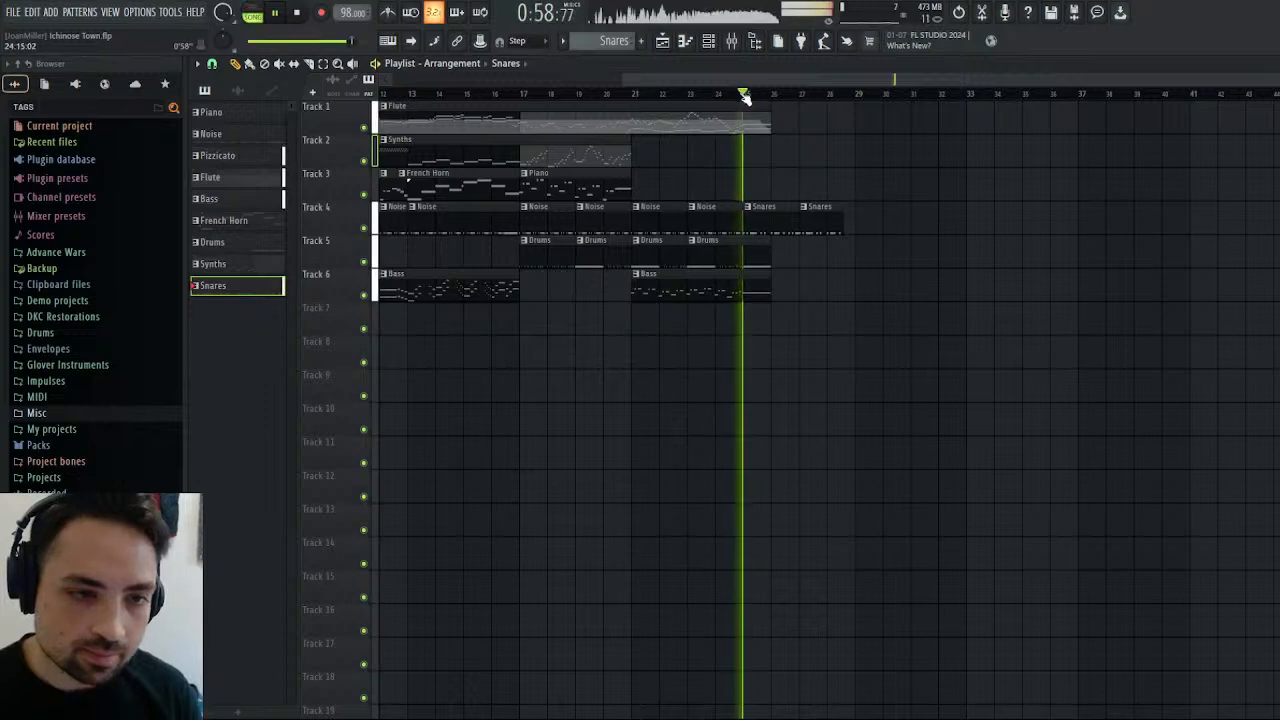
pyautogui.click(302, 15)
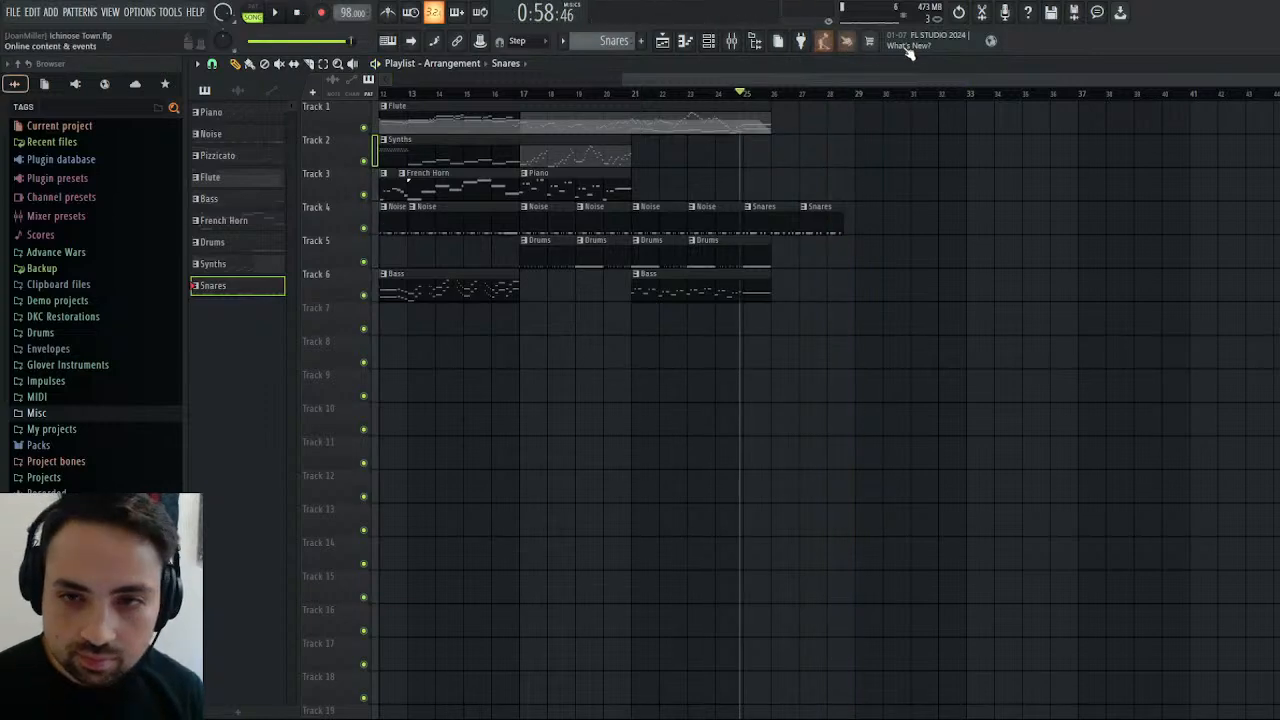
# Switch to the empty Pattern 10 and open Kontakt to look through its loaded instruments.
pyautogui.click(1275, 64)
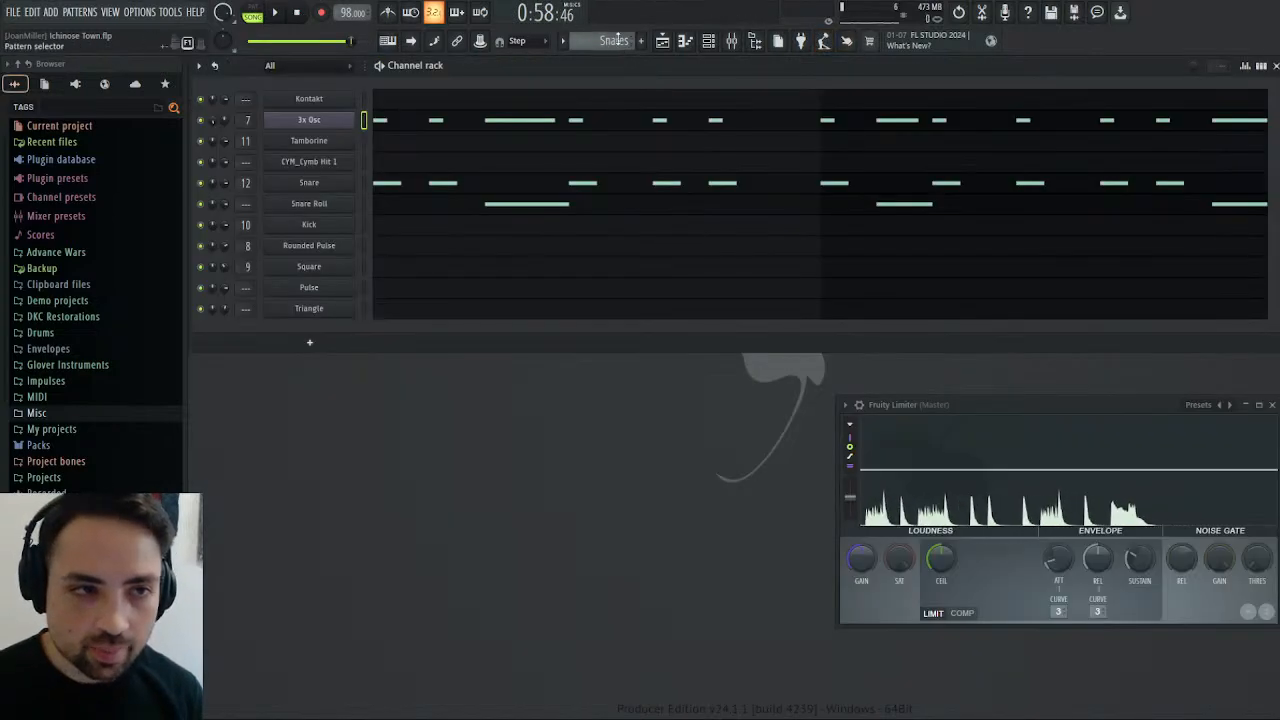
pyautogui.scroll(-1, 619, 36)
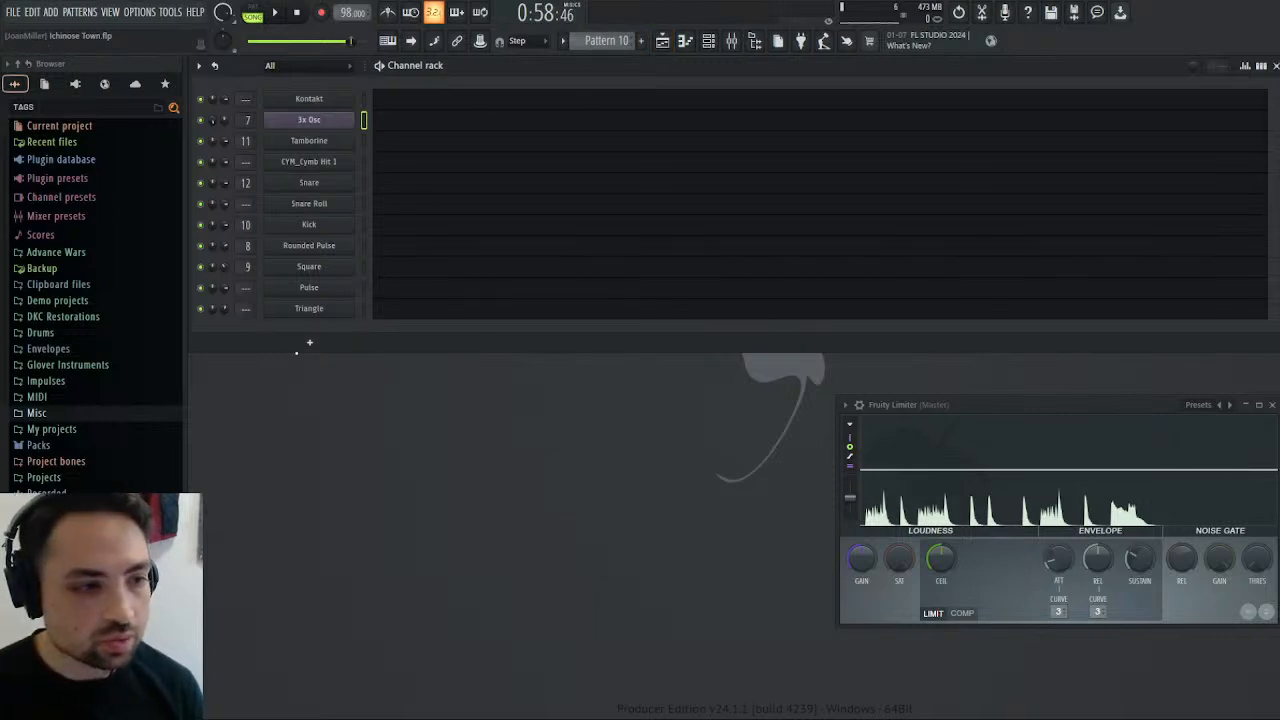
pyautogui.click(320, 99)
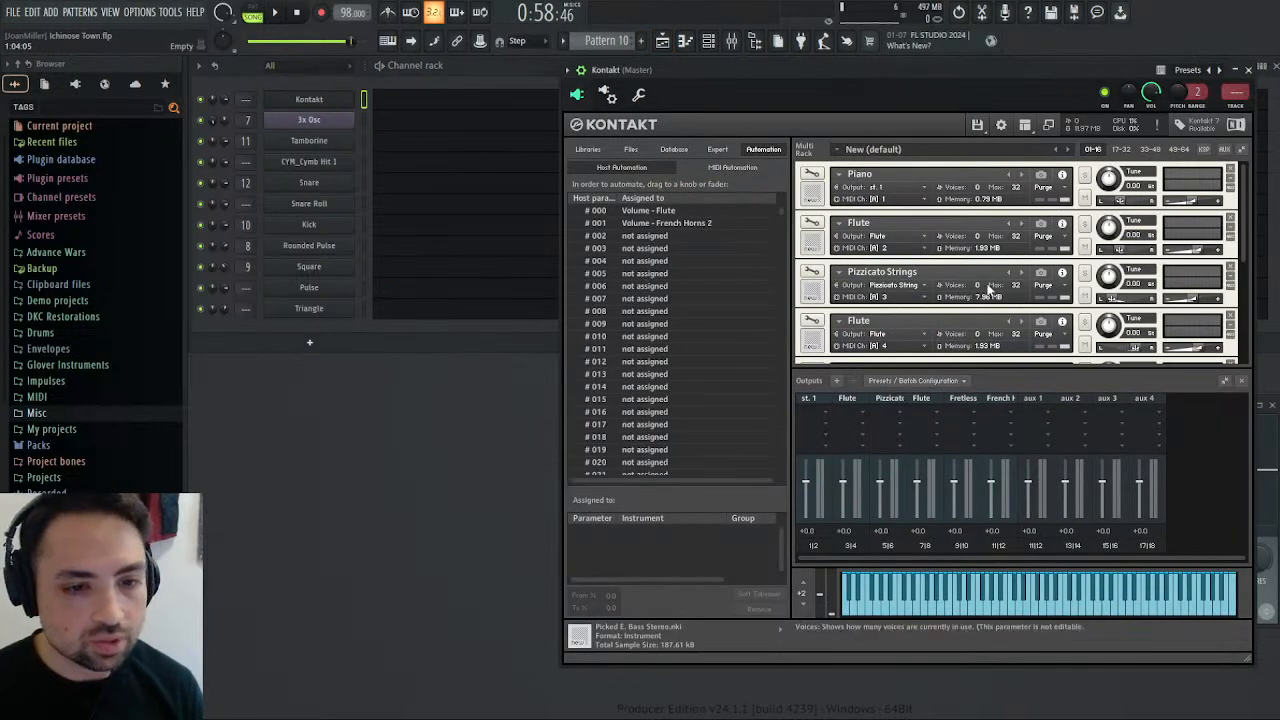
pyautogui.scroll(-4, 991, 289)
pyautogui.scroll(-1, 976, 318)
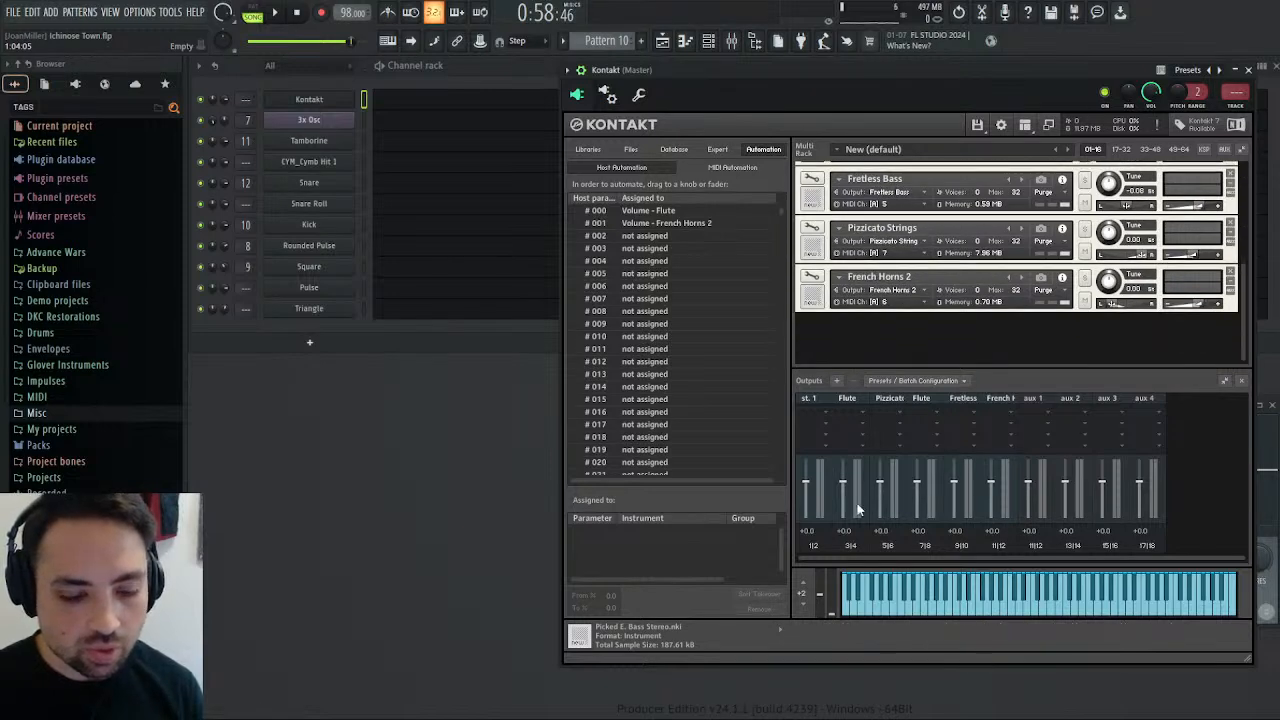
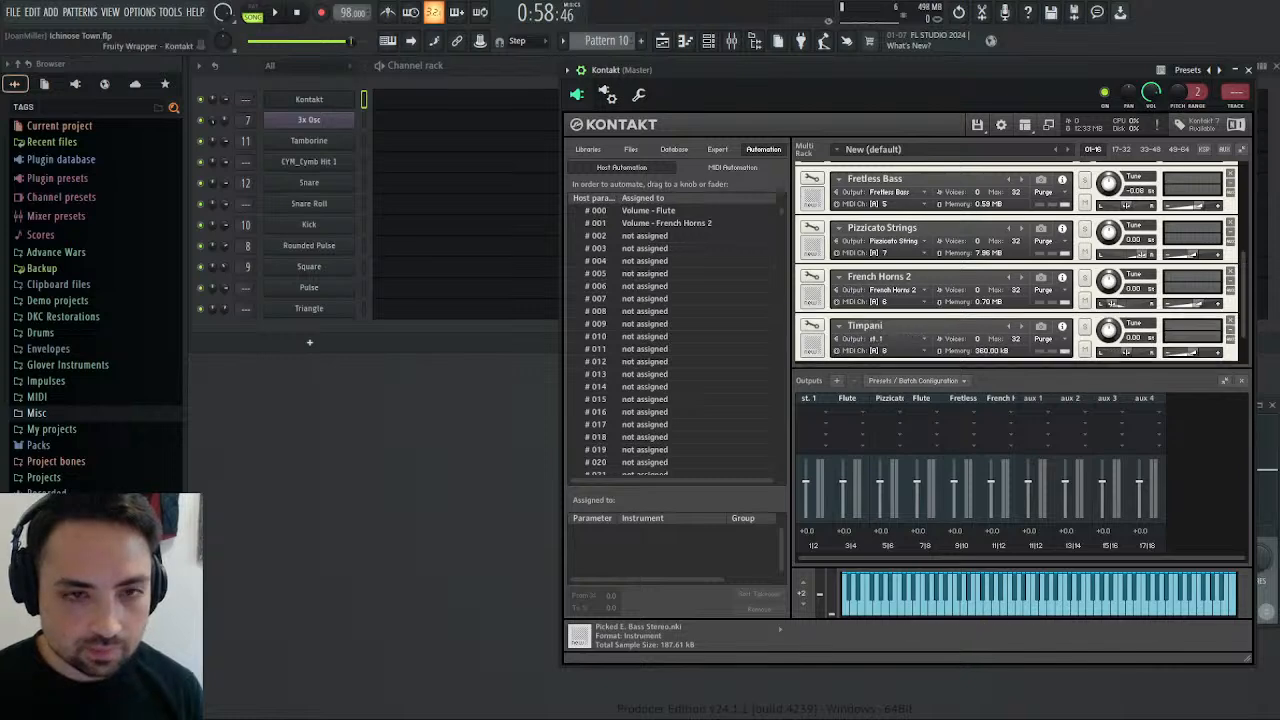
# Close the Kontakt instrument window and open the Kontakt channel's piano roll for Pattern 10.
pyautogui.moveTo(967, 72); pyautogui.dragTo(988, 73)
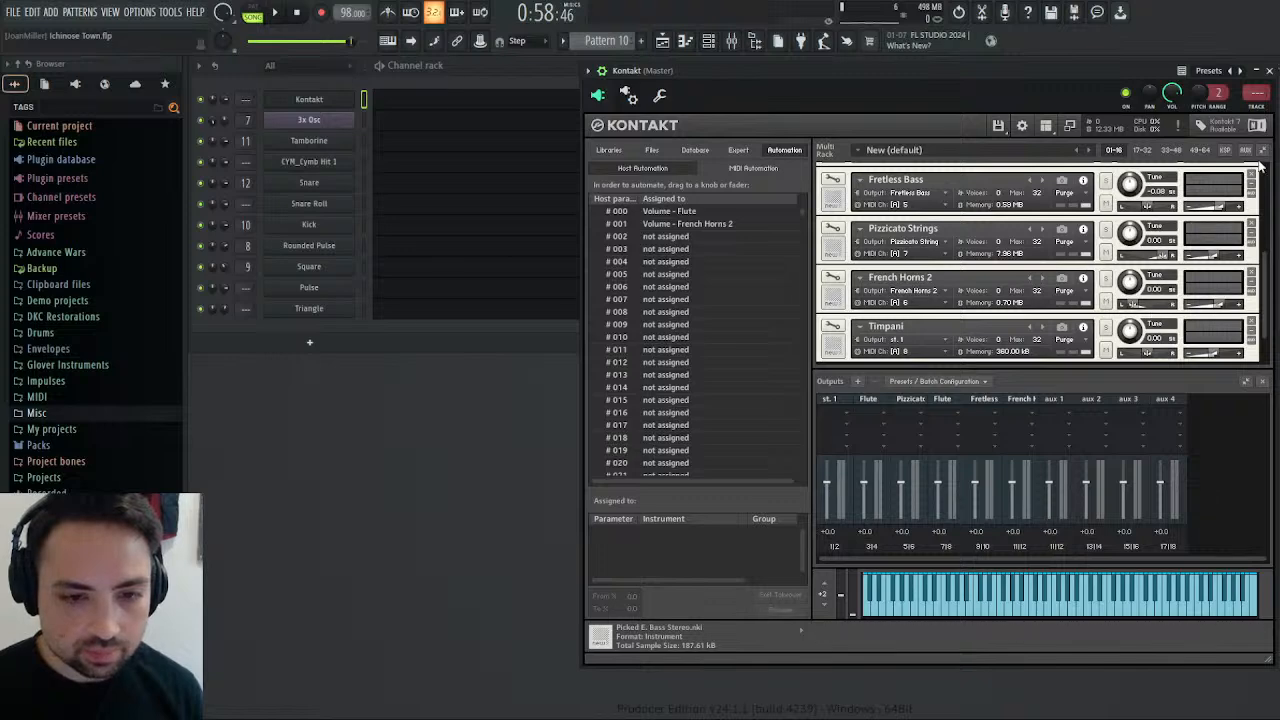
pyautogui.click(1269, 72)
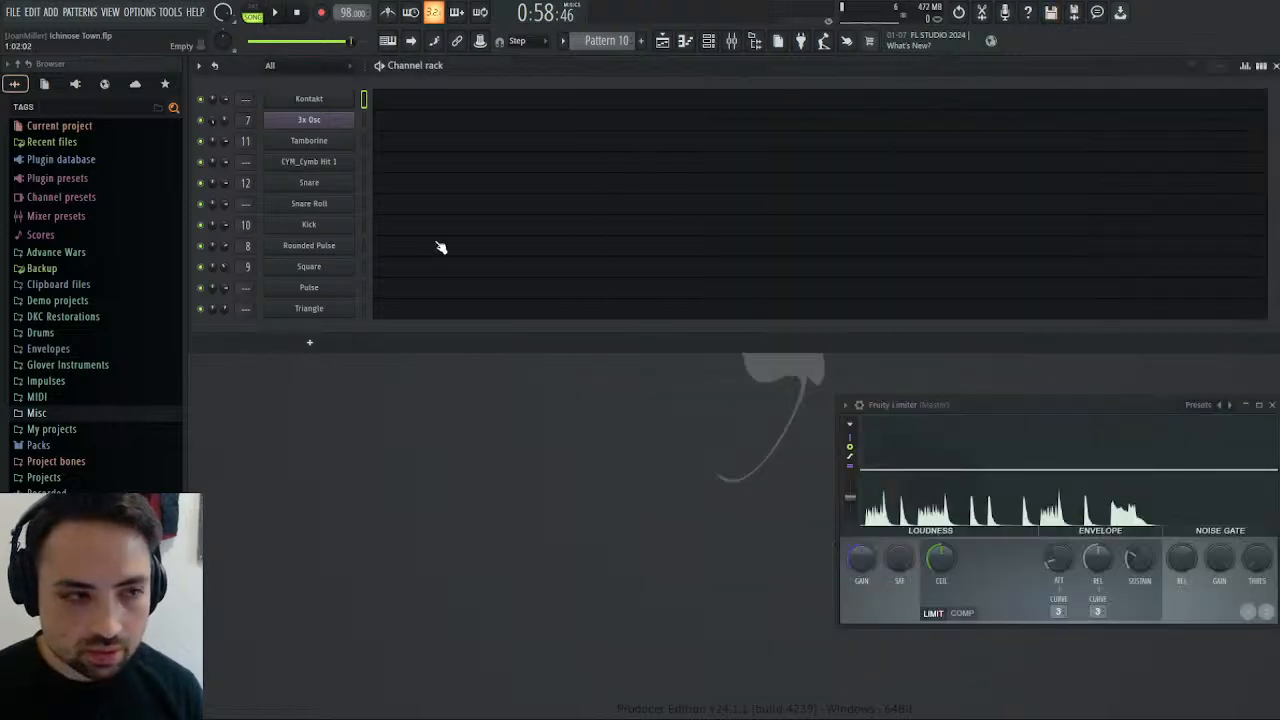
pyautogui.click(401, 100)
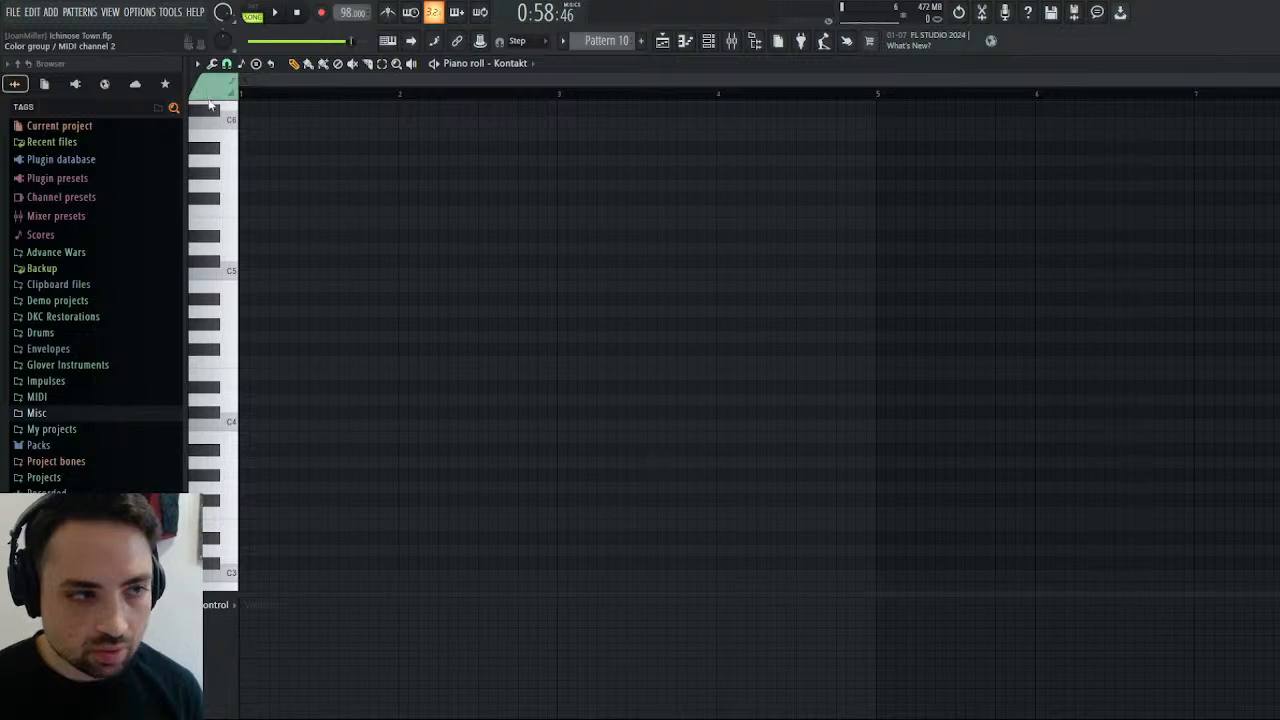
# Select the purple note color and audition A4, C5 and E4 on the piano roll keyboard.
pyautogui.click(235, 428)
pyautogui.click(236, 320)
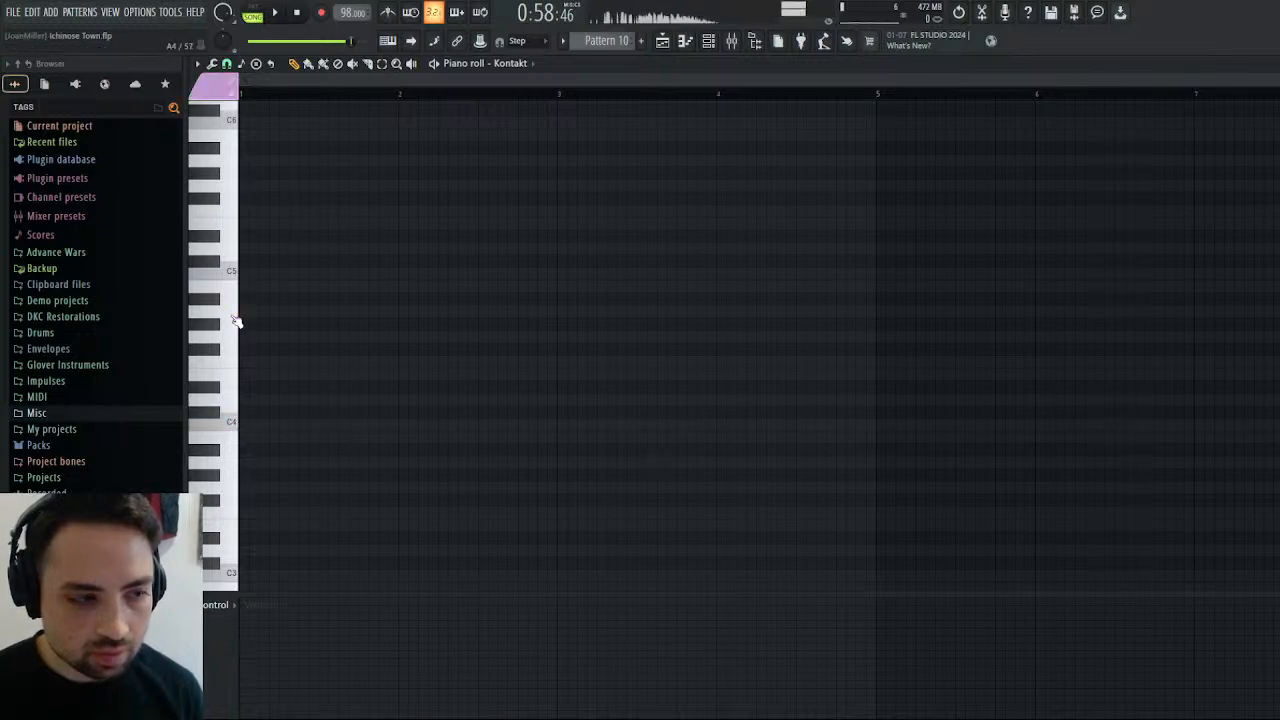
pyautogui.click(232, 270)
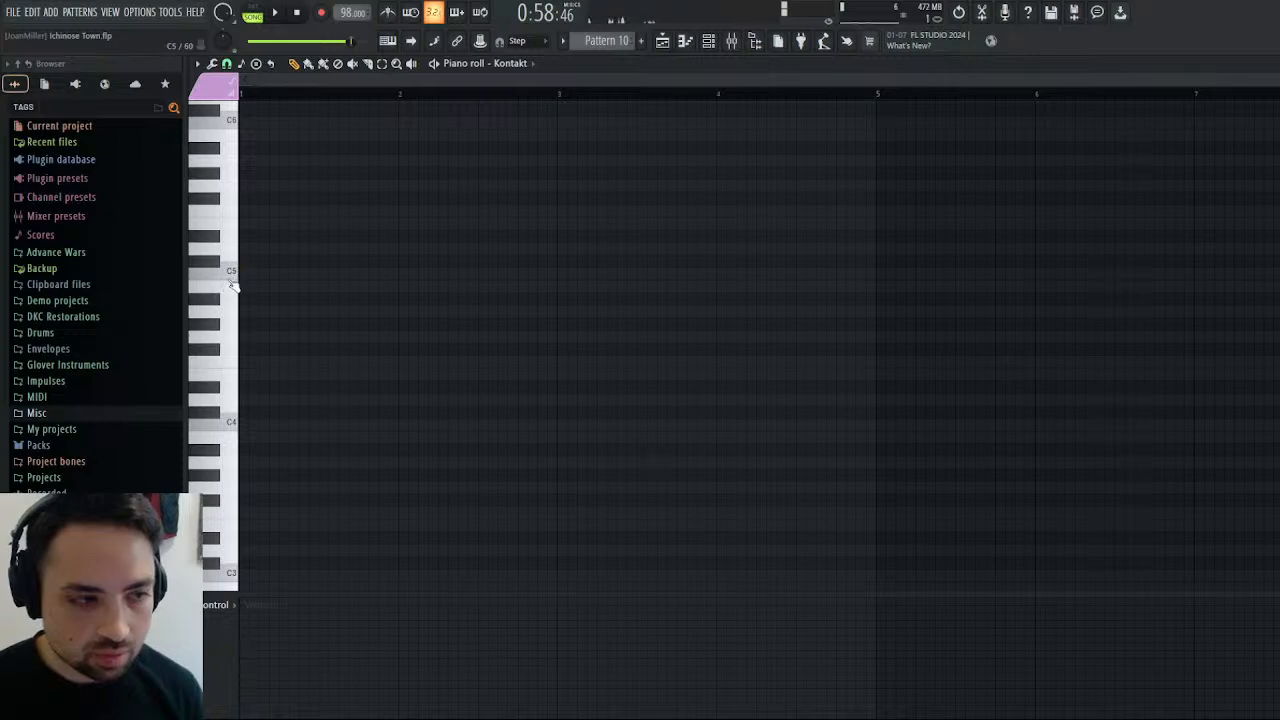
pyautogui.click(236, 384)
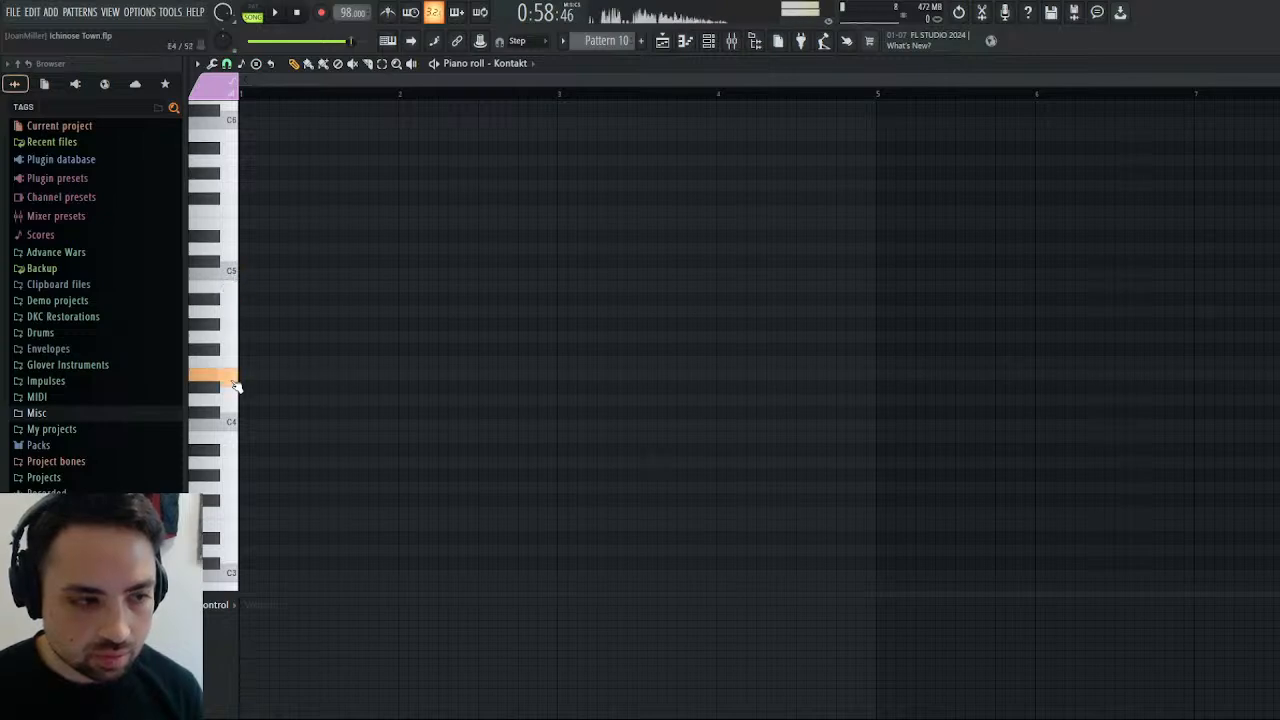
pyautogui.click(236, 318)
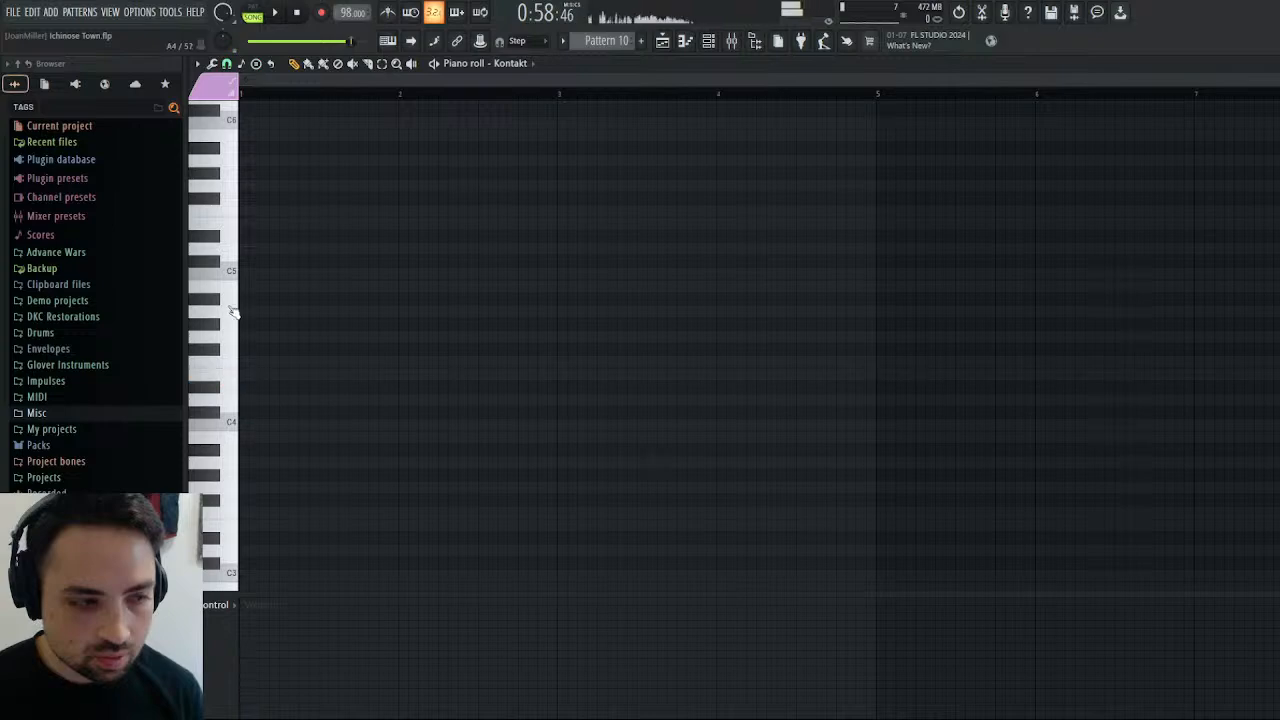
# Draw an A4 note at the start of bar 1 followed by two E4 notes, and play the pattern briefly.
pyautogui.click(244, 312)
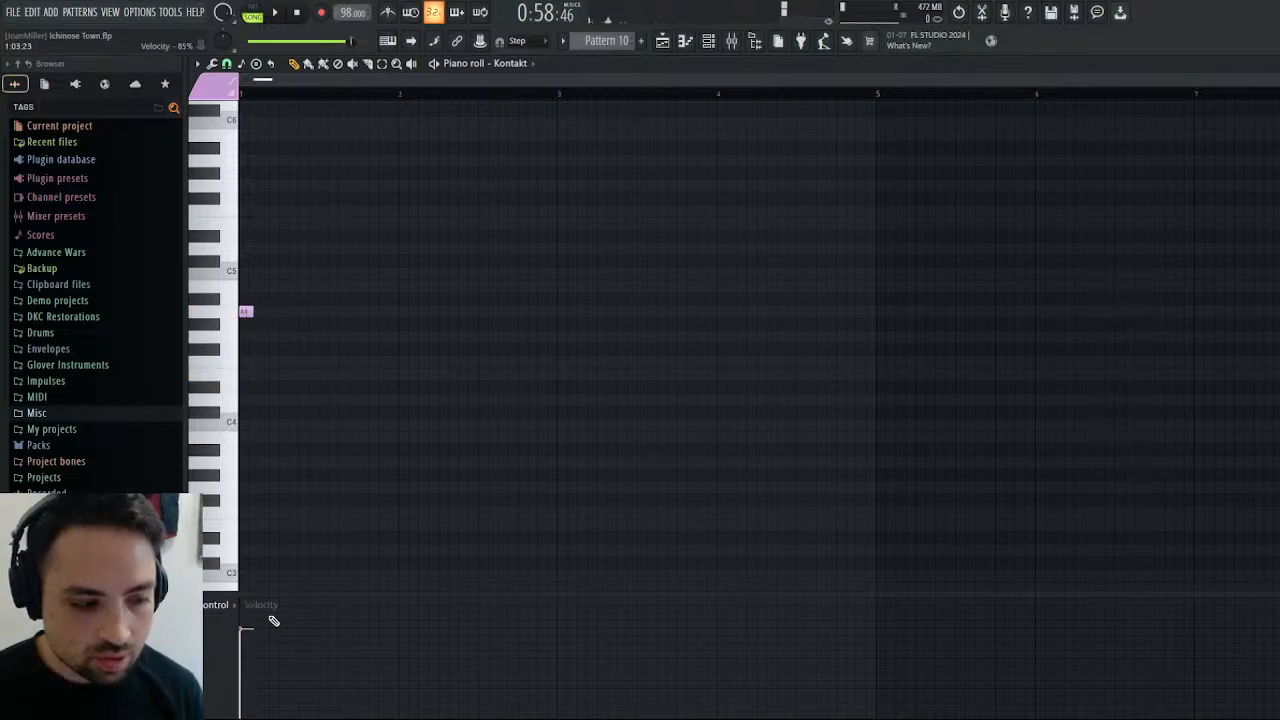
pyautogui.click(284, 374)
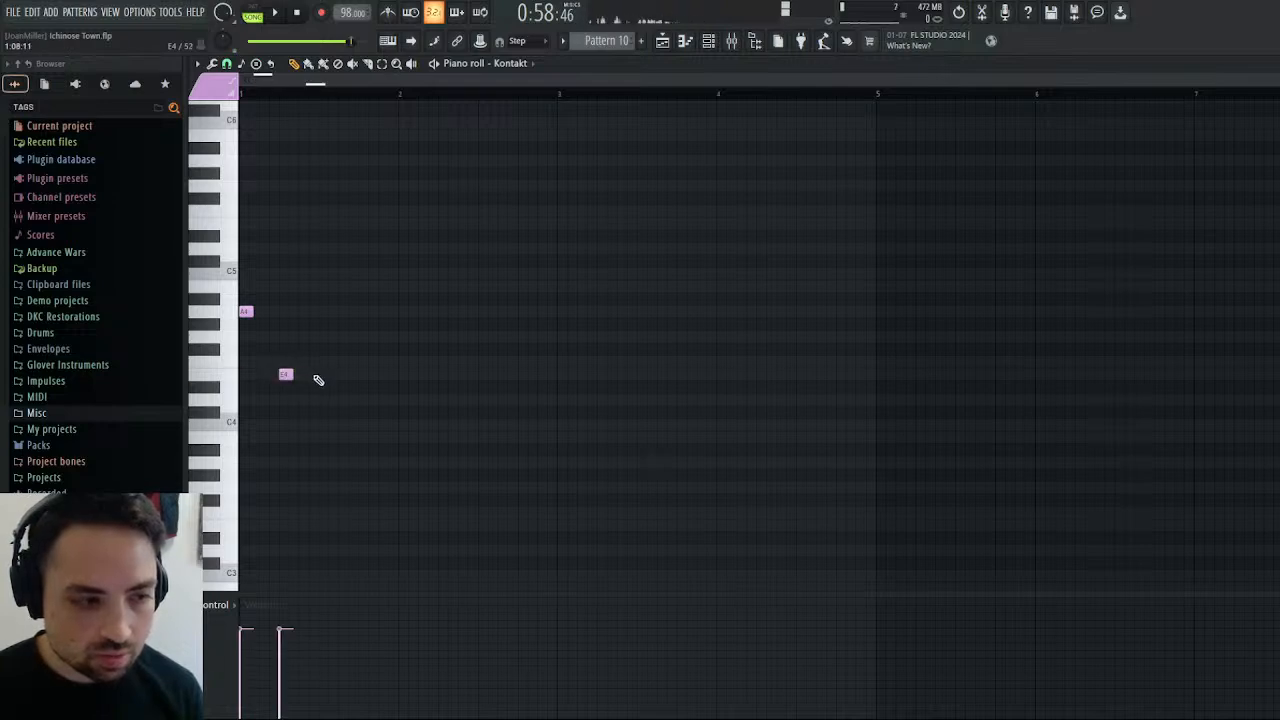
pyautogui.click(318, 376)
pyautogui.moveTo(316, 377); pyautogui.dragTo(313, 378)
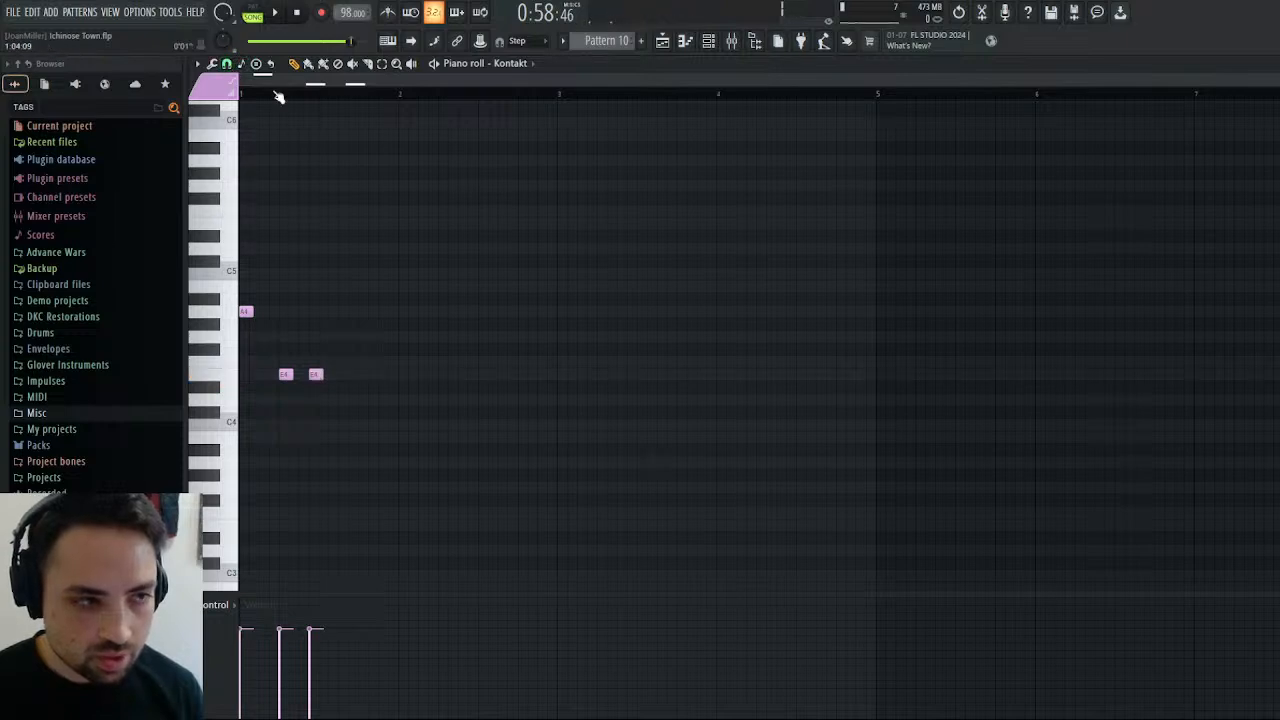
pyautogui.click(273, 15)
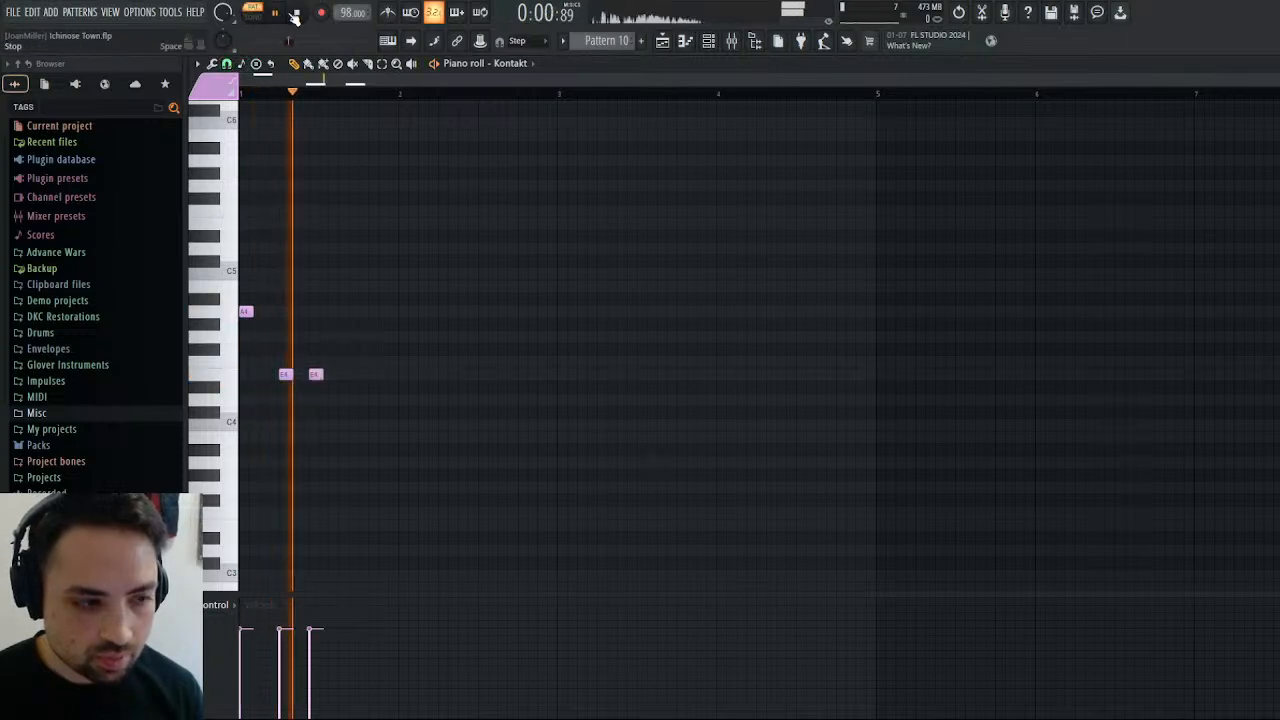
pyautogui.click(297, 13)
# Shift the two E4 notes earlier so they closely follow the first A4, and play the pattern to check the rhythm.
pyautogui.moveTo(281, 372)
pyautogui.mouseDown()
pyautogui.moveTo(264, 374)
pyautogui.moveTo(286, 373)
pyautogui.mouseUp()
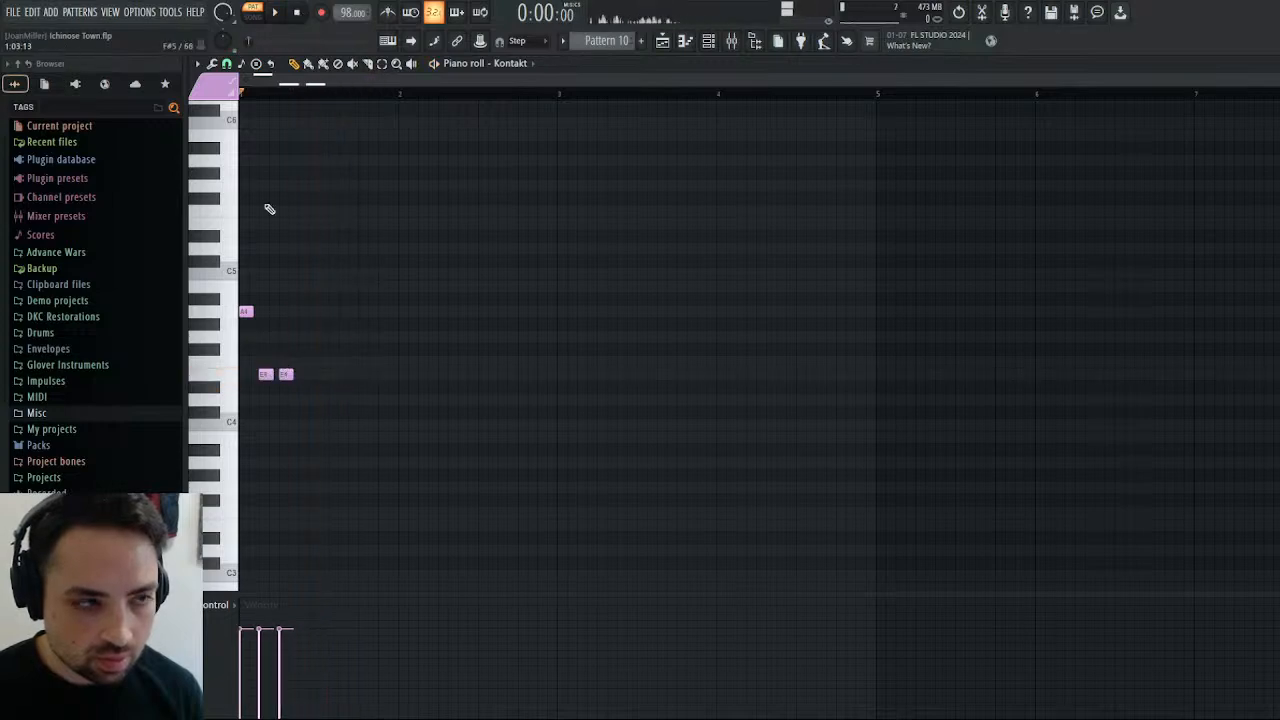
pyautogui.click(277, 12)
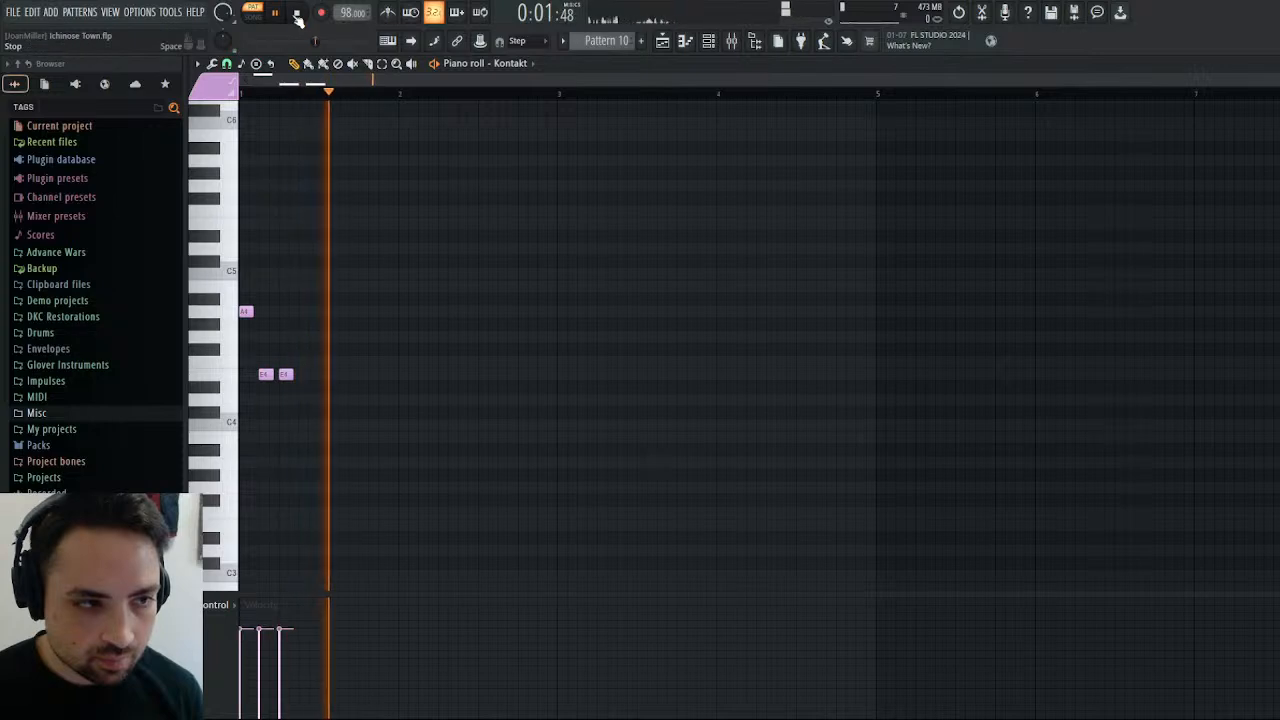
pyautogui.press('space')
# Complete bar 1 with another A4, two more E4 notes and a final C5, and play the pattern.
pyautogui.click(311, 314)
pyautogui.click(339, 376)
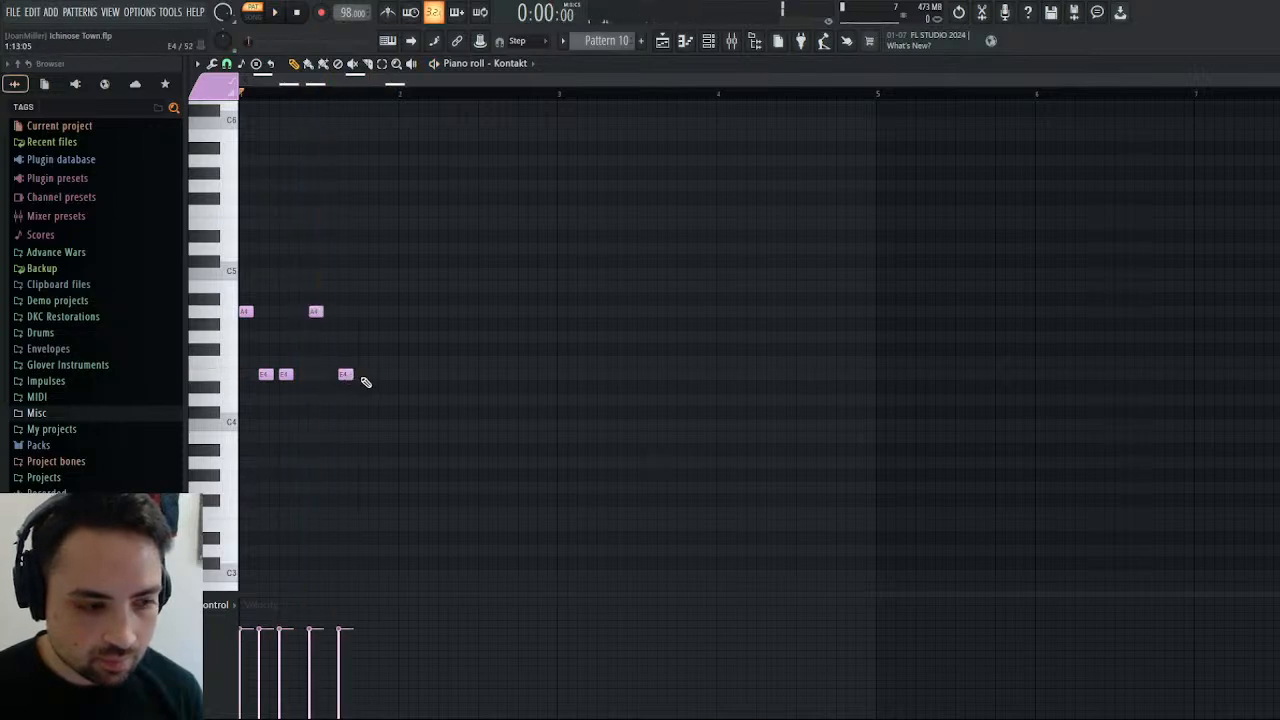
pyautogui.click(382, 274)
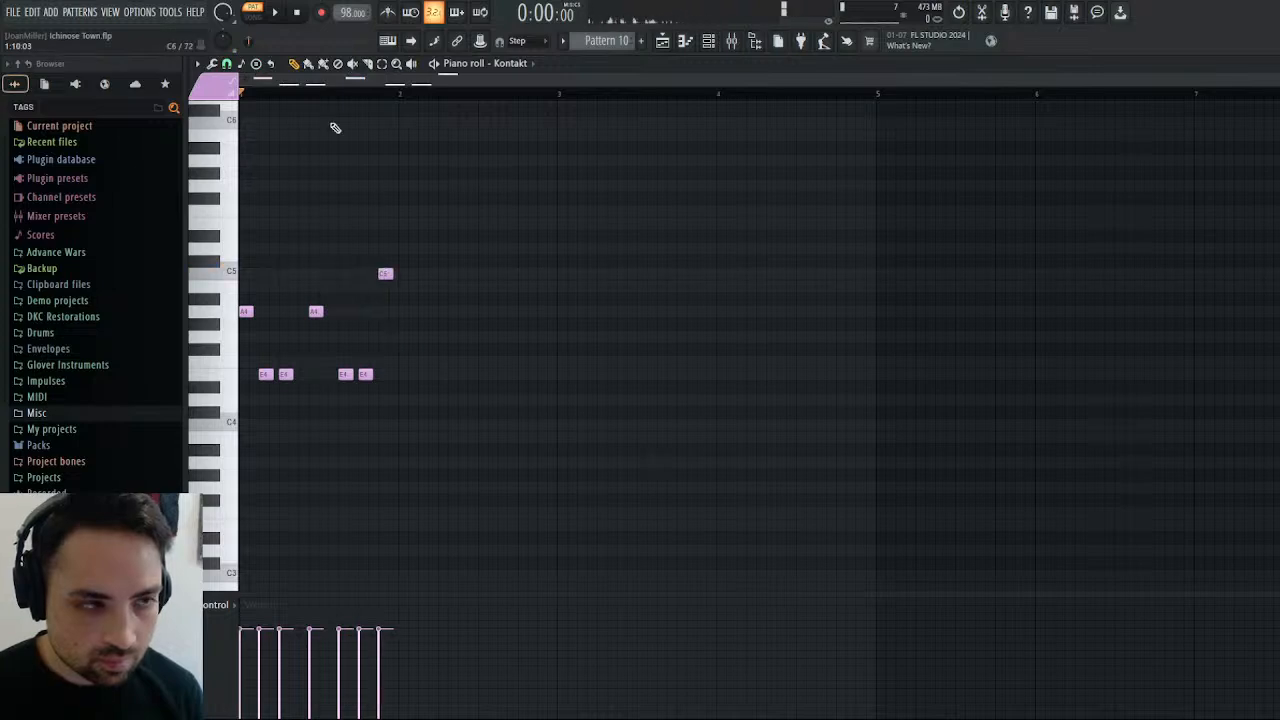
pyautogui.click(279, 12)
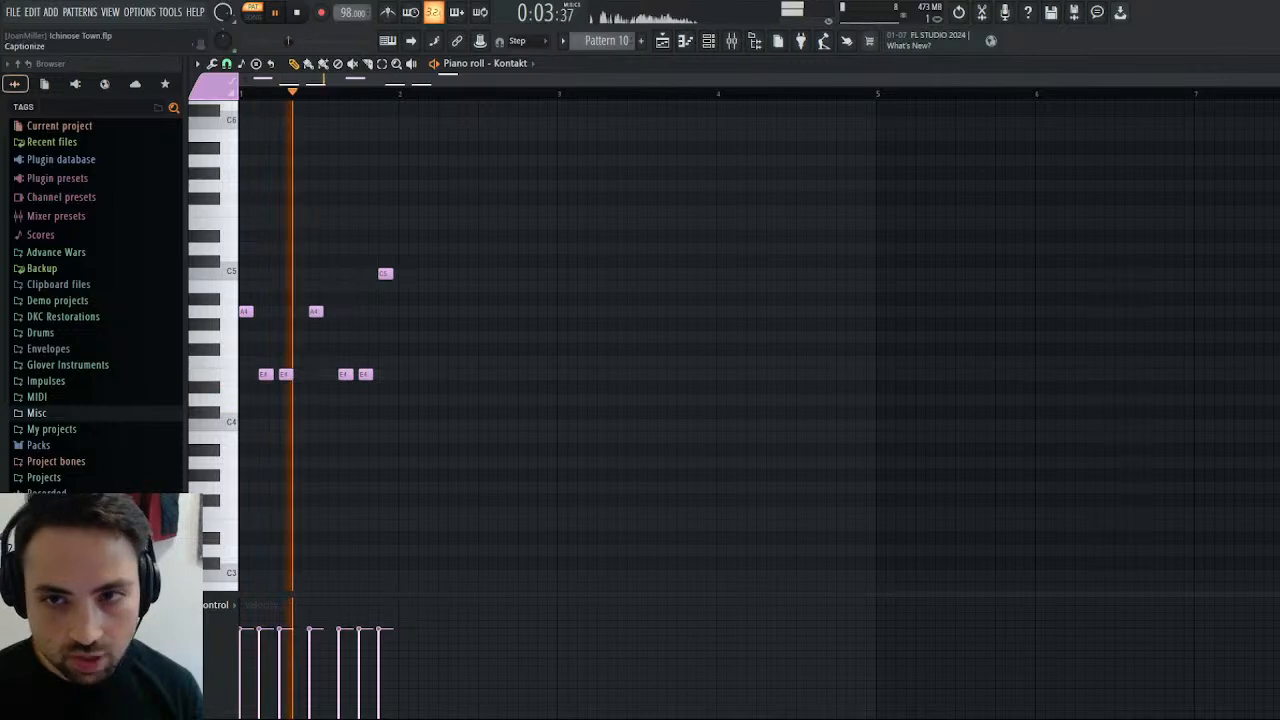
# Check the Timpani instrument in the Kontakt rack during playback and return to the Kontakt piano roll.
pyautogui.click(1275, 64)
pyautogui.click(309, 99)
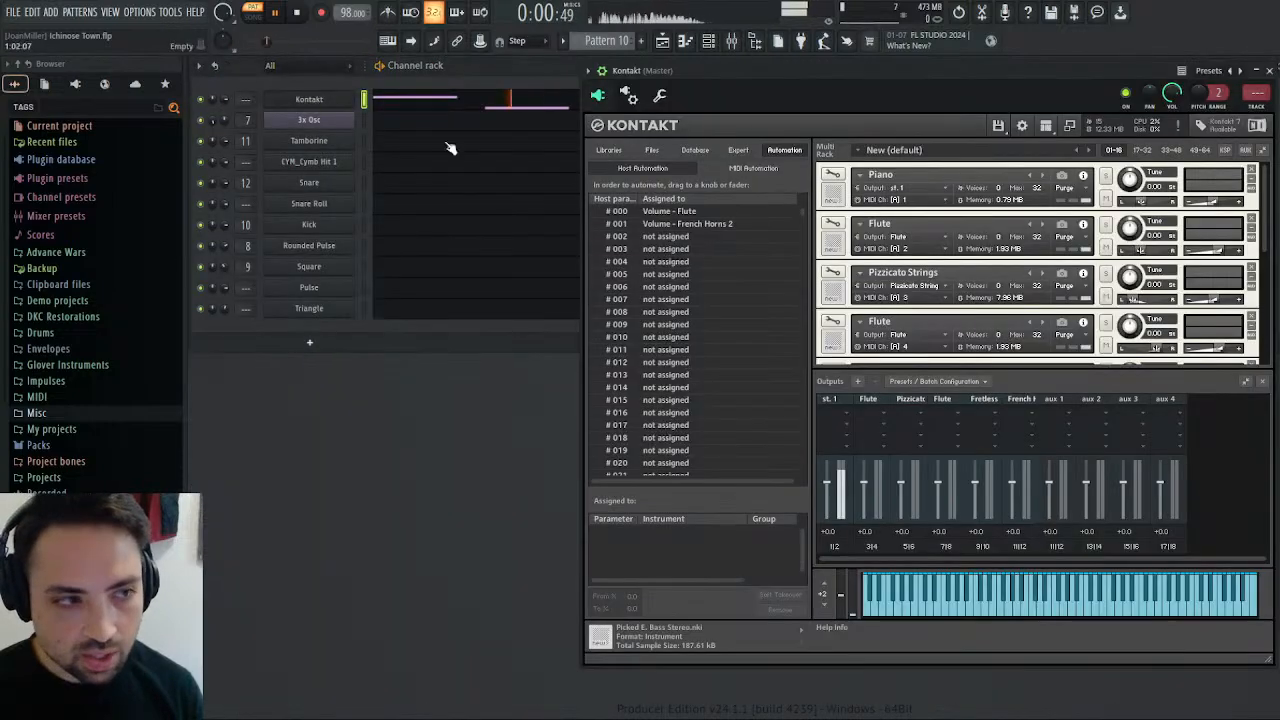
pyautogui.scroll(-6, 1157, 342)
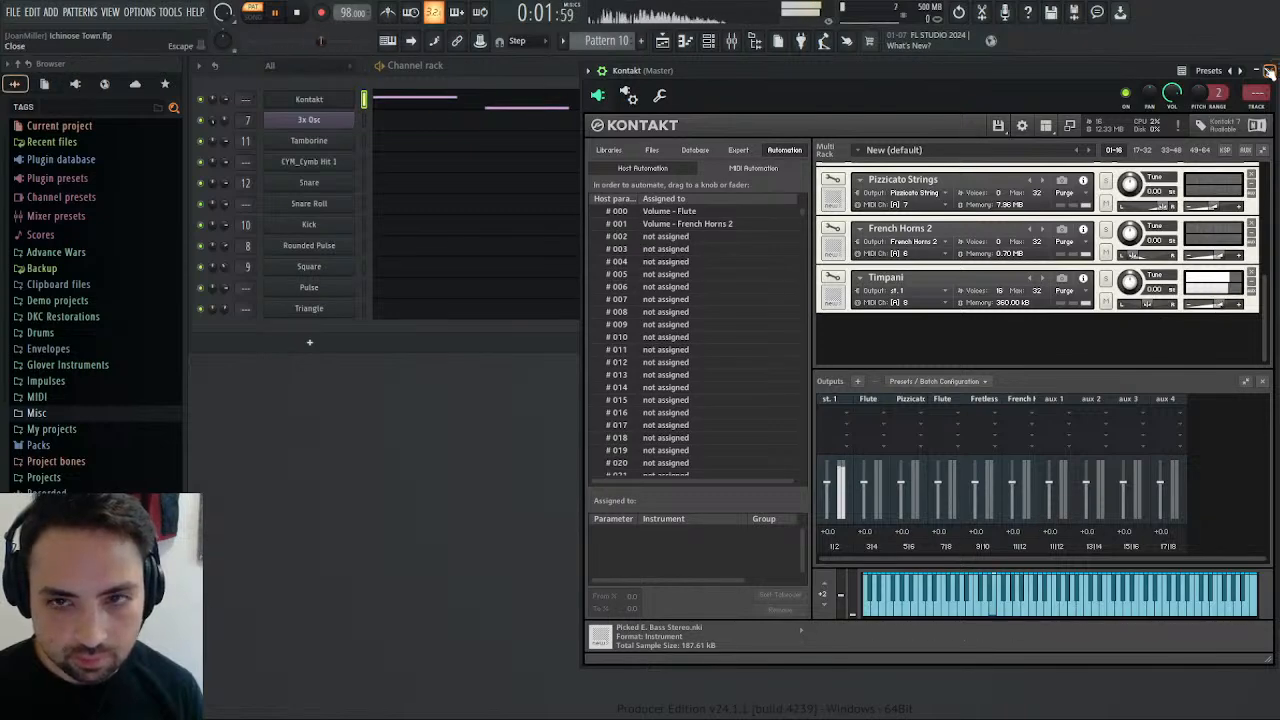
pyautogui.click(1268, 72)
pyautogui.click(631, 100)
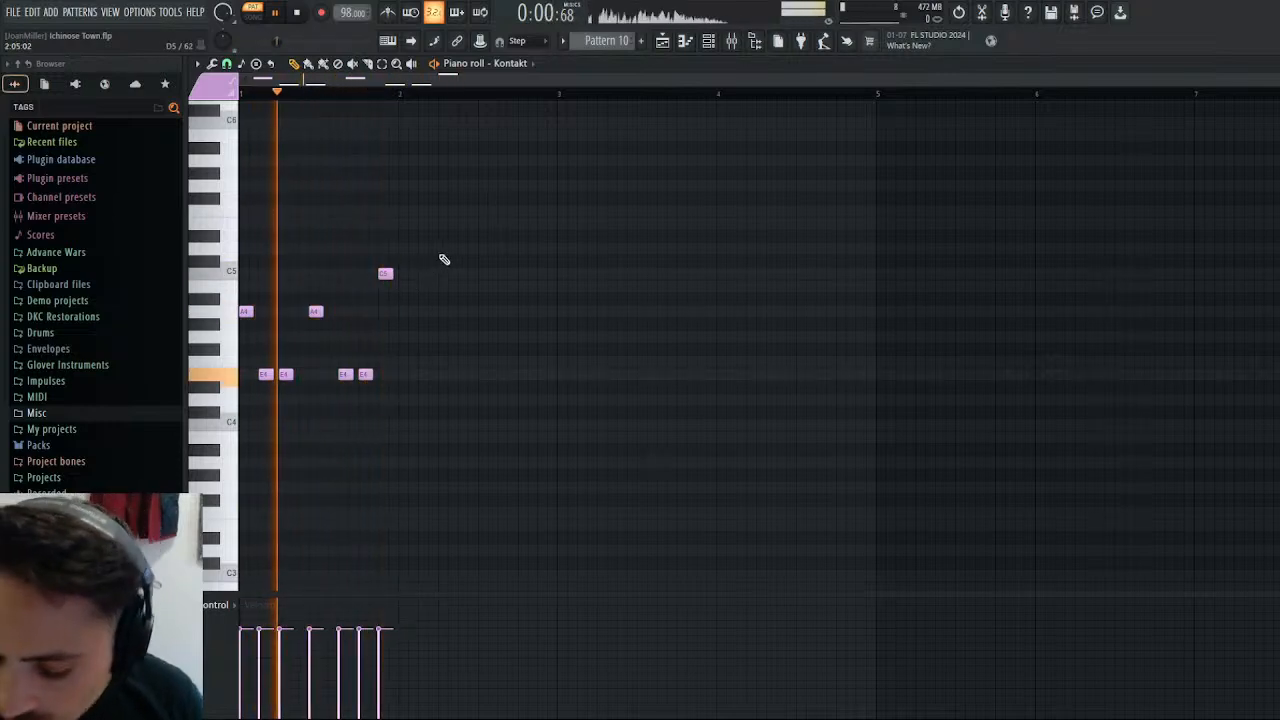
# Duplicate the bar 1 timpani notes into bar 2 and deselect the copies.
pyautogui.hotkey('ctrl', 'v')
pyautogui.hotkey('shift', 'Right')
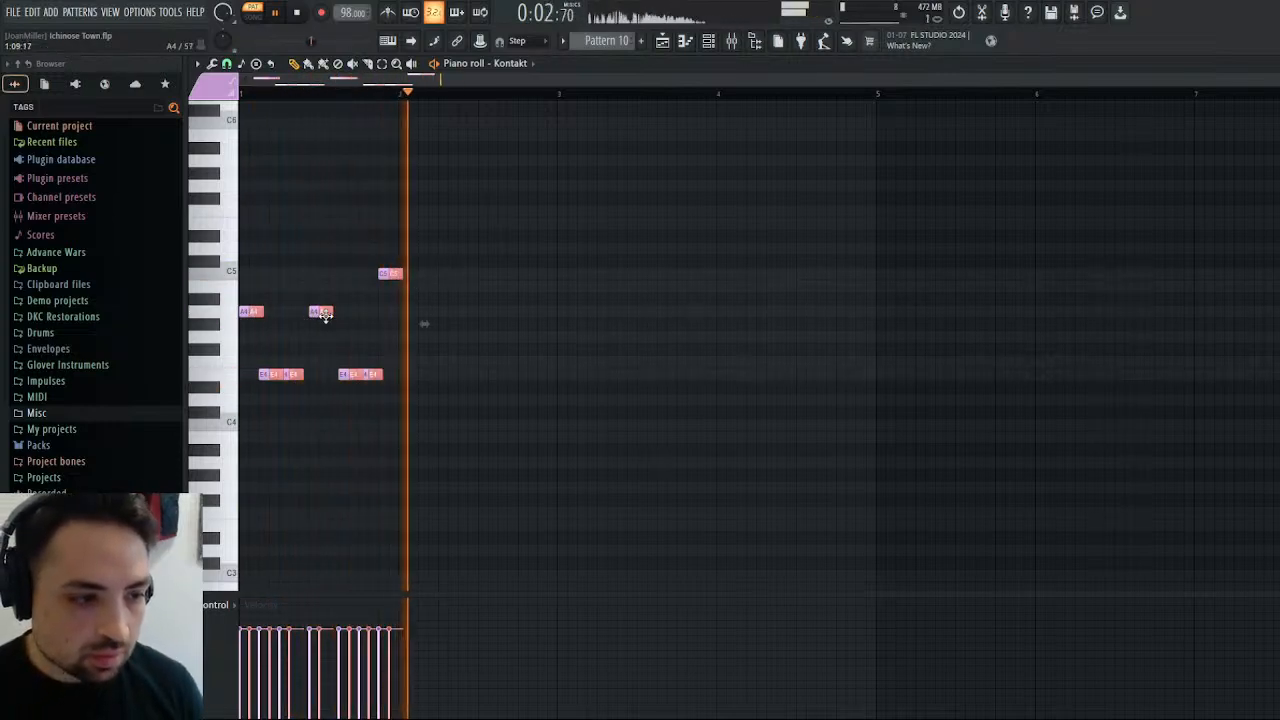
pyautogui.moveTo(325, 317); pyautogui.dragTo(474, 320)
pyautogui.rightClick(630, 266)
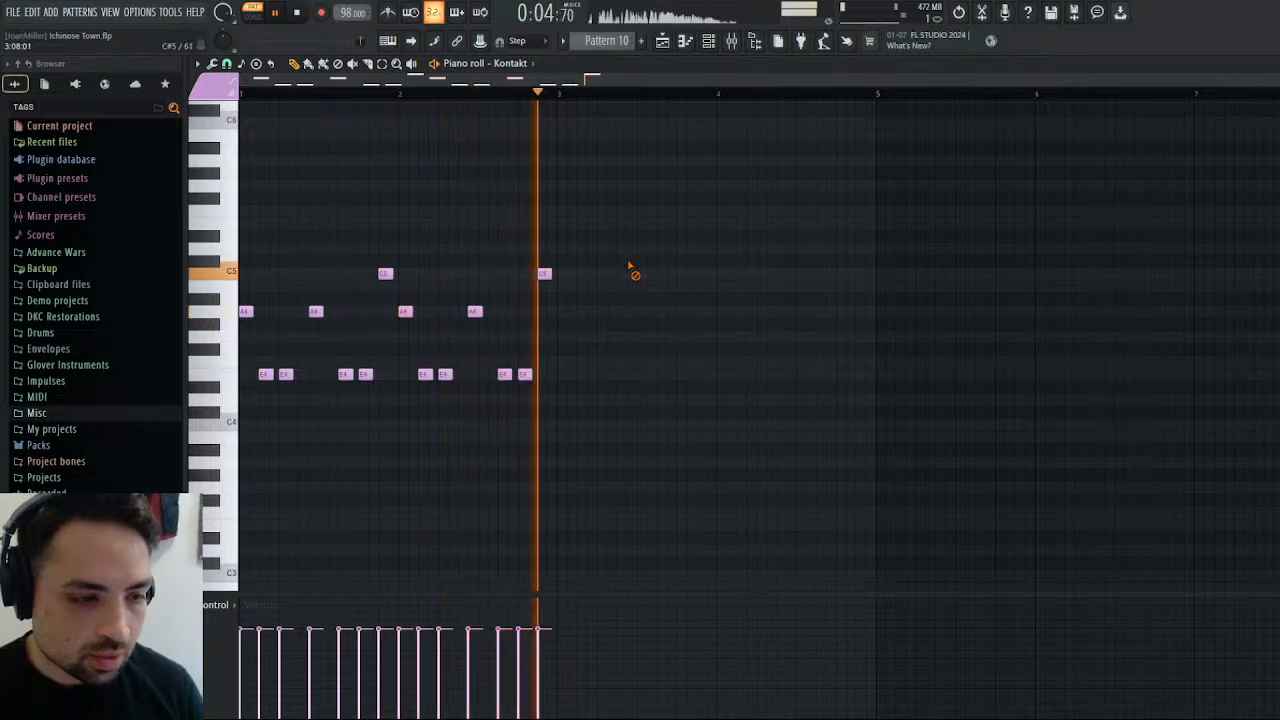
# Raise the last note of bar 2 to A5, replace it with four short repeated A5 notes, and stop playback.
pyautogui.moveTo(543, 274); pyautogui.dragTo(543, 163)
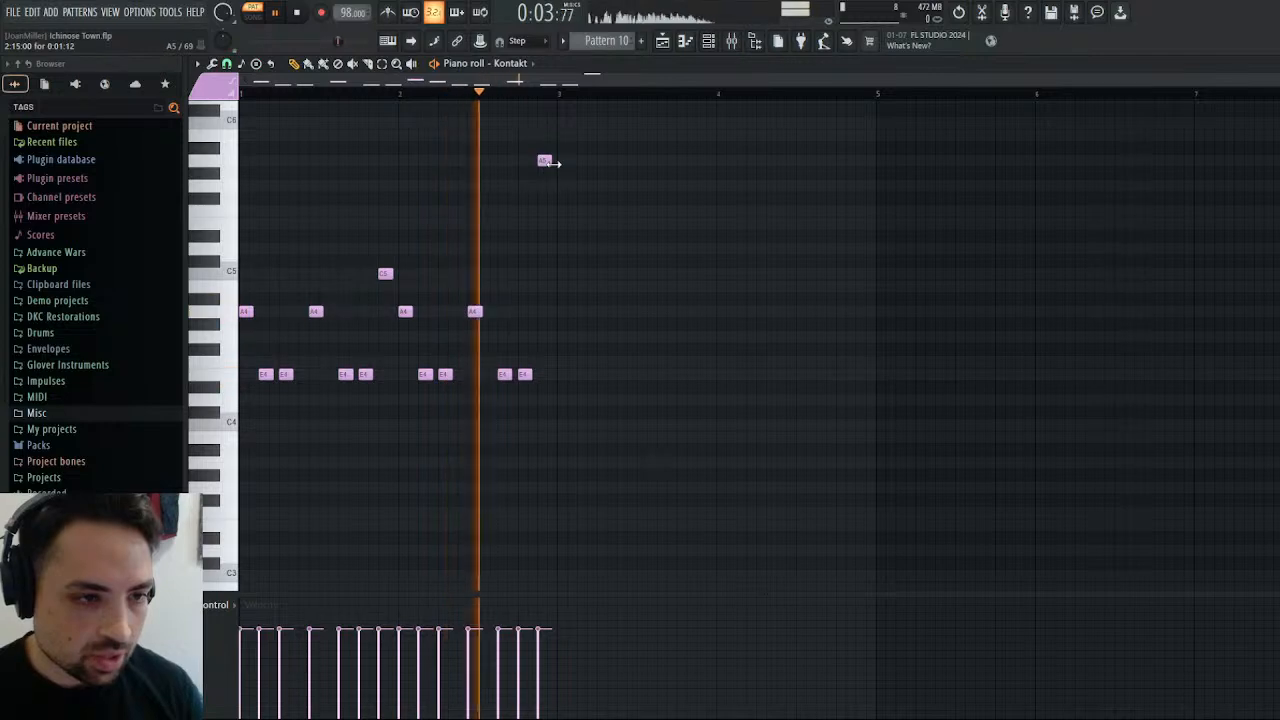
pyautogui.rightClick(545, 161)
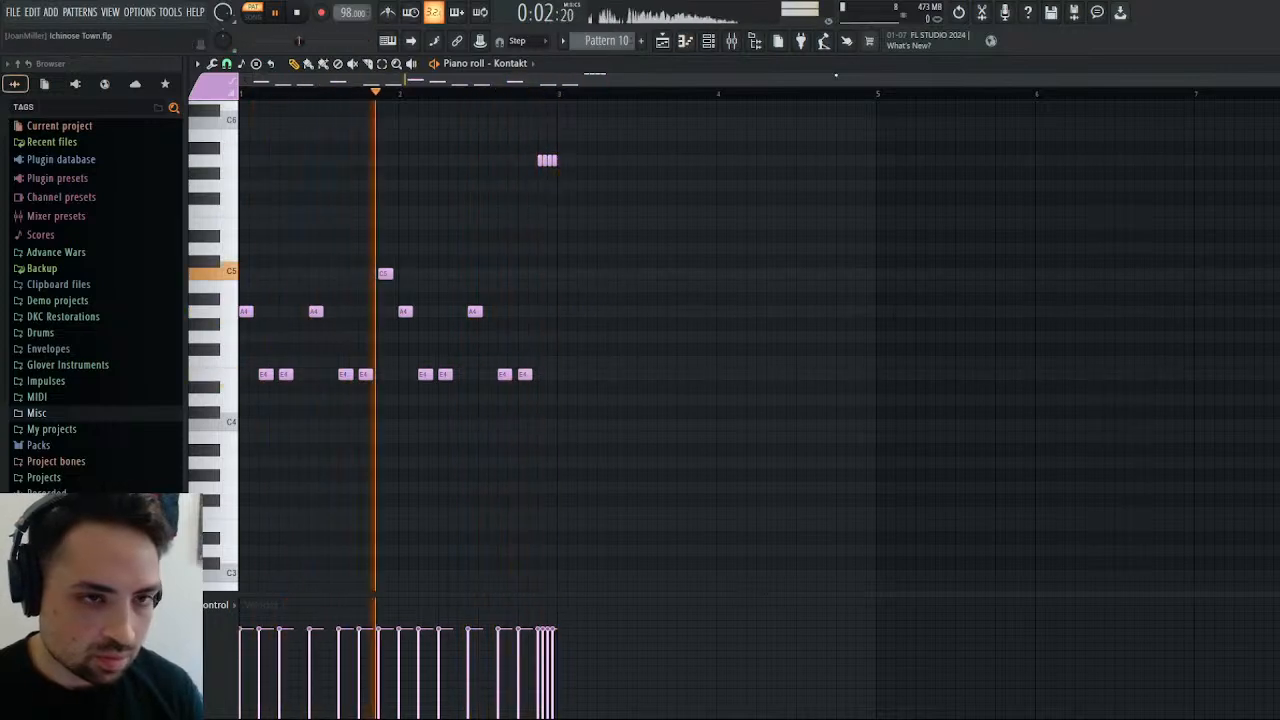
pyautogui.press('space')
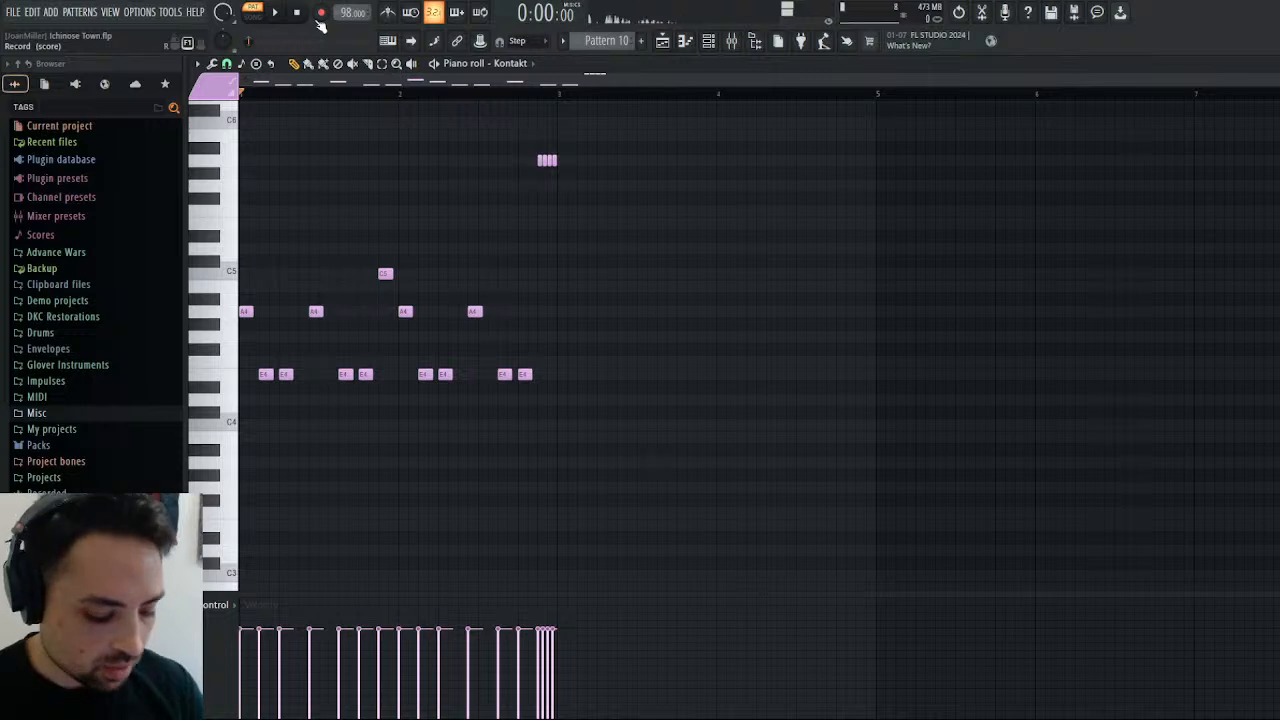
# Create a separate master output channel for the Timpani instrument in the Kontakt rack.
pyautogui.click(730, 40)
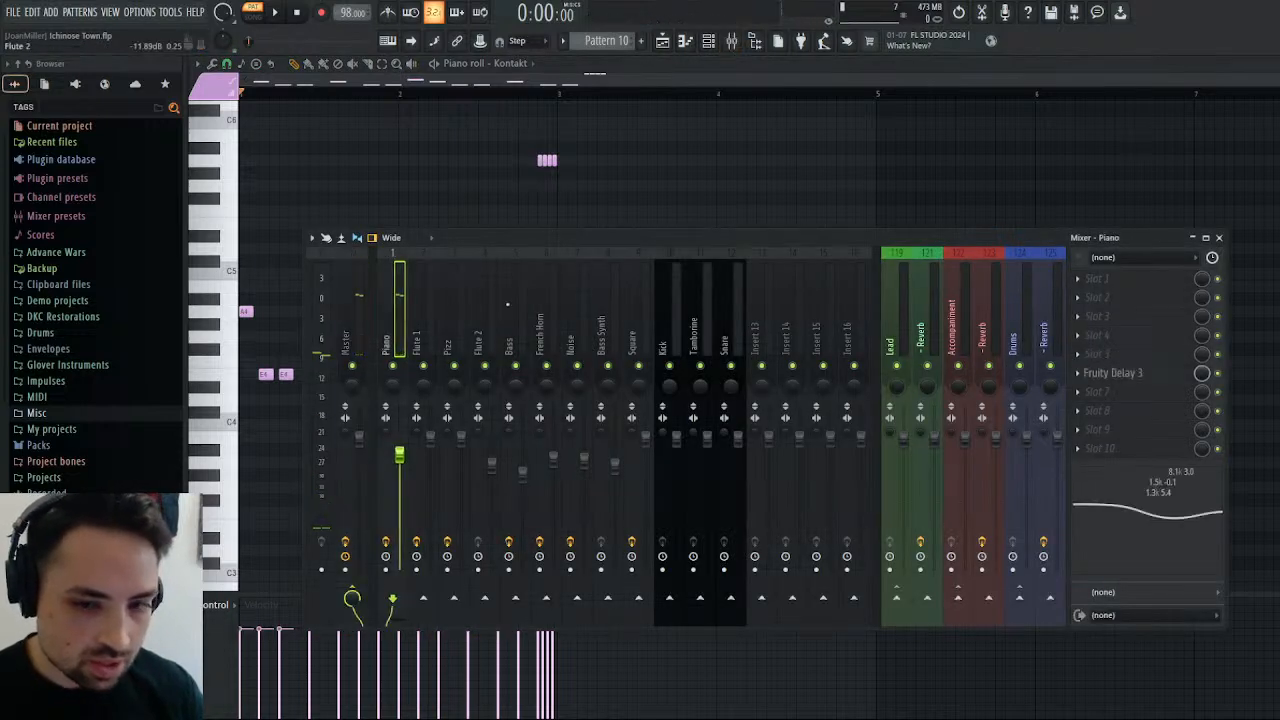
pyautogui.click(1219, 238)
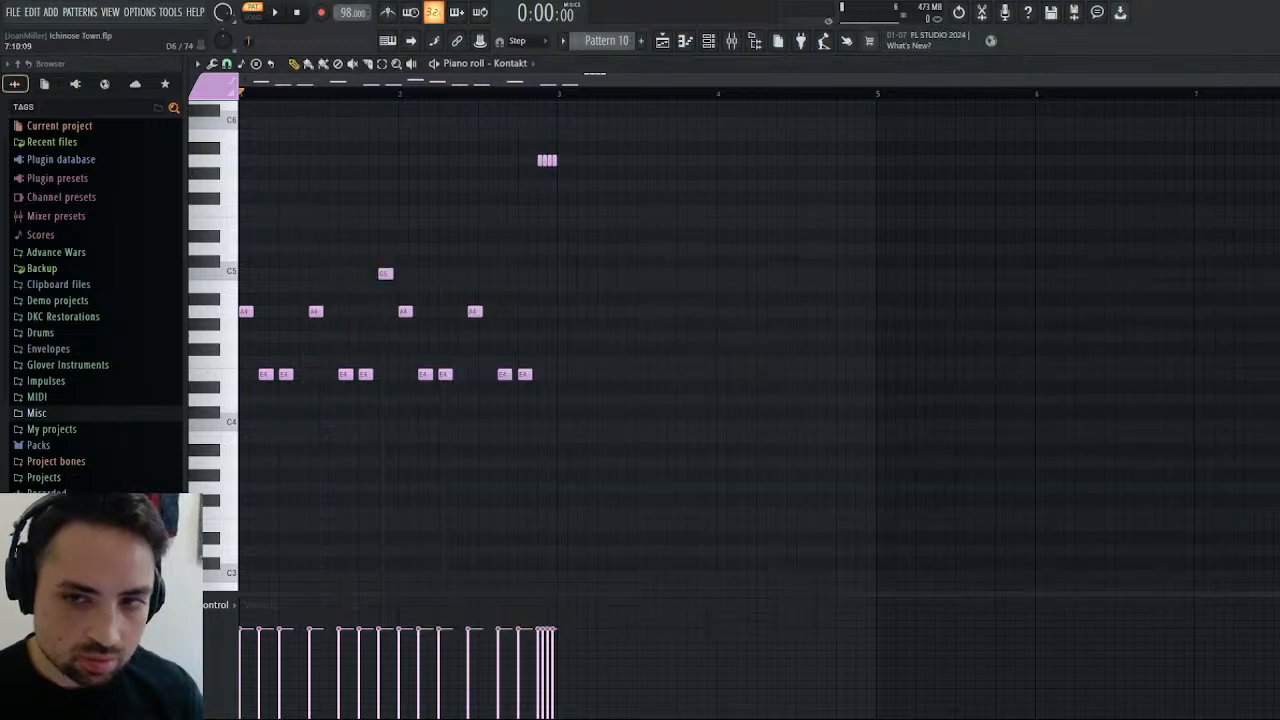
pyautogui.press('Escape')
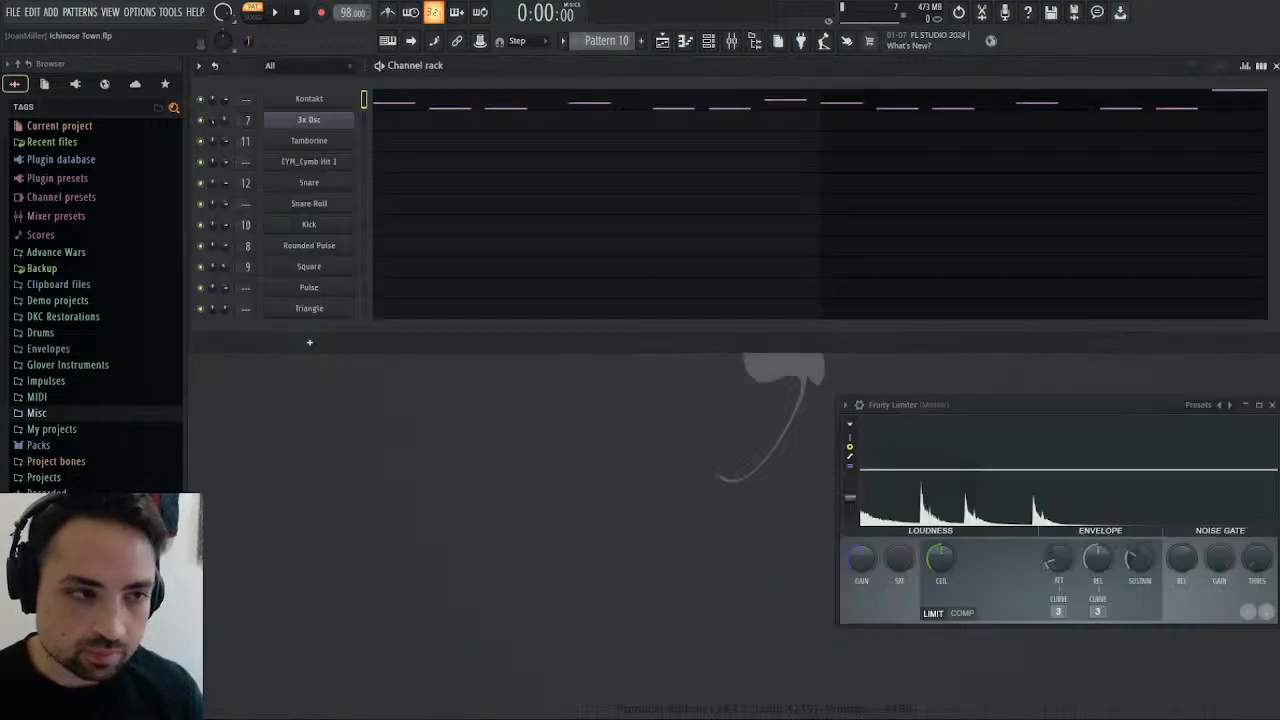
pyautogui.click(327, 102)
pyautogui.scroll(-5, 926, 340)
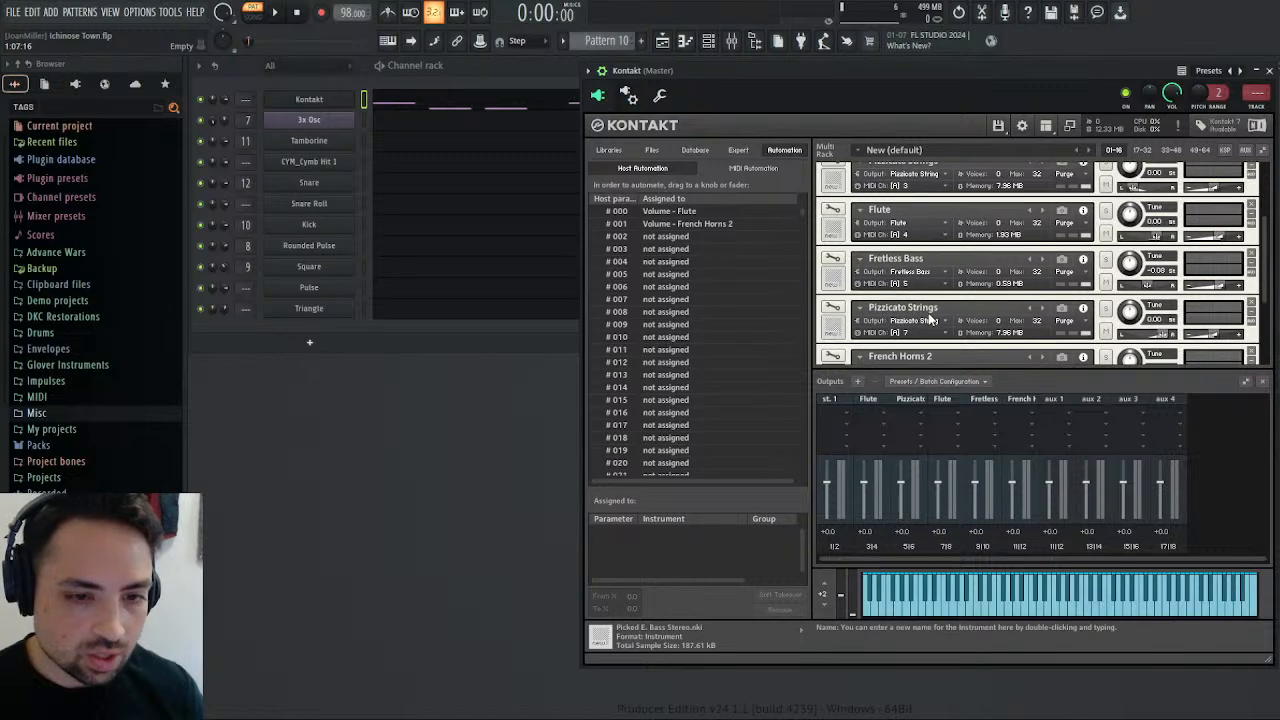
pyautogui.click(940, 291)
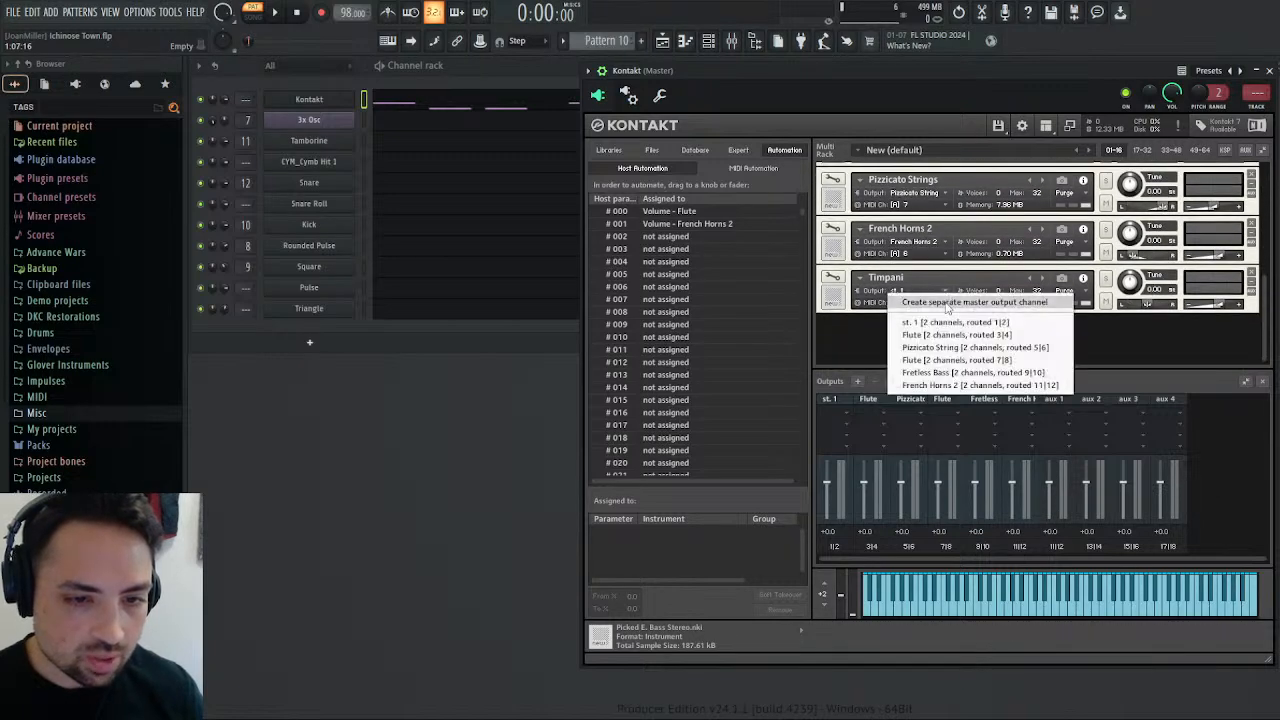
pyautogui.click(945, 302)
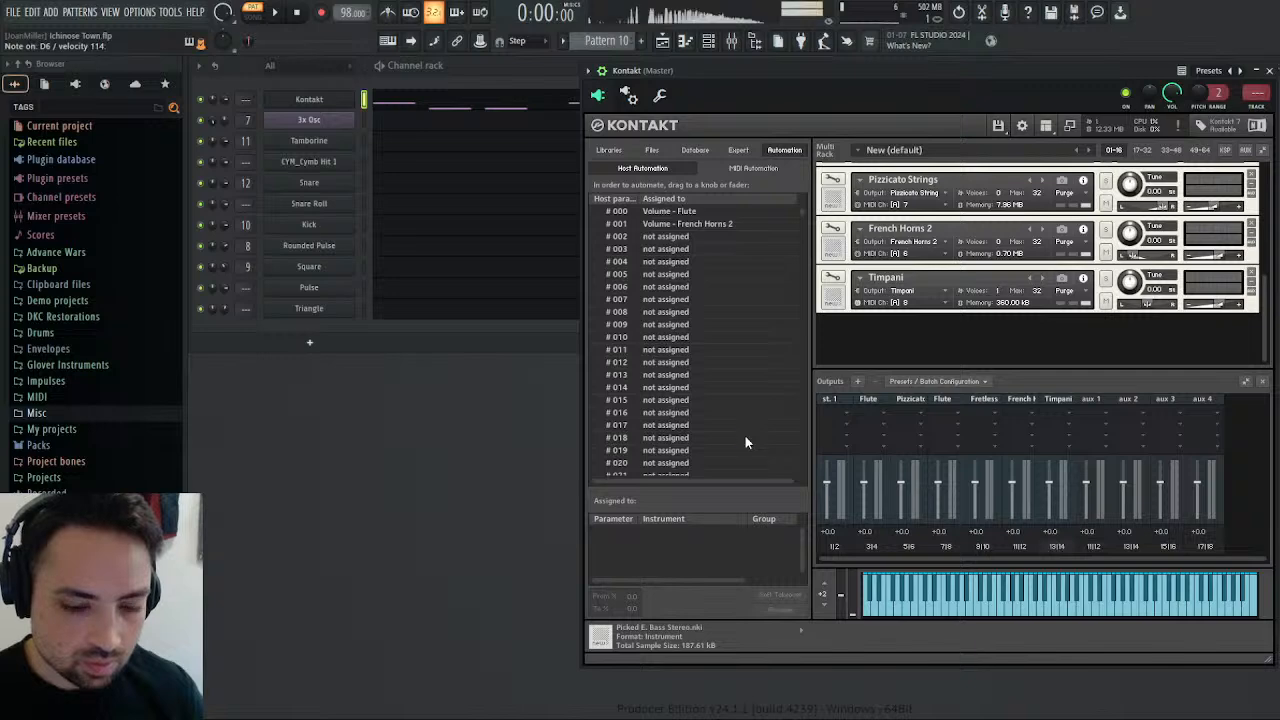
# Route Kontakt's seventh output to mixer track 13 in the wrapper's processing settings and check the signal in the mixer.
pyautogui.click(628, 95)
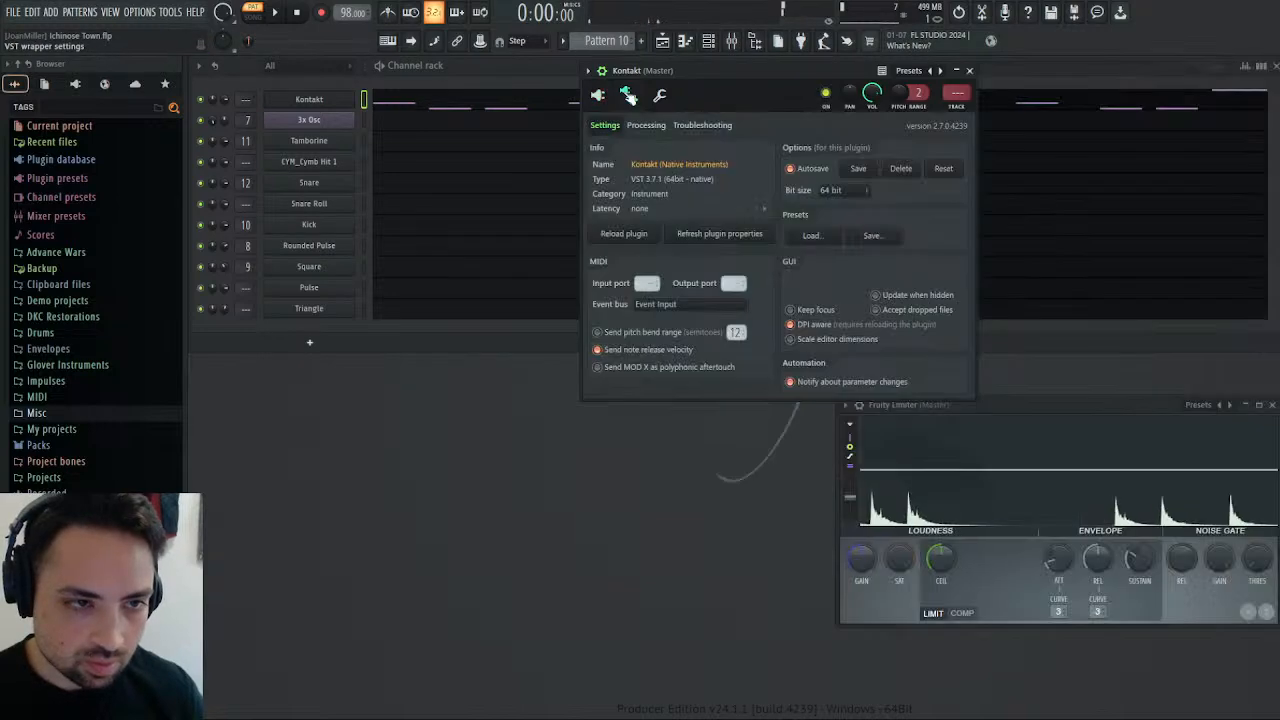
pyautogui.click(646, 125)
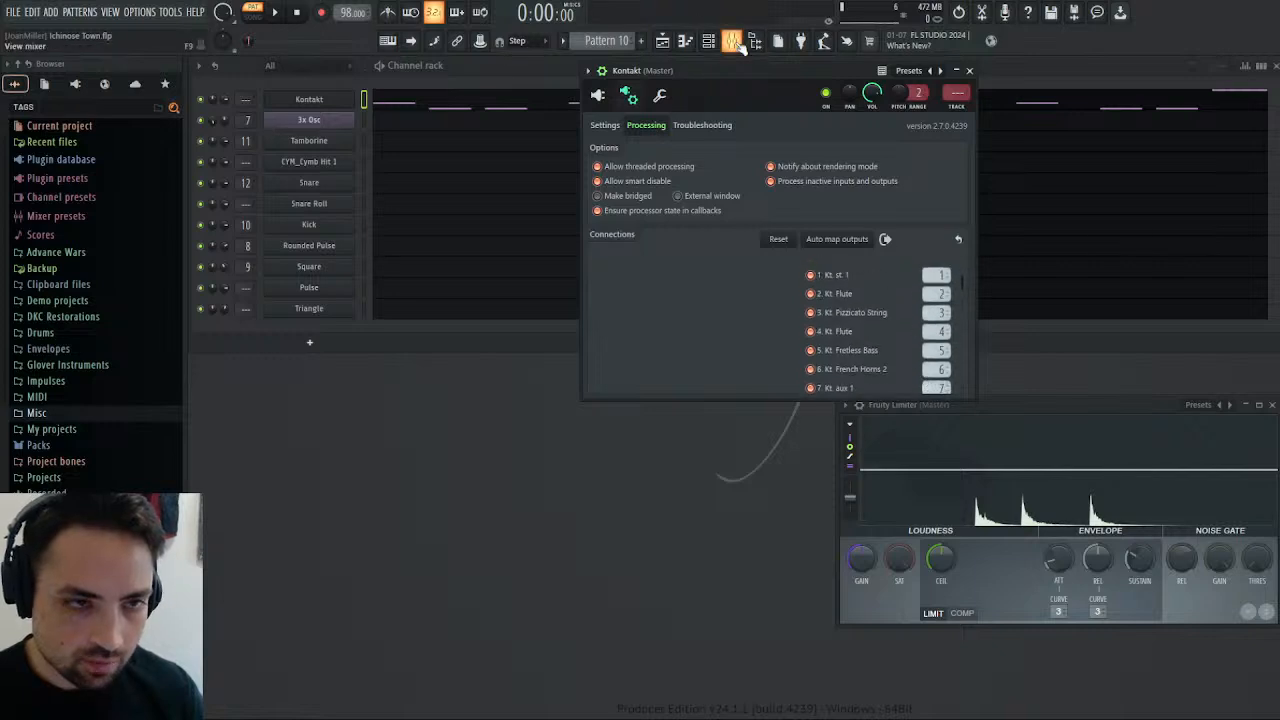
pyautogui.click(735, 42)
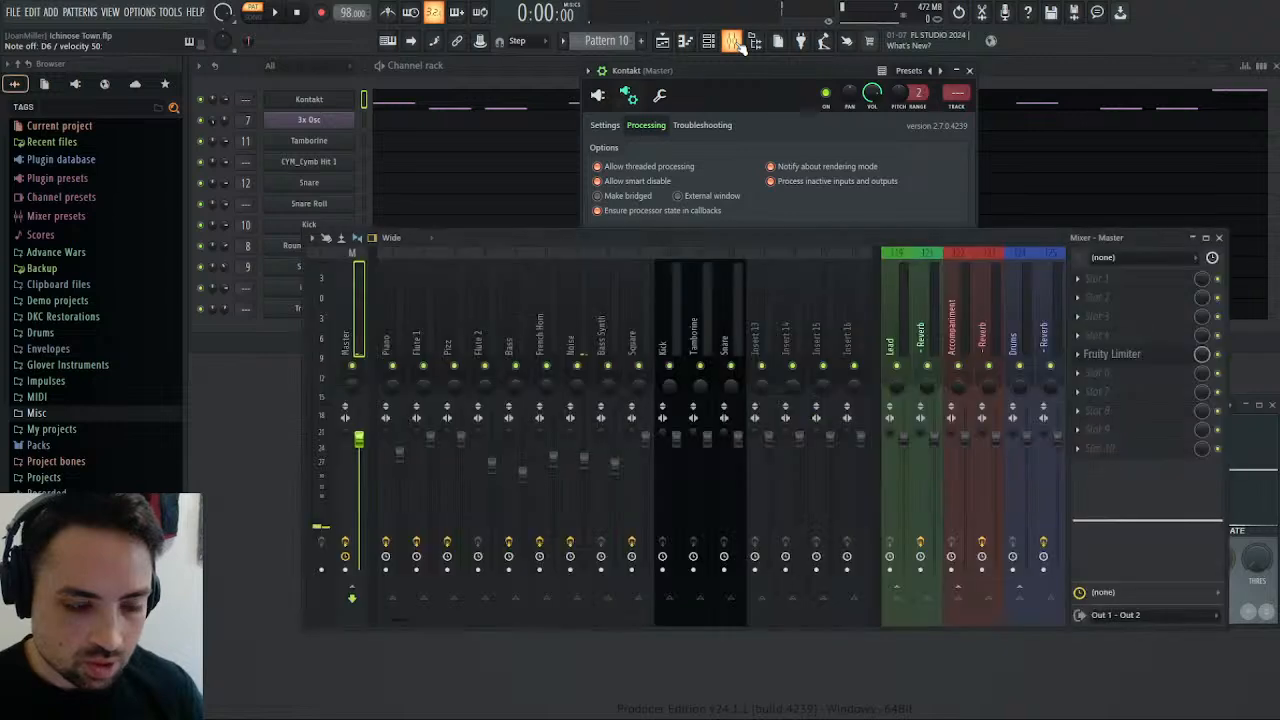
pyautogui.click(740, 42)
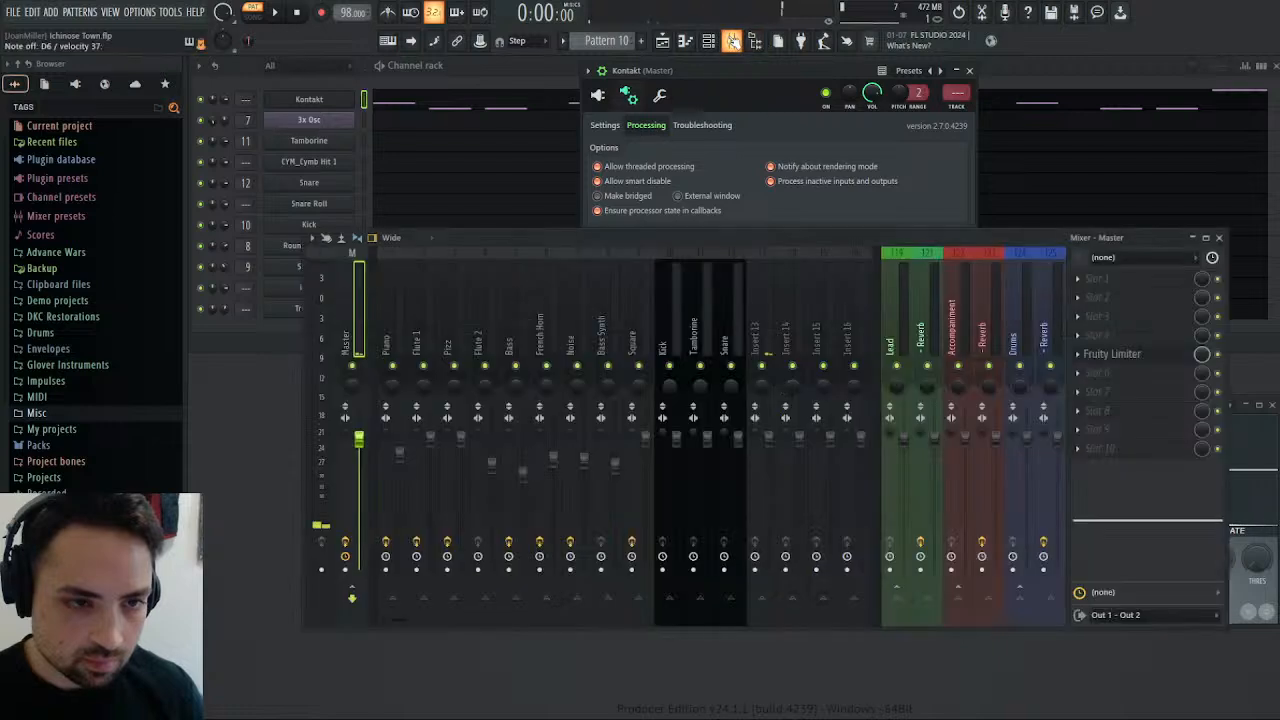
pyautogui.click(740, 42)
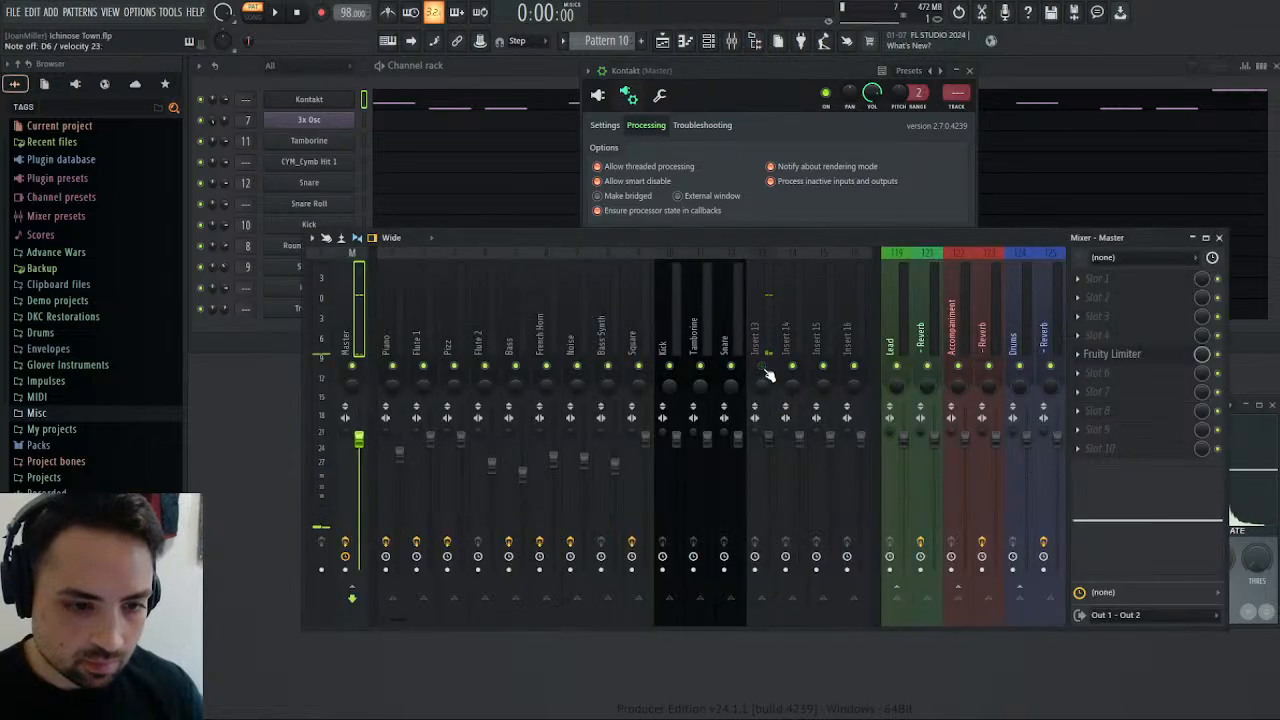
# Rename mixer track 13 to Timpani and close the mixer and the Kontakt wrapper window.
pyautogui.click(768, 372)
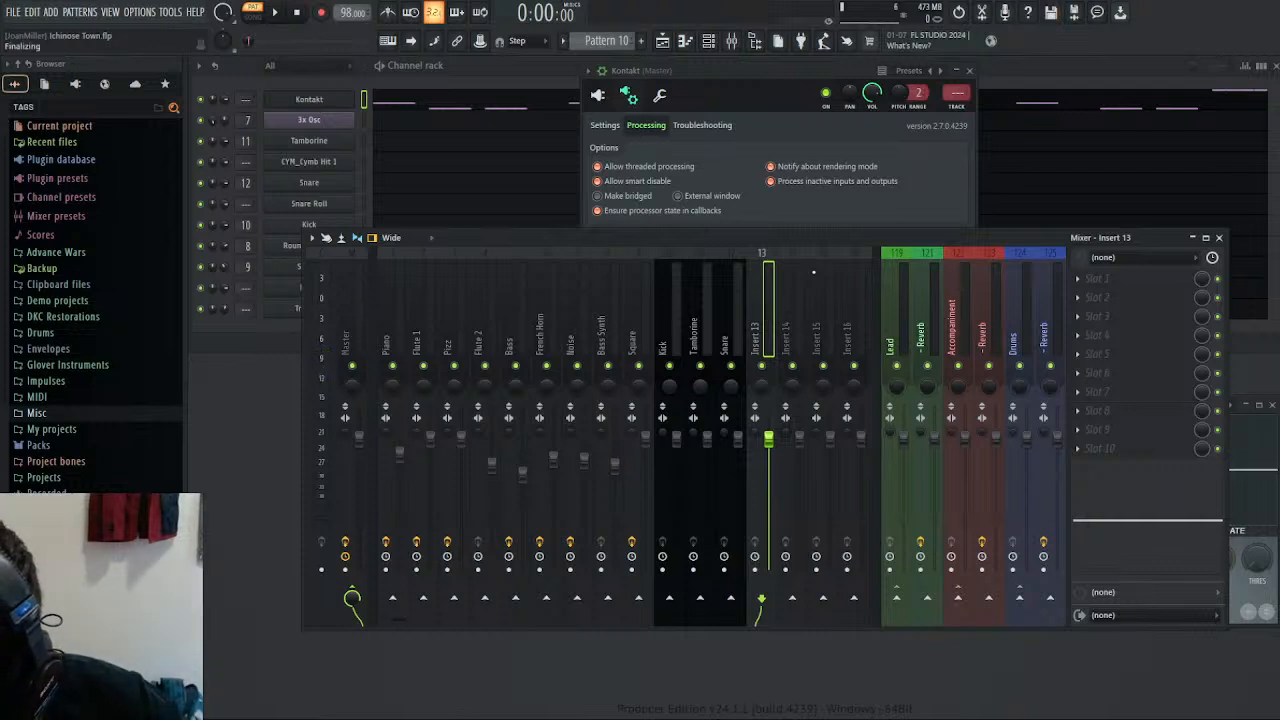
pyautogui.write('Timpani')
pyautogui.press('Return')
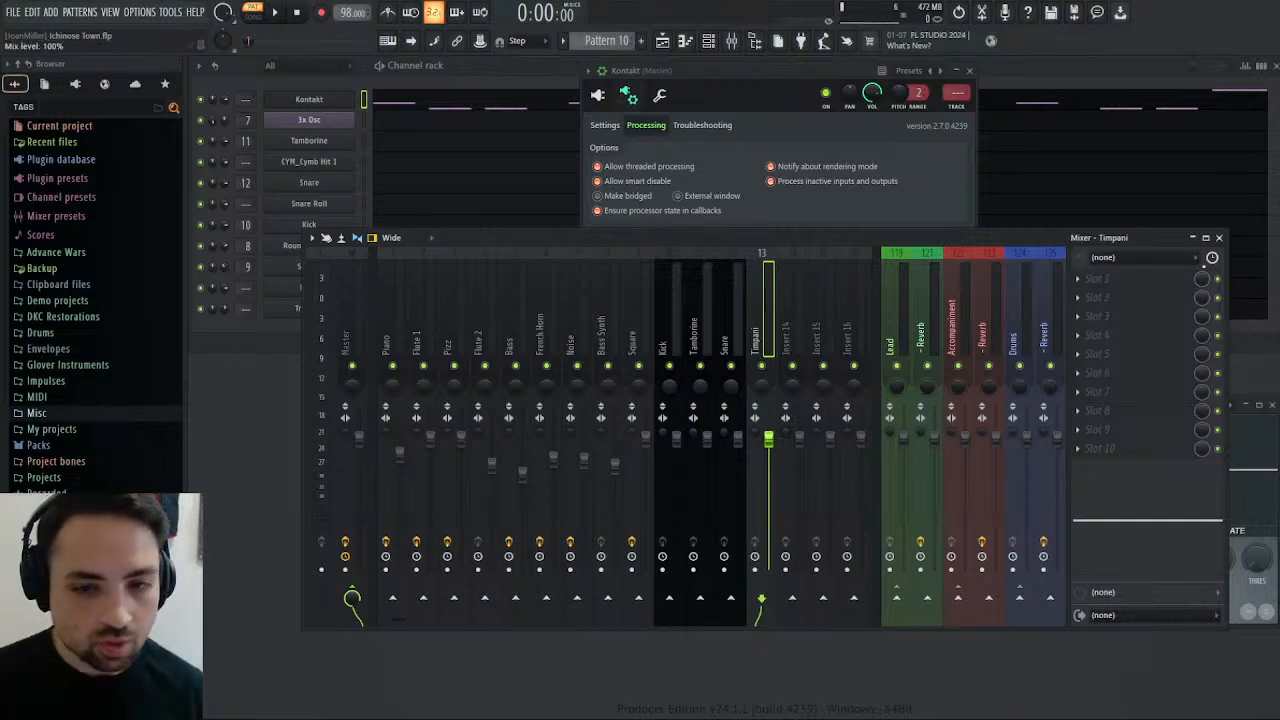
pyautogui.click(1219, 238)
pyautogui.click(969, 70)
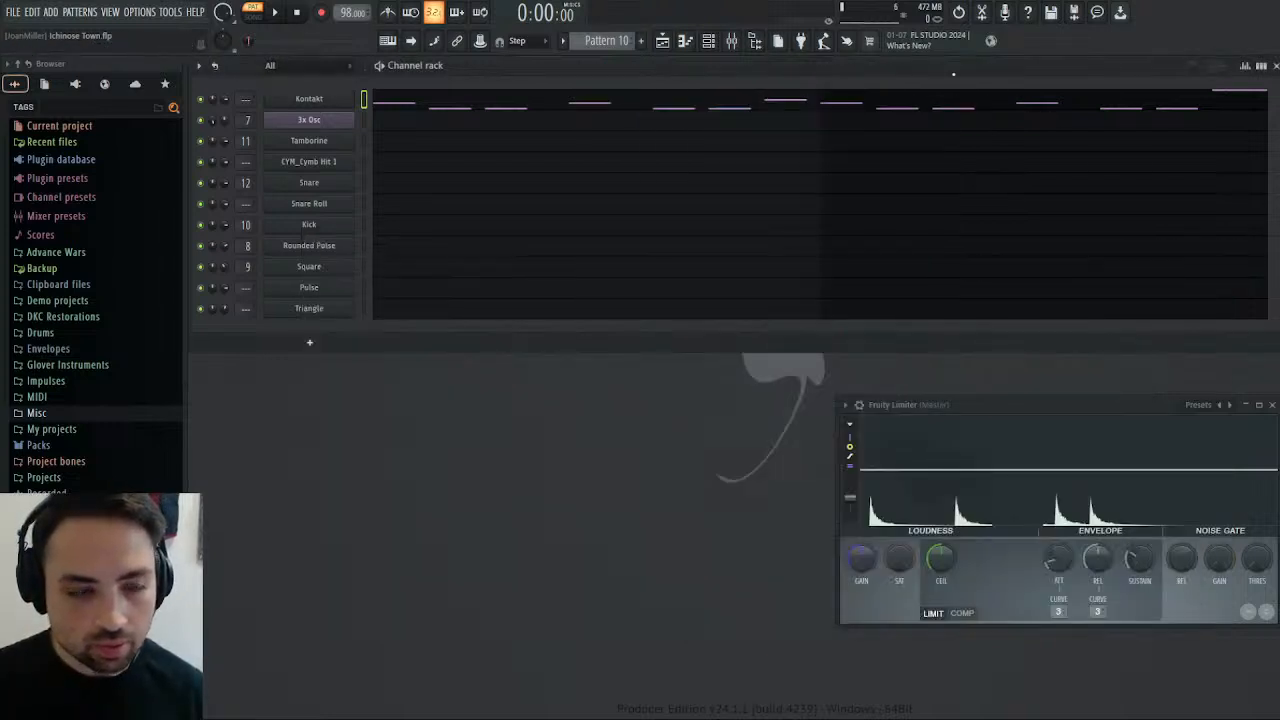
# Play the pattern, open Kontakt's piano roll, and duplicate the two-bar timpani phrase into bars 3 and 4.
pyautogui.click(275, 14)
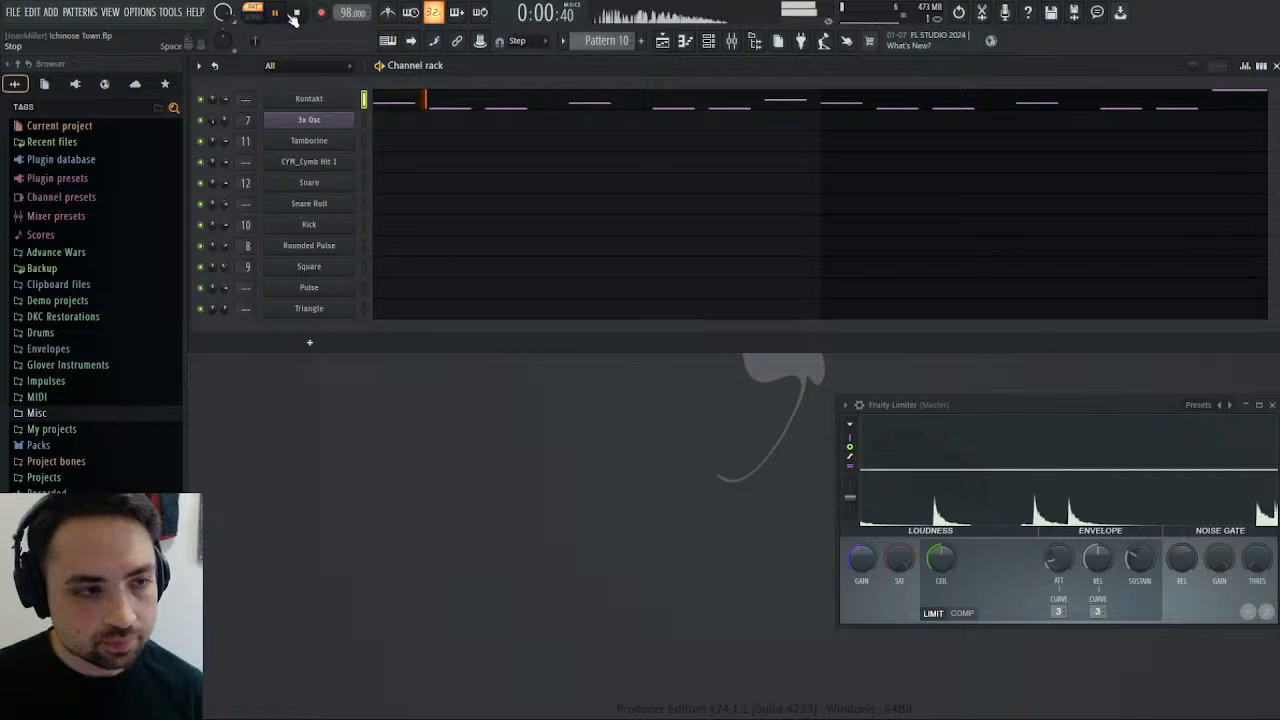
pyautogui.click(508, 104)
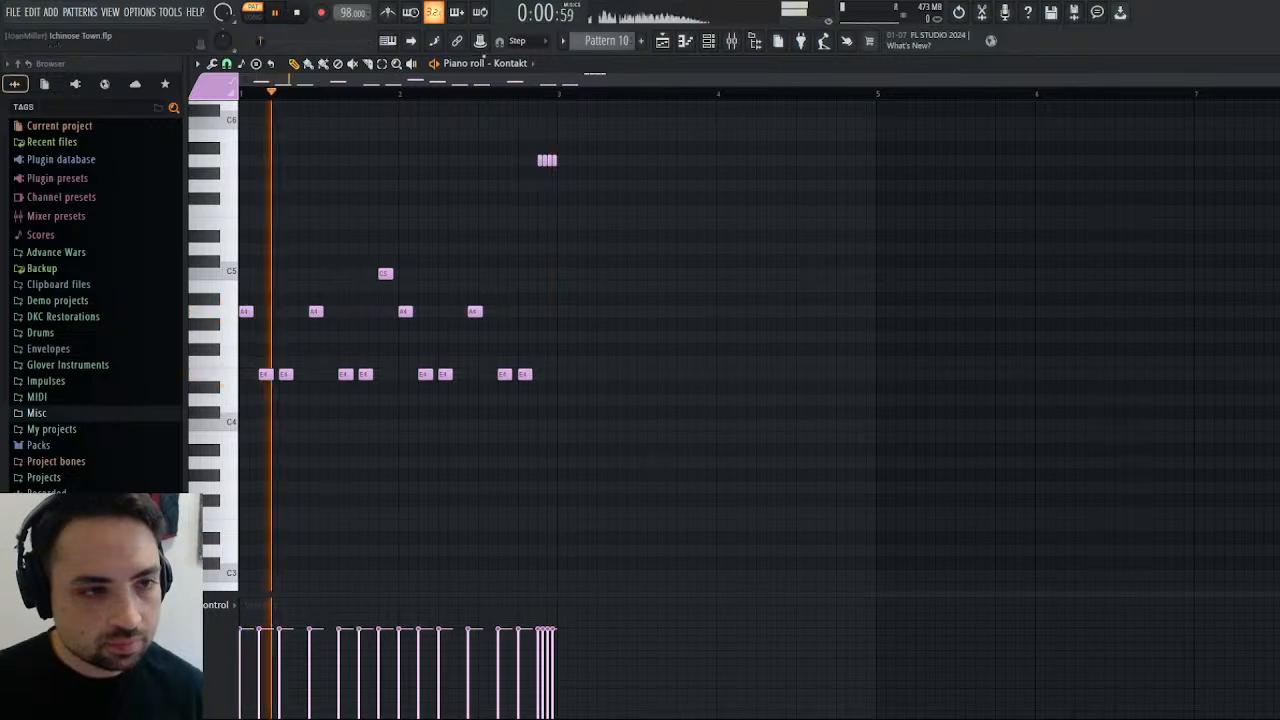
pyautogui.hotkey('ctrl', 'b')
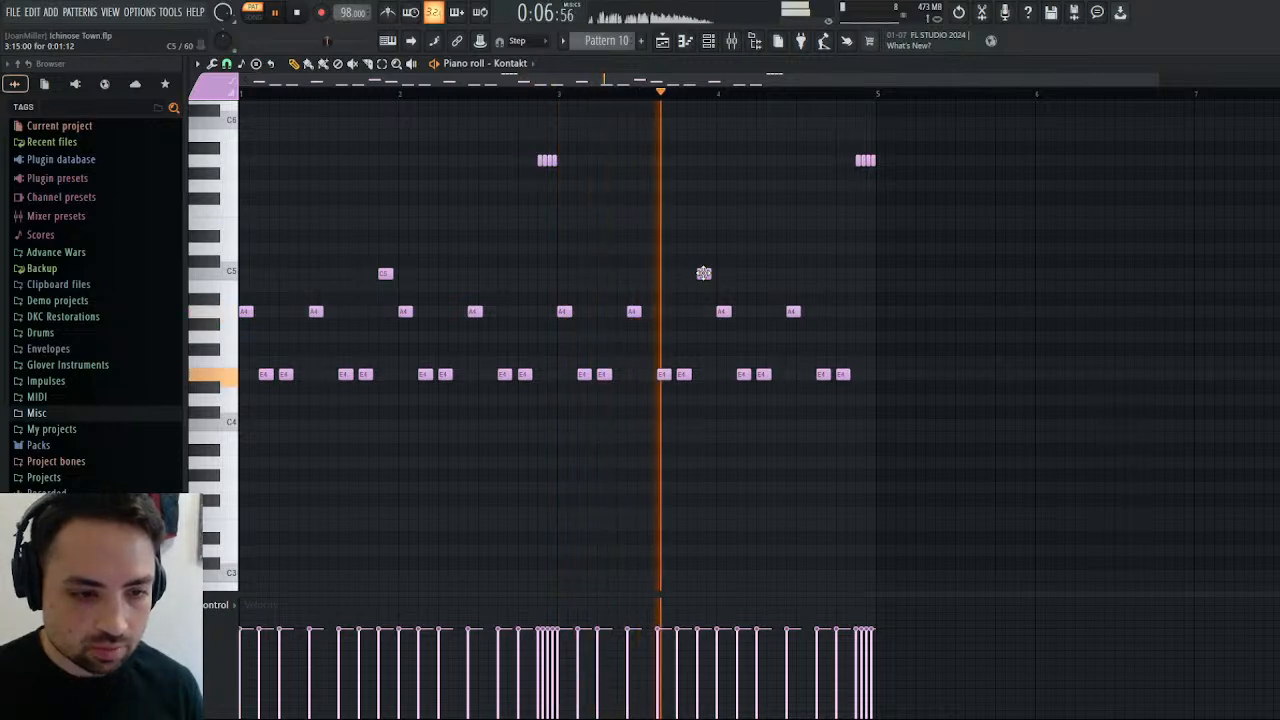
# In bar 3, lower the last E4 note to C4 and the final C5 note to G4, and stop playback.
pyautogui.rightClick(684, 374)
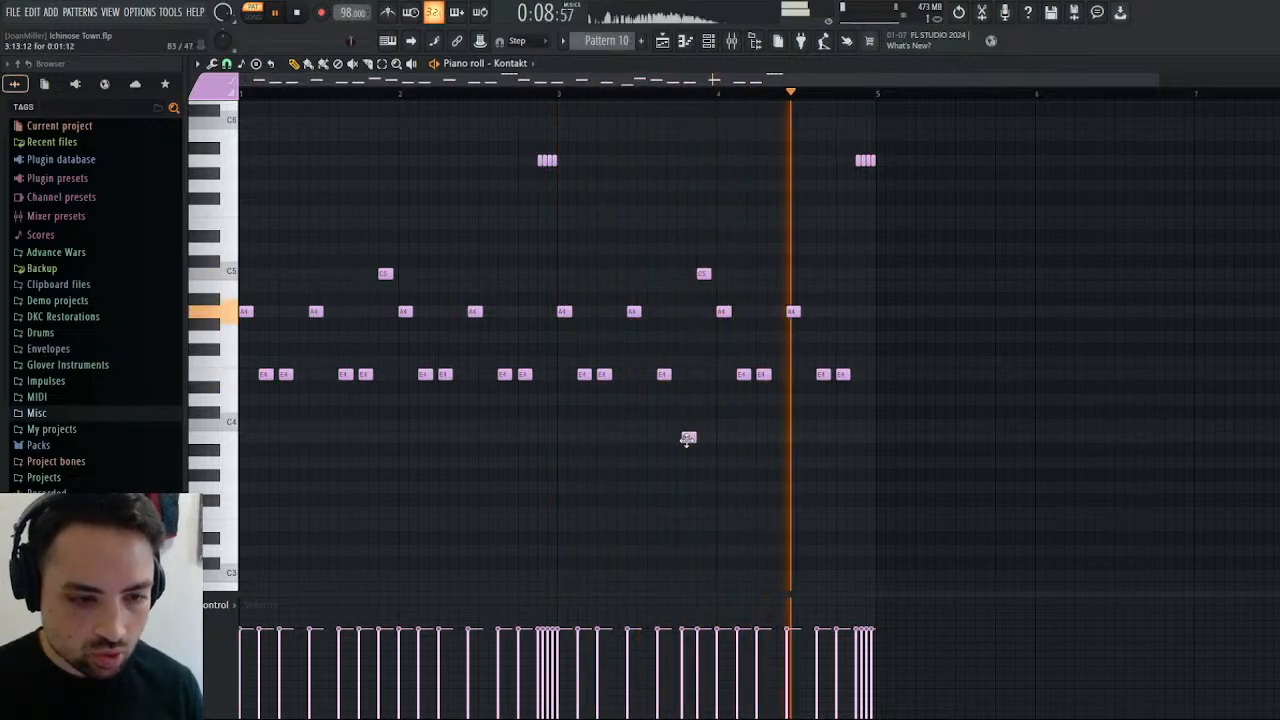
pyautogui.click(684, 462)
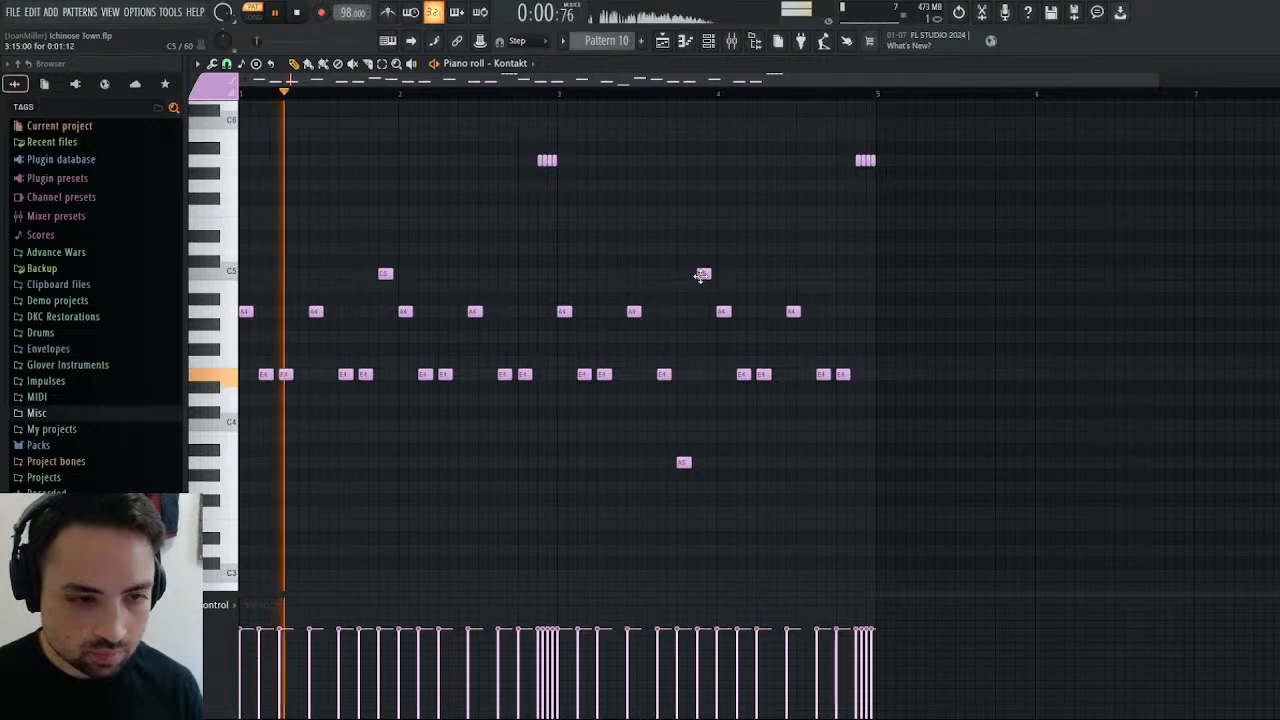
pyautogui.moveTo(684, 462); pyautogui.dragTo(688, 422)
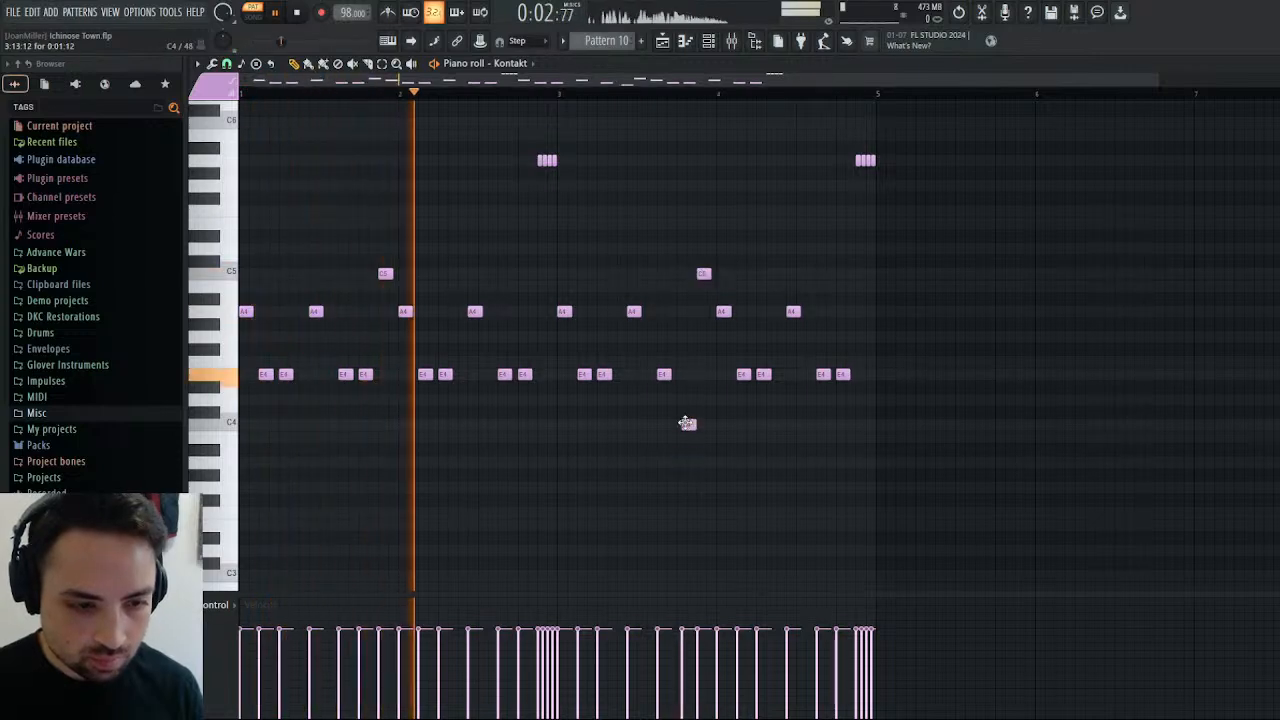
pyautogui.moveTo(705, 277); pyautogui.dragTo(703, 346)
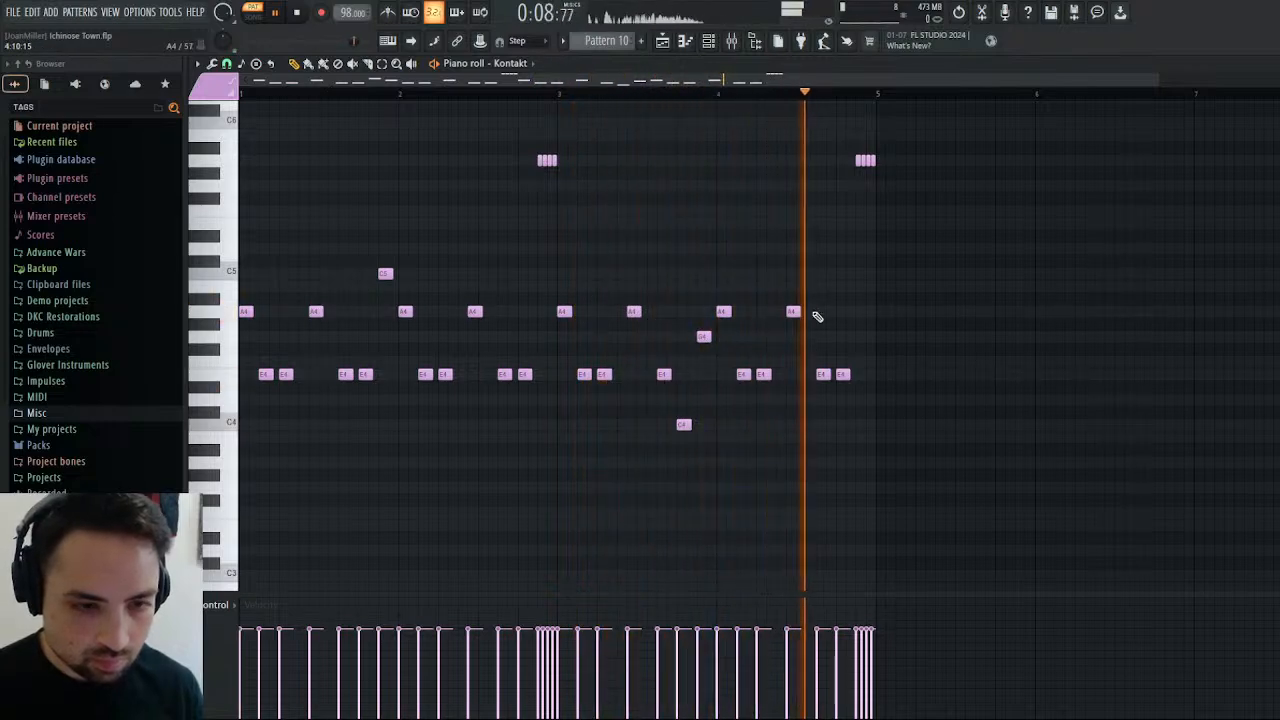
pyautogui.click(305, 13)
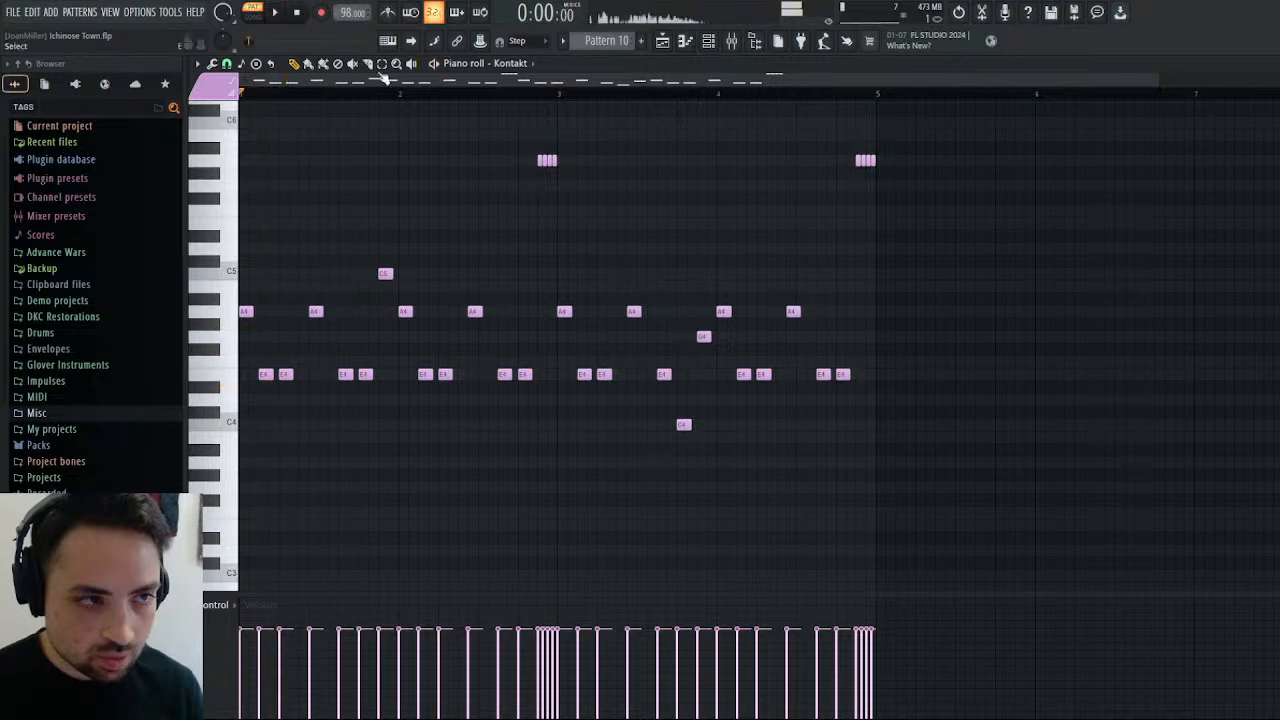
# Replace the ending of bar 4 with a five-step A3 note followed by eight short A4 notes with rising velocities.
pyautogui.moveTo(794, 310); pyautogui.dragTo(798, 470)
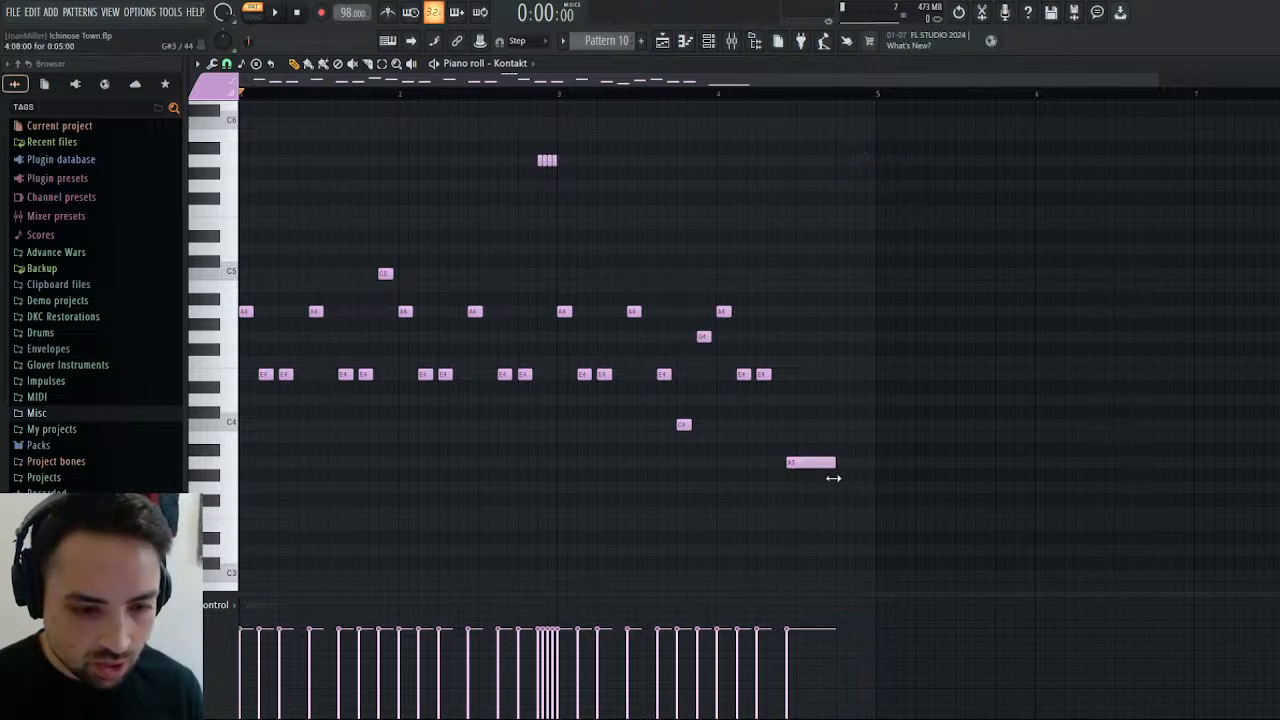
pyautogui.click(838, 312)
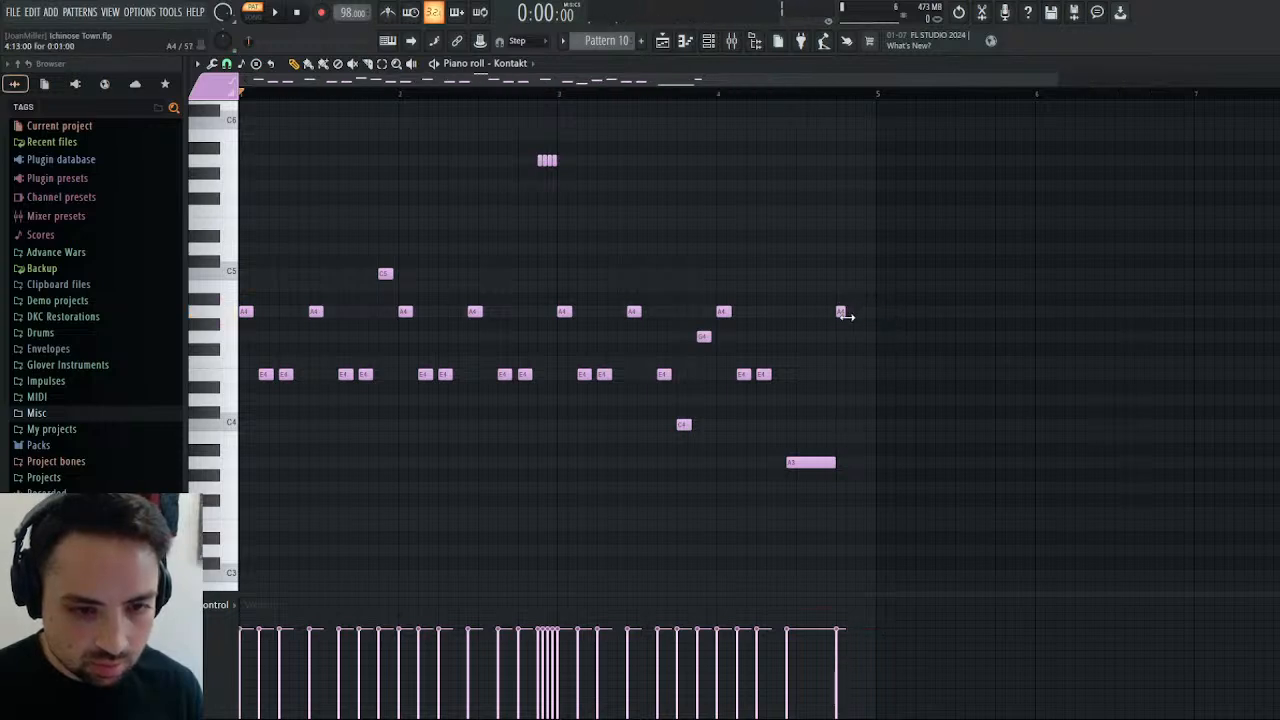
pyautogui.moveTo(847, 317); pyautogui.dragTo(843, 317)
pyautogui.click(840, 315)
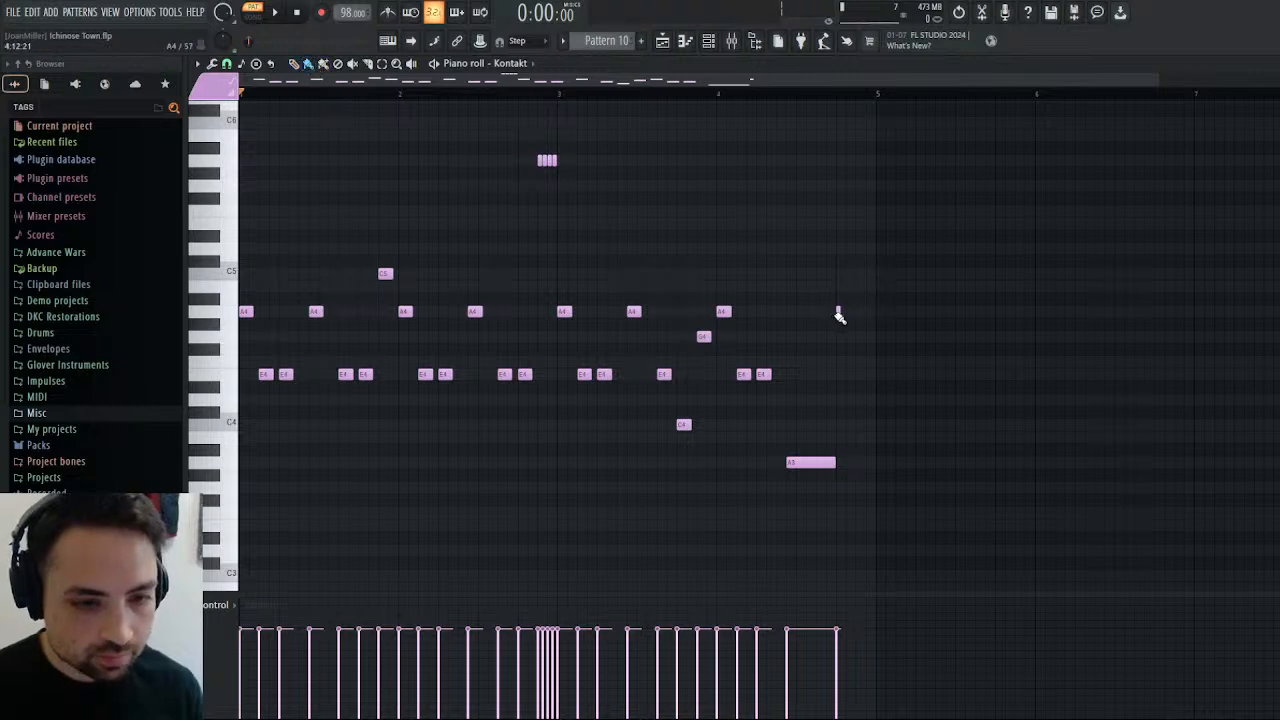
pyautogui.moveTo(875, 314); pyautogui.dragTo(848, 314)
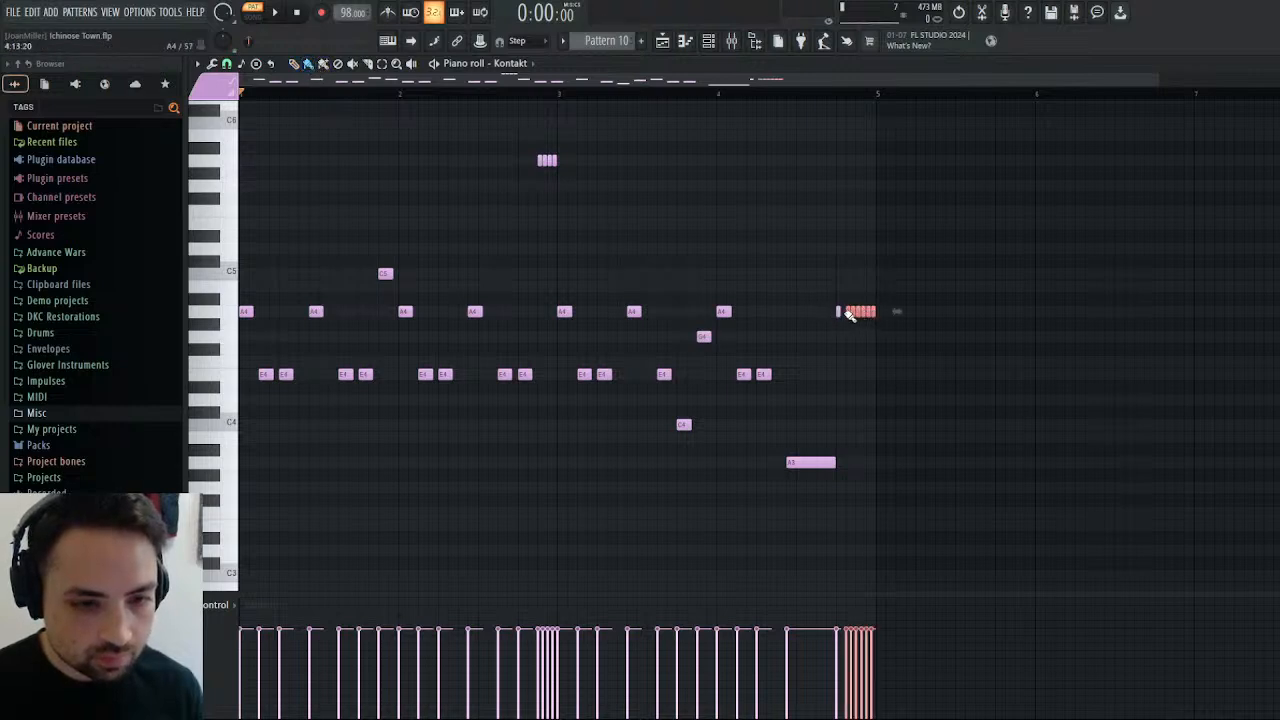
pyautogui.keyDown('ctrl'); pyautogui.click(933, 519); pyautogui.keyUp('ctrl')
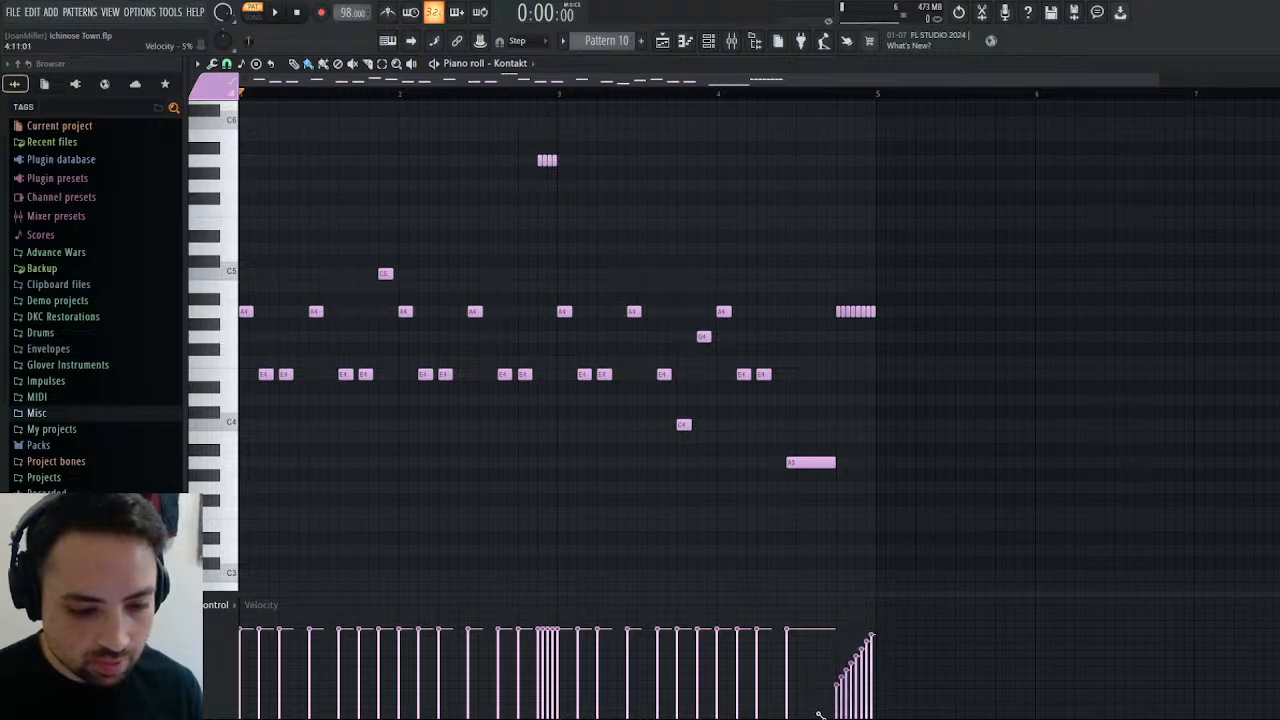
# Play back the edited timpani pattern and rename it Timpani.
pyautogui.click(270, 15)
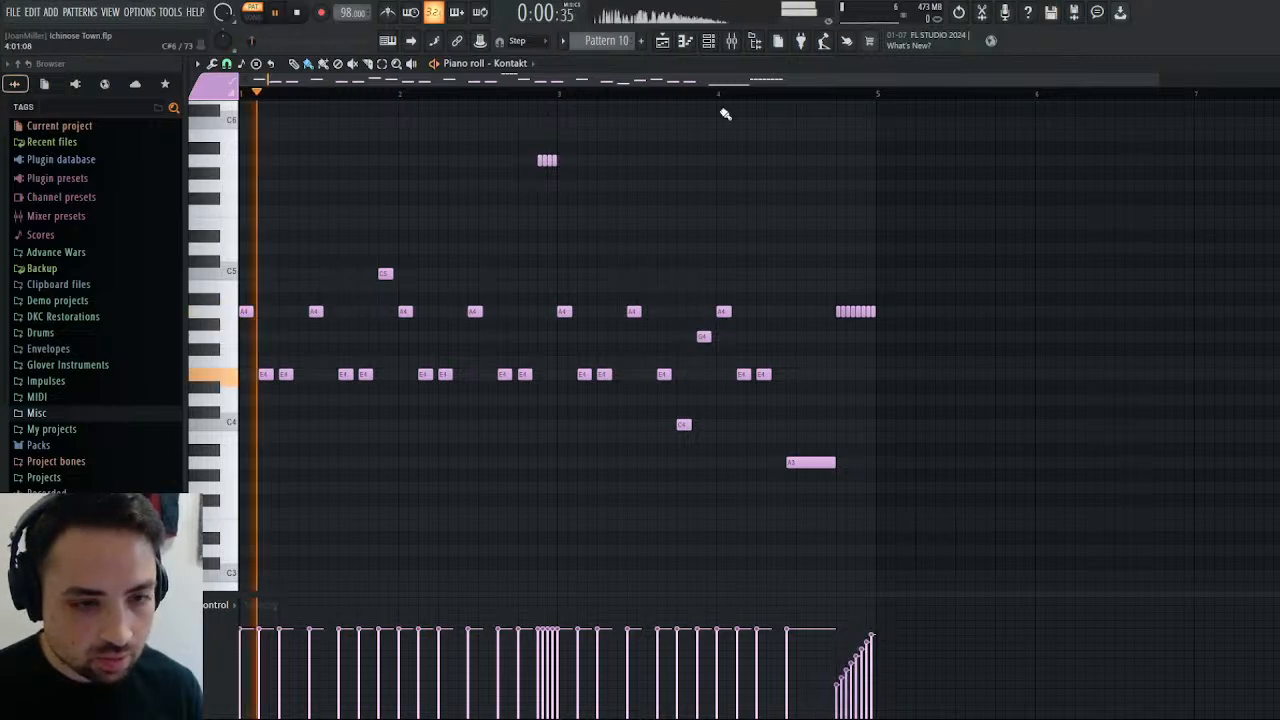
pyautogui.click(806, 95)
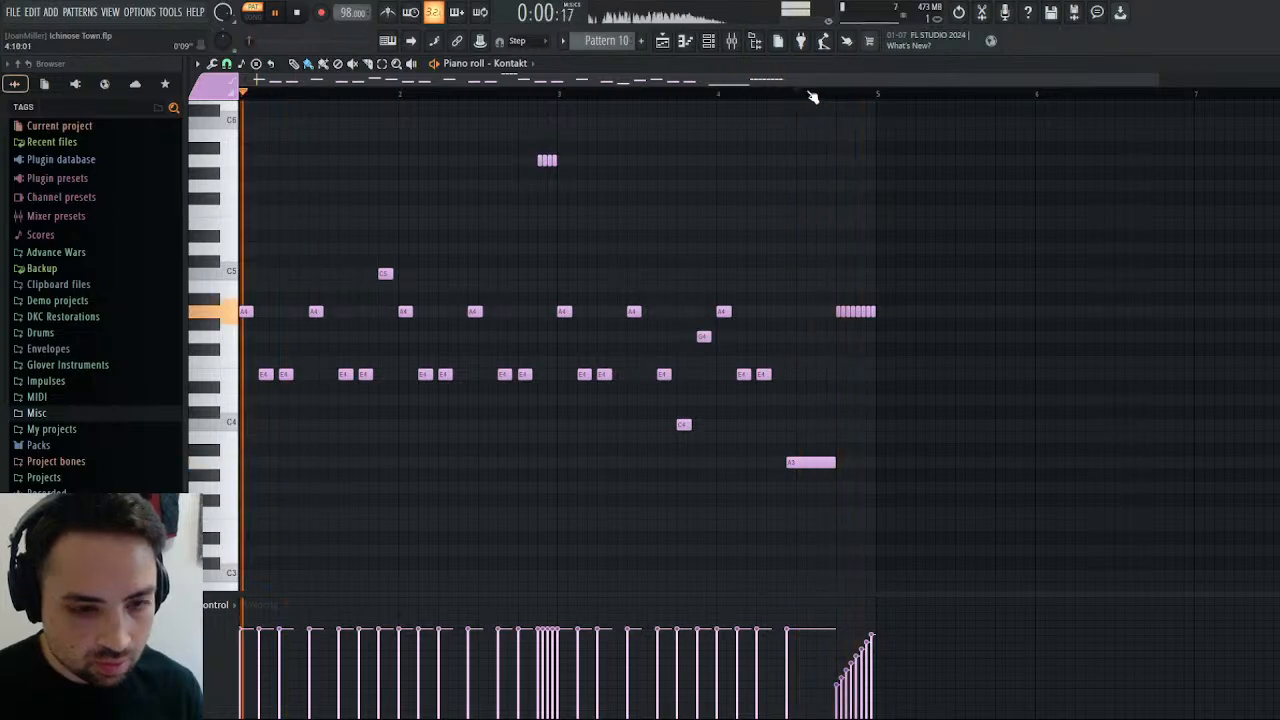
pyautogui.click(707, 92)
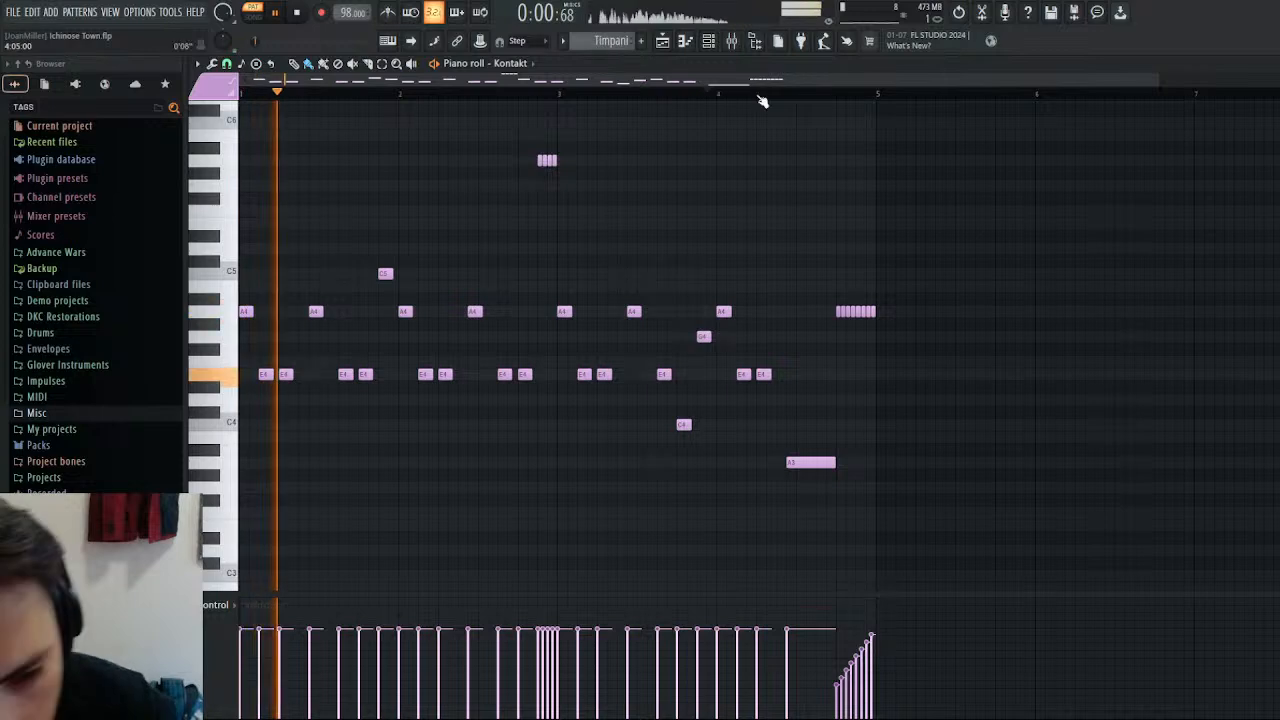
# Place the Timpani pattern on playlist Track 7 at bar 25 and audition it in the song.
pyautogui.press('F5')
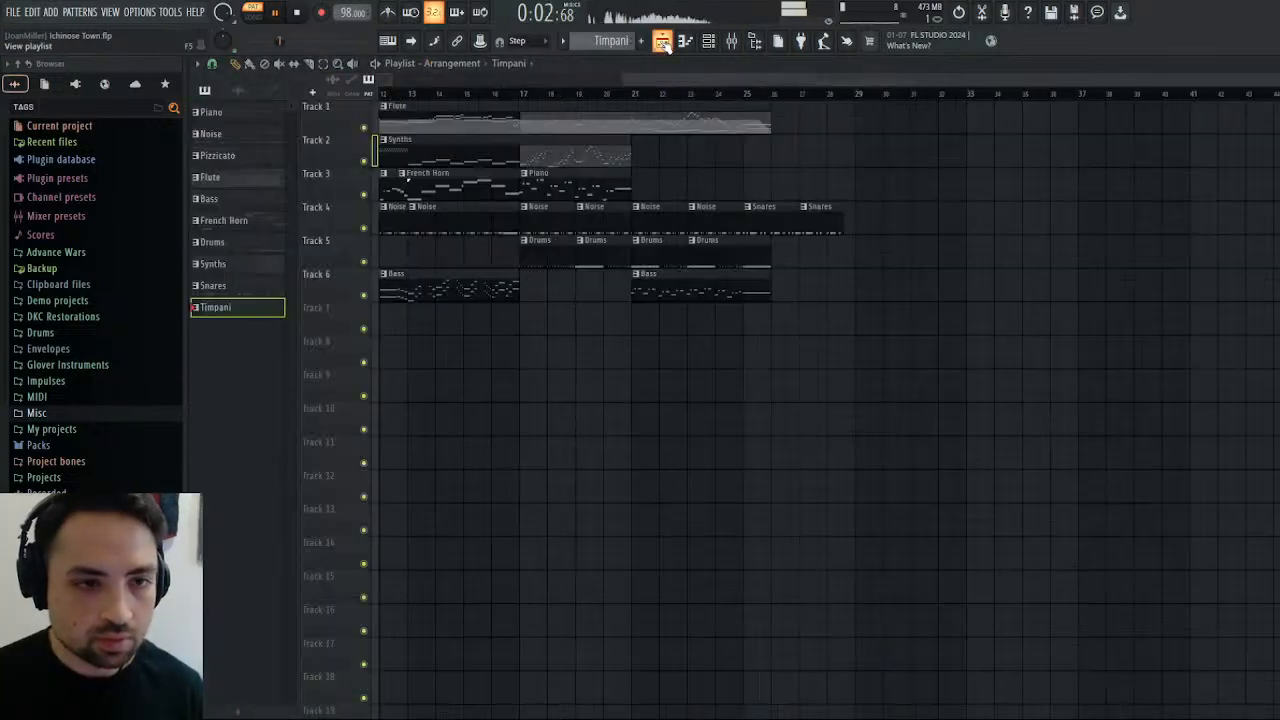
pyautogui.click(749, 323)
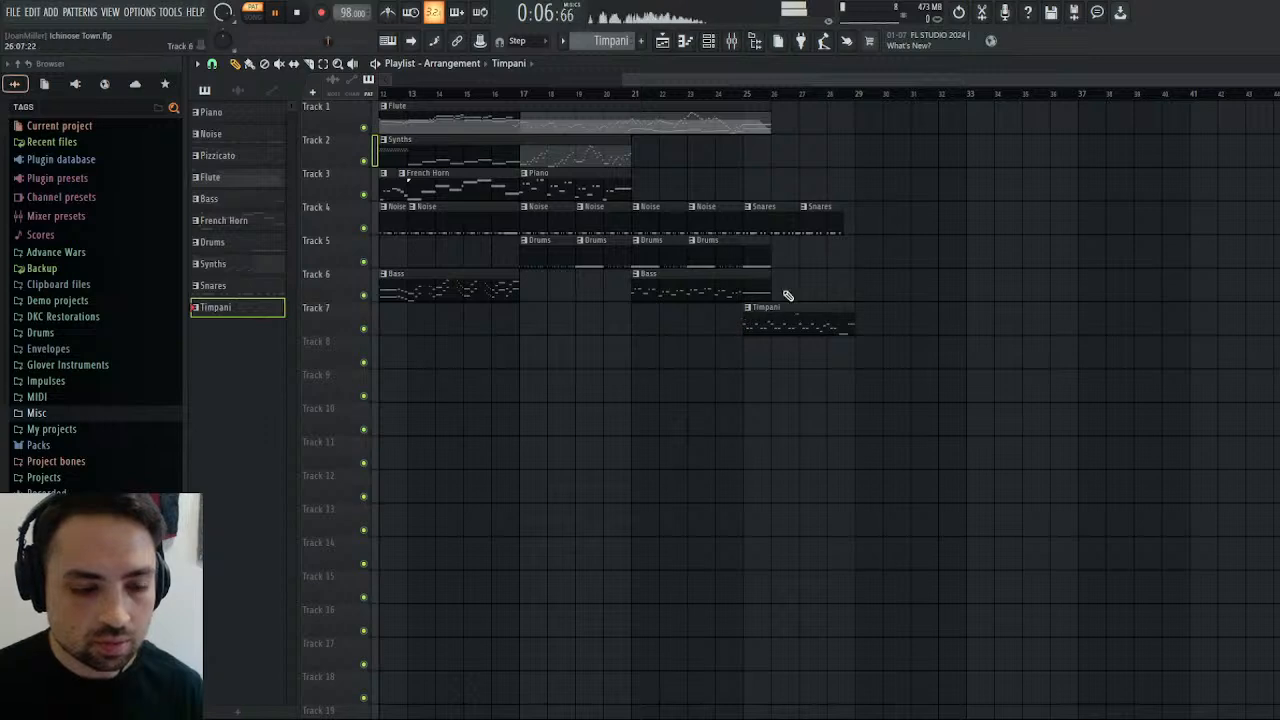
pyautogui.click(743, 95)
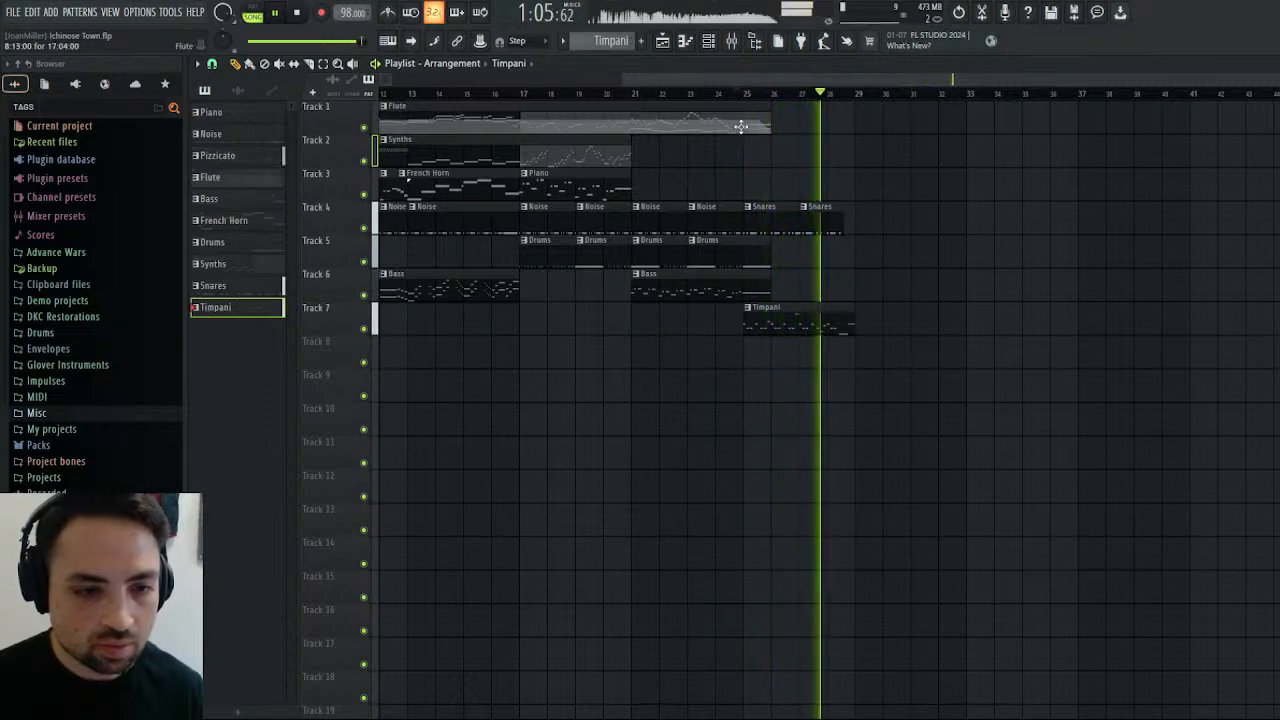
pyautogui.press('space')
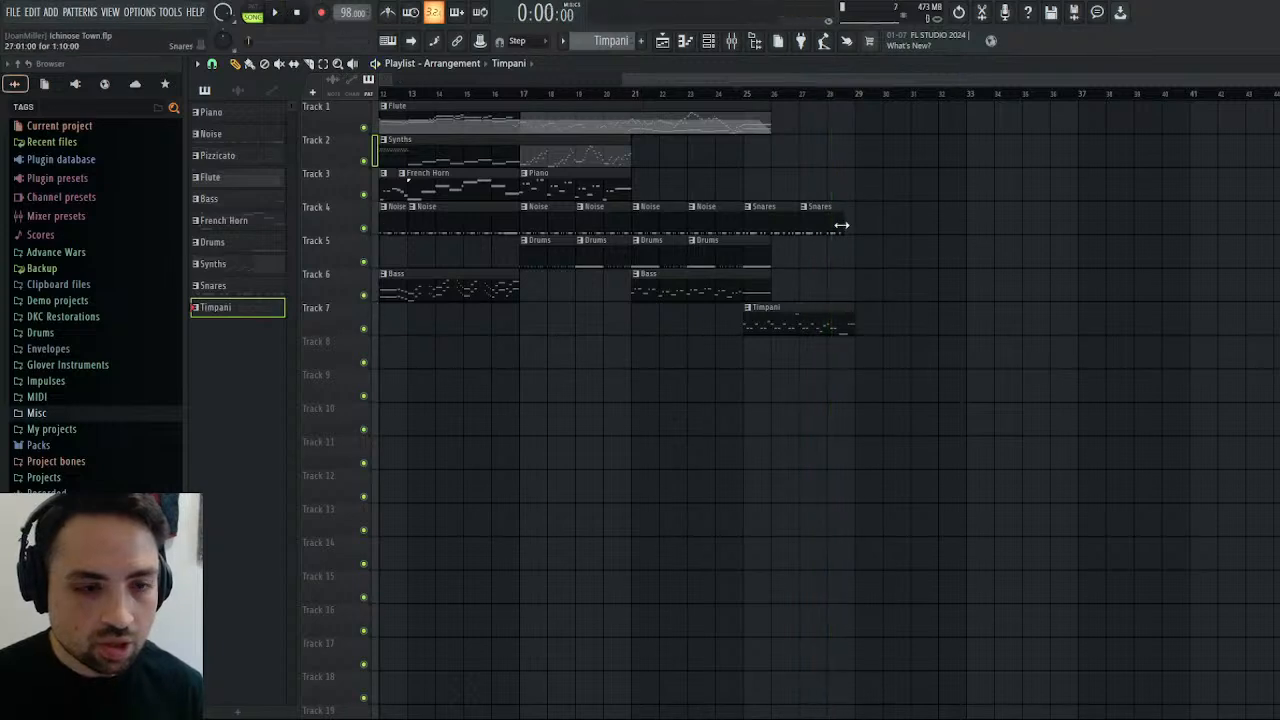
# In the Snares pattern, add a Snare hit one step after the second hit of bar 1 and audition it.
pyautogui.doubleClick(755, 221)
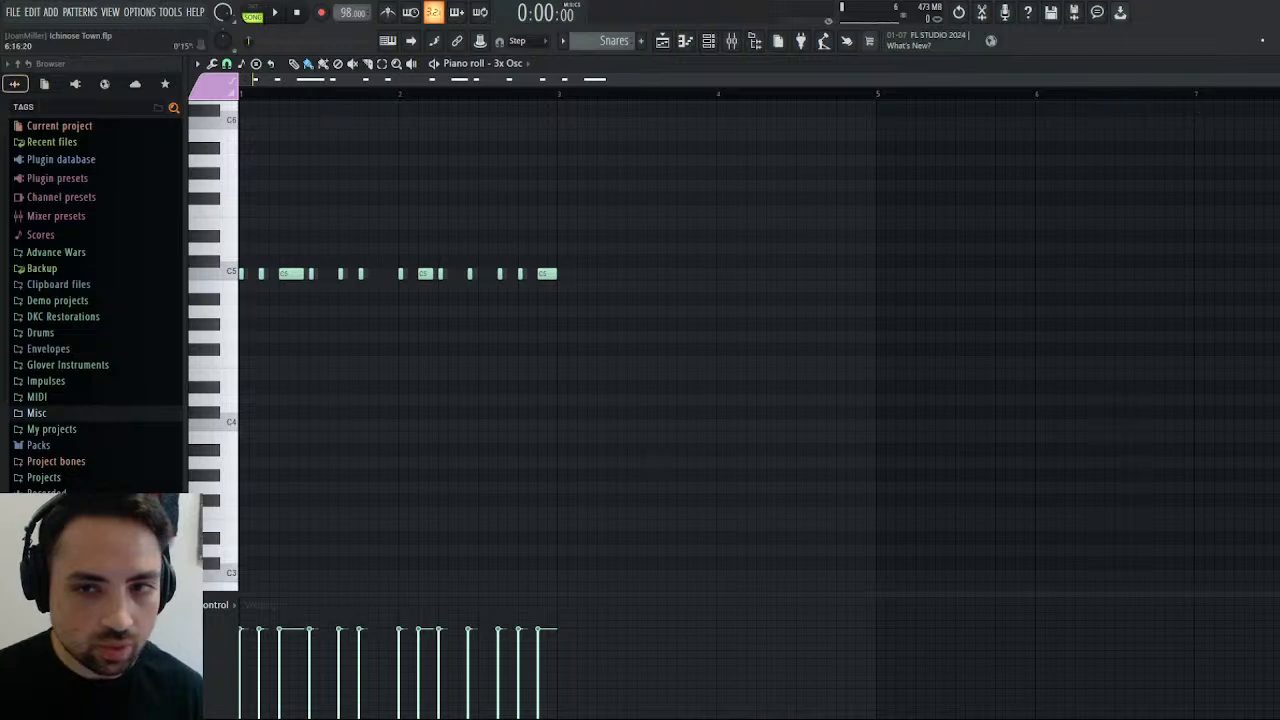
pyautogui.moveTo(1272, 80); pyautogui.dragTo(1001, 86)
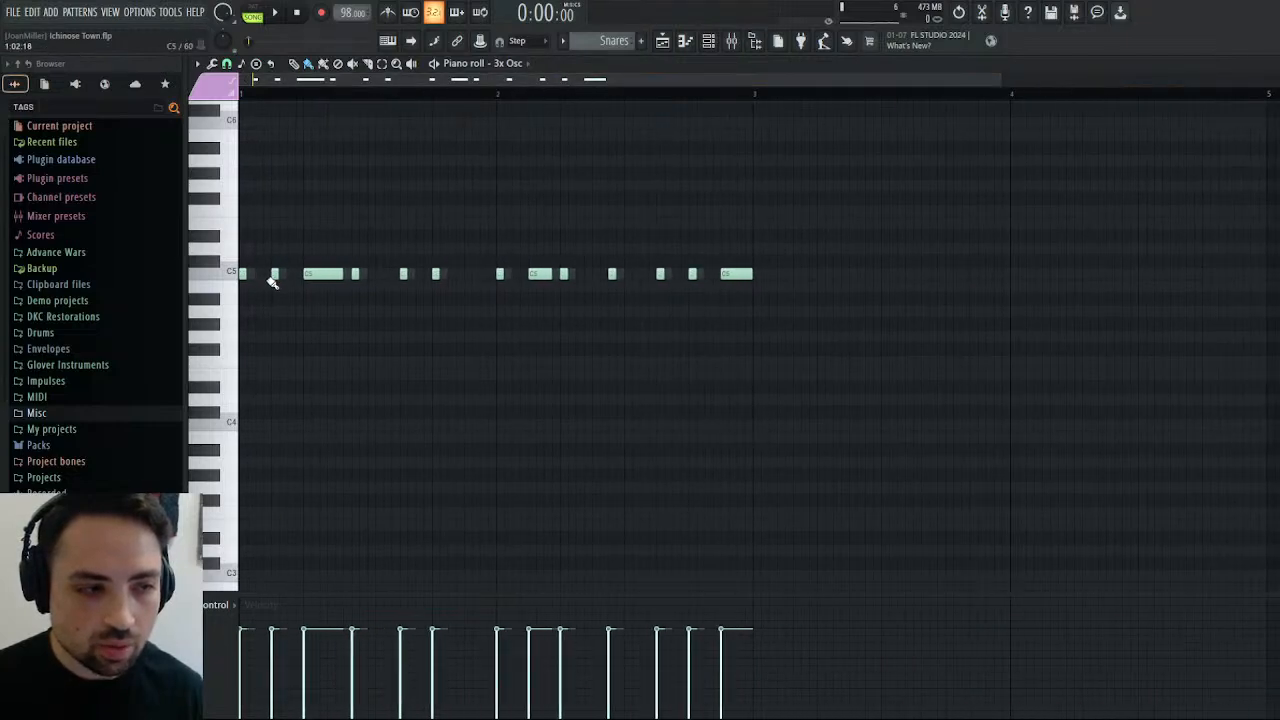
pyautogui.moveTo(274, 276)
pyautogui.mouseDown()
pyautogui.moveTo(258, 277)
pyautogui.moveTo(274, 276)
pyautogui.mouseUp()
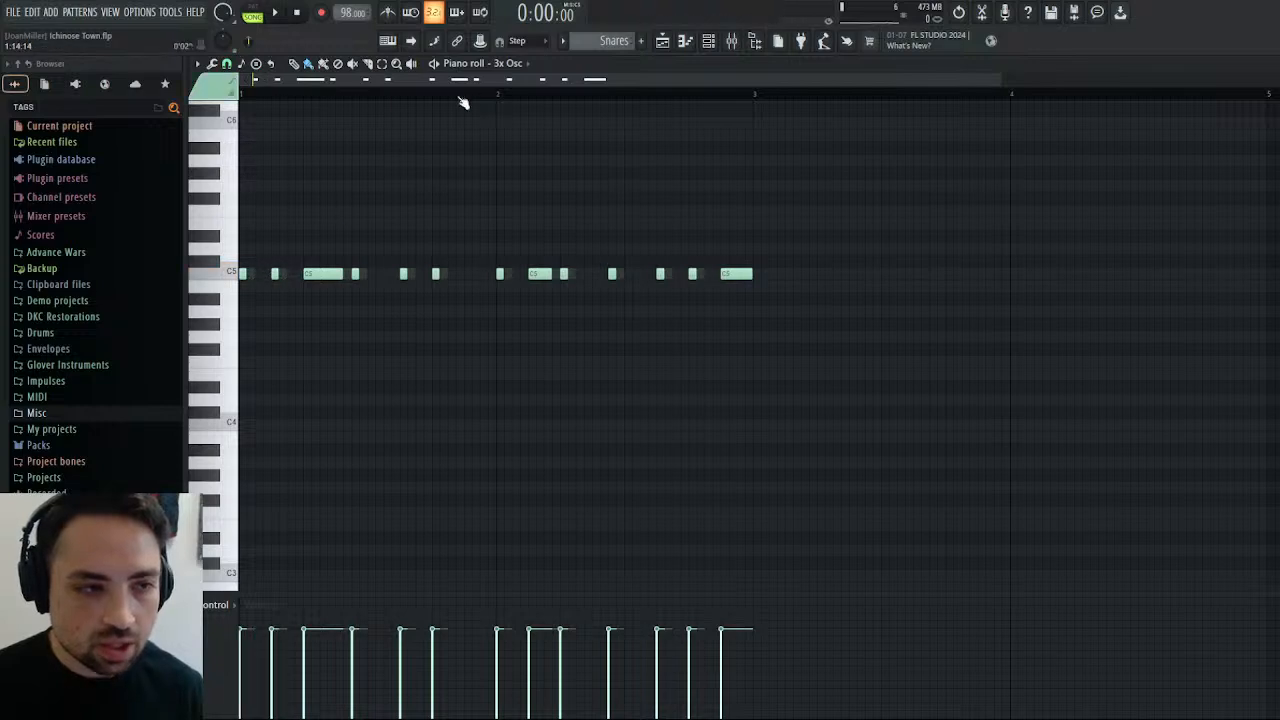
pyautogui.press('Up')
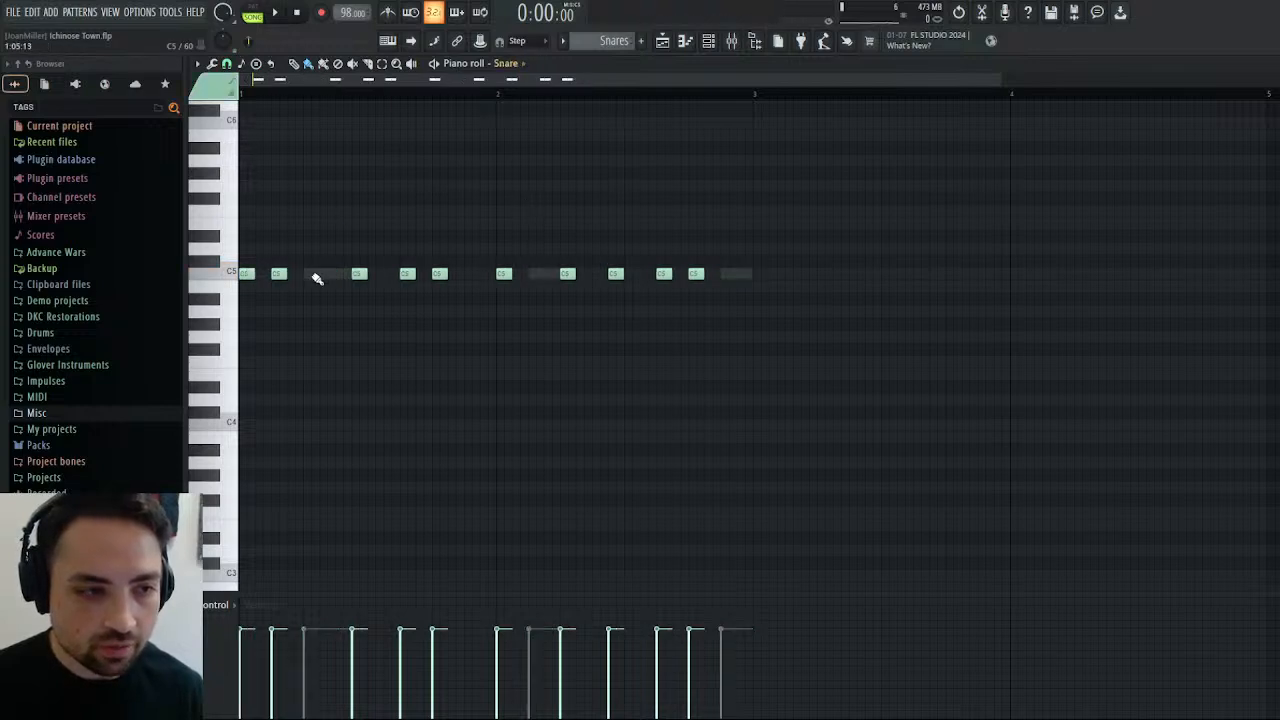
pyautogui.click(275, 277)
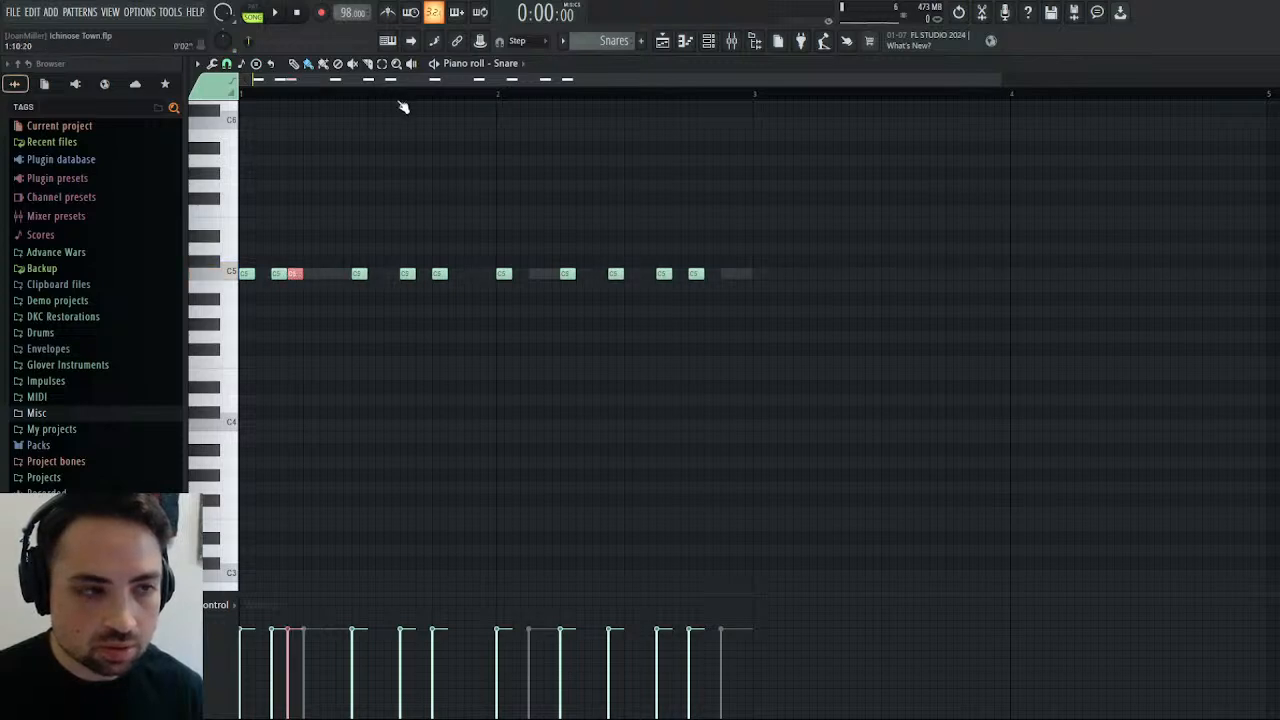
pyautogui.press('space')
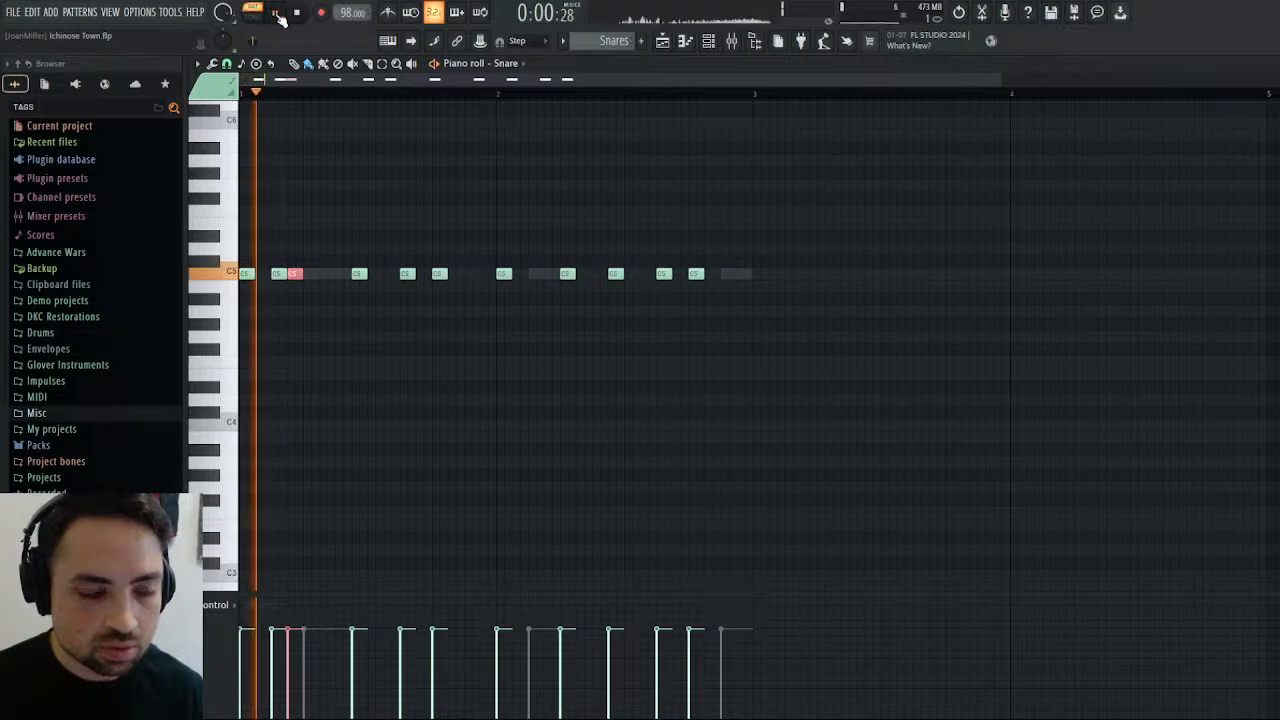
pyautogui.press('space')
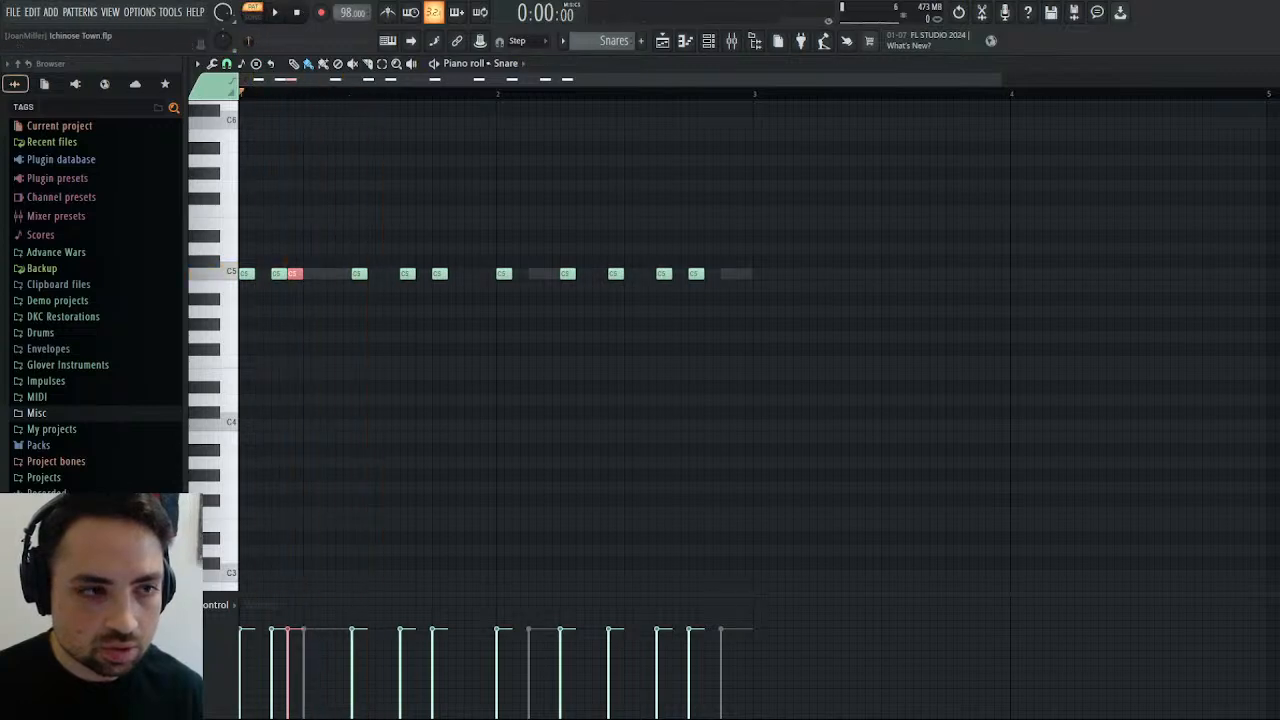
# Move bar 1's fourth Snare hit to step 7 and audition the pattern with the Snare Roll notes in view.
pyautogui.moveTo(359, 273); pyautogui.dragTo(342, 278)
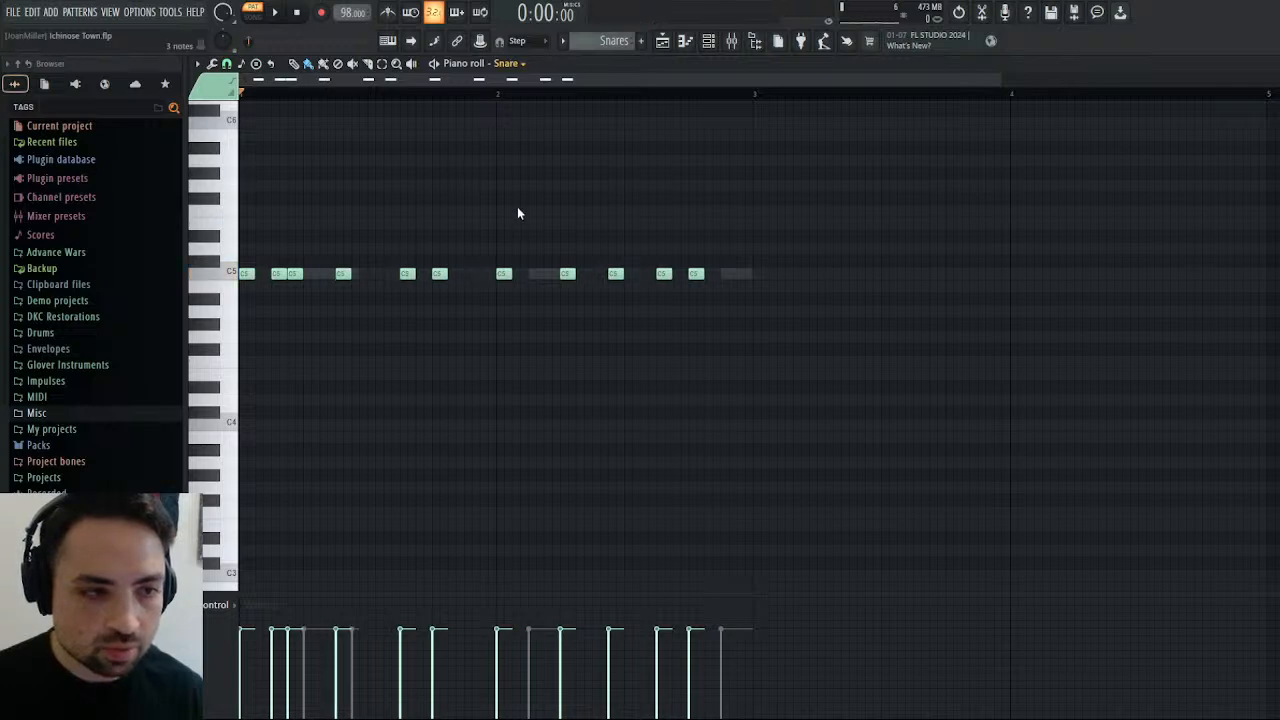
pyautogui.press('Down')
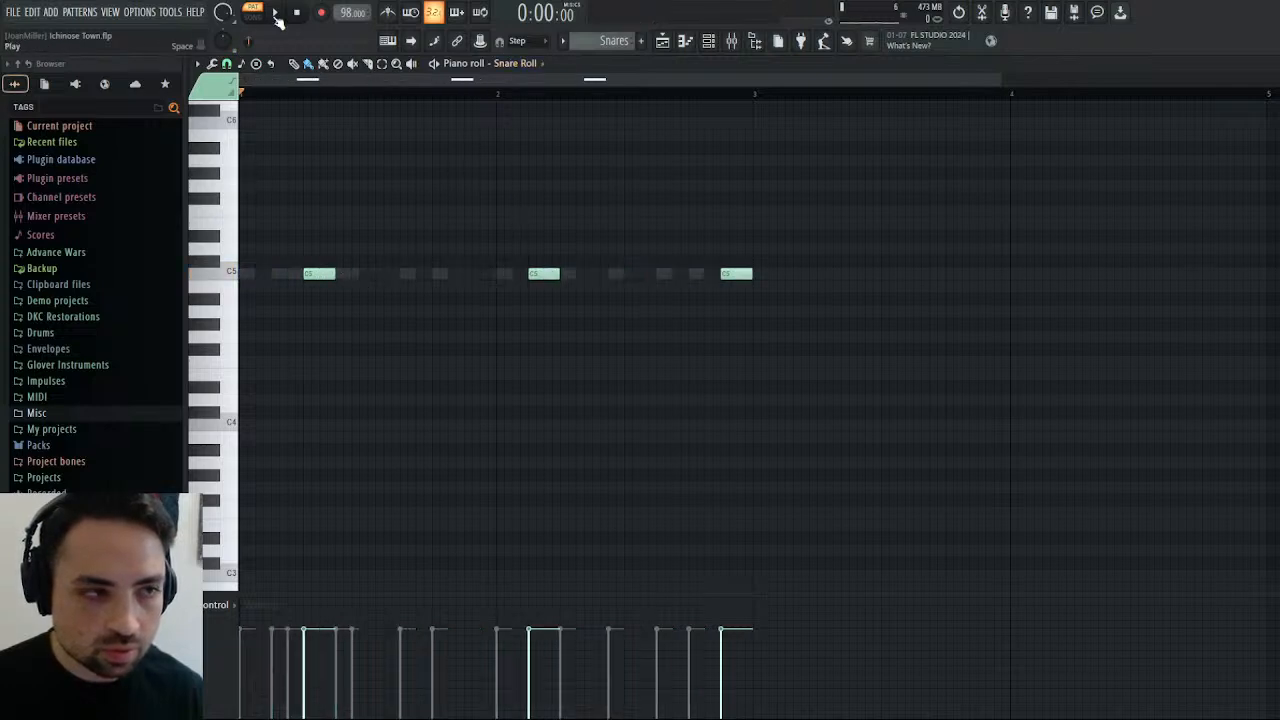
pyautogui.click(276, 14)
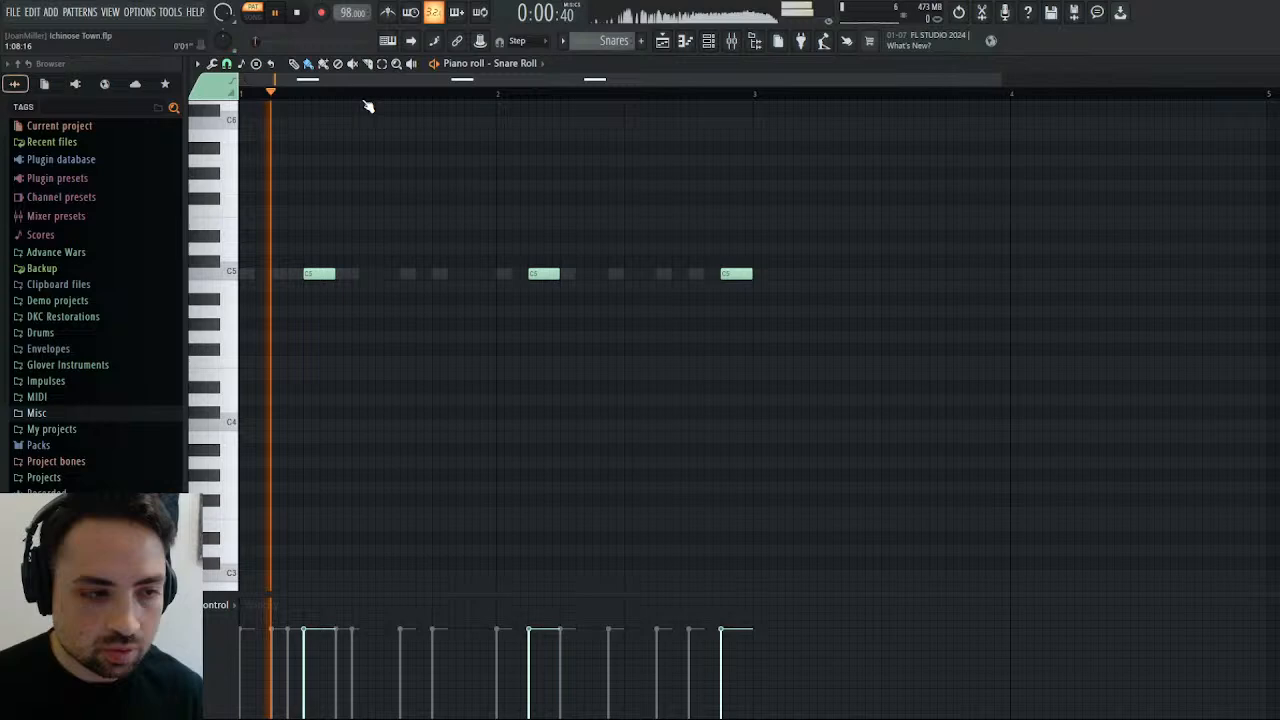
pyautogui.click(299, 12)
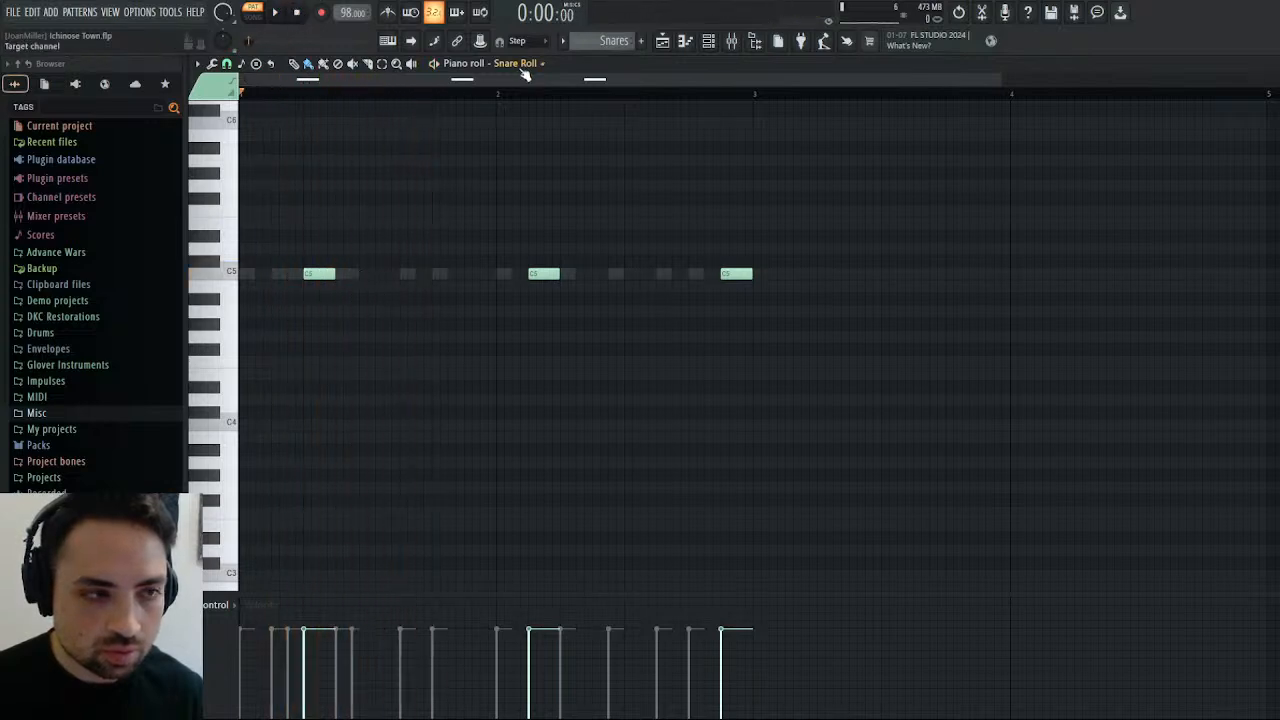
# Place the remaining Snare hits of bar 1 on steps 8, 10, 12, 14 and 15, and move bar 2's second hit to step 4.
pyautogui.press('Up')
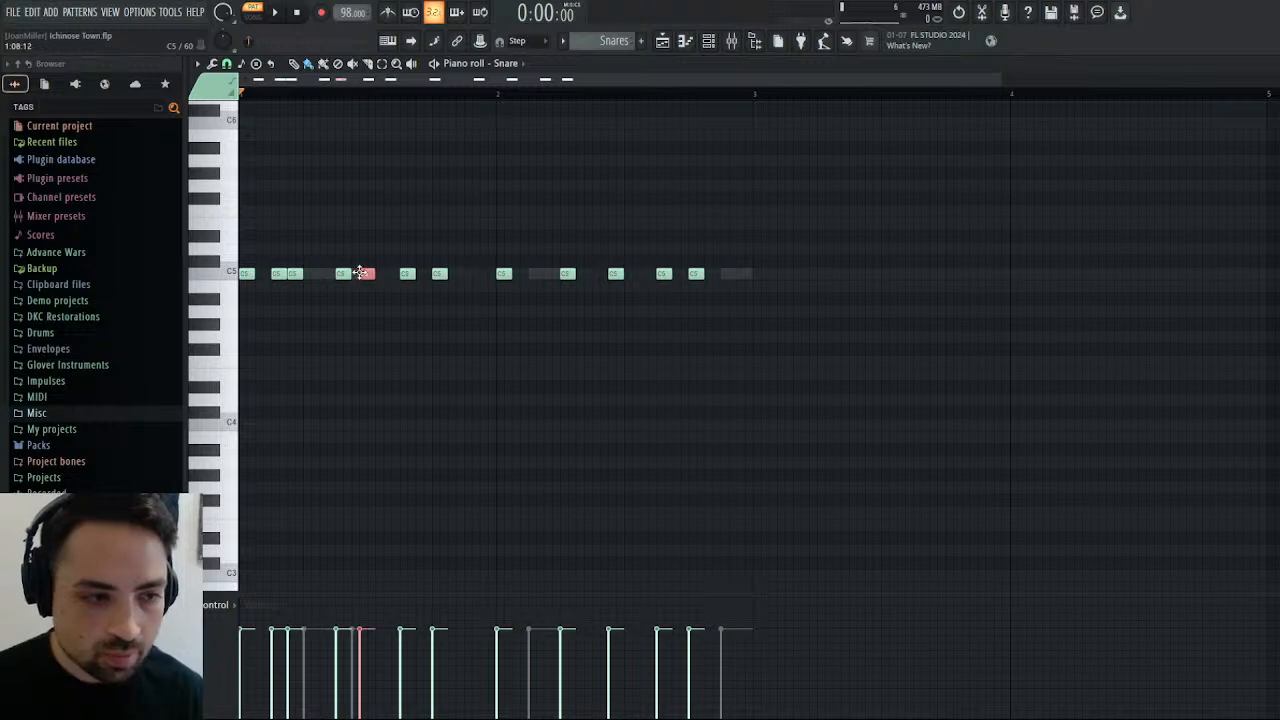
pyautogui.click(283, 17)
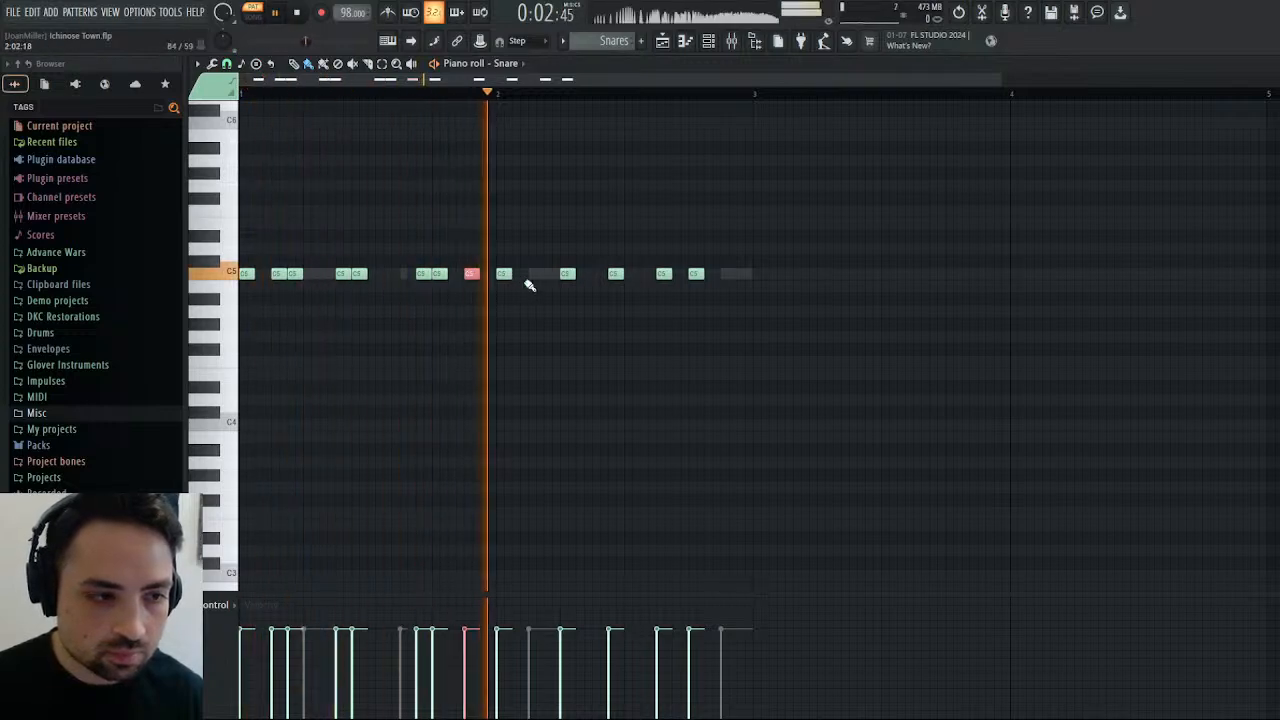
pyautogui.click(388, 274)
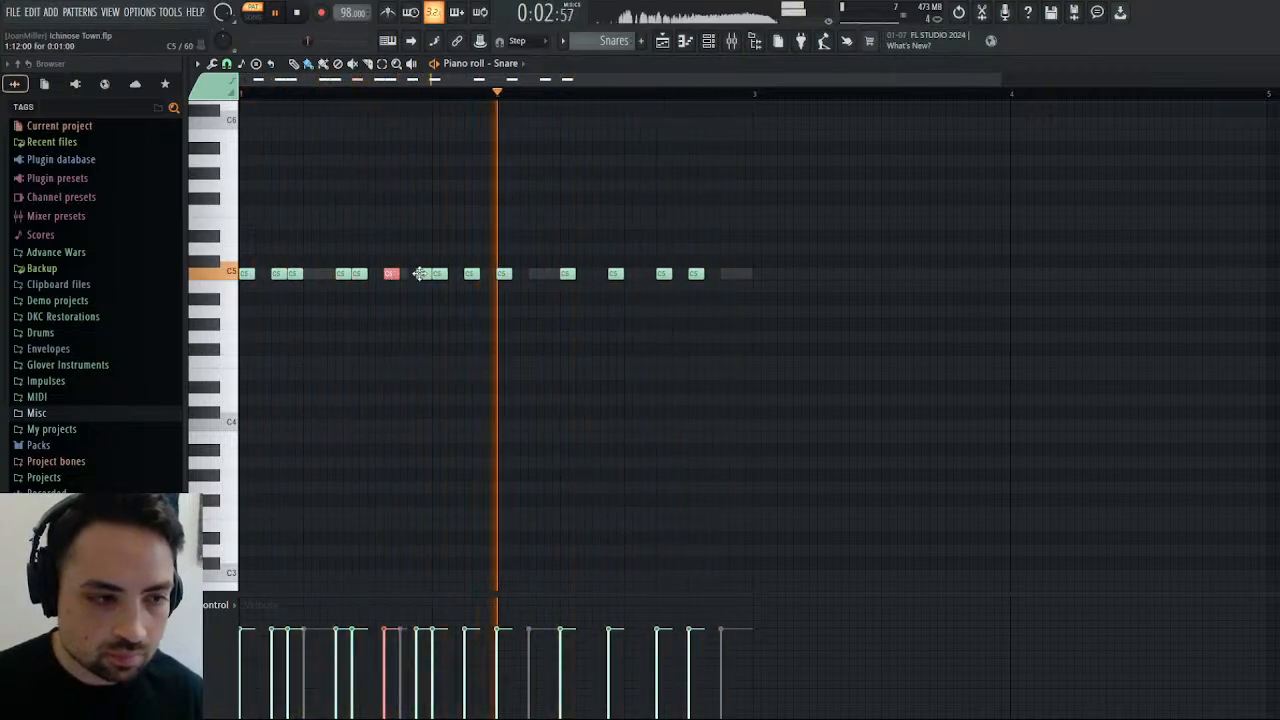
pyautogui.moveTo(435, 274); pyautogui.dragTo(446, 275)
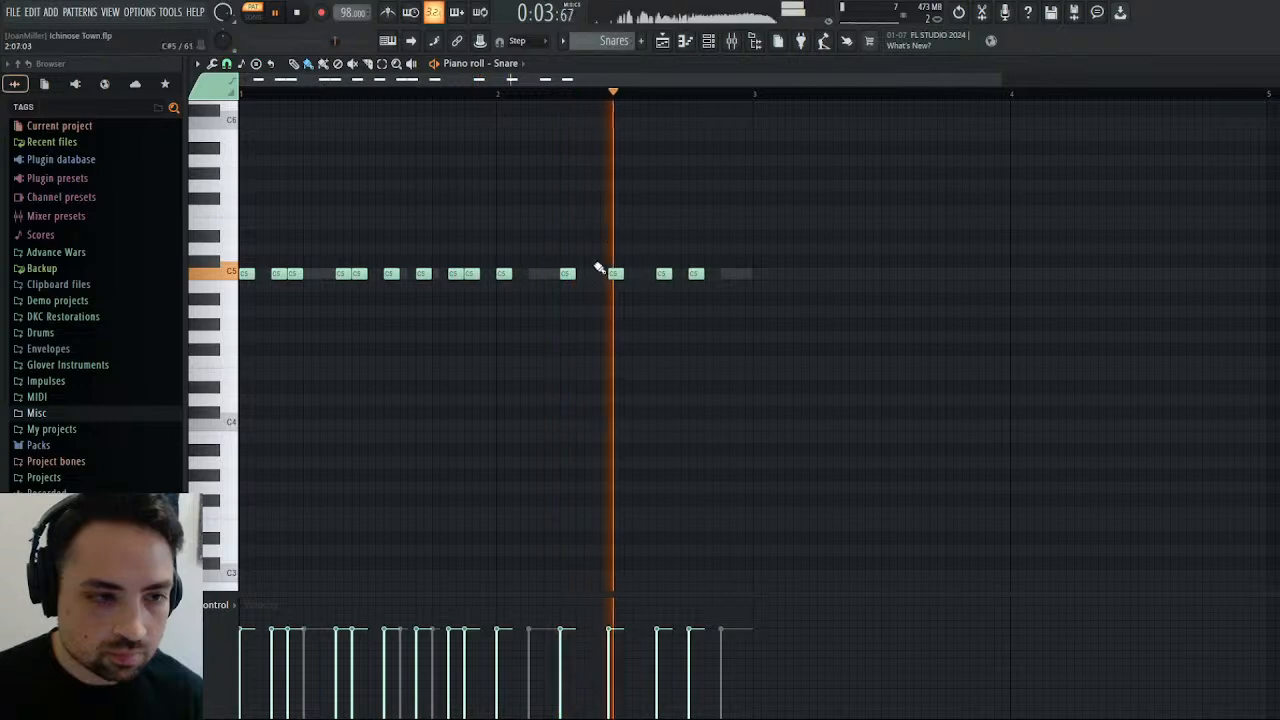
pyautogui.moveTo(566, 277); pyautogui.dragTo(550, 278)
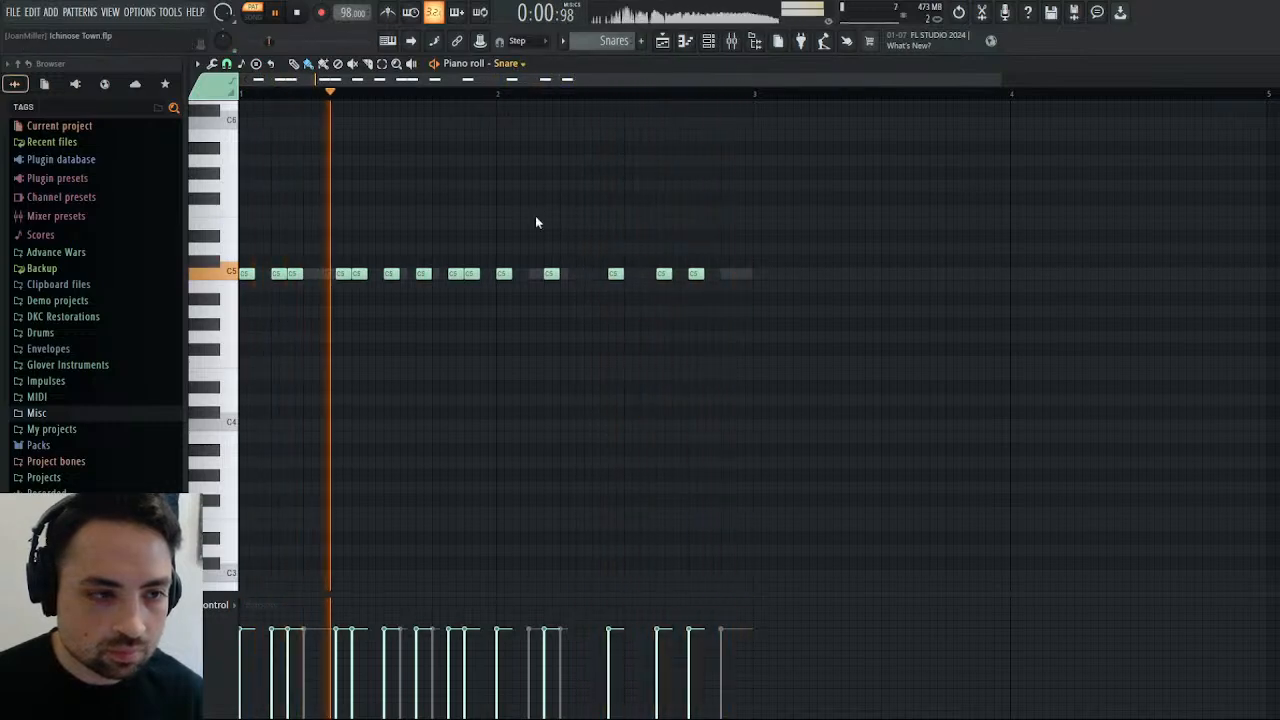
# Shorten the Snare Roll note at step 3 of bar 2 to one step and add a two-step roll at step 5.
pyautogui.rightClick(562, 273)
pyautogui.rightClick(562, 273)
pyautogui.moveTo(562, 273); pyautogui.dragTo(540, 273)
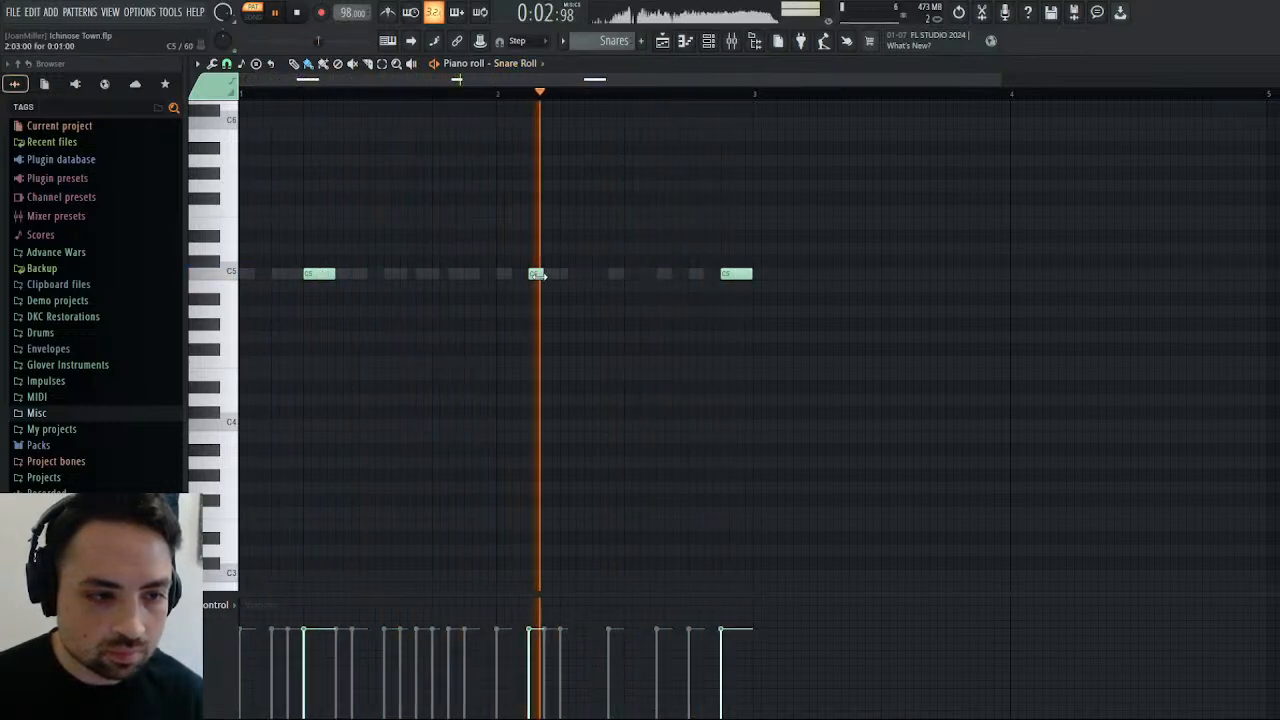
pyautogui.click(589, 274)
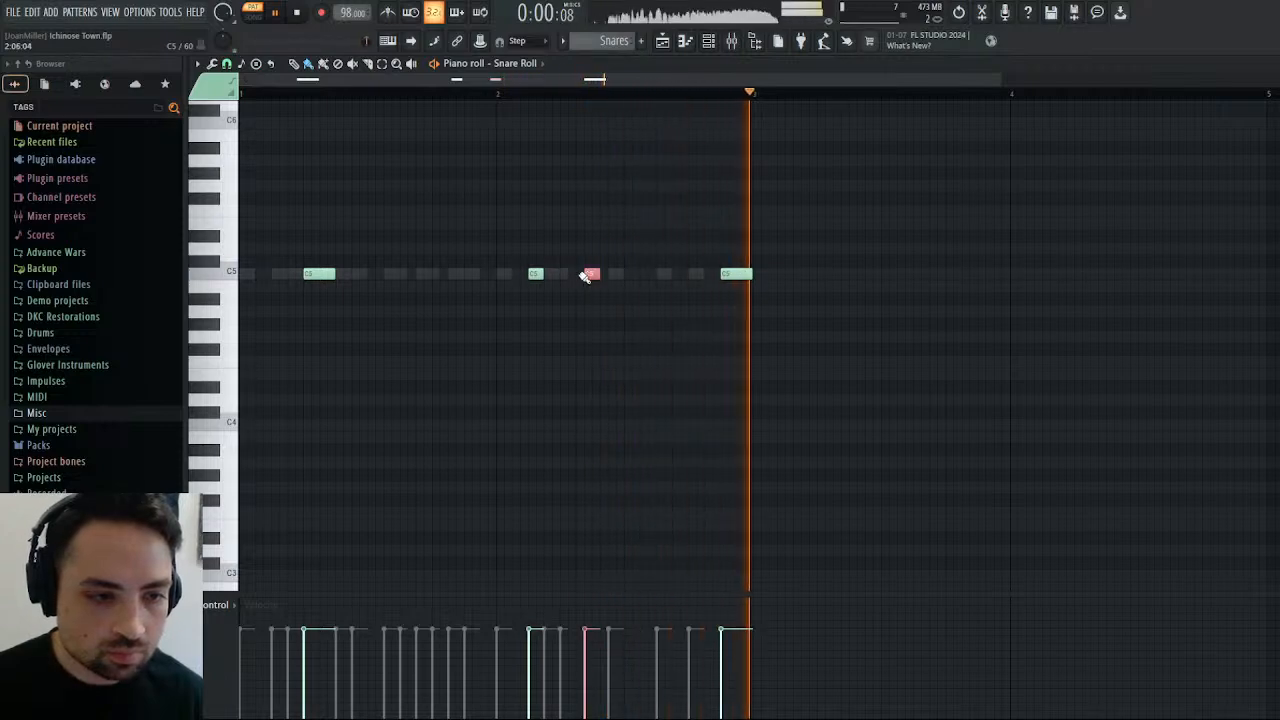
pyautogui.moveTo(589, 274); pyautogui.dragTo(566, 274)
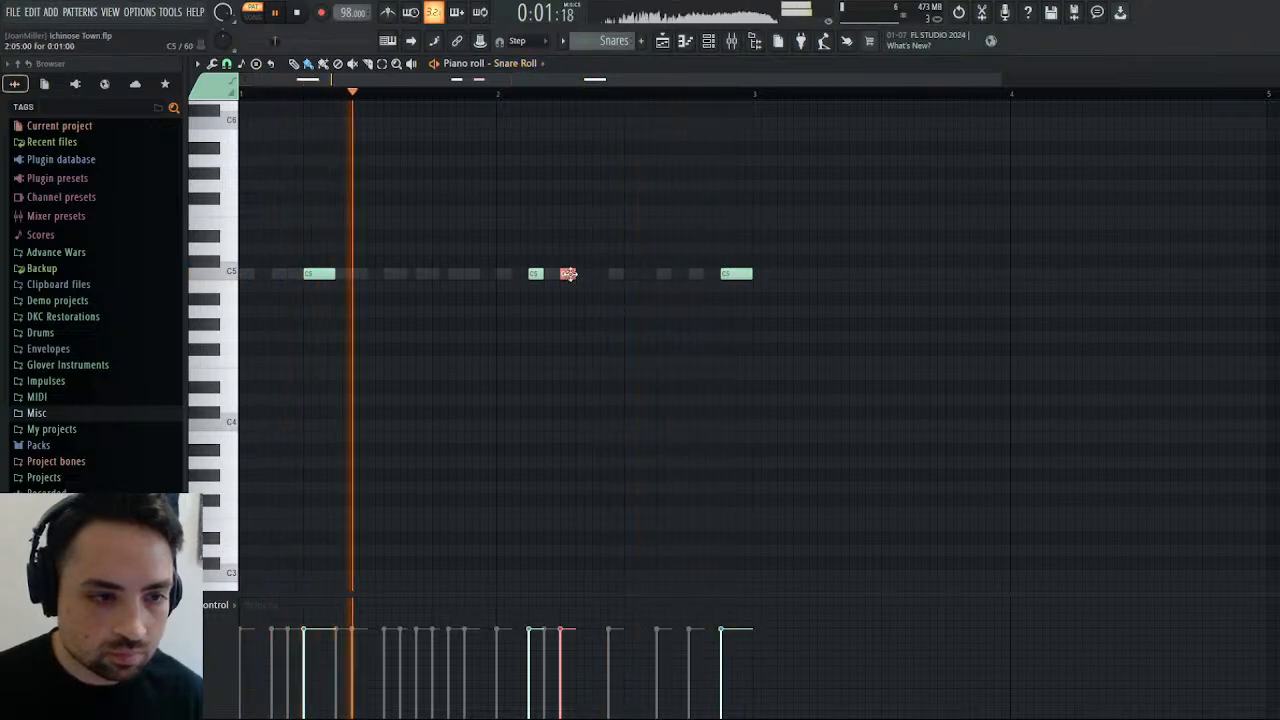
pyautogui.moveTo(575, 274); pyautogui.dragTo(586, 275)
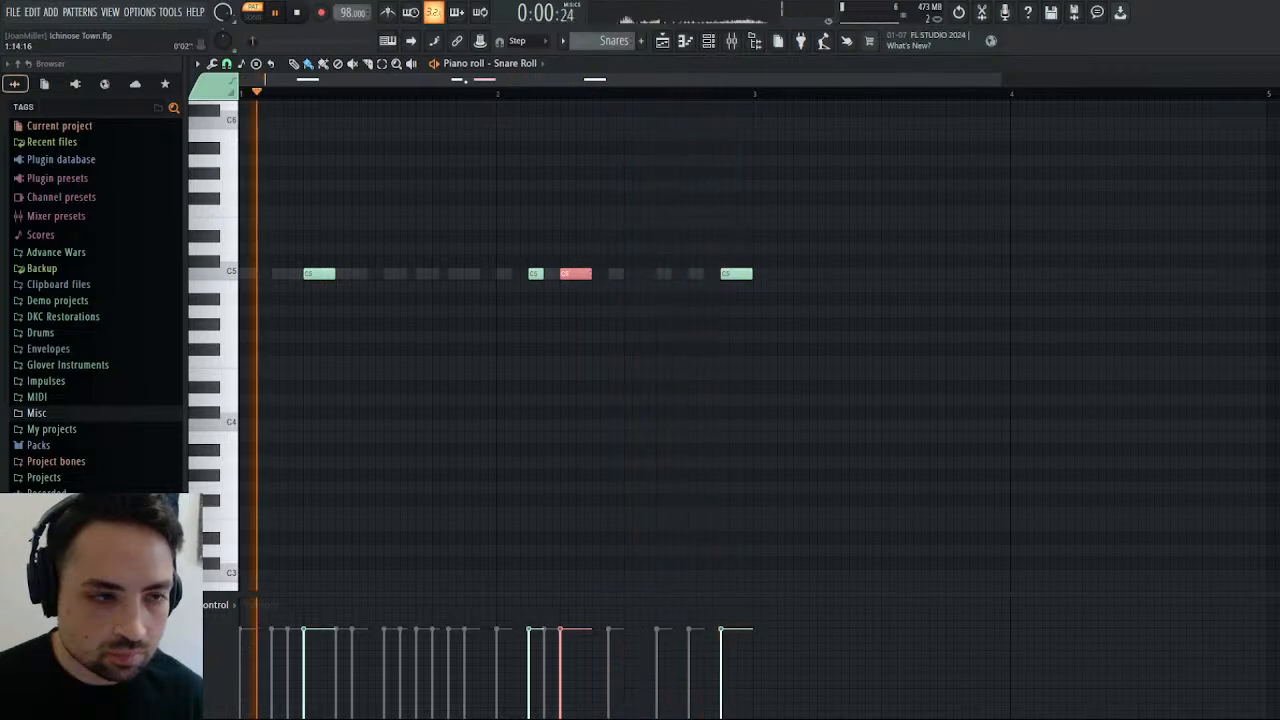
# Move the last three Snare hits of bar 2 one step earlier and add a final hit at step 14.
pyautogui.rightClick(510, 273)
pyautogui.rightClick(510, 273)
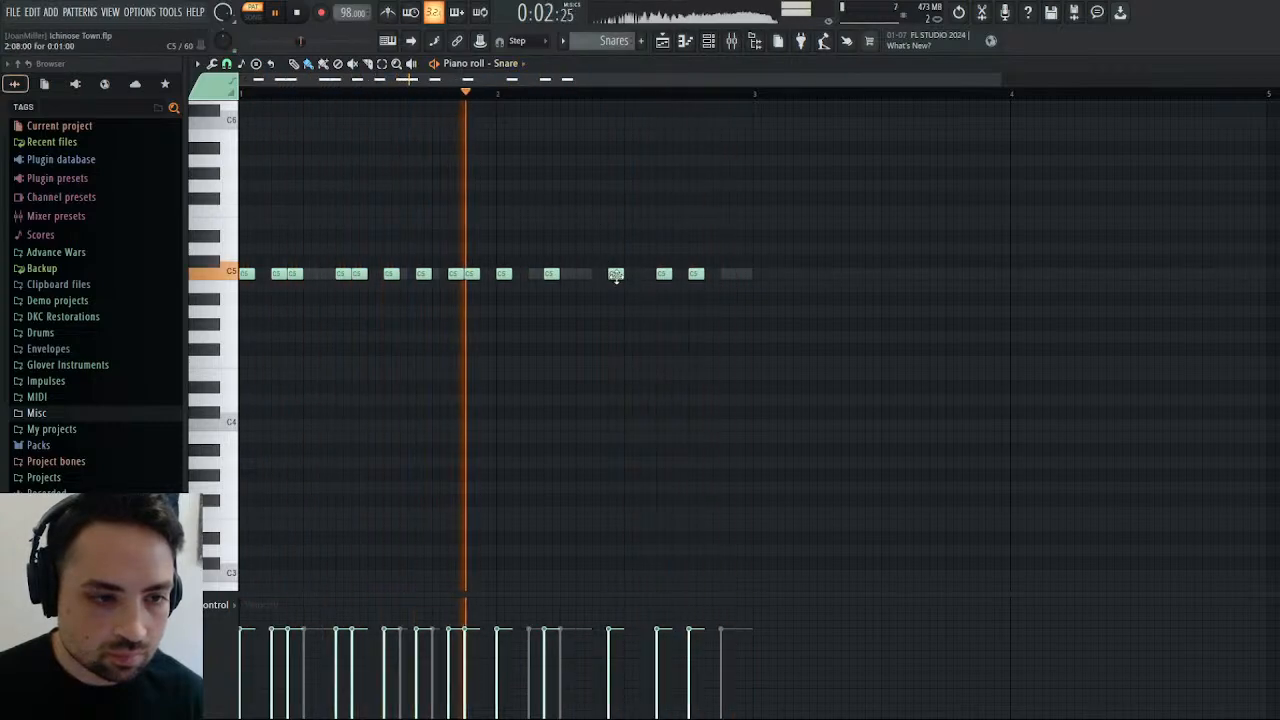
pyautogui.moveTo(614, 275); pyautogui.dragTo(707, 277)
pyautogui.click(691, 278)
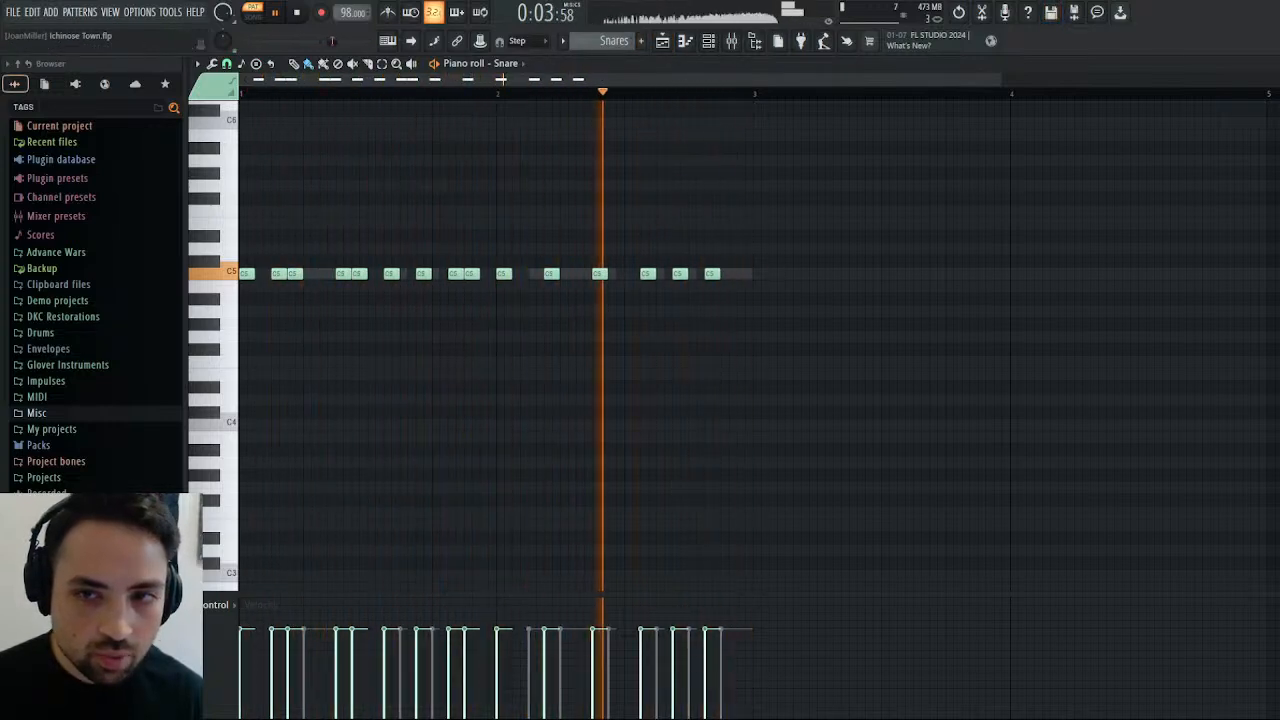
# Replace the 3x Osc notes with a copy of the revised Snare hits and open them for editing.
pyautogui.press('F5')
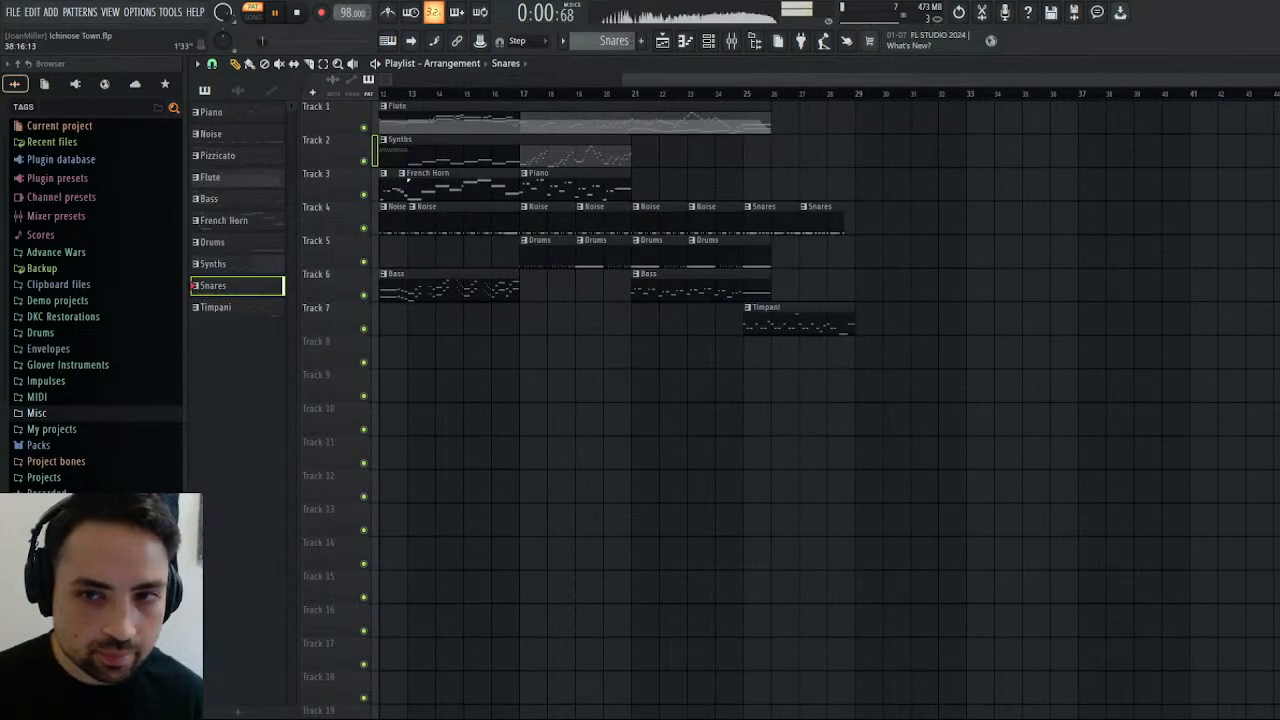
pyautogui.press('F6')
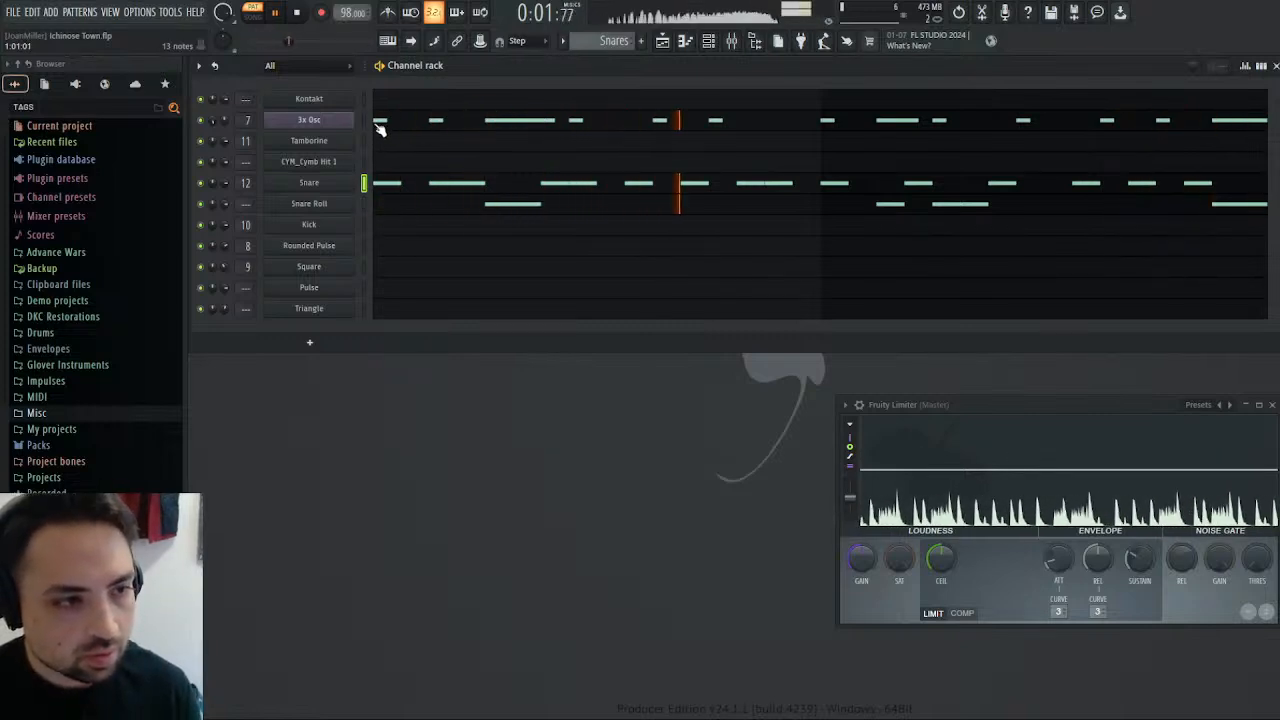
pyautogui.hotkey('ctrl', 'v')
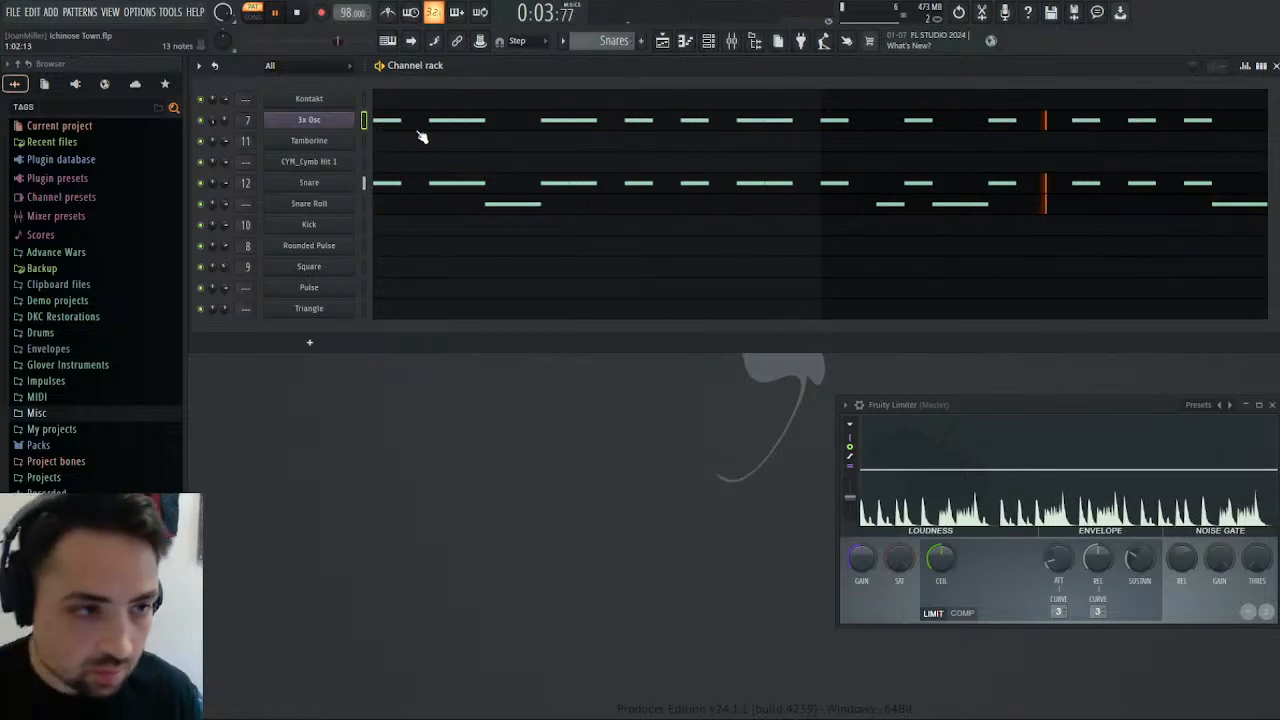
pyautogui.click(490, 121)
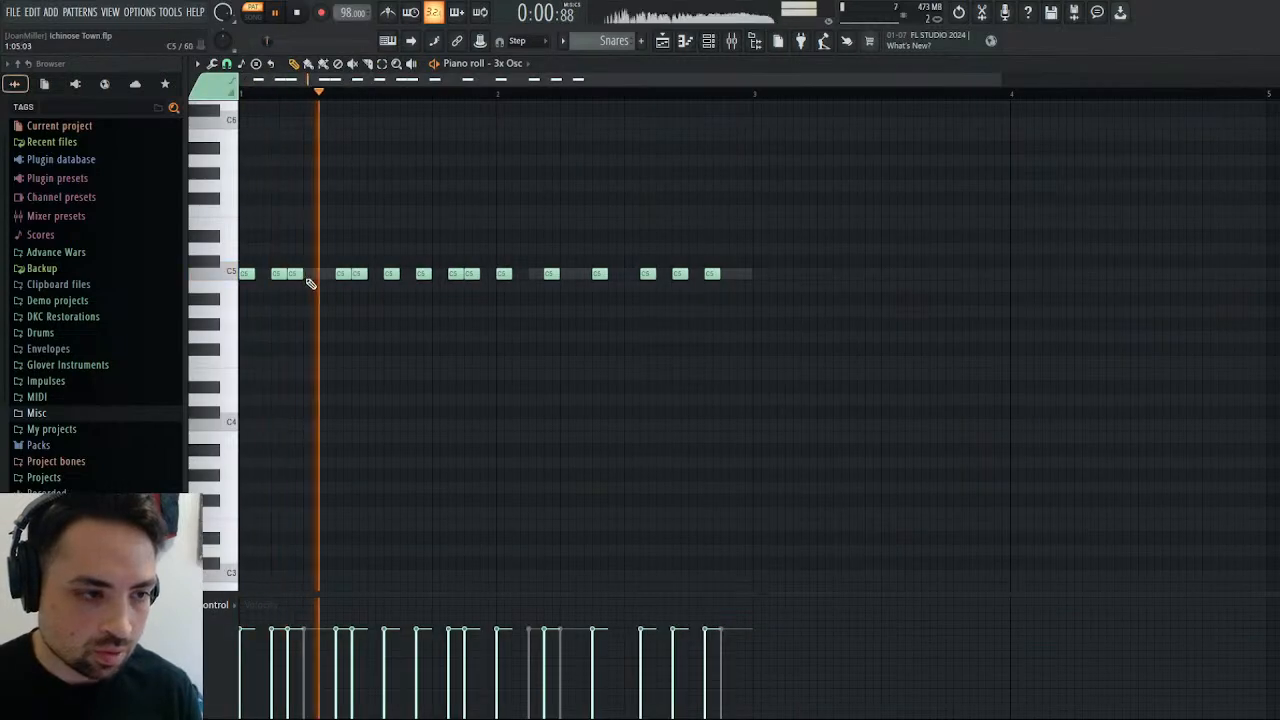
# Add 3x Osc C5 notes for the rolls: two steps long at step 5 of both bars and one step long at step 3 of bar 2.
pyautogui.click(307, 276)
pyautogui.moveTo(319, 278); pyautogui.dragTo(335, 280)
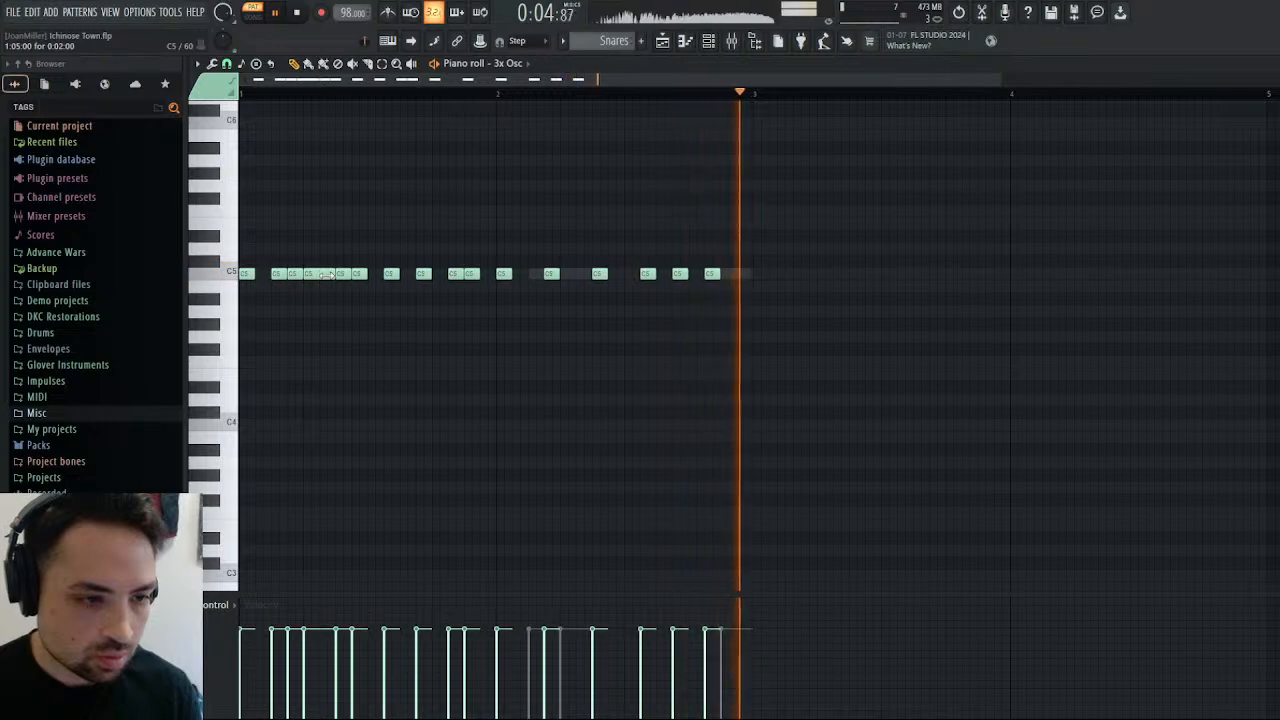
pyautogui.click(536, 278)
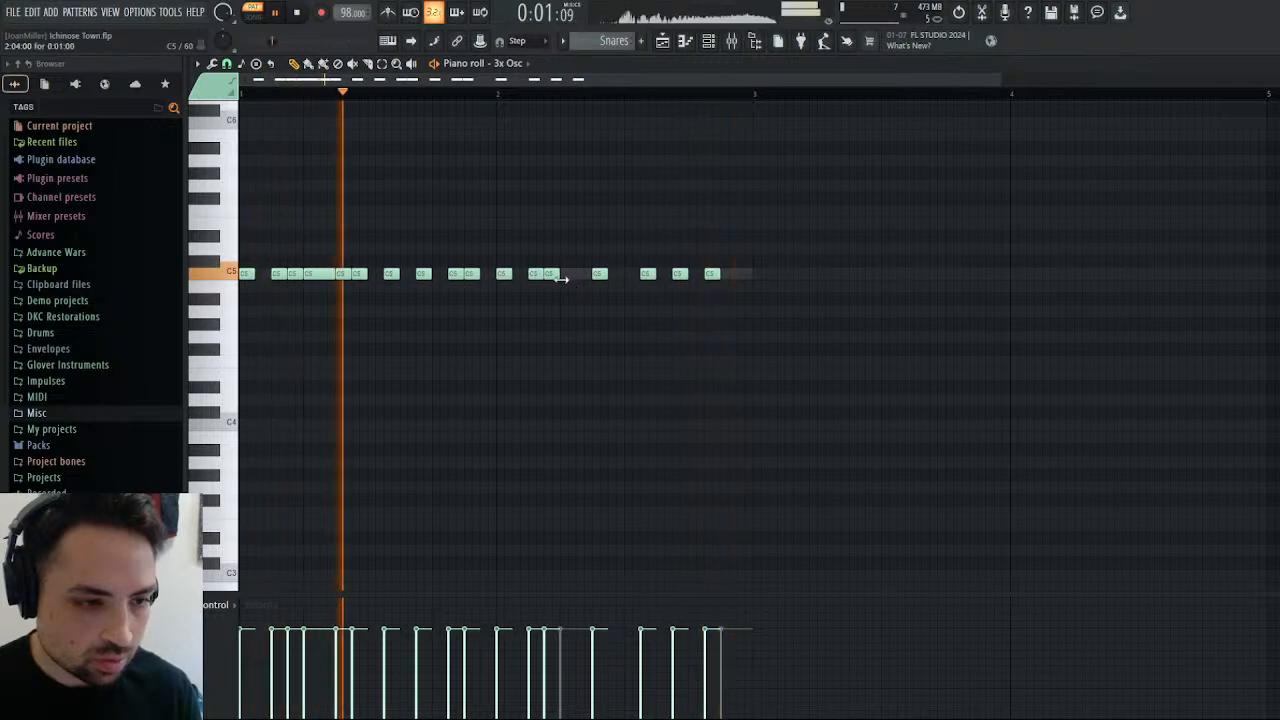
pyautogui.click(565, 275)
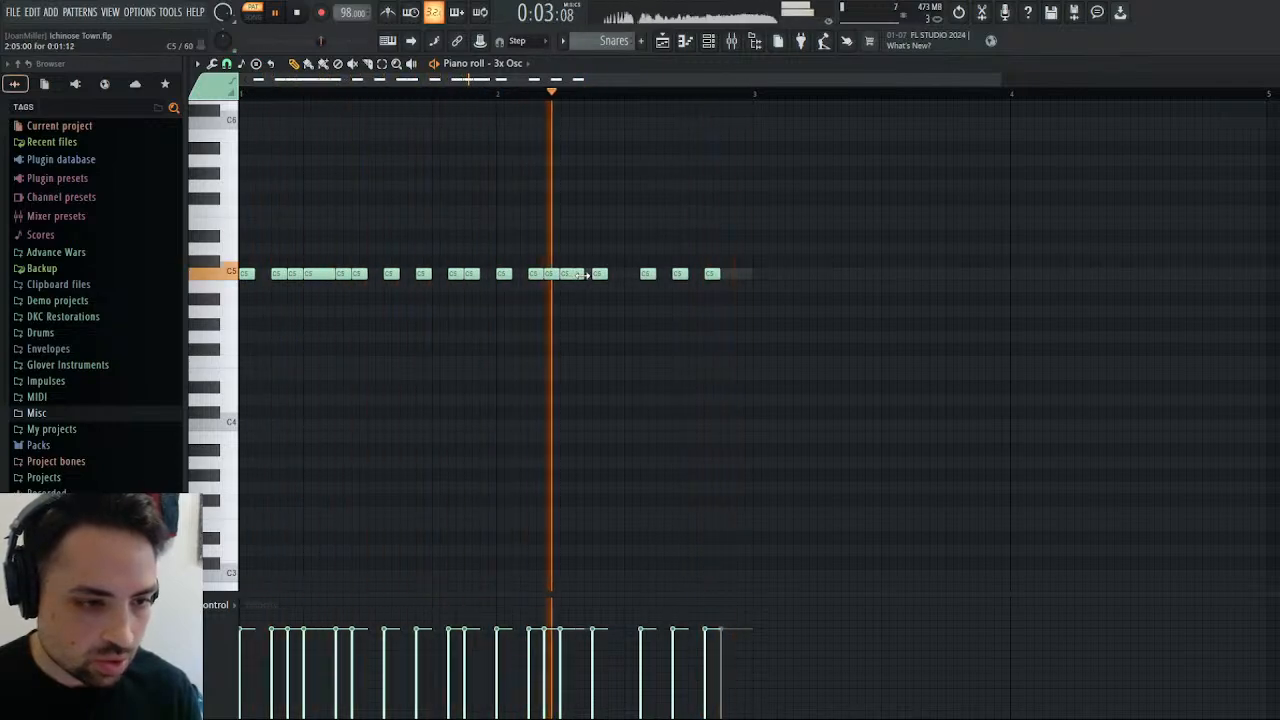
pyautogui.moveTo(574, 274); pyautogui.dragTo(606, 274)
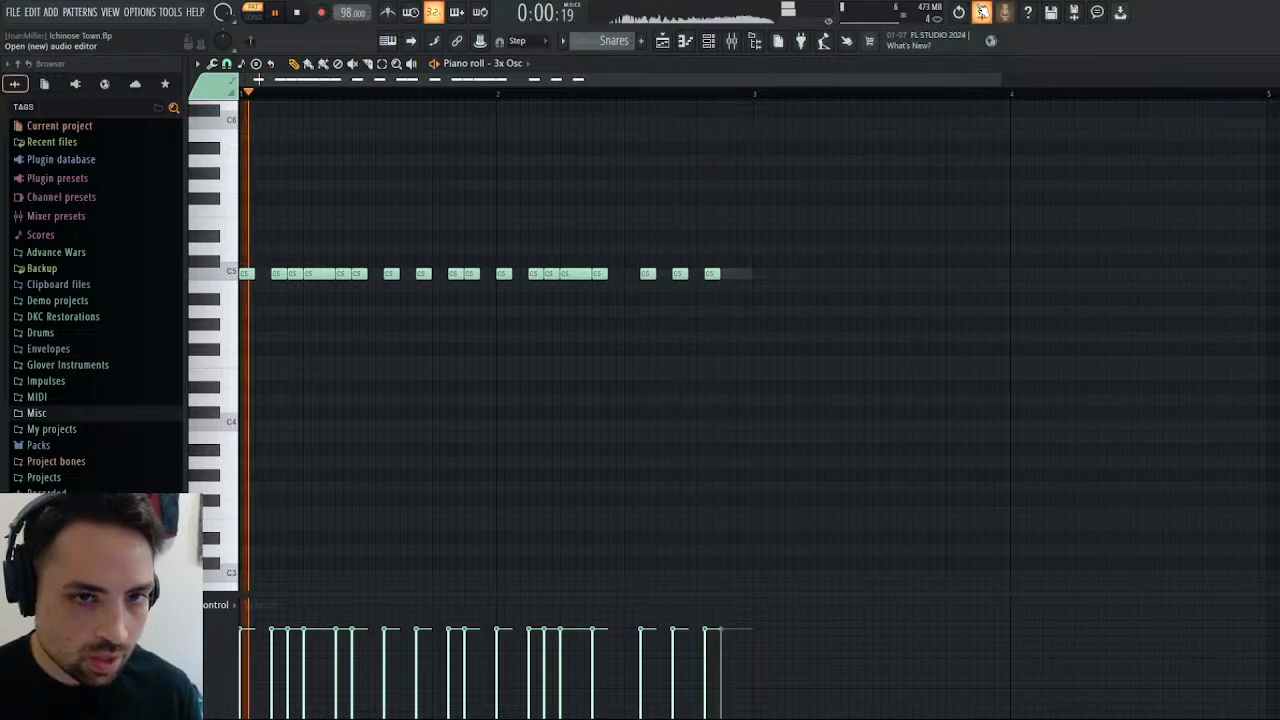
# Compare with the earlier 3x Osc notes in the edit history and undo the three added roll notes.
pyautogui.click(959, 13)
pyautogui.scroll(-3, 99, 388)
pyautogui.scroll(-10, 99, 388)
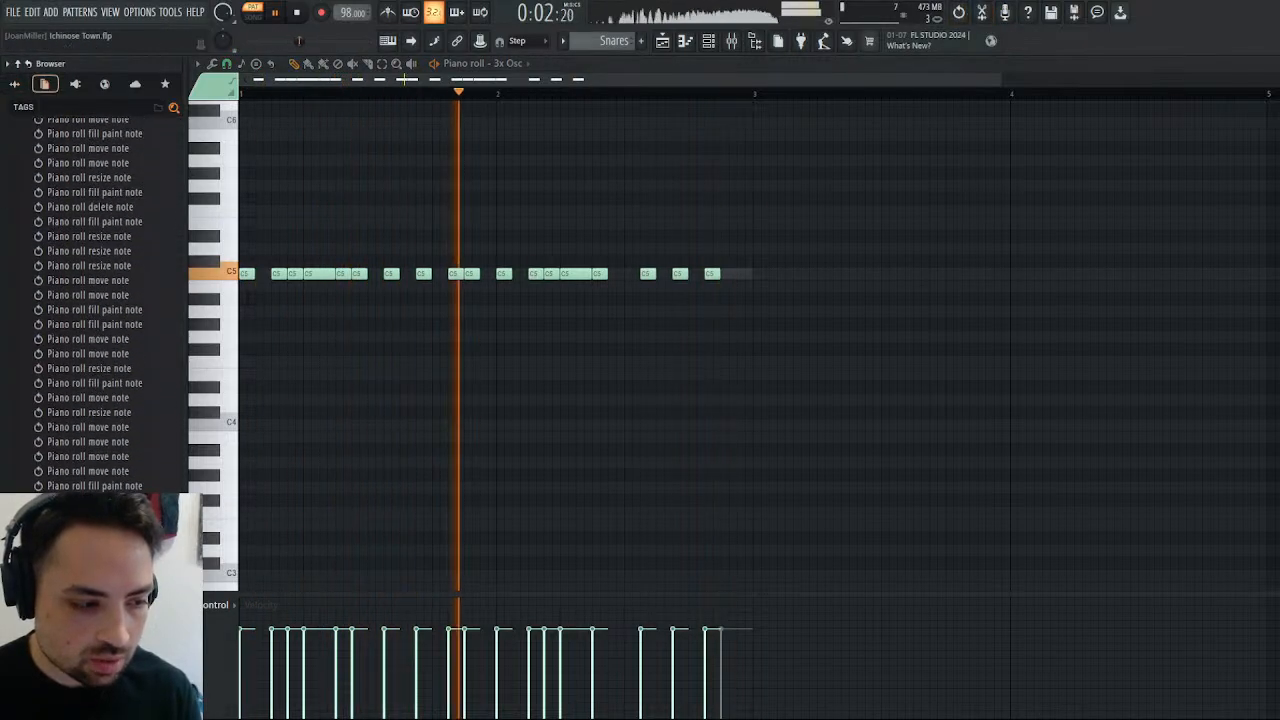
pyautogui.click(126, 570)
pyautogui.click(126, 540)
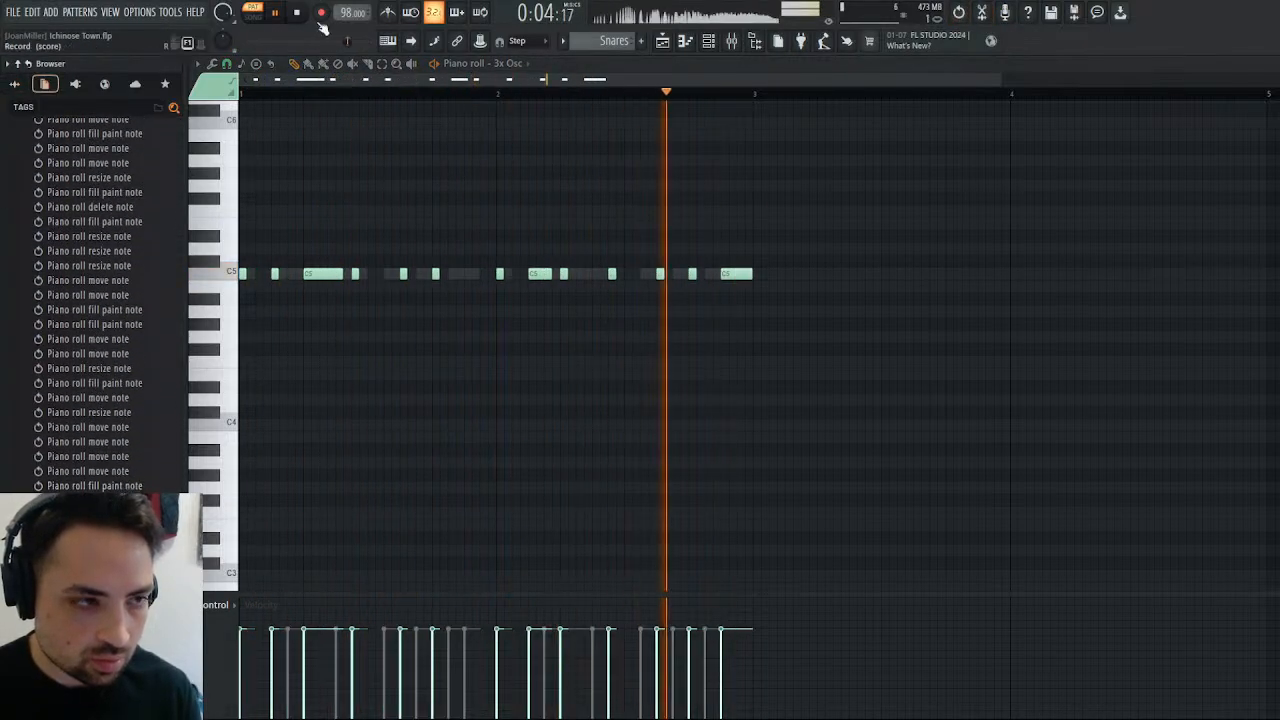
pyautogui.click(126, 540)
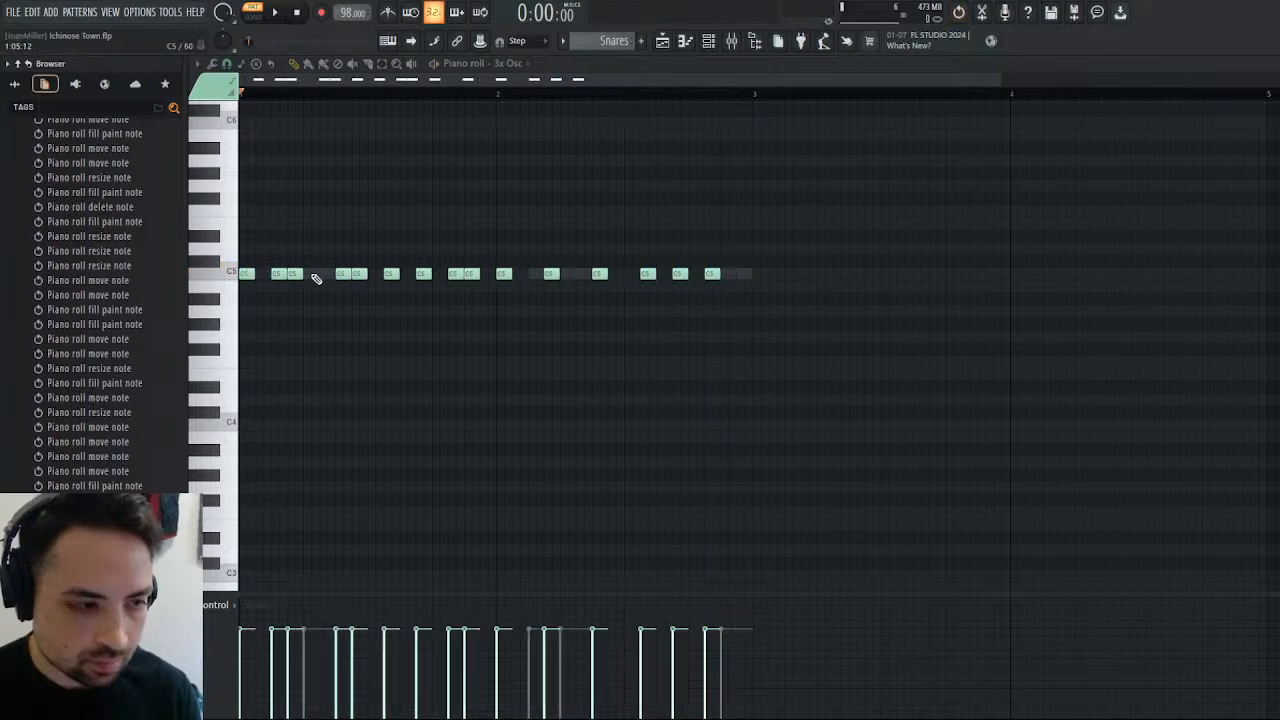
# Shorten all the pasted 3x Osc notes to half a step and play back the pattern.
pyautogui.click(382, 63)
pyautogui.hotkey('ctrl', 'a')
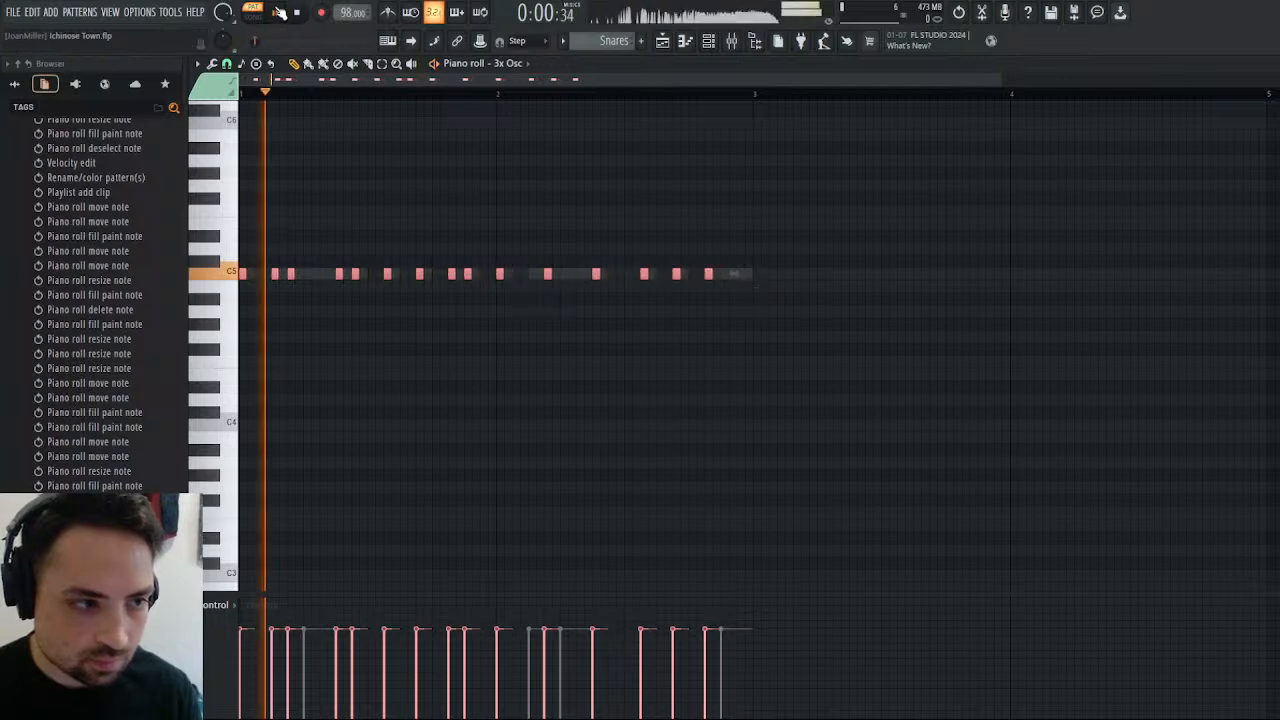
pyautogui.click(280, 12)
# Add 3x Osc roll notes: 1.5 steps at step 5 of both bars, one and two steps at steps 3 and 15 of bar 2; open the playlist.
pyautogui.click(308, 274)
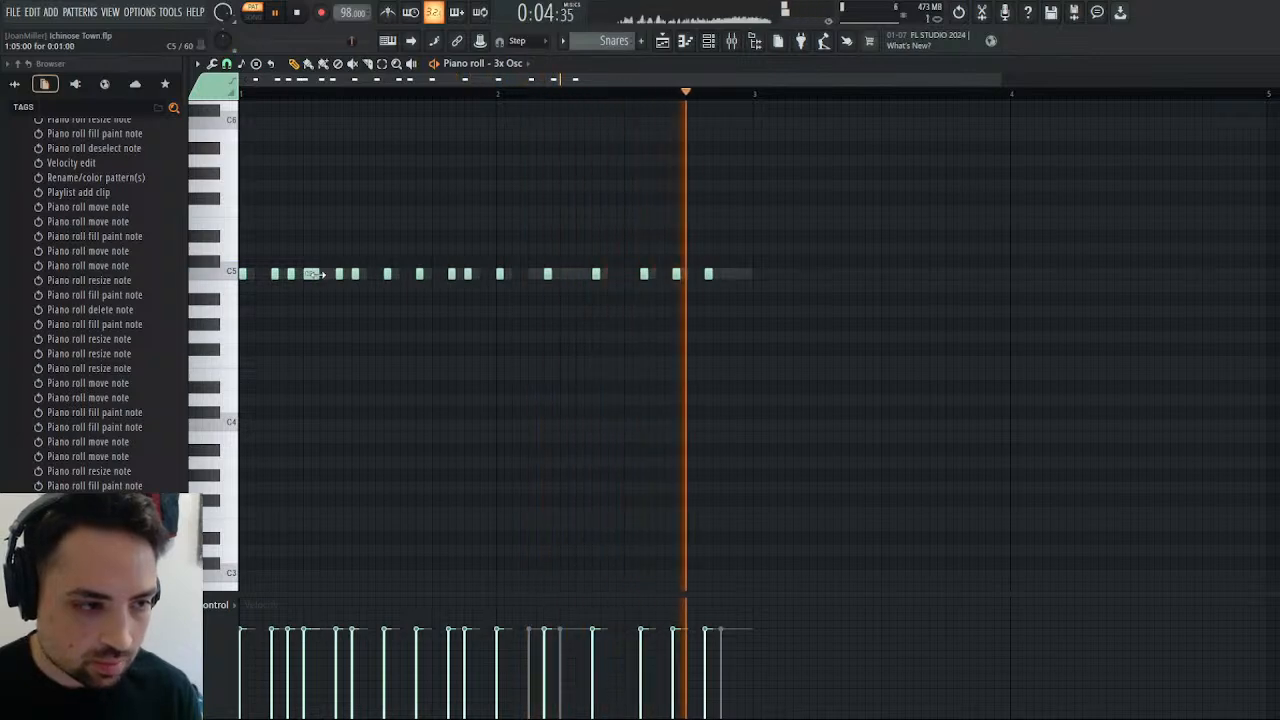
pyautogui.moveTo(318, 274); pyautogui.dragTo(333, 274)
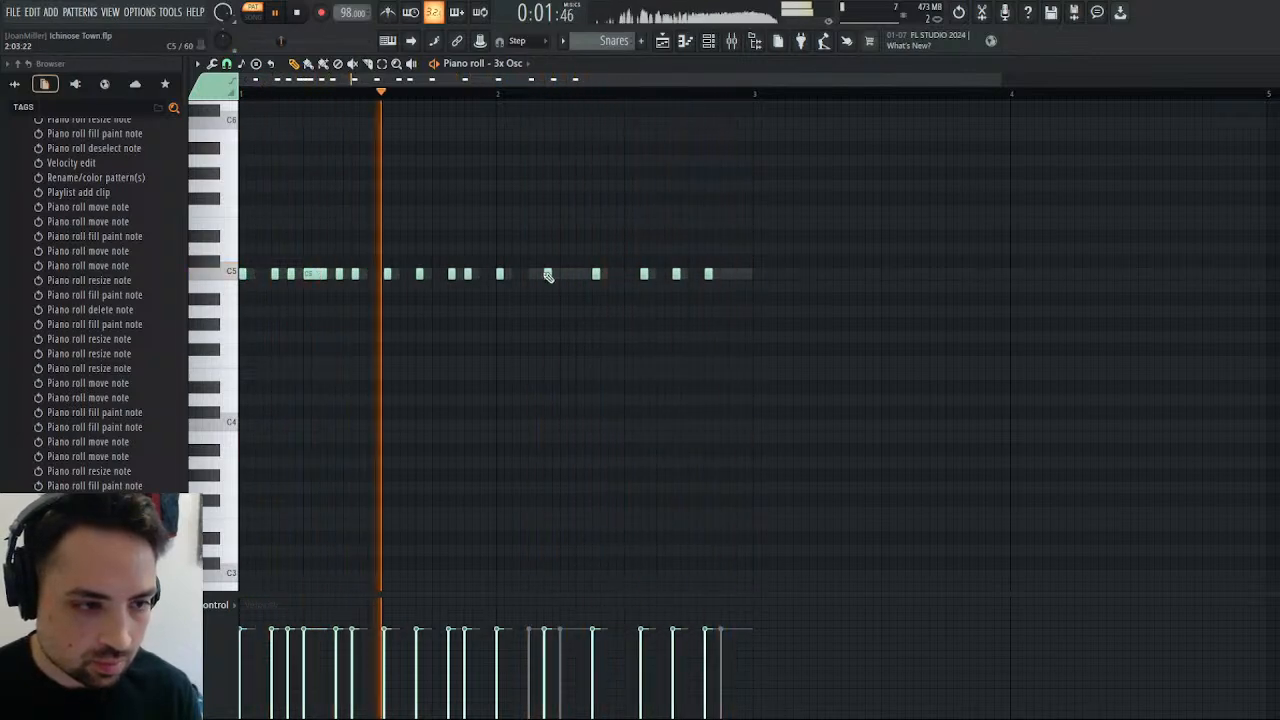
pyautogui.click(562, 274)
pyautogui.click(537, 275)
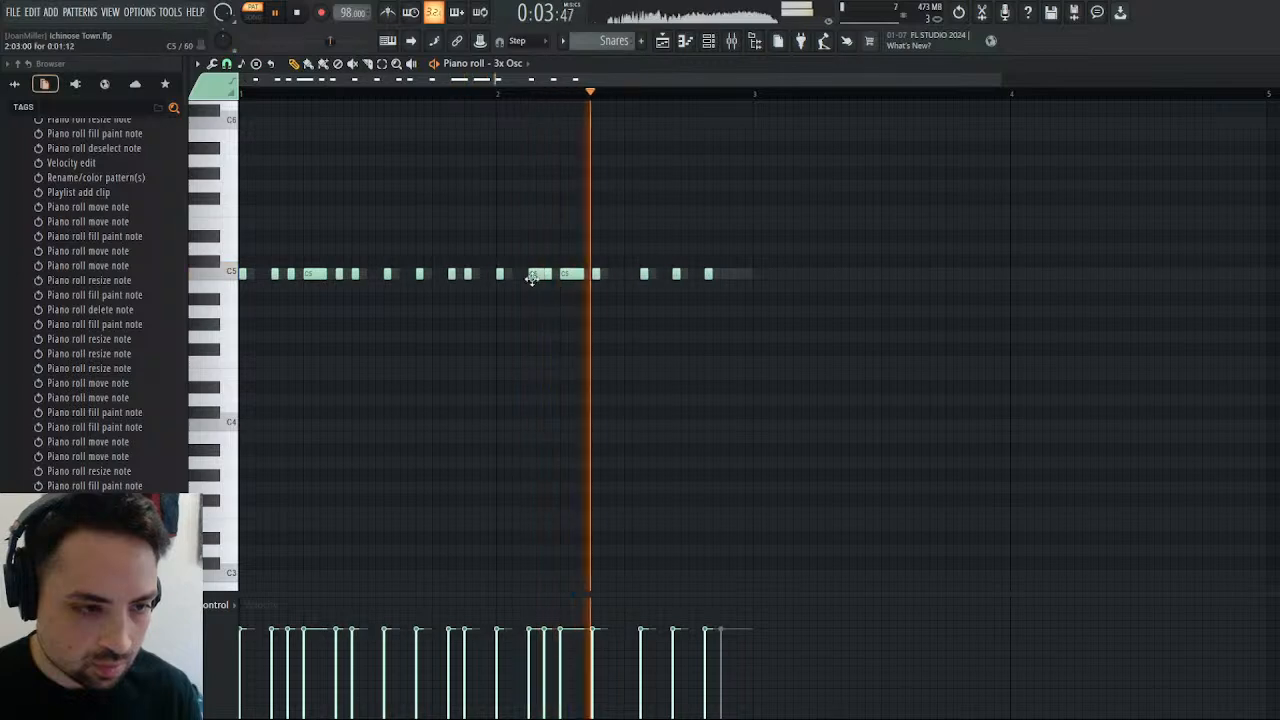
pyautogui.rightClick(537, 276)
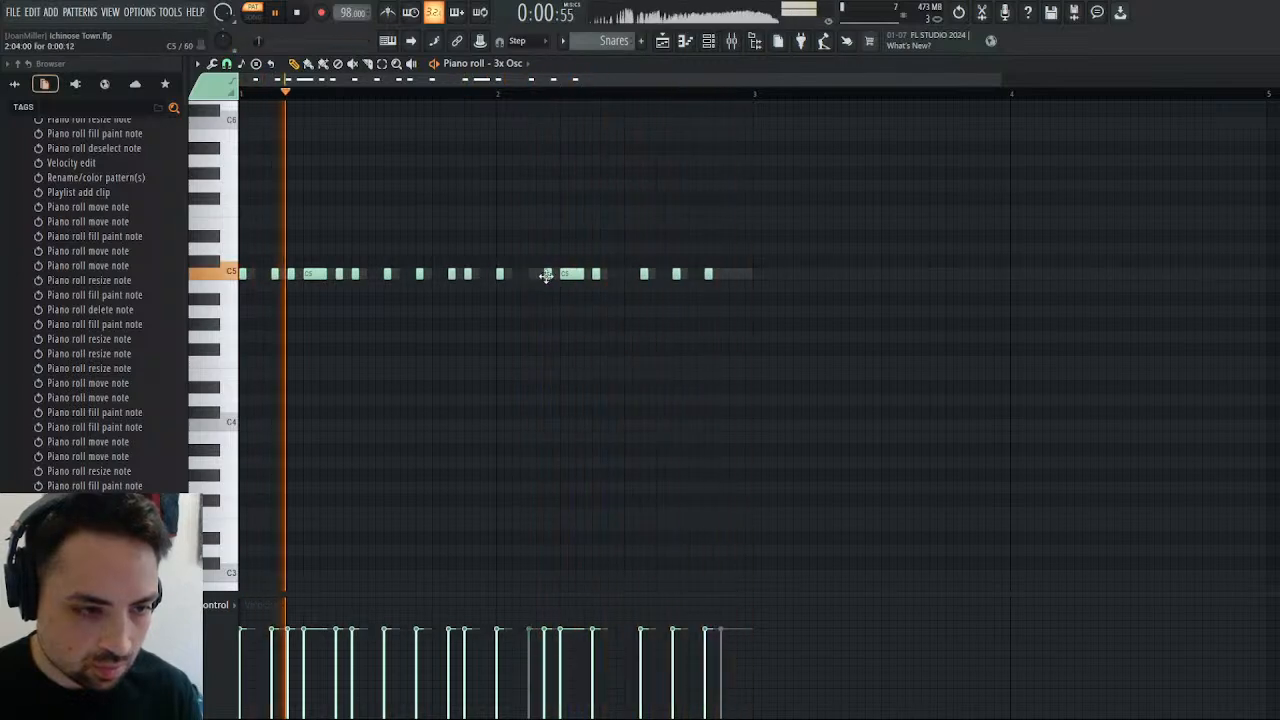
pyautogui.click(547, 275)
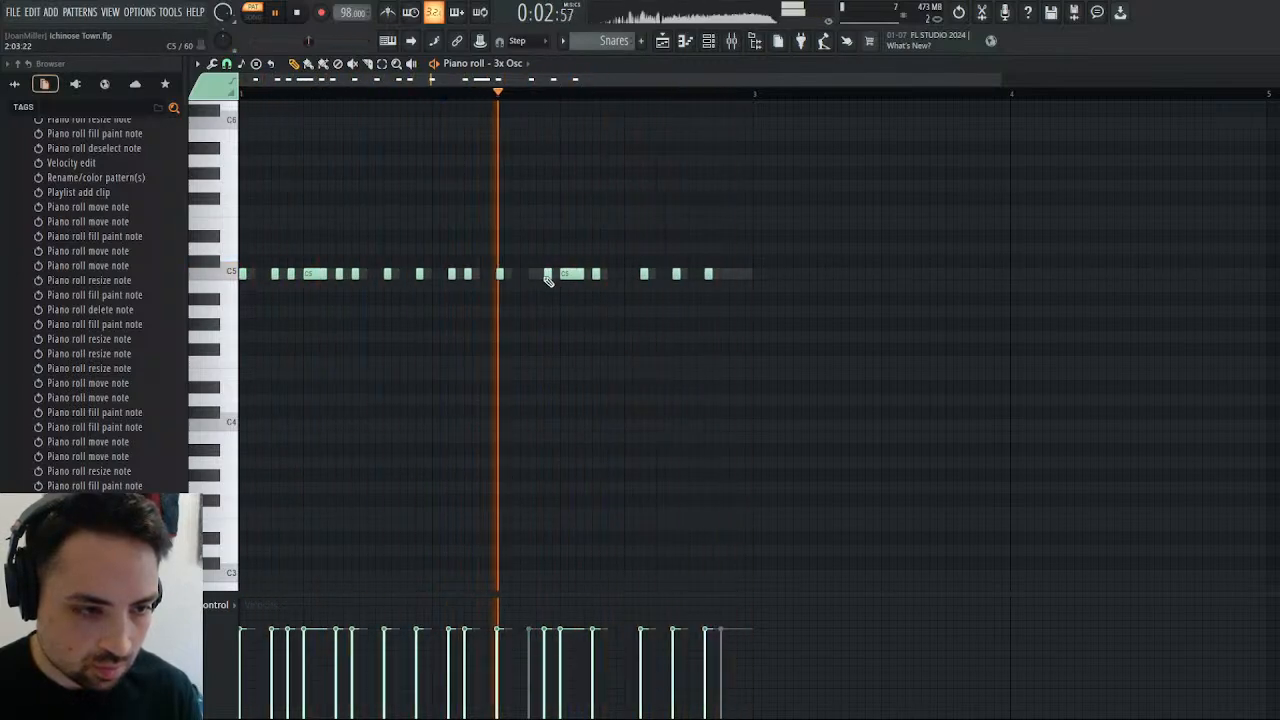
pyautogui.click(532, 276)
pyautogui.click(544, 276)
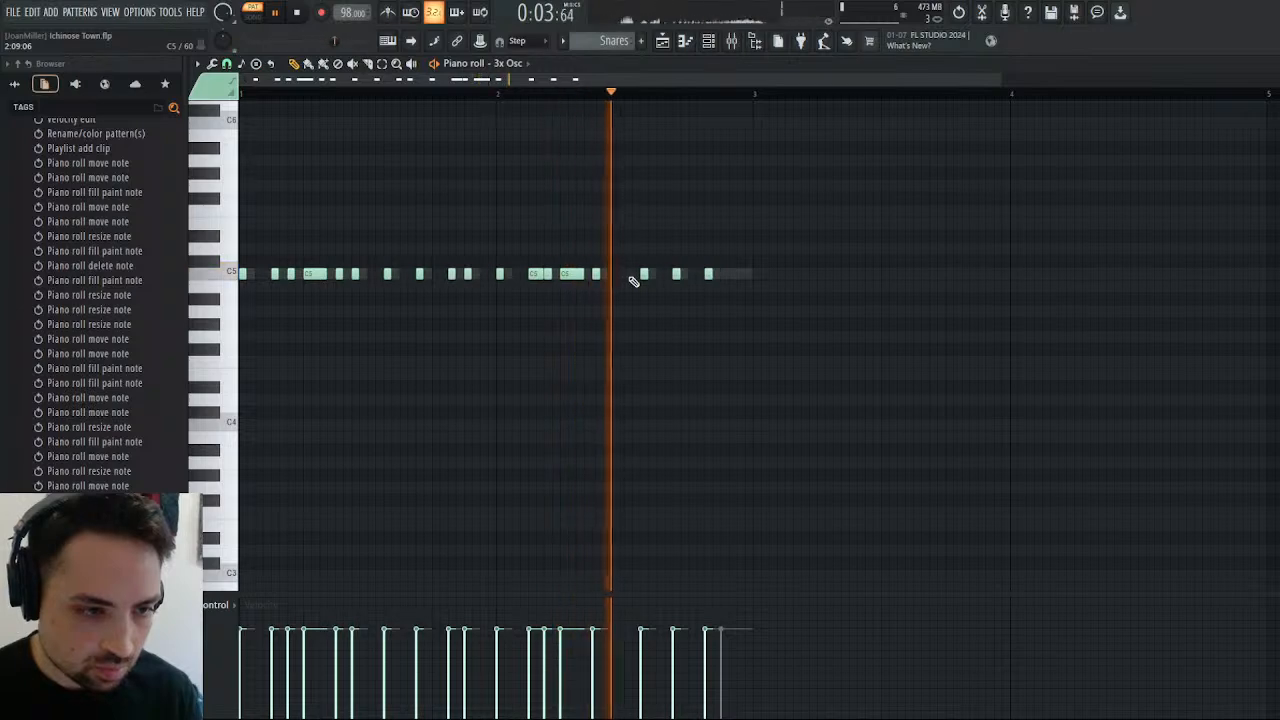
pyautogui.click(731, 274)
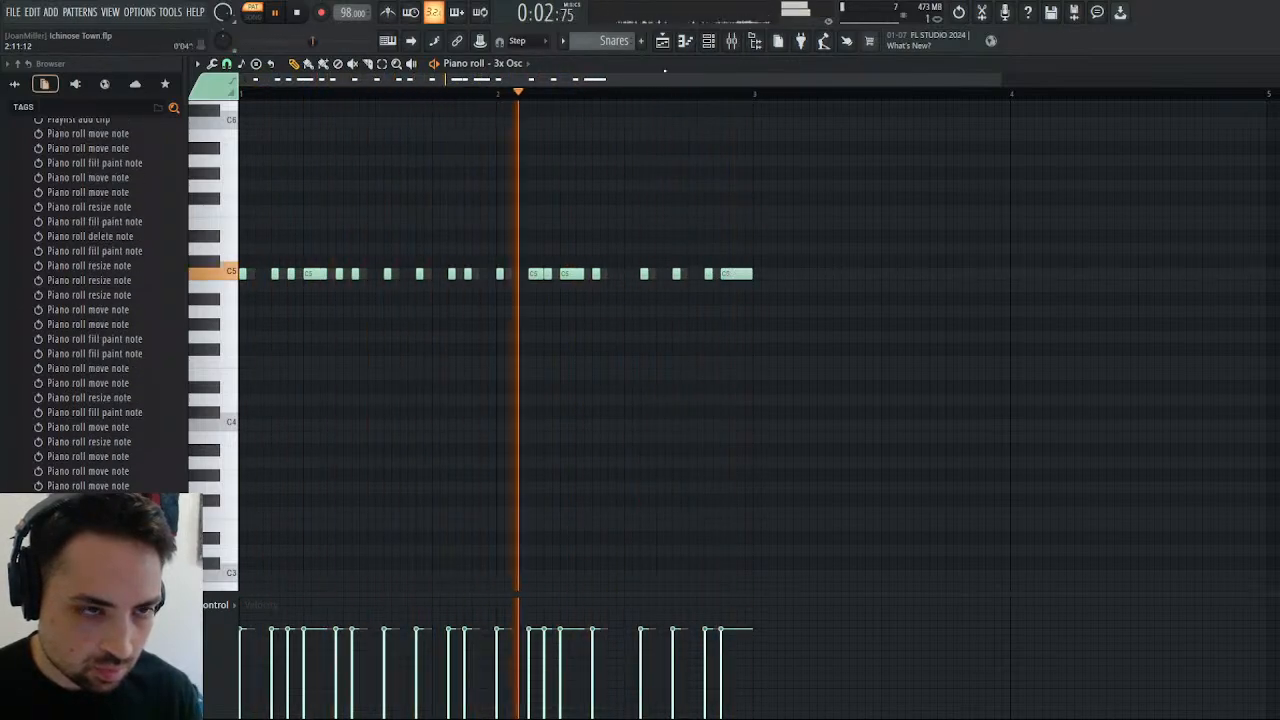
pyautogui.click(662, 42)
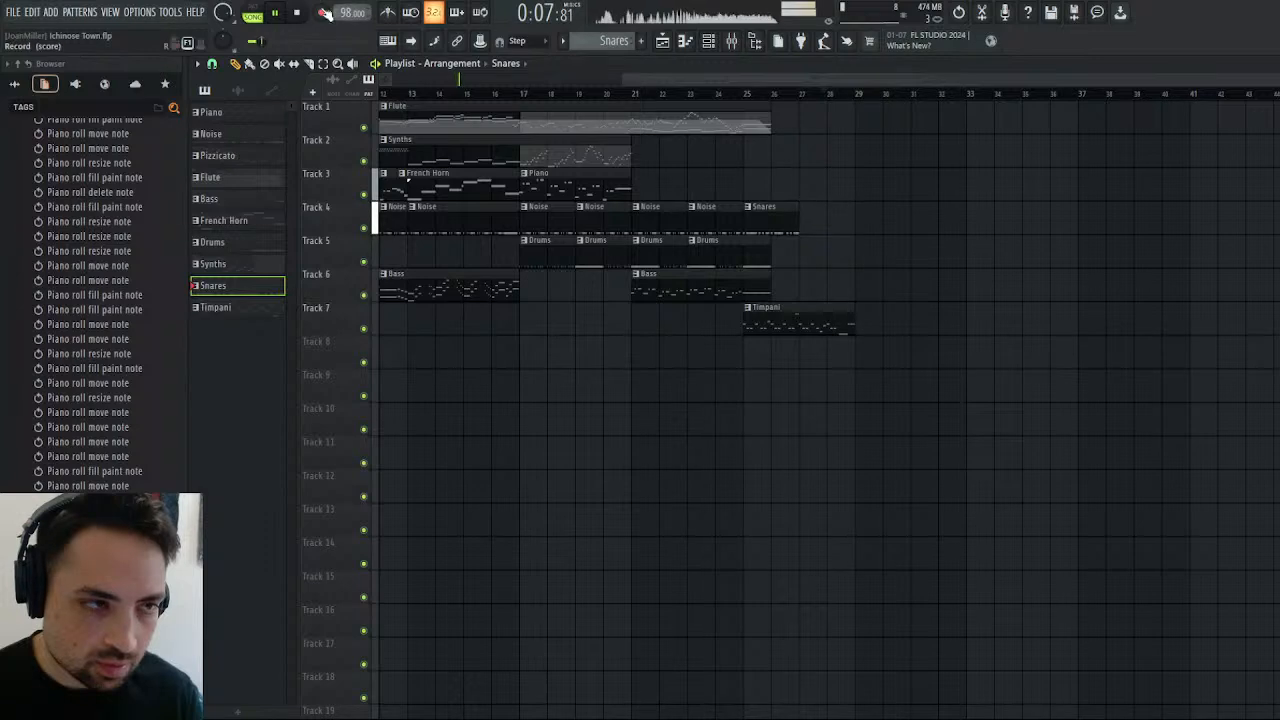
# Duplicate the 3x Osc and Snare notes of the Snares pattern's first two bars into bars 3 and 4.
pyautogui.doubleClick(771, 215)
pyautogui.moveTo(643, 79); pyautogui.dragTo(769, 78)
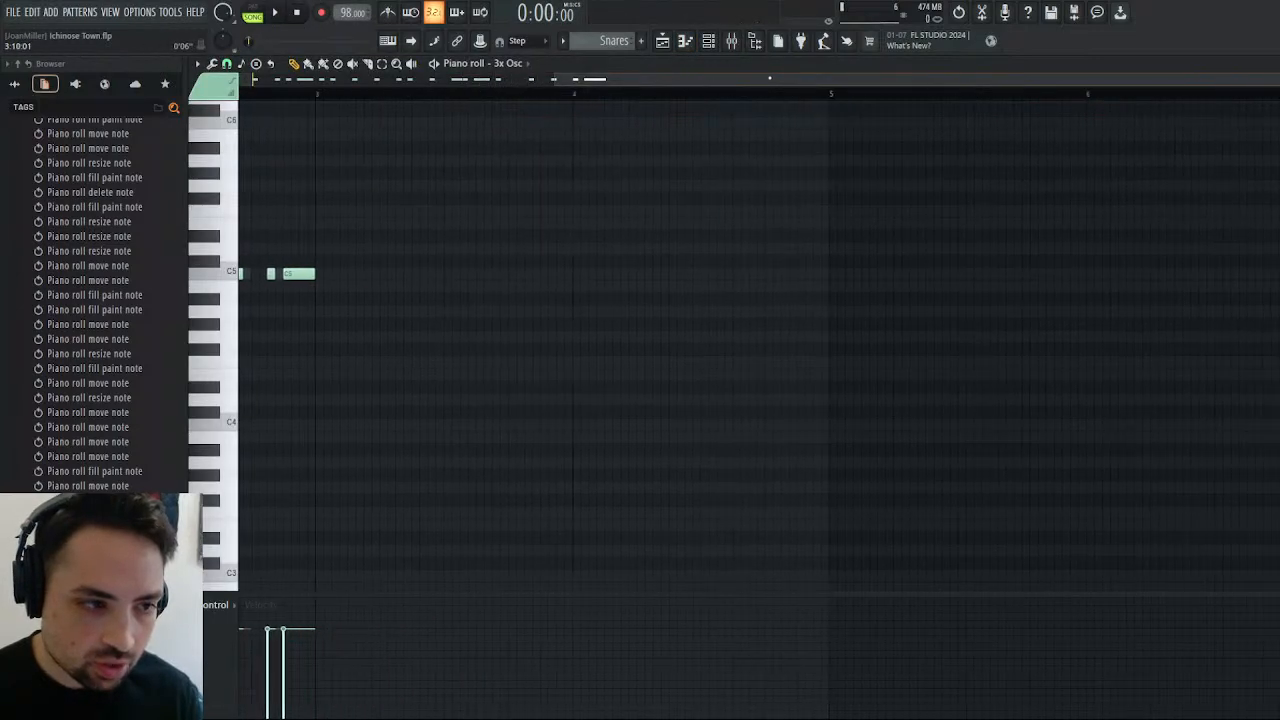
pyautogui.hotkey('ctrl', 'v')
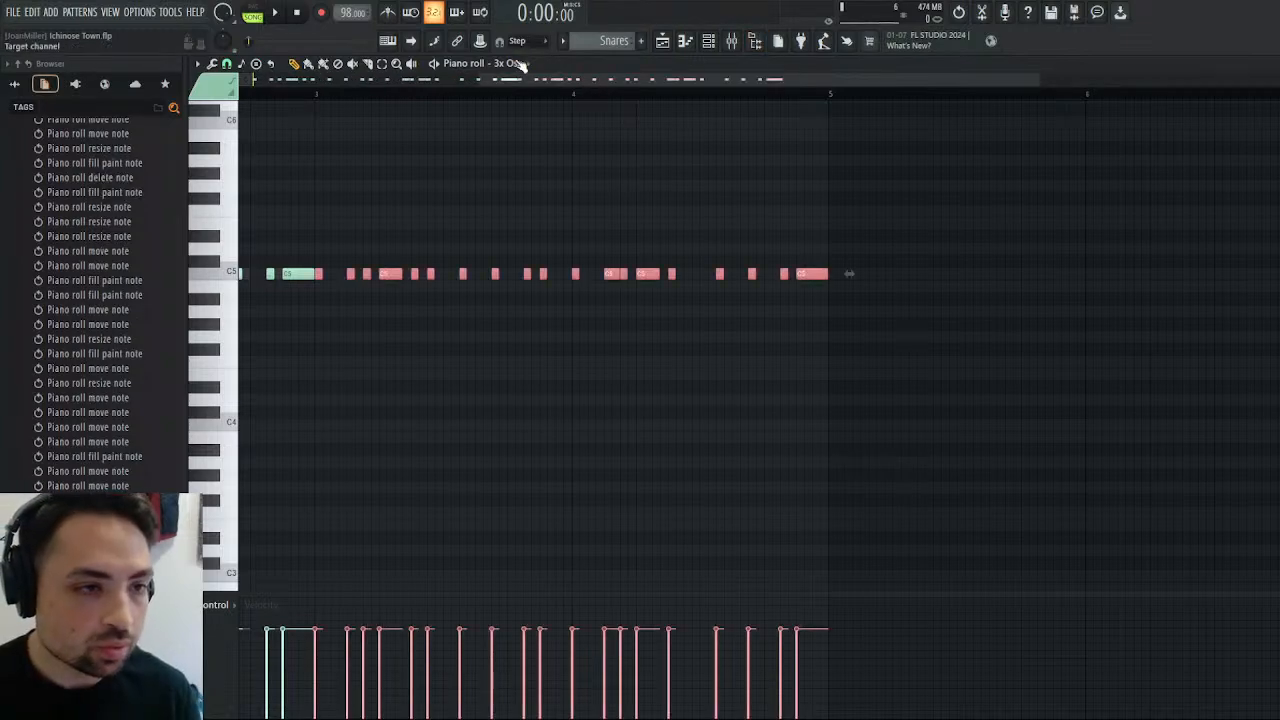
pyautogui.press('Up')
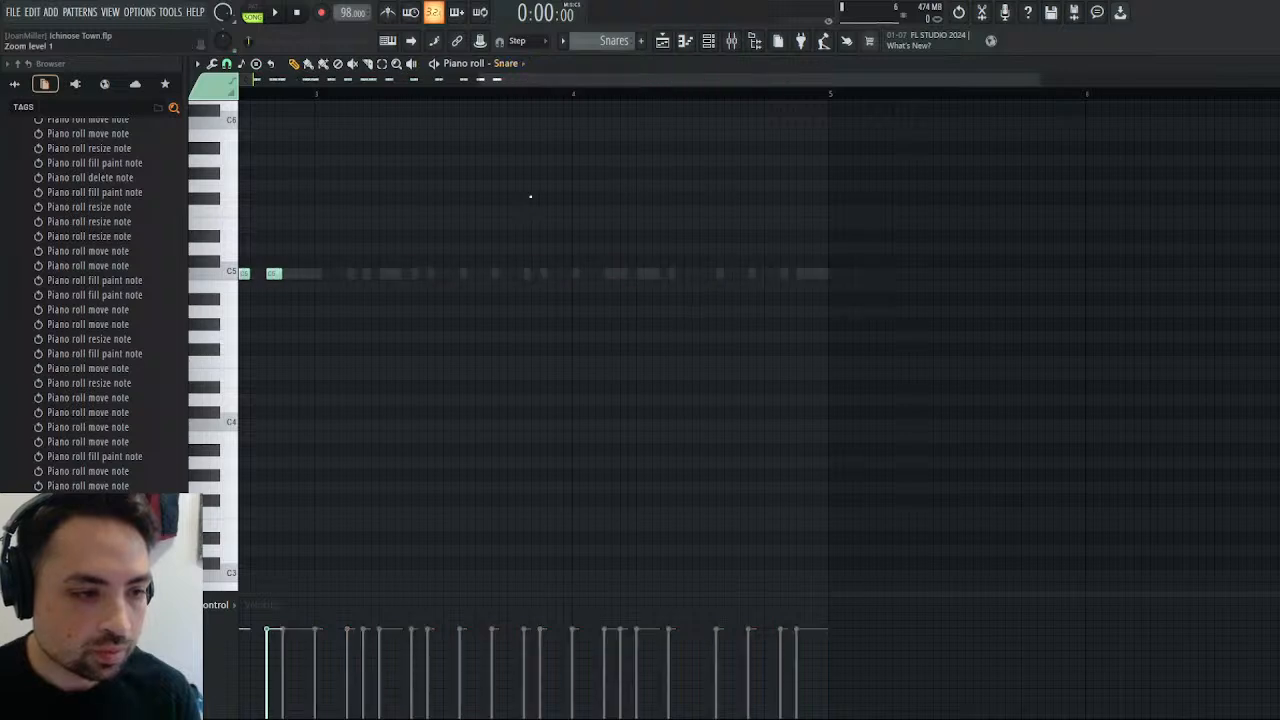
pyautogui.hotkey('ctrl', 'v')
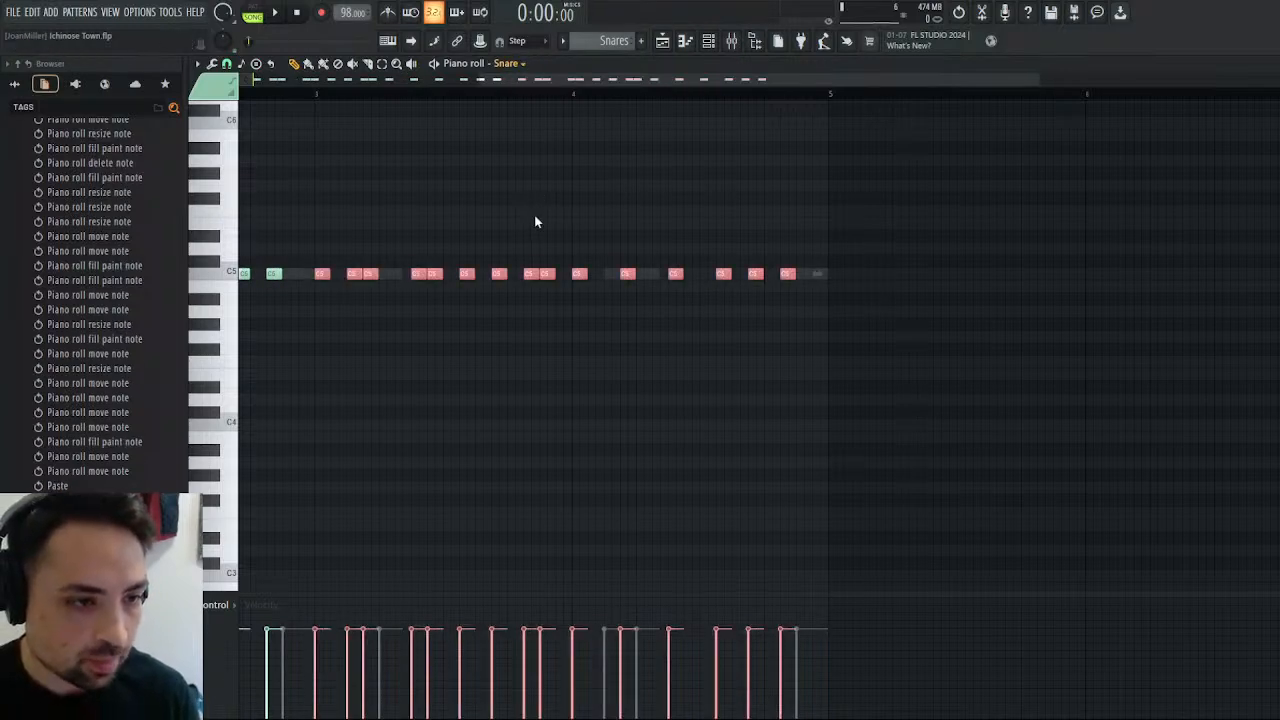
# Duplicate the Snare Roll notes into bars 3 and 4, replacing the last roll with a four-step C5 note at step 13.
pyautogui.press('Up')
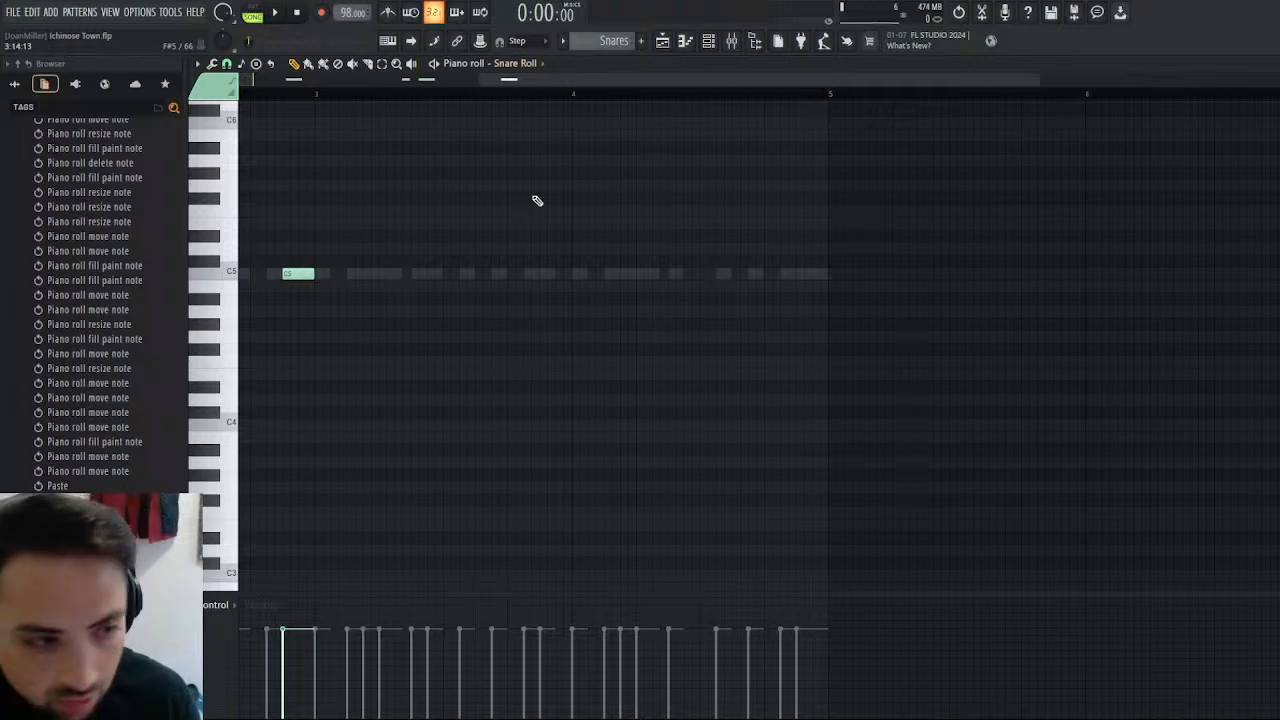
pyautogui.hotkey('ctrl', 'b')
pyautogui.click(820, 274)
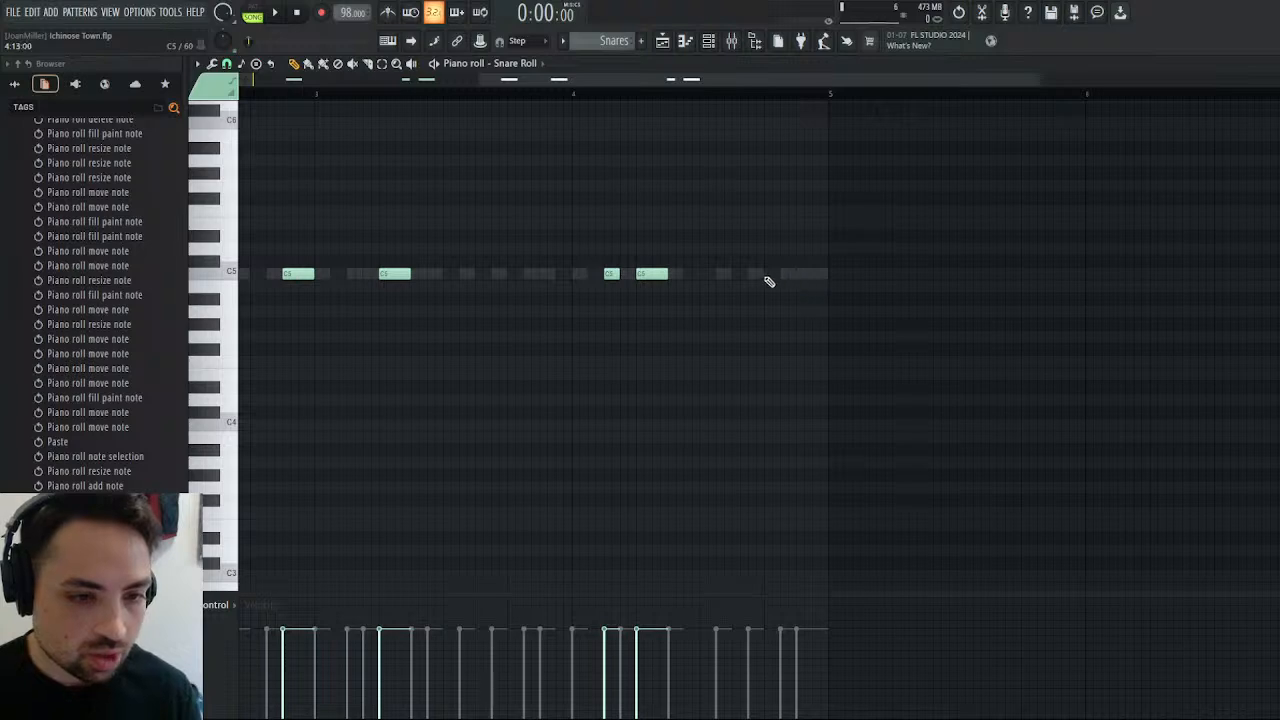
pyautogui.click(767, 277)
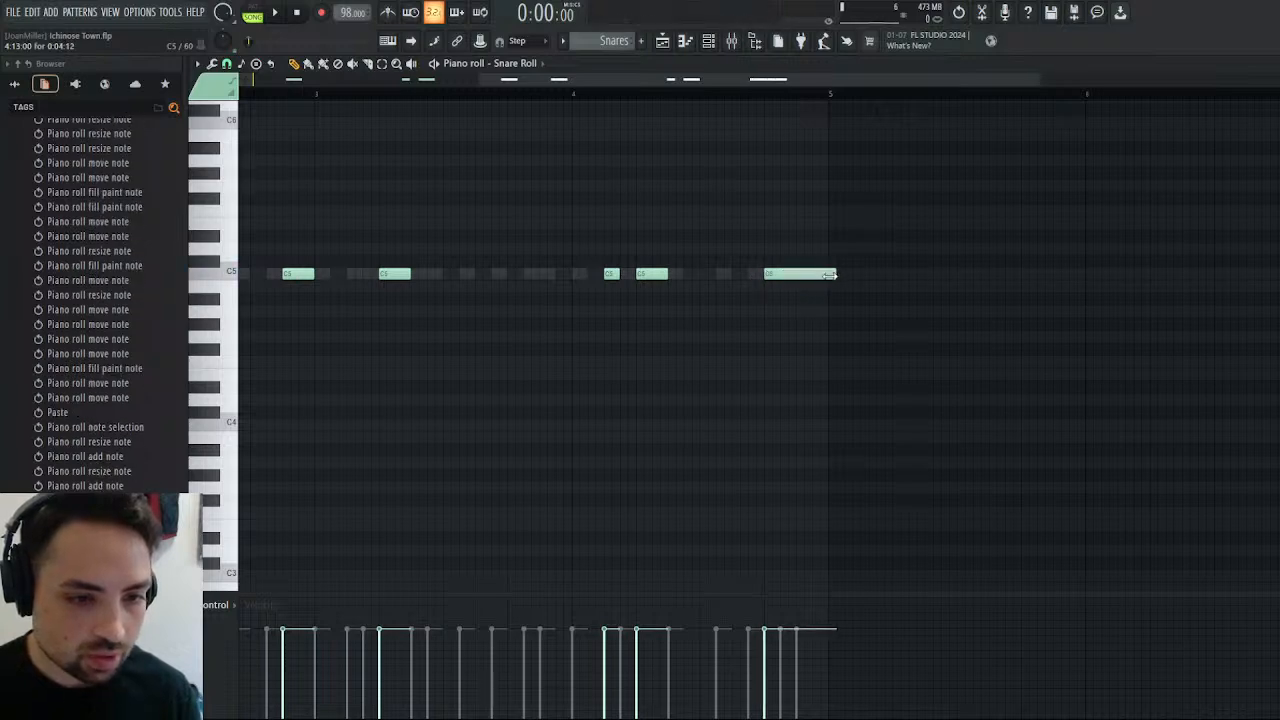
# Delete the Snare hits and 3x Osc notes at steps 10, 12 and 14 of bar 4.
pyautogui.click(534, 204)
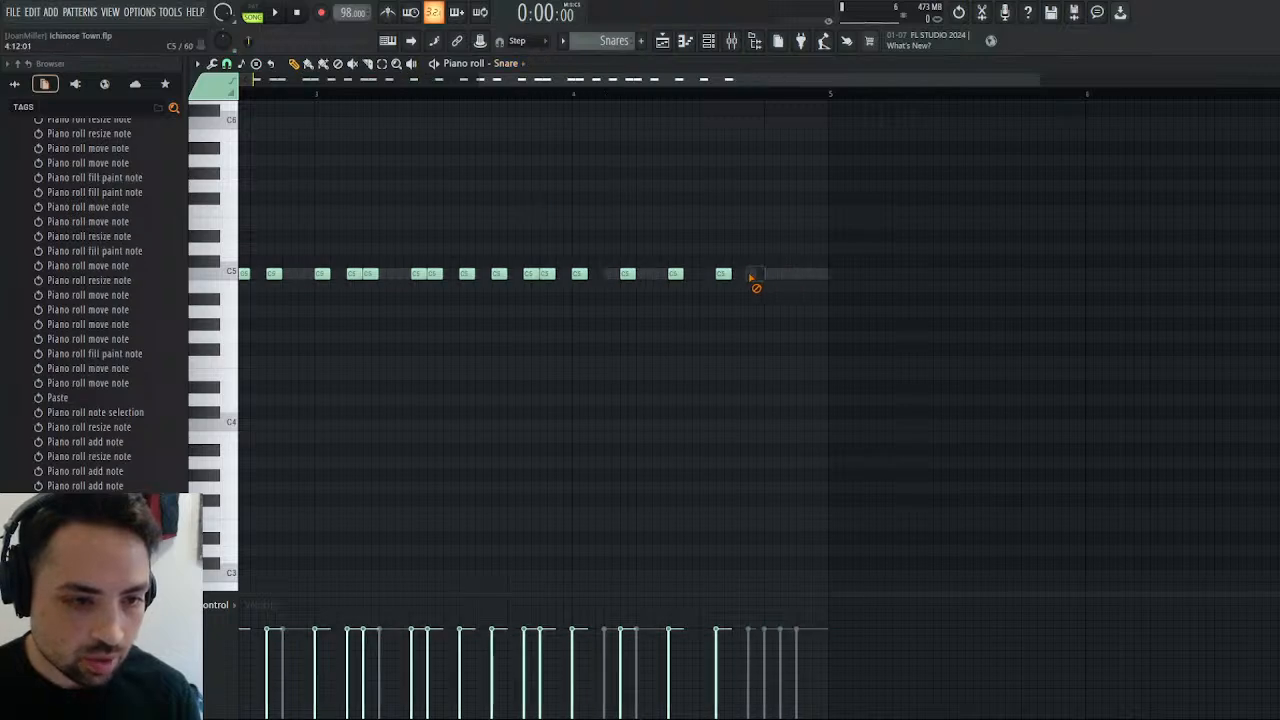
pyautogui.click(661, 47)
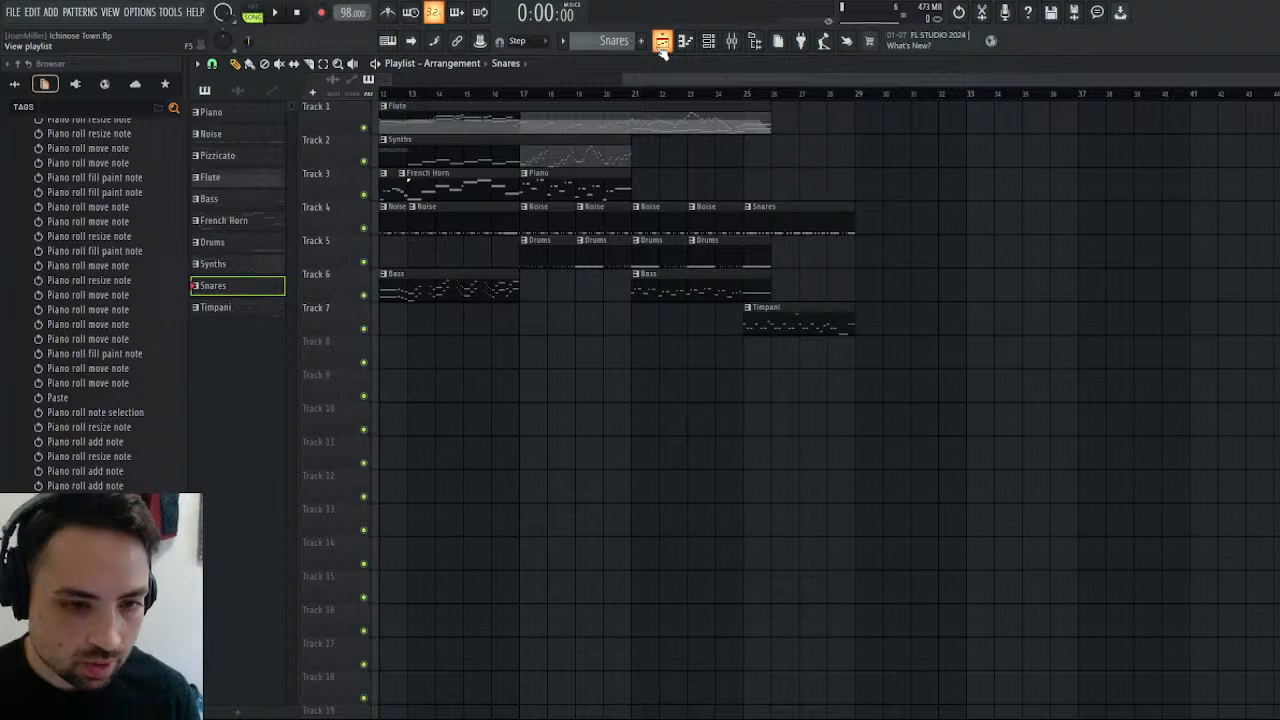
pyautogui.click(661, 47)
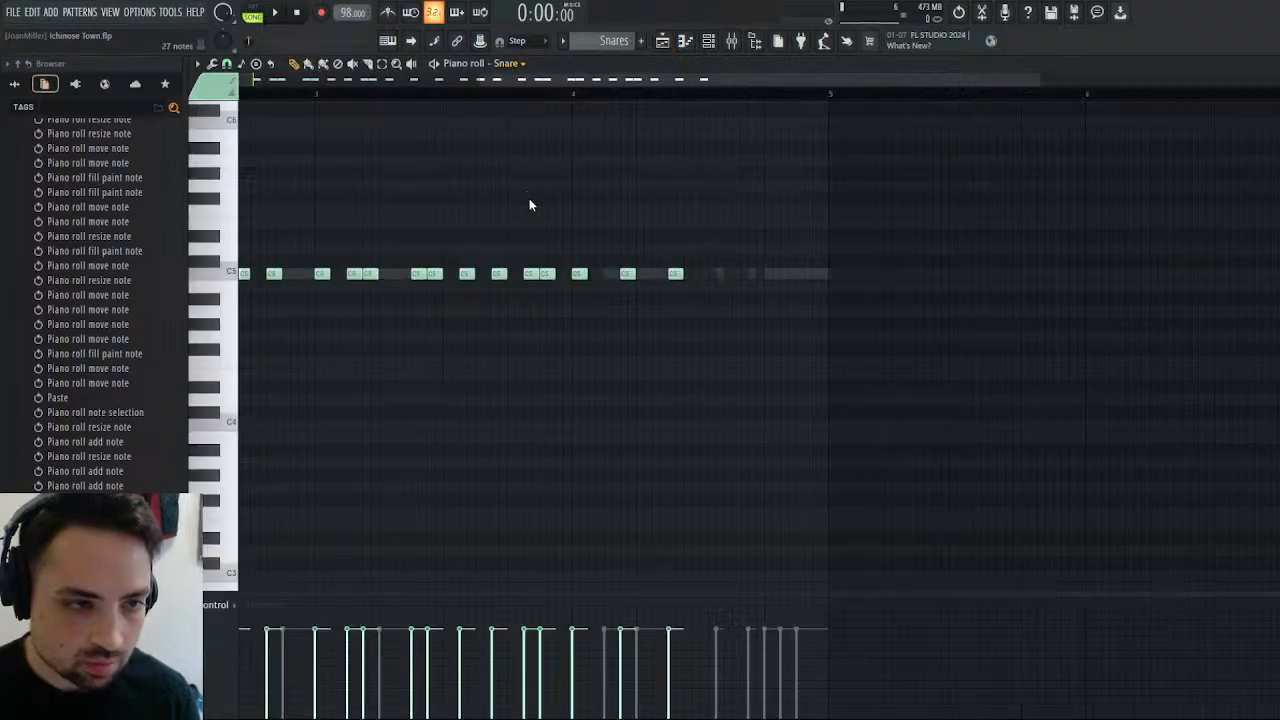
pyautogui.doubleClick(815, 276)
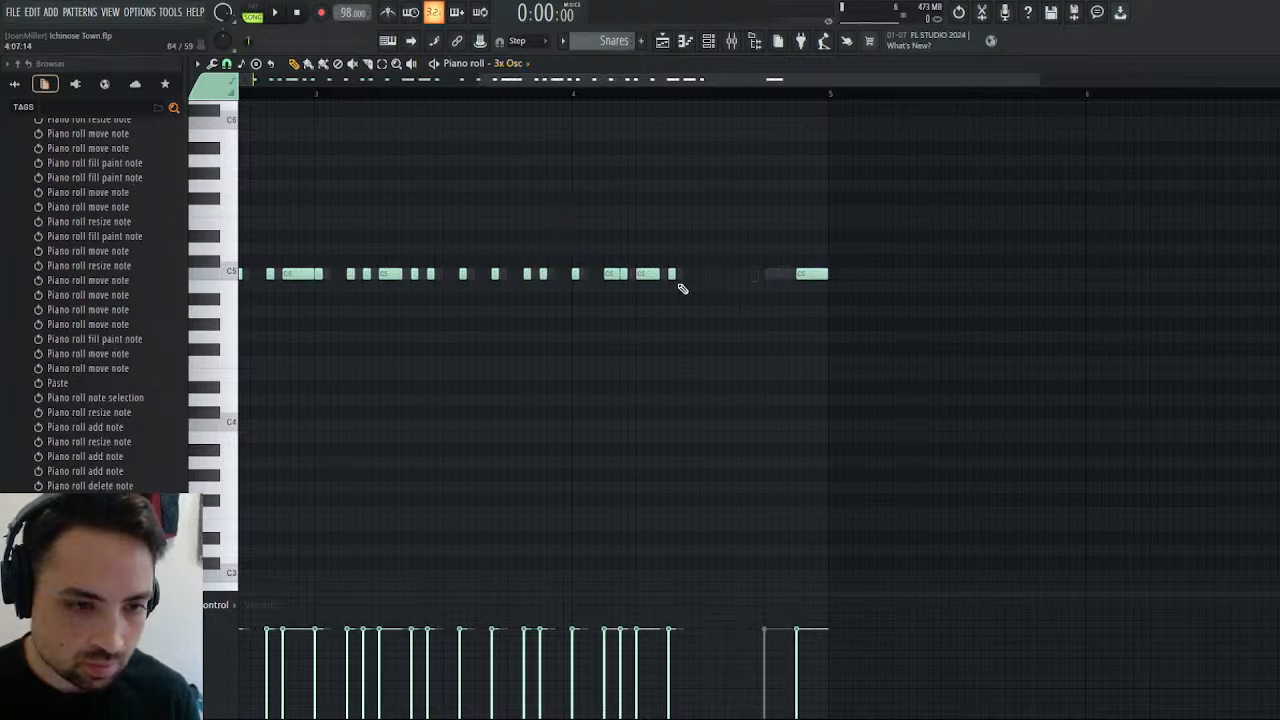
# Play back bar 4 and start its last 3x Osc note at step 13 to match the snare roll.
pyautogui.click(598, 94)
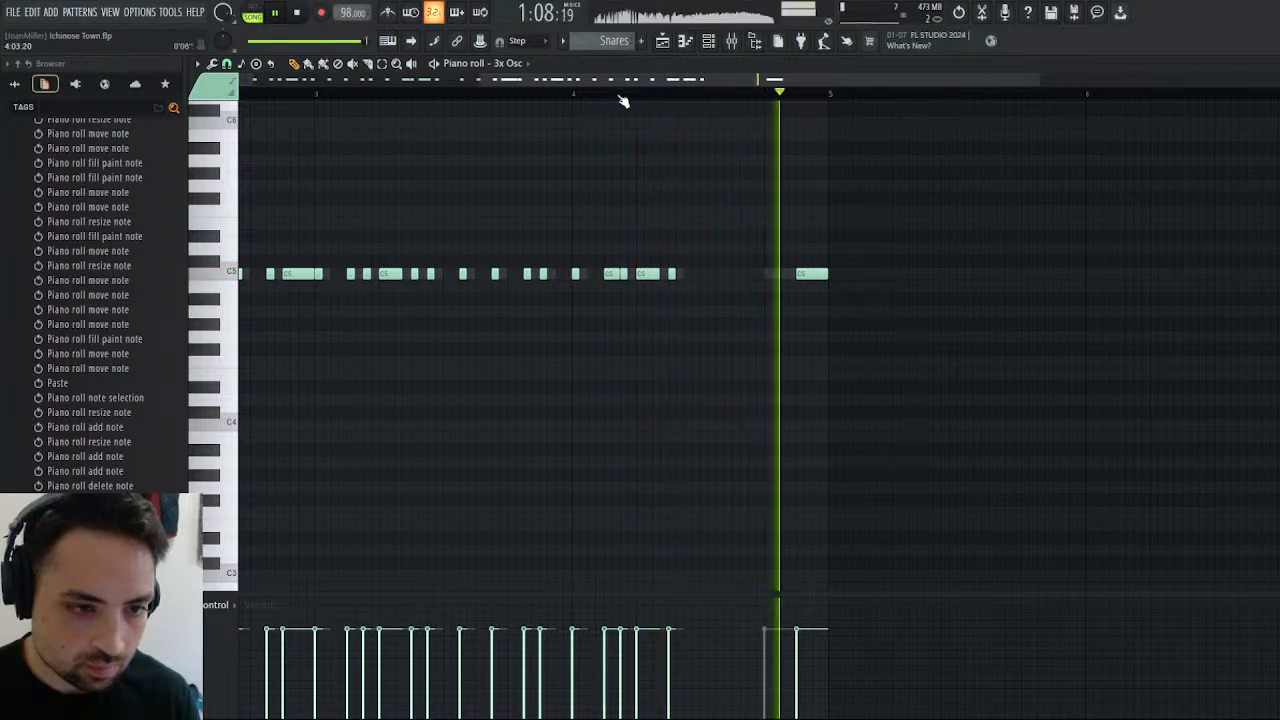
pyautogui.press('space')
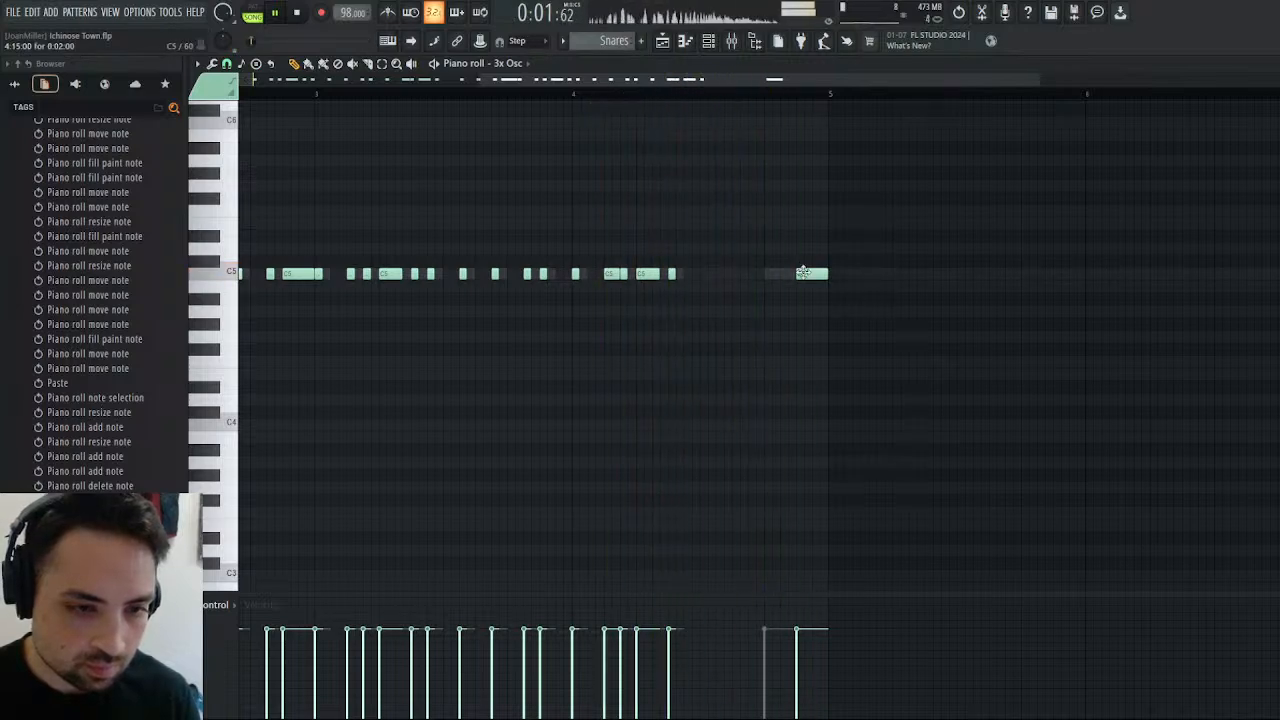
pyautogui.moveTo(803, 272); pyautogui.dragTo(772, 273)
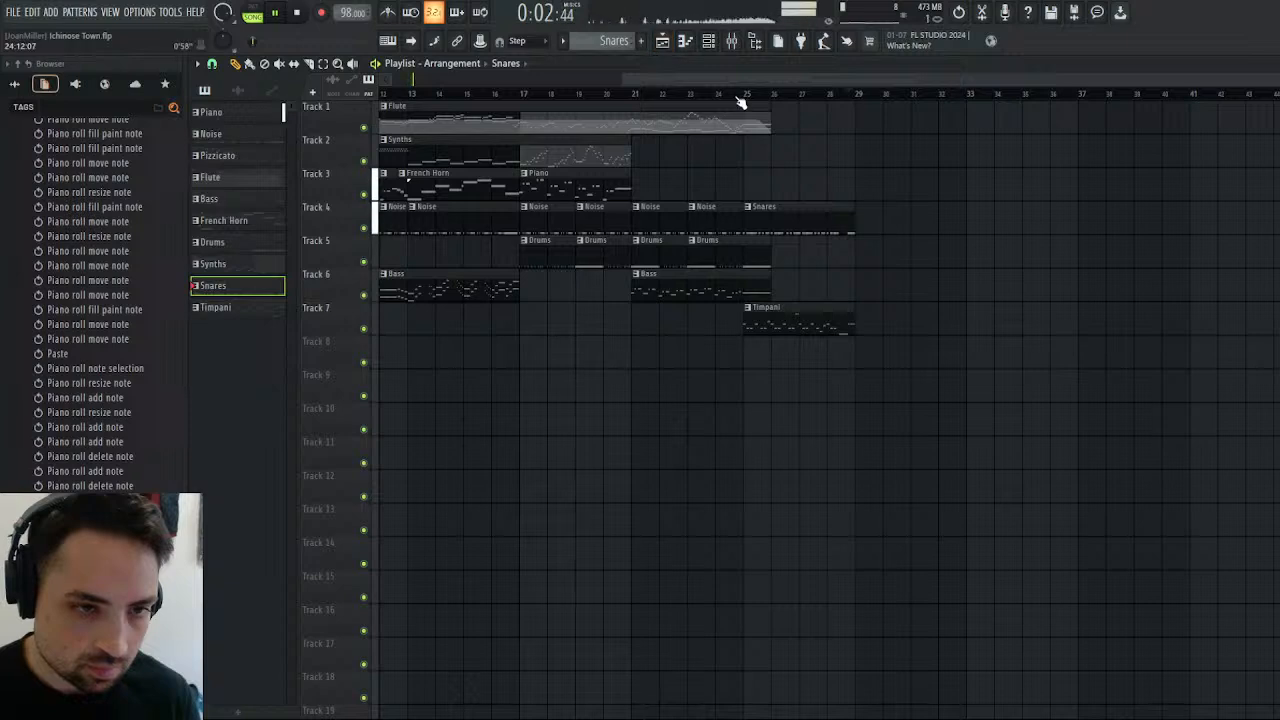
# Play the arrangement from just before bar 25 and inspect the Drums clips on Track 5.
pyautogui.click(741, 95)
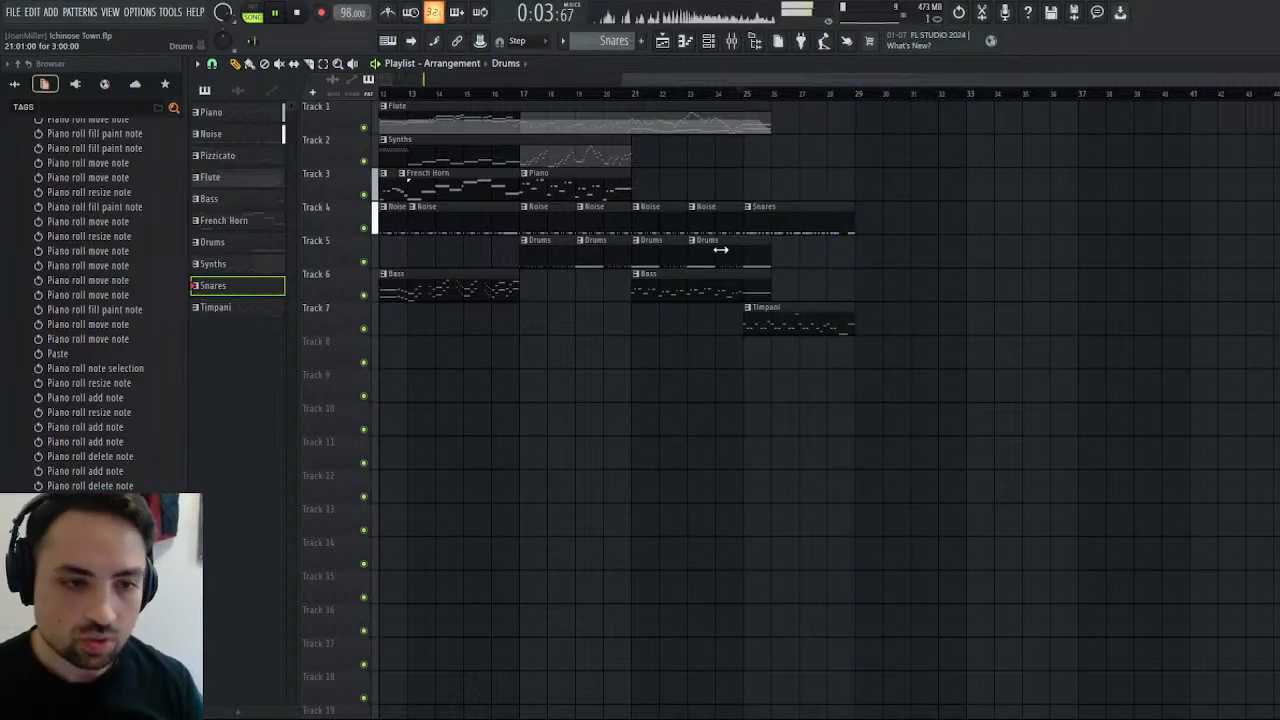
pyautogui.click(645, 259)
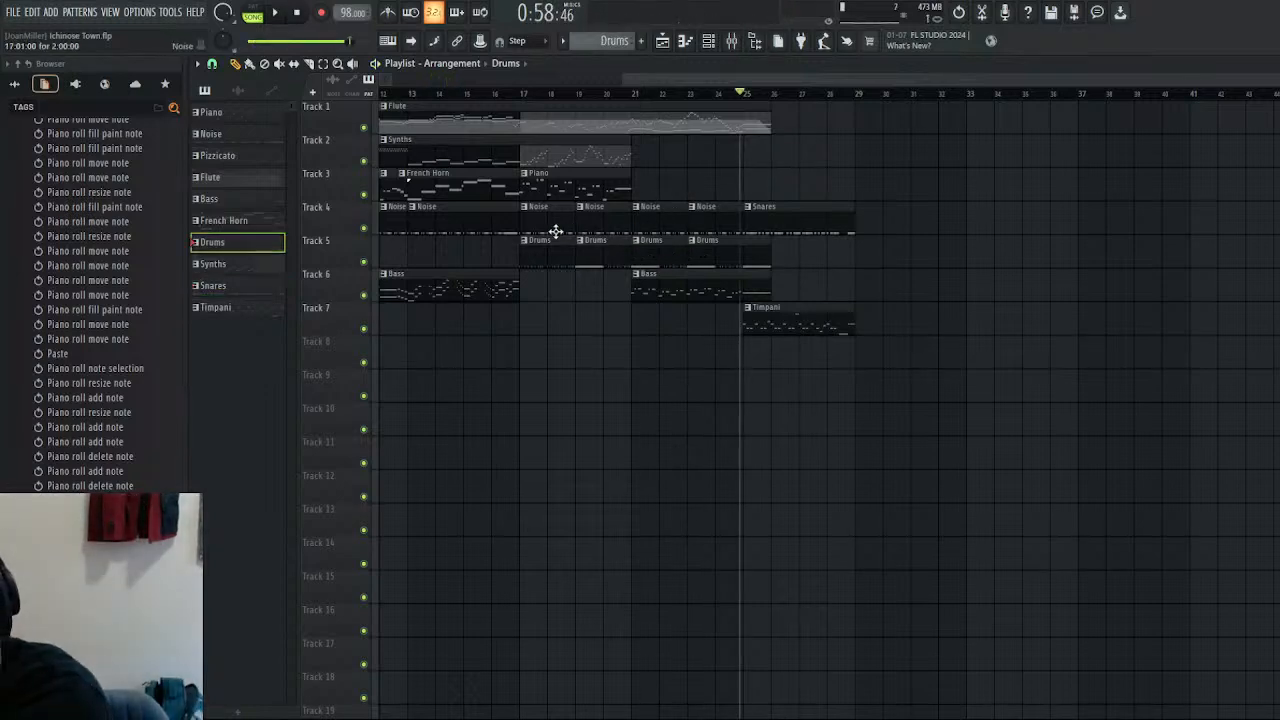
pyautogui.moveTo(565, 237); pyautogui.dragTo(687, 241)
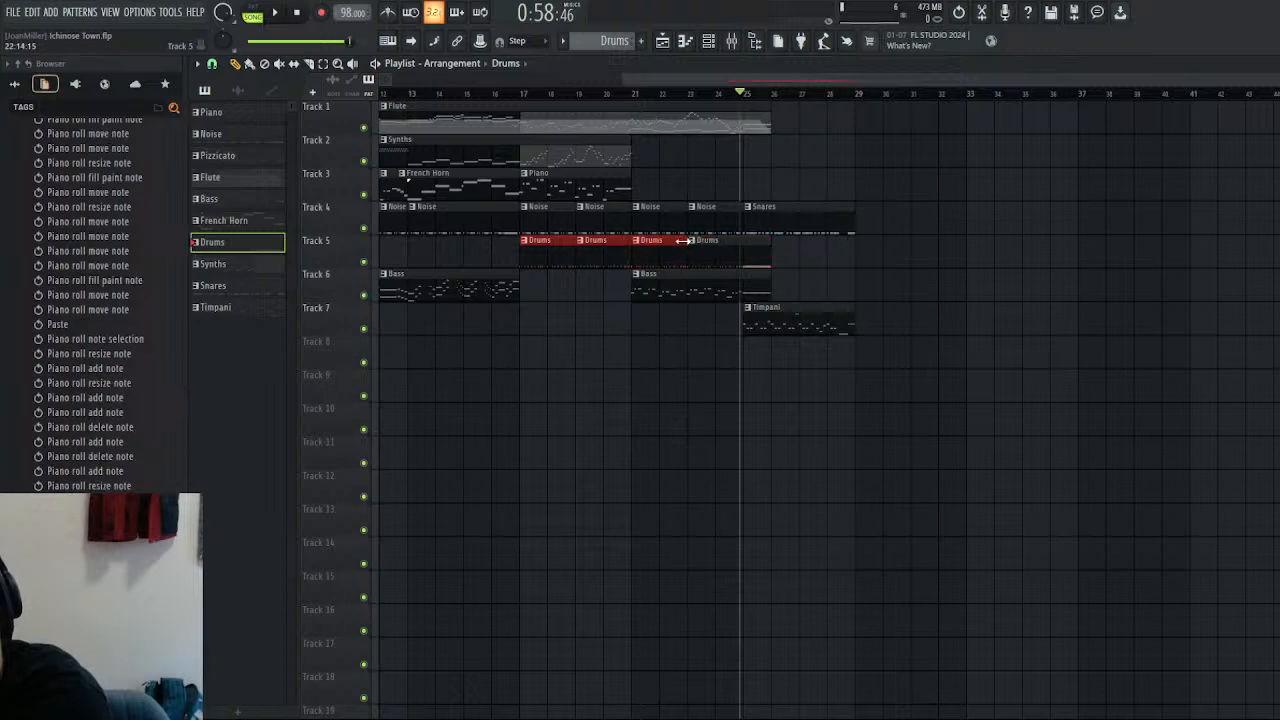
pyautogui.click(746, 251)
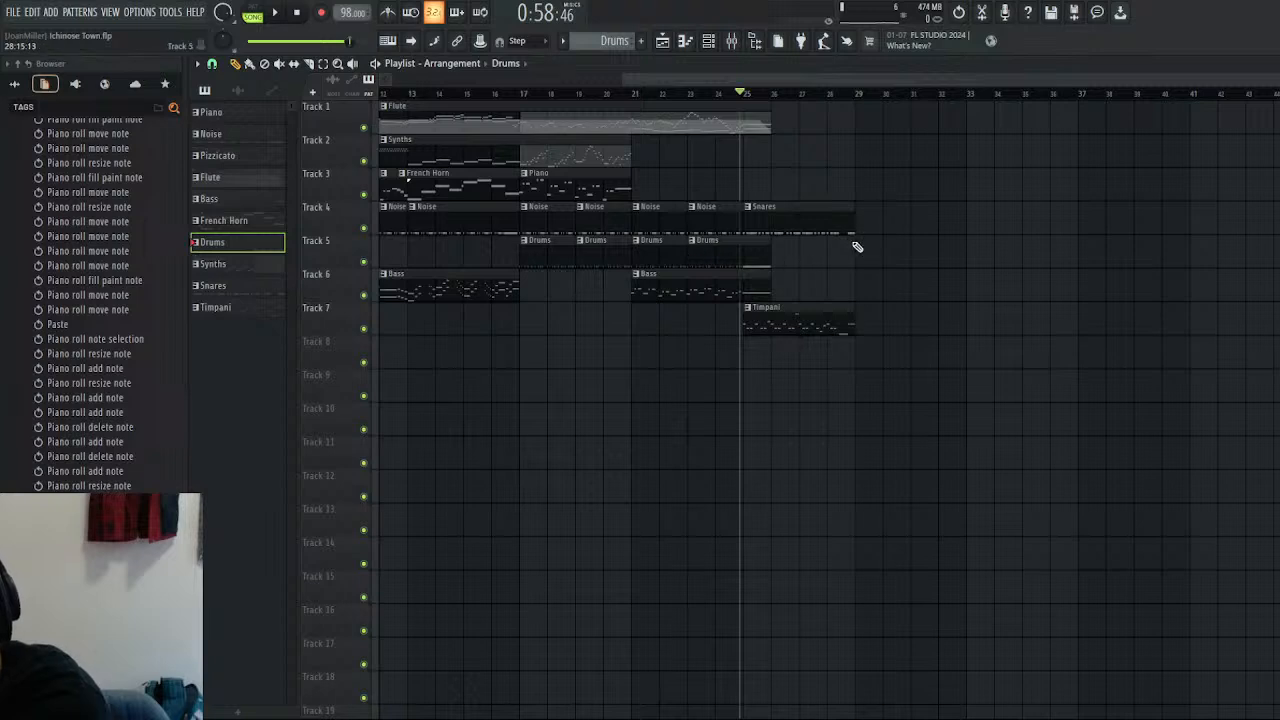
# Listen repeatedly to bars 25 to 28 to judge the extended Snares pattern together with the Timpani.
pyautogui.press('space')
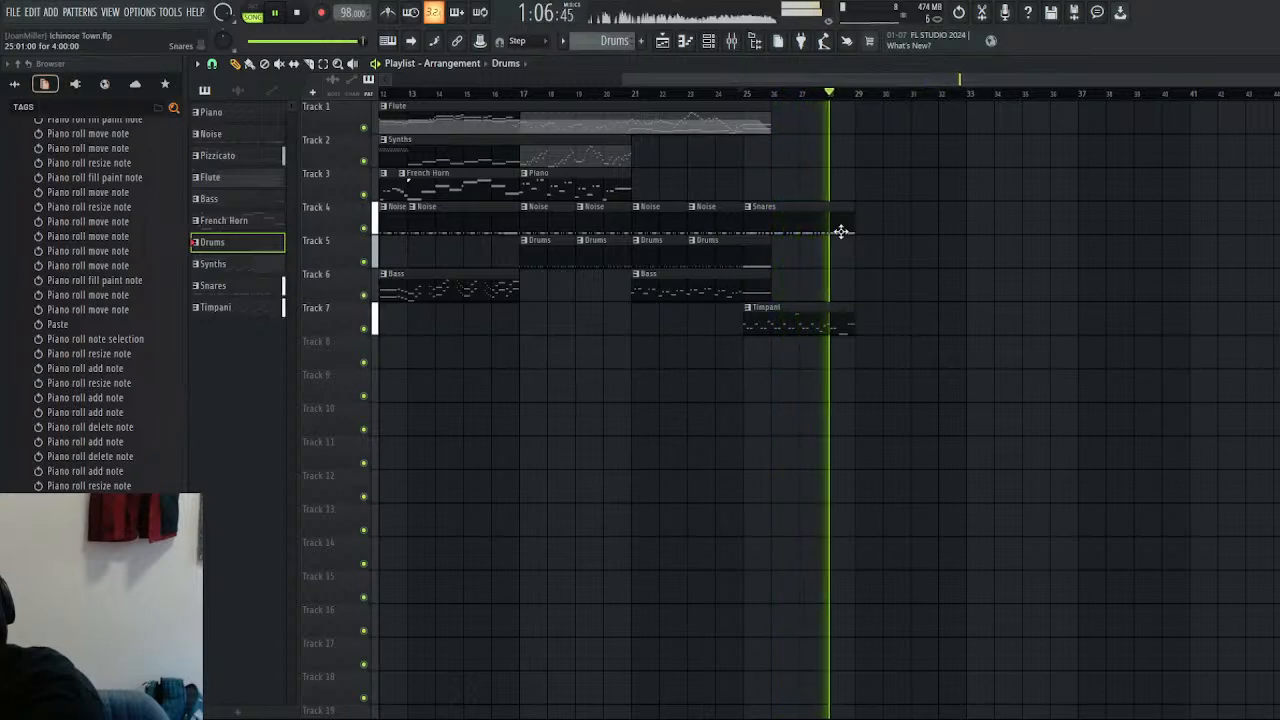
pyautogui.click(746, 94)
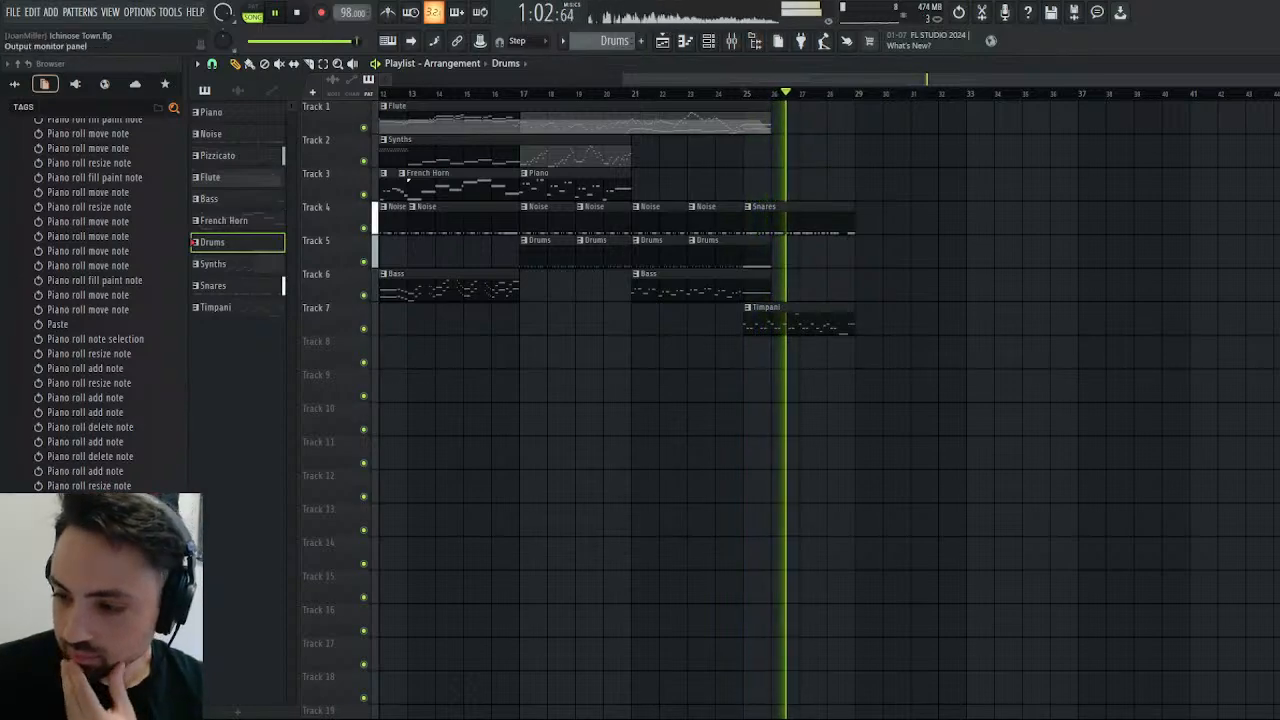
pyautogui.click(308, 17)
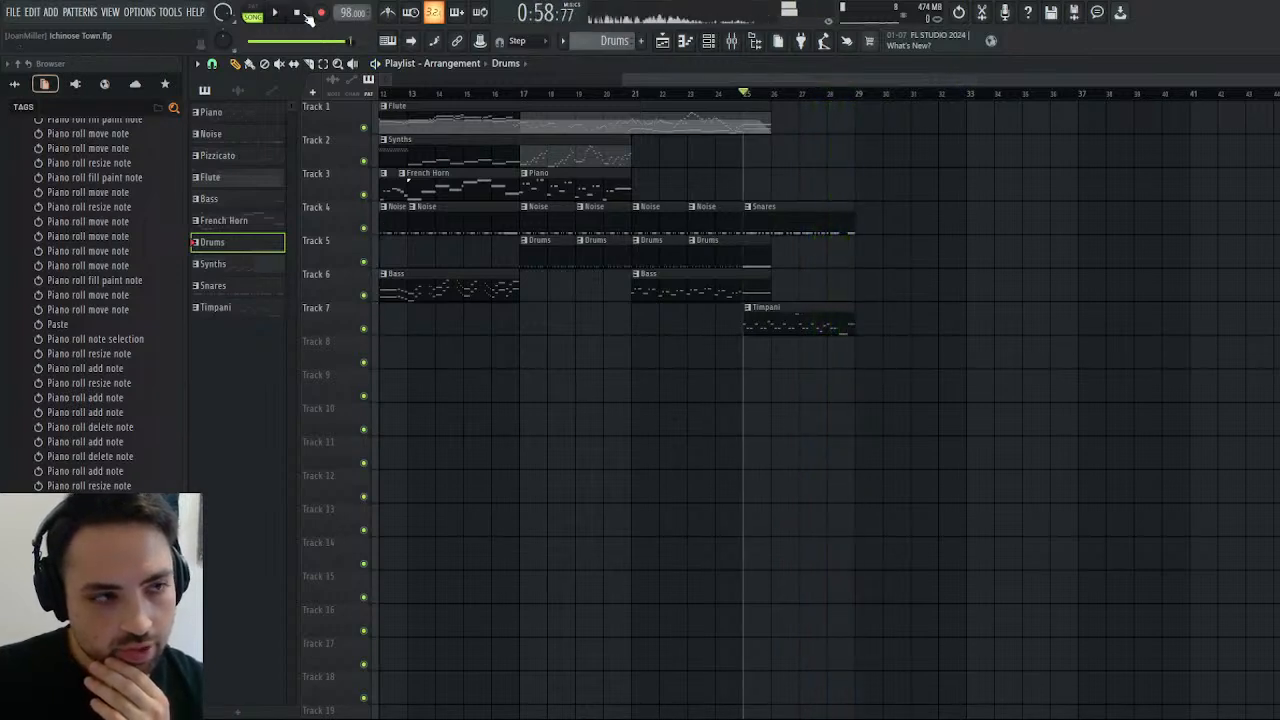
pyautogui.click(773, 94)
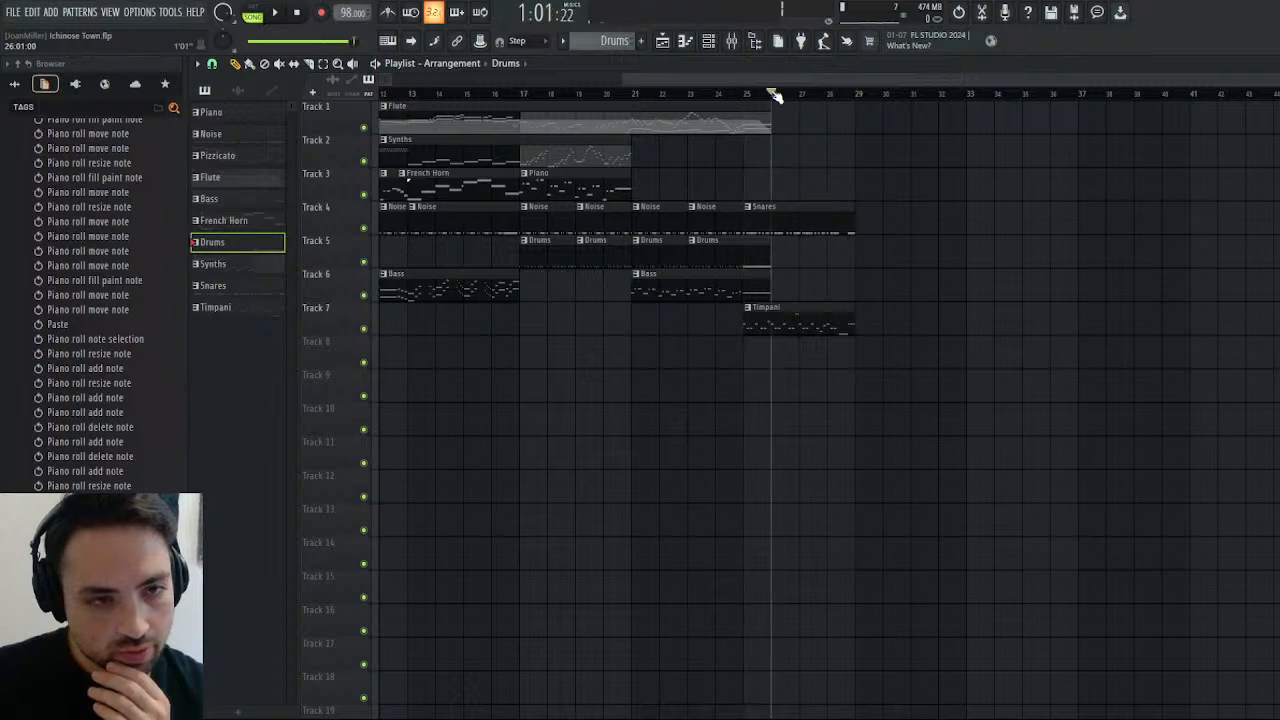
pyautogui.click(279, 14)
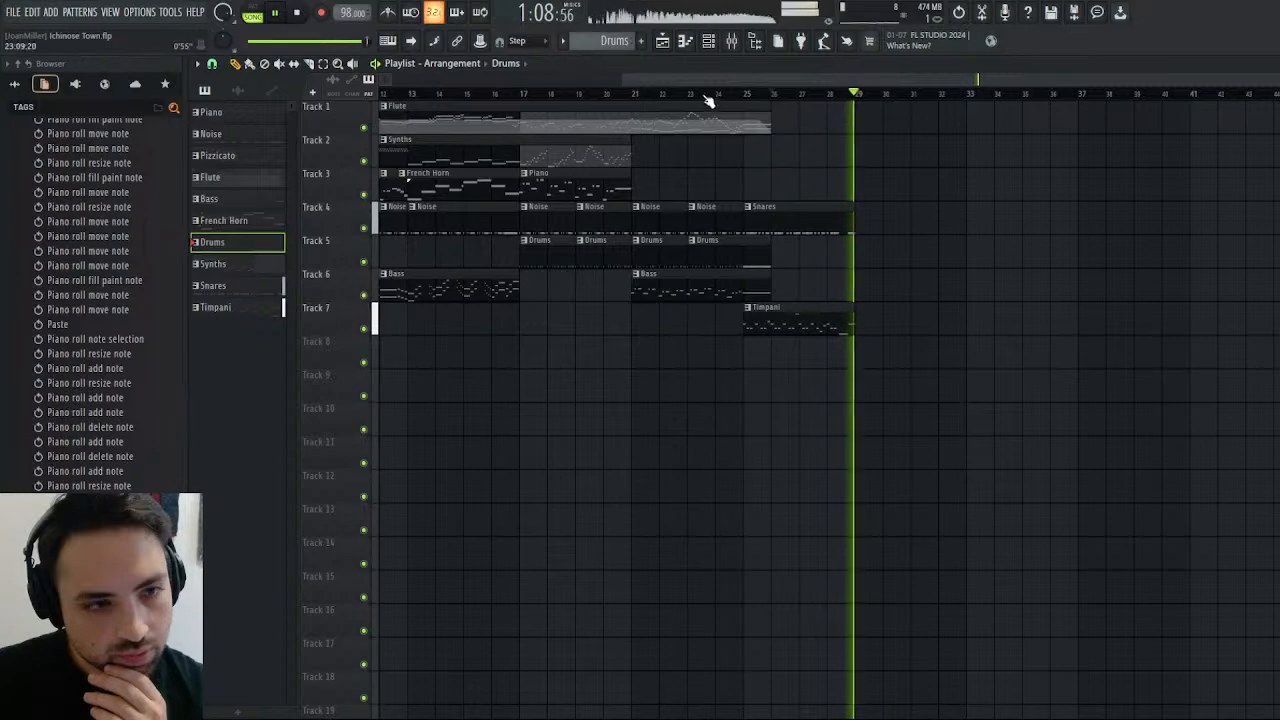
pyautogui.press('space')
pyautogui.click(750, 95)
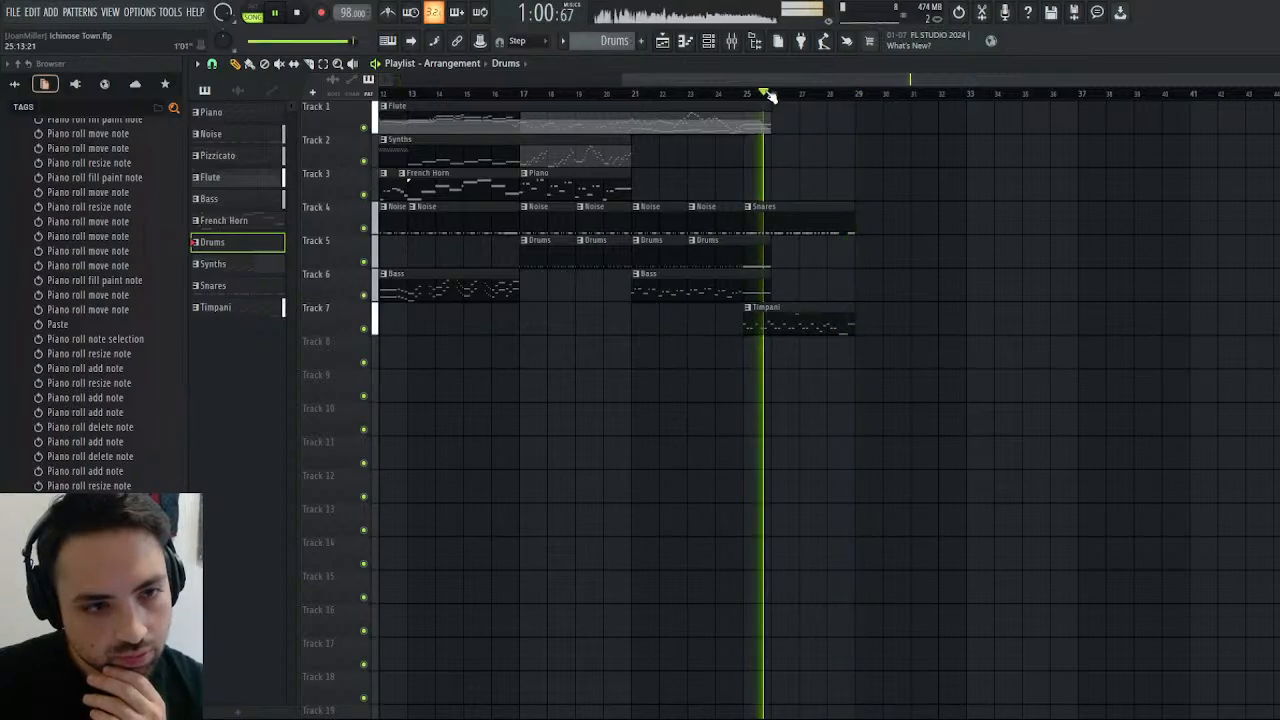
pyautogui.click(746, 95)
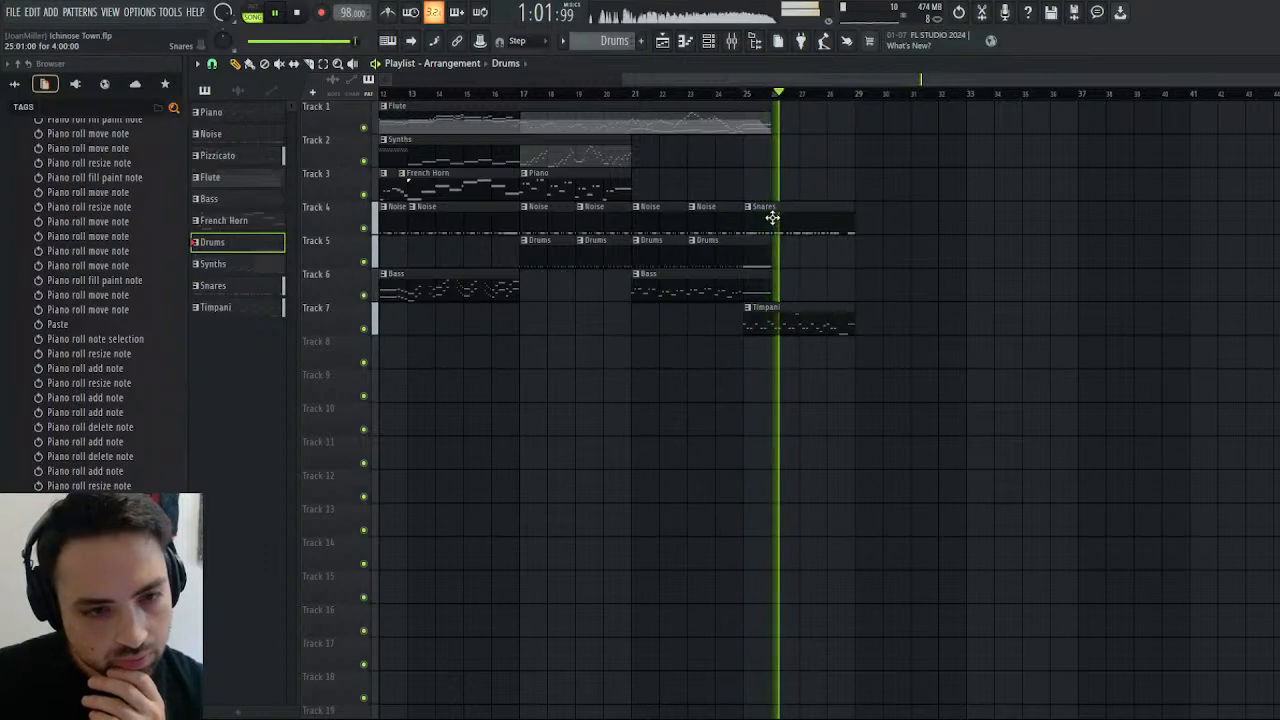
pyautogui.click(298, 14)
pyautogui.click(298, 14)
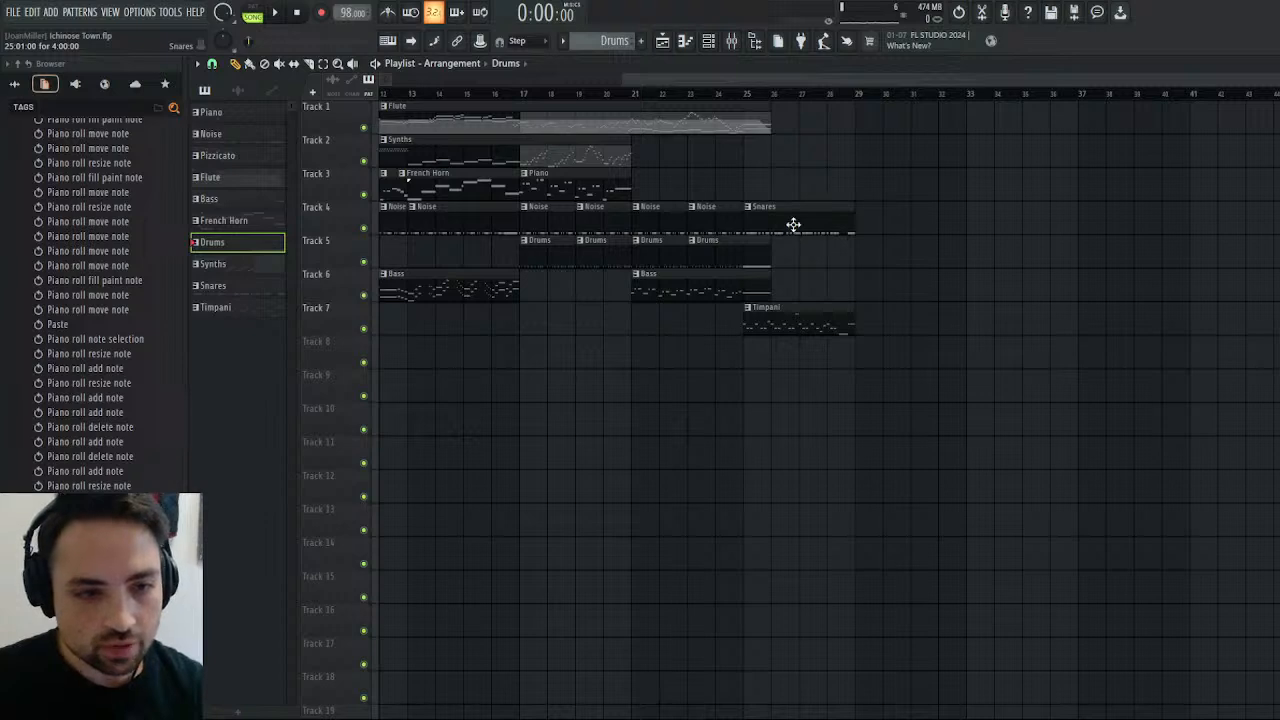
# Try a Glockenspiel sample channel with a volume envelope using minimum attack, hold and sustain and a short decay.
pyautogui.click(1274, 63)
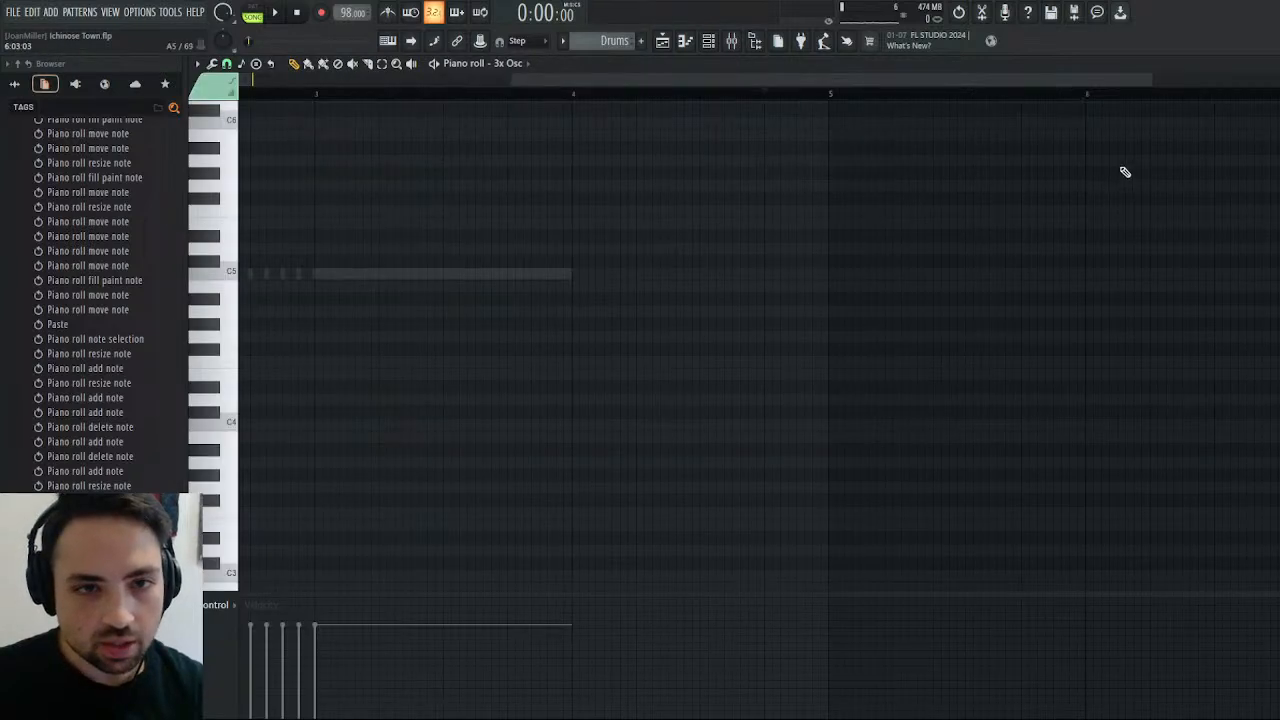
pyautogui.press('Escape')
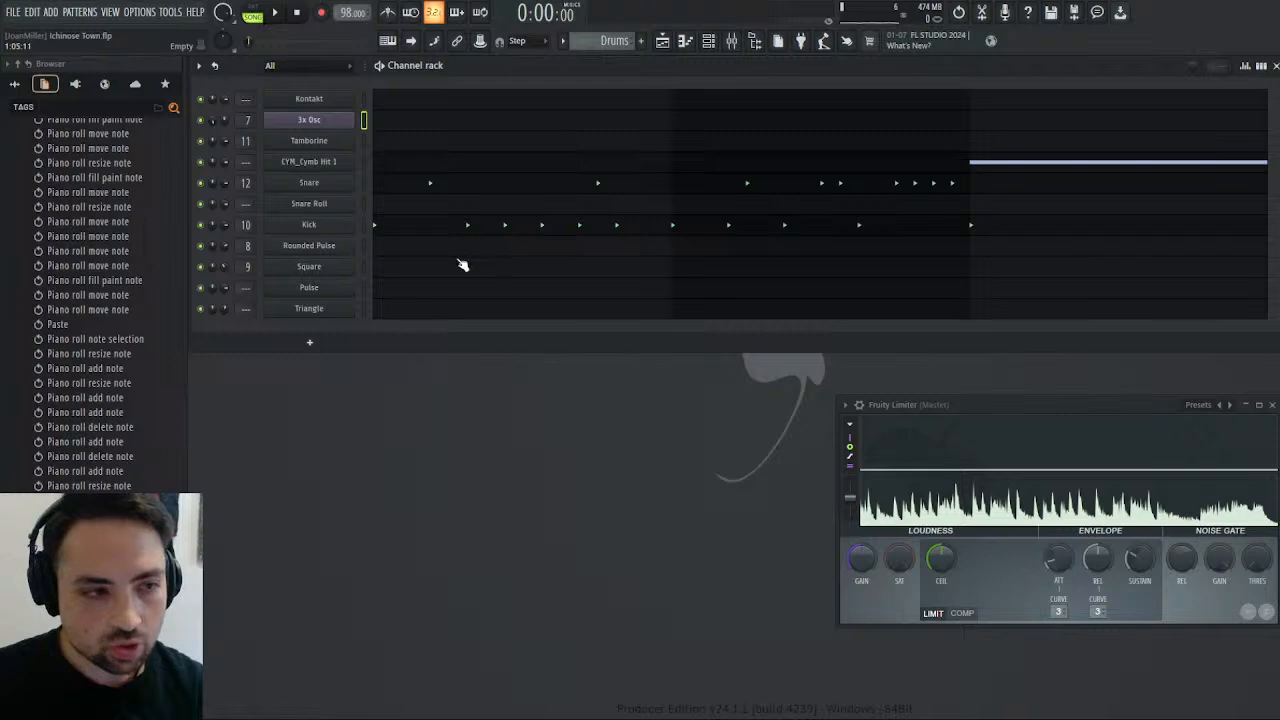
pyautogui.click(15, 84)
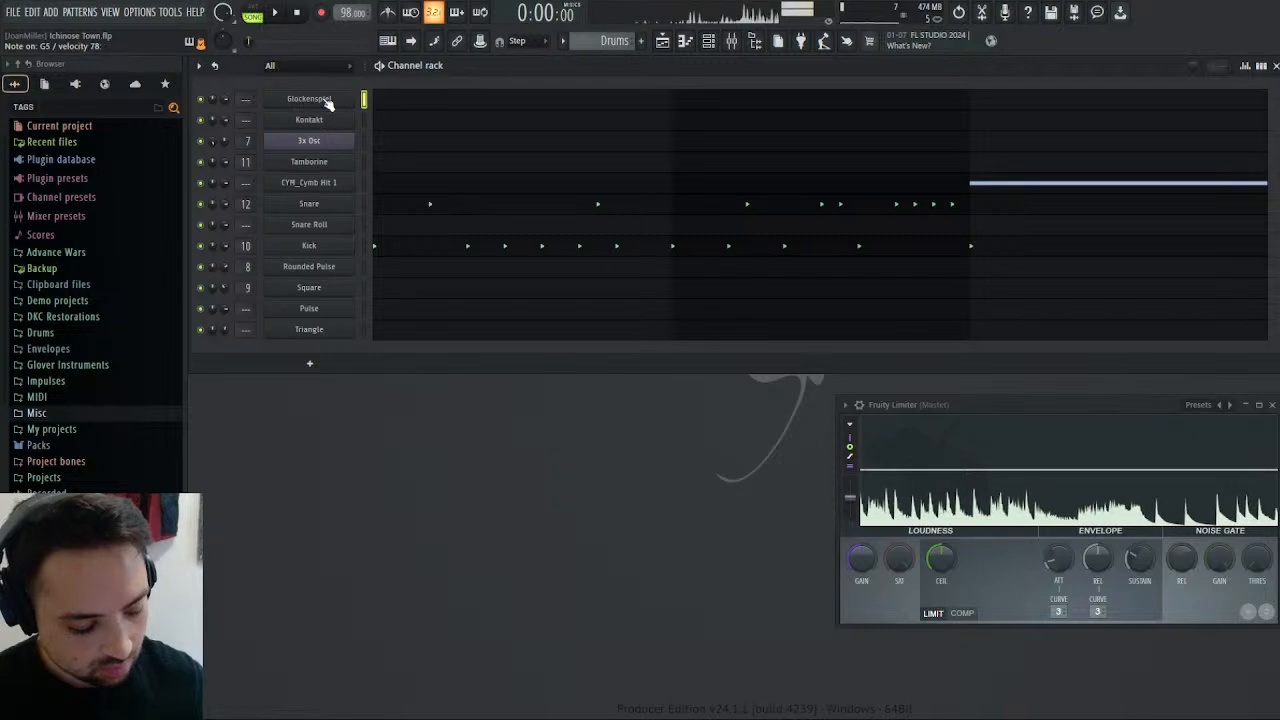
pyautogui.click(321, 101)
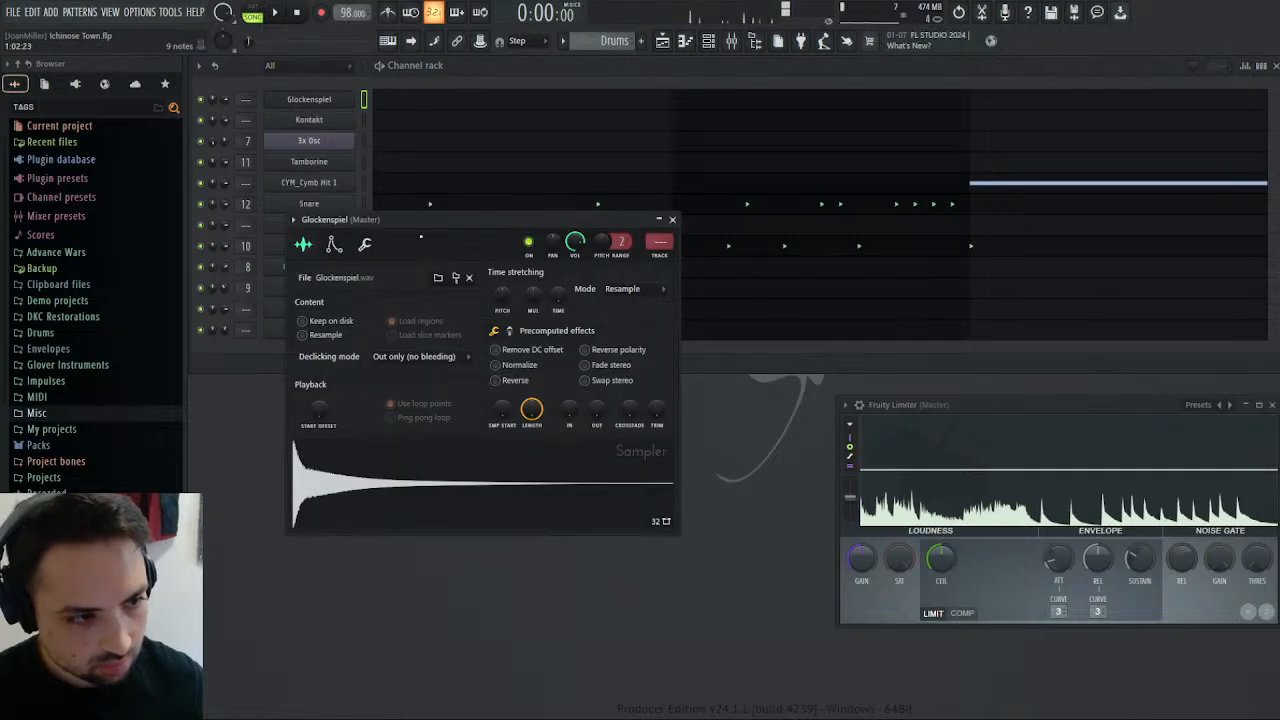
pyautogui.click(334, 244)
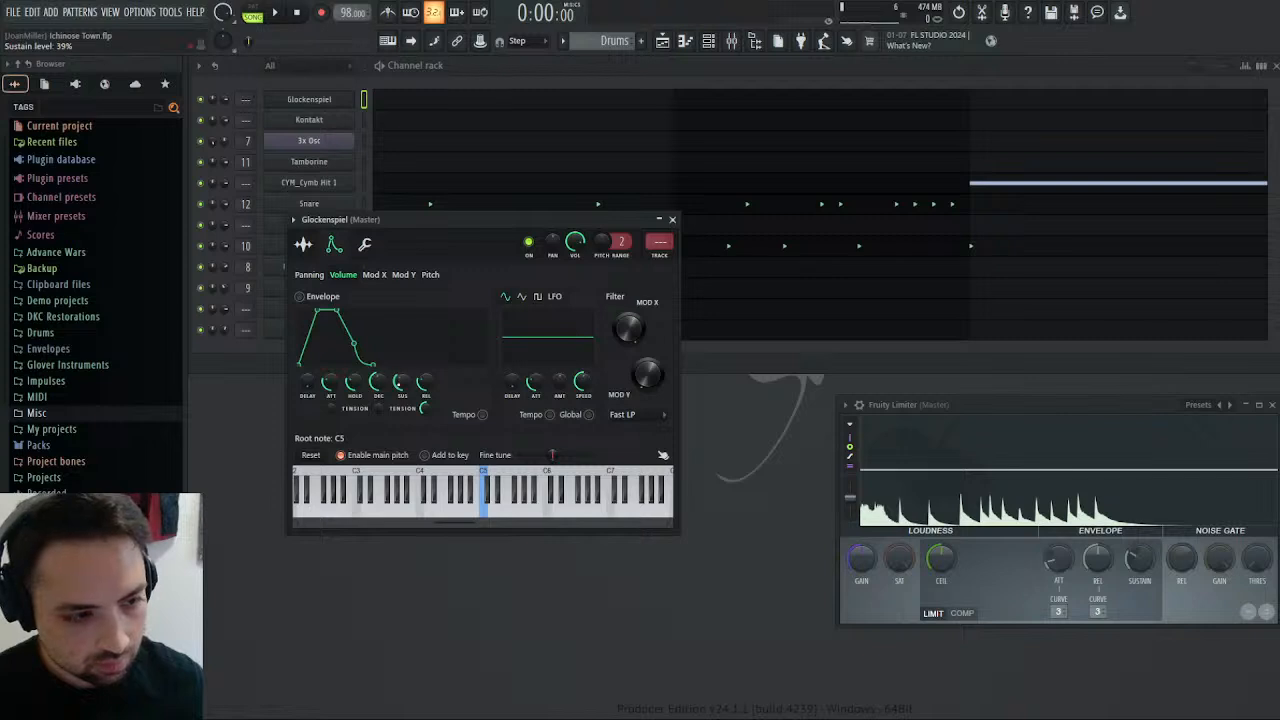
pyautogui.moveTo(331, 383); pyautogui.dragTo(331, 432)
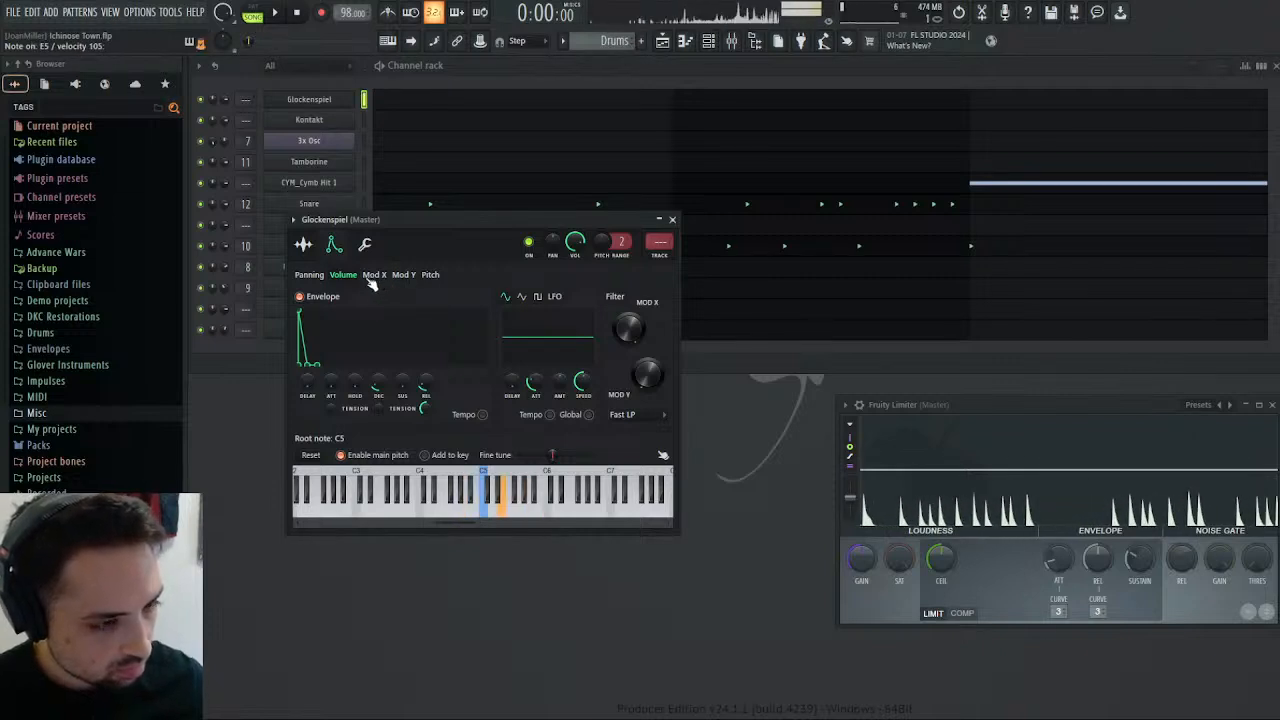
# Remove the Glockenspiel sampler channel and load a Glockenspiel instrument into Kontakt's rack below the Timpani.
pyautogui.click(337, 102)
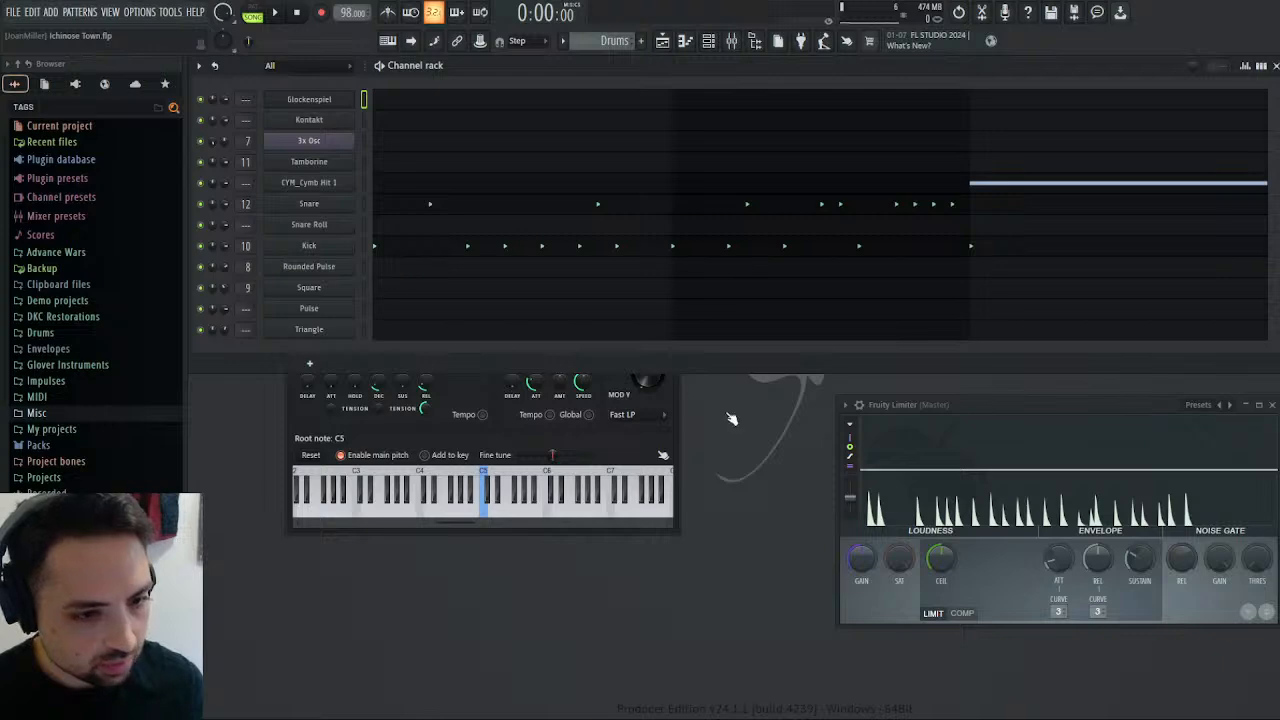
pyautogui.click(326, 101)
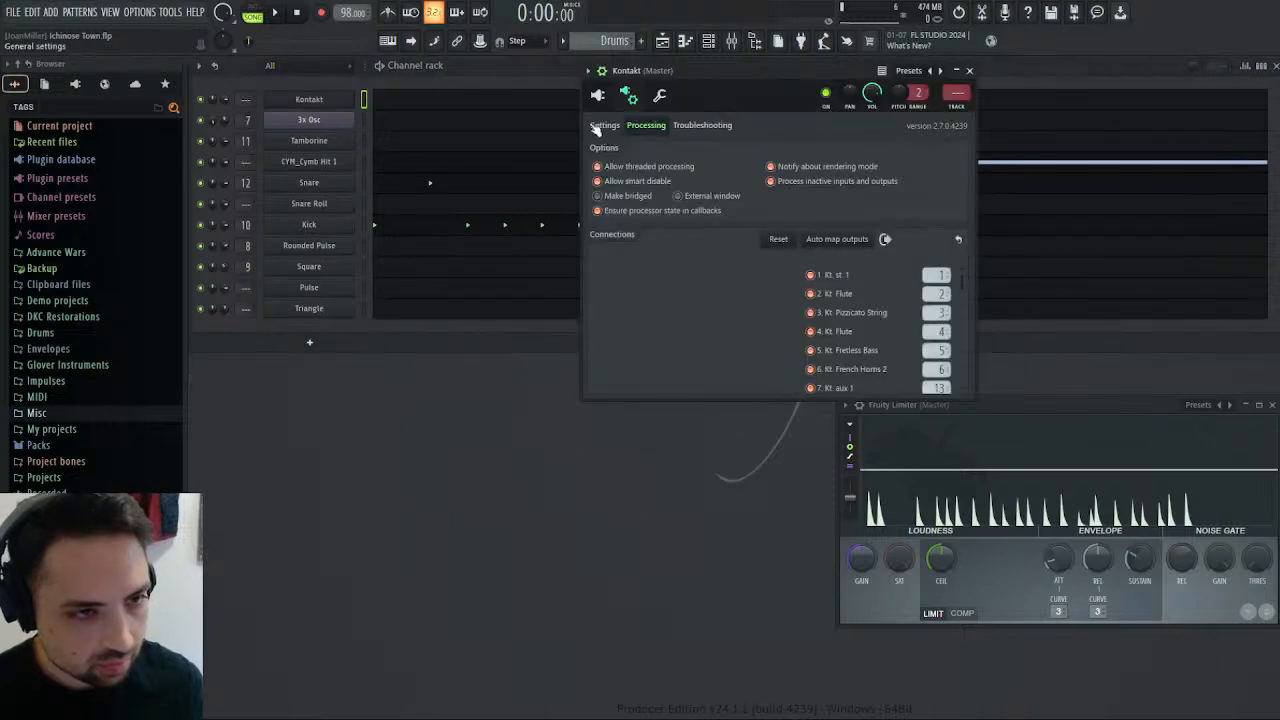
pyautogui.scroll(-6, 951, 259)
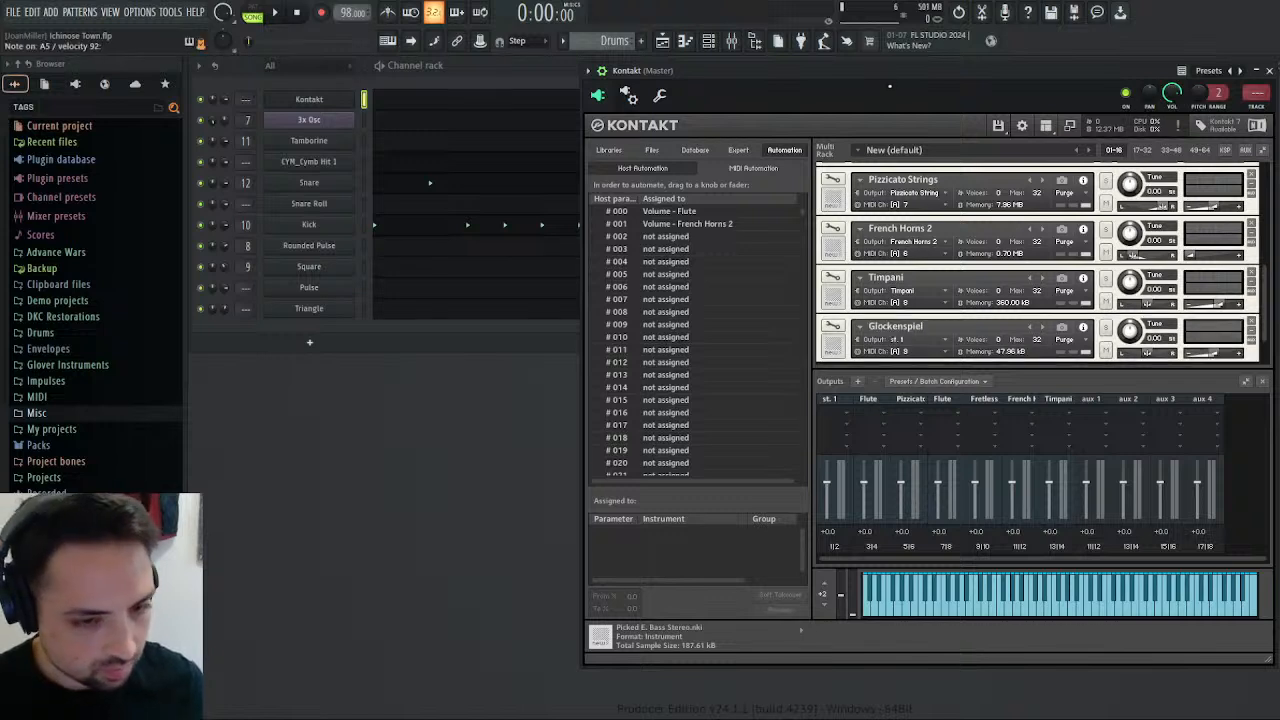
pyautogui.click(411, 66)
pyautogui.click(437, 102)
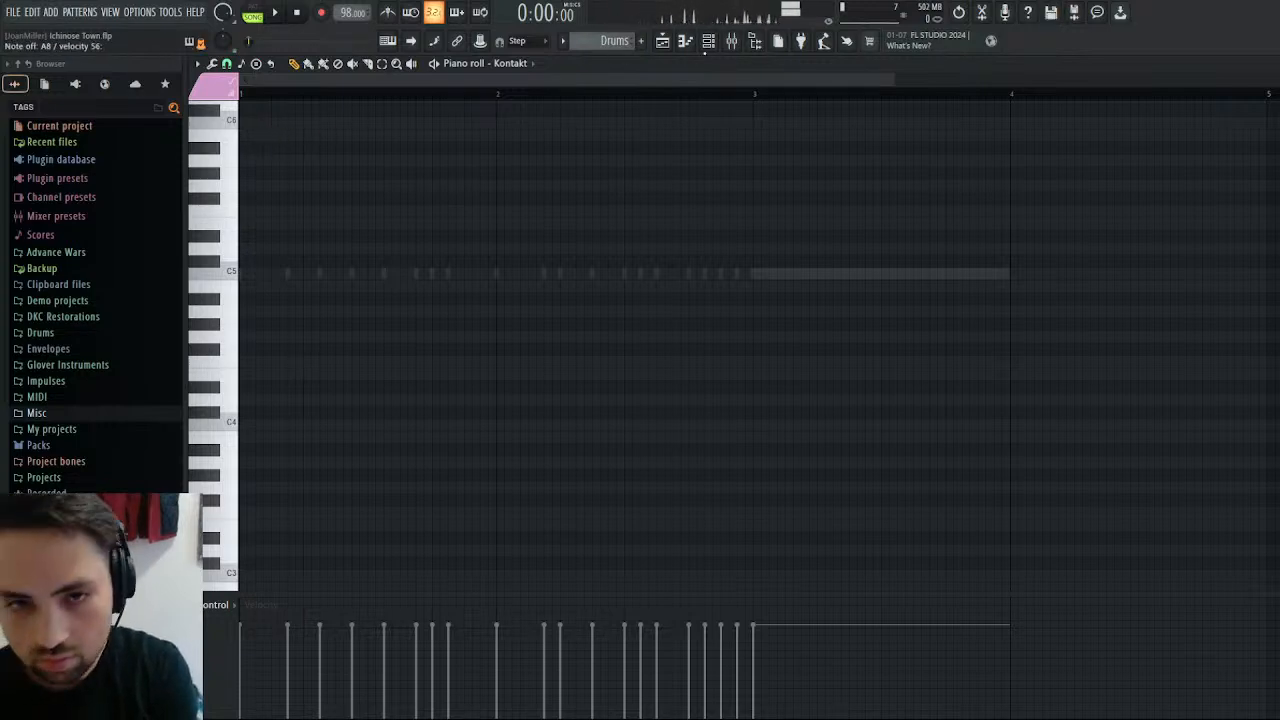
pyautogui.press('Escape')
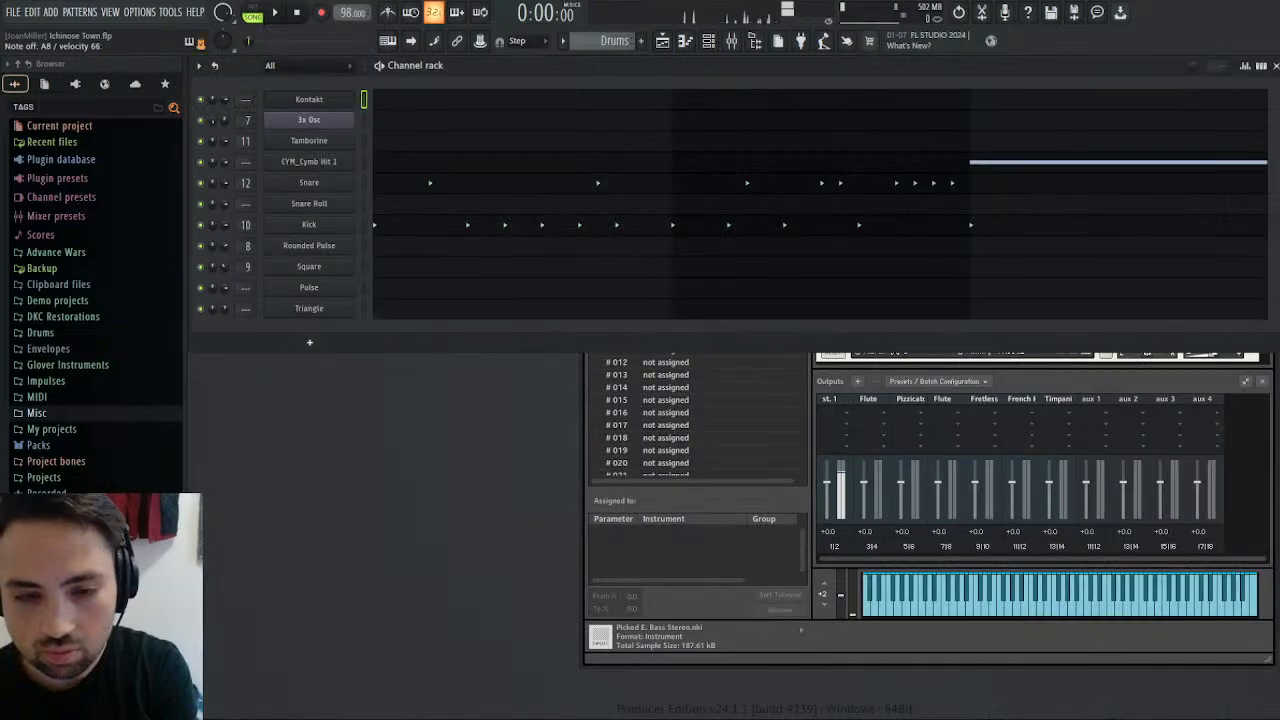
# Give the Glockenspiel its own separate master output channel in Kontakt and show the Outputs section.
pyautogui.click(1263, 383)
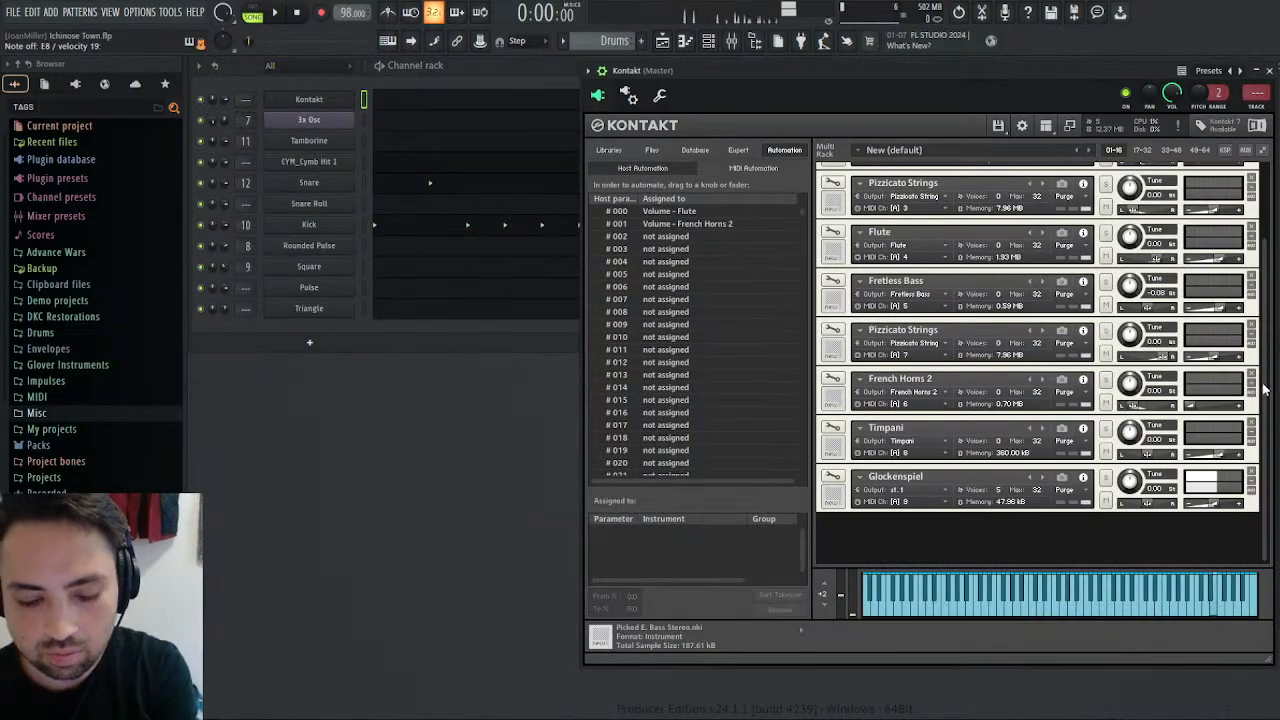
pyautogui.click(944, 491)
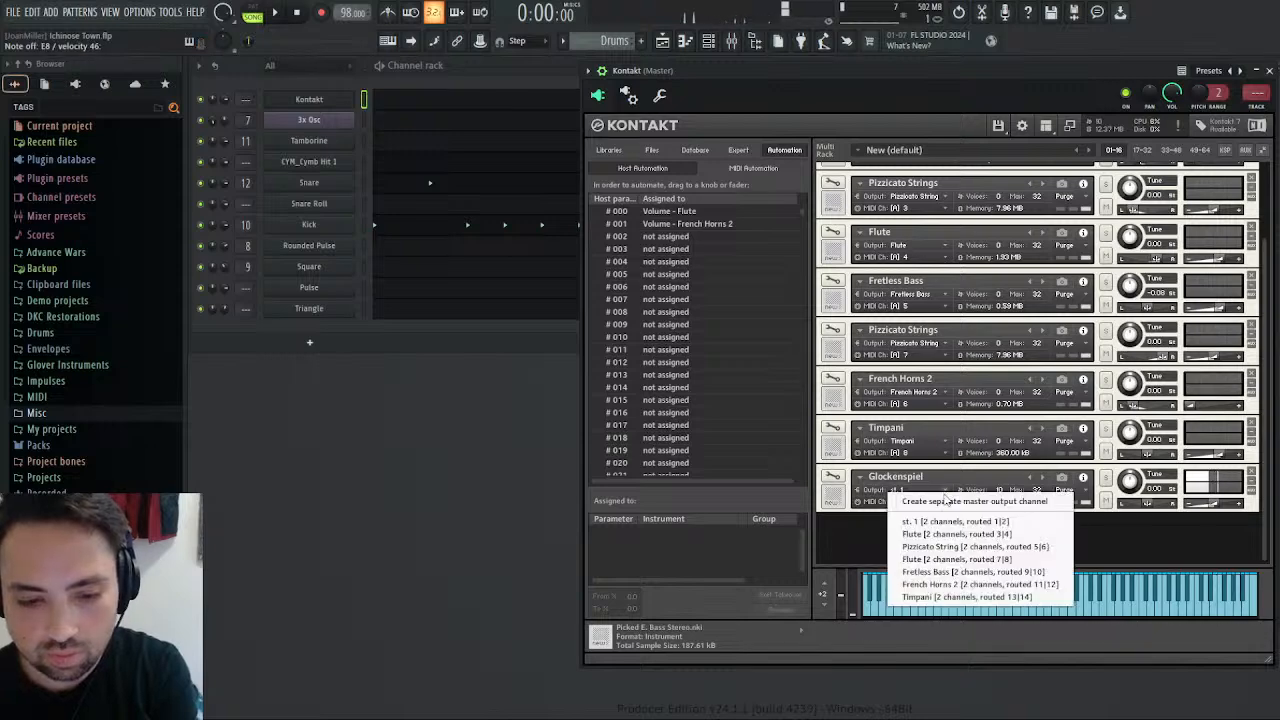
pyautogui.click(944, 500)
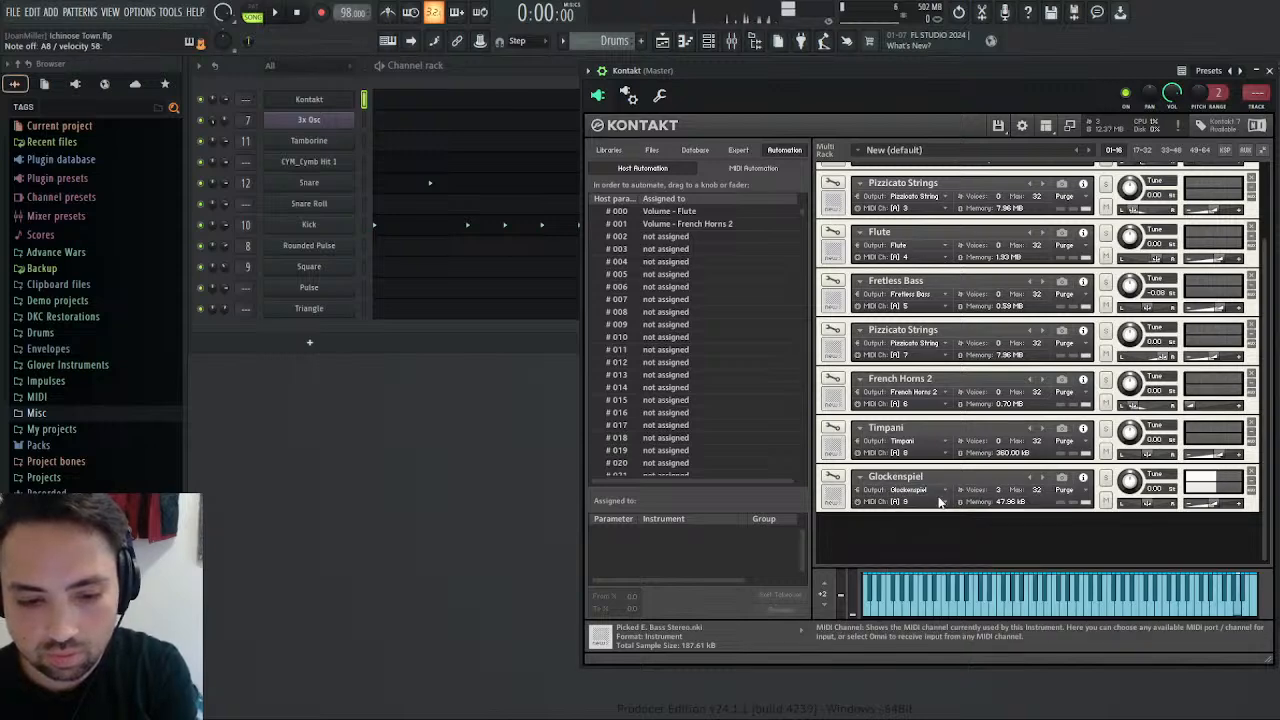
pyautogui.click(1046, 126)
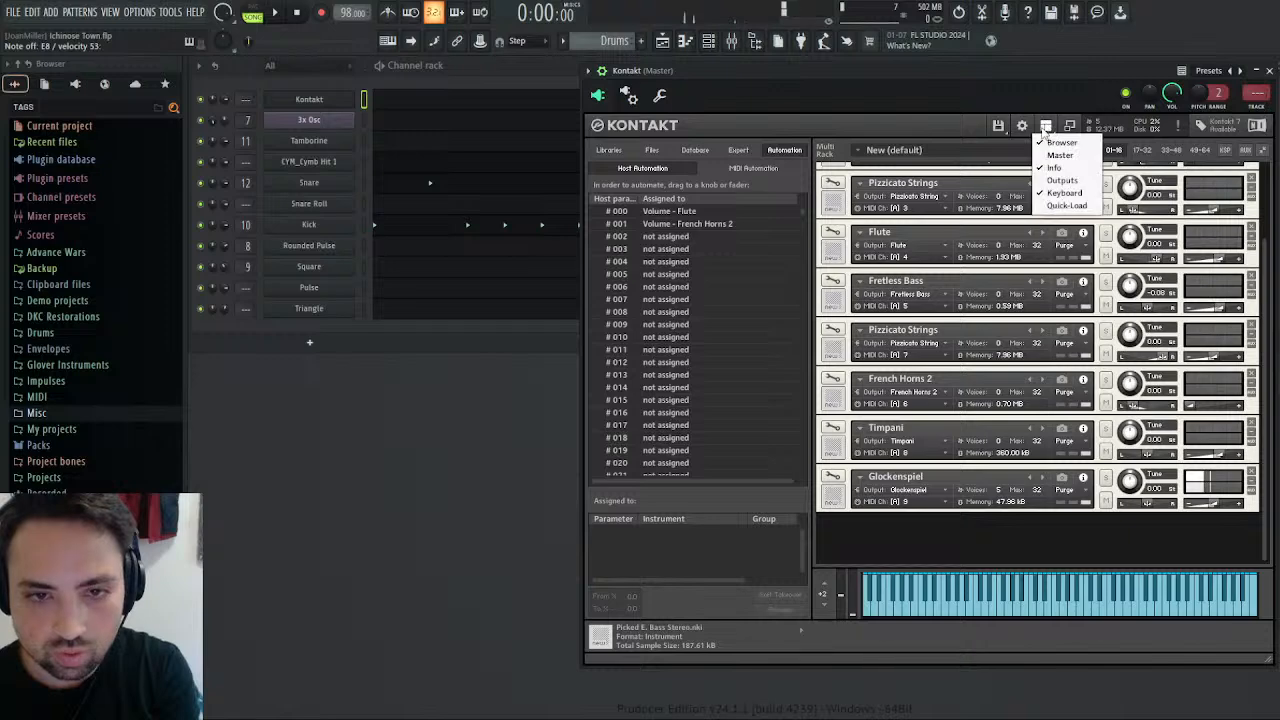
pyautogui.click(1062, 180)
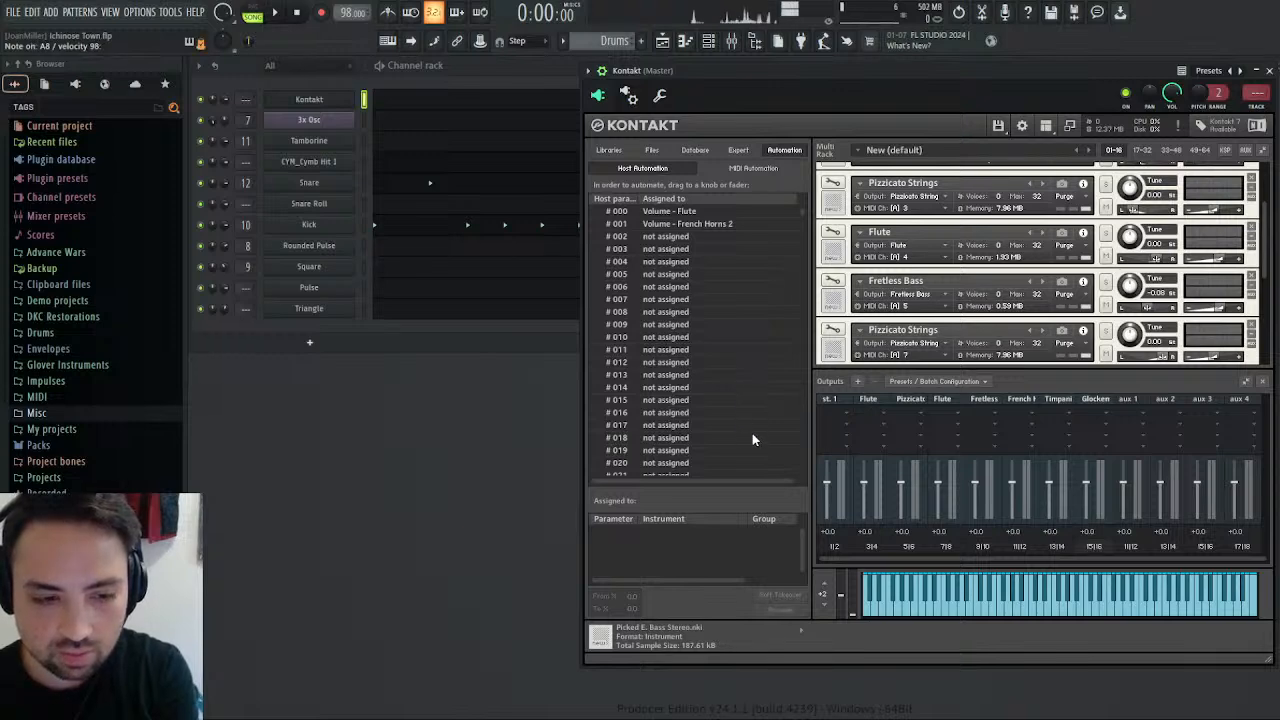
# Check how Kontakt's outputs are connected to mixer tracks in the plugin's processing settings, and close the plugin window.
pyautogui.click(630, 93)
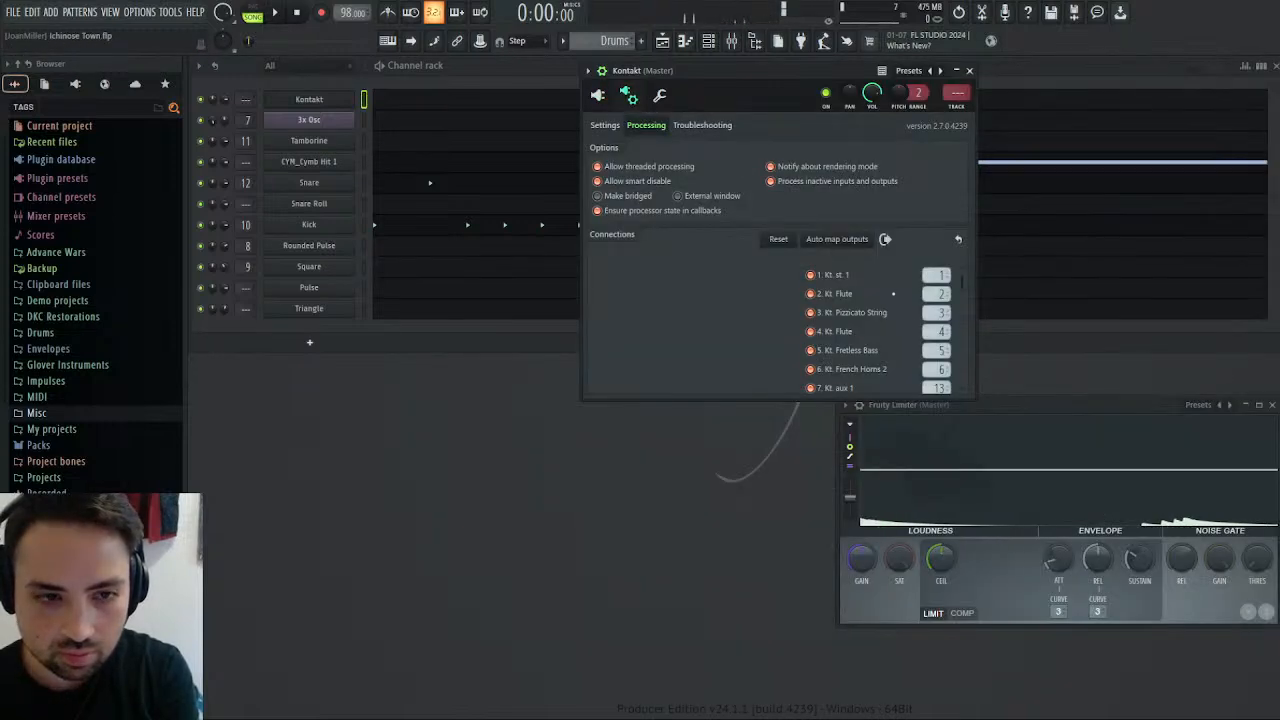
pyautogui.scroll(-3, 906, 343)
pyautogui.scroll(1, 906, 343)
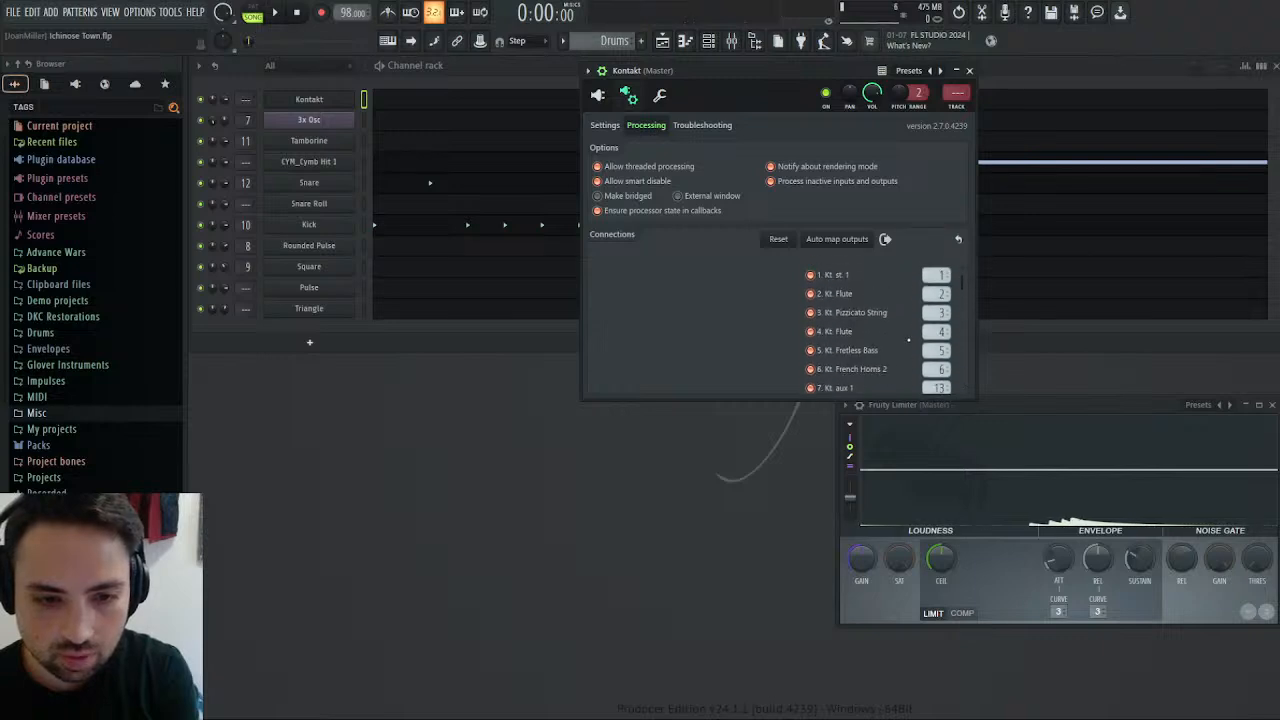
pyautogui.scroll(1, 928, 341)
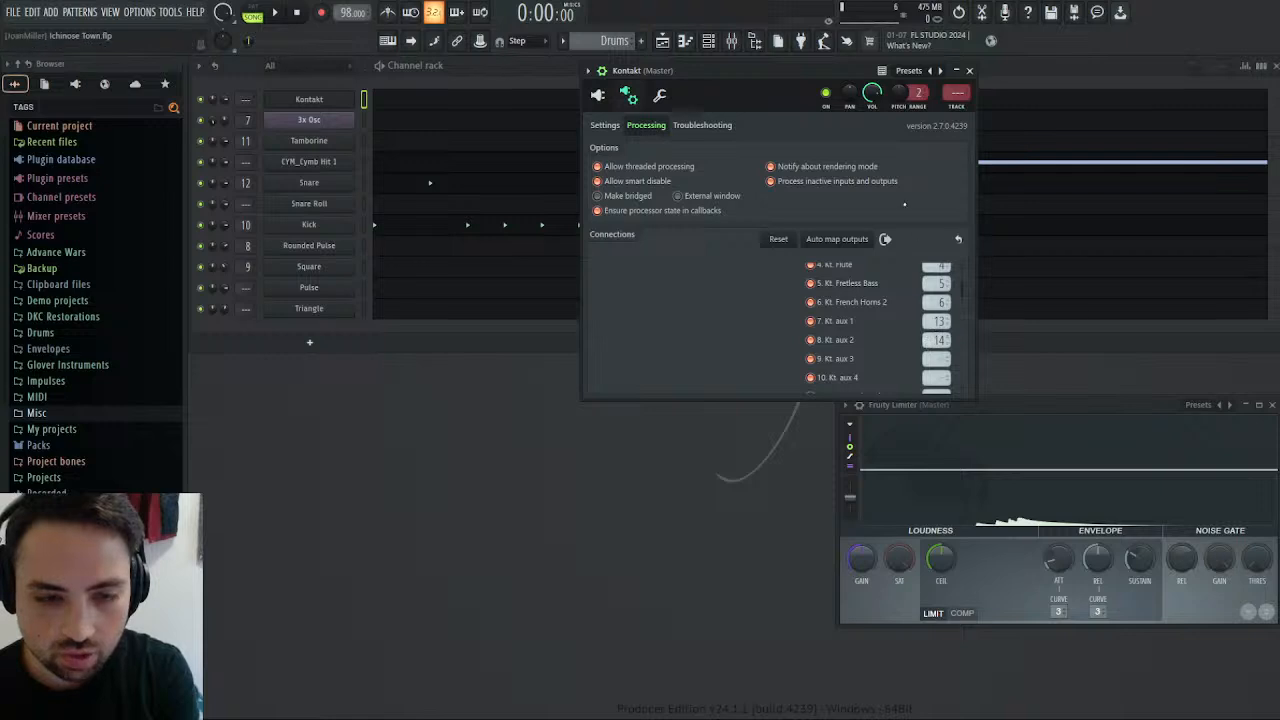
pyautogui.click(969, 72)
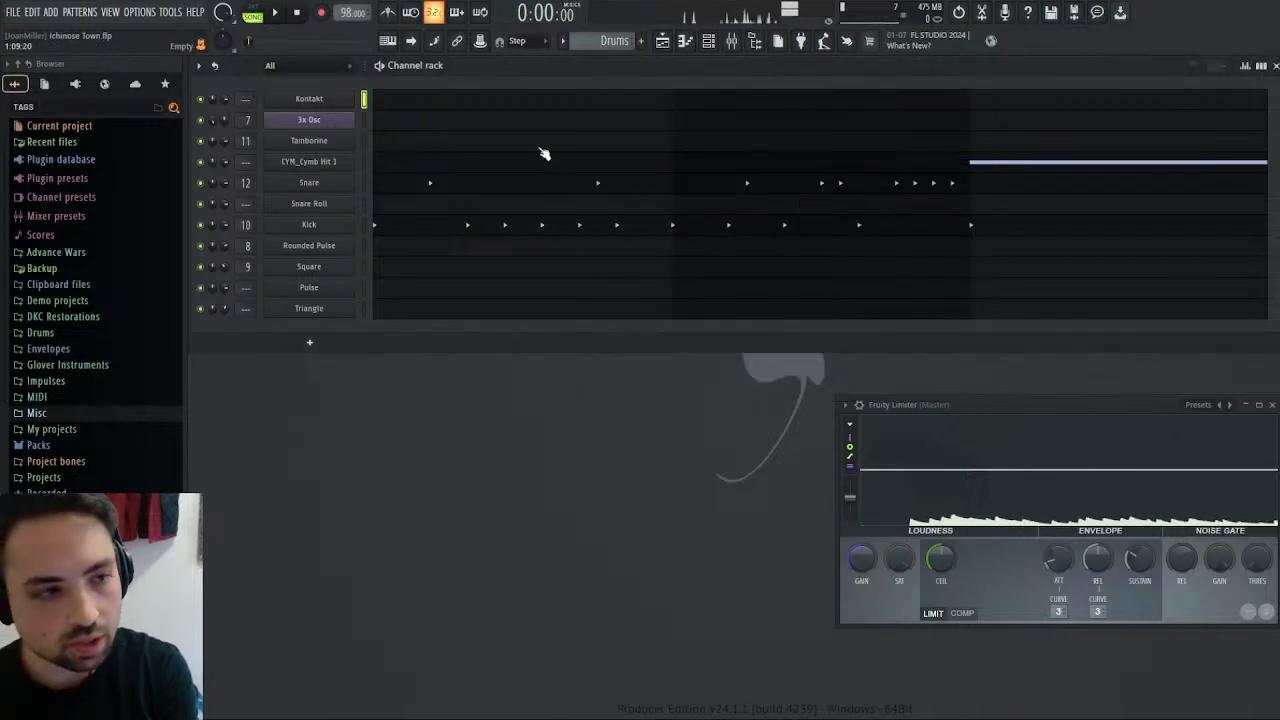
# Create a new pattern named Melody and have Kontakt's piano roll open for it.
pyautogui.click(412, 104)
pyautogui.scroll(4, 489, 276)
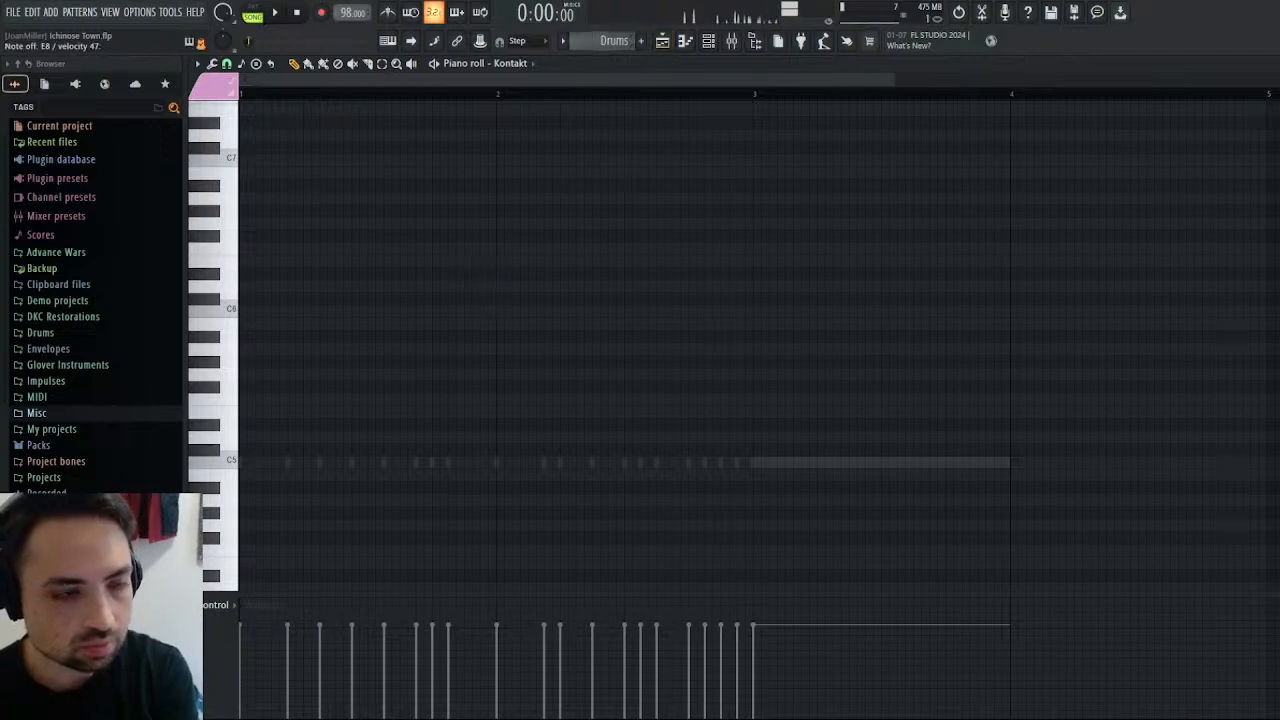
pyautogui.press('F4')
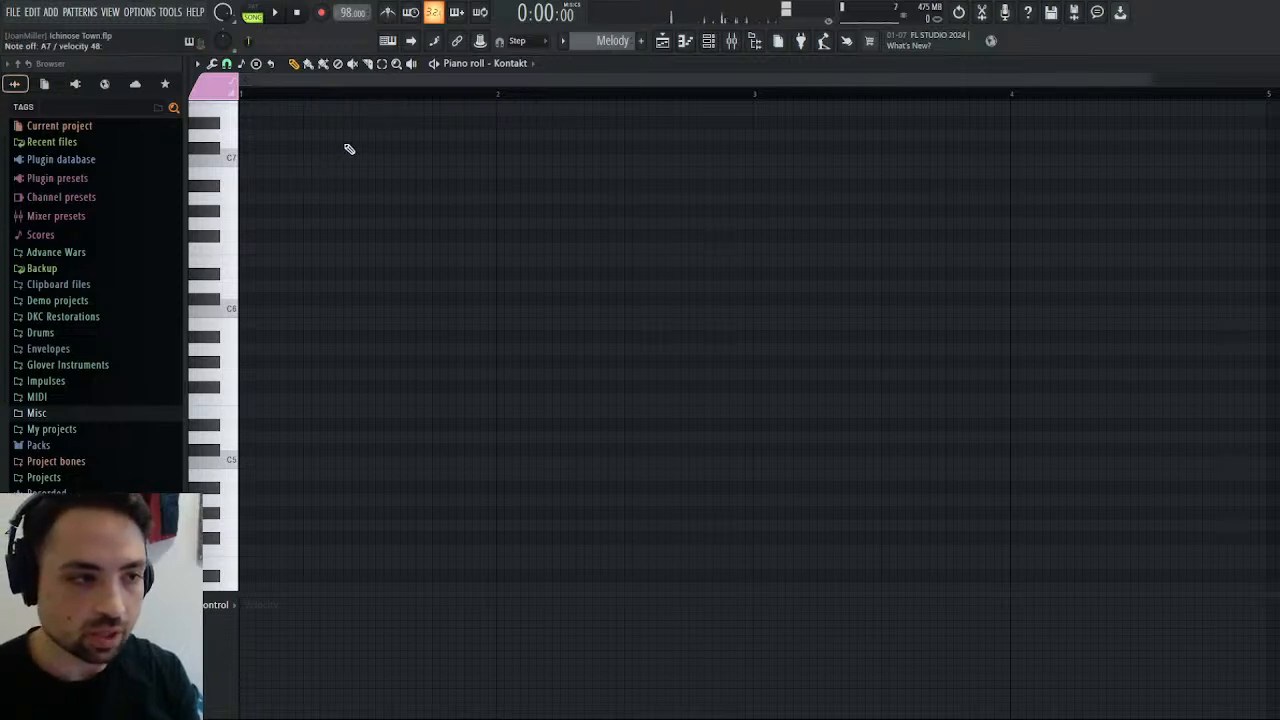
# Place one-step A8 notes on steps 1, 3 and 4 of bar 1 and audition them in pattern mode.
pyautogui.scroll(4, 360, 165)
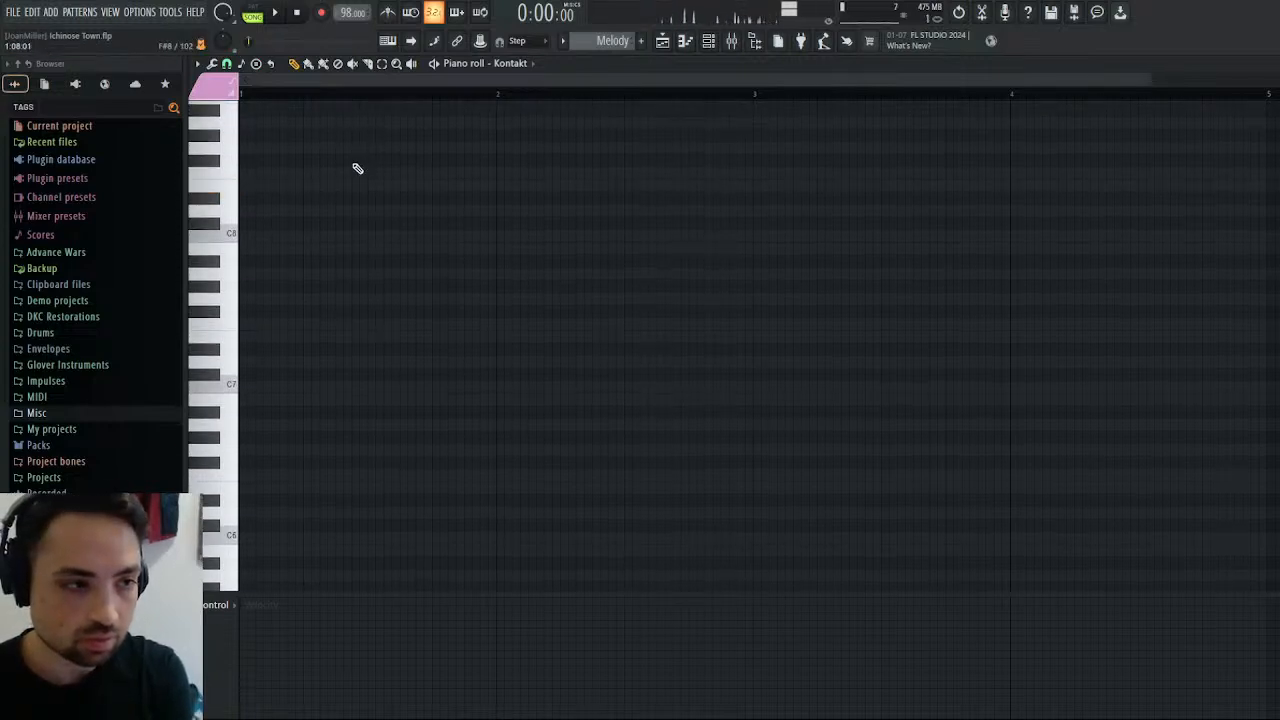
pyautogui.scroll(3, 269, 248)
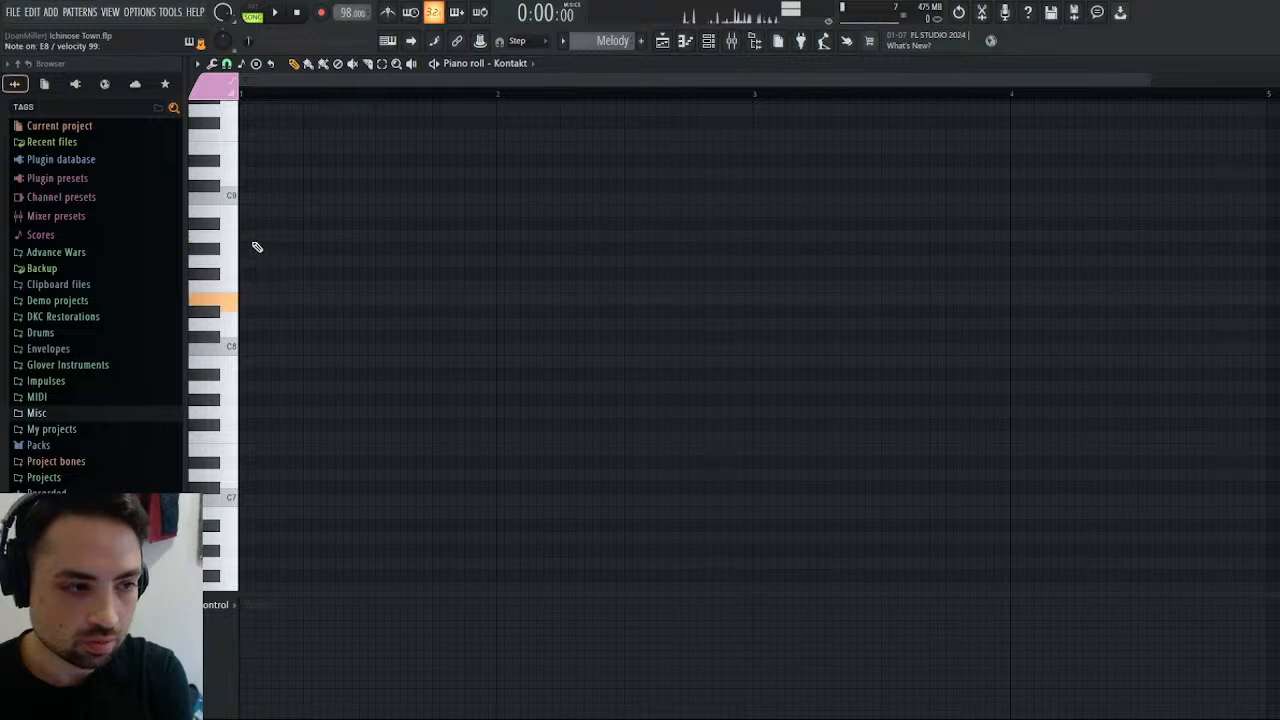
pyautogui.click(254, 240)
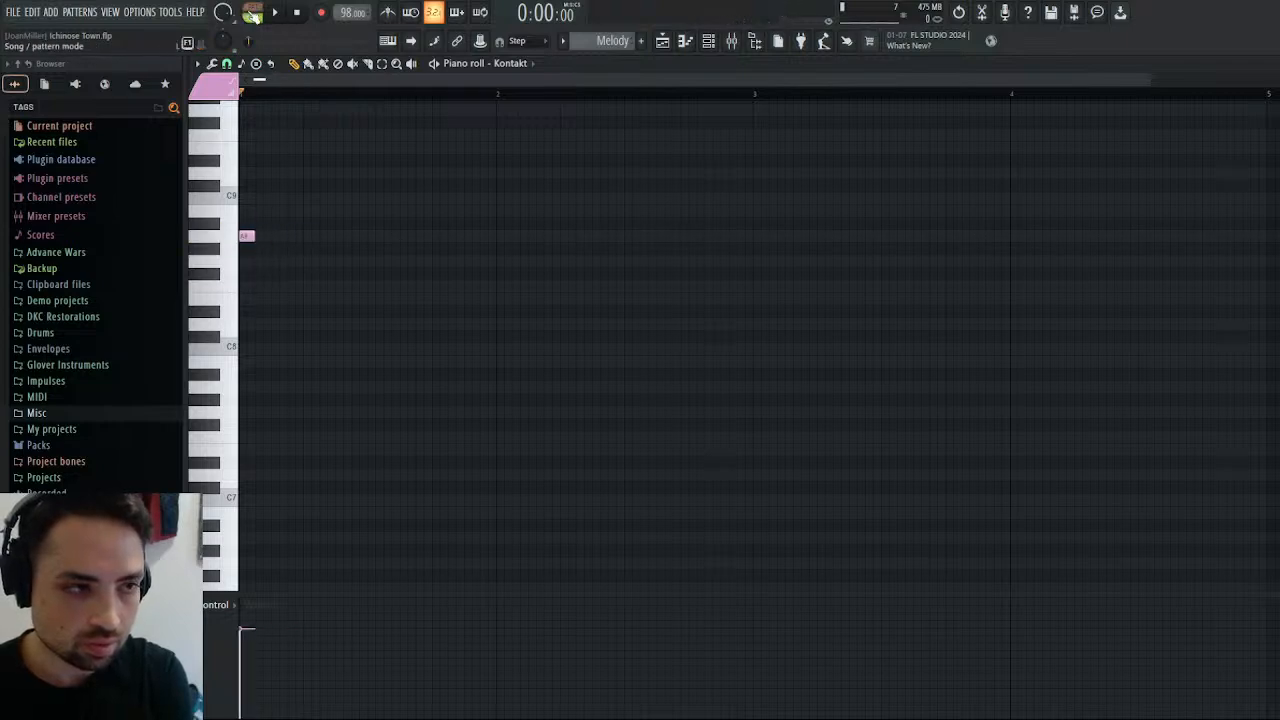
pyautogui.click(275, 12)
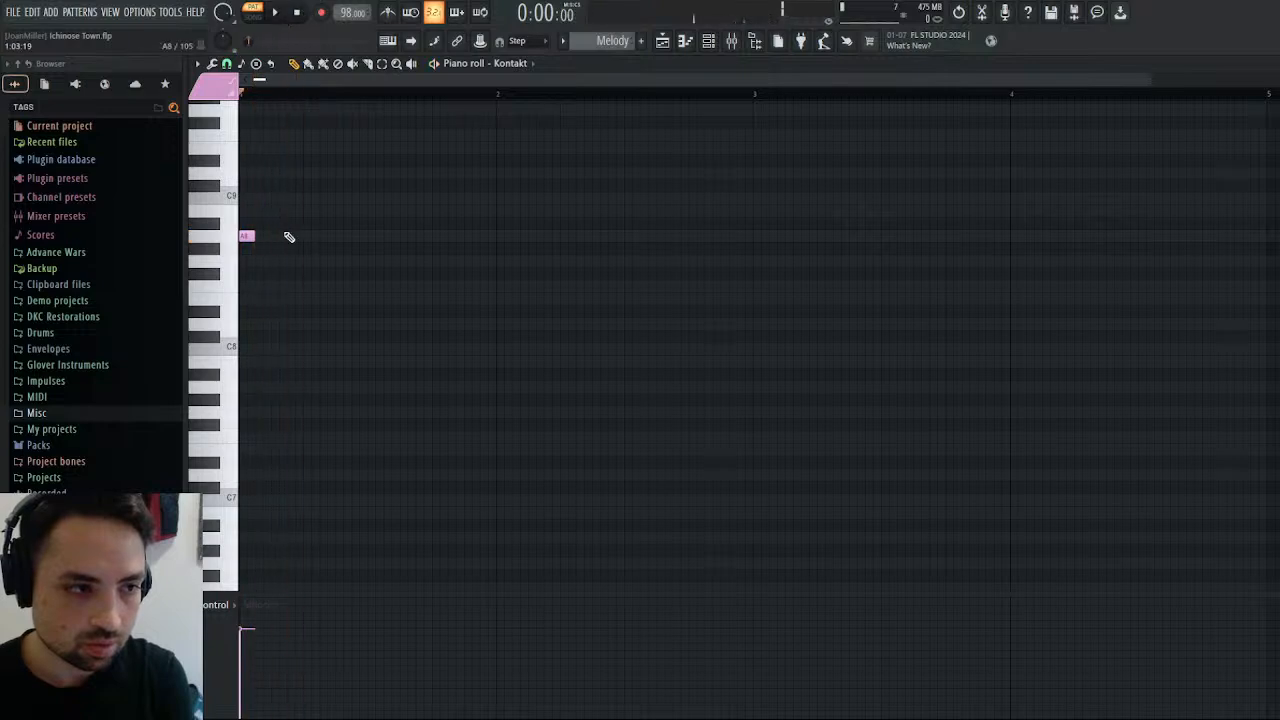
pyautogui.click(280, 237)
pyautogui.click(298, 237)
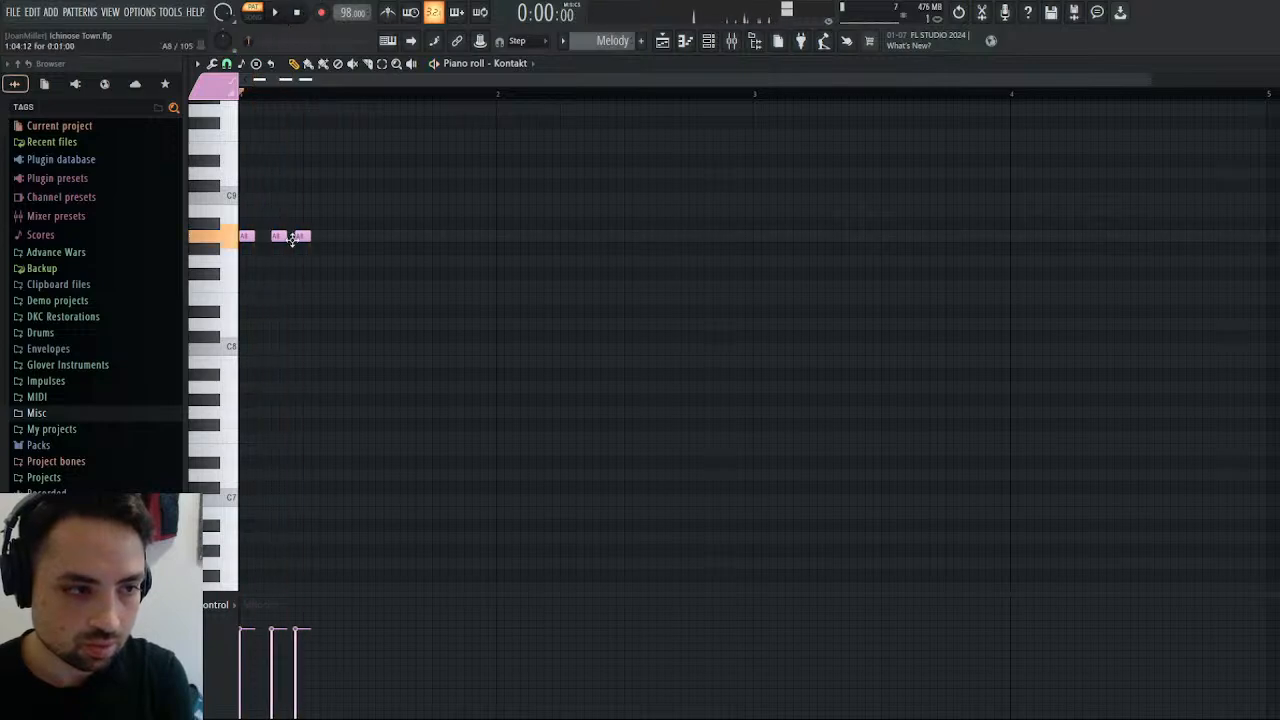
pyautogui.click(284, 13)
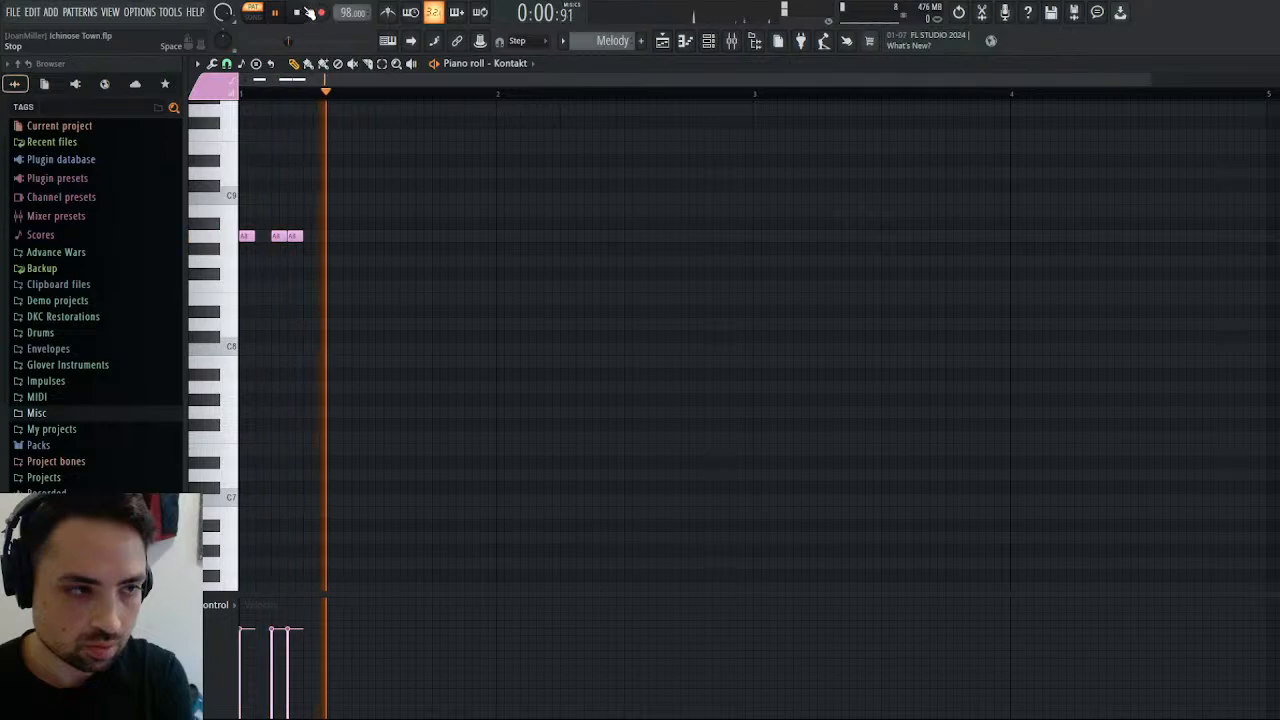
pyautogui.press('space')
# Complete bar 1 of the Melody with E8 on steps 5, 7, 13 and 15 and A8 on steps 9, 10 and 12.
pyautogui.click(310, 298)
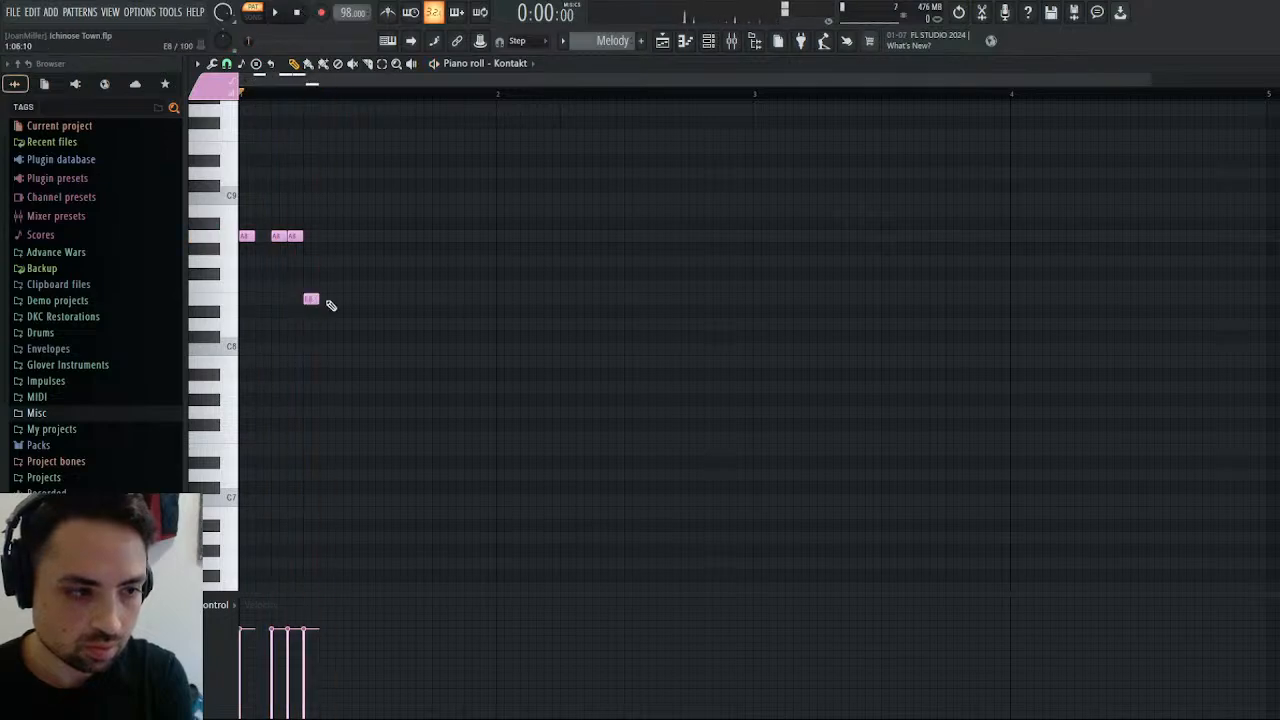
pyautogui.click(374, 237)
pyautogui.click(392, 237)
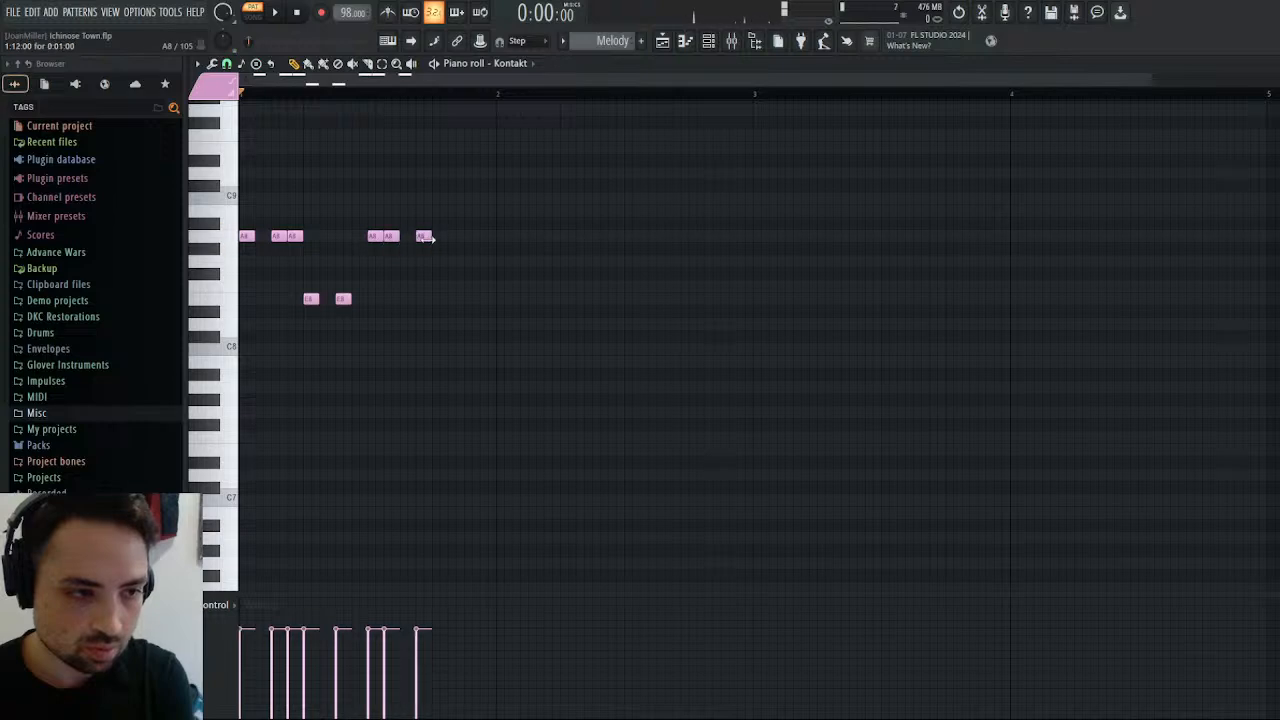
pyautogui.click(438, 298)
pyautogui.click(470, 298)
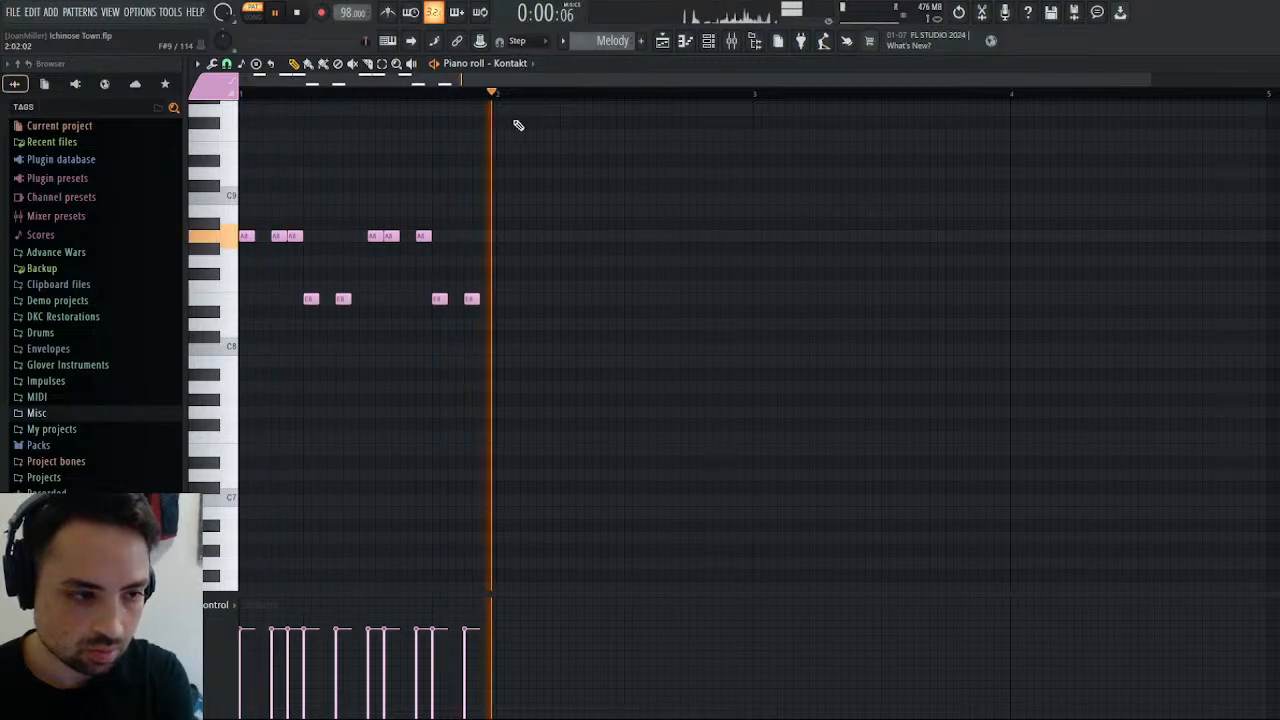
# Place the Melody clip on Track 2 at bar 25, trying repeats through bar 28 and removing those extra copies.
pyautogui.press('F5')
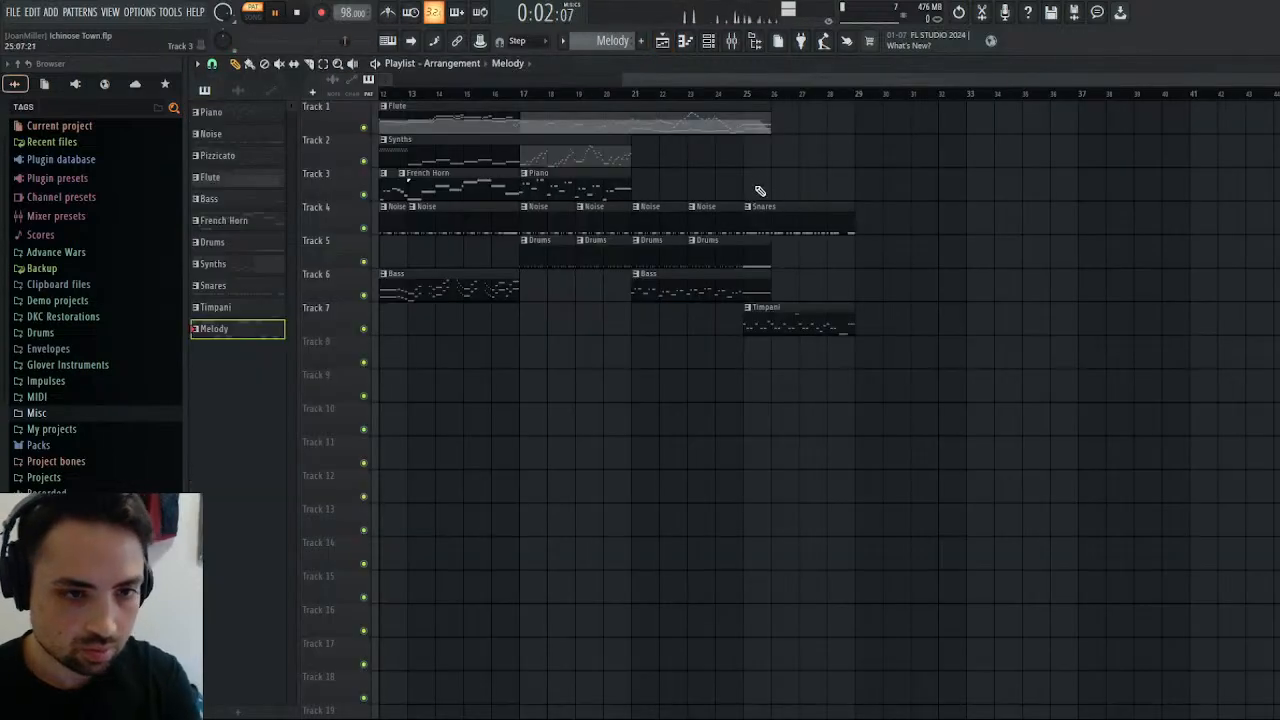
pyautogui.click(746, 155)
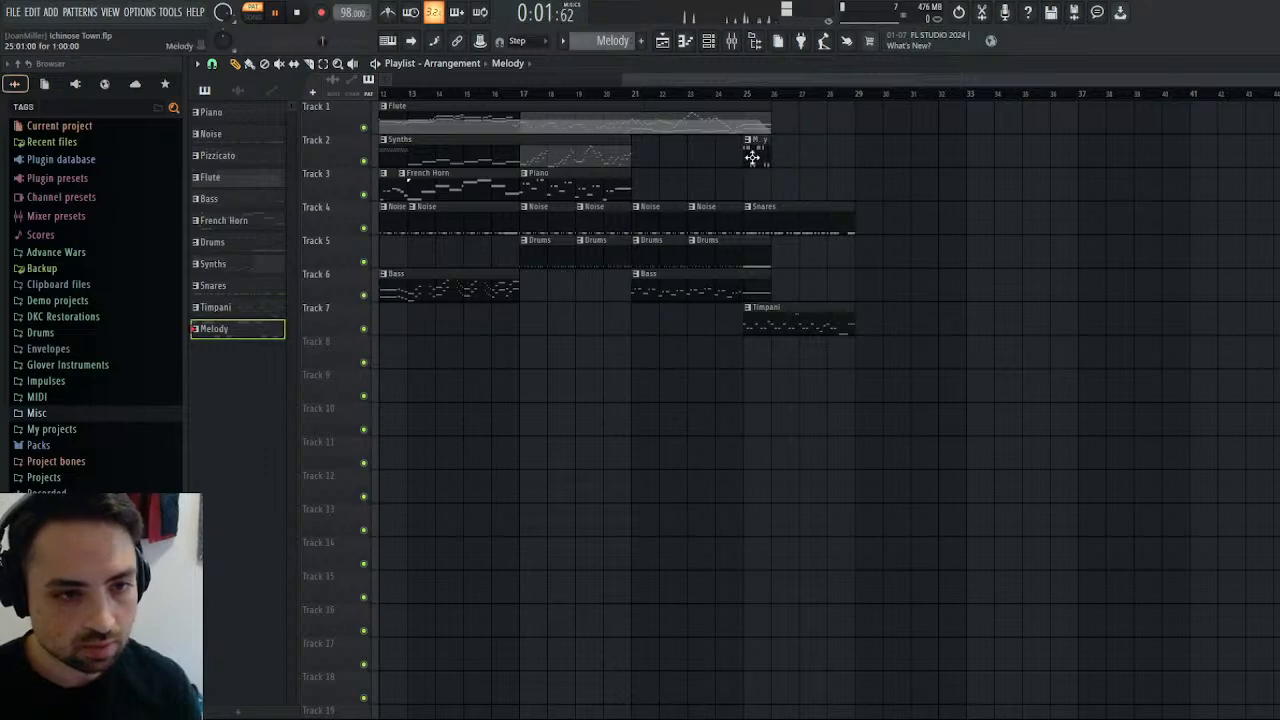
pyautogui.click(784, 150)
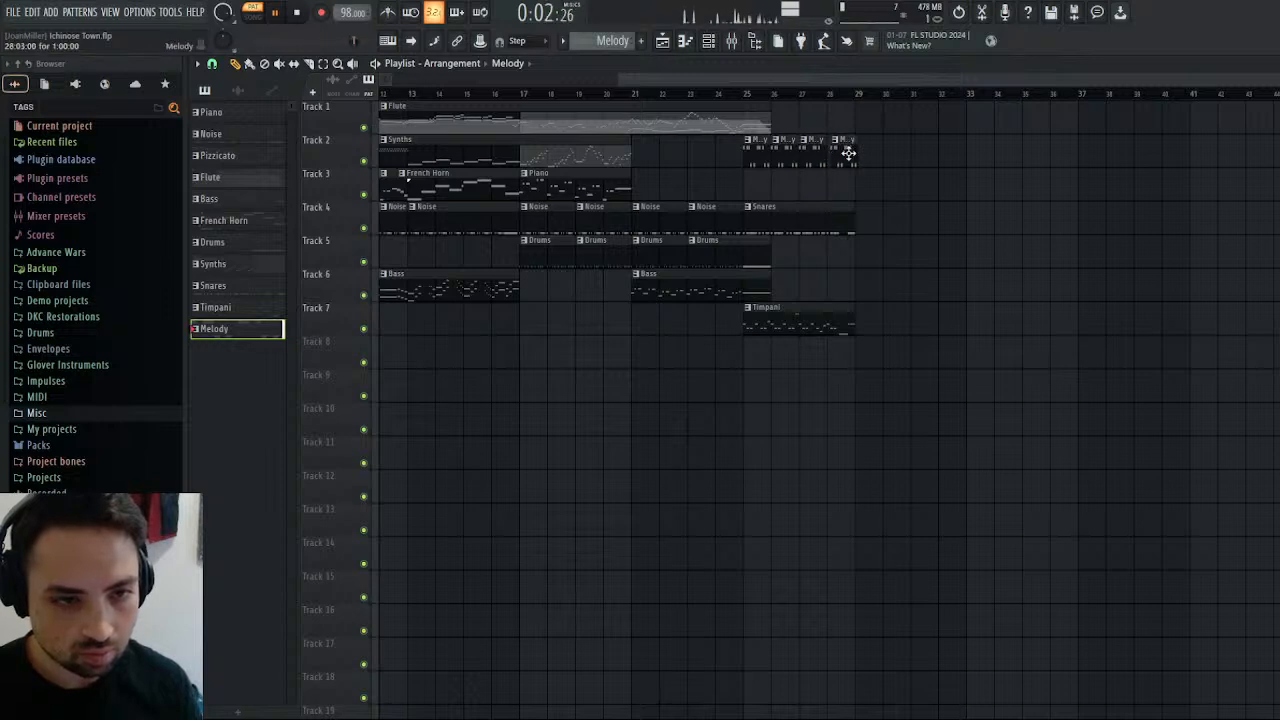
pyautogui.rightClick(848, 153)
pyautogui.rightClick(818, 160)
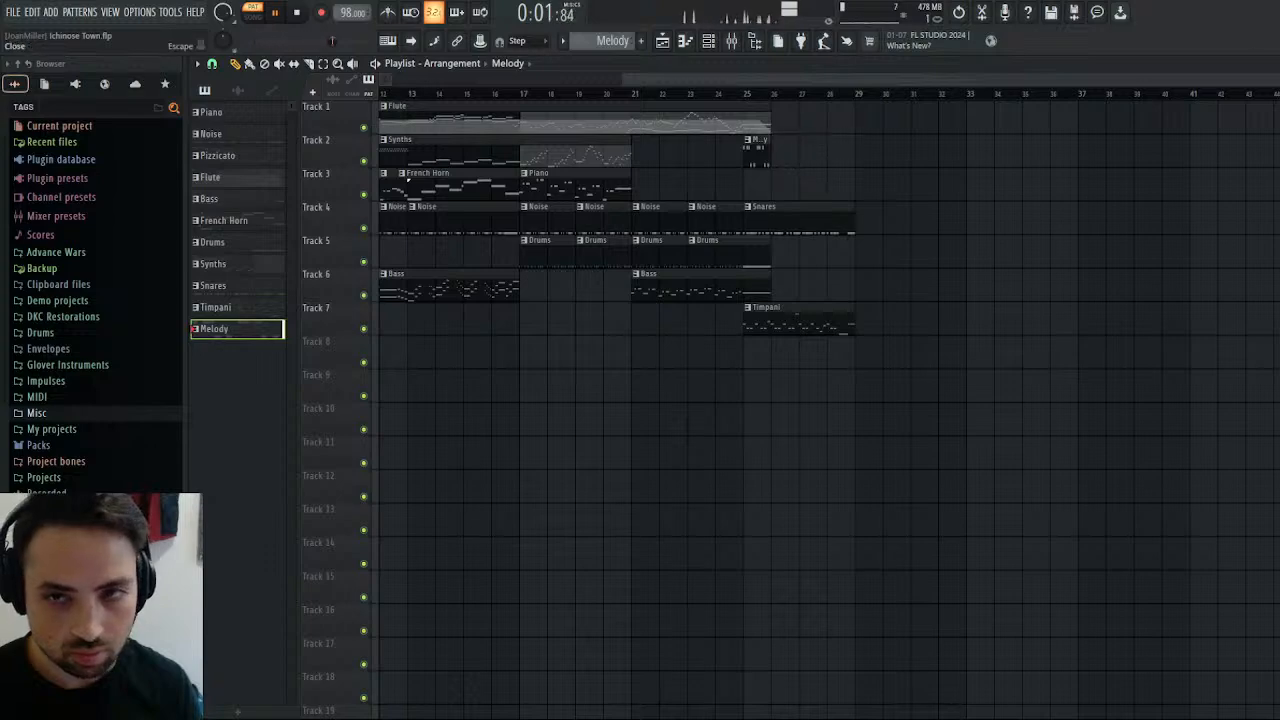
# Stop playback, duplicate the one-bar Melody phrase and align the copy with the start of bar 2.
pyautogui.press('F7')
pyautogui.click(297, 12)
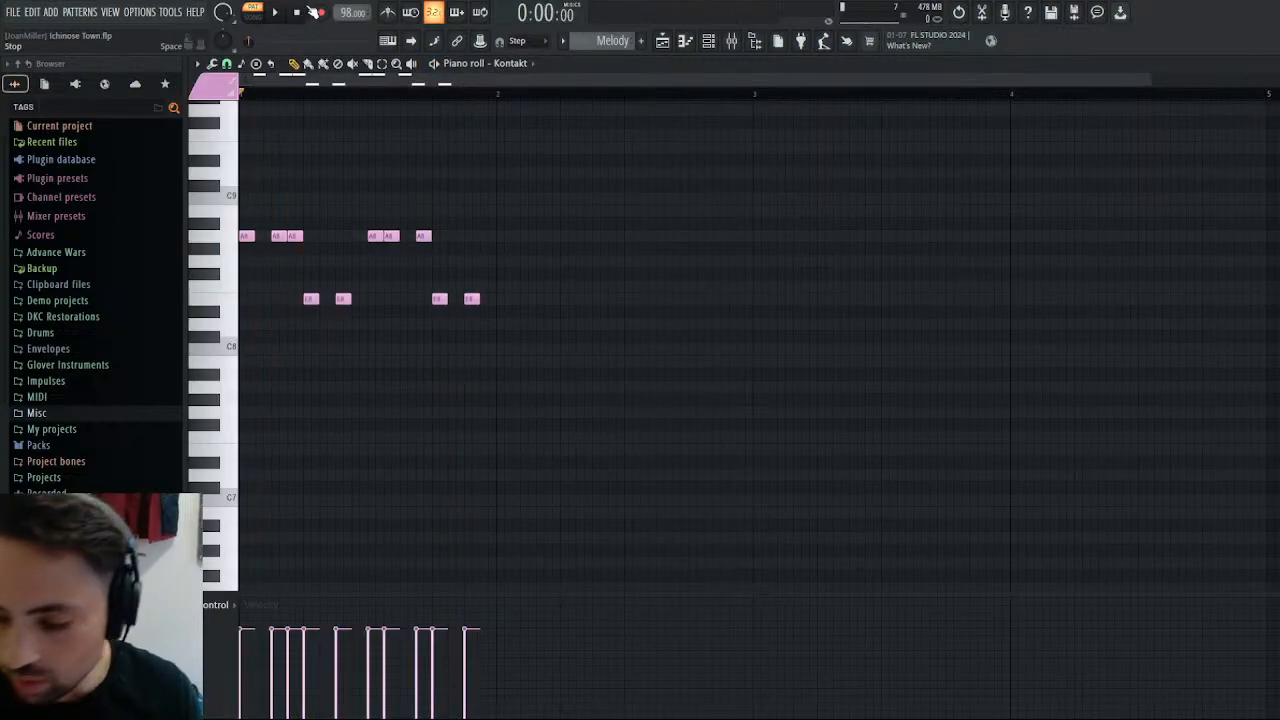
pyautogui.hotkey('ctrl', 'b')
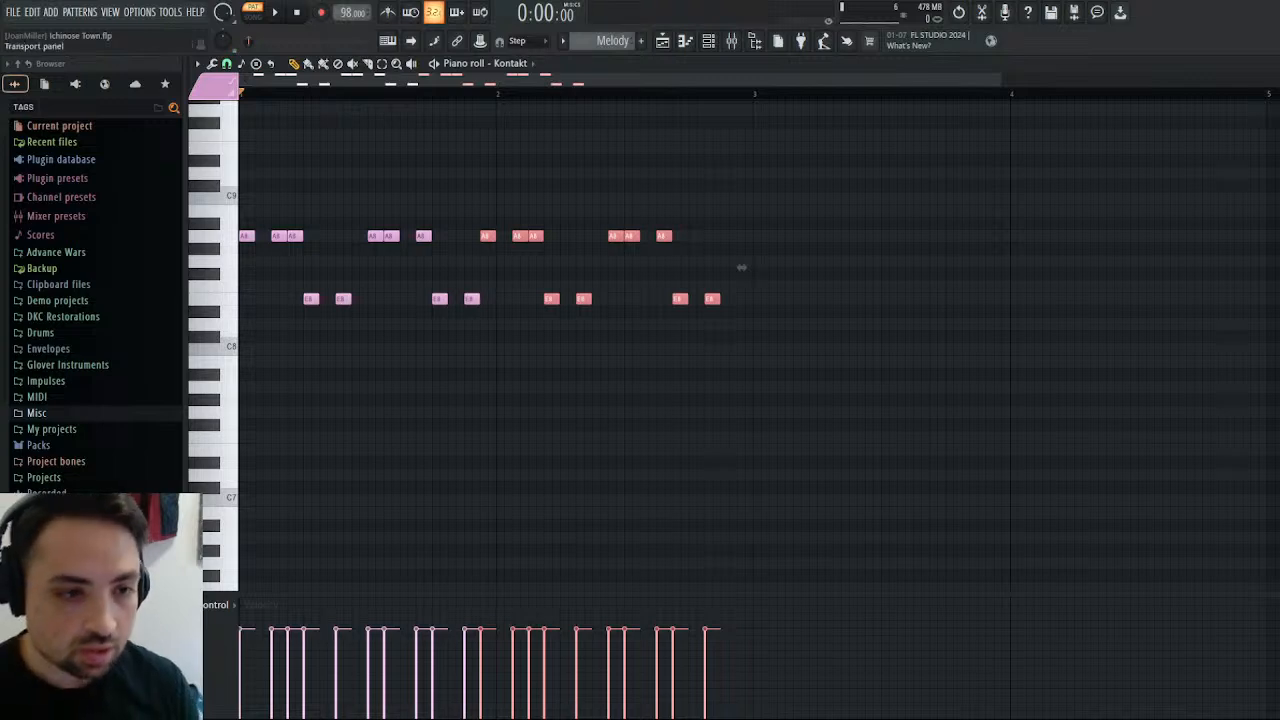
pyautogui.moveTo(483, 240); pyautogui.dragTo(503, 240)
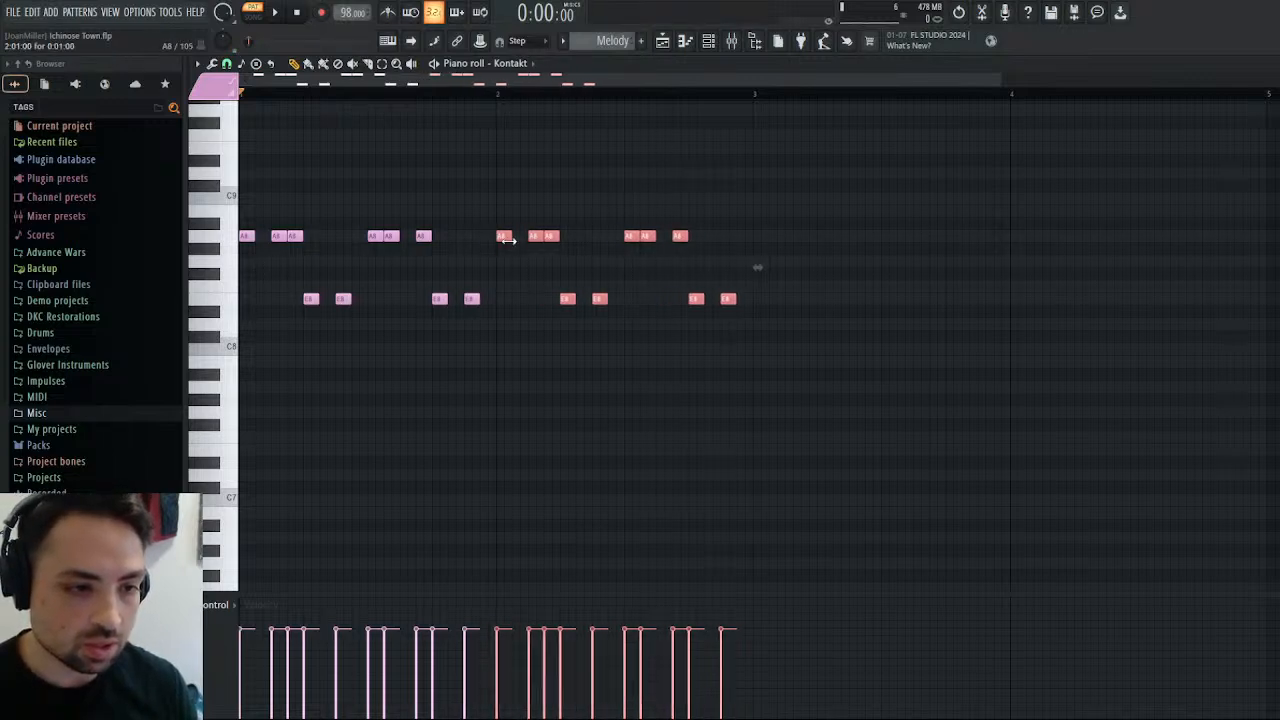
# Rework the end of bar 2 so E8 notes fall on steps 10, 12, 14 and 16.
pyautogui.click(672, 215)
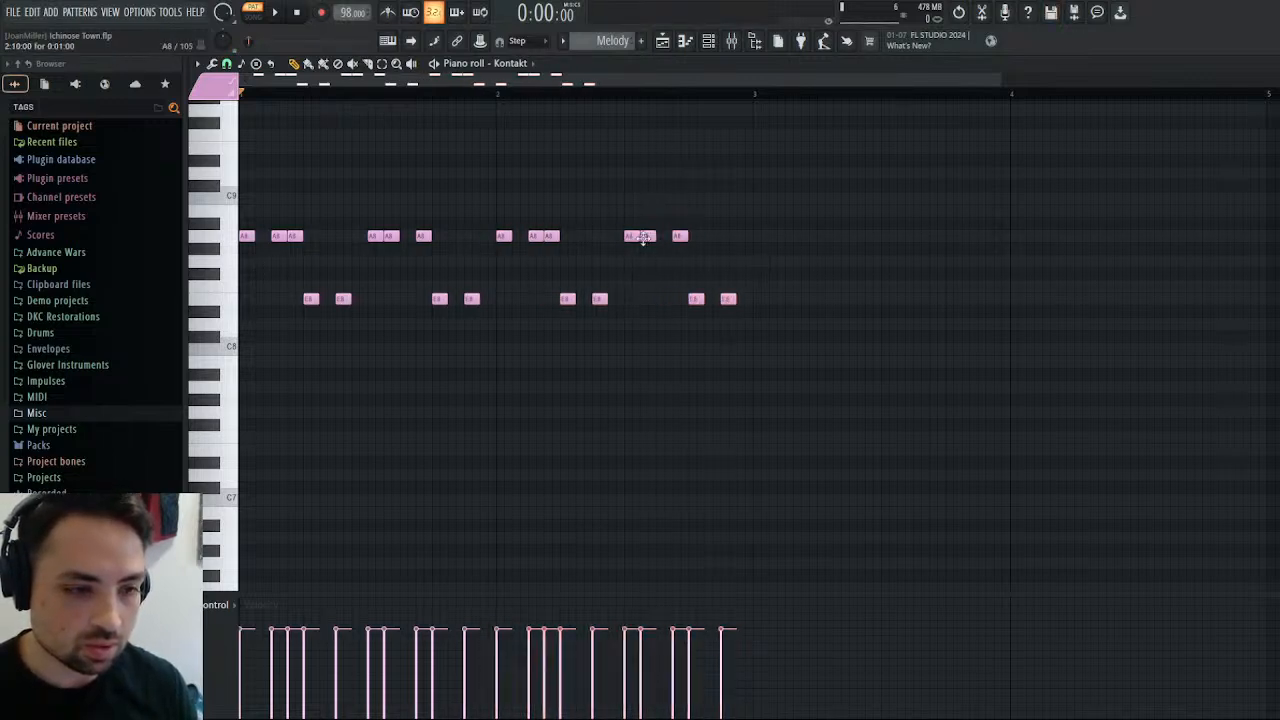
pyautogui.moveTo(643, 237); pyautogui.dragTo(649, 307)
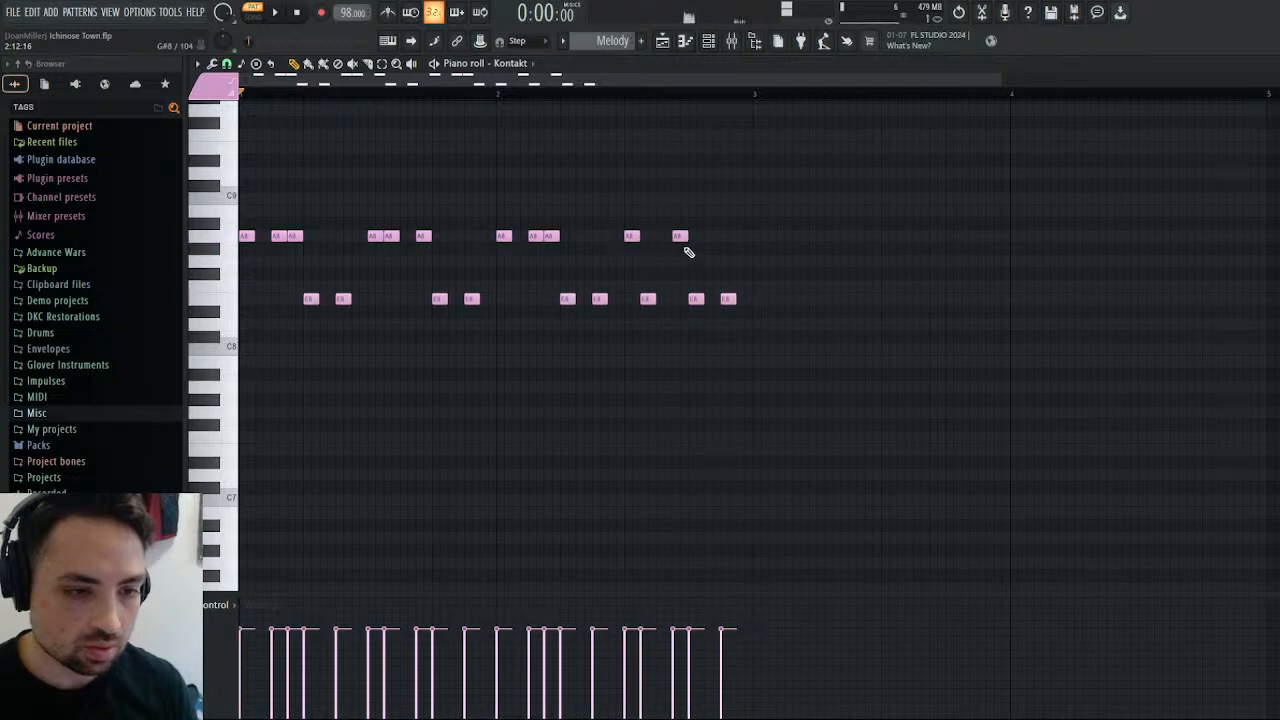
pyautogui.moveTo(676, 256); pyautogui.dragTo(743, 298)
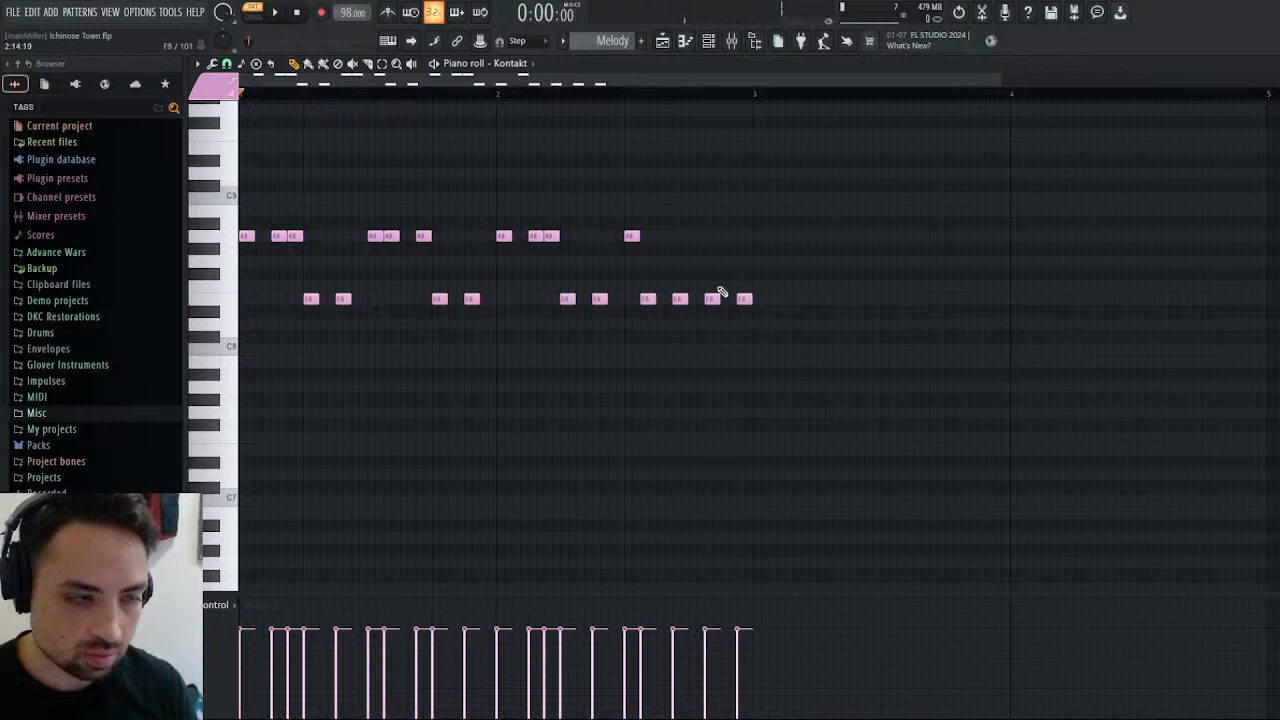
# Play the Melody pattern, raise its last note in bar 2 to G#8, and return to the playlist arrangement.
pyautogui.click(279, 13)
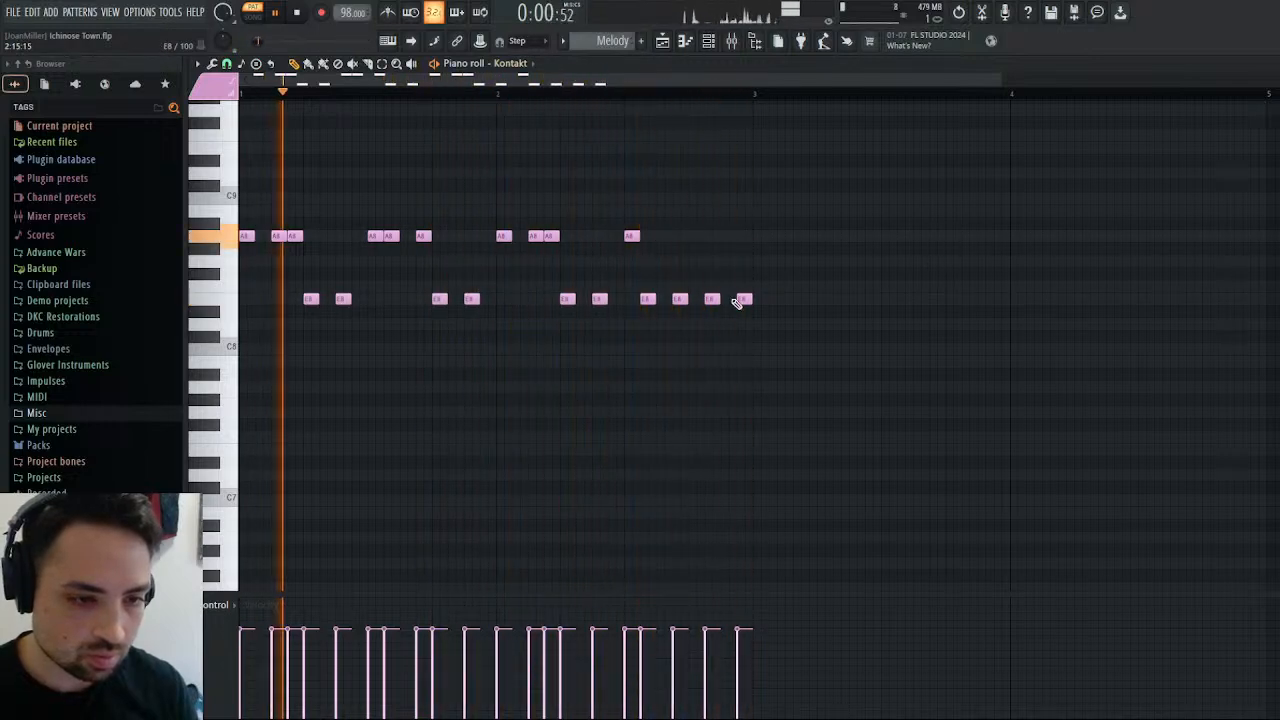
pyautogui.moveTo(737, 301); pyautogui.dragTo(739, 256)
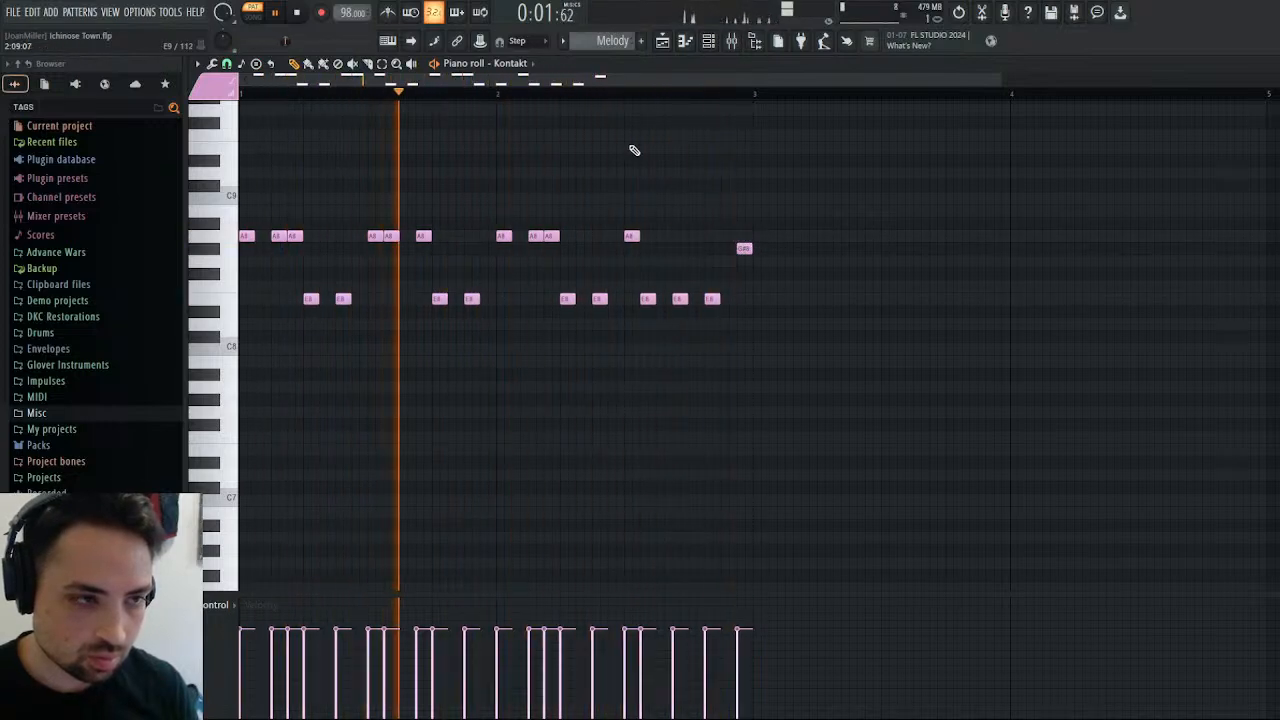
pyautogui.press('F5')
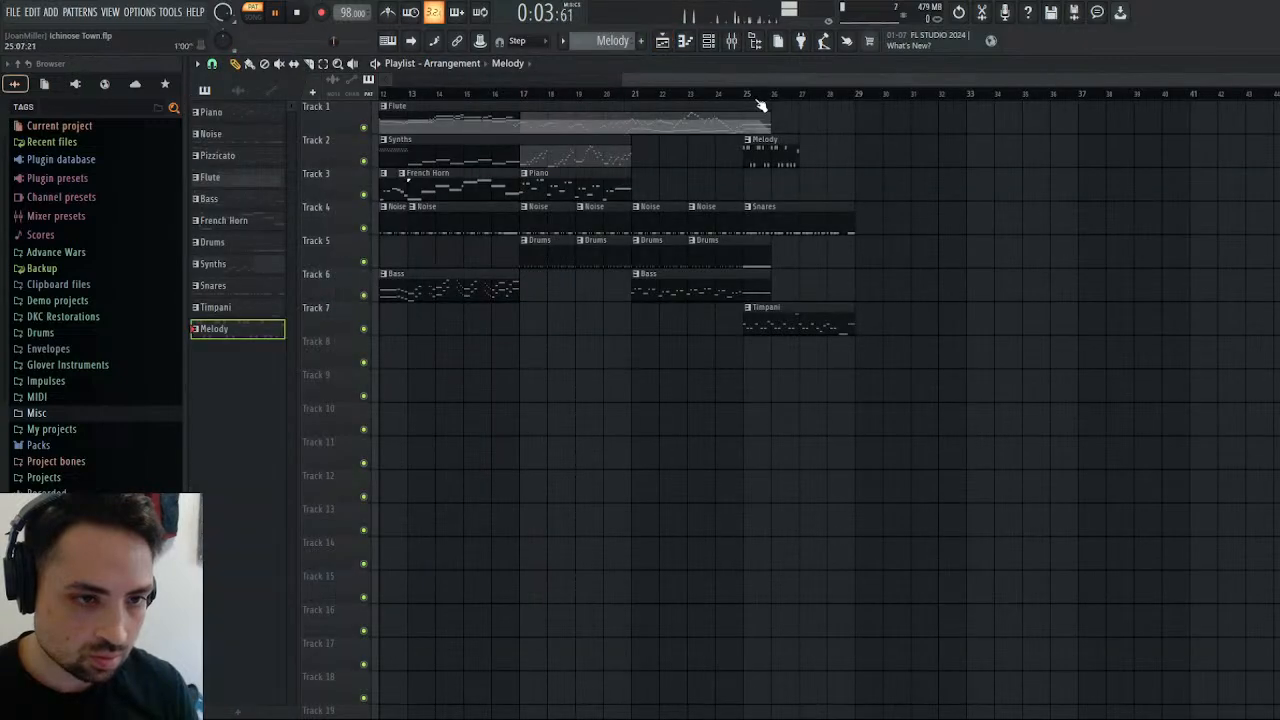
# Play the arrangement from bar 25 and duplicate the two-bar Melody phrase into bars 3 and 4.
pyautogui.click(759, 101)
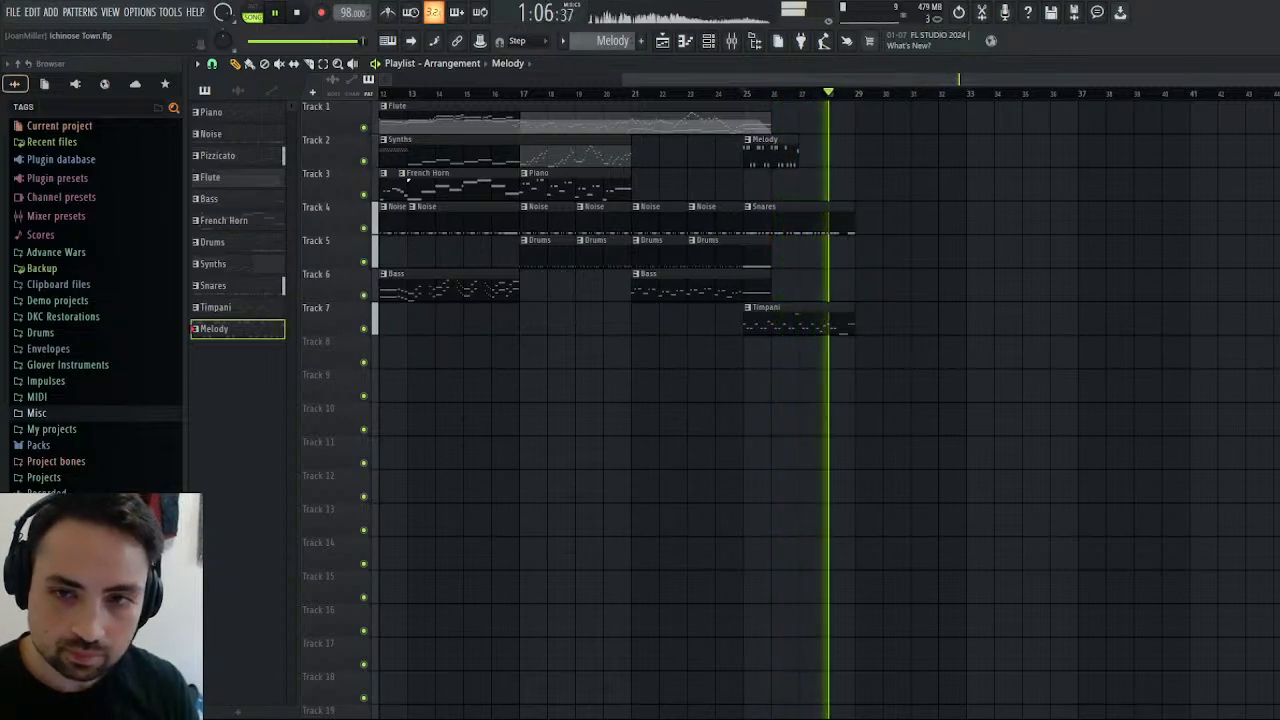
pyautogui.press('F7')
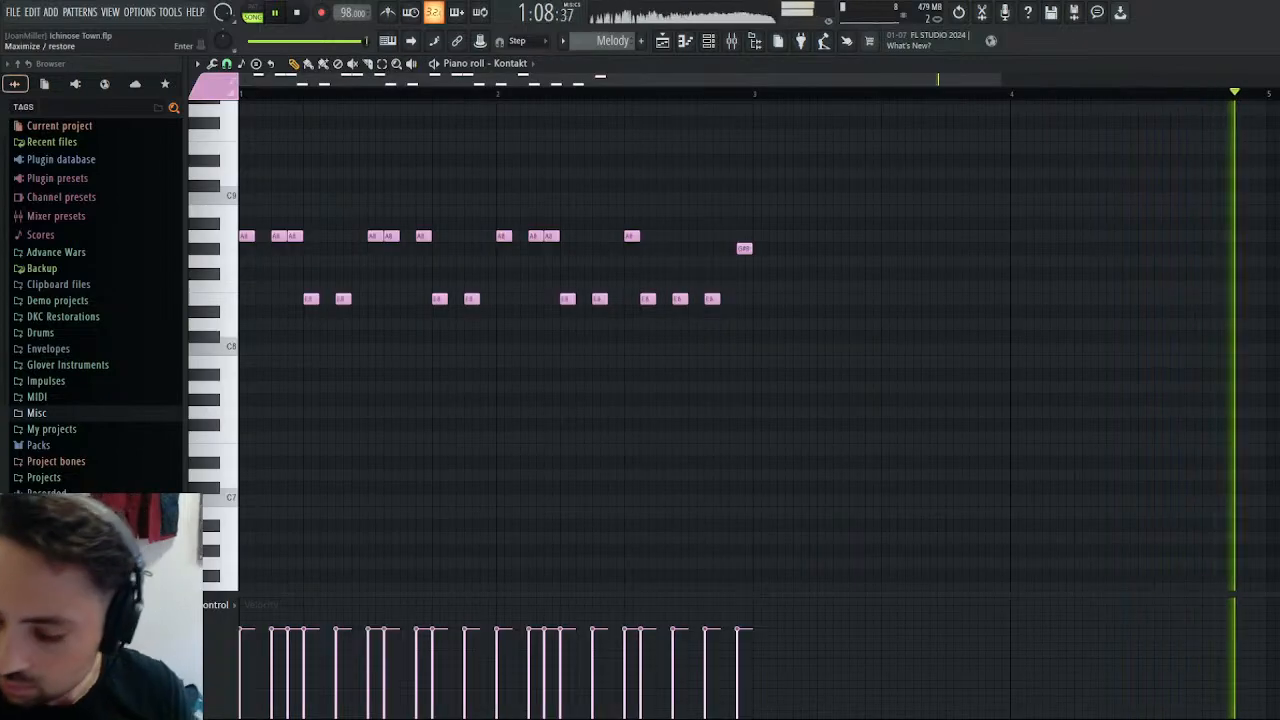
pyautogui.hotkey('ctrl', 'b')
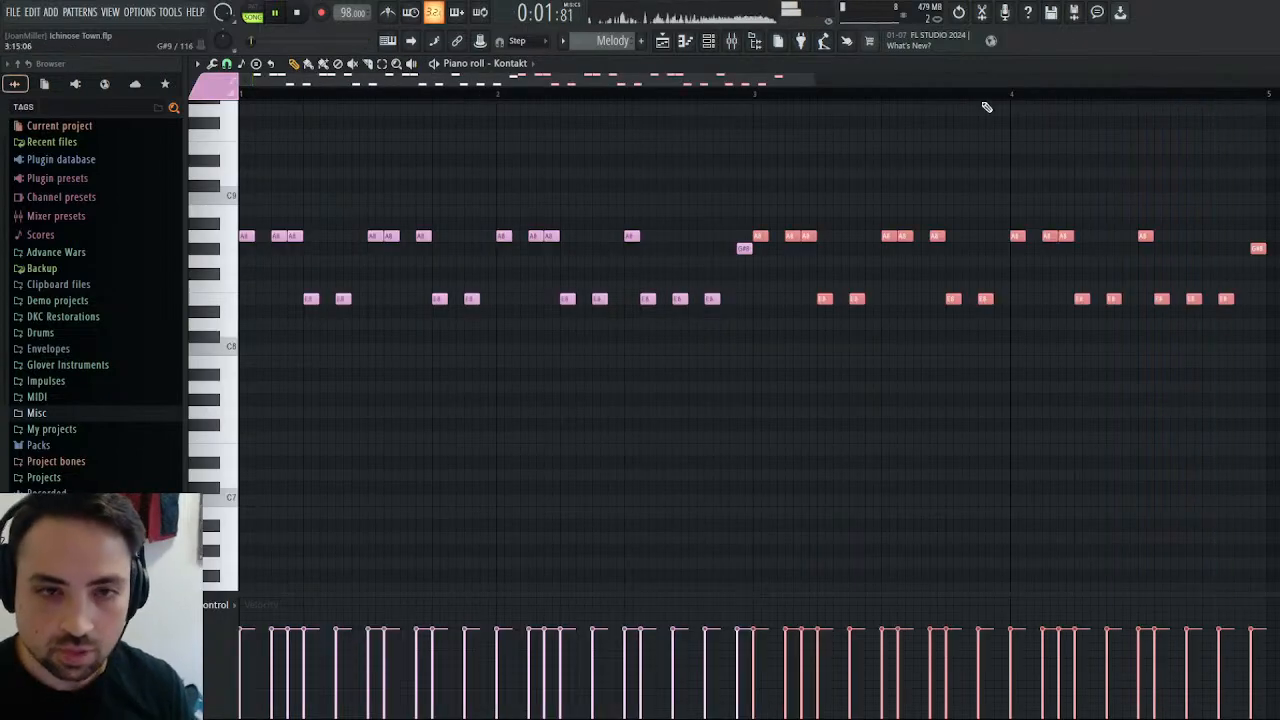
# Delete the closing G#8 and the last three E8 notes in Melody bar 4, moving its last A8 one step earlier.
pyautogui.hscroll(3, 1206, 268)
pyautogui.rightClick(1070, 249)
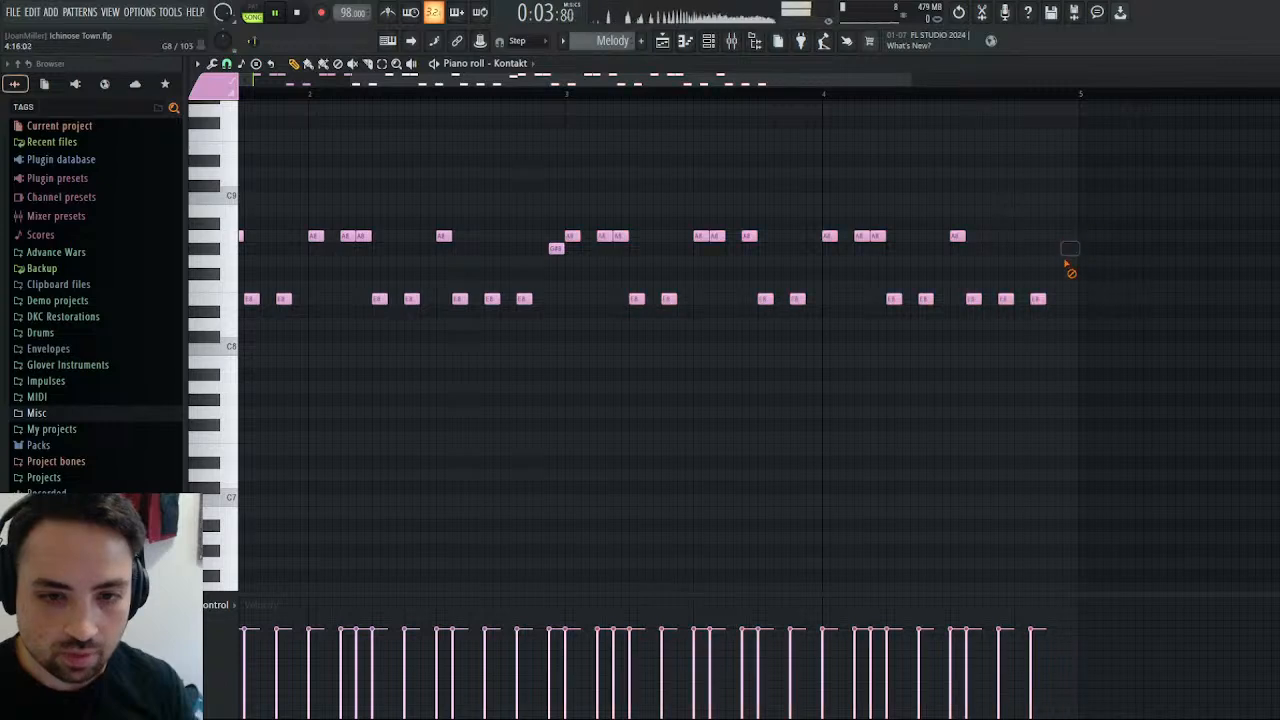
pyautogui.rightClick(1038, 299)
pyautogui.rightClick(1006, 300)
pyautogui.rightClick(974, 302)
pyautogui.click(829, 96)
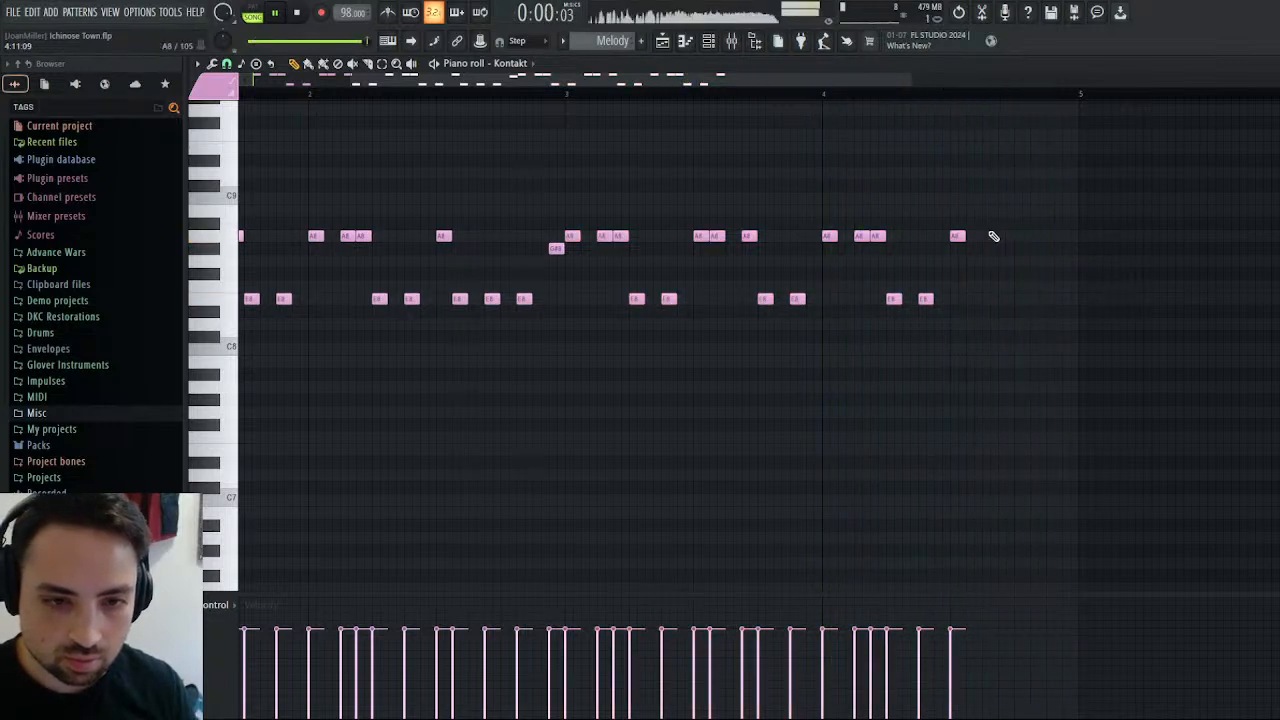
pyautogui.click(829, 98)
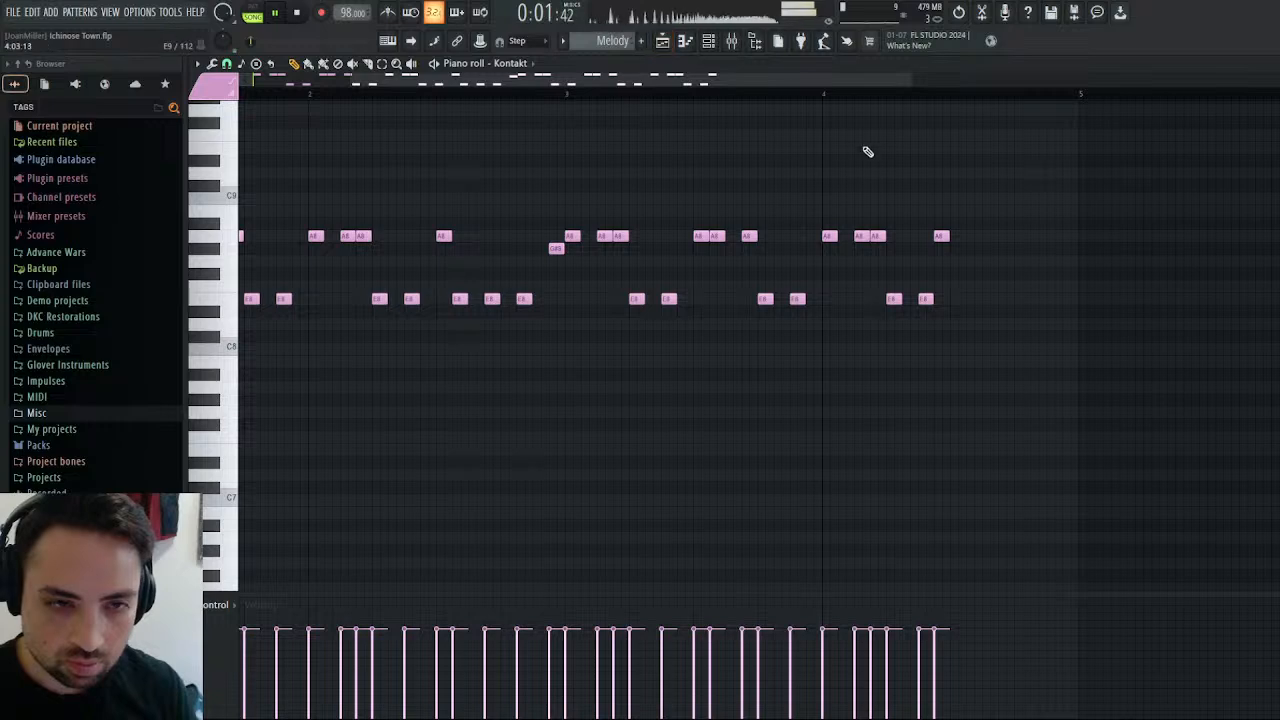
# Play the revised Melody bars, return to the playlist and replay the arrangement from bar 25 before stopping playback.
pyautogui.click(812, 95)
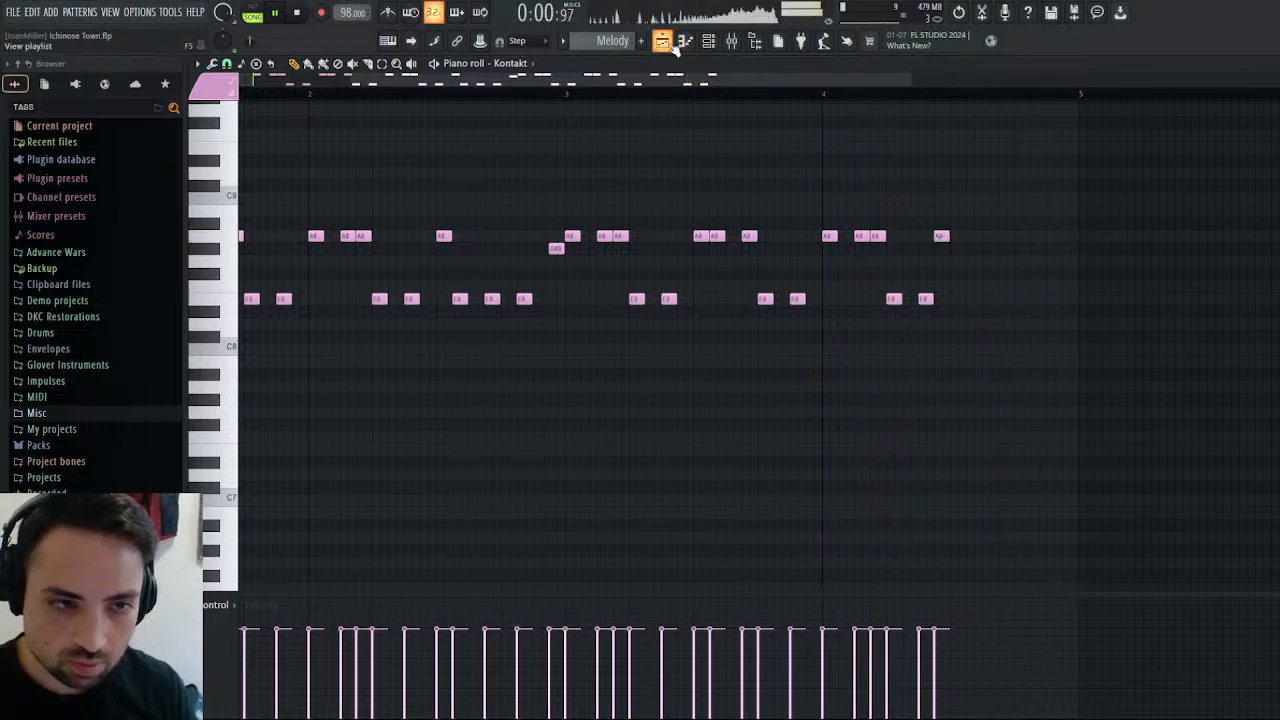
pyautogui.click(566, 96)
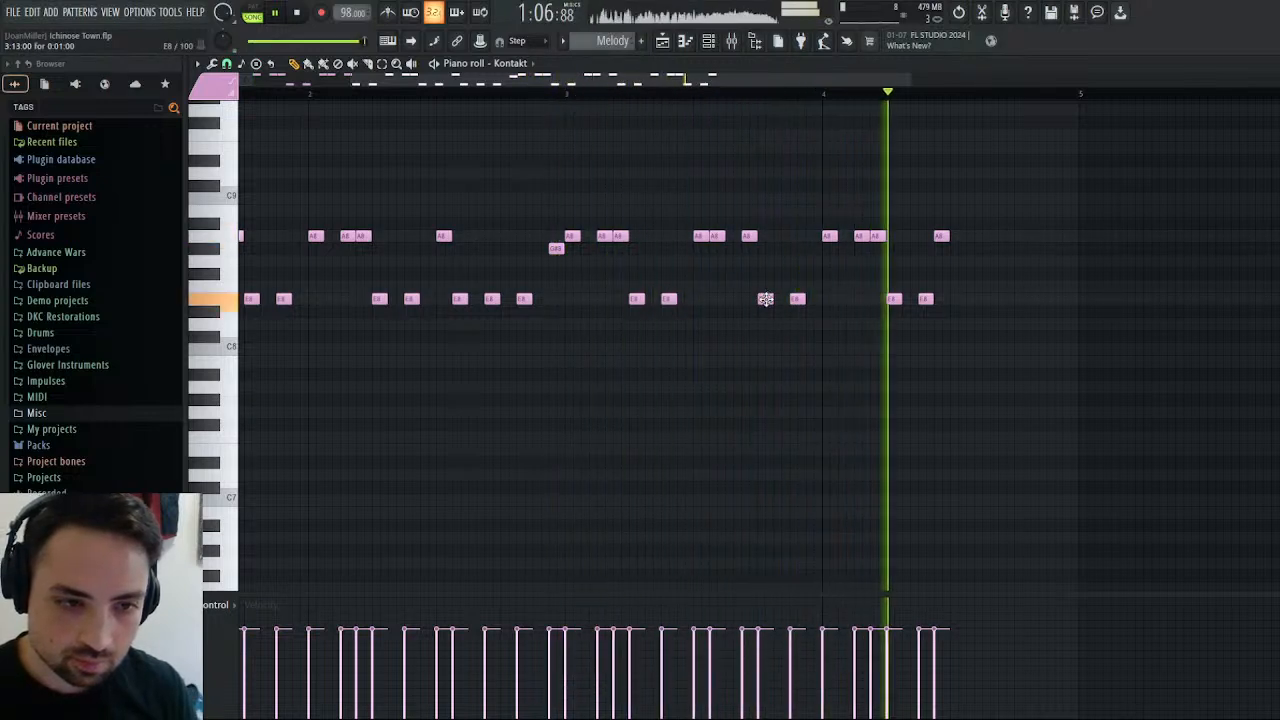
pyautogui.click(557, 93)
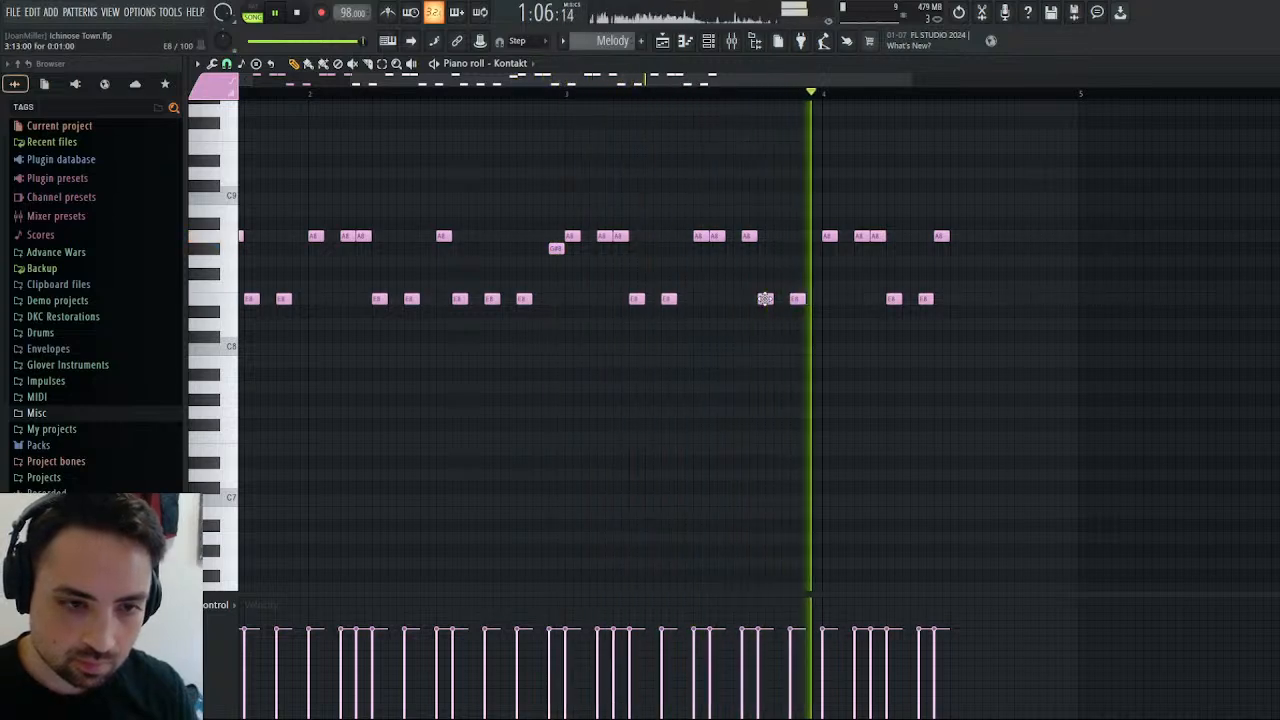
pyautogui.press('space')
pyautogui.click(662, 41)
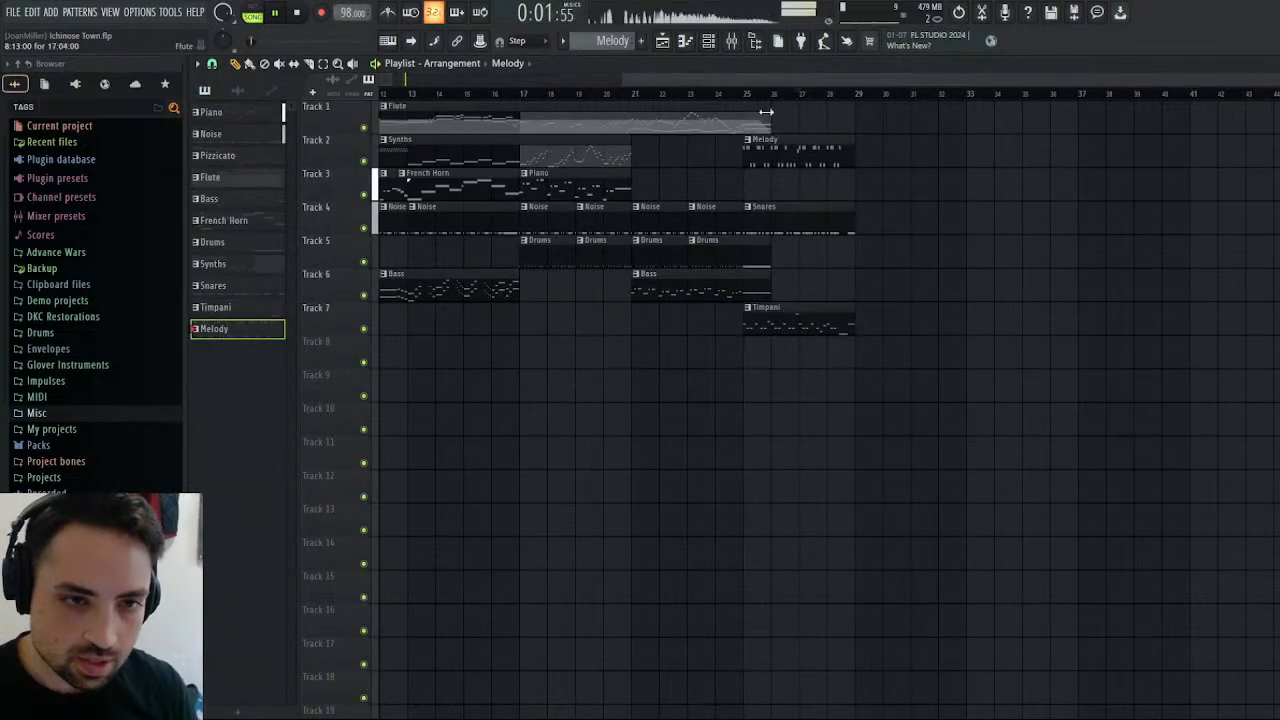
pyautogui.click(741, 90)
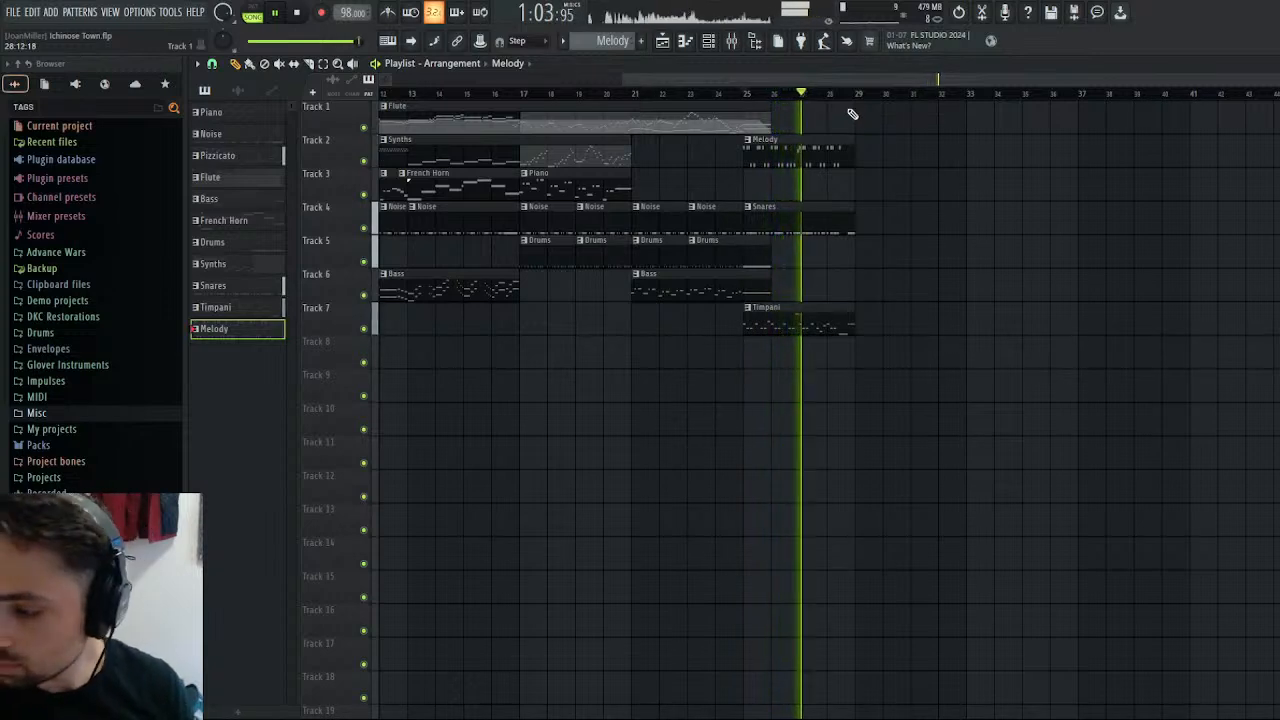
pyautogui.click(744, 98)
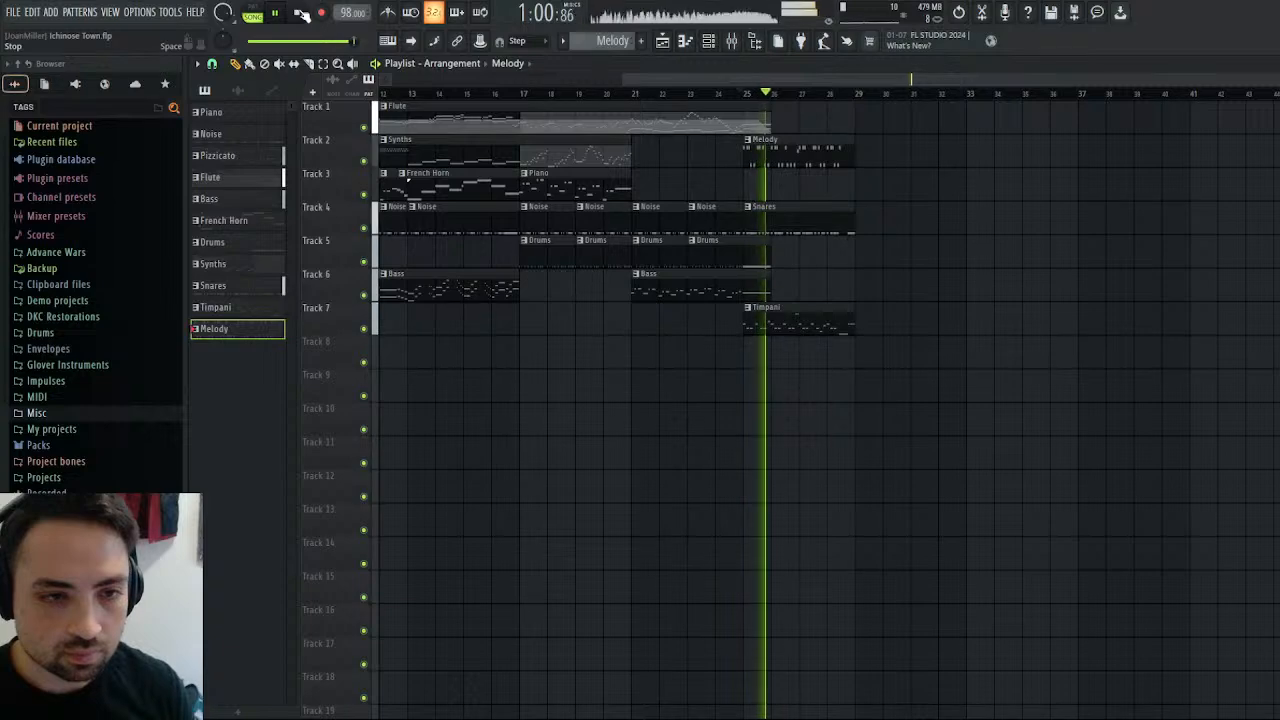
pyautogui.click(299, 13)
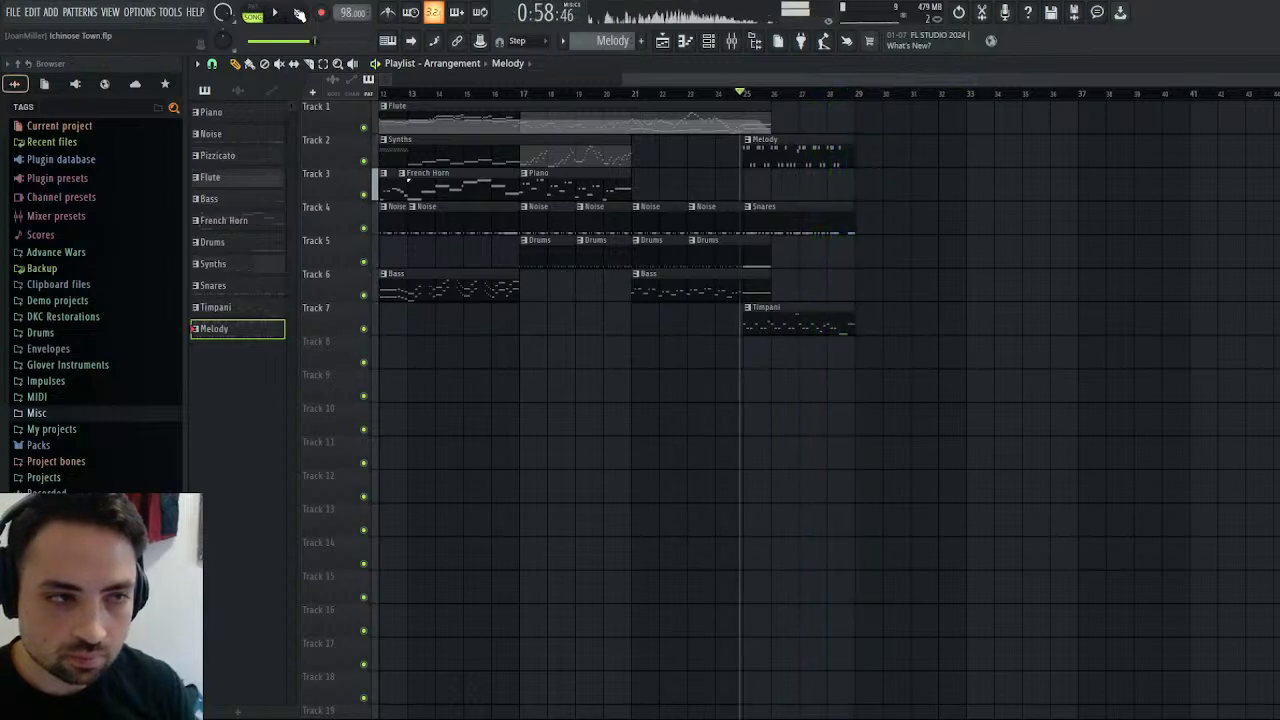
# Place the playhead at bar 29, open the Timpani notes, and switch to the opening bars of the Piano pattern.
pyautogui.click(857, 94)
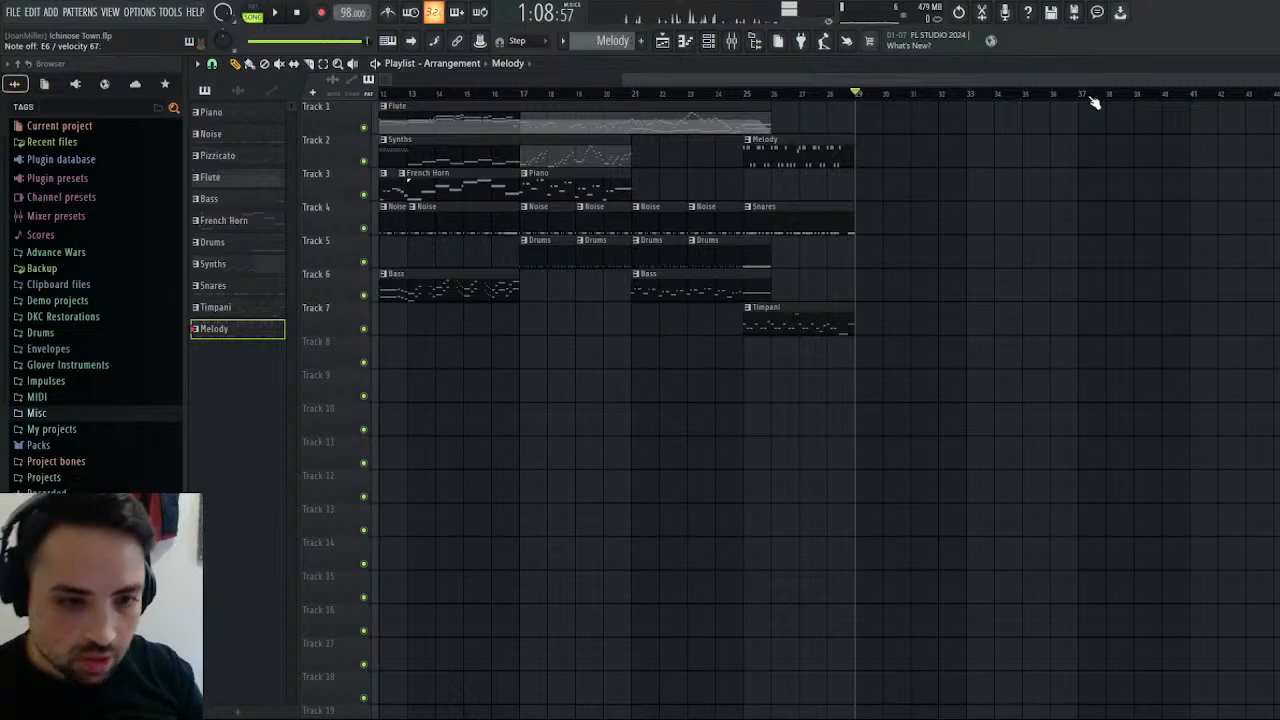
pyautogui.click(828, 312)
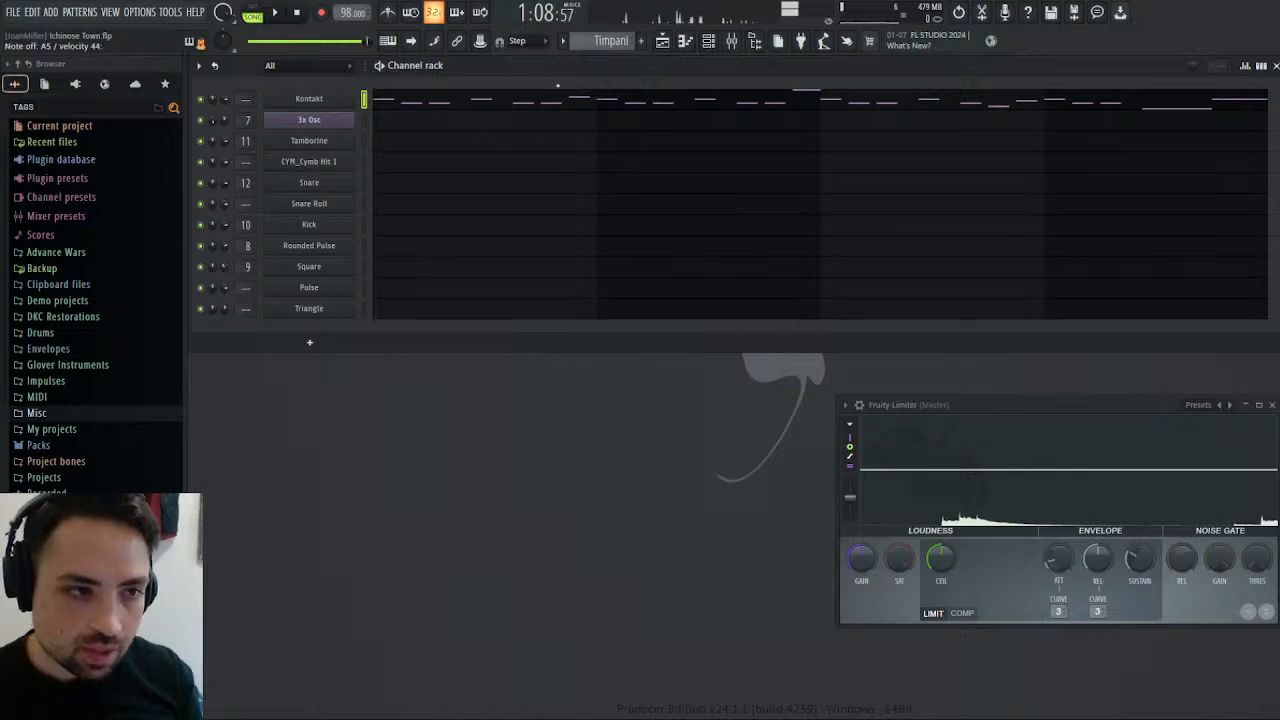
pyautogui.click(512, 101)
pyautogui.scroll(-10, 514, 217)
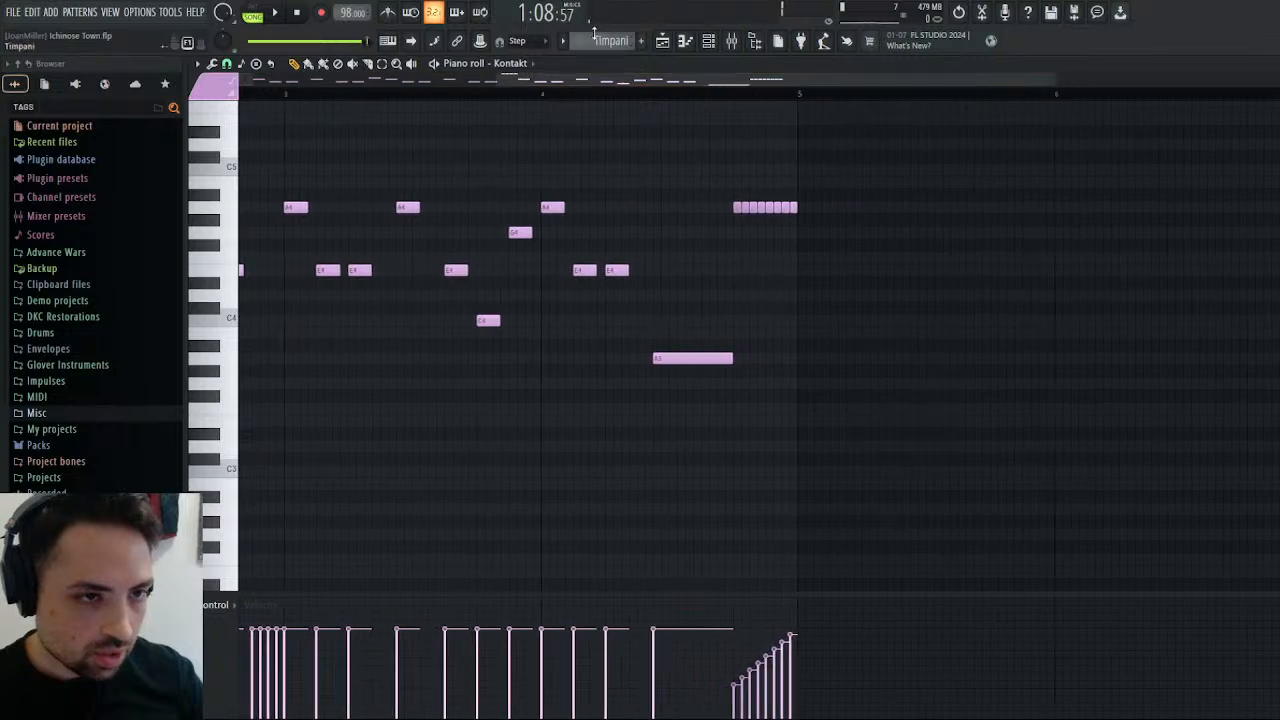
pyautogui.scroll(-1, 621, 44)
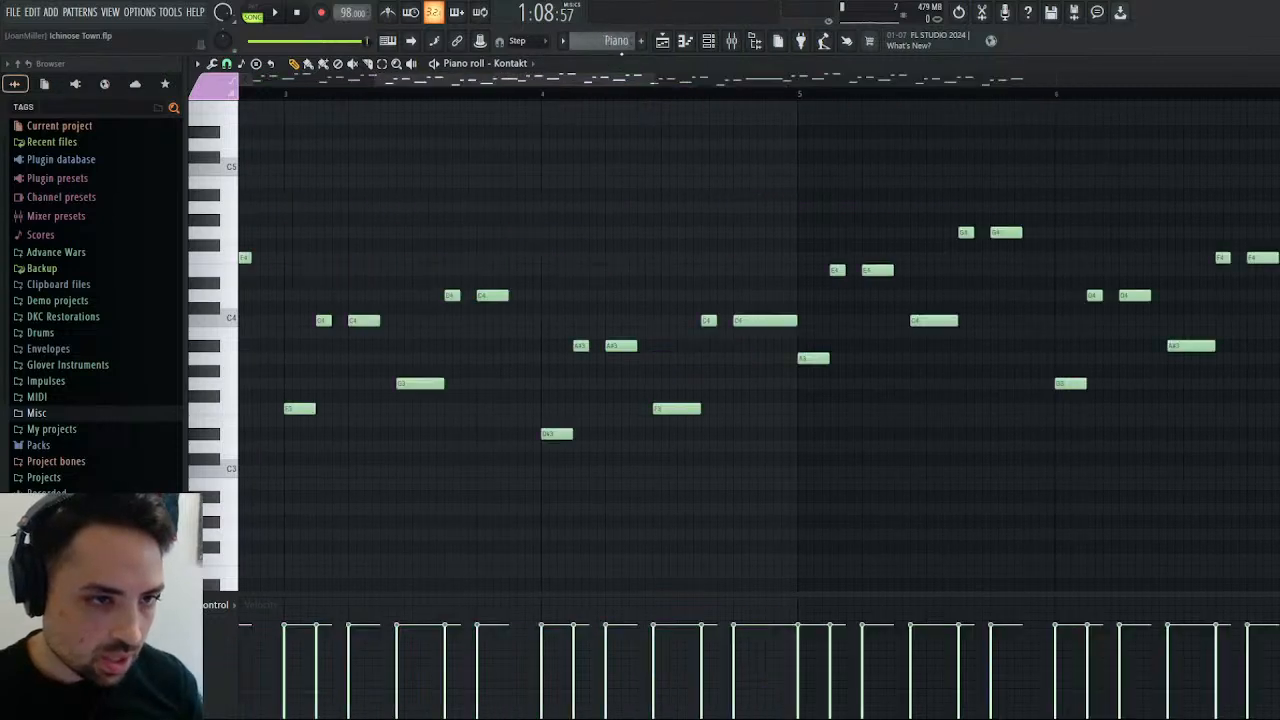
pyautogui.moveTo(619, 81); pyautogui.dragTo(350, 88)
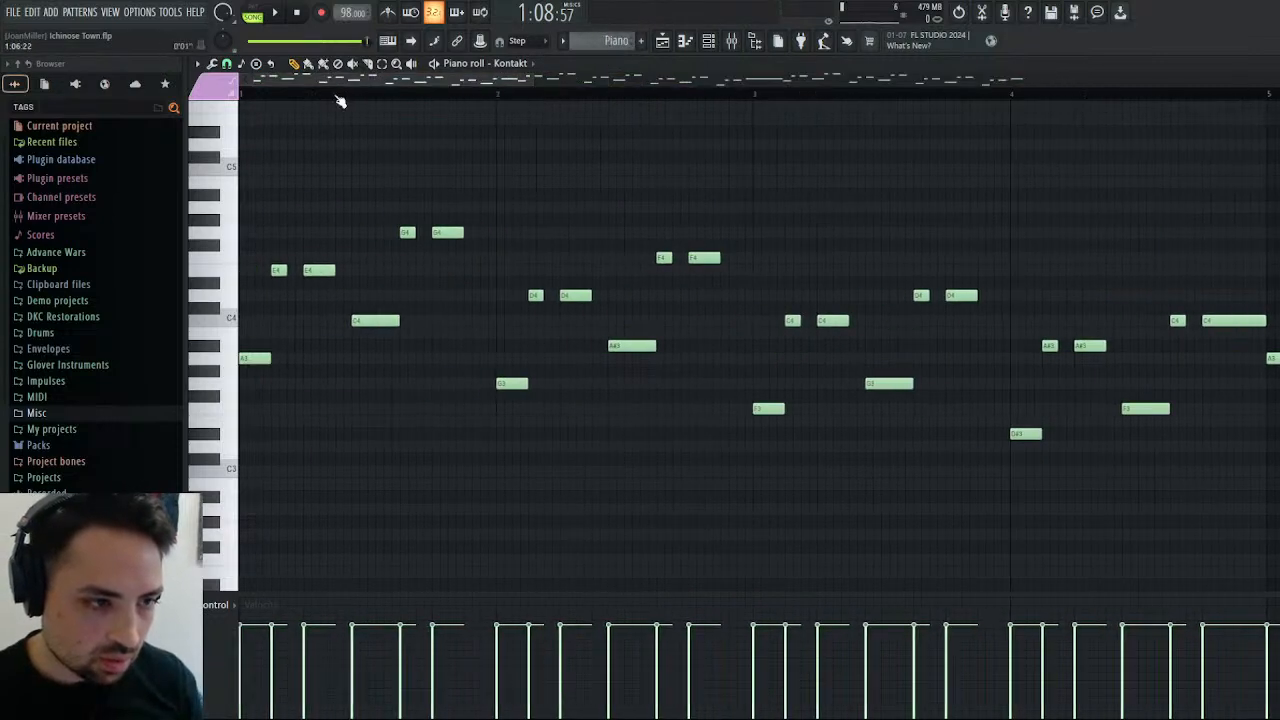
# Play the Piano pattern, stop it, and select and copy all its notes from bars 1 to 8.
pyautogui.click(272, 13)
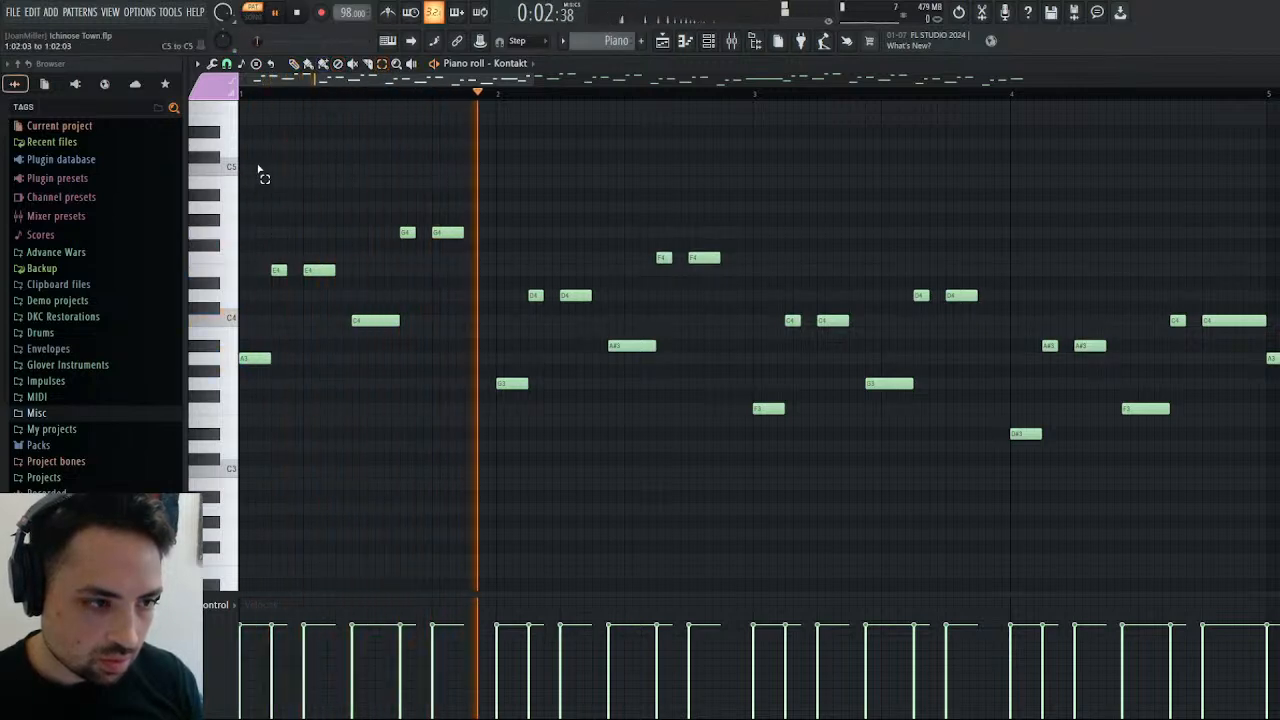
pyautogui.moveTo(259, 166); pyautogui.dragTo(741, 457)
pyautogui.moveTo(950, 484); pyautogui.dragTo(1039, 536)
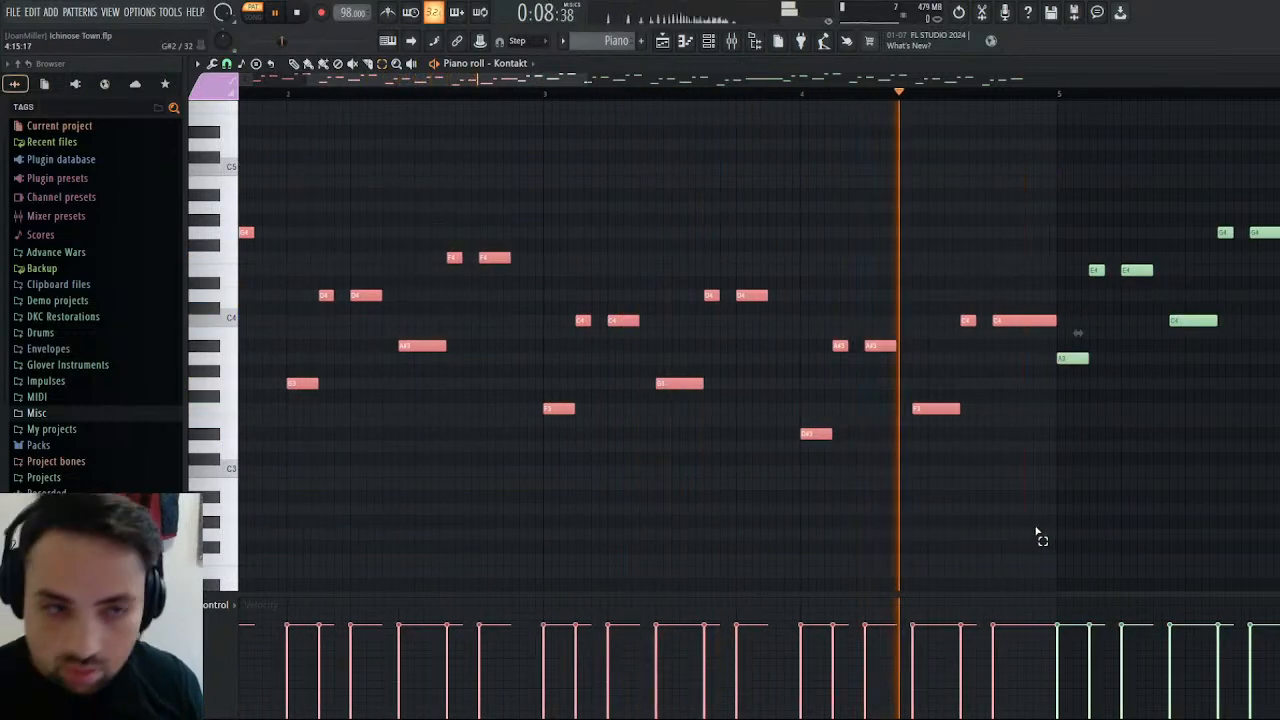
pyautogui.click(299, 14)
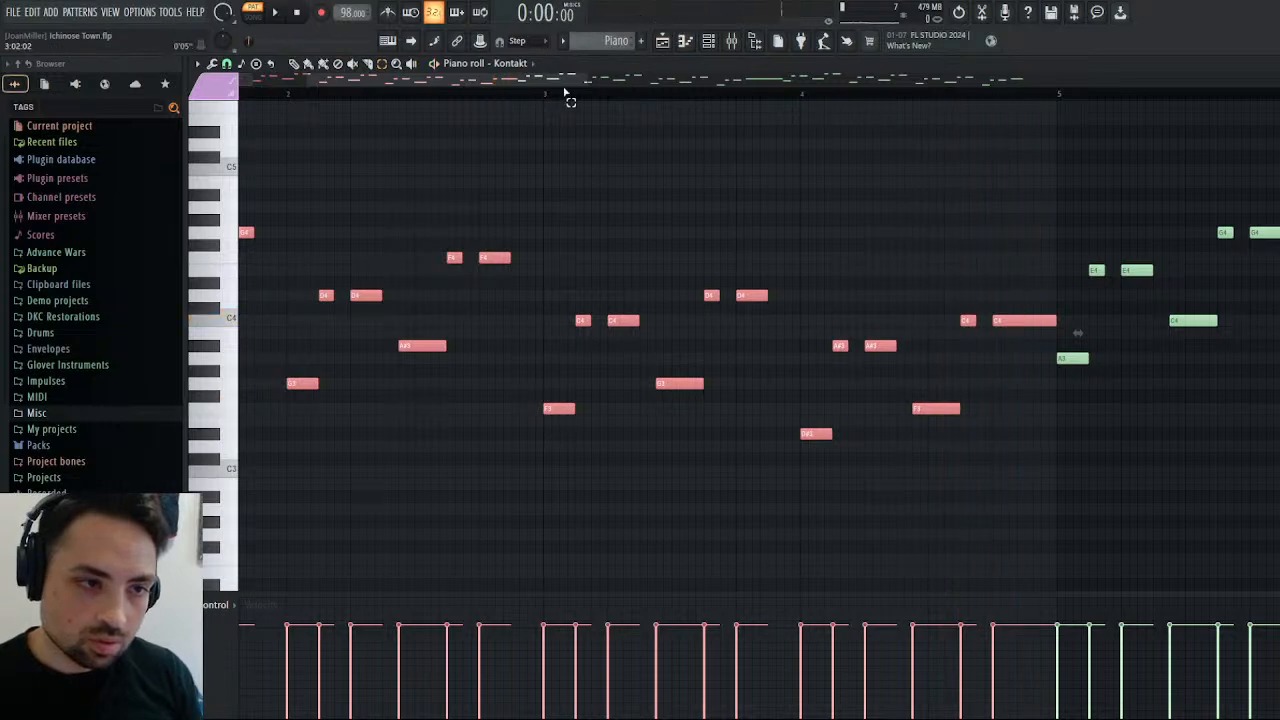
pyautogui.moveTo(586, 80); pyautogui.dragTo(1016, 99)
pyautogui.moveTo(945, 167); pyautogui.dragTo(216, 588)
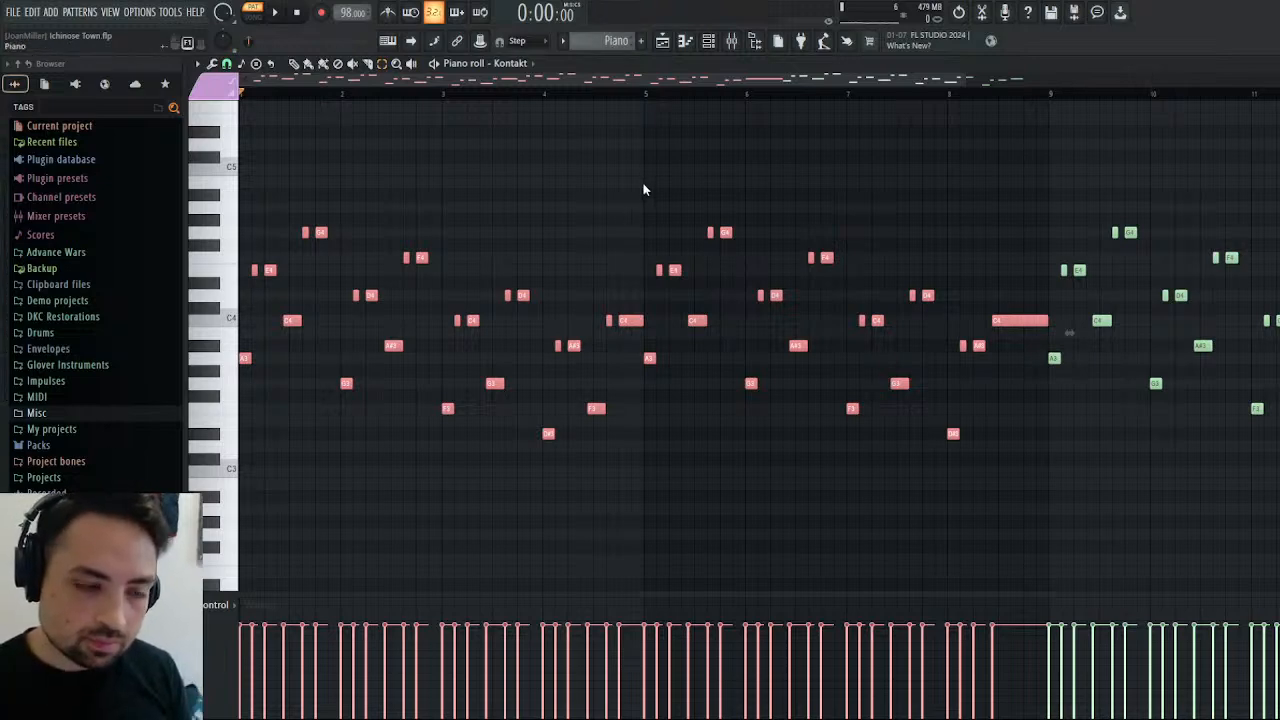
pyautogui.press('KP_Subtract')
# Paste the copied Piano notes into the Timpani pattern from bar 5 through bar 12 and deselect them.
pyautogui.click(663, 41)
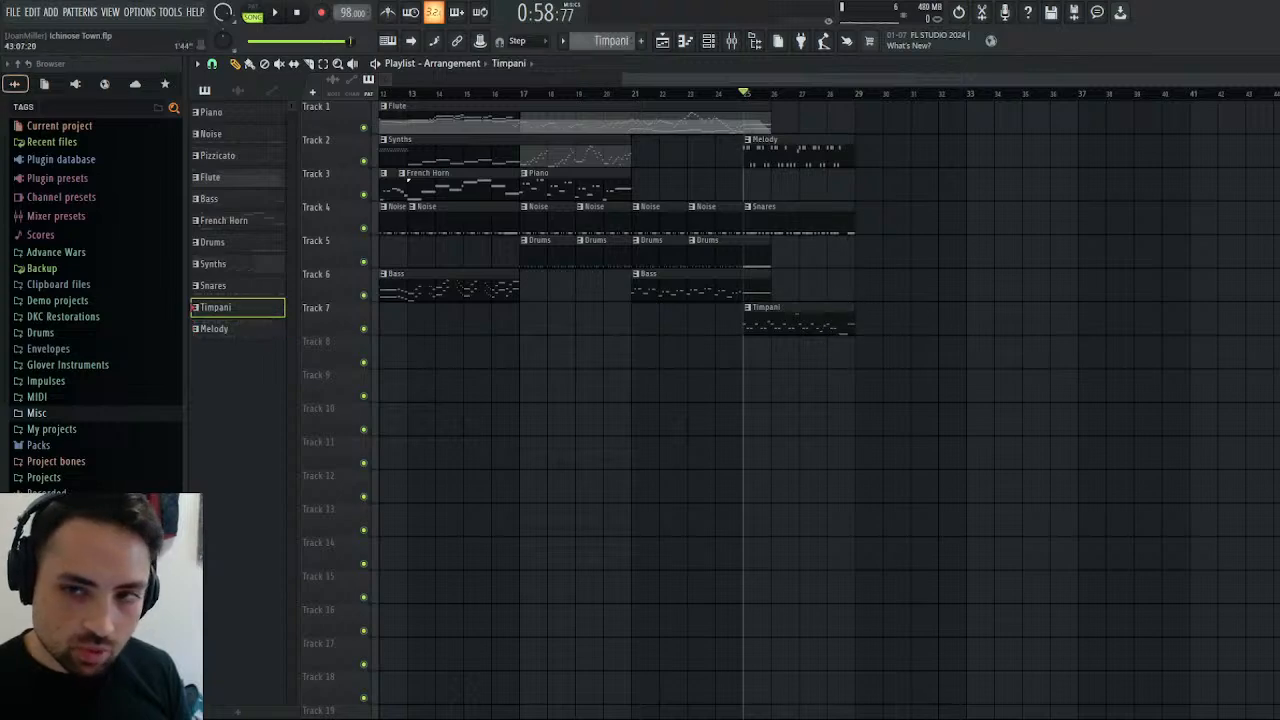
pyautogui.press('F7')
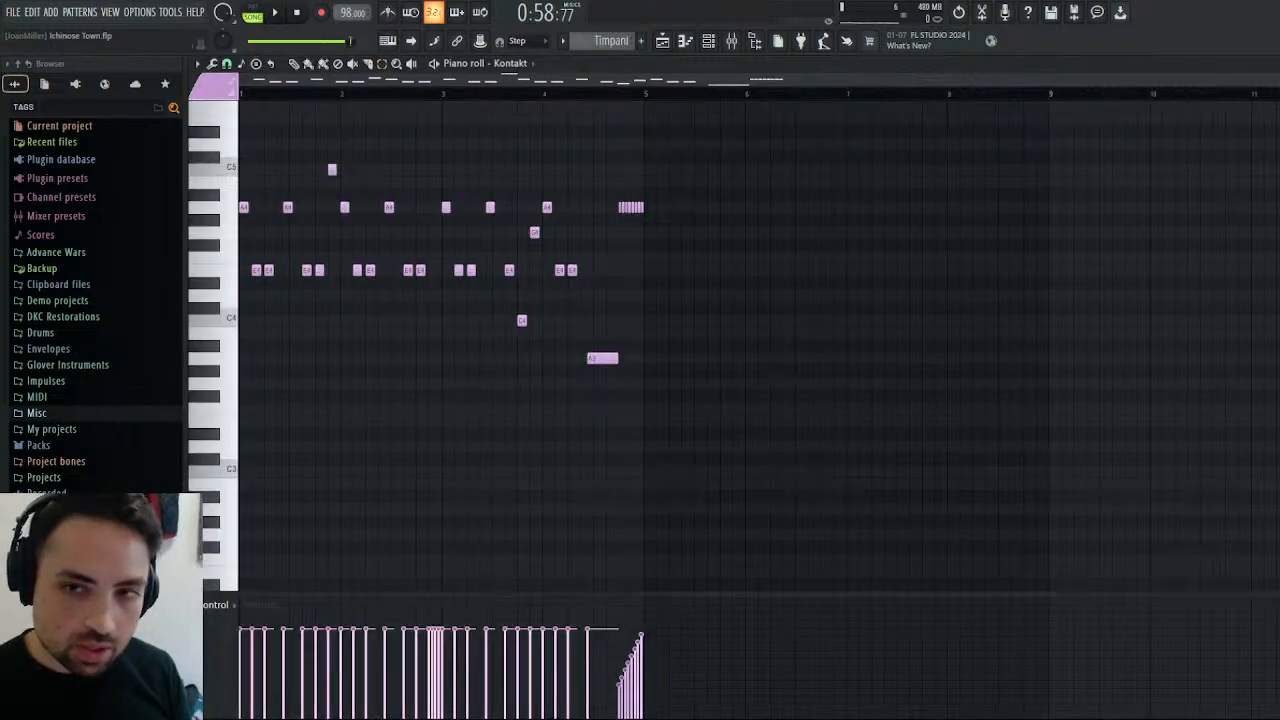
pyautogui.press('Escape')
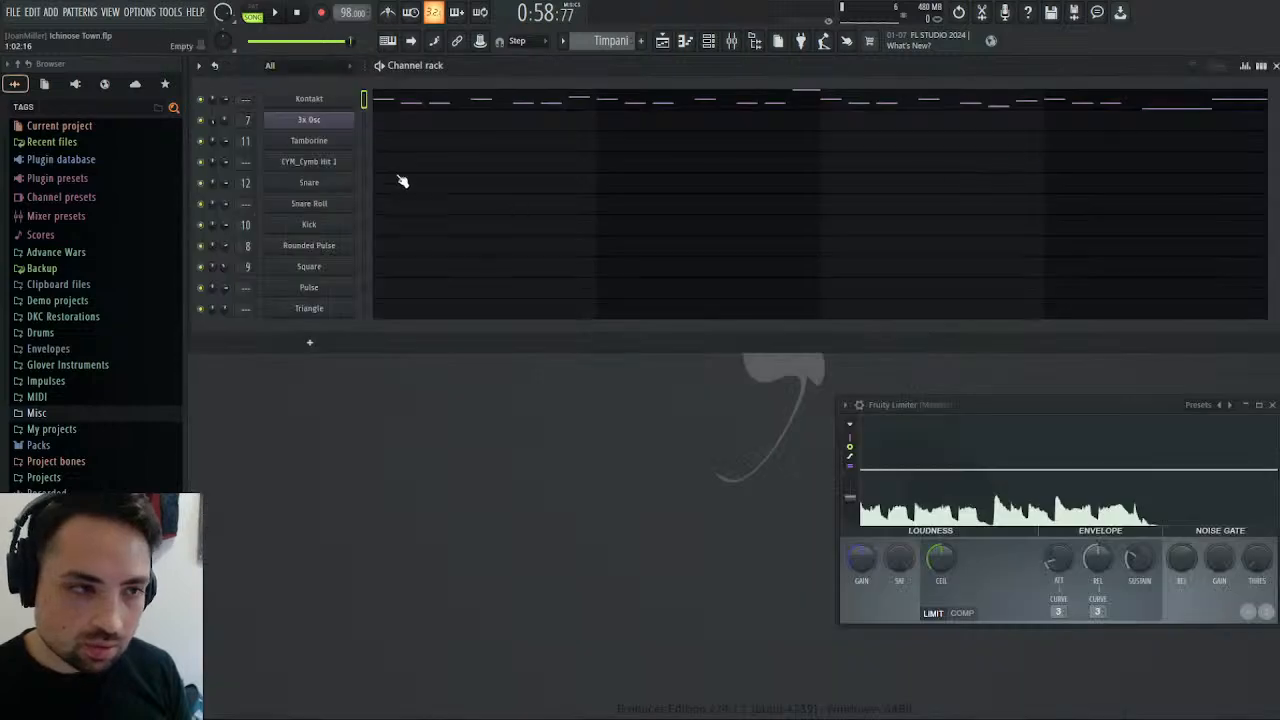
pyautogui.click(424, 104)
pyautogui.moveTo(399, 80); pyautogui.dragTo(919, 84)
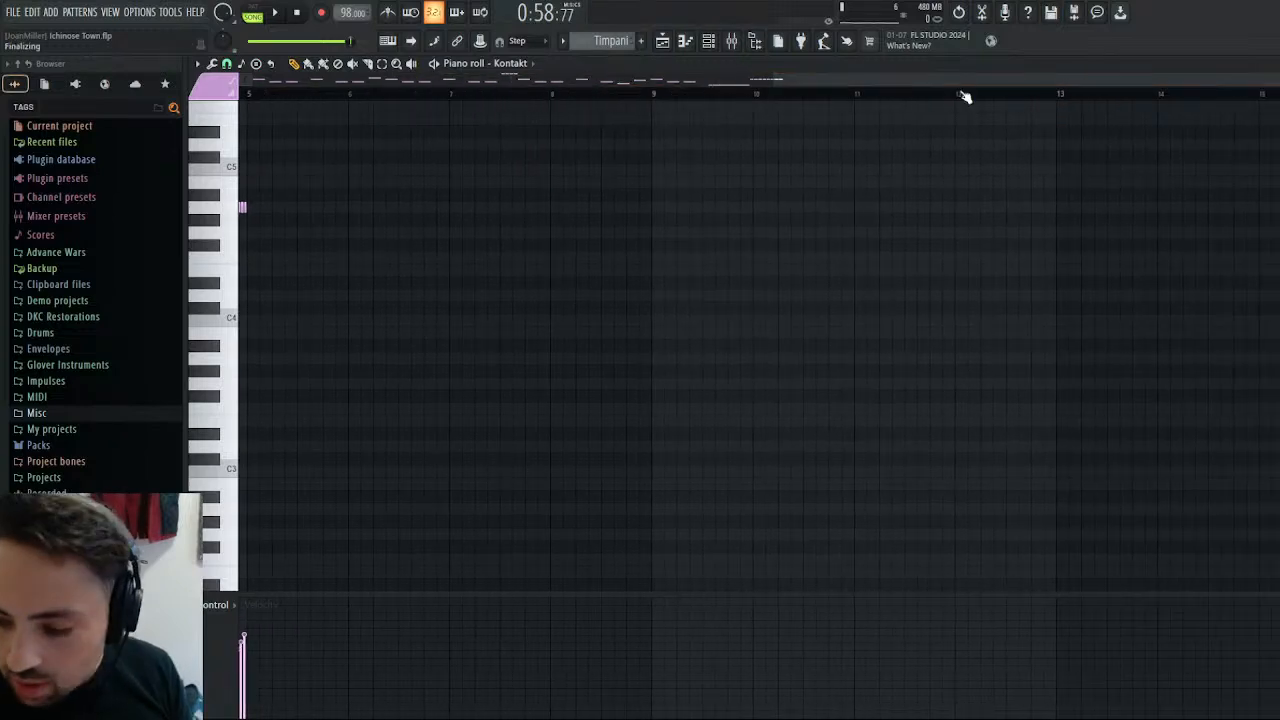
pyautogui.hotkey('ctrl', 'v')
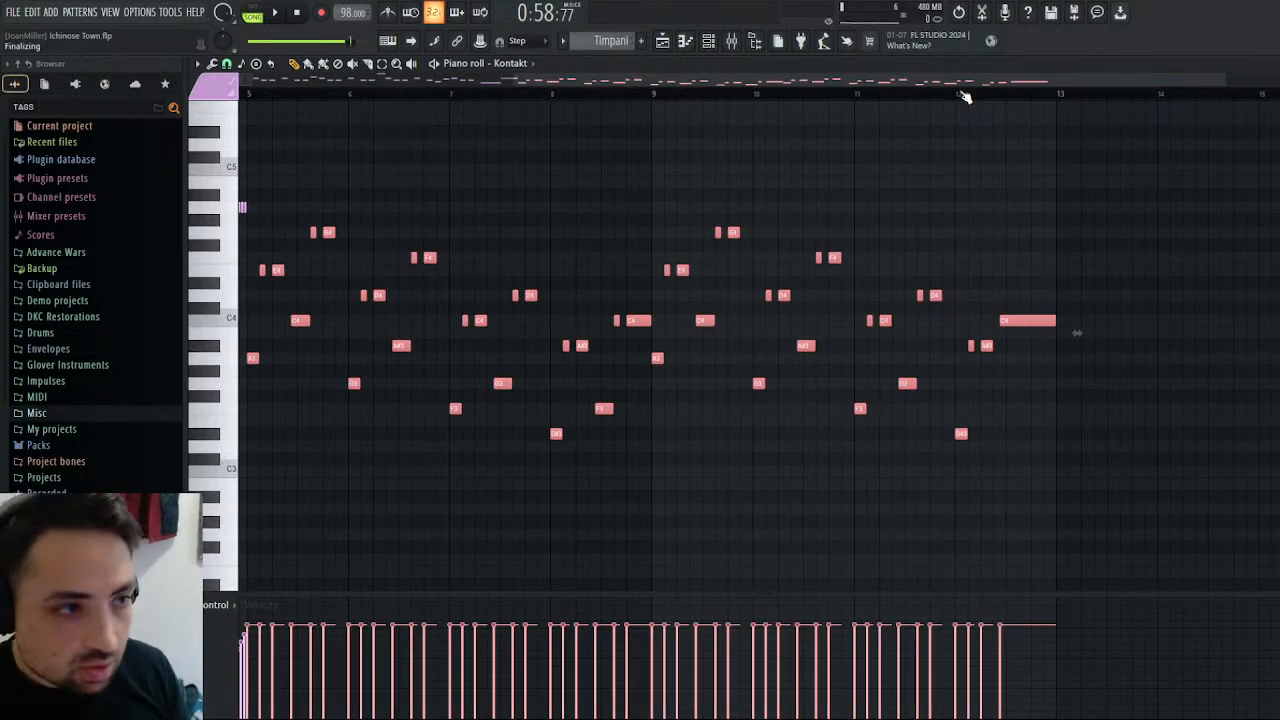
pyautogui.hotkey('ctrl', 'd')
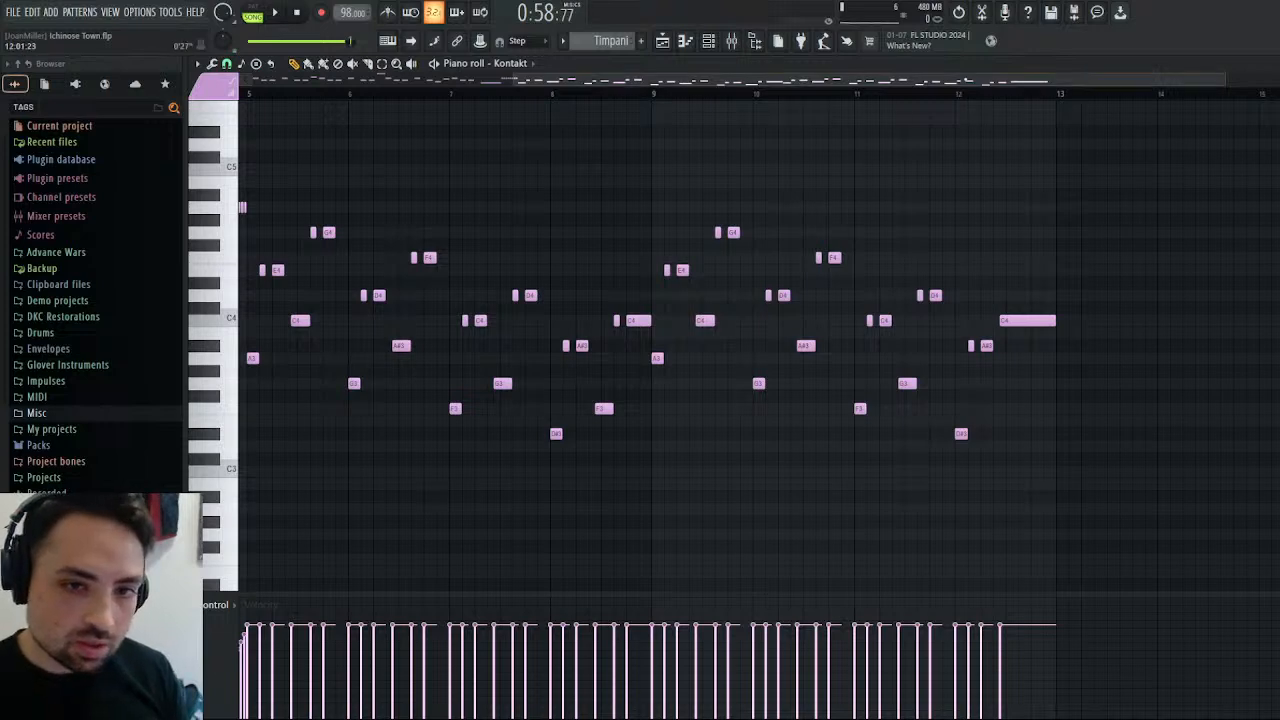
# Play the extended Timpani part, select the pasted notes in bars 5 to 12, raise them one octave, and stop playback.
pyautogui.moveTo(938, 82); pyautogui.dragTo(711, 90)
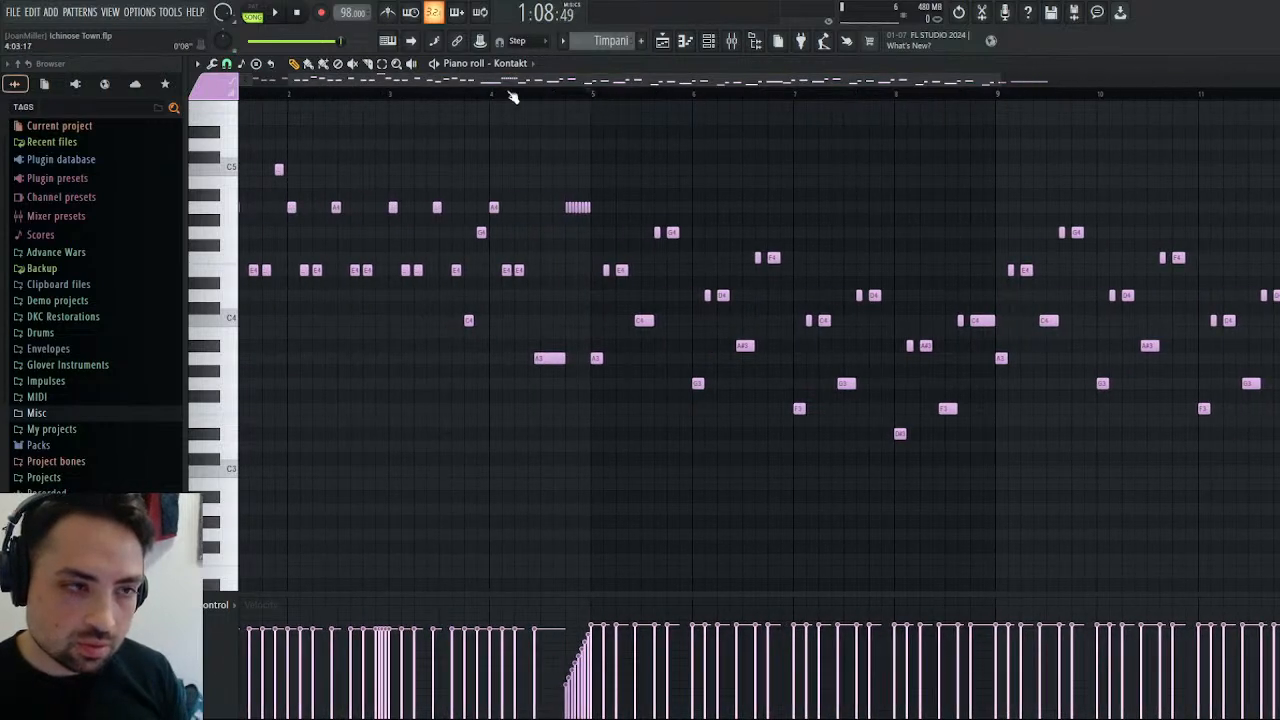
pyautogui.click(281, 13)
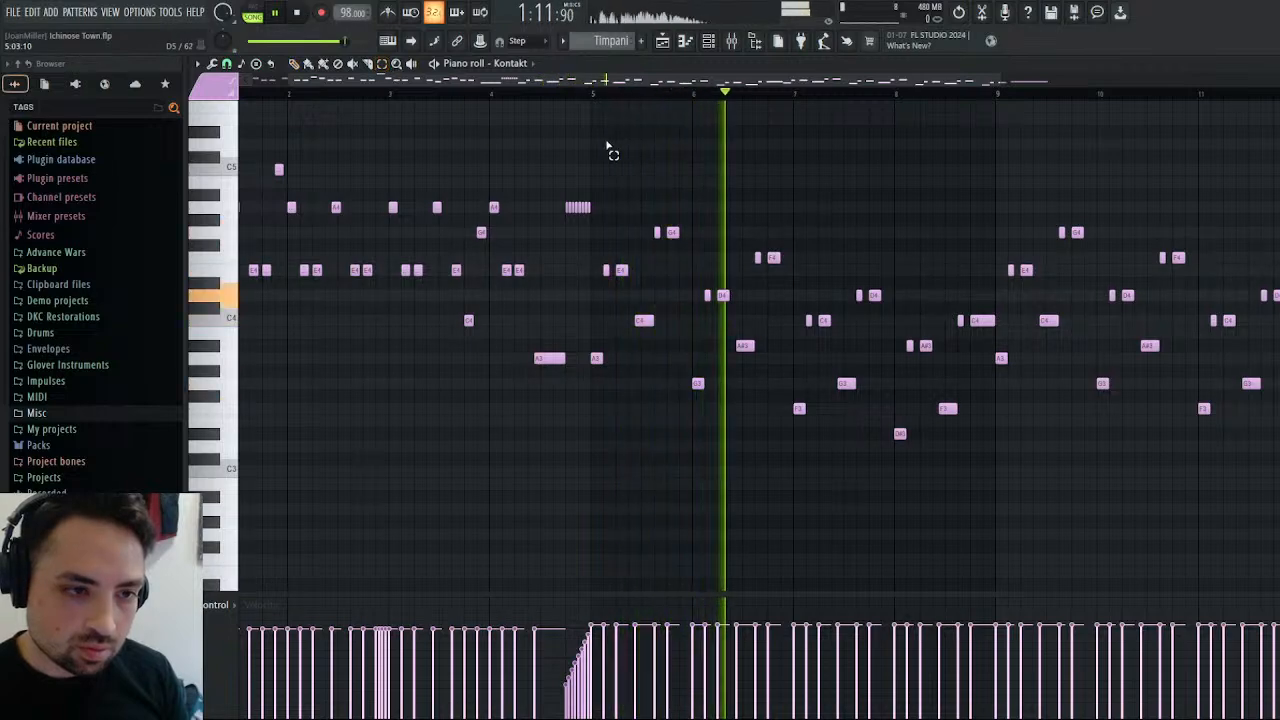
pyautogui.moveTo(596, 143); pyautogui.dragTo(1190, 450)
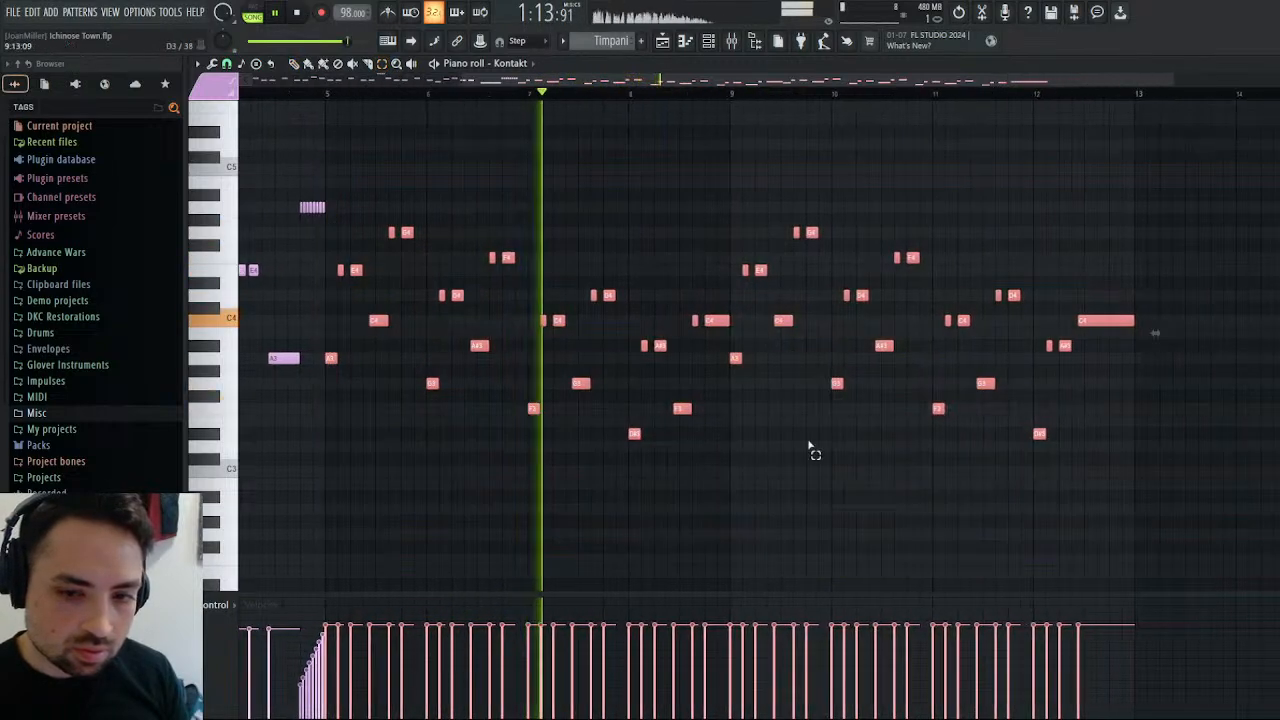
pyautogui.click(326, 361)
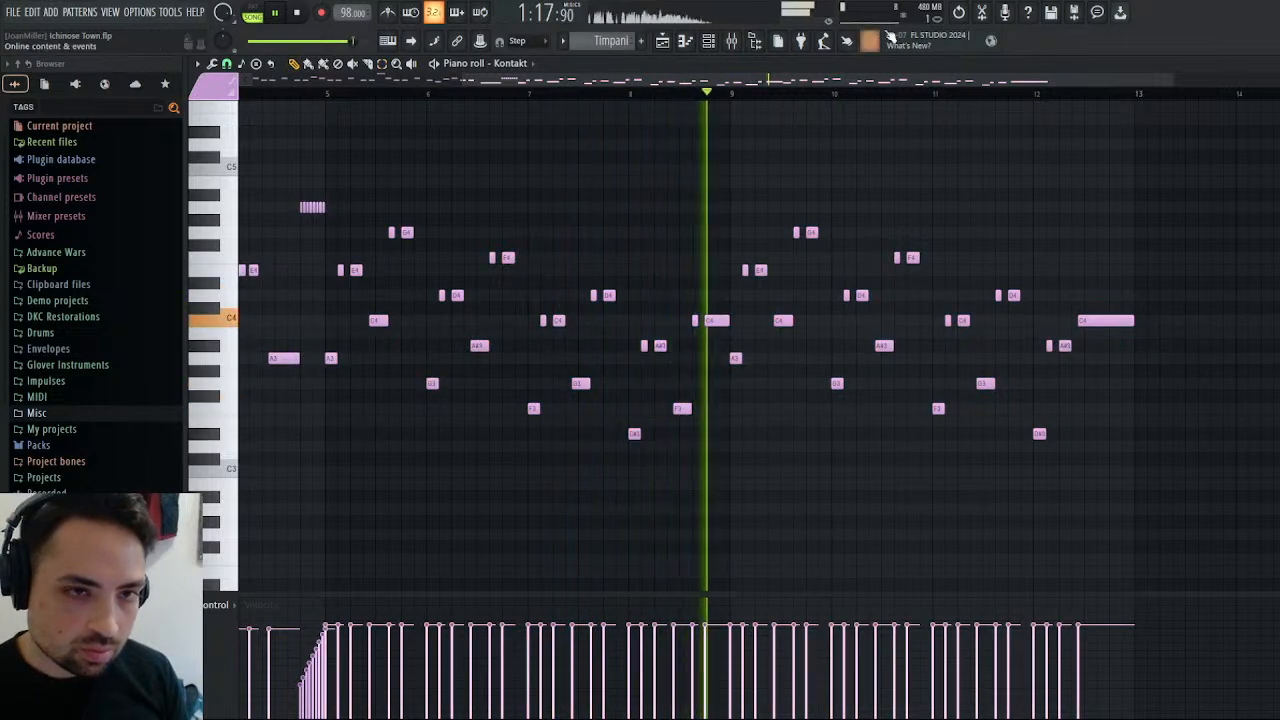
pyautogui.click(959, 14)
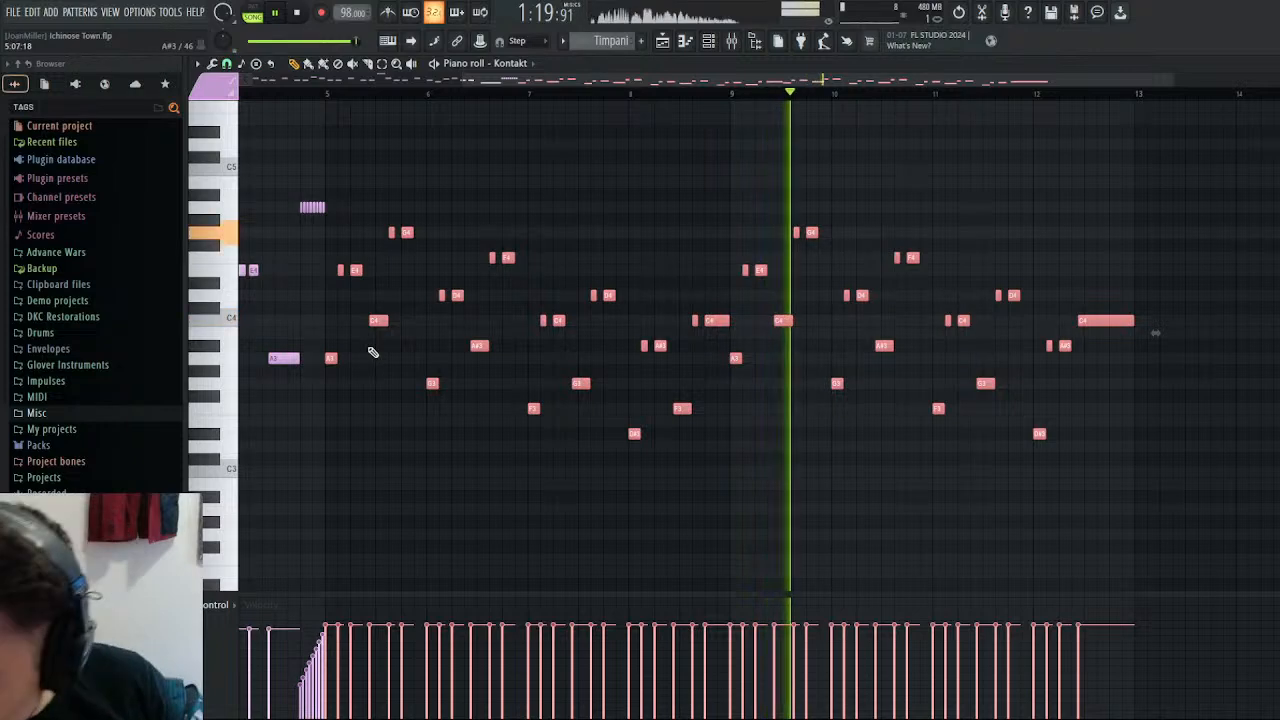
pyautogui.hotkey('ctrl', 'Up')
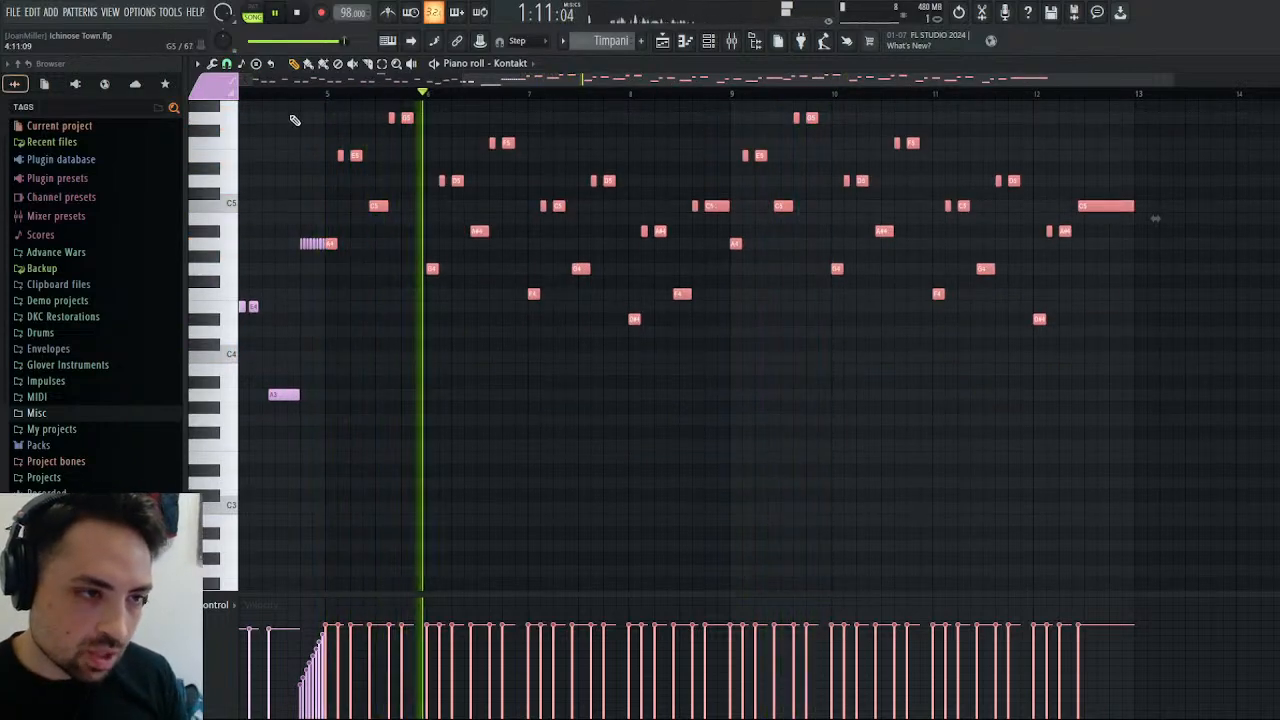
pyautogui.click(380, 64)
pyautogui.press('space')
pyautogui.scroll(3, 320, 180)
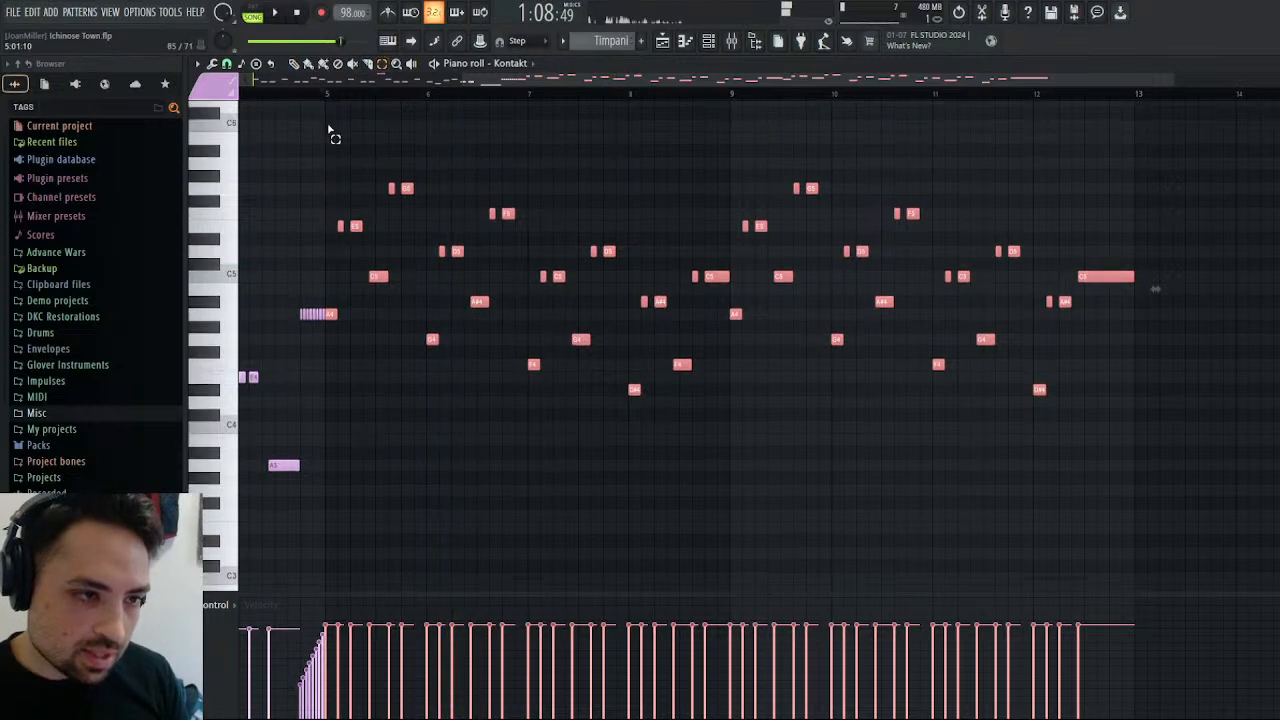
# Select the repeated-note pairs in bars 5 to 12 of the Timpani pattern, including the long last note, and lower them one octave.
pyautogui.moveTo(308, 215); pyautogui.dragTo(1071, 300)
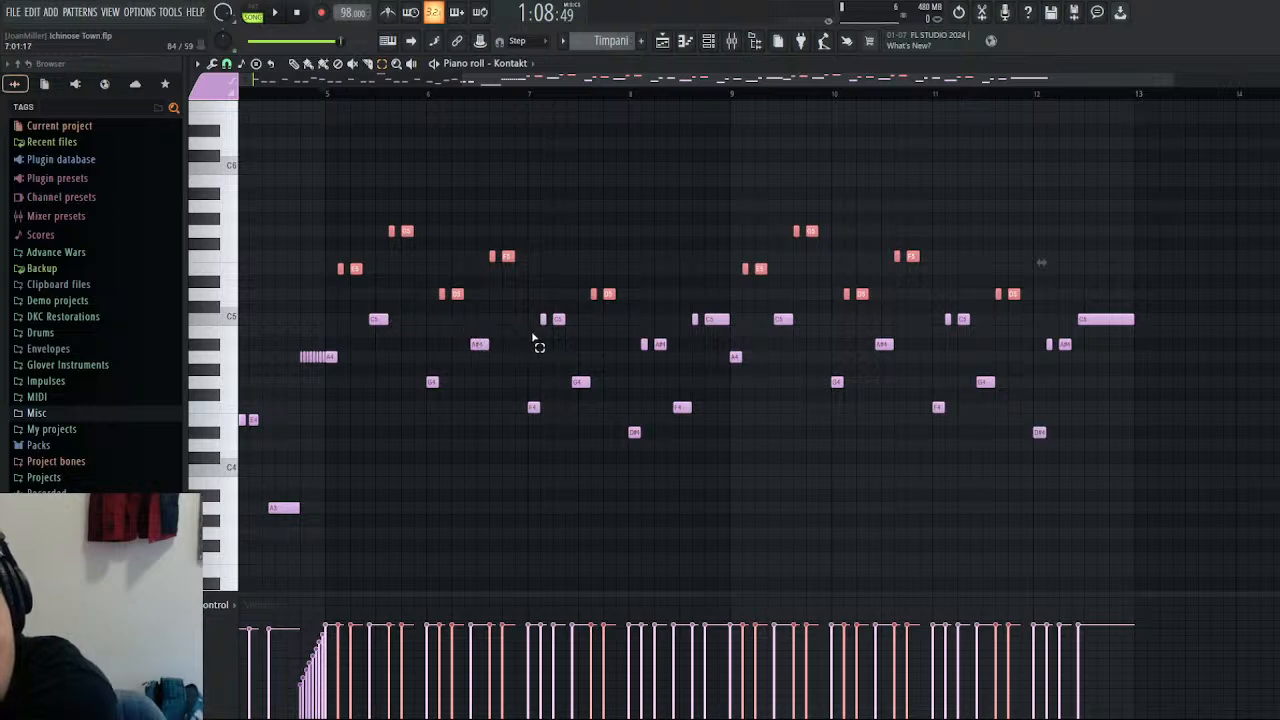
pyautogui.moveTo(629, 346); pyautogui.dragTo(766, 318)
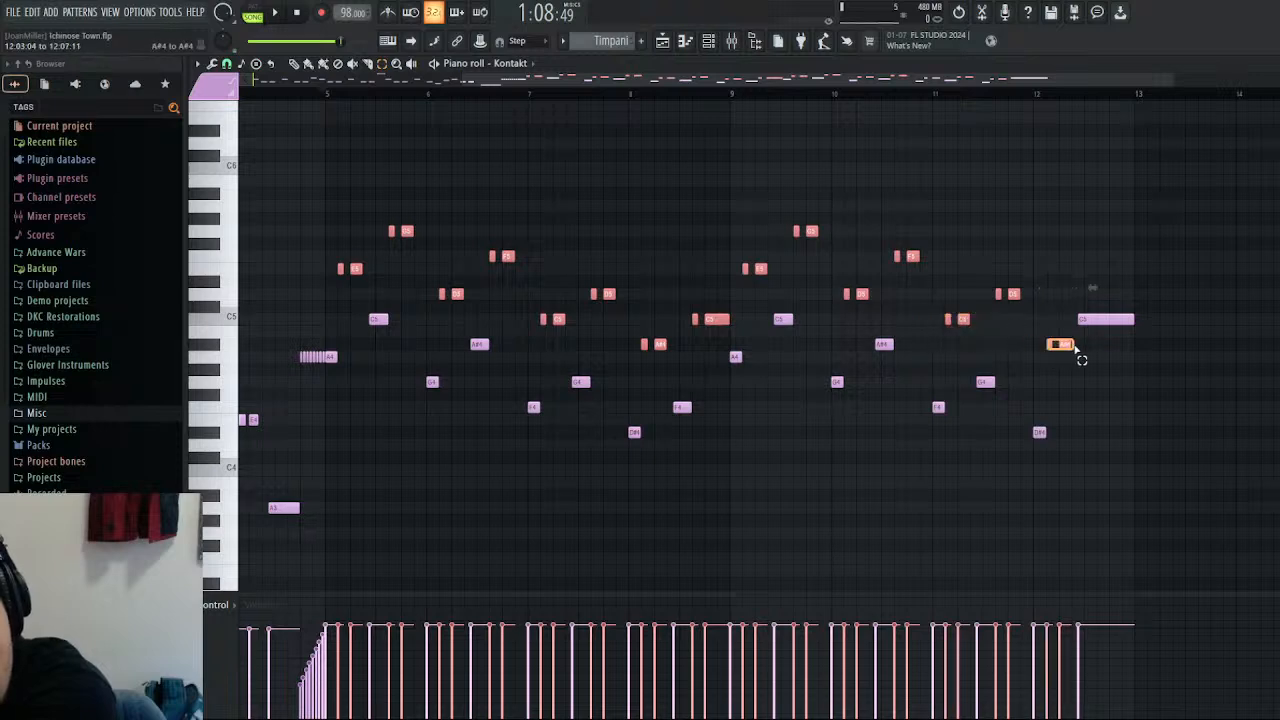
pyautogui.moveTo(1075, 345); pyautogui.dragTo(1104, 318)
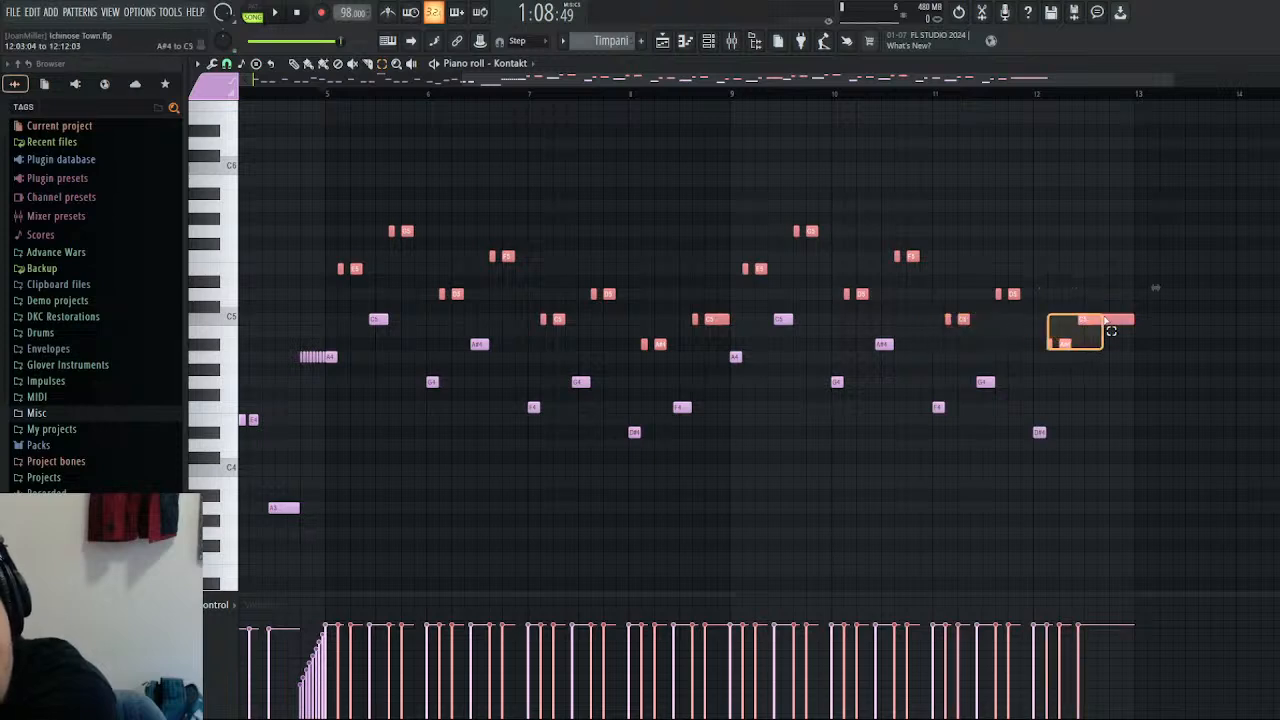
pyautogui.hotkey('ctrl', 'Down')
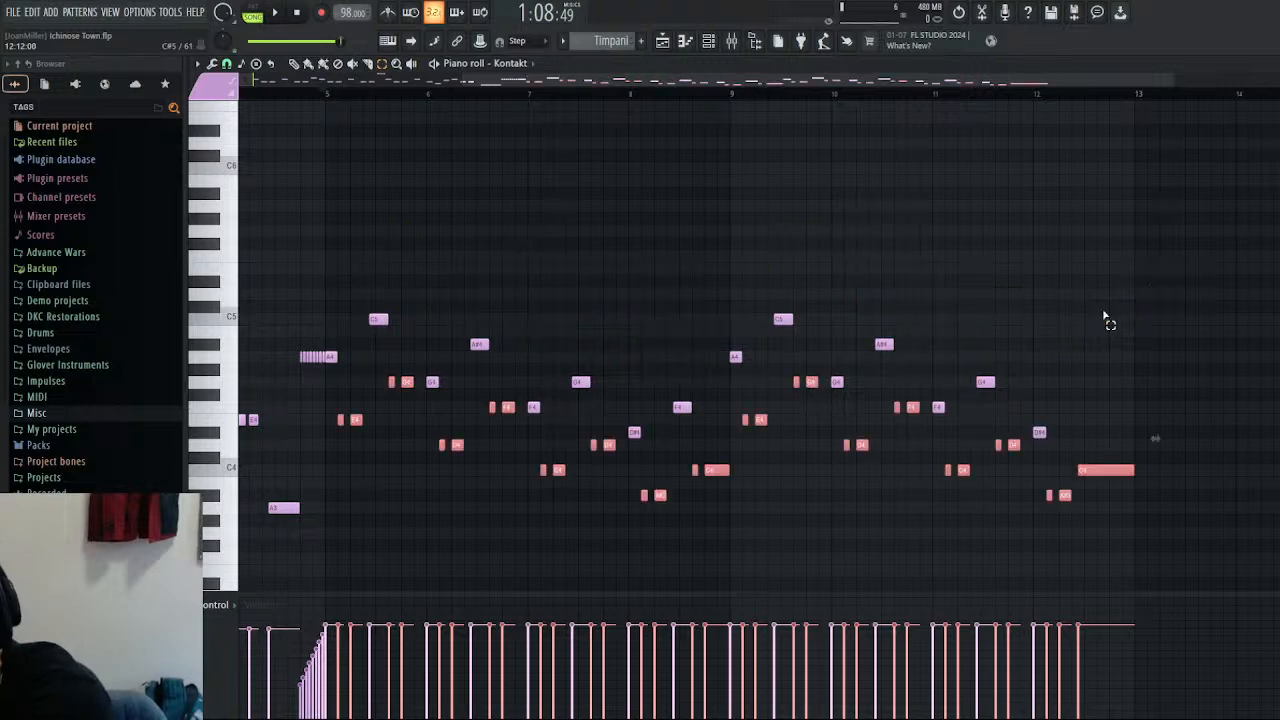
# Play the revised Timpani part through bar 12, stop playback, and deselect the notes.
pyautogui.press('space')
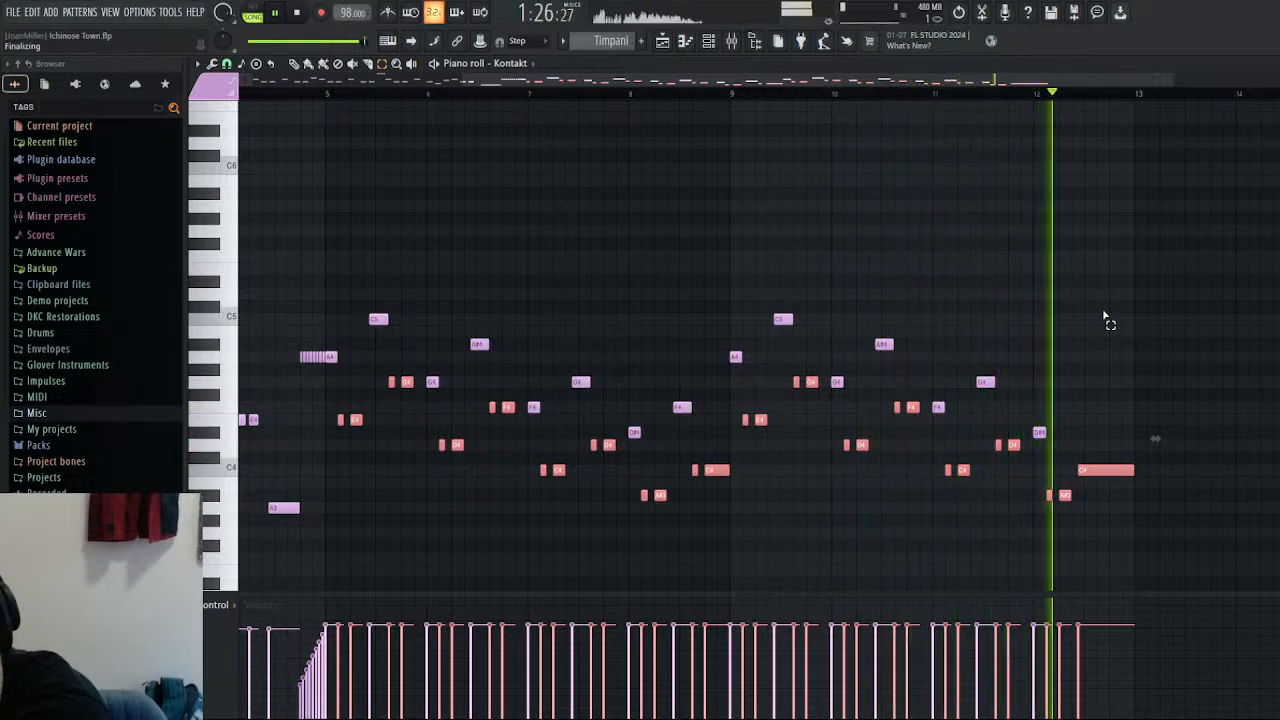
pyautogui.press('space')
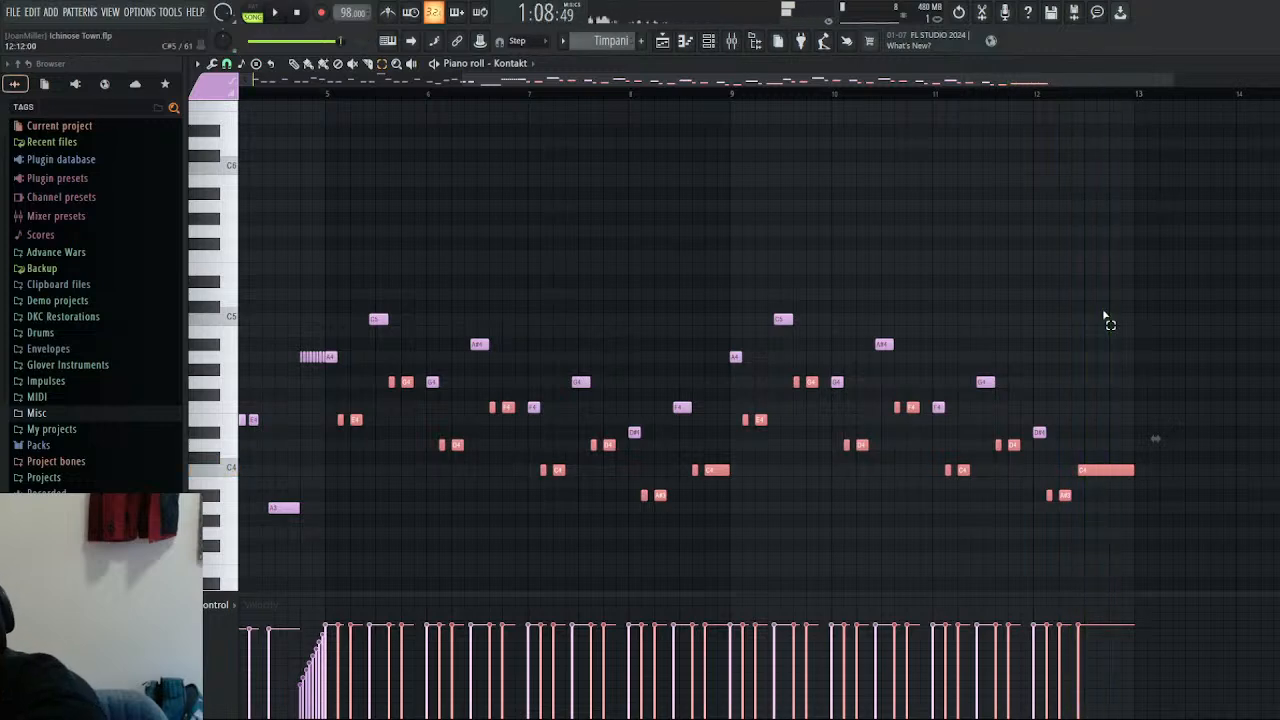
pyautogui.click(887, 249)
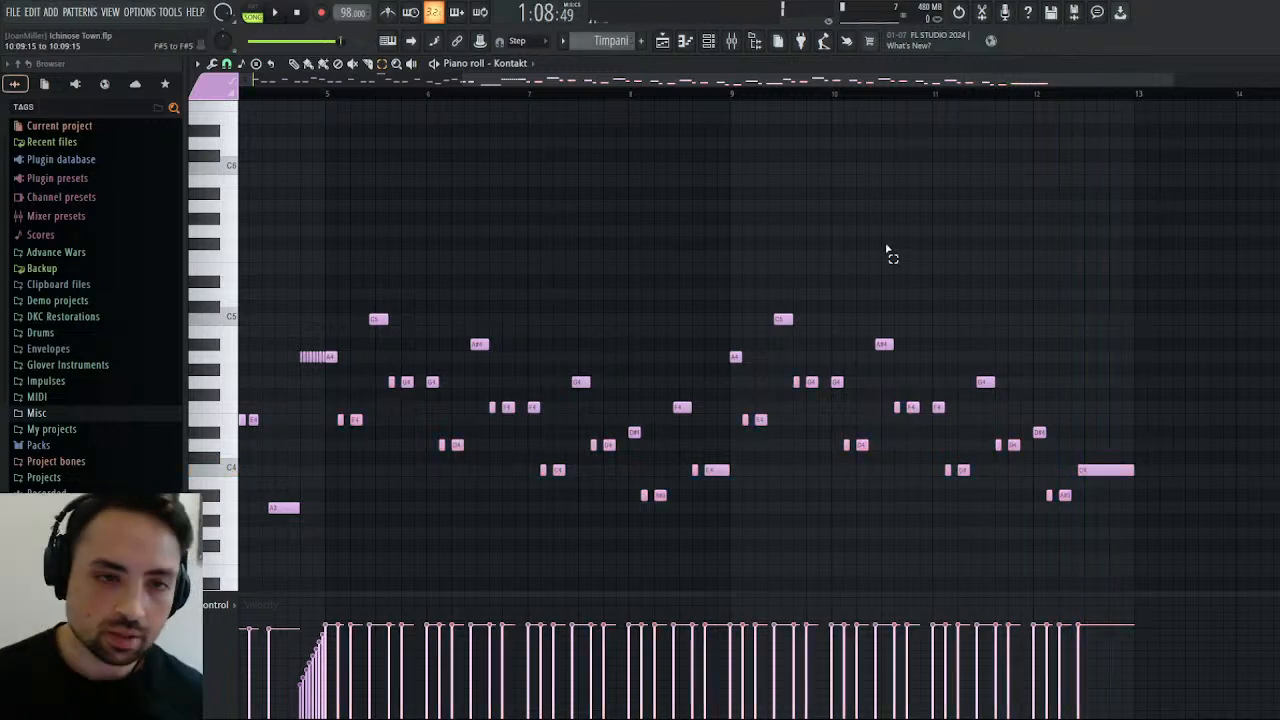
# Fill Track 4 of the playlist with Snares clips from bar 29 through bar 36 and play the section.
pyautogui.click(662, 41)
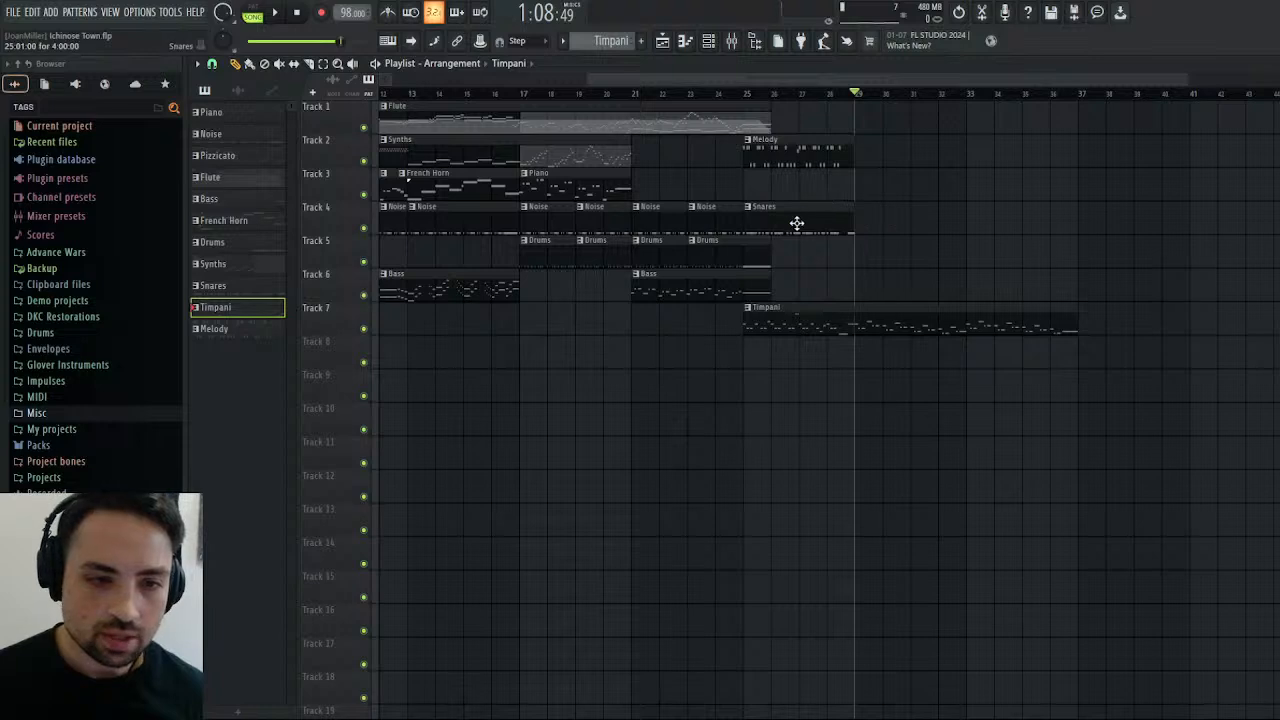
pyautogui.click(864, 229)
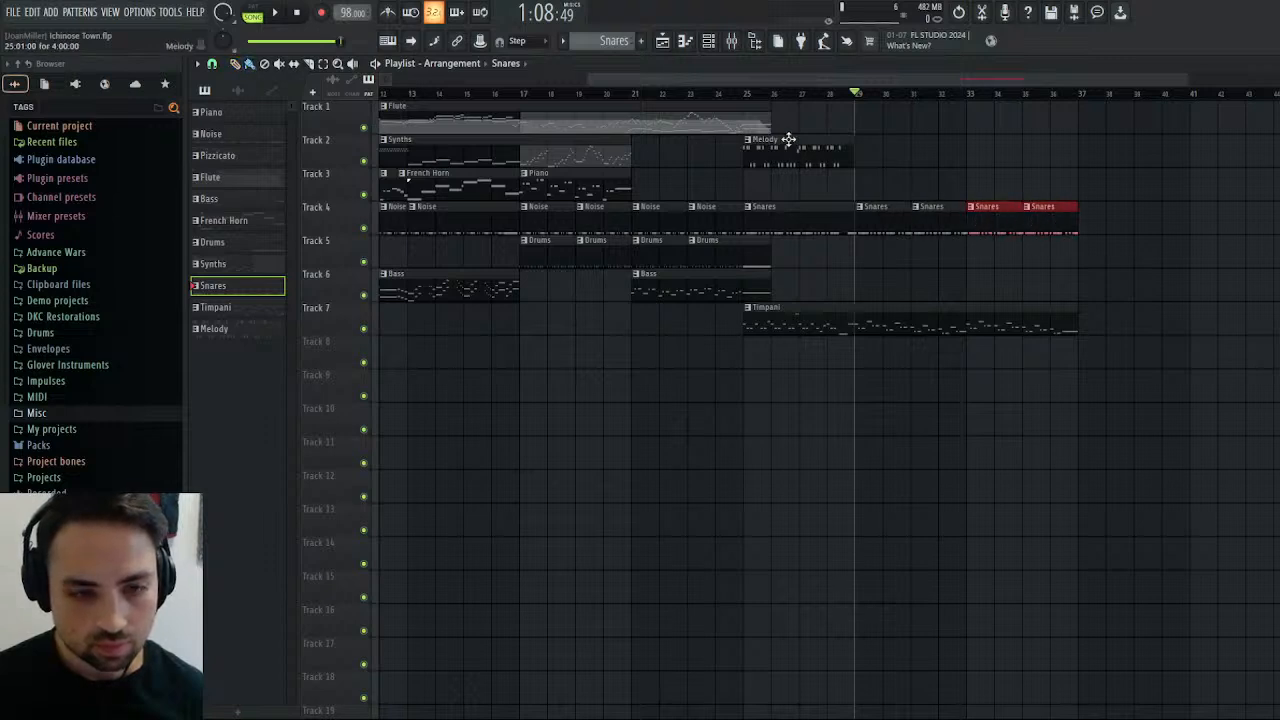
pyautogui.press('space')
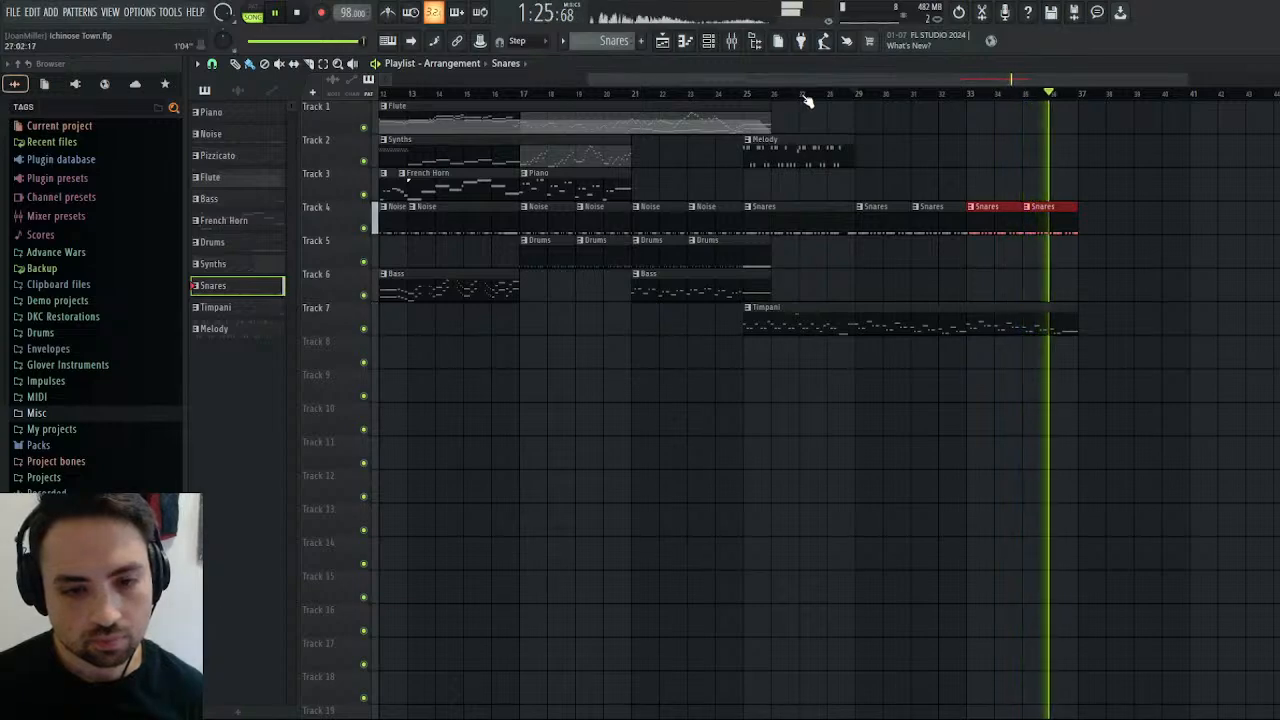
# Replay the arrangement from bars 25 and 29 to hear the transition between the two sections, stopping after each pass.
pyautogui.click(855, 100)
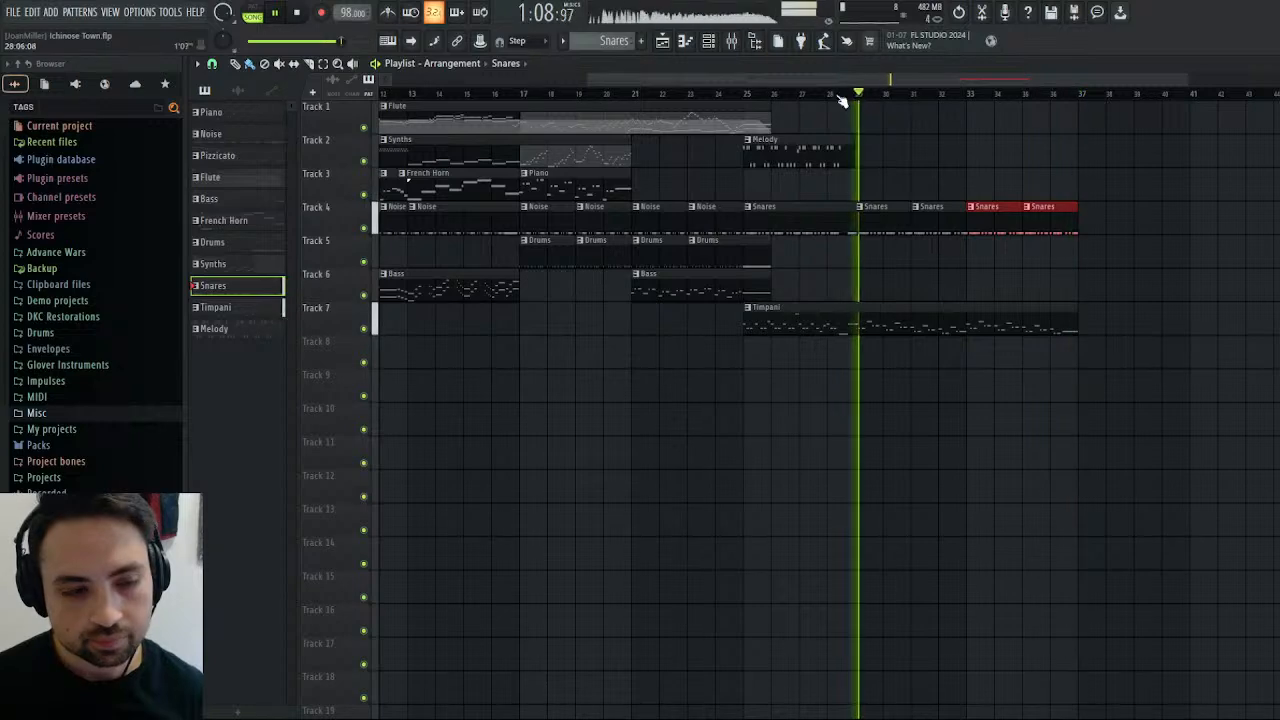
pyautogui.click(740, 97)
pyautogui.click(294, 13)
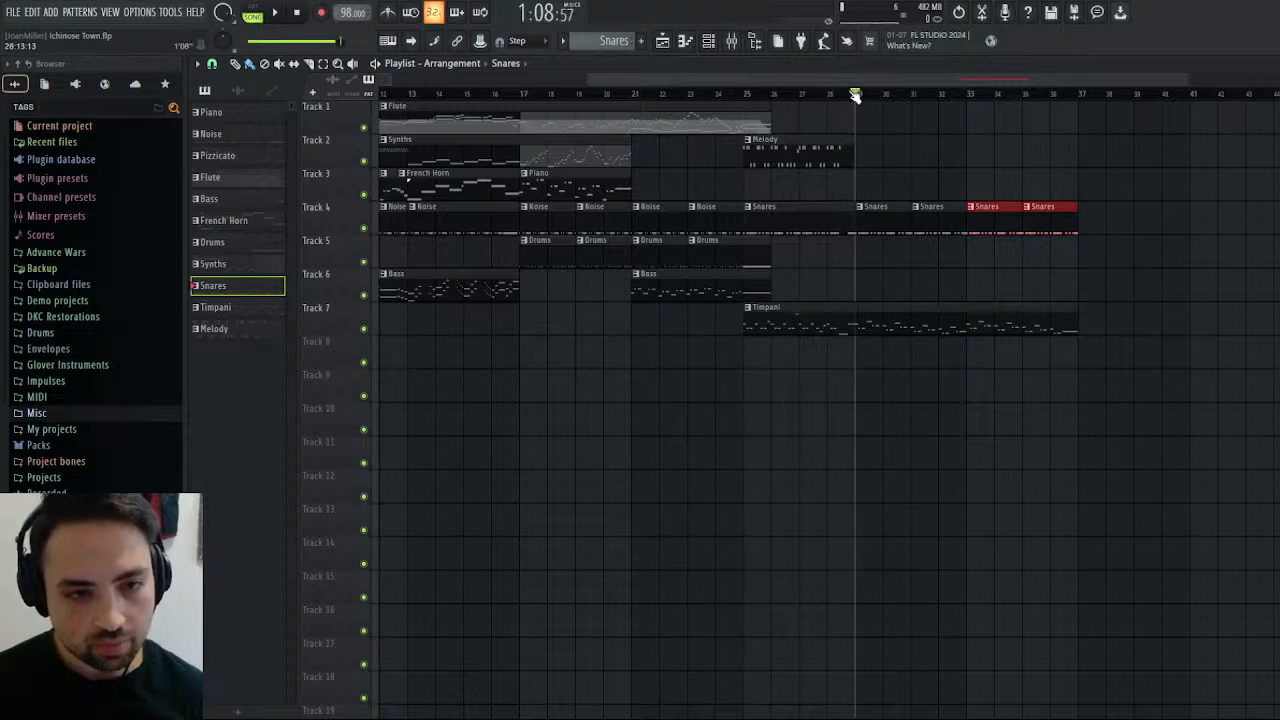
pyautogui.click(276, 14)
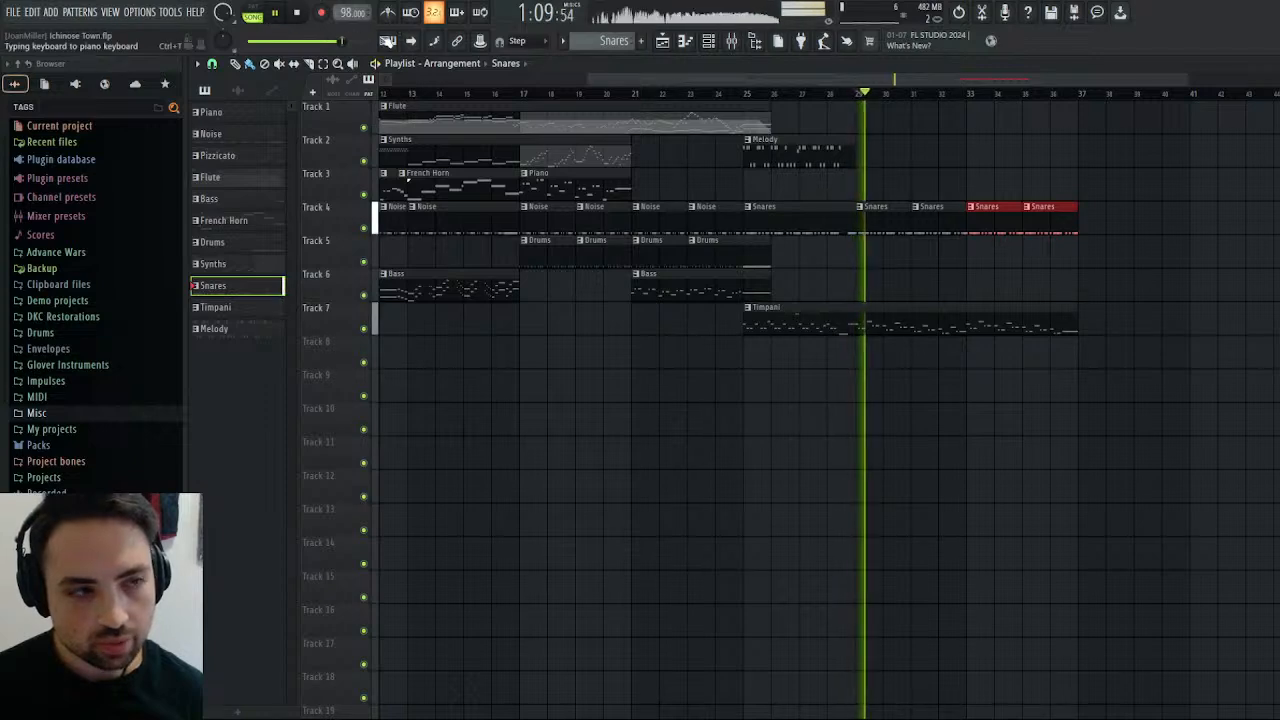
pyautogui.click(305, 18)
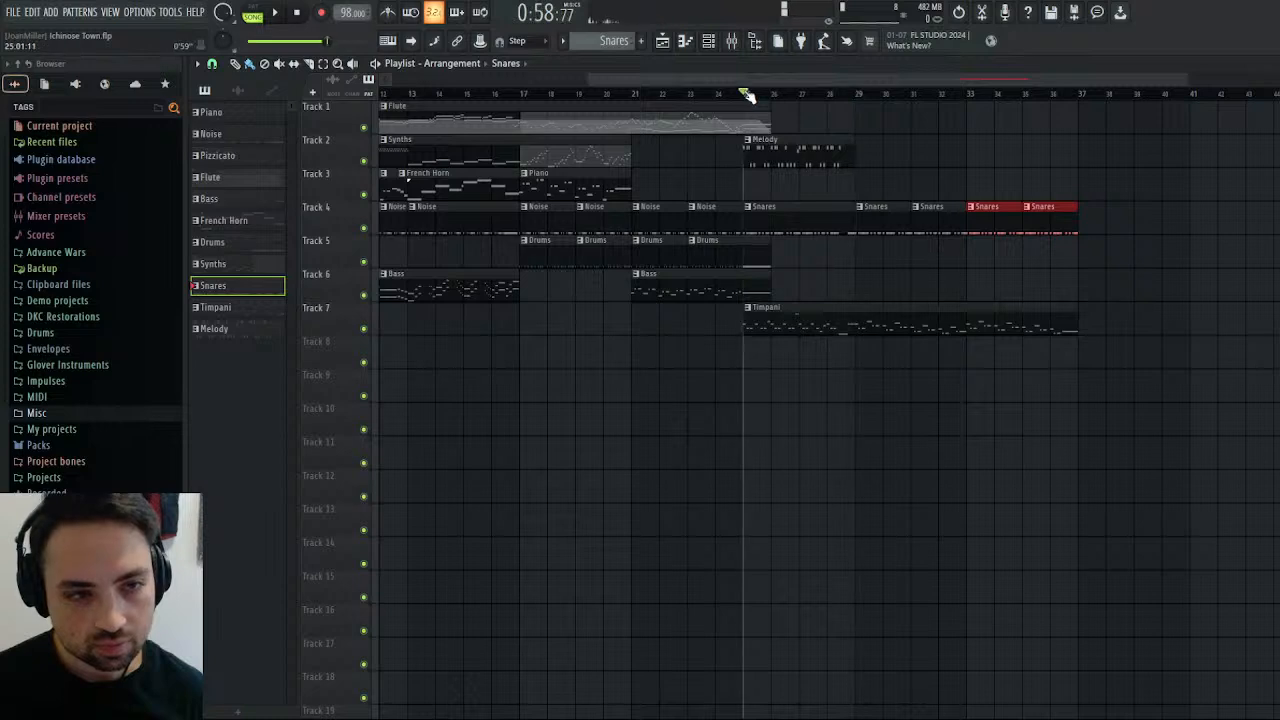
pyautogui.click(276, 14)
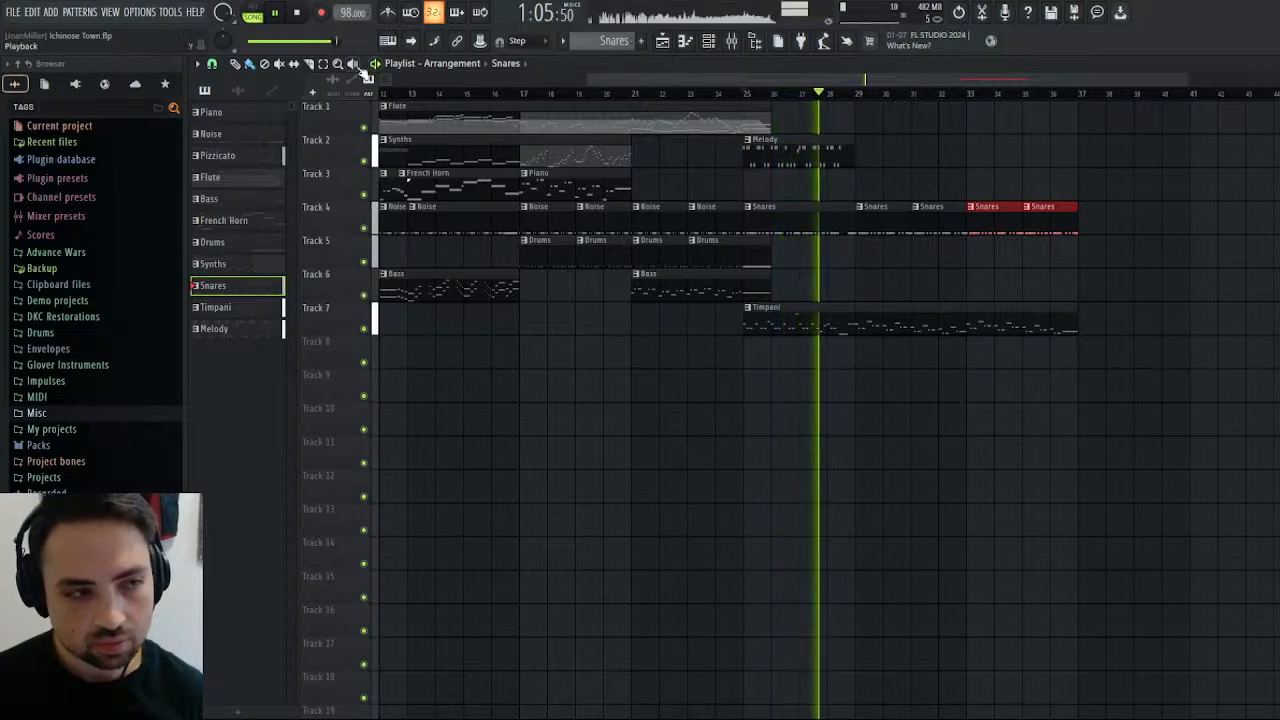
pyautogui.click(297, 14)
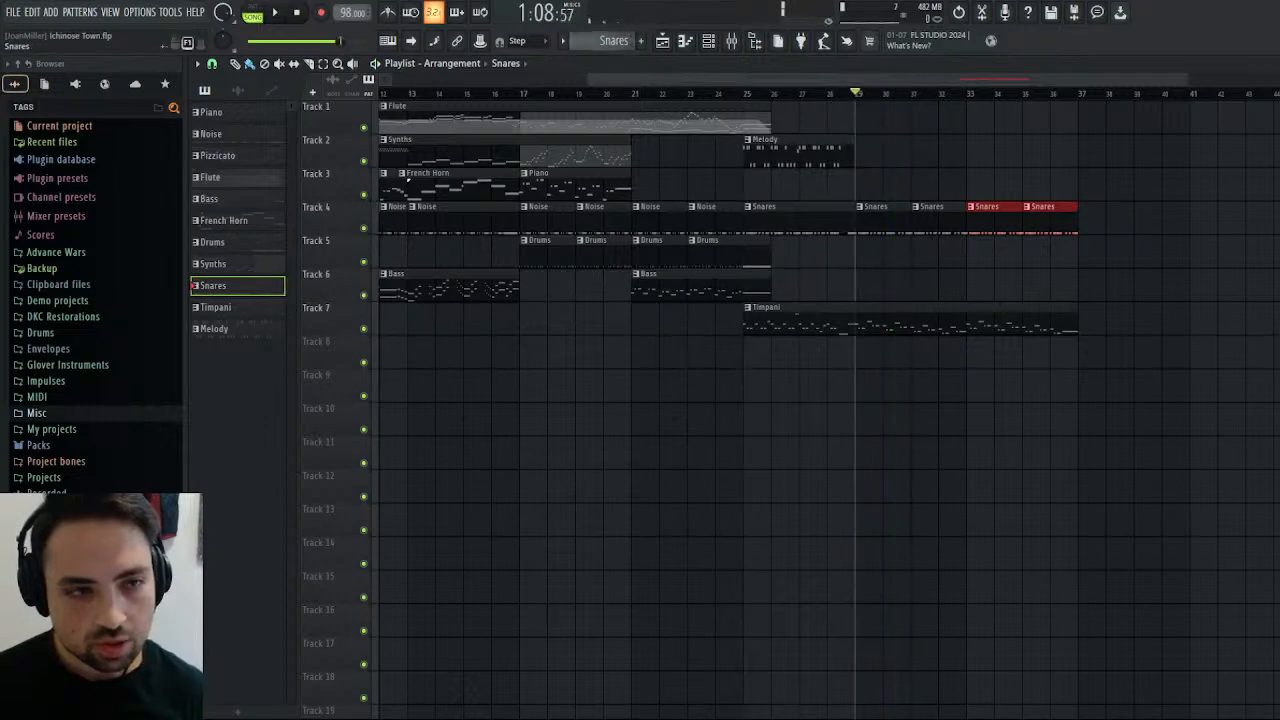
# Create a new pattern named Tuba.
pyautogui.press('F4')
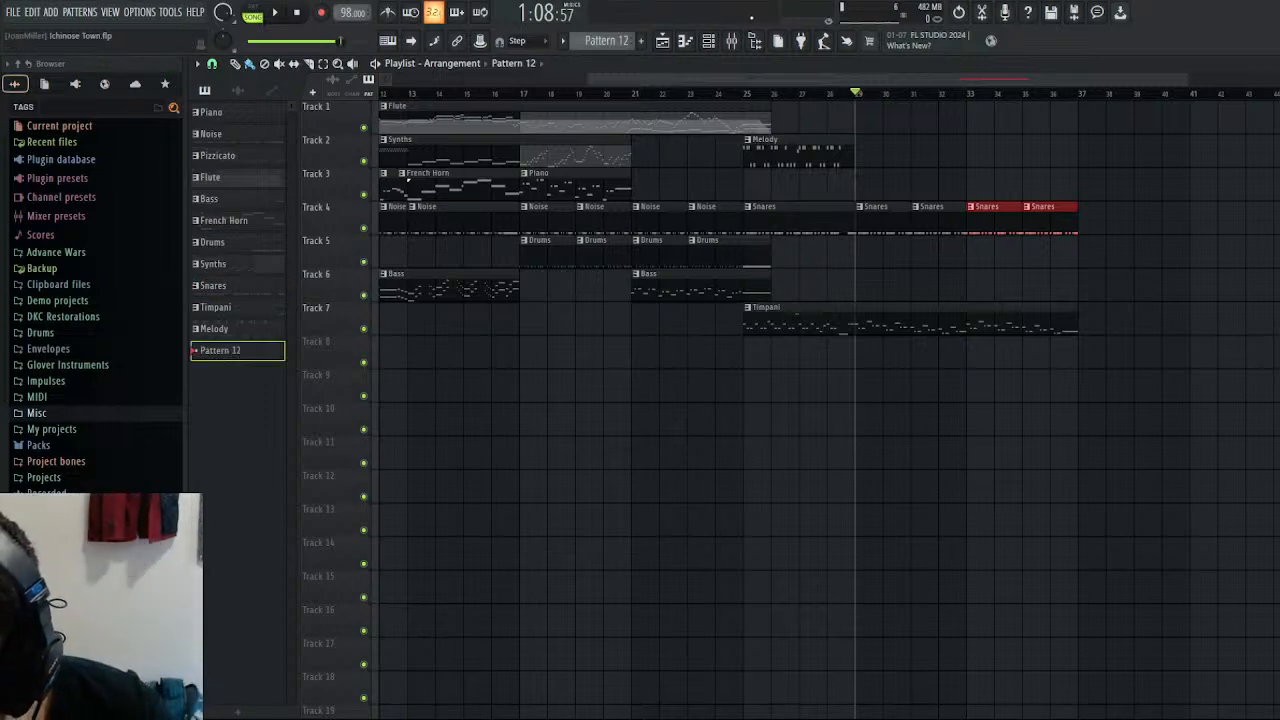
pyautogui.write('Tuba')
pyautogui.press('Return')
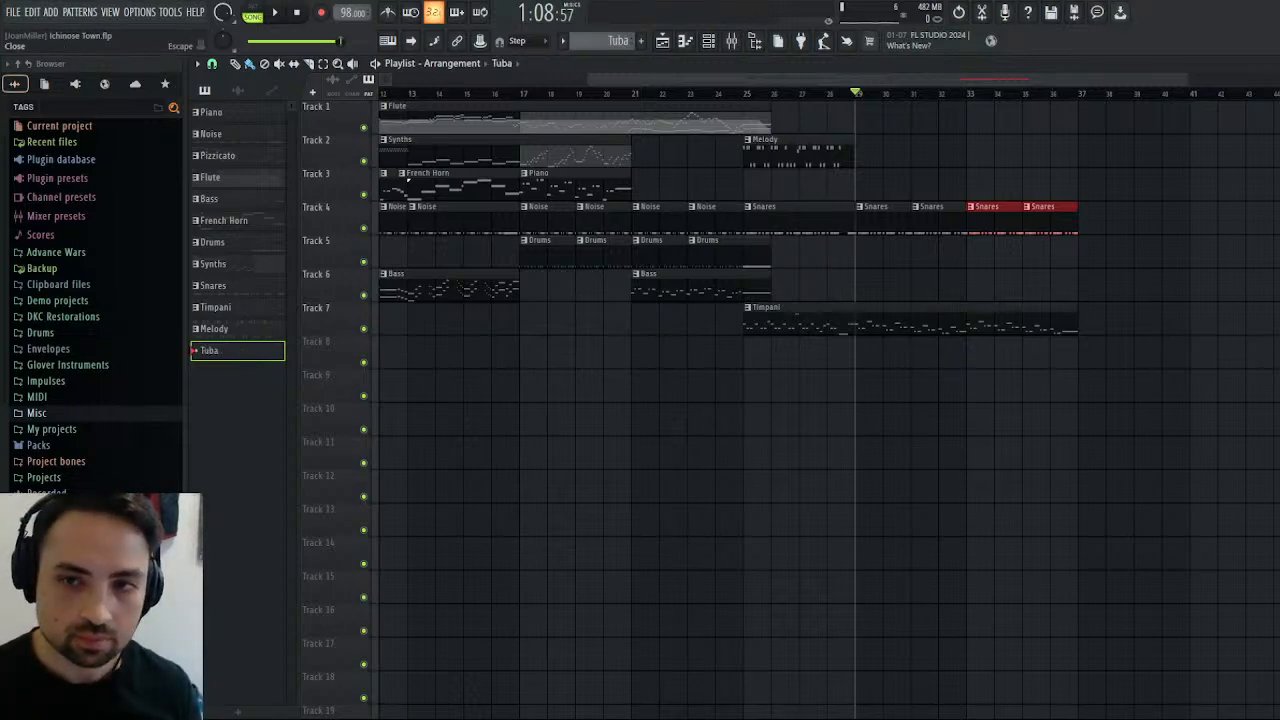
# Load a Tuba instrument below the Glockenspiel in the Kontakt rack and route it to its own Tuba output.
pyautogui.press('F7')
pyautogui.press('Escape')
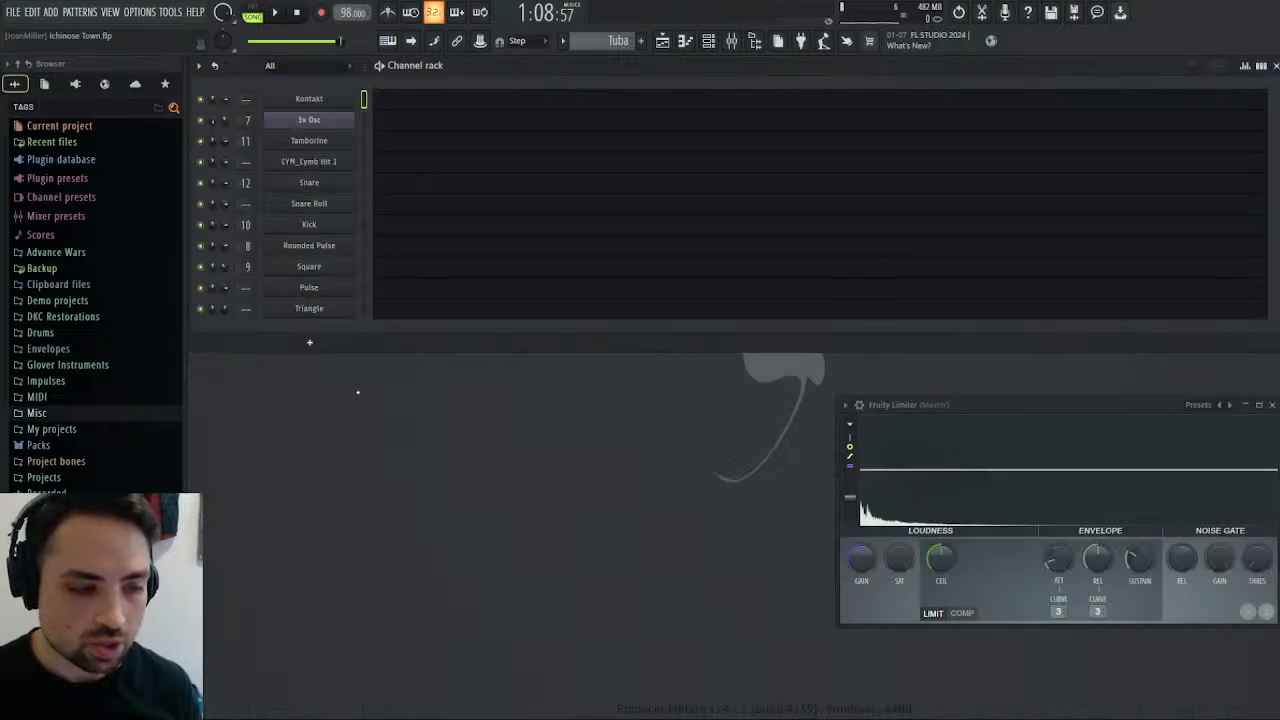
pyautogui.click(325, 105)
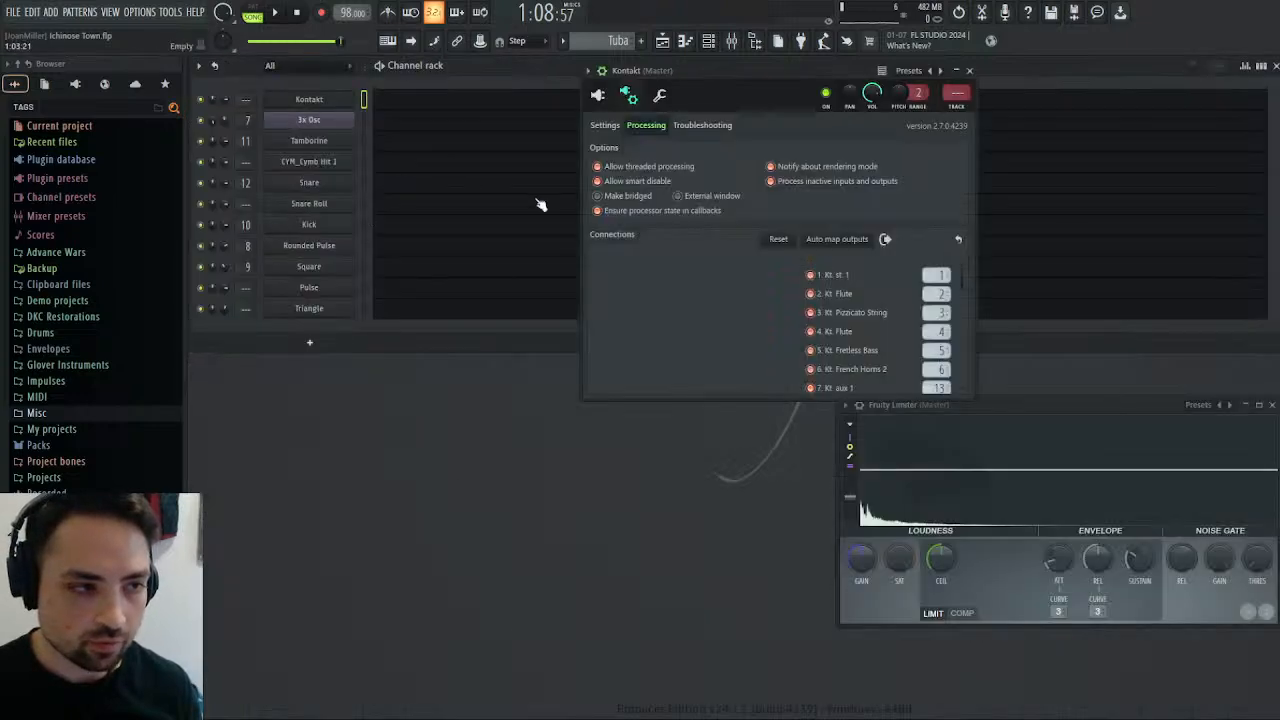
pyautogui.click(598, 96)
pyautogui.scroll(-5, 912, 255)
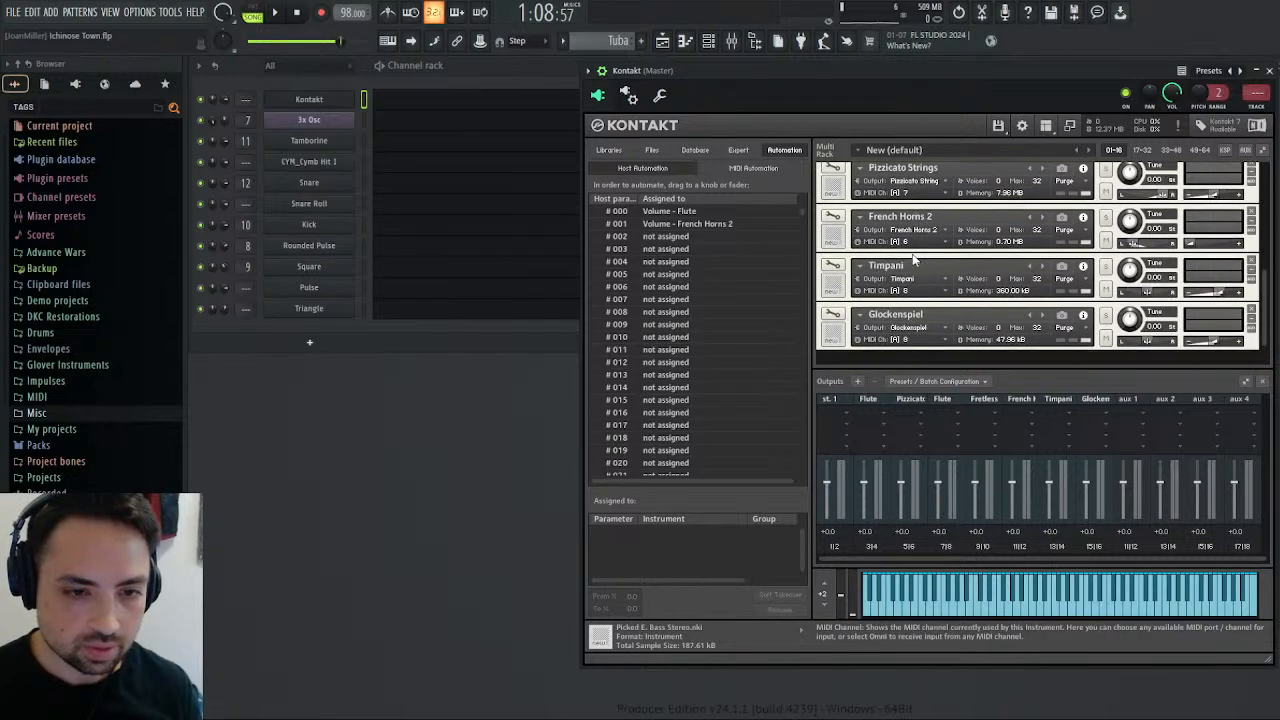
pyautogui.scroll(-1, 912, 258)
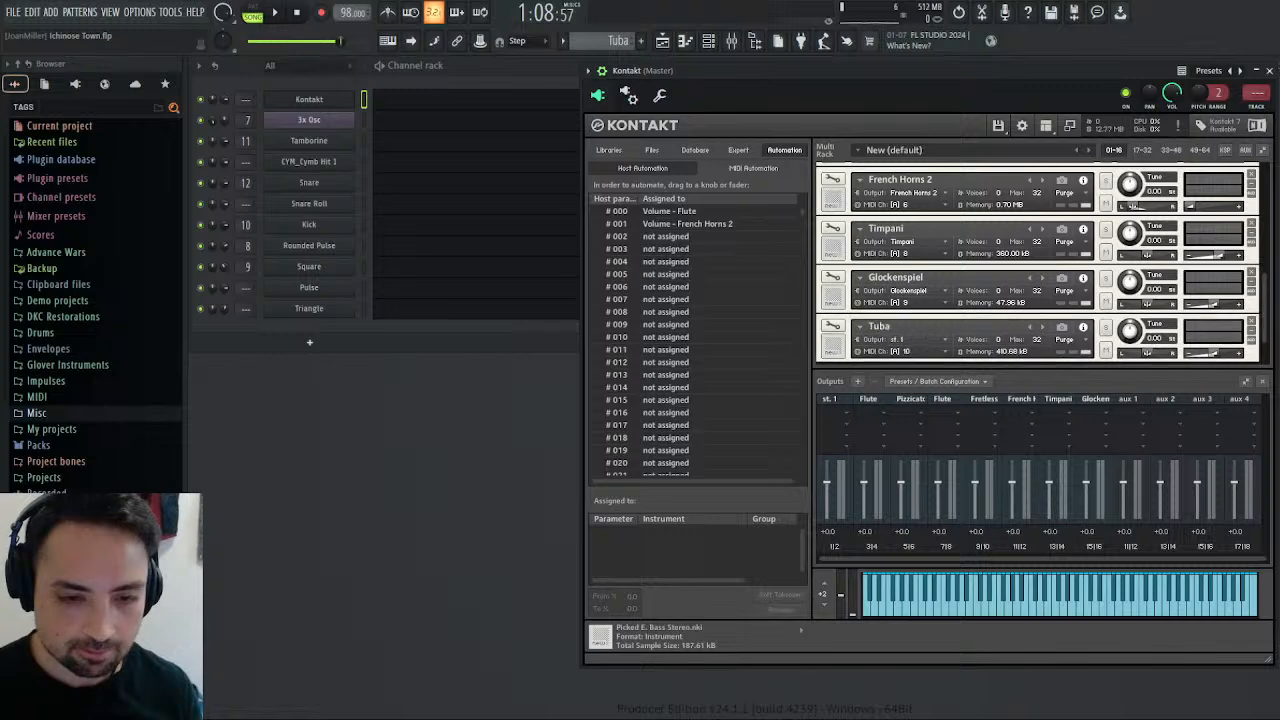
pyautogui.click(946, 340)
pyautogui.click(921, 353)
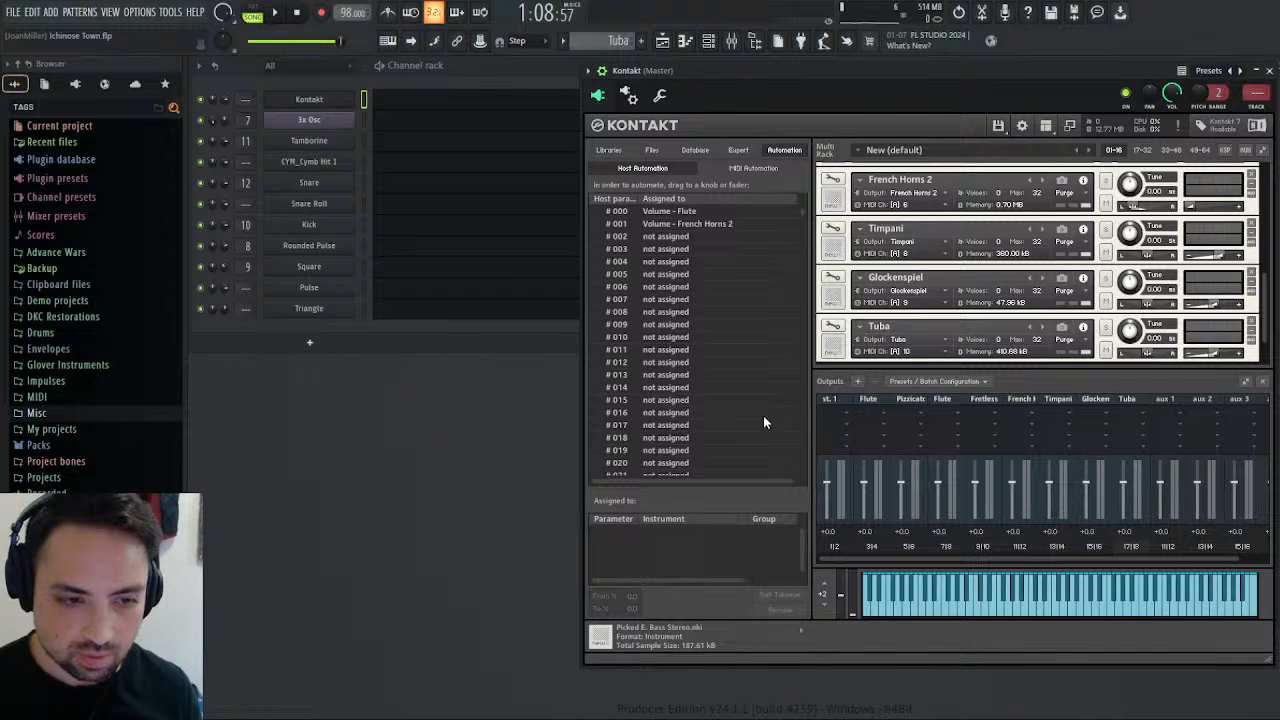
# Check Kontakt's output connections to the mixer and rename mixer Insert 14 to Glockenspiel.
pyautogui.click(628, 95)
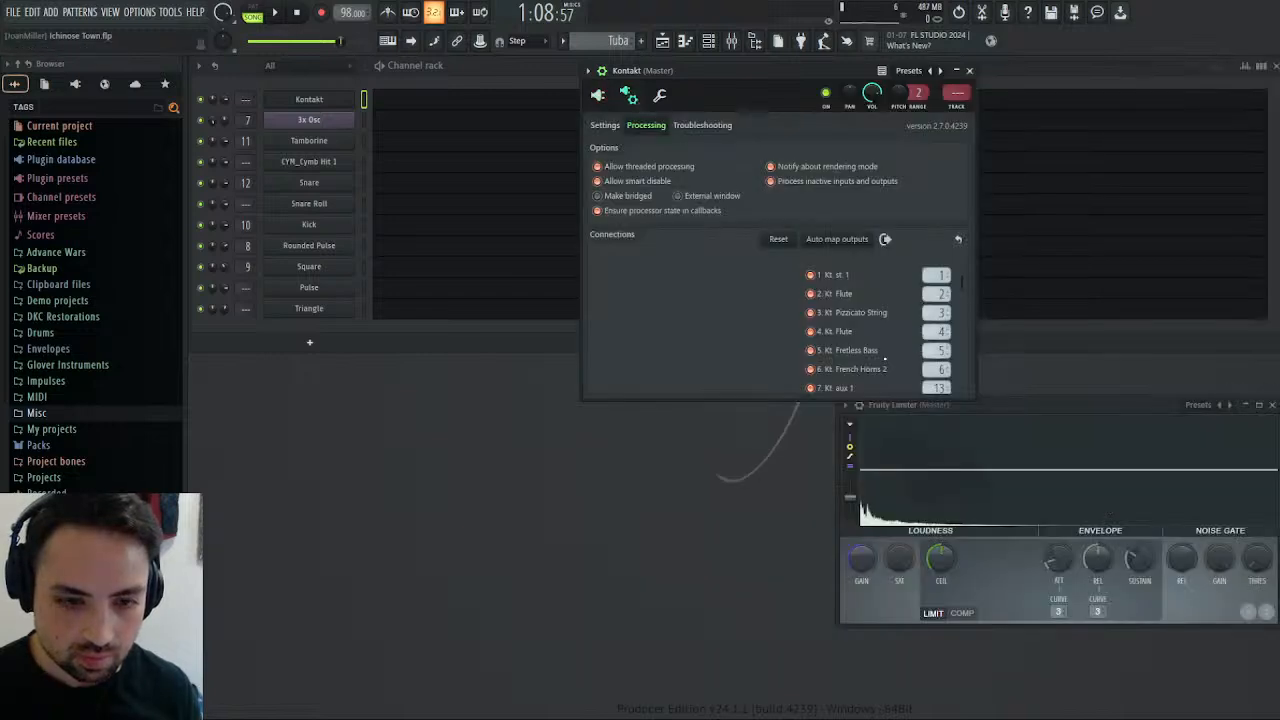
pyautogui.scroll(-5, 890, 340)
pyautogui.scroll(2, 915, 305)
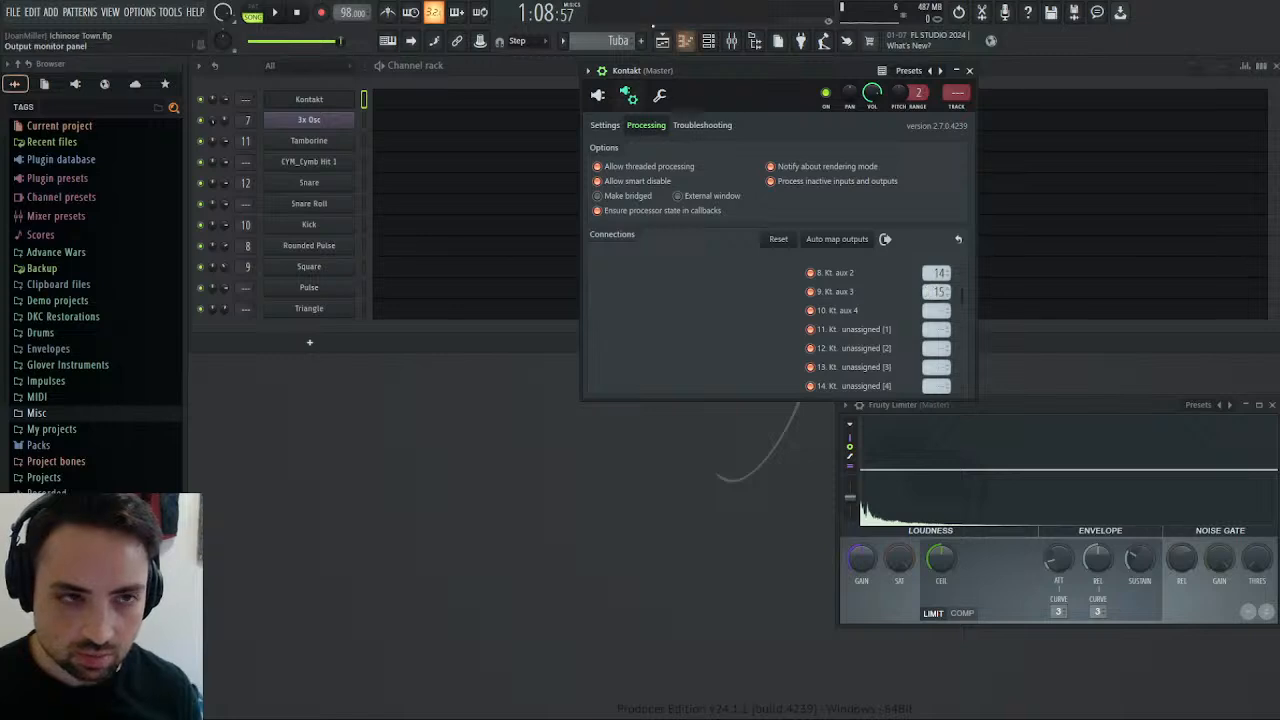
pyautogui.click(731, 40)
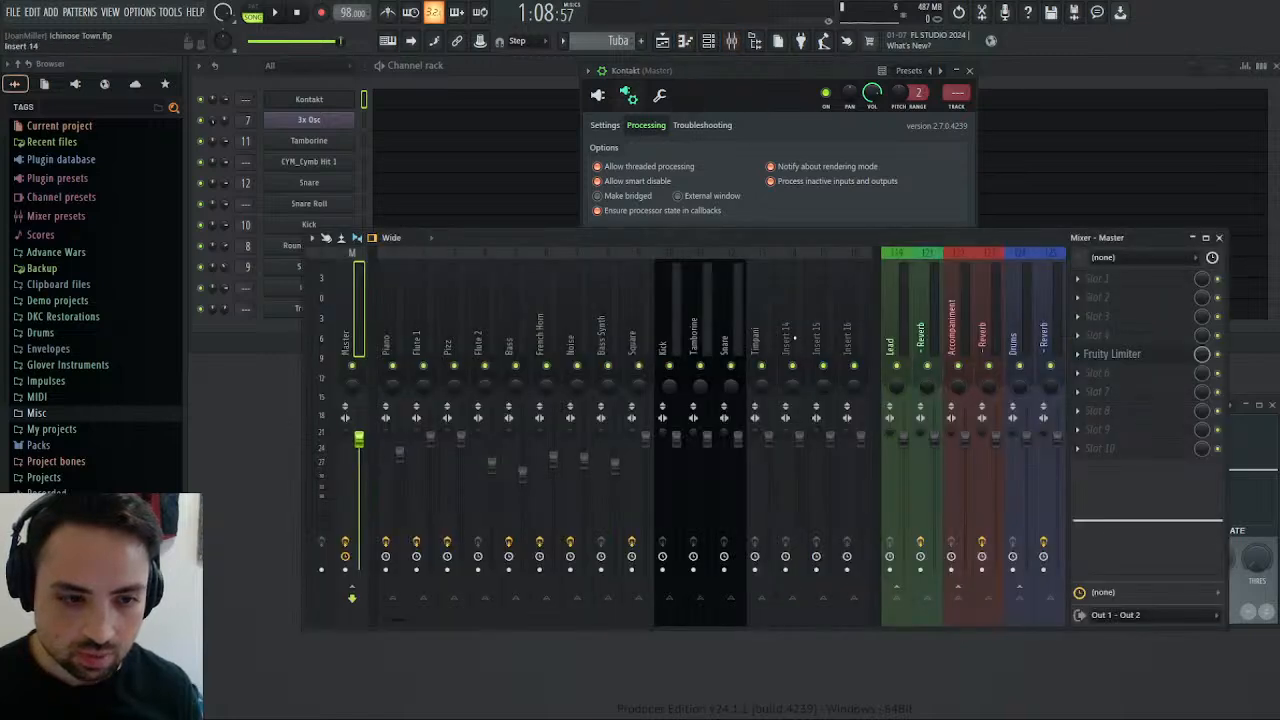
pyautogui.click(795, 338)
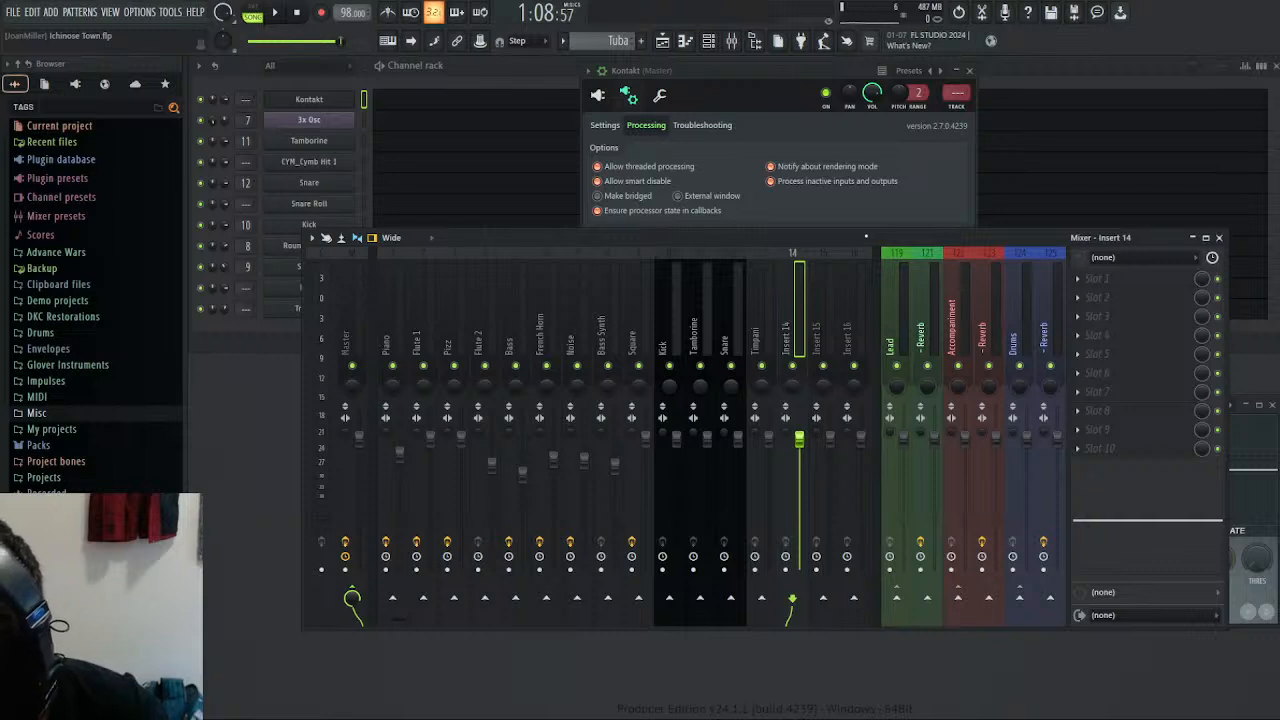
pyautogui.write('Glockenspiel')
pyautogui.press('Return')
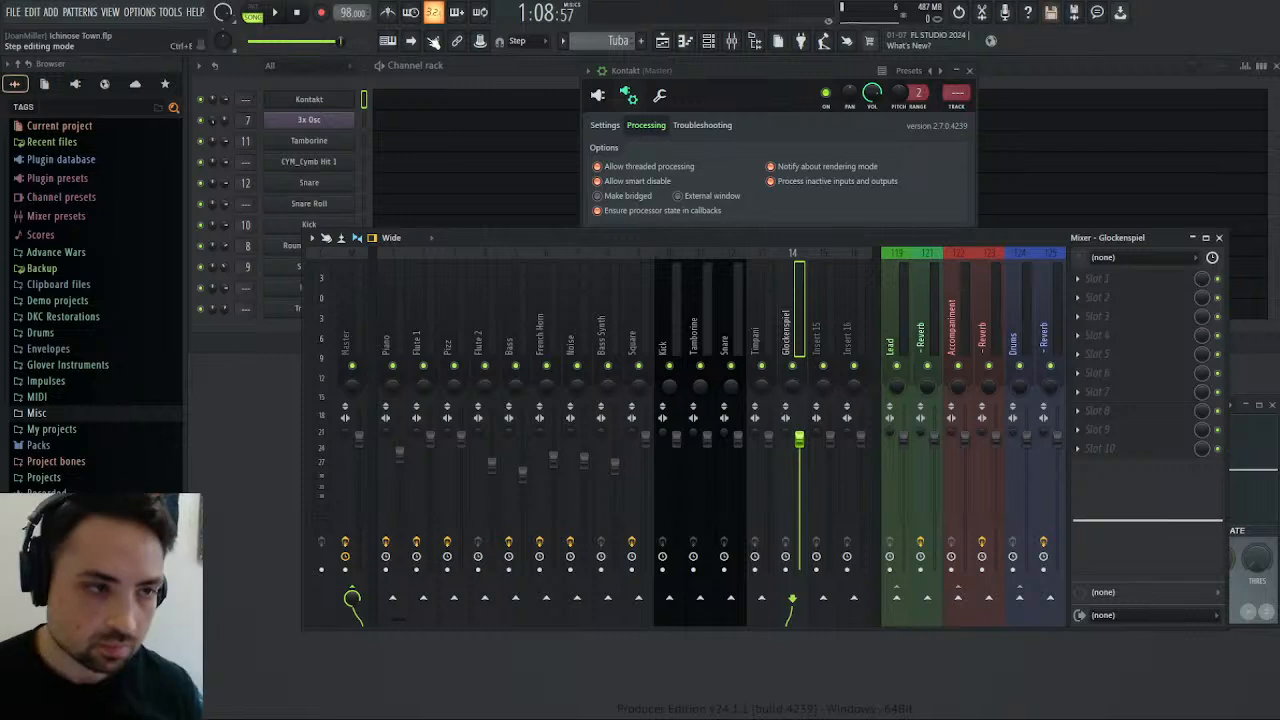
# Solo the Glockenspiel mixer track and play the song from around bar 26 to check which signal reaches it.
pyautogui.click(273, 14)
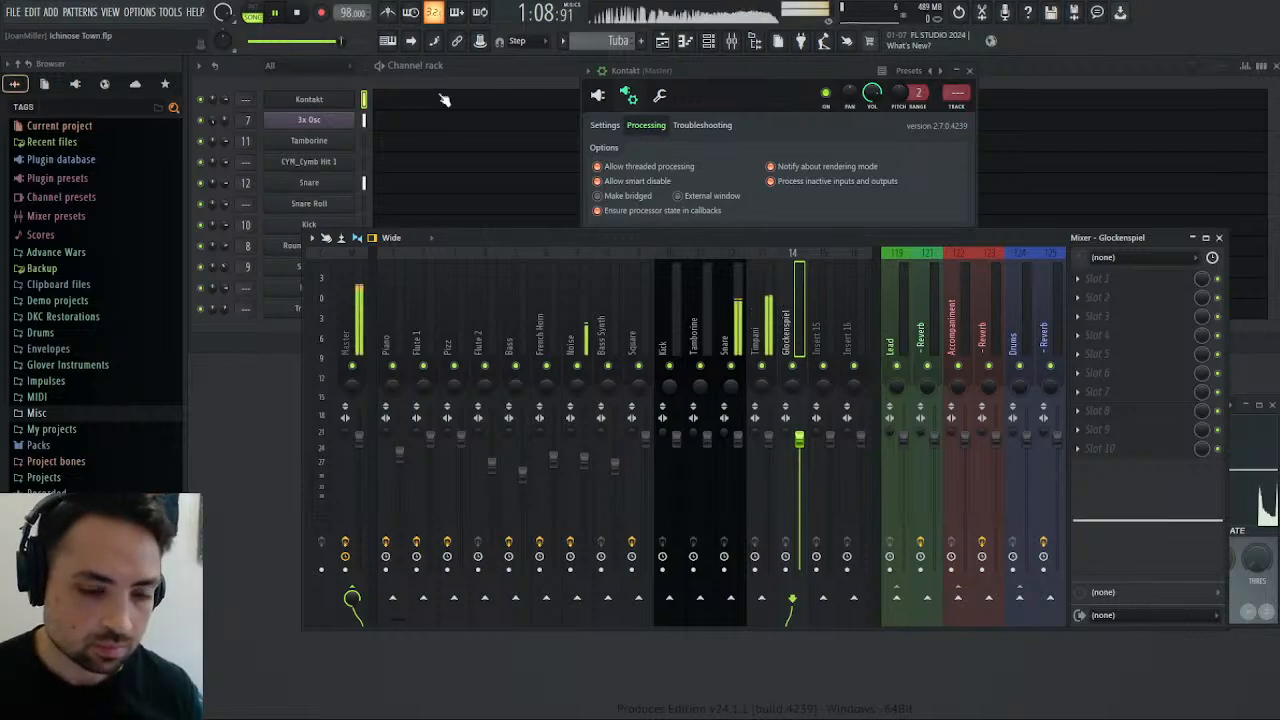
pyautogui.rightClick(795, 365)
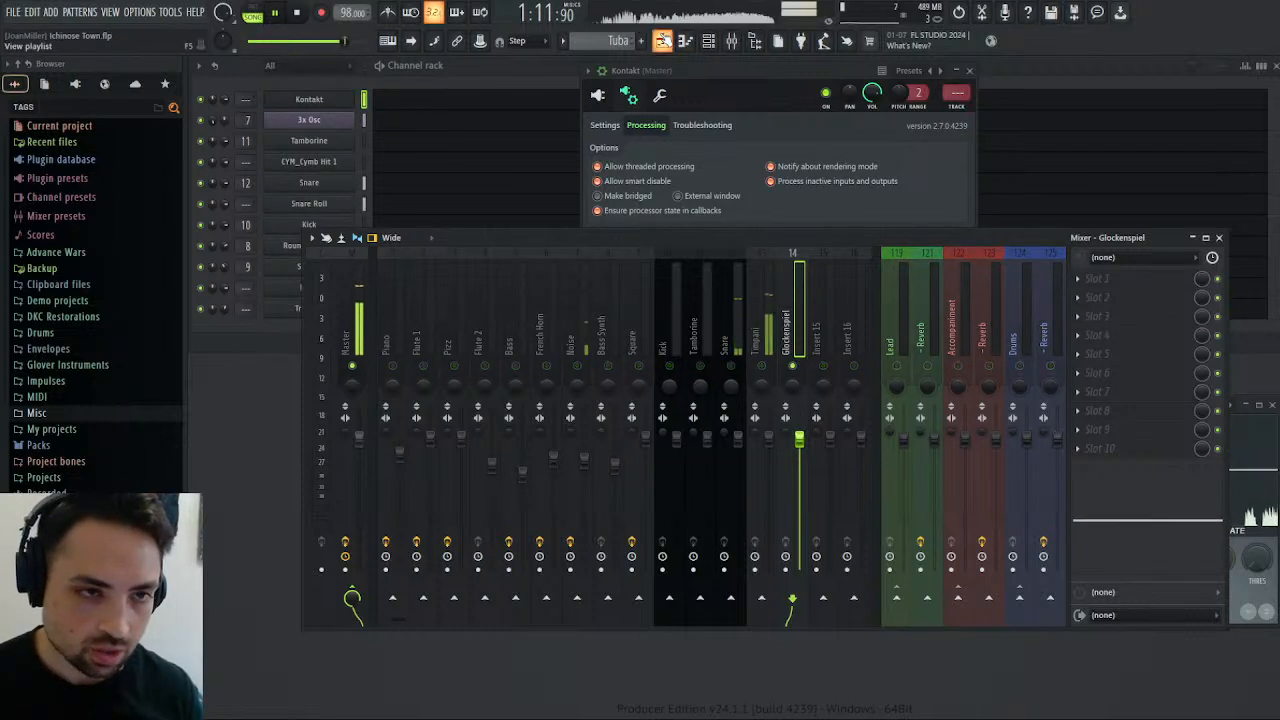
pyautogui.press('F5')
pyautogui.click(767, 94)
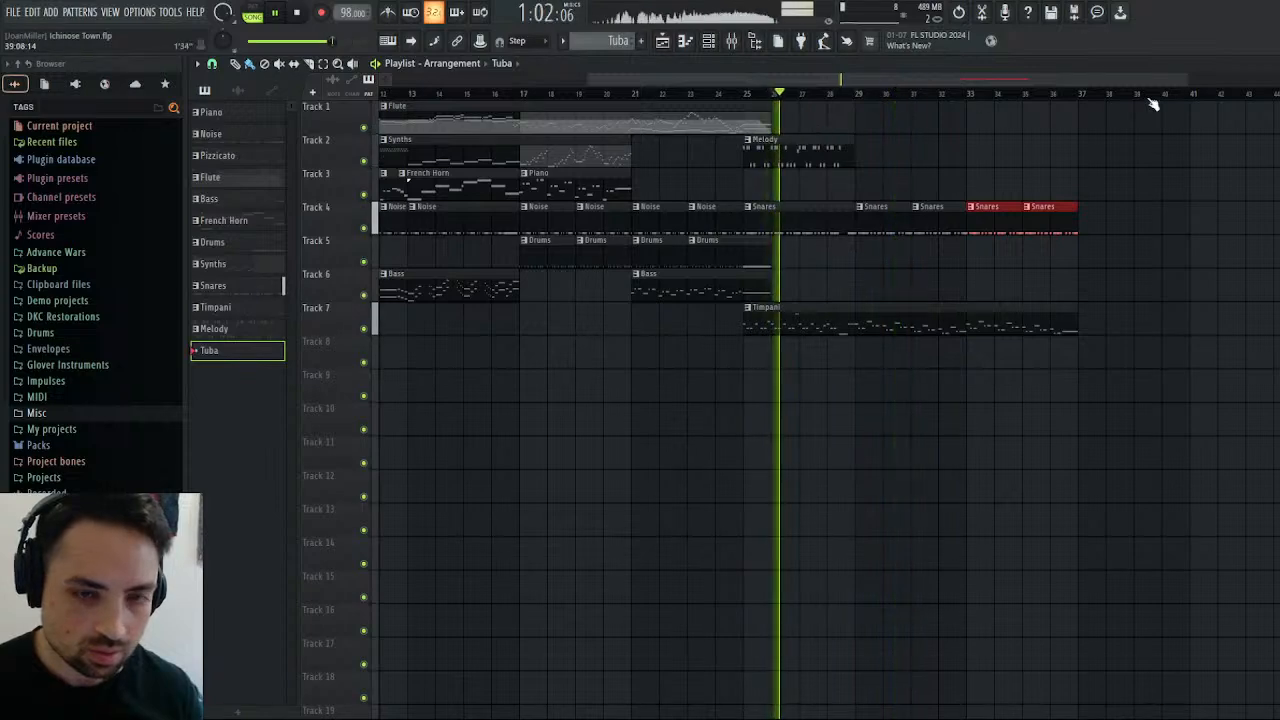
pyautogui.press('F5')
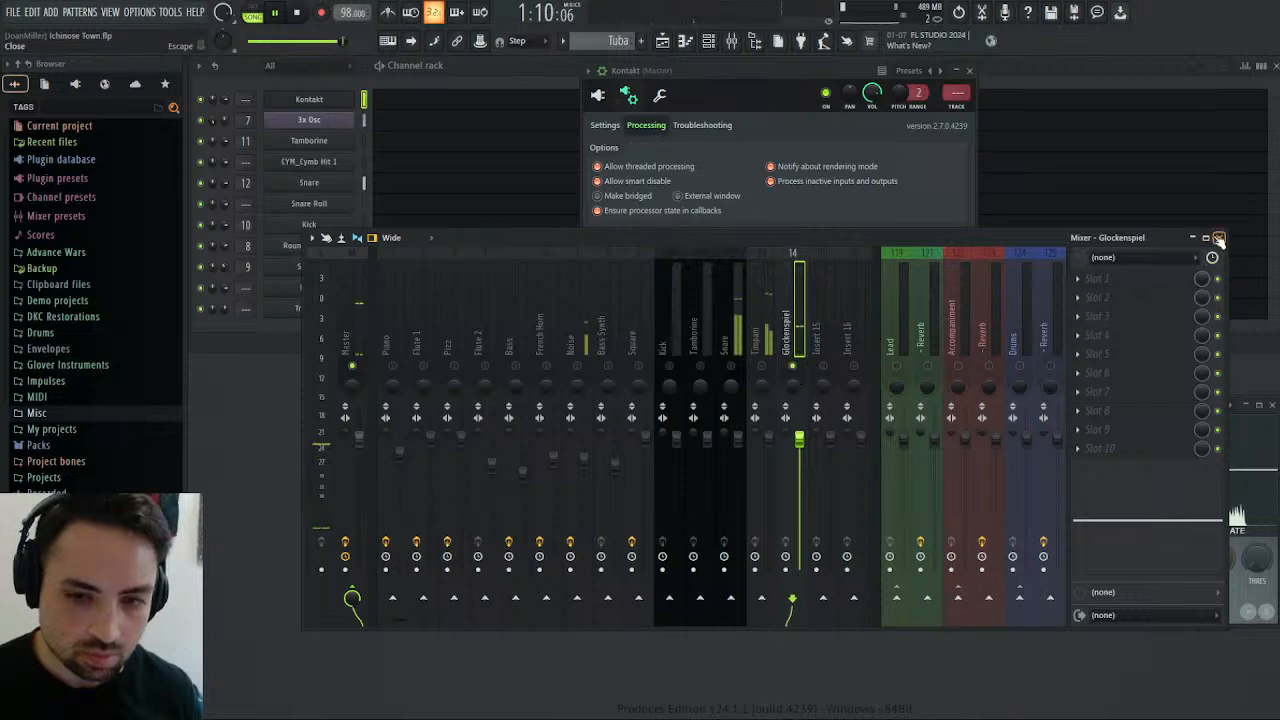
# Route the Snare Roll channel to mixer track 12 and solo Insert 15 in the mixer.
pyautogui.press('F9')
pyautogui.click(970, 71)
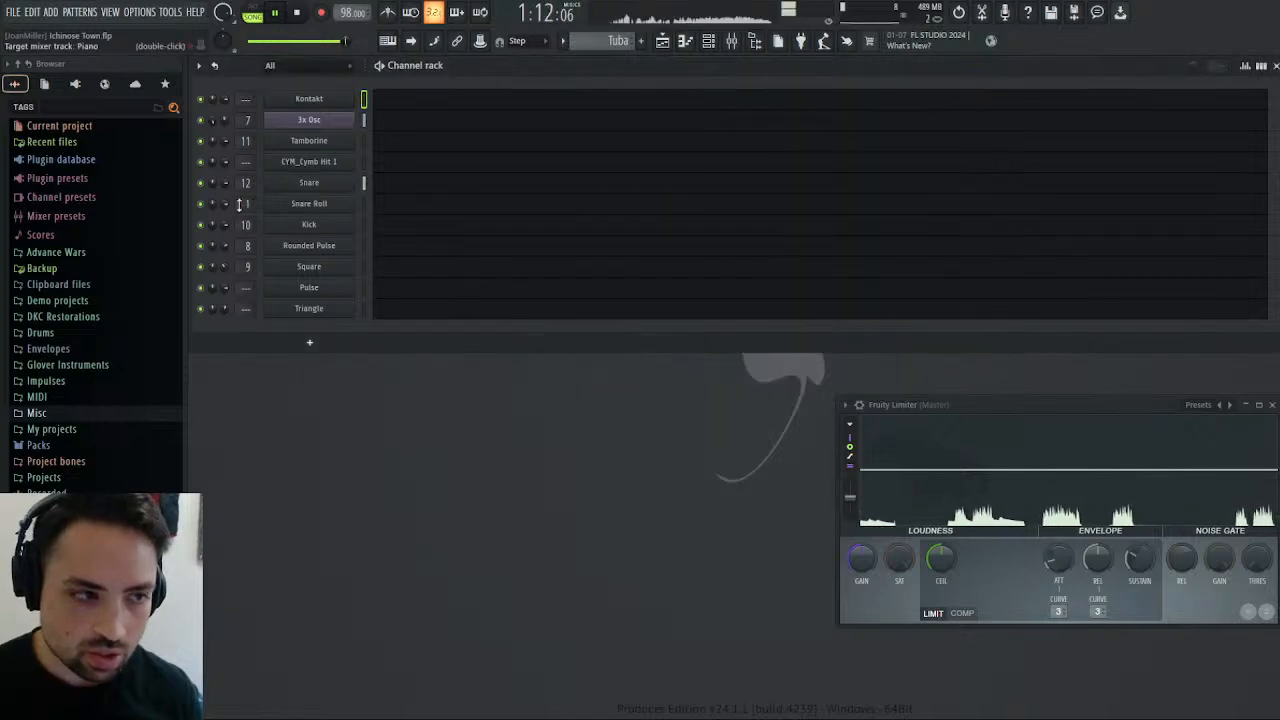
pyautogui.scroll(11, 241, 203)
pyautogui.scroll(1, 241, 203)
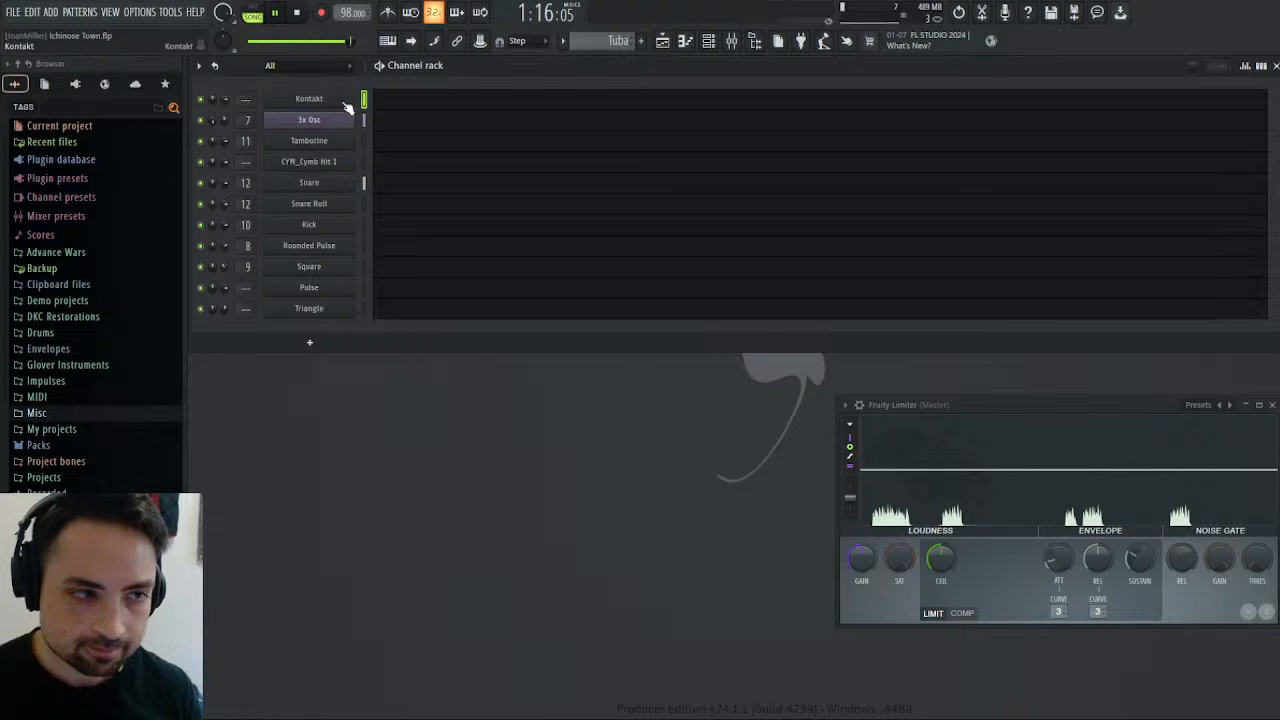
pyautogui.click(732, 40)
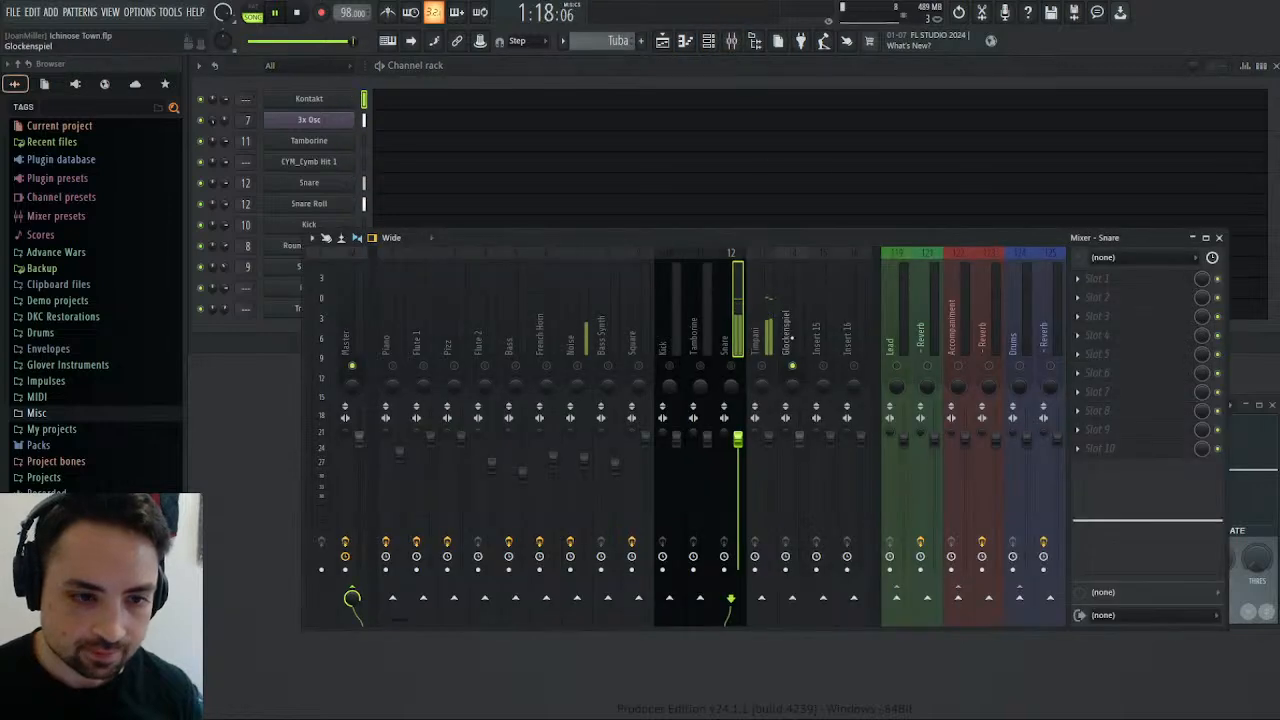
# Rename mixer Insert 15 to Tuba while the song plays, and stop playback after closing the mixer.
pyautogui.click(296, 14)
pyautogui.click(278, 13)
pyautogui.click(663, 43)
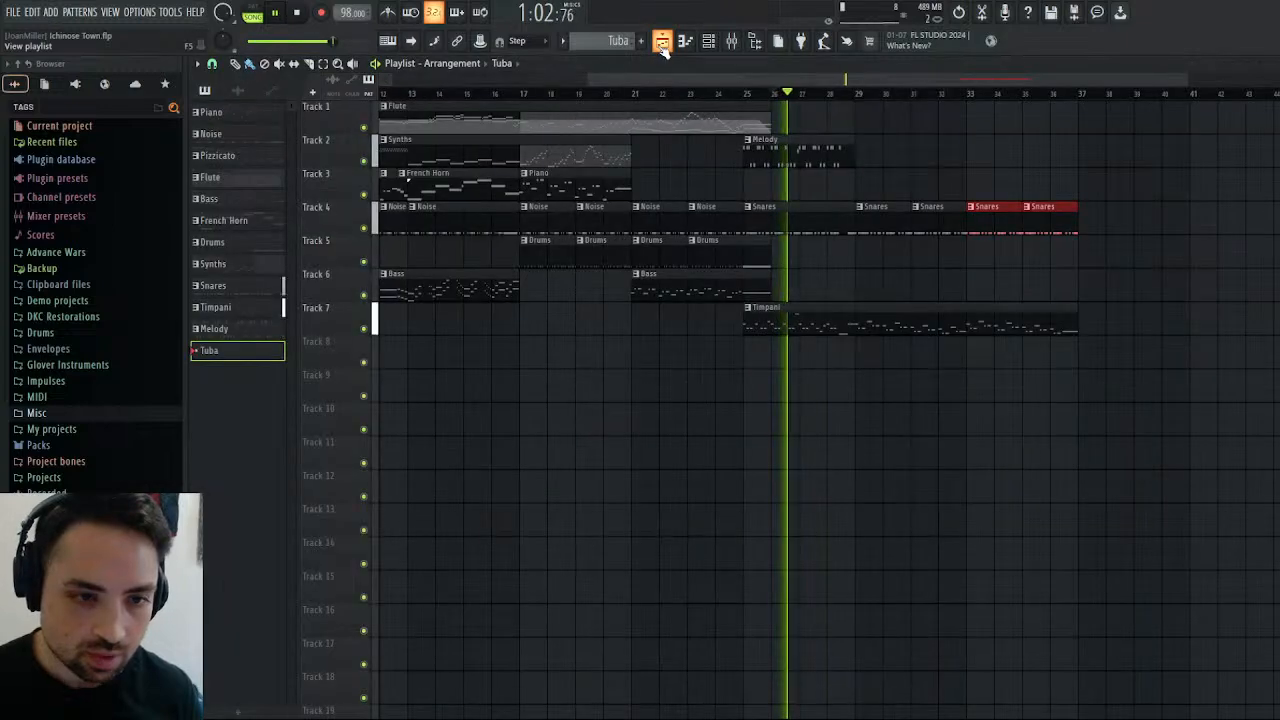
pyautogui.click(663, 43)
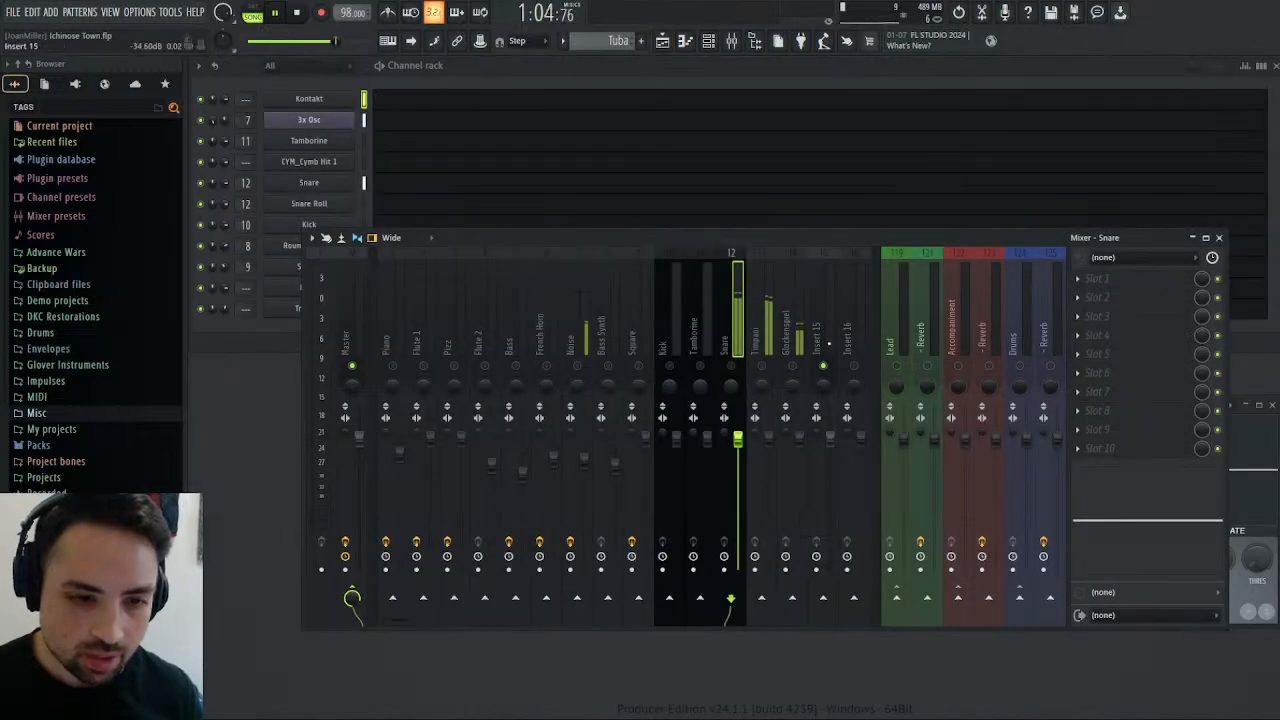
pyautogui.click(818, 330)
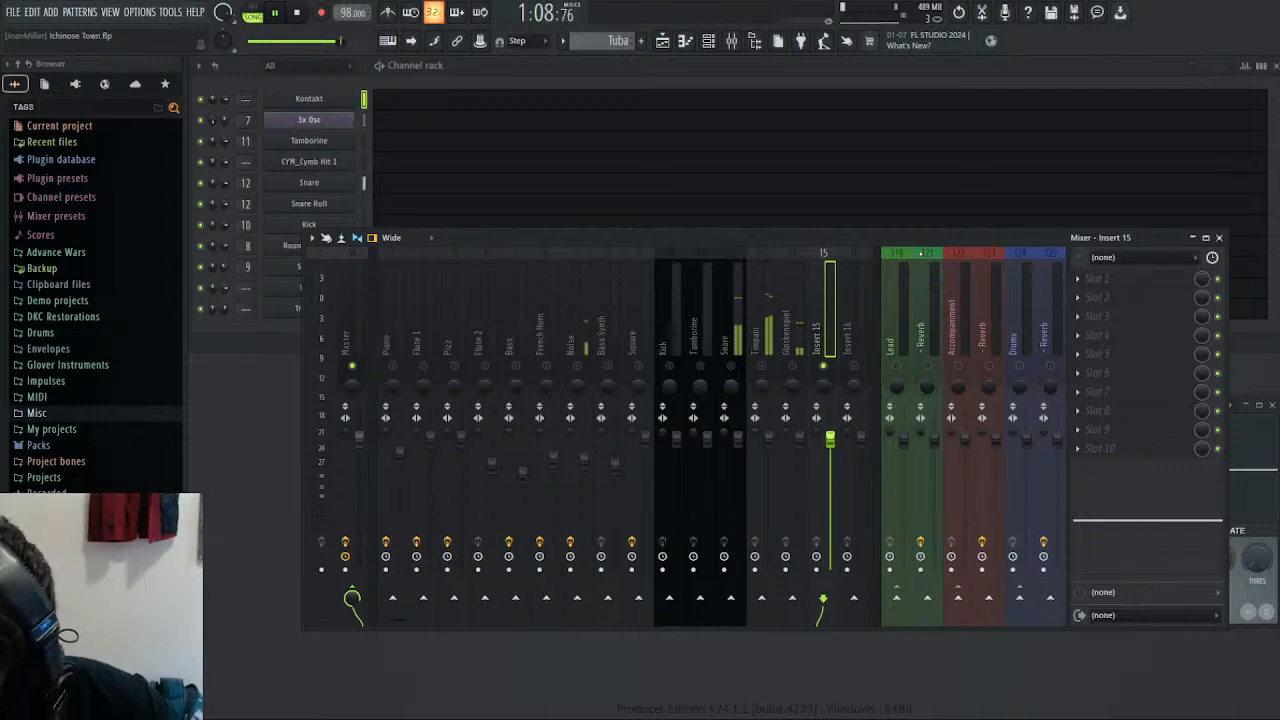
pyautogui.click(1219, 238)
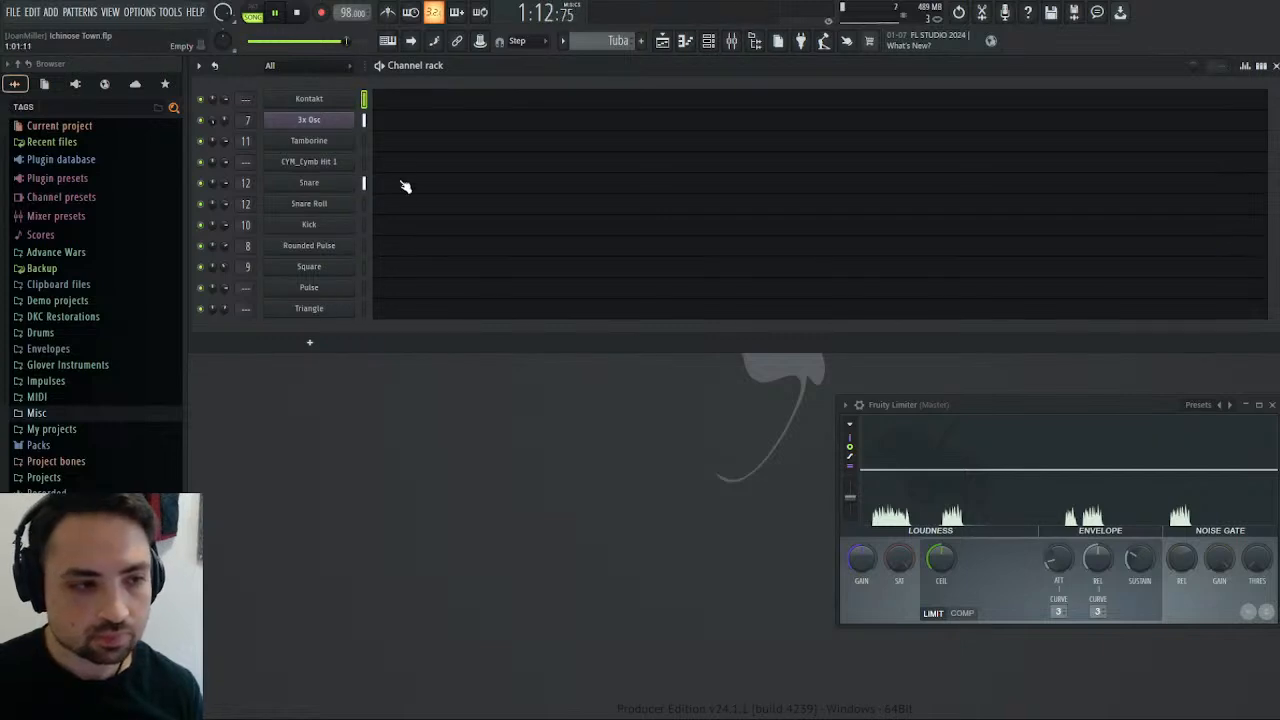
pyautogui.click(298, 13)
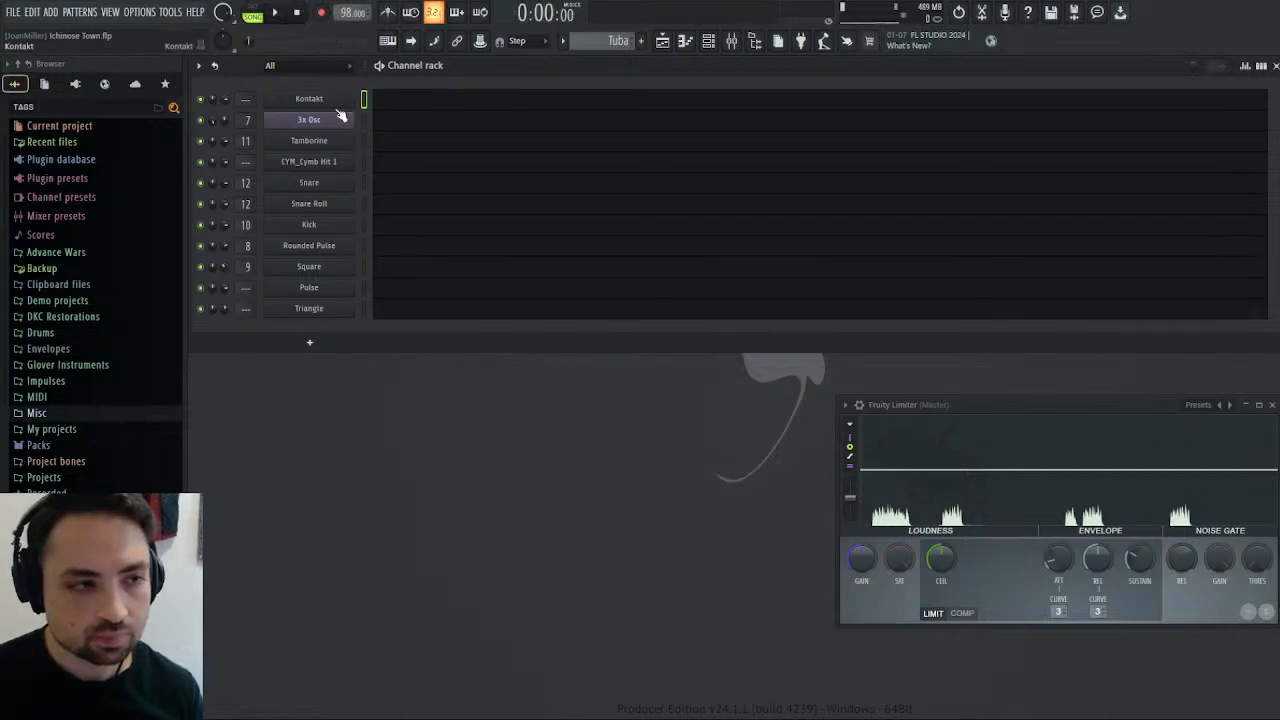
# Place an A5 note at the start of bar 1 in the Tuba pattern's Kontakt piano roll and preview it in pattern mode.
pyautogui.click(389, 102)
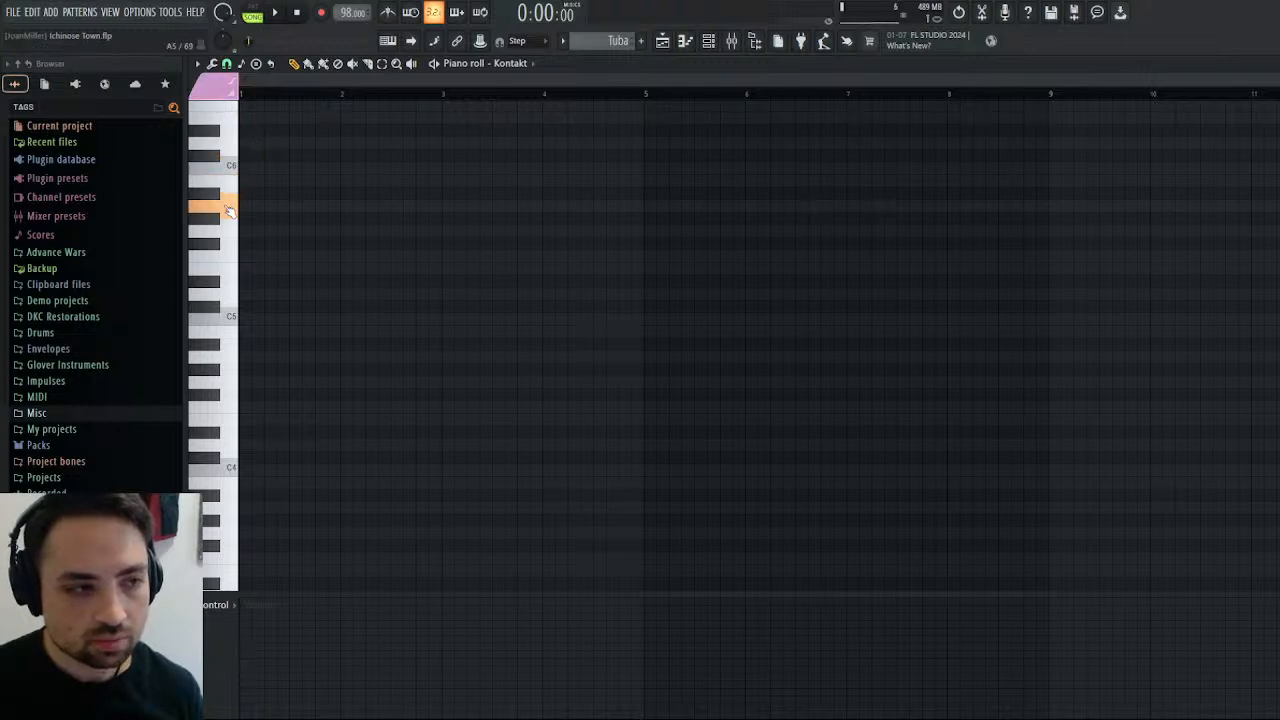
pyautogui.scroll(-2, 237, 460)
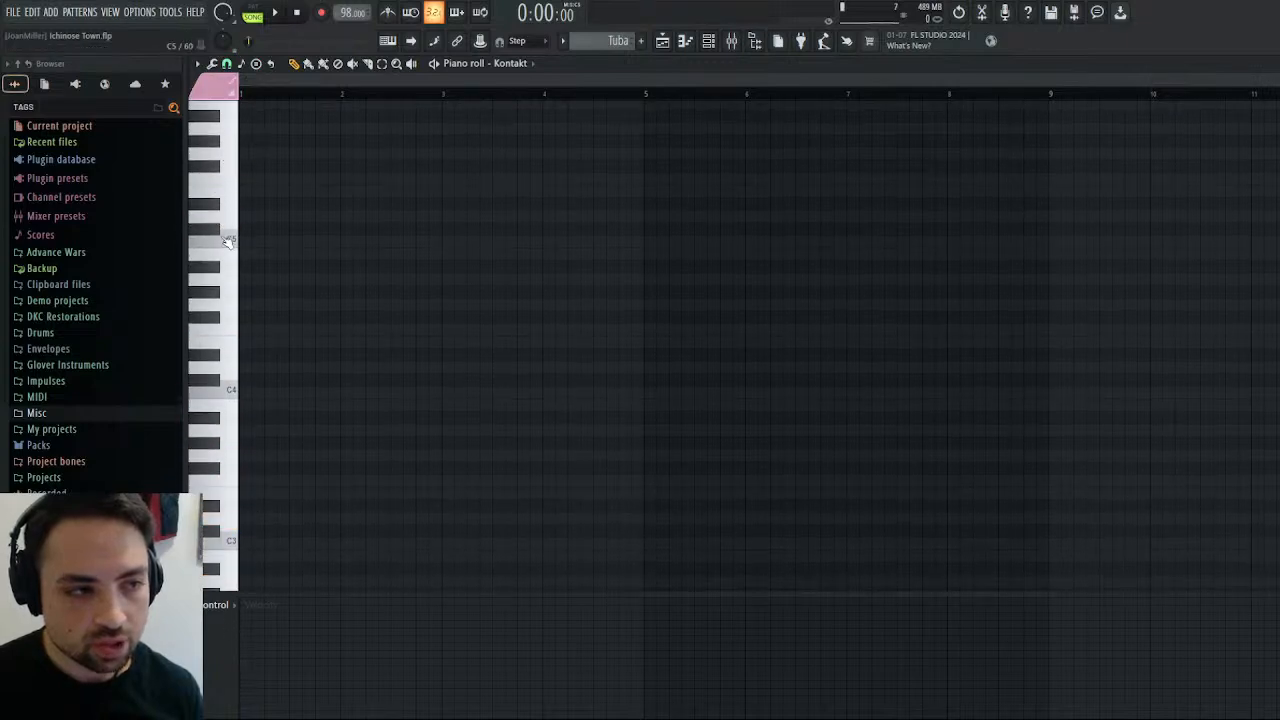
pyautogui.click(226, 370)
pyautogui.moveTo(227, 377); pyautogui.dragTo(242, 224)
pyautogui.click(249, 214)
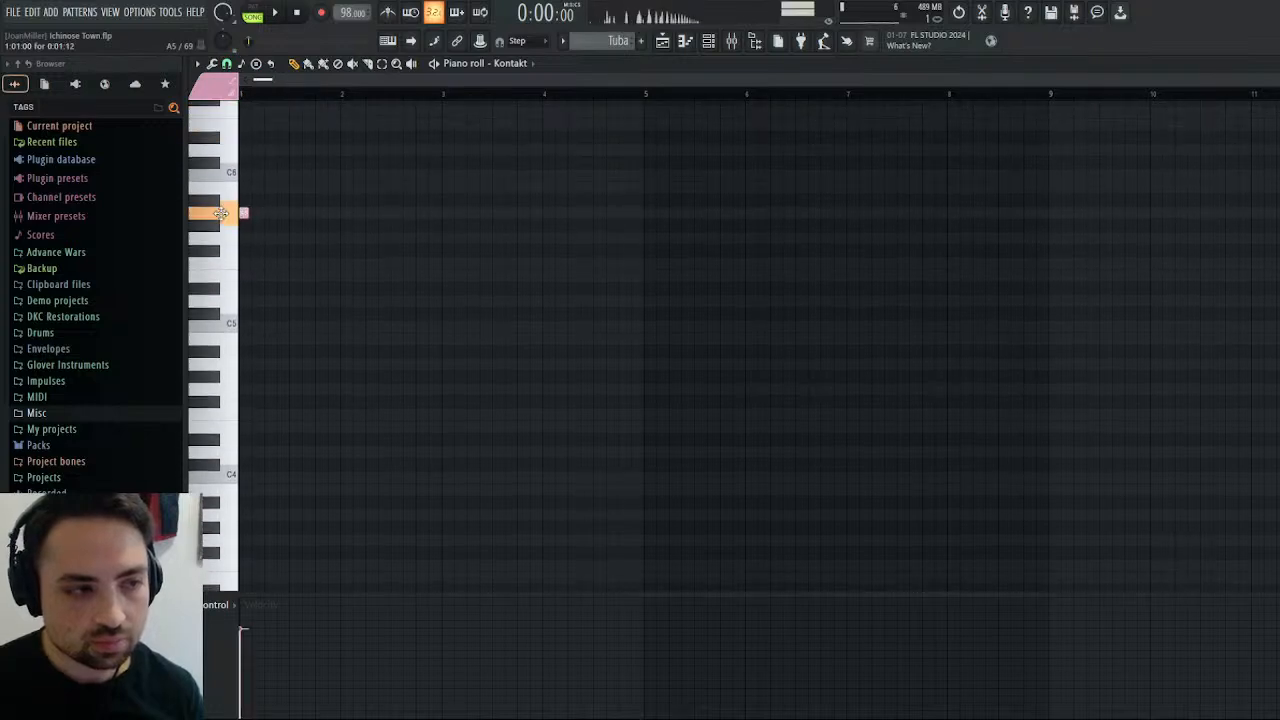
pyautogui.click(278, 12)
pyautogui.click(294, 16)
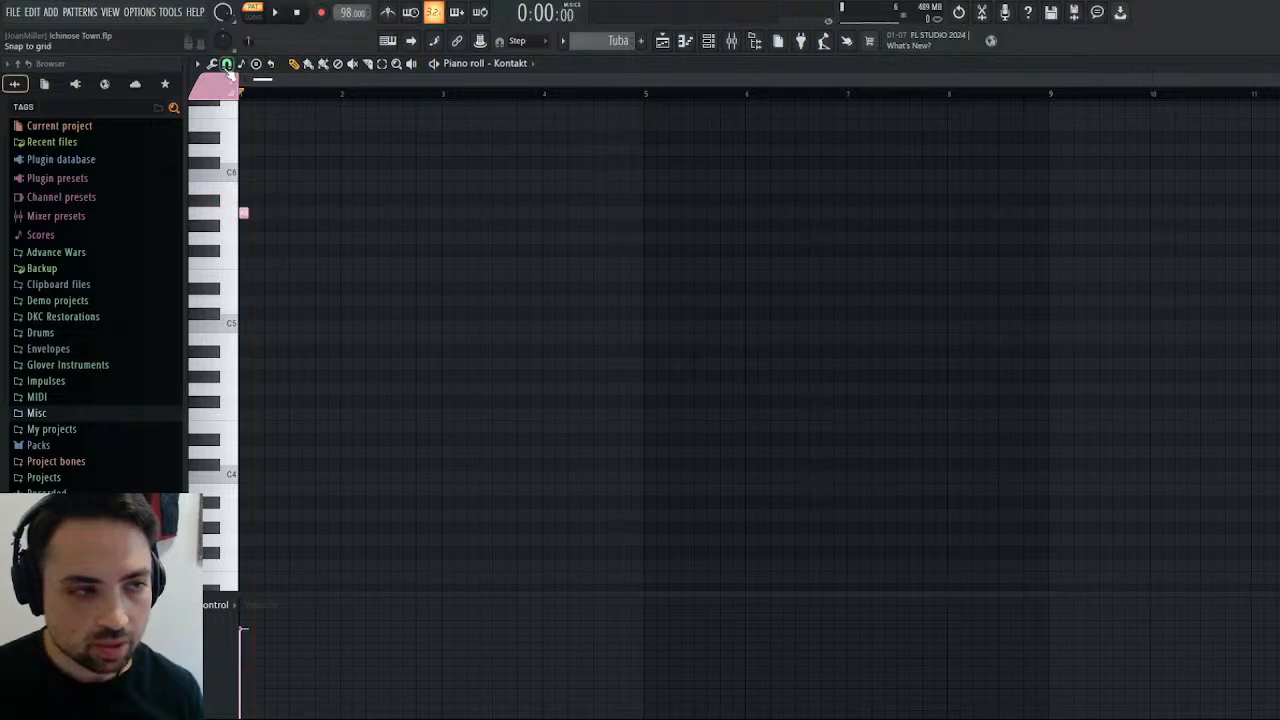
# Add an E5 note on beat 2 of bar 1 and play the Tuba pattern.
pyautogui.click(245, 213)
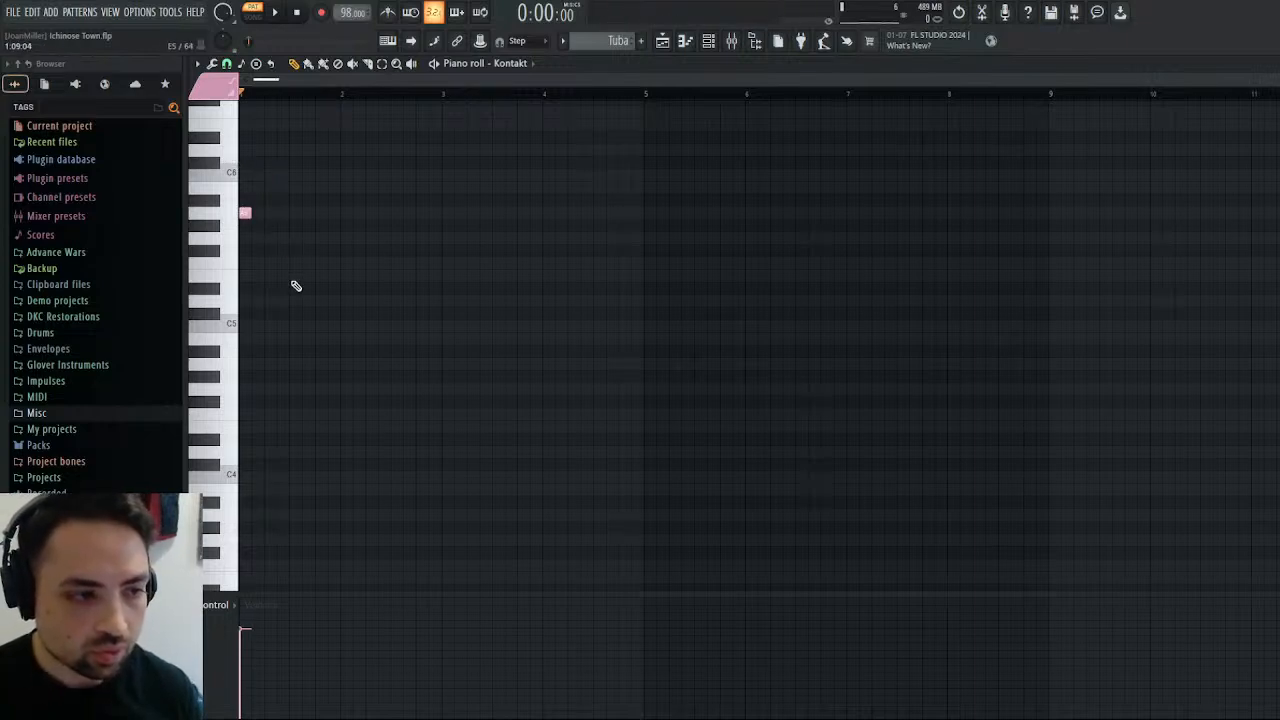
pyautogui.click(295, 276)
pyautogui.scroll(2, 340, 270)
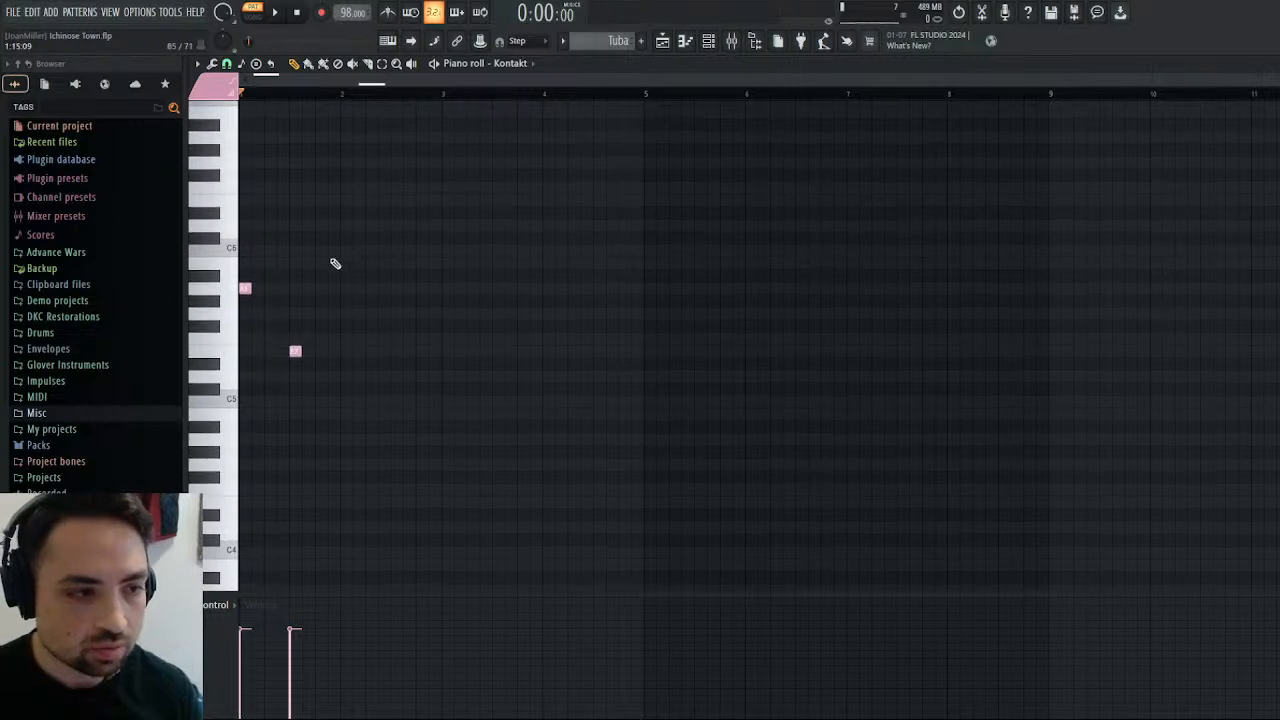
pyautogui.moveTo(296, 351); pyautogui.dragTo(270, 351)
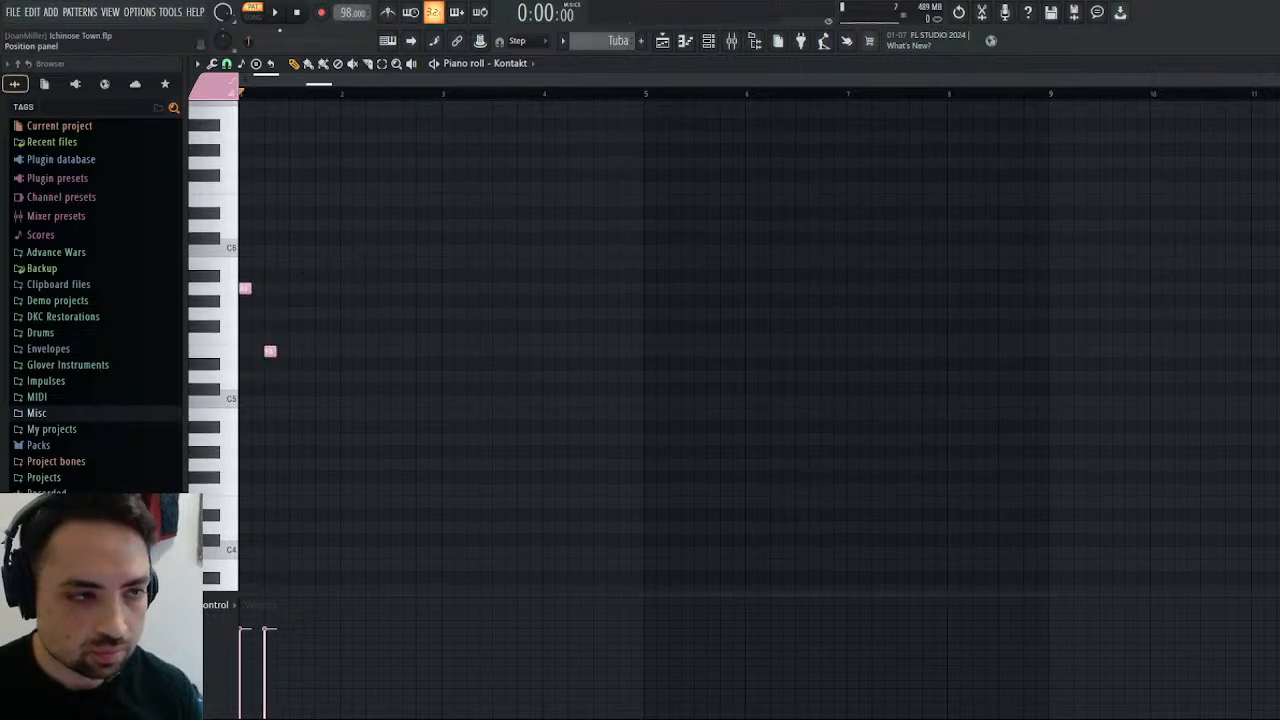
pyautogui.click(275, 12)
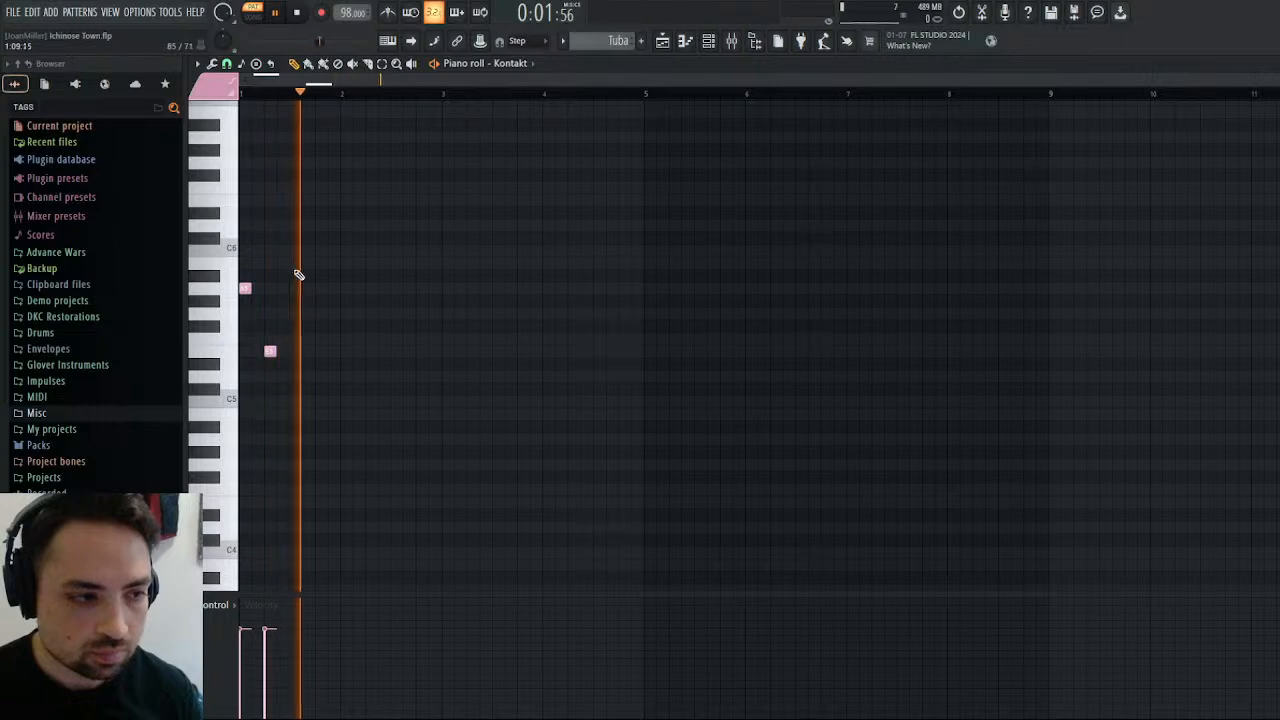
# Shorten the A5 and E5 notes to one step each and add matching C6 and G5 notes on beats 3 and 4 of bar 1.
pyautogui.moveTo(250, 289); pyautogui.dragTo(242, 290)
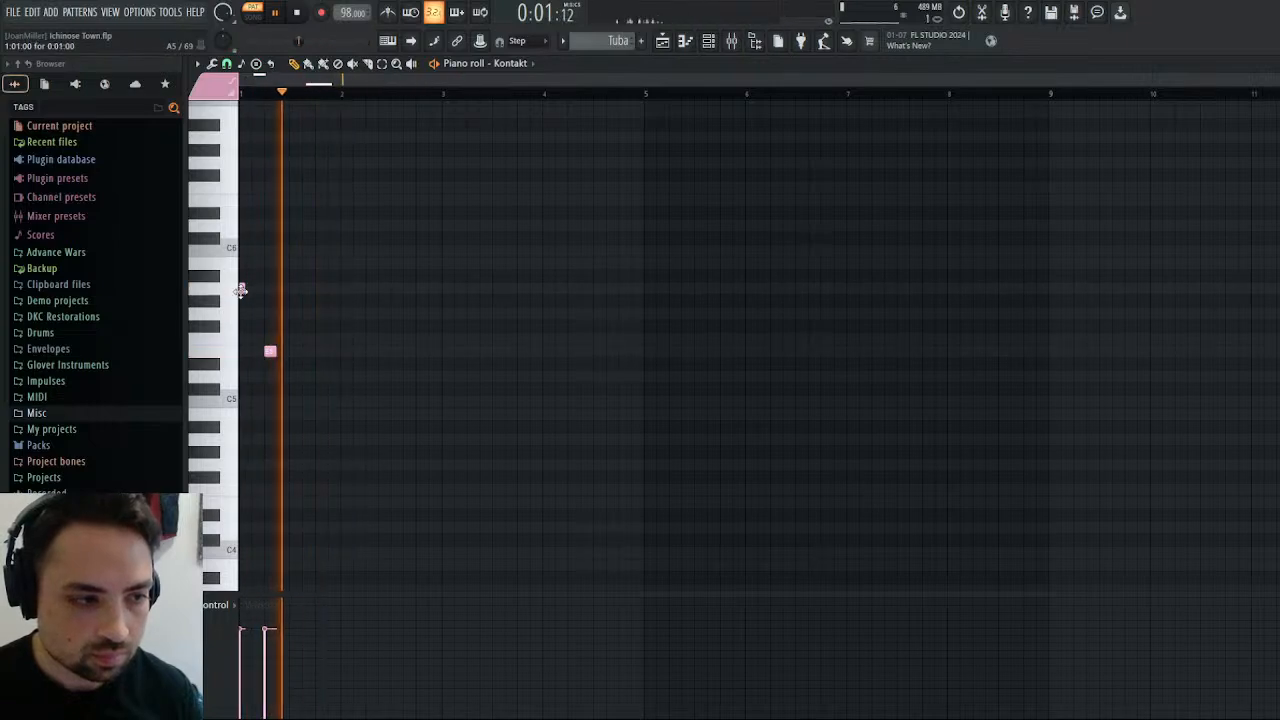
pyautogui.moveTo(274, 350); pyautogui.dragTo(263, 349)
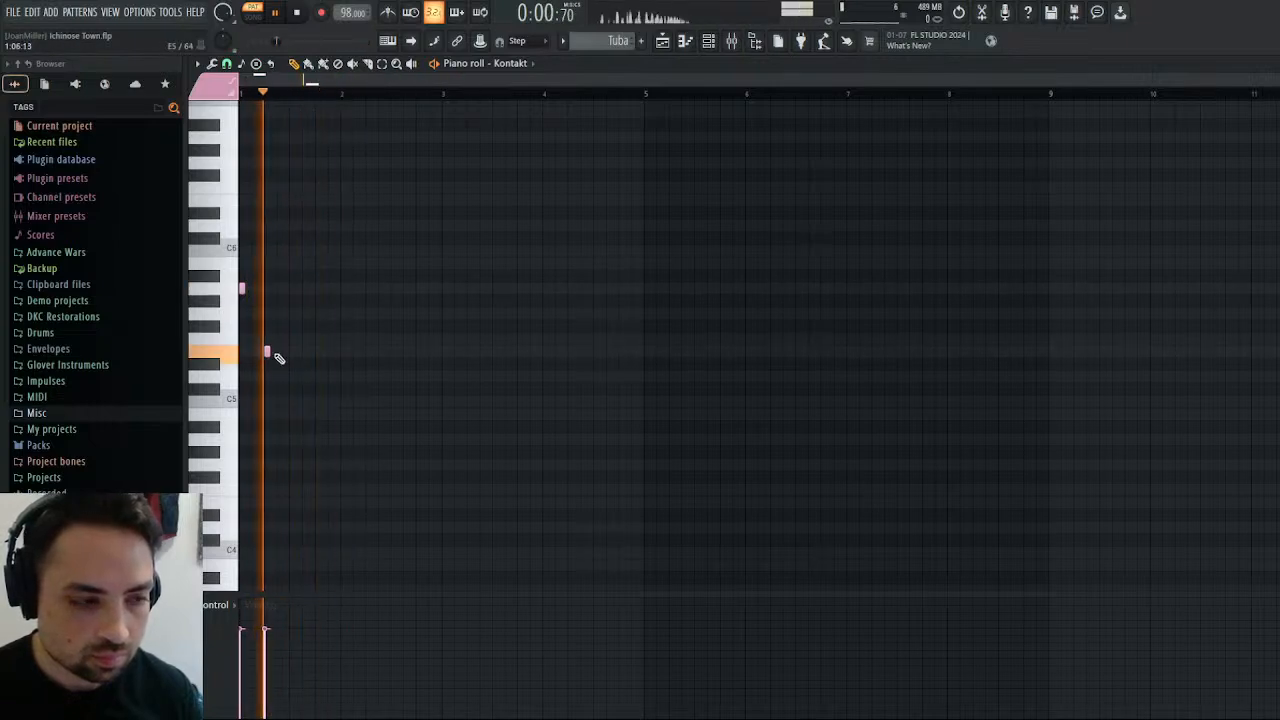
pyautogui.click(290, 250)
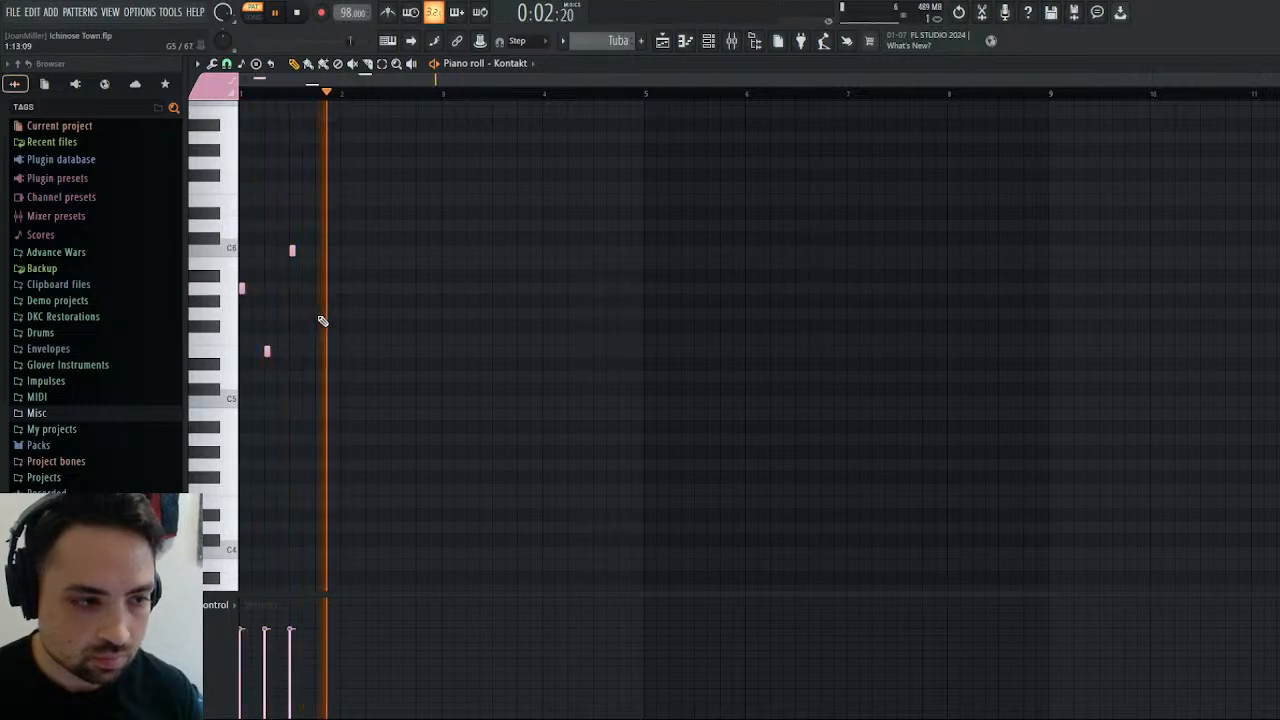
pyautogui.click(316, 313)
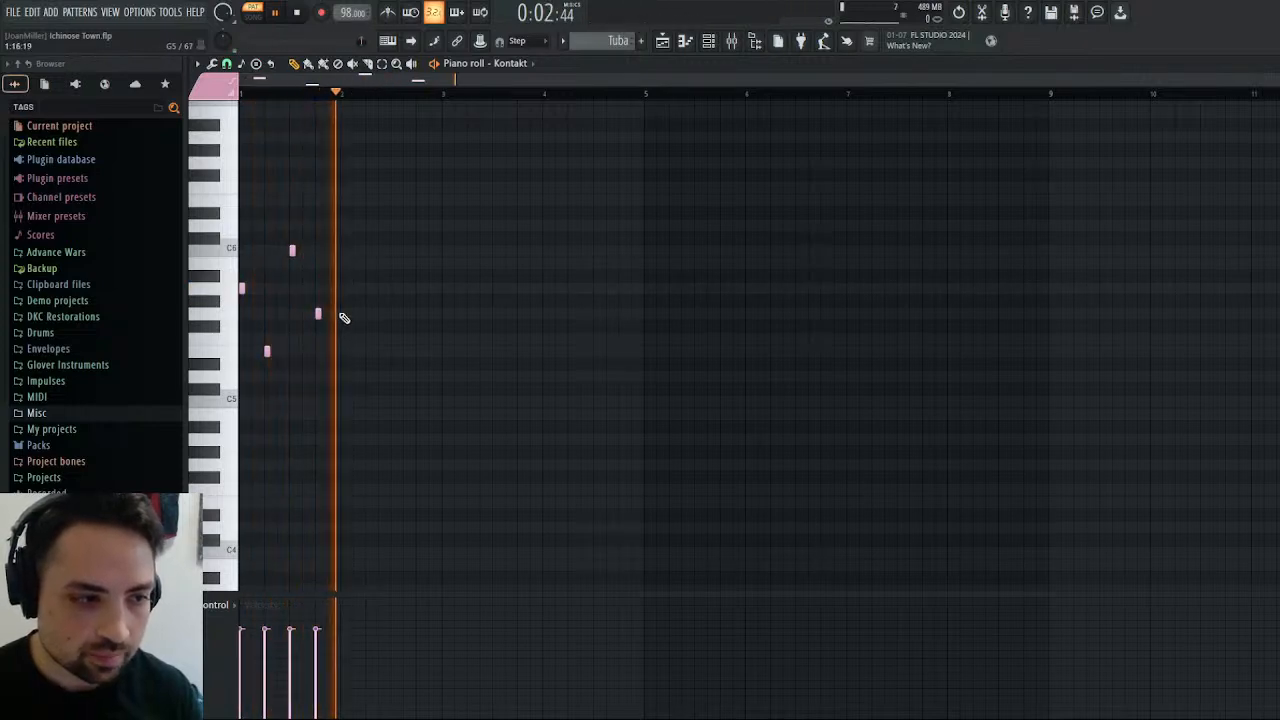
pyautogui.click(296, 13)
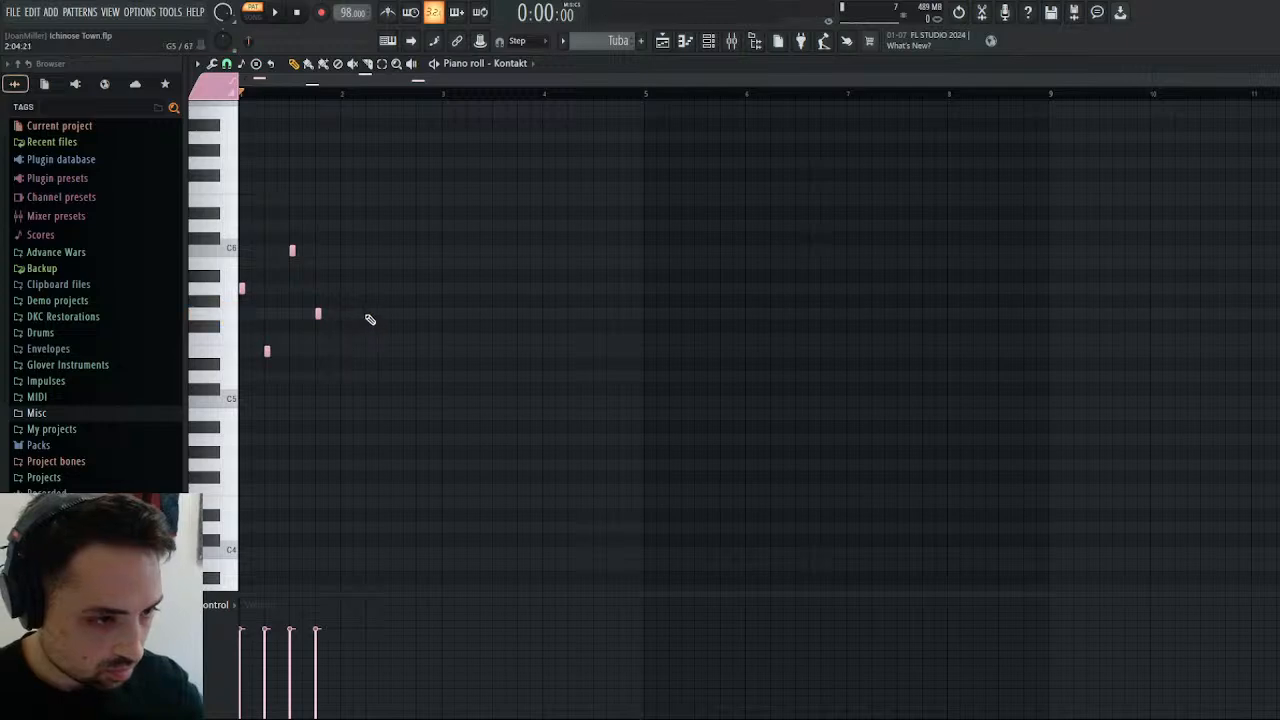
# Add one-step G5, D5, A#5 and F5 notes on the four beats of bar 2.
pyautogui.click(342, 314)
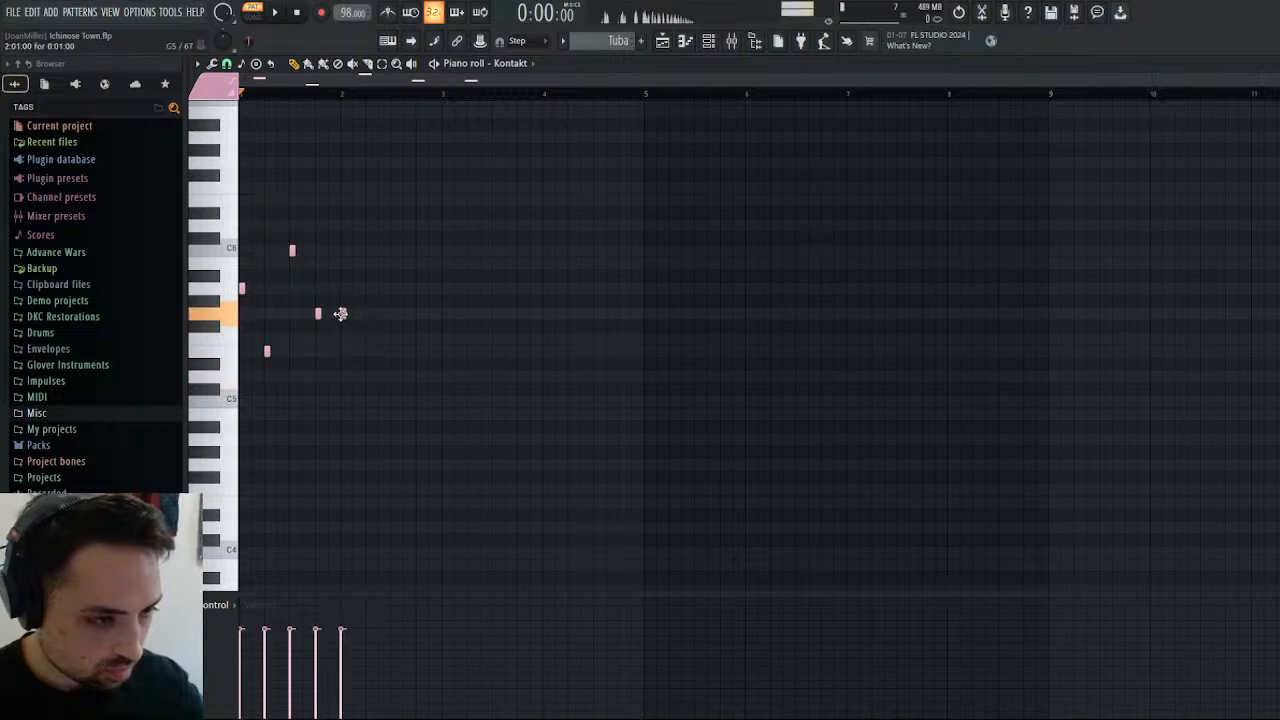
pyautogui.click(369, 377)
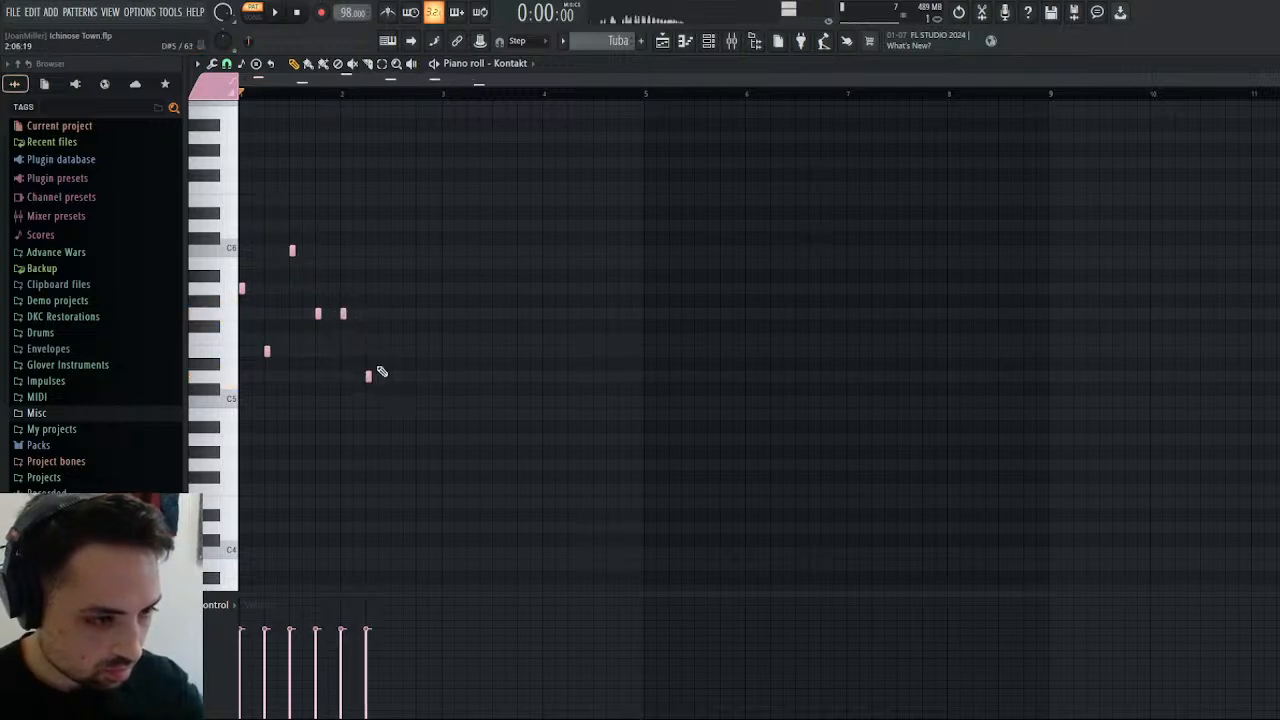
pyautogui.click(394, 277)
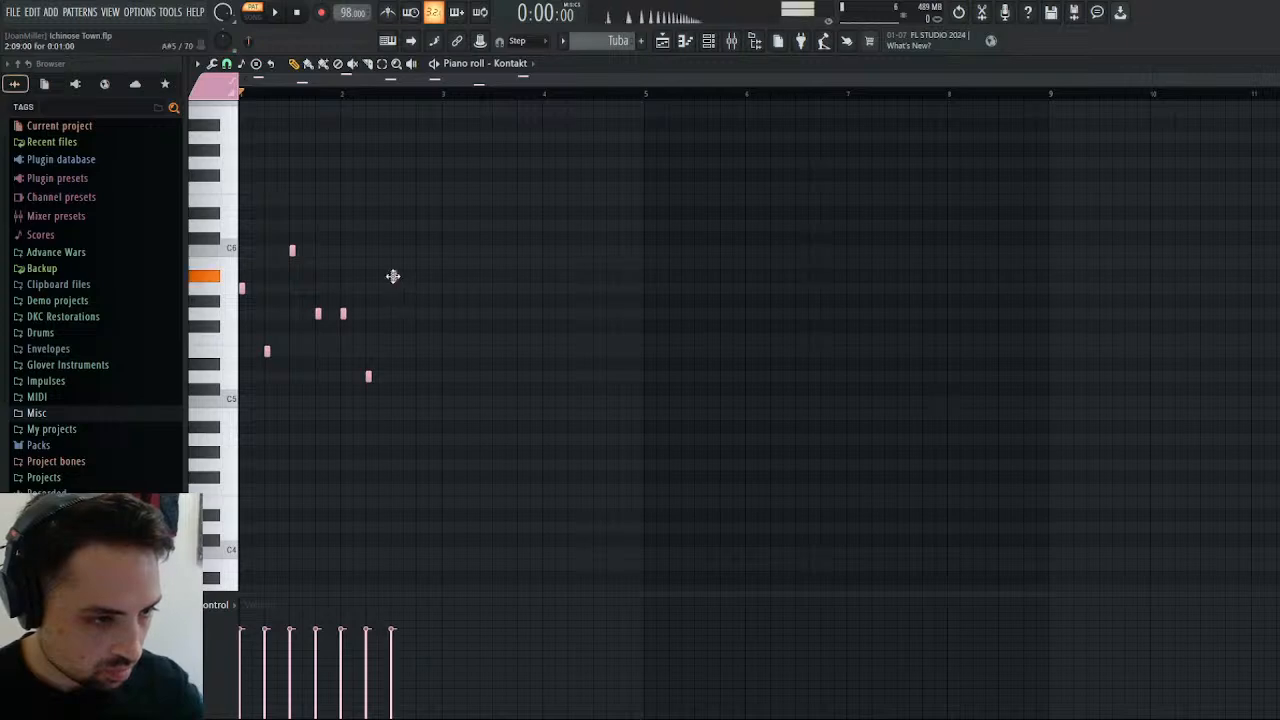
pyautogui.click(417, 342)
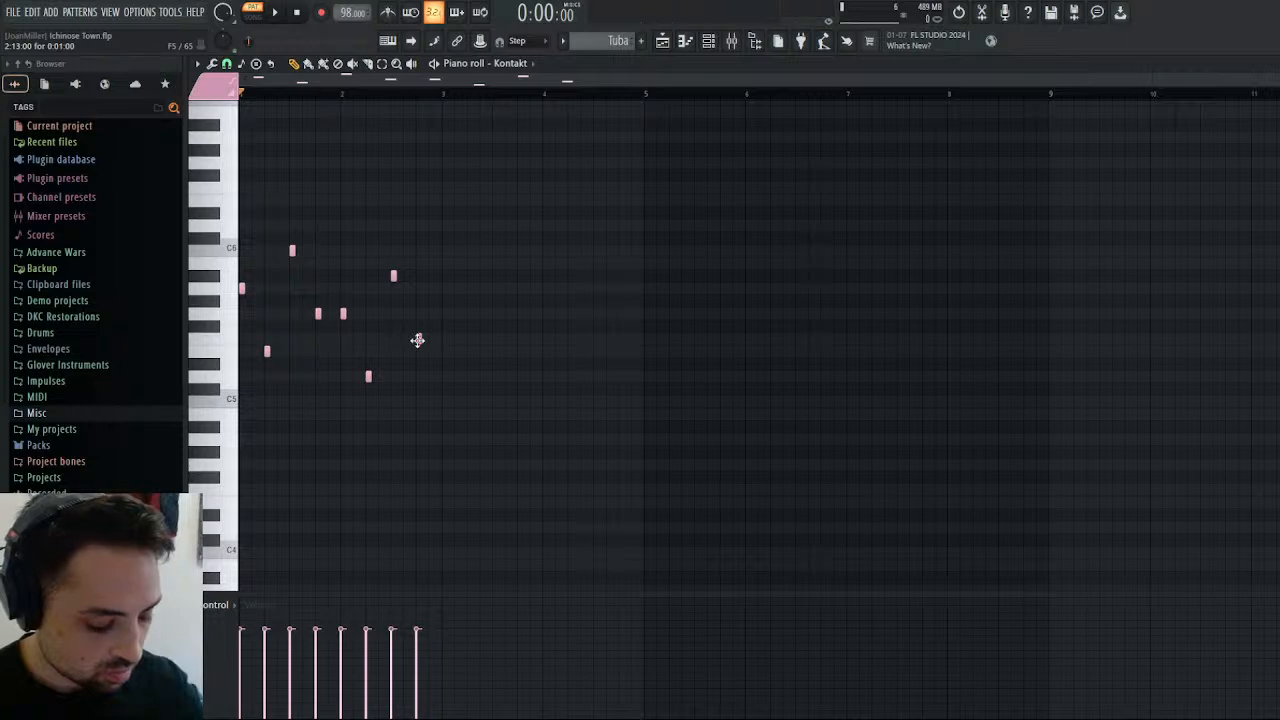
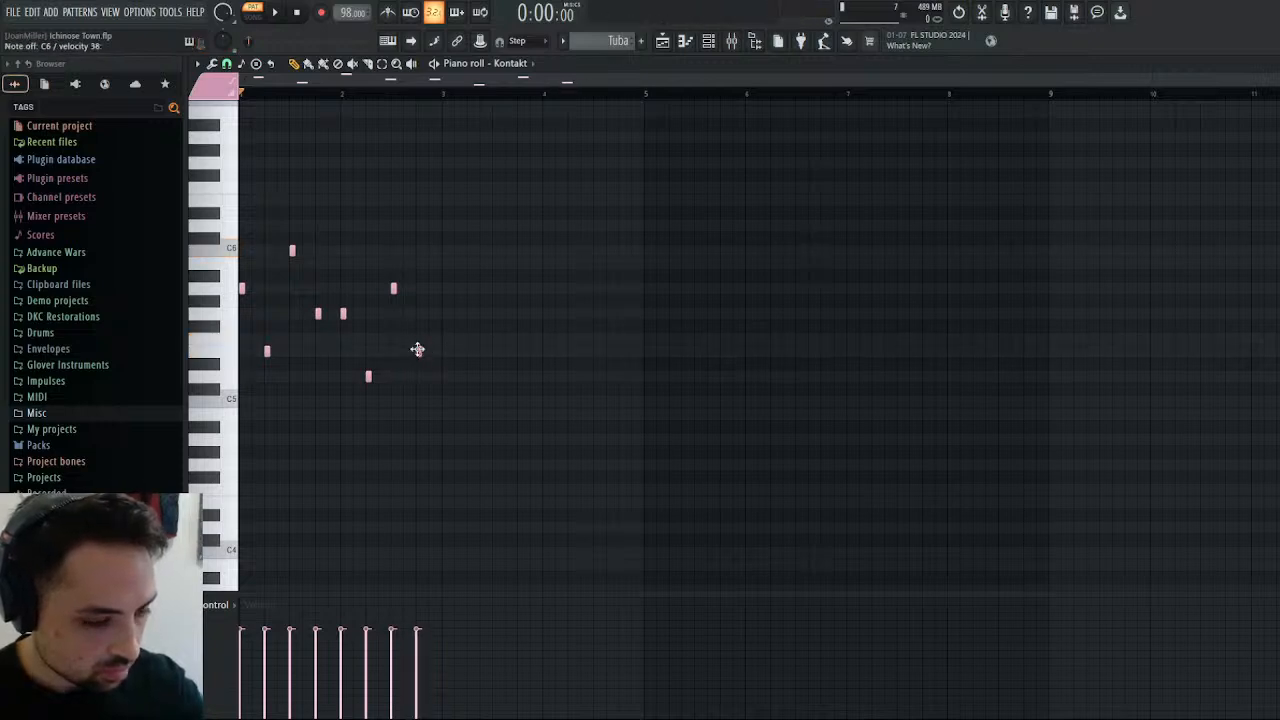
# Raise the notes on beats 3 and 4 of bar 2 to A#5 and F5.
pyautogui.click(418, 350)
pyautogui.click(393, 276)
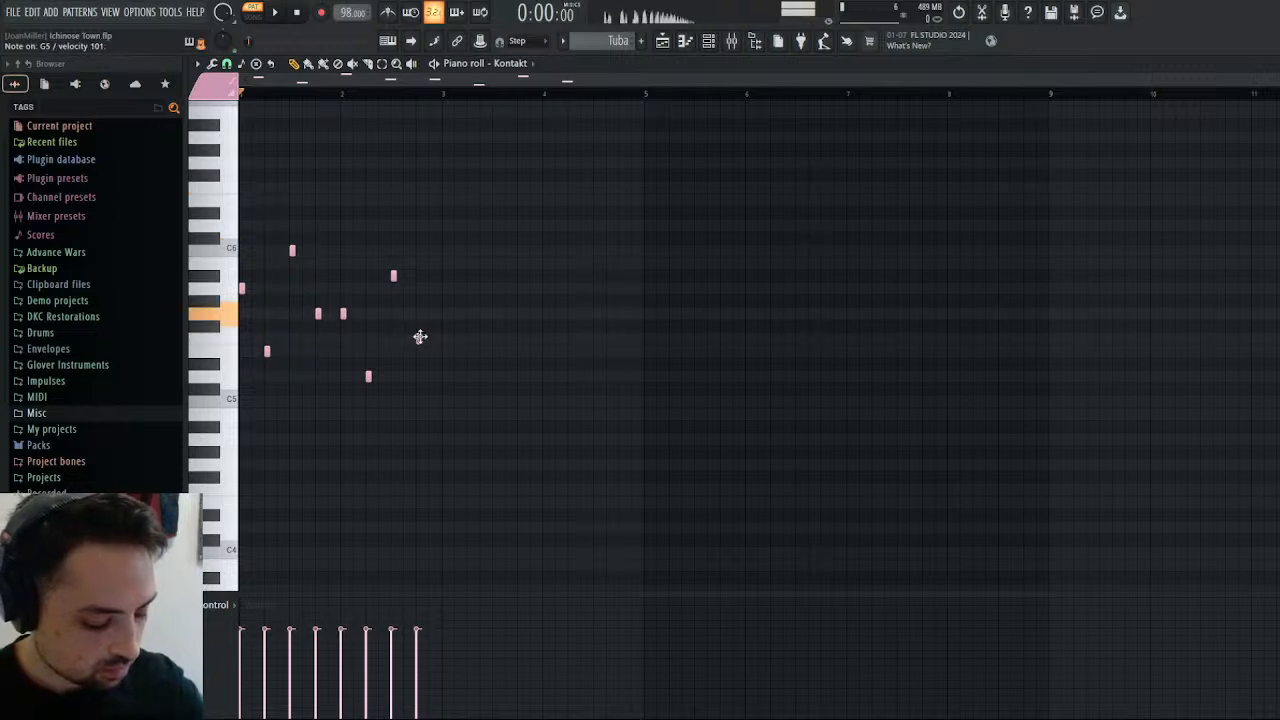
pyautogui.click(419, 338)
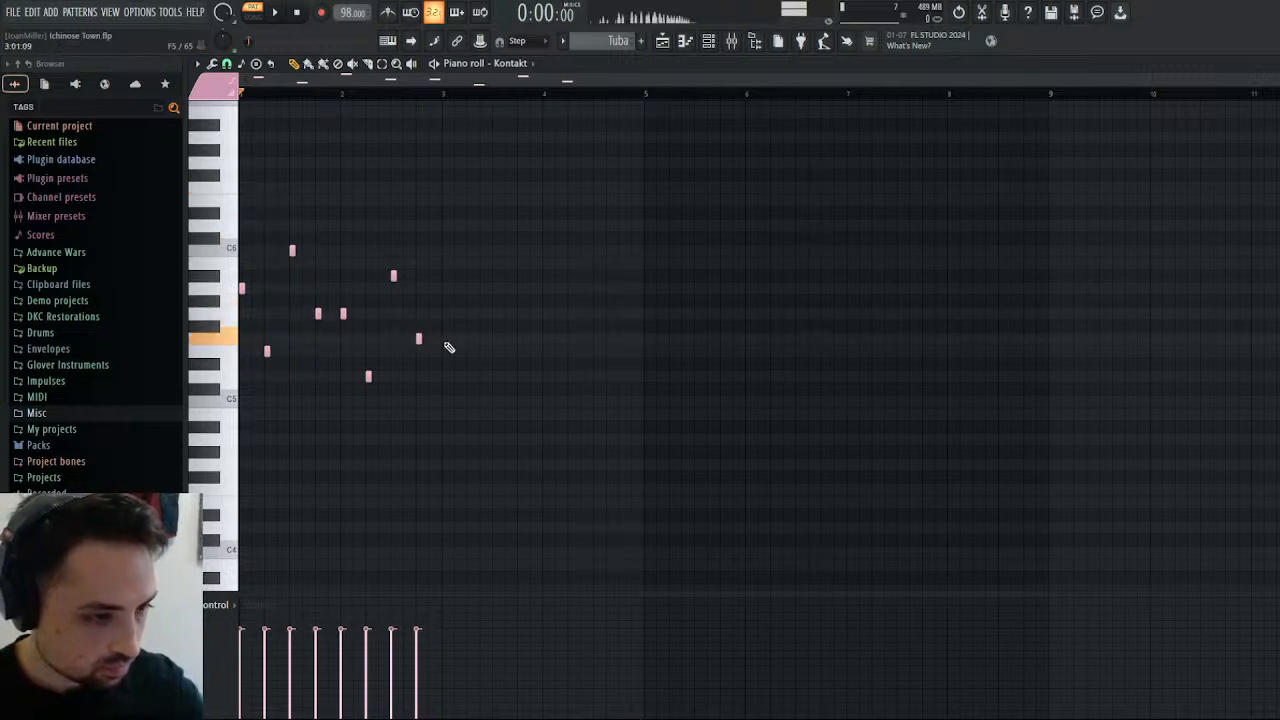
# Add one-step F5, C5, G5, D5 notes on bar 3's beats and D#5, A#4, F5, C5 on bar 4's, and play the pattern.
pyautogui.click(444, 340)
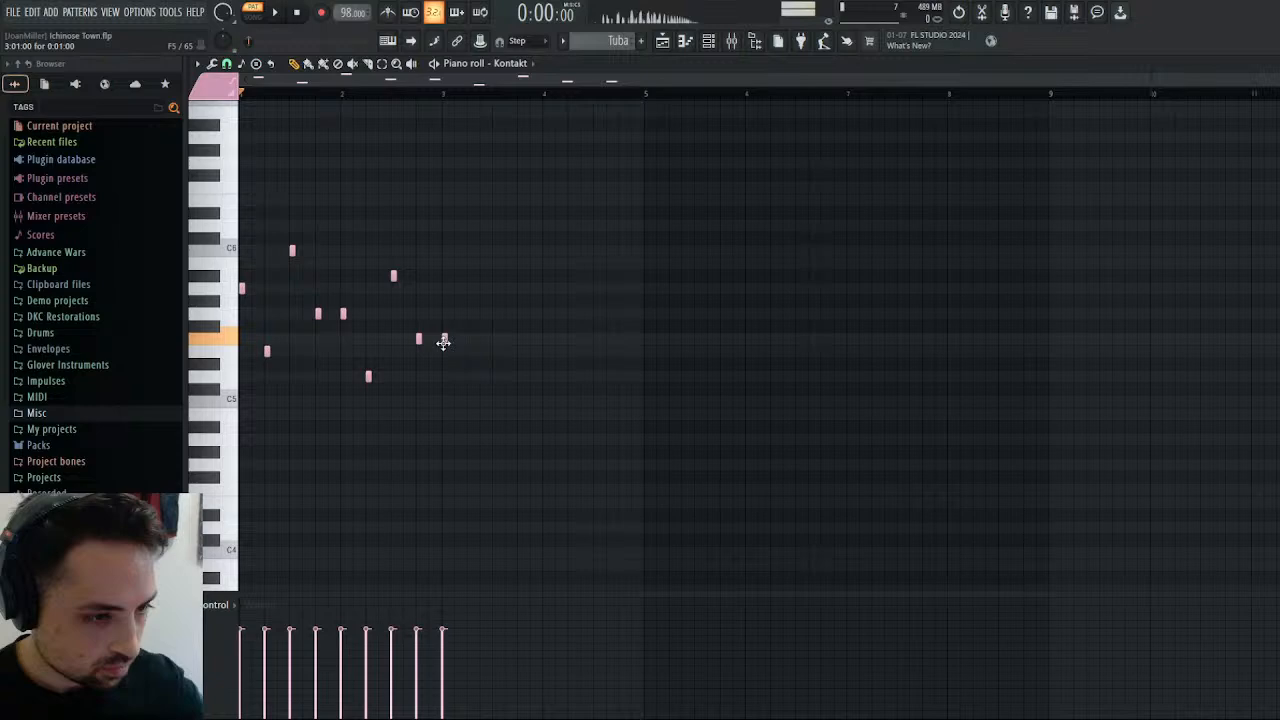
pyautogui.click(469, 402)
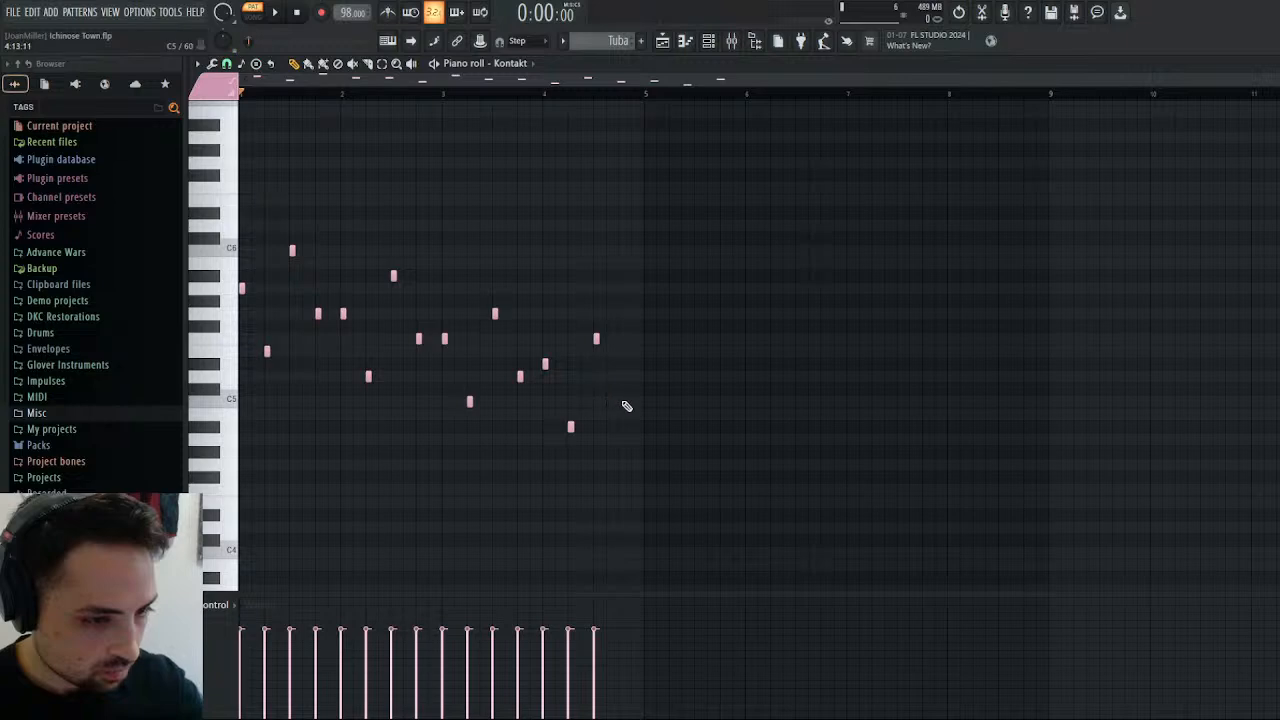
pyautogui.click(284, 14)
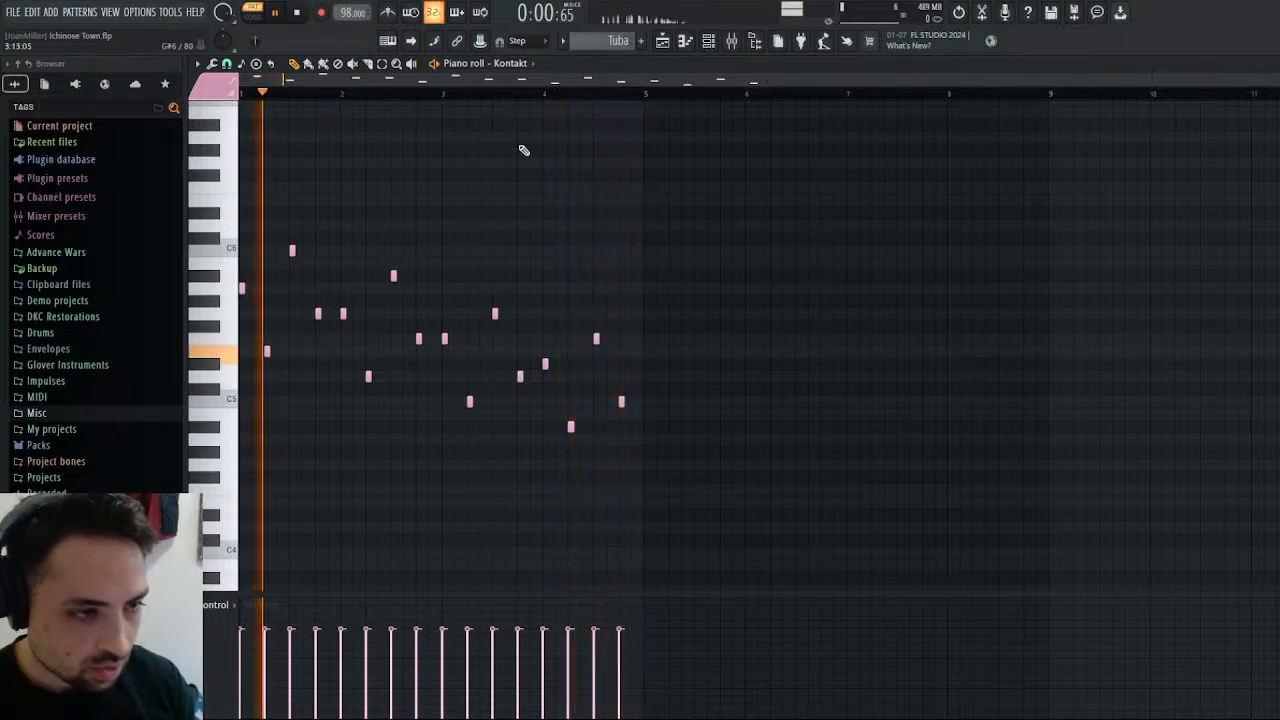
# Duplicate the four-bar phrase into bars 5 to 8, delete its last C5 and lengthen the final F5 to two beats.
pyautogui.moveTo(547, 82); pyautogui.dragTo(1034, 118)
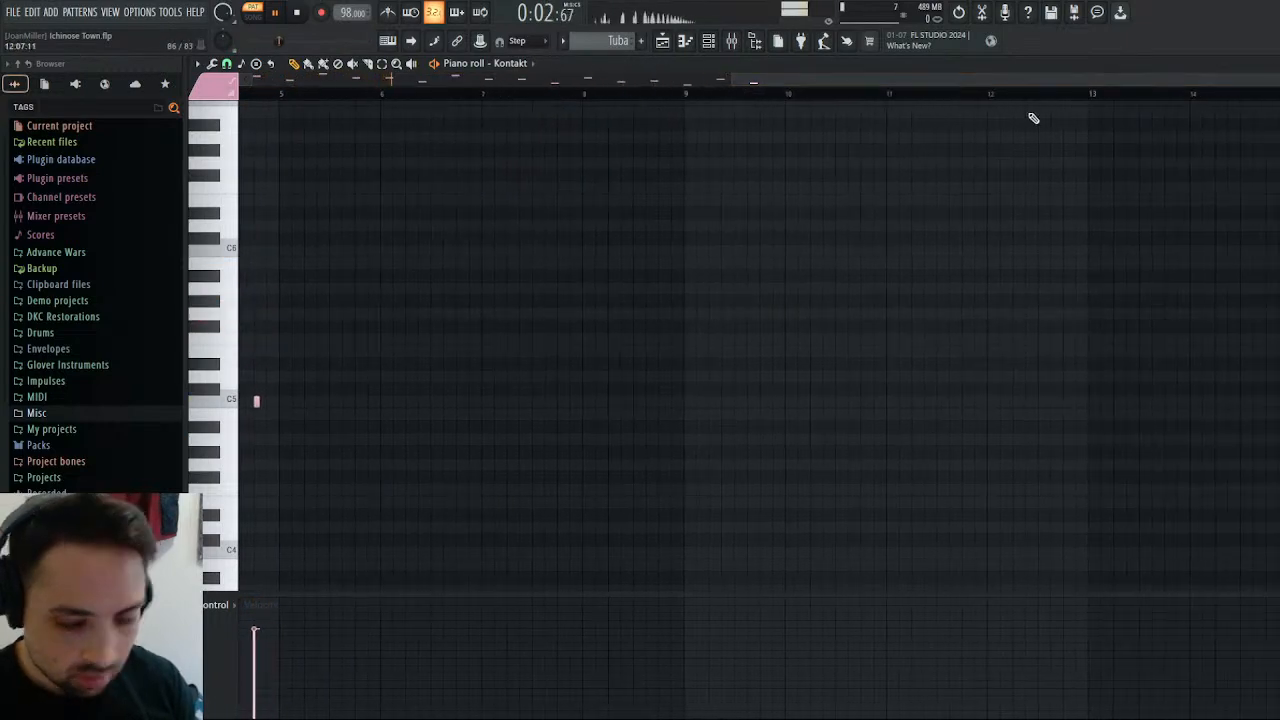
pyautogui.hotkey('ctrl', 'b')
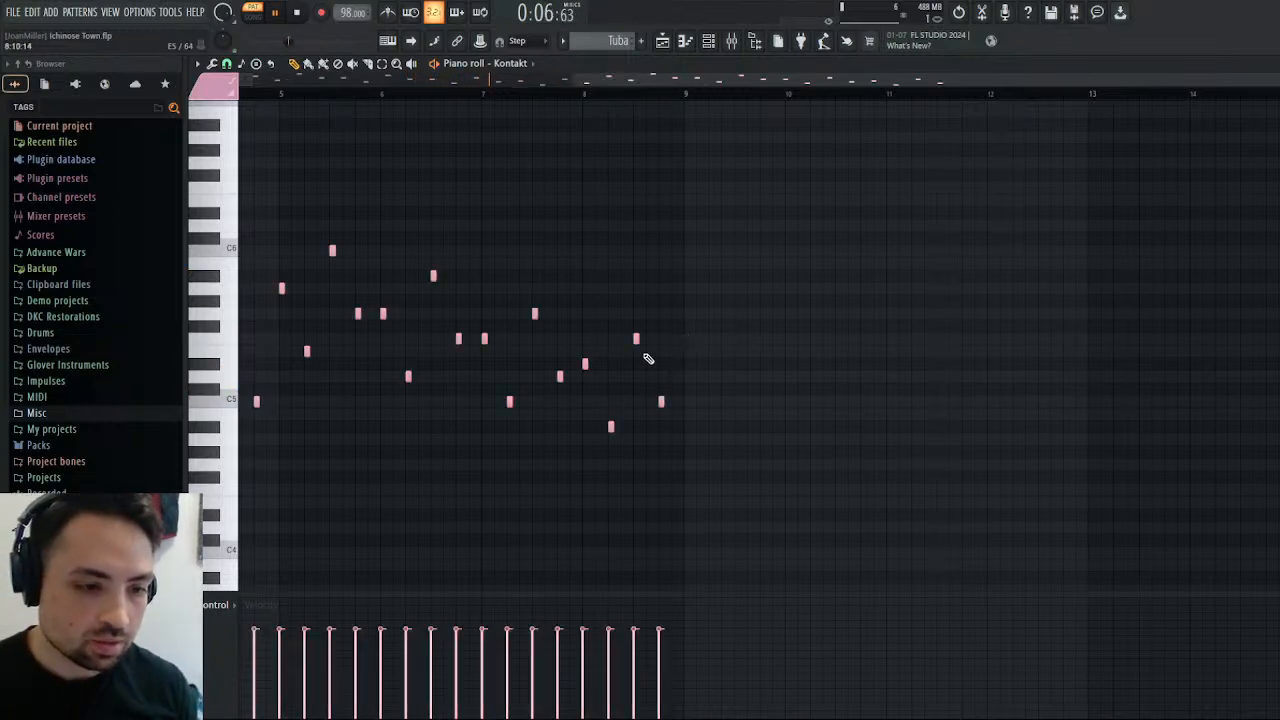
pyautogui.rightClick(663, 402)
pyautogui.moveTo(638, 338); pyautogui.dragTo(665, 338)
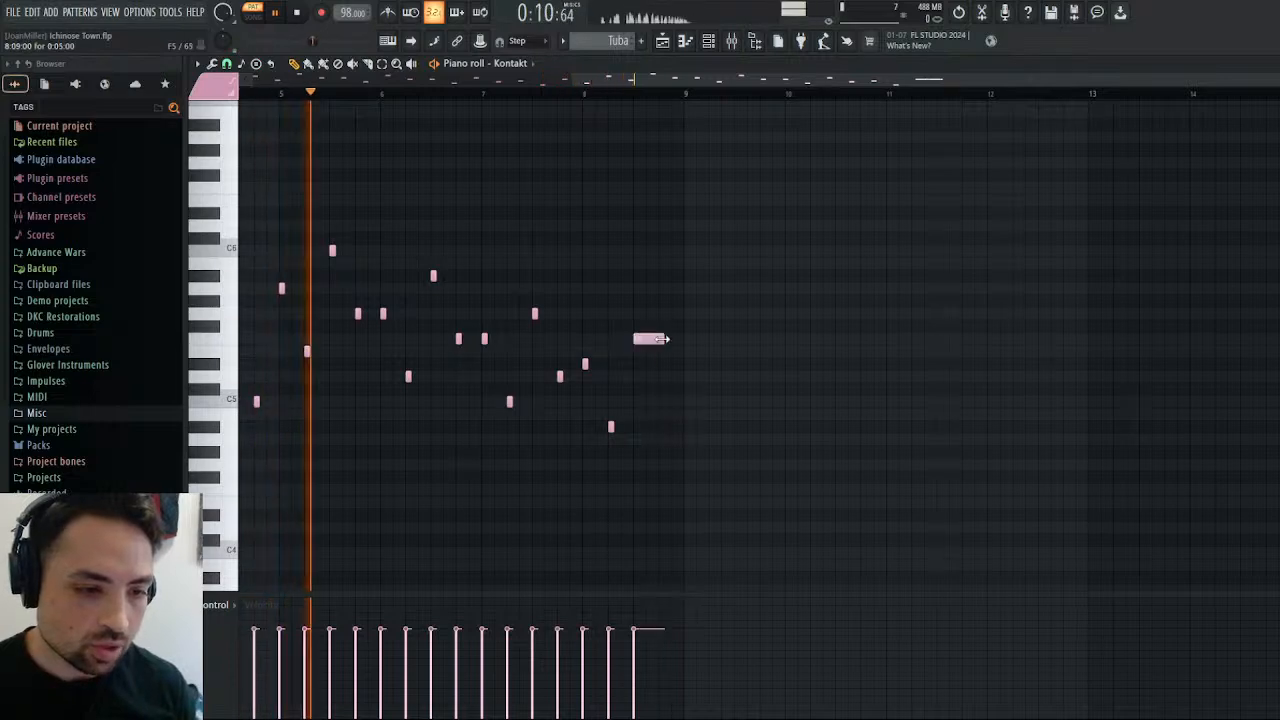
# Shift all Tuba notes one beat later and extend the first A5 back to the start of bar 1.
pyautogui.click(662, 41)
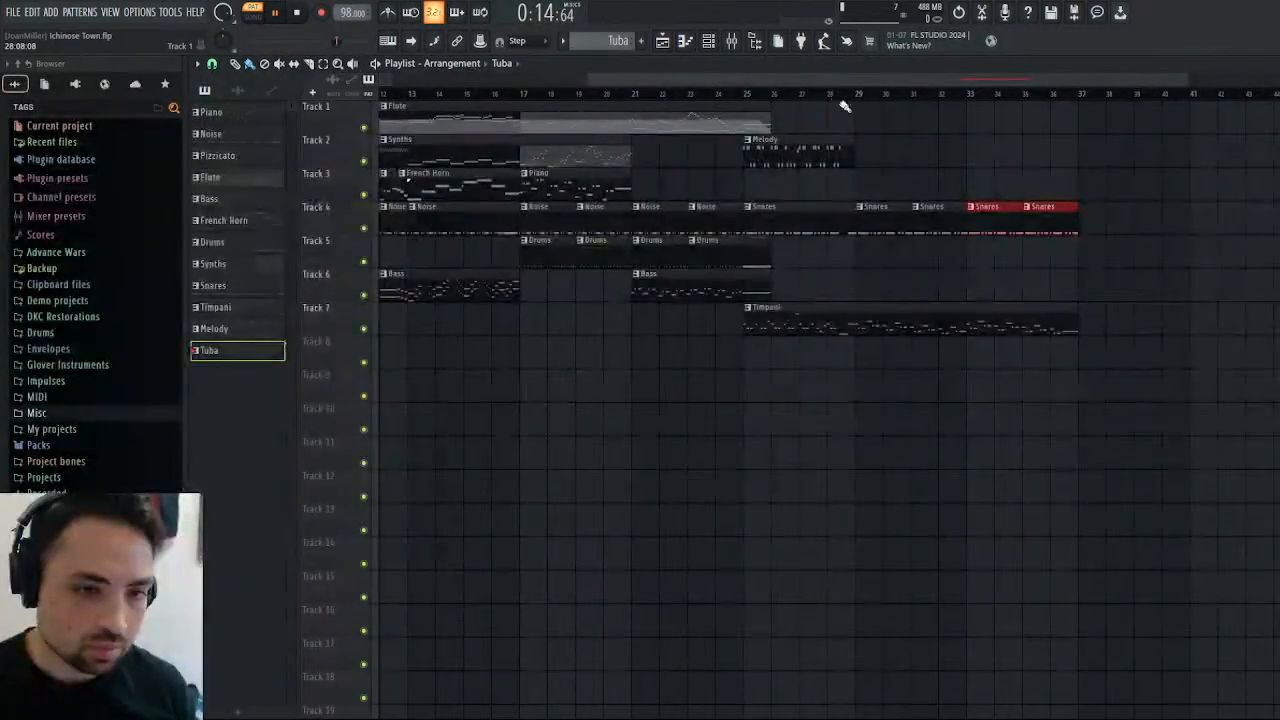
pyautogui.press('F7')
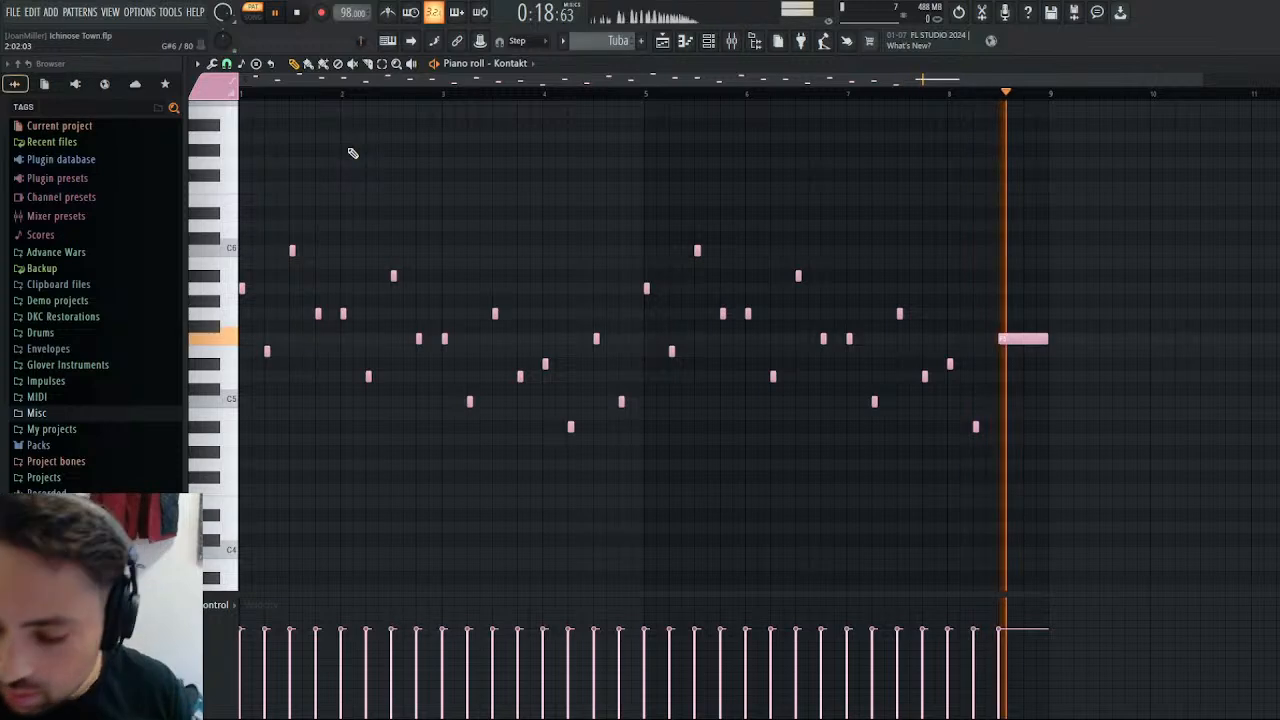
pyautogui.hotkey('ctrl', 'a')
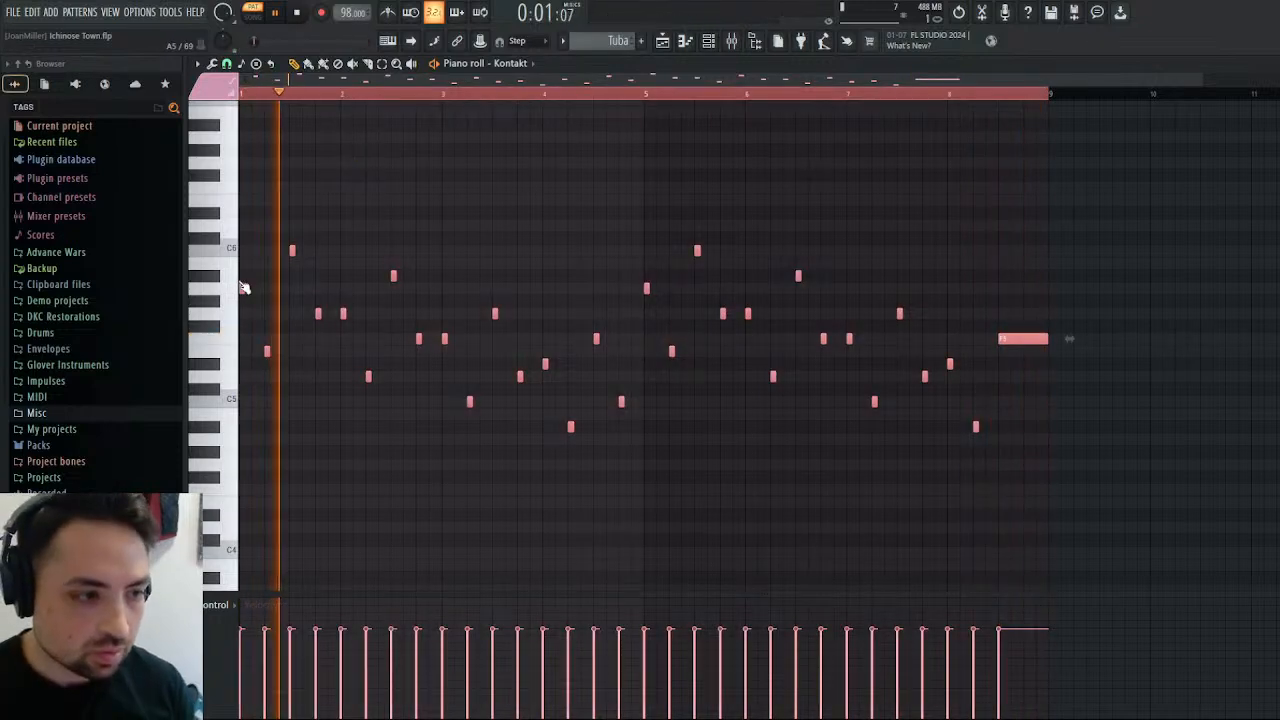
pyautogui.moveTo(245, 289); pyautogui.dragTo(268, 289)
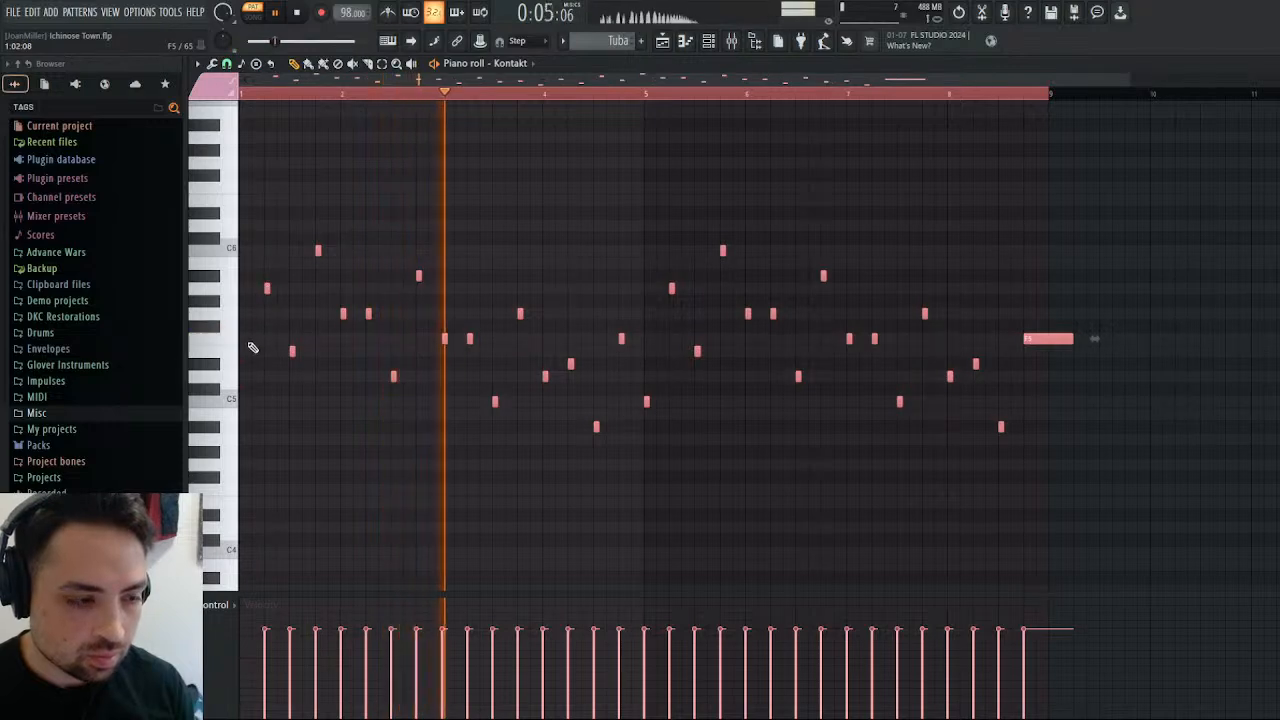
pyautogui.moveTo(267, 287)
pyautogui.mouseDown()
pyautogui.moveTo(243, 290)
pyautogui.moveTo(271, 289)
pyautogui.mouseUp()
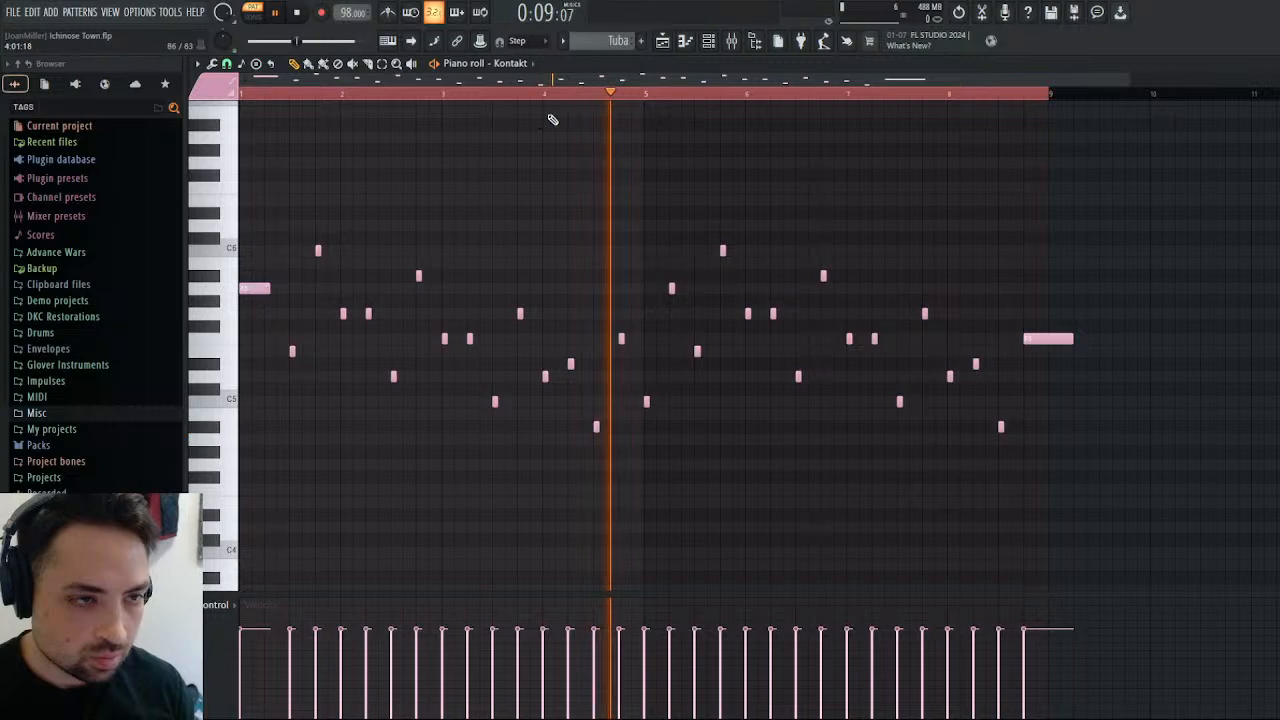
# Place the Tuba pattern on playlist Track 3 starting one beat before bar 29, and play the song from there.
pyautogui.press('F5')
pyautogui.click(857, 187)
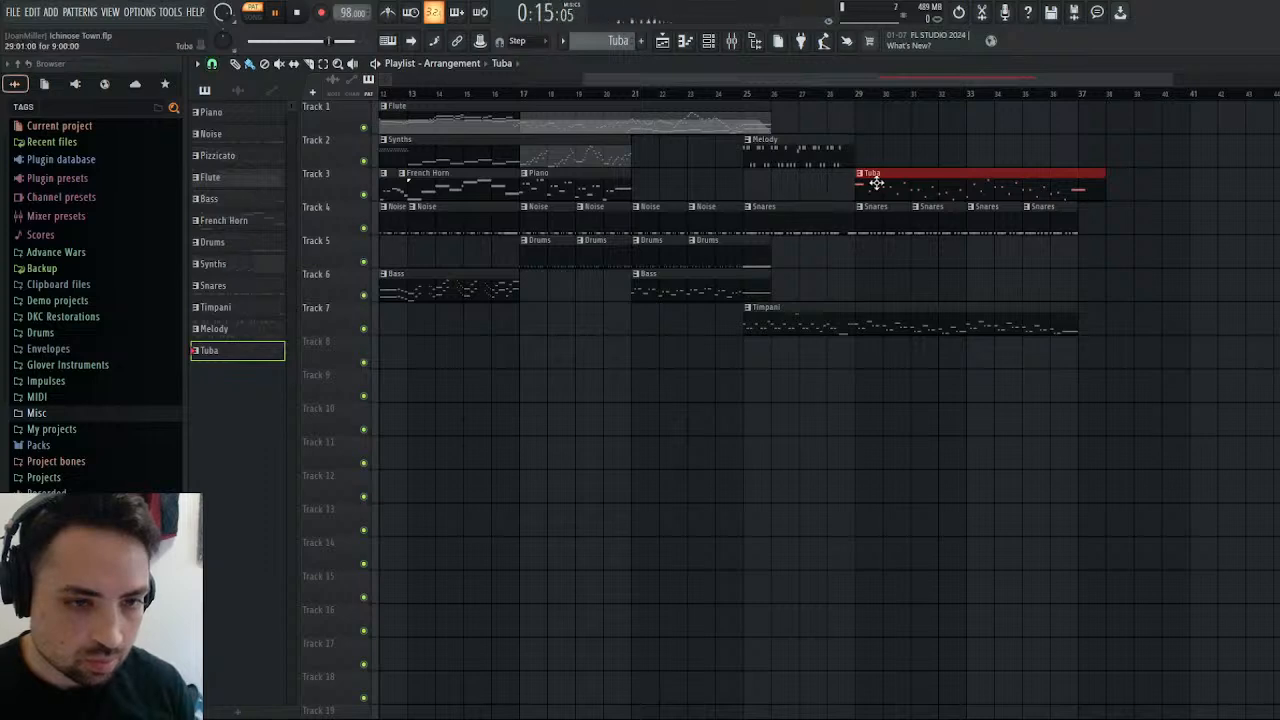
pyautogui.click(858, 100)
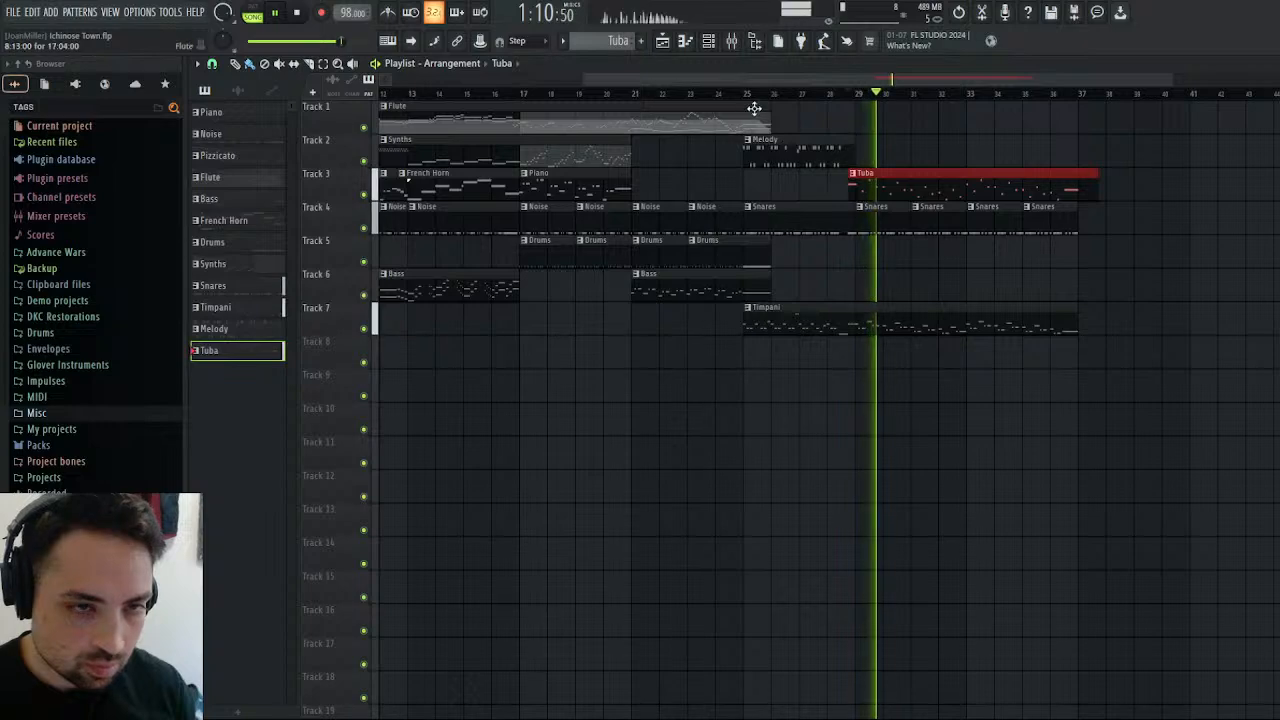
# Play the song from just before bar 25 and slightly lower the Snare mixer track's volume.
pyautogui.press('F9')
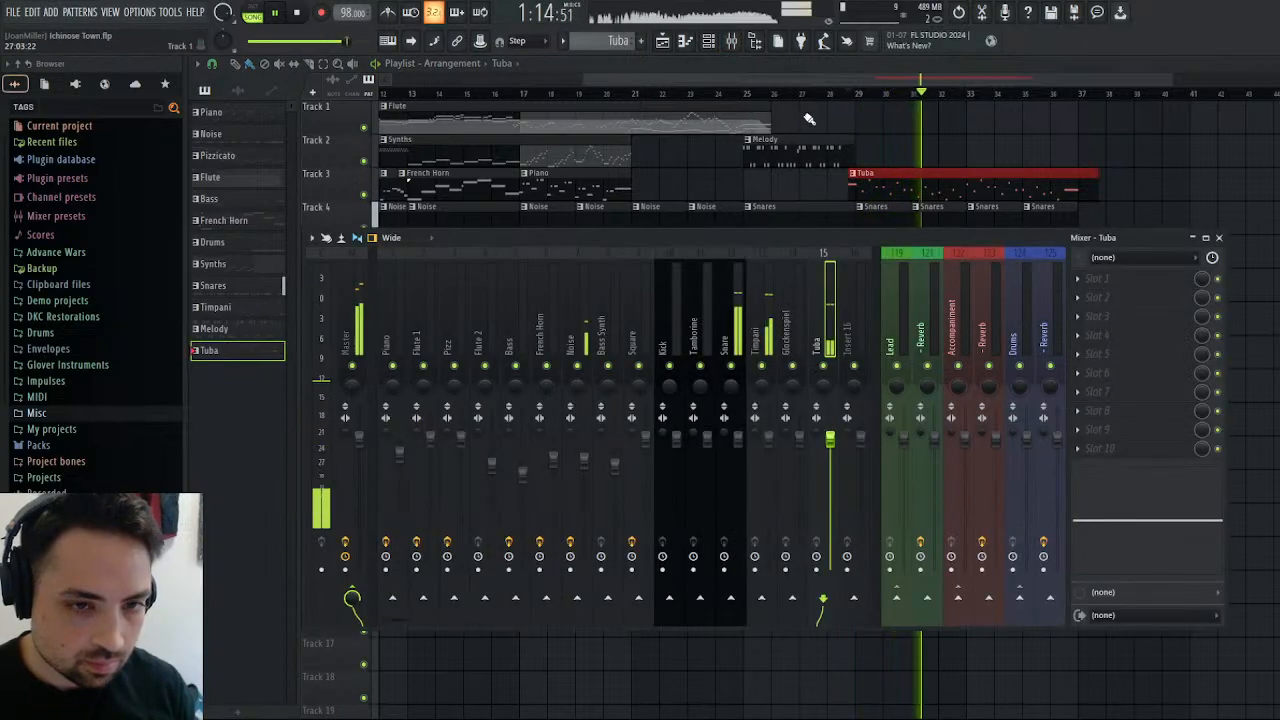
pyautogui.click(737, 92)
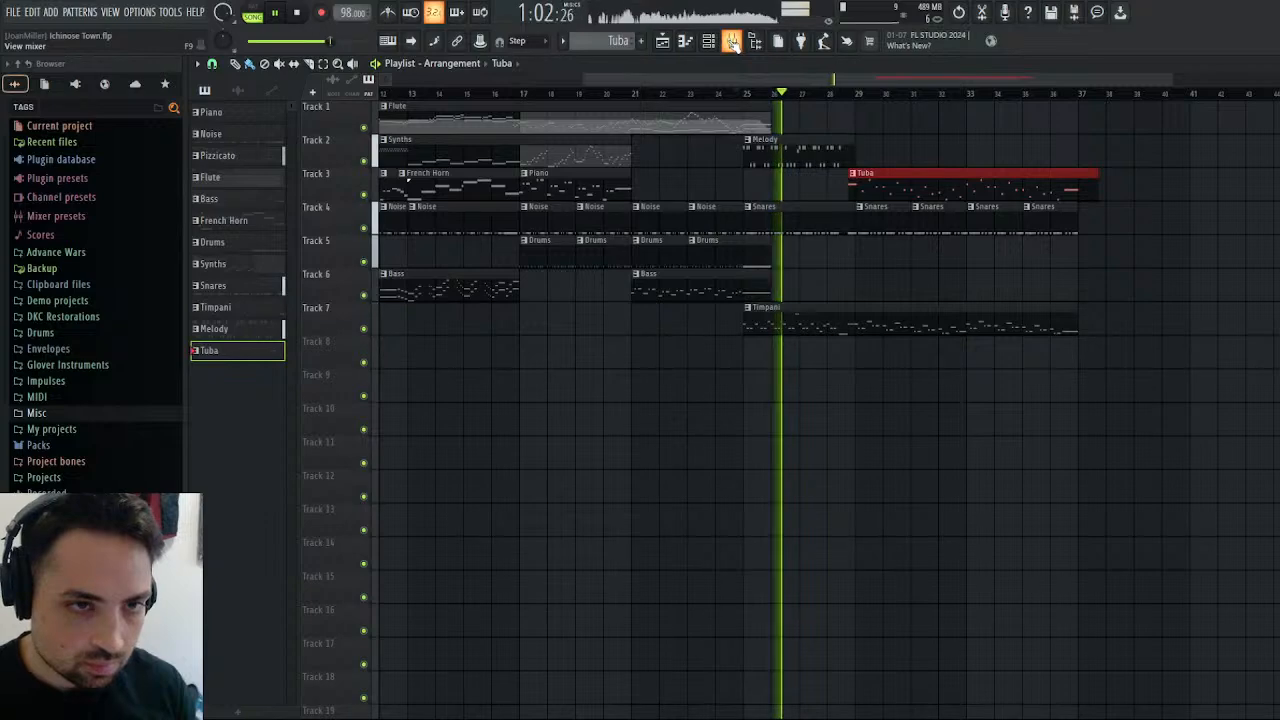
pyautogui.click(732, 41)
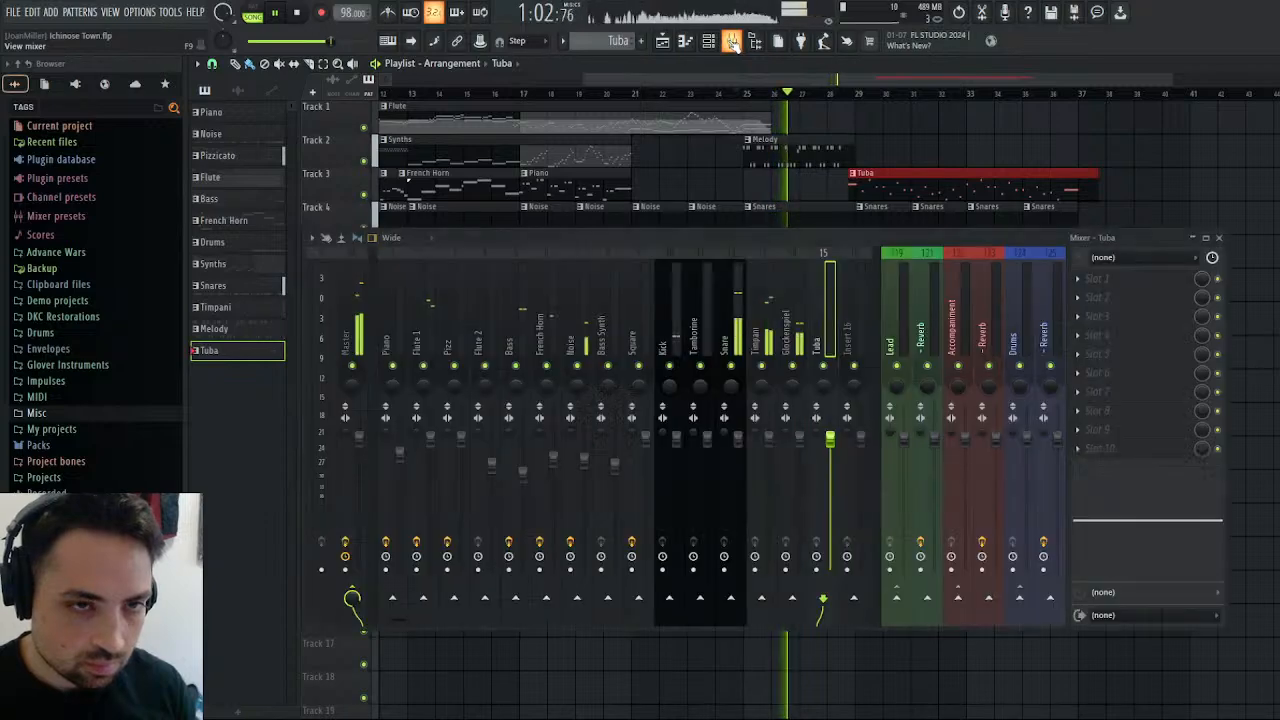
pyautogui.click(766, 300)
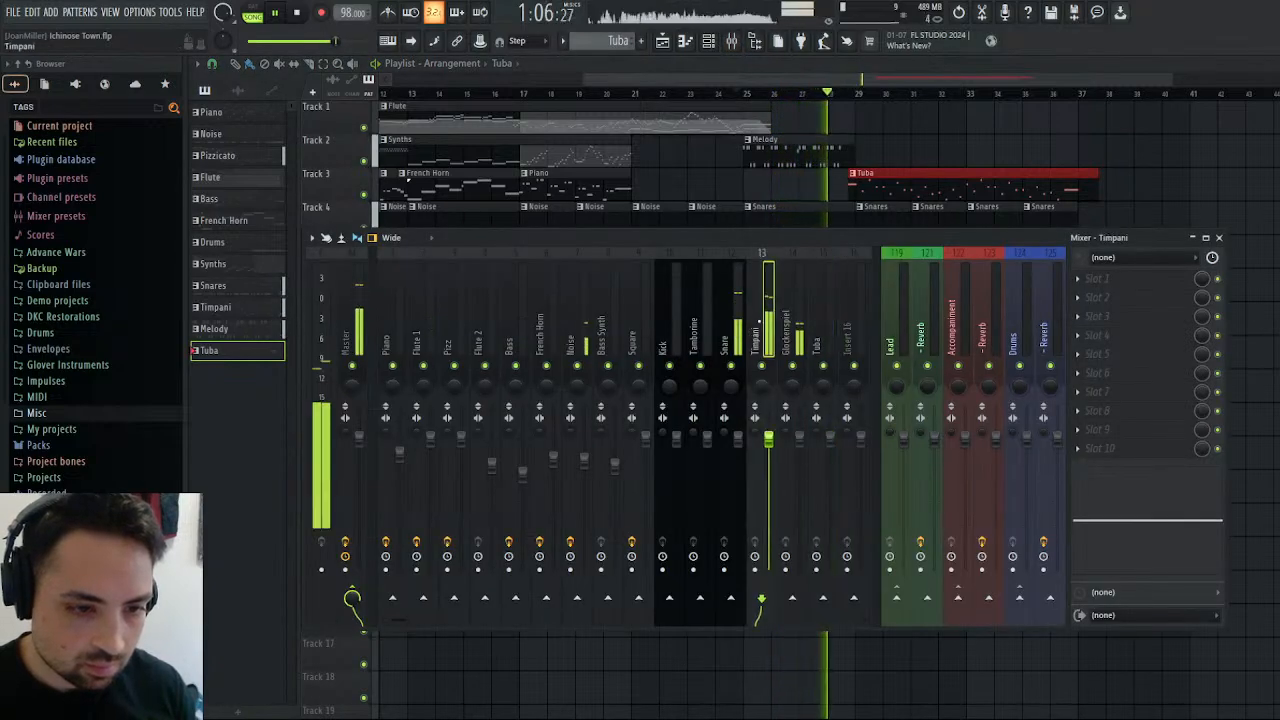
pyautogui.moveTo(745, 435); pyautogui.dragTo(740, 440)
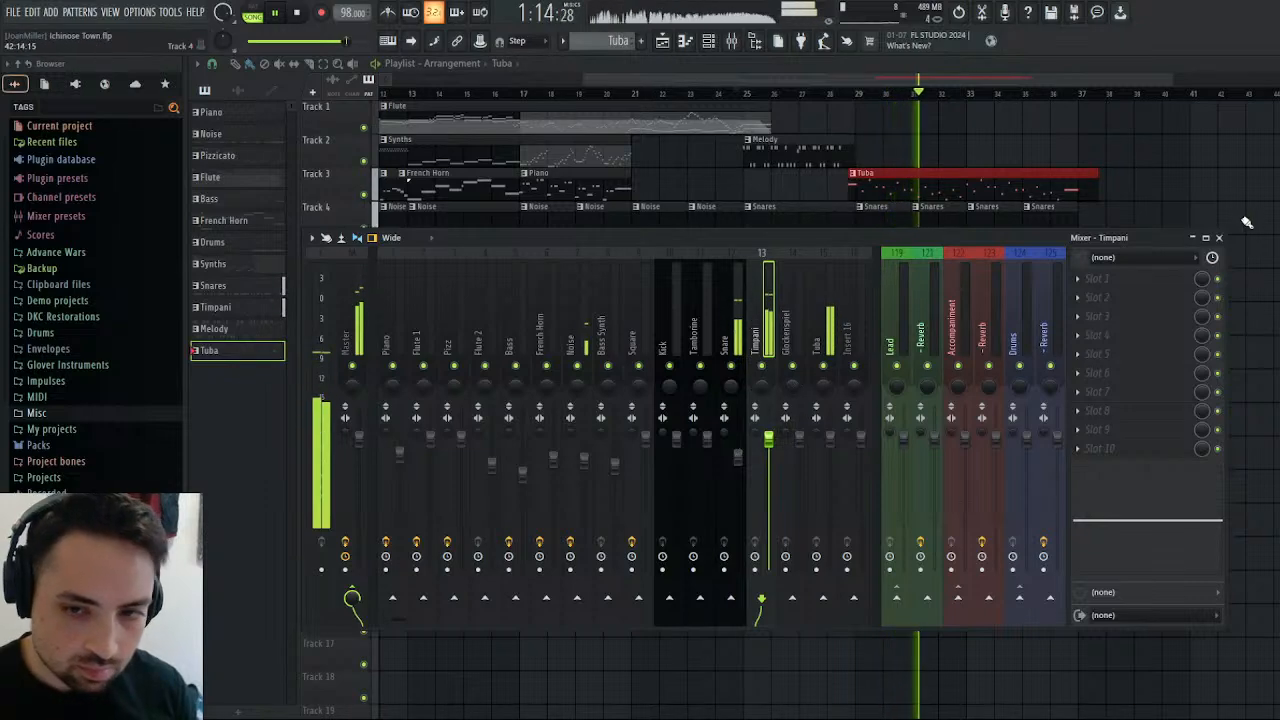
pyautogui.click(1219, 238)
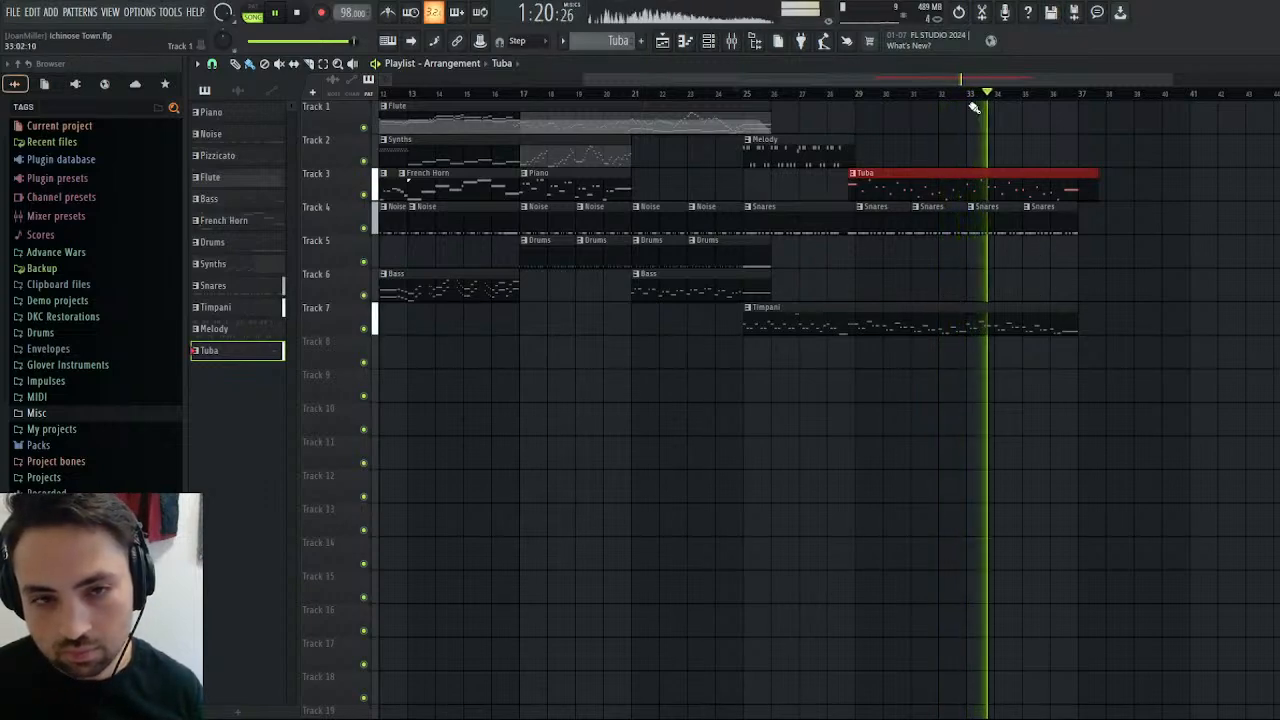
# Trim the end of the Tuba clip to bar 37 and play the song from bar 25.
pyautogui.moveTo(966, 76); pyautogui.dragTo(1078, 77)
pyautogui.moveTo(903, 173); pyautogui.dragTo(878, 174)
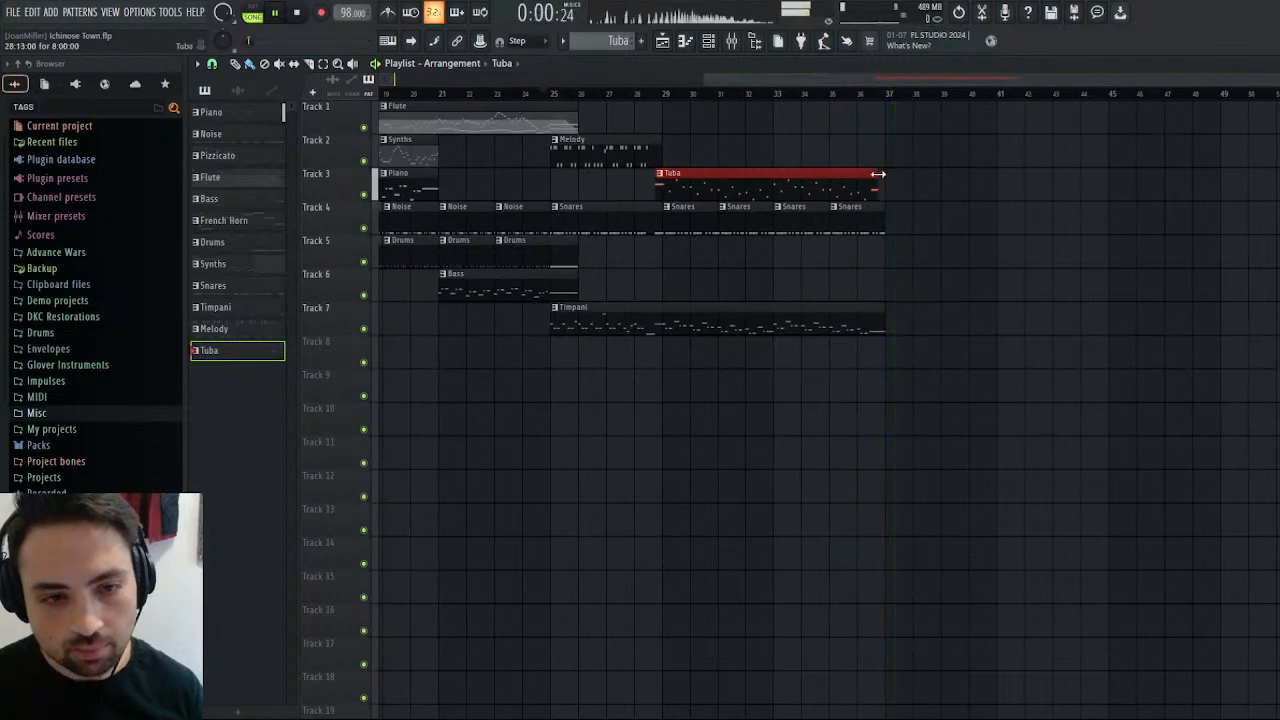
pyautogui.click(553, 97)
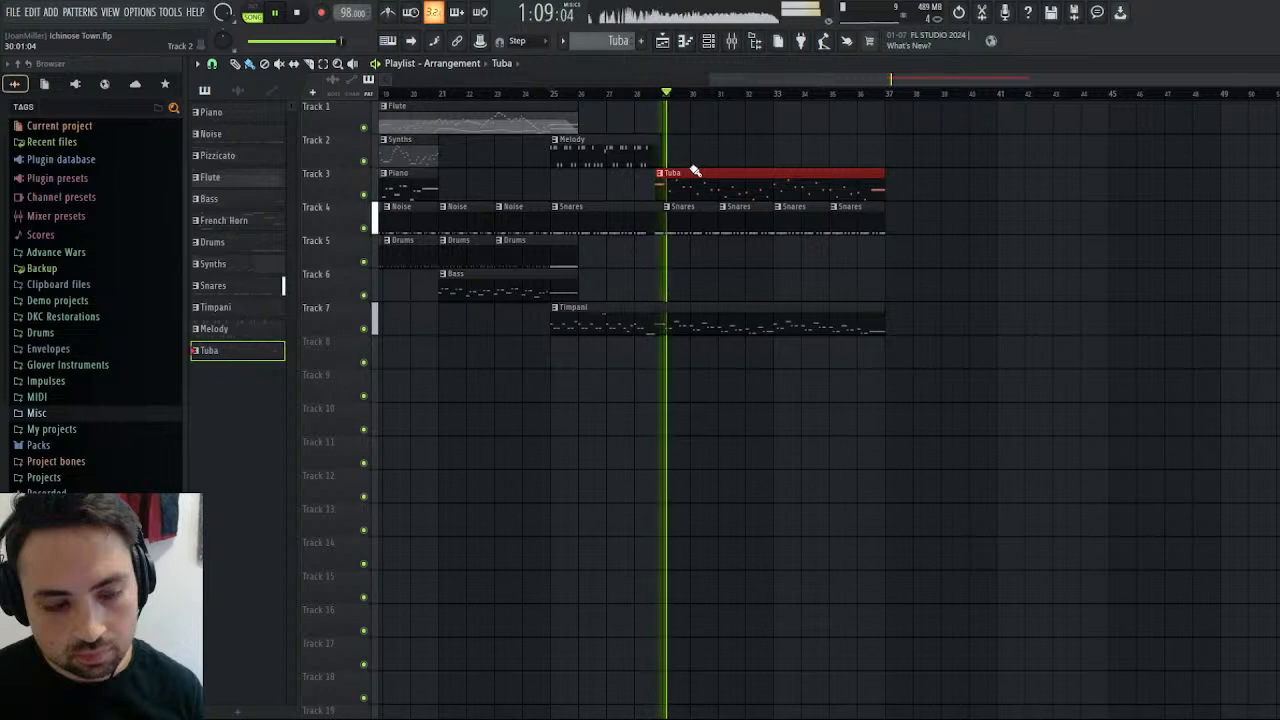
# Replay the section from bar 25, stop it and set the song position to bar 29.
pyautogui.click(298, 14)
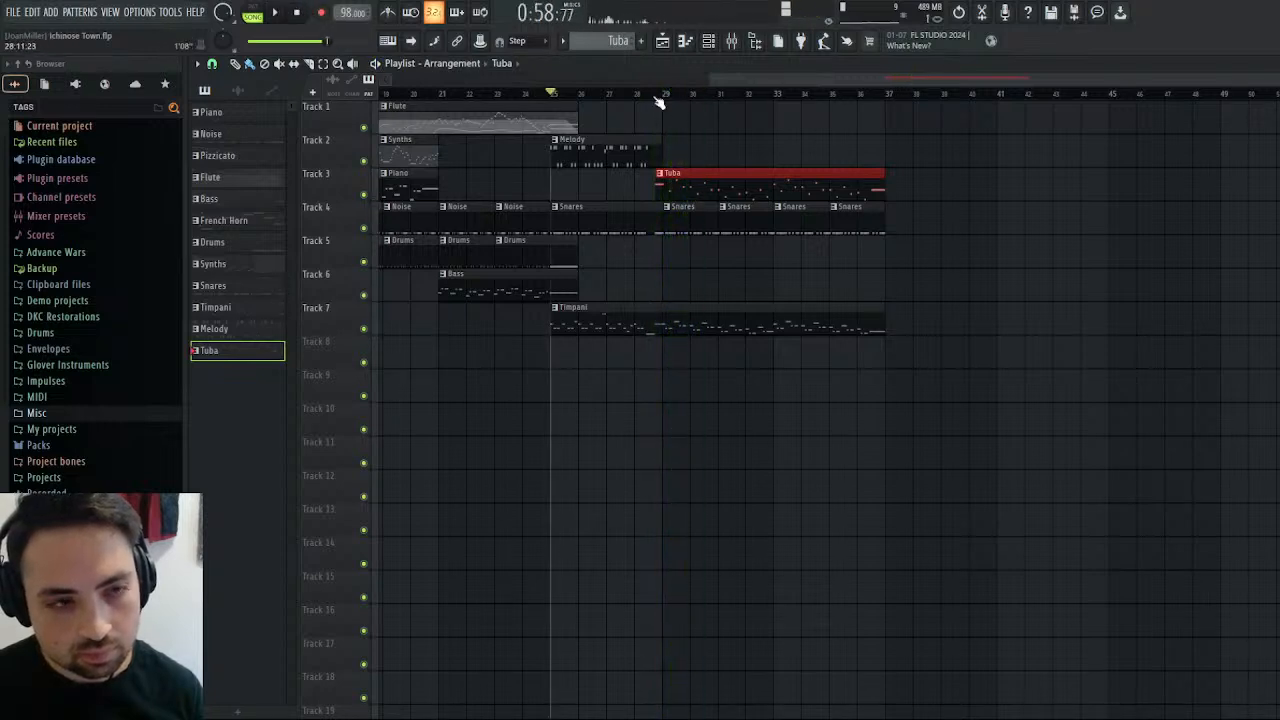
pyautogui.click(273, 13)
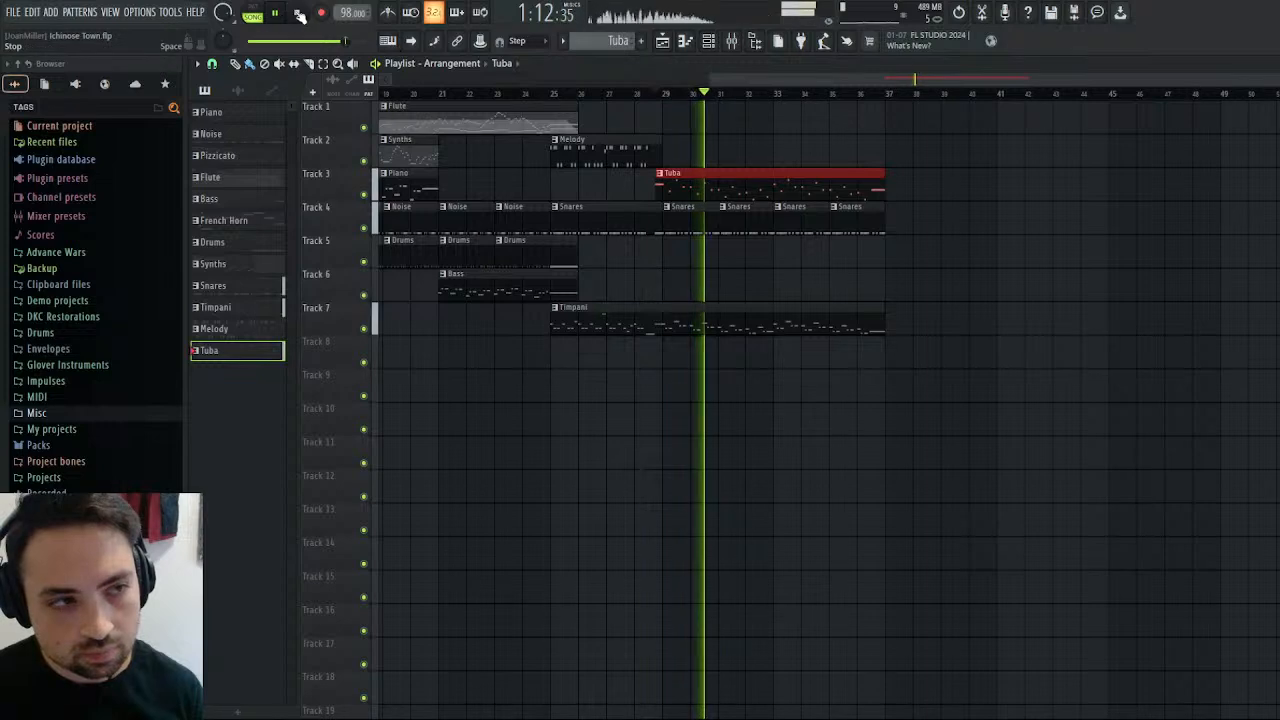
pyautogui.press('space')
pyautogui.click(664, 95)
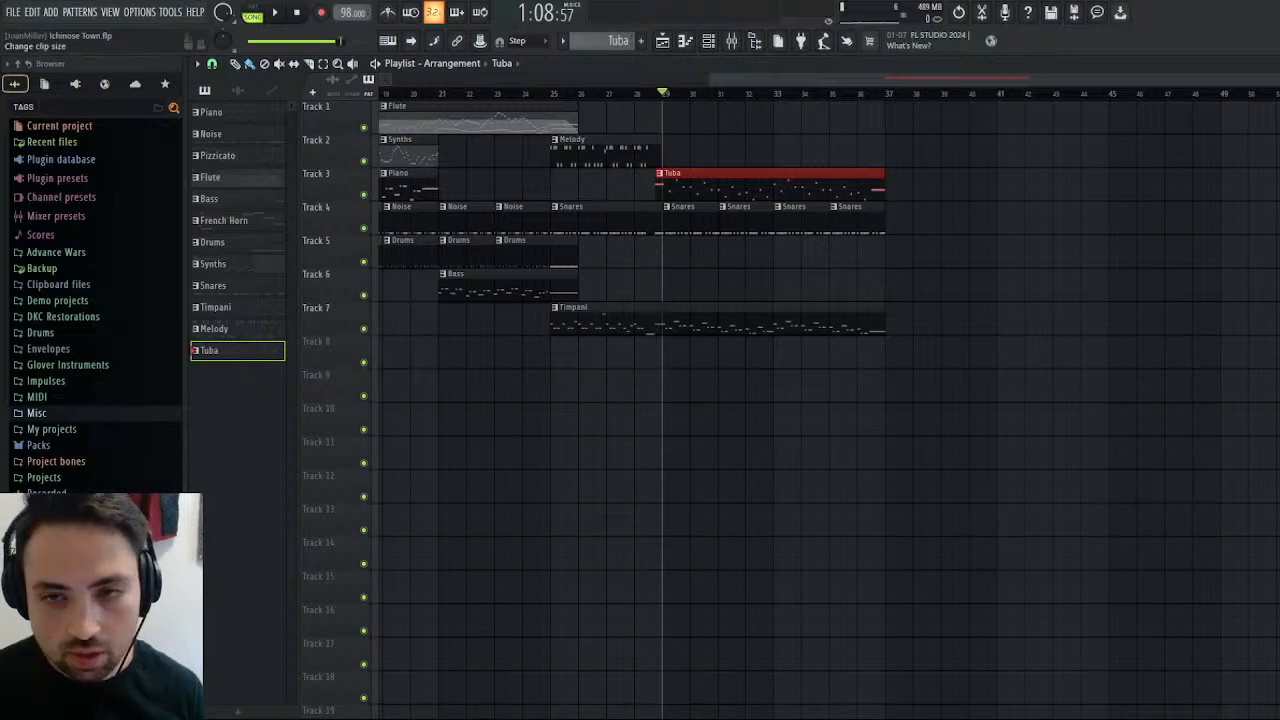
# Load a Trumpet instrument on MIDI channel 11 in Kontakt and assign it to a Trumpet output.
pyautogui.doubleClick(816, 187)
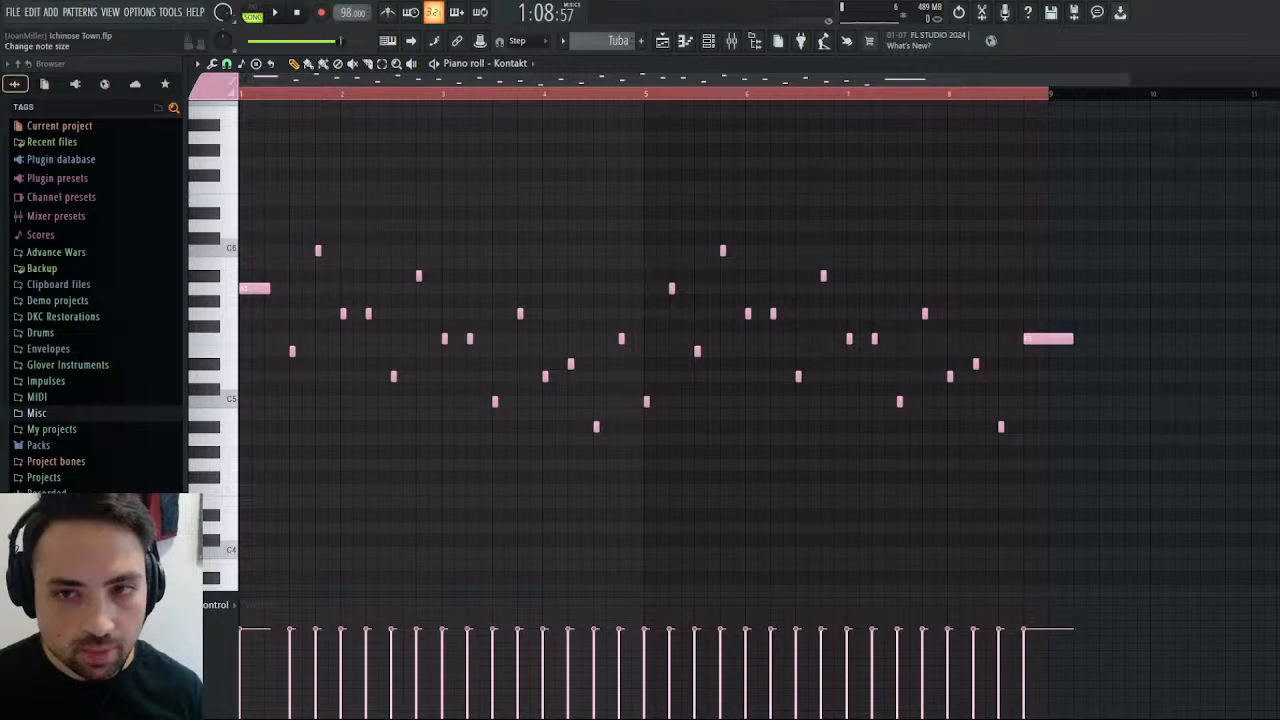
pyautogui.press('Escape')
pyautogui.click(336, 101)
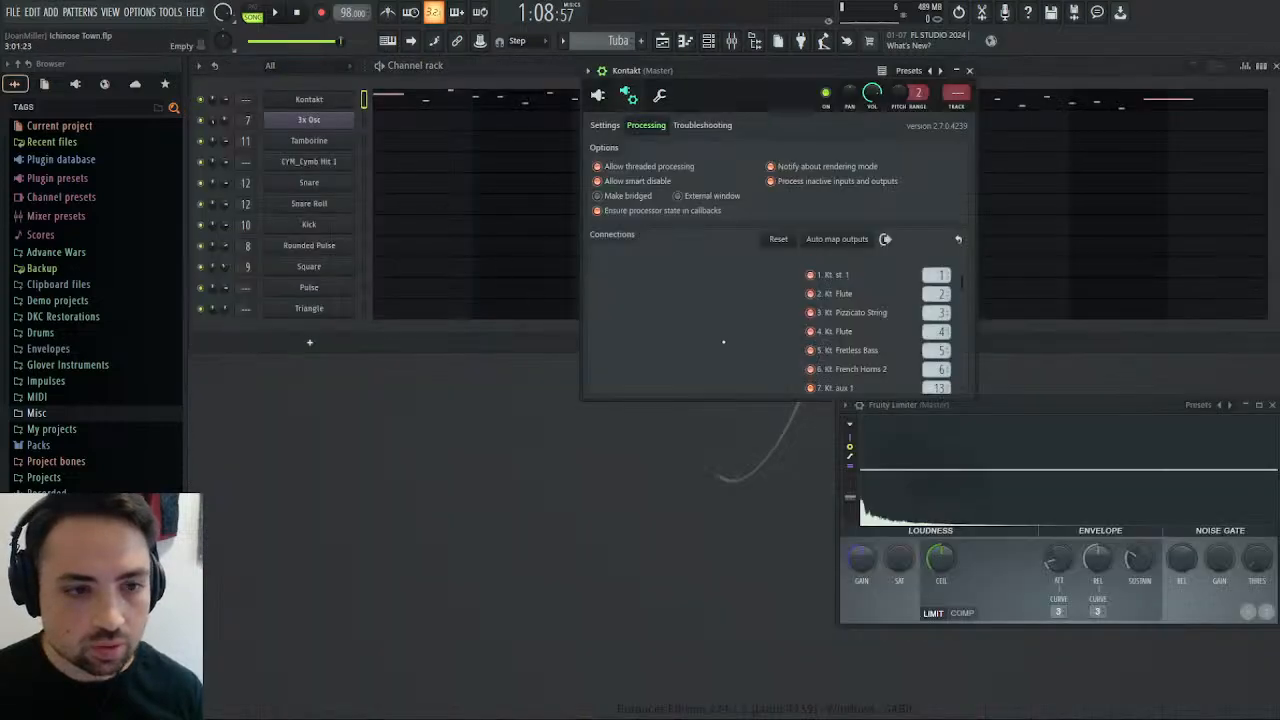
pyautogui.click(597, 95)
pyautogui.scroll(-5, 940, 281)
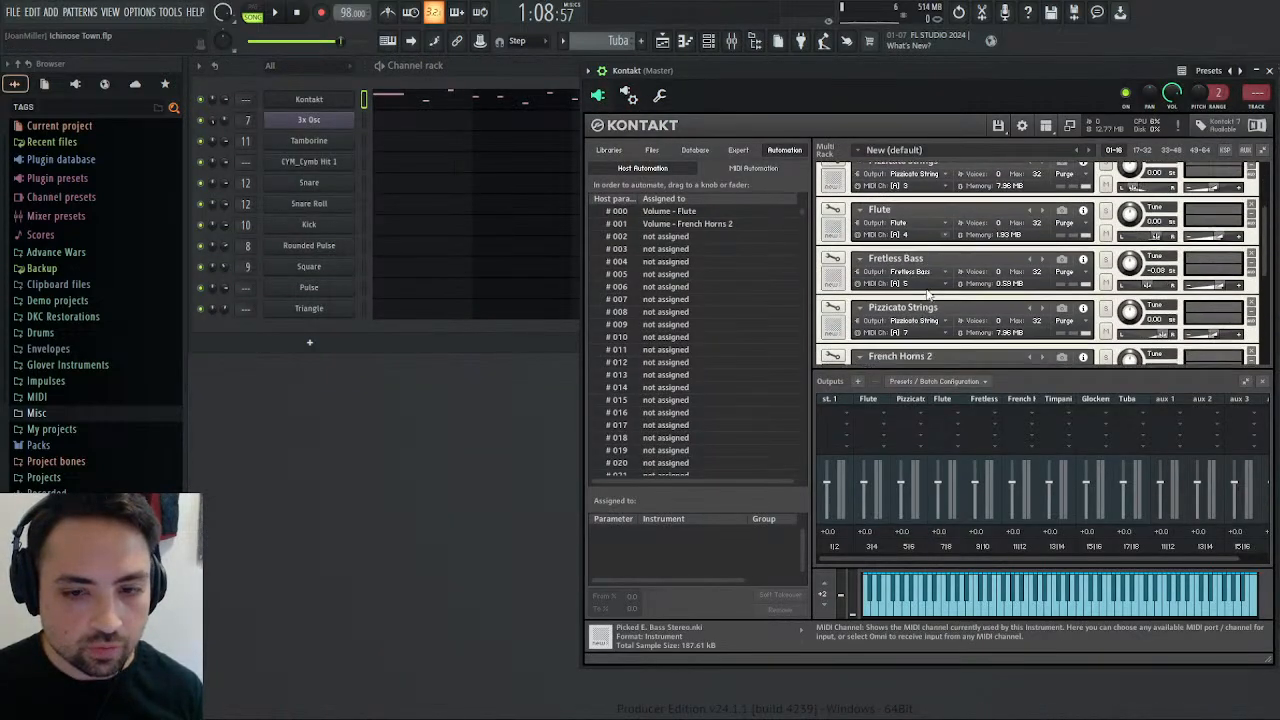
pyautogui.scroll(-3, 940, 281)
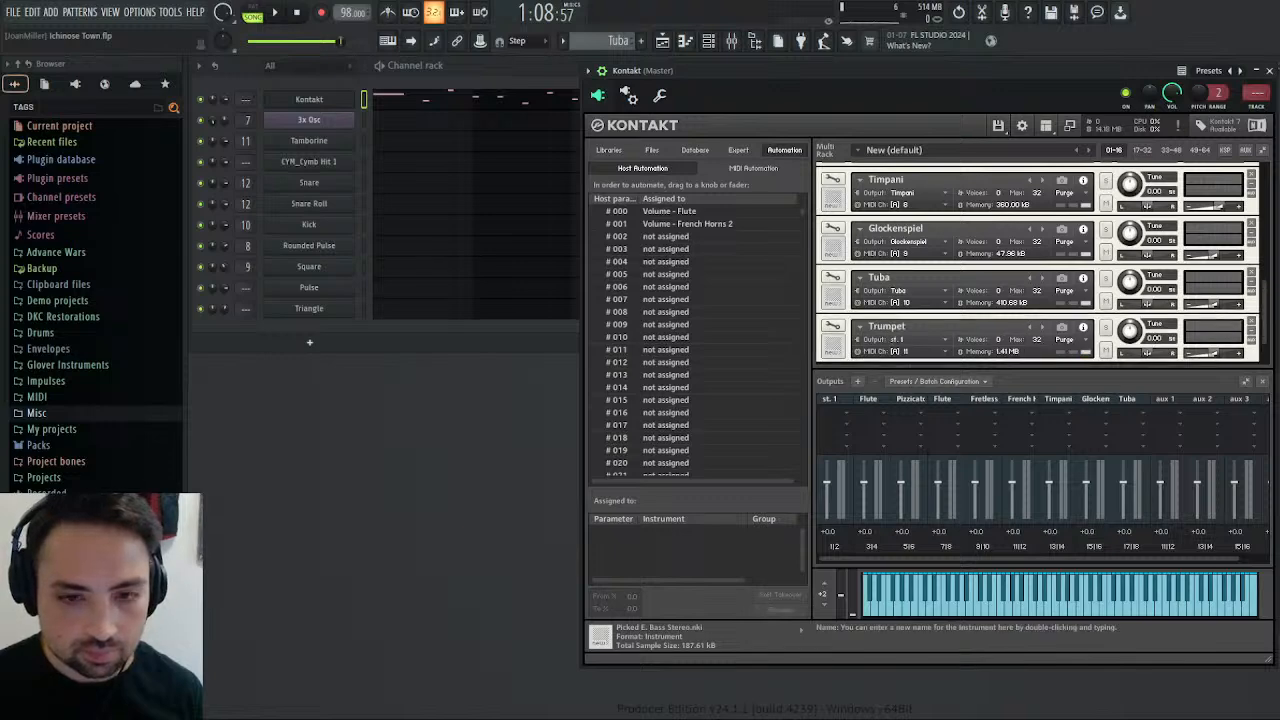
pyautogui.click(919, 341)
pyautogui.click(945, 352)
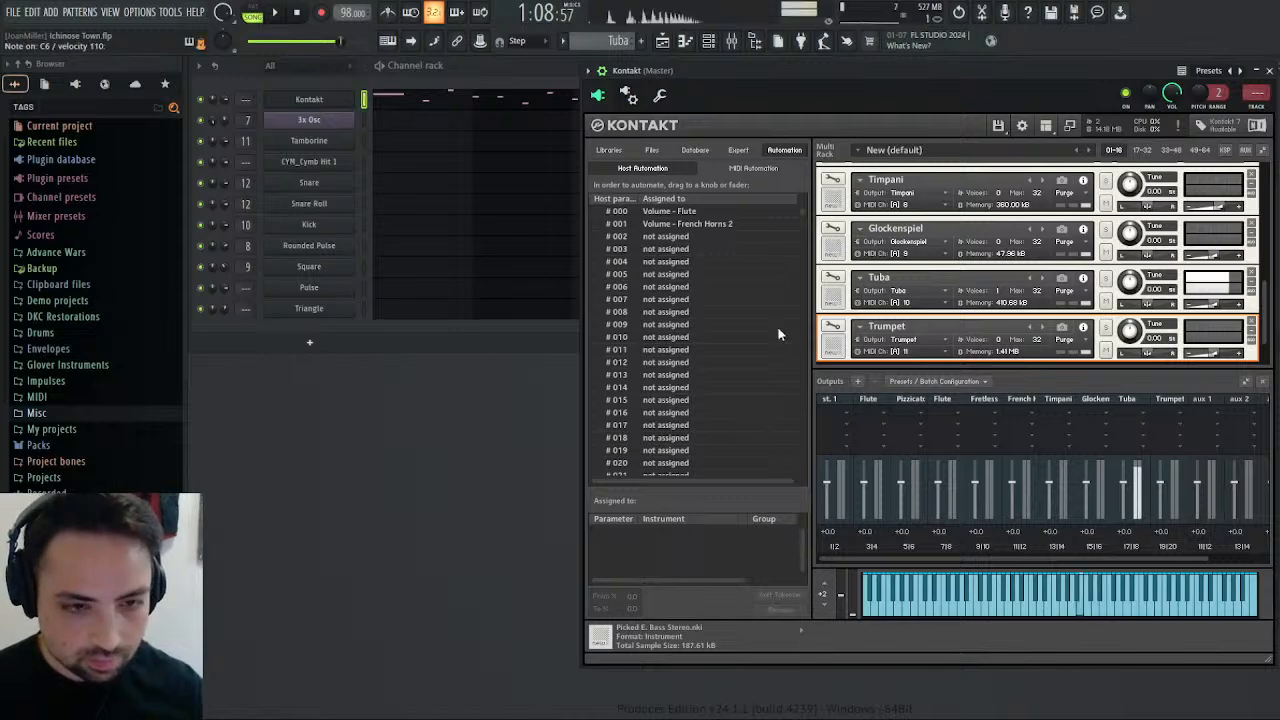
# Set the Kontakt piano roll's colour group to MIDI channel 11 and preview the Trumpet.
pyautogui.click(445, 105)
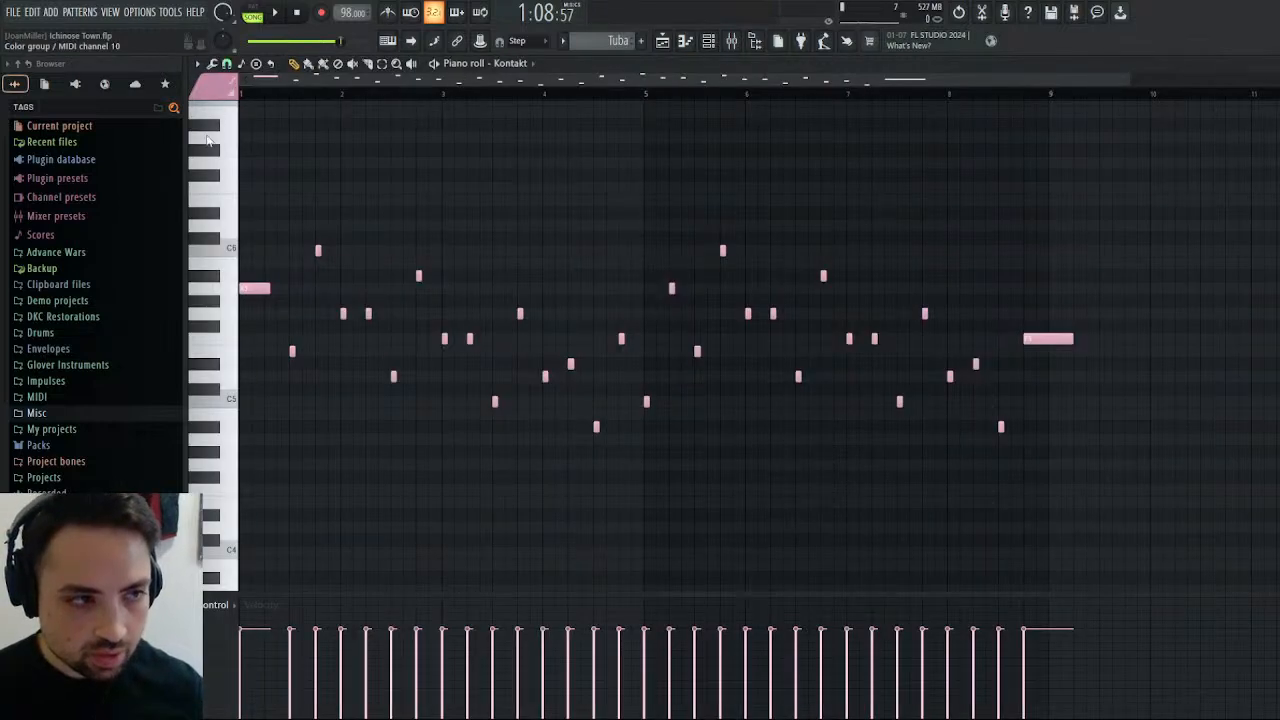
pyautogui.click(1270, 64)
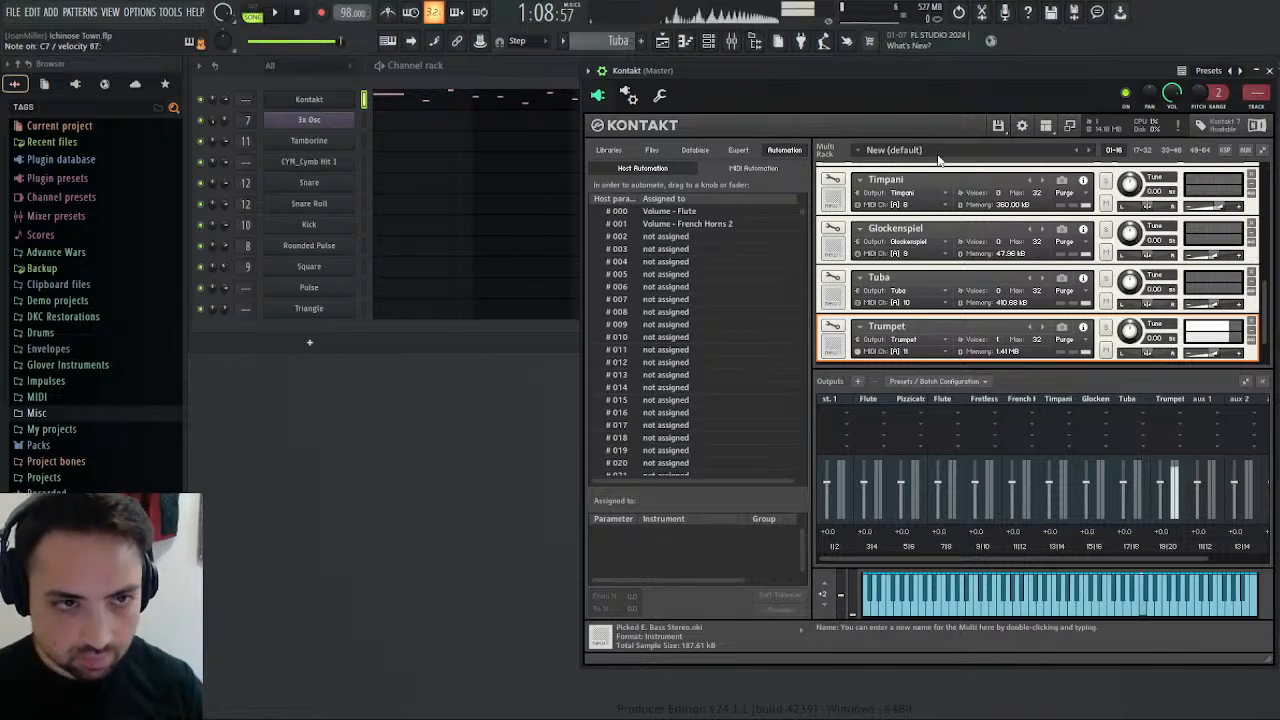
# Check Kontakt's output connections to the mixer and name mixer track 16 Trumpet.
pyautogui.click(628, 95)
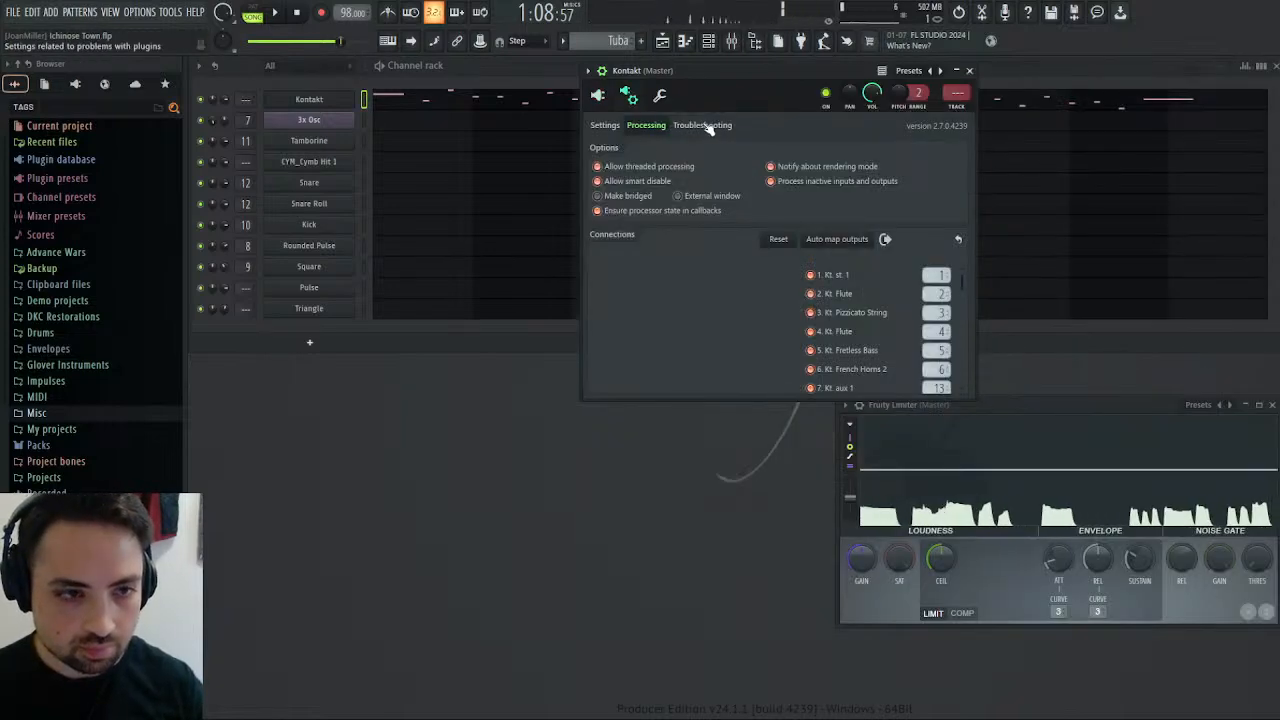
pyautogui.scroll(-3, 863, 353)
pyautogui.scroll(2, 863, 353)
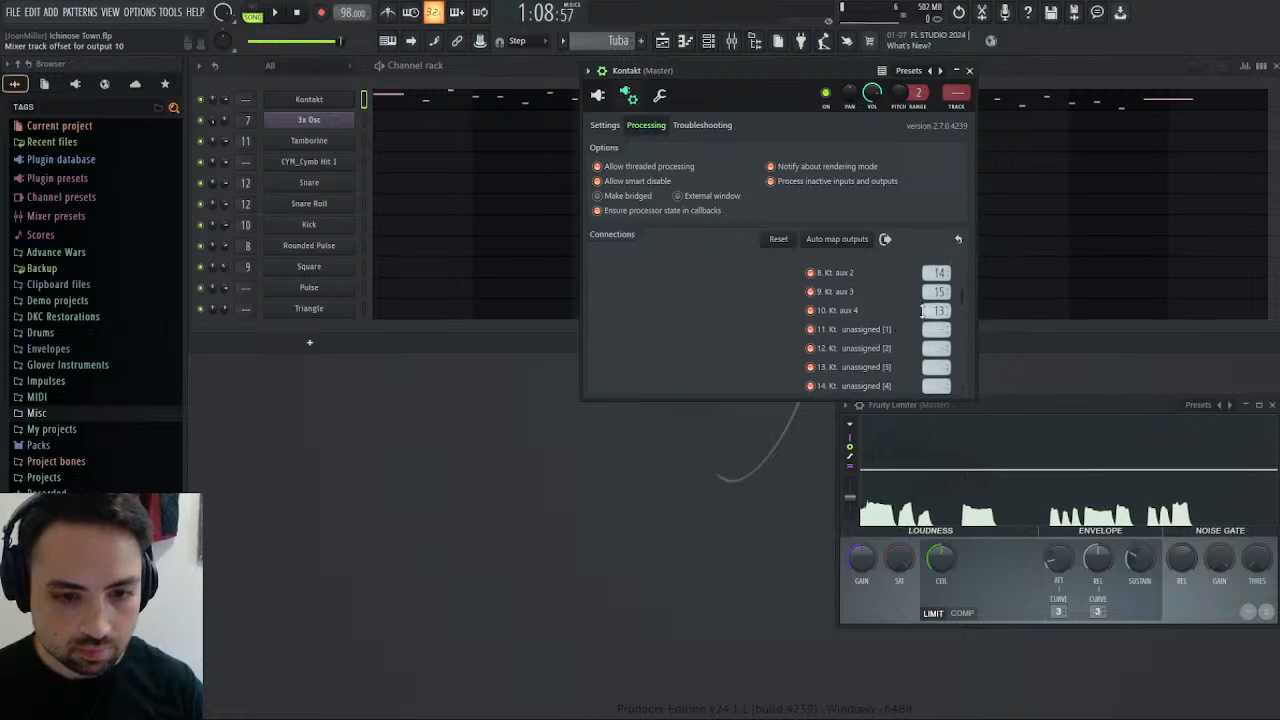
pyautogui.click(734, 47)
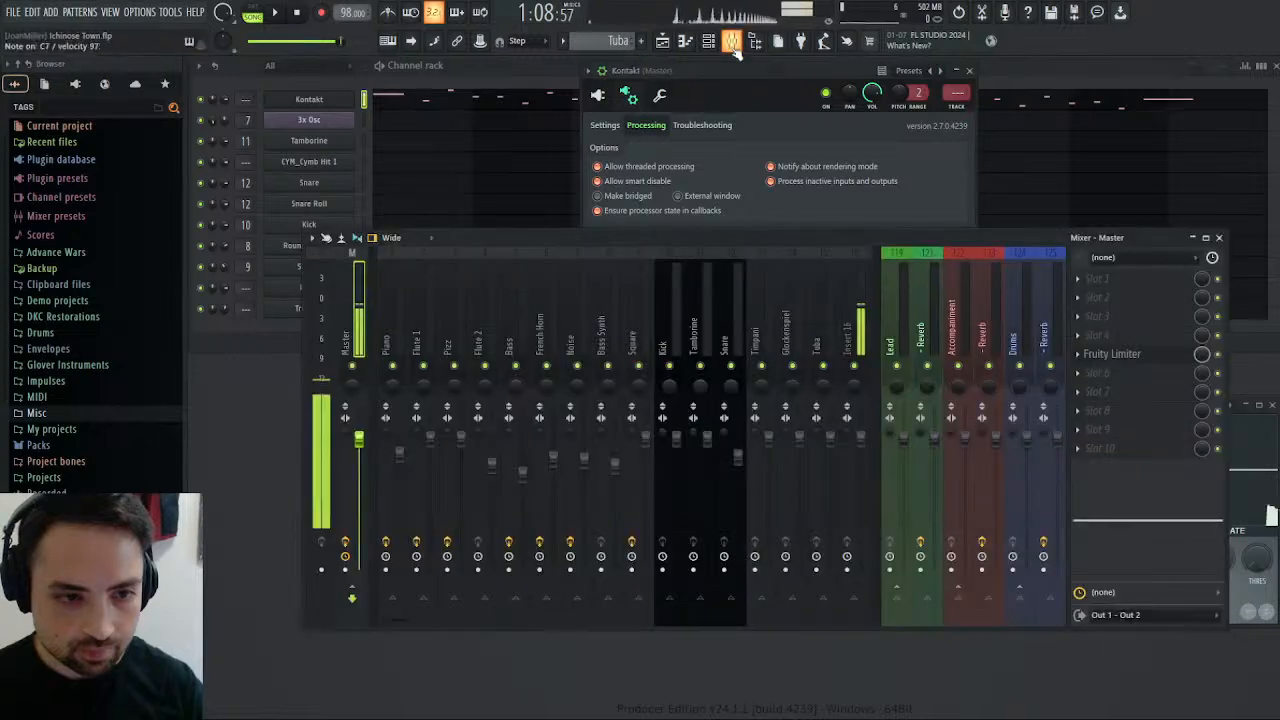
pyautogui.click(866, 338)
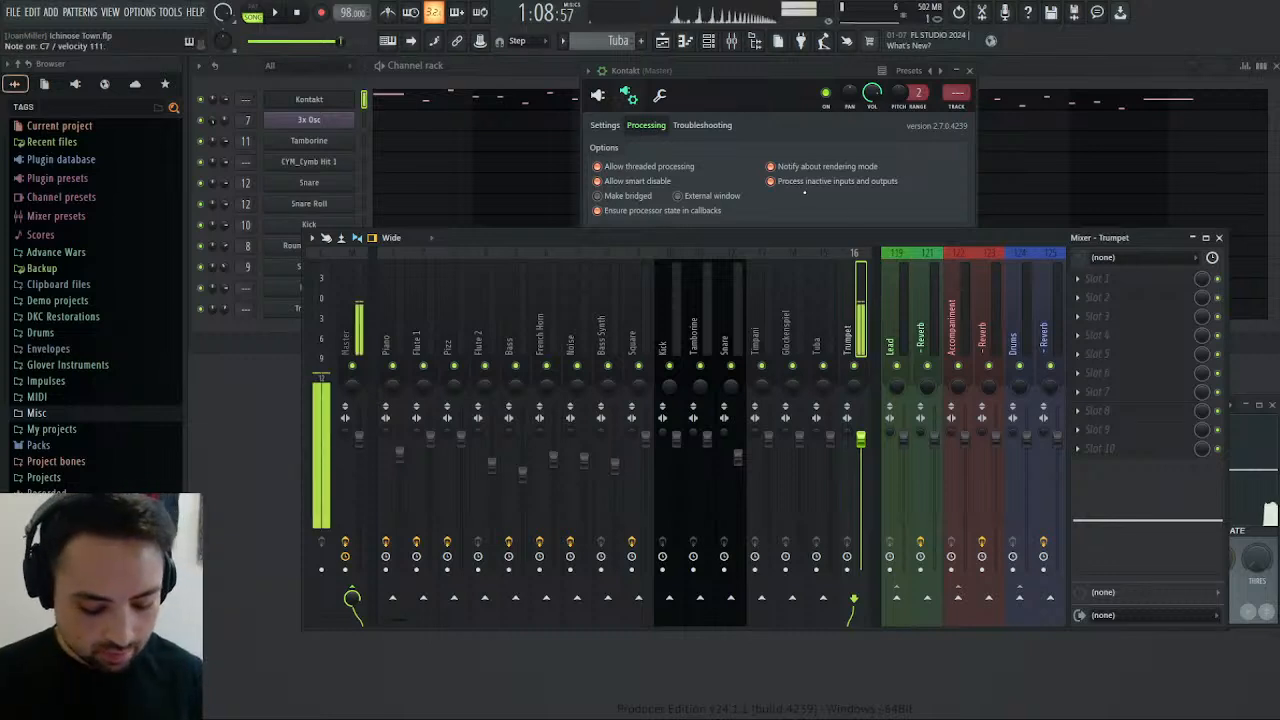
pyautogui.click(975, 73)
pyautogui.click(1219, 238)
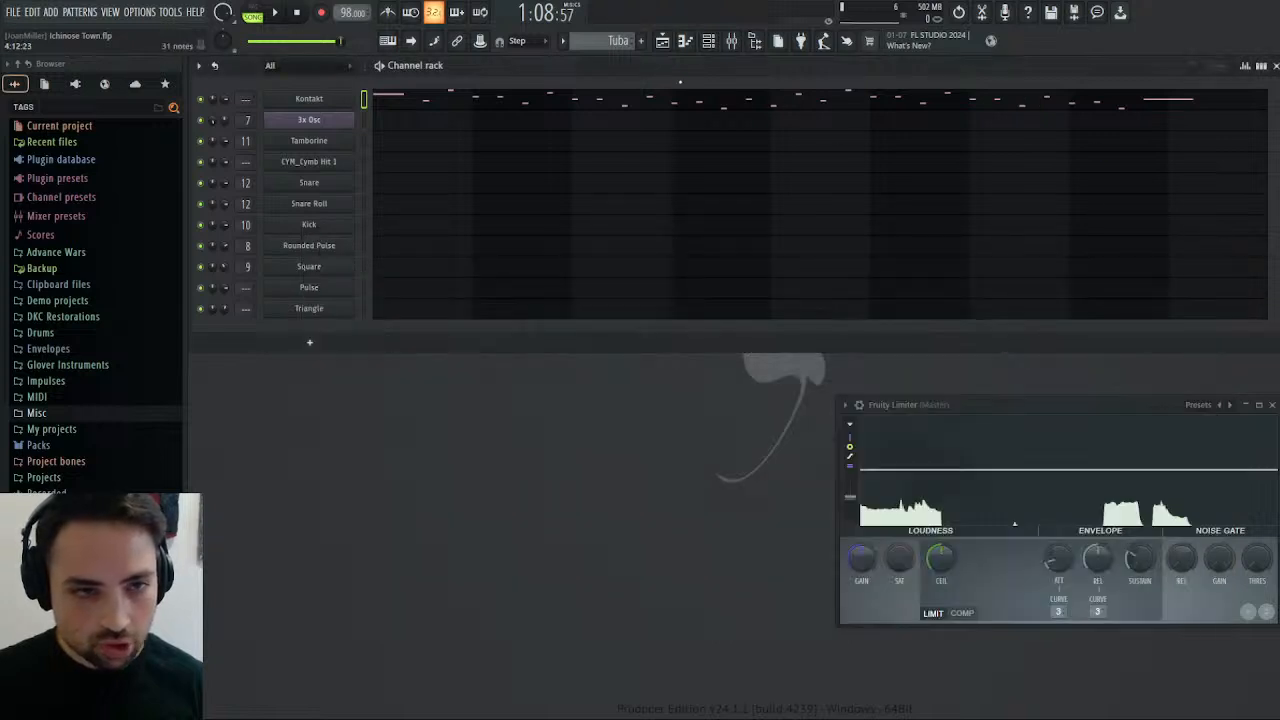
# Play the arrangement from bar 28 into the start of the Tuba clip and stop.
pyautogui.click(664, 40)
pyautogui.click(635, 94)
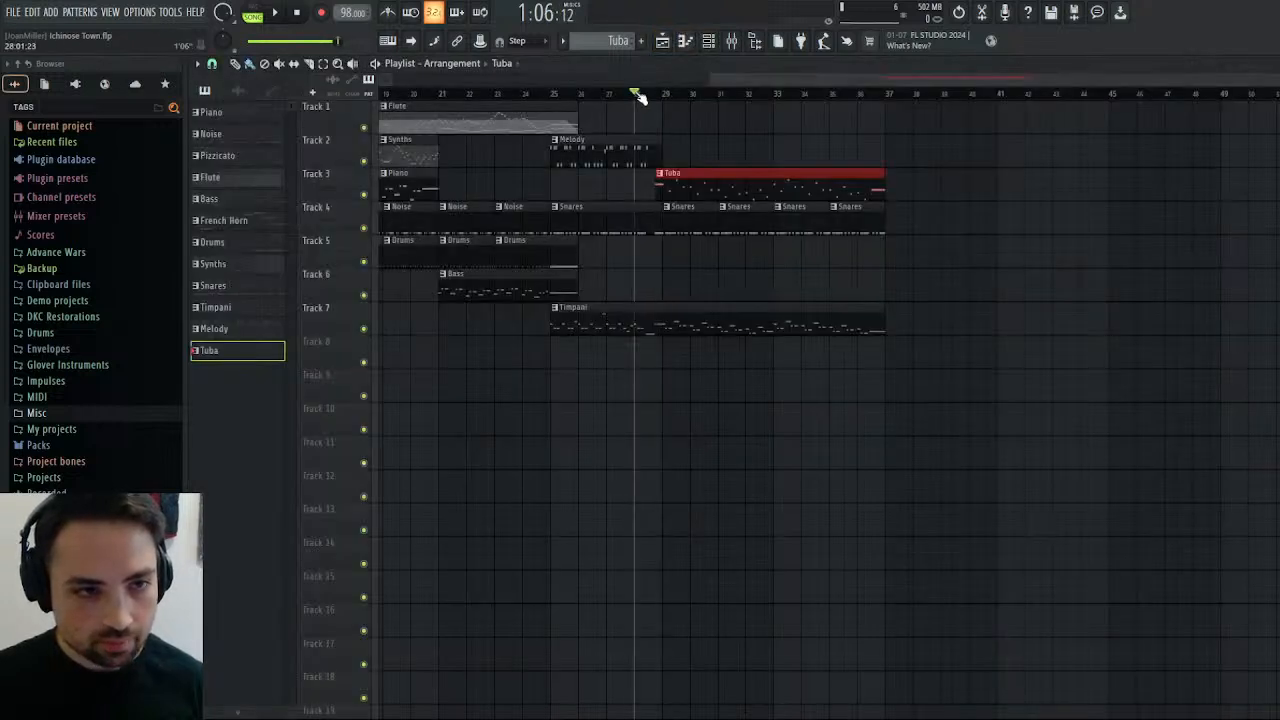
pyautogui.click(272, 15)
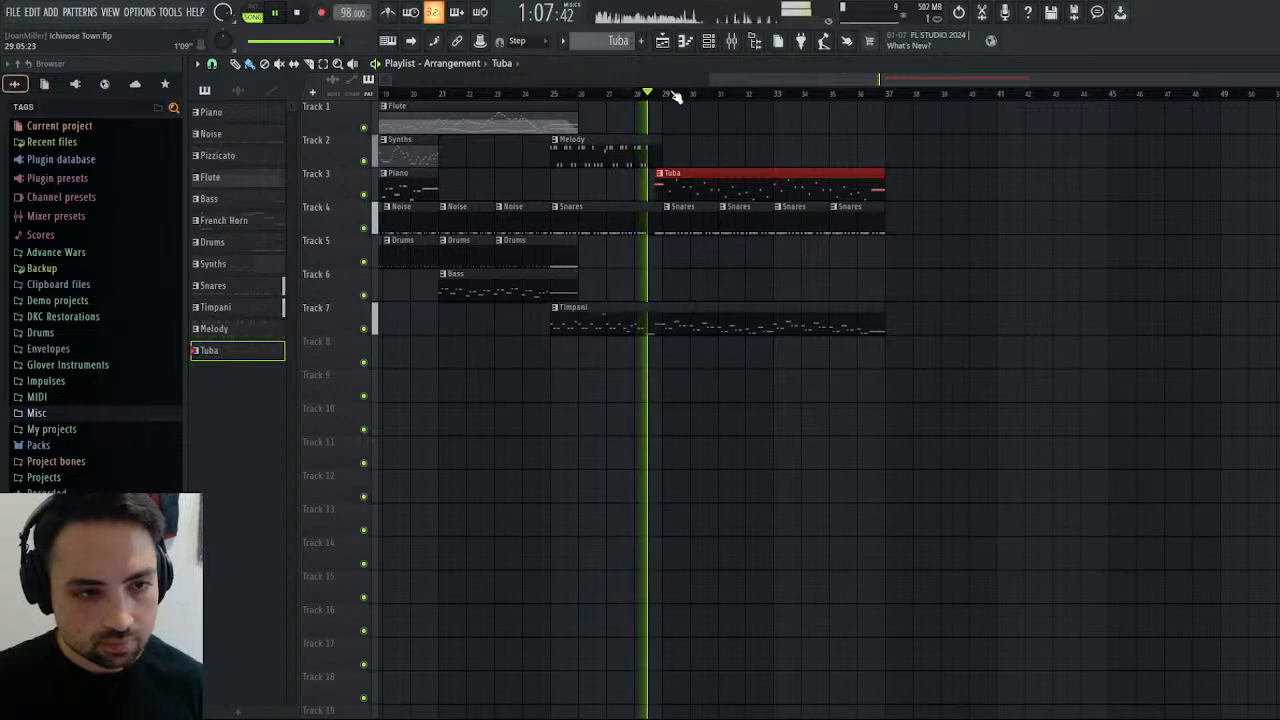
pyautogui.press('space')
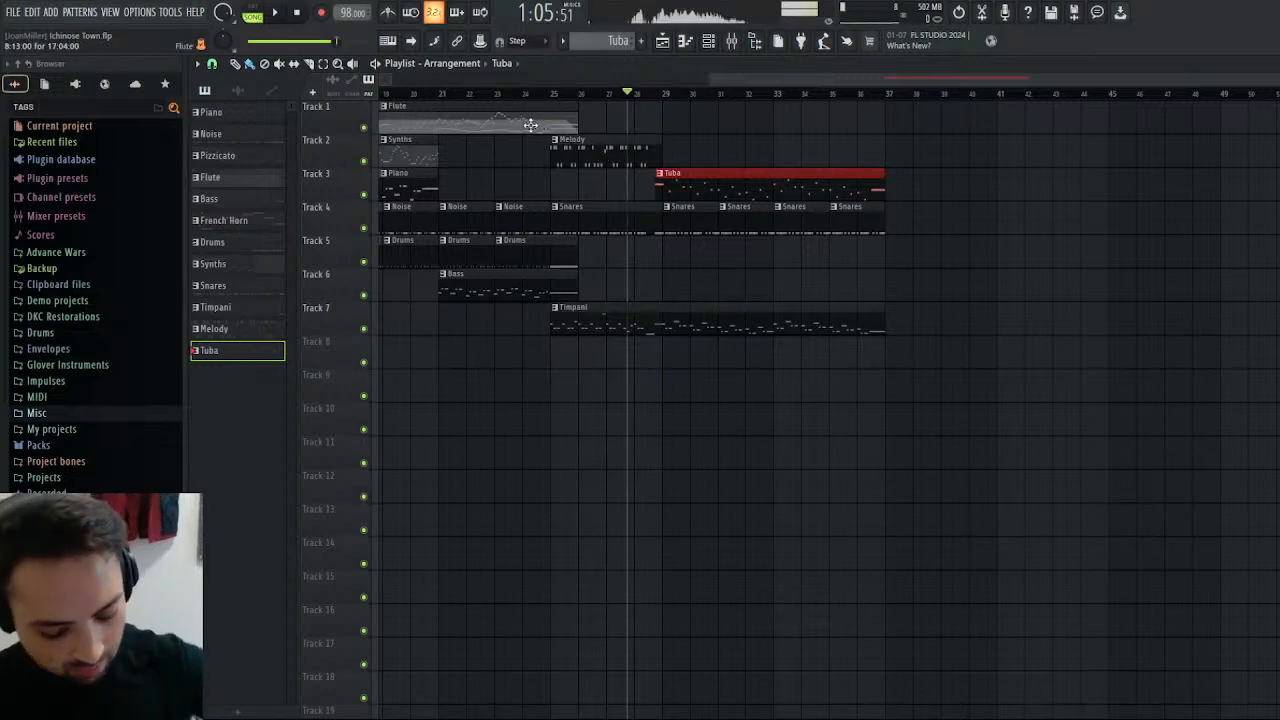
# Create a new empty pattern, replay the song from bar 28, and set the song position to the start of the Tuba clip.
pyautogui.click(636, 95)
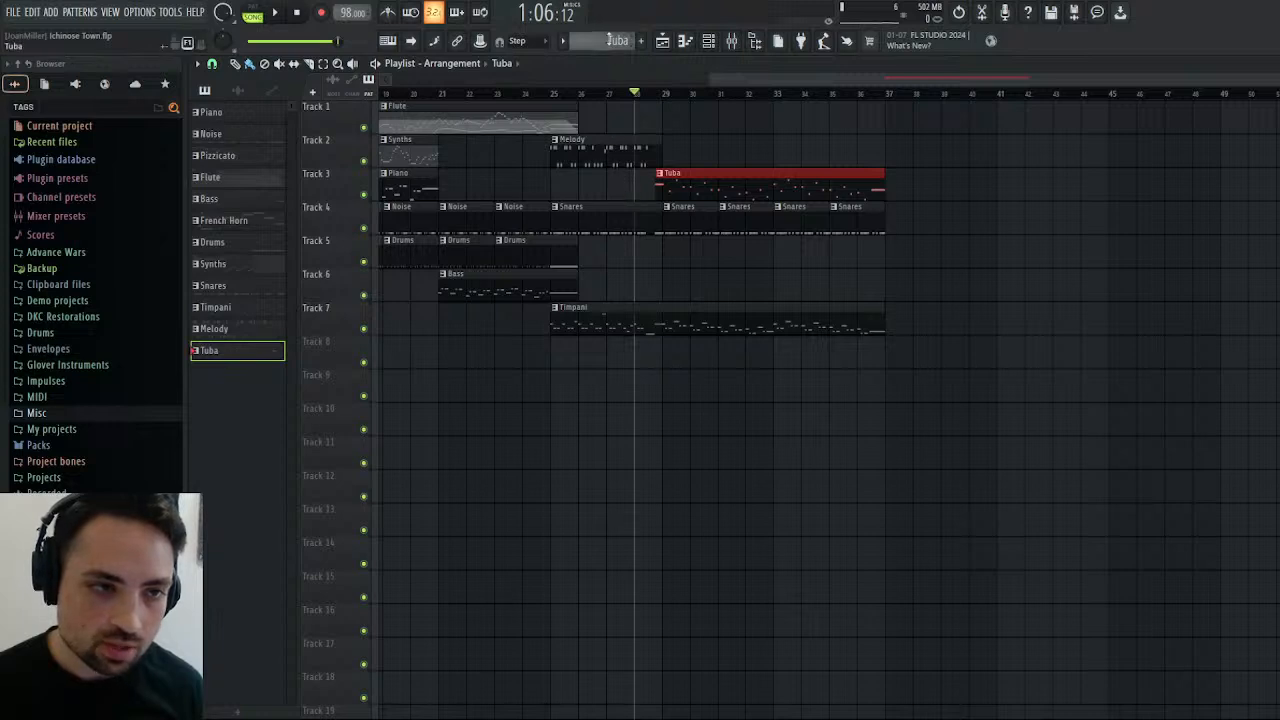
pyautogui.scroll(1, 609, 40)
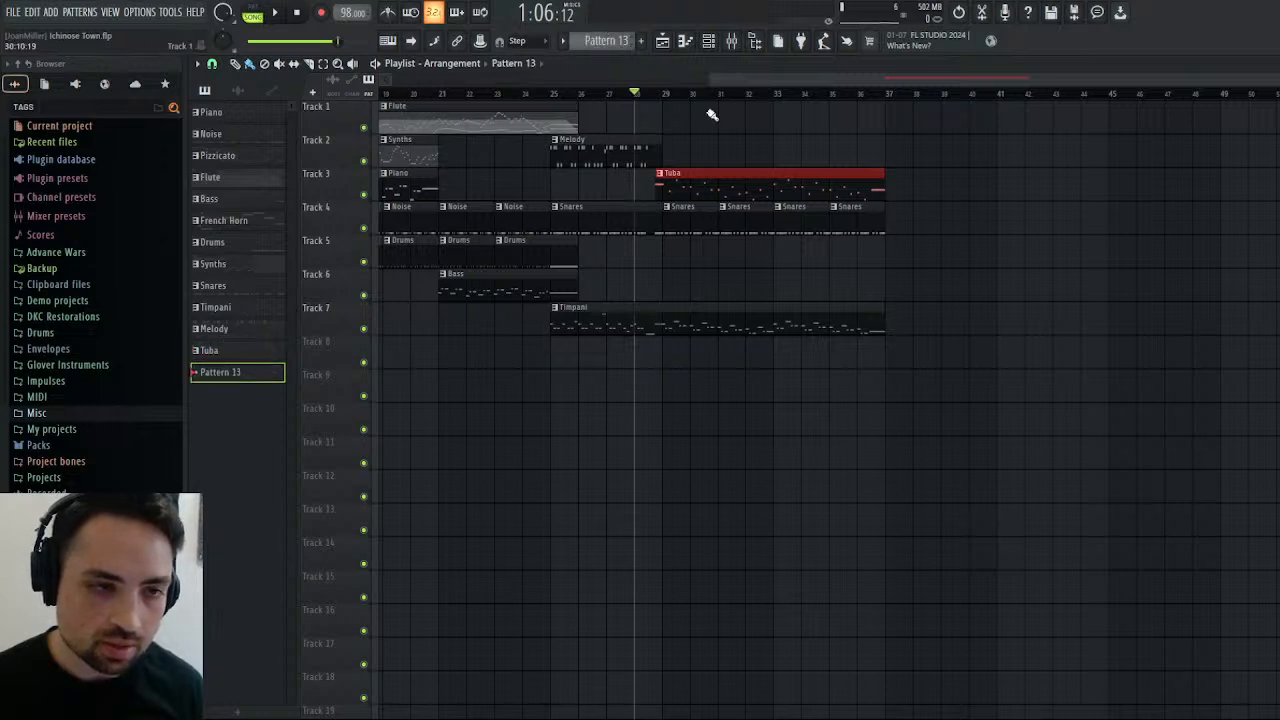
pyautogui.moveTo(853, 82); pyautogui.dragTo(805, 82)
pyautogui.click(279, 17)
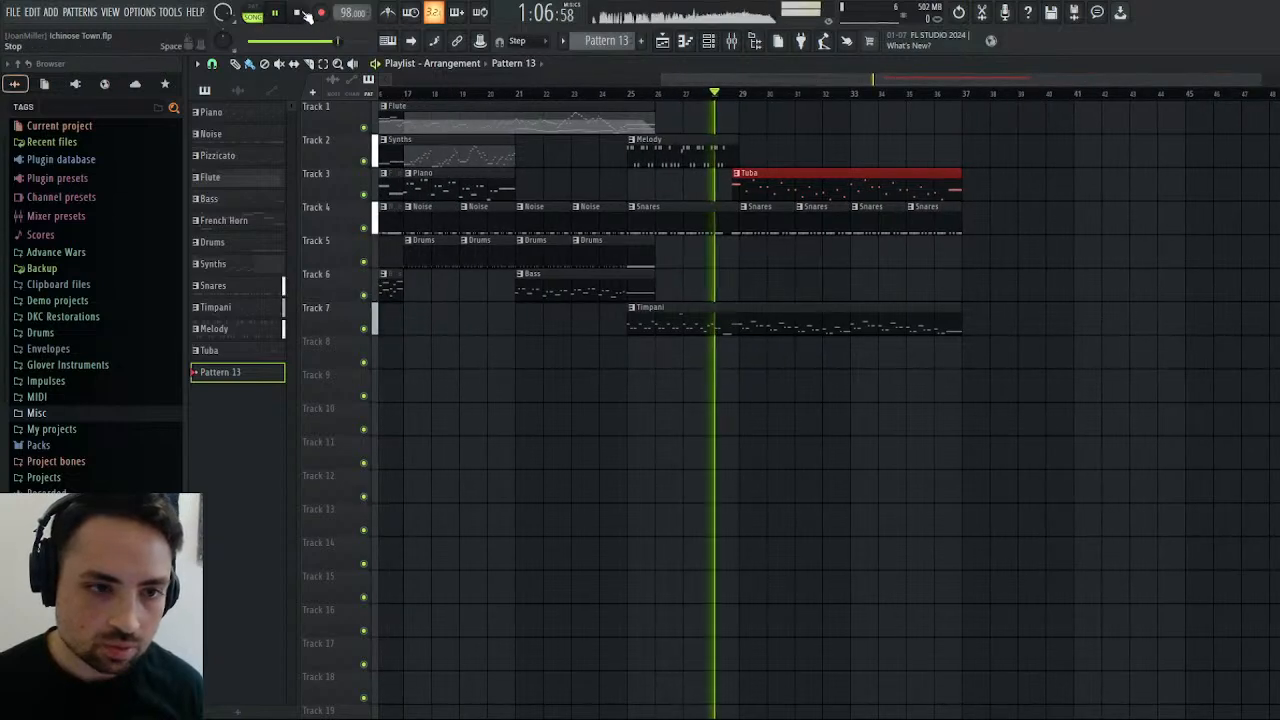
pyautogui.press('space')
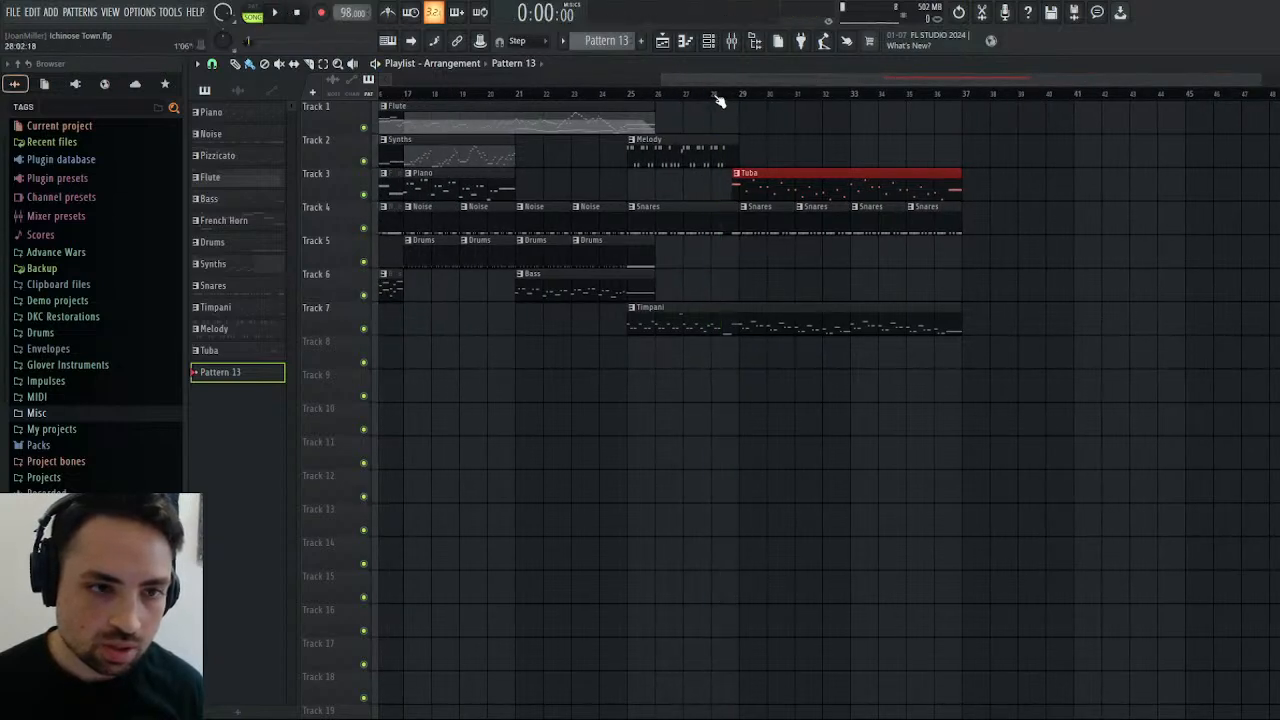
pyautogui.click(717, 94)
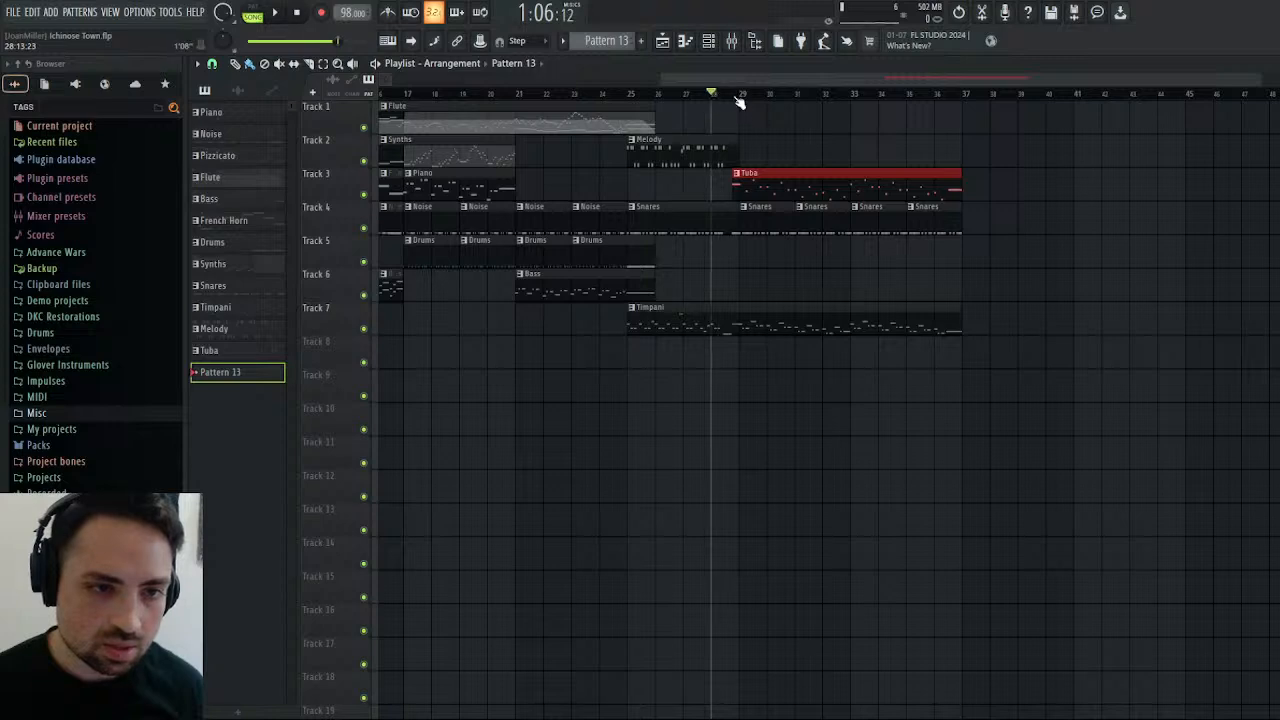
pyautogui.click(734, 95)
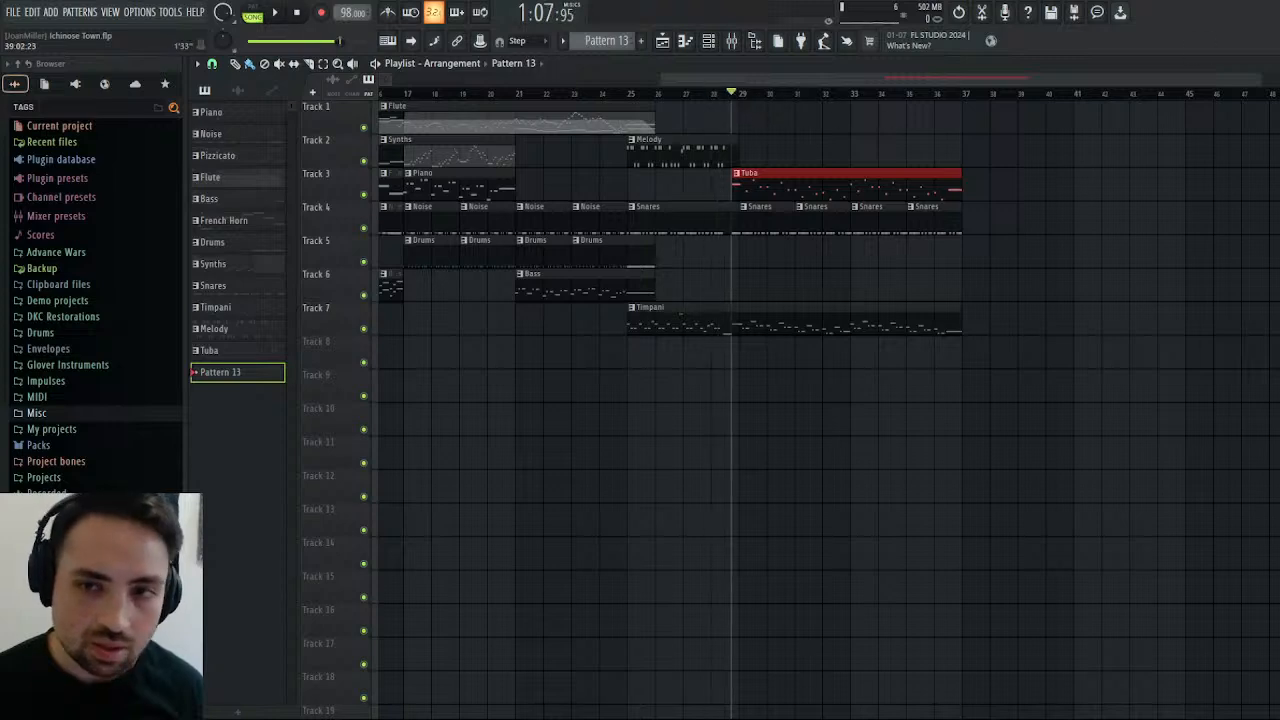
# Open the Tuba pattern in the Kontakt piano roll and add a 4/4 time signature marker one beat after its start.
pyautogui.press('Escape')
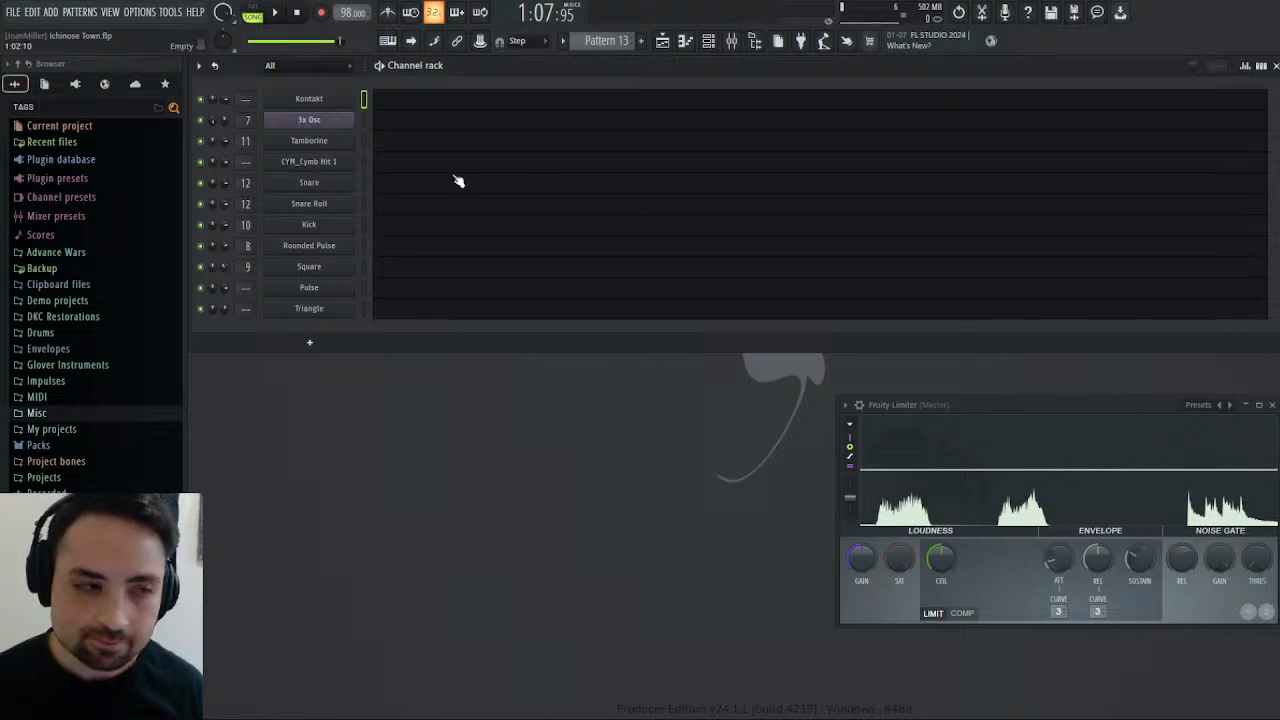
pyautogui.click(390, 106)
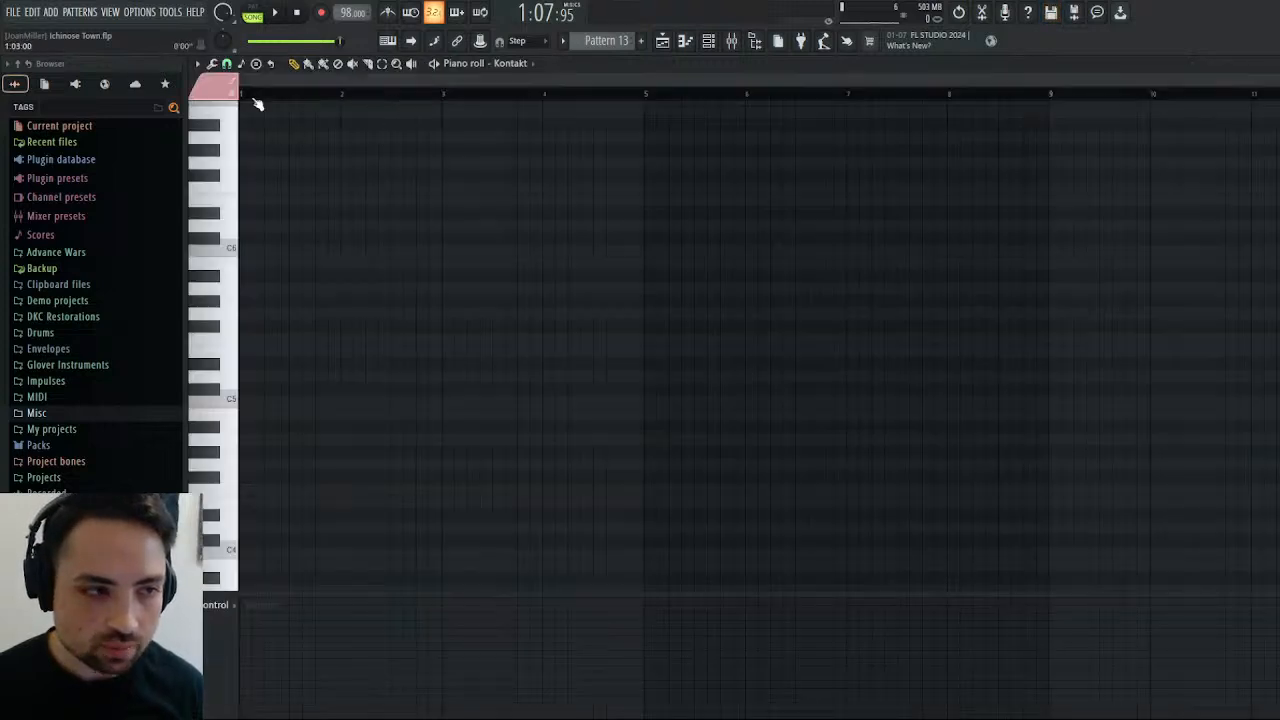
pyautogui.click(653, 175)
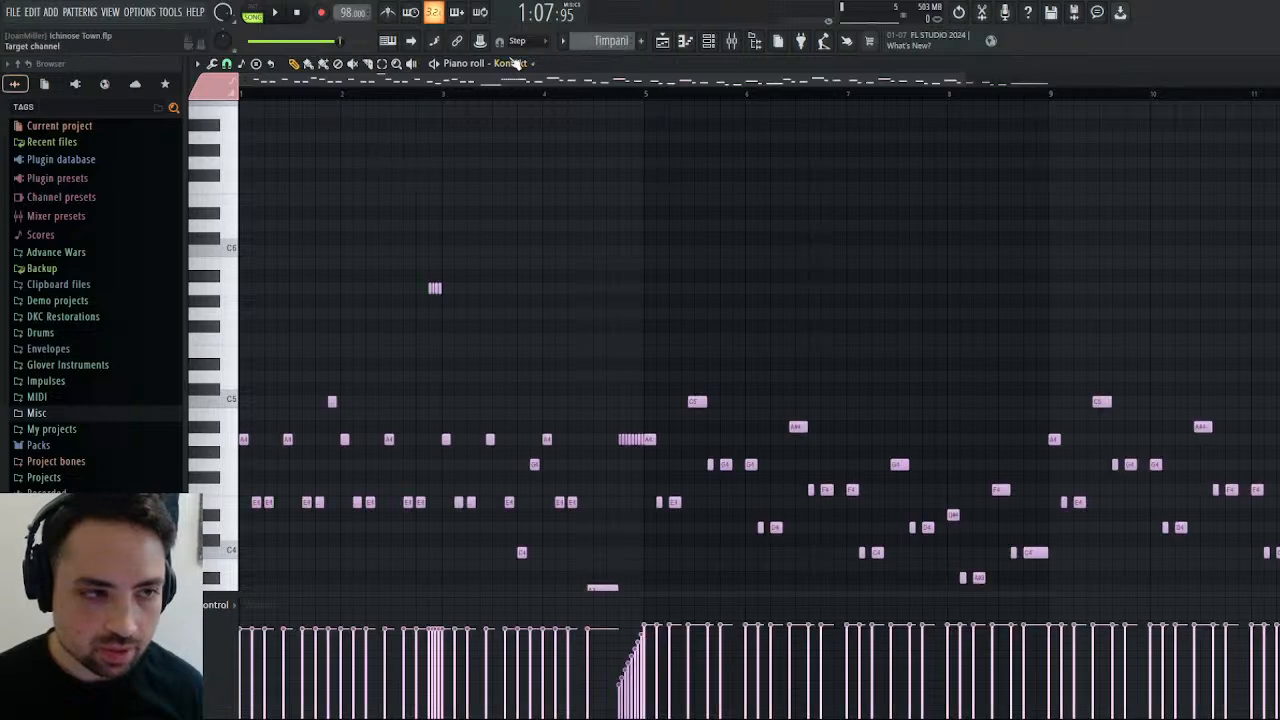
pyautogui.click(582, 94)
pyautogui.press('Escape')
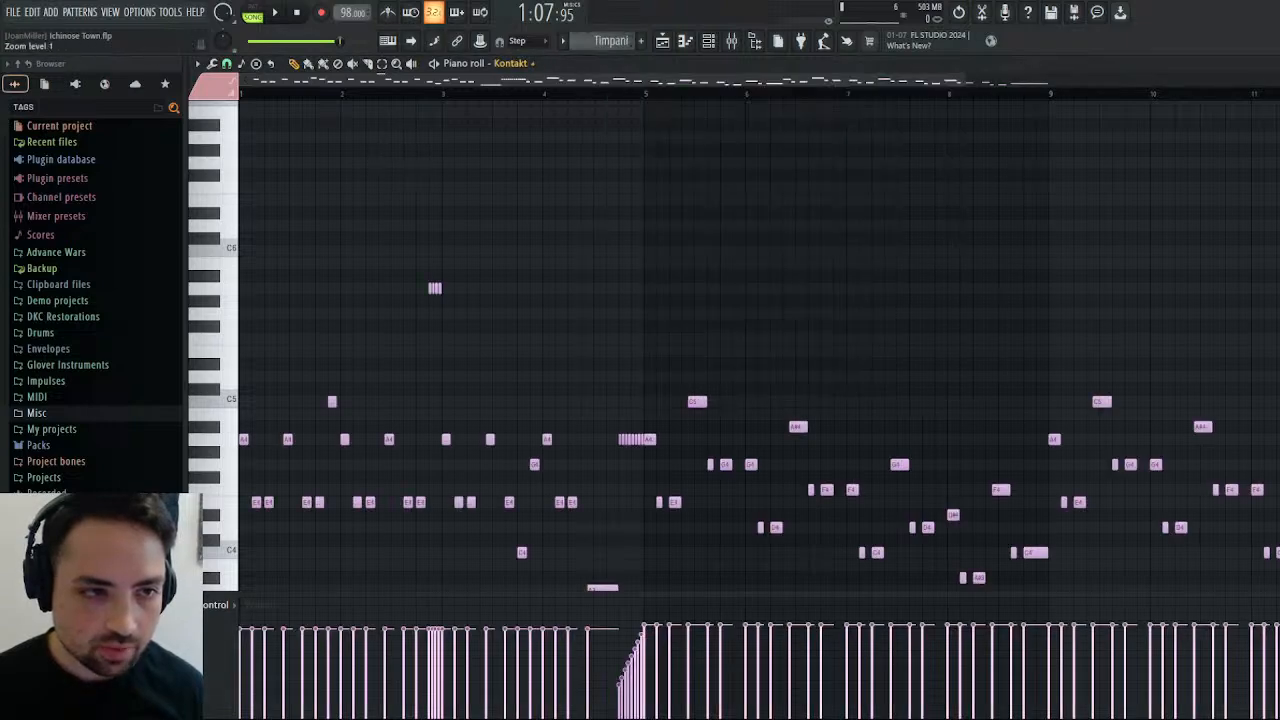
pyautogui.click(618, 186)
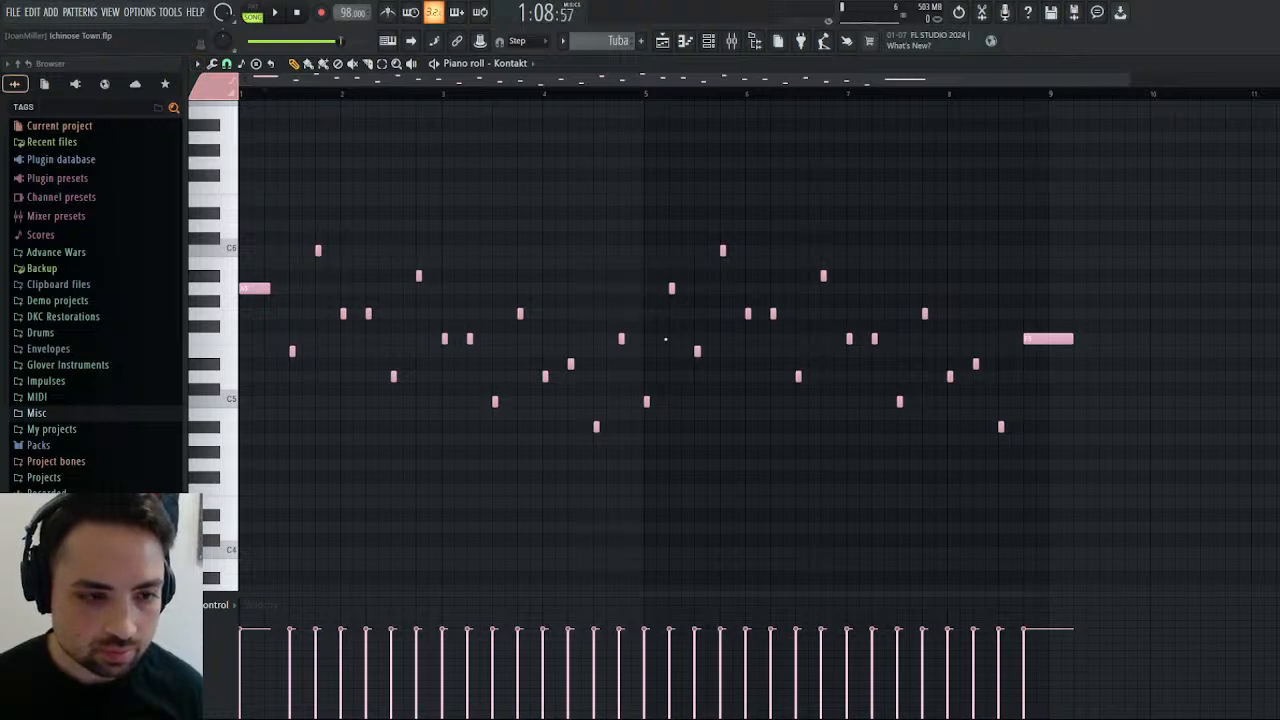
pyautogui.hotkey('alt', 'shift', 't')
pyautogui.moveTo(244, 111); pyautogui.dragTo(266, 111)
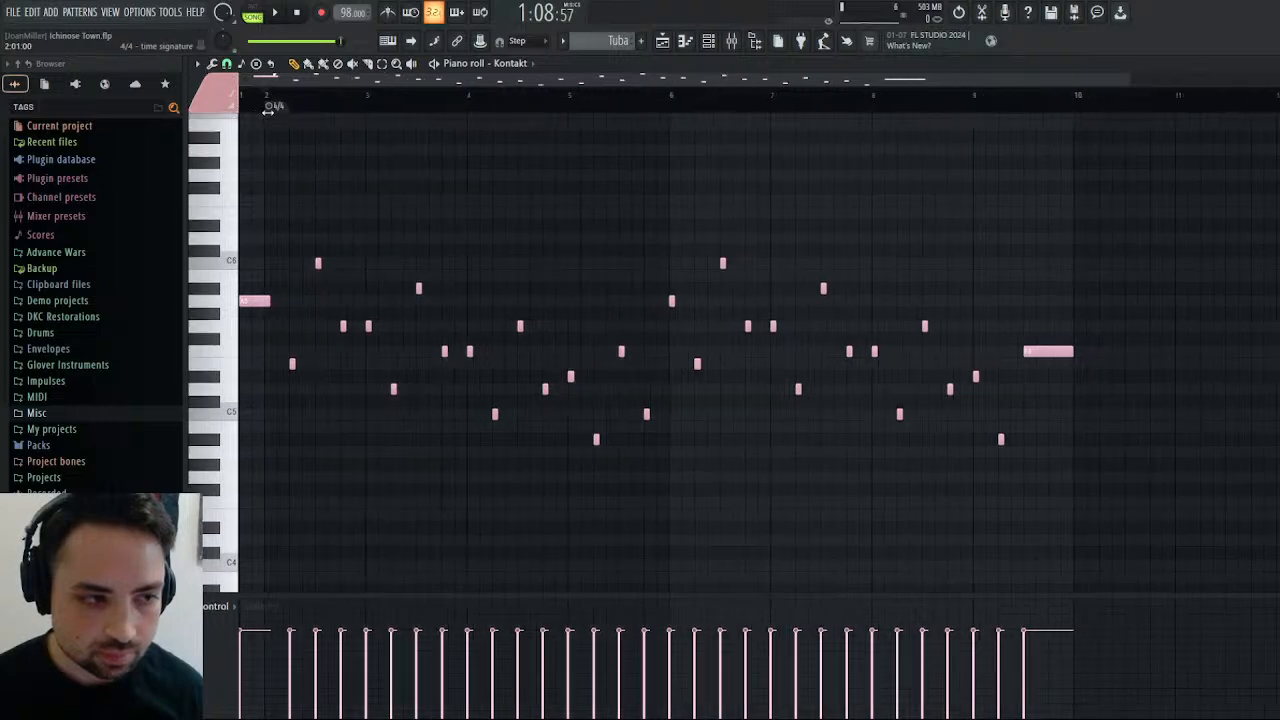
# Examine where the Tuba clip starts in the playlist, and close the piano roll.
pyautogui.click(675, 52)
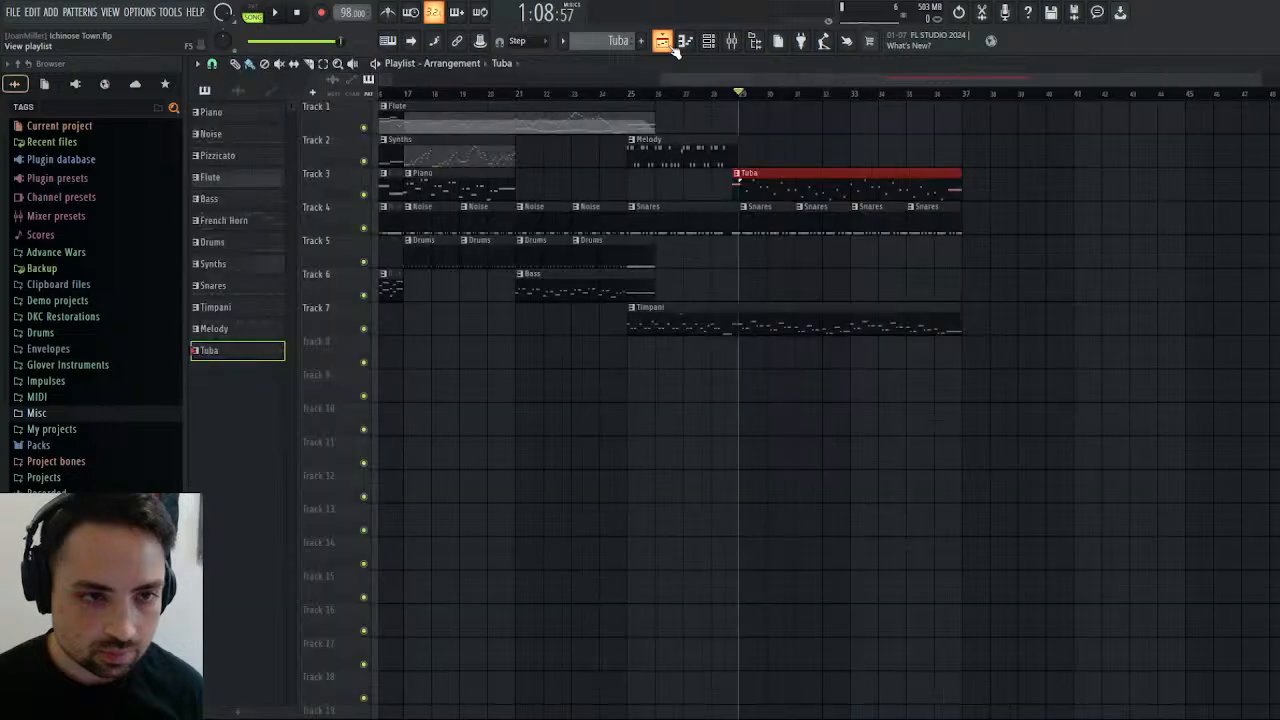
pyautogui.click(675, 52)
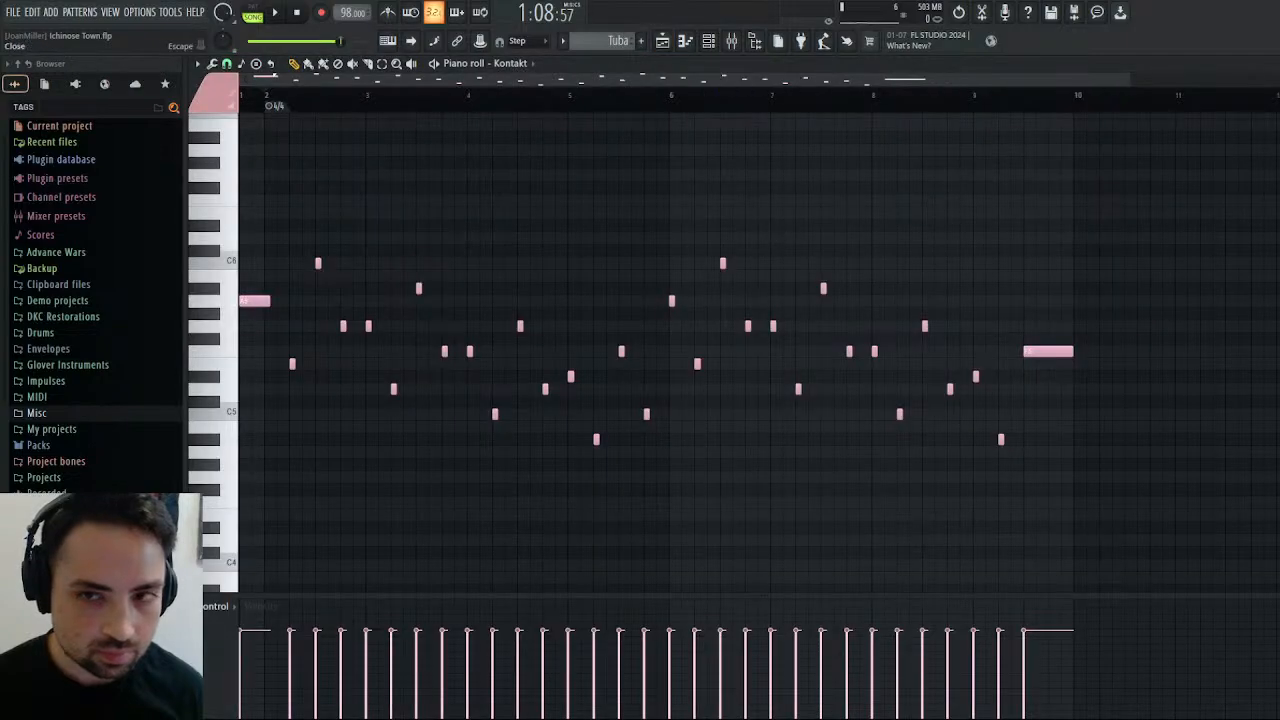
pyautogui.press('Escape')
pyautogui.click(970, 72)
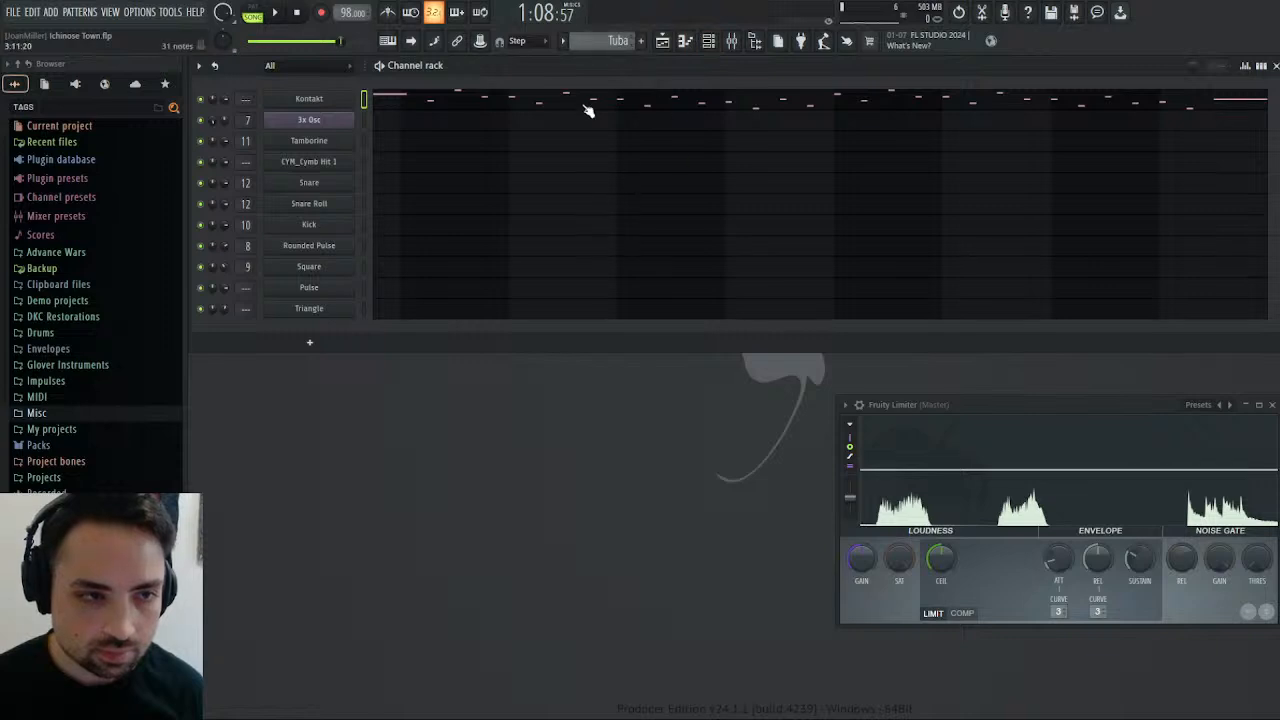
# Switch to Pattern 13 and check the Trumpet's MIDI channel in Kontakt.
pyautogui.scroll(-1, 603, 40)
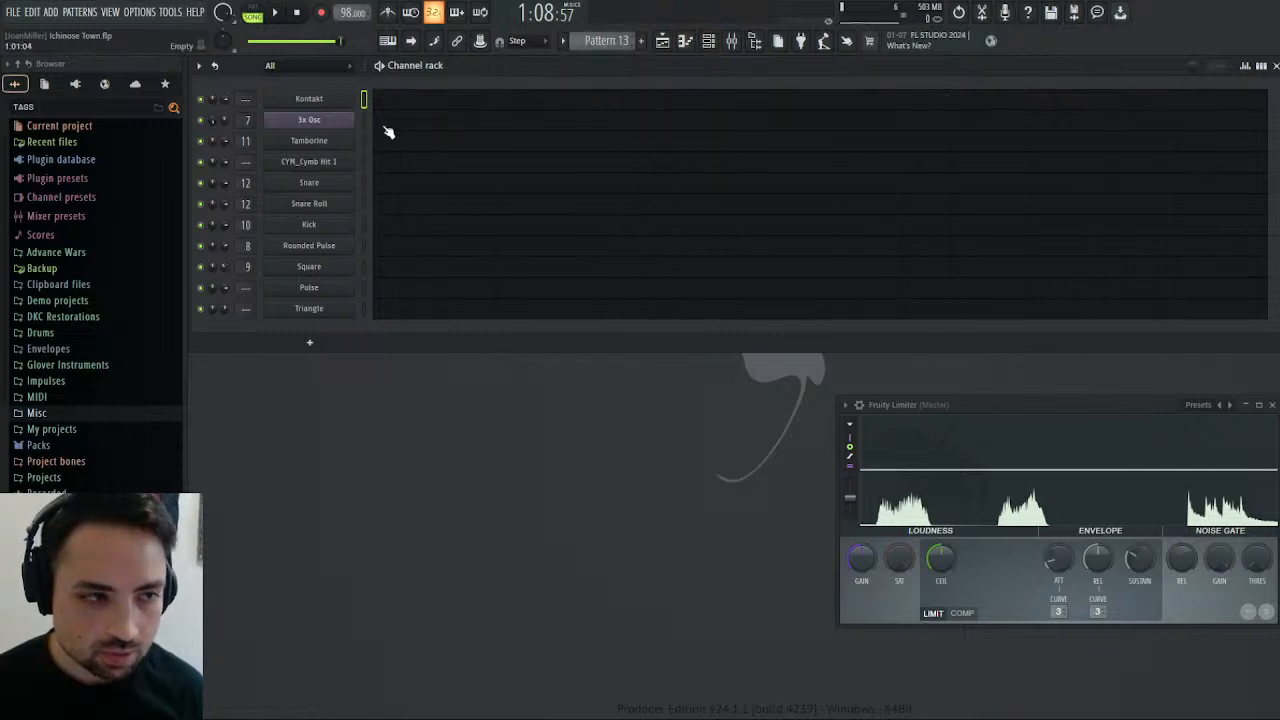
pyautogui.click(310, 104)
pyautogui.click(600, 97)
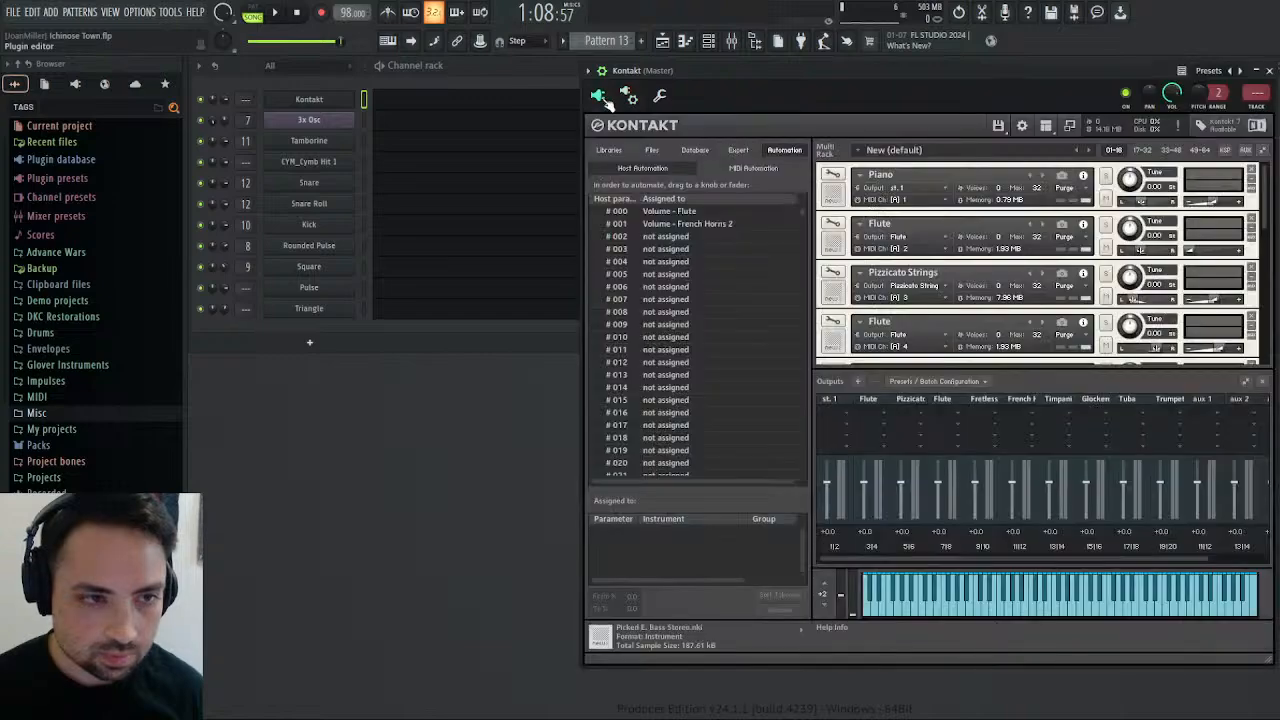
pyautogui.scroll(-3, 981, 240)
pyautogui.scroll(-5, 981, 235)
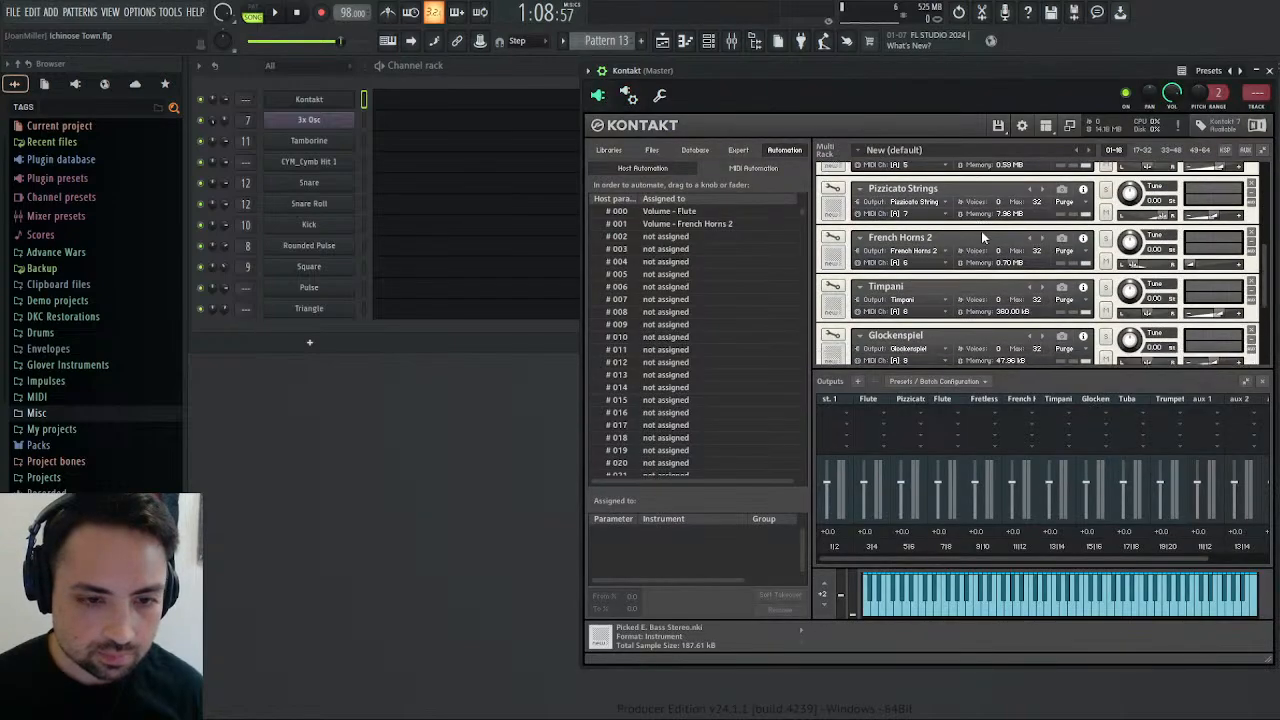
# In Pattern 13's Kontakt piano roll, select MIDI channel 11 as colour group and add a 4/4 marker one beat in.
pyautogui.click(397, 104)
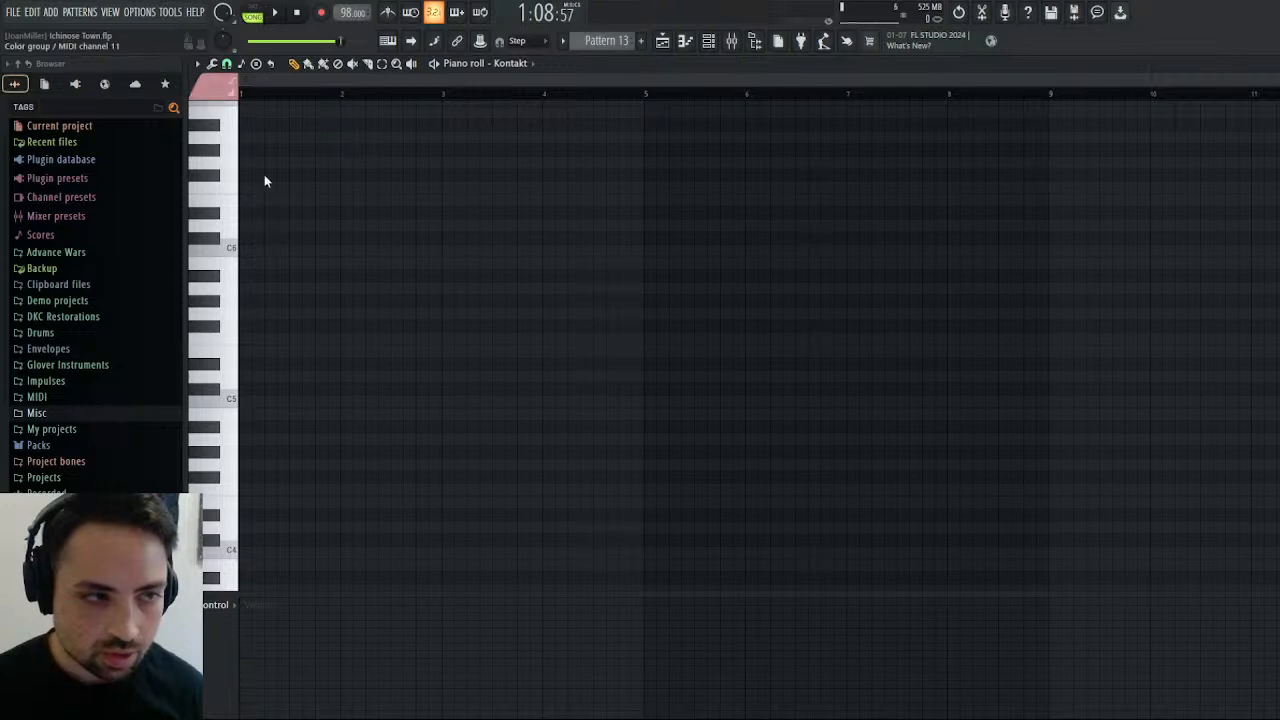
pyautogui.click(215, 148)
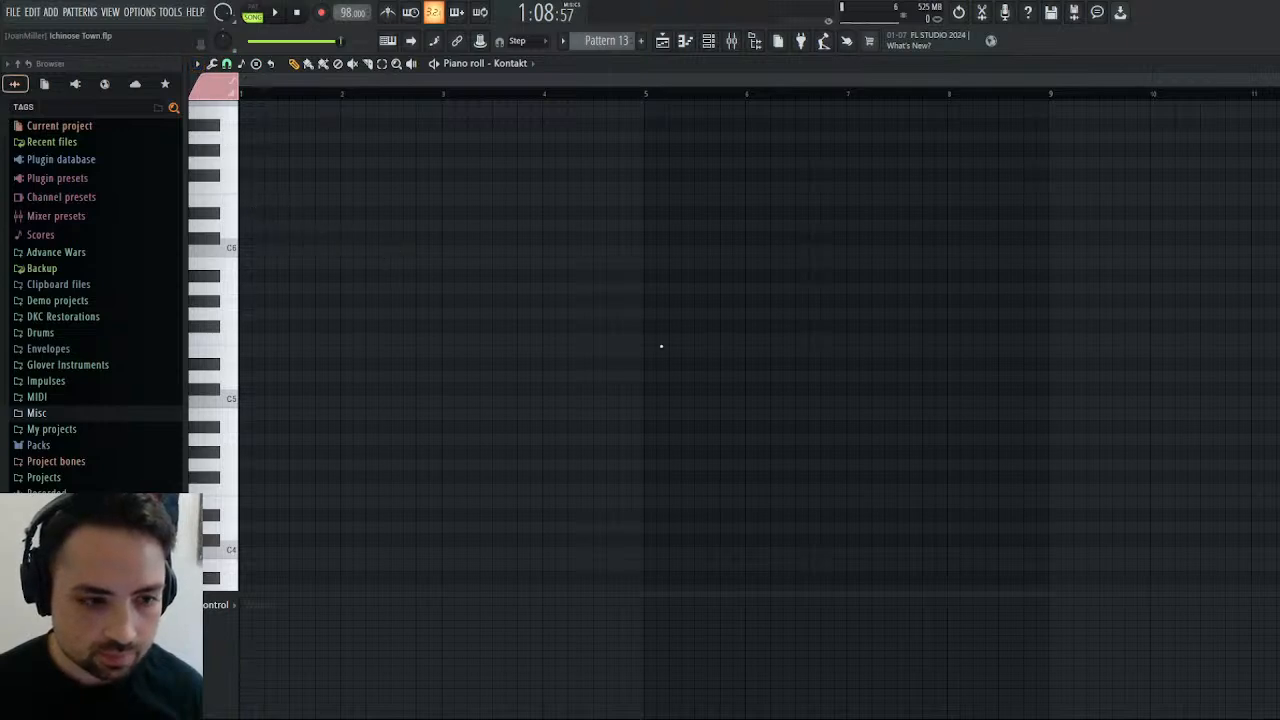
pyautogui.click(707, 403)
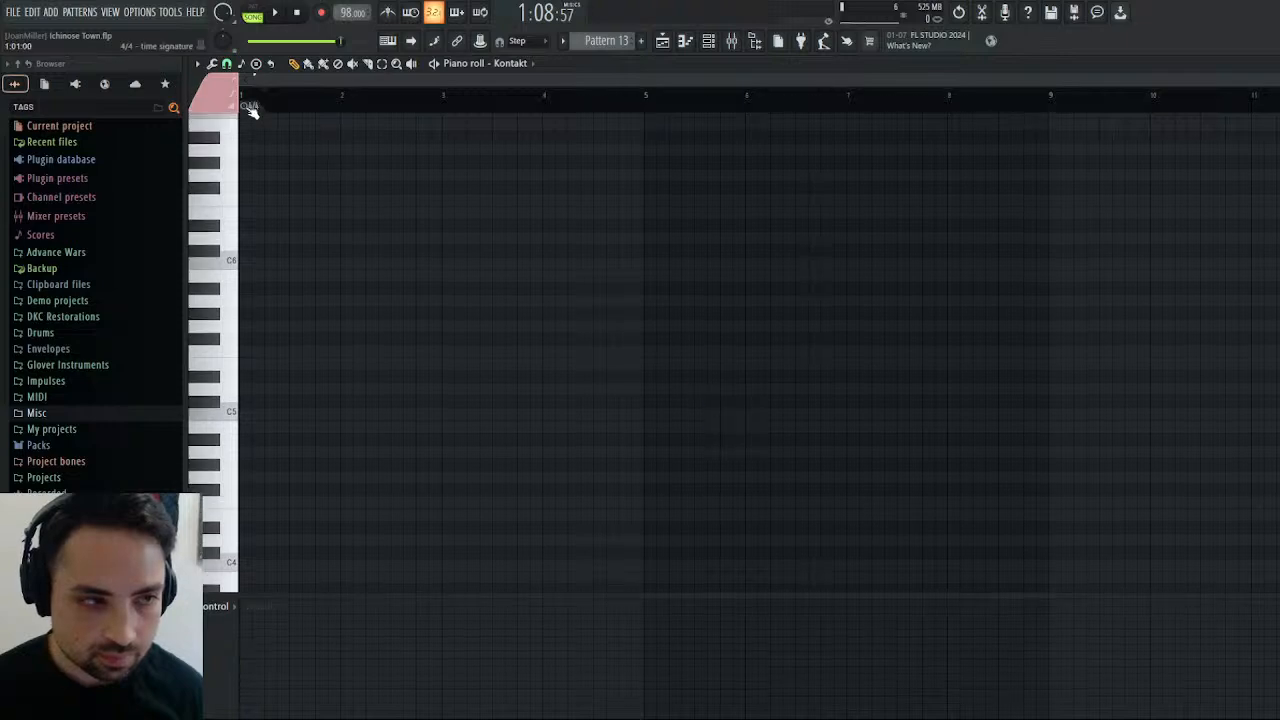
pyautogui.moveTo(243, 105); pyautogui.dragTo(265, 110)
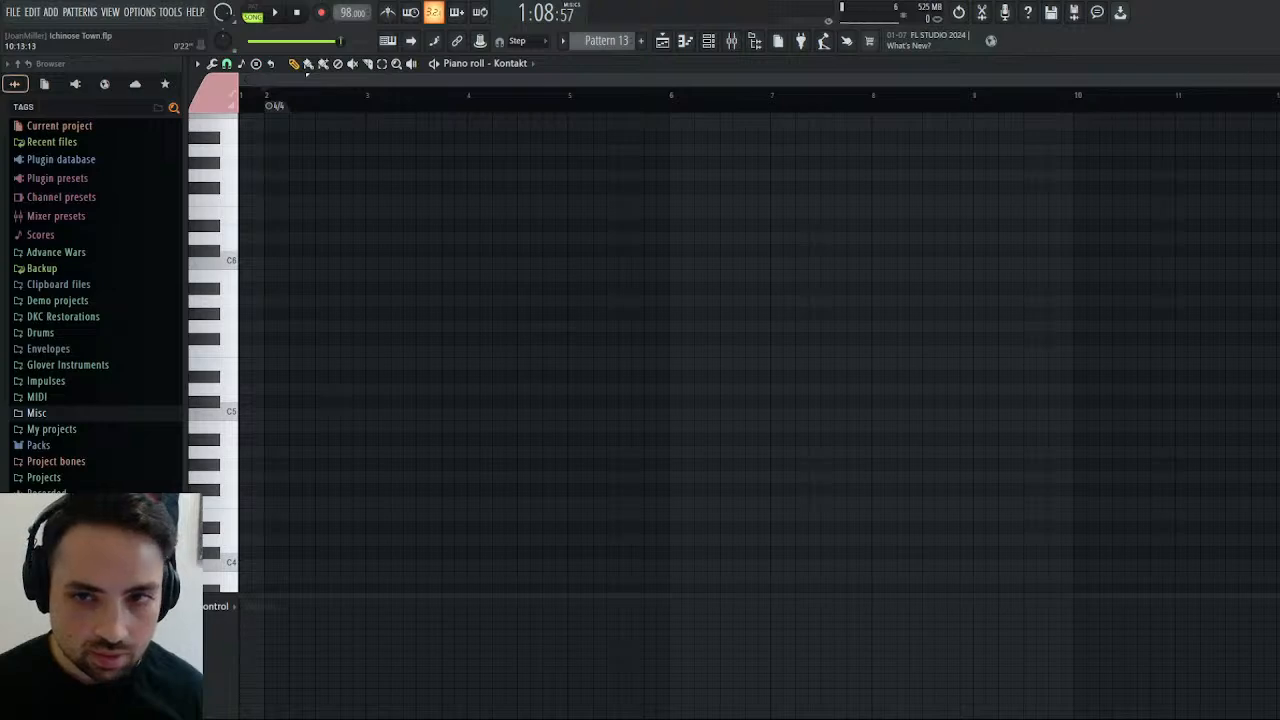
# Draw a one-beat A6 note at the start of bar 2 and a half-step G6 pickup note directly before it.
pyautogui.moveTo(1276, 79); pyautogui.dragTo(429, 86)
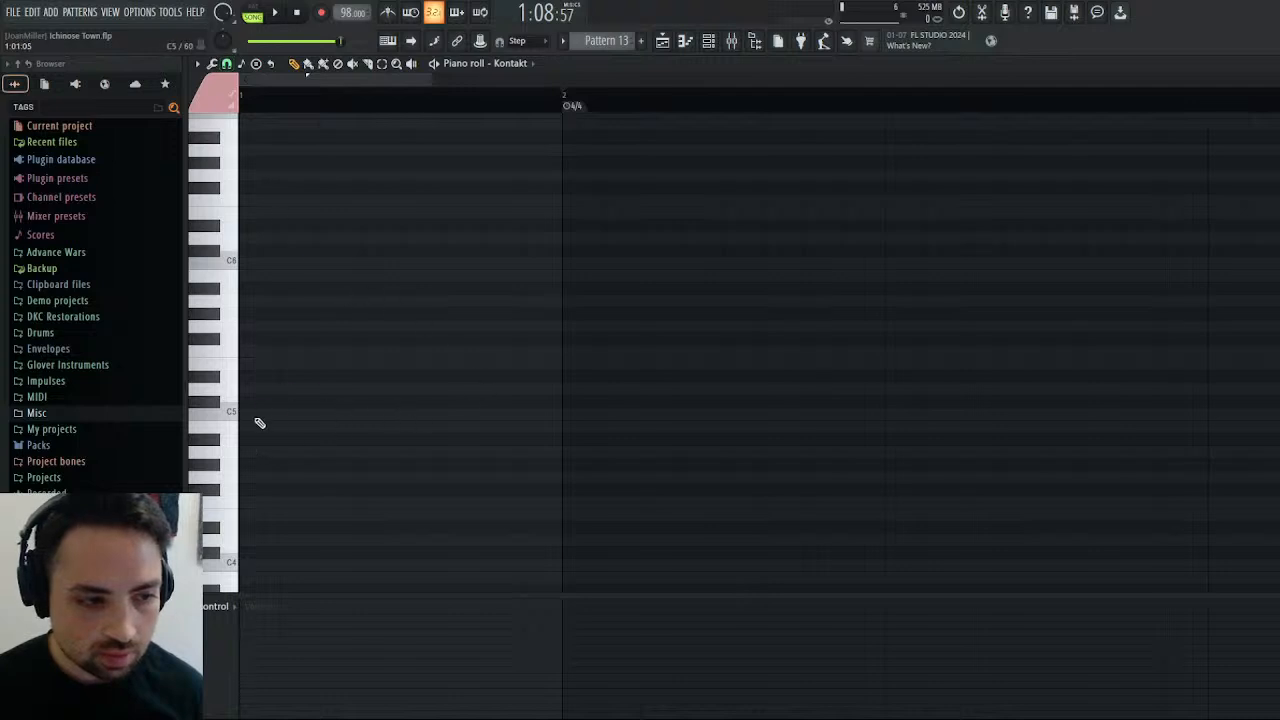
pyautogui.click(230, 240)
pyautogui.click(232, 155)
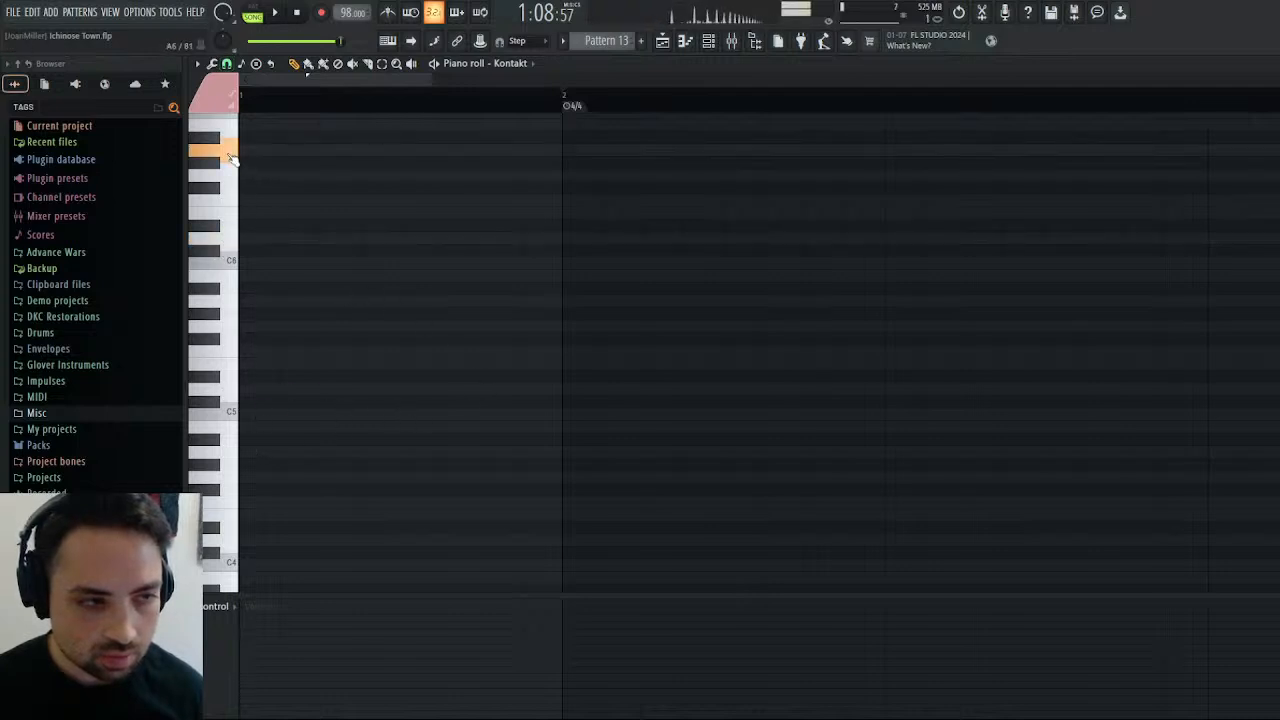
pyautogui.click(564, 151)
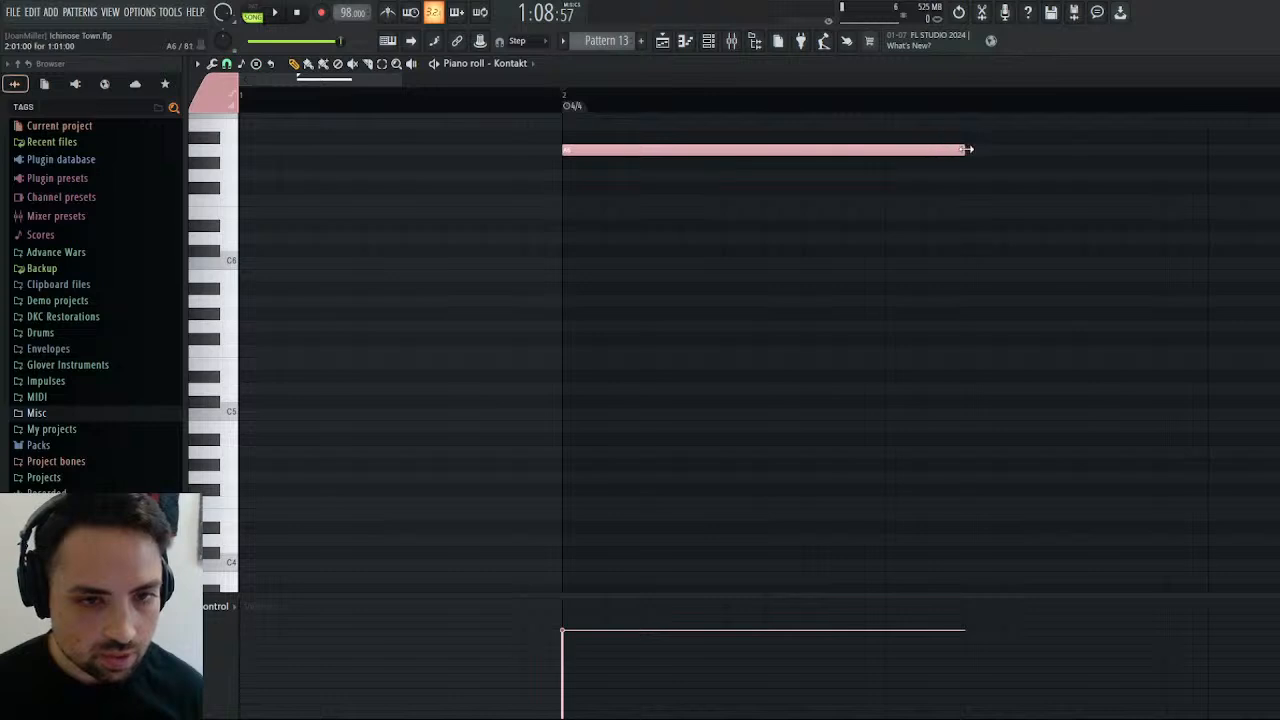
pyautogui.moveTo(966, 149); pyautogui.dragTo(883, 160)
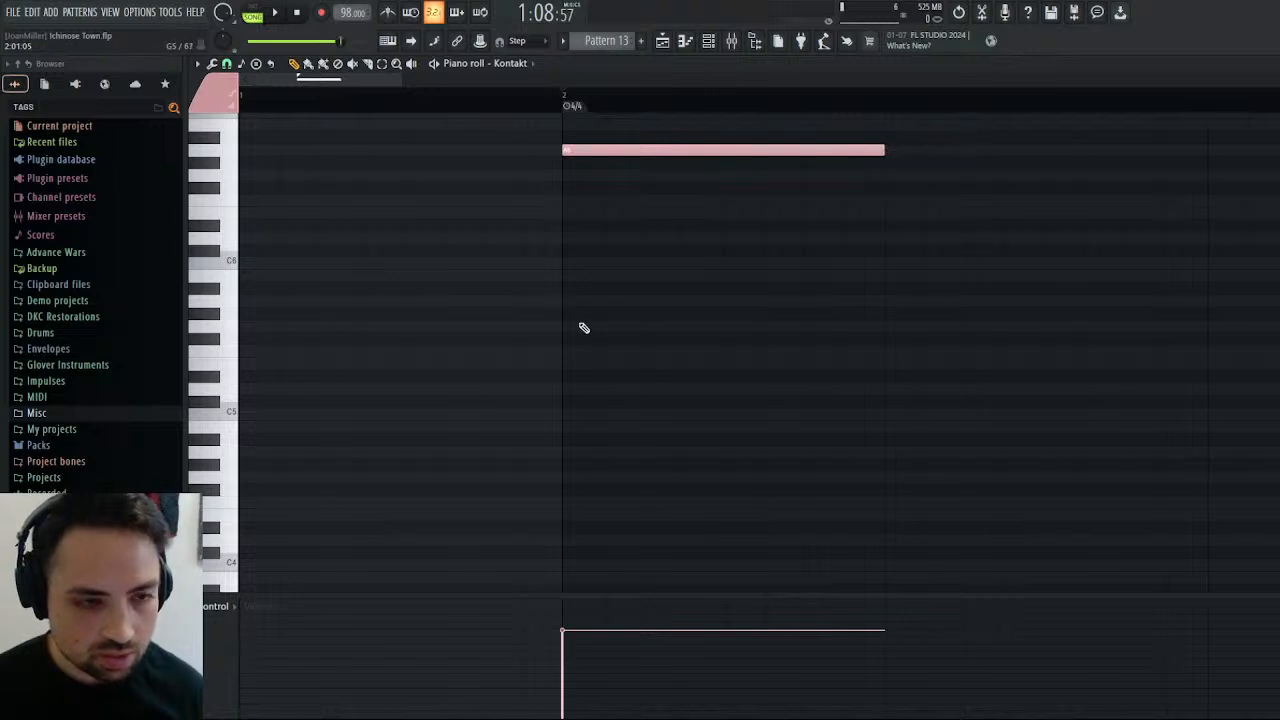
pyautogui.click(523, 176)
pyautogui.moveTo(843, 176); pyautogui.dragTo(557, 180)
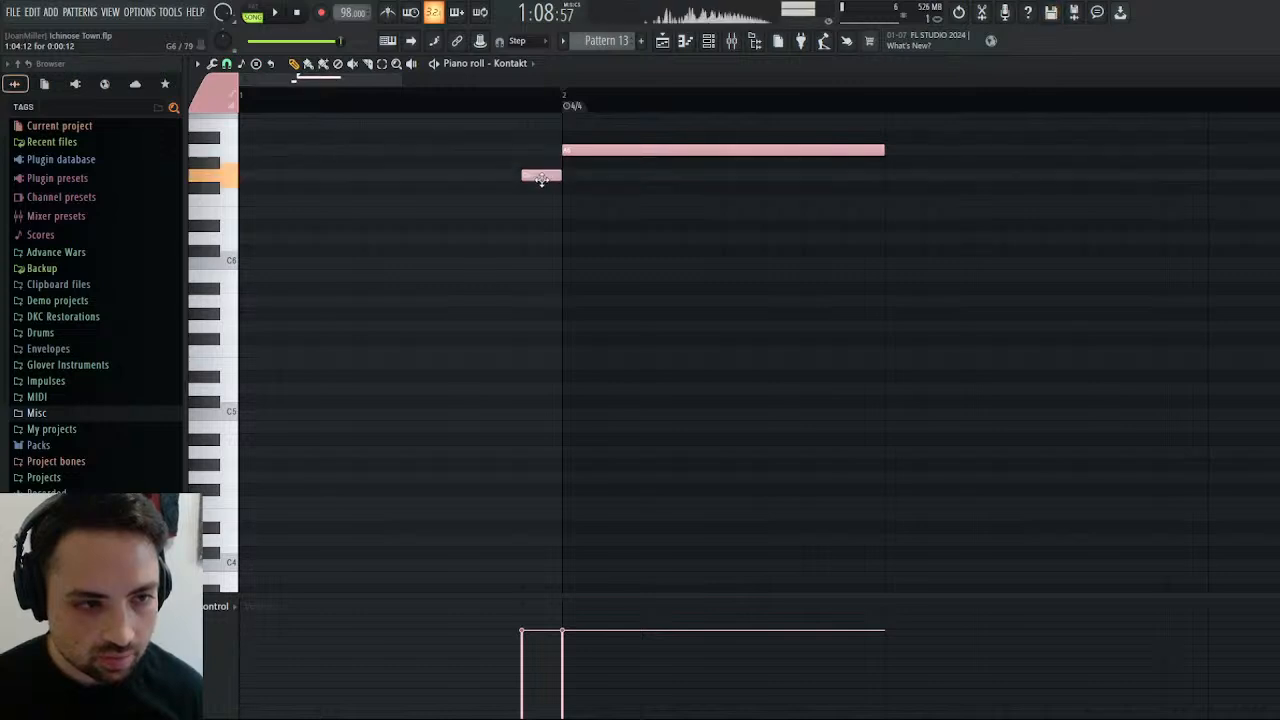
# Try a half-step pickup run by adding F6, D#6, D6, C6, A#5, A5 and G5 backwards from the G6 to bar 1's start.
pyautogui.click(487, 201)
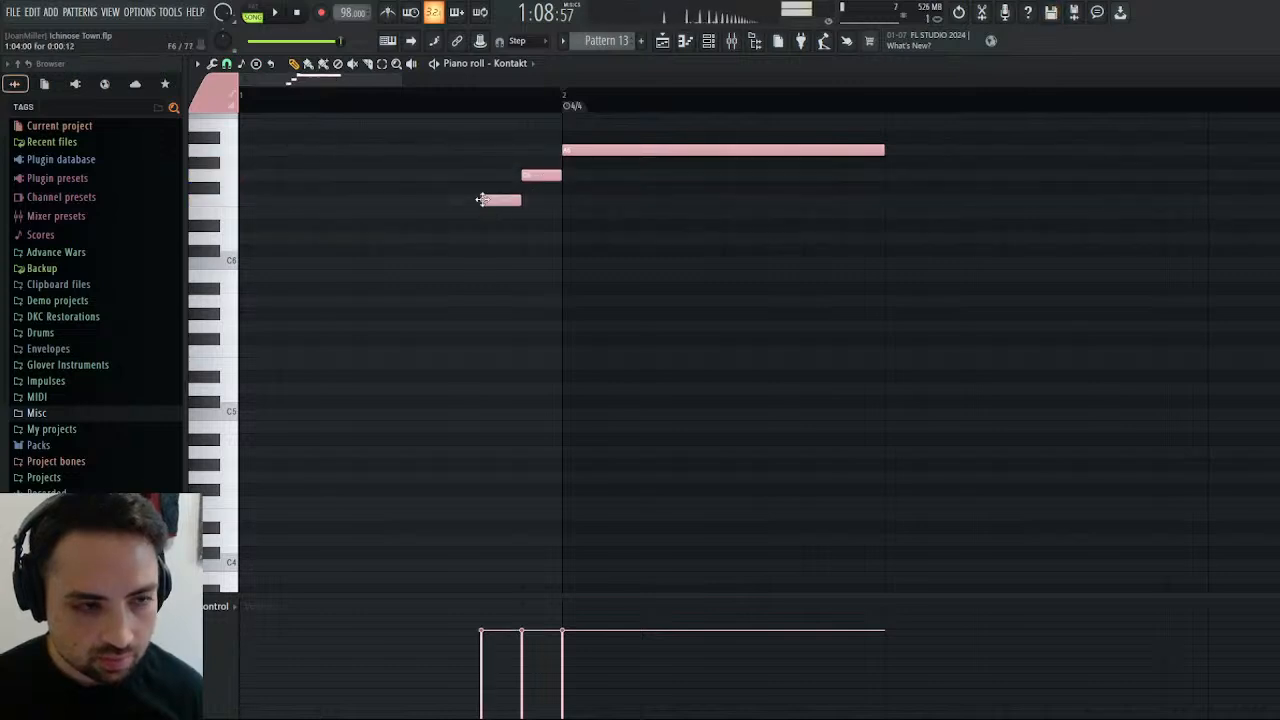
pyautogui.click(446, 226)
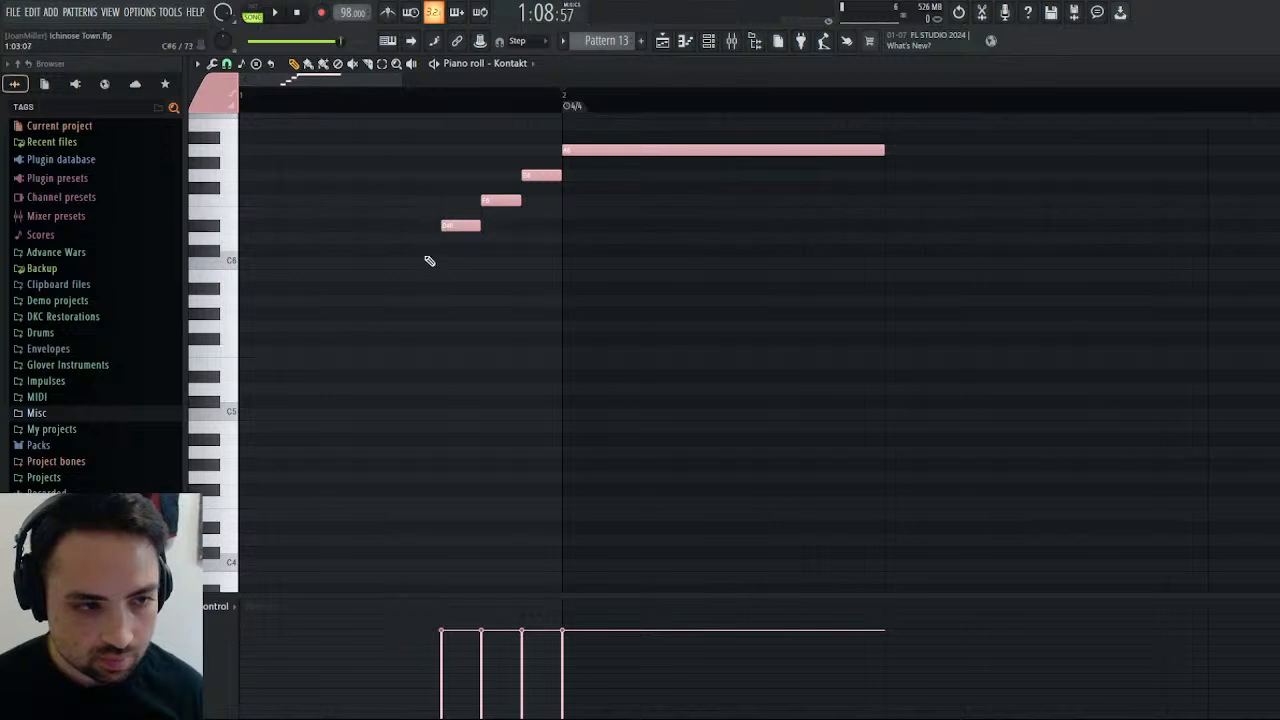
pyautogui.click(405, 238)
pyautogui.click(365, 263)
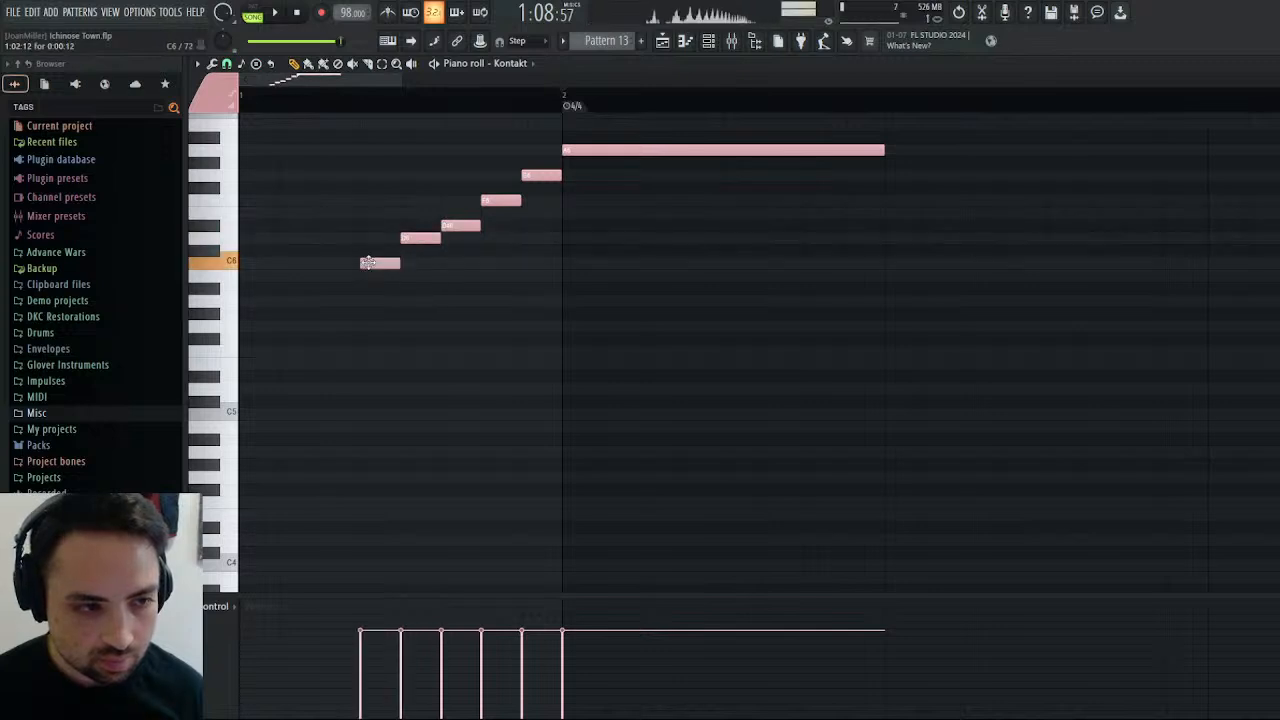
pyautogui.click(324, 288)
pyautogui.click(284, 301)
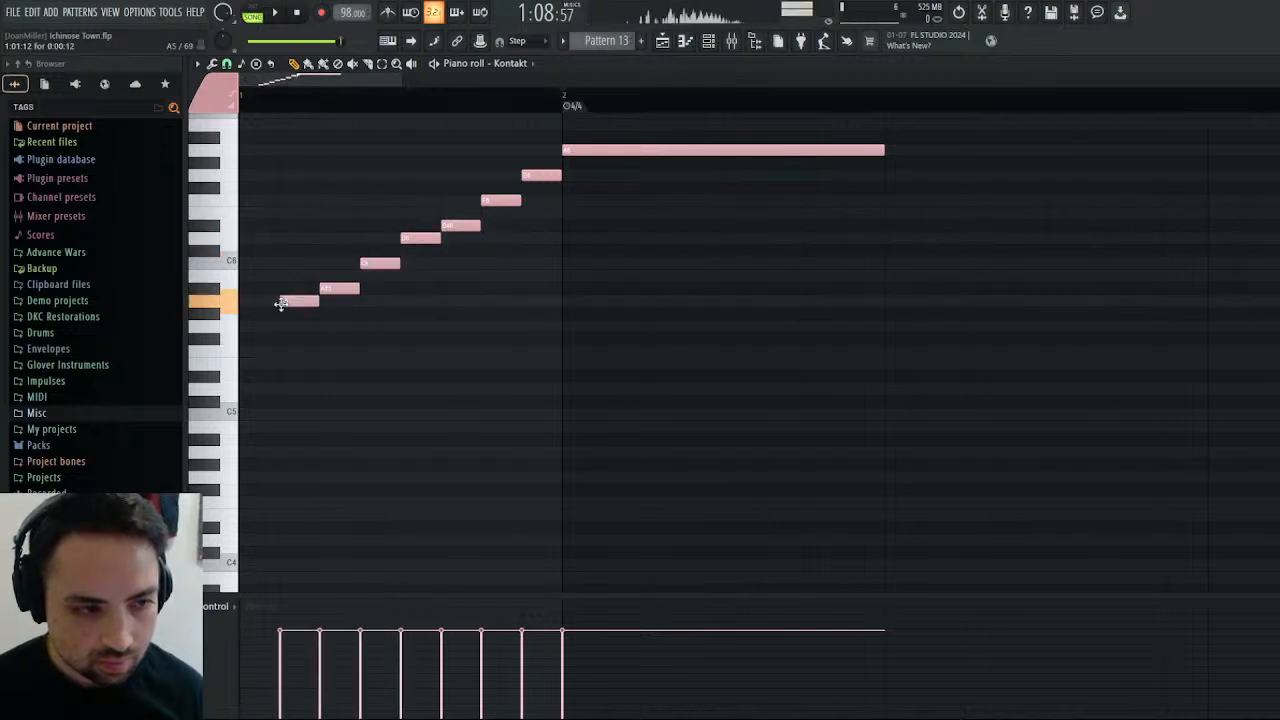
pyautogui.click(262, 326)
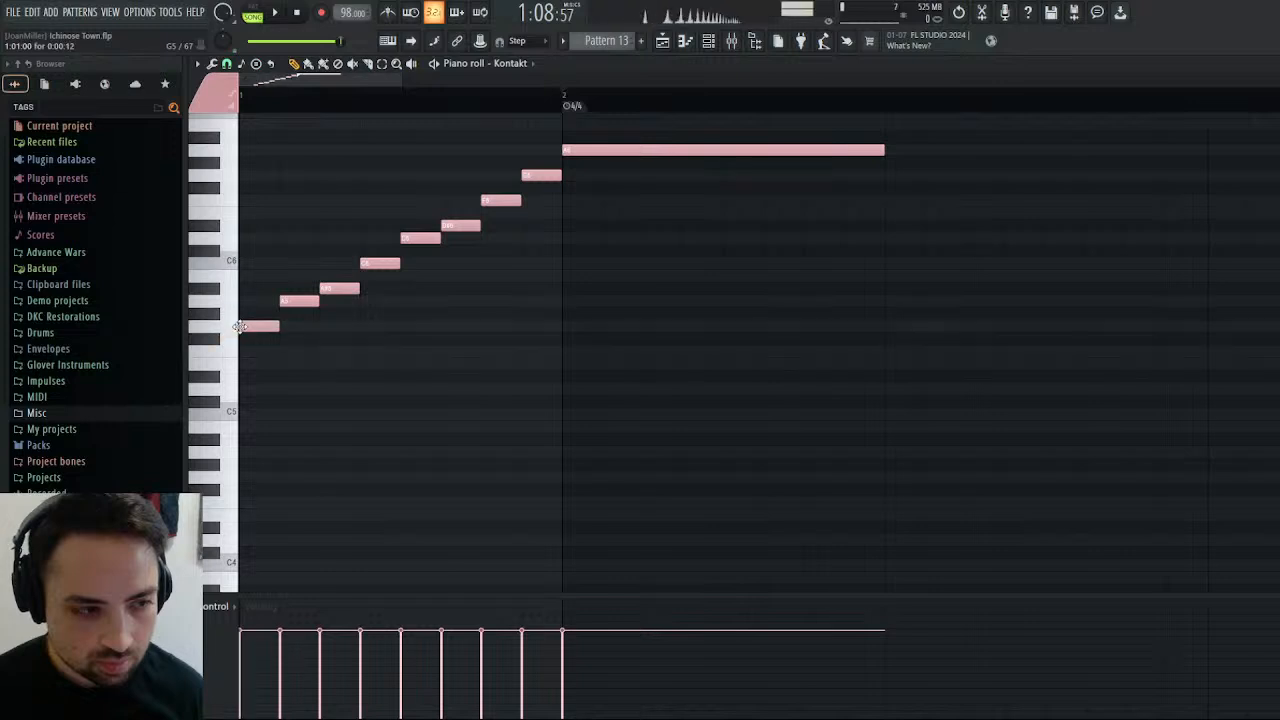
# Switch playback to pattern mode and audition the pickup run into the A6 note several times.
pyautogui.click(262, 15)
pyautogui.click(276, 13)
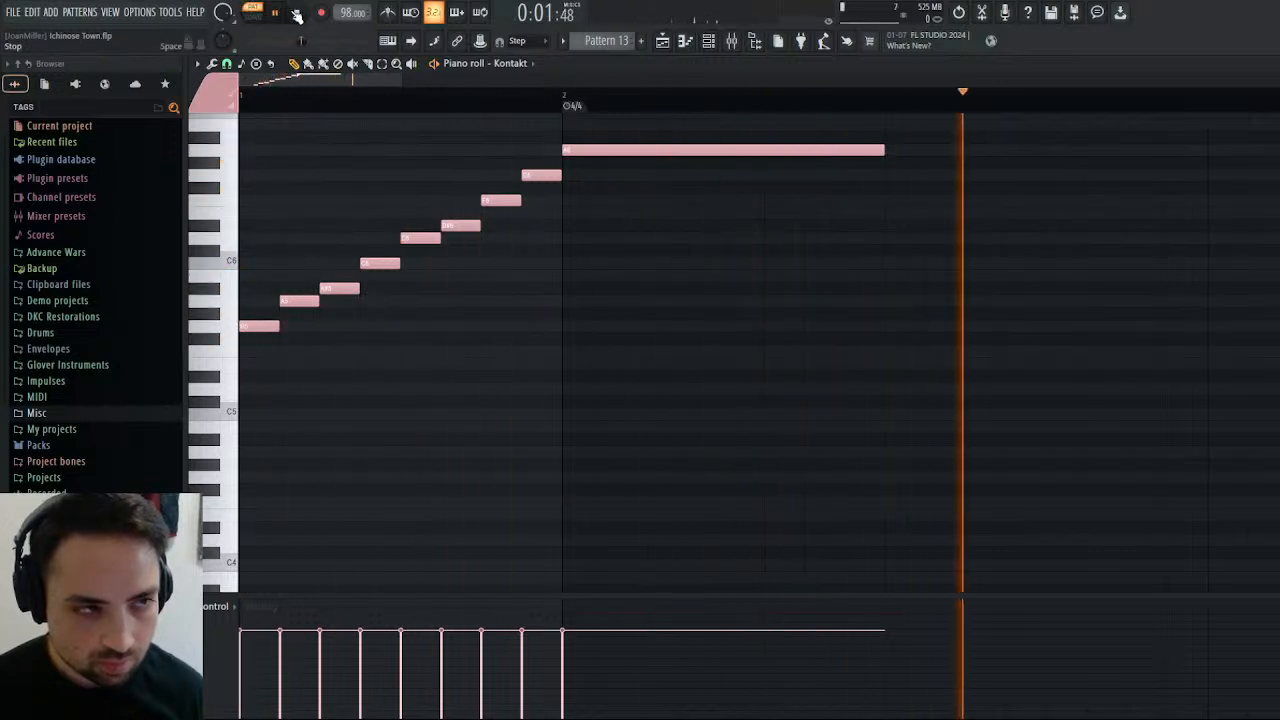
pyautogui.click(297, 15)
pyautogui.click(279, 15)
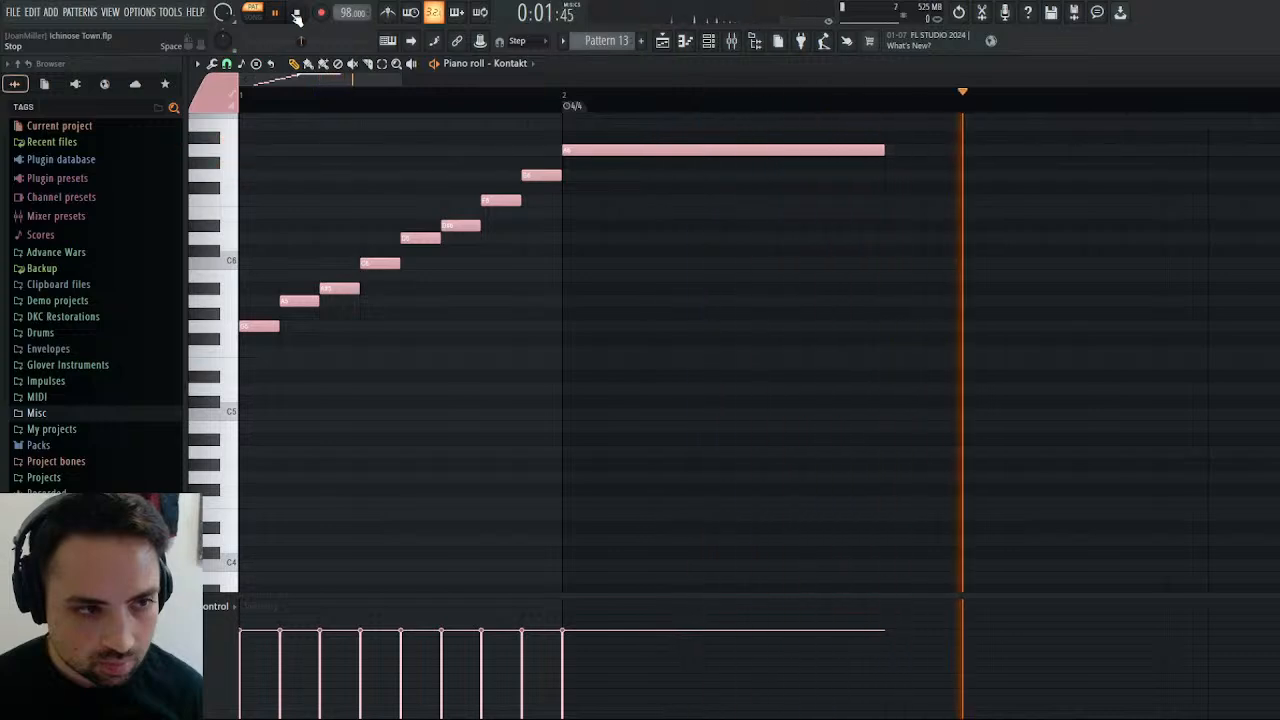
pyautogui.click(297, 15)
pyautogui.click(275, 13)
pyautogui.press('space')
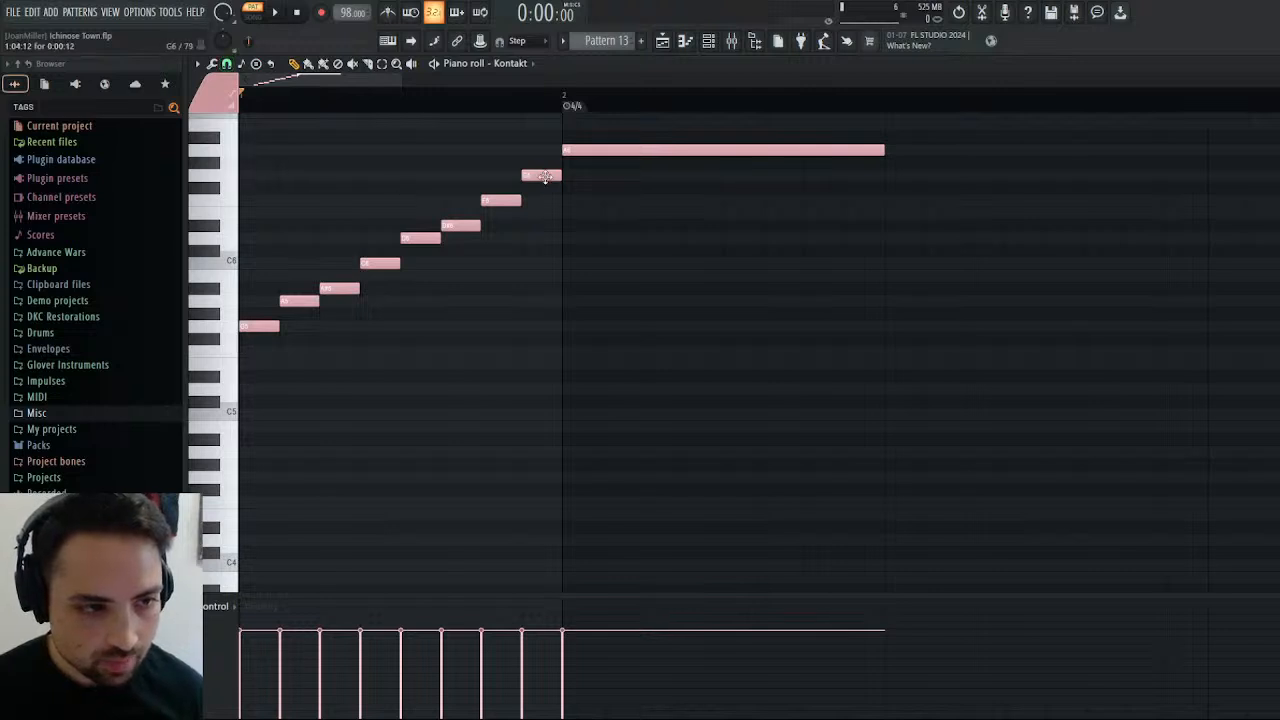
# Delete the half-step pickup run and draw a one-third-step G6 note directly before bar 2, erasing stray notes.
pyautogui.moveTo(545, 177)
pyautogui.mouseDown()
pyautogui.moveTo(331, 274)
pyautogui.moveTo(286, 323)
pyautogui.moveTo(410, 262)
pyautogui.mouseUp()
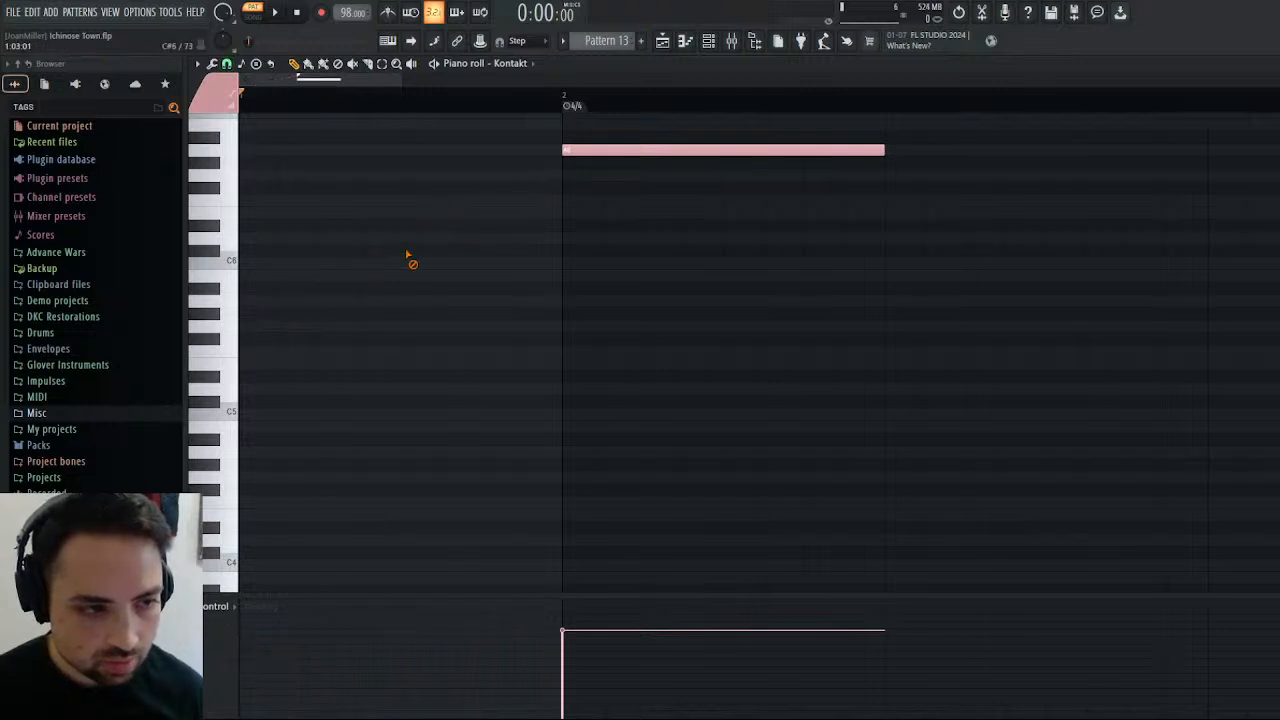
pyautogui.click(538, 175)
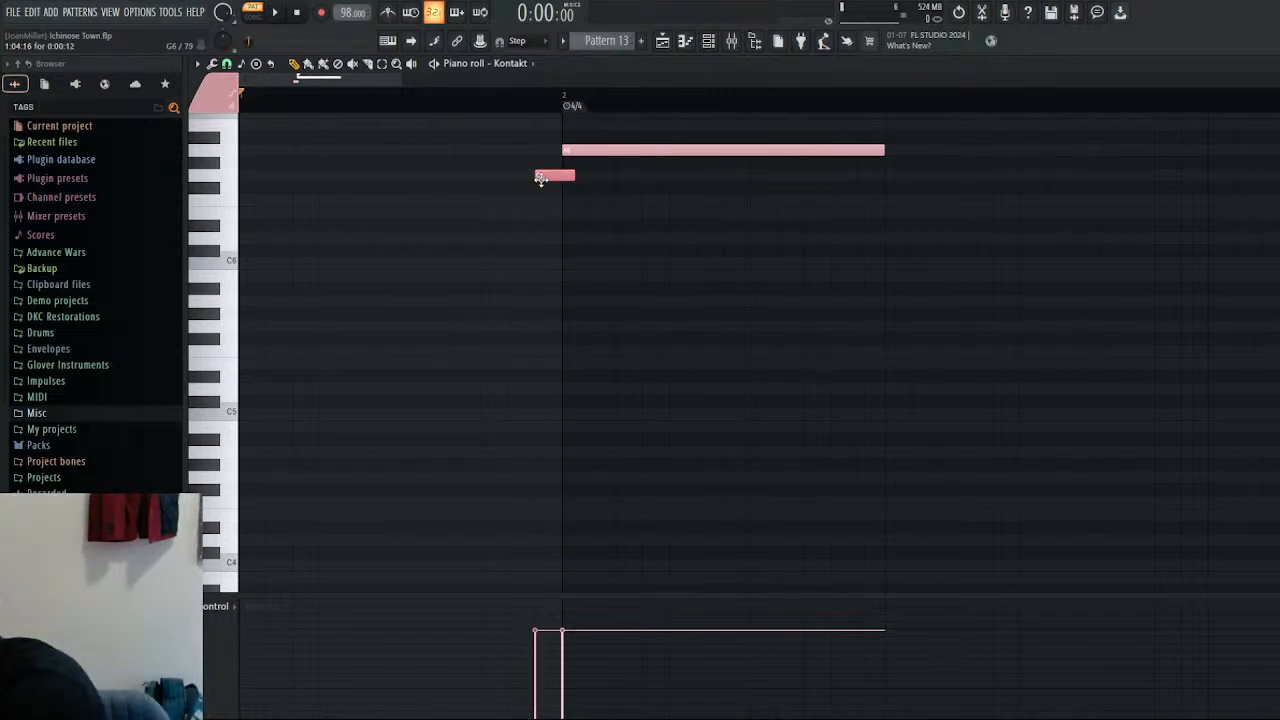
pyautogui.moveTo(572, 177); pyautogui.dragTo(558, 183)
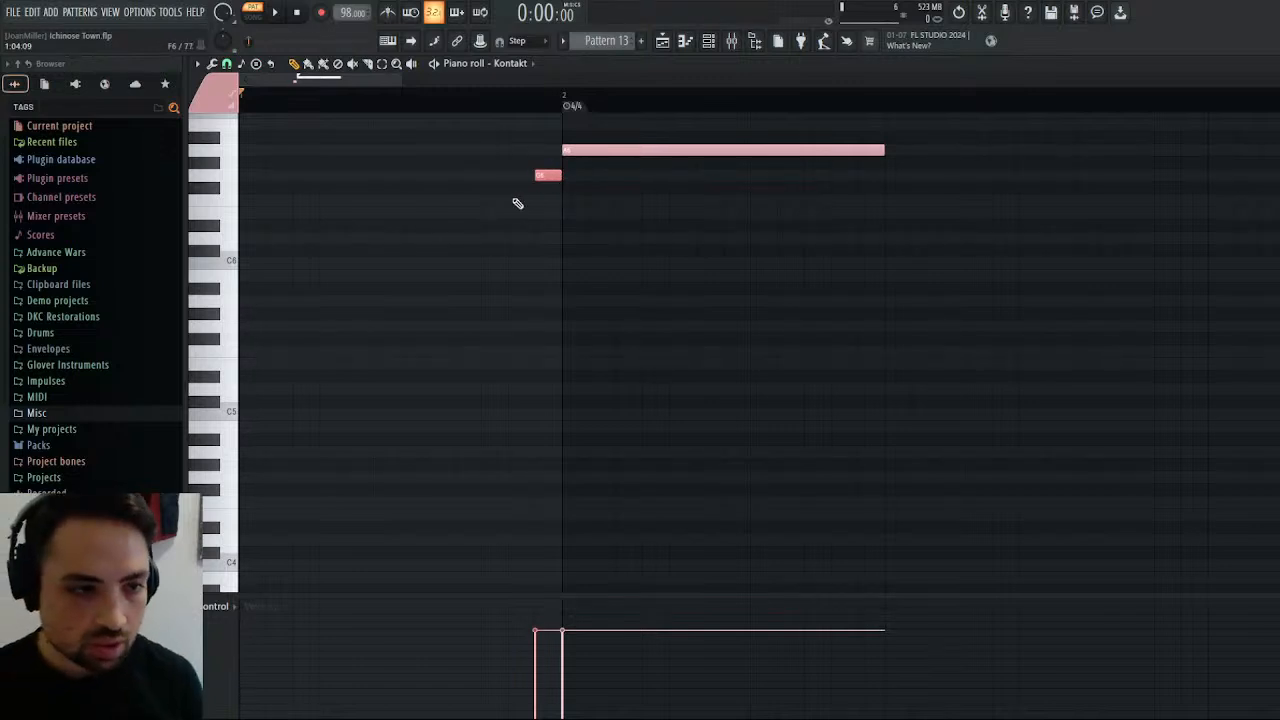
pyautogui.click(515, 203)
pyautogui.rightClick(518, 203)
pyautogui.click(544, 188)
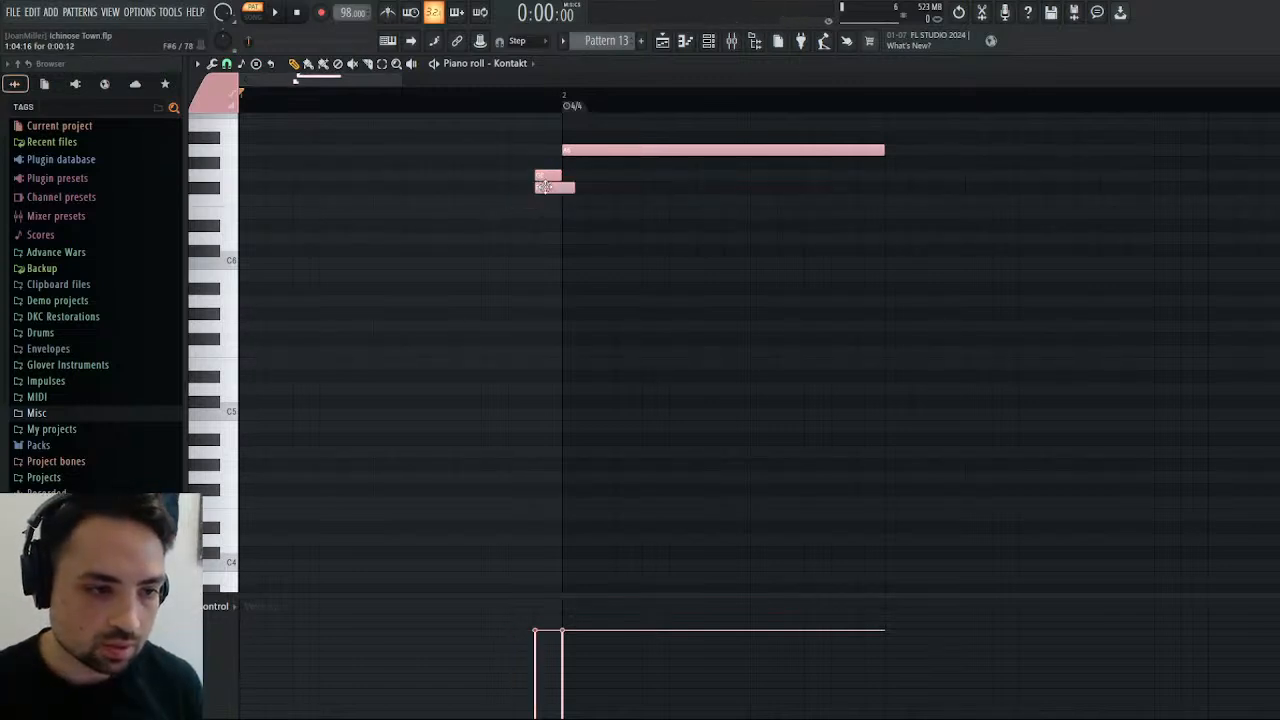
pyautogui.rightClick(544, 188)
# Add one-third-step notes backwards from the G6 to bar 1's start: F6, D#6, D6, C6, A#5, A5, G5, F5, D#5, D5, C5.
pyautogui.click(521, 200)
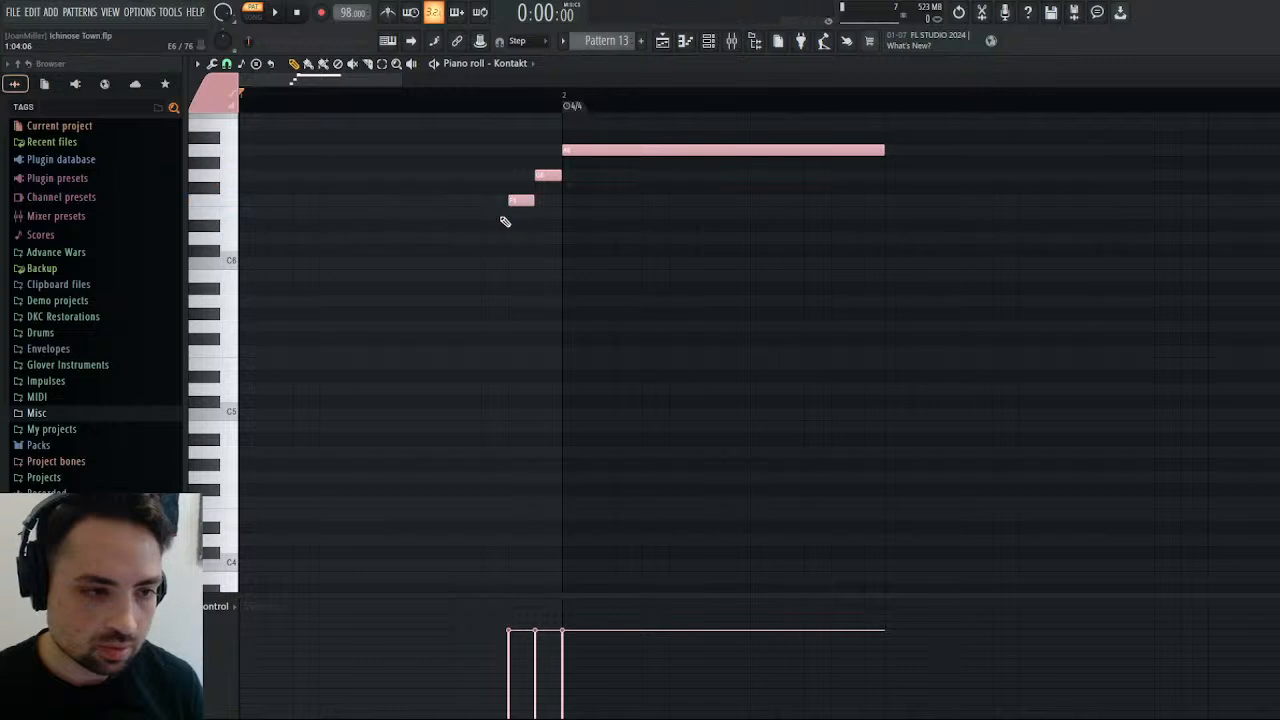
pyautogui.click(494, 225)
pyautogui.click(467, 238)
pyautogui.click(434, 264)
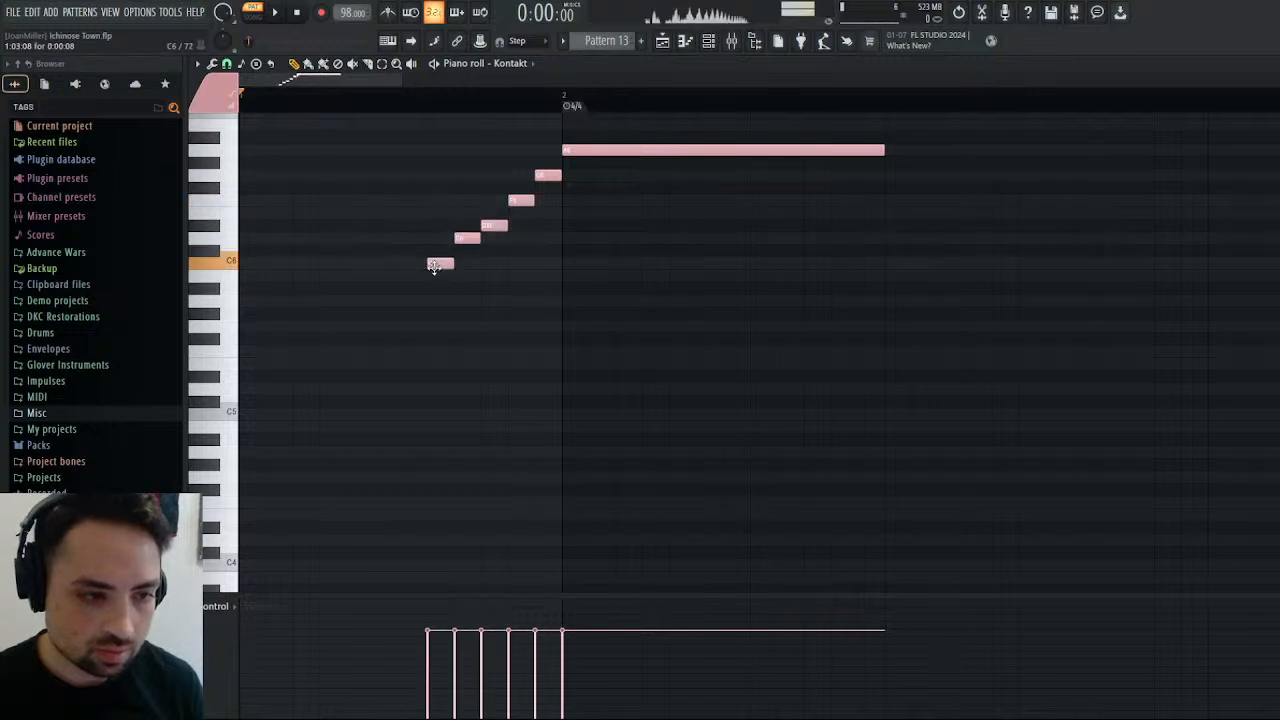
pyautogui.click(406, 289)
pyautogui.click(378, 302)
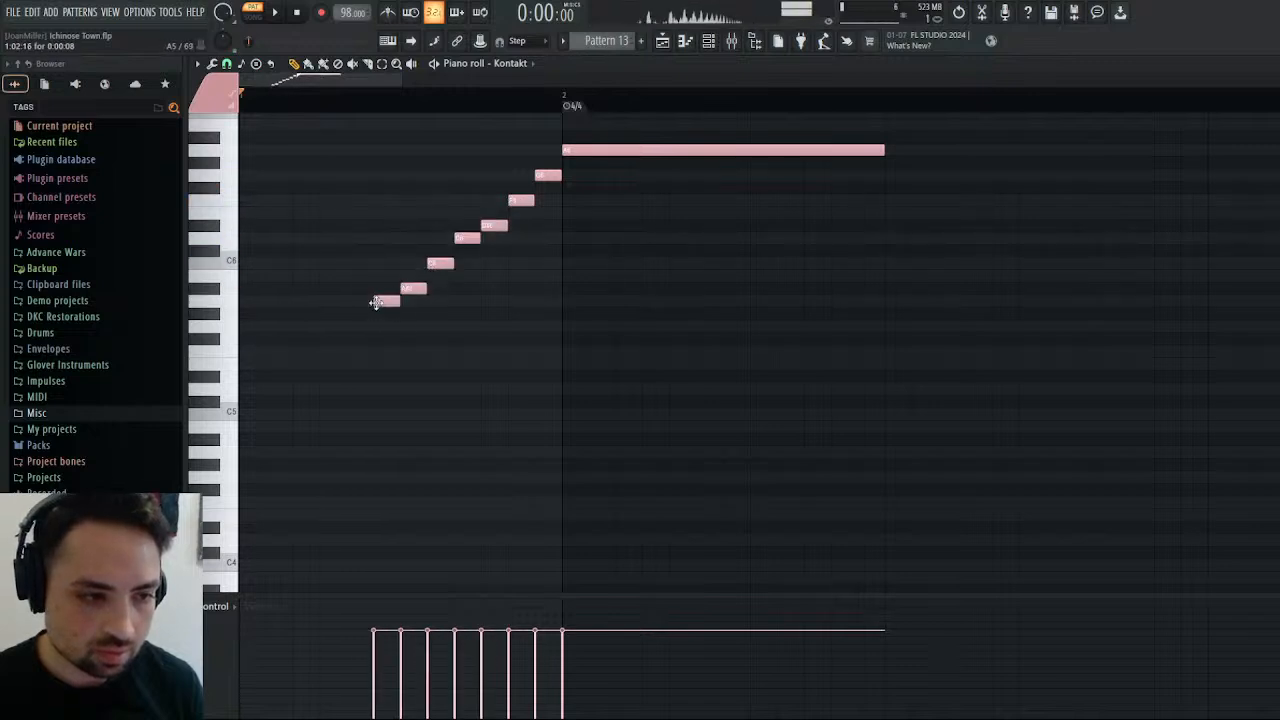
pyautogui.click(352, 326)
pyautogui.click(325, 351)
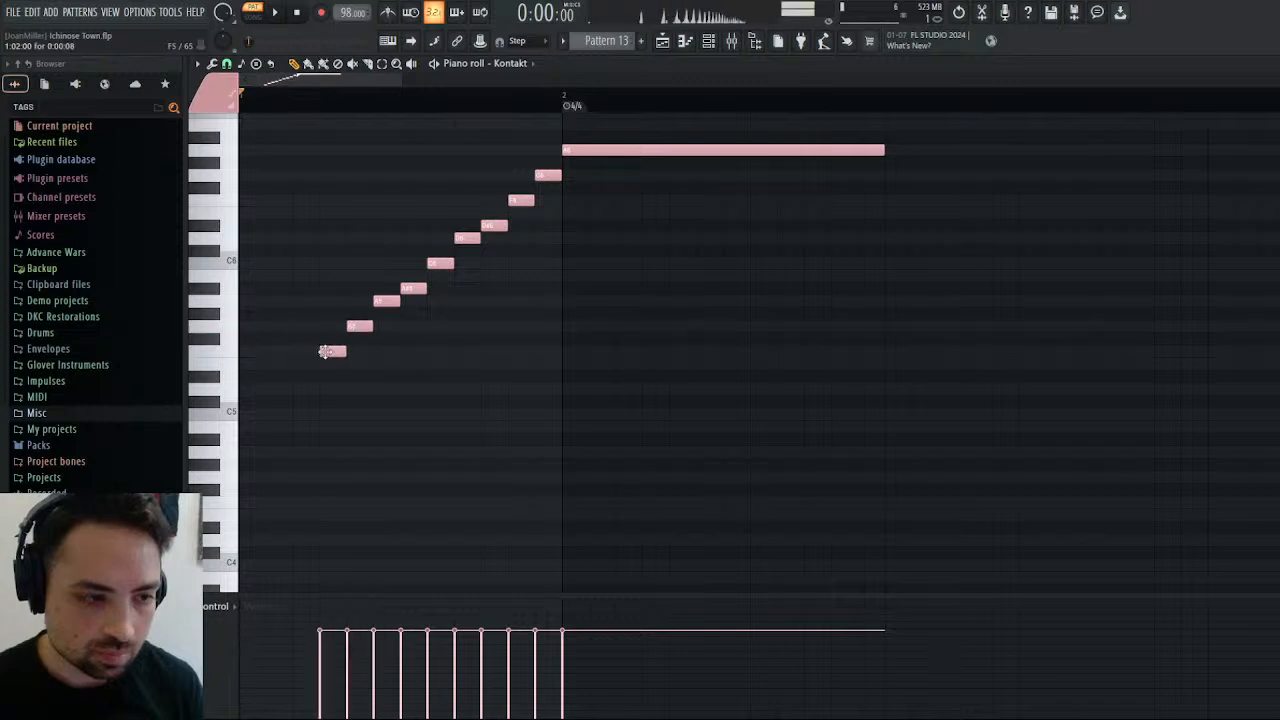
pyautogui.click(298, 376)
pyautogui.click(271, 389)
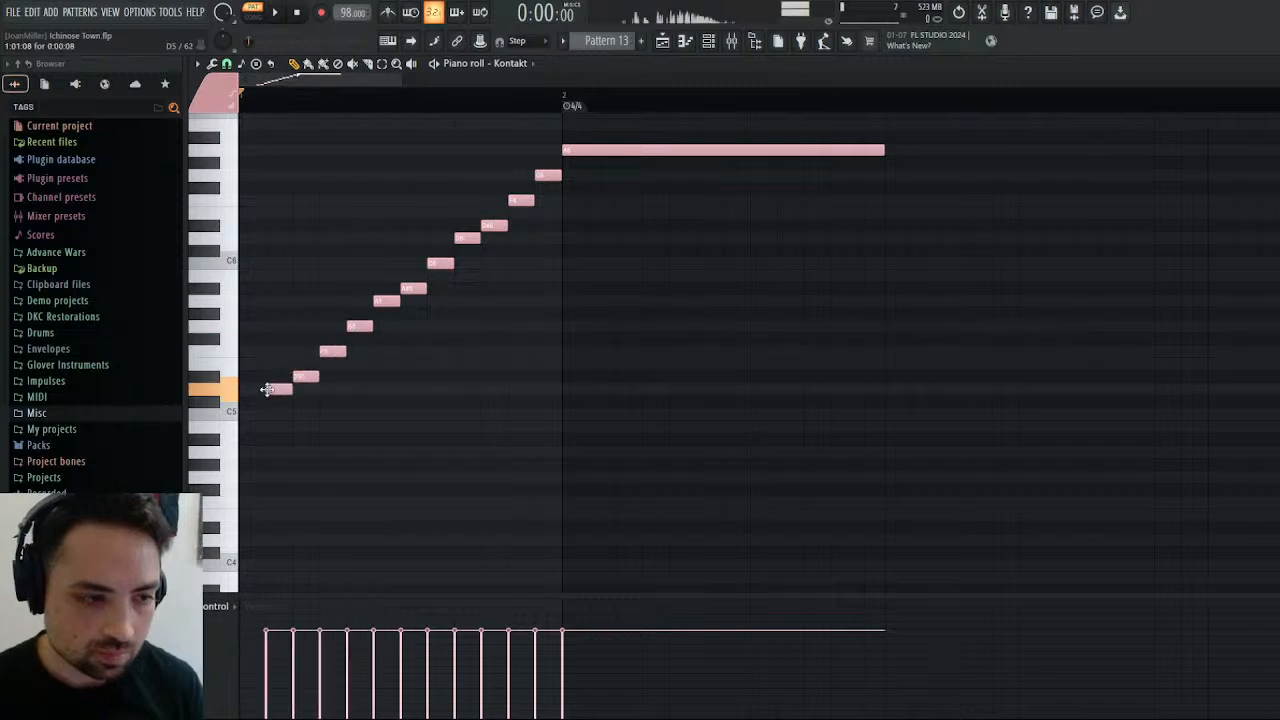
pyautogui.click(243, 412)
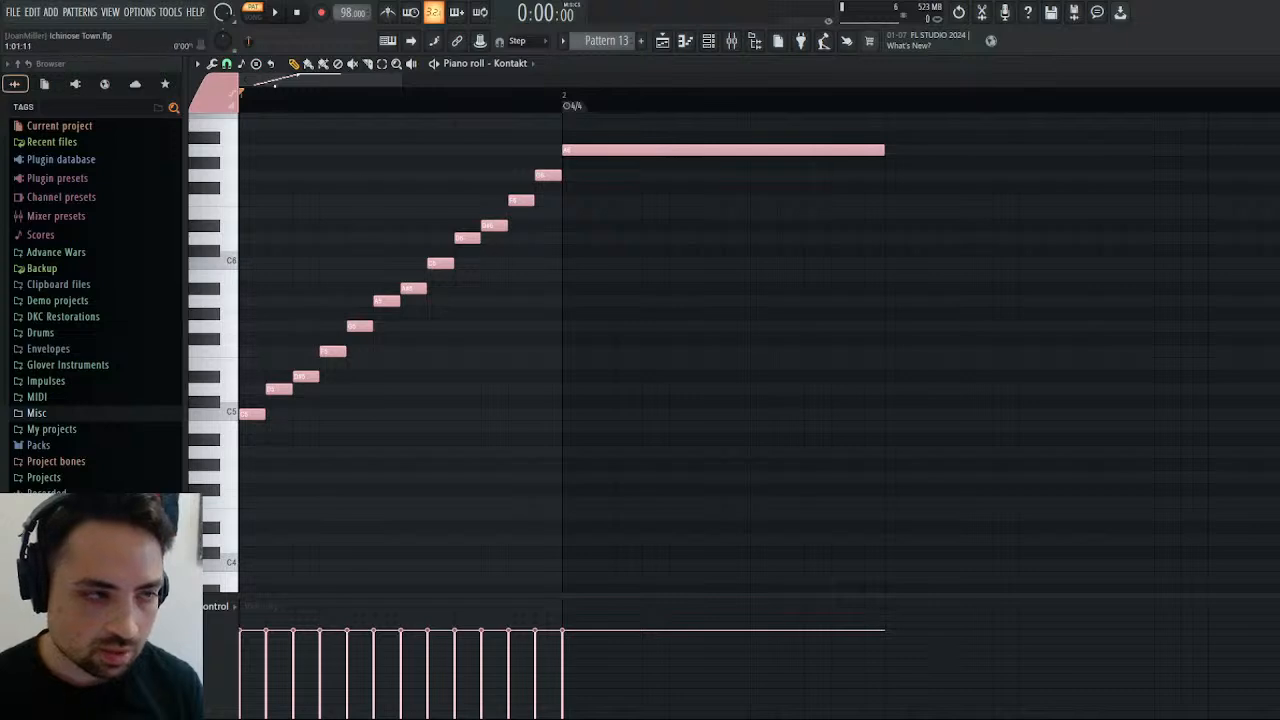
# Select all twelve run notes, shorten them to about three quarters of their length, and audition the detached run.
pyautogui.click(275, 12)
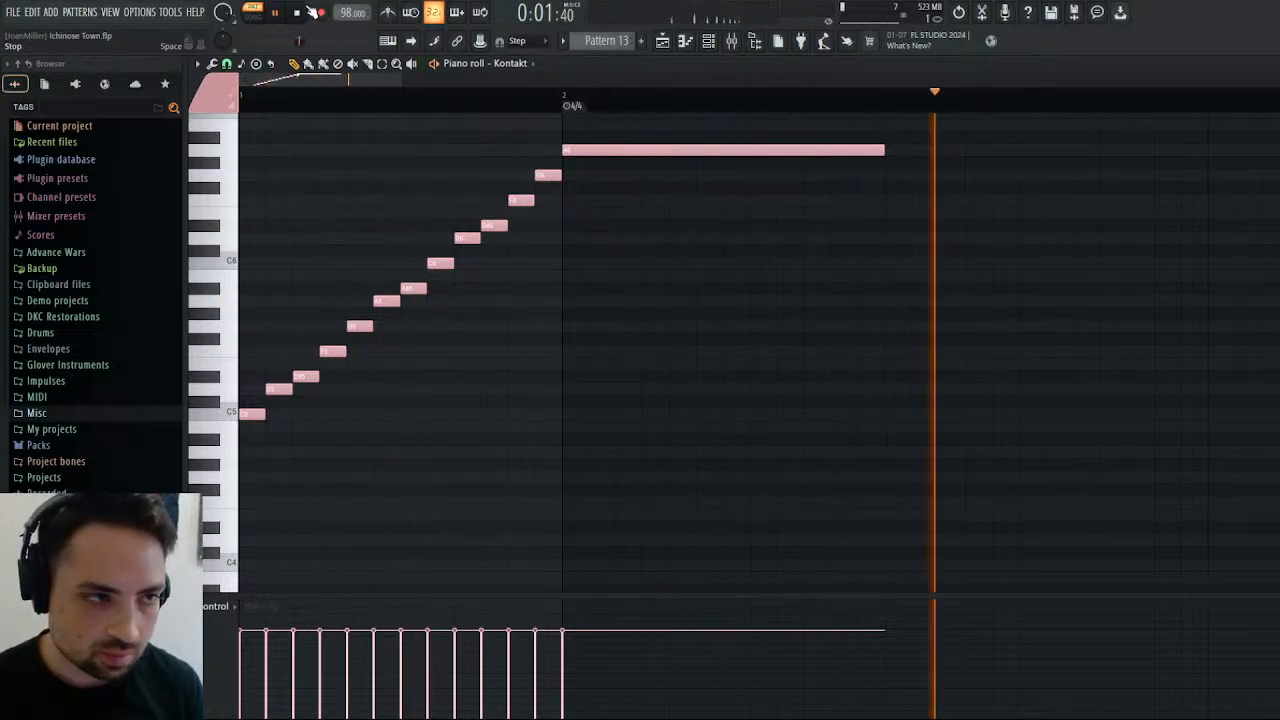
pyautogui.press('space')
pyautogui.moveTo(550, 158); pyautogui.dragTo(238, 520)
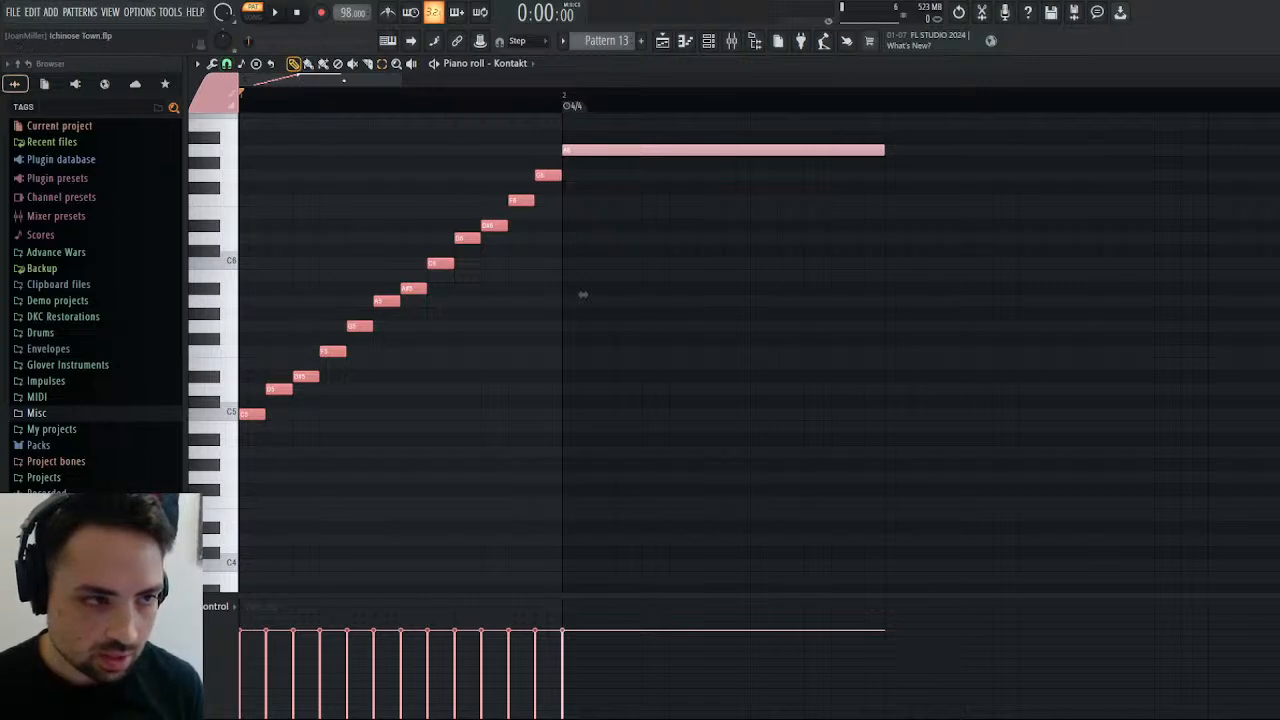
pyautogui.moveTo(548, 175); pyautogui.dragTo(440, 152)
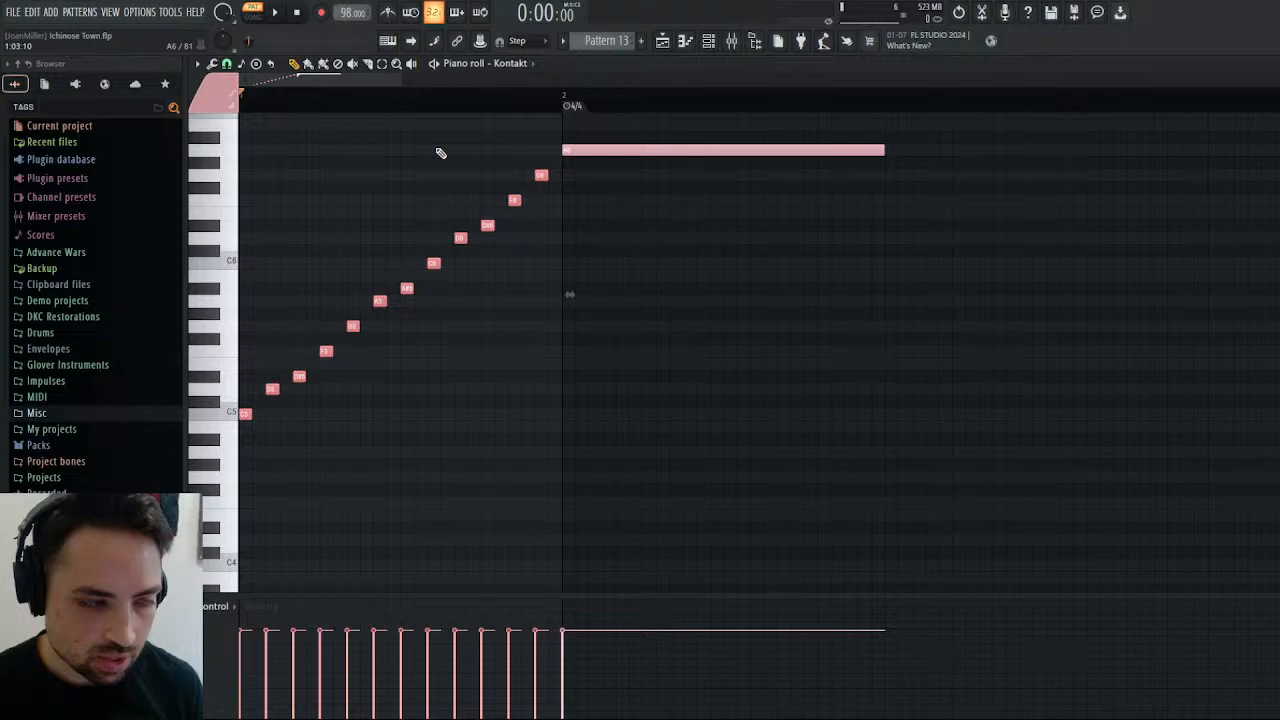
pyautogui.click(279, 12)
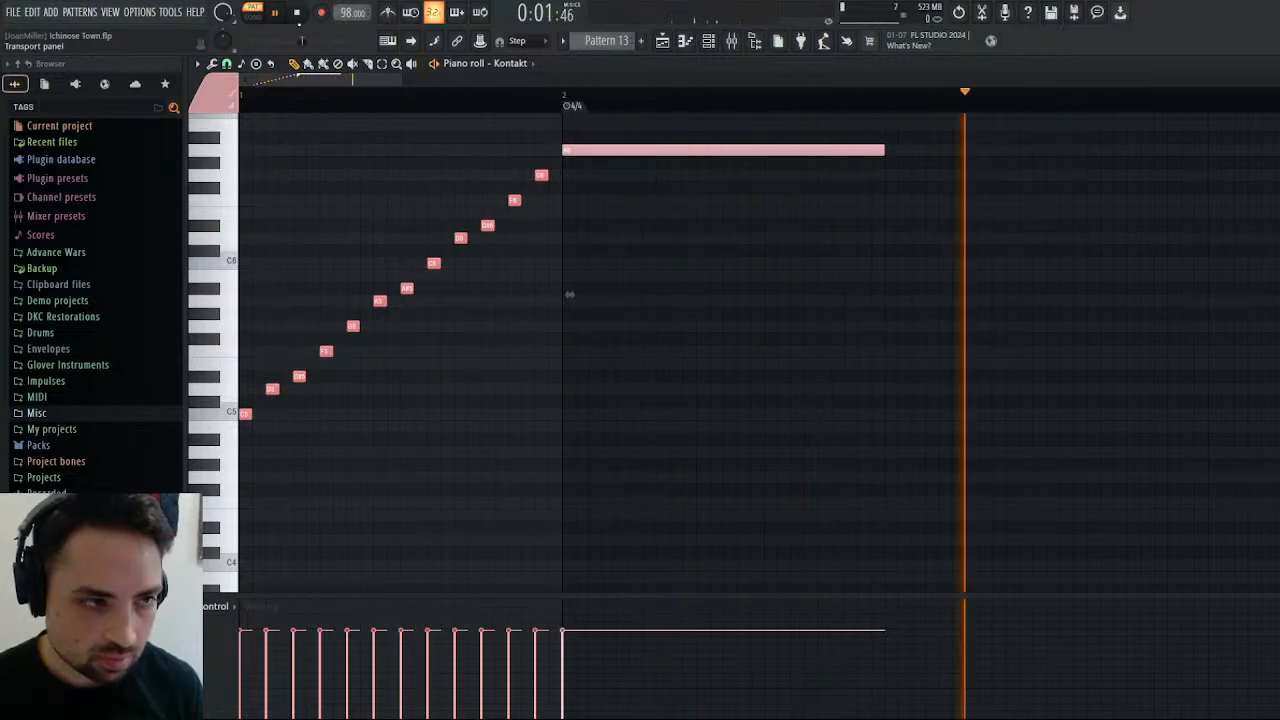
pyautogui.click(297, 13)
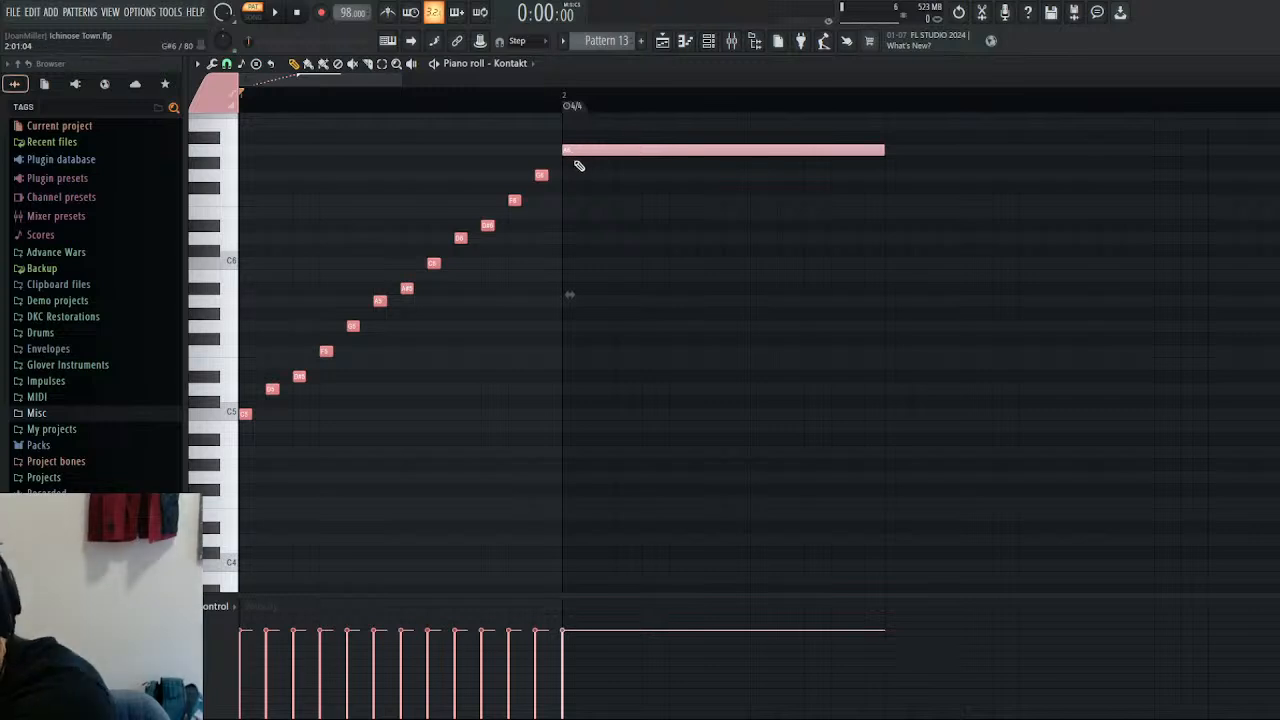
pyautogui.moveTo(549, 175); pyautogui.dragTo(558, 176)
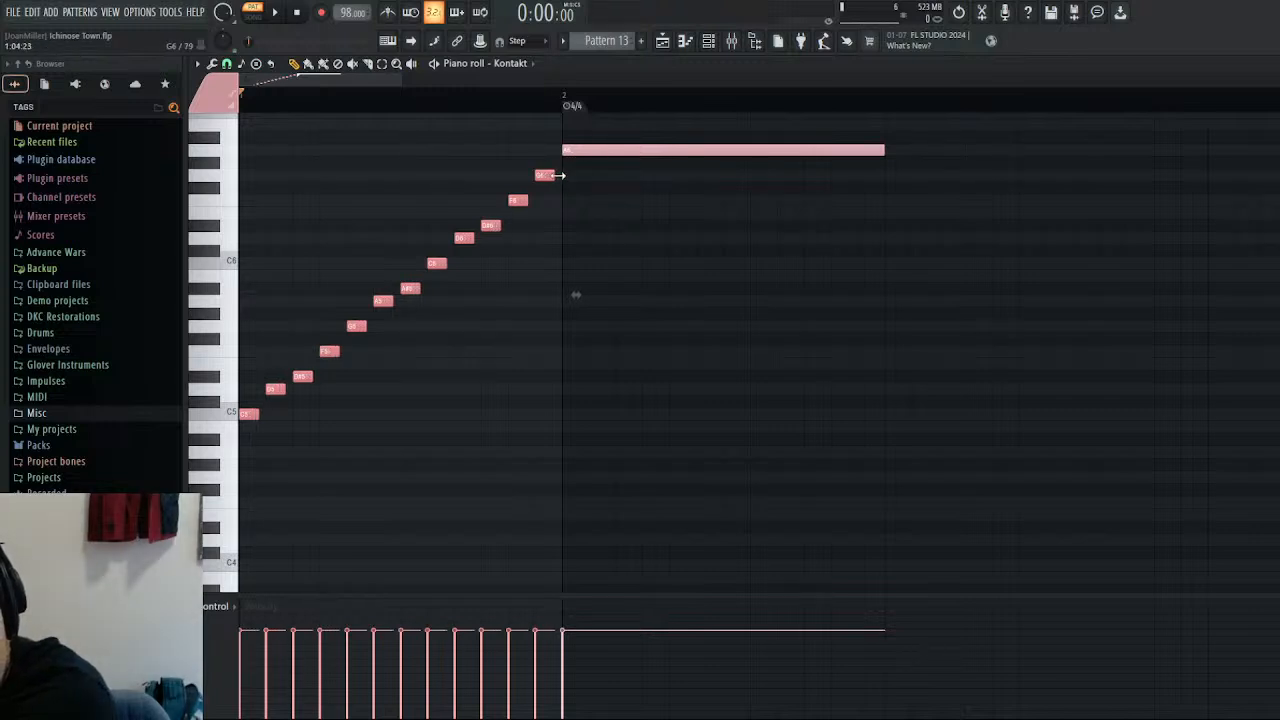
pyautogui.press('space')
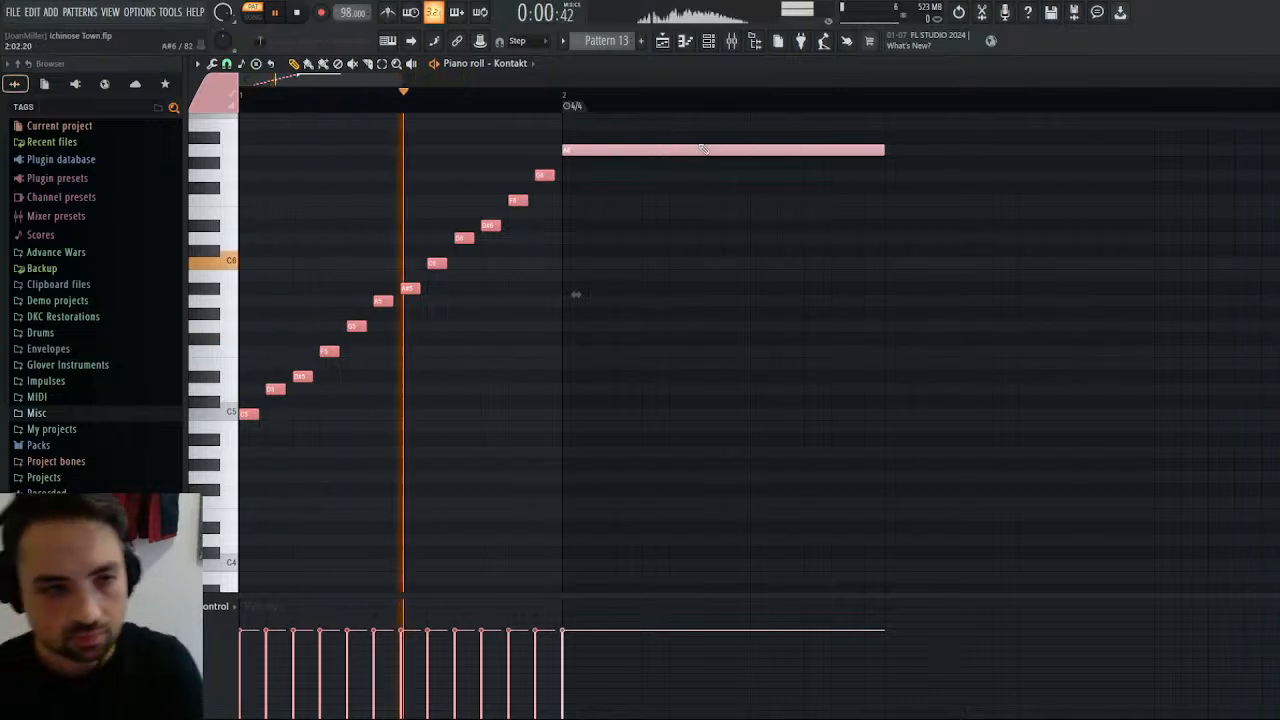
# Try the whole trumpet phrase one octave higher during playback, and restore its original octave.
pyautogui.scroll(-5, 597, 94)
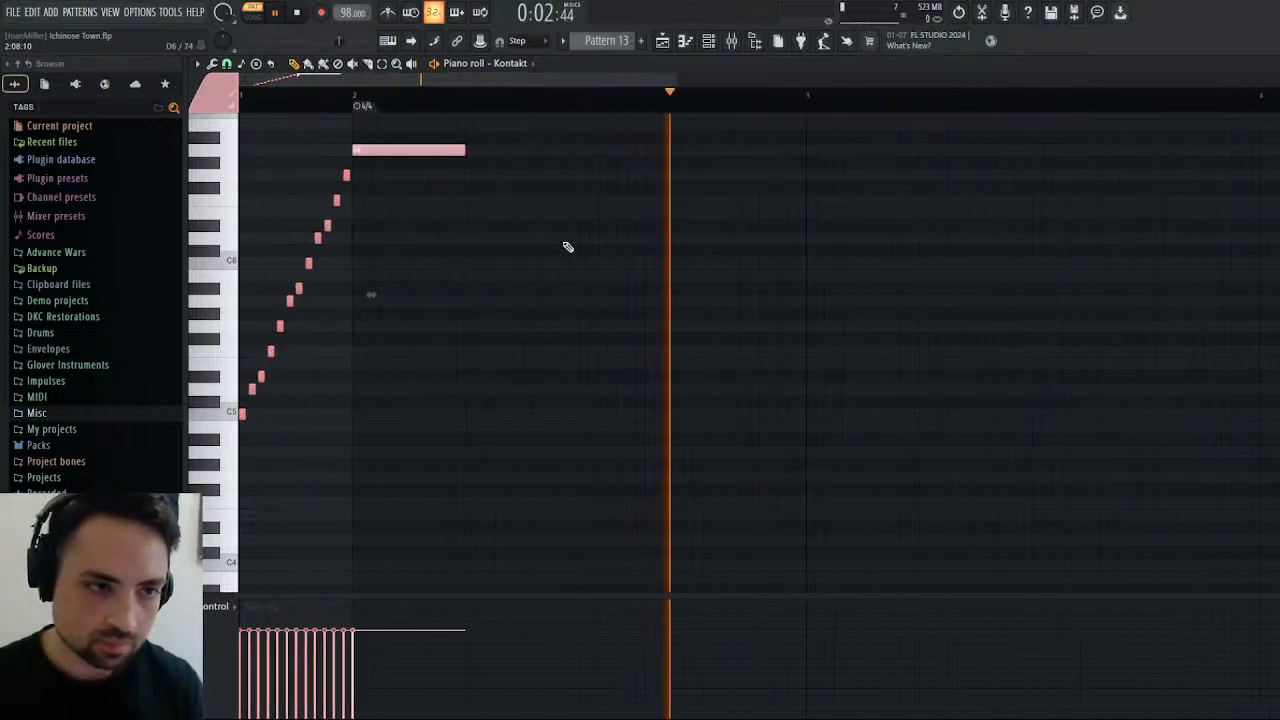
pyautogui.scroll(4, 559, 240)
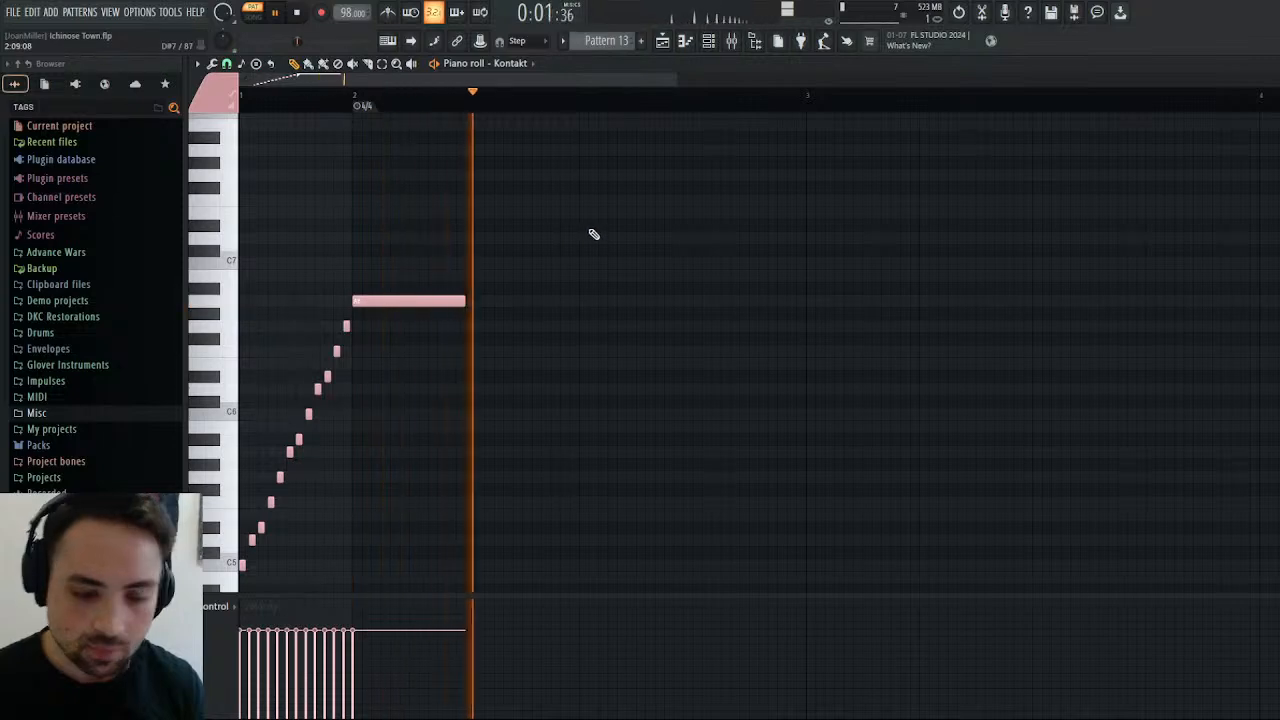
pyautogui.scroll(-4, 594, 234)
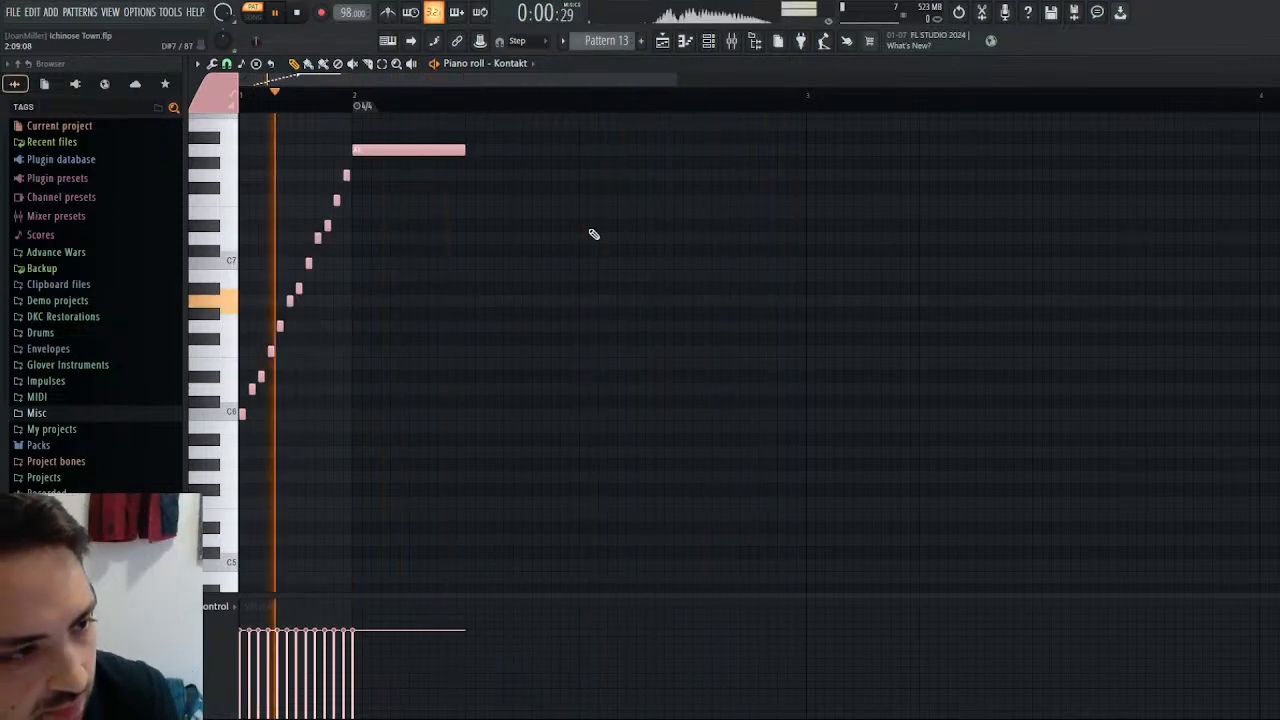
pyautogui.scroll(4, 591, 234)
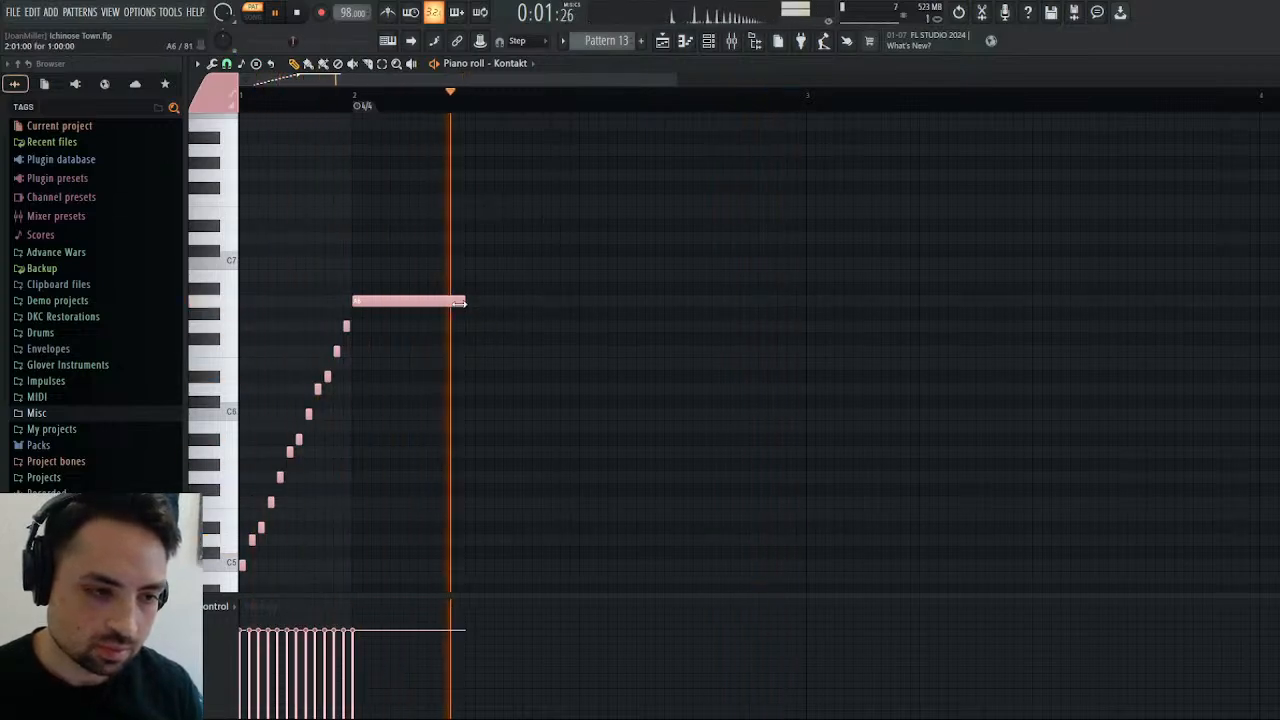
# Lengthen the A6 note to two beats and follow it with three-step A#6 and A6 notes and a two-step G6 ending at bar 3.
pyautogui.moveTo(459, 302); pyautogui.dragTo(577, 302)
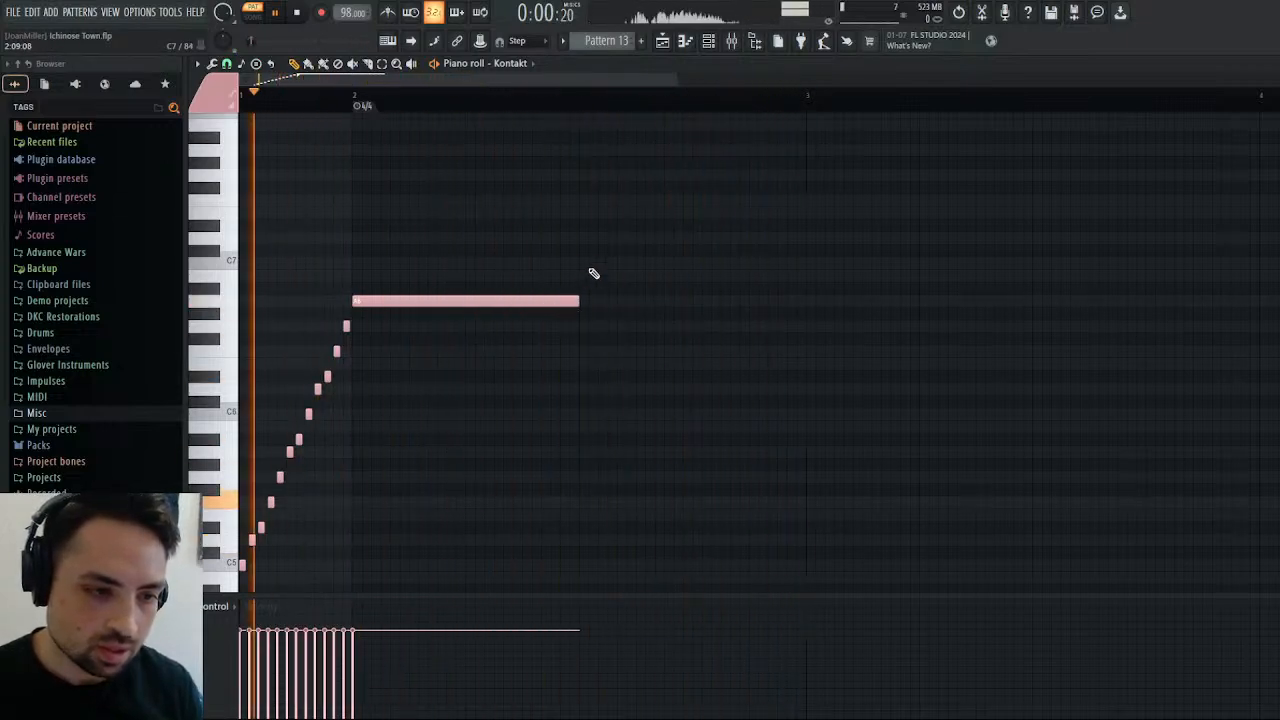
pyautogui.click(584, 289)
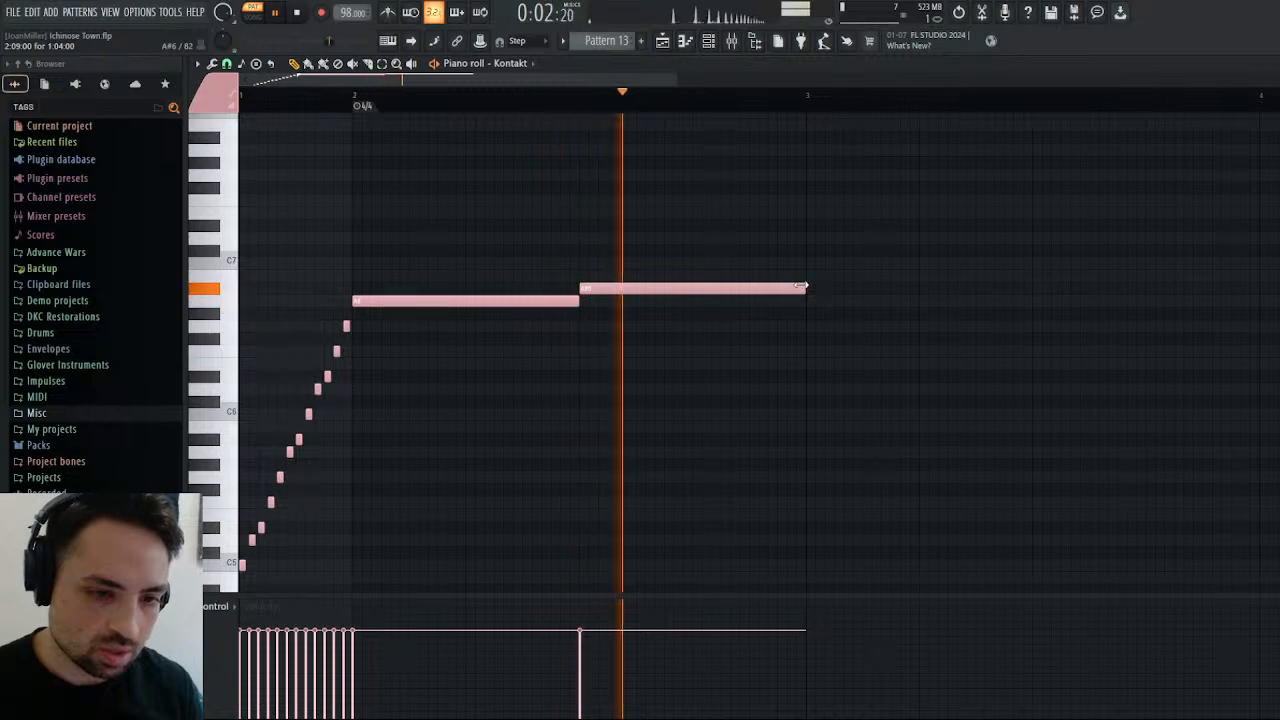
pyautogui.moveTo(800, 288); pyautogui.dragTo(637, 295)
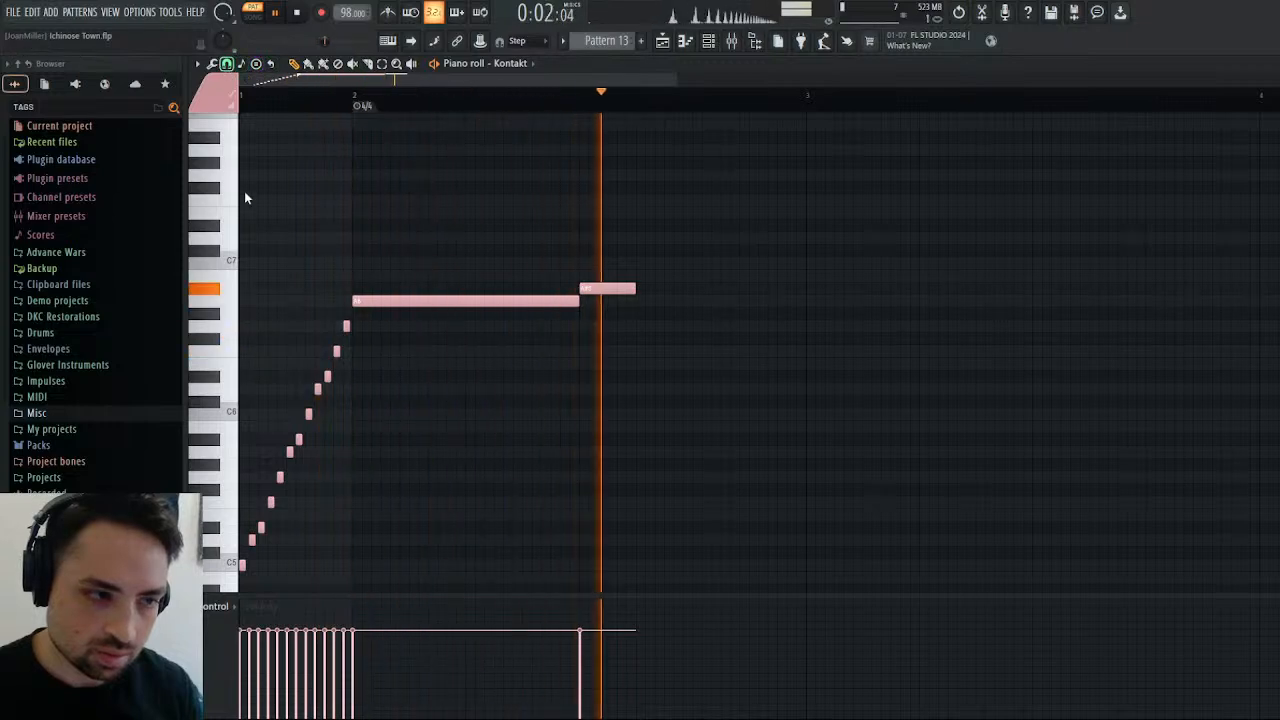
pyautogui.click(646, 302)
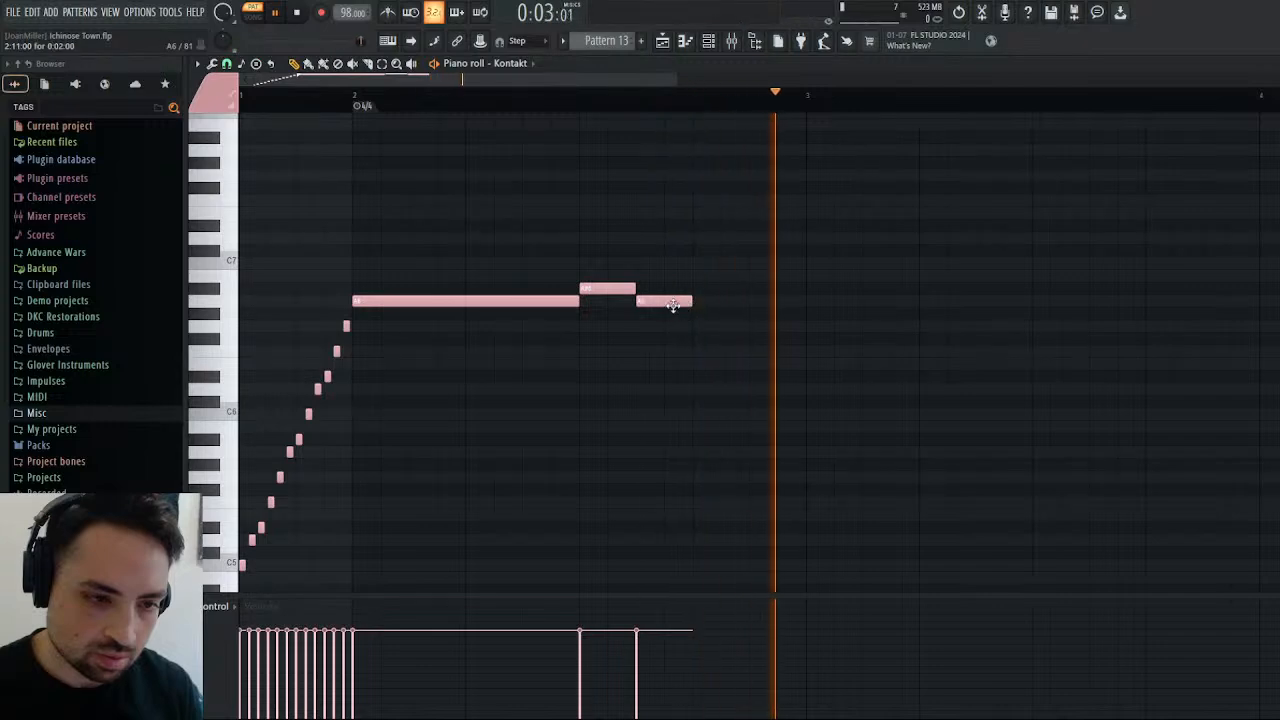
pyautogui.moveTo(674, 302); pyautogui.dragTo(748, 302)
pyautogui.click(754, 328)
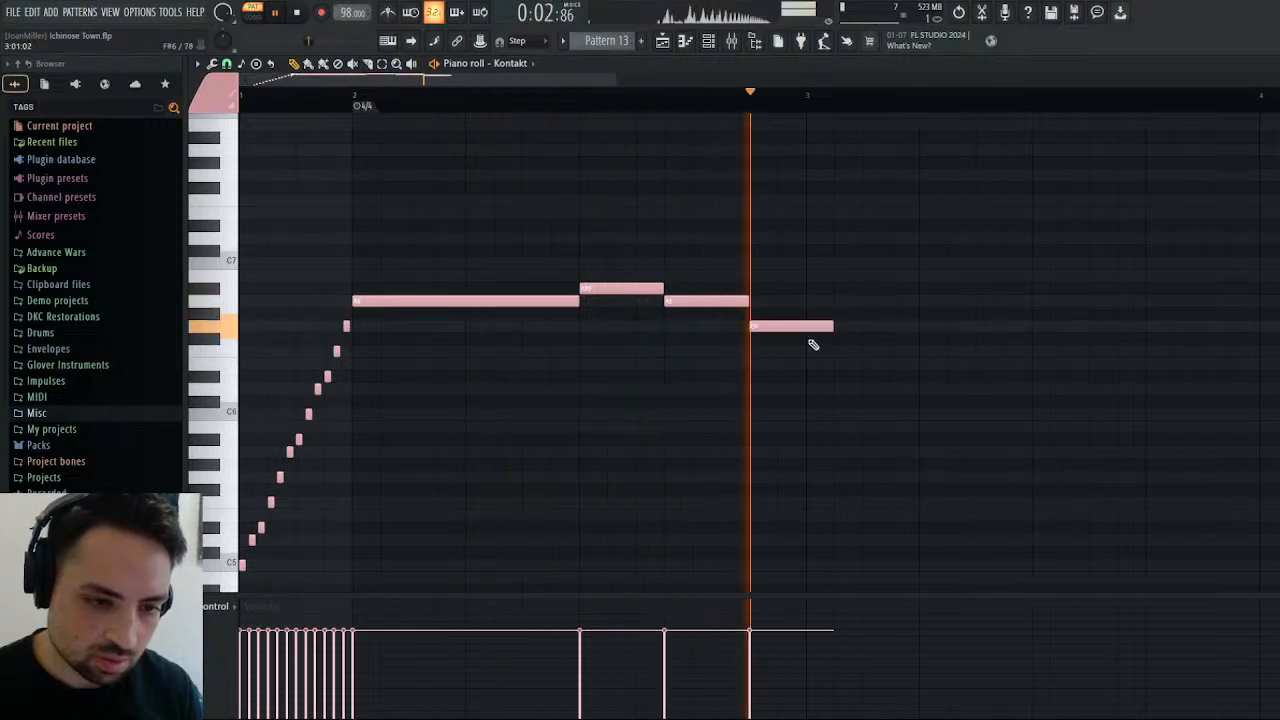
pyautogui.moveTo(828, 328); pyautogui.dragTo(806, 328)
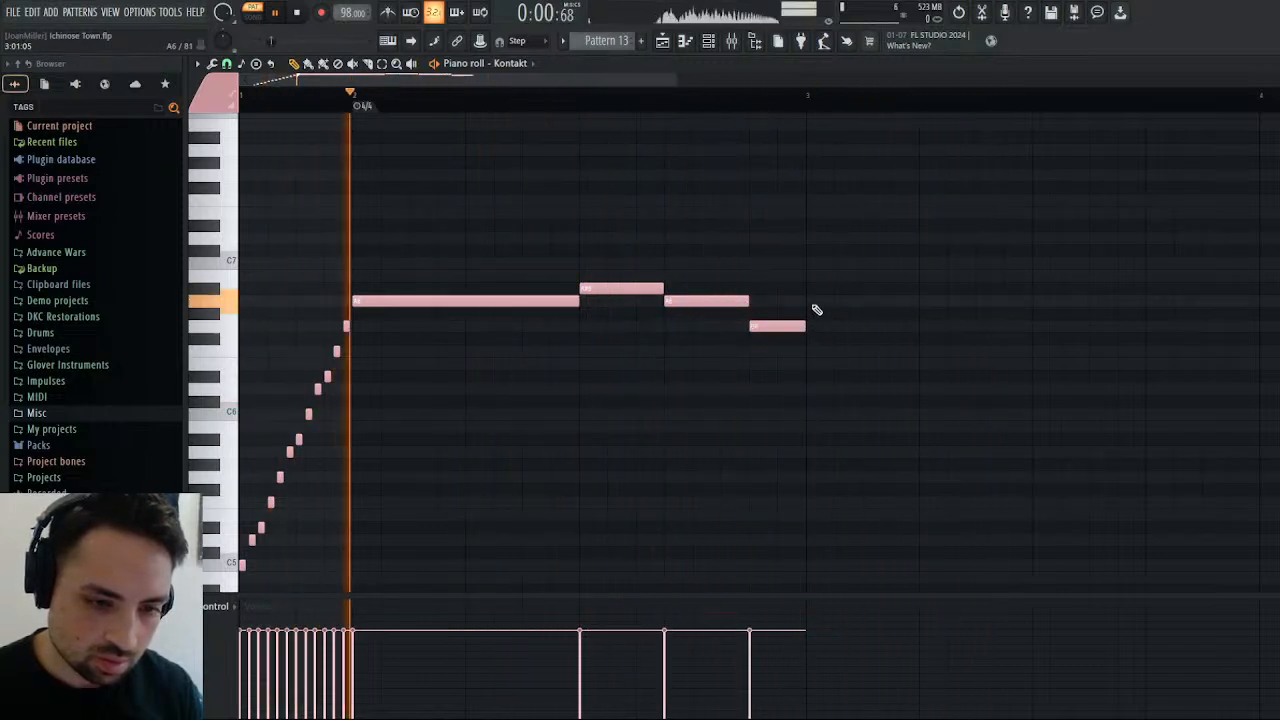
# Add a one-beat A6 at bar 3's start, a one-step F6 on bar 3's ninth-step position just before the midpoint, and a one-step D6 immediately after.
pyautogui.click(815, 300)
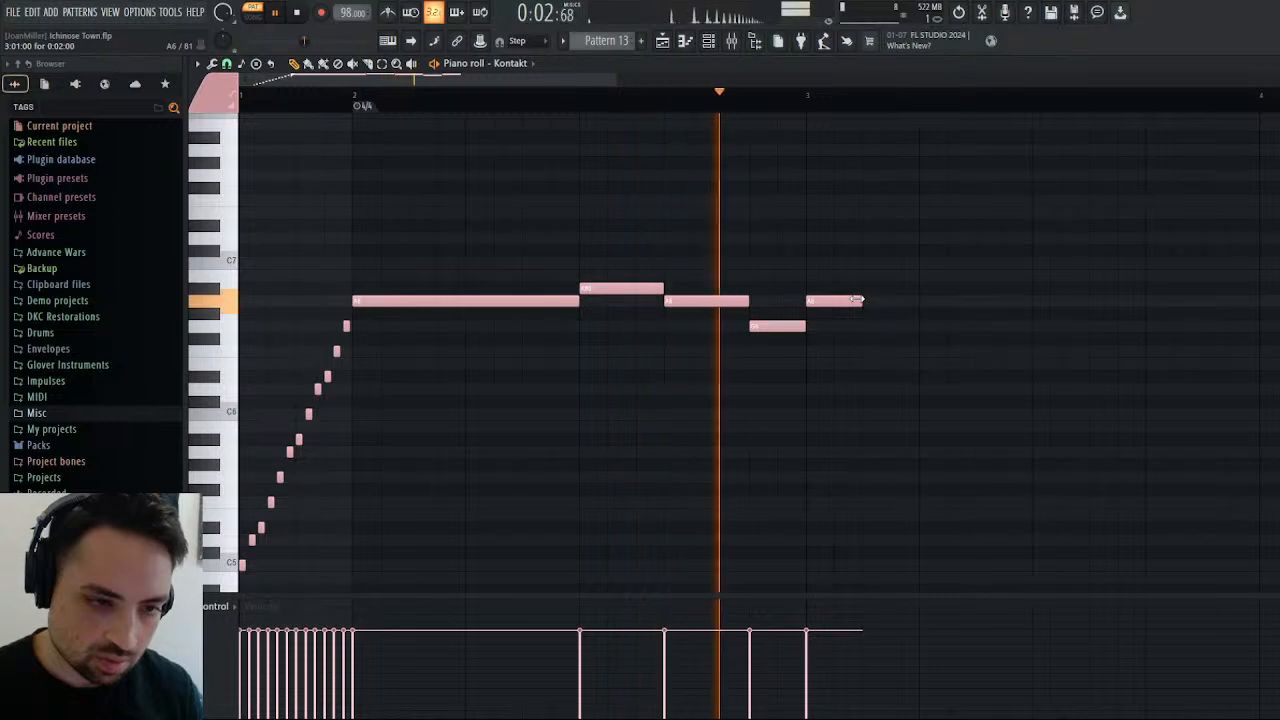
pyautogui.moveTo(864, 302); pyautogui.dragTo(921, 304)
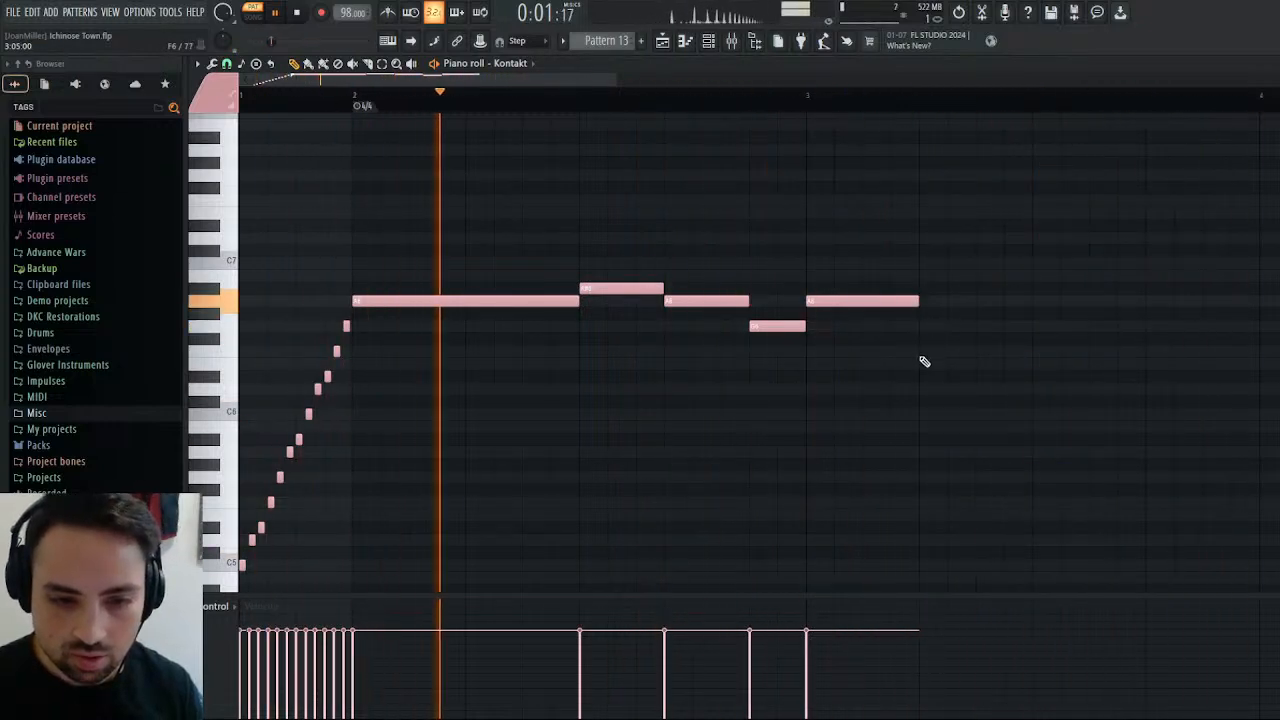
pyautogui.click(923, 352)
pyautogui.moveTo(1031, 352)
pyautogui.mouseDown()
pyautogui.moveTo(969, 367)
pyautogui.moveTo(983, 349)
pyautogui.moveTo(1050, 353)
pyautogui.moveTo(1034, 354)
pyautogui.mouseUp()
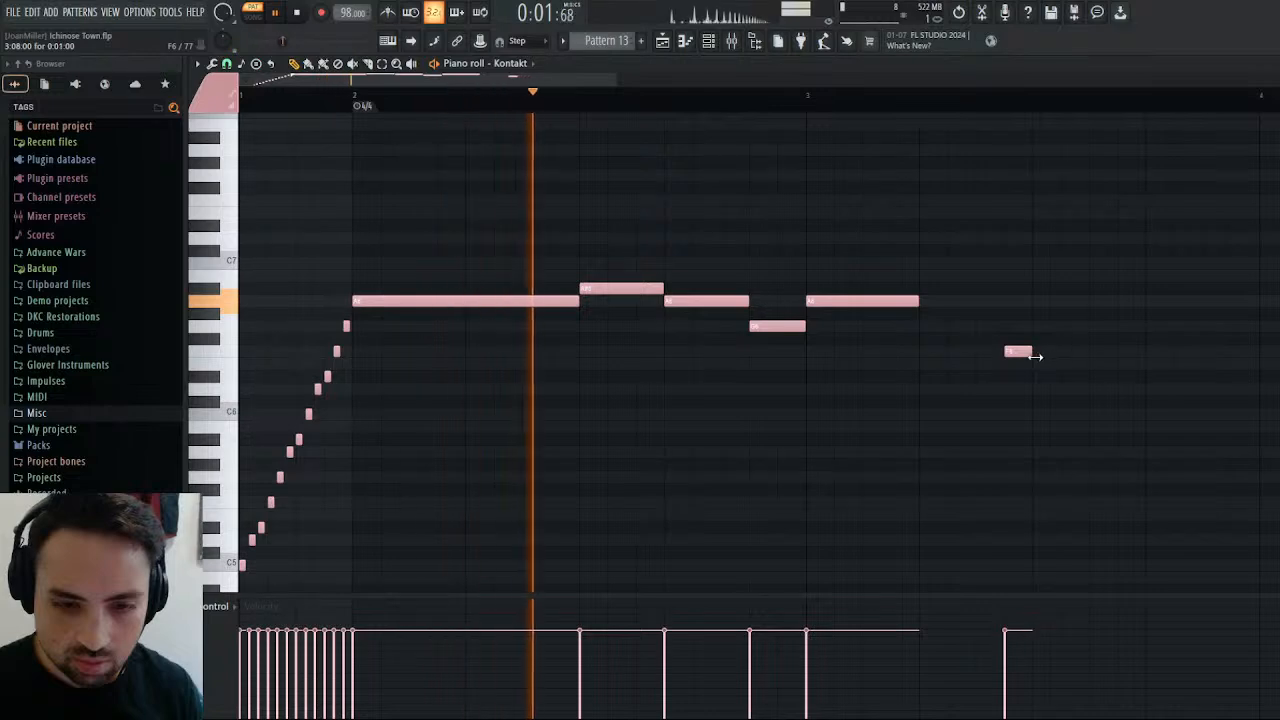
pyautogui.click(1045, 439)
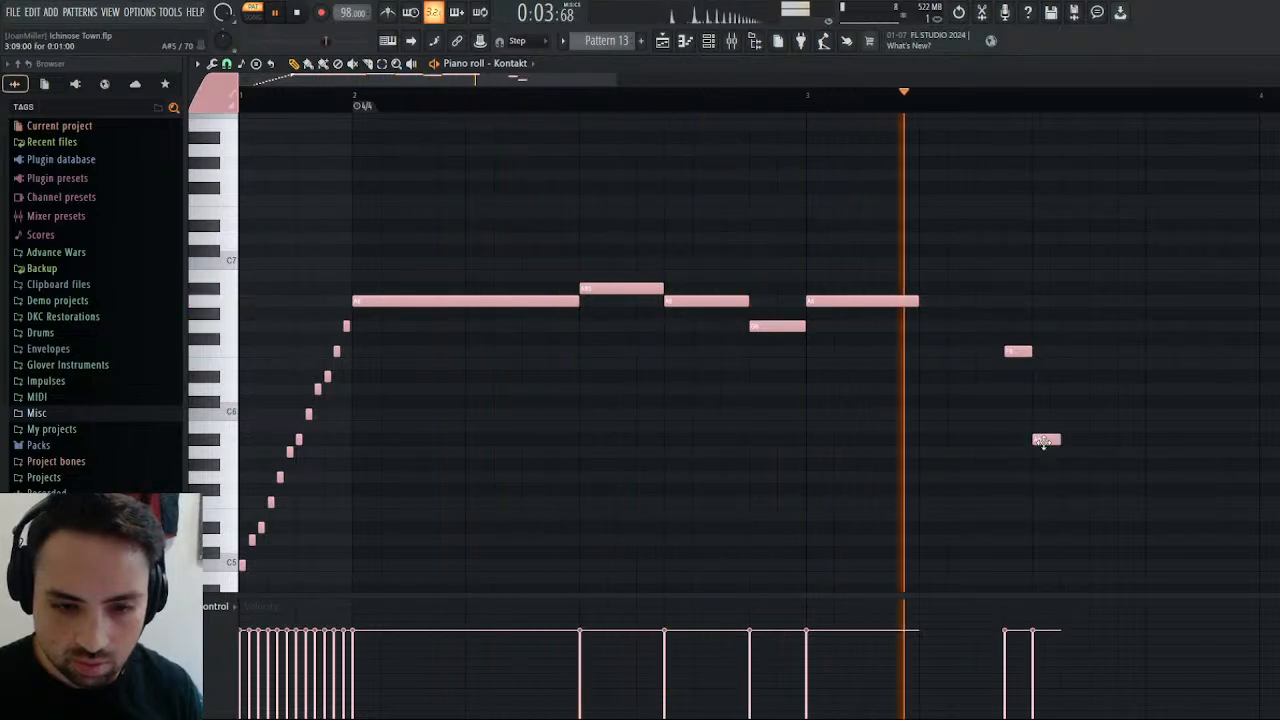
pyautogui.moveTo(1043, 437); pyautogui.dragTo(1046, 387)
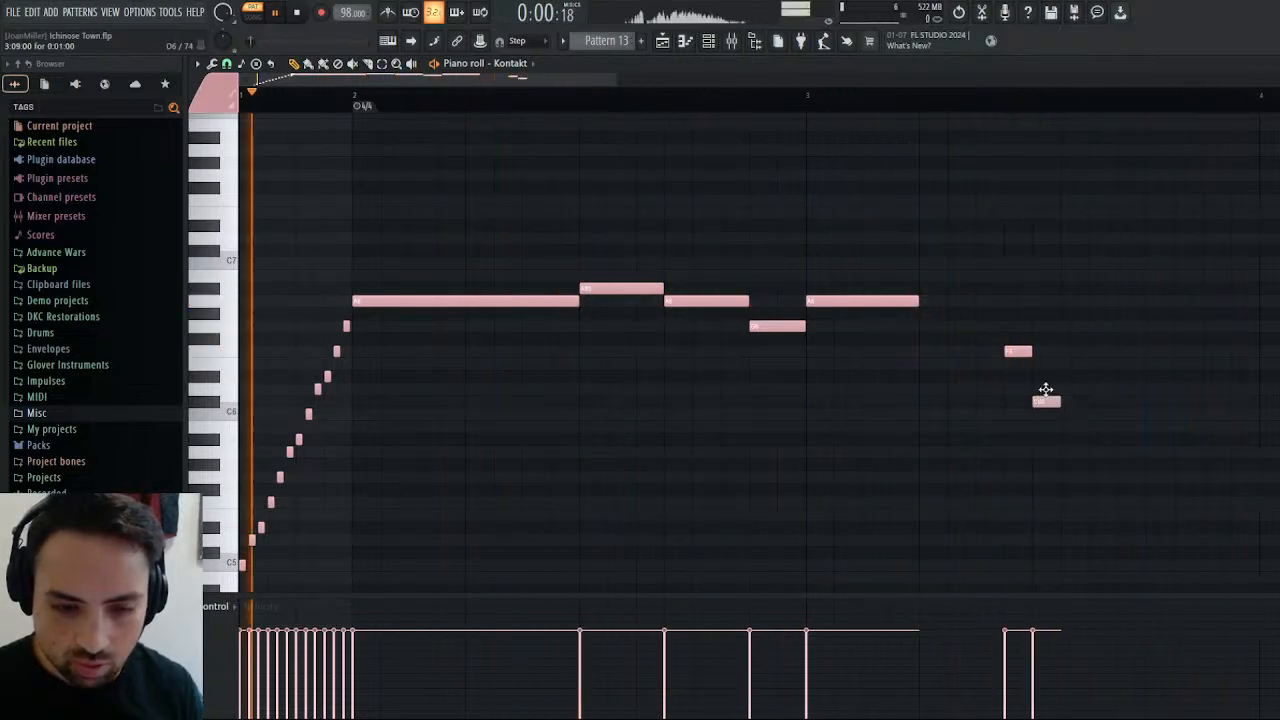
pyautogui.click(293, 13)
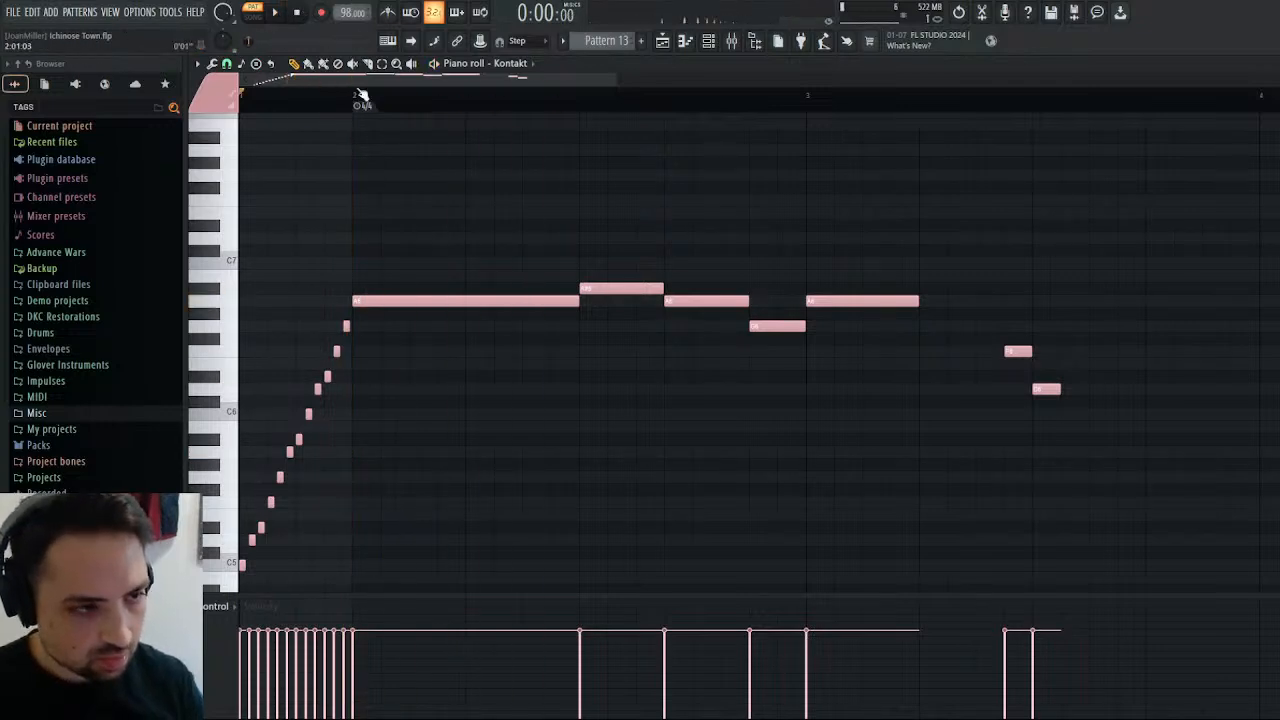
# Place Pattern 13 on Track 1 at the last beat of bar 28, aligned with the Tuba clip, and audition it in the arrangement.
pyautogui.click(664, 42)
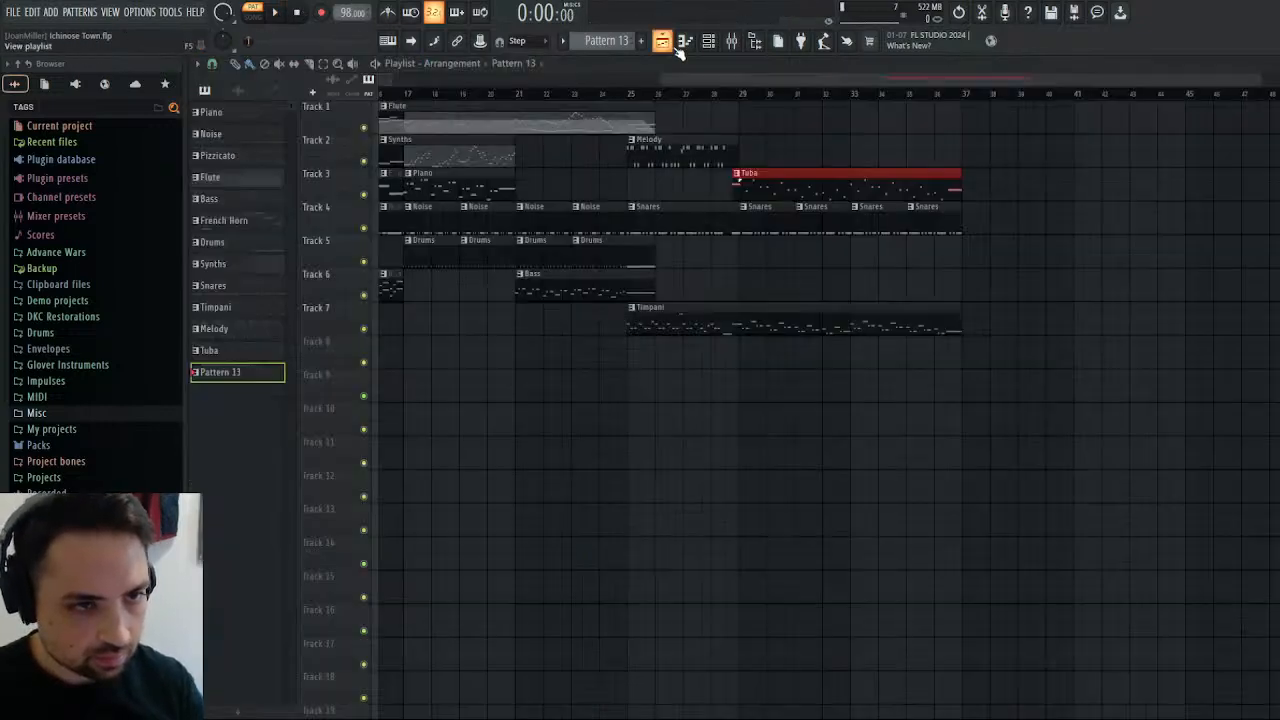
pyautogui.click(745, 104)
pyautogui.click(733, 95)
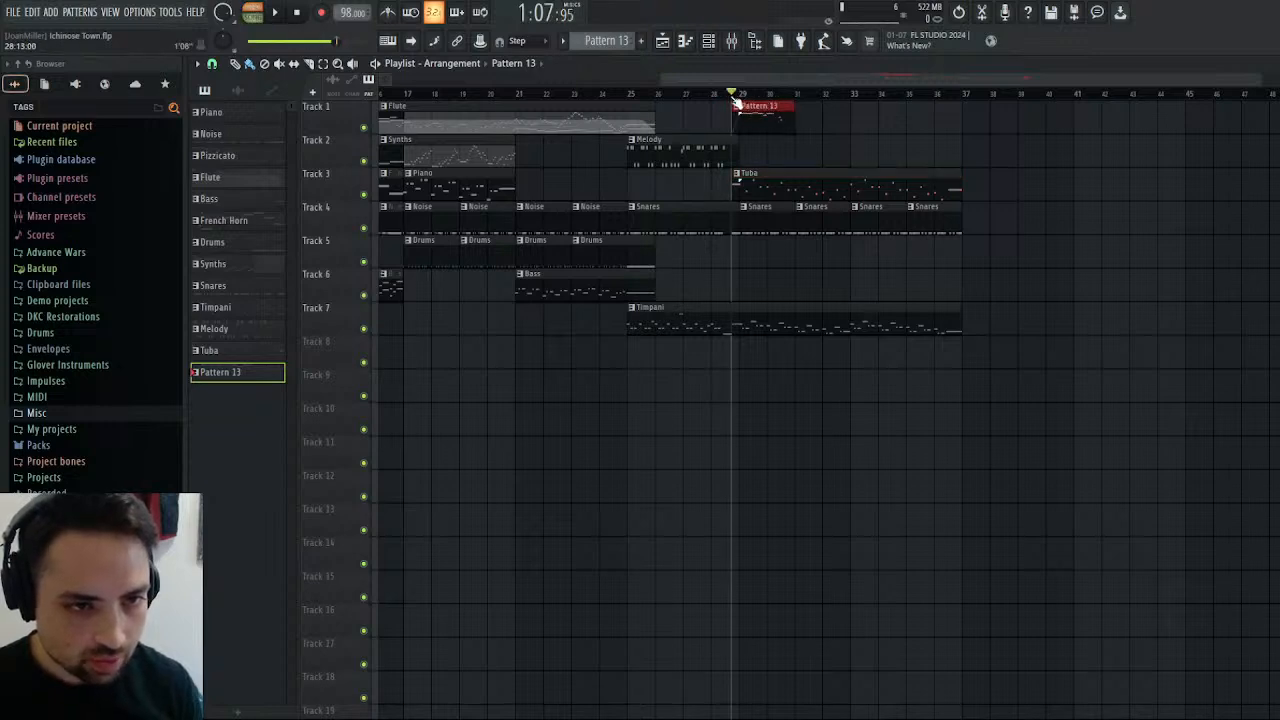
pyautogui.press('space')
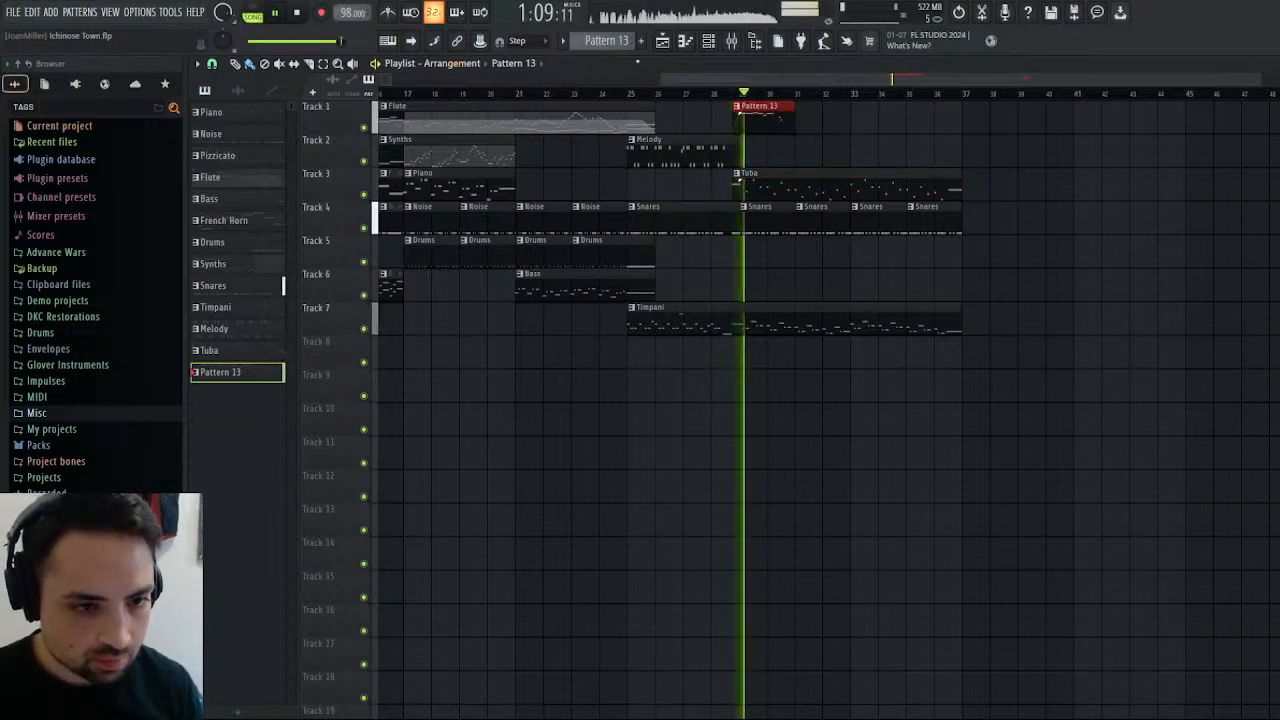
pyautogui.click(299, 13)
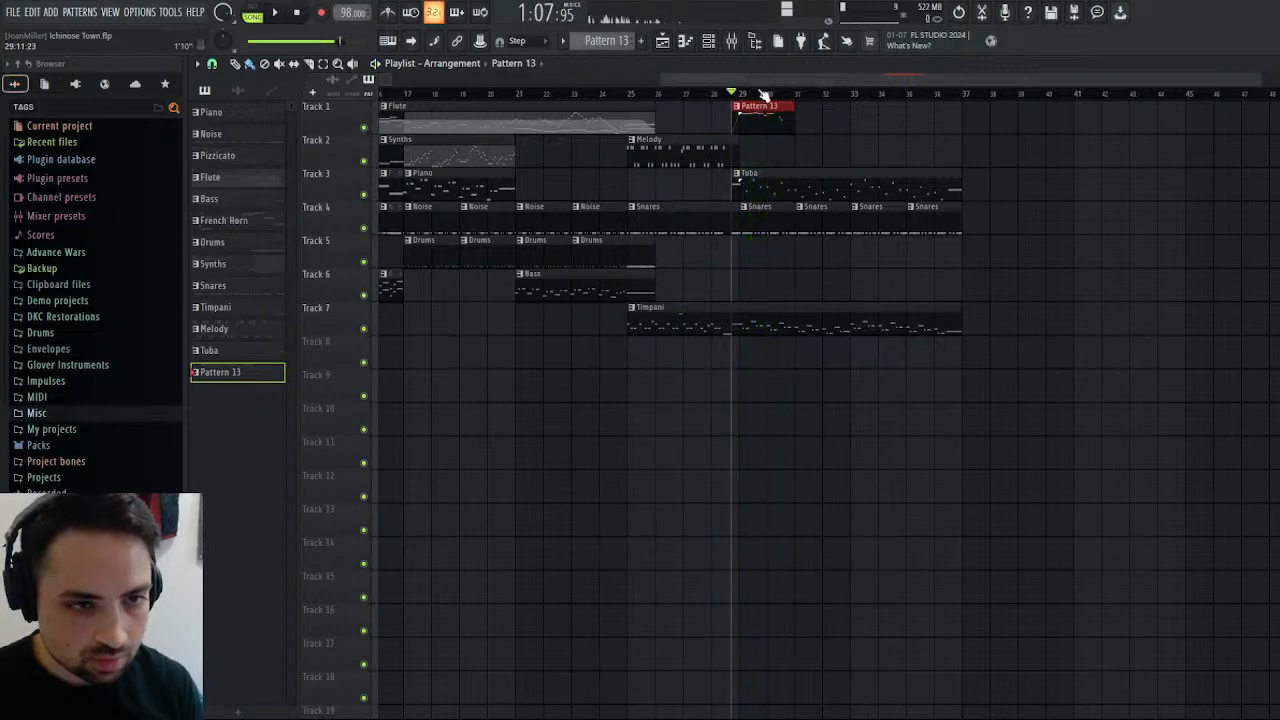
pyautogui.press('space')
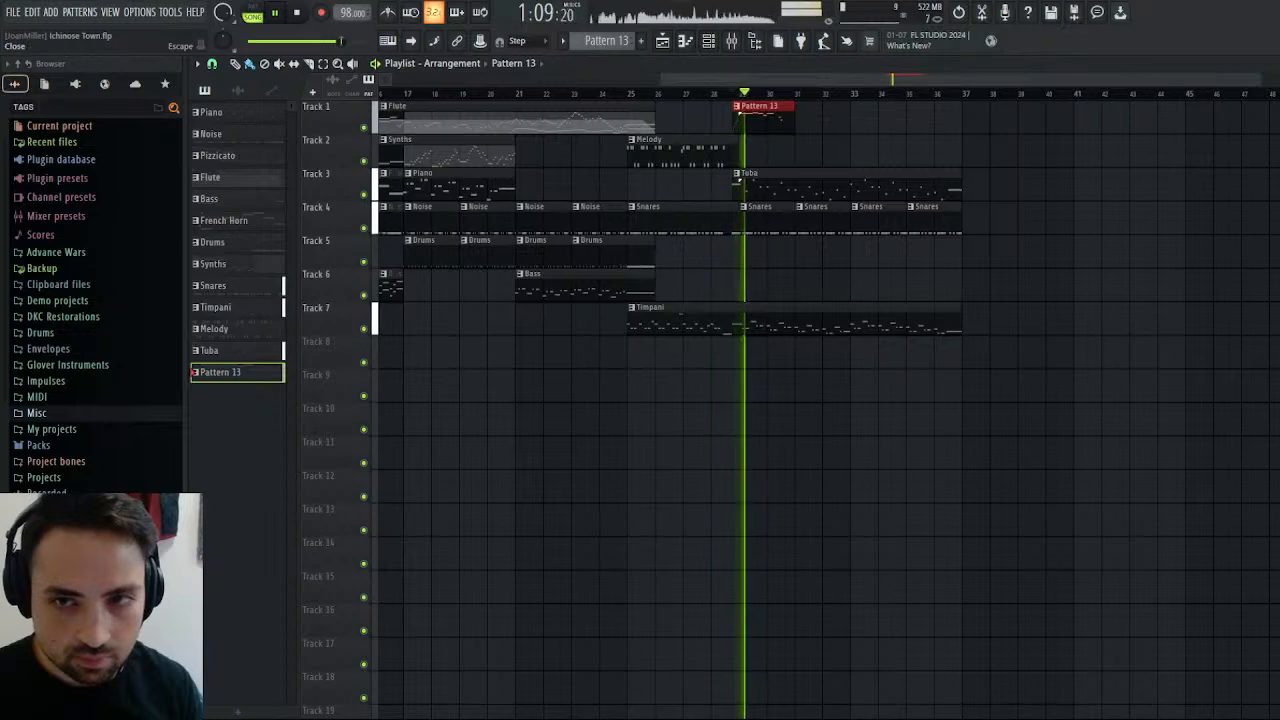
# While auditioning against the song, extend bar 3's A6 up to the F6 and lengthen the D6 to two beats, ending at bar 4.
pyautogui.press('F7')
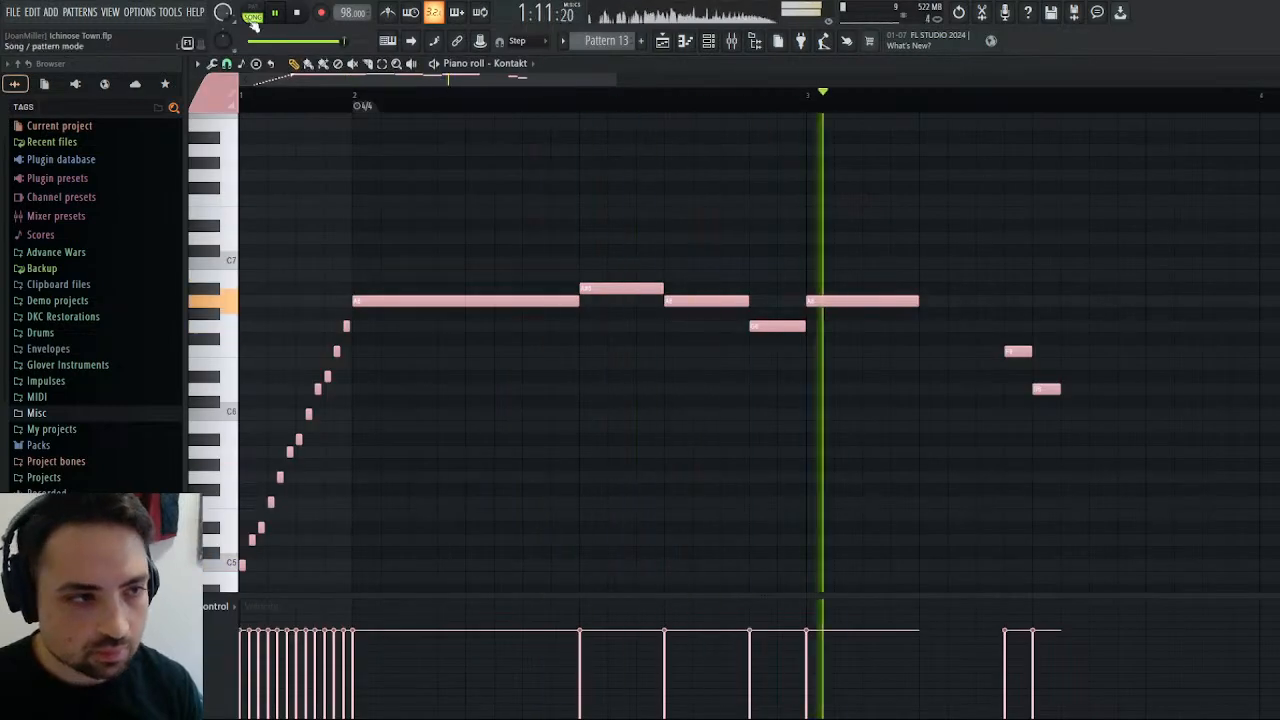
pyautogui.click(299, 14)
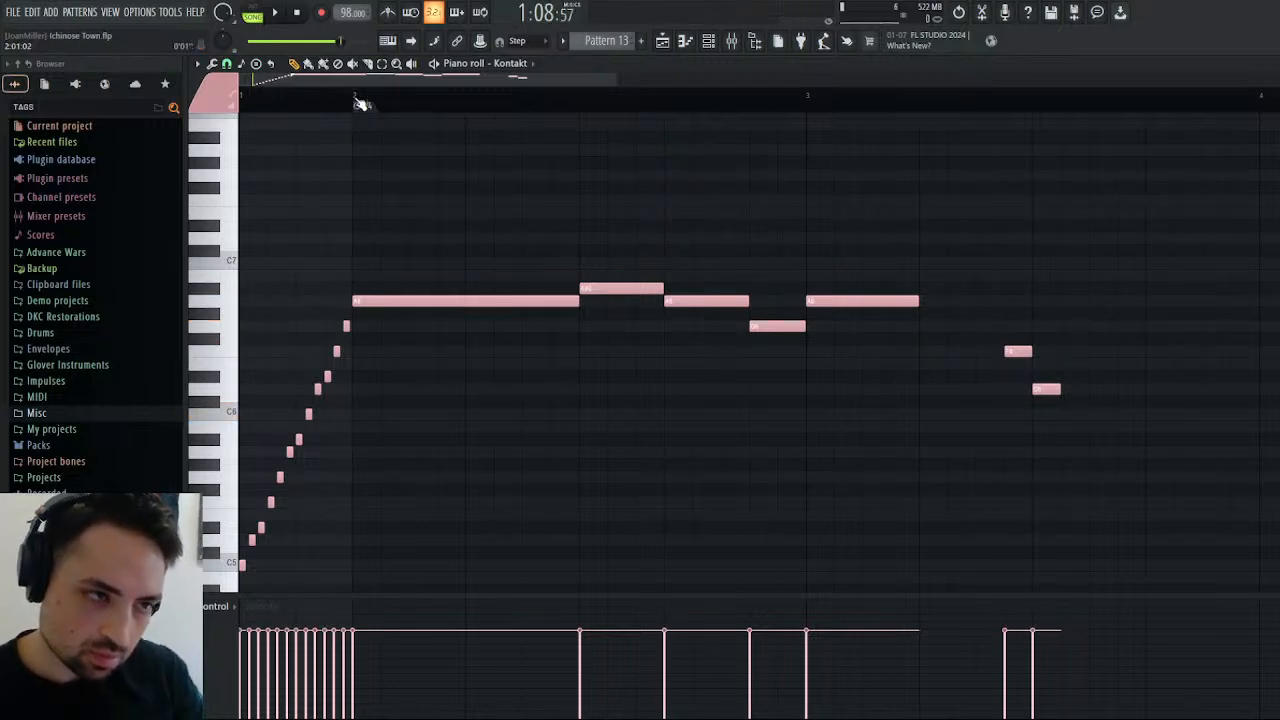
pyautogui.click(273, 13)
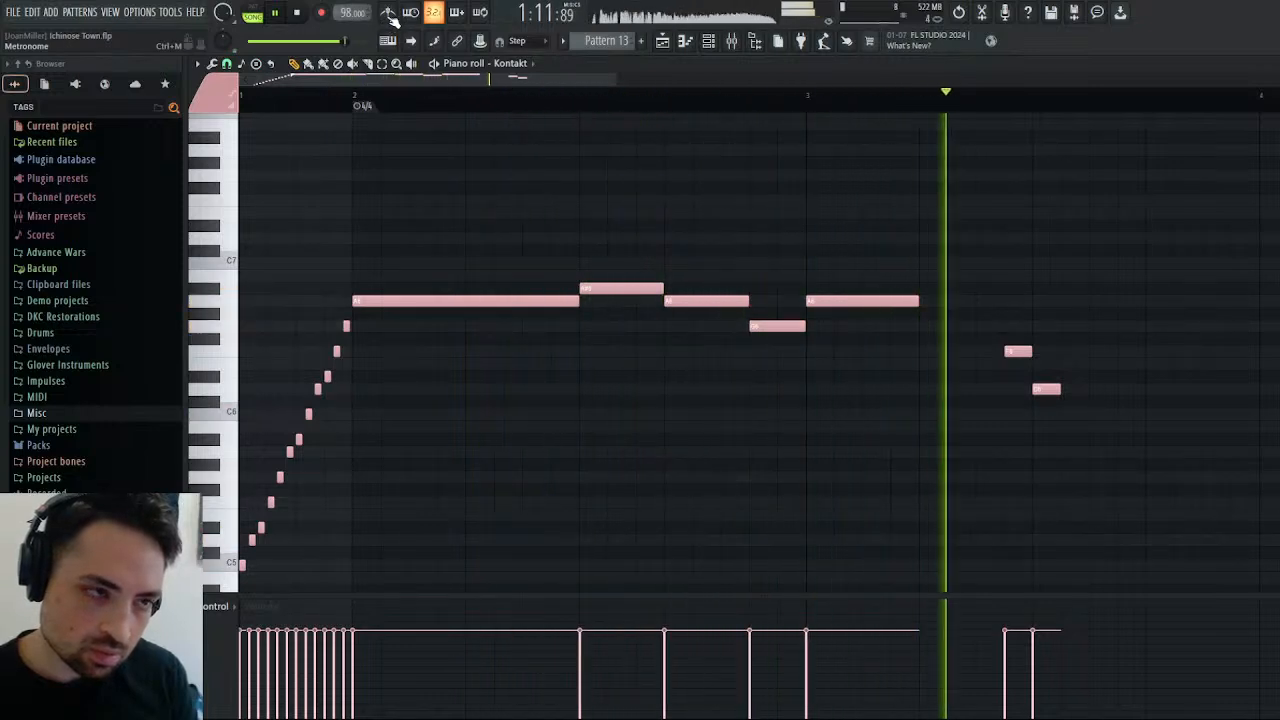
pyautogui.click(300, 15)
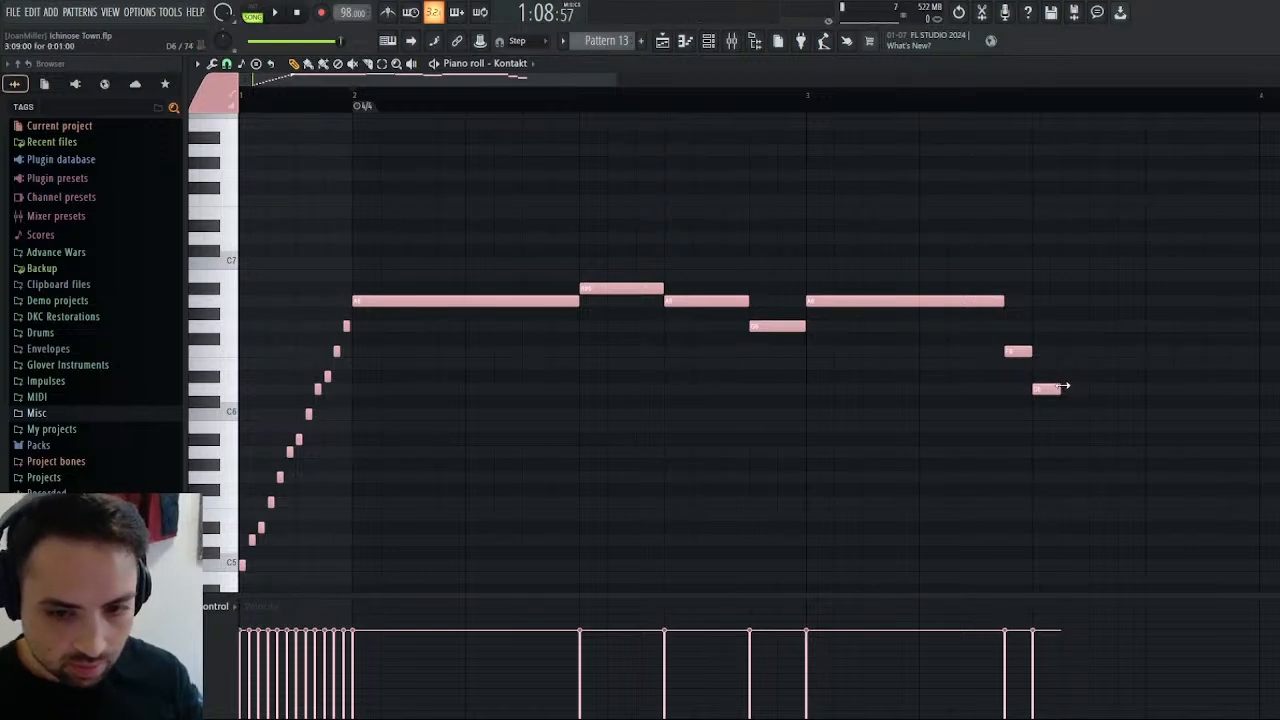
pyautogui.click(274, 12)
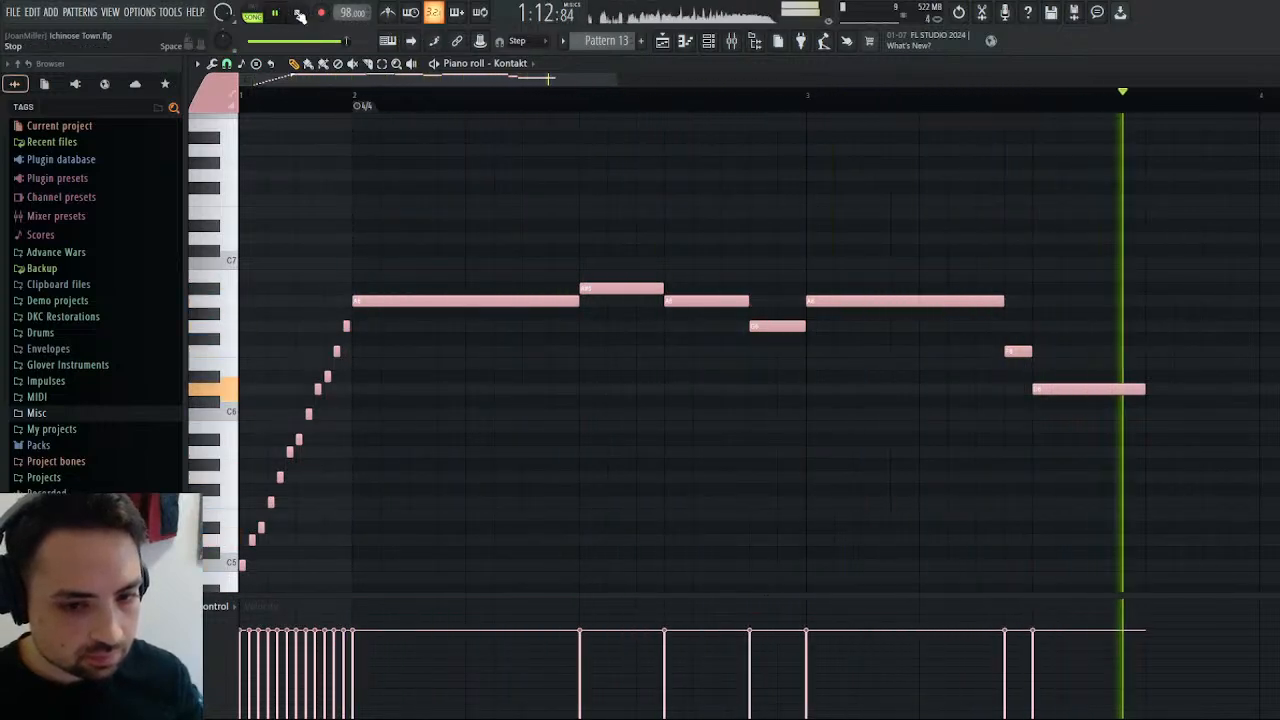
pyautogui.click(299, 14)
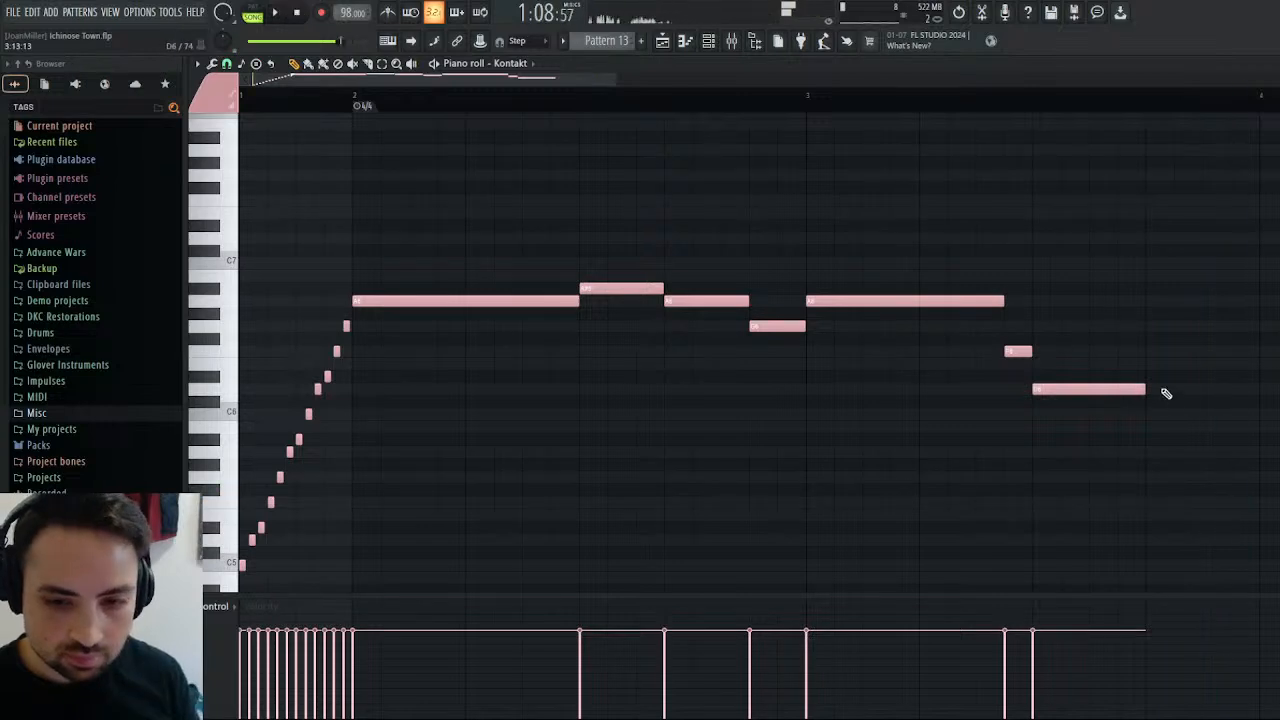
# Audition the pattern alone, shorten bar 2's A6 to six steps, and fill the gap before the A#6 with one-step G6 and E6 notes.
pyautogui.click(254, 13)
pyautogui.click(275, 12)
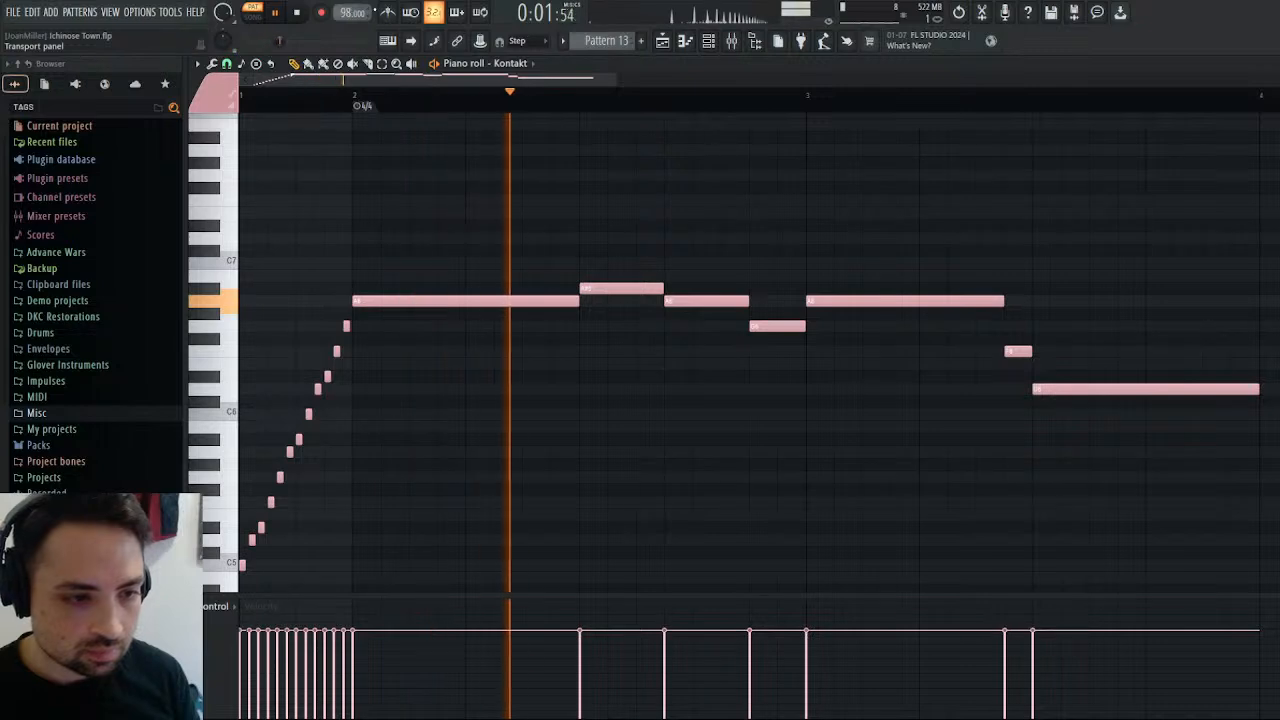
pyautogui.click(301, 14)
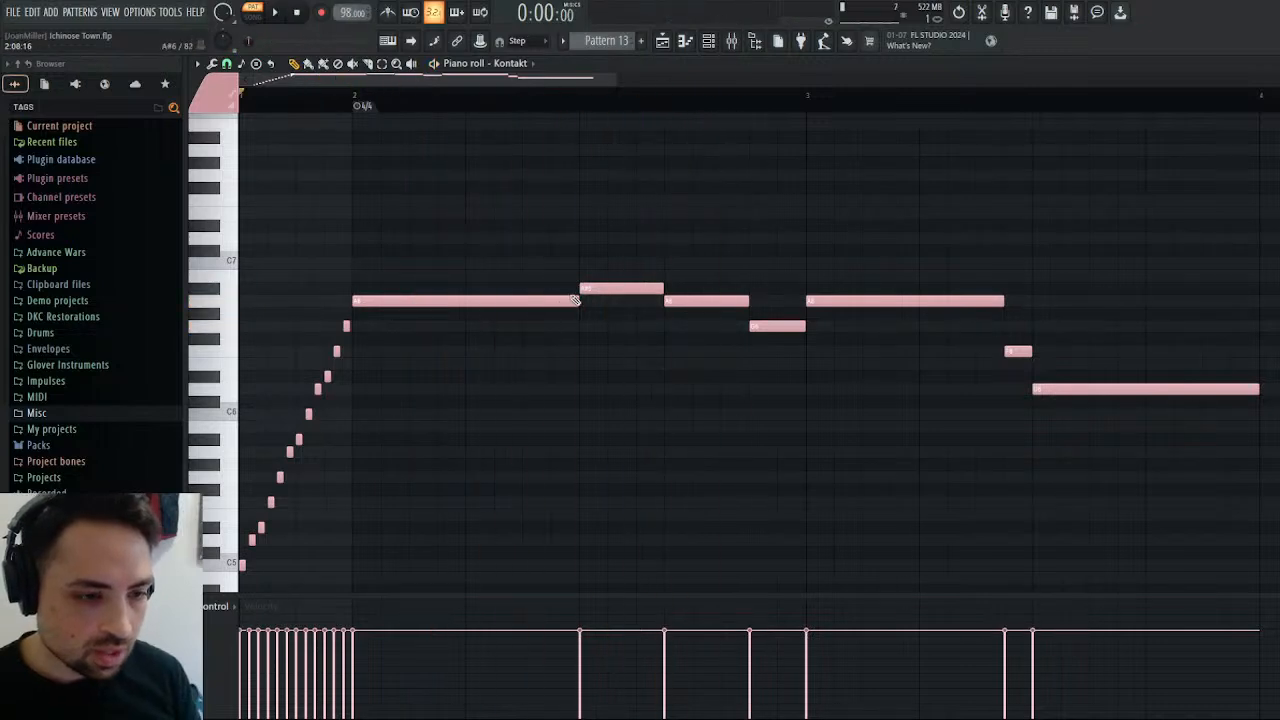
pyautogui.moveTo(575, 301); pyautogui.dragTo(507, 308)
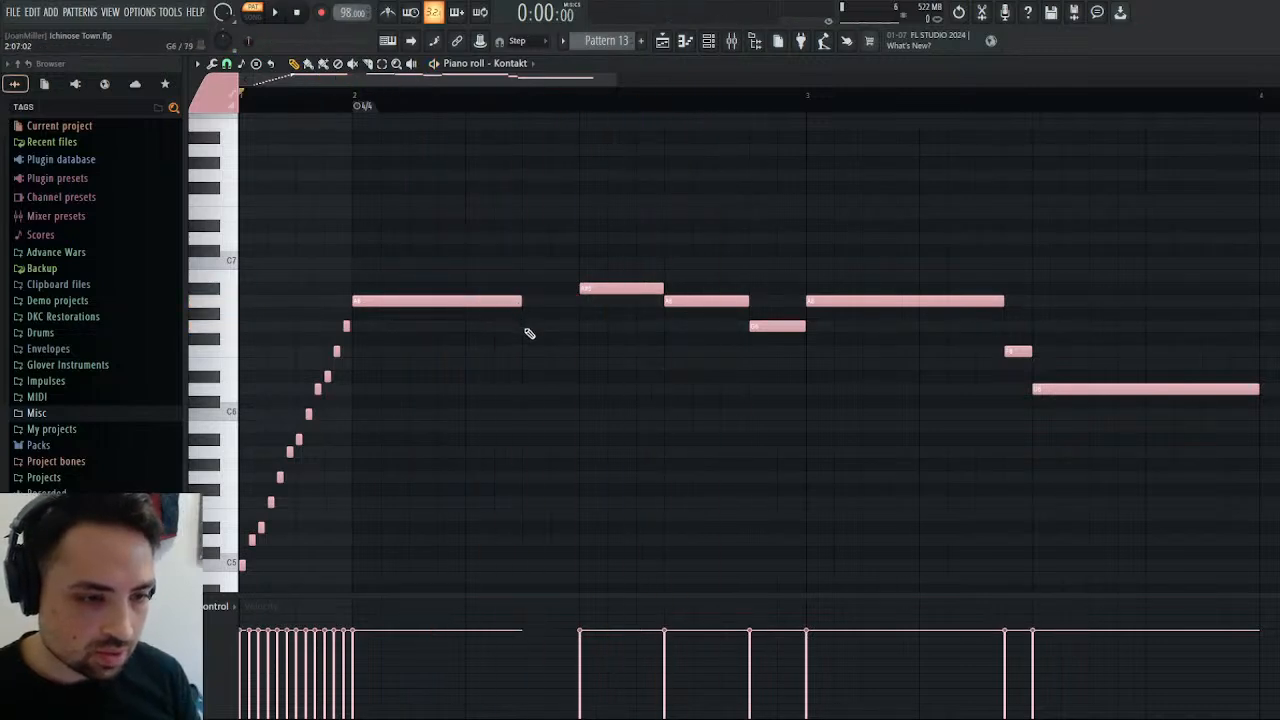
pyautogui.click(524, 328)
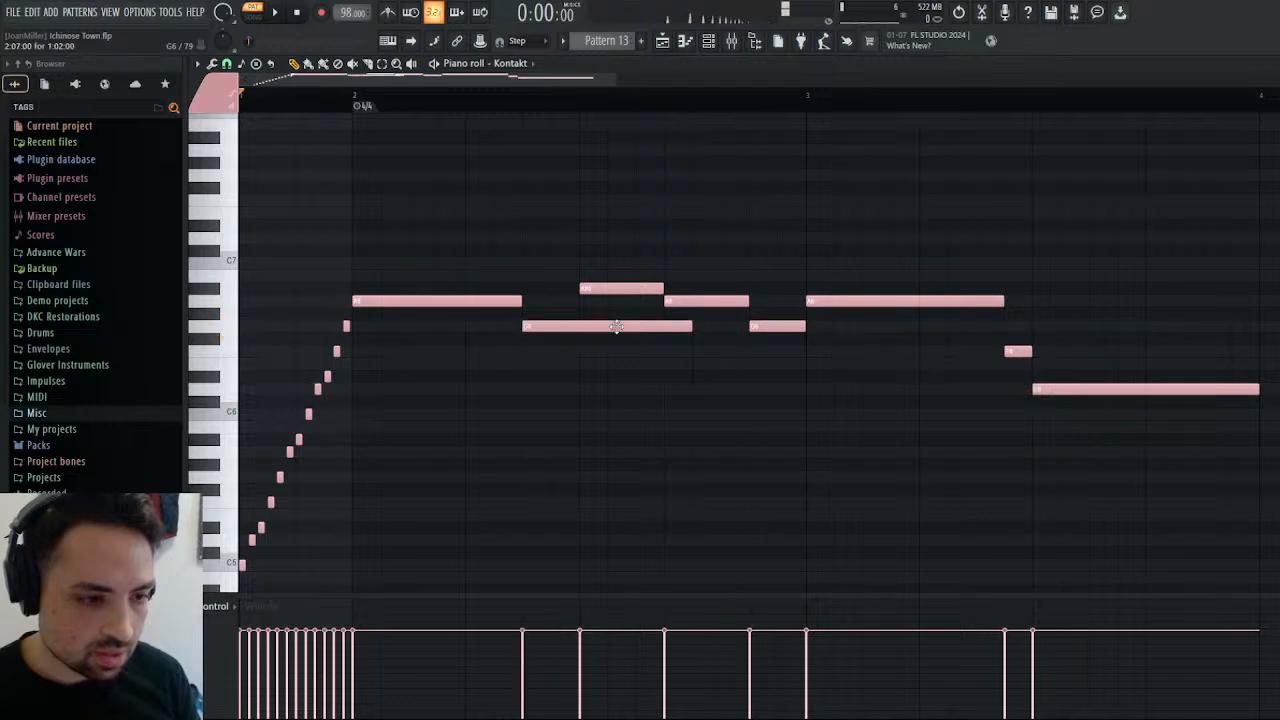
pyautogui.moveTo(664, 327); pyautogui.dragTo(553, 338)
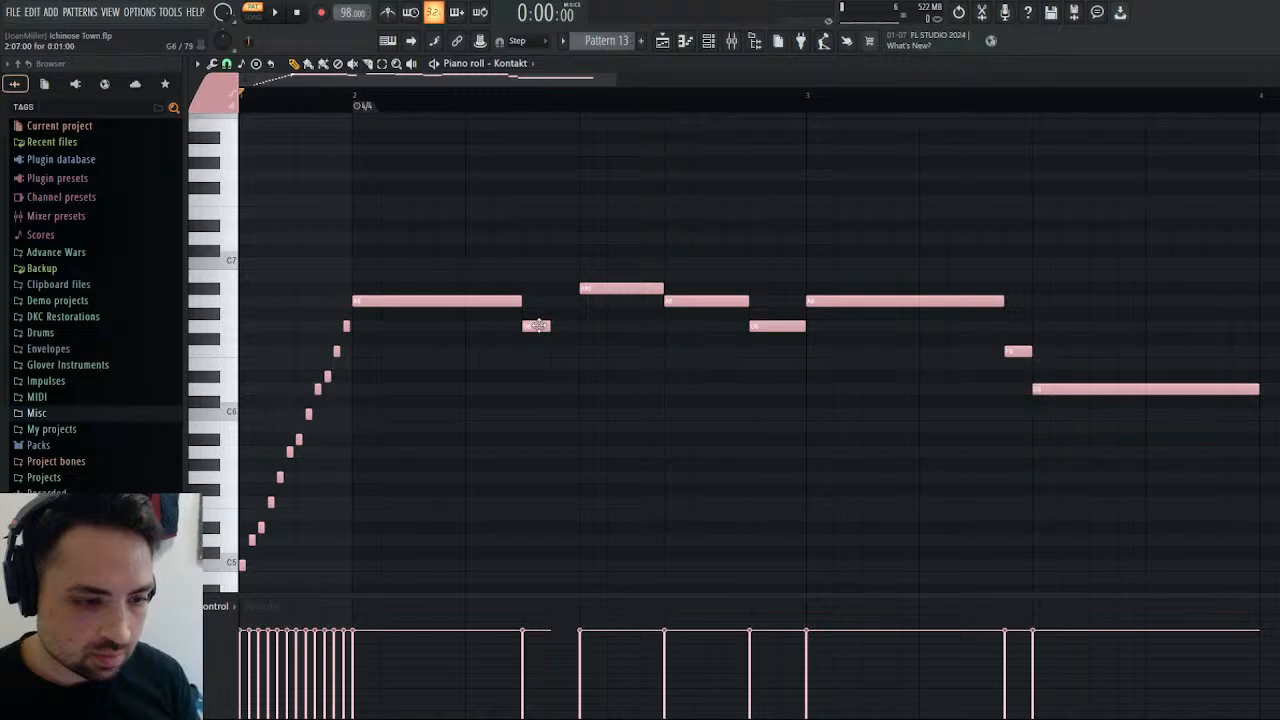
pyautogui.click(557, 363)
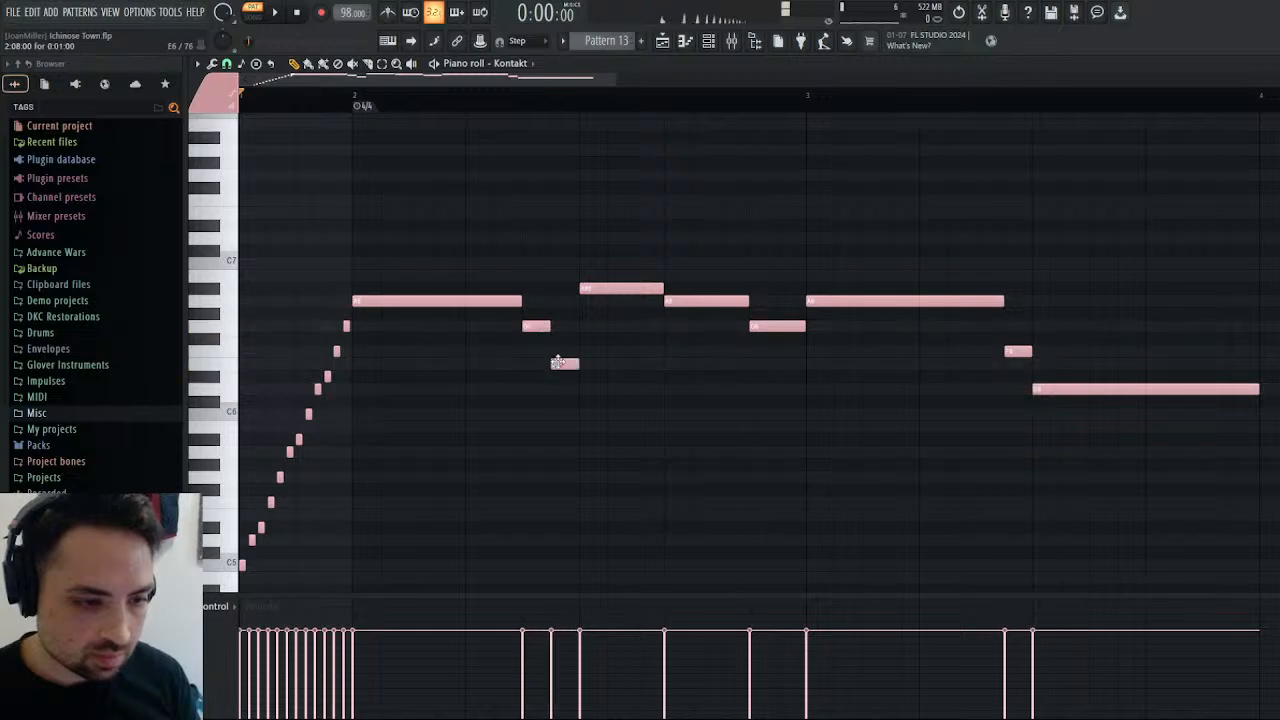
# Shorten both long A6 notes, bar 2's two G6 notes, the E6 and the F6 by half a step each while auditioning the phrase.
pyautogui.click(279, 12)
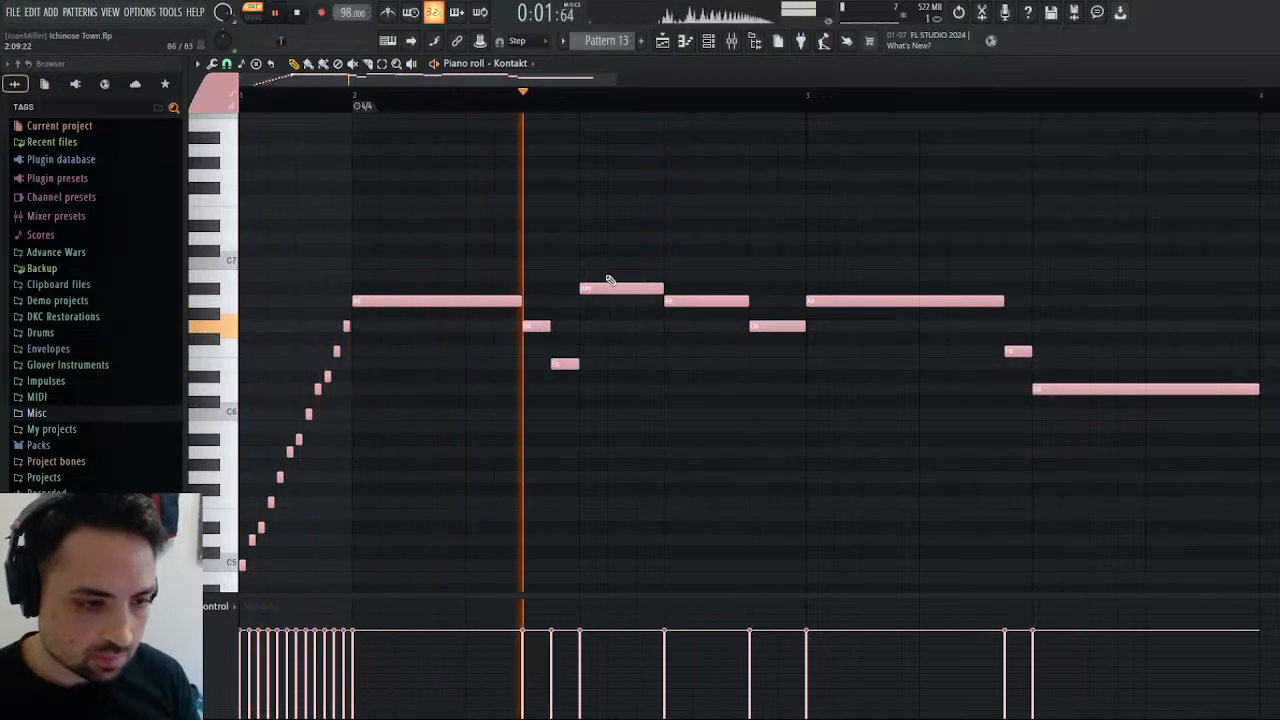
pyautogui.press('space')
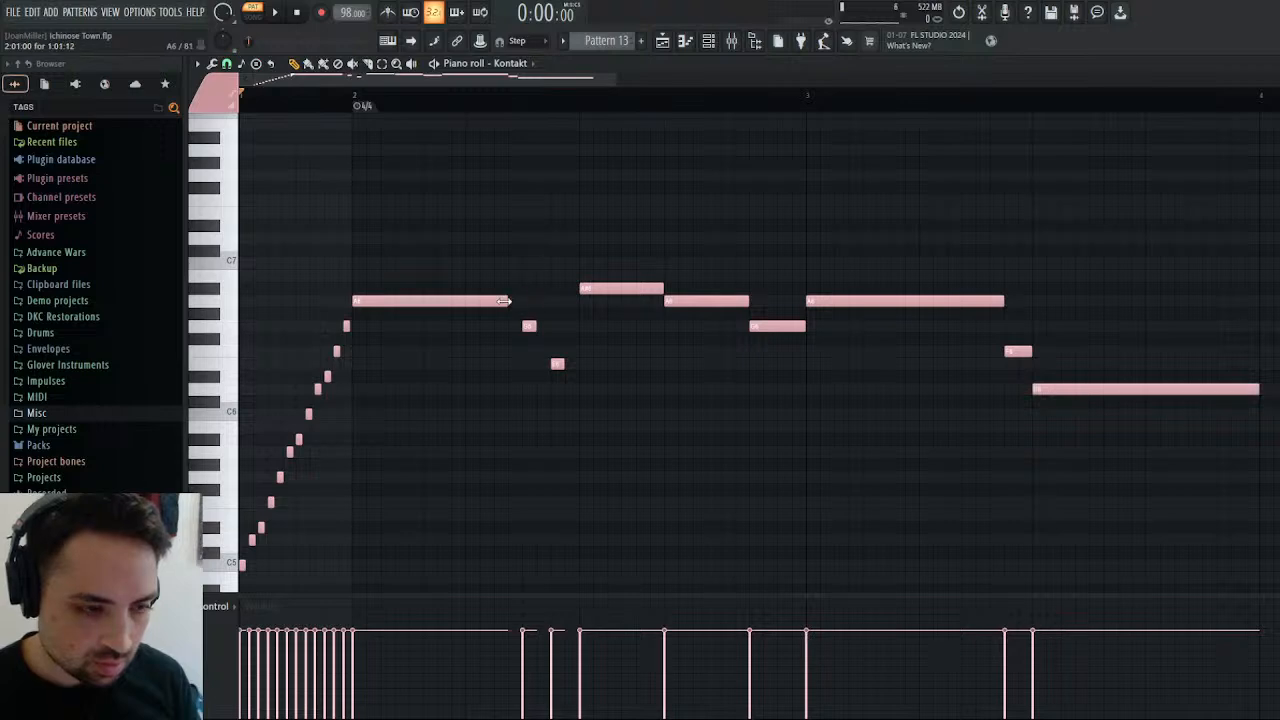
pyautogui.press('space')
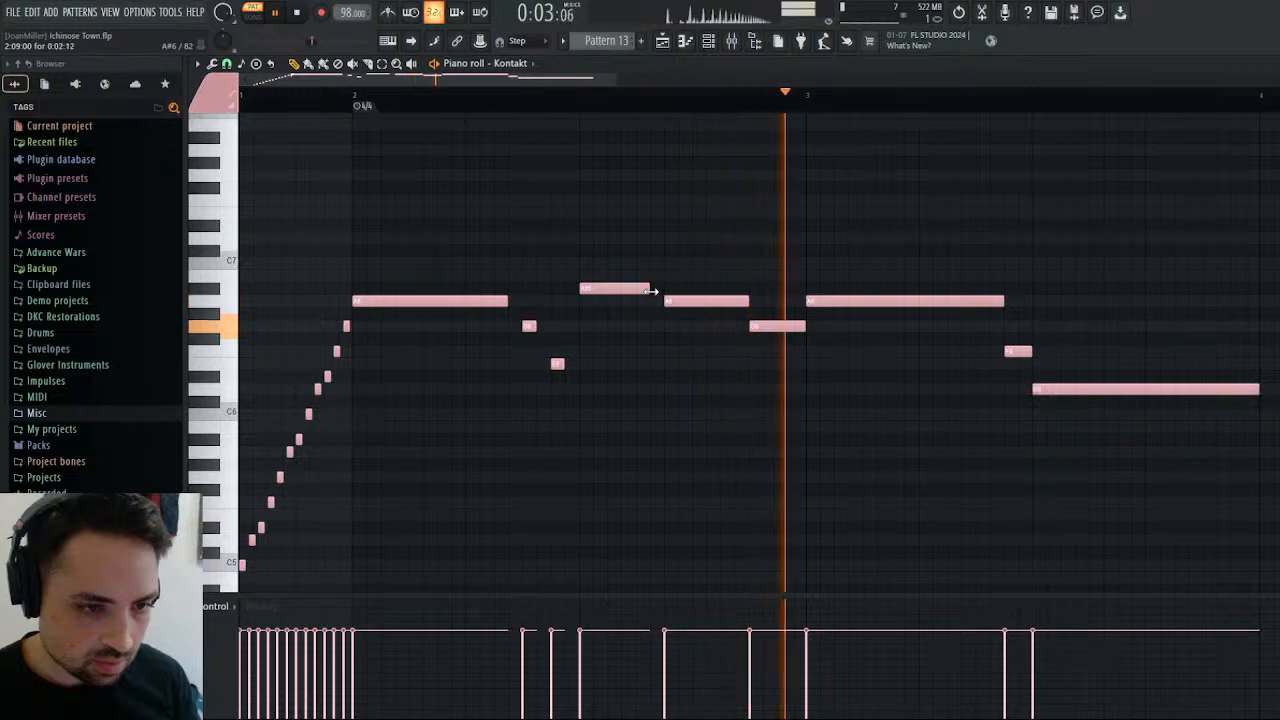
pyautogui.moveTo(803, 326); pyautogui.dragTo(791, 326)
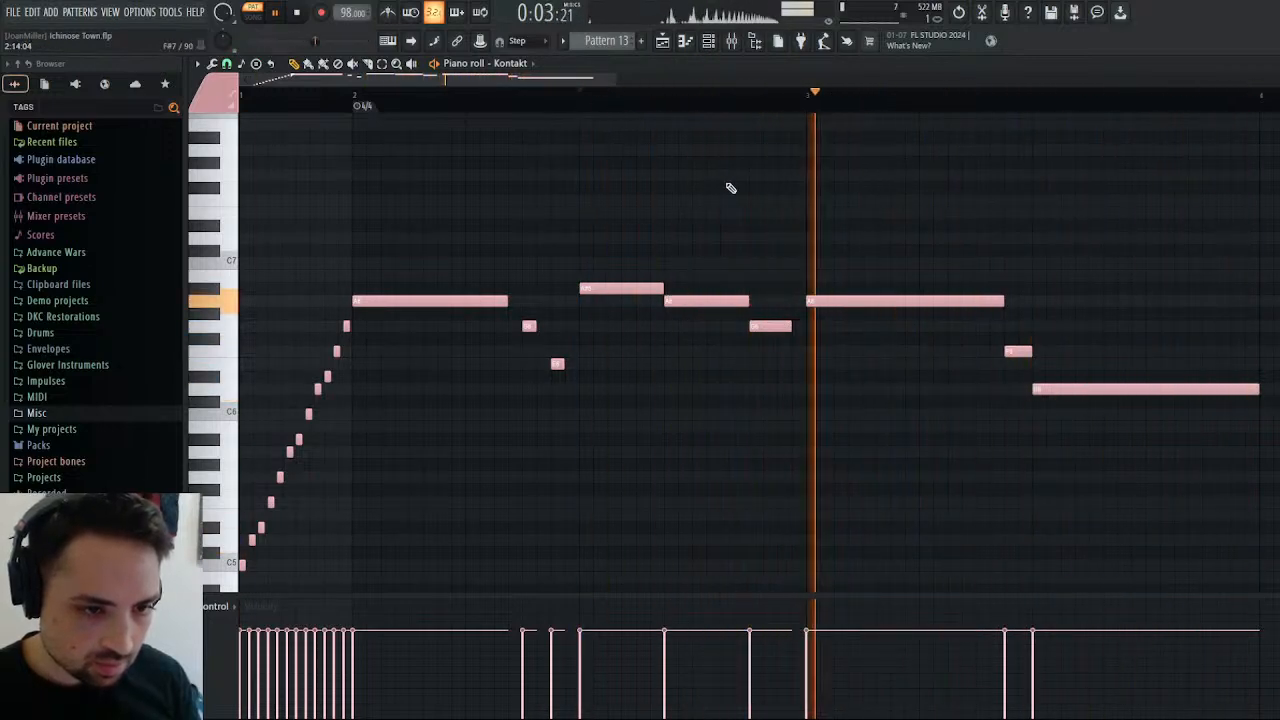
pyautogui.moveTo(1032, 351); pyautogui.dragTo(1020, 351)
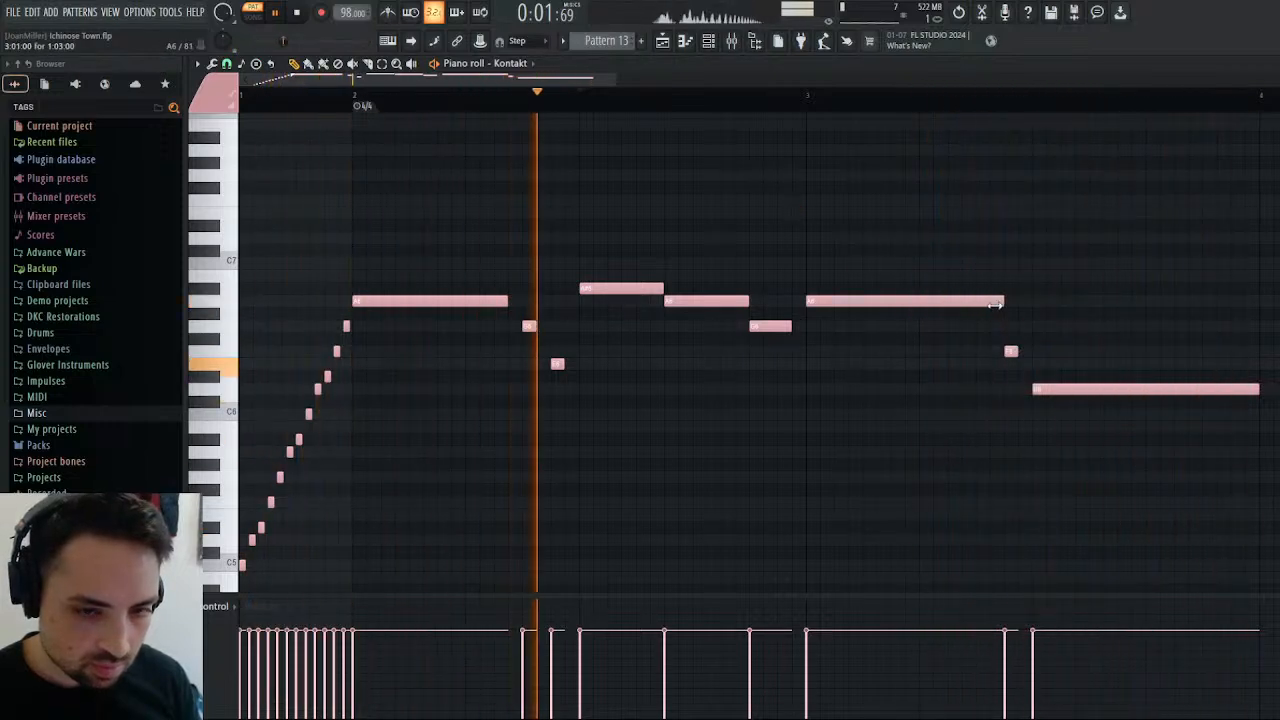
pyautogui.moveTo(1003, 302); pyautogui.dragTo(990, 302)
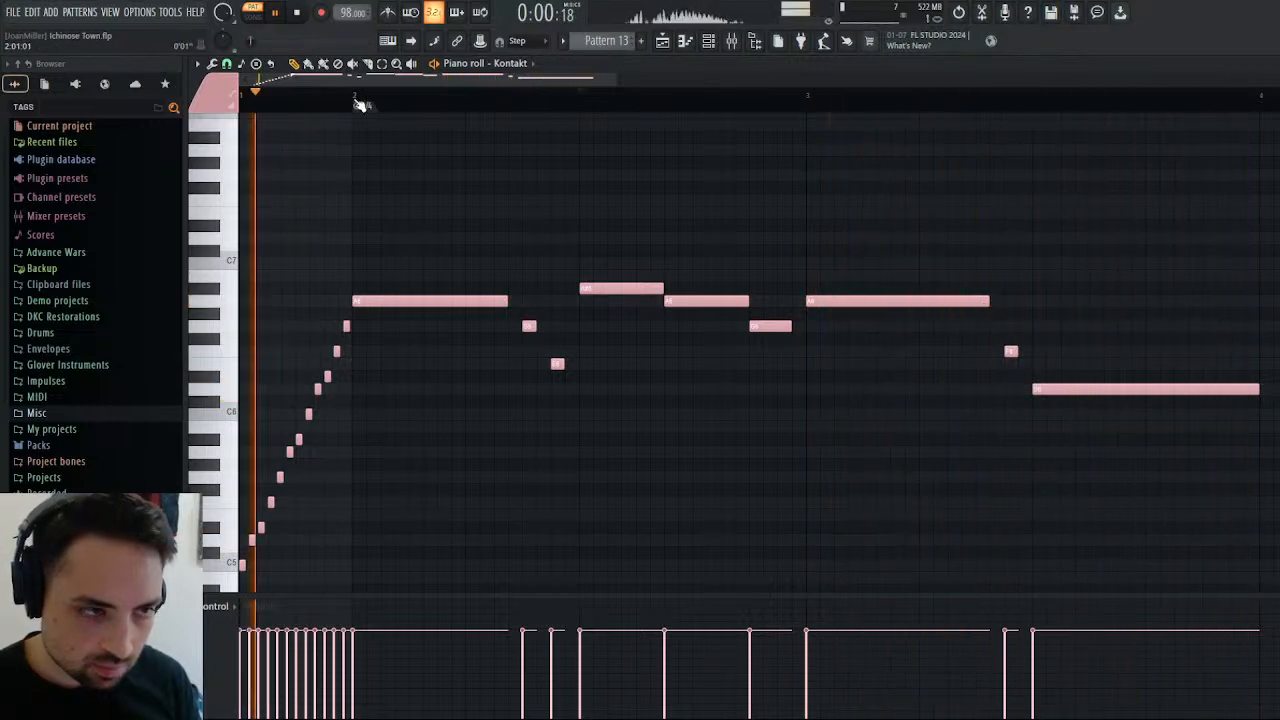
# Audition the detached phrase, add a one-beat C6 at the start of bar 4, and set the playback position to bar 2.
pyautogui.moveTo(470, 80); pyautogui.dragTo(643, 106)
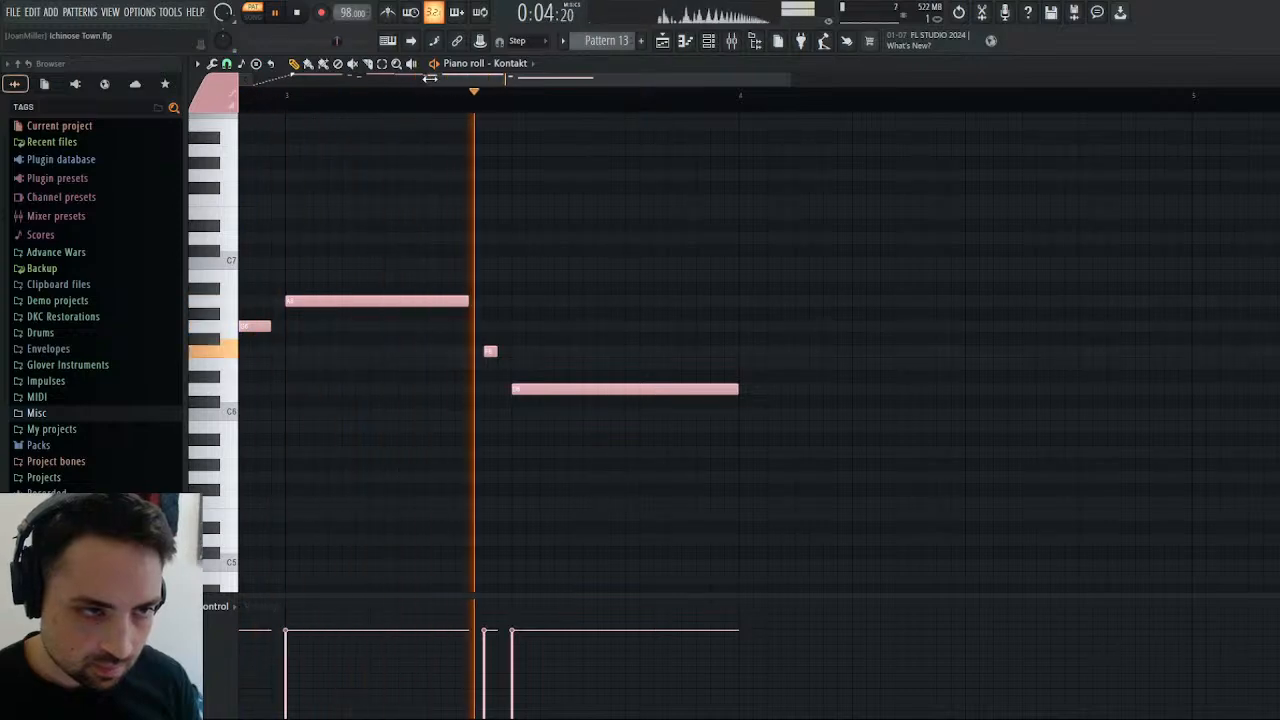
pyautogui.moveTo(429, 80); pyautogui.dragTo(105, 124)
pyautogui.click(301, 13)
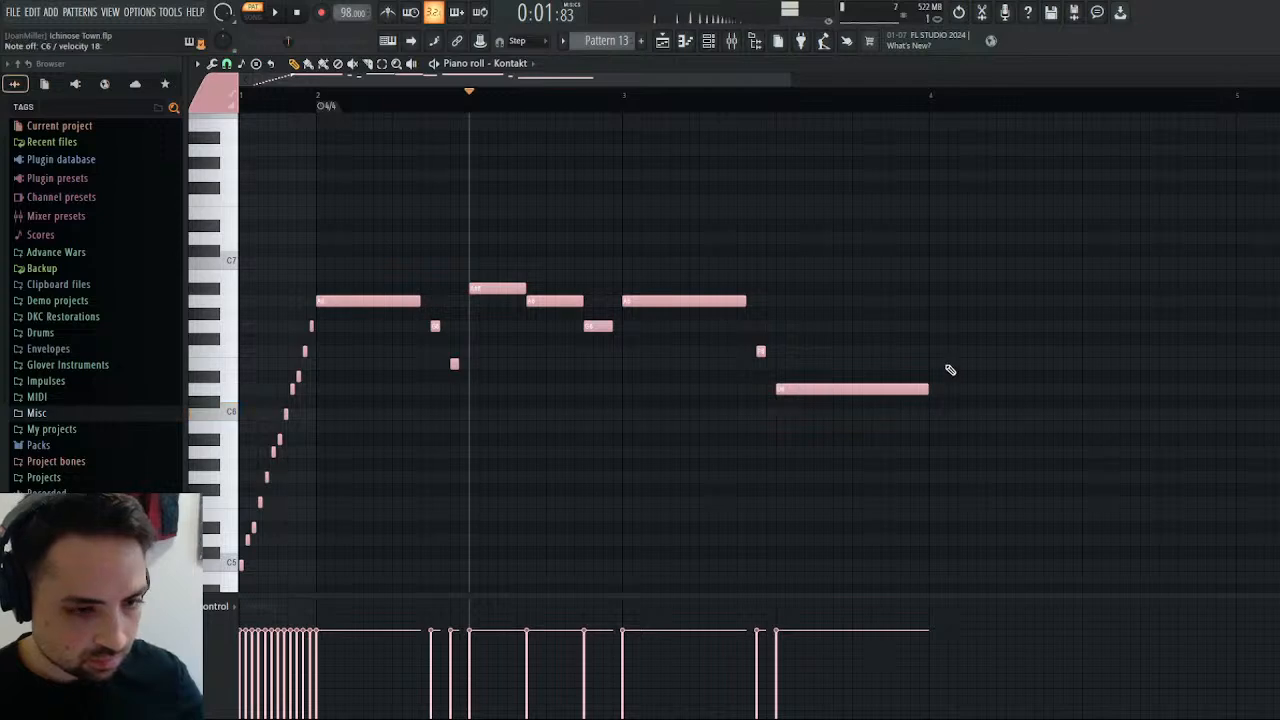
pyautogui.press('space')
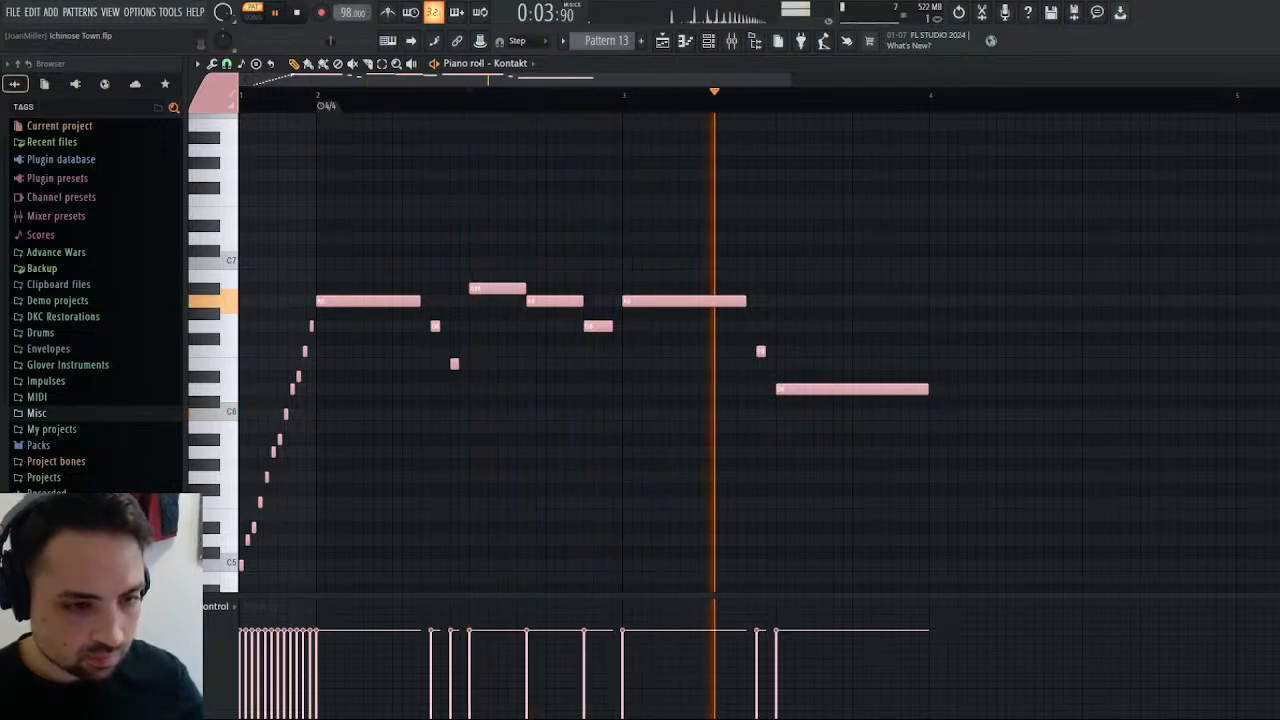
pyautogui.click(296, 14)
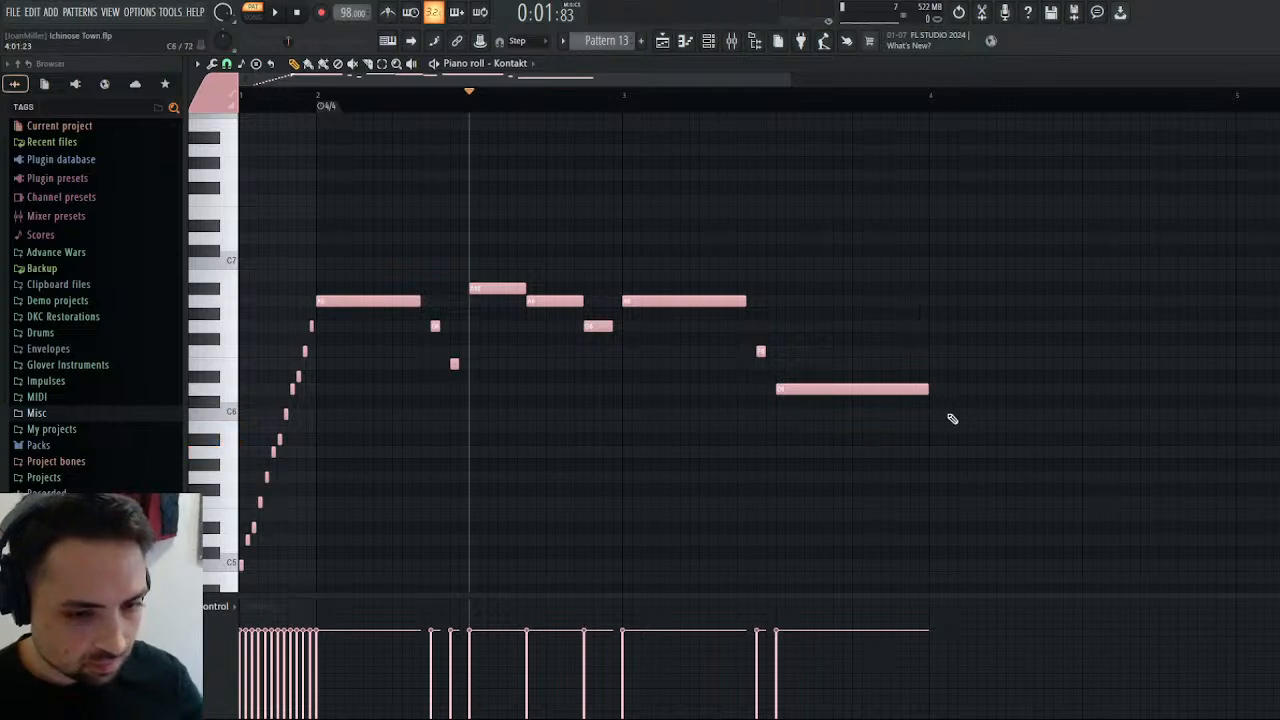
pyautogui.click(933, 414)
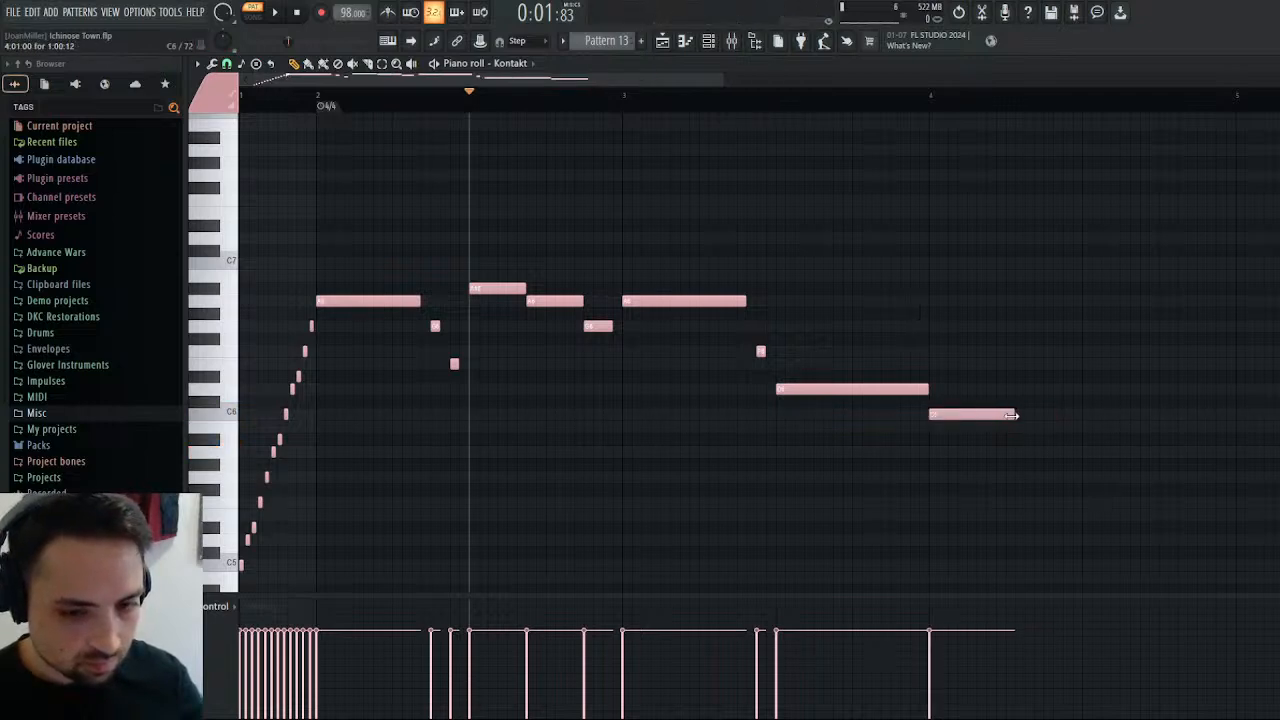
pyautogui.click(318, 101)
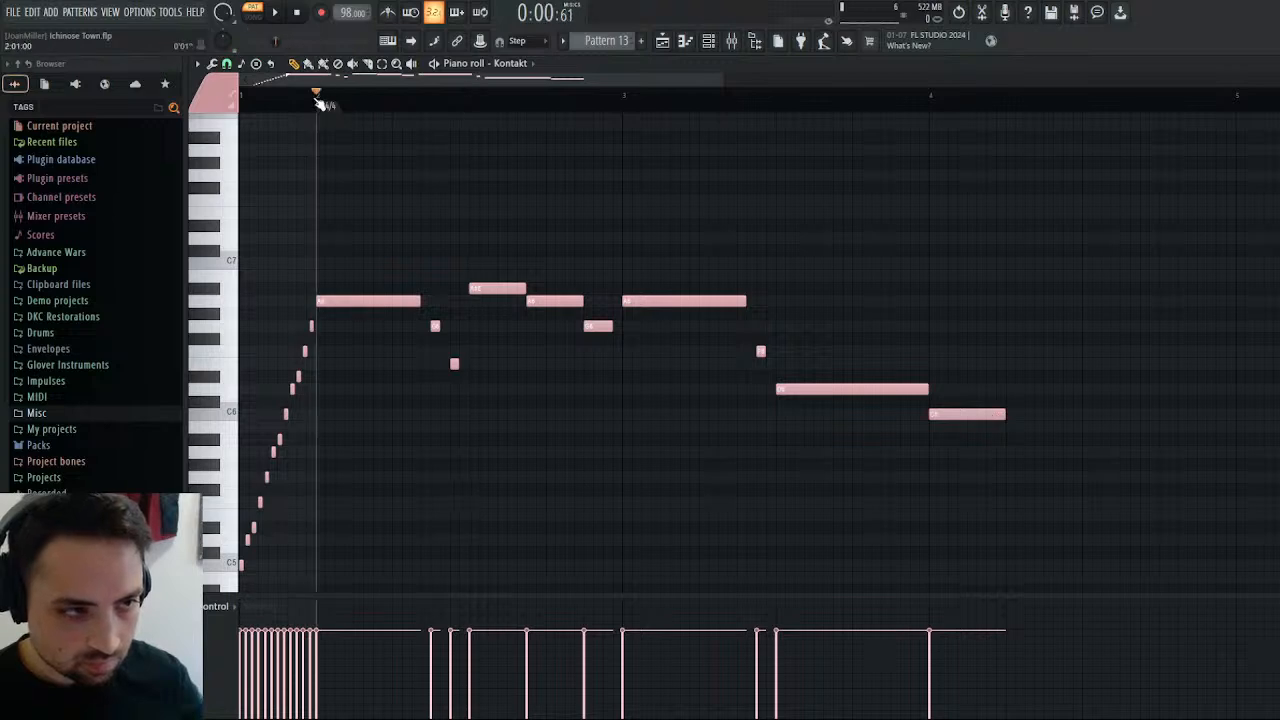
# Audition the phrase from bar 2 and raise the one-beat C6 at the start of bar 4 to F6.
pyautogui.click(273, 13)
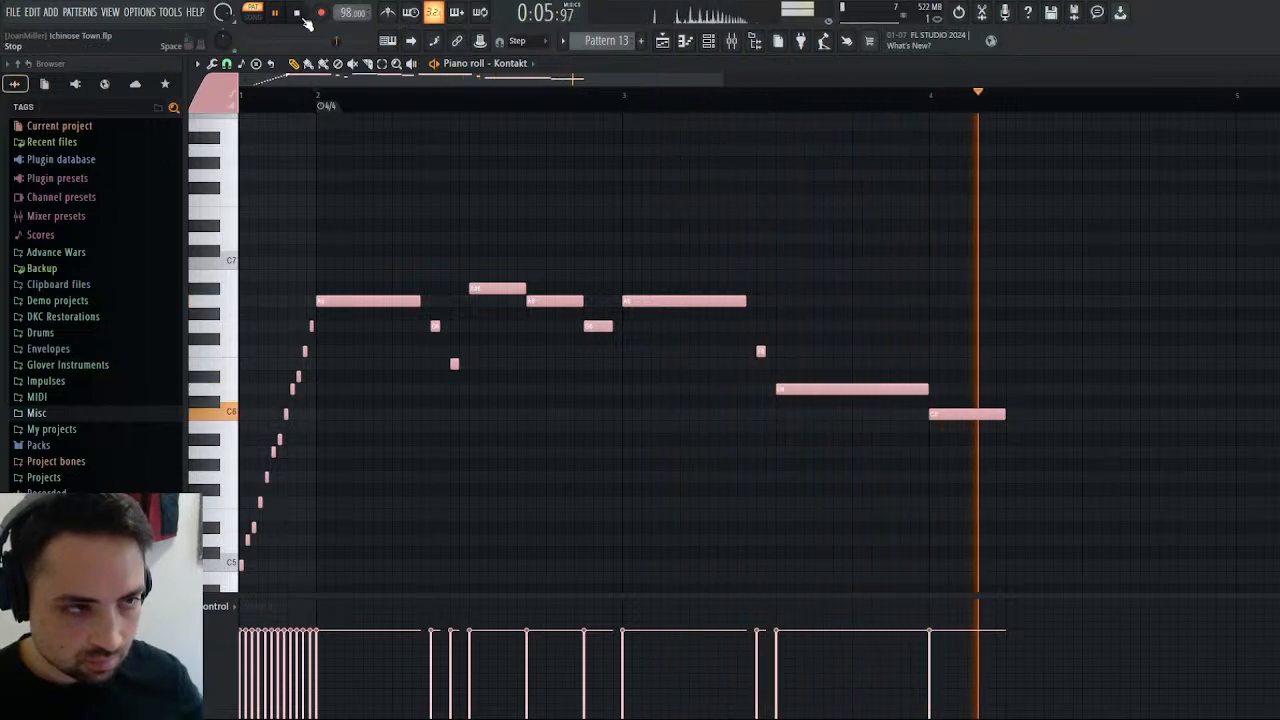
pyautogui.press('space')
pyautogui.moveTo(949, 420); pyautogui.dragTo(957, 357)
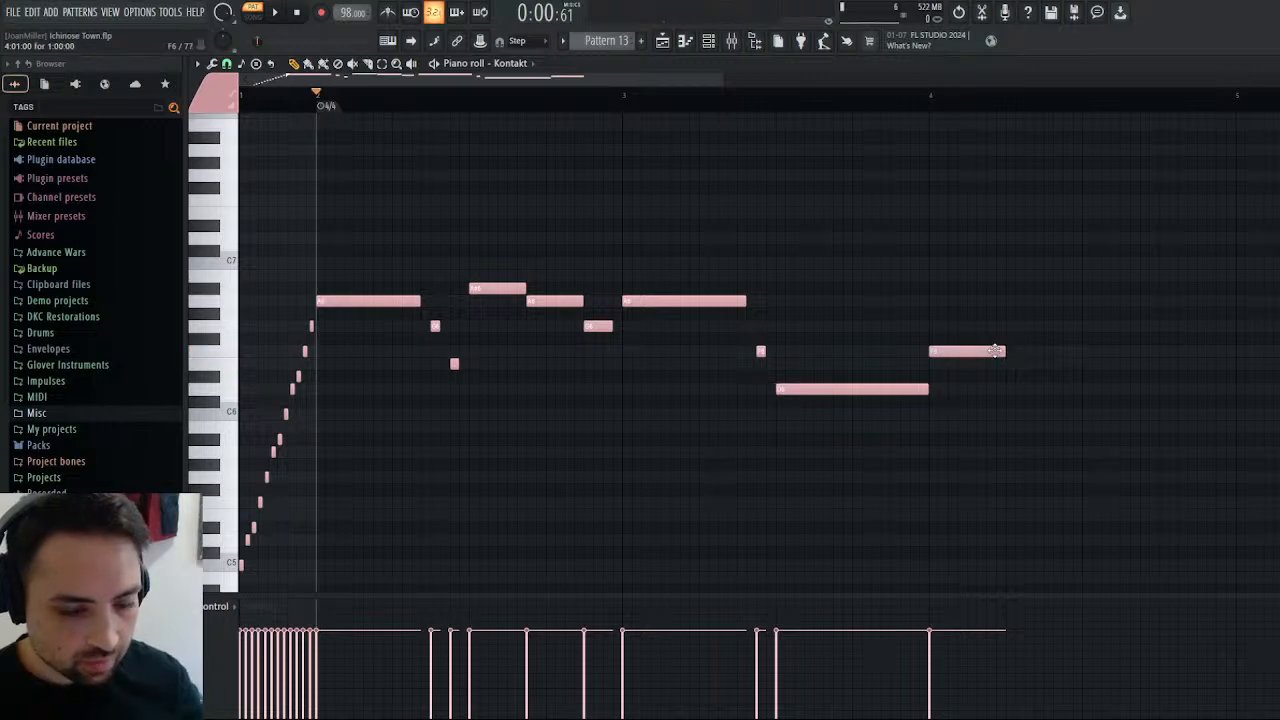
# While auditioning, shorten bar 3's D6 to six steps and add half-step D6 and D#6 notes leading into bar 4.
pyautogui.press('space')
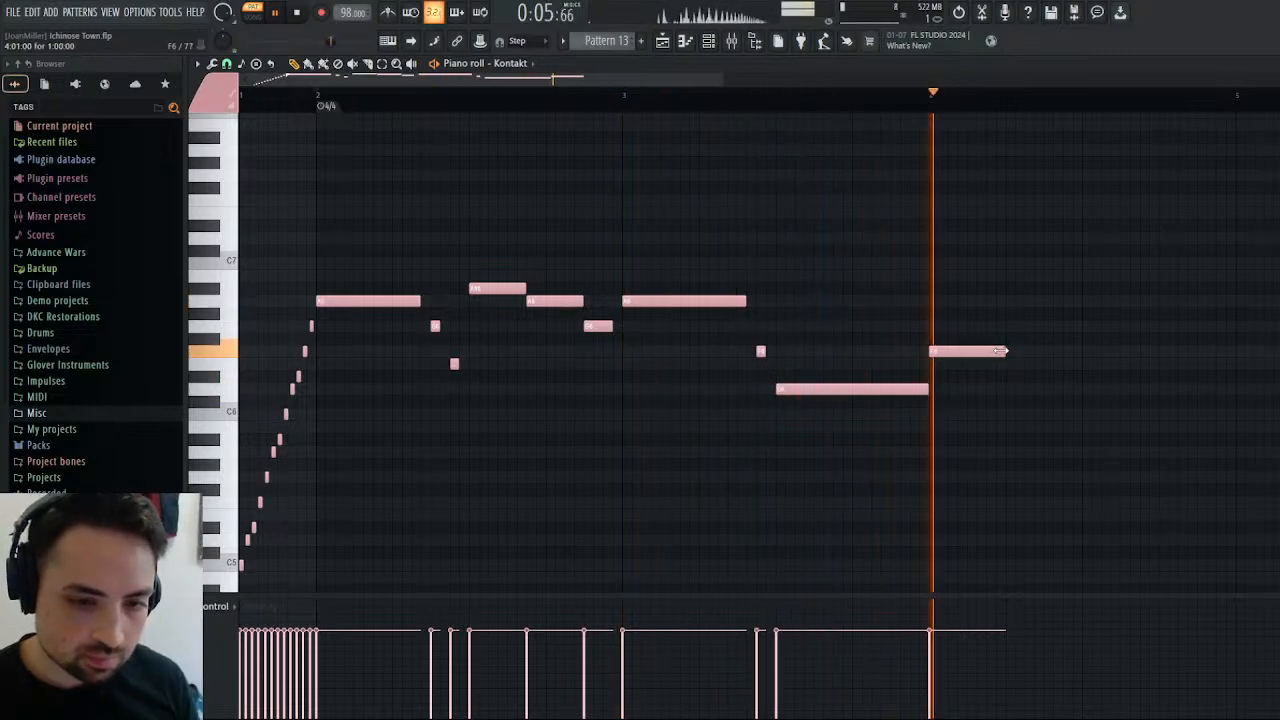
pyautogui.moveTo(927, 389); pyautogui.dragTo(890, 389)
pyautogui.press('space')
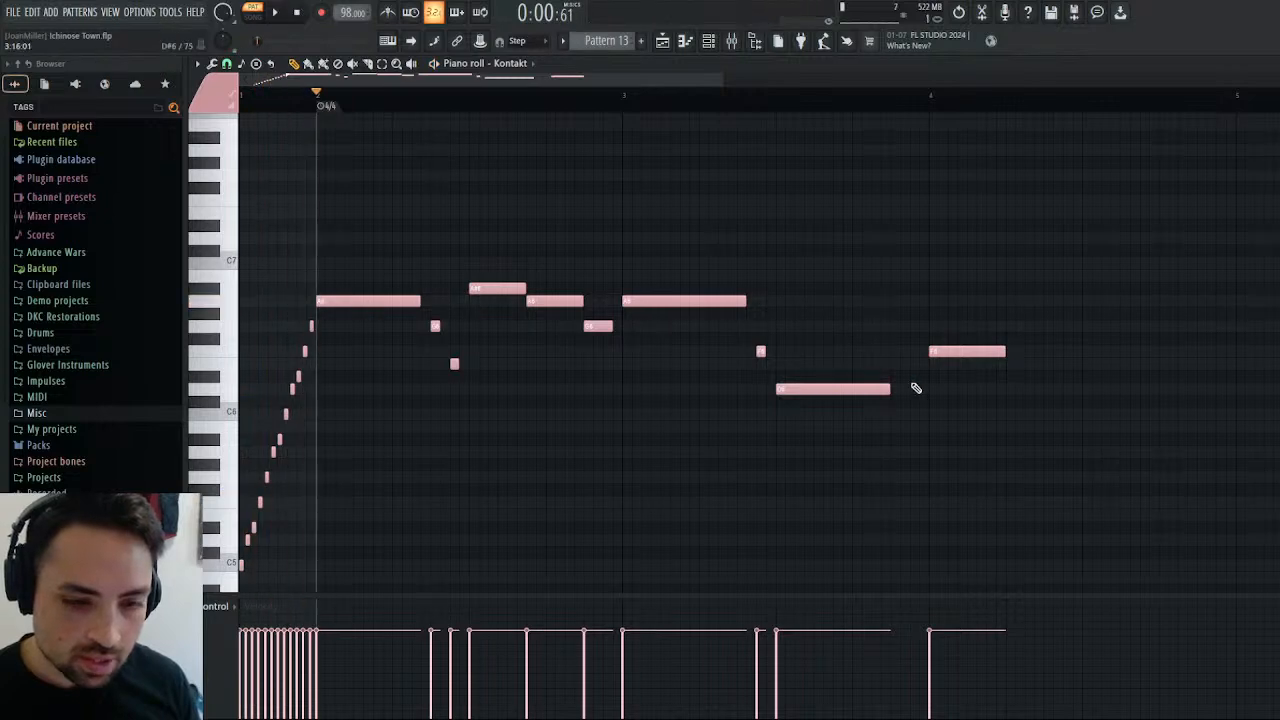
pyautogui.click(915, 388)
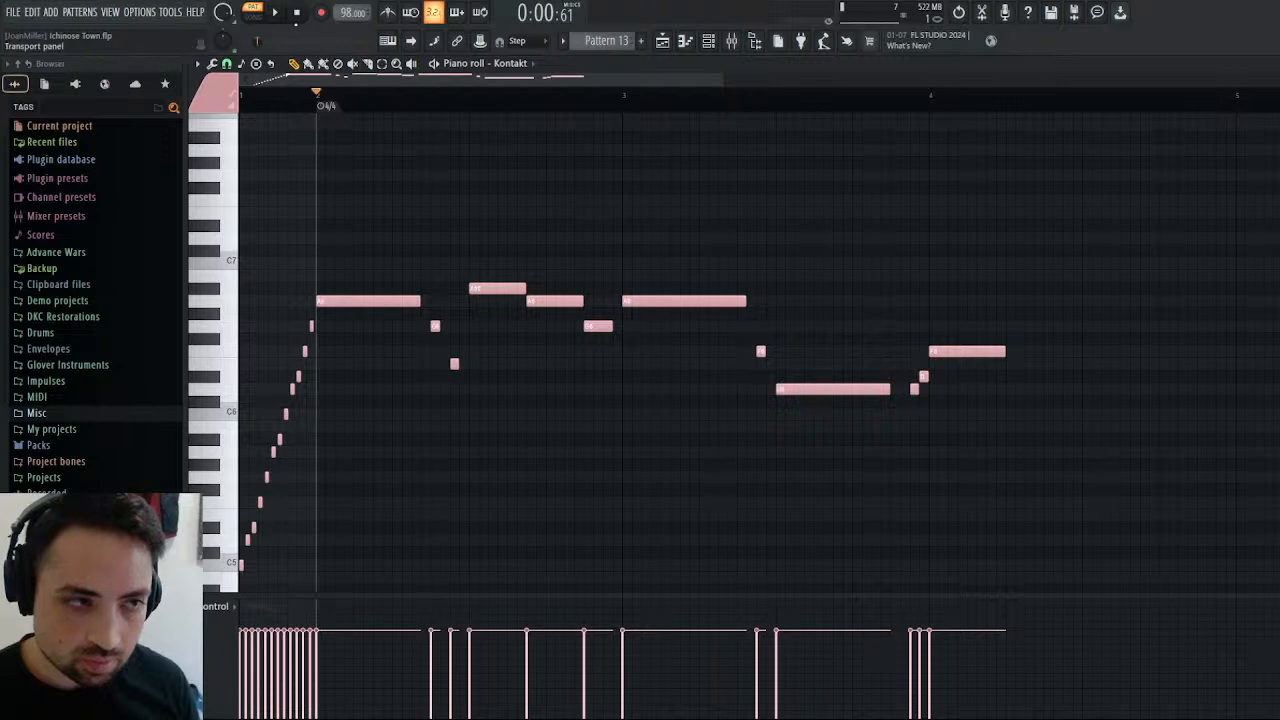
# Lengthen bar 4's F6 to seven and a half steps while auditioning the phrase from bars 2 and 4.
pyautogui.press('space')
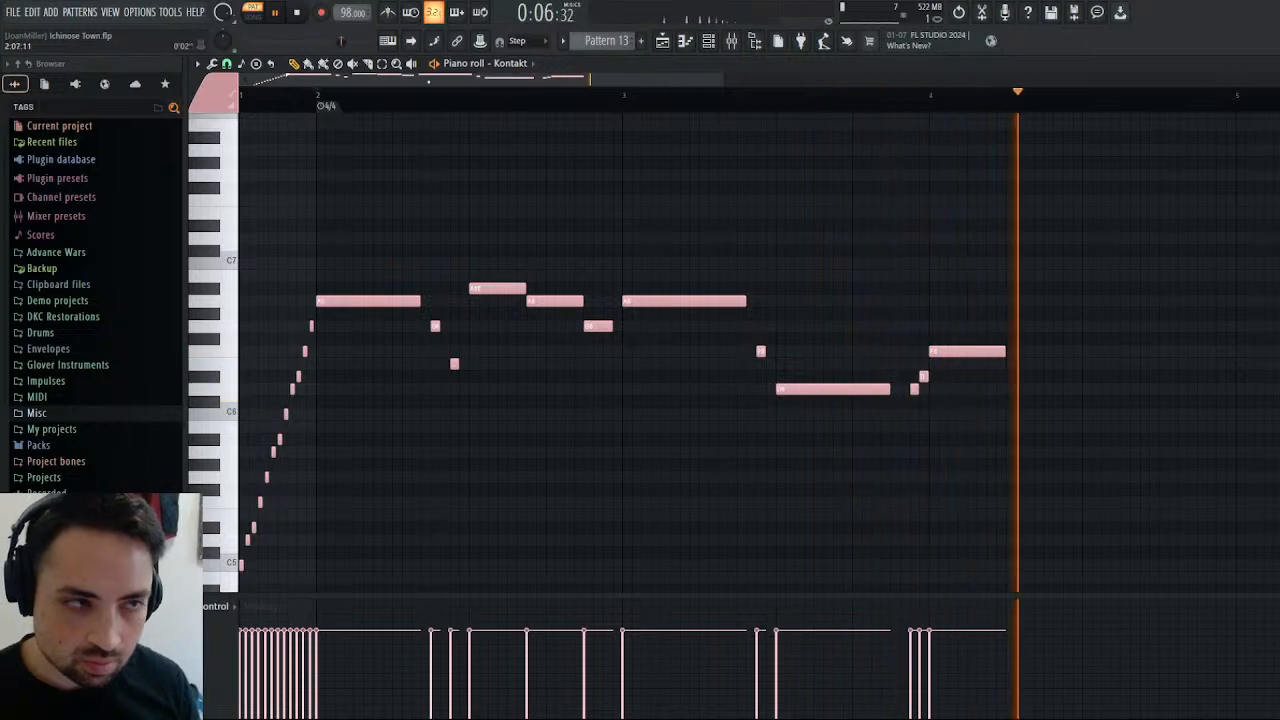
pyautogui.press('space')
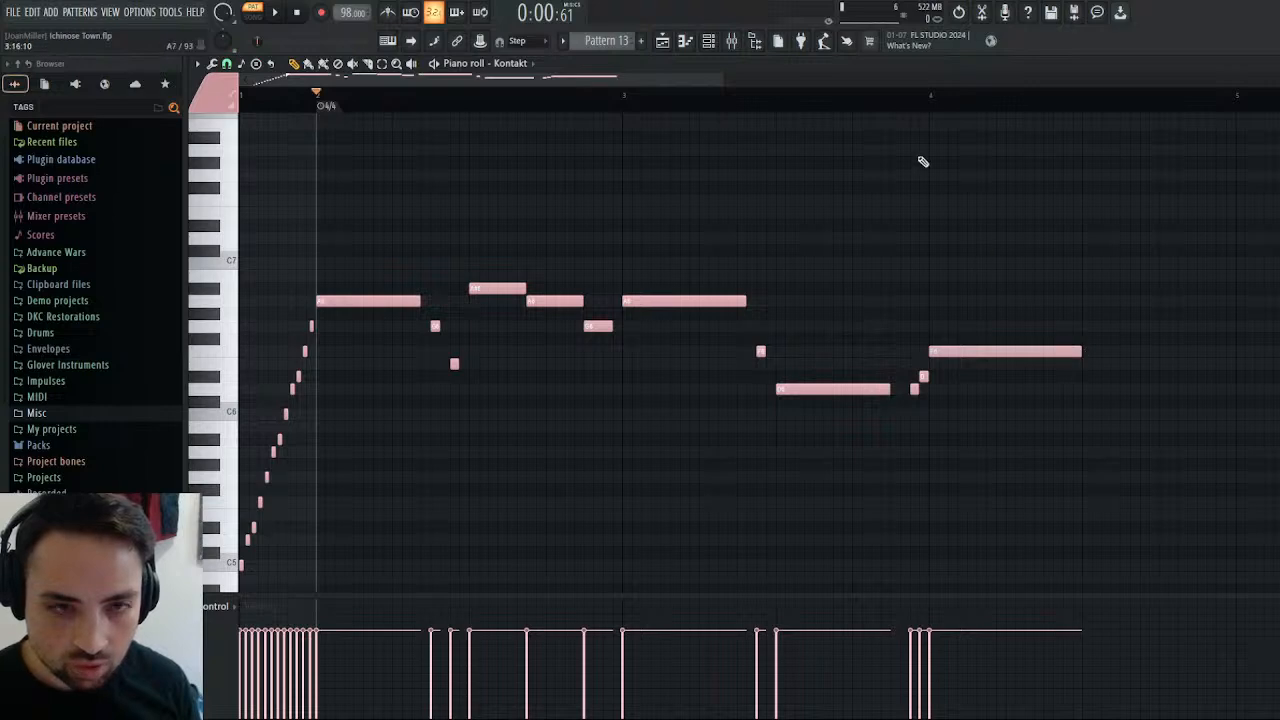
pyautogui.click(929, 96)
pyautogui.click(276, 12)
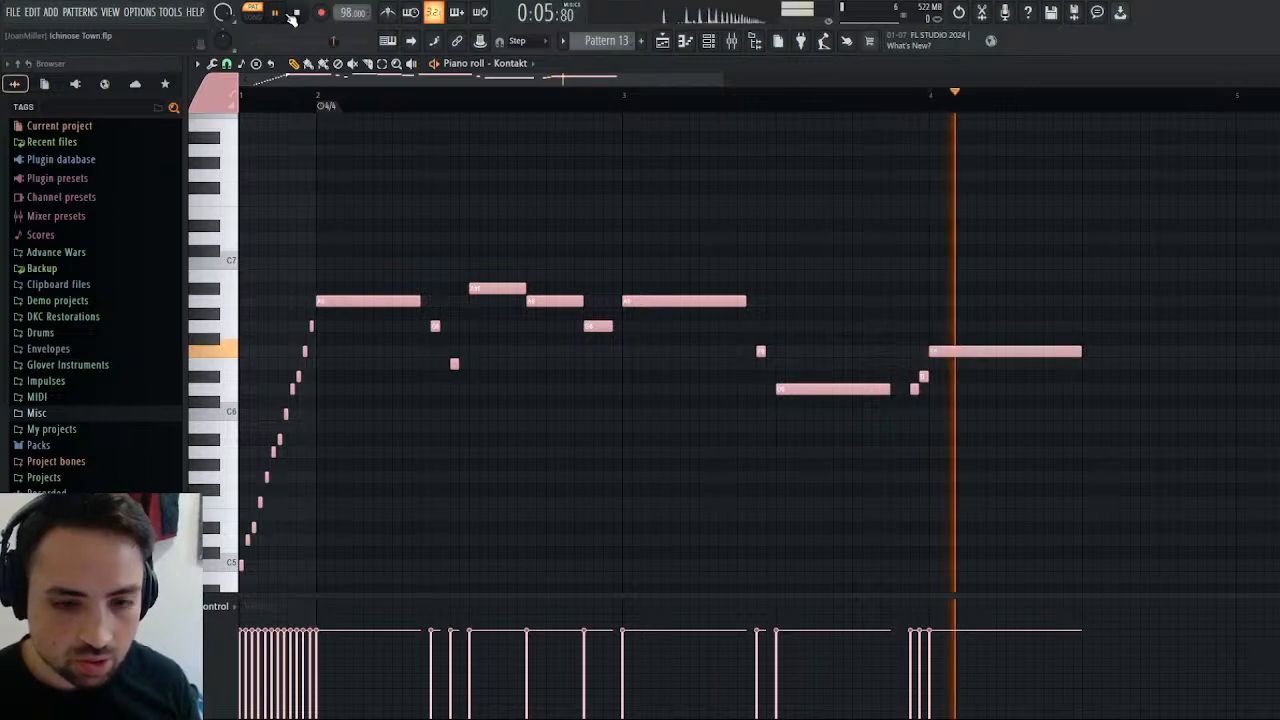
pyautogui.press('space')
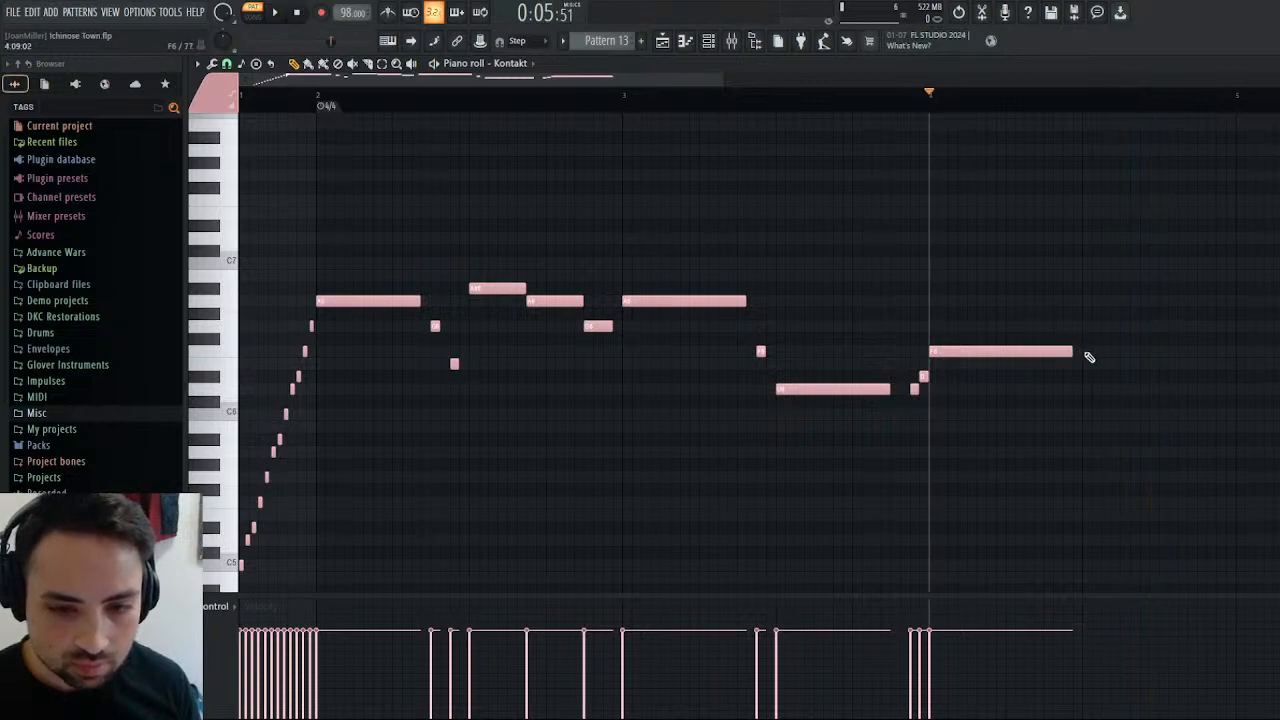
# Add a rising line from bar 4's third beat: three-step F6, three-step G6 and two-step A6, ending at bar 5.
pyautogui.click(1089, 353)
pyautogui.moveTo(1216, 353); pyautogui.dragTo(1166, 353)
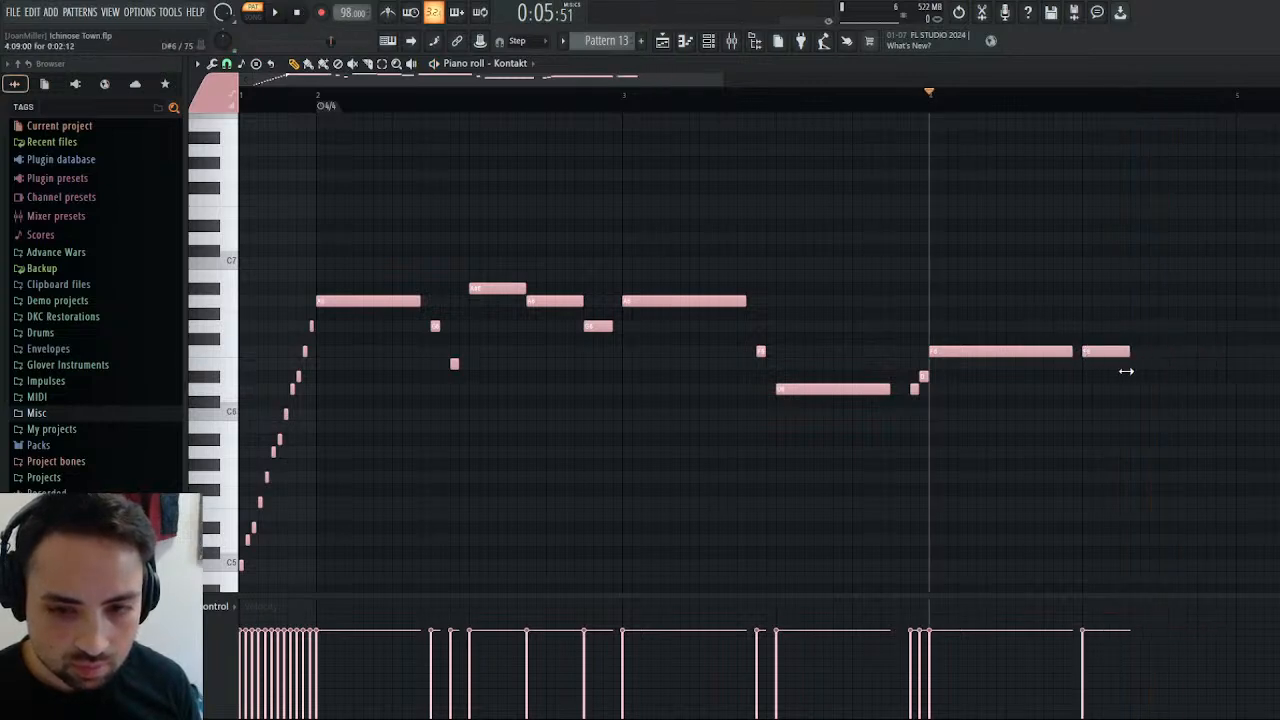
pyautogui.click(1172, 326)
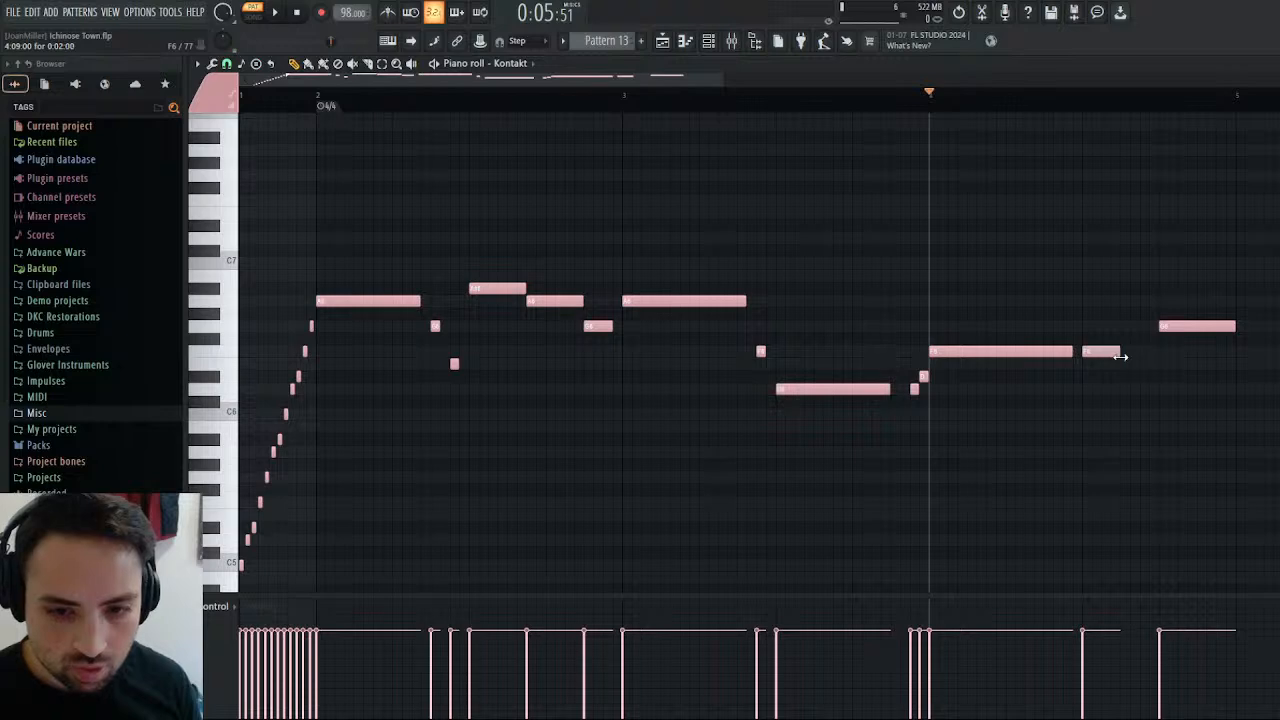
pyautogui.moveTo(1171, 327); pyautogui.dragTo(1153, 327)
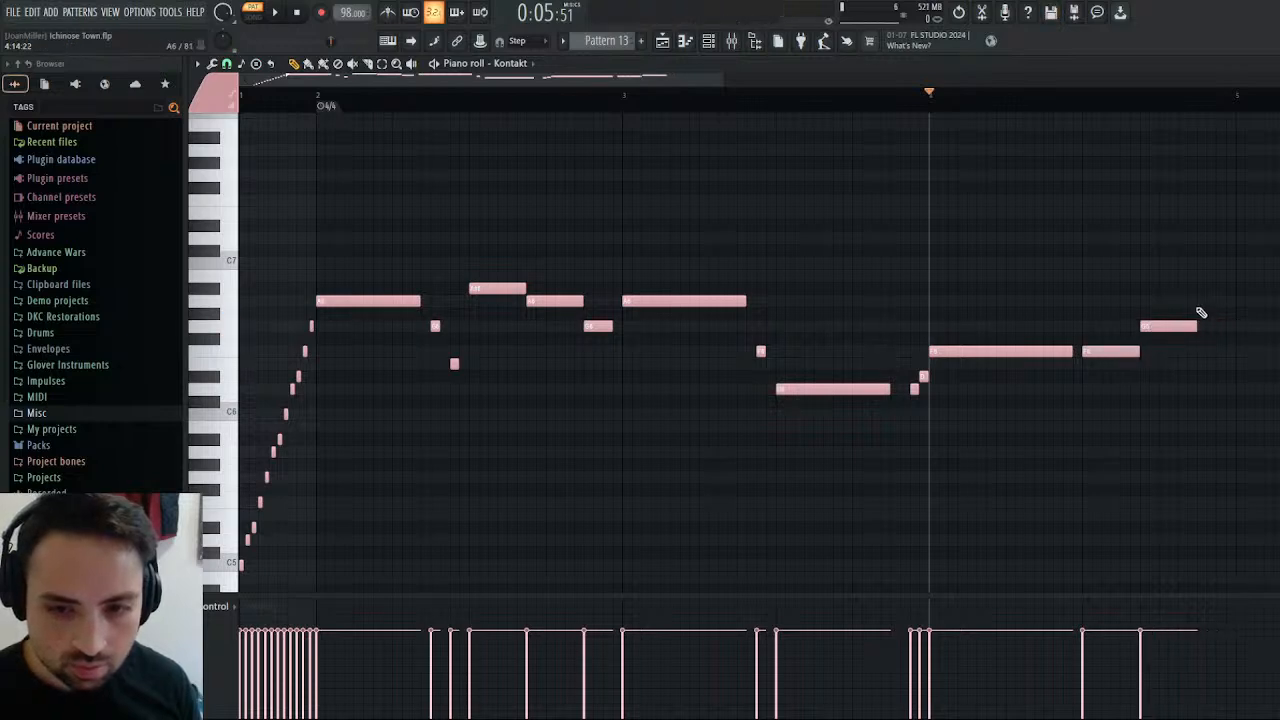
pyautogui.click(1200, 301)
pyautogui.moveTo(1249, 299); pyautogui.dragTo(1226, 301)
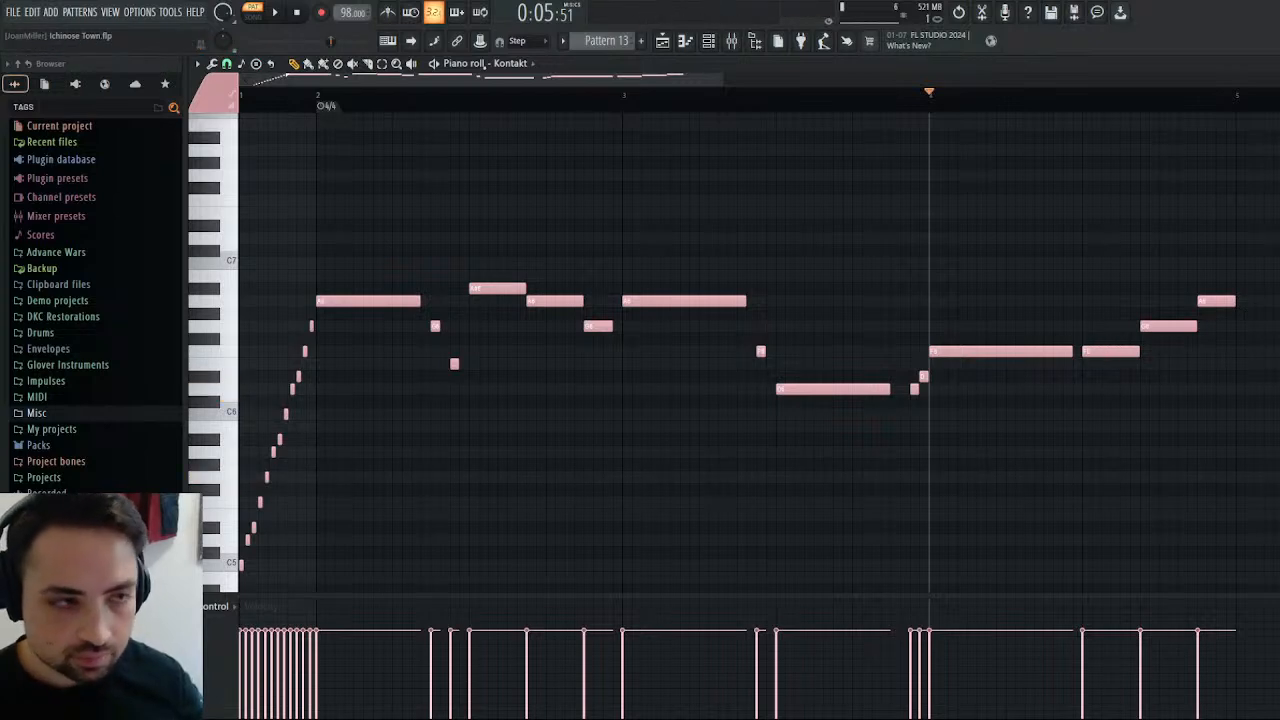
# Audition the rising line, add a one-beat G6 at the start of bar 5, and audition again from bar 4.
pyautogui.click(270, 13)
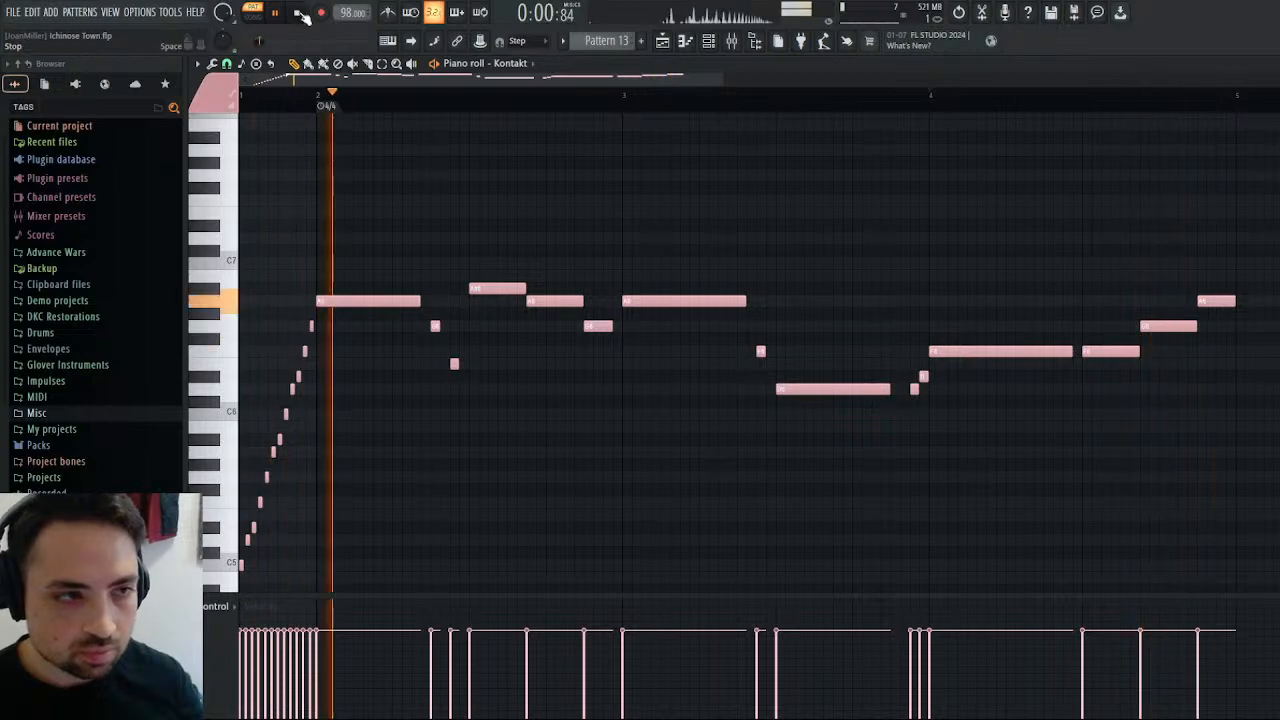
pyautogui.press('space')
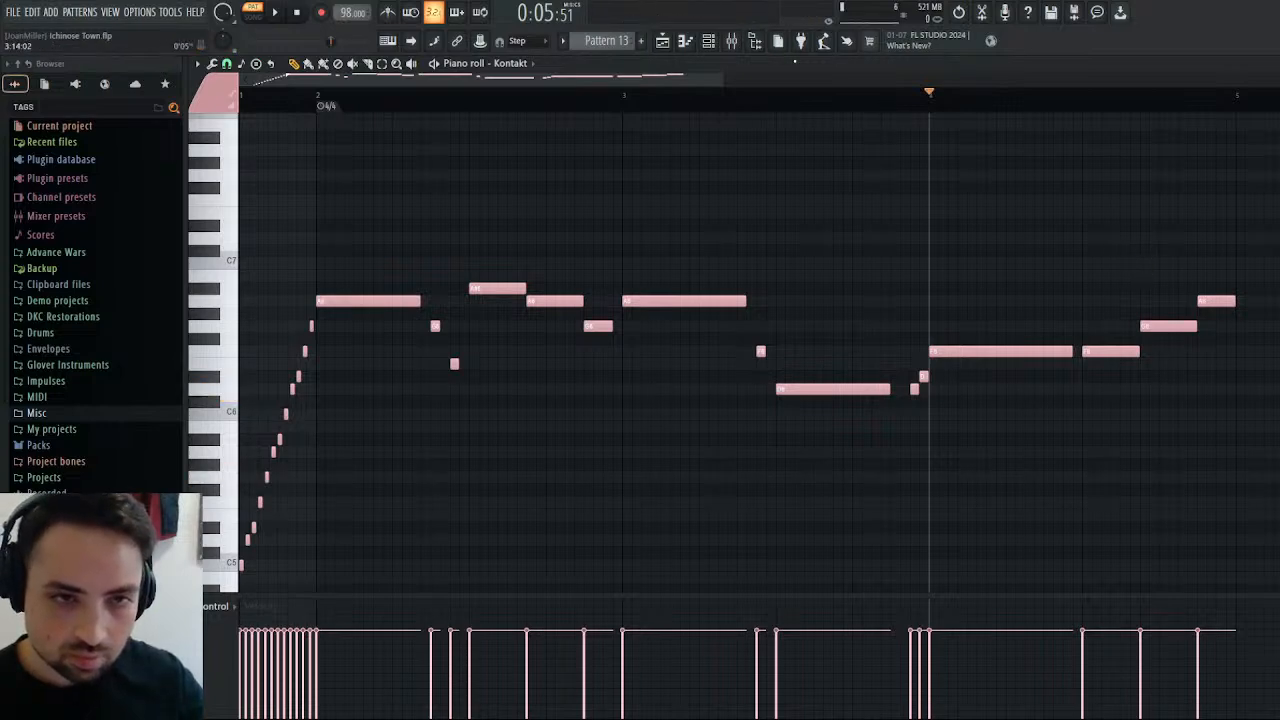
pyautogui.hscroll(5, 900, 134)
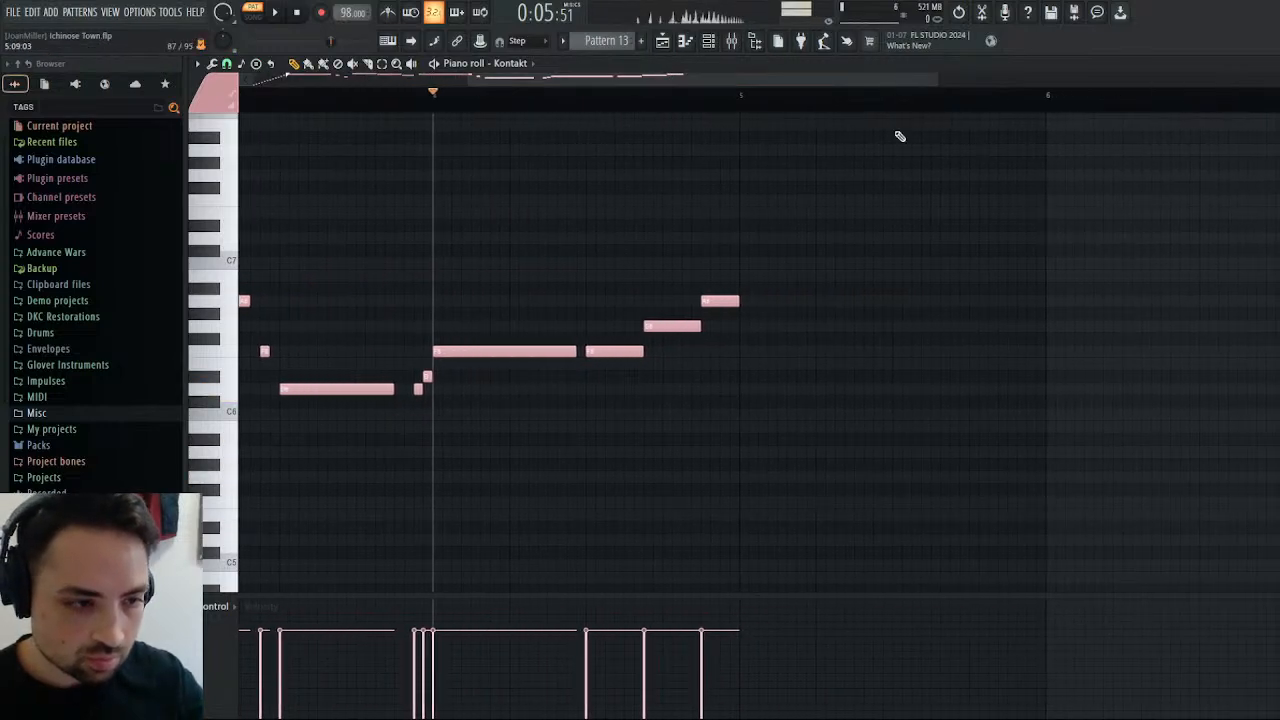
pyautogui.click(745, 325)
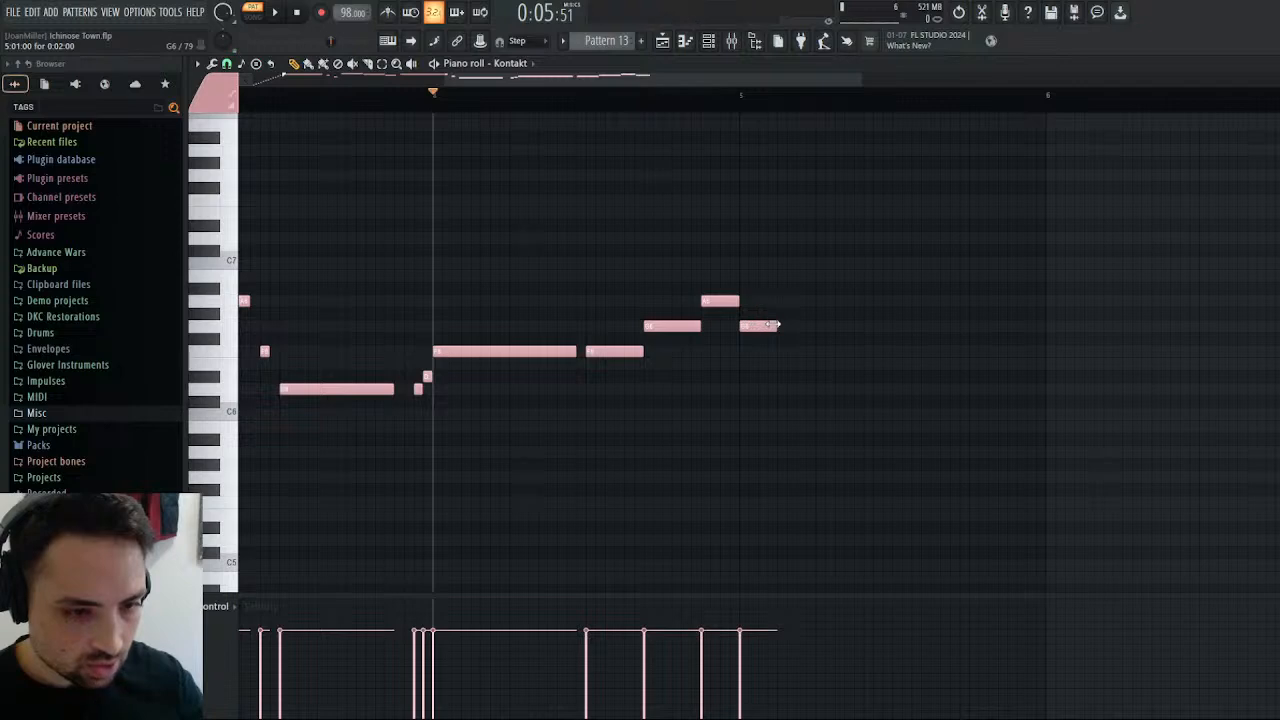
pyautogui.click(270, 14)
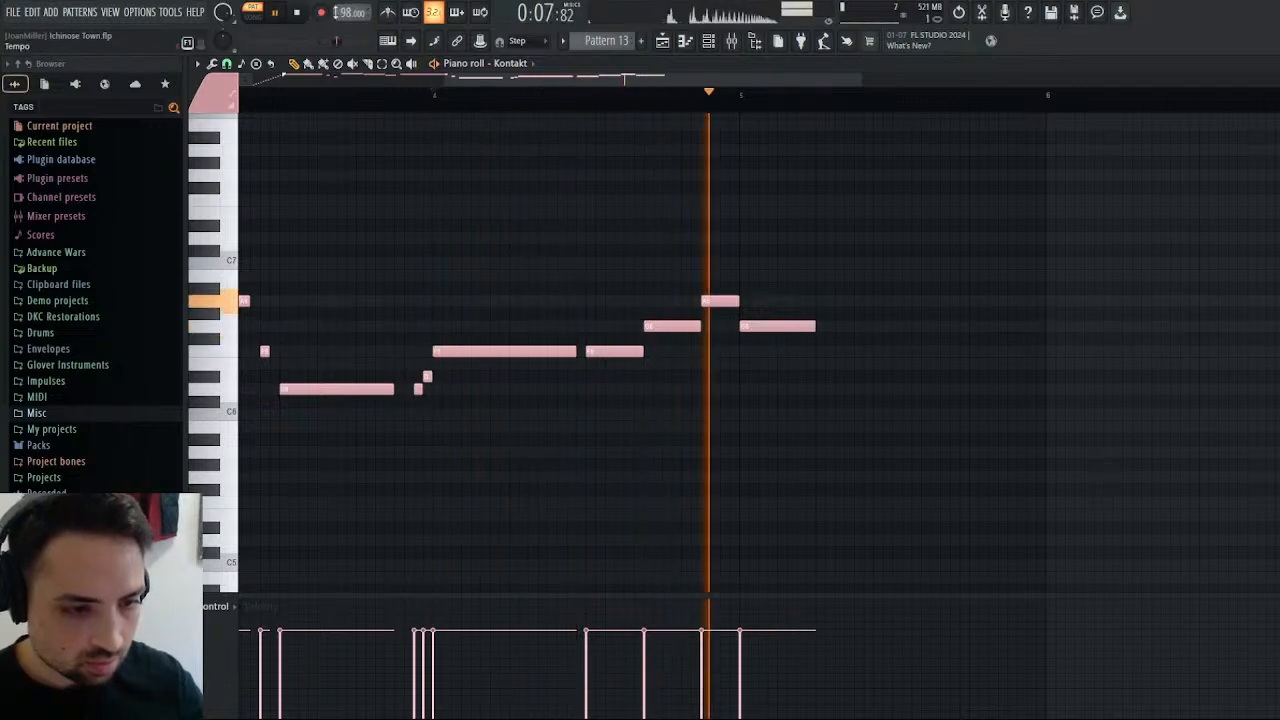
pyautogui.click(298, 13)
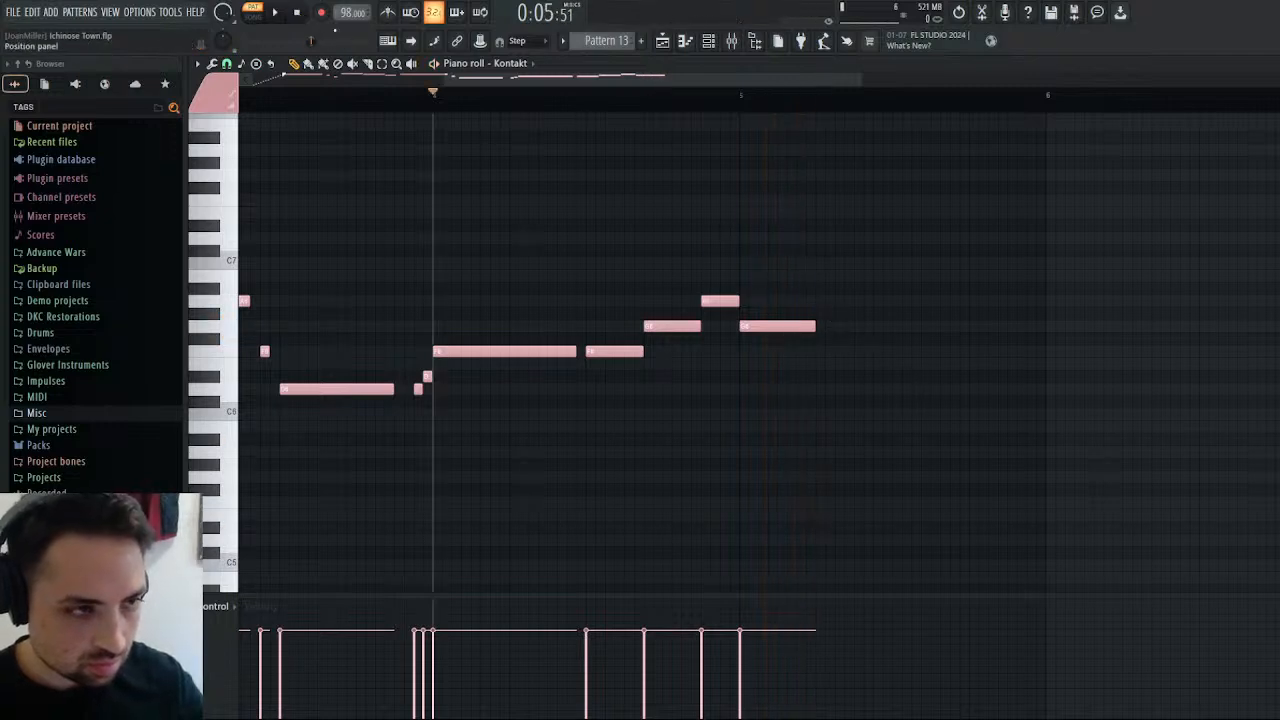
pyautogui.press('space')
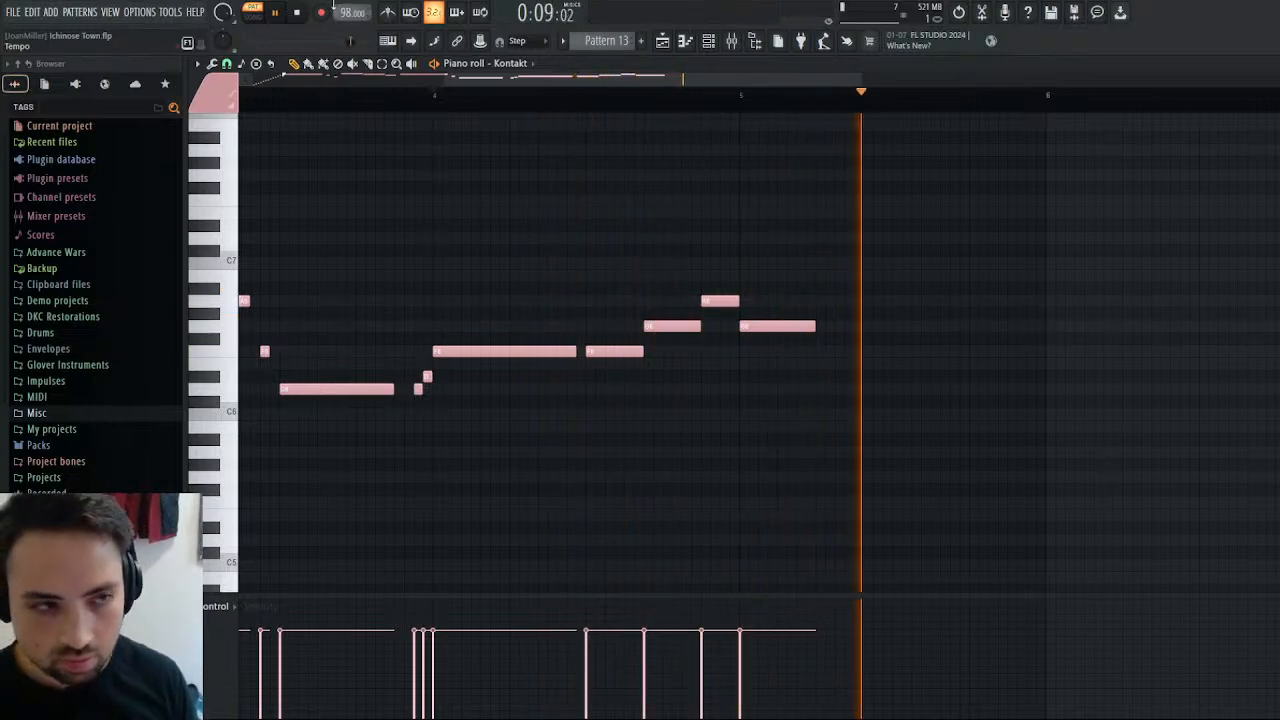
pyautogui.press('space')
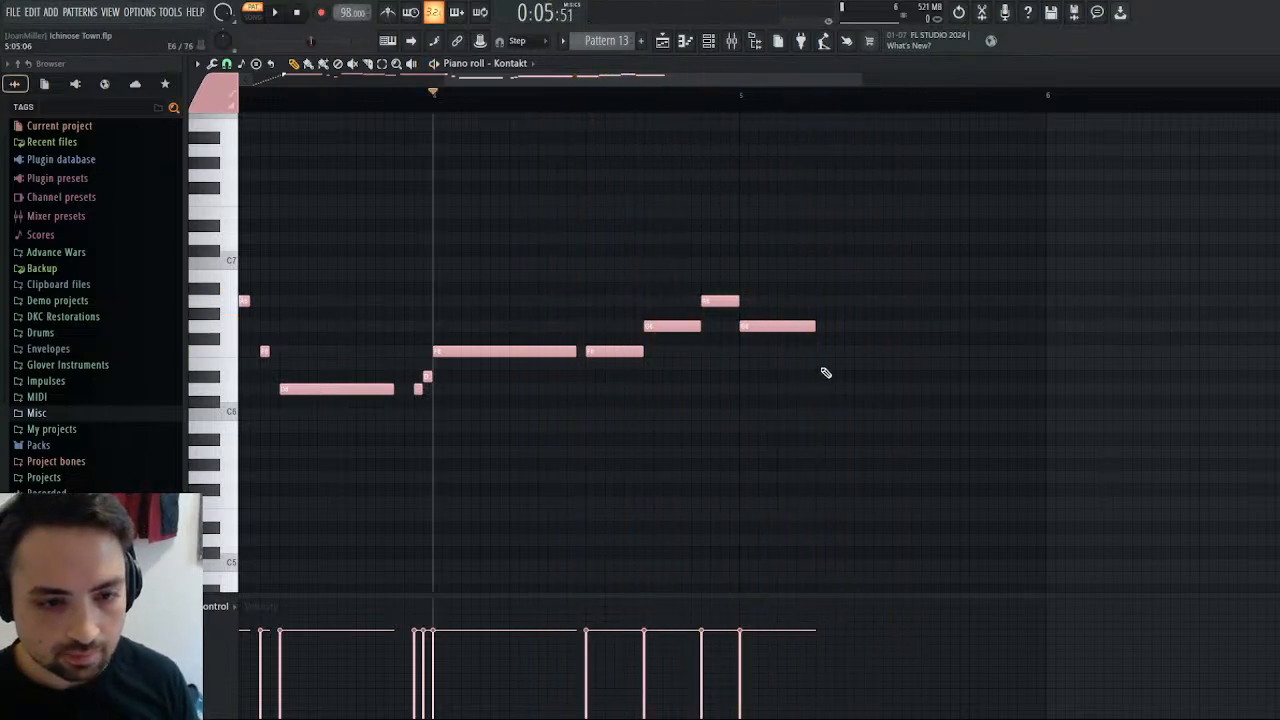
# Lengthen bar 5's G6 to two beats and audition the phrase from bar 4.
pyautogui.moveTo(815, 327); pyautogui.dragTo(887, 339)
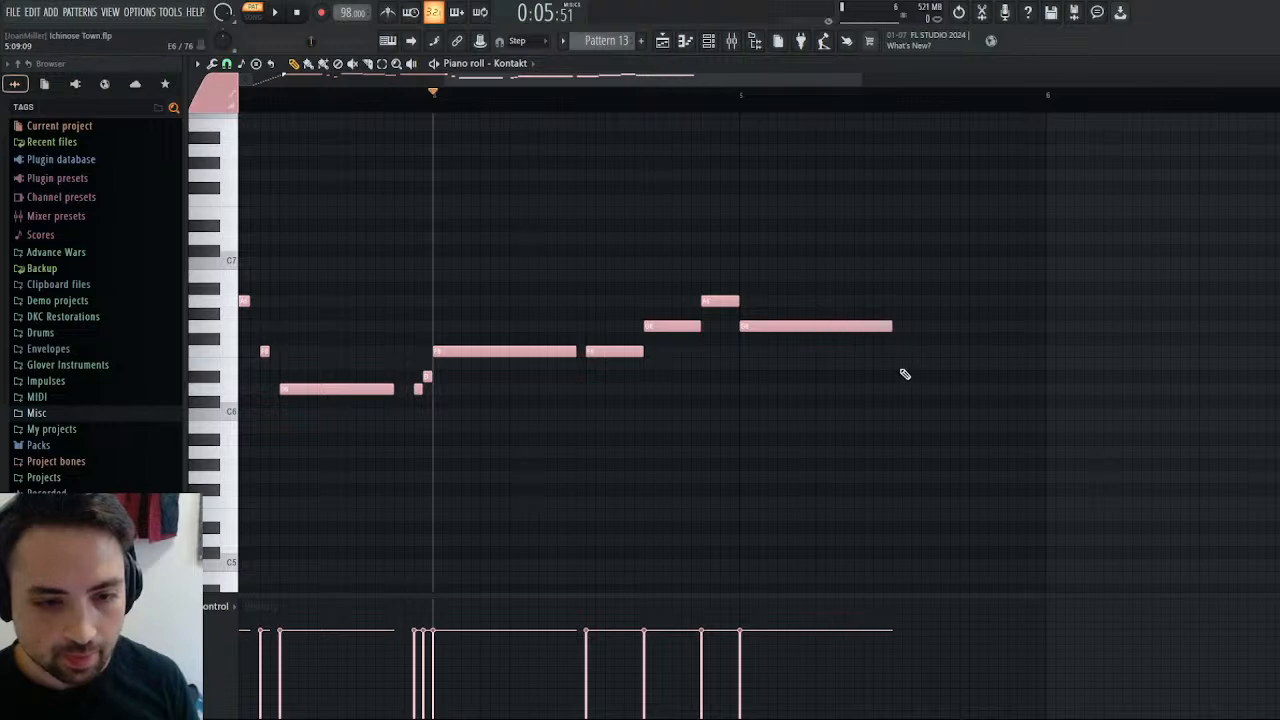
pyautogui.press('space')
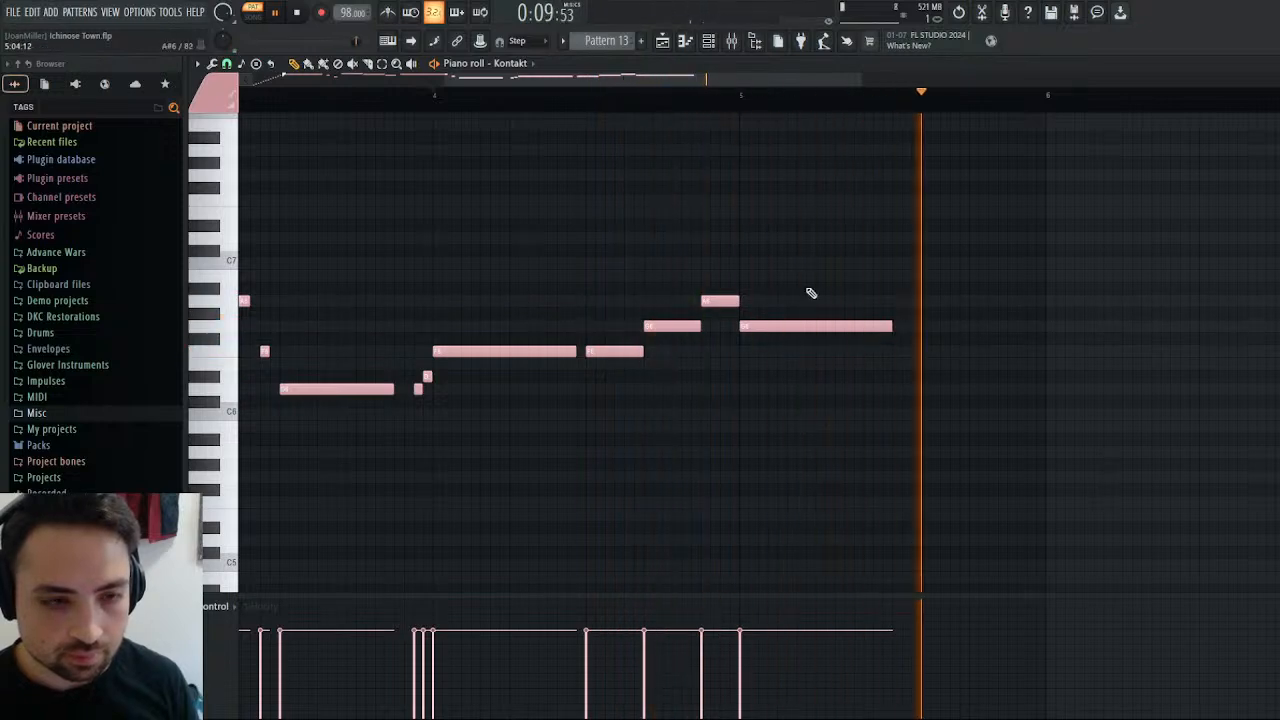
pyautogui.press('space')
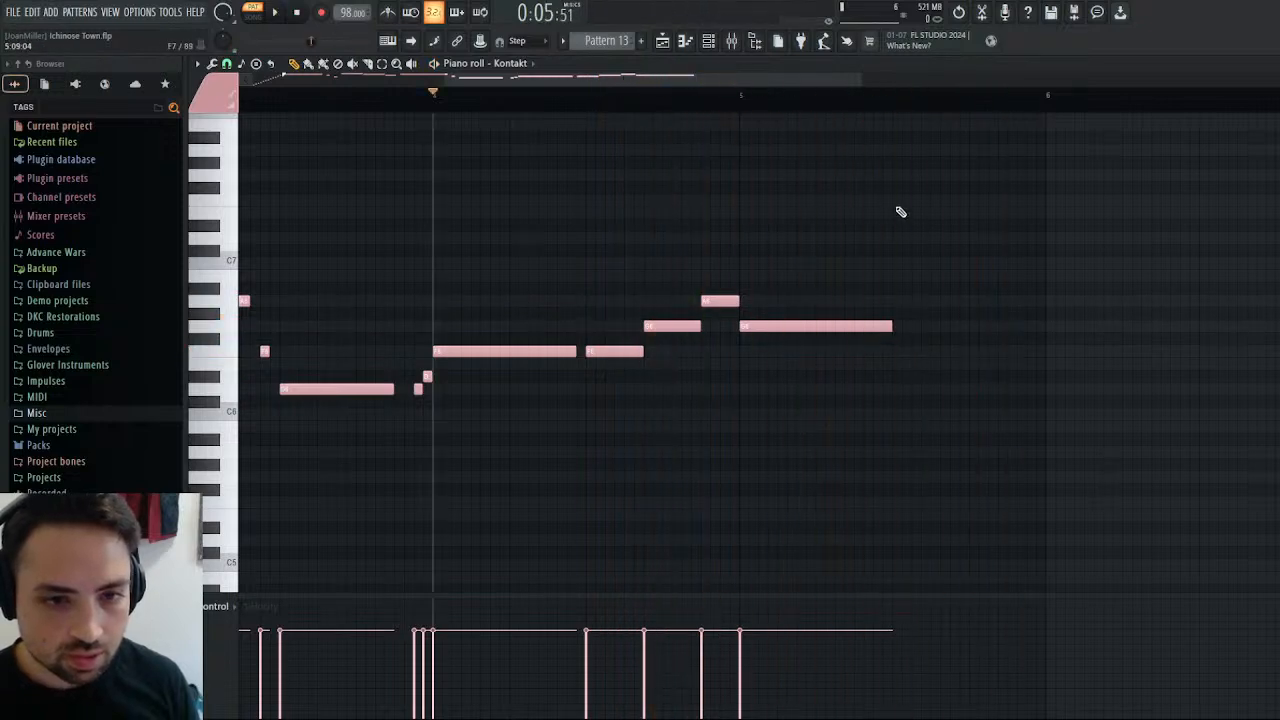
pyautogui.click(900, 209)
pyautogui.rightClick(917, 209)
pyautogui.click(893, 237)
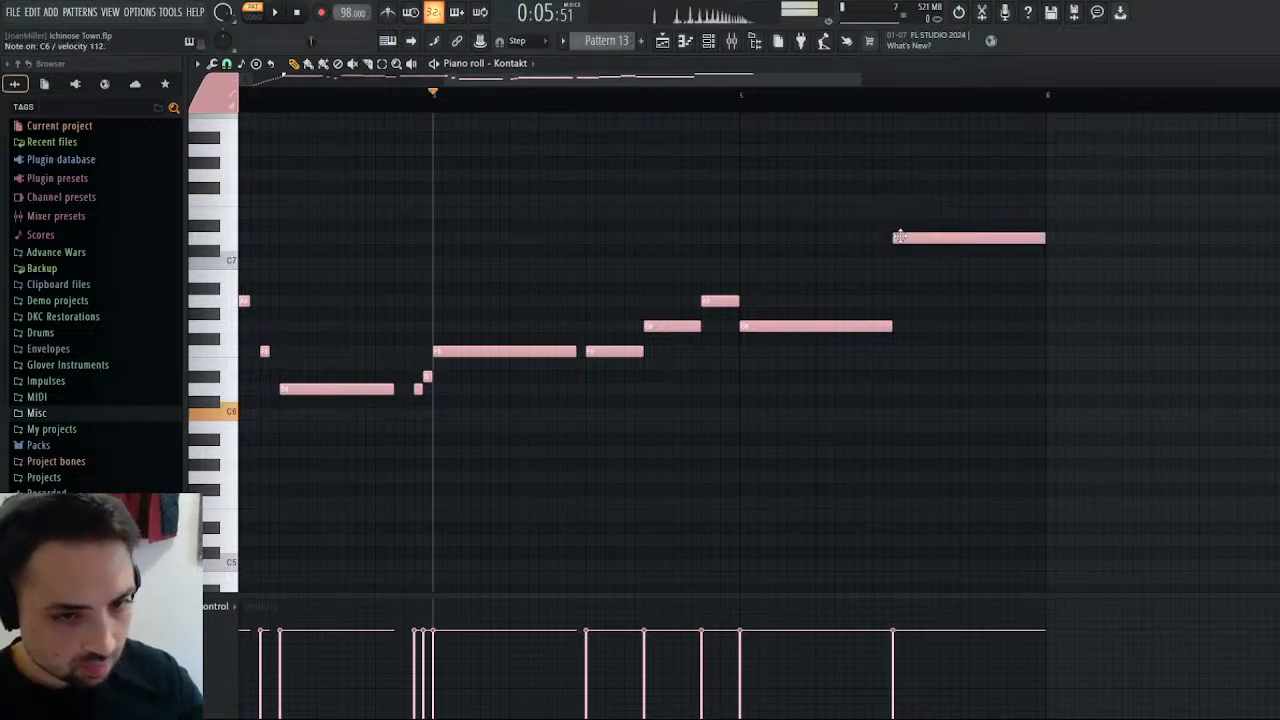
pyautogui.moveTo(994, 240); pyautogui.dragTo(990, 275)
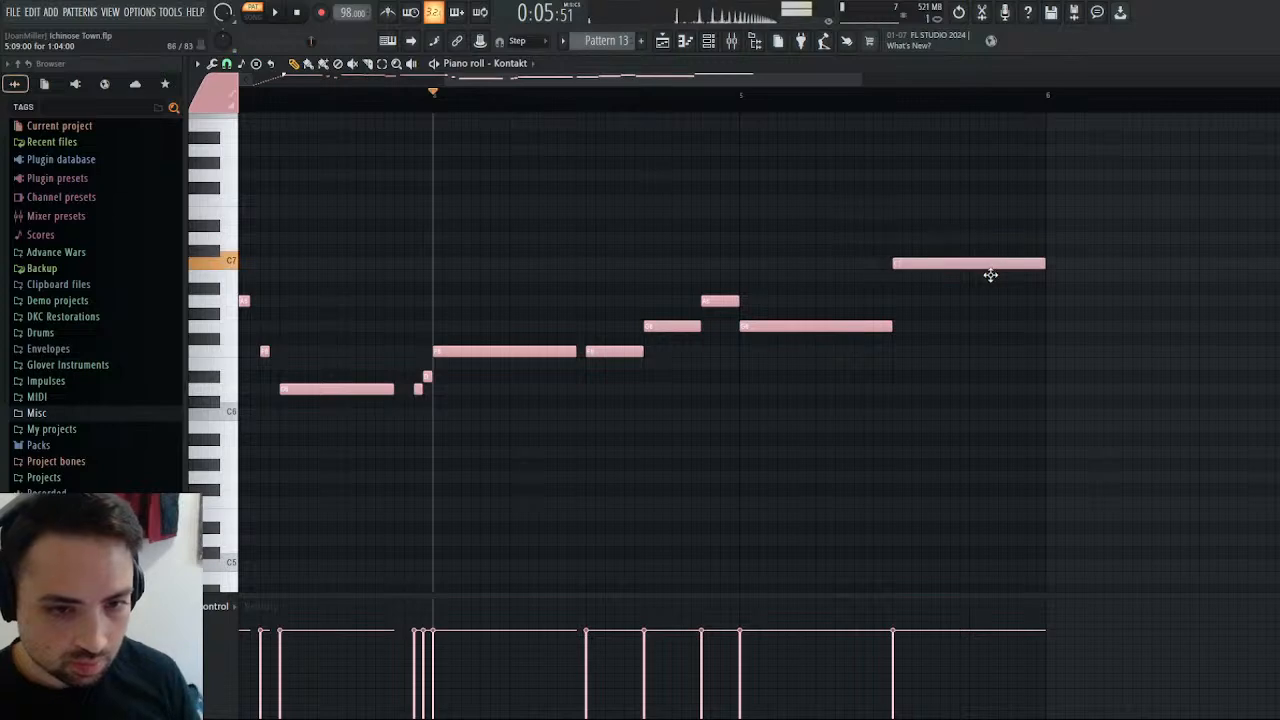
pyautogui.rightClick(1003, 270)
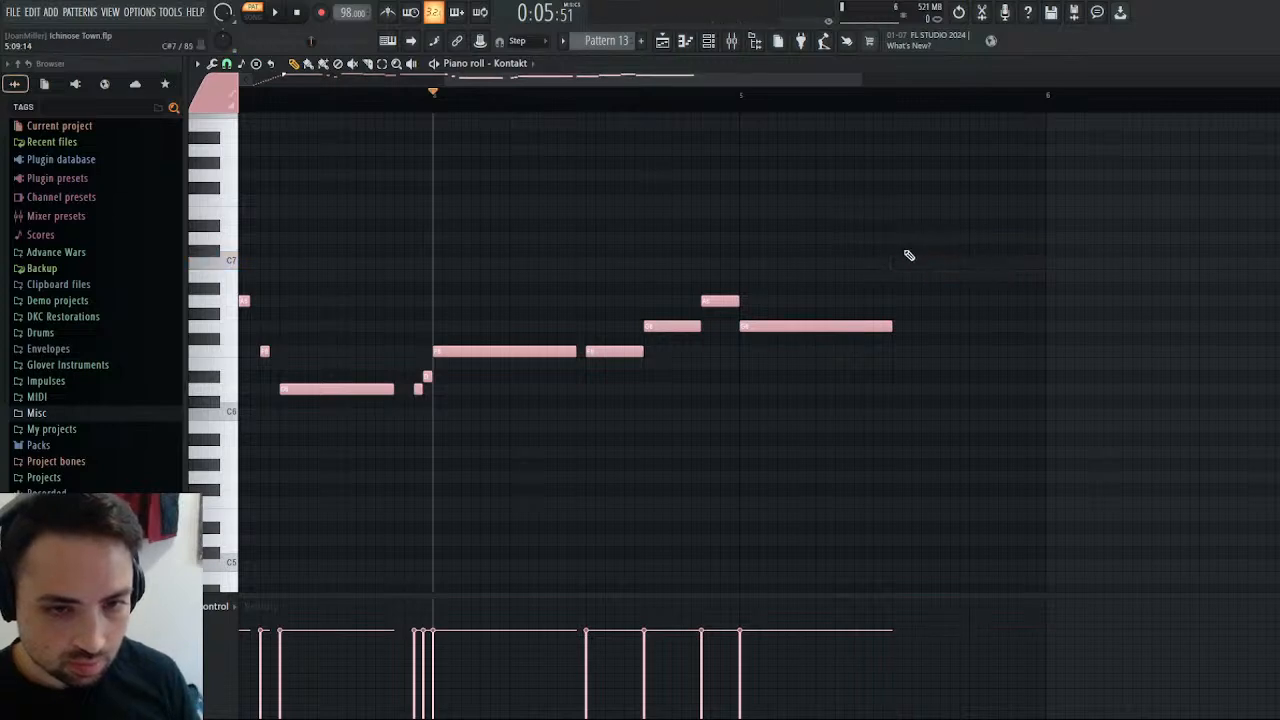
# Add a two-beat C7 on bar 5's third beat, preceded by a half-step F6 after a shortened G6 of six and a half steps.
pyautogui.click(898, 265)
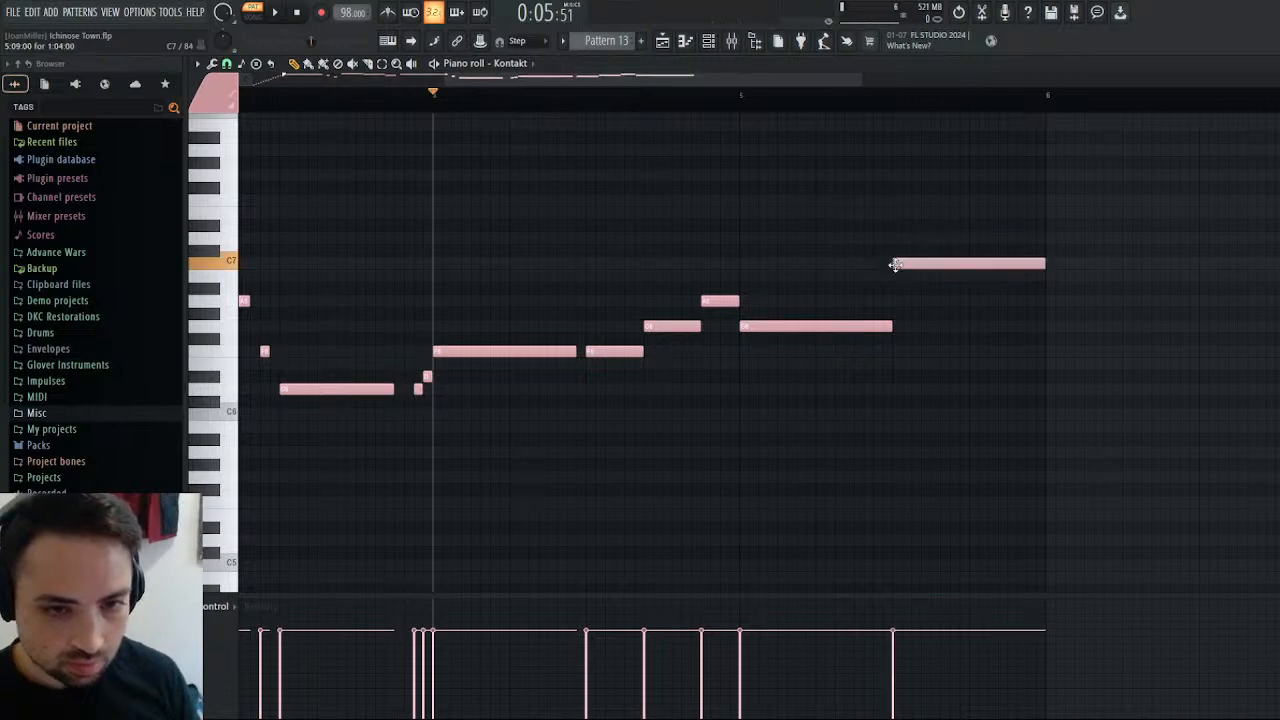
pyautogui.click(870, 356)
pyautogui.moveTo(991, 354); pyautogui.dragTo(898, 359)
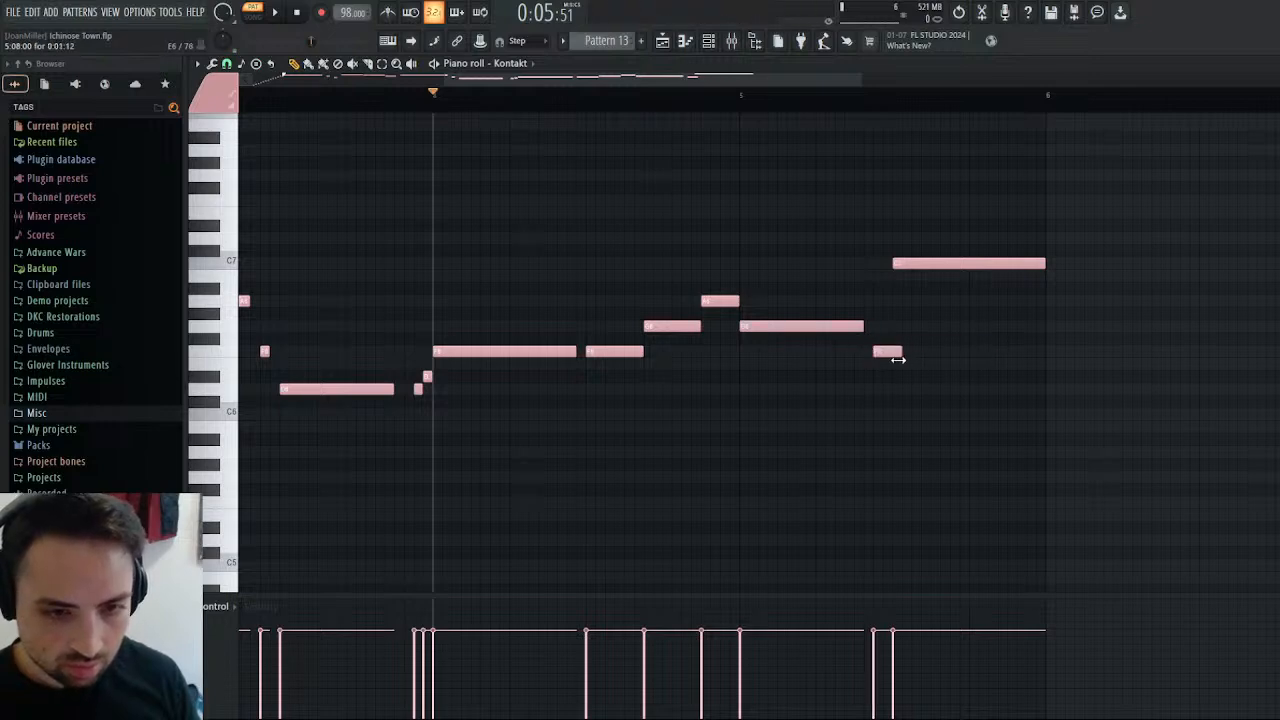
# Shorten bar 4's last A6 to one and a half steps while auditioning, and play the arrangement from bar 28.
pyautogui.click(270, 15)
pyautogui.moveTo(737, 302); pyautogui.dragTo(722, 305)
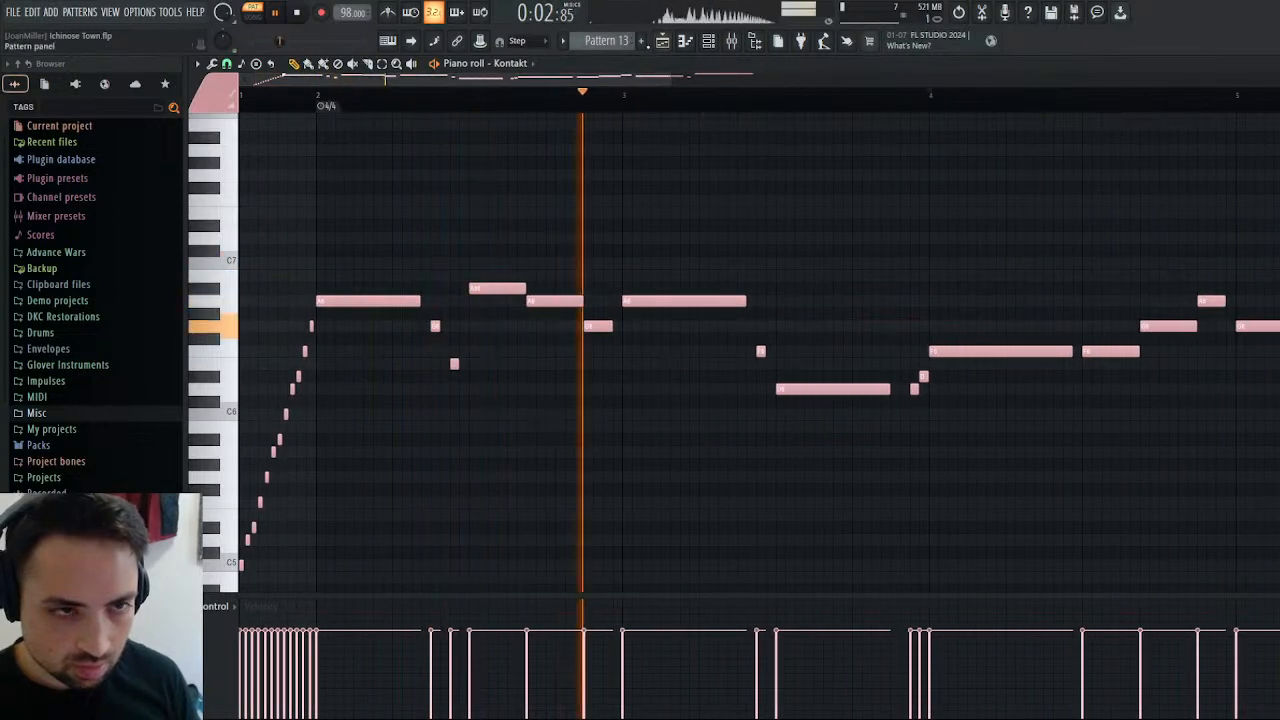
pyautogui.press('F5')
pyautogui.click(718, 94)
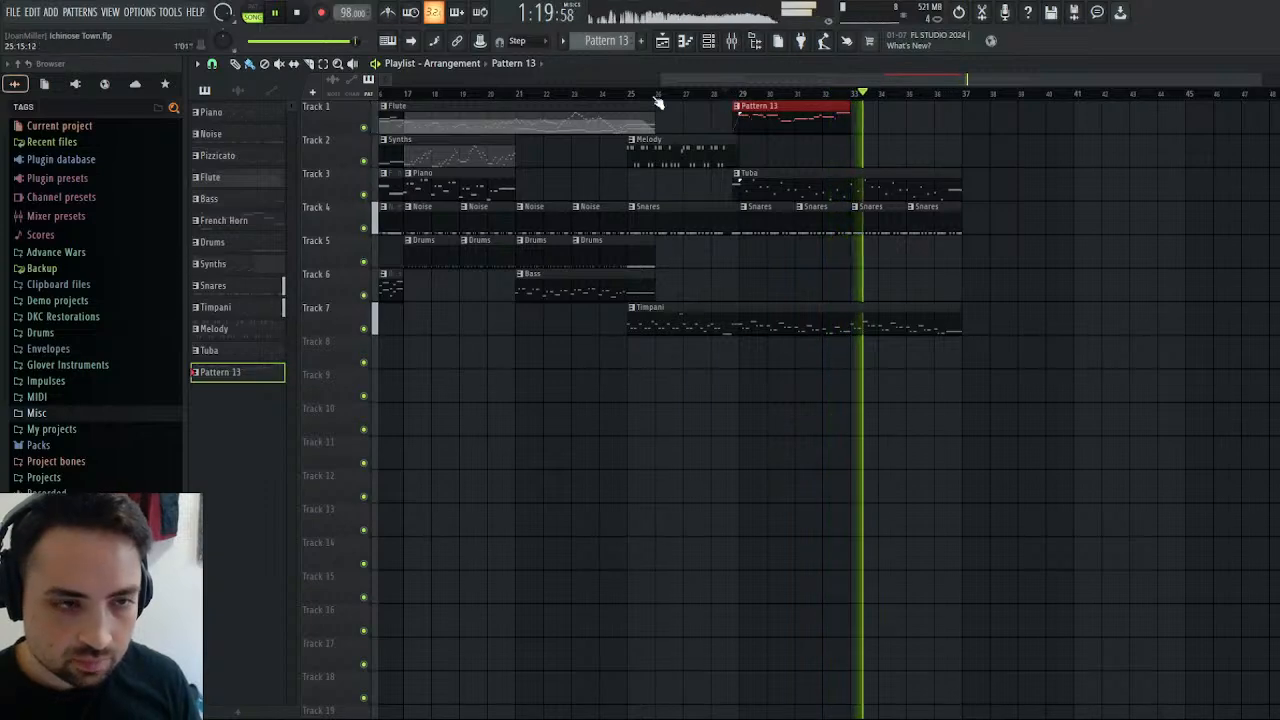
pyautogui.press('space')
# Reopen Pattern 13's notes and audition the start of bar 2 against the song.
pyautogui.doubleClick(776, 120)
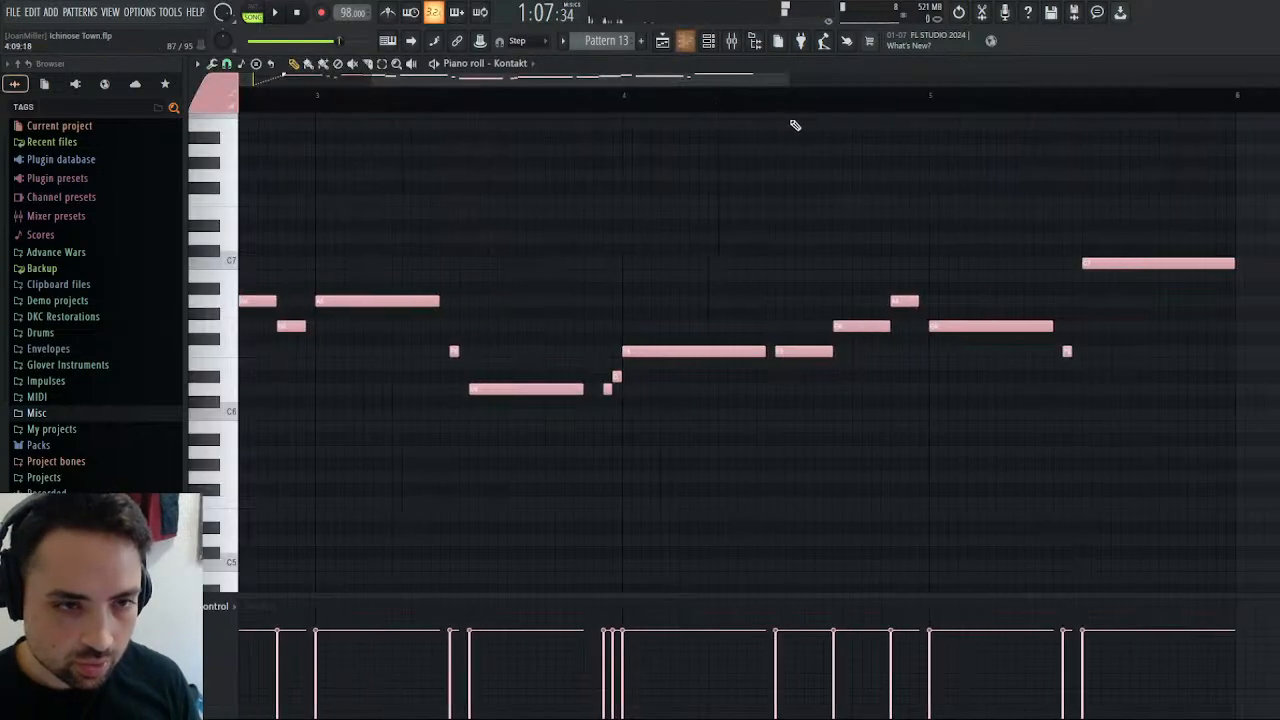
pyautogui.moveTo(740, 82); pyautogui.dragTo(620, 82)
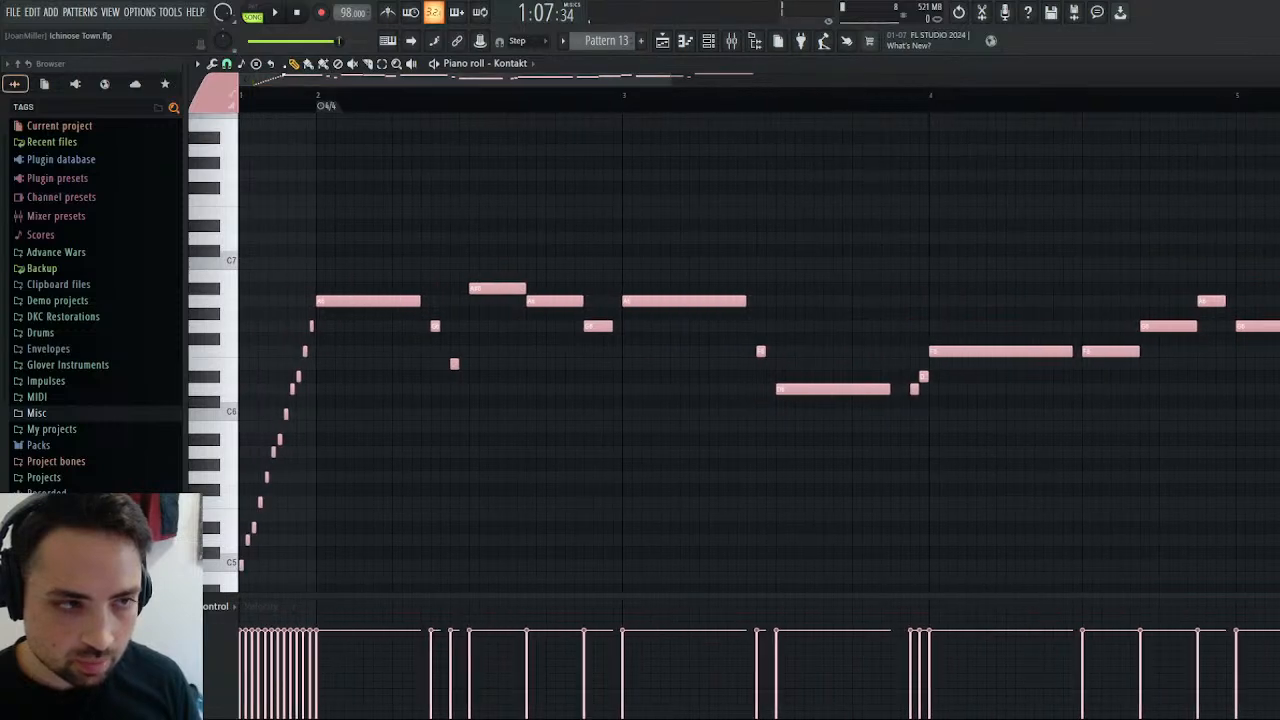
pyautogui.click(283, 15)
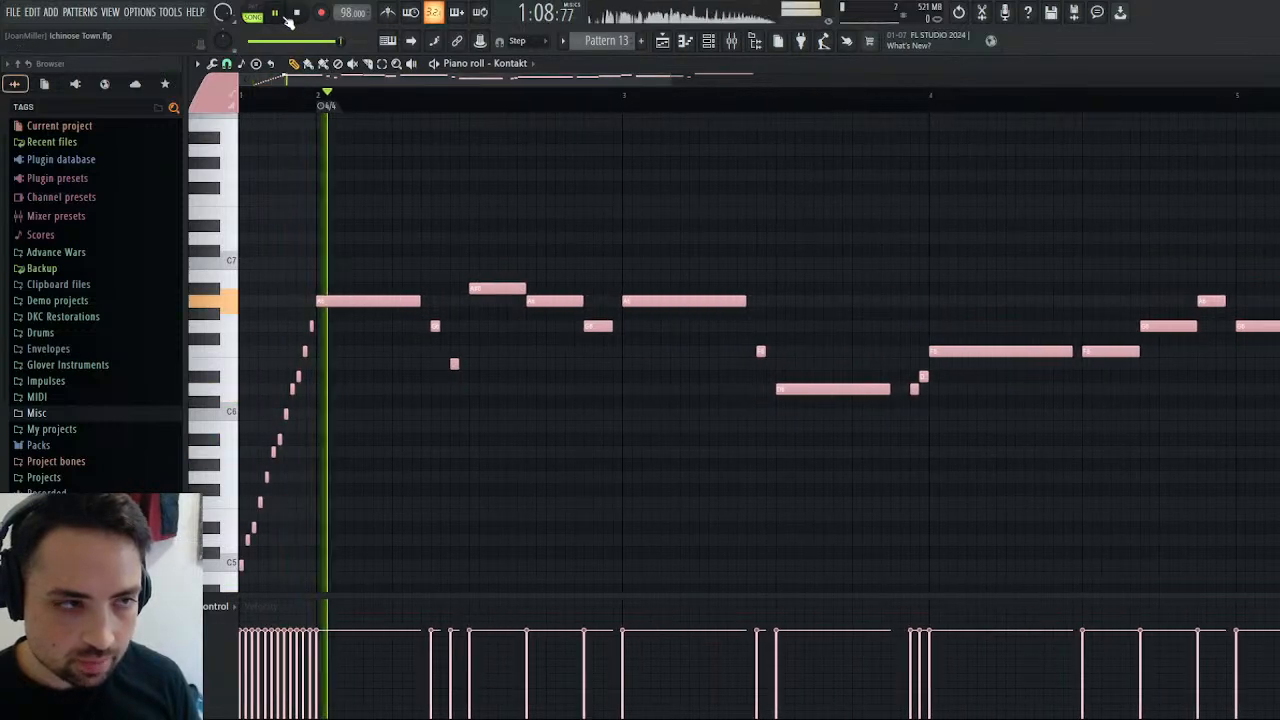
pyautogui.click(292, 15)
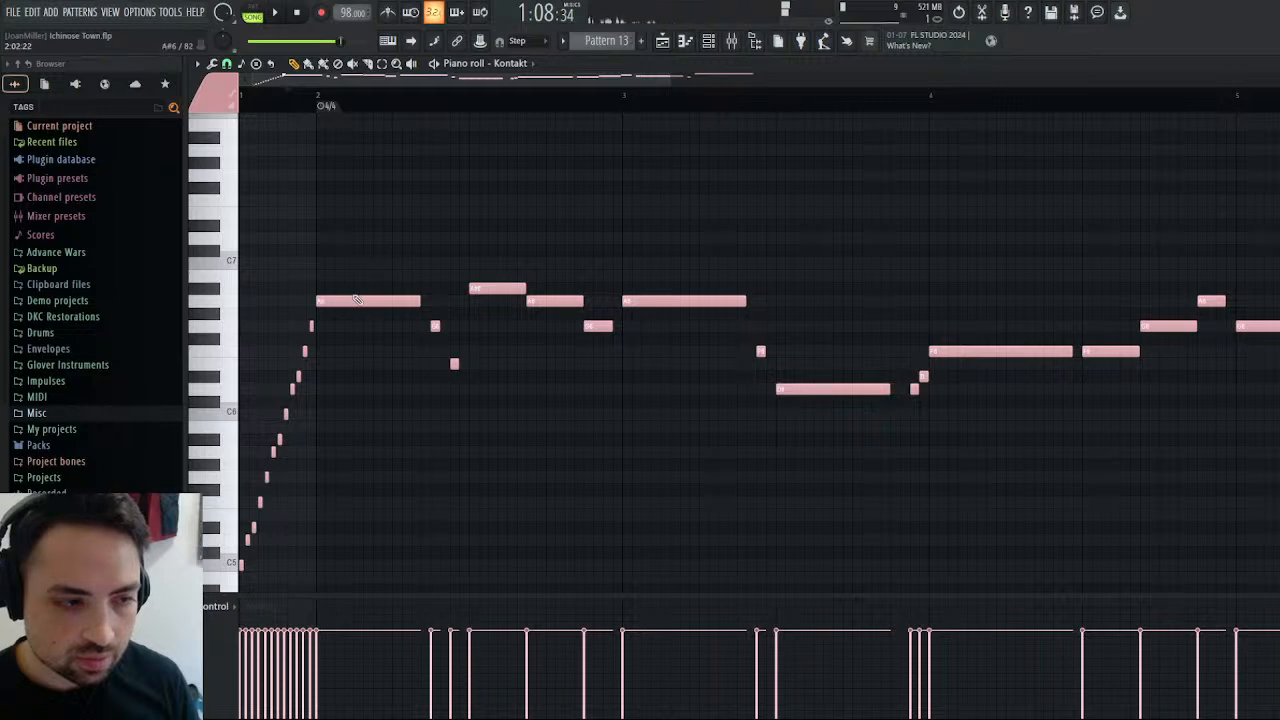
# Raise bar 2's first note to C7, its second to A6, its fourth to D7 and its fifth to C7, and audition the phrase.
pyautogui.moveTo(347, 300); pyautogui.dragTo(346, 266)
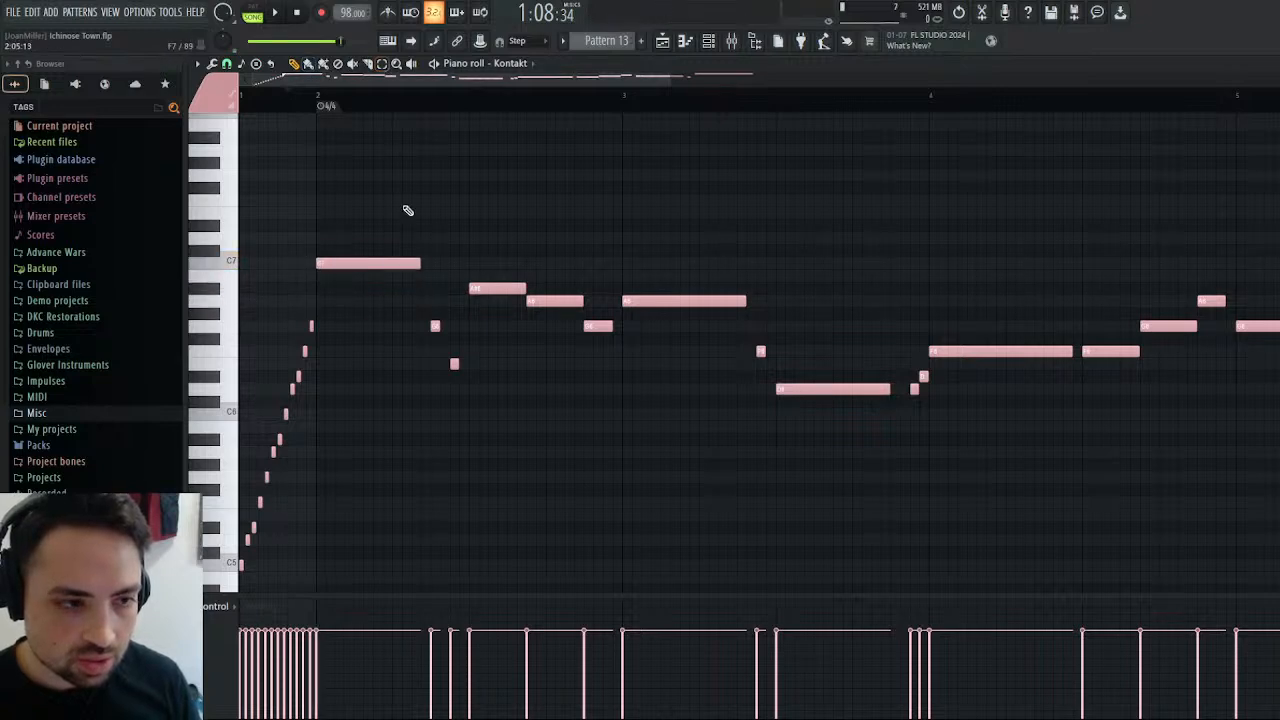
pyautogui.moveTo(429, 304); pyautogui.dragTo(435, 283)
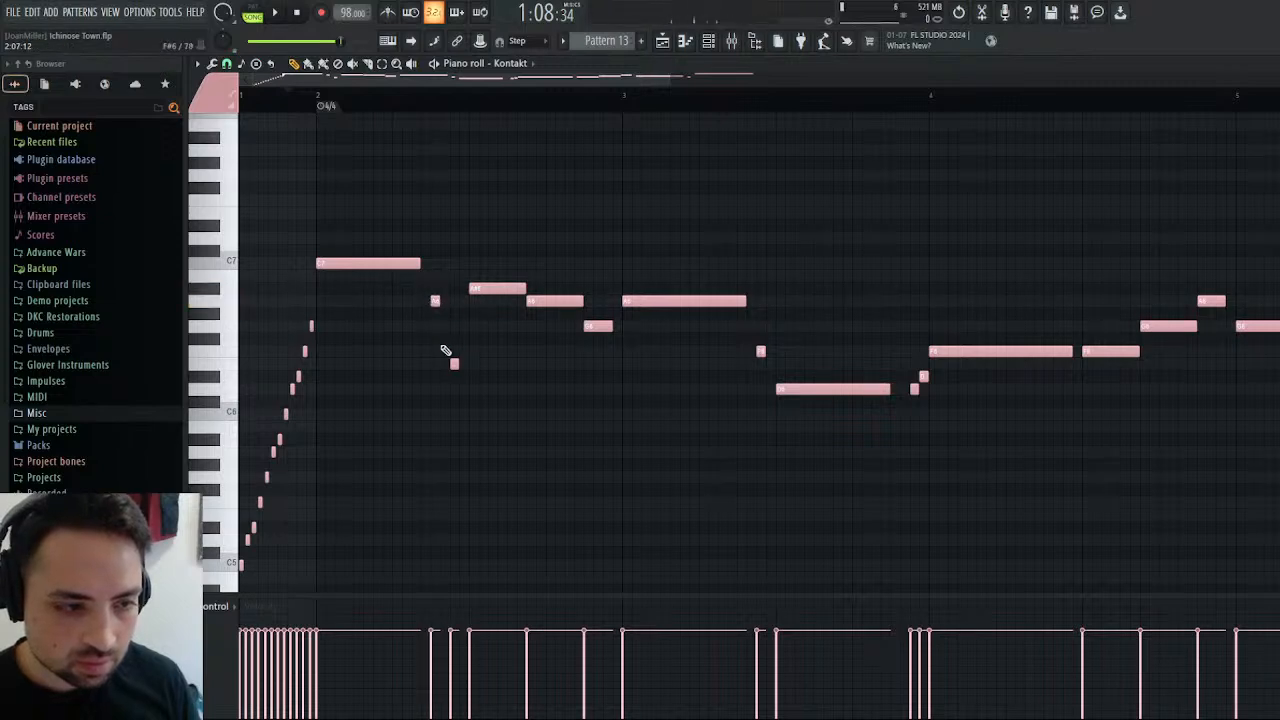
pyautogui.moveTo(476, 289); pyautogui.dragTo(477, 234)
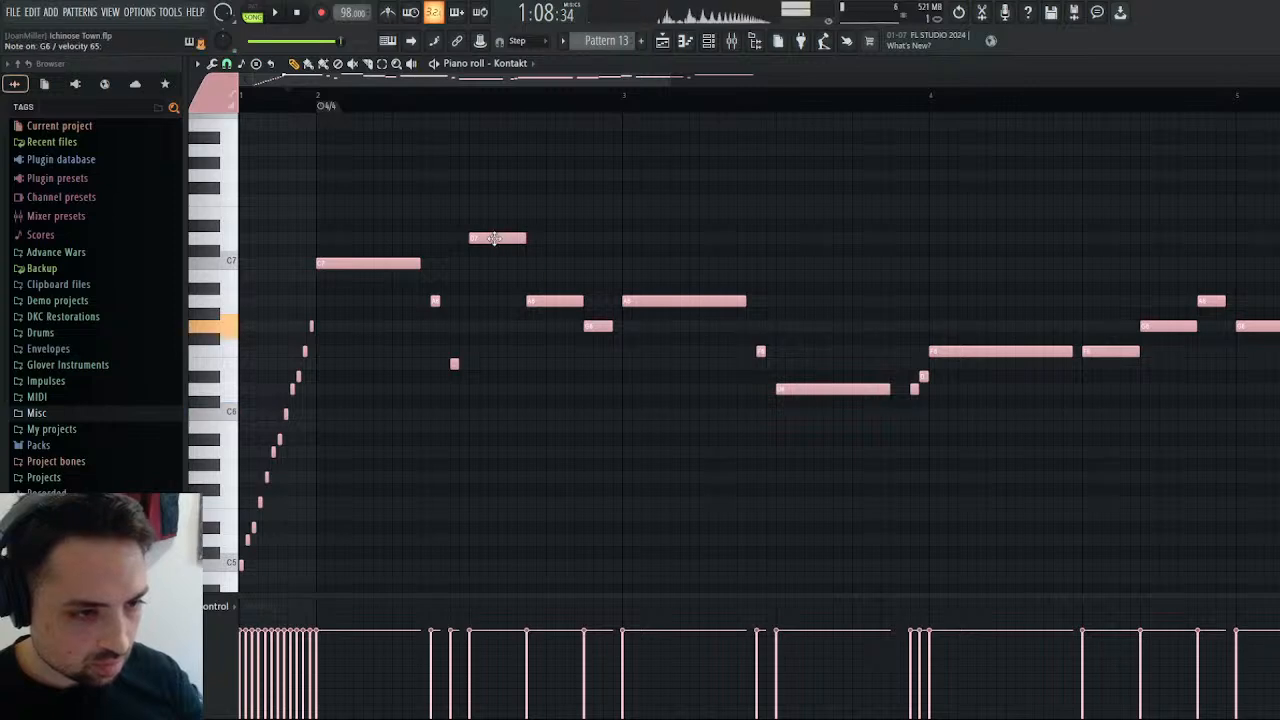
pyautogui.click(276, 11)
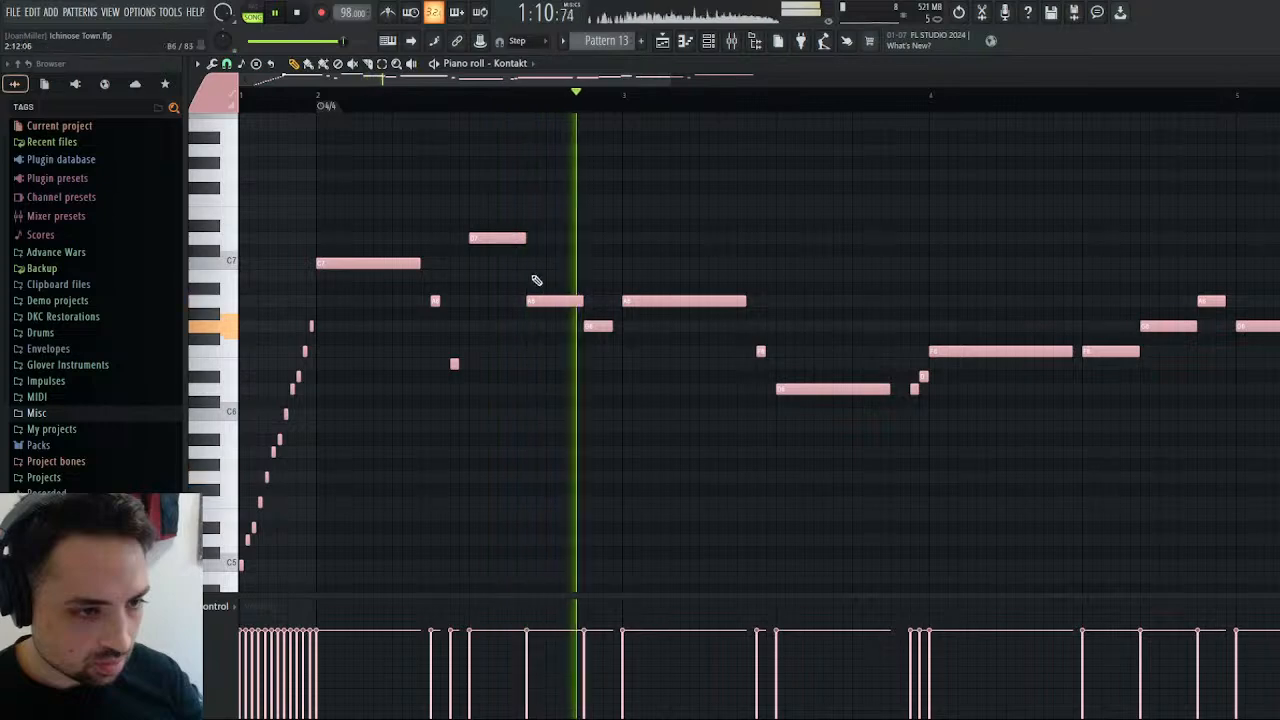
pyautogui.moveTo(540, 300); pyautogui.dragTo(540, 263)
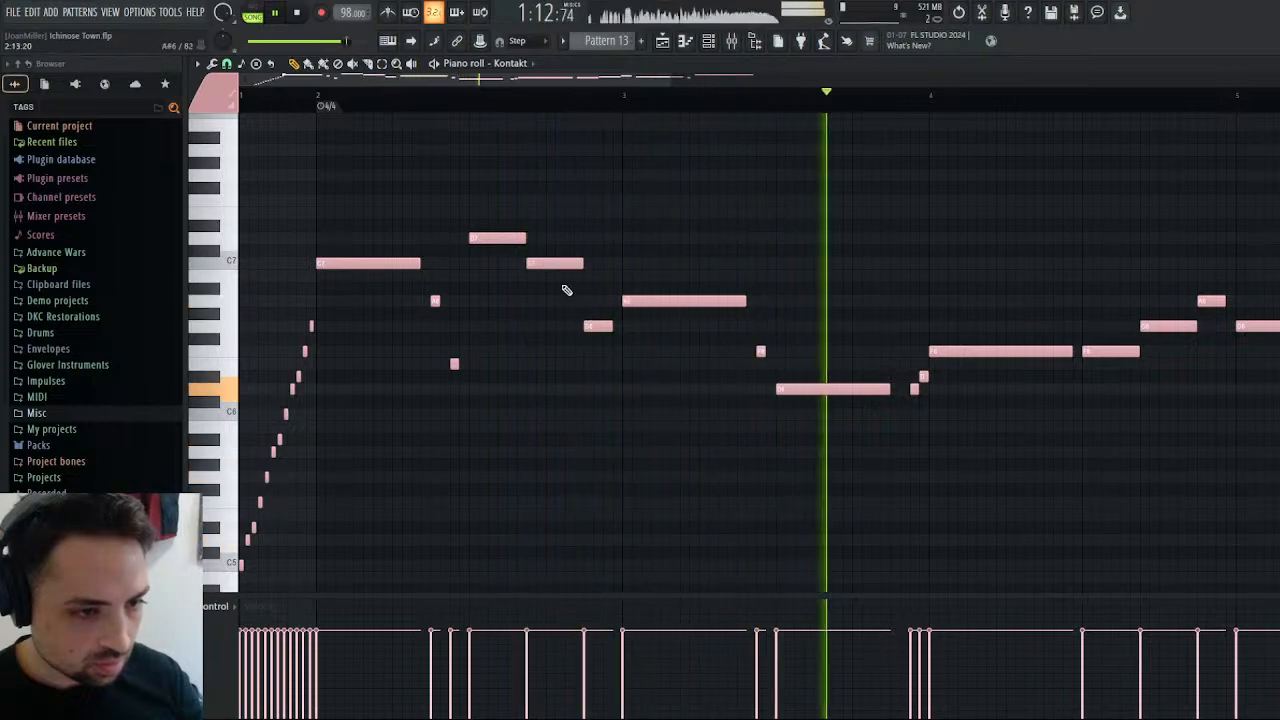
pyautogui.click(297, 12)
pyautogui.click(276, 12)
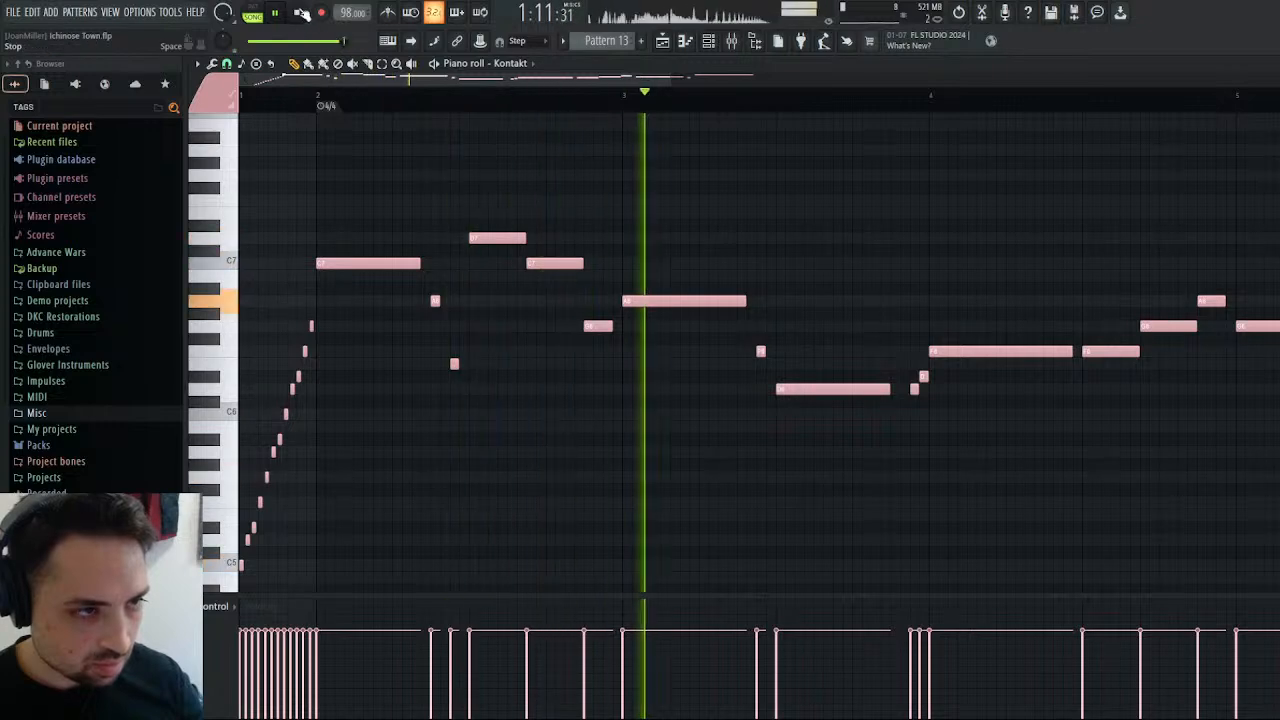
pyautogui.press('space')
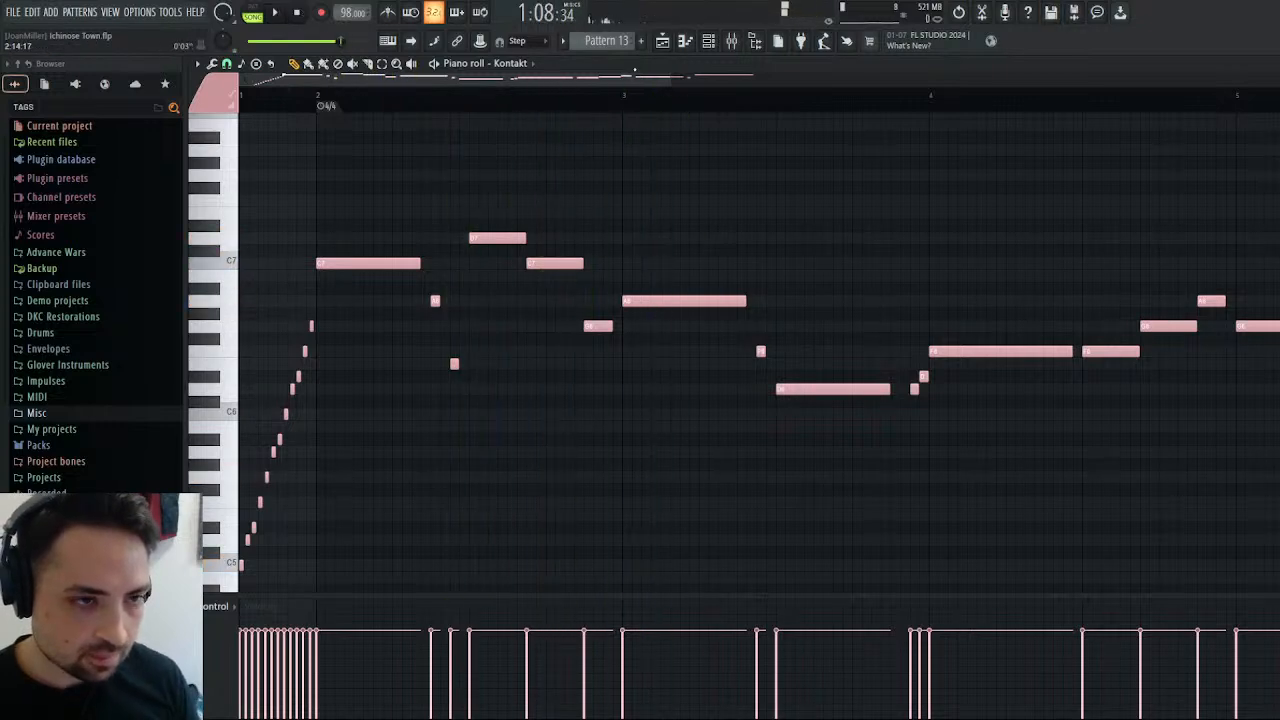
# Play the arrangement from bar 28's second half to hear Pattern 13 with the other parts.
pyautogui.click(662, 40)
pyautogui.click(725, 93)
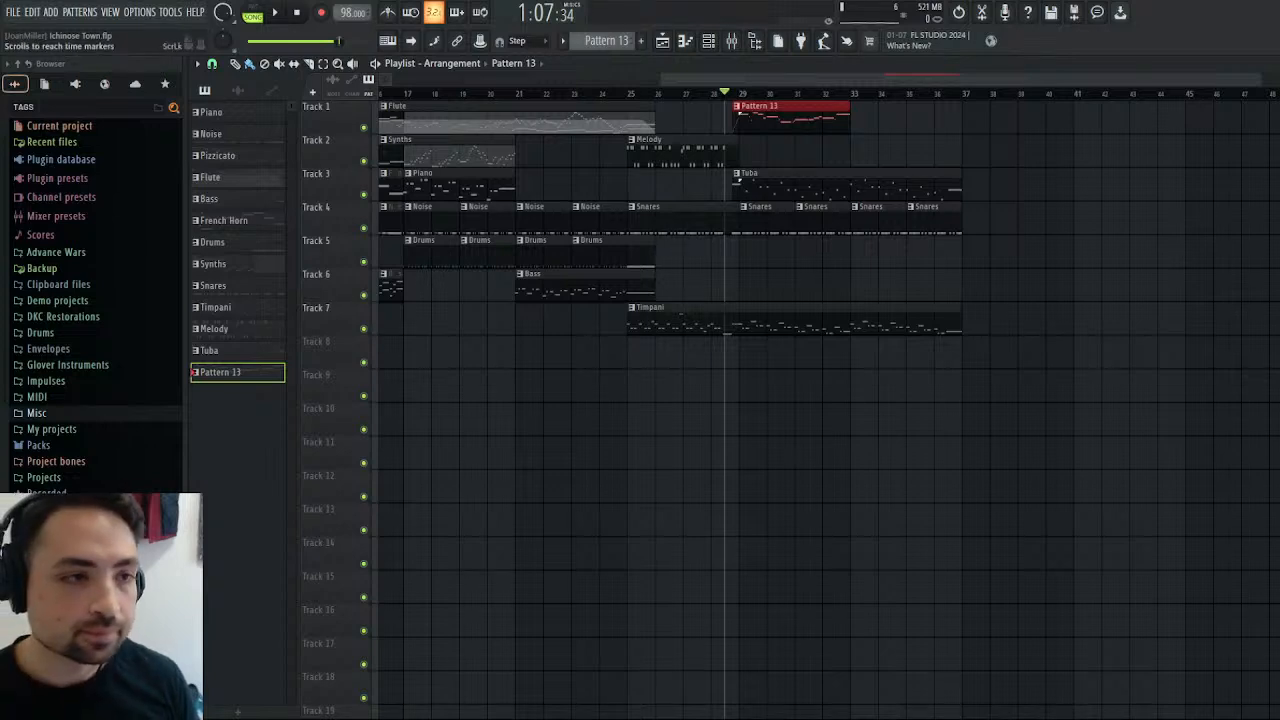
pyautogui.click(275, 12)
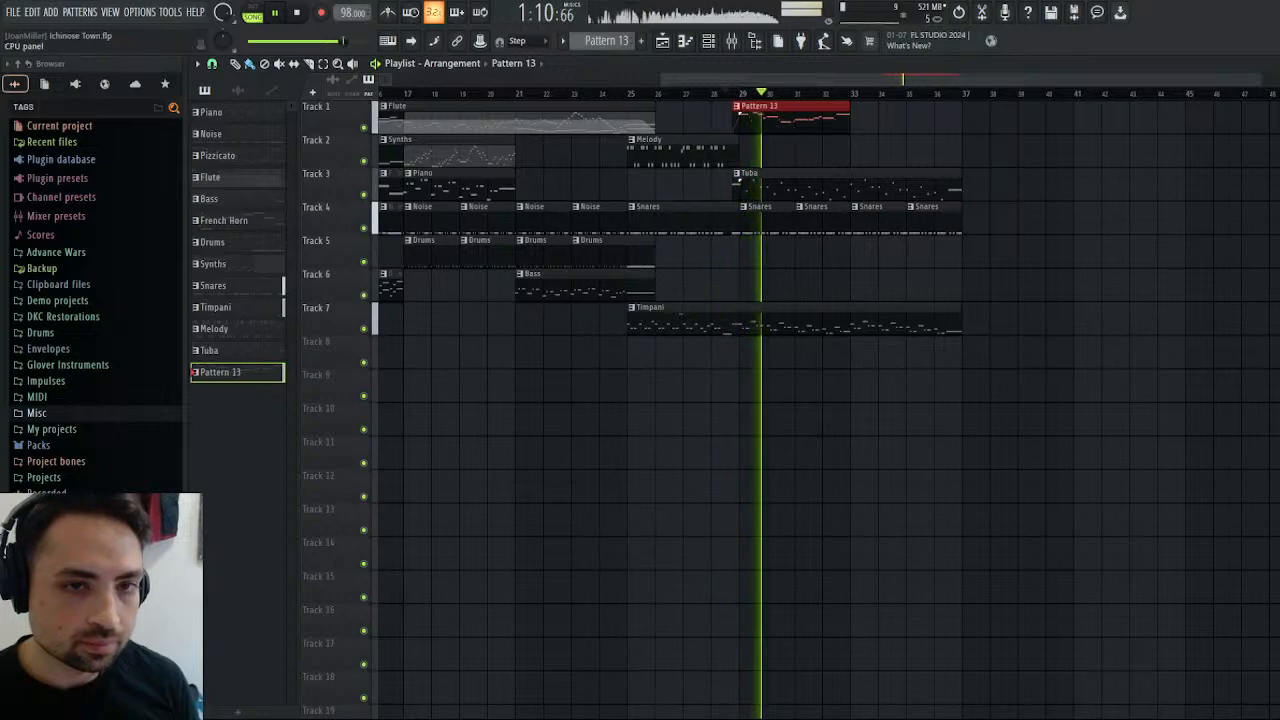
pyautogui.click(959, 12)
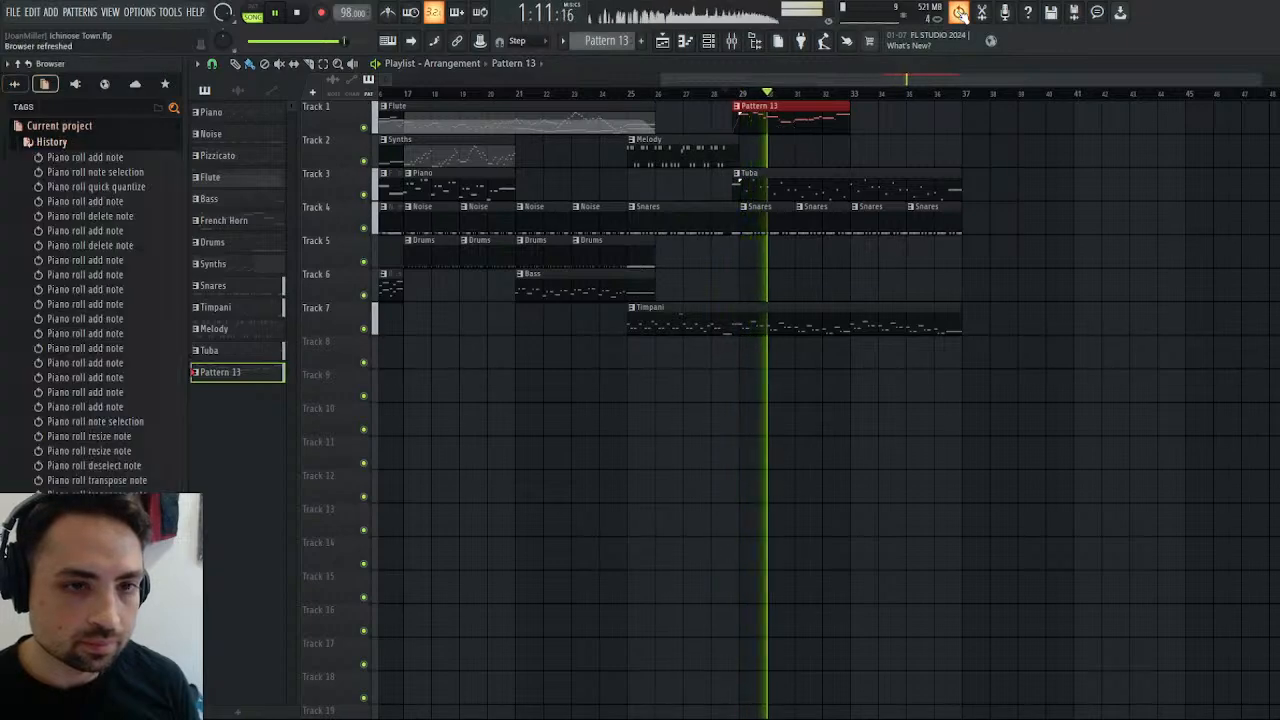
# In Pattern 13, replace bar 2's last G6 with half-step A6 and B6 notes, raise bar 3's opening note to C7 and audition in pattern mode.
pyautogui.doubleClick(777, 117)
pyautogui.click(253, 12)
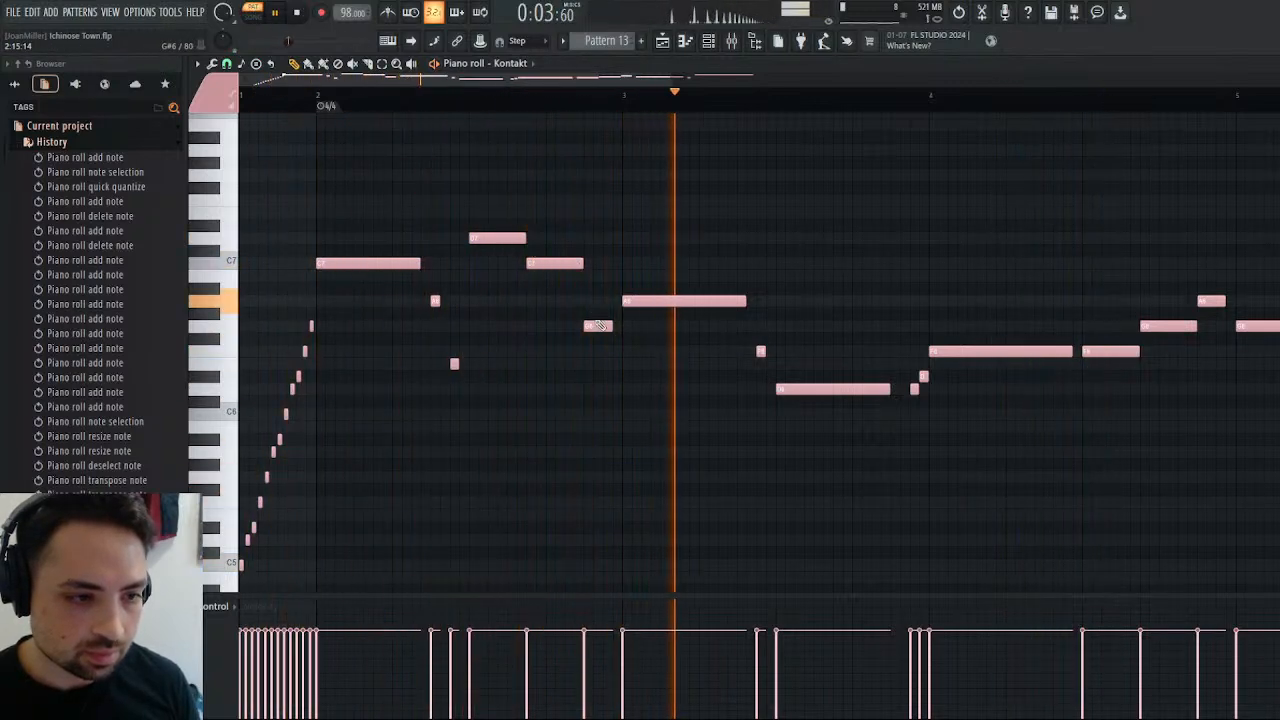
pyautogui.press('space')
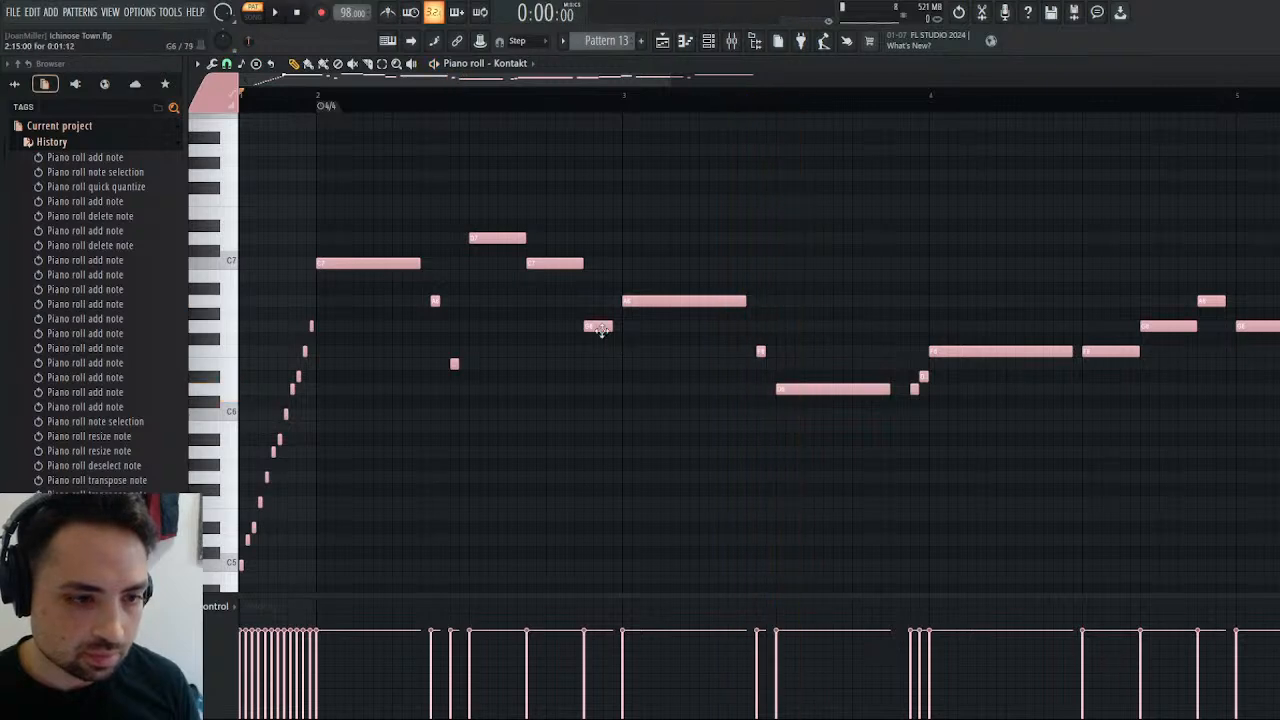
pyautogui.moveTo(601, 331); pyautogui.dragTo(645, 263)
pyautogui.click(607, 276)
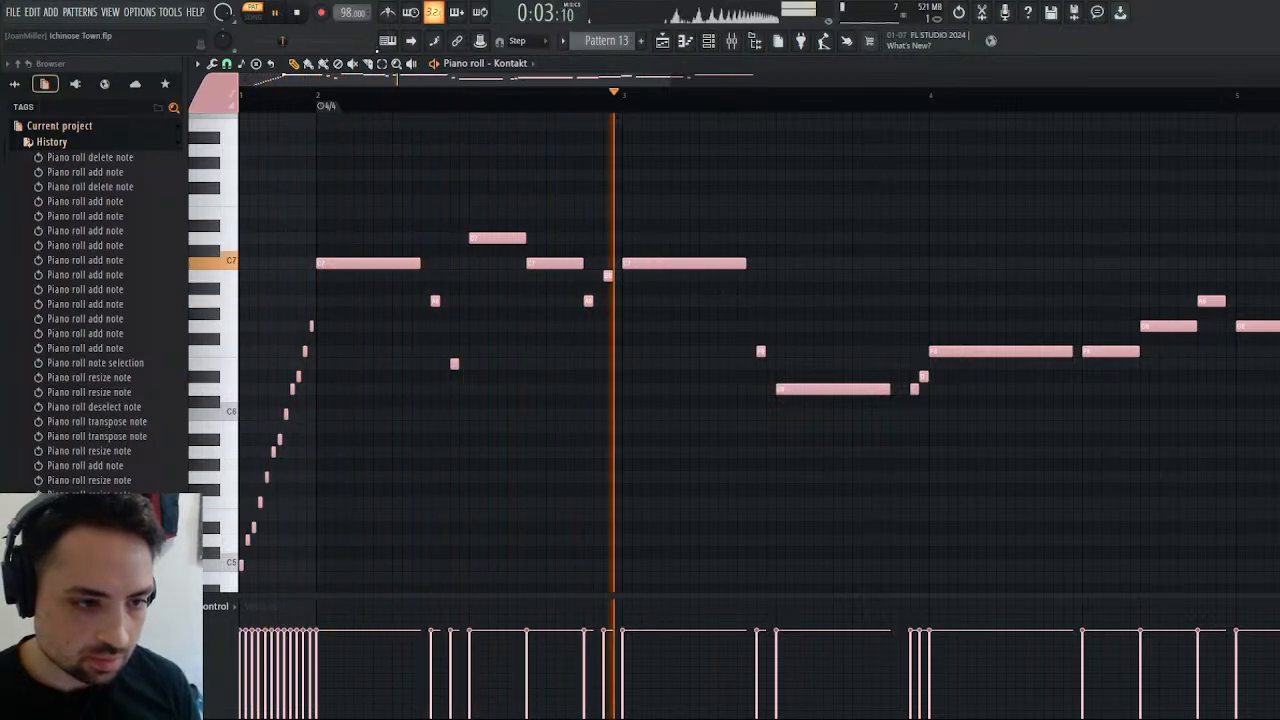
pyautogui.click(299, 24)
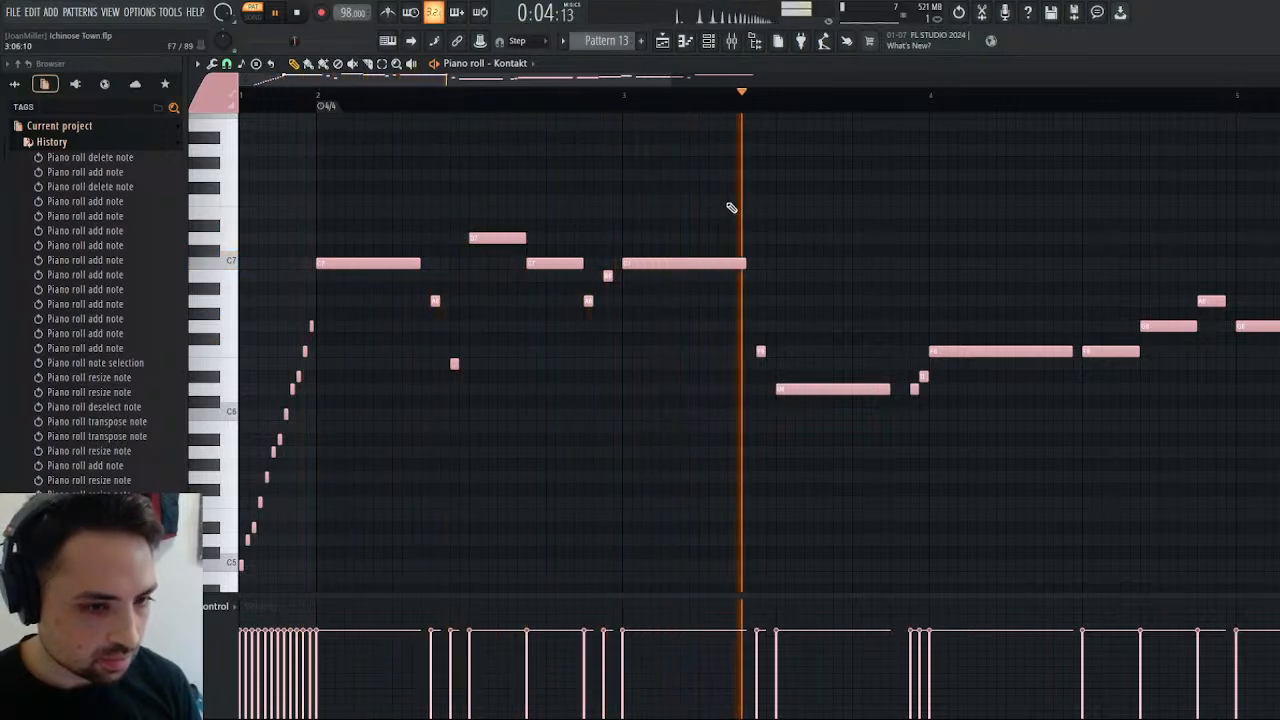
# Raise bar 3's short F6 to A6 and its long D6 to F6, and audition the pattern.
pyautogui.moveTo(761, 351); pyautogui.dragTo(767, 299)
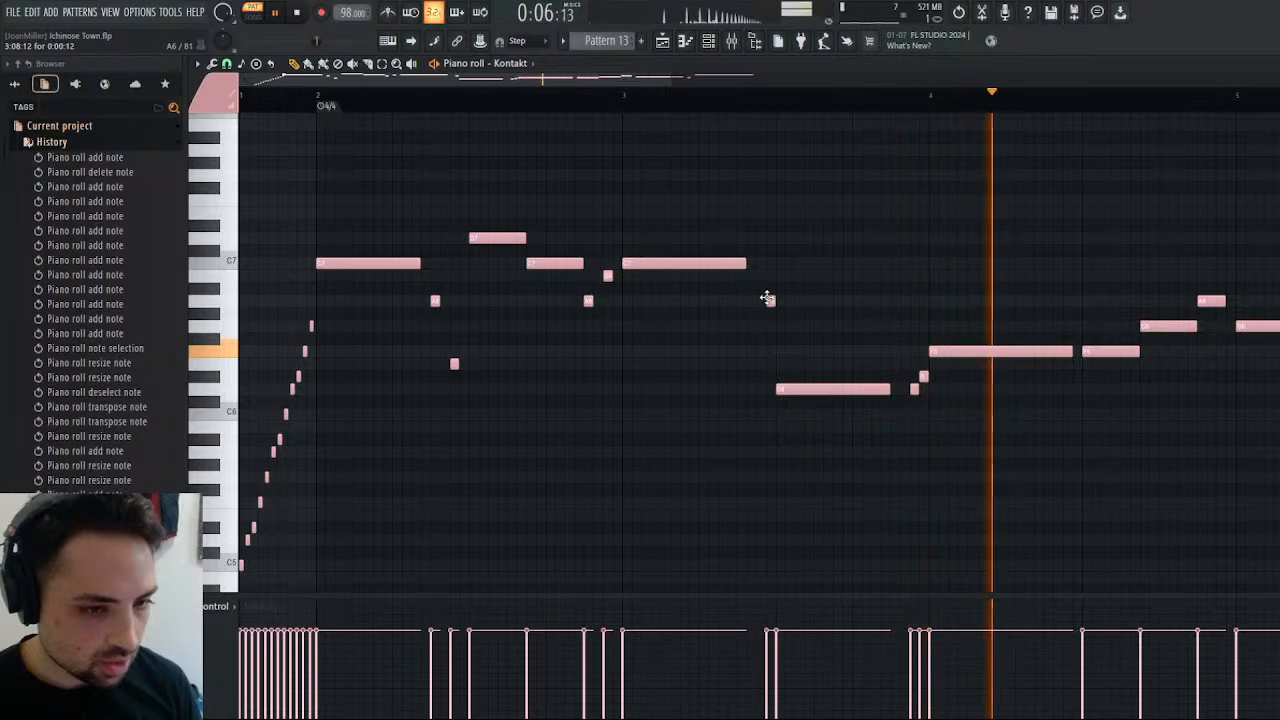
pyautogui.moveTo(790, 389); pyautogui.dragTo(795, 350)
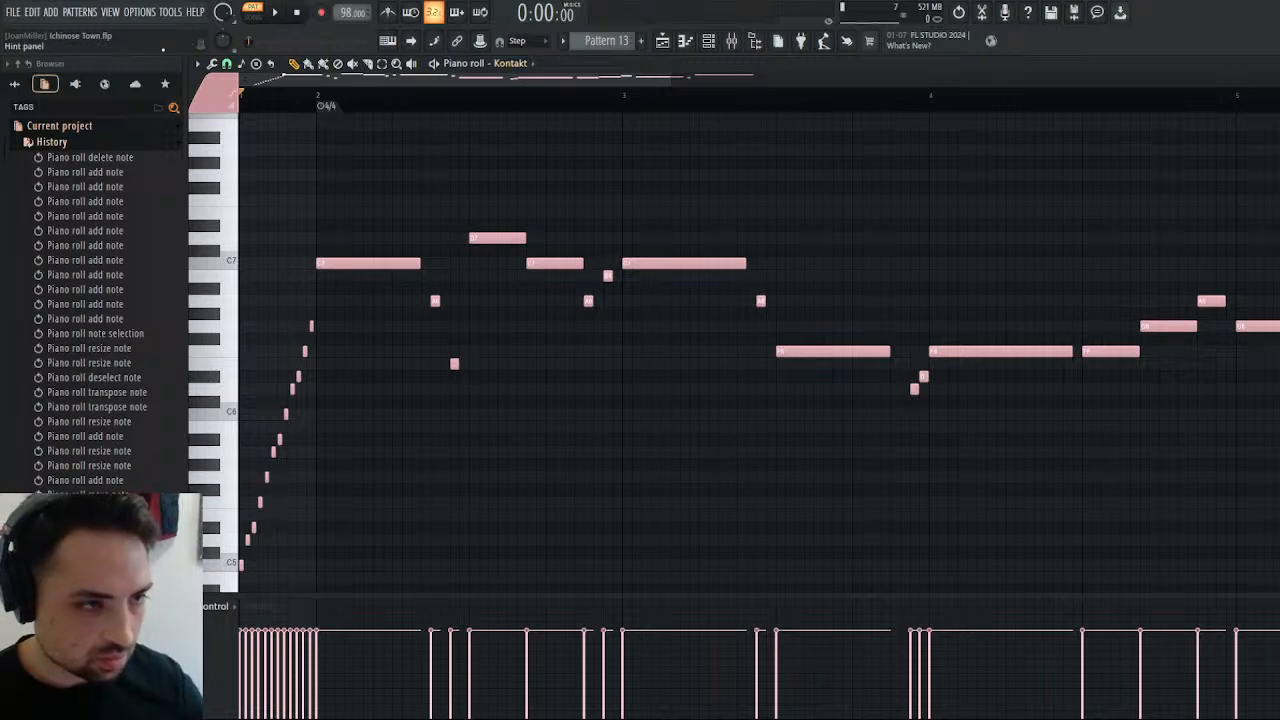
pyautogui.click(279, 12)
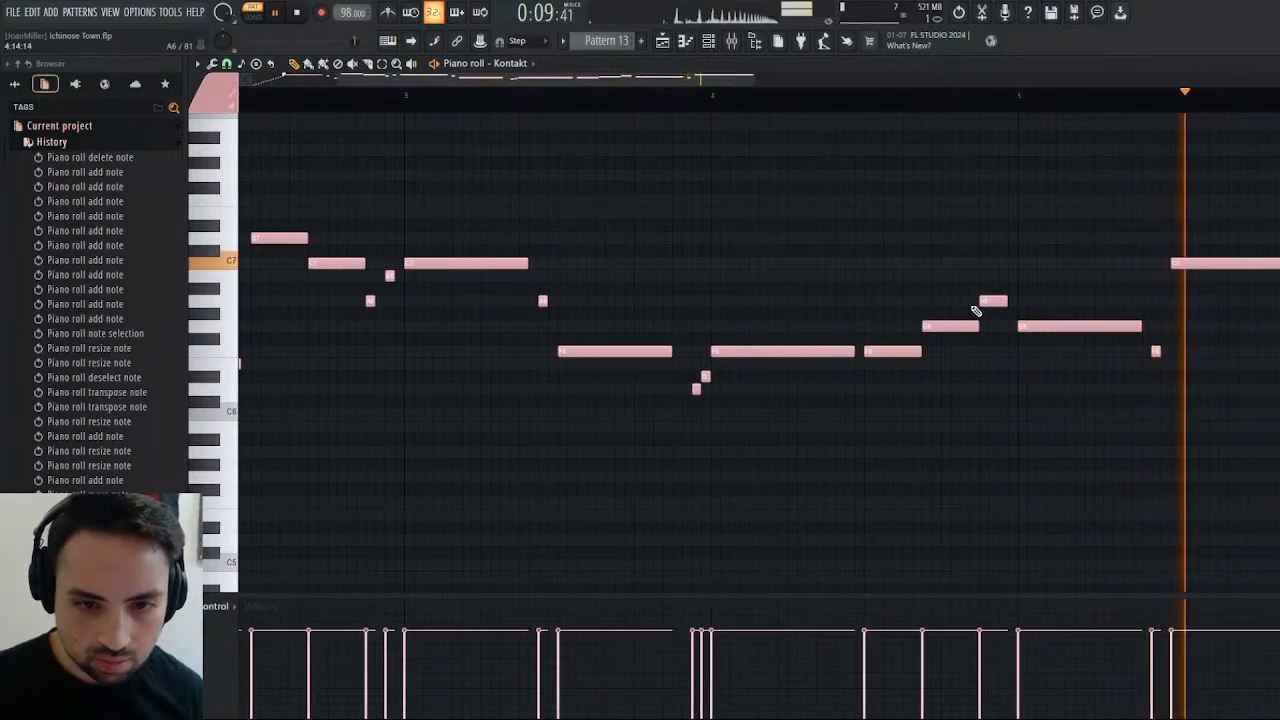
# Shorten bar 4's last A6 to half a step, add a half-step A#6 after it, and audition from that point.
pyautogui.moveTo(1008, 302); pyautogui.dragTo(989, 301)
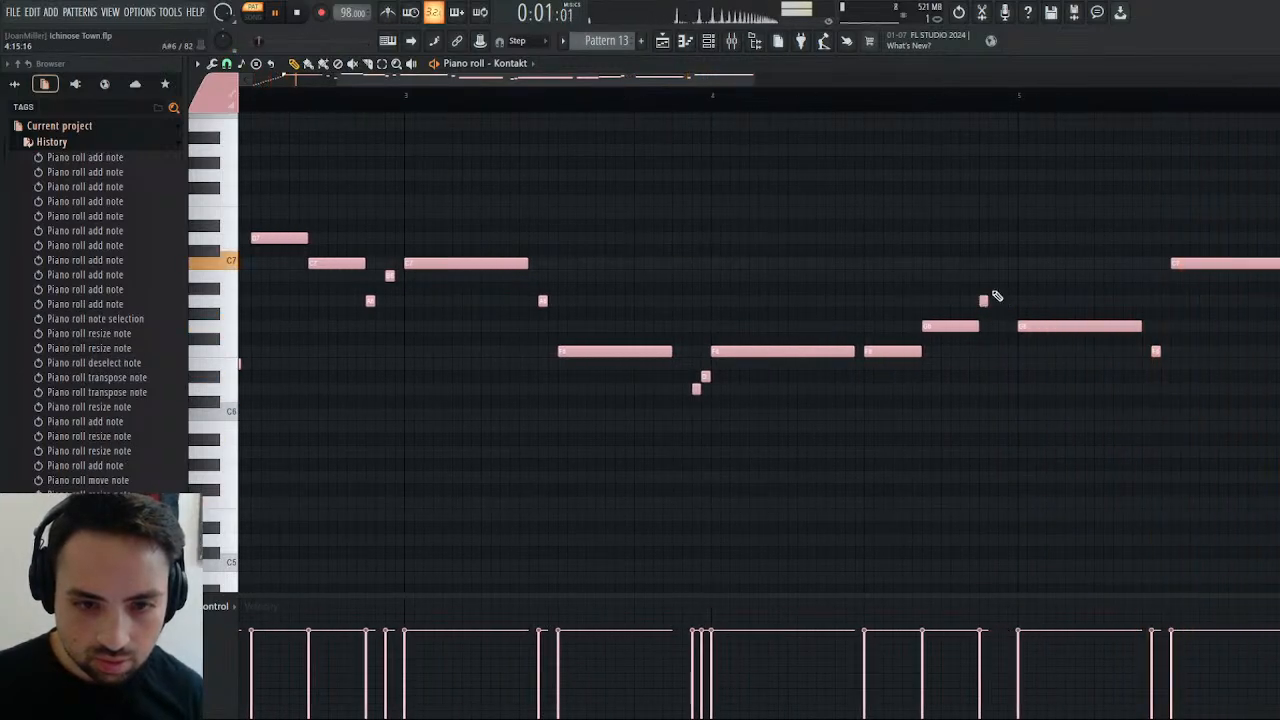
pyautogui.click(1003, 289)
pyautogui.click(986, 104)
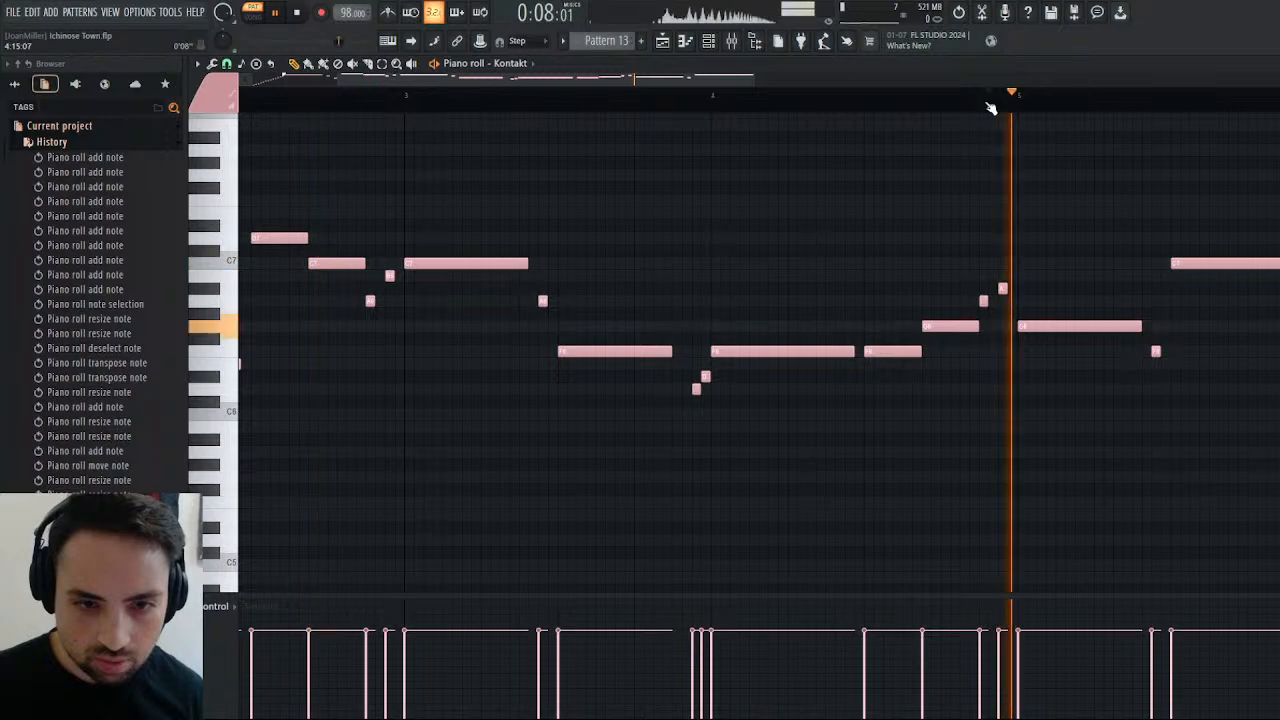
pyautogui.click(980, 106)
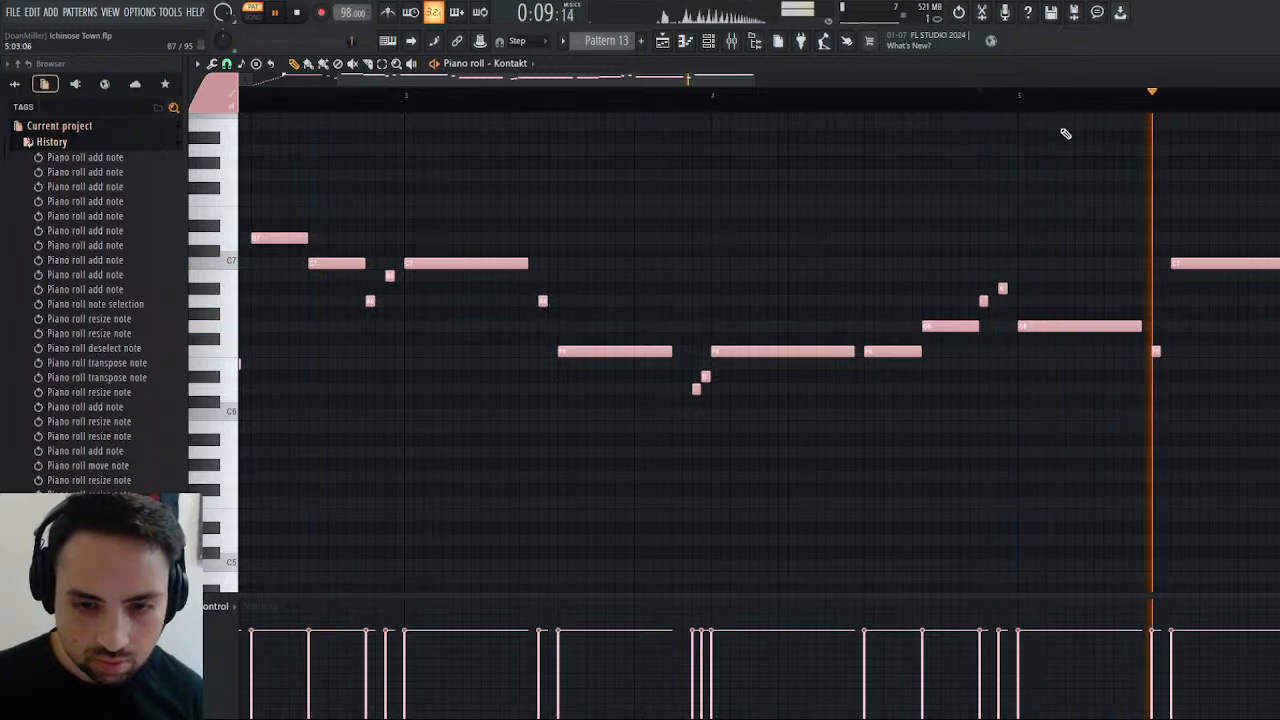
# Try bar 5's closing two-beat C7 at A6 and audition it from the end of bar 4.
pyautogui.moveTo(553, 86); pyautogui.dragTo(726, 86)
pyautogui.moveTo(796, 262)
pyautogui.mouseDown()
pyautogui.moveTo(791, 288)
pyautogui.moveTo(797, 258)
pyautogui.mouseUp()
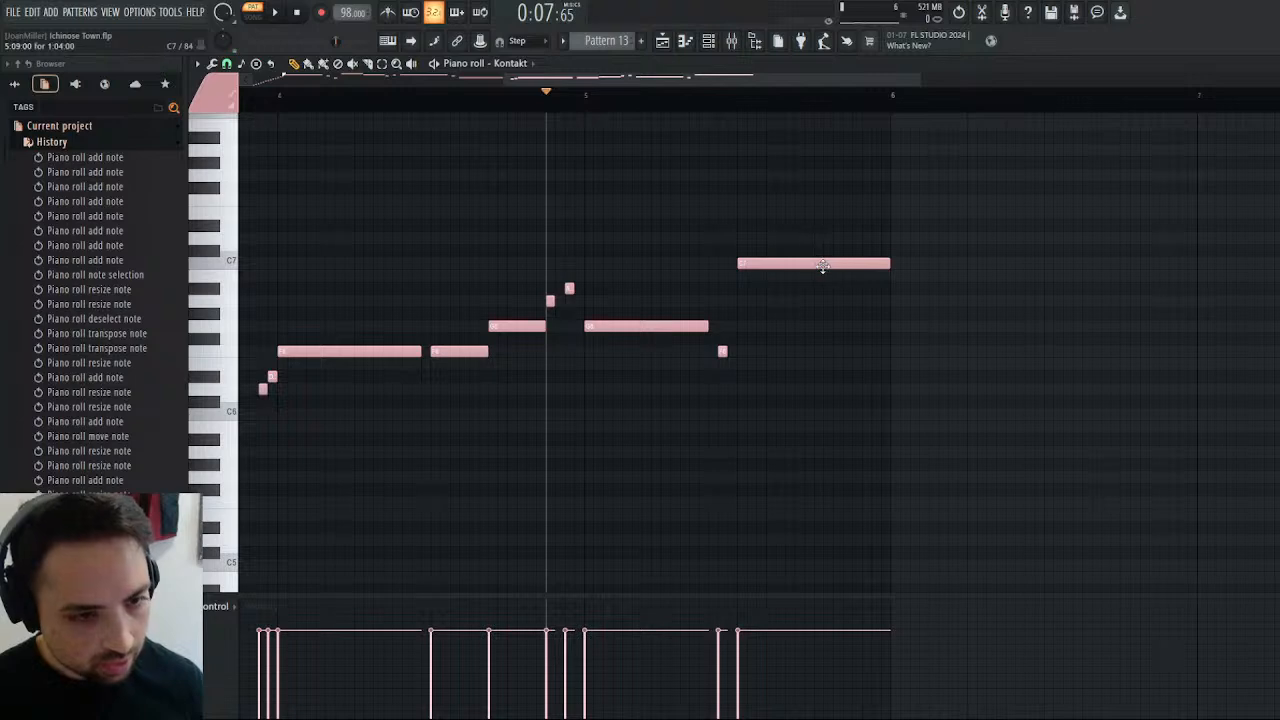
pyautogui.moveTo(823, 266); pyautogui.dragTo(825, 311)
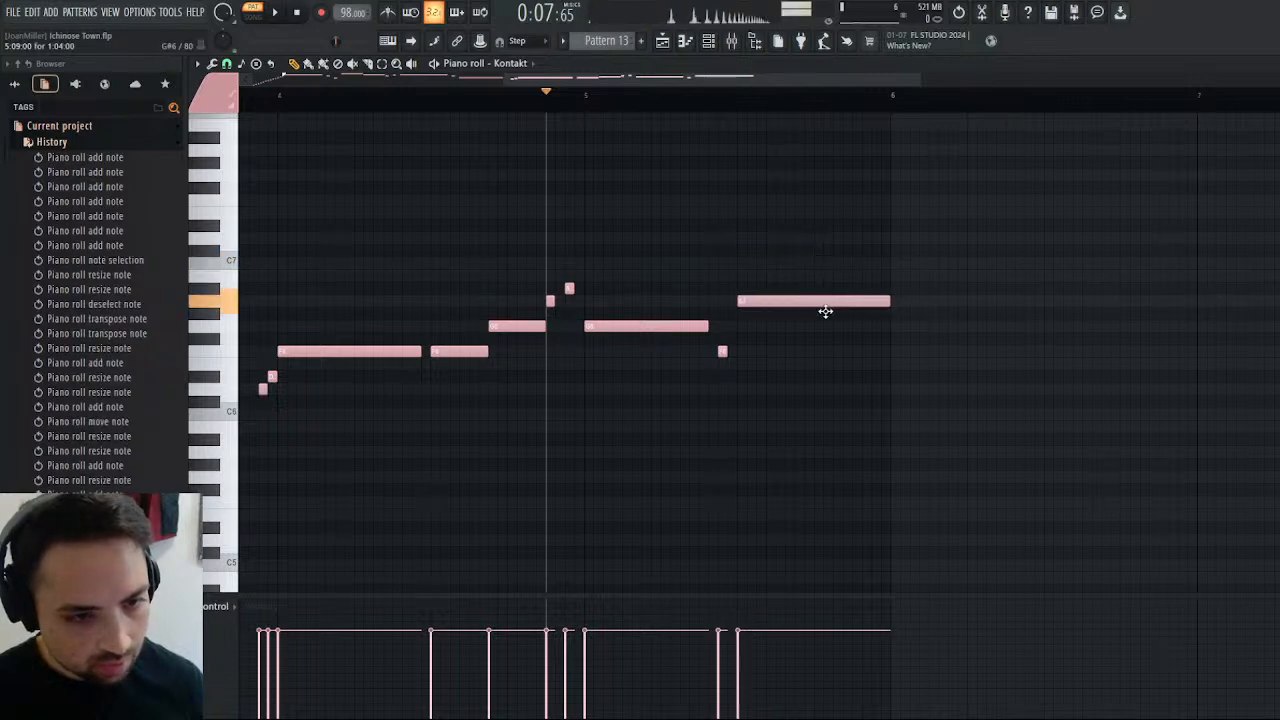
pyautogui.click(288, 12)
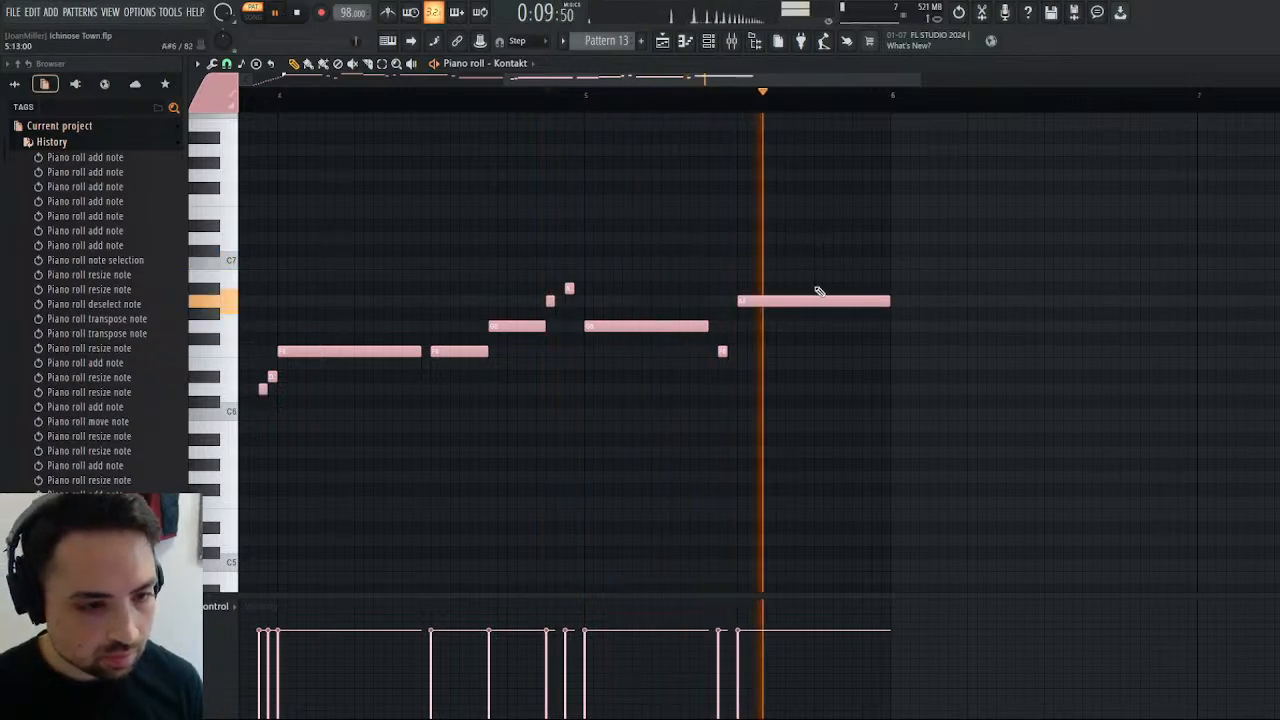
pyautogui.press('space')
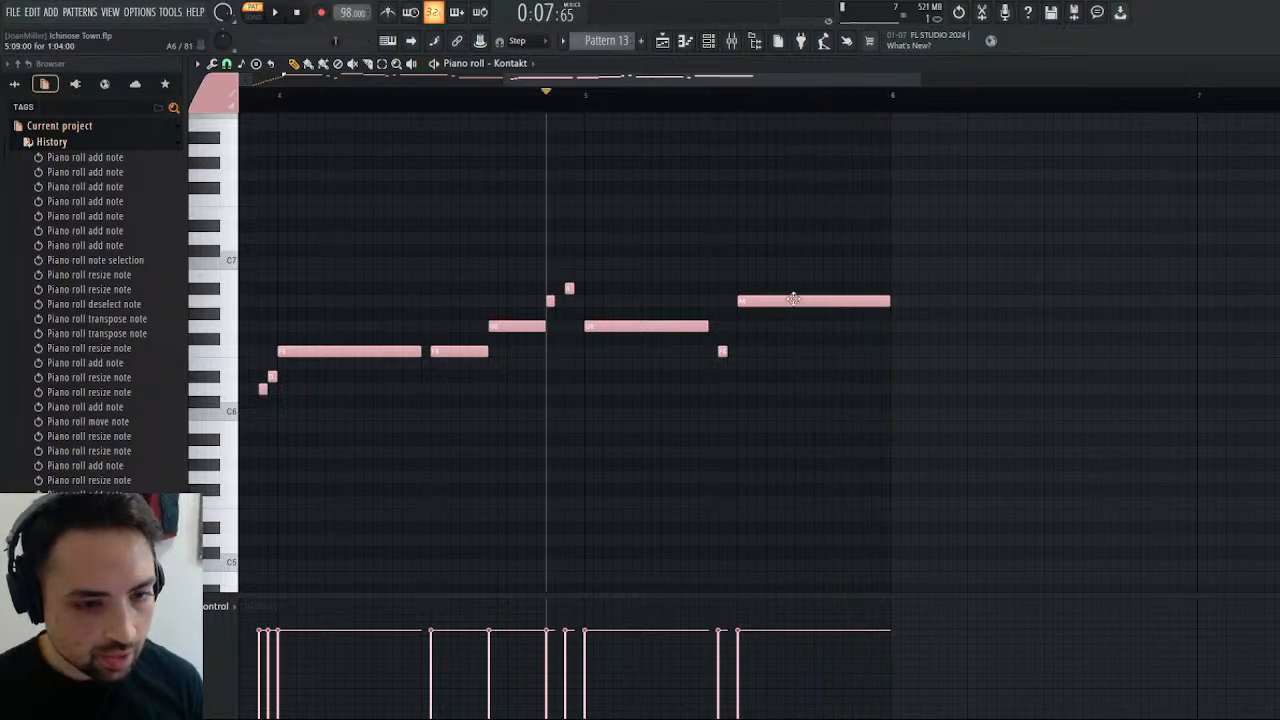
# Raise bar 5's closing two-beat note to F7 and audition the phrase.
pyautogui.moveTo(793, 299); pyautogui.dragTo(794, 232)
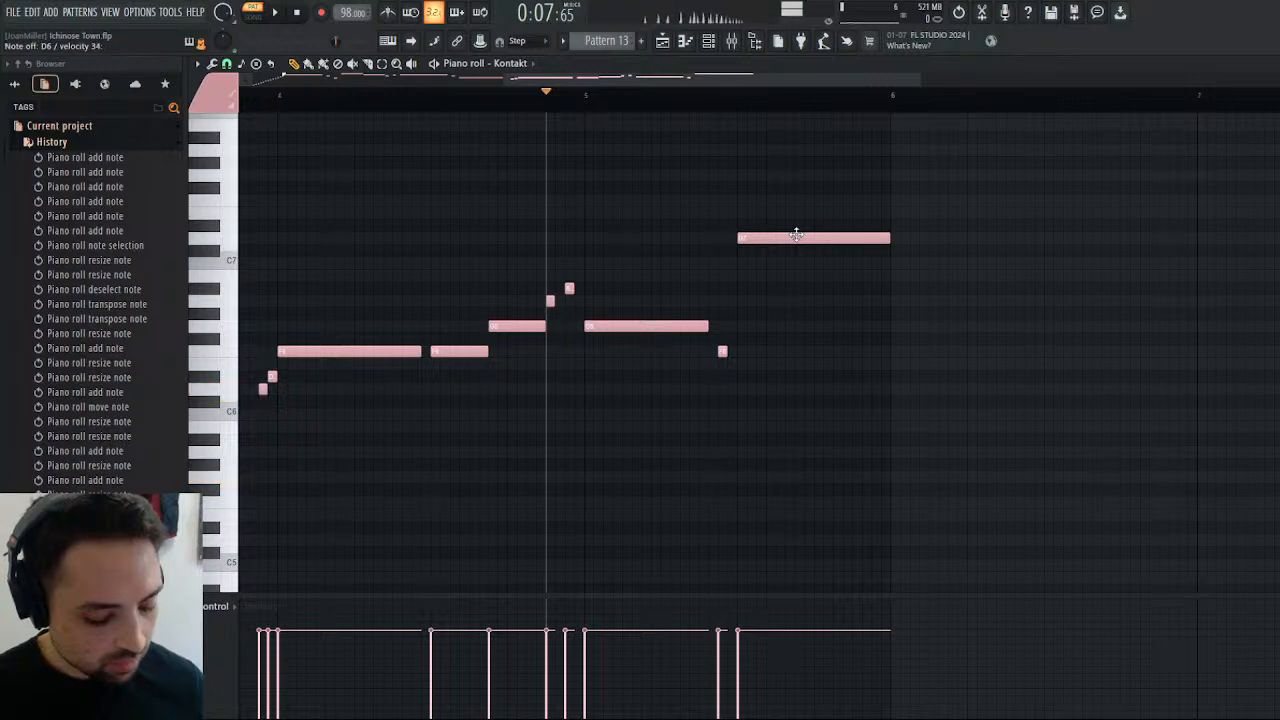
pyautogui.moveTo(800, 240); pyautogui.dragTo(800, 197)
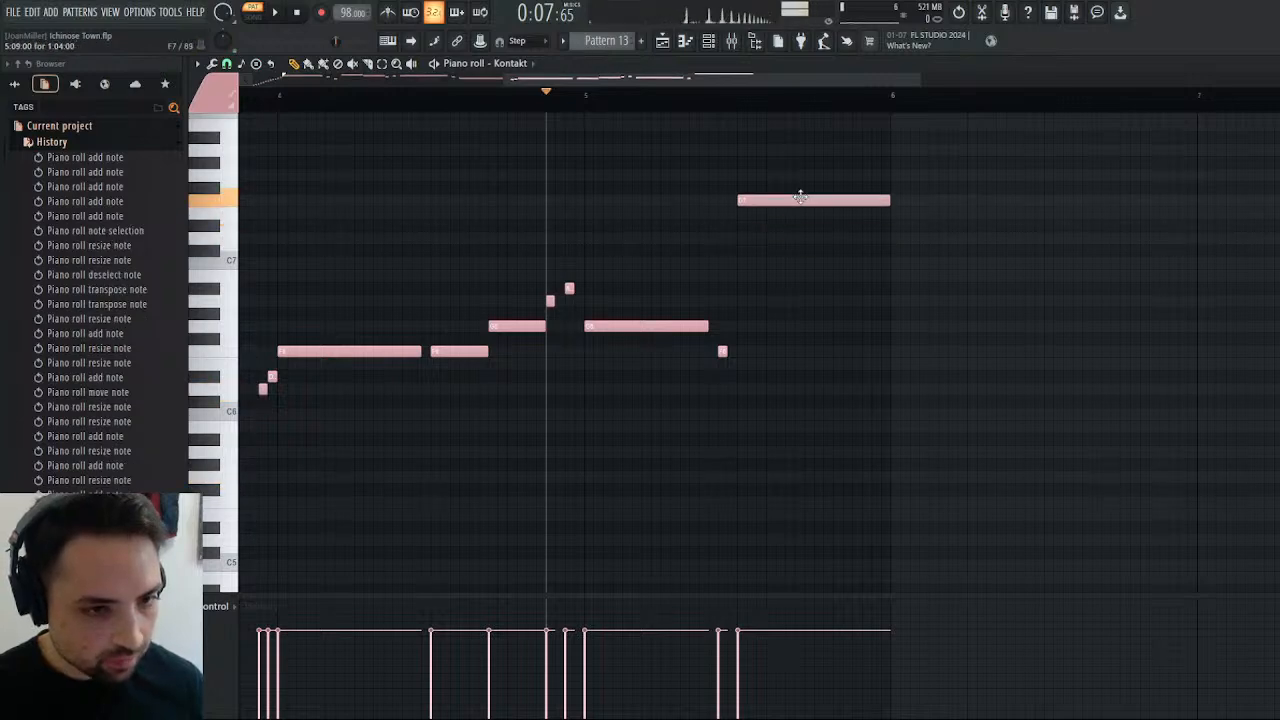
pyautogui.click(275, 14)
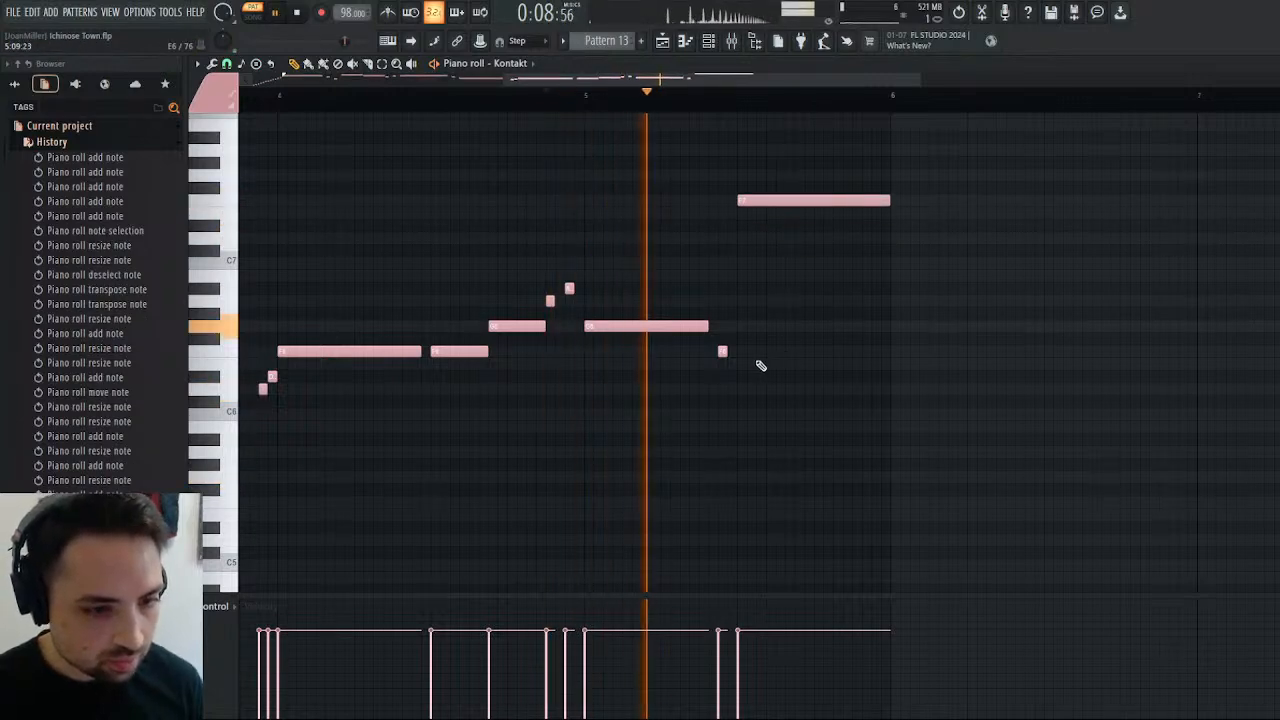
pyautogui.rightClick(722, 351)
pyautogui.click(722, 351)
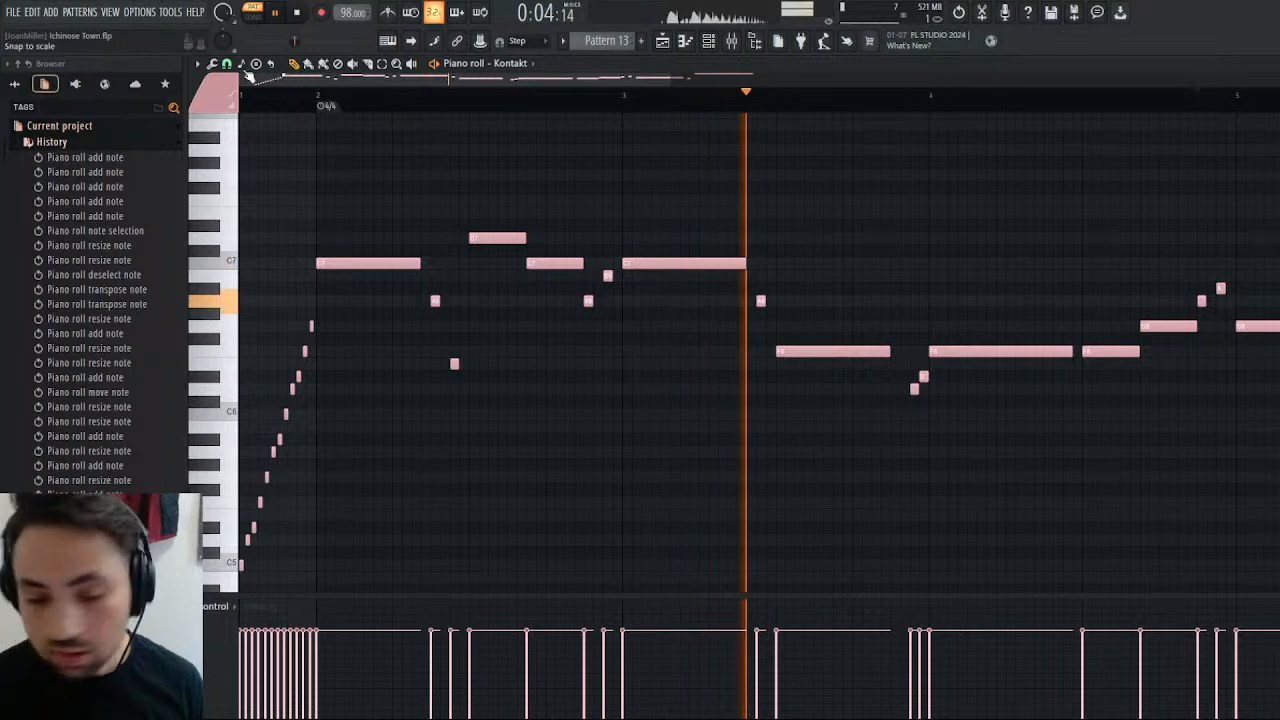
pyautogui.press('space')
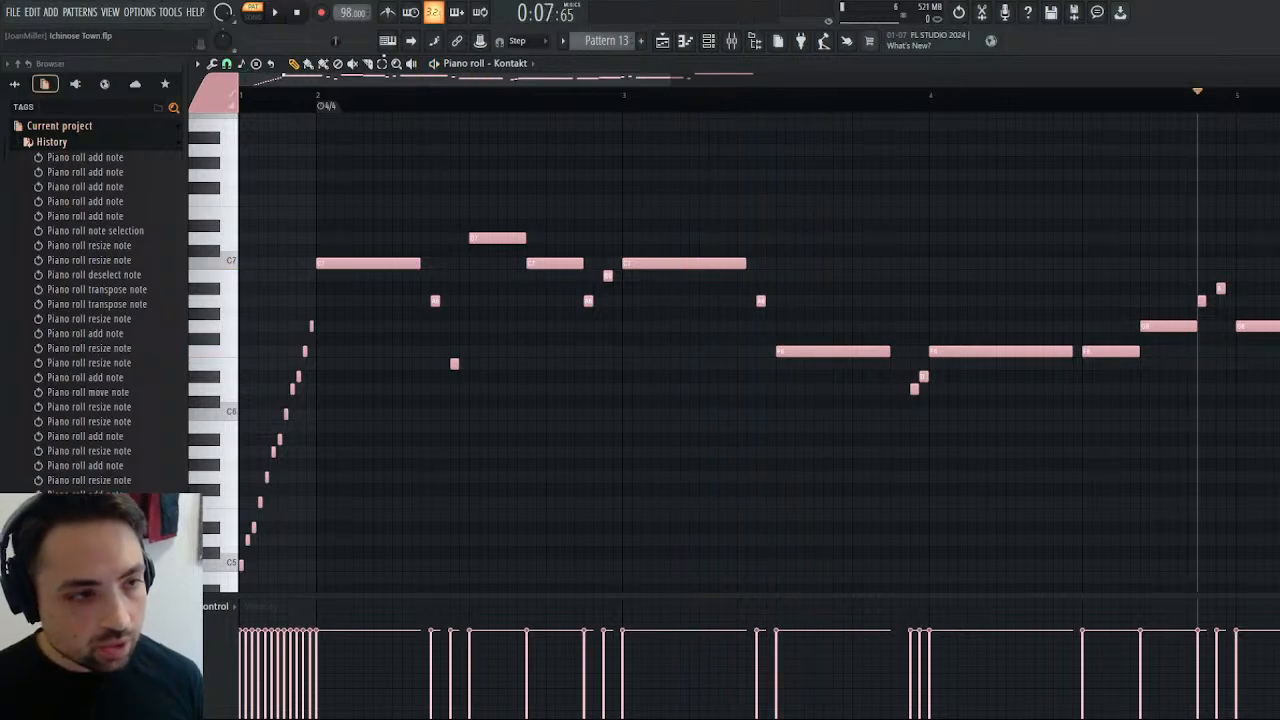
# Select bar 1's whole ascending run and transpose it up three semitones to end on A#6.
pyautogui.moveTo(331, 307); pyautogui.dragTo(212, 558)
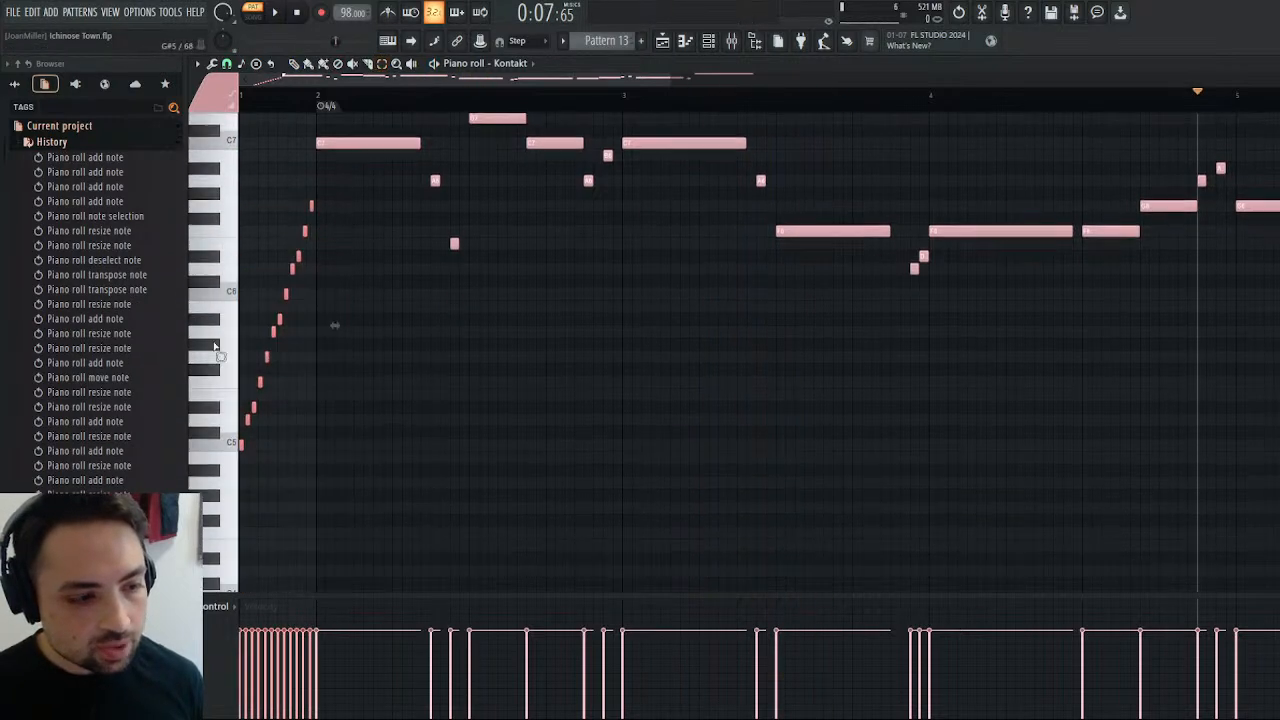
pyautogui.scroll(2, 252, 310)
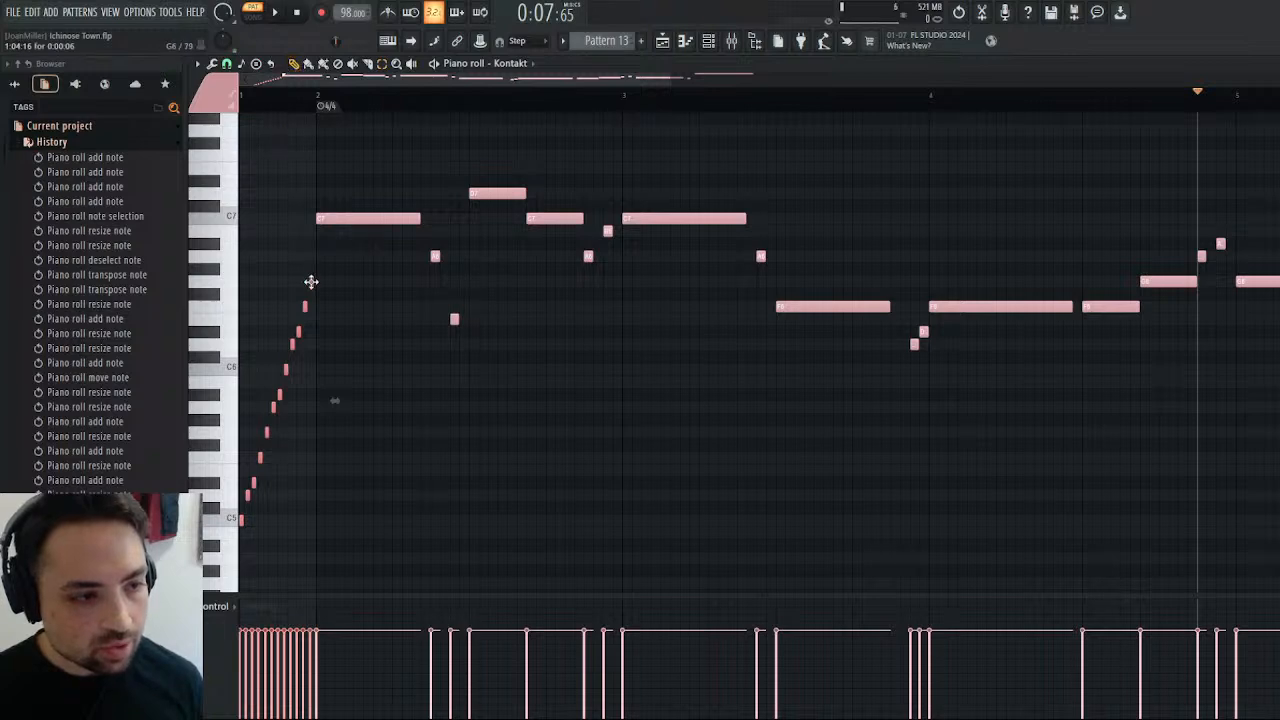
pyautogui.moveTo(311, 282); pyautogui.dragTo(312, 264)
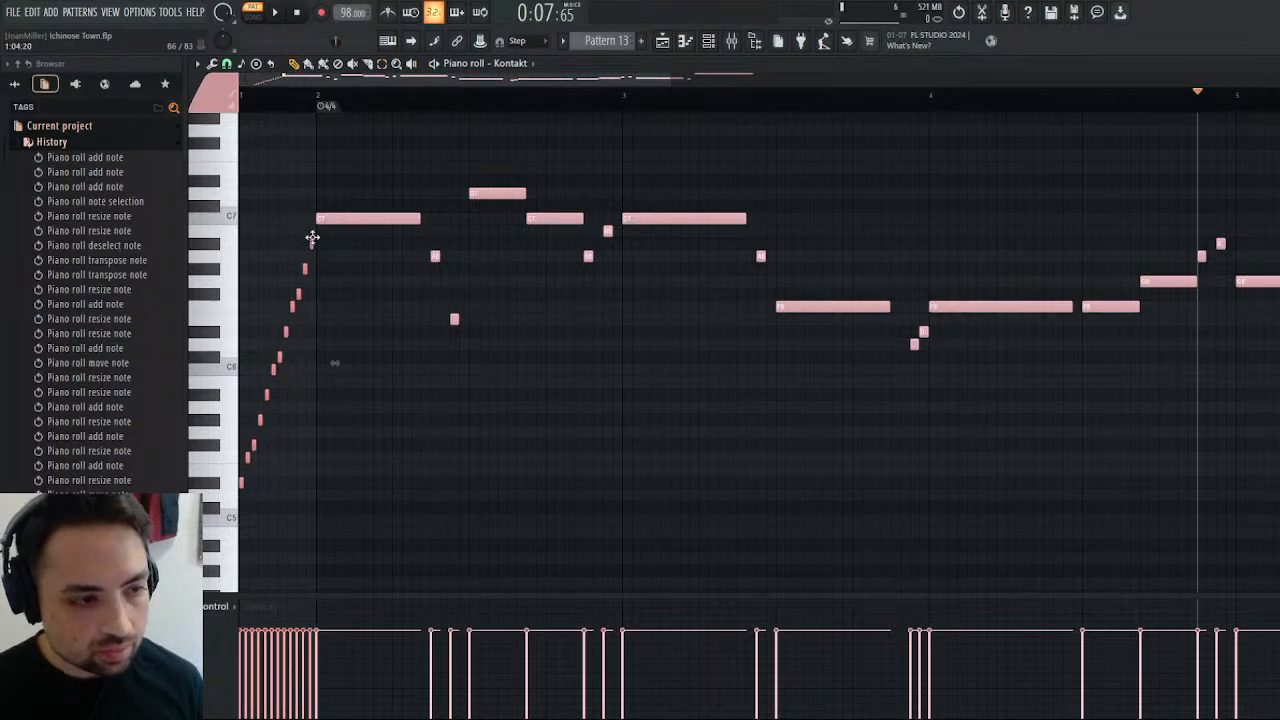
# Adjust bar 1's run by raising F#5 to G5, G#5 to A5, C#6 to D6, F#6 to G6 and G#6 to A6.
pyautogui.moveTo(313, 228); pyautogui.dragTo(298, 278)
pyautogui.click(305, 270)
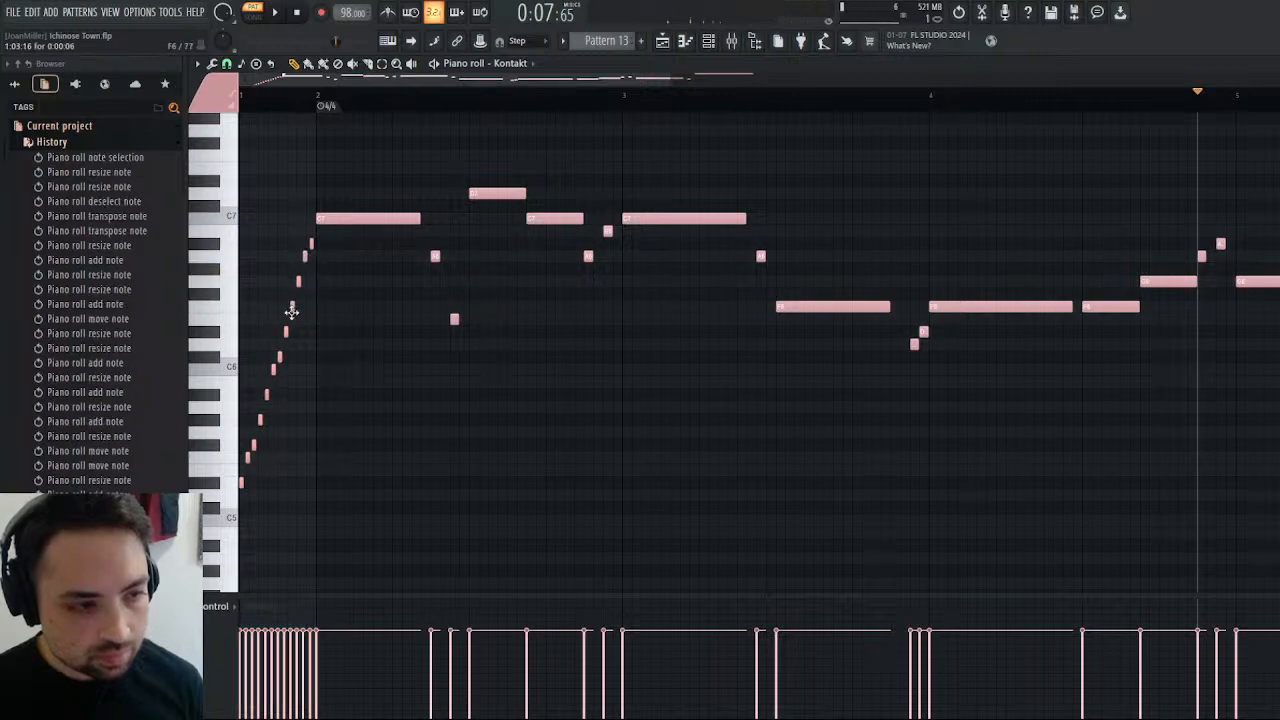
pyautogui.moveTo(277, 355); pyautogui.dragTo(284, 336)
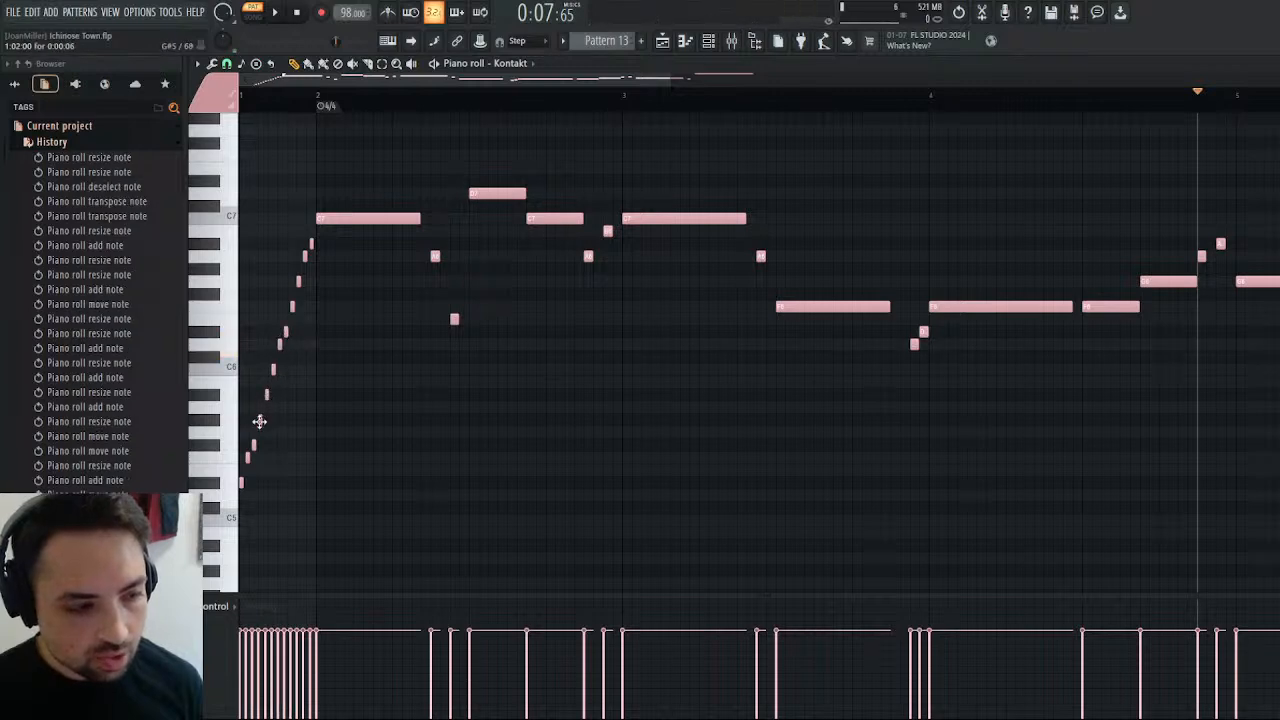
pyautogui.moveTo(258, 420); pyautogui.dragTo(258, 427)
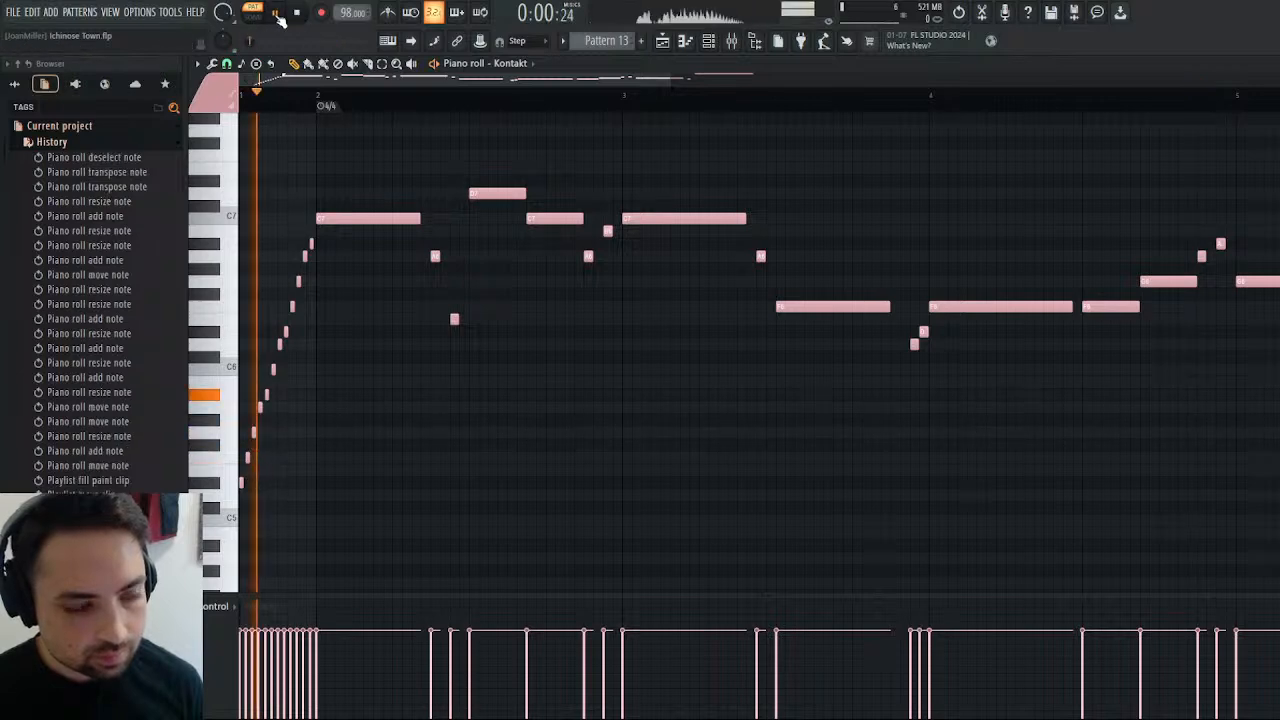
# Audition the arrangement from just before bar 29 to check Pattern 13's revised run against the other tracks.
pyautogui.click(662, 41)
pyautogui.click(722, 95)
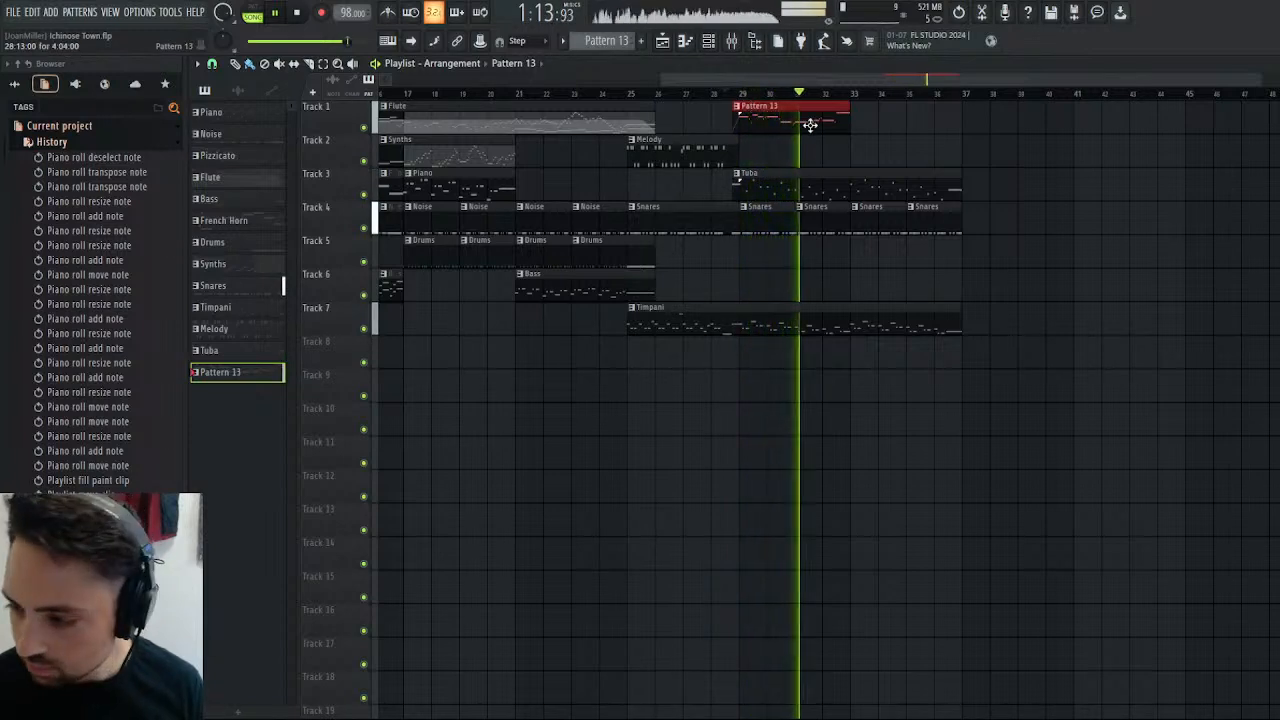
pyautogui.click(302, 15)
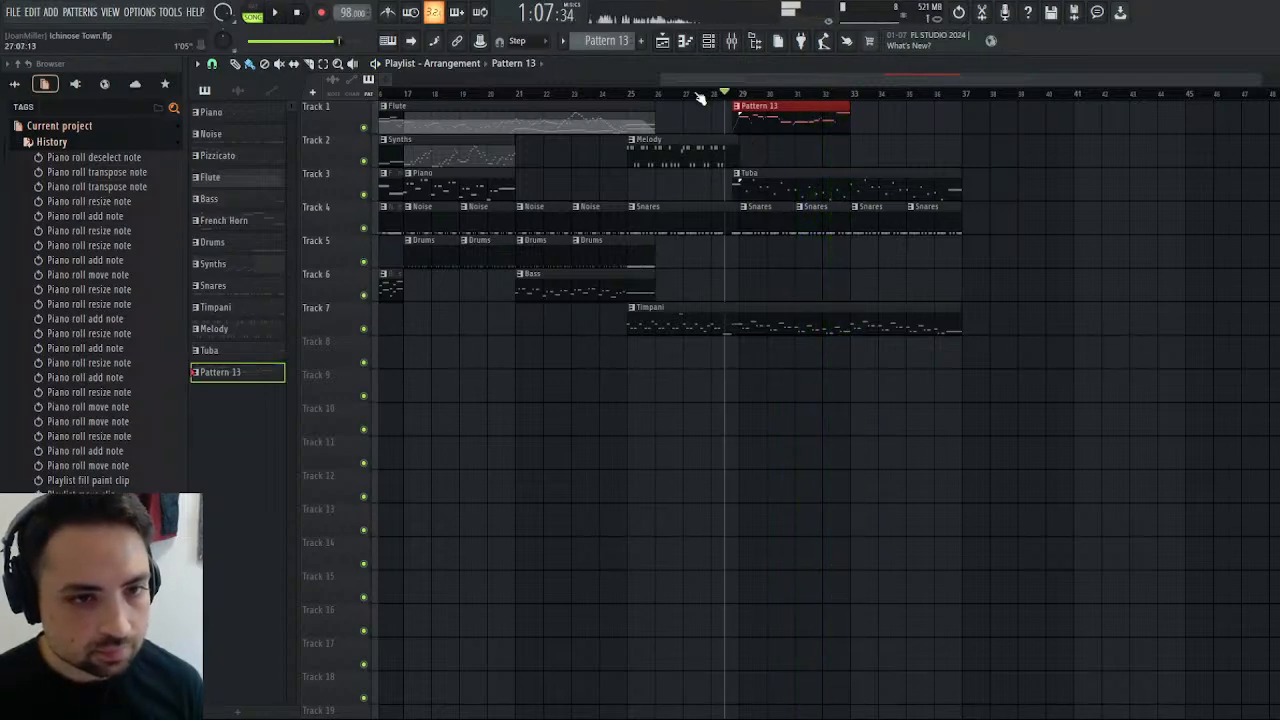
pyautogui.click(284, 12)
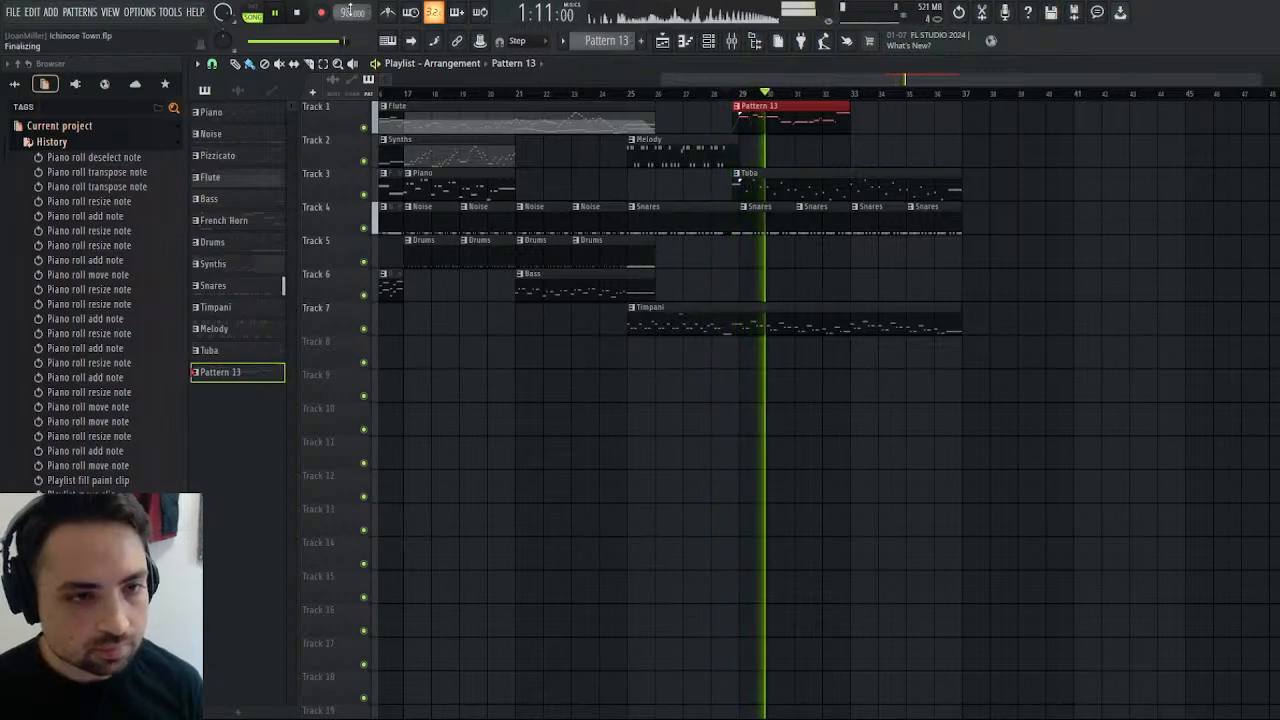
pyautogui.click(300, 16)
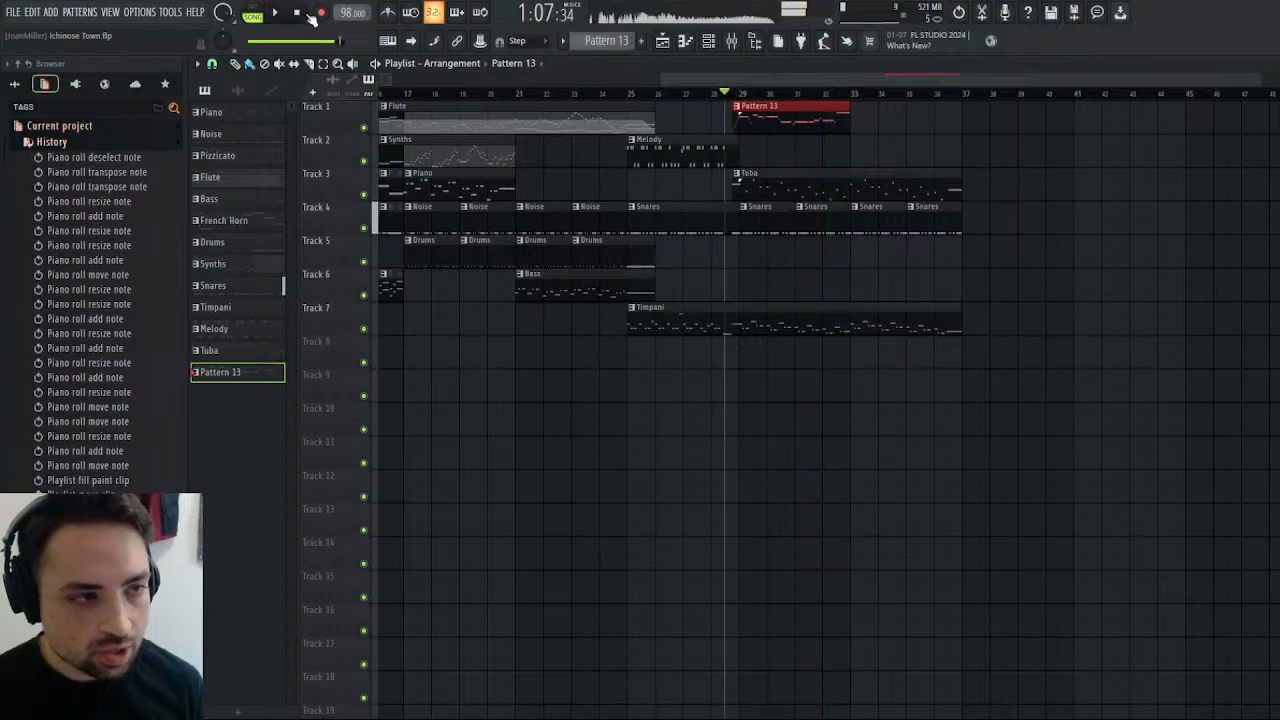
# Try a project tempo of 90 BPM while auditioning the passage and settle on 95 BPM.
pyautogui.moveTo(352, 4); pyautogui.dragTo(345, 12)
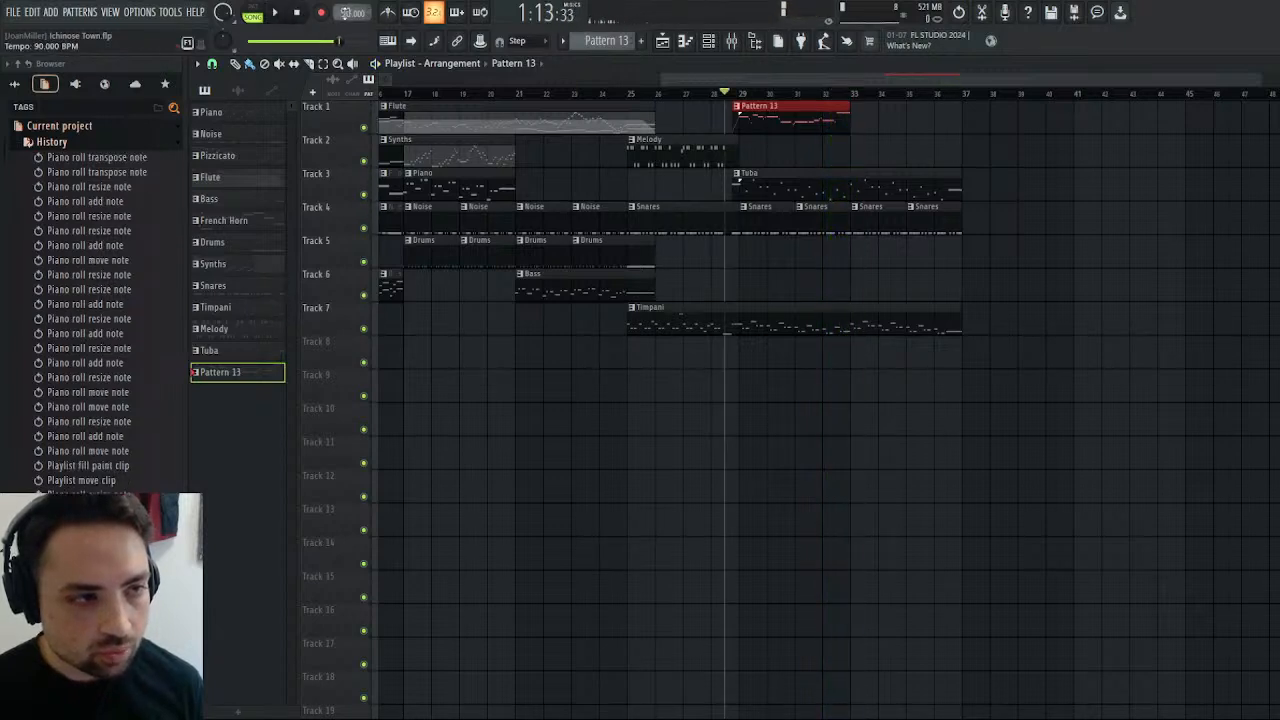
pyautogui.click(276, 13)
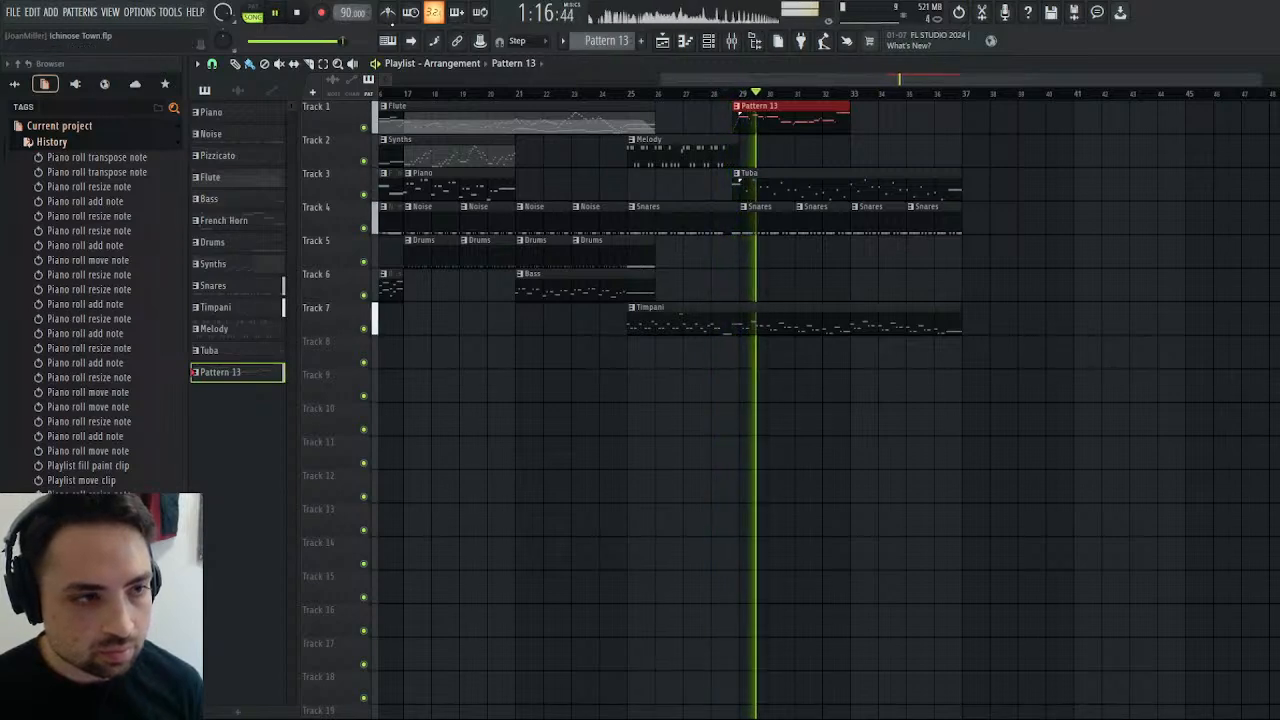
pyautogui.moveTo(343, 17); pyautogui.dragTo(342, 14)
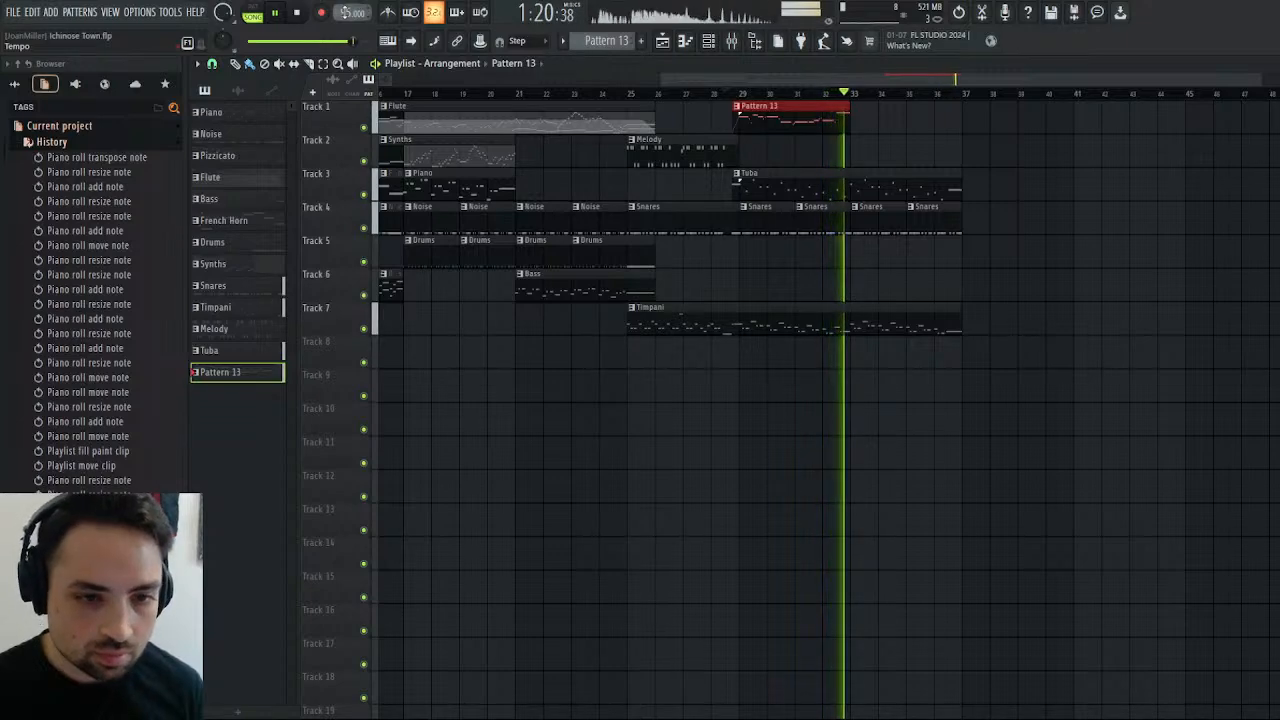
pyautogui.press('space')
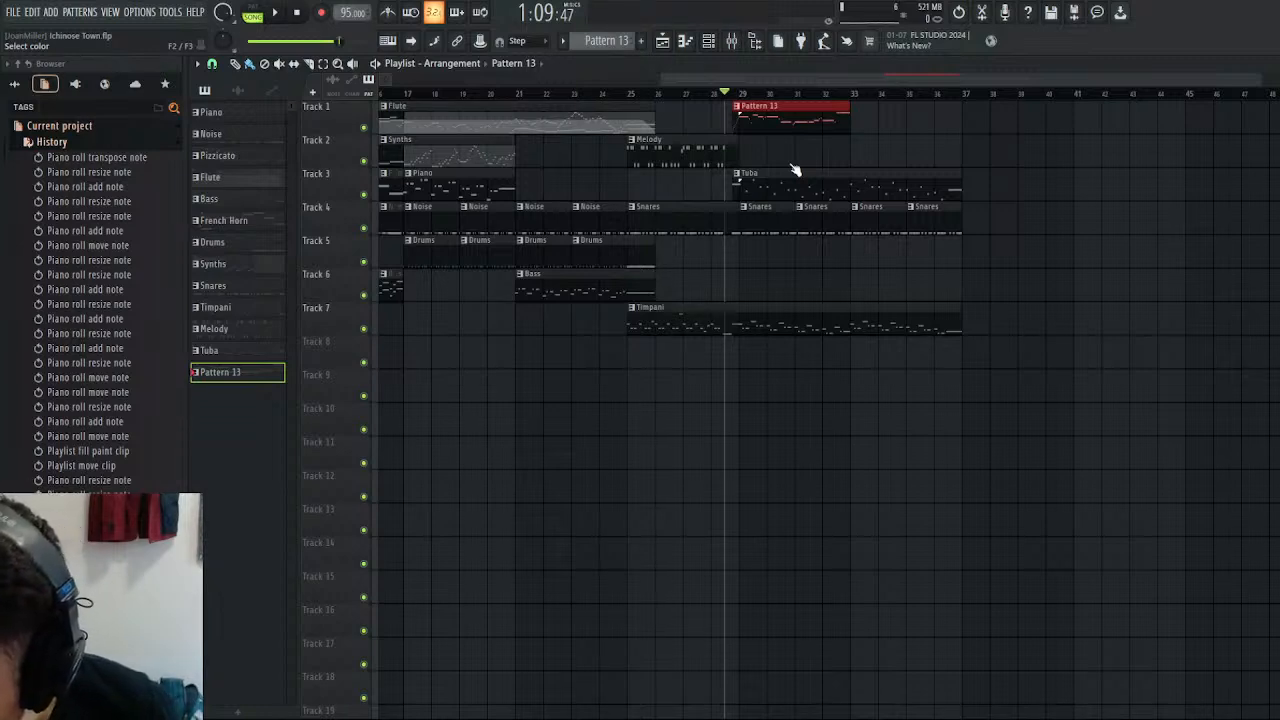
# Rename Pattern 13 as Trumpet and audition the passage from the end of bar 28.
pyautogui.press('Return')
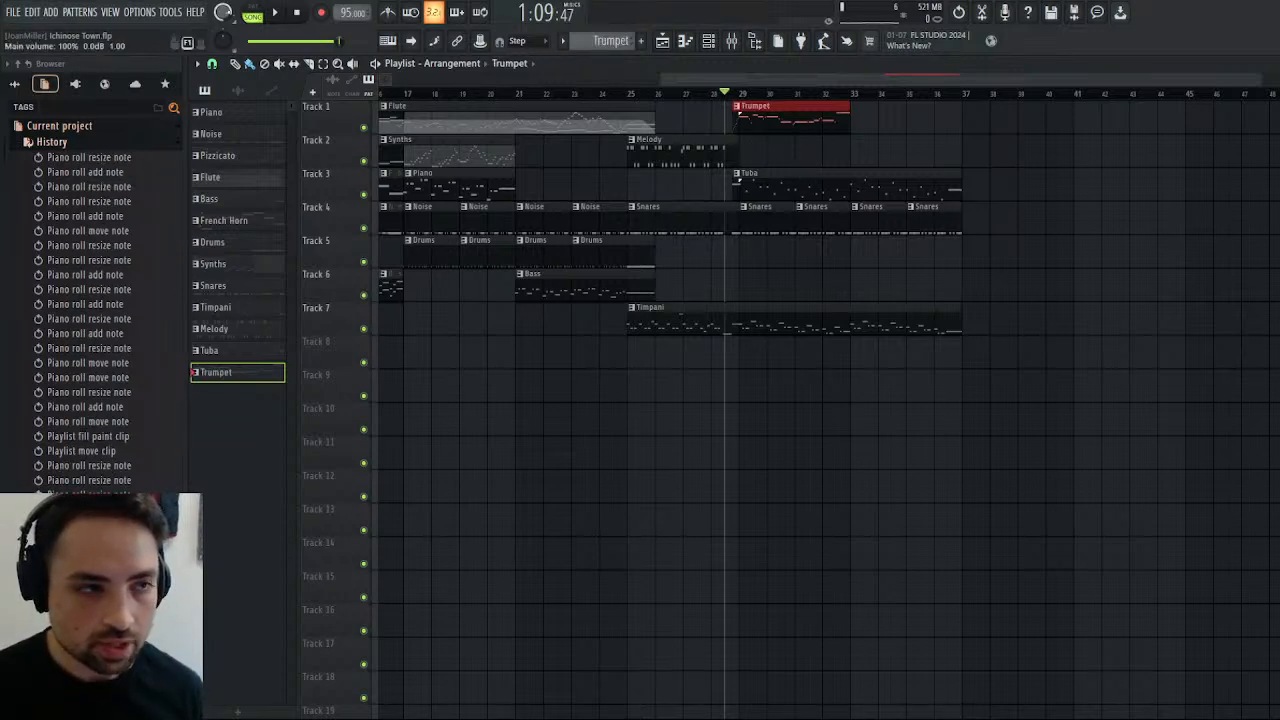
pyautogui.press('space')
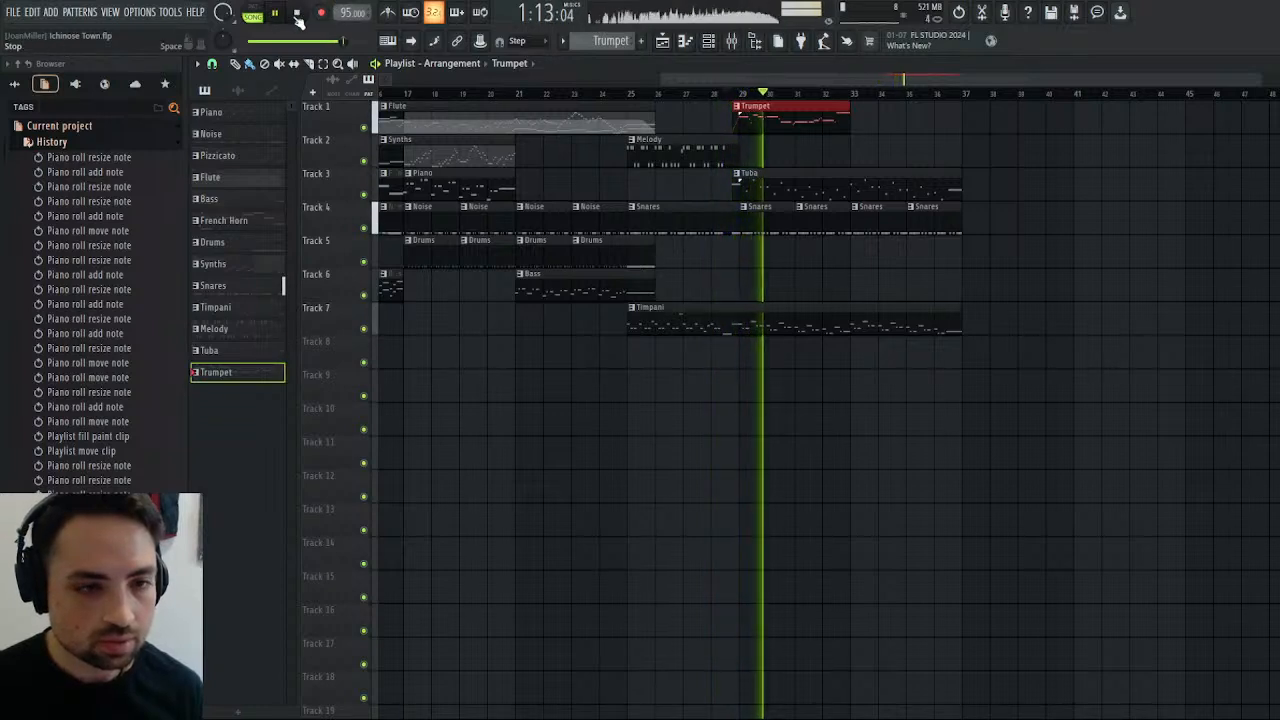
pyautogui.click(297, 14)
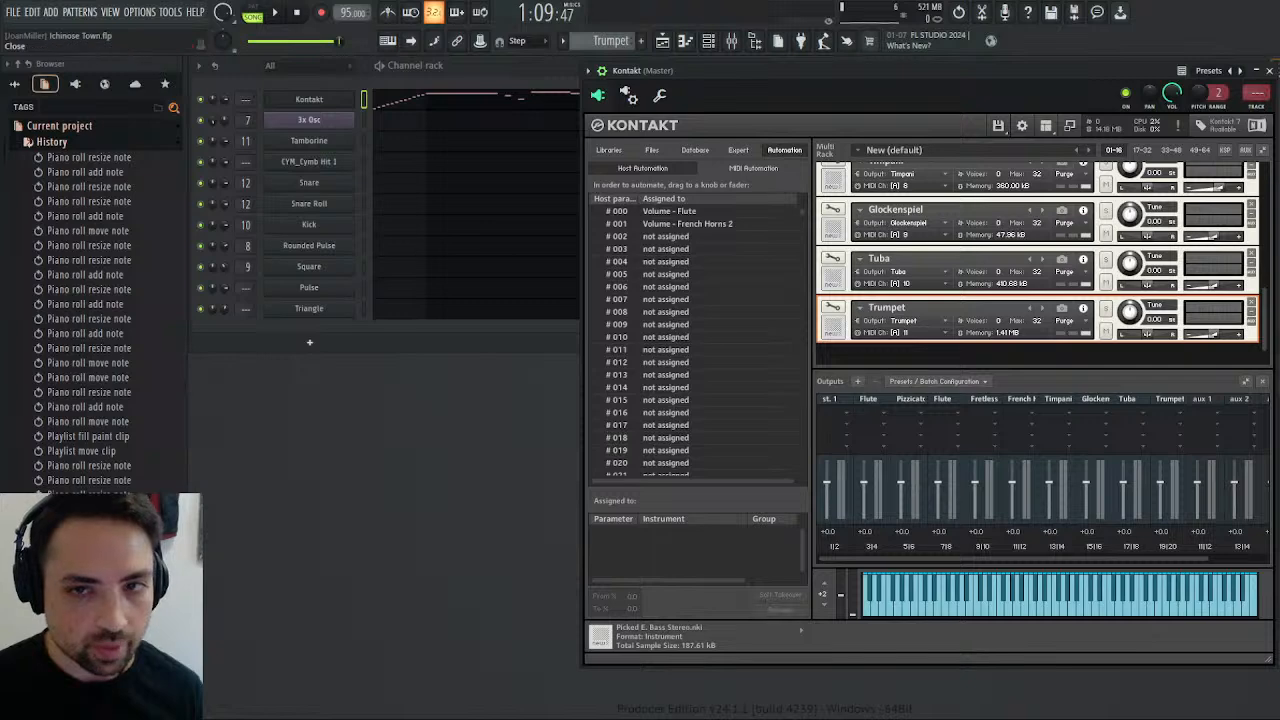
# Copy the Tuba pattern's Kontakt notes into its Rounded Pulse channel and play the song.
pyautogui.click(1269, 70)
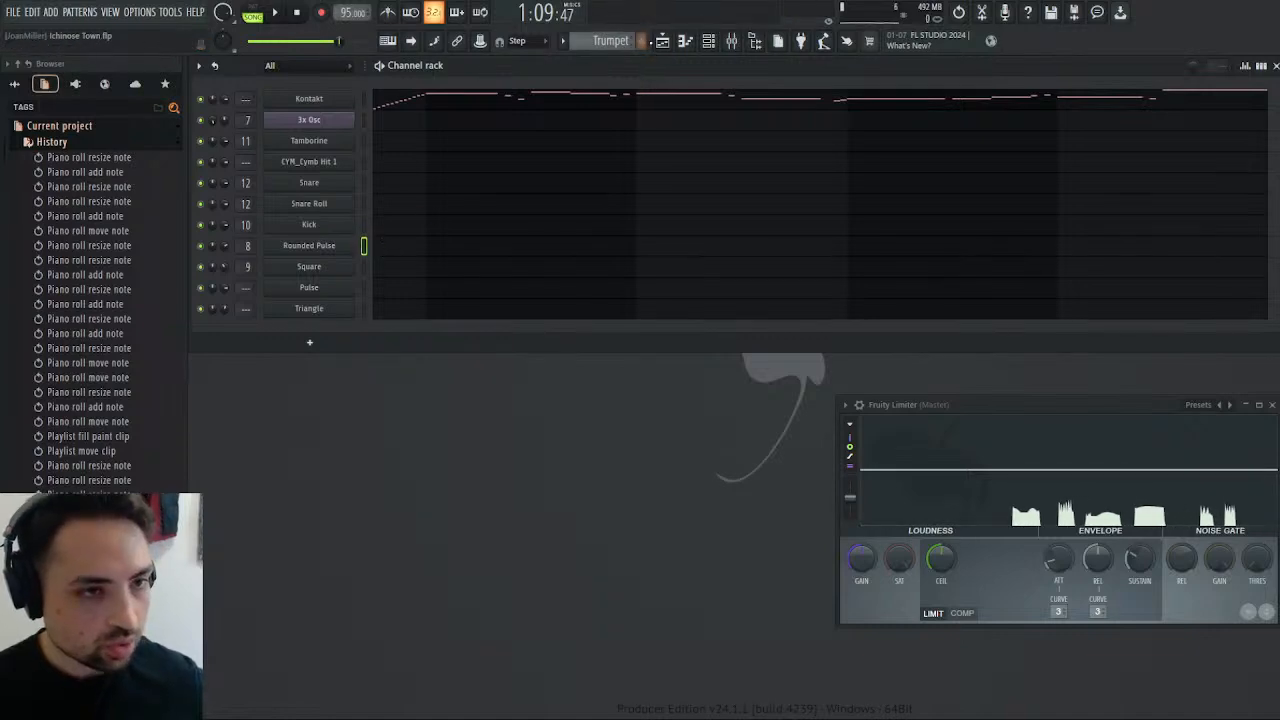
pyautogui.click(662, 42)
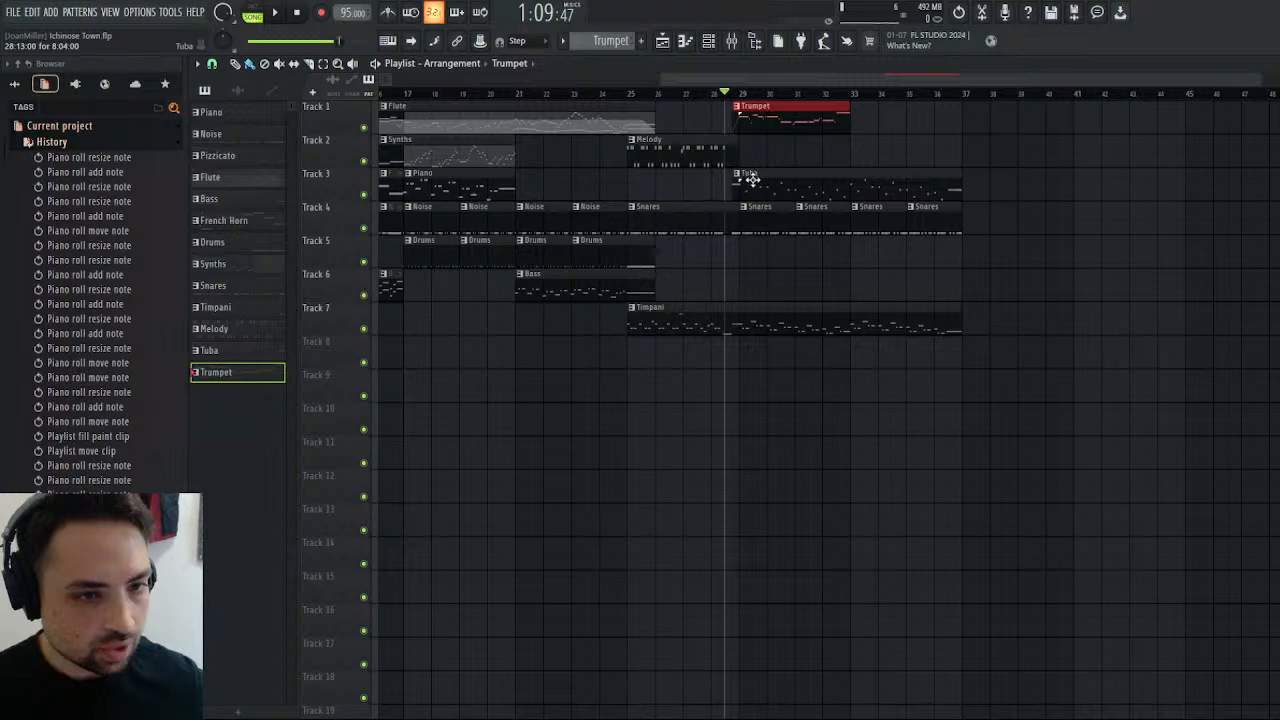
pyautogui.click(1273, 64)
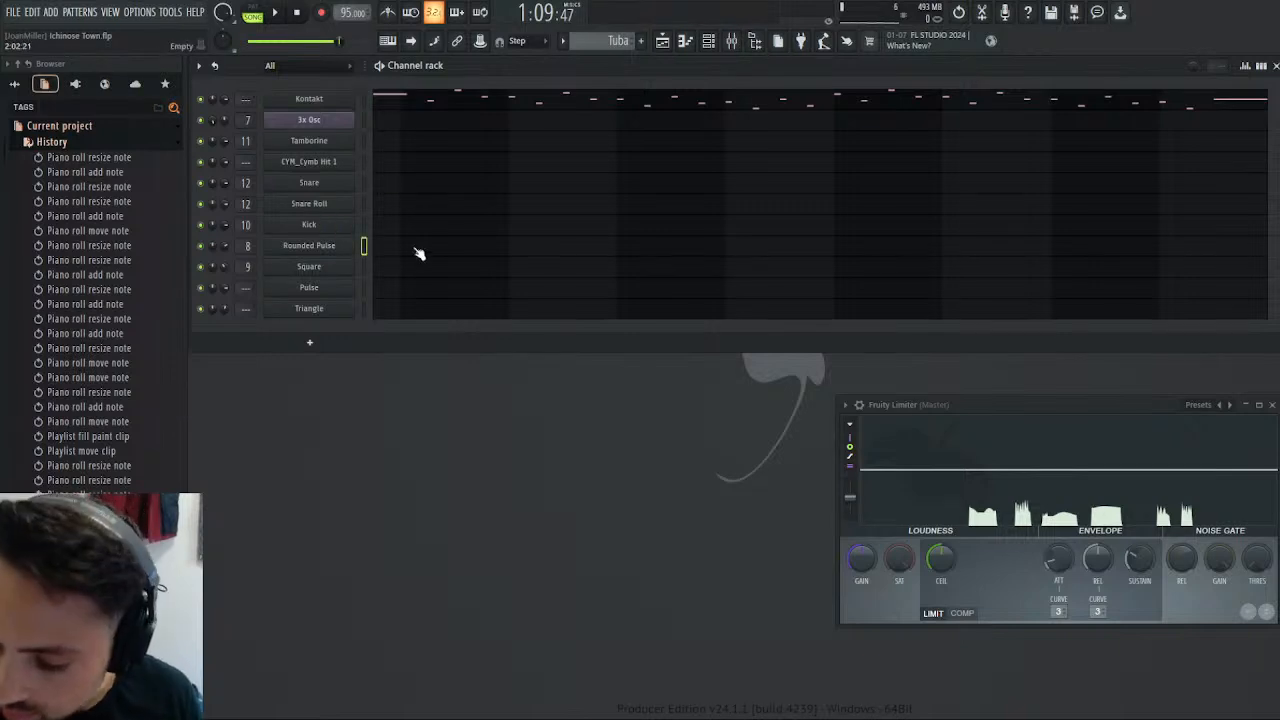
pyautogui.hotkey('ctrl', 'v')
pyautogui.press('space')
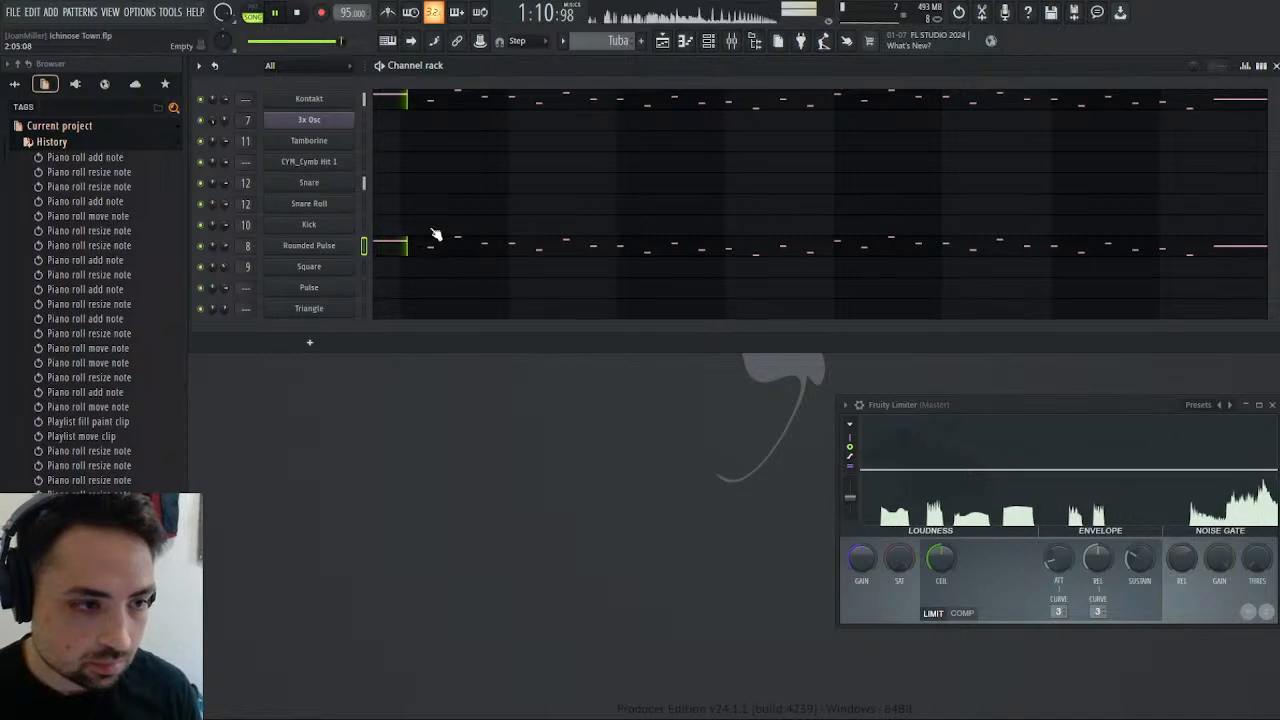
# Transpose the Rounded Pulse notes down to two octaves below the Kontakt tuba line, auditioning them in pattern mode.
pyautogui.click(468, 255)
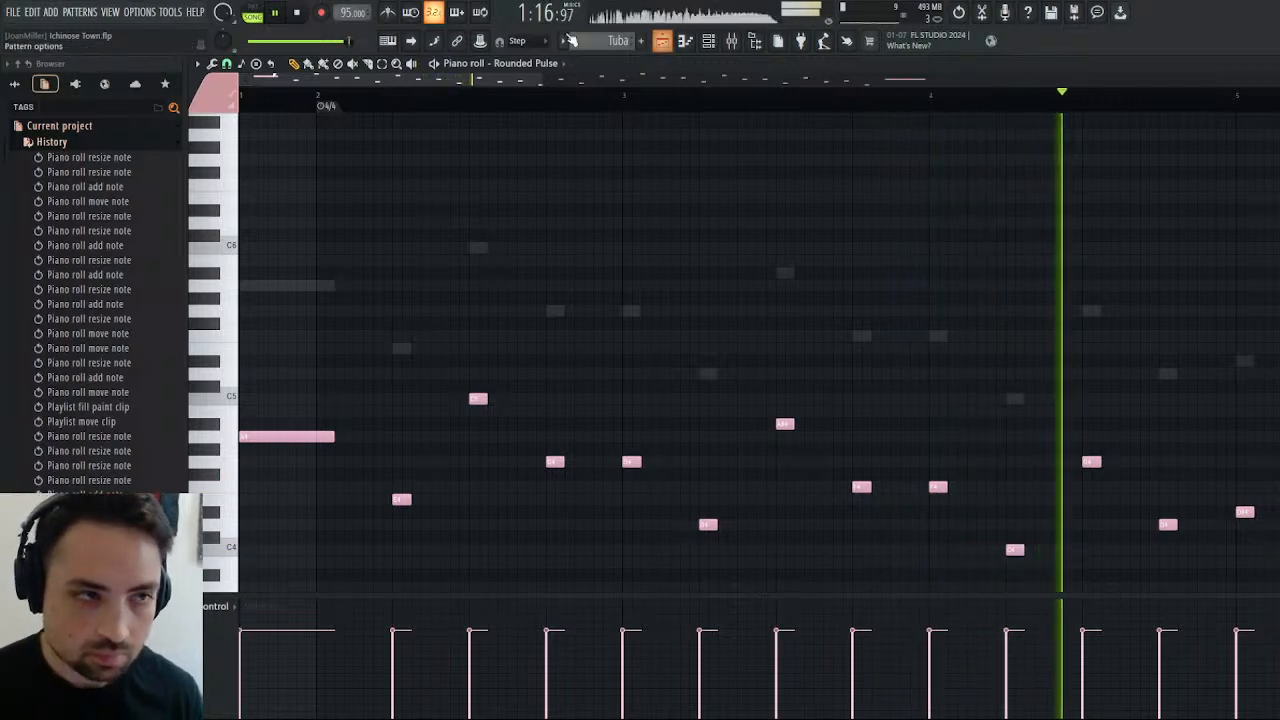
pyautogui.click(250, 13)
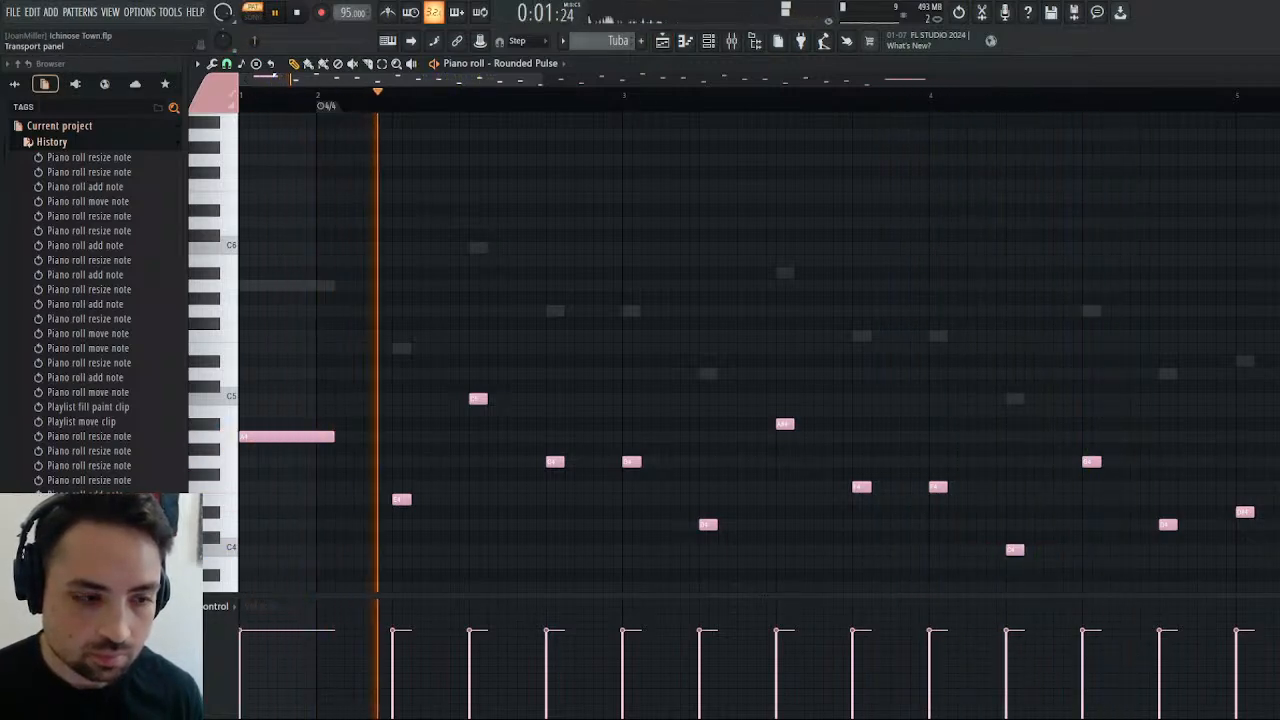
pyautogui.hotkey('ctrl', 'Down')
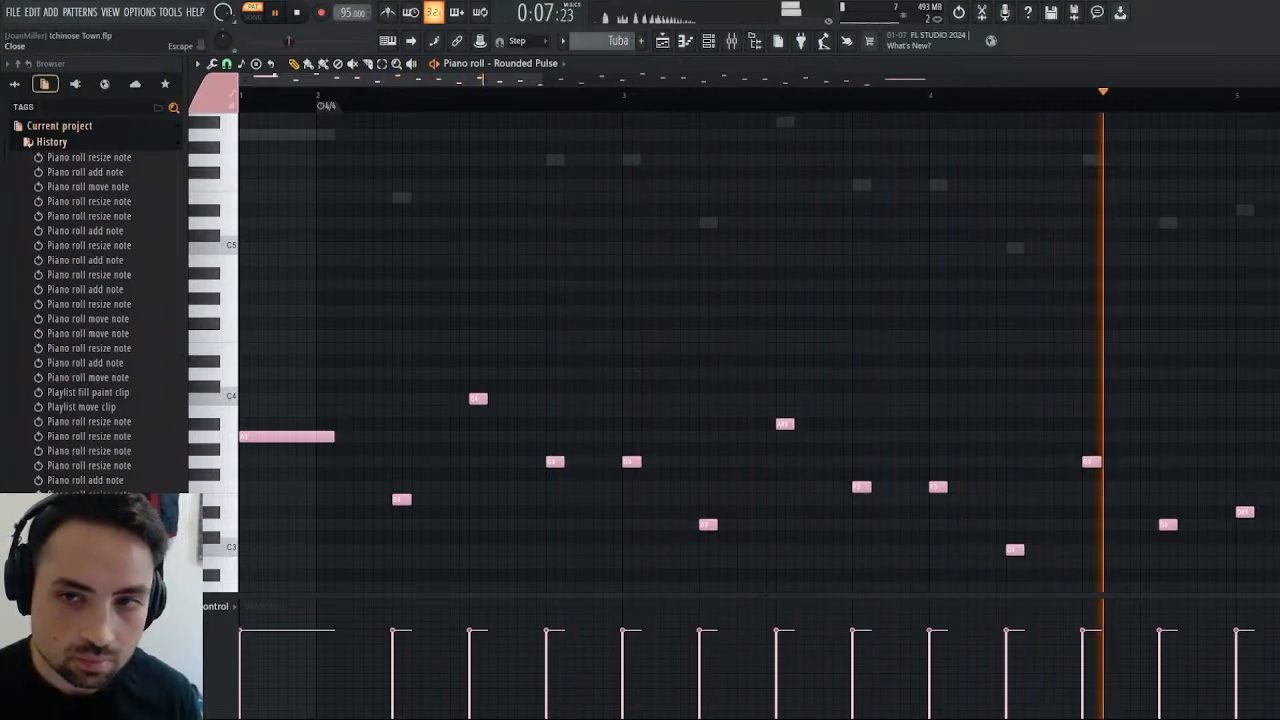
pyautogui.click(1275, 64)
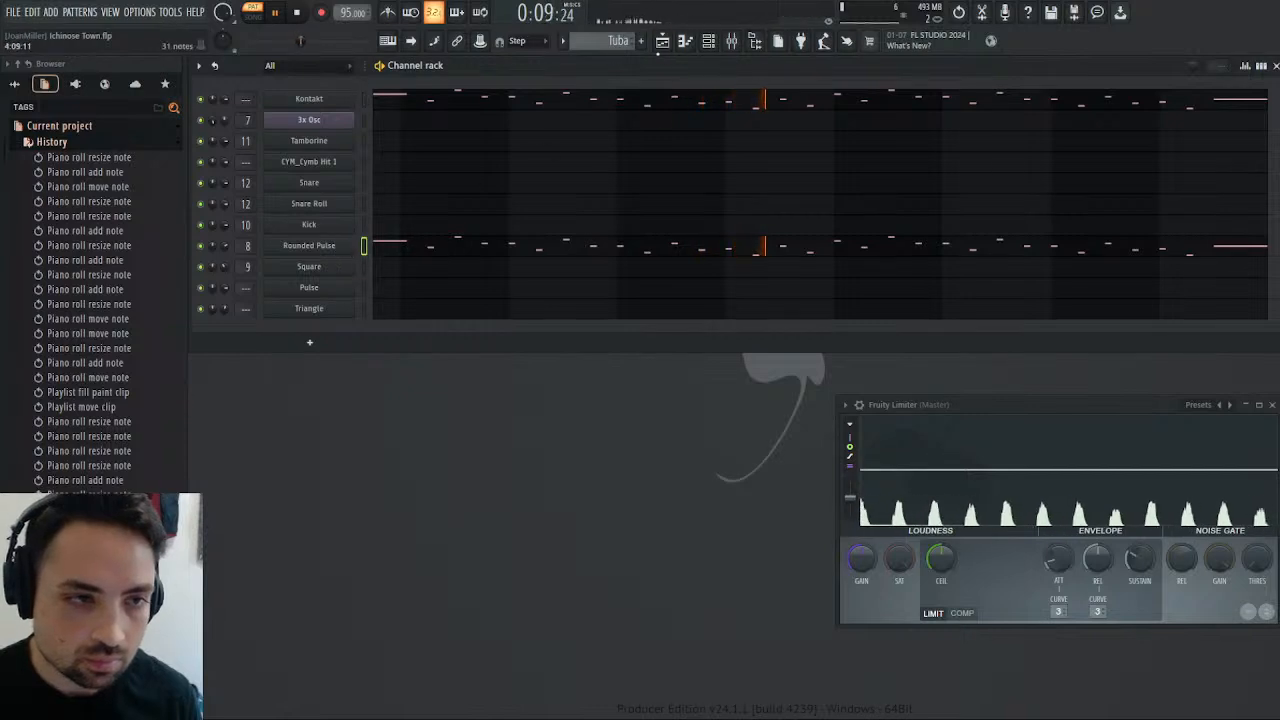
# Audition the arrangement from the end of bar 28 with the doubled Tuba line, restarting once.
pyautogui.click(664, 44)
pyautogui.click(737, 96)
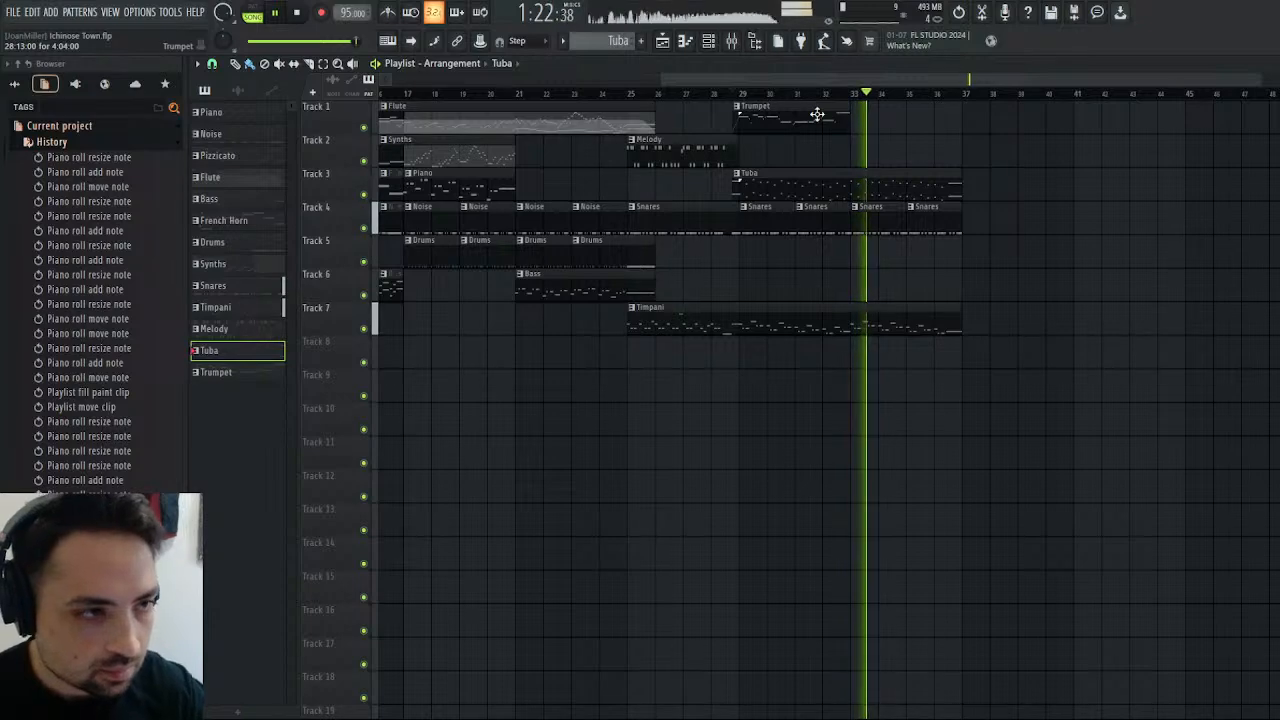
pyautogui.click(736, 94)
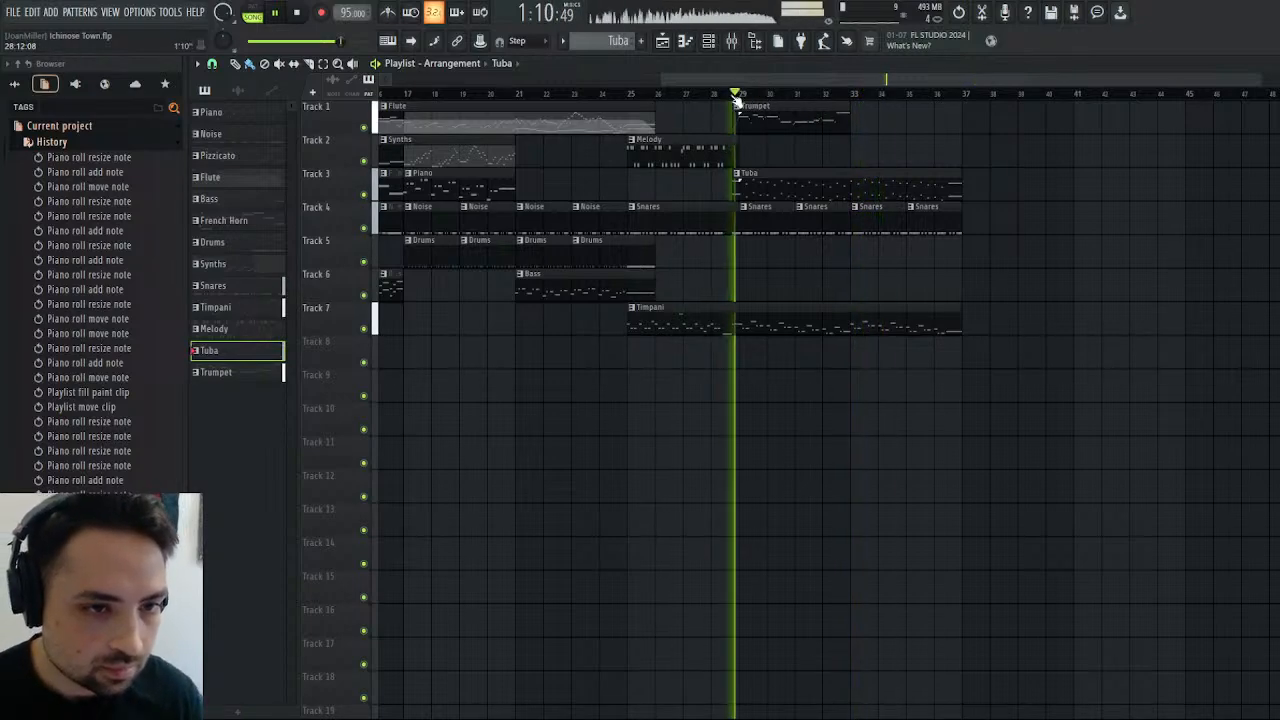
pyautogui.click(299, 14)
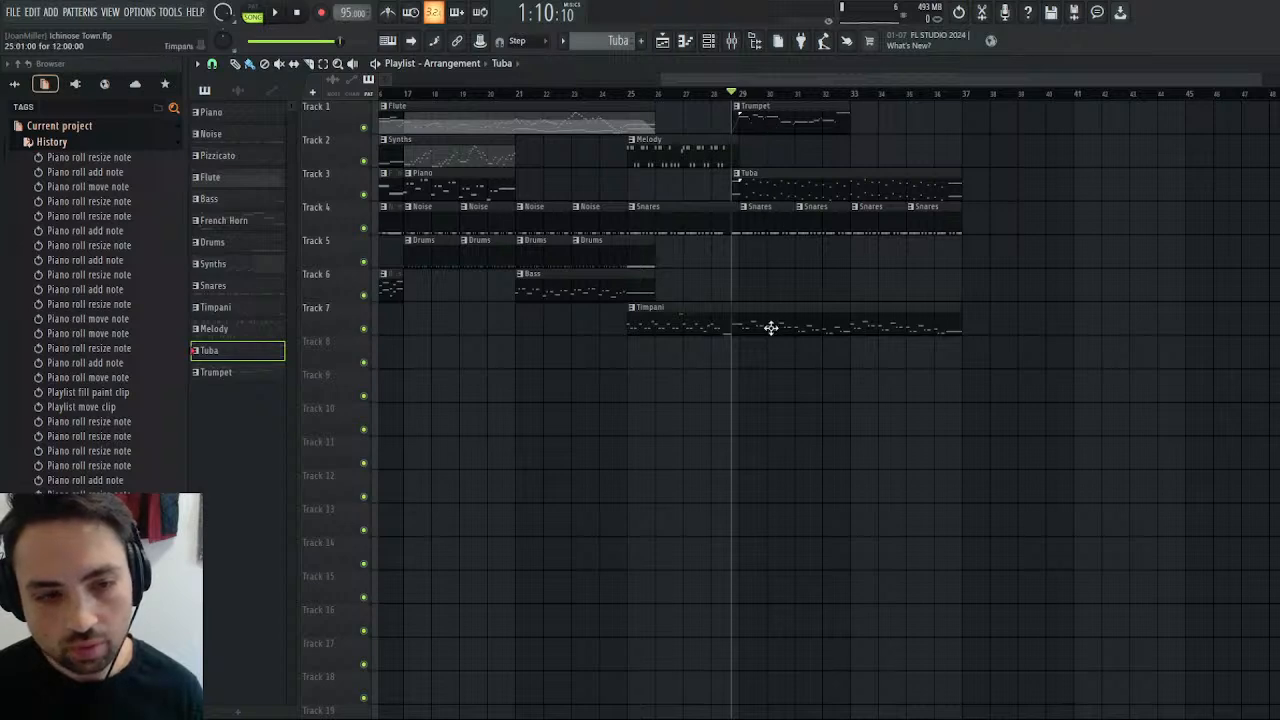
# Try the passage without the Tuba clip on Track 3, audition it and undo the deletion.
pyautogui.rightClick(791, 192)
pyautogui.press('space')
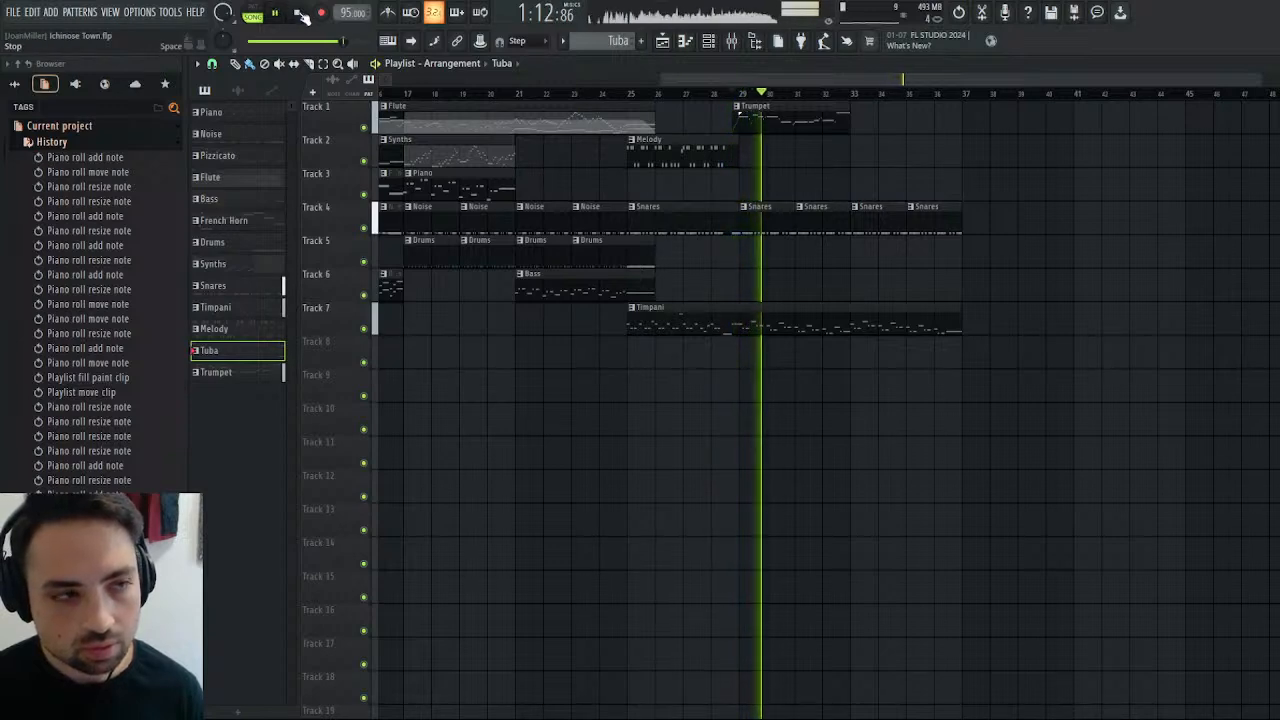
pyautogui.click(297, 12)
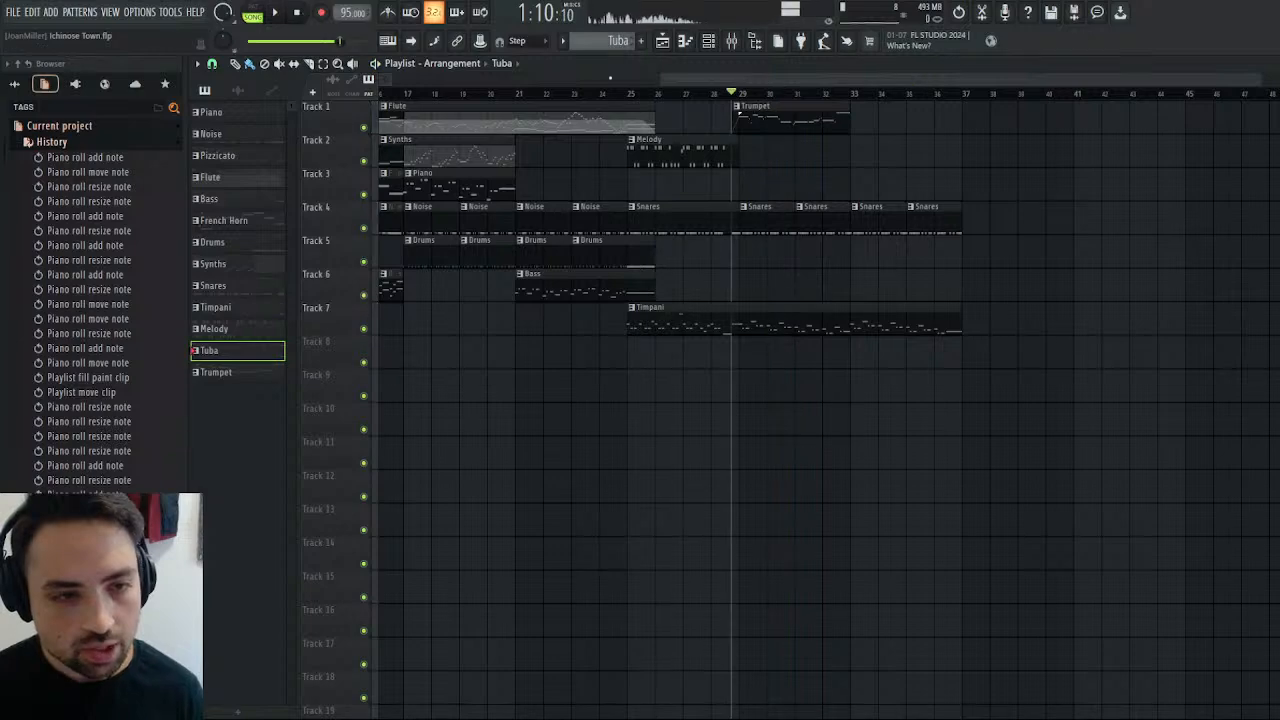
pyautogui.hotkey('ctrl', 'z')
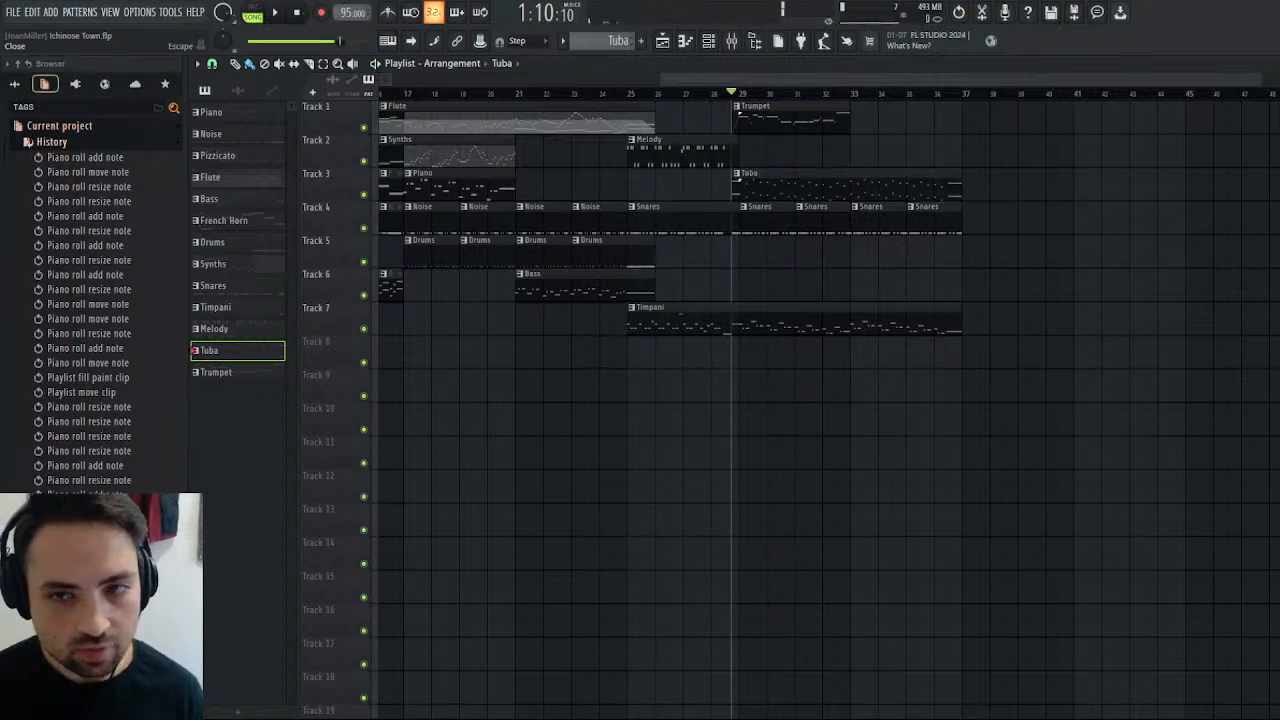
# Mute all Kontakt notes in the Tuba pattern and audition the passage with only the Rounded Pulse line.
pyautogui.click(1271, 63)
pyautogui.click(450, 98)
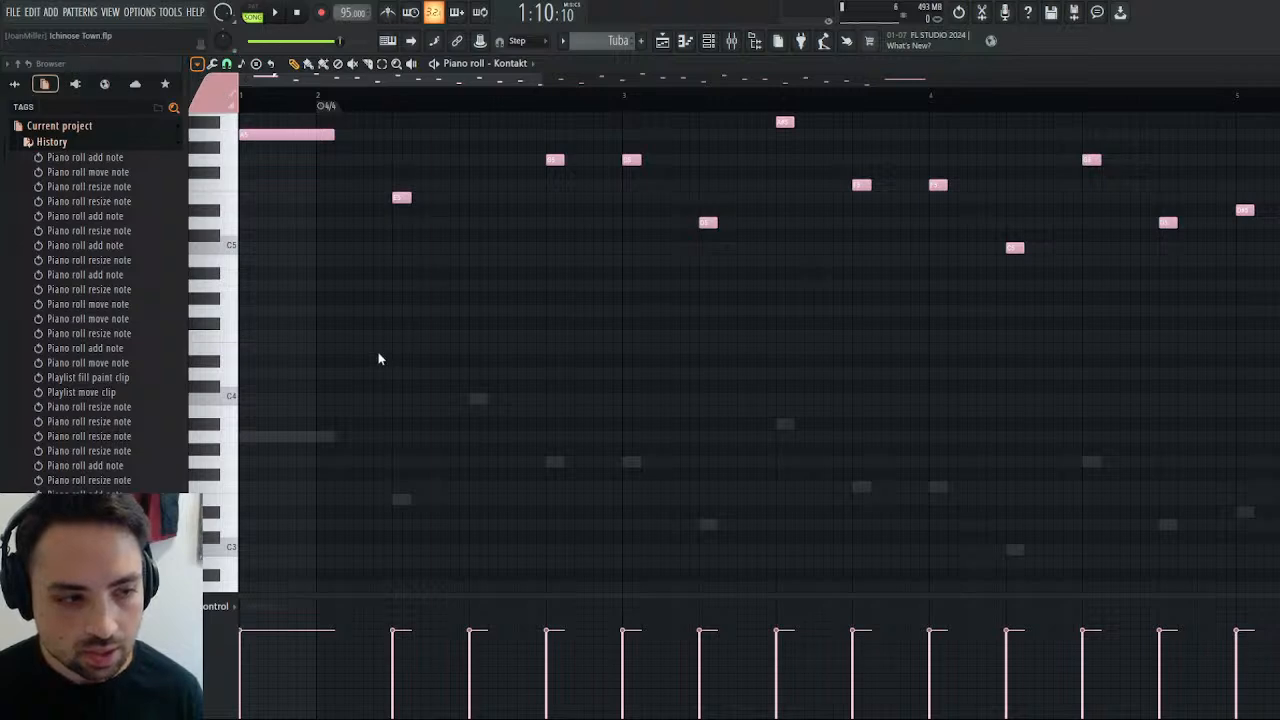
pyautogui.hotkey('ctrl', 'a')
pyautogui.click(668, 41)
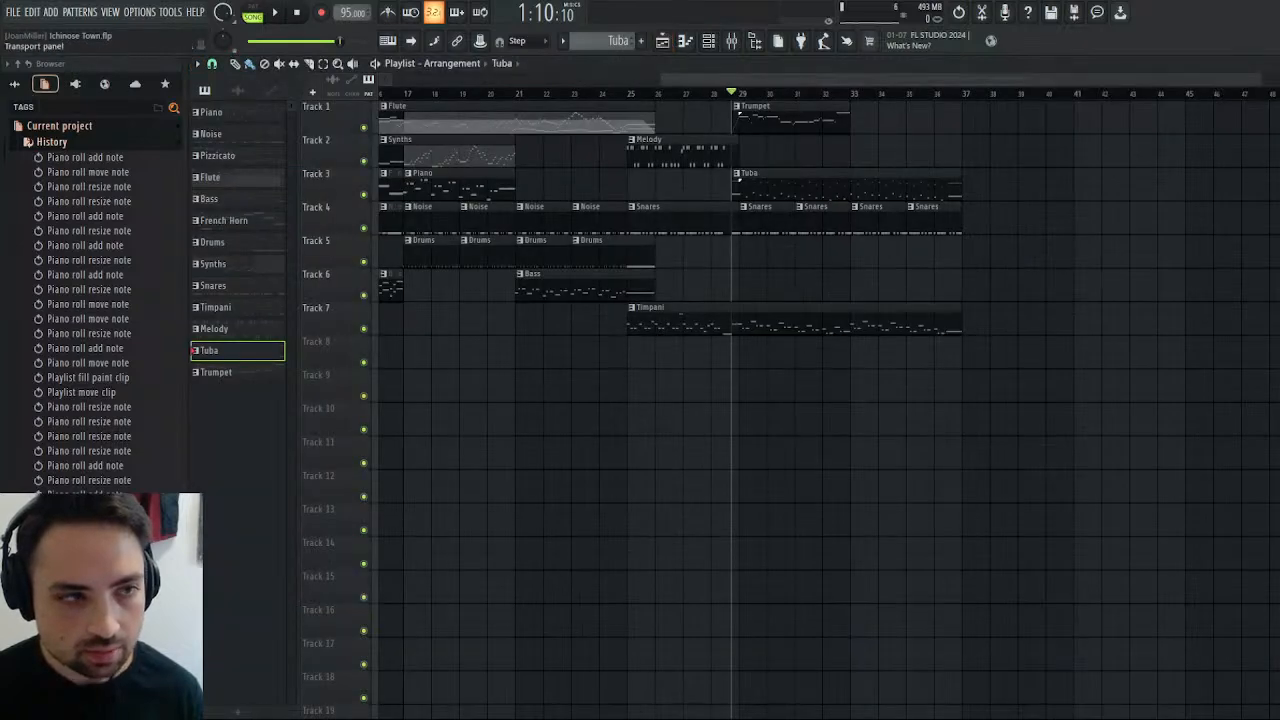
pyautogui.click(275, 12)
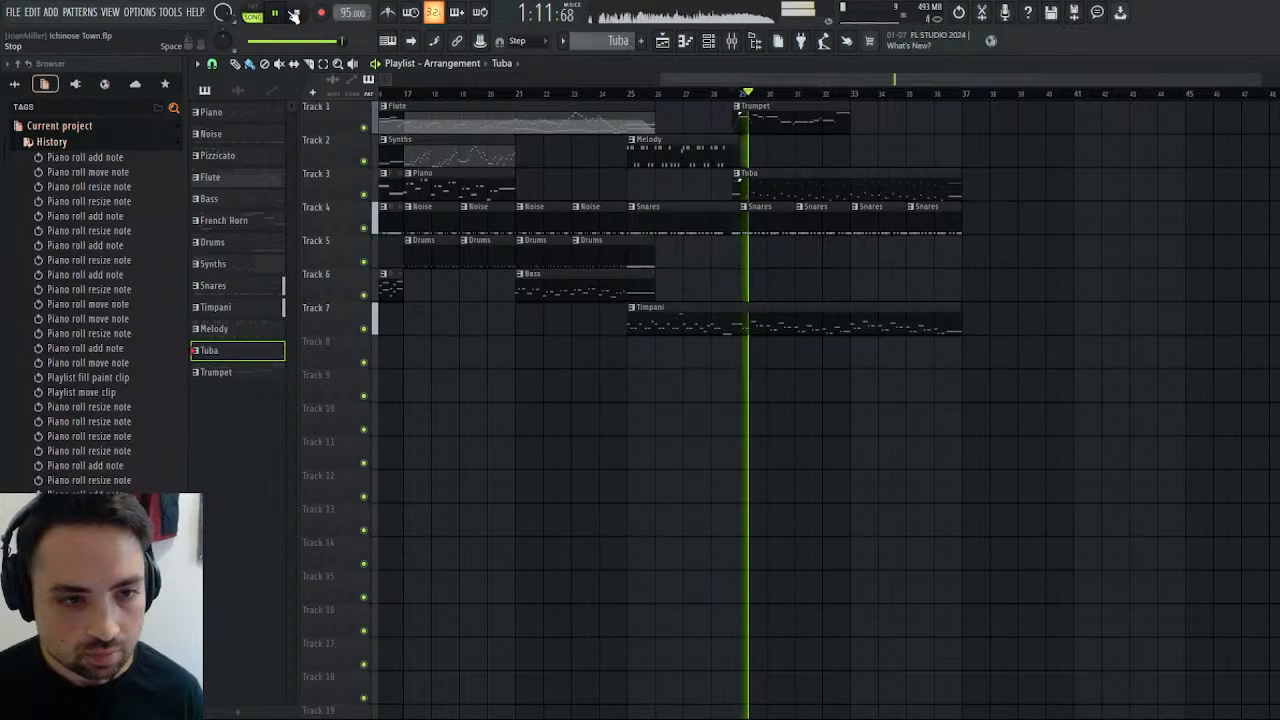
# Raise the velocity of all Rounded Pulse notes in the Tuba pattern to maximum.
pyautogui.doubleClick(810, 200)
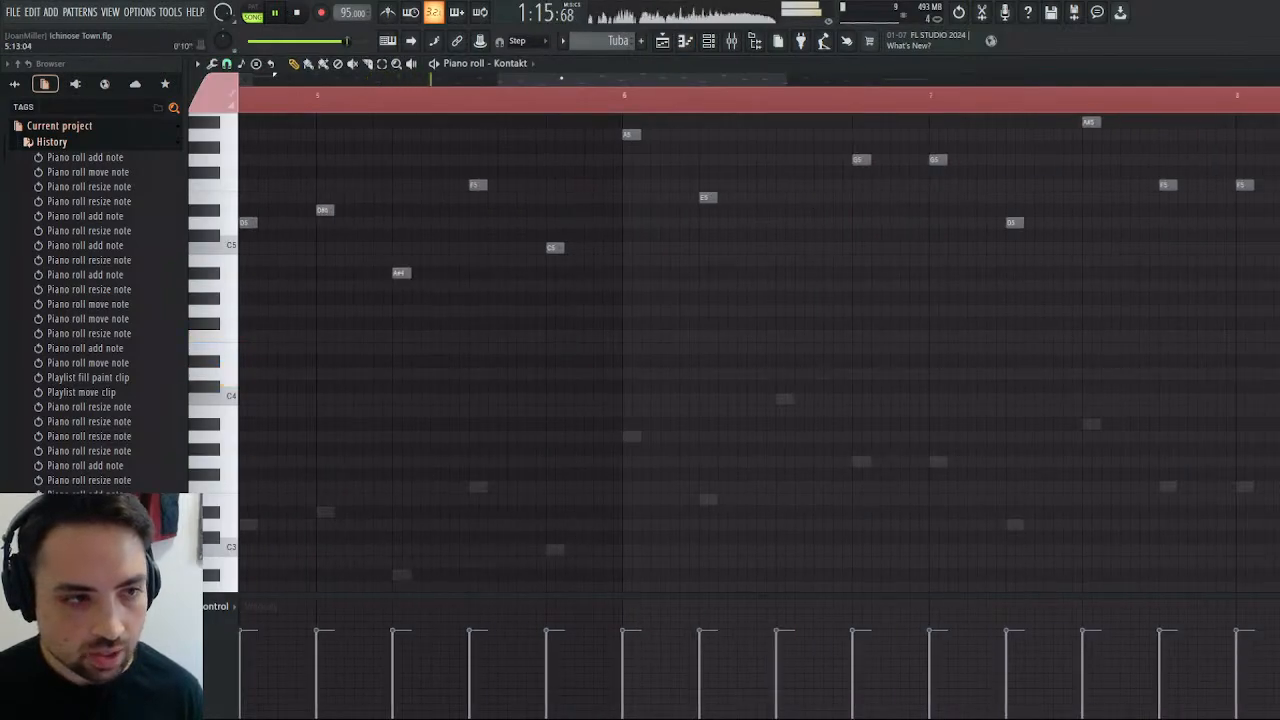
pyautogui.click(511, 64)
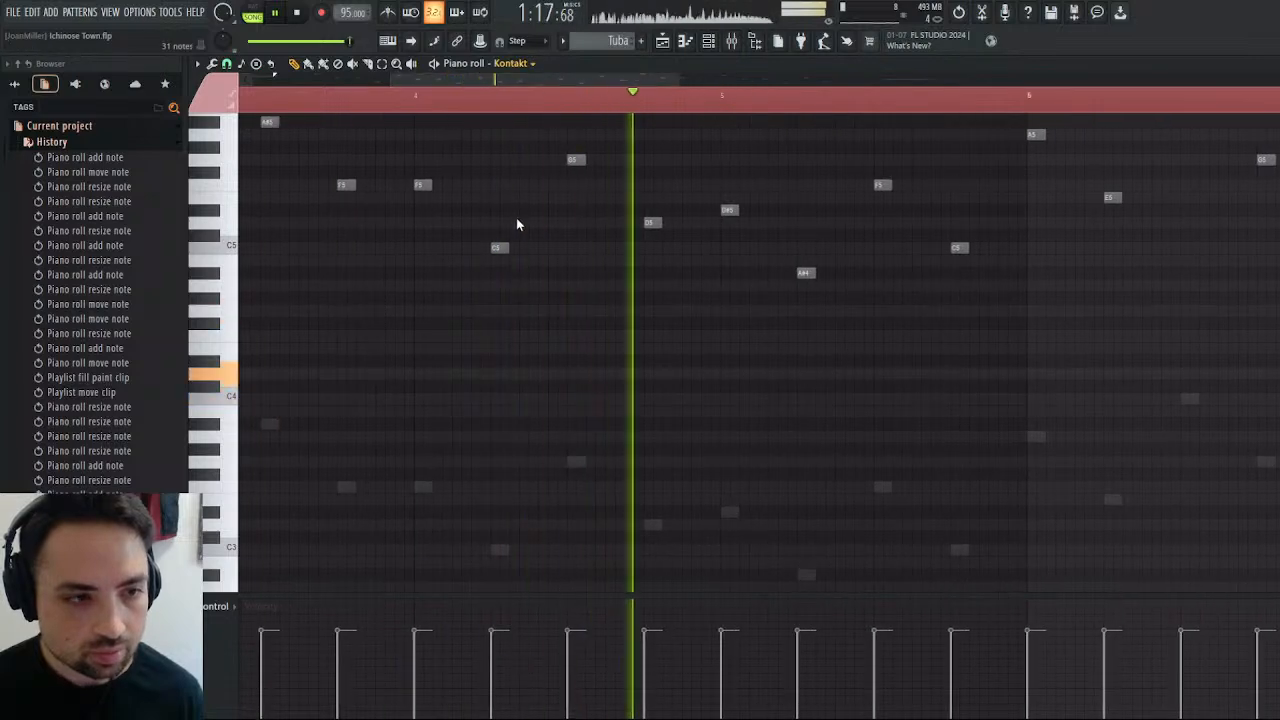
pyautogui.click(519, 219)
pyautogui.click(272, 626)
pyautogui.moveTo(272, 628)
pyautogui.mouseDown()
pyautogui.moveTo(403, 480)
pyautogui.moveTo(754, 377)
pyautogui.mouseUp()
pyautogui.moveTo(677, 82); pyautogui.dragTo(1278, 84)
pyautogui.moveTo(865, 628)
pyautogui.mouseDown()
pyautogui.moveTo(604, 494)
pyautogui.moveTo(17, 351)
pyautogui.moveTo(291, 355)
pyautogui.moveTo(425, 311)
pyautogui.mouseUp()
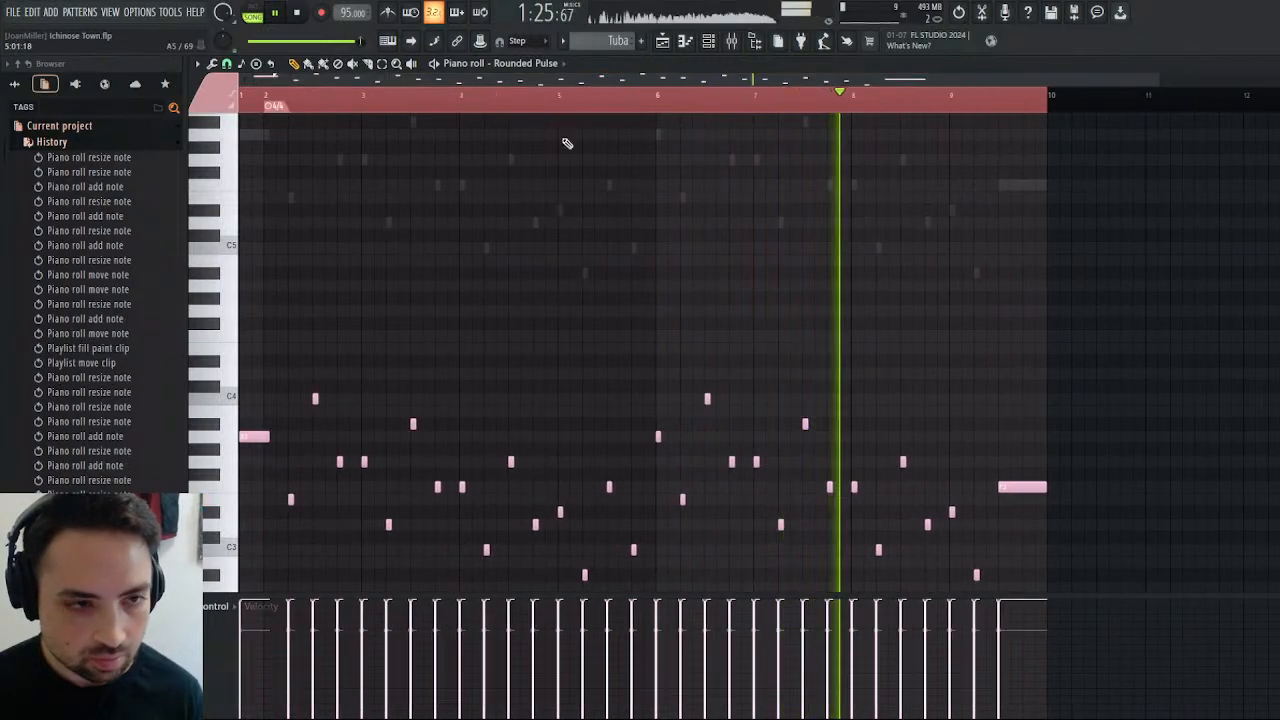
# Audition the arrangement from the end of bar 28 with the louder Rounded Pulse line and stop playback.
pyautogui.click(664, 44)
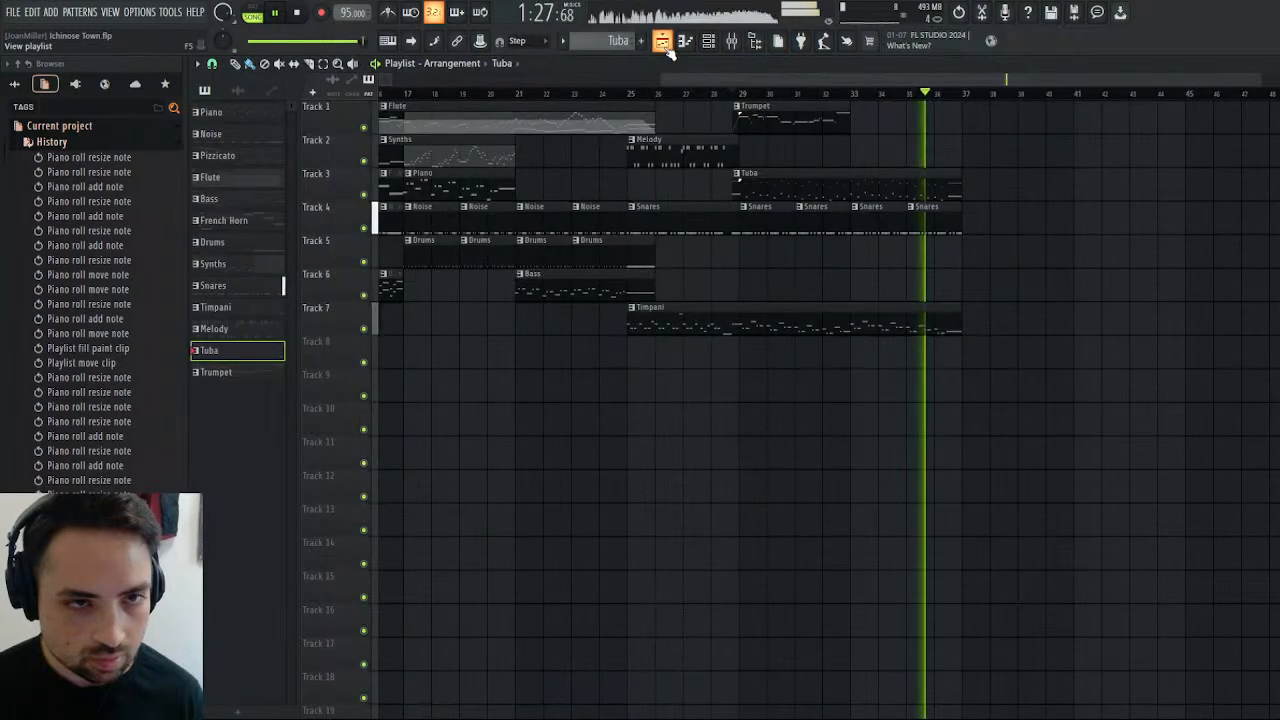
pyautogui.click(733, 93)
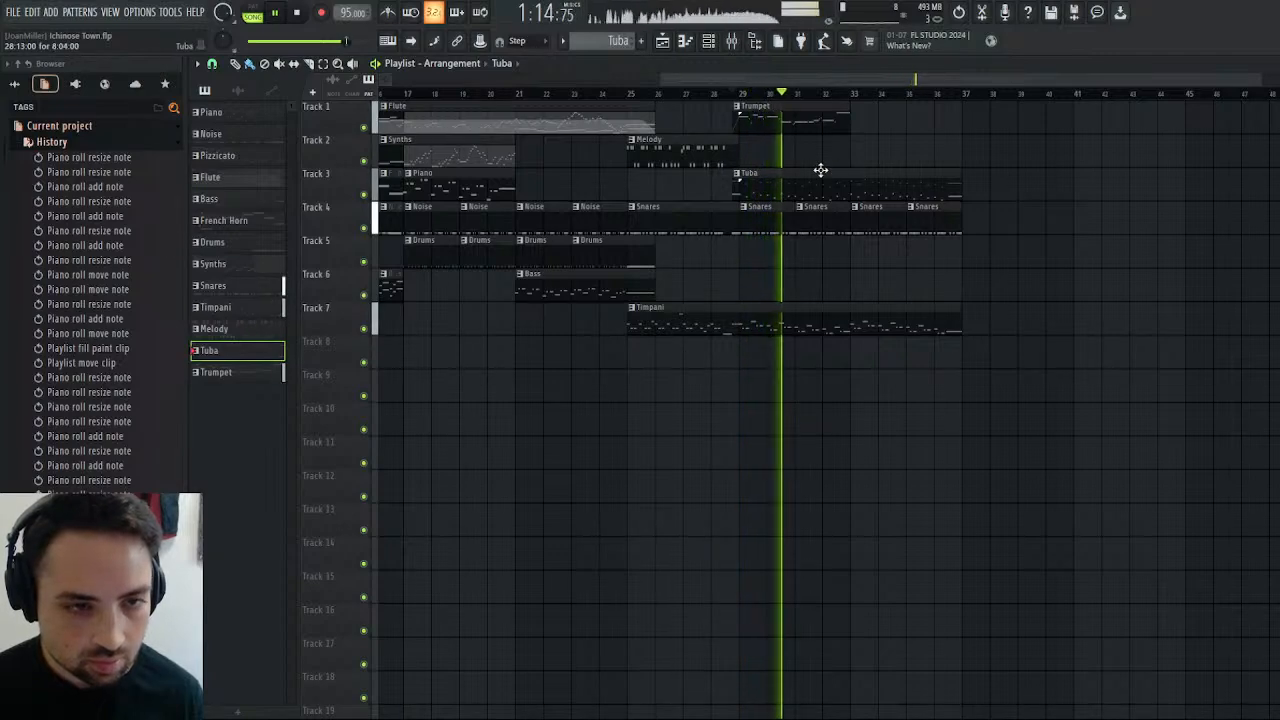
pyautogui.click(734, 96)
pyautogui.click(306, 12)
pyautogui.click(297, 12)
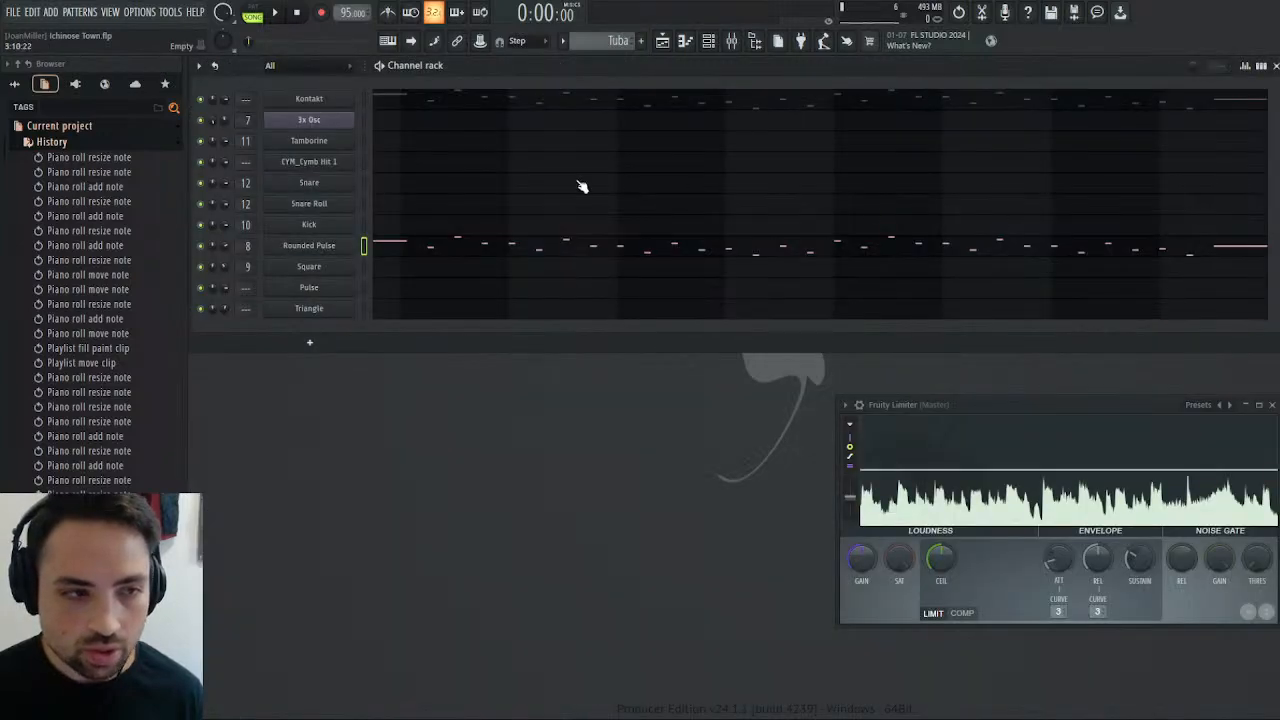
# Look through the instruments loaded in the Kontakt multi rack and audition the Pizzicato pattern.
pyautogui.click(318, 104)
pyautogui.scroll(-5, 888, 248)
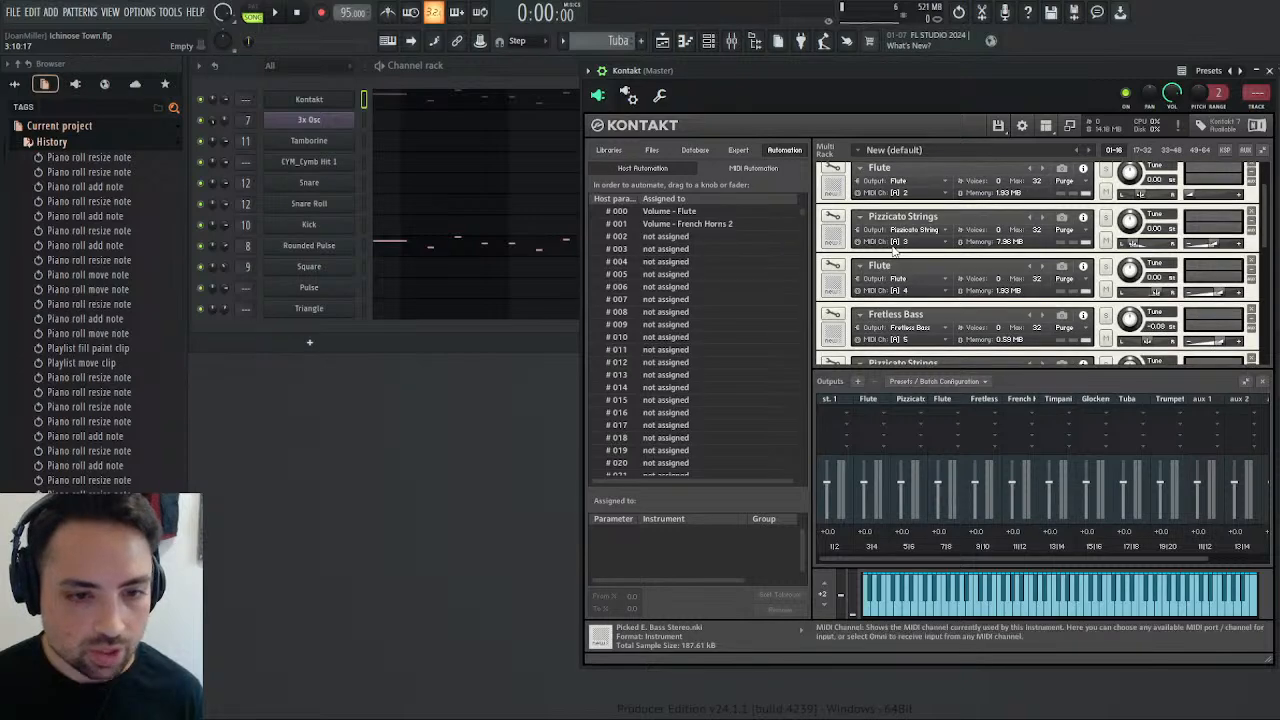
pyautogui.scroll(-3, 888, 248)
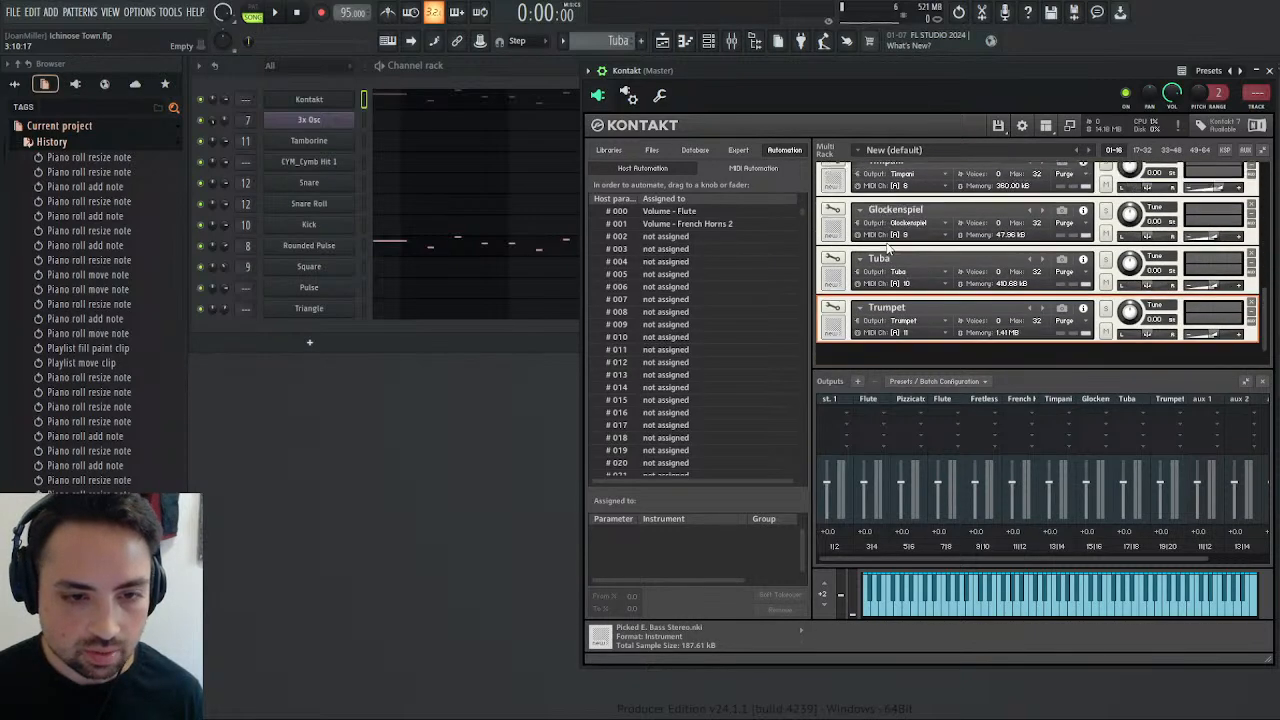
pyautogui.scroll(5, 943, 305)
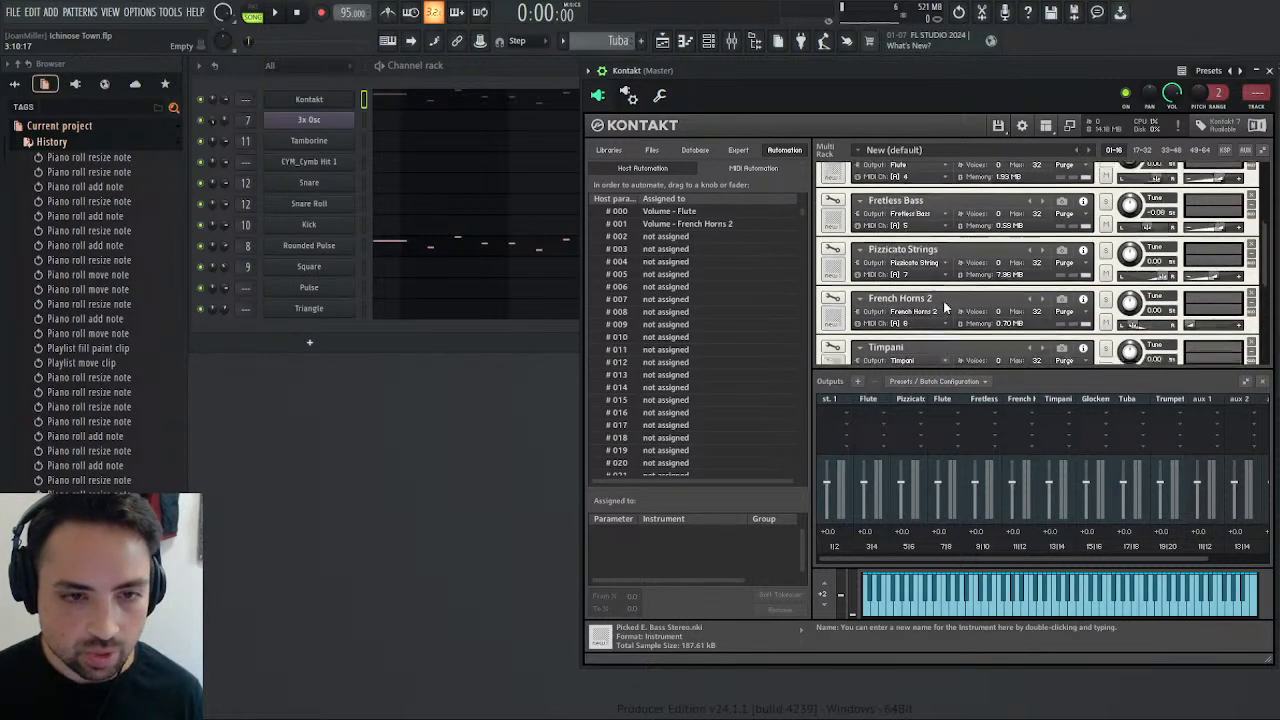
pyautogui.scroll(-1, 943, 305)
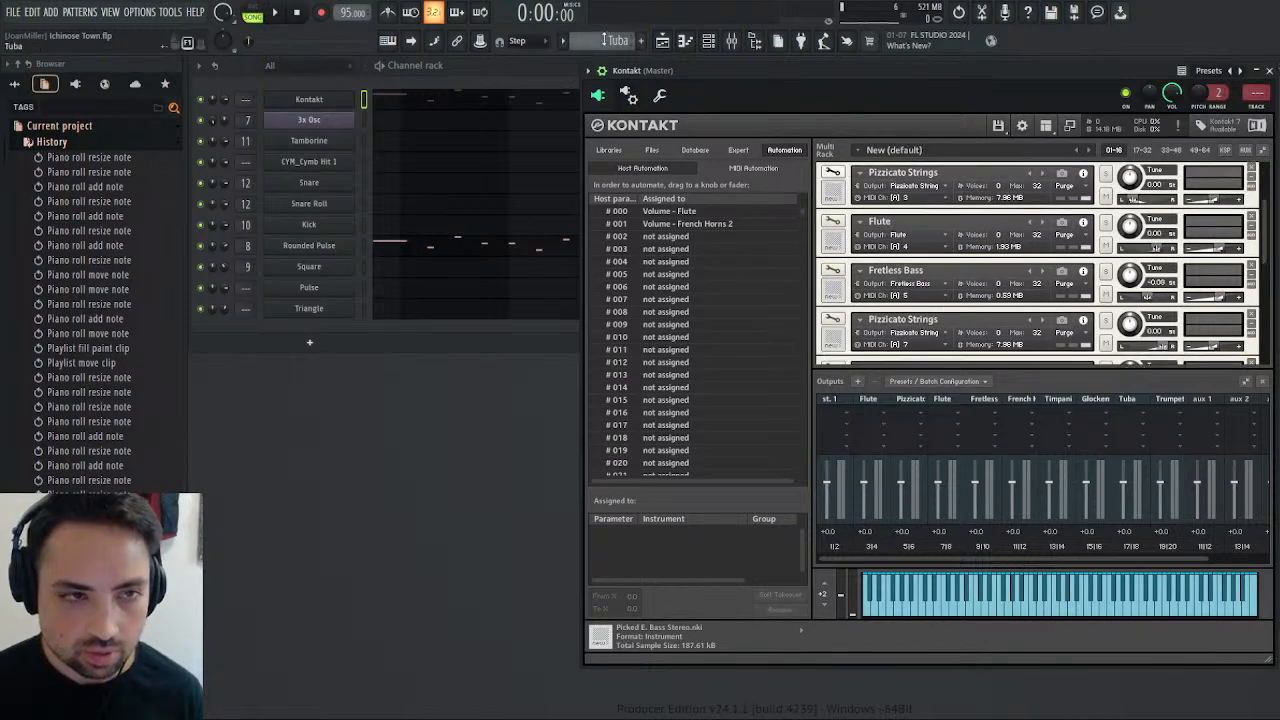
pyautogui.click(274, 12)
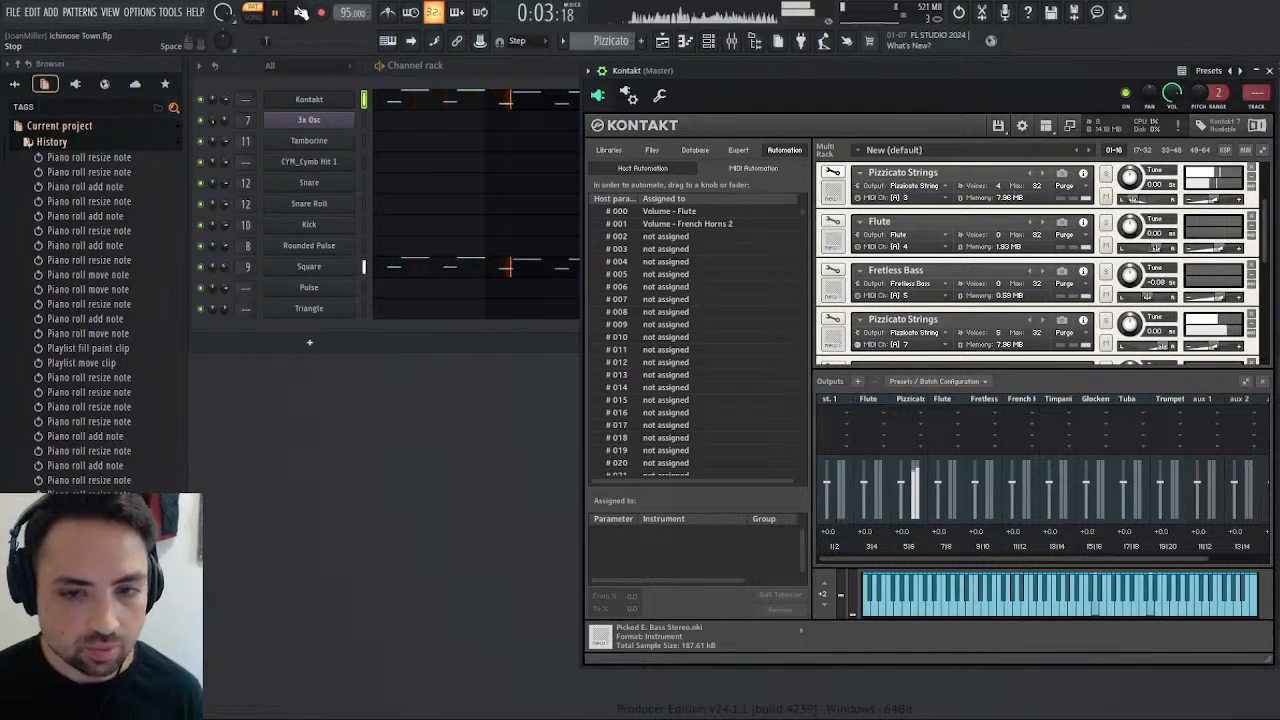
pyautogui.click(301, 12)
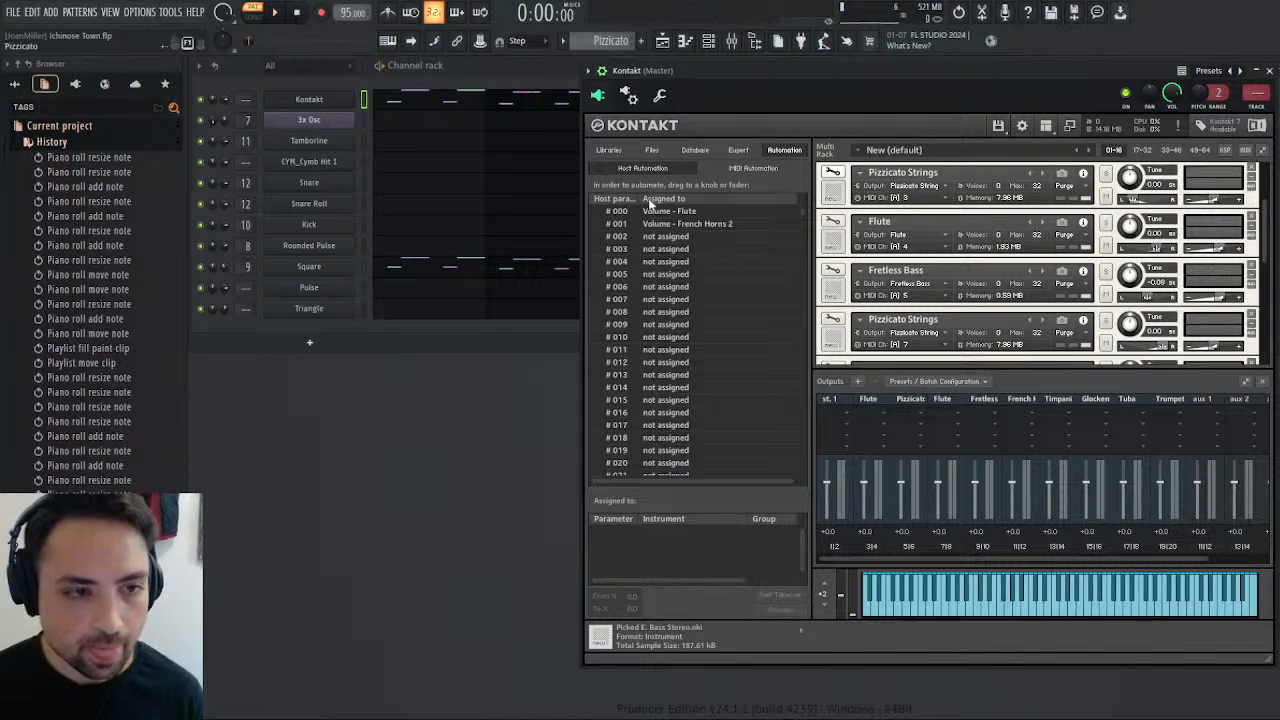
# Switch to the empty Pattern 14 and show Kontakt's file browser with the Origins instrument folder.
pyautogui.click(651, 205)
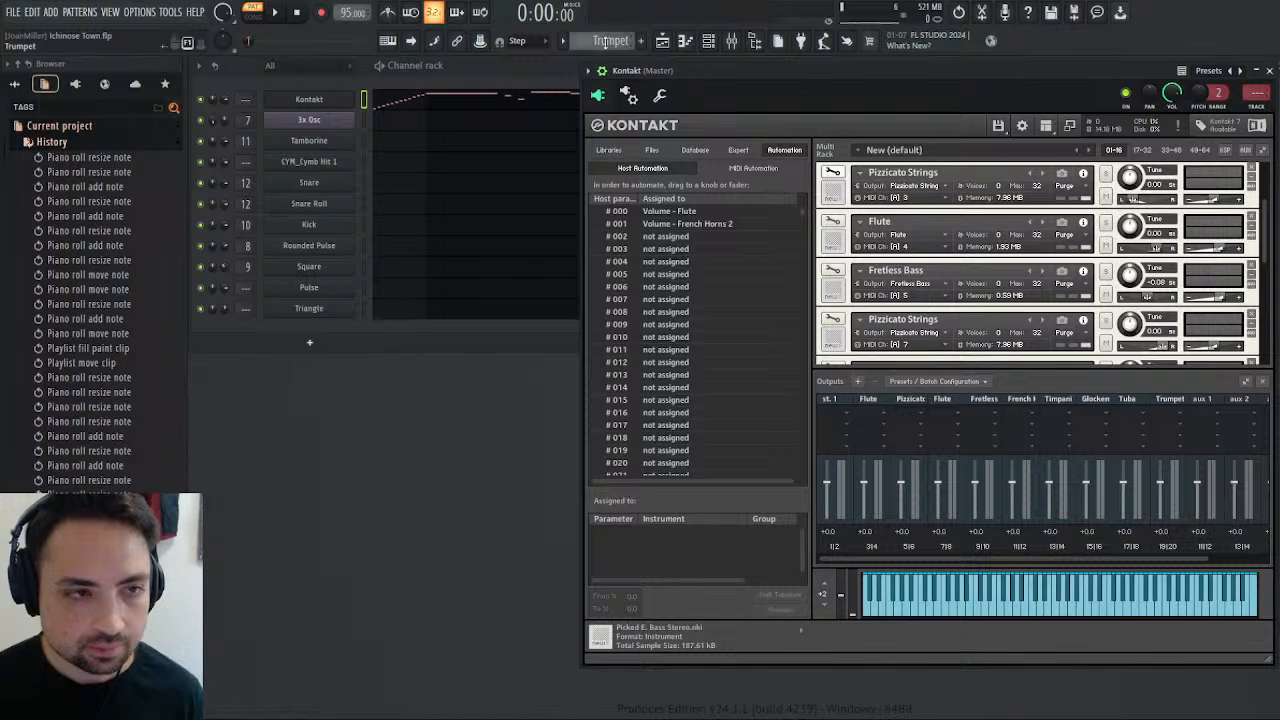
pyautogui.scroll(-1, 605, 42)
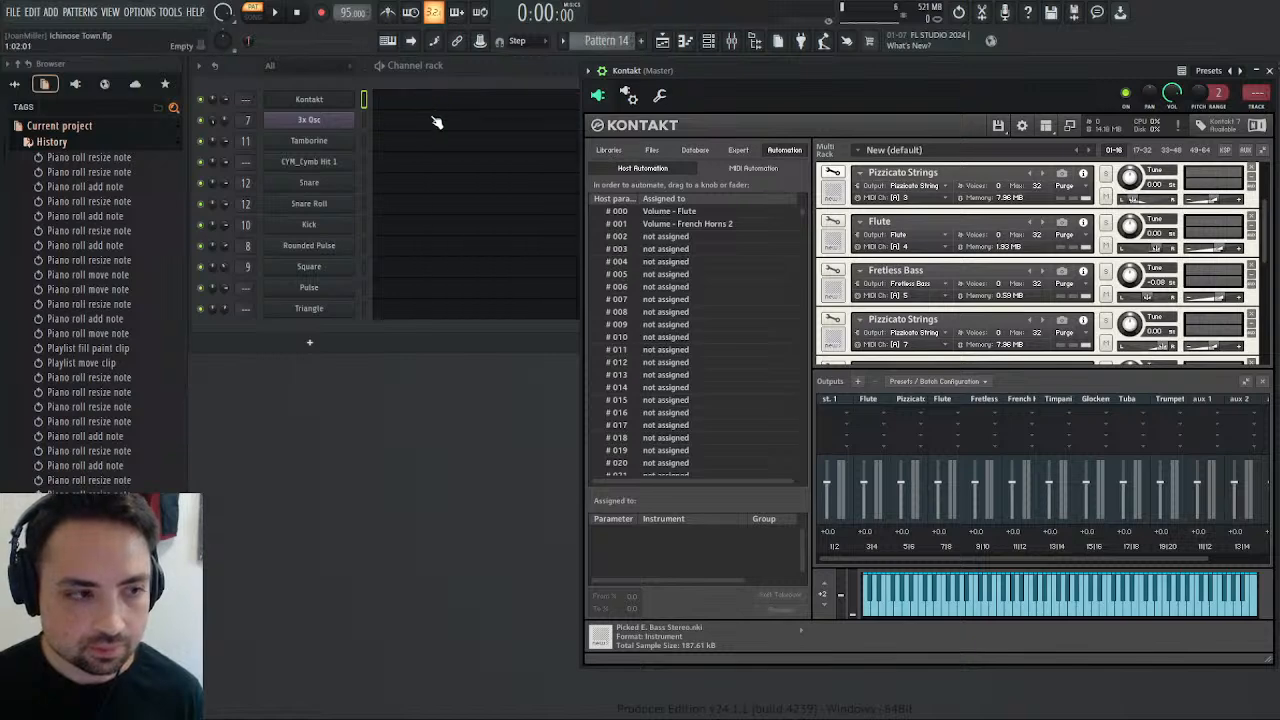
pyautogui.scroll(-8, 929, 314)
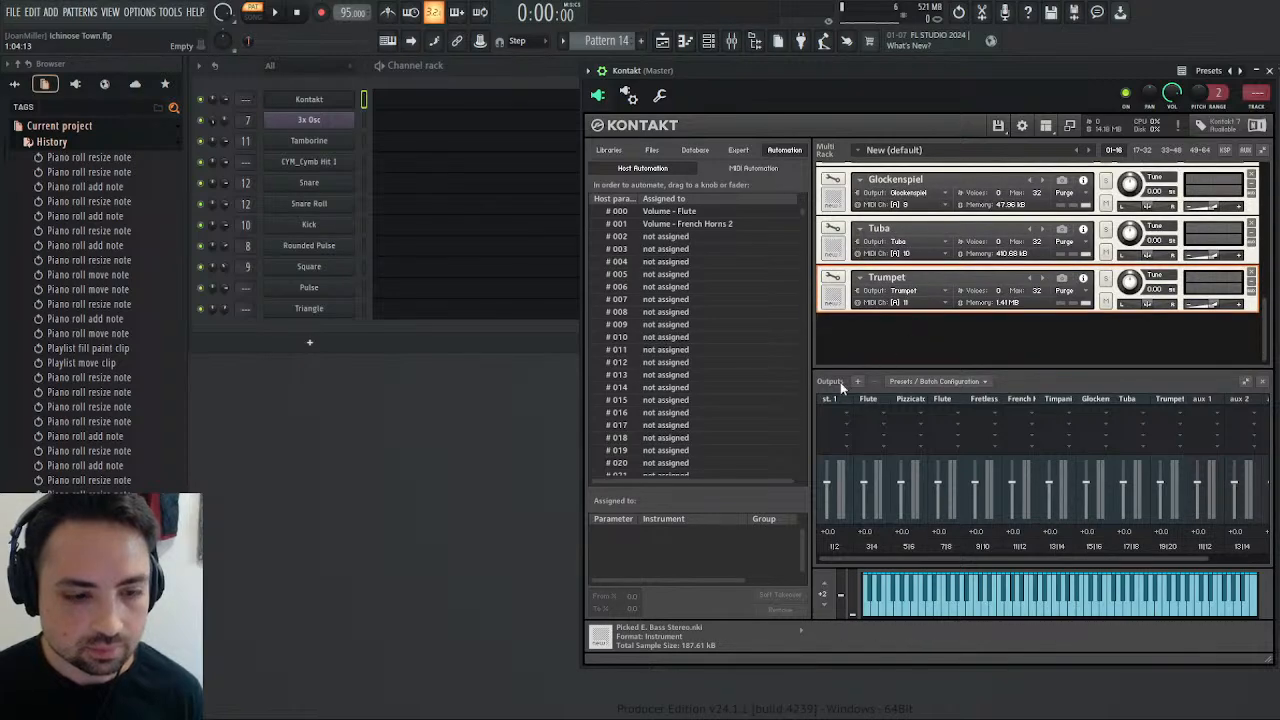
pyautogui.click(648, 151)
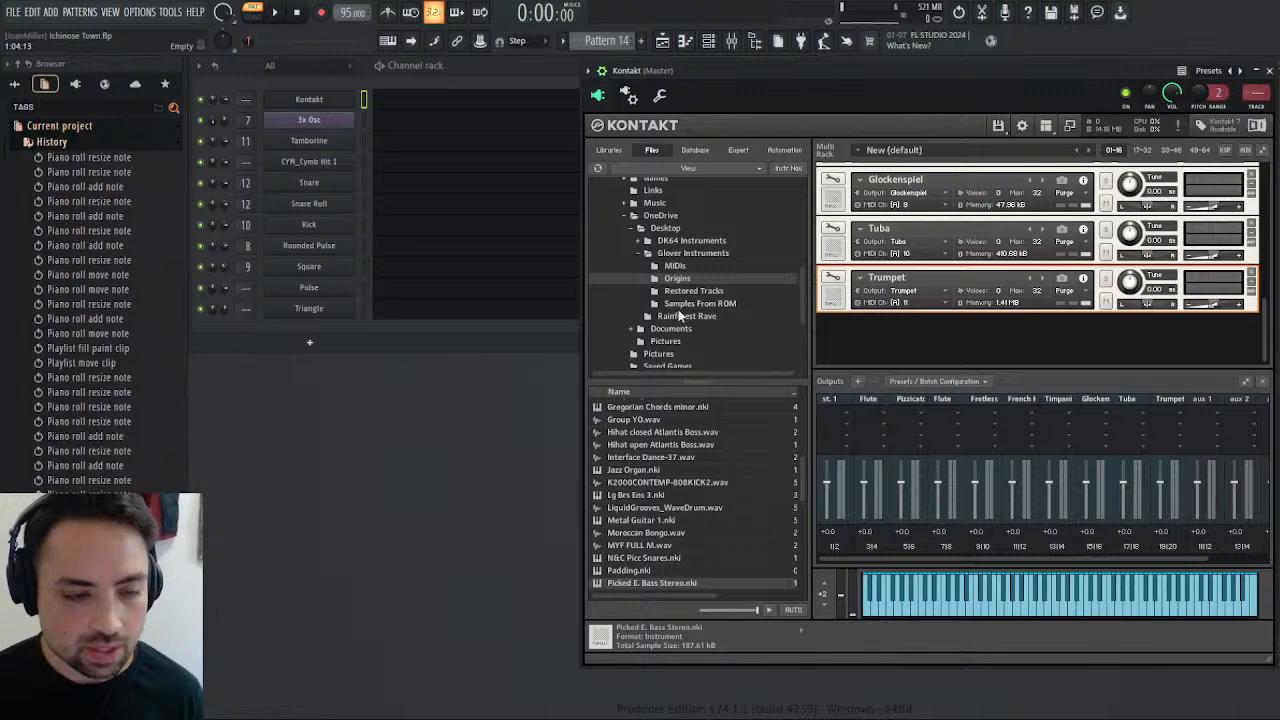
# Remove the empty clip from Track 1 near bar 29 in the playlist and audition the arrangement from the end of bar 28.
pyautogui.click(662, 40)
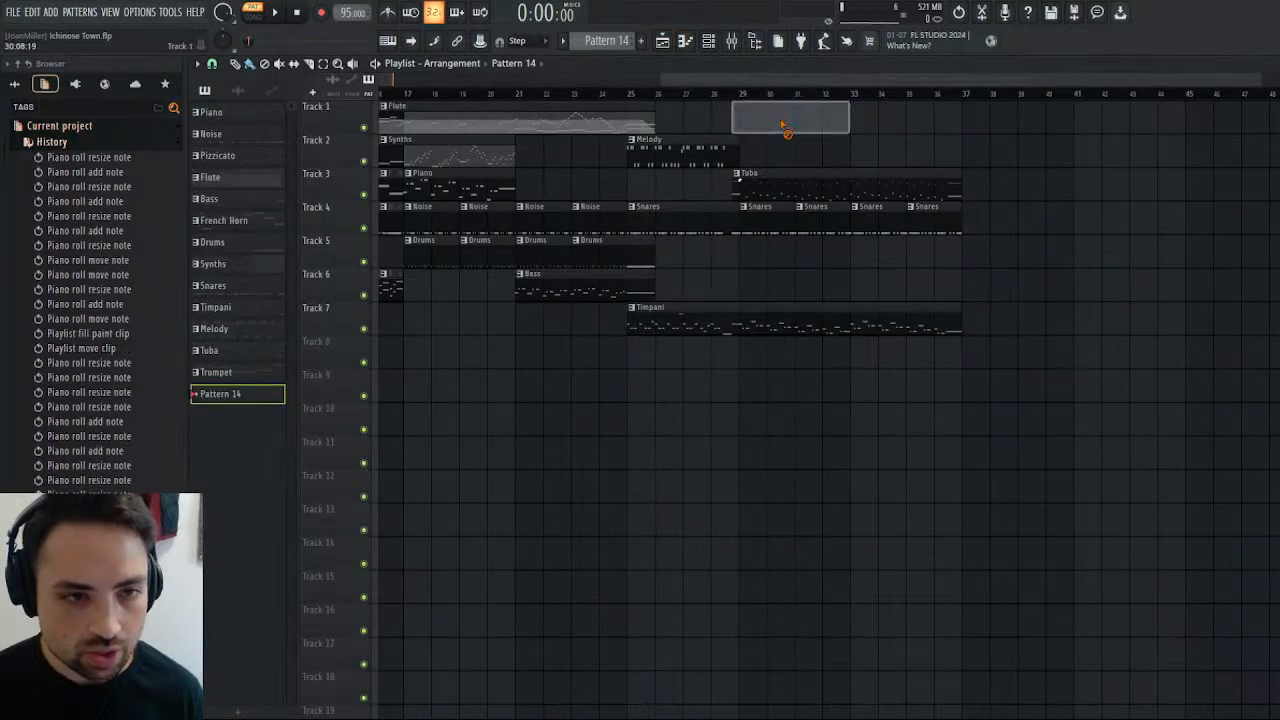
pyautogui.rightClick(785, 120)
pyautogui.click(735, 93)
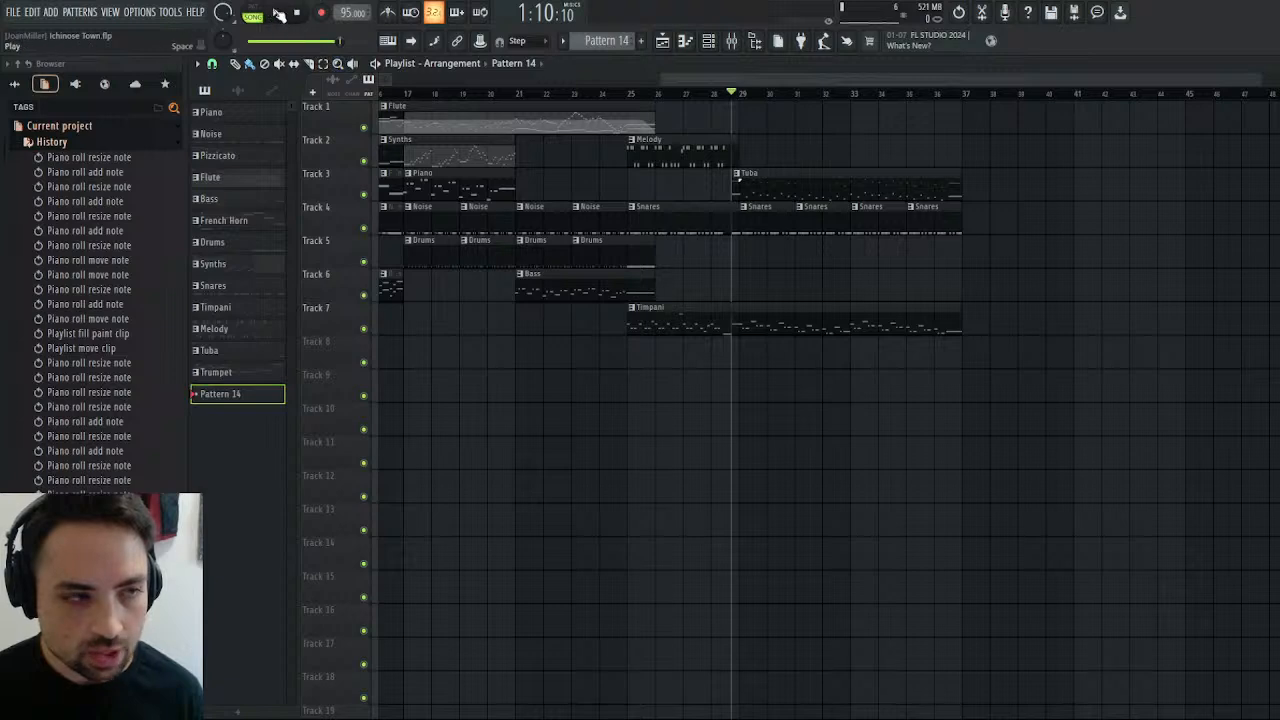
pyautogui.click(278, 12)
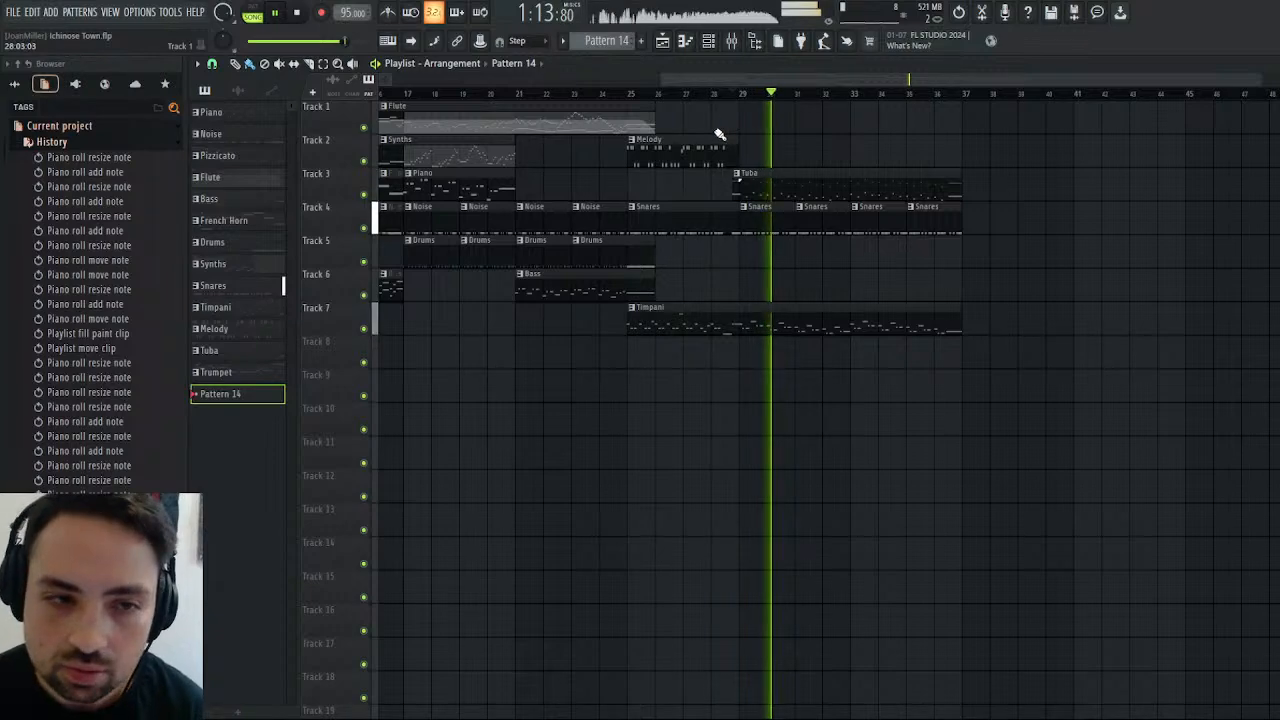
pyautogui.click(1270, 64)
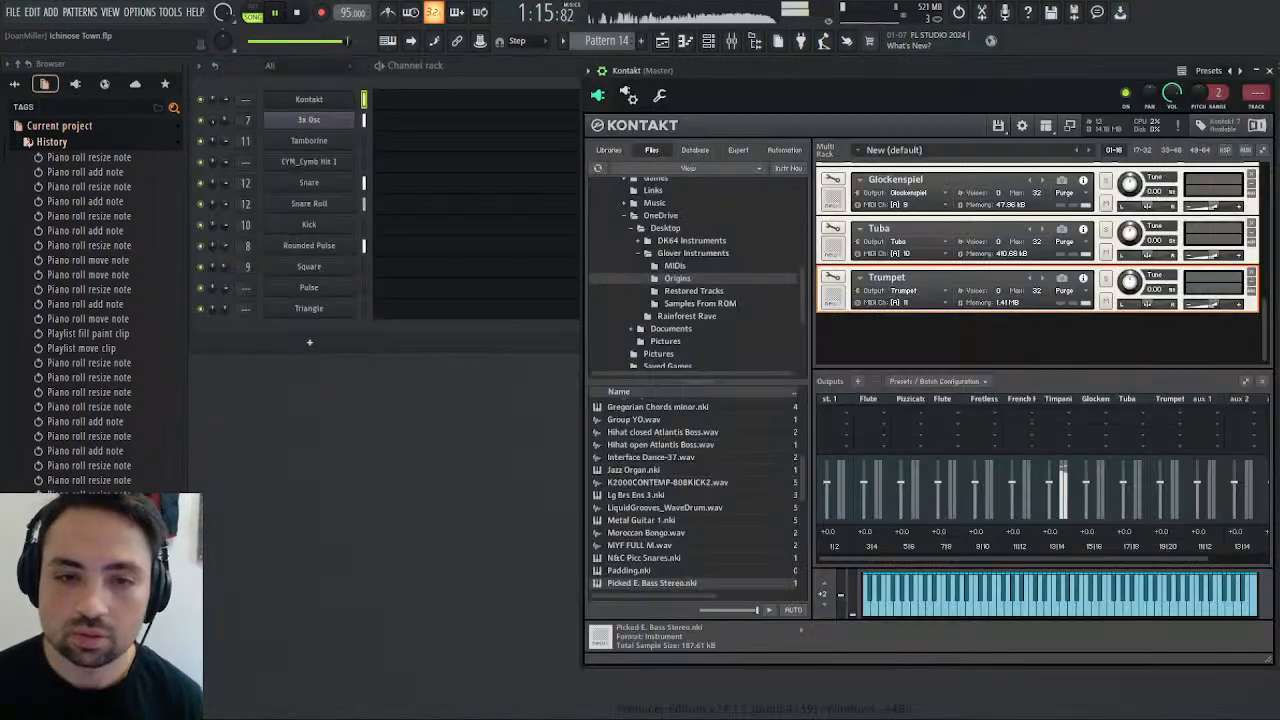
pyautogui.click(1269, 70)
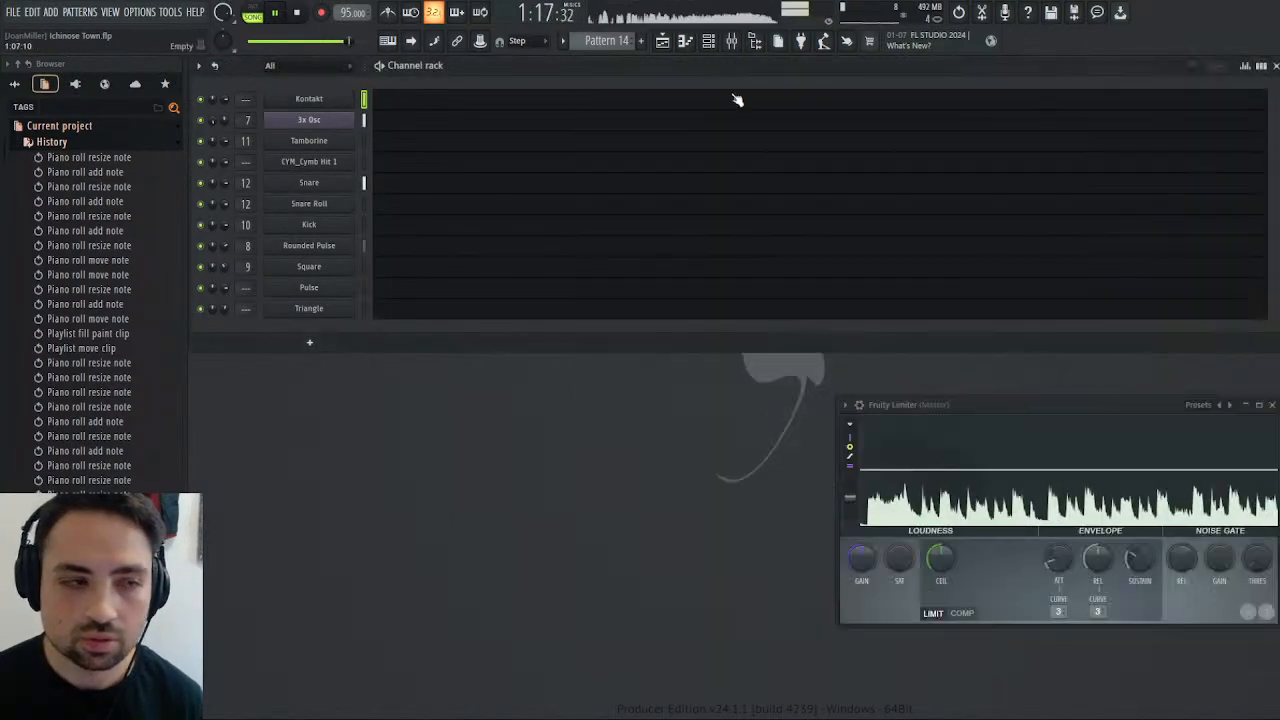
pyautogui.click(281, 14)
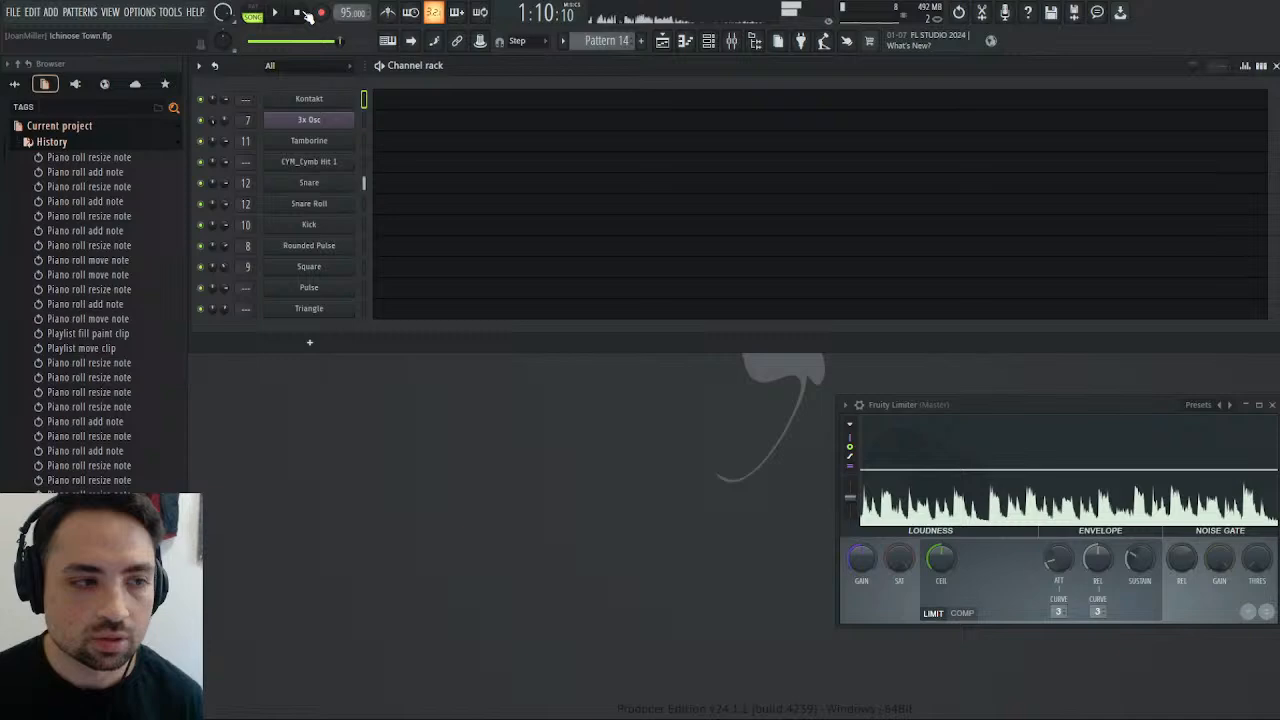
# Reopen Kontakt and go to the Trumpet instrument, the last one in the multi rack.
pyautogui.click(300, 102)
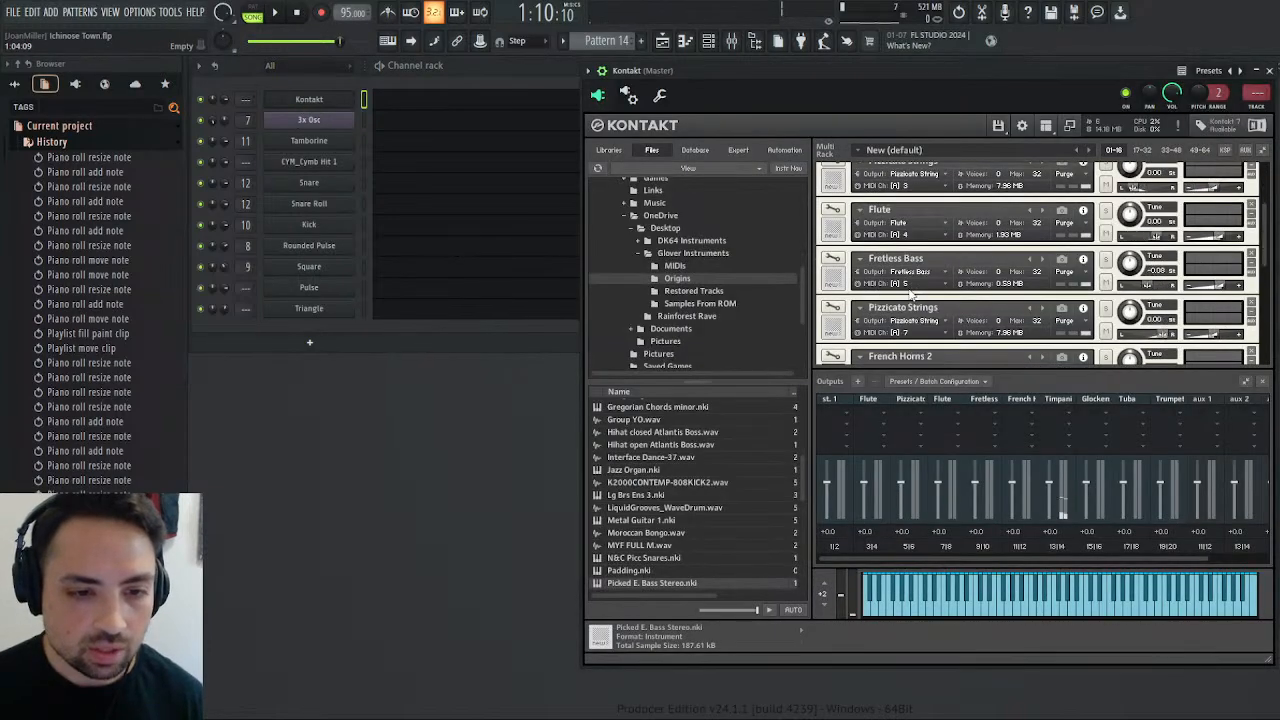
pyautogui.scroll(-5, 915, 288)
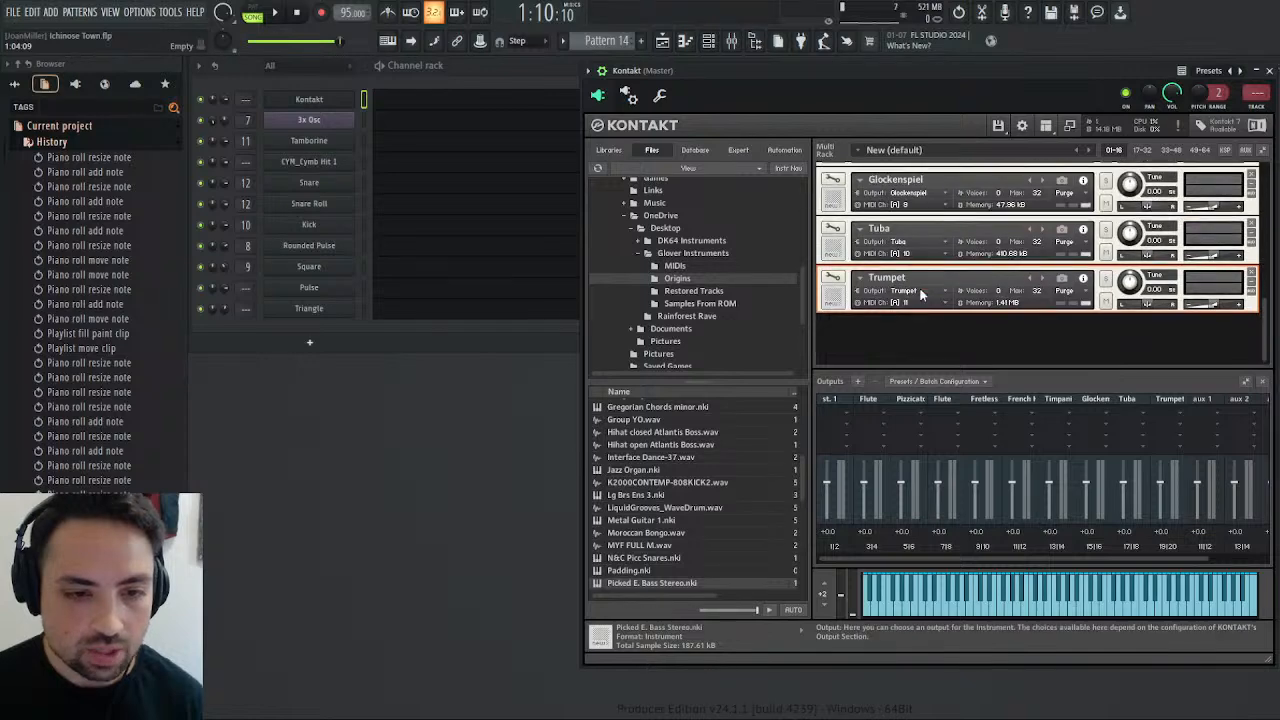
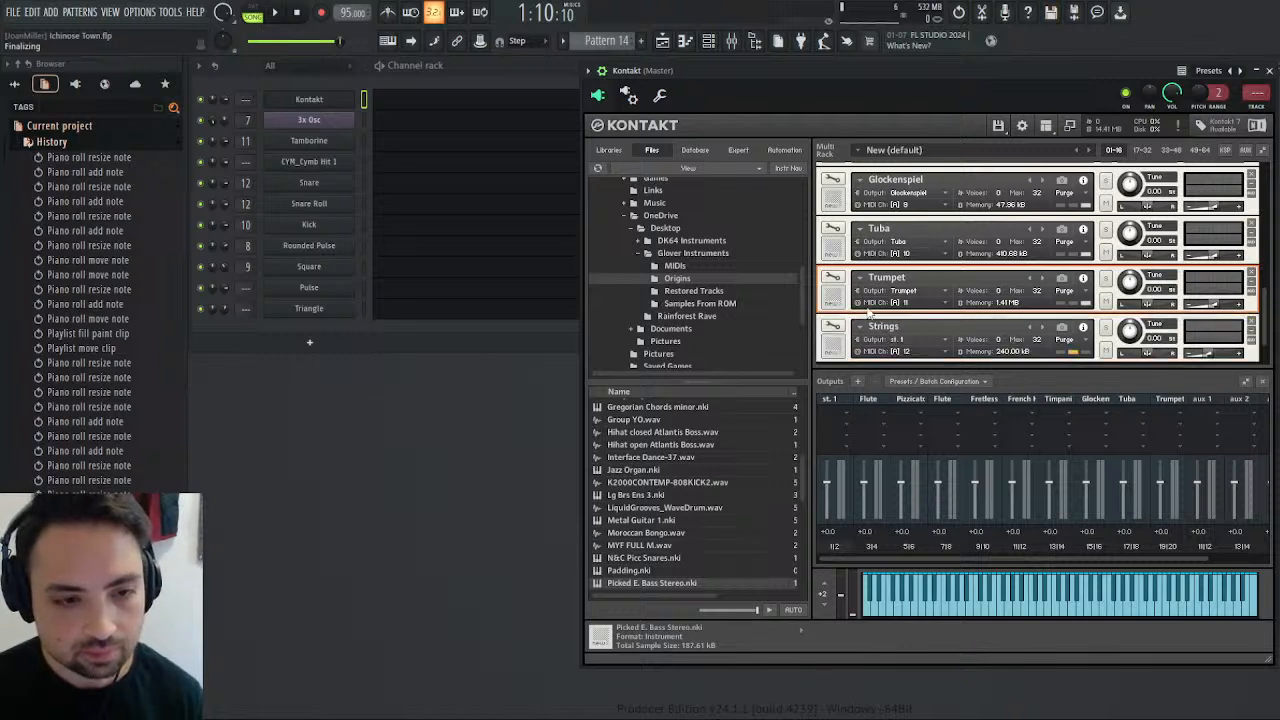
# Browse Kontakt's files to the Remasters & Origins folder within the Pokémon Ruby, Sapphire & Emerald folder of the first Google Drive.
pyautogui.scroll(-3, 675, 270)
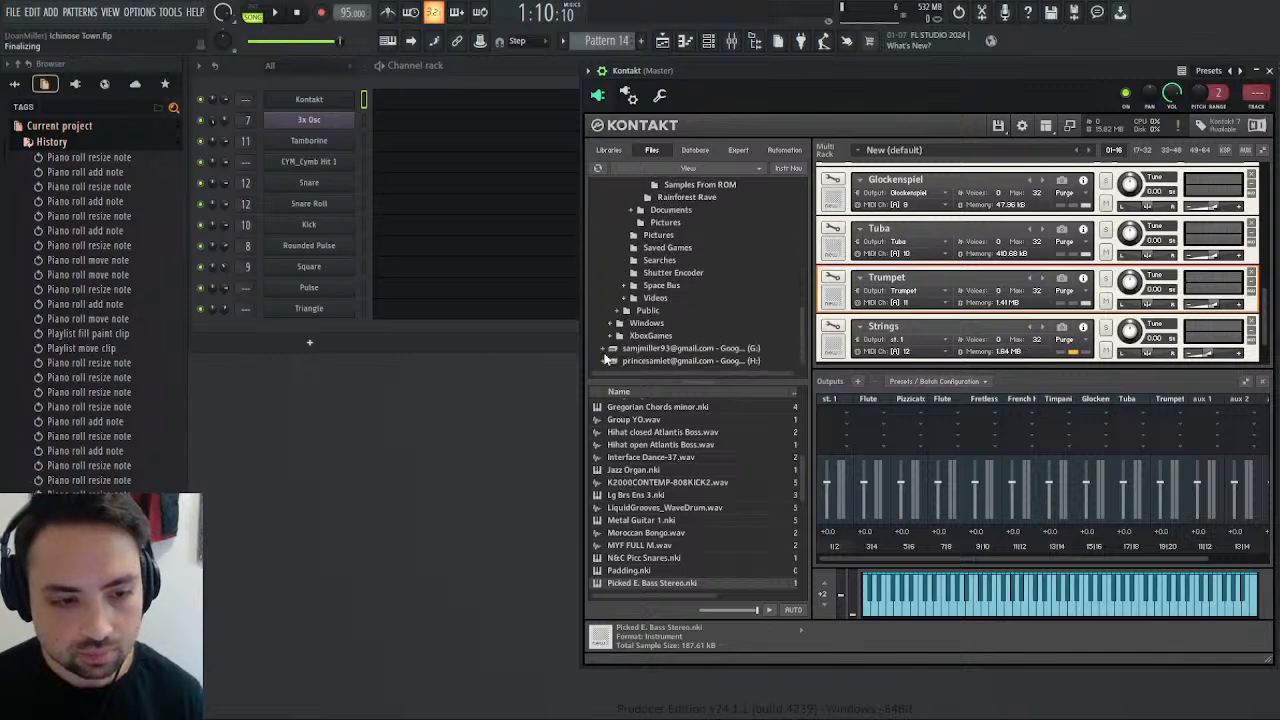
pyautogui.click(601, 350)
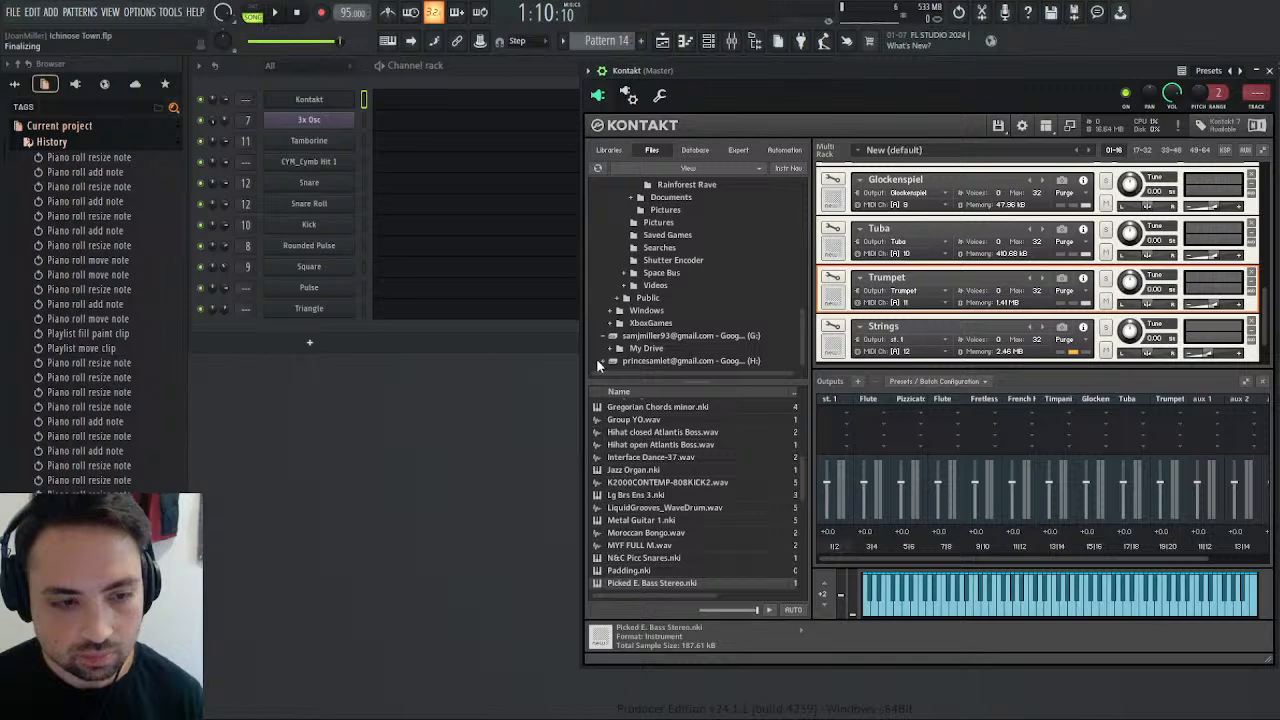
pyautogui.click(619, 348)
pyautogui.scroll(-2, 641, 350)
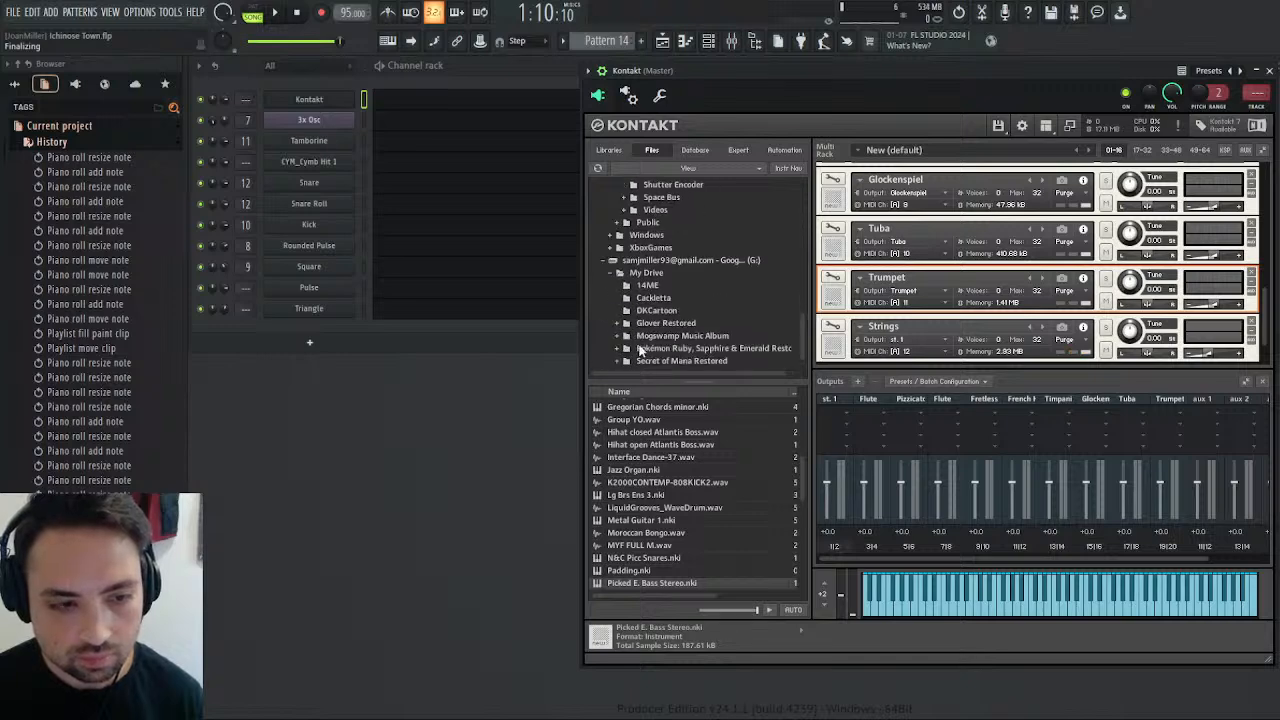
pyautogui.scroll(-1, 643, 340)
pyautogui.click(654, 337)
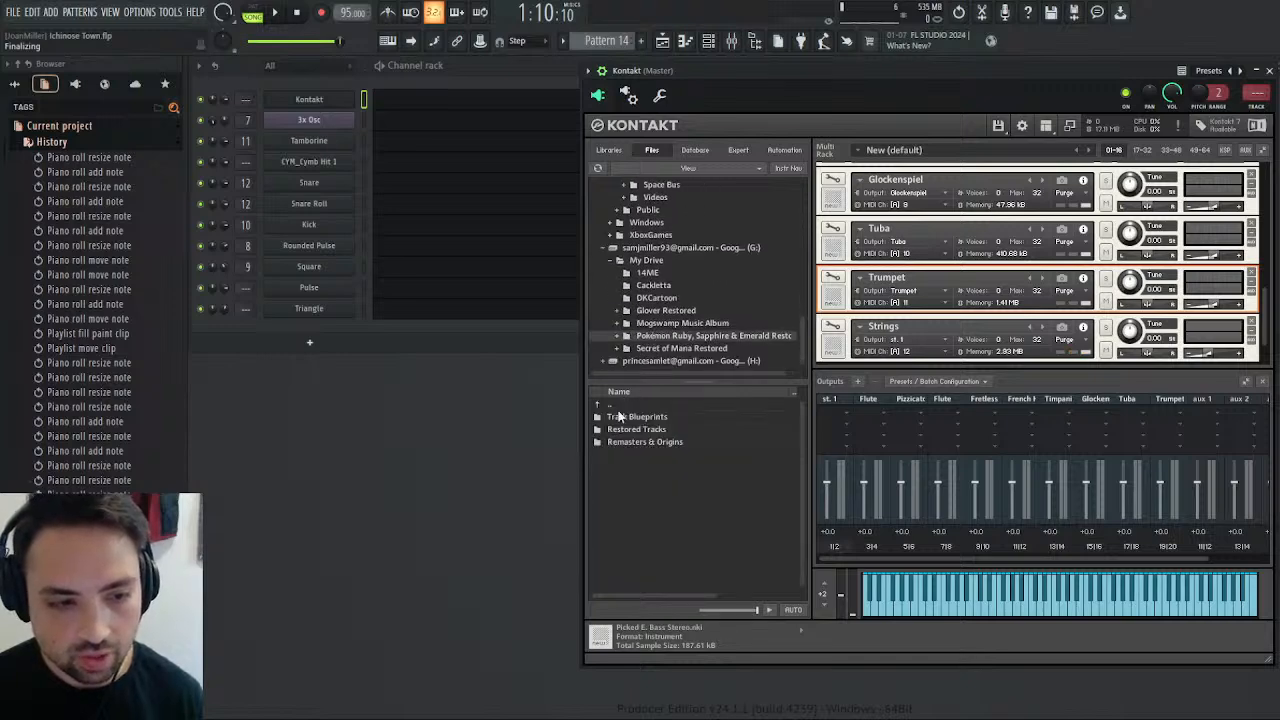
pyautogui.doubleClick(636, 441)
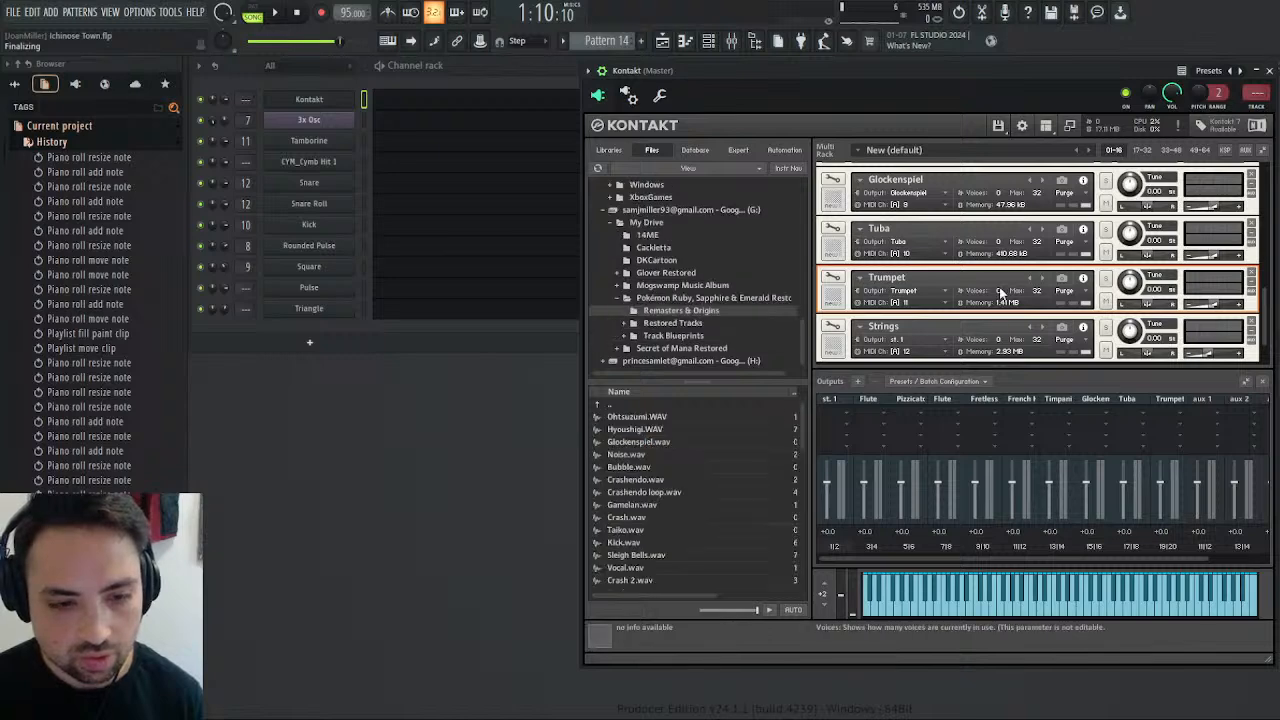
# Give Kontakt's Strings instrument its own separate output channel and assign it to physical outputs 21 and 22.
pyautogui.scroll(-1, 958, 308)
pyautogui.click(940, 297)
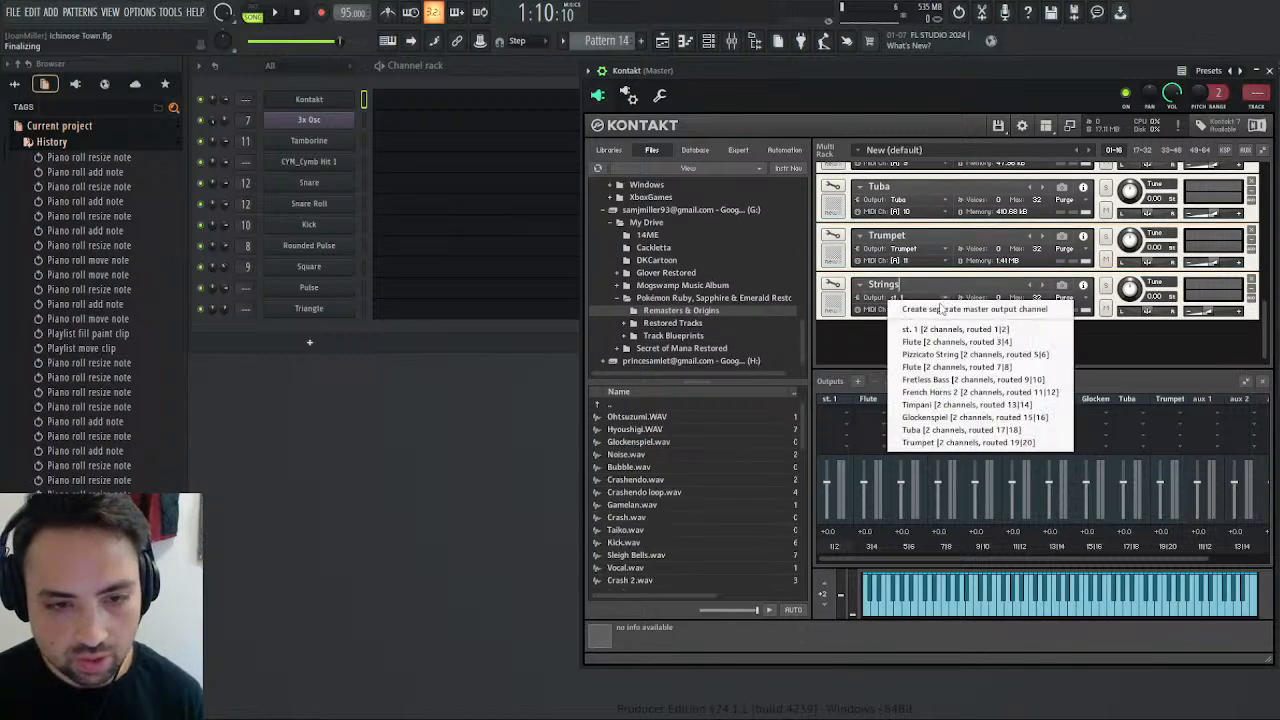
pyautogui.click(928, 312)
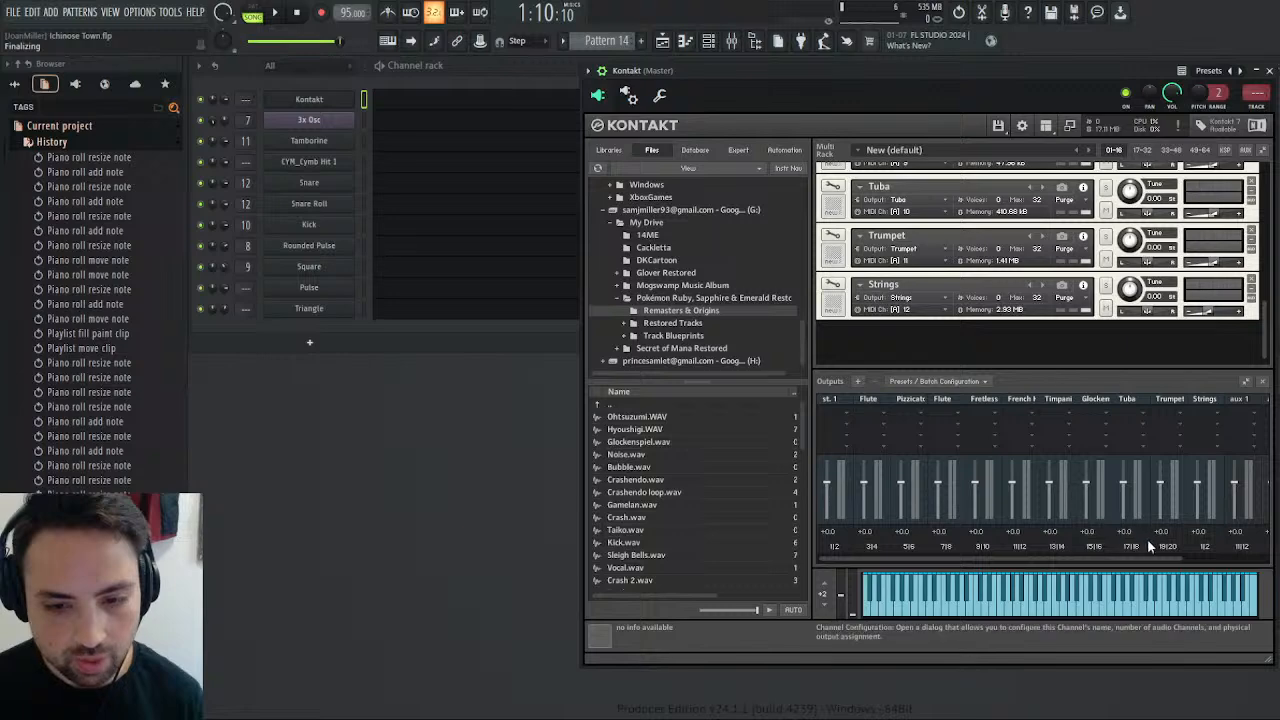
pyautogui.click(1197, 548)
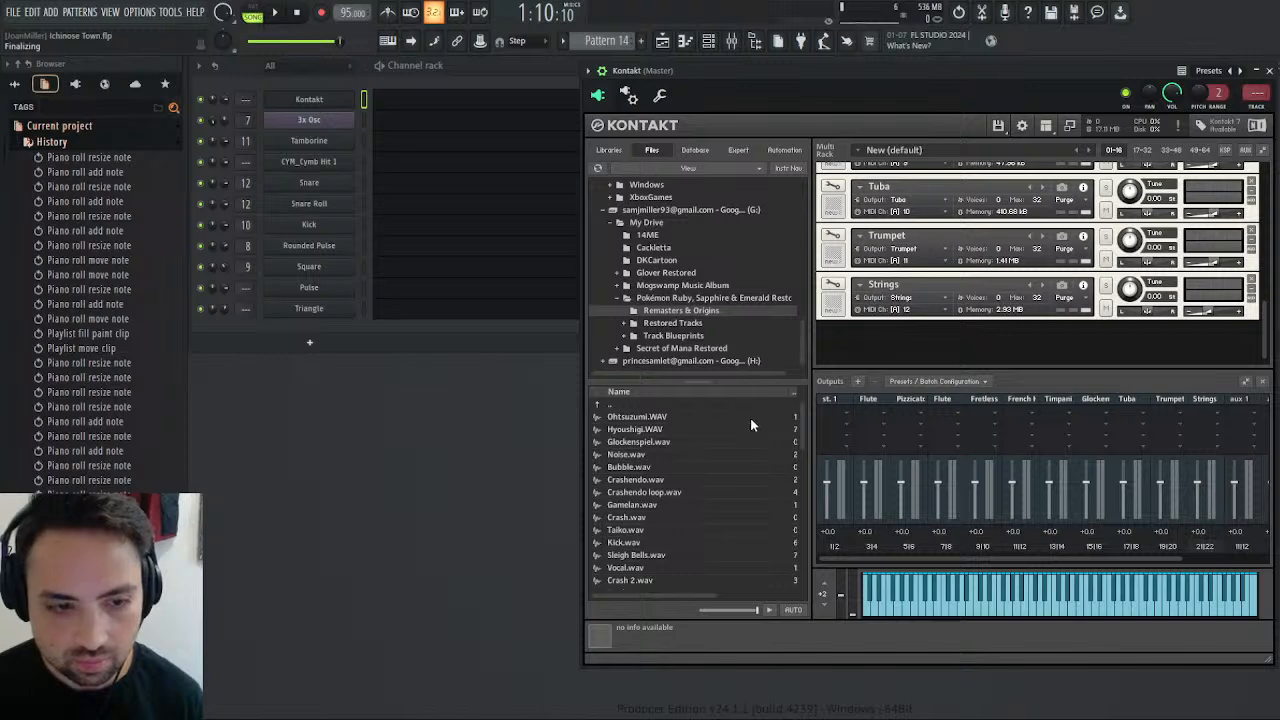
# Route Kontakt's output 11 to mixer track 17 and rename that mixer track Strings.
pyautogui.click(628, 95)
pyautogui.scroll(-2, 880, 330)
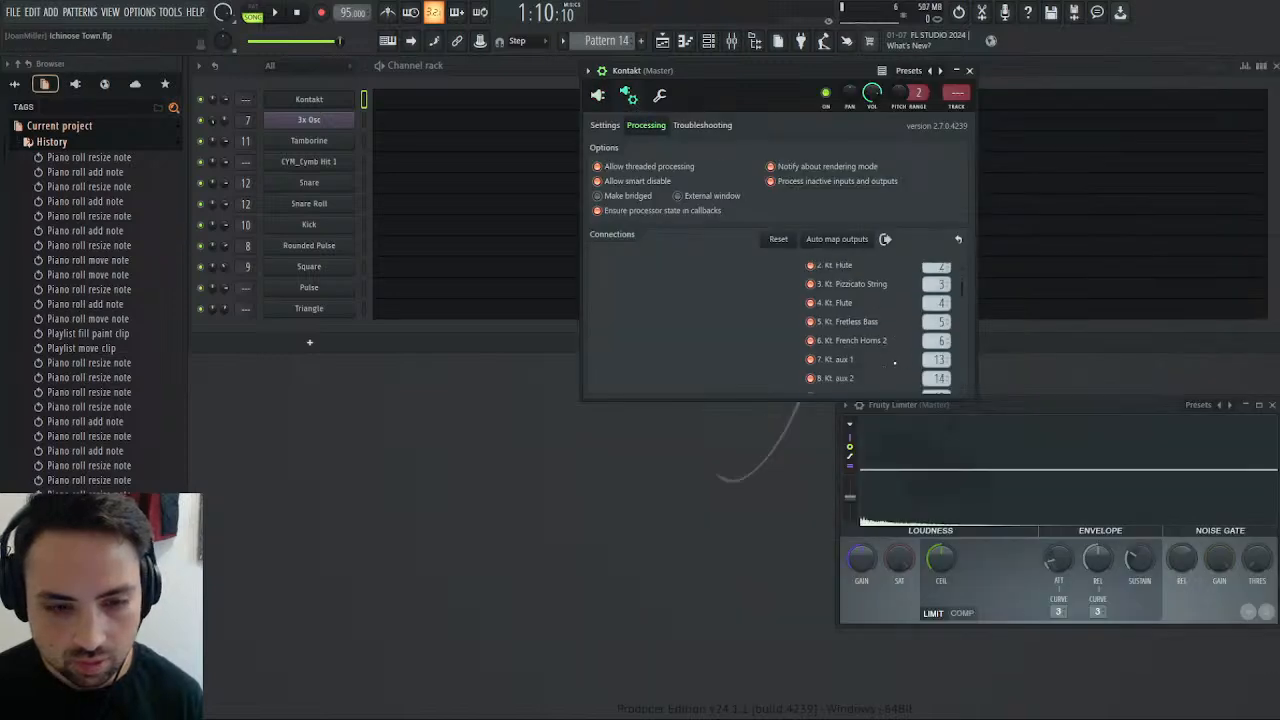
pyautogui.scroll(-2, 897, 358)
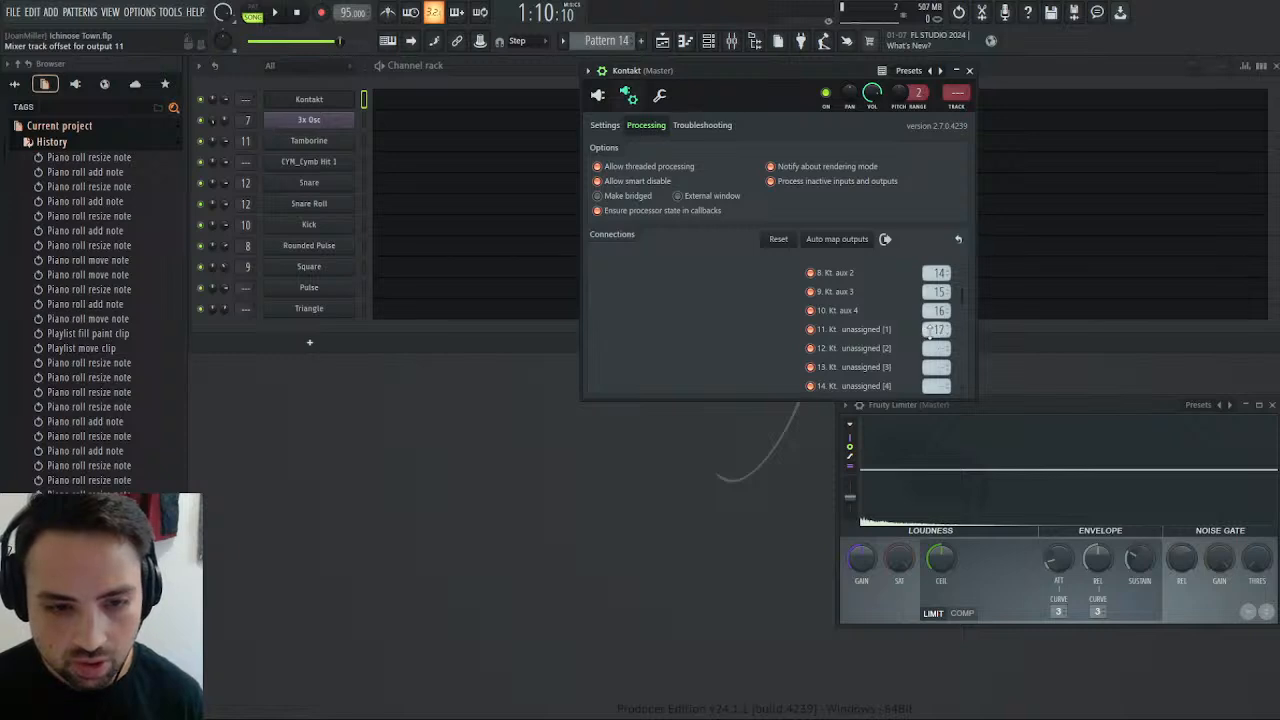
pyautogui.click(733, 42)
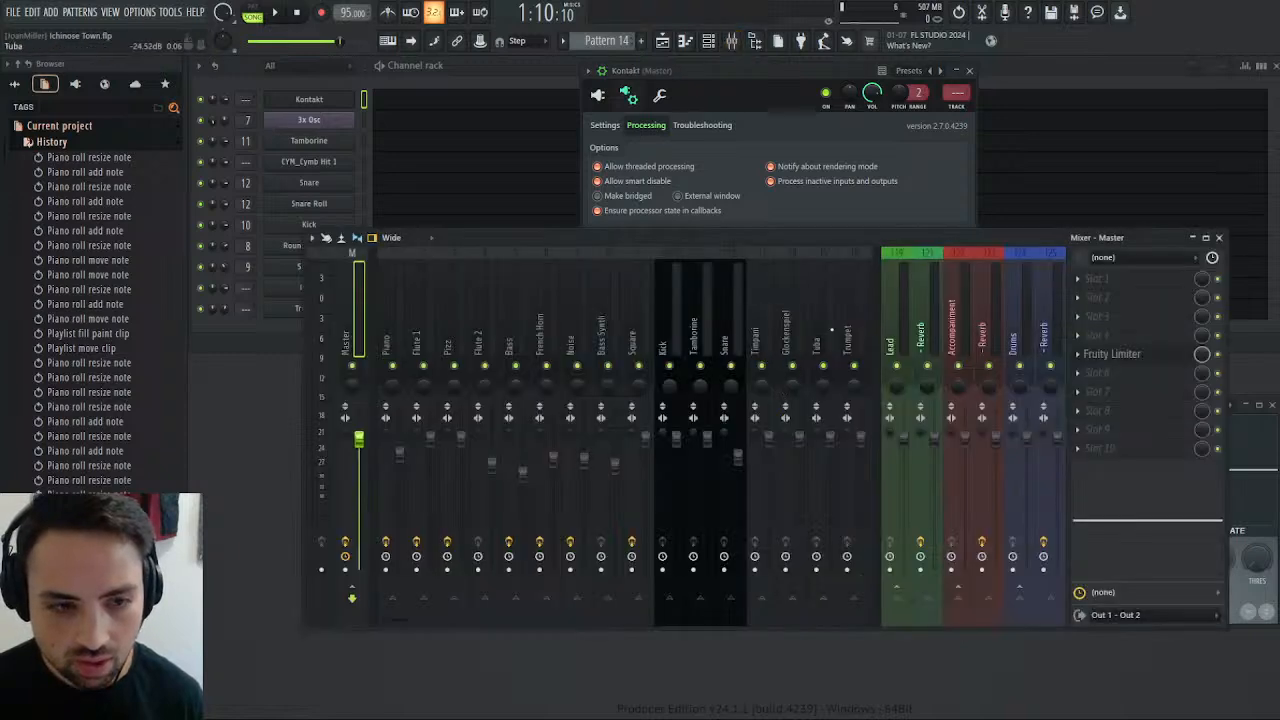
pyautogui.click(864, 320)
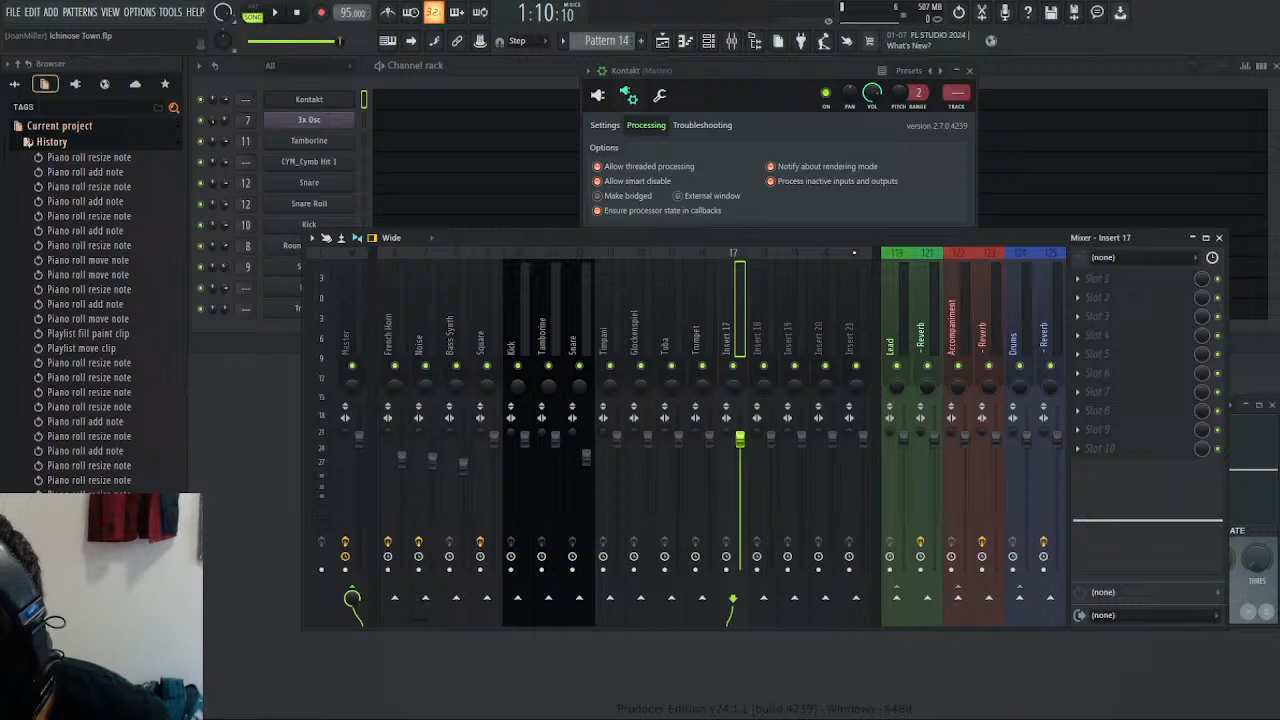
pyautogui.write('Strings')
pyautogui.press('Return')
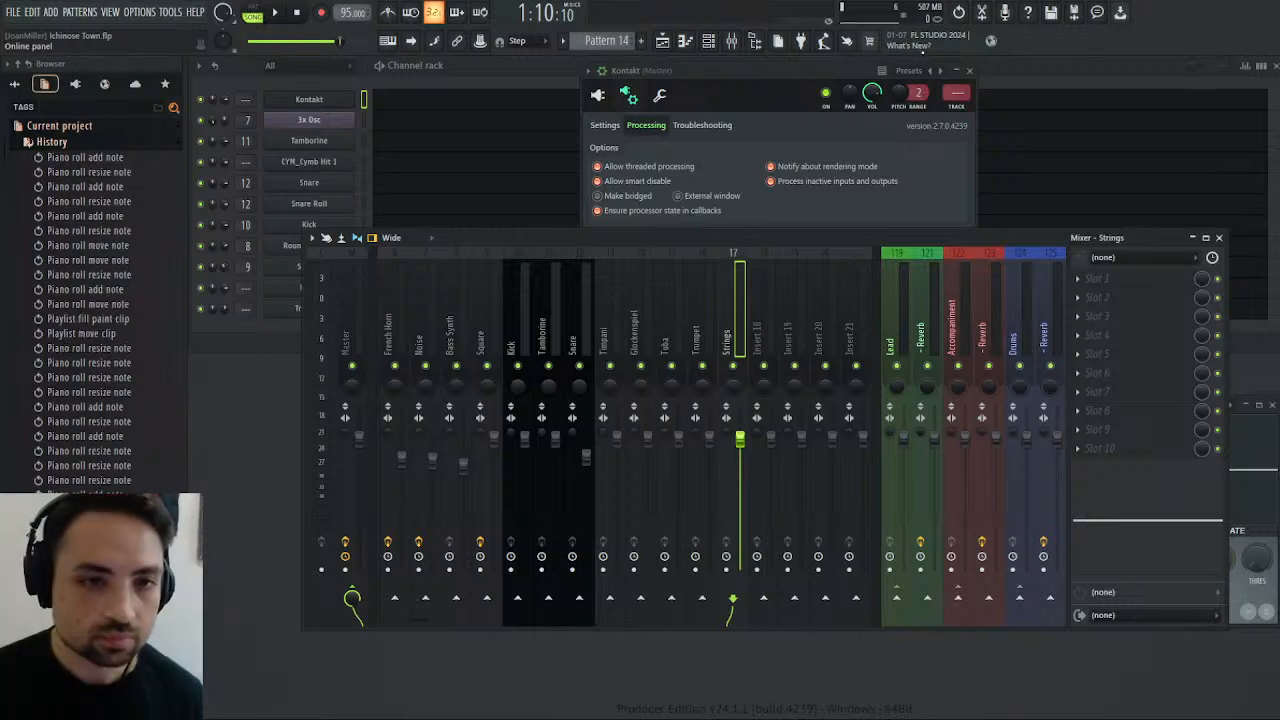
pyautogui.click(971, 73)
# Close the mixer and audition a few seconds of the arrangement from the current position.
pyautogui.click(276, 13)
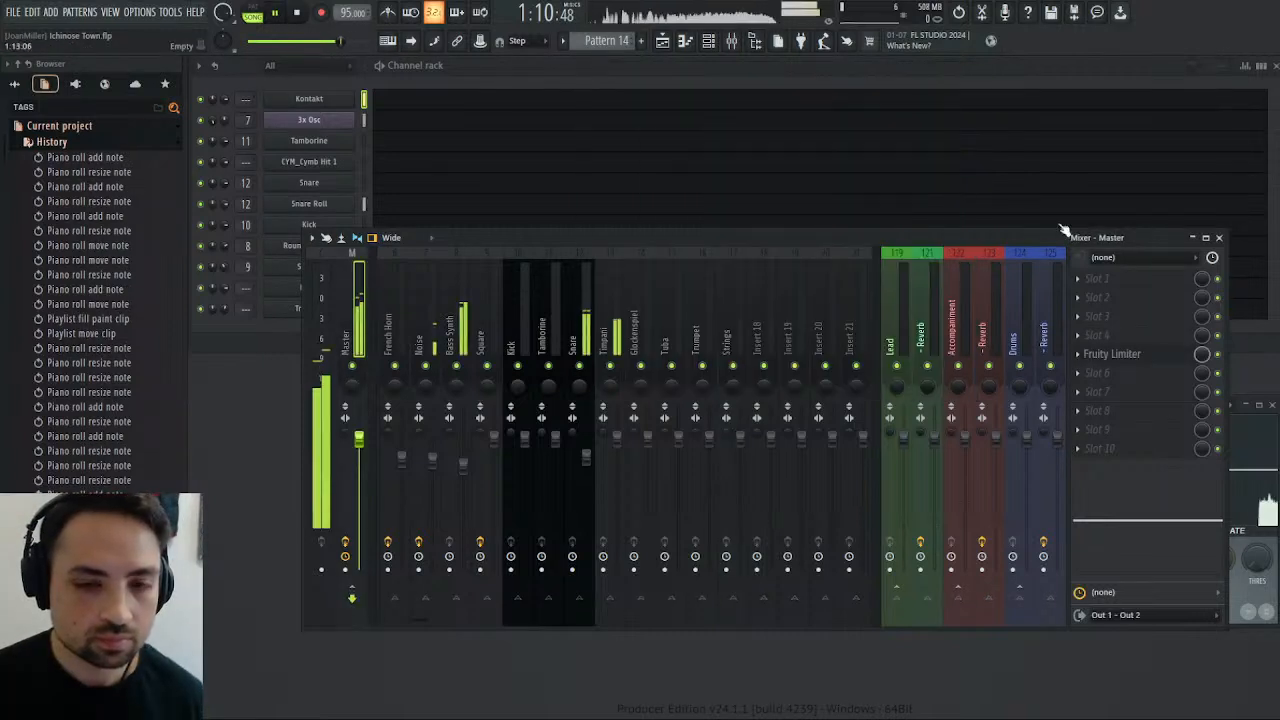
pyautogui.click(1219, 237)
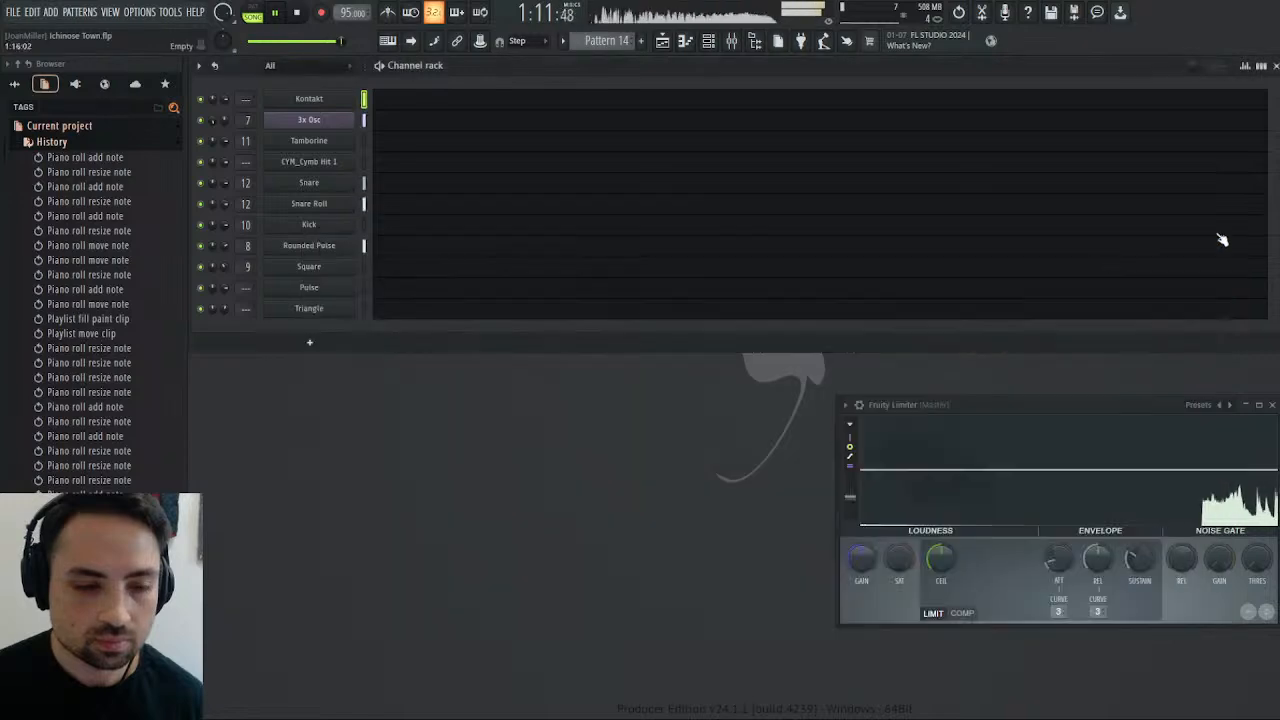
pyautogui.click(298, 14)
# Return Kontakt to its instrument view, then open Pattern 14's Kontakt piano roll and set the note colour to the Strings' MIDI channel 12.
pyautogui.click(327, 103)
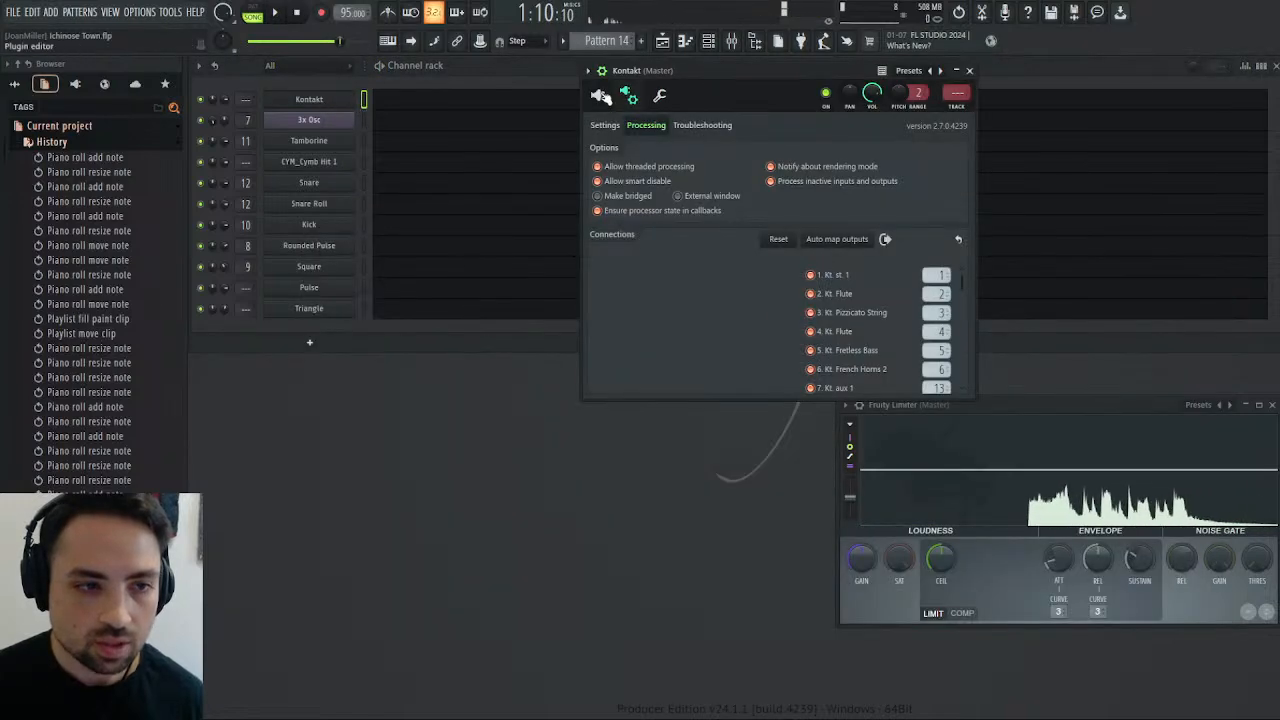
pyautogui.click(598, 95)
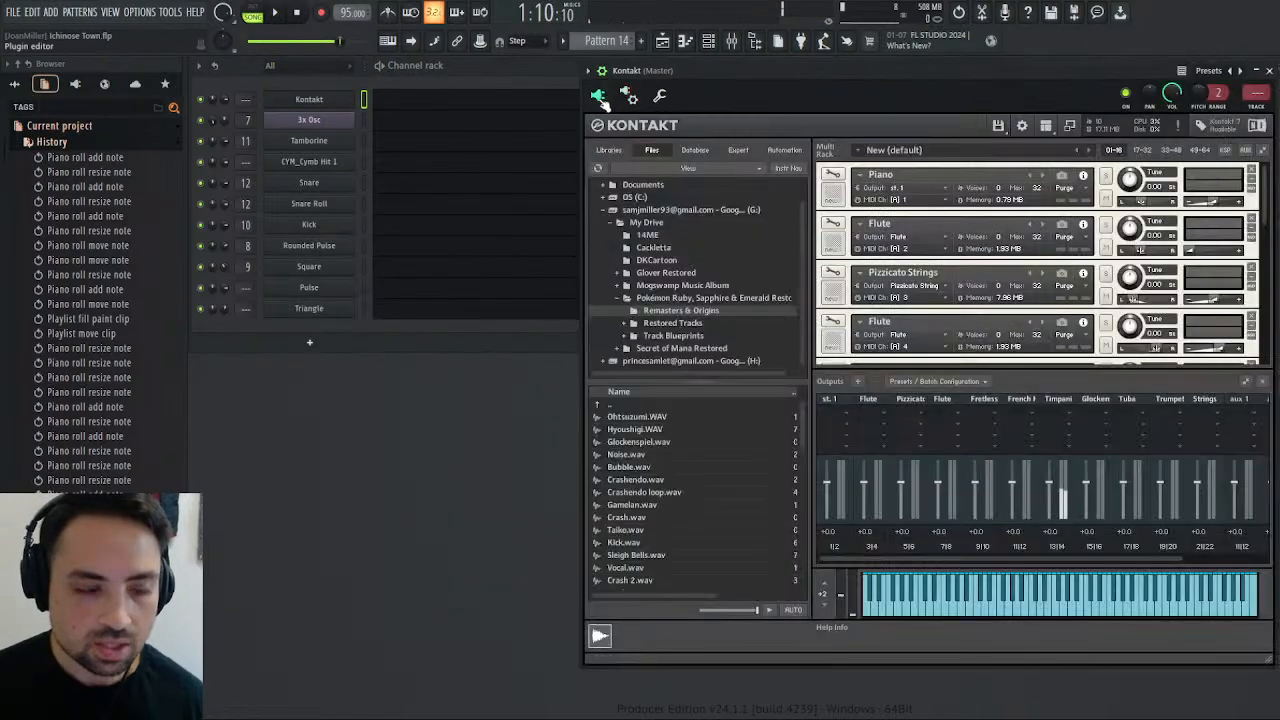
pyautogui.click(1268, 72)
pyautogui.click(434, 100)
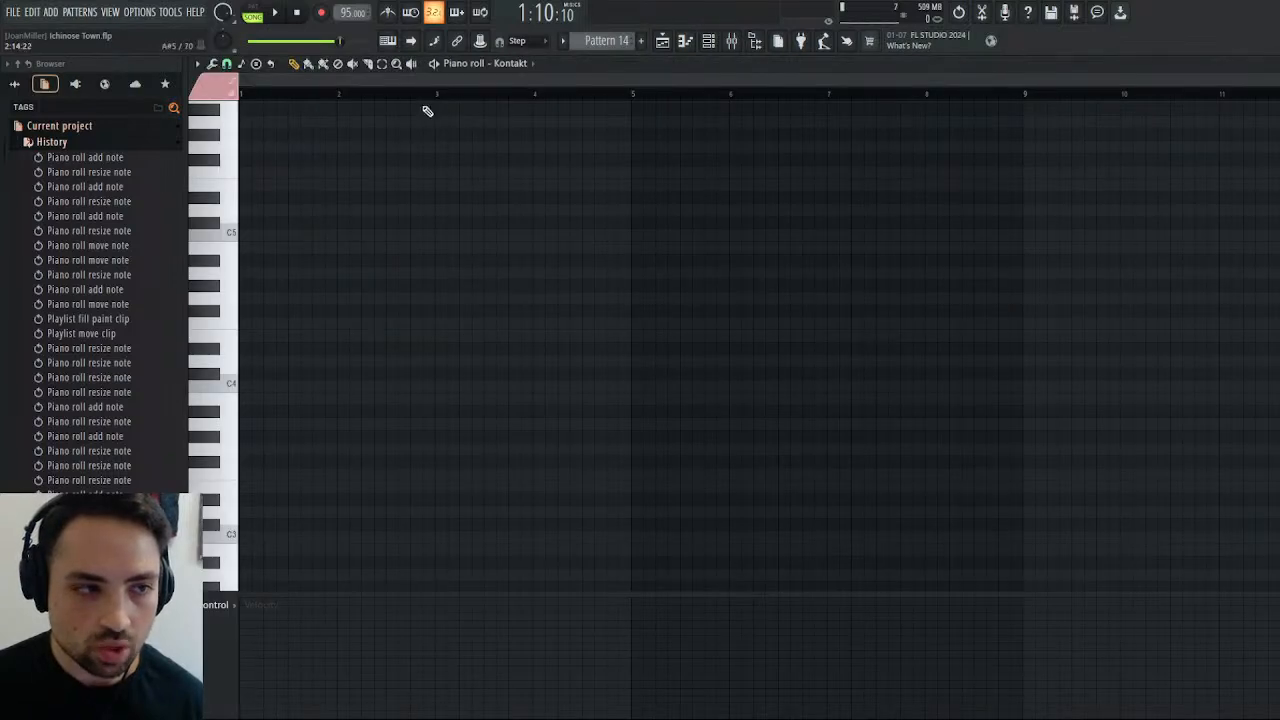
pyautogui.scroll(4, 257, 232)
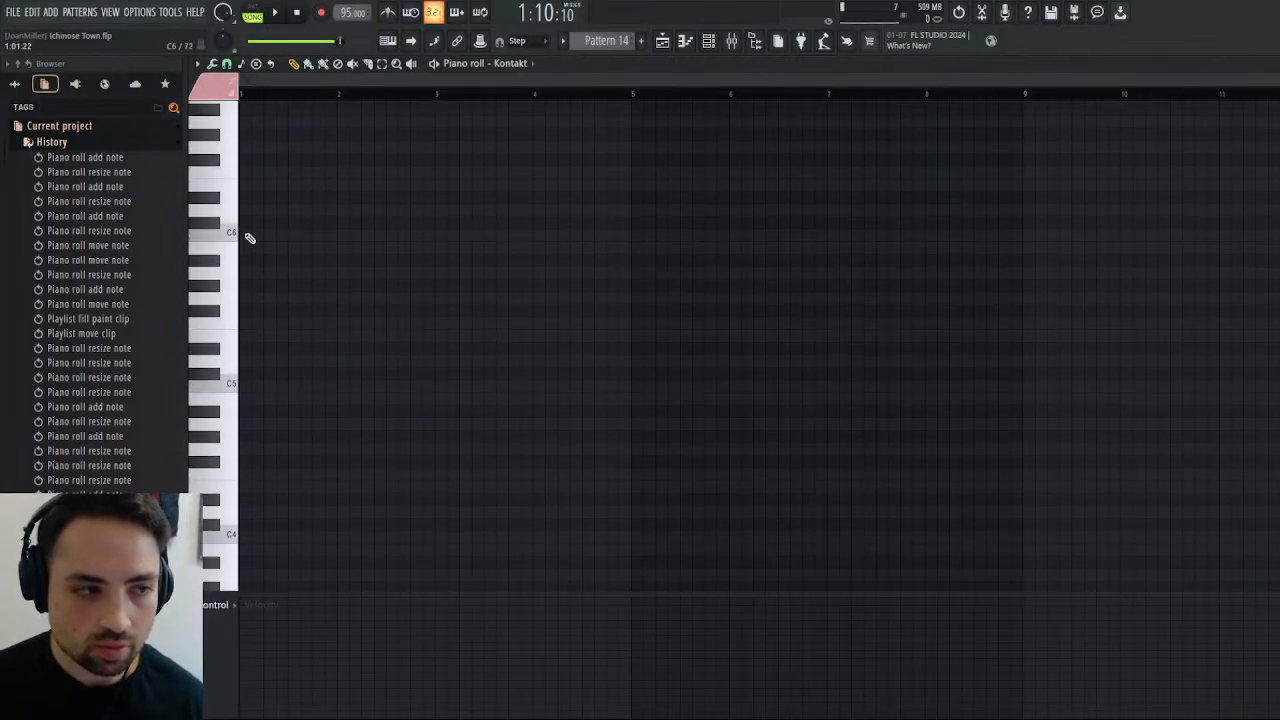
pyautogui.click(232, 306)
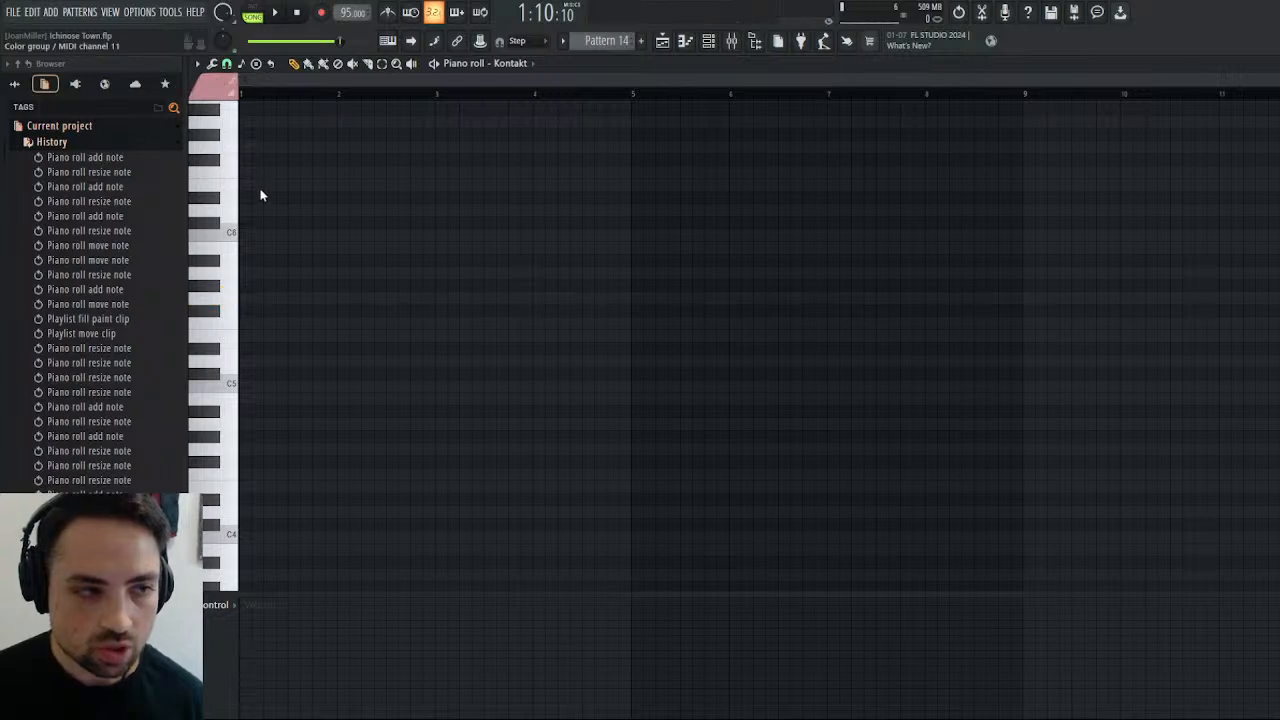
pyautogui.click(228, 298)
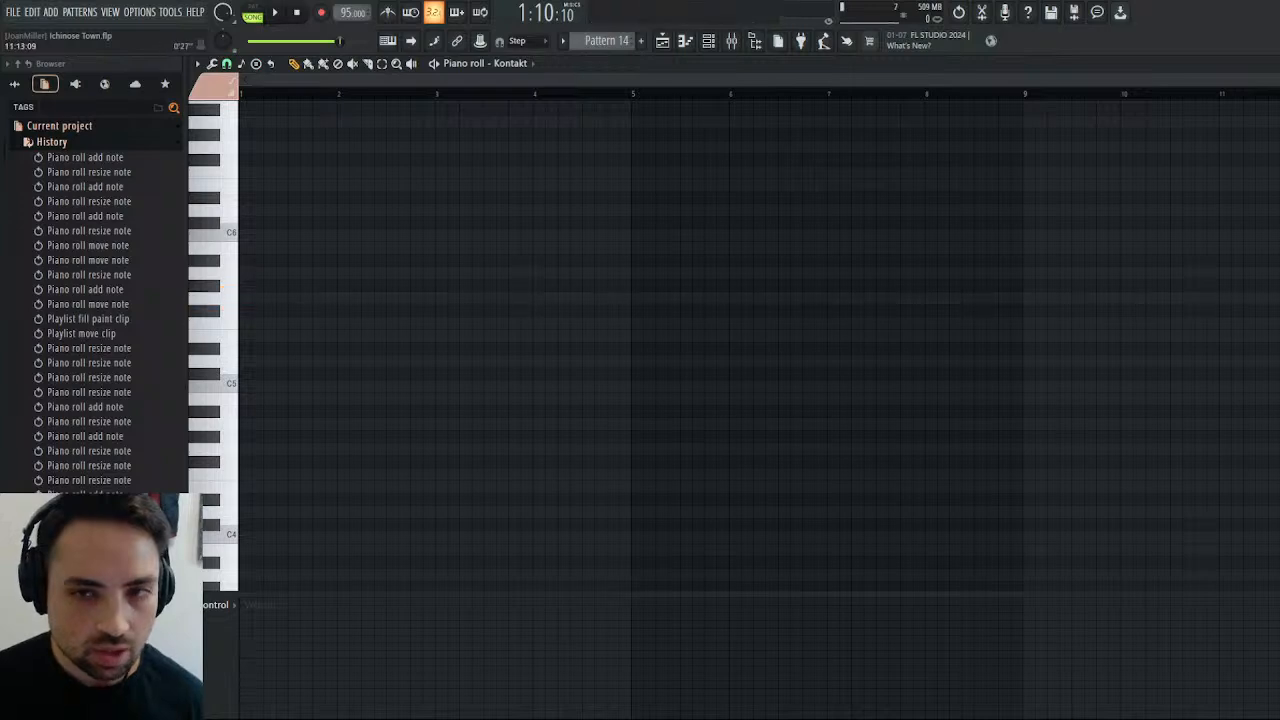
# Adjust the volume of the Strings instrument slightly in Kontakt's multi rack and test the sound.
pyautogui.press('Escape')
pyautogui.click(330, 100)
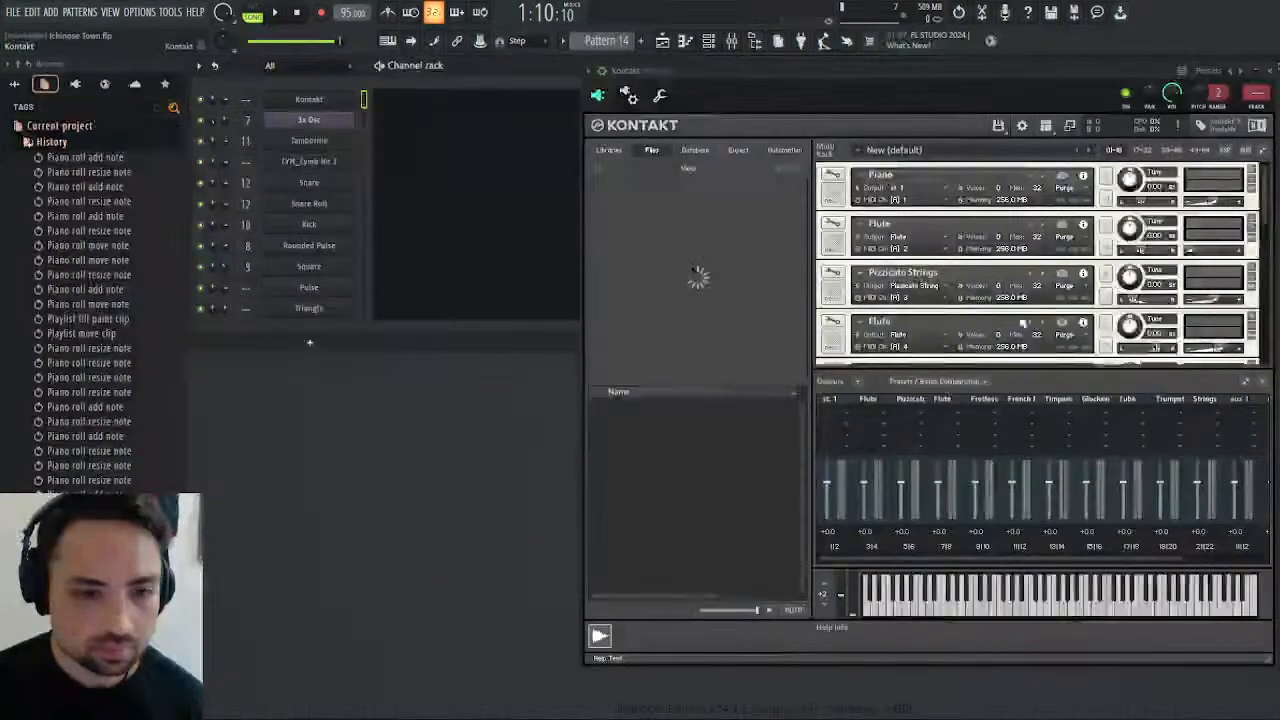
pyautogui.scroll(-7, 1030, 313)
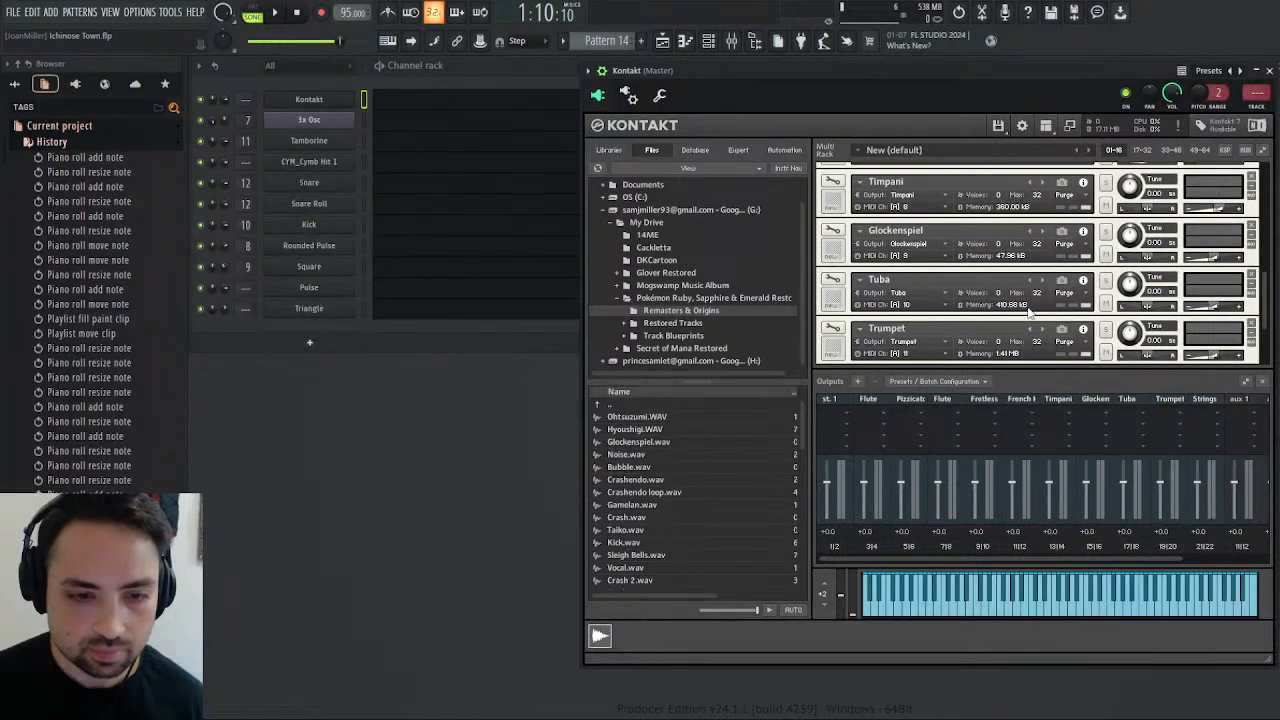
pyautogui.moveTo(1208, 342); pyautogui.dragTo(1213, 343)
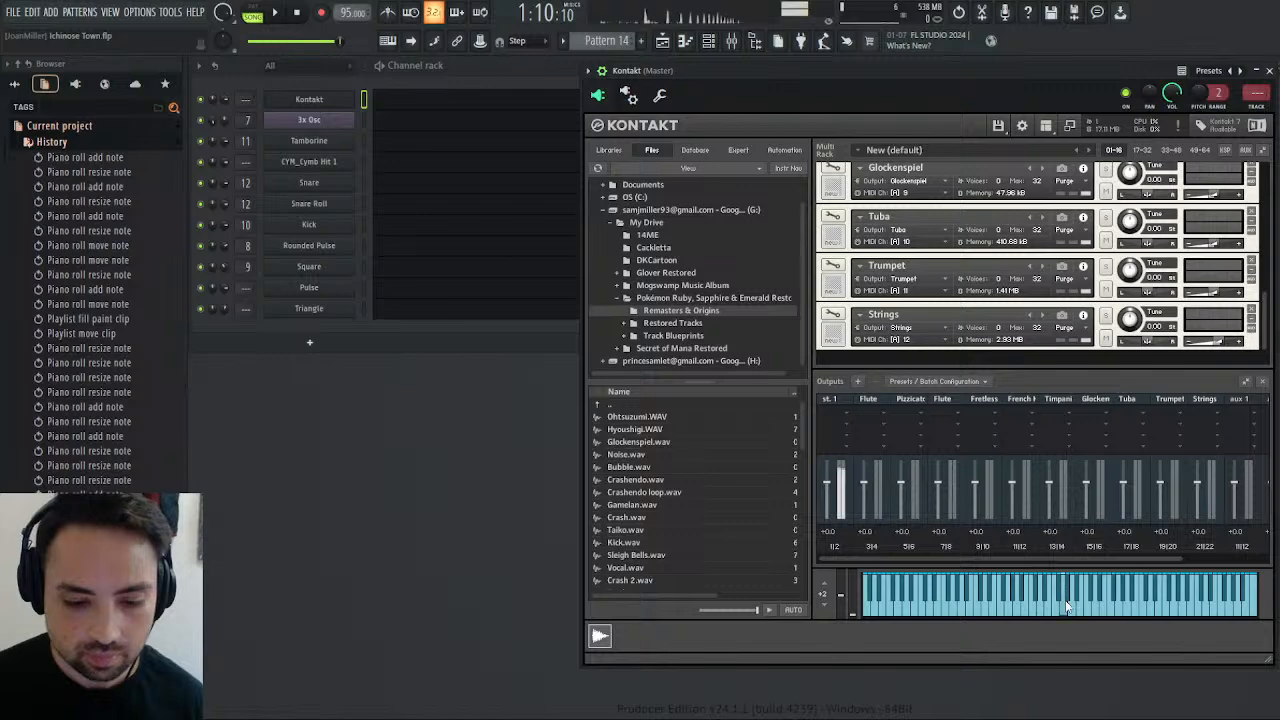
# Add a one-bar G5 note at the start of bar 1 in Pattern 14's Kontakt piano roll and quantize it.
pyautogui.click(395, 105)
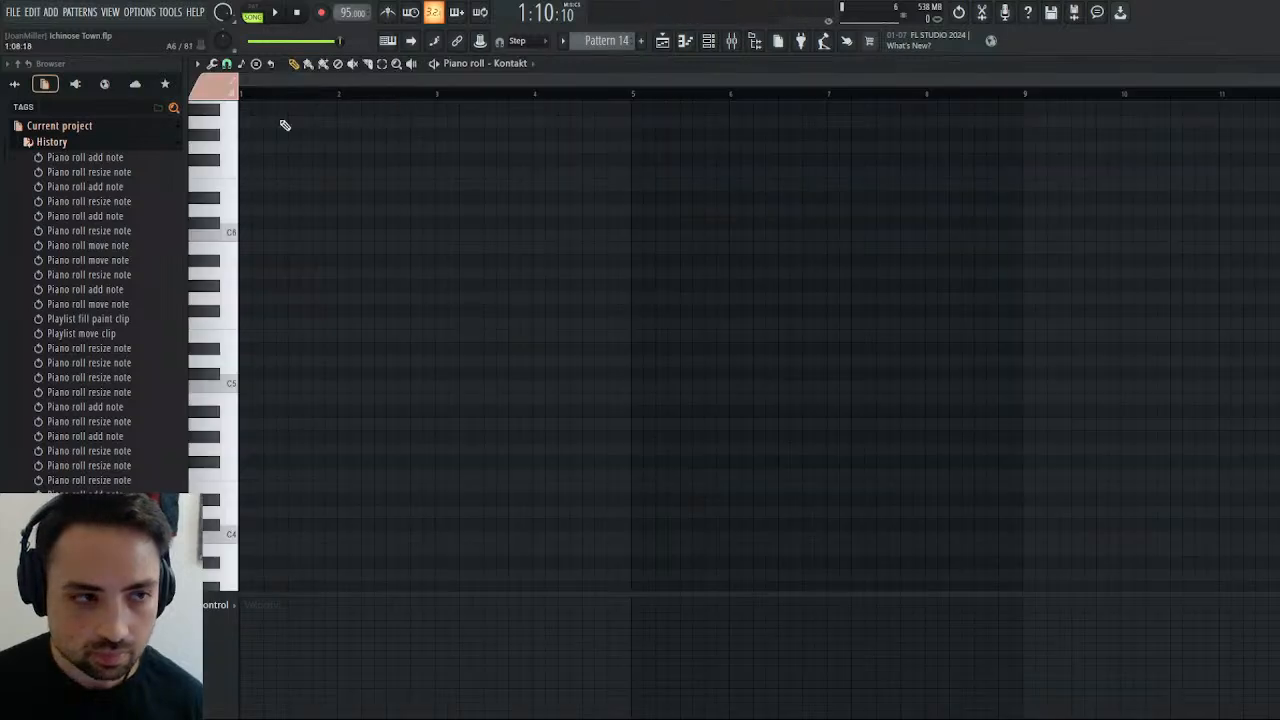
pyautogui.click(234, 304)
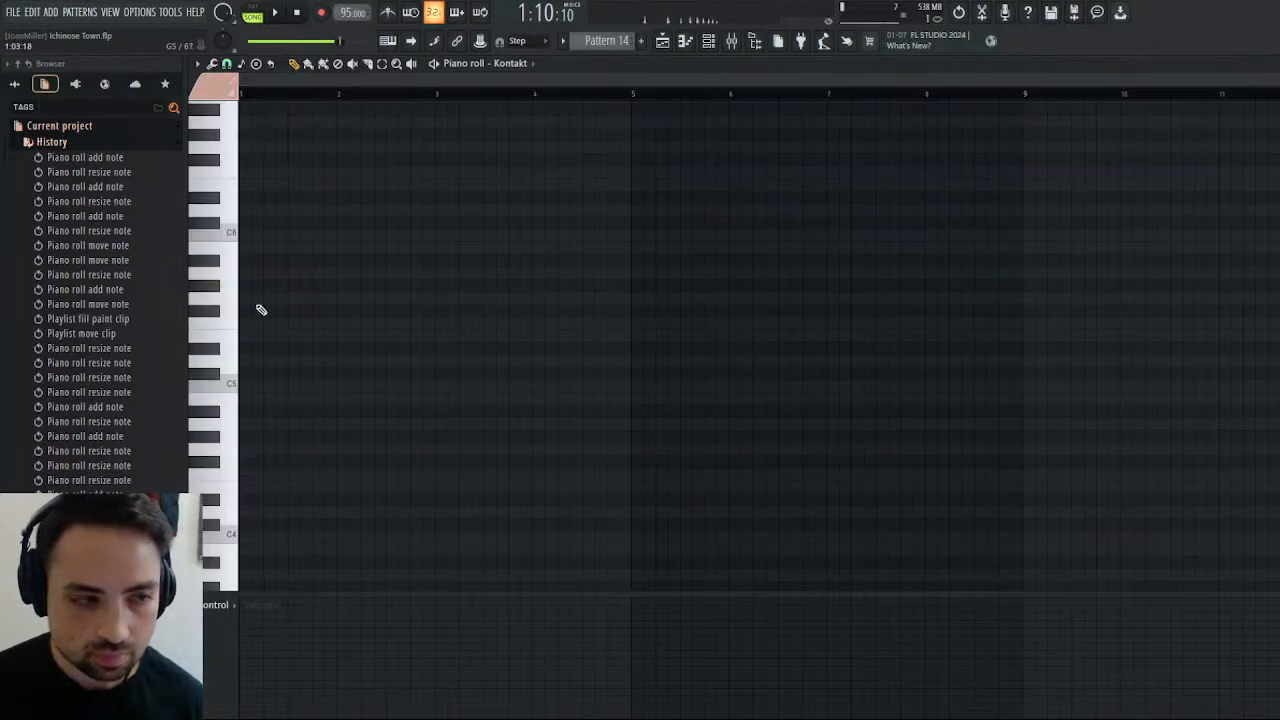
pyautogui.click(245, 298)
pyautogui.moveTo(279, 299); pyautogui.dragTo(340, 299)
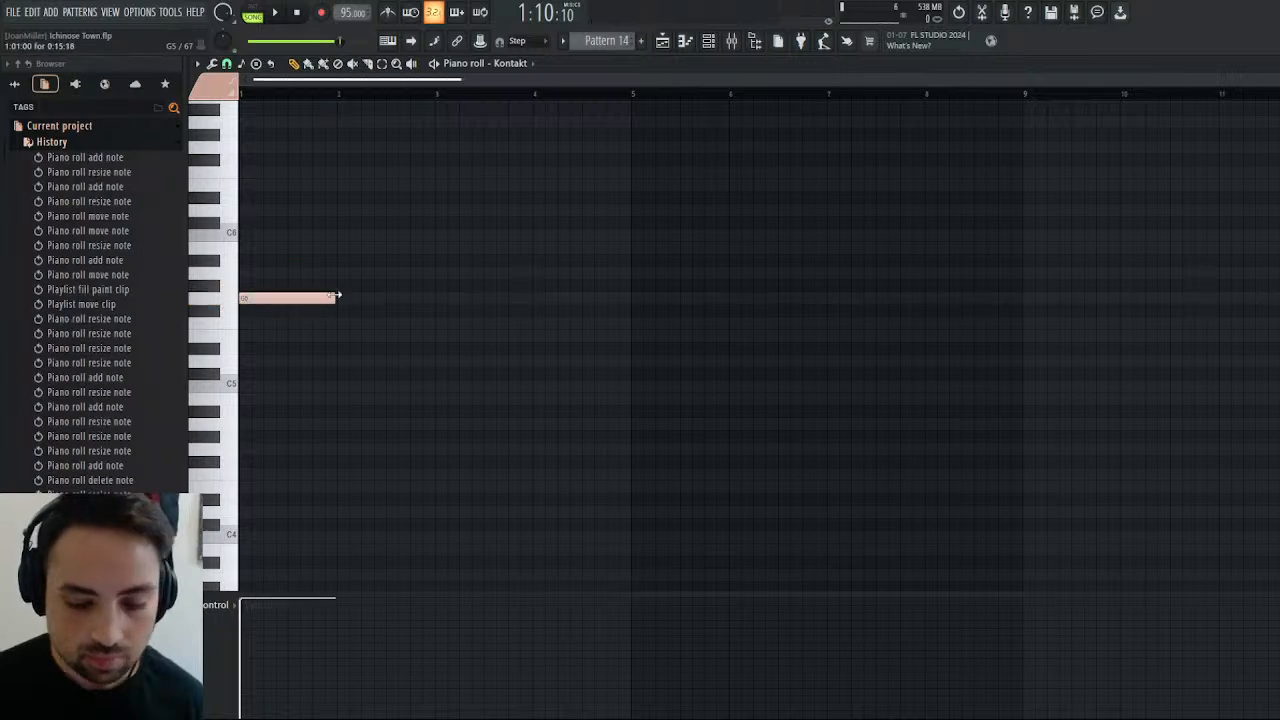
pyautogui.hotkey('ctrl', 'q')
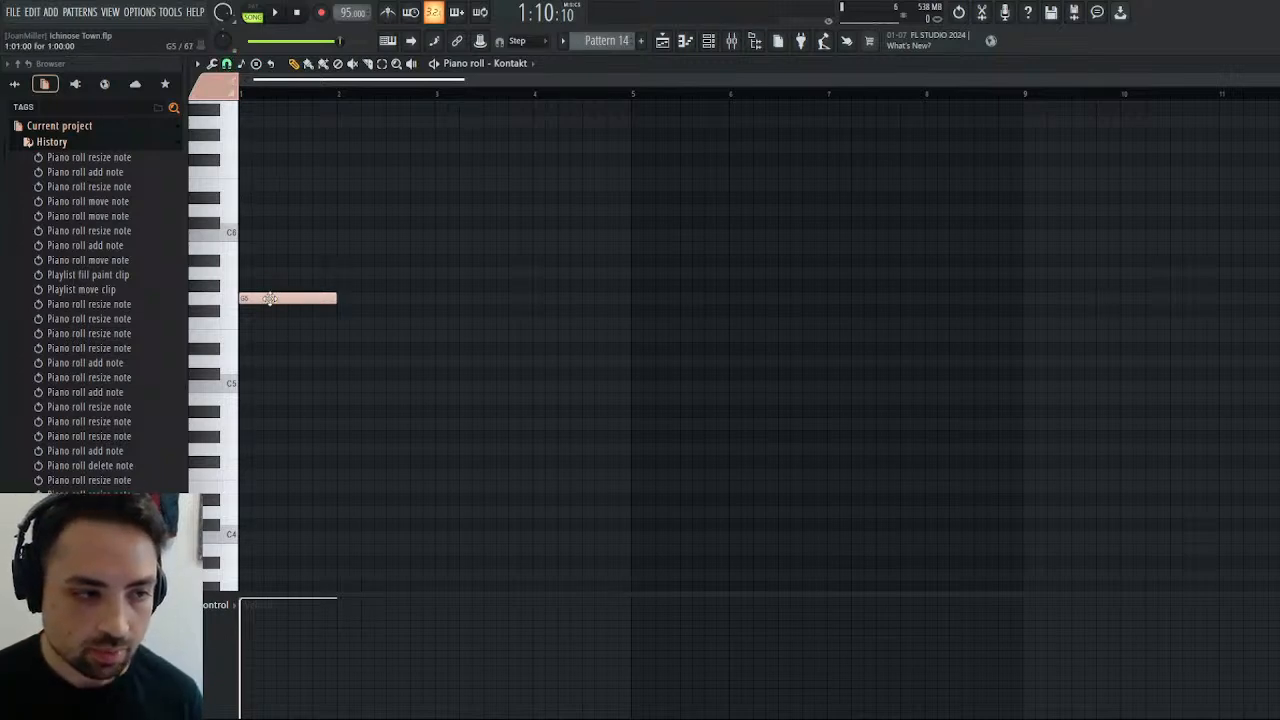
# Rework the opening of the Strings part into two half-bar notes in bar 1, C6 followed by E6.
pyautogui.moveTo(270, 298); pyautogui.dragTo(264, 265)
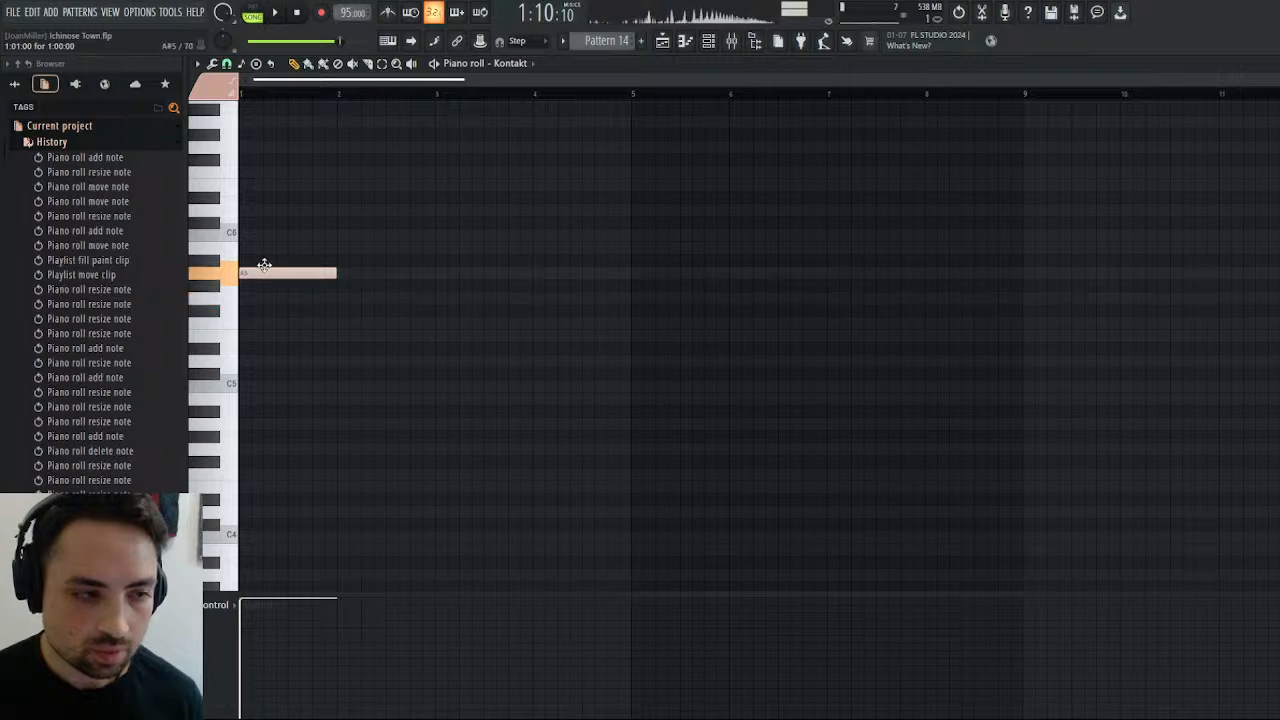
pyautogui.click(340, 237)
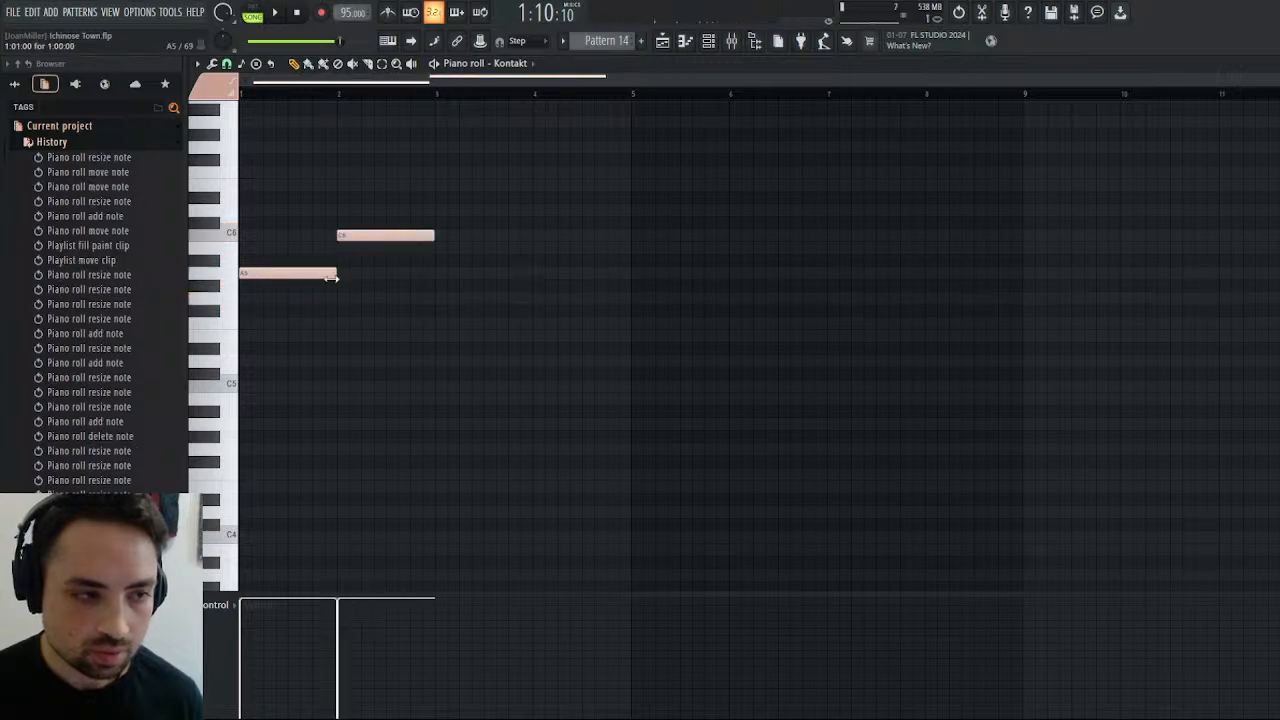
pyautogui.moveTo(331, 278); pyautogui.dragTo(258, 234)
pyautogui.moveTo(368, 235); pyautogui.dragTo(331, 188)
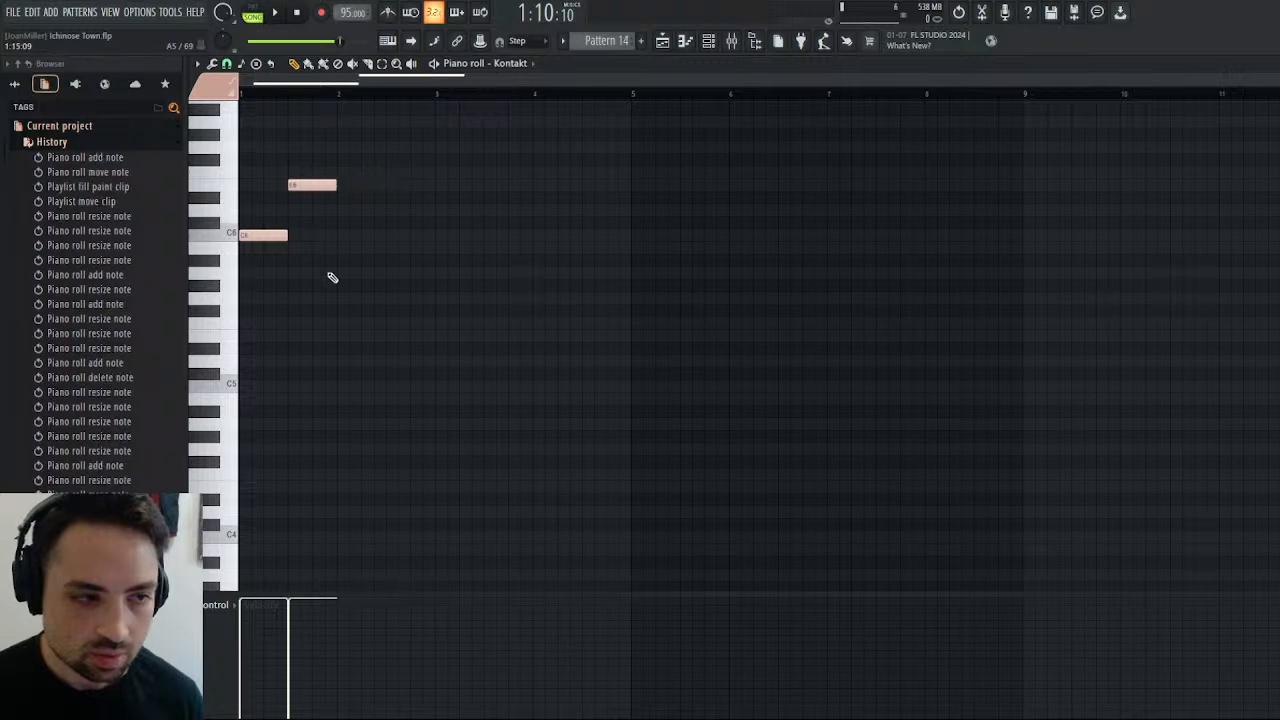
# Continue the Strings part with half-bar notes A#5 and D6 in bar 2, and A5 and A#5 in bar 3.
pyautogui.click(340, 272)
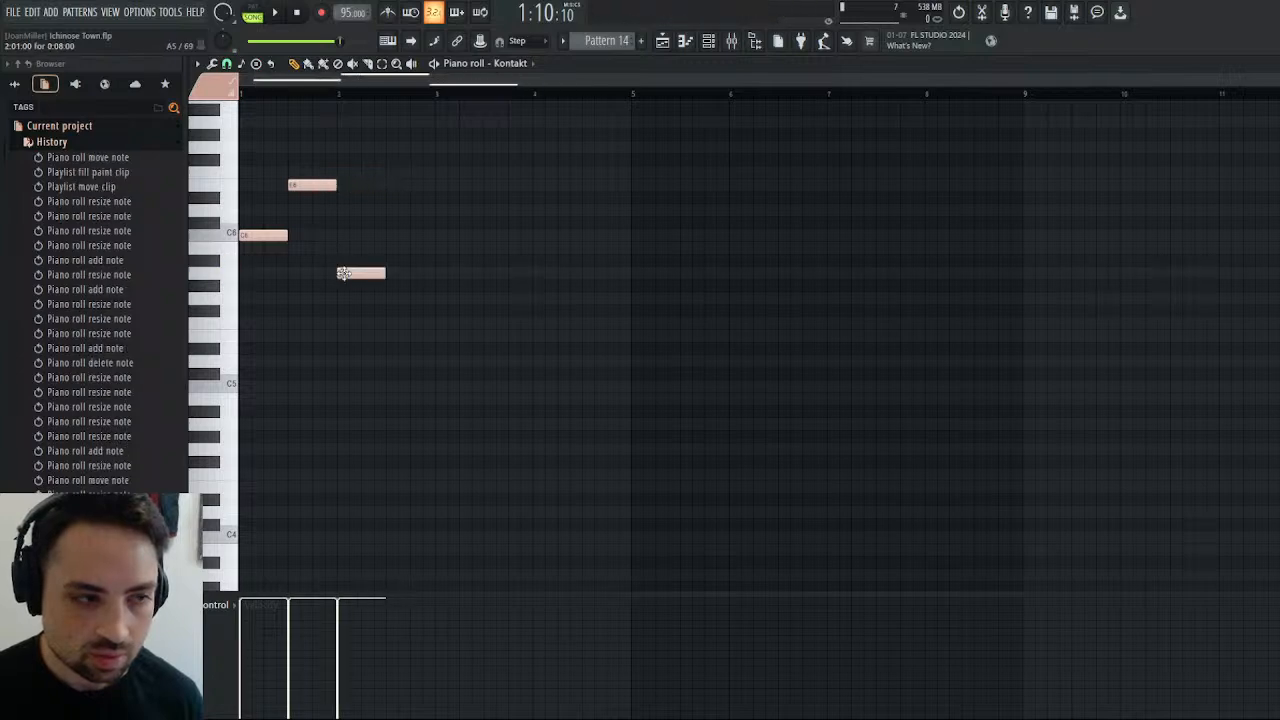
pyautogui.moveTo(351, 277)
pyautogui.mouseDown()
pyautogui.moveTo(351, 238)
pyautogui.moveTo(346, 289)
pyautogui.moveTo(348, 246)
pyautogui.moveTo(350, 265)
pyautogui.mouseUp()
pyautogui.moveTo(392, 207); pyautogui.dragTo(394, 223)
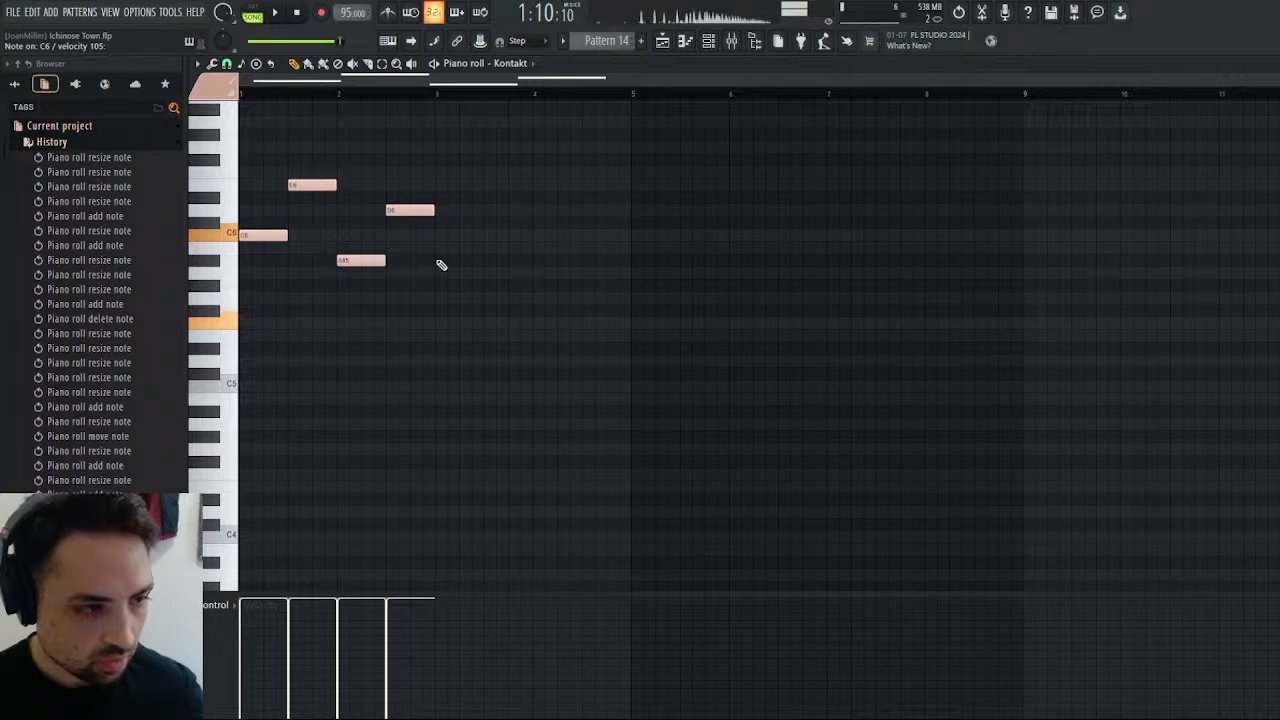
pyautogui.click(434, 276)
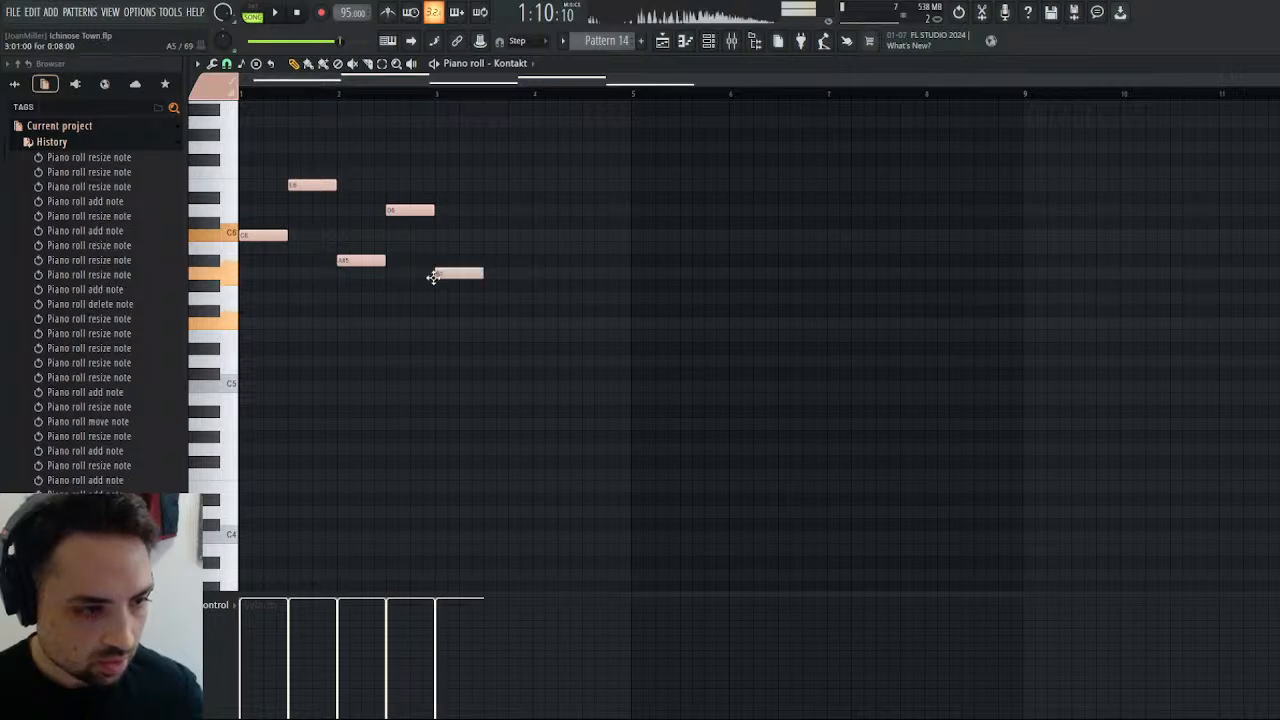
pyautogui.click(485, 261)
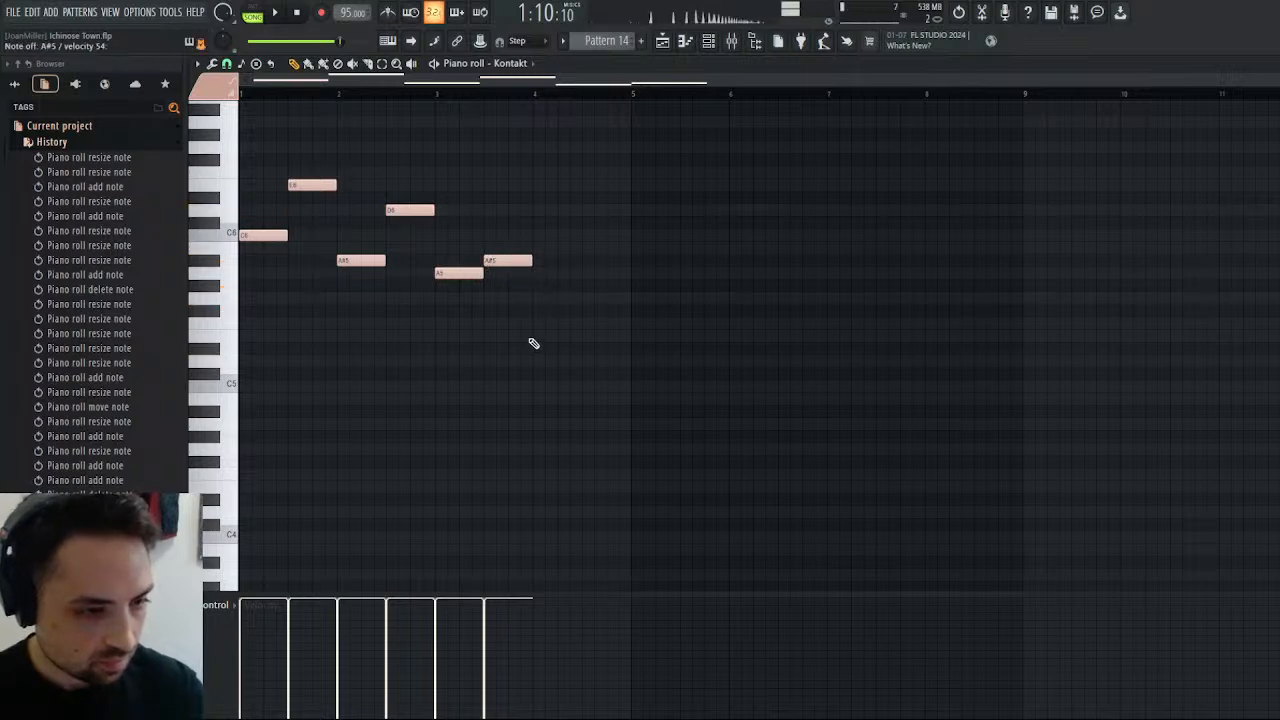
# Complete bar 4 of the Strings part with half-bar notes G5 and A5, and play the pattern.
pyautogui.click(535, 298)
pyautogui.click(584, 273)
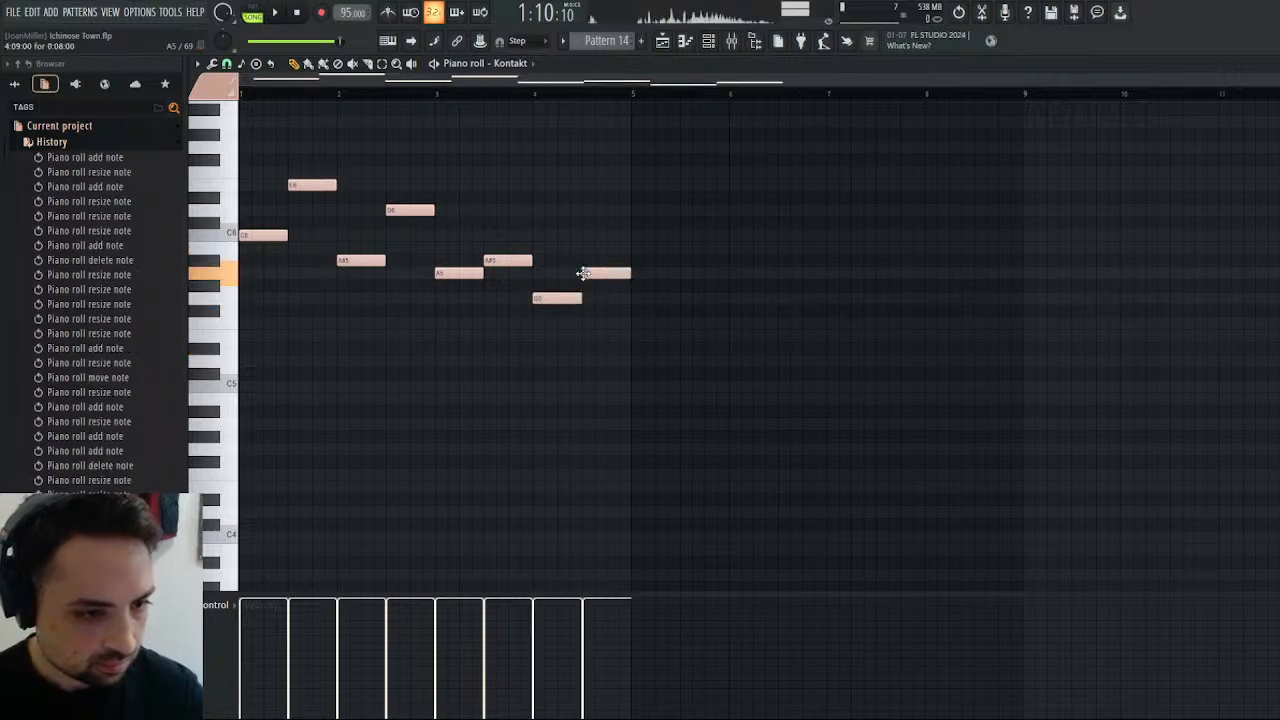
pyautogui.click(266, 12)
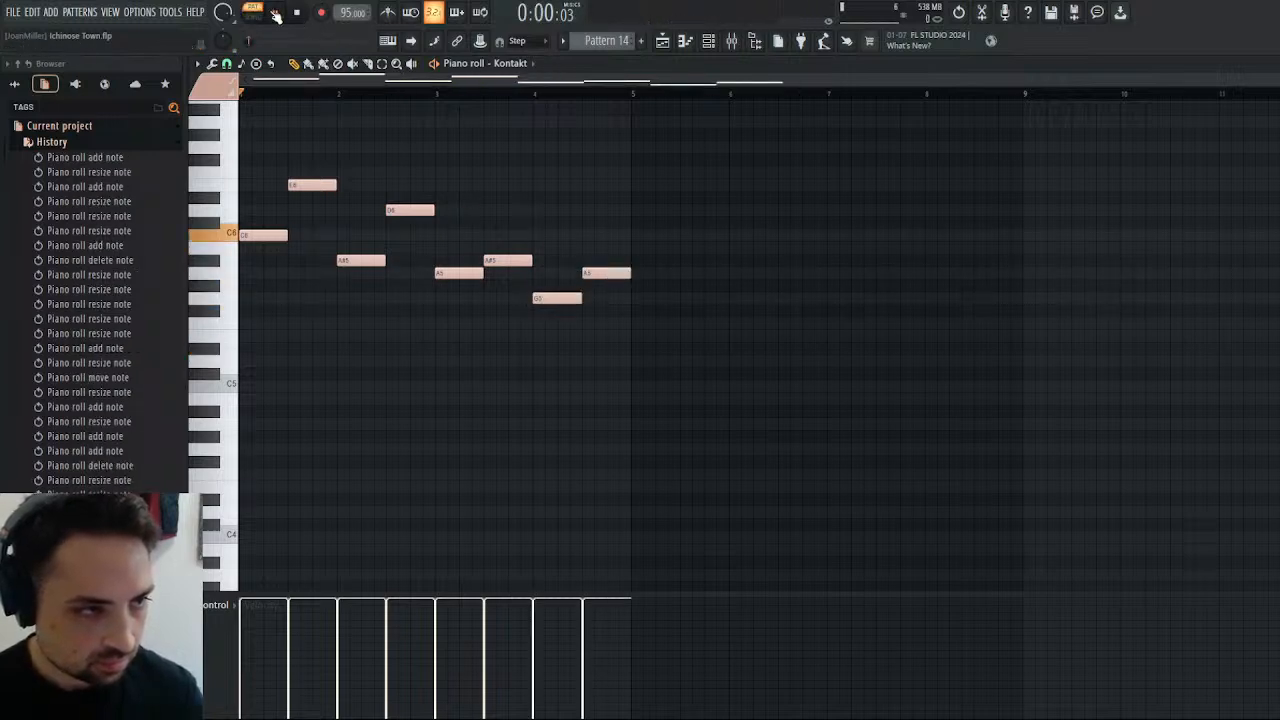
# Place Pattern 14 on Track 2 at bar 29 of the playlist and play the song from about there.
pyautogui.click(661, 45)
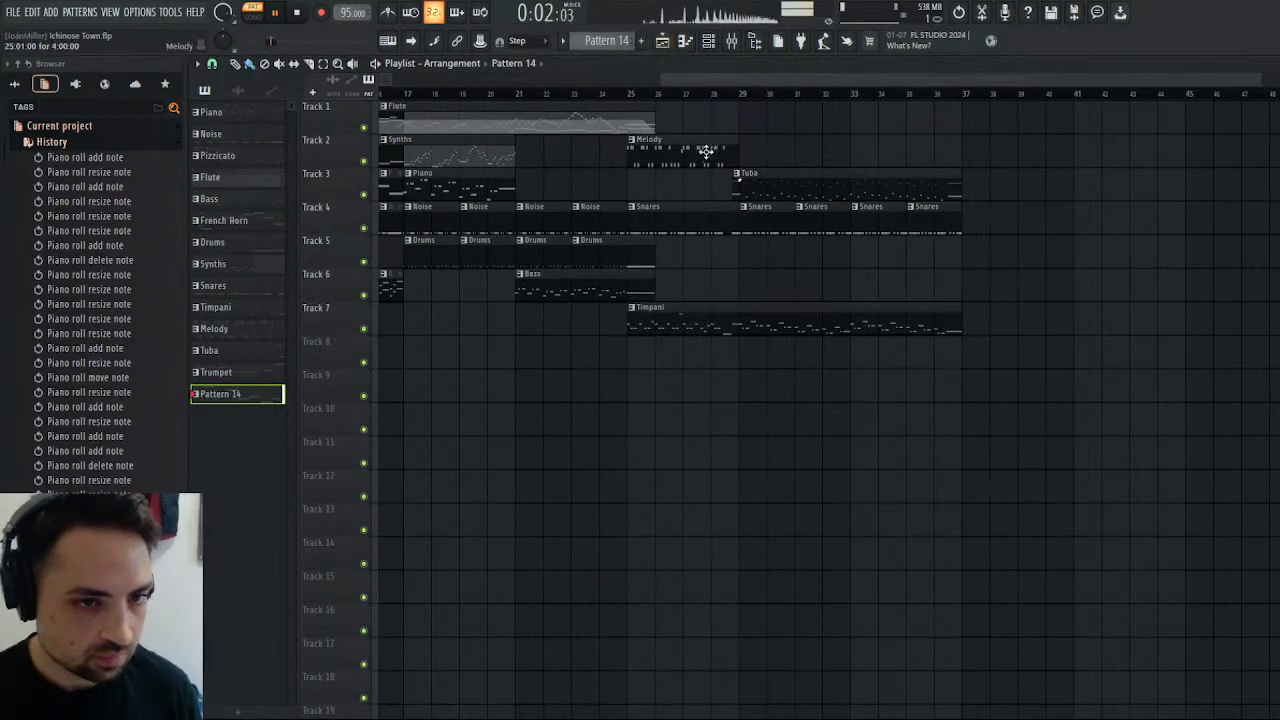
pyautogui.click(753, 150)
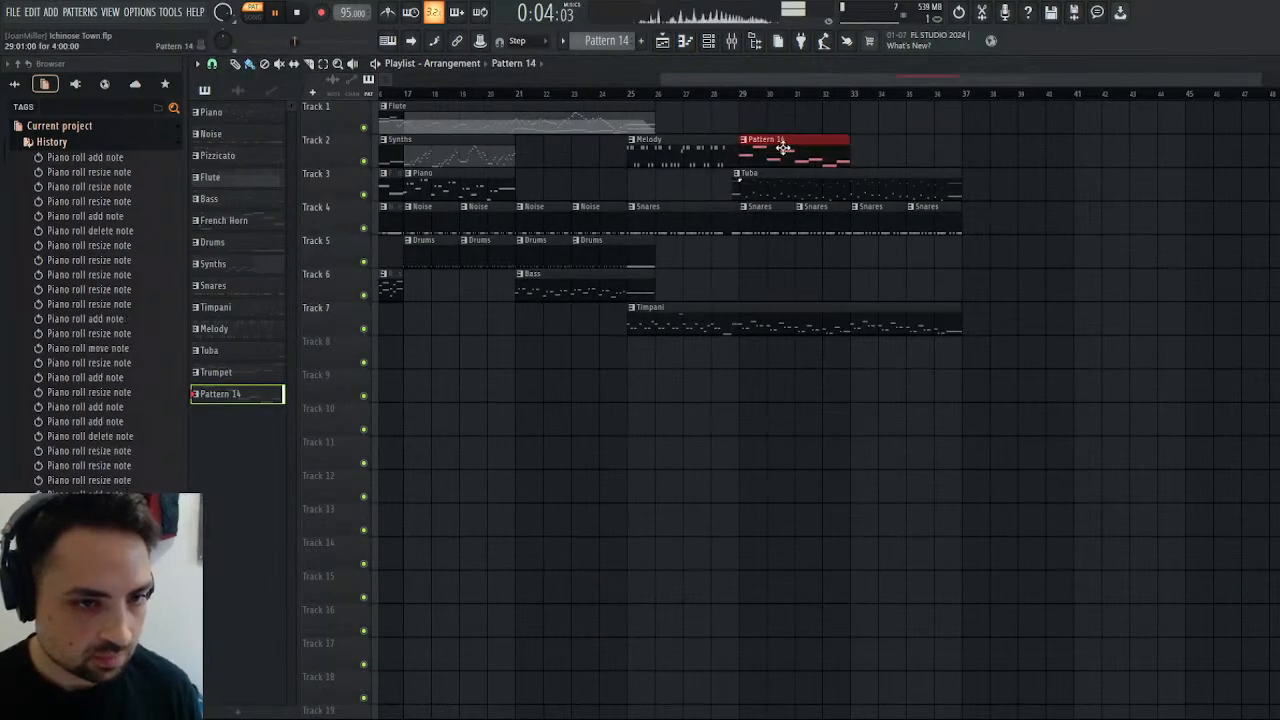
pyautogui.click(733, 95)
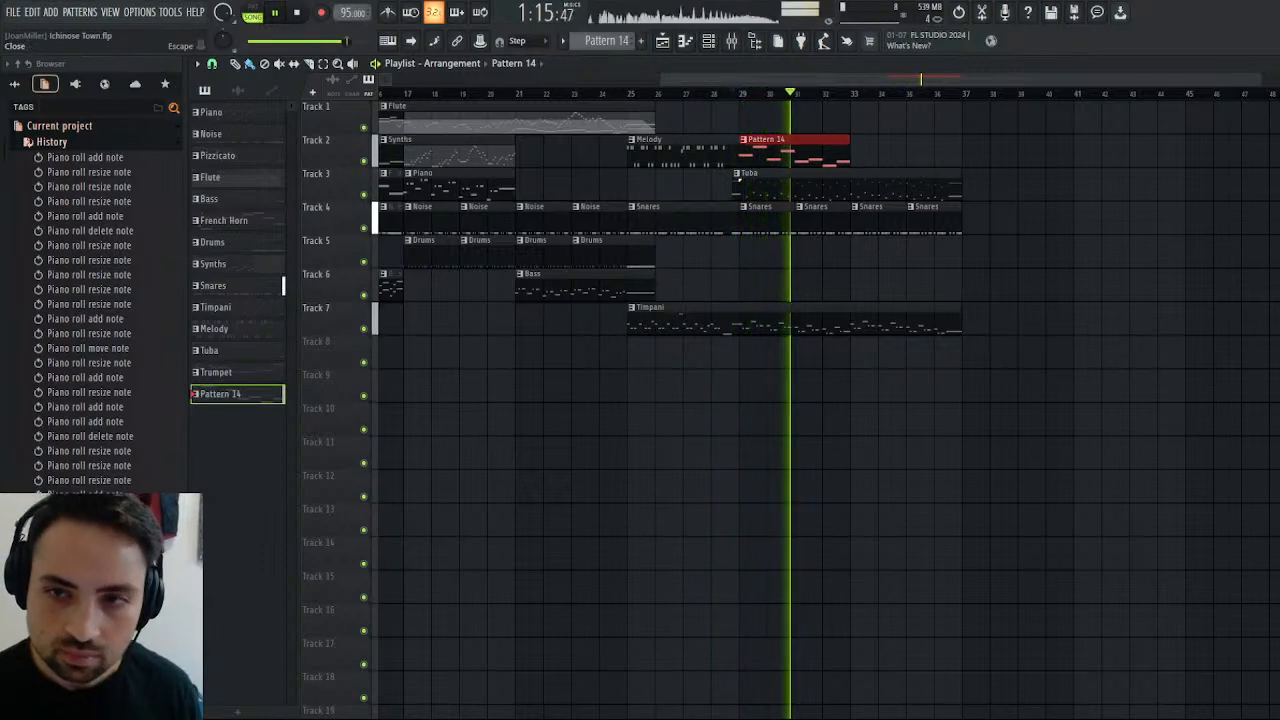
# Duplicate the four-bar Strings phrase into bars 5 to 8 of the piano roll and stop playback.
pyautogui.click(1271, 63)
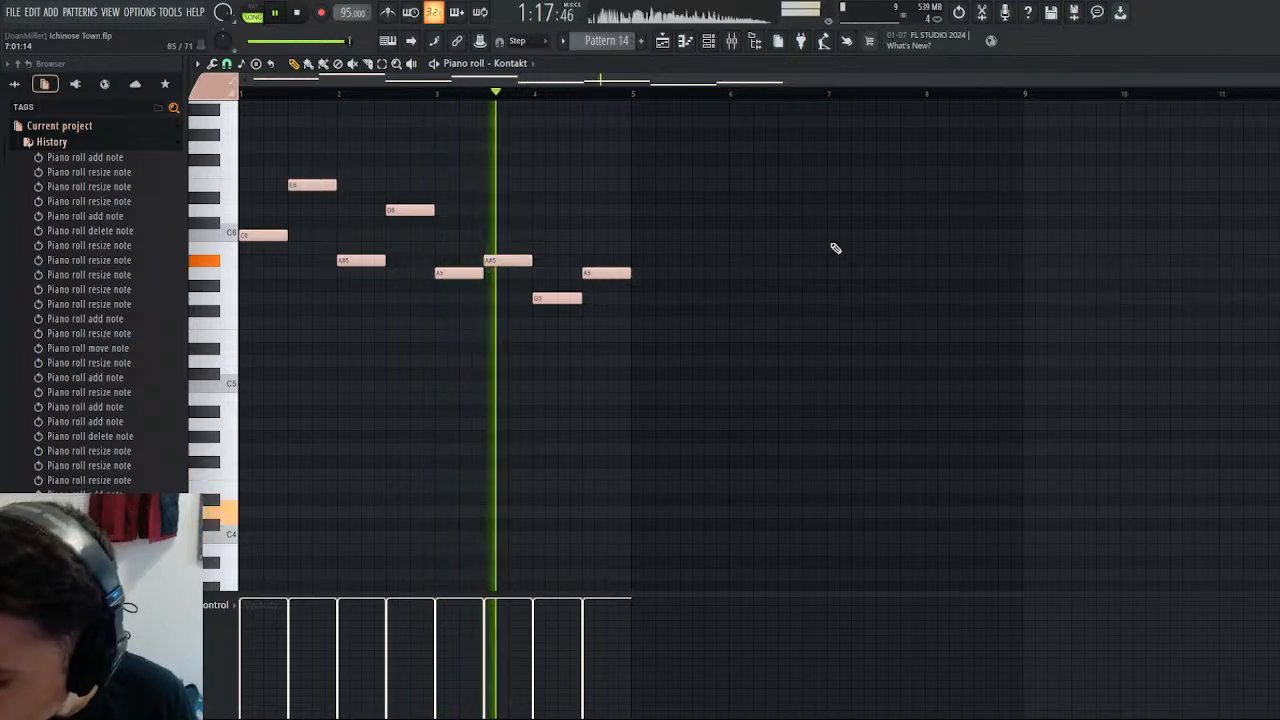
pyautogui.hotkey('ctrl', 'b')
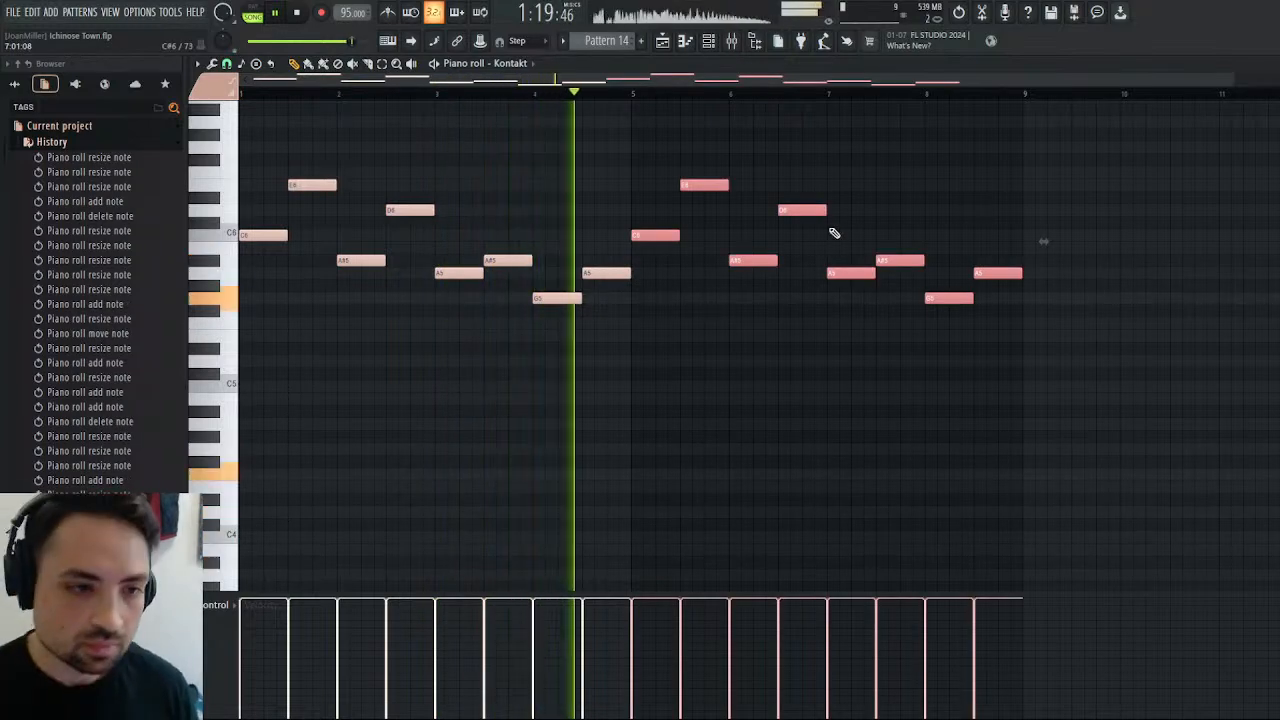
pyautogui.rightClick(900, 135)
pyautogui.press('space')
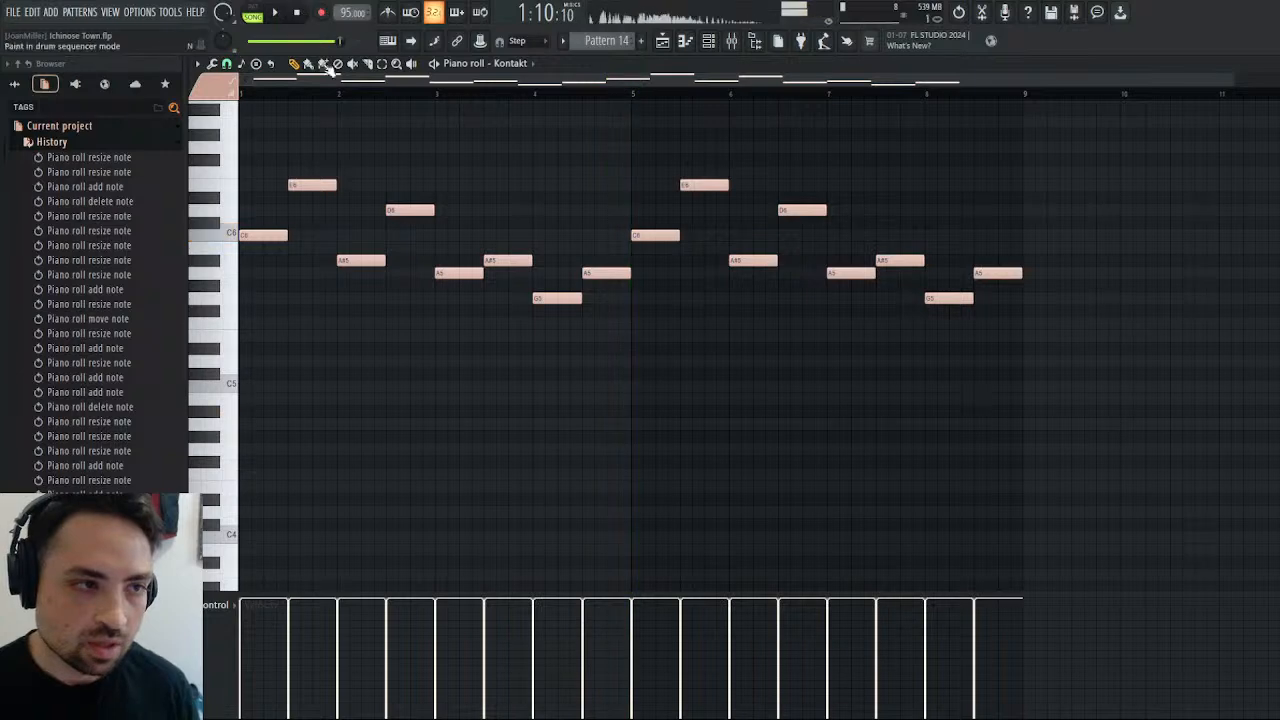
# Transpose all Strings notes down three semitones to start on A5, and try E6 as the second note of bar 1.
pyautogui.moveTo(1052, 143); pyautogui.dragTo(312, 296)
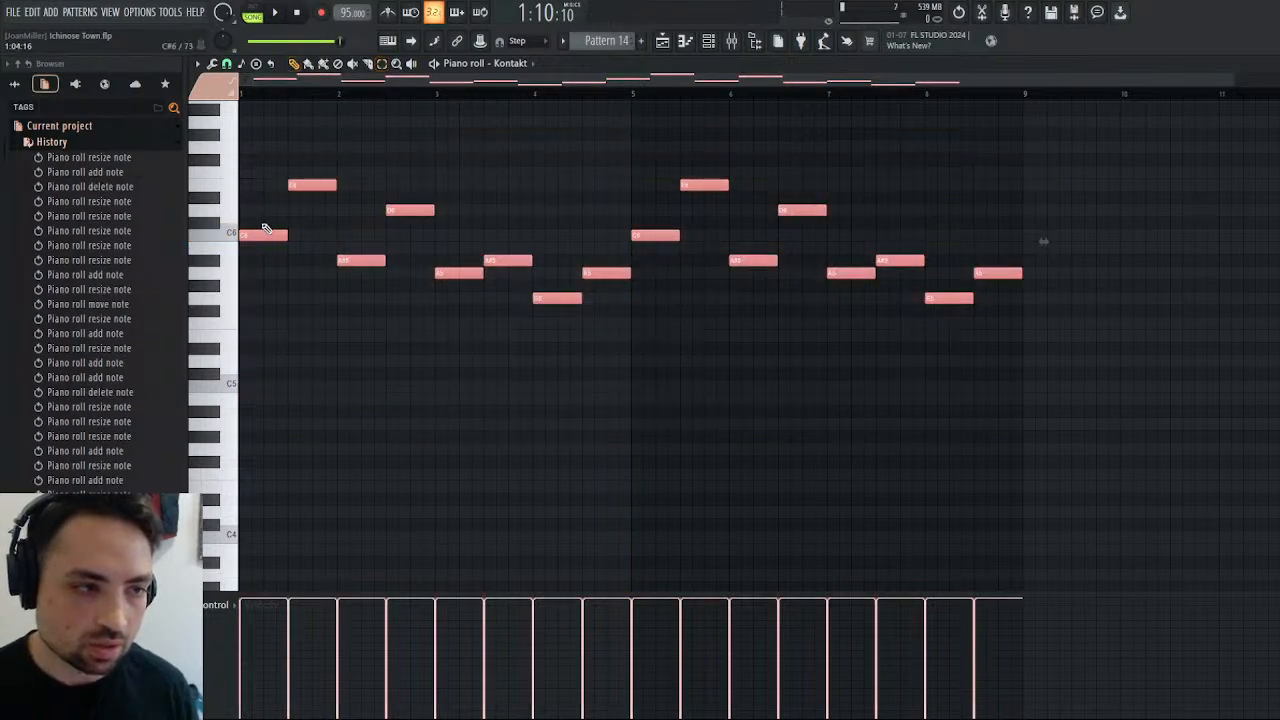
pyautogui.moveTo(268, 238); pyautogui.dragTo(265, 274)
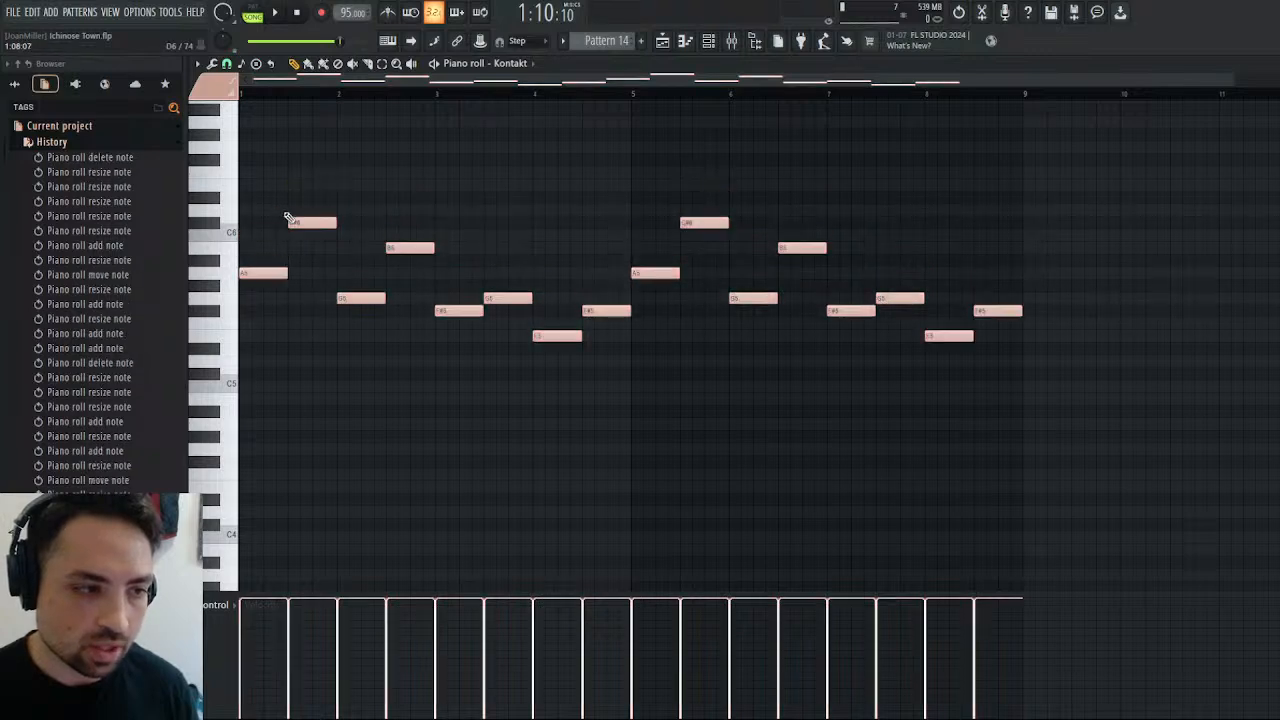
pyautogui.moveTo(303, 226); pyautogui.dragTo(303, 178)
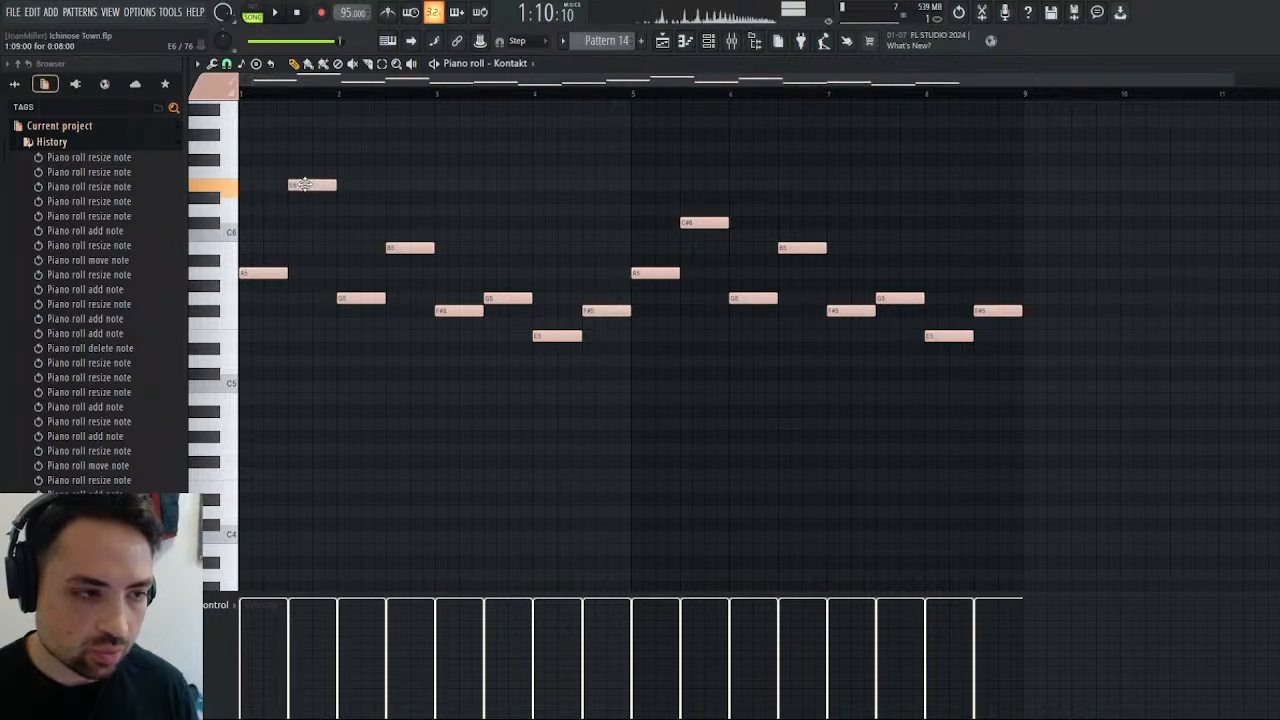
pyautogui.click(255, 8)
pyautogui.press('space')
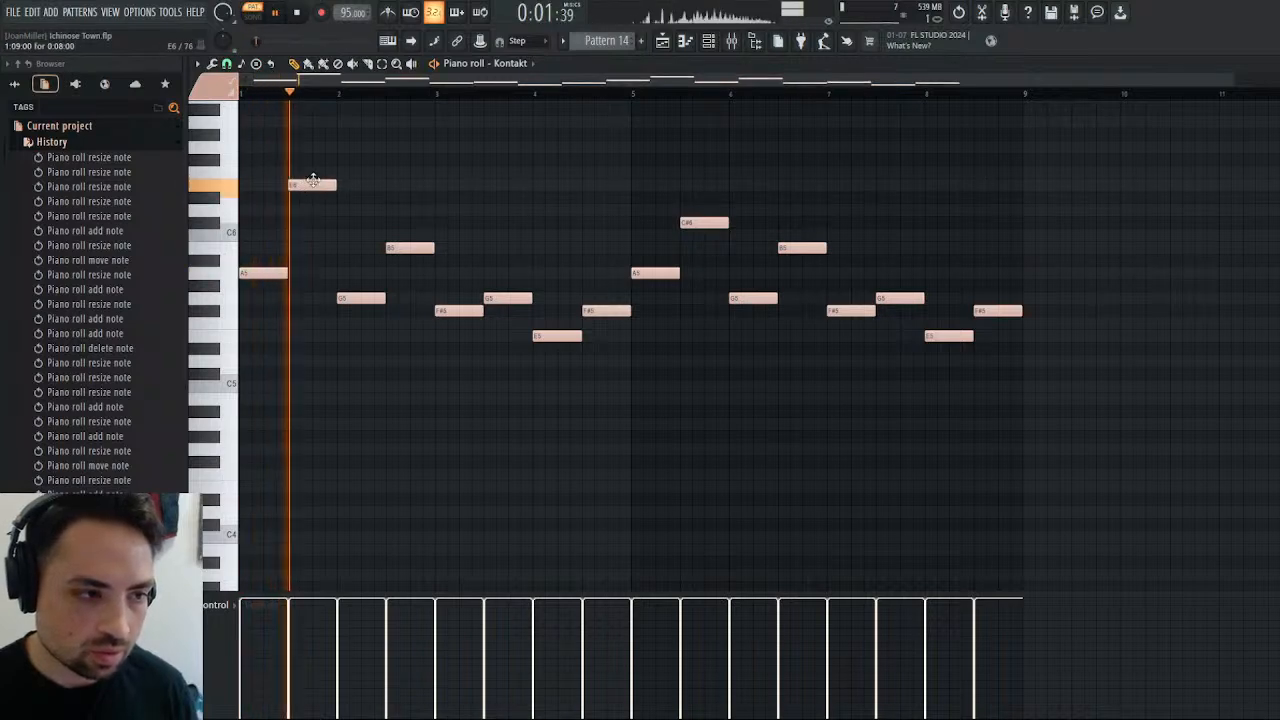
pyautogui.press('space')
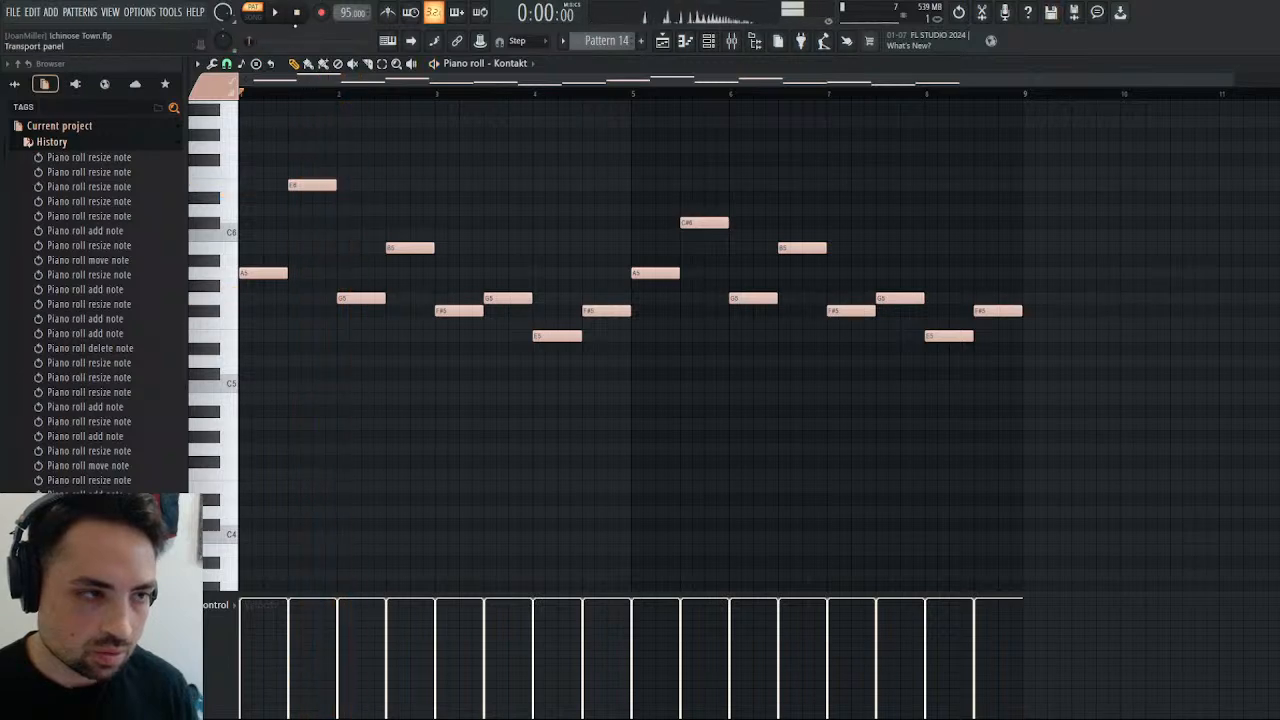
# Lower individual notes in bars 1 to 4: C6 ending bar 1, A#5 ending bar 2, F5 starting bar 3, D#5 and F5 in bar 4.
pyautogui.moveTo(314, 190); pyautogui.dragTo(314, 240)
pyautogui.moveTo(397, 245); pyautogui.dragTo(397, 268)
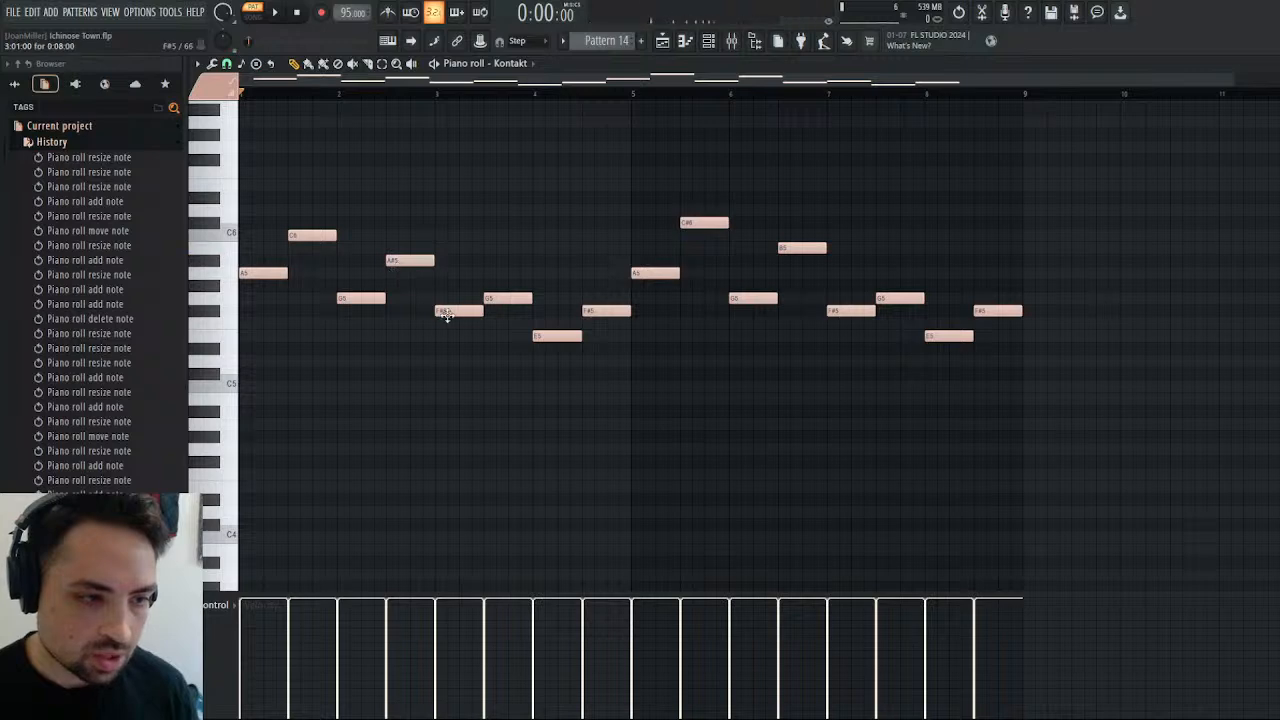
pyautogui.moveTo(449, 311); pyautogui.dragTo(452, 324)
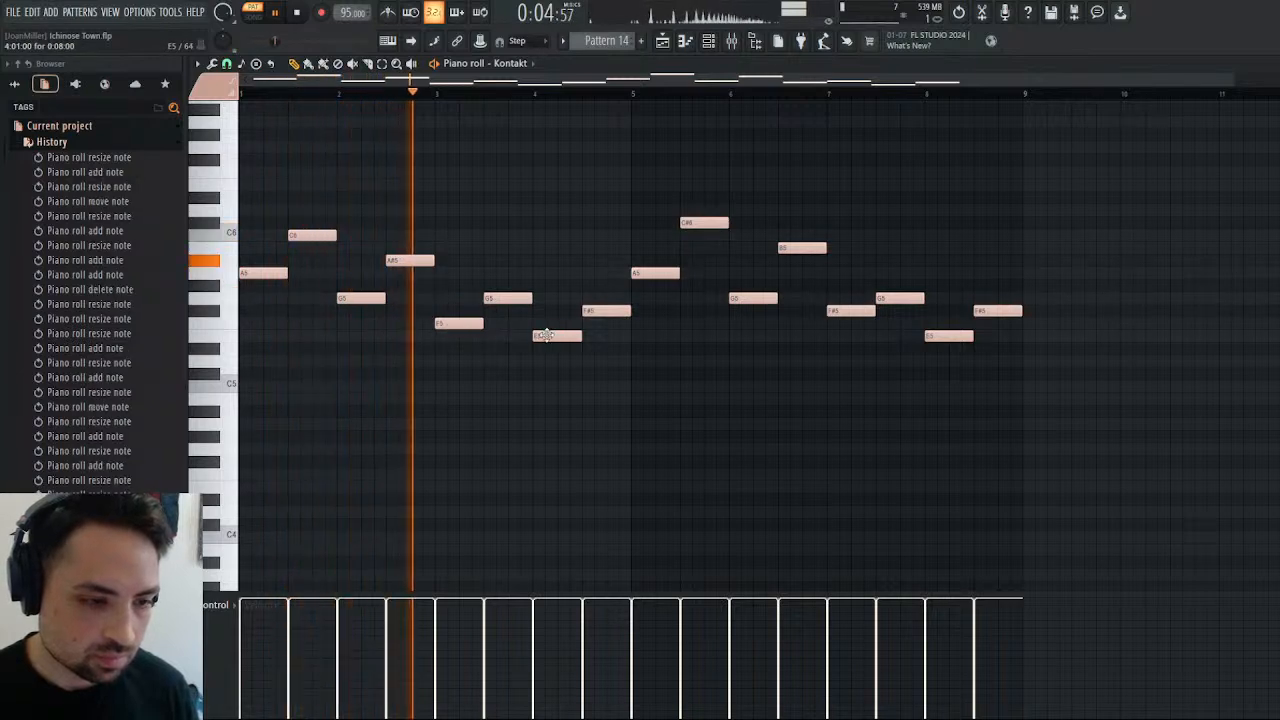
pyautogui.moveTo(543, 334); pyautogui.dragTo(546, 348)
pyautogui.moveTo(609, 310); pyautogui.dragTo(610, 322)
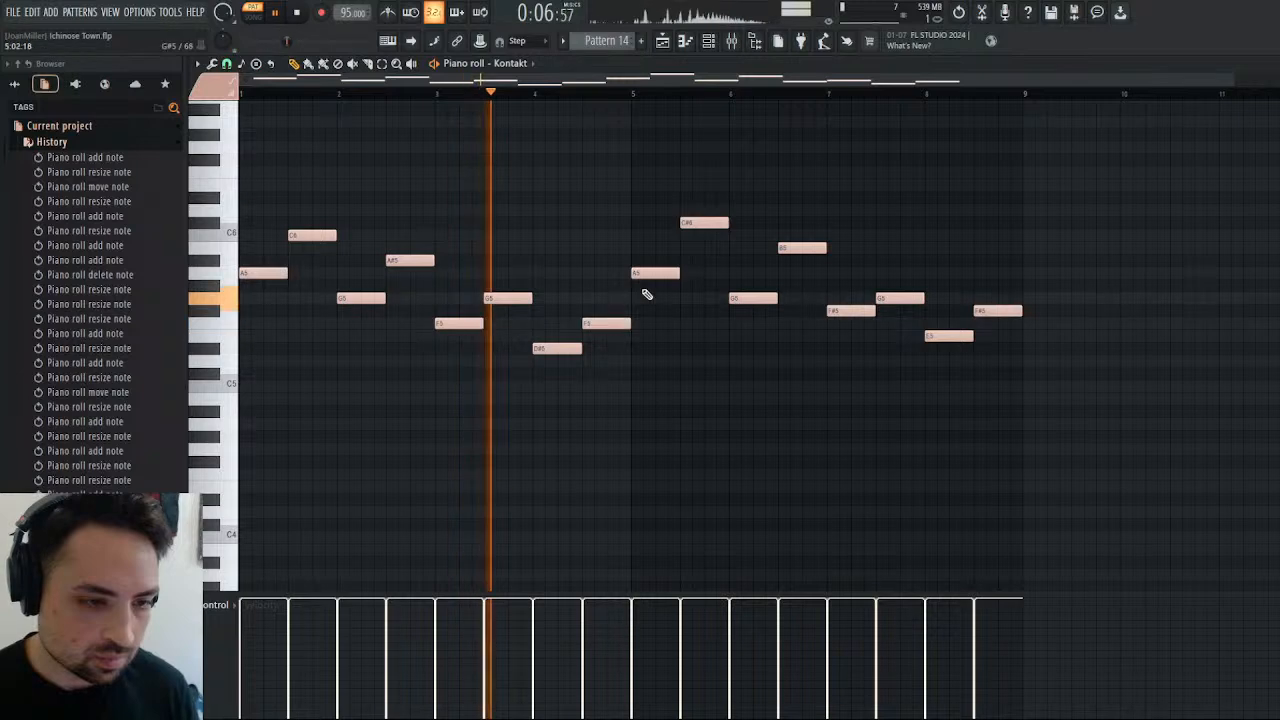
# Delete all notes in bars 5 to 8 and refill them with a duplicate of the revised bars 1 to 4.
pyautogui.rightClick(655, 271)
pyautogui.rightClick(703, 223)
pyautogui.rightClick(748, 298)
pyautogui.rightClick(802, 248)
pyautogui.rightClick(848, 310)
pyautogui.rightClick(899, 298)
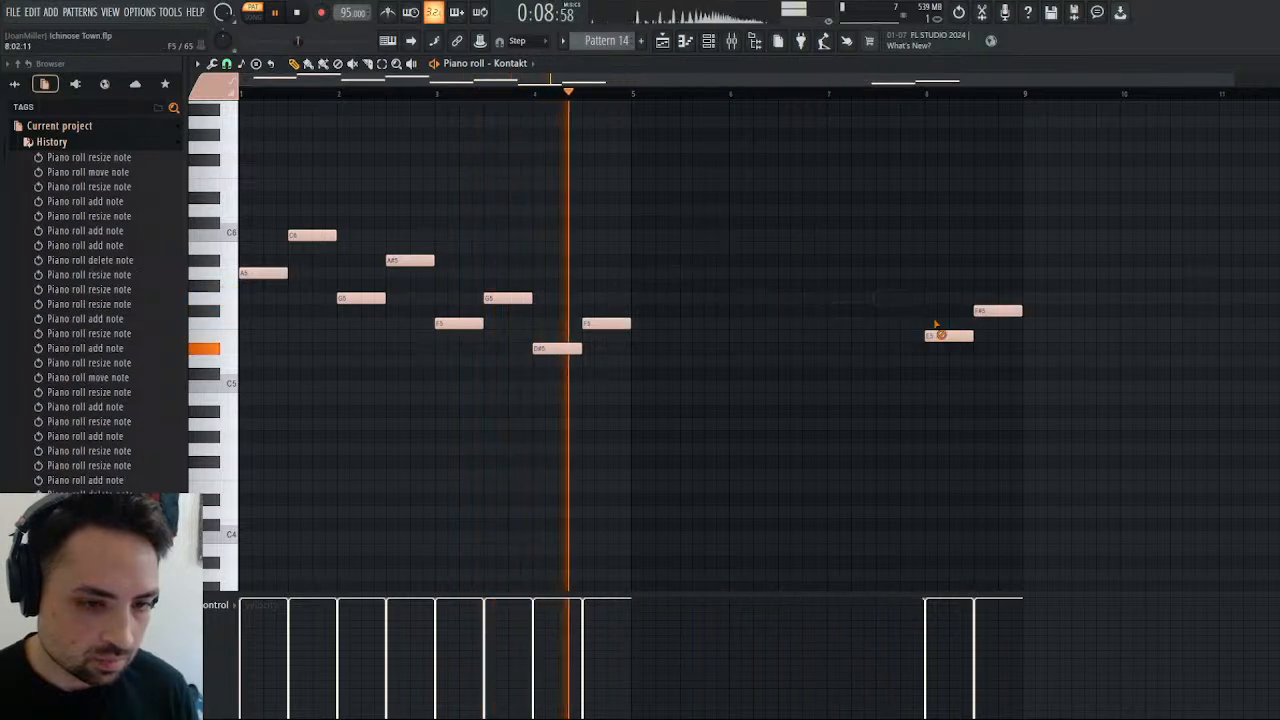
pyautogui.rightClick(948, 335)
pyautogui.rightClick(997, 310)
pyautogui.hotkey('ctrl', 'b')
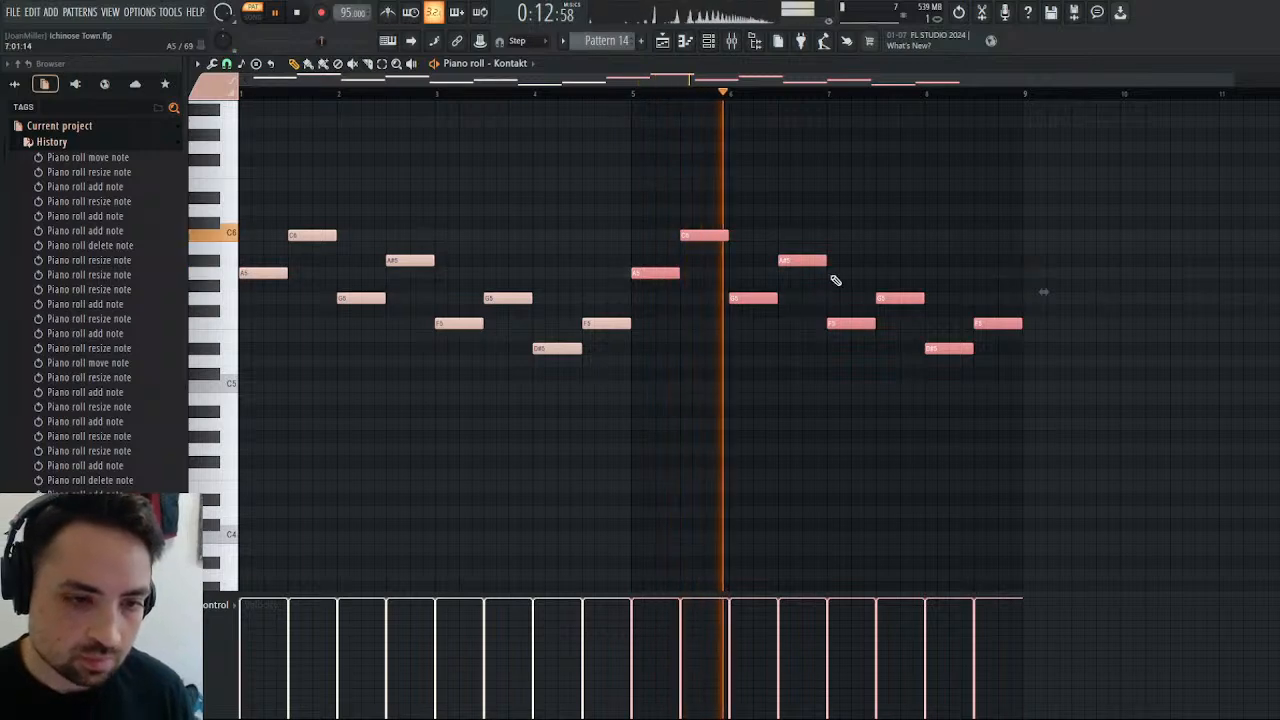
# Transpose the whole eight-bar Strings part up seven semitones so that it starts on E6.
pyautogui.keyDown('ctrl'); pyautogui.click(455, 193); pyautogui.keyUp('ctrl')
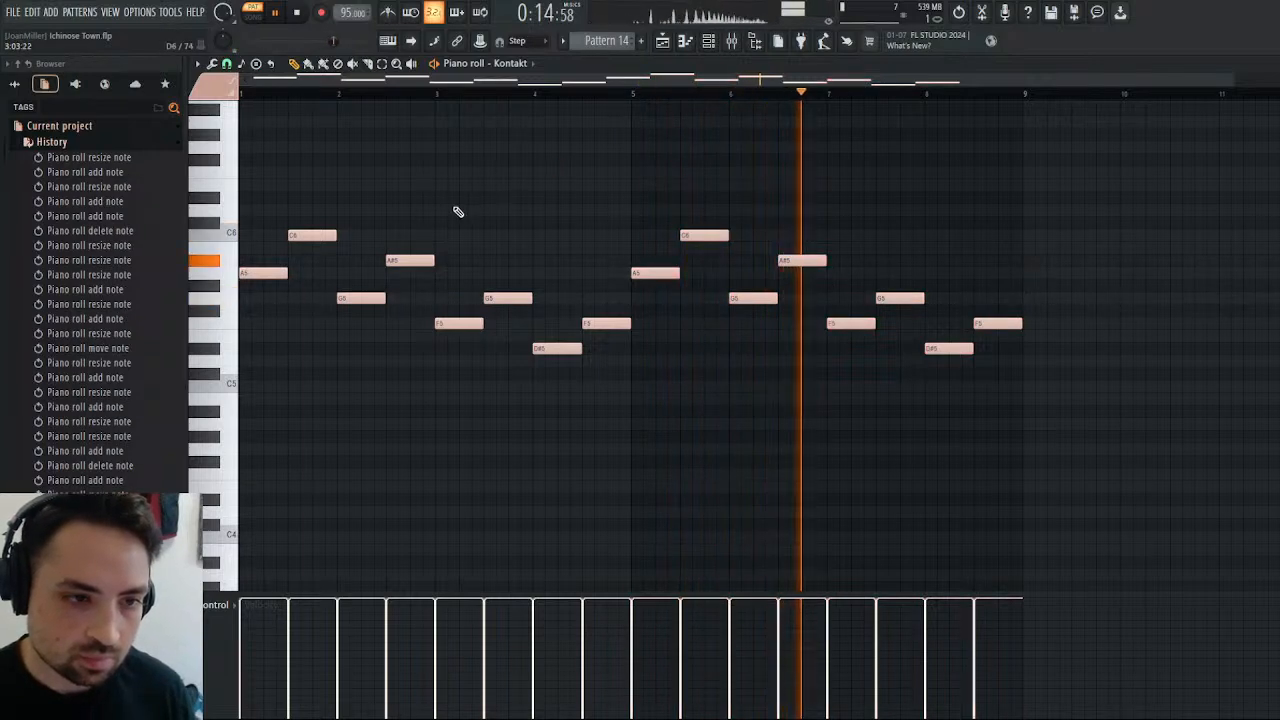
pyautogui.moveTo(1035, 166)
pyautogui.mouseDown()
pyautogui.moveTo(852, 305)
pyautogui.moveTo(215, 390)
pyautogui.mouseUp()
pyautogui.click(294, 64)
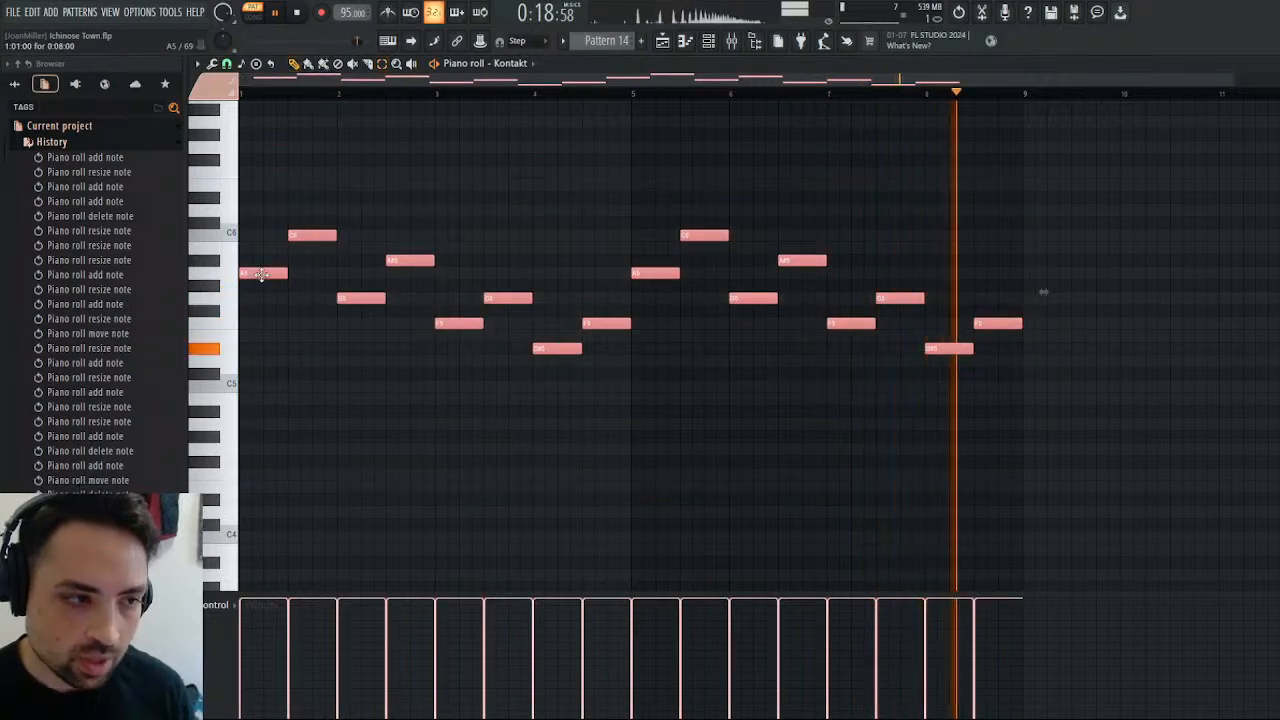
pyautogui.moveTo(245, 272); pyautogui.dragTo(243, 183)
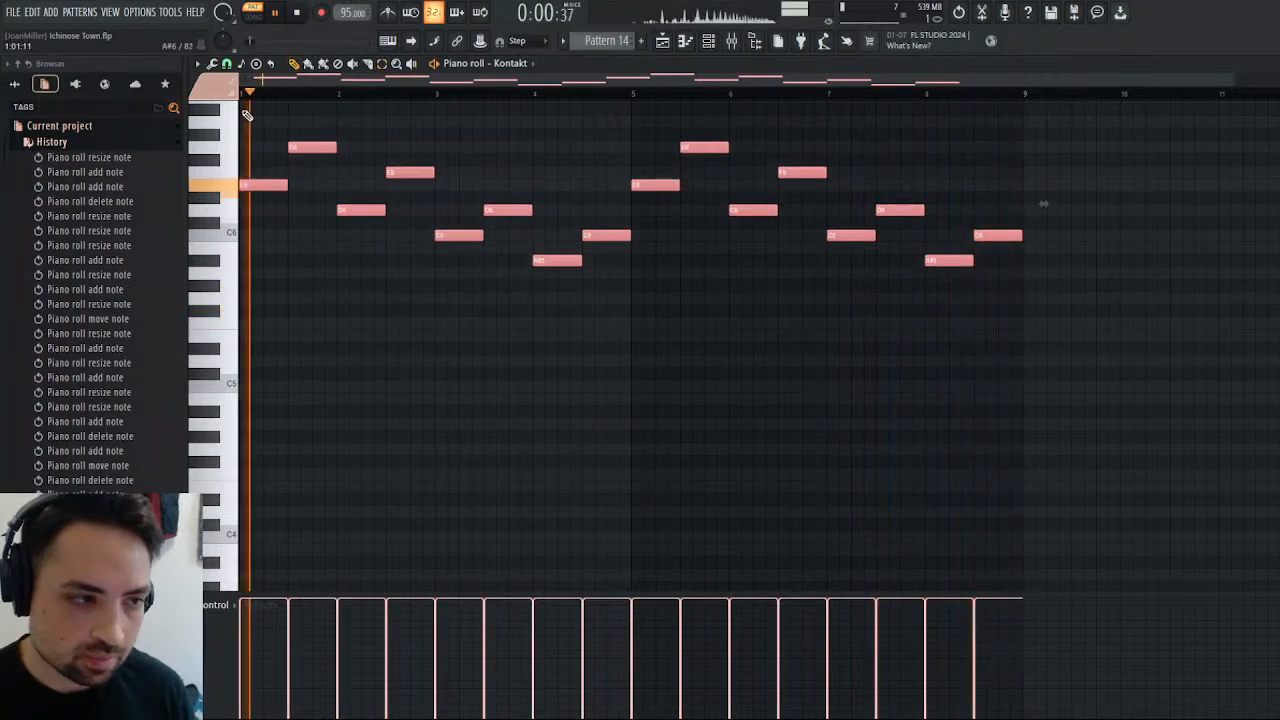
pyautogui.keyDown('ctrl'); pyautogui.click(390, 133); pyautogui.keyUp('ctrl')
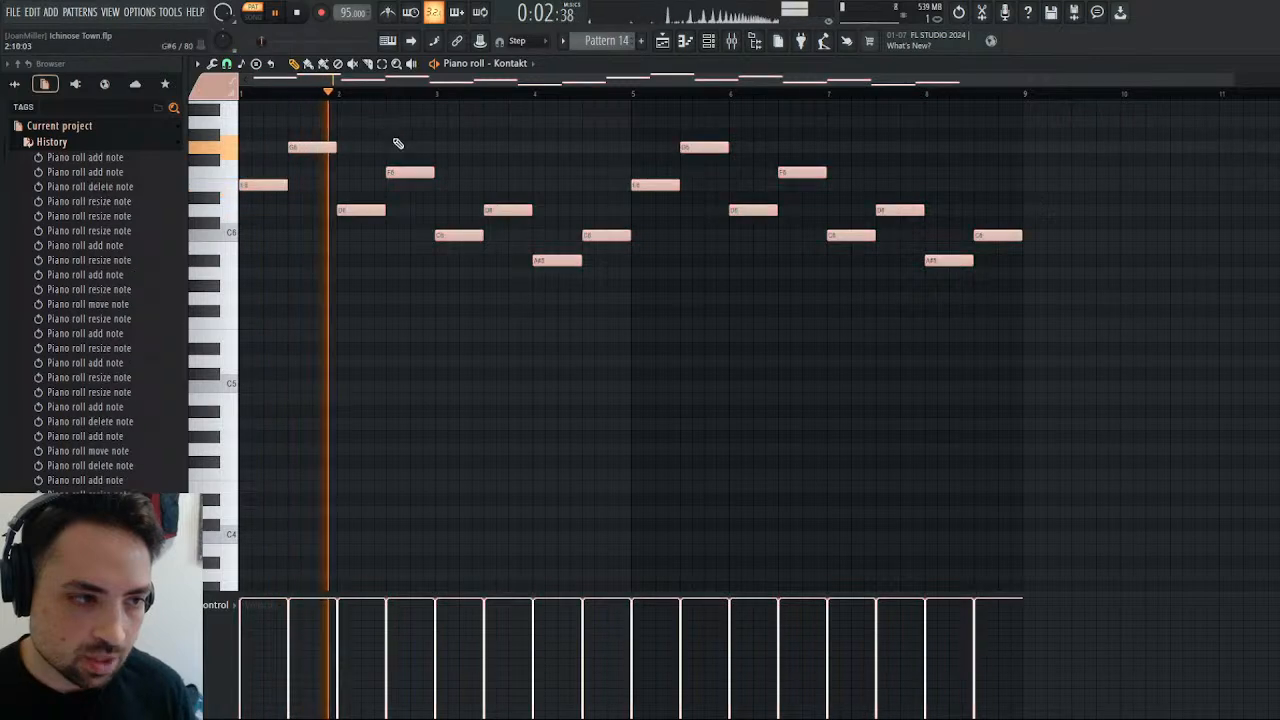
pyautogui.scroll(4, 434, 211)
pyautogui.scroll(-2, 434, 211)
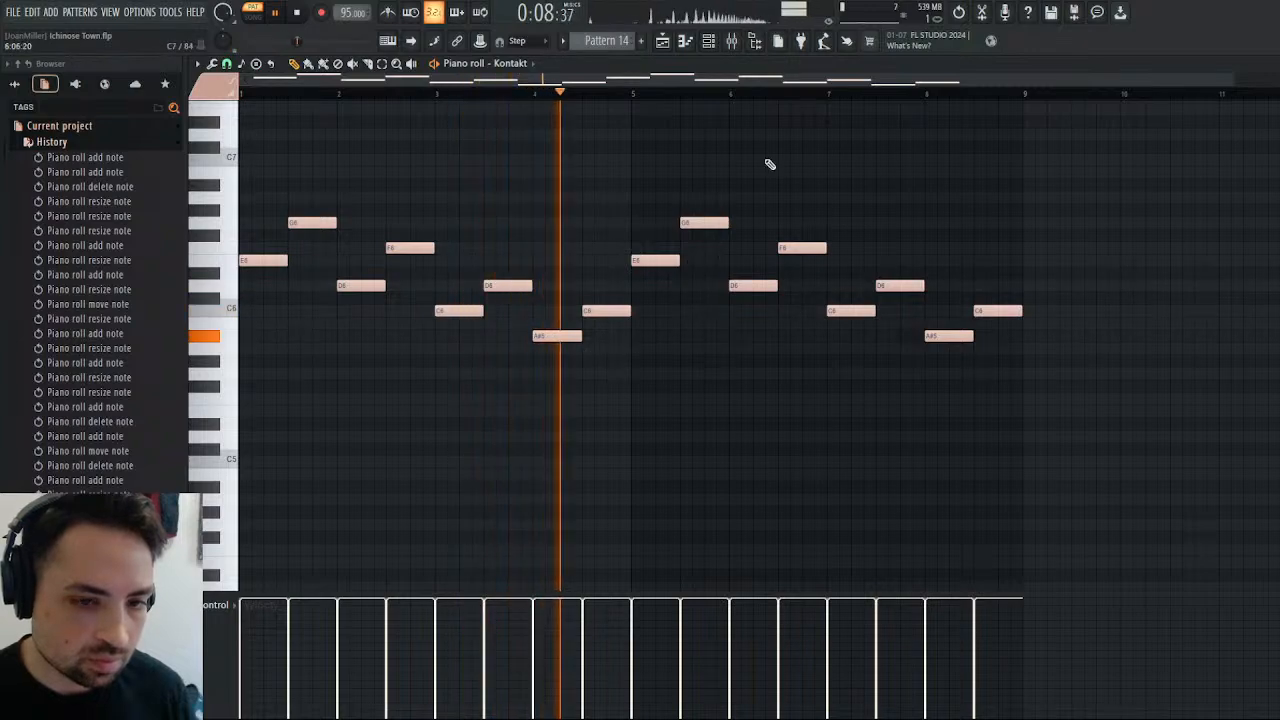
# Move only the notes in bars 1 to 4 down seven semitones so that the phrase starts on A5.
pyautogui.click(664, 41)
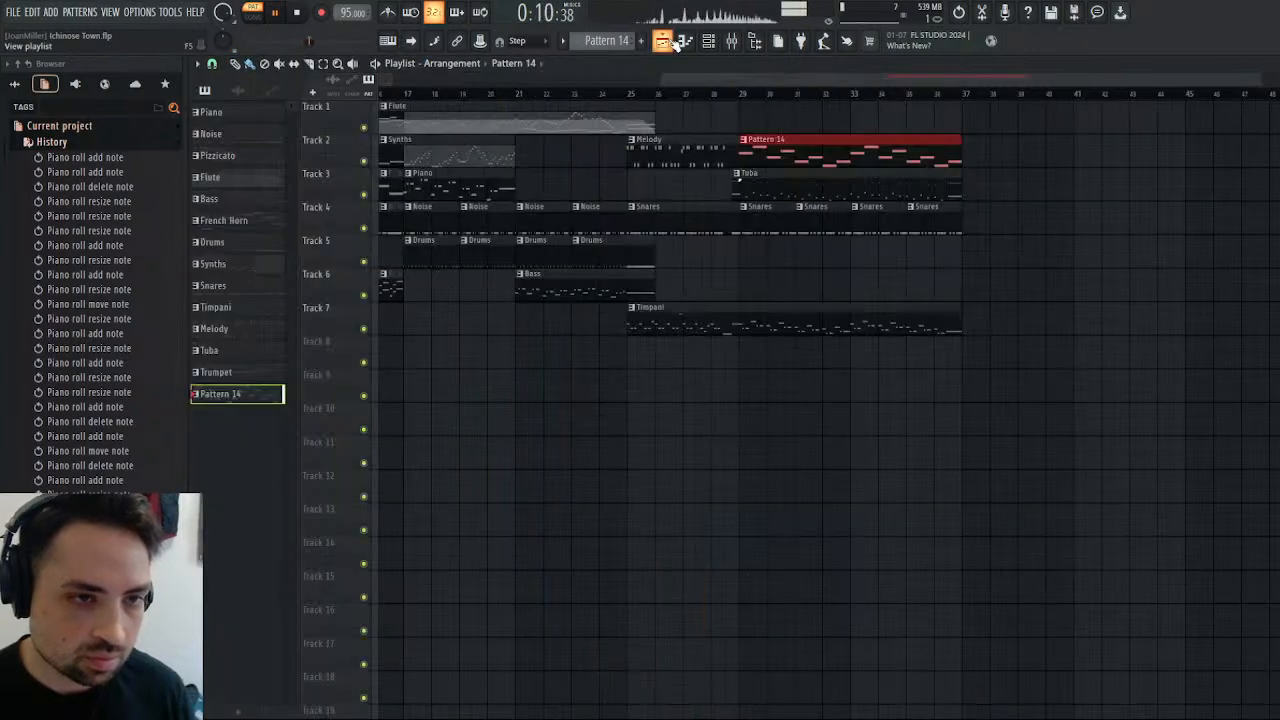
pyautogui.click(684, 41)
pyautogui.click(298, 13)
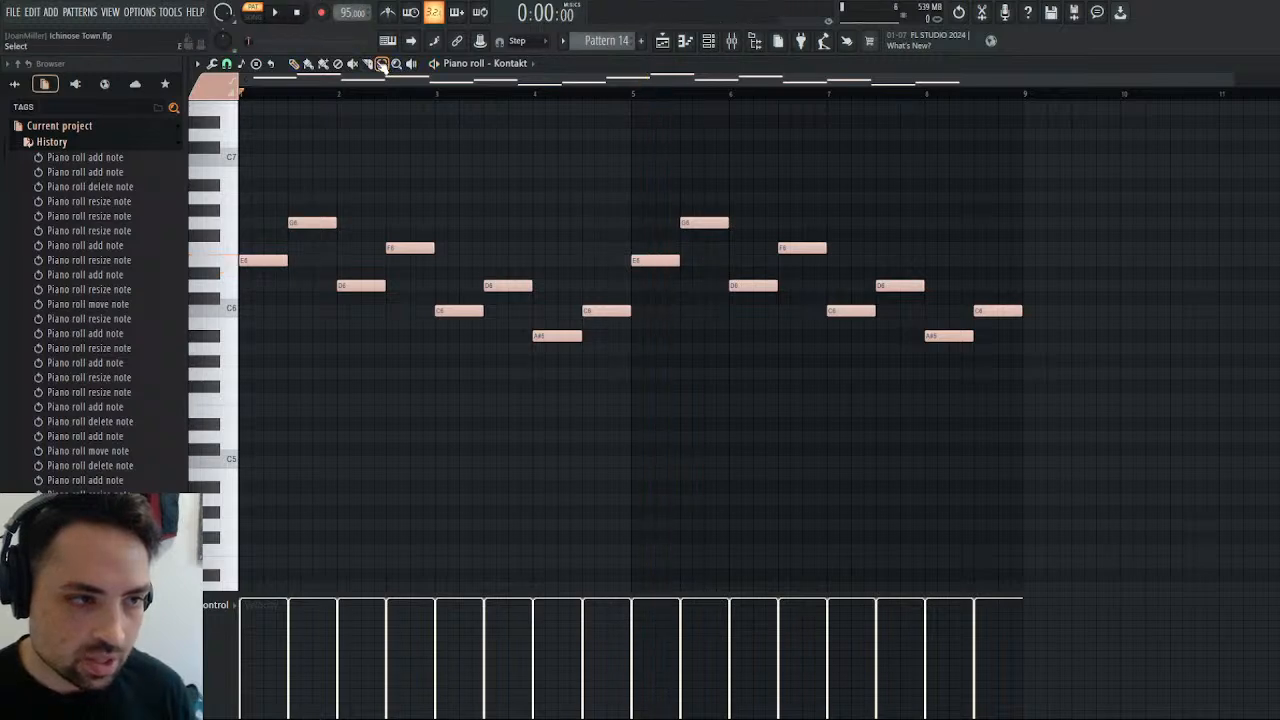
pyautogui.moveTo(614, 181); pyautogui.dragTo(236, 440)
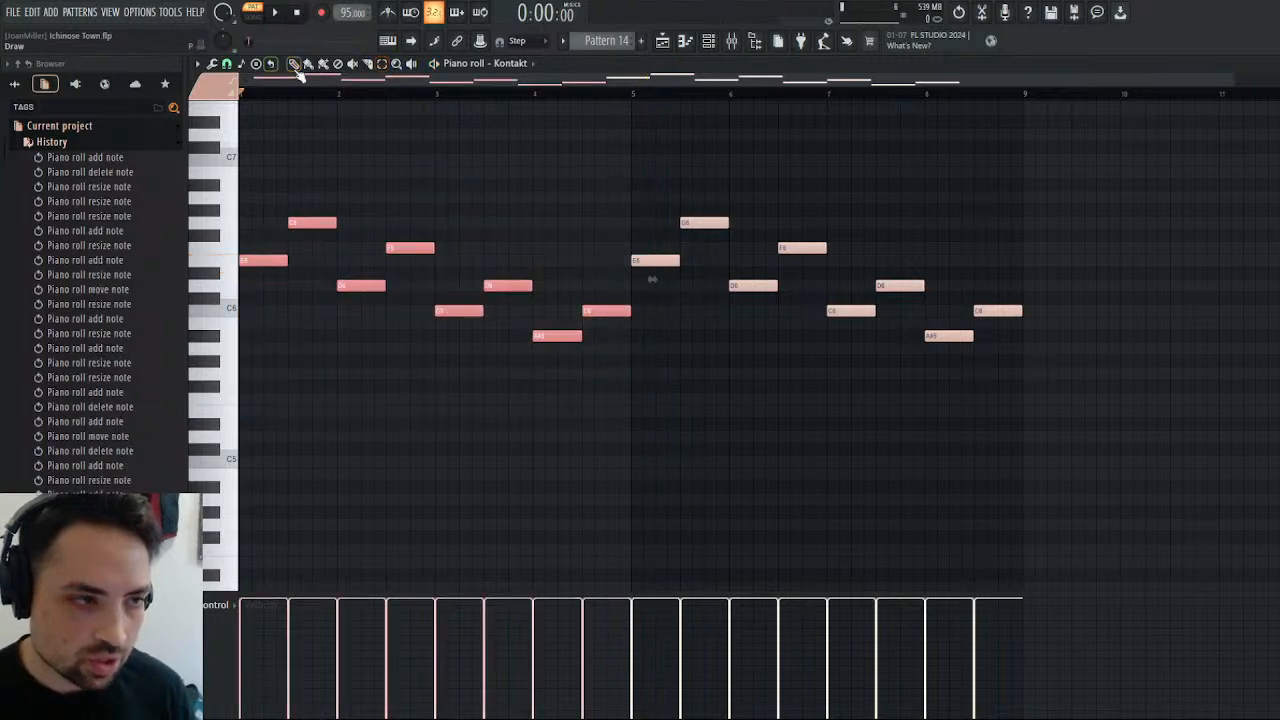
pyautogui.moveTo(264, 263); pyautogui.dragTo(238, 352)
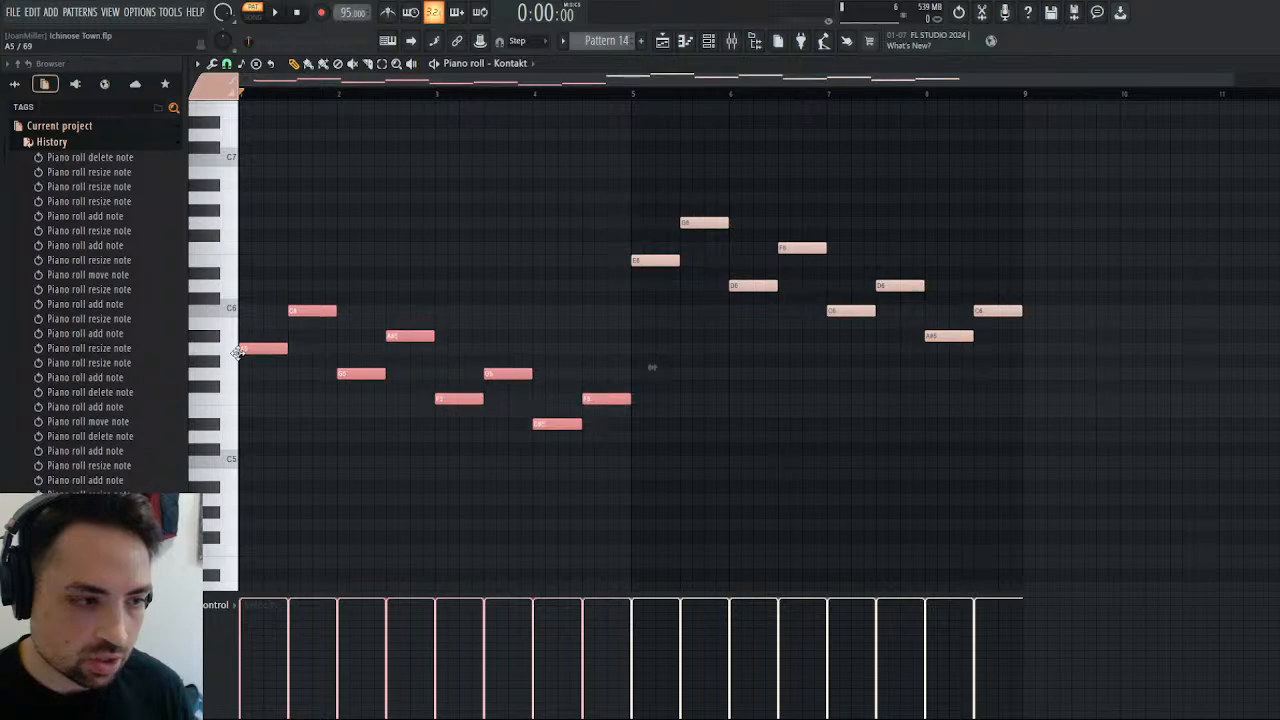
# Raise the two notes in bar 4 to A#5 and C6 while the pattern plays.
pyautogui.press('space')
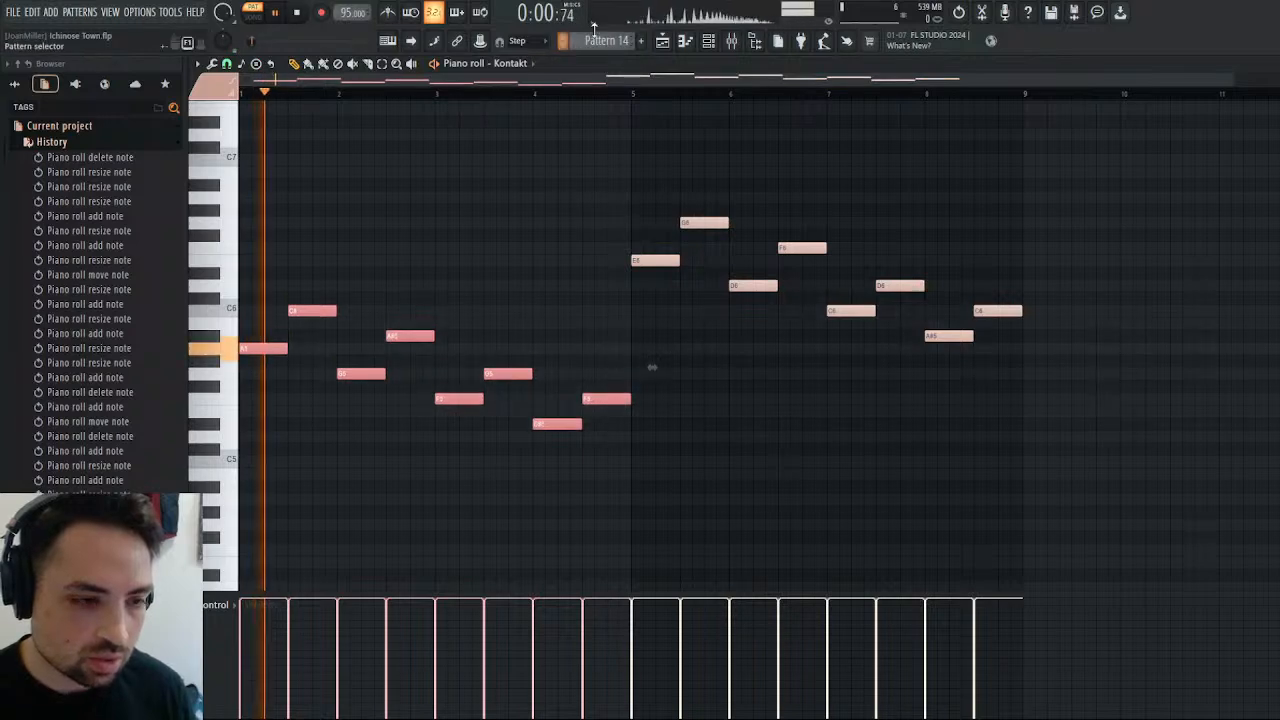
pyautogui.moveTo(560, 418); pyautogui.dragTo(547, 332)
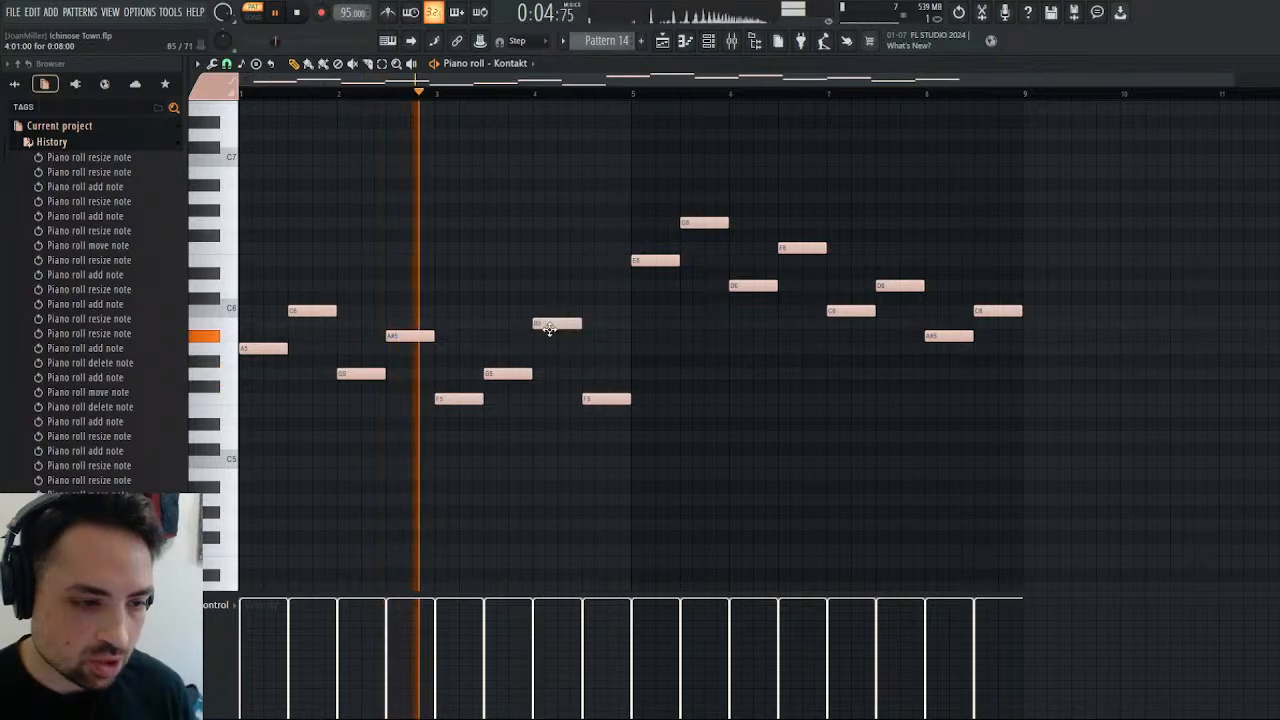
pyautogui.moveTo(593, 396); pyautogui.dragTo(594, 306)
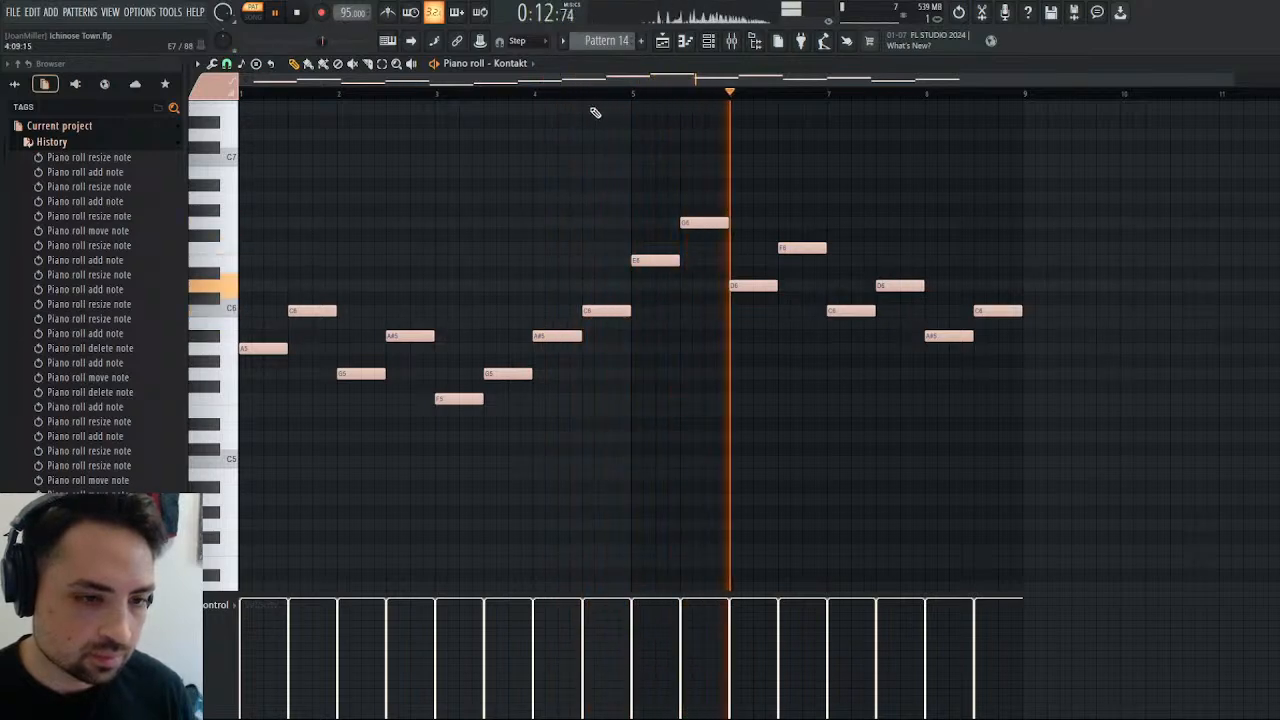
# Listen to the Strings part within the song in the playlist and rename Pattern 14 as Strings.
pyautogui.click(661, 42)
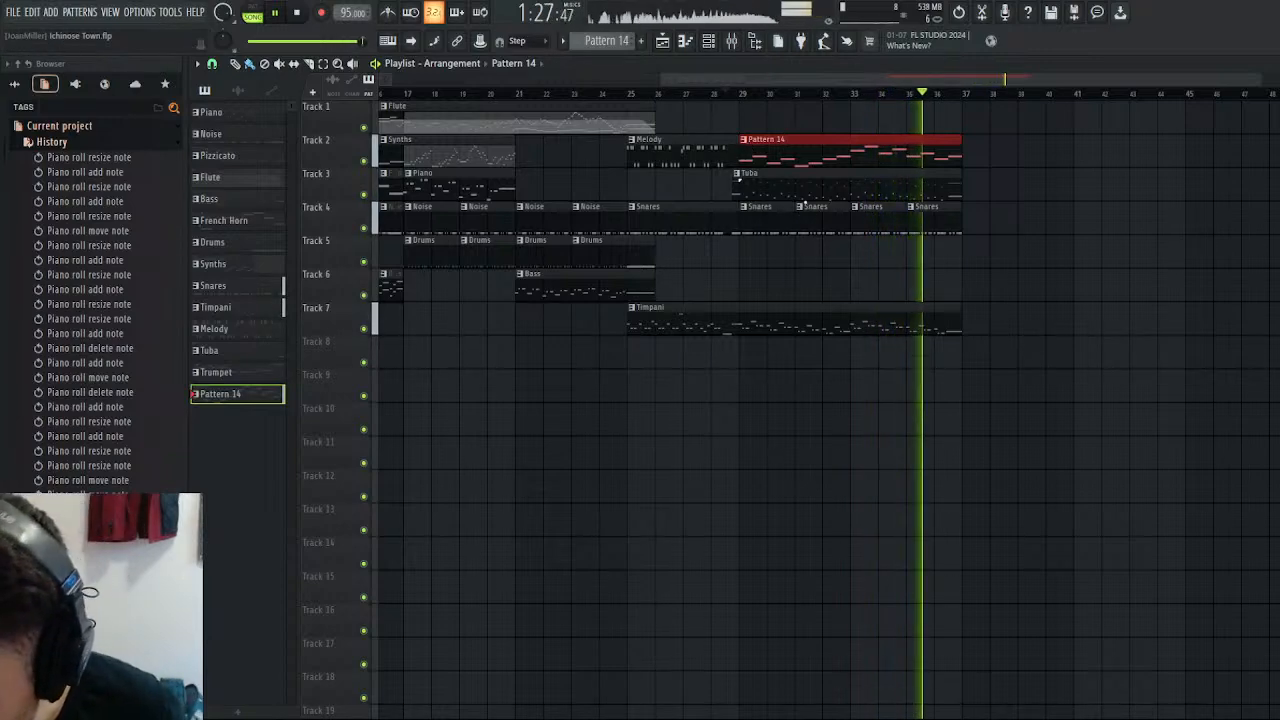
pyautogui.write('Strings')
pyautogui.press('Return')
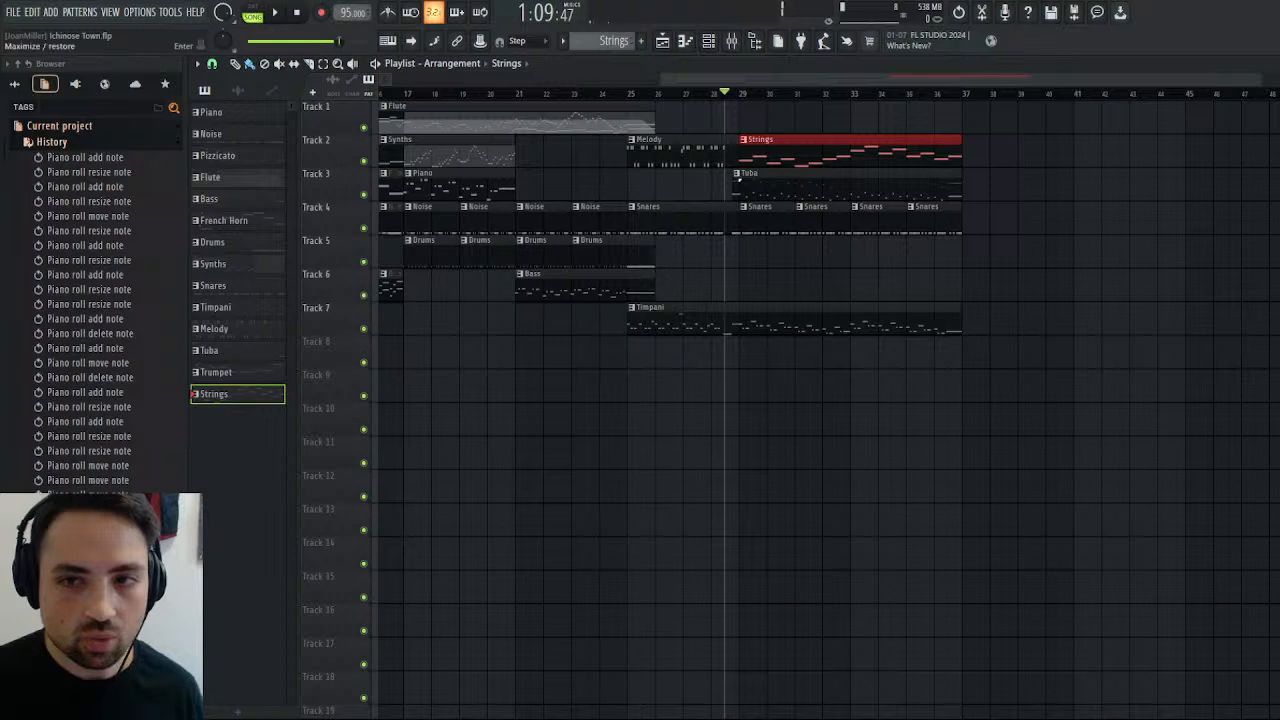
# Break the half-bar A5 and C6 notes in bar 1 into three short notes each and play the pattern.
pyautogui.press('F7')
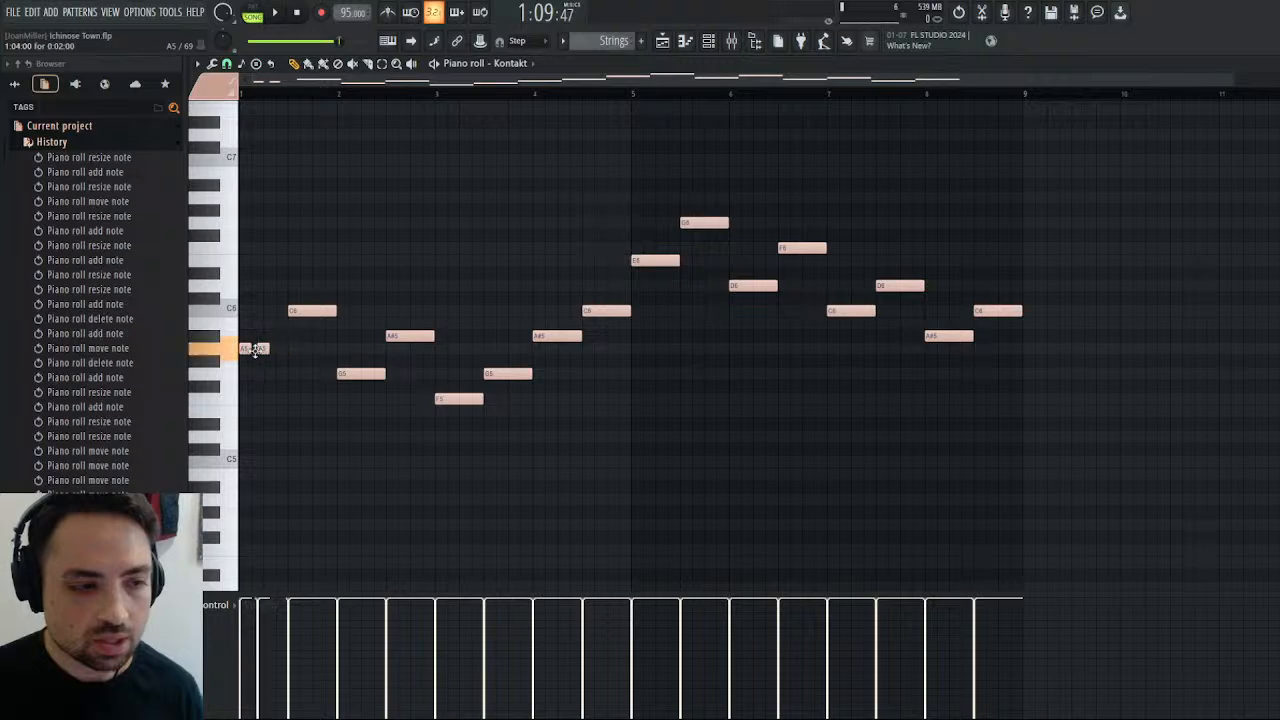
pyautogui.moveTo(260, 349); pyautogui.dragTo(268, 349)
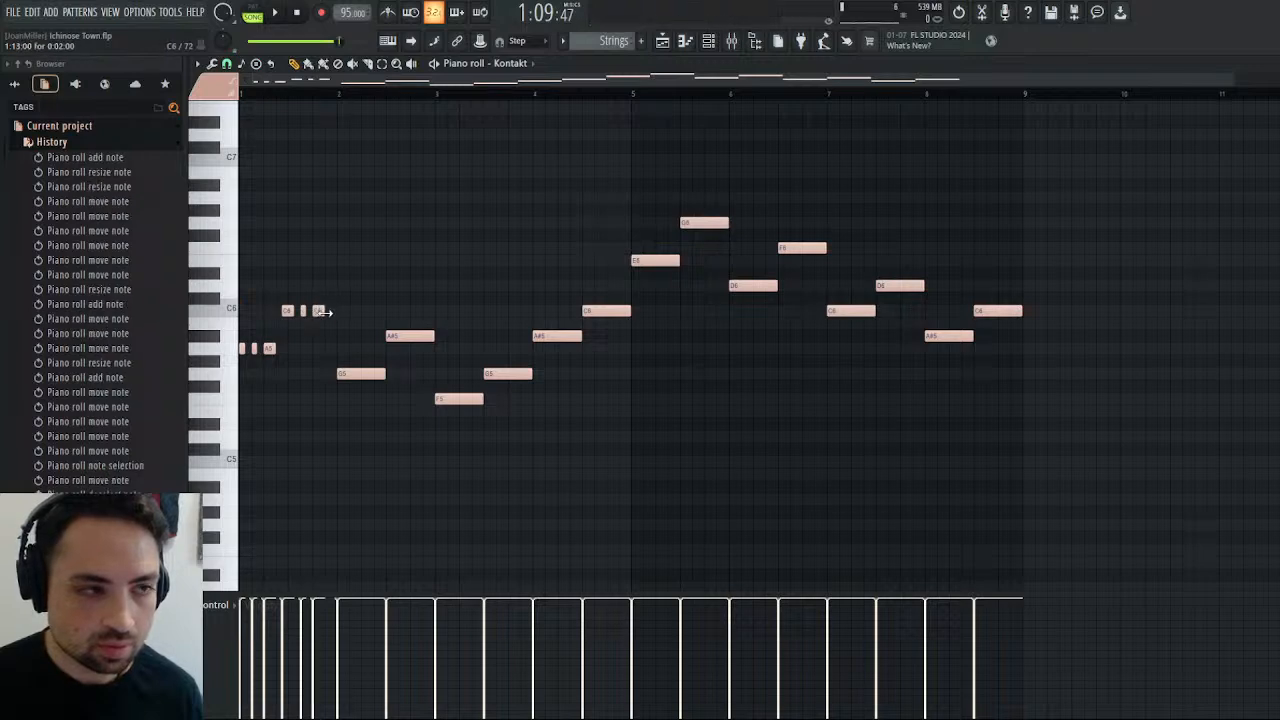
pyautogui.click(279, 12)
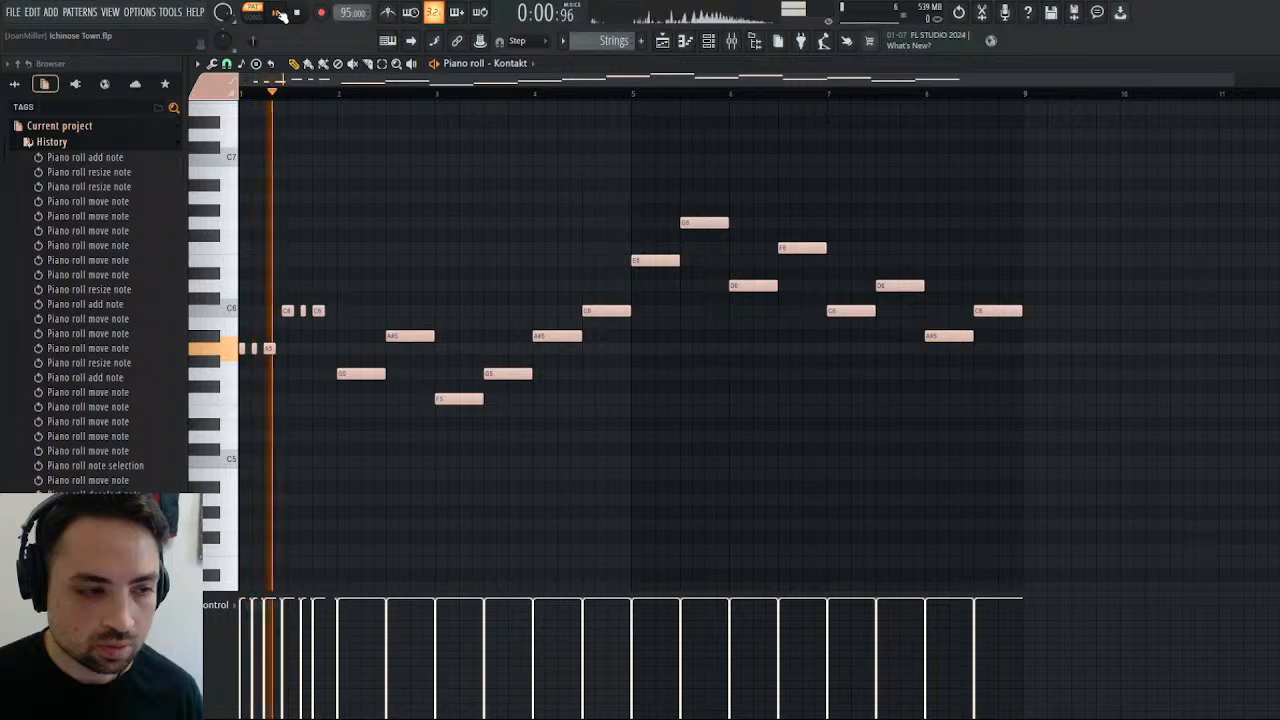
# Clear the notes in bars 2 to 8 and duplicate bar 1's short-note rhythm into bar 2 on G5 and A#5.
pyautogui.press('space')
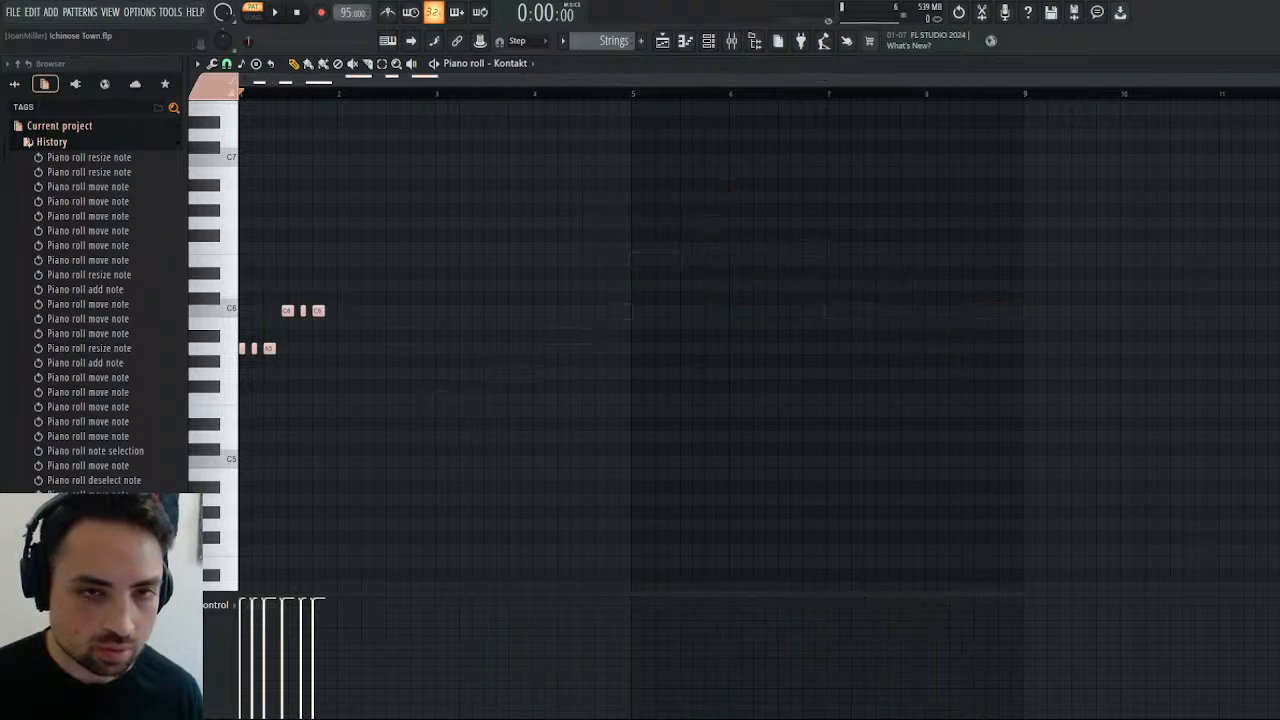
pyautogui.click(384, 66)
pyautogui.moveTo(363, 244); pyautogui.dragTo(183, 397)
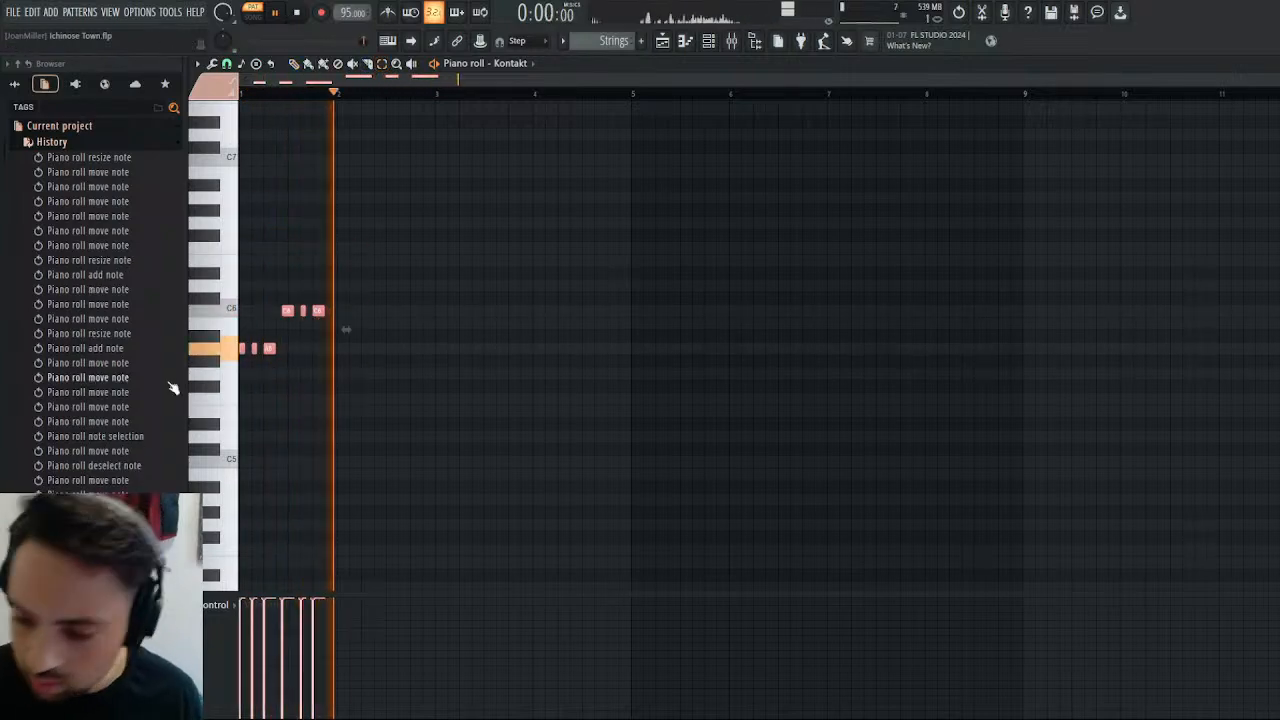
pyautogui.hotkey('ctrl', 'c')
pyautogui.hotkey('ctrl', 'v')
pyautogui.hotkey('shift', 'Right')
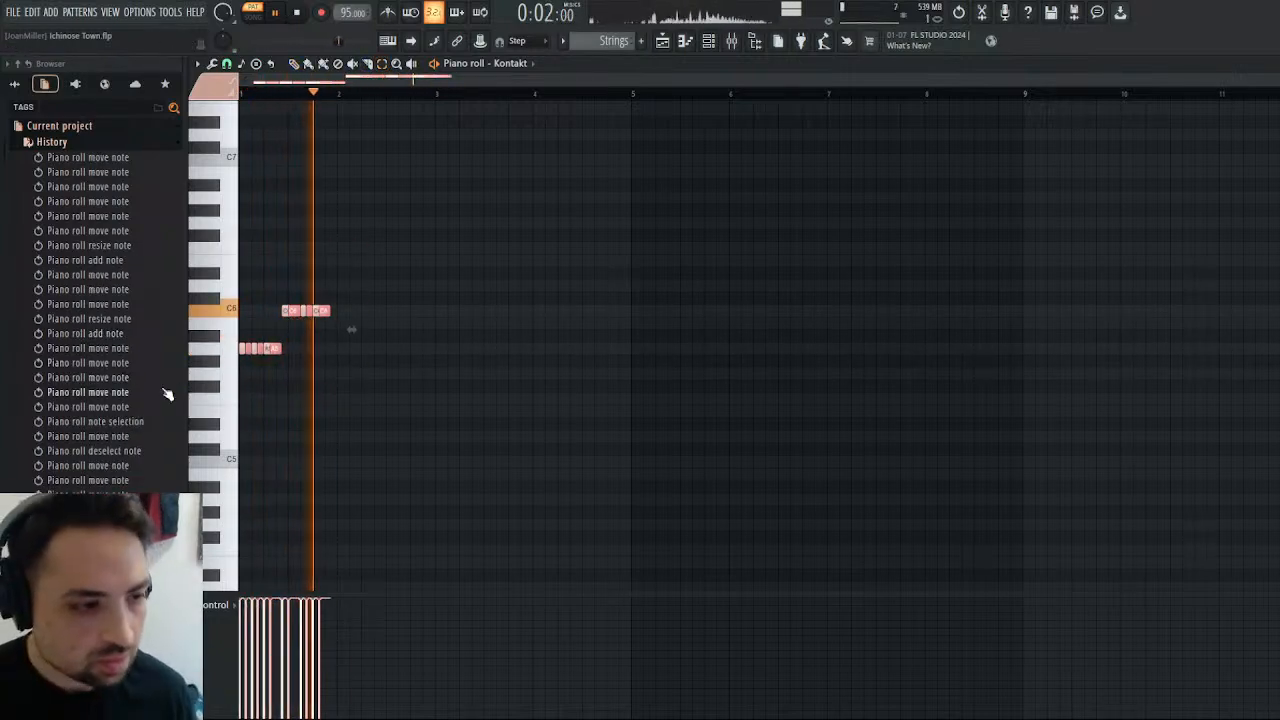
pyautogui.click(300, 65)
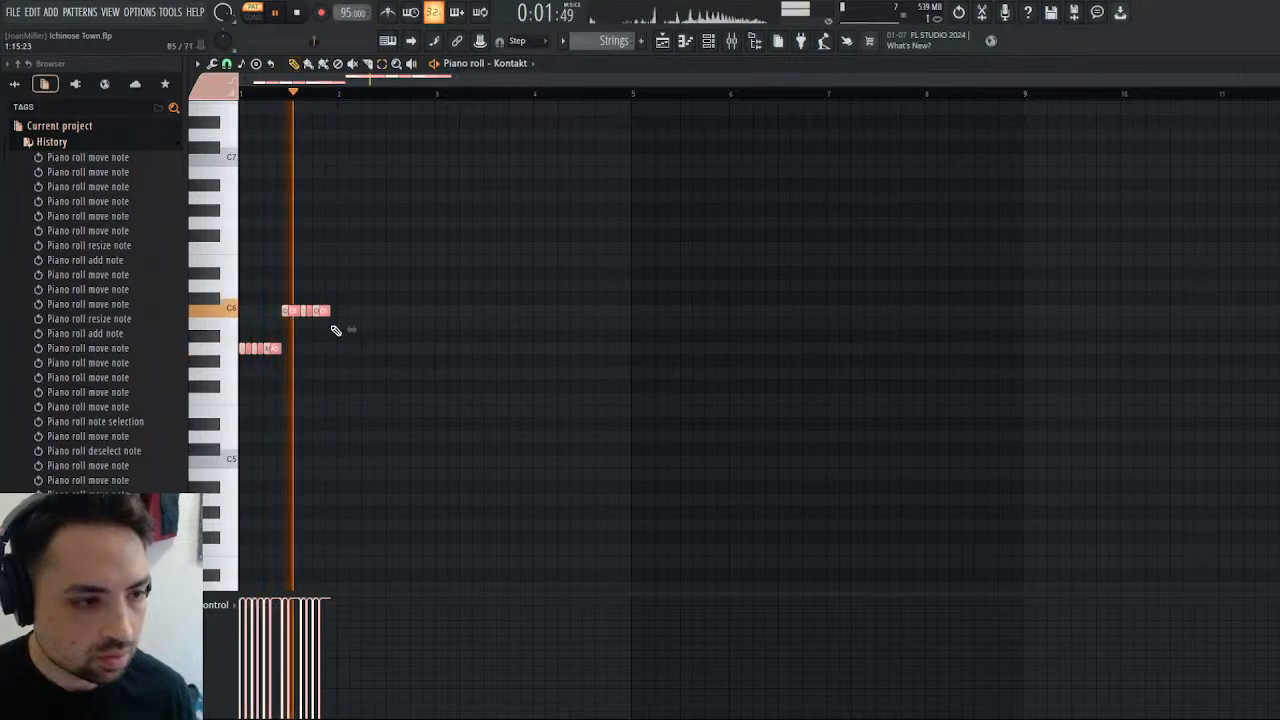
pyautogui.moveTo(319, 312)
pyautogui.mouseDown()
pyautogui.moveTo(419, 313)
pyautogui.moveTo(414, 339)
pyautogui.mouseUp()
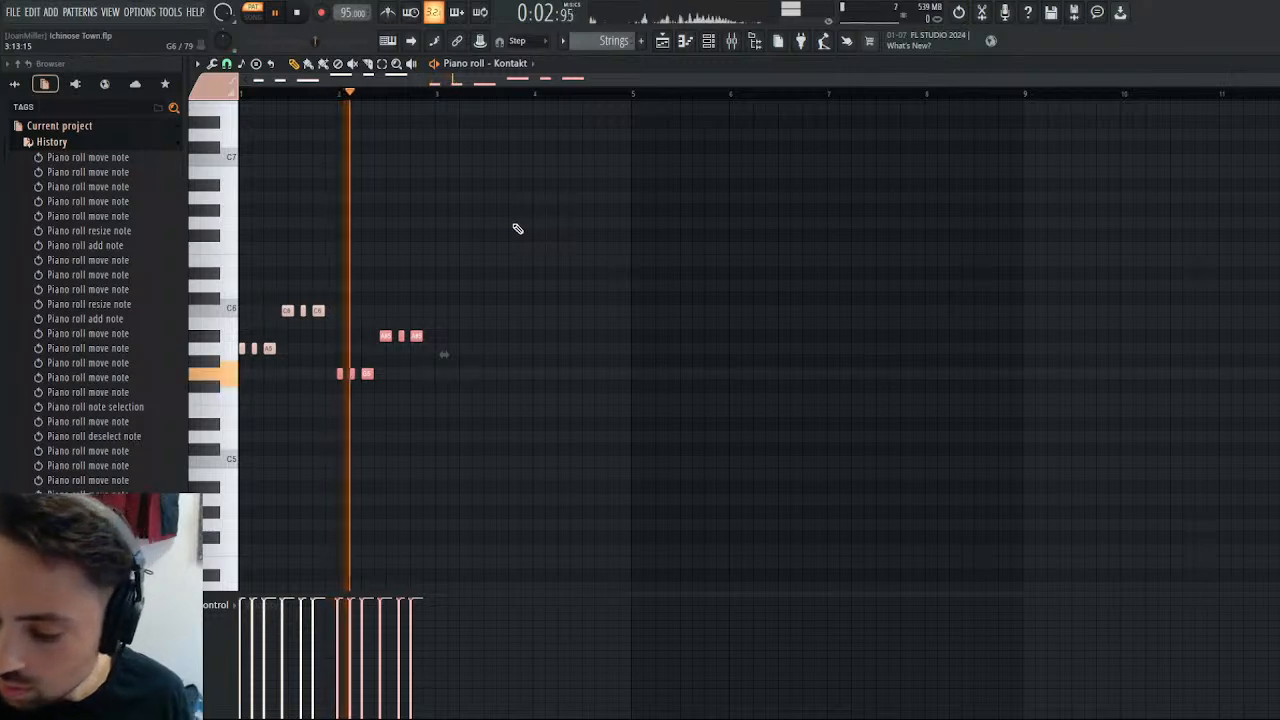
# Duplicate bar 1's short-note rhythm into bar 3, with the first group on F5 and the second on G5.
pyautogui.hotkey('ctrl', 'v')
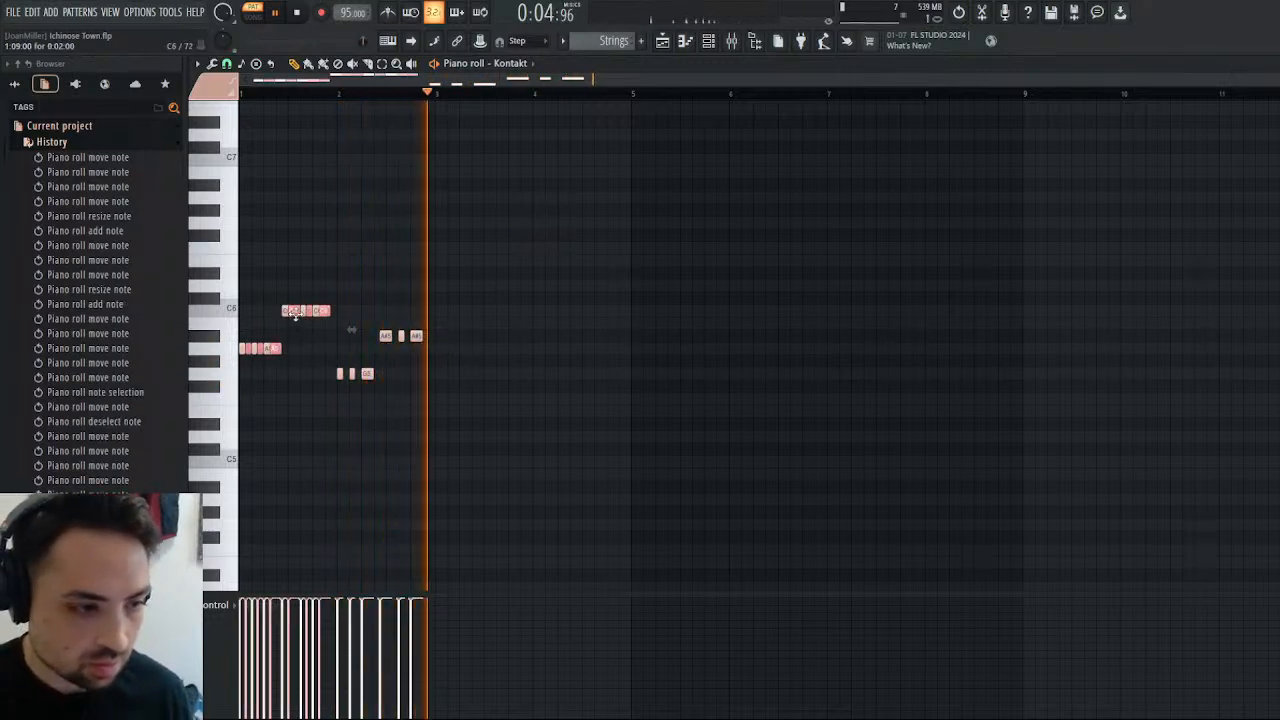
pyautogui.moveTo(312, 315); pyautogui.dragTo(509, 361)
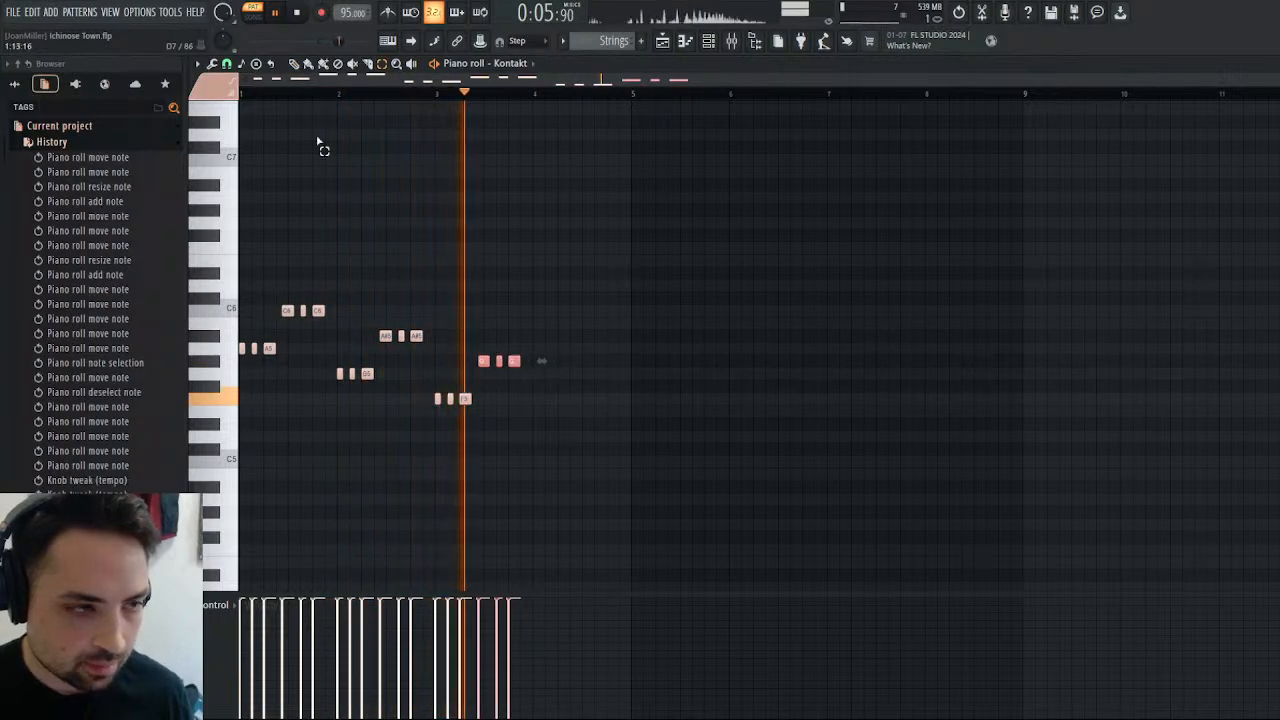
pyautogui.moveTo(484, 360); pyautogui.dragTo(486, 373)
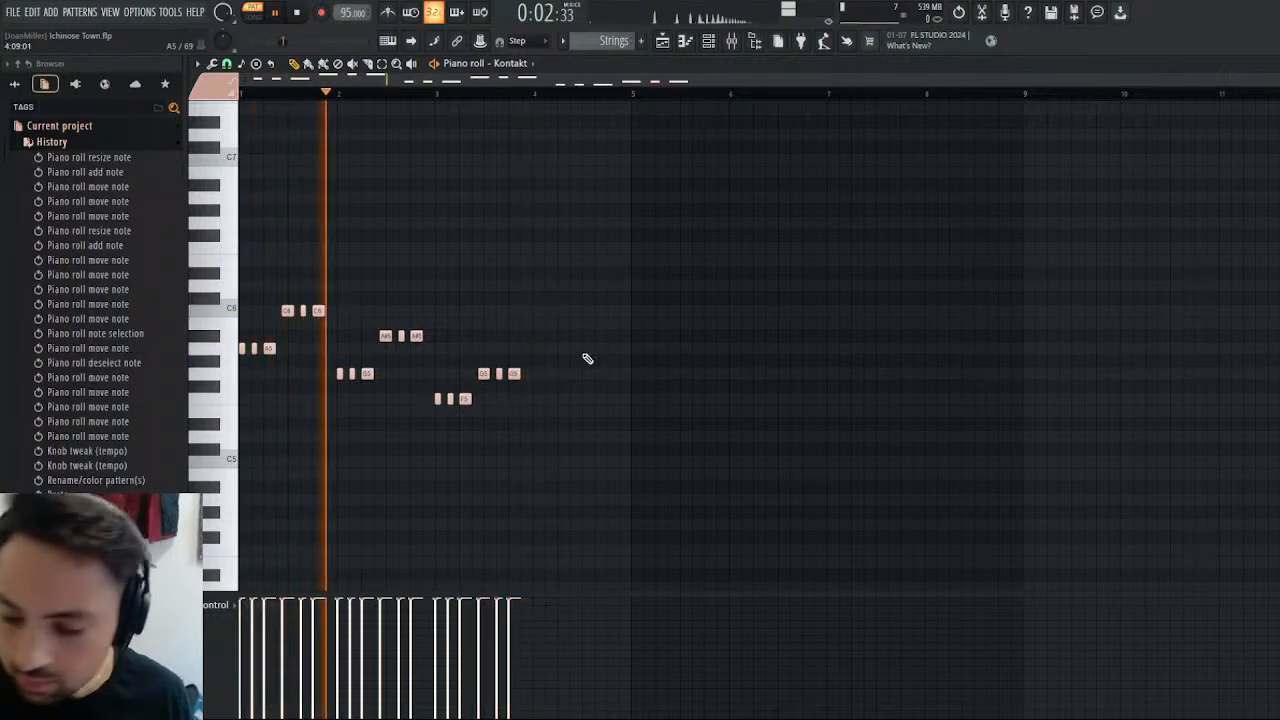
# Duplicate bar 1's short-note rhythm into bar 4, with the first group on A#5 and the second on C6.
pyautogui.hotkey('ctrl', 'v')
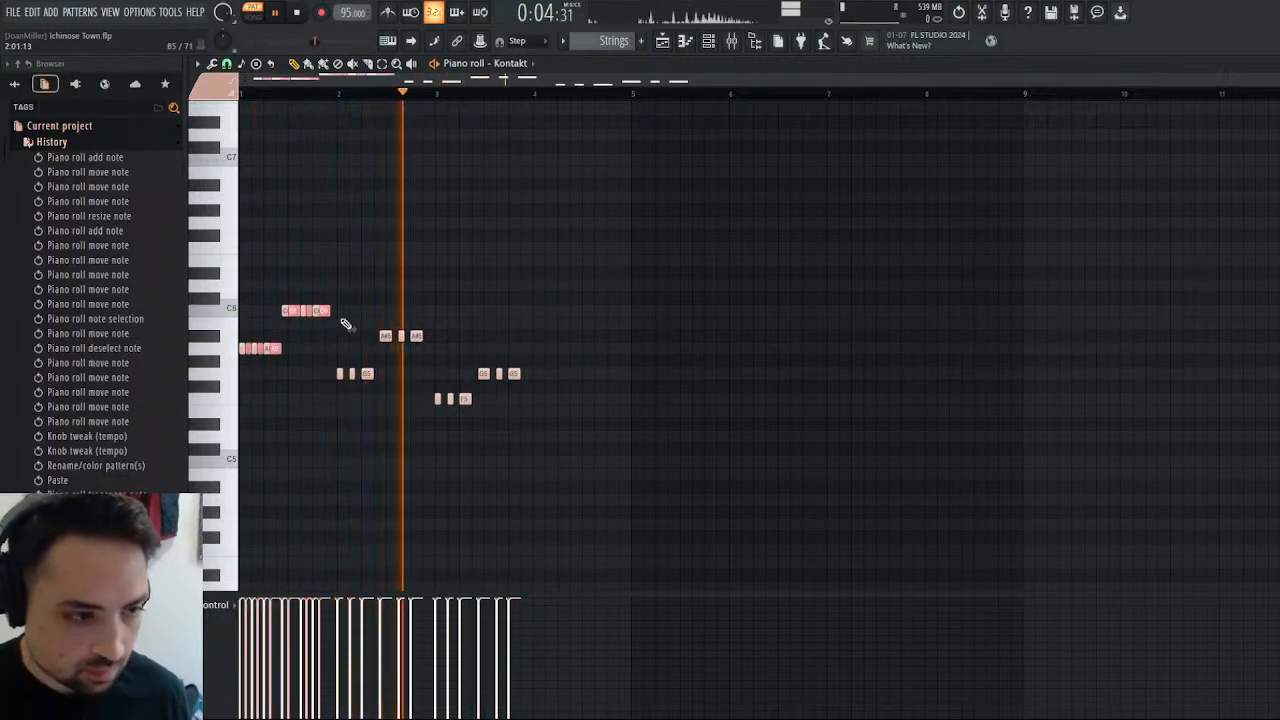
pyautogui.moveTo(322, 306); pyautogui.dragTo(611, 294)
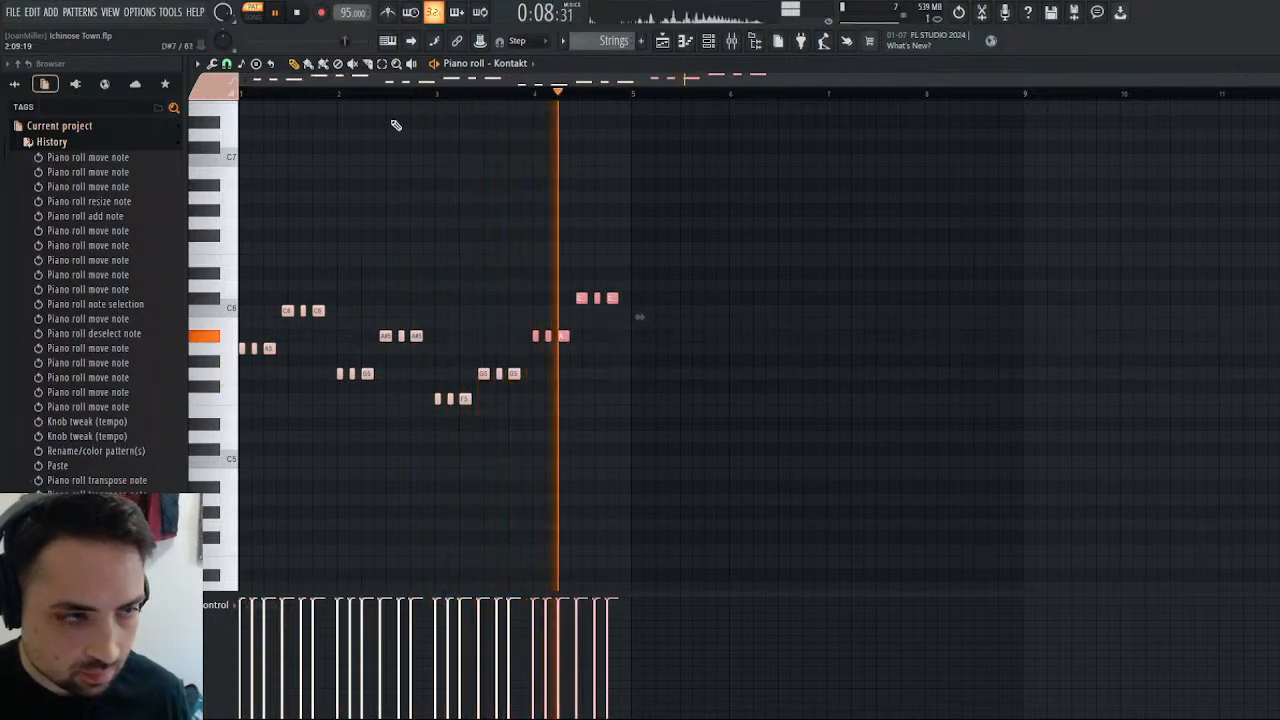
pyautogui.click(381, 64)
pyautogui.moveTo(570, 283); pyautogui.dragTo(611, 311)
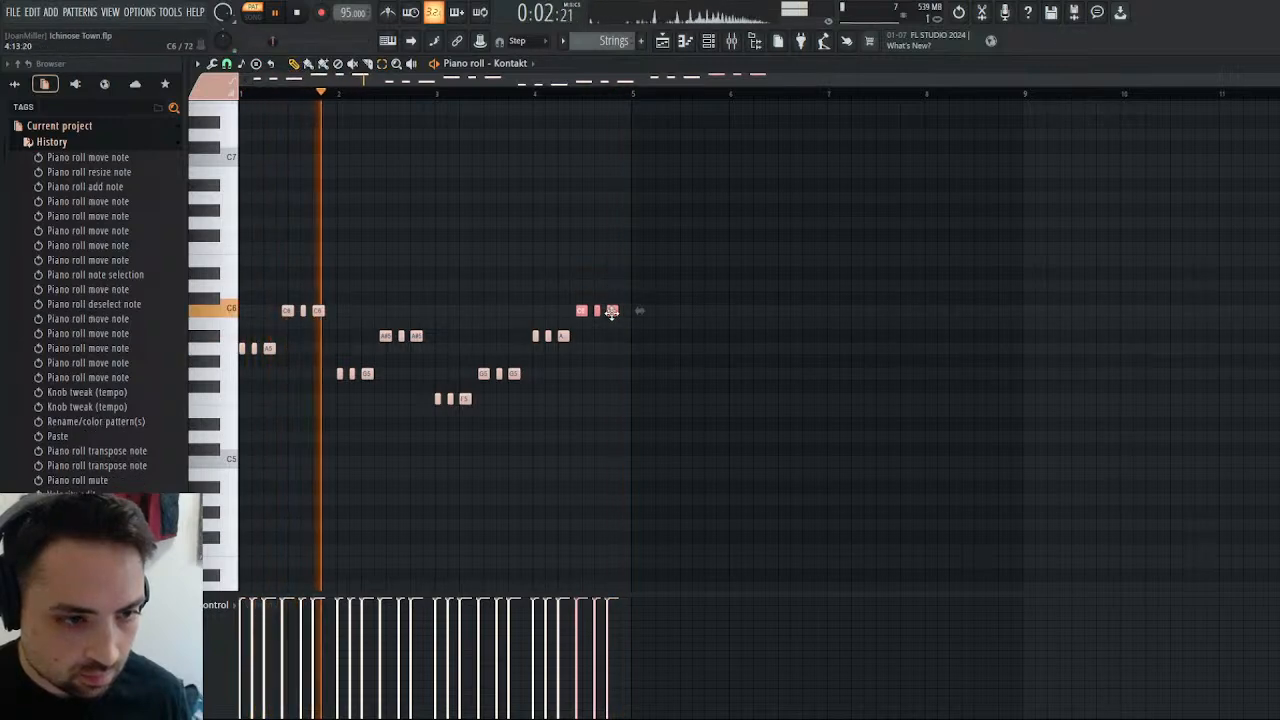
pyautogui.click(662, 235)
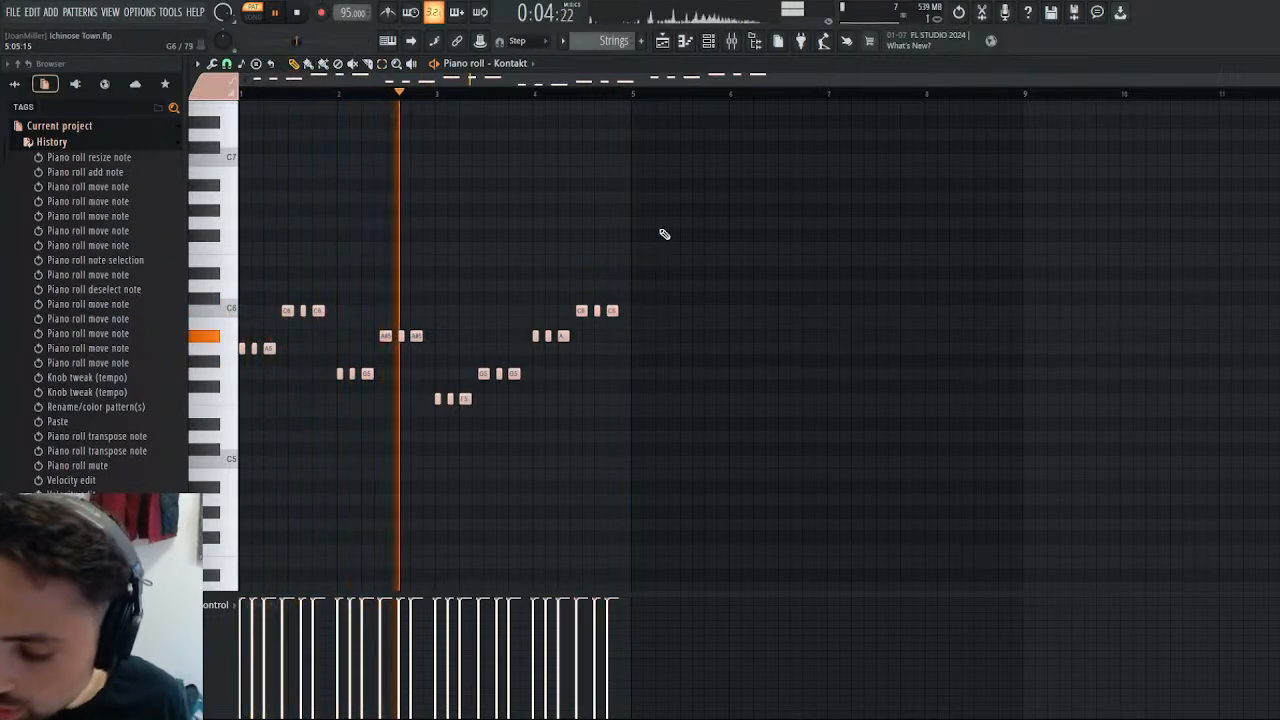
# Duplicate the whole four-bar phrase into bars 5 to 8, raised seven semitones to start on E6.
pyautogui.hotkey('ctrl', 'a')
pyautogui.hotkey('ctrl', 'l')
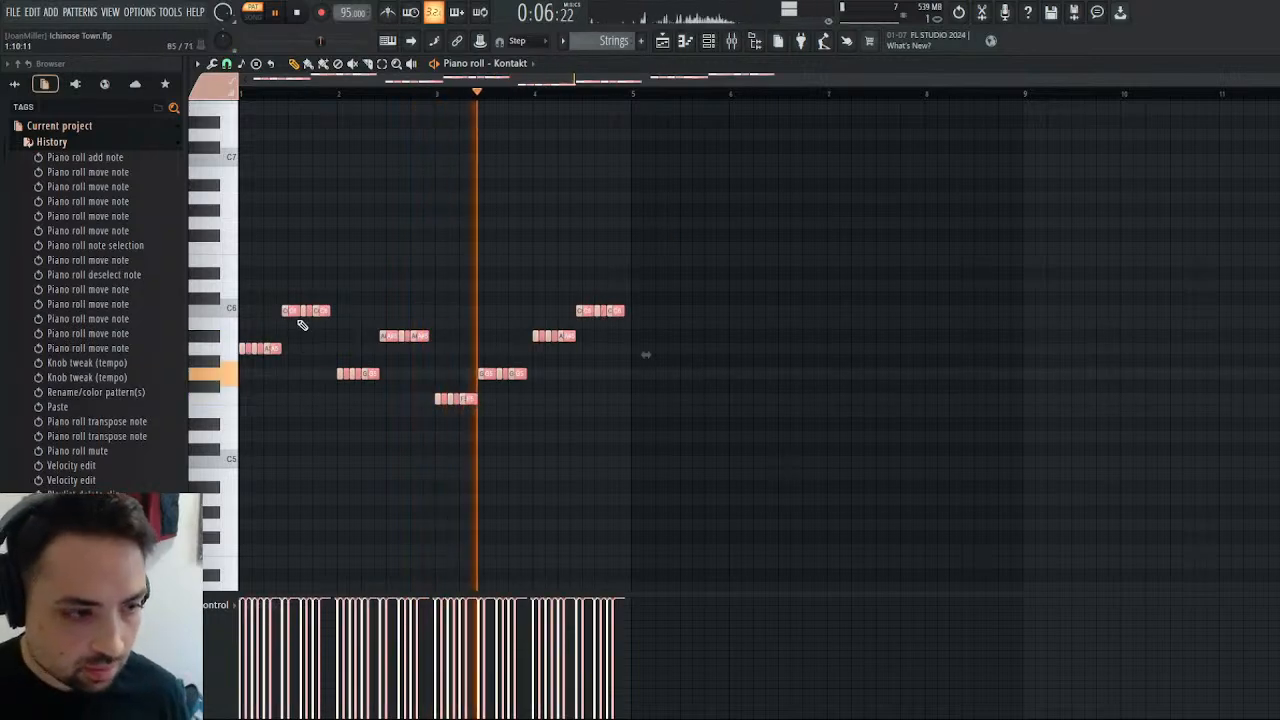
pyautogui.moveTo(295, 309)
pyautogui.mouseDown()
pyautogui.moveTo(607, 208)
pyautogui.moveTo(674, 243)
pyautogui.moveTo(680, 222)
pyautogui.mouseUp()
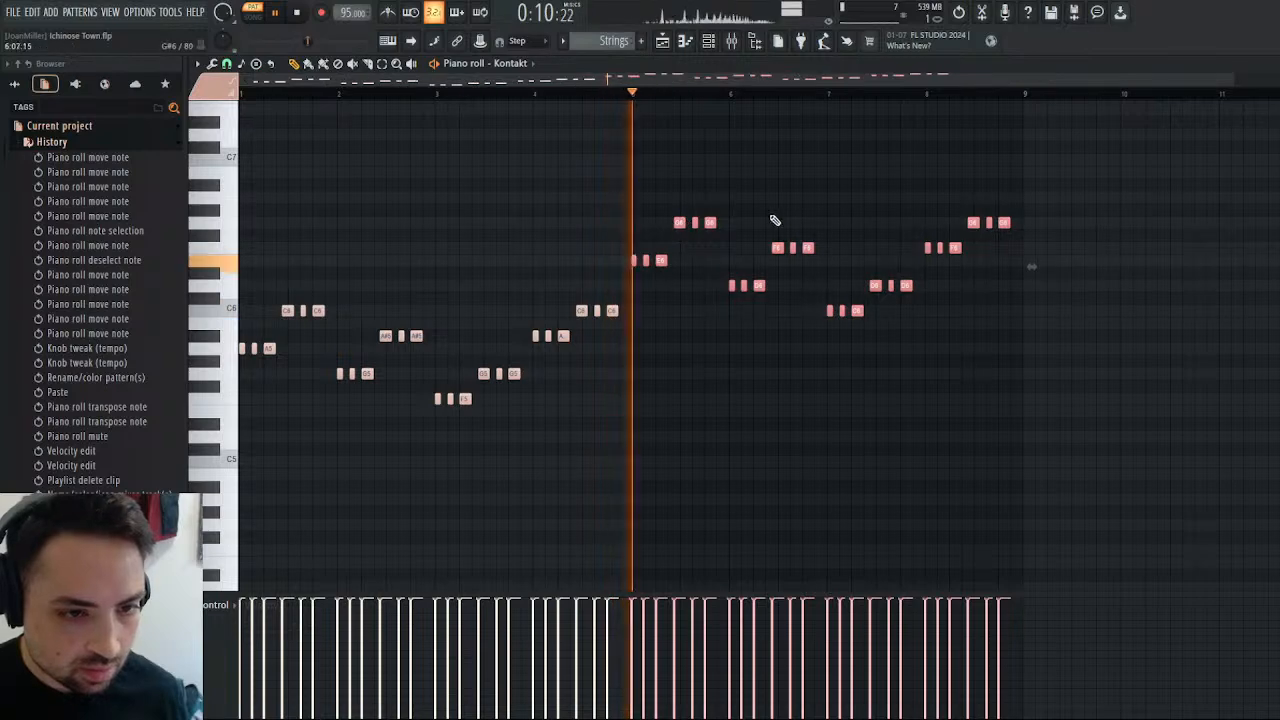
pyautogui.keyDown('ctrl'); pyautogui.click(813, 206); pyautogui.keyUp('ctrl')
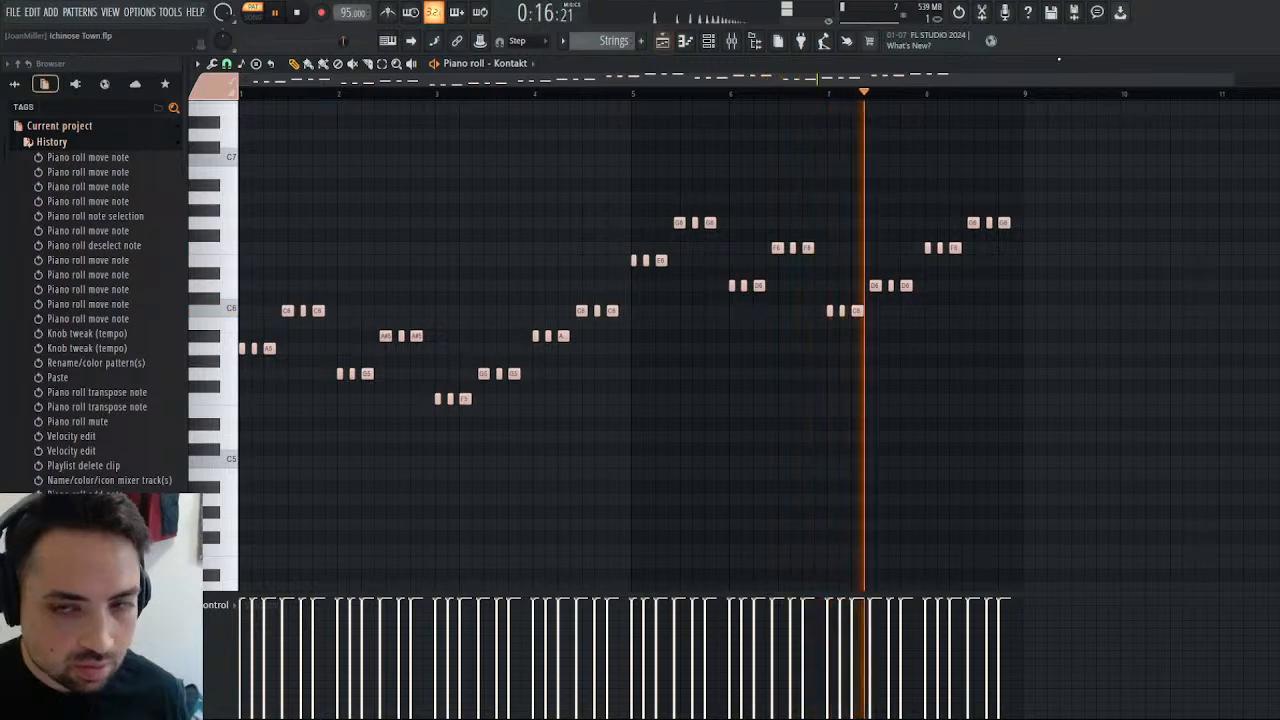
# Play the song from bar 29 in the playlist, close the Kontakt window and reopen the Strings piano roll.
pyautogui.click(661, 43)
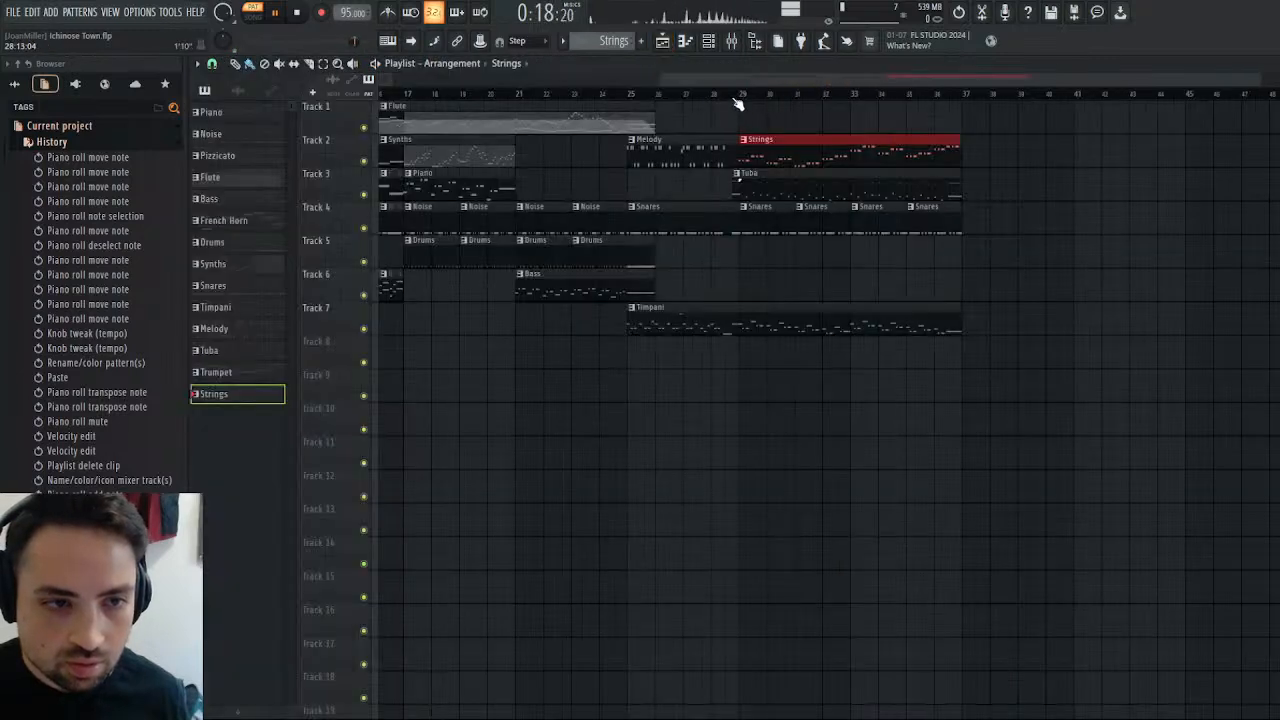
pyautogui.click(737, 94)
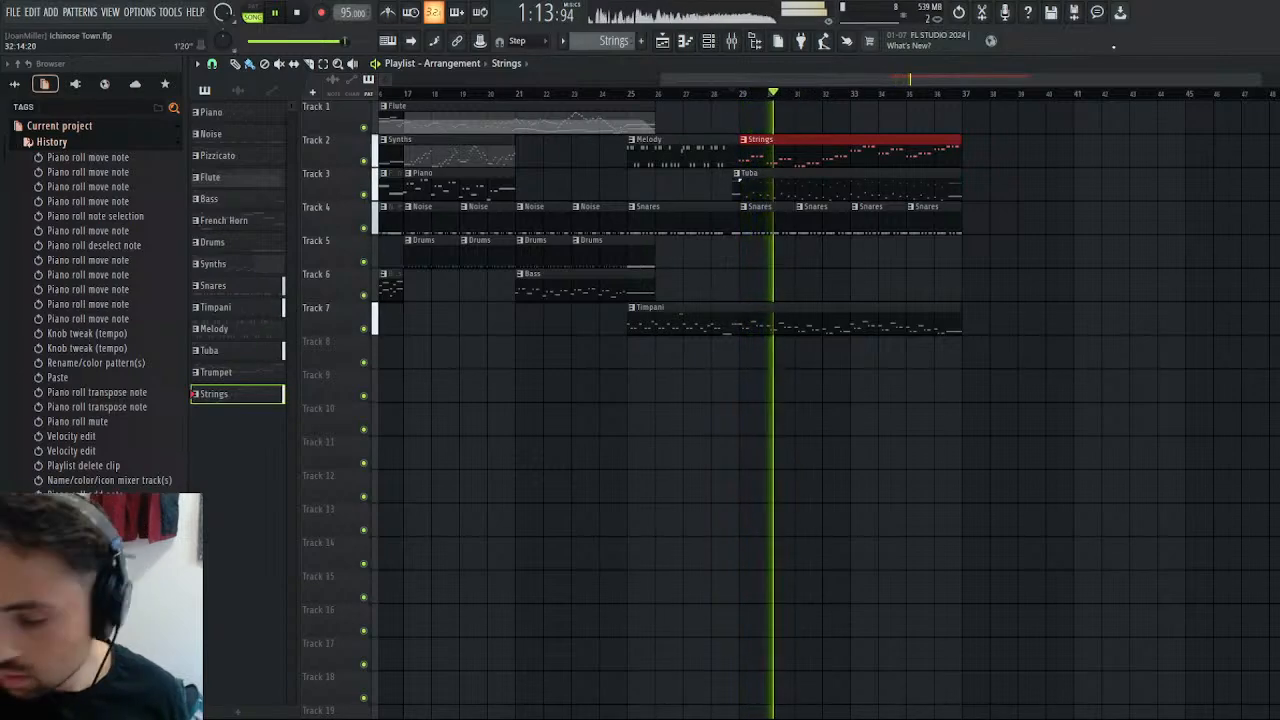
pyautogui.press('Escape')
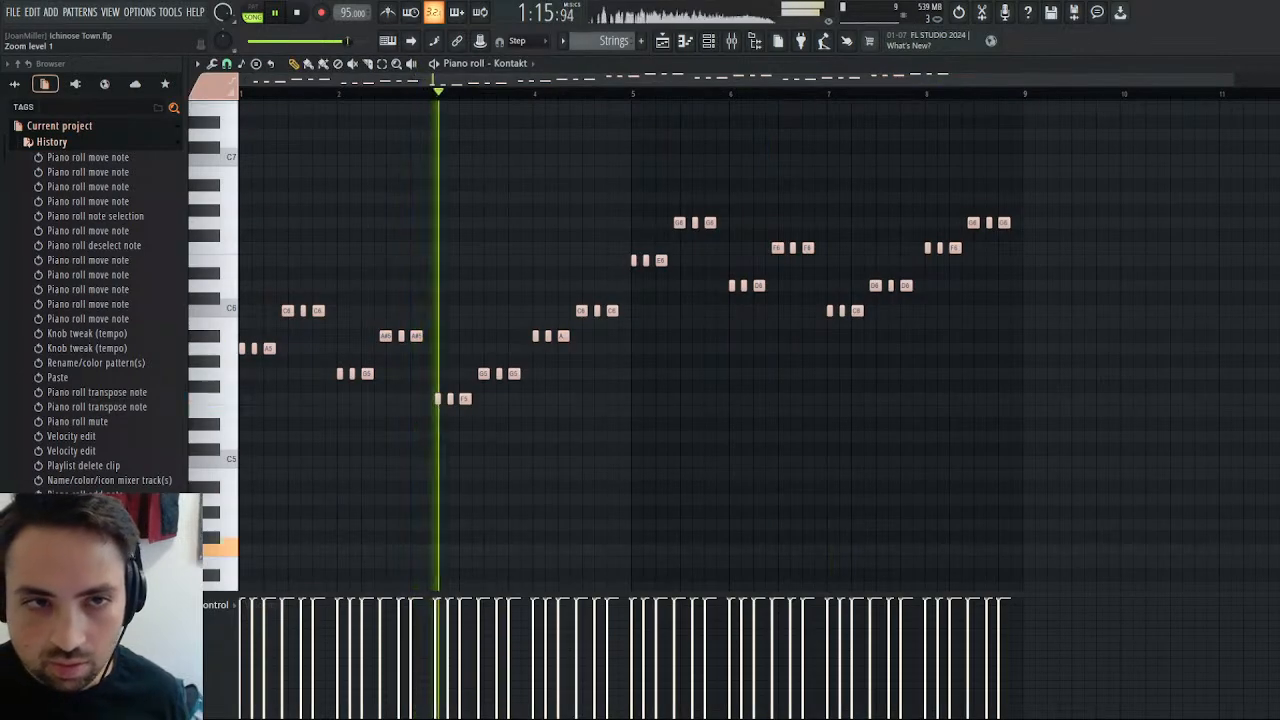
pyautogui.press('Escape')
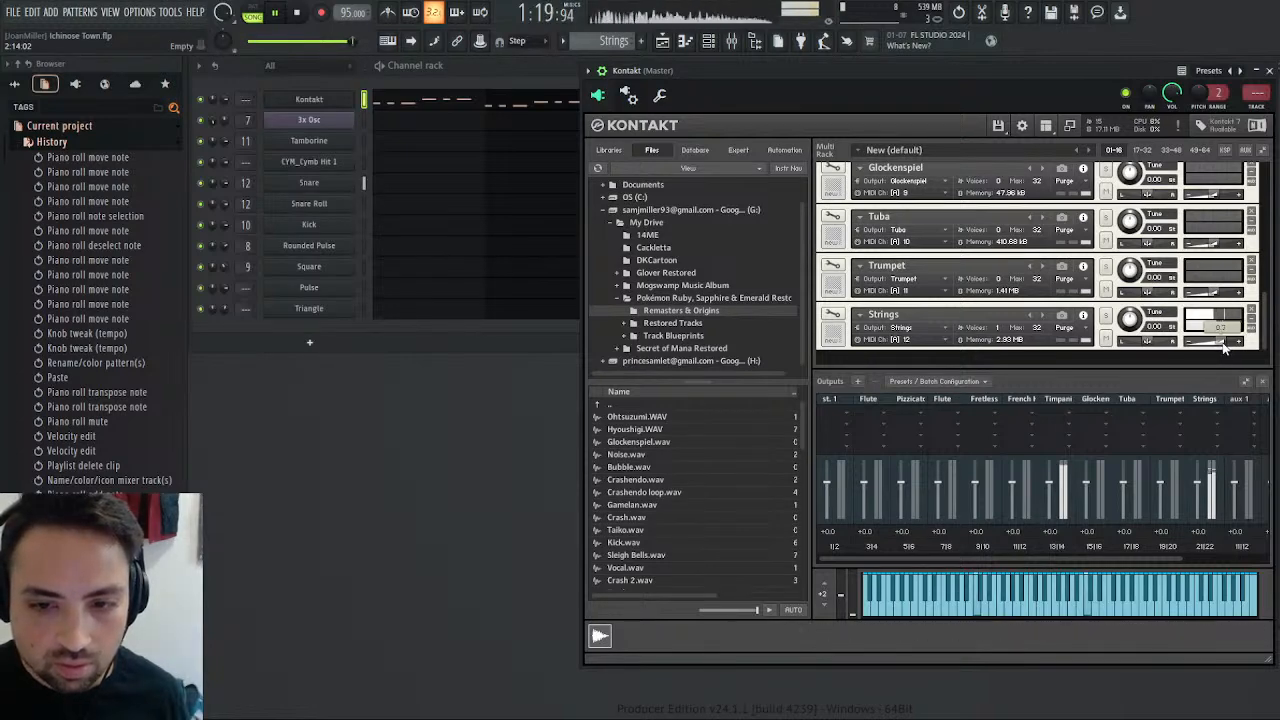
pyautogui.click(1269, 71)
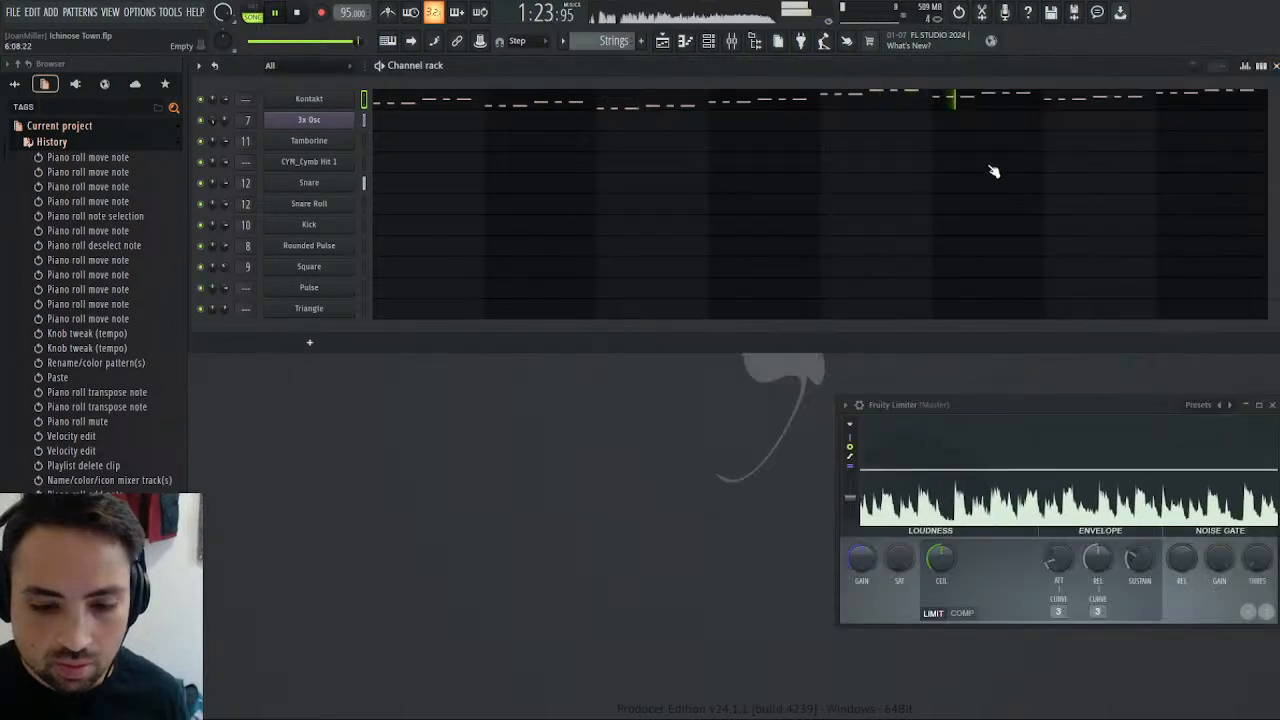
pyautogui.click(720, 104)
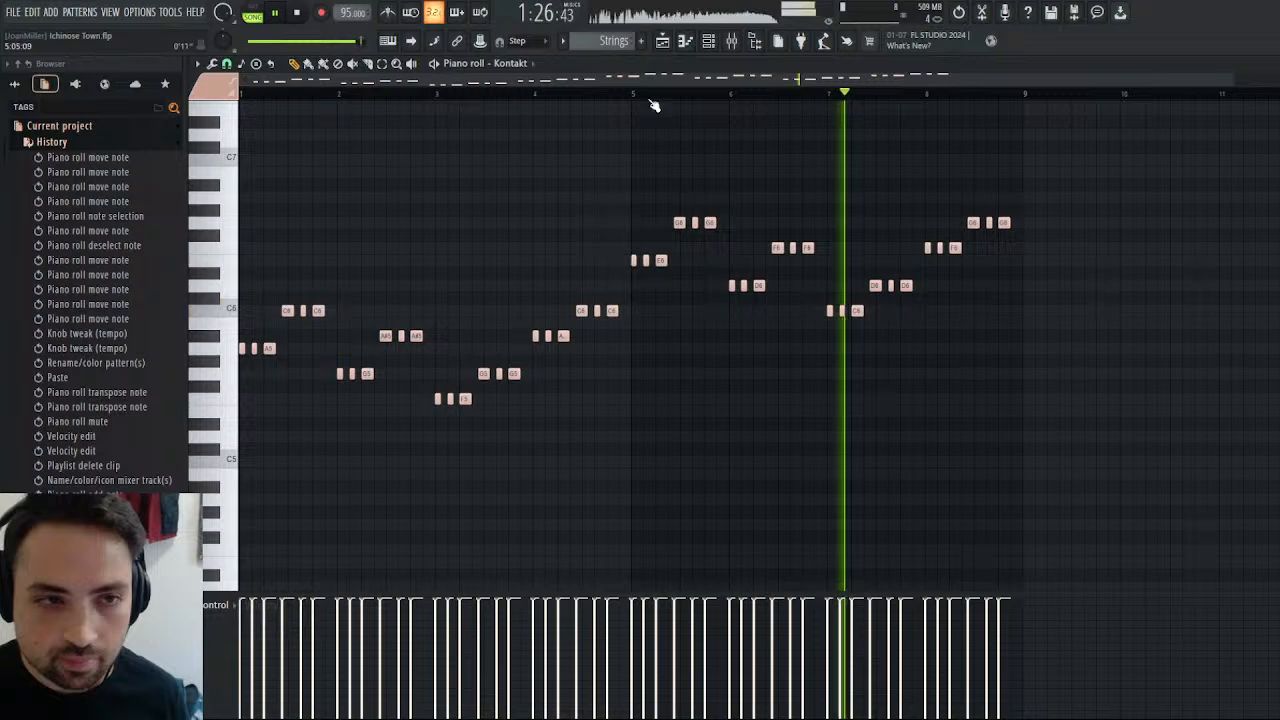
# Replace the three closing G6 notes in bar 8 with one note held to the bar's end and play from bar 8.
pyautogui.click(296, 14)
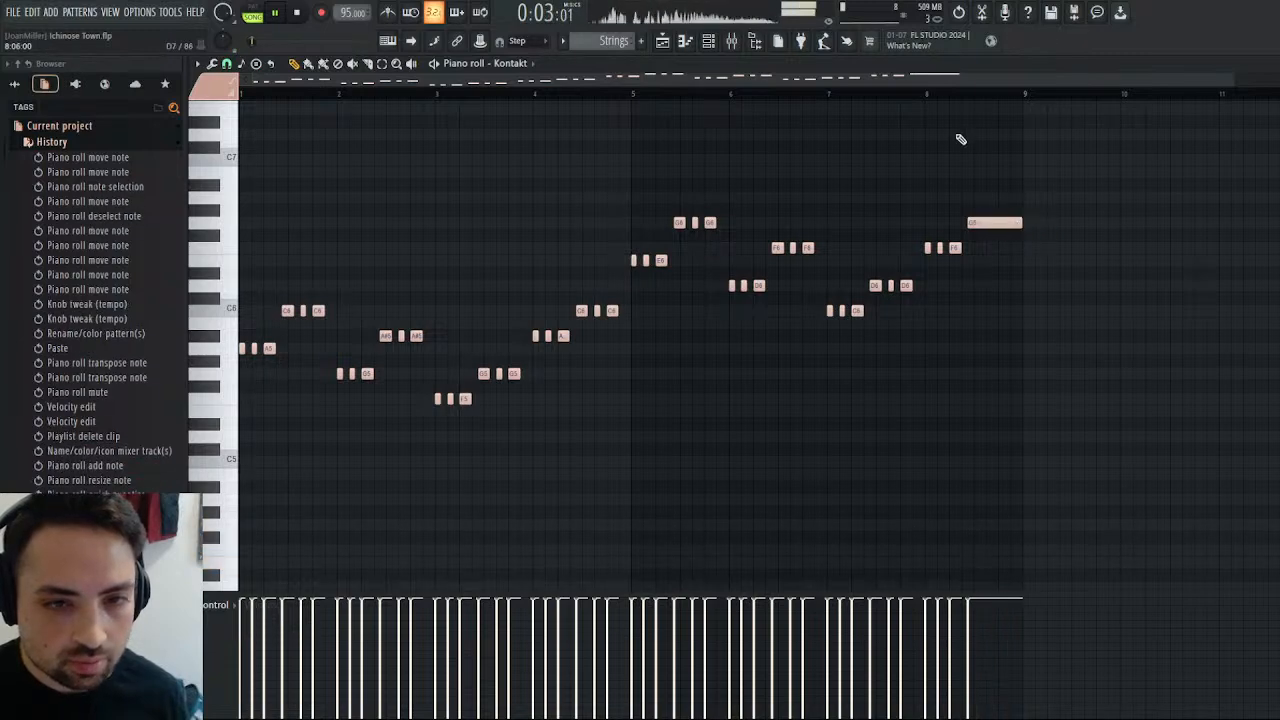
pyautogui.click(926, 94)
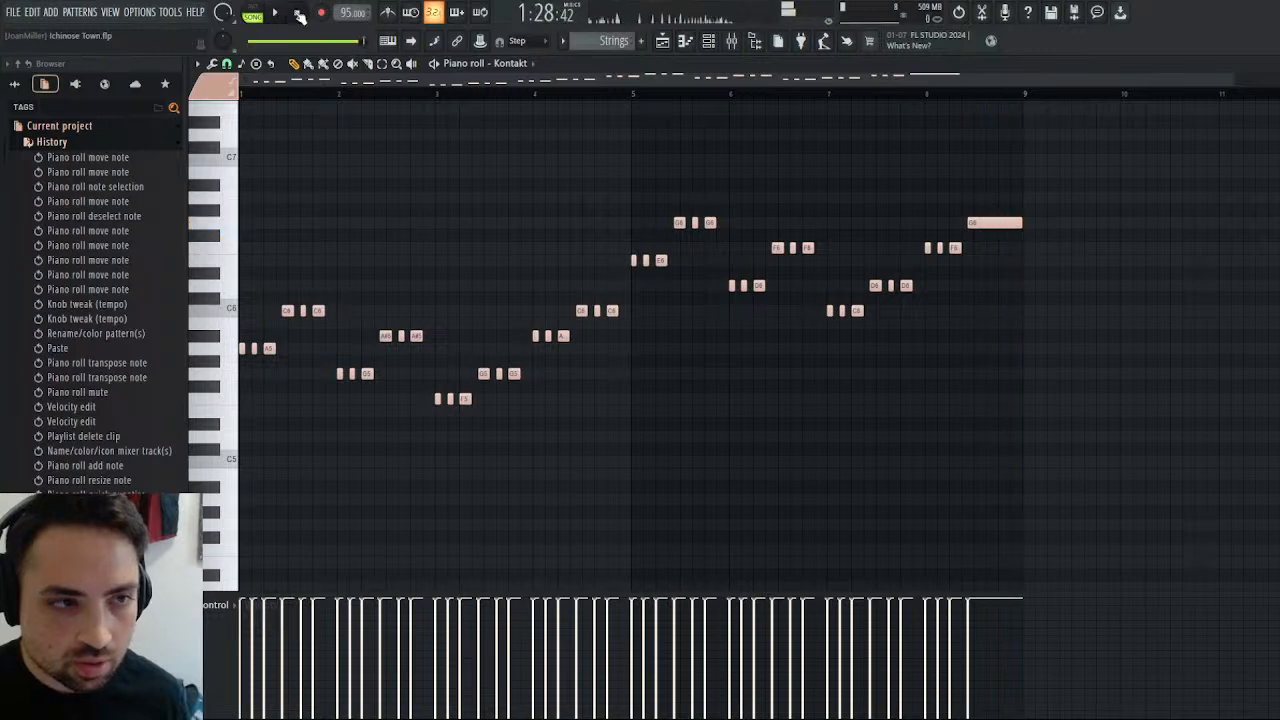
# Switch the piano roll of the Strings pattern to the Pulse channel.
pyautogui.click(528, 225)
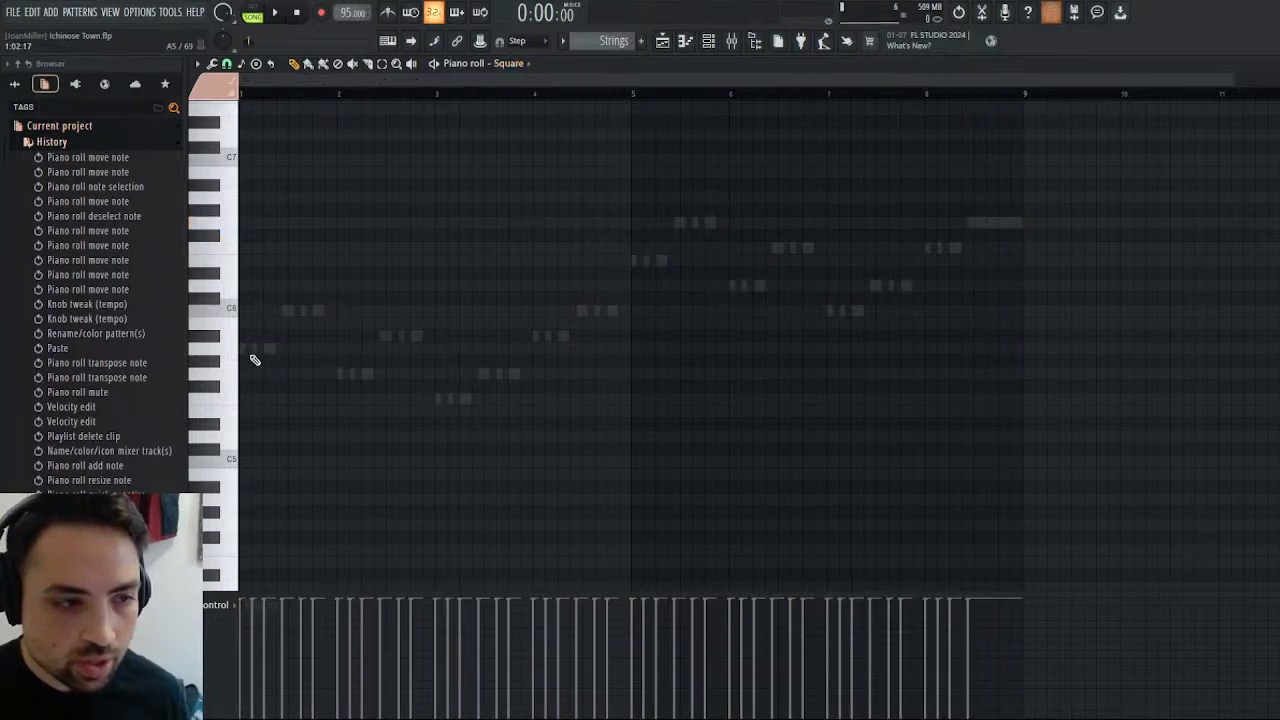
pyautogui.click(541, 238)
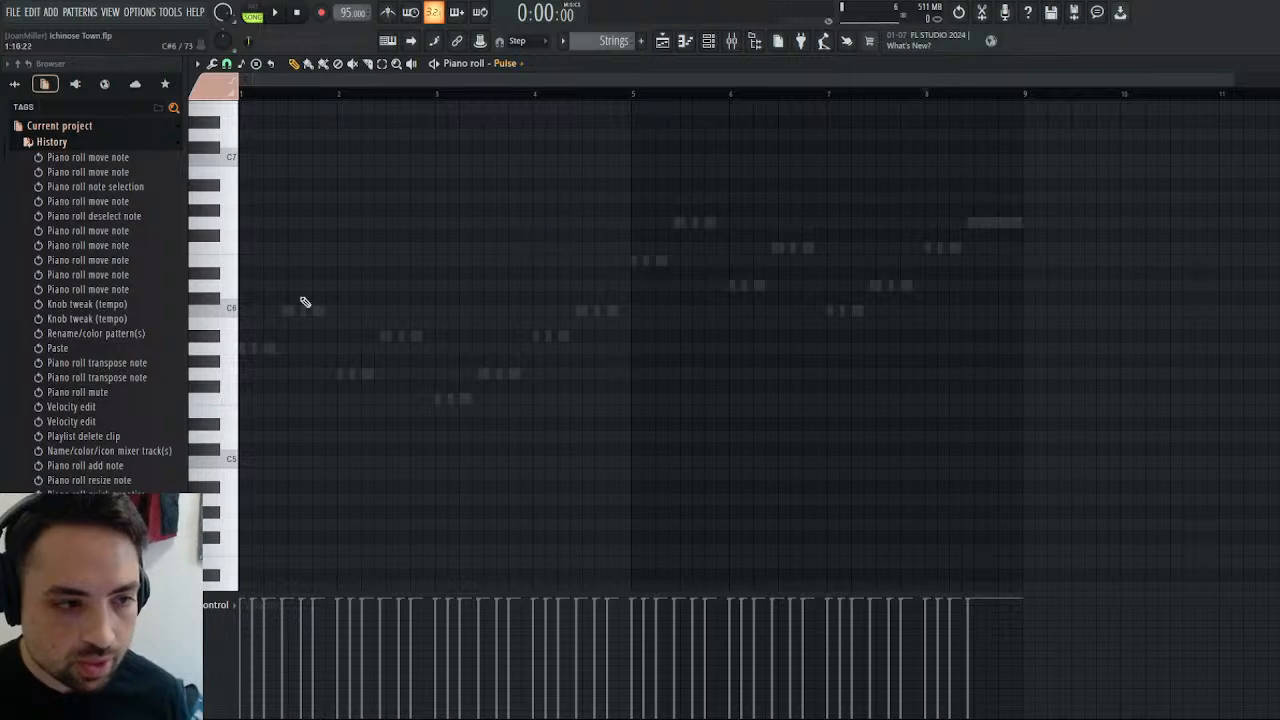
pyautogui.click(245, 262)
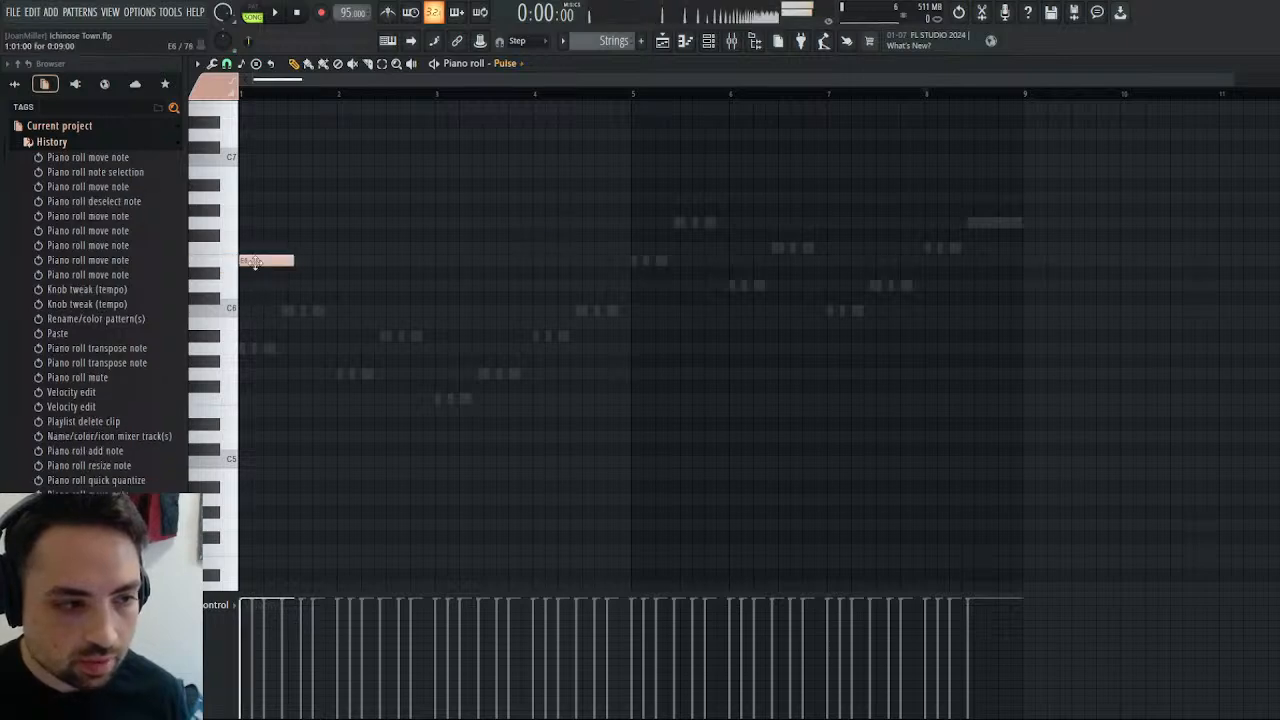
pyautogui.click(263, 638)
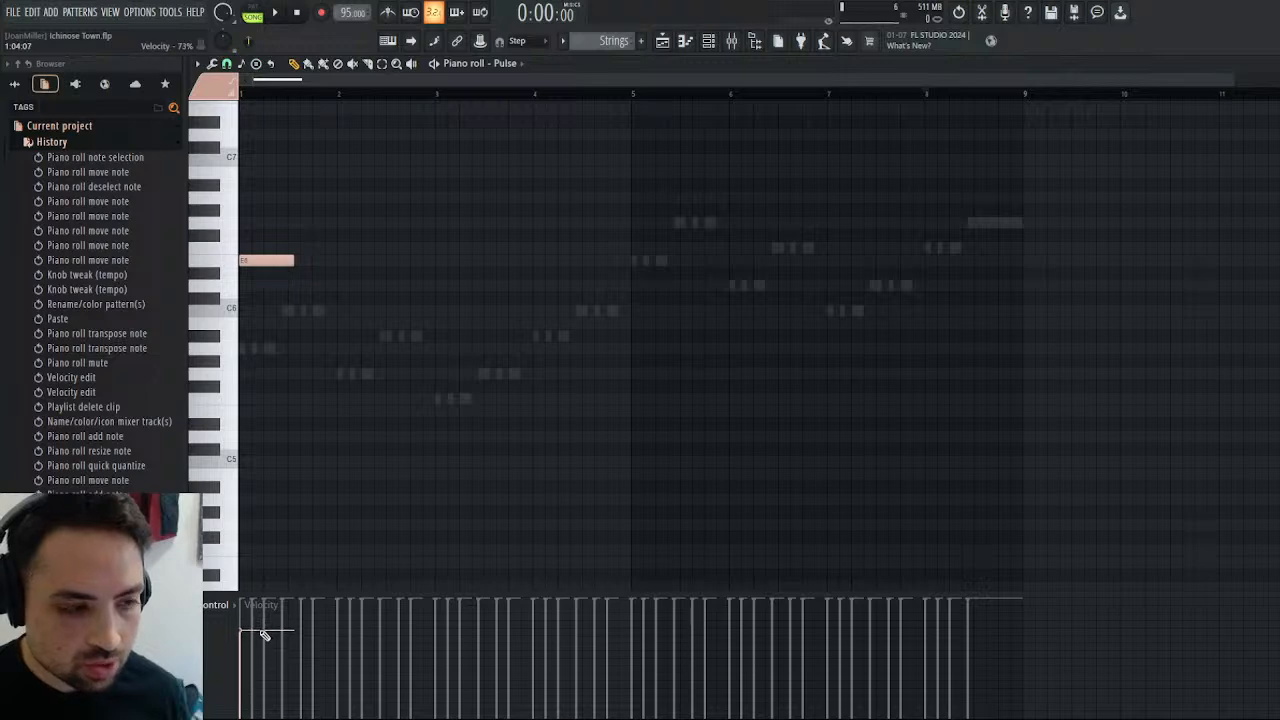
pyautogui.rightClick(287, 260)
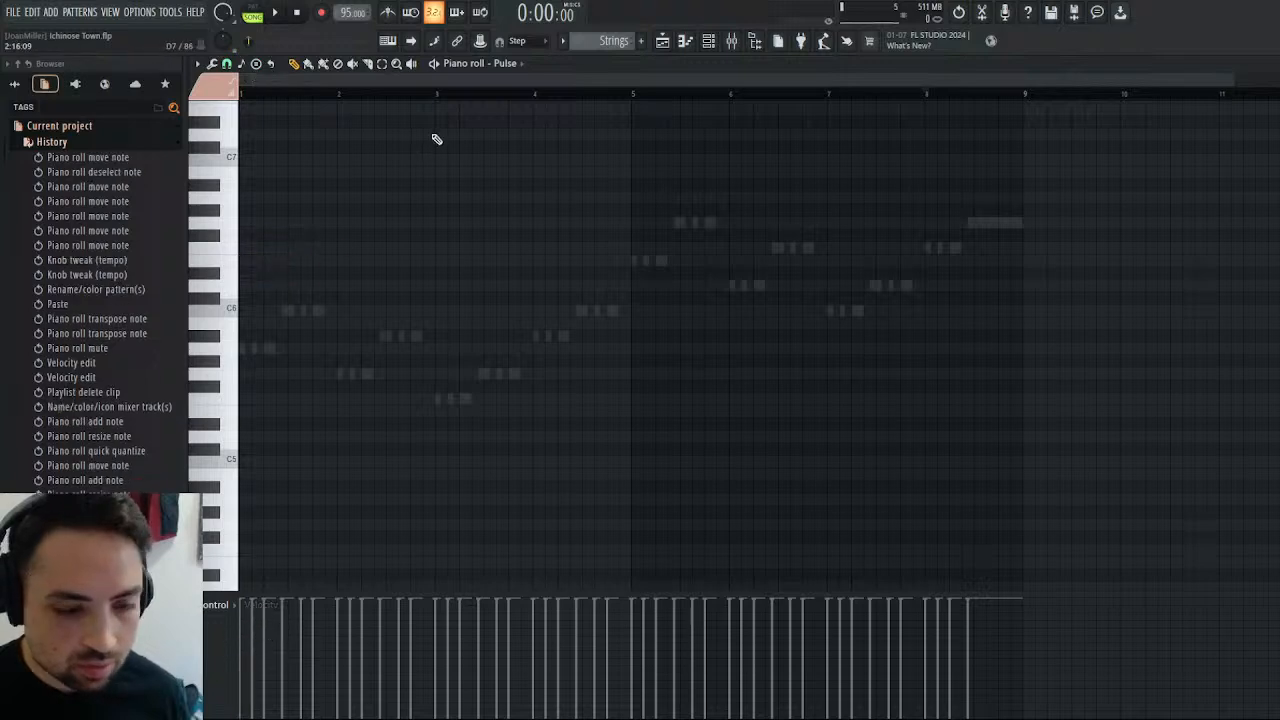
# Paste the four-bar Strings phrase into the Pulse channel at bar 1 starting on E6, play it and lower its velocities to about half.
pyautogui.hotkey('ctrl', 'v')
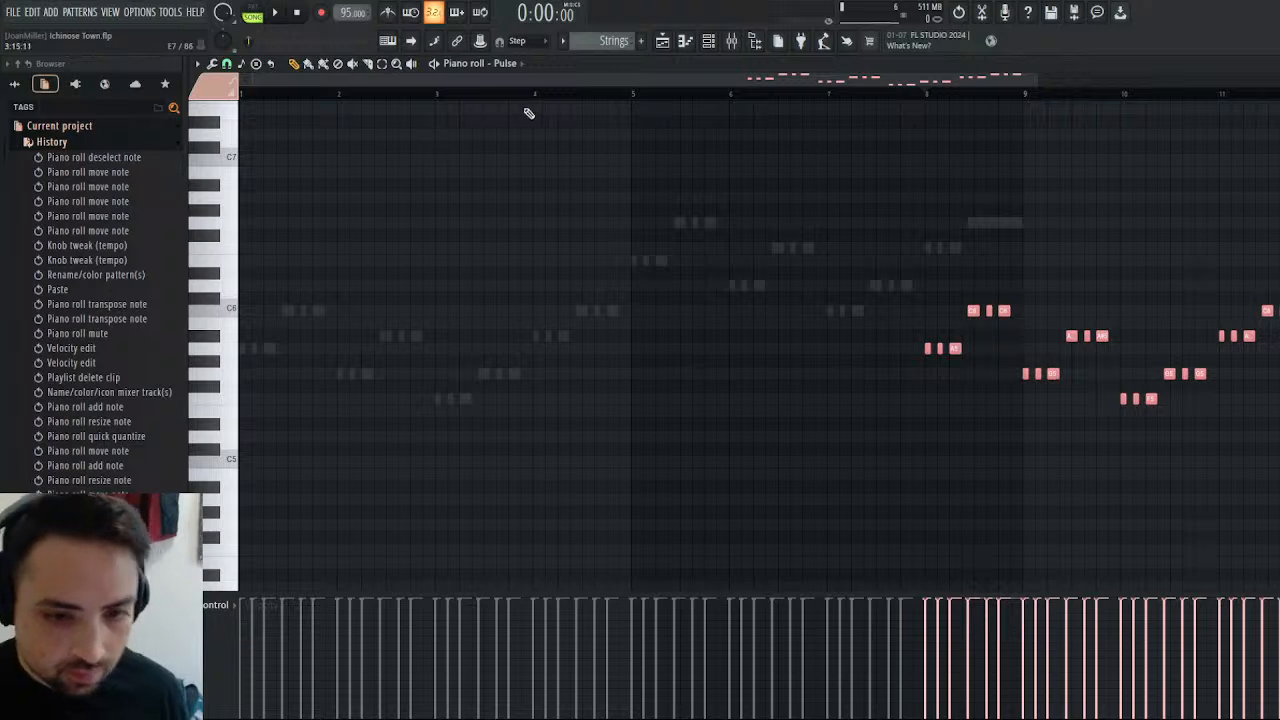
pyautogui.moveTo(1005, 310); pyautogui.dragTo(308, 225)
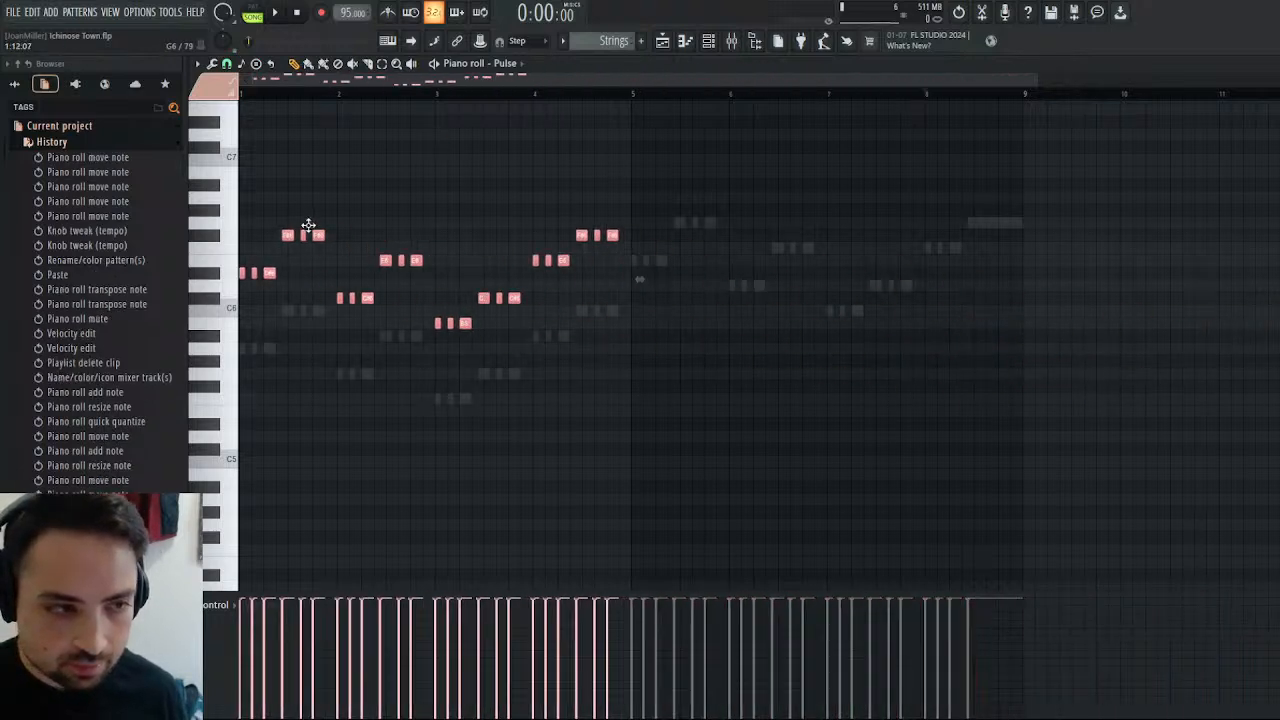
pyautogui.click(278, 16)
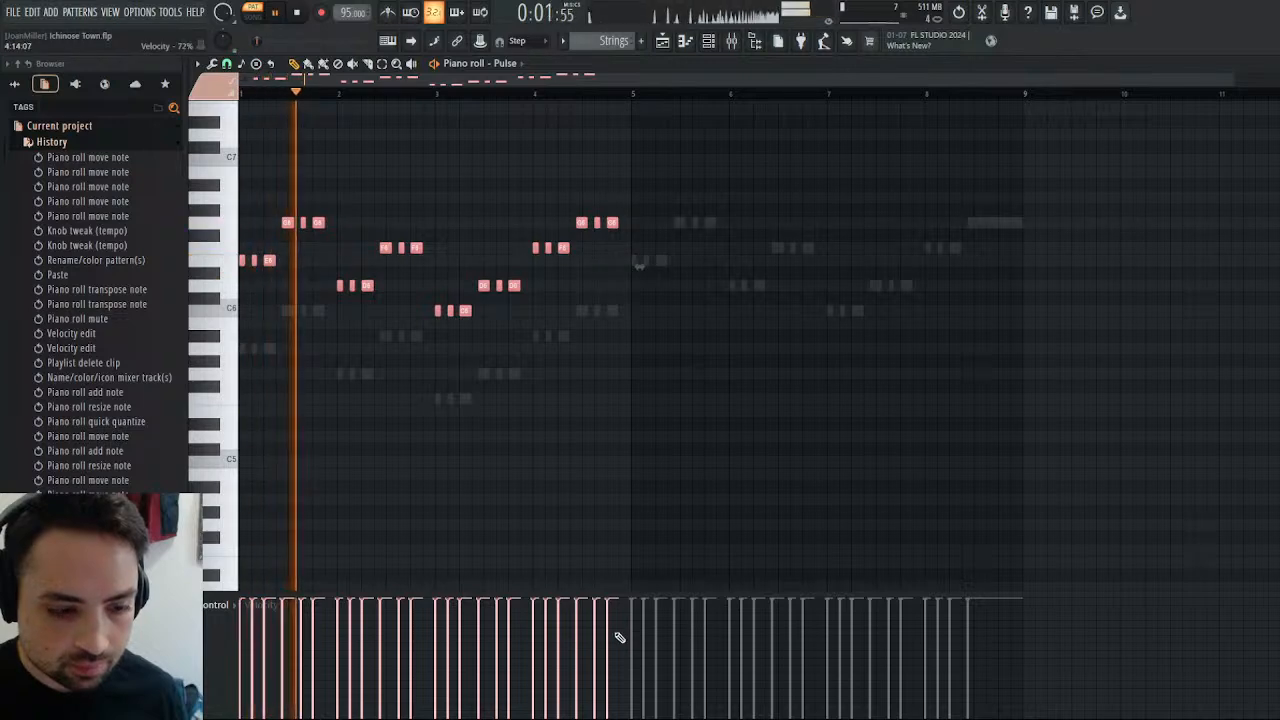
pyautogui.moveTo(609, 663); pyautogui.dragTo(225, 636)
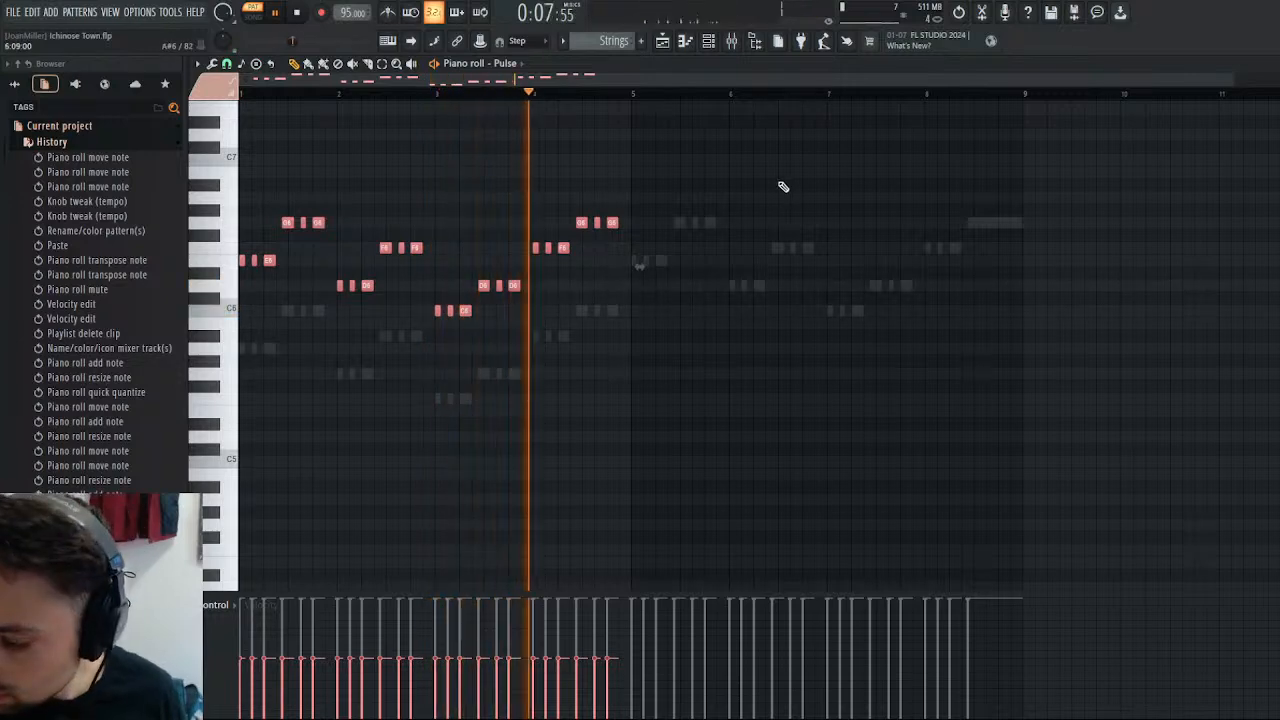
# Copy the four-bar Pulse phrase into bars 5 to 8 starting on A5 and play the pattern from bar 5.
pyautogui.hotkey('ctrl', 'v')
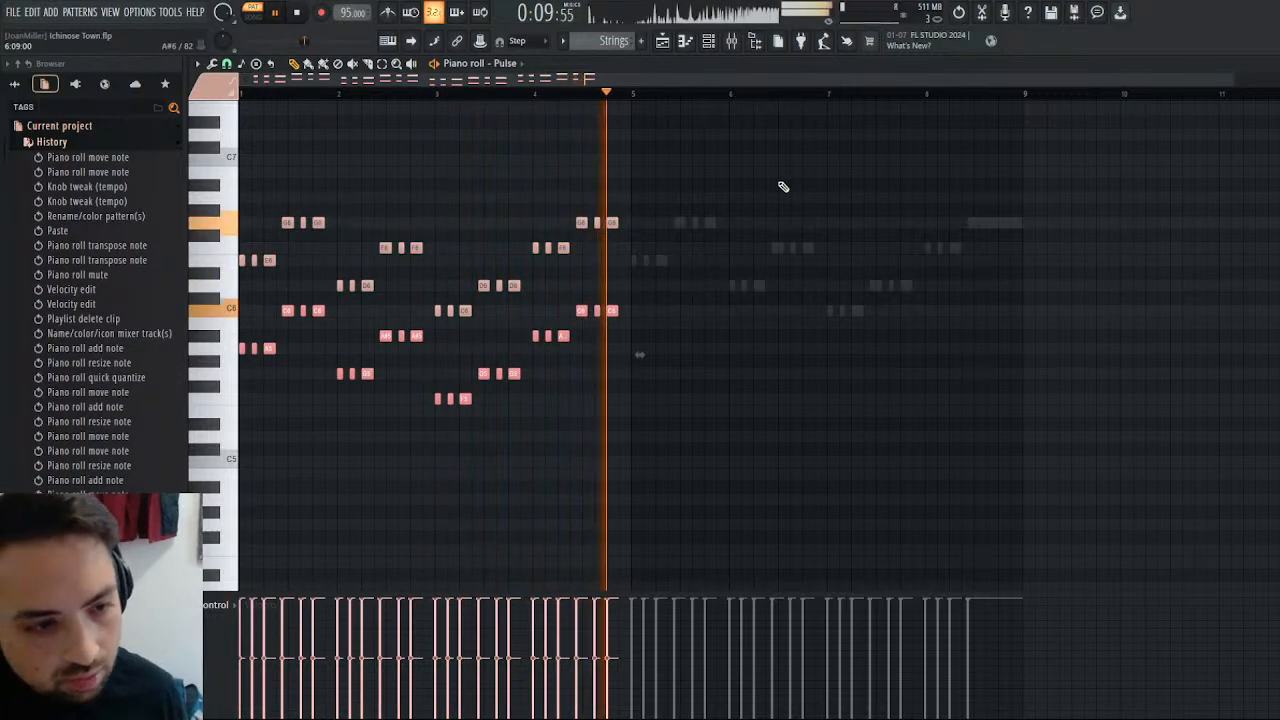
pyautogui.press('Delete')
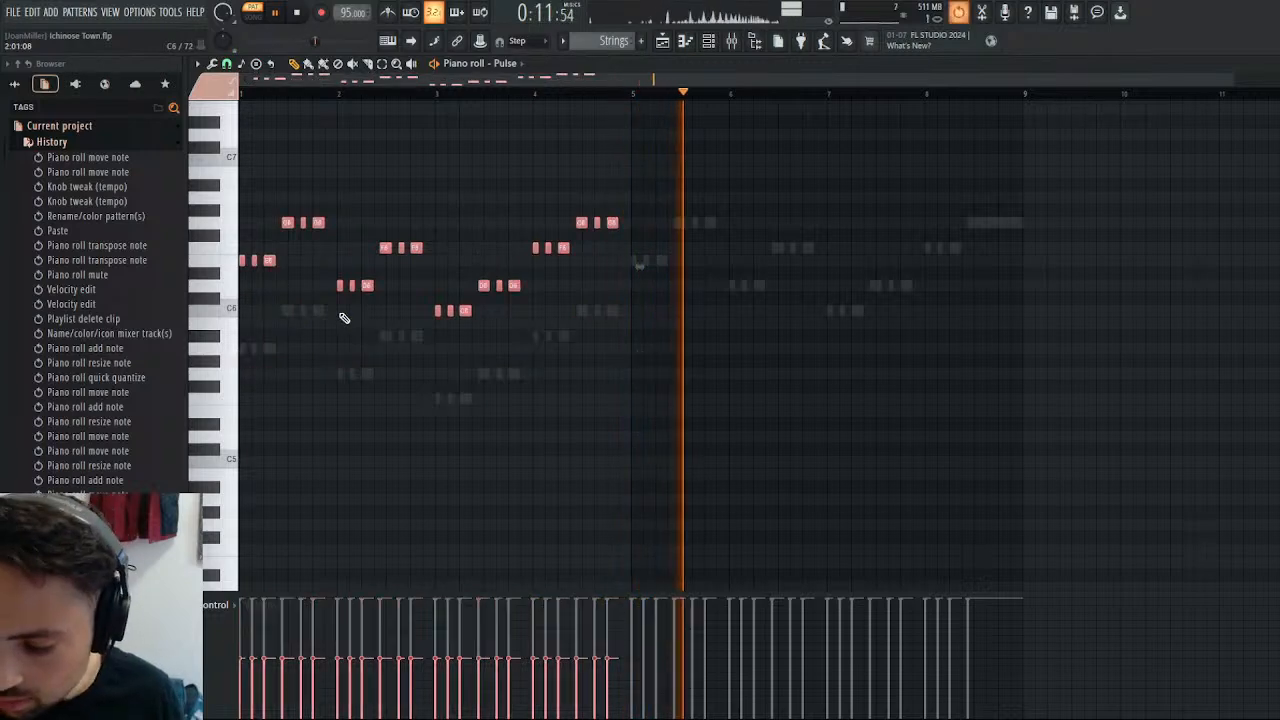
pyautogui.hotkey('ctrl', 'l')
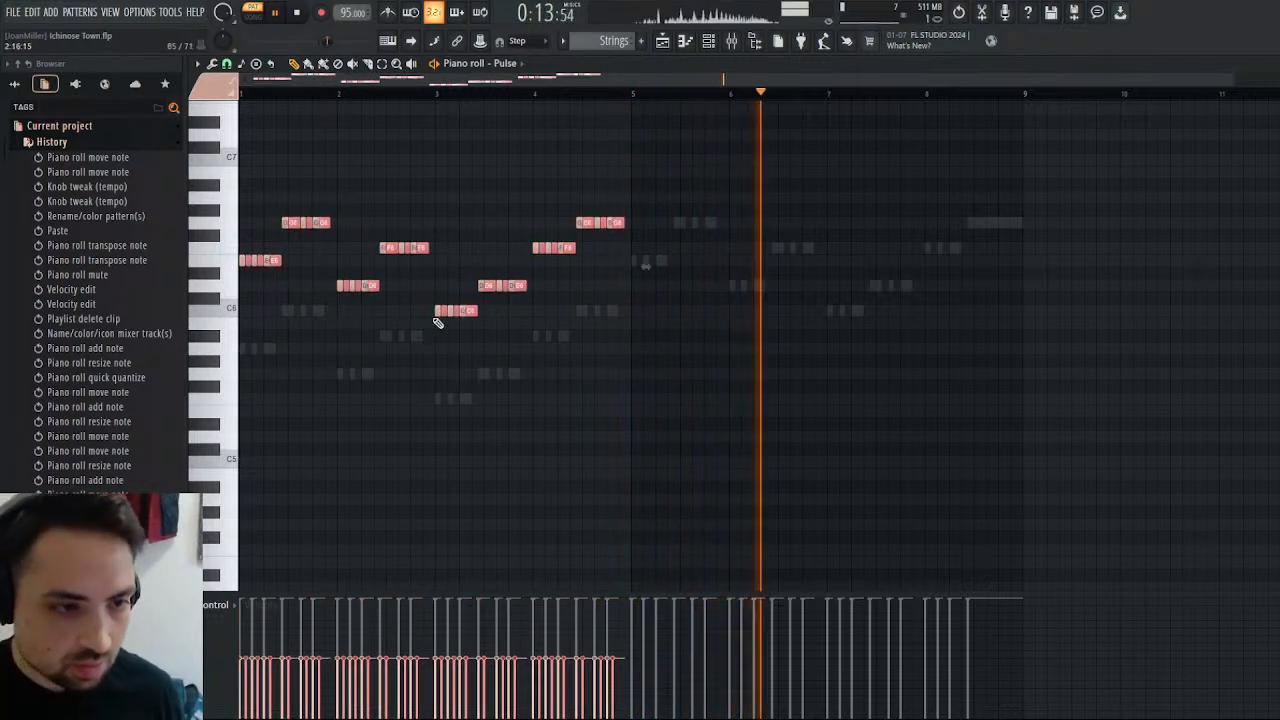
pyautogui.moveTo(615, 223); pyautogui.dragTo(1002, 314)
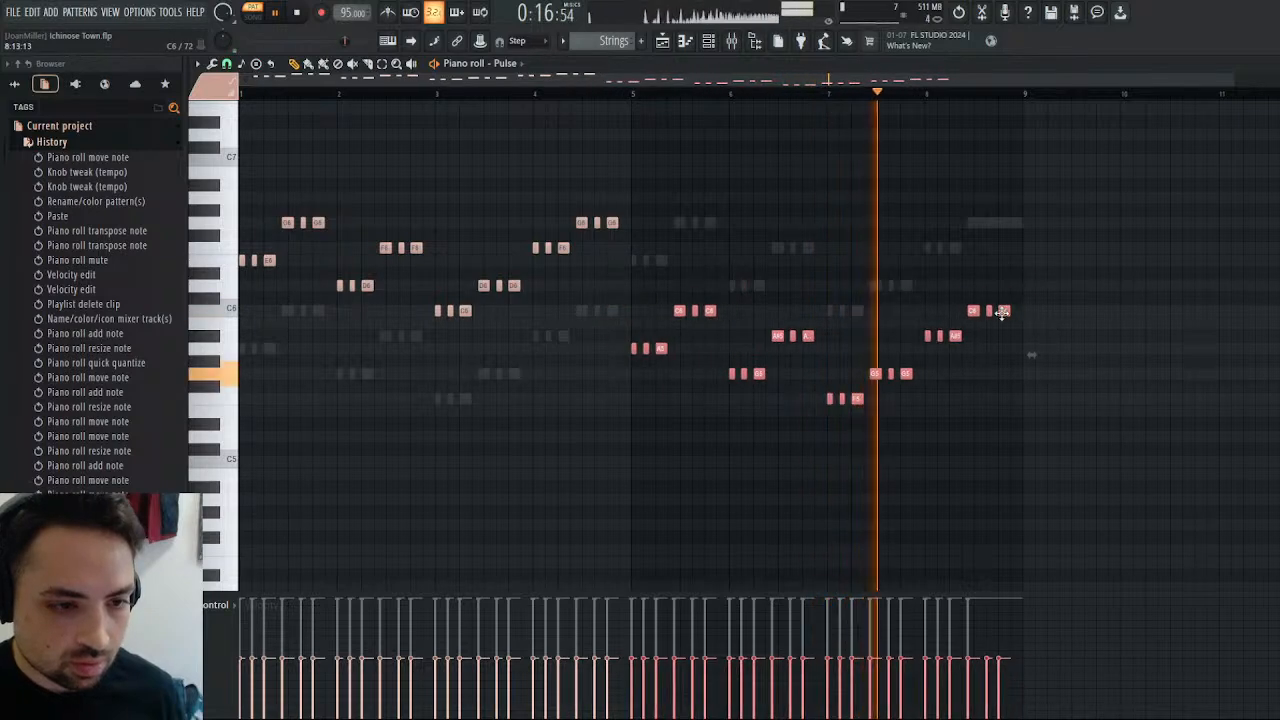
pyautogui.click(628, 94)
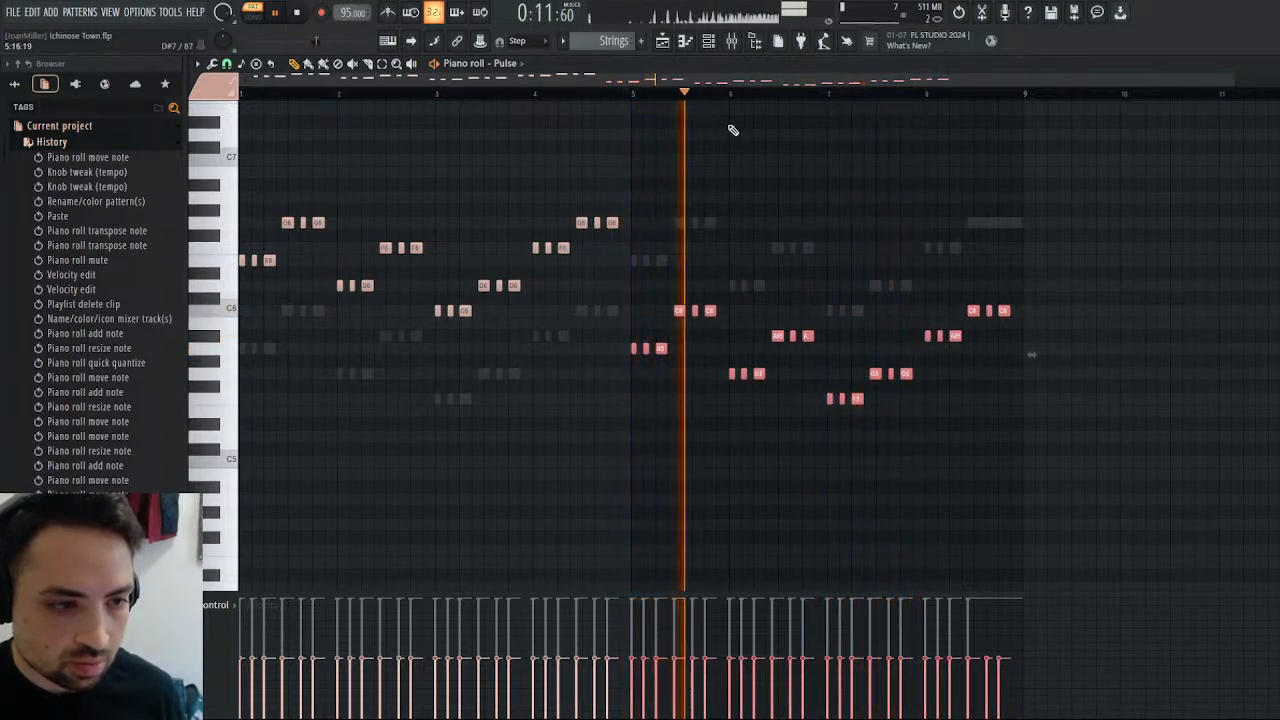
# Examine the Strings instrument in the Kontakt rack while the pattern plays and reopen the Pulse piano roll.
pyautogui.click(665, 40)
pyautogui.click(665, 40)
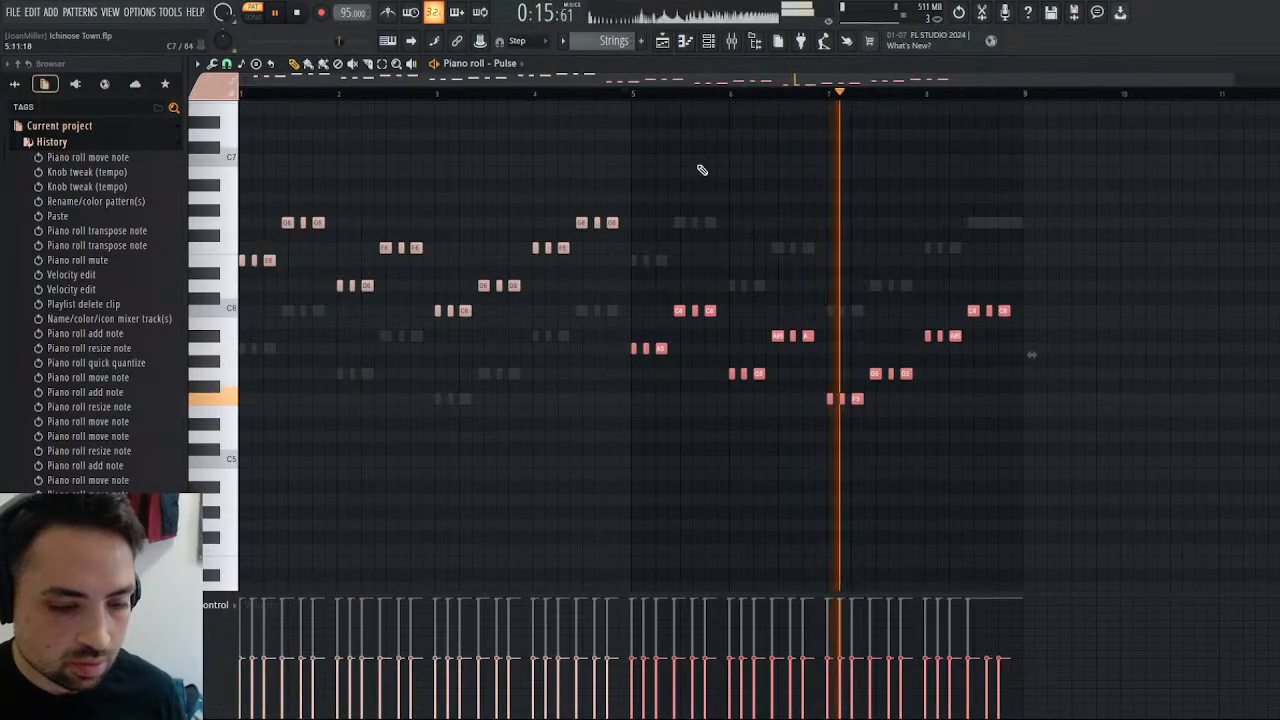
pyautogui.click(1274, 64)
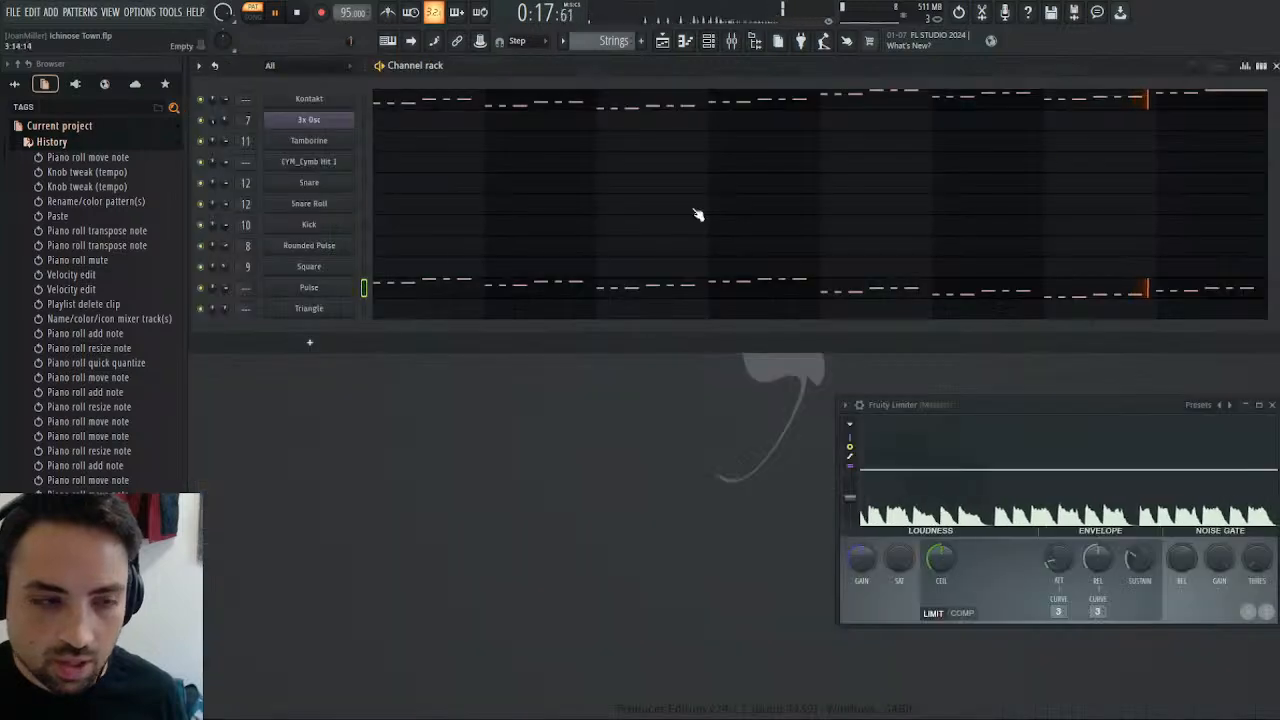
pyautogui.click(330, 288)
pyautogui.click(340, 103)
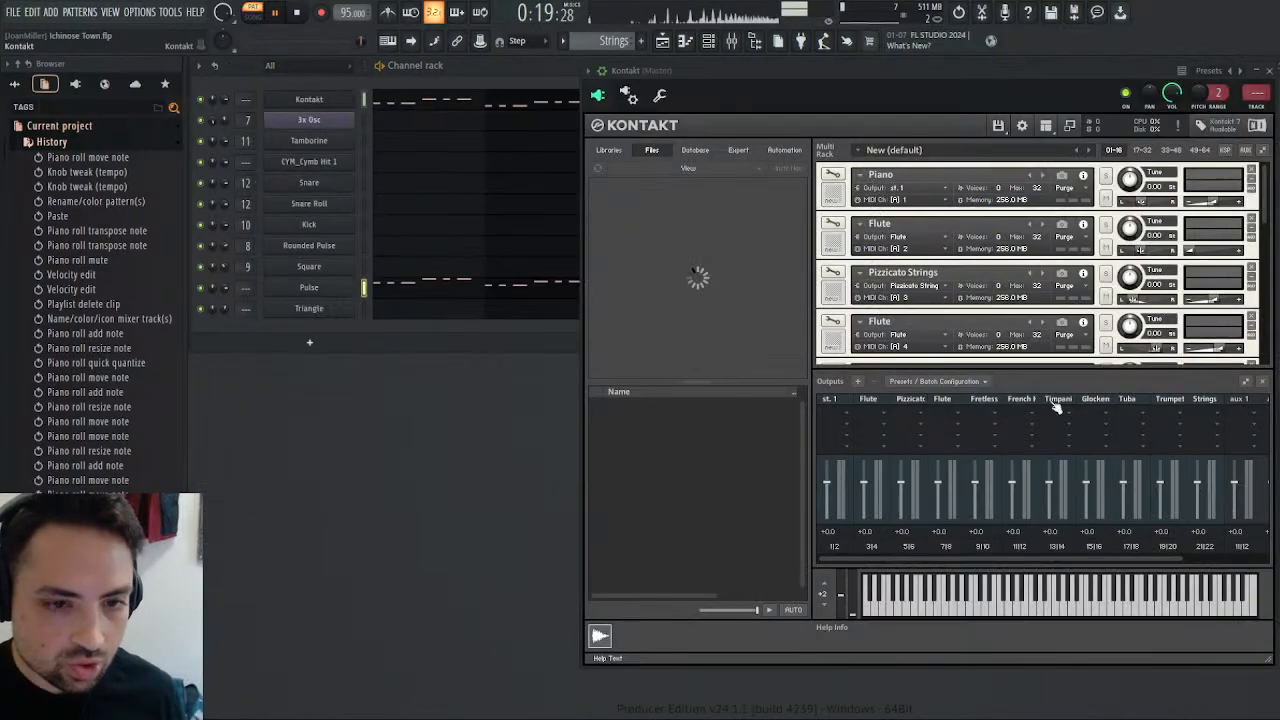
pyautogui.scroll(-5, 1012, 320)
pyautogui.scroll(-6, 1012, 322)
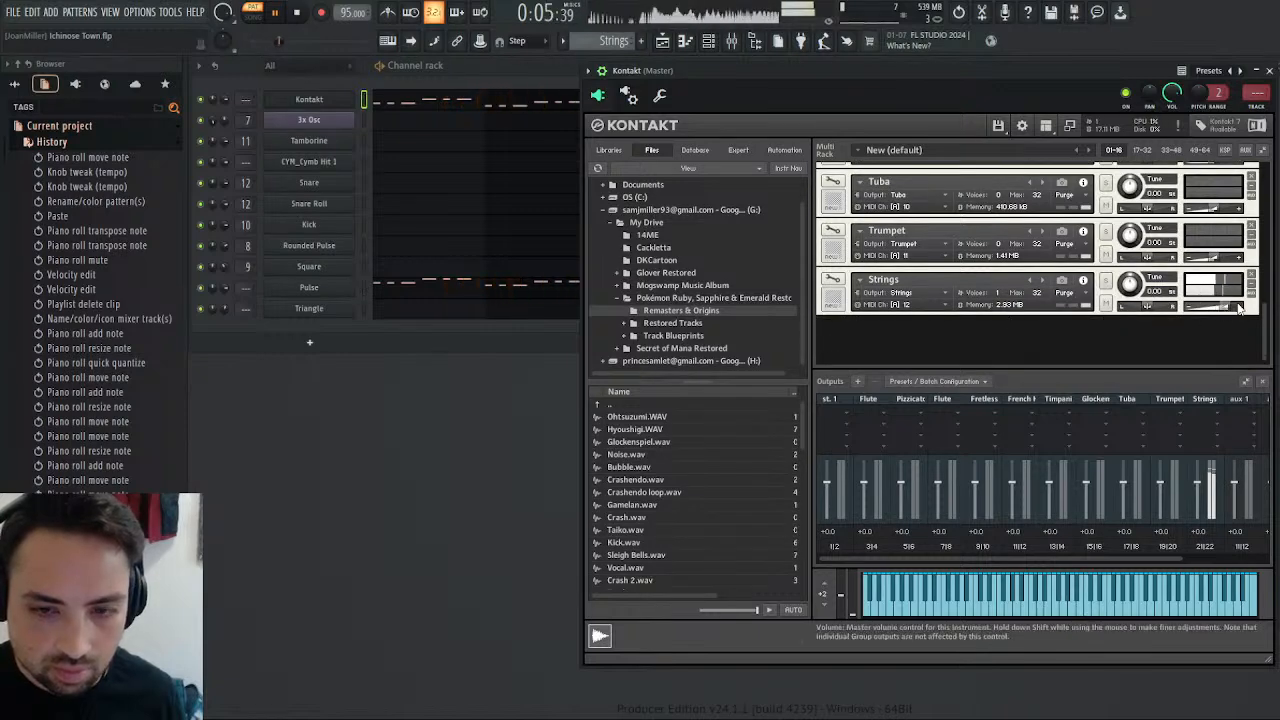
pyautogui.click(416, 290)
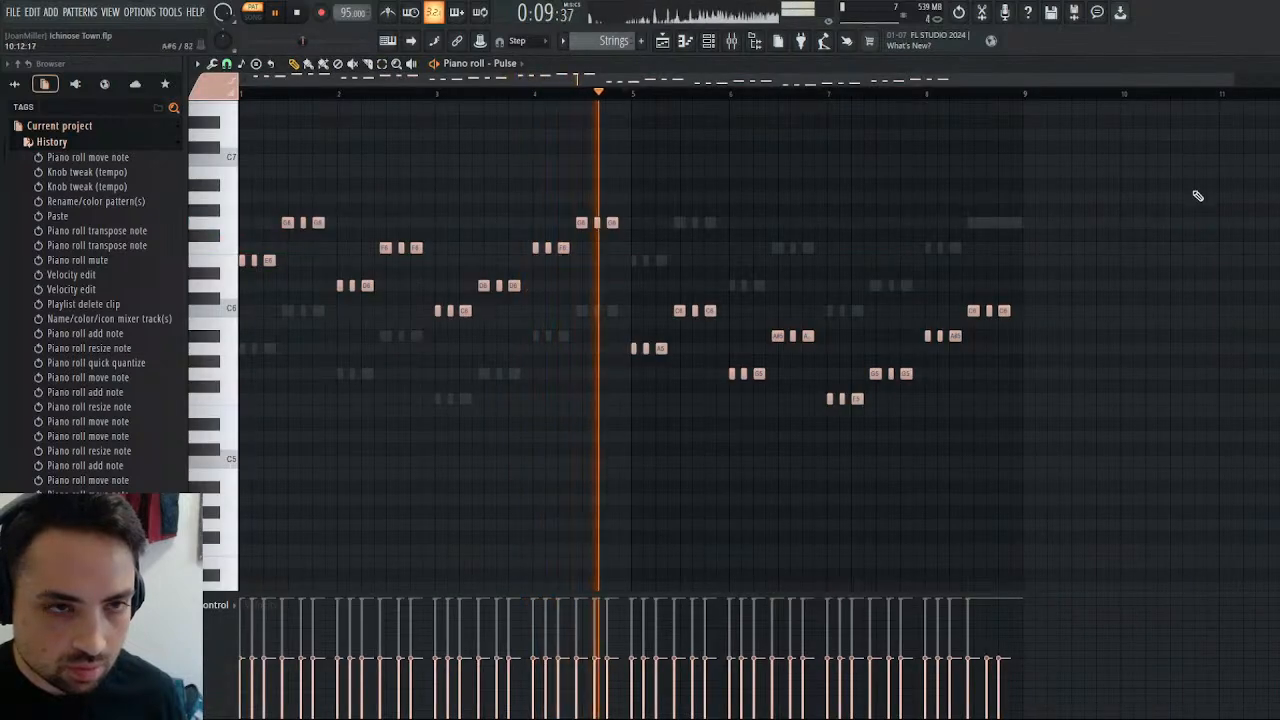
# Open the Pulse synth with its wrapper controls and route it to its own mixer track 18.
pyautogui.click(1270, 64)
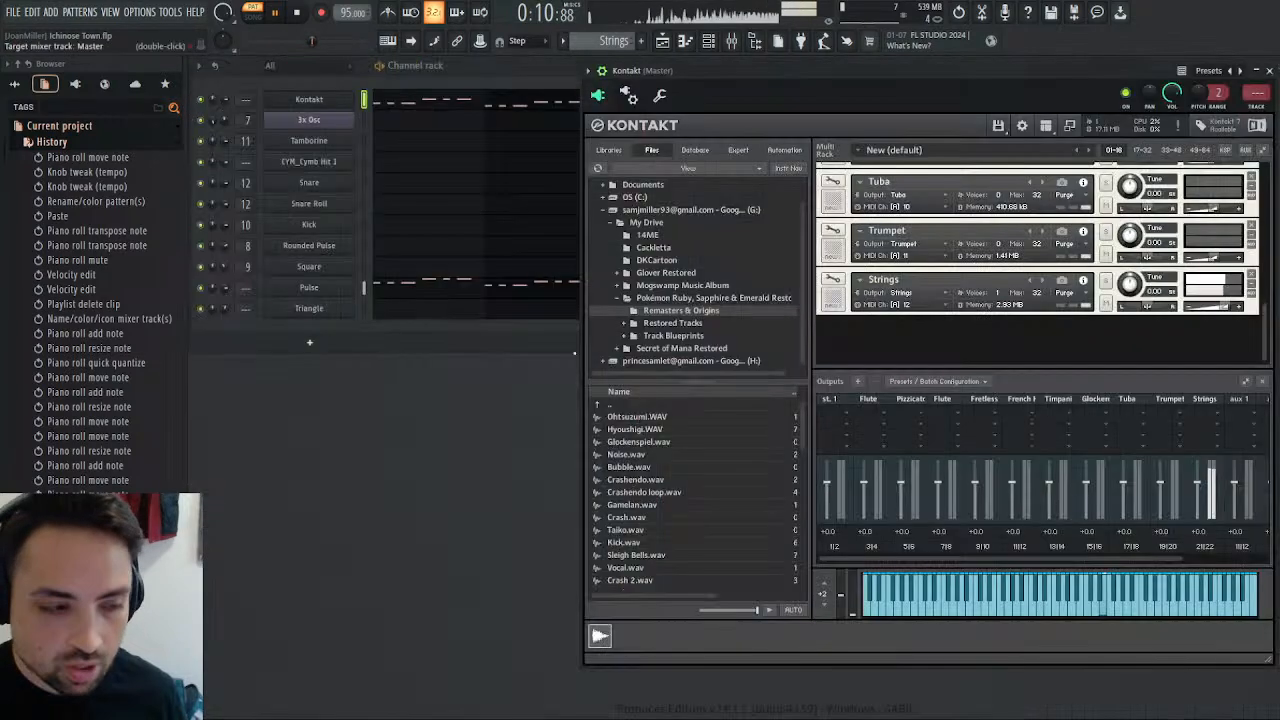
pyautogui.click(309, 289)
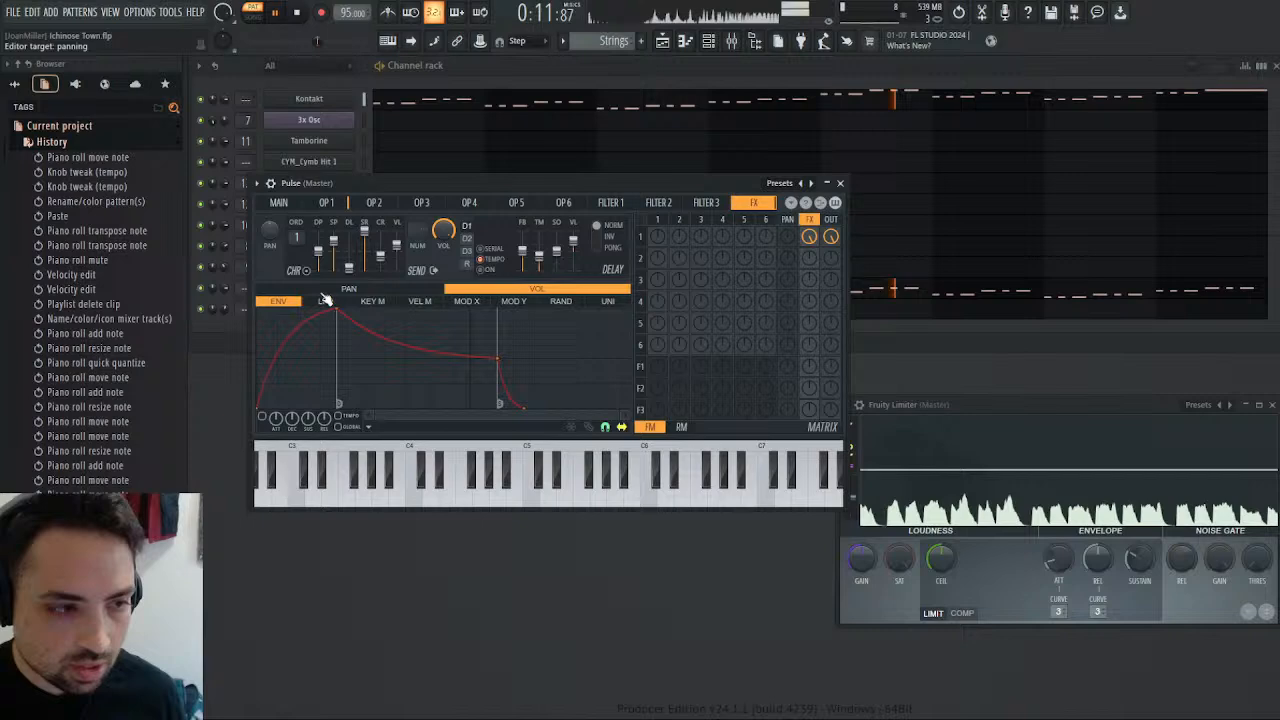
pyautogui.click(840, 184)
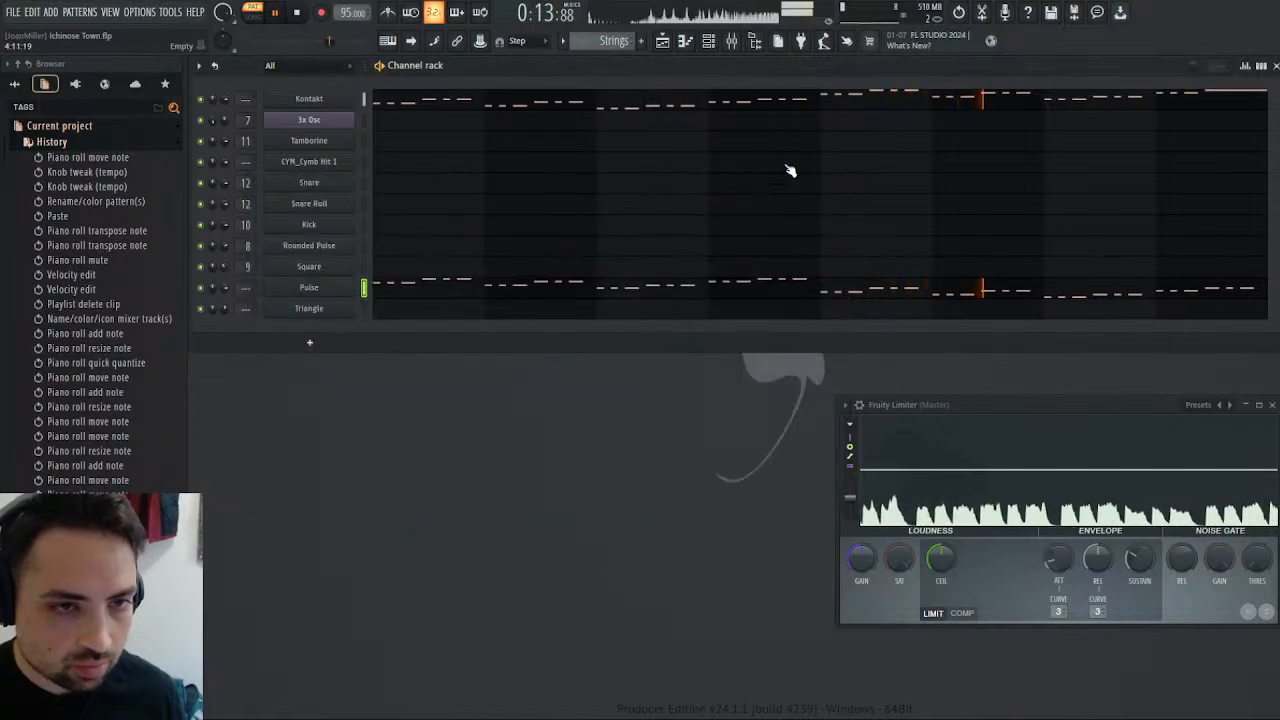
pyautogui.click(309, 287)
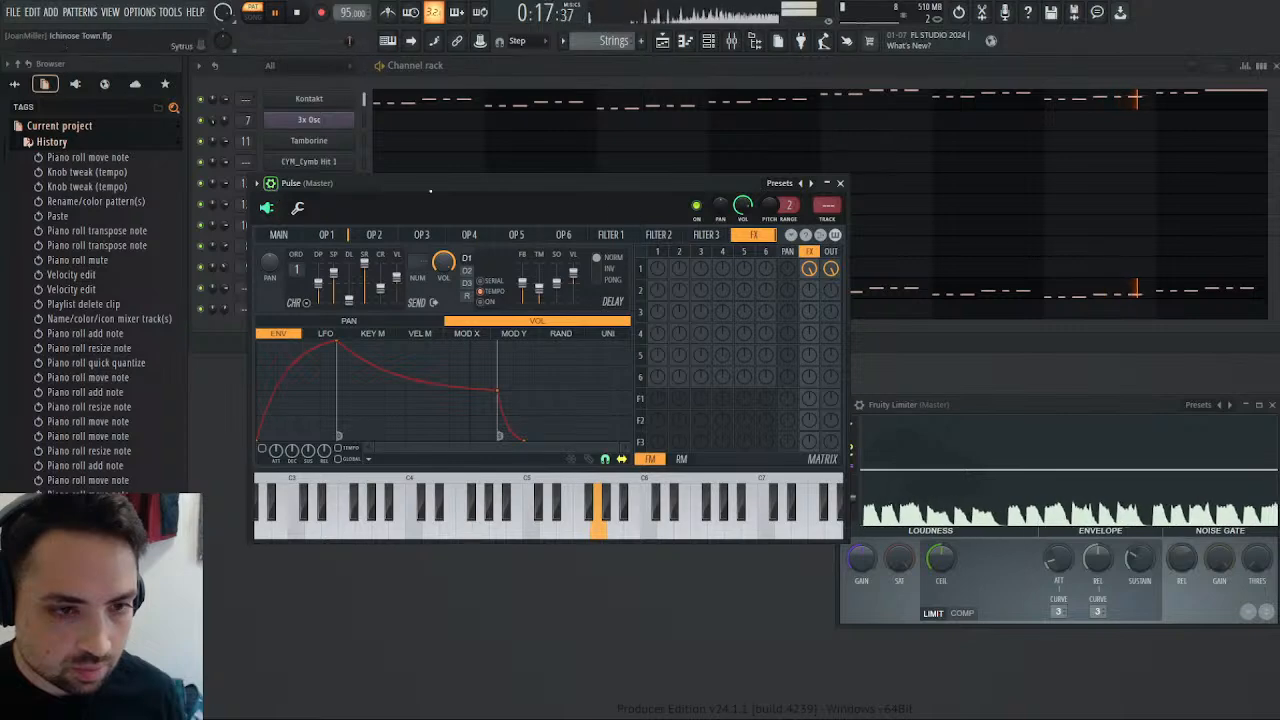
pyautogui.rightClick(827, 206)
pyautogui.click(906, 219)
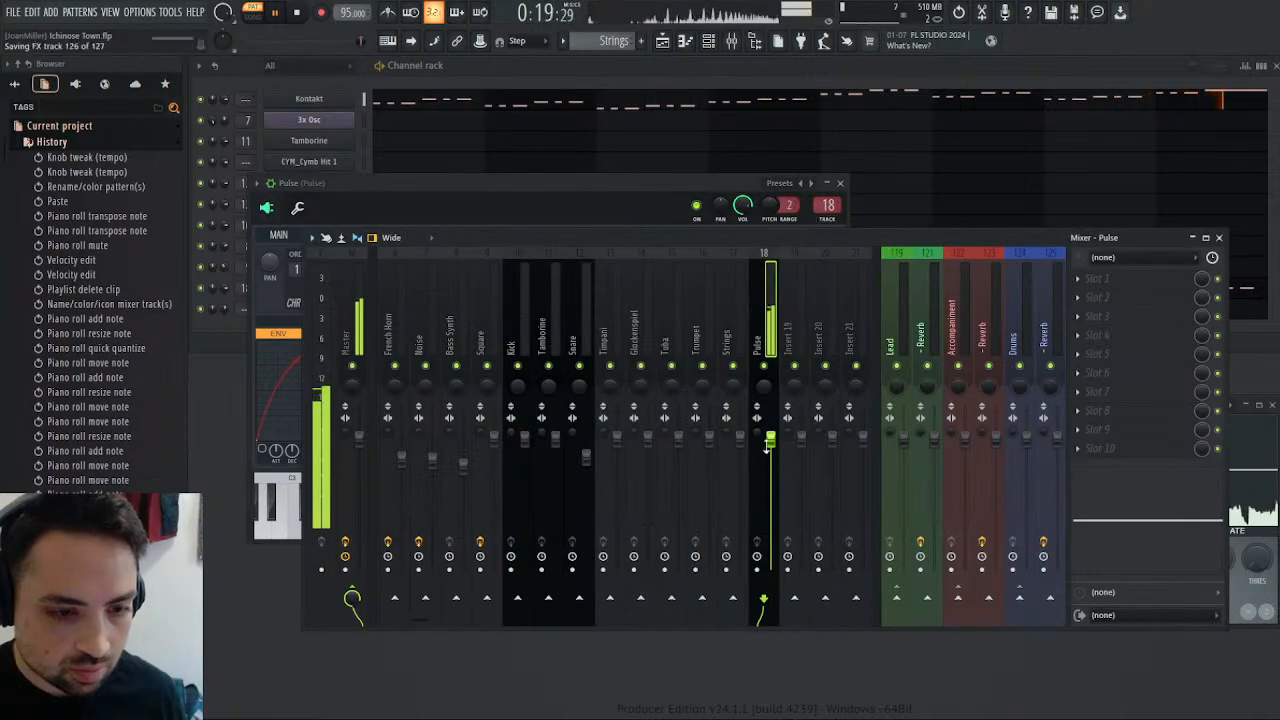
# Lower the Pulse mixer track's volume by ear and play the song in the playlist from just before bar 29.
pyautogui.scroll(-4, 767, 446)
pyautogui.scroll(1, 767, 446)
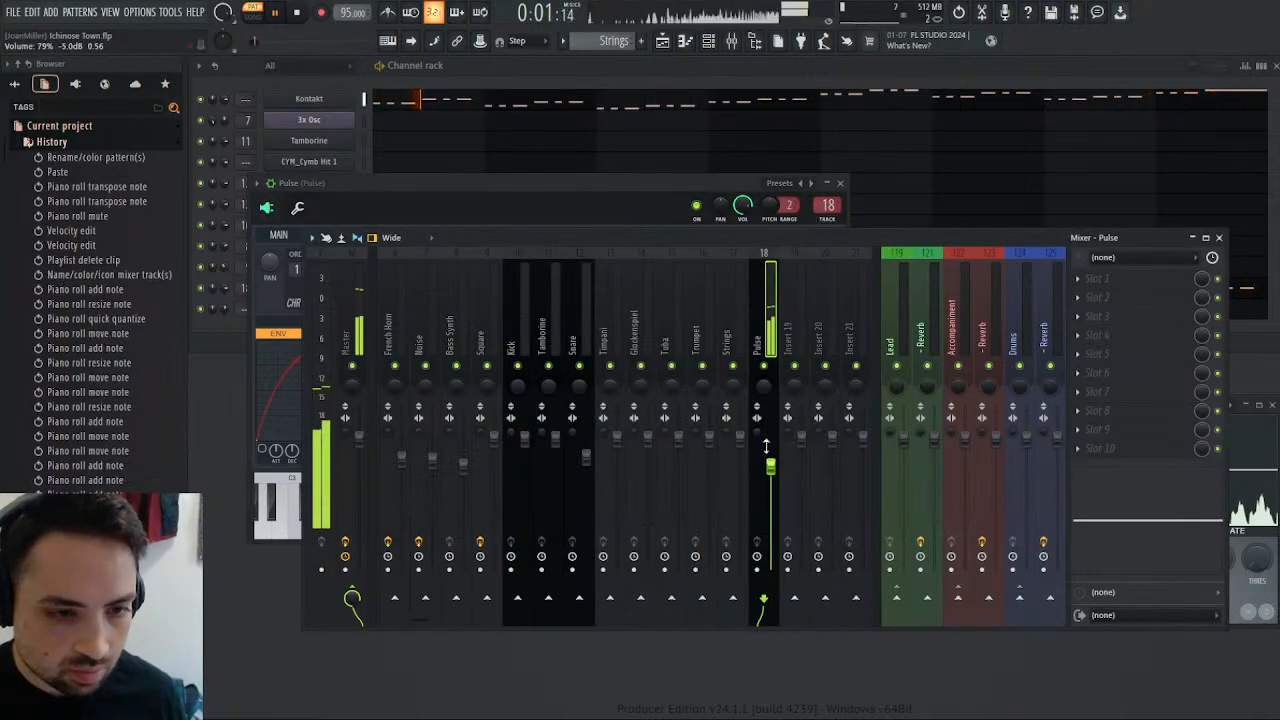
pyautogui.scroll(1, 767, 446)
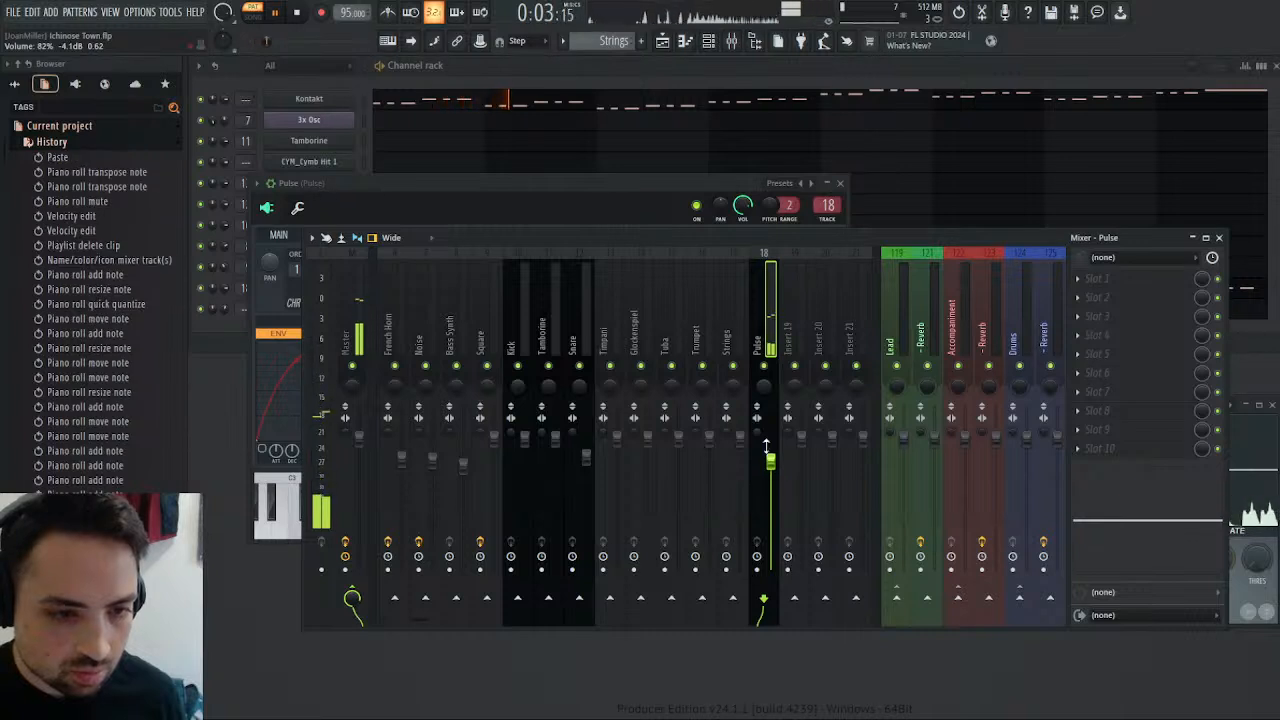
pyautogui.scroll(1, 770, 455)
pyautogui.click(662, 41)
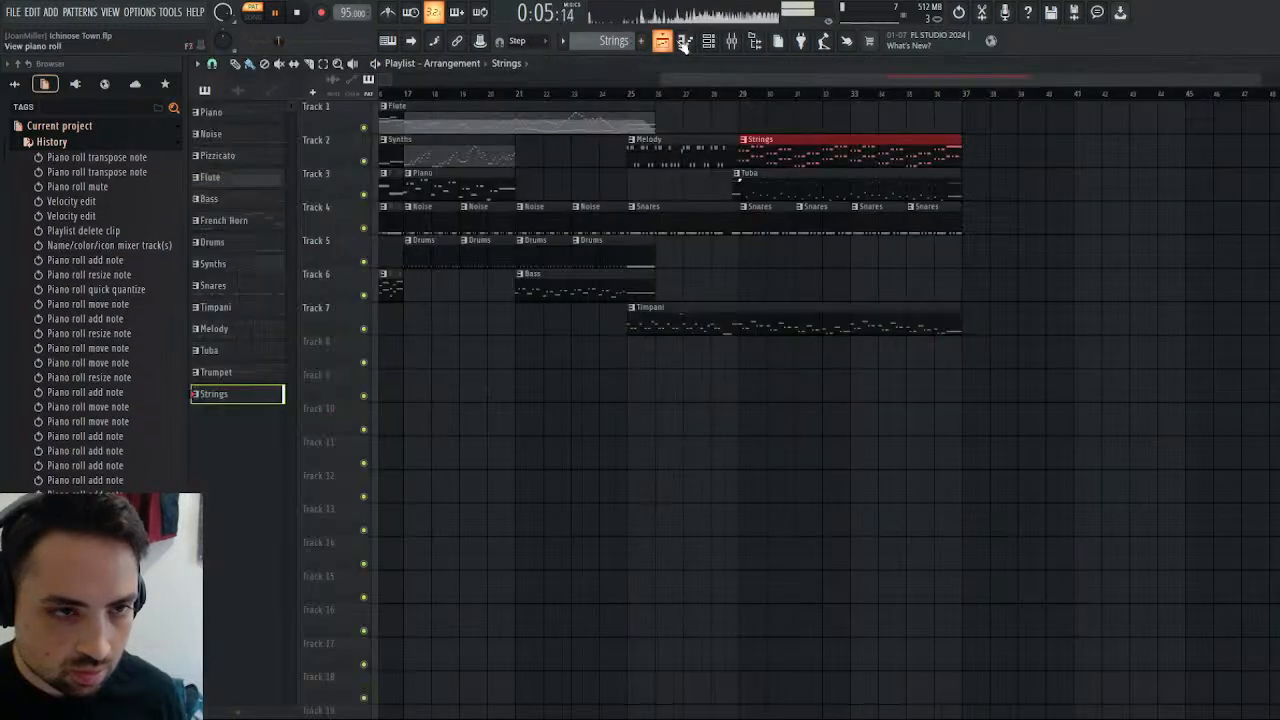
pyautogui.click(733, 95)
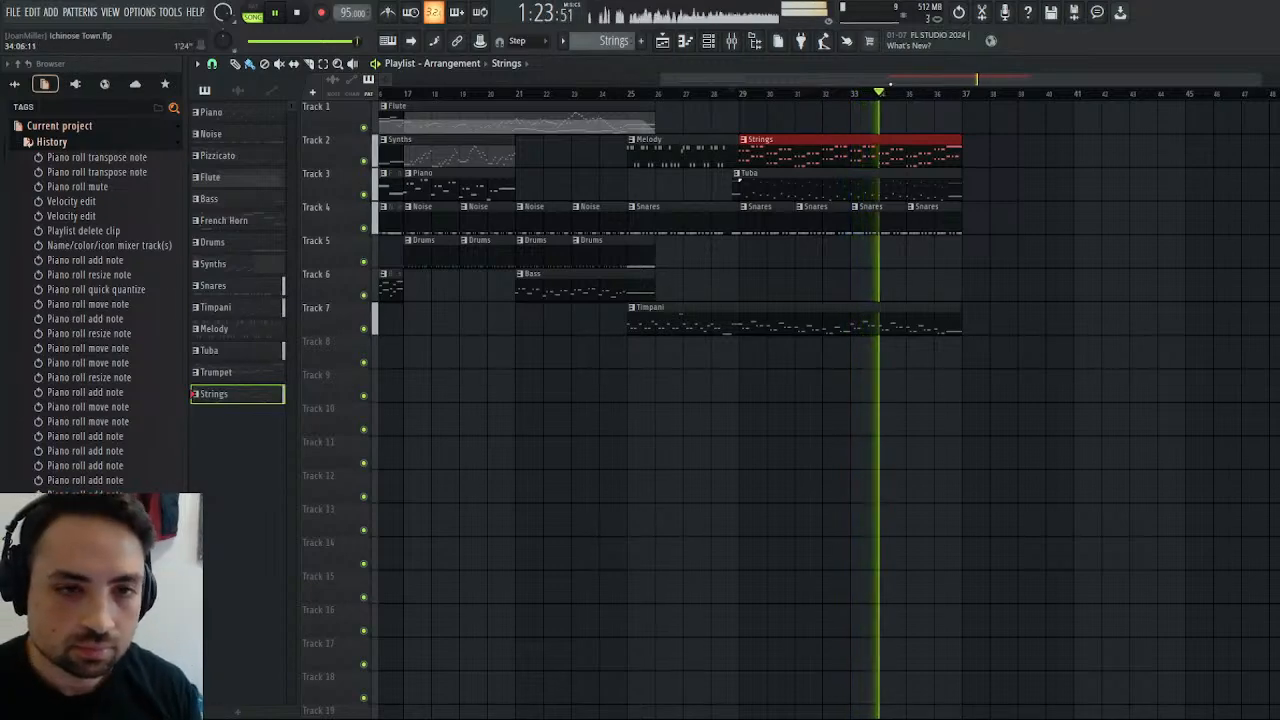
# Replace the three closing C6 Pulse notes in bar 8 with one held to the bar's end and replay the song from bar 28.
pyautogui.moveTo(889, 79); pyautogui.dragTo(950, 96)
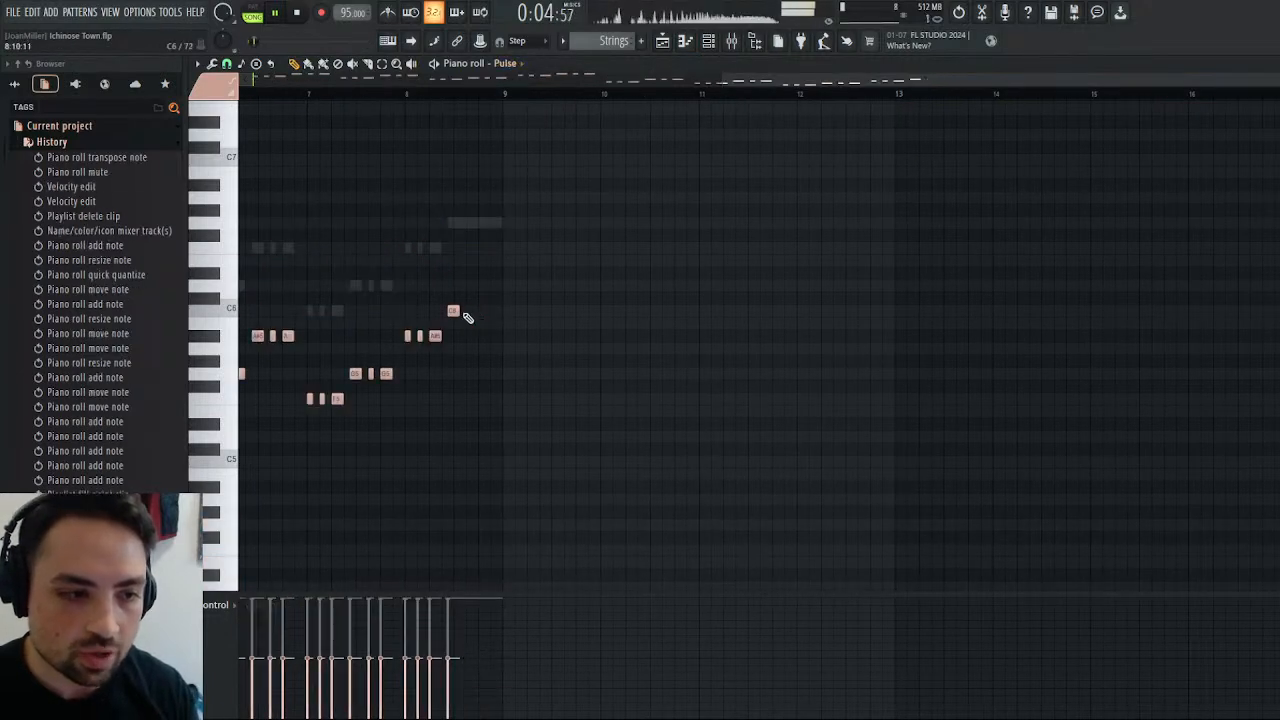
pyautogui.moveTo(459, 312); pyautogui.dragTo(476, 317)
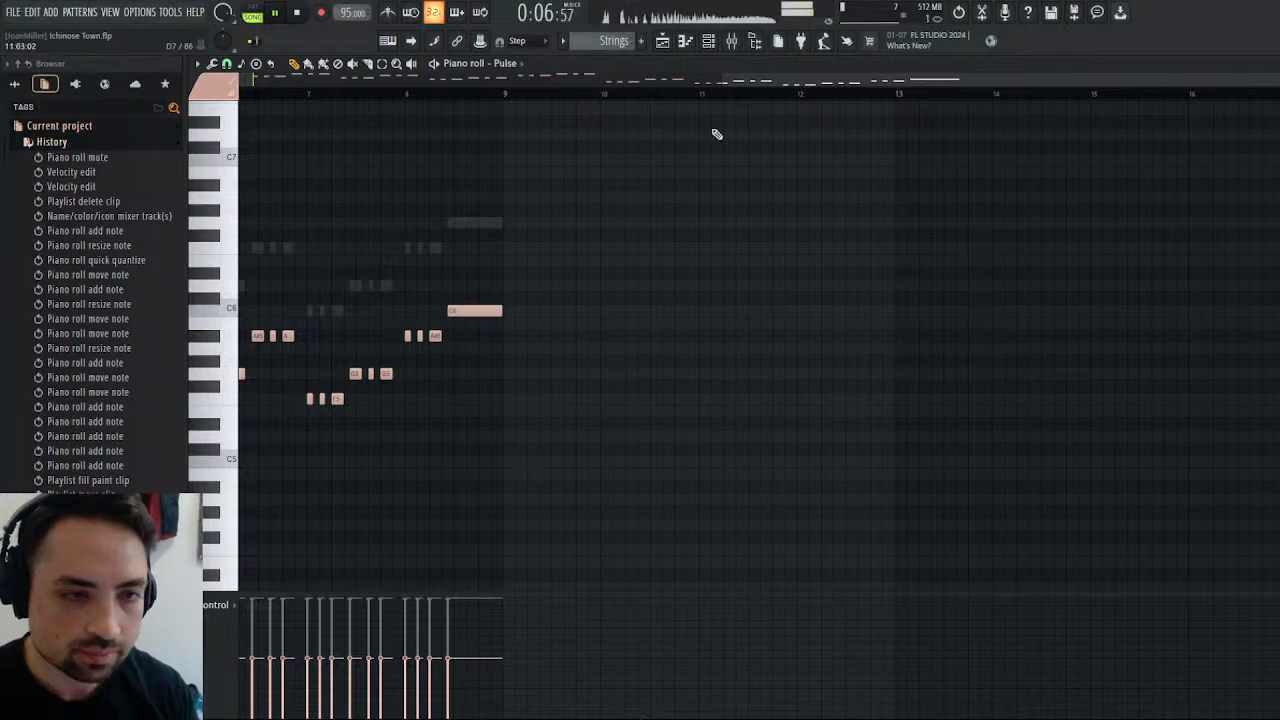
pyautogui.click(670, 42)
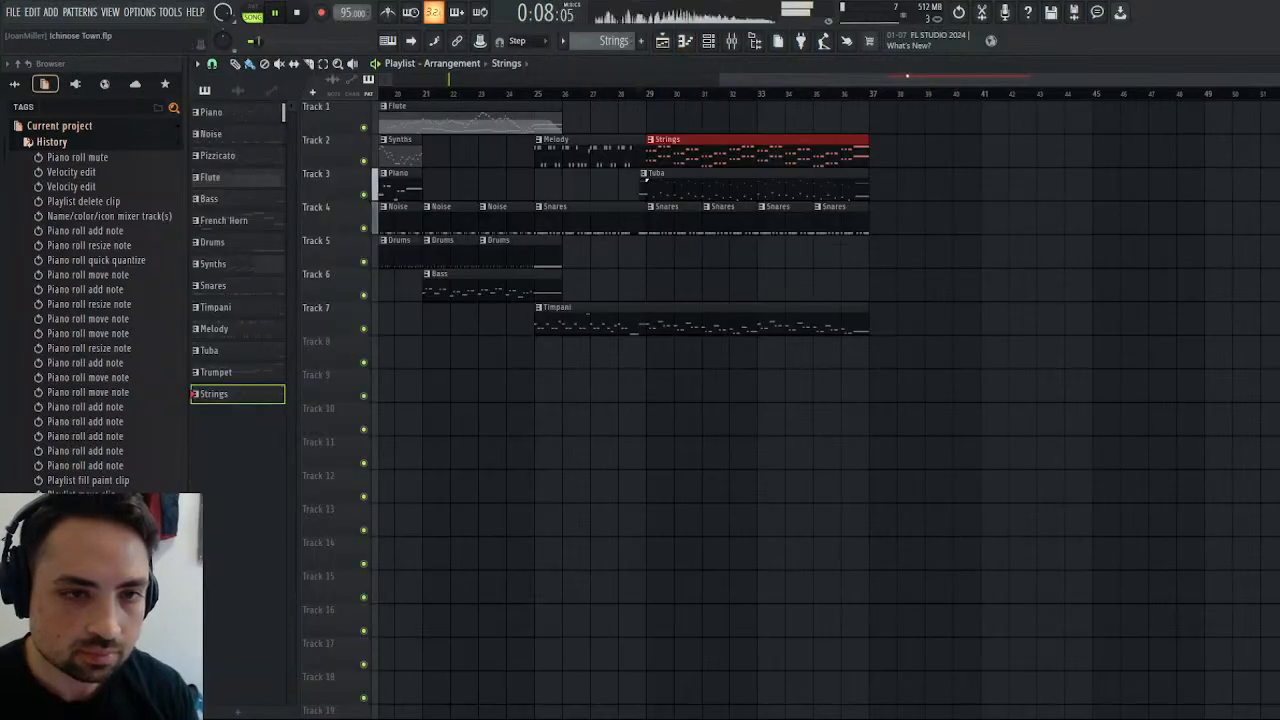
pyautogui.moveTo(907, 76); pyautogui.dragTo(752, 78)
pyautogui.click(880, 94)
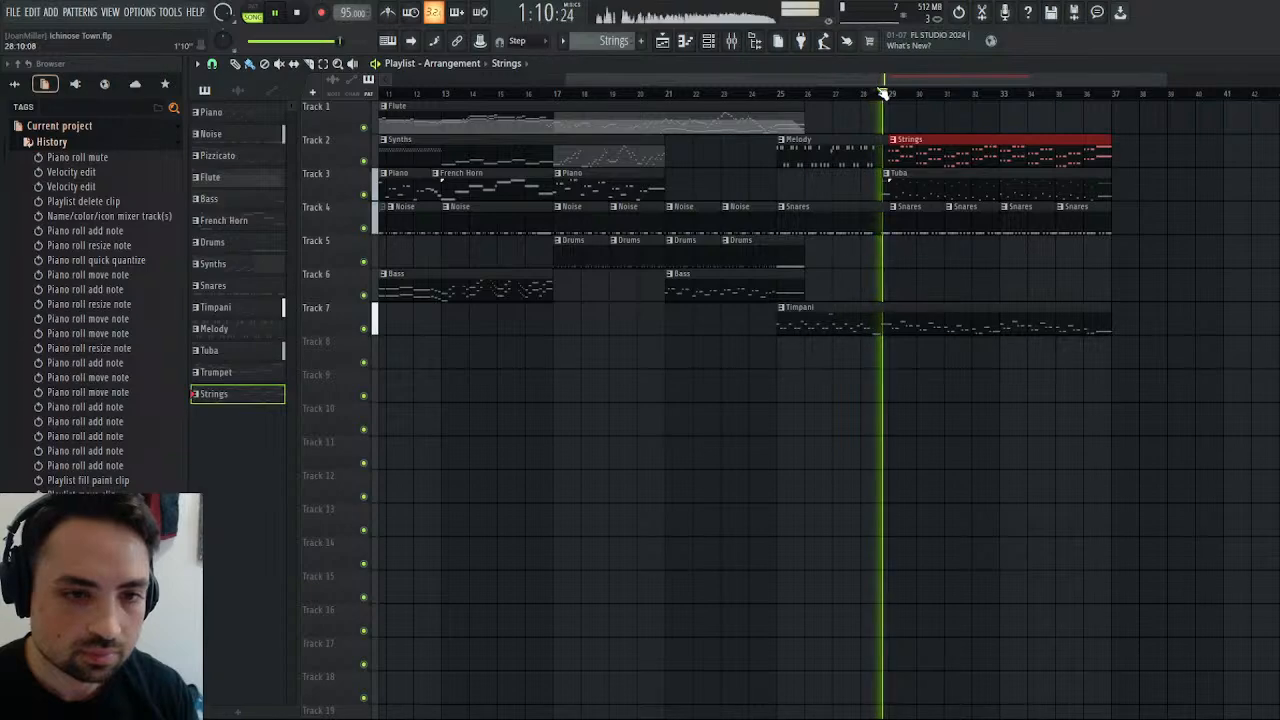
# Play the song from the beginning and follow the arrangement through bar 9 in the playlist.
pyautogui.click(297, 13)
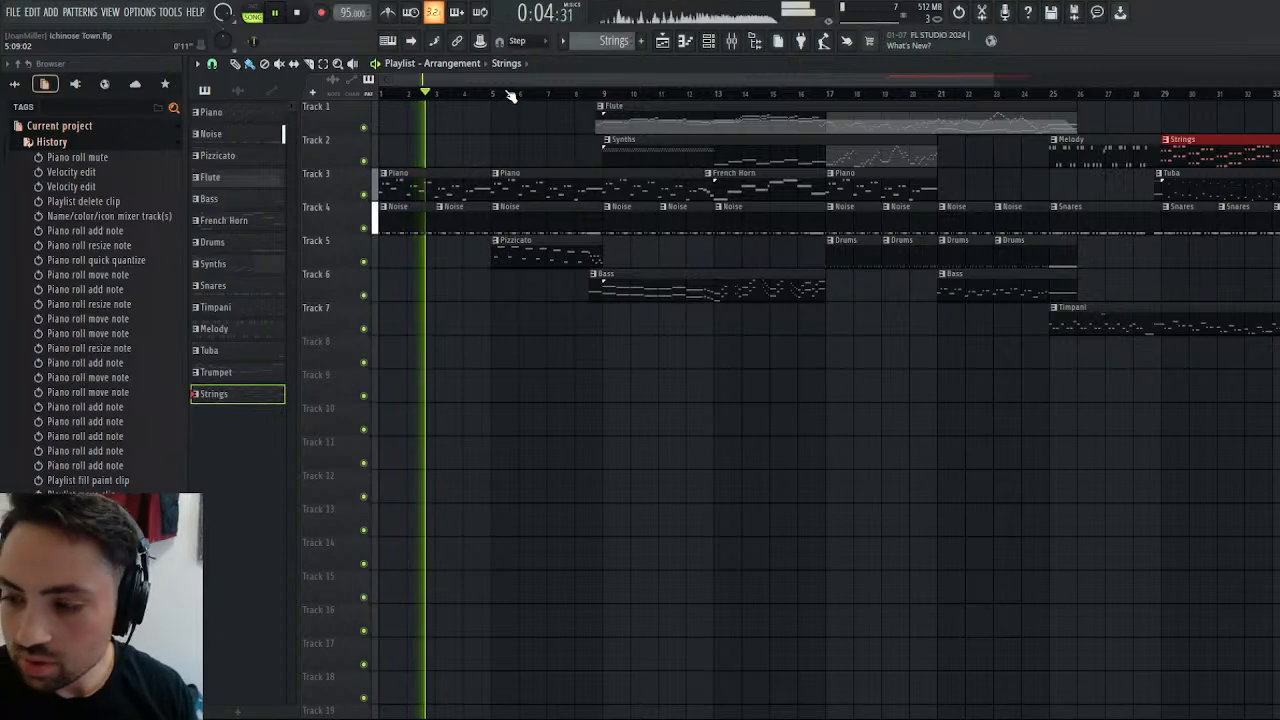
pyautogui.hscroll(5, 600, 100)
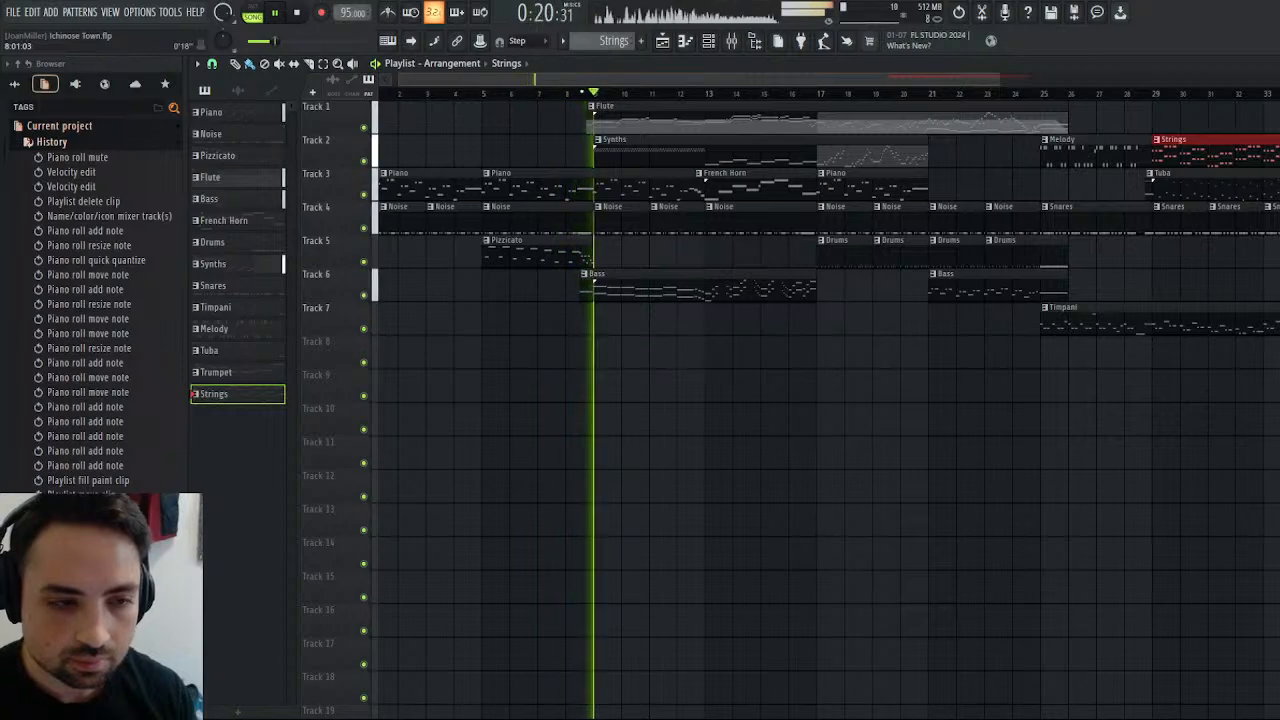
pyautogui.moveTo(577, 79); pyautogui.dragTo(646, 79)
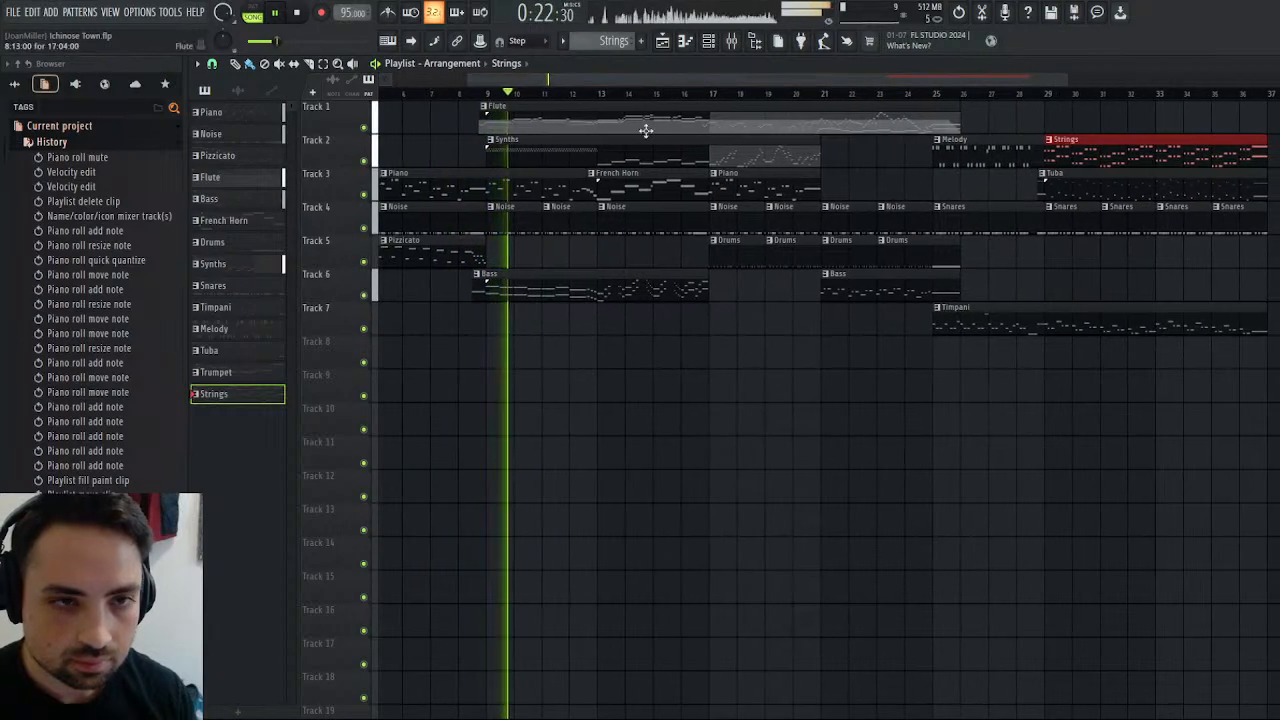
# Solo the French Horn mixer track during playback to hear it alone, restore all tracks and close the mixer.
pyautogui.click(736, 42)
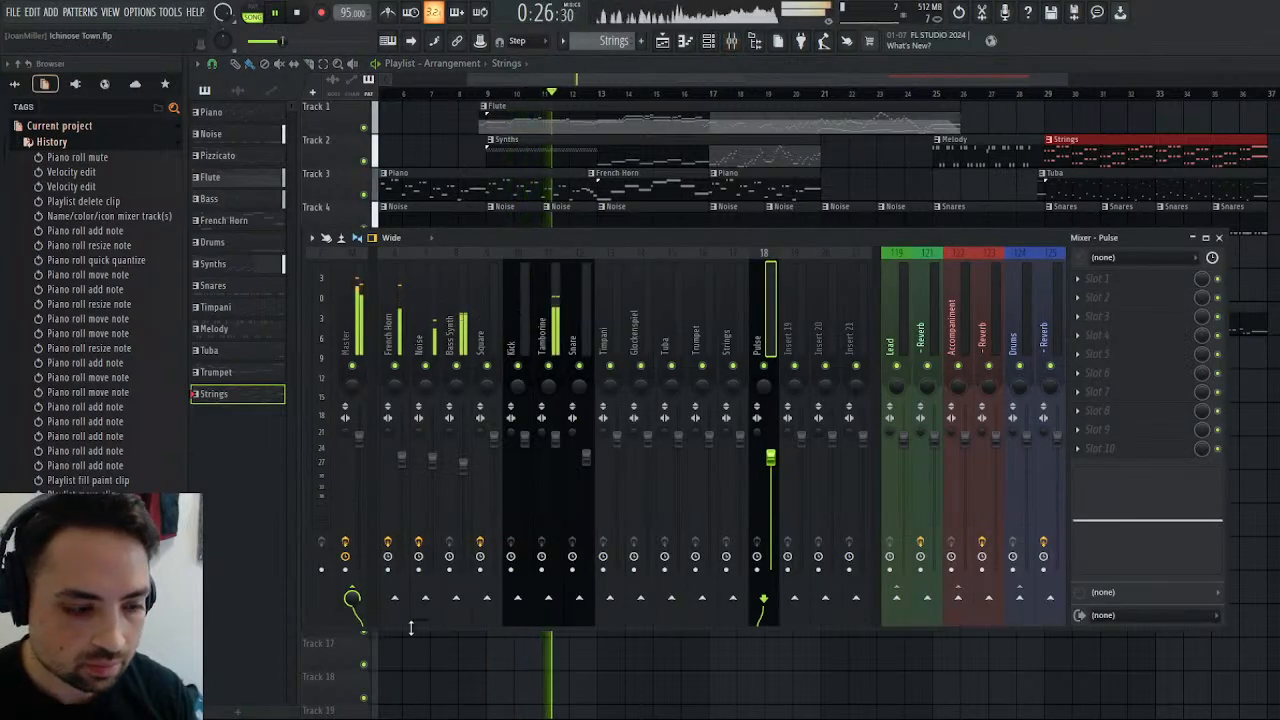
pyautogui.moveTo(419, 621); pyautogui.dragTo(394, 621)
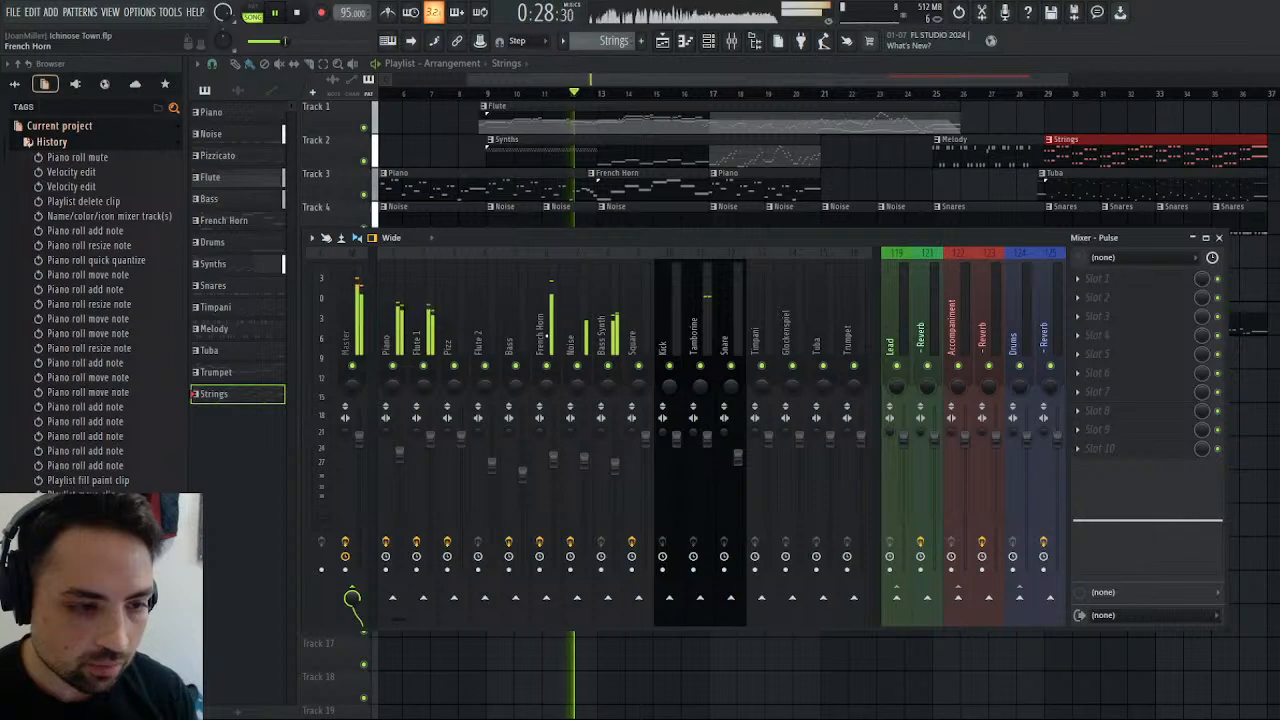
pyautogui.click(547, 335)
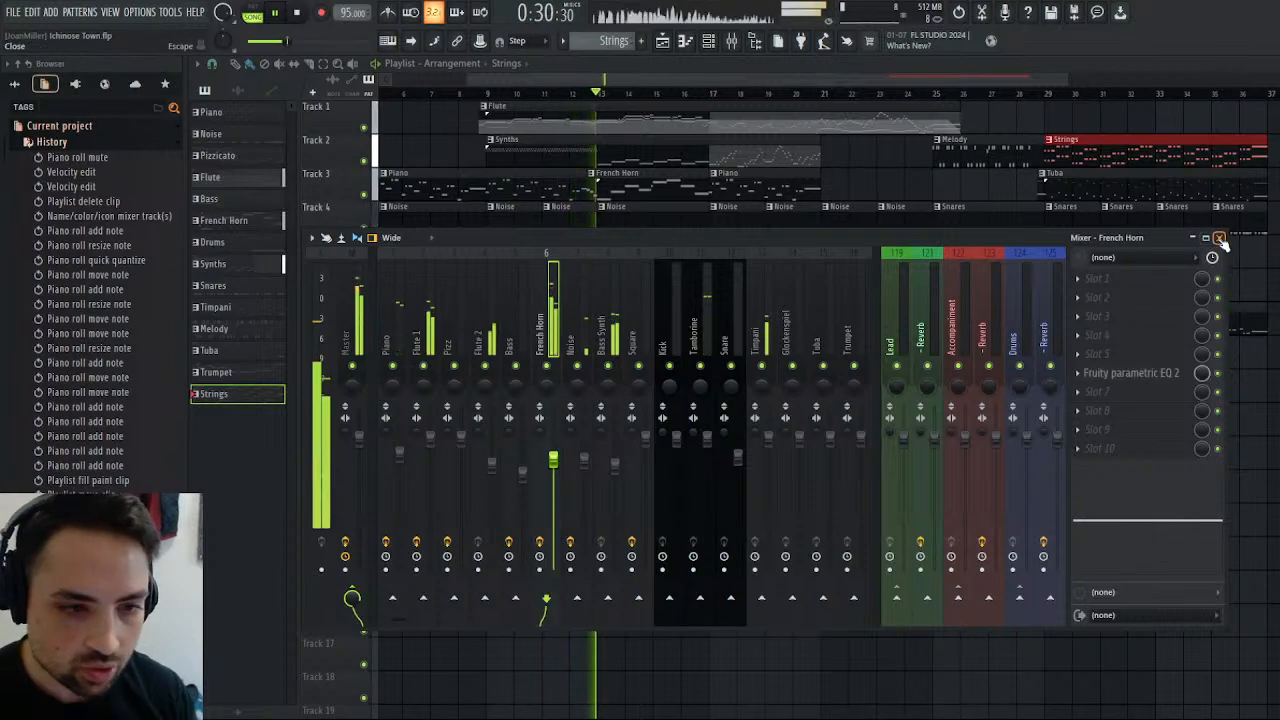
pyautogui.rightClick(548, 369)
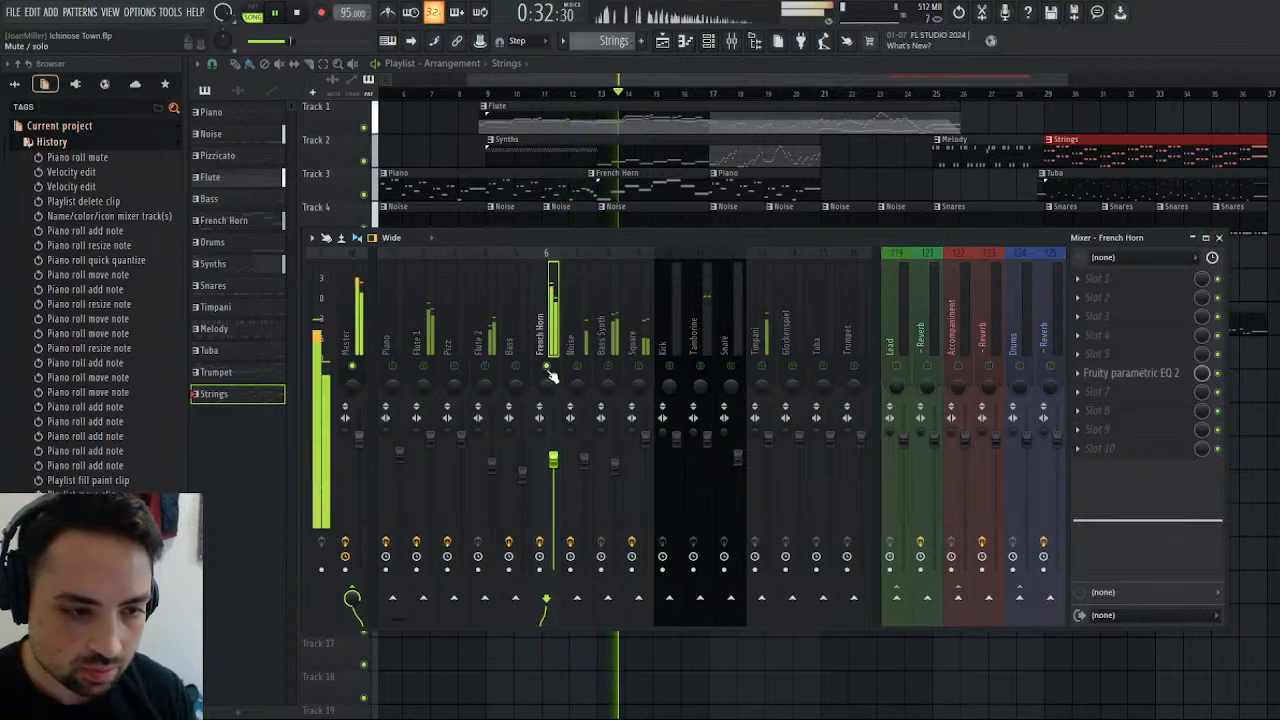
pyautogui.rightClick(548, 369)
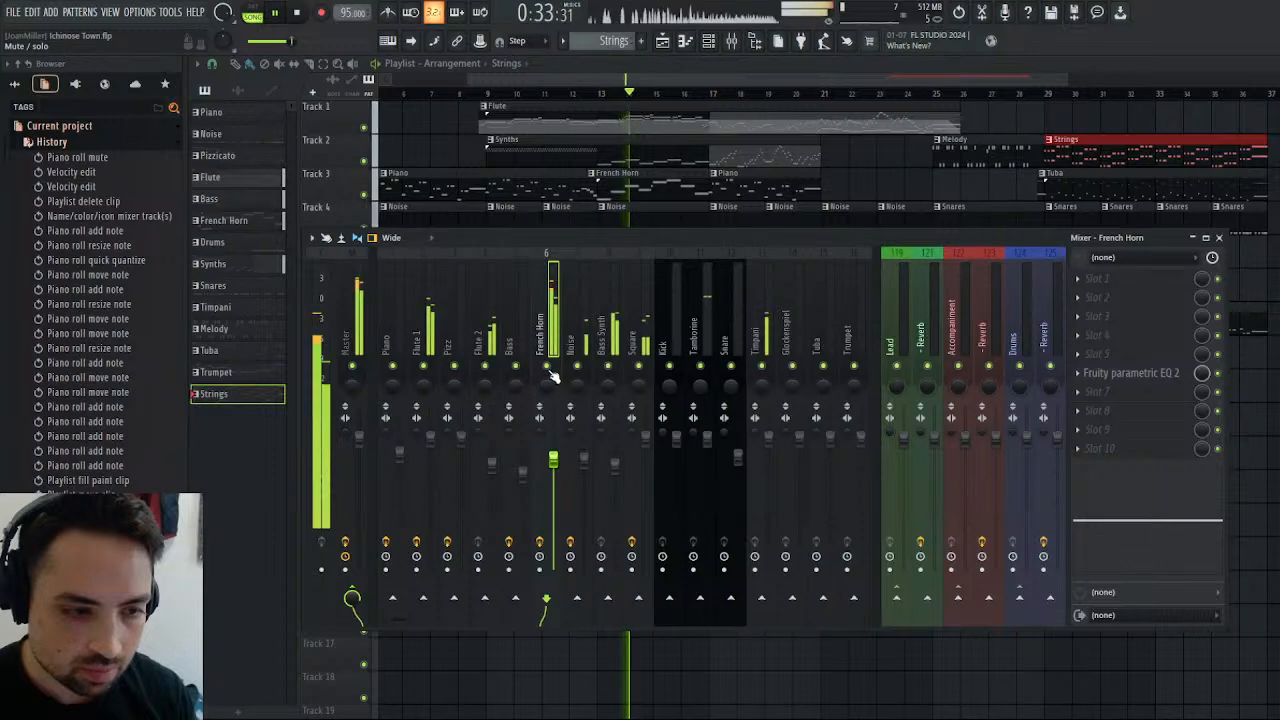
pyautogui.click(1219, 238)
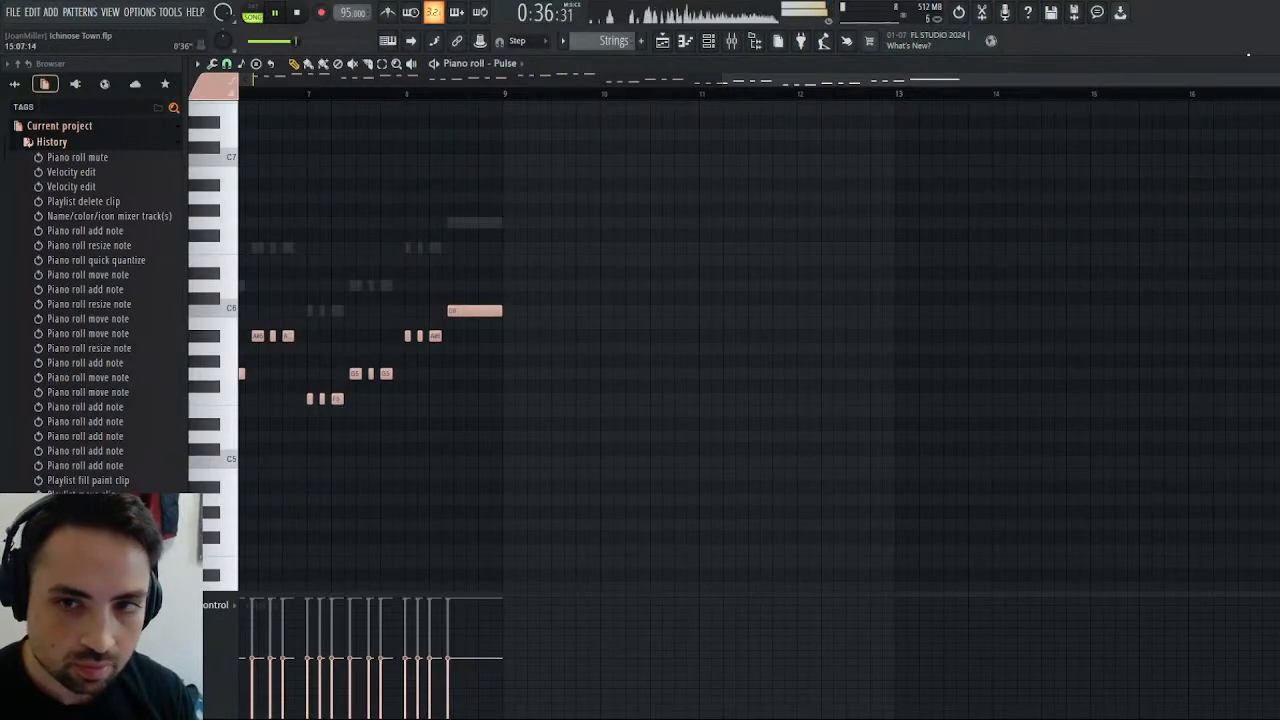
# Open Kontakt's processing settings and examine which mixer track each of its outputs is assigned to.
pyautogui.click(1271, 64)
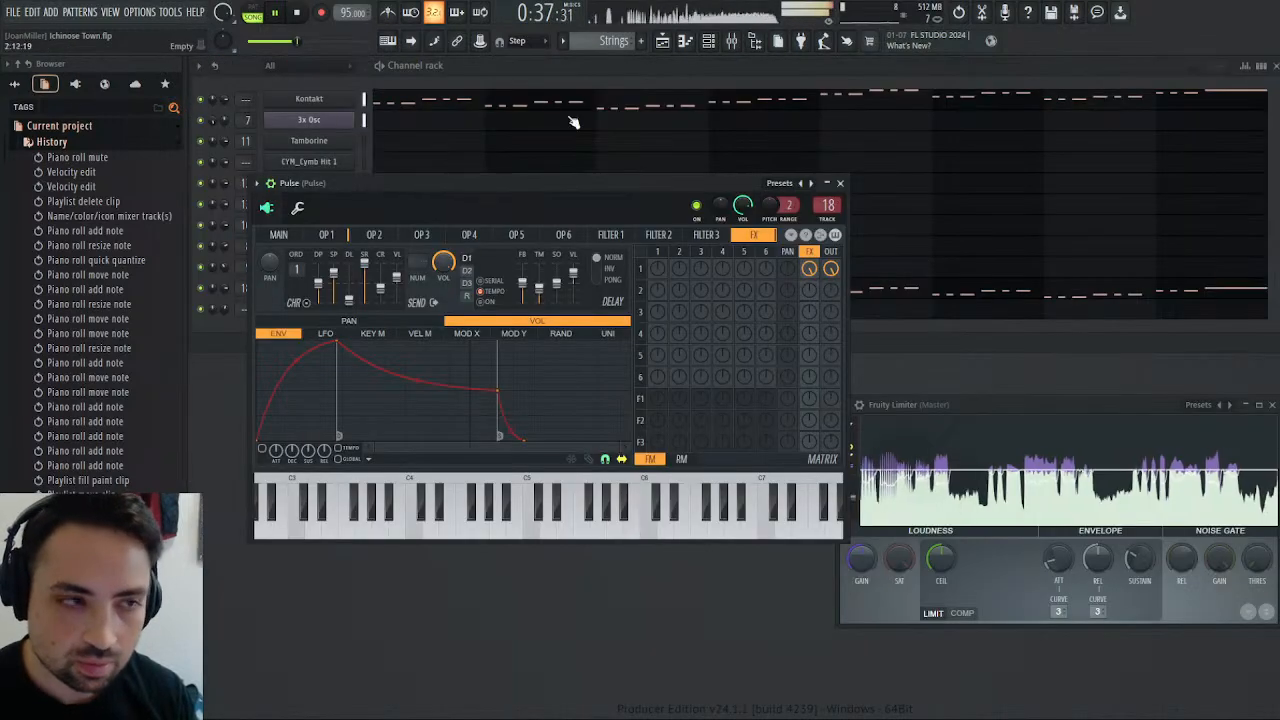
pyautogui.click(315, 102)
pyautogui.scroll(-3, 936, 260)
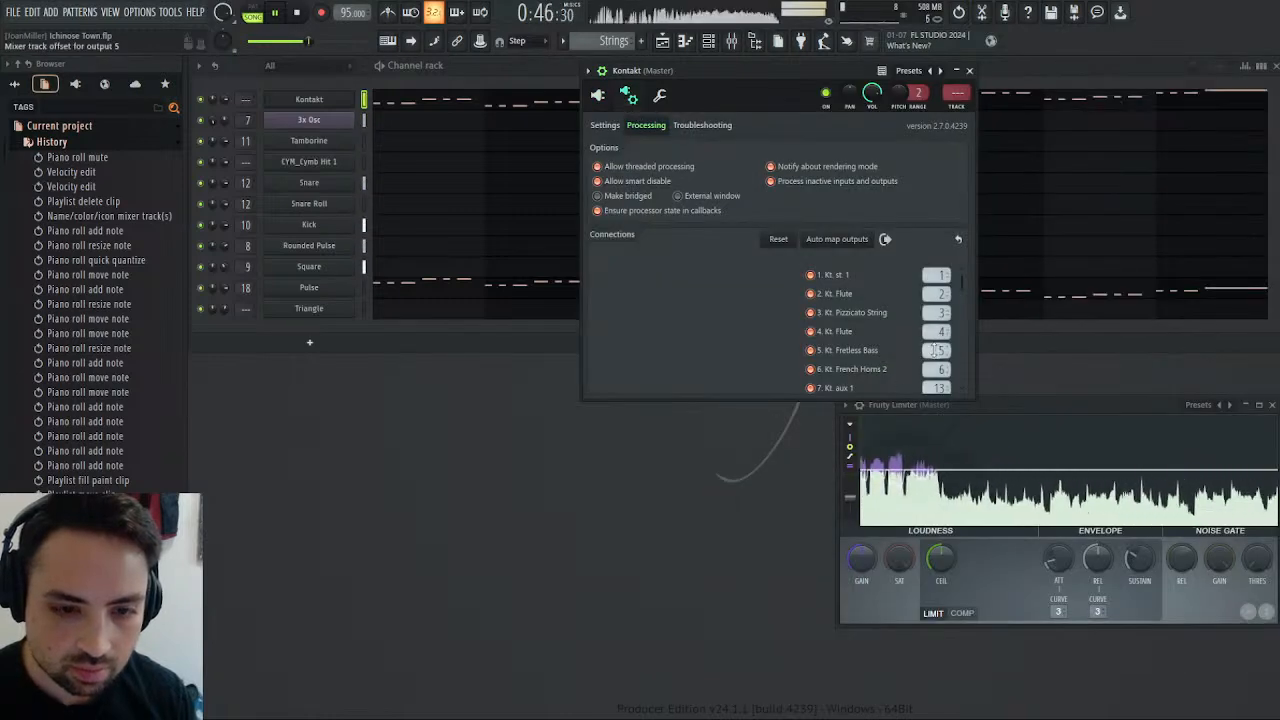
# Open the mixer, reload the Ichinose Town.flp project and display its playlist.
pyautogui.click(745, 37)
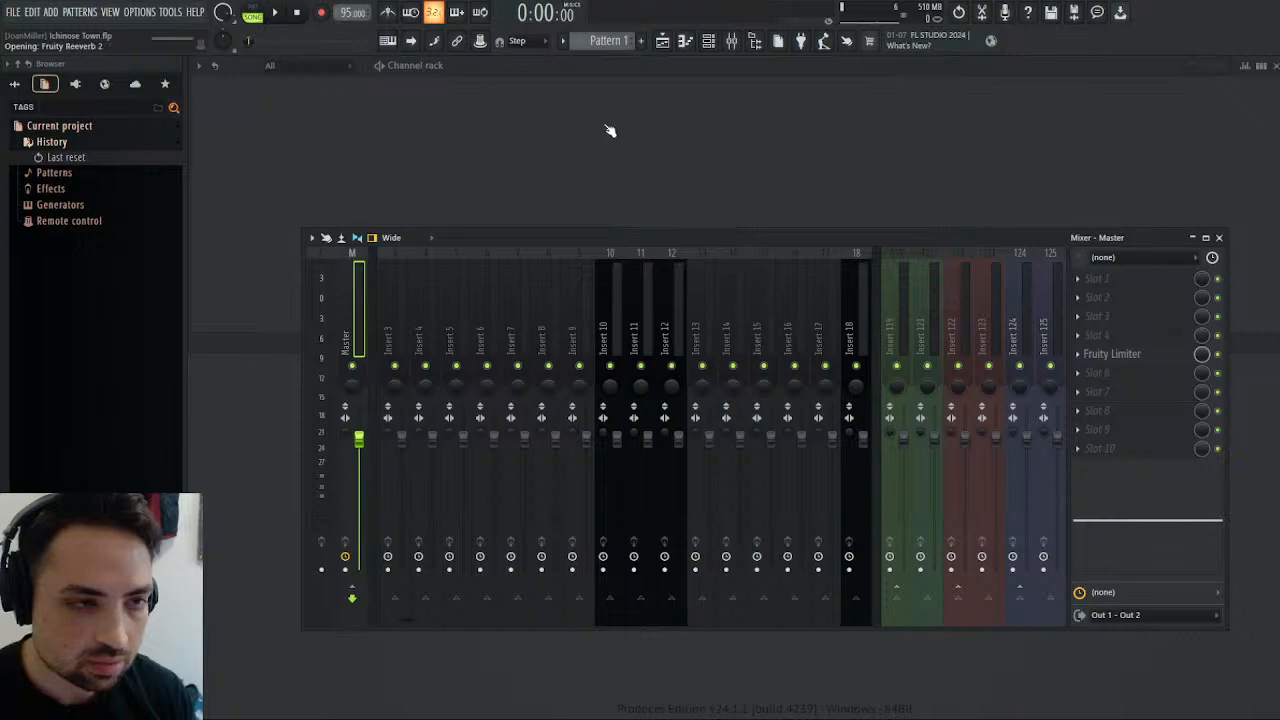
pyautogui.click(662, 41)
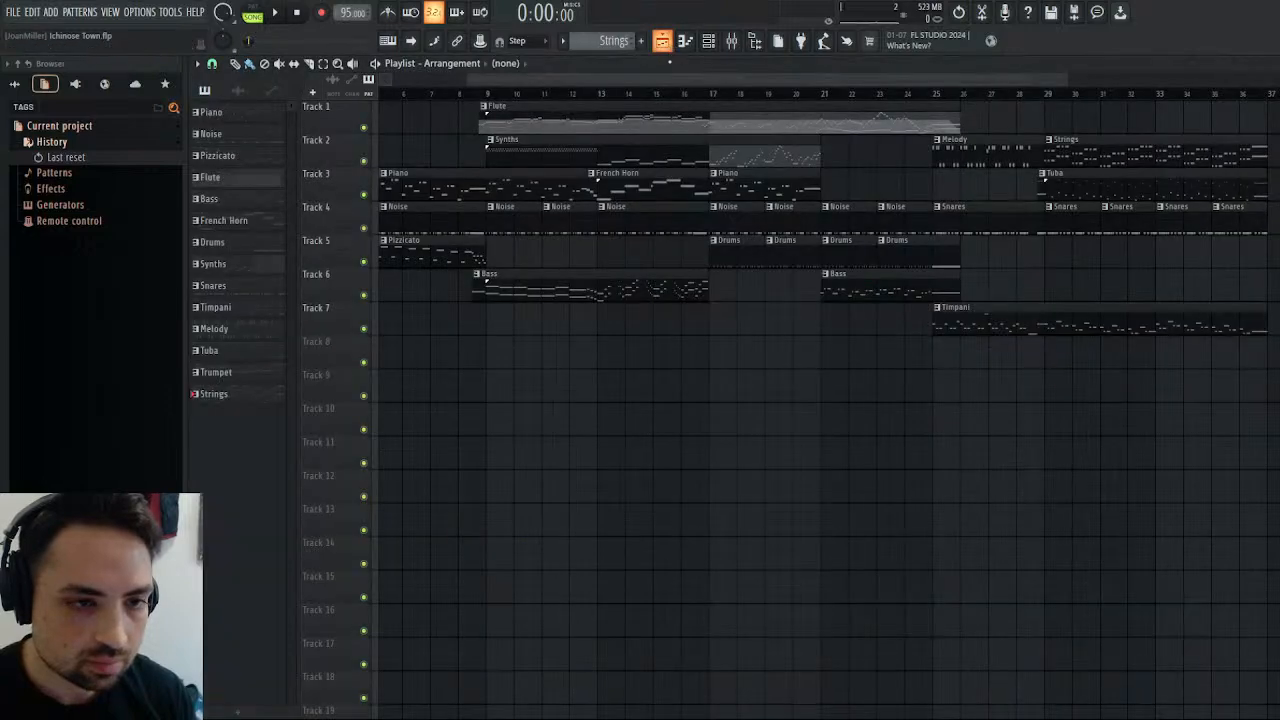
# Play the song, clear away the open Kontakt and mixer windows, and bring the playlist back into view.
pyautogui.click(279, 13)
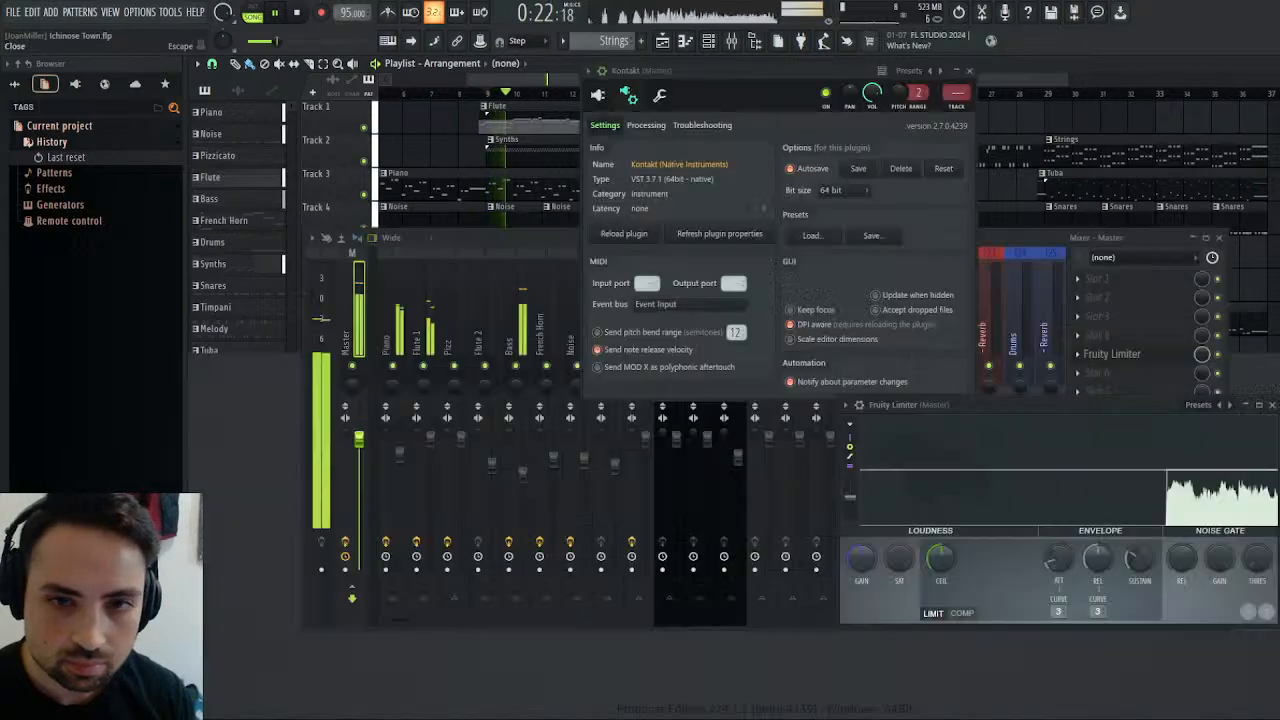
pyautogui.click(1272, 64)
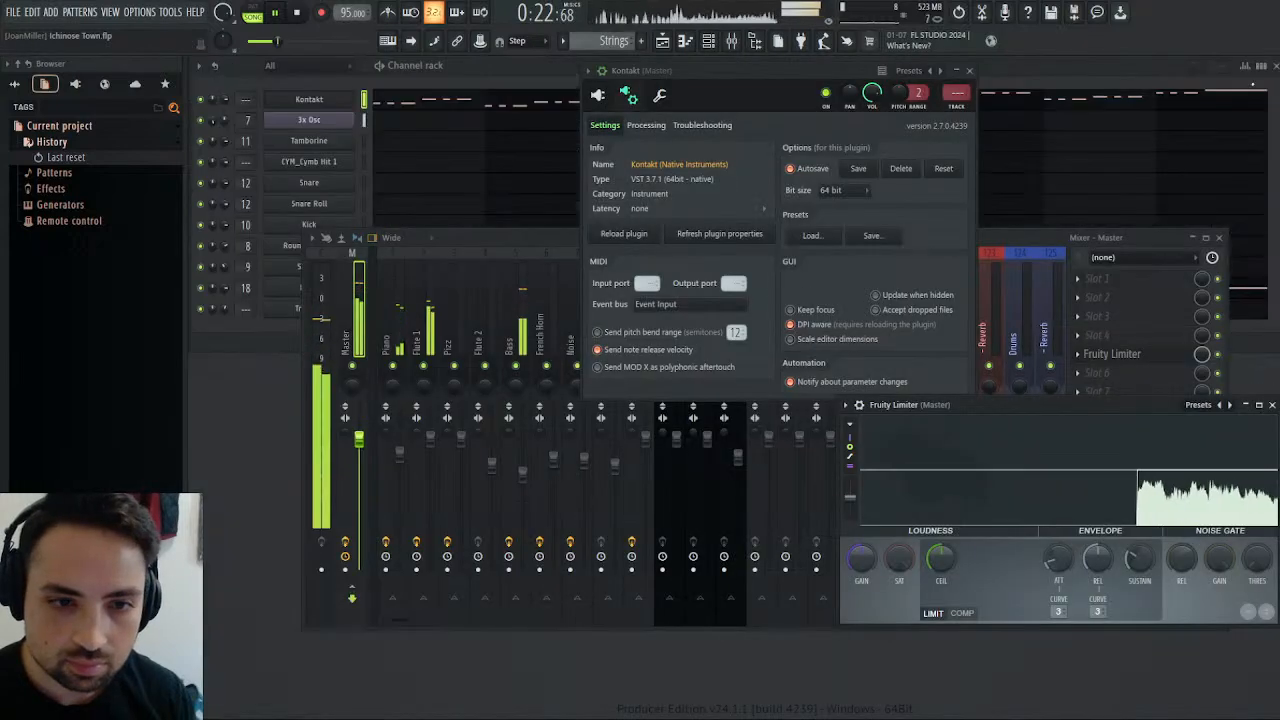
pyautogui.click(969, 72)
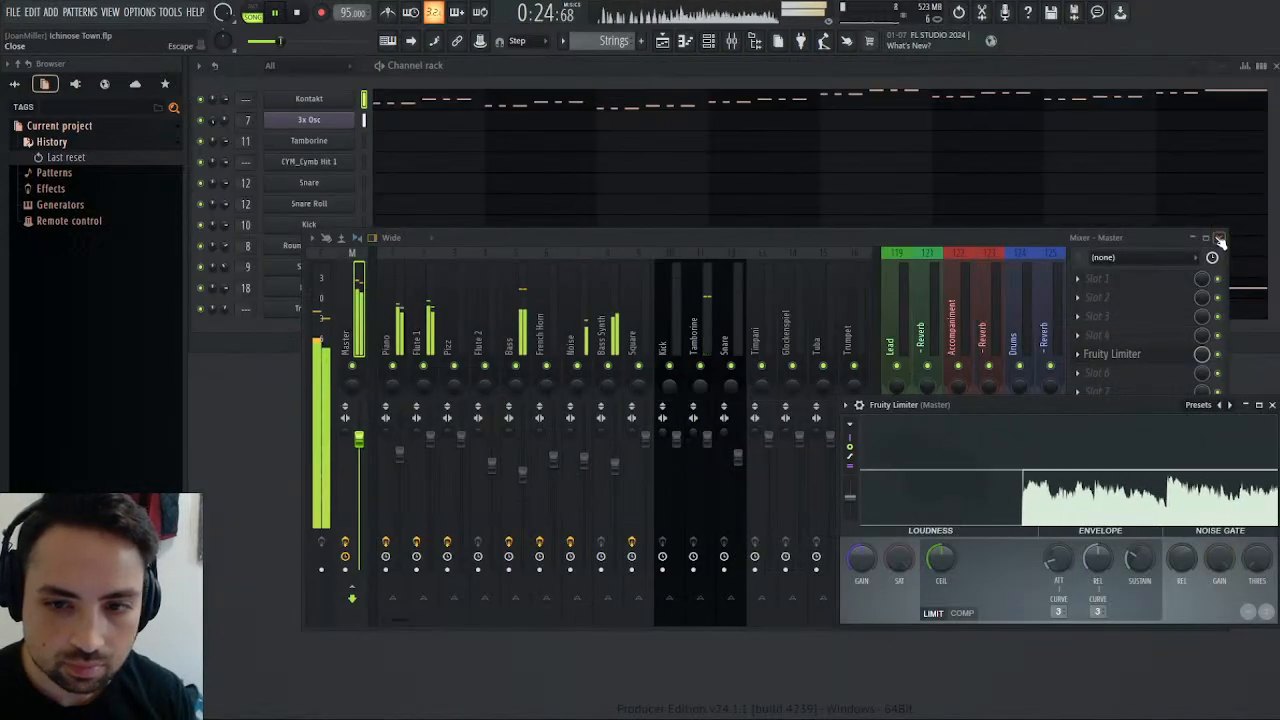
pyautogui.click(1219, 238)
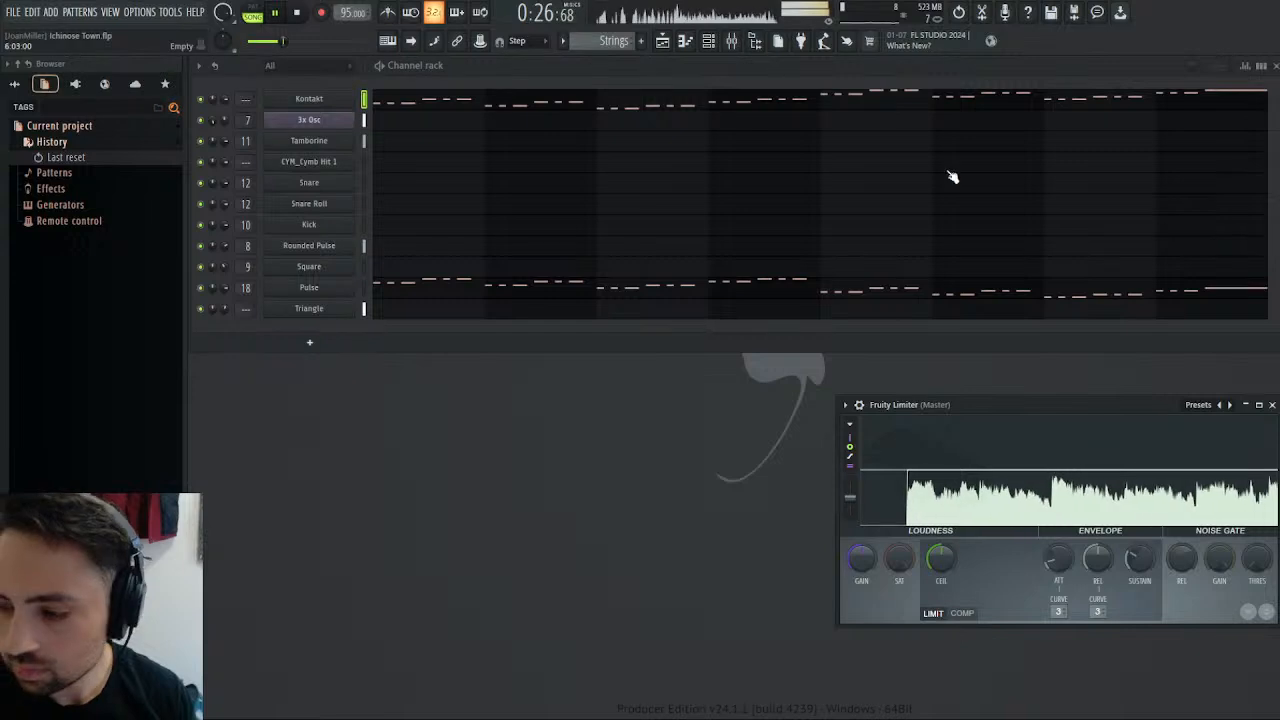
pyautogui.click(661, 41)
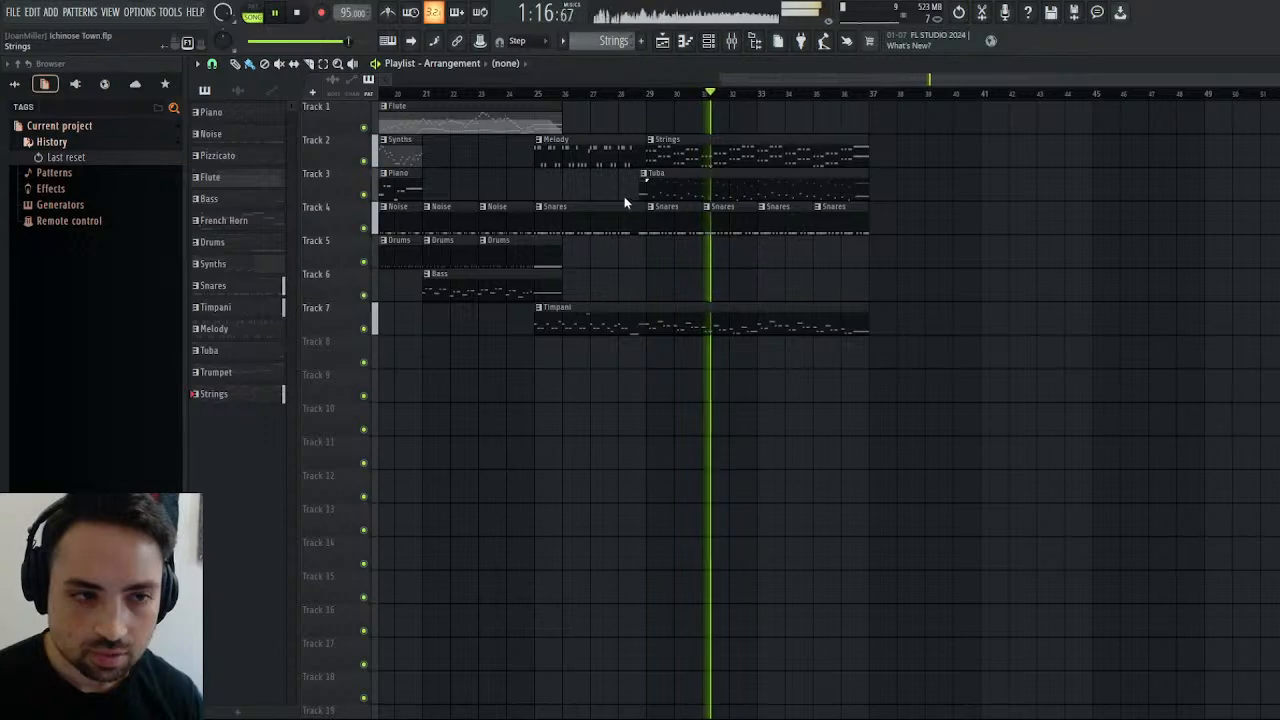
# Place the Trumpet pattern on Track 1 just before bar 29 and audition the arrangement from there.
pyautogui.click(663, 116)
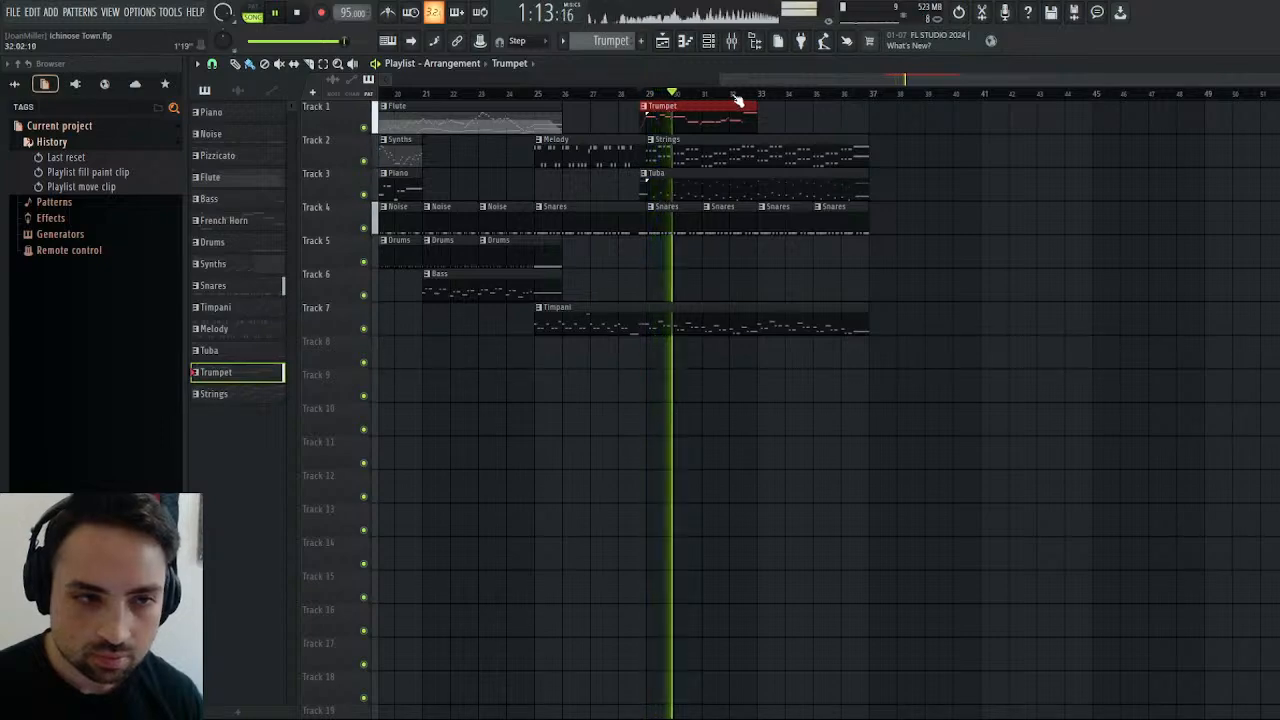
pyautogui.moveTo(779, 79); pyautogui.dragTo(824, 44)
pyautogui.click(582, 93)
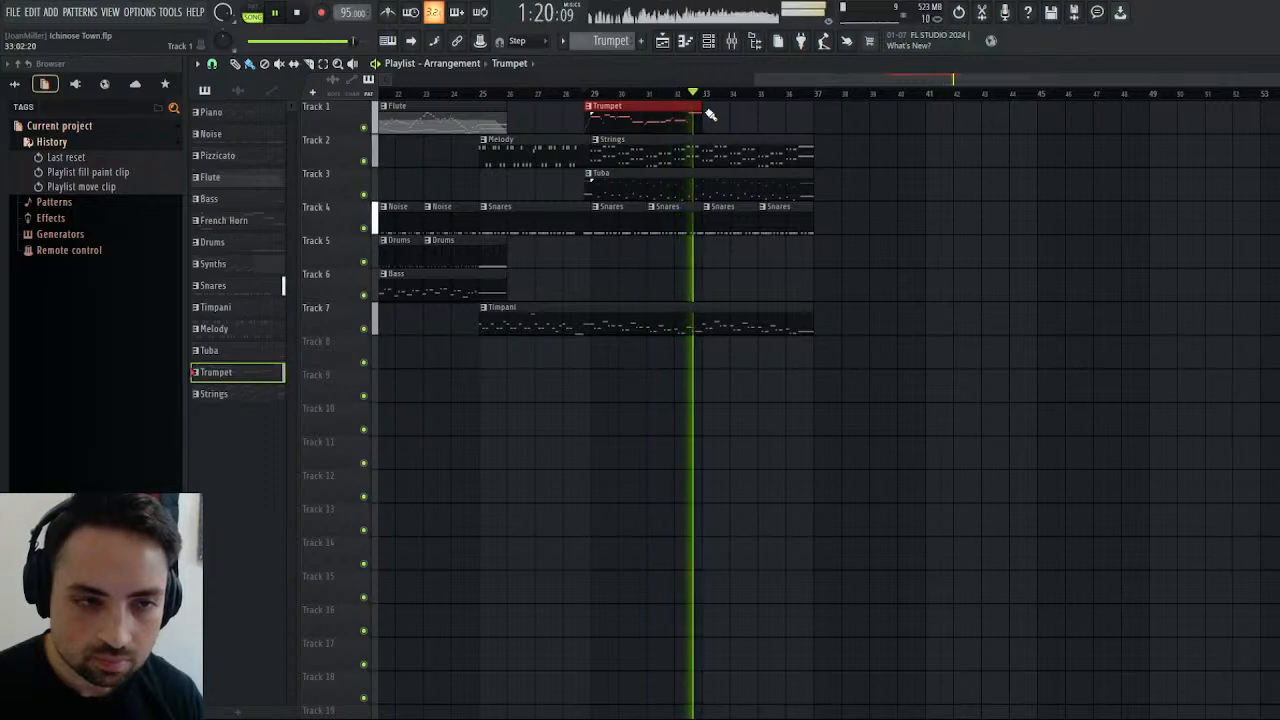
pyautogui.click(300, 14)
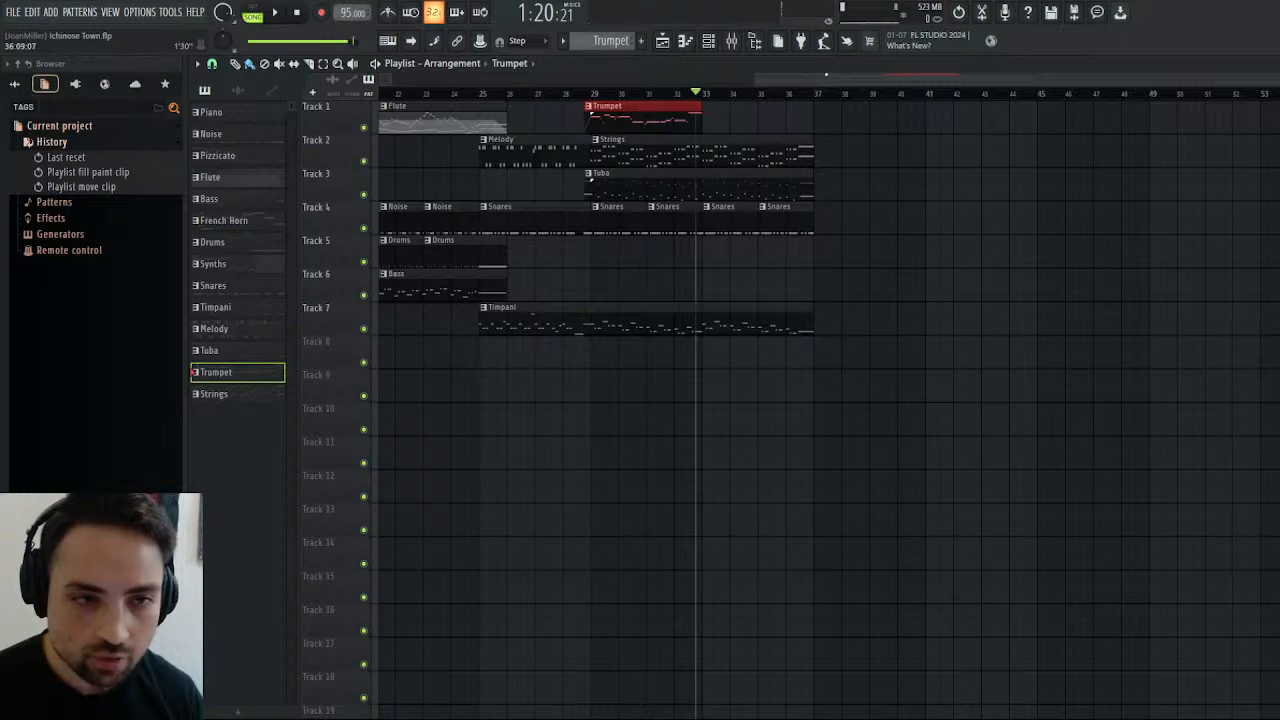
# Replay the end of the Trumpet clip around bar 32, then return the song position to the clip's start.
pyautogui.moveTo(826, 74)
pyautogui.mouseDown()
pyautogui.moveTo(480, 79)
pyautogui.moveTo(844, 92)
pyautogui.mouseUp()
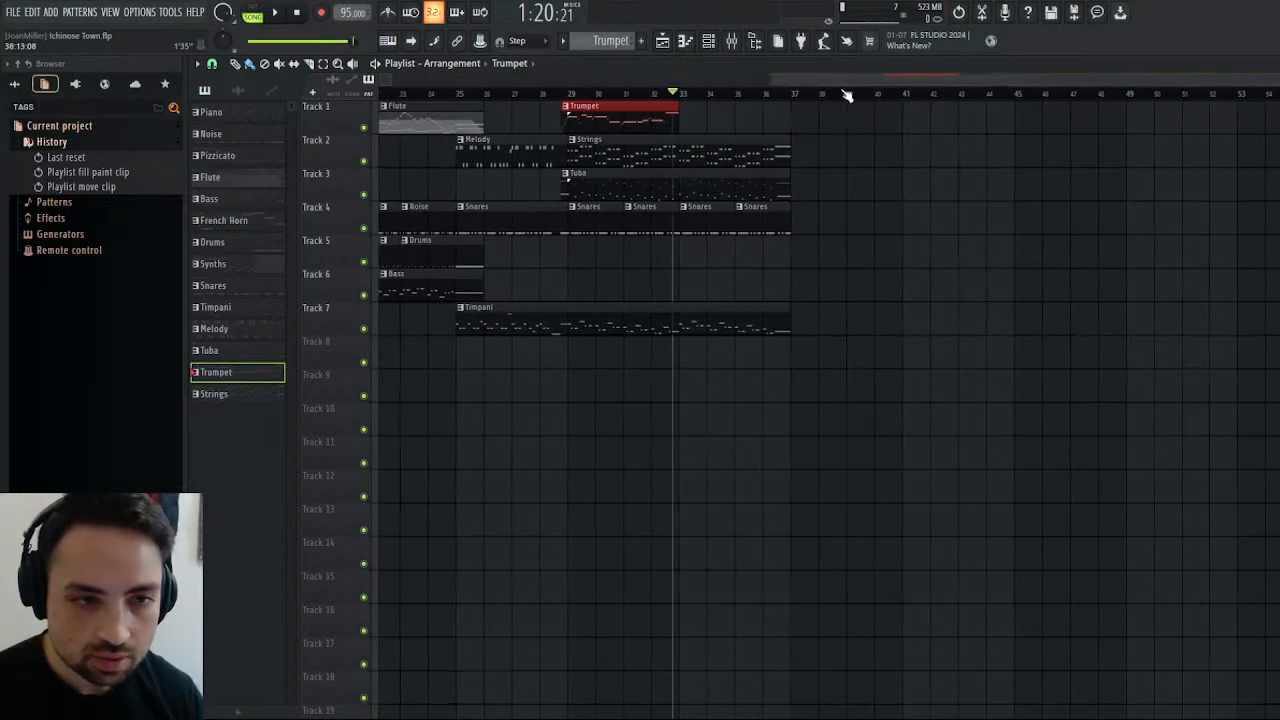
pyautogui.moveTo(676, 94); pyautogui.dragTo(670, 94)
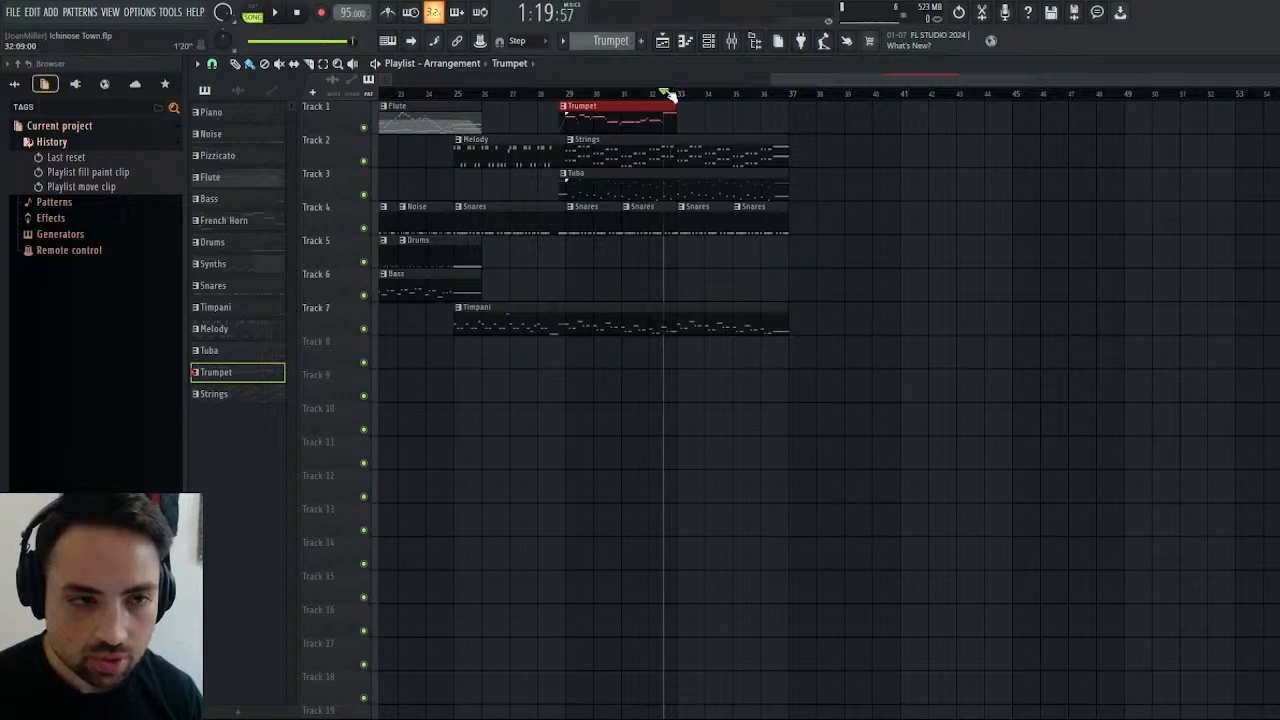
pyautogui.press('space')
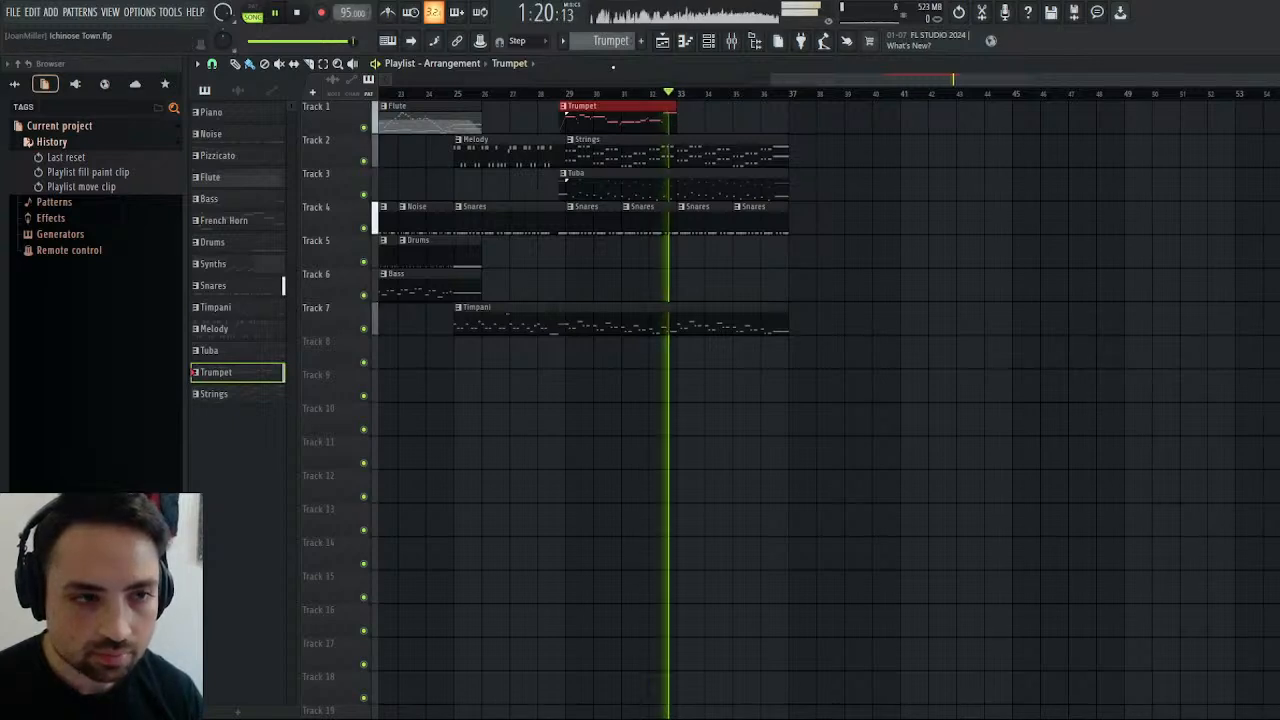
pyautogui.press('space')
pyautogui.press('space')
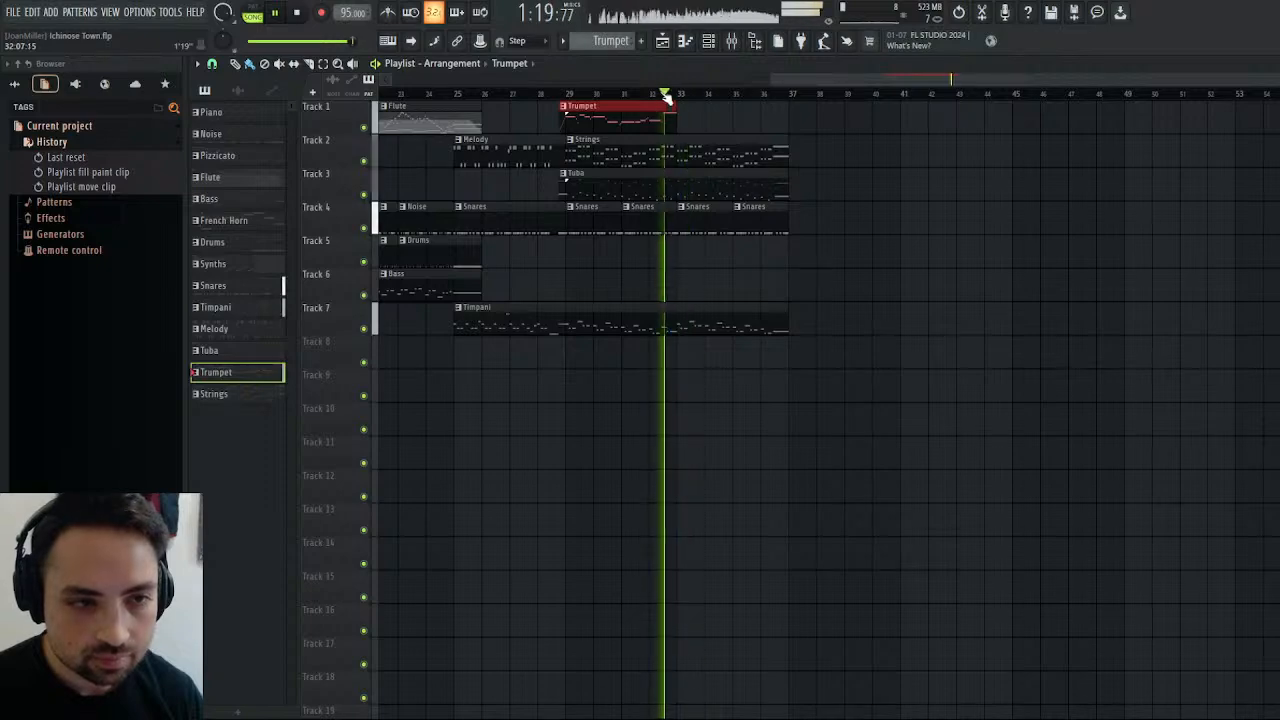
pyautogui.click(560, 94)
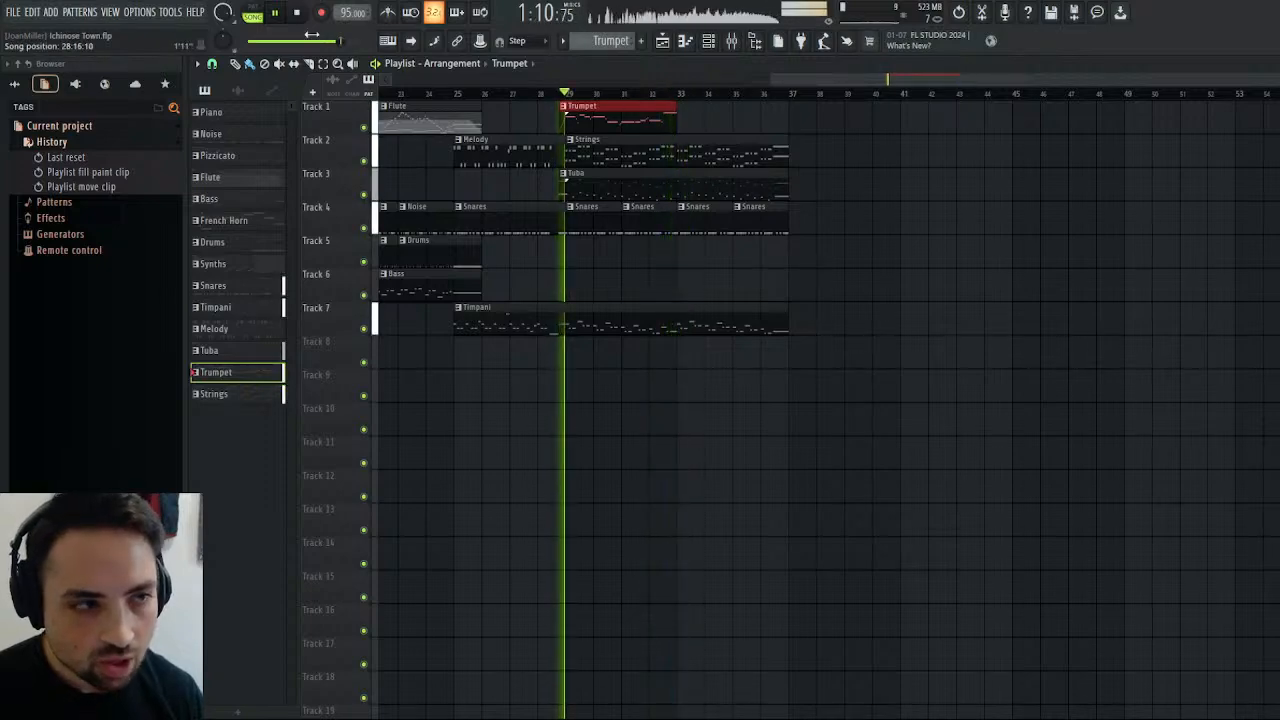
pyautogui.press('space')
# Check the Trumpet notes in the piano roll, then open the Trumpet instrument for editing in Kontakt.
pyautogui.doubleClick(624, 115)
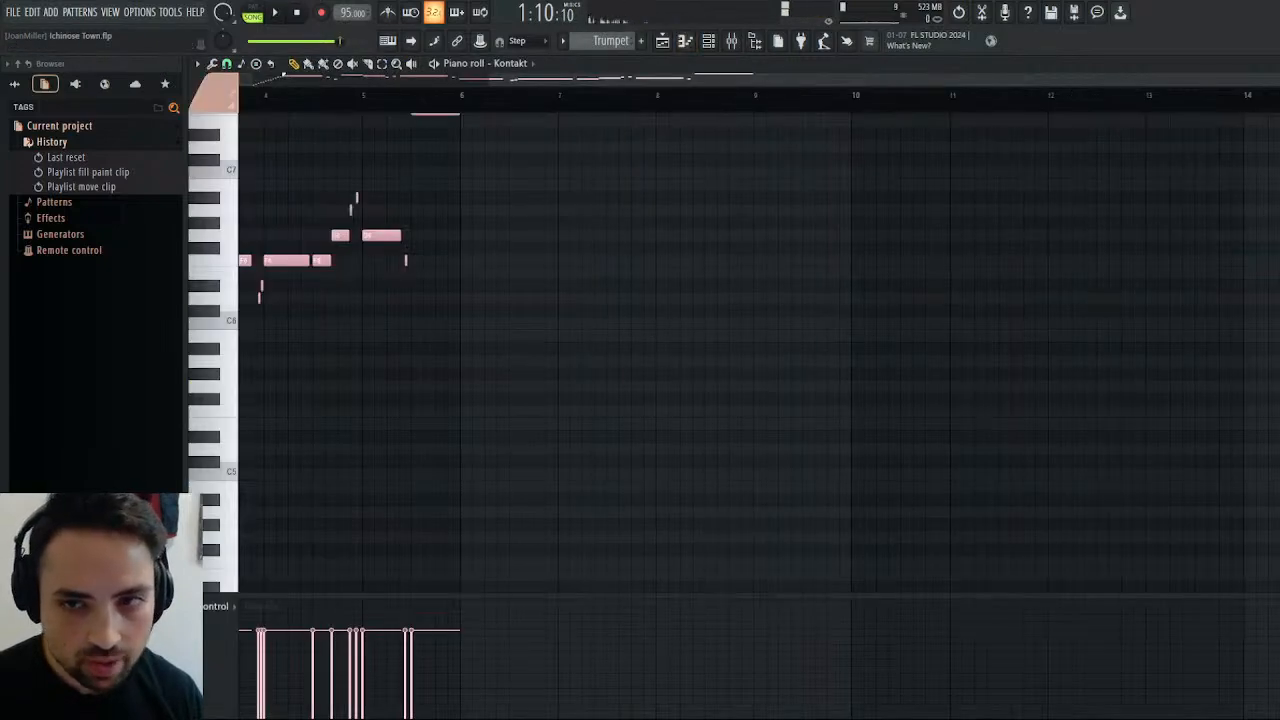
pyautogui.click(1275, 64)
pyautogui.click(1275, 64)
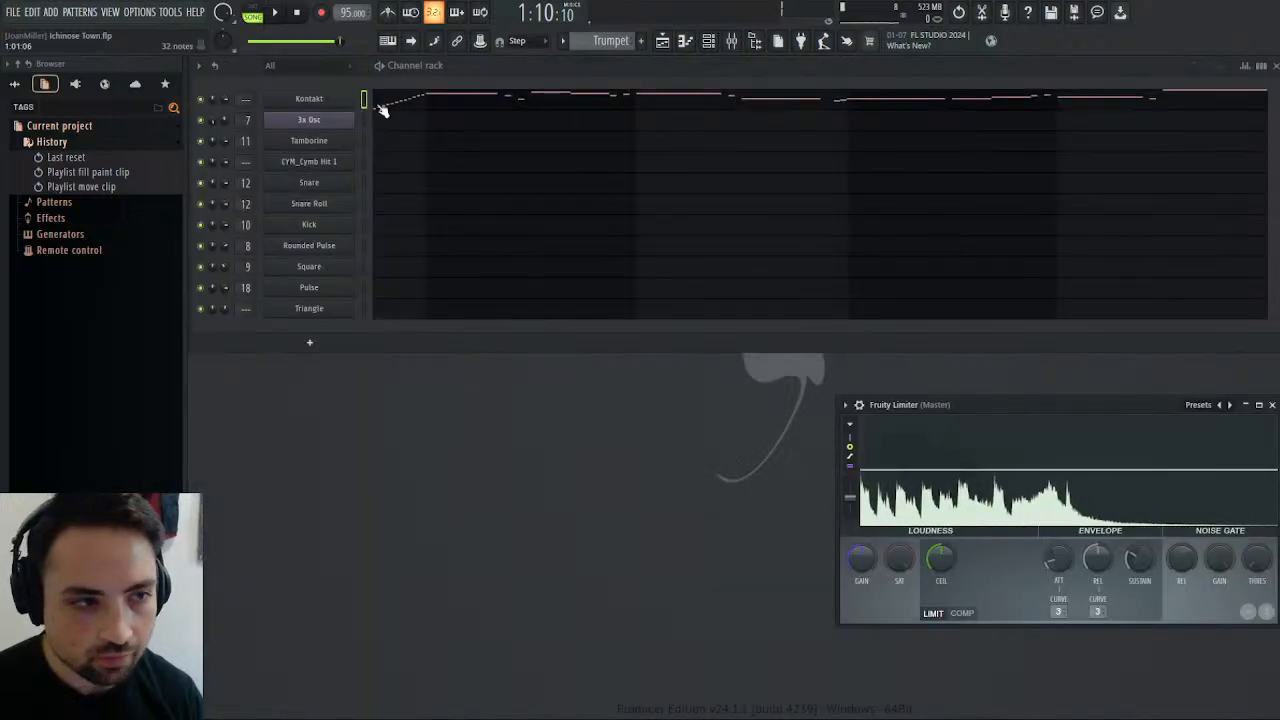
pyautogui.click(332, 98)
pyautogui.click(597, 95)
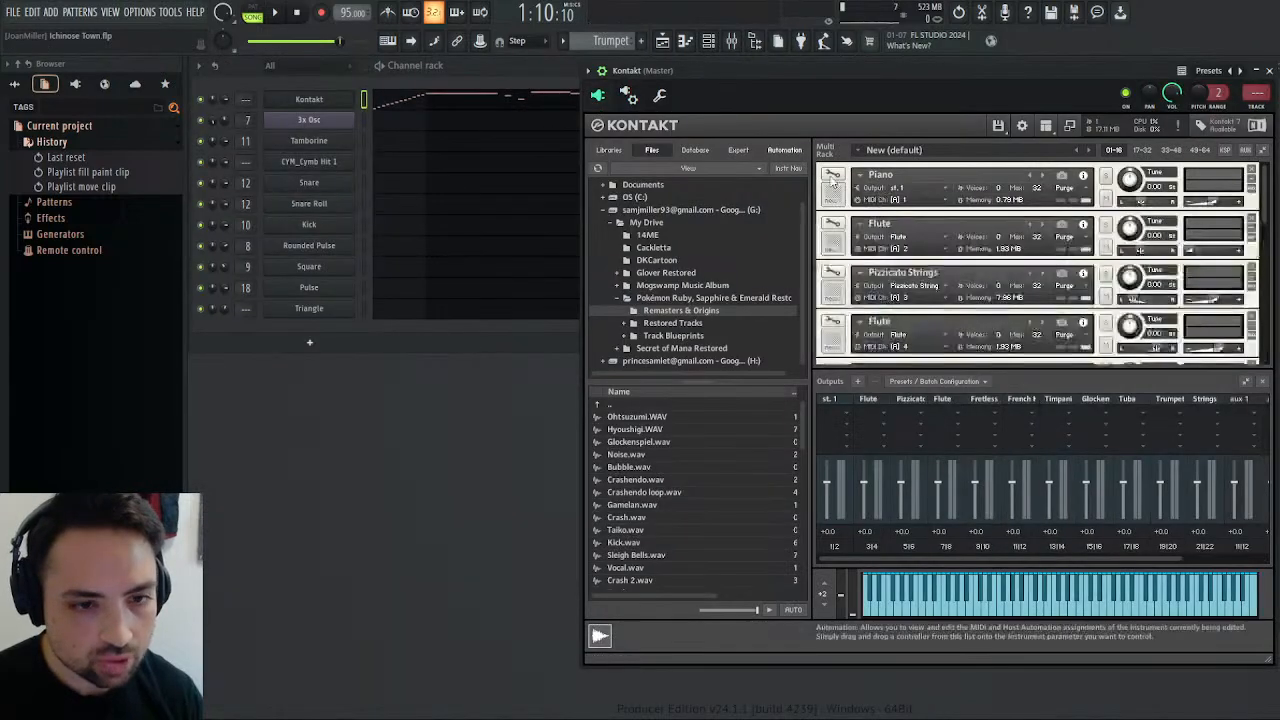
pyautogui.scroll(-5, 930, 257)
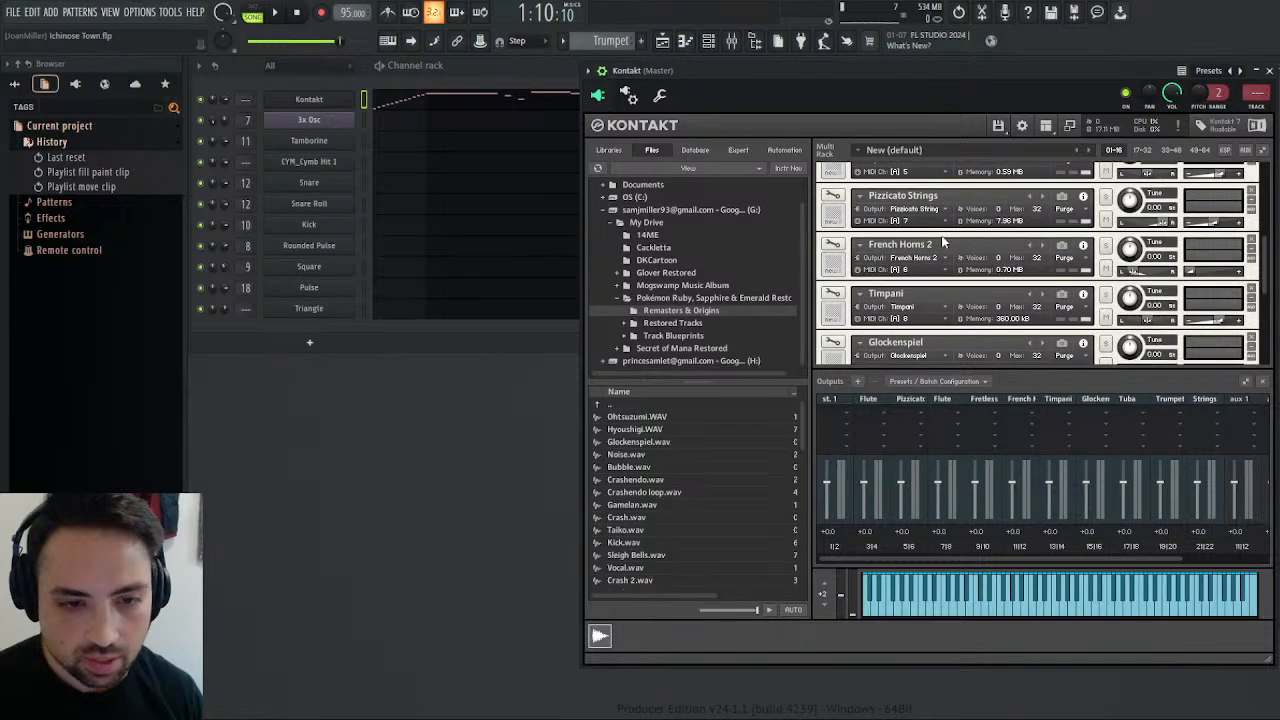
pyautogui.scroll(-3, 942, 243)
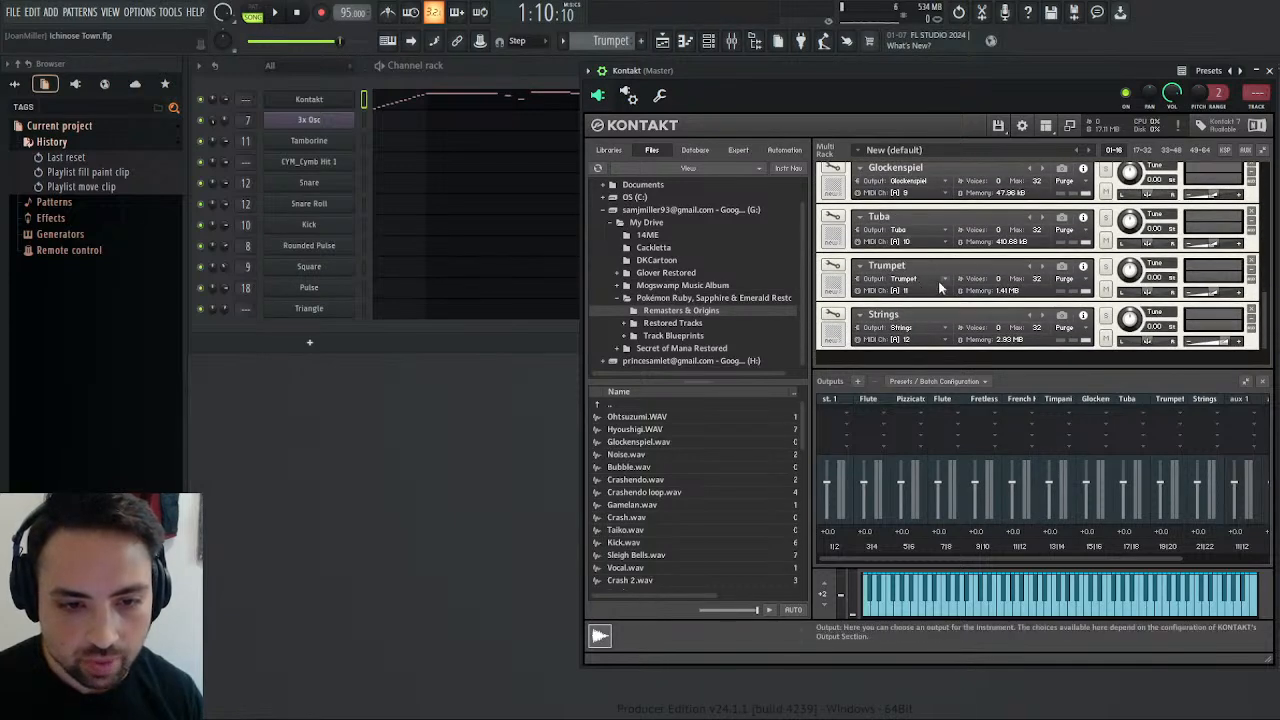
pyautogui.click(833, 266)
# Show the Trumpet's volume and pitch modulators and its source modulation, and add slight sine LFO modulation to the pitch.
pyautogui.scroll(-4, 931, 268)
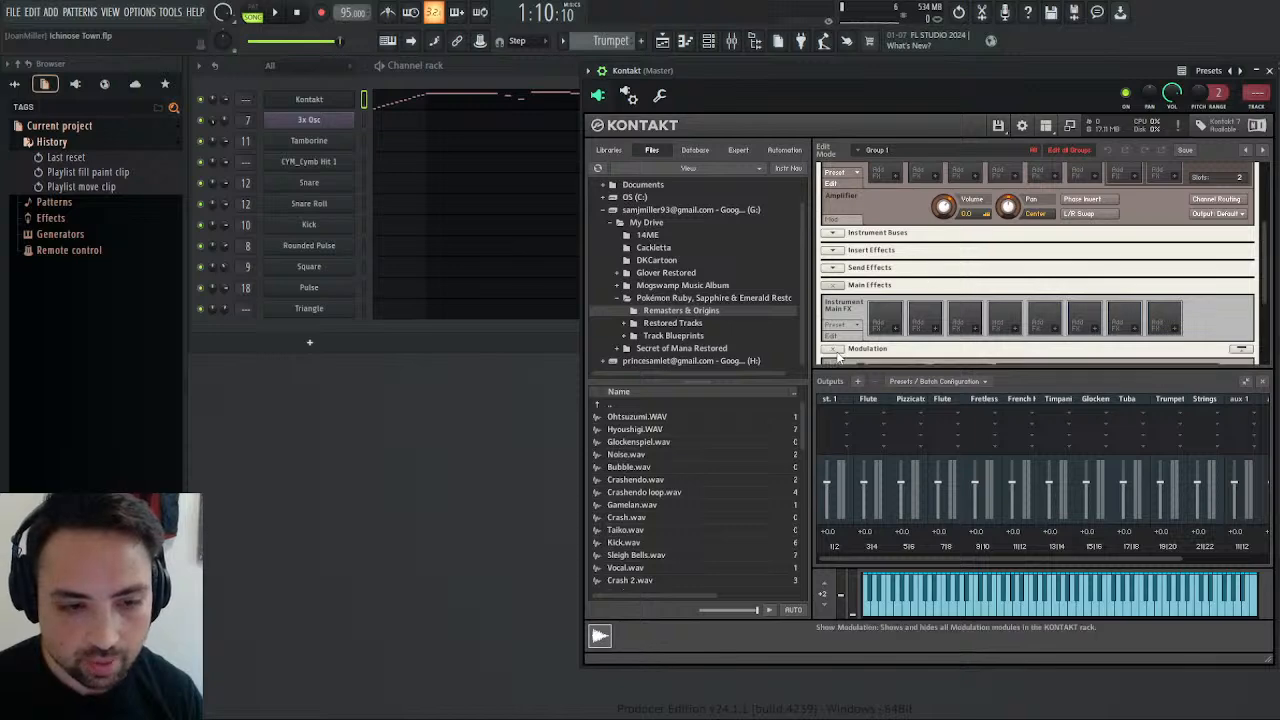
pyautogui.click(833, 348)
pyautogui.scroll(-2, 925, 297)
pyautogui.scroll(-1, 924, 296)
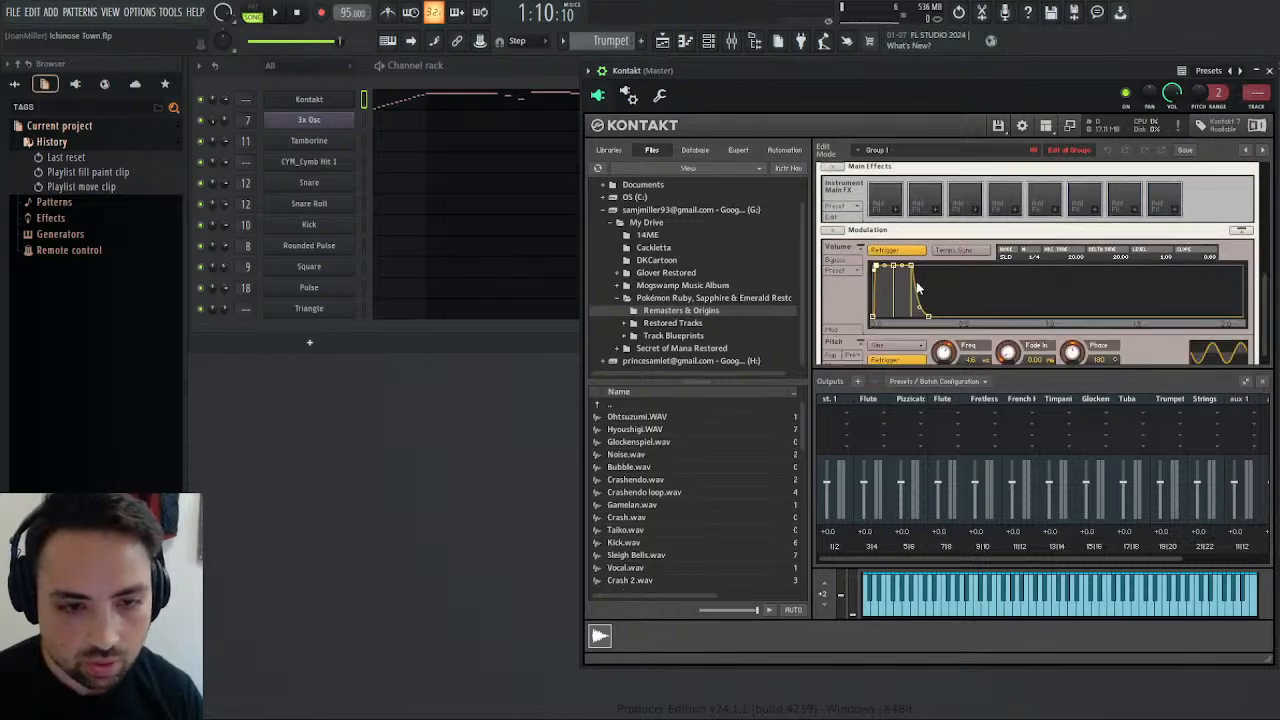
pyautogui.scroll(5, 976, 295)
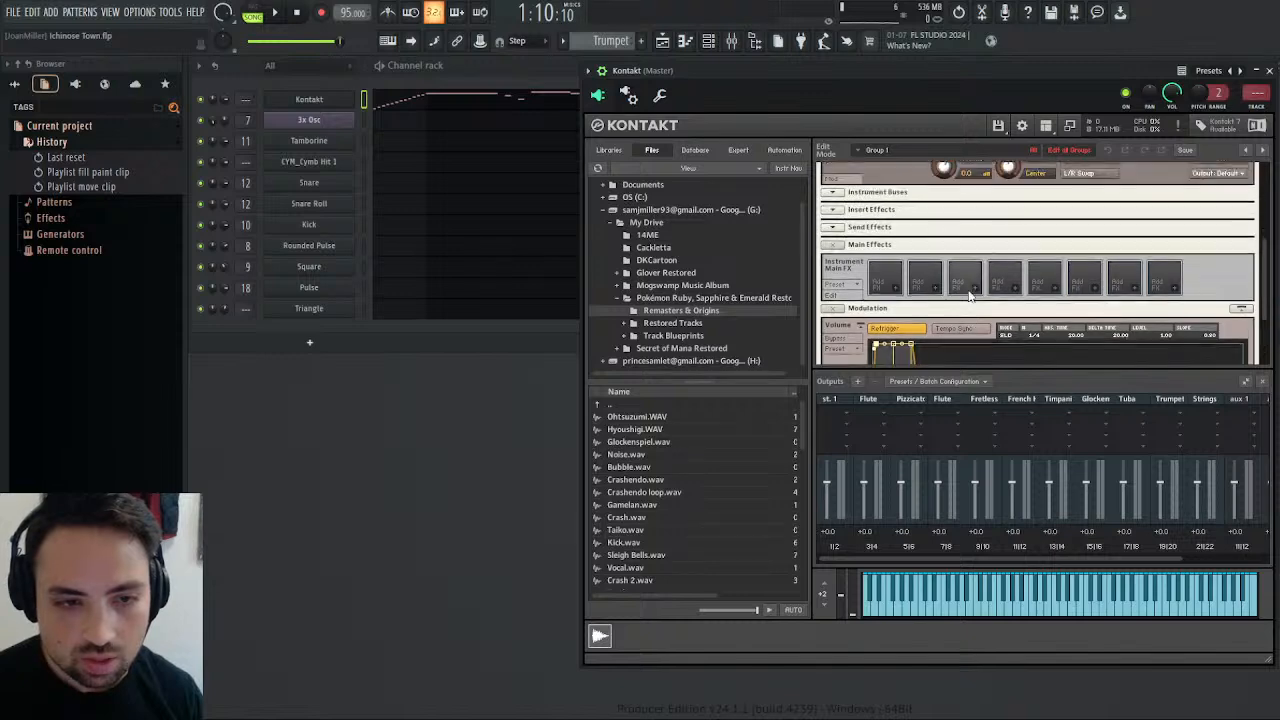
pyautogui.scroll(2, 967, 293)
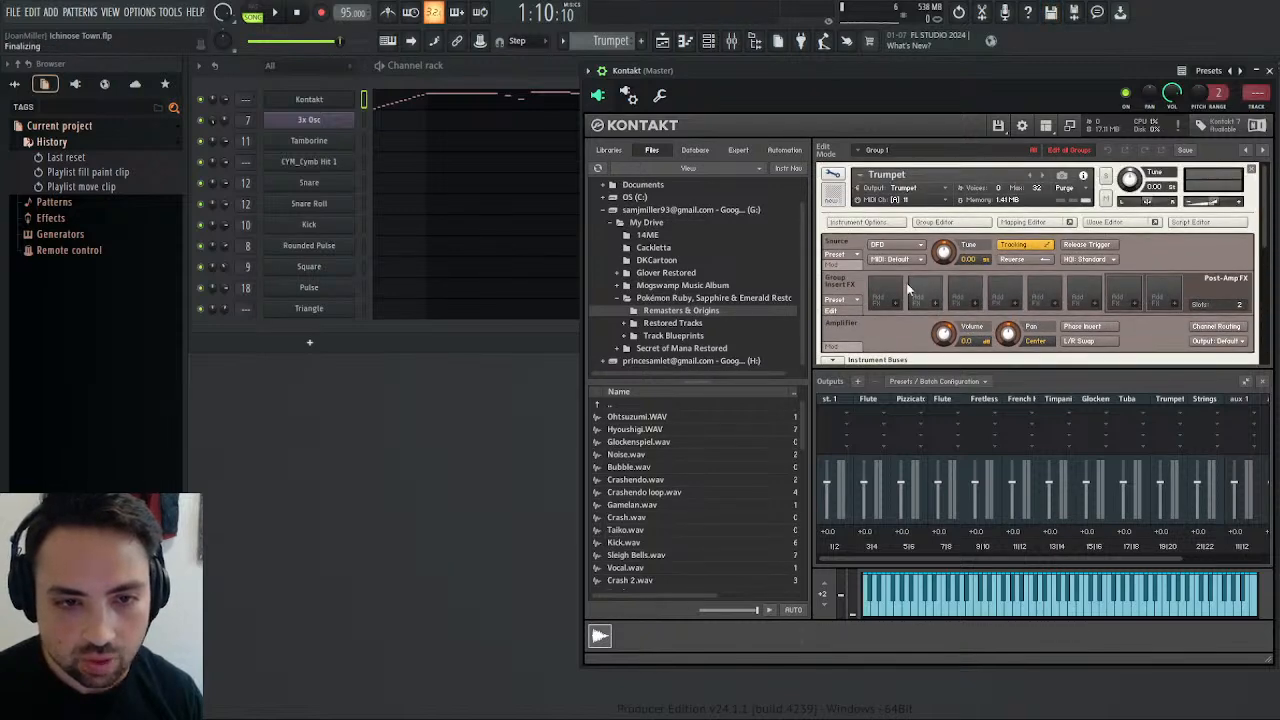
pyautogui.click(839, 267)
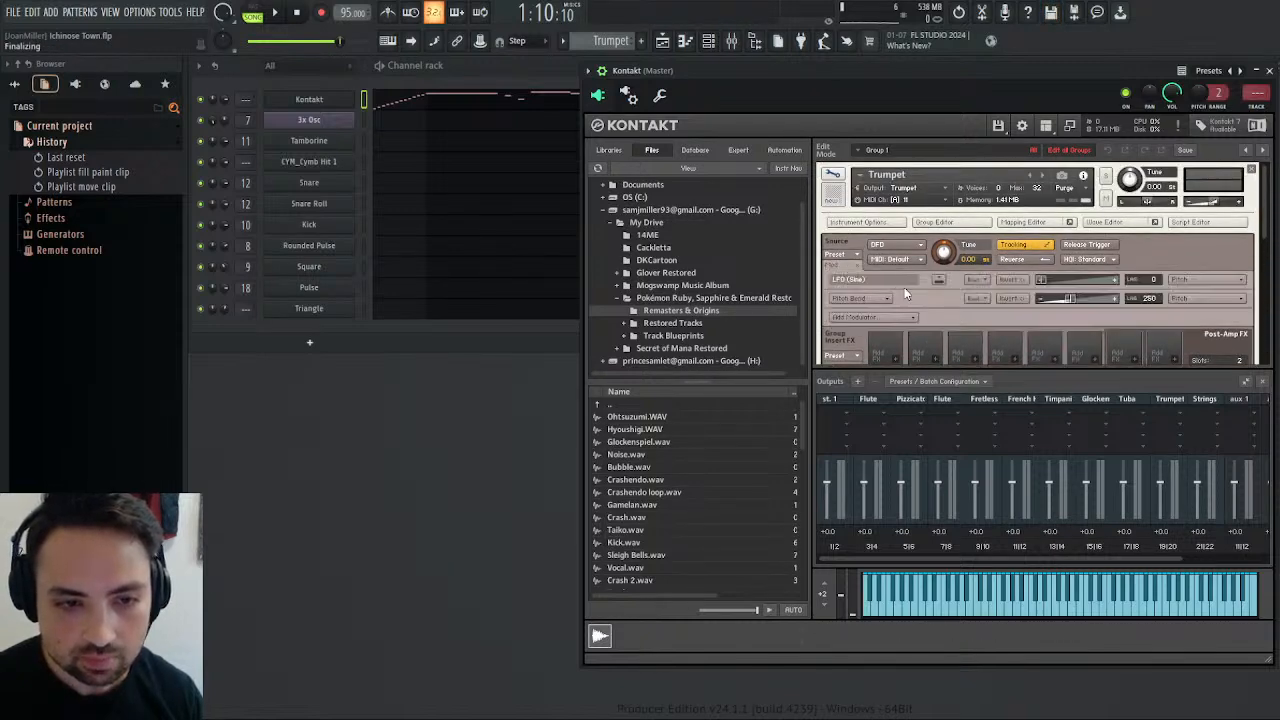
pyautogui.moveTo(1043, 280)
pyautogui.mouseDown()
pyautogui.moveTo(1059, 279)
pyautogui.moveTo(1045, 280)
pyautogui.mouseUp()
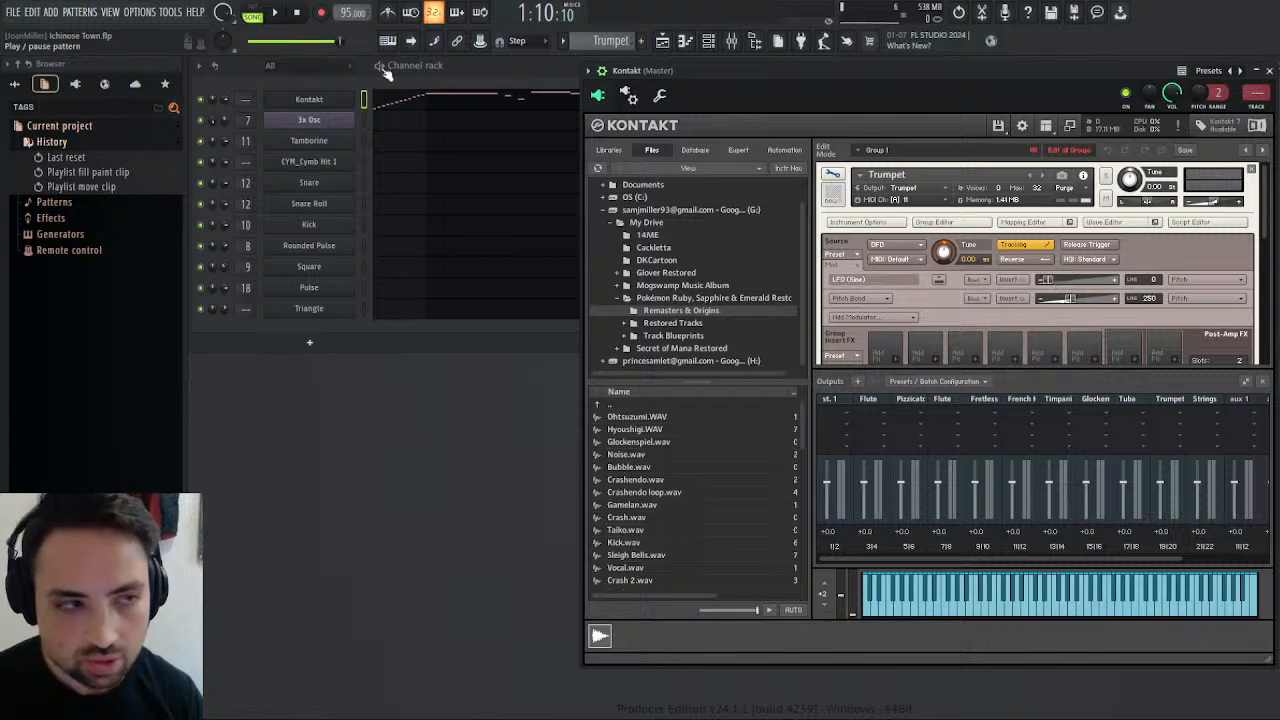
# Play the song from the Trumpet's entry while adjusting the frequency and pitch intensity of its sine LFO.
pyautogui.click(277, 18)
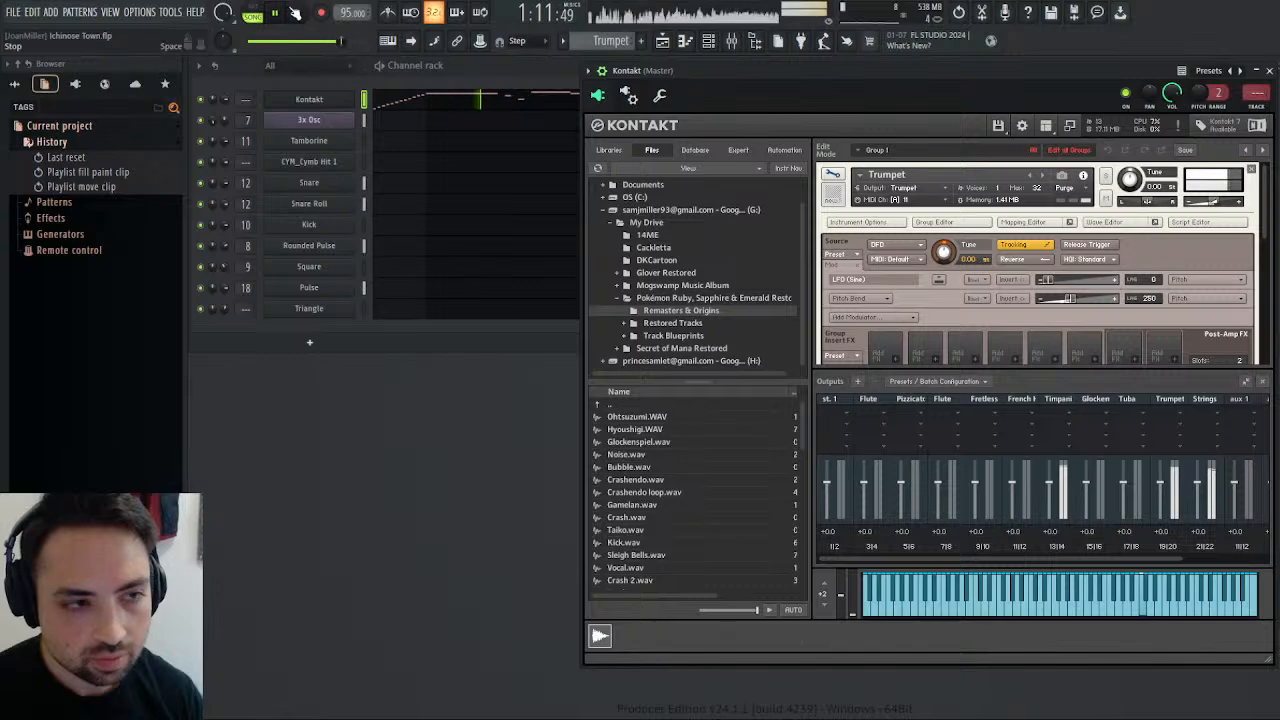
pyautogui.scroll(-5, 924, 271)
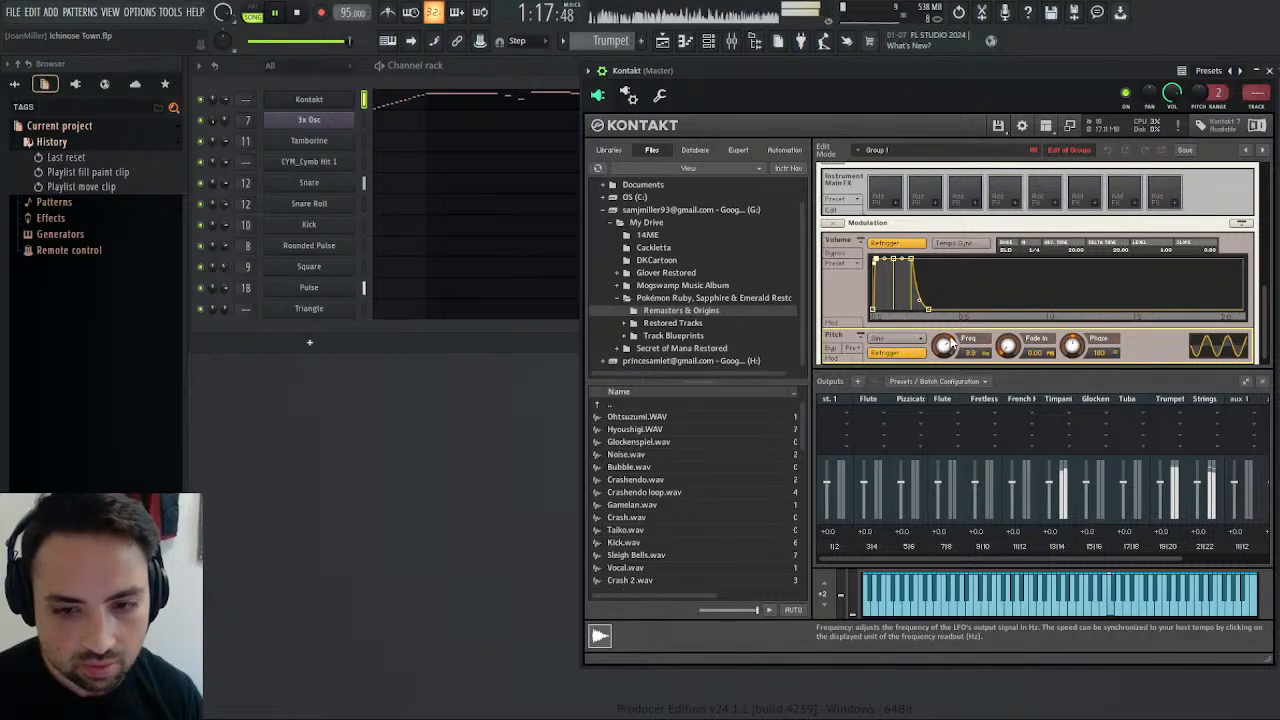
pyautogui.moveTo(952, 343)
pyautogui.mouseDown()
pyautogui.moveTo(951, 319)
pyautogui.moveTo(949, 330)
pyautogui.mouseUp()
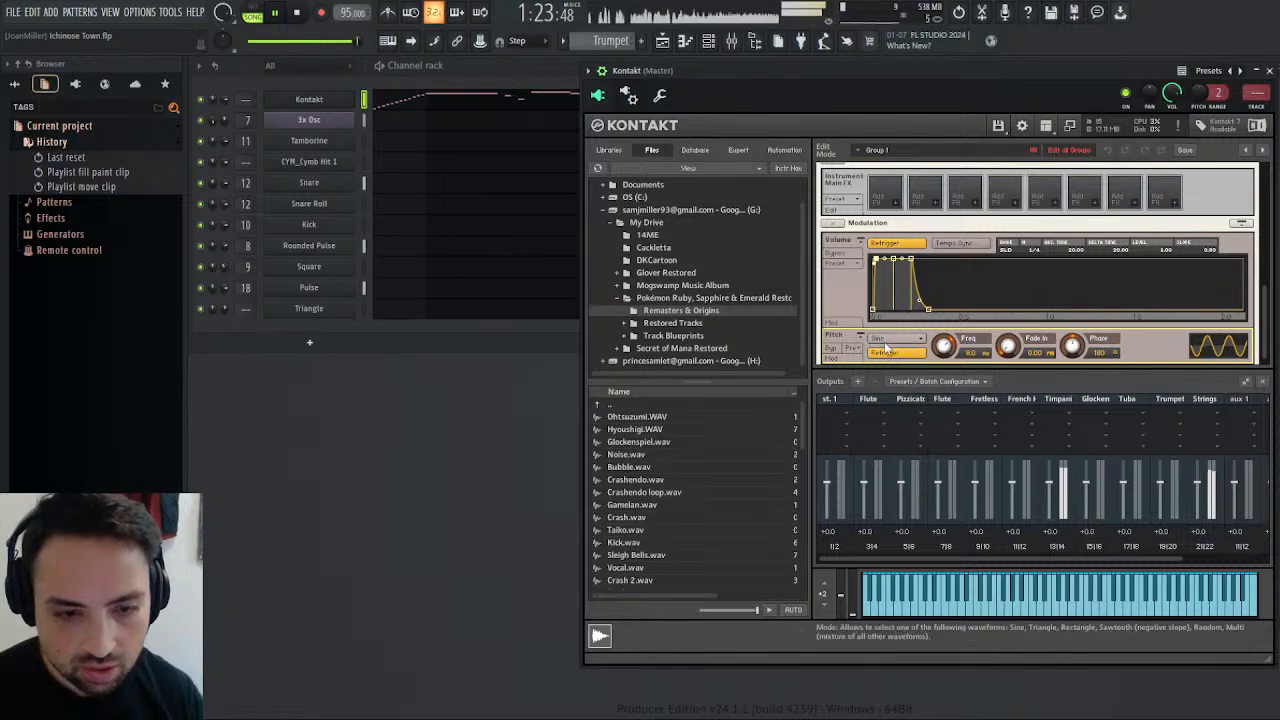
pyautogui.scroll(5, 966, 271)
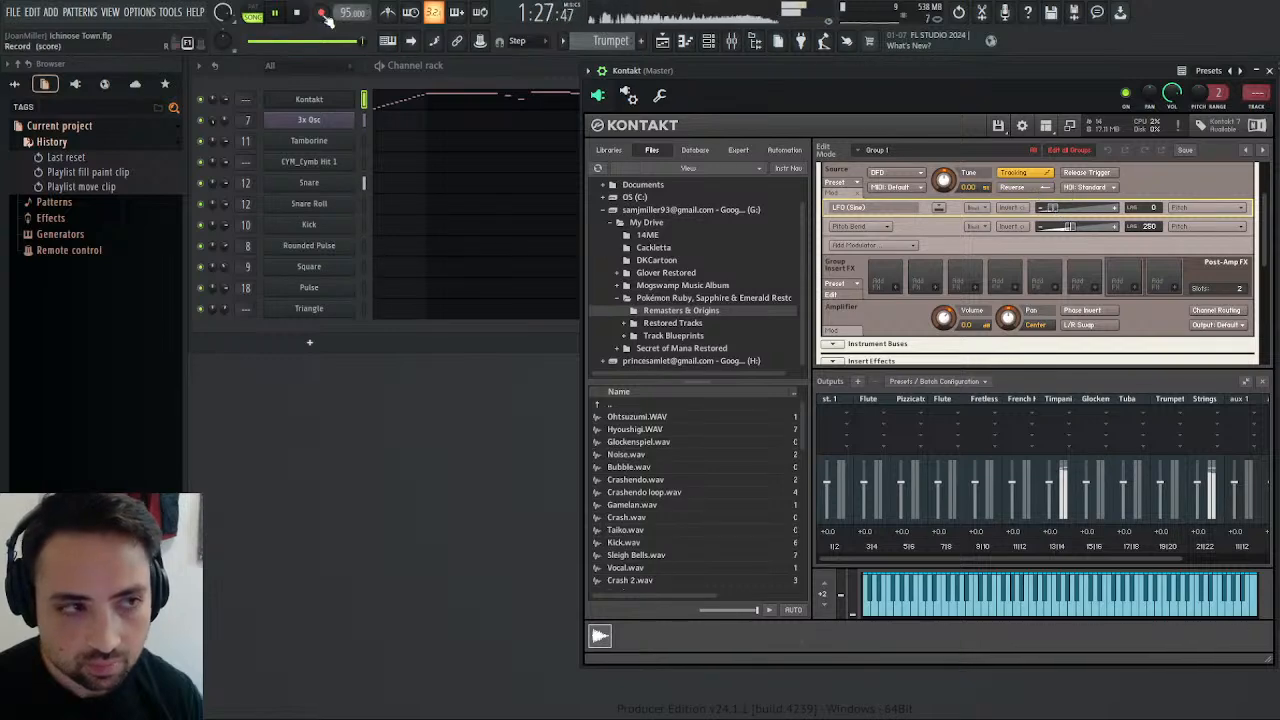
# Loop the Trumpet pattern alone, reduce its LFO pitch intensity slightly and set the LFO frequency to about 6.1 Hz.
pyautogui.click(251, 13)
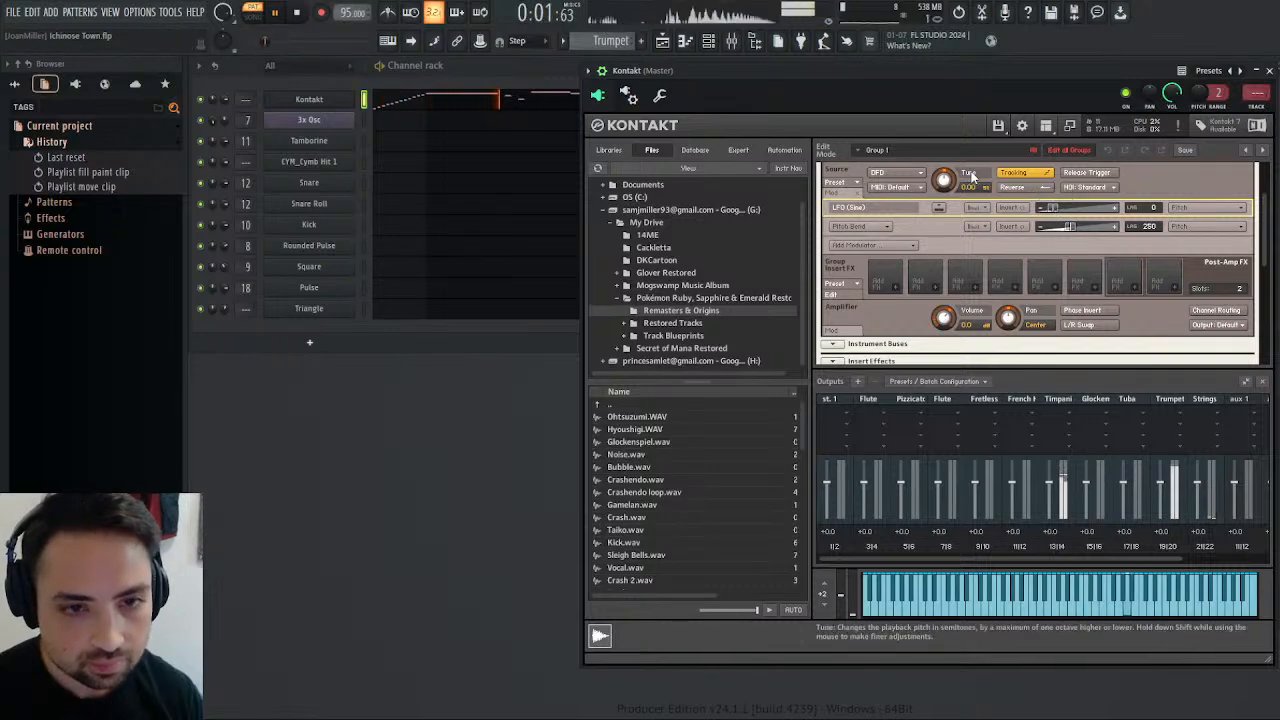
pyautogui.moveTo(1053, 207); pyautogui.dragTo(1051, 208)
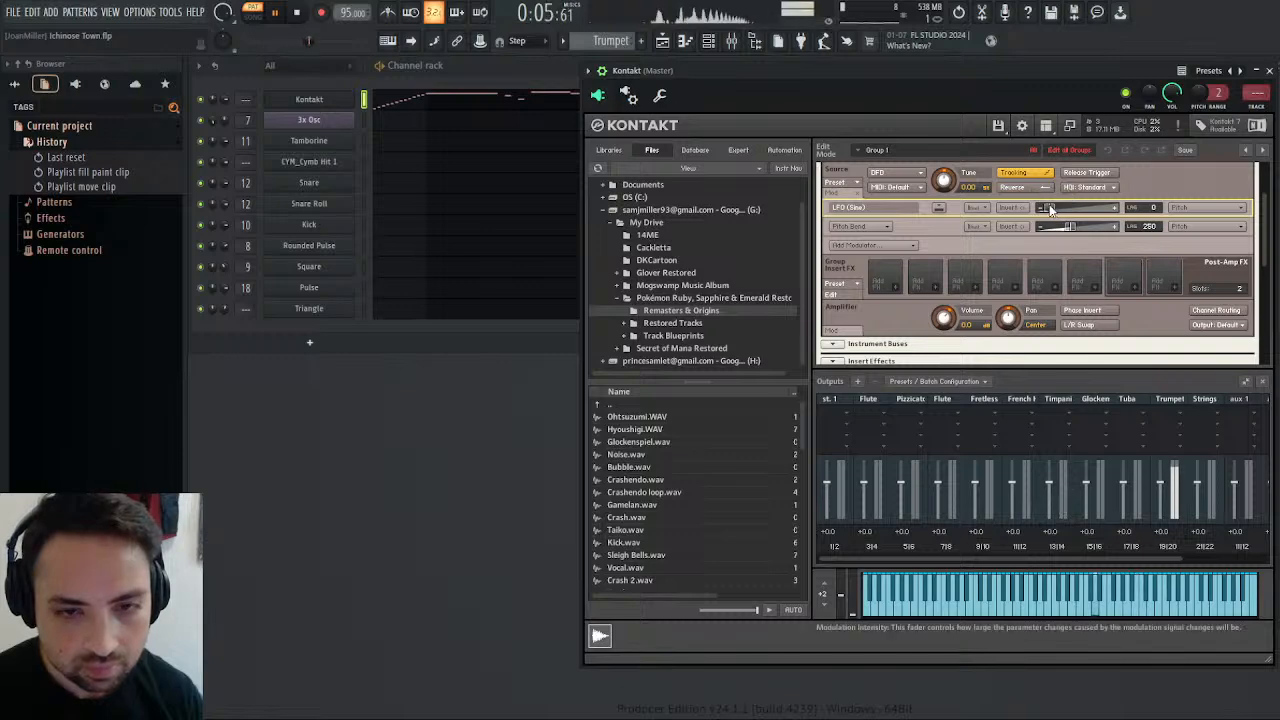
pyautogui.scroll(-5, 1270, 220)
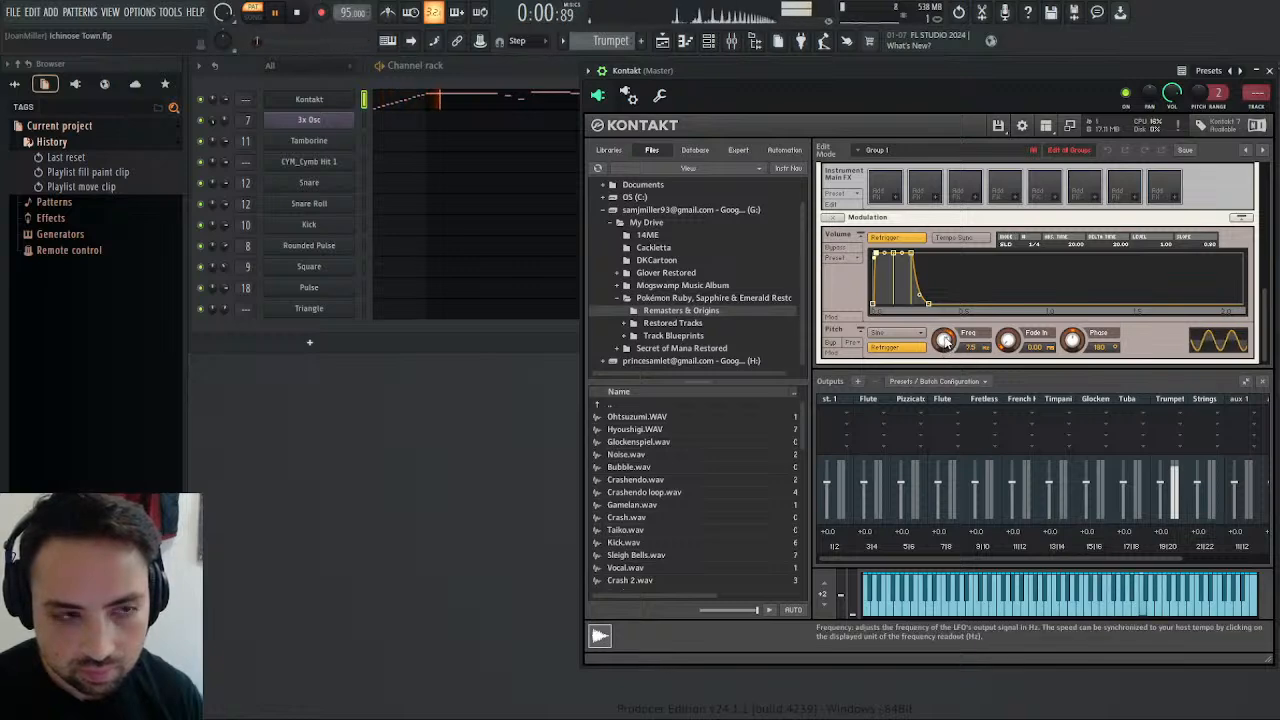
pyautogui.moveTo(947, 340); pyautogui.dragTo(951, 342)
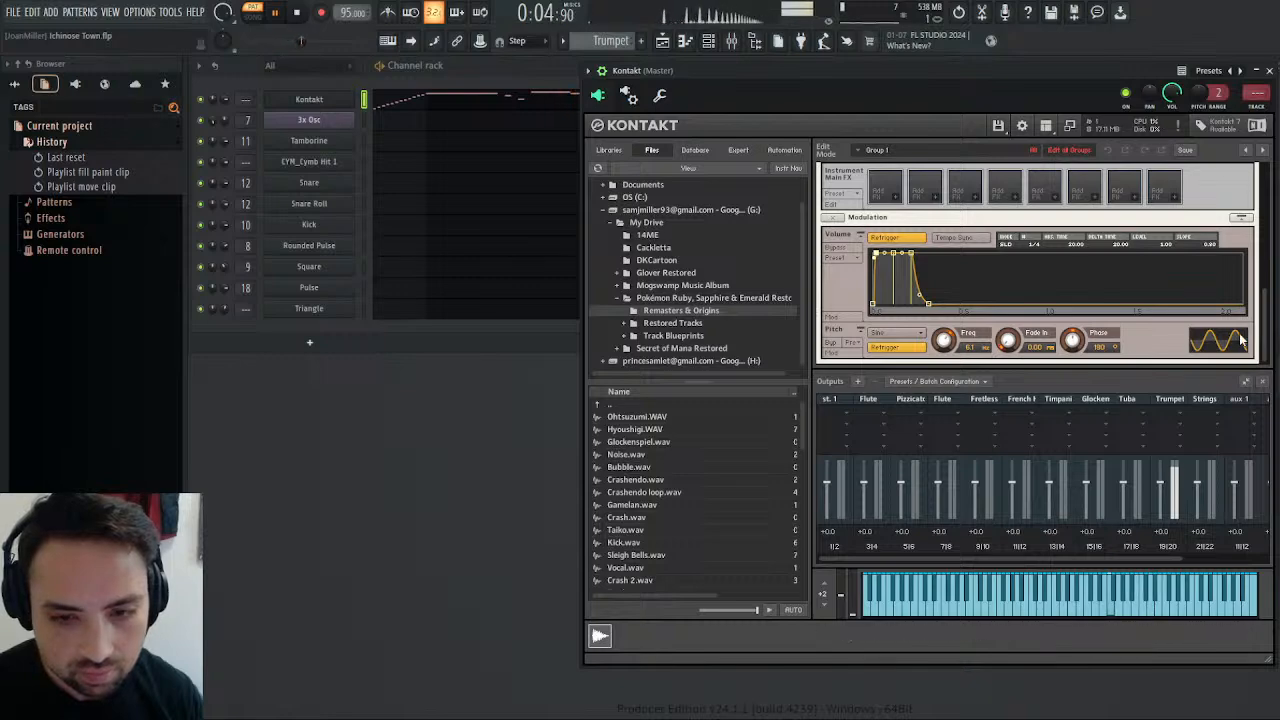
# Set the fade-in of the Trumpet's pitch LFO to about 302 ms.
pyautogui.scroll(5, 1262, 322)
pyautogui.scroll(-5, 1262, 322)
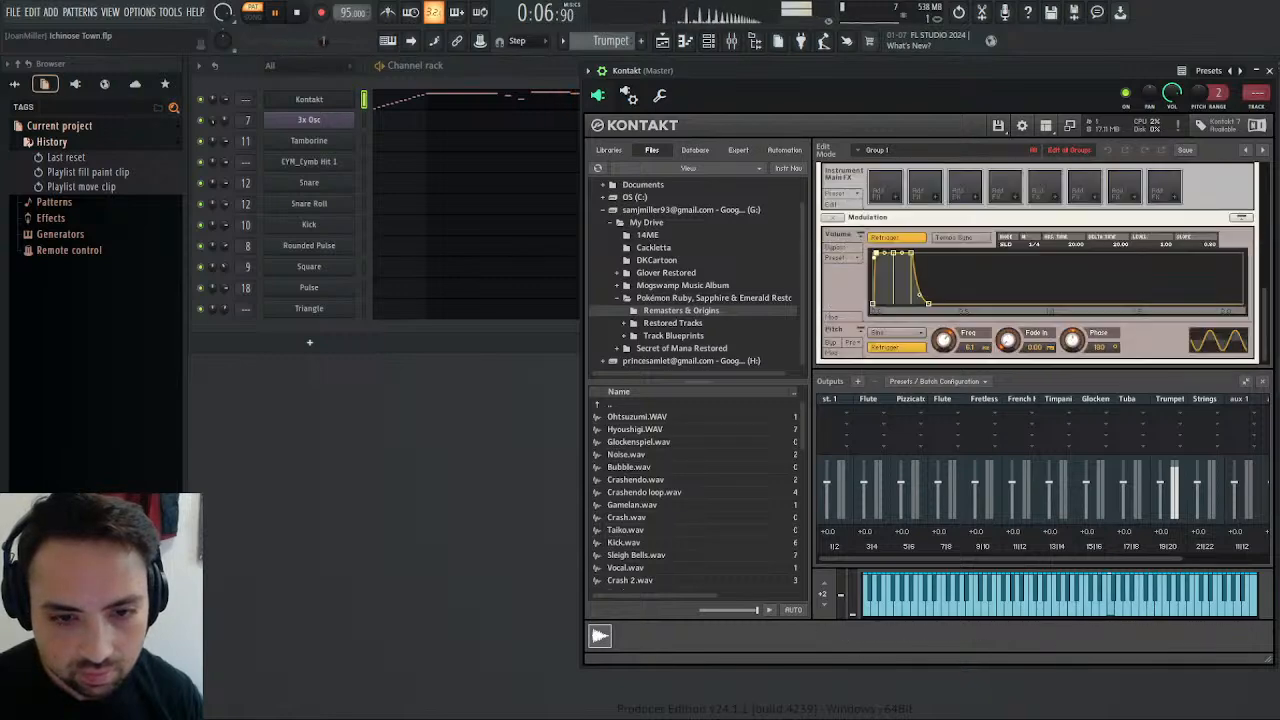
pyautogui.moveTo(1008, 340); pyautogui.dragTo(1018, 277)
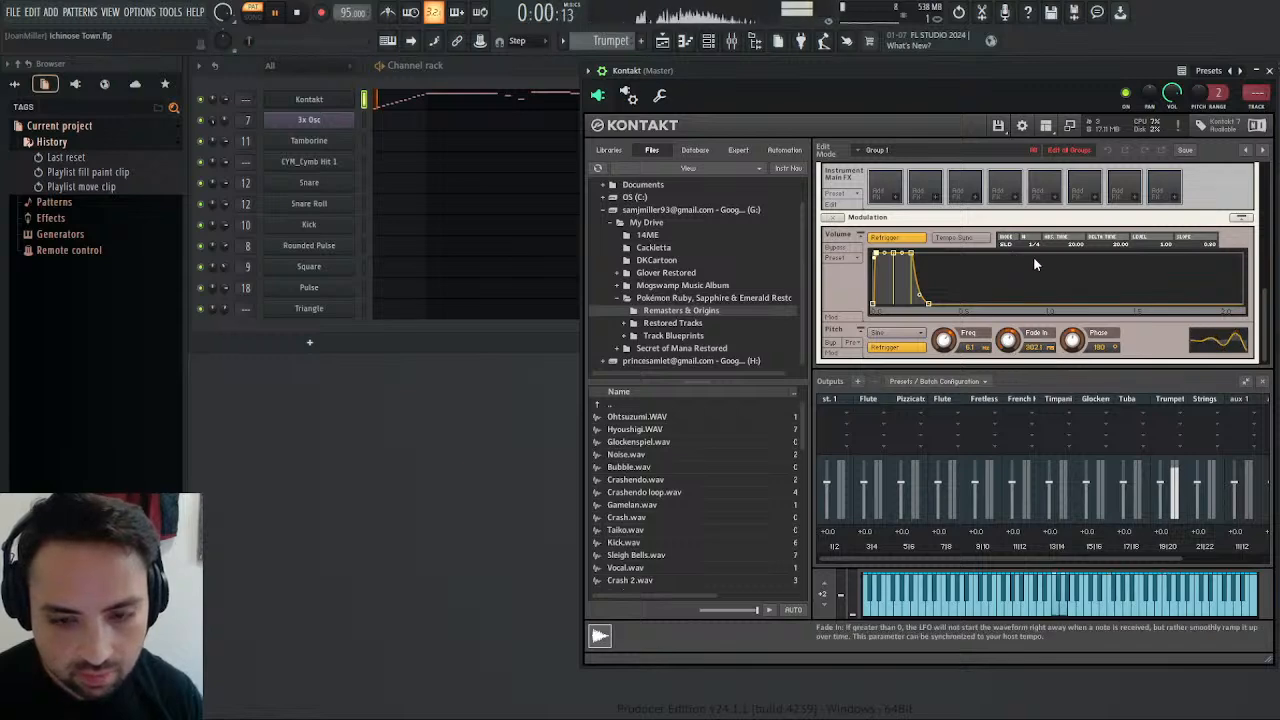
pyautogui.scroll(5, 1266, 336)
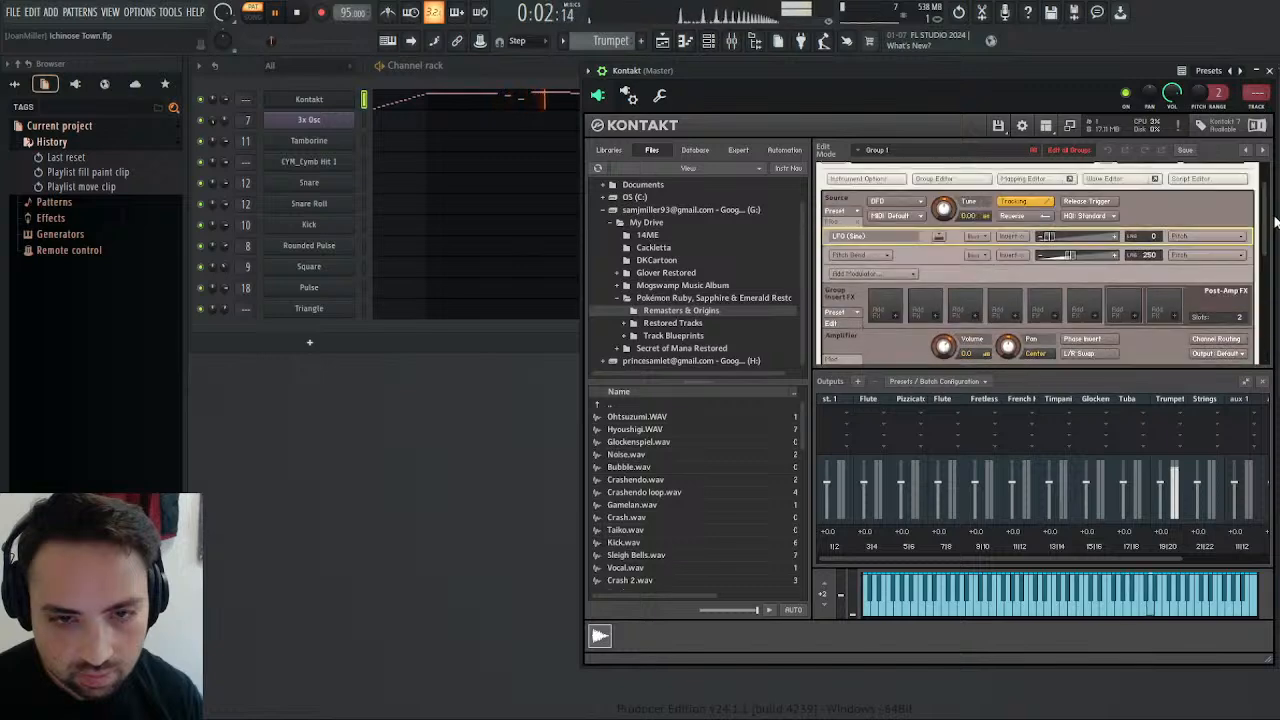
# Fine-tune the intensity of the Trumpet's sine LFO pitch modulation and review its pitch LFO settings.
pyautogui.moveTo(1049, 282); pyautogui.dragTo(1051, 282)
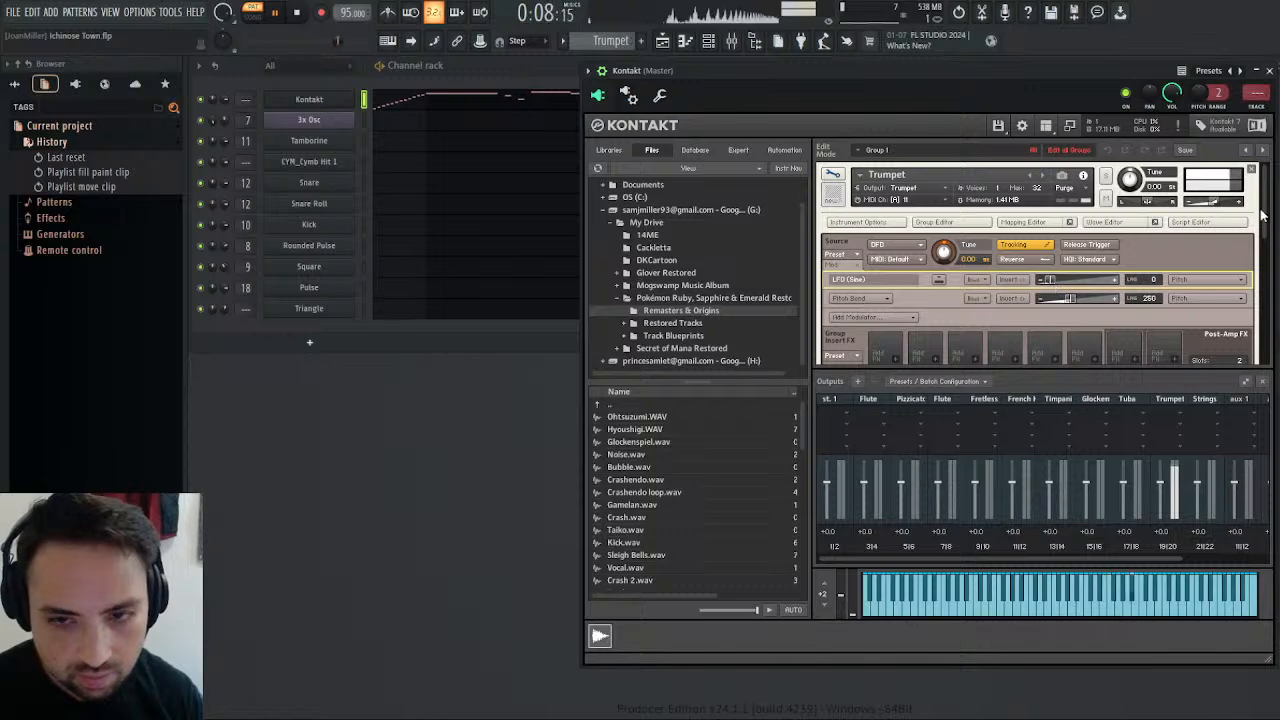
pyautogui.scroll(-5, 1270, 292)
pyautogui.scroll(-3, 1270, 292)
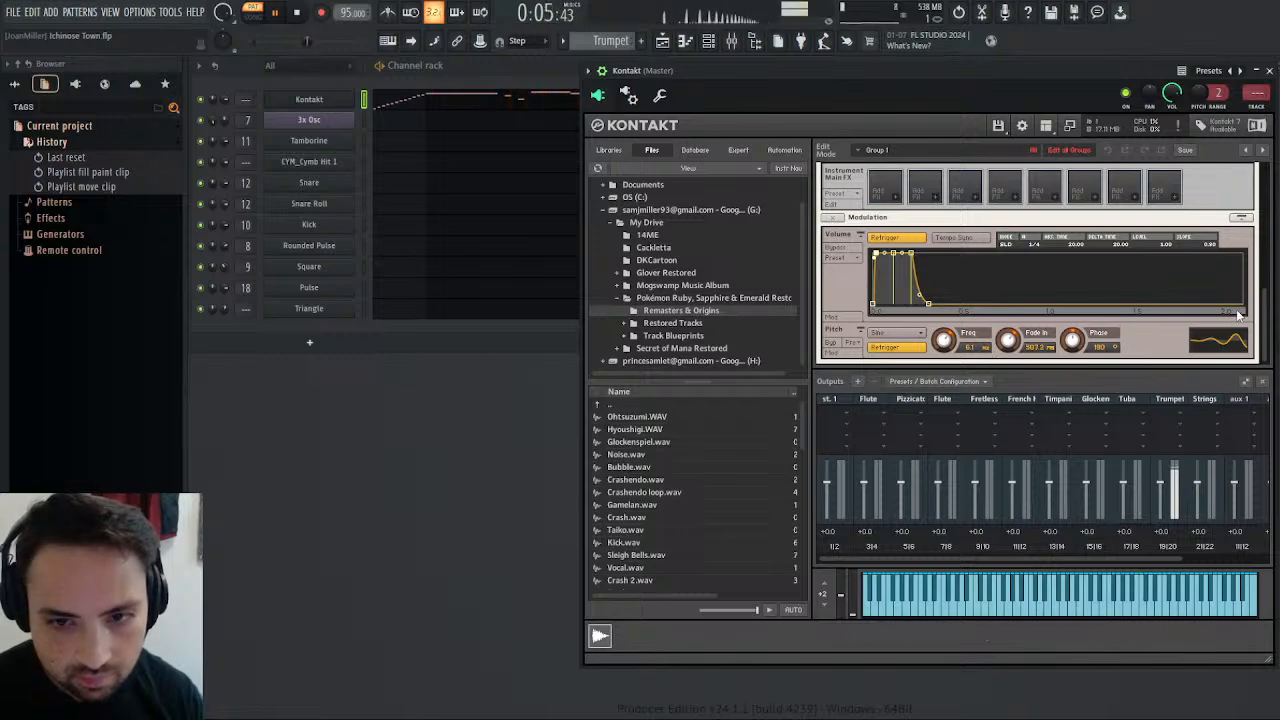
pyautogui.moveTo(1266, 320); pyautogui.dragTo(1277, 170)
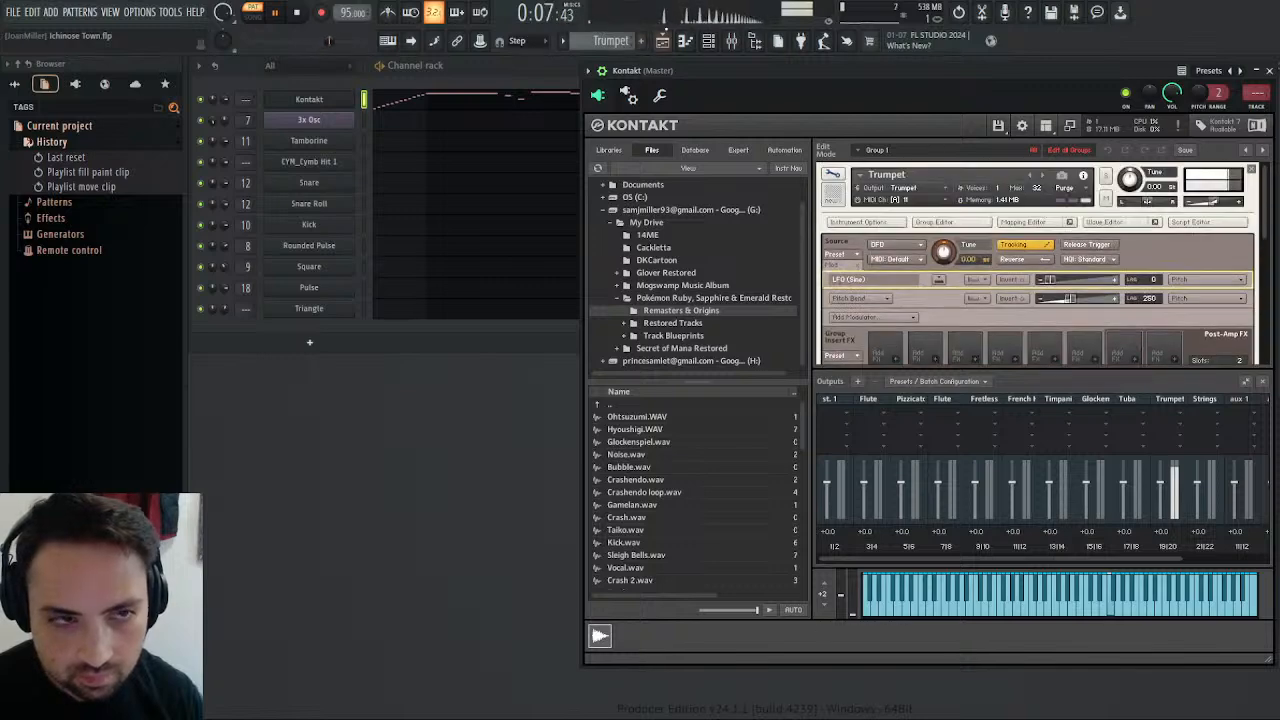
# Play the arrangement from just before the Trumpet's entry at bar 29, and stop once the Trumpet clip has ended.
pyautogui.click(664, 42)
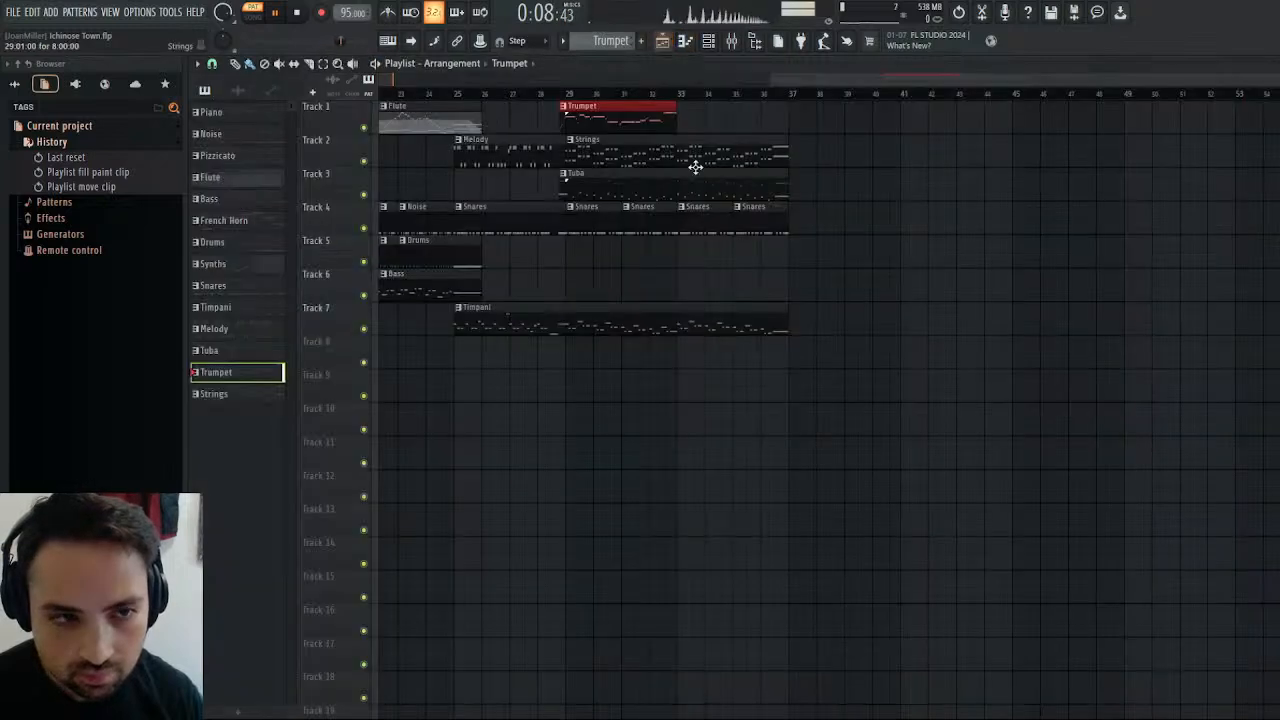
pyautogui.click(561, 93)
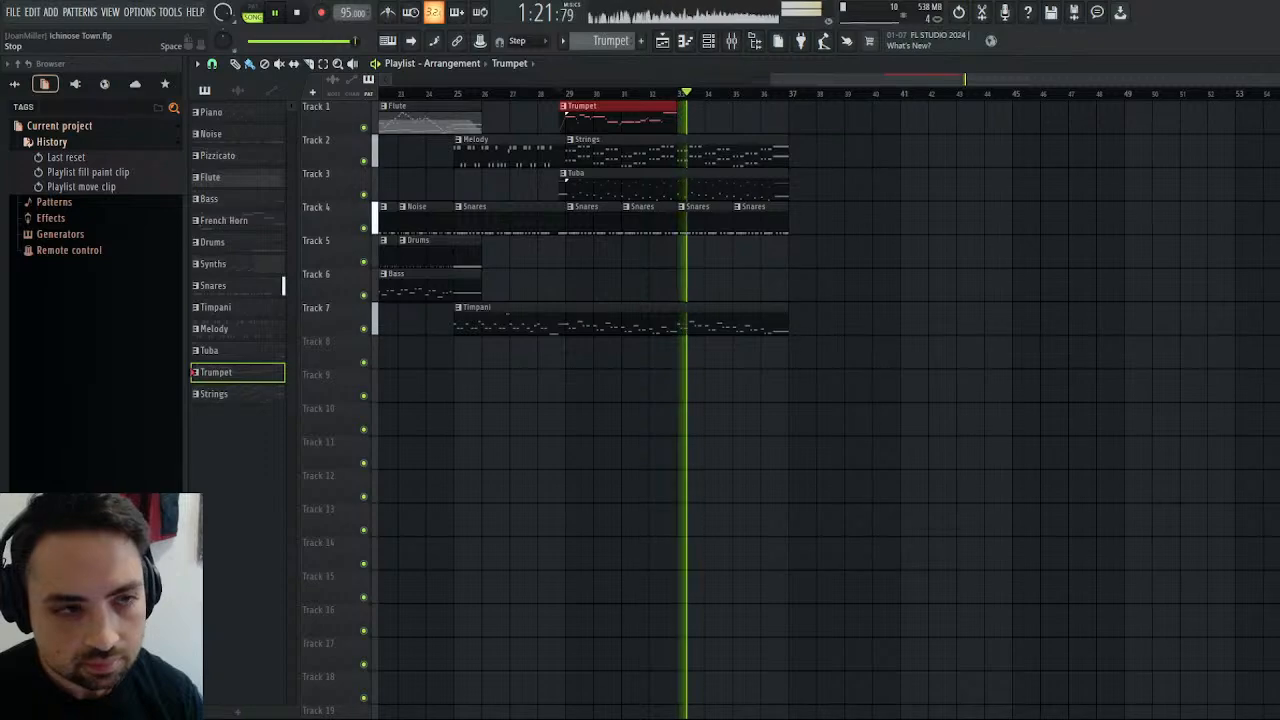
pyautogui.click(297, 13)
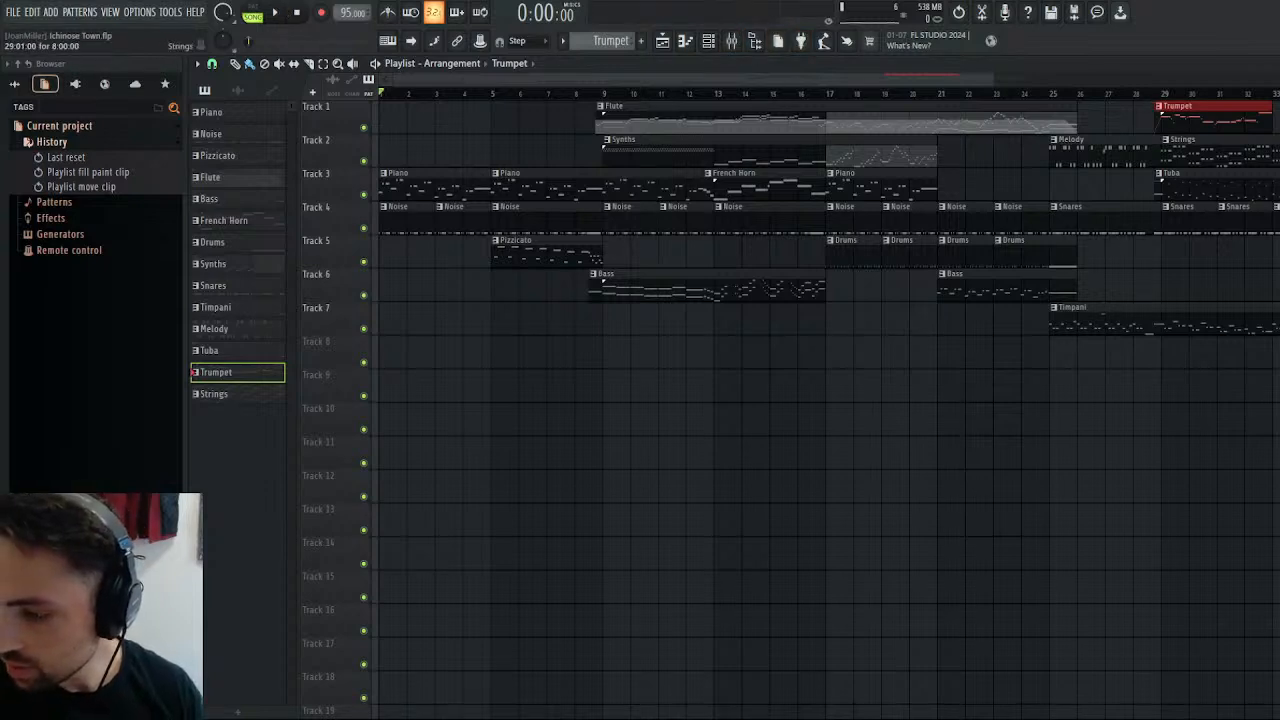
# Play the arrangement from the French Horn's entry at about bar 13.
pyautogui.click(730, 42)
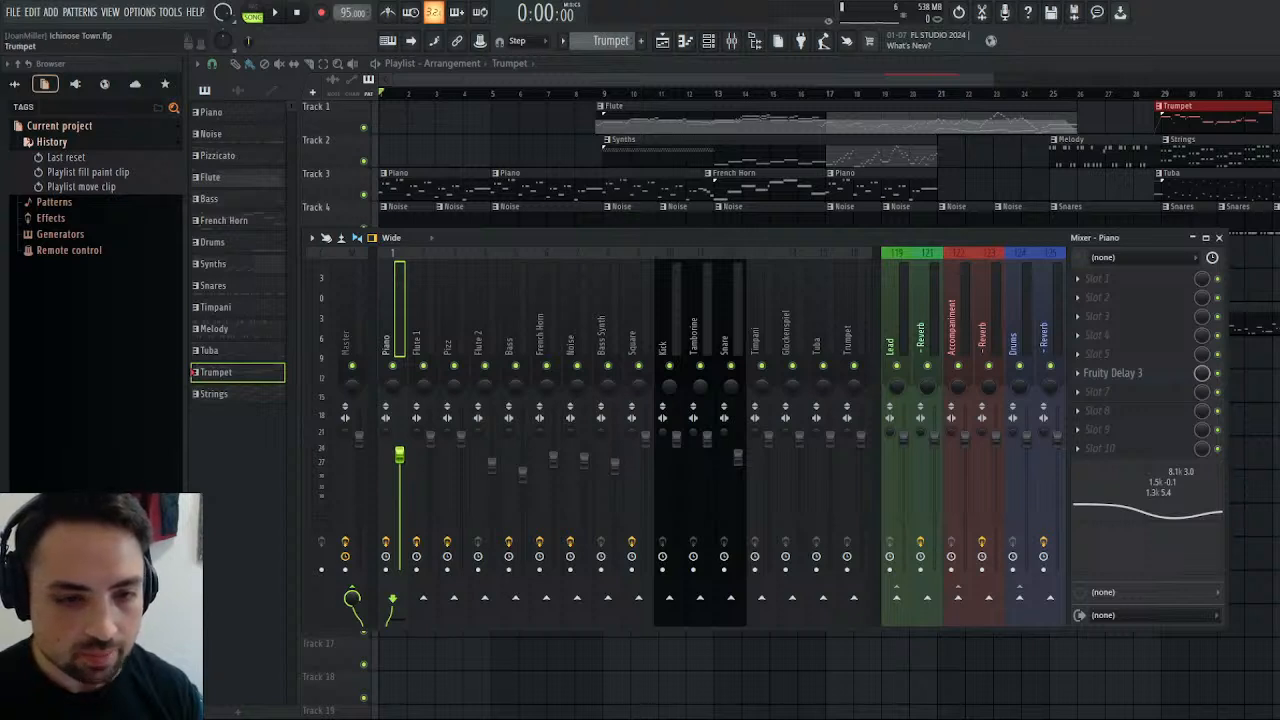
pyautogui.click(663, 42)
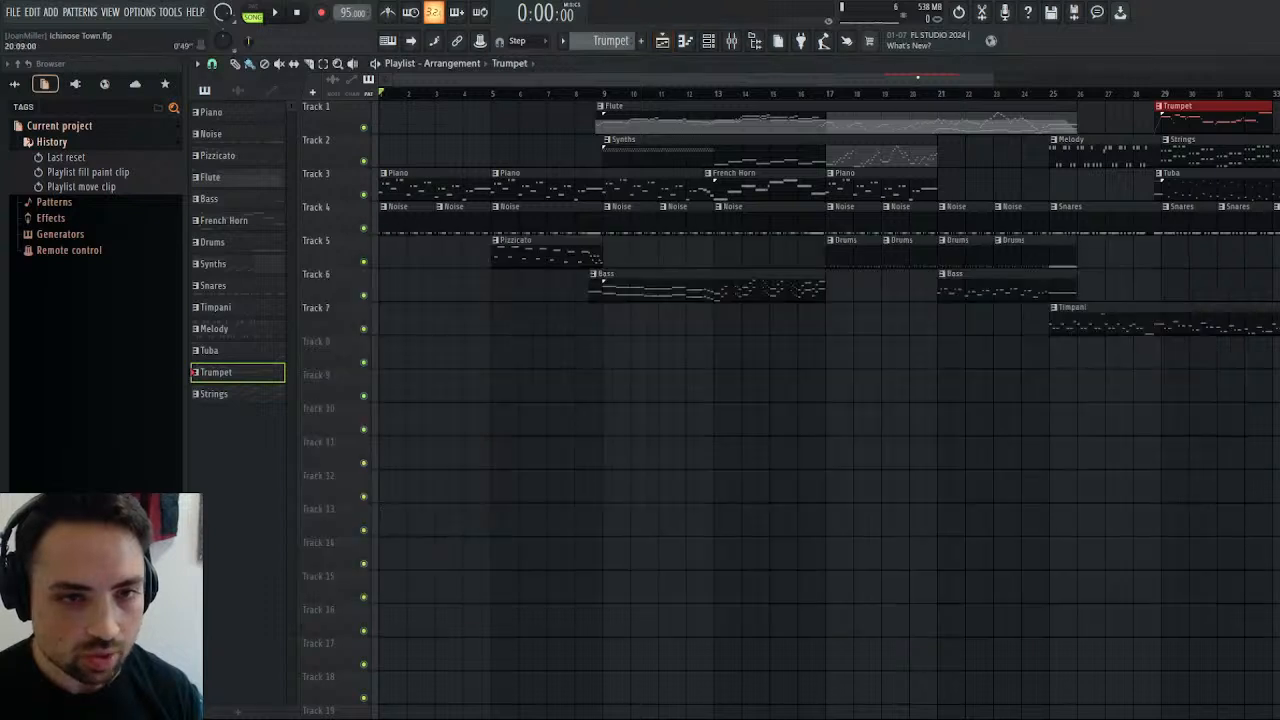
pyautogui.moveTo(918, 77); pyautogui.dragTo(1083, 77)
pyautogui.click(900, 94)
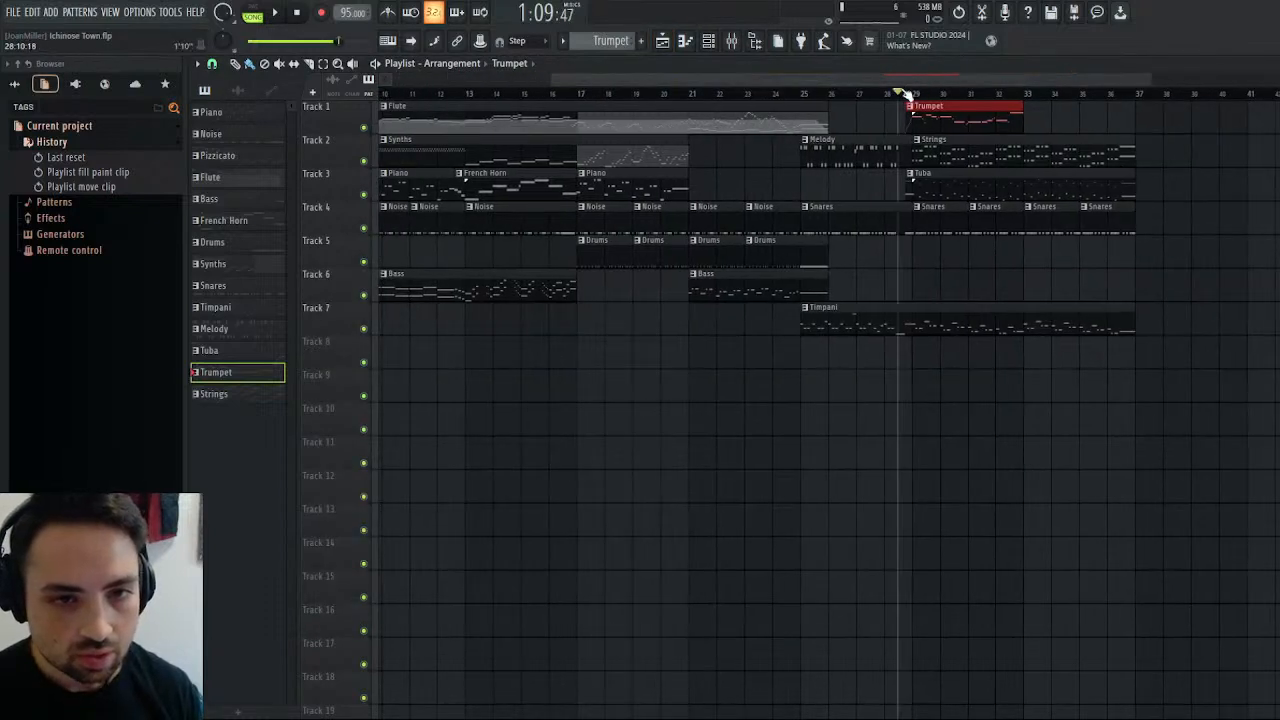
pyautogui.click(466, 94)
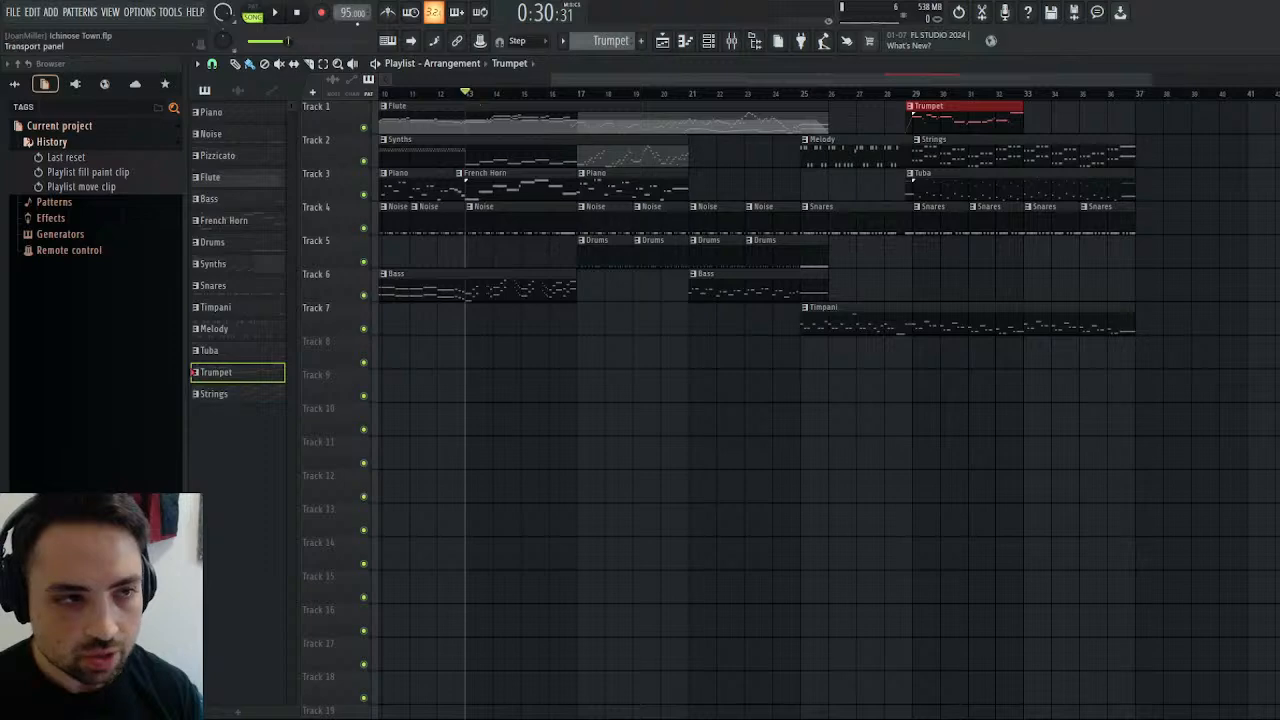
pyautogui.press('space')
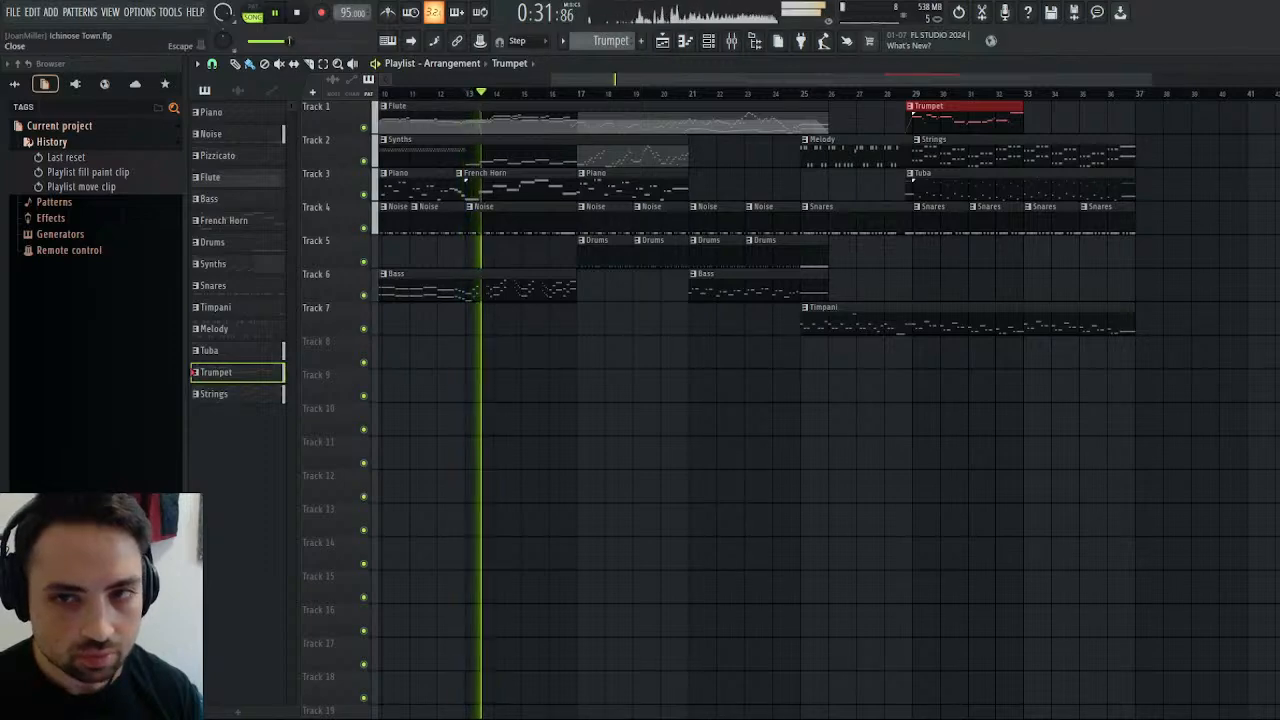
# Leave the Trumpet's edit mode in Kontakt and solo the Flute 1 and Flute 2 mixer tracks.
pyautogui.click(1270, 64)
pyautogui.click(837, 173)
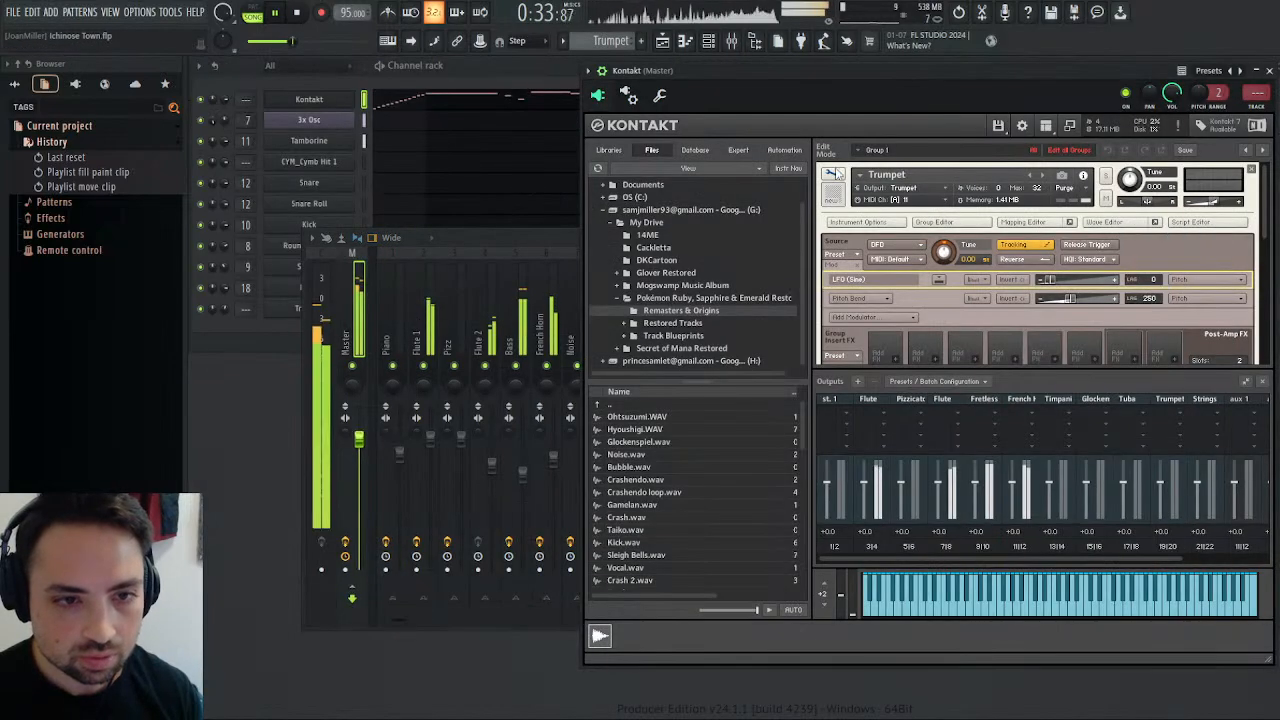
pyautogui.click(835, 173)
pyautogui.scroll(-2, 886, 277)
pyautogui.scroll(3, 886, 277)
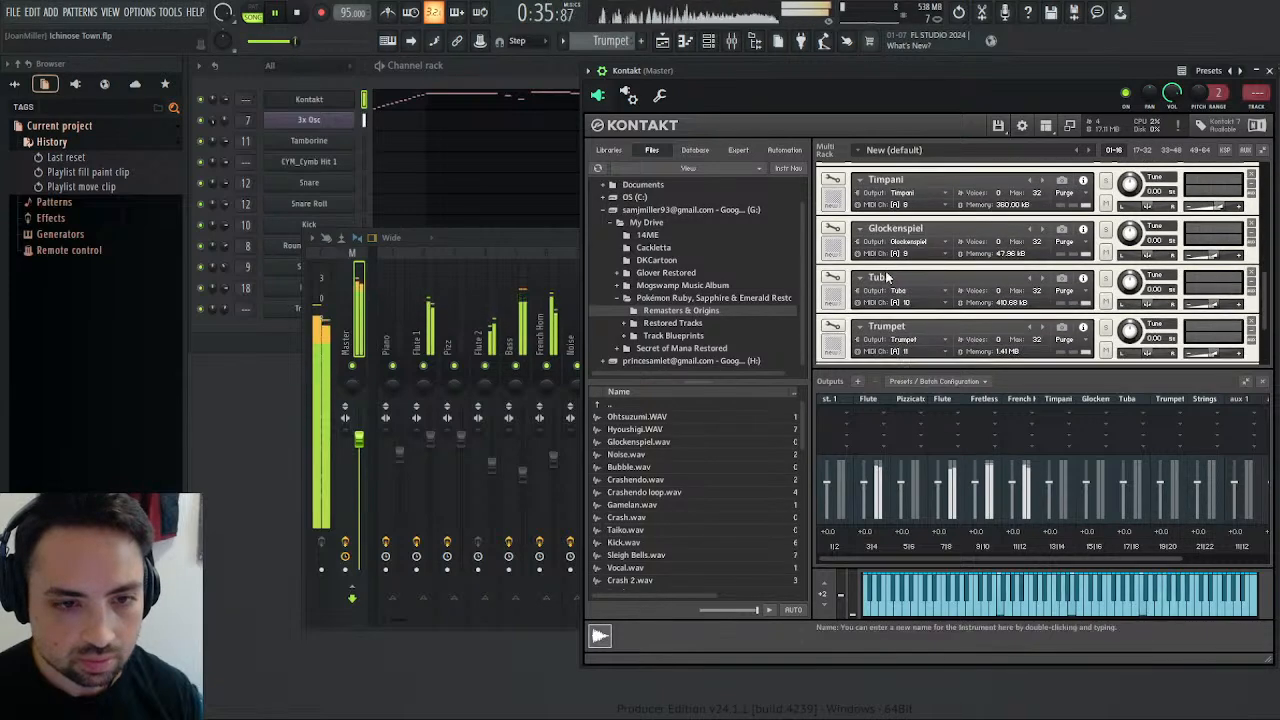
pyautogui.scroll(5, 886, 277)
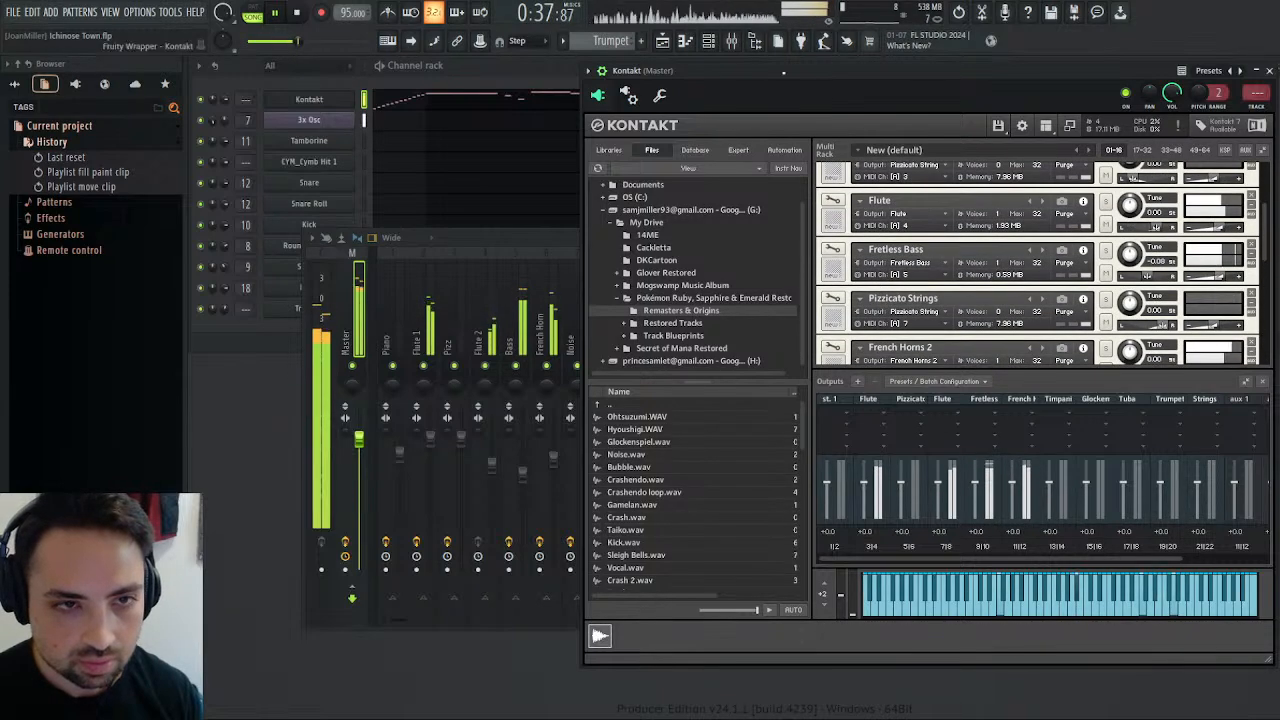
pyautogui.click(540, 370)
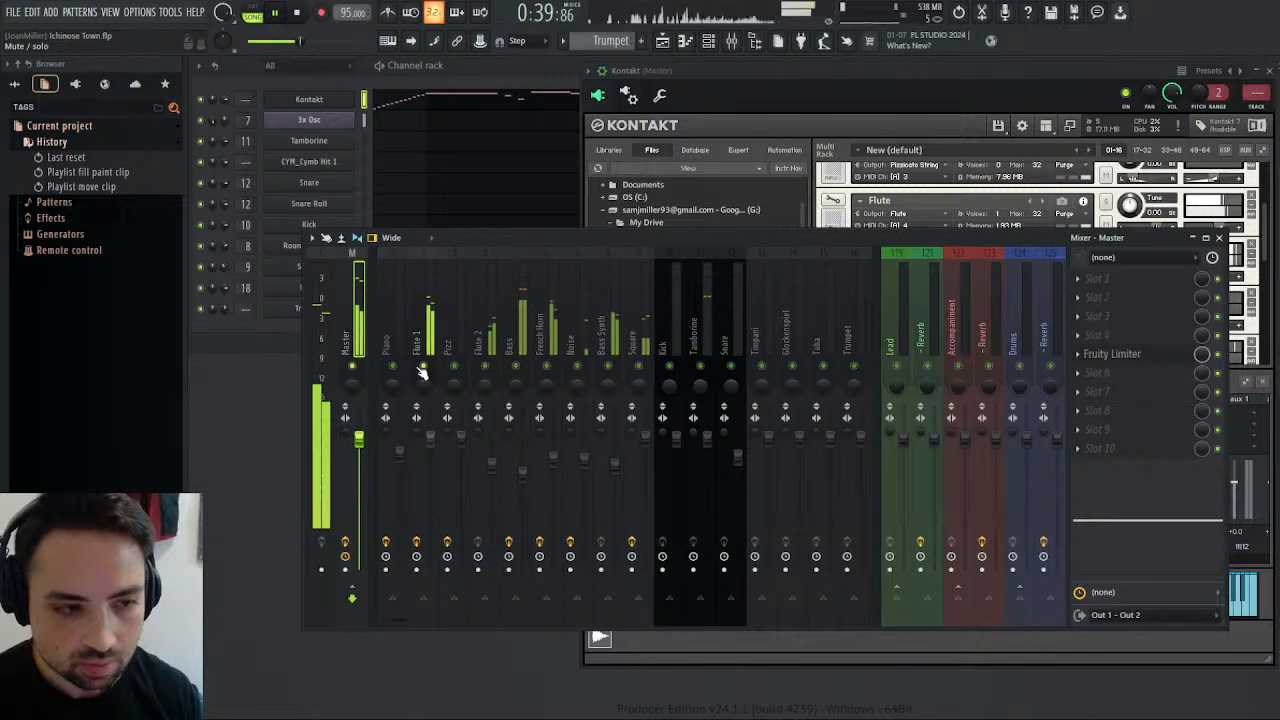
pyautogui.click(972, 83)
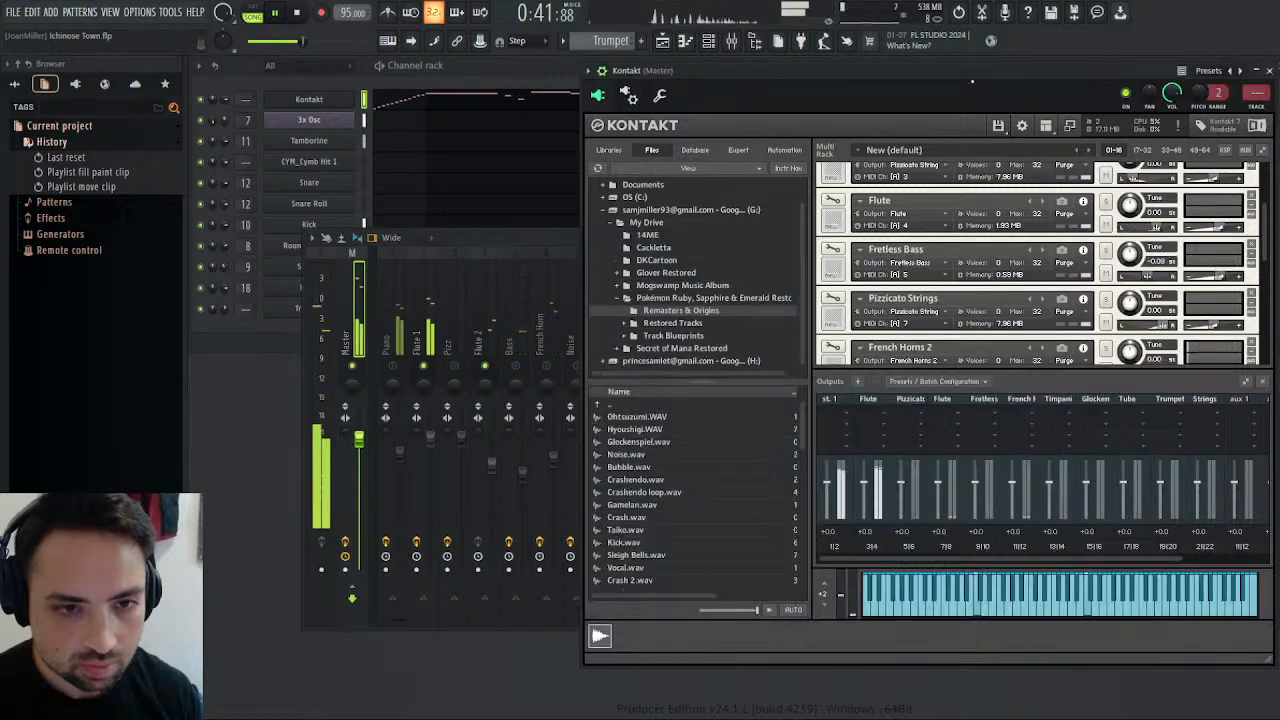
# Open the first Flute on MIDI channel 2 for editing, hide its mapping editor and show its source modulation.
pyautogui.scroll(3, 912, 287)
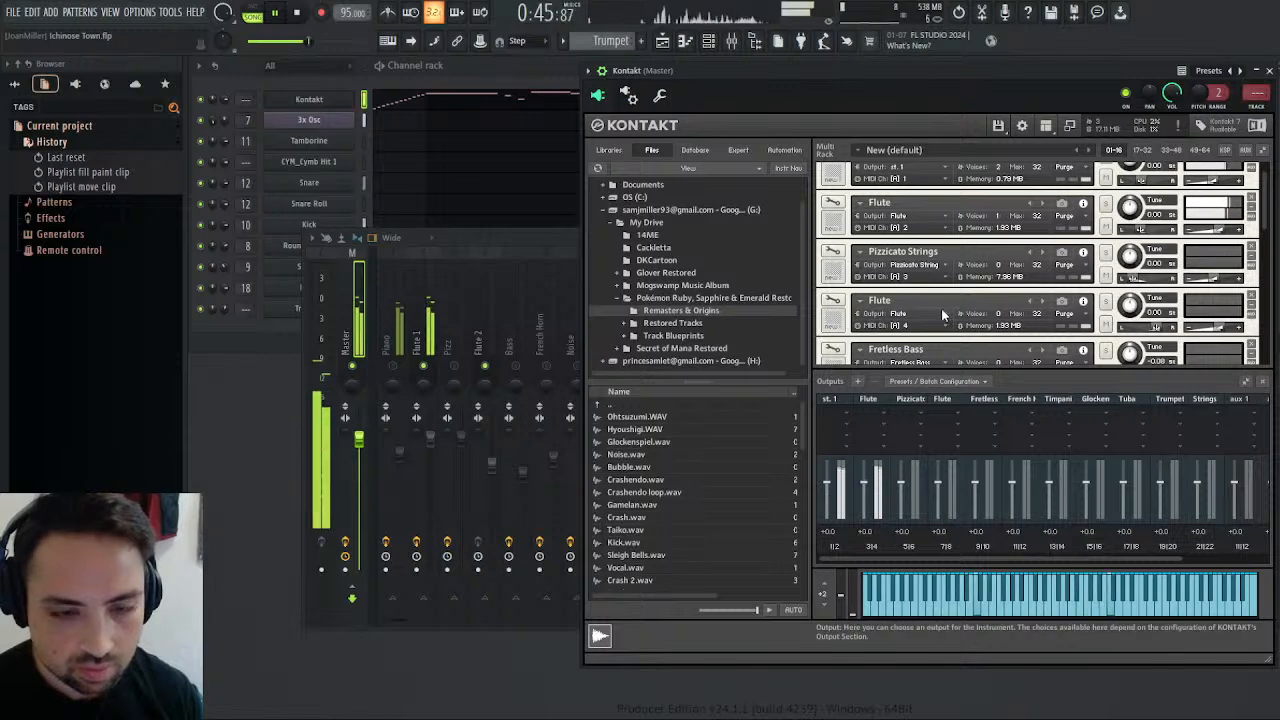
pyautogui.click(834, 203)
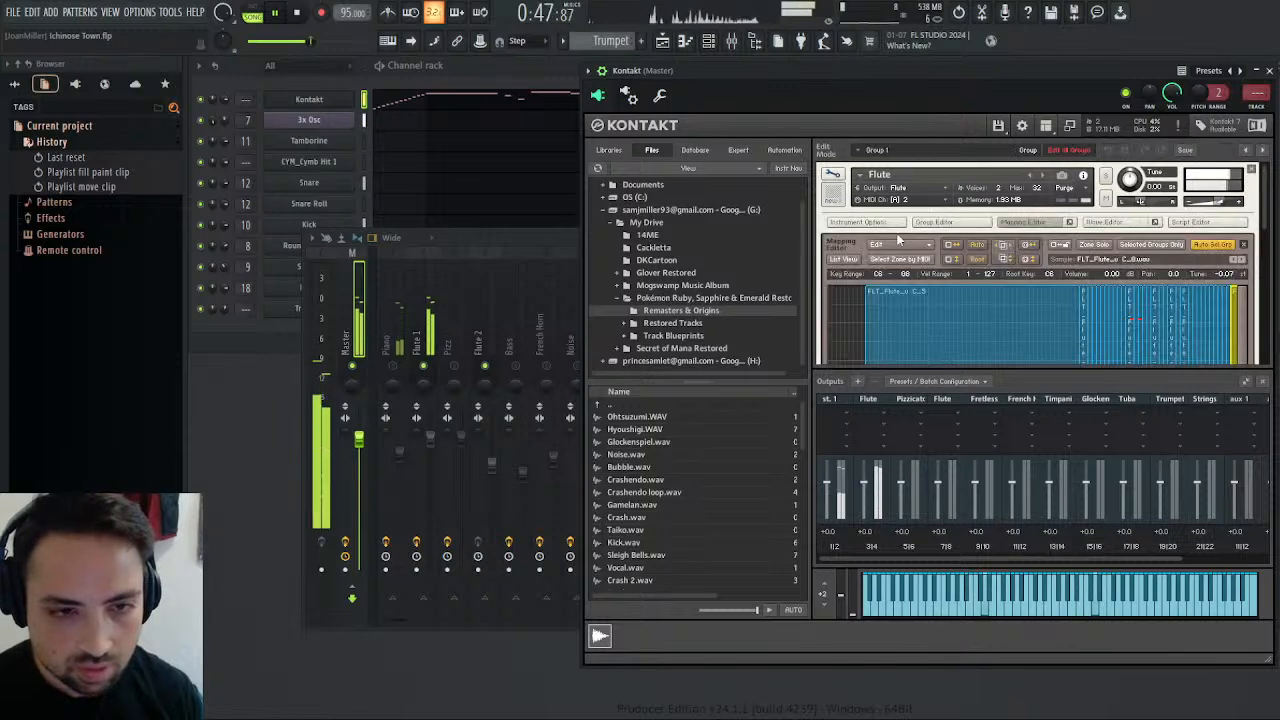
pyautogui.click(1022, 222)
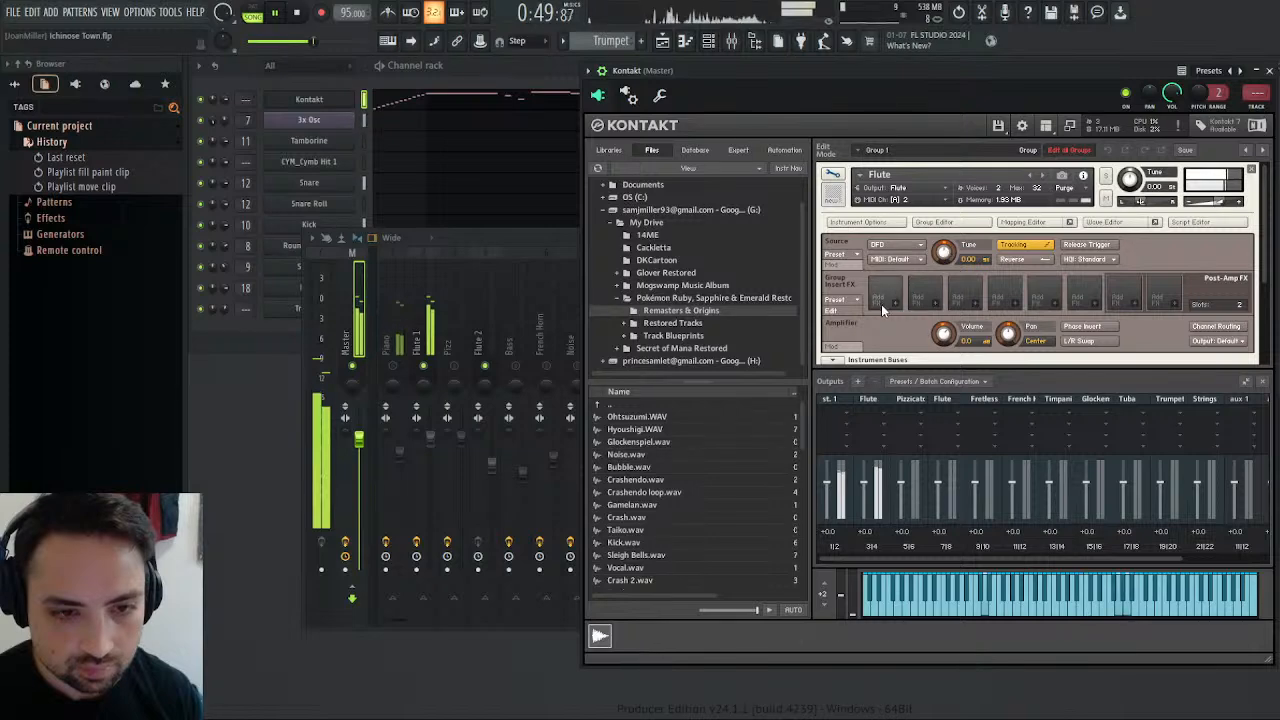
pyautogui.click(849, 264)
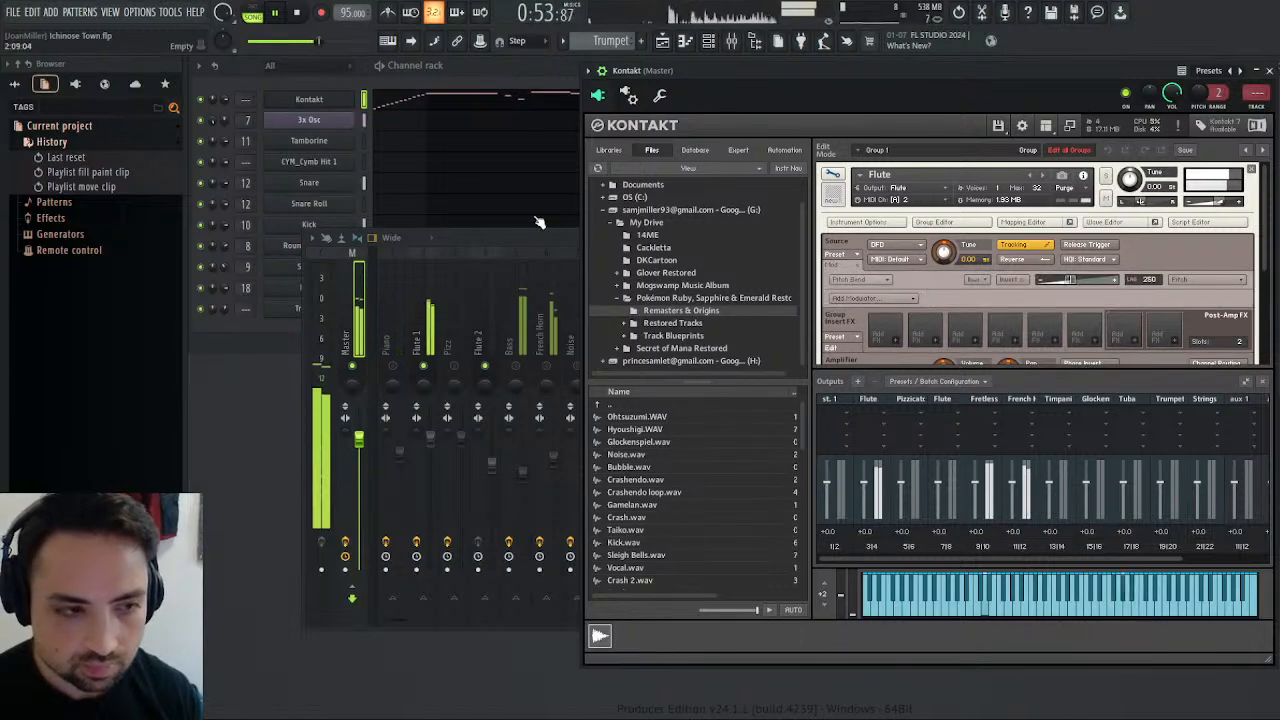
# Assign the Triangle channel to its own free mixer track, 19.
pyautogui.moveTo(453, 241); pyautogui.dragTo(505, 240)
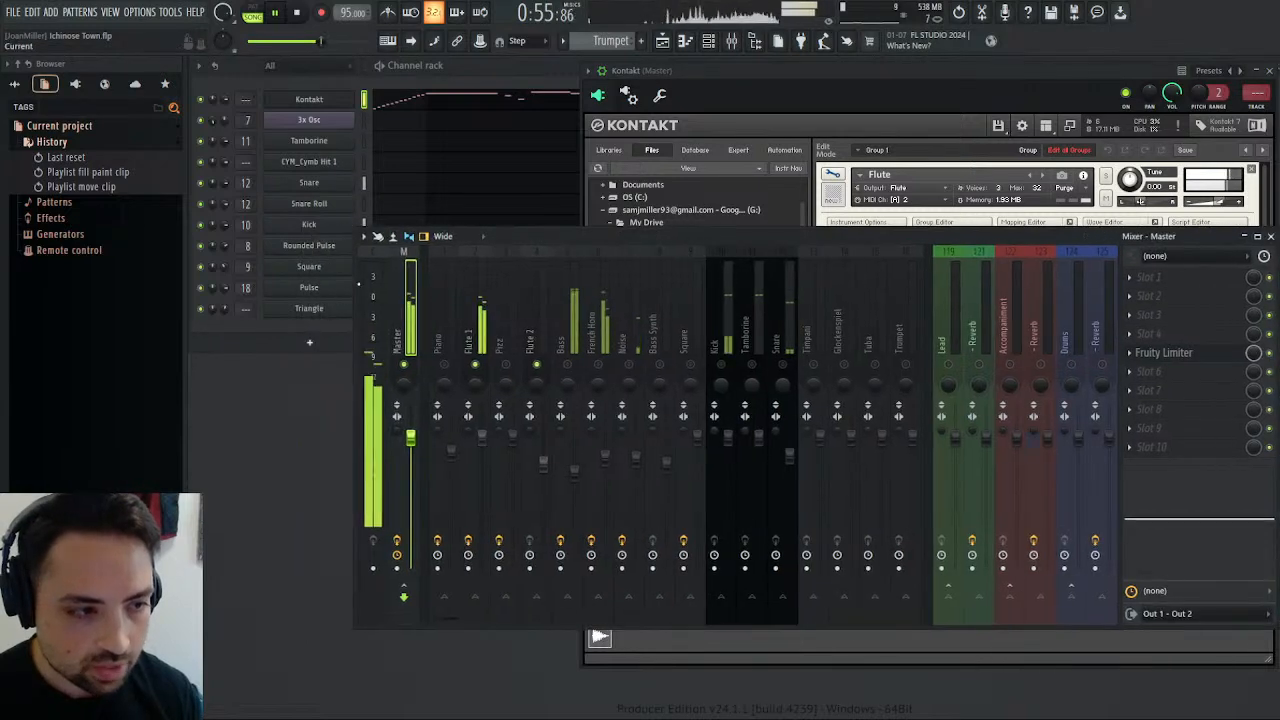
pyautogui.click(312, 309)
pyautogui.click(307, 220)
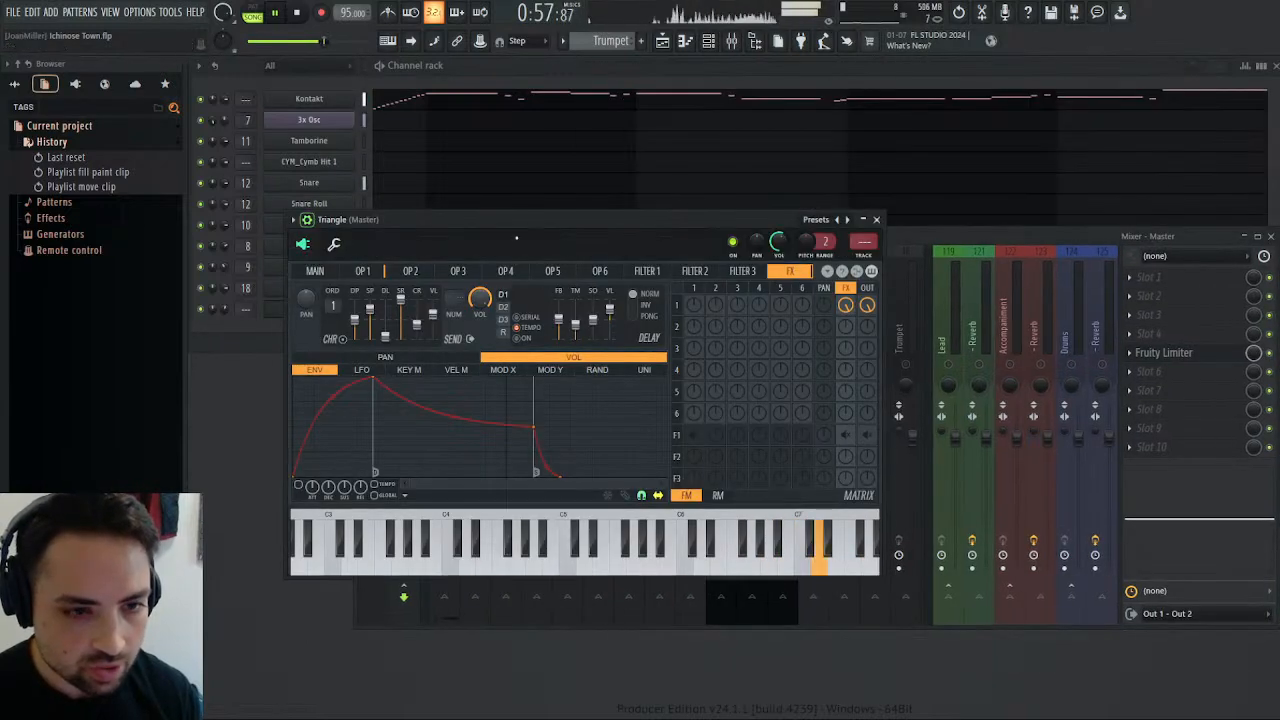
pyautogui.click(862, 258)
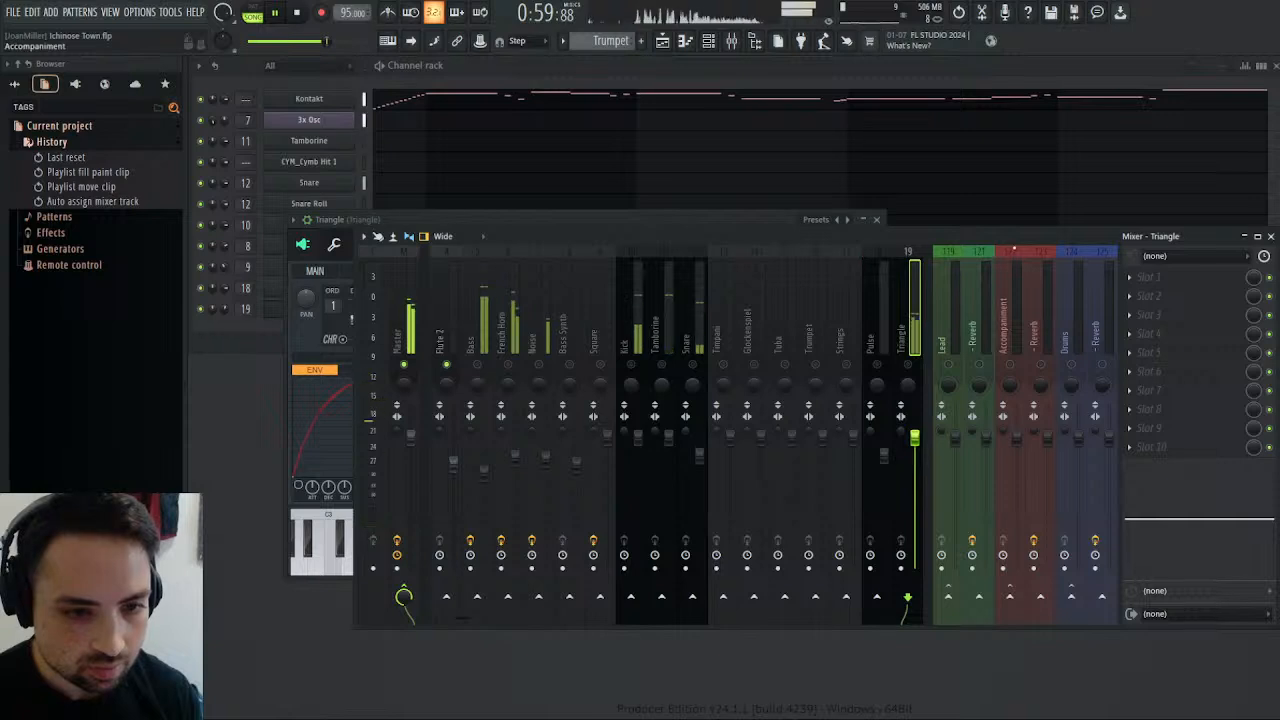
pyautogui.click(1271, 237)
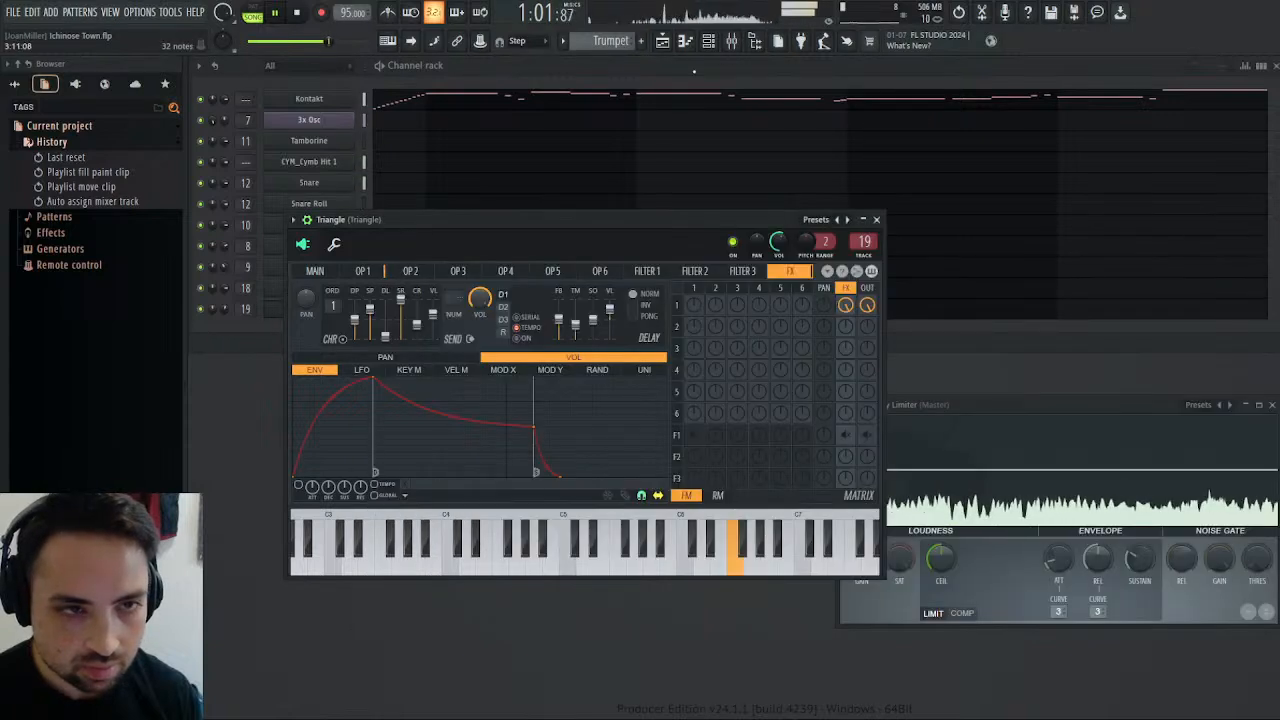
# Rename the CYM_Cymb Hit 1 channel as Crash and assign it to free mixer track 20.
pyautogui.click(319, 163)
pyautogui.click(386, 199)
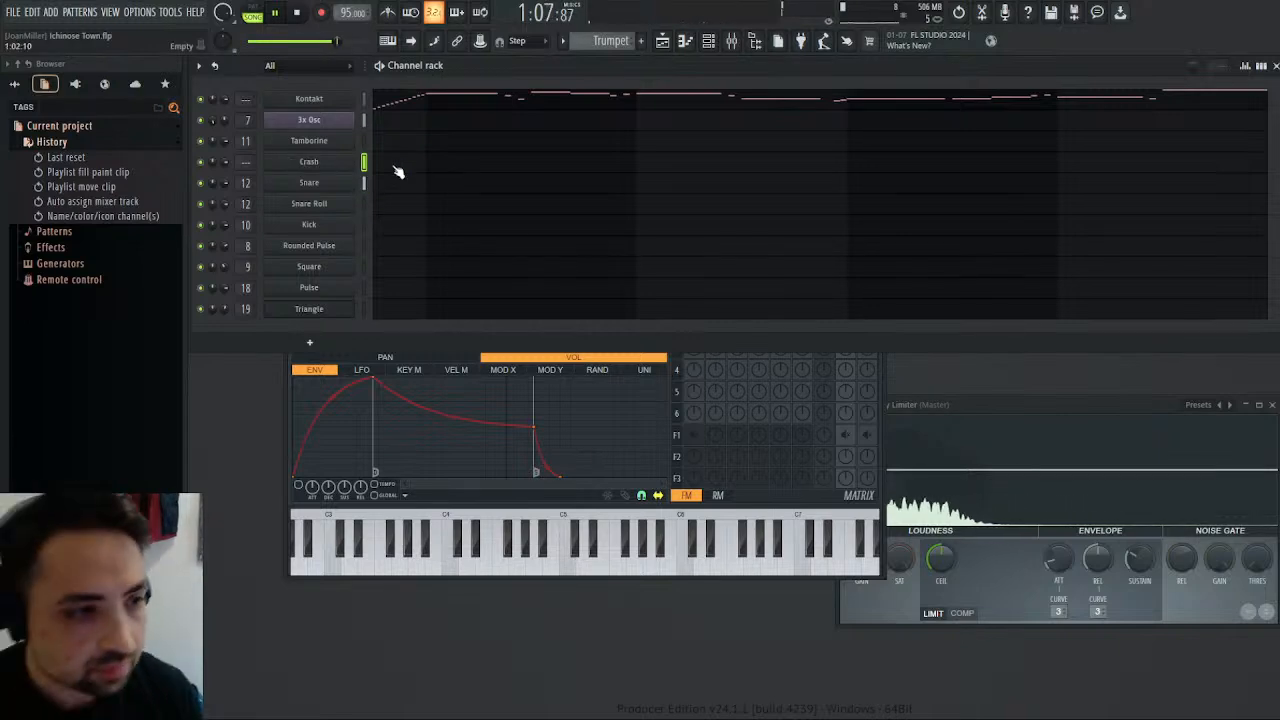
pyautogui.click(337, 163)
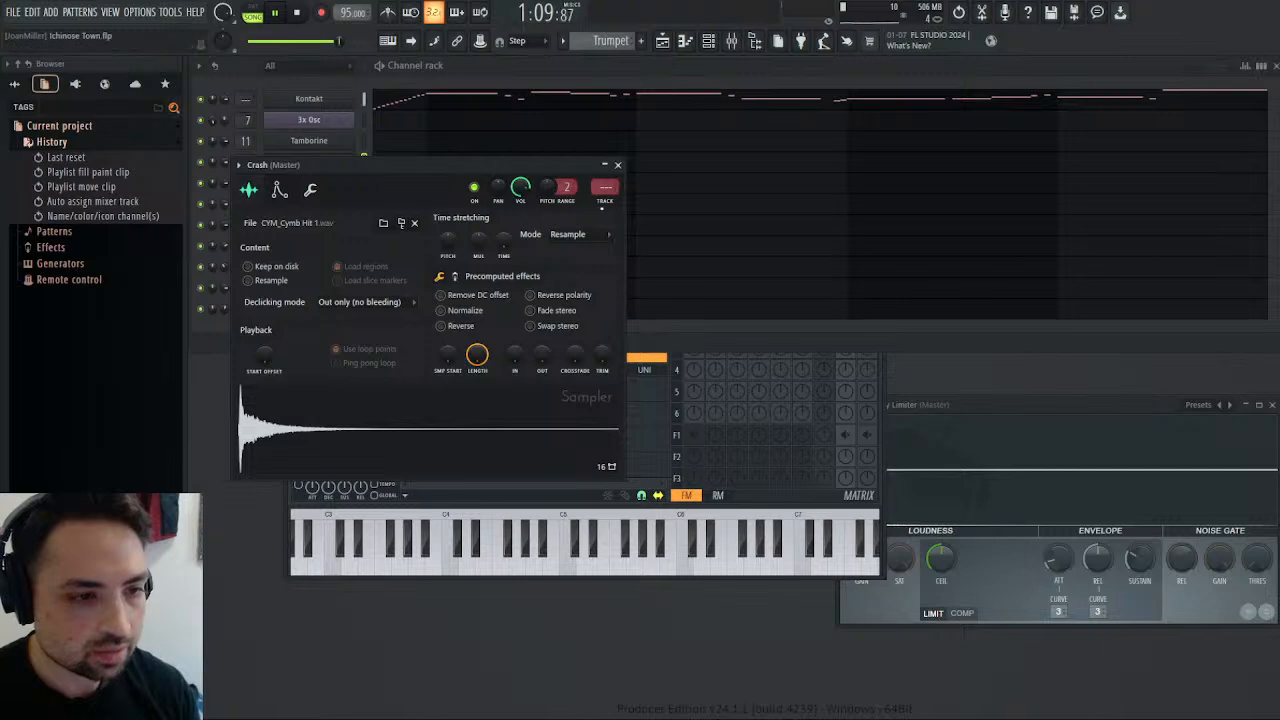
pyautogui.click(602, 208)
pyautogui.click(618, 165)
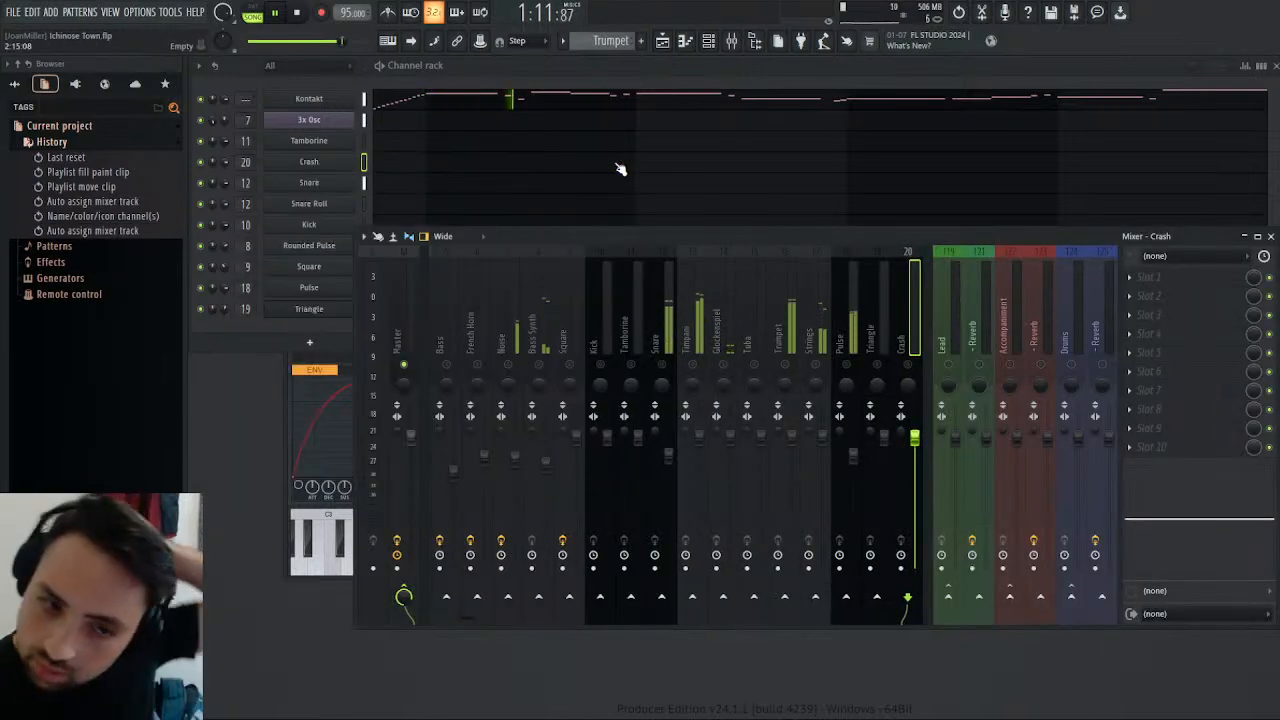
# Restart the song from the beginning and look over the Piano and Flute 1 tracks in the mixer.
pyautogui.click(301, 11)
pyautogui.click(301, 11)
pyautogui.click(281, 12)
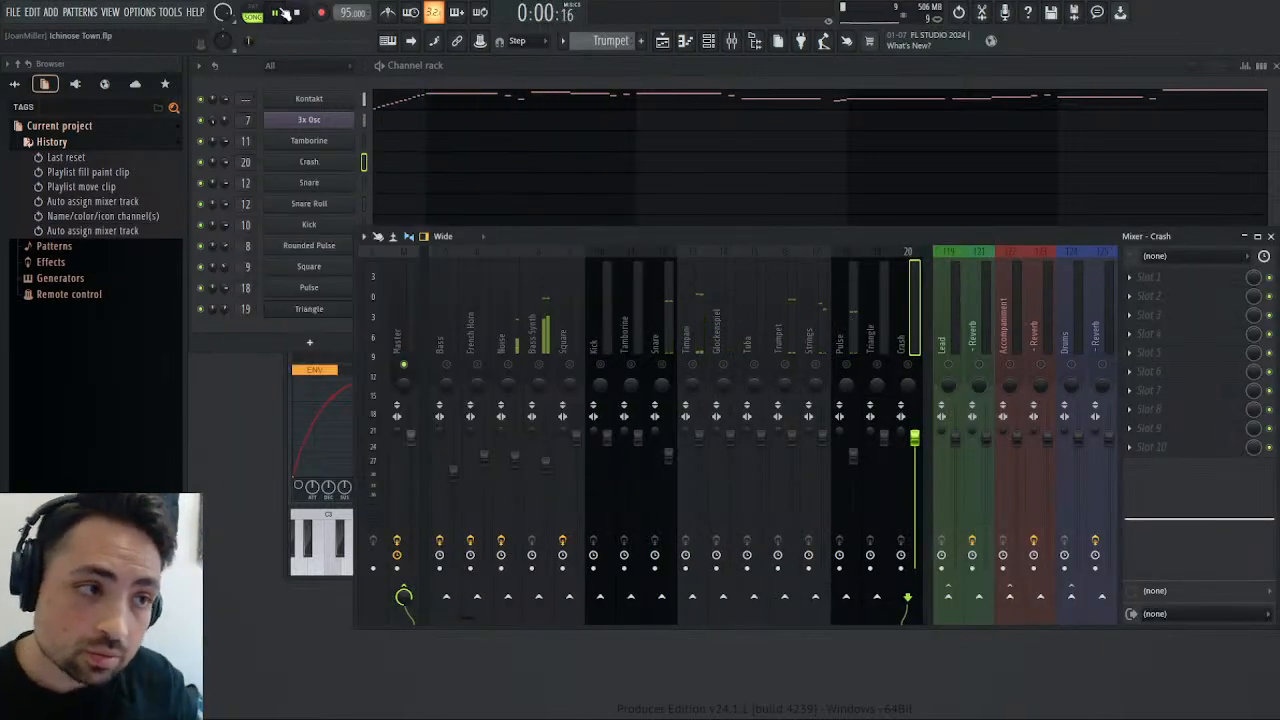
pyautogui.click(625, 310)
pyautogui.scroll(10, 622, 309)
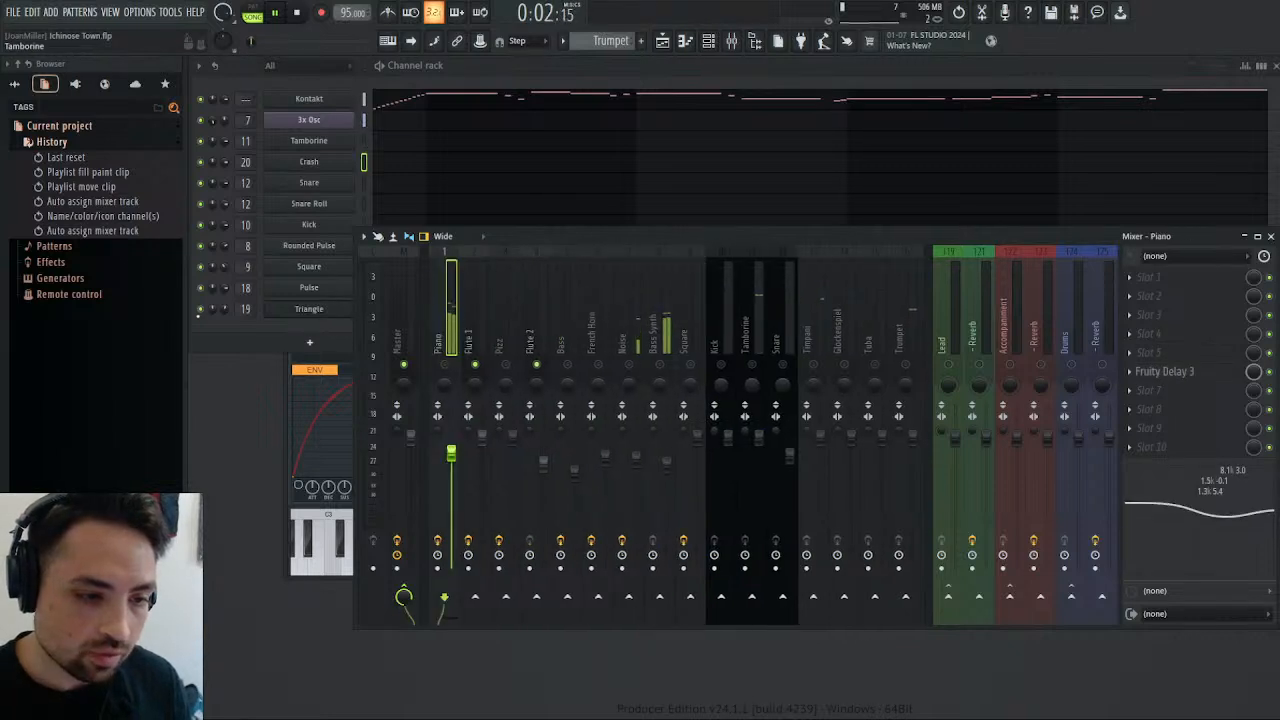
pyautogui.scroll(-5, 600, 307)
pyautogui.scroll(4, 585, 307)
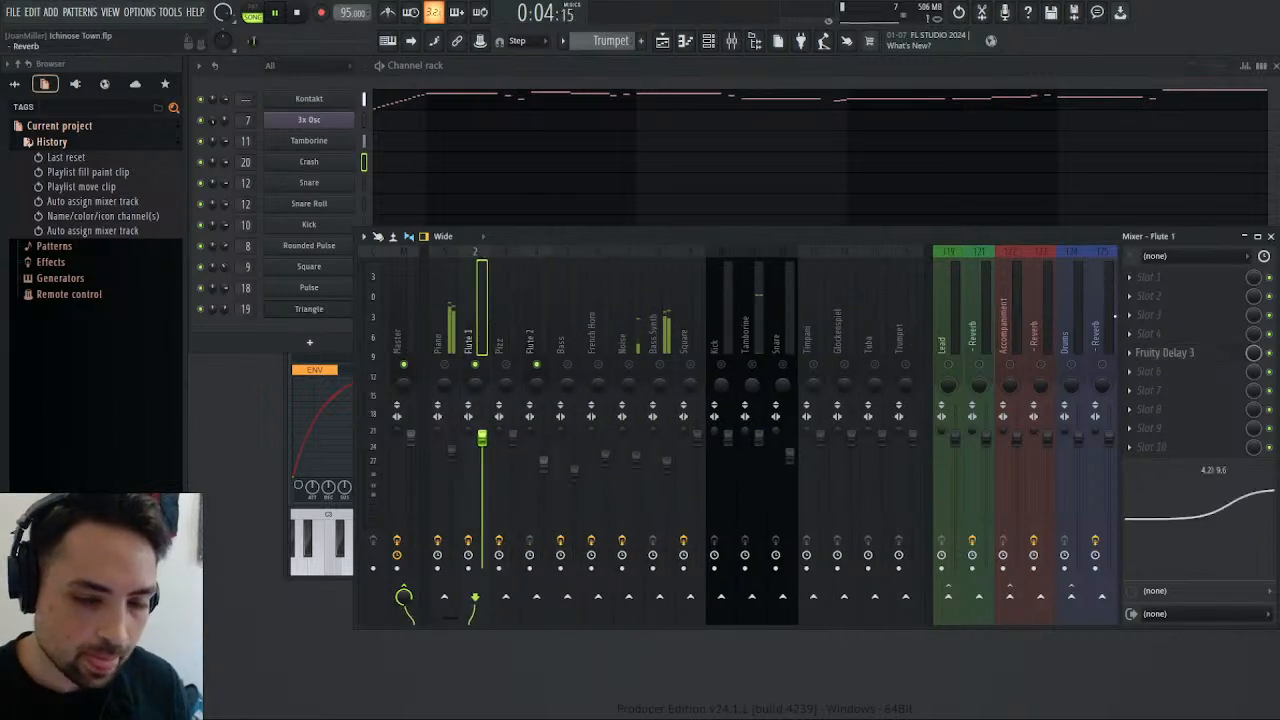
pyautogui.click(1271, 236)
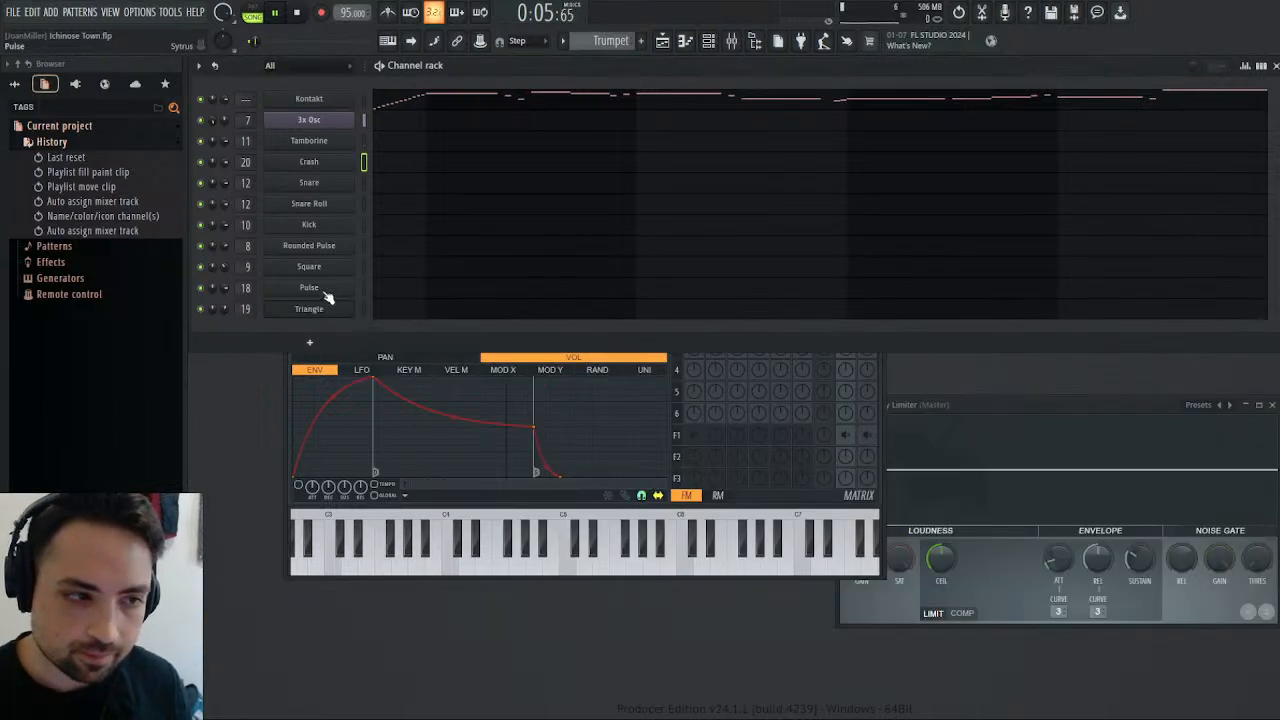
# Add a sine LFO with very slight intensity to the first Flute's source pitch and show the LFO's settings.
pyautogui.click(336, 107)
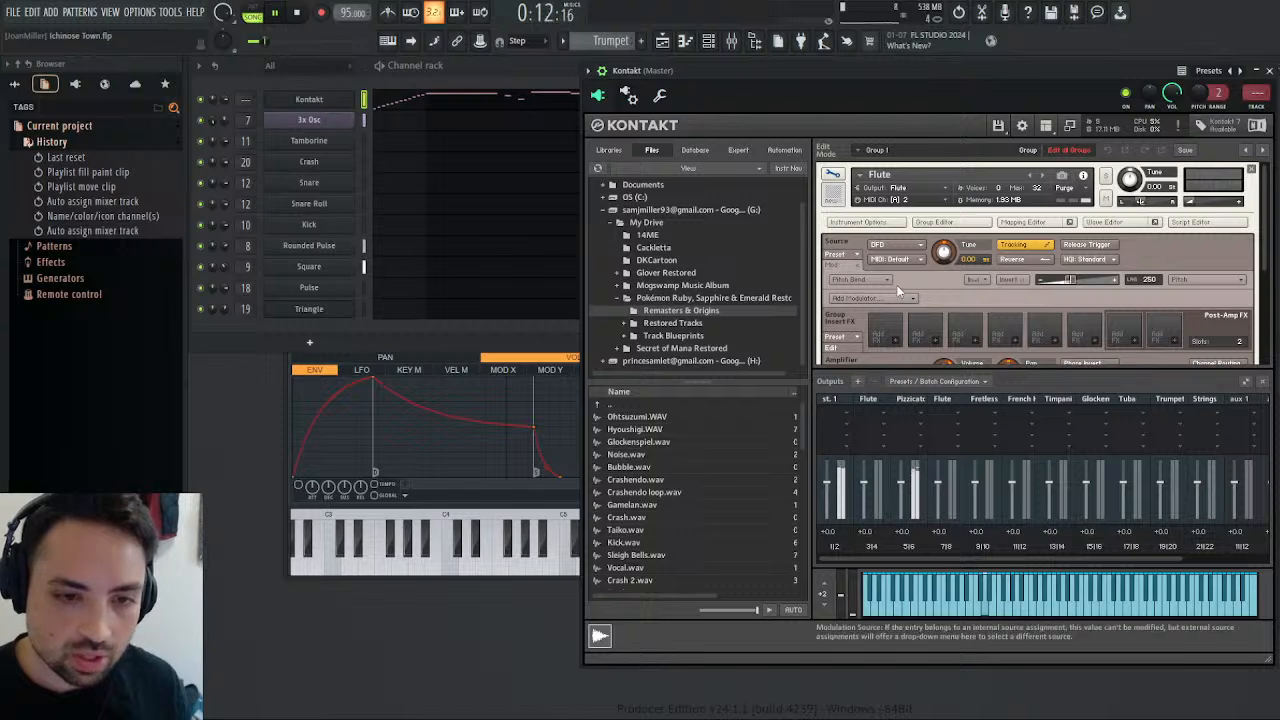
pyautogui.click(894, 301)
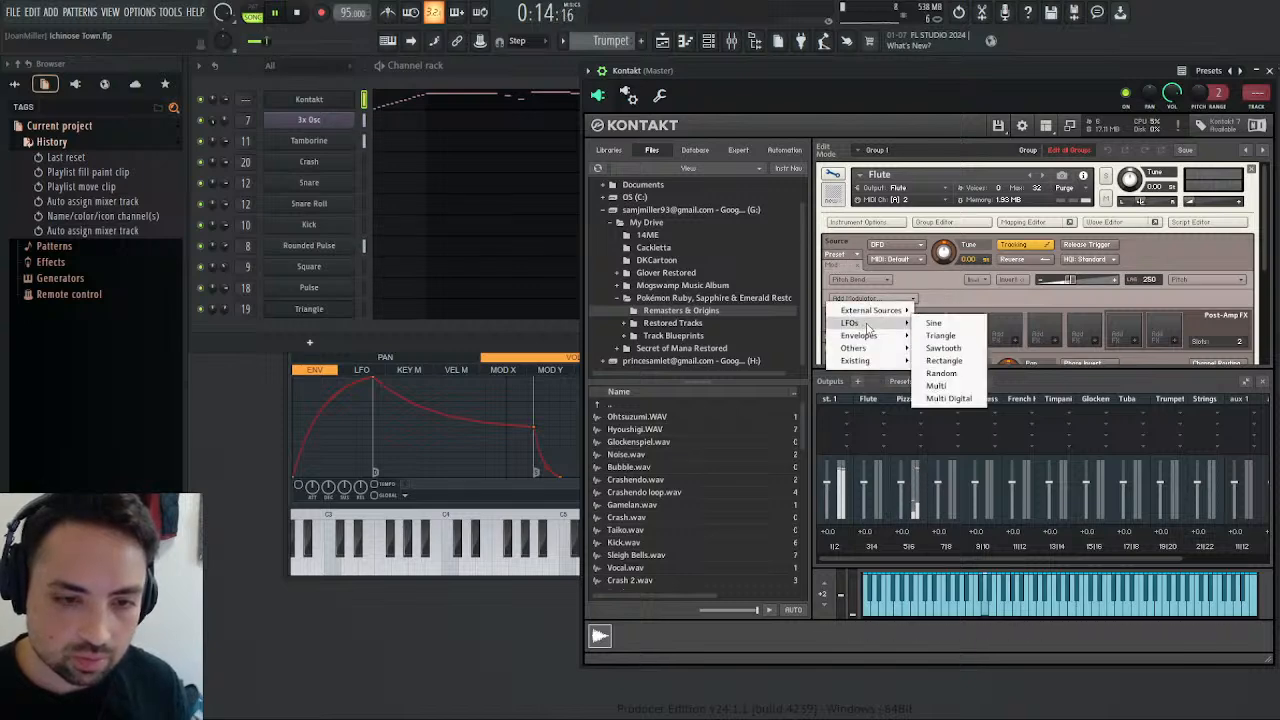
pyautogui.click(936, 323)
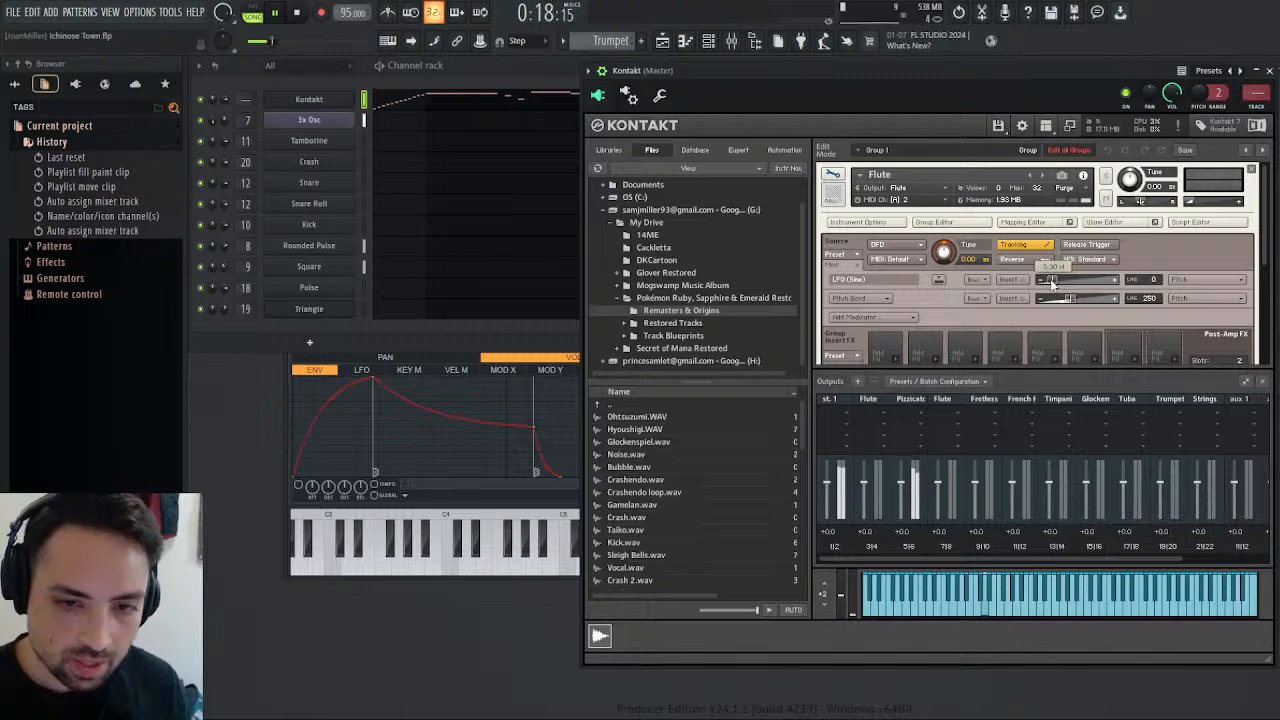
pyautogui.click(940, 281)
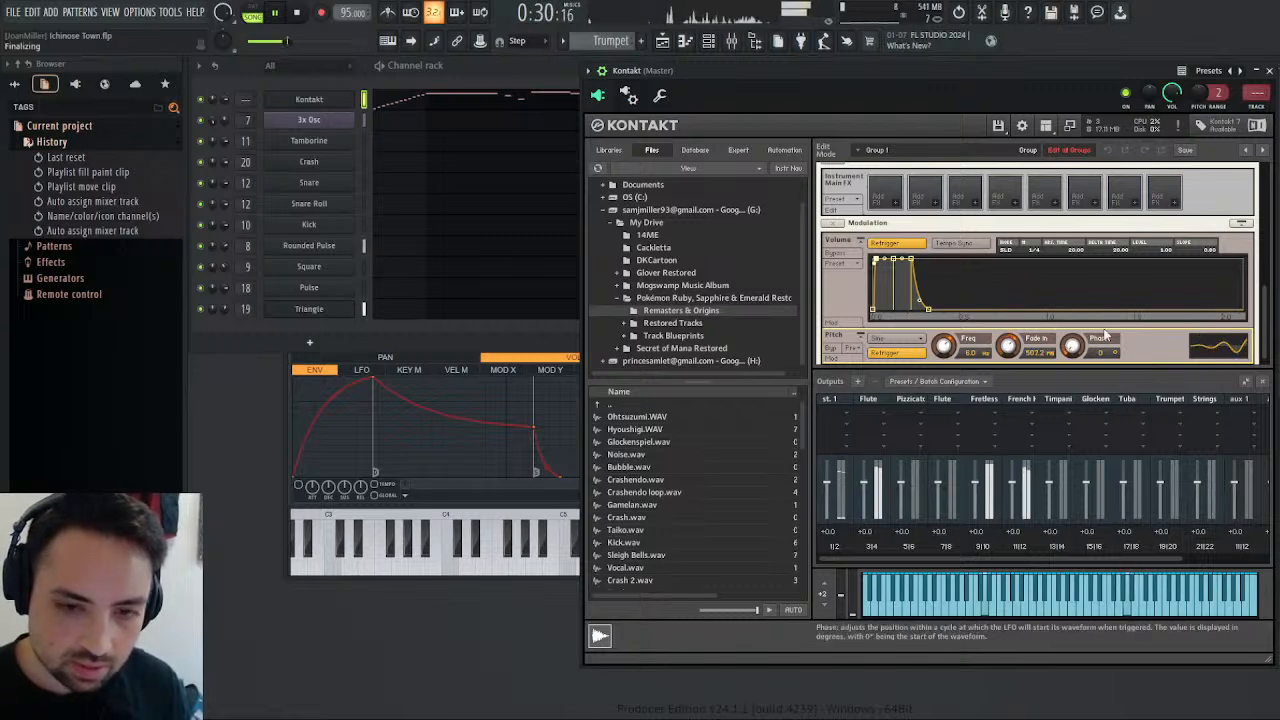
# Switch to the second Flute's editor and add a sine LFO to its source pitch with an intensity of 0.24 st.
pyautogui.moveTo(1266, 304); pyautogui.dragTo(1270, 176)
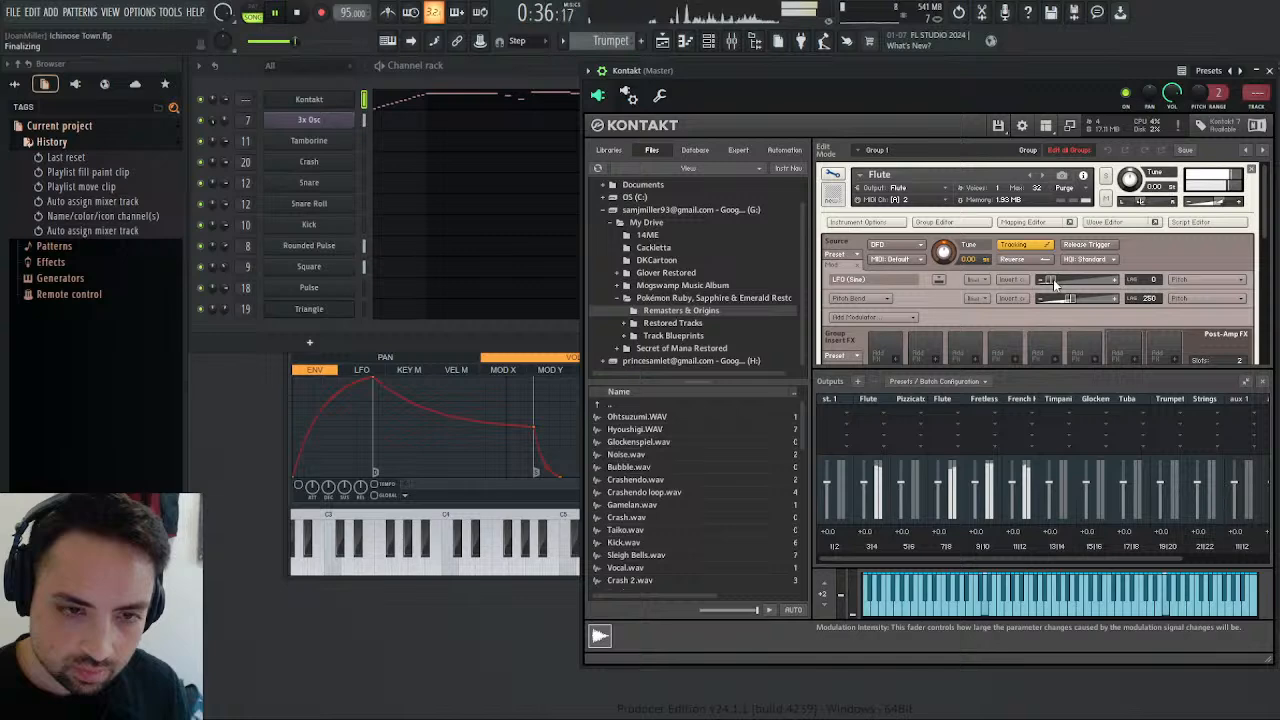
pyautogui.click(832, 176)
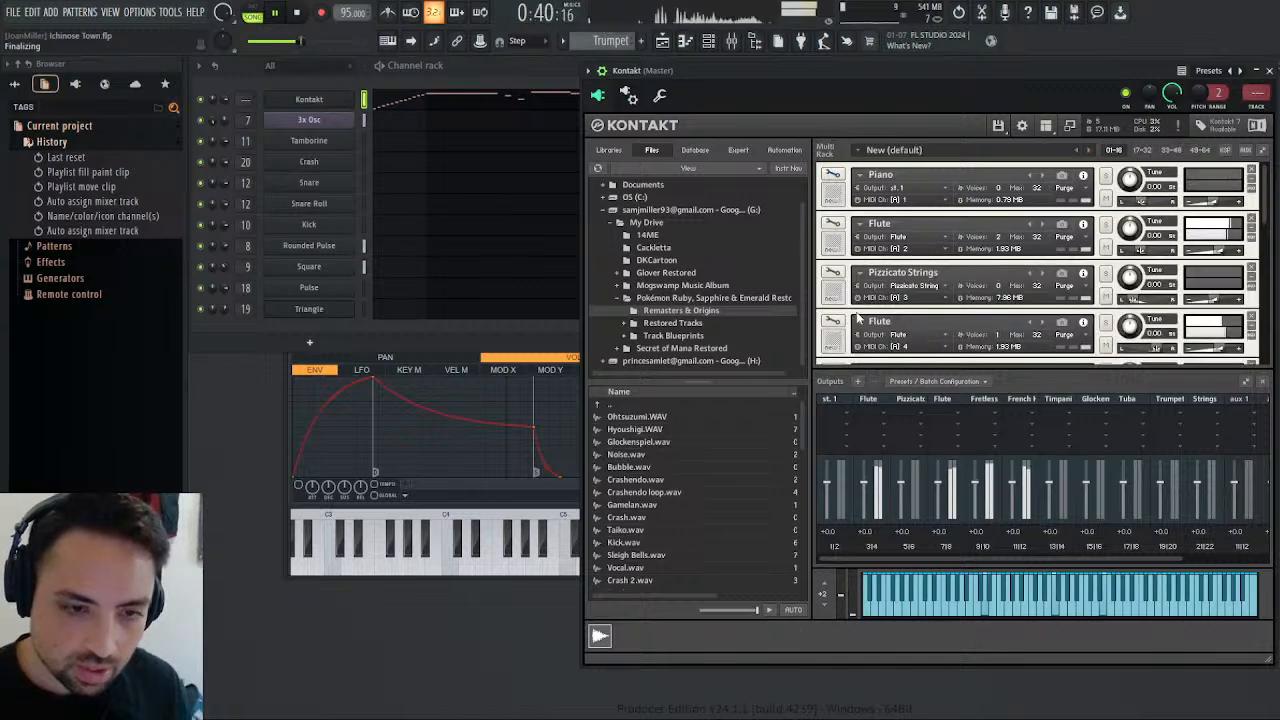
pyautogui.click(838, 323)
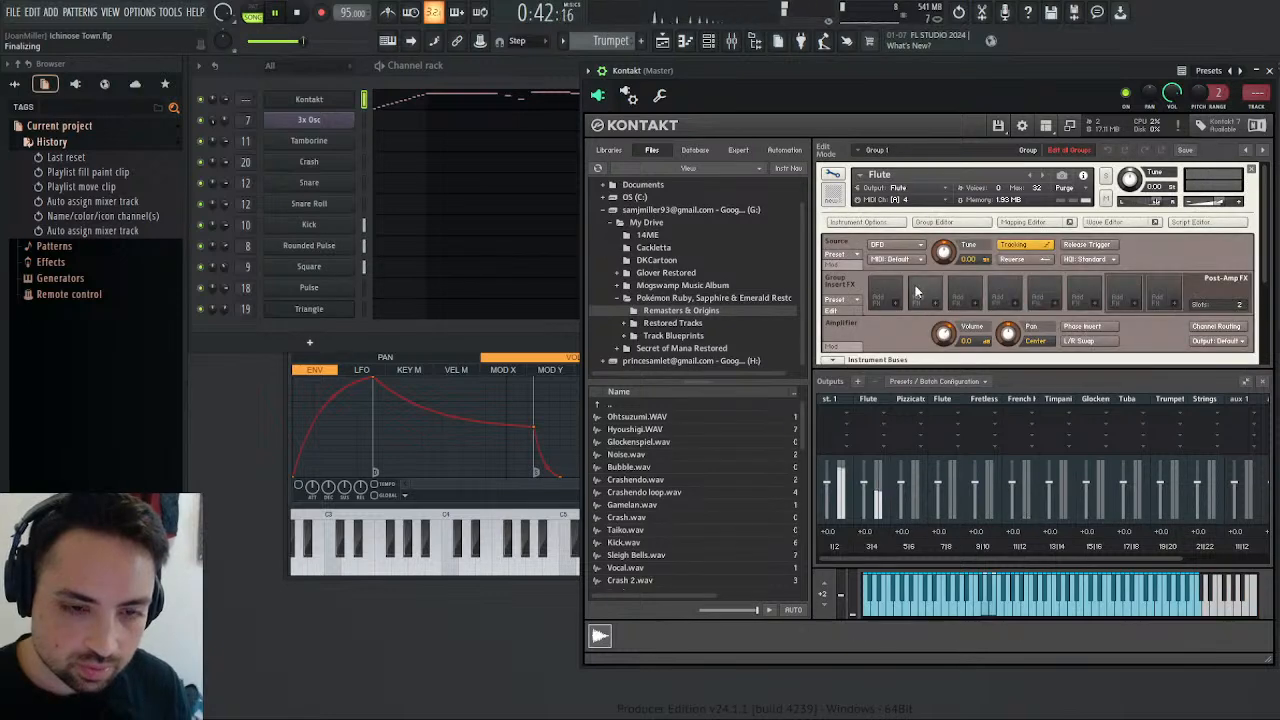
pyautogui.click(838, 267)
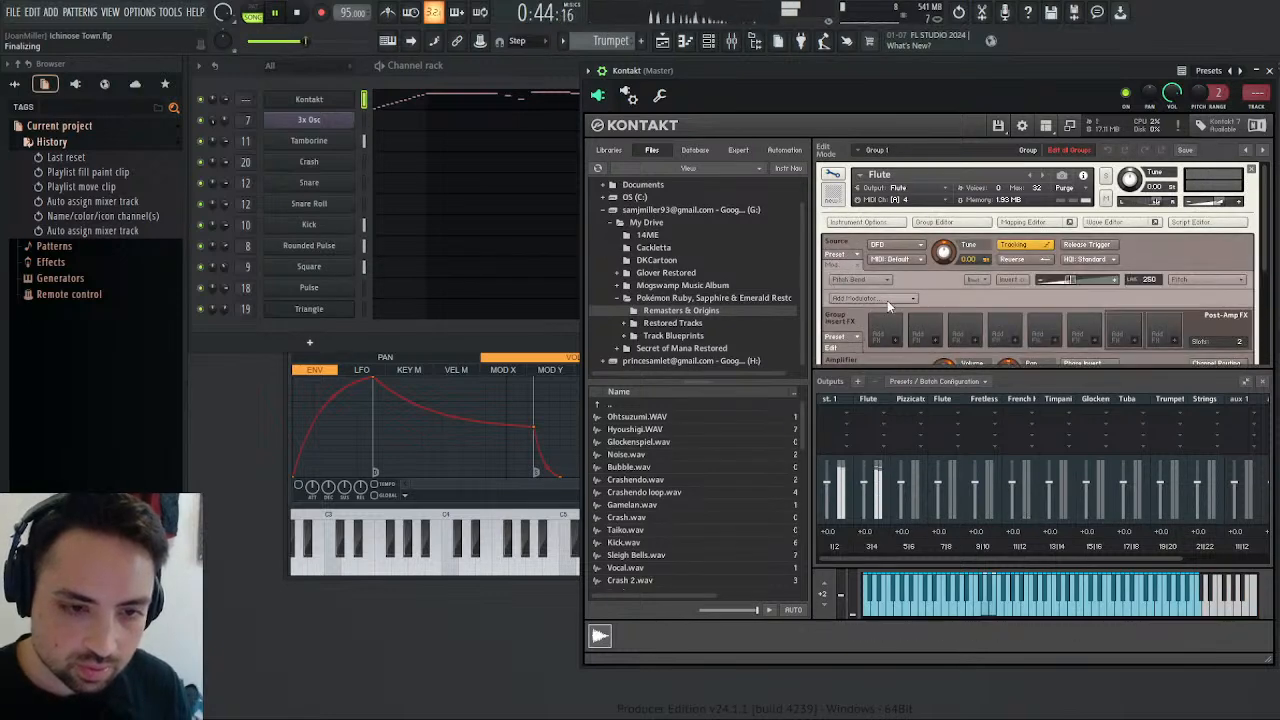
pyautogui.moveTo(918, 326)
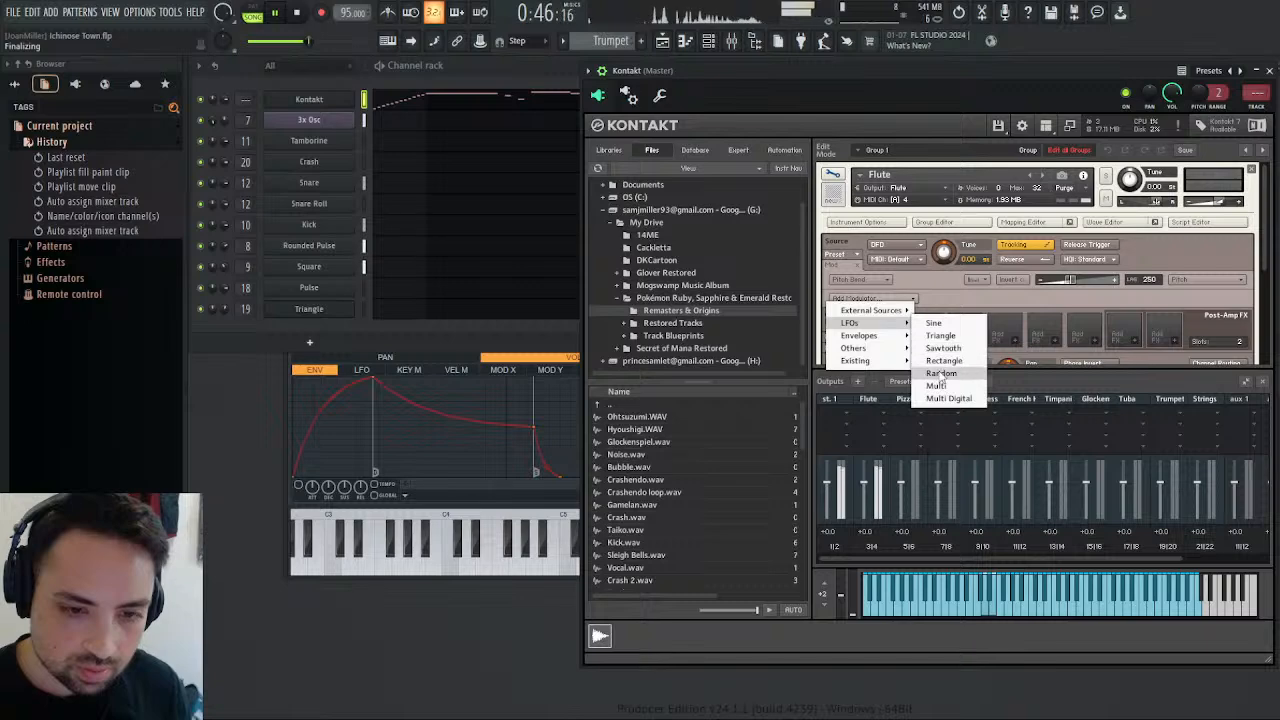
pyautogui.click(951, 326)
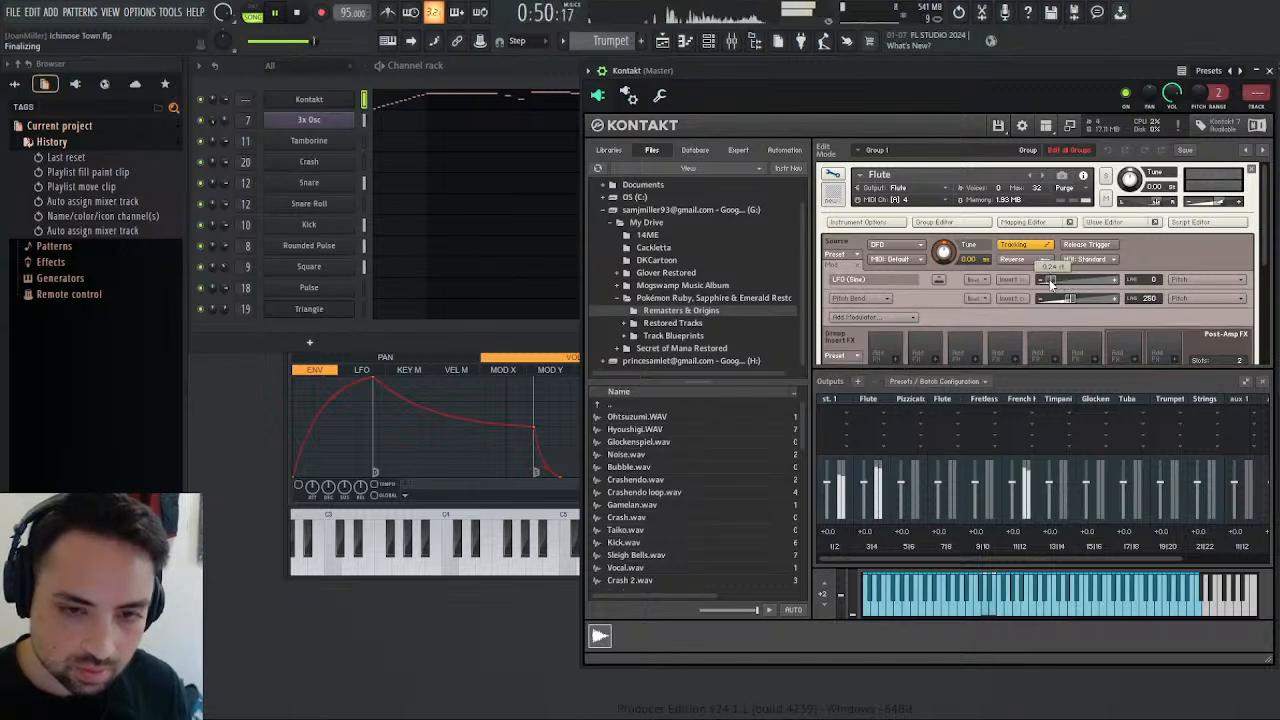
# Set the second Flute's pitch LFO to a frequency of 6.0 Hz with a fade-in of about 507 ms.
pyautogui.moveTo(1265, 255); pyautogui.dragTo(1277, 331)
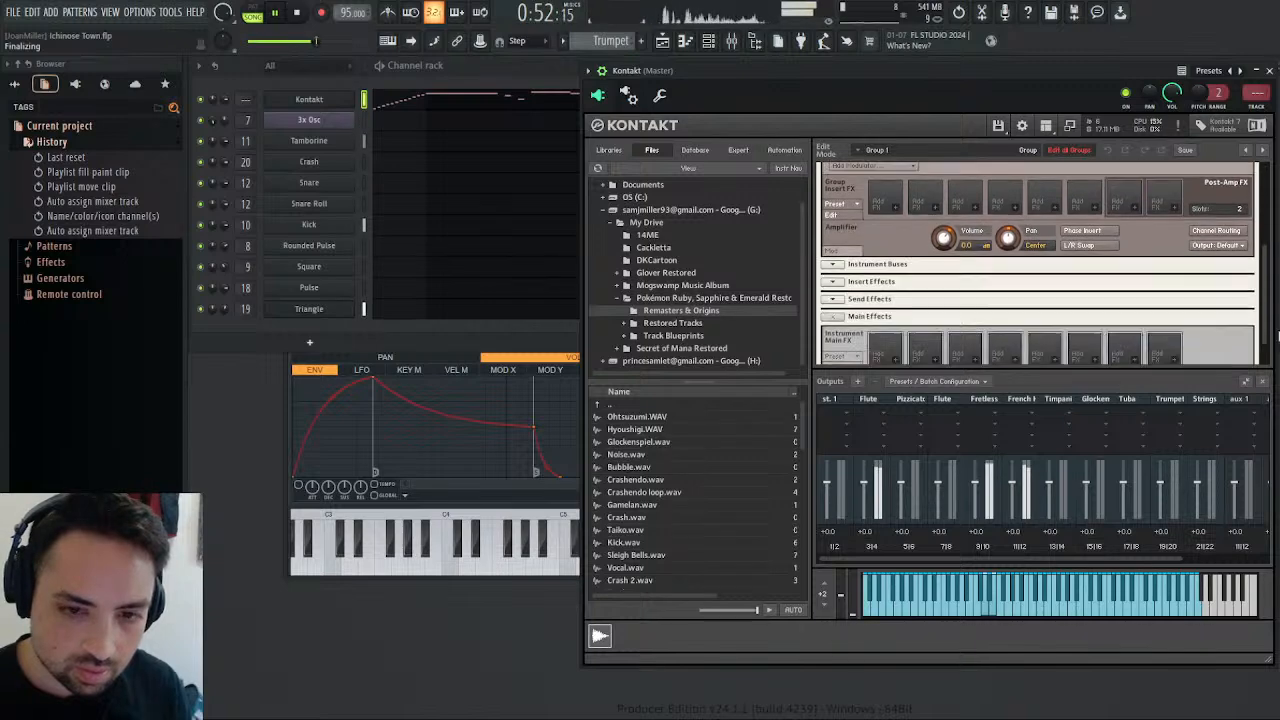
pyautogui.scroll(5, 1155, 183)
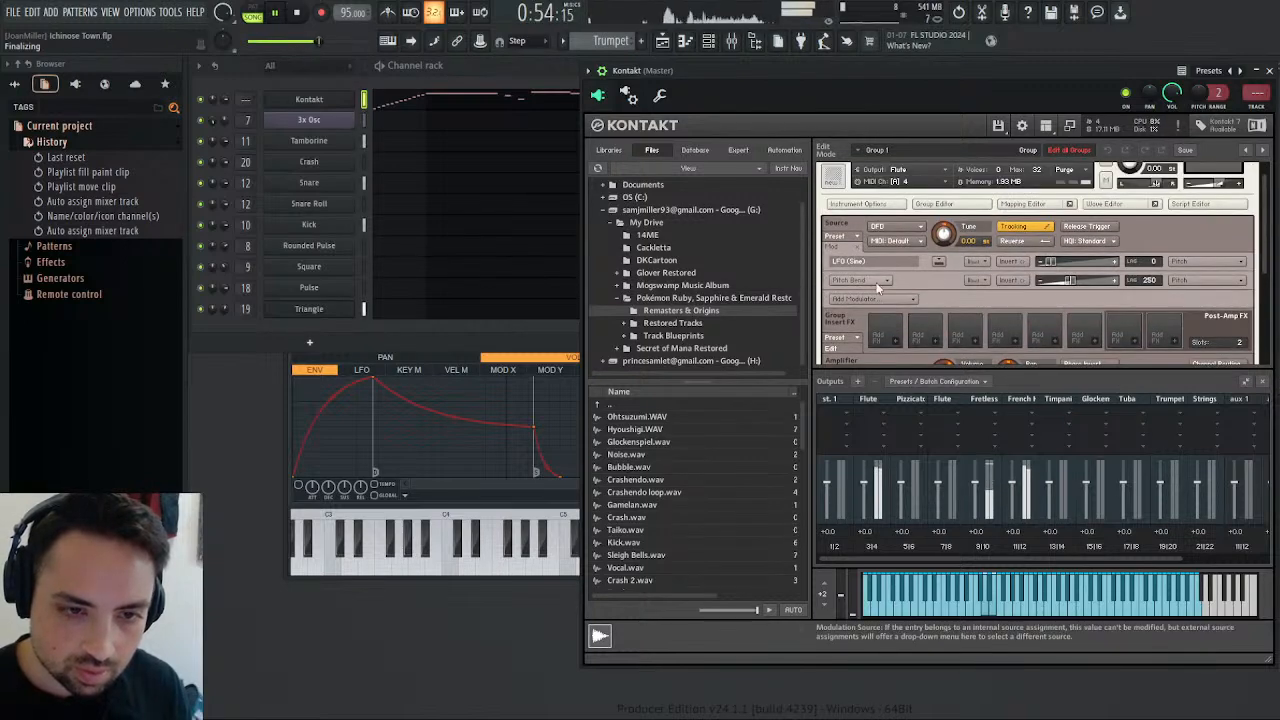
pyautogui.click(940, 261)
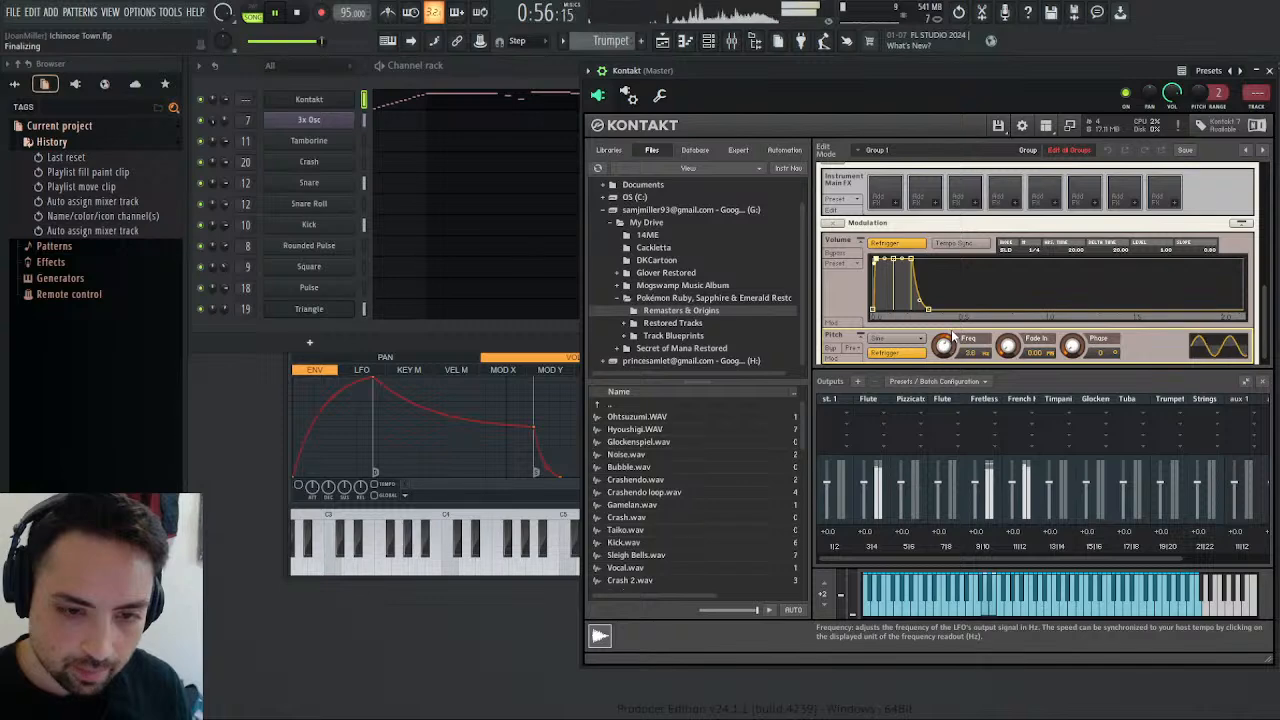
pyautogui.moveTo(953, 336); pyautogui.dragTo(958, 323)
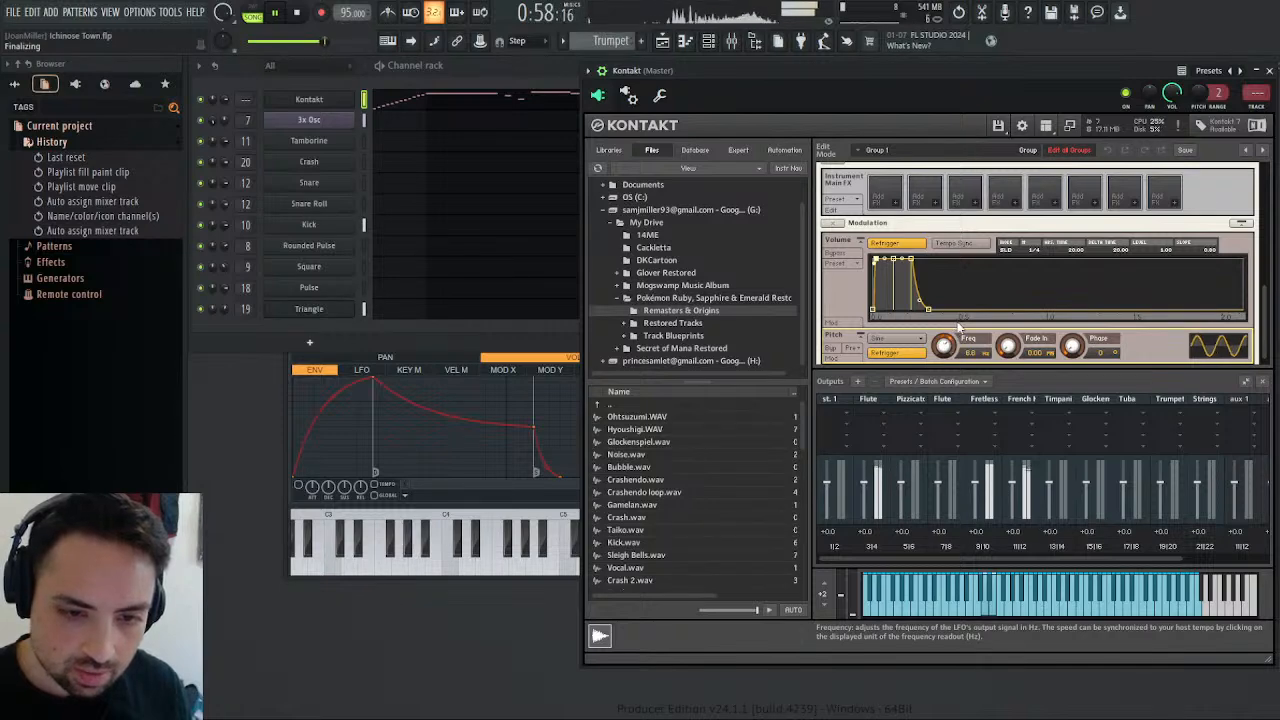
pyautogui.moveTo(1022, 283); pyautogui.dragTo(876, 230)
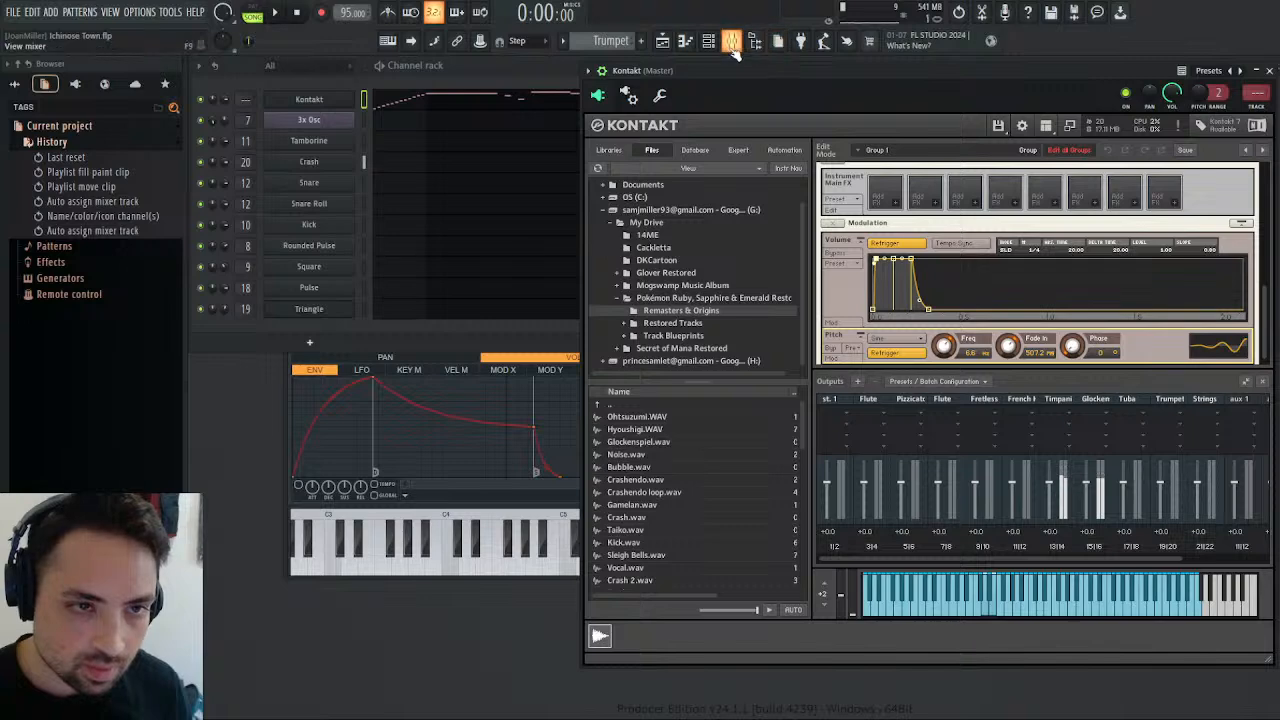
# Try shortening the Piano clip that starts at bar 5 so it ends near bar 9, and replay from there.
pyautogui.click(733, 45)
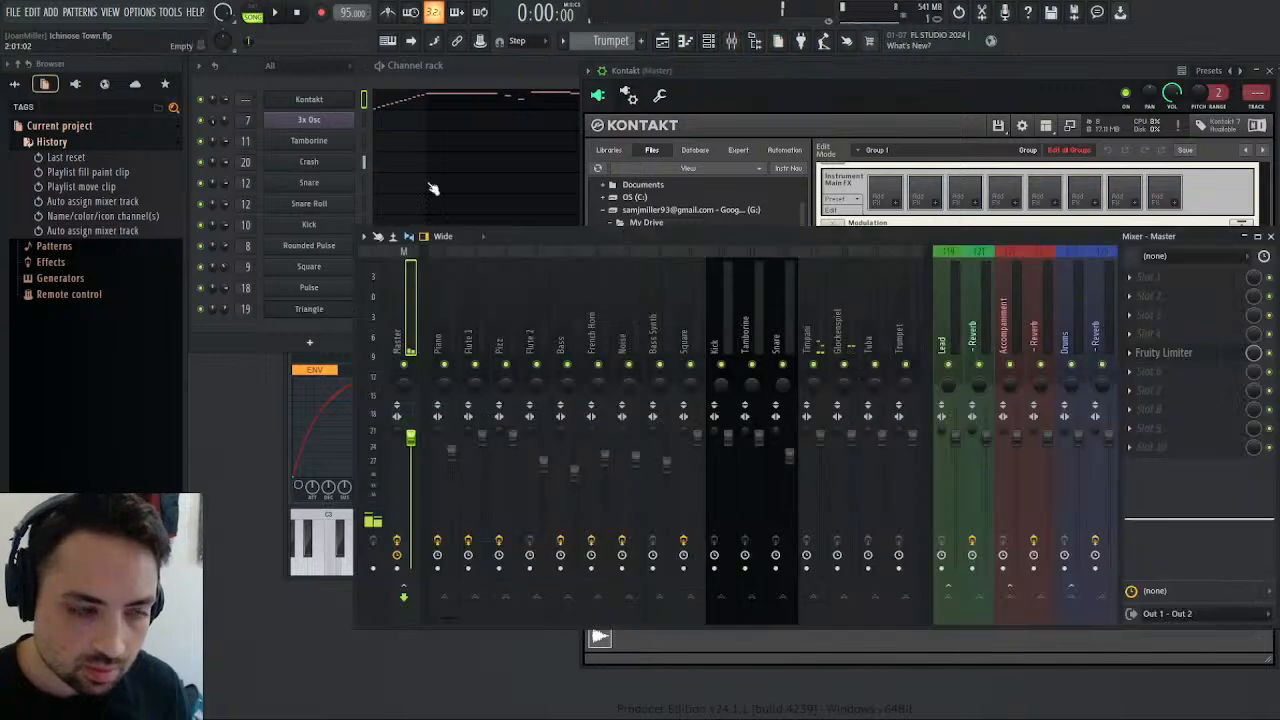
pyautogui.click(662, 44)
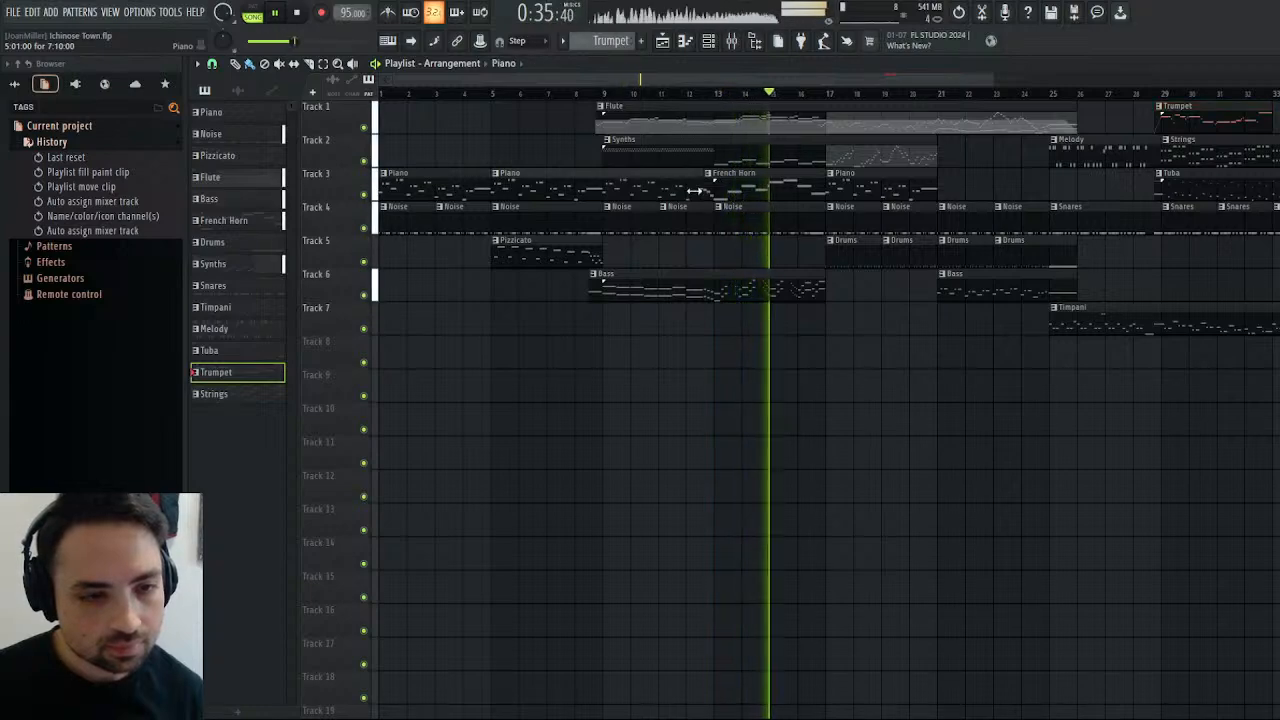
pyautogui.moveTo(695, 190); pyautogui.dragTo(595, 190)
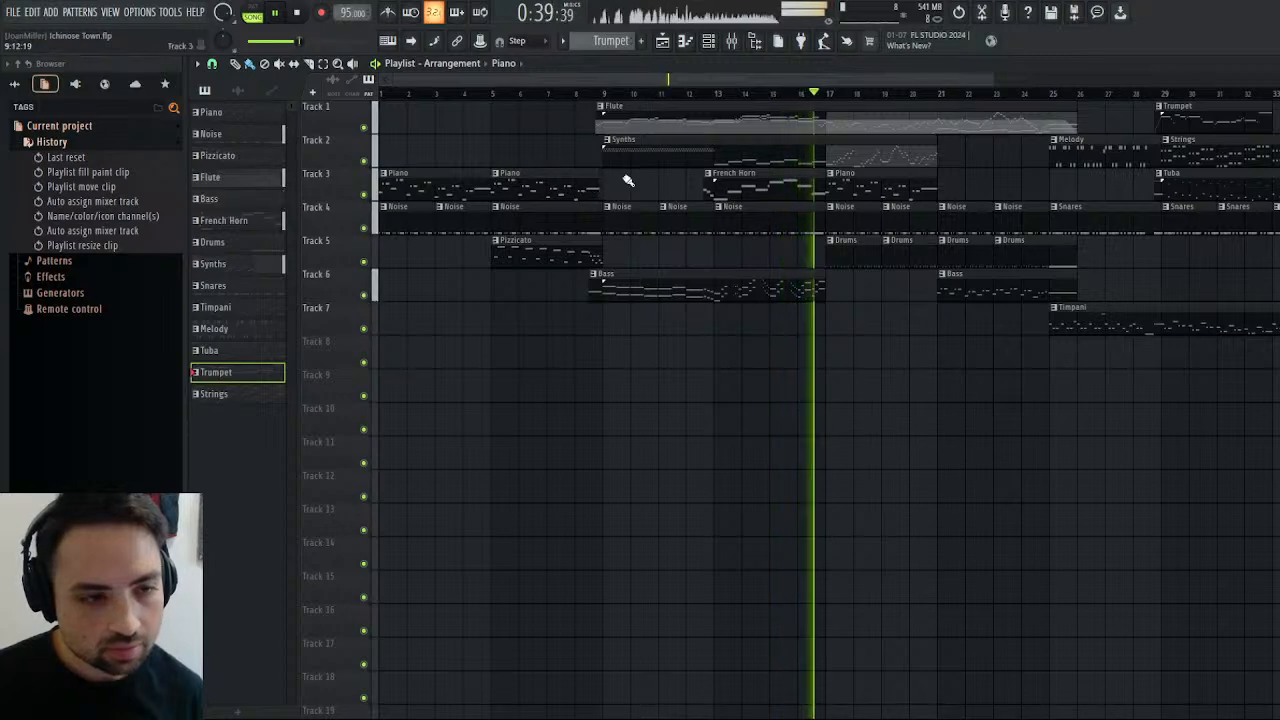
pyautogui.click(600, 94)
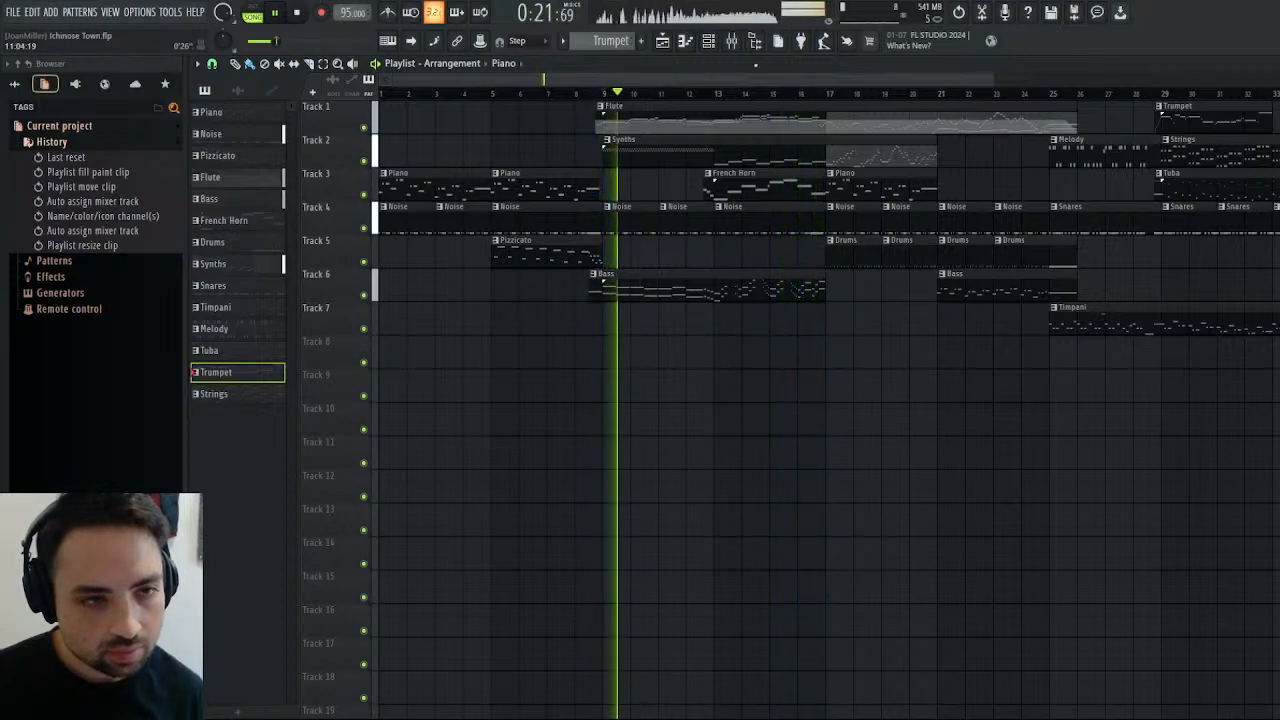
pyautogui.hotkey('ctrl', 'z')
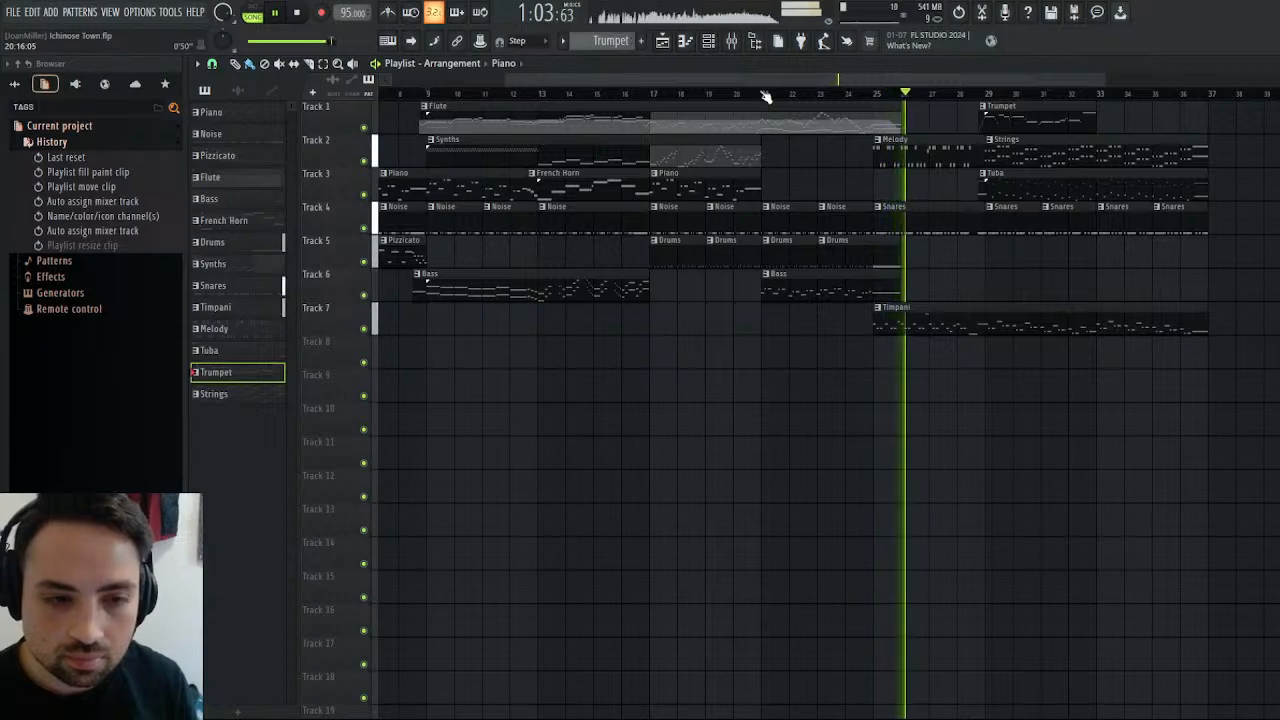
# Select the Bass pattern, close the mixer and Kontakt windows, and bring back the playlist.
pyautogui.click(813, 284)
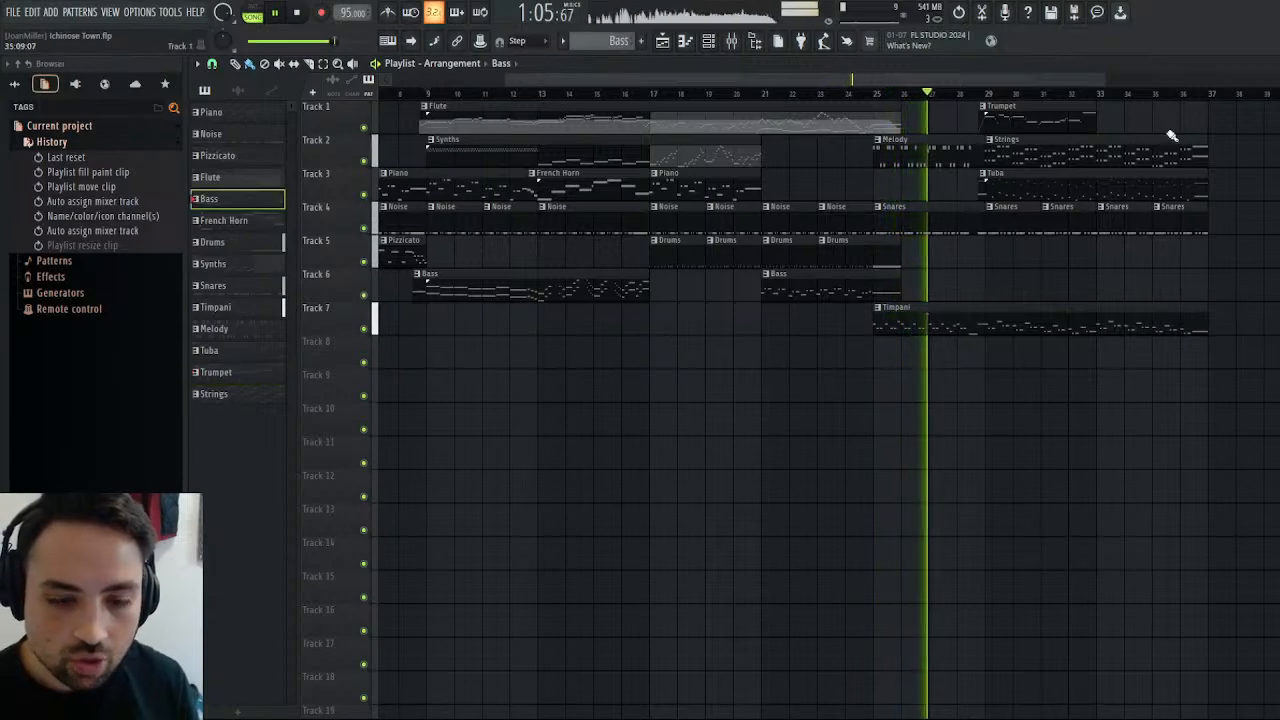
pyautogui.click(1271, 64)
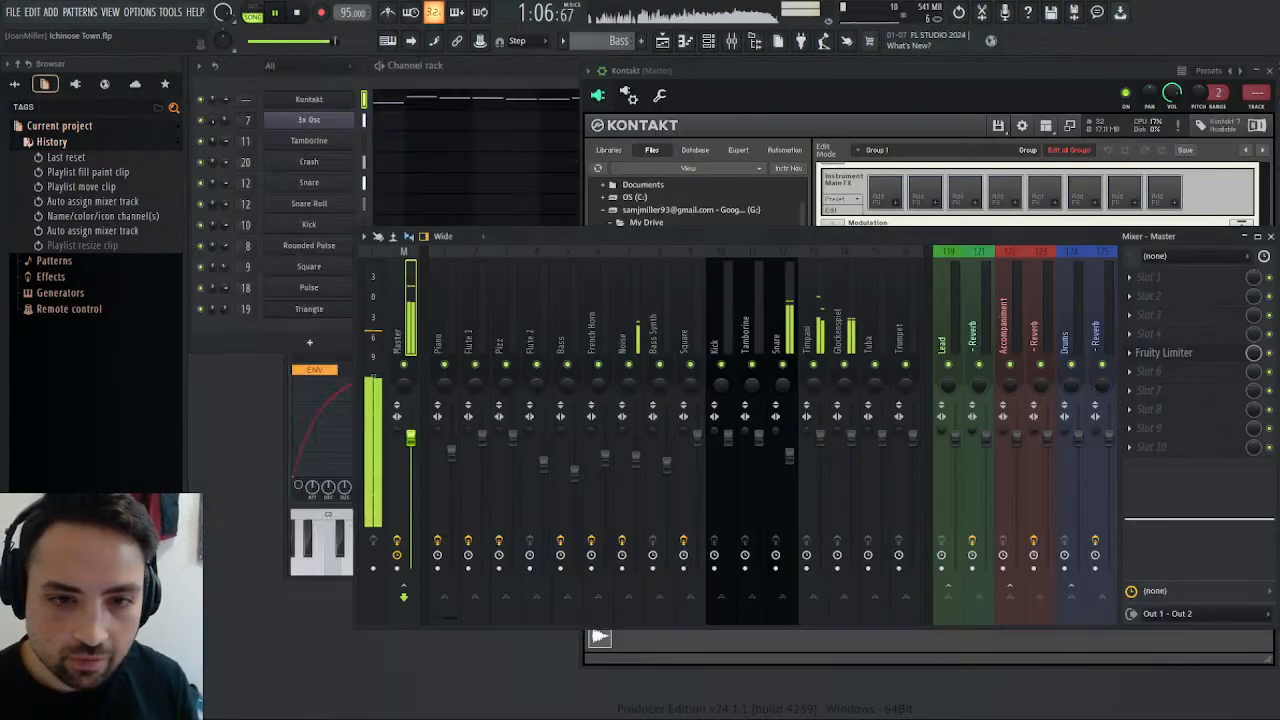
pyautogui.click(1270, 237)
pyautogui.click(1269, 72)
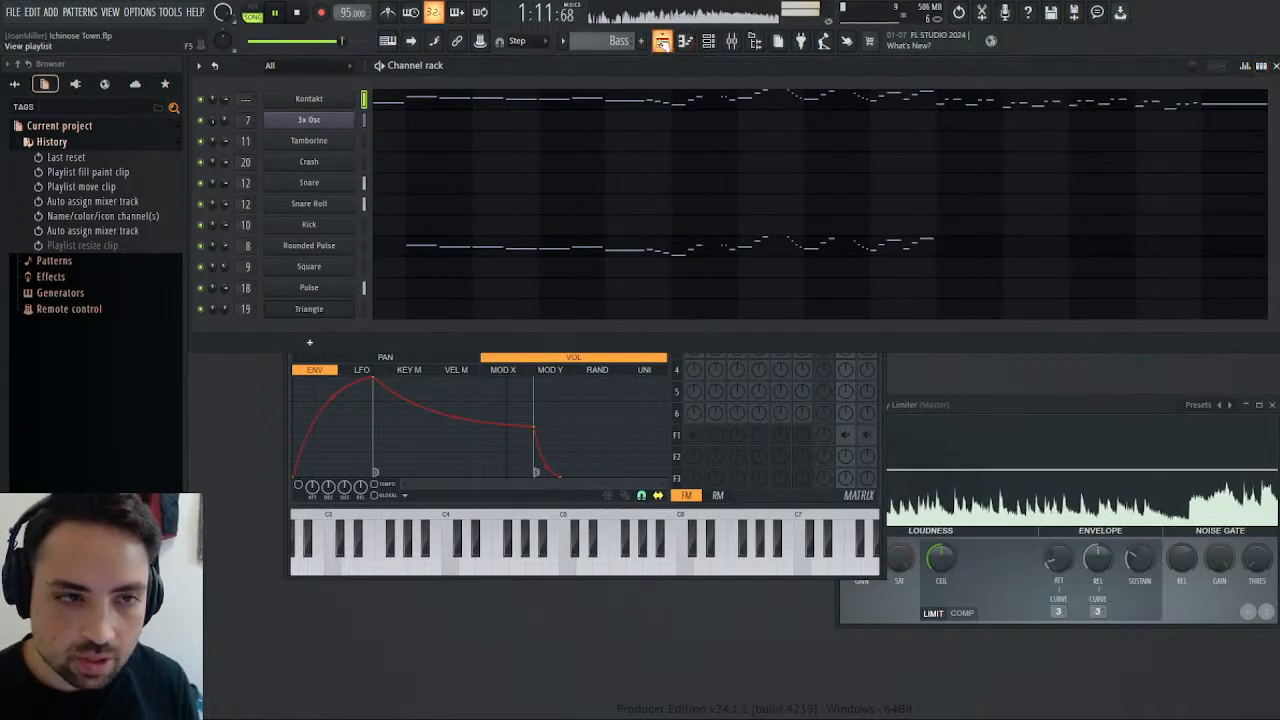
pyautogui.click(662, 42)
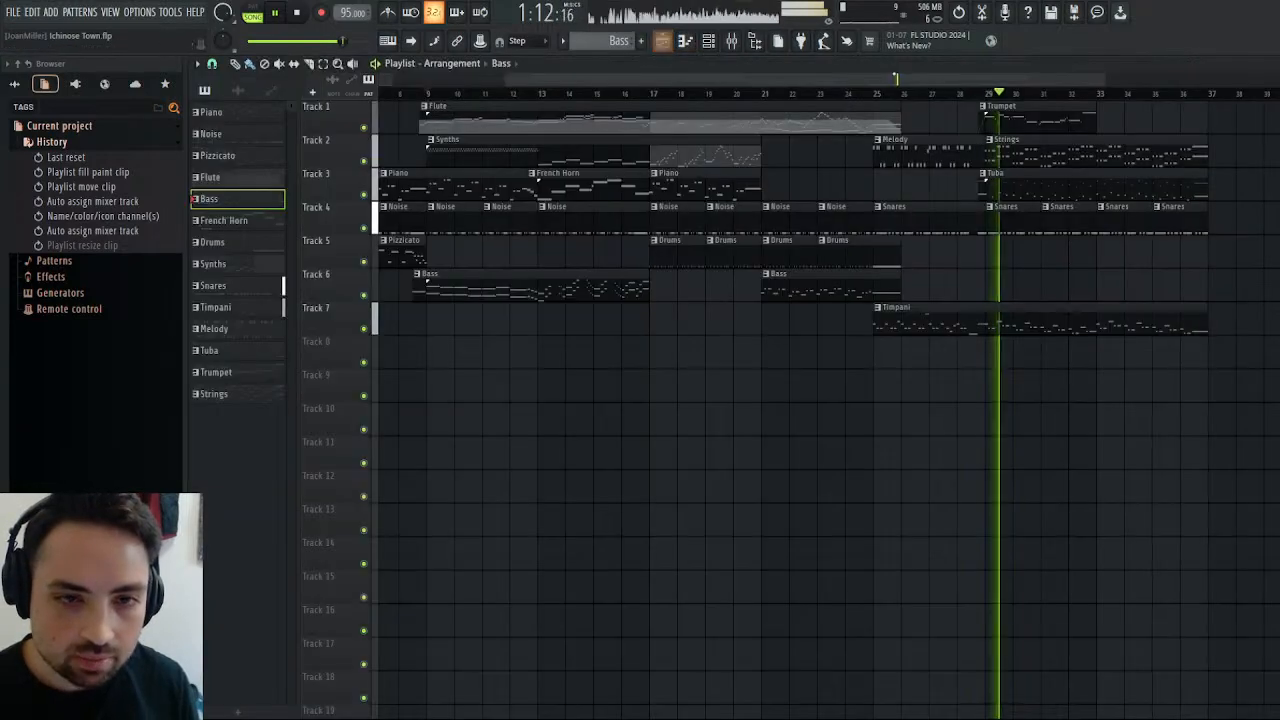
# Try removing the Trumpet clip near bar 29 and compare that section with and without it.
pyautogui.click(958, 93)
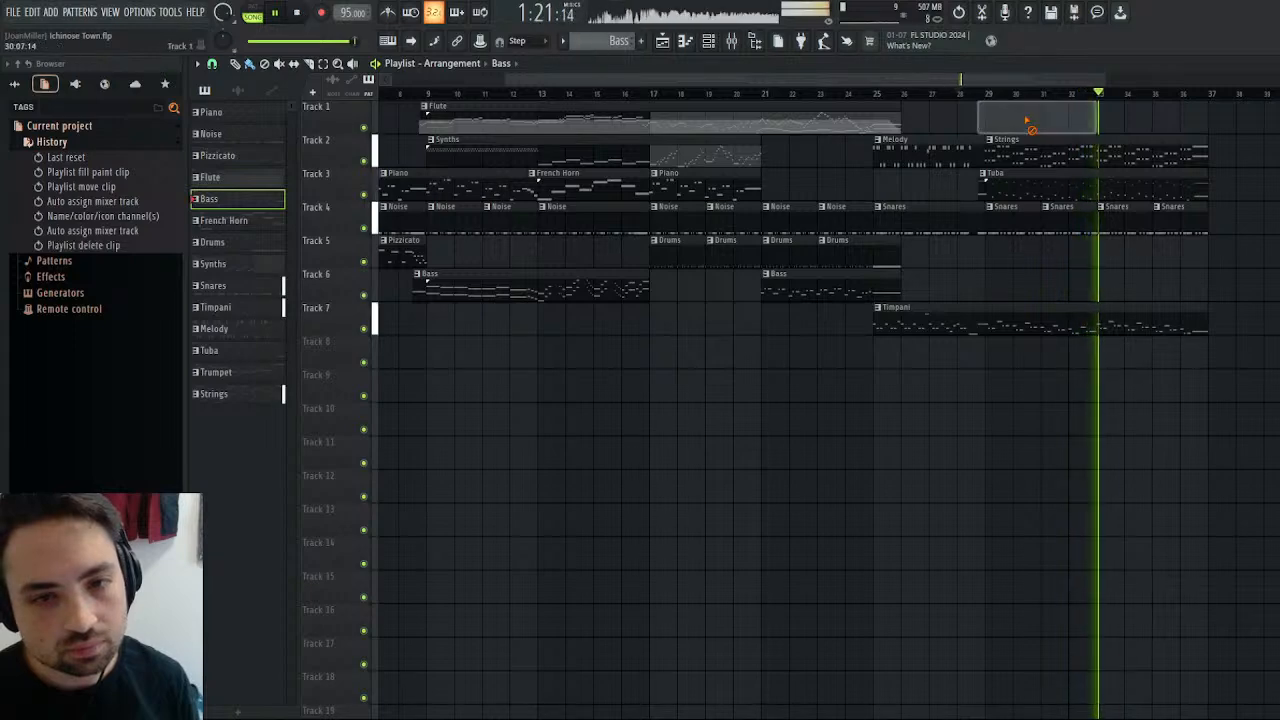
pyautogui.click(980, 95)
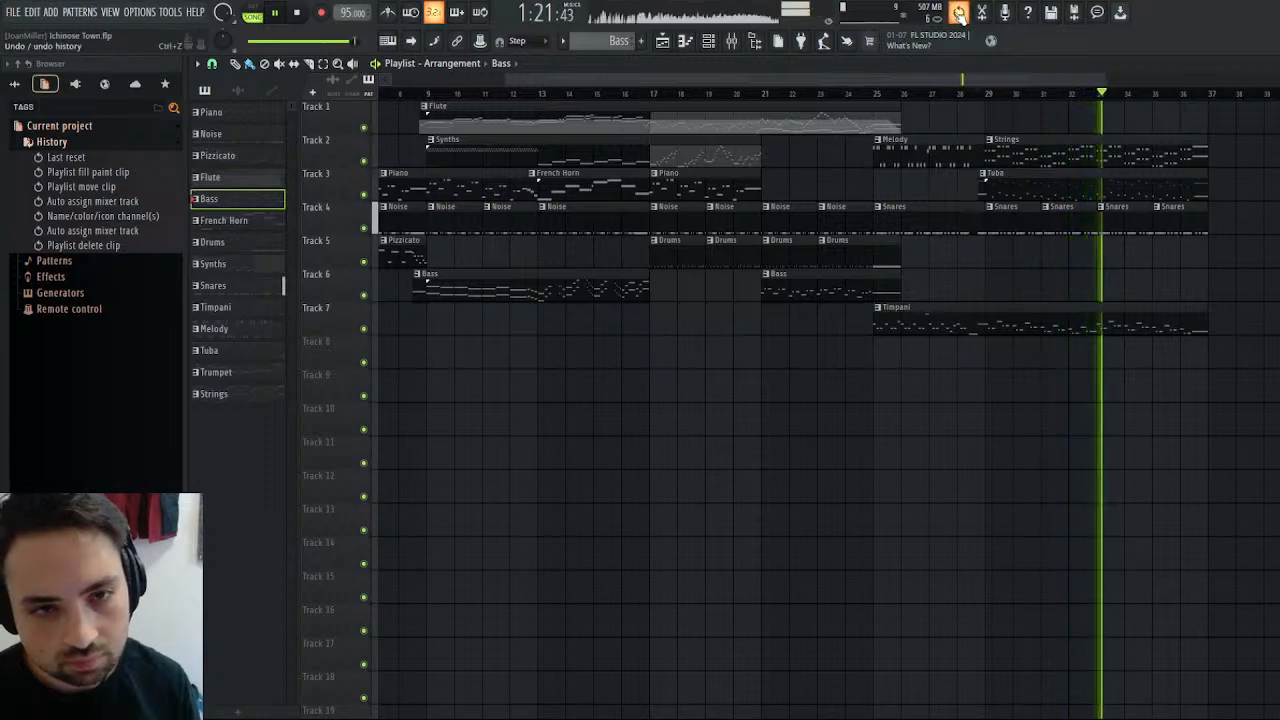
pyautogui.hotkey('ctrl', 'z')
pyautogui.click(978, 93)
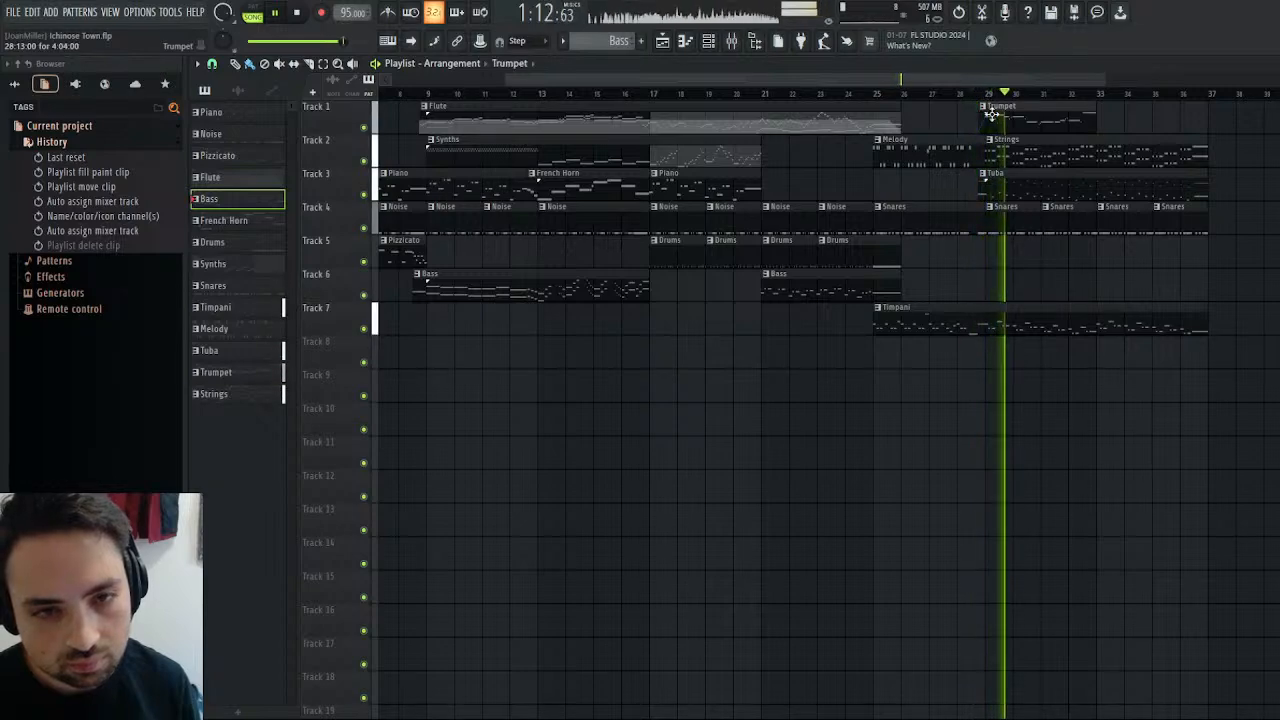
# Look over the Trumpet clip's notes in the piano roll and return to the playlist.
pyautogui.doubleClick(988, 113)
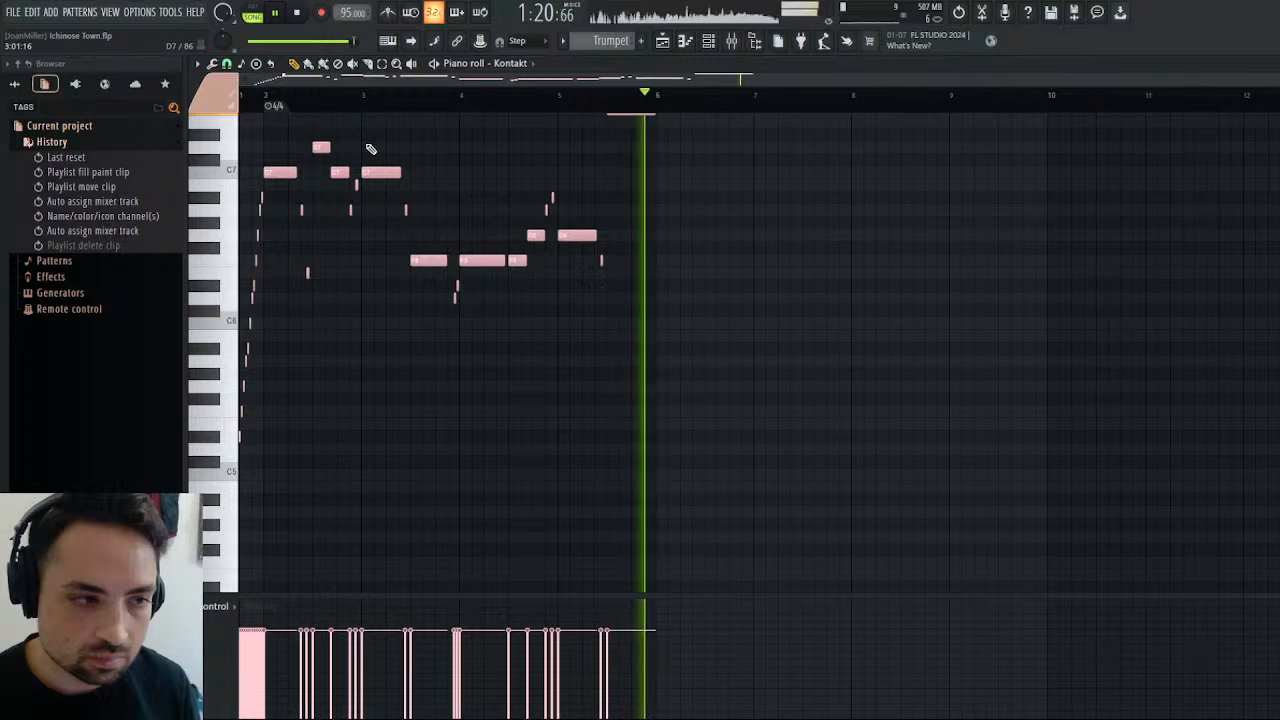
pyautogui.scroll(3, 550, 198)
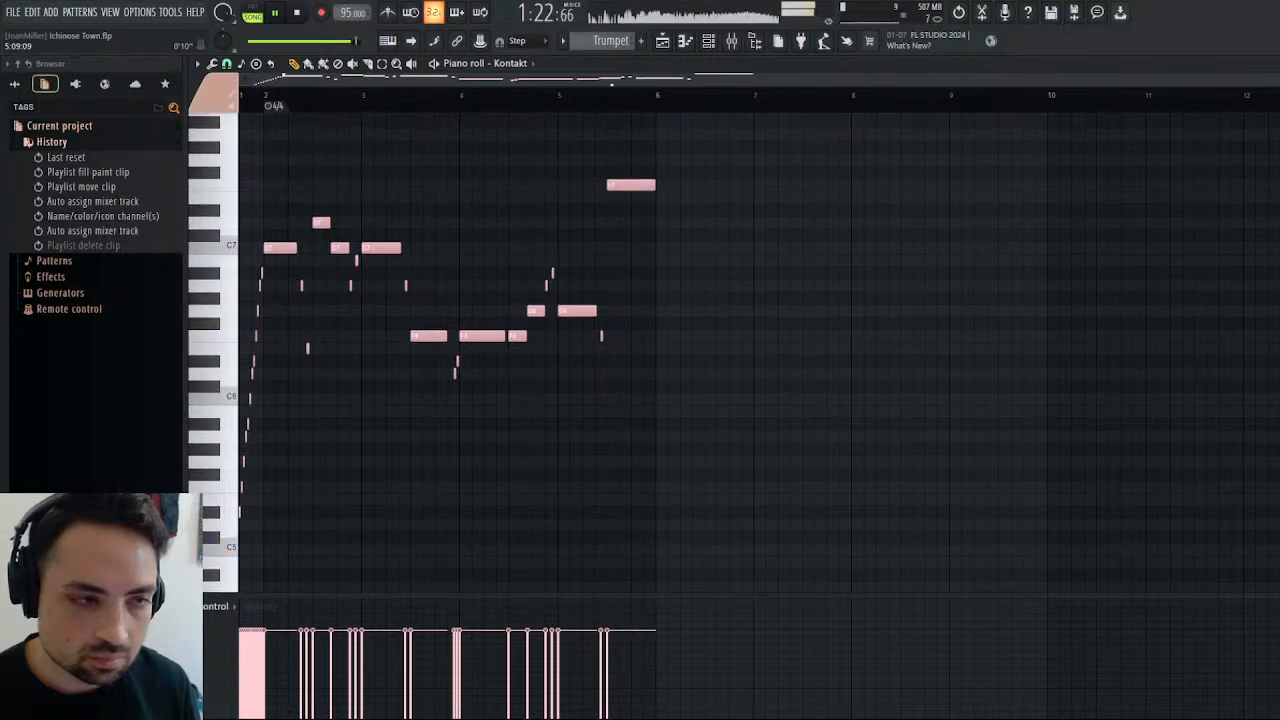
pyautogui.click(662, 42)
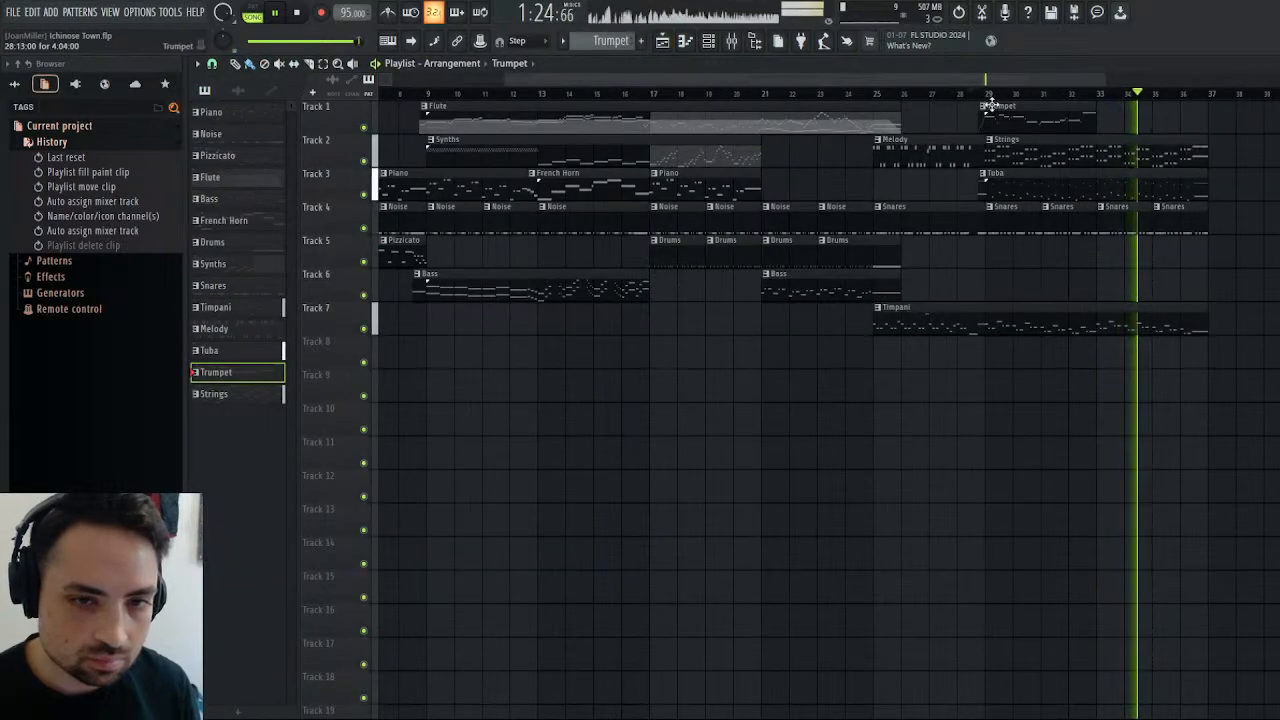
# Compare the Trumpet section near bar 29 with the French Horn section at bar 13 by replaying both, and stop playback.
pyautogui.click(979, 95)
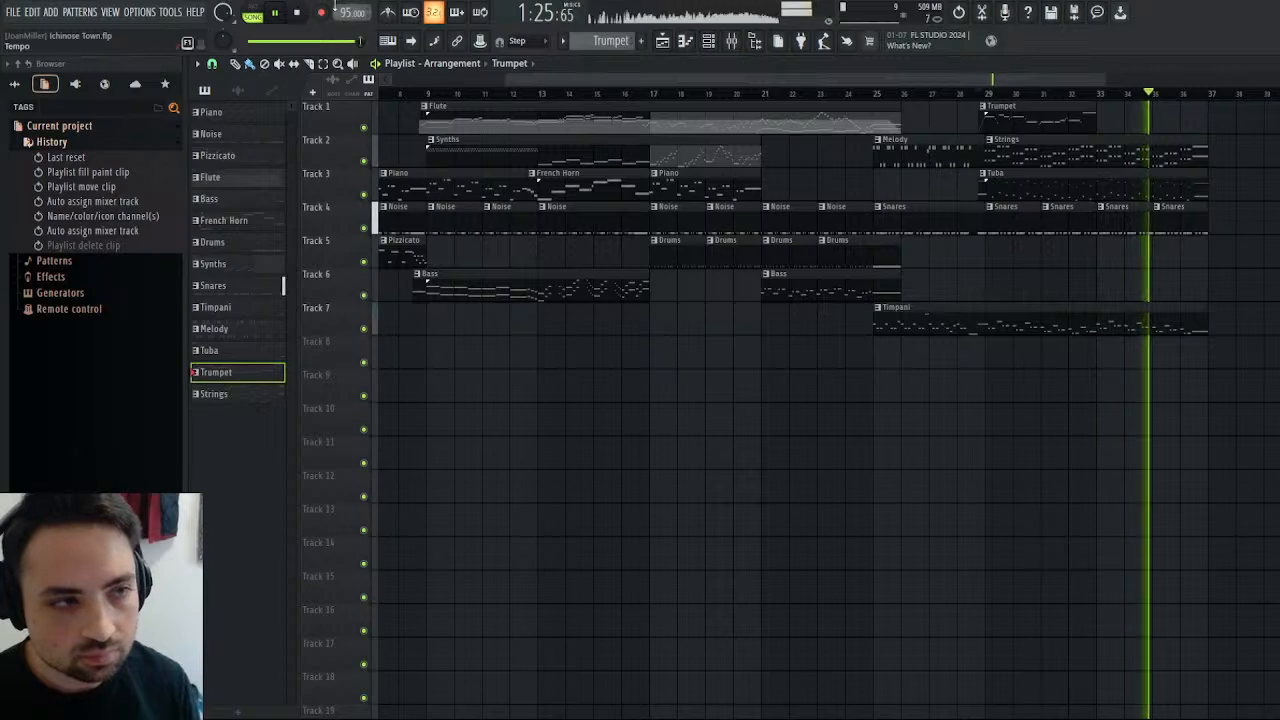
pyautogui.click(545, 96)
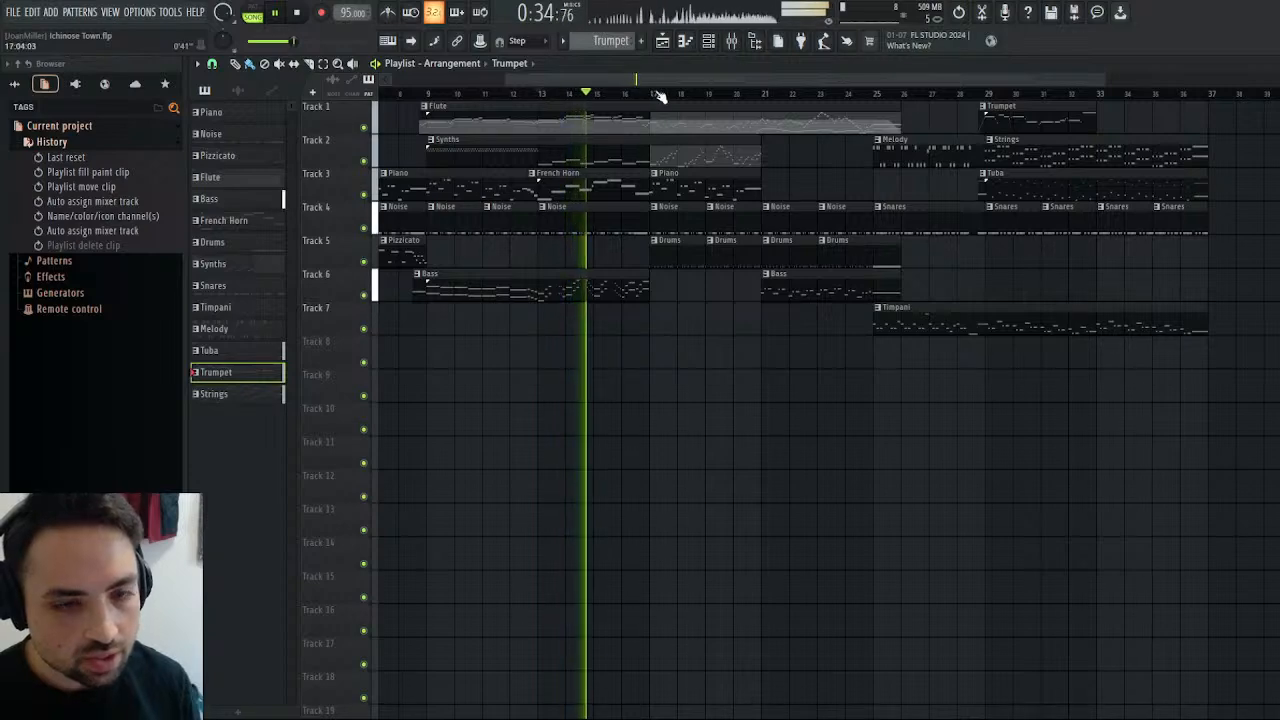
pyautogui.click(988, 96)
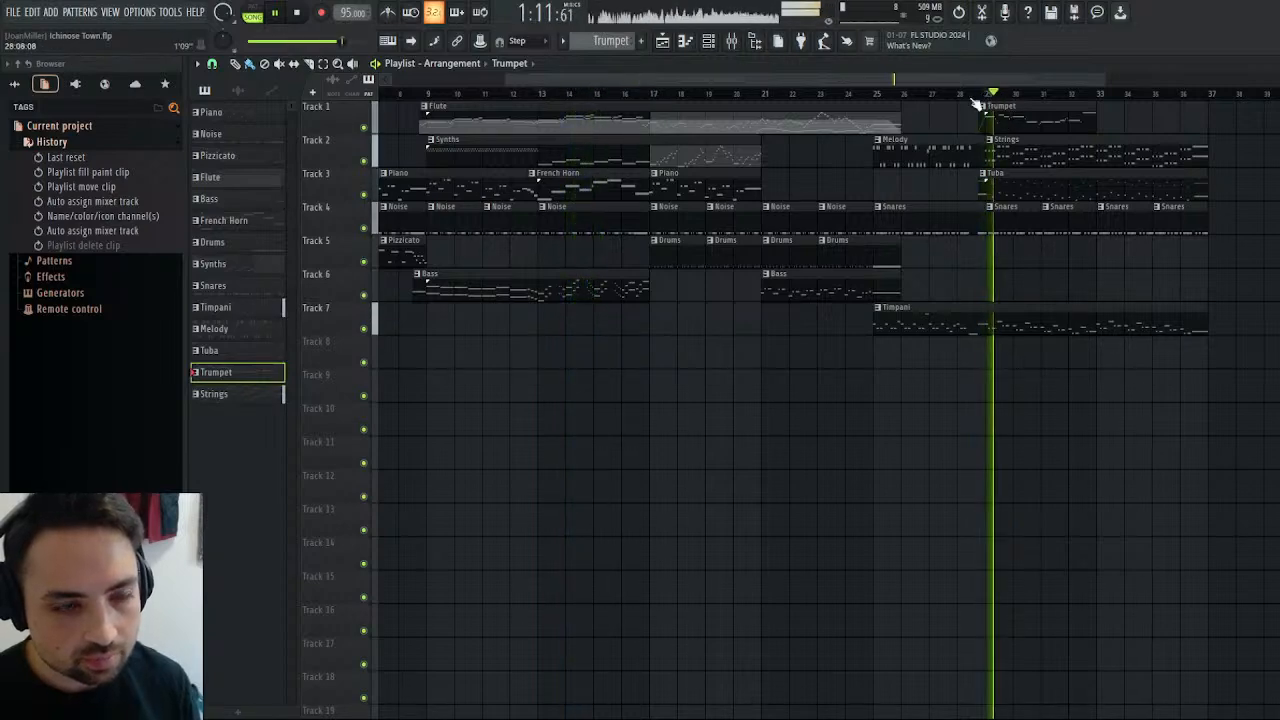
pyautogui.click(300, 17)
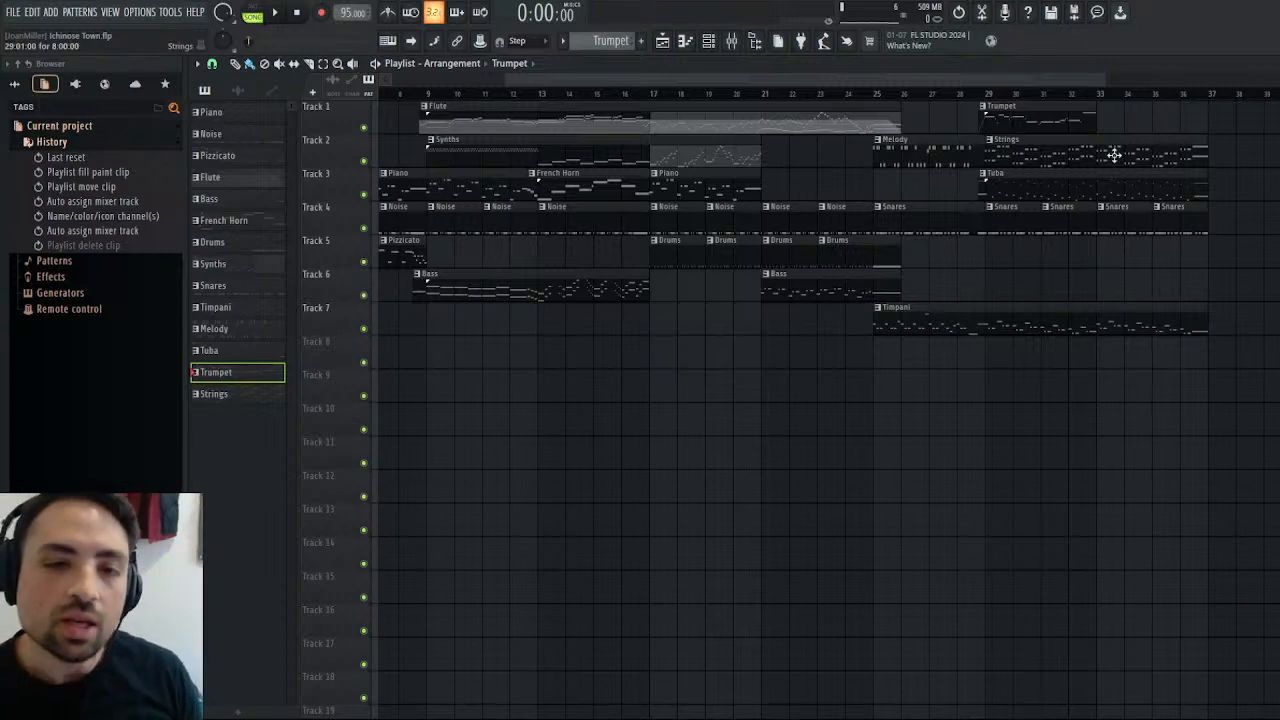
# Place the playback position at the start of the Trumpet clip, just before bar 29.
pyautogui.click(982, 95)
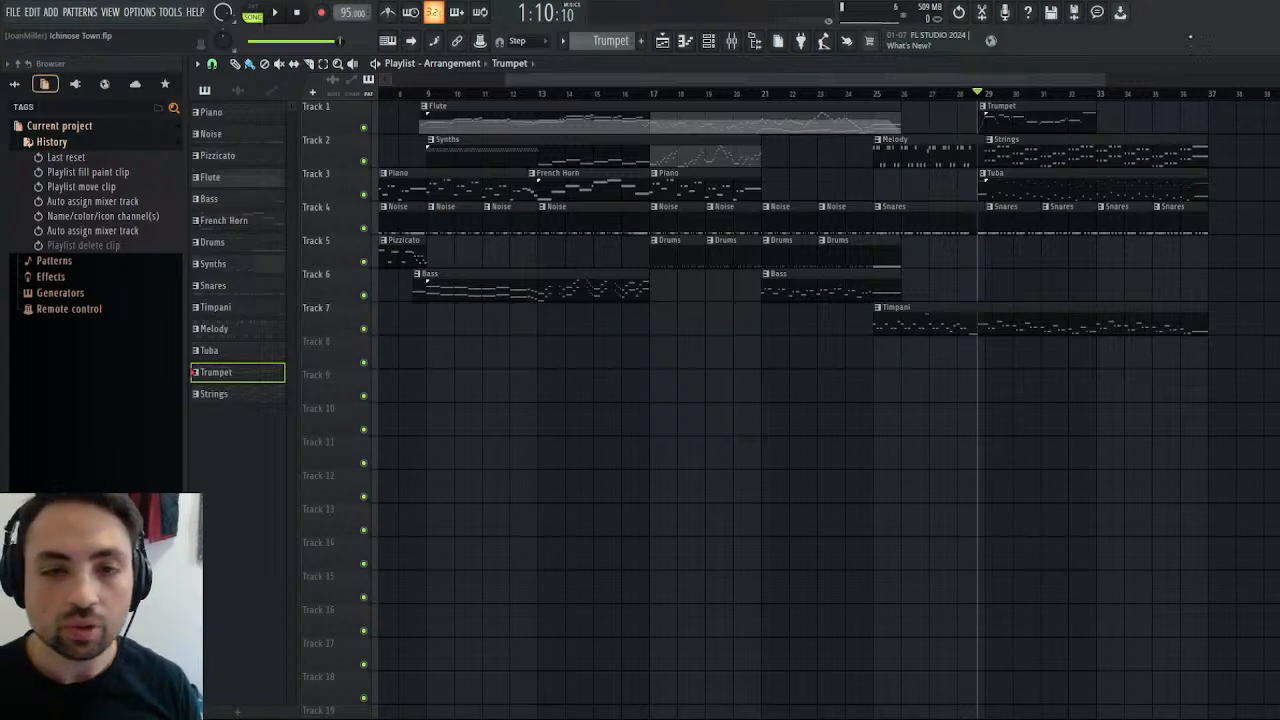
pyautogui.hscroll(6, 1066, 76)
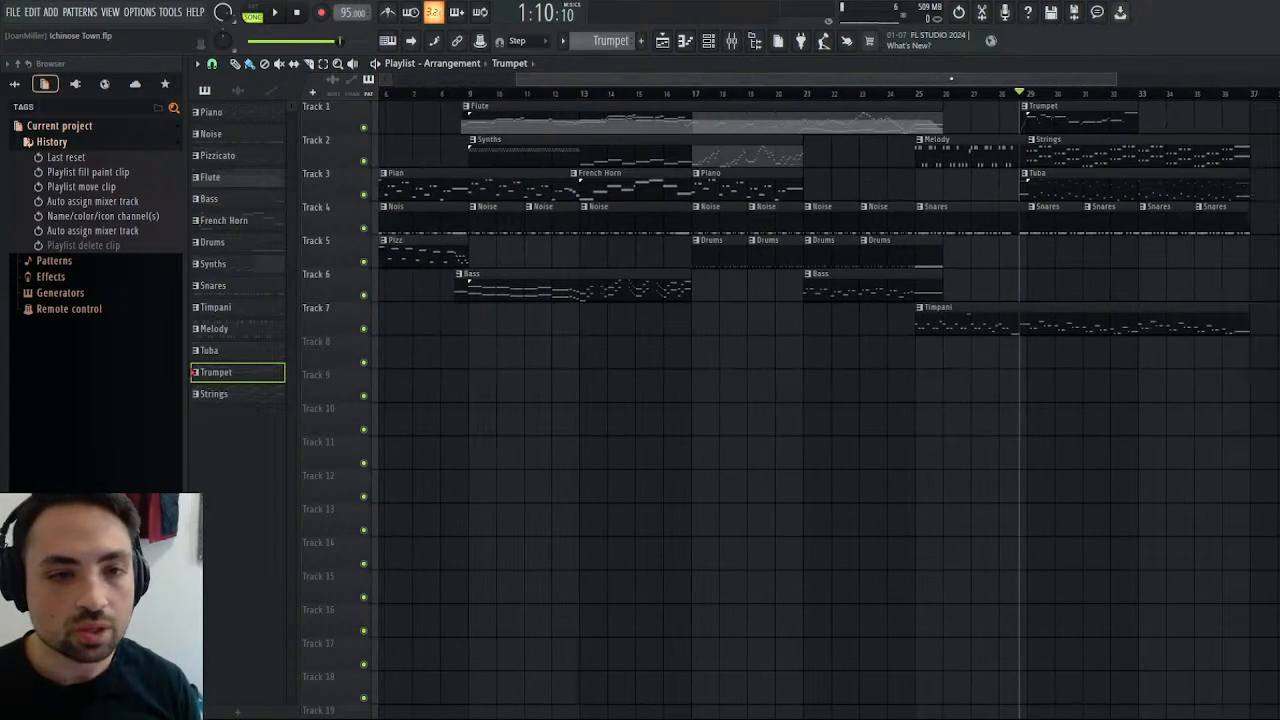
pyautogui.moveTo(1064, 78); pyautogui.dragTo(1060, 79)
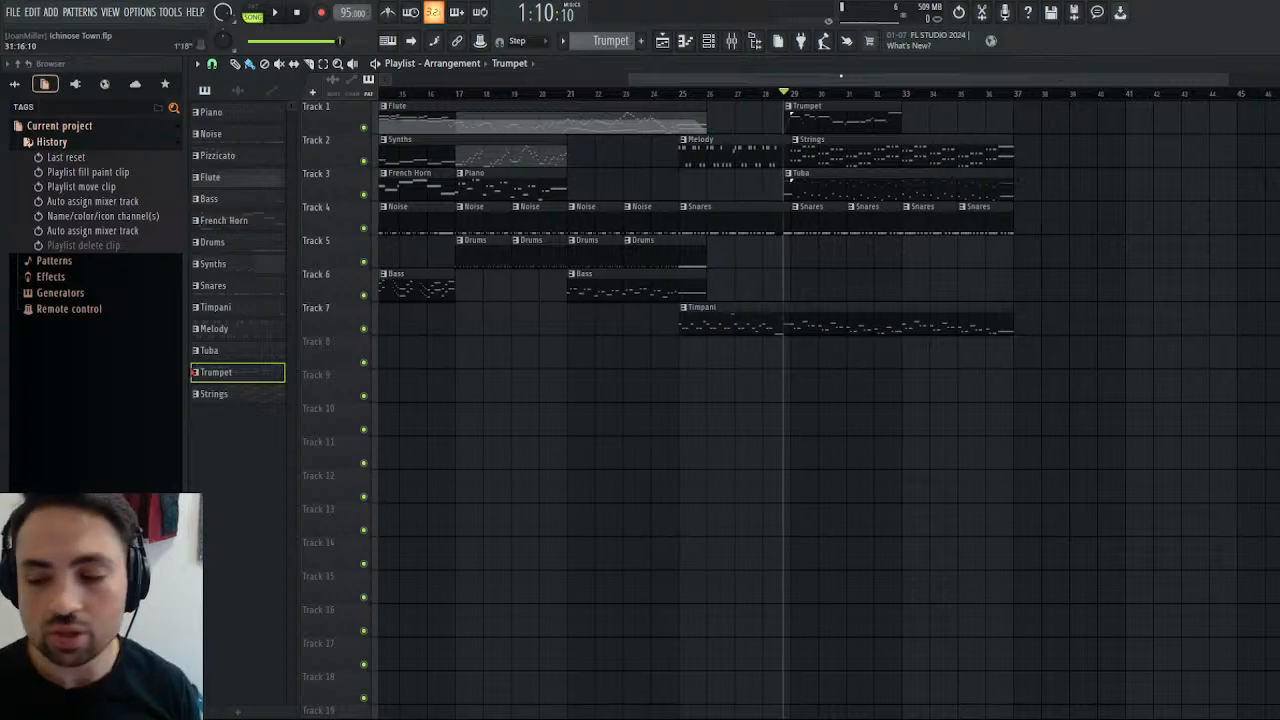